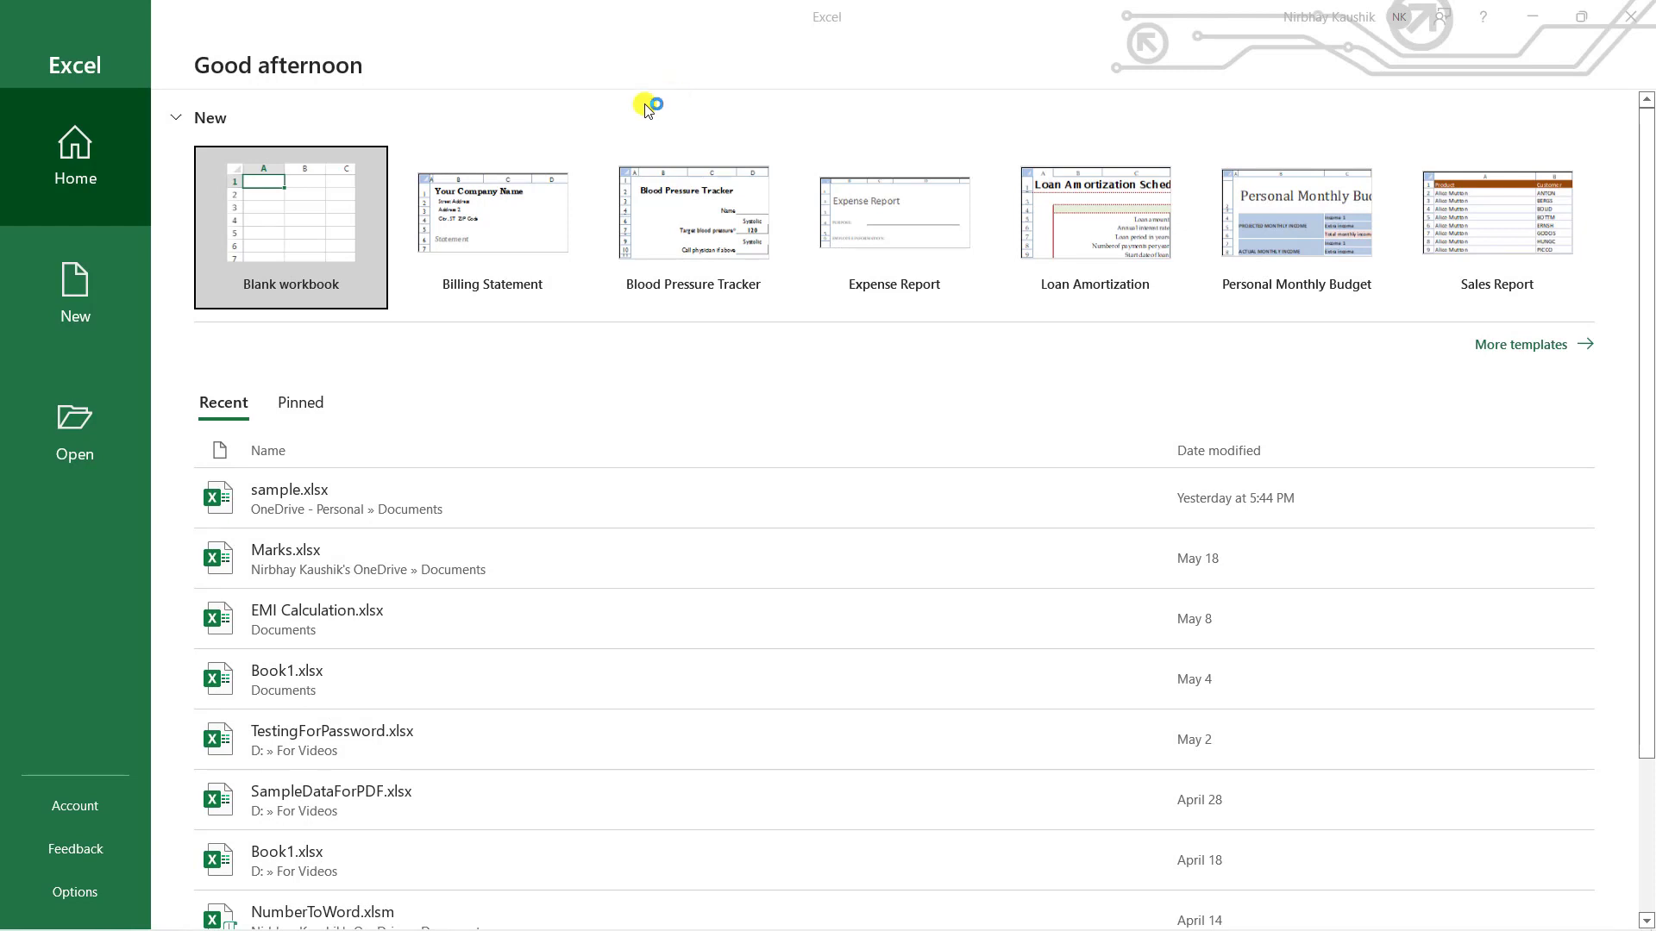
# - Show all available workbook templates, such as Loan Amortization and Time Card, on the New page
pyautogui.click(221, 239)
pyautogui.click(1539, 349)
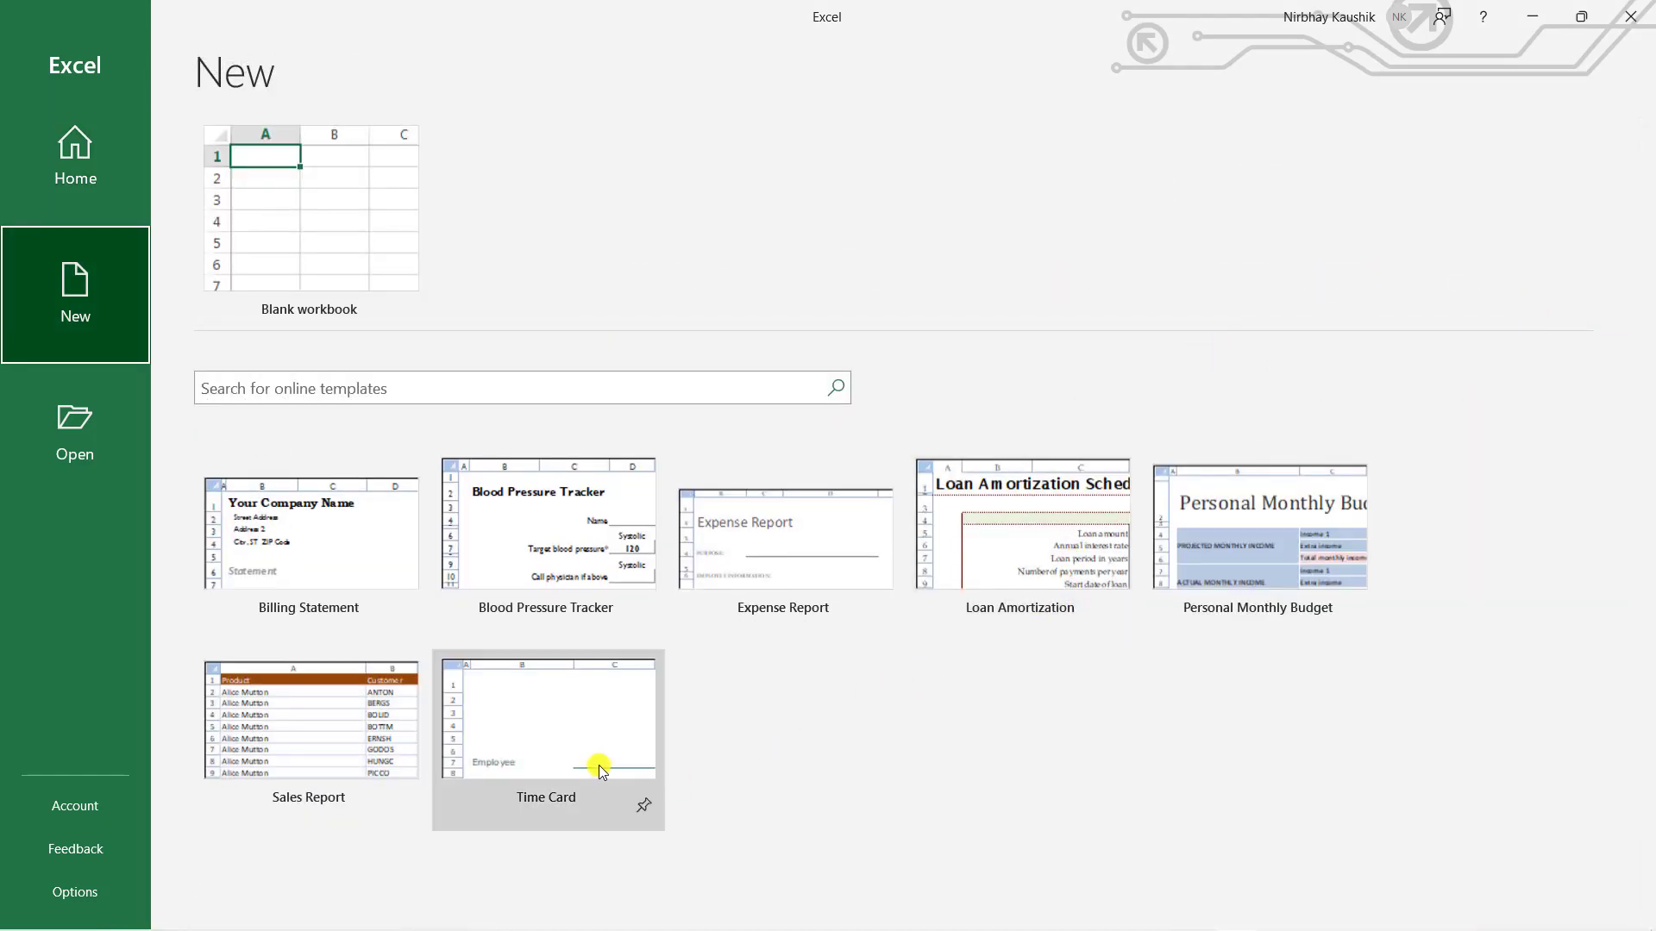
# - Create blank workbook Book1, then explore its grid by selecting cells E5, J13, L12, G5, E11, H10 and I6
pyautogui.click(301, 245)
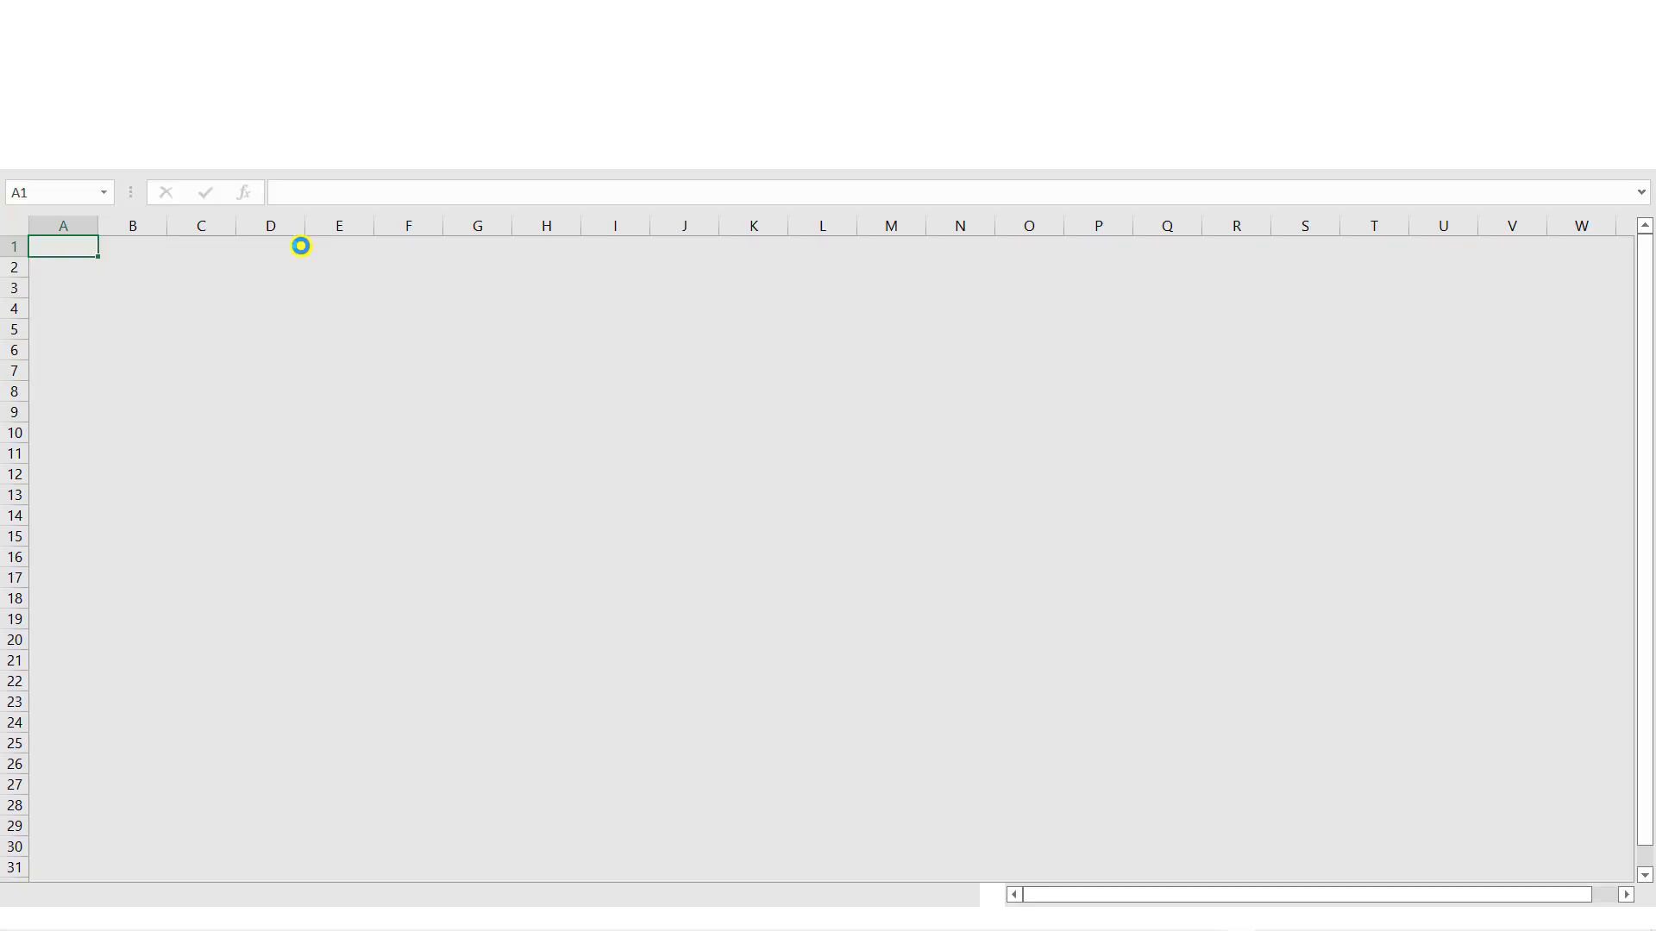
pyautogui.click(301, 246)
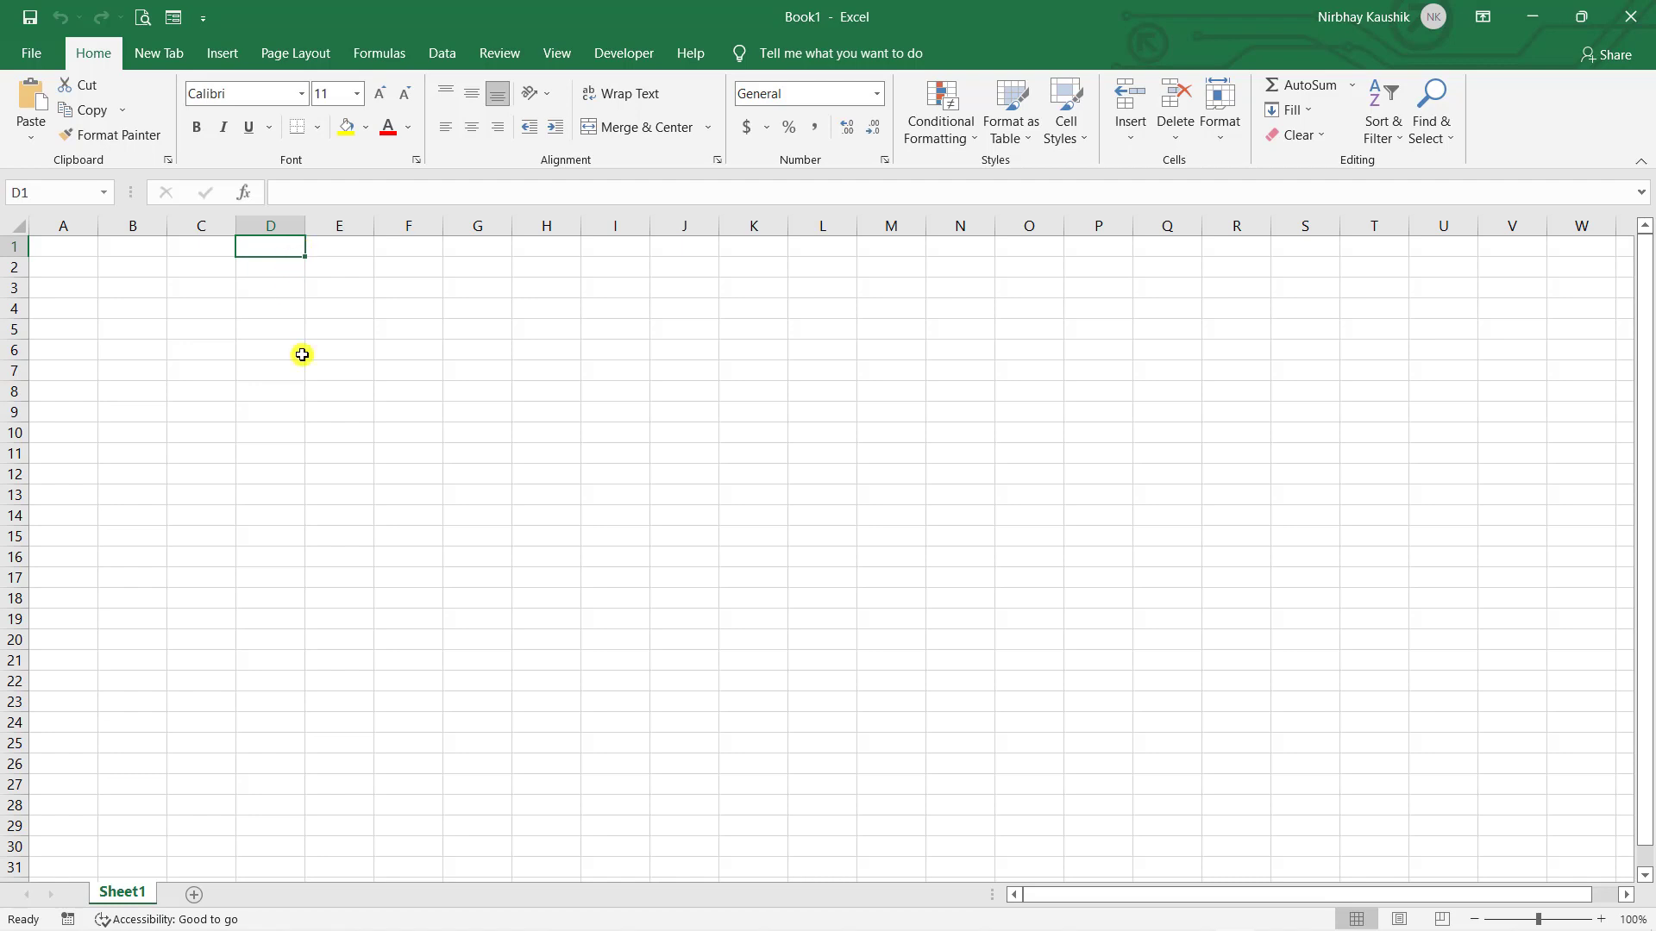
pyautogui.click(360, 332)
pyautogui.click(655, 497)
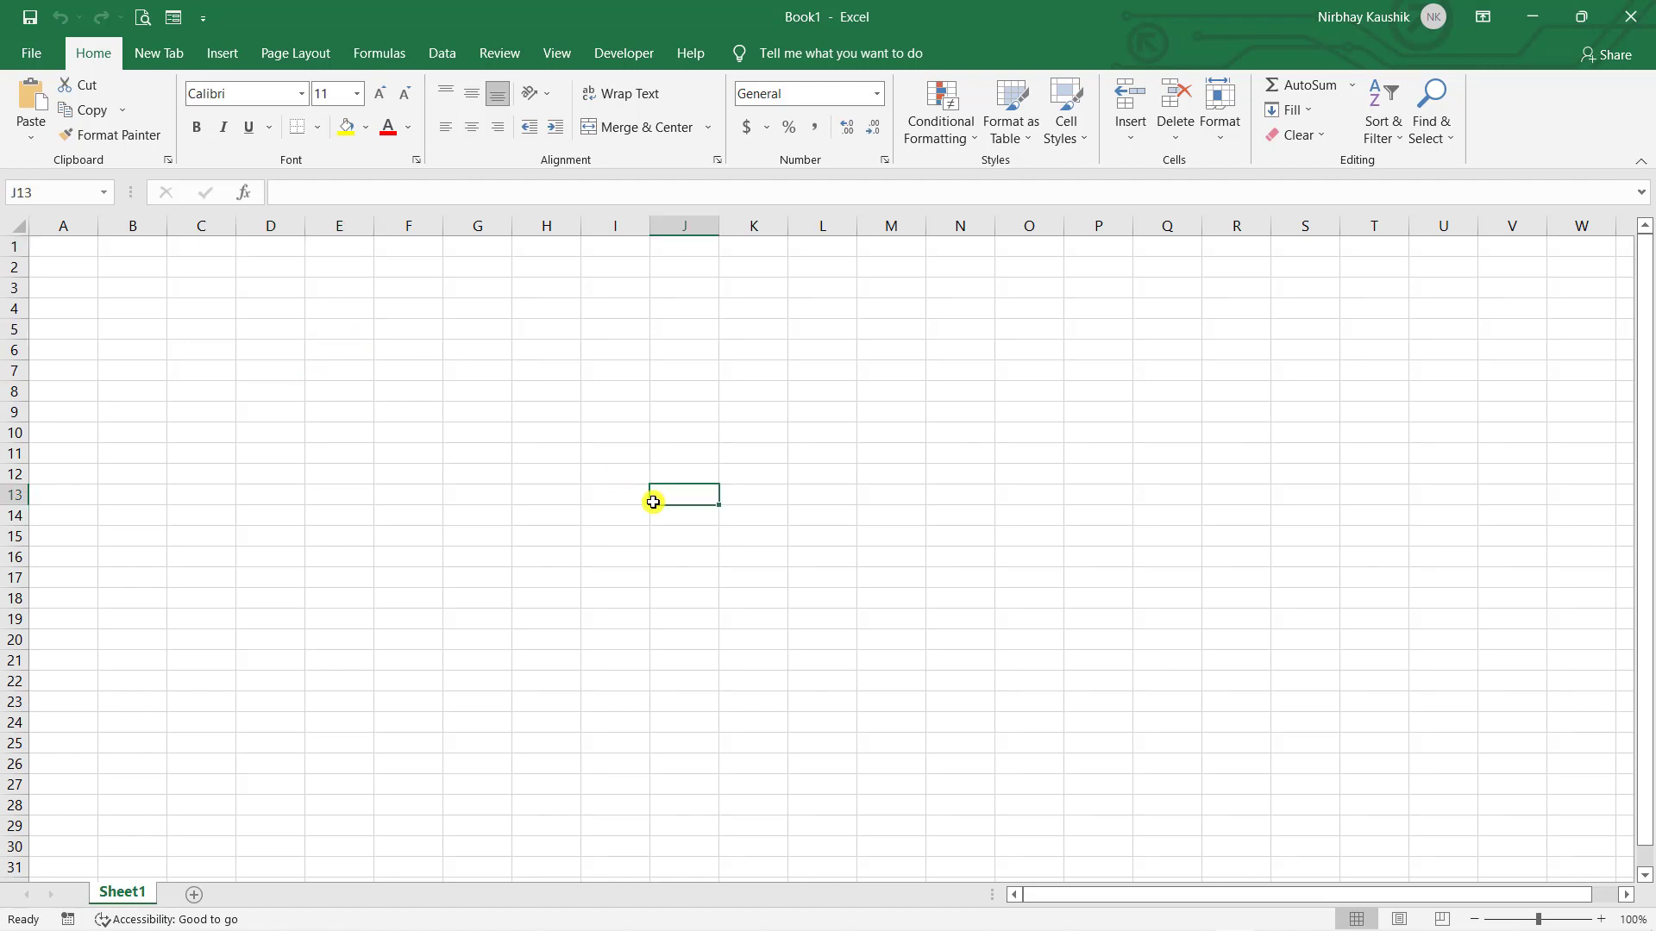
pyautogui.click(804, 475)
pyautogui.click(506, 338)
pyautogui.click(346, 448)
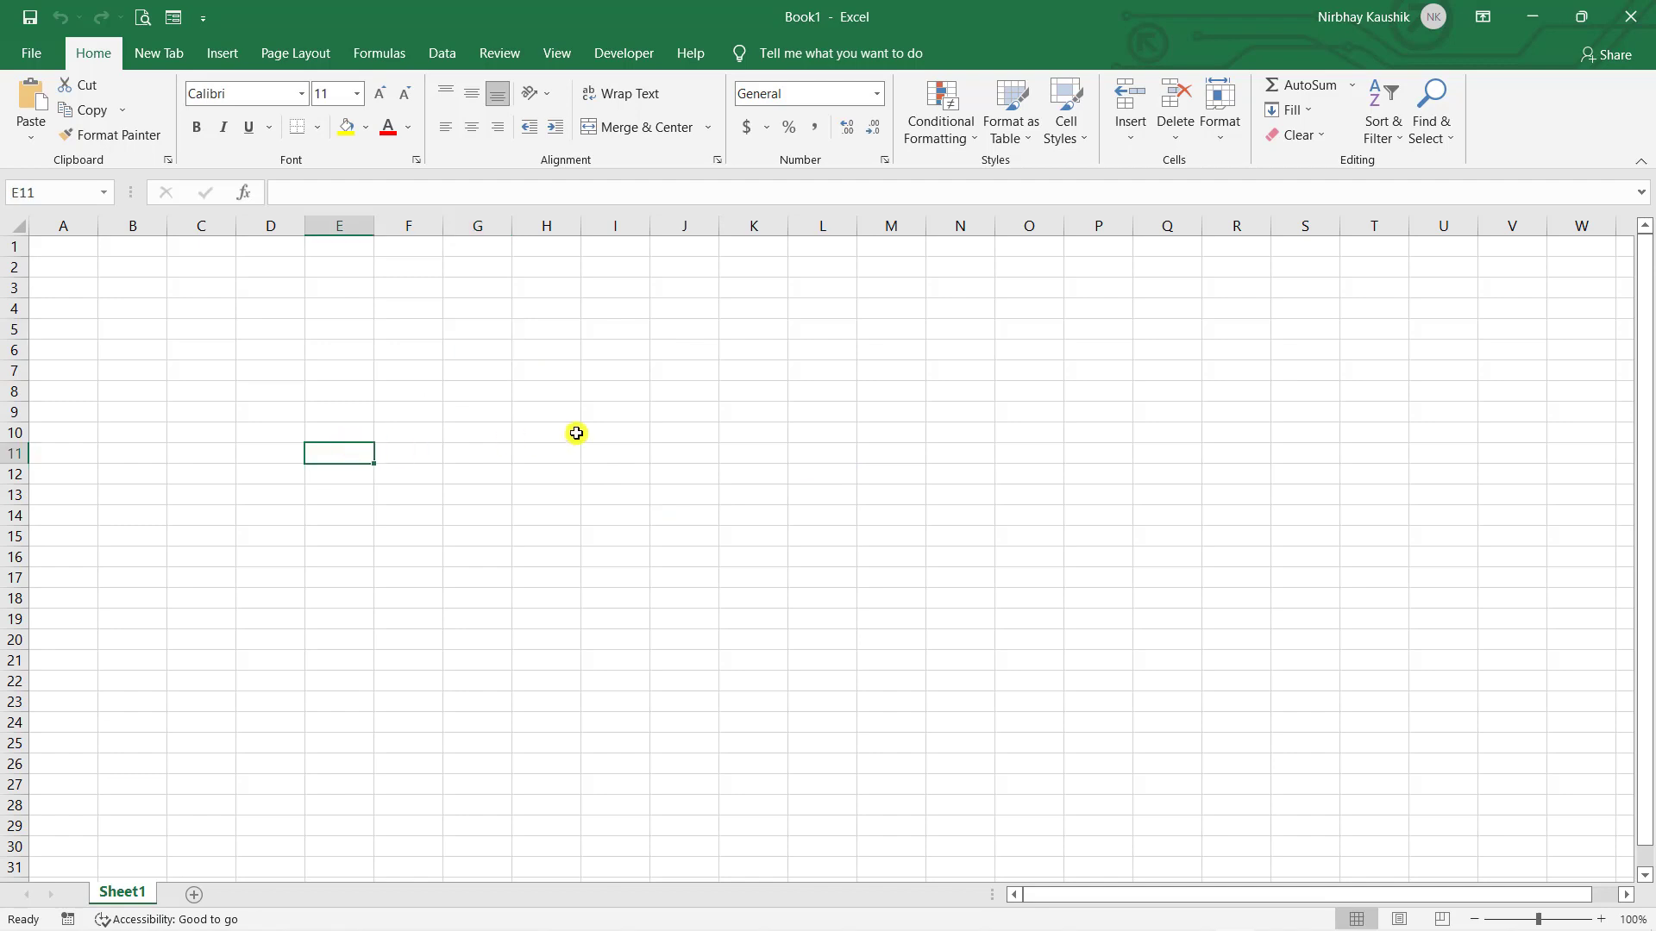
pyautogui.click(577, 433)
pyautogui.click(622, 347)
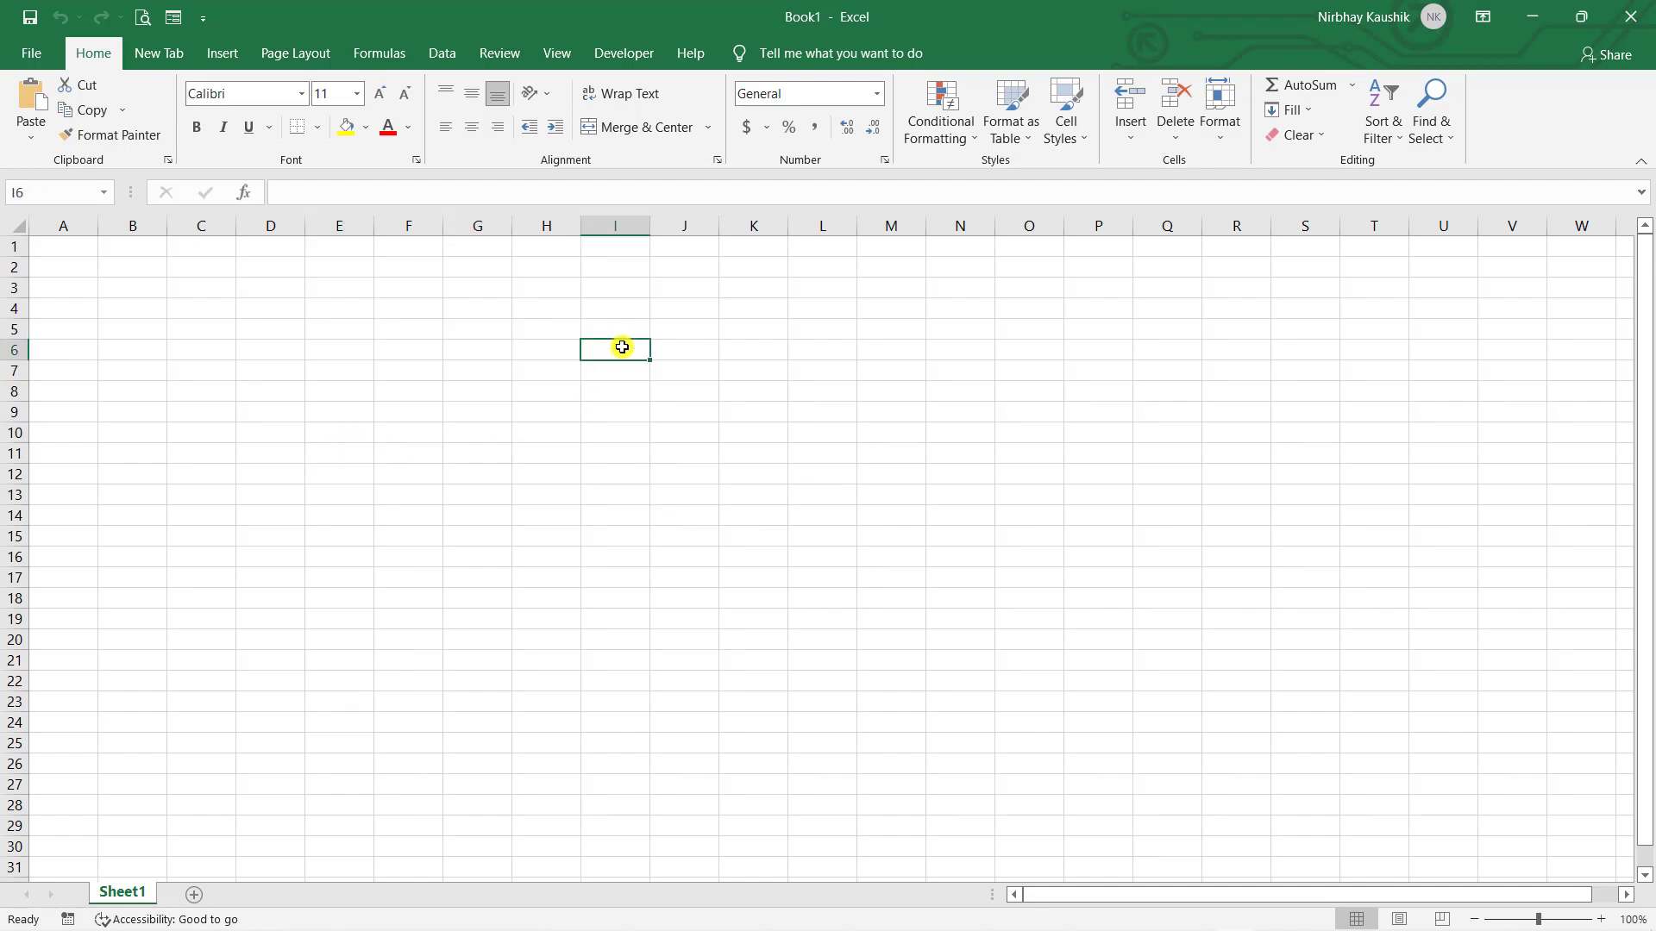
pyautogui.scroll(-10, 665, 377)
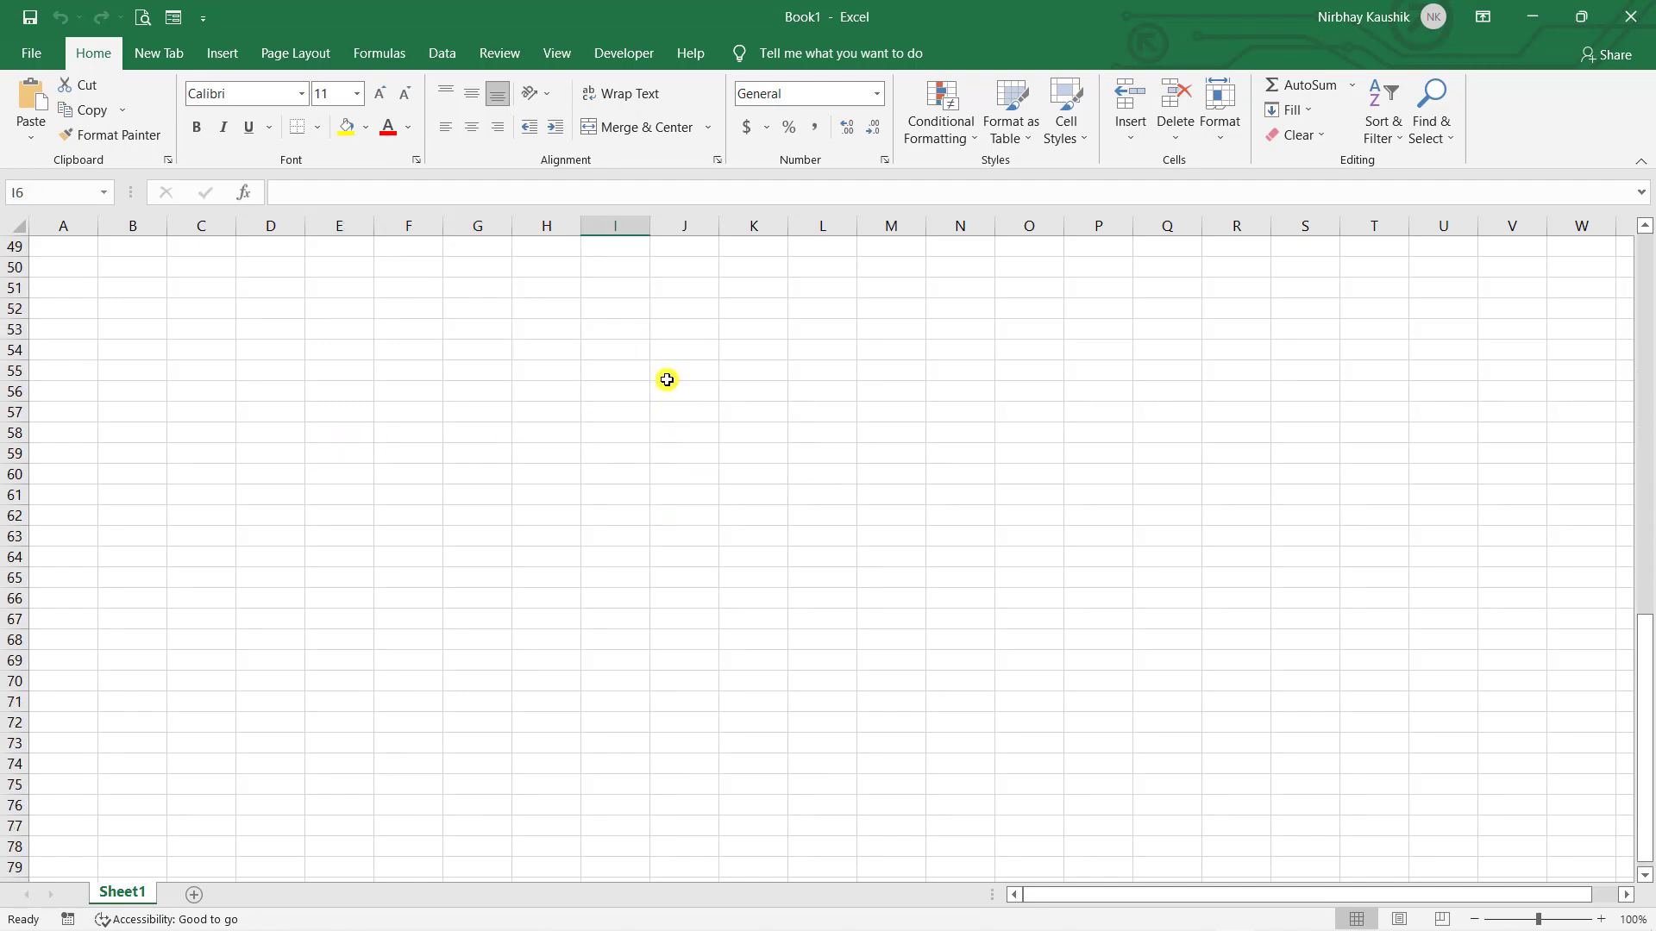
pyautogui.scroll(10, 649, 435)
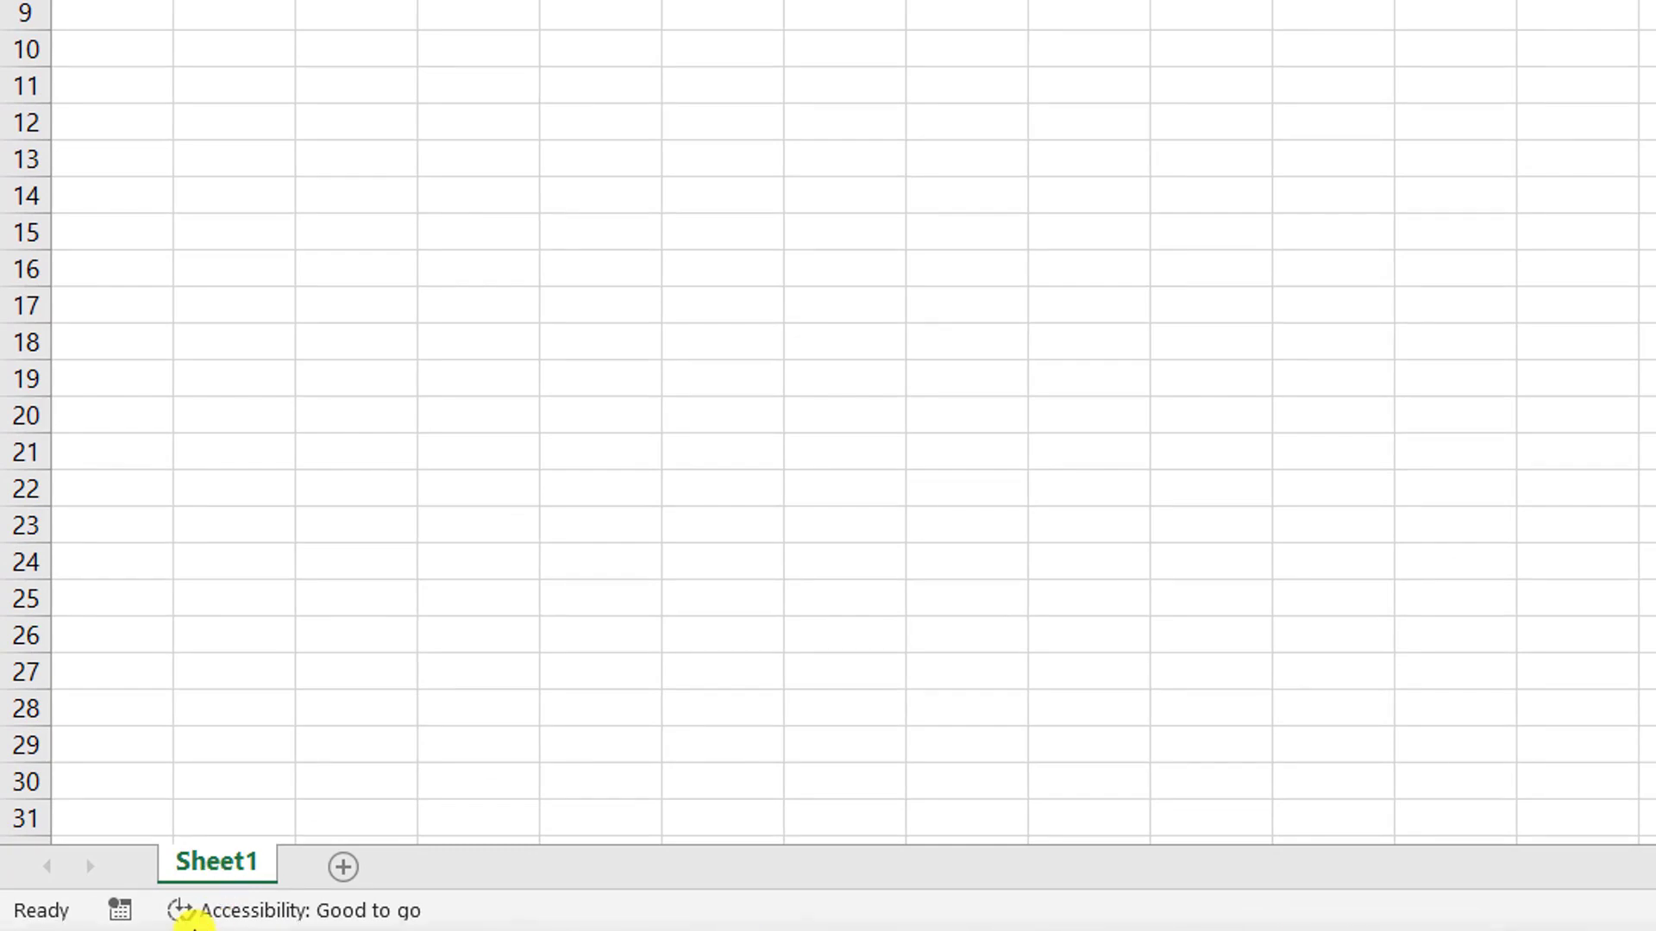
# - Add two new worksheets, Sheet2 and Sheet3, to Book1
pyautogui.moveTo(194, 930)
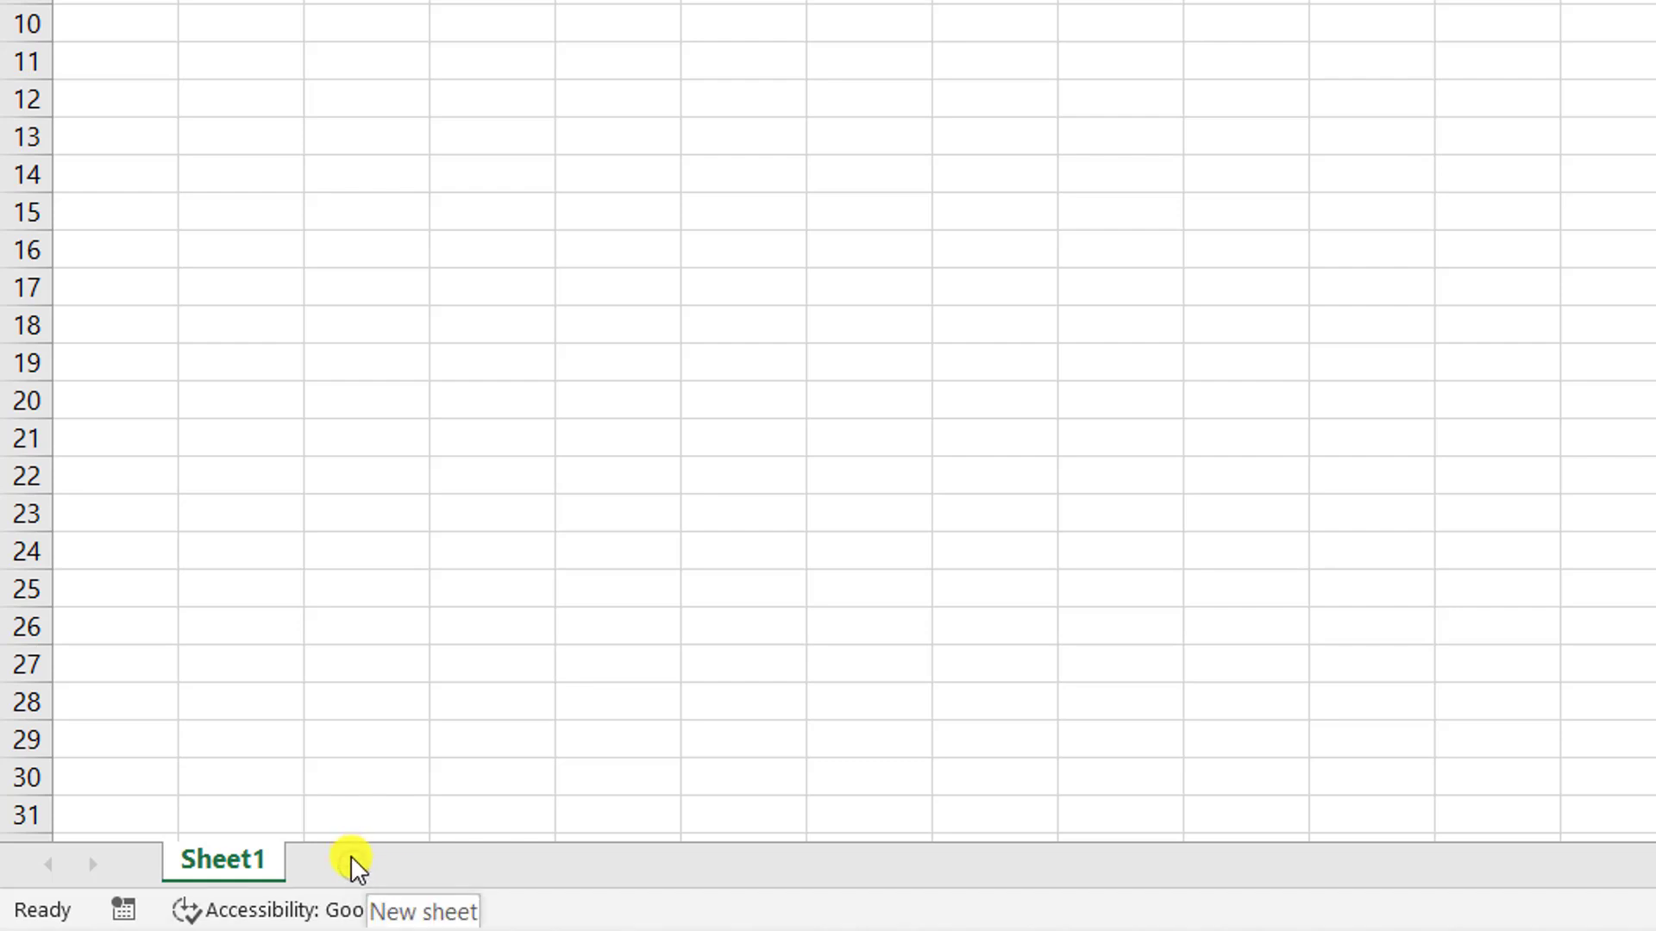
pyautogui.click(353, 864)
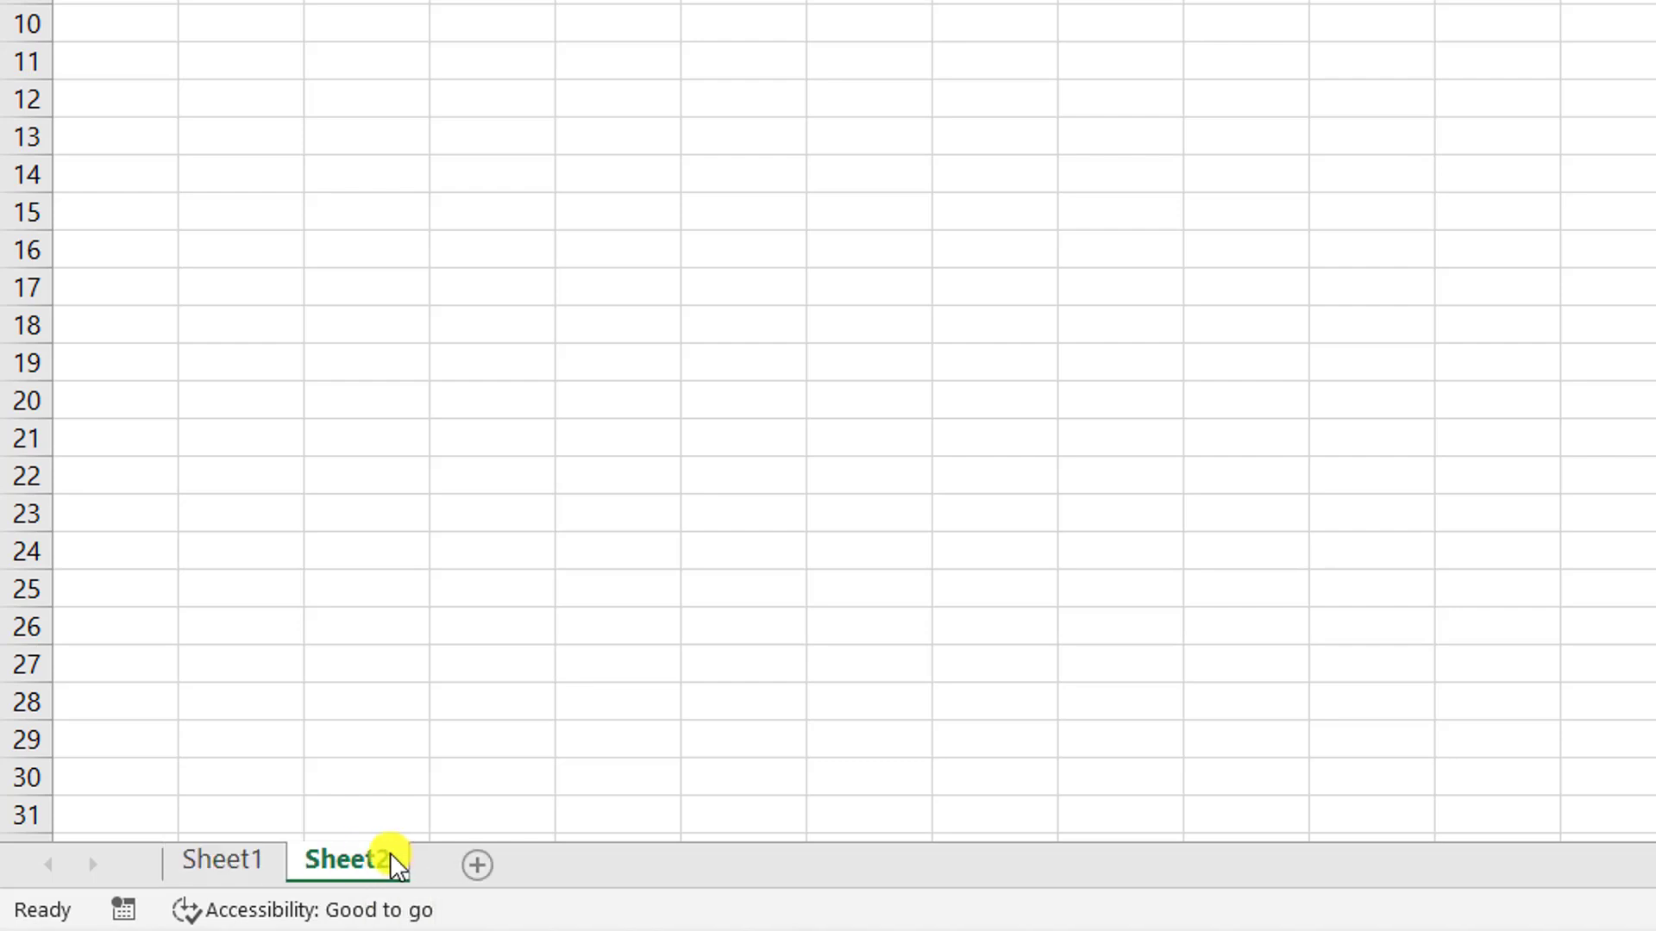
pyautogui.click(479, 864)
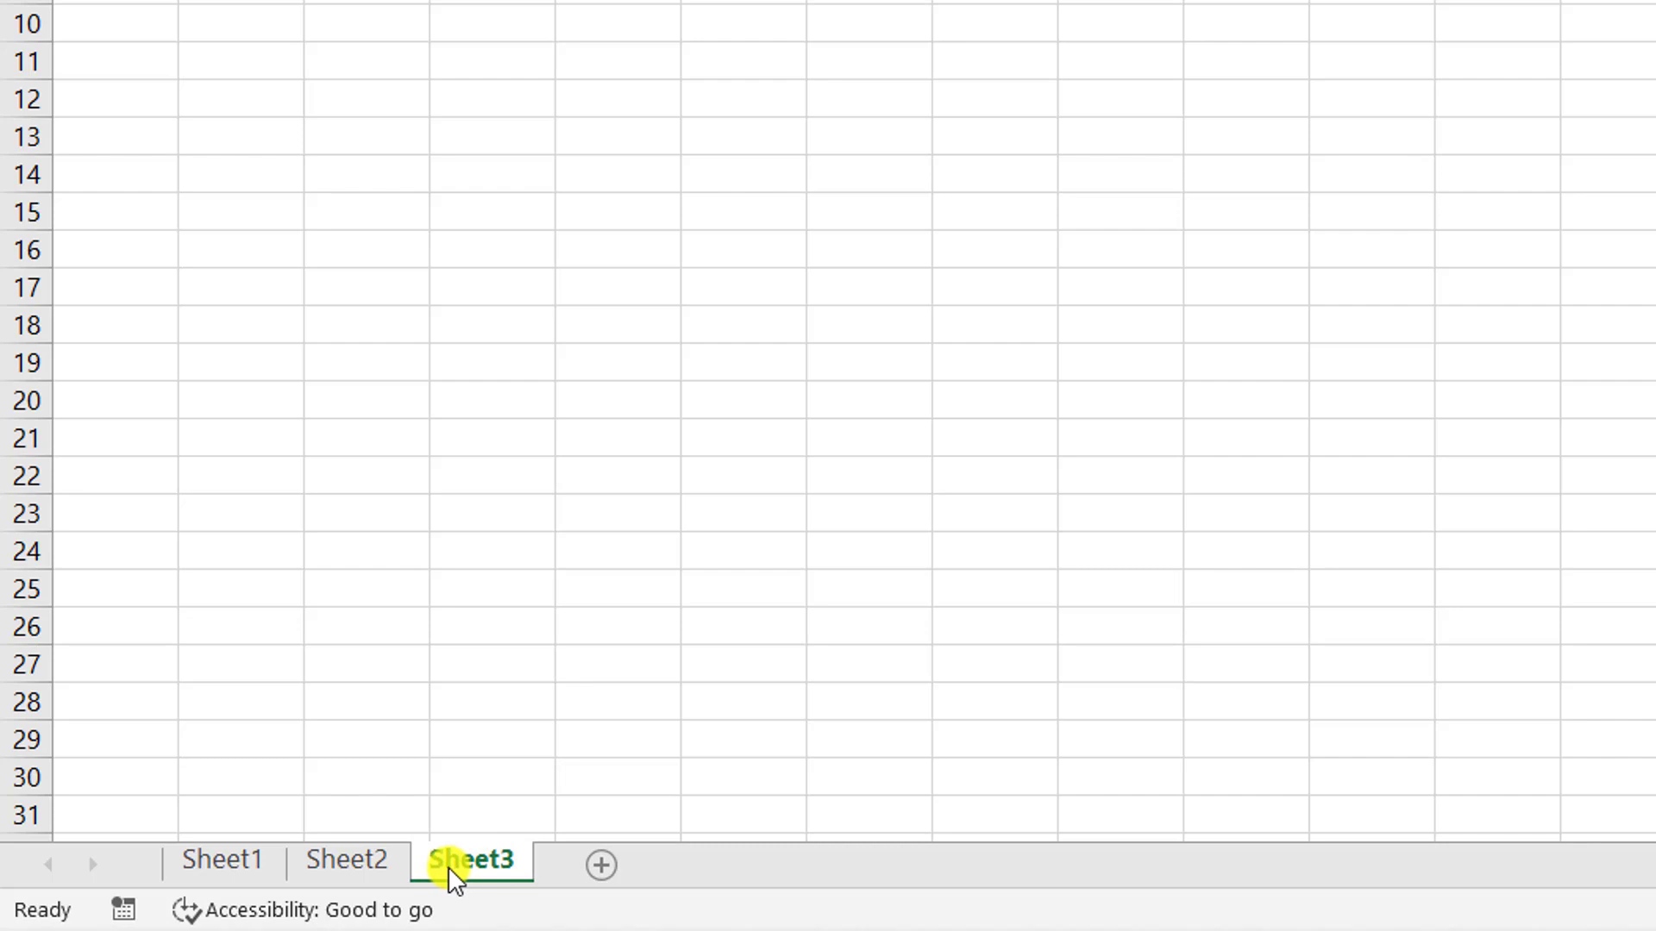
# - Rename Sheet3 to 'Nirbafa', then delete that third sheet again
pyautogui.rightClick(454, 879)
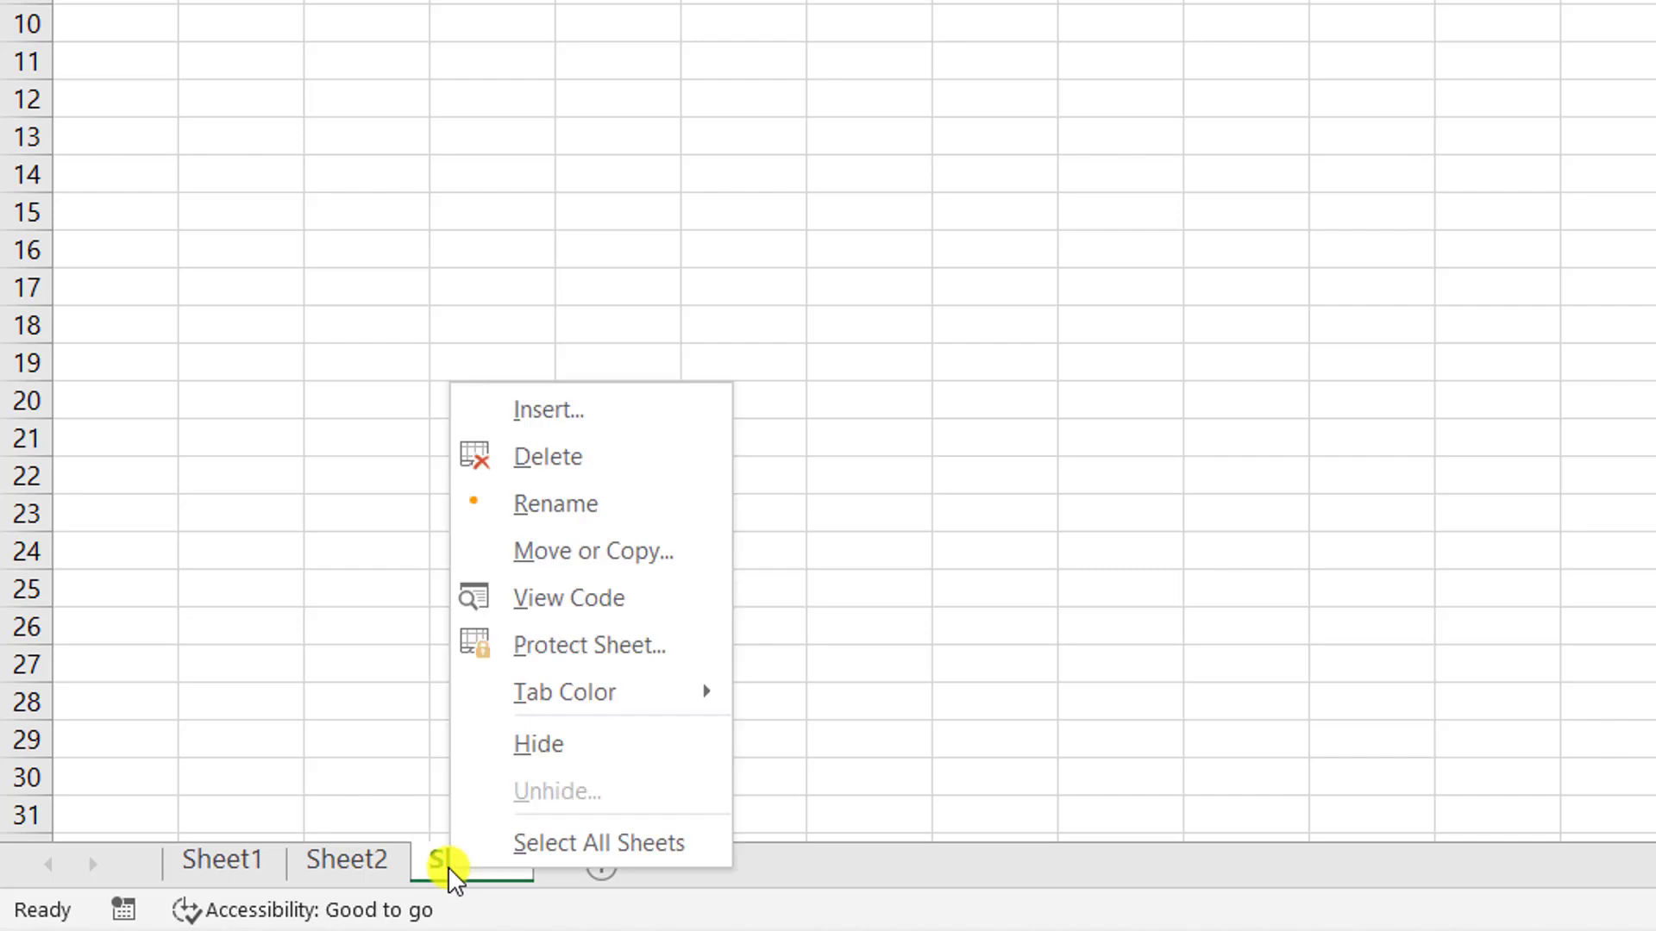
pyautogui.click(605, 513)
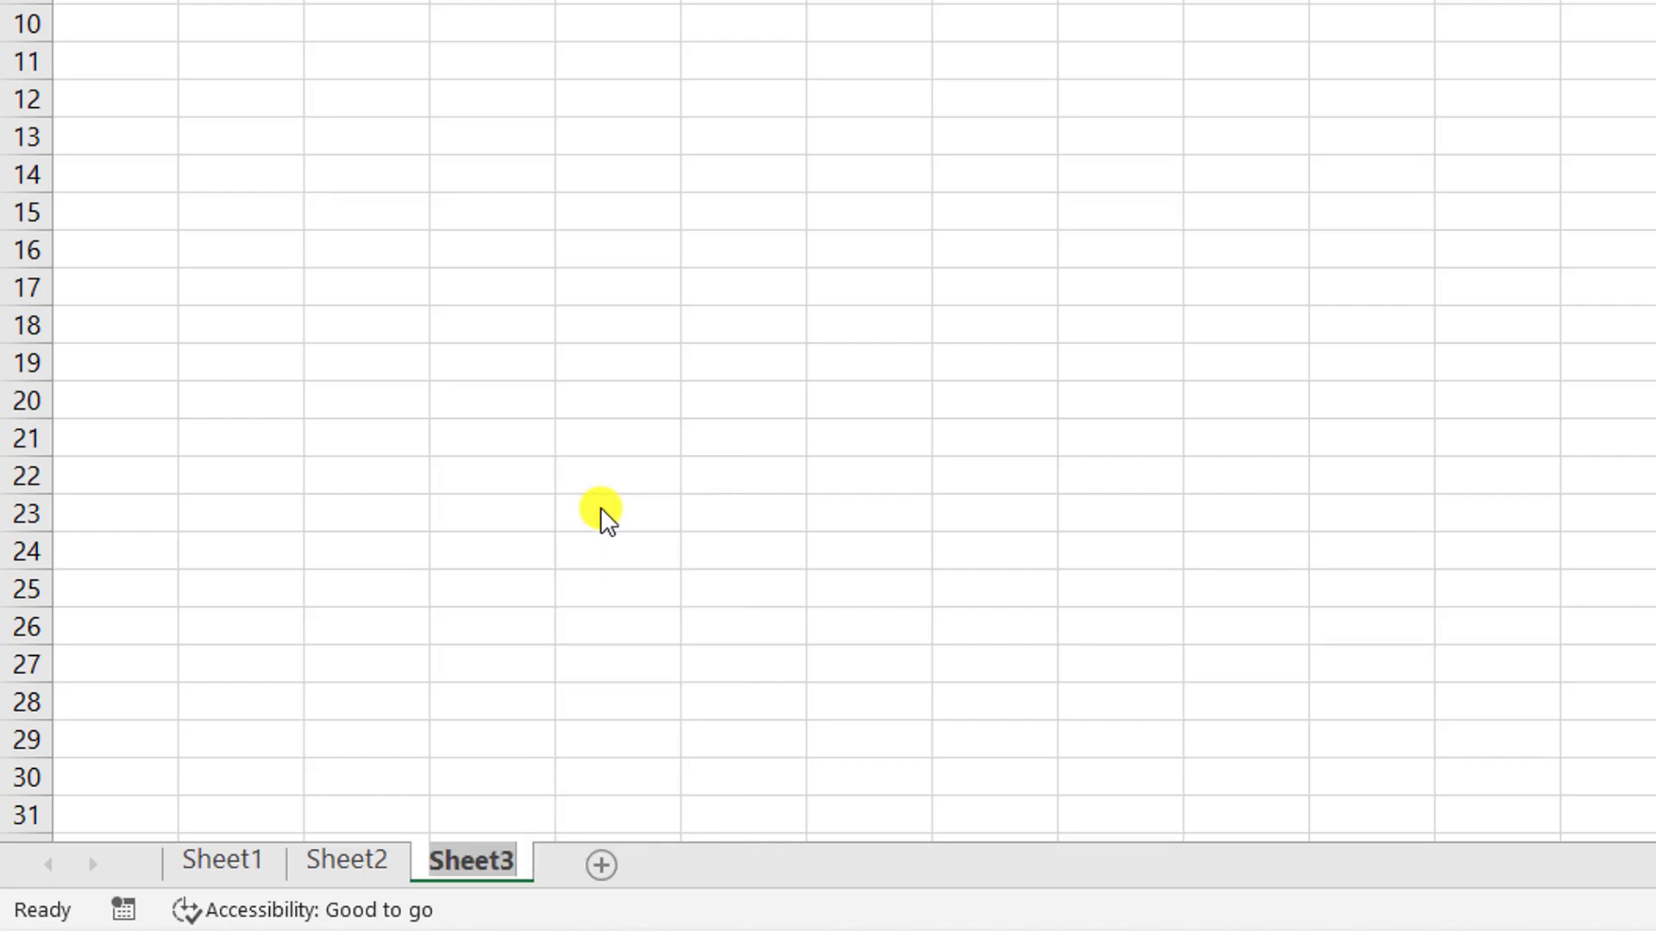
pyautogui.write('4454')
pyautogui.press('BackSpace')
pyautogui.press('BackSpace')
pyautogui.press('BackSpace')
pyautogui.press('BackSpace')
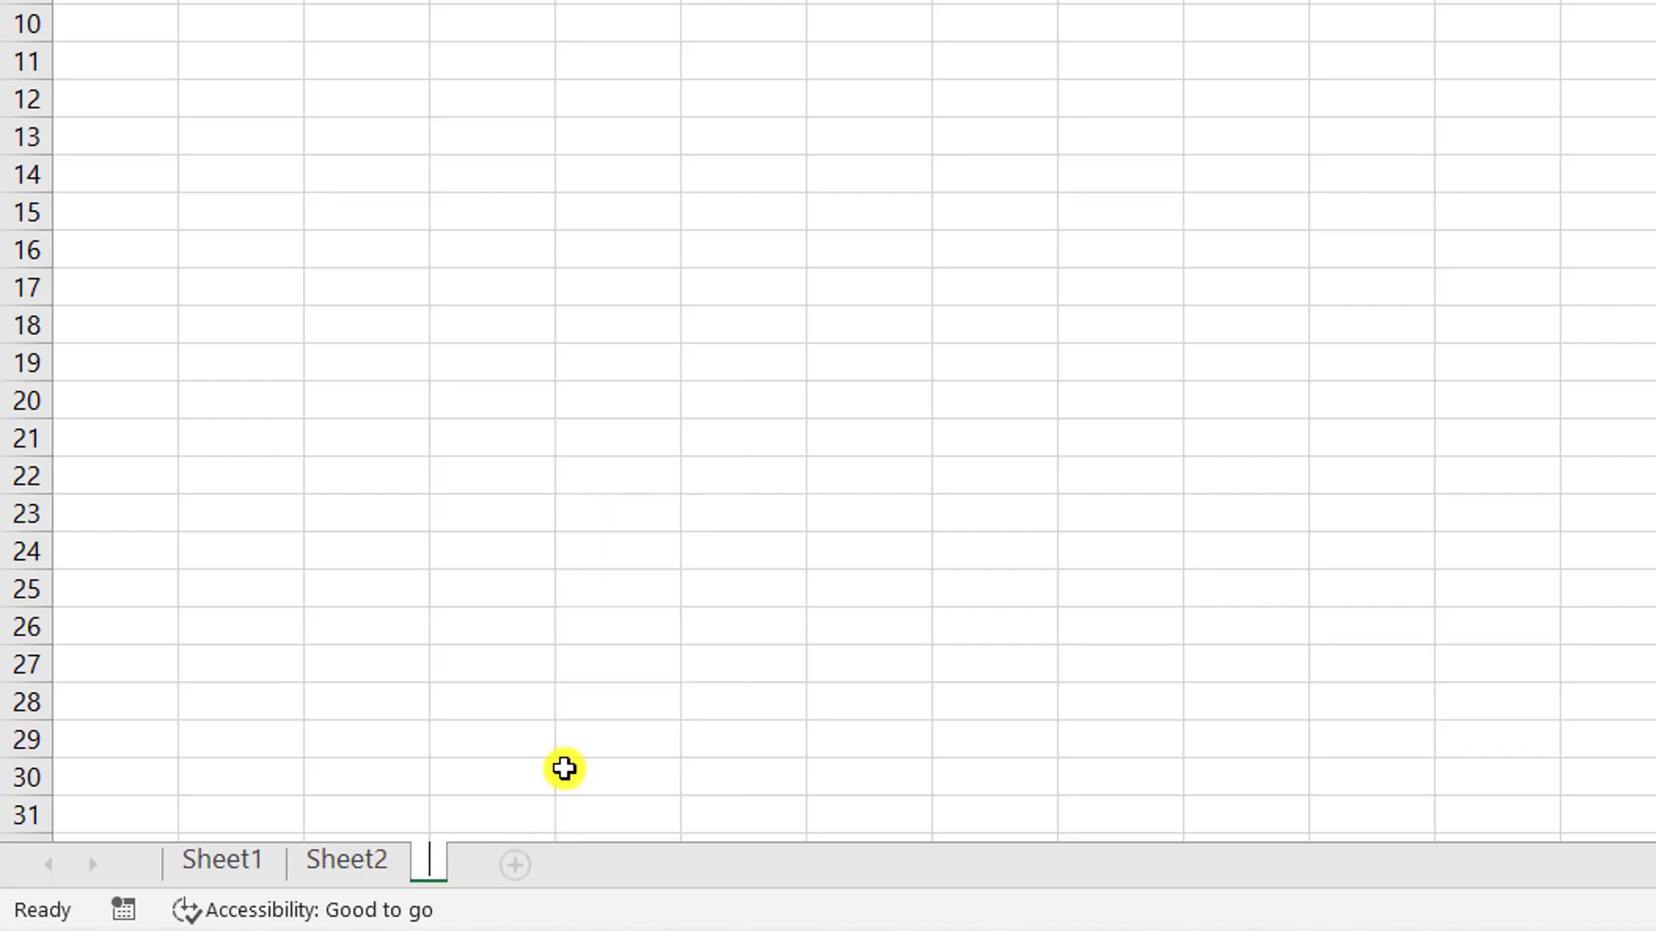
pyautogui.write('Nirba')
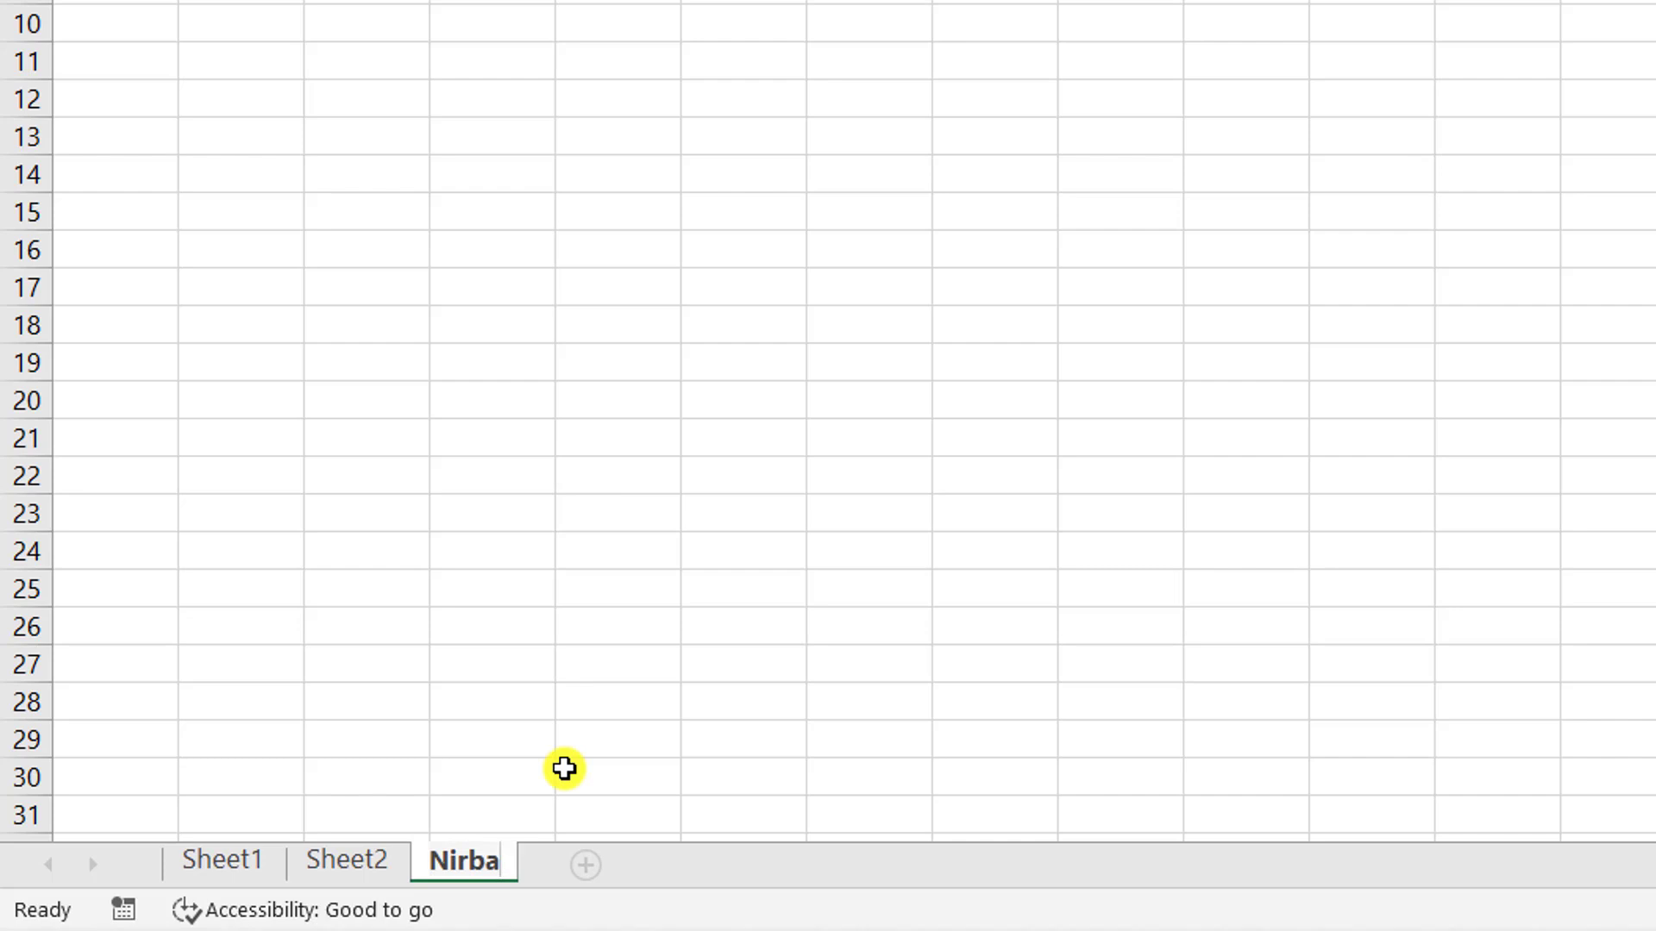
pyautogui.write('fa')
pyautogui.press('Return')
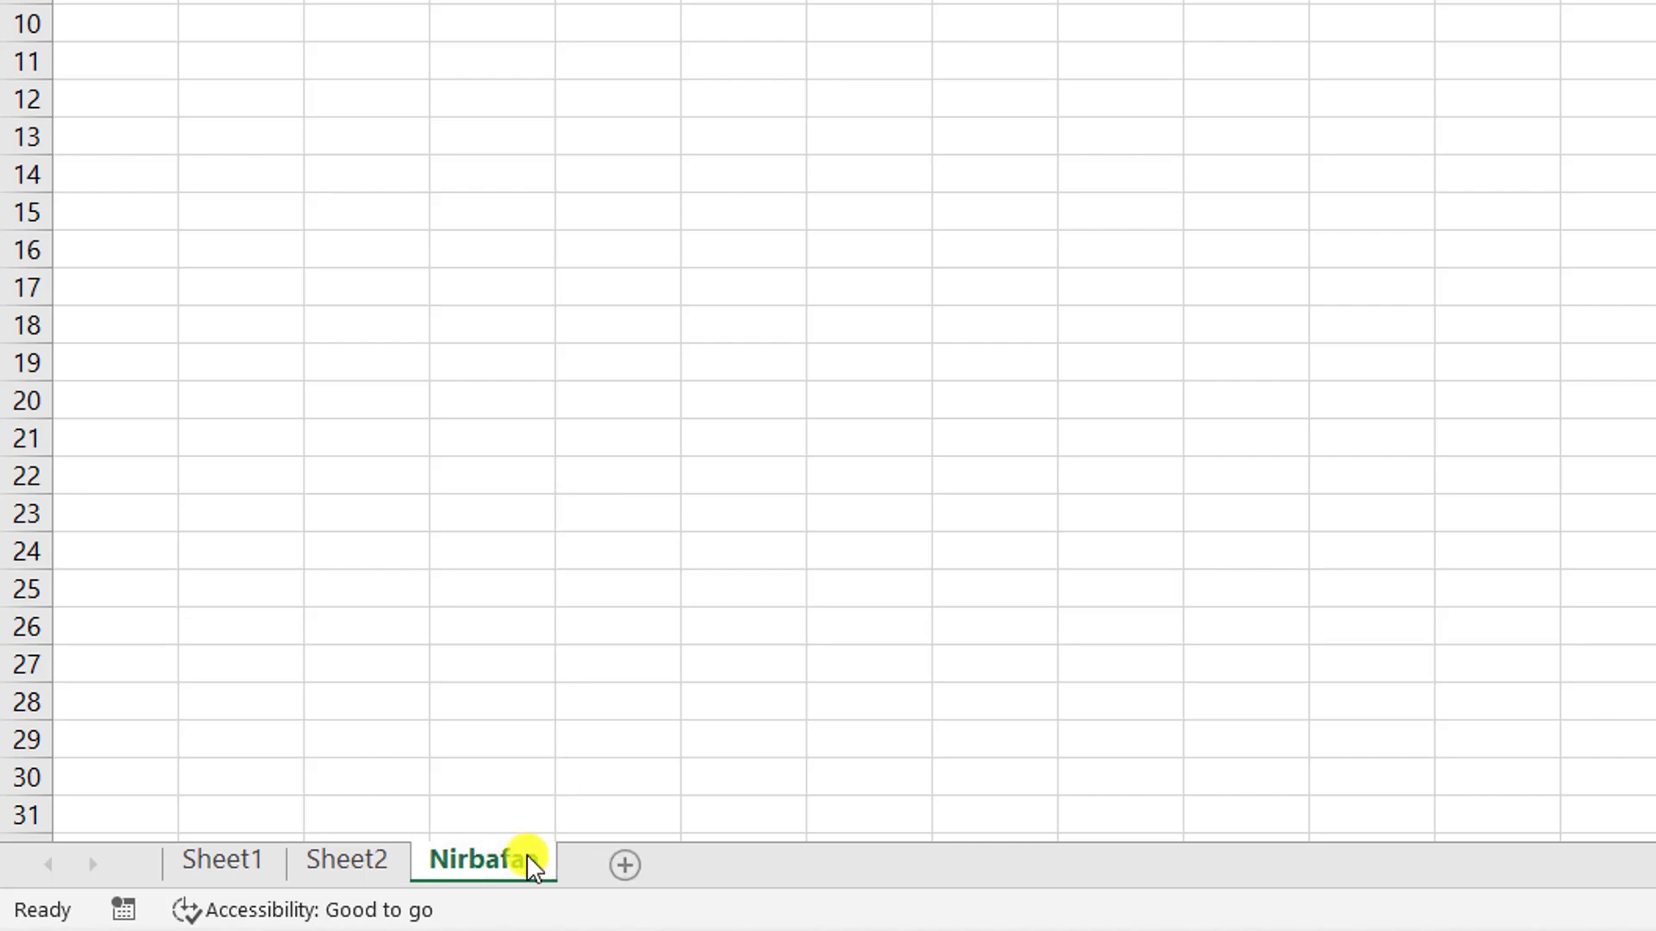
pyautogui.rightClick(533, 863)
pyautogui.click(626, 444)
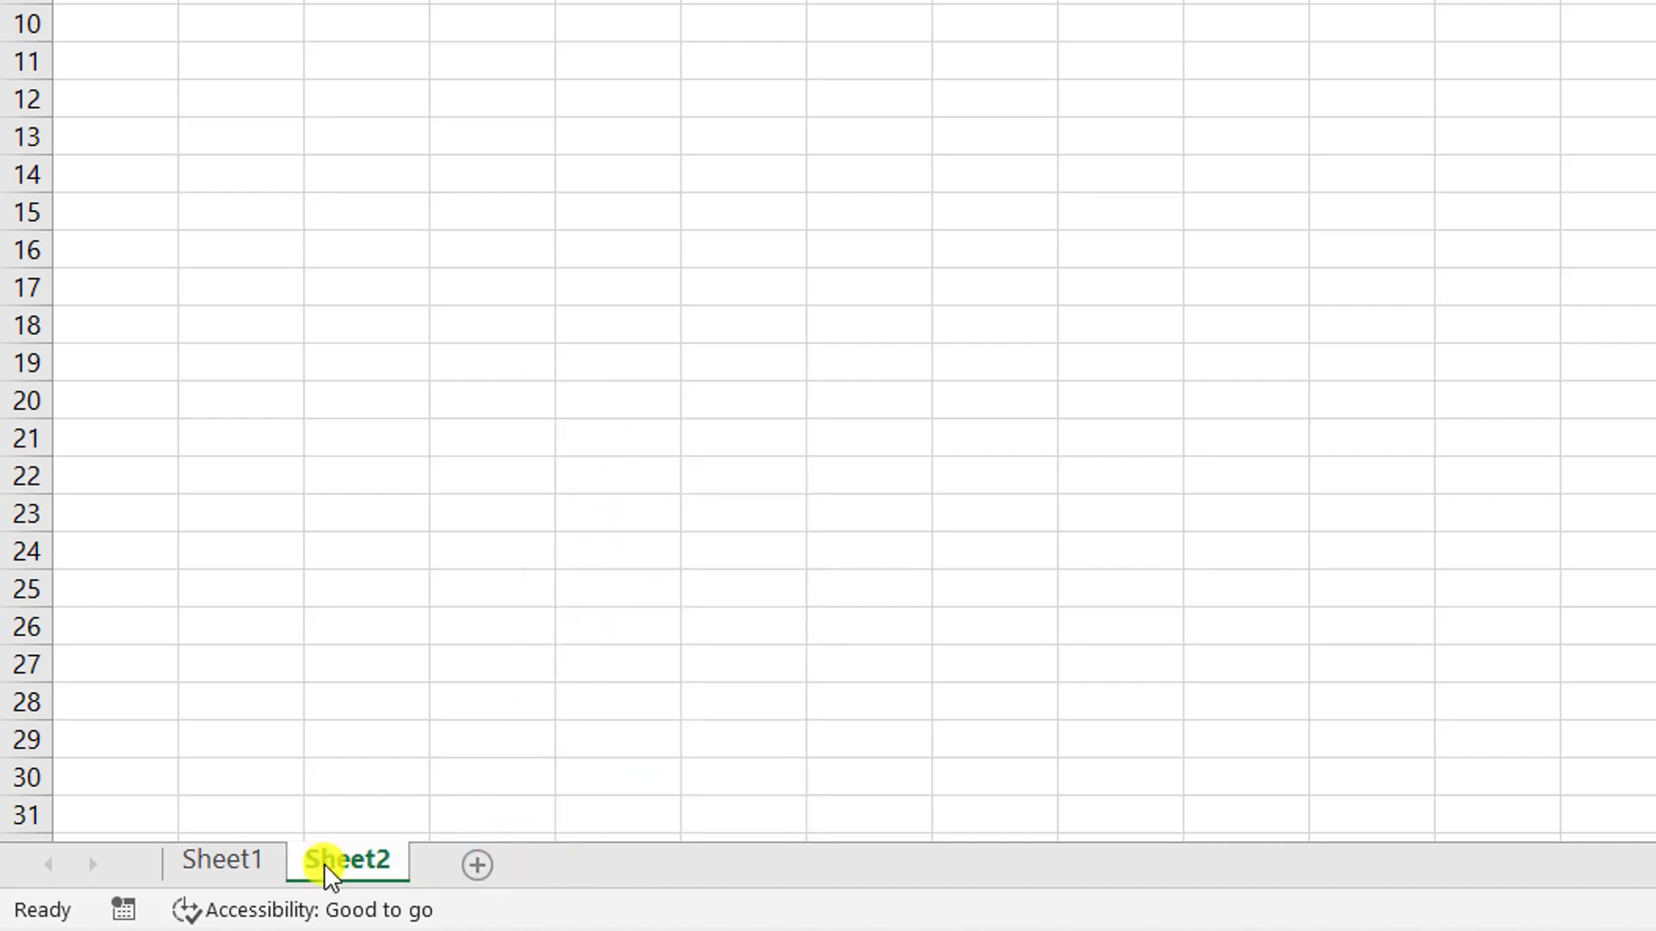
# - Set the Sheet2 tab colour to Yellow
pyautogui.rightClick(331, 875)
pyautogui.moveTo(429, 688)
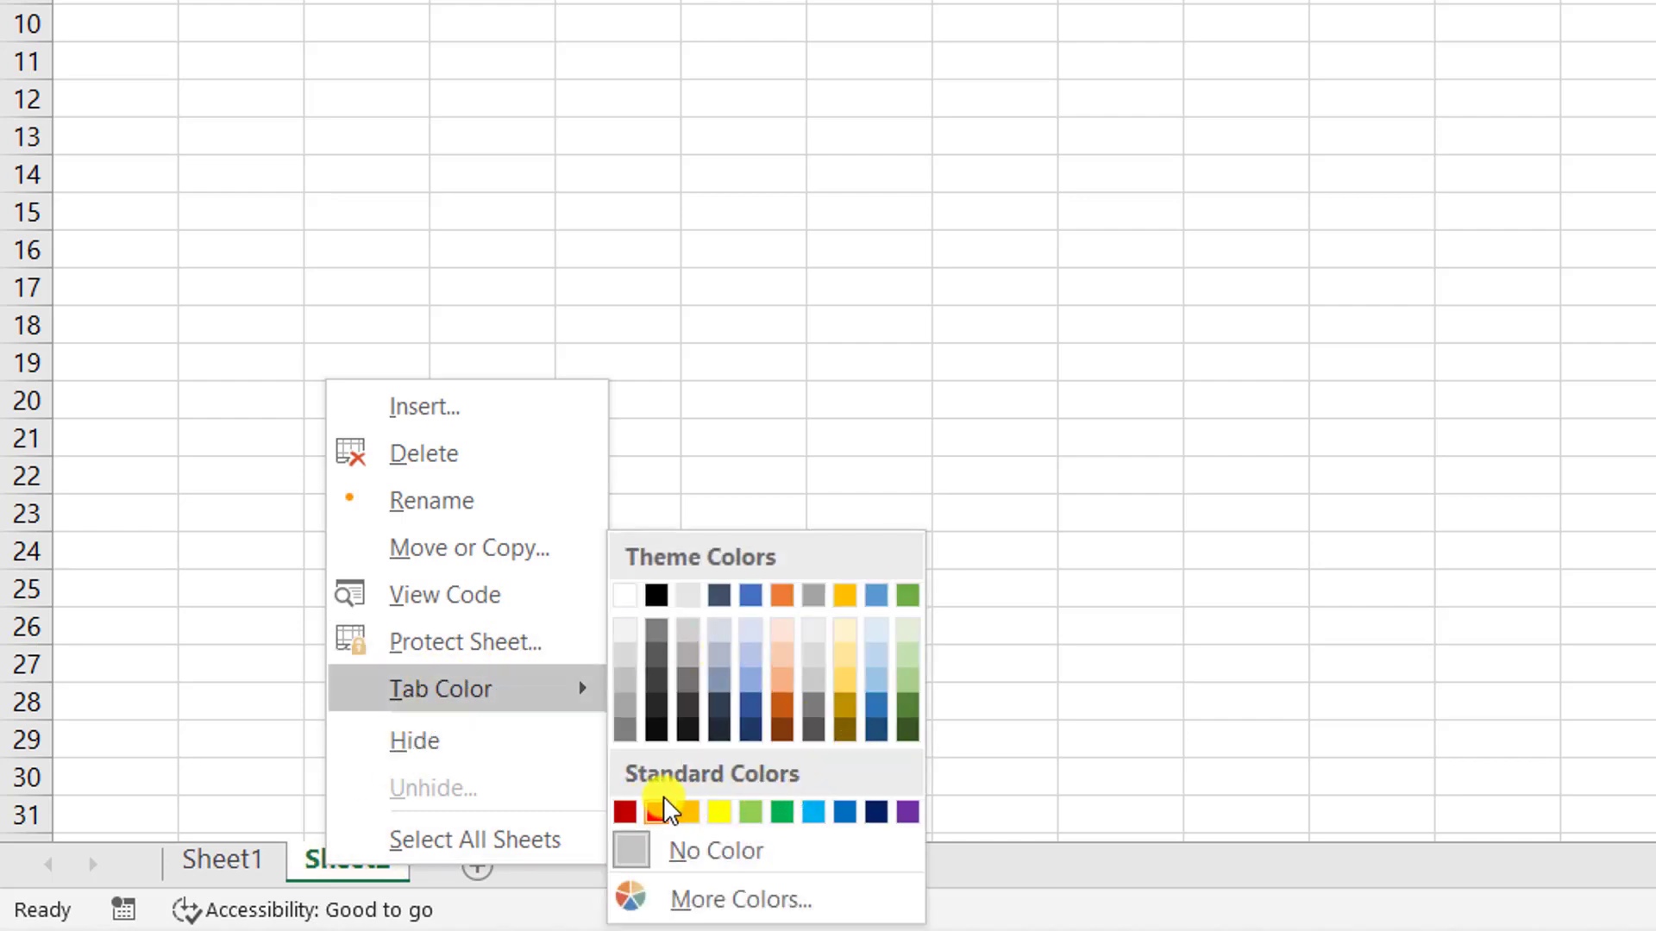
pyautogui.click(716, 814)
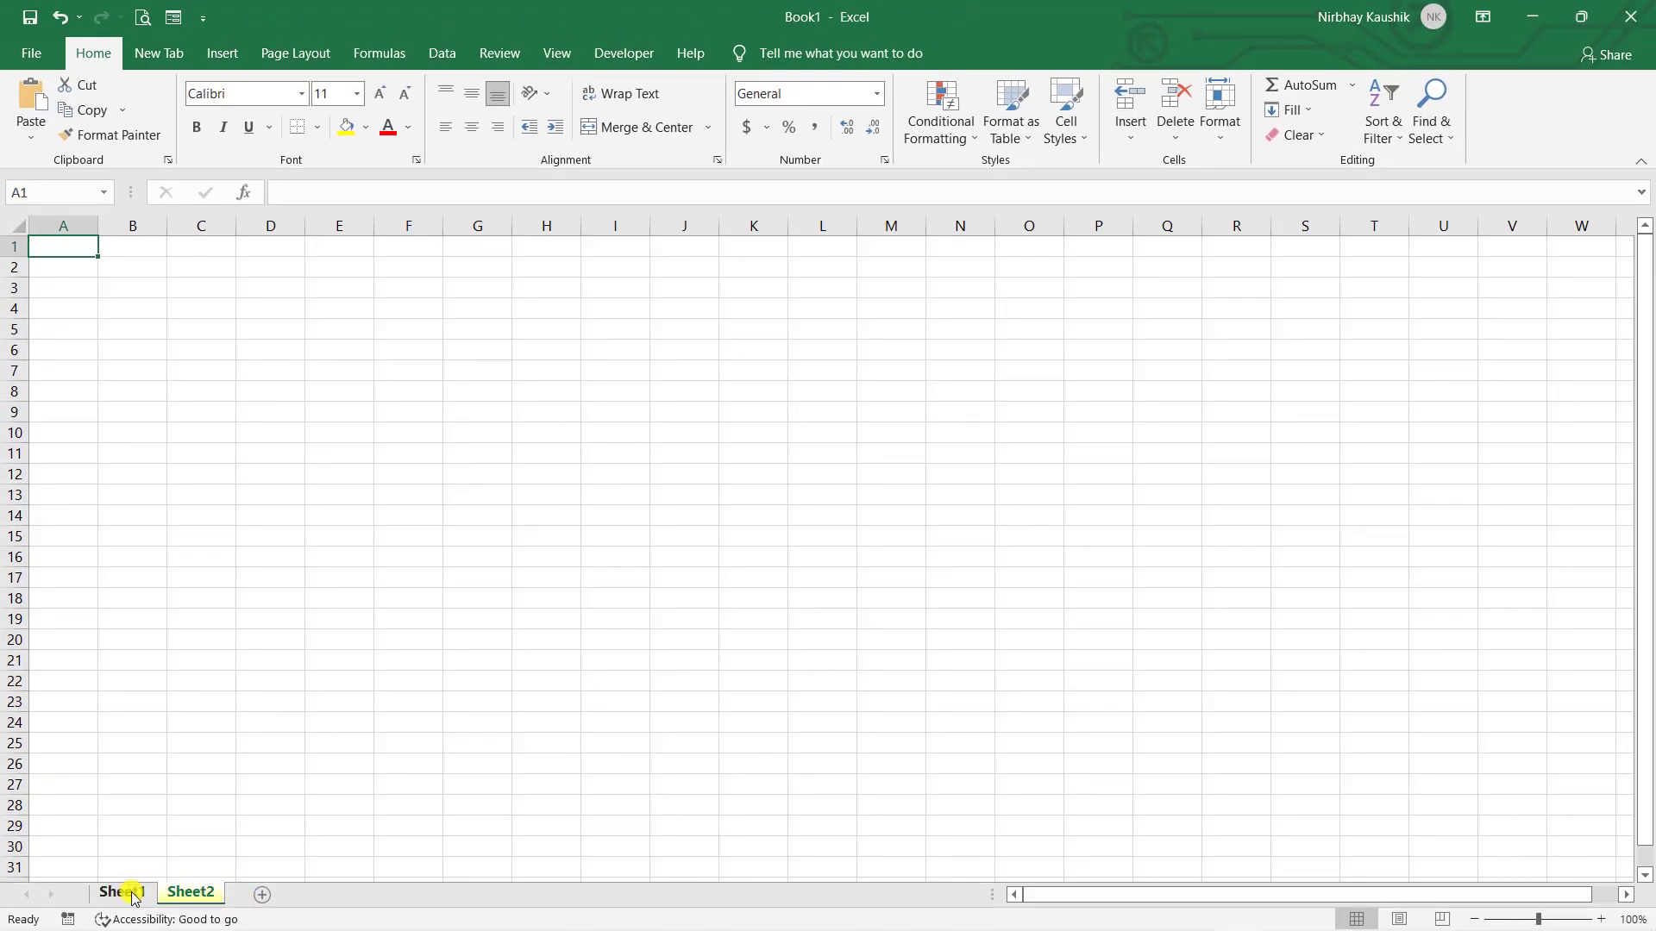
# - Switch between Sheet1 and Sheet2, returning to Sheet1 and selecting cells F15, D4, G5 and L12
pyautogui.click(154, 882)
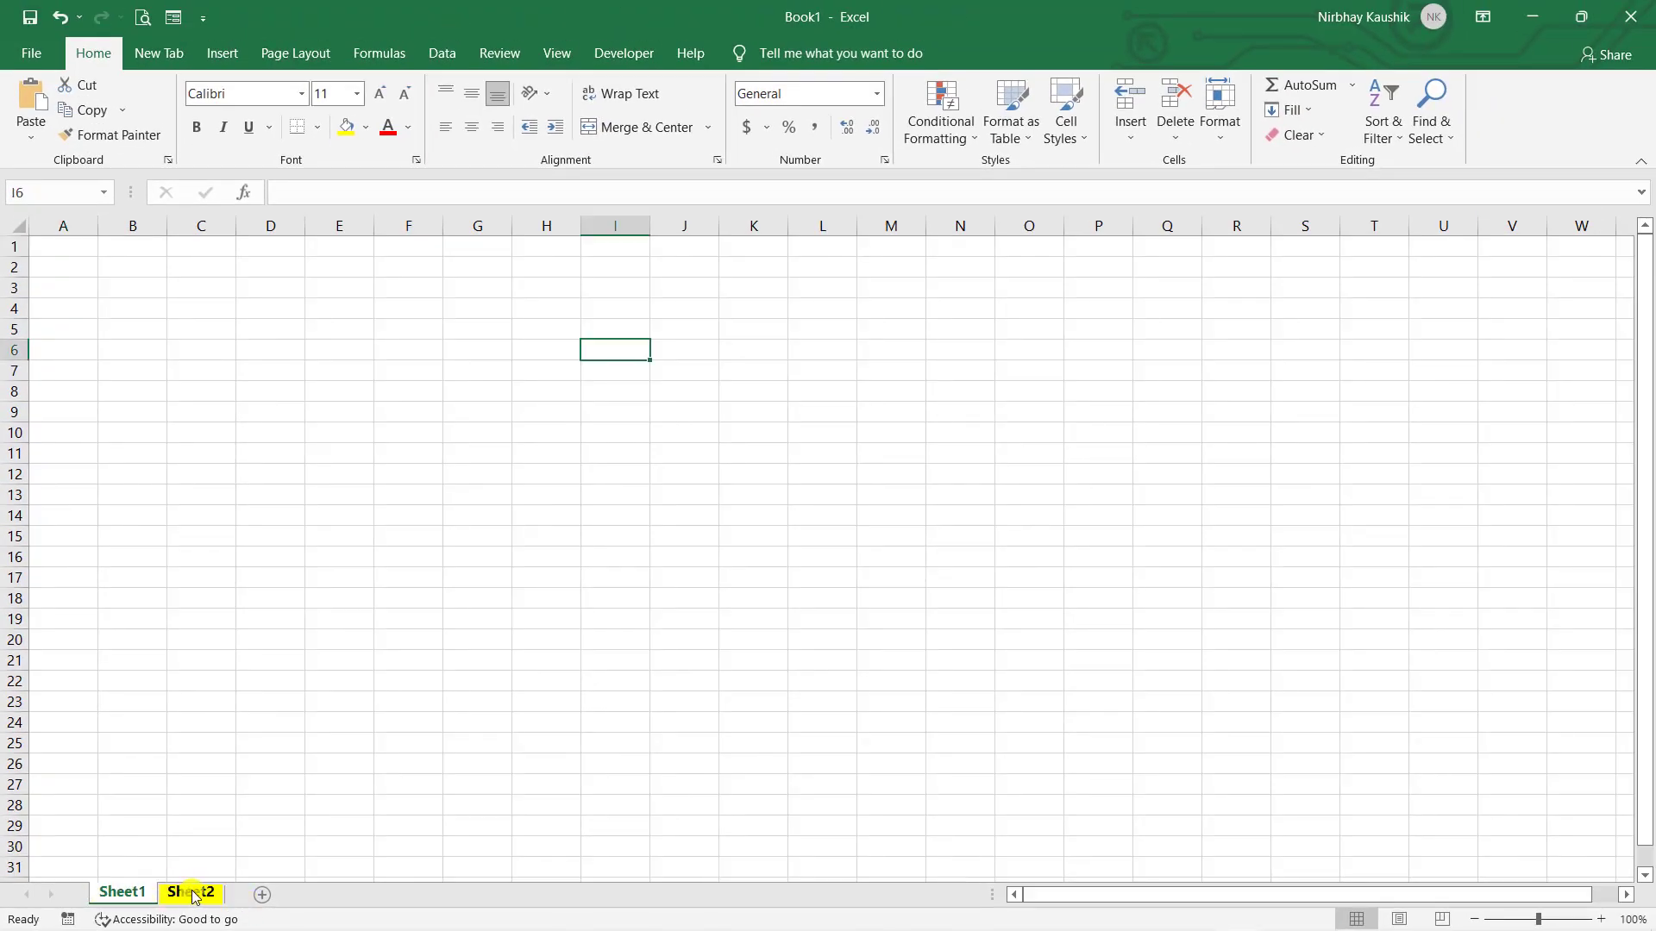
pyautogui.click(195, 901)
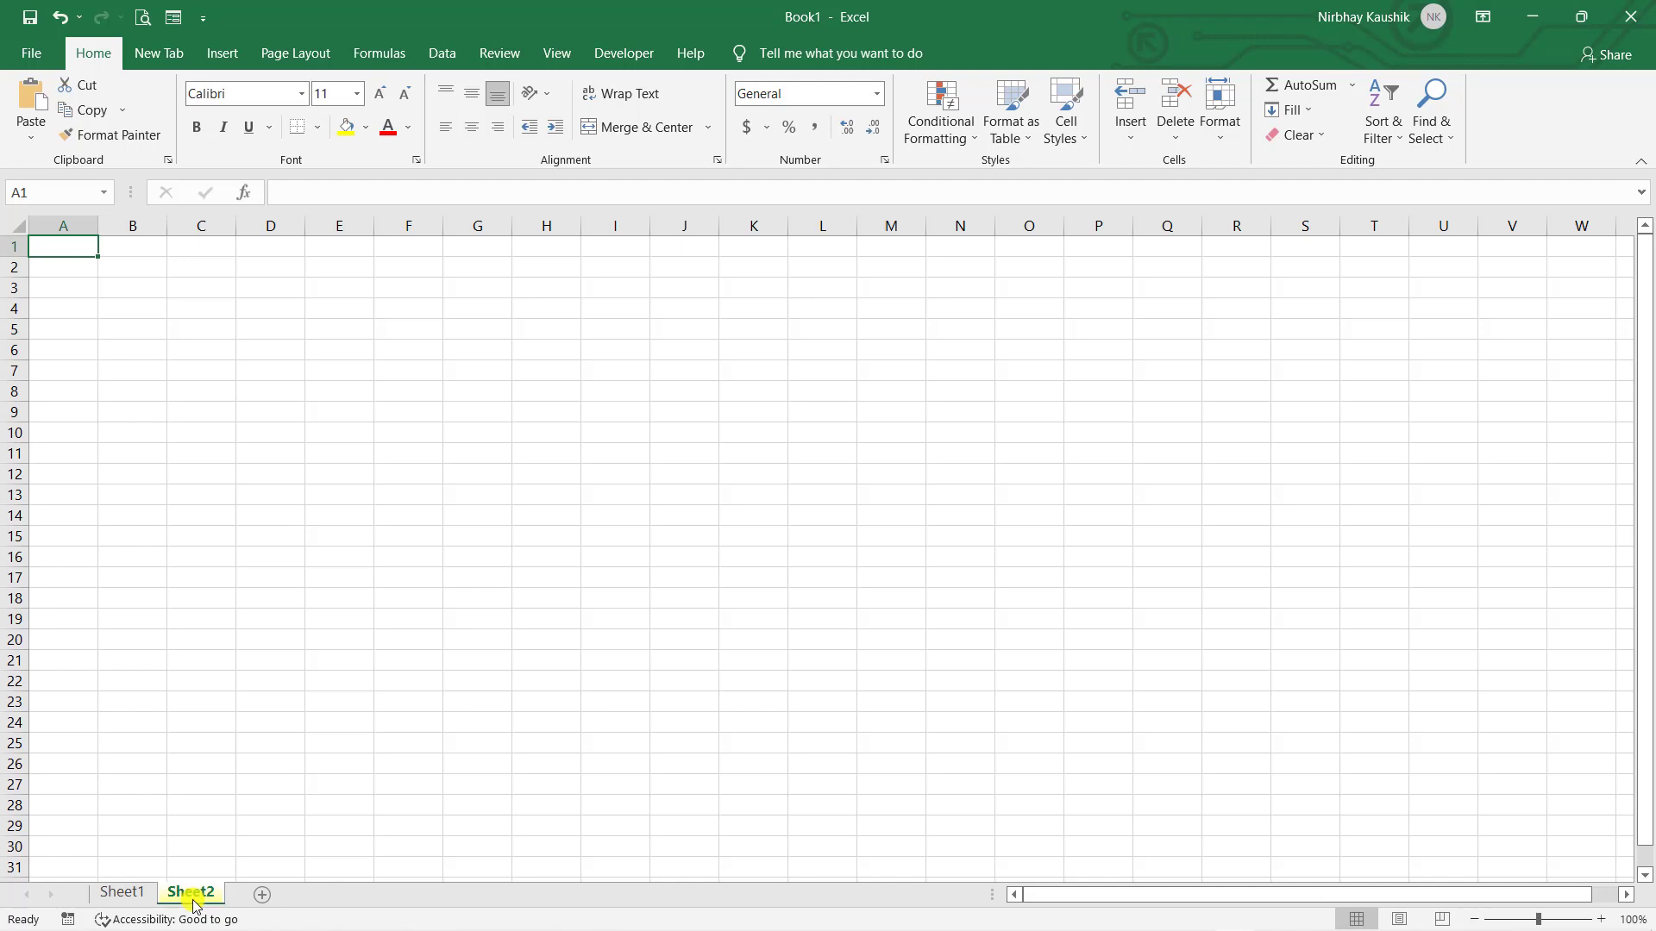
pyautogui.click(112, 892)
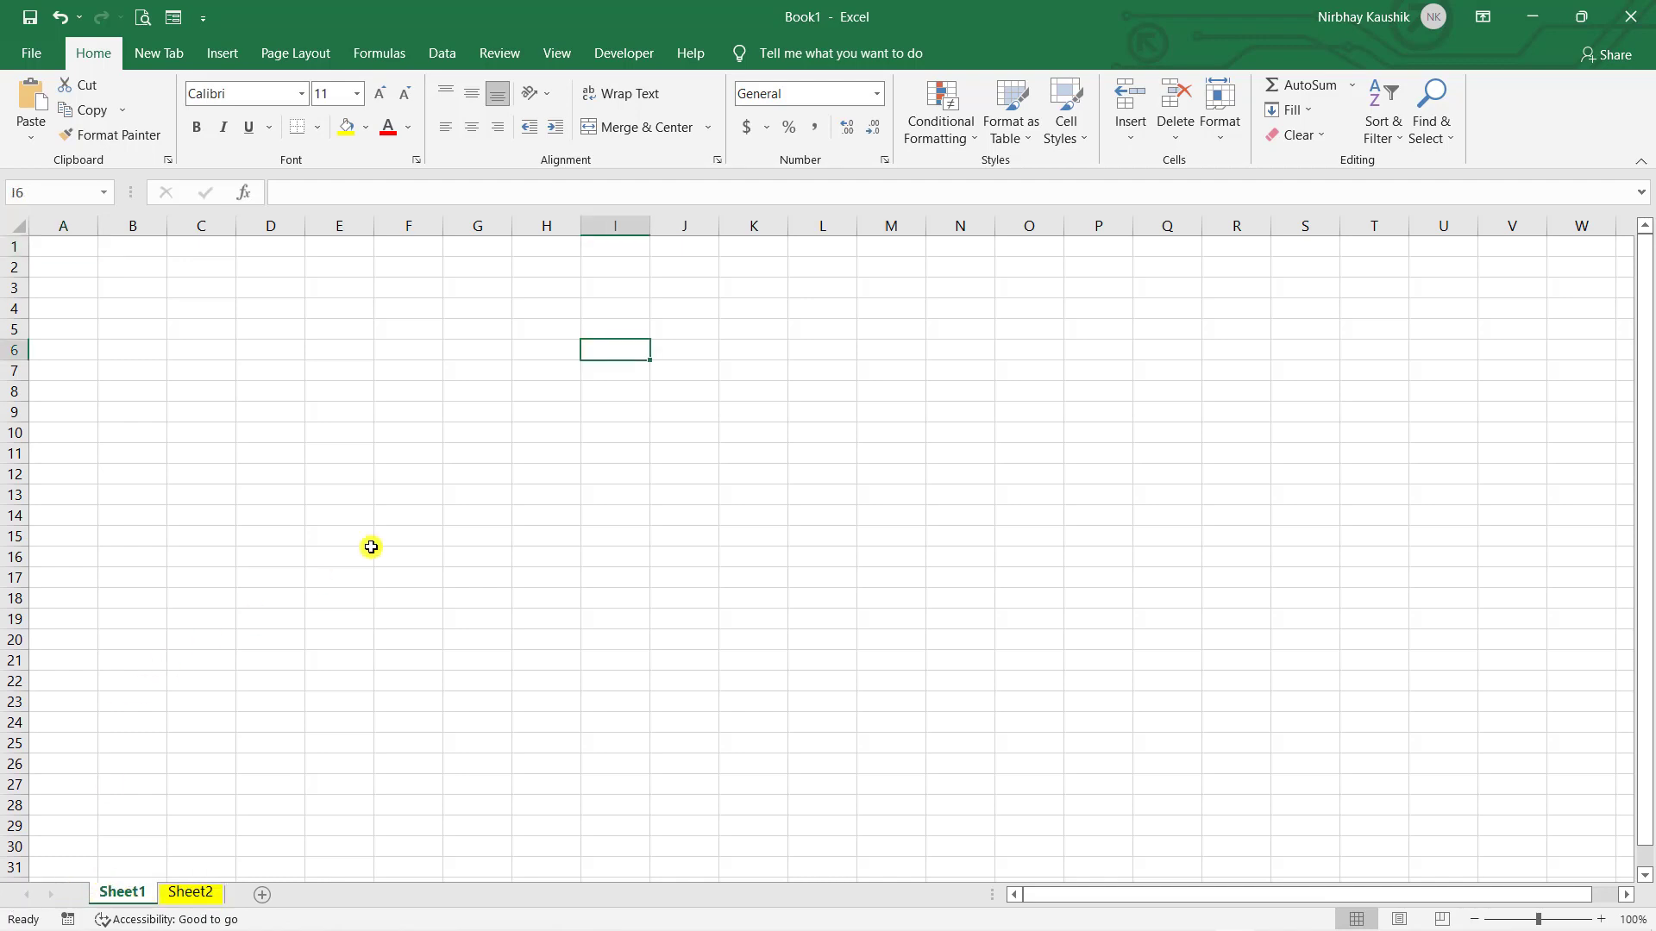
pyautogui.click(379, 538)
pyautogui.click(270, 309)
pyautogui.click(477, 326)
pyautogui.click(839, 470)
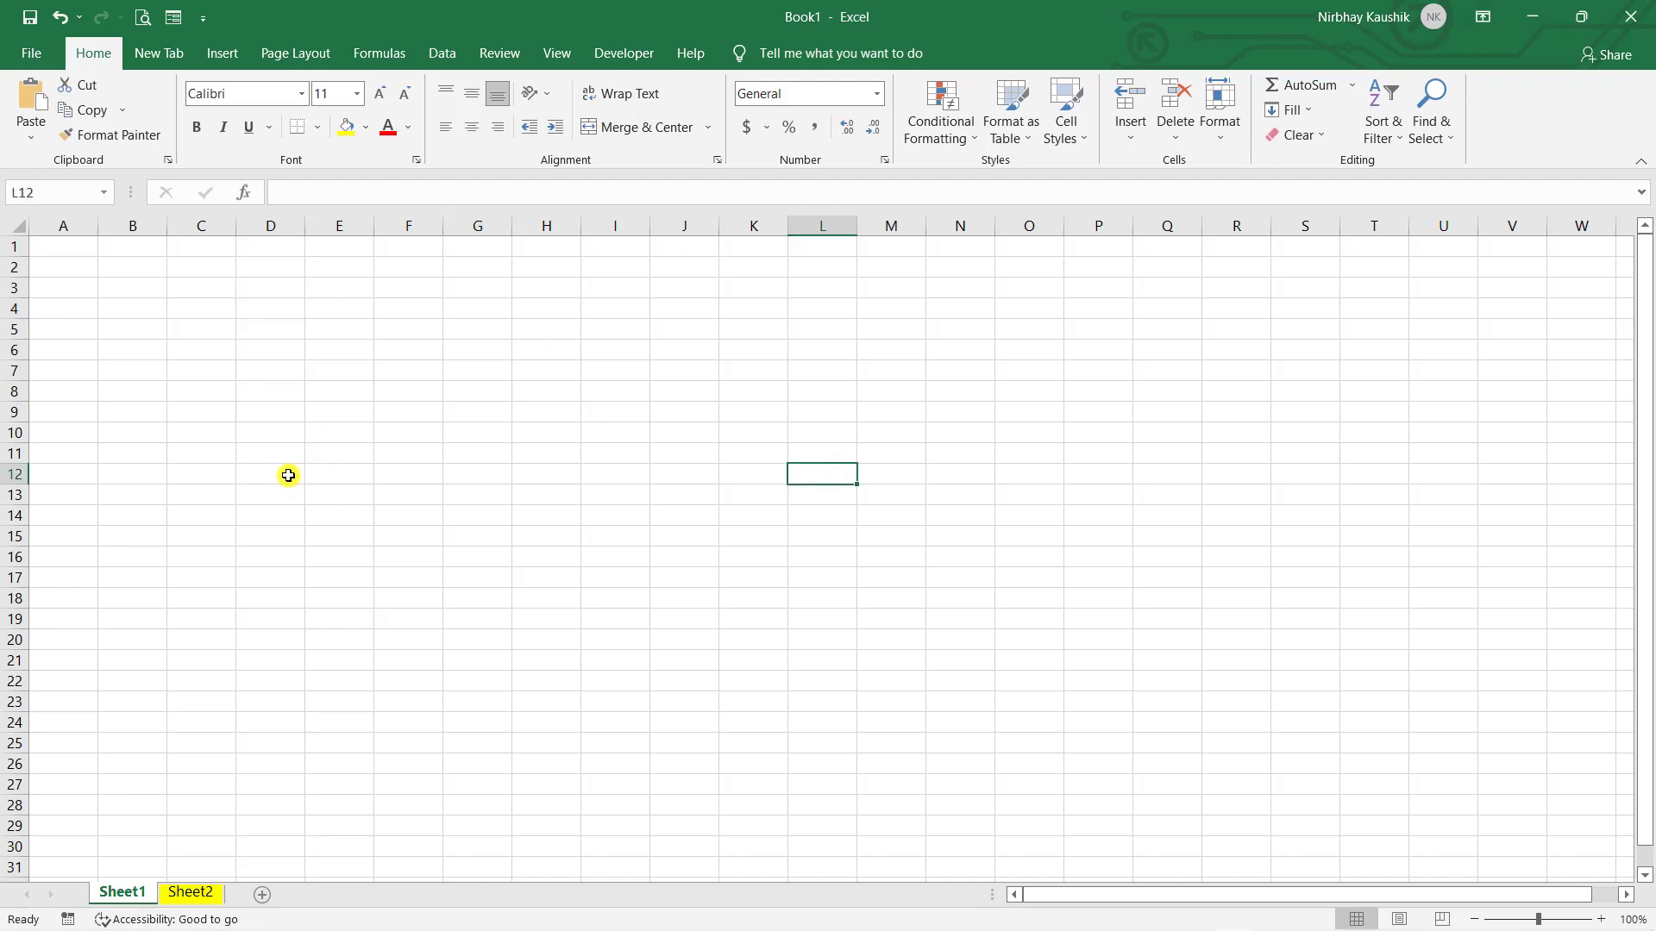
pyautogui.click(411, 417)
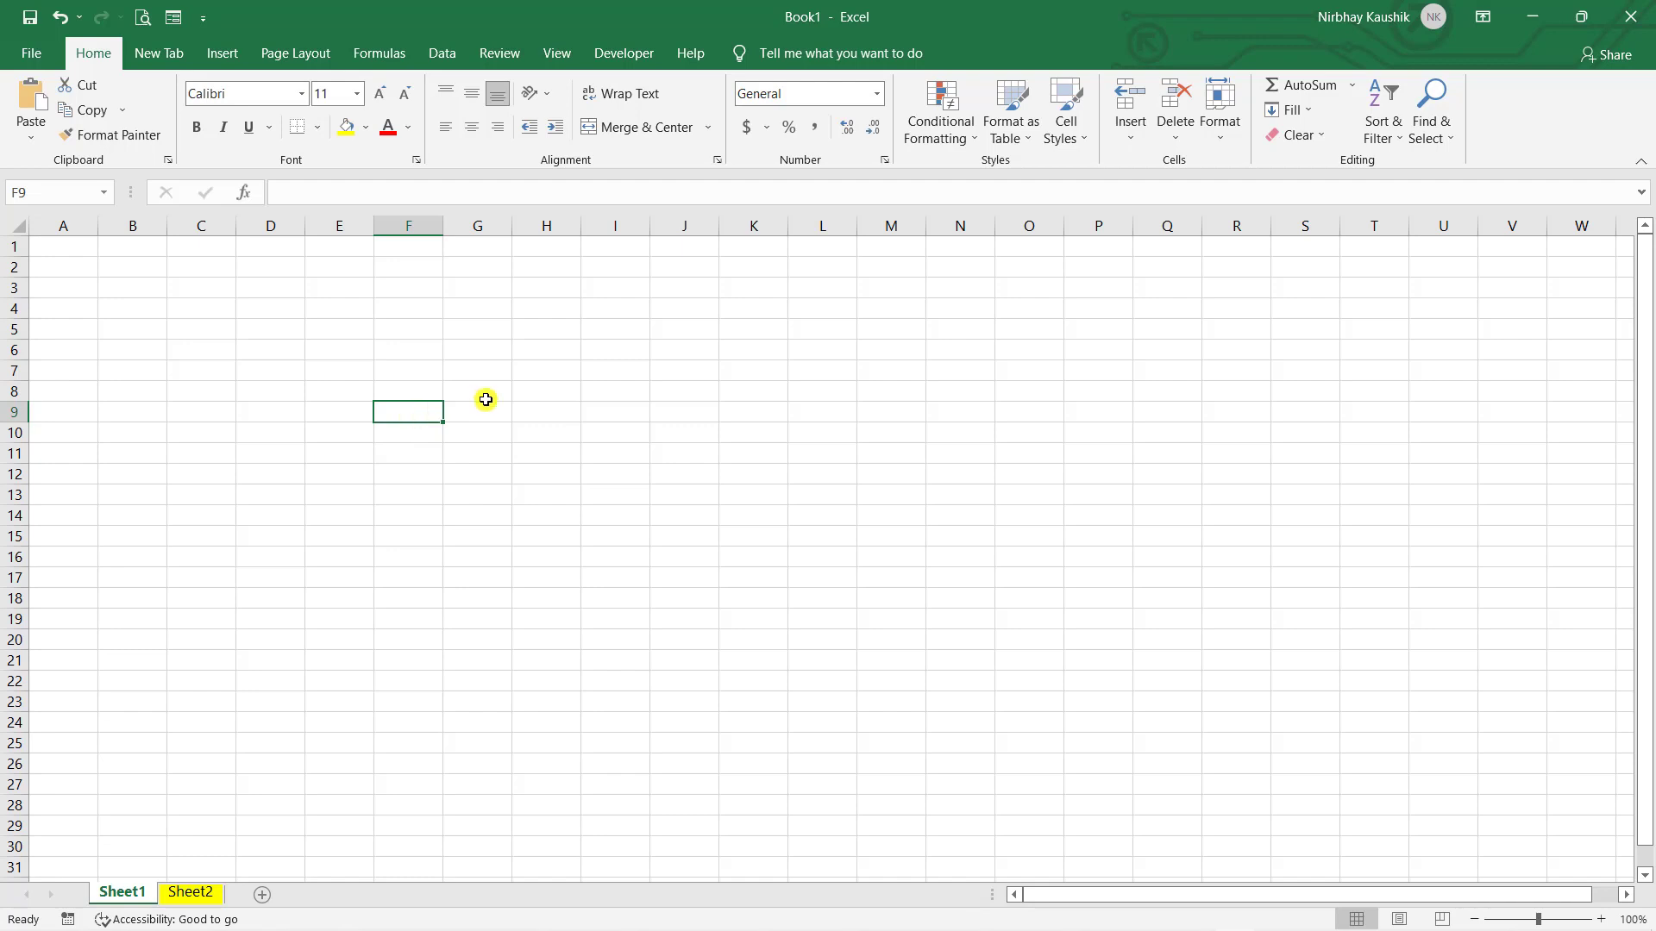
pyautogui.click(942, 395)
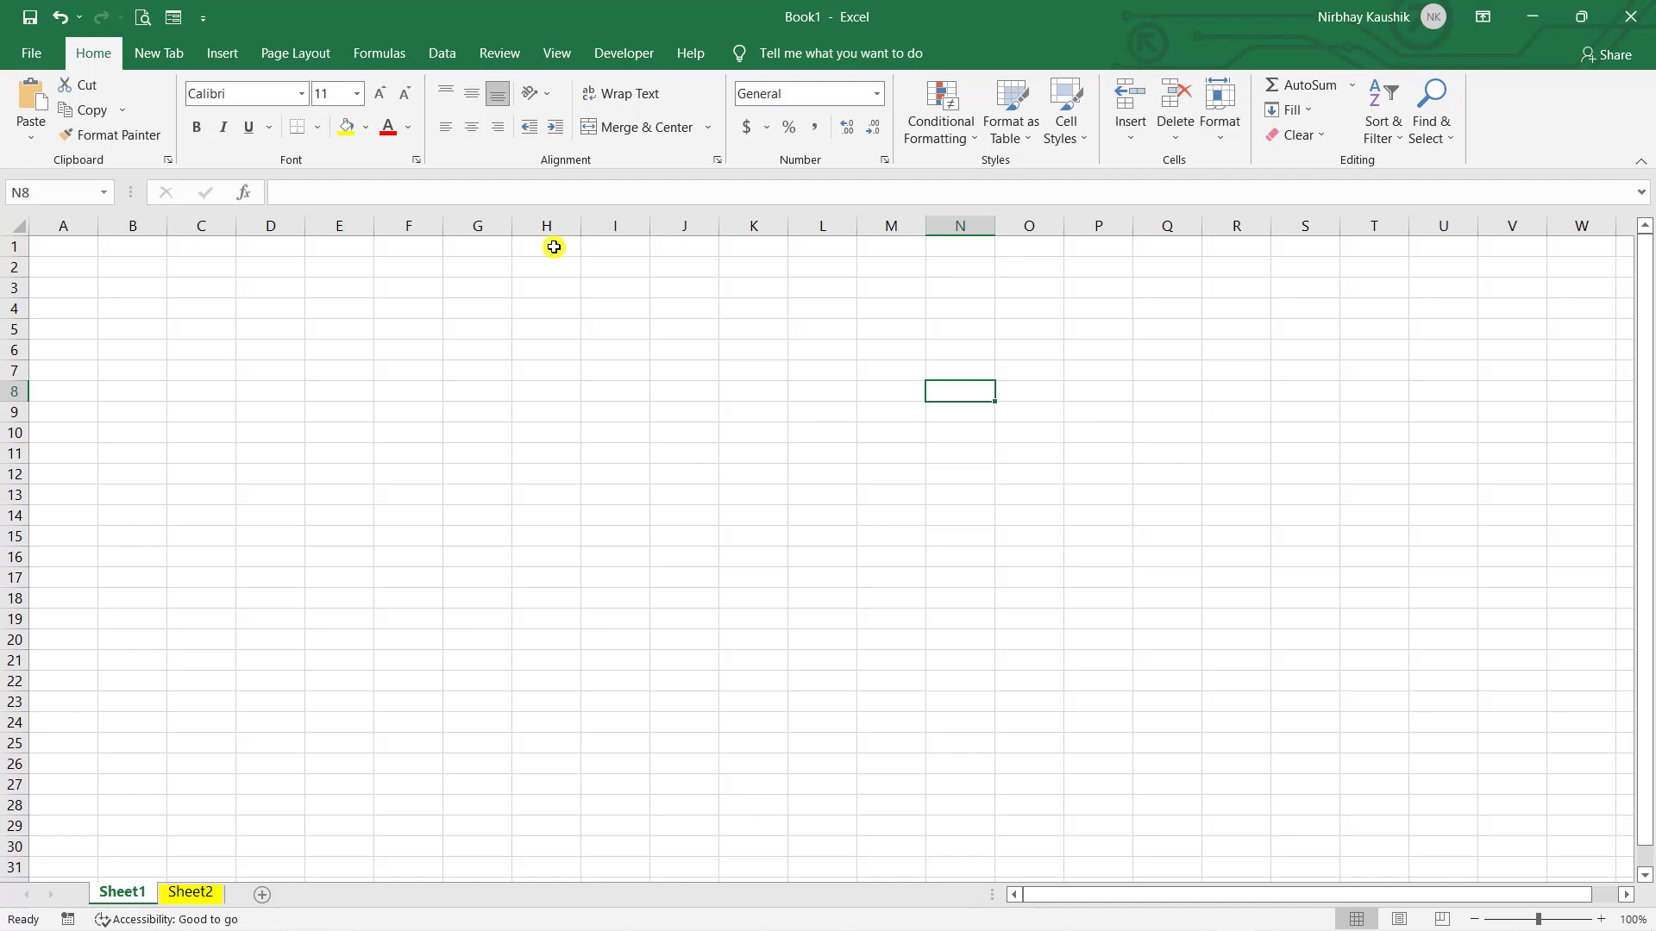
pyautogui.click(480, 231)
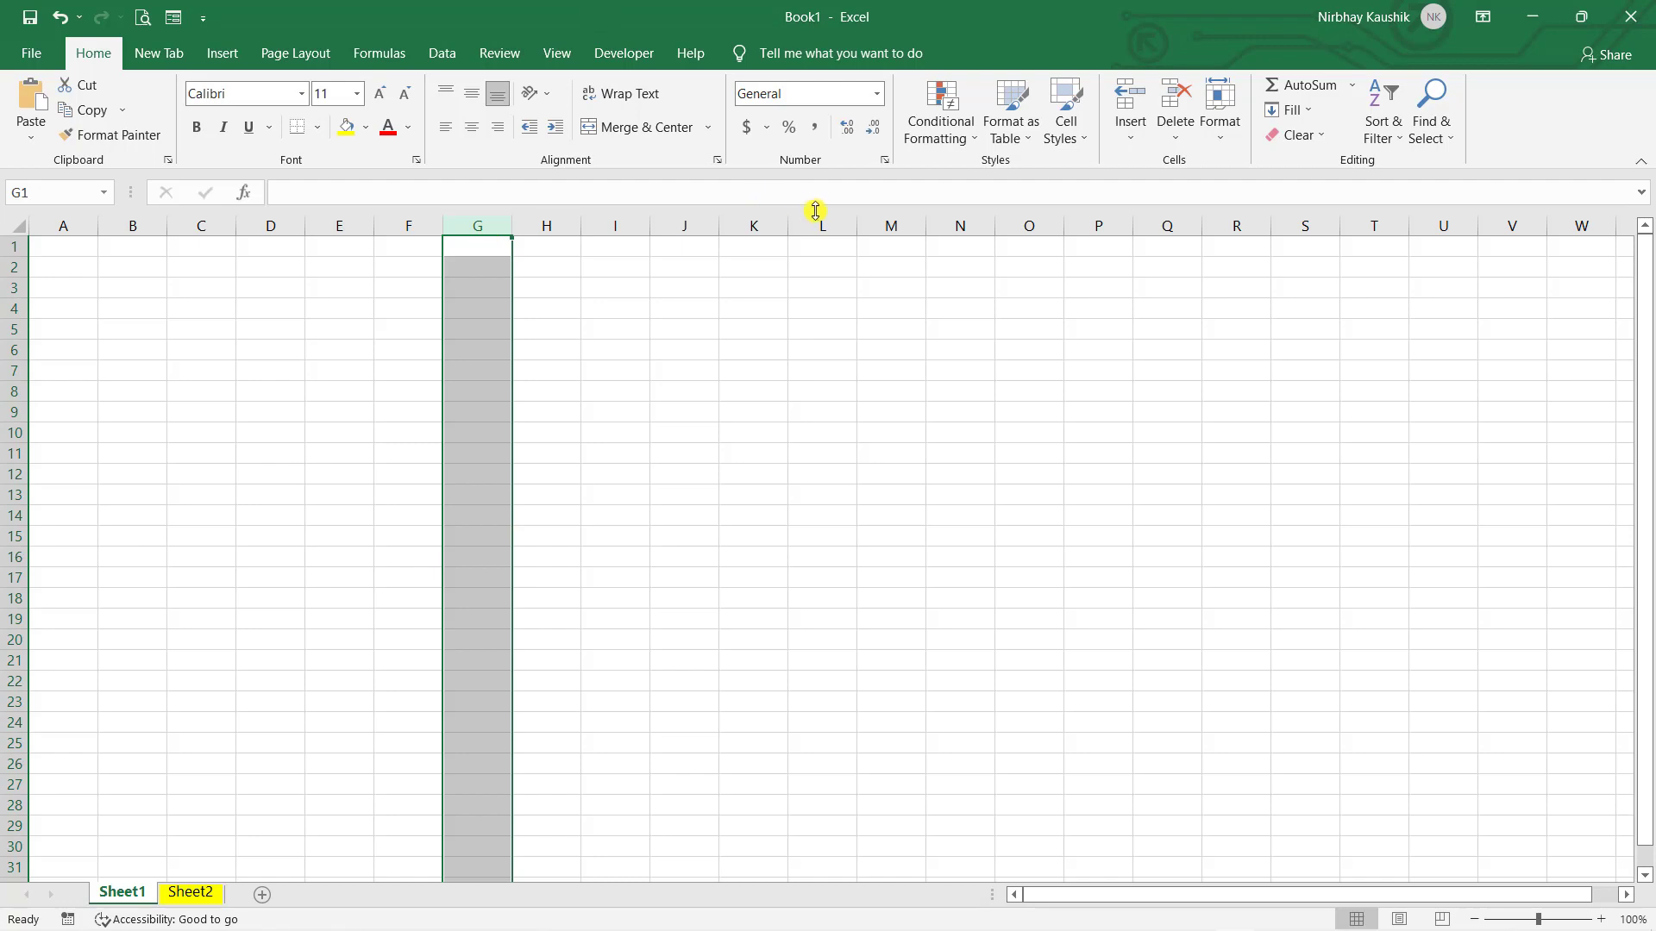
pyautogui.click(841, 225)
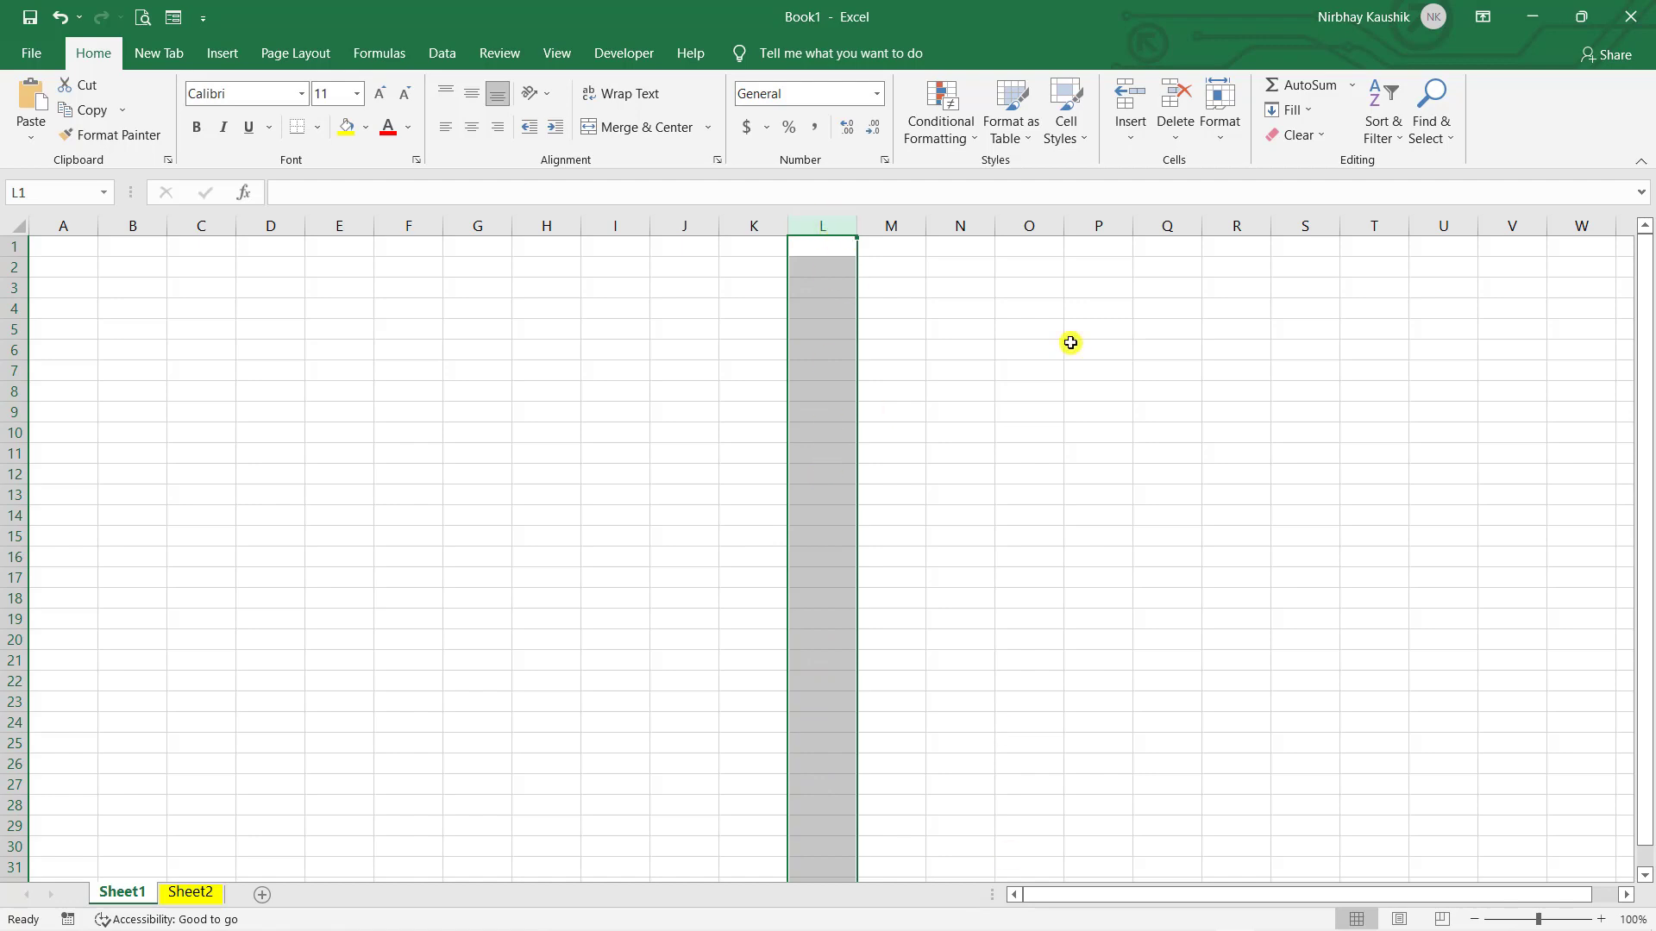
# - Arrow right along row 2 through columns X, AA and AZ to BC, then settle on AL1
pyautogui.press('Right')
pyautogui.press('Right')
pyautogui.press('Right')
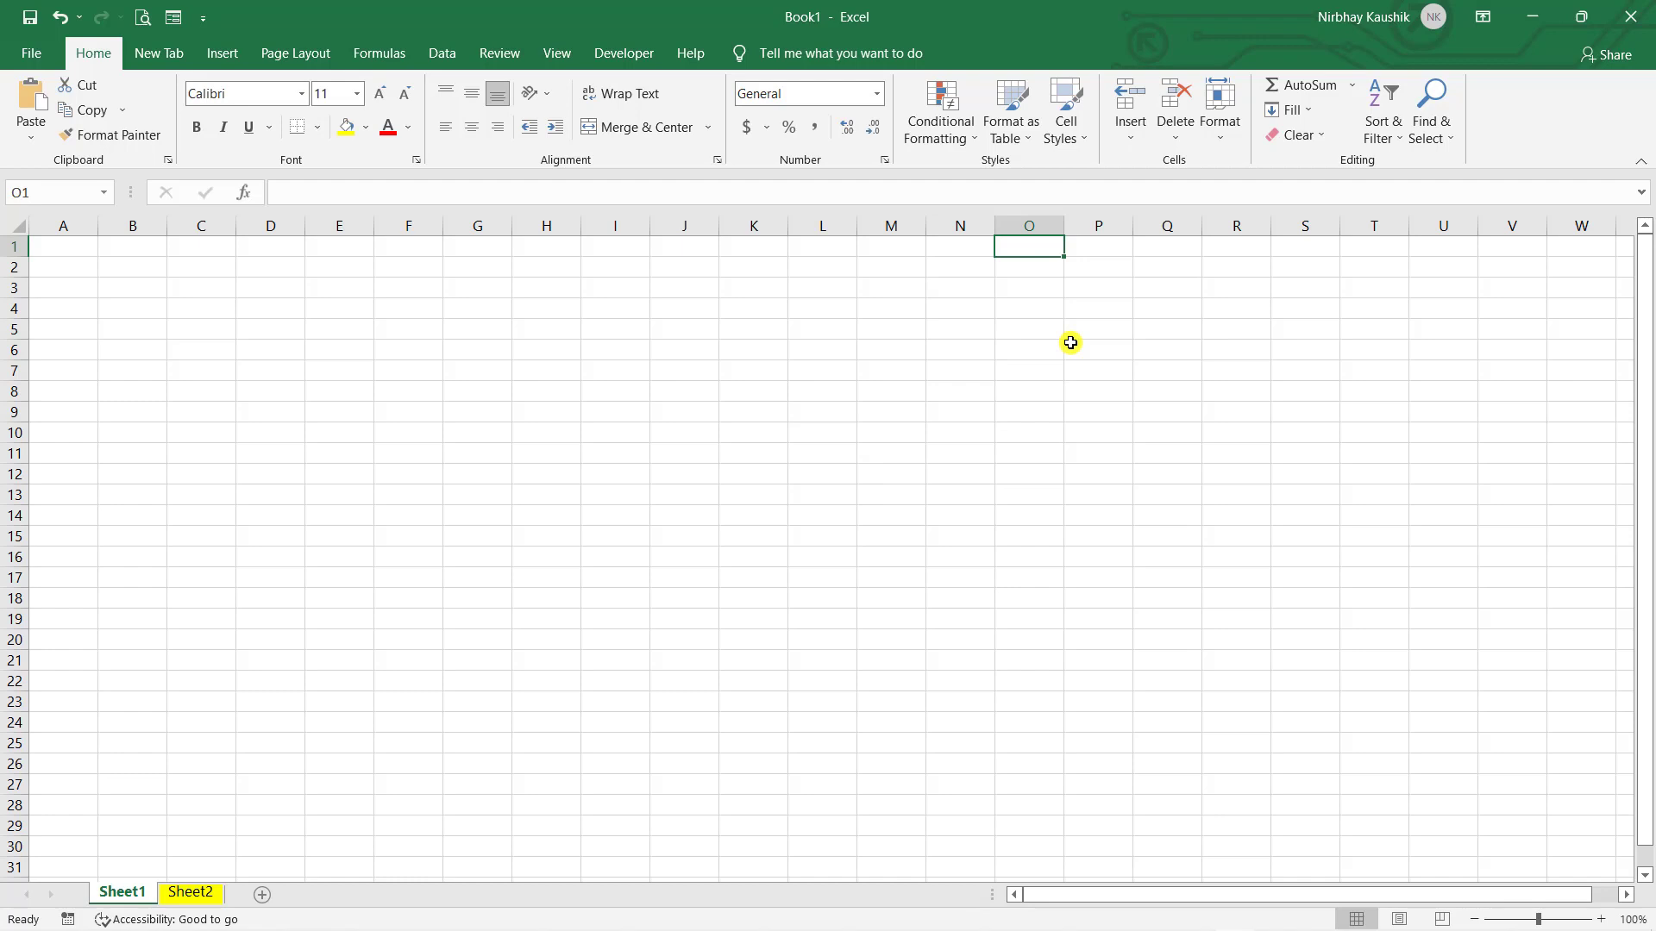
pyautogui.press('Right')
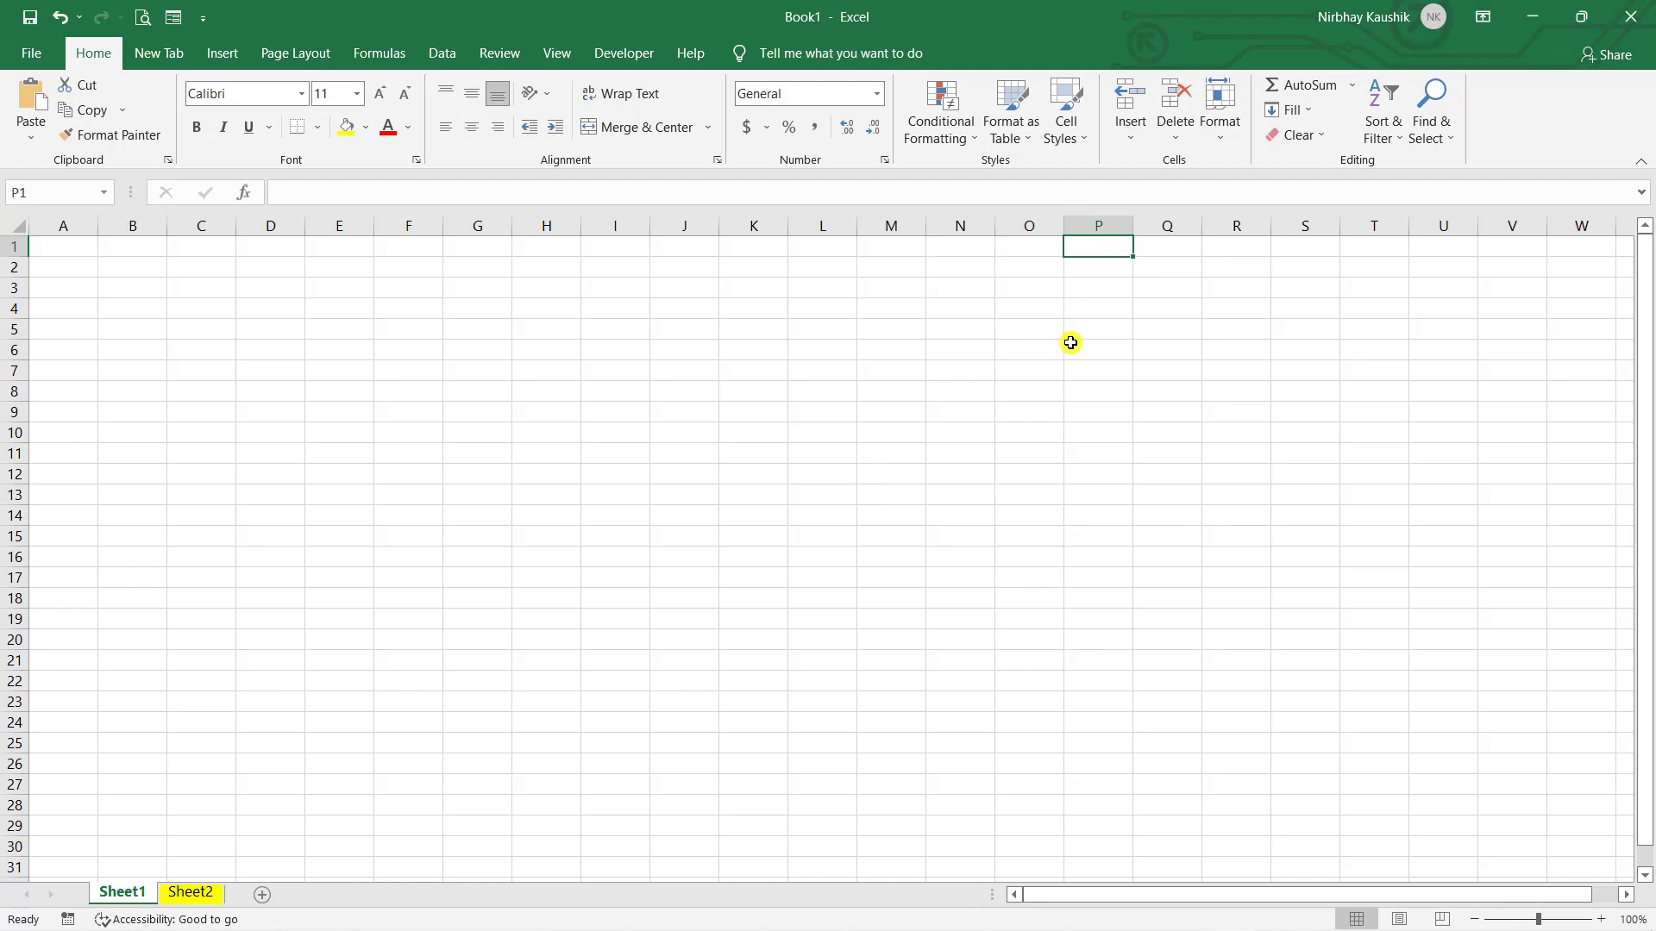
pyautogui.press('Left')
pyautogui.press('Left')
pyautogui.press('Left')
pyautogui.press('Left')
pyautogui.press('Left')
pyautogui.press('Left')
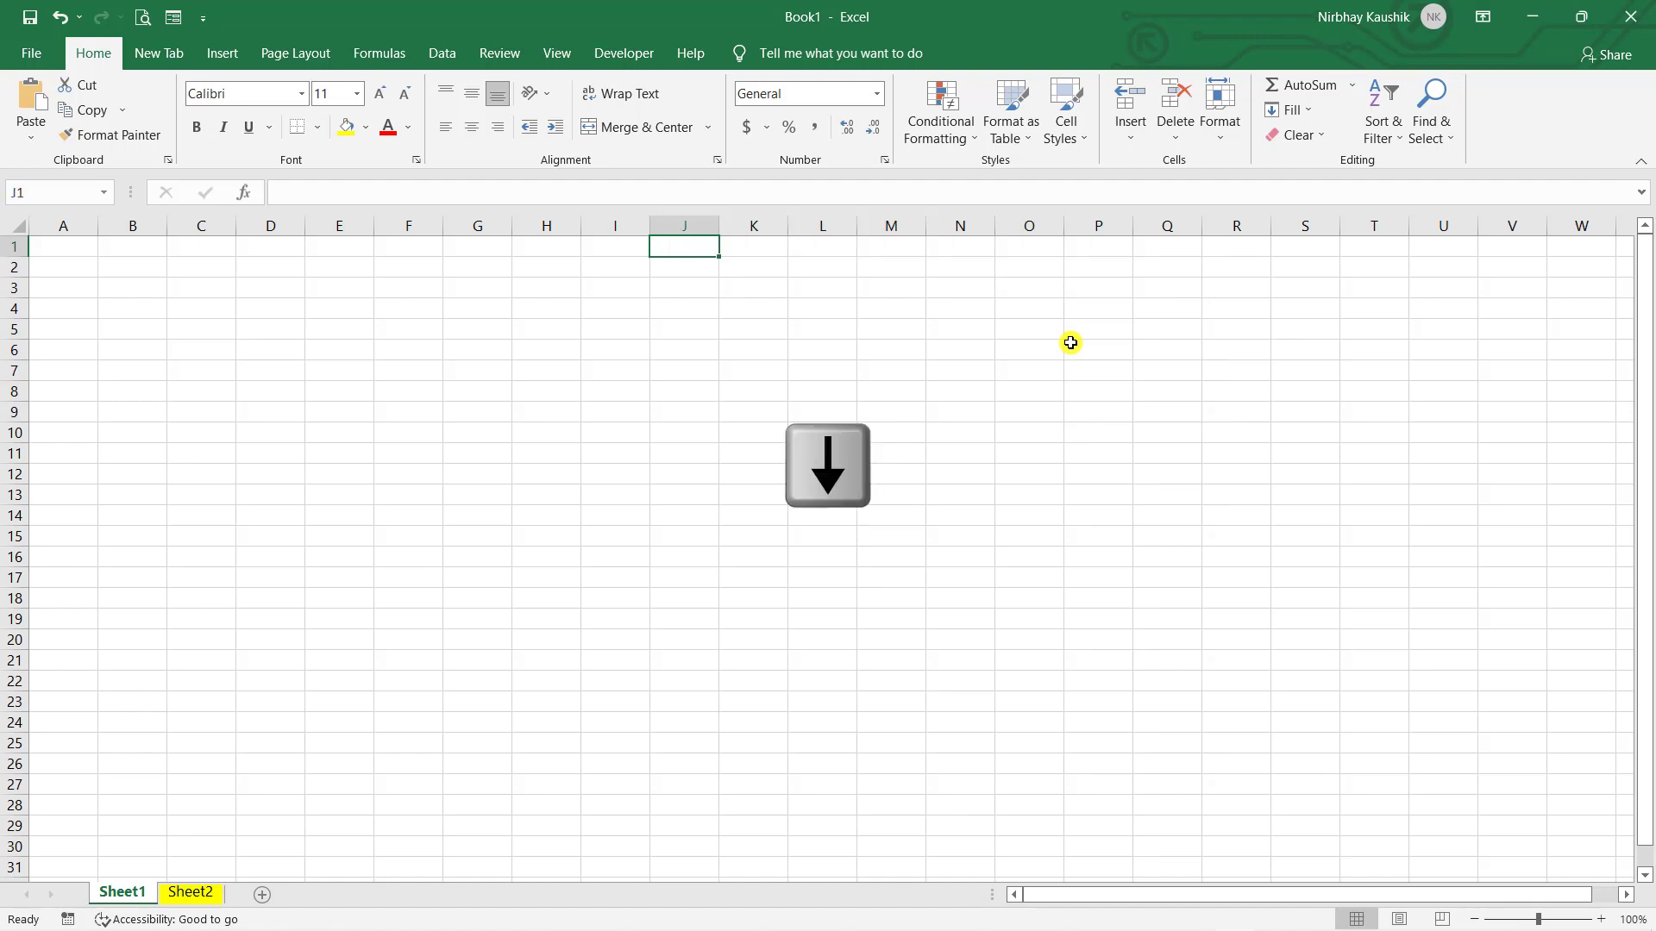
pyautogui.press('Down')
pyautogui.press('Down')
pyautogui.press('Down')
pyautogui.press('Down')
pyautogui.press('Up')
pyautogui.press('Up')
pyautogui.press('Up')
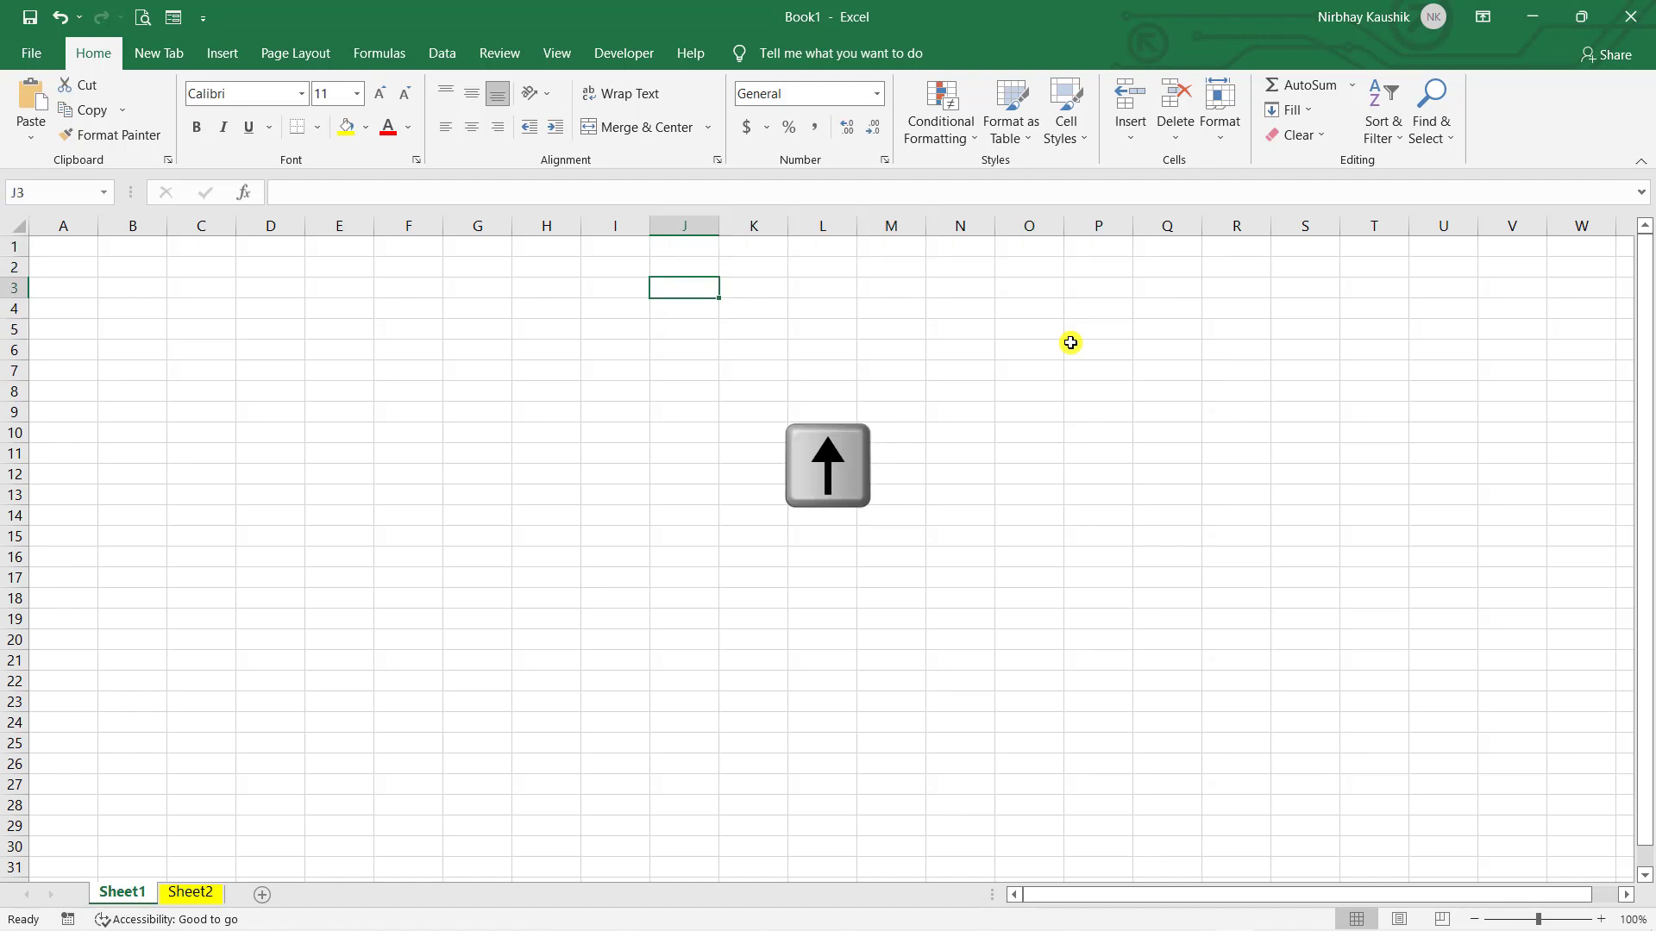
pyautogui.press('Right')
pyautogui.press('Right')
pyautogui.press('Right')
pyautogui.press('Right')
pyautogui.press('Right')
pyautogui.press('Right')
pyautogui.press('Right')
pyautogui.press('Right')
pyautogui.press('Right')
pyautogui.press('Right')
pyautogui.press('Right')
pyautogui.press('Right')
pyautogui.press('Right')
pyautogui.press('Right')
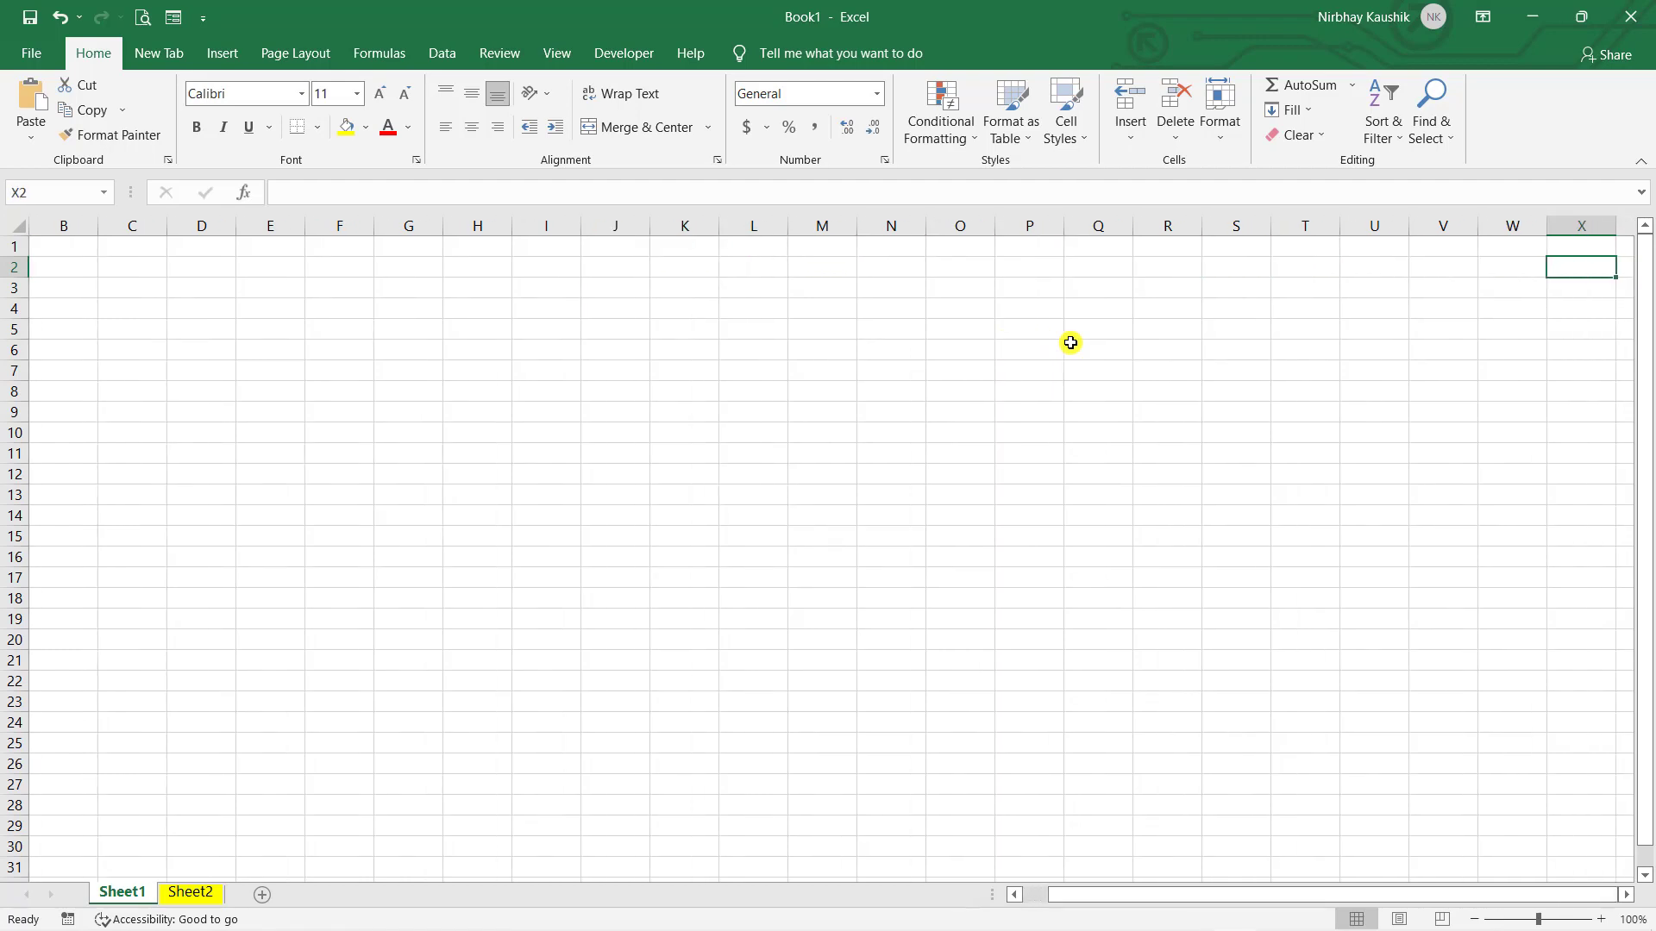
pyautogui.press('Right')
pyautogui.press('Right')
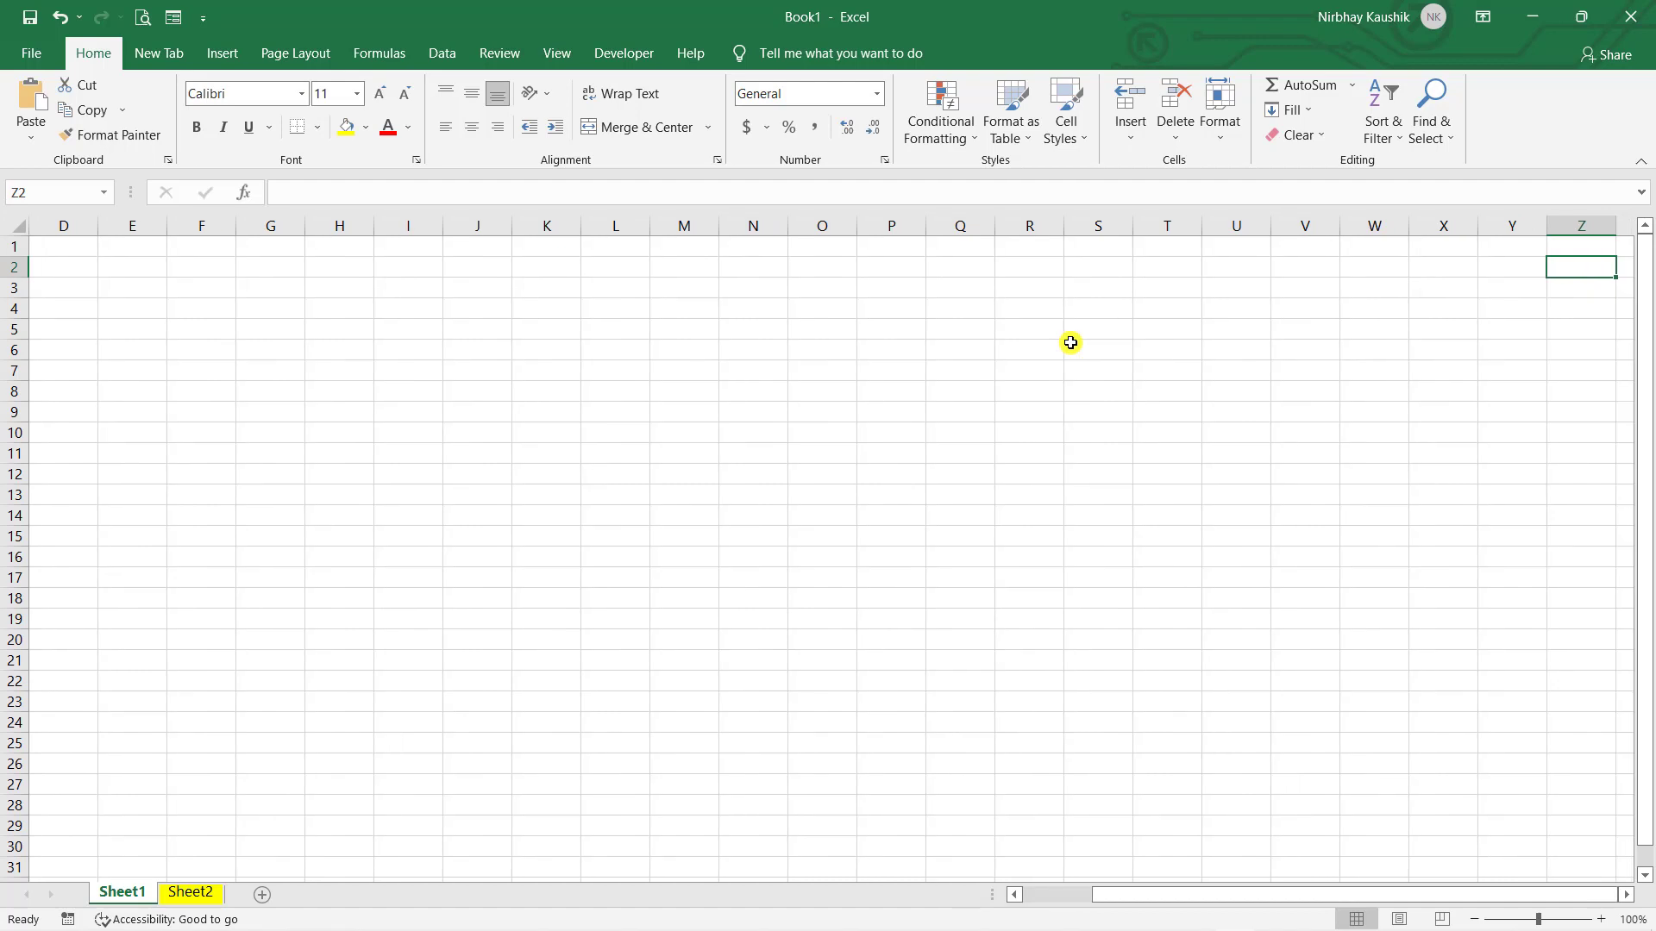
pyautogui.press('Right')
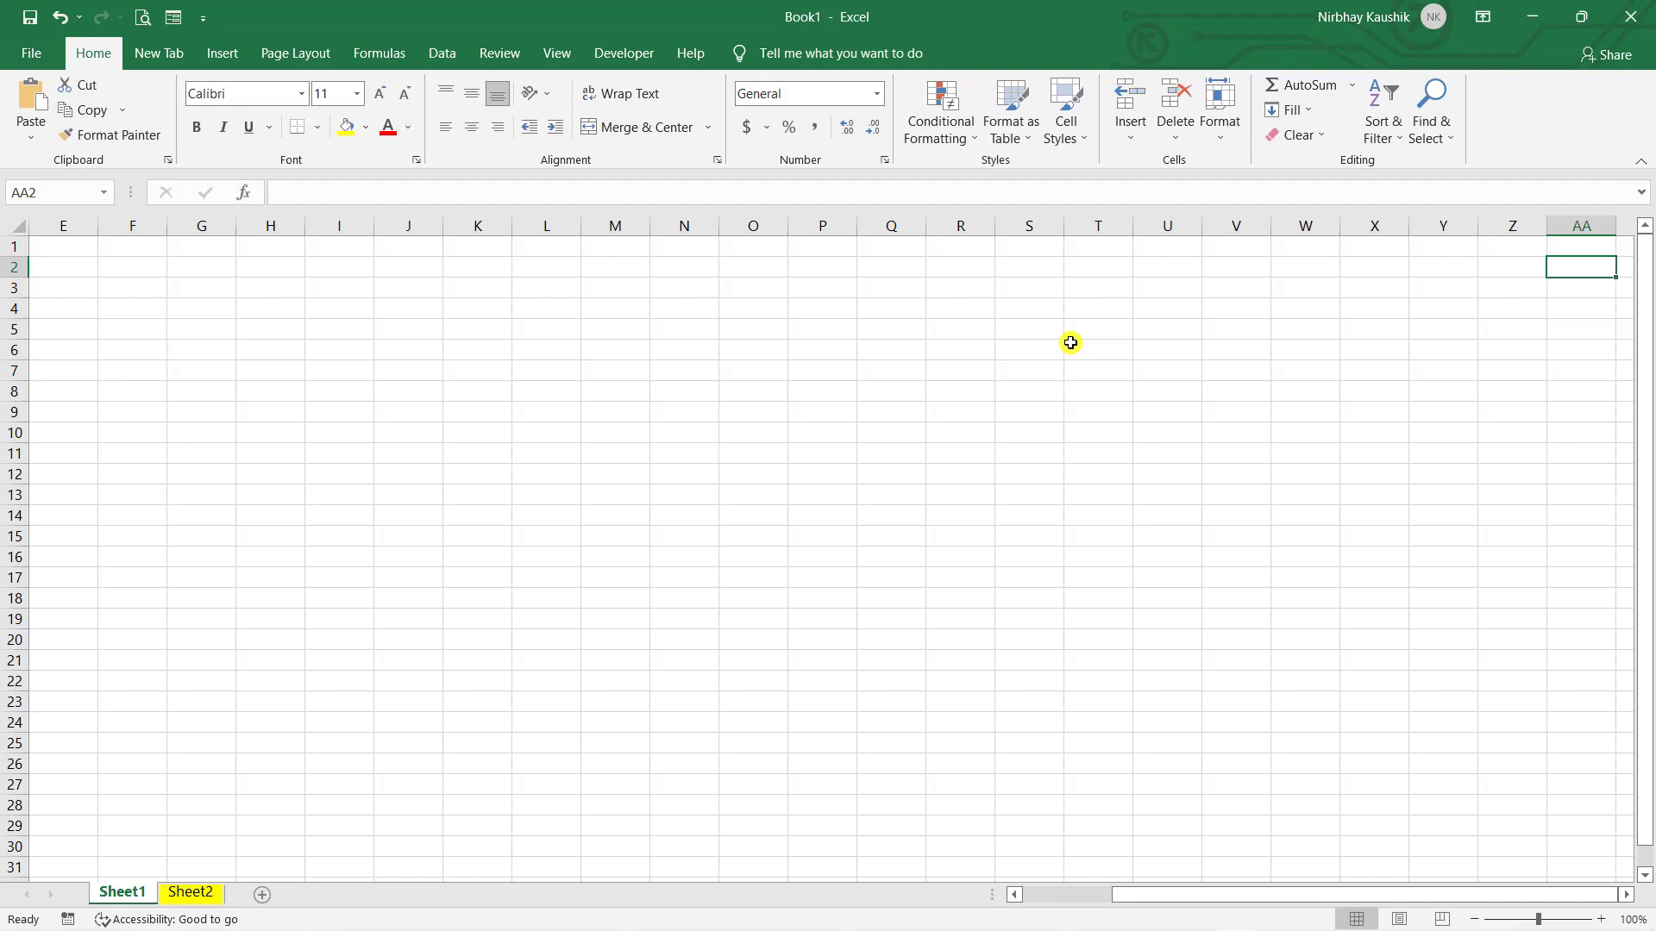
pyautogui.press('Right')
pyautogui.press('Right')
pyautogui.press('Right')
pyautogui.press('Right')
pyautogui.press('Right')
pyautogui.press('Right')
pyautogui.press('Right')
pyautogui.press('Right')
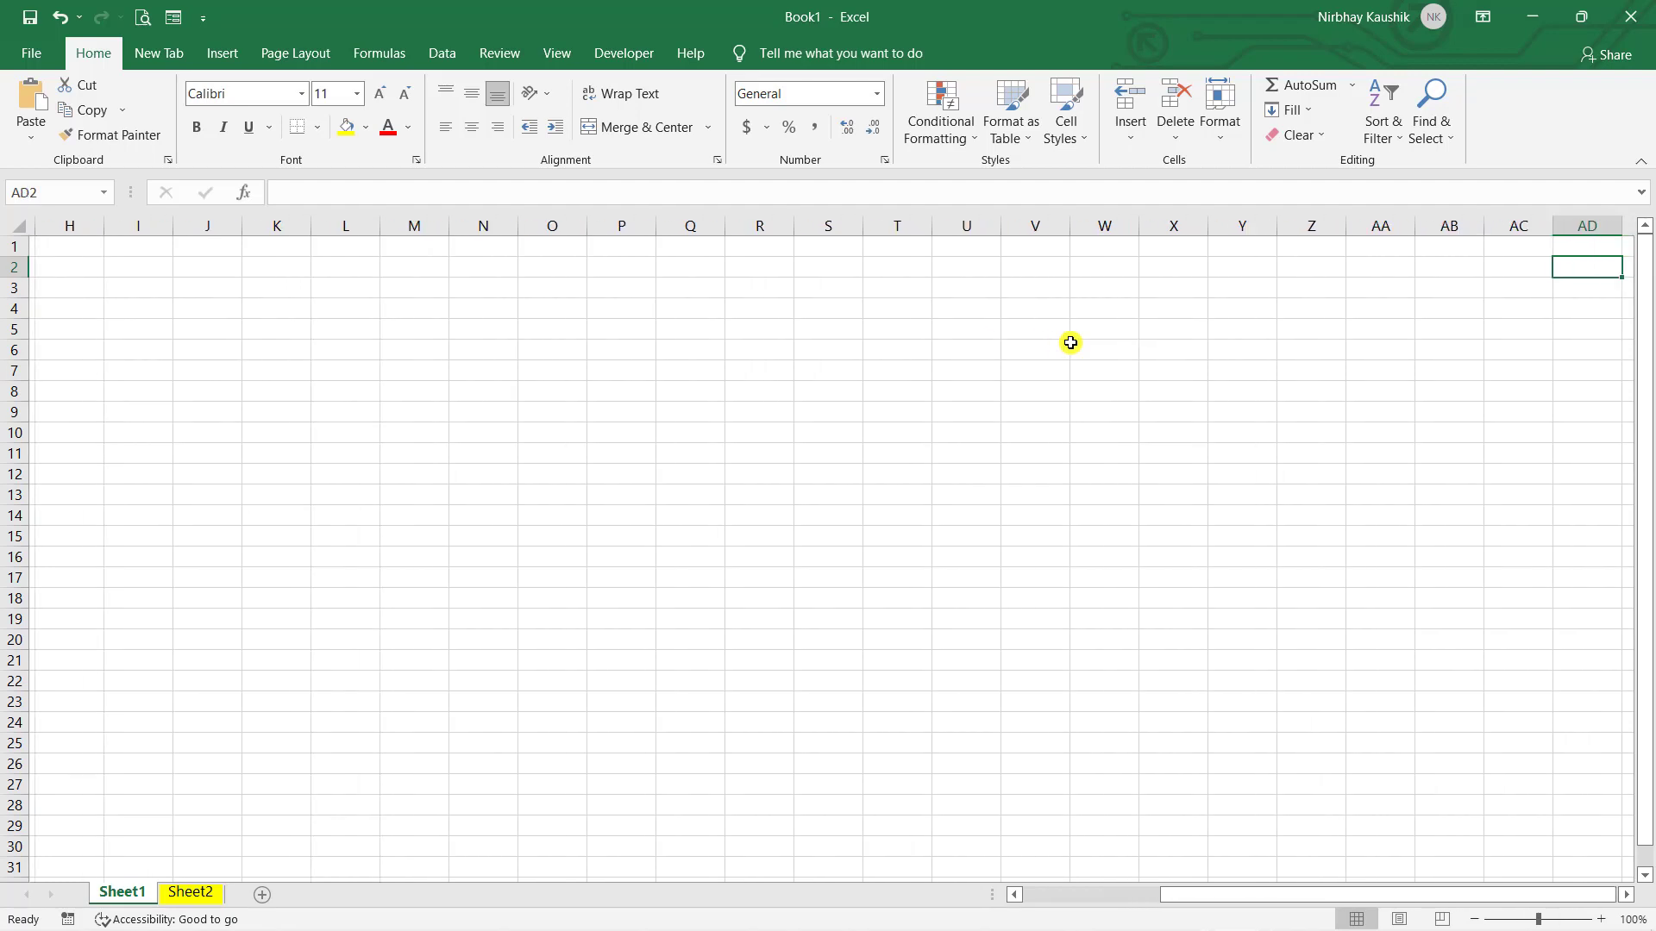
pyautogui.press('Right')
pyautogui.press('Right')
pyautogui.press('Right')
pyautogui.press('Right')
pyautogui.press('Right')
pyautogui.press('Right')
pyautogui.press('Right')
pyautogui.press('Right')
pyautogui.press('Right')
pyautogui.press('Right')
pyautogui.press('Right')
pyautogui.press('Right')
pyautogui.press('Right')
pyautogui.press('Right')
pyautogui.press('Right')
pyautogui.press('Right')
pyautogui.press('Right')
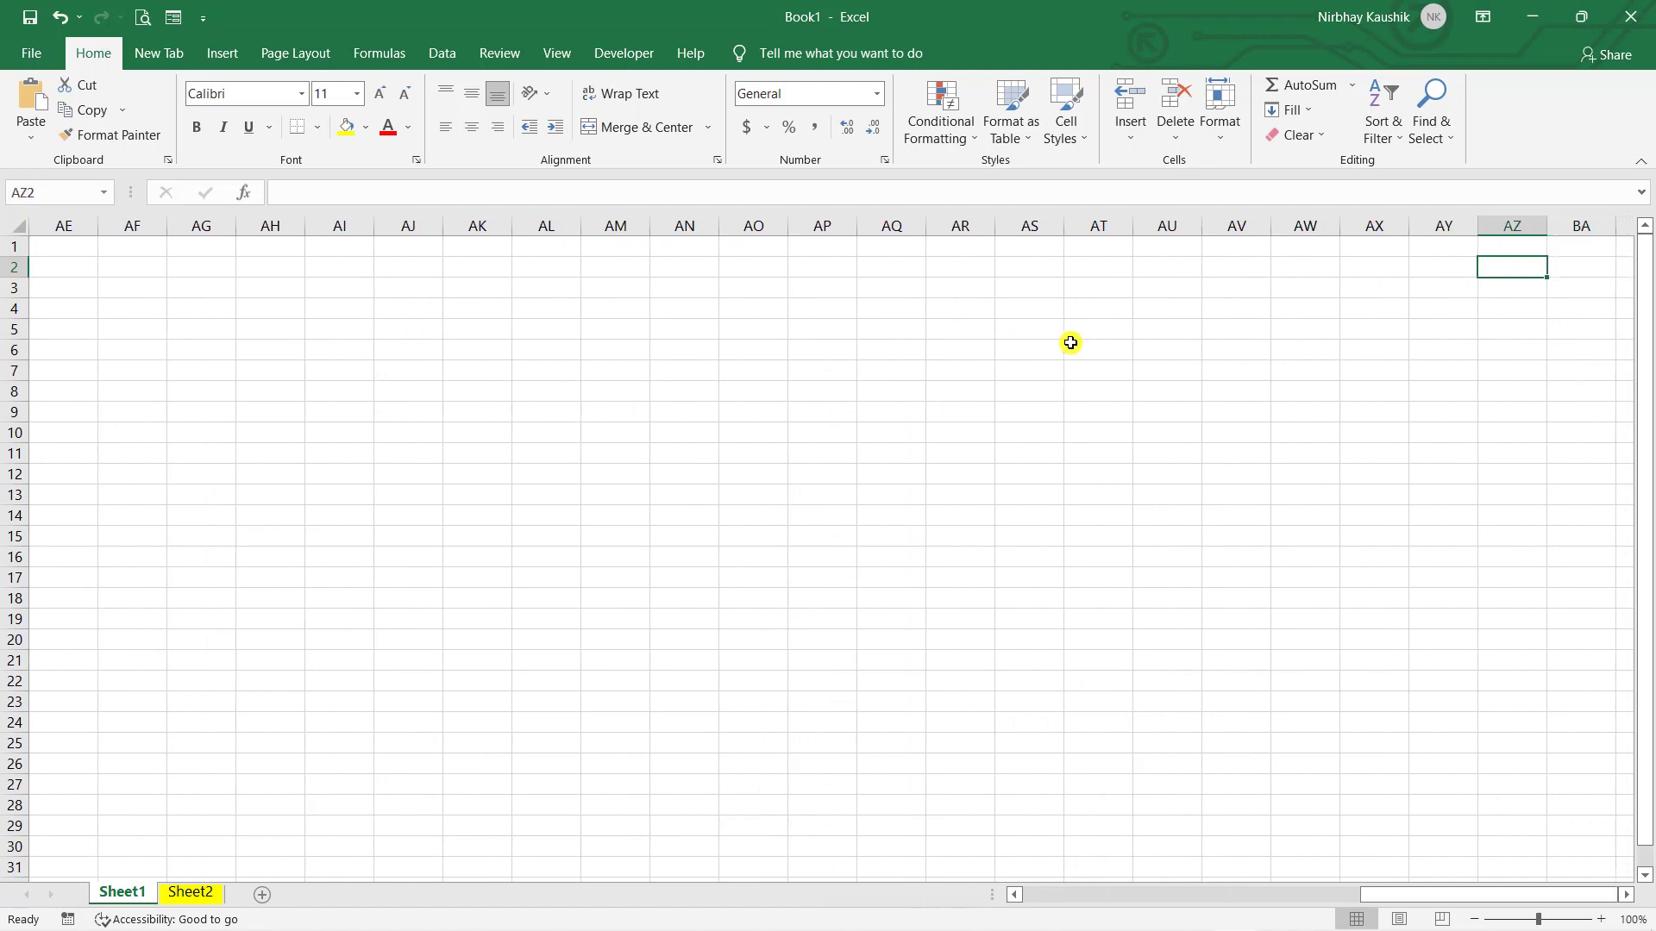
pyautogui.press('Right')
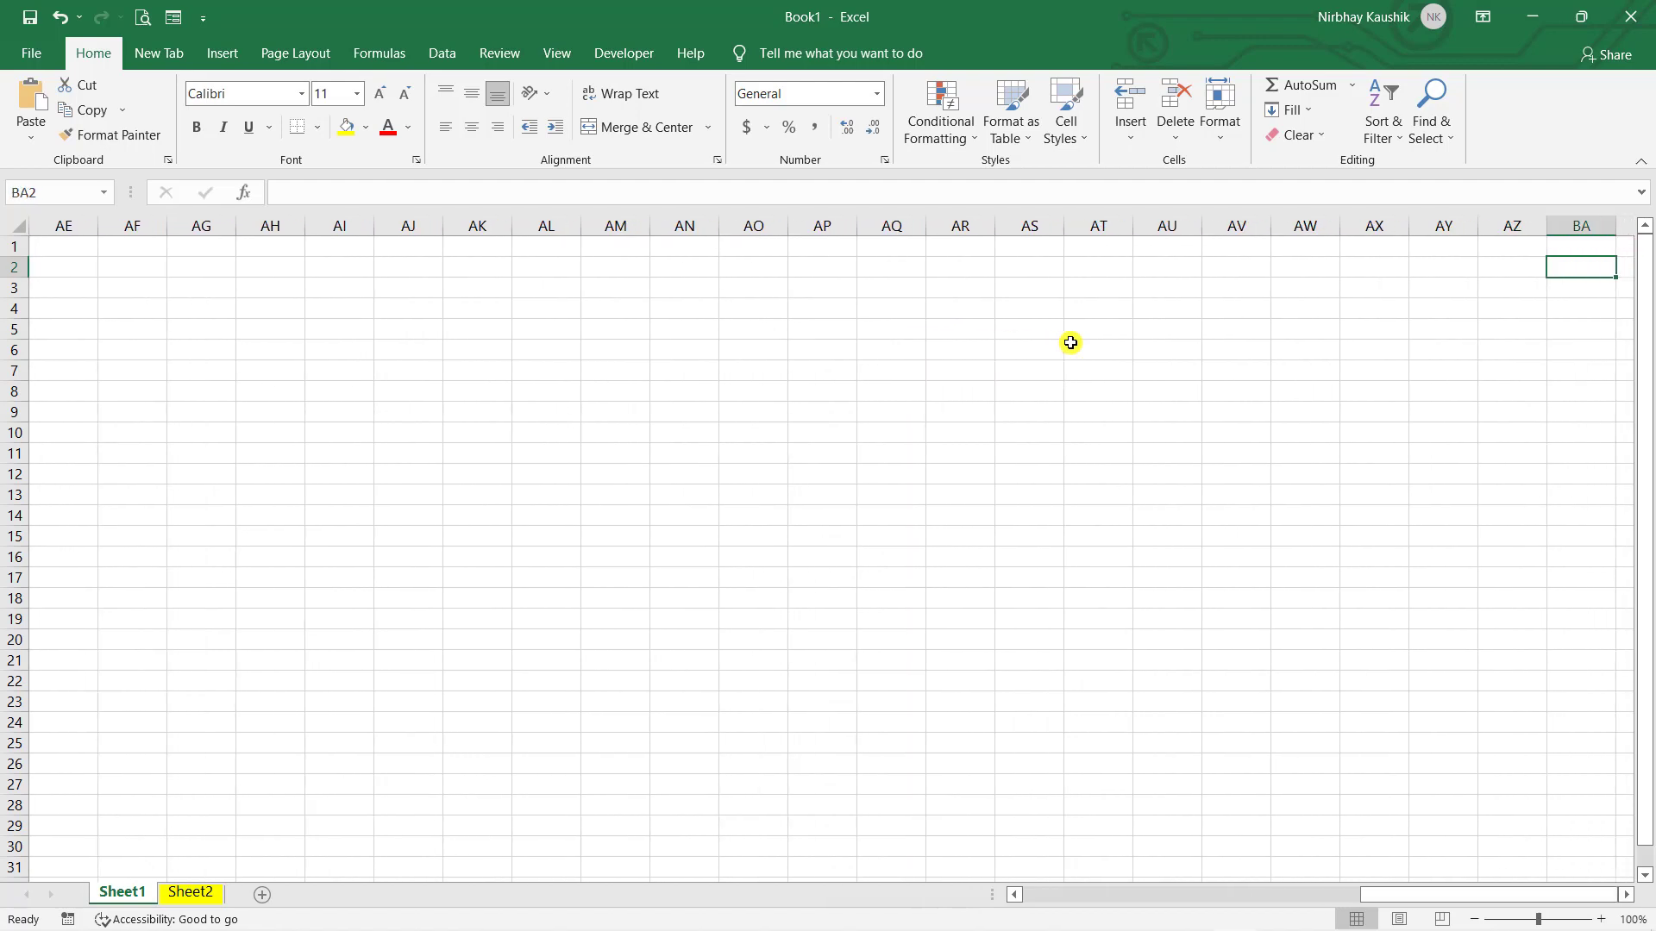
pyautogui.press('Right')
pyautogui.press('Right')
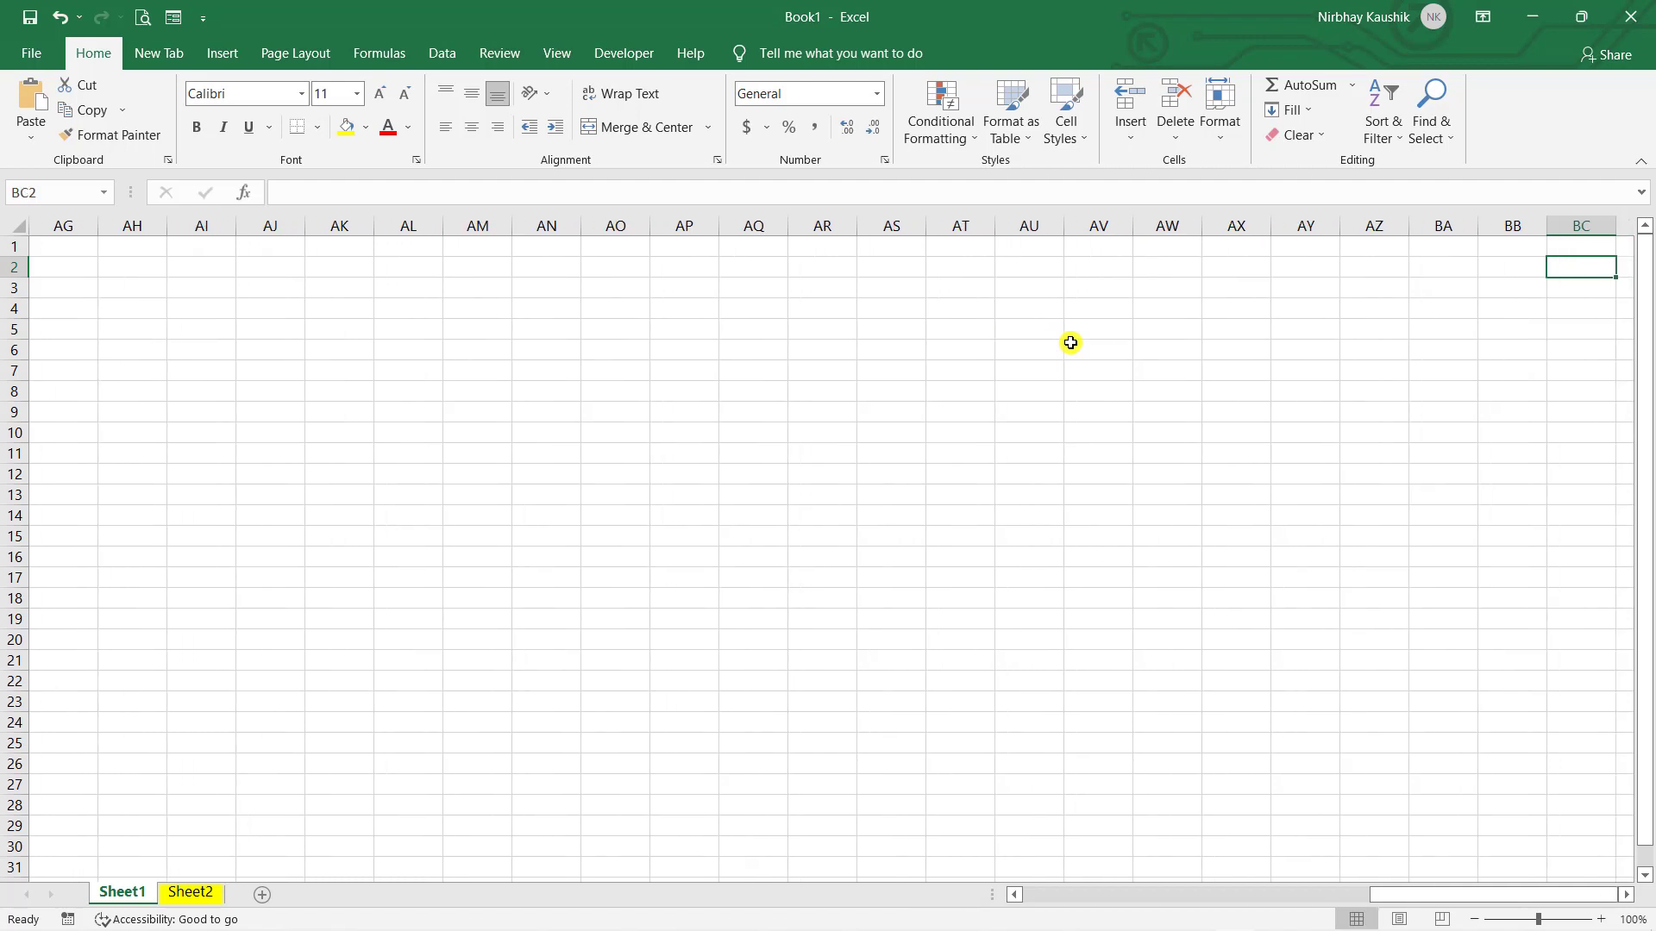
pyautogui.press('Up')
pyautogui.press('Left')
pyautogui.press('Left')
pyautogui.press('Left')
pyautogui.press('Left')
pyautogui.press('Left')
pyautogui.press('Left')
pyautogui.press('Left')
pyautogui.press('Left')
pyautogui.press('Left')
pyautogui.press('Left')
pyautogui.press('Left')
pyautogui.press('Left')
pyautogui.press('Left')
pyautogui.press('Left')
pyautogui.press('Left')
pyautogui.press('Left')
pyautogui.press('Left')
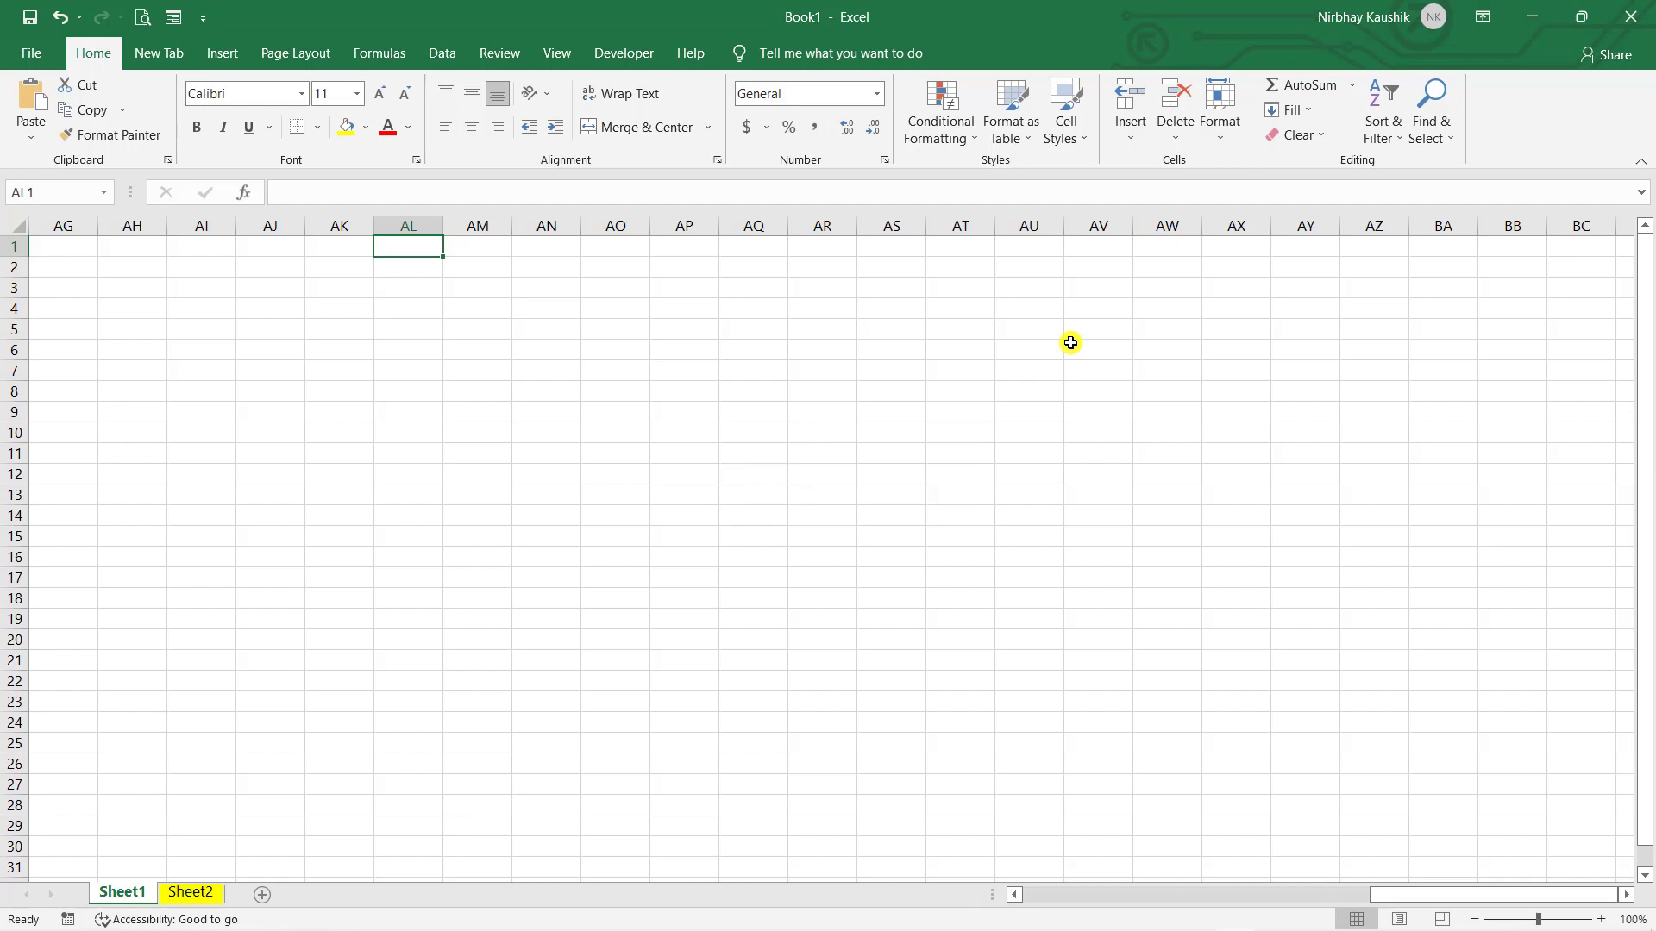
# - Jump with Ctrl+Right to last column cell XFD1, then Ctrl+Left back to A1
pyautogui.hotkey('ctrl', 'Right')
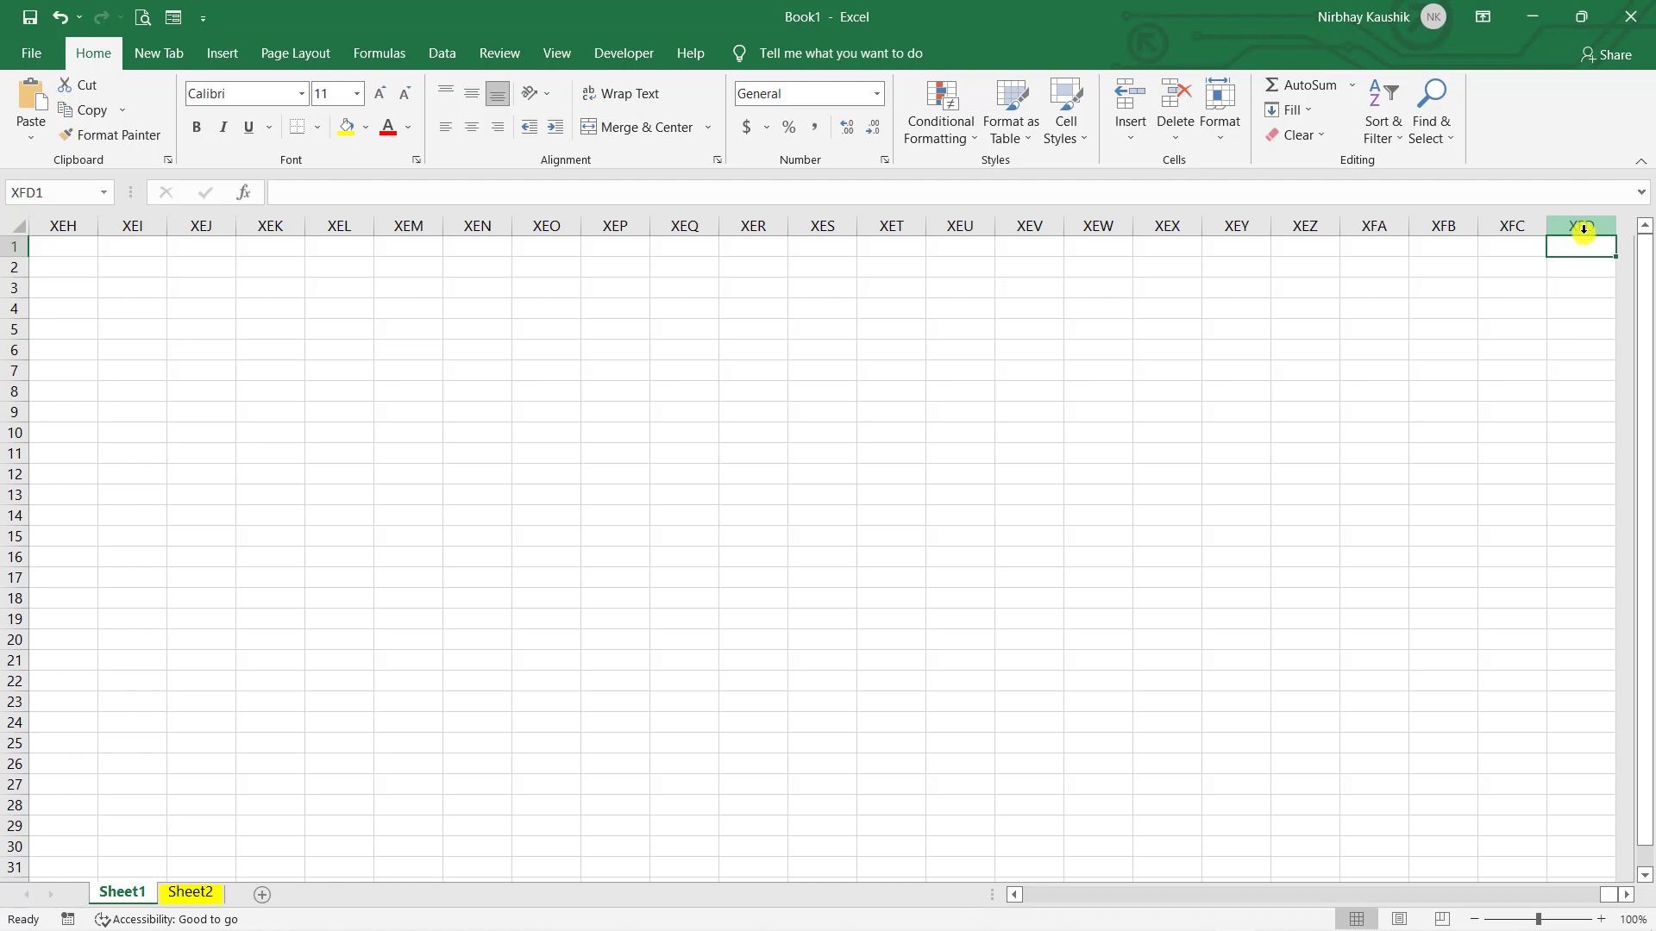
pyautogui.hotkey('ctrl', 'Left')
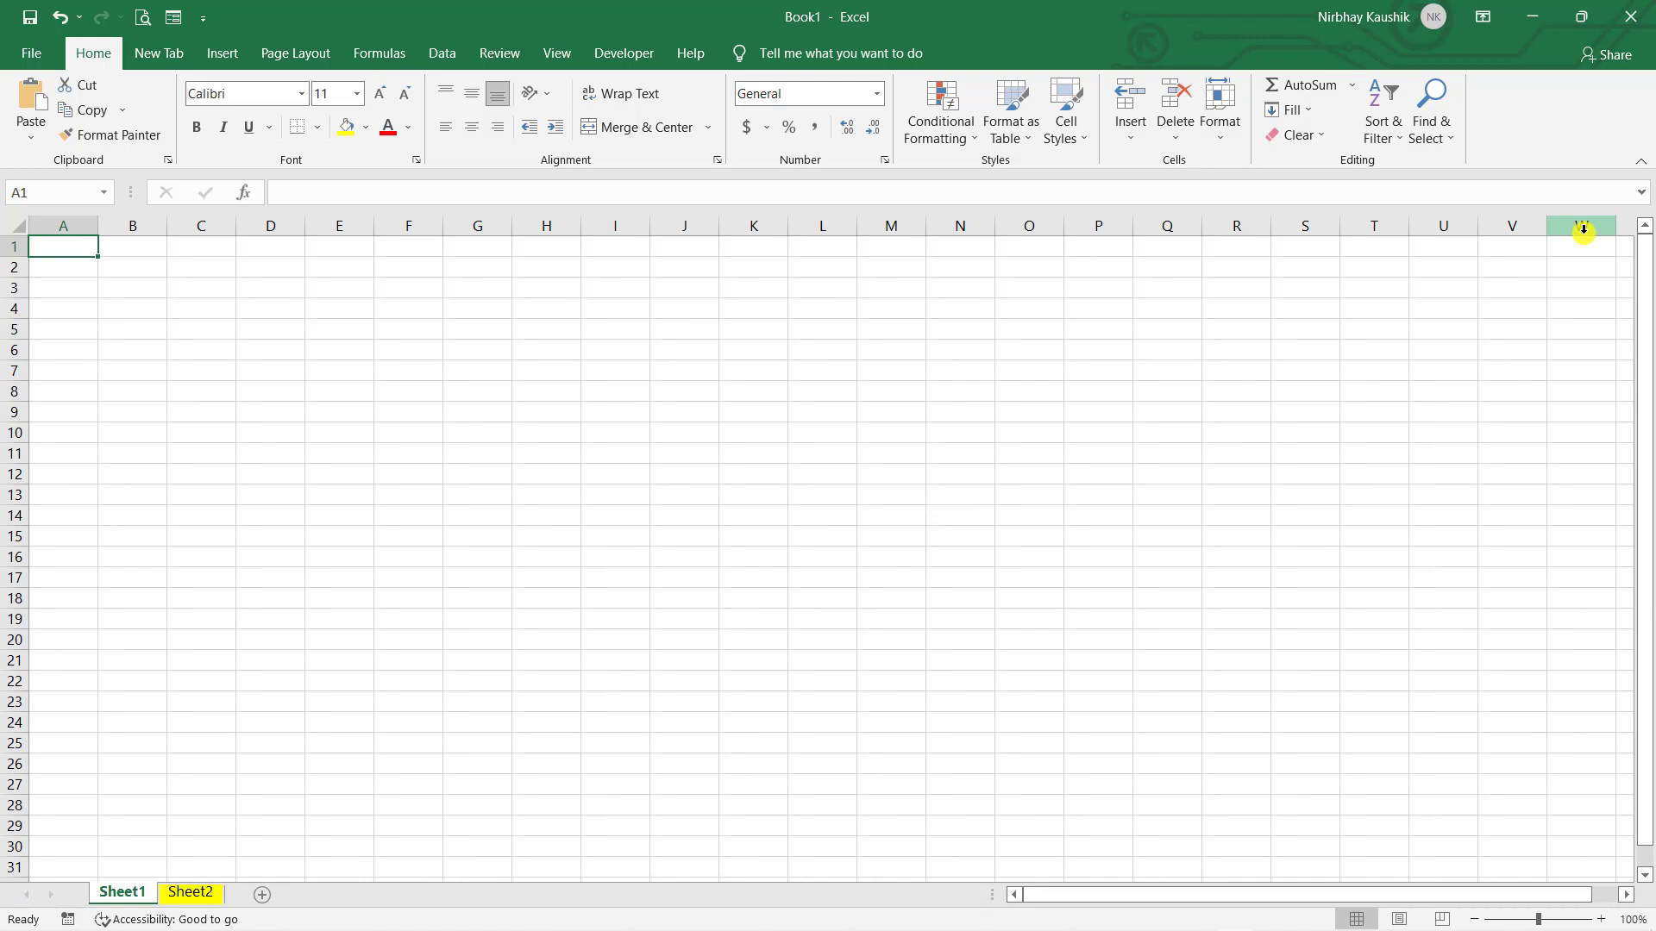
# - Make T14 the current cell, then select the whole of row 3
pyautogui.click(1373, 525)
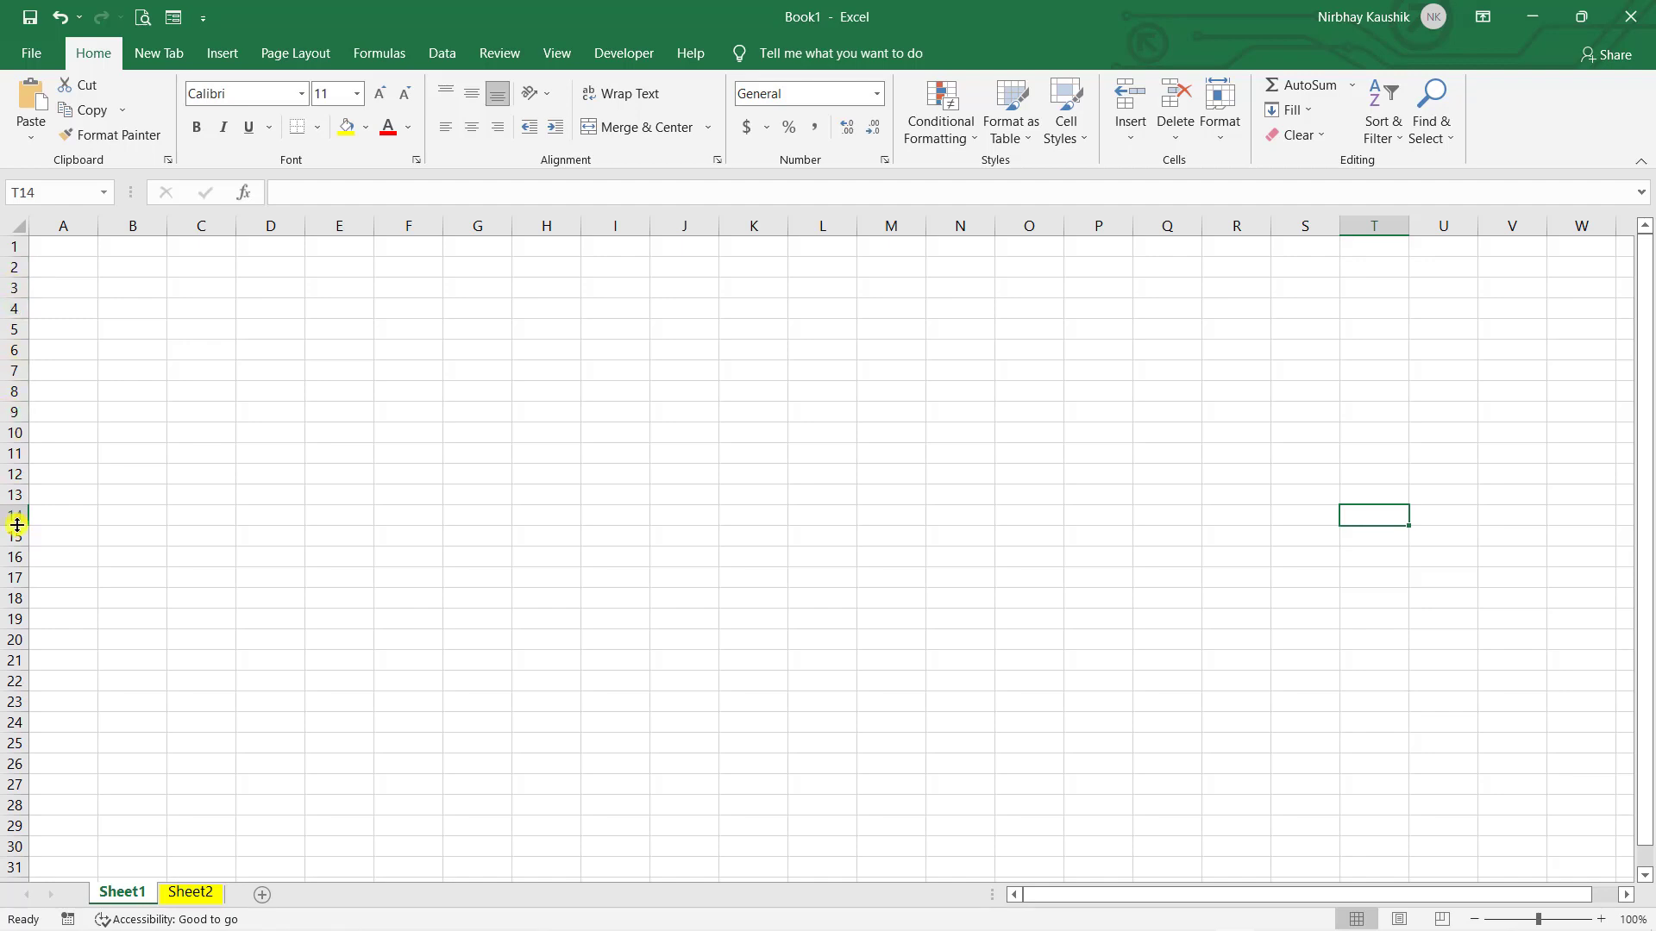
pyautogui.click(11, 287)
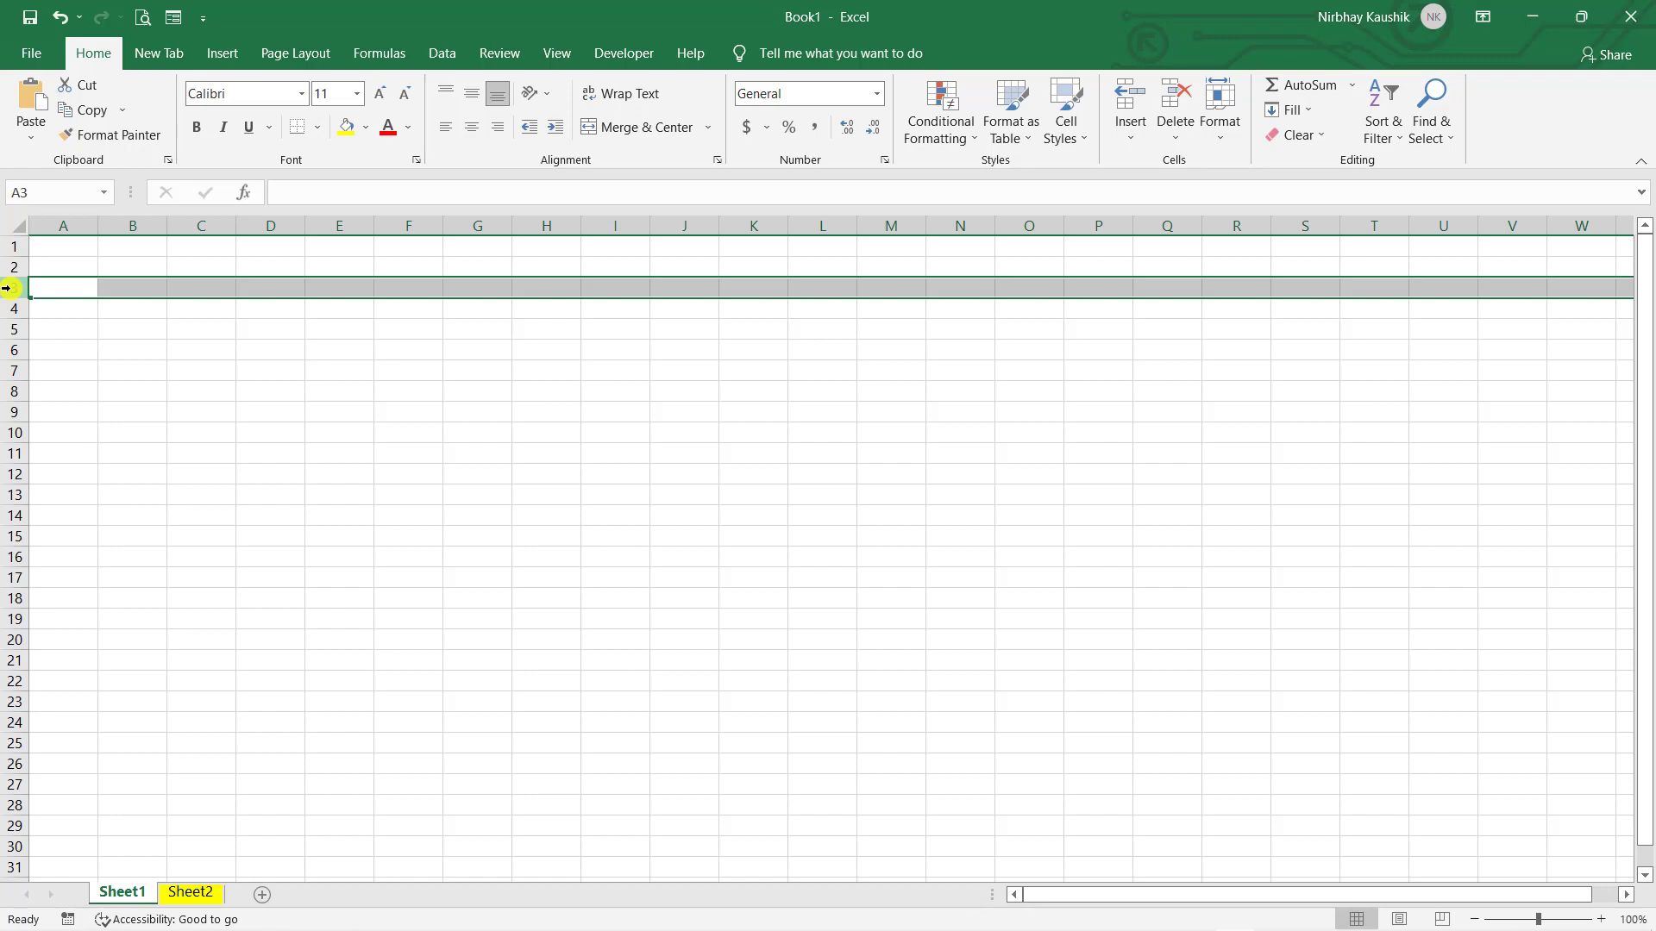
# - Arrow down column A past rows 100 and 1000, ending at cell A1003
pyautogui.press('Down')
pyautogui.press('Down')
pyautogui.press('Down')
pyautogui.press('Down')
pyautogui.press('Down')
pyautogui.press('Down')
pyautogui.press('Down')
pyautogui.press('Down')
pyautogui.press('Down')
pyautogui.press('Down')
pyautogui.press('Down')
pyautogui.press('Down')
pyautogui.press('Down')
pyautogui.press('Down')
pyautogui.press('Down')
pyautogui.press('Down')
pyautogui.press('Down')
pyautogui.press('Down')
pyautogui.press('Down')
pyautogui.press('Down')
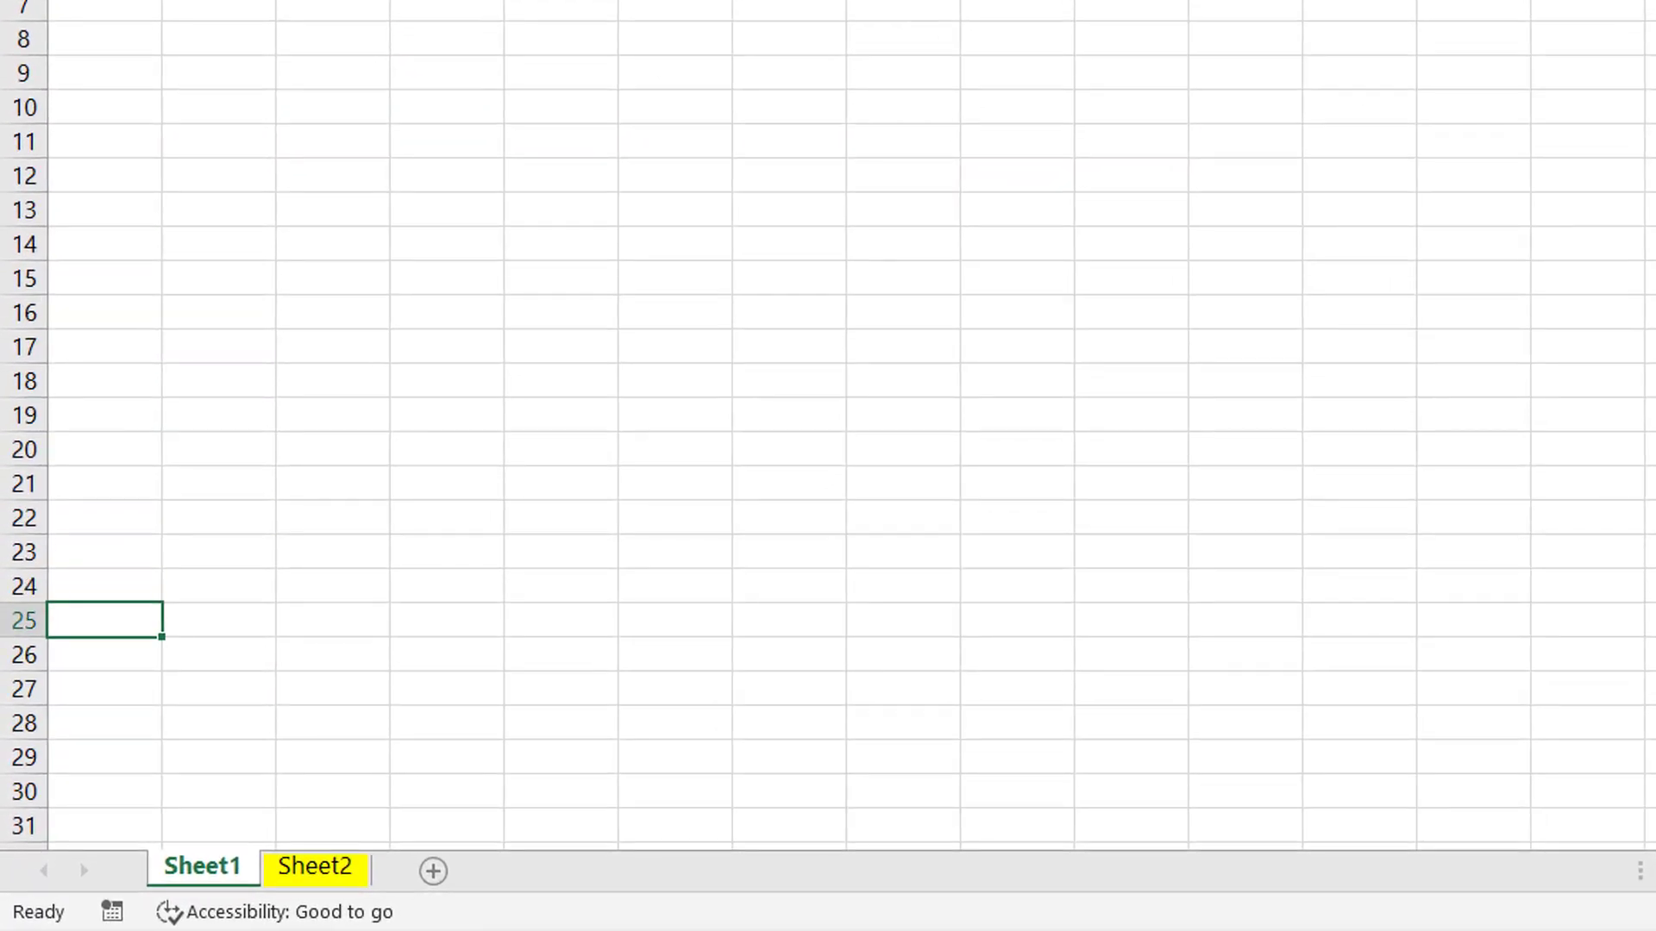
pyautogui.press('Down')
pyautogui.press('Down')
pyautogui.press('Down')
pyautogui.press('Down')
pyautogui.press('Down')
pyautogui.press('Down')
pyautogui.press('Down')
pyautogui.press('Down')
pyautogui.press('Down')
pyautogui.press('Down')
pyautogui.press('Down')
pyautogui.press('Down')
pyautogui.press('Down')
pyautogui.press('Down')
pyautogui.press('Down')
pyautogui.press('Down')
pyautogui.press('Down')
pyautogui.press('Down')
pyautogui.press('Down')
pyautogui.press('Down')
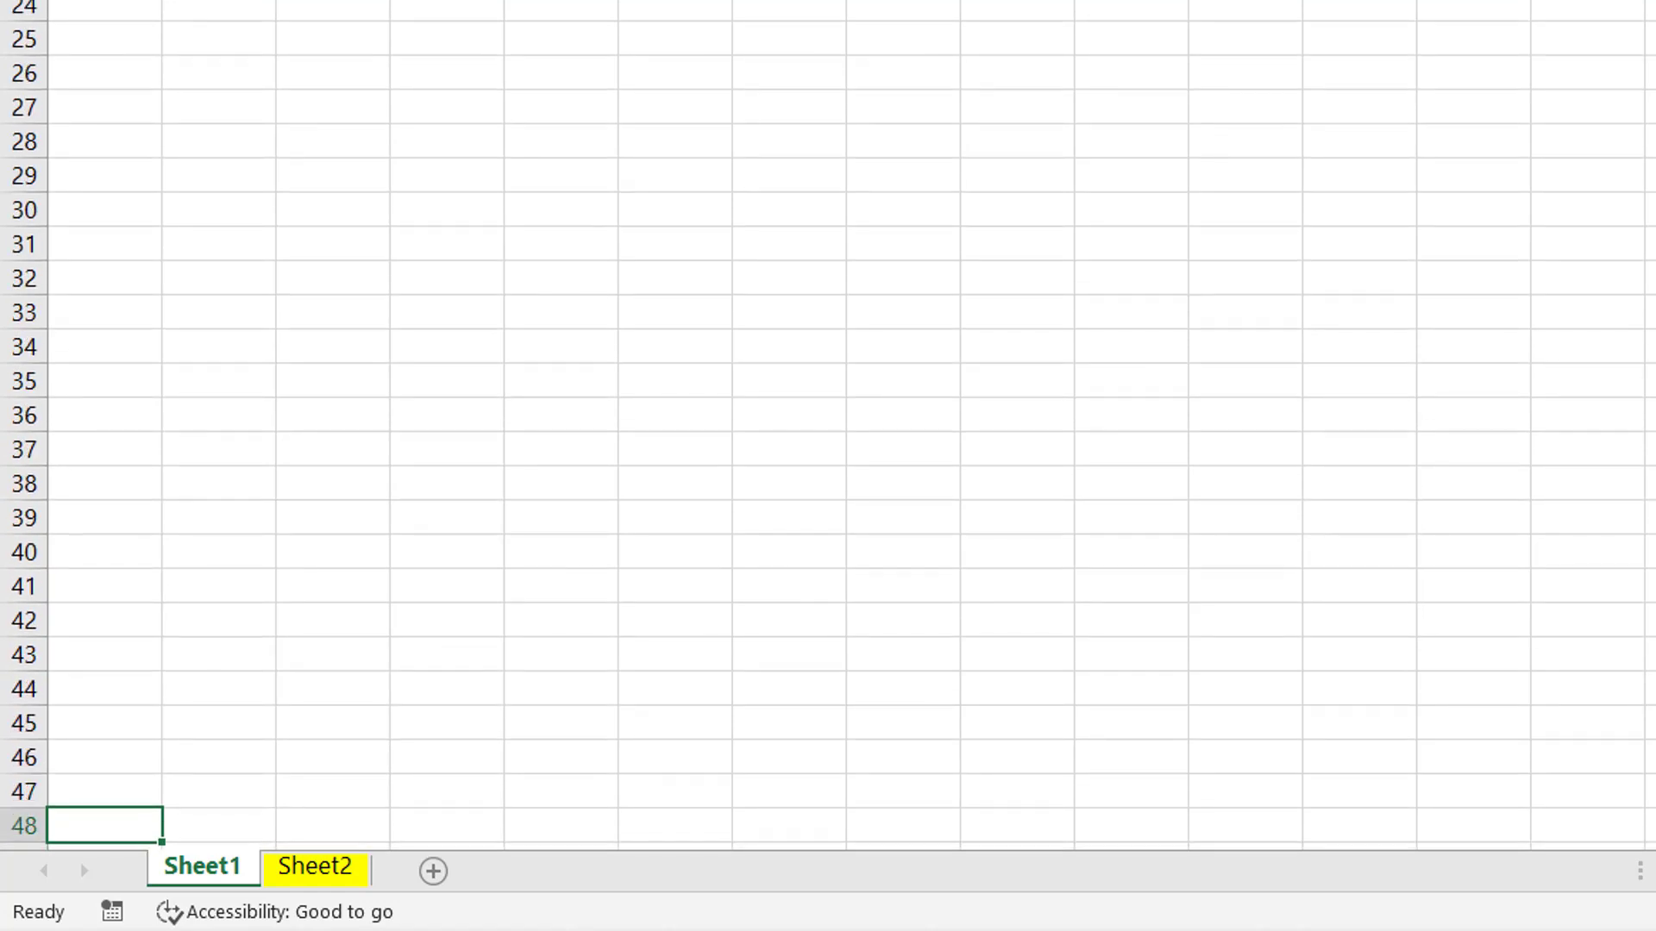
pyautogui.press('Down')
pyautogui.press('Down')
pyautogui.press('Down')
pyautogui.press('Down')
pyautogui.press('Down')
pyautogui.press('Down')
pyautogui.press('Down')
pyautogui.press('Down')
pyautogui.press('Down')
pyautogui.press('Down')
pyautogui.press('Down')
pyautogui.press('Down')
pyautogui.press('Down')
pyautogui.press('Down')
pyautogui.press('Down')
pyautogui.press('Down')
pyautogui.press('Down')
pyautogui.press('Down')
pyautogui.press('Down')
pyautogui.press('Down')
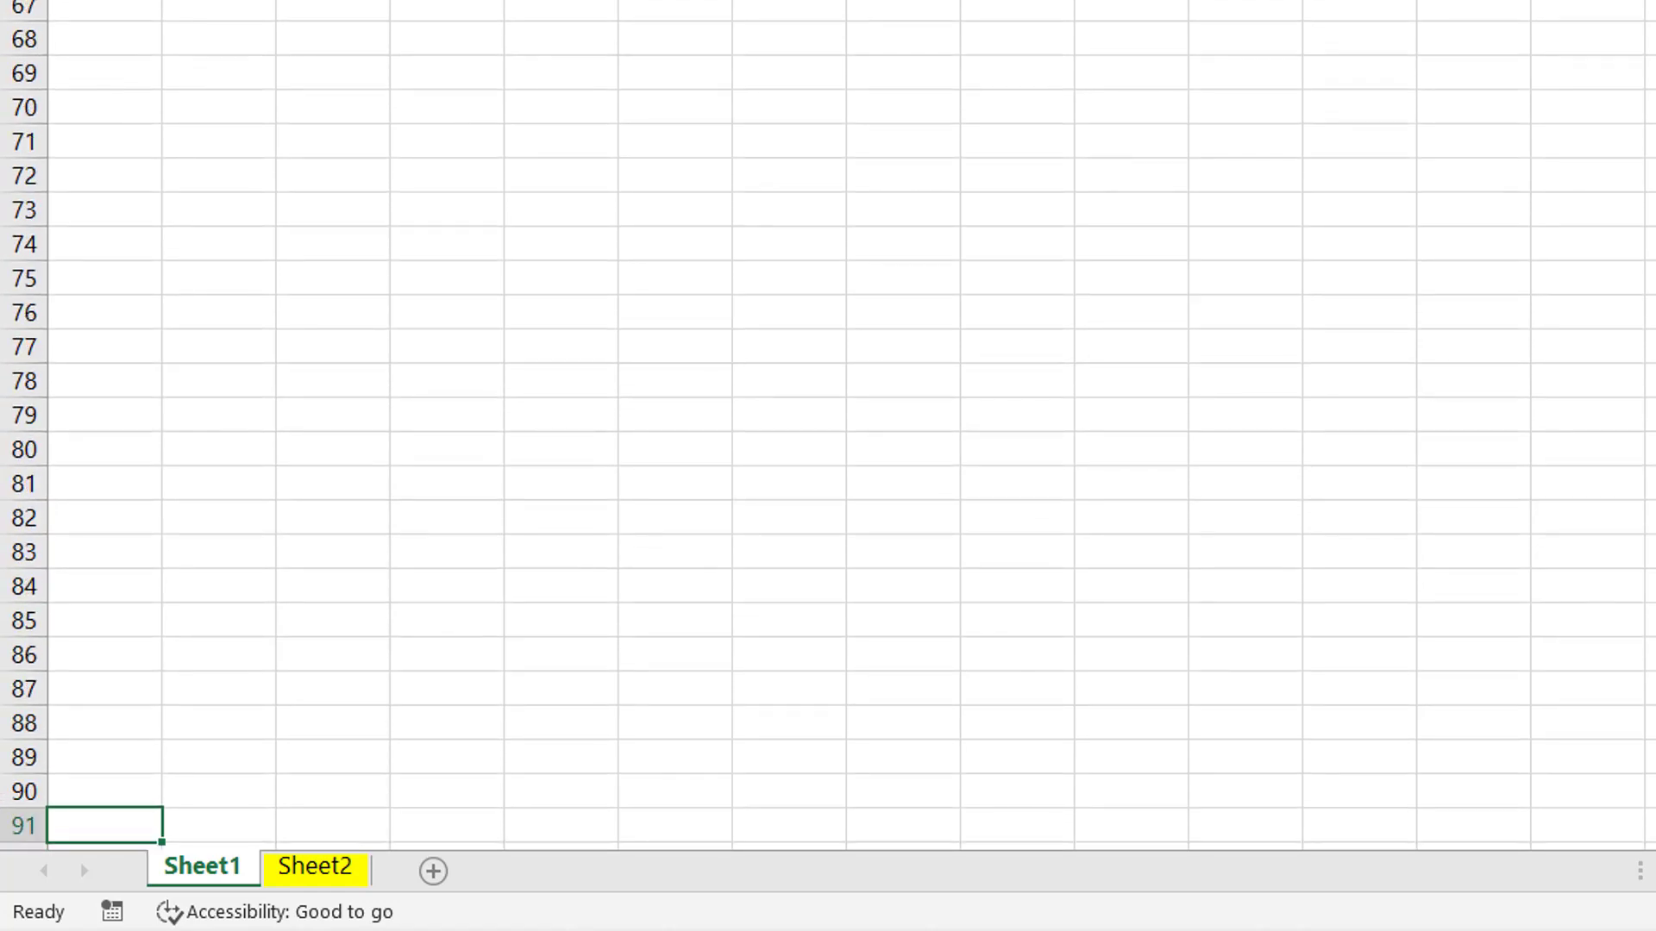
pyautogui.press('Down')
pyautogui.press('Down')
pyautogui.press('Down')
pyautogui.press('Down')
pyautogui.press('Down')
pyautogui.press('Down')
pyautogui.press('Down')
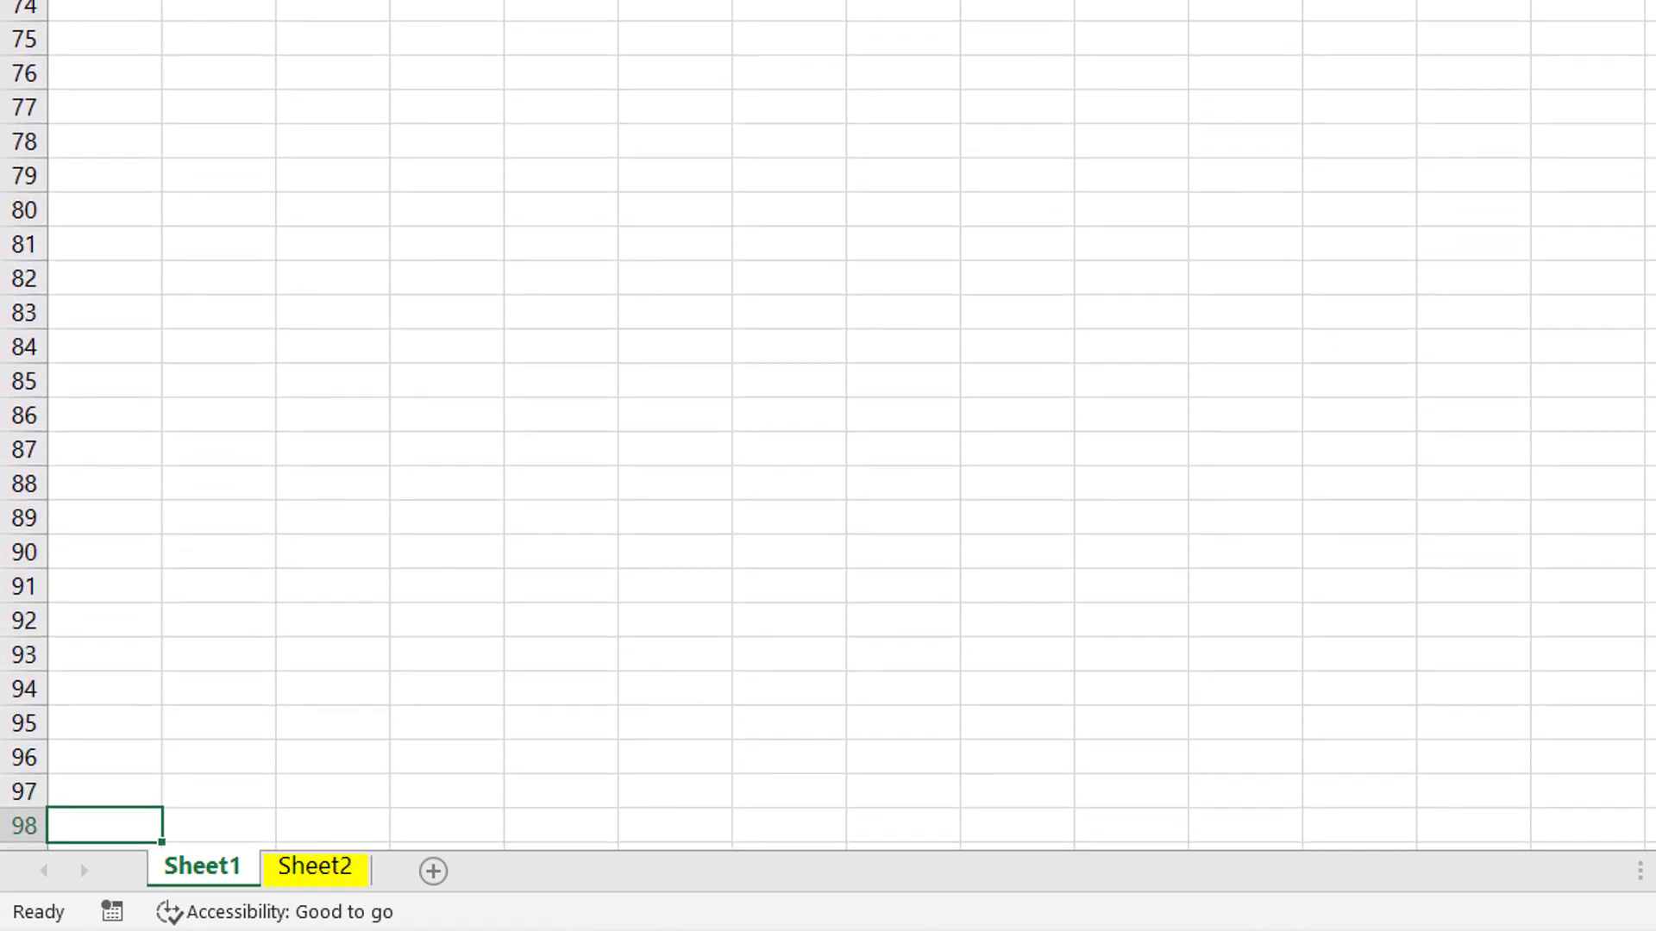
pyautogui.press('Down')
pyautogui.press('Down')
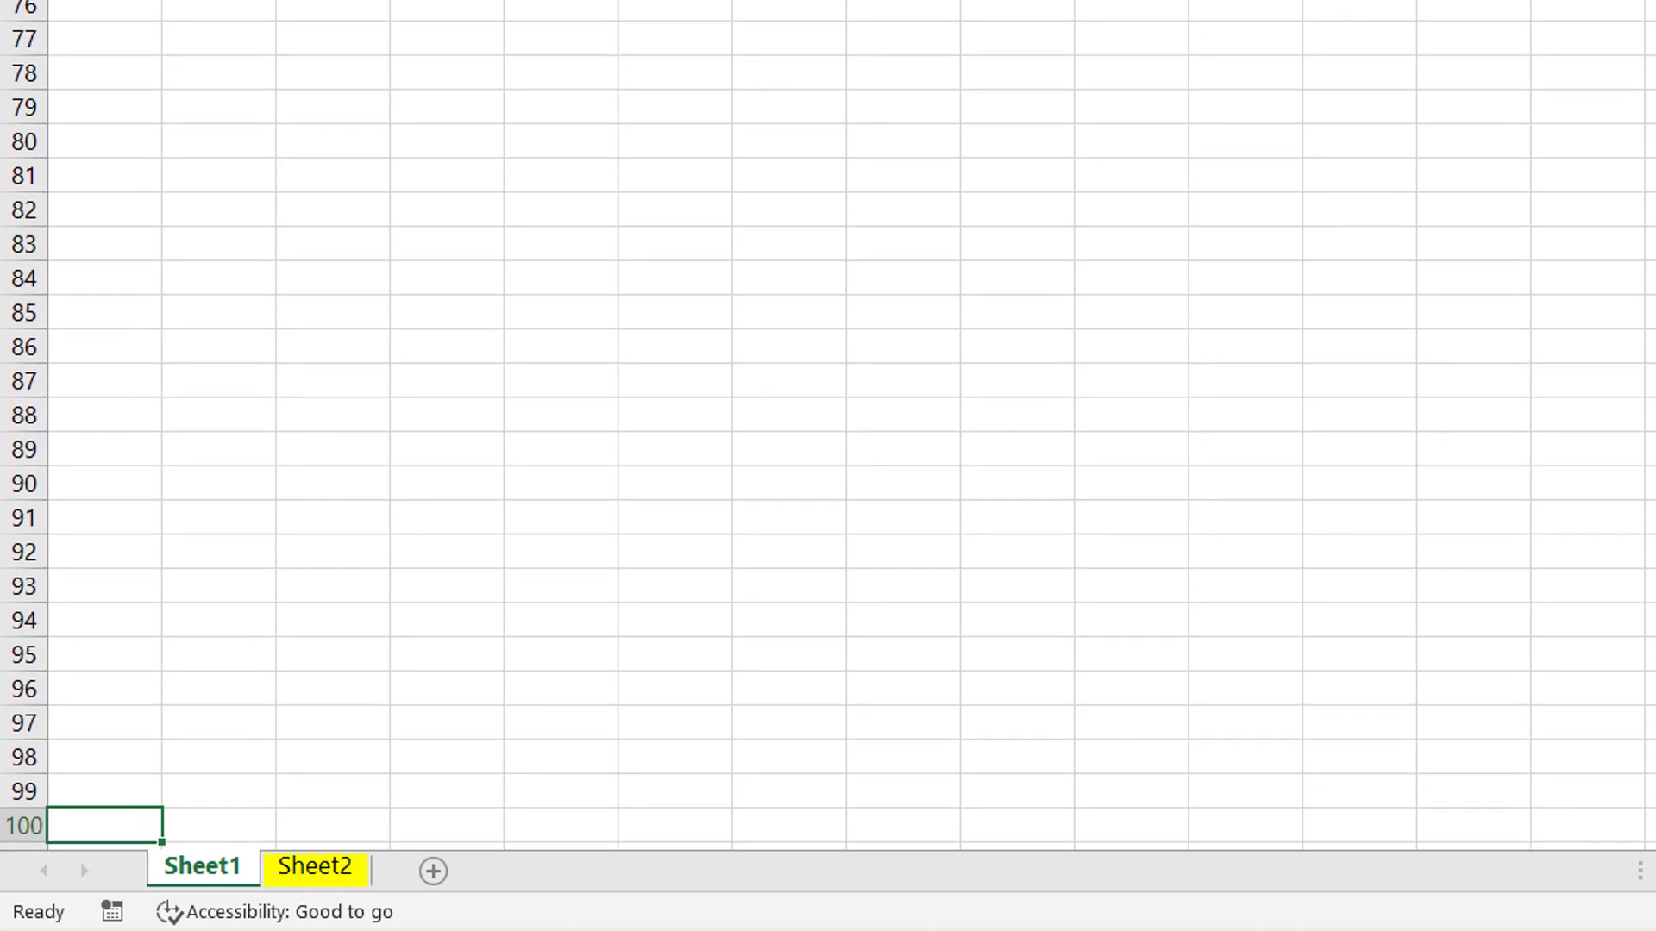
pyautogui.press('Down')
pyautogui.press('Down')
pyautogui.press('Down')
pyautogui.press('Down')
pyautogui.press('Down')
pyautogui.press('Down')
pyautogui.press('Down')
pyautogui.press('Down')
pyautogui.press('Down')
pyautogui.press('Down')
pyautogui.press('Down')
pyautogui.press('Down')
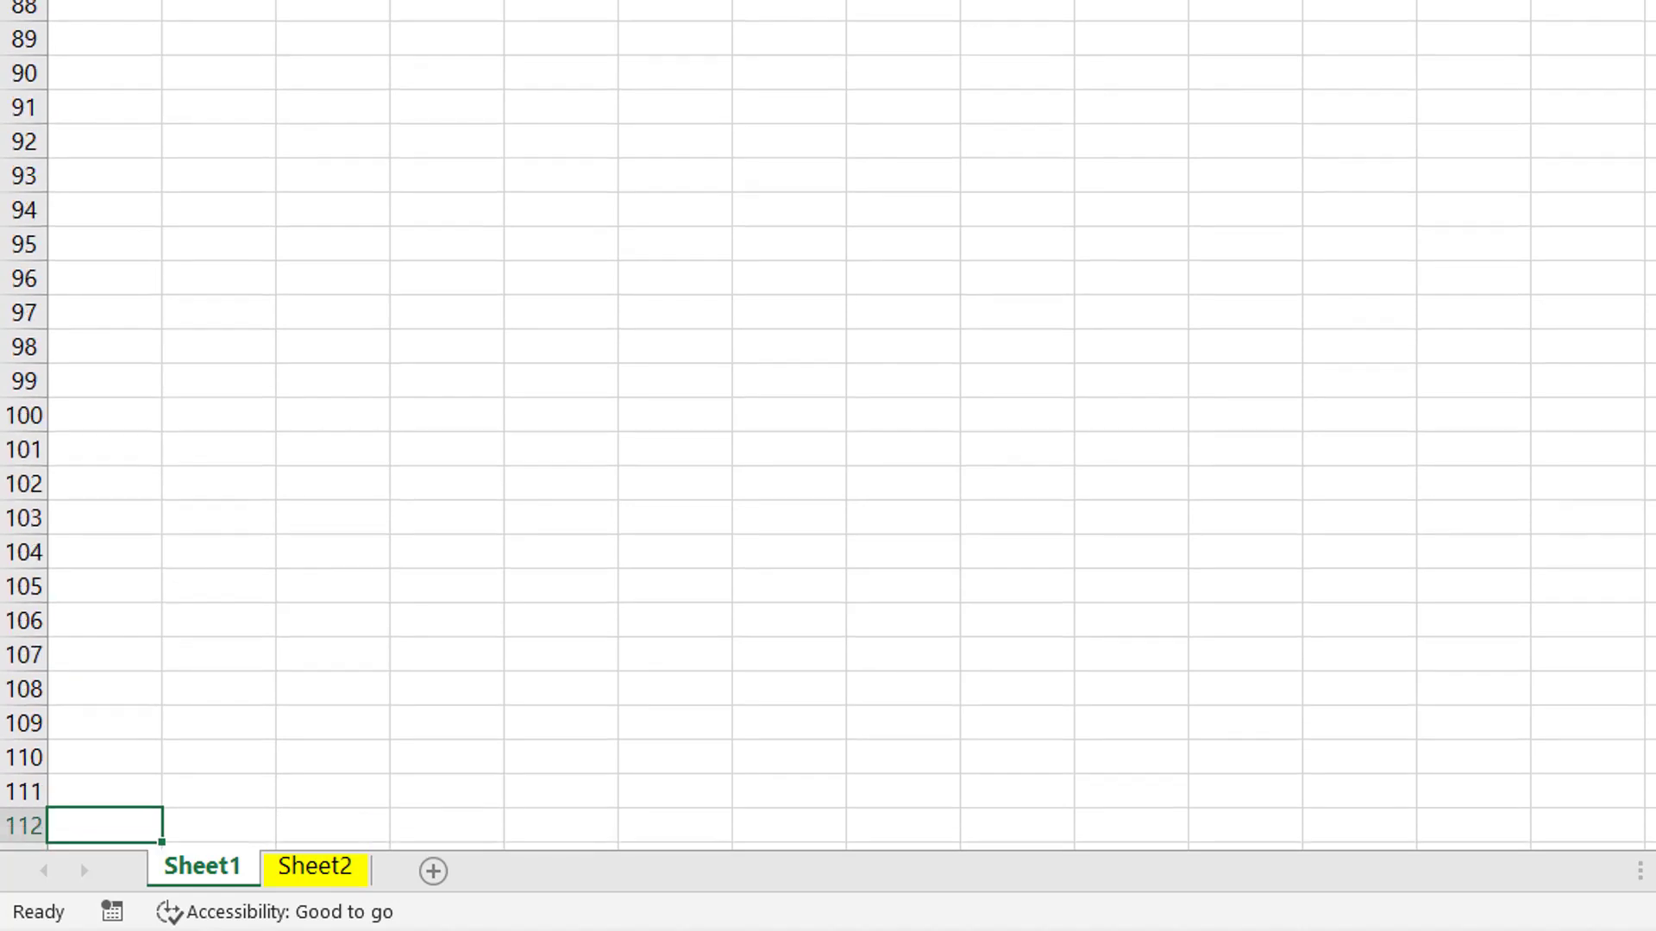
pyautogui.press('Down')
pyautogui.press('Down')
pyautogui.press('Down')
pyautogui.press('Down')
pyautogui.press('Down')
pyautogui.press('Down')
pyautogui.press('Down')
pyautogui.press('Down')
pyautogui.press('Down')
pyautogui.press('Down')
pyautogui.press('Down')
pyautogui.press('Down')
pyautogui.press('Down')
pyautogui.press('Down')
pyautogui.press('Down')
pyautogui.press('Down')
pyautogui.press('Down')
pyautogui.press('Down')
pyautogui.press('Down')
pyautogui.press('Down')
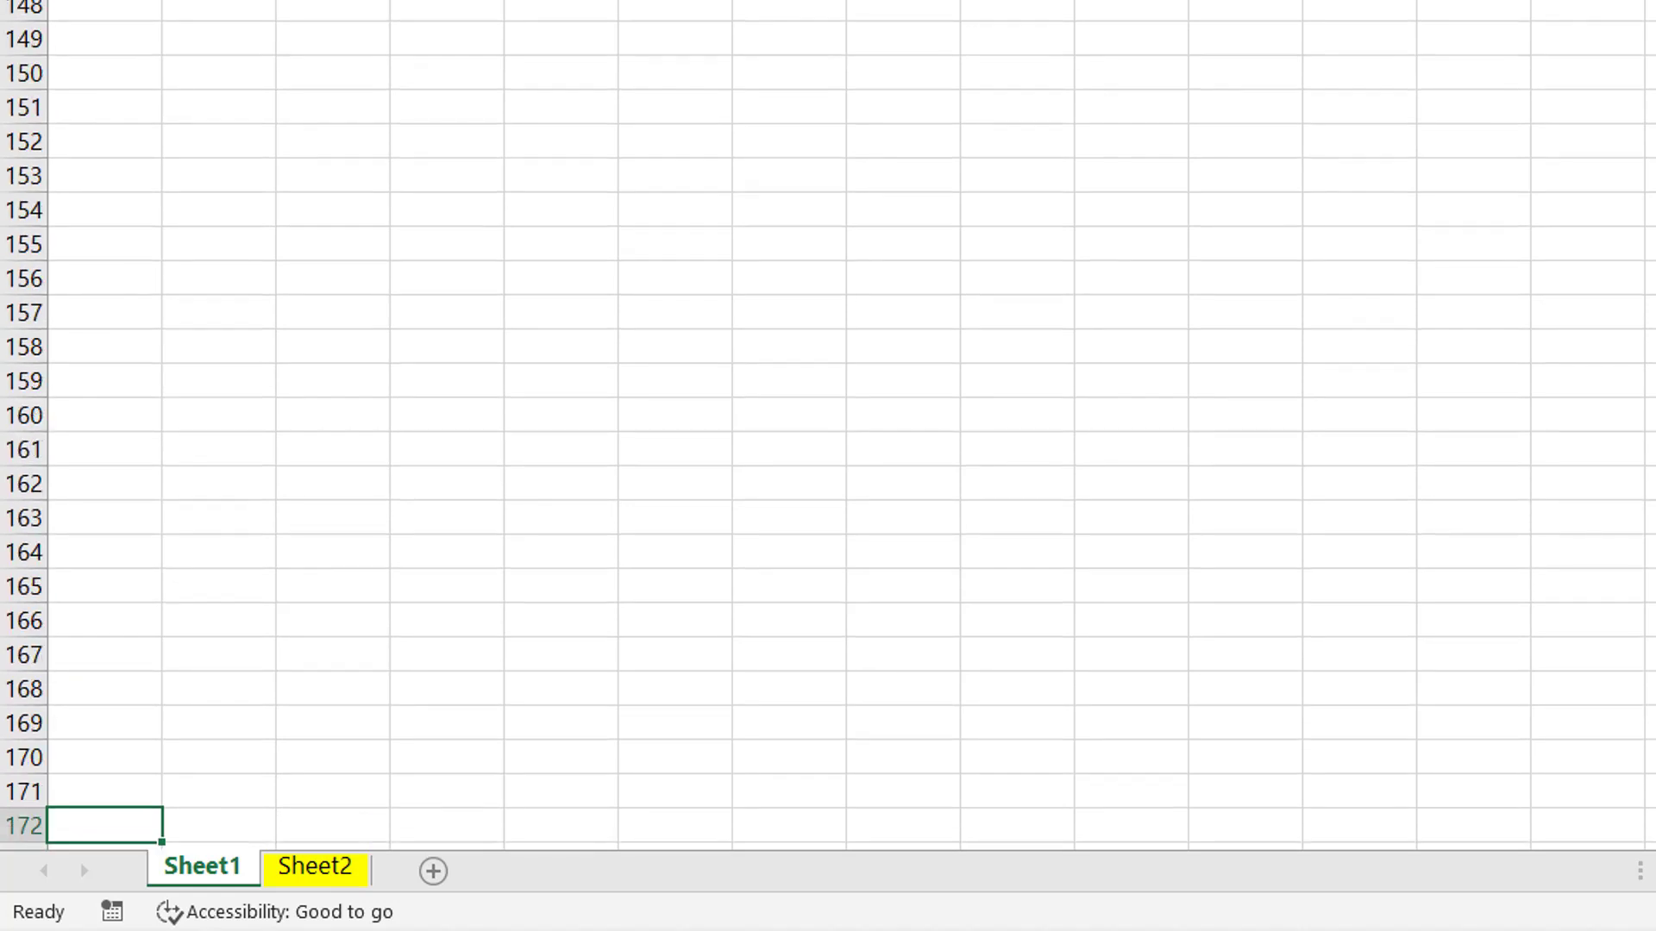
pyautogui.press('Down')
pyautogui.press('Down')
pyautogui.press('Down')
pyautogui.press('Down')
pyautogui.press('Down')
pyautogui.press('Down')
pyautogui.press('Down')
pyautogui.press('Down')
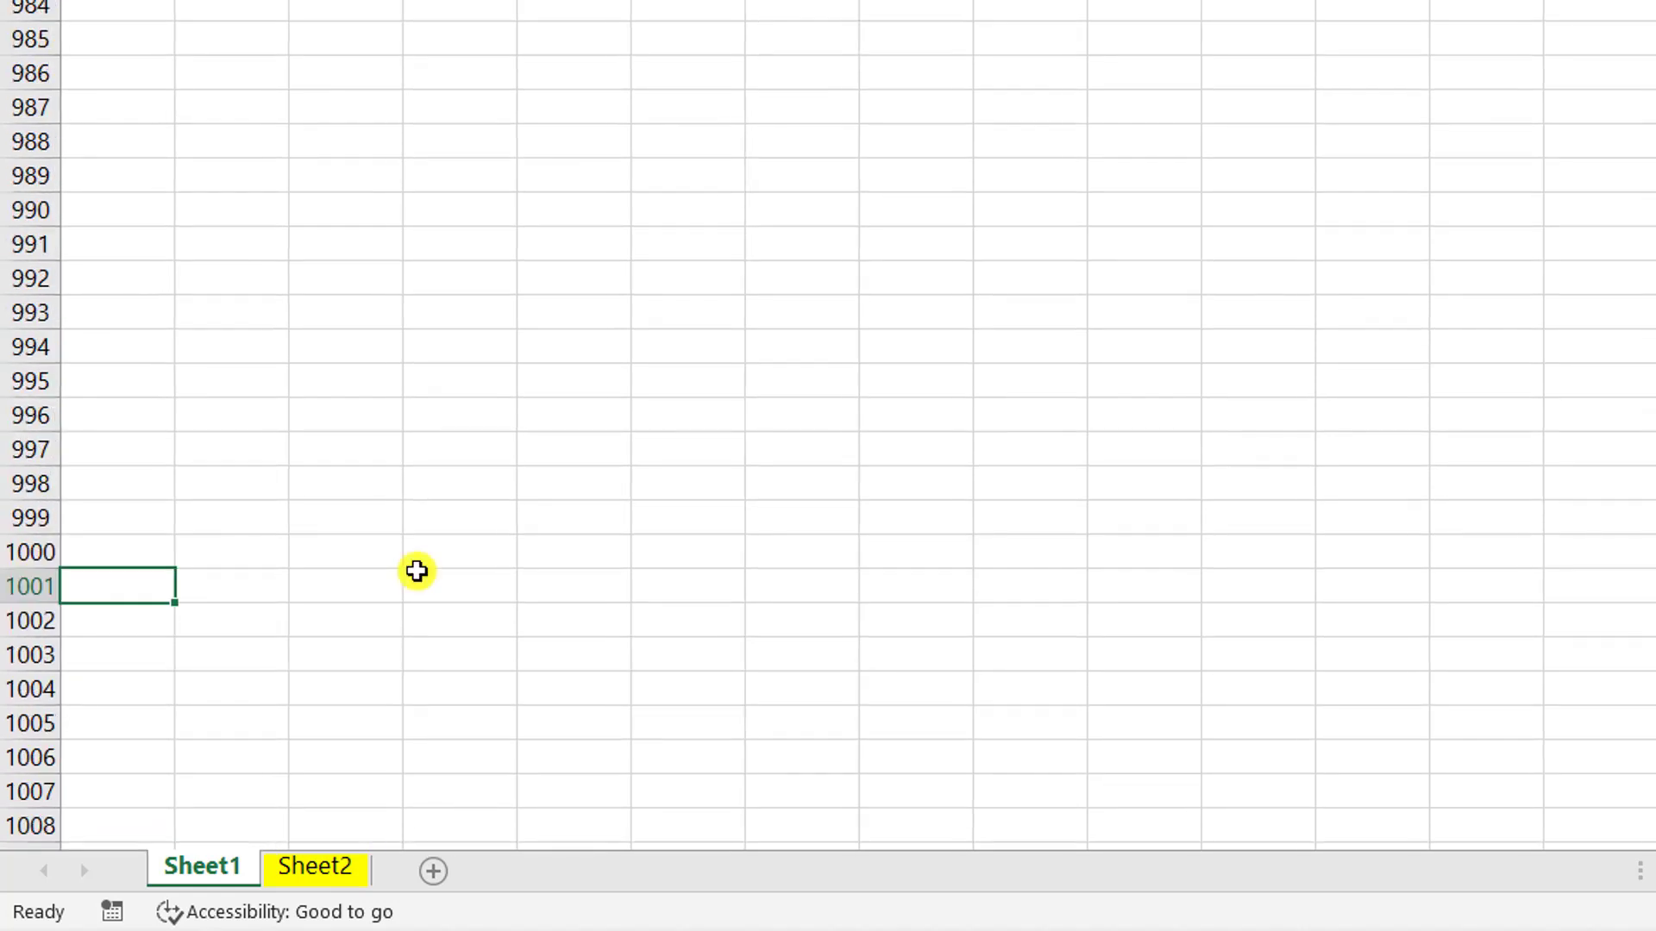
pyautogui.press('Up')
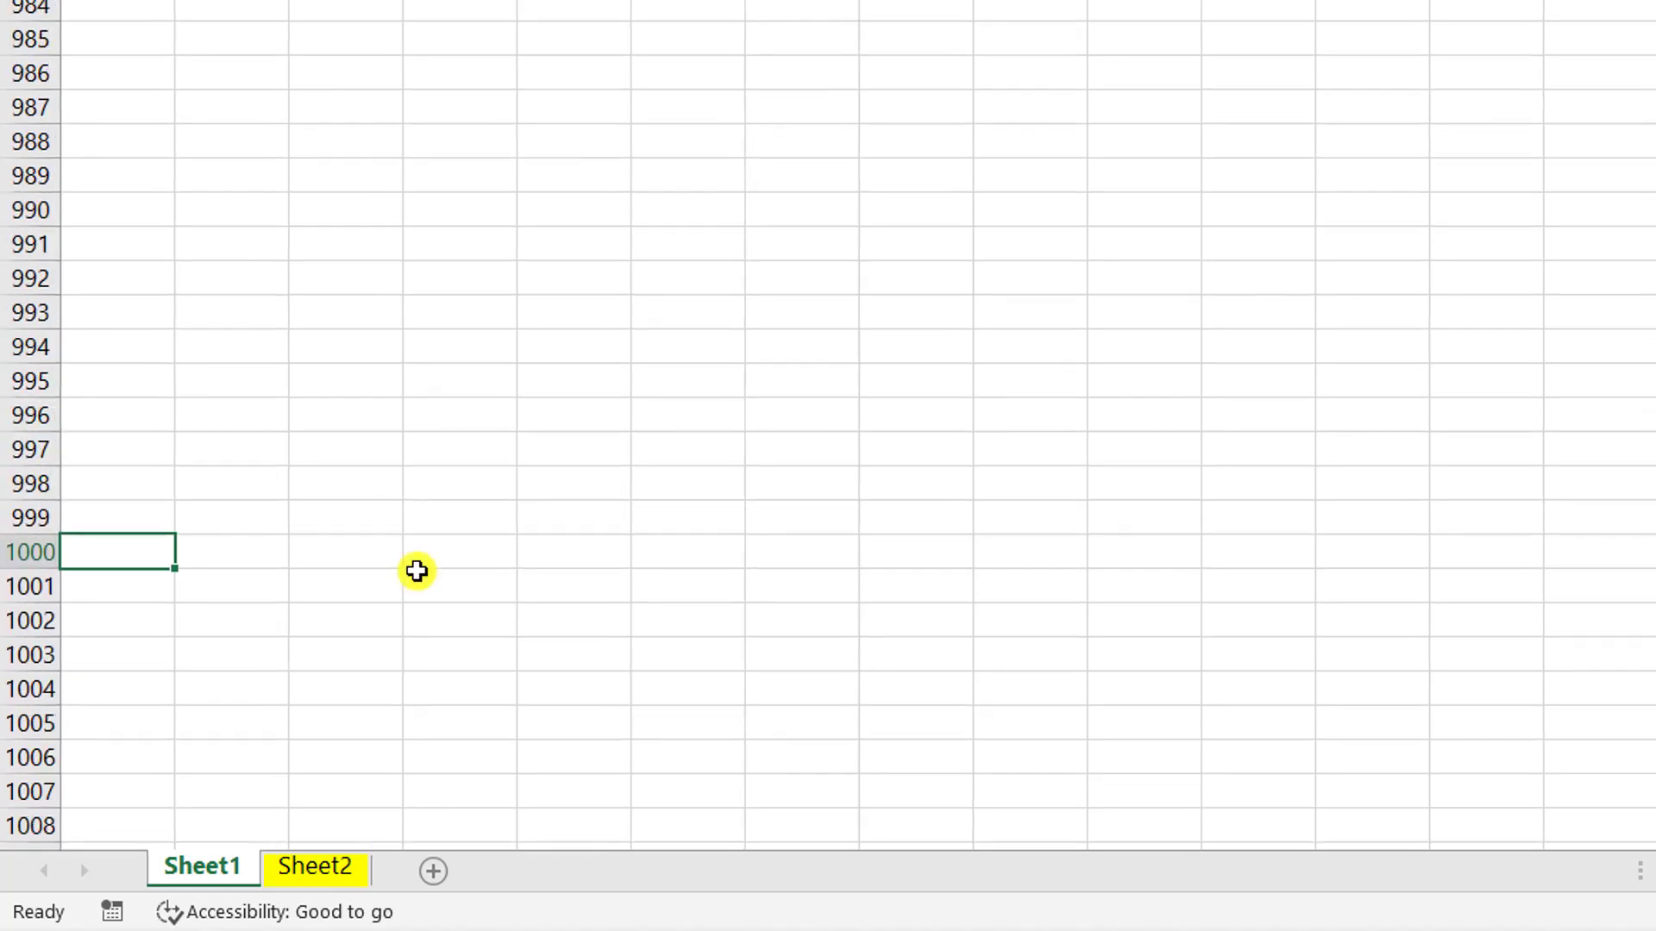
pyautogui.press('Down')
pyautogui.press('Down')
pyautogui.press('Down')
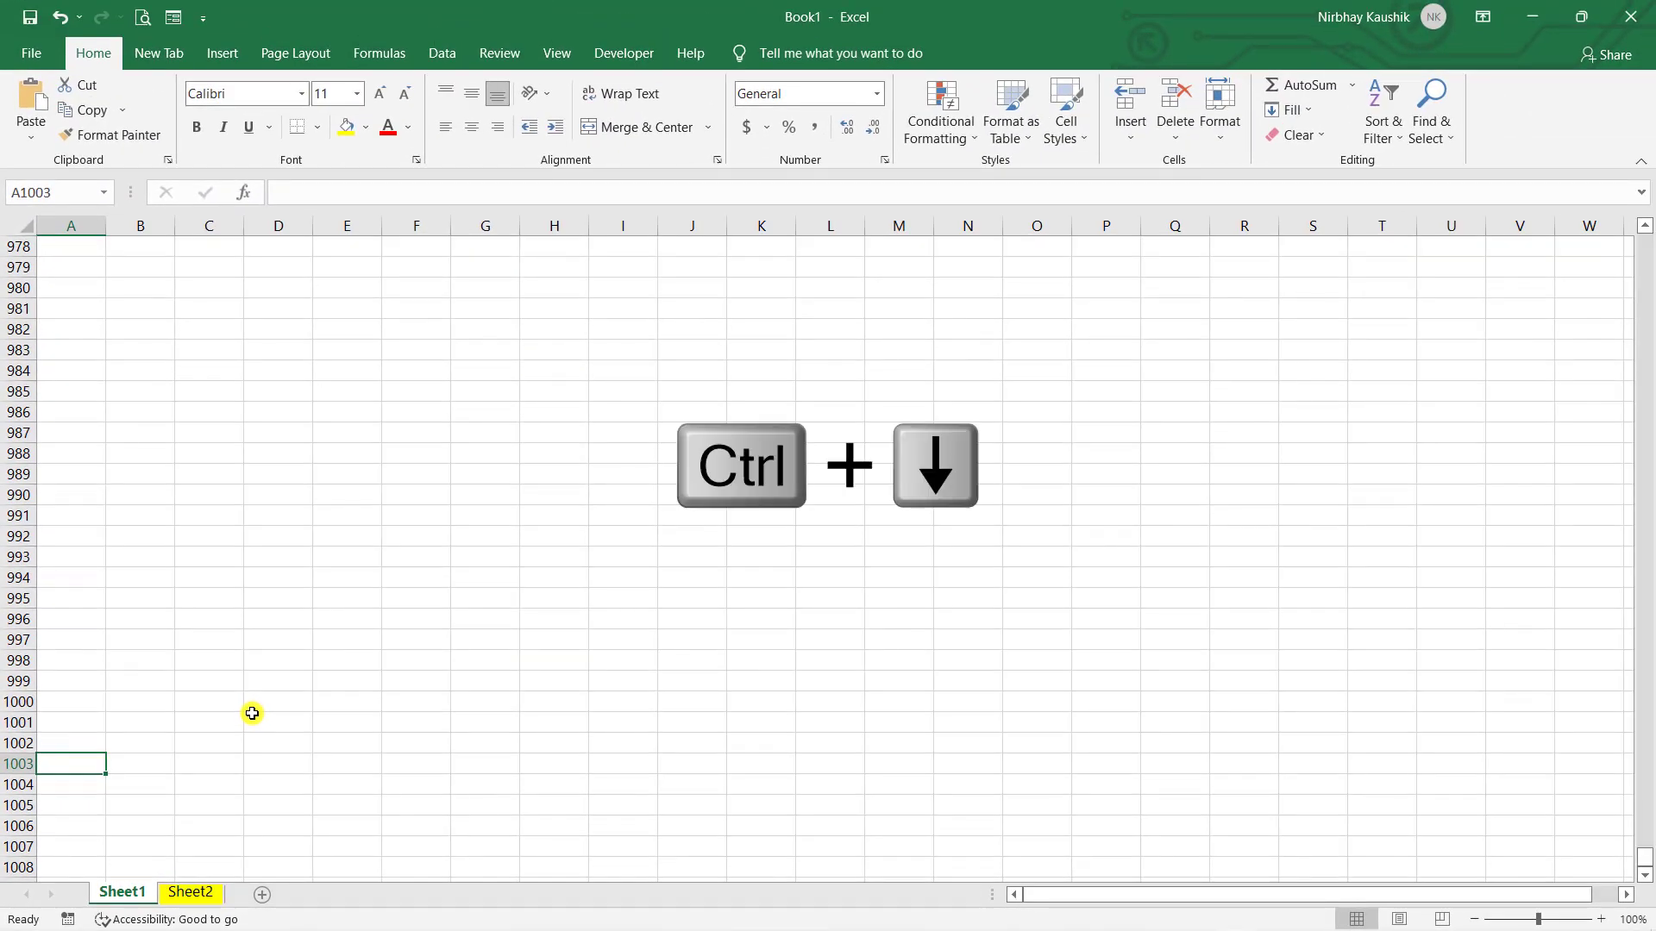
# - Jump with Ctrl+Down to last row cell A1048576, then Ctrl+Up back to A1
pyautogui.hotkey('ctrl', 'Down')
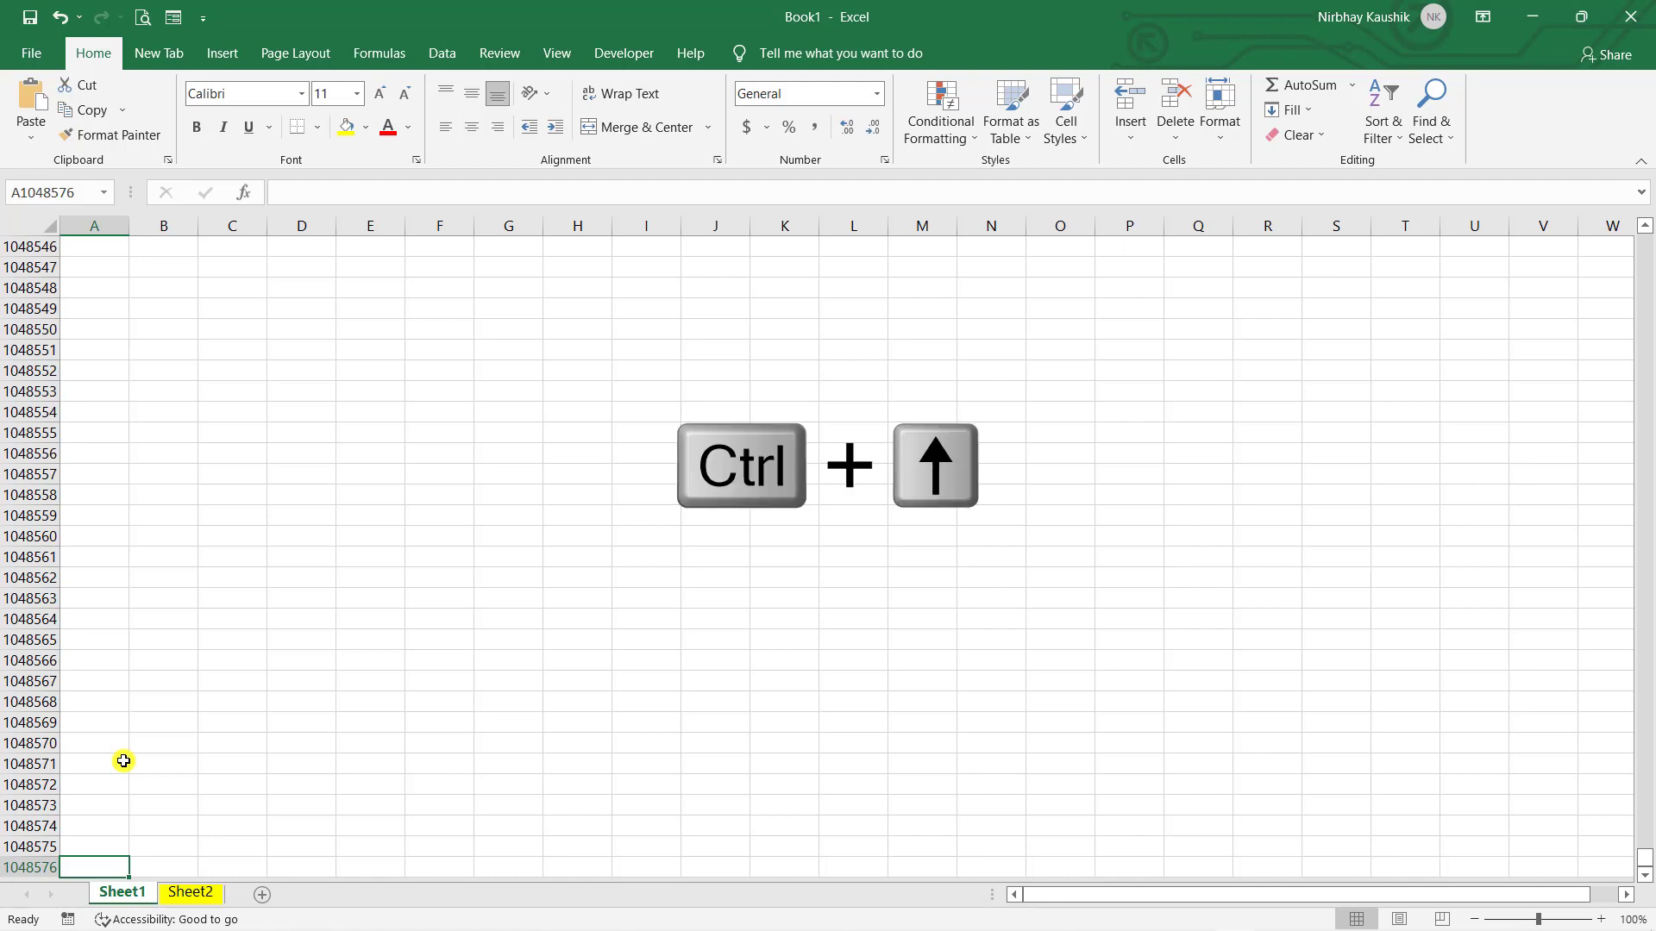
pyautogui.hotkey('ctrl', 'Up')
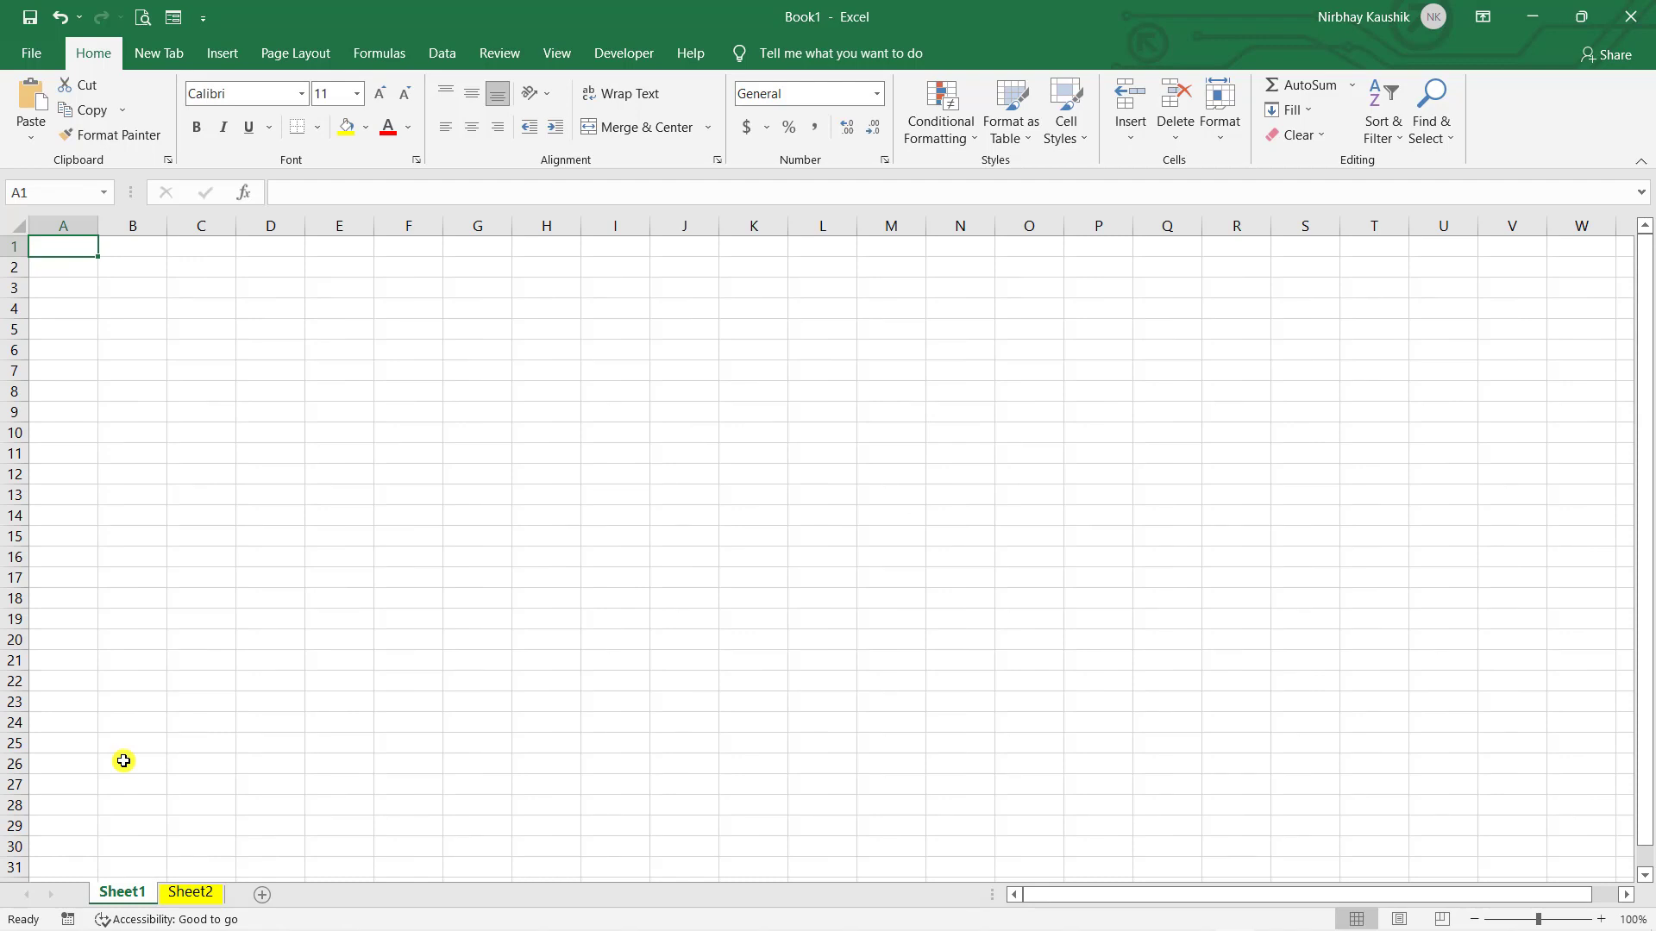
# - Move from F5 to I10, then to F8, ending with D5 as the current cell
pyautogui.click(384, 339)
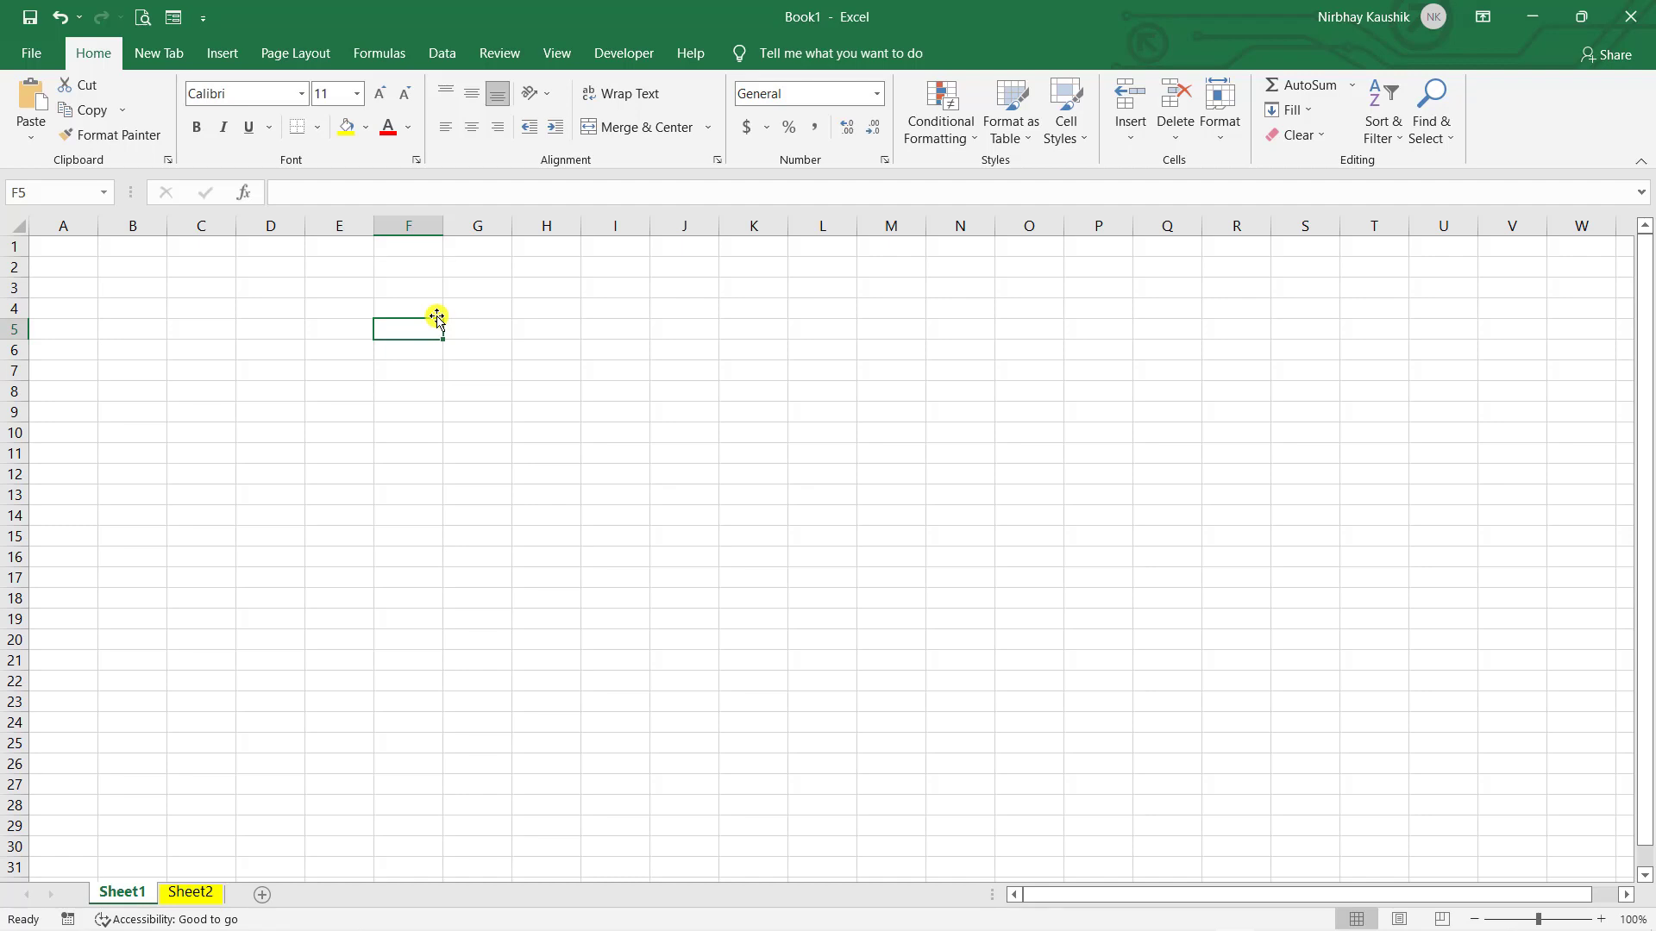
pyautogui.press('Right')
pyautogui.press('Right')
pyautogui.press('Right')
pyautogui.press('Down')
pyautogui.press('Down')
pyautogui.press('Down')
pyautogui.press('Down')
pyautogui.press('Down')
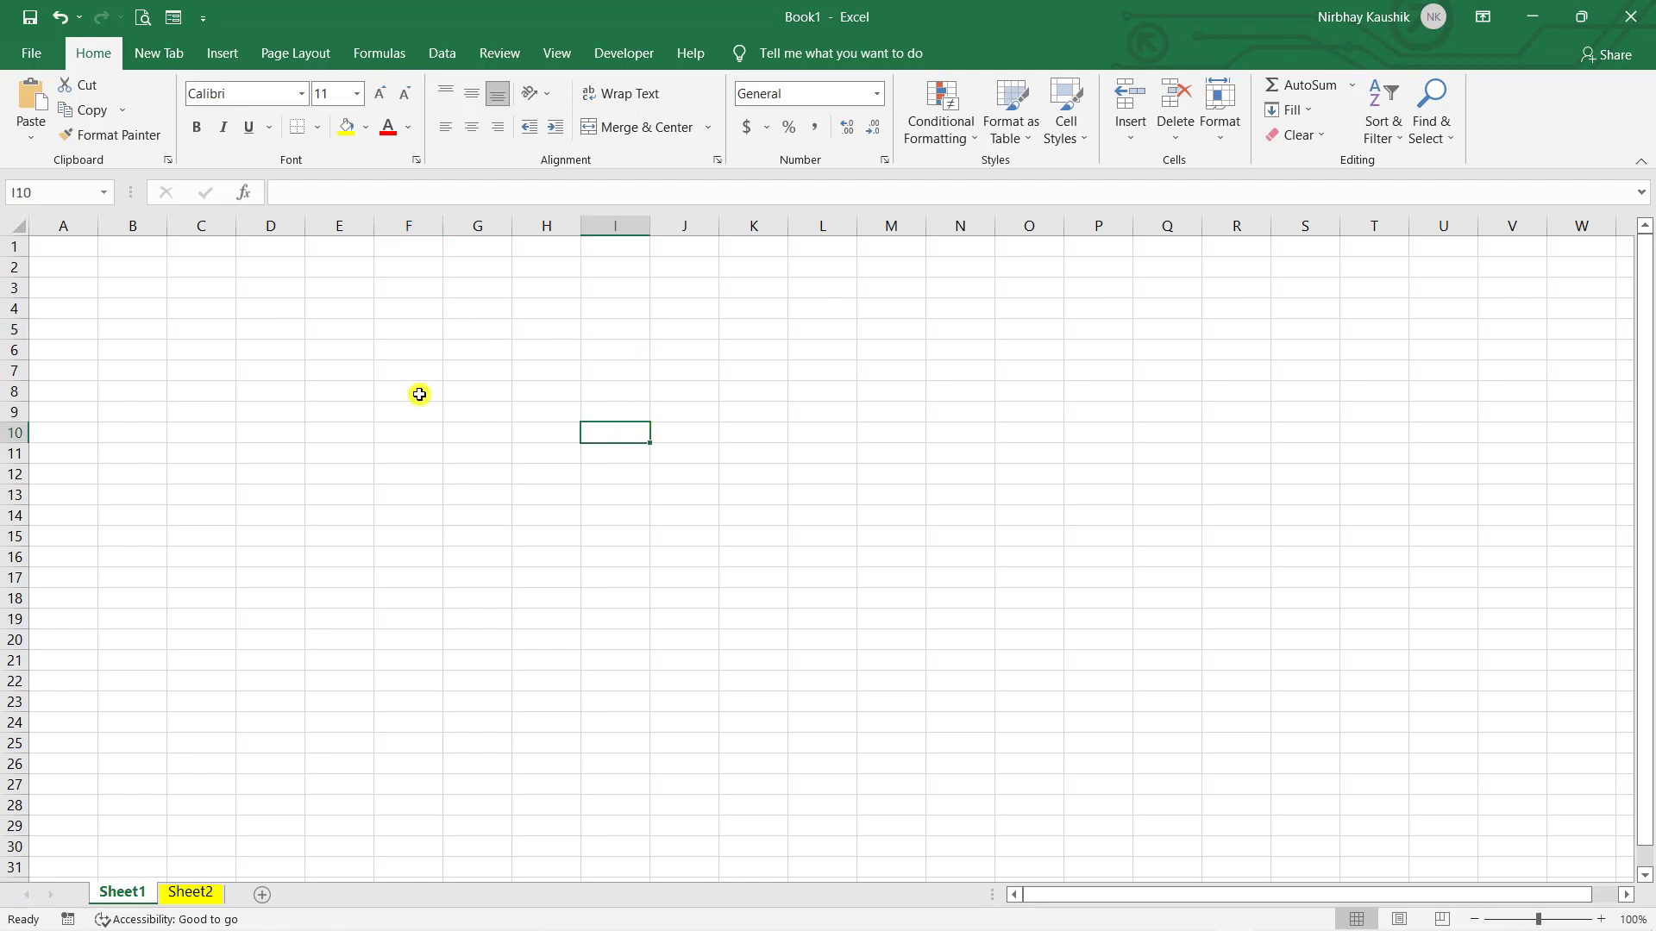
pyautogui.click(419, 394)
pyautogui.click(268, 337)
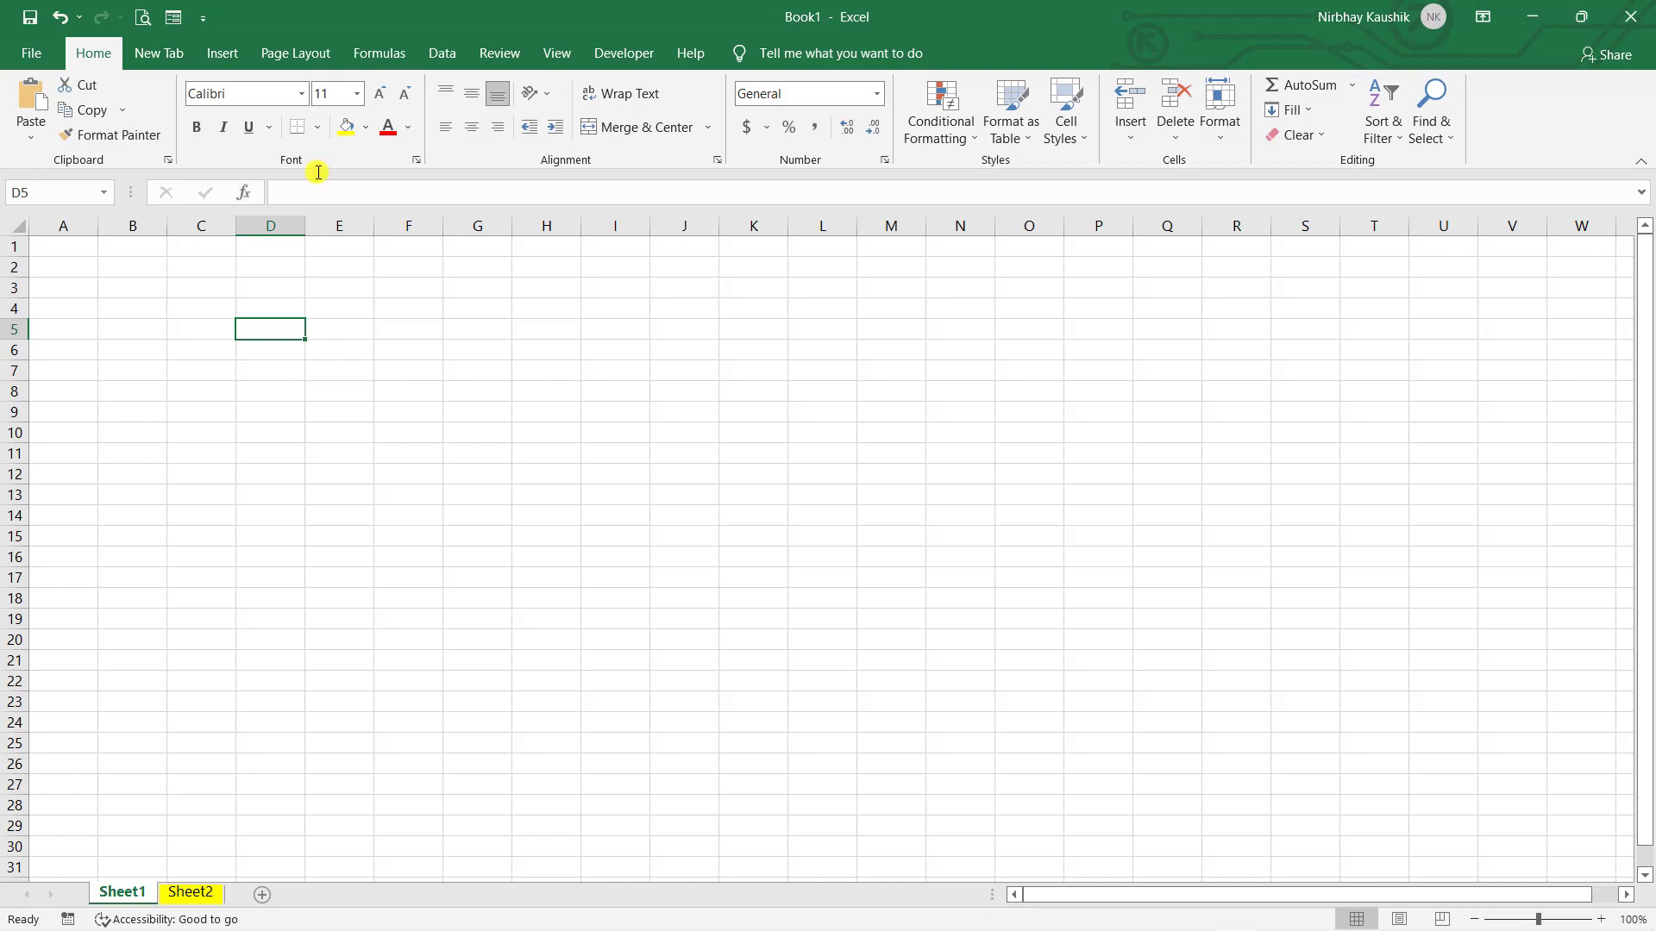
pyautogui.click(271, 223)
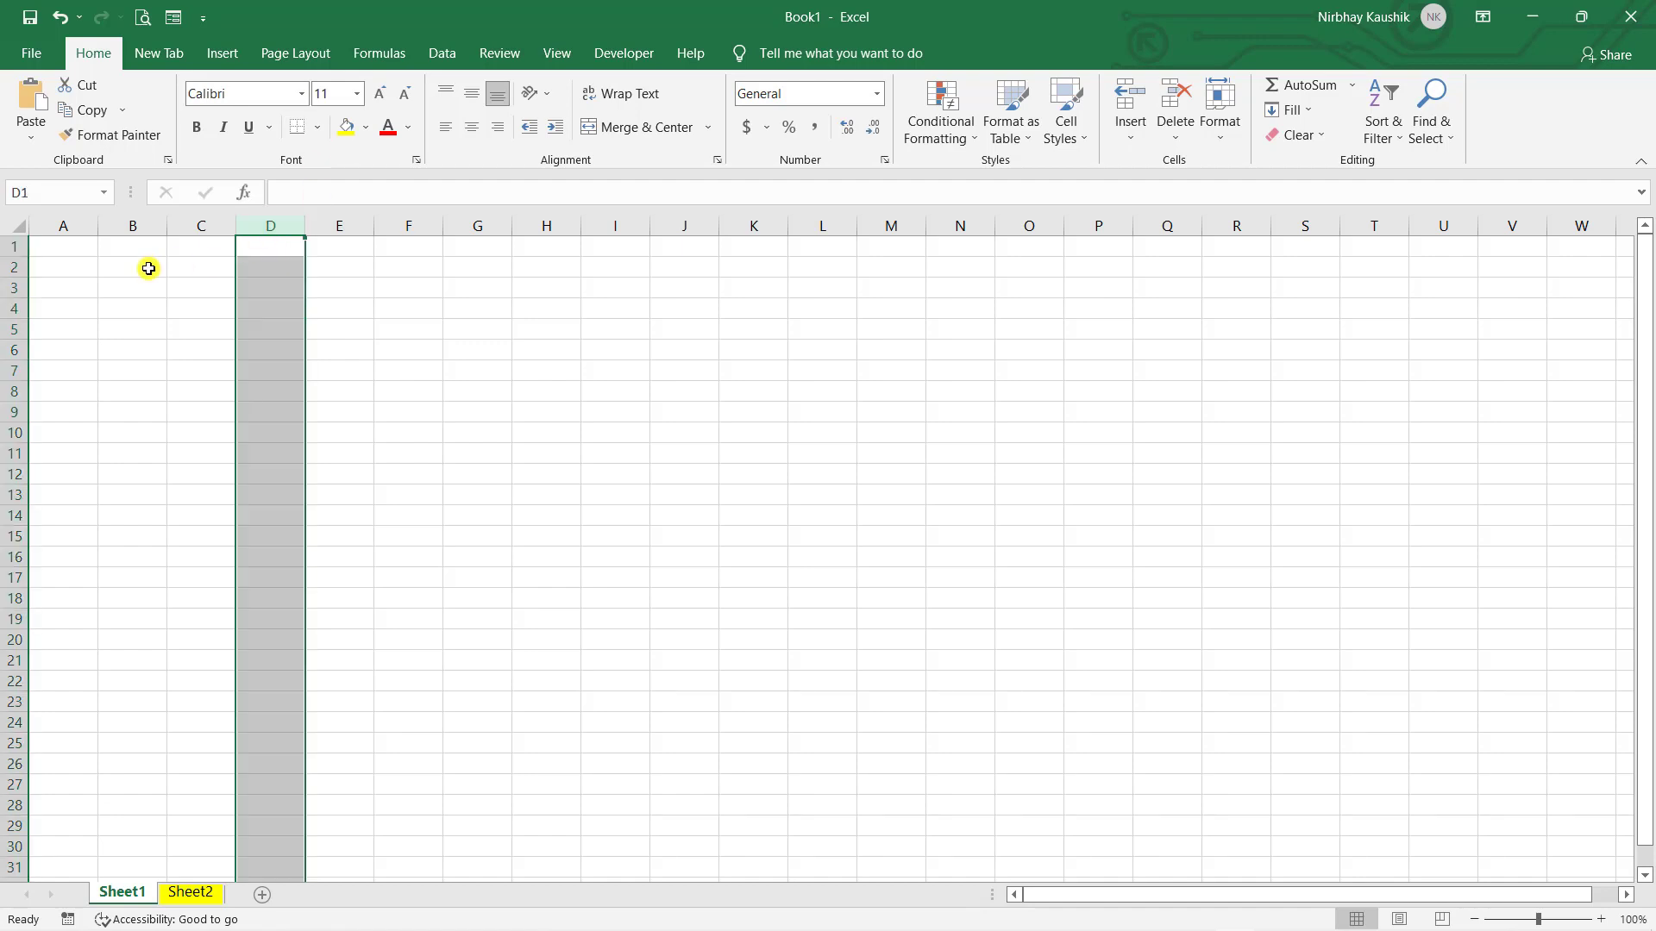
pyautogui.click(9, 331)
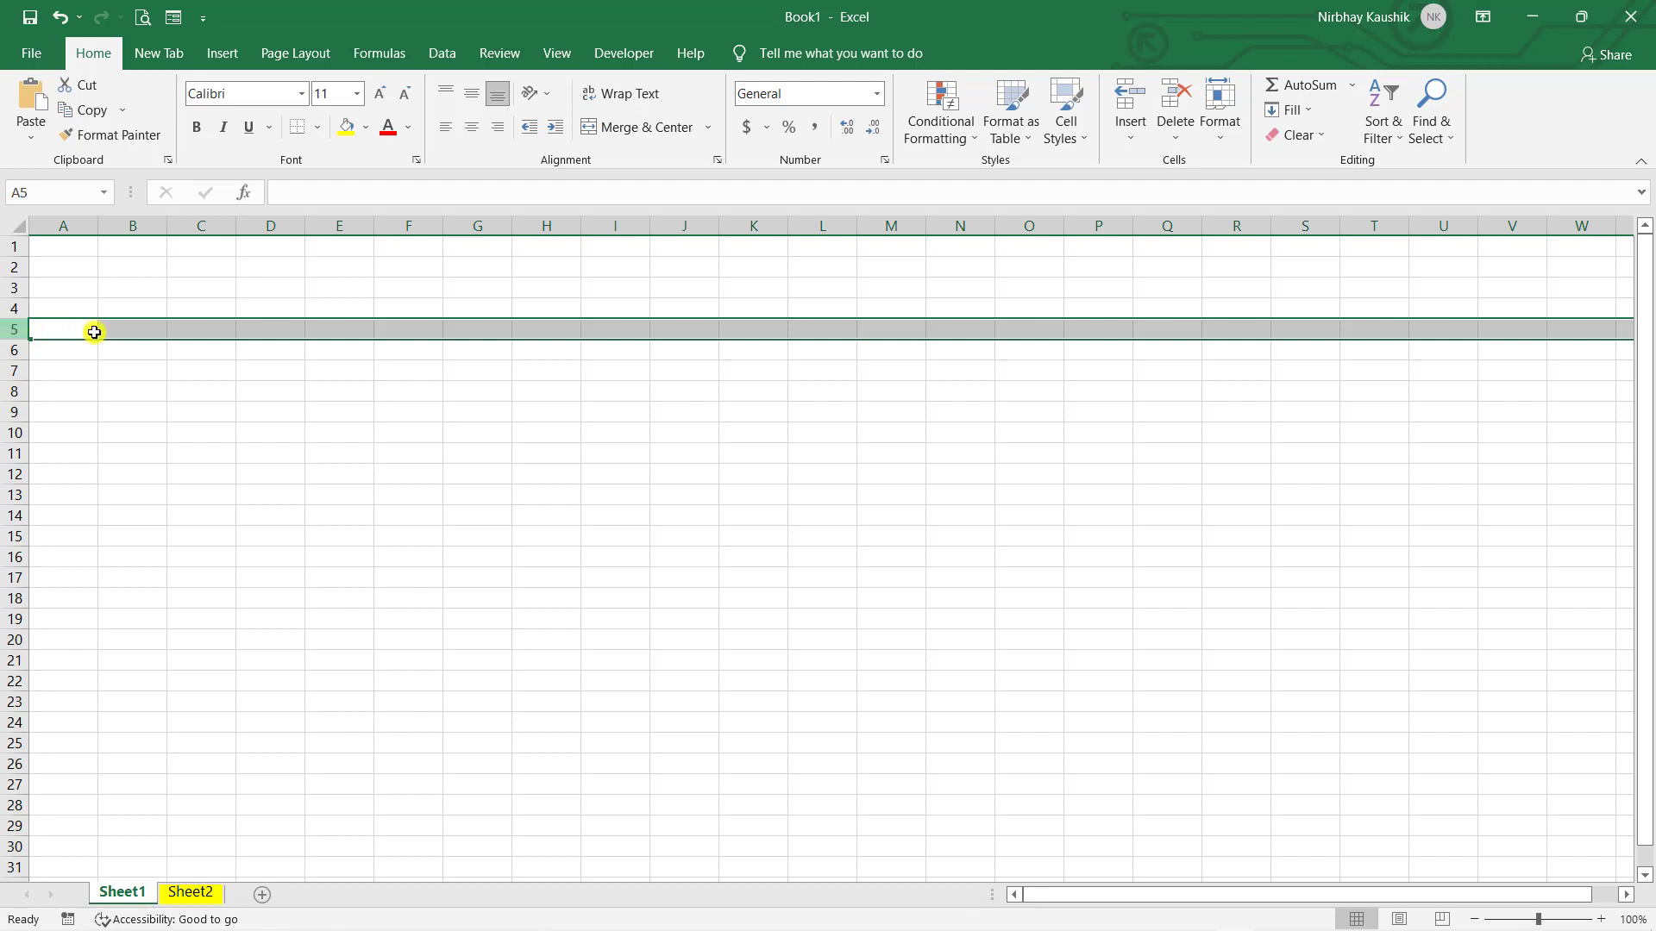
pyautogui.click(265, 322)
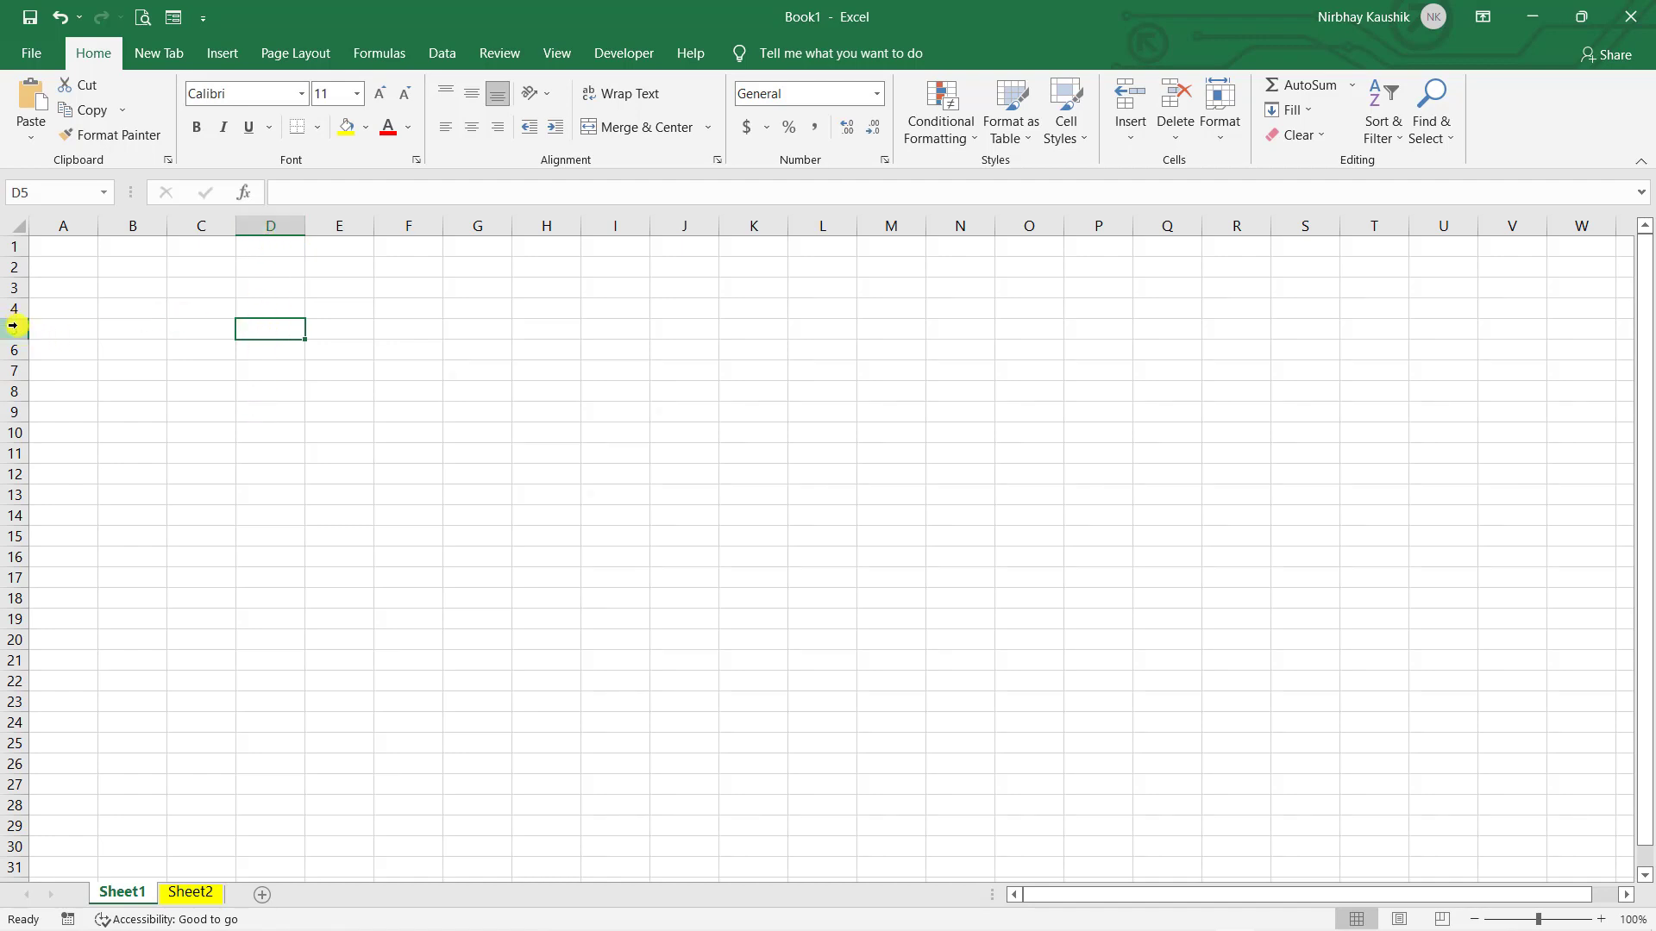
pyautogui.click(554, 365)
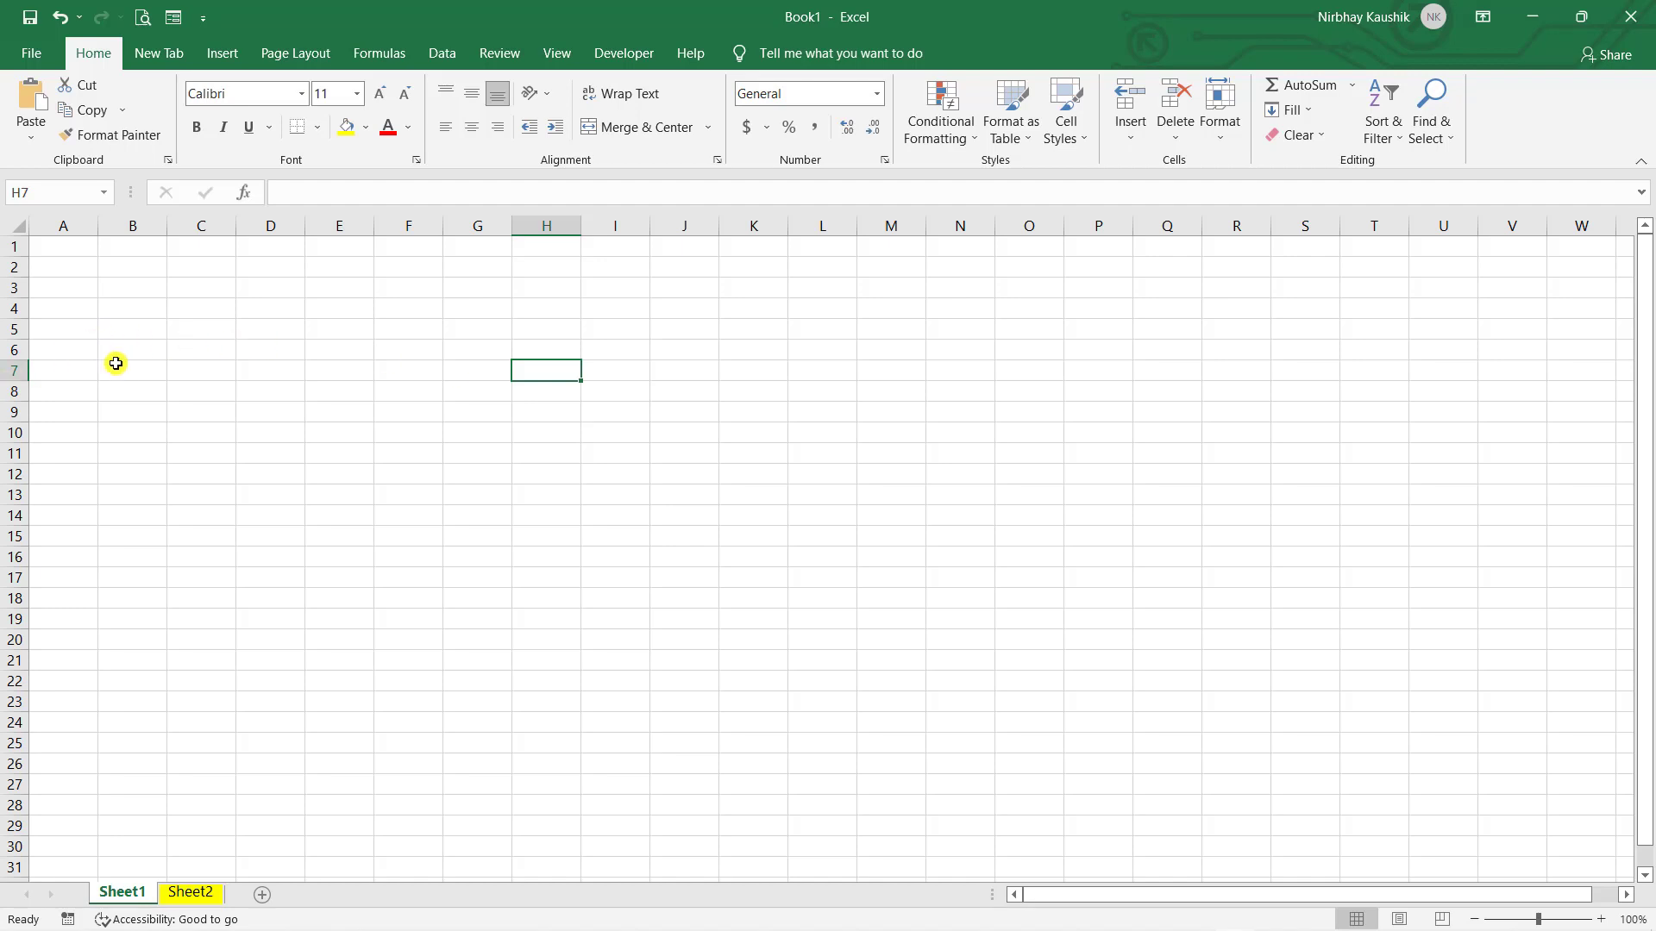
pyautogui.click(1050, 760)
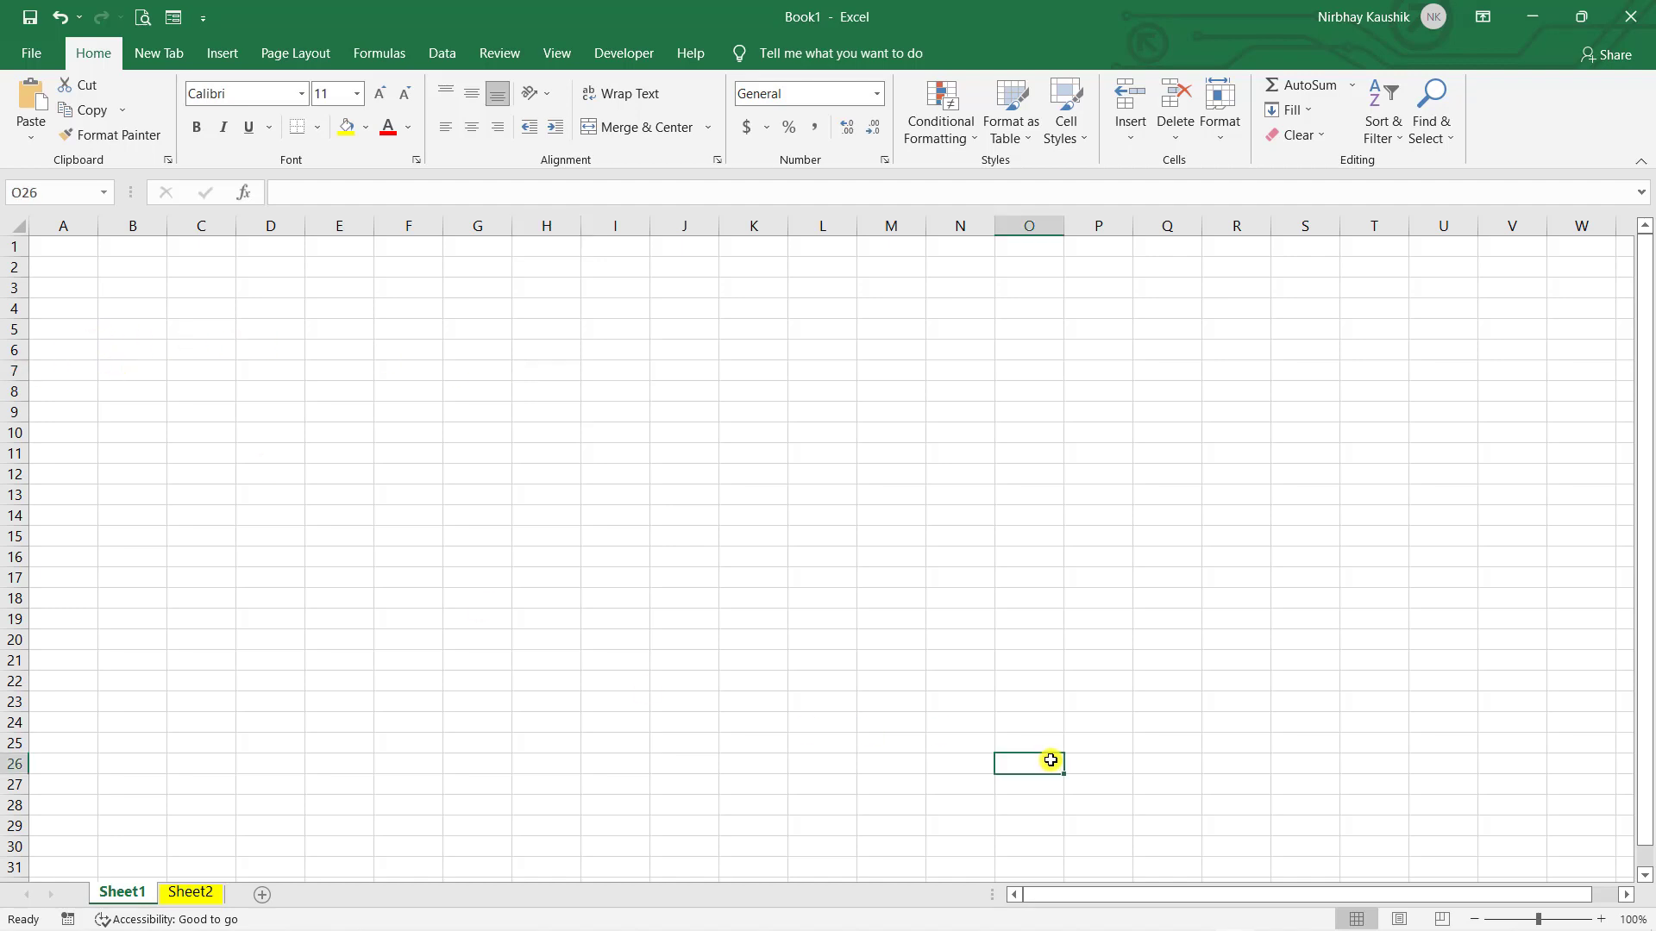
pyautogui.click(758, 489)
pyautogui.click(1345, 392)
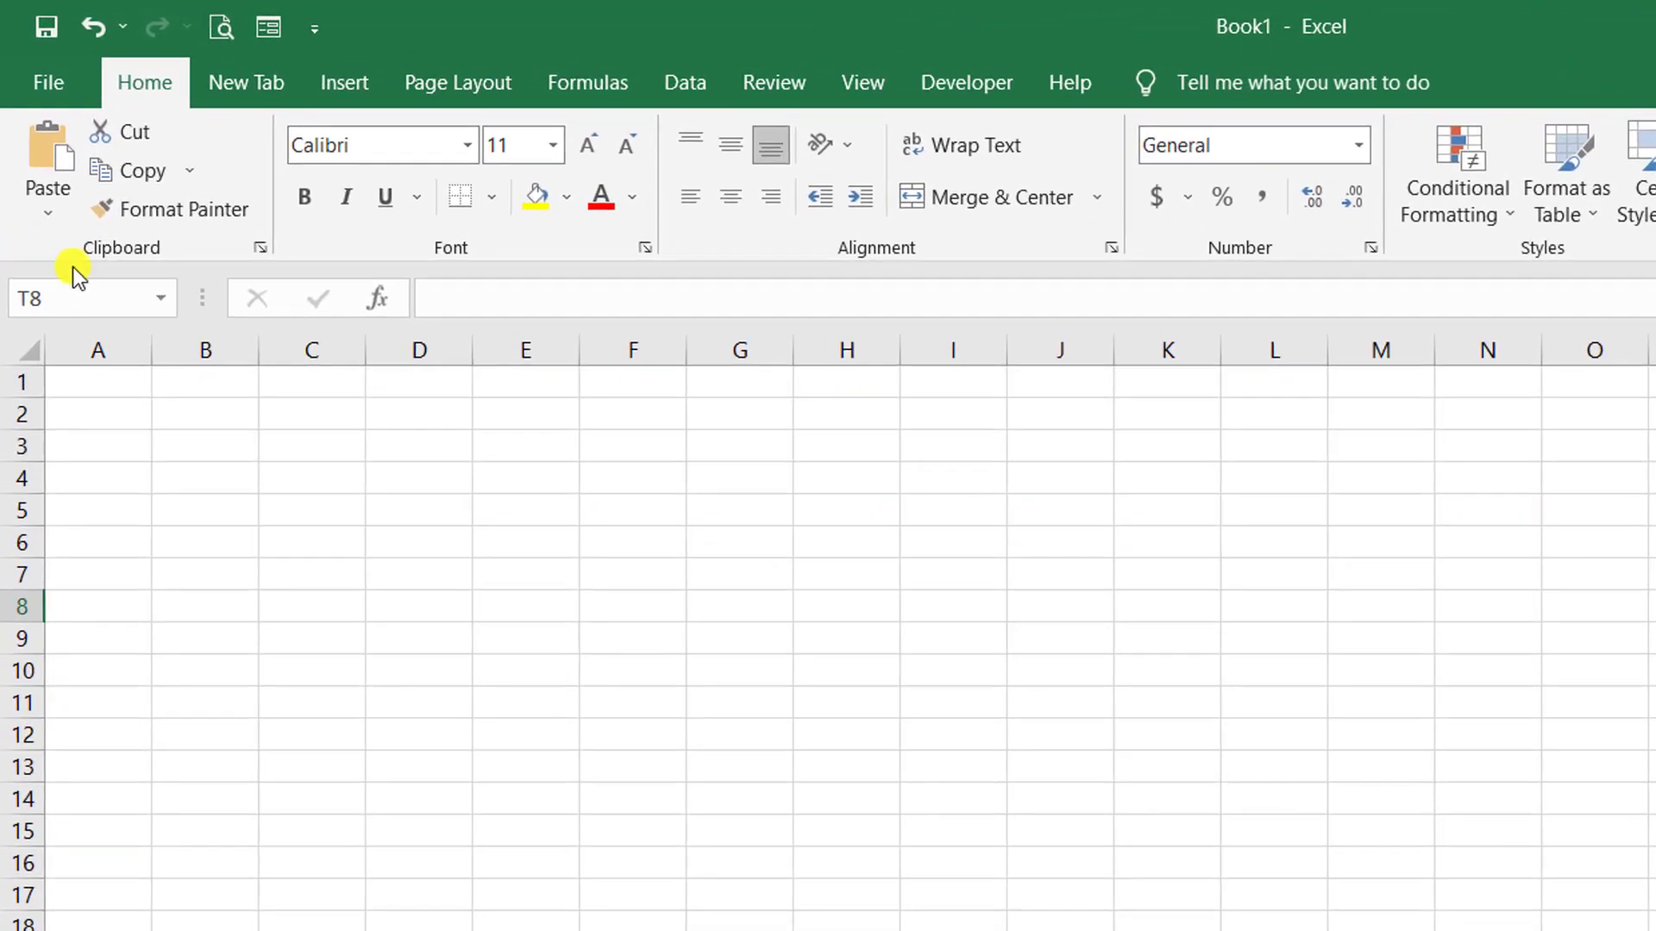
pyautogui.click(135, 300)
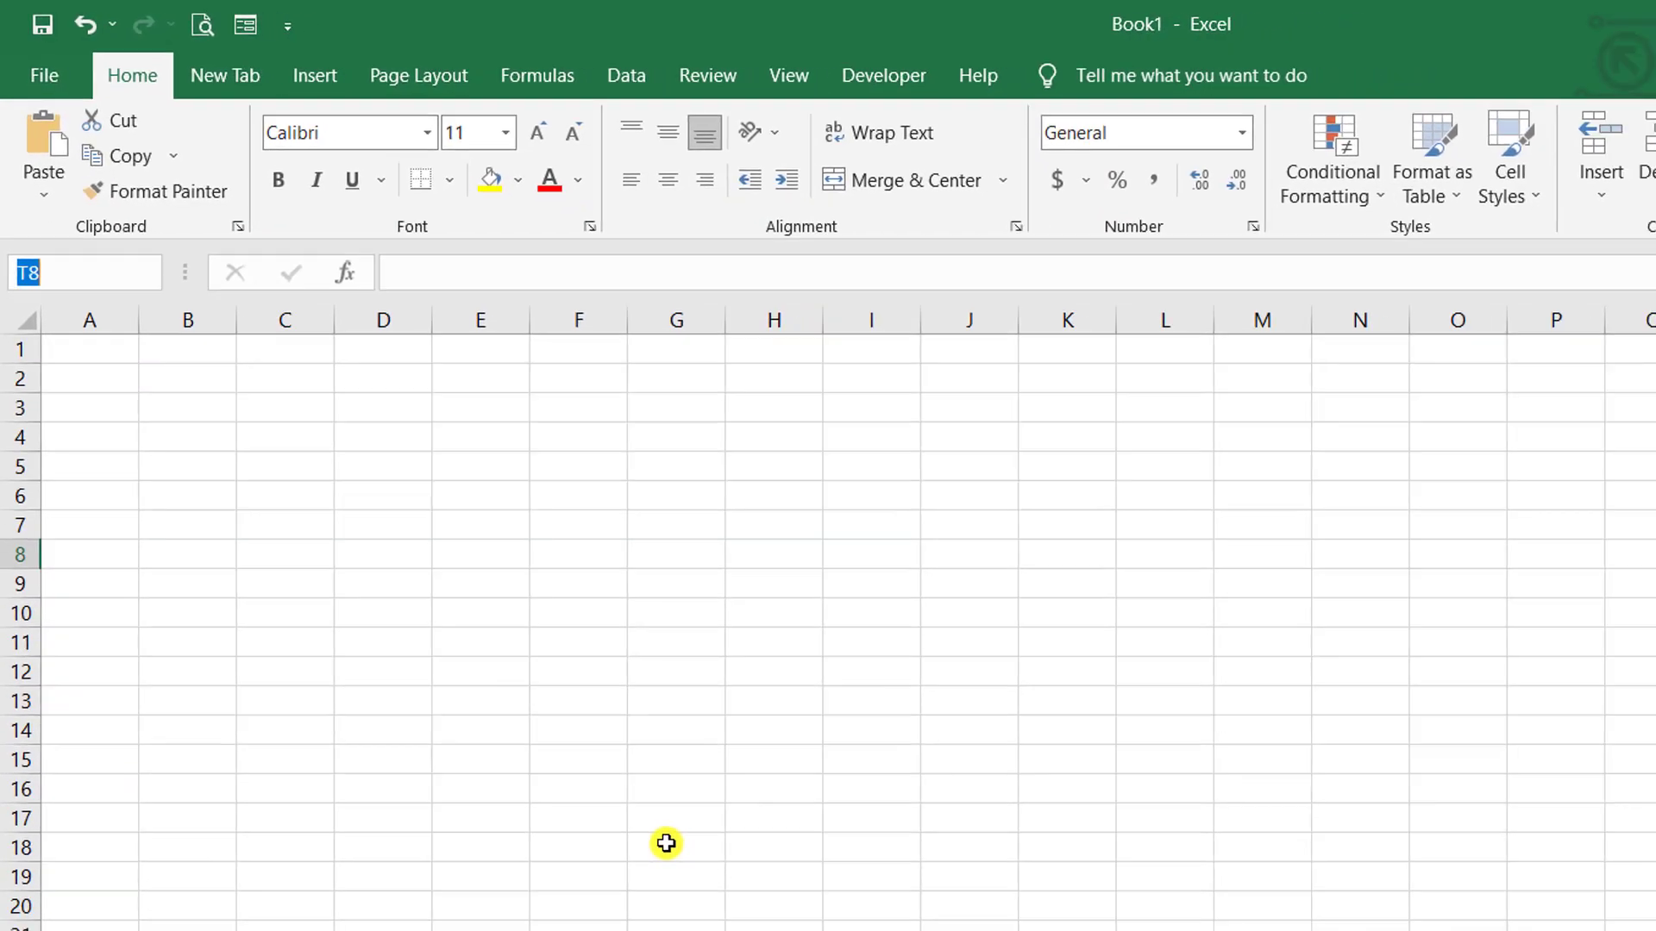
pyautogui.click(739, 929)
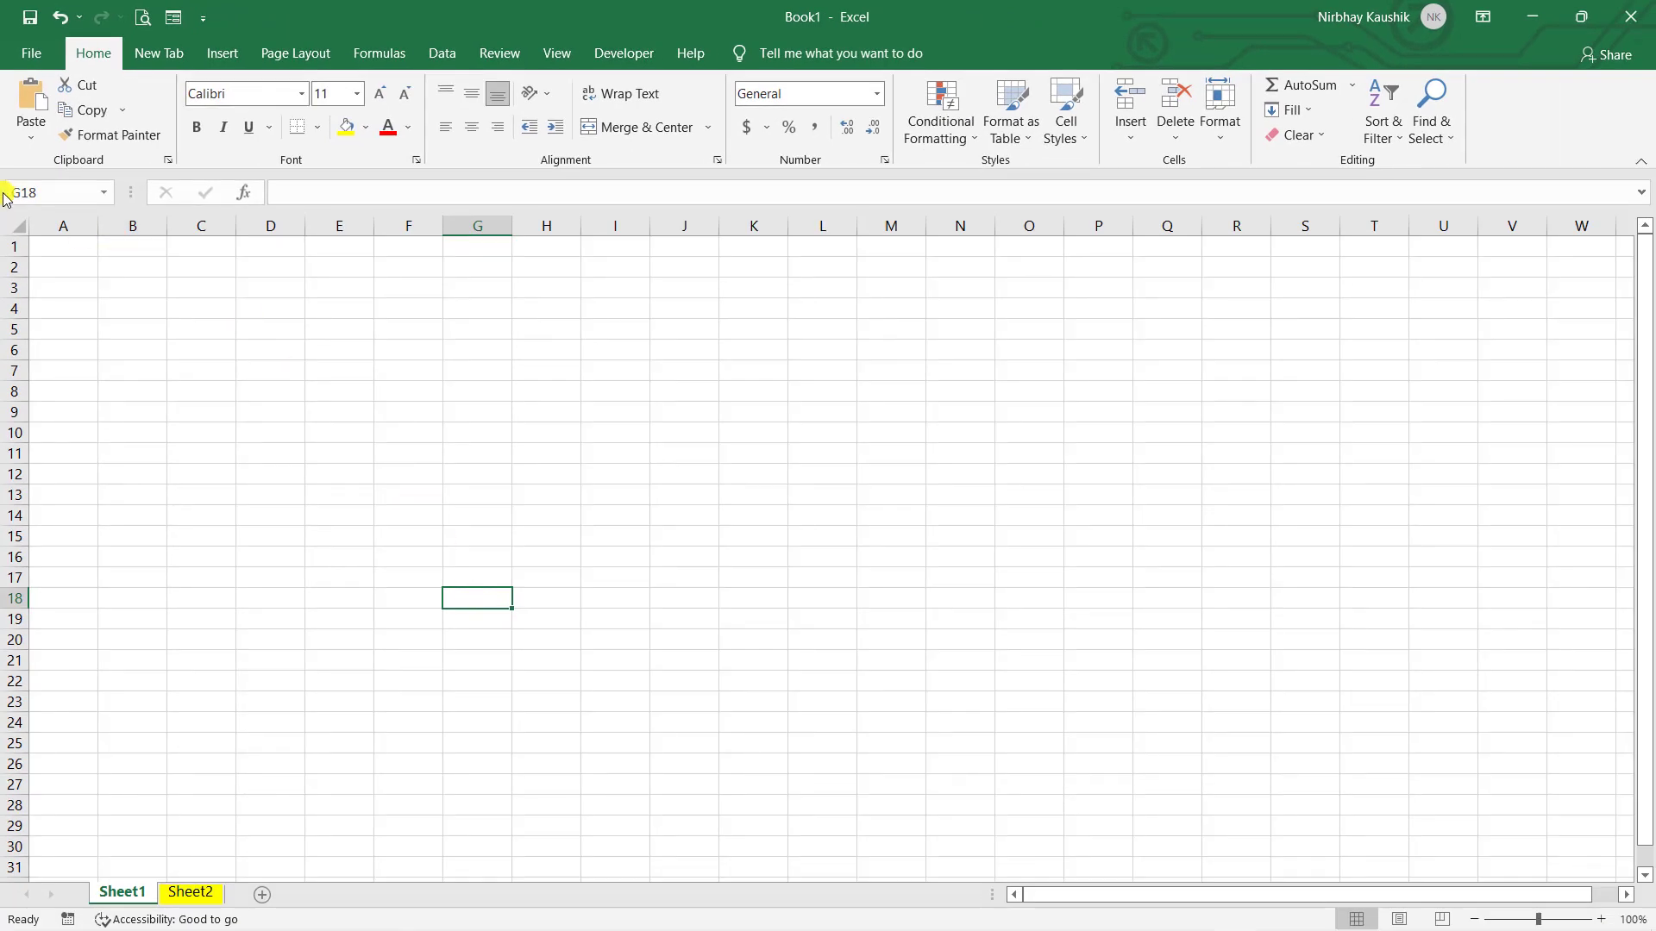
pyautogui.click(1224, 442)
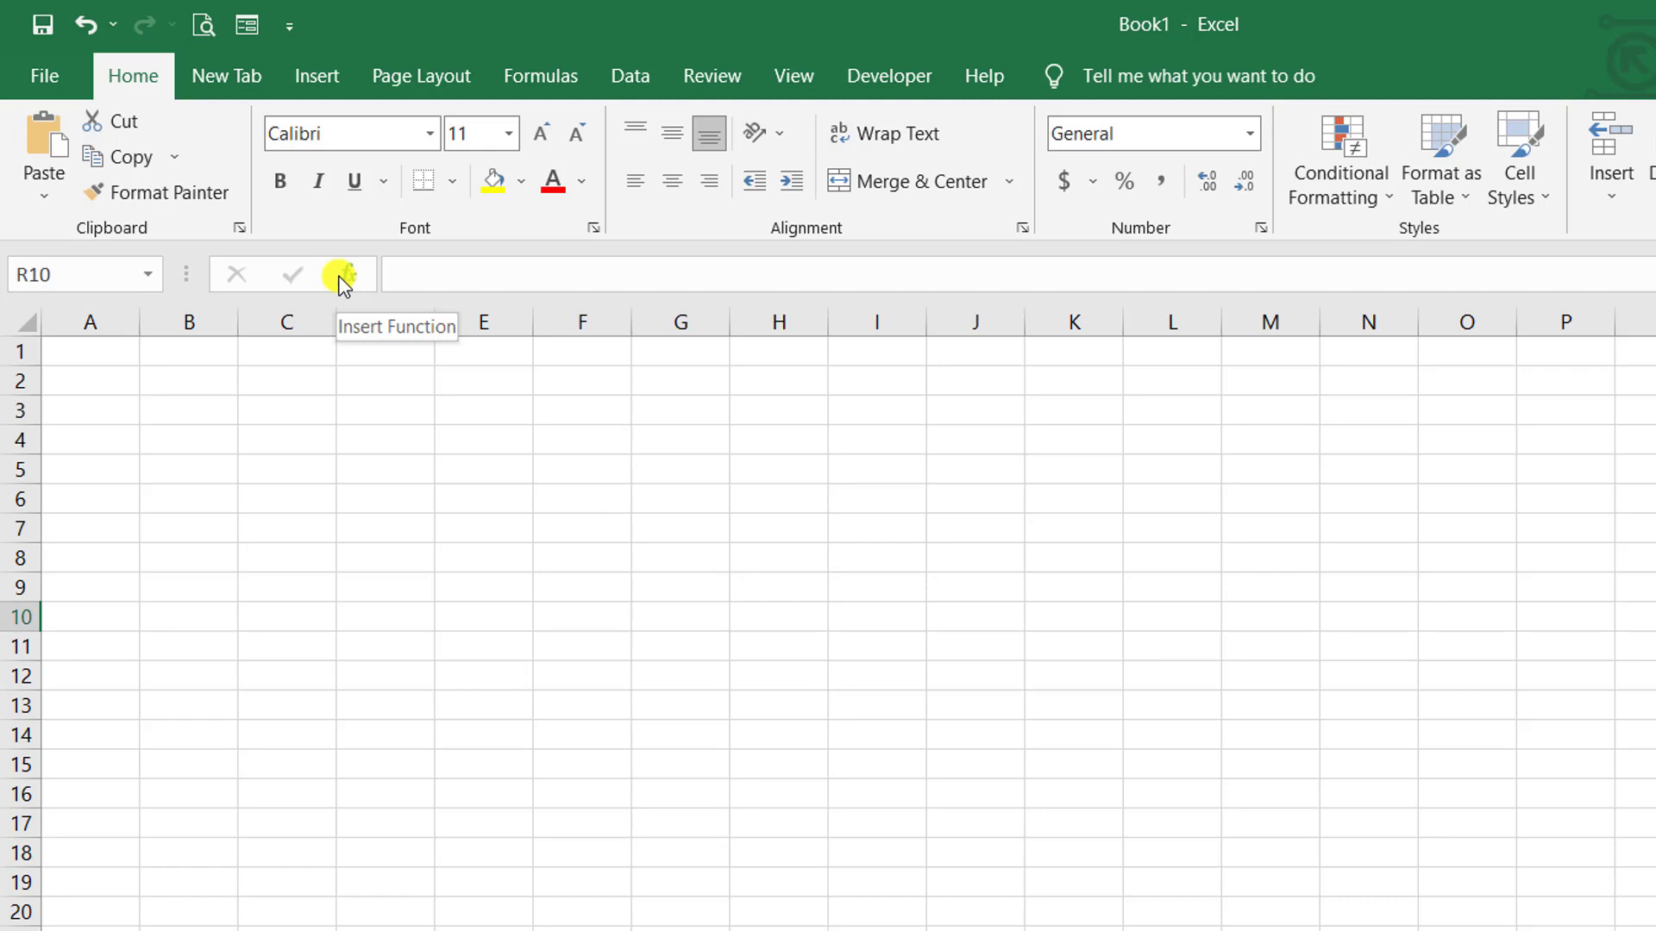
pyautogui.click(436, 270)
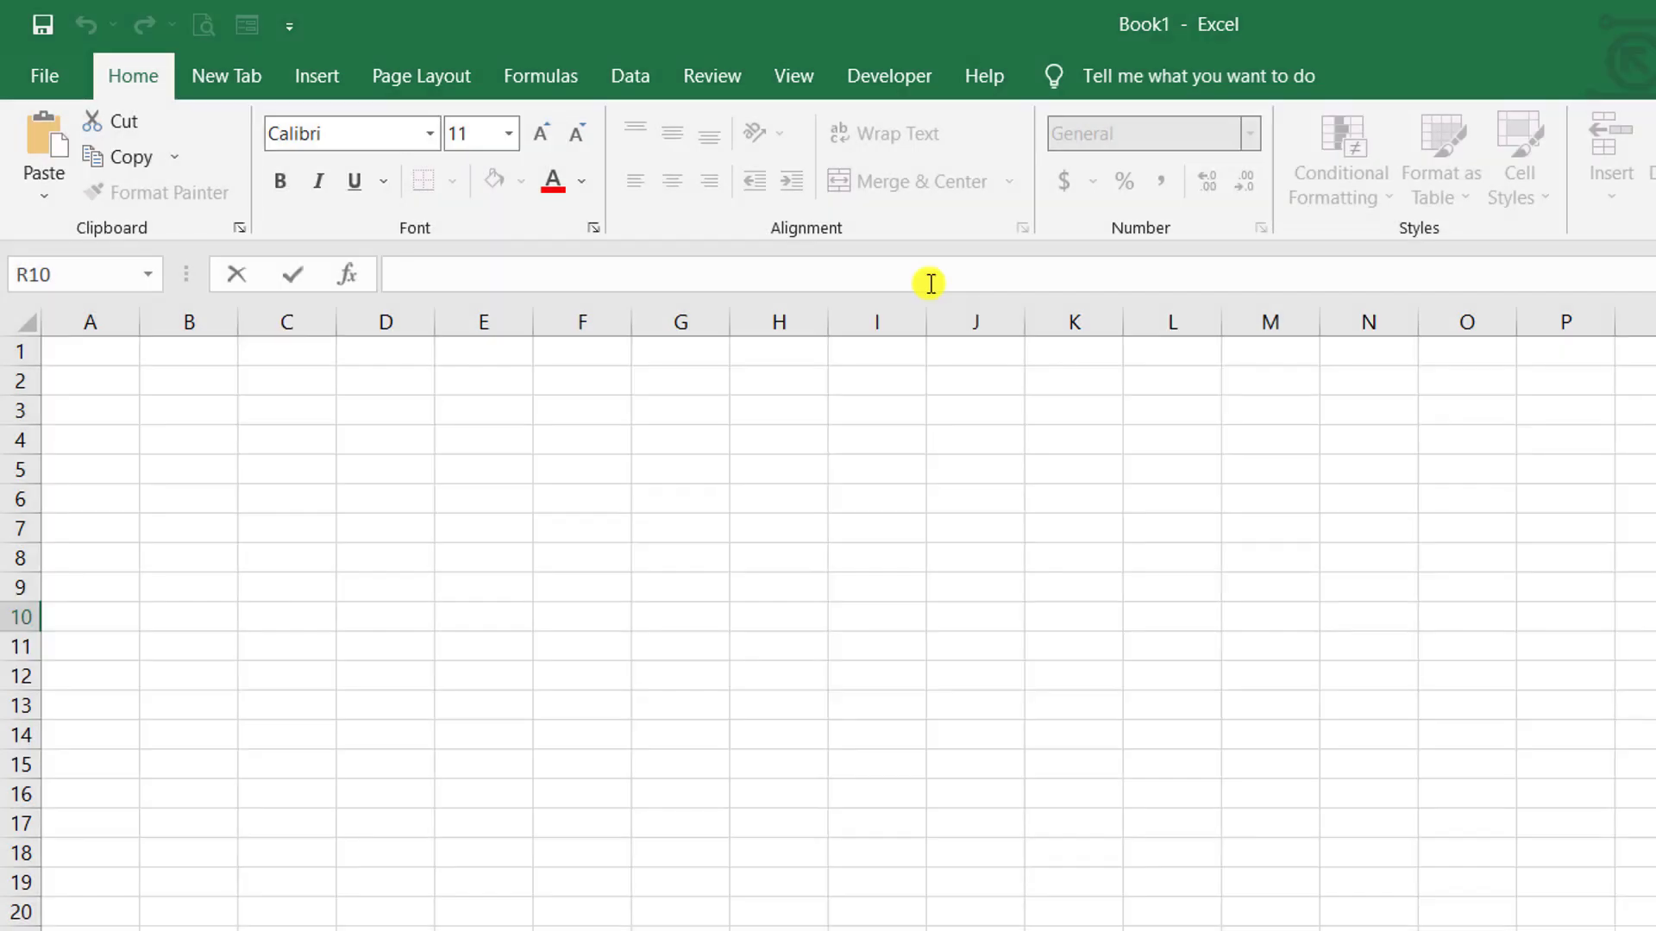
pyautogui.click(871, 505)
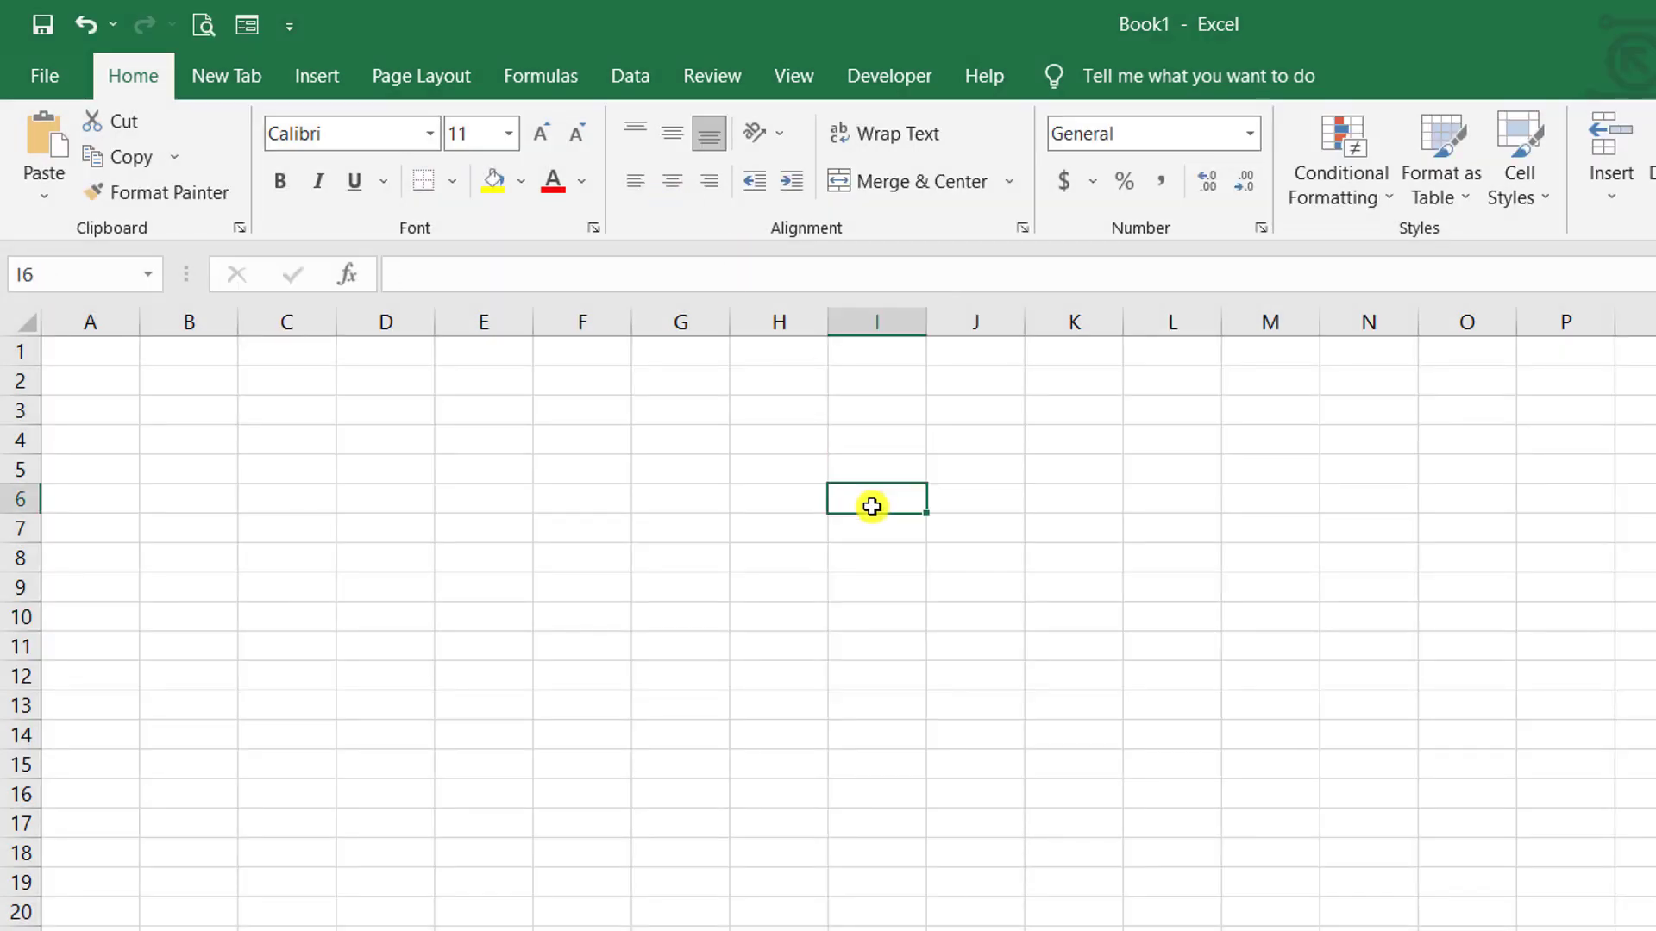
pyautogui.write('hdhhs')
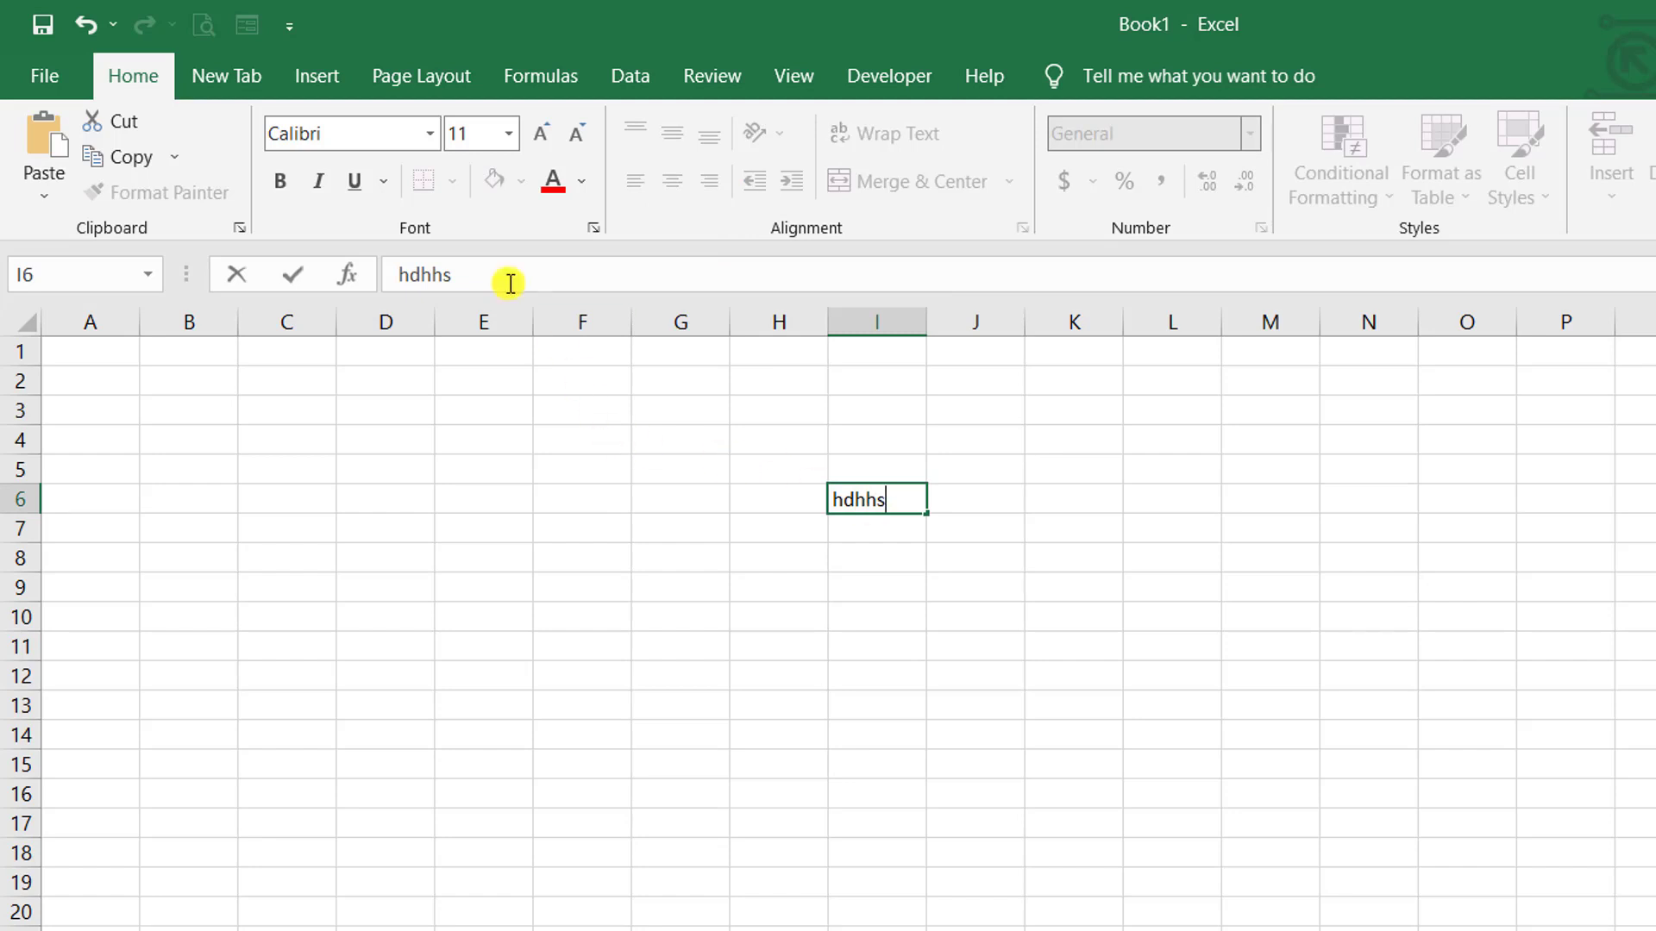
pyautogui.click(1068, 616)
pyautogui.click(891, 493)
pyautogui.write('hh')
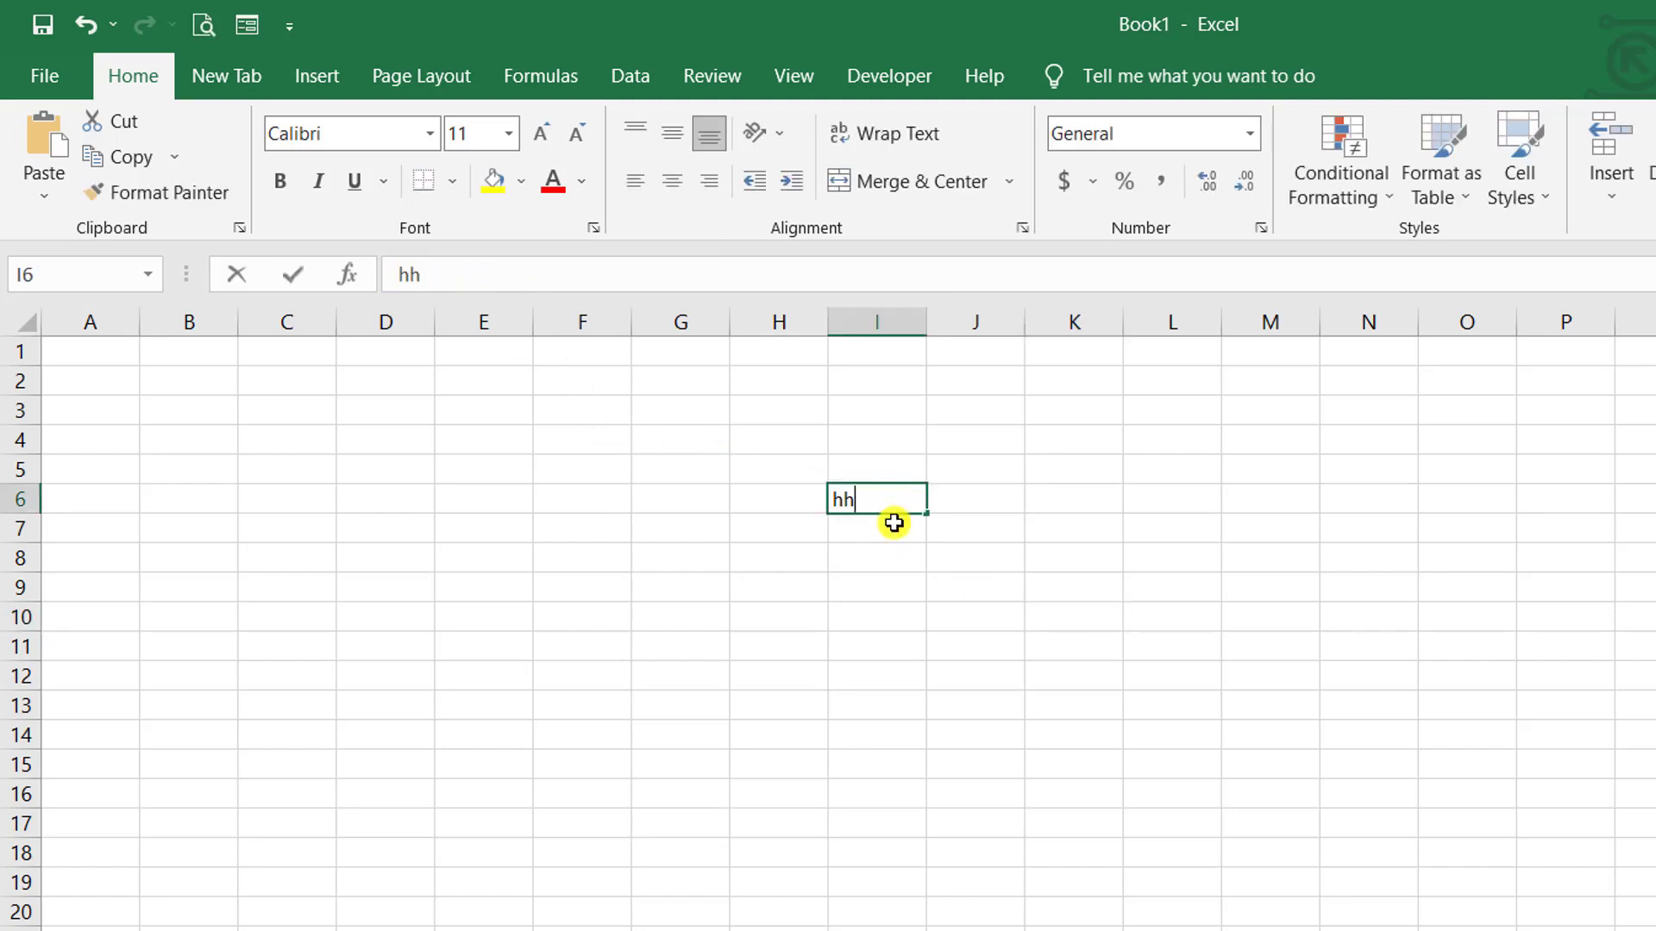
pyautogui.write('sdfhhsdhdhdhdhdh')
pyautogui.click(1275, 643)
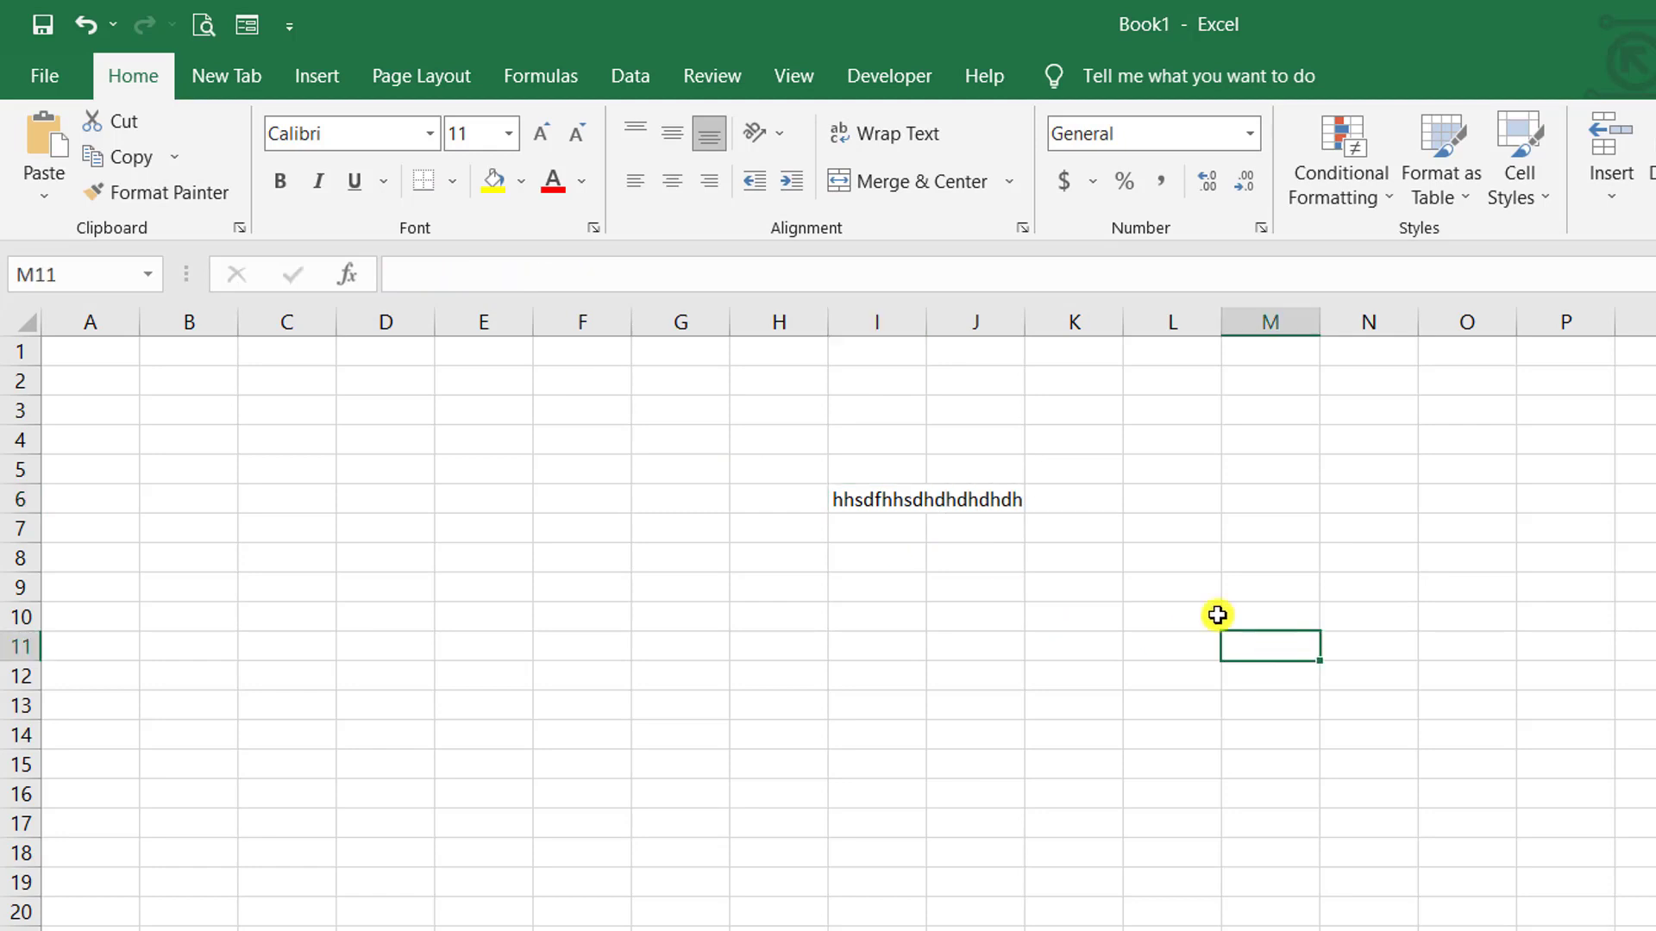
pyautogui.click(906, 517)
pyautogui.click(879, 493)
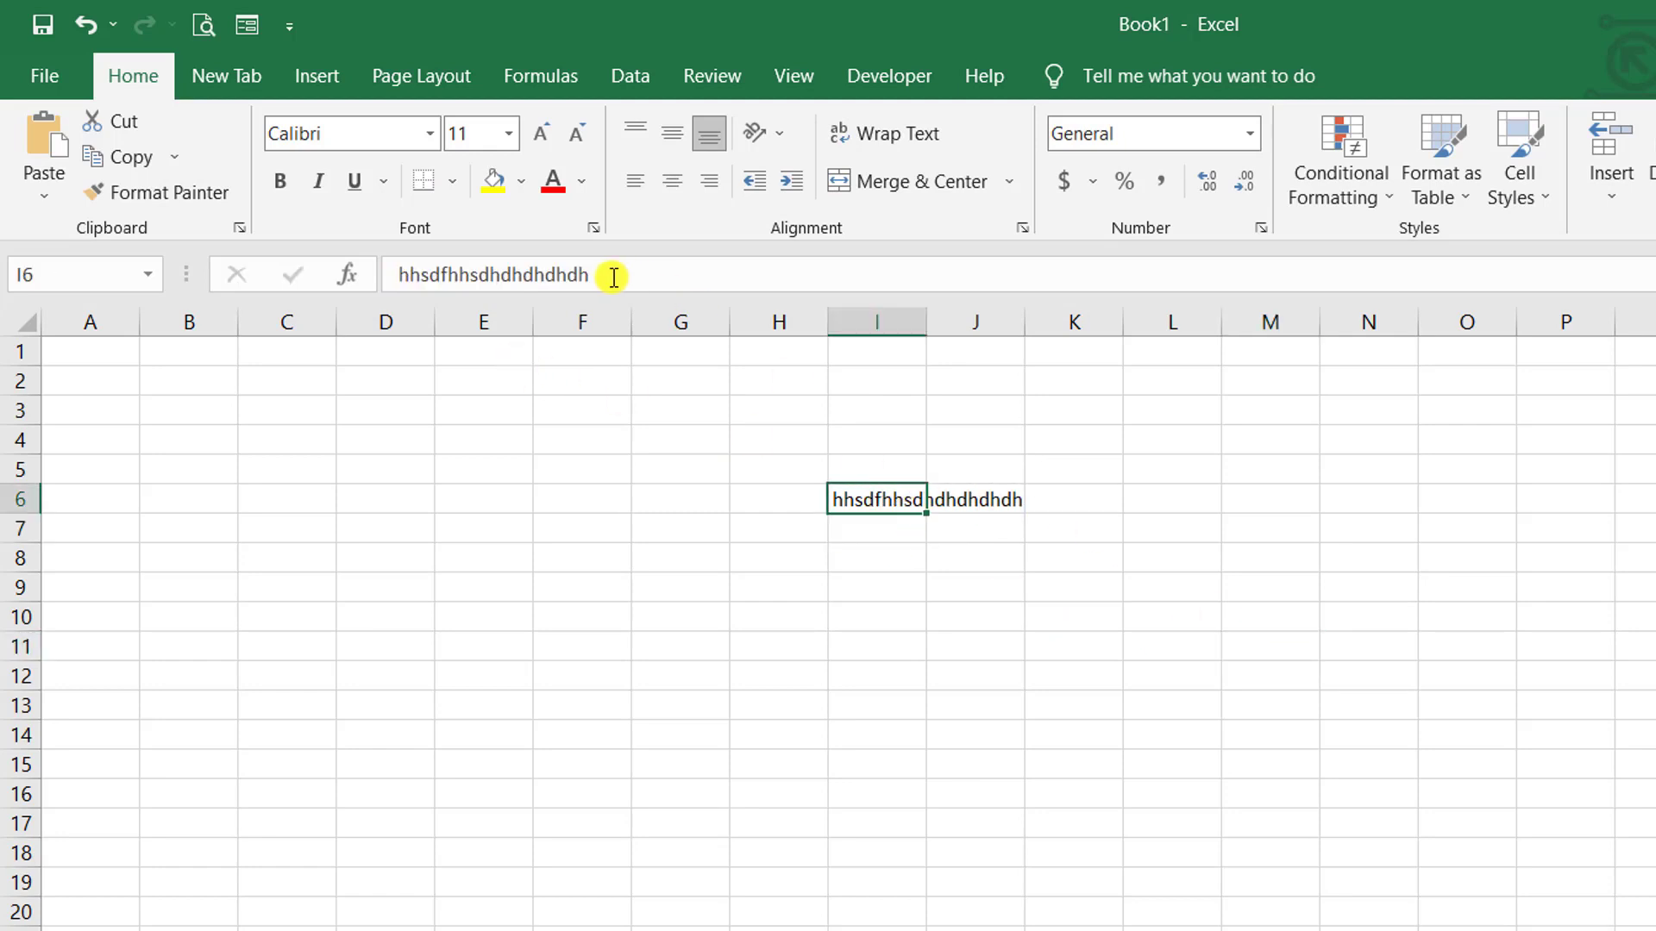
pyautogui.click(613, 276)
pyautogui.write('dfhhh')
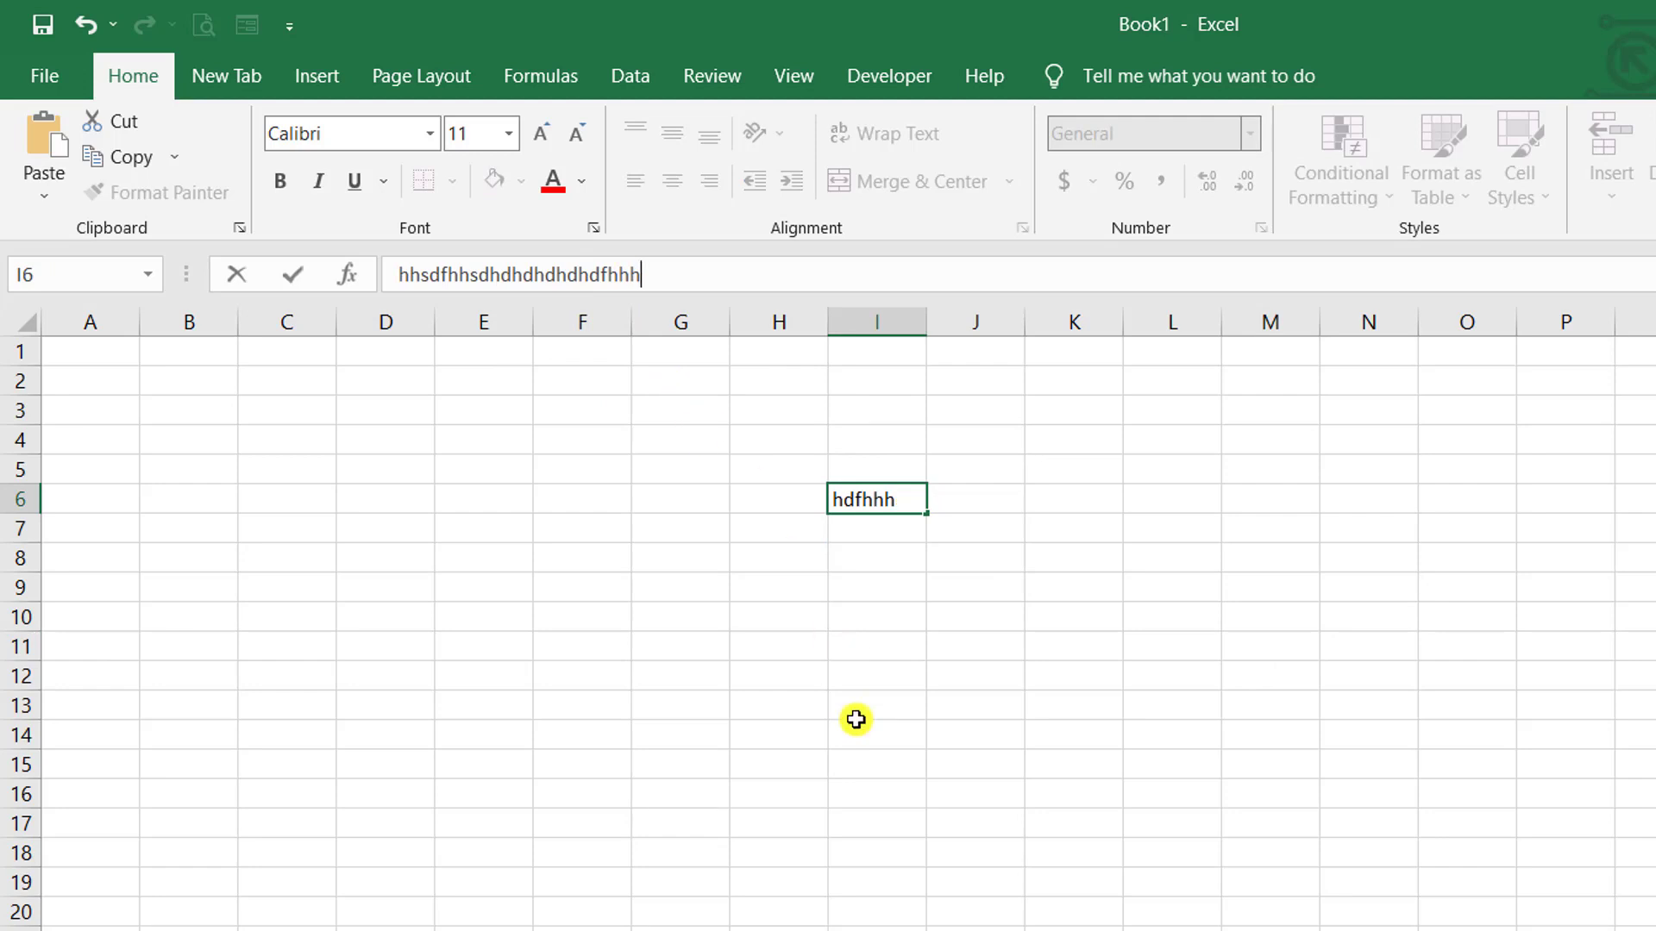
pyautogui.click(855, 719)
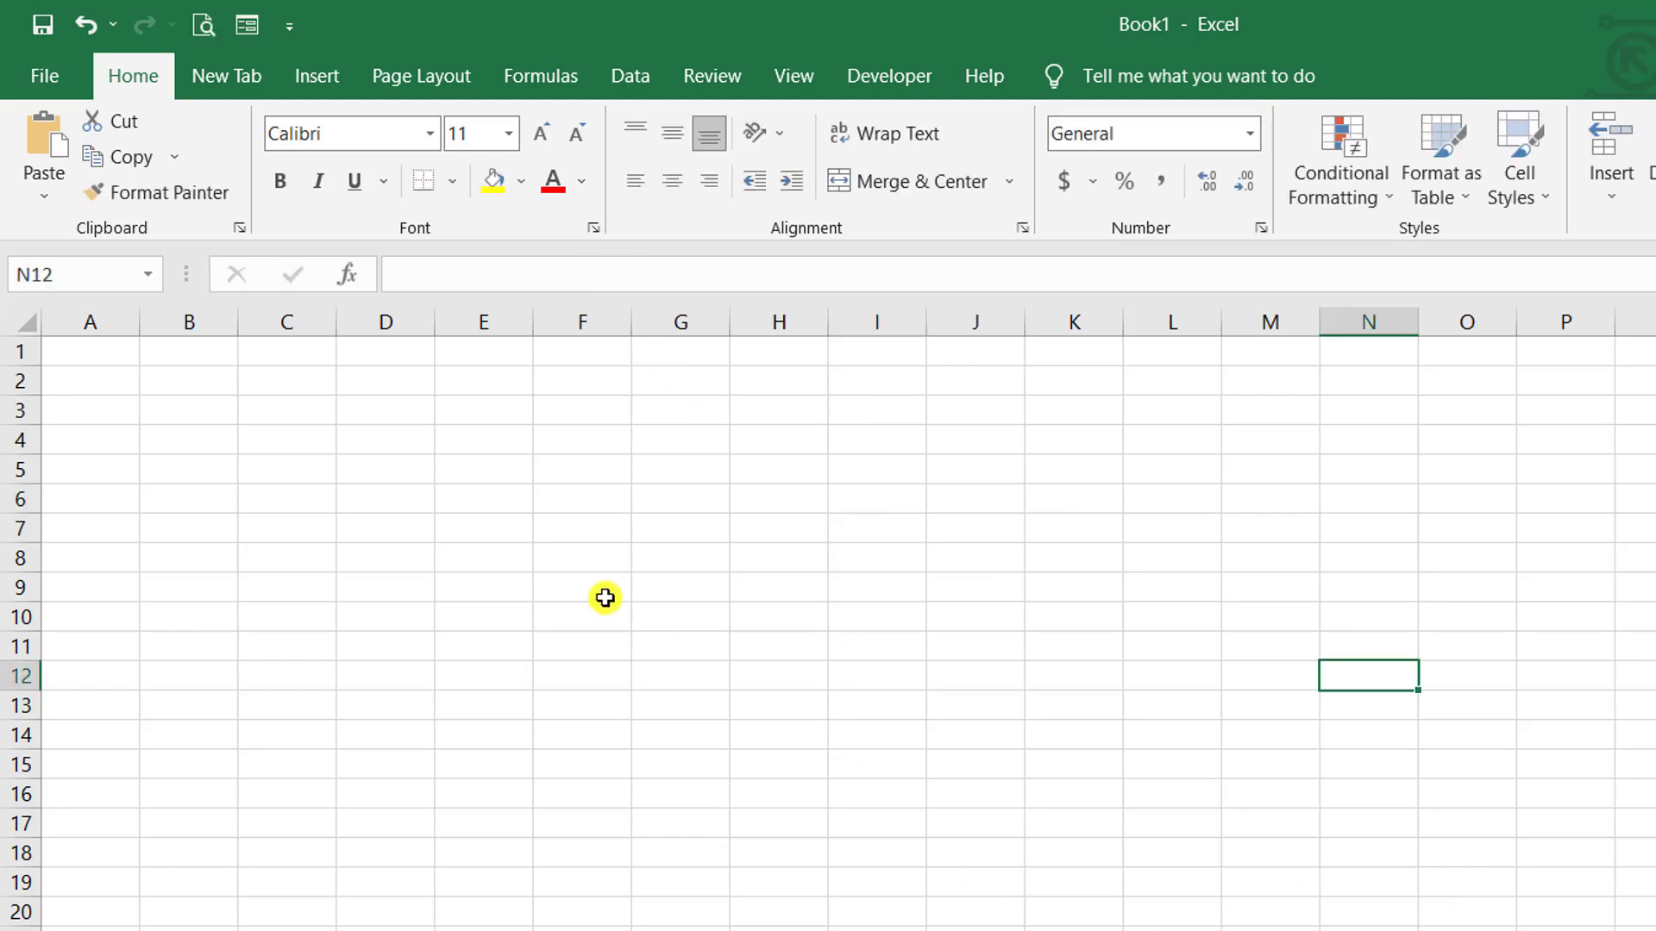
# - Type the heading Name into A1 and Mobile into B1, then commit the entry
pyautogui.click(136, 360)
pyautogui.write('Name')
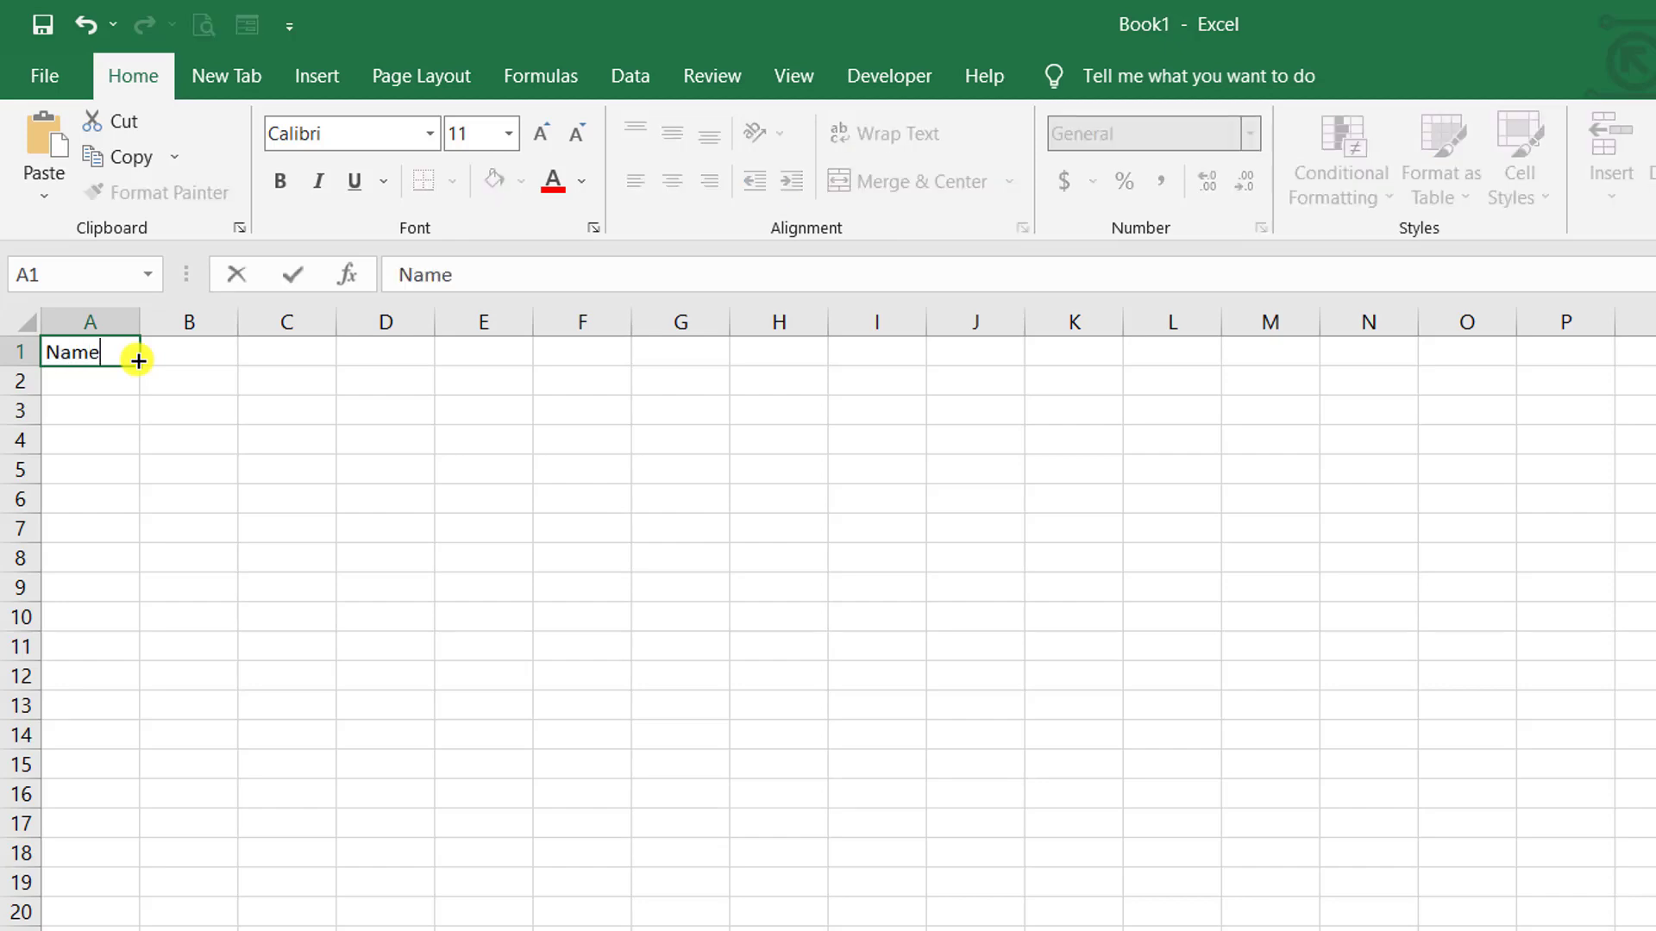
pyautogui.press('Tab')
pyautogui.write('Mobi')
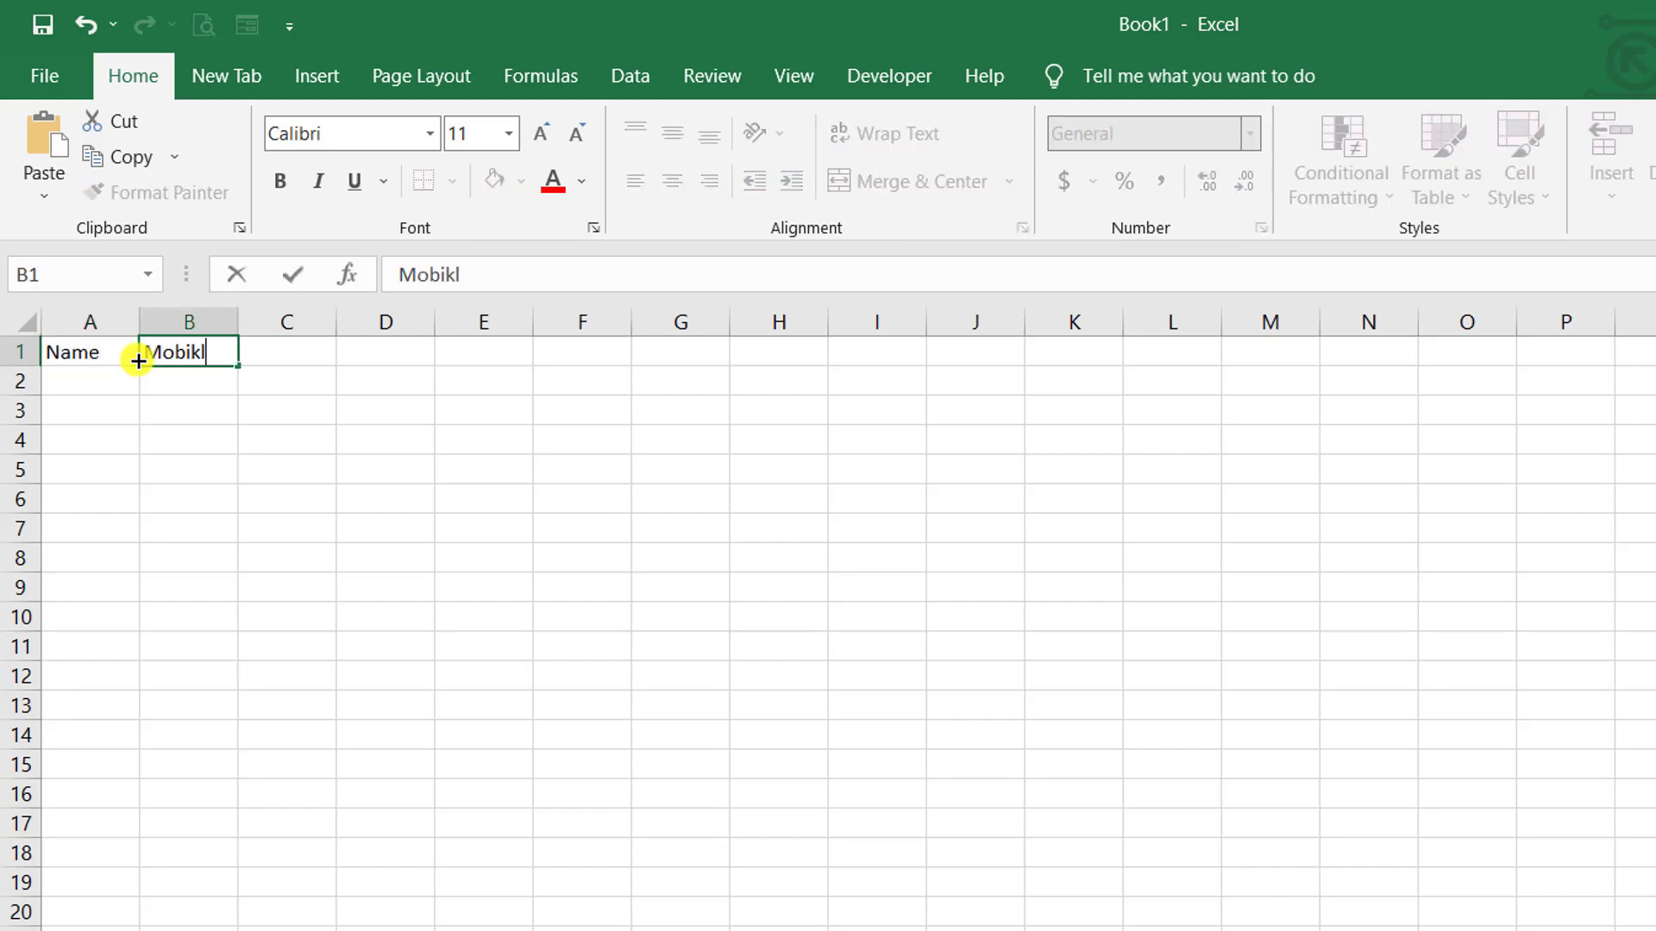
pyautogui.write('le')
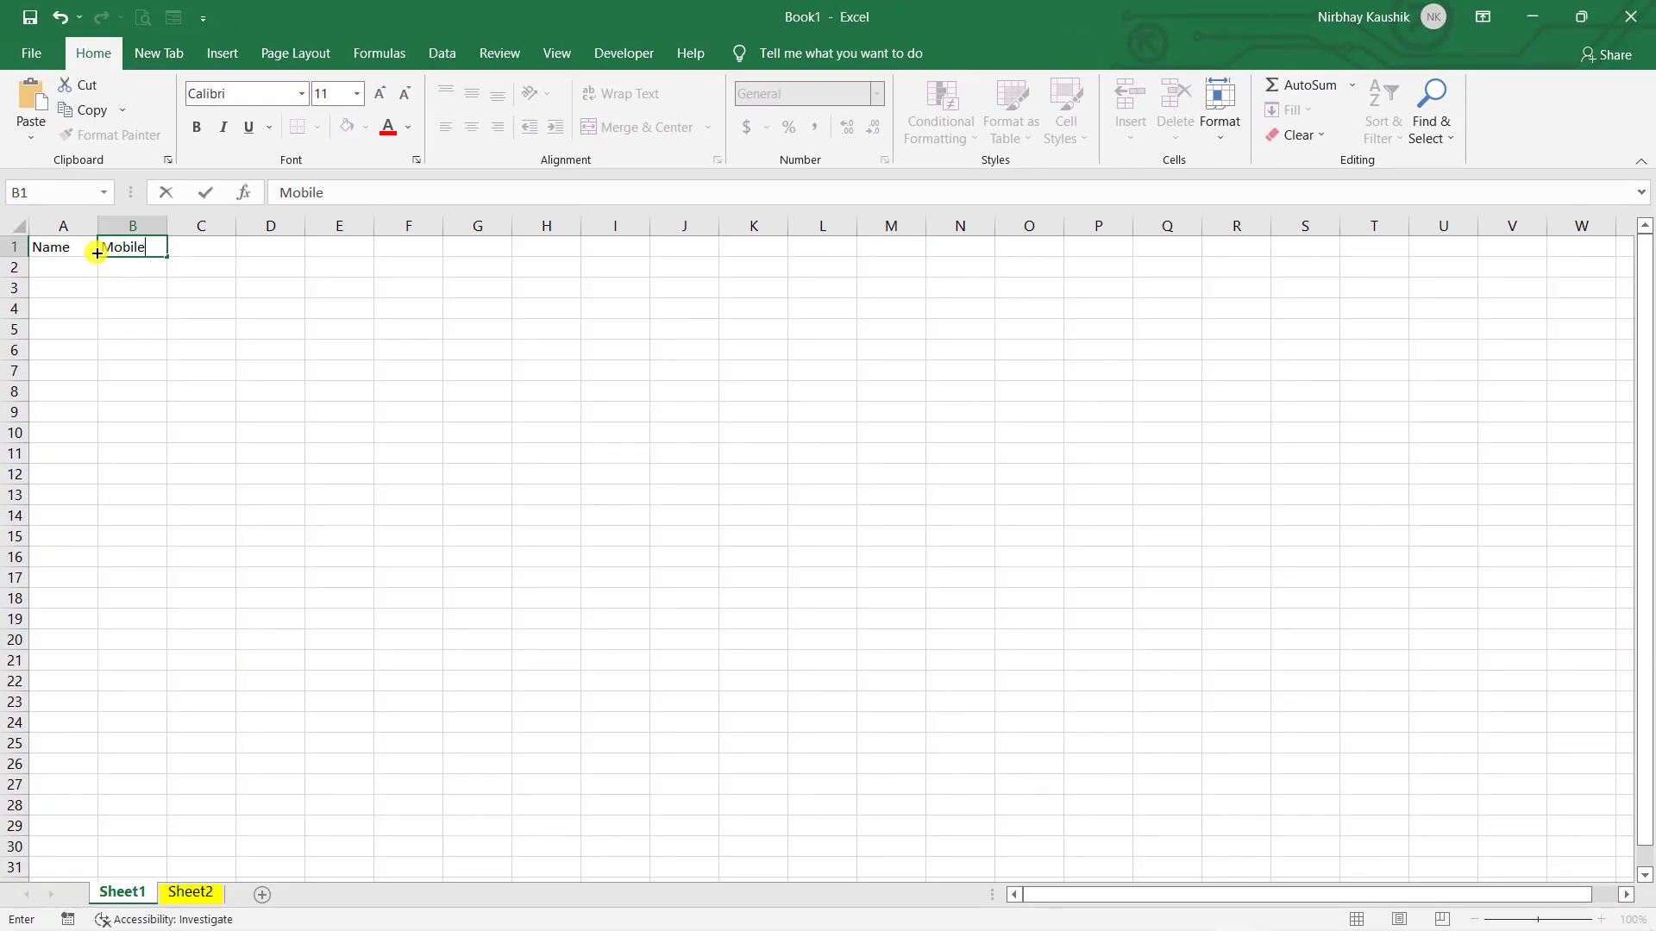
pyautogui.click(481, 297)
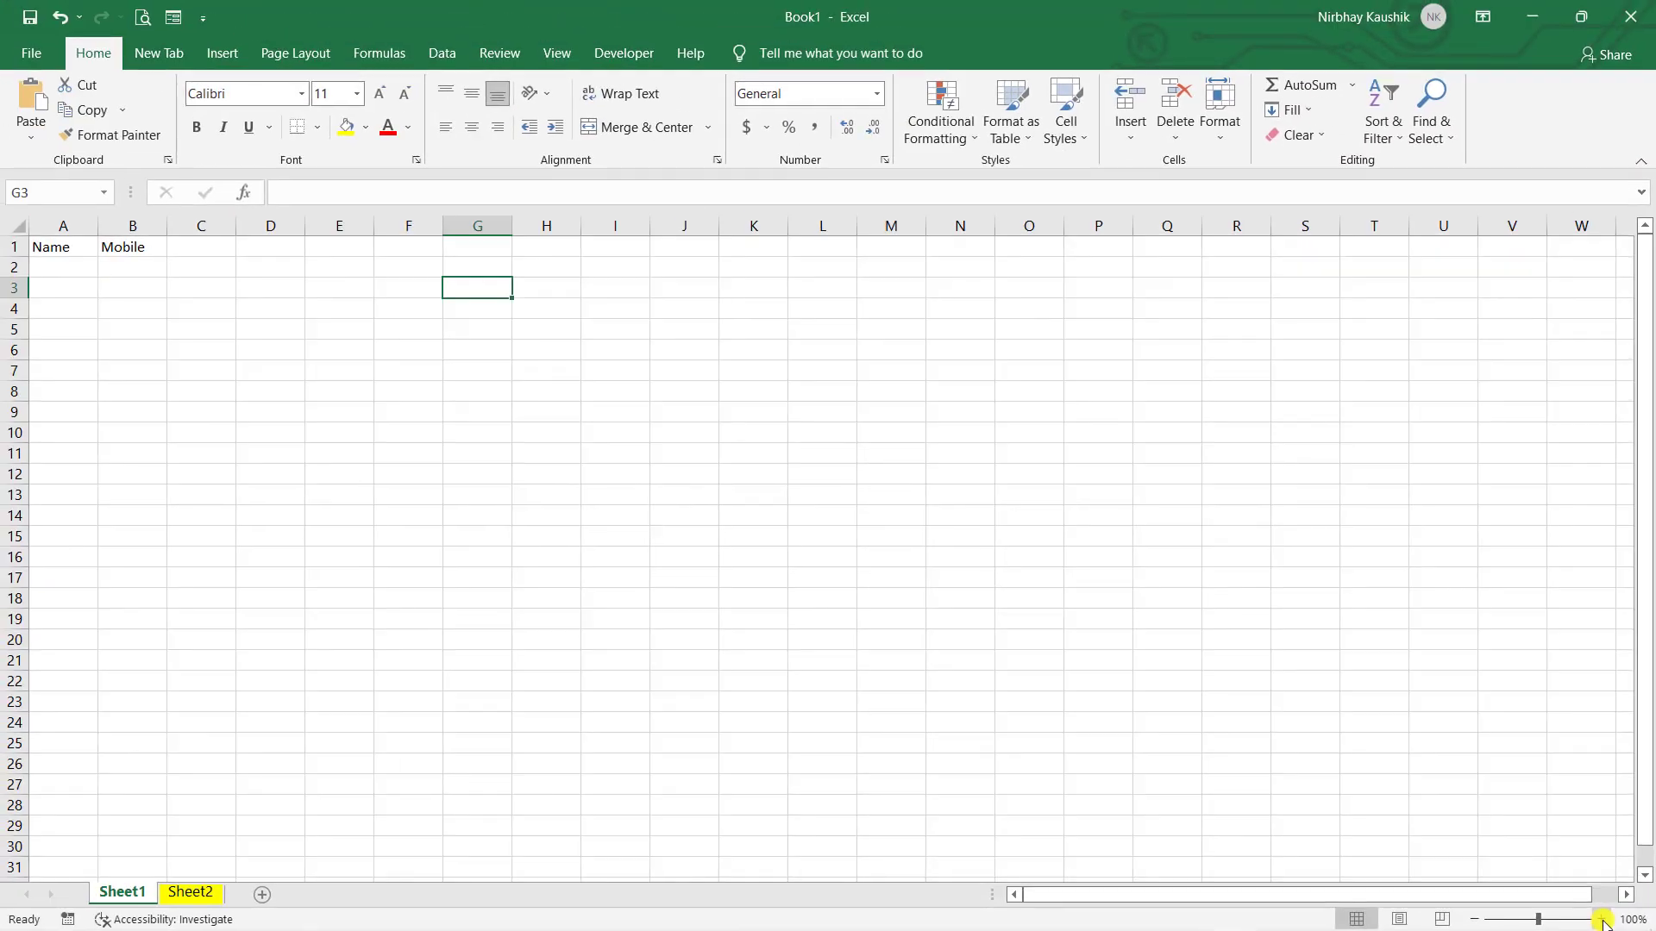
# - Zoom the sheet view to 190% with the status-bar zoom controls, ending on cell B10
pyautogui.click(1544, 907)
pyautogui.click(1543, 906)
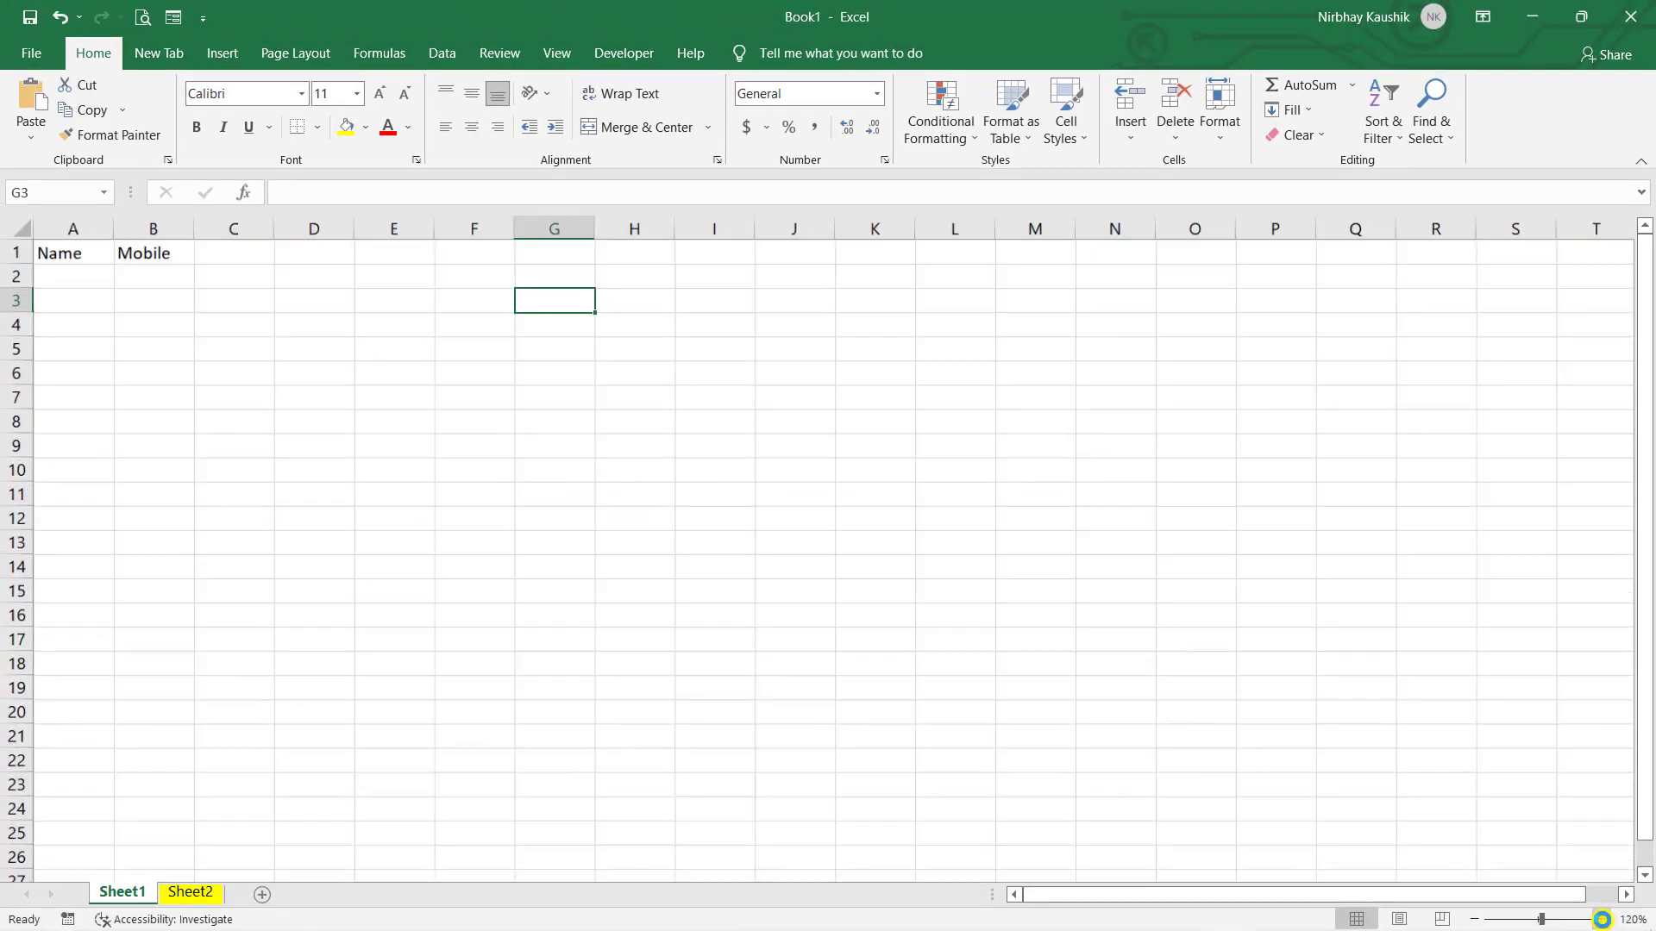
pyautogui.click(1601, 919)
pyautogui.click(1601, 920)
pyautogui.click(1601, 920)
pyautogui.click(1602, 919)
pyautogui.click(1602, 919)
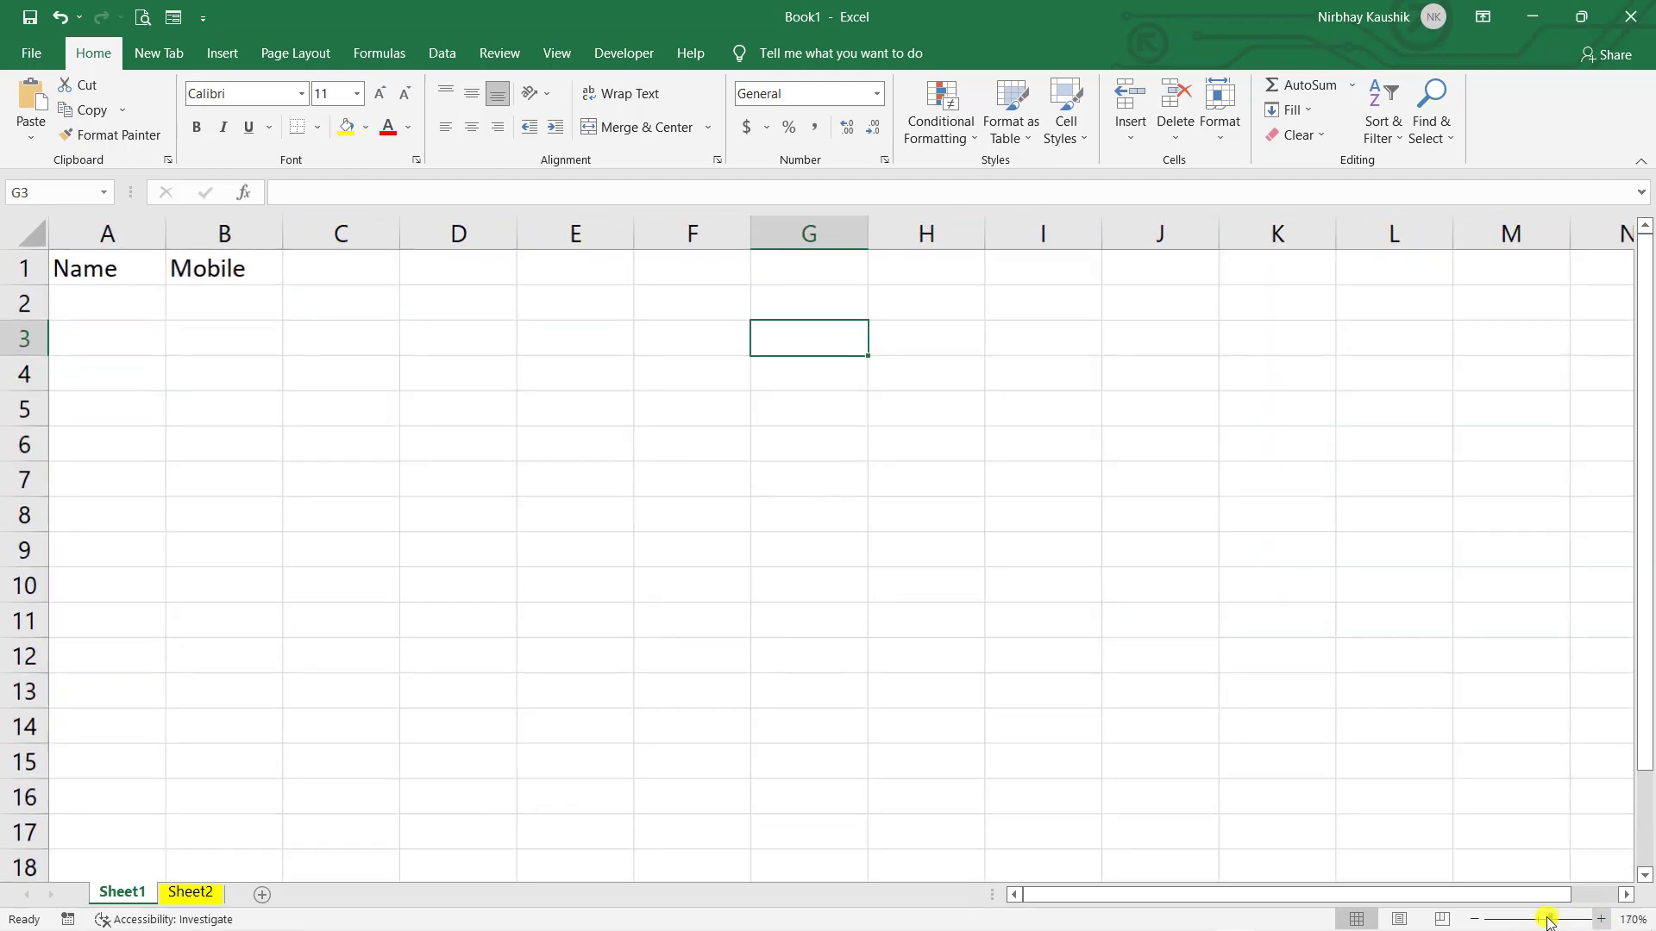
pyautogui.click(1475, 919)
pyautogui.click(1475, 919)
pyautogui.click(1475, 919)
pyautogui.click(1475, 919)
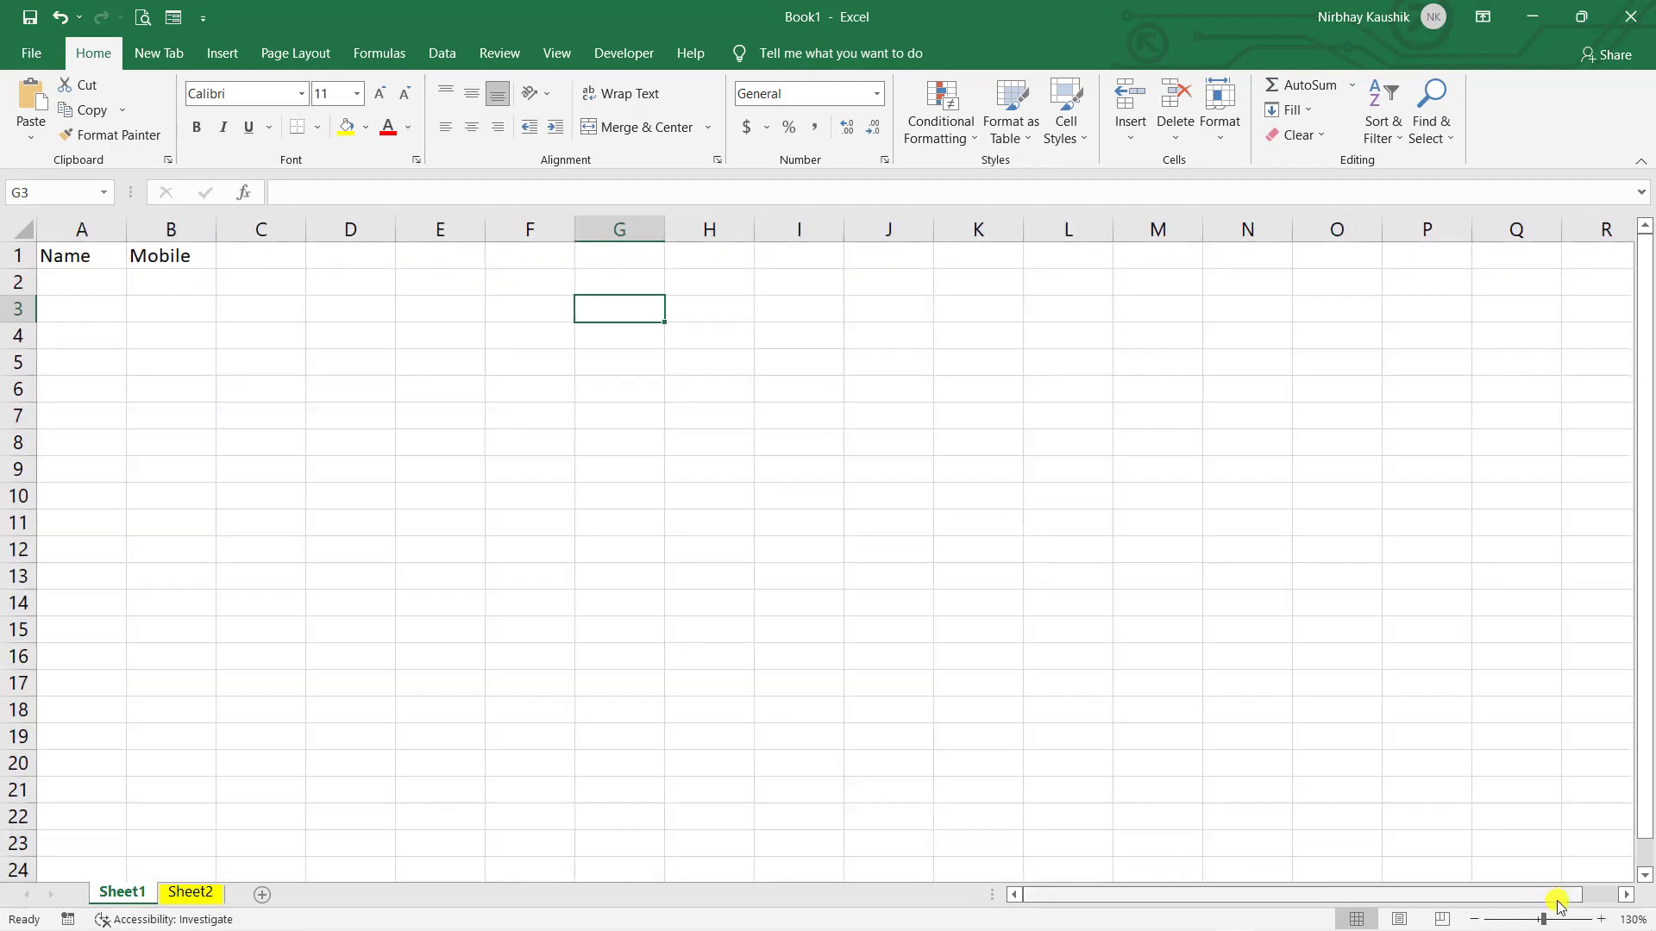
pyautogui.click(1601, 921)
pyautogui.click(1601, 921)
pyautogui.click(1601, 921)
pyautogui.click(1600, 921)
pyautogui.click(1601, 921)
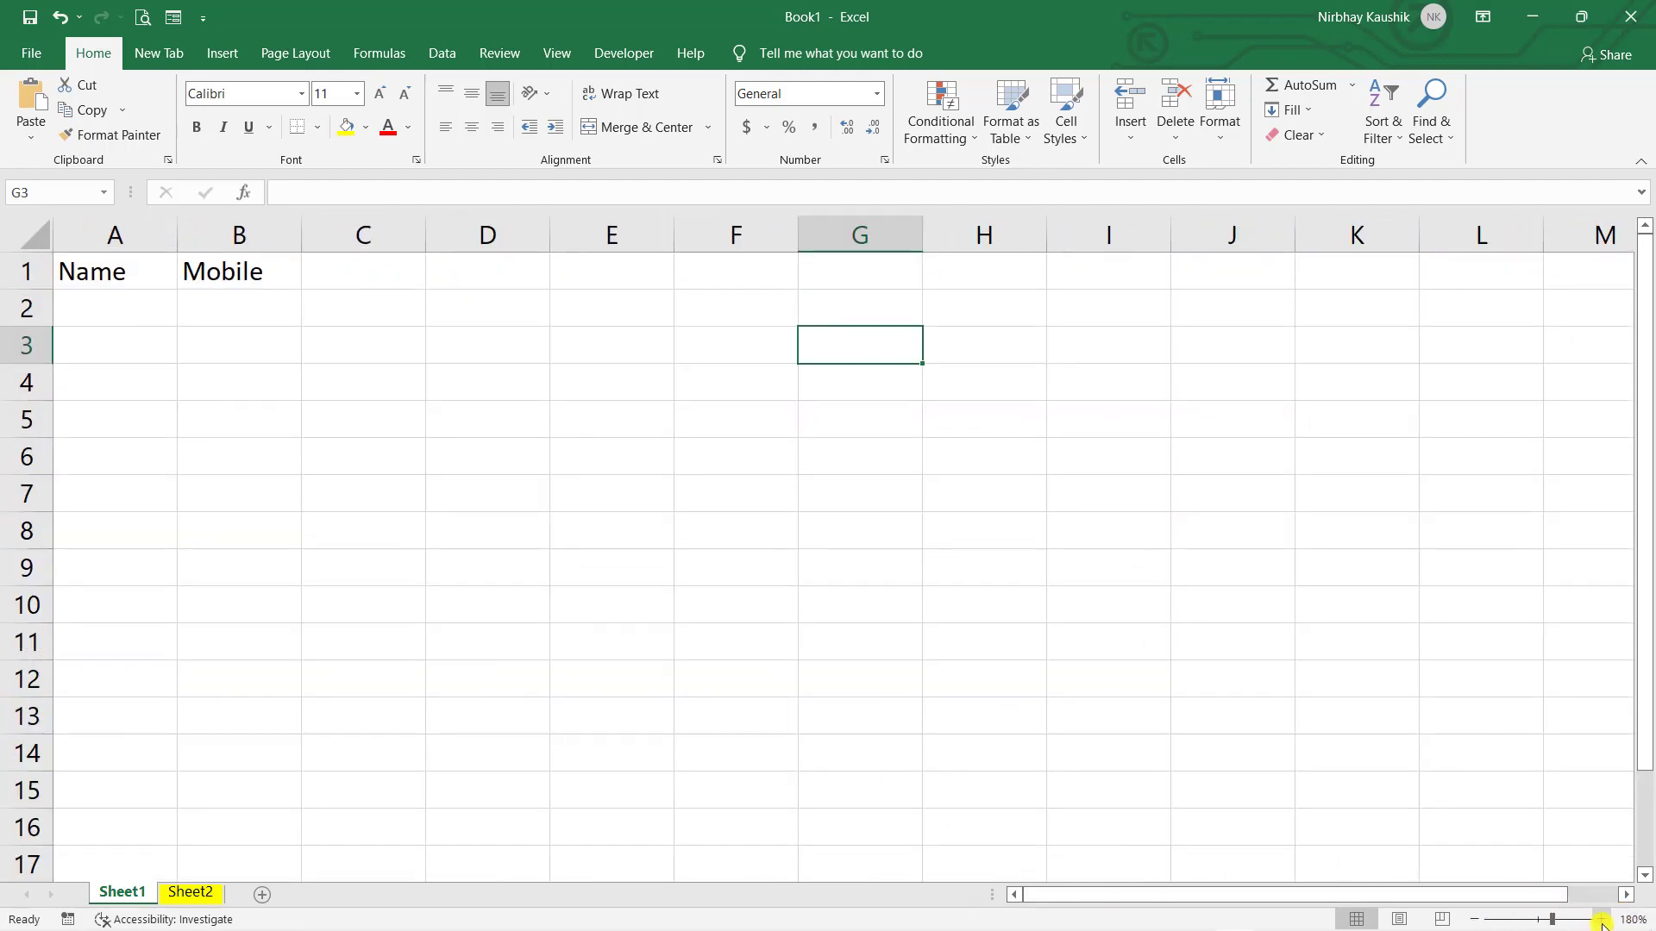
pyautogui.click(1601, 921)
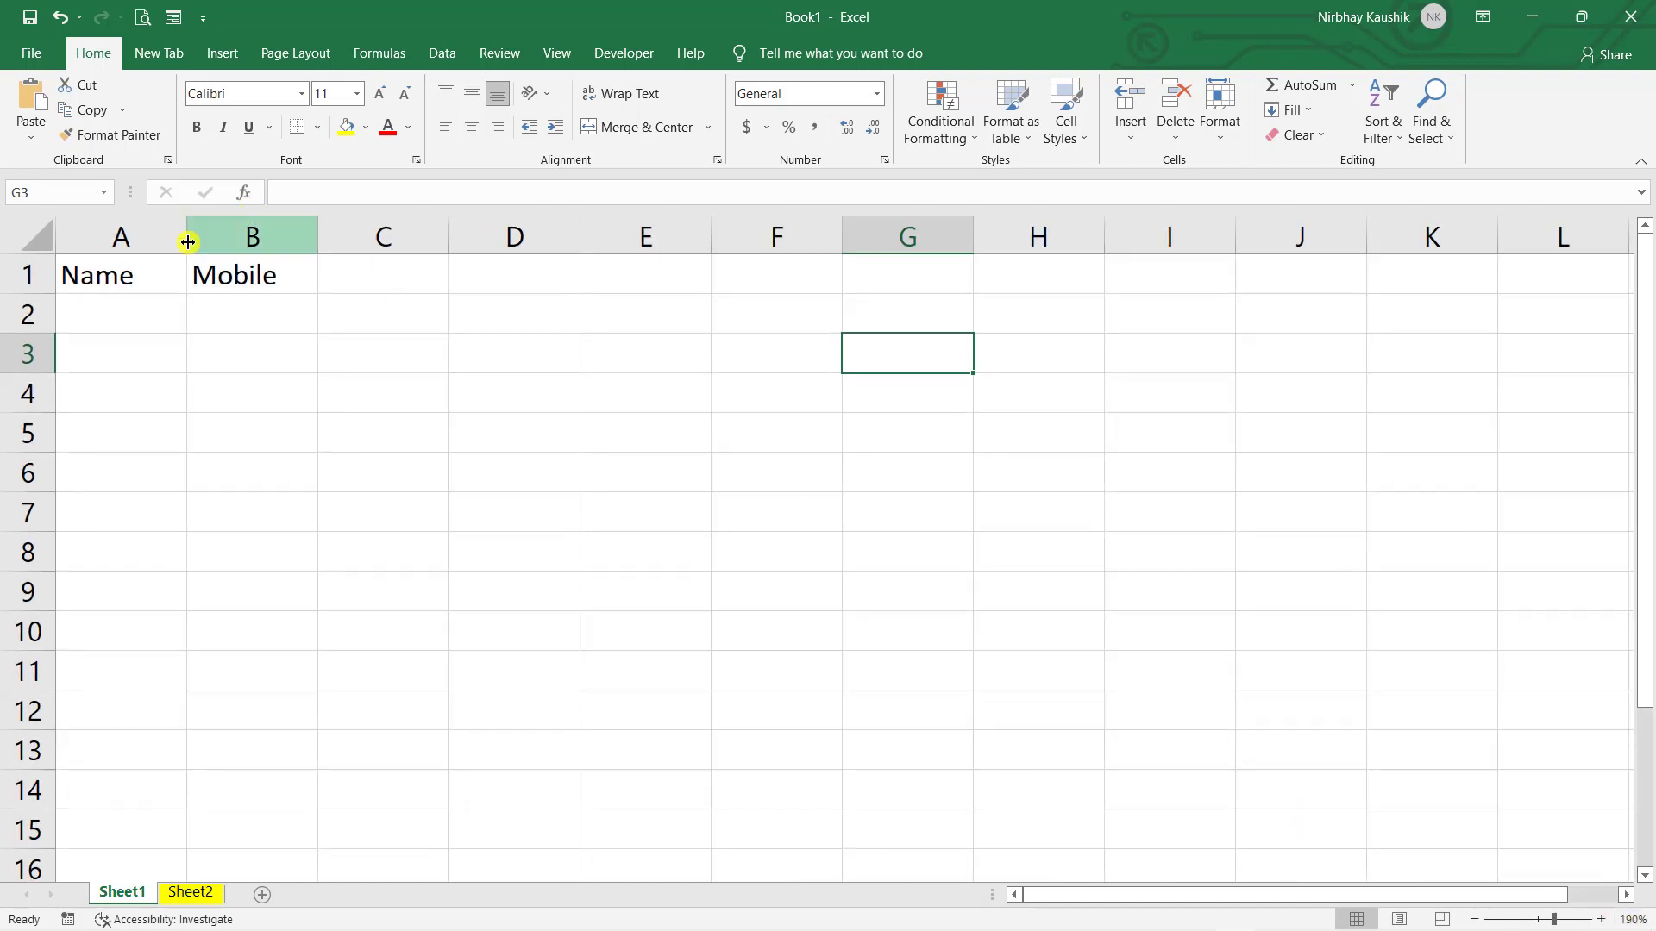
pyautogui.click(240, 642)
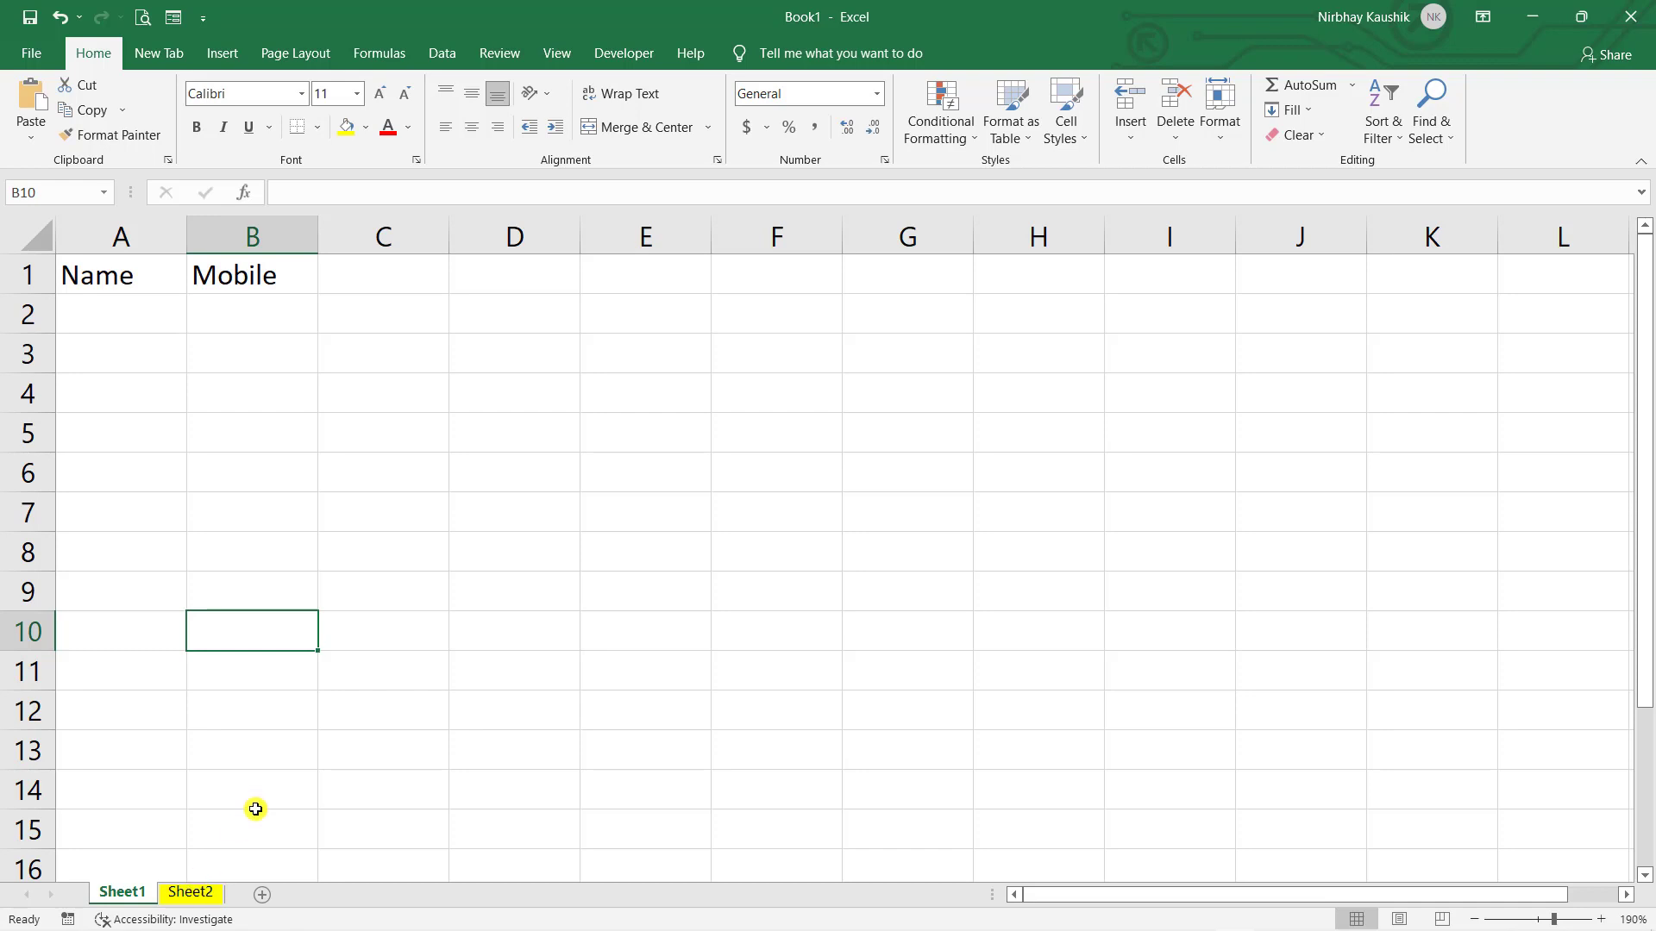
# - View the empty Sheet2 zoomed to 120%, then return to Sheet1
pyautogui.click(188, 894)
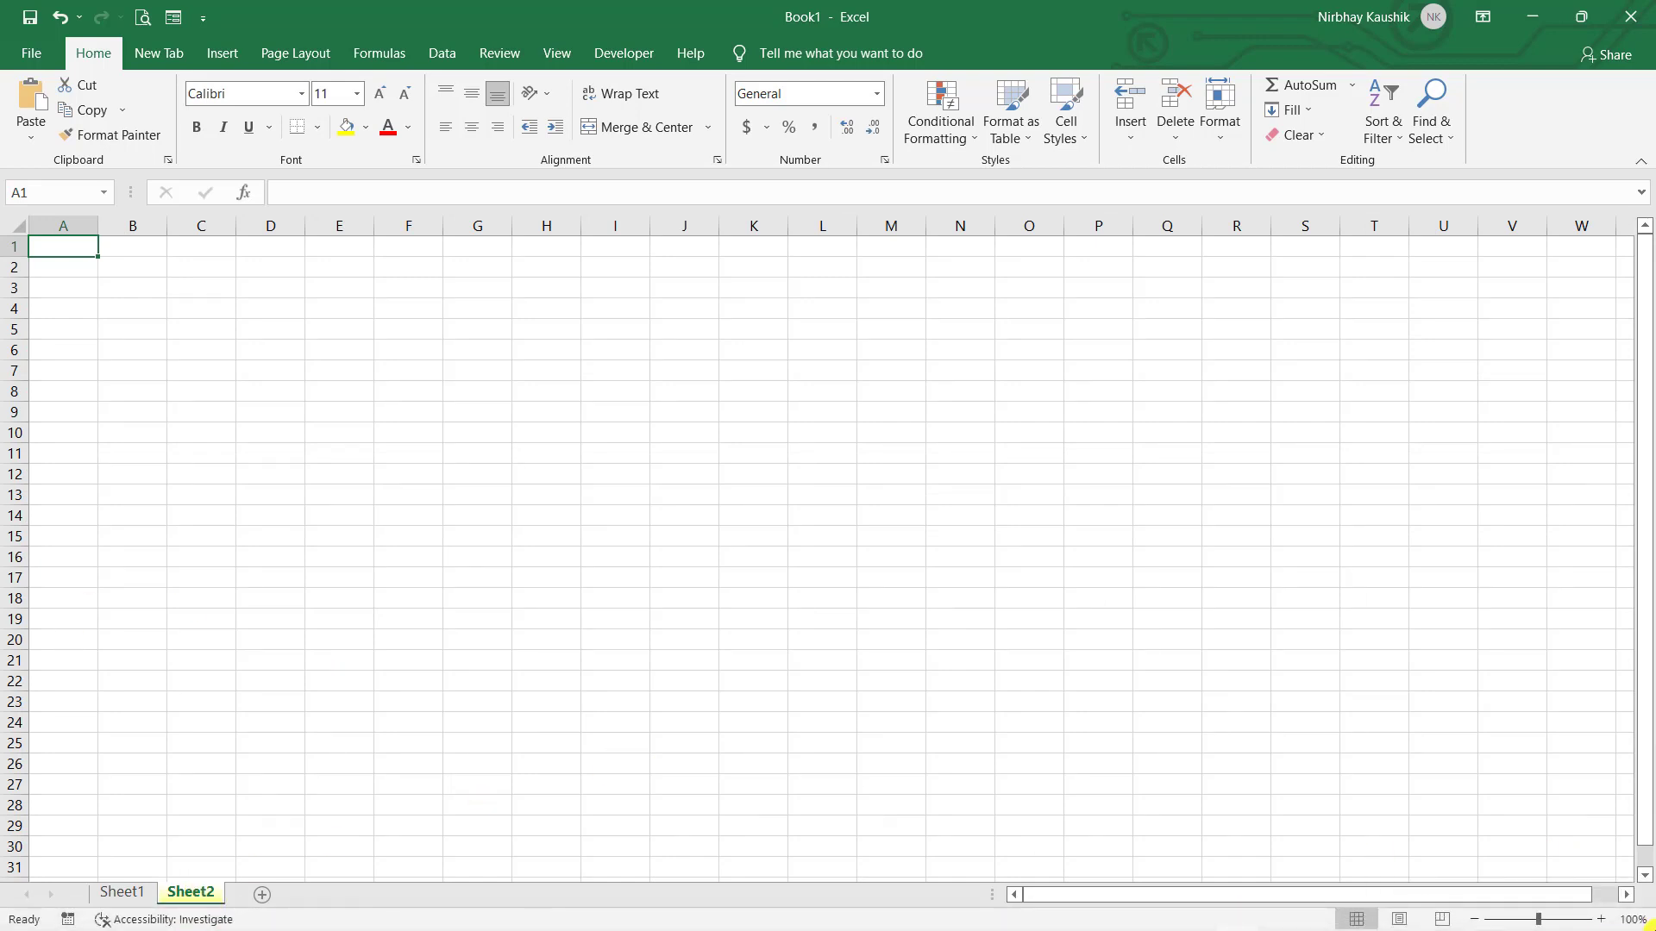
pyautogui.click(1603, 919)
pyautogui.click(1602, 920)
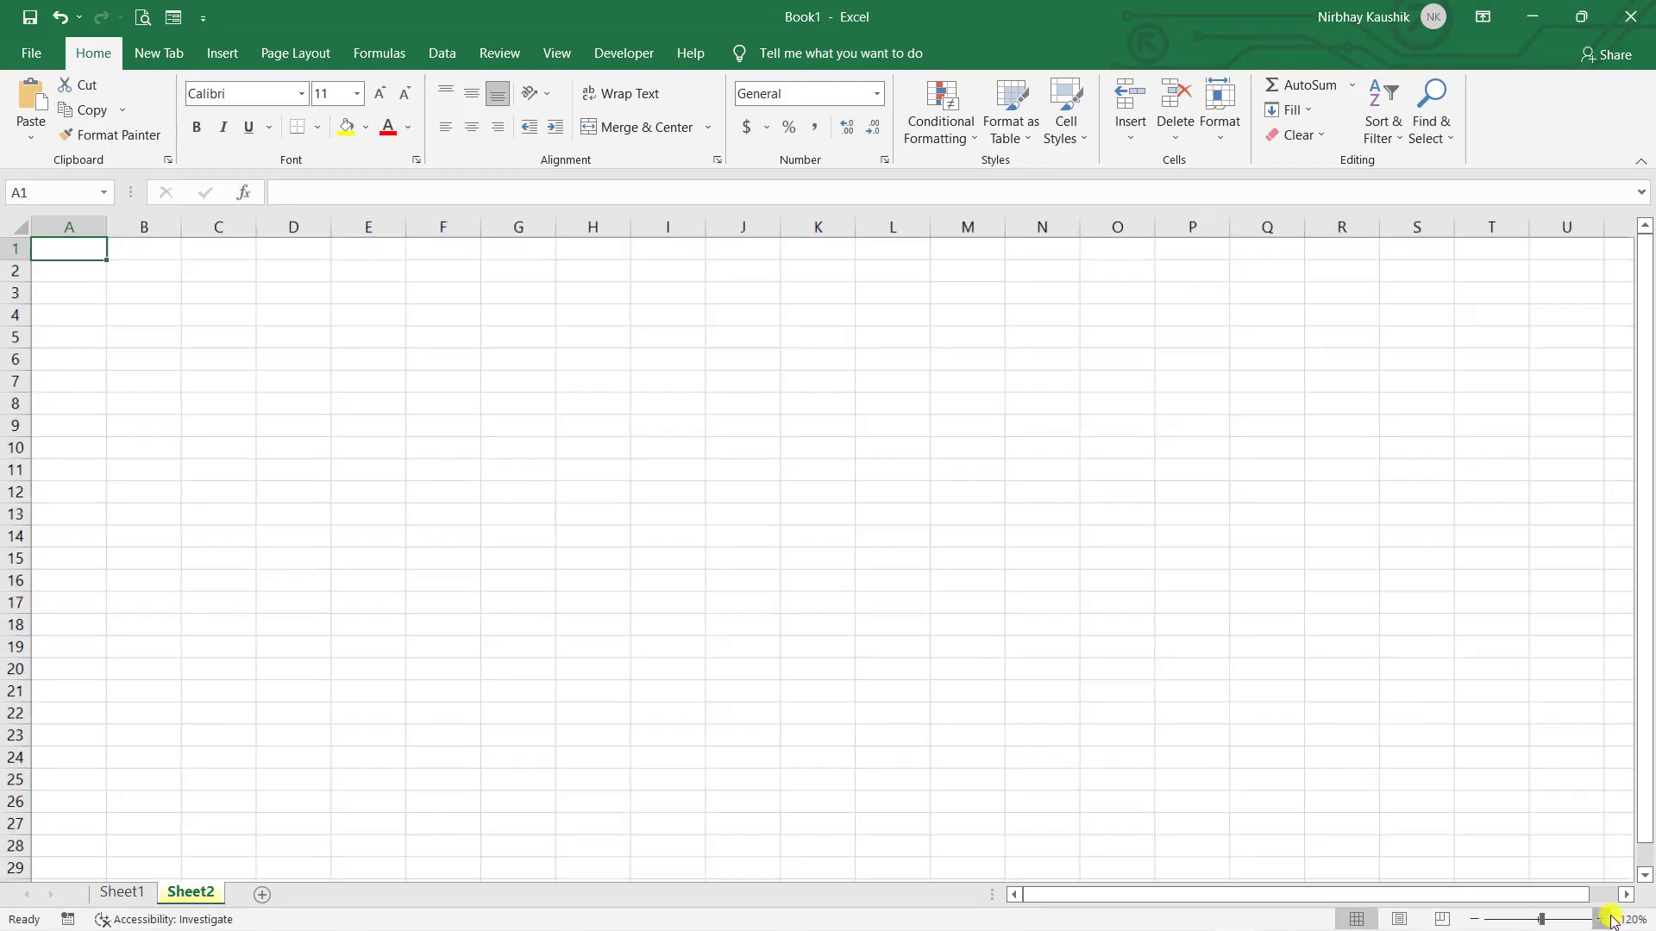
pyautogui.click(1602, 920)
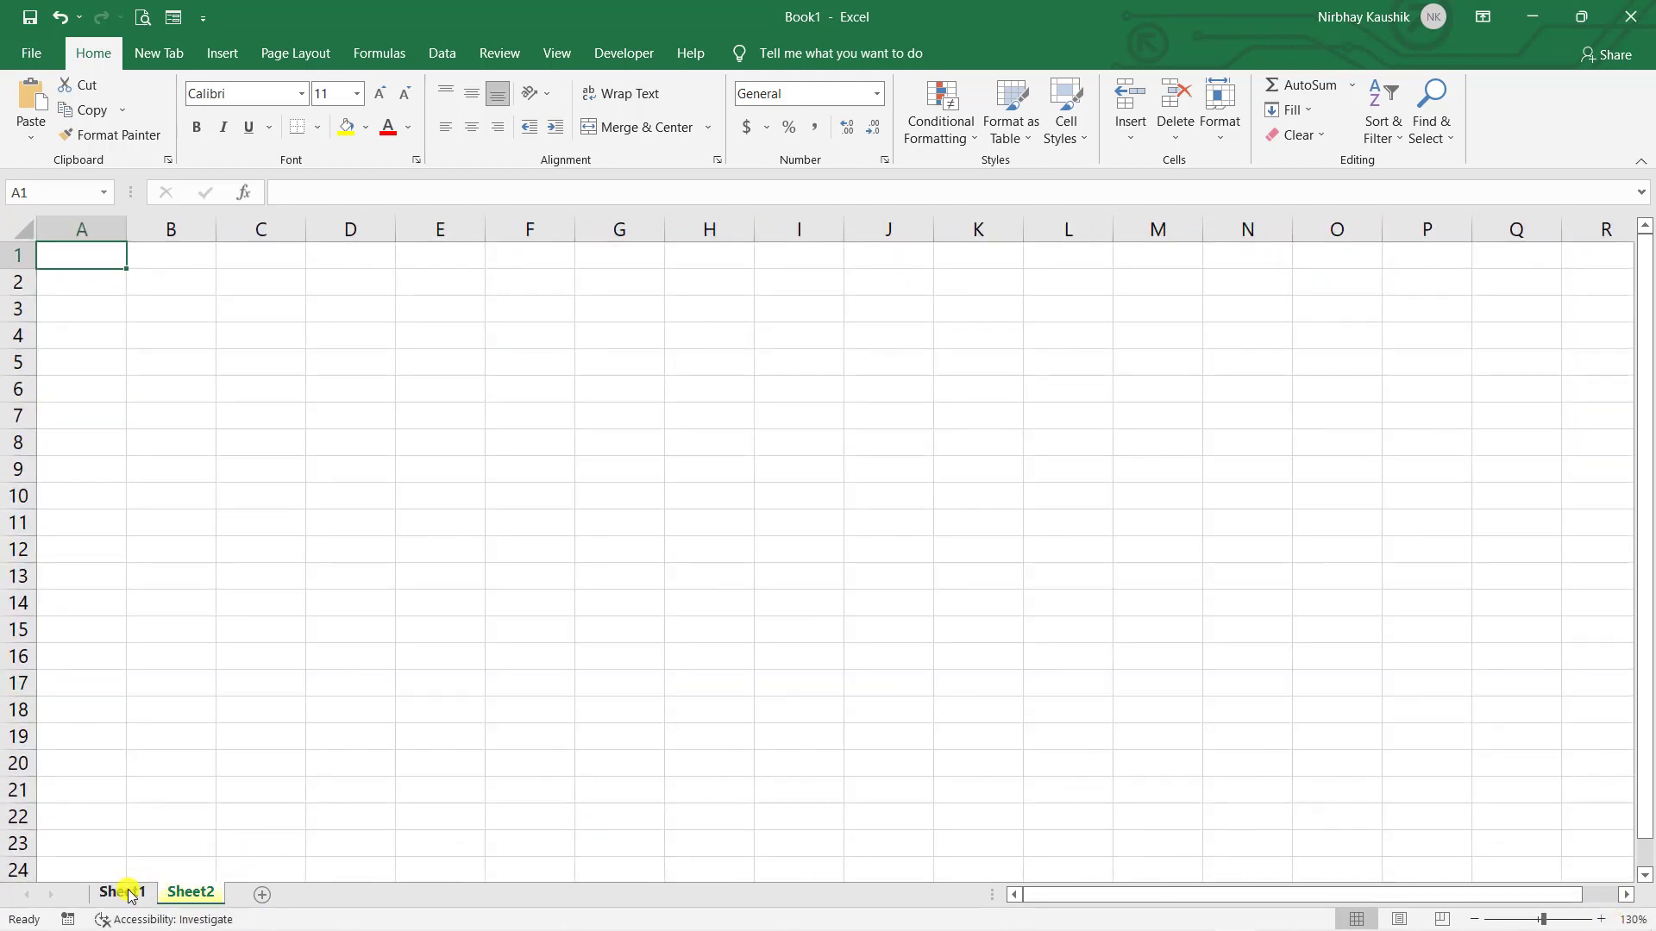
pyautogui.click(128, 895)
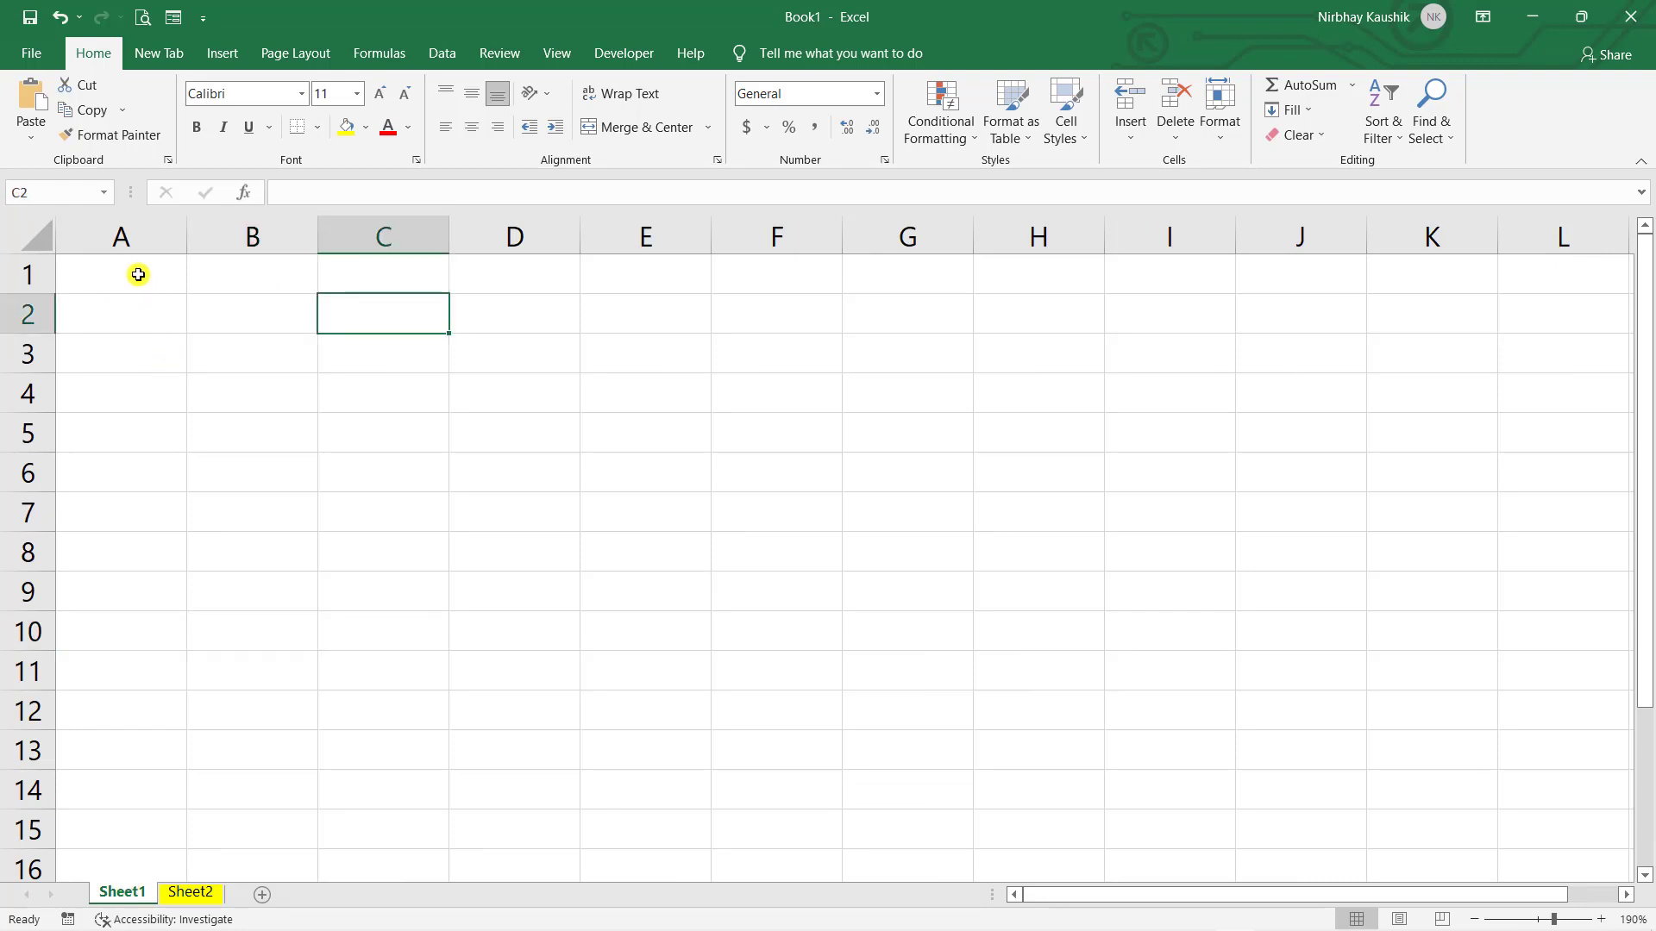
pyautogui.click(138, 274)
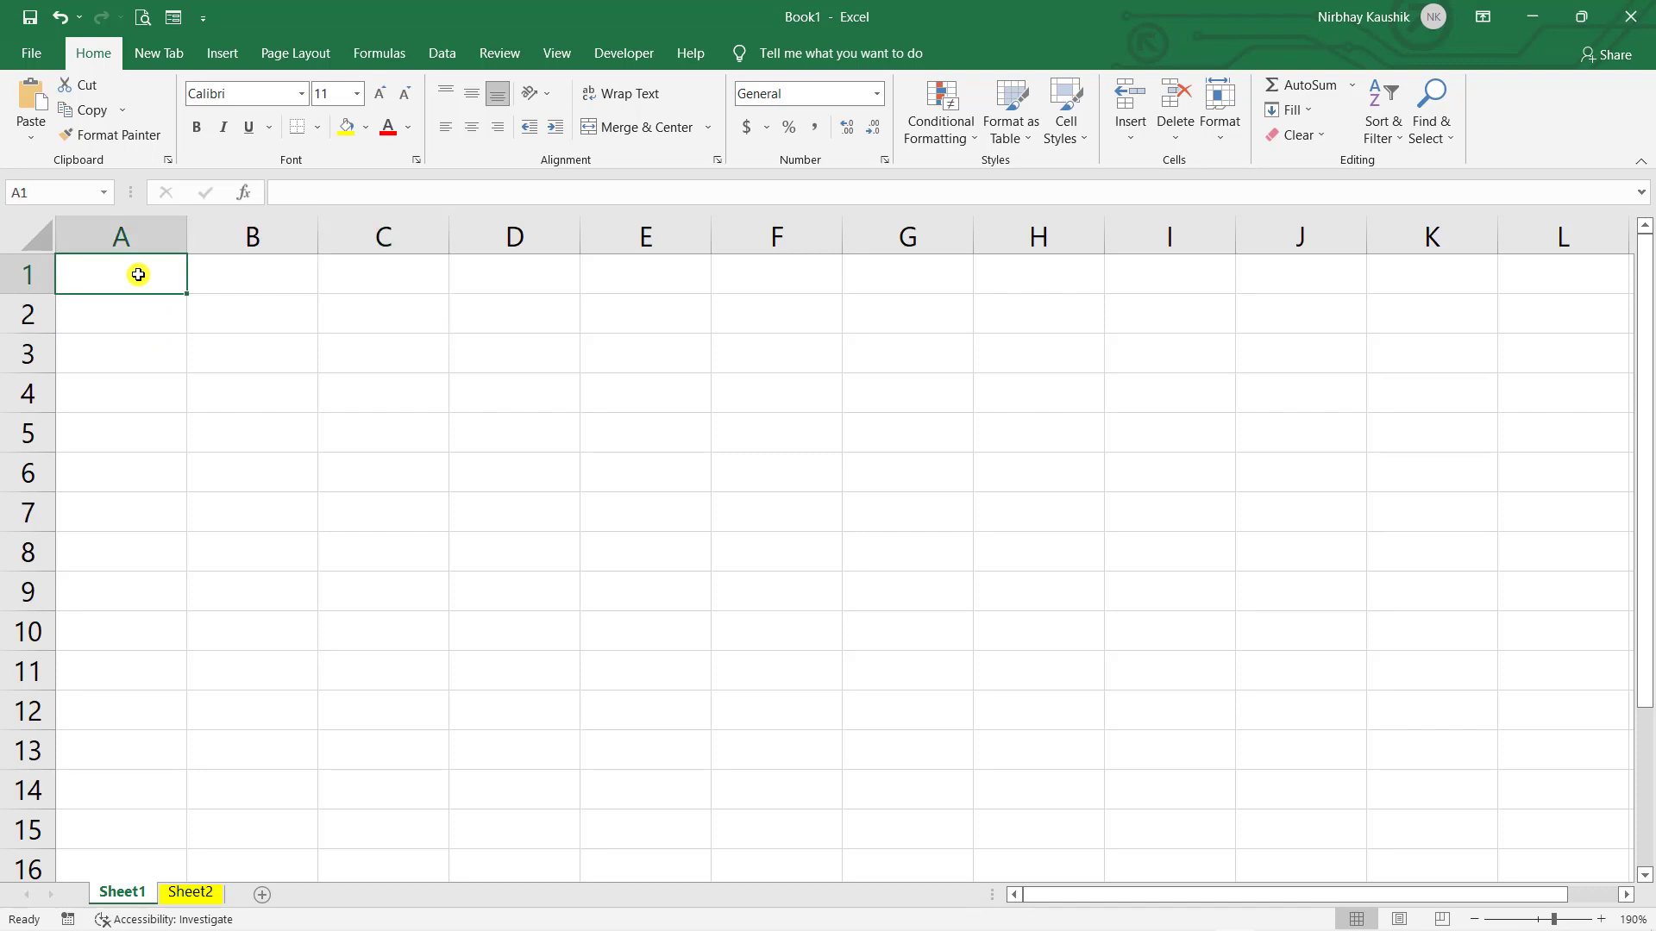
pyautogui.write('hfghd')
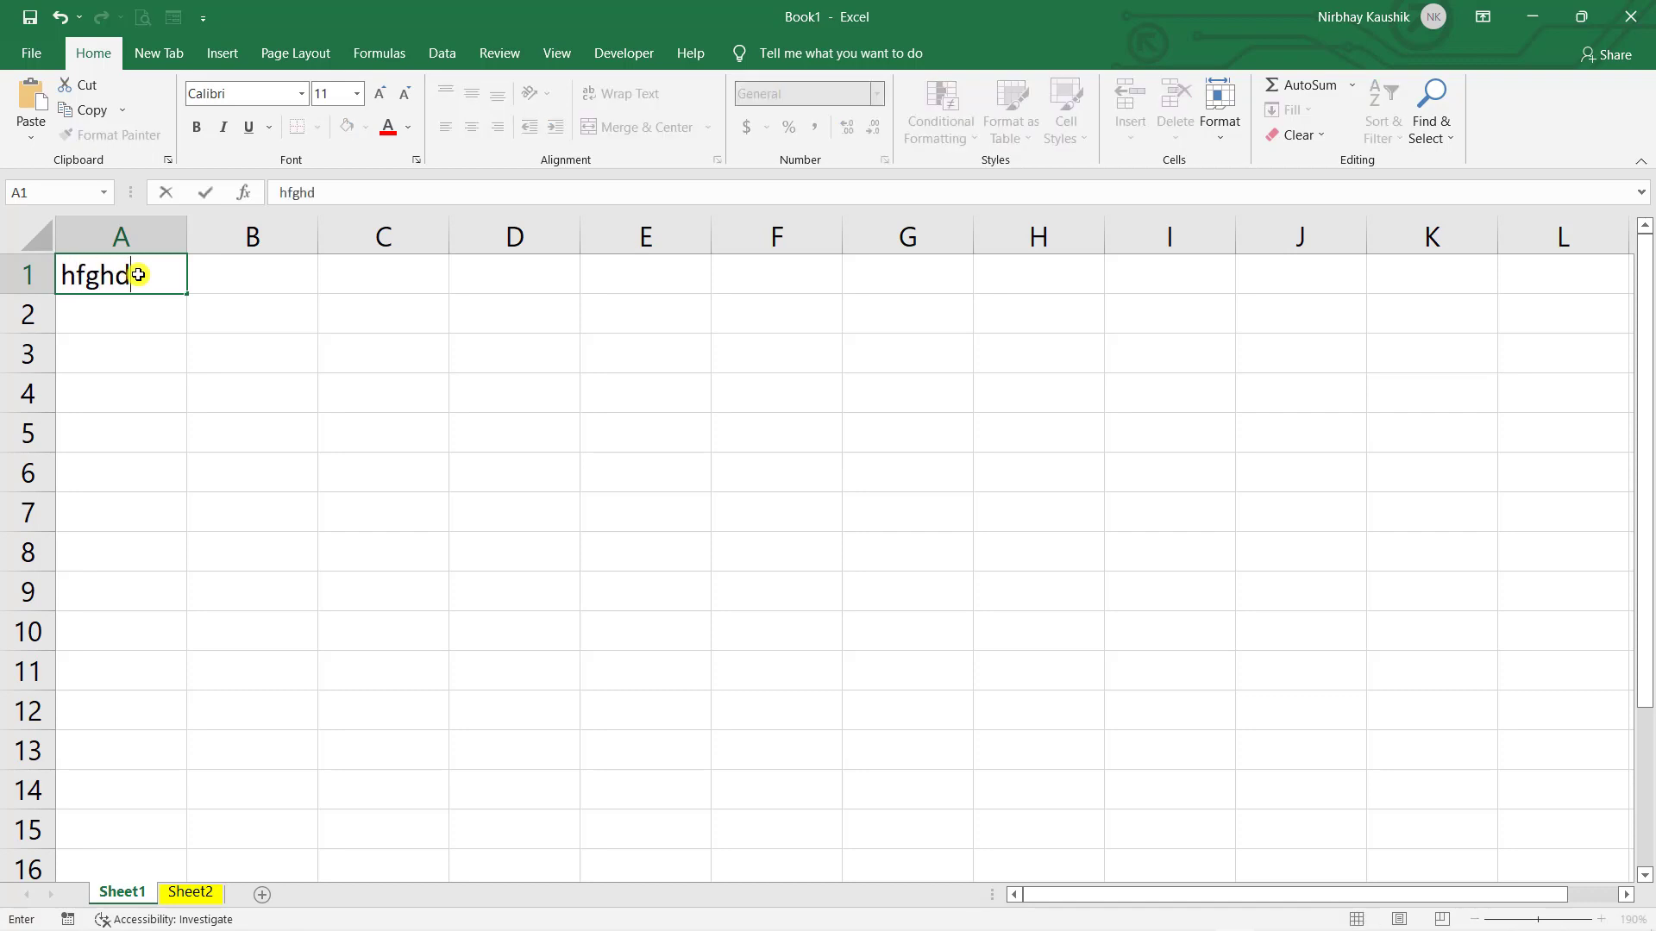
pyautogui.click(241, 288)
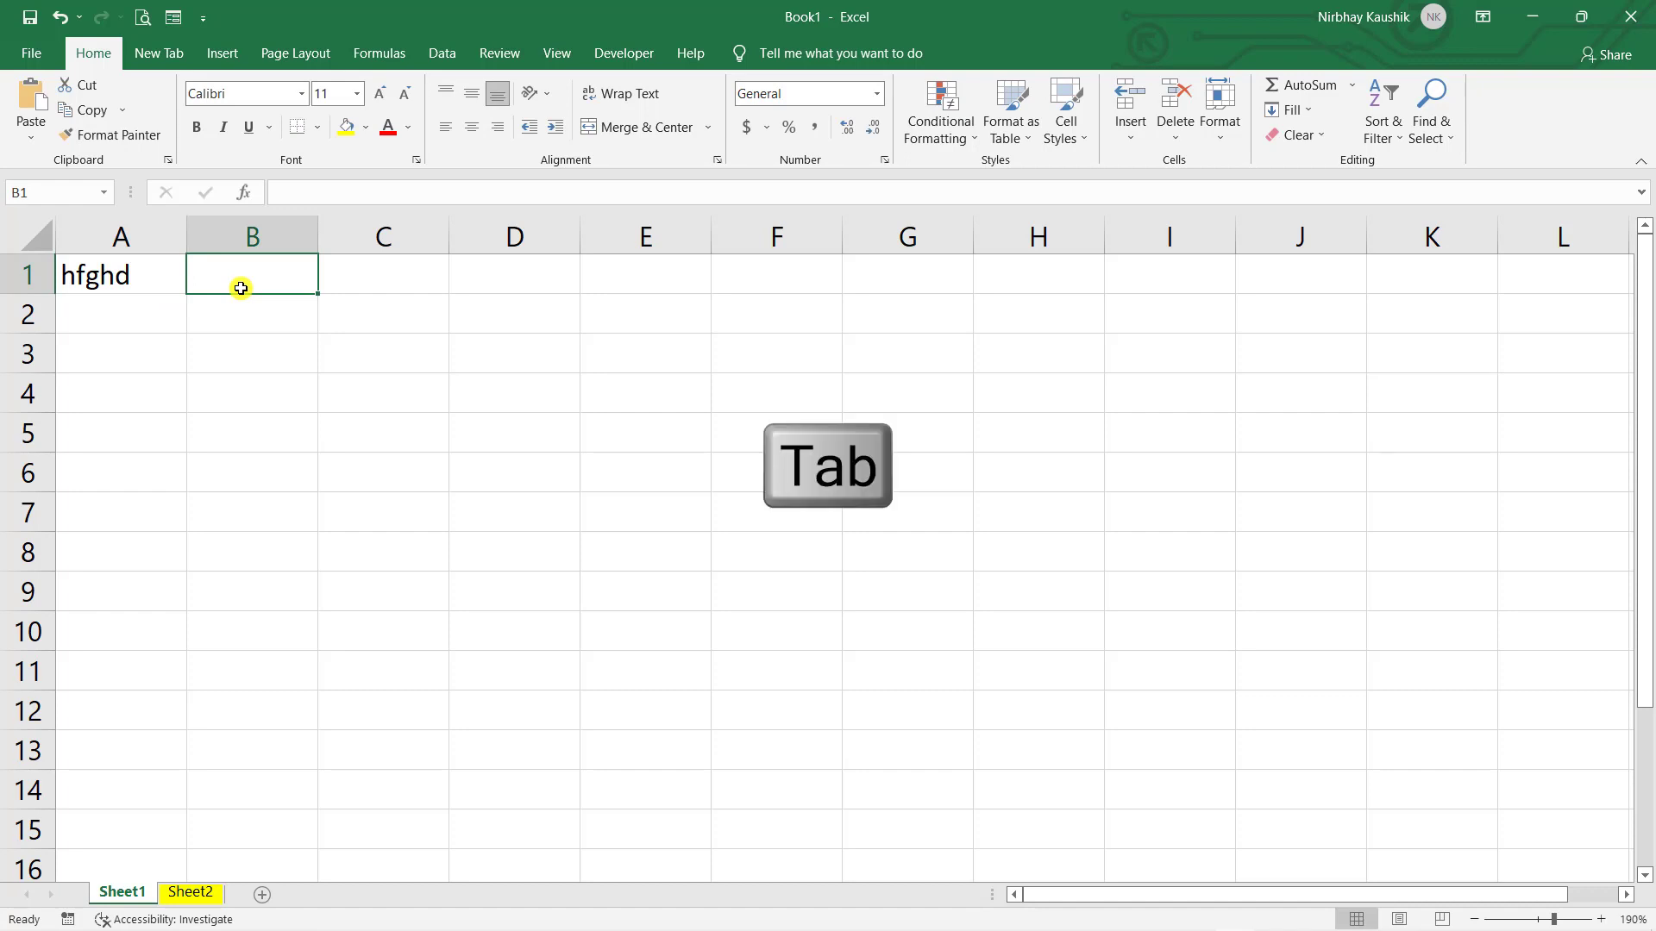
pyautogui.hotkey('shift', 'Tab')
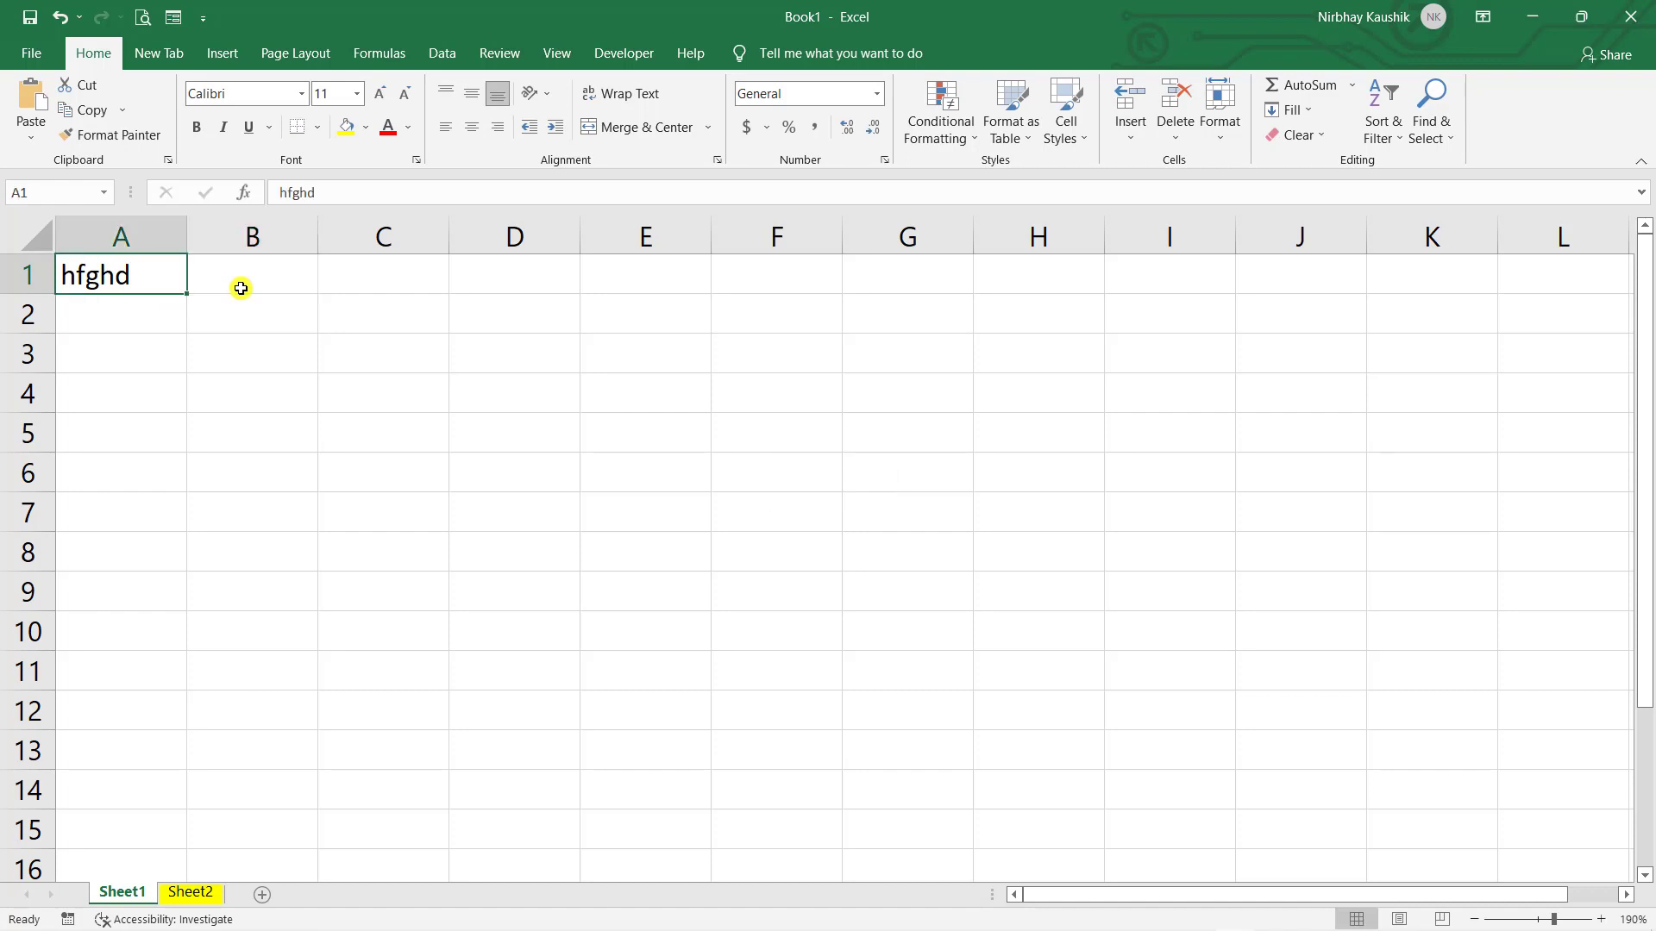
pyautogui.press('Tab')
pyautogui.press('Tab')
pyautogui.press('Tab')
pyautogui.press('Tab')
pyautogui.press('Tab')
pyautogui.press('Tab')
pyautogui.press('Tab')
pyautogui.press('Tab')
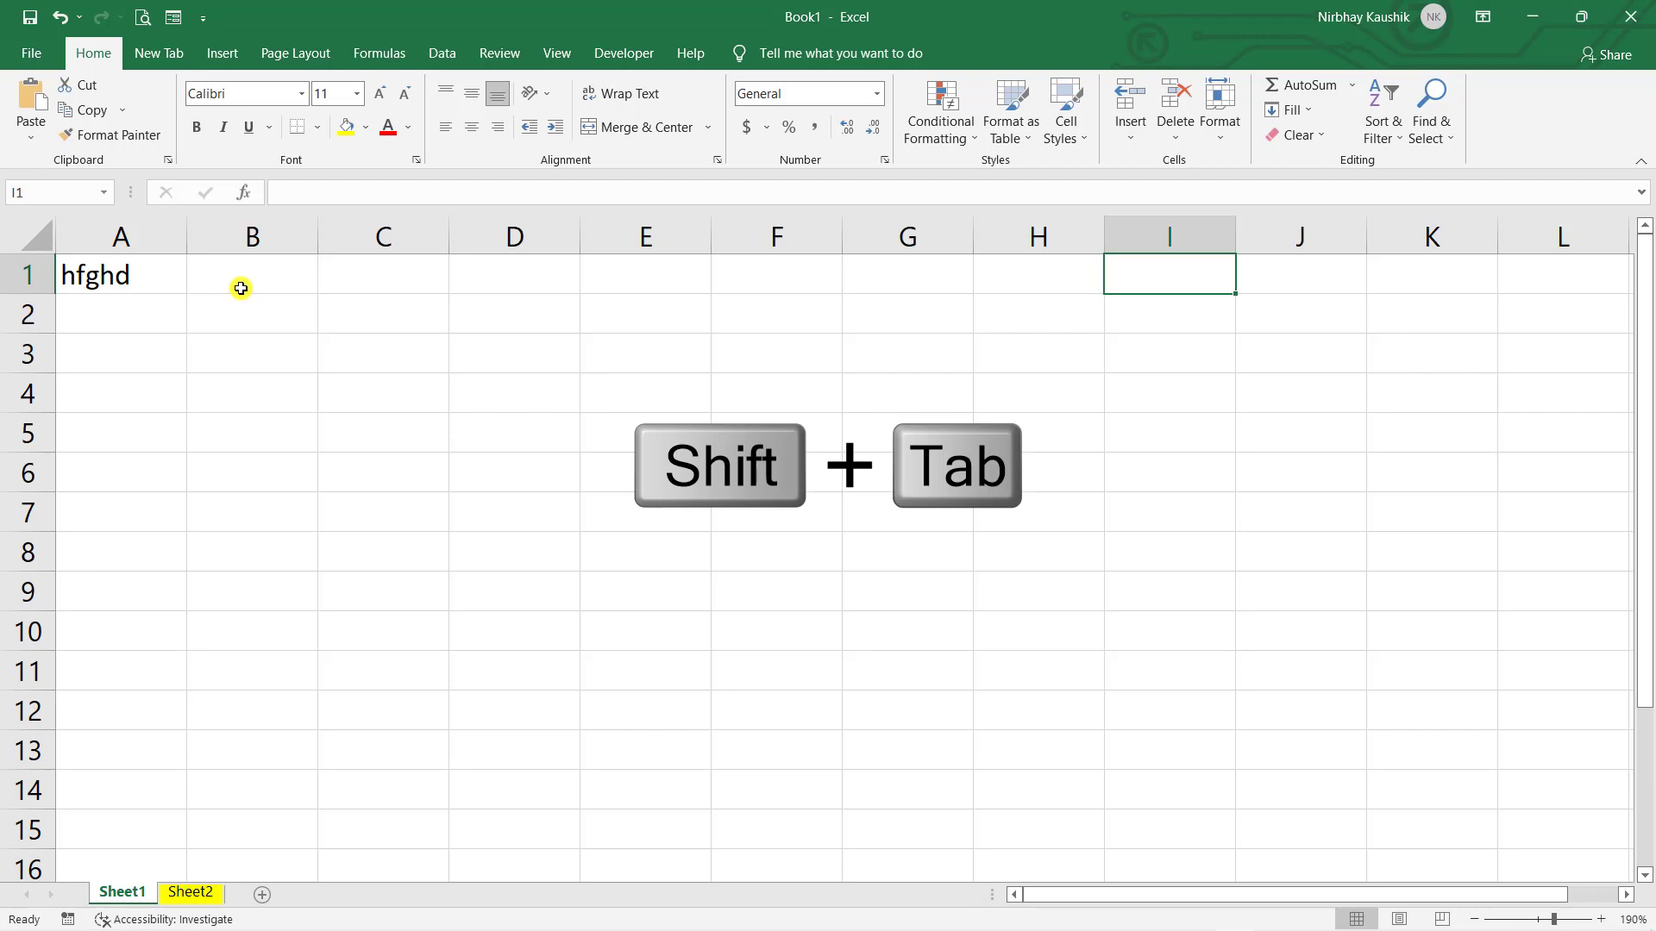
pyautogui.hotkey('shift', 'Tab')
pyautogui.hotkey('shift', 'Tab')
pyautogui.hotkey('shift', 'Tab')
pyautogui.hotkey('shift', 'Tab')
pyautogui.hotkey('shift', 'Tab')
pyautogui.hotkey('shift', 'Tab')
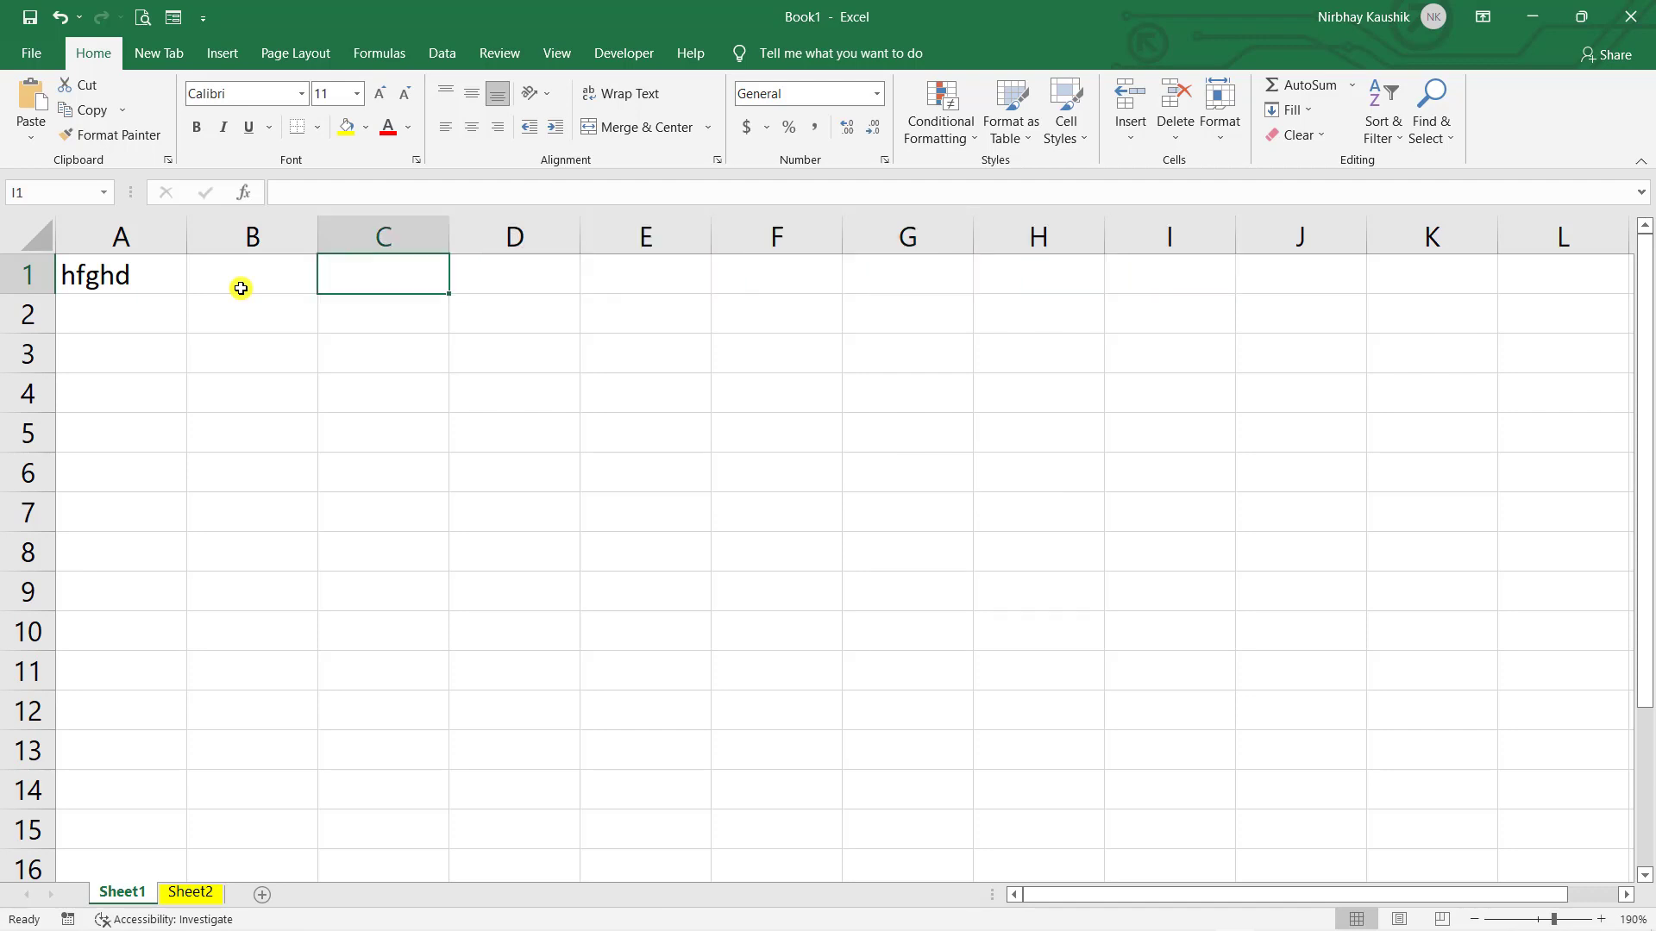
pyautogui.hotkey('shift', 'Tab')
pyautogui.hotkey('shift', 'Tab')
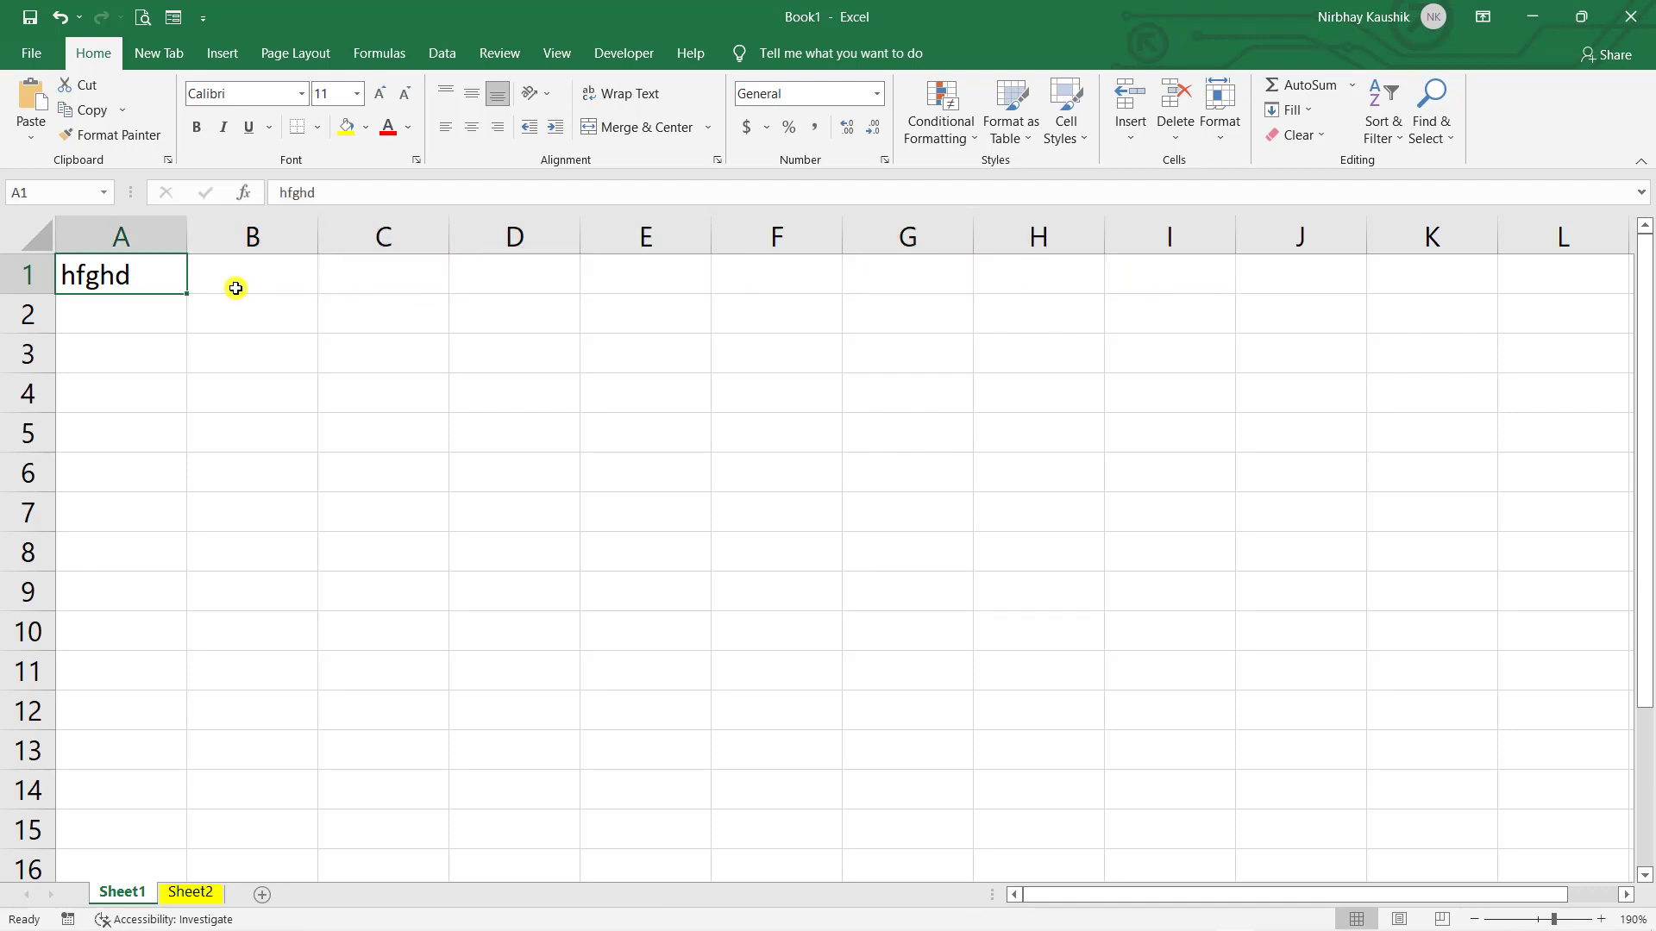
pyautogui.press('Return')
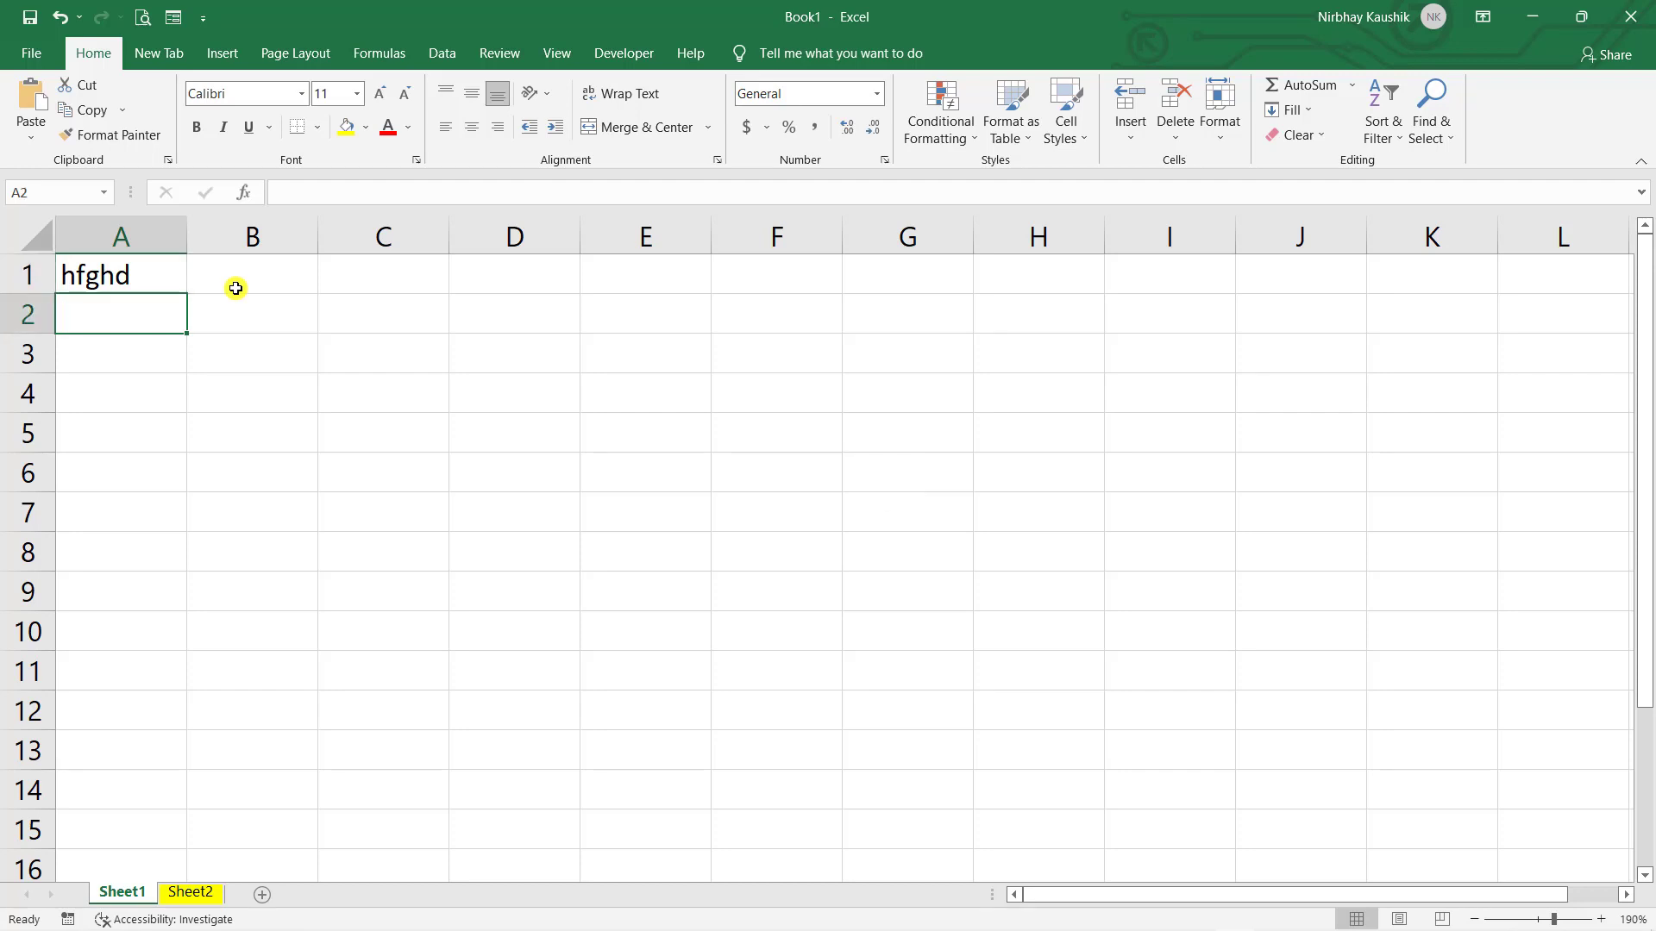
pyautogui.press('Down')
pyautogui.press('Down')
pyautogui.press('Down')
pyautogui.press('Down')
pyautogui.press('Down')
pyautogui.press('Down')
pyautogui.press('Down')
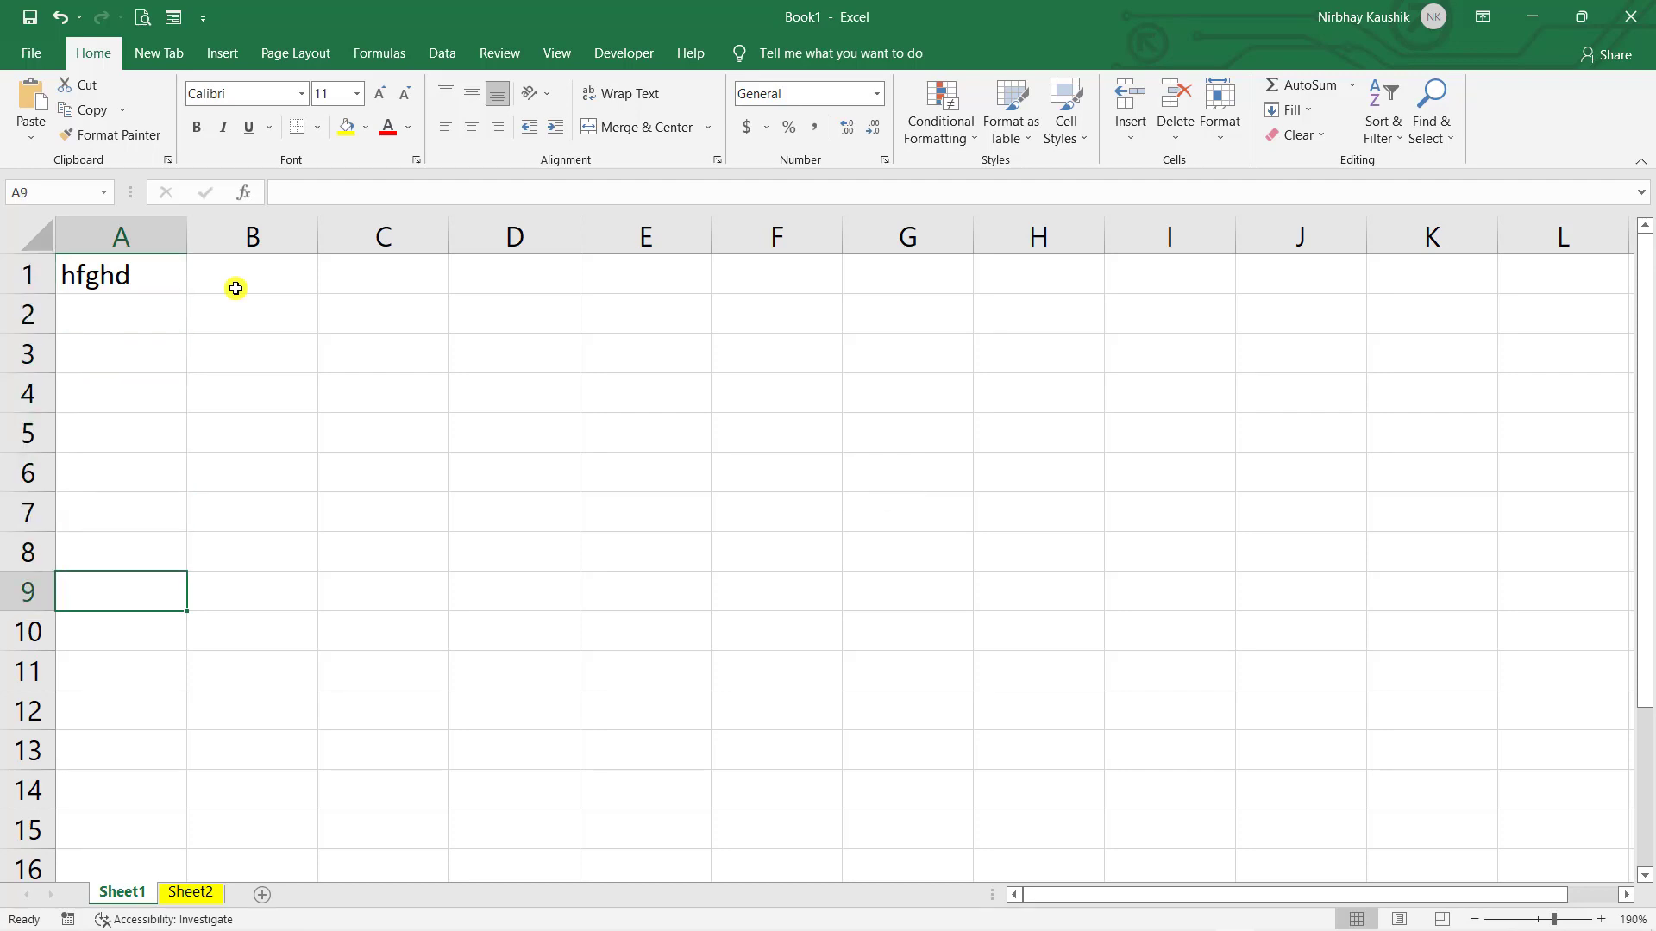
pyautogui.press('Up')
pyautogui.press('Up')
pyautogui.press('Up')
pyautogui.press('Up')
pyautogui.press('Up')
pyautogui.press('Up')
pyautogui.press('Up')
pyautogui.press('Up')
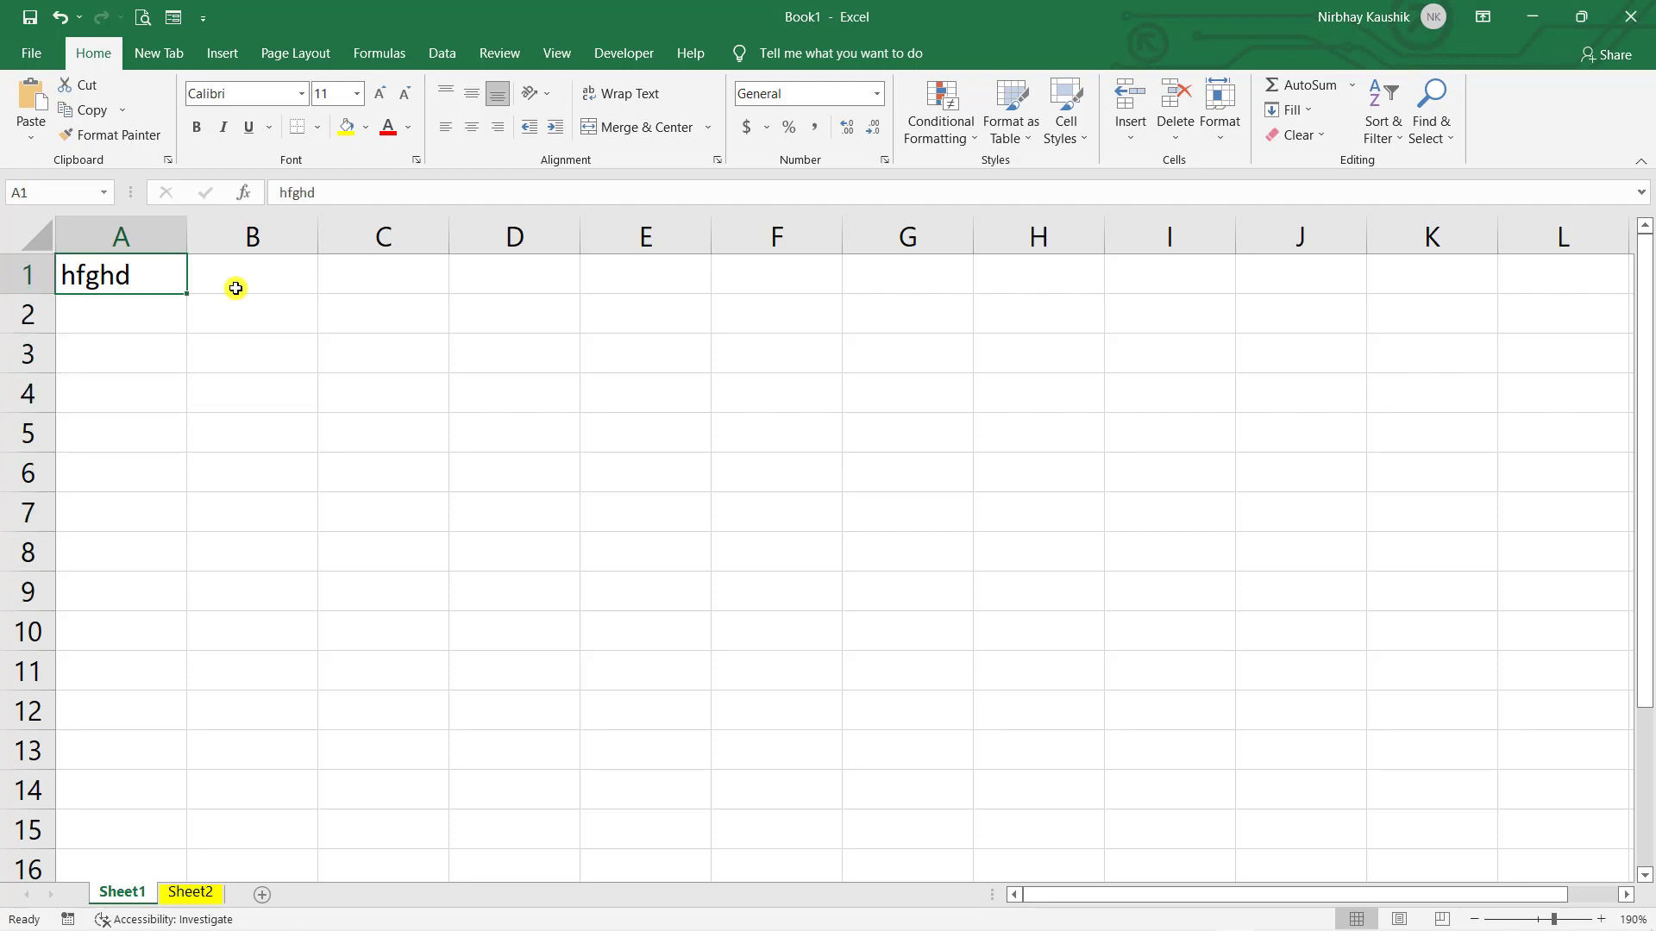
pyautogui.press('Right')
pyautogui.press('Right')
pyautogui.press('Right')
pyautogui.press('Right')
pyautogui.press('Left')
pyautogui.press('Left')
pyautogui.press('Left')
pyautogui.press('Left')
pyautogui.press('Right')
pyautogui.press('Right')
pyautogui.press('Right')
pyautogui.press('Right')
pyautogui.press('Right')
pyautogui.press('Right')
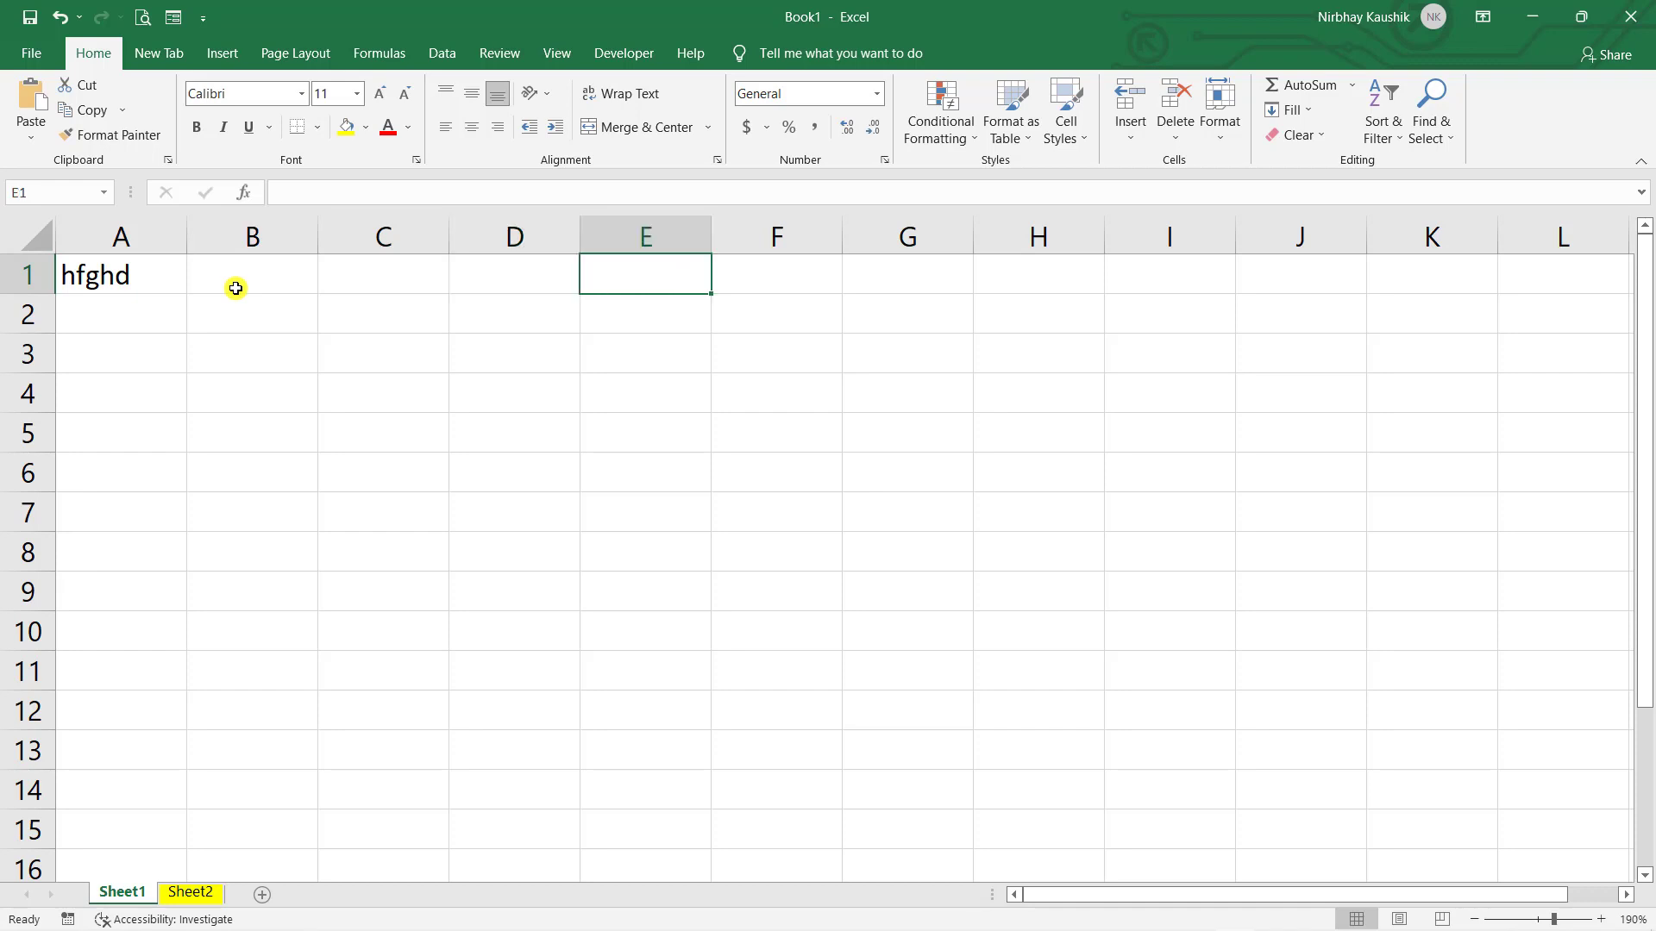
pyautogui.press('Left')
pyautogui.press('Left')
pyautogui.press('Left')
pyautogui.press('Left')
pyautogui.press('Left')
pyautogui.press('Left')
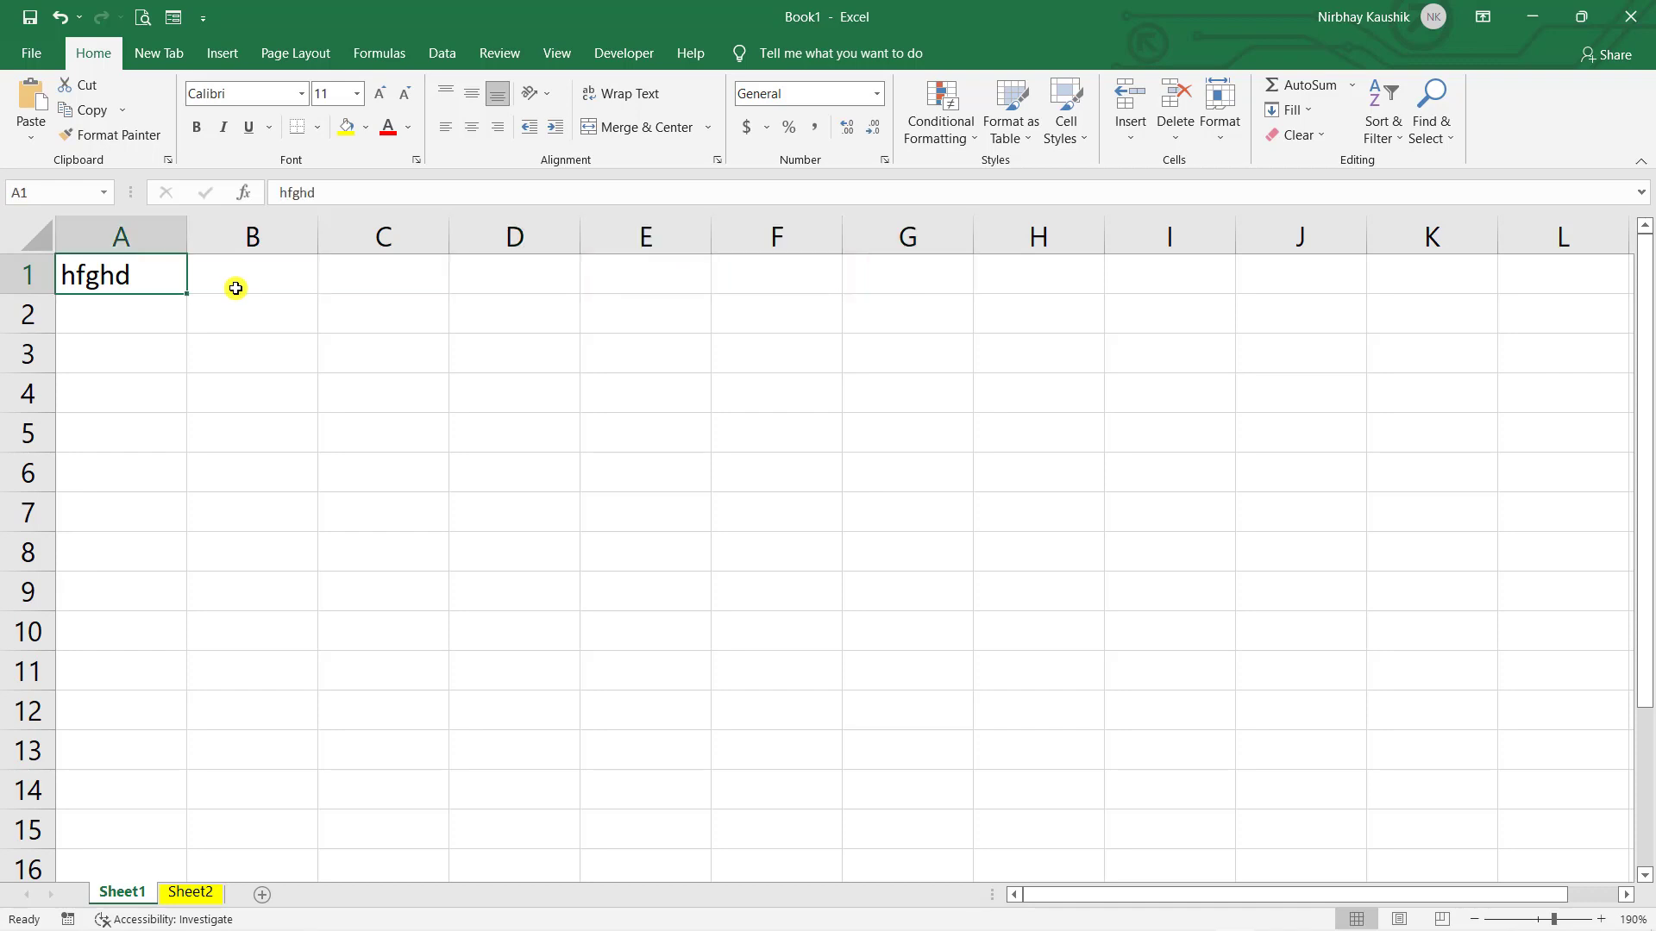
pyautogui.press('Down')
pyautogui.press('Down')
pyautogui.press('Down')
pyautogui.press('Down')
pyautogui.press('Down')
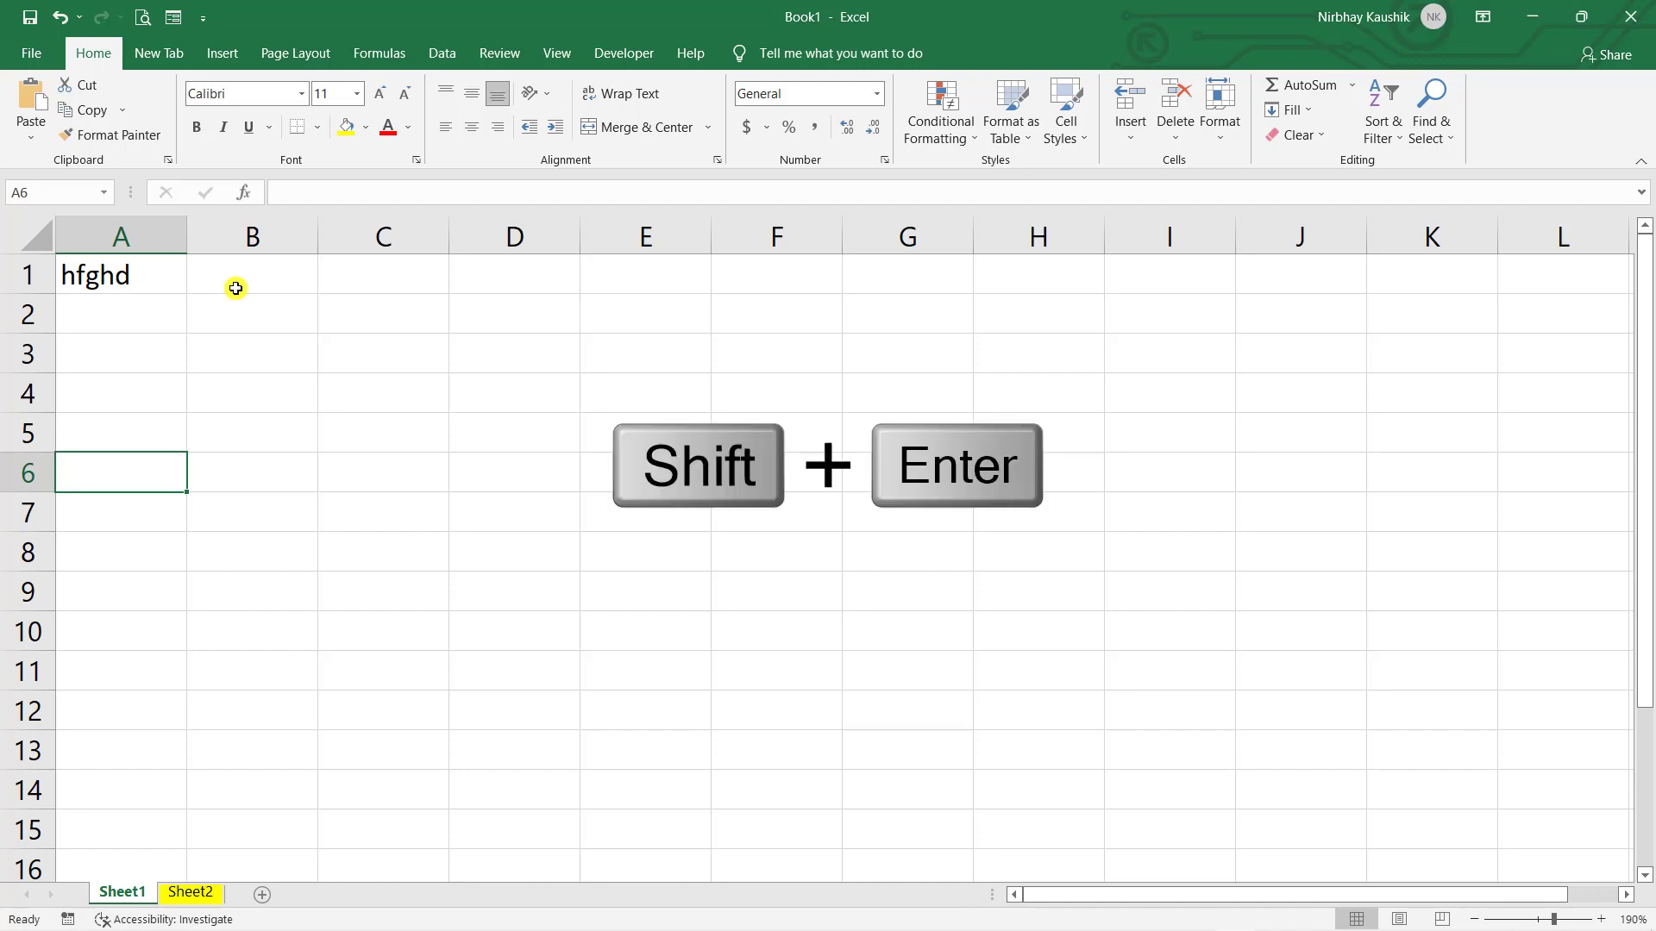
pyautogui.hotkey('shift', 'Return')
pyautogui.hotkey('shift', 'Return')
pyautogui.hotkey('shift', 'Return')
pyautogui.hotkey('shift', 'Return')
pyautogui.hotkey('shift', 'Return')
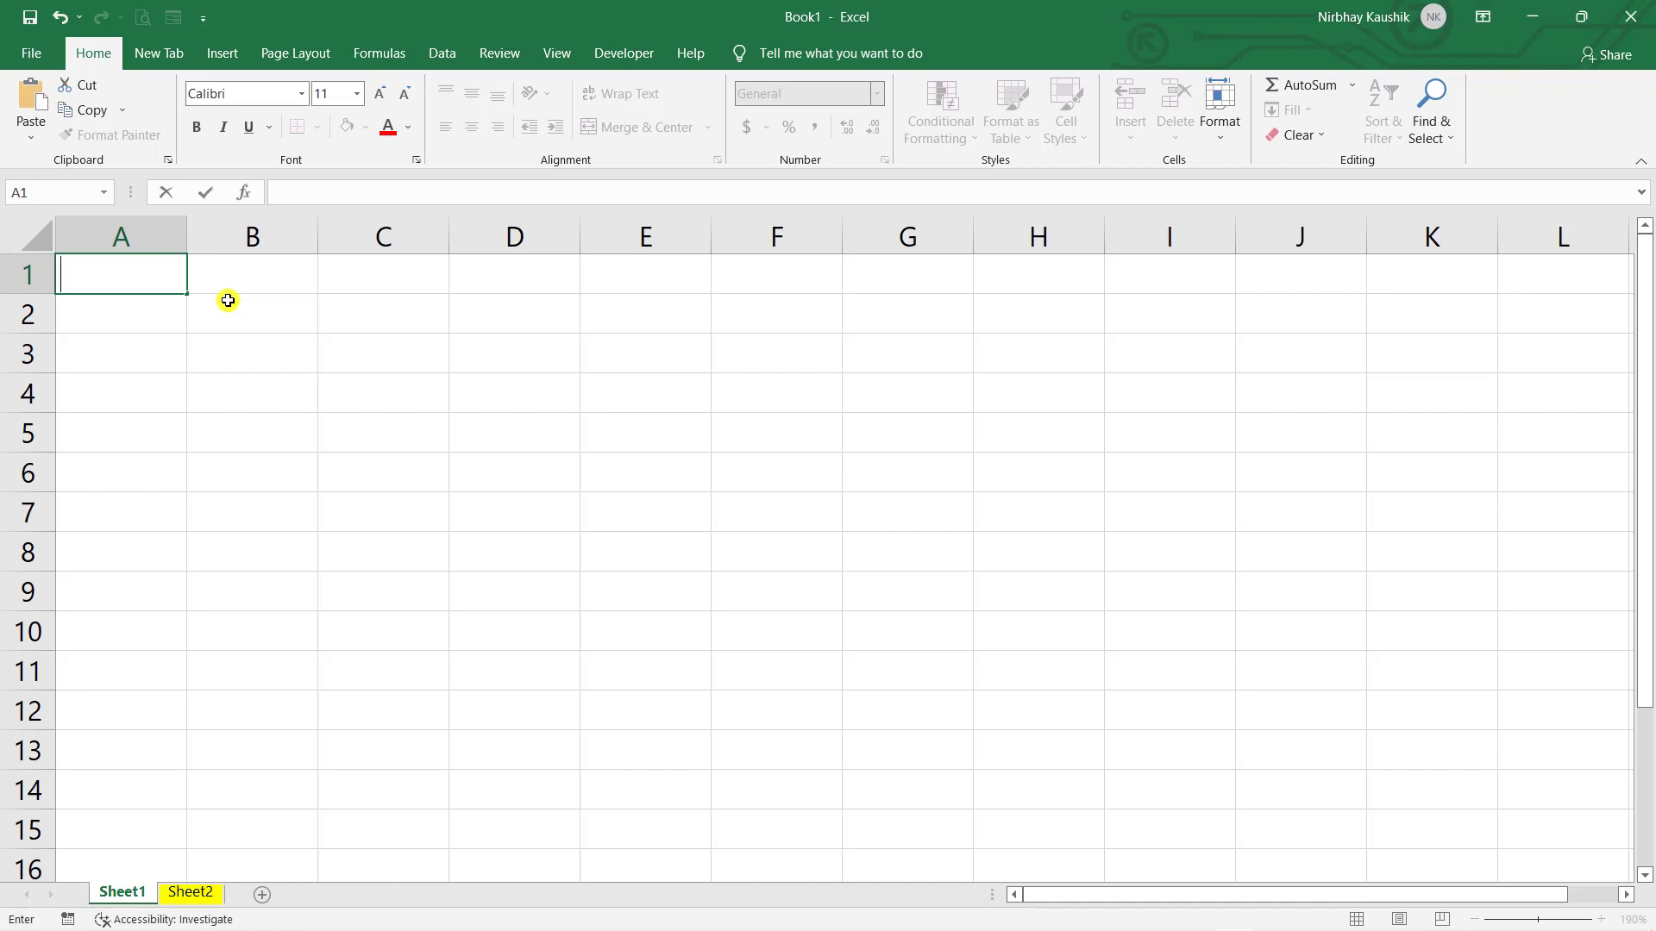
# - Enter the headings Sr. No., Name and Mobile in A1, B1 and C1
pyautogui.write('Sr. No.')
pyautogui.press('Tab')
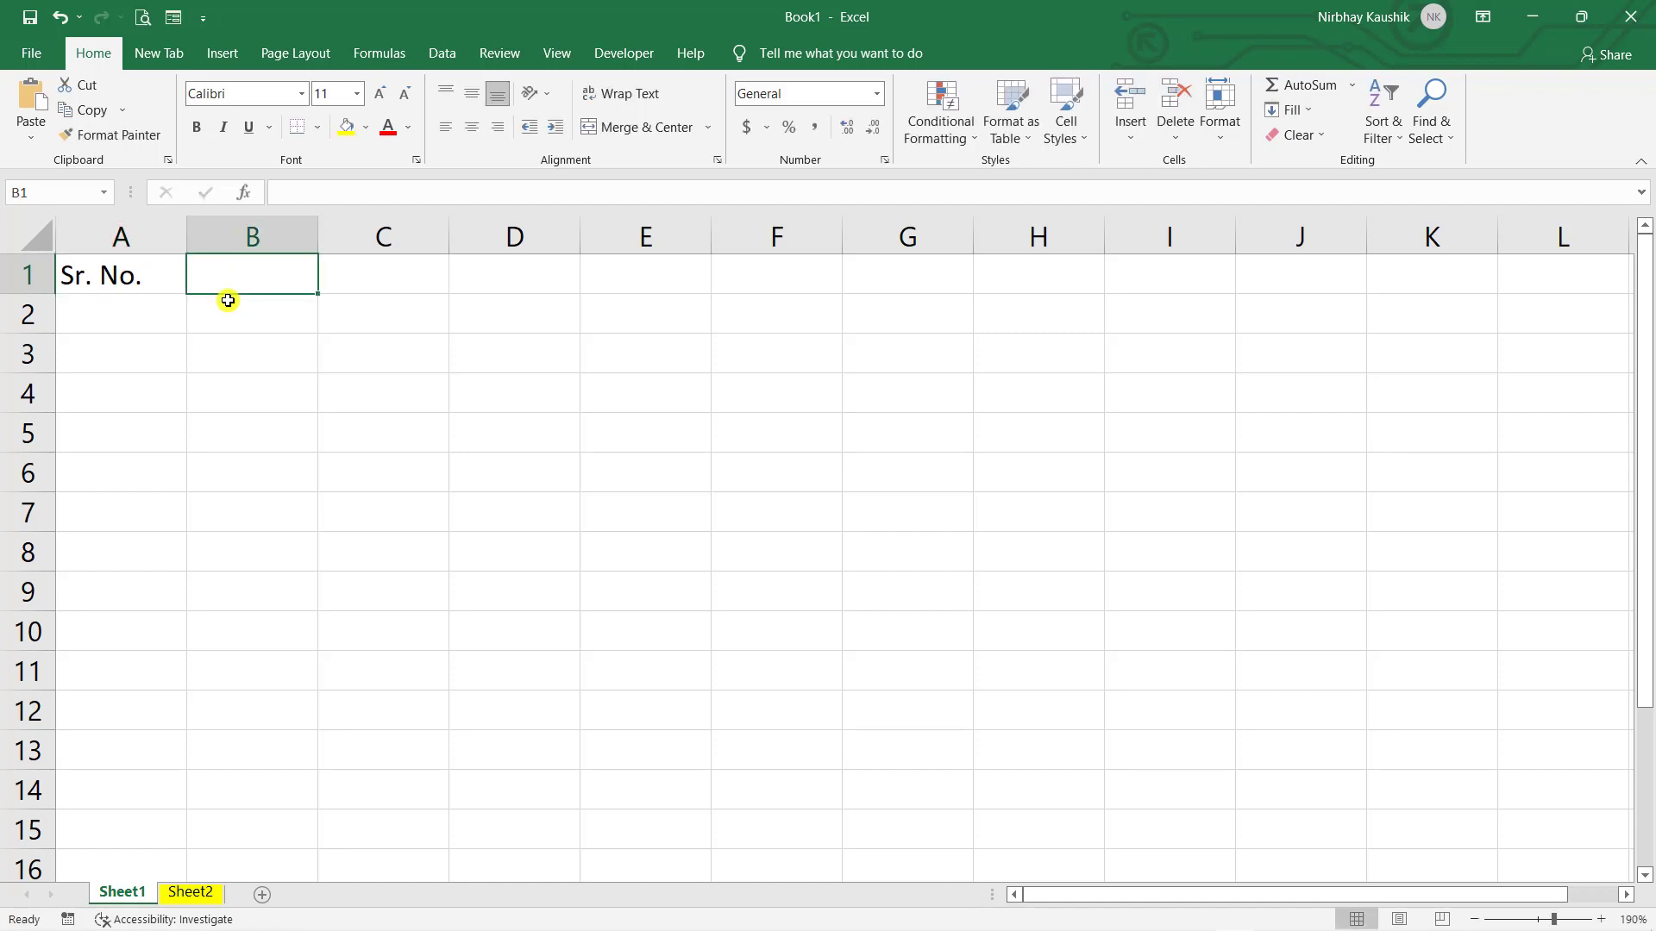
pyautogui.write('Name')
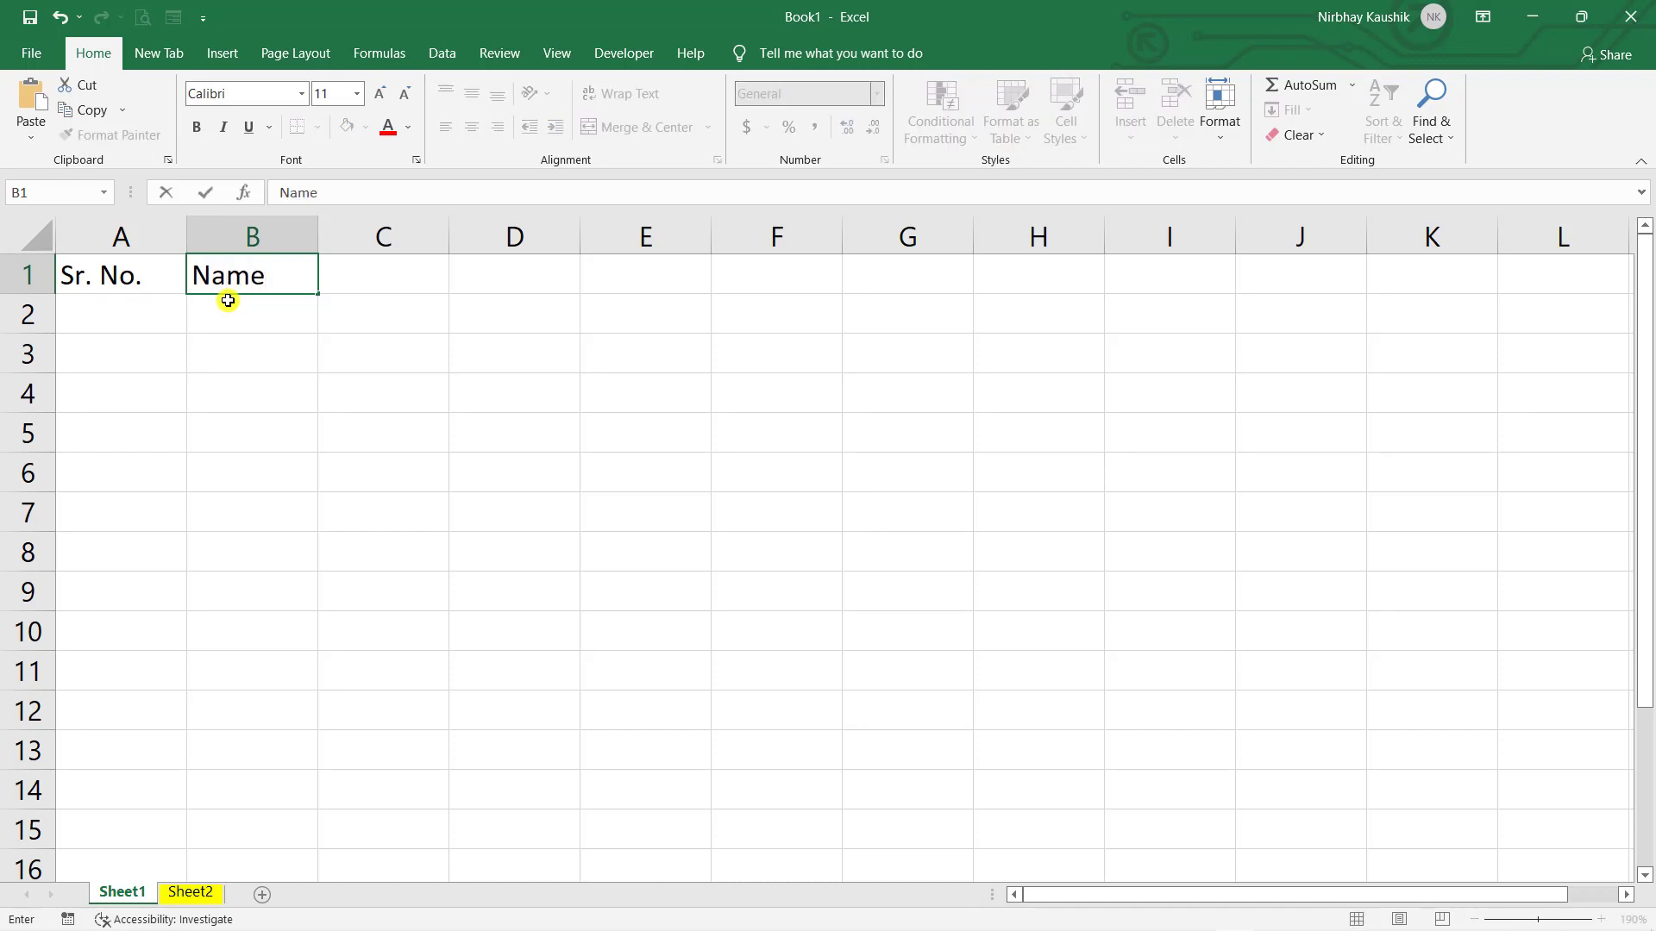
pyautogui.press('Tab')
pyautogui.write('Mobile')
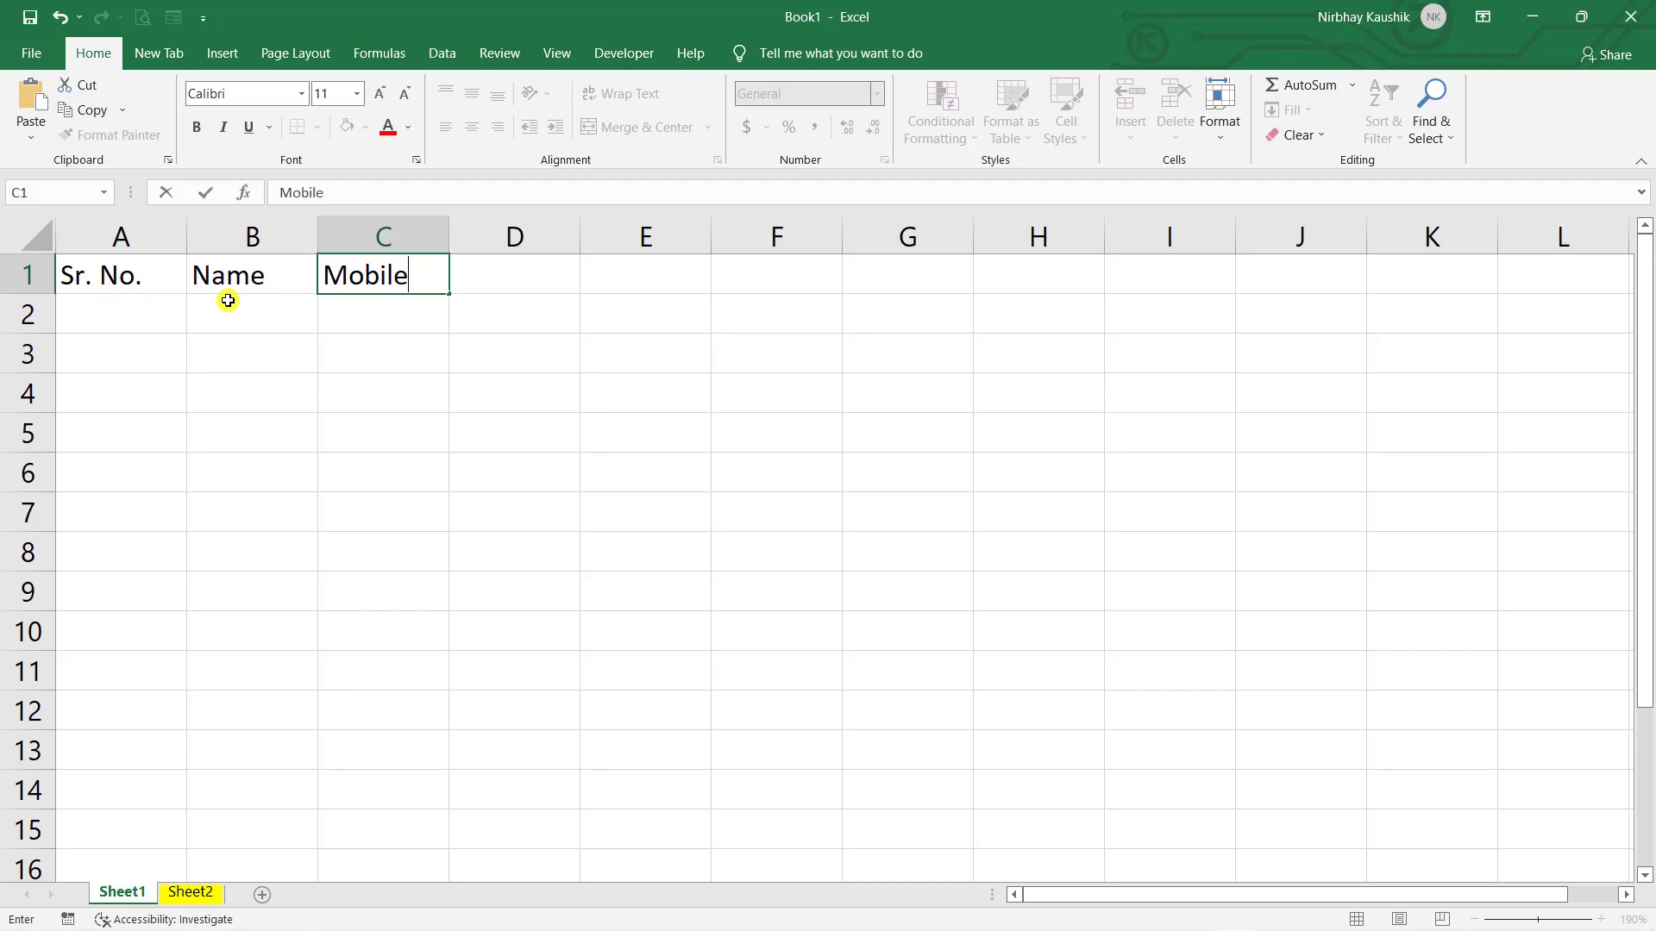
pyautogui.click(136, 314)
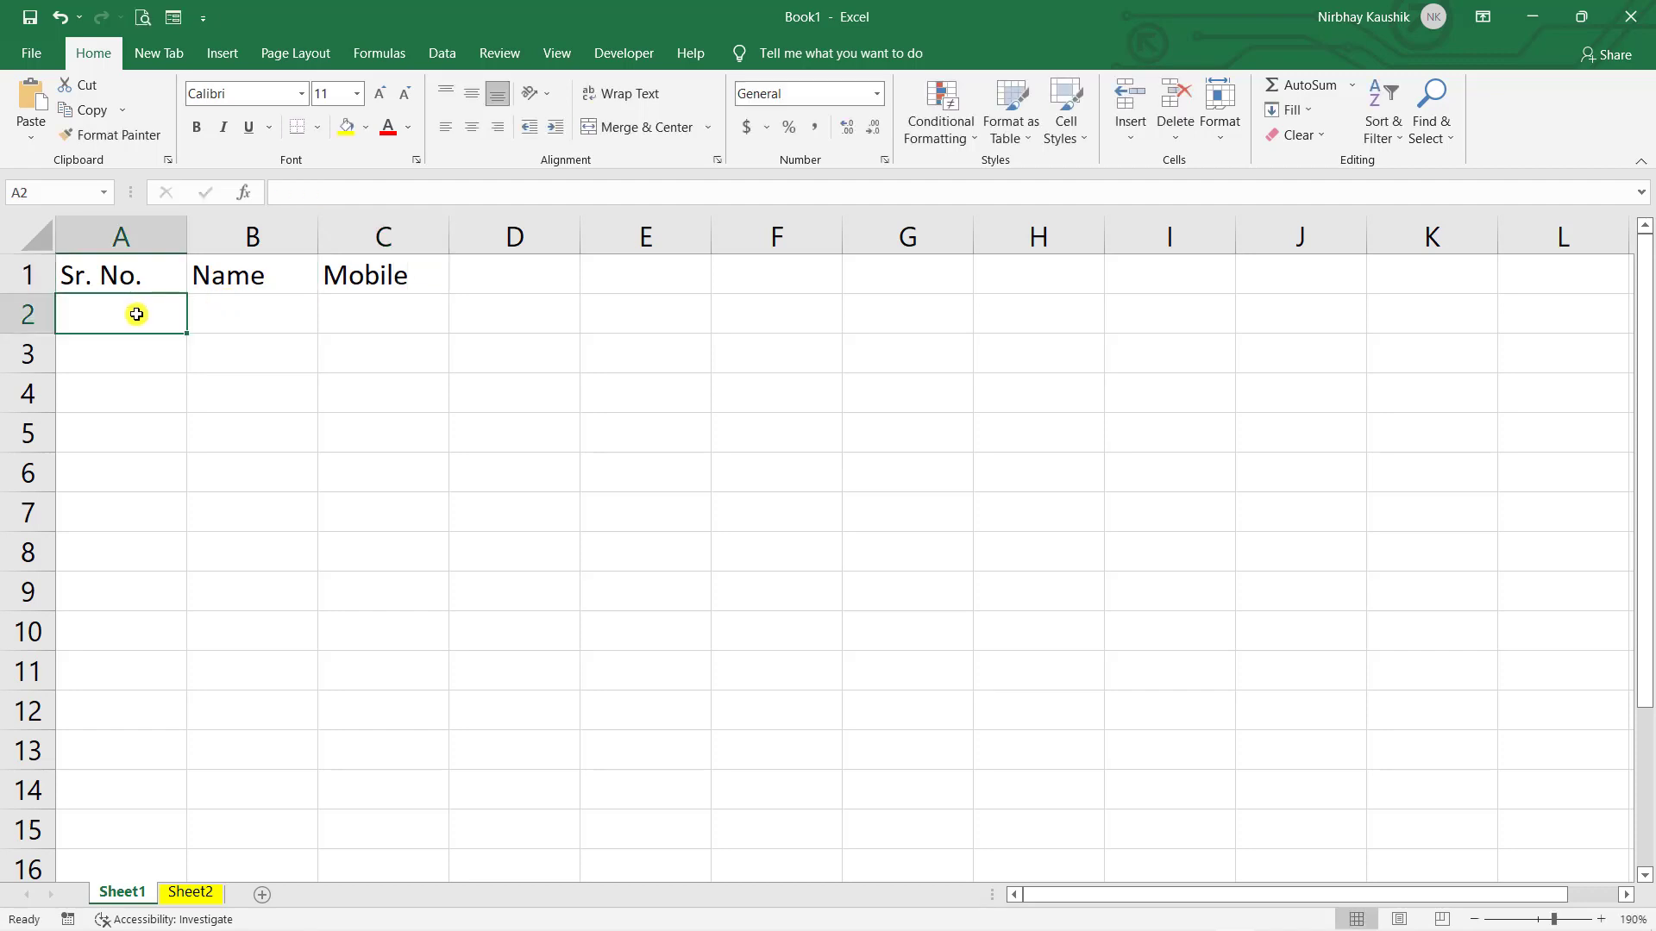
# - Type serial numbers 1 through 10 down cells A2 to A11
pyautogui.write('1')
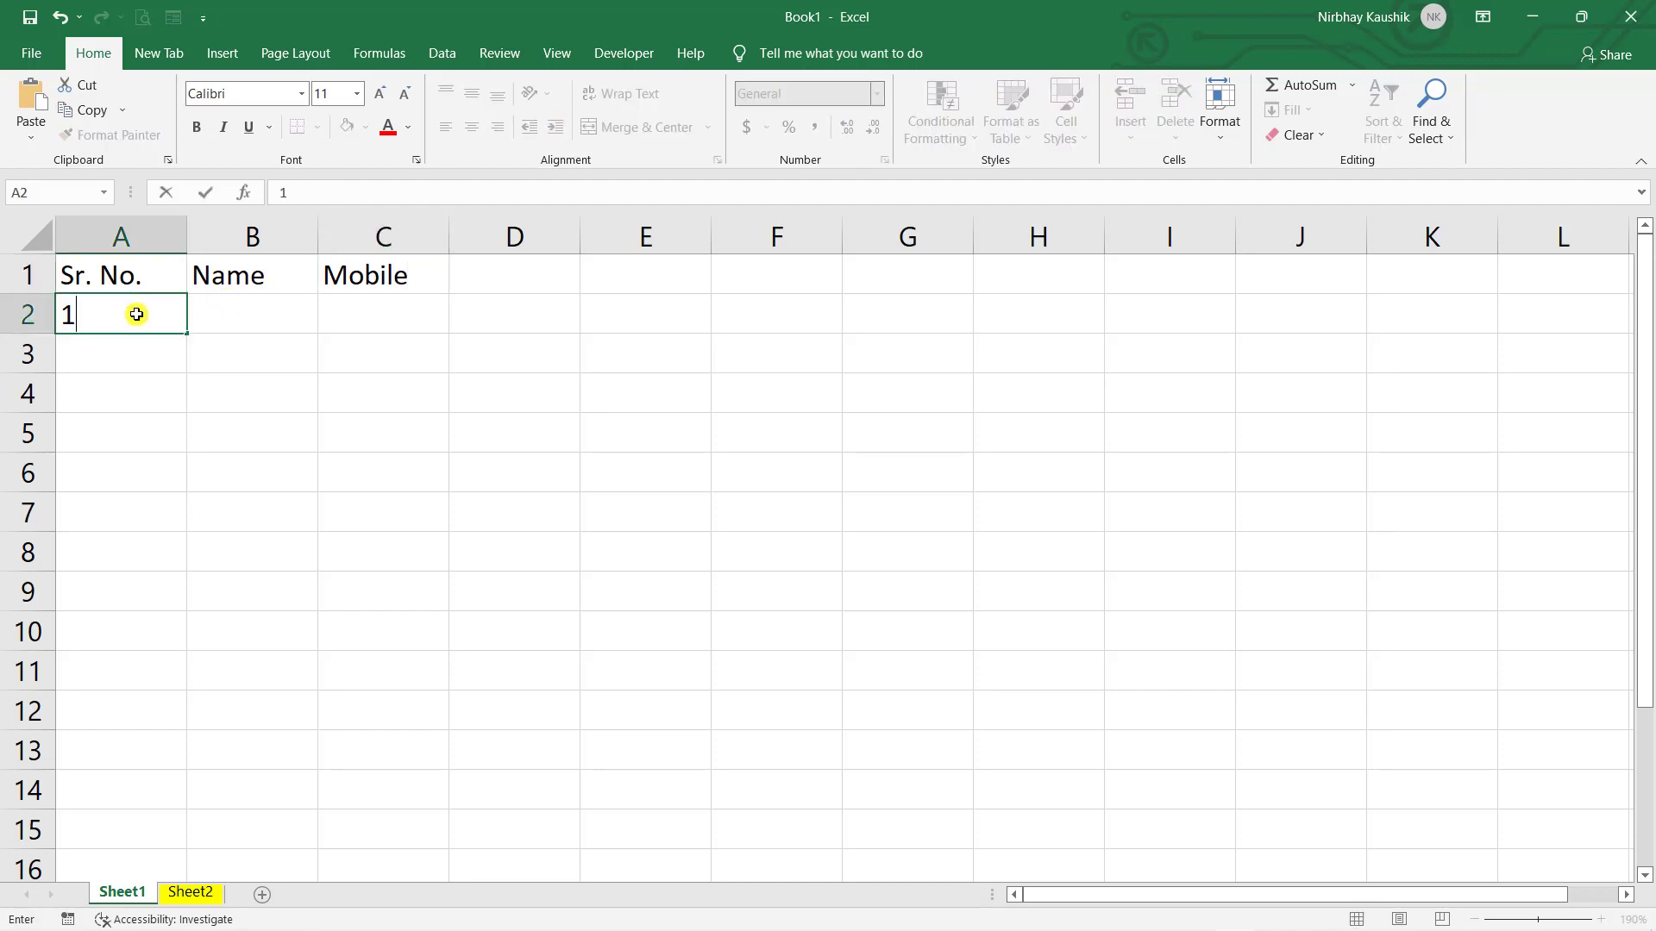
pyautogui.press('Return')
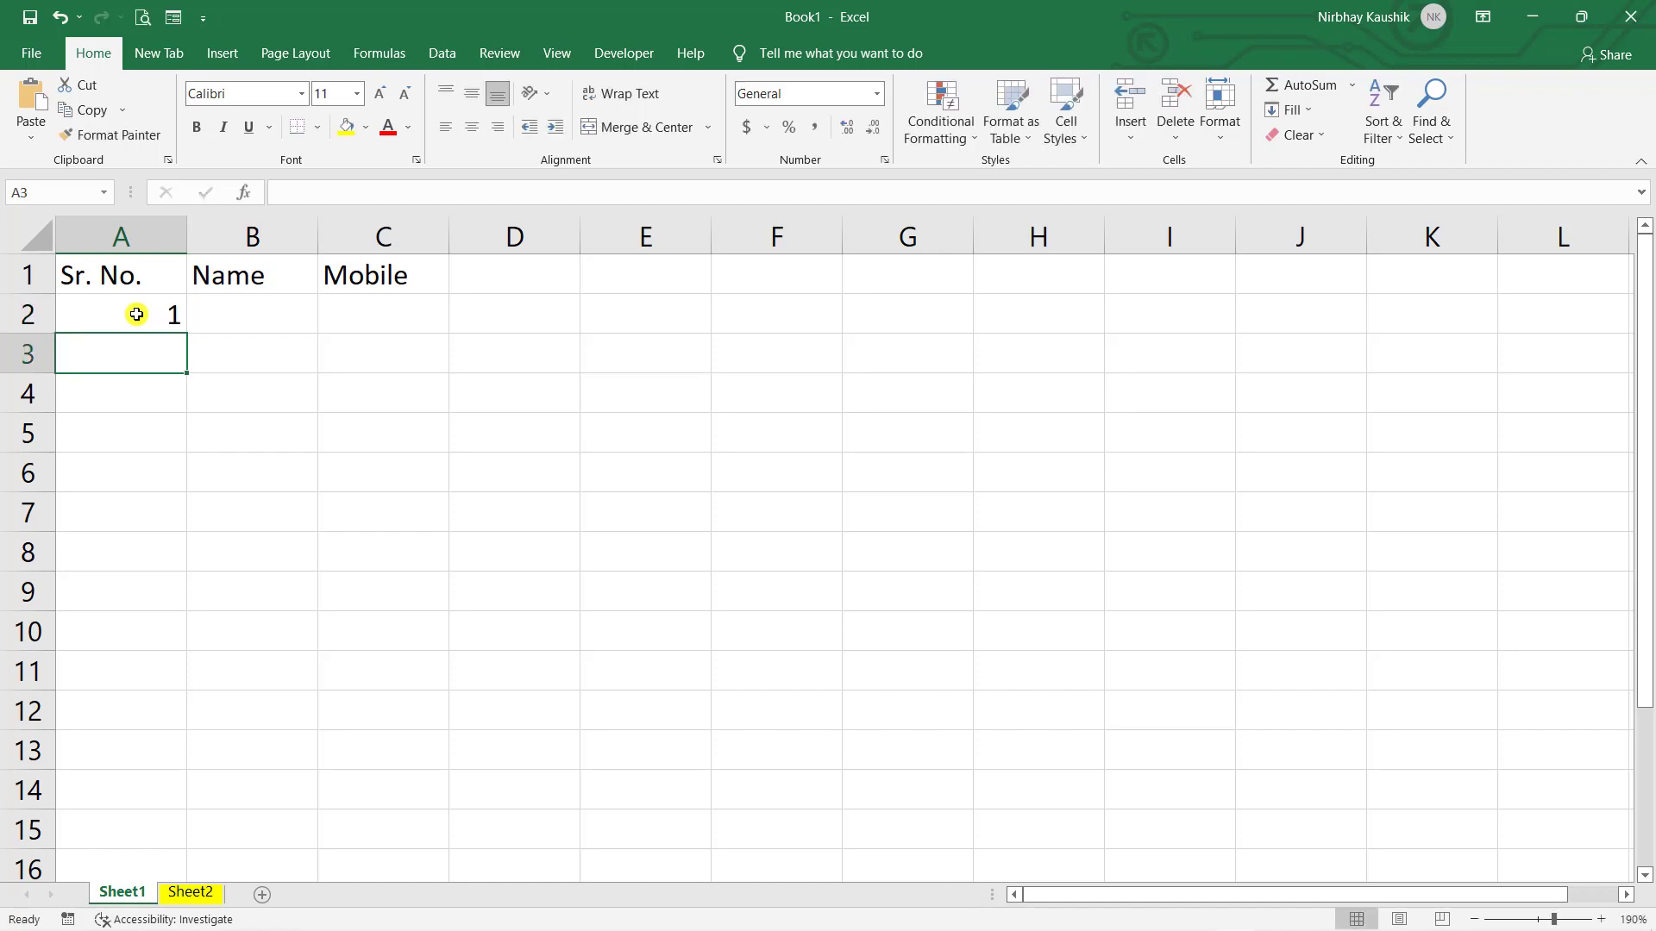
pyautogui.write('2')
pyautogui.press('Return')
pyautogui.write('3')
pyautogui.press('Return')
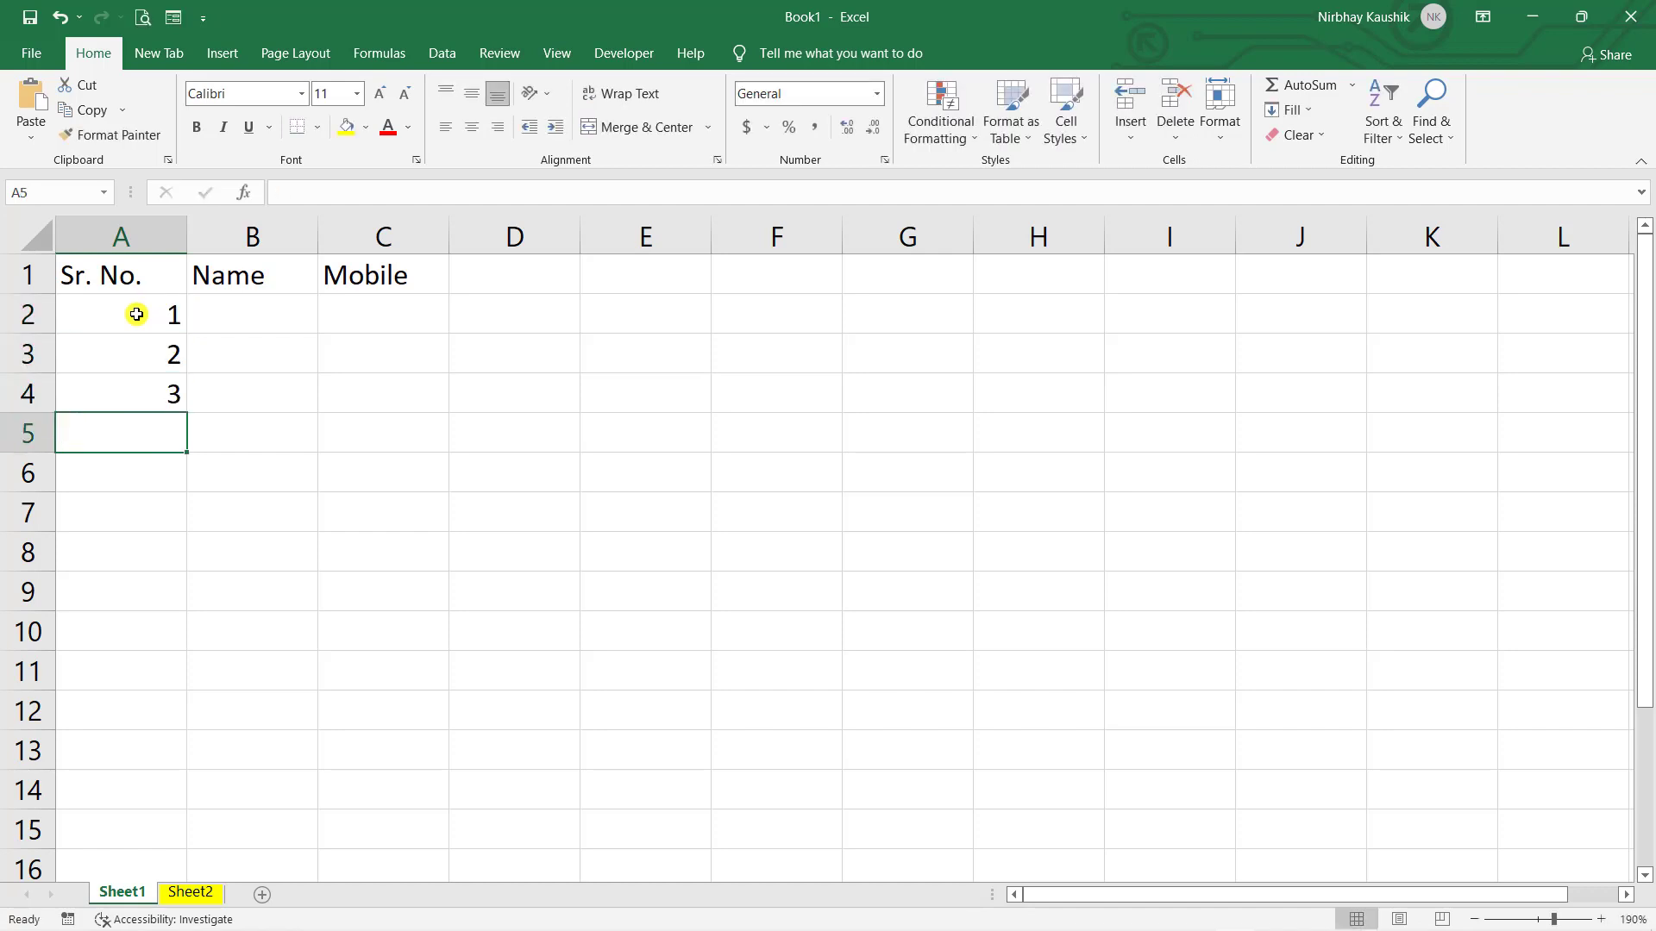
pyautogui.write('4')
pyautogui.press('Return')
pyautogui.write('5')
pyautogui.press('Return')
pyautogui.write('6')
pyautogui.press('Return')
pyautogui.write('7')
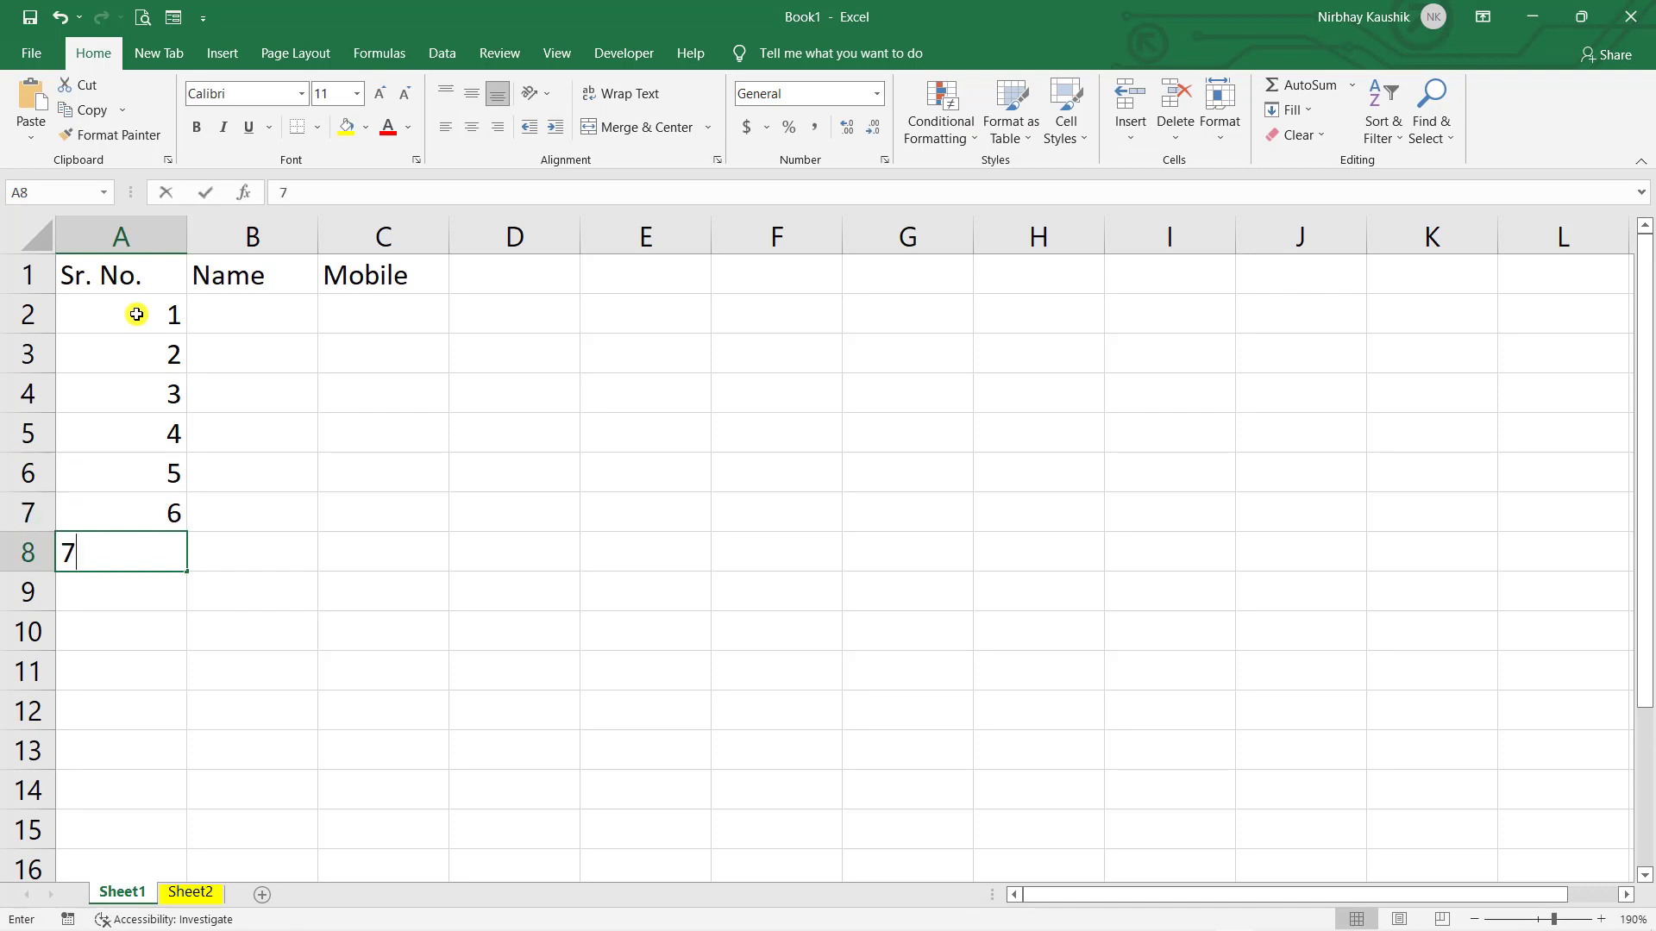
pyautogui.press('Return')
pyautogui.write('8')
pyautogui.press('Return')
pyautogui.write('9')
pyautogui.press('Return')
pyautogui.write('10')
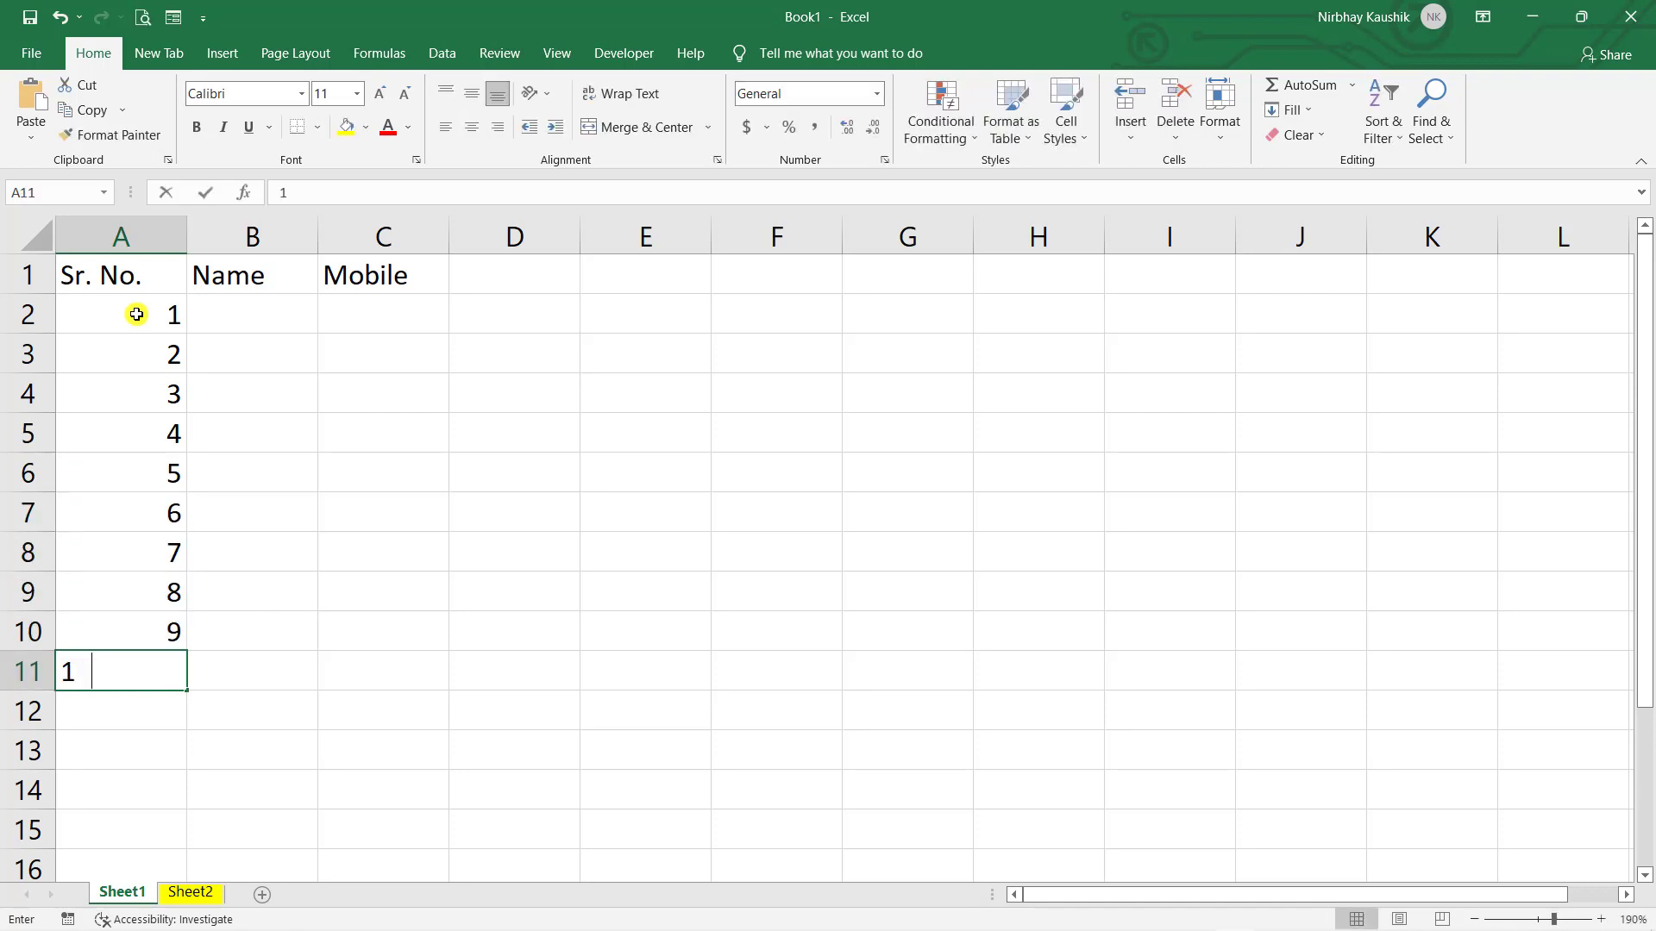
pyautogui.press('Return')
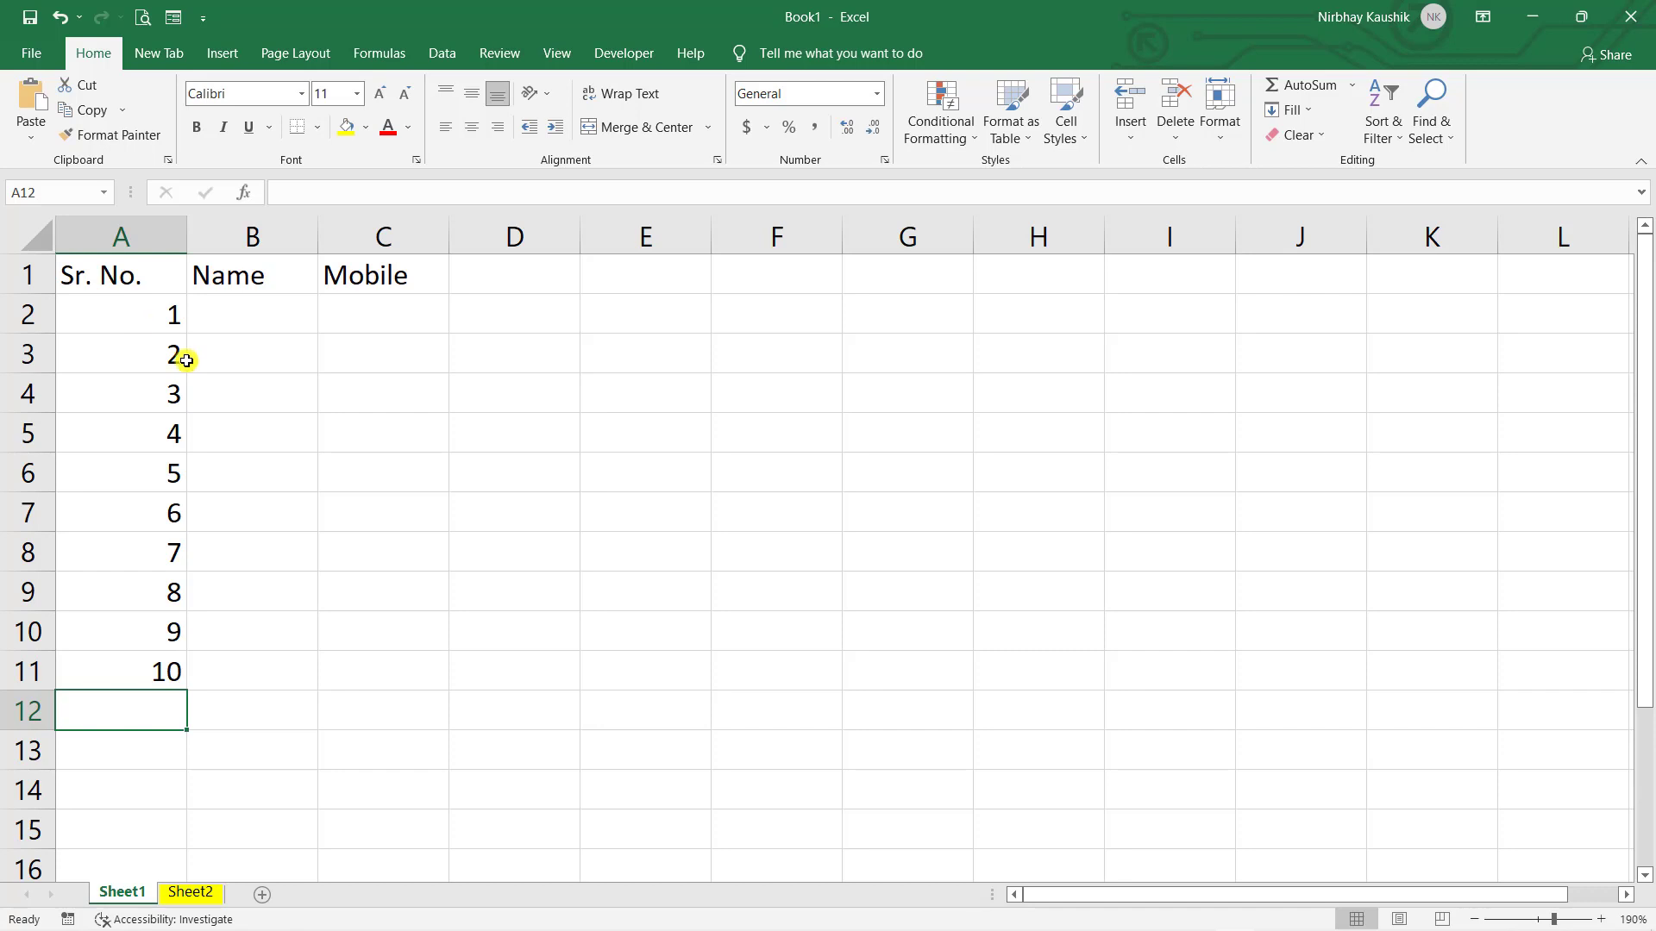
# - Undo the typed 1–10, re-enter 1 and 2 in A2:A3, and select both cells
pyautogui.hotkey('ctrl', 'z')
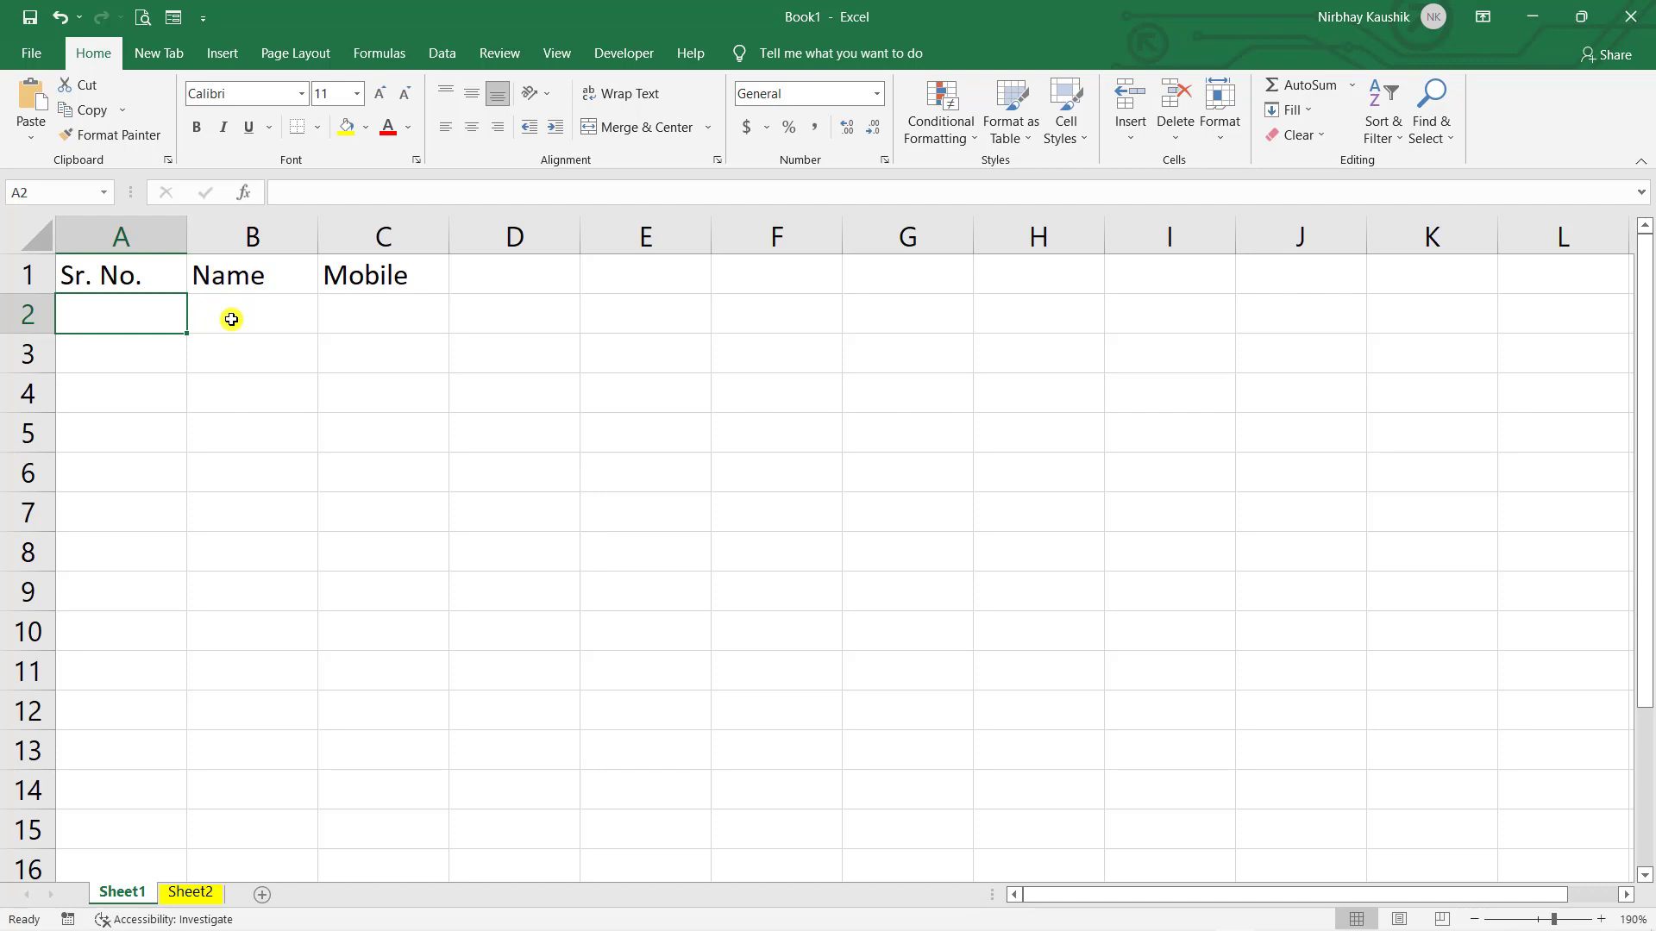
pyautogui.write('1')
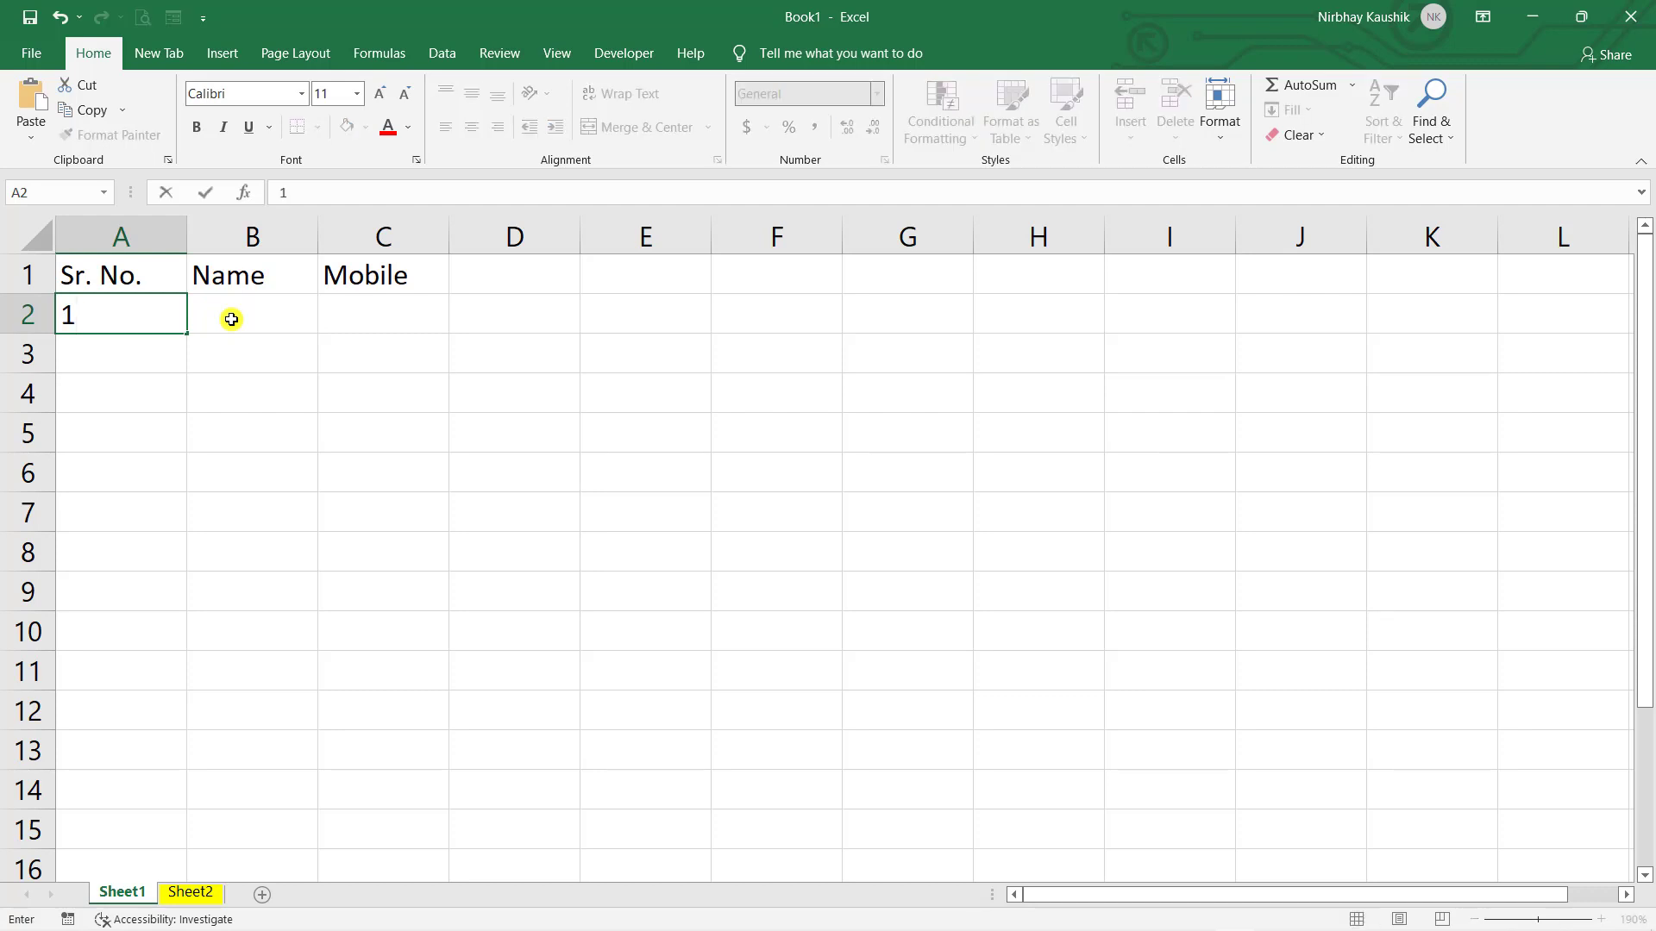
pyautogui.press('Return')
pyautogui.write('2')
pyautogui.press('Return')
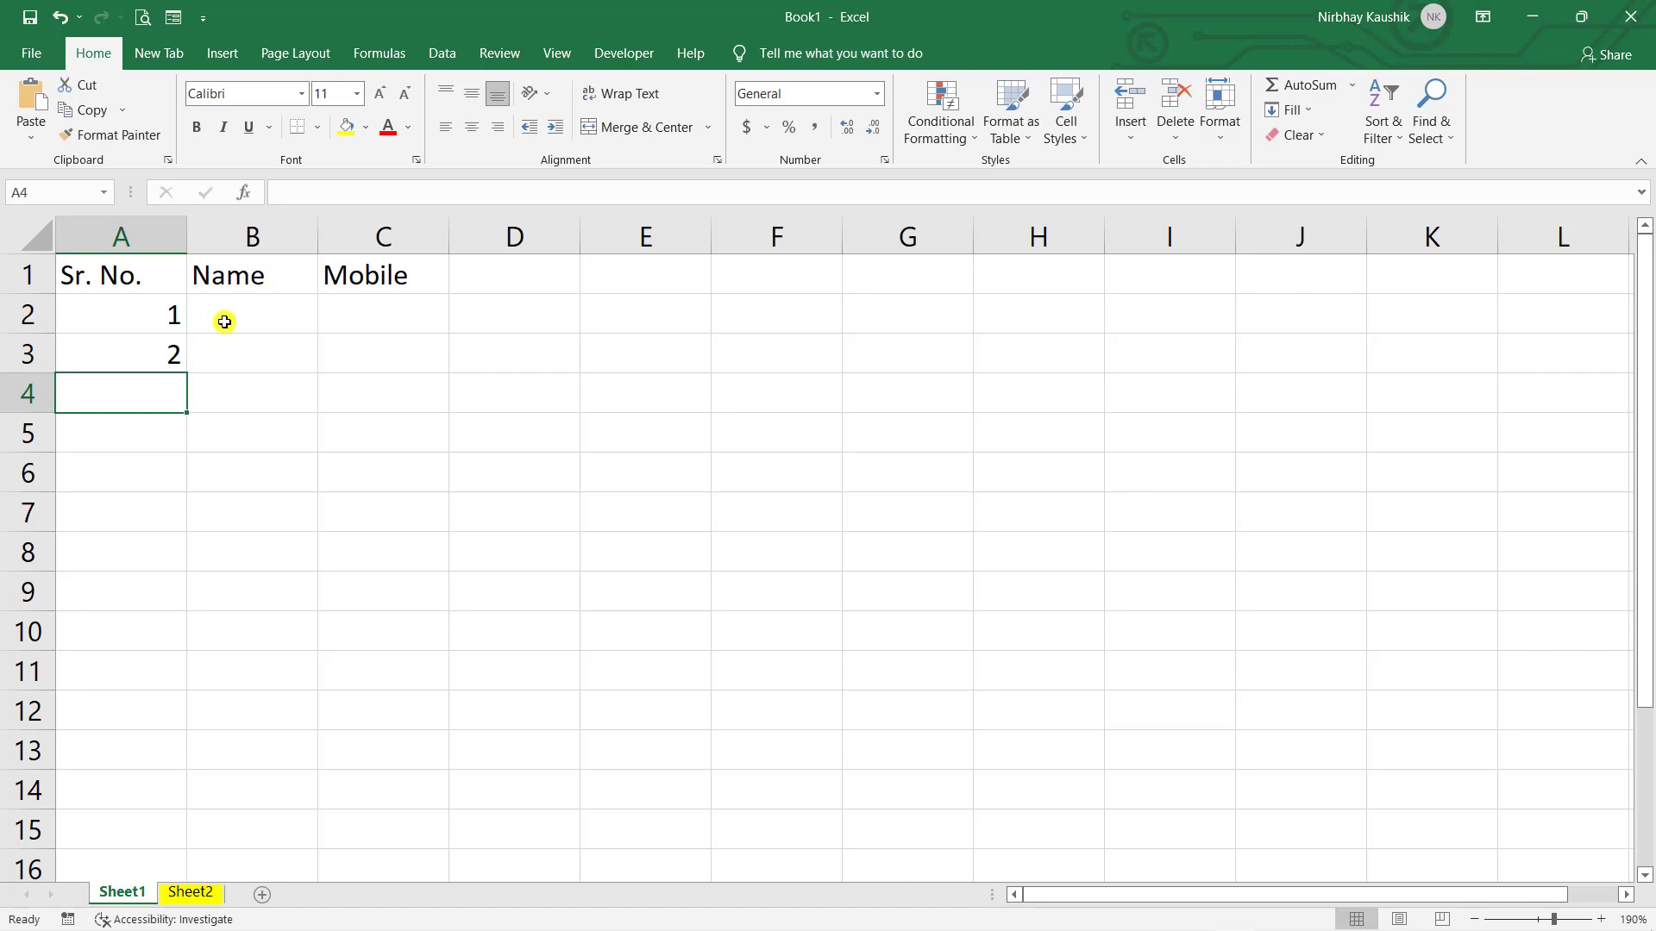
pyautogui.click(228, 319)
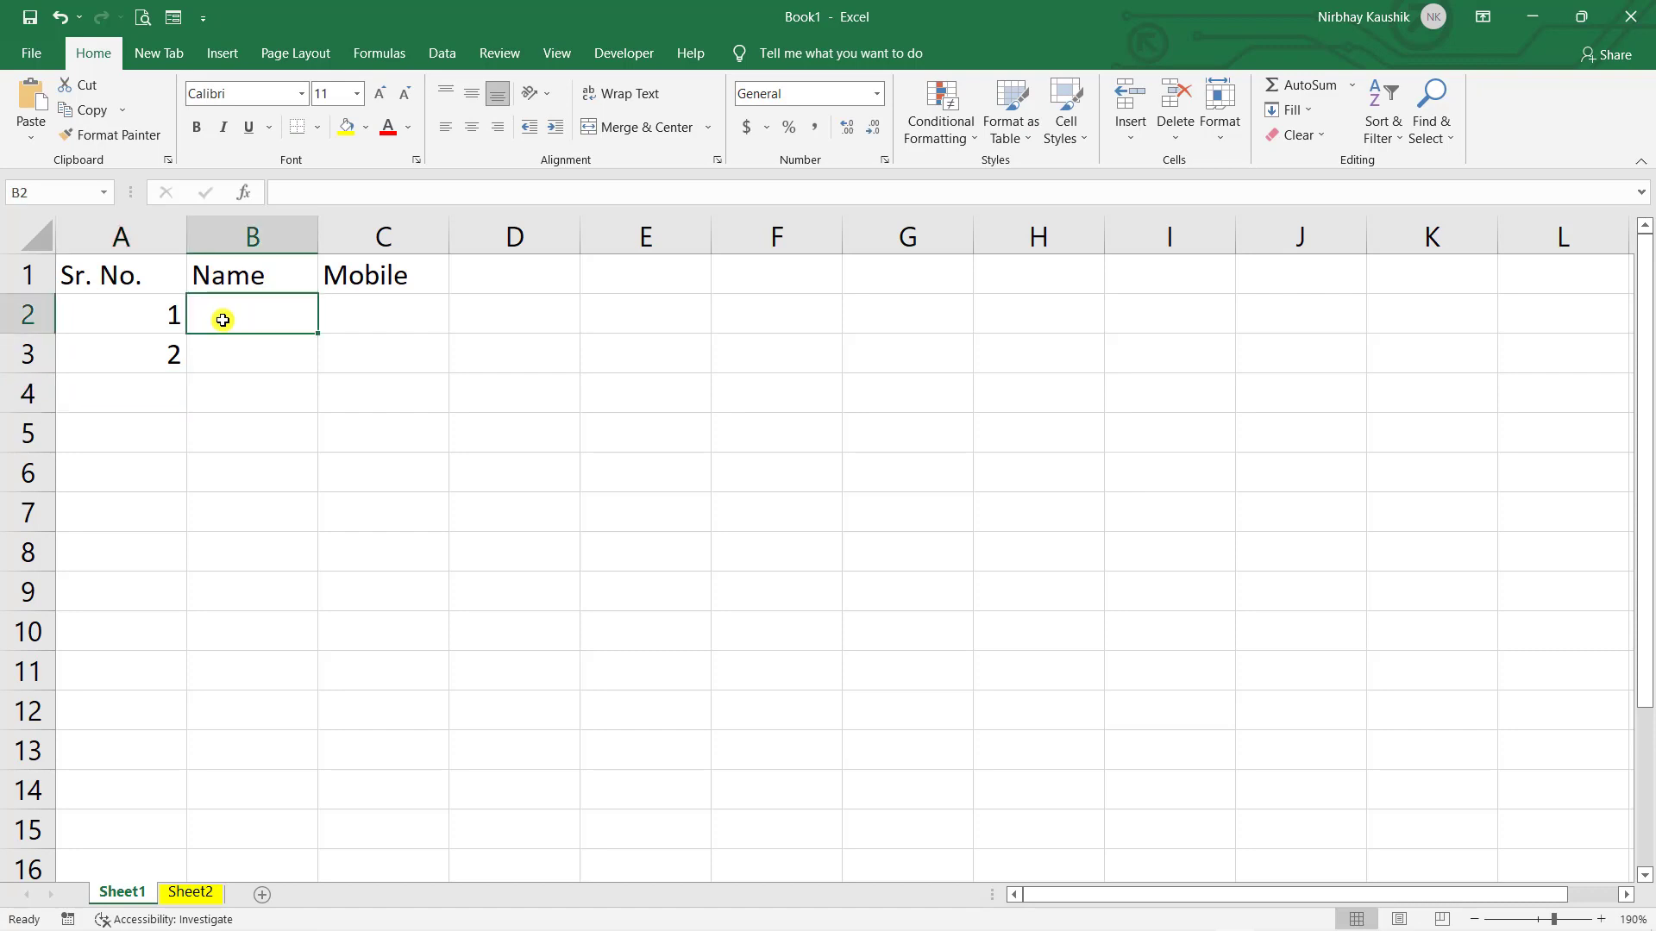
pyautogui.click(146, 362)
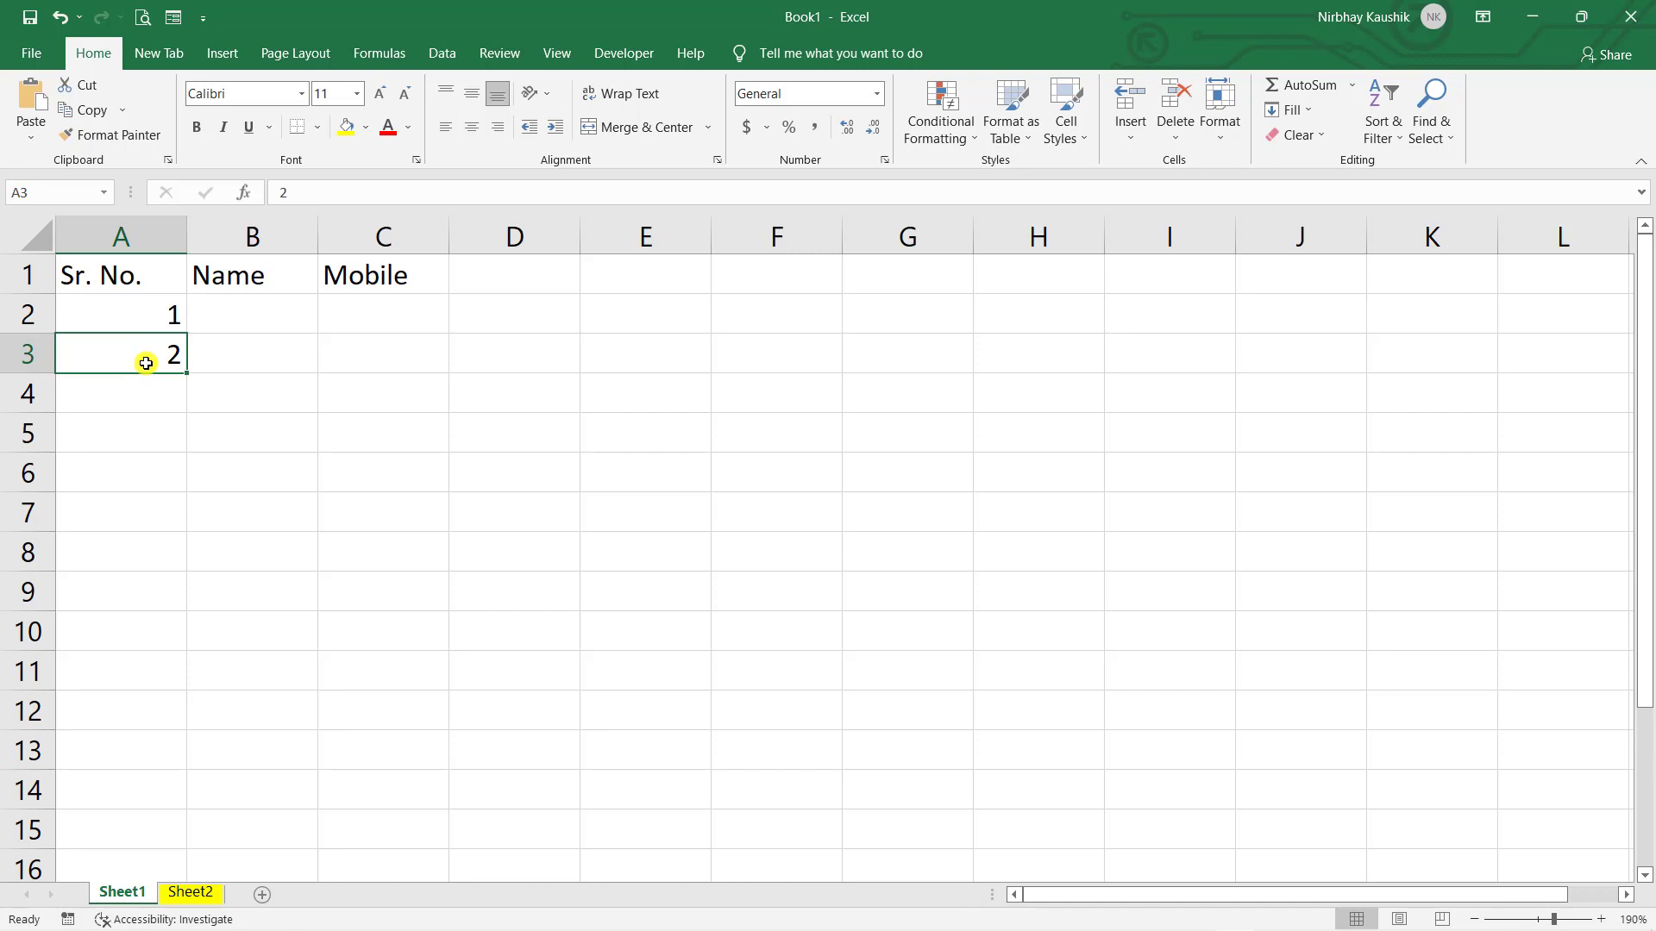
pyautogui.moveTo(145, 363); pyautogui.dragTo(146, 305)
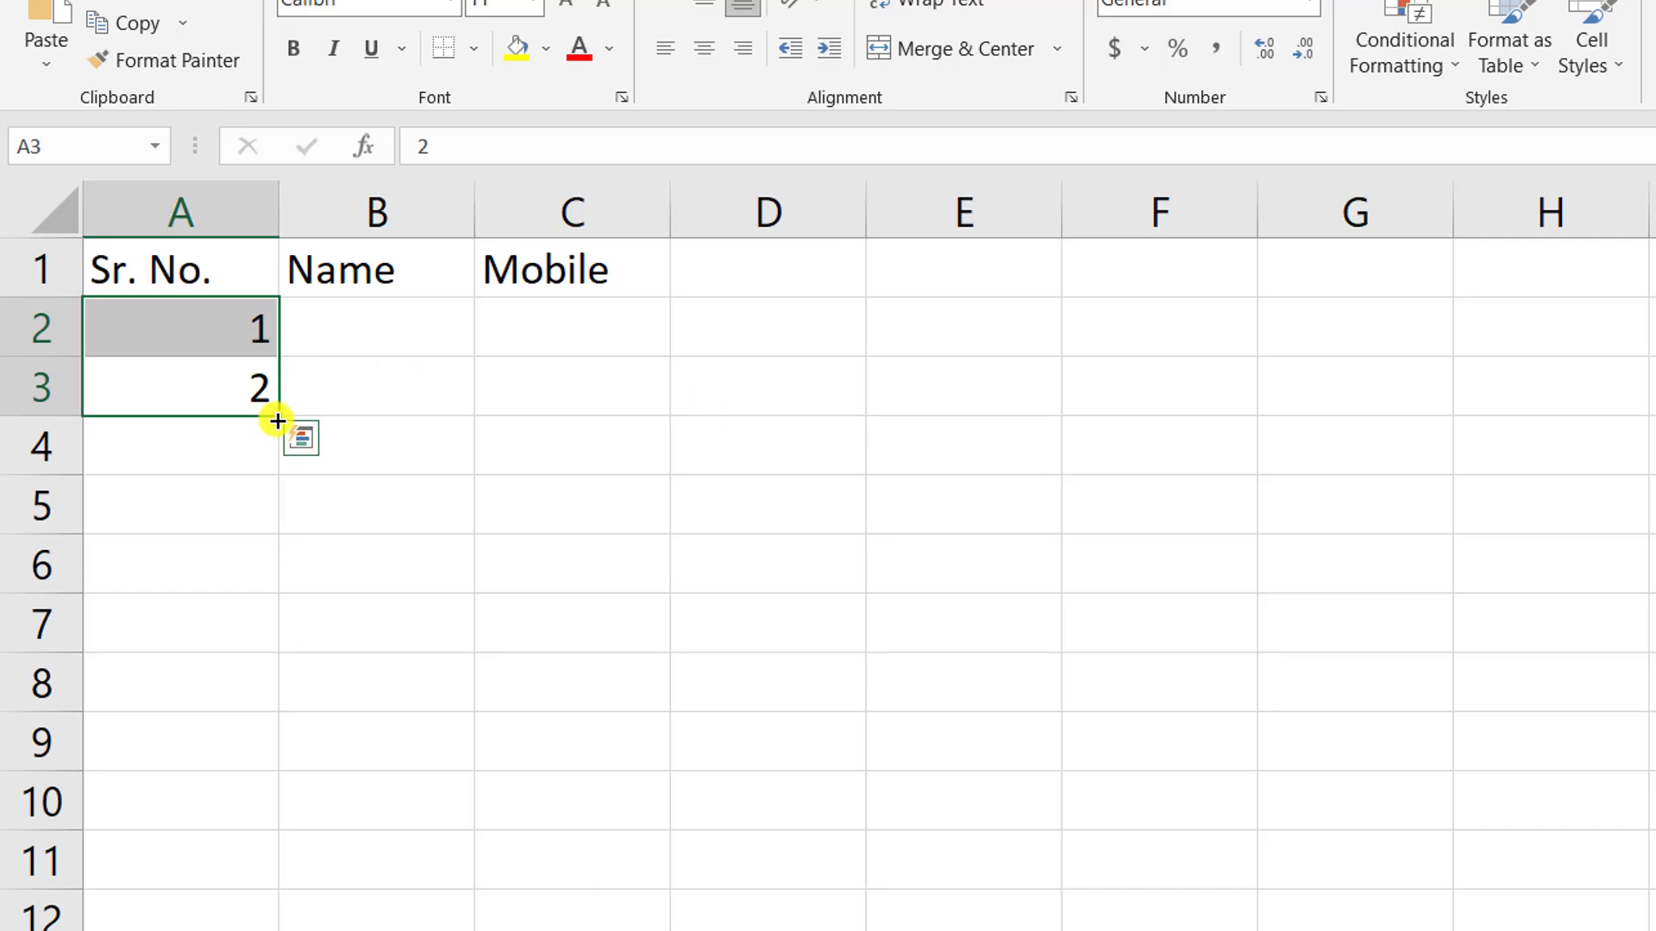
# - Try a 1, 2 series fill down to row 14, undo it, and delete the 2 from A3
pyautogui.moveTo(276, 421); pyautogui.dragTo(261, 837)
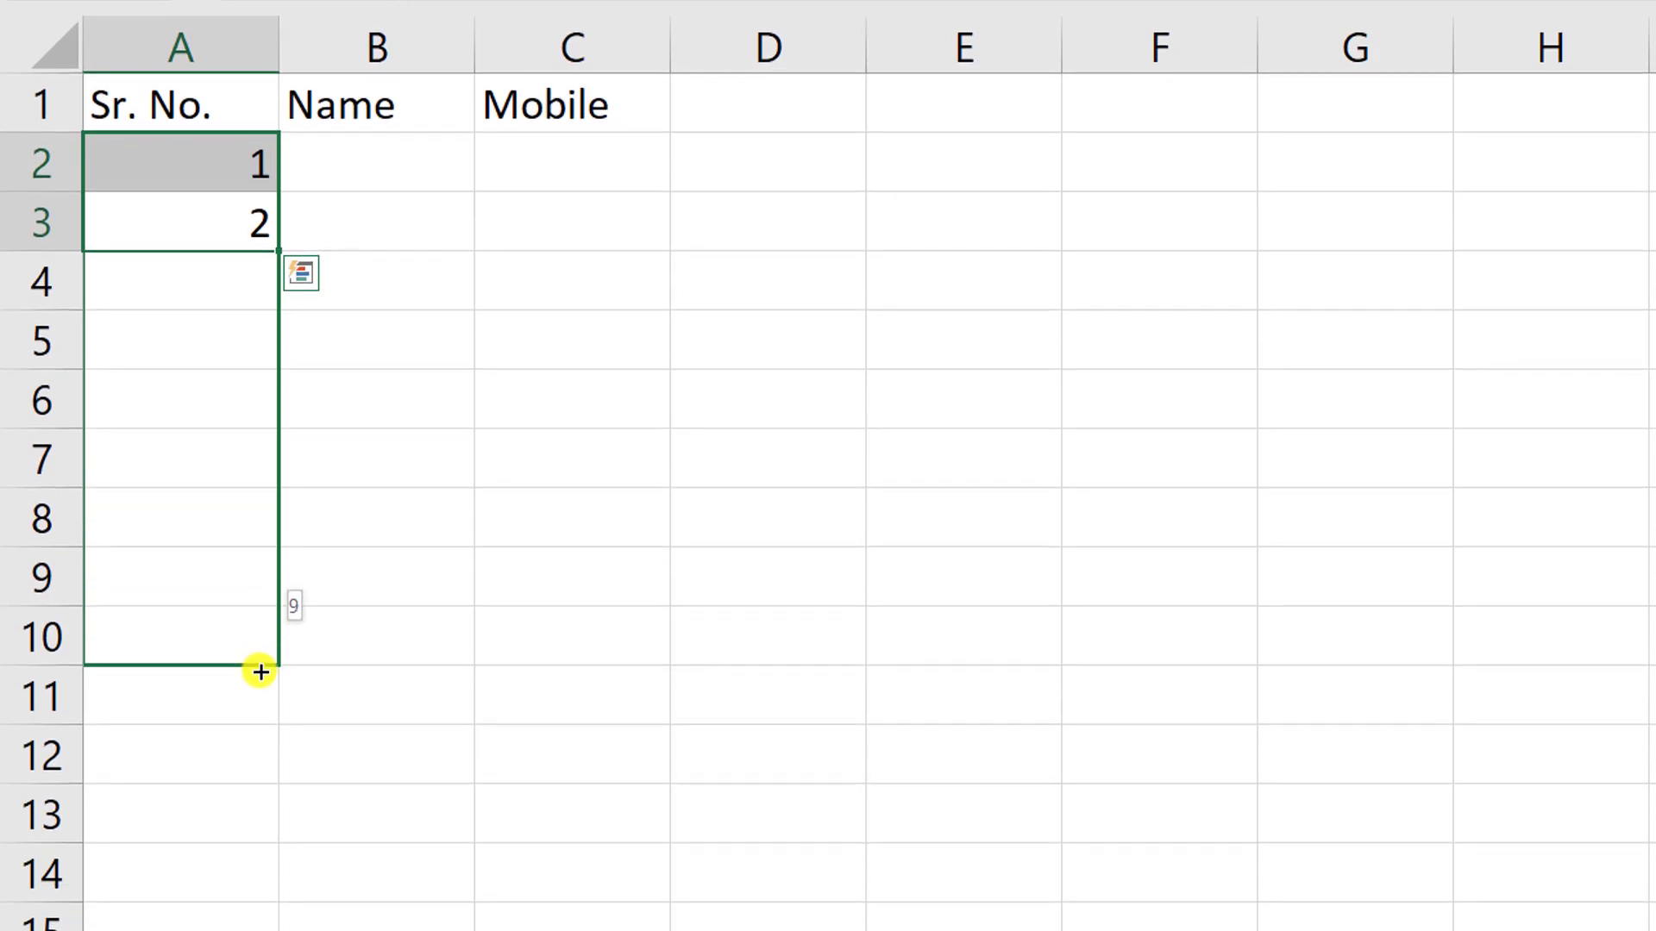
pyautogui.moveTo(260, 673); pyautogui.dragTo(235, 879)
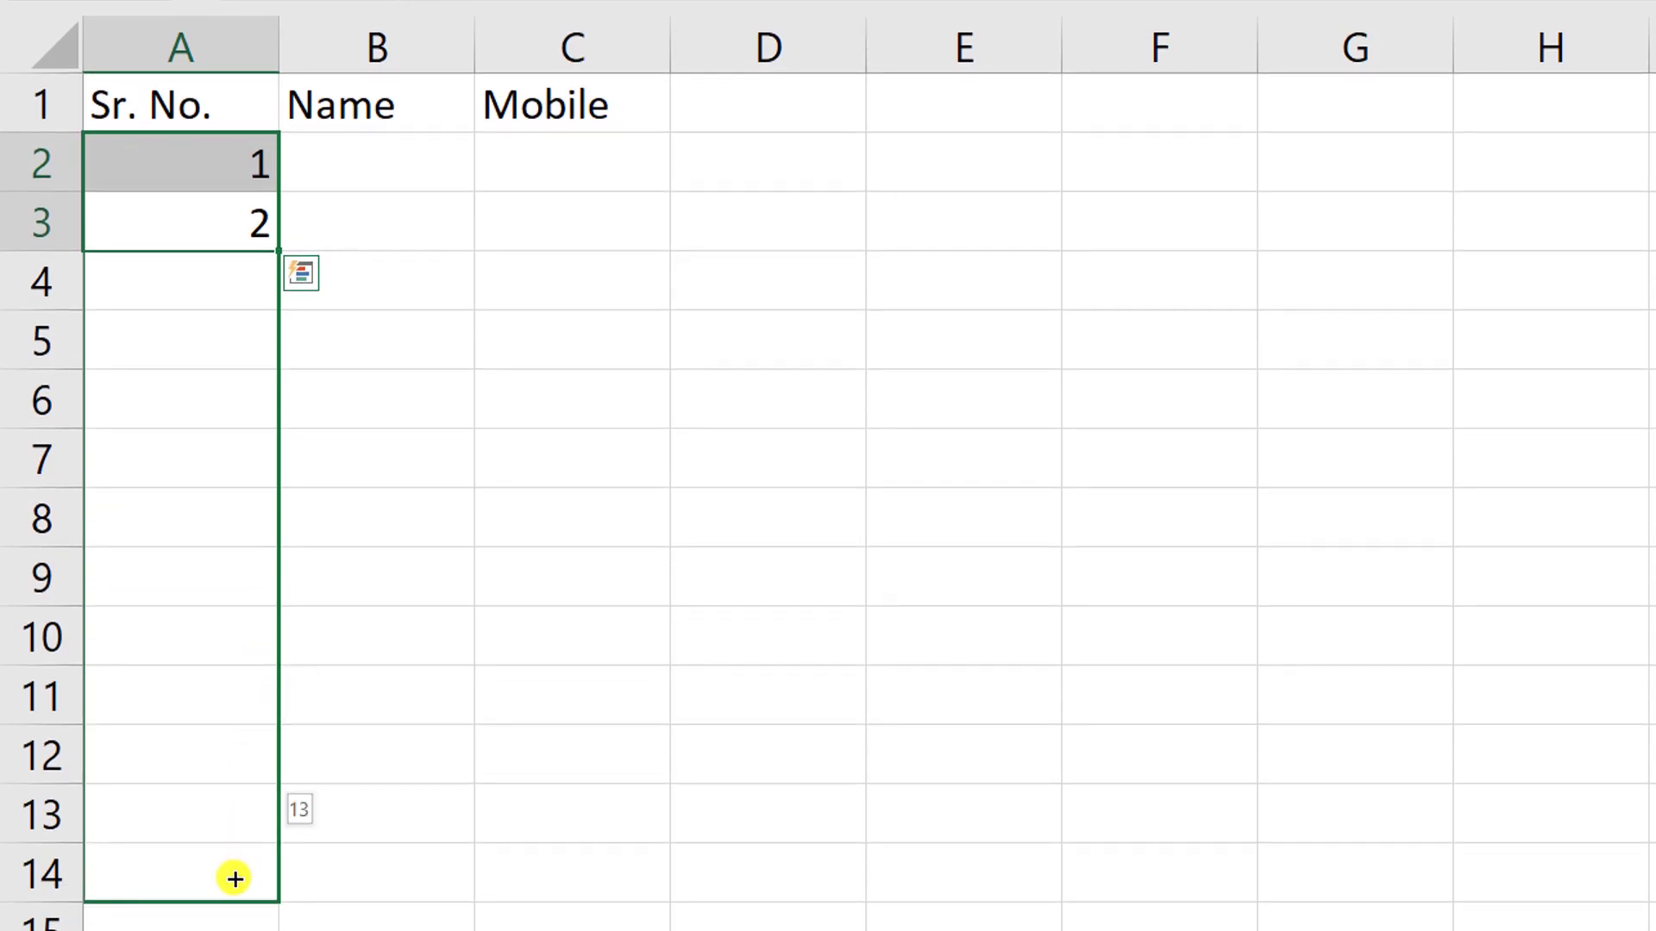
pyautogui.moveTo(235, 879); pyautogui.dragTo(235, 879)
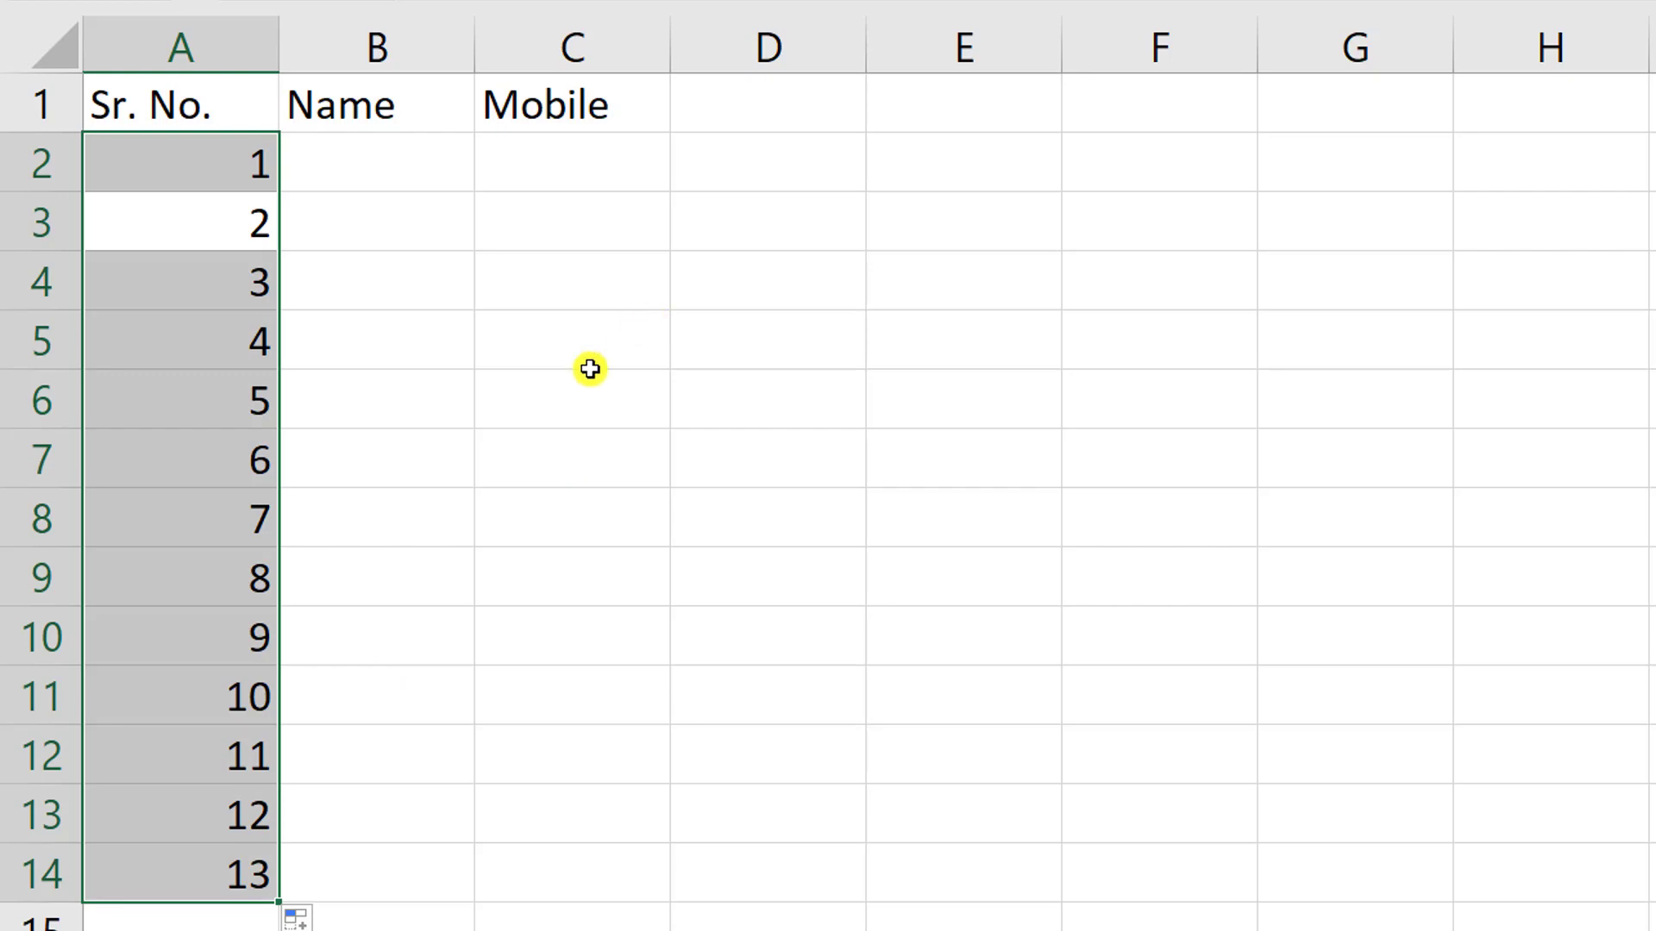
pyautogui.hotkey('ctrl', 'z')
pyautogui.click(464, 457)
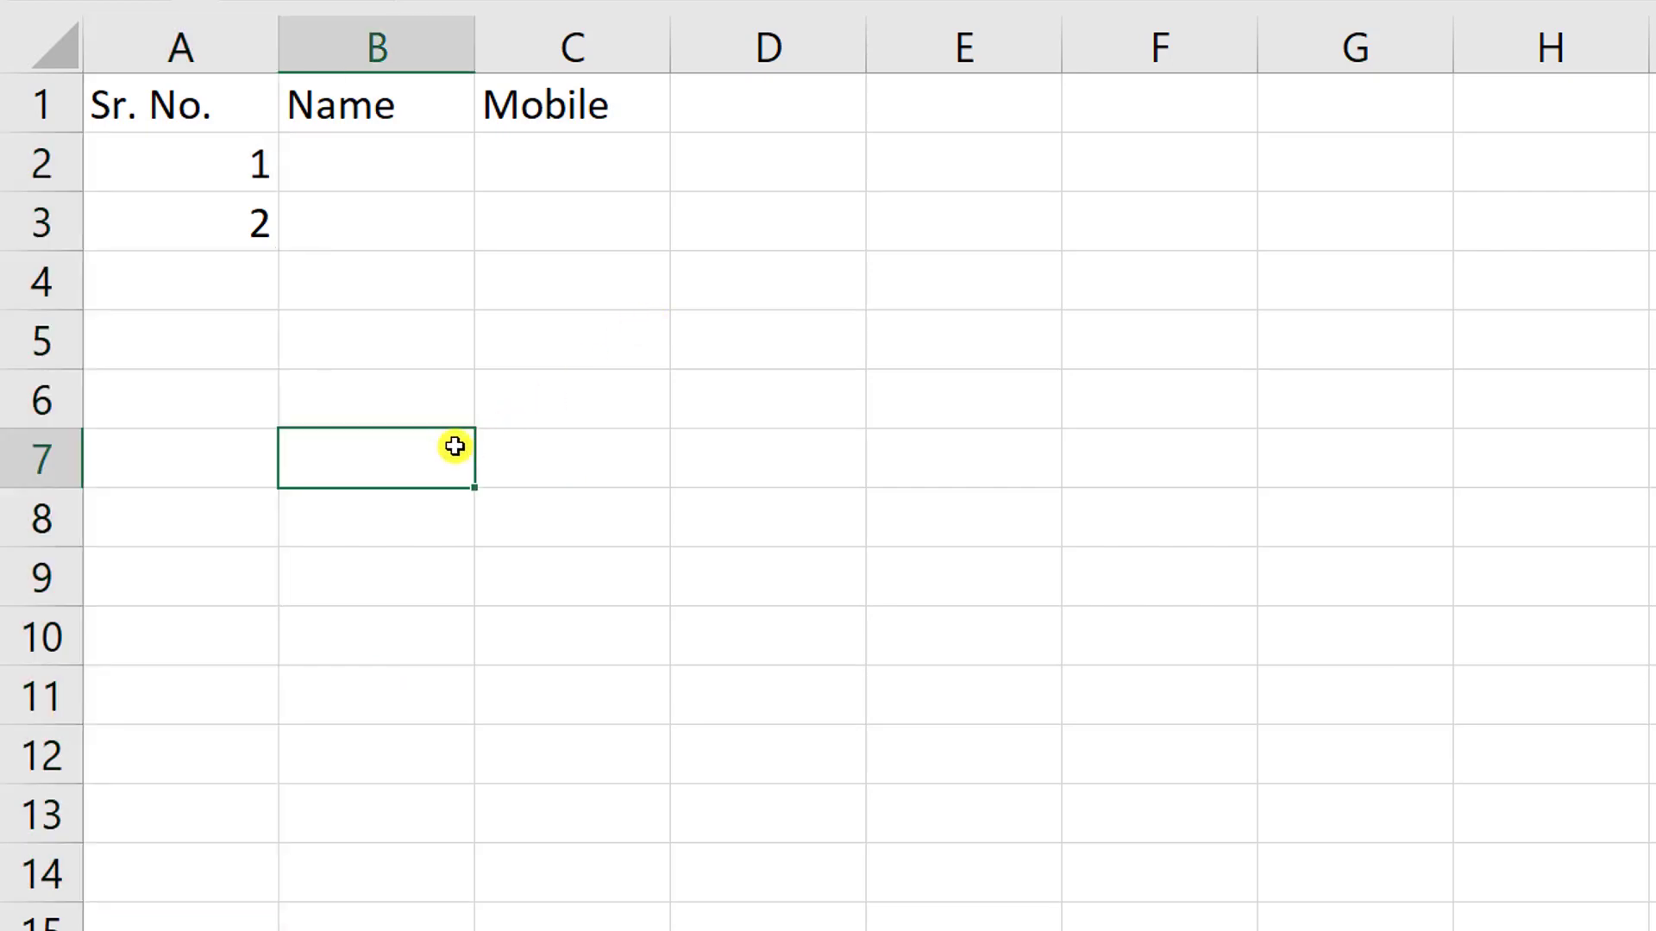
pyautogui.click(218, 229)
pyautogui.press('Delete')
# - Ctrl-drag A2's fill handle to row 13, numbering A2:A13 from 1 to 12
pyautogui.click(377, 226)
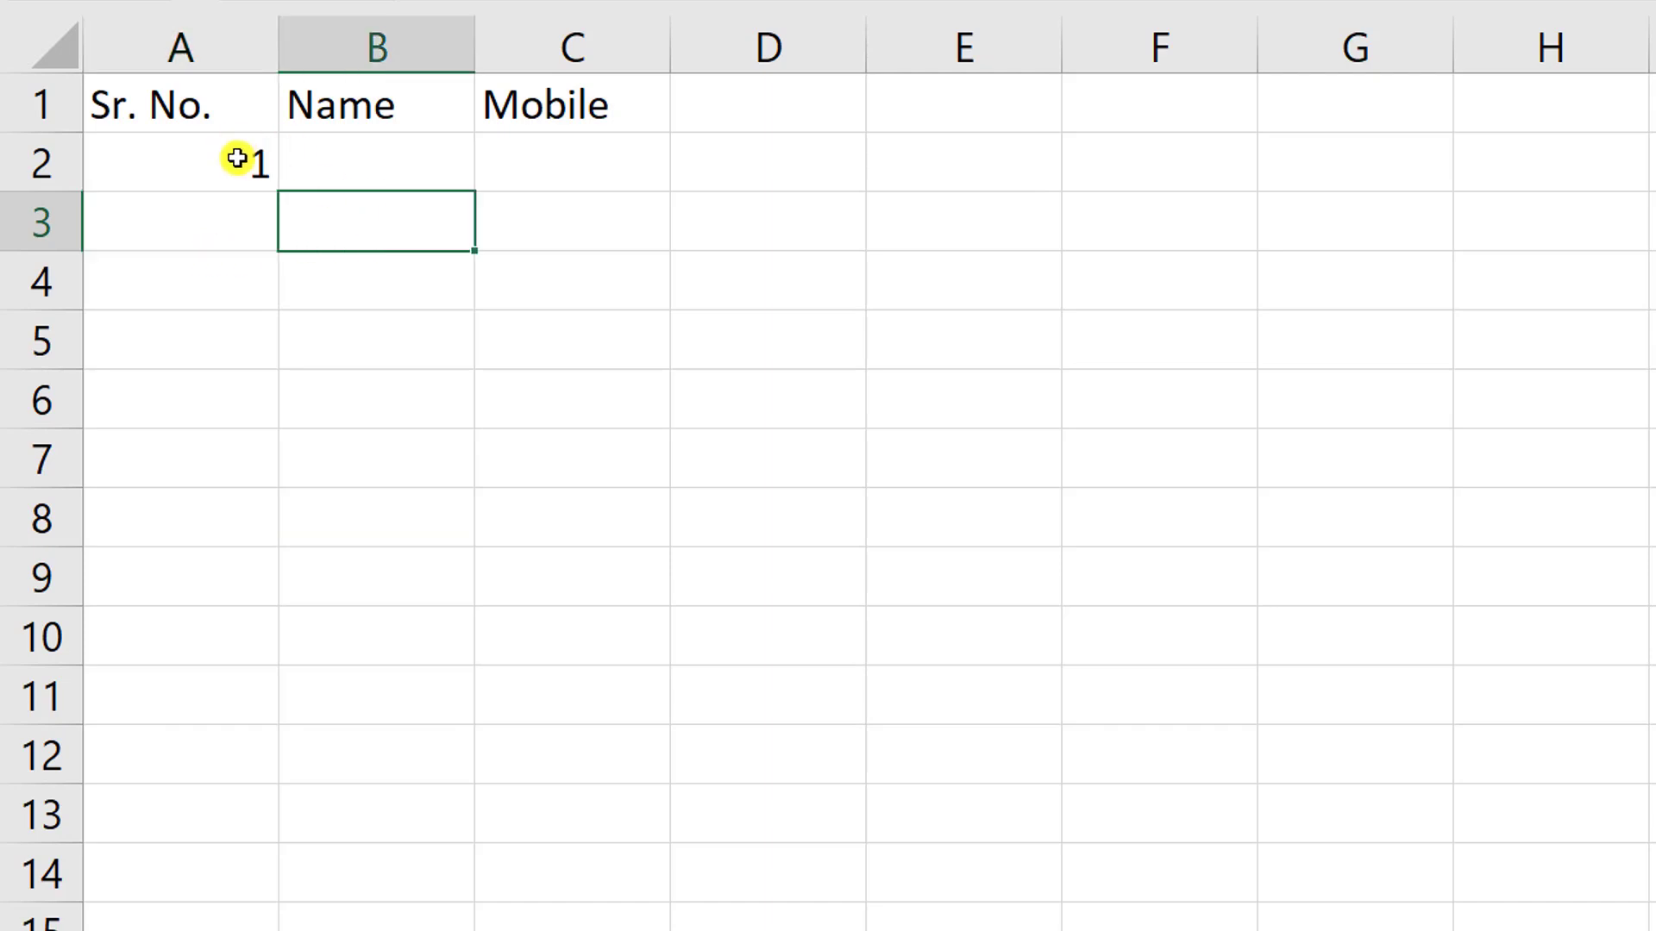
pyautogui.click(240, 173)
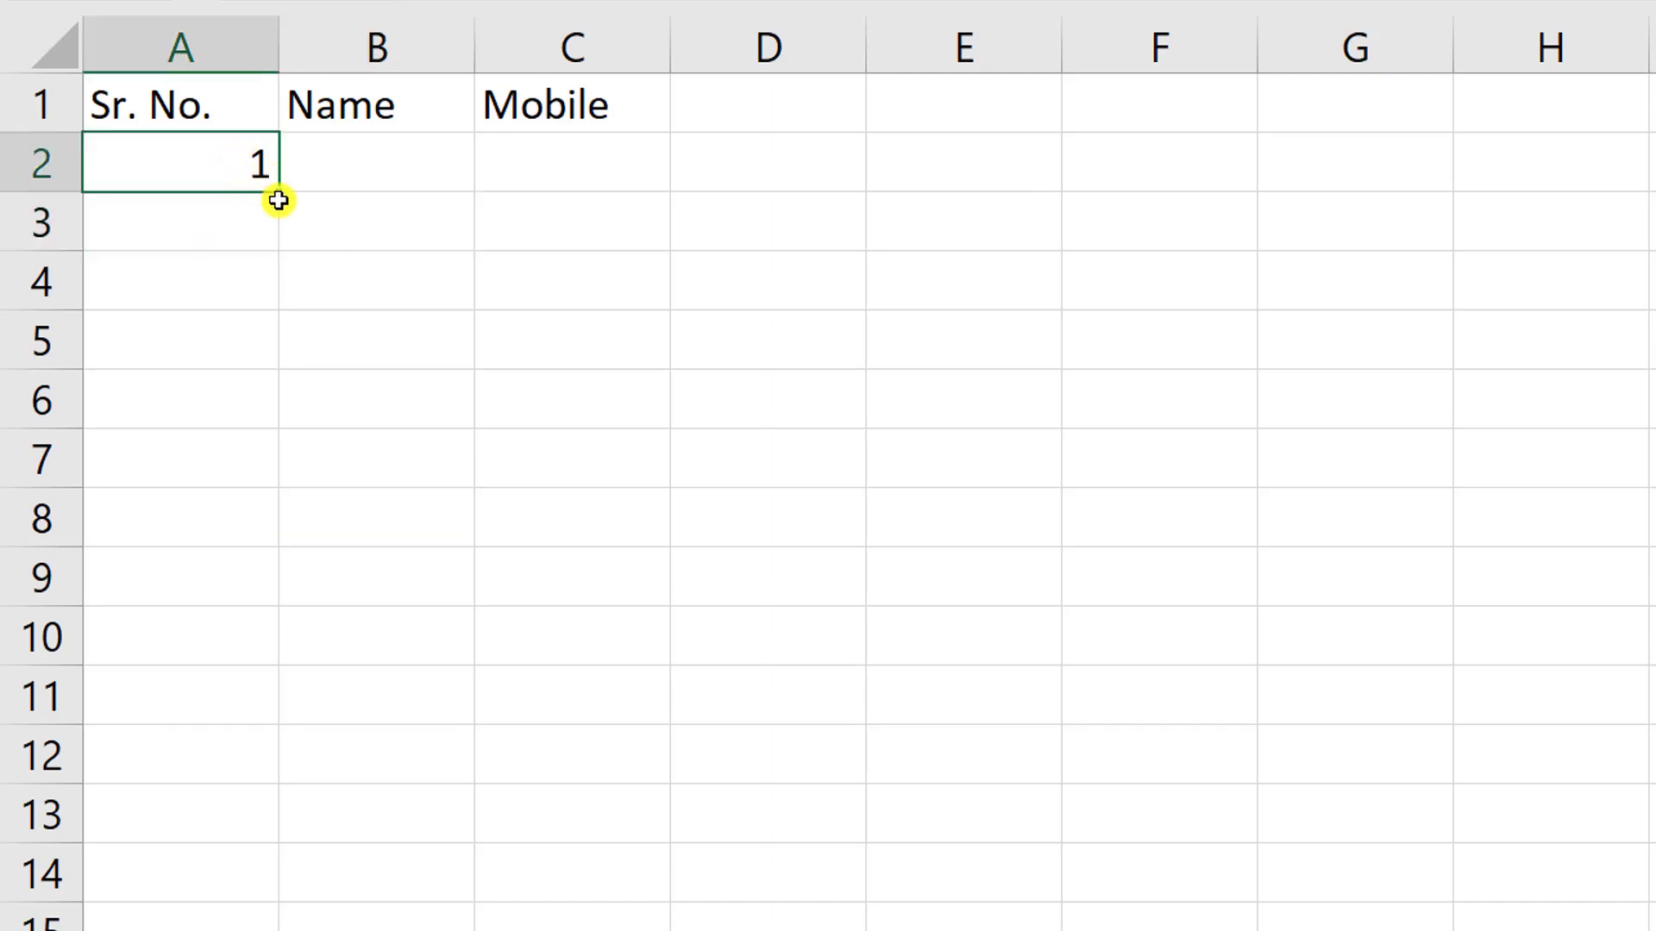
pyautogui.moveTo(281, 199); pyautogui.dragTo(283, 870)
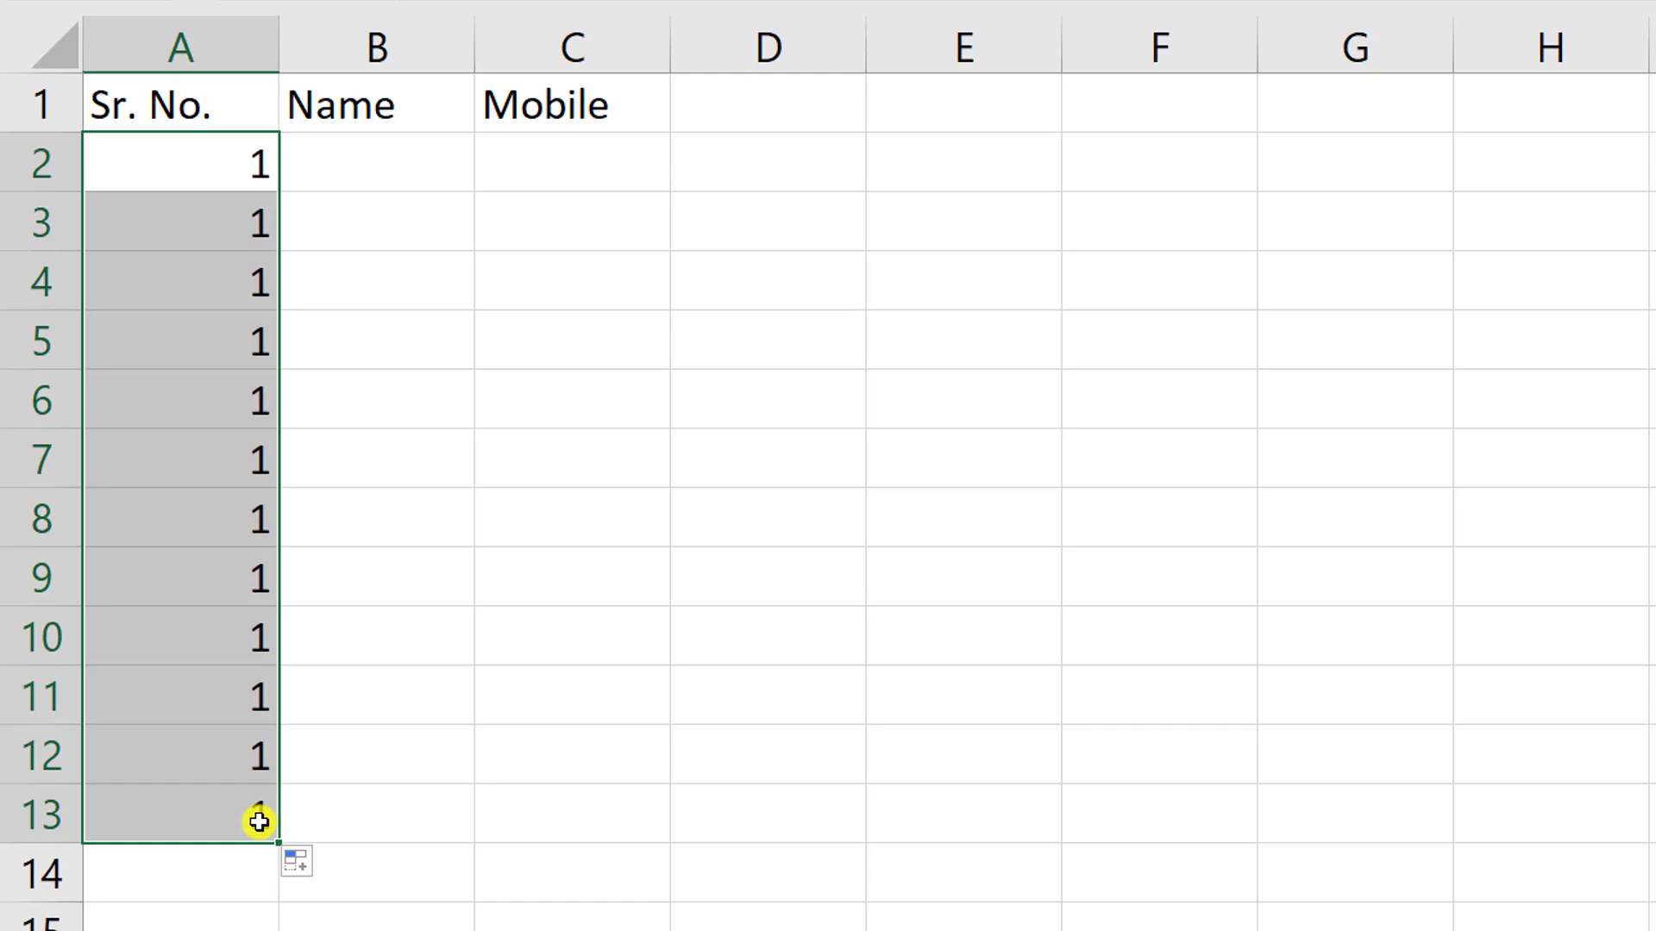
pyautogui.hotkey('ctrl', 'z')
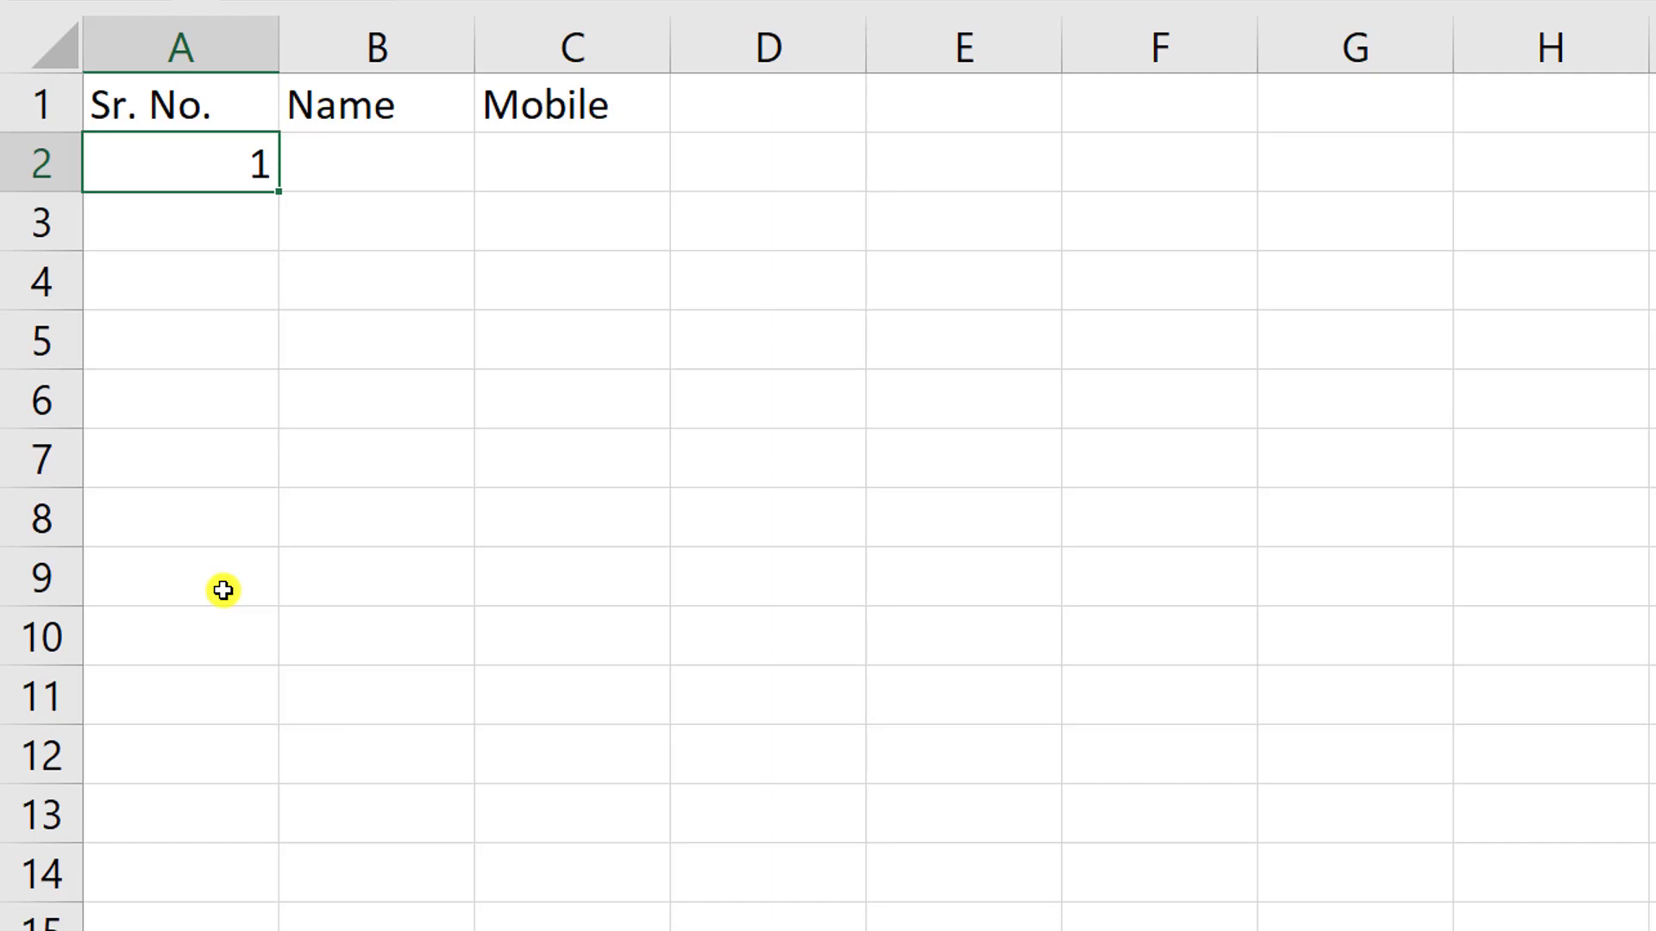
pyautogui.press('ctrl')
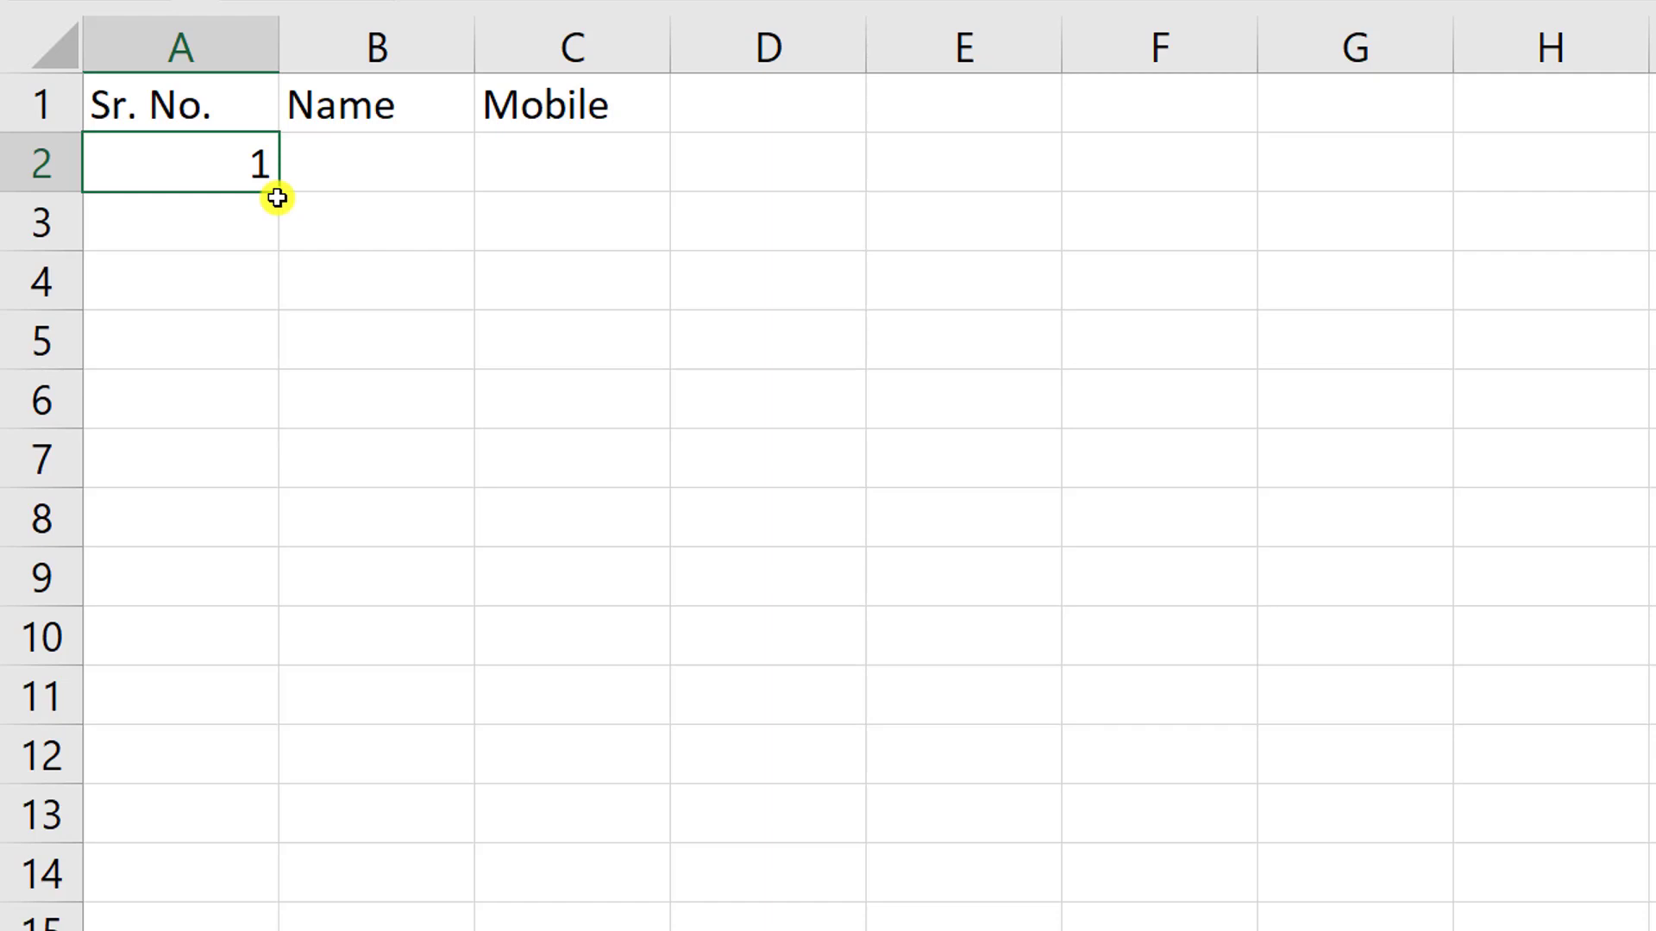
pyautogui.moveTo(277, 197); pyautogui.dragTo(282, 854)
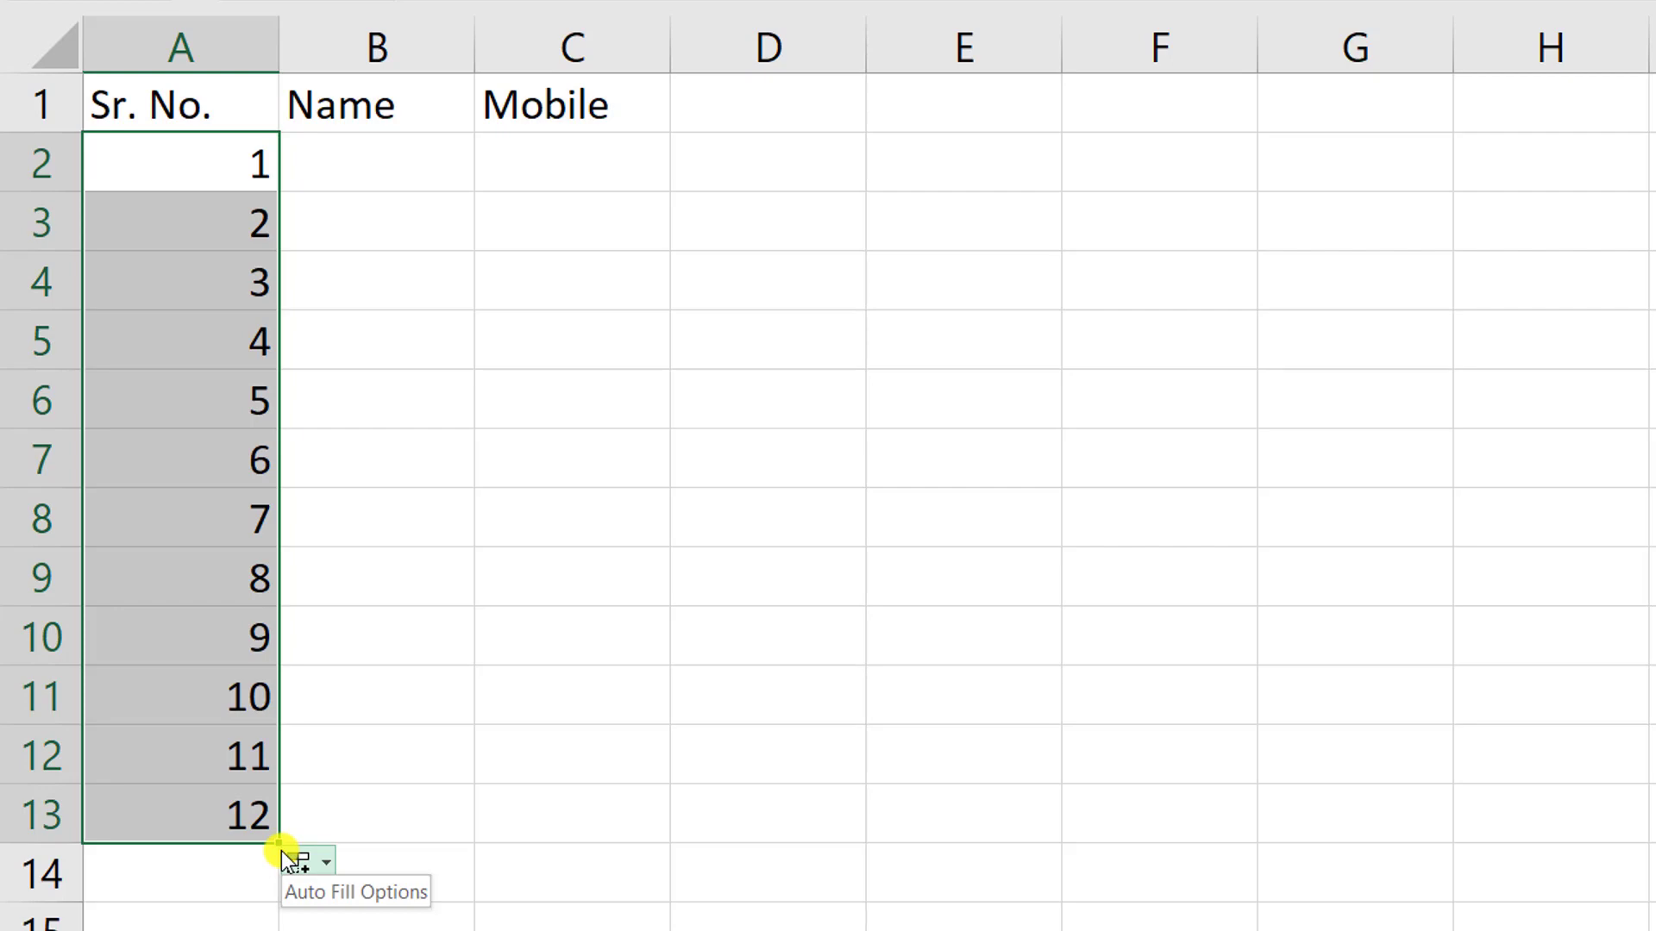
pyautogui.click(572, 636)
# - Enter a sample person's name in B2 and a mobile number in C2
pyautogui.click(412, 173)
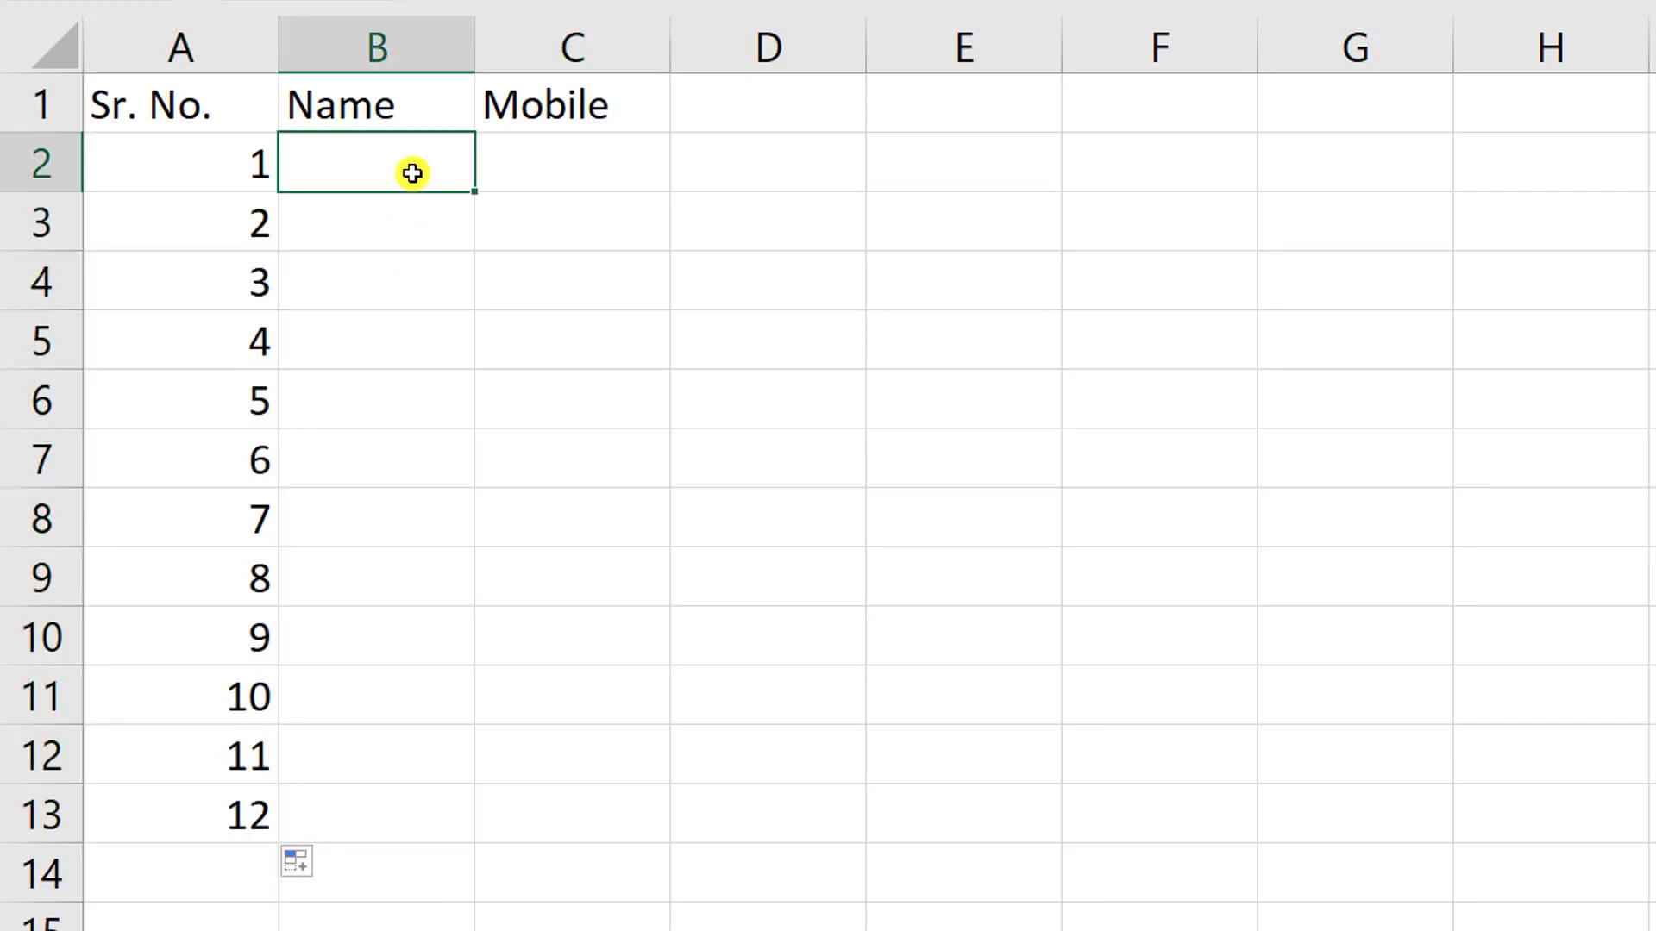
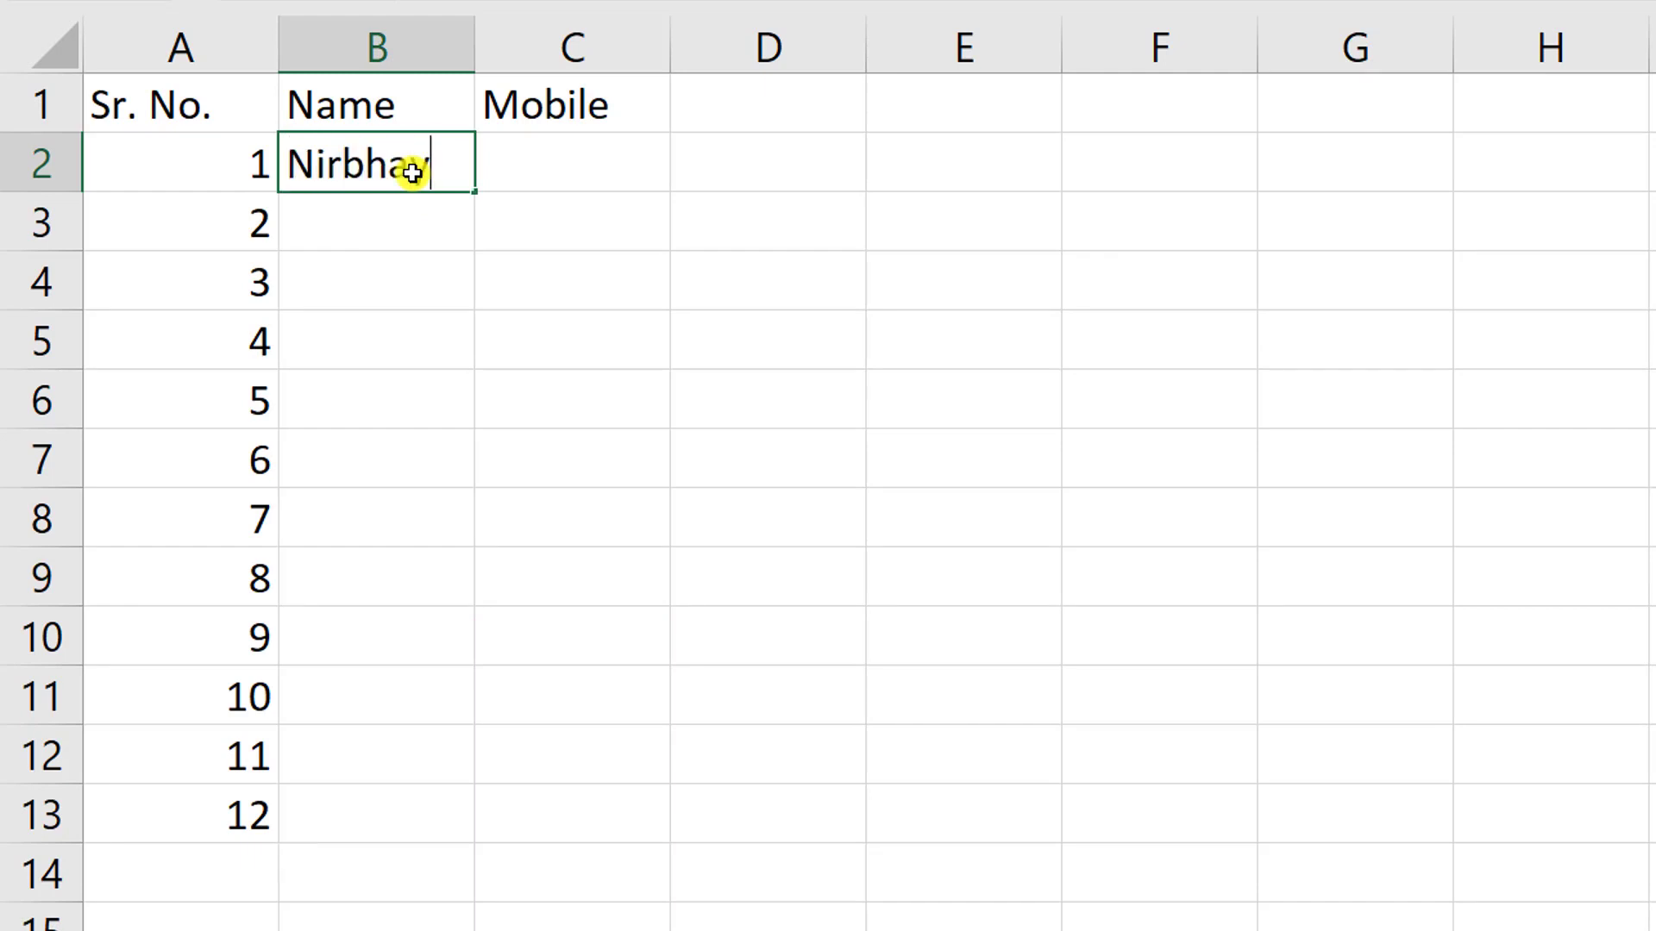
pyautogui.press('Tab')
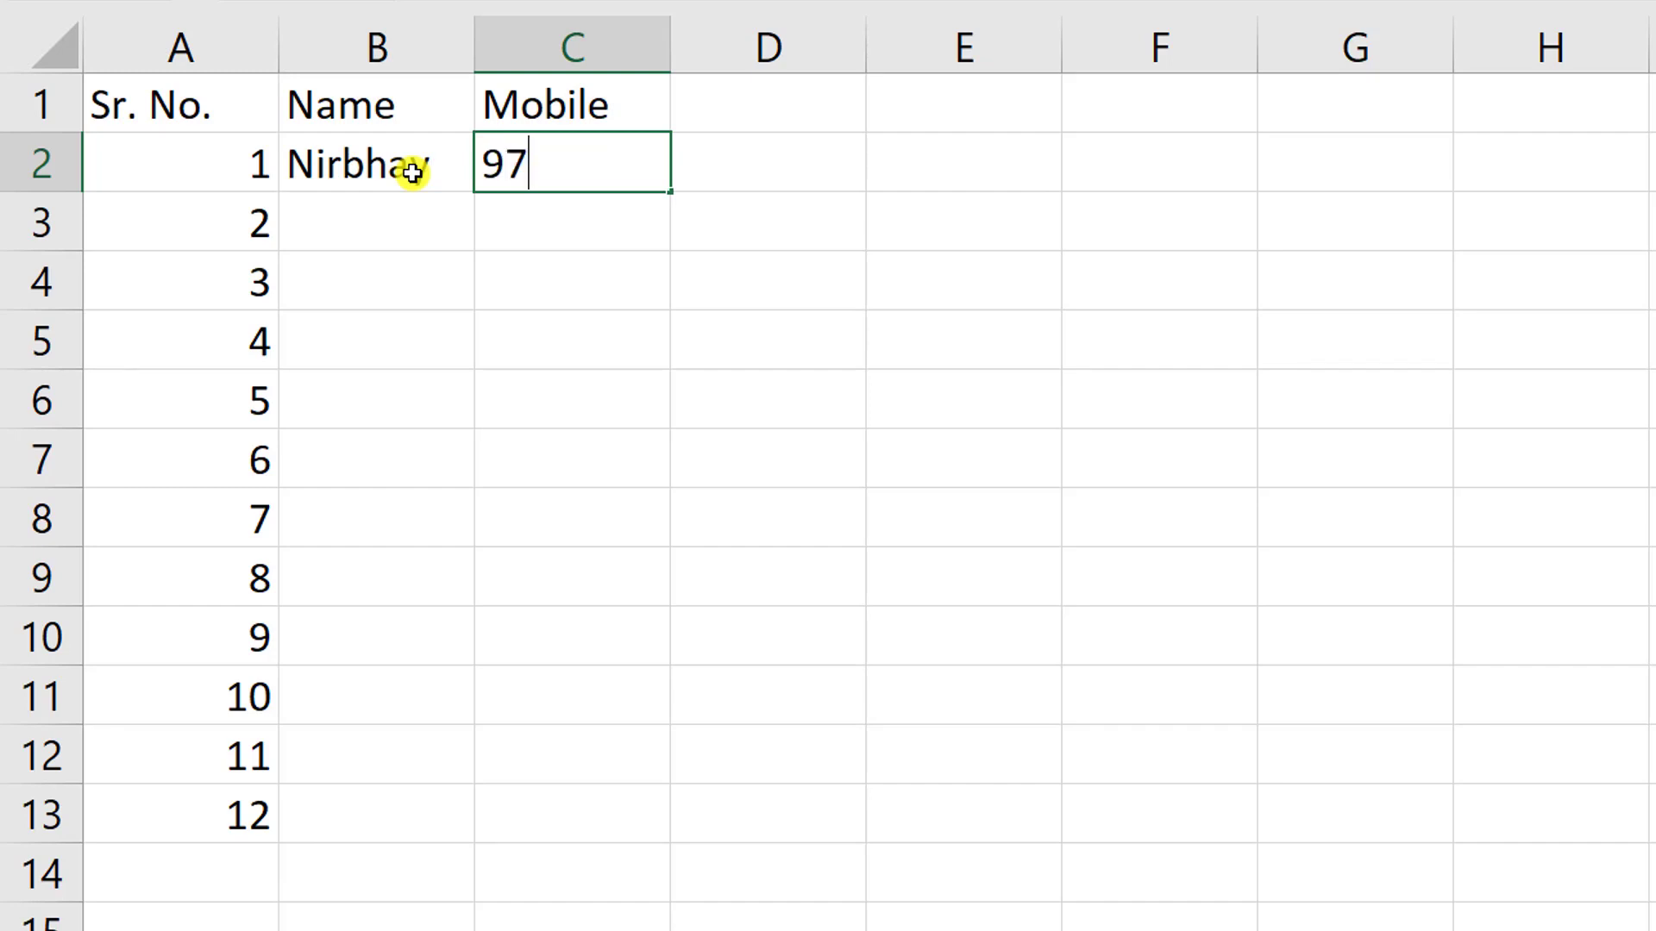
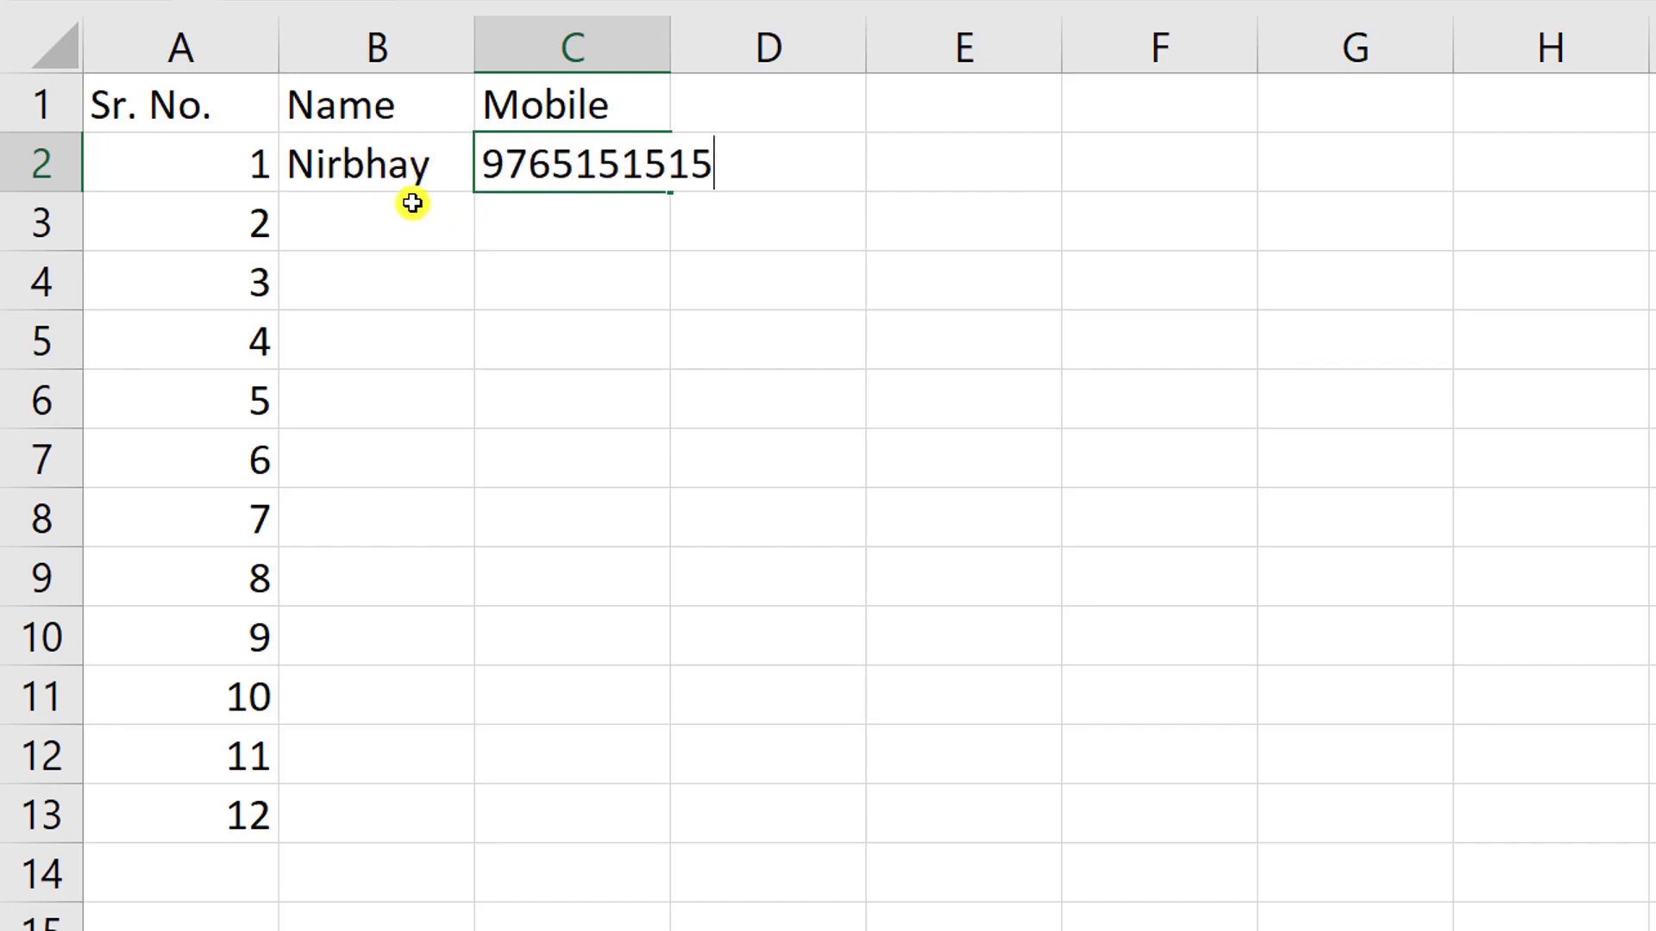
pyautogui.press('Return')
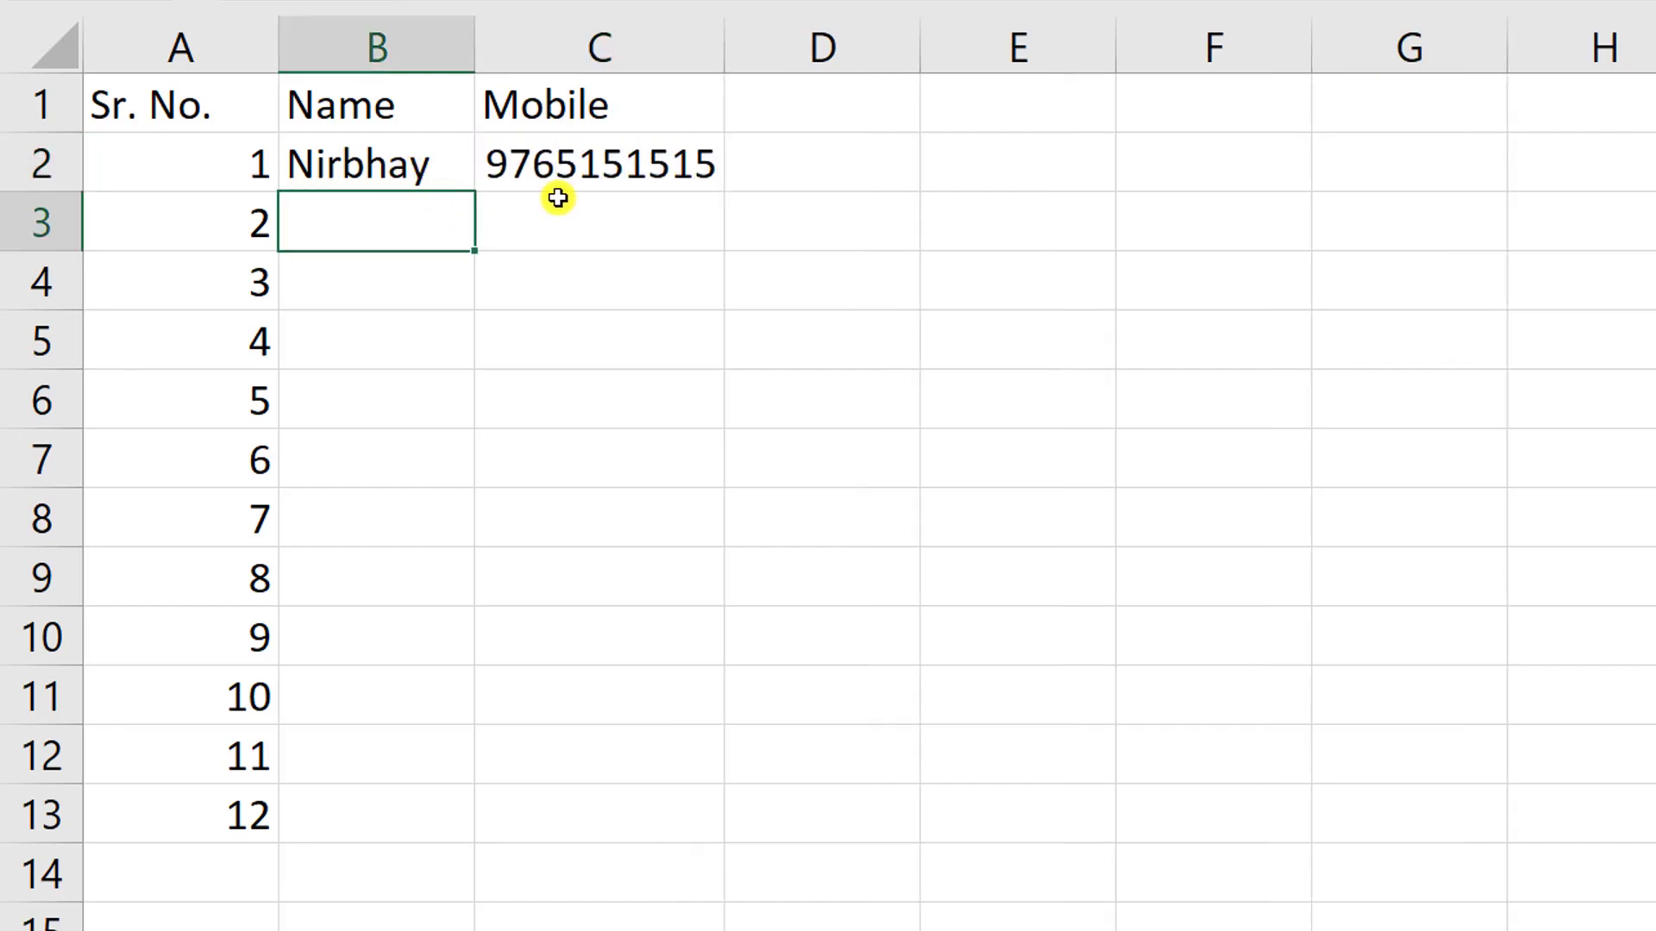
pyautogui.click(633, 203)
# - Copy the name and the mobile number down columns B and C to row 13
pyautogui.click(431, 157)
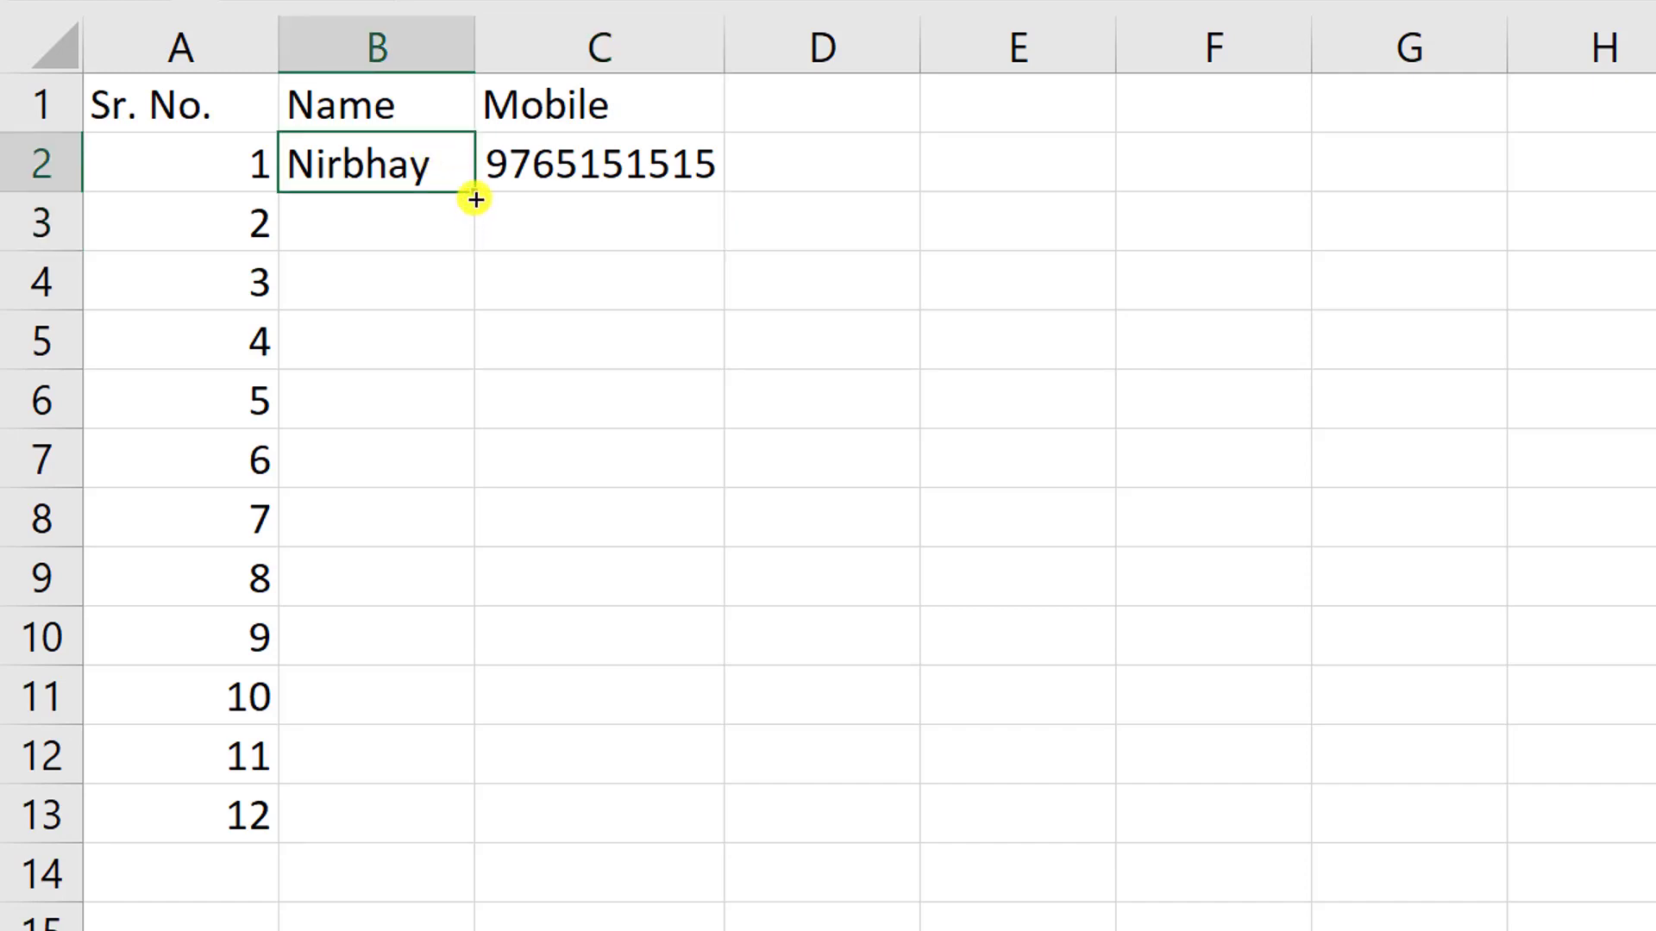
pyautogui.moveTo(475, 199); pyautogui.dragTo(518, 819)
pyautogui.click(639, 610)
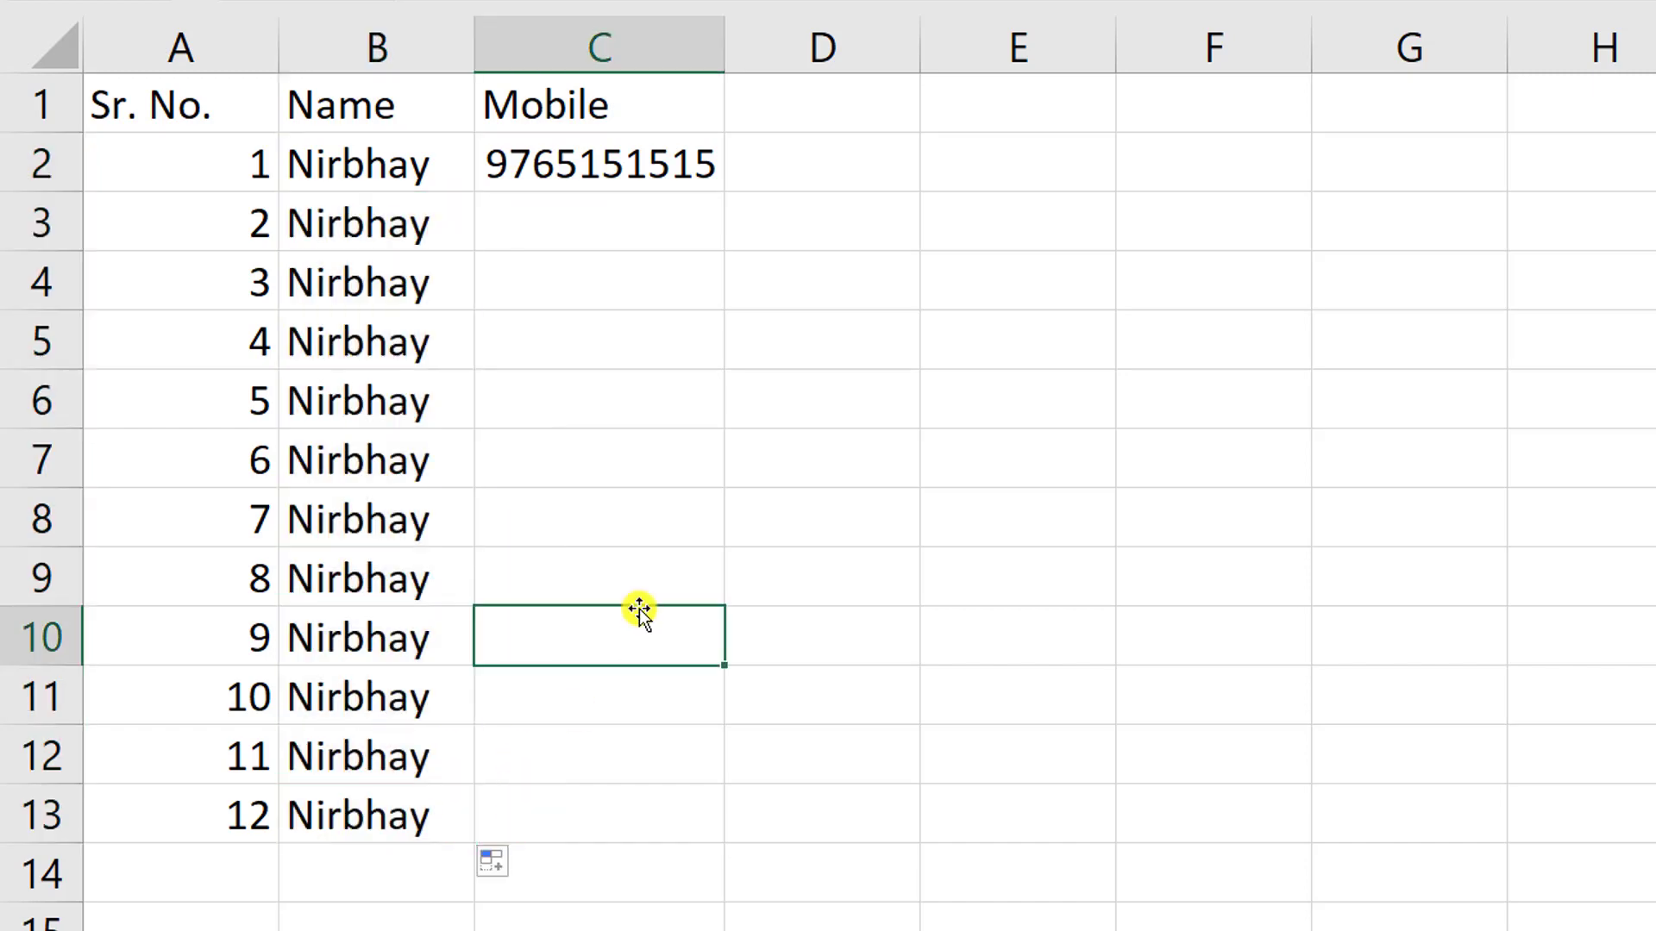
pyautogui.click(621, 166)
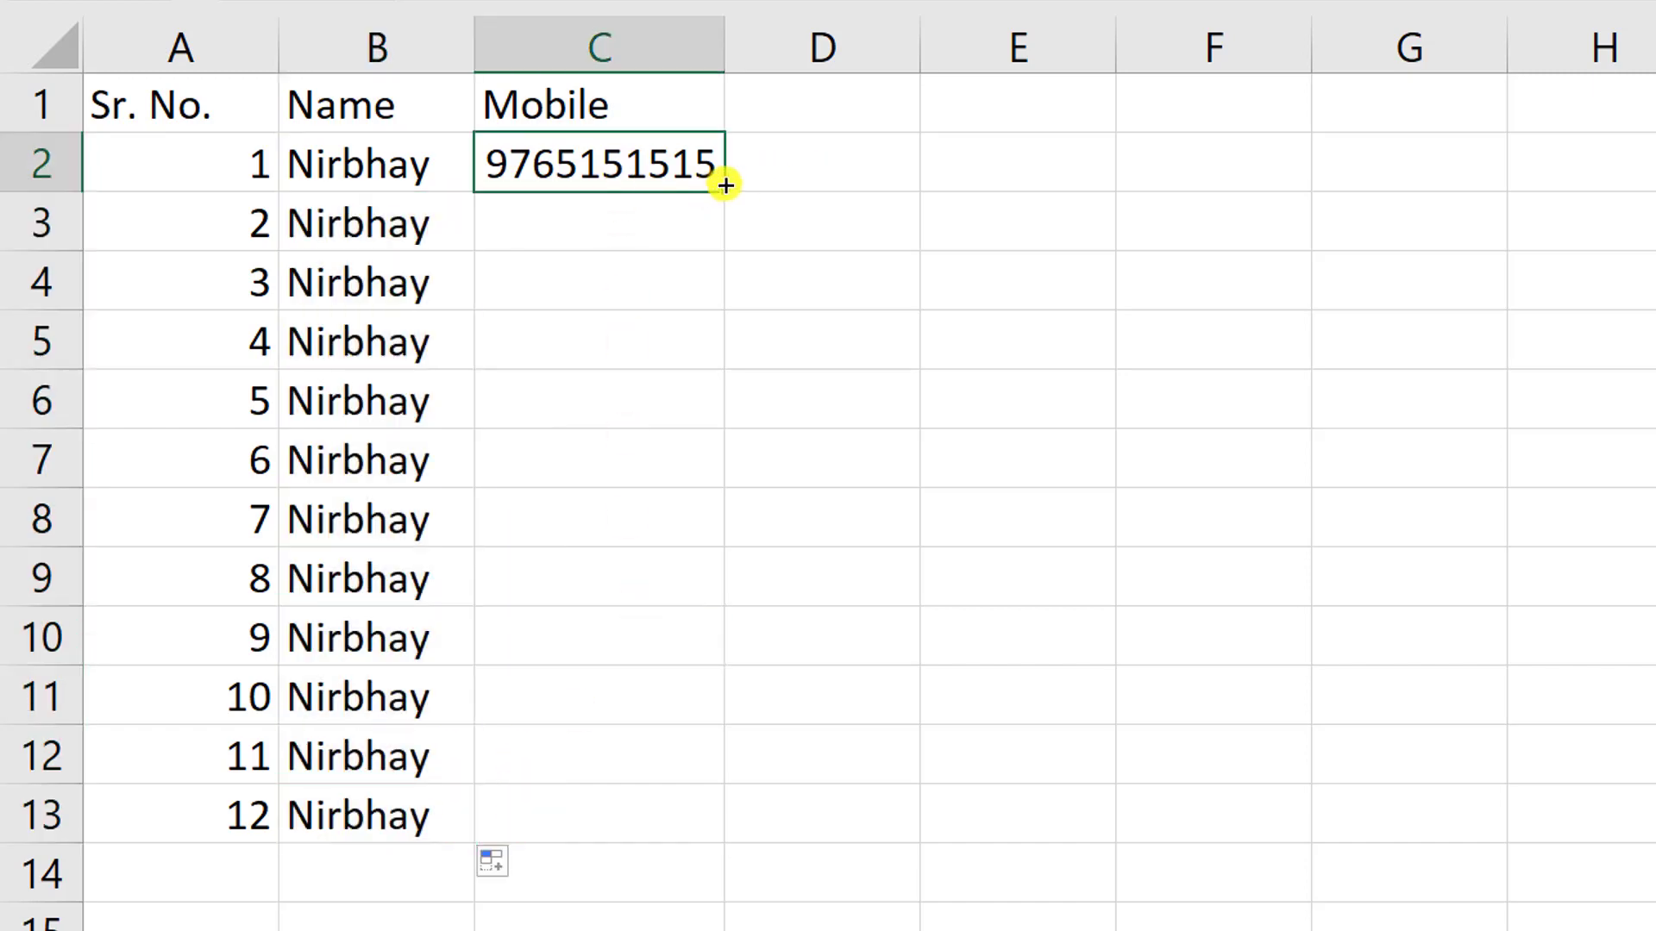
pyautogui.moveTo(725, 185); pyautogui.dragTo(733, 841)
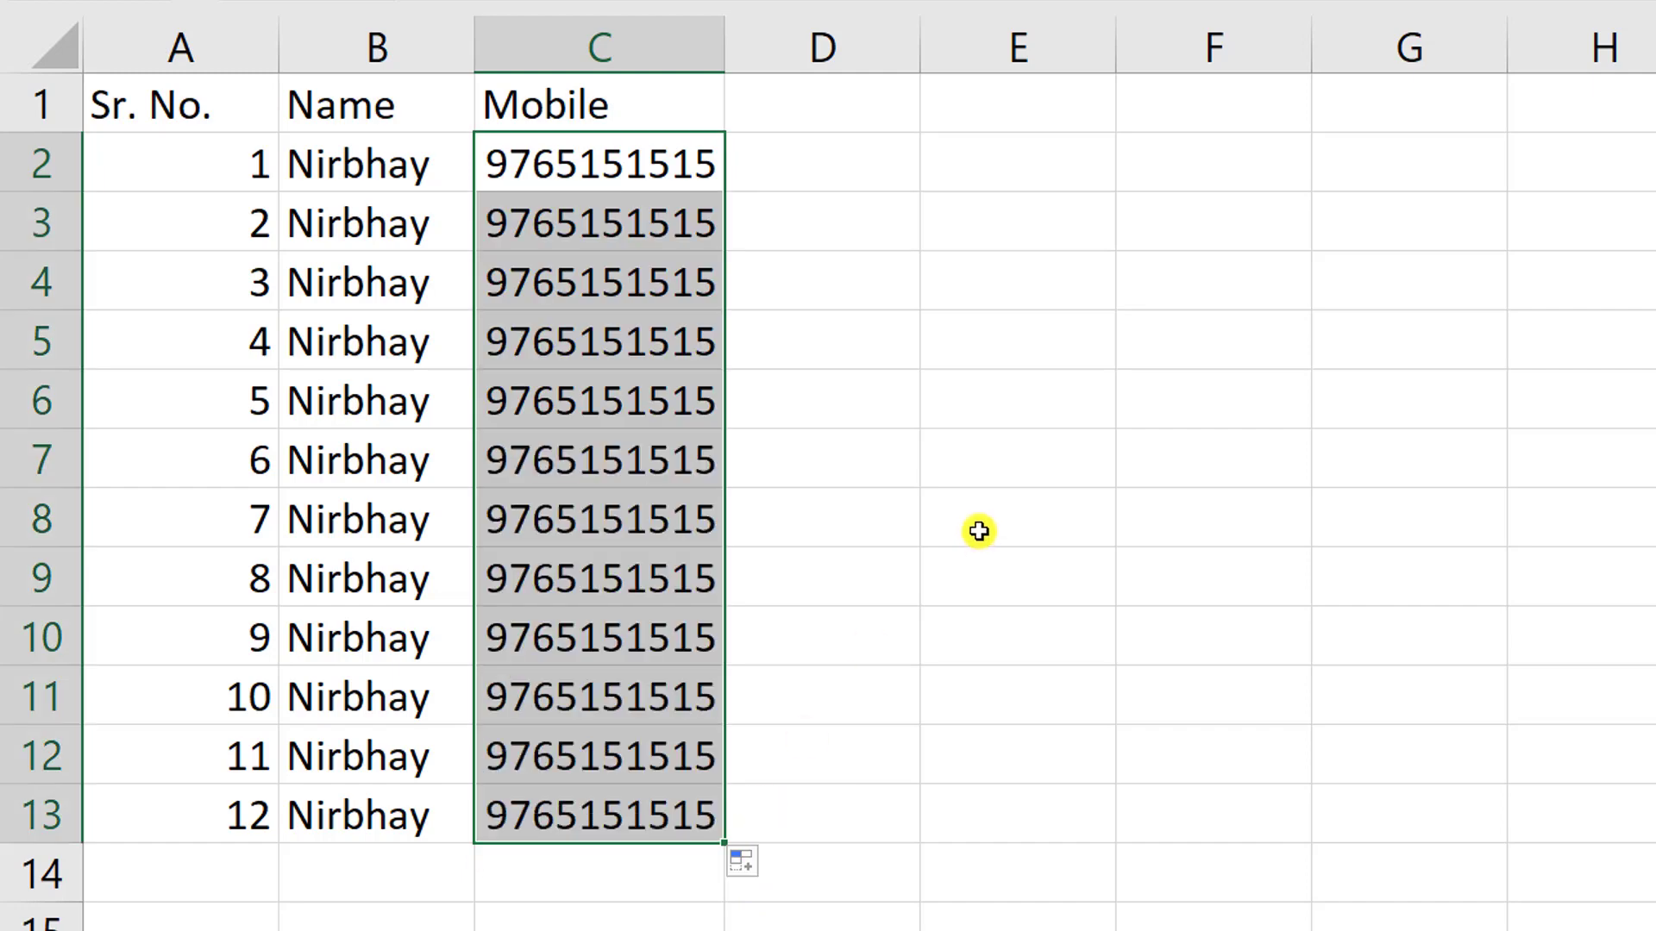
pyautogui.click(979, 531)
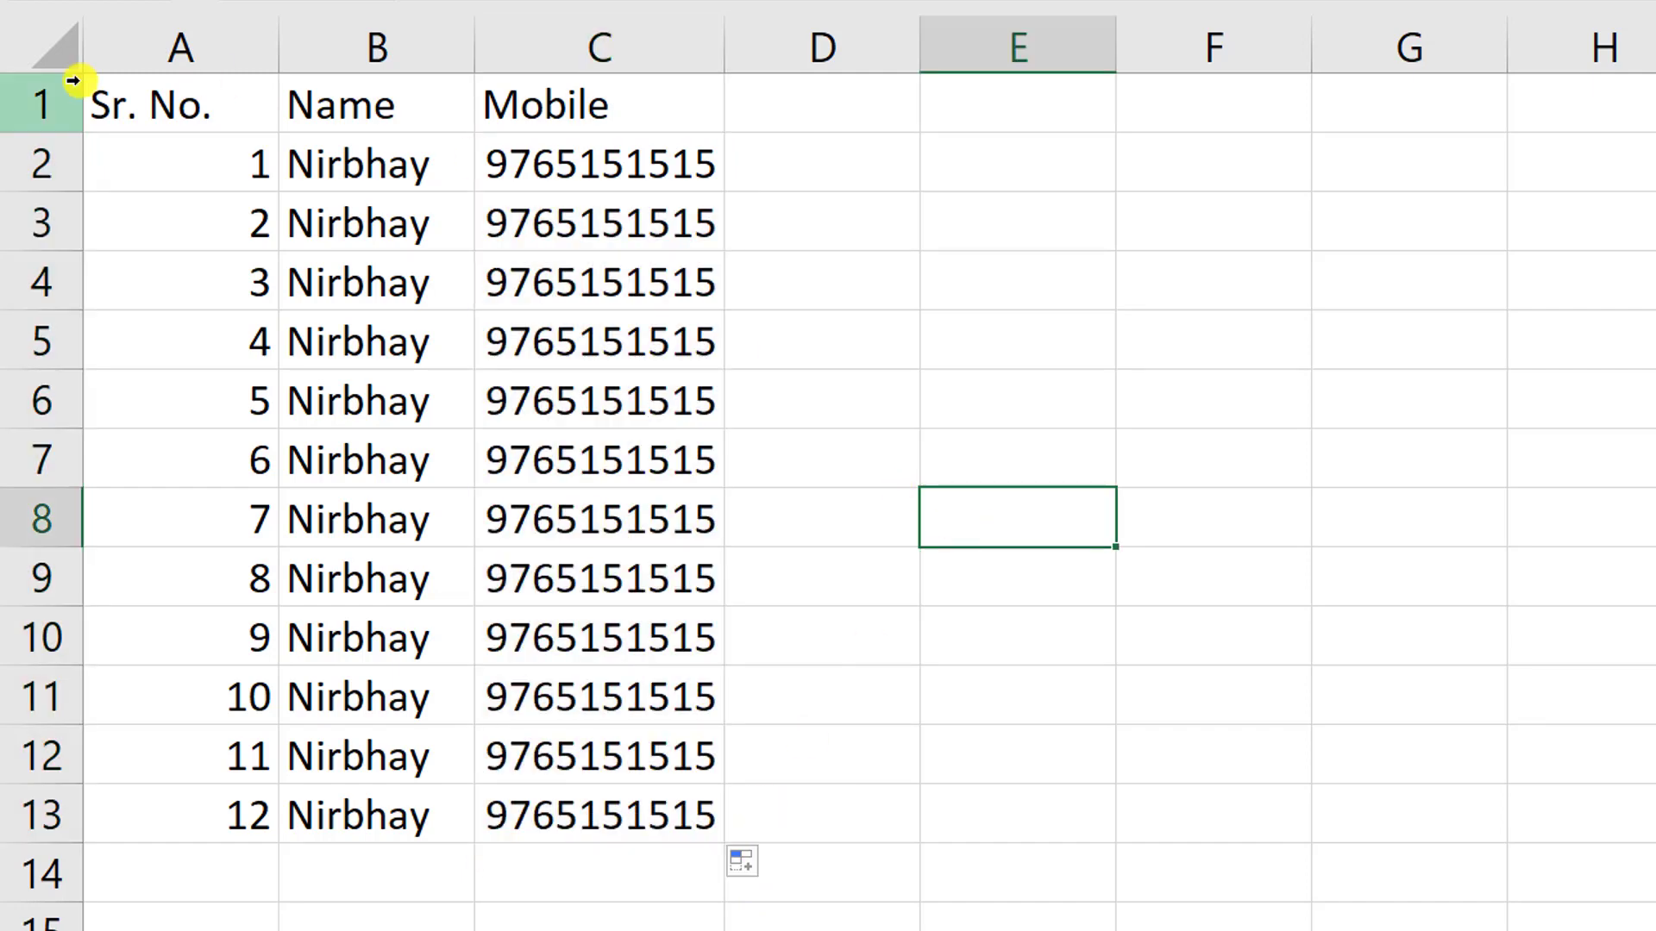
pyautogui.click(221, 99)
# - Give headers A1:C1 a yellow fill with red, bold text
pyautogui.moveTo(220, 99); pyautogui.dragTo(516, 120)
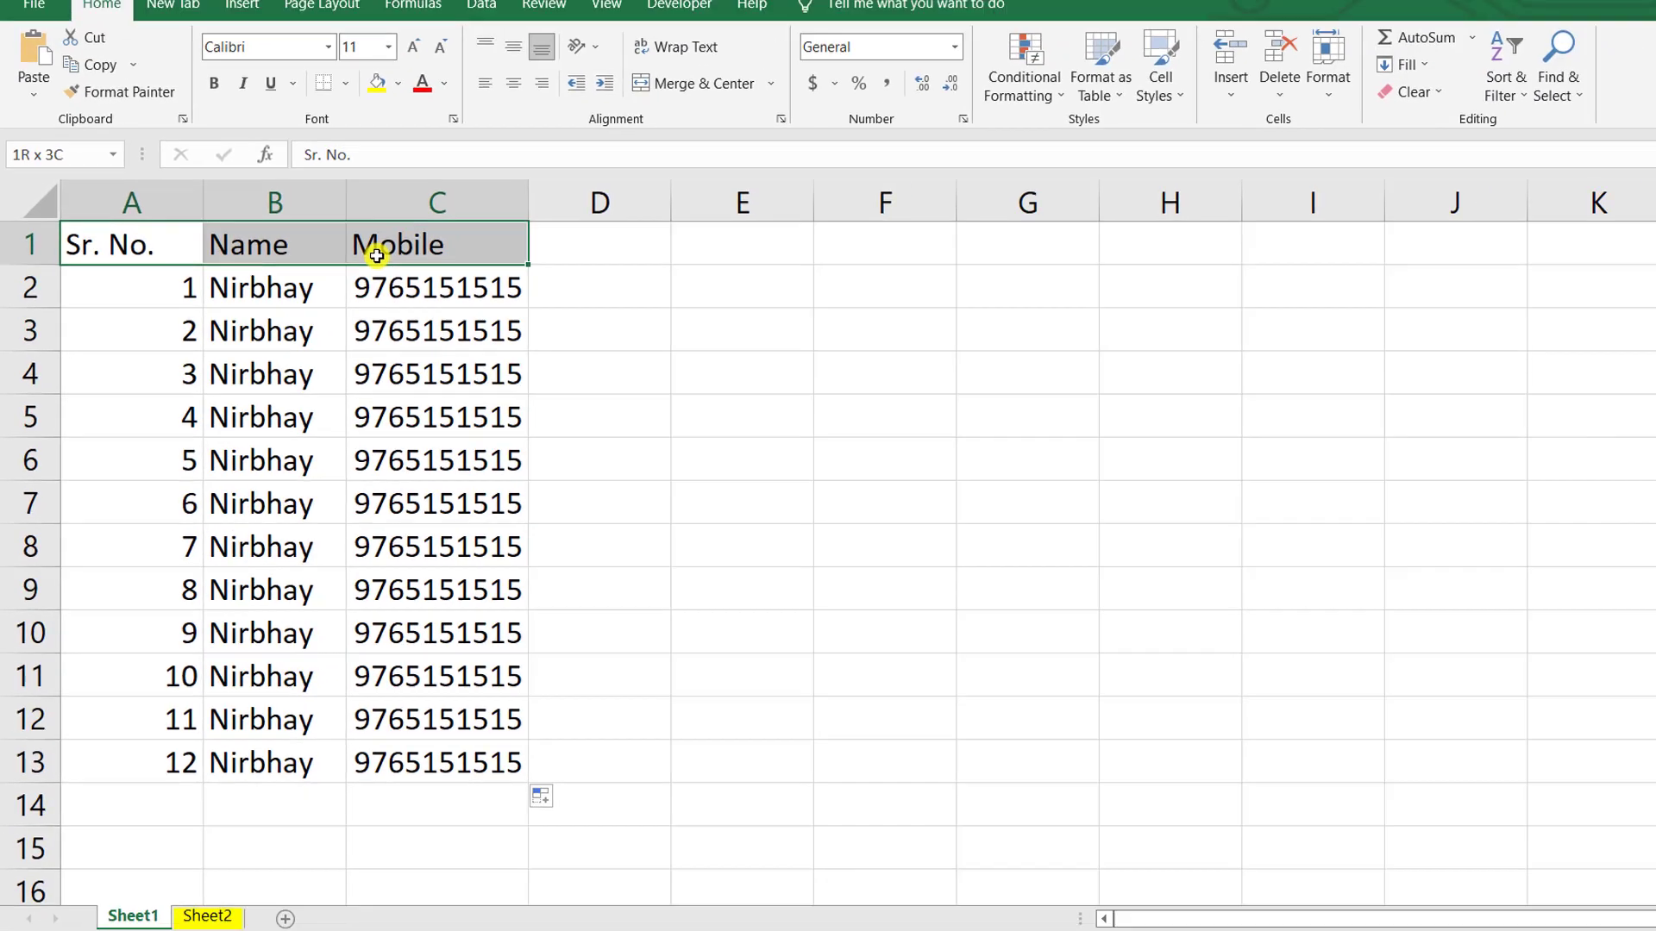
pyautogui.moveTo(377, 256); pyautogui.dragTo(366, 245)
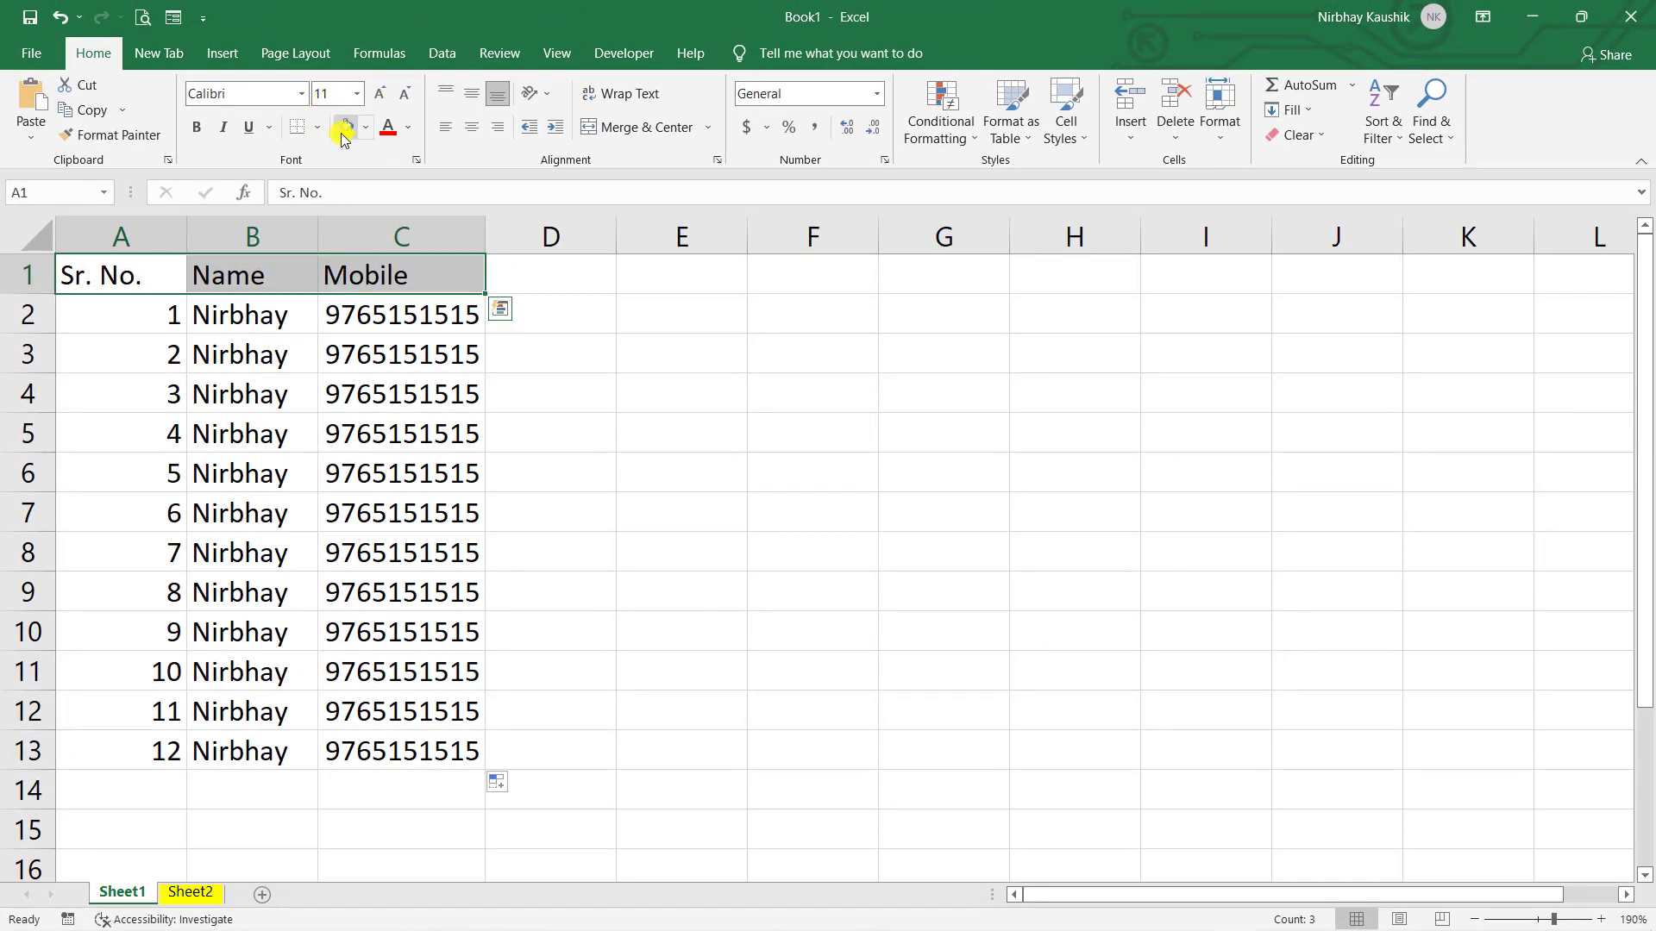
pyautogui.click(344, 128)
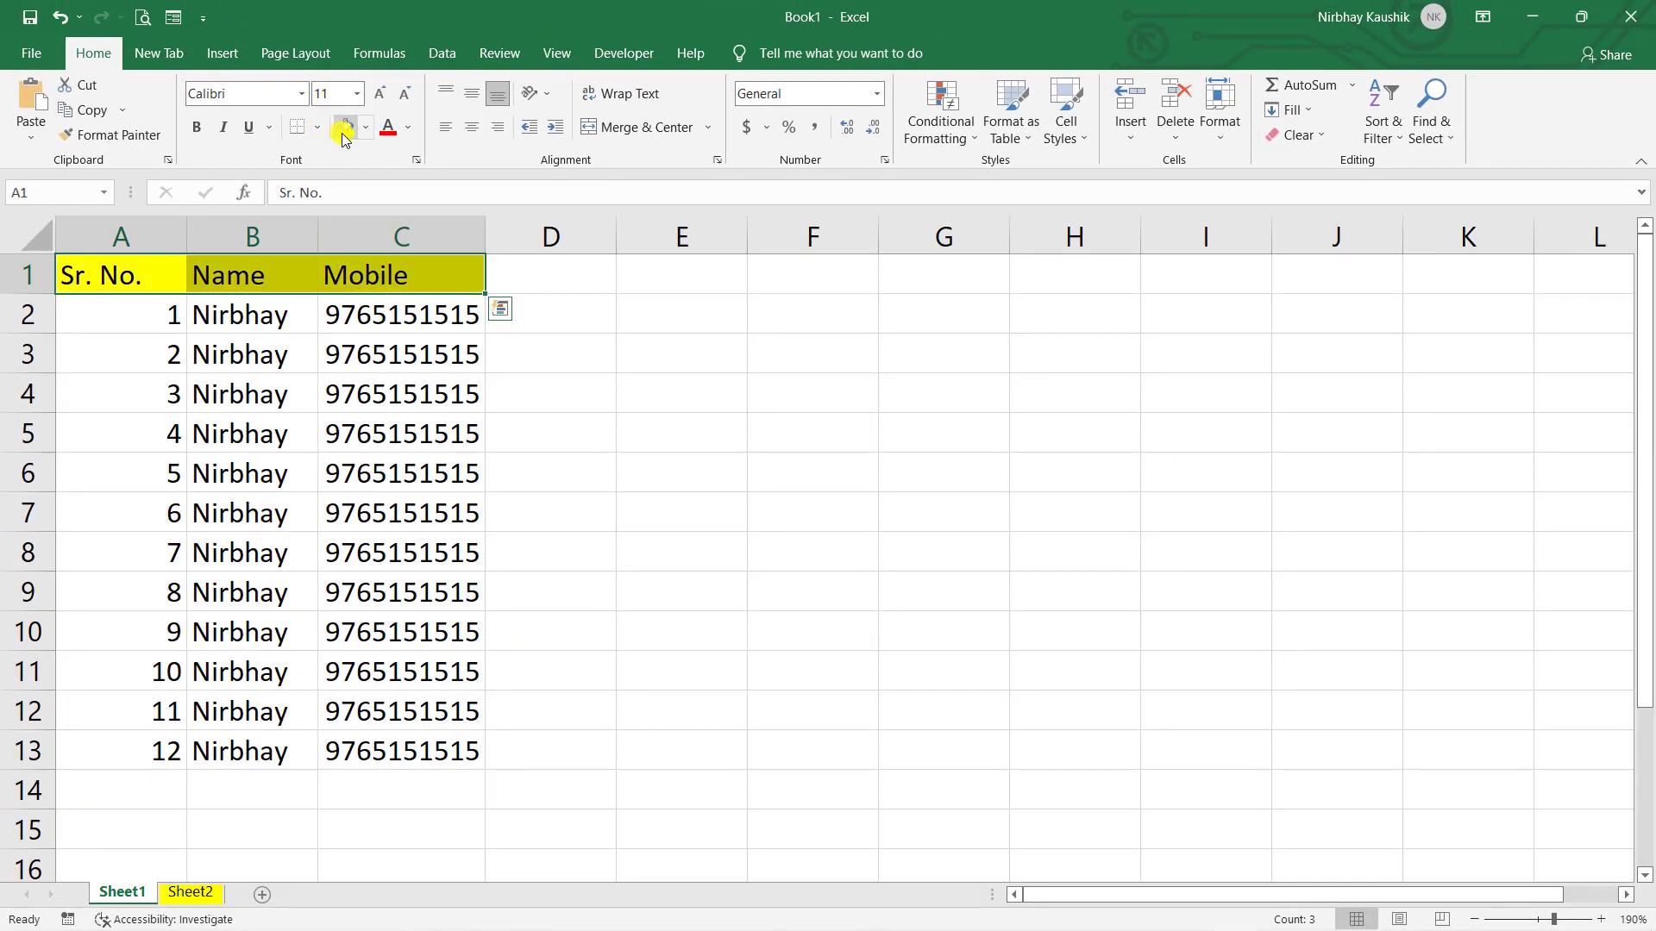
pyautogui.click(388, 129)
pyautogui.click(197, 127)
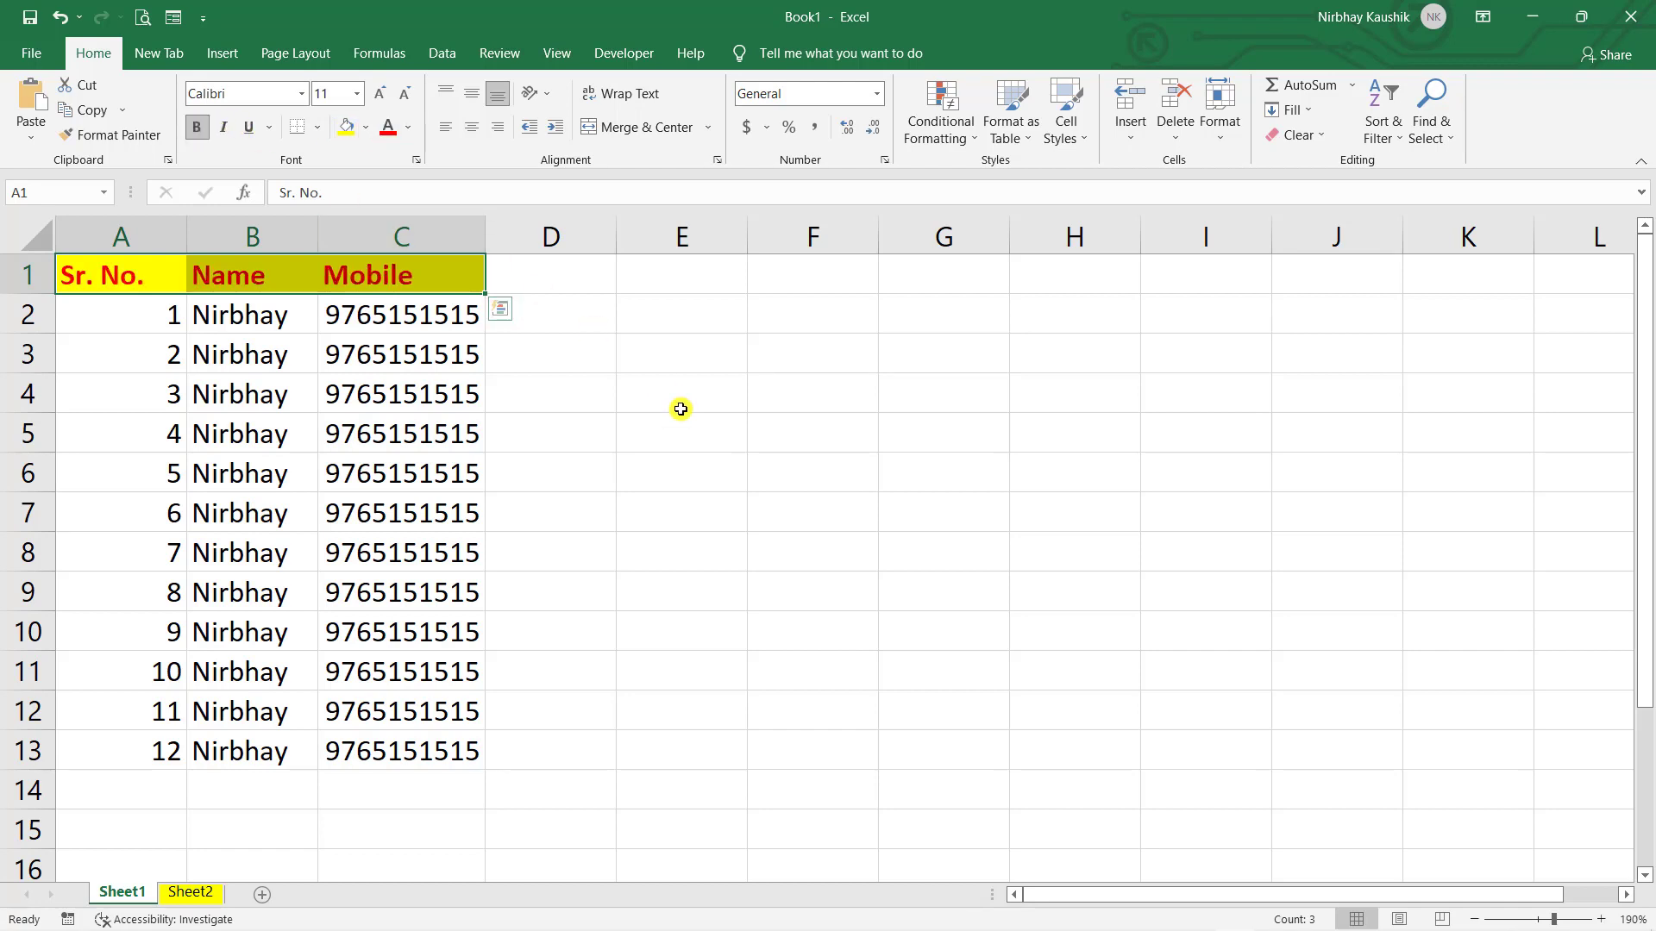
pyautogui.click(681, 410)
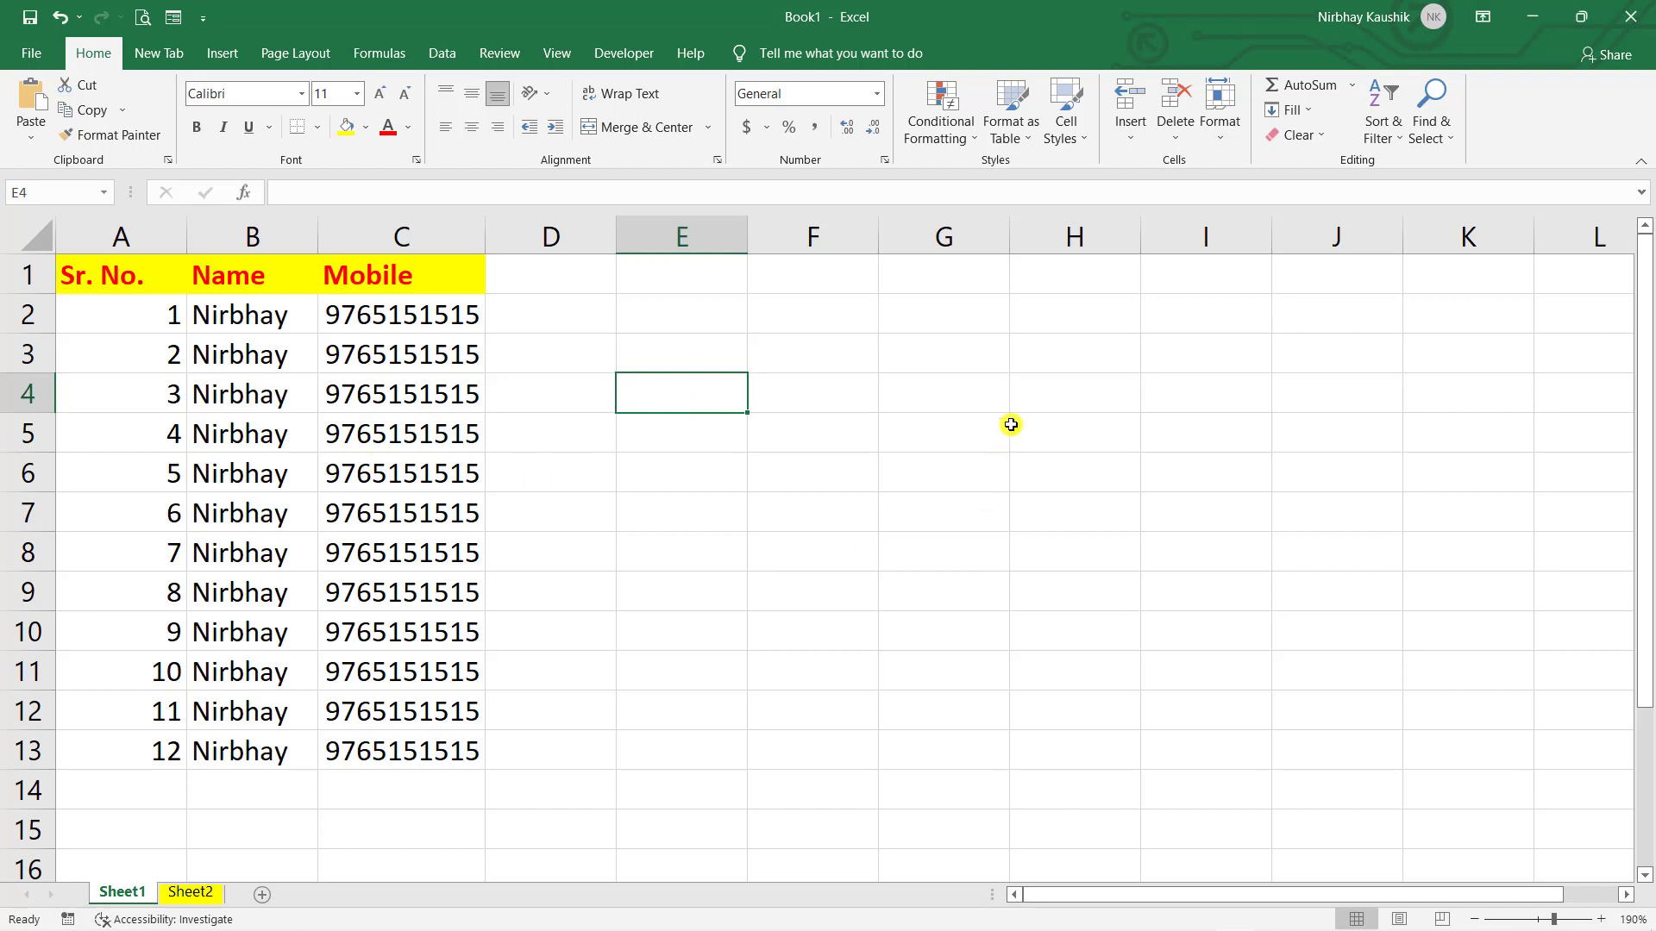
# - Enter a sample first name in cell G3 and reselect the cell a few times to check it
pyautogui.click(899, 335)
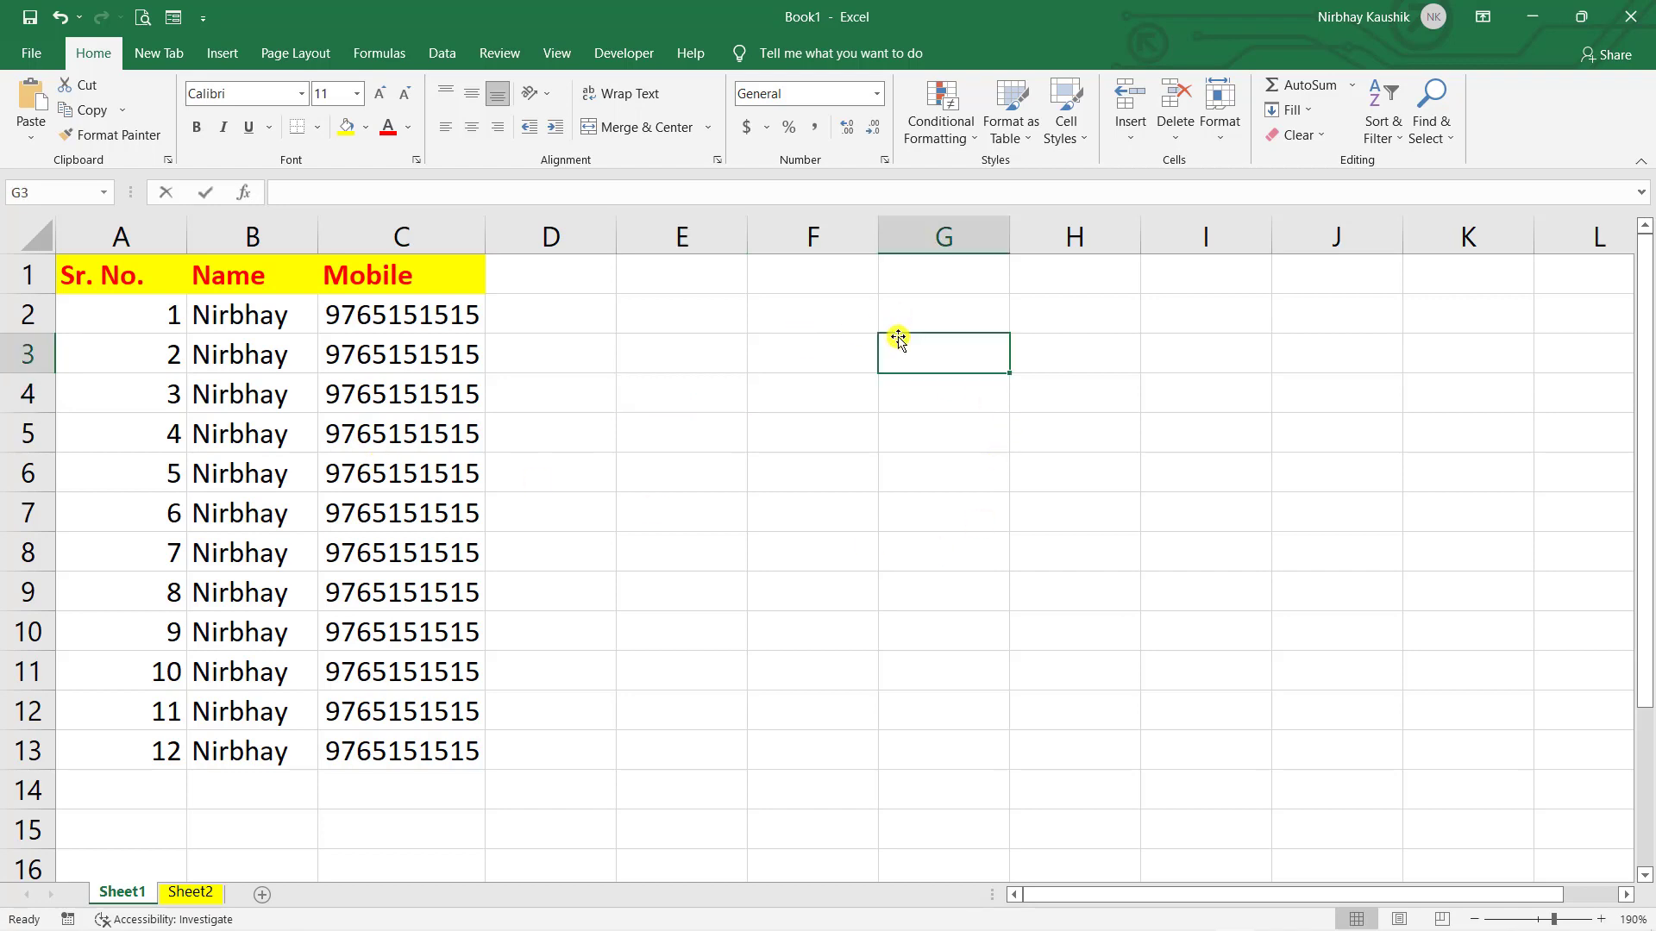
pyautogui.write('Abhay')
pyautogui.click(916, 418)
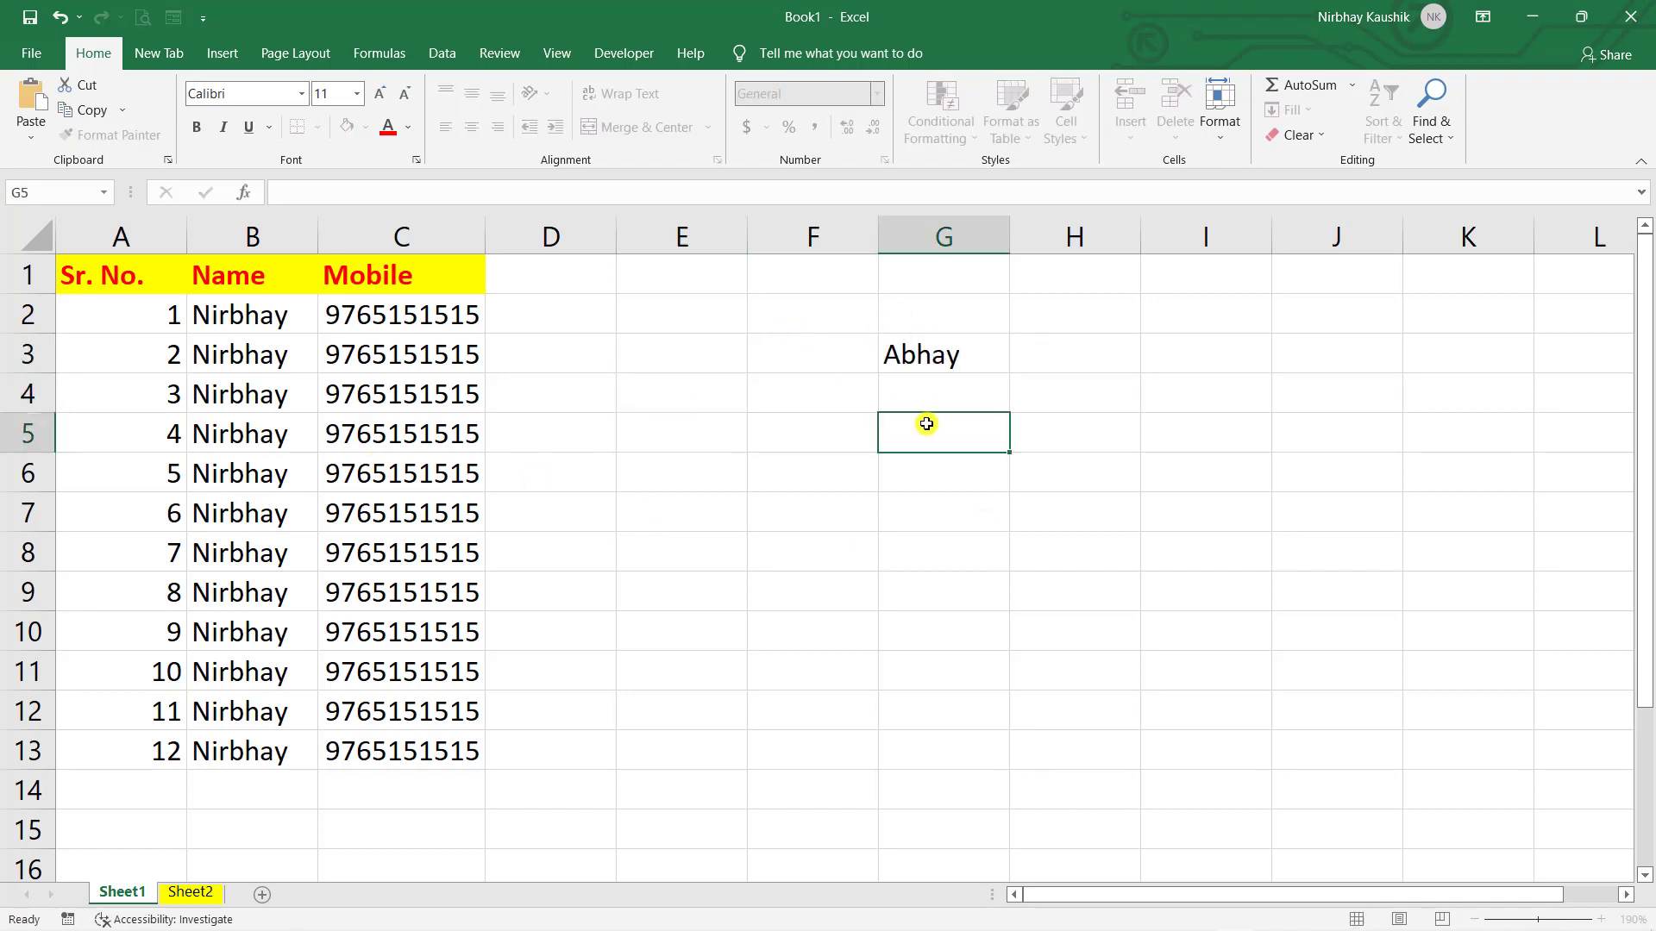
pyautogui.click(951, 356)
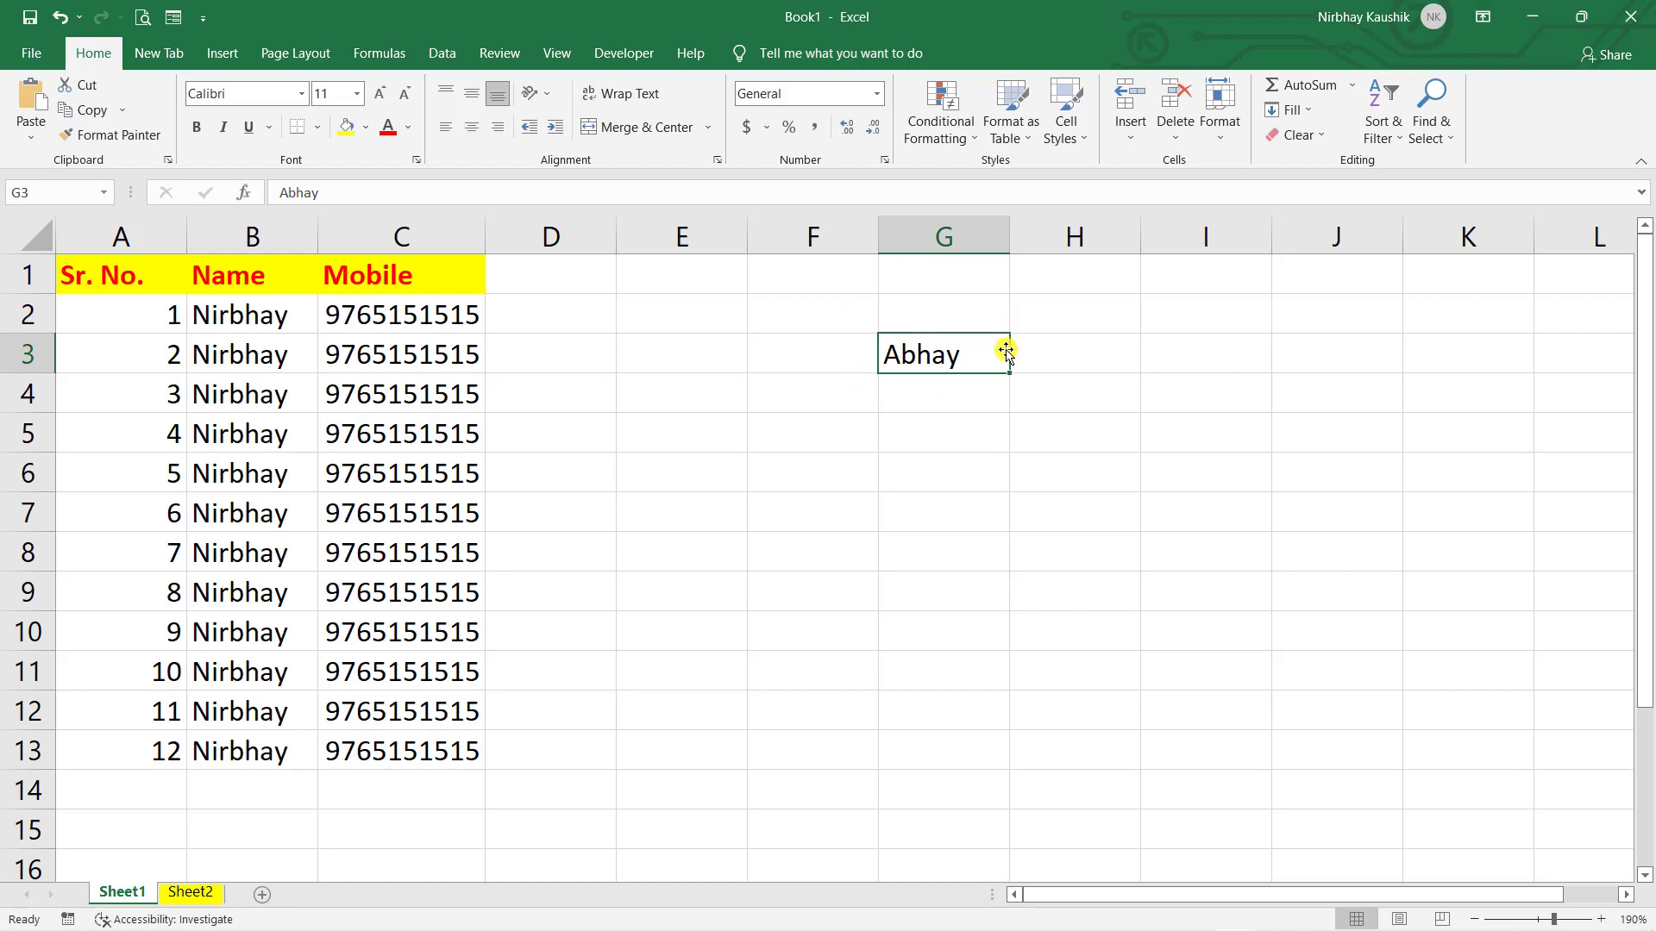
pyautogui.click(1085, 345)
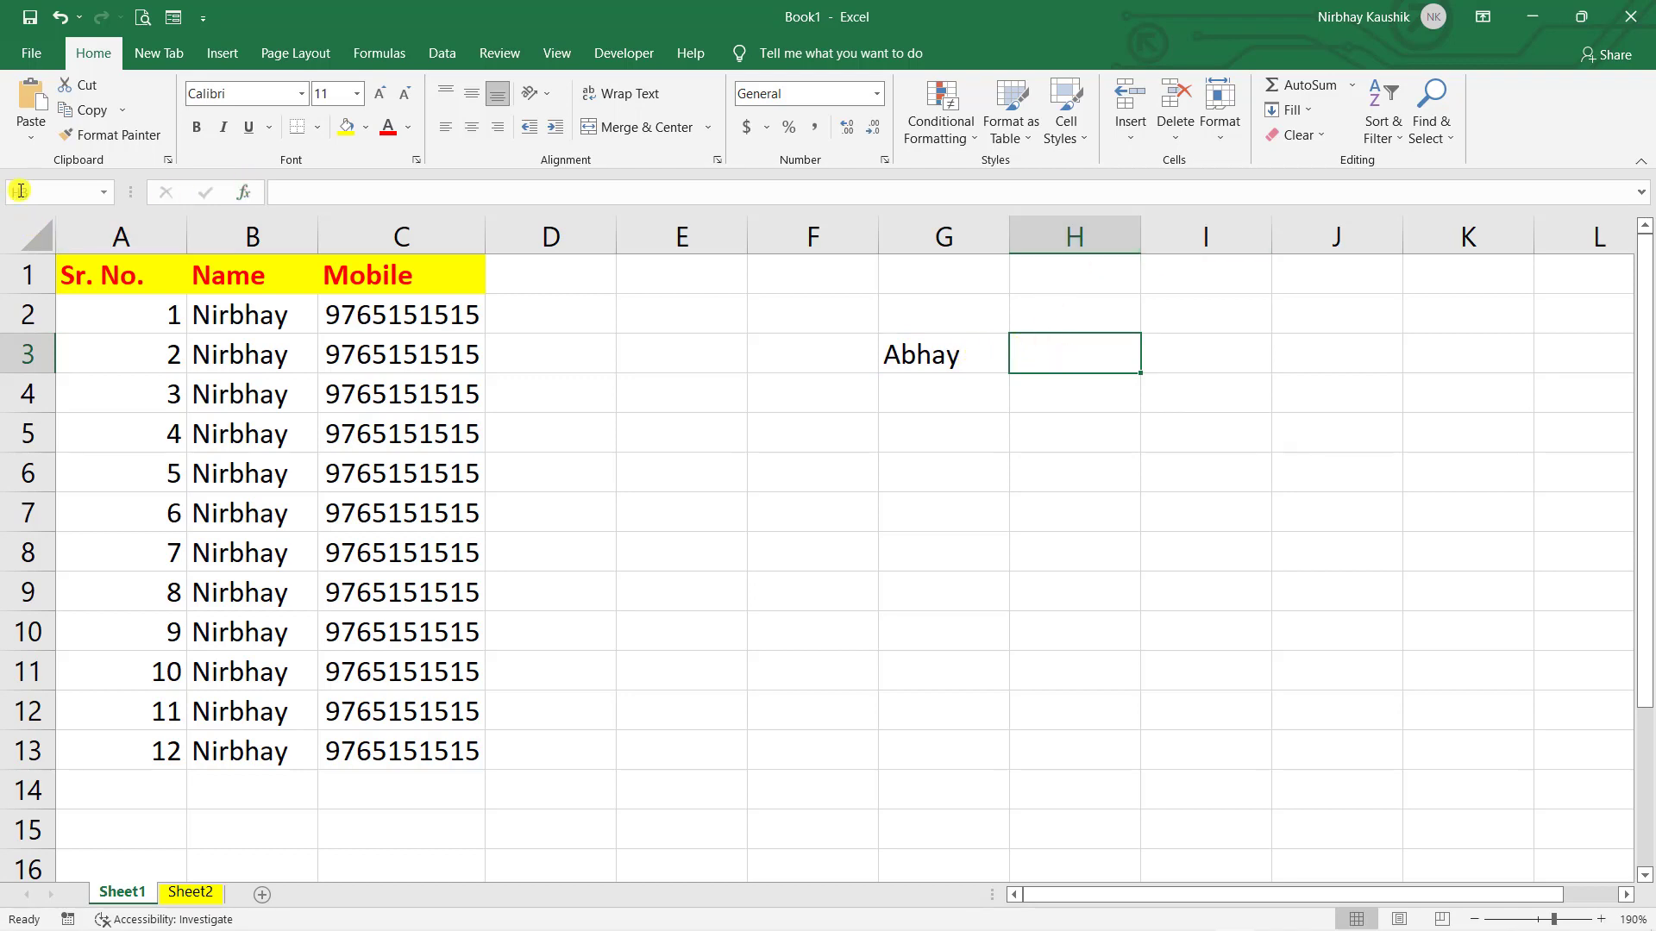
pyautogui.click(942, 352)
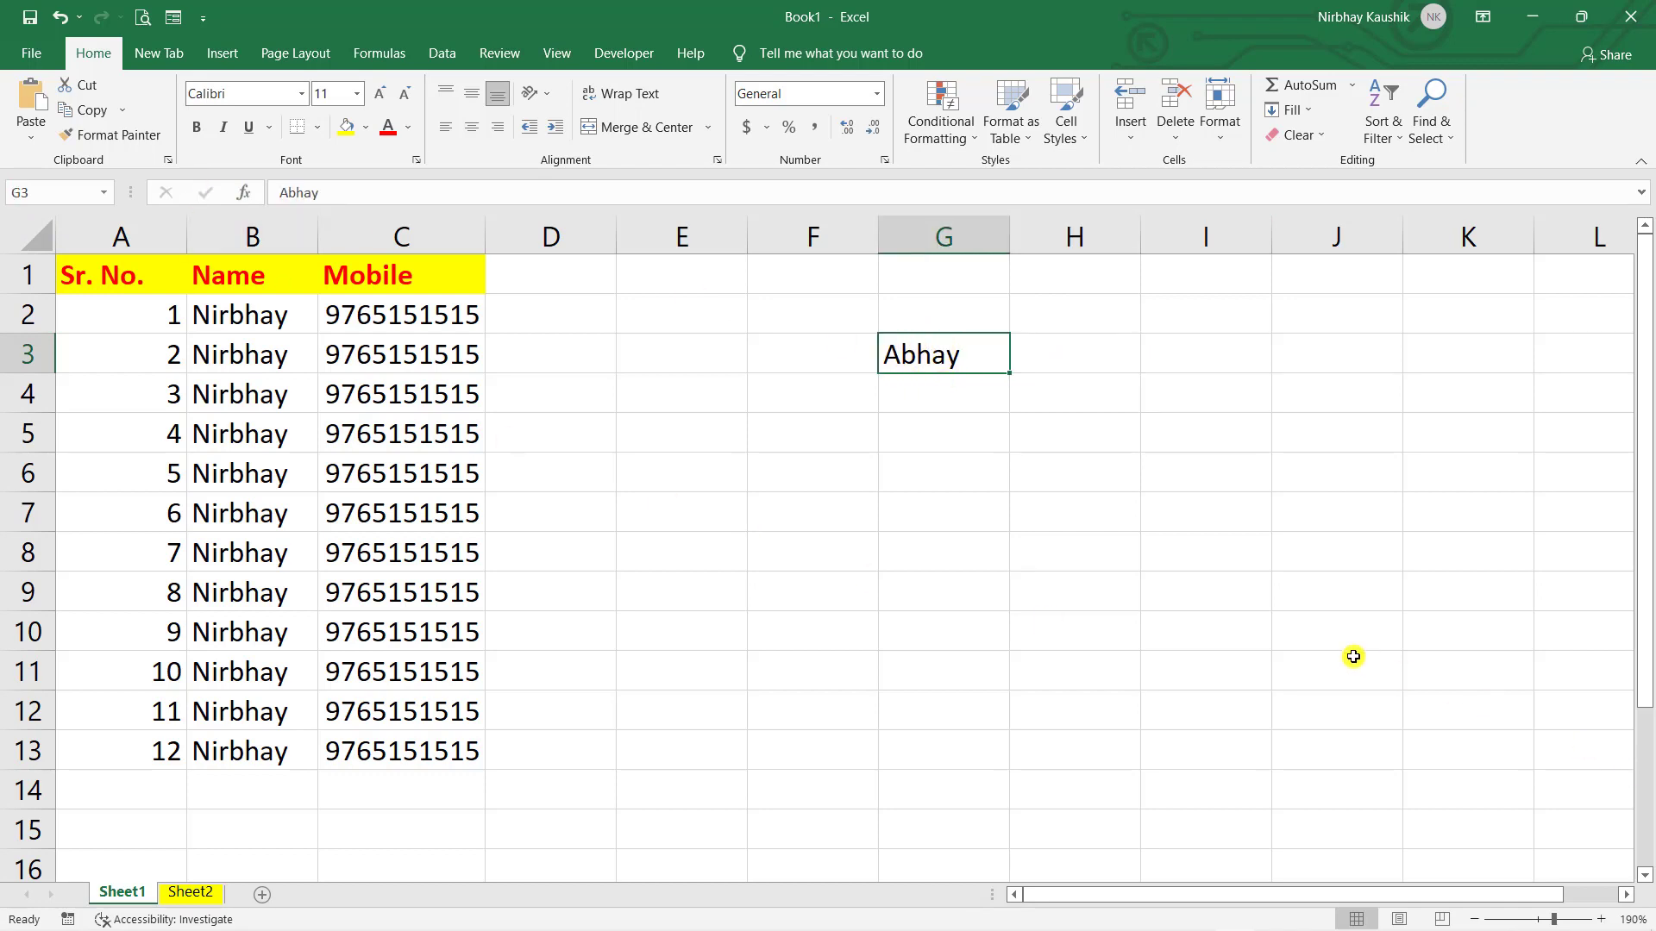
pyautogui.click(1002, 428)
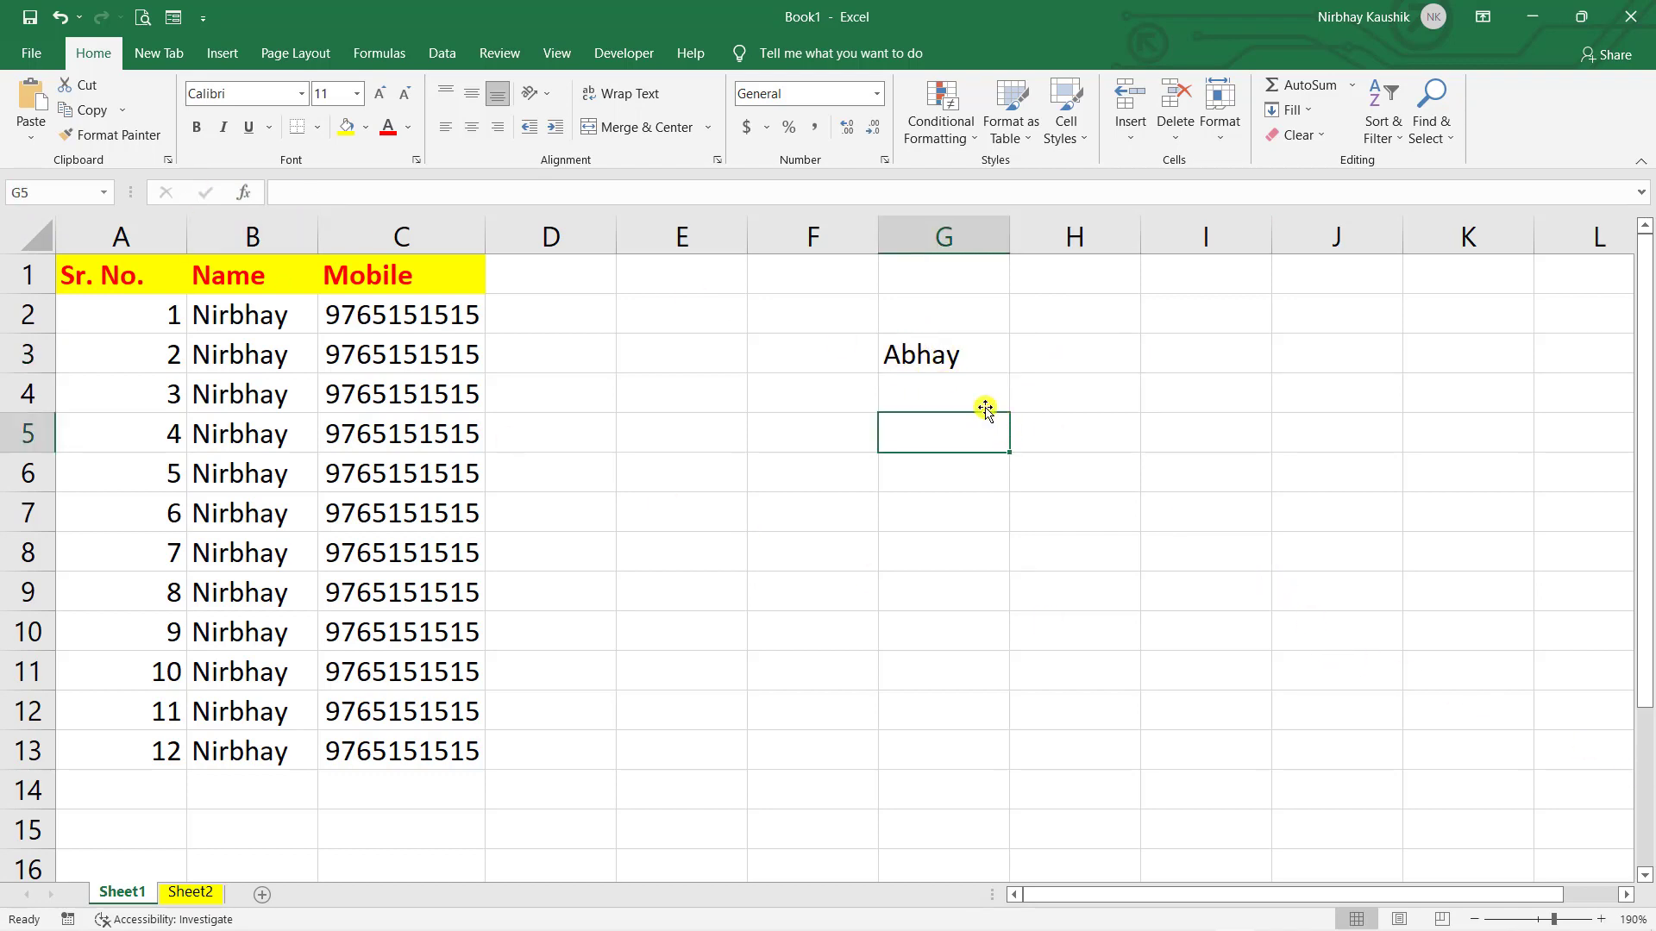
pyautogui.click(955, 361)
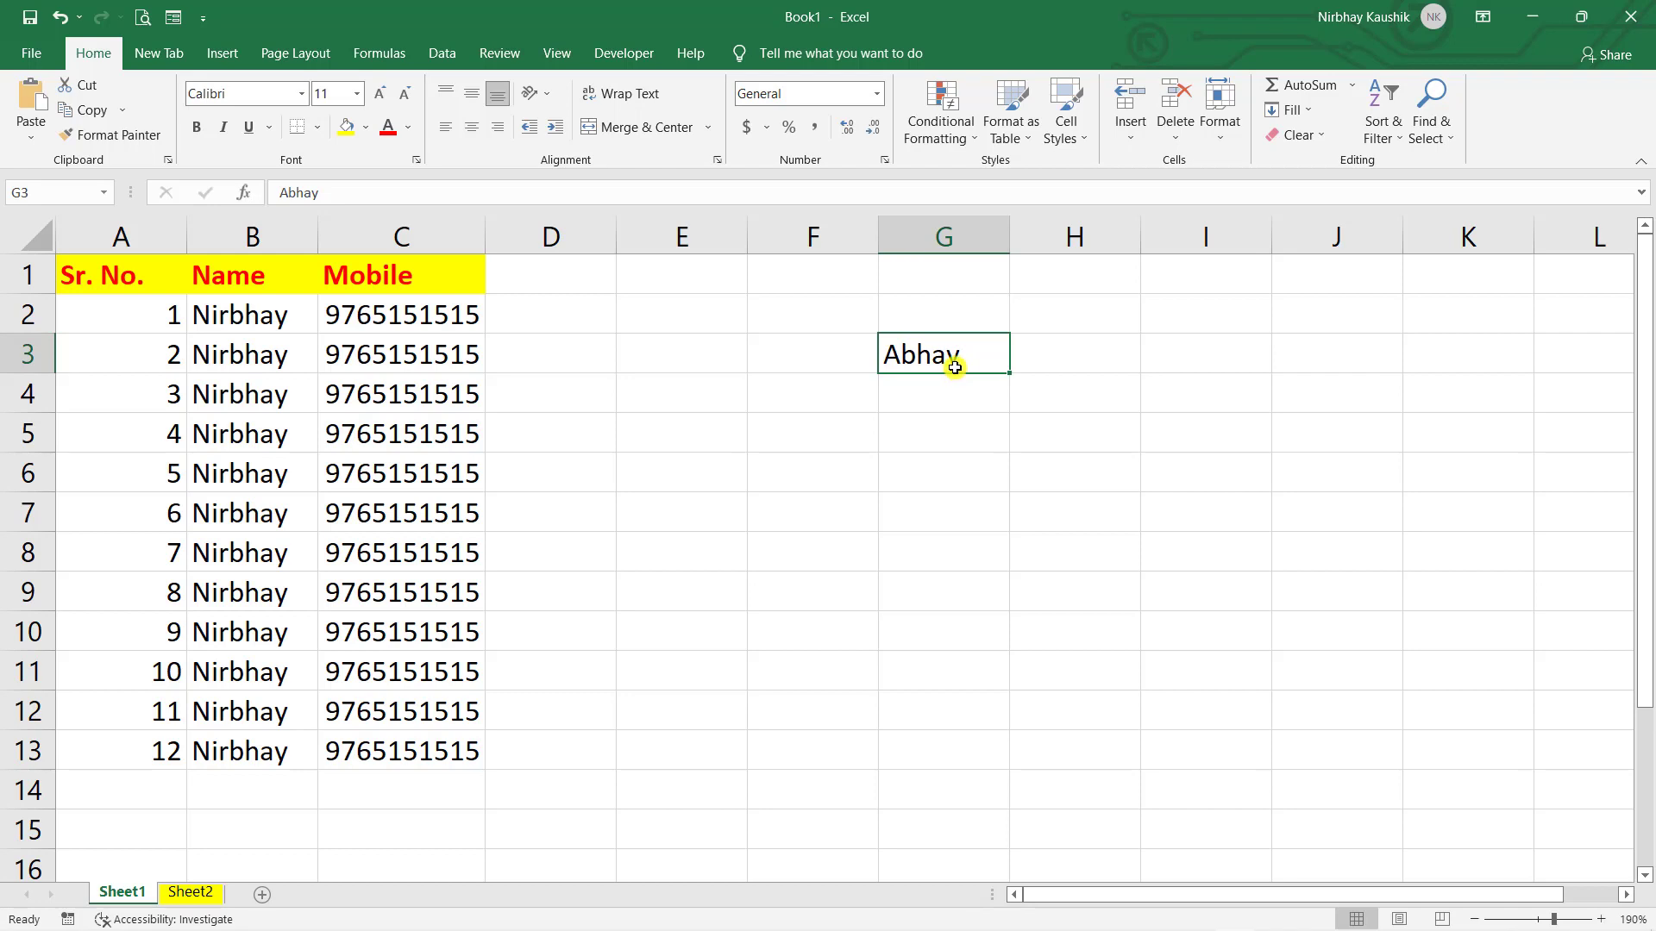
pyautogui.click(984, 440)
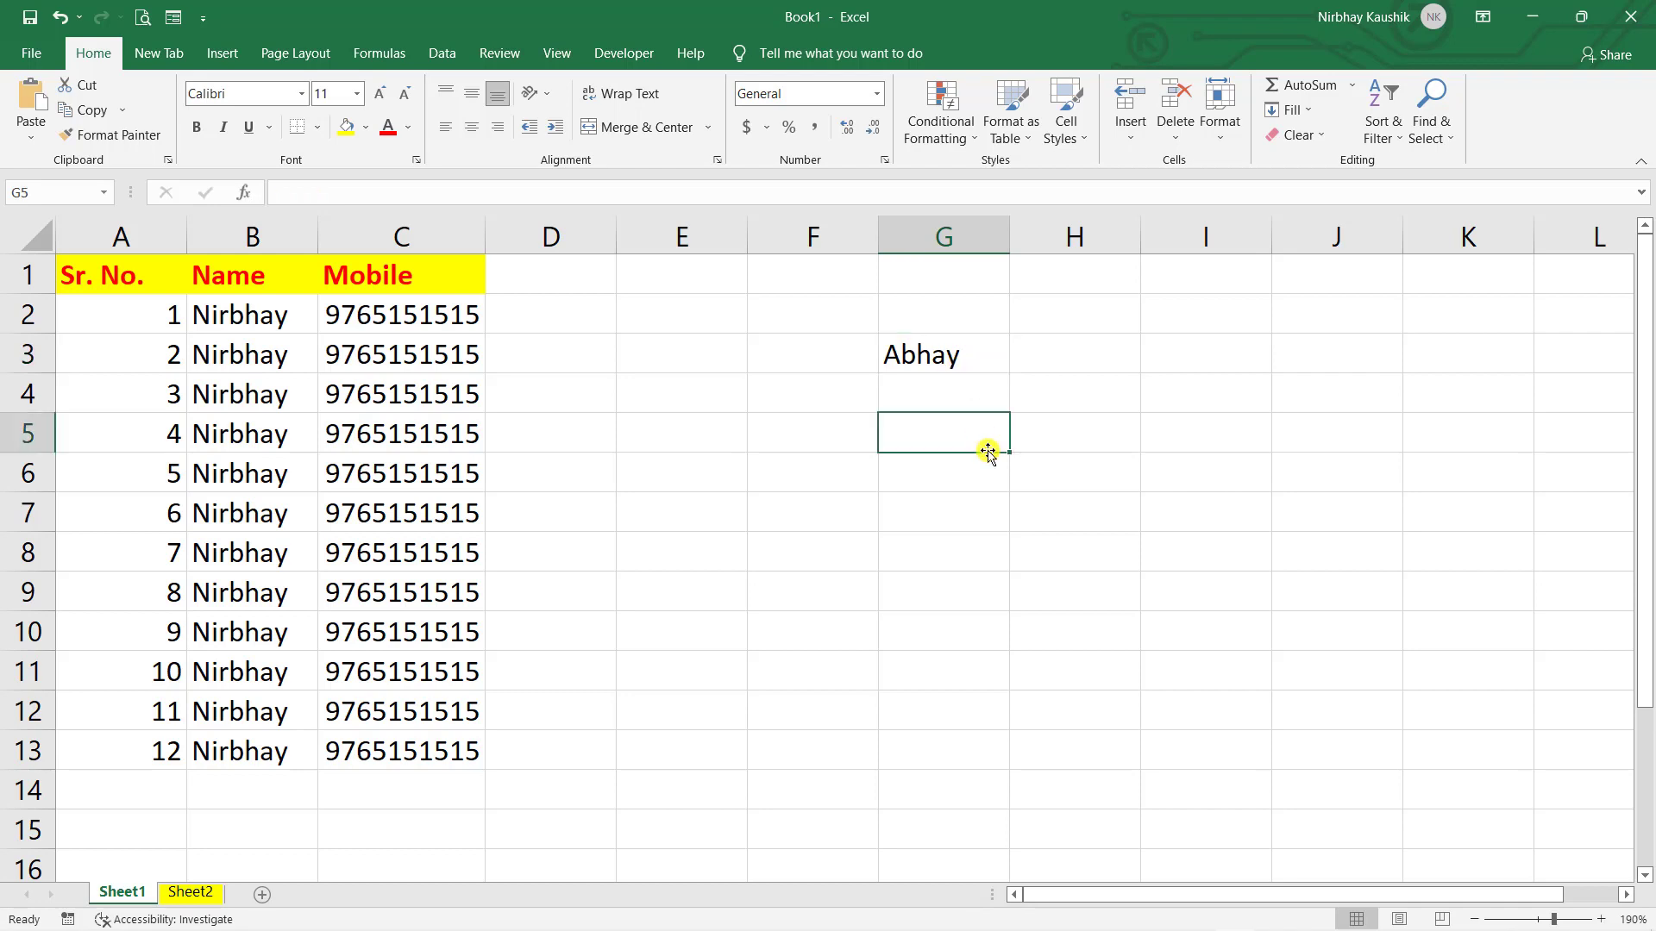
# - Overwrite G3 with junk text twice ('bdfdfh', 'gsggsgsdfdhd'), undoing each time to restore the name
pyautogui.click(946, 360)
pyautogui.write('bdfdfh')
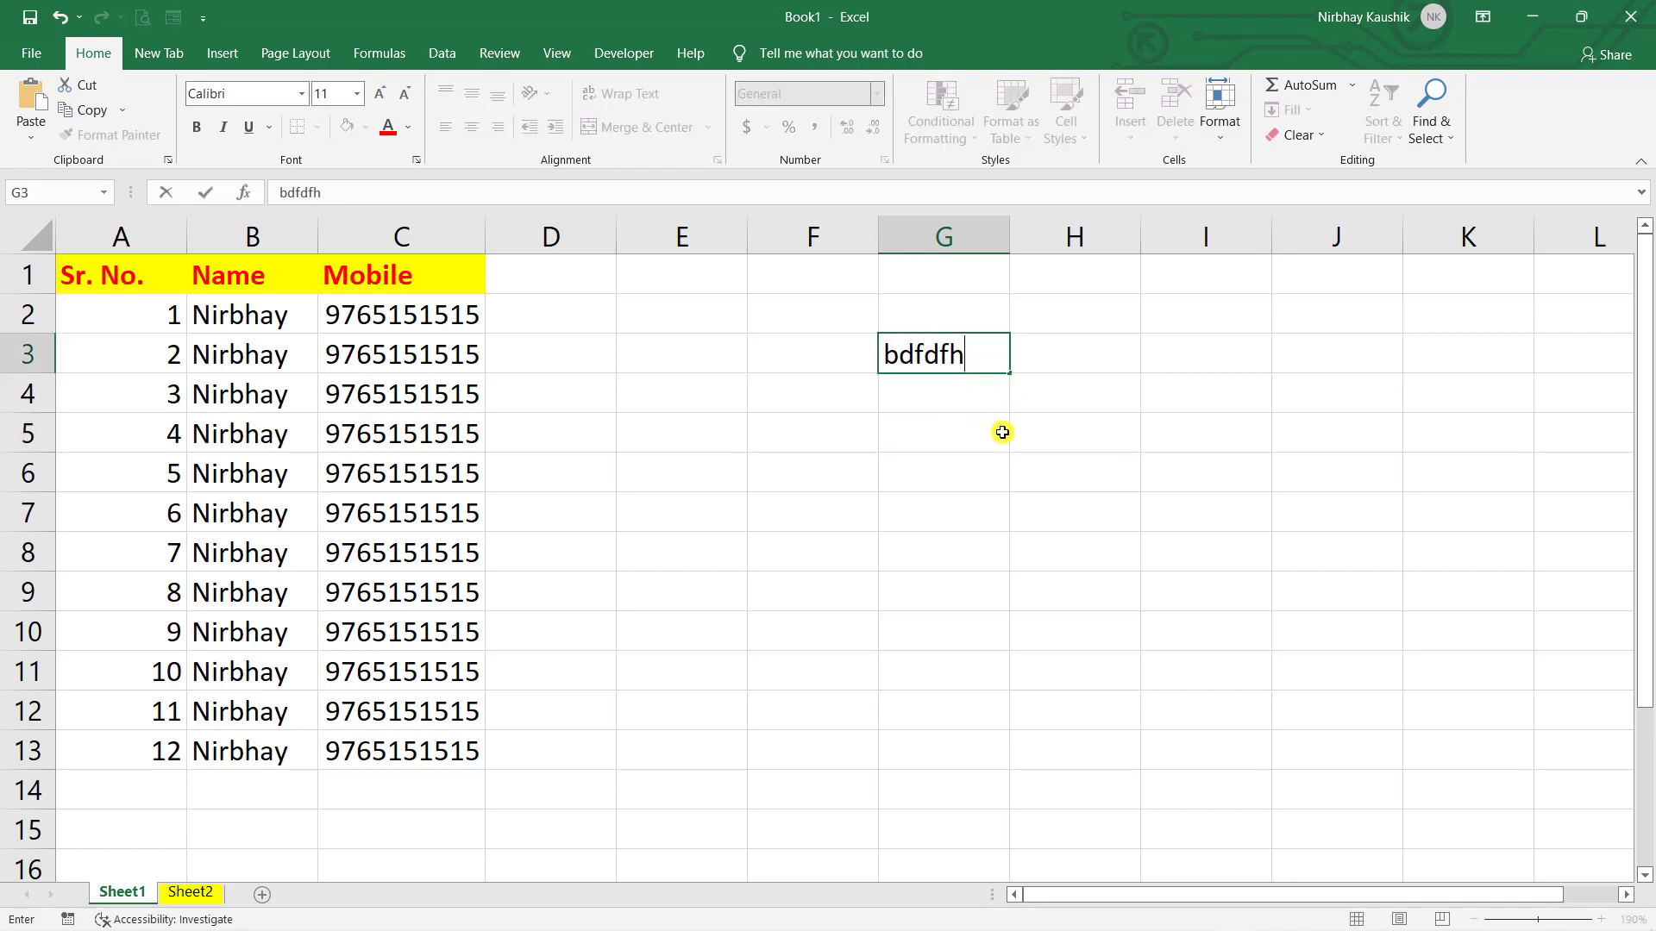
pyautogui.click(1072, 465)
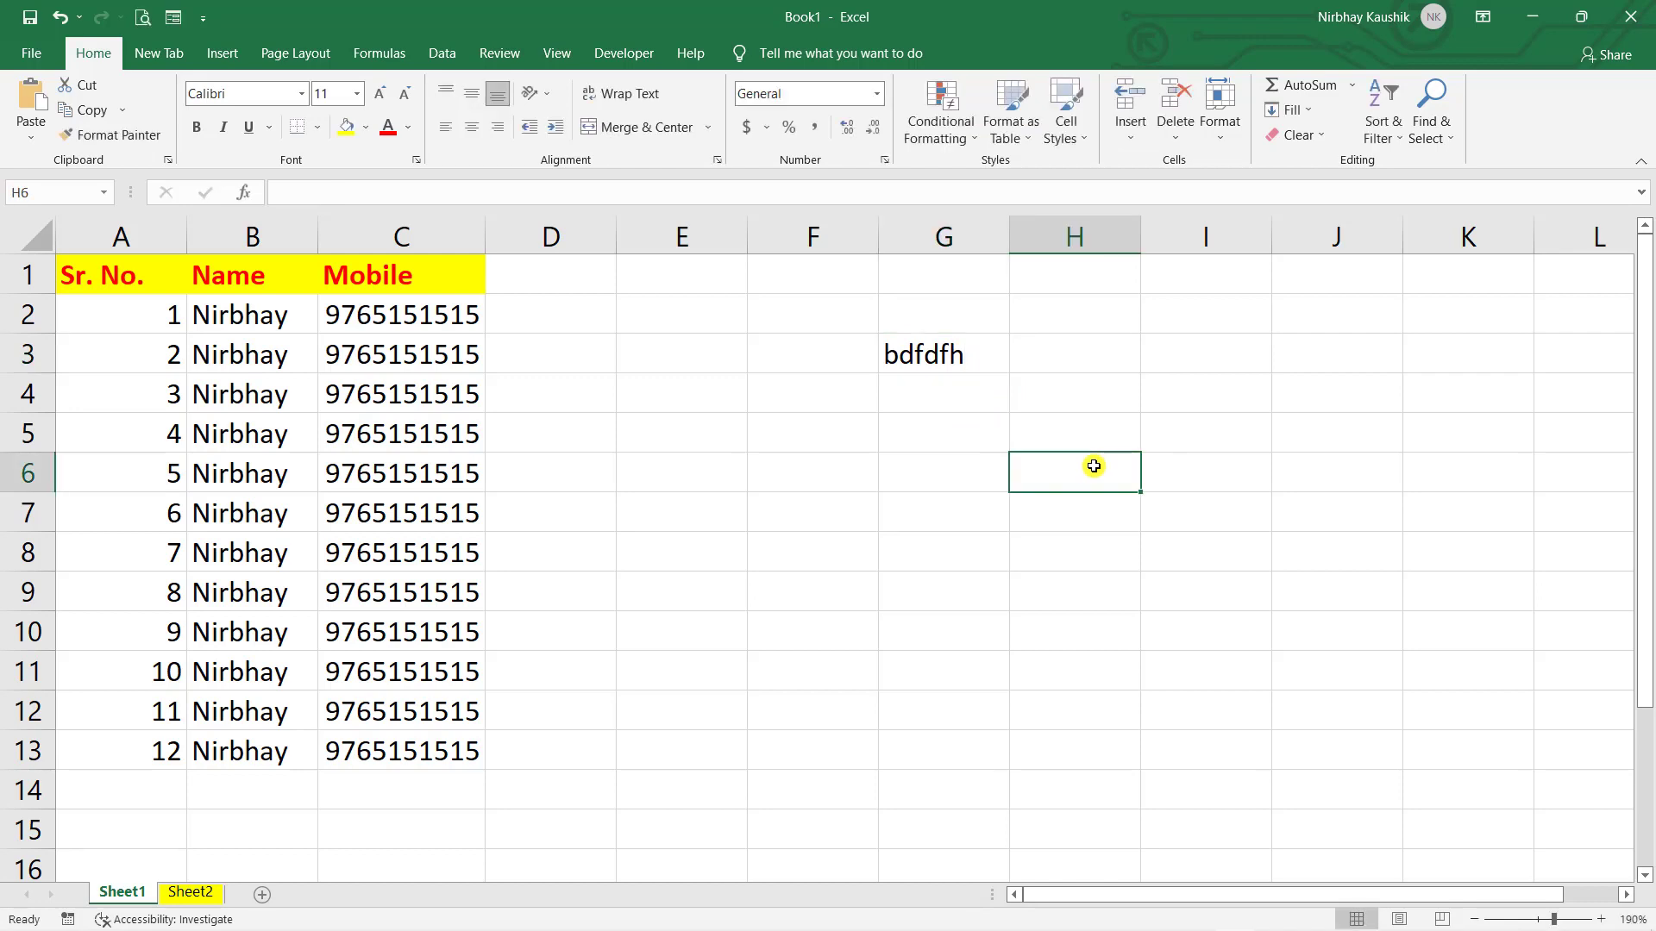
pyautogui.hotkey('ctrl', 'z')
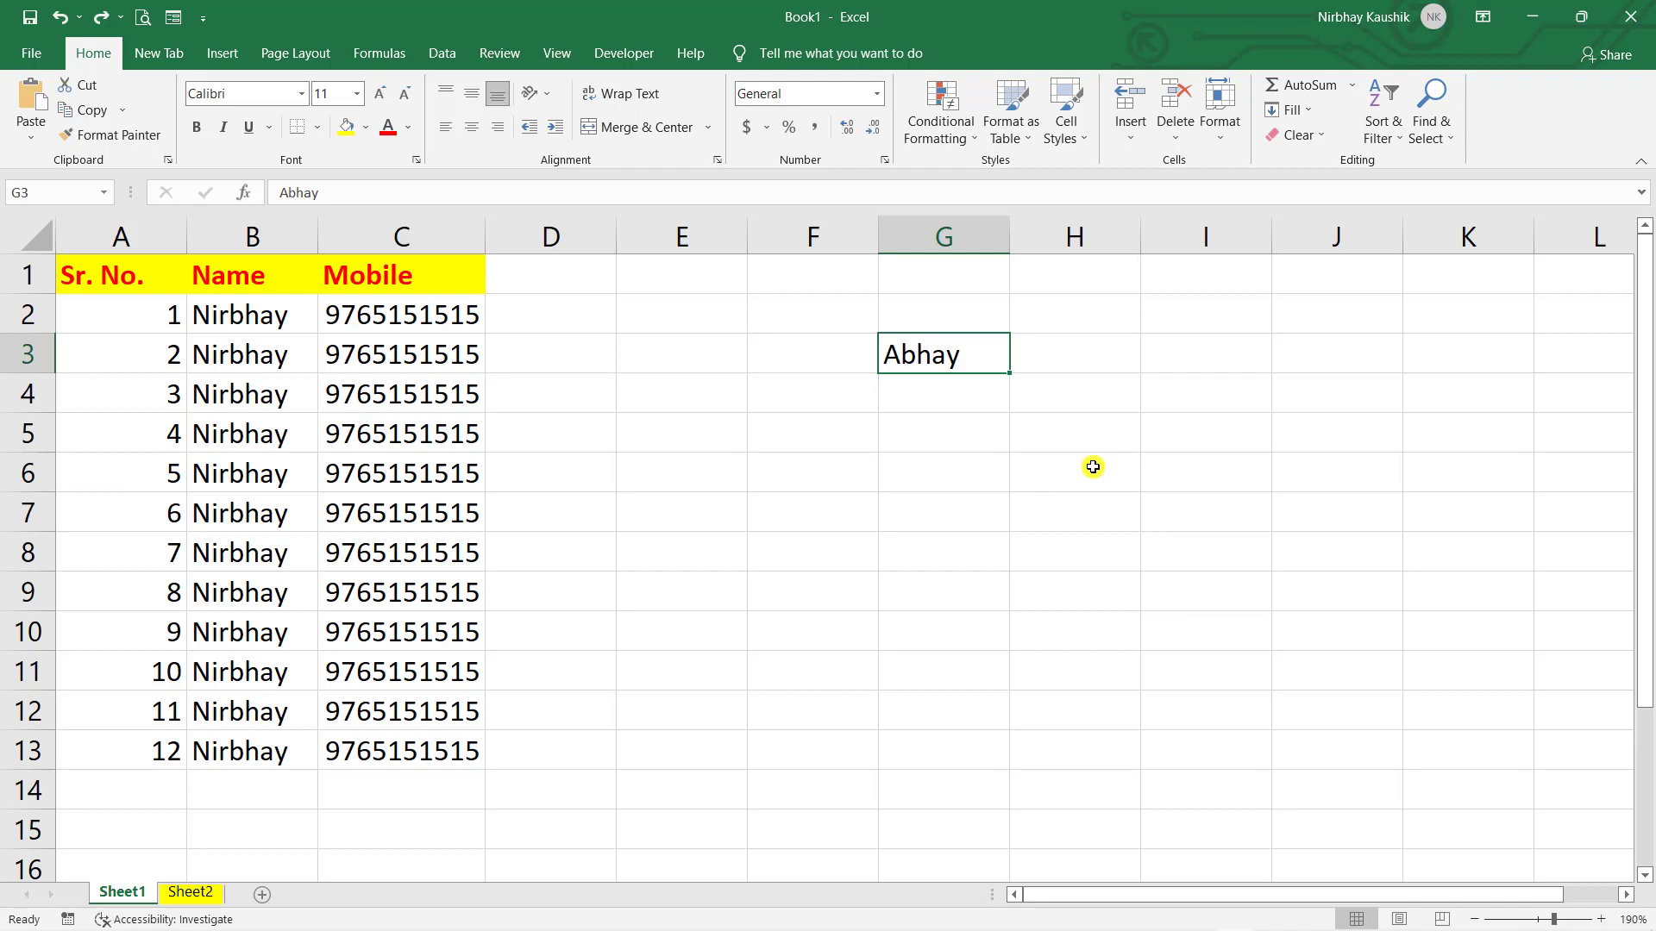
pyautogui.moveTo(1092, 467); pyautogui.dragTo(1069, 438)
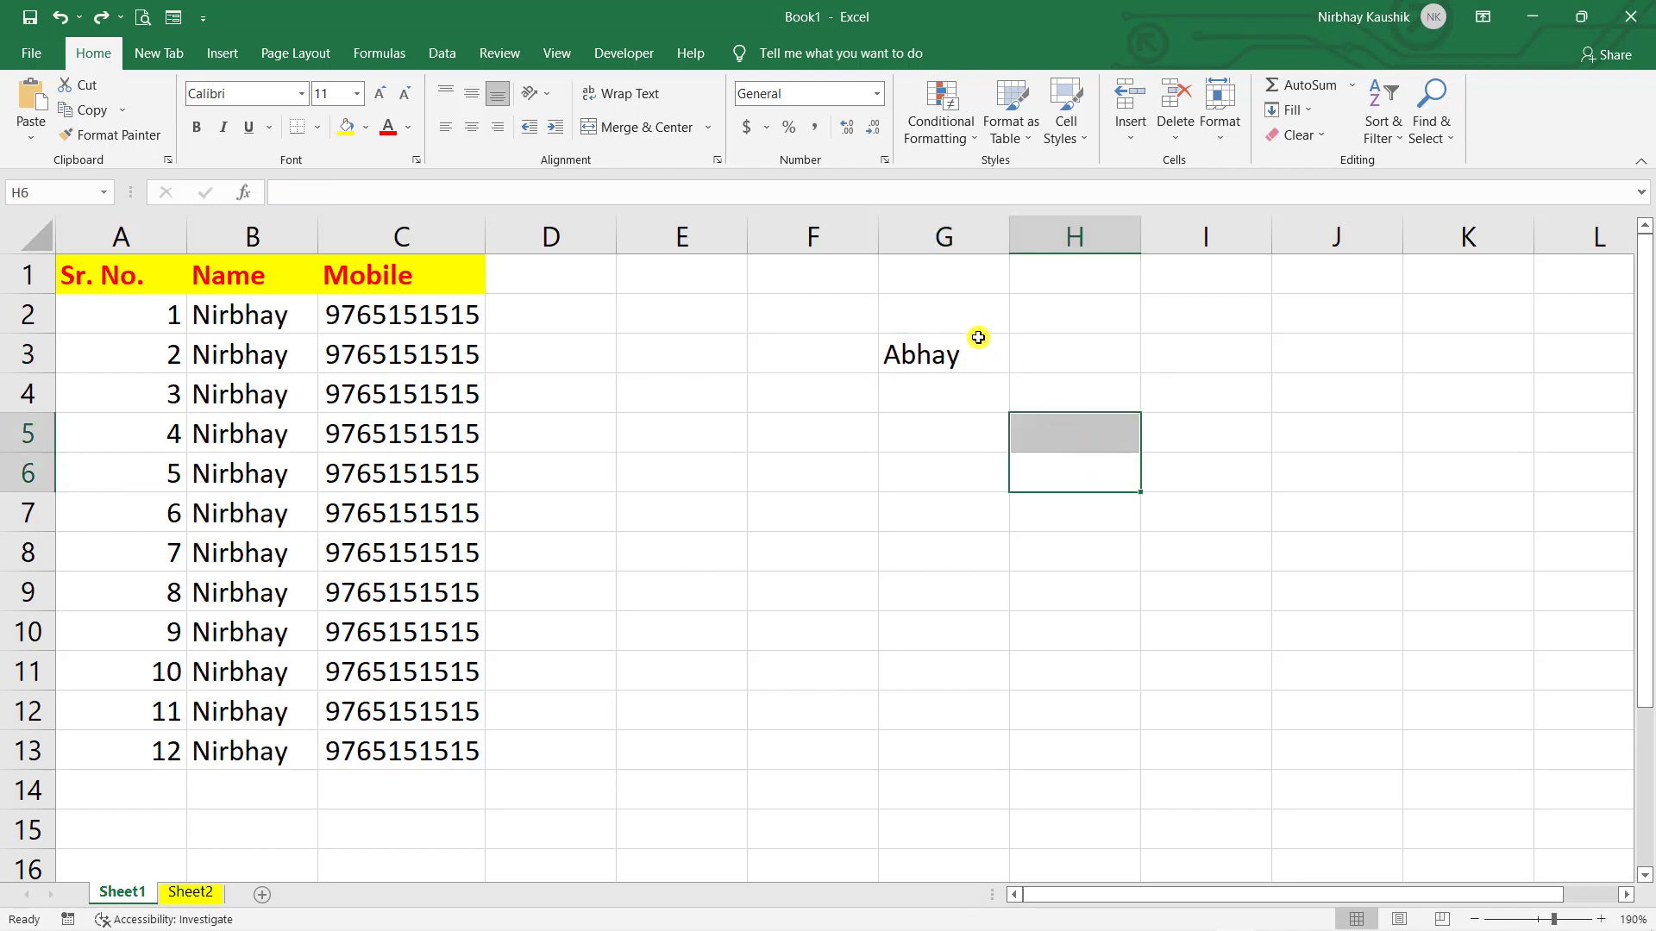
pyautogui.click(978, 342)
pyautogui.write('gsggsgsdfdhd')
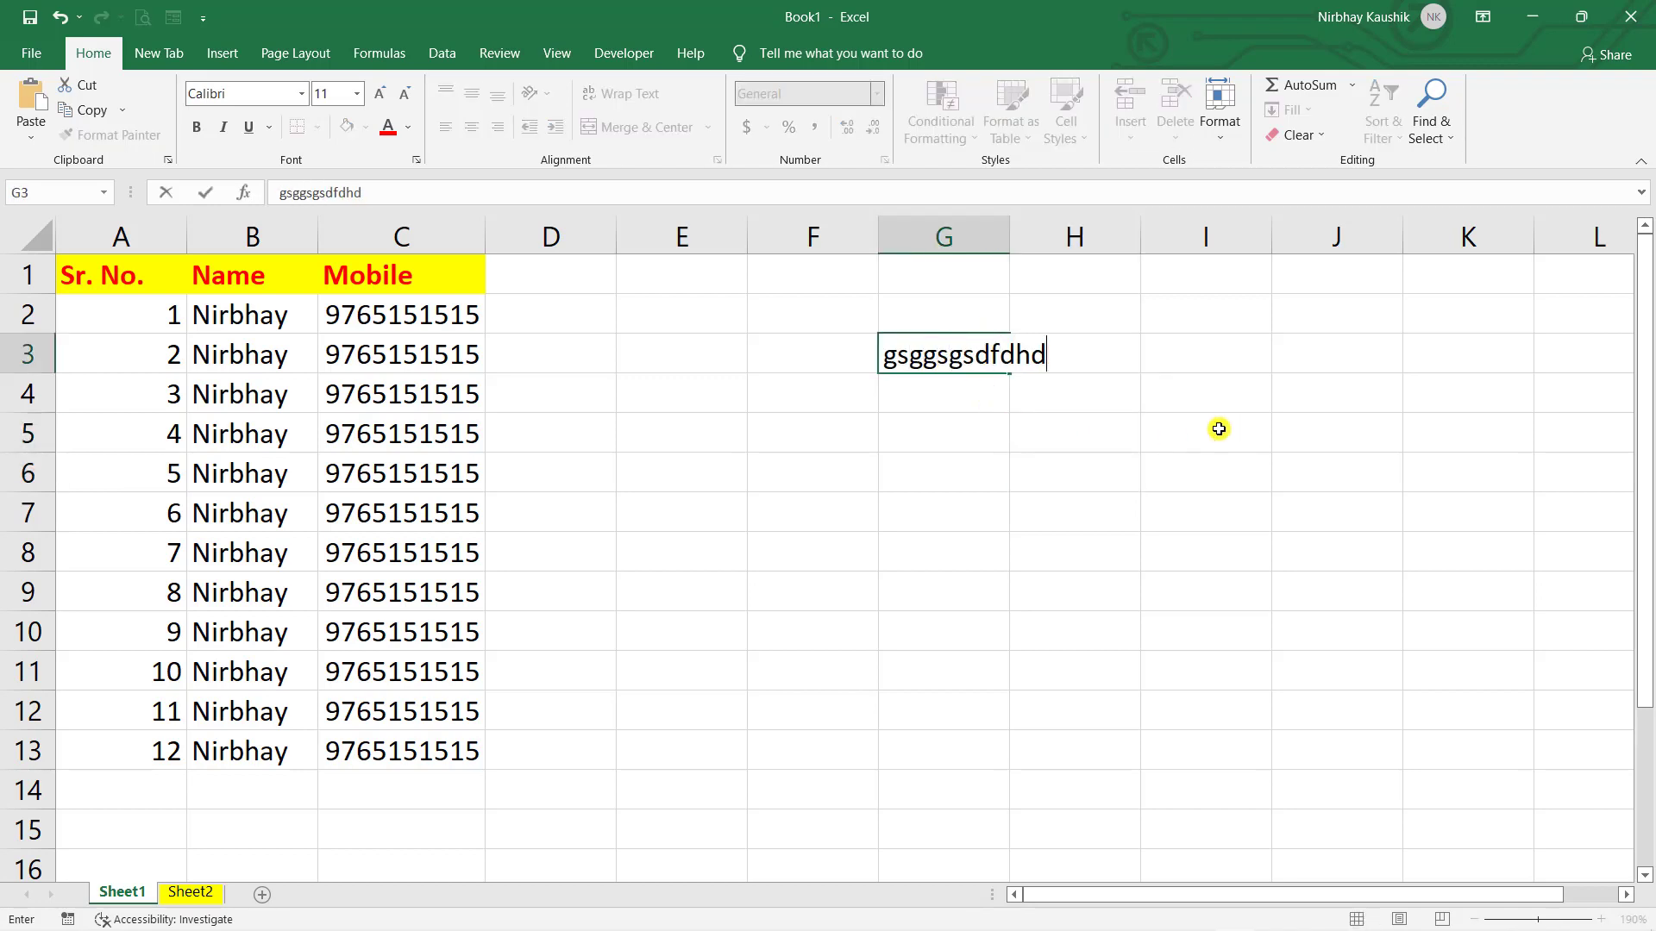
pyautogui.click(1219, 428)
pyautogui.hotkey('ctrl', 'z')
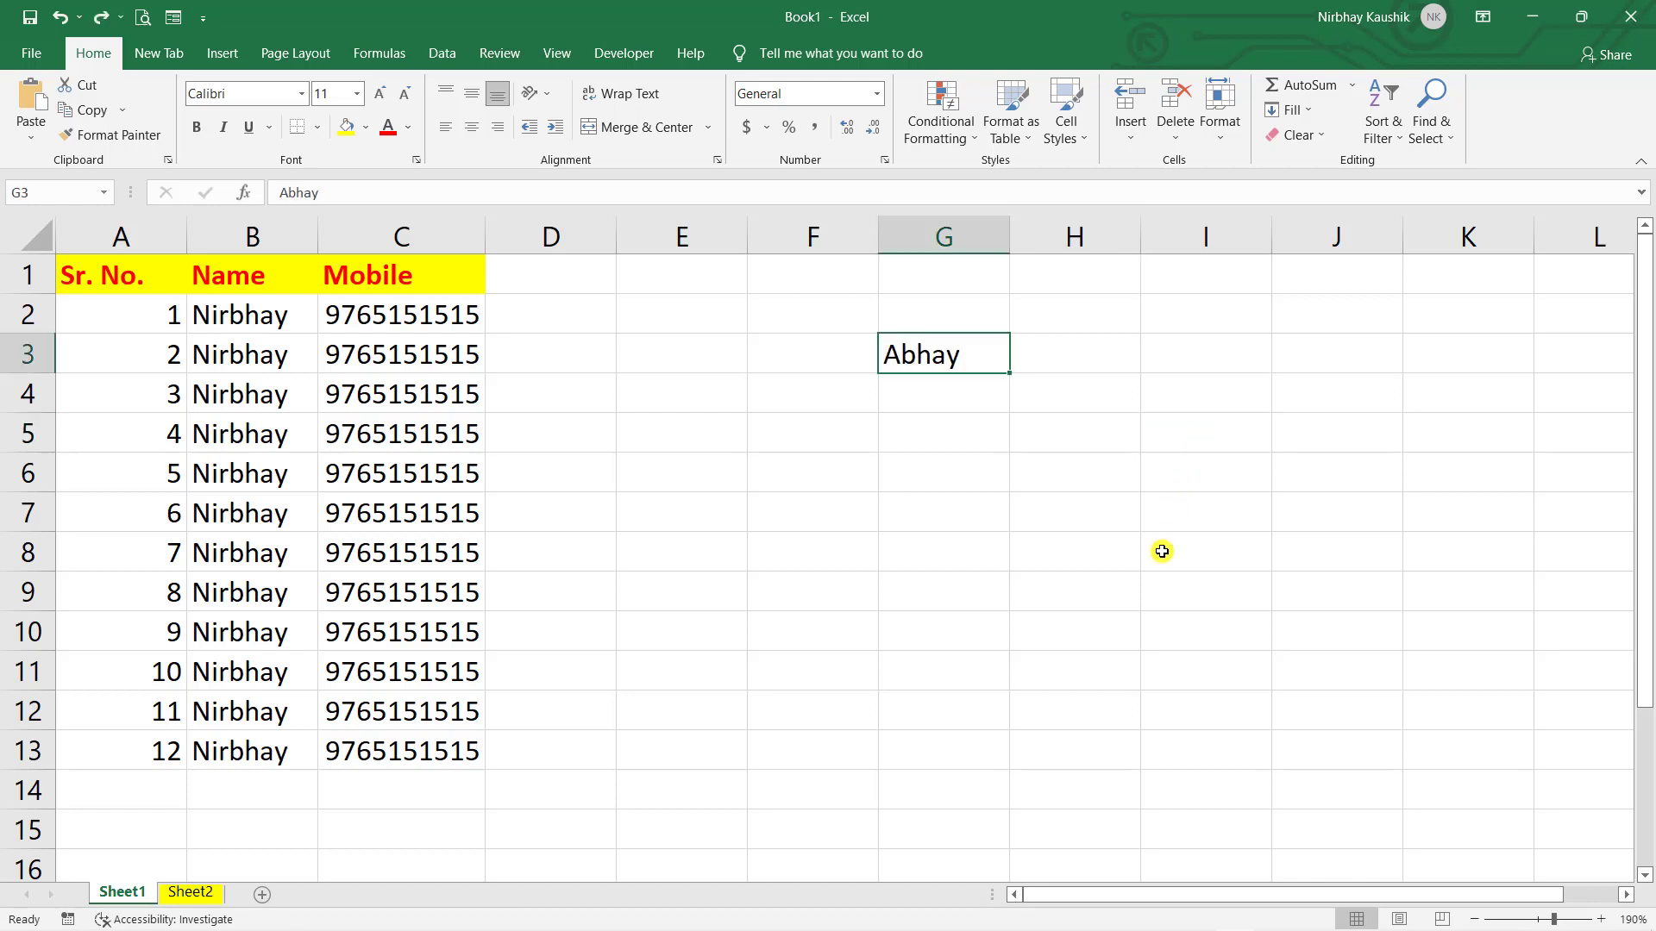
# - Append 'gggg' to the end of the name in G3
pyautogui.click(875, 411)
pyautogui.moveTo(877, 412); pyautogui.dragTo(928, 405)
pyautogui.click(928, 447)
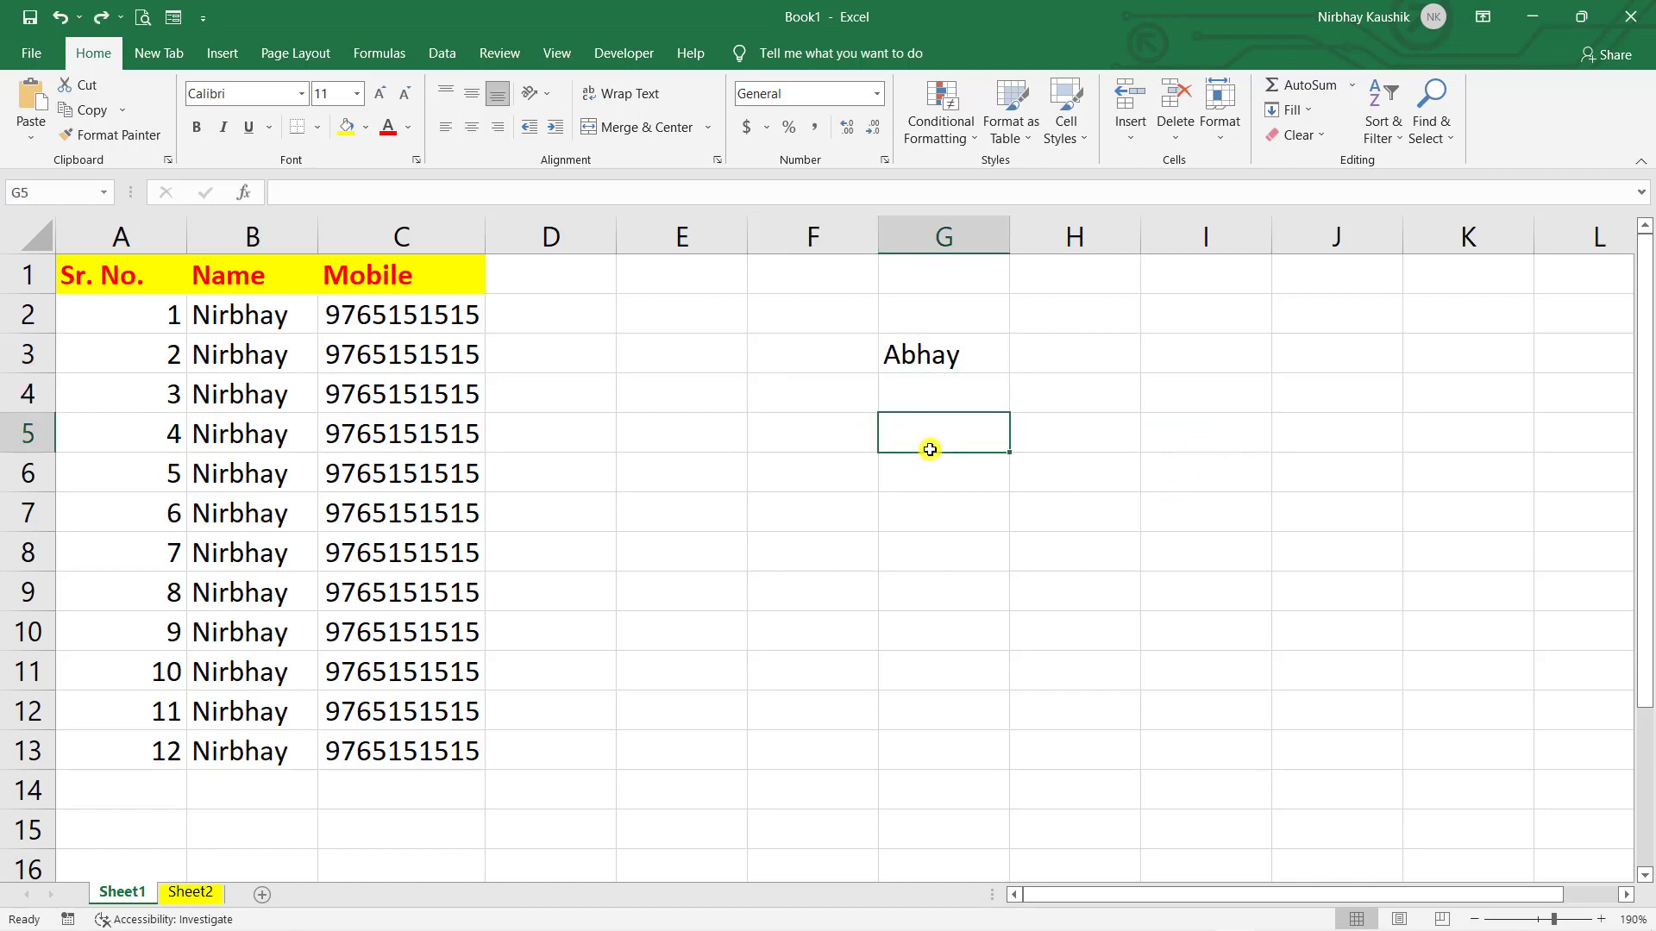
pyautogui.click(943, 347)
pyautogui.doubleClick(962, 346)
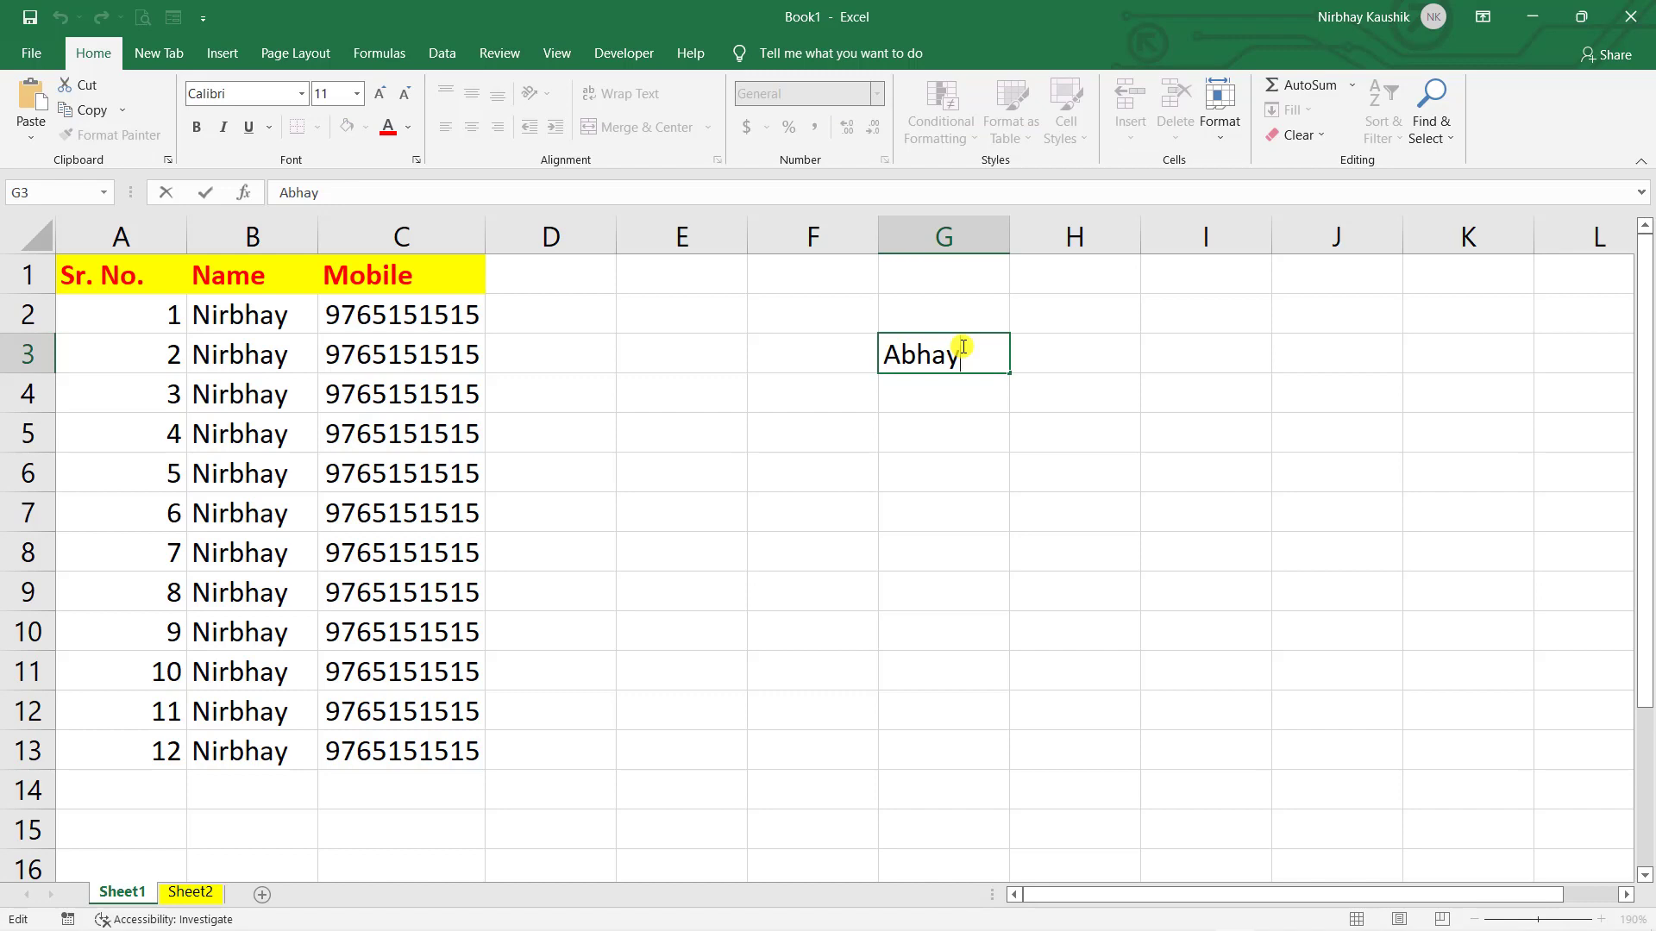
pyautogui.write('gggg')
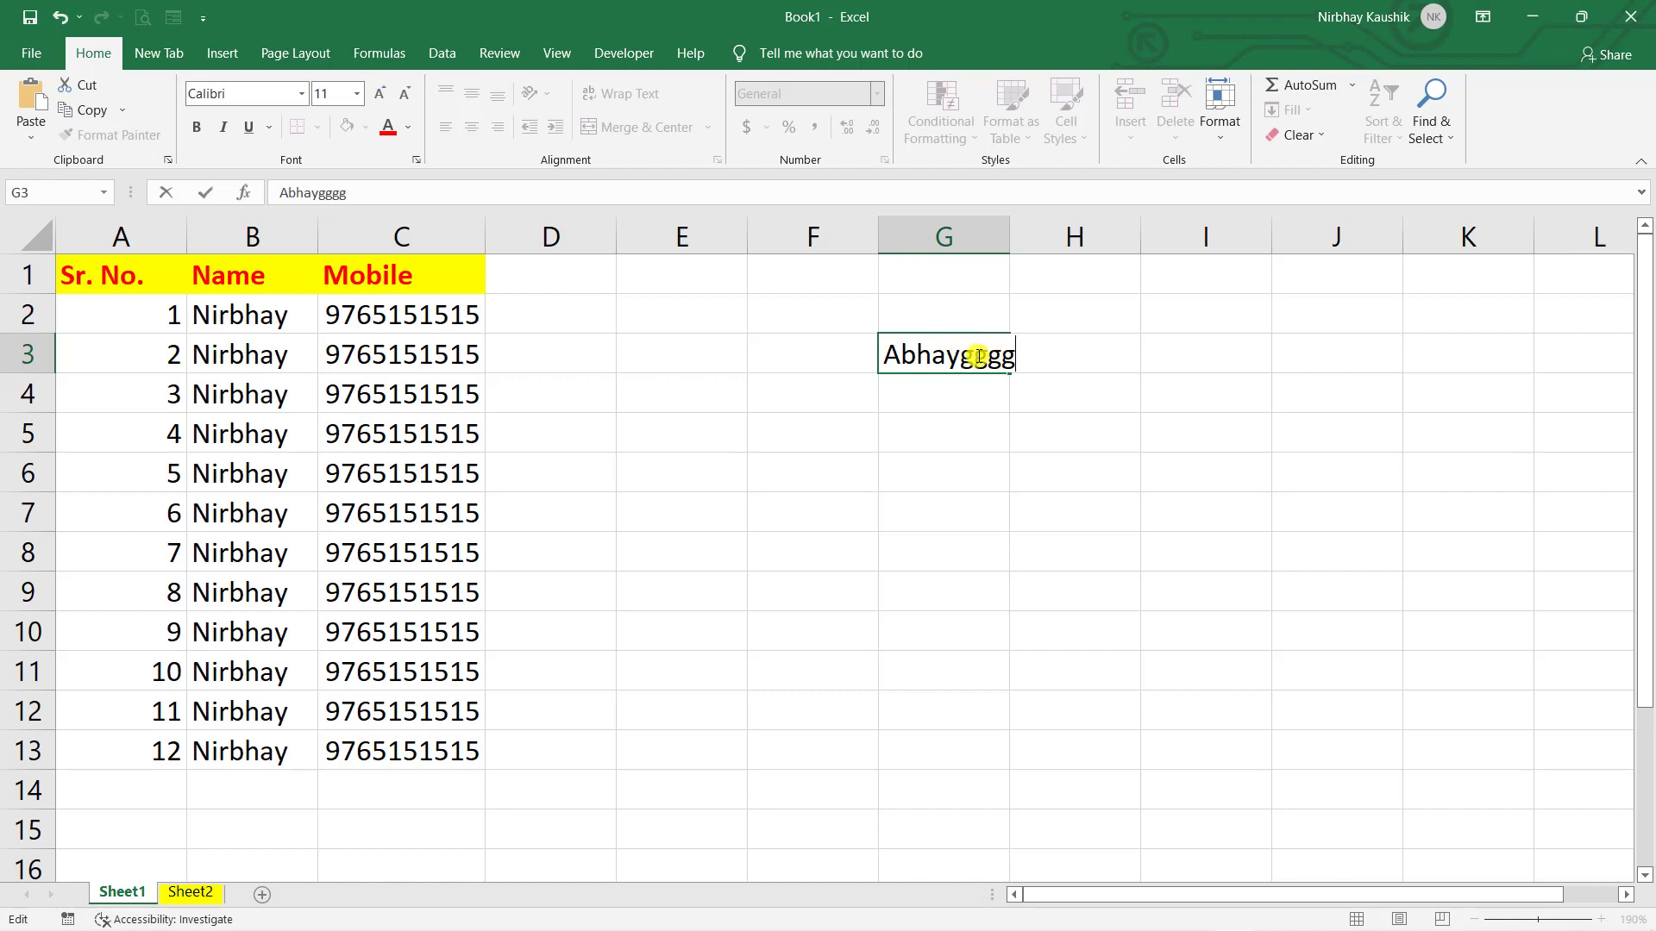
pyautogui.click(1144, 449)
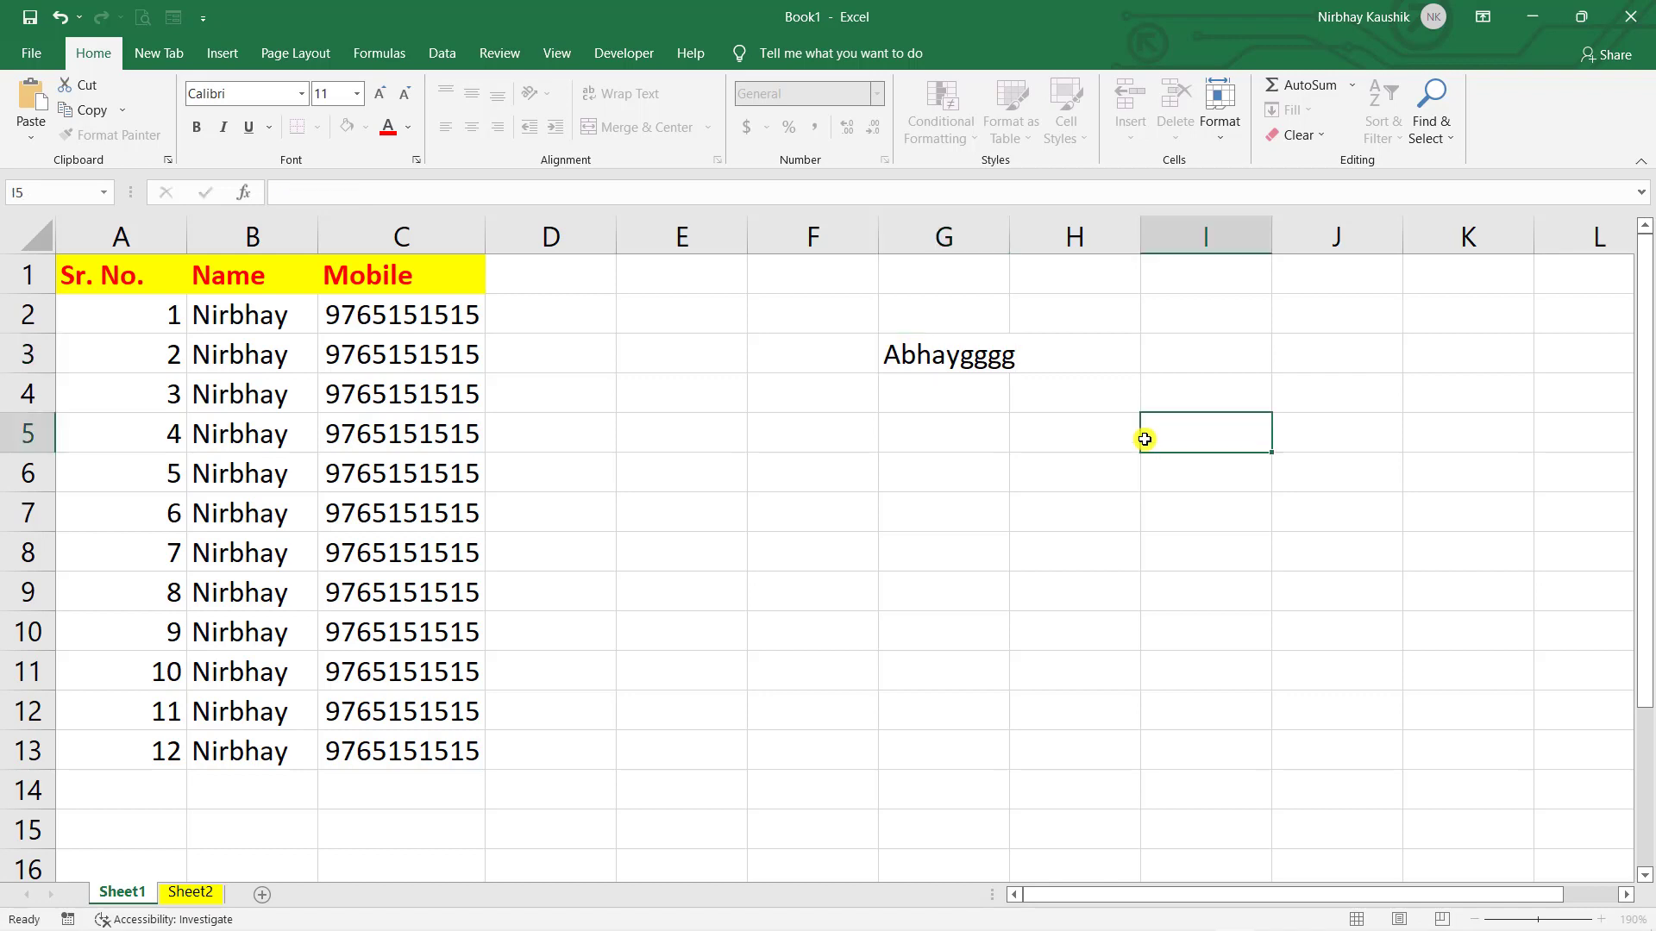
# - Select all of G3's text and delete it, leaving the cell empty
pyautogui.click(970, 362)
pyautogui.moveTo(346, 193); pyautogui.dragTo(266, 193)
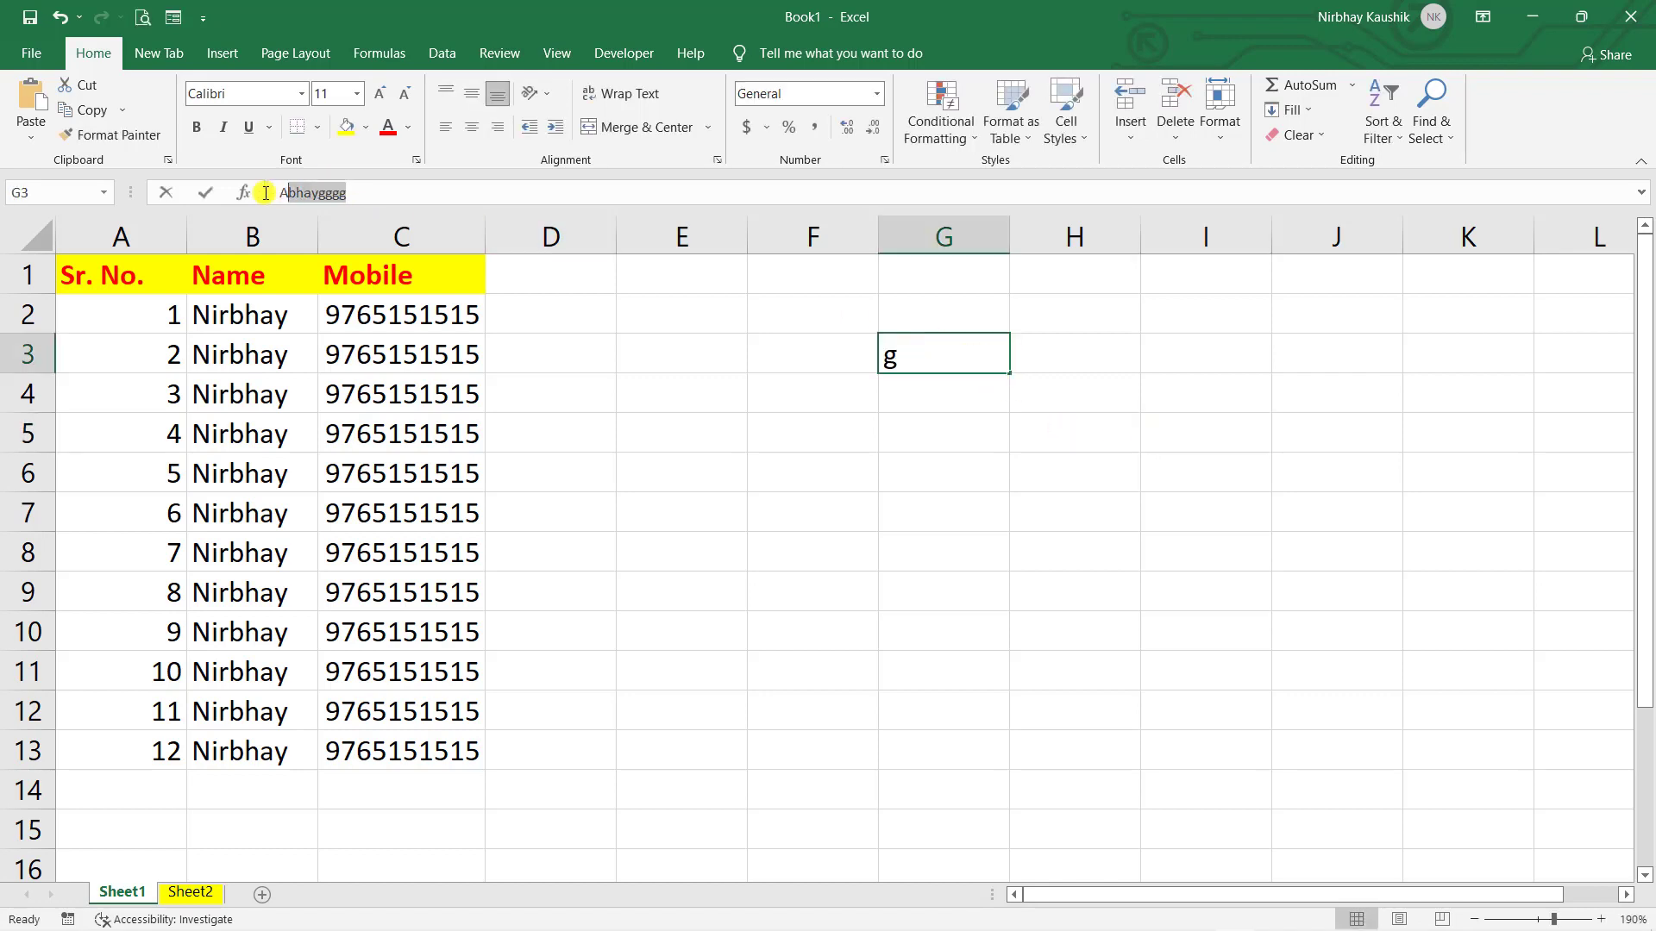
pyautogui.press('Escape')
pyautogui.click(1225, 461)
pyautogui.click(913, 354)
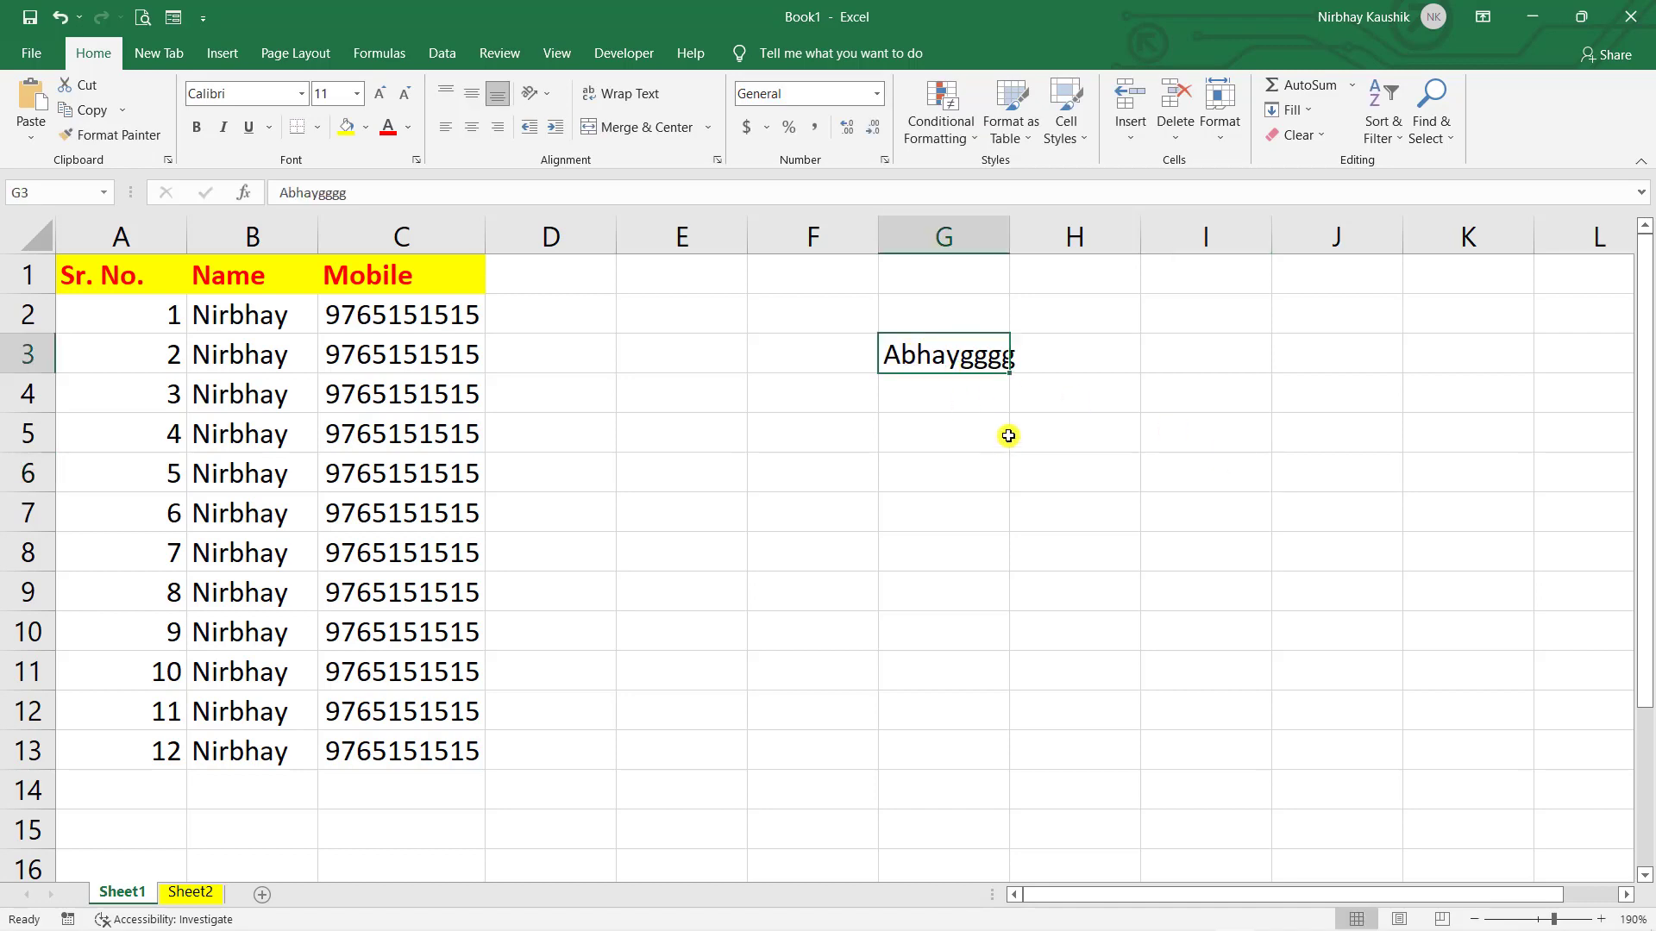
pyautogui.click(779, 427)
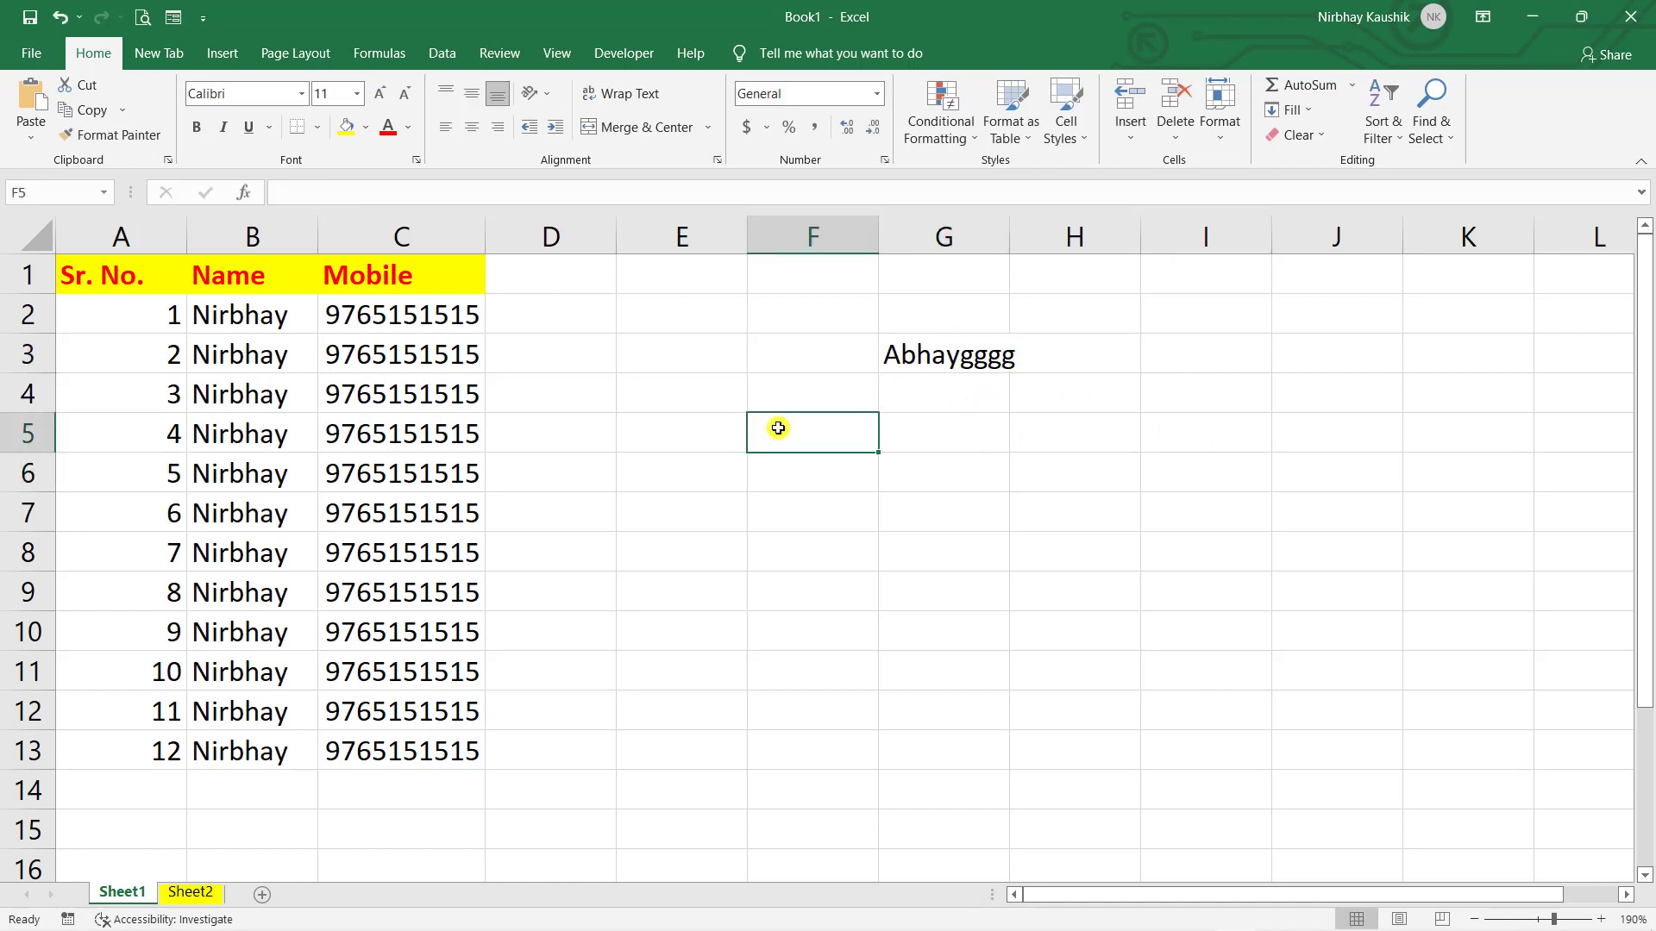
pyautogui.click(912, 367)
pyautogui.doubleClick(913, 354)
pyautogui.doubleClick(923, 354)
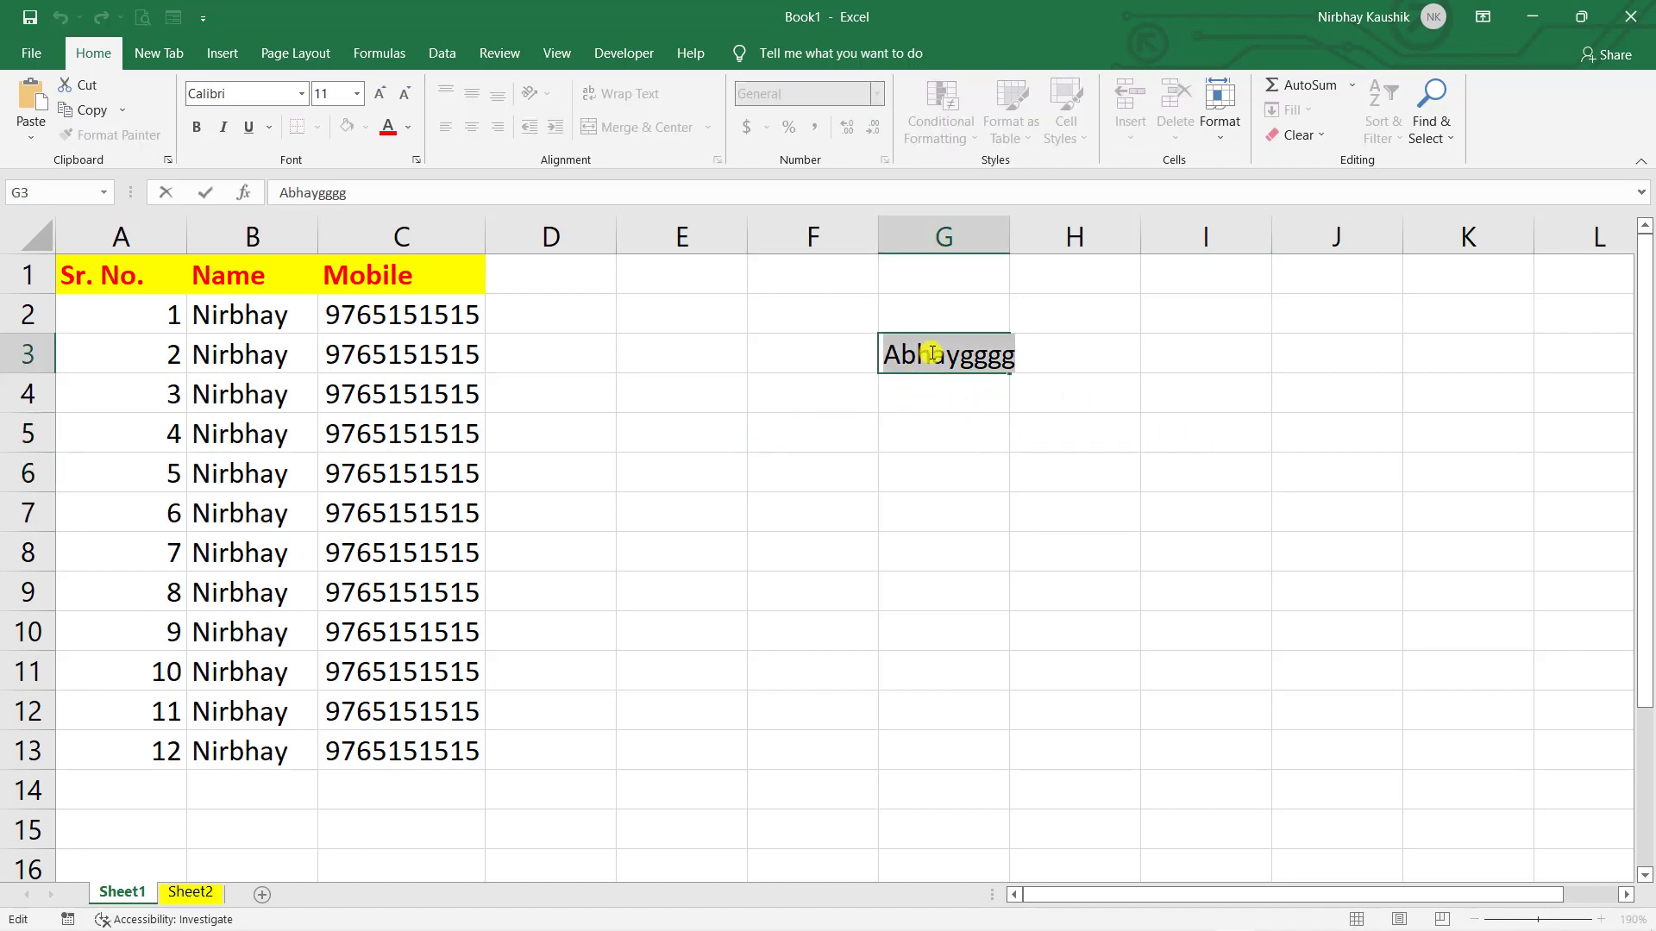
pyautogui.press('BackSpace')
# - Add the surname after the first name in B2 and confirm the entry
pyautogui.click(297, 319)
pyautogui.doubleClick(302, 321)
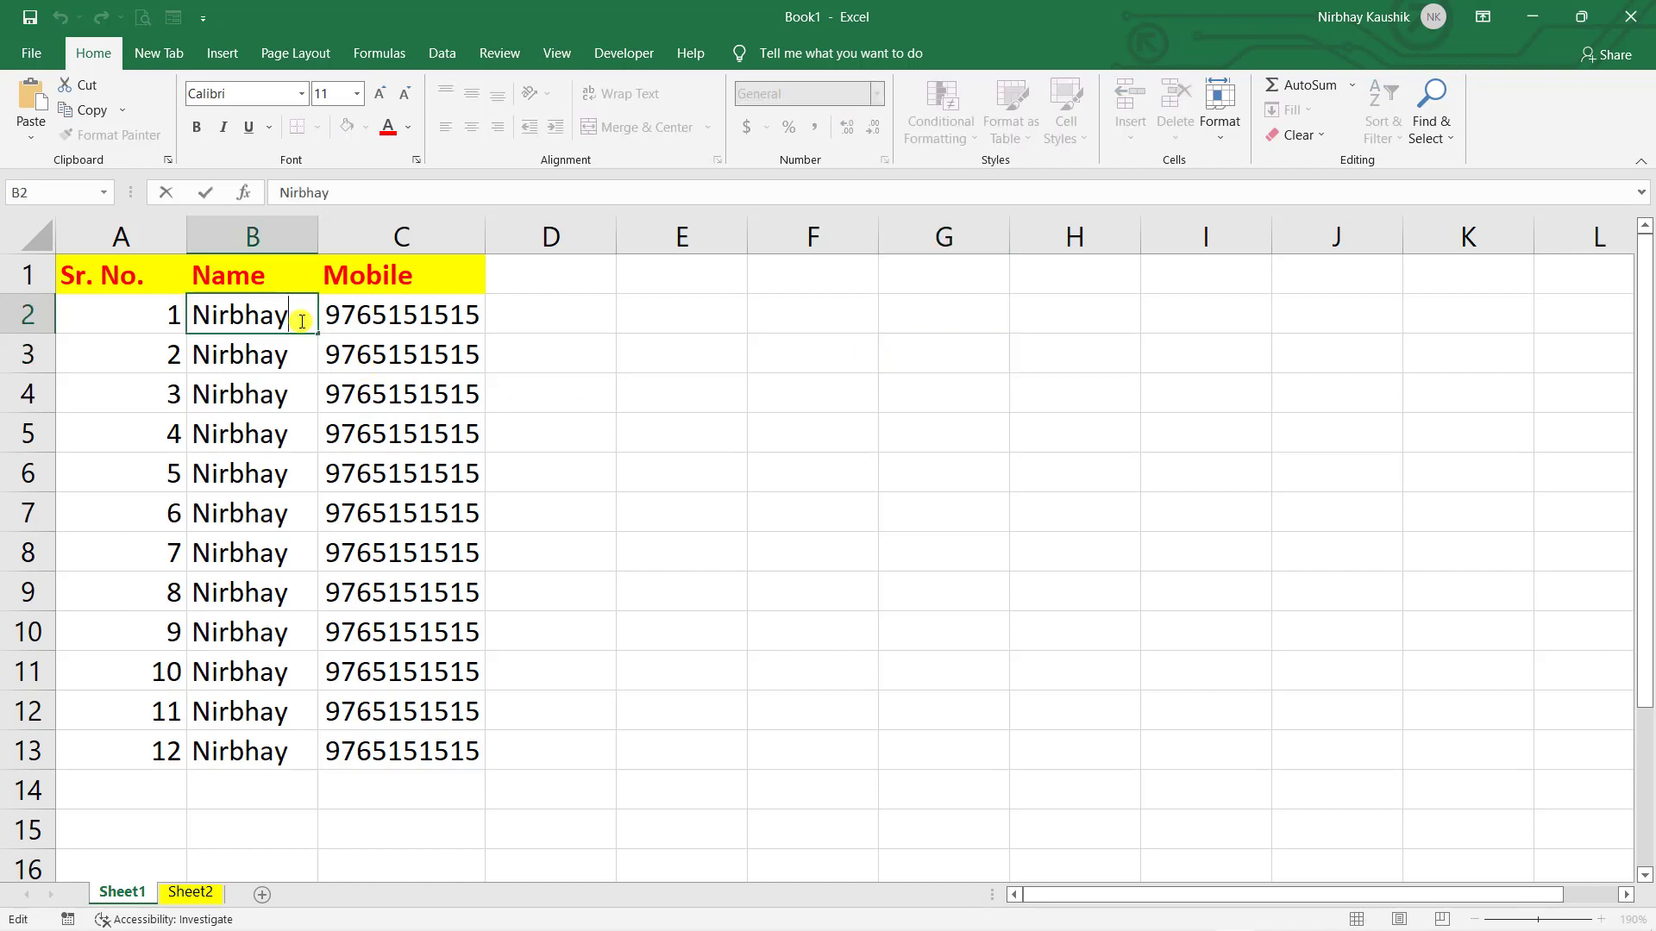
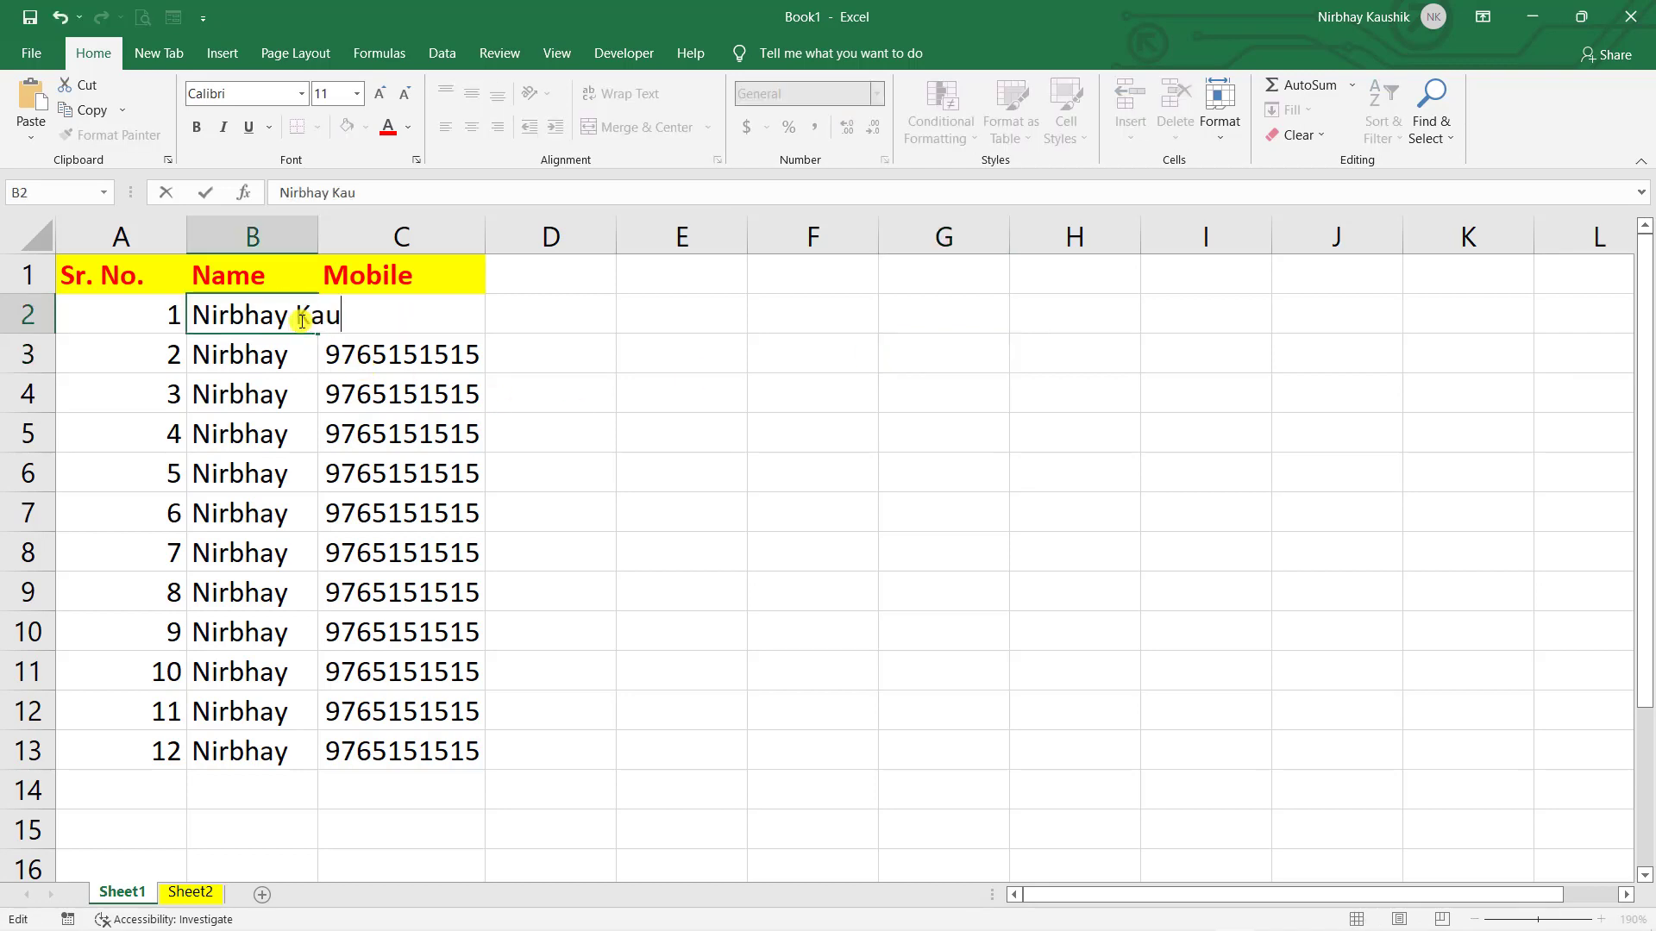
pyautogui.press('Tab')
pyautogui.click(726, 360)
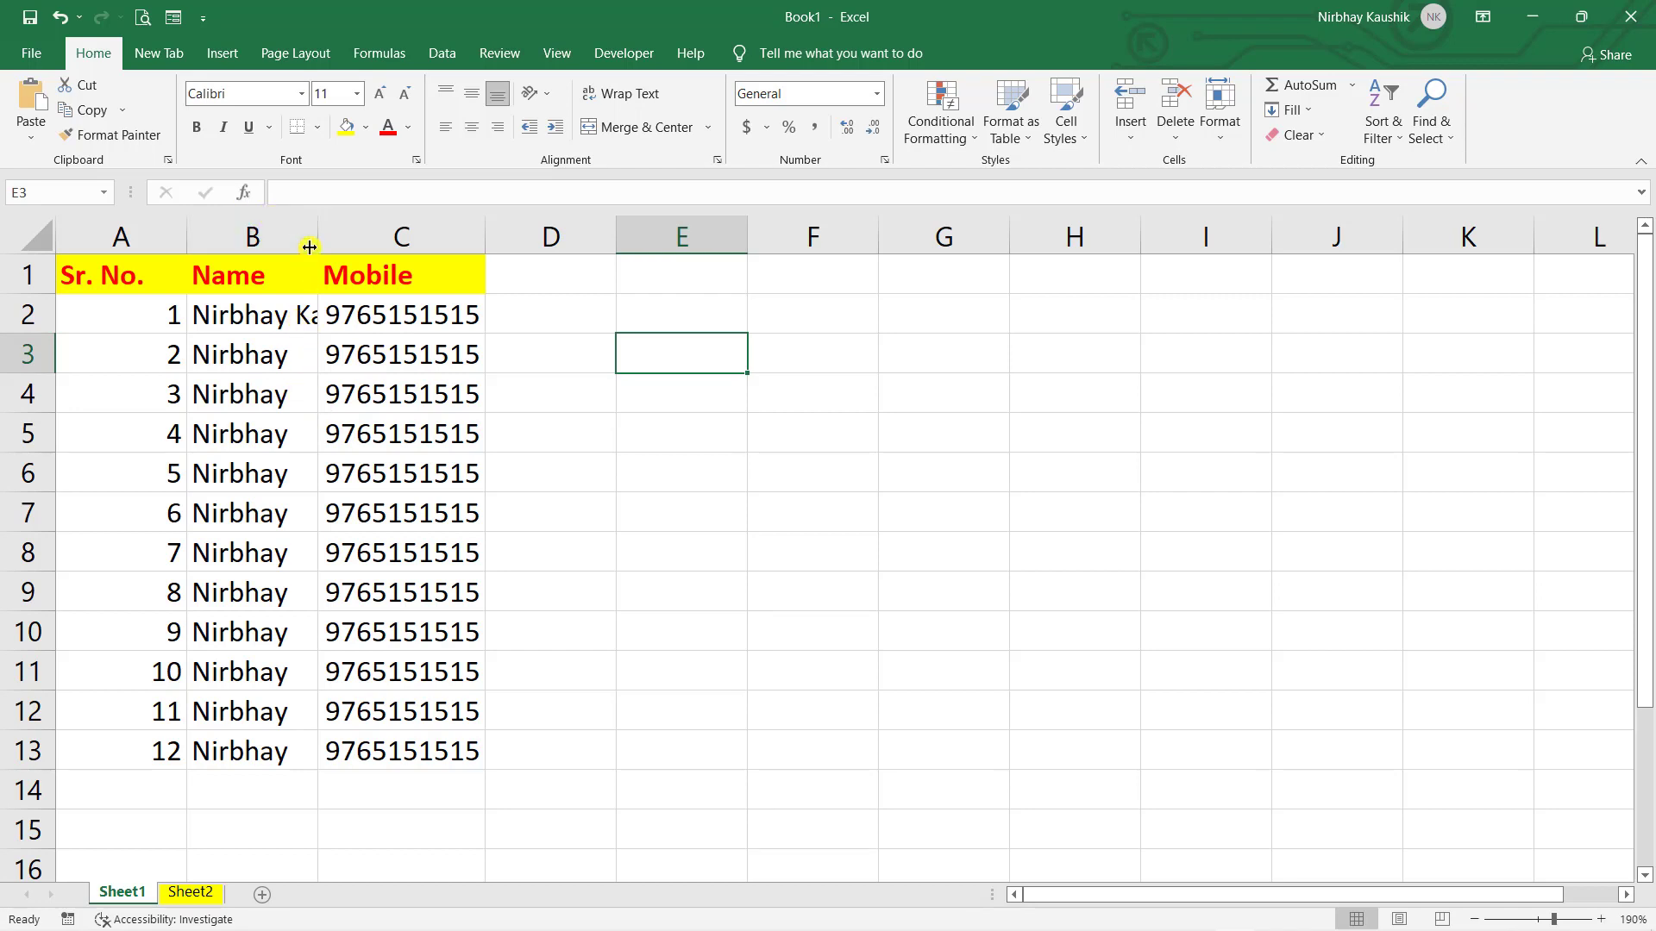
pyautogui.moveTo(313, 246); pyautogui.dragTo(406, 244)
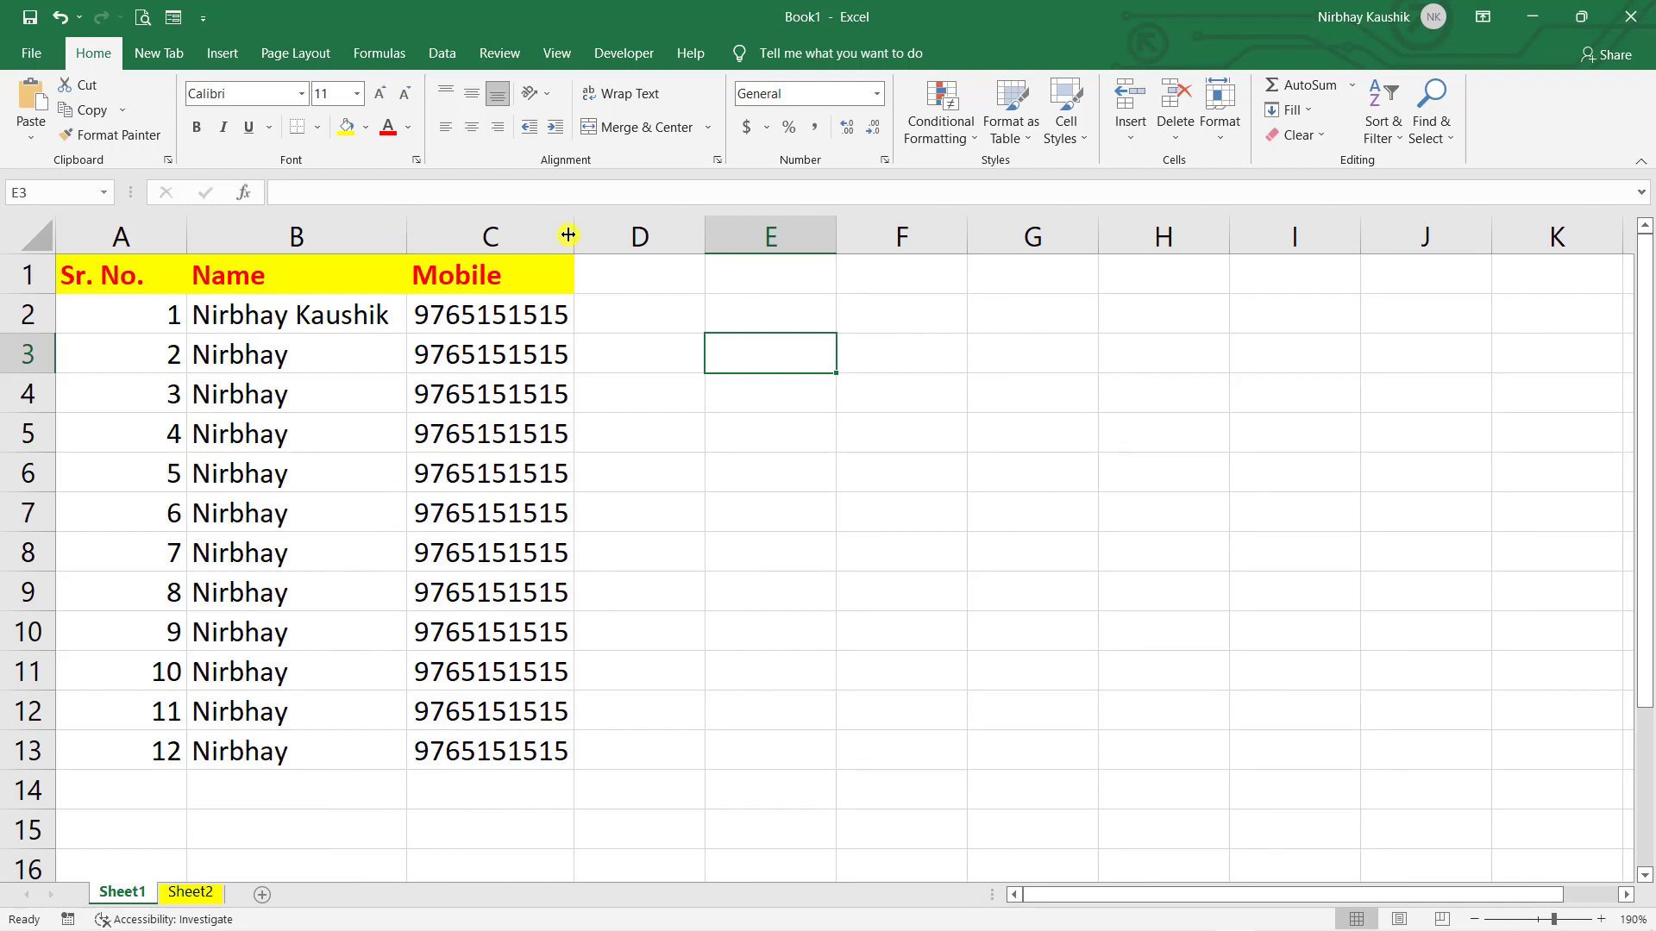
pyautogui.moveTo(569, 240); pyautogui.dragTo(684, 240)
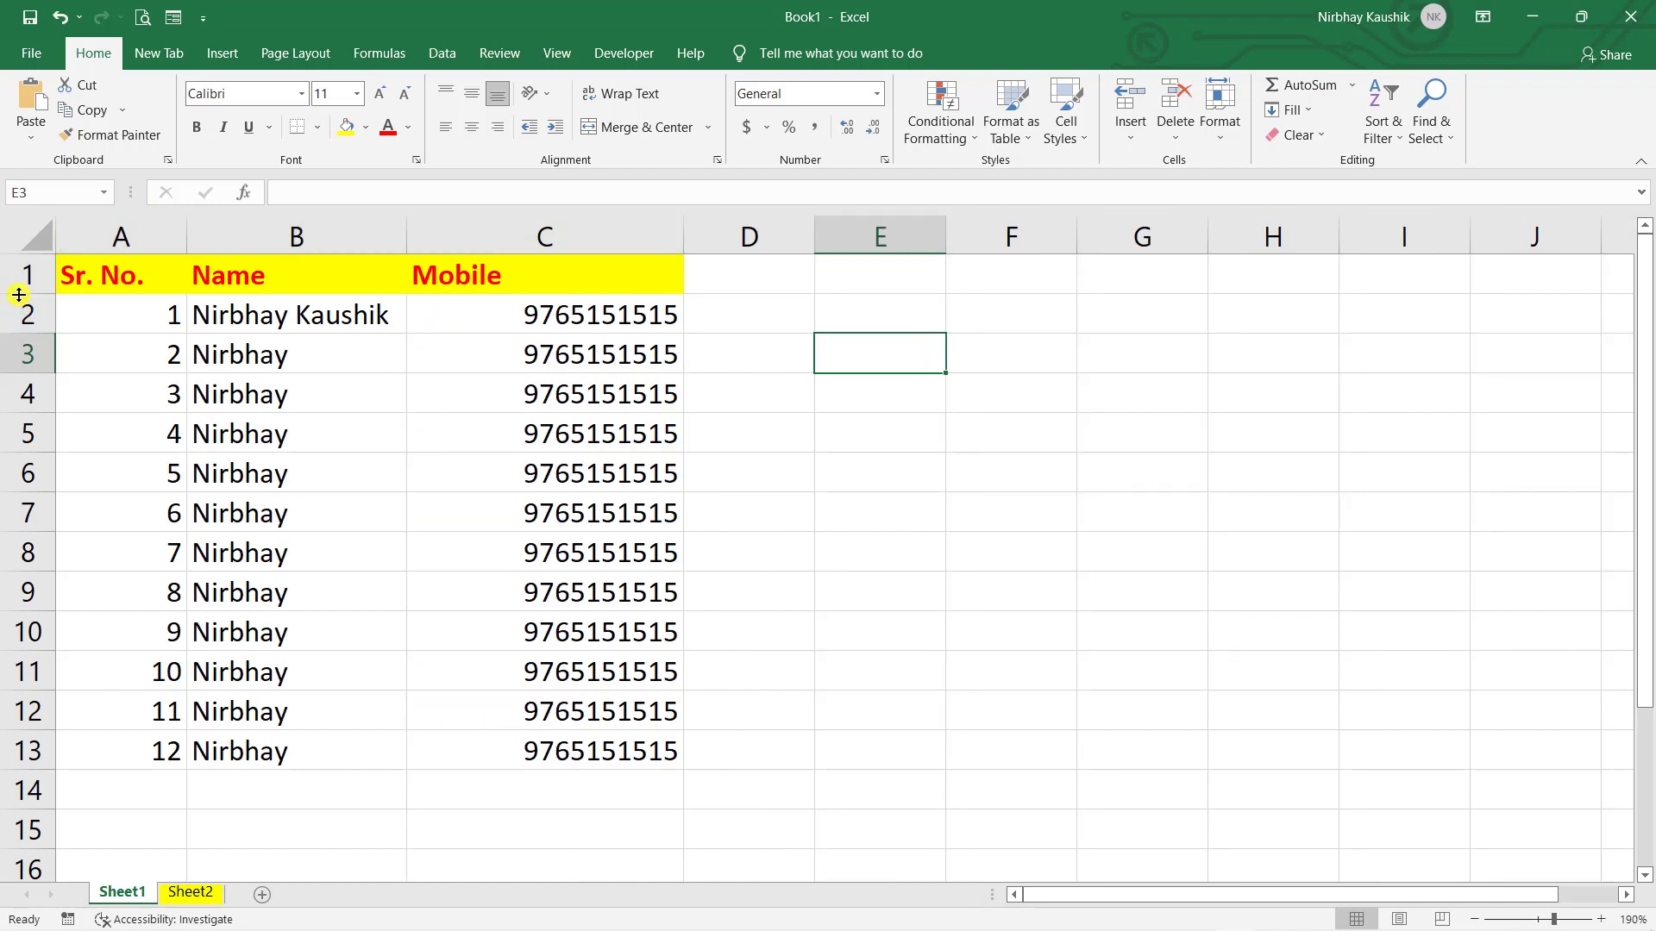
pyautogui.moveTo(19, 295); pyautogui.dragTo(19, 362)
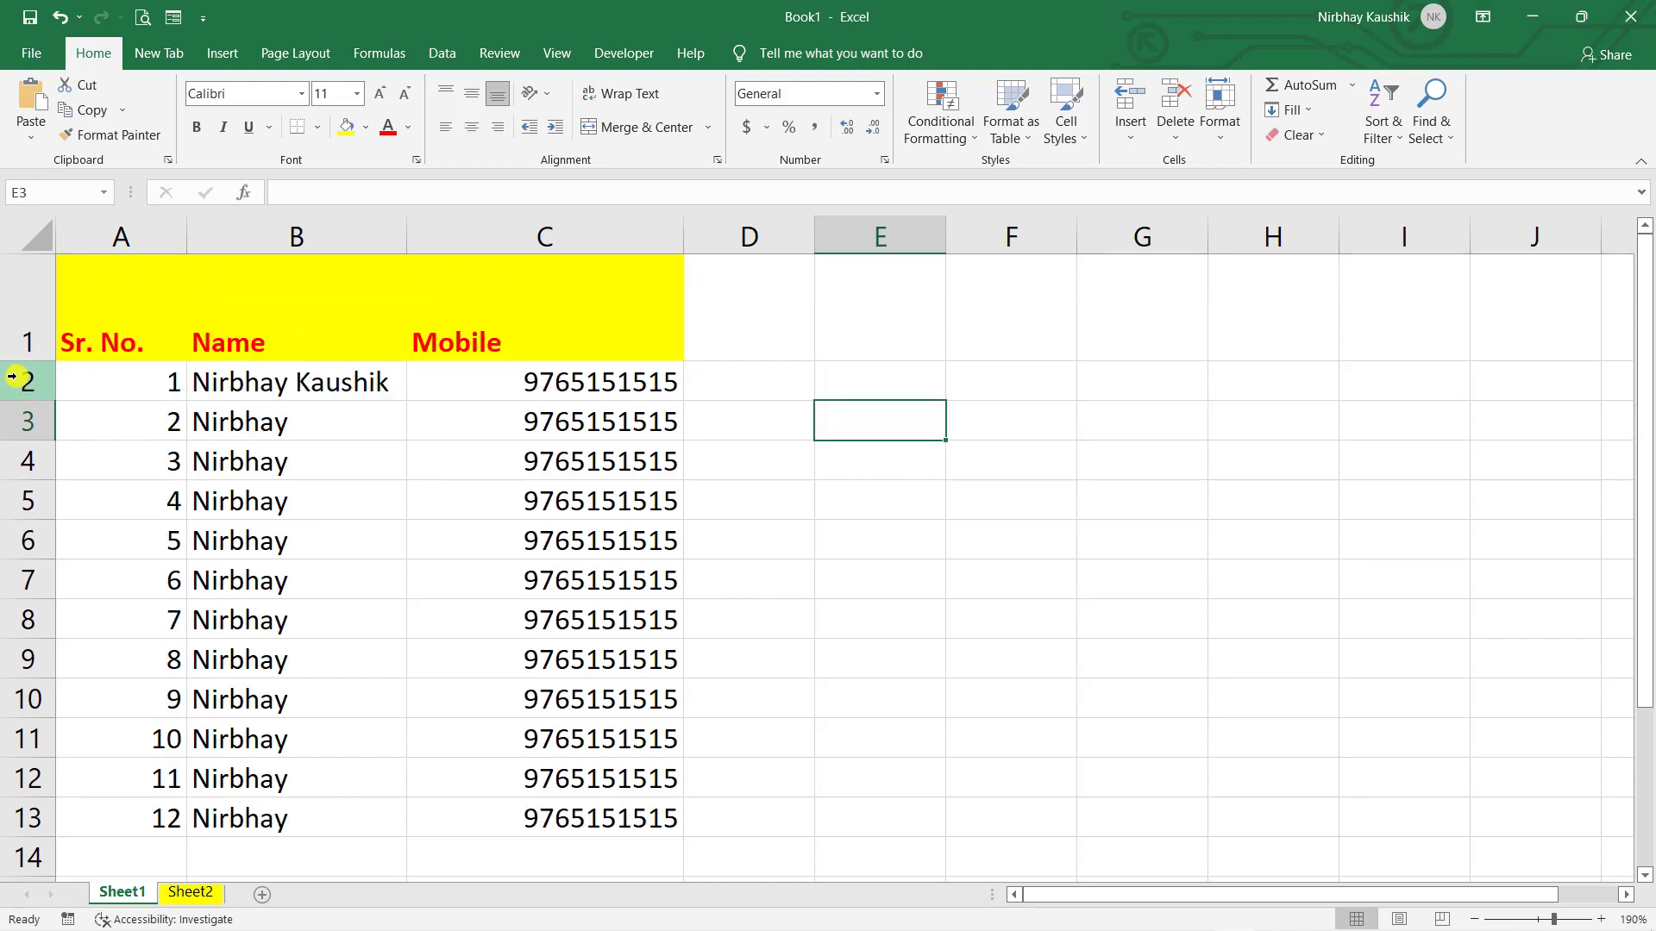
pyautogui.hotkey('ctrl', 'z')
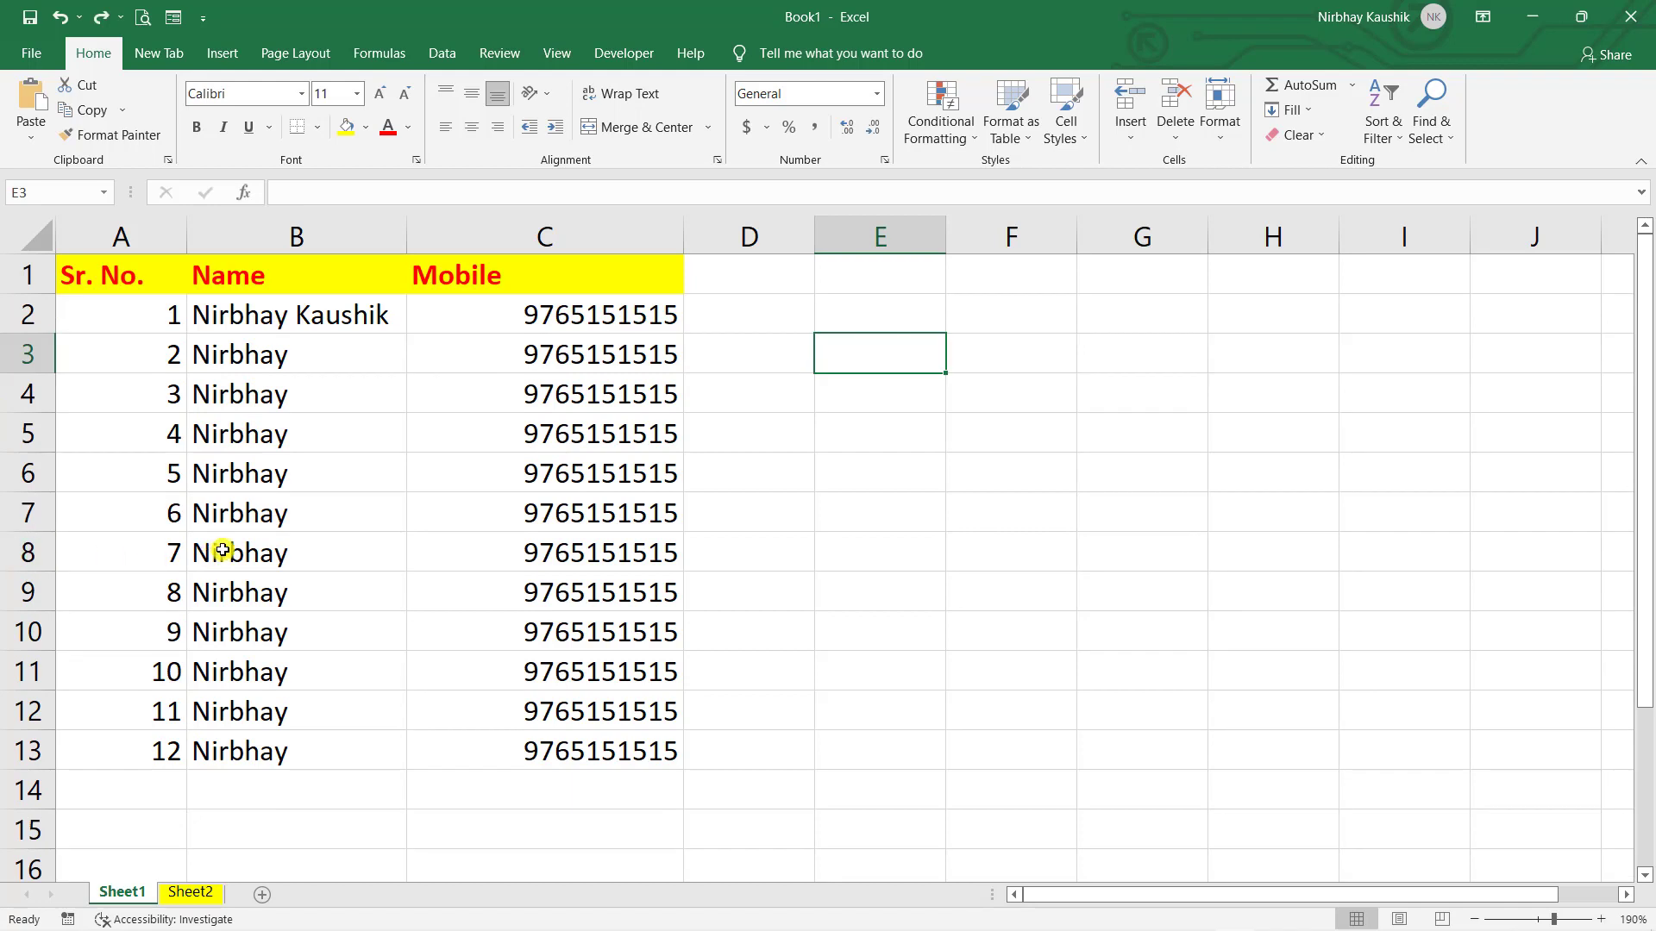
pyautogui.hotkey('ctrl', 'z')
pyautogui.hotkey('ctrl', 'z')
pyautogui.click(518, 561)
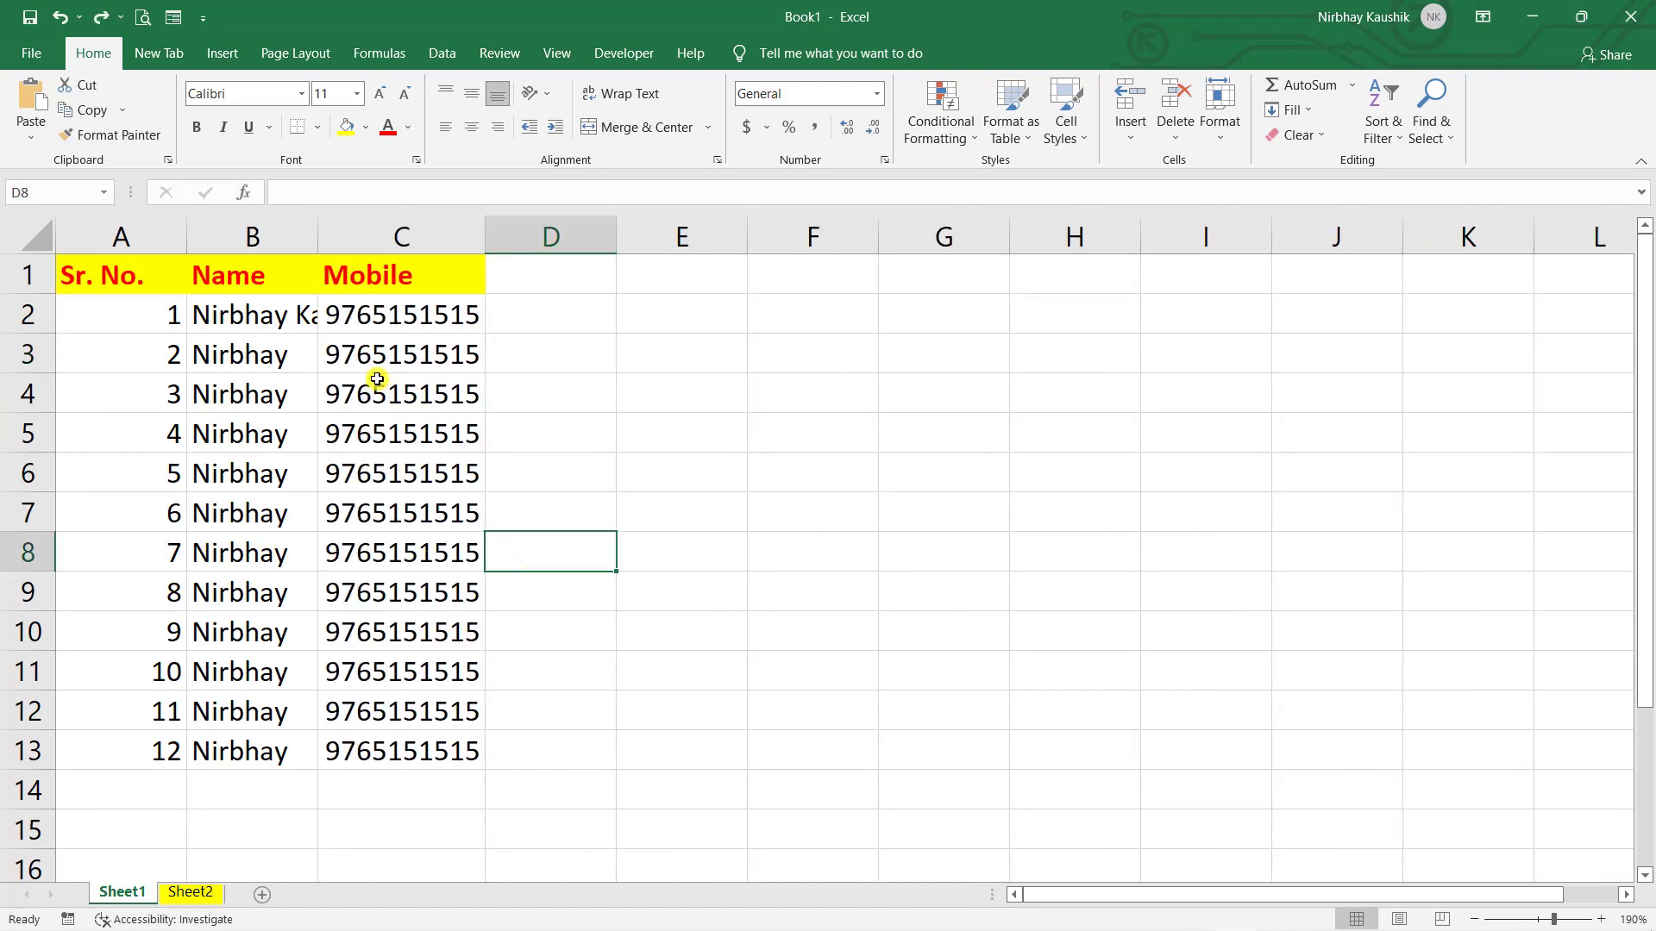
pyautogui.click(291, 304)
pyautogui.click(590, 282)
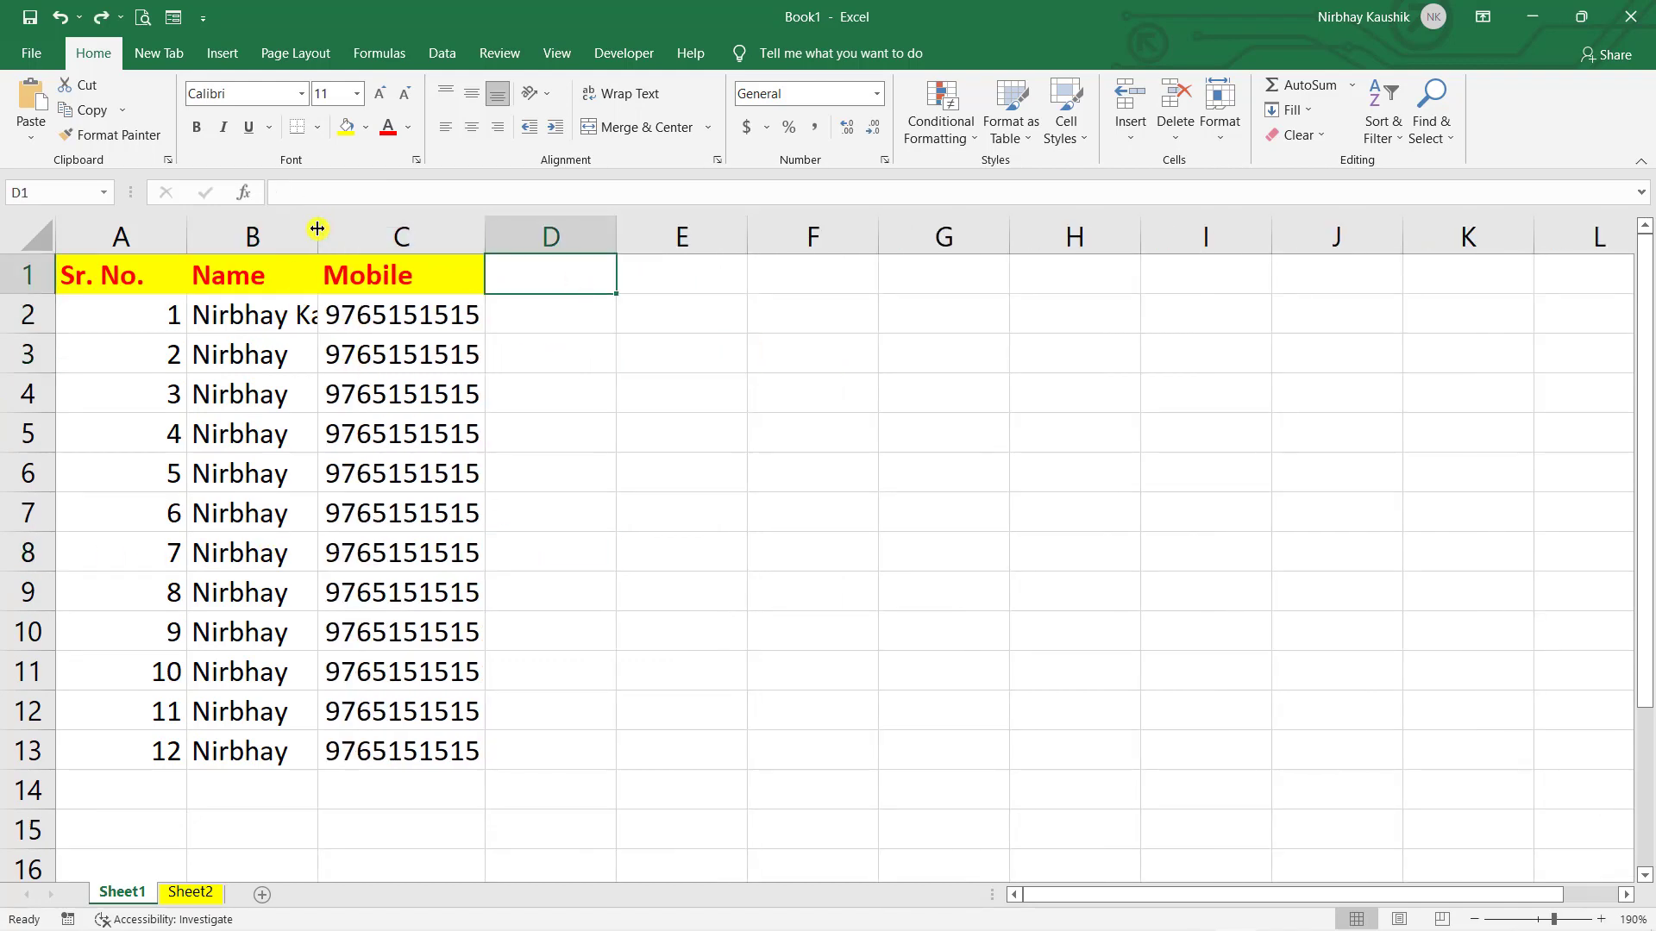
pyautogui.moveTo(318, 229); pyautogui.dragTo(425, 230)
pyautogui.click(937, 422)
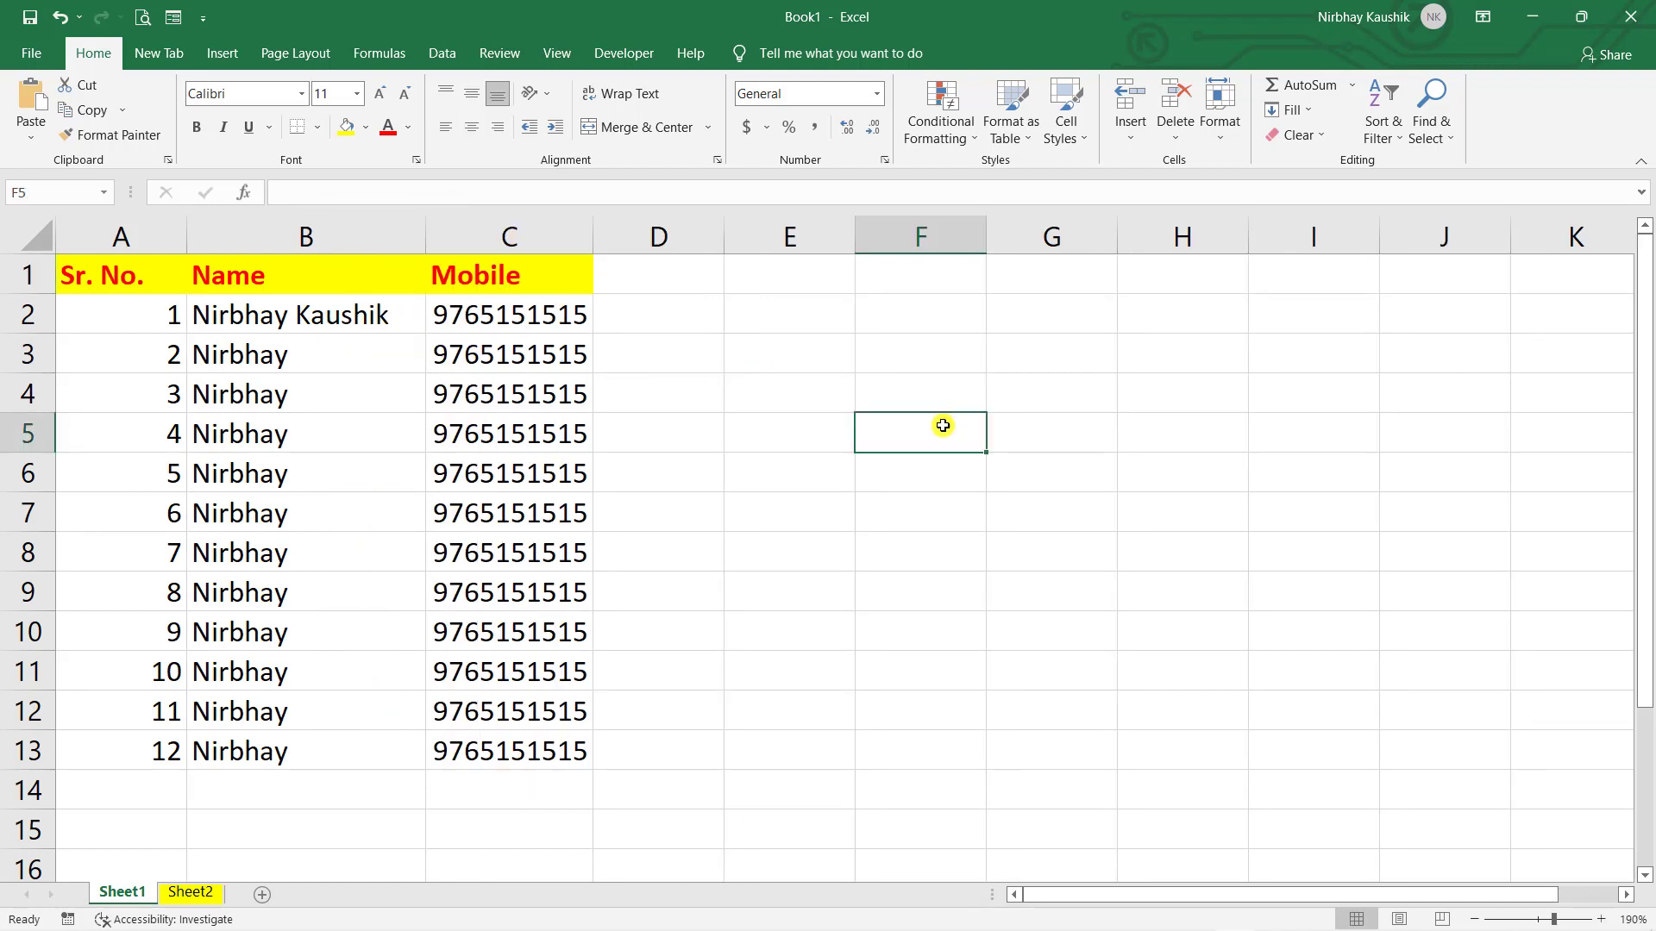
pyautogui.hotkey('ctrl', 'z')
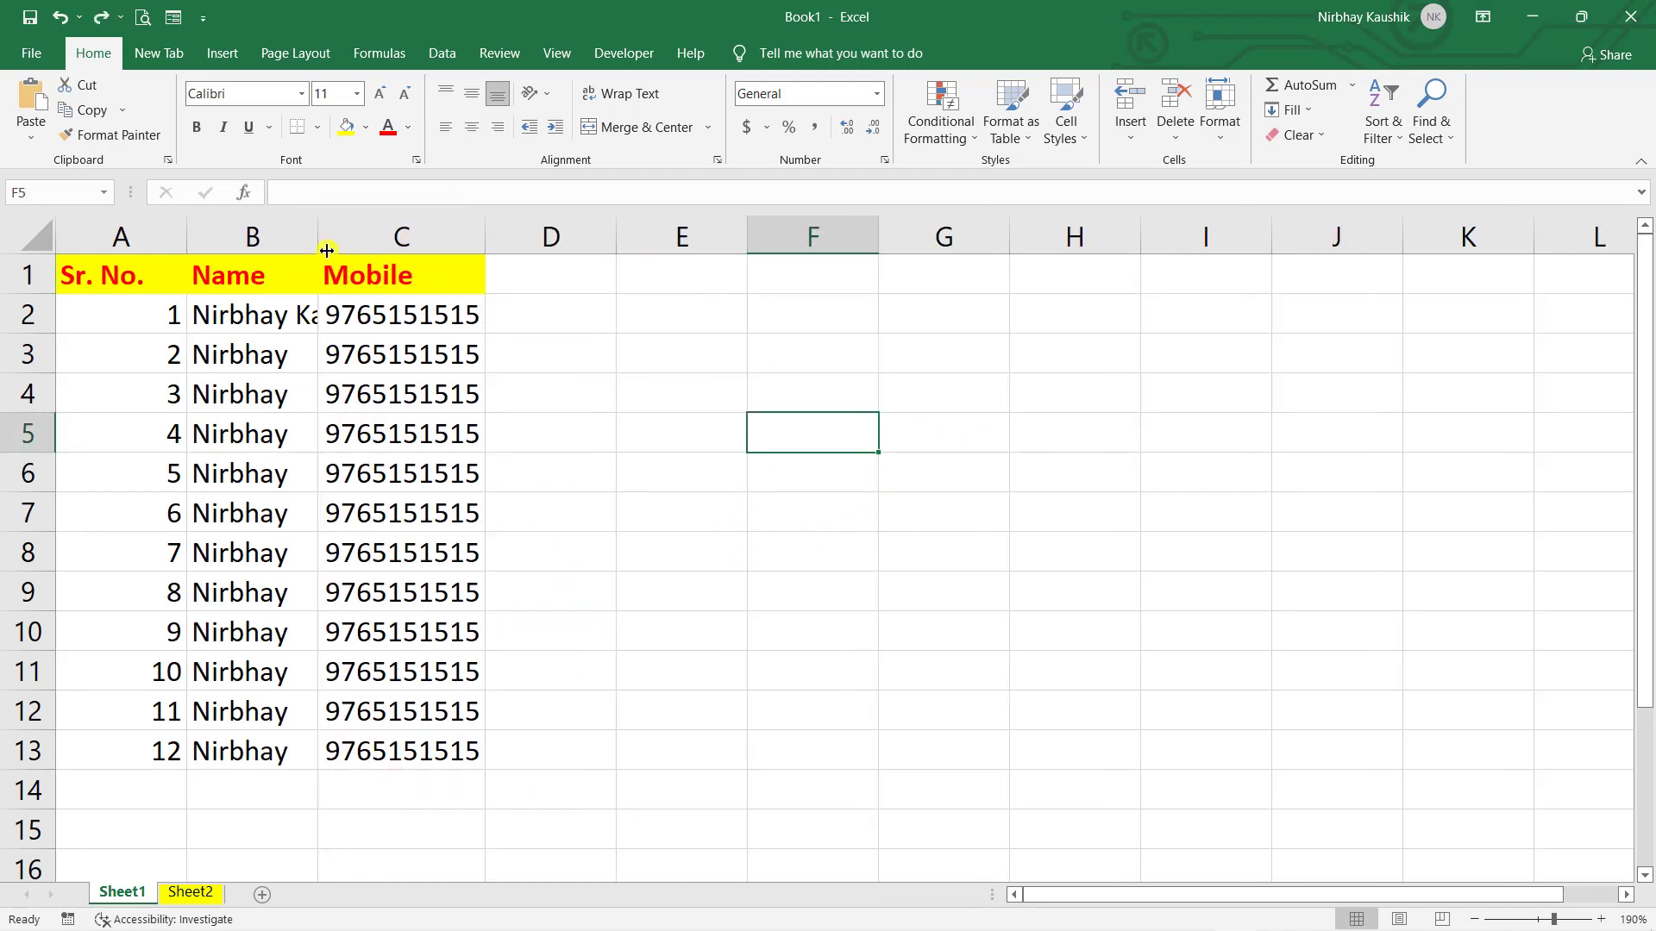
pyautogui.moveTo(316, 243); pyautogui.dragTo(390, 250)
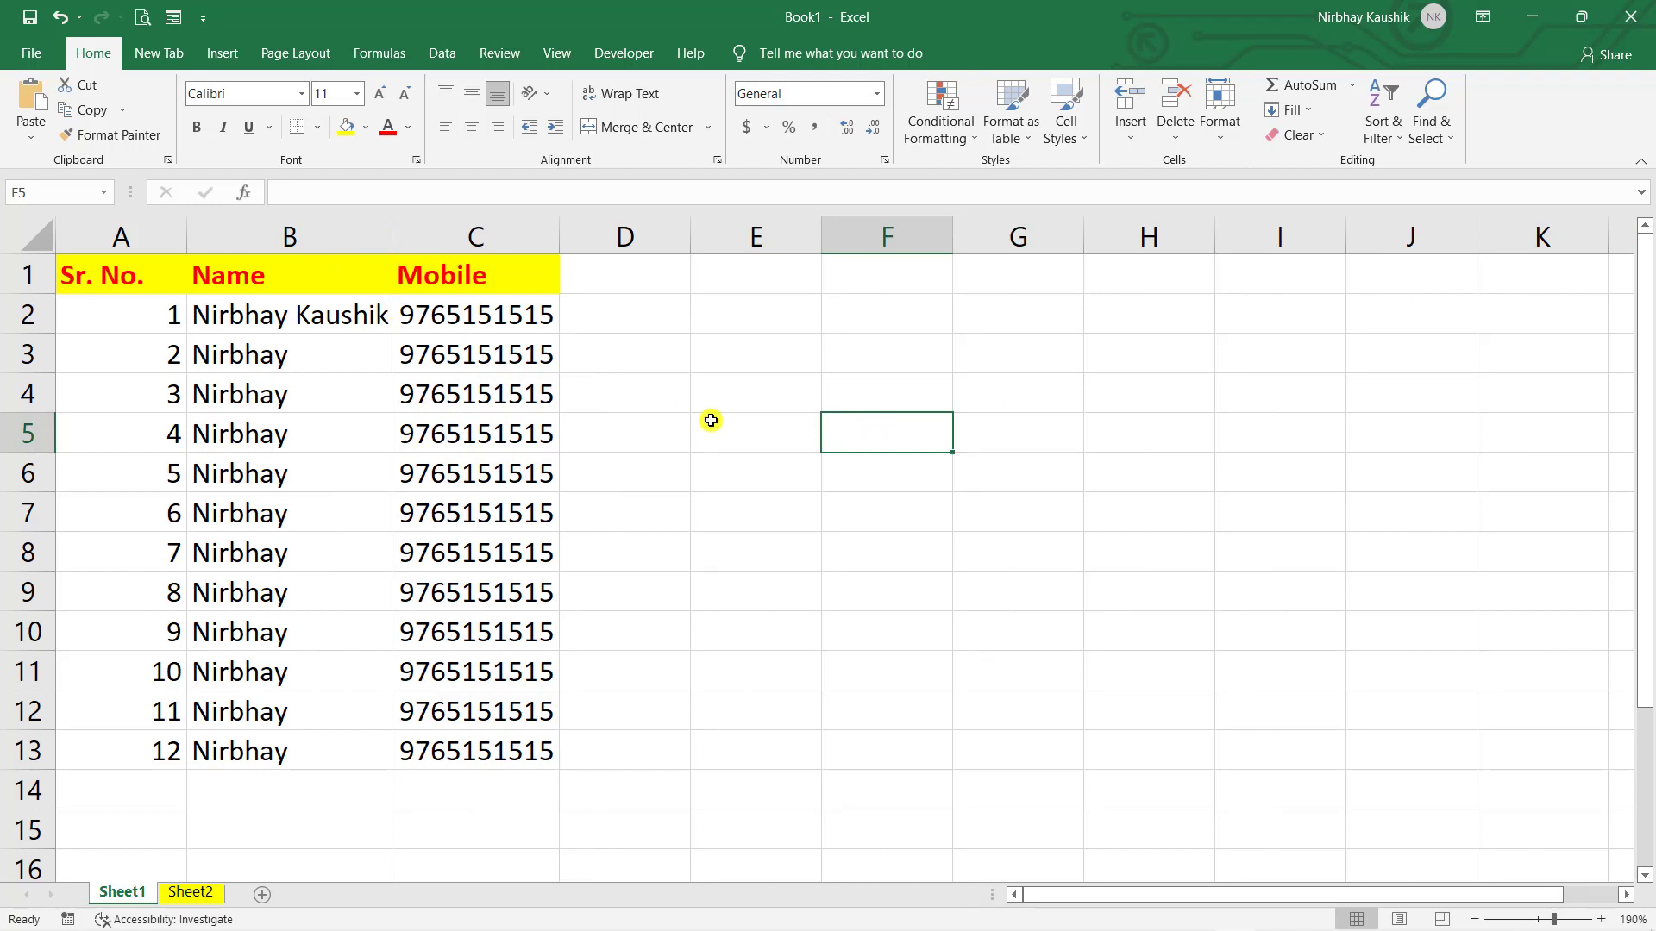
pyautogui.hotkey('ctrl', 'z')
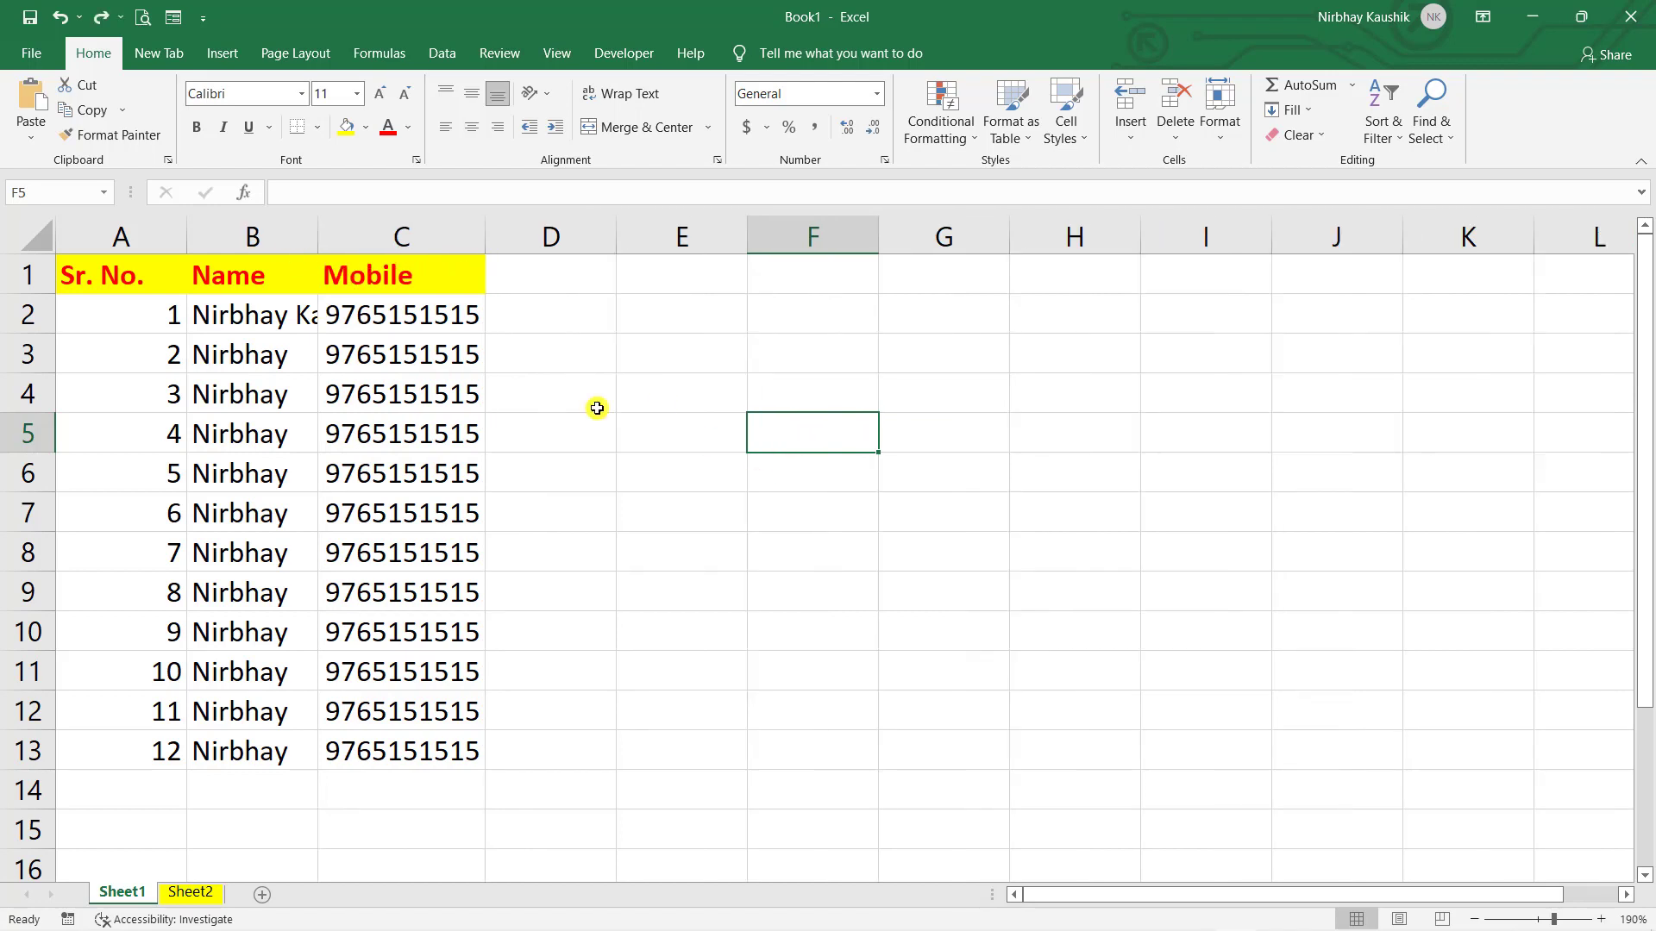
# - AutoFit column B to B2's full name and column A to the Sr. No. heading
pyautogui.doubleClick(322, 238)
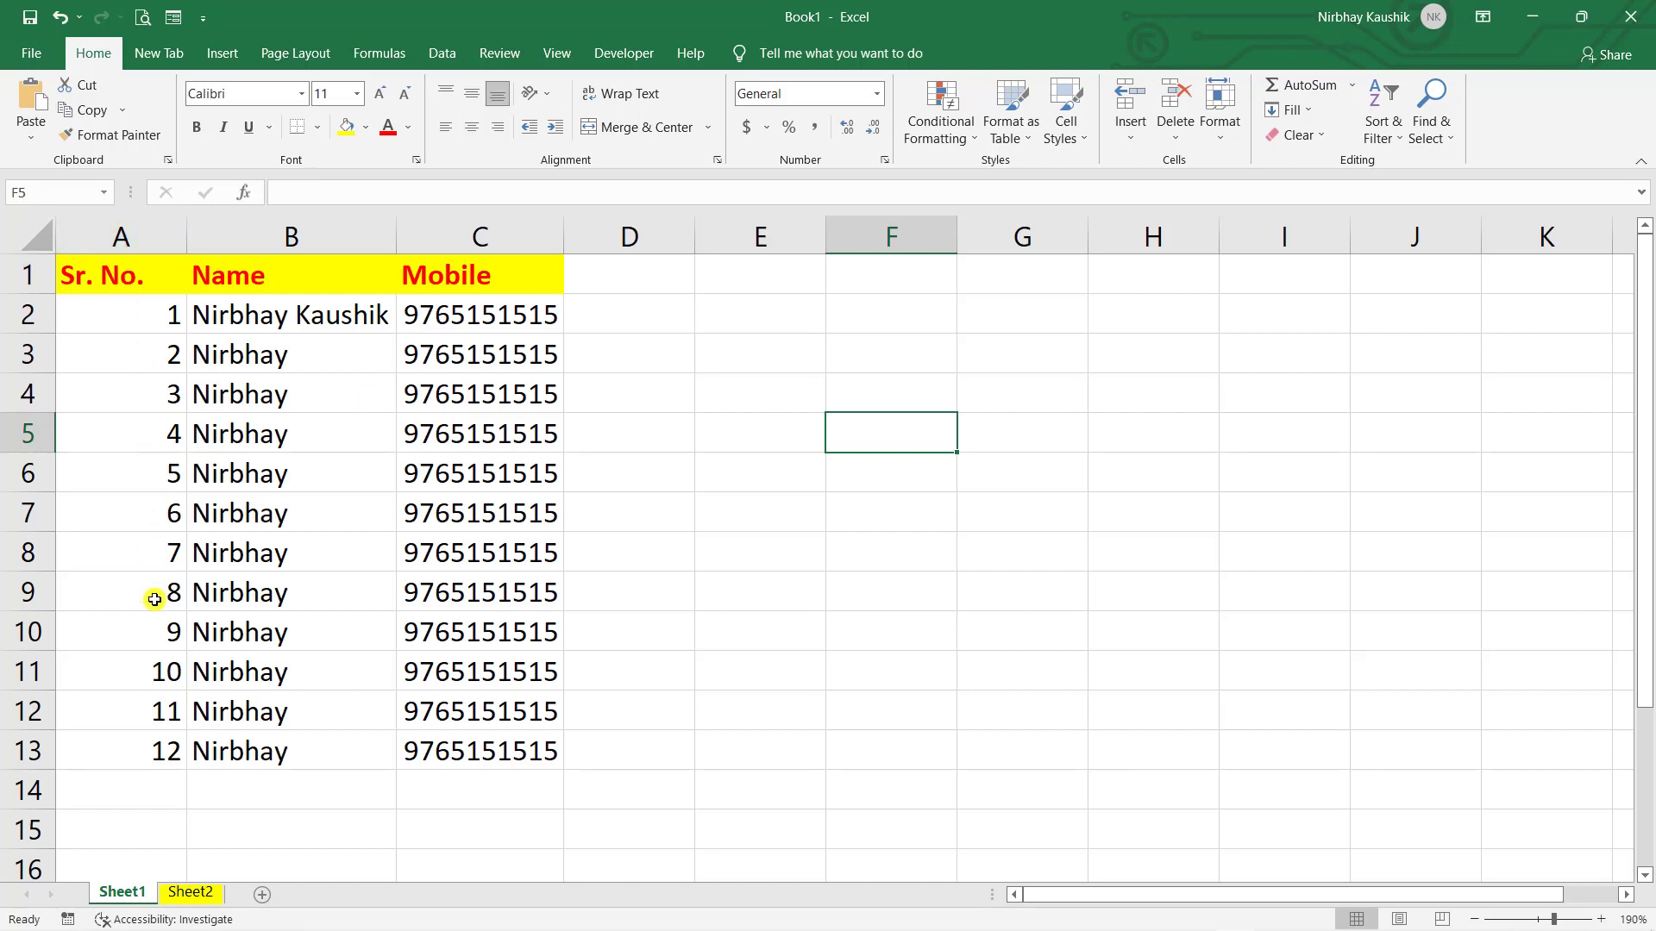
pyautogui.doubleClick(186, 229)
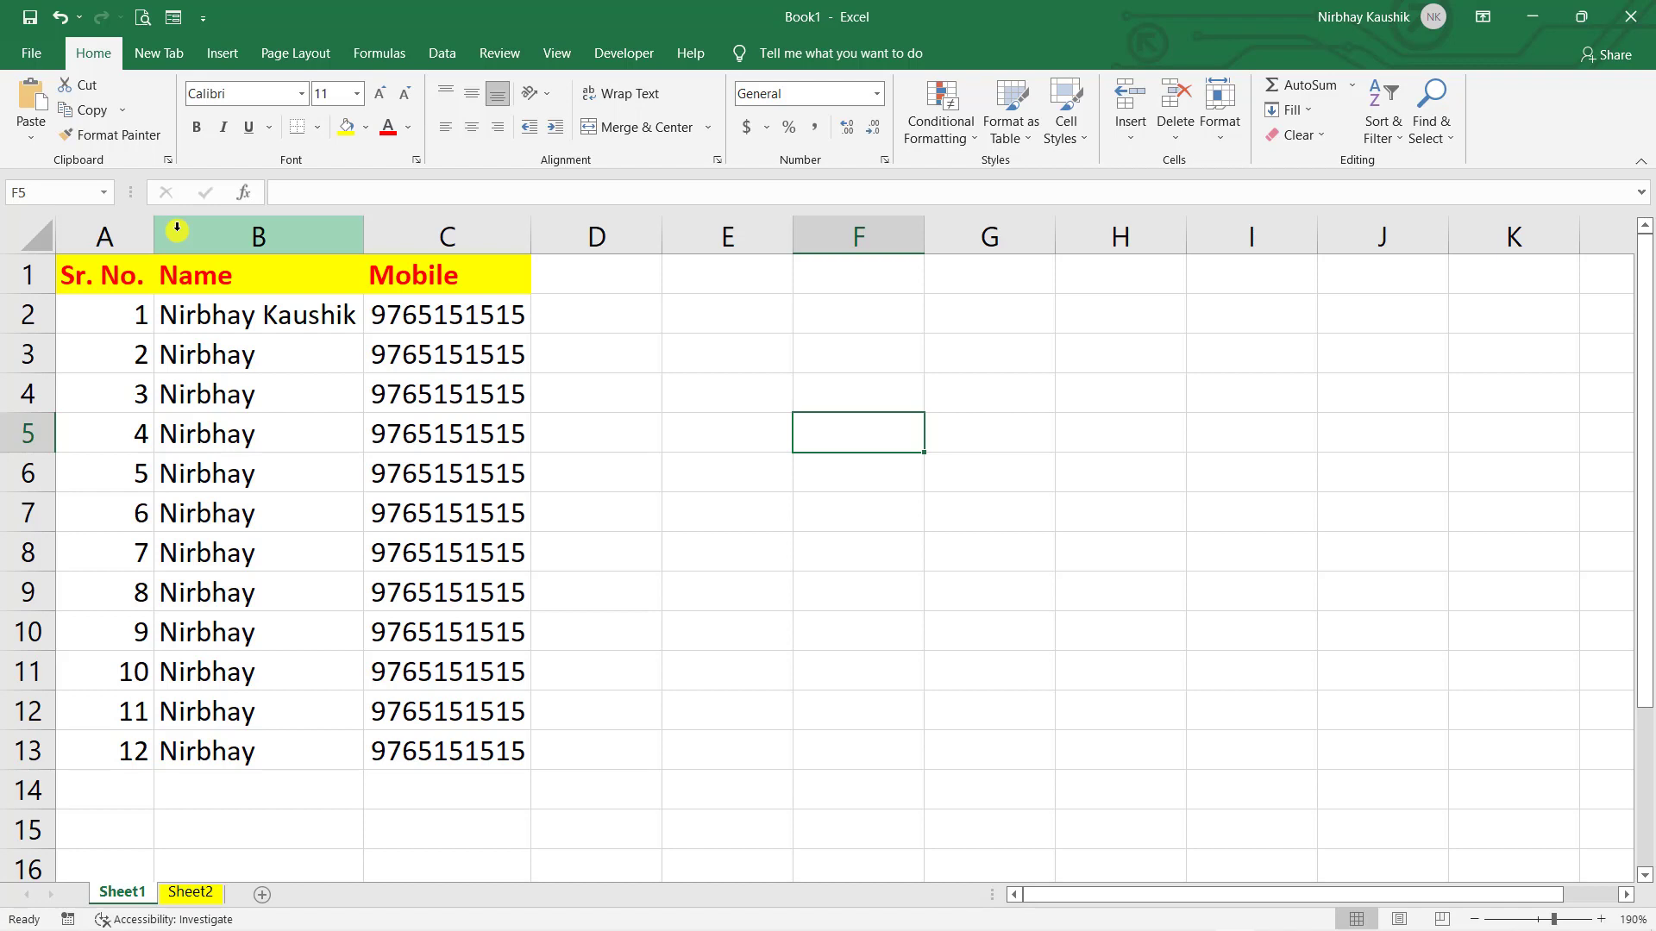
pyautogui.click(331, 323)
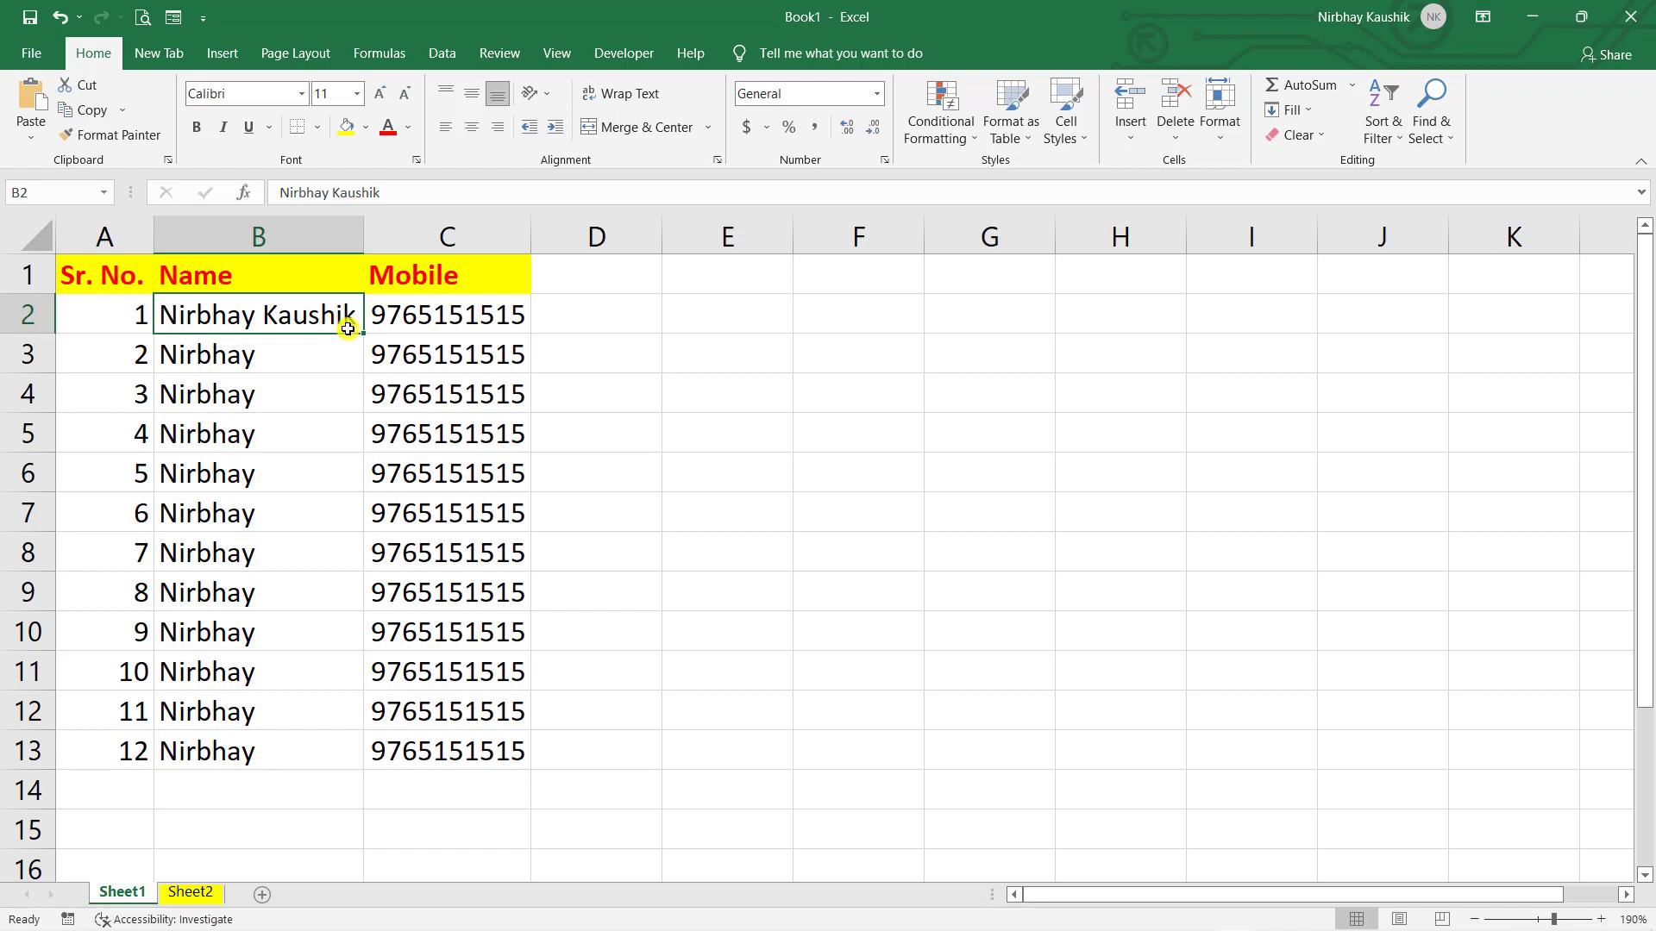
# - Append junk 'gddf' to B2, then delete it along with the surname
pyautogui.click(382, 200)
pyautogui.write('gddf')
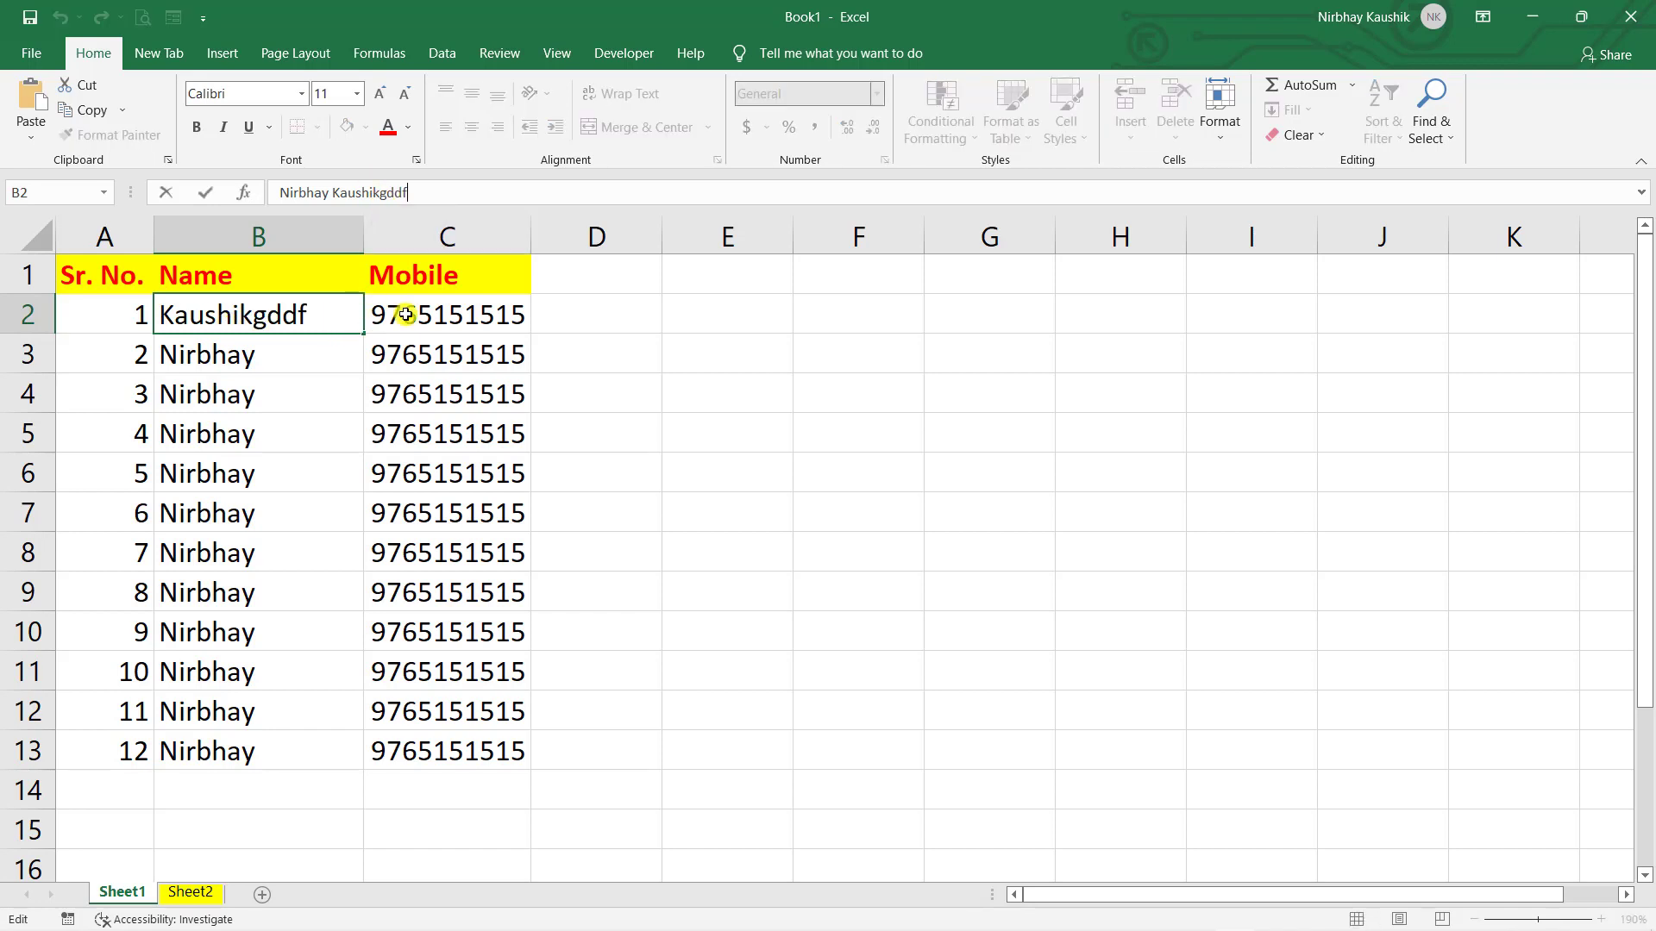
pyautogui.click(498, 619)
pyautogui.doubleClick(242, 318)
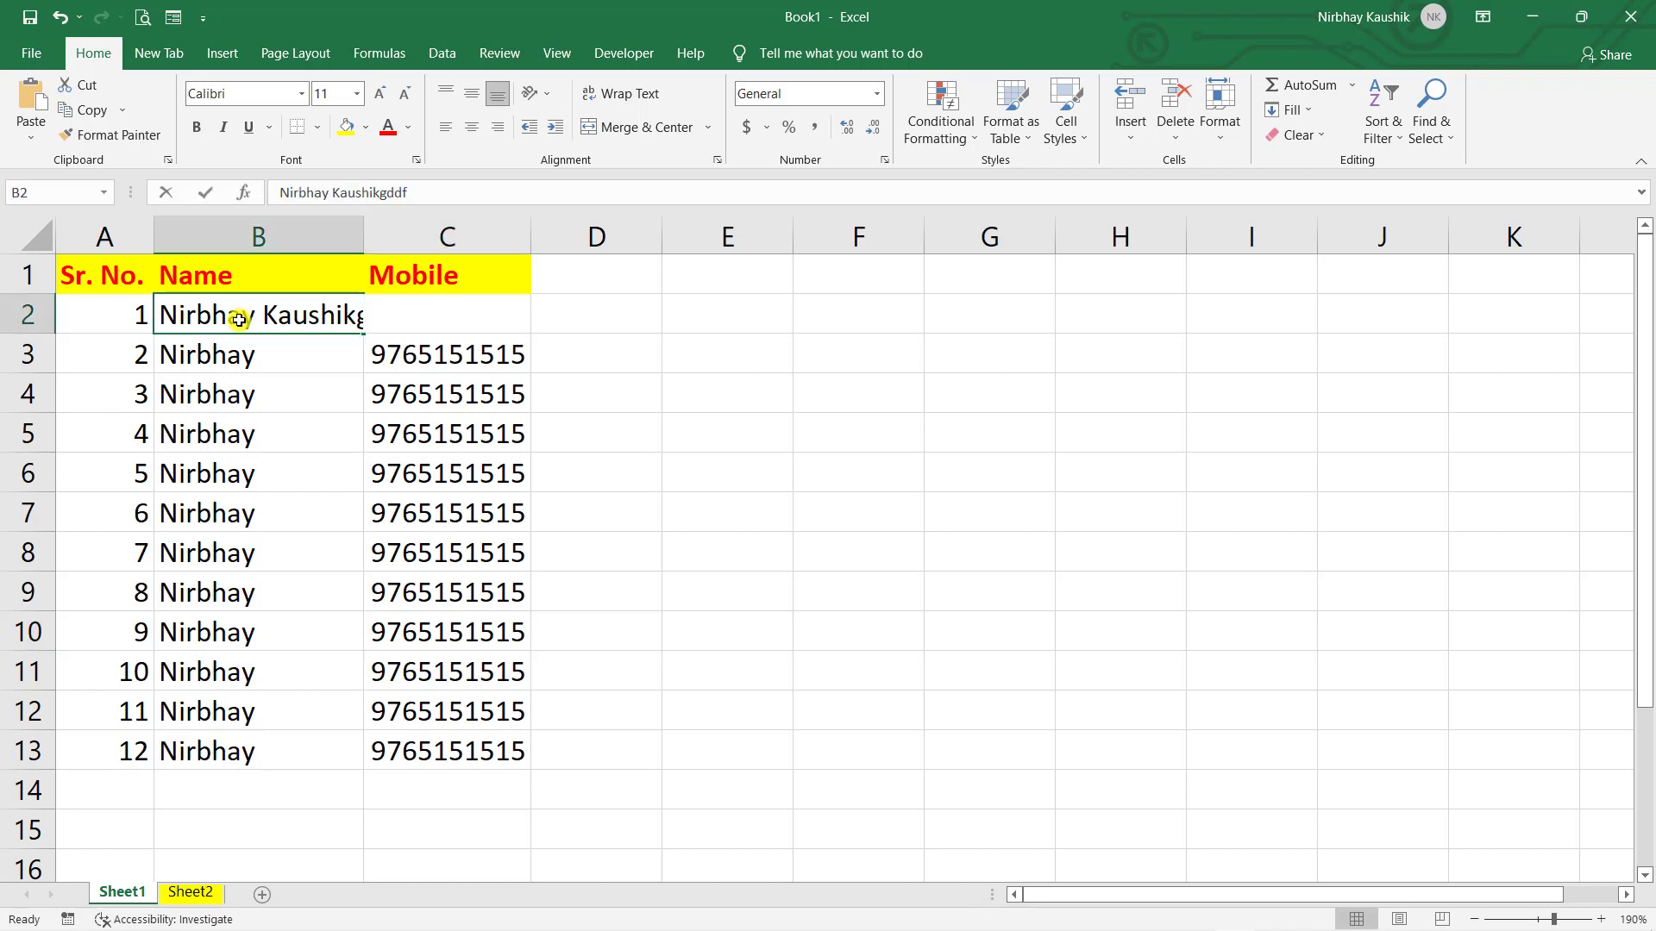
pyautogui.moveTo(410, 192); pyautogui.dragTo(332, 193)
pyautogui.press('BackSpace')
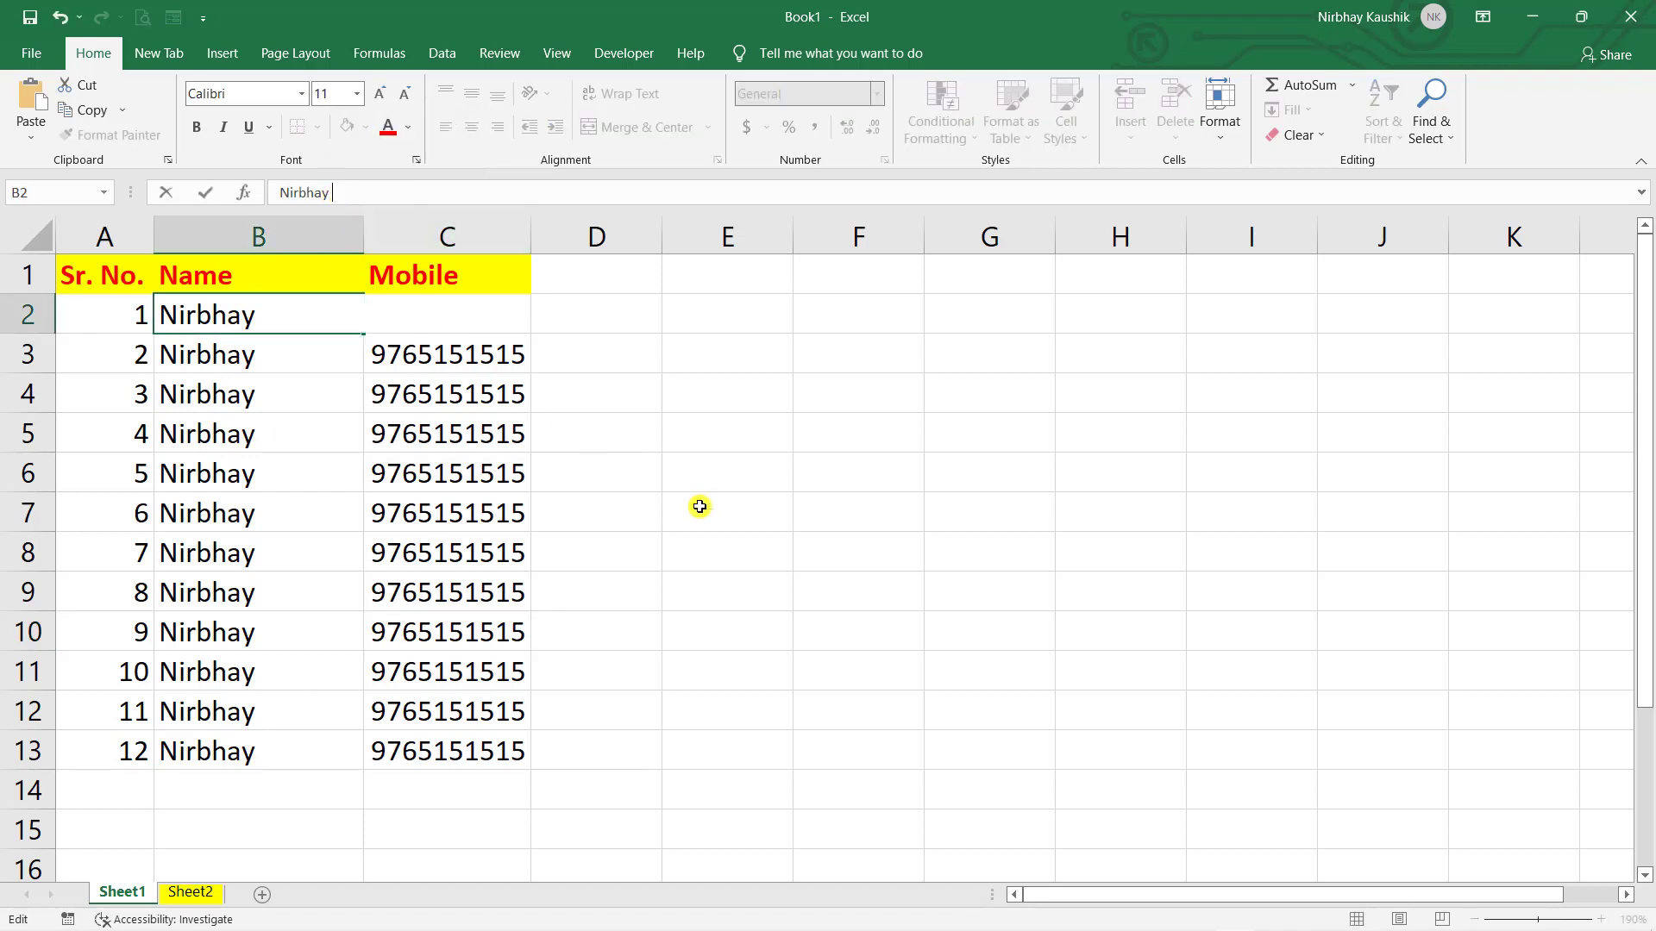
pyautogui.click(696, 502)
# - Restore B2's full name with the surname, then narrow column B to 82 pixels
pyautogui.click(221, 319)
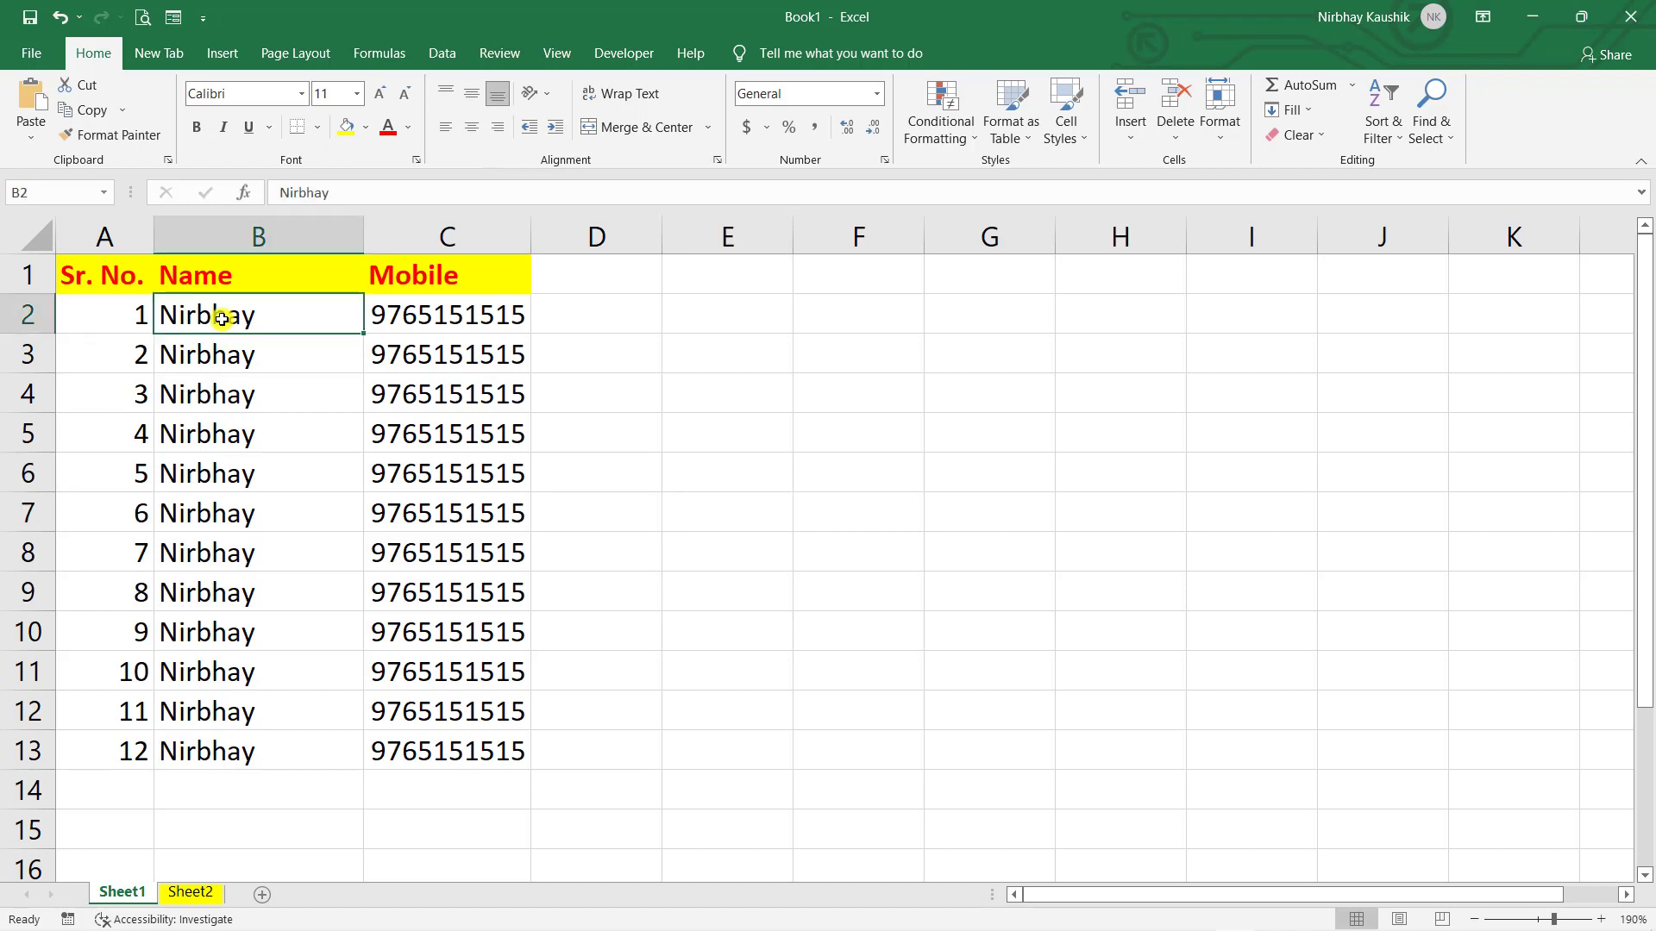
pyautogui.press('F2')
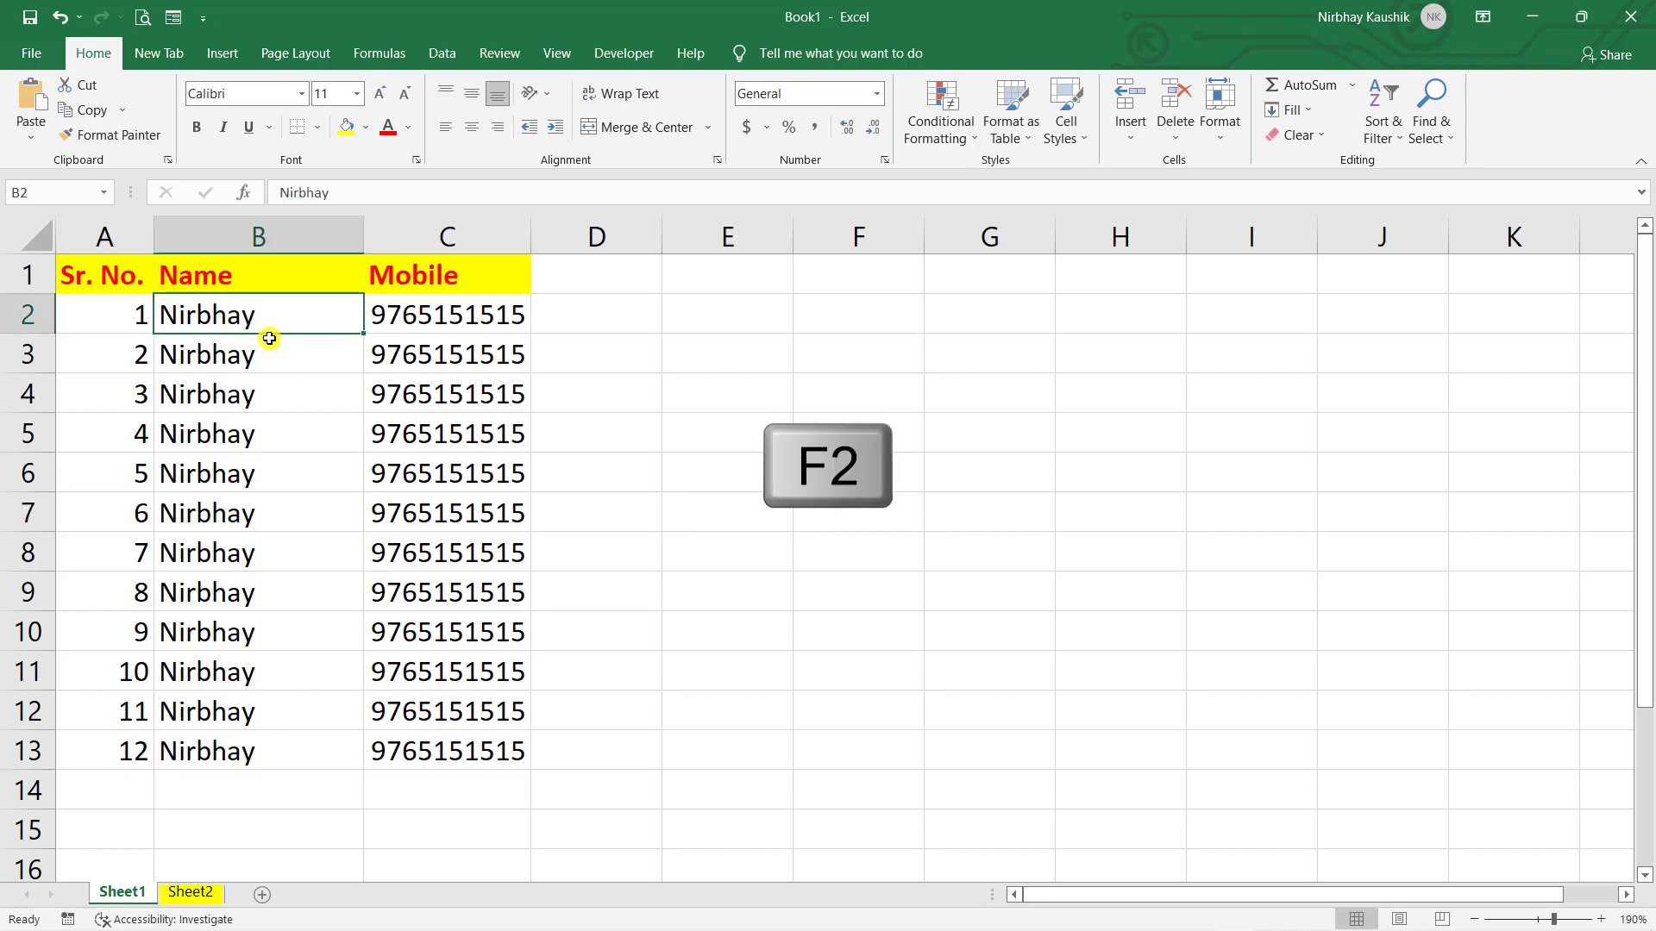
pyautogui.write('fddfh')
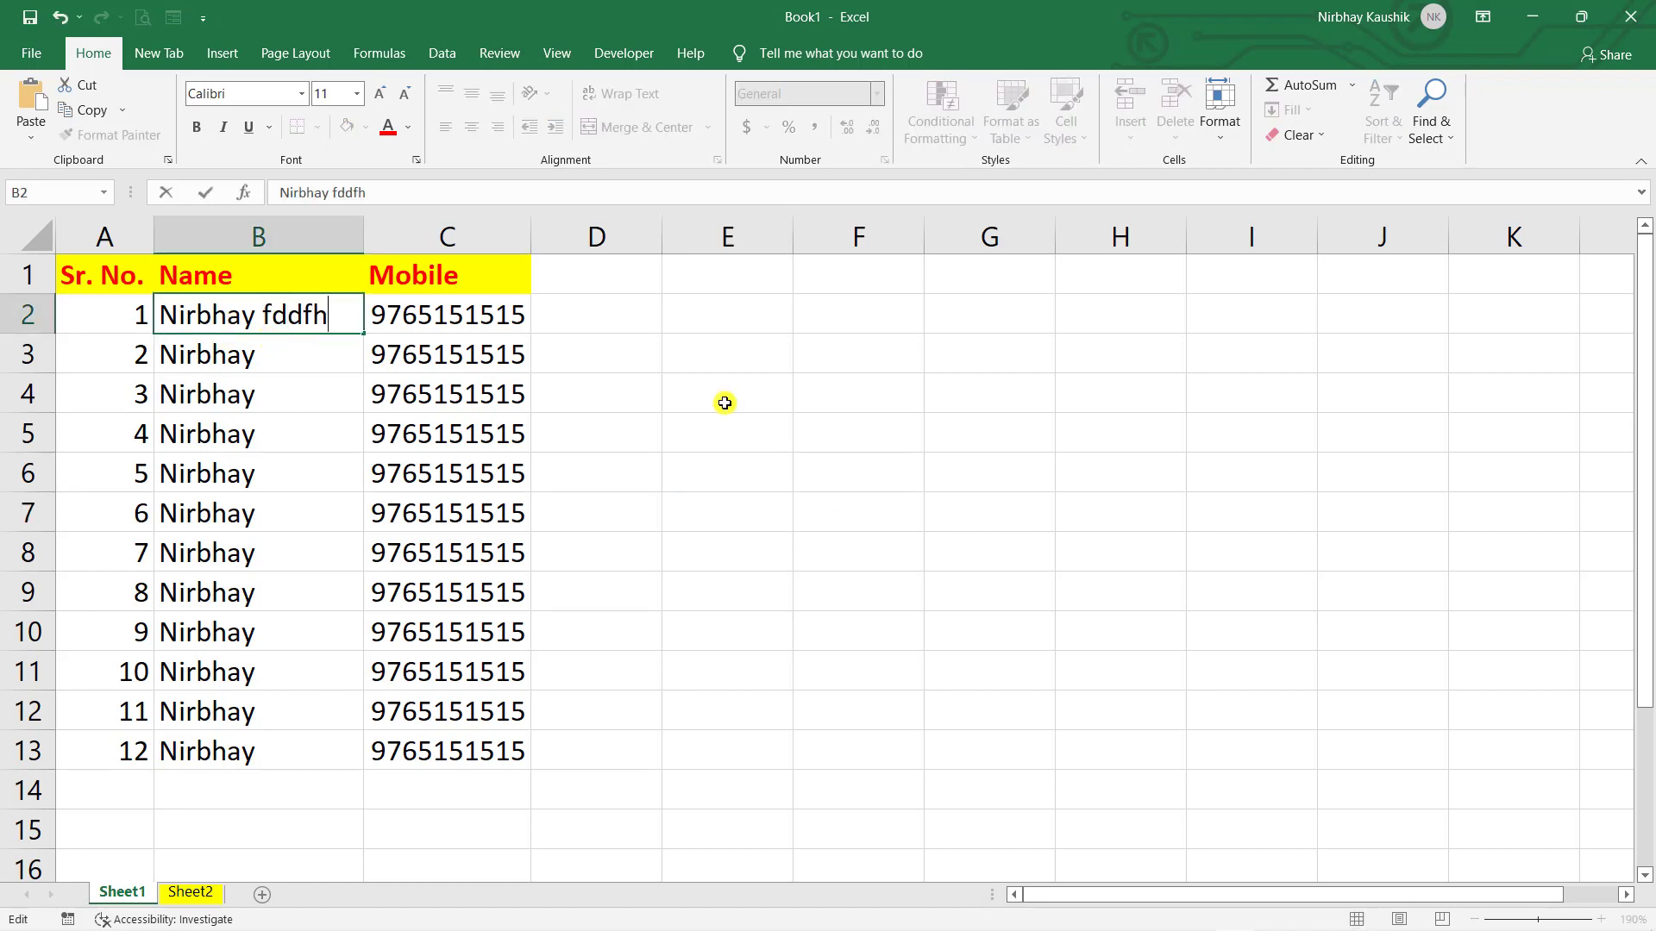
pyautogui.click(811, 405)
pyautogui.hotkey('ctrl', 'z')
pyautogui.doubleClick(327, 325)
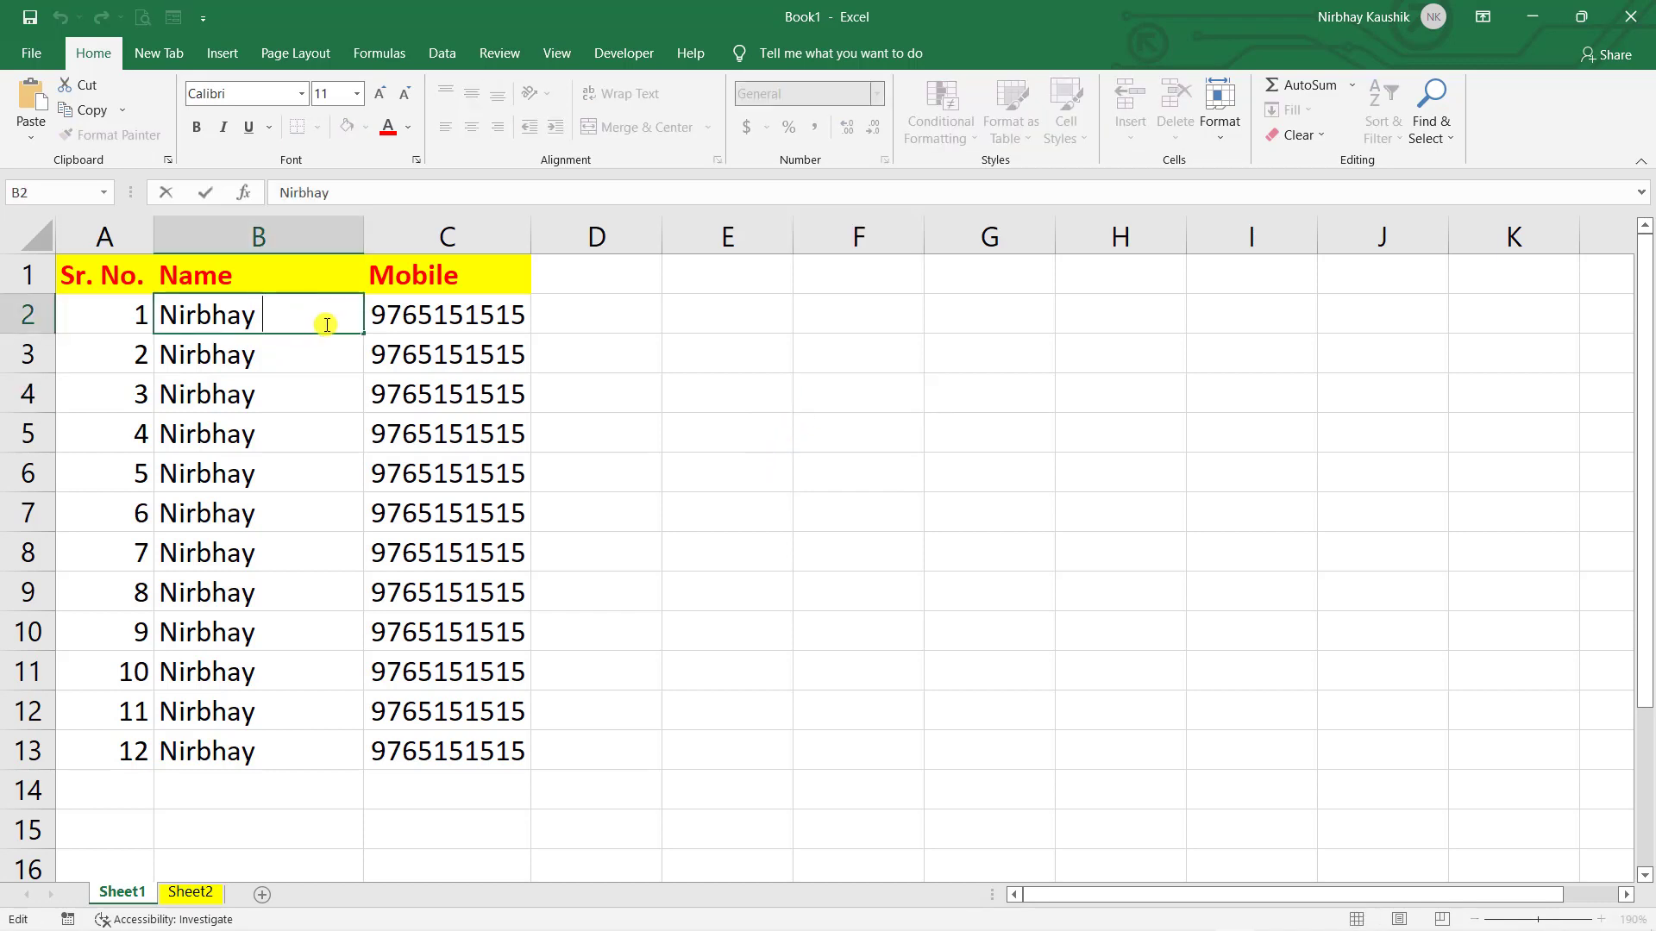
pyautogui.click(800, 583)
pyautogui.moveTo(368, 231); pyautogui.dragTo(288, 251)
pyautogui.click(561, 420)
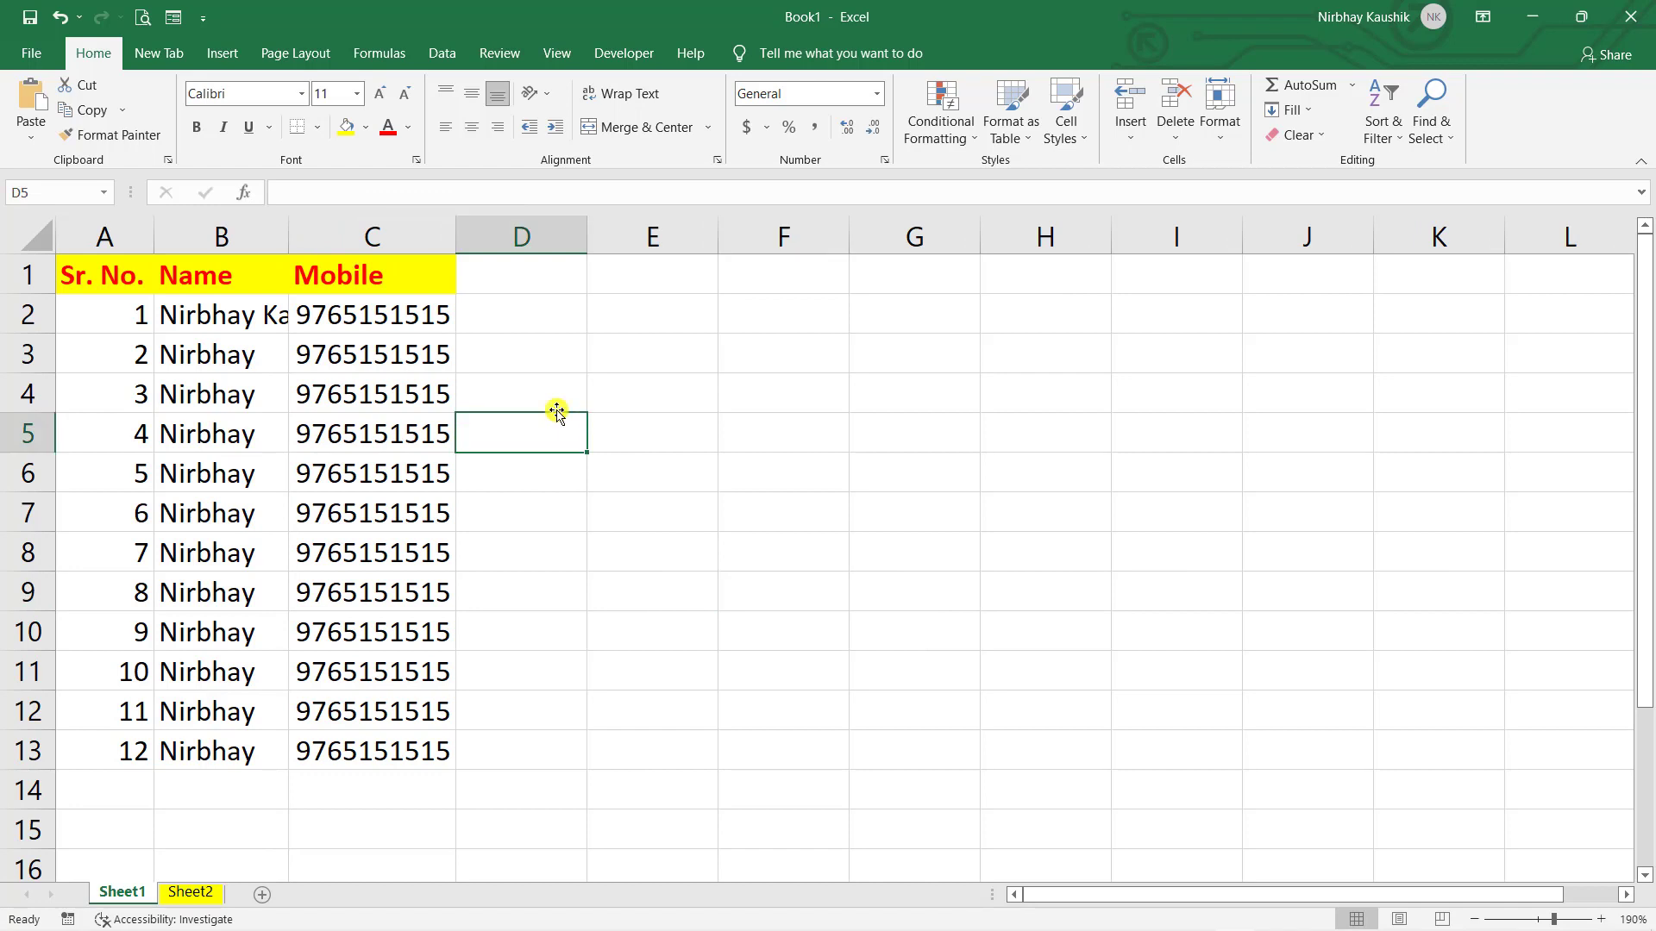
# - Insert a line break before the surname in B2 so the name spans two lines
pyautogui.doubleClick(270, 318)
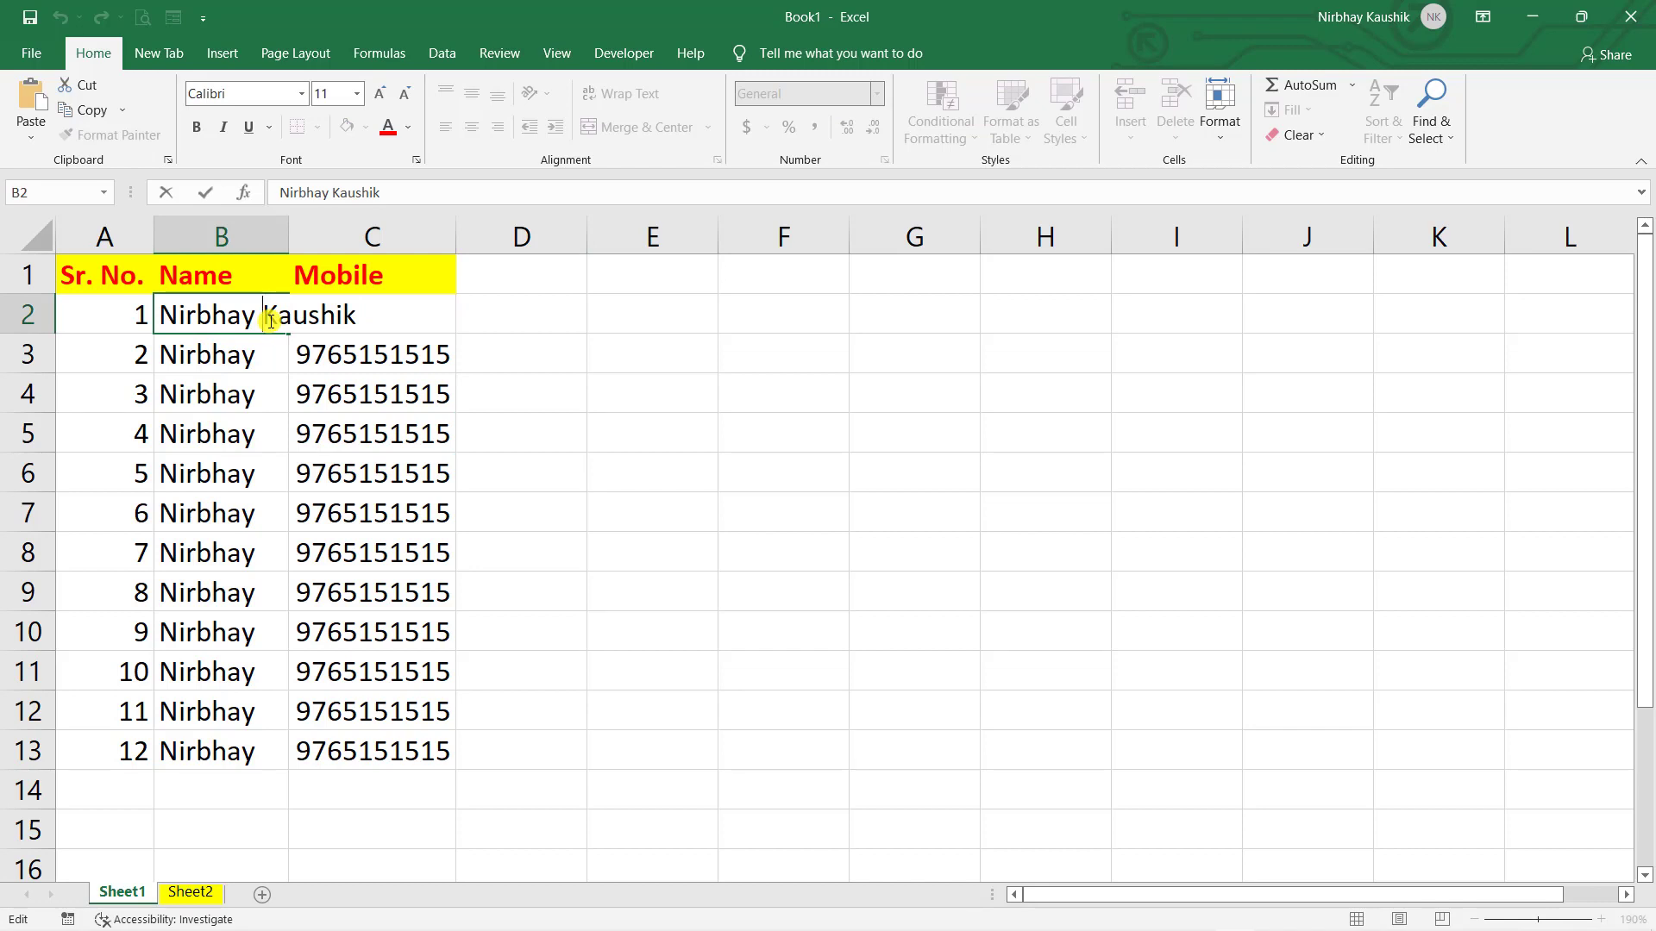
pyautogui.hotkey('alt', 'Return')
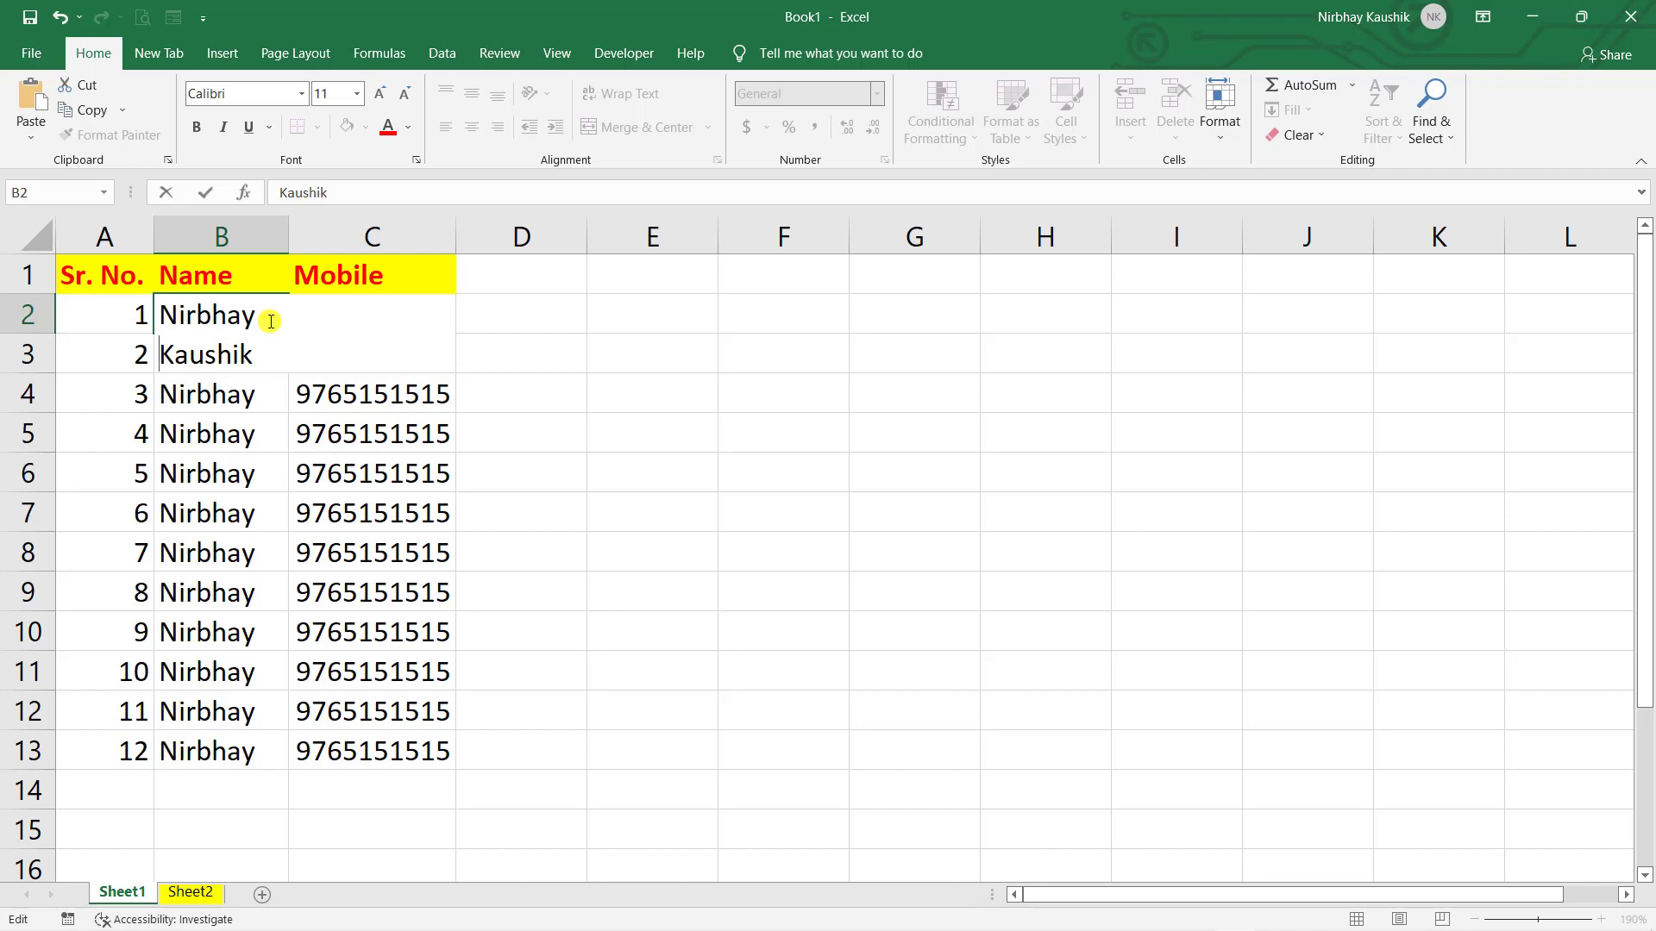
pyautogui.press('BackSpace')
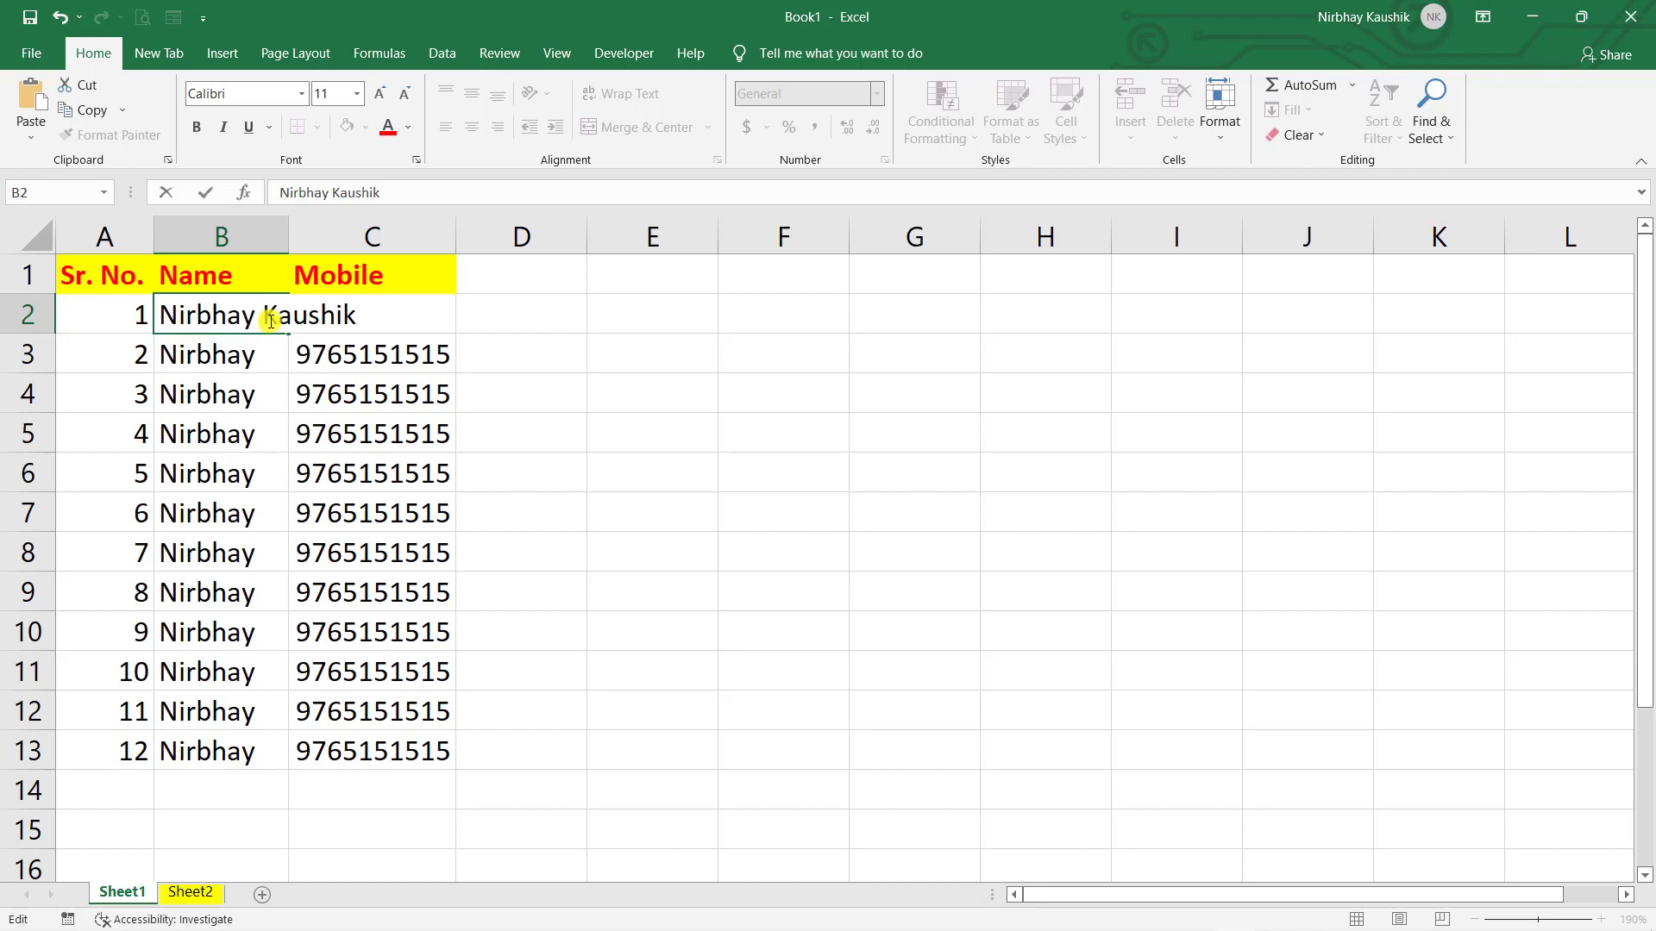
pyautogui.press('Return')
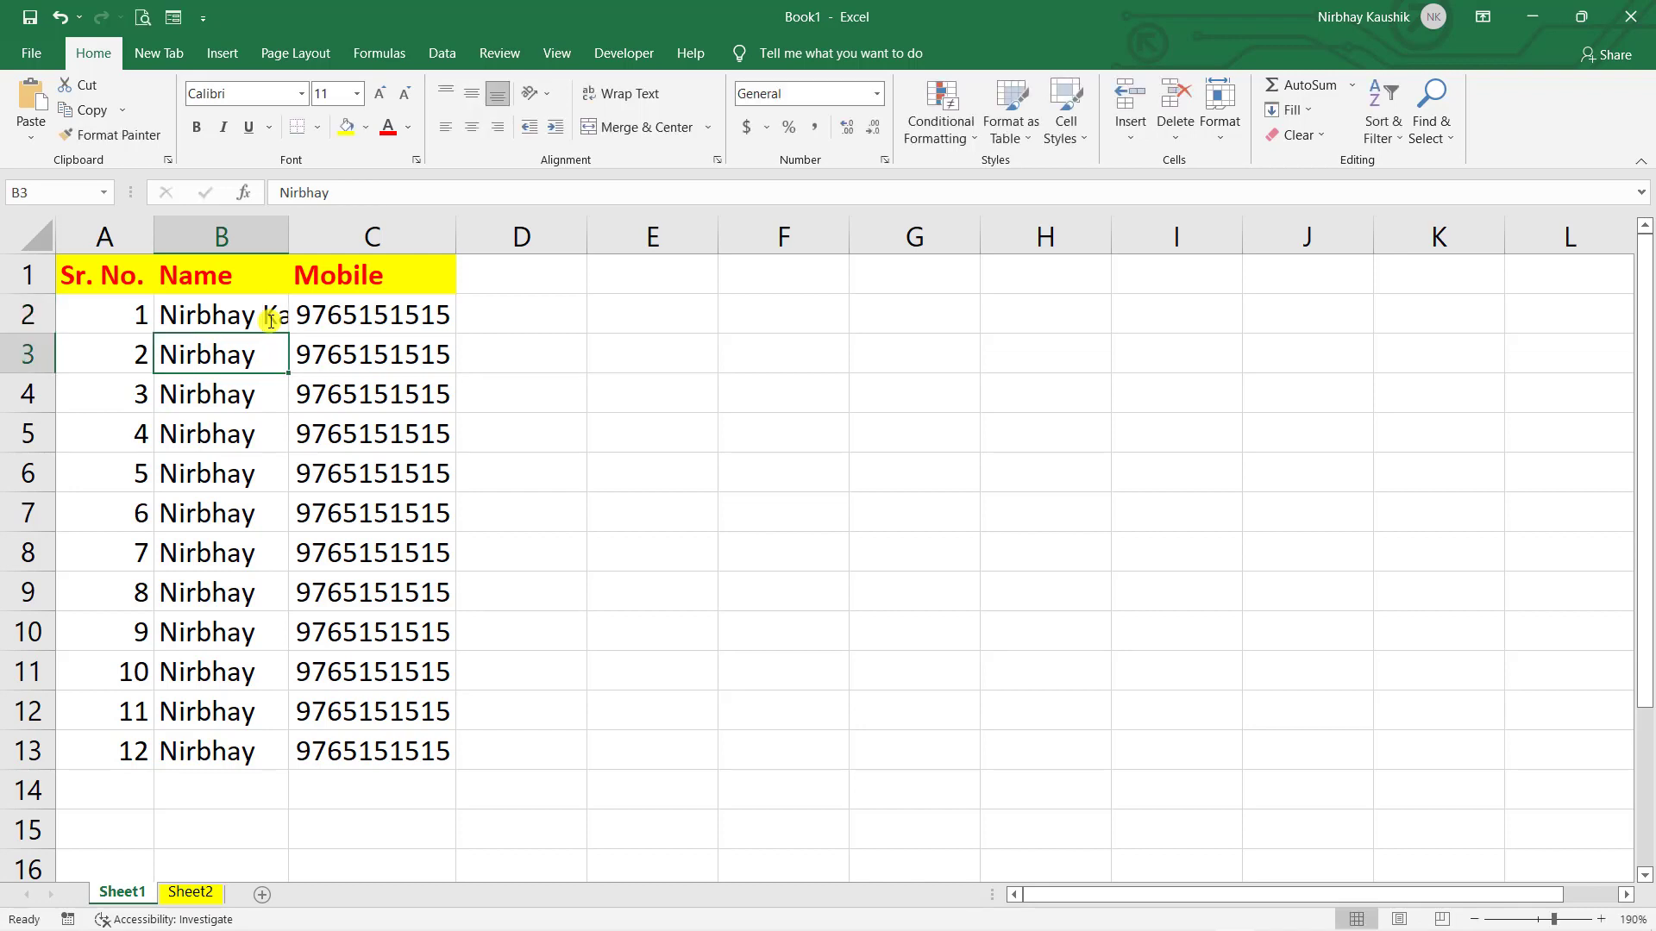
pyautogui.click(269, 320)
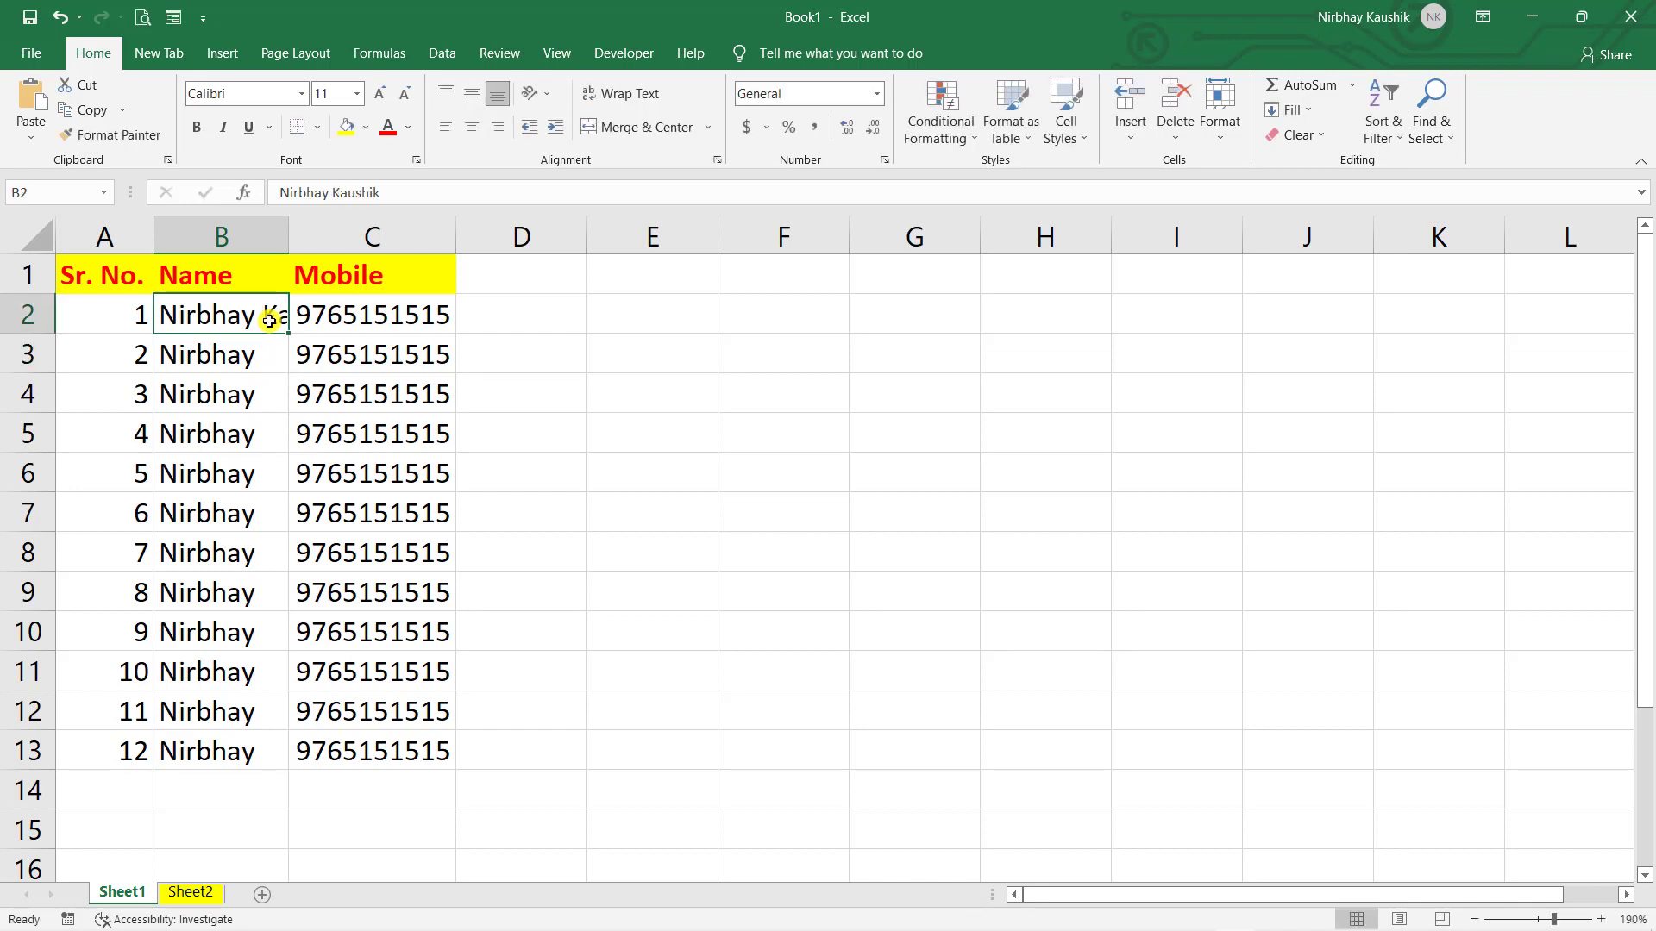
pyautogui.doubleClick(269, 320)
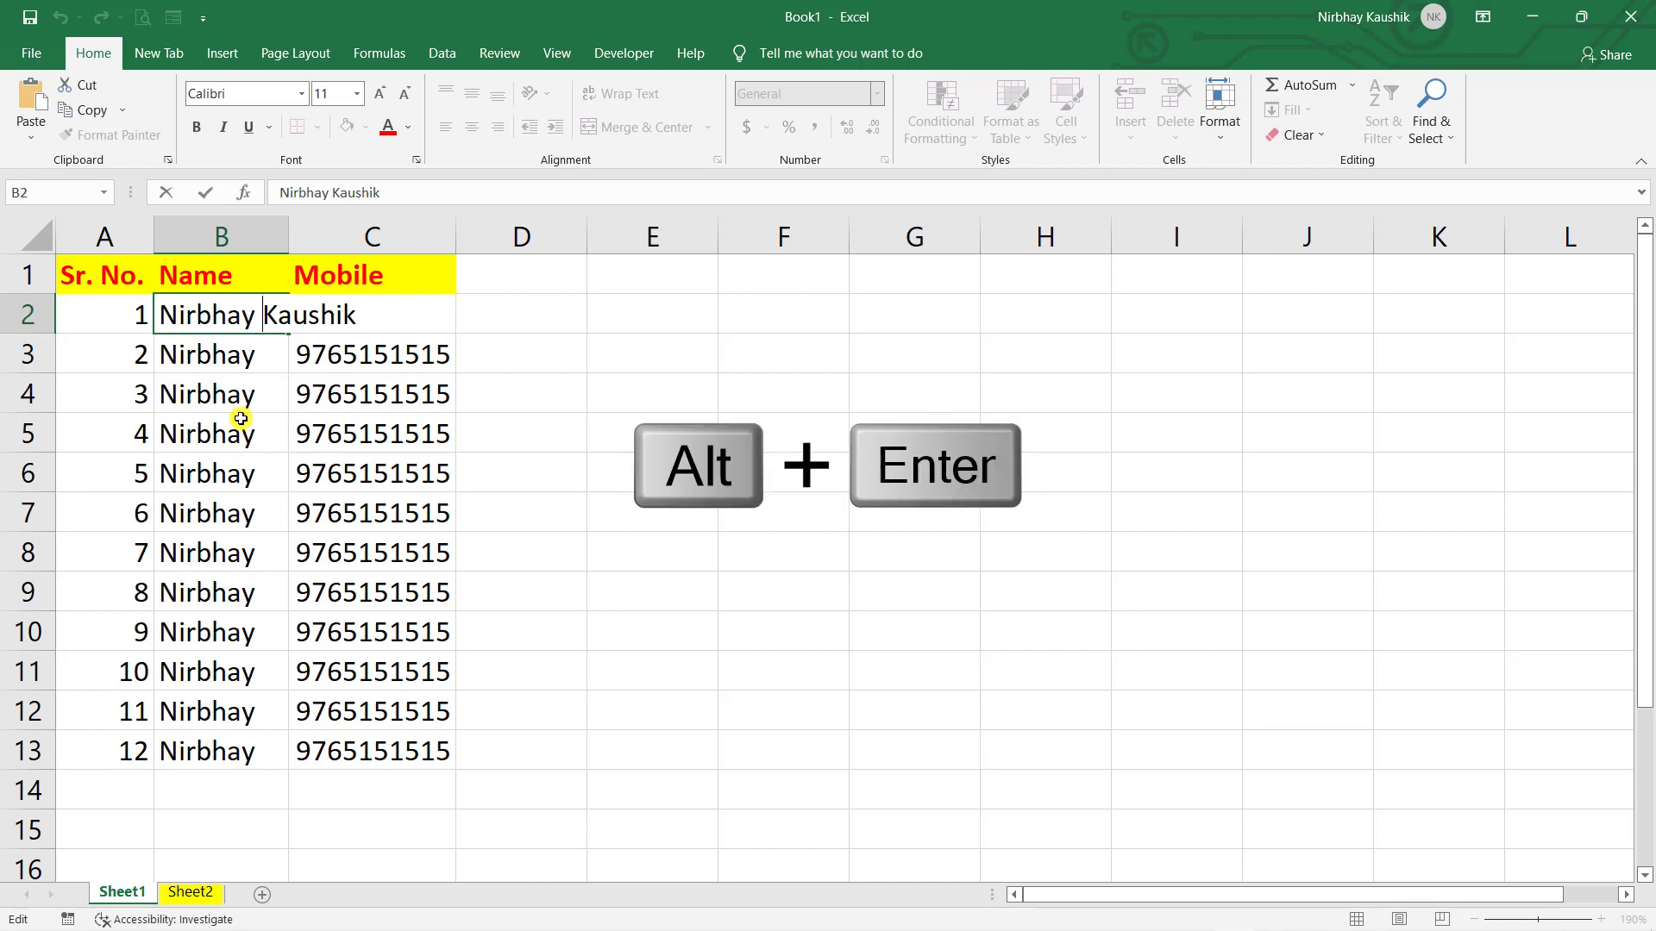
pyautogui.hotkey('alt', 'Return')
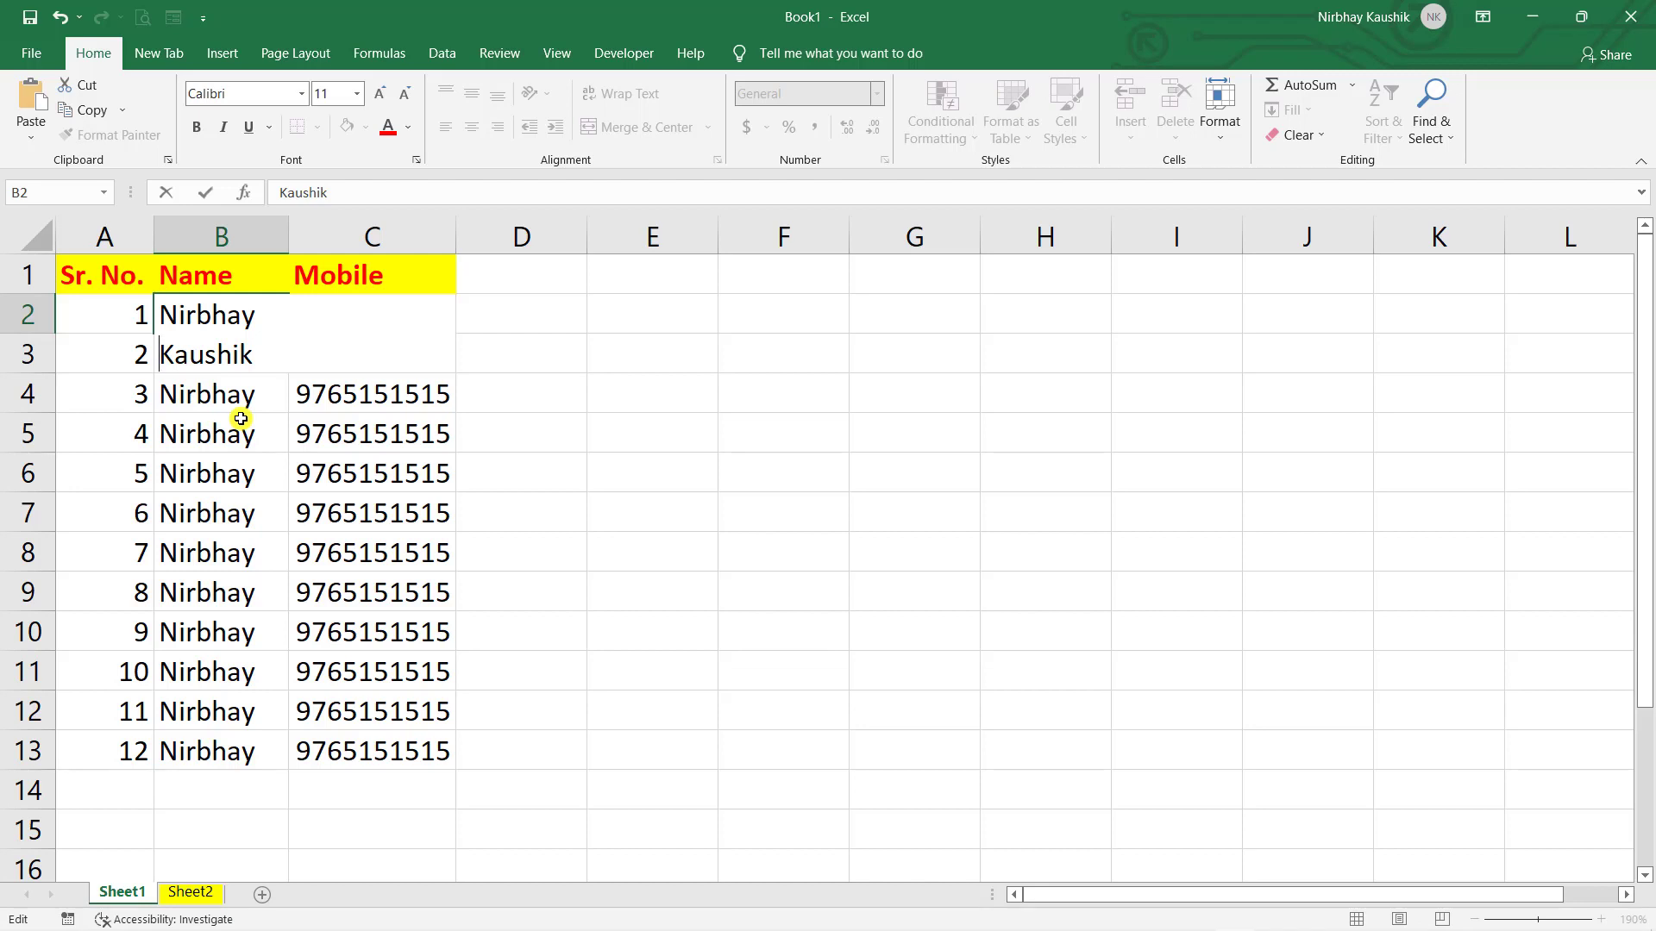
pyautogui.press('Return')
pyautogui.click(840, 455)
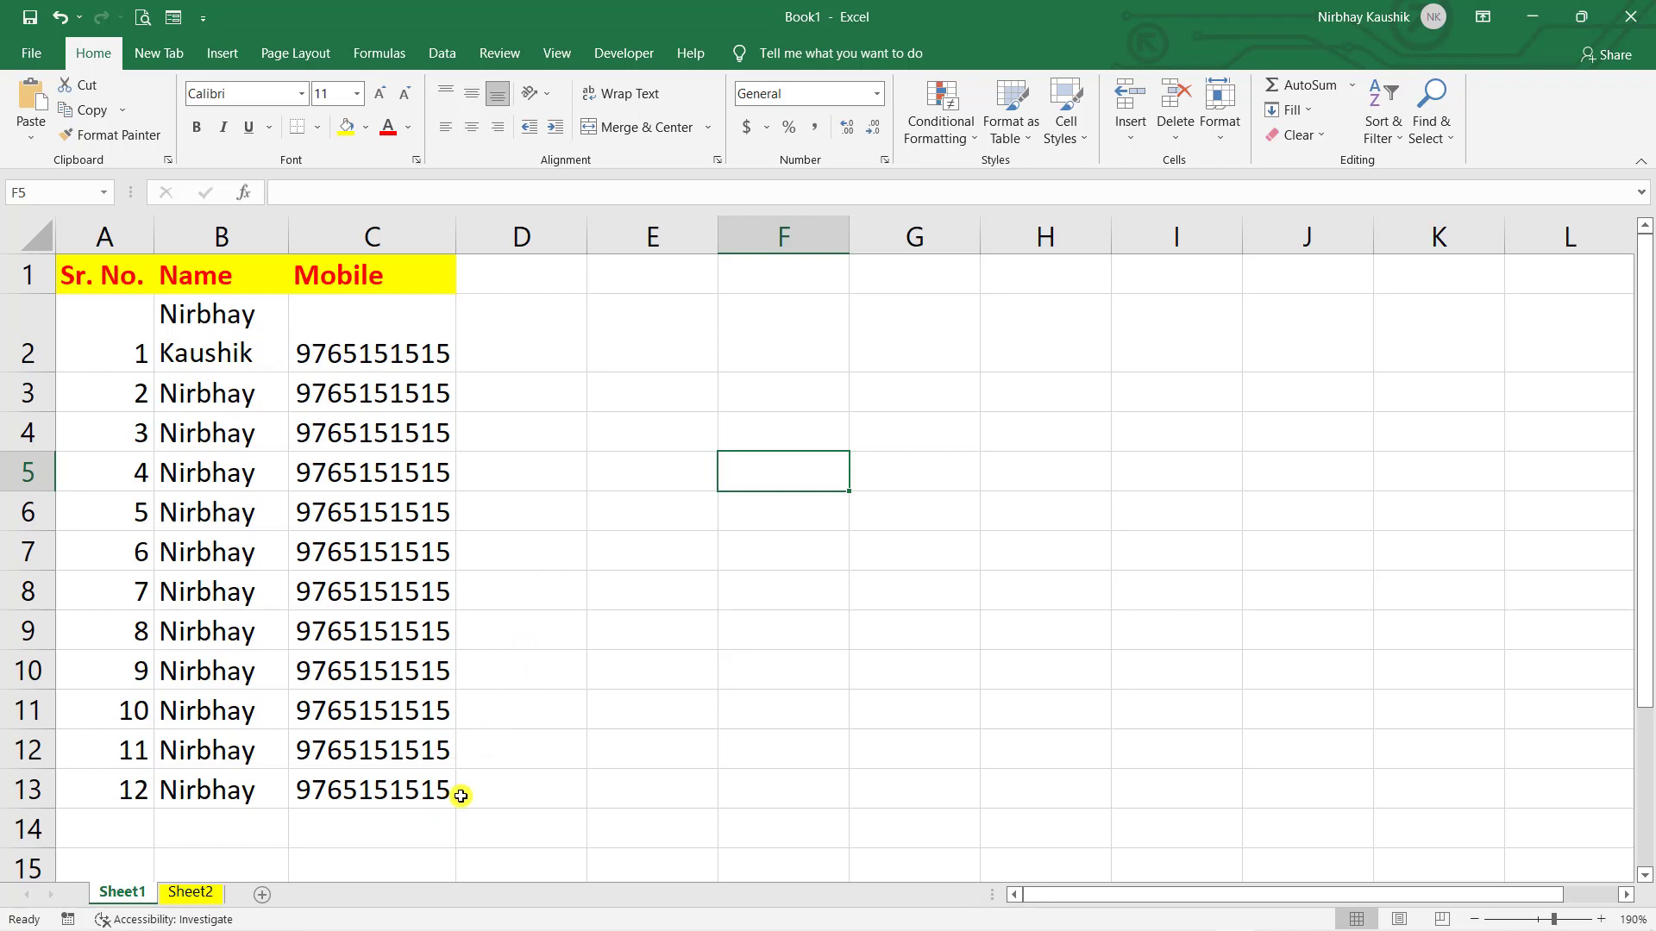
# - Trial-clear the last three entries and the A1:C1 header labels, undoing both
pyautogui.moveTo(457, 790); pyautogui.dragTo(119, 705)
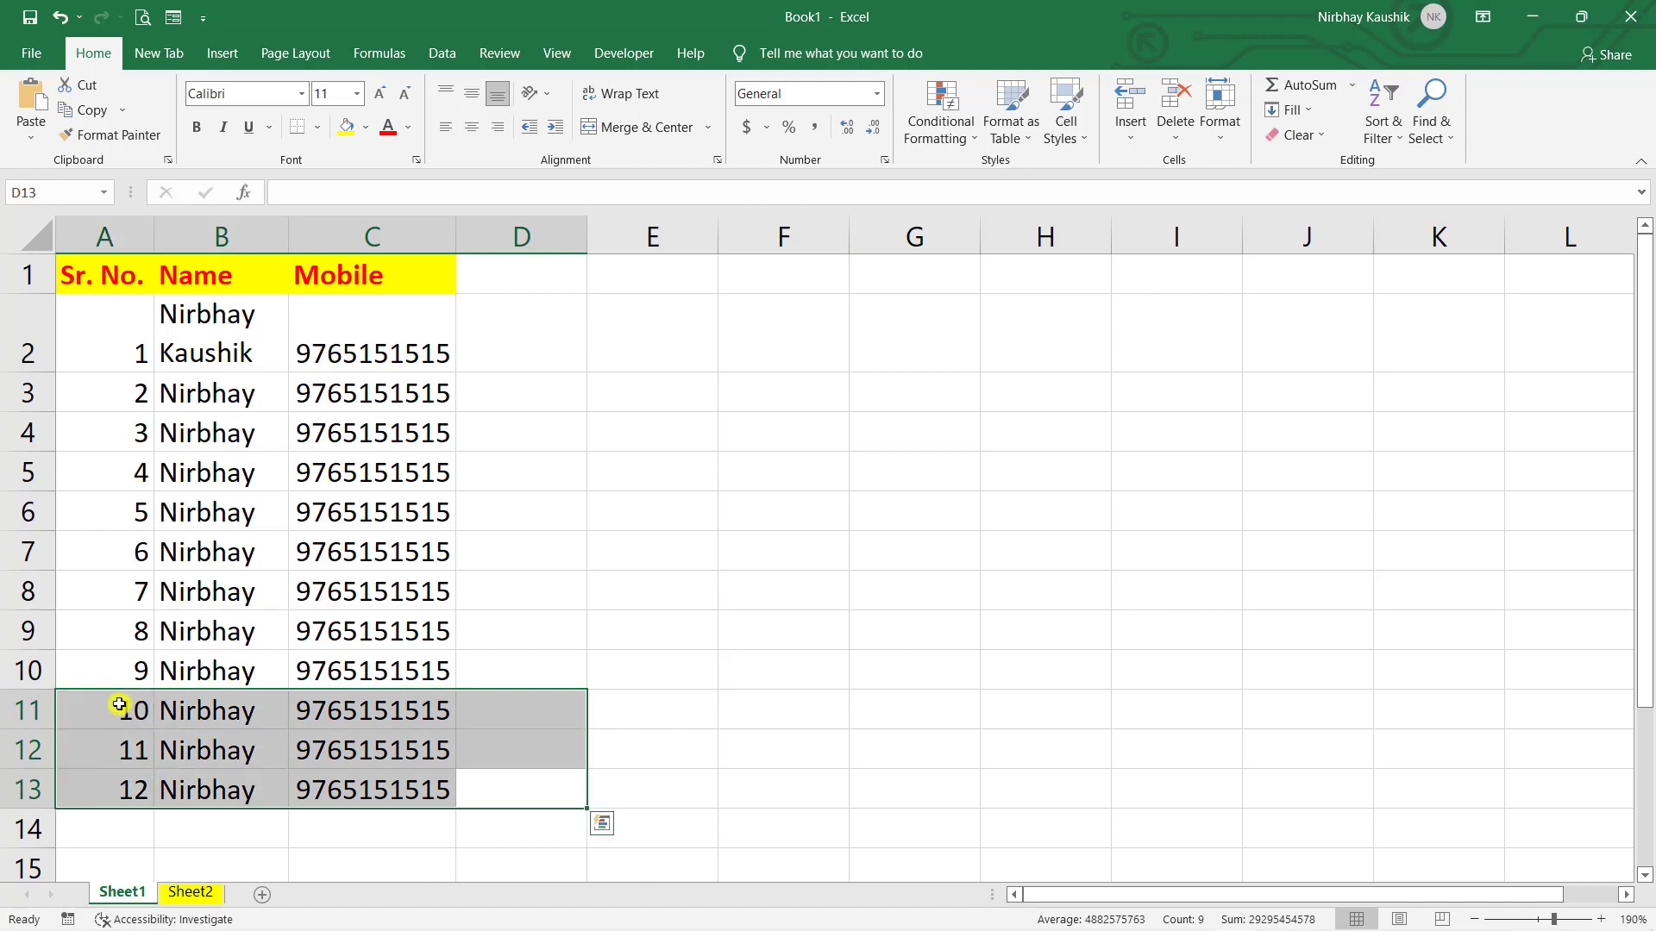
pyautogui.press('Delete')
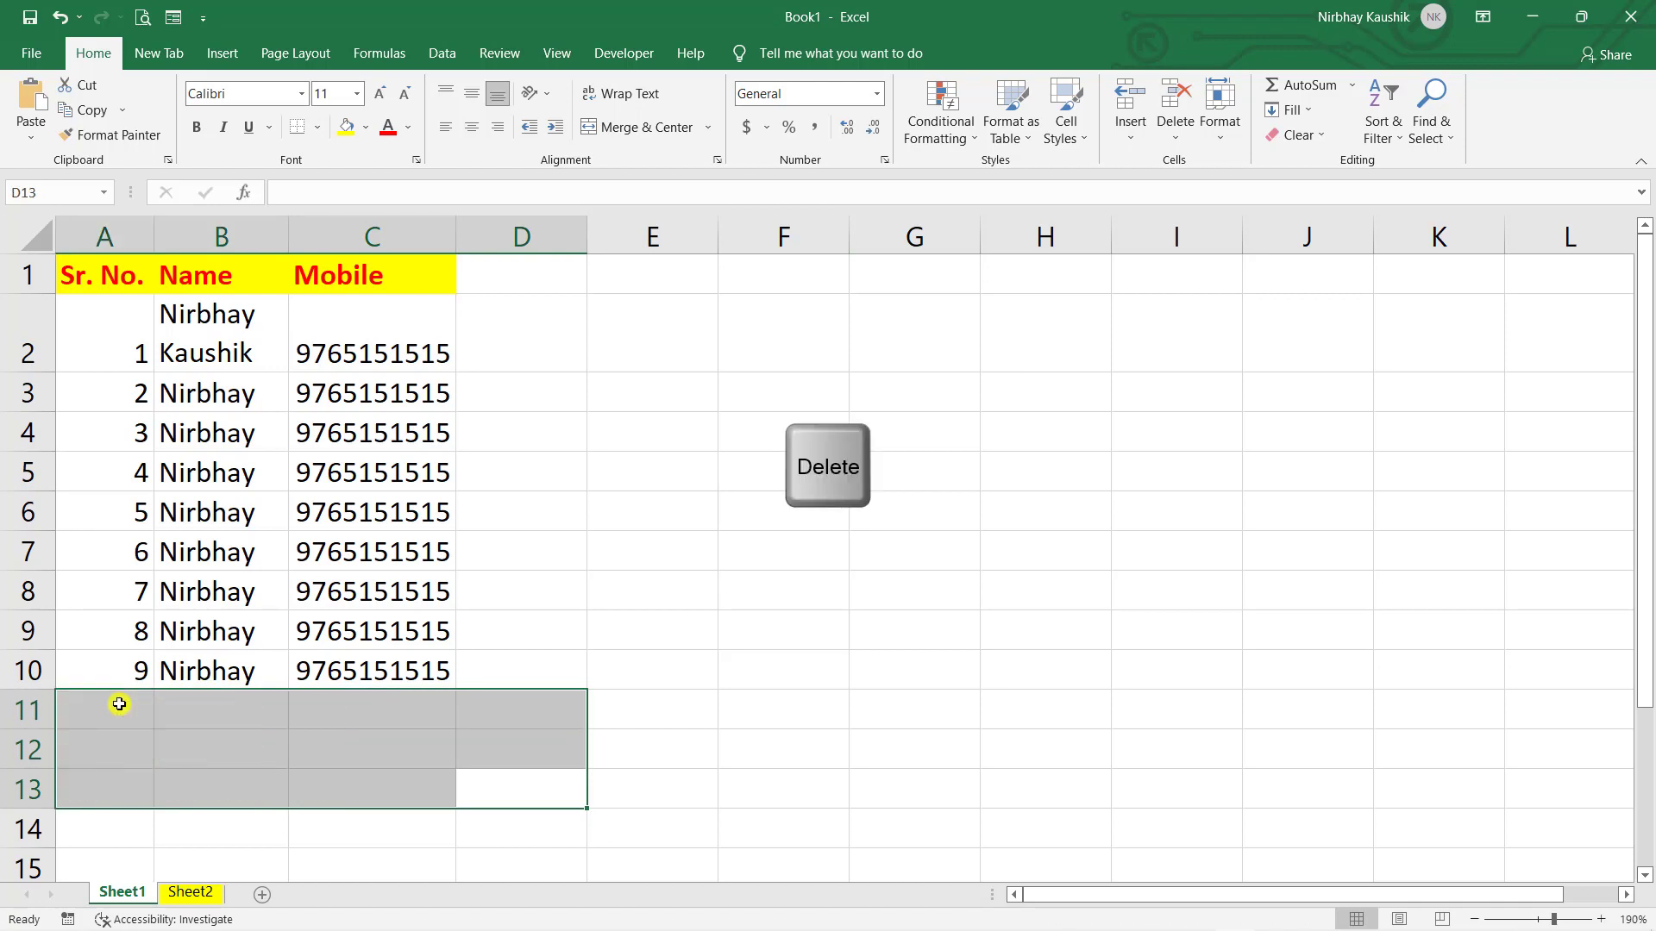
pyautogui.hotkey('ctrl', 'z')
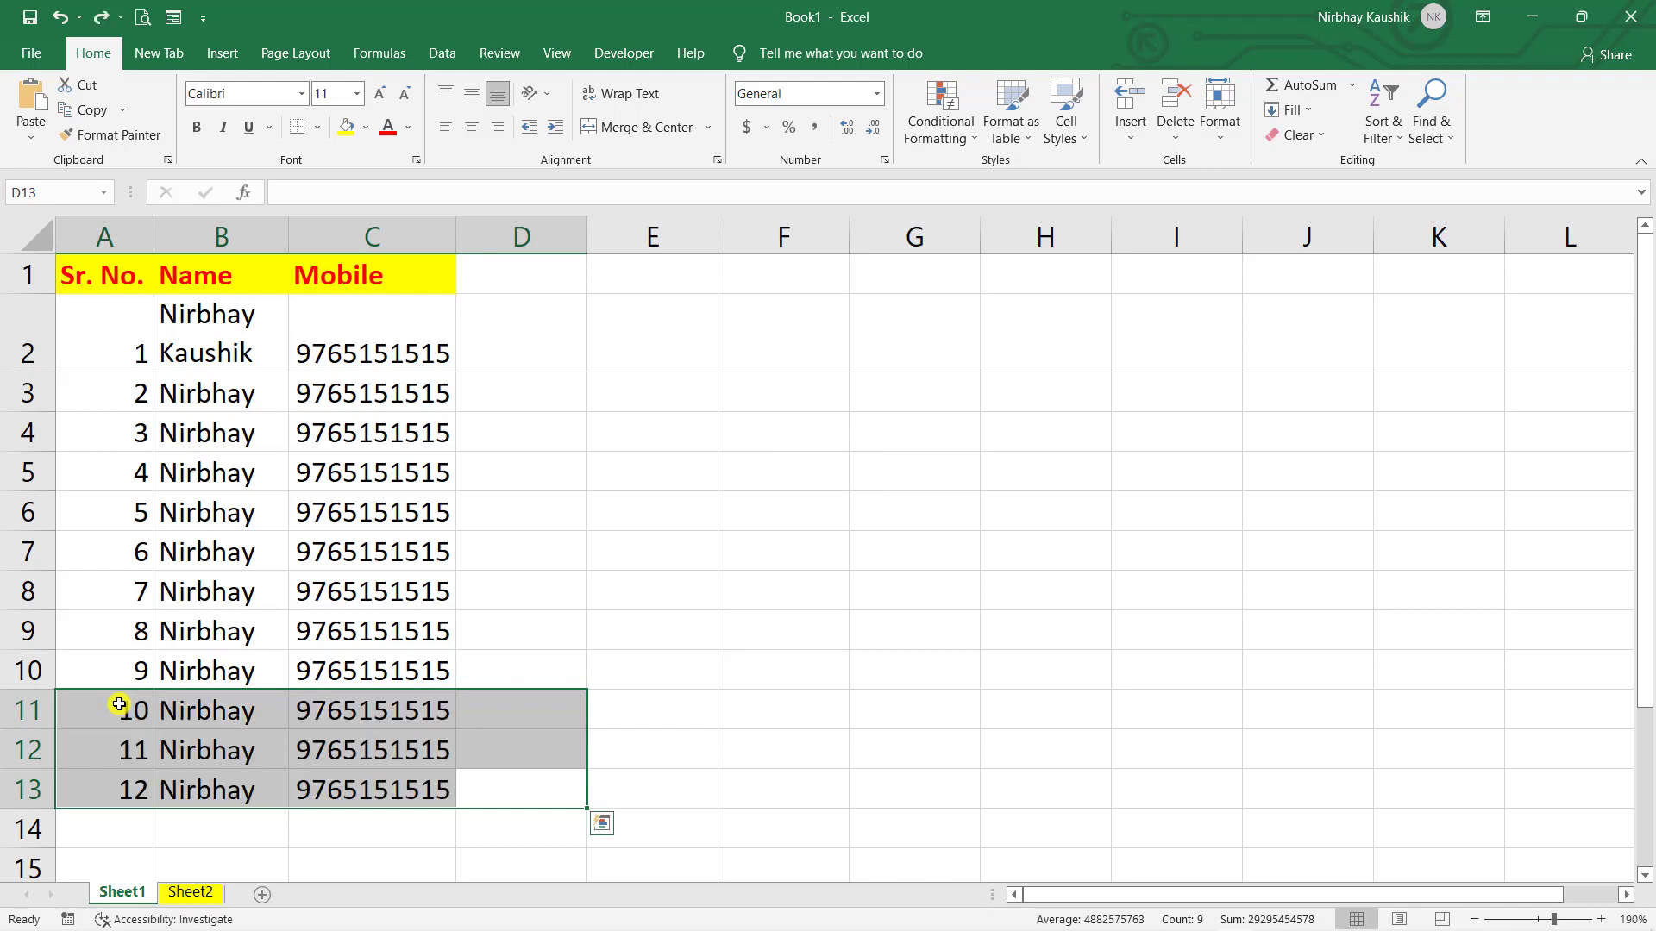
pyautogui.click(483, 274)
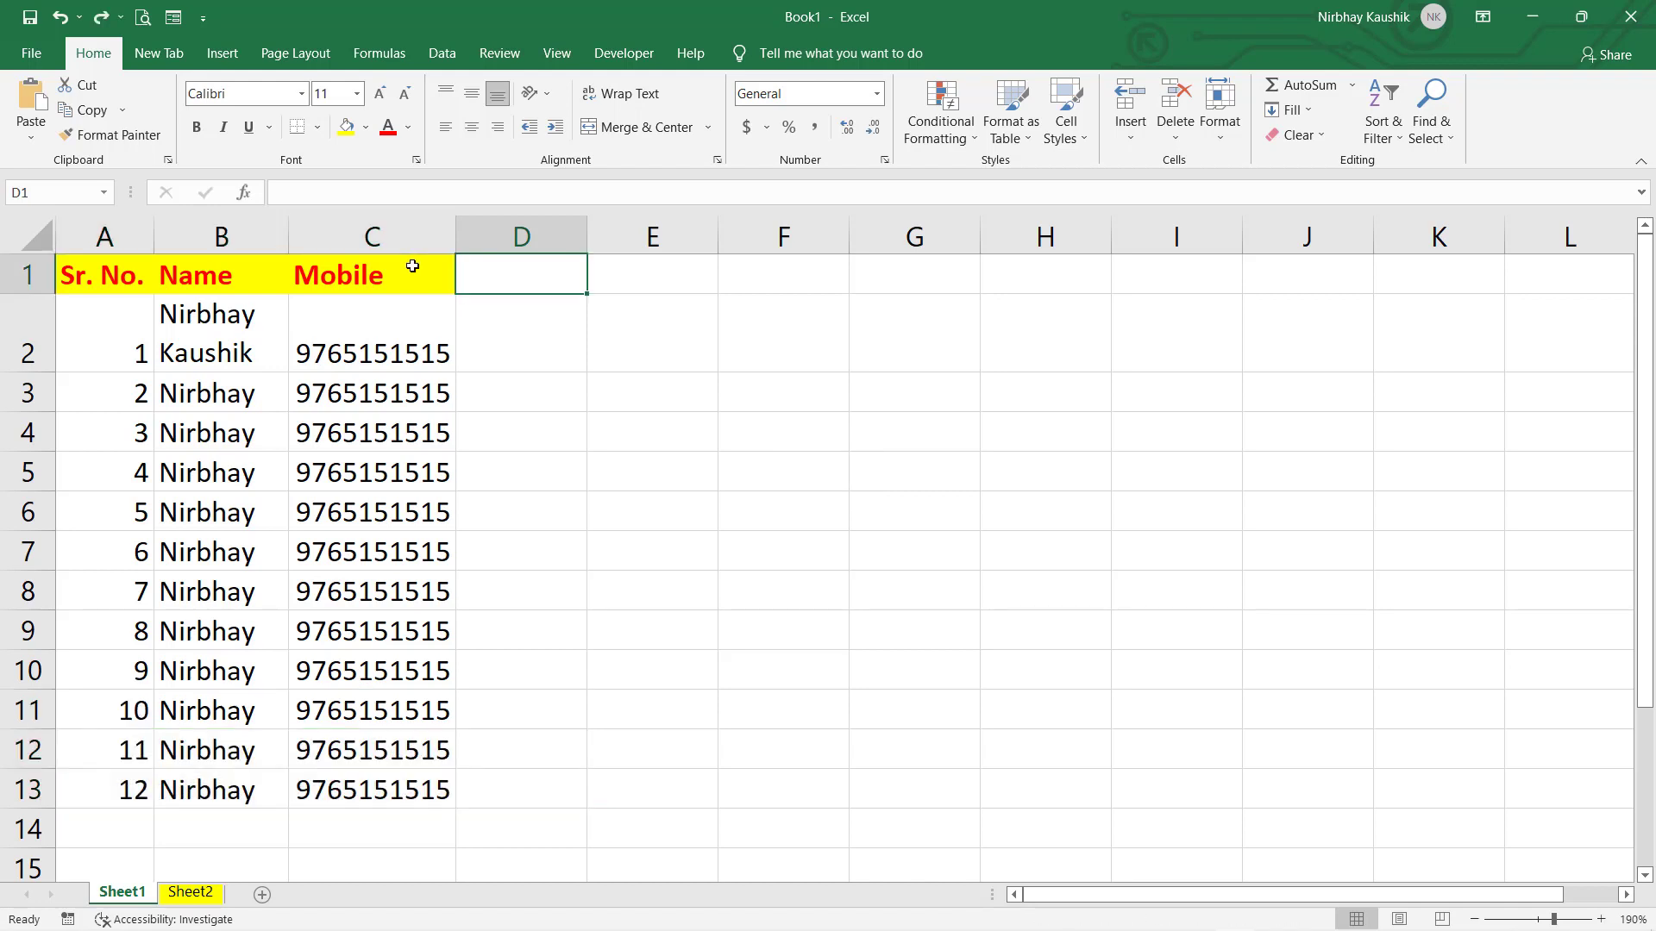
pyautogui.moveTo(414, 258); pyautogui.dragTo(117, 274)
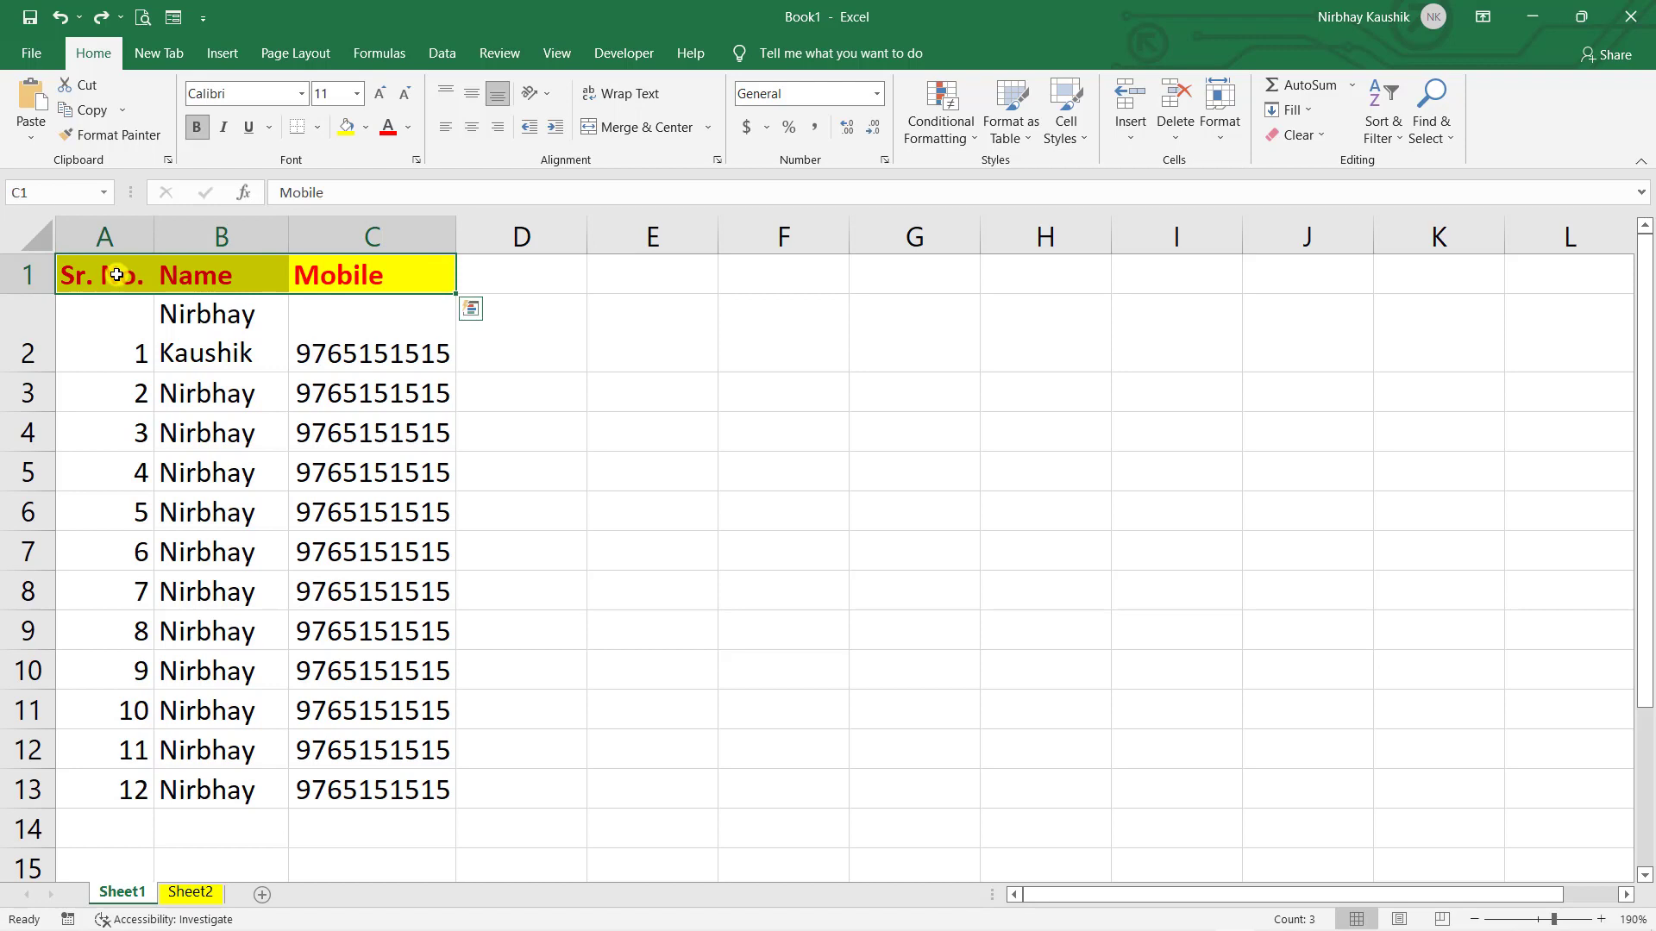
pyautogui.press('Delete')
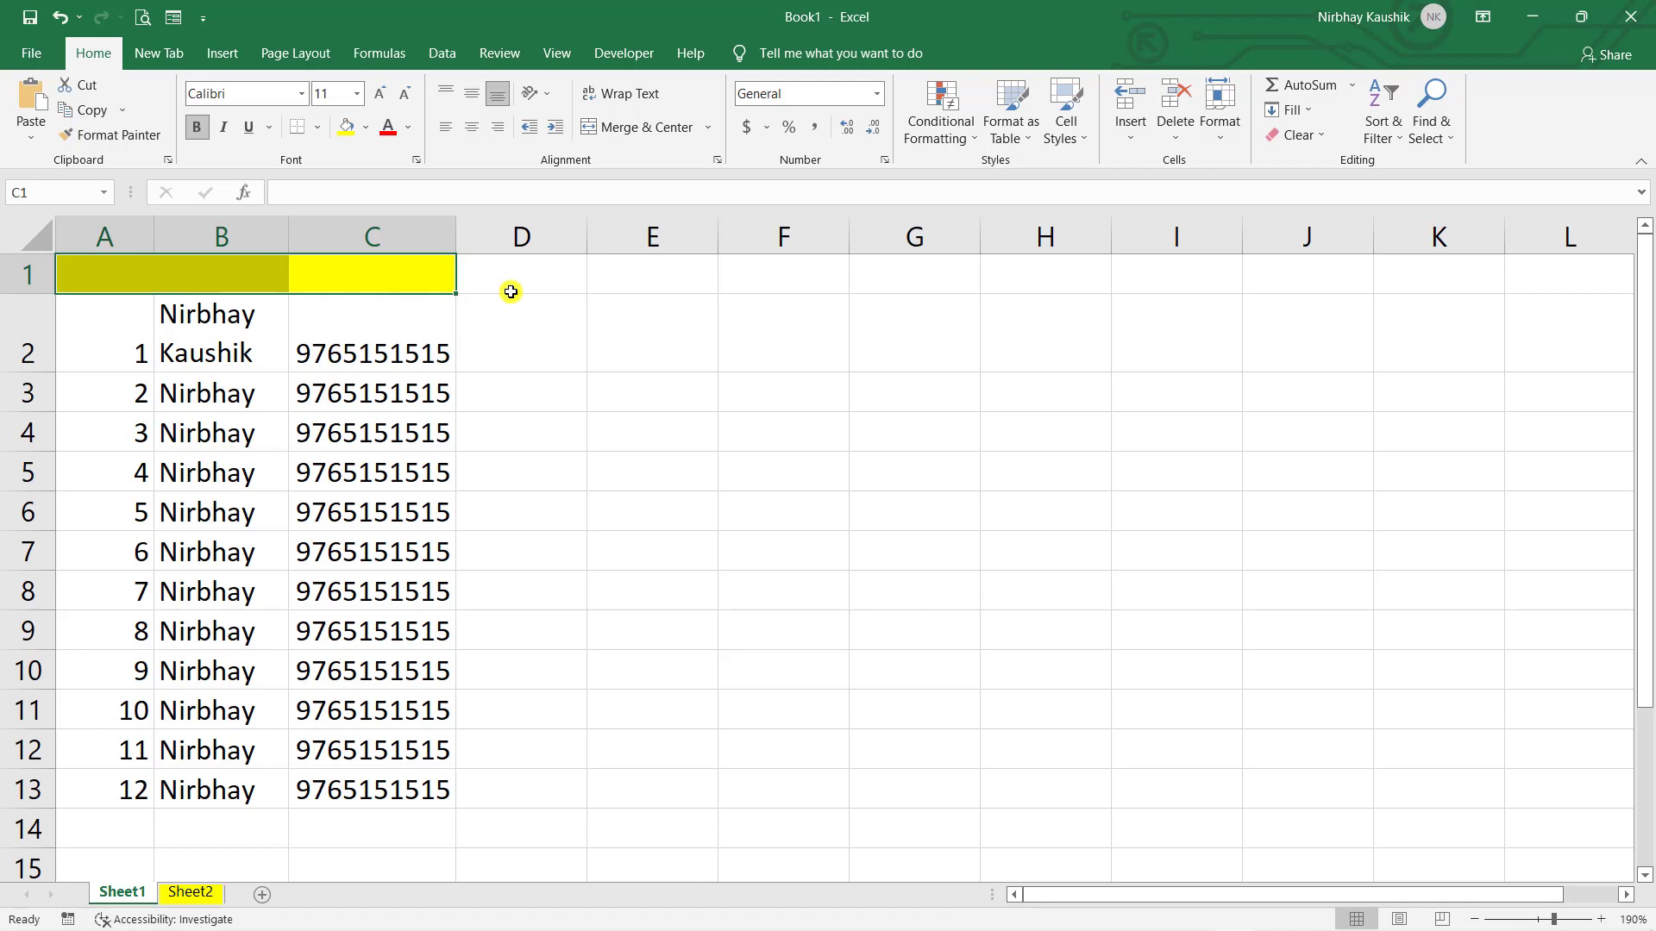
pyautogui.hotkey('ctrl', 'z')
pyautogui.click(548, 478)
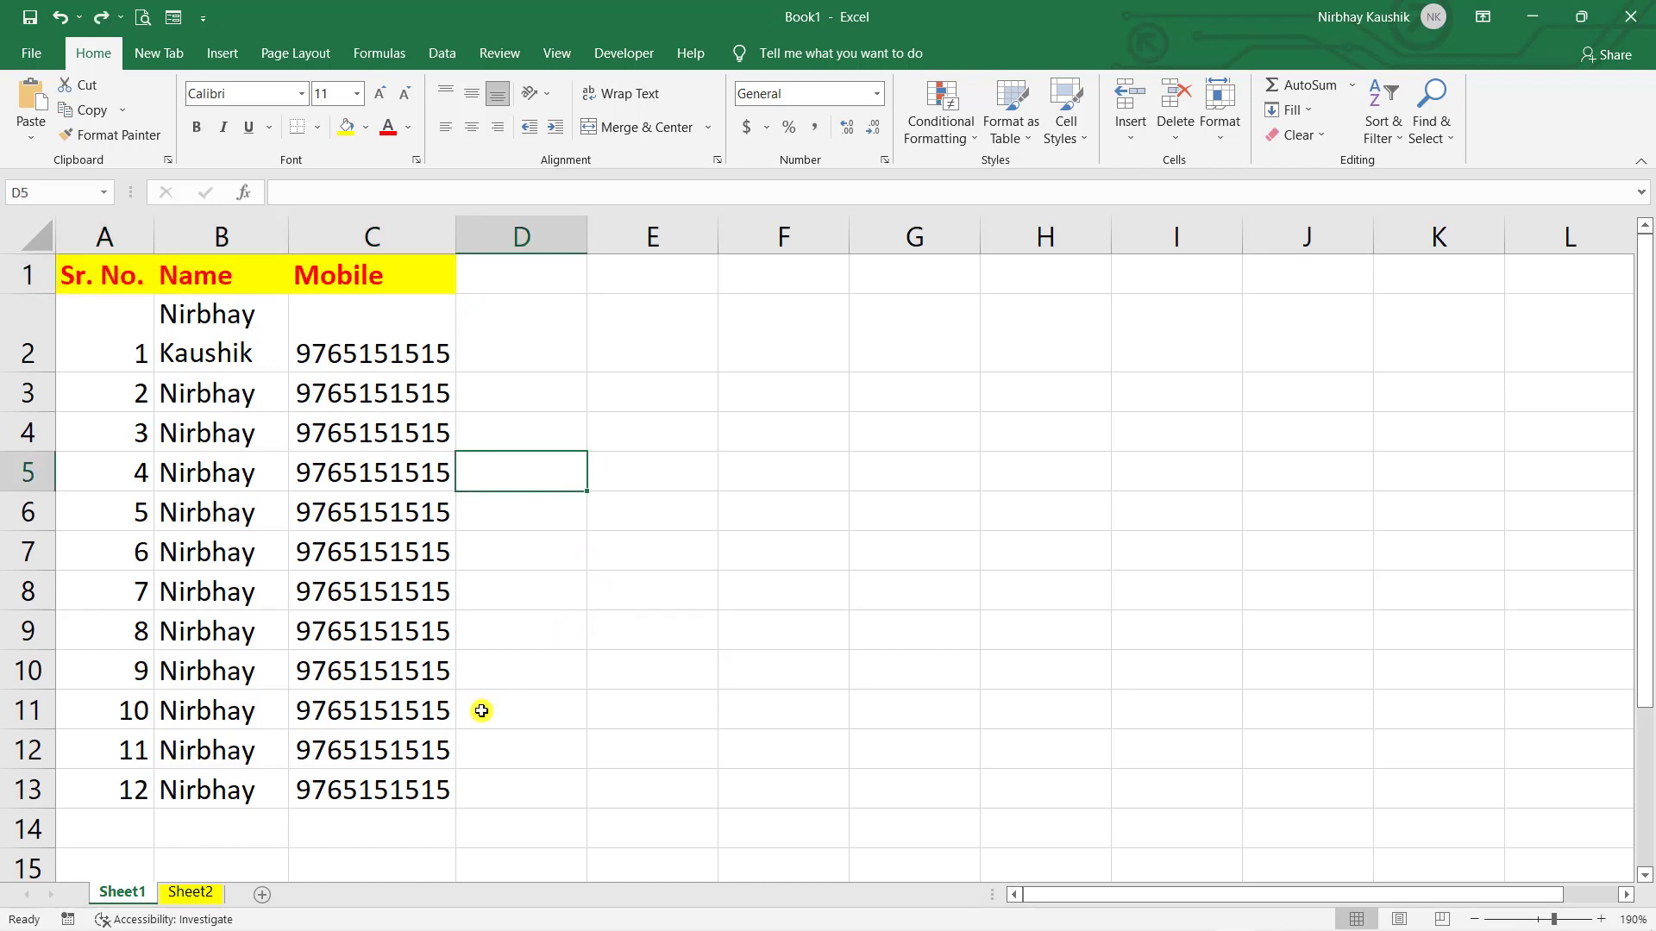
# - Delete cells A11:C13 with Shift cells left so the list ends at serial number 9
pyautogui.moveTo(432, 784); pyautogui.dragTo(107, 698)
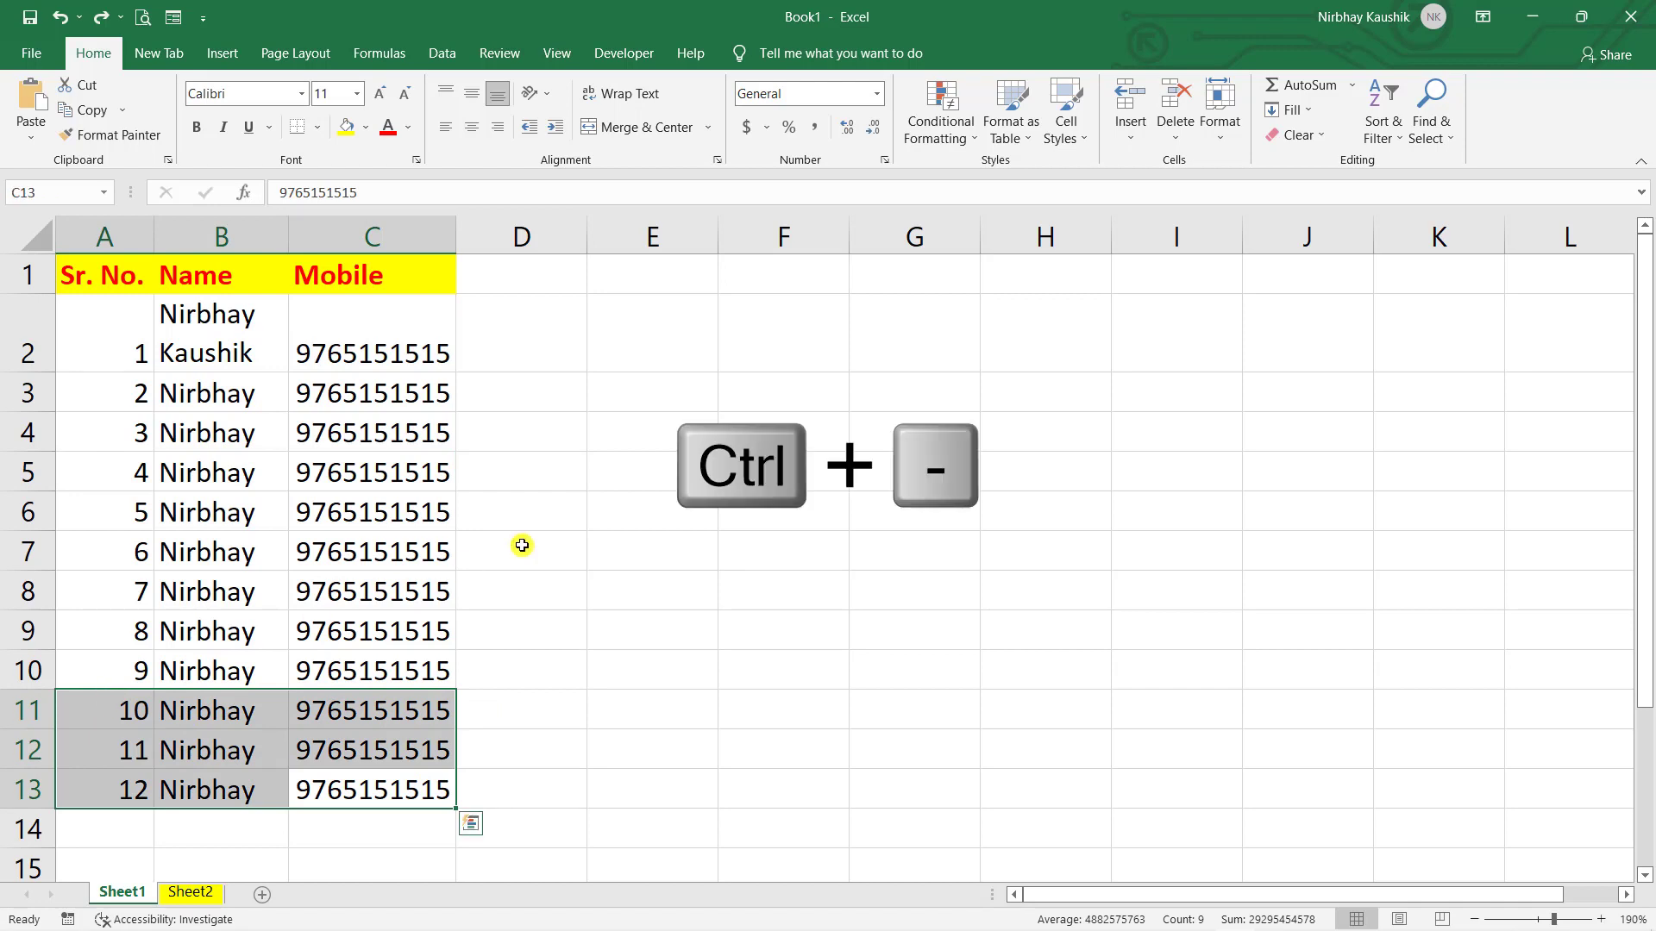
pyautogui.hotkey('ctrl', '-')
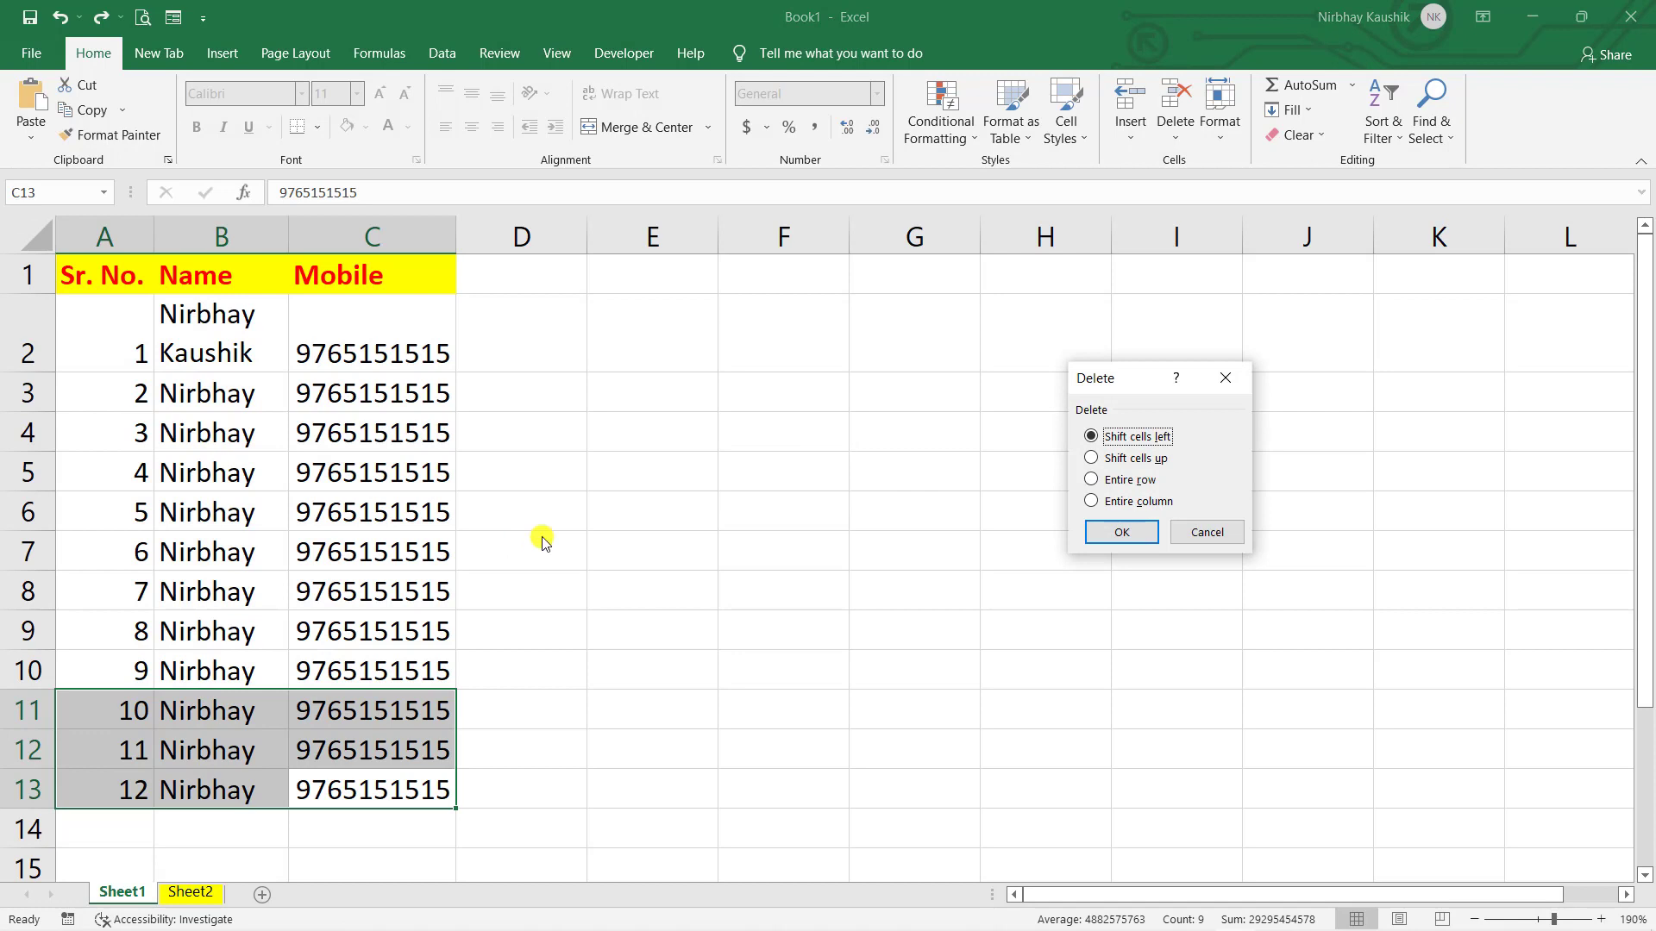
pyautogui.click(1147, 537)
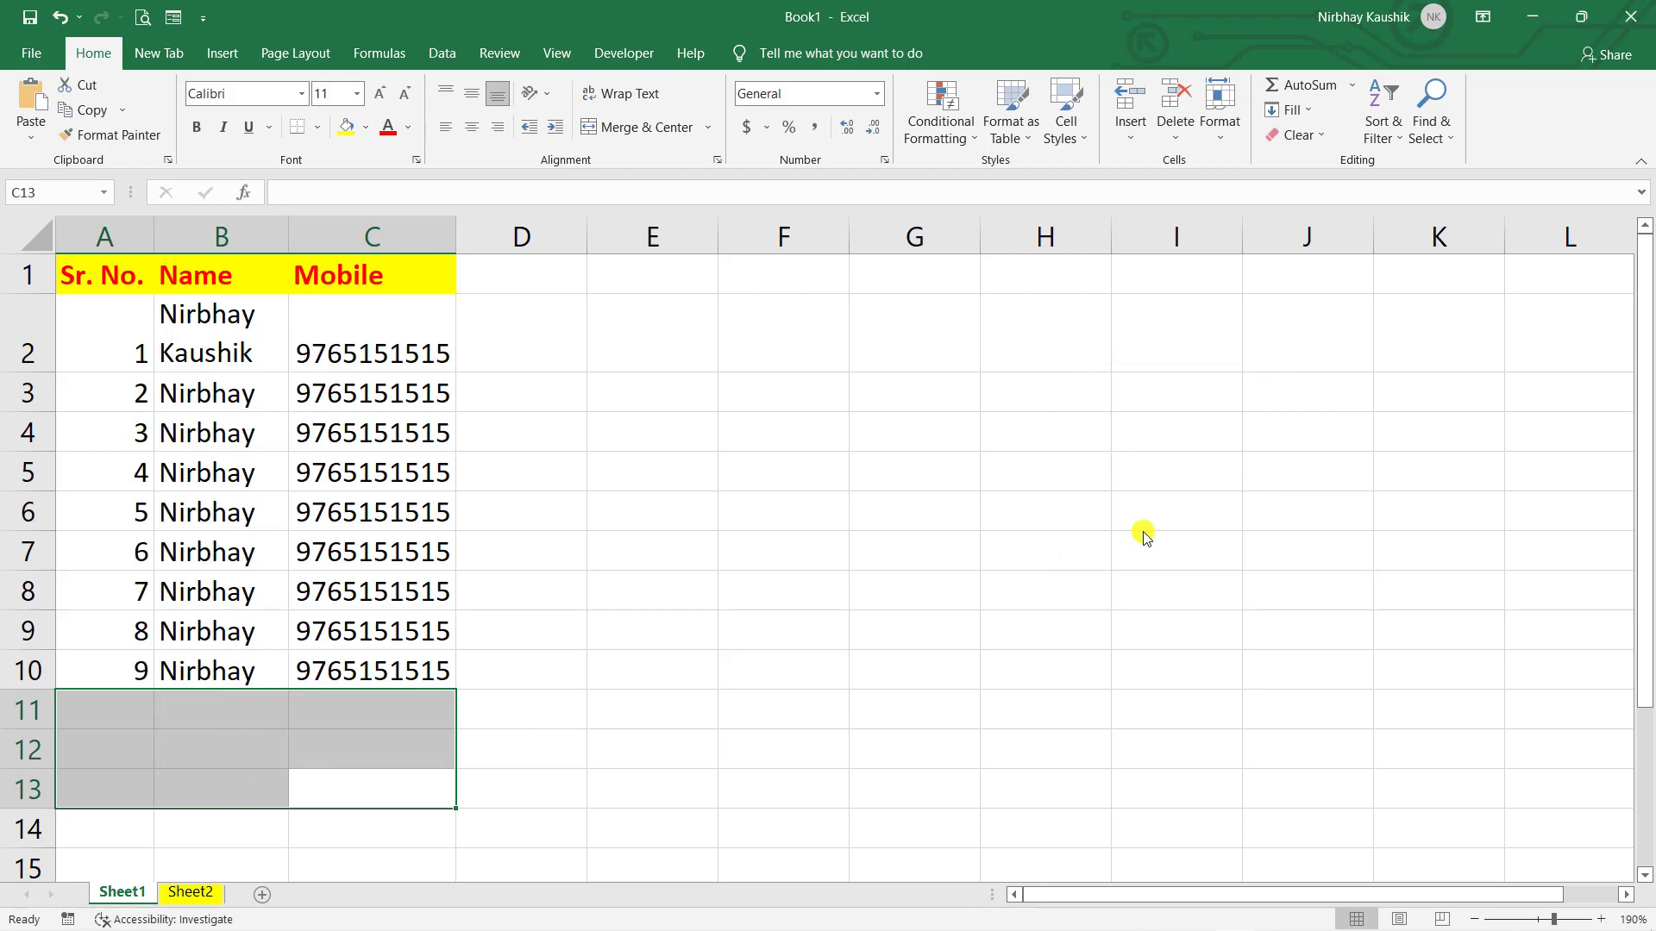
pyautogui.click(905, 385)
pyautogui.click(413, 265)
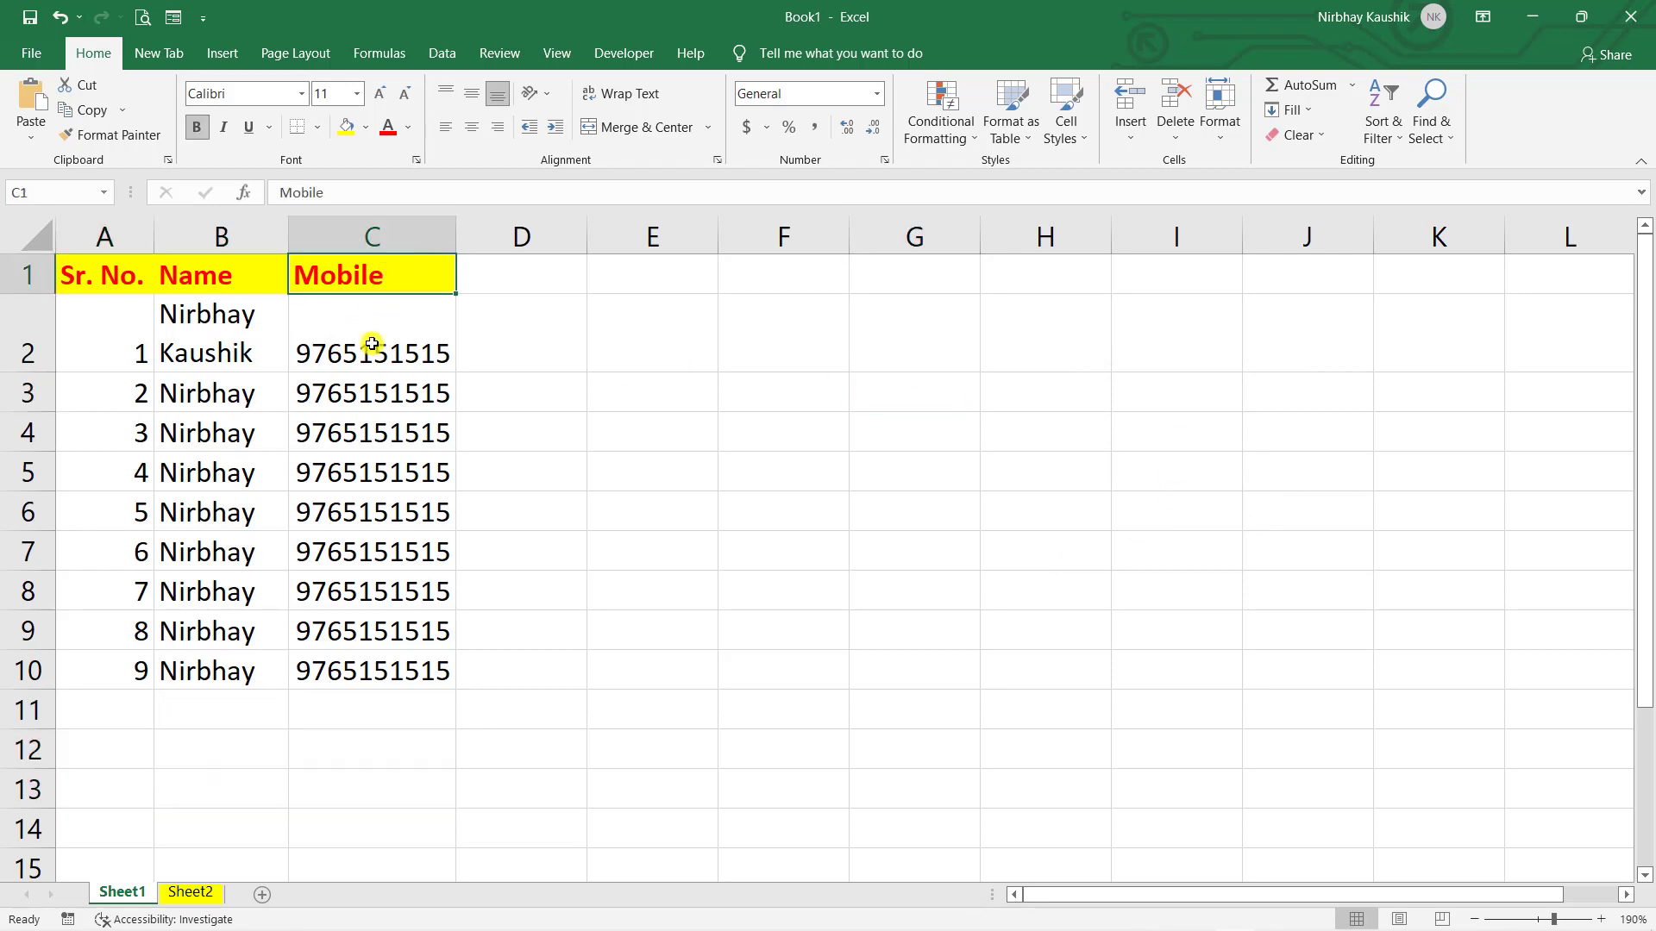
# - Delete header cell C1 with Shift cells left, removing the Mobile heading
pyautogui.press('Delete')
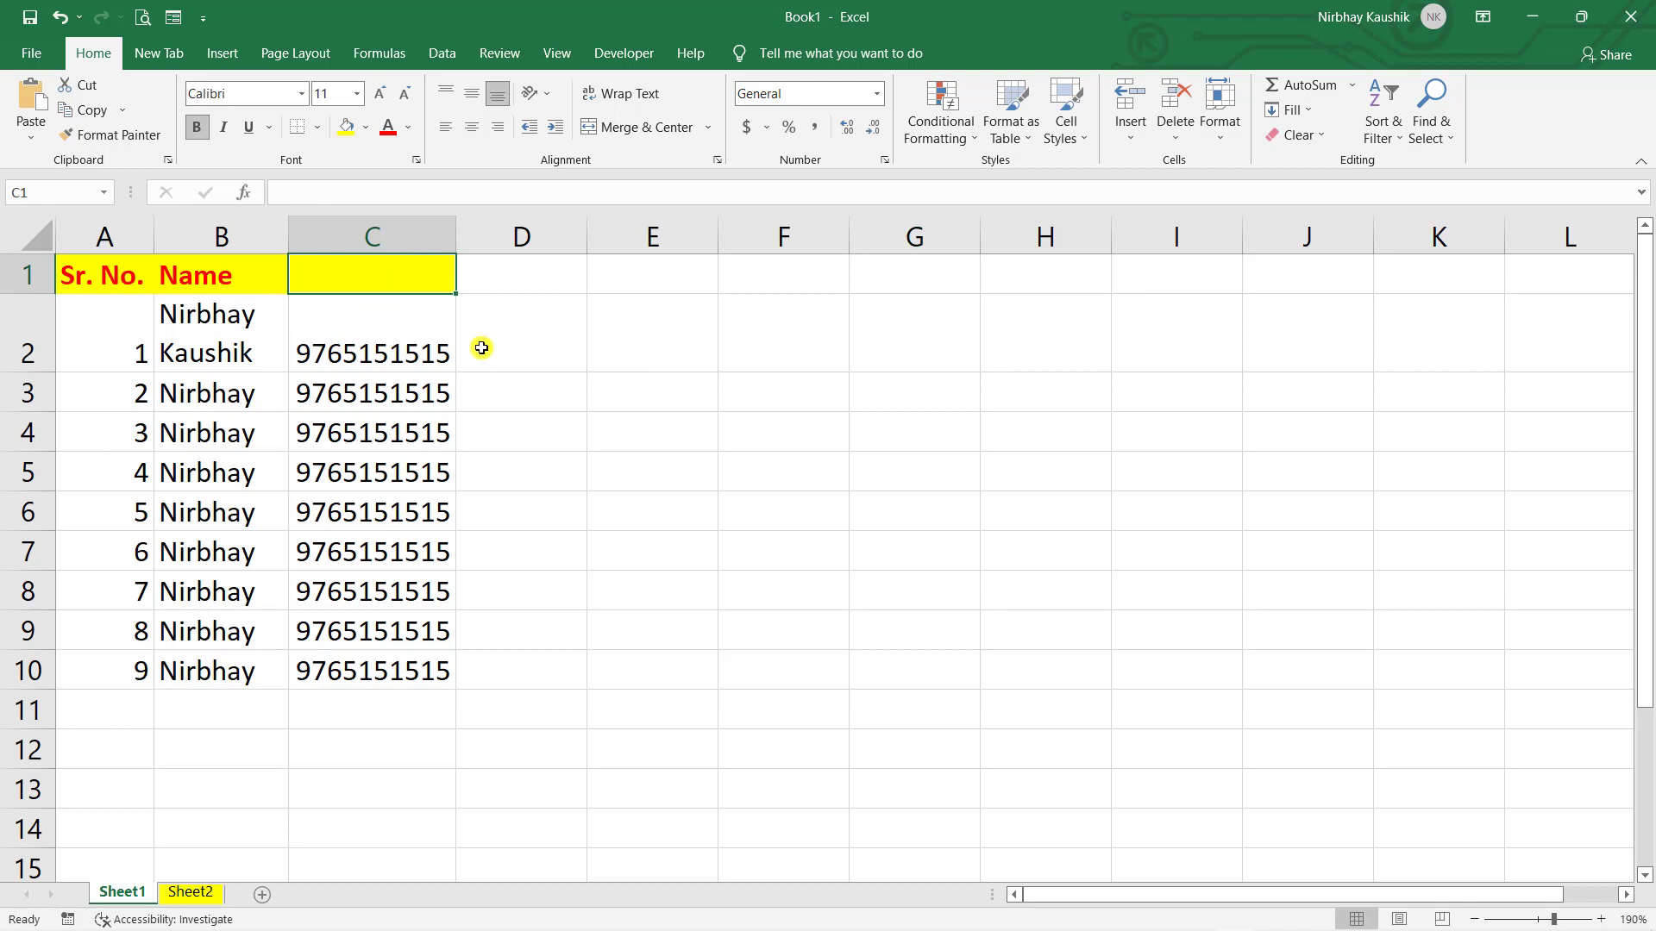
pyautogui.hotkey('ctrl', 'z')
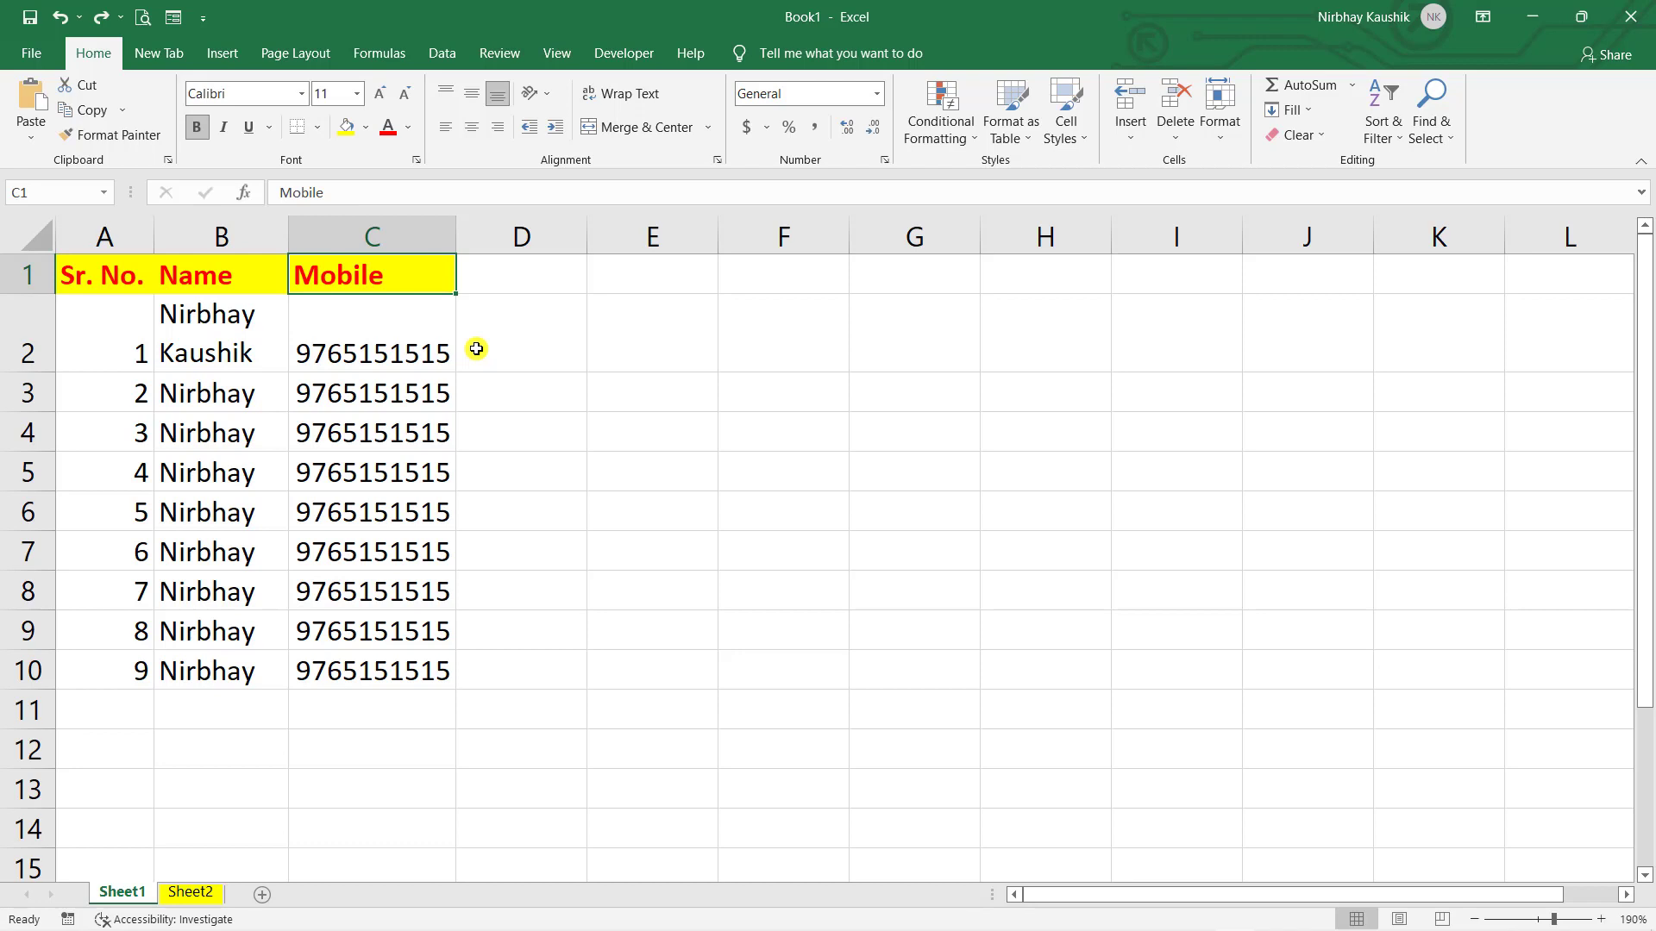
pyautogui.hotkey('ctrl', '-')
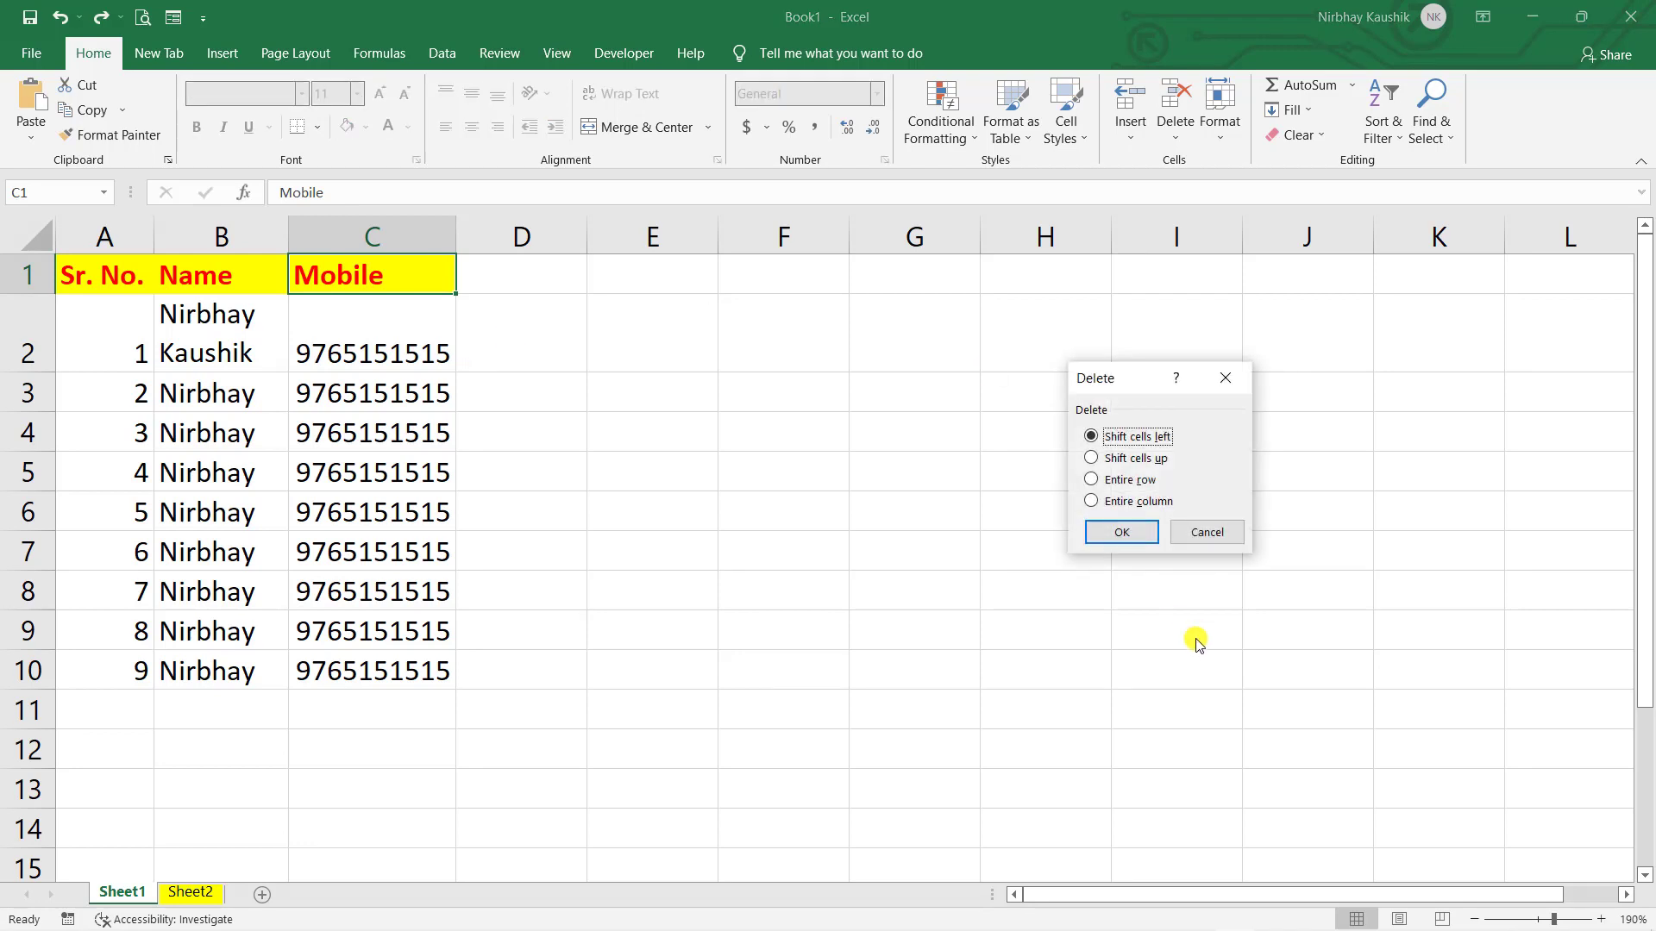
pyautogui.click(1104, 533)
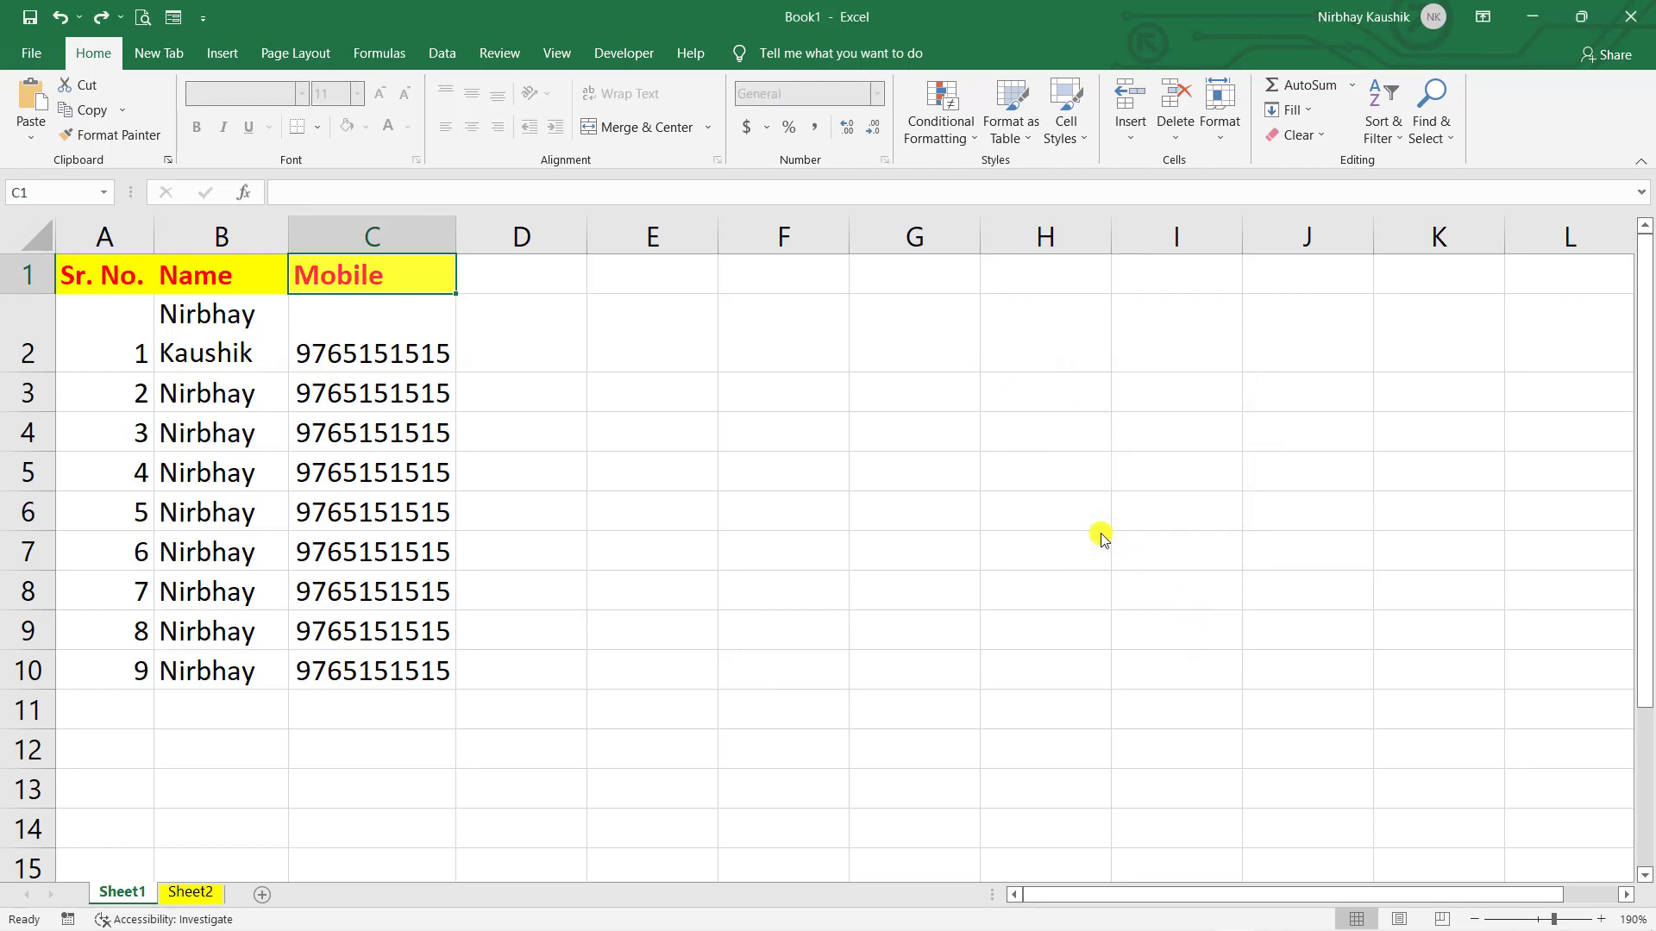
pyautogui.moveTo(646, 371); pyautogui.dragTo(647, 373)
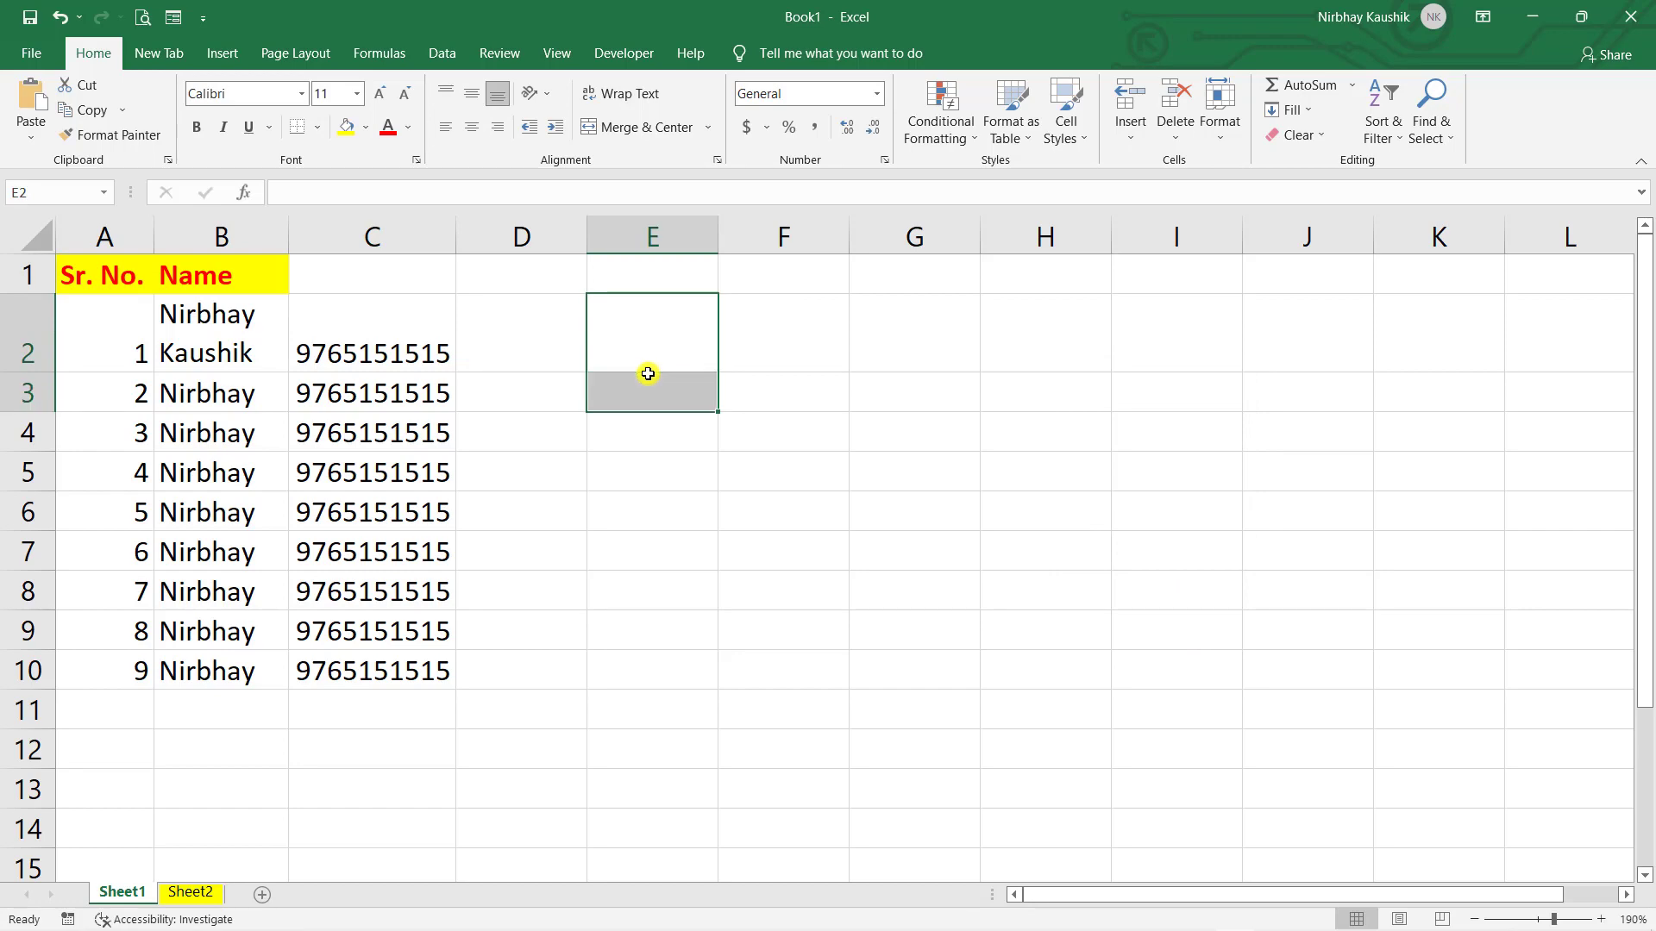
pyautogui.hotkey('ctrl', 'z')
pyautogui.click(648, 379)
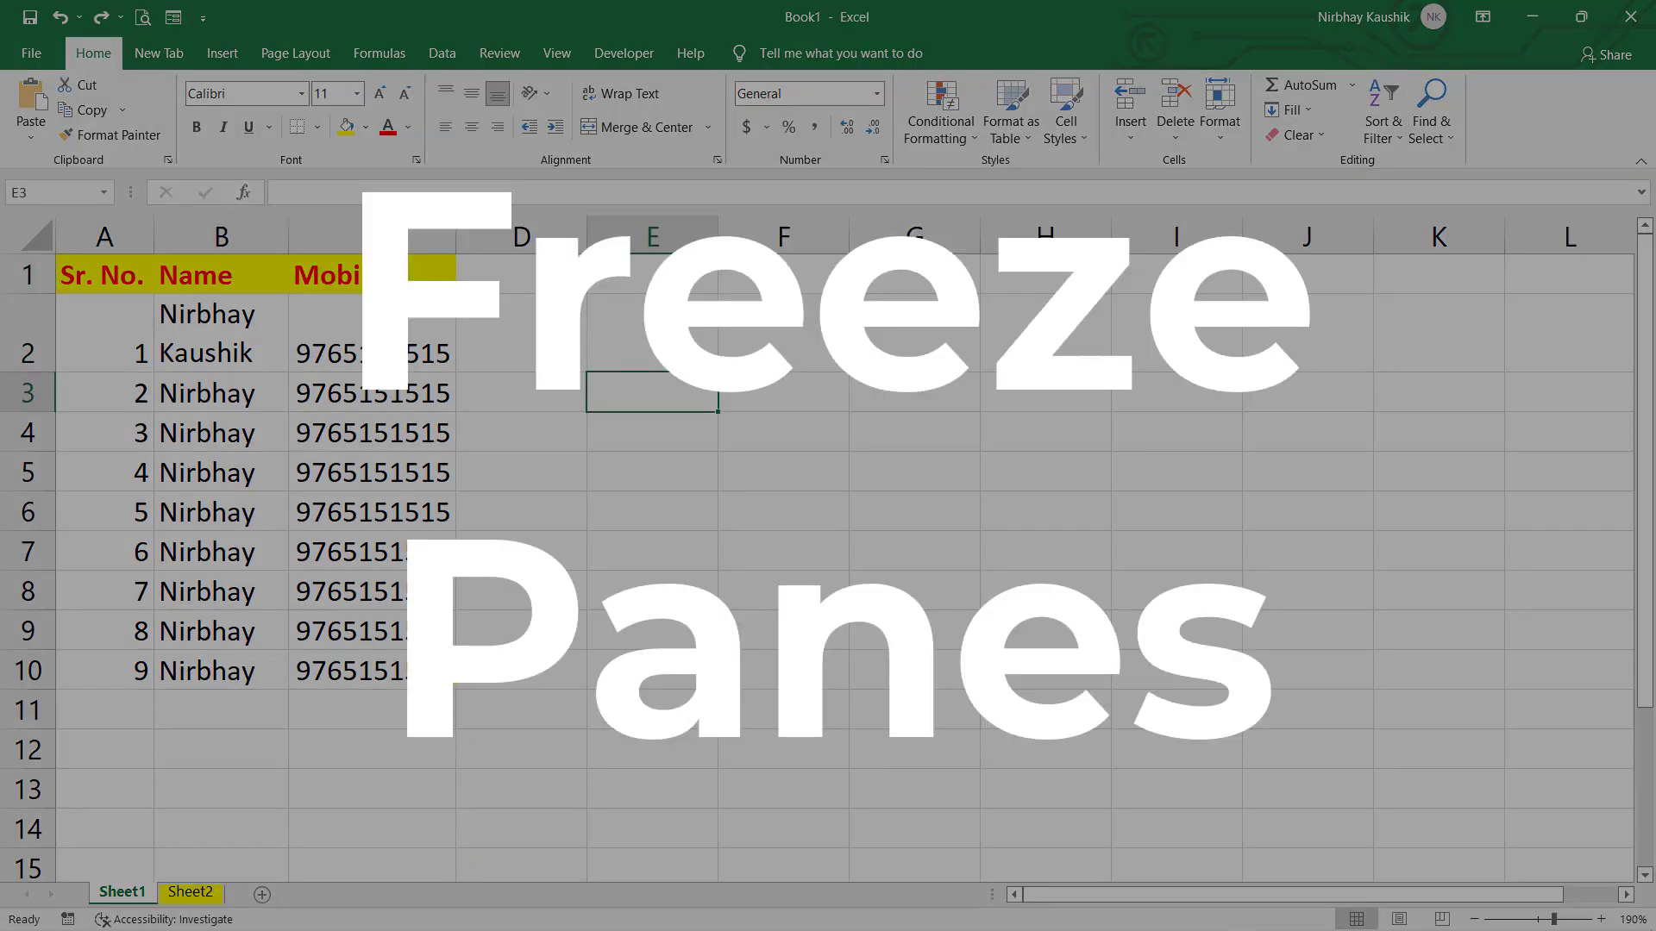
pyautogui.moveTo(379, 671); pyautogui.dragTo(112, 366)
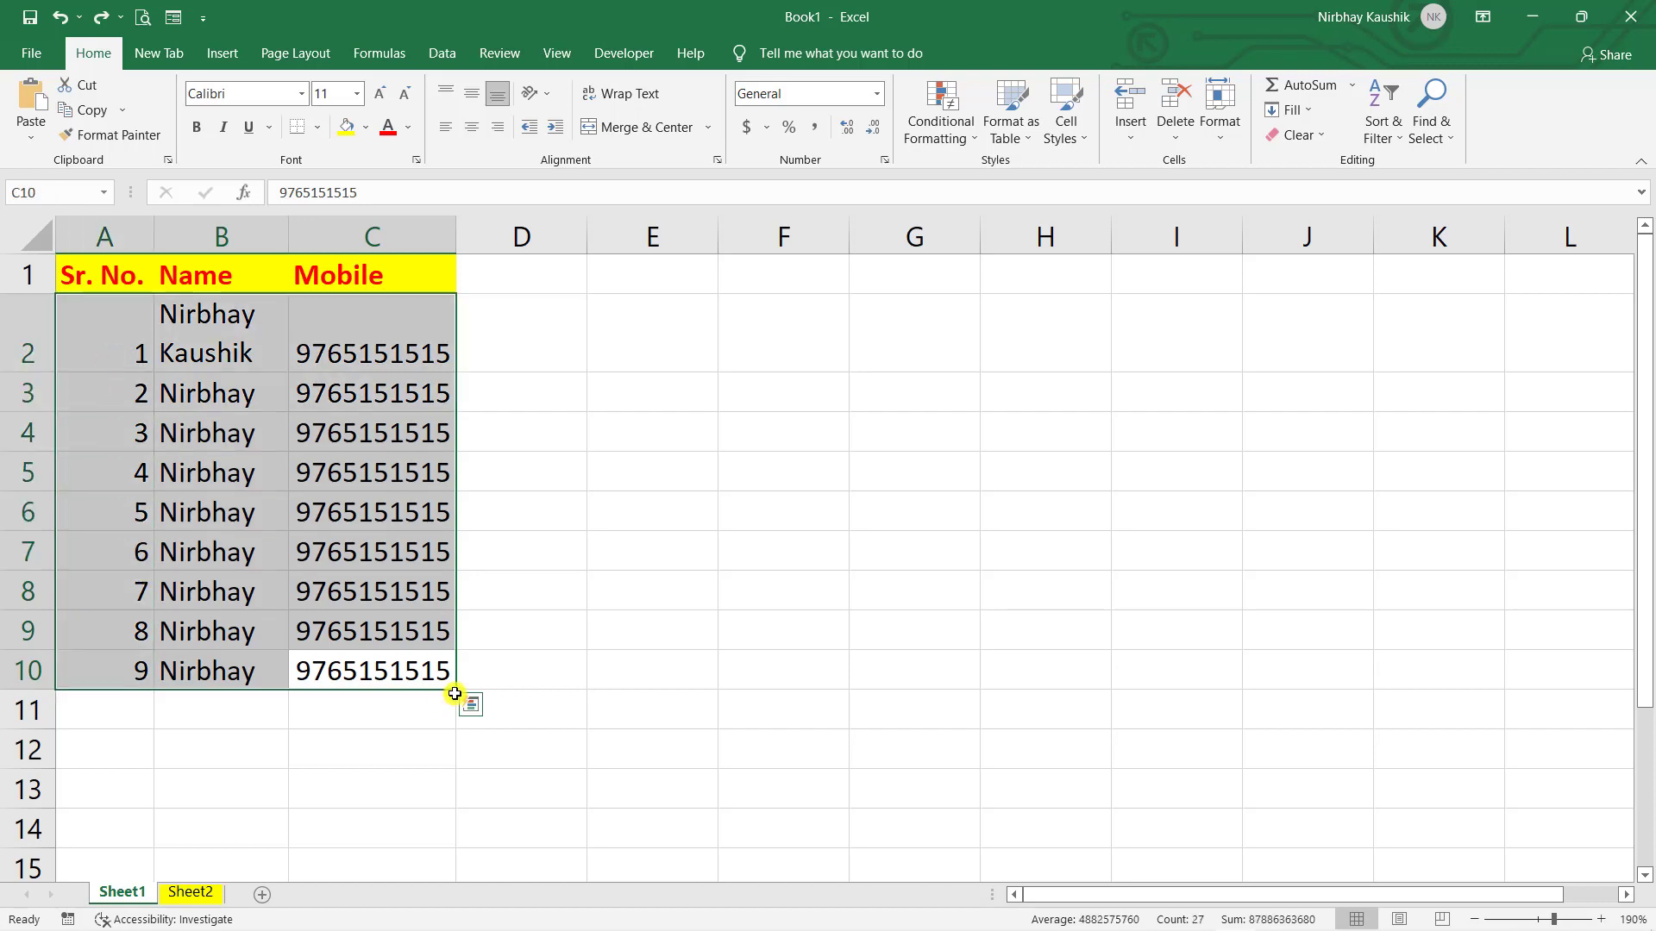
pyautogui.moveTo(456, 695); pyautogui.dragTo(491, 826)
pyautogui.scroll(12, 499, 820)
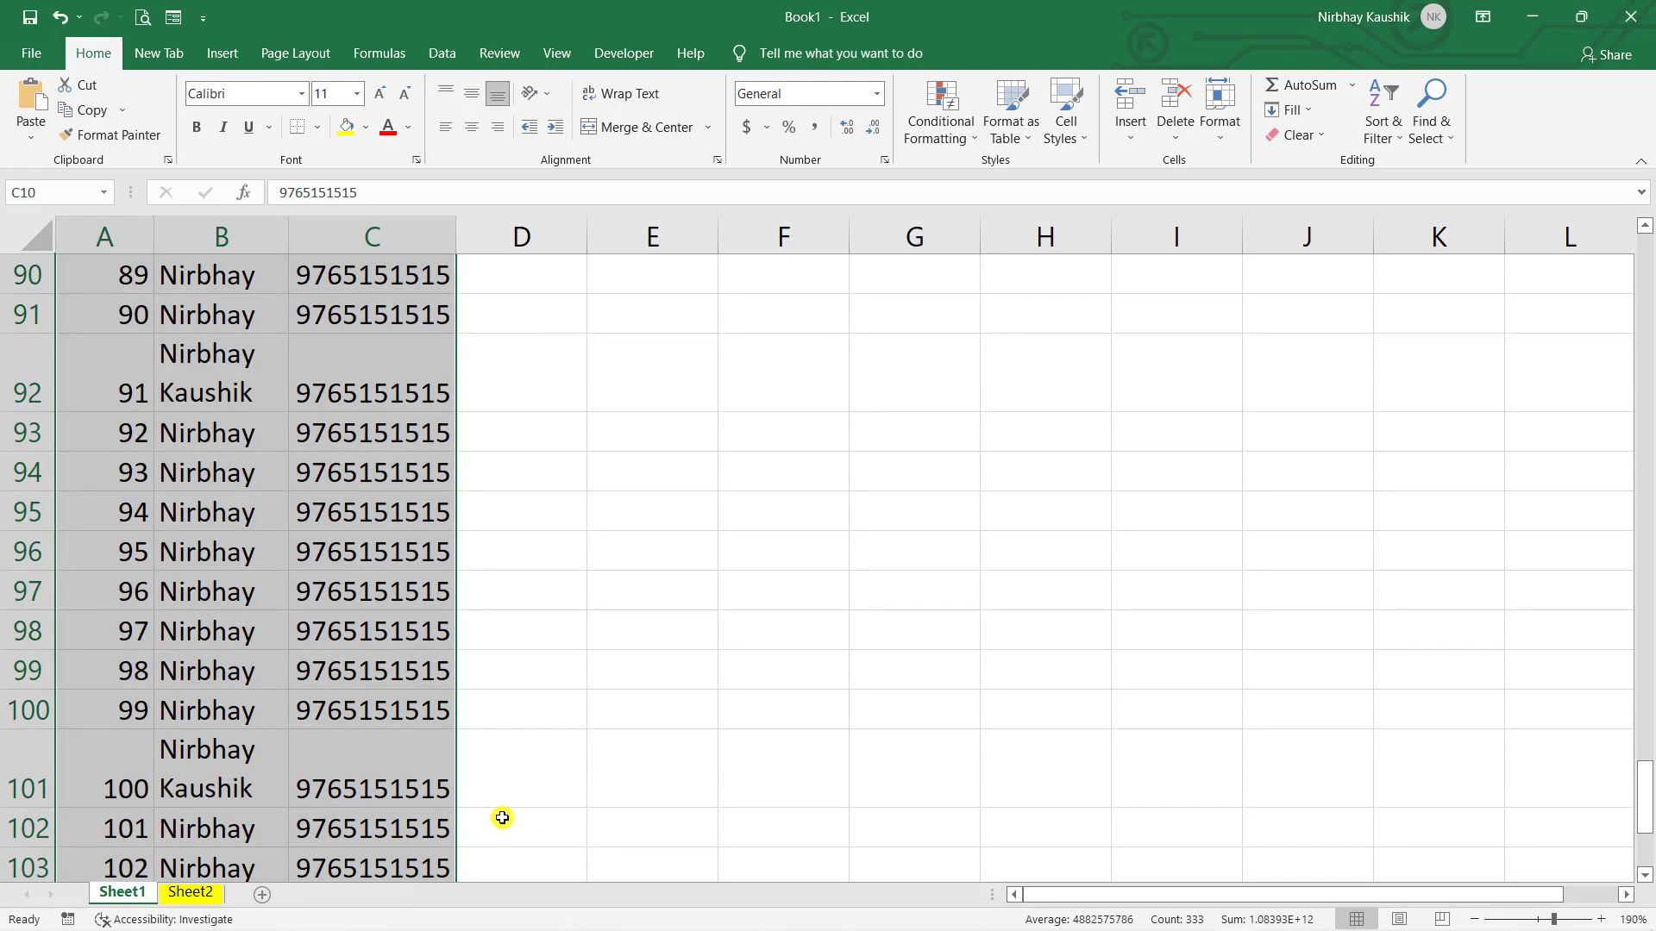
pyautogui.scroll(20, 502, 816)
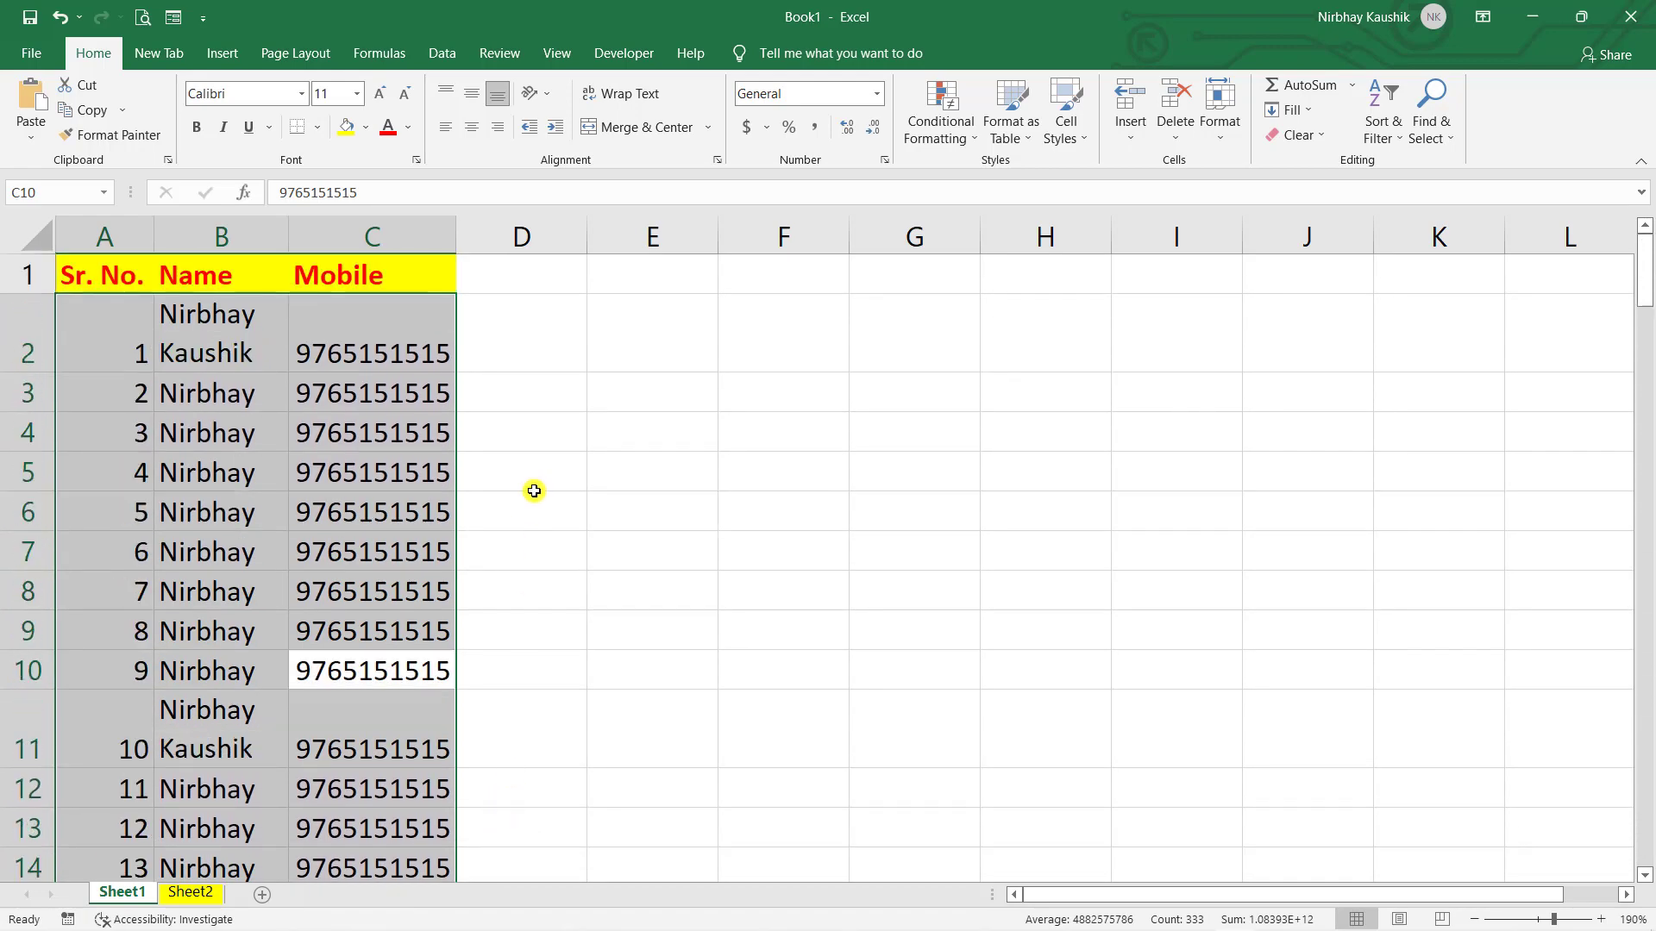
pyautogui.click(526, 504)
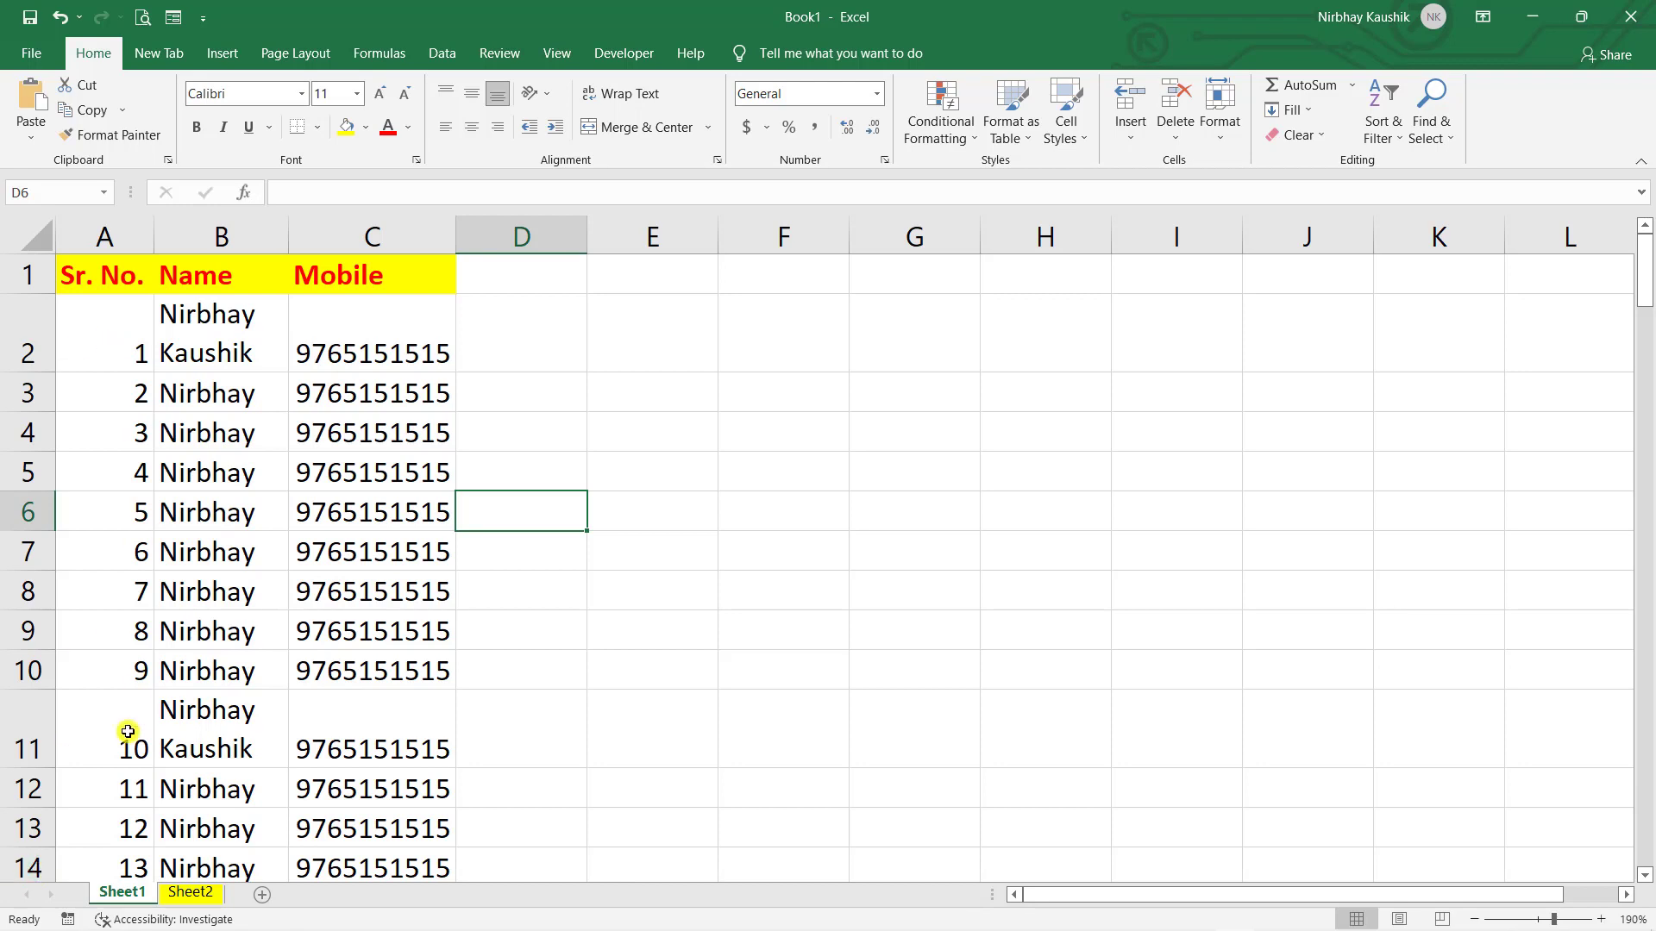
pyautogui.click(100, 246)
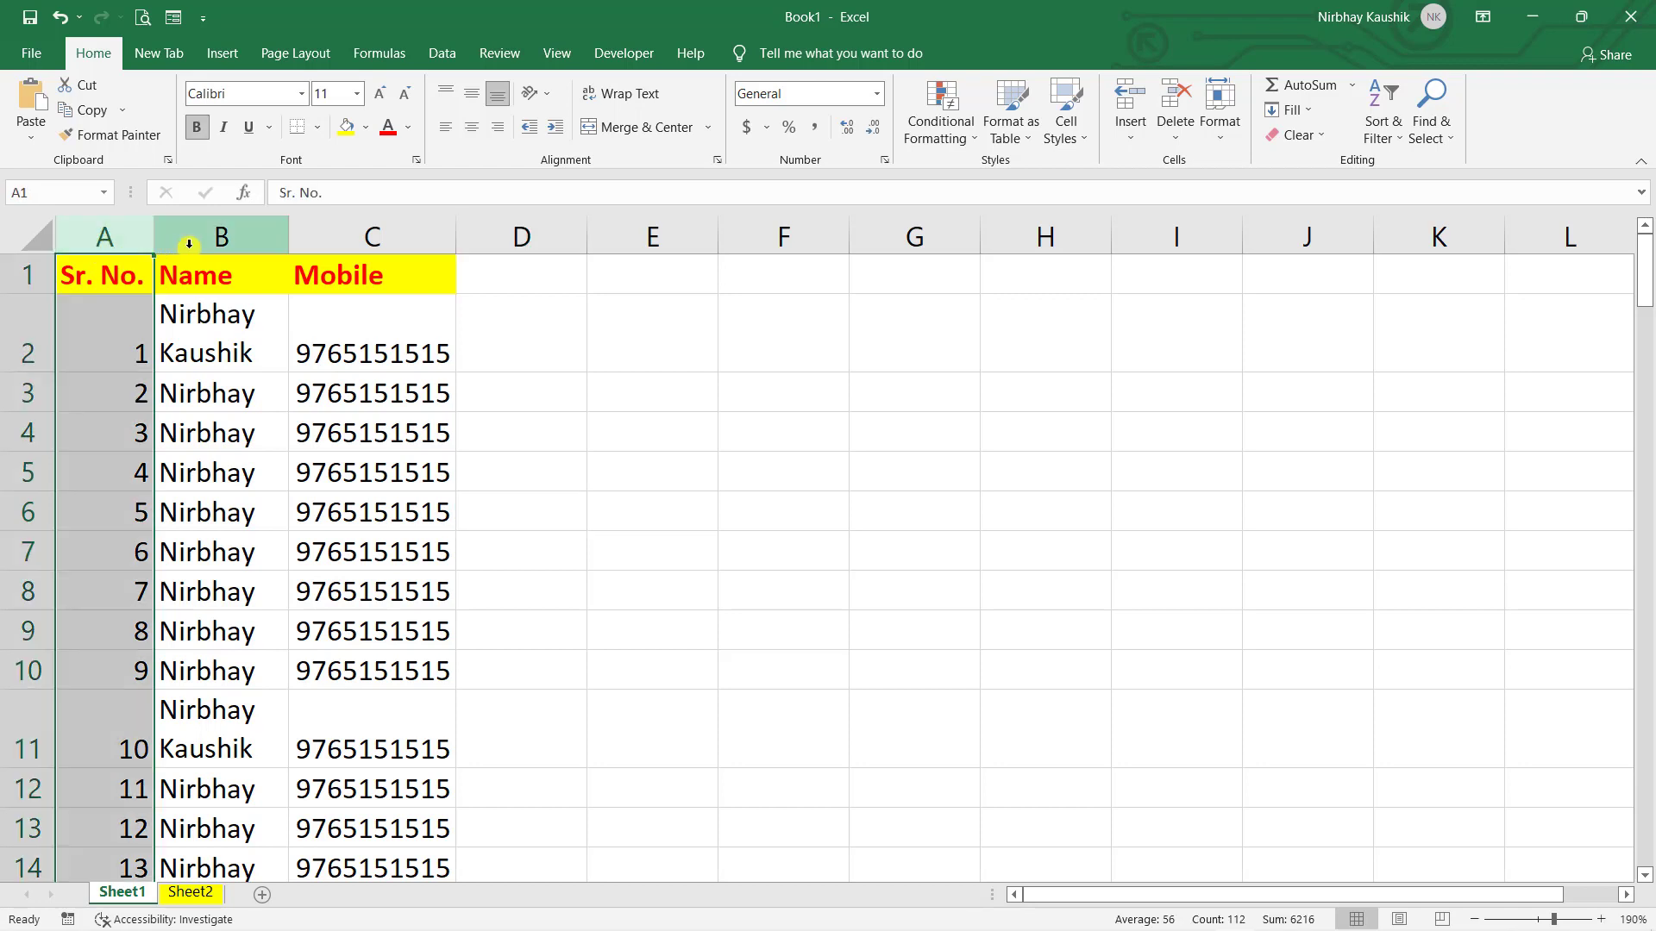
pyautogui.click(215, 238)
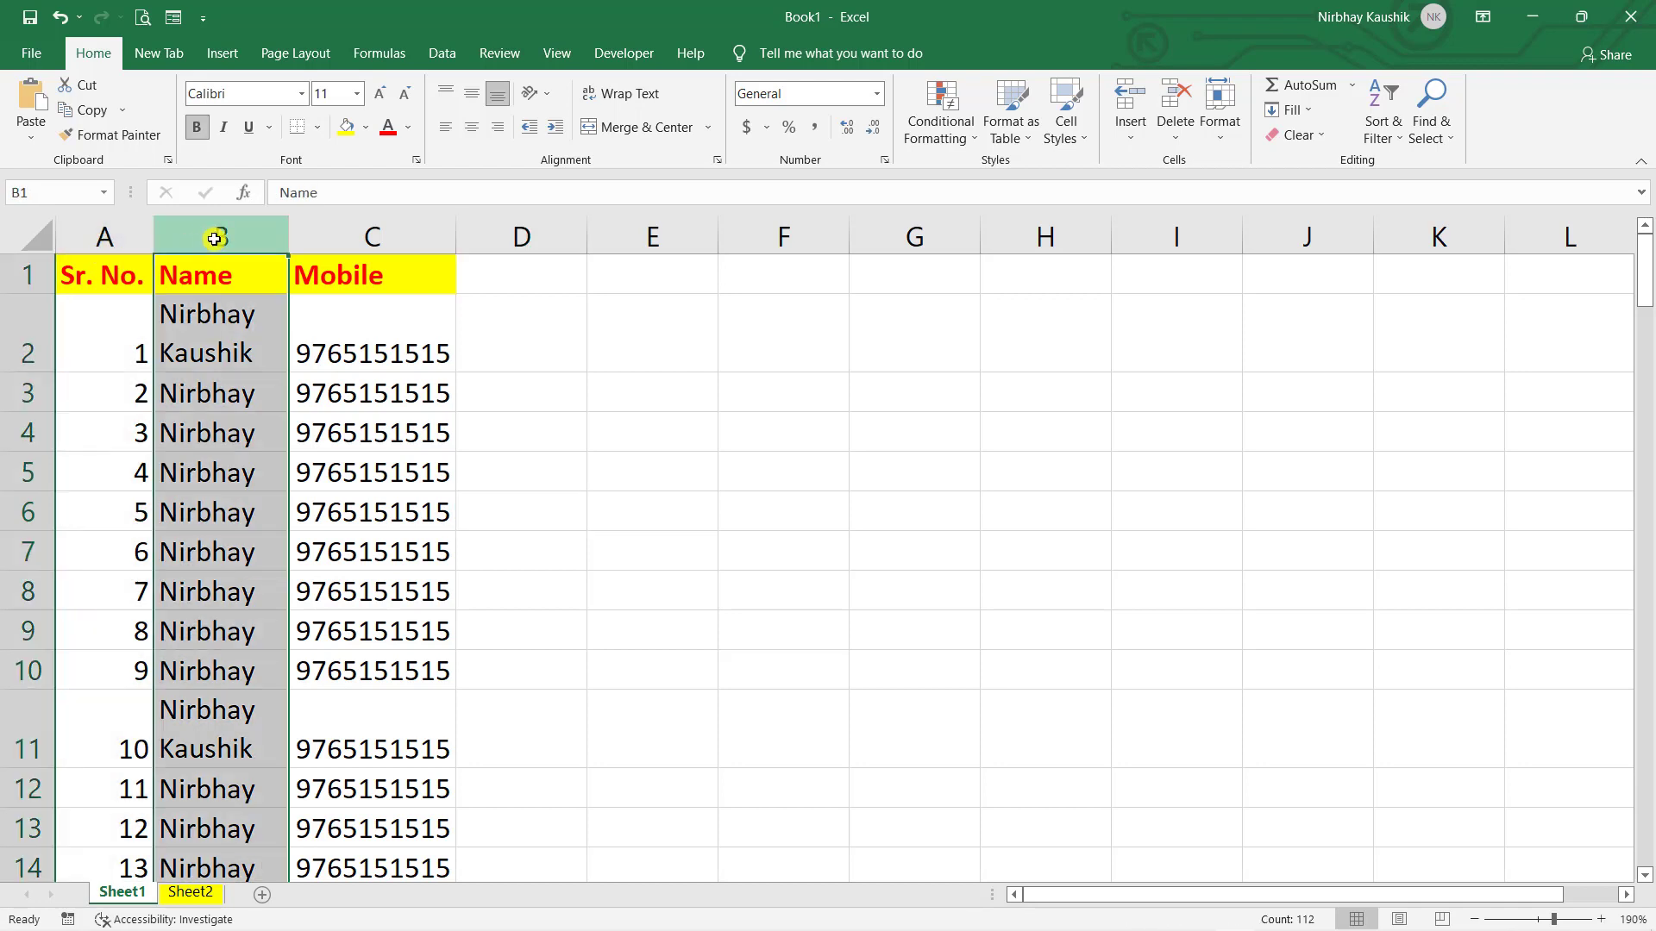
pyautogui.click(354, 228)
pyautogui.scroll(-5, 582, 661)
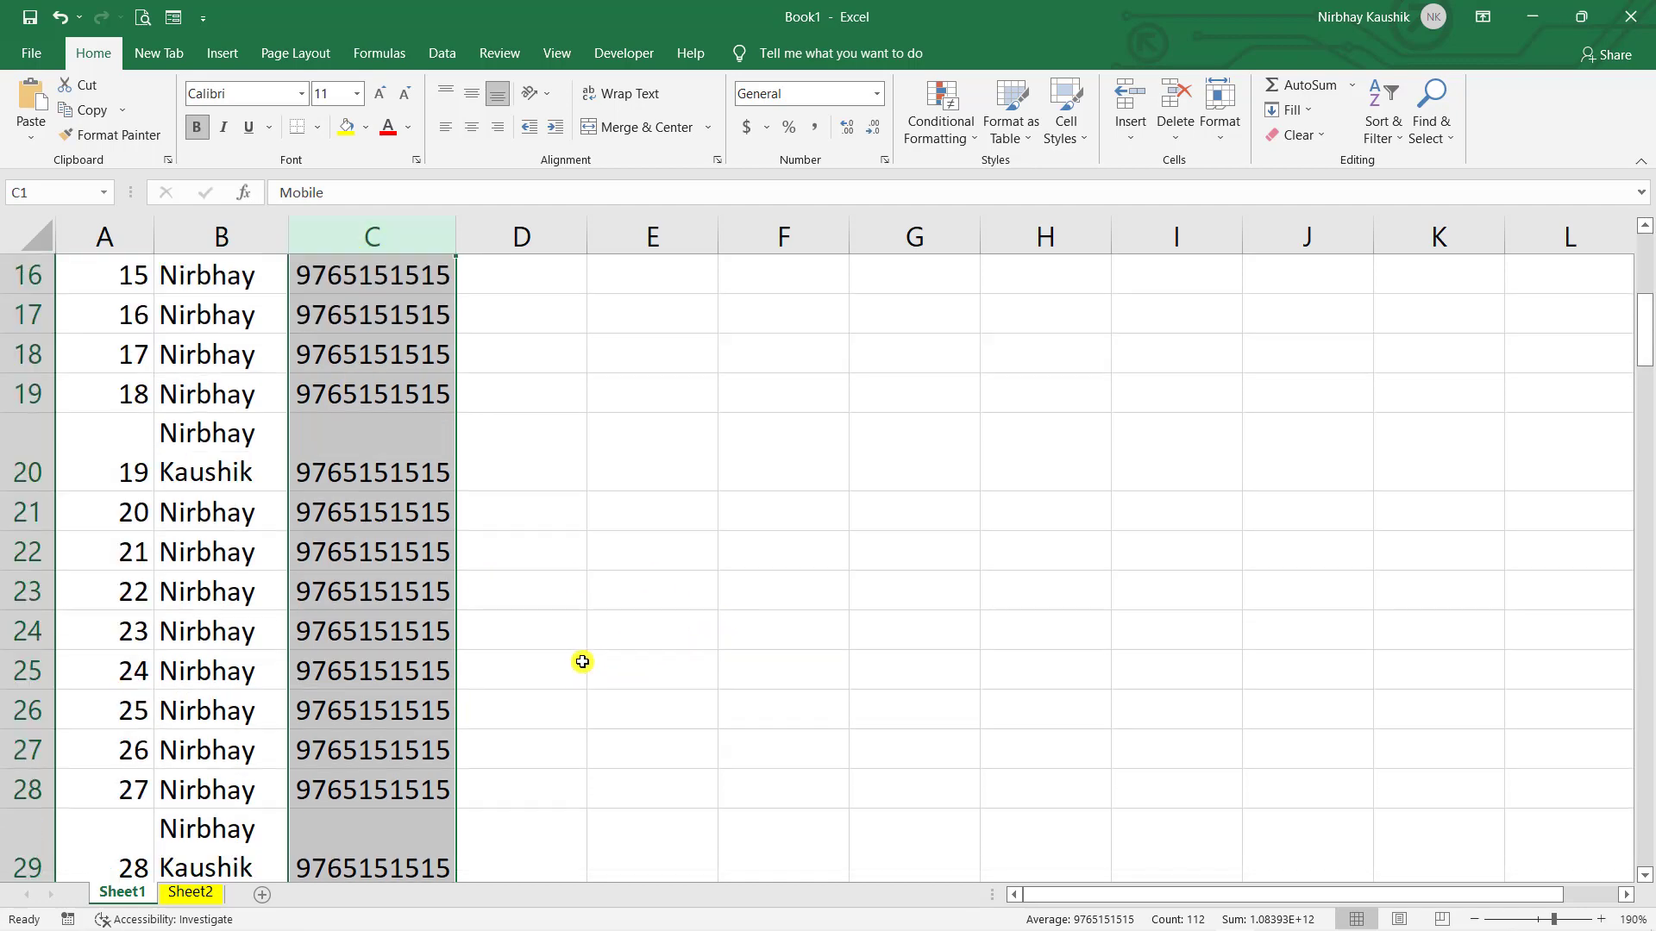
pyautogui.scroll(-5, 582, 661)
pyautogui.click(509, 665)
pyautogui.scroll(-11, 417, 710)
pyautogui.click(351, 724)
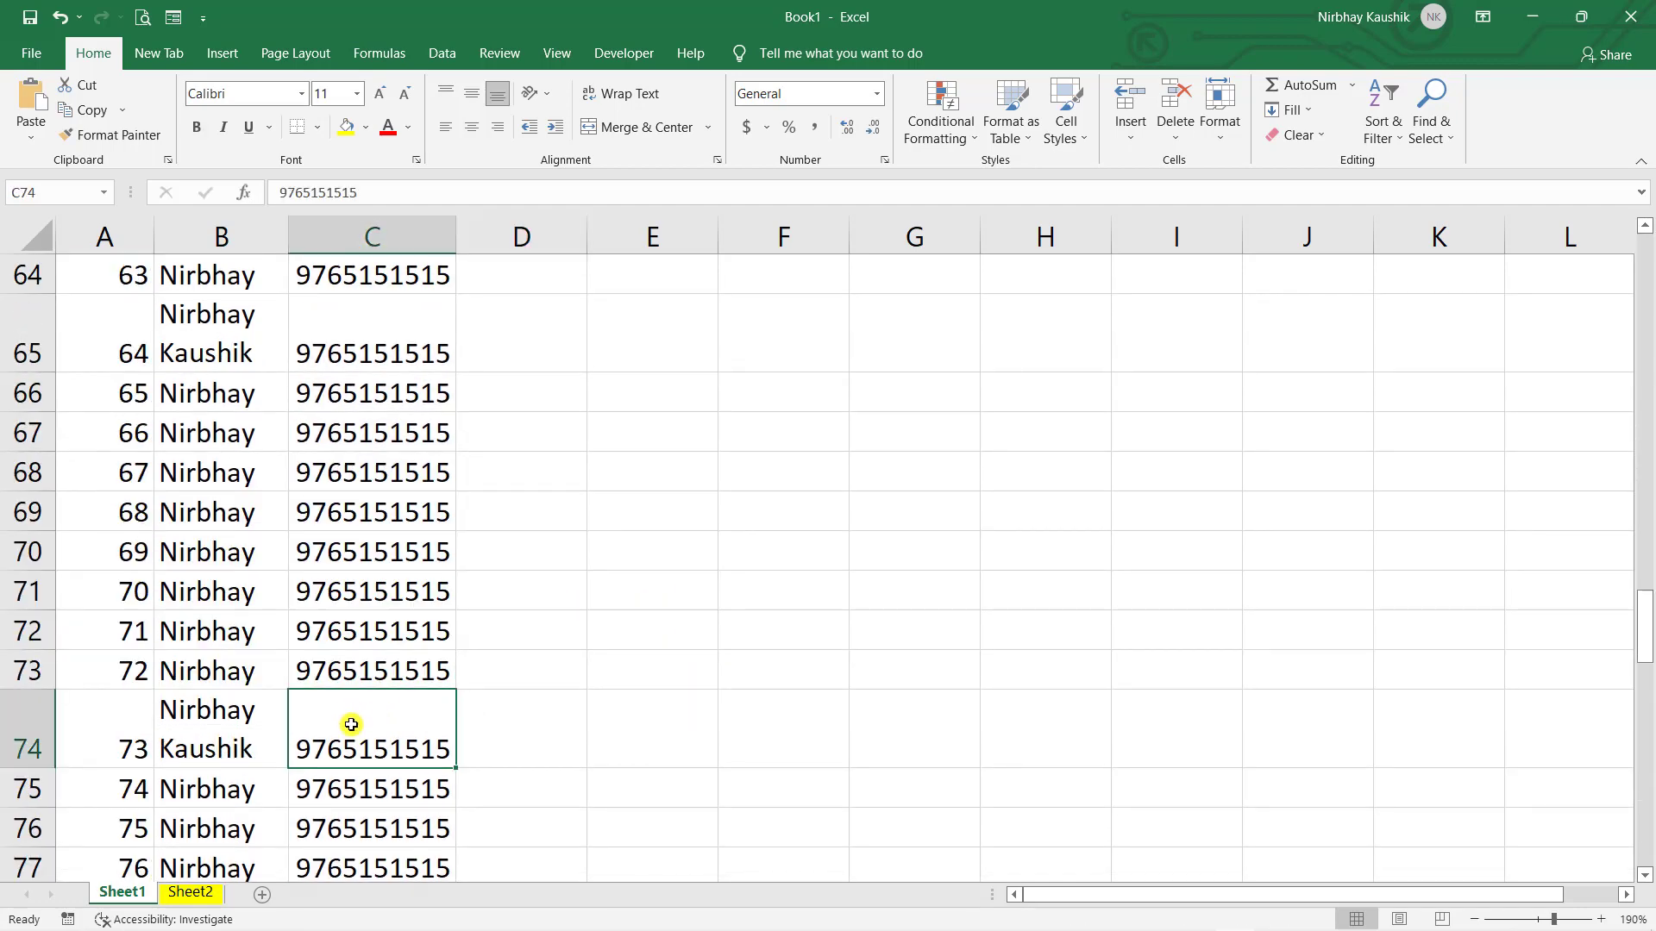
pyautogui.scroll(-20, 351, 725)
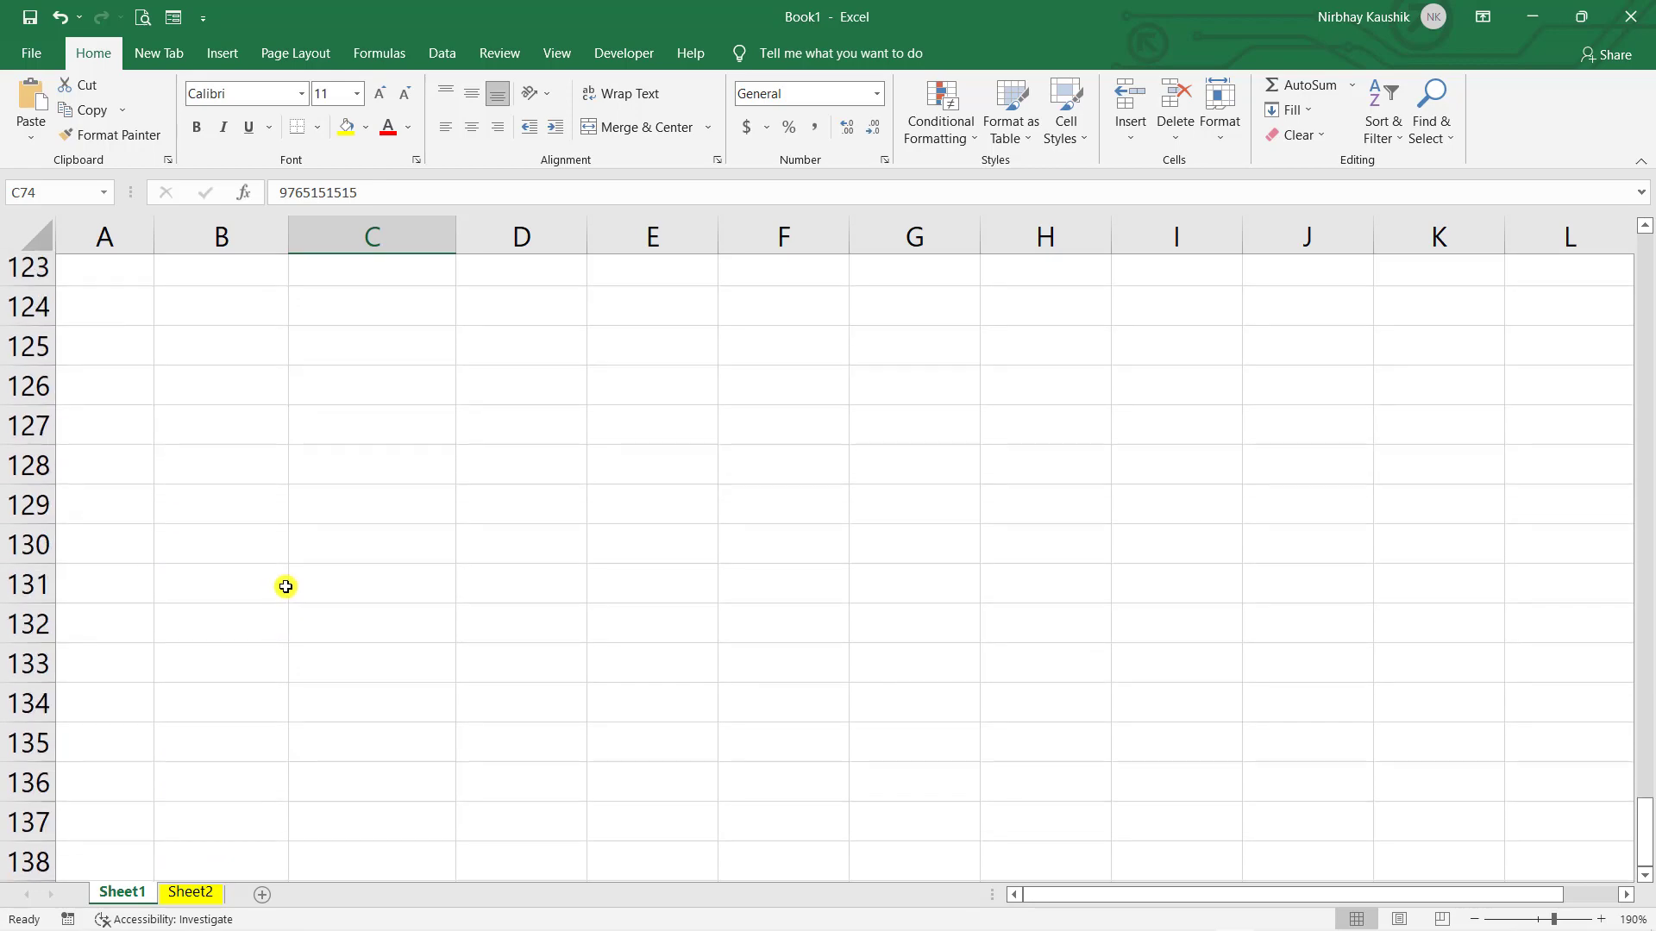
pyautogui.scroll(5, 285, 583)
pyautogui.click(212, 480)
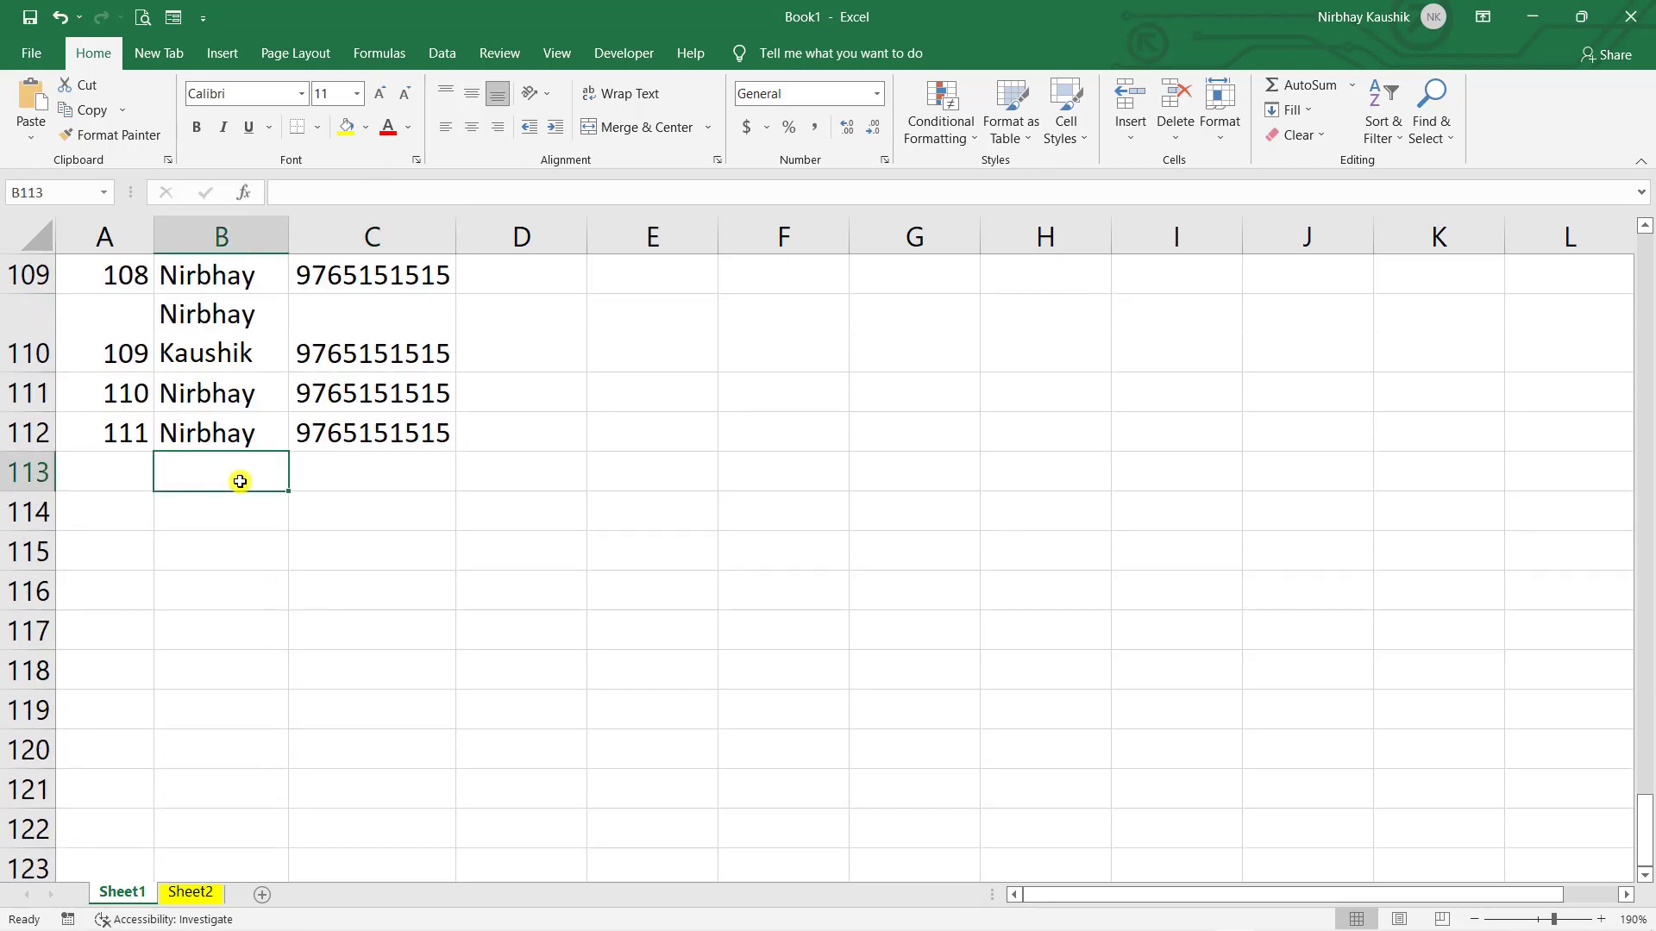
pyautogui.scroll(20, 159, 526)
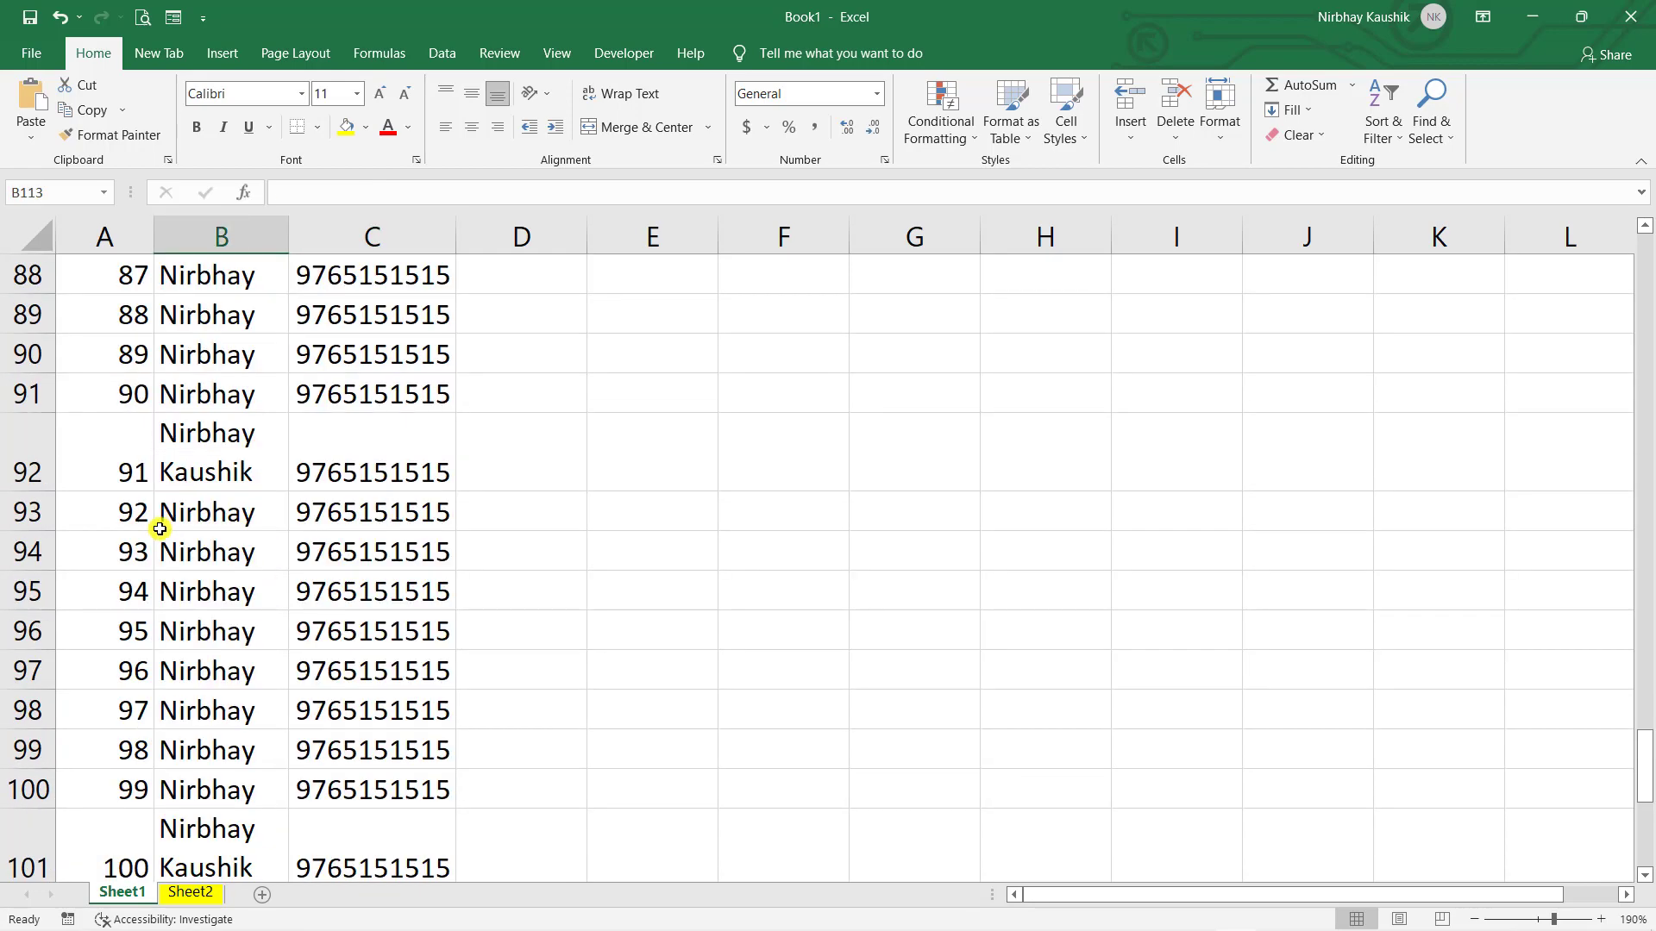
pyautogui.scroll(6, 159, 530)
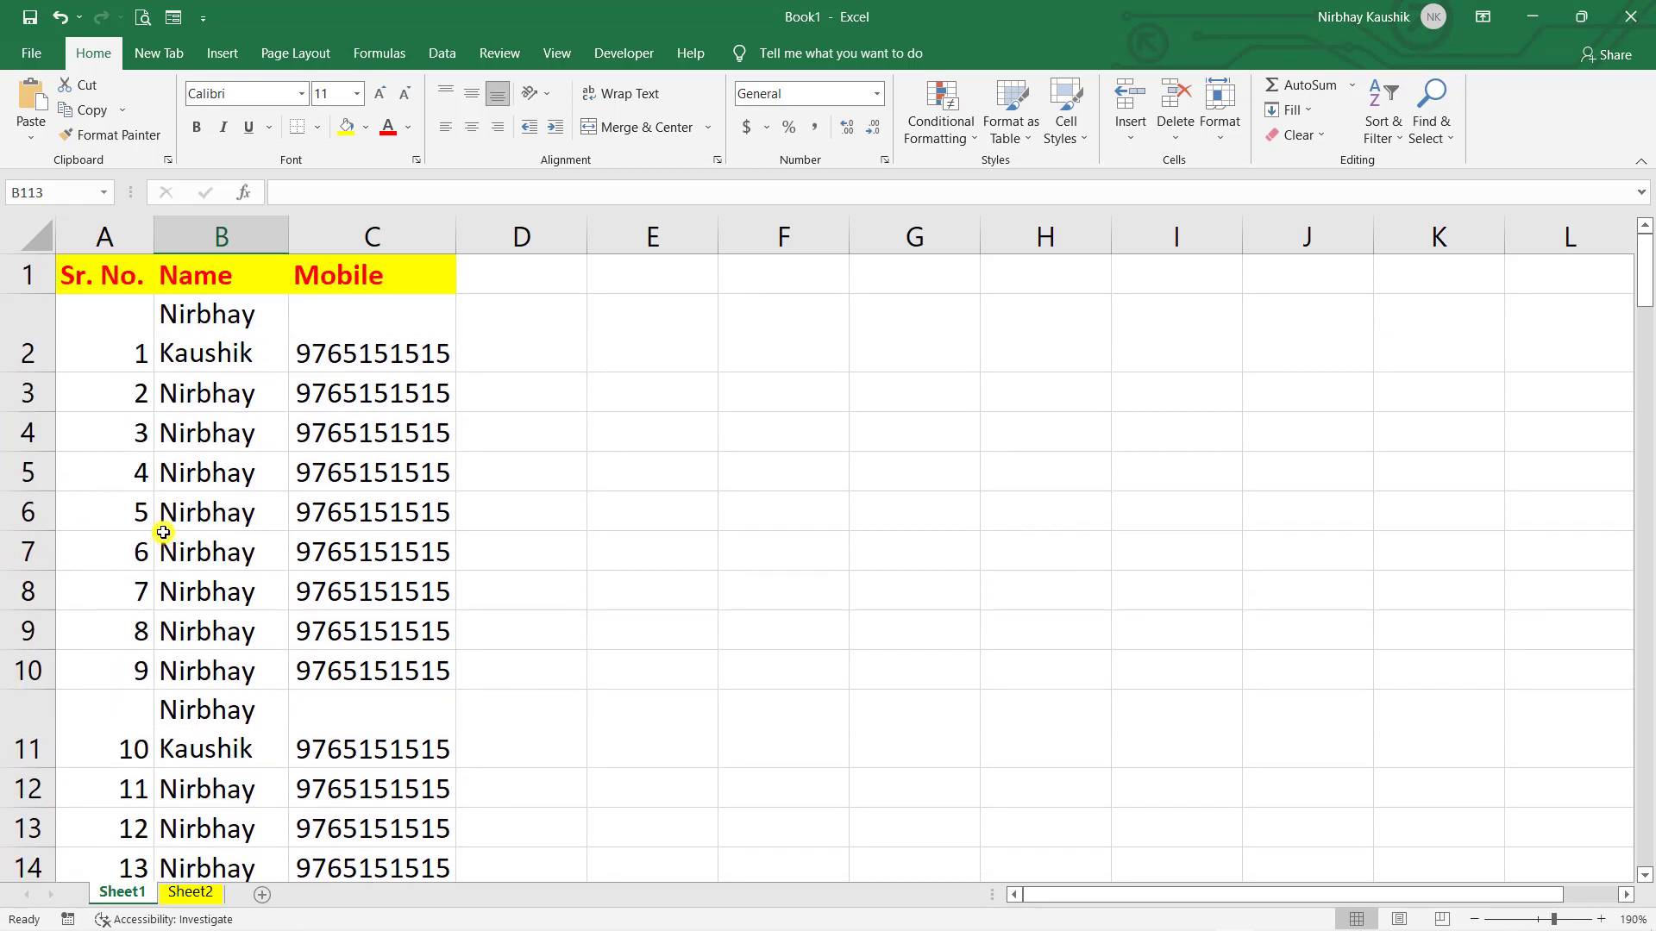
pyautogui.scroll(-16, 178, 473)
pyautogui.scroll(-5, 224, 500)
pyautogui.scroll(20, 235, 514)
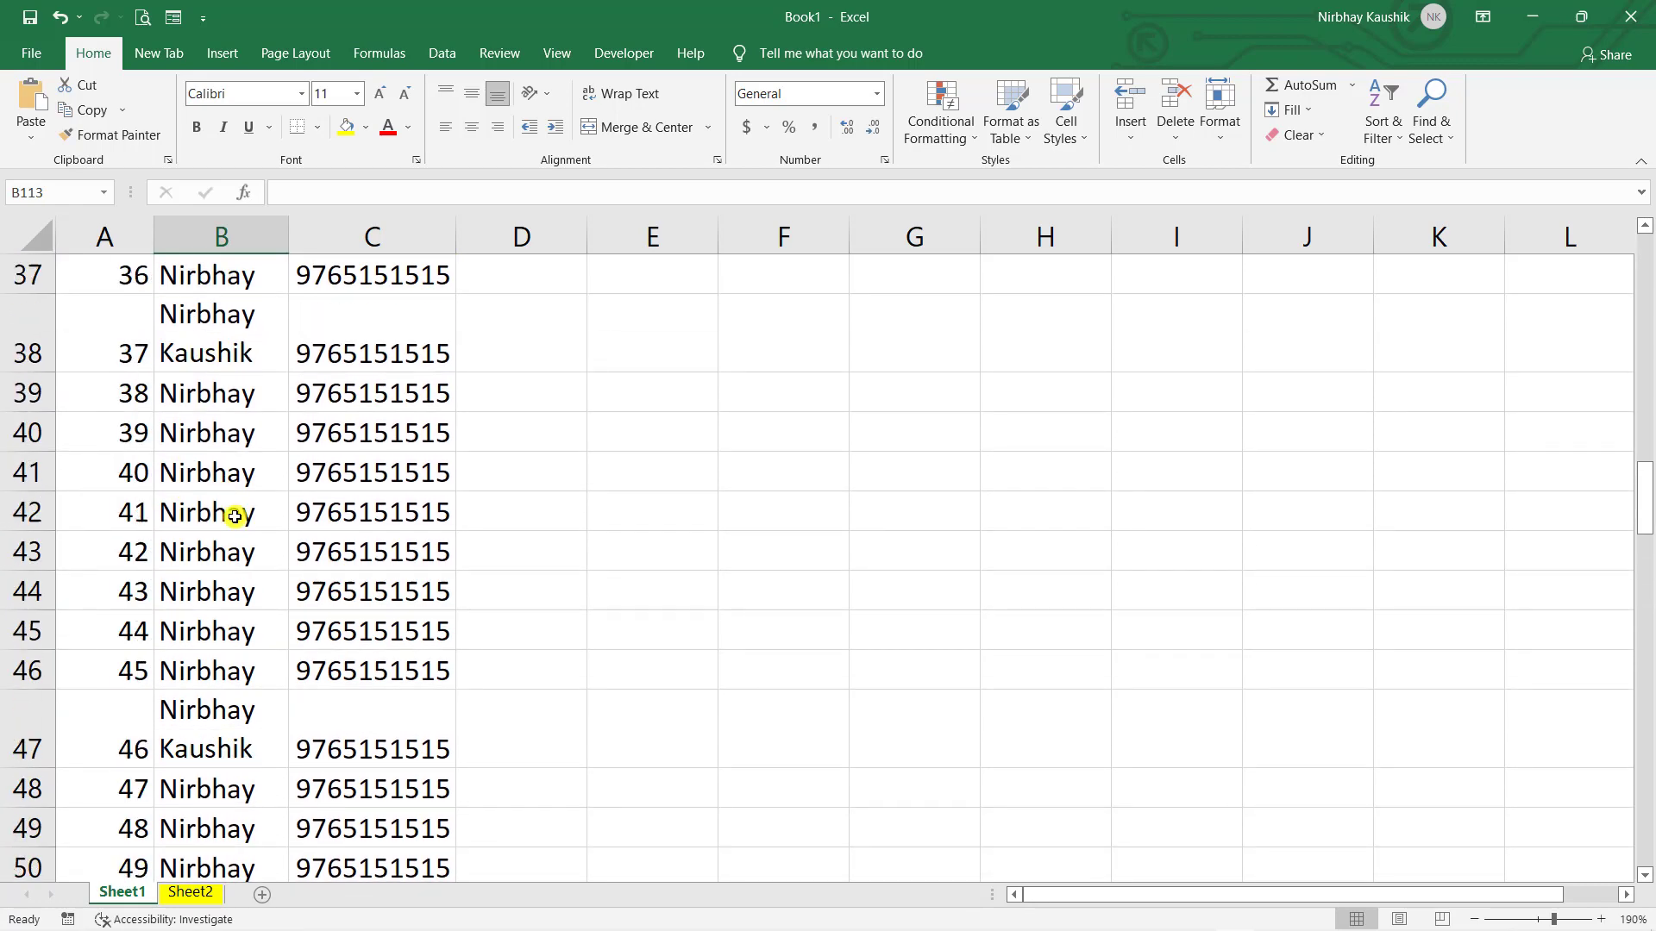
pyautogui.moveTo(440, 267); pyautogui.dragTo(129, 252)
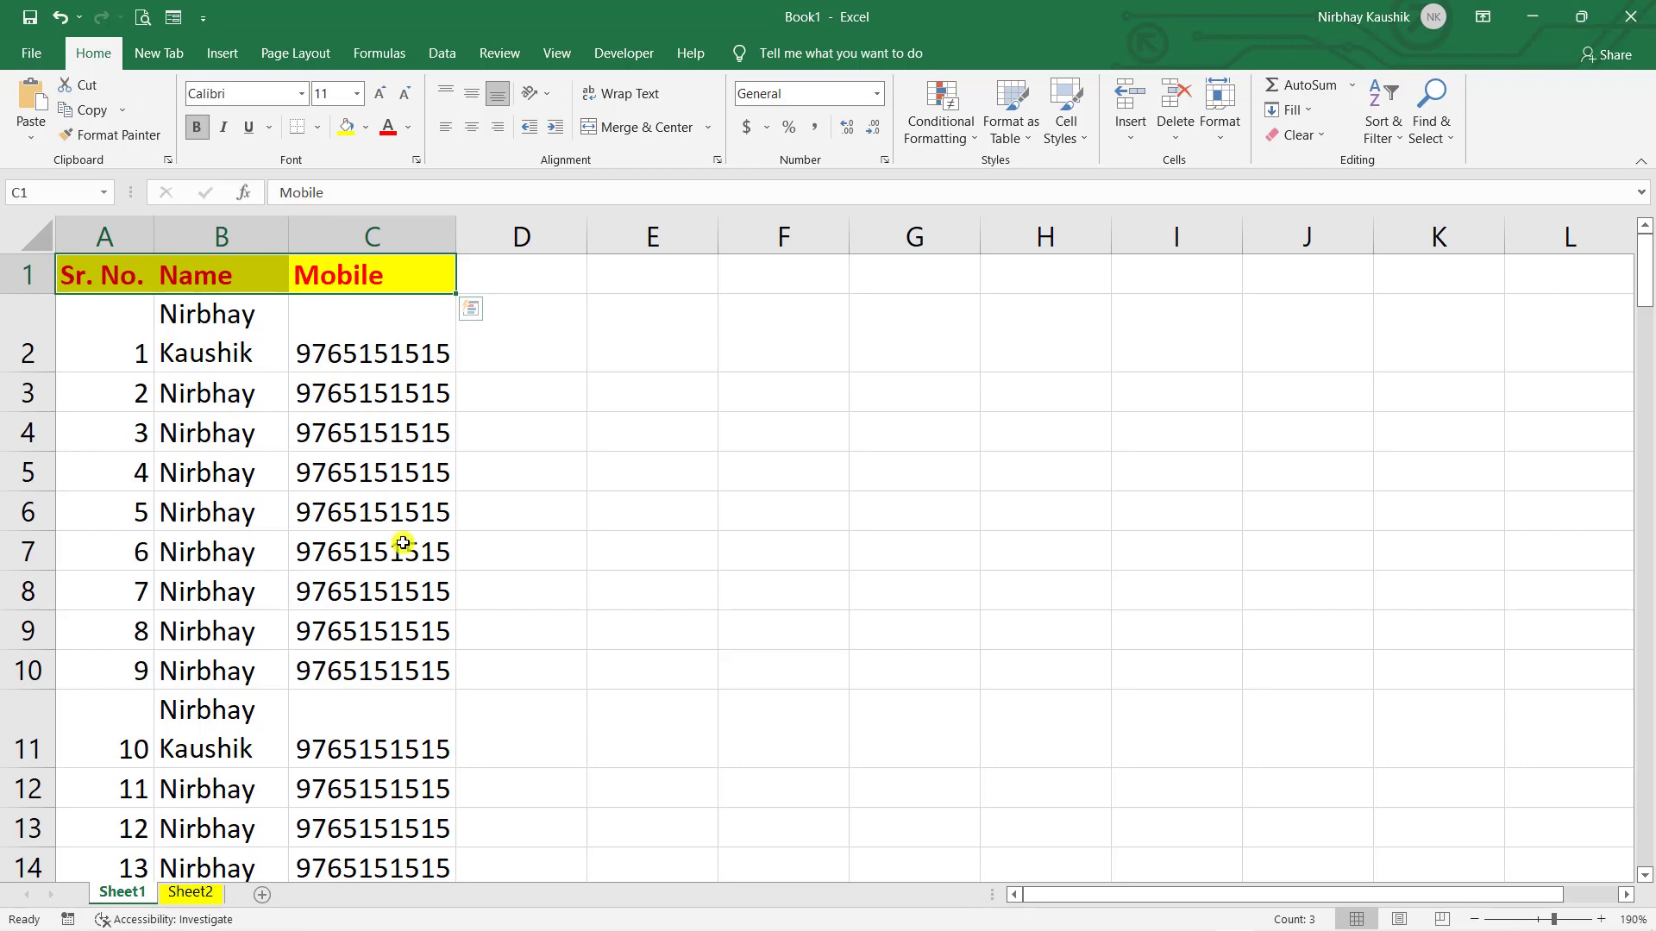
pyautogui.scroll(-13, 404, 540)
pyautogui.scroll(13, 402, 537)
pyautogui.click(774, 267)
pyautogui.click(709, 369)
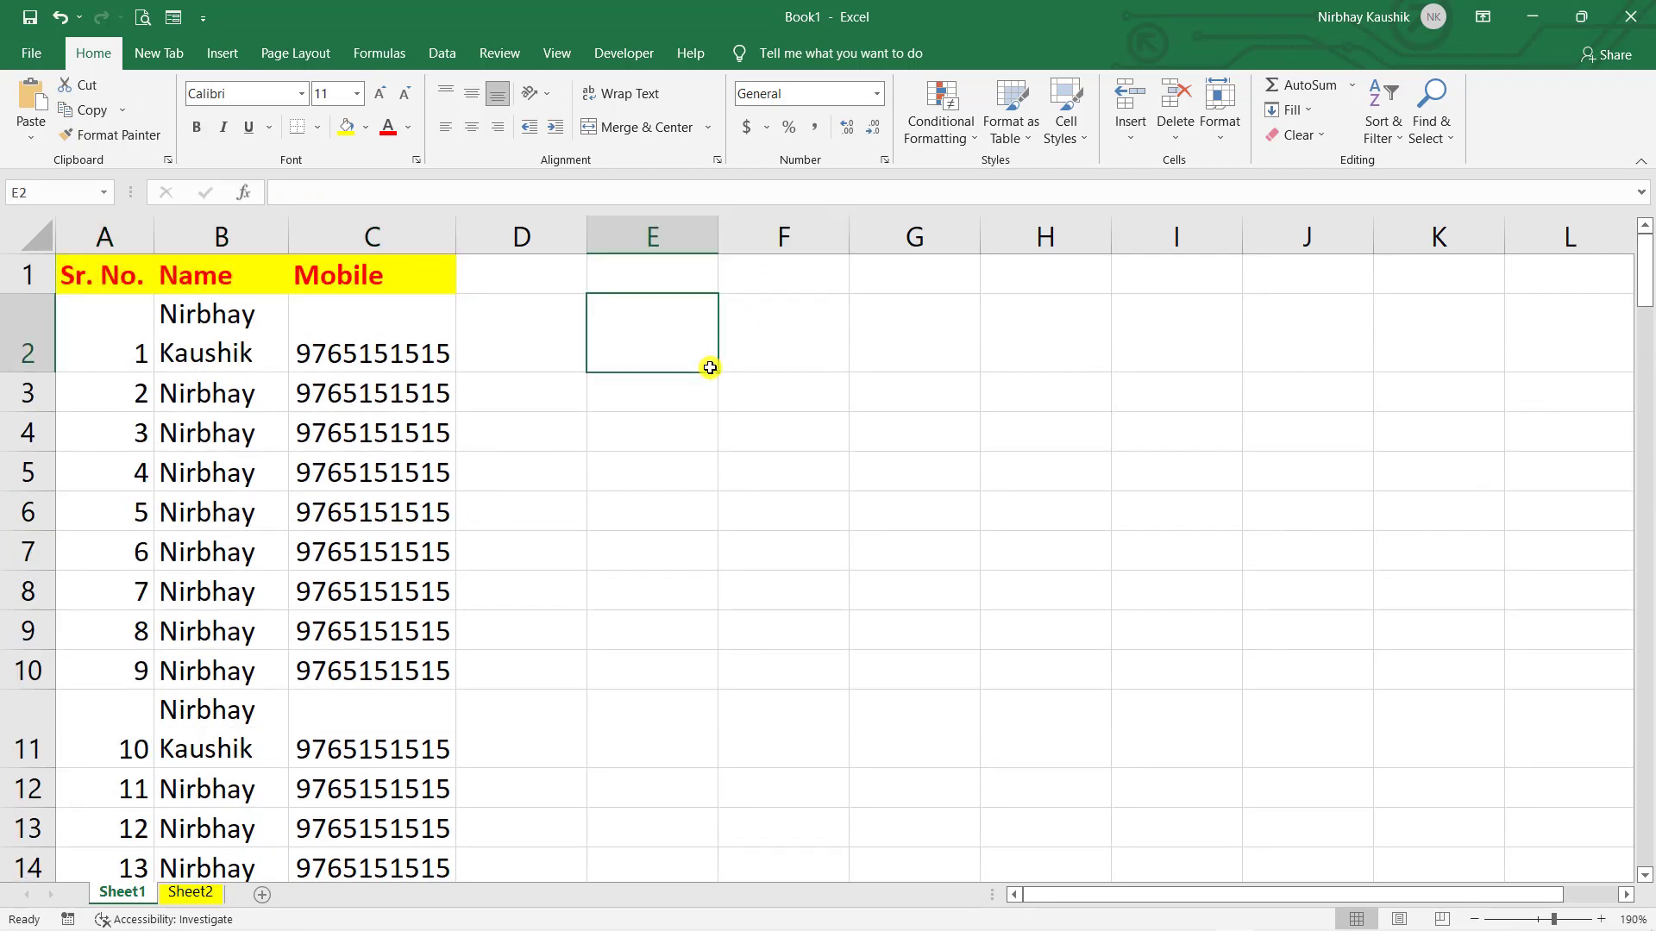
pyautogui.click(28, 279)
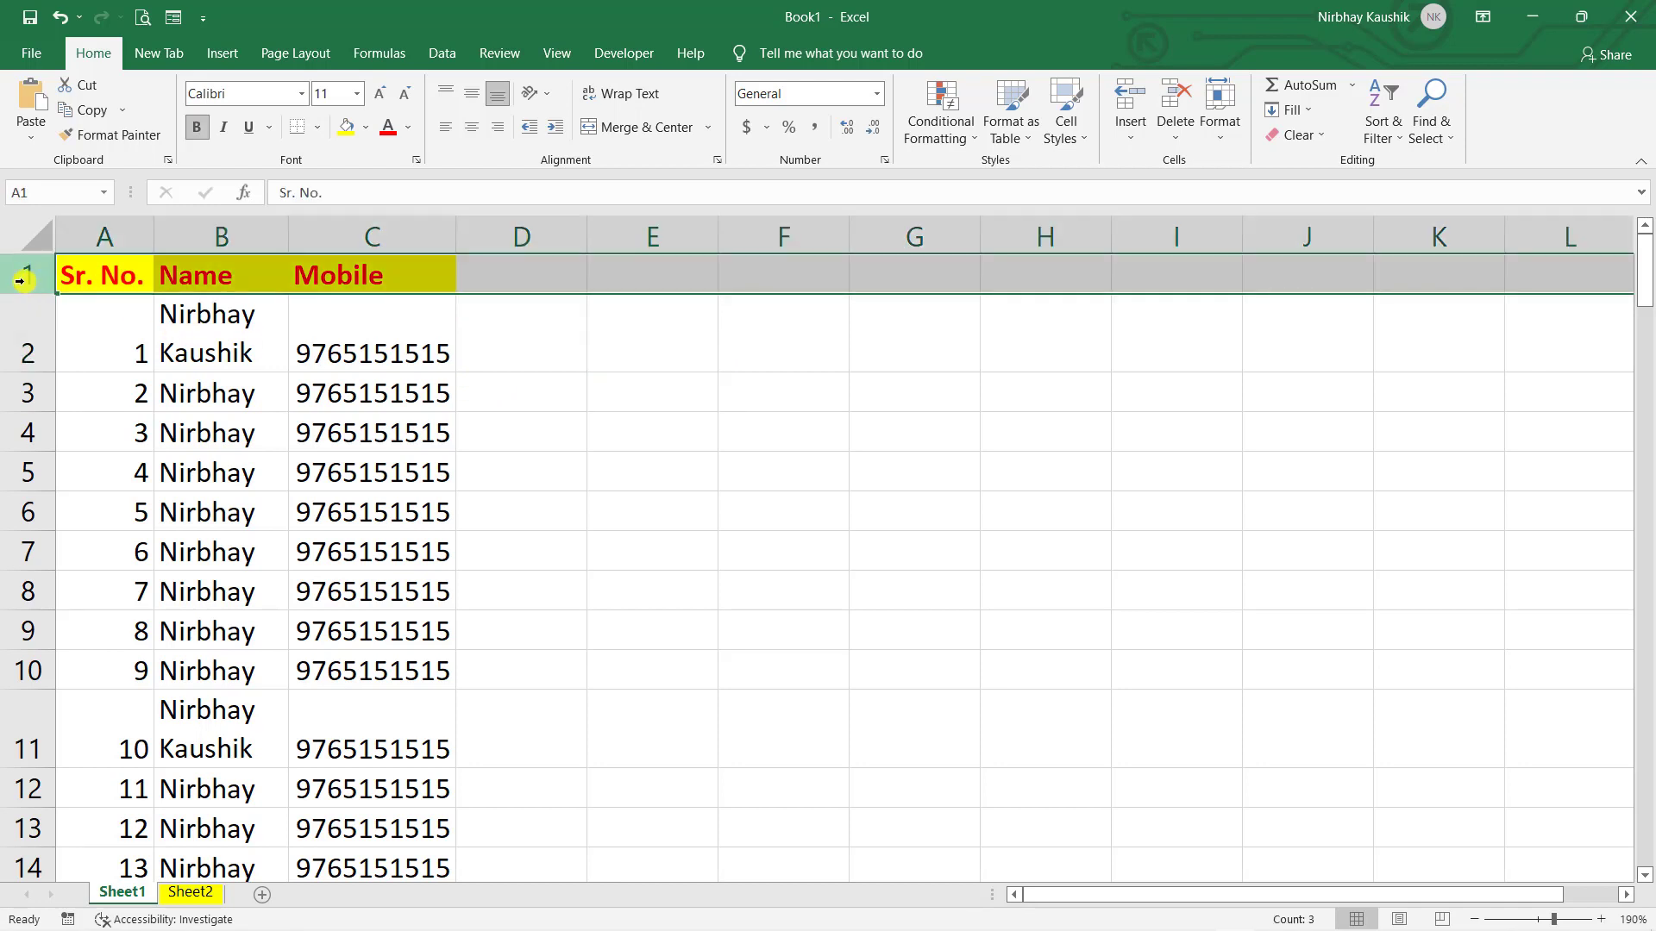
pyautogui.click(643, 481)
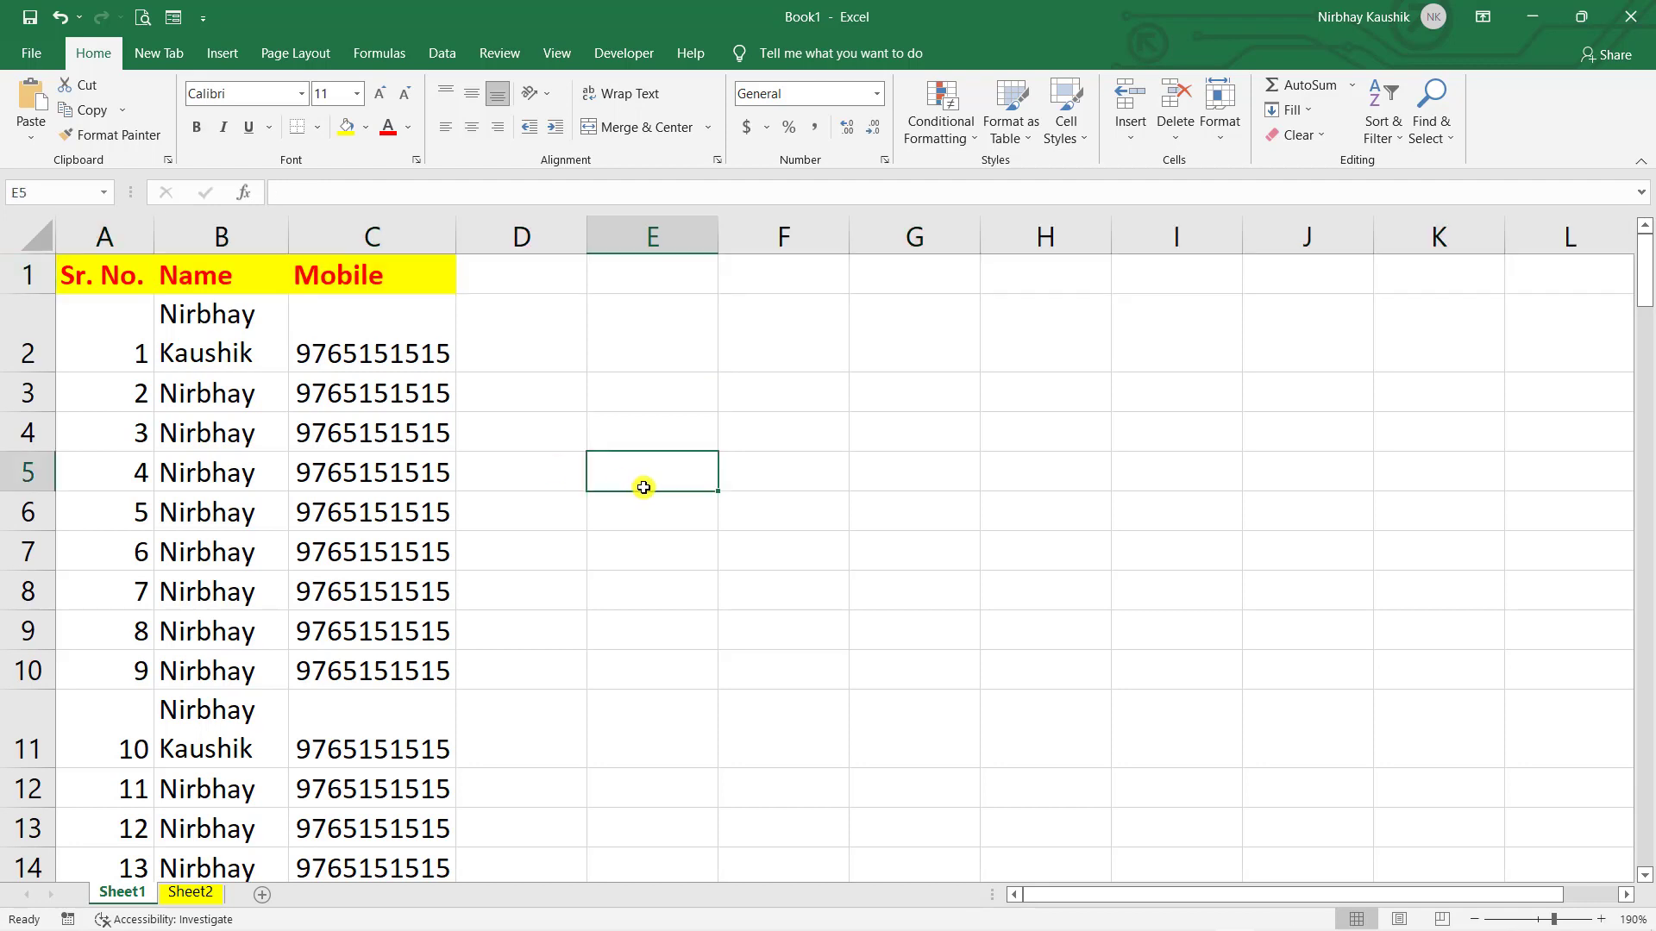
pyautogui.click(31, 232)
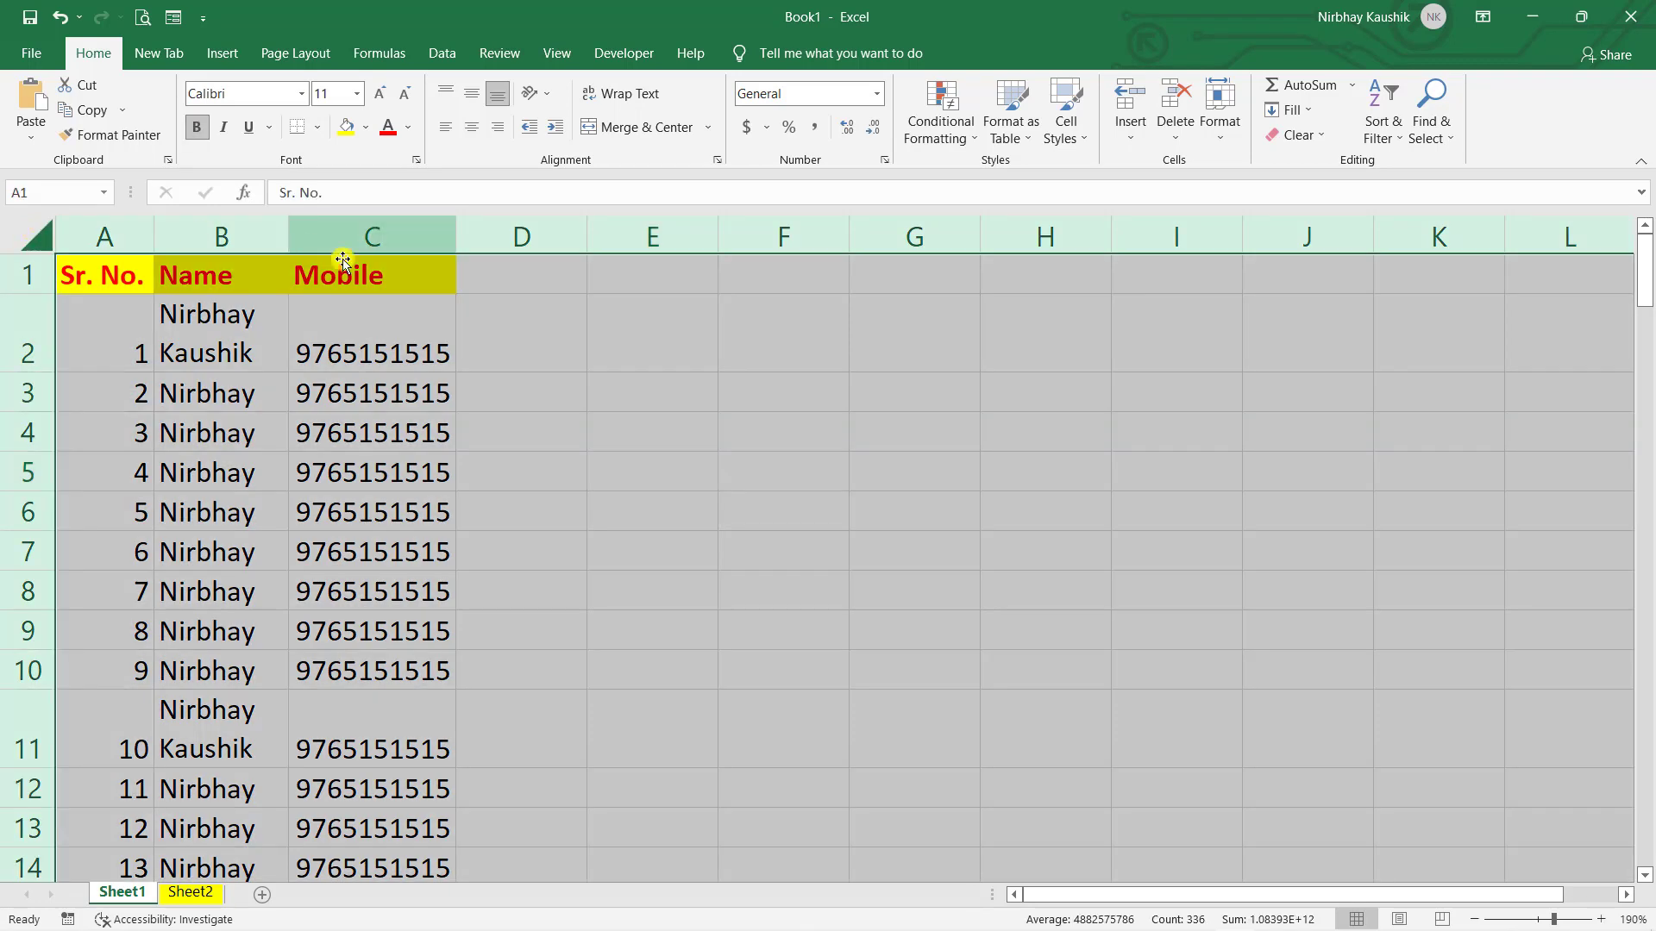
pyautogui.click(347, 314)
pyautogui.click(27, 231)
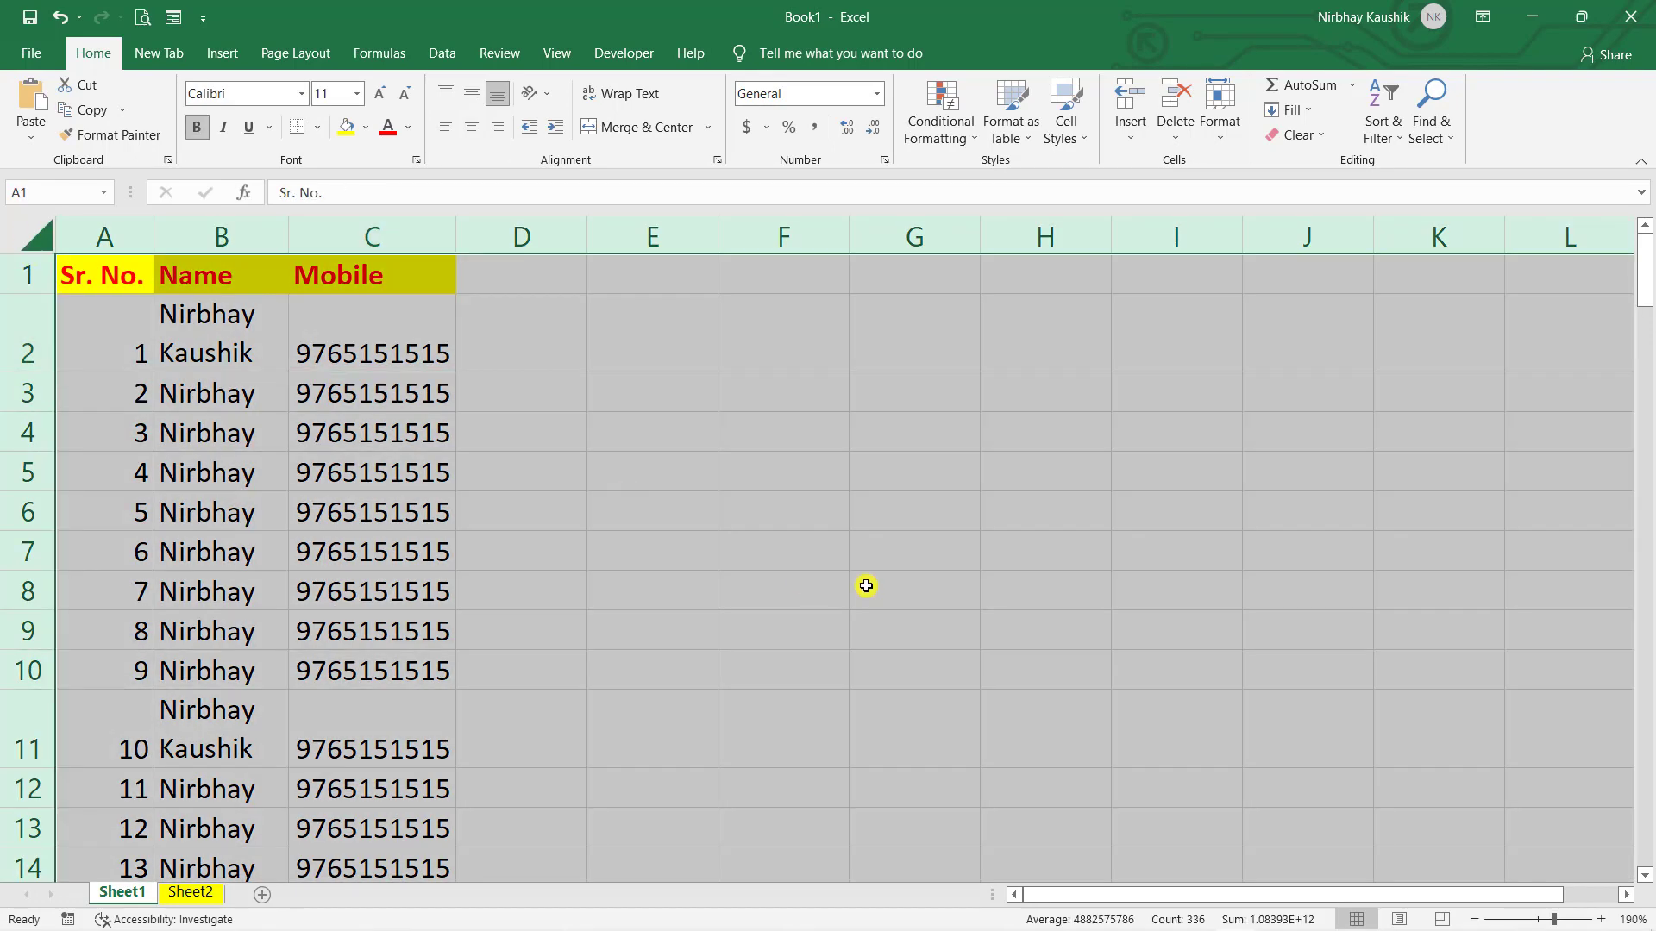
pyautogui.click(865, 586)
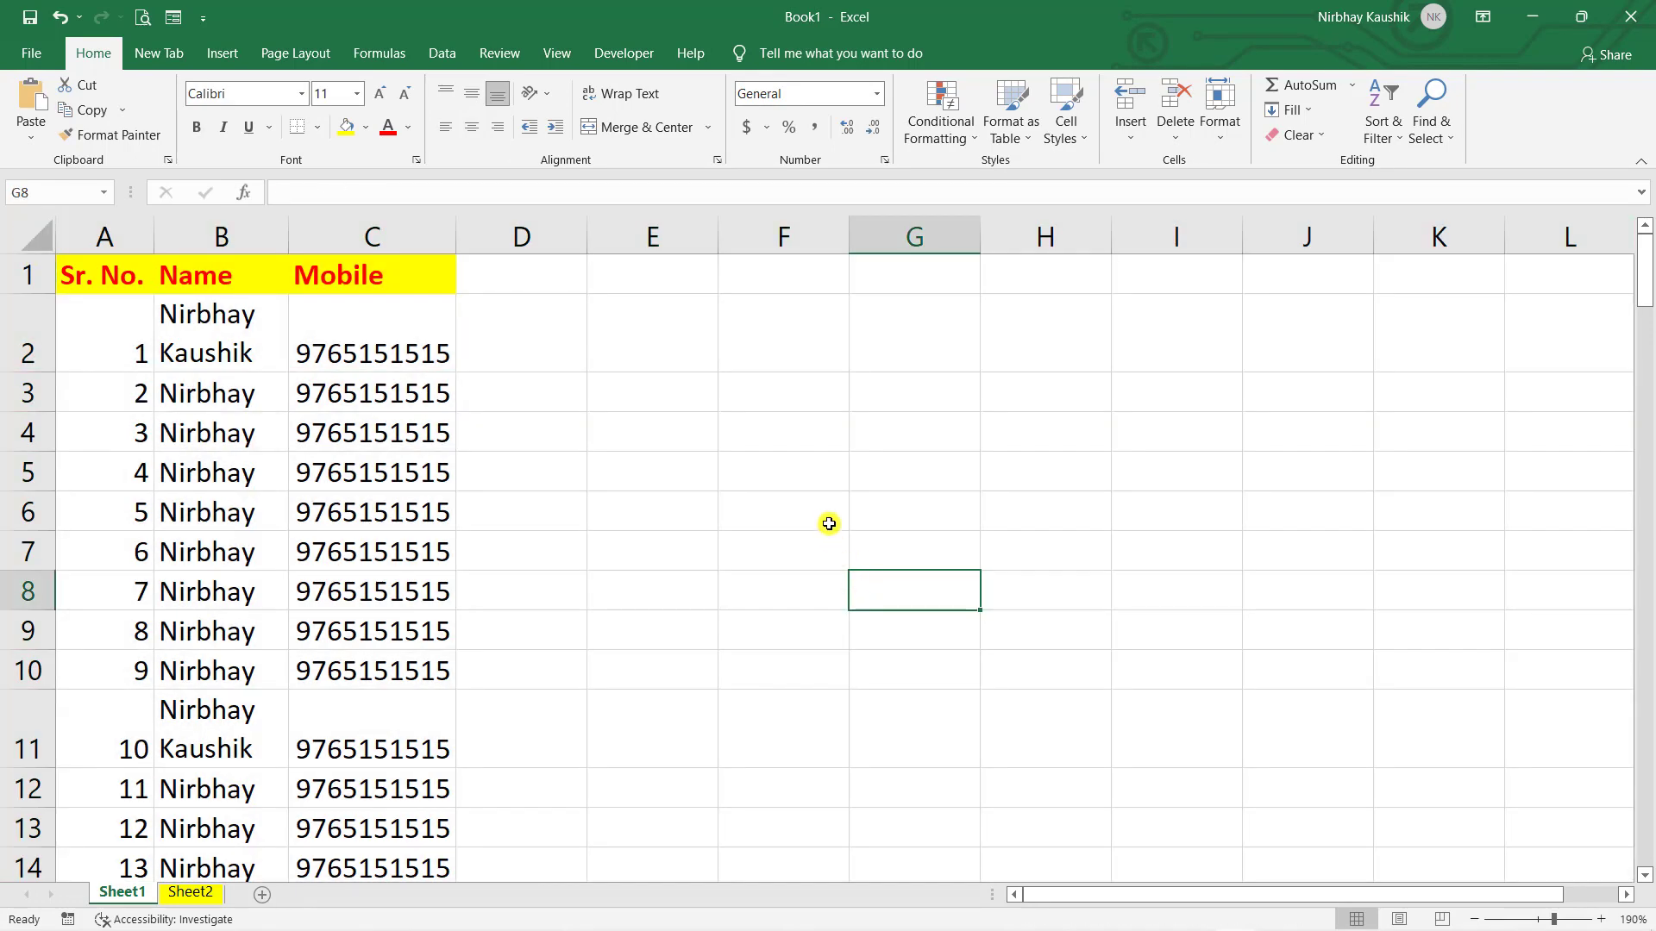
pyautogui.click(1021, 457)
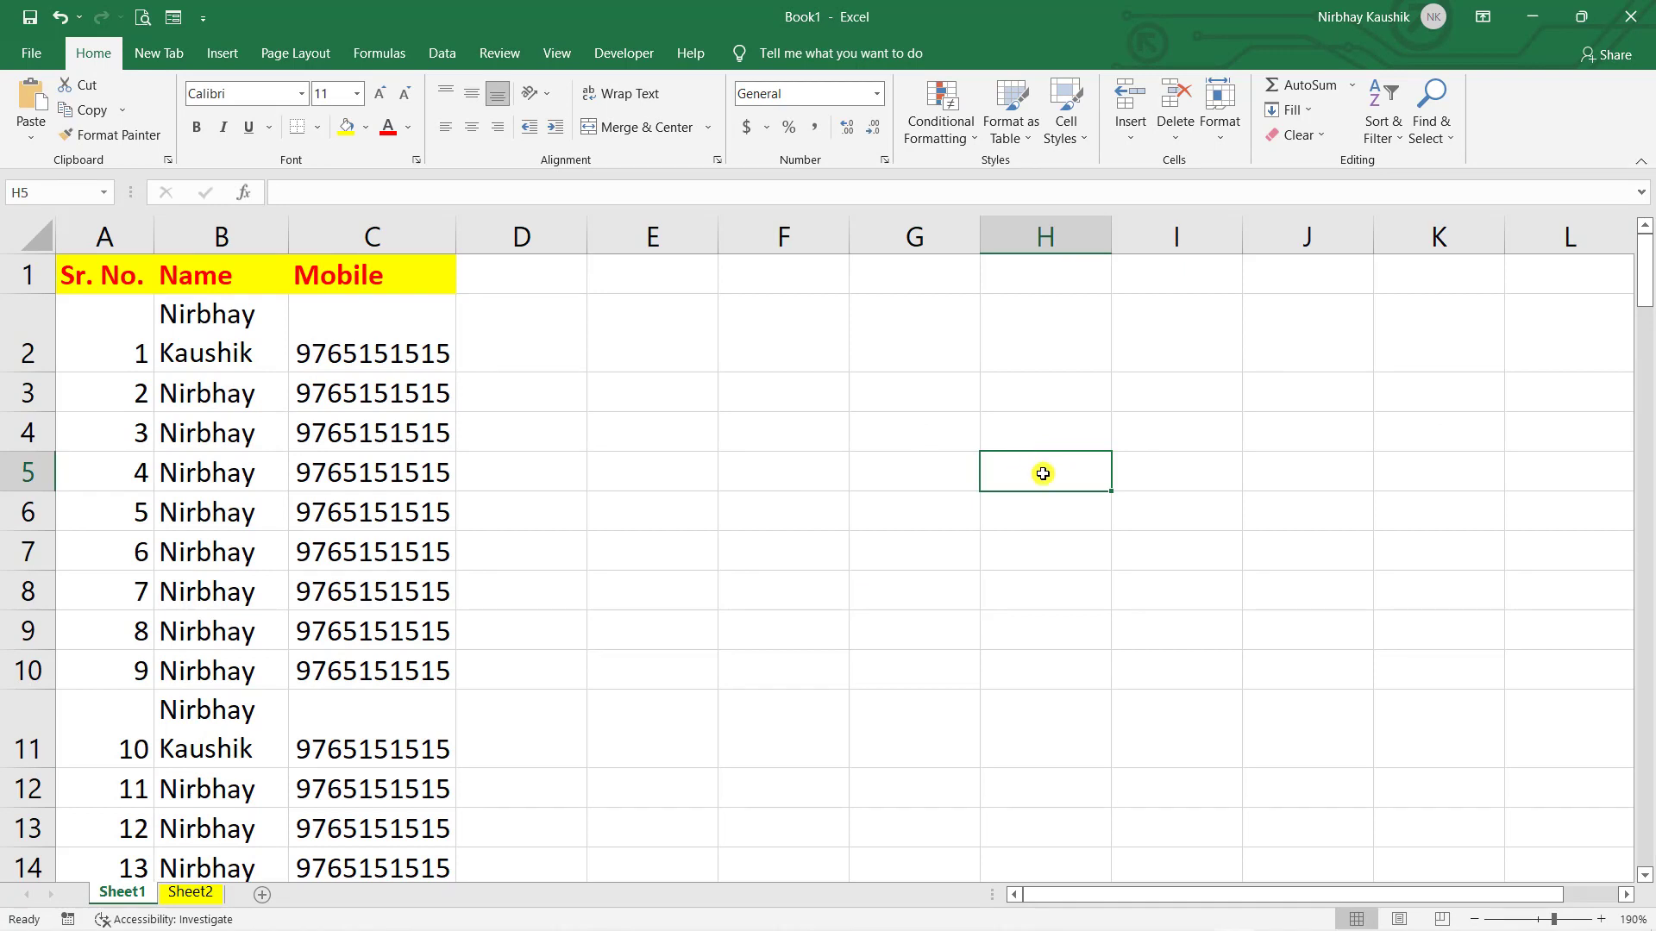
pyautogui.hotkey('ctrl', 'a')
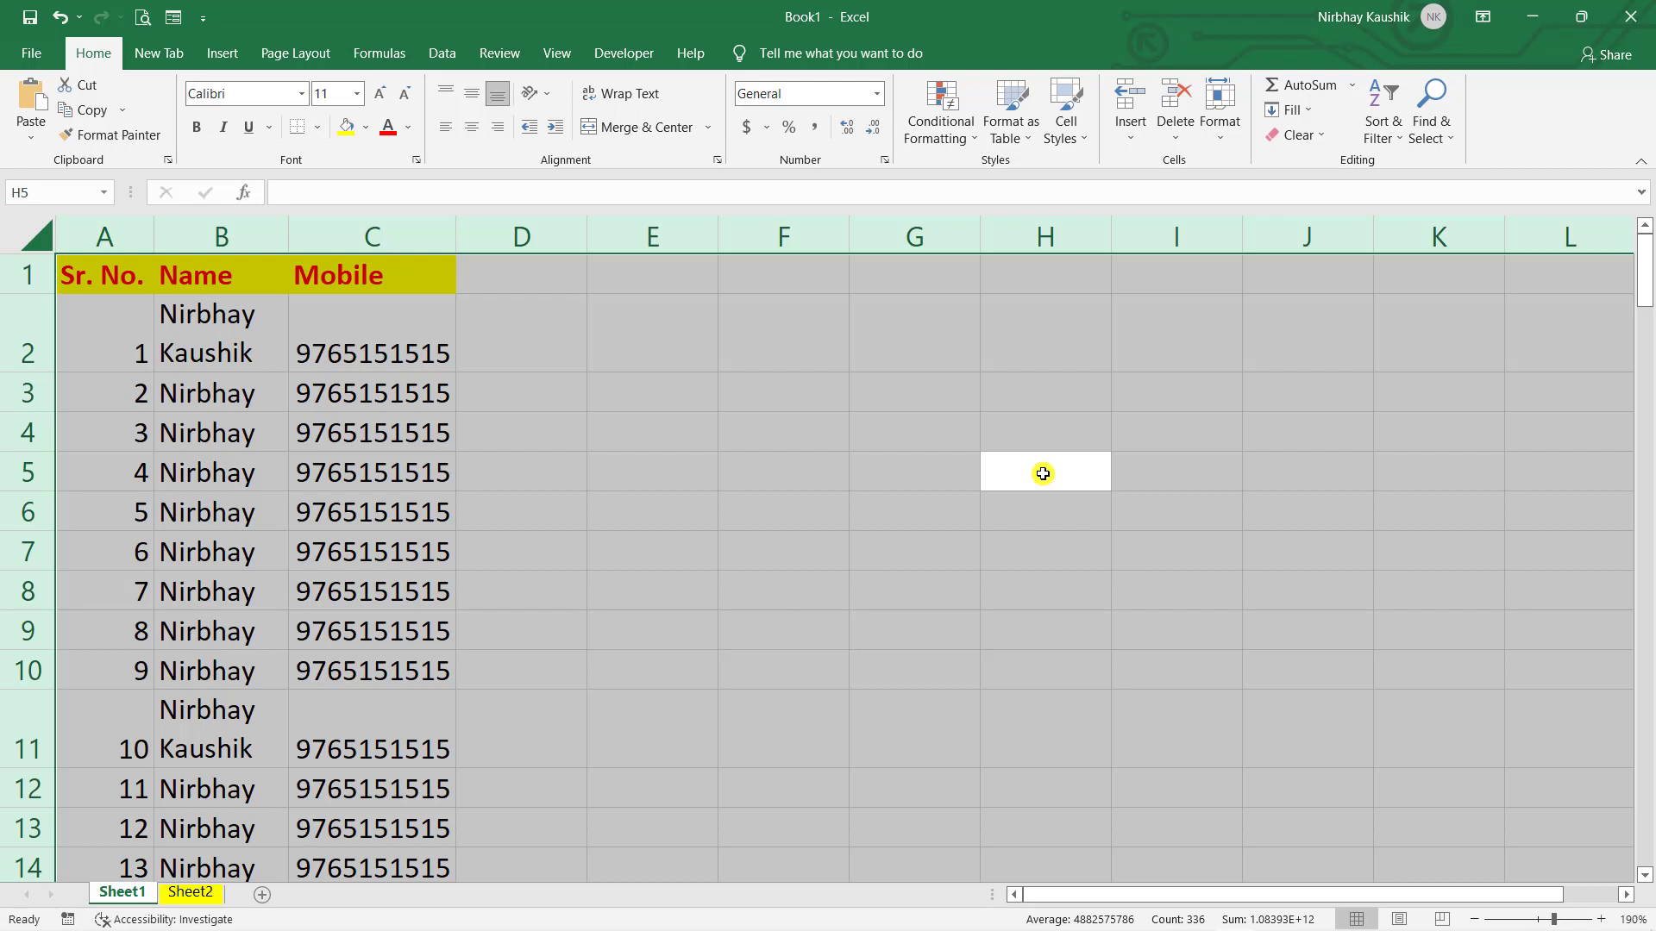
pyautogui.click(1043, 473)
pyautogui.click(300, 472)
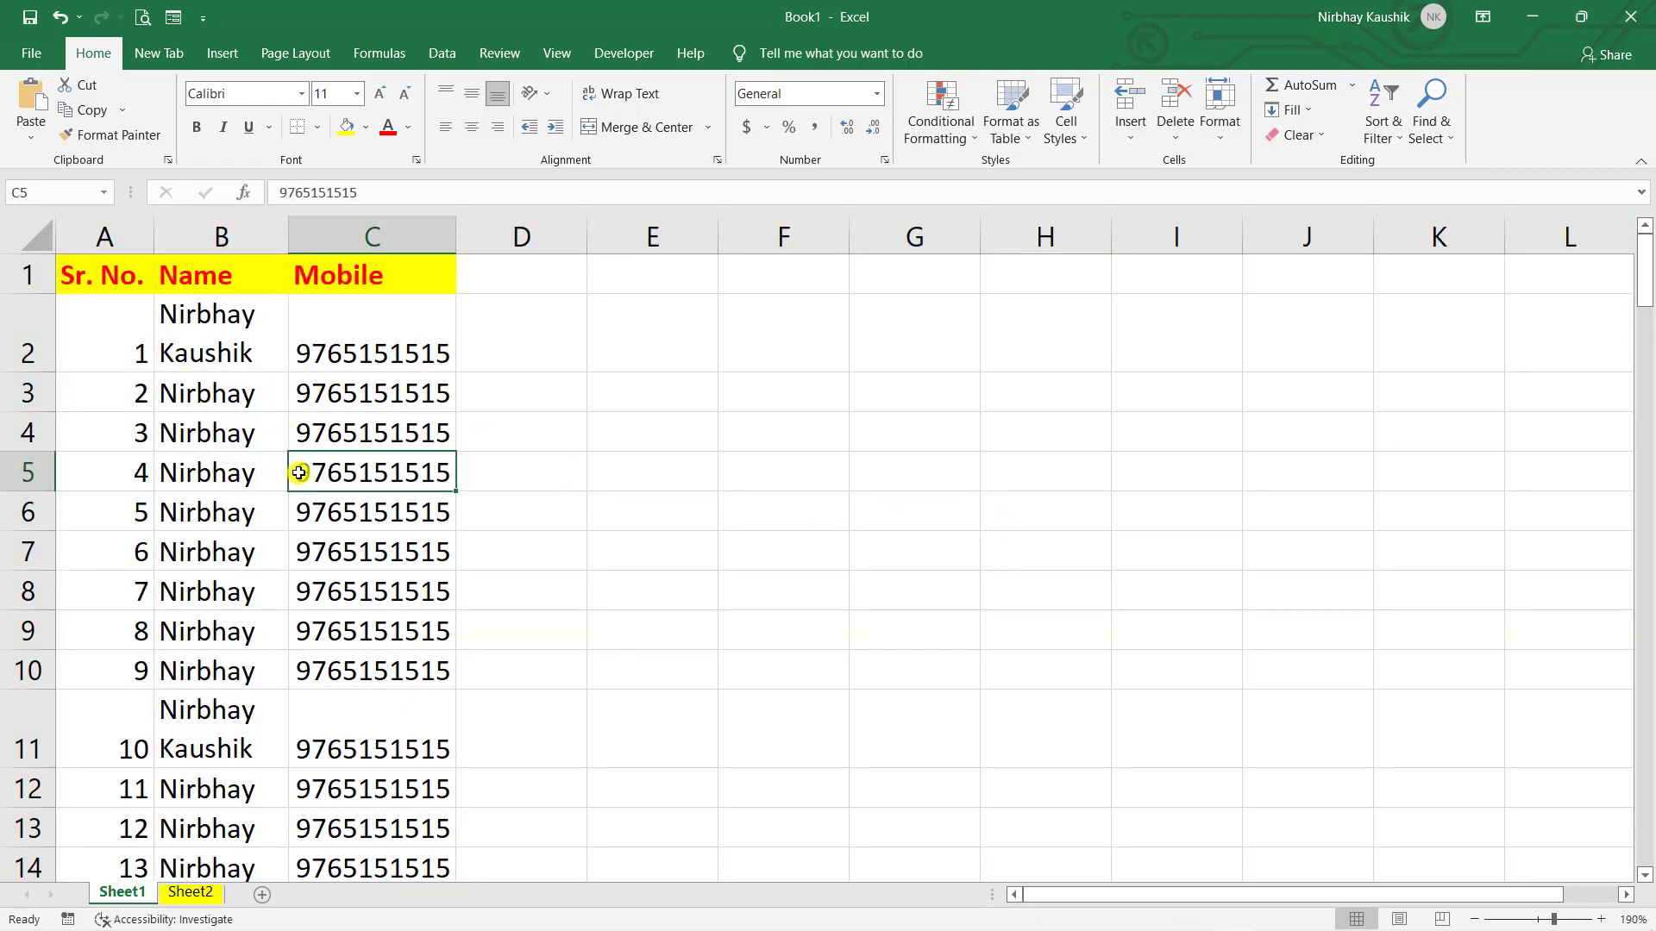
pyautogui.hotkey('ctrl', 'a')
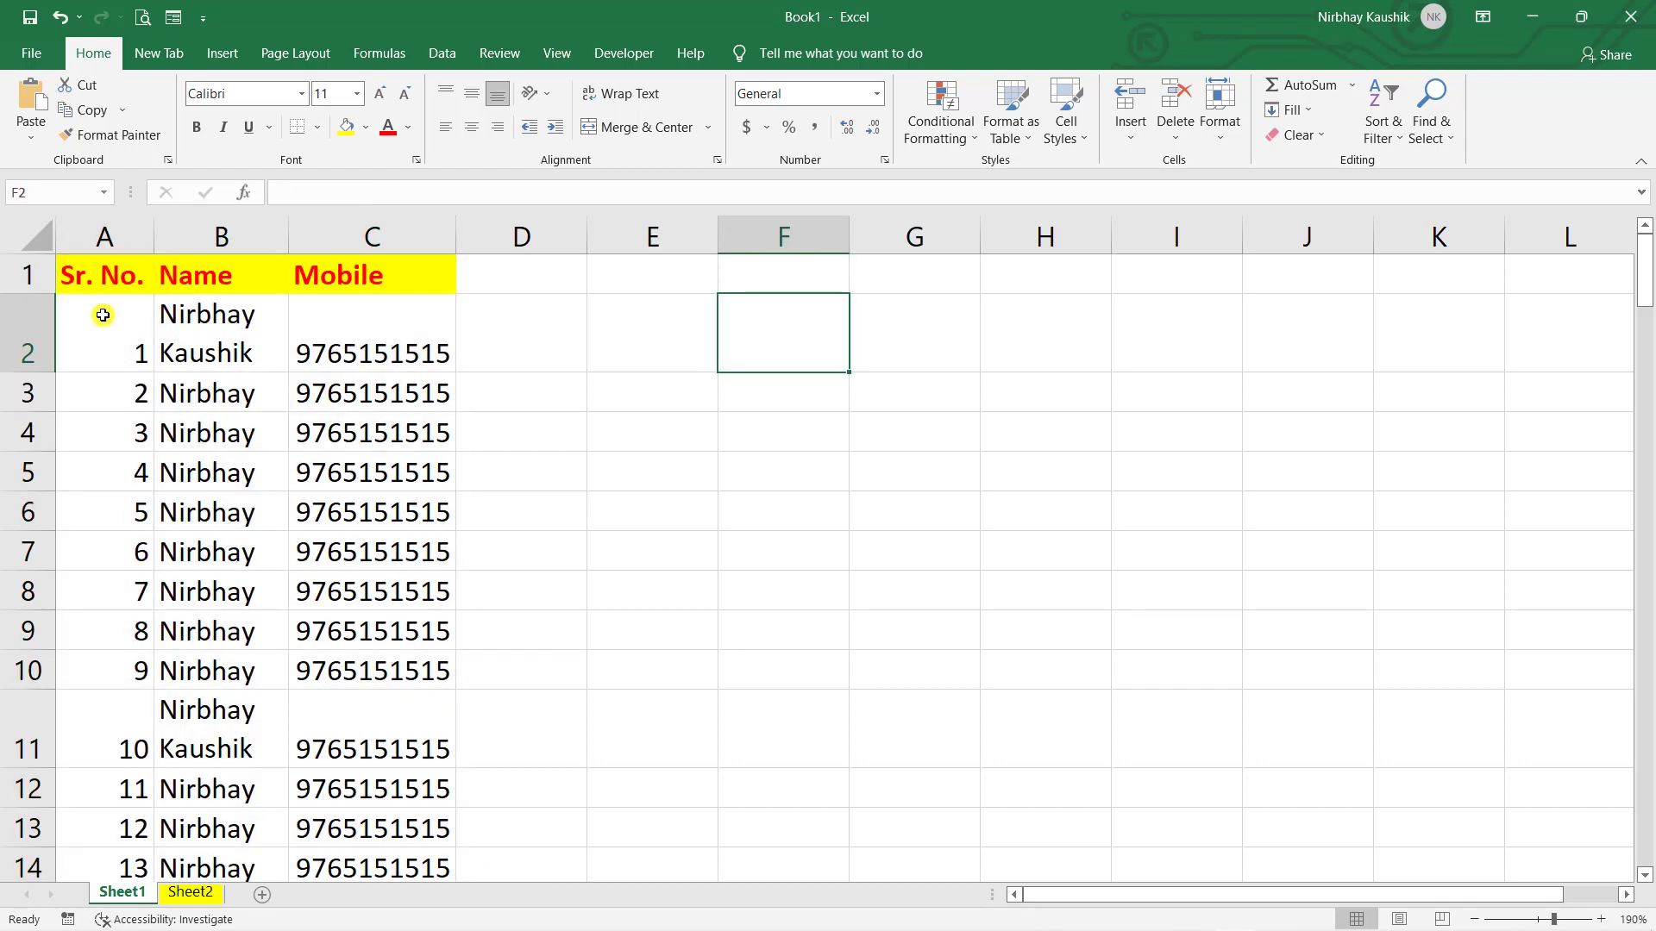
pyautogui.click(15, 274)
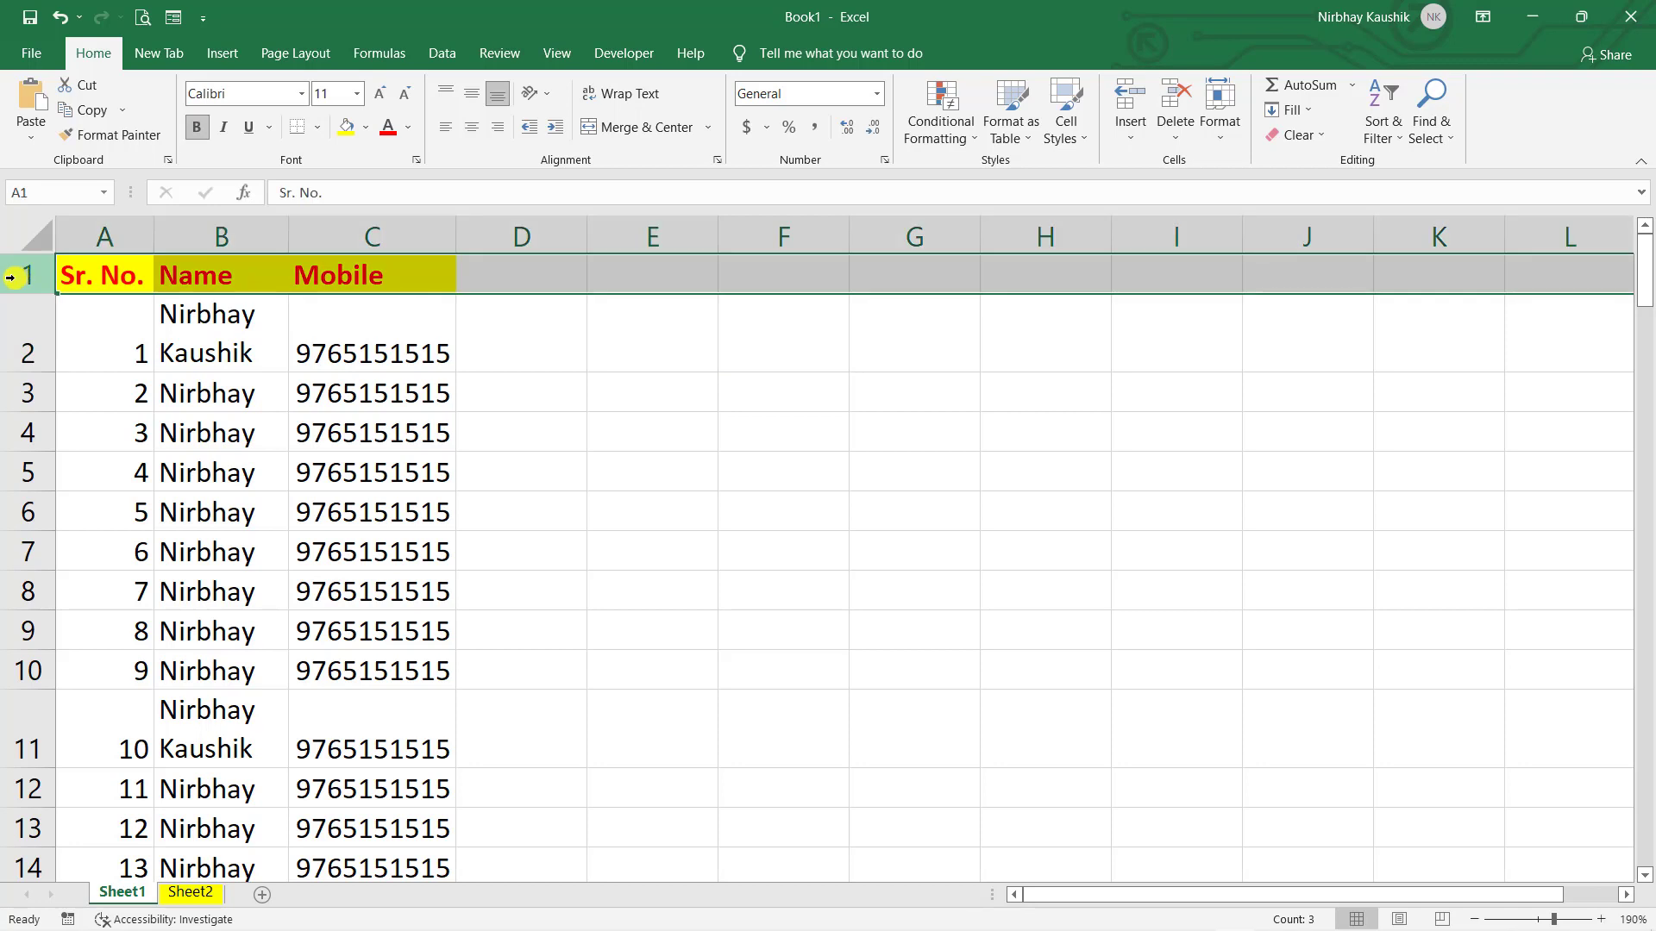
pyautogui.click(858, 639)
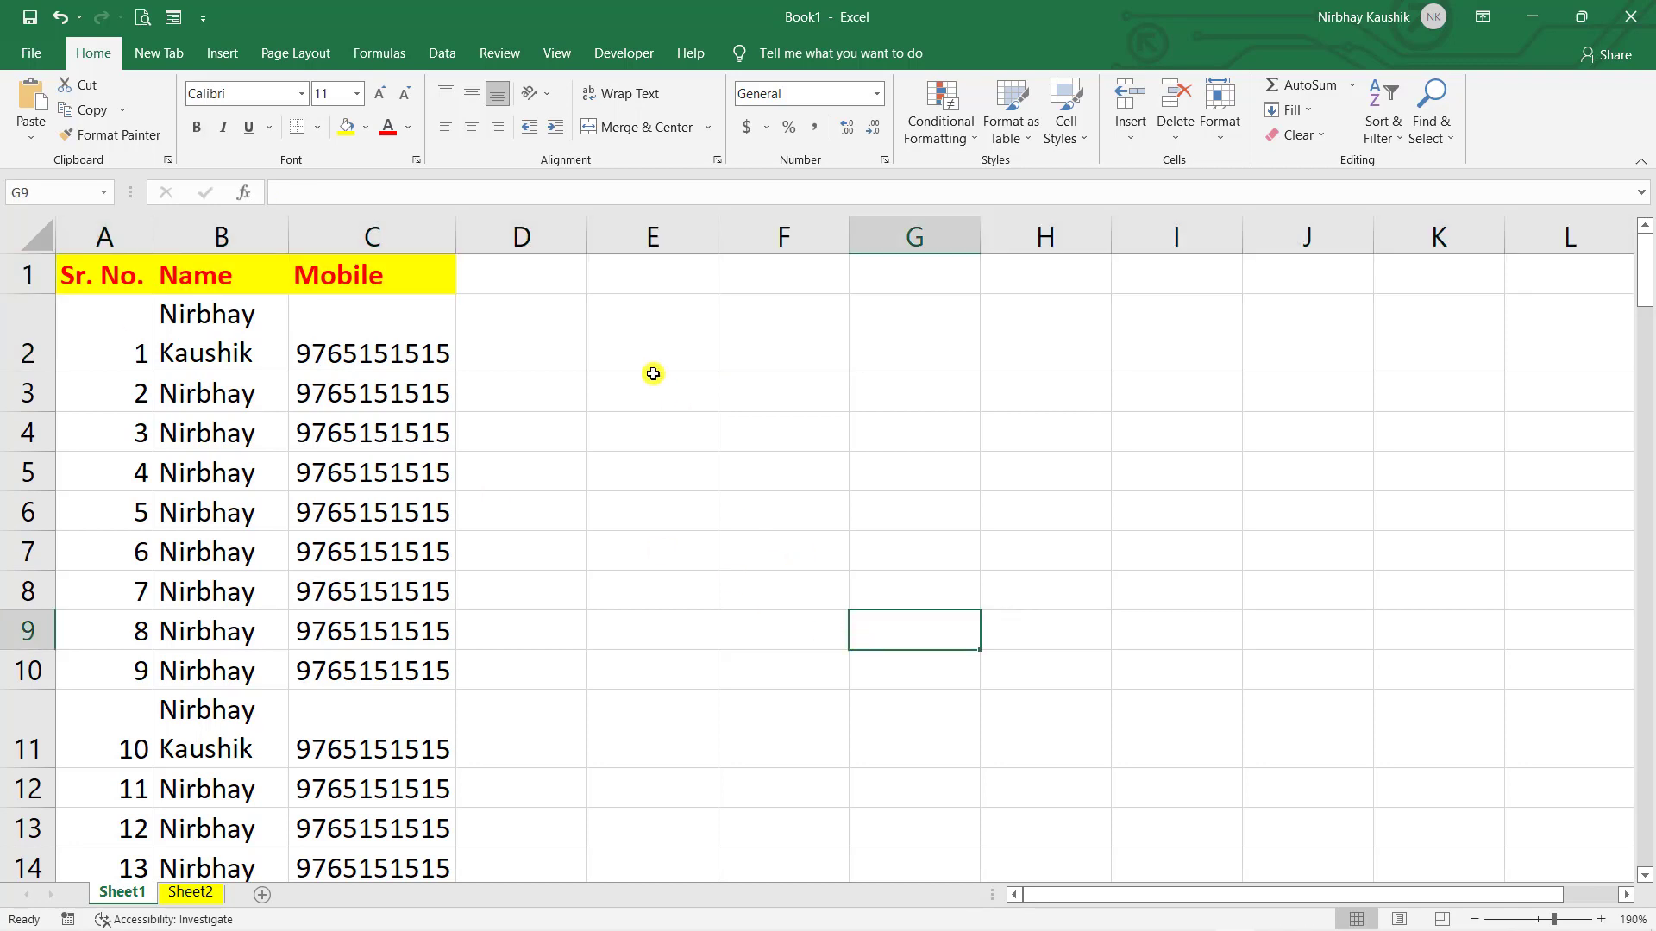
pyautogui.click(406, 233)
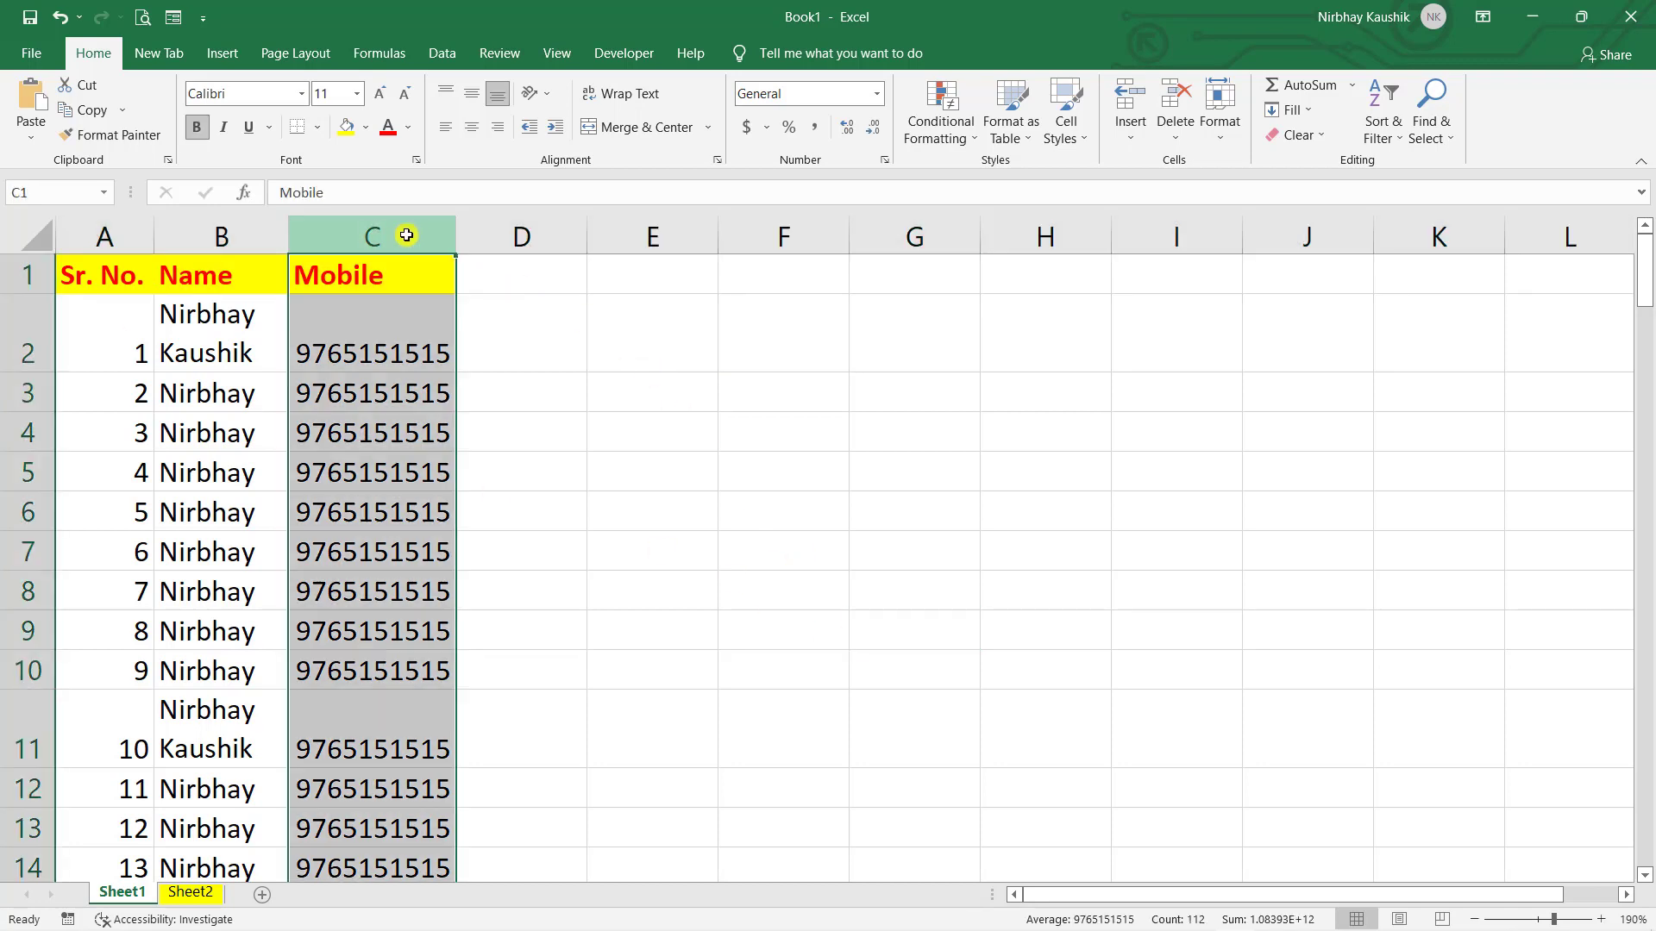
pyautogui.click(589, 388)
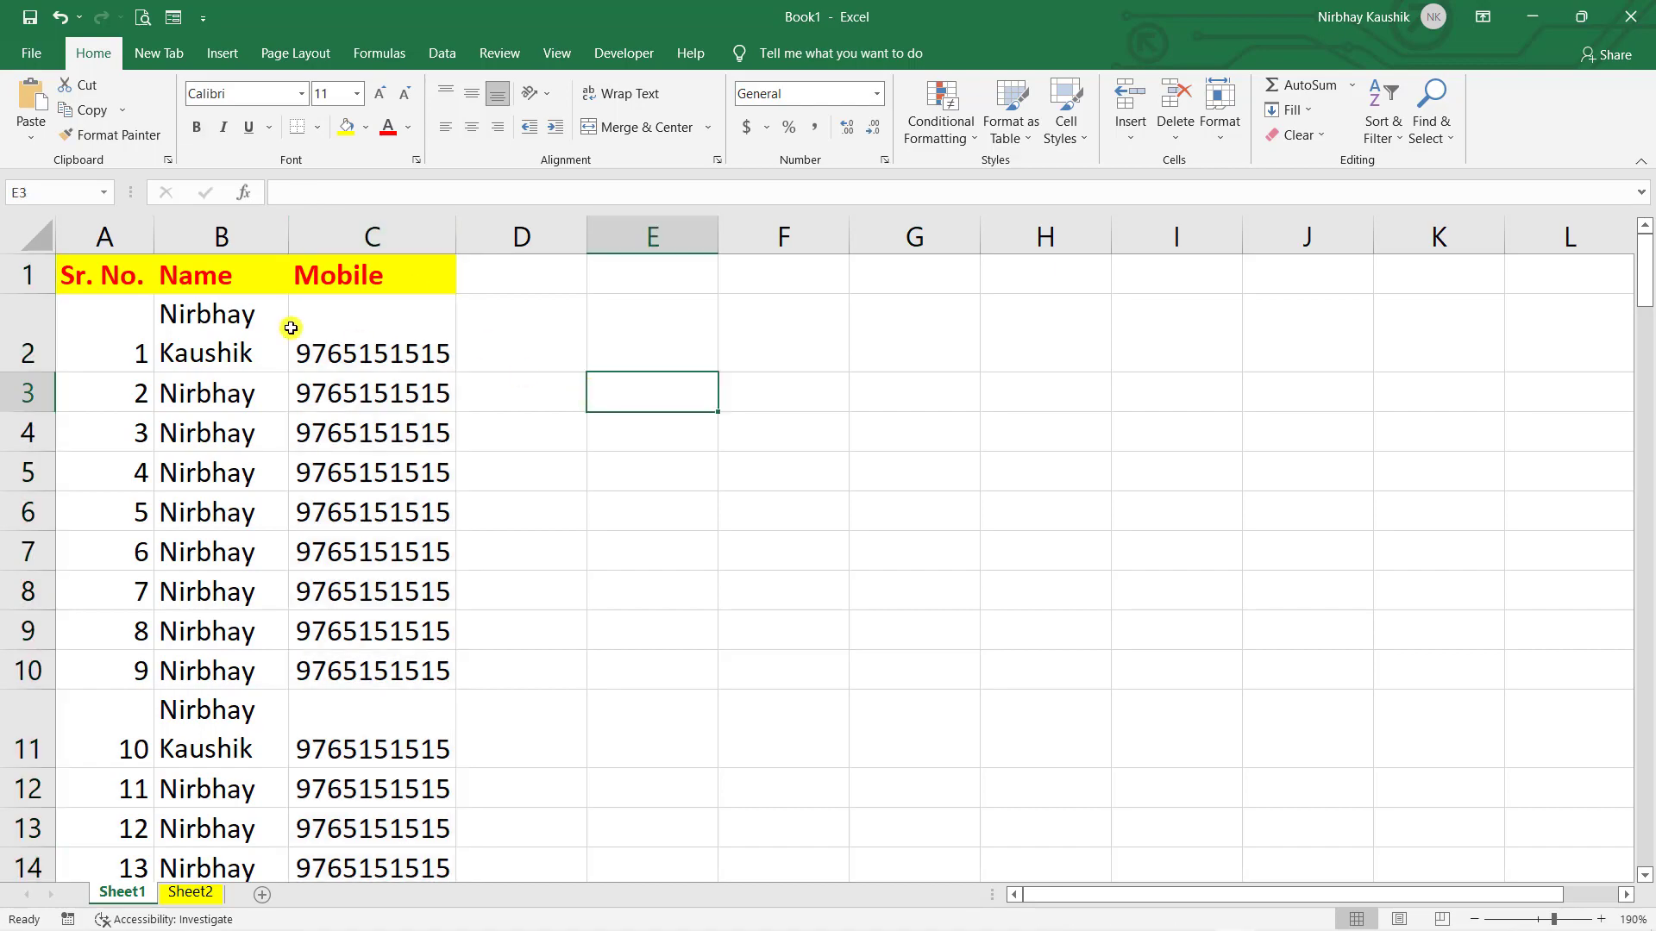
pyautogui.click(18, 276)
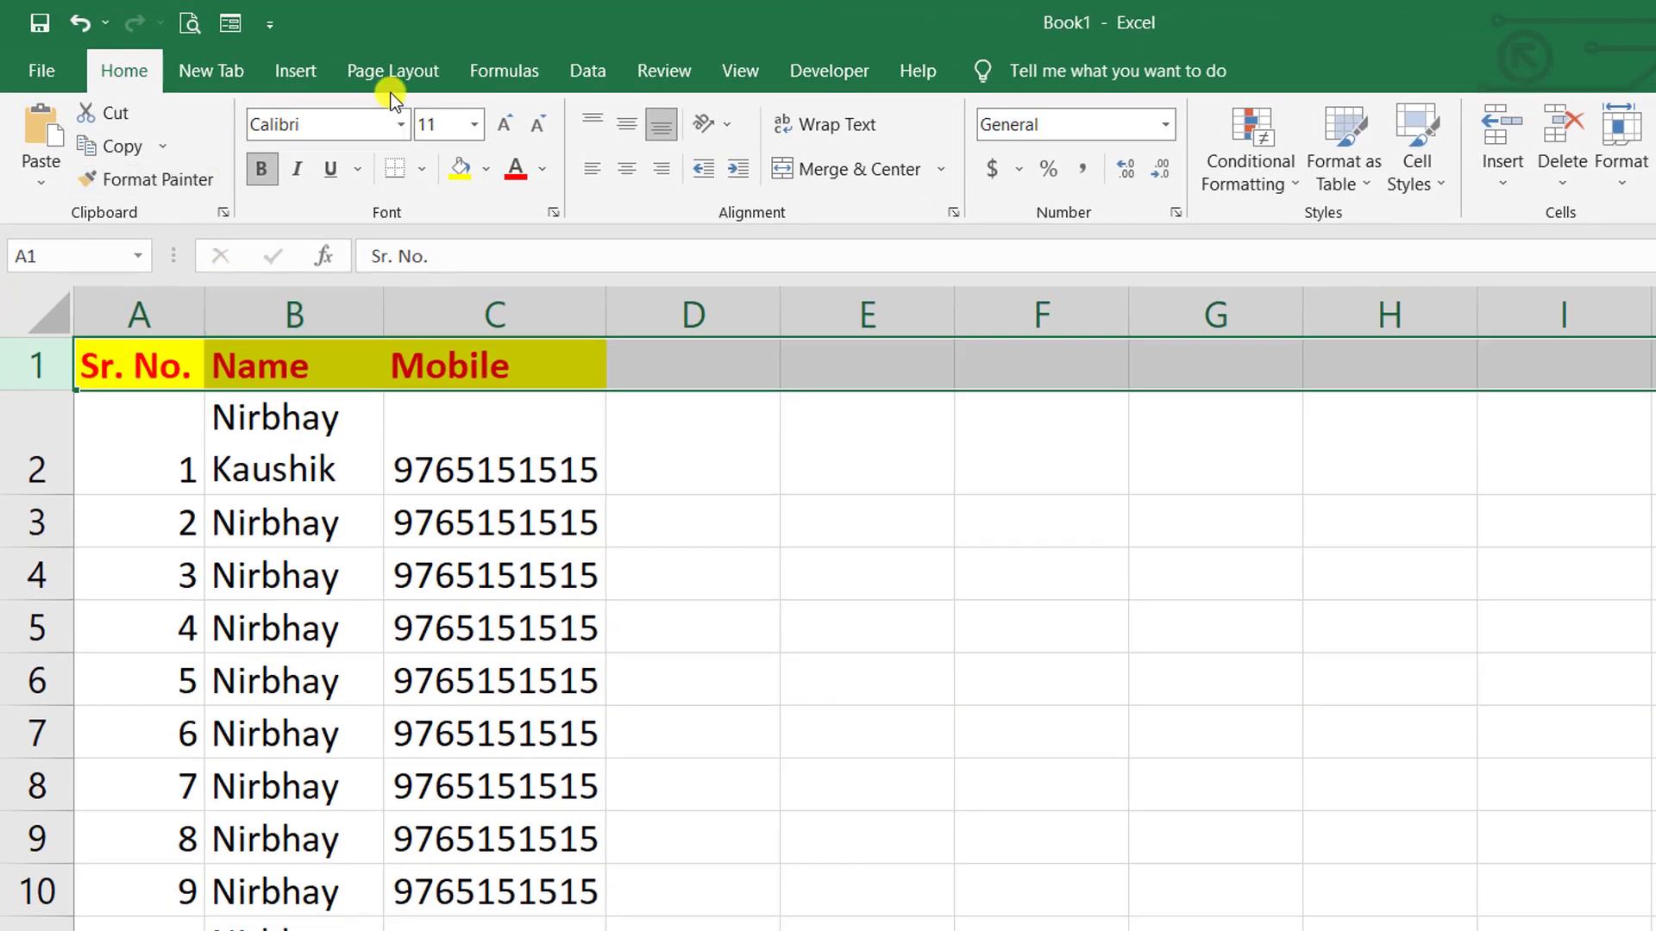
# - Show the Freeze Panes options on the View ribbon
pyautogui.click(732, 83)
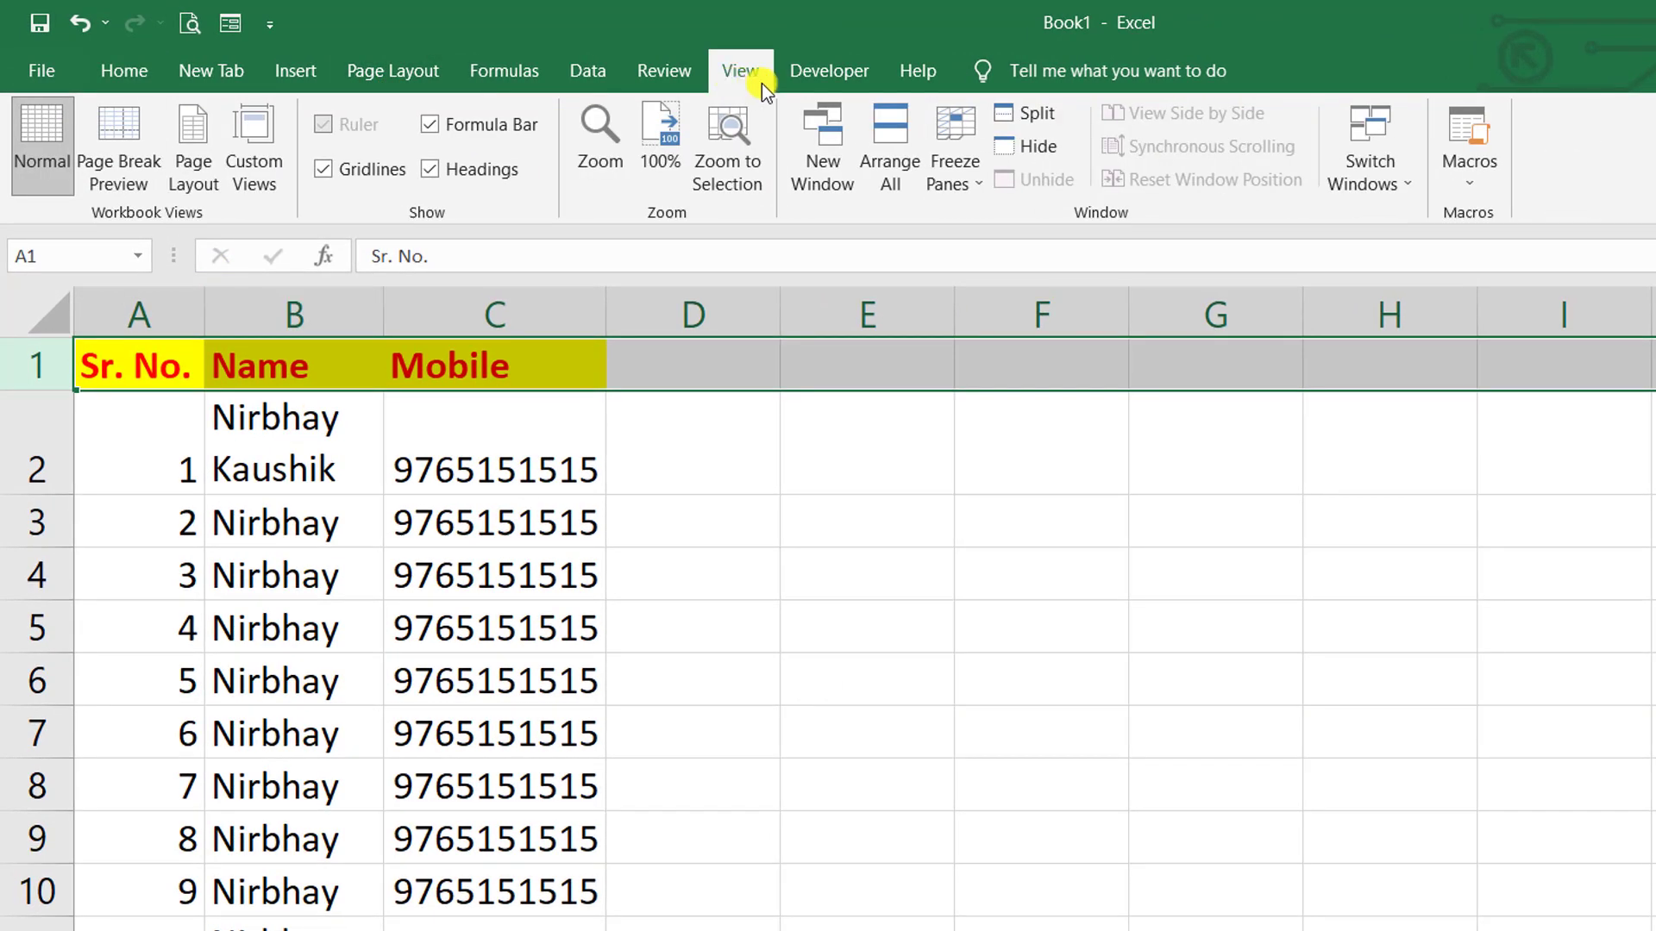
pyautogui.click(960, 184)
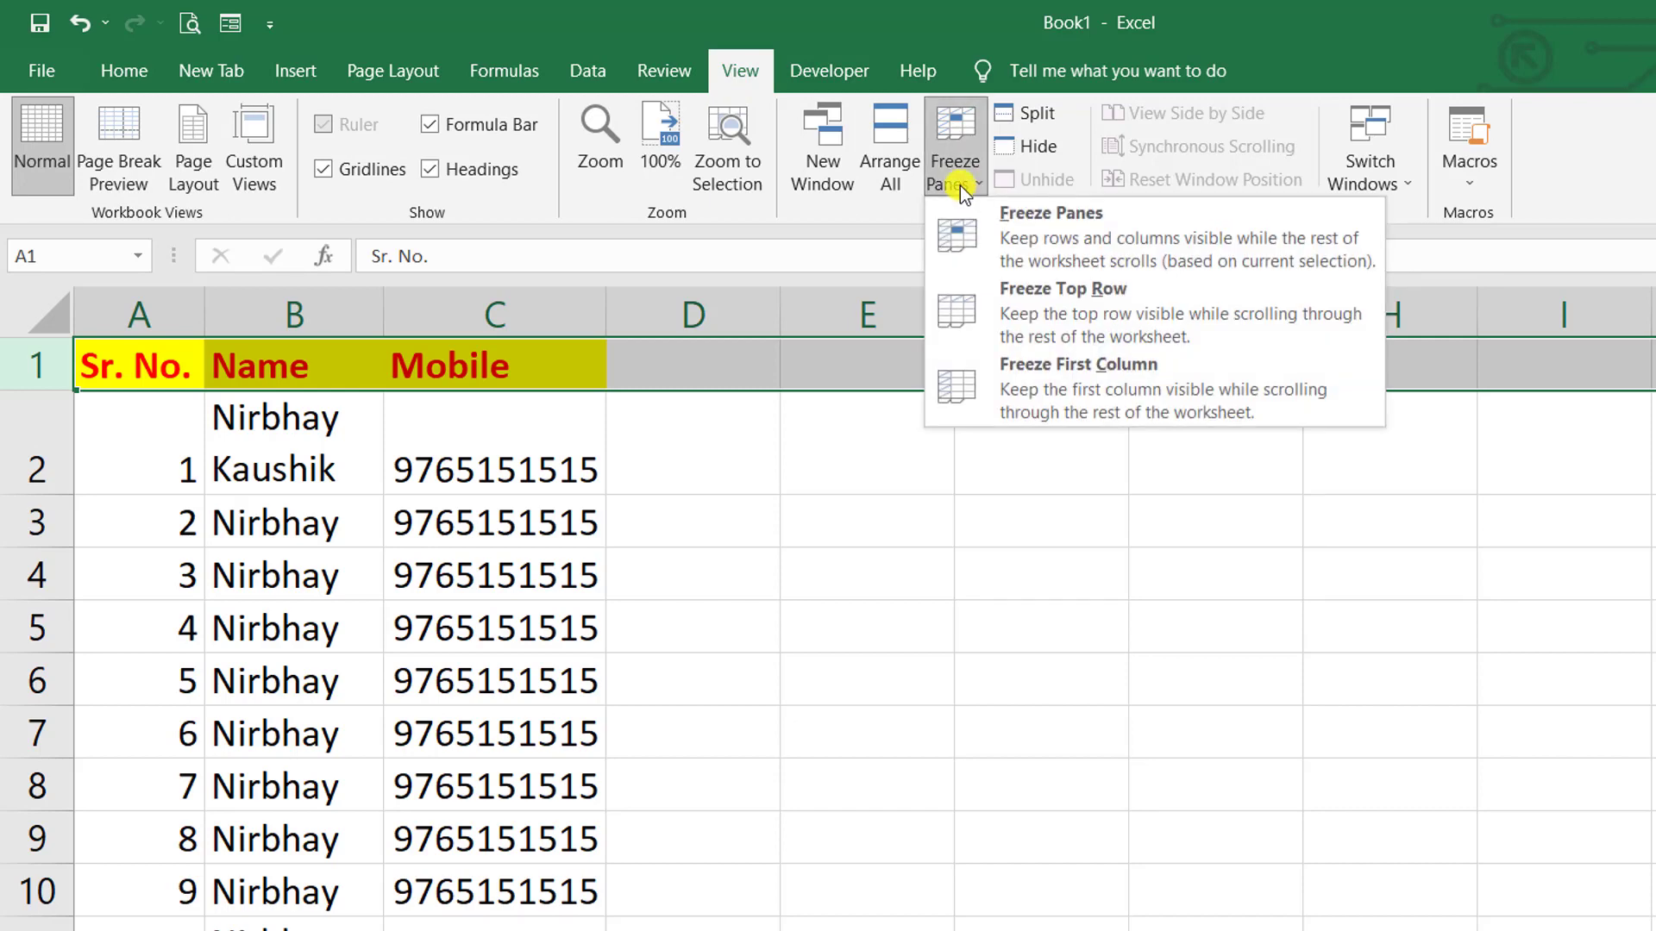
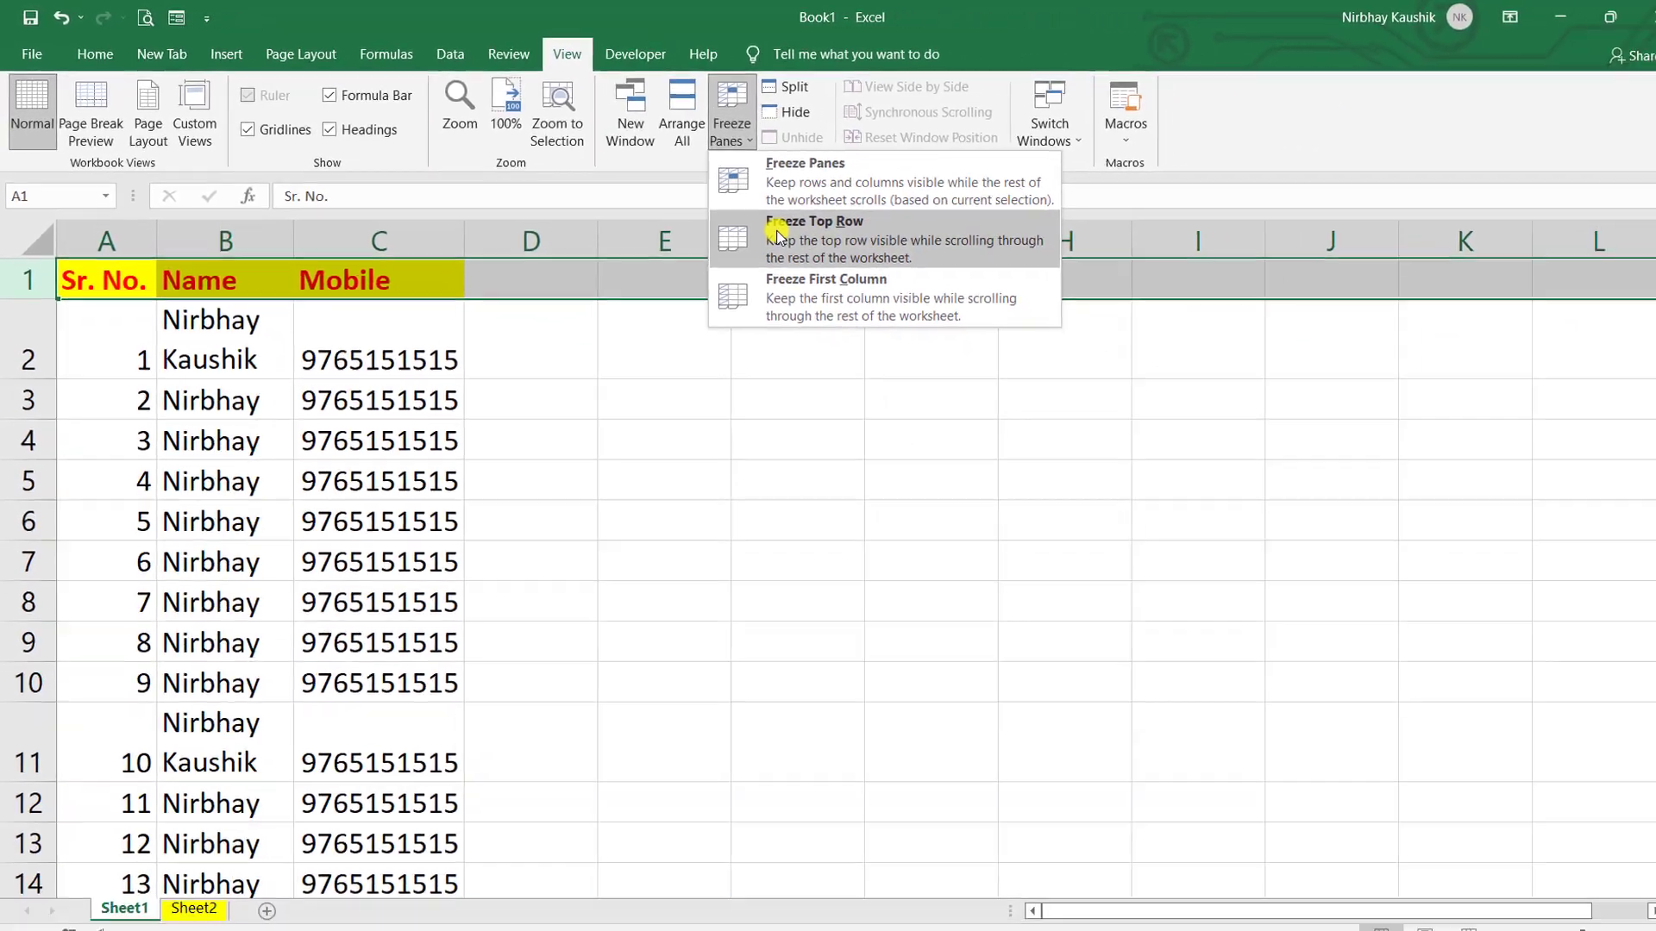
# - Freeze the top row (Sr. No., Name, Mobile), then scroll down and back up to check it stays visible
pyautogui.click(778, 236)
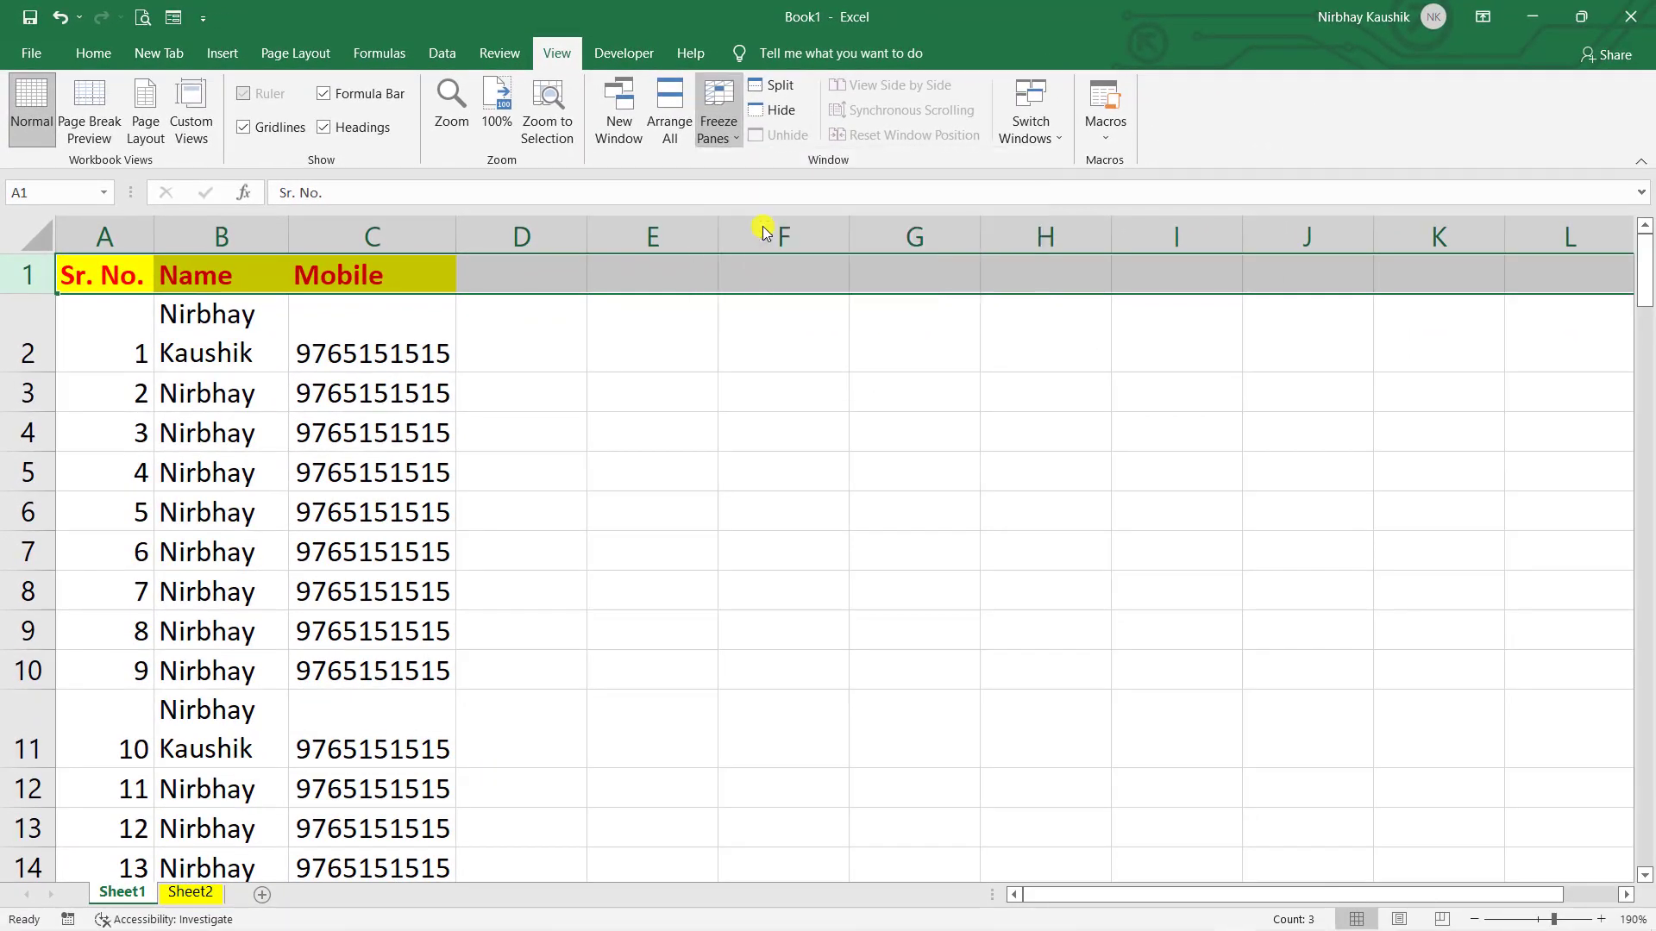
pyautogui.click(704, 454)
pyautogui.scroll(-20, 692, 446)
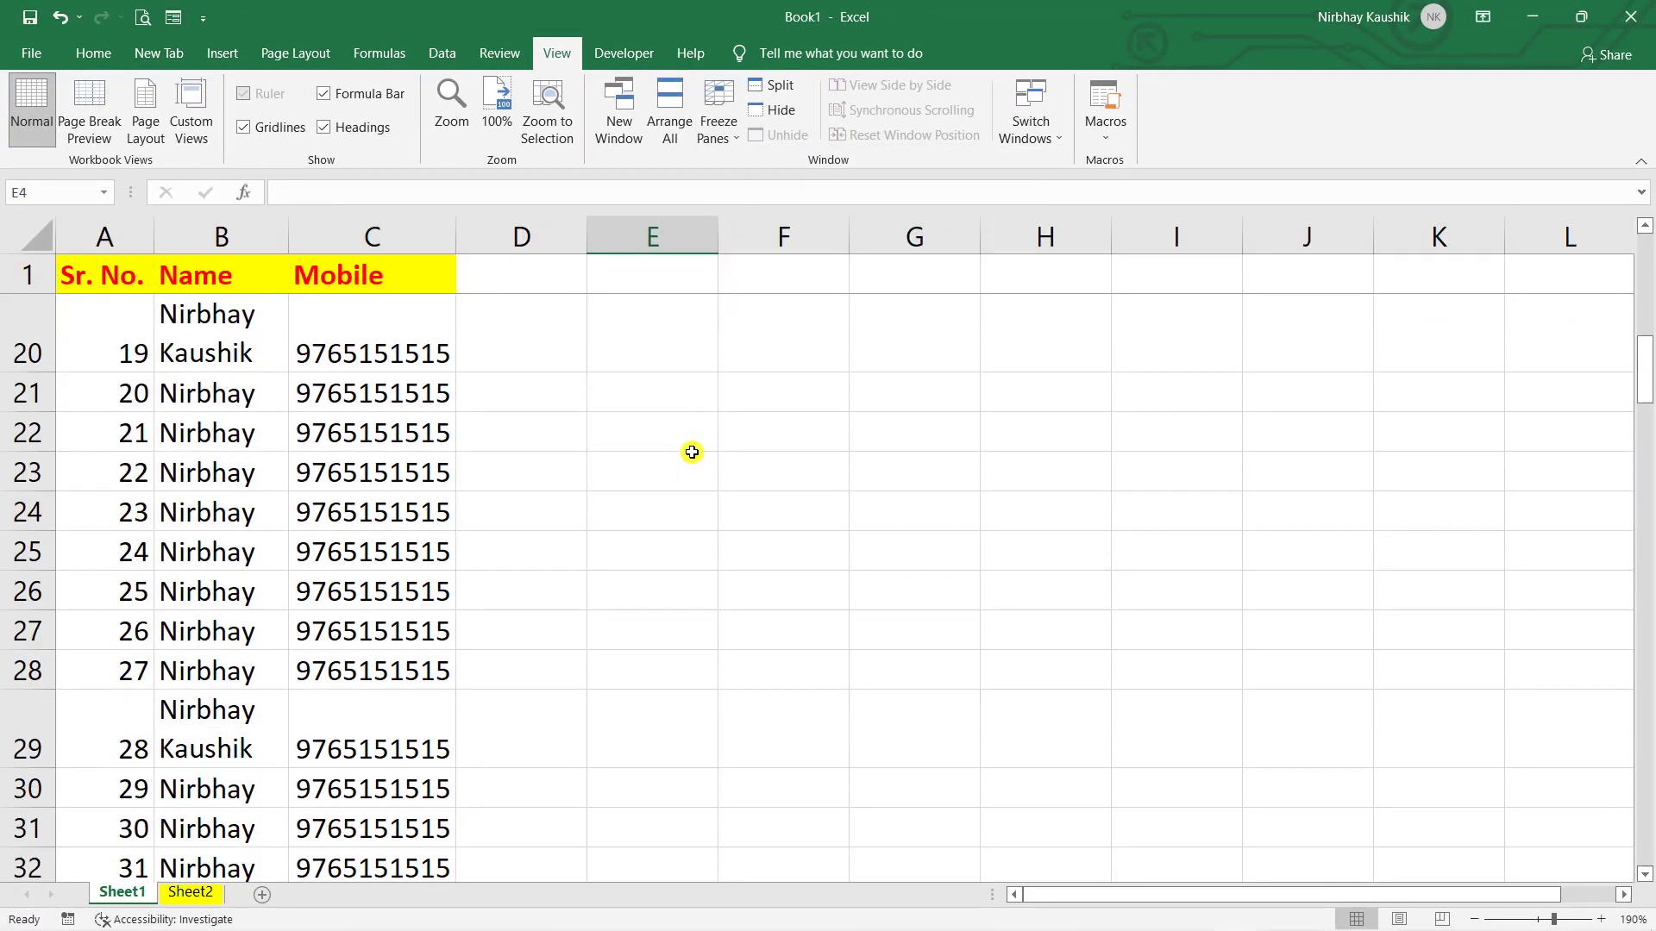
pyautogui.scroll(-11, 683, 418)
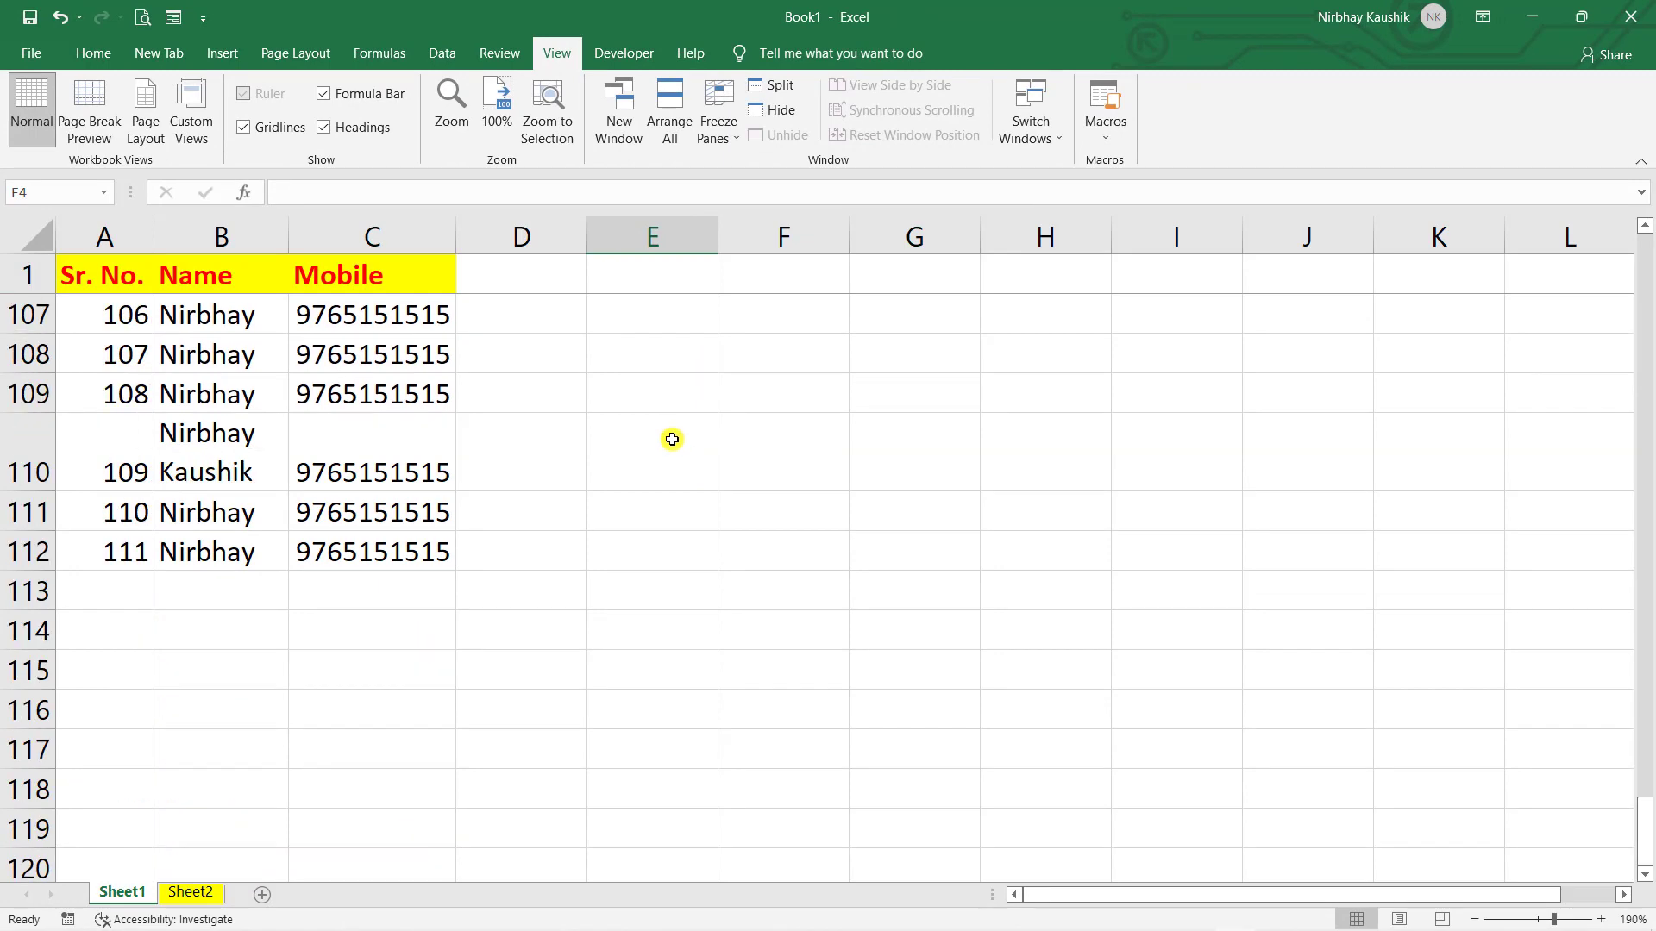
pyautogui.scroll(5, 669, 440)
pyautogui.scroll(14, 480, 417)
pyautogui.scroll(20, 238, 467)
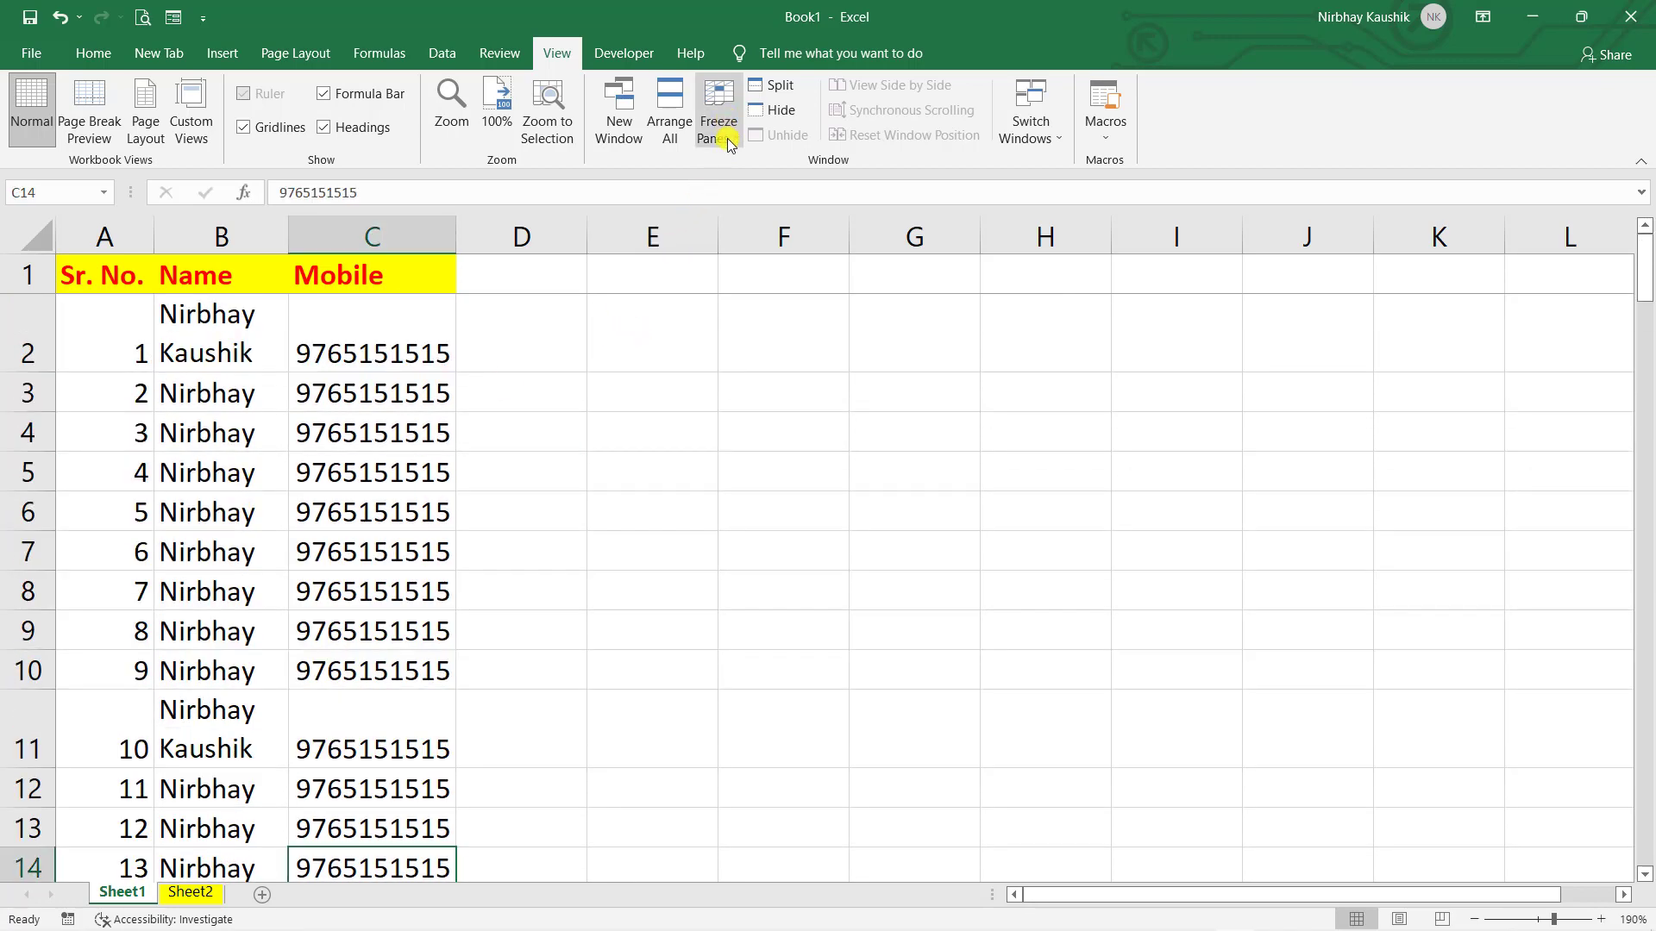
# - Unfreeze the panes so the header row scrolls normally again
pyautogui.click(727, 141)
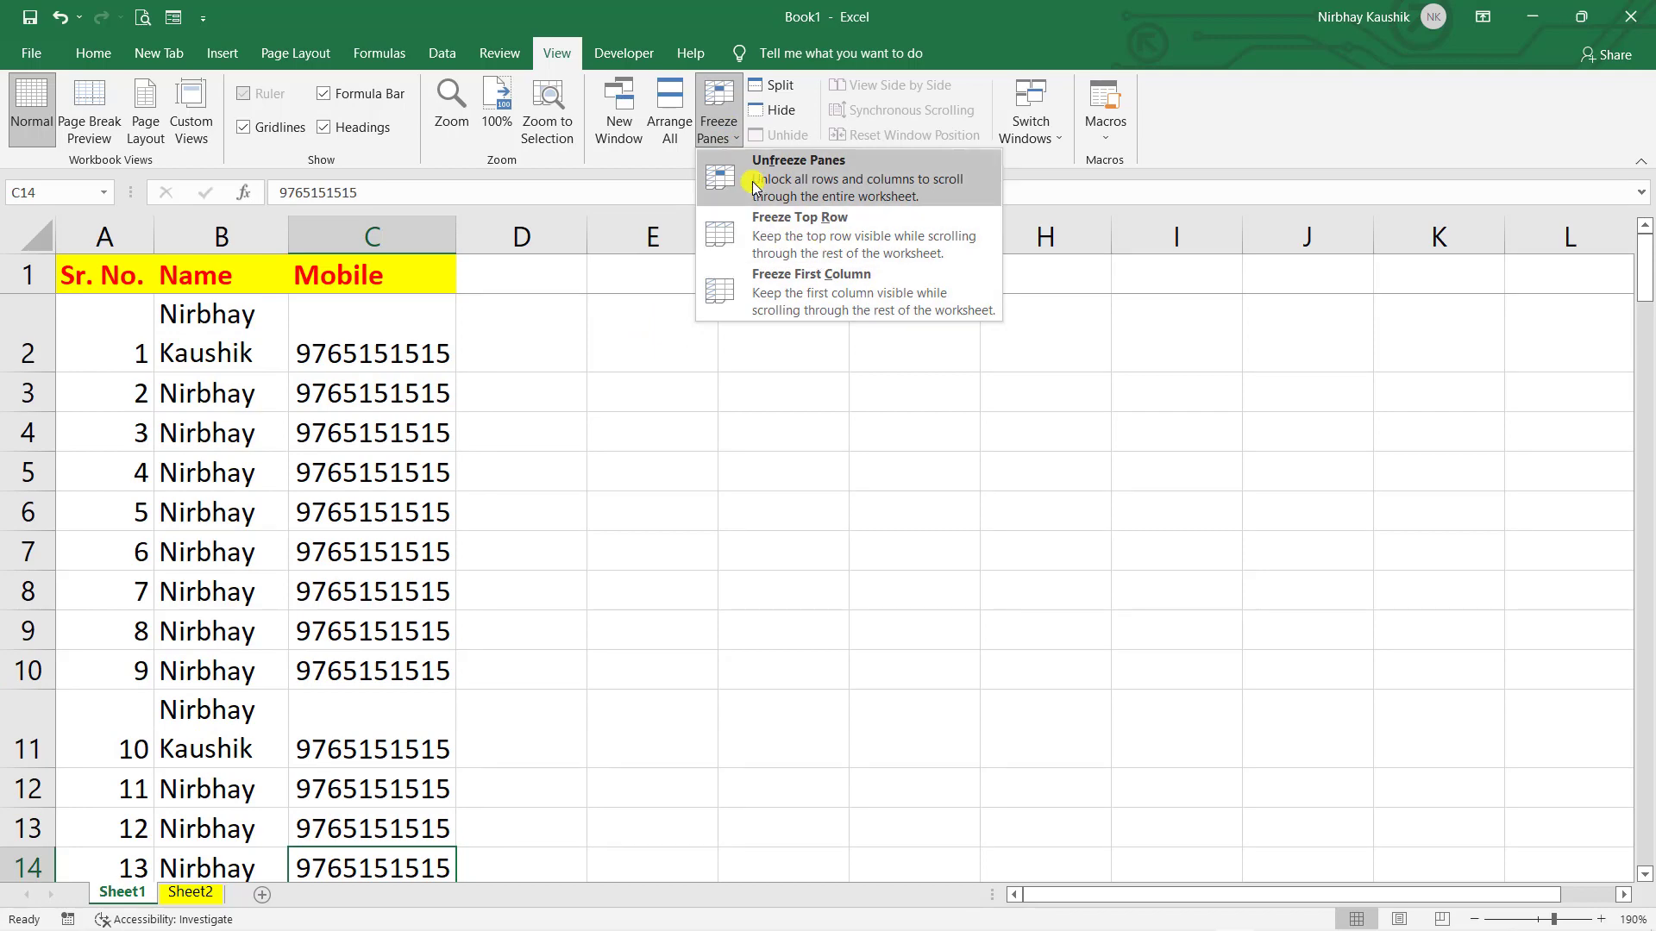
pyautogui.click(759, 182)
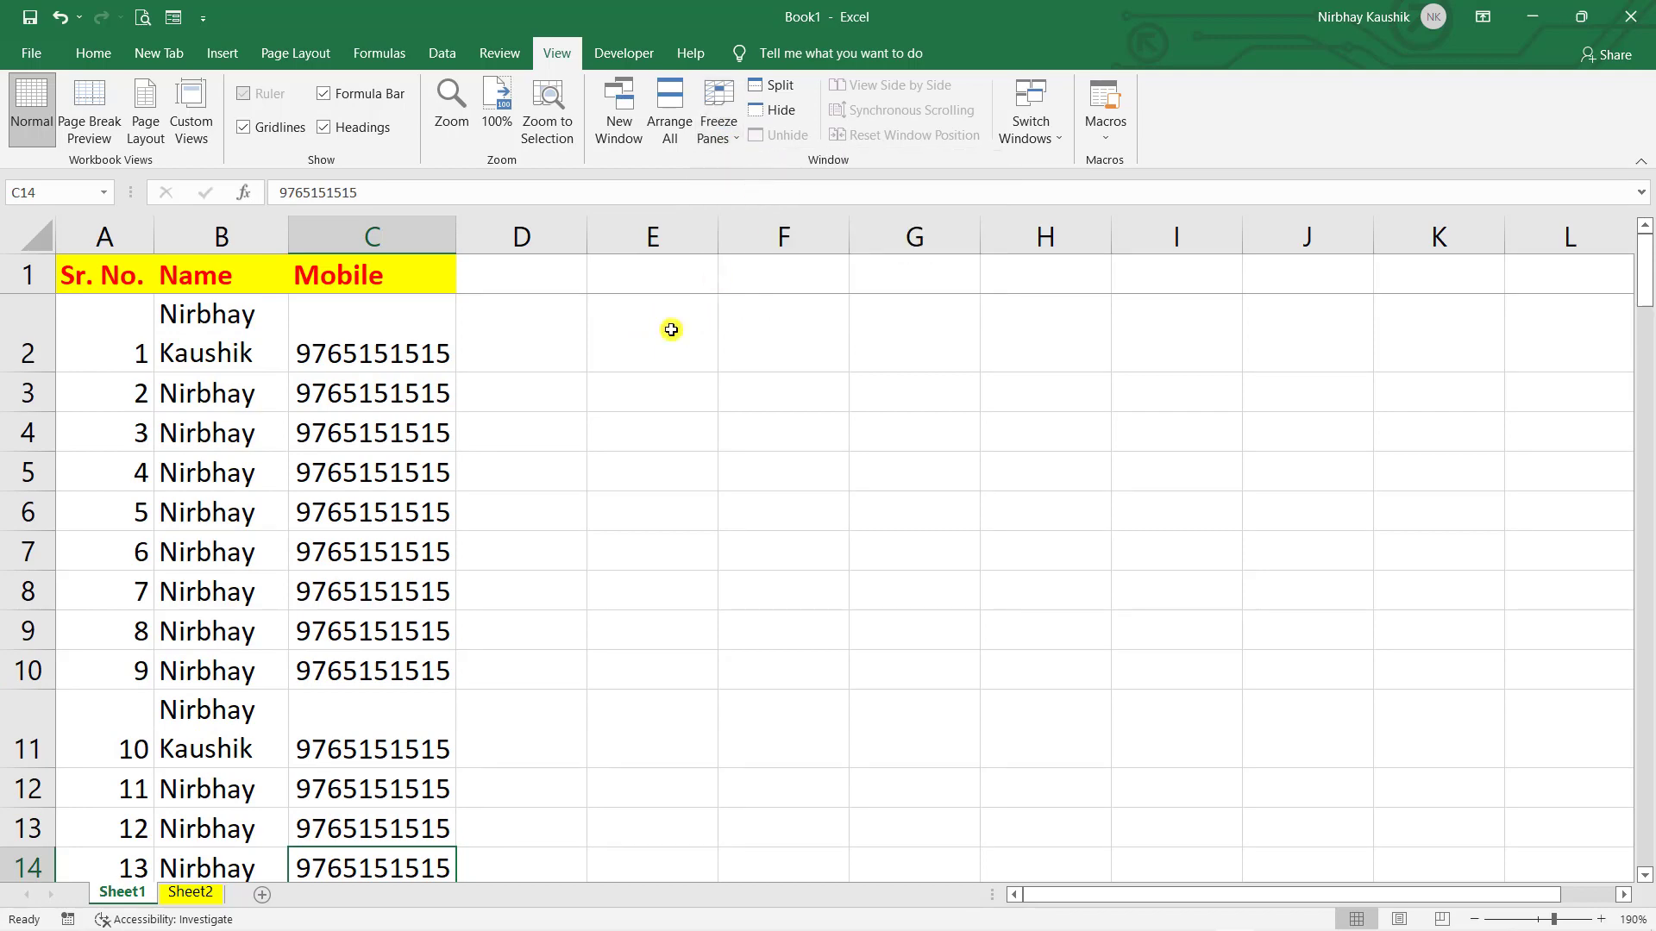
pyautogui.scroll(-7, 580, 577)
pyautogui.scroll(7, 581, 577)
# - From cell B2, freeze the first column (Sr. No.) and scroll to confirm it stays fixed
pyautogui.click(580, 584)
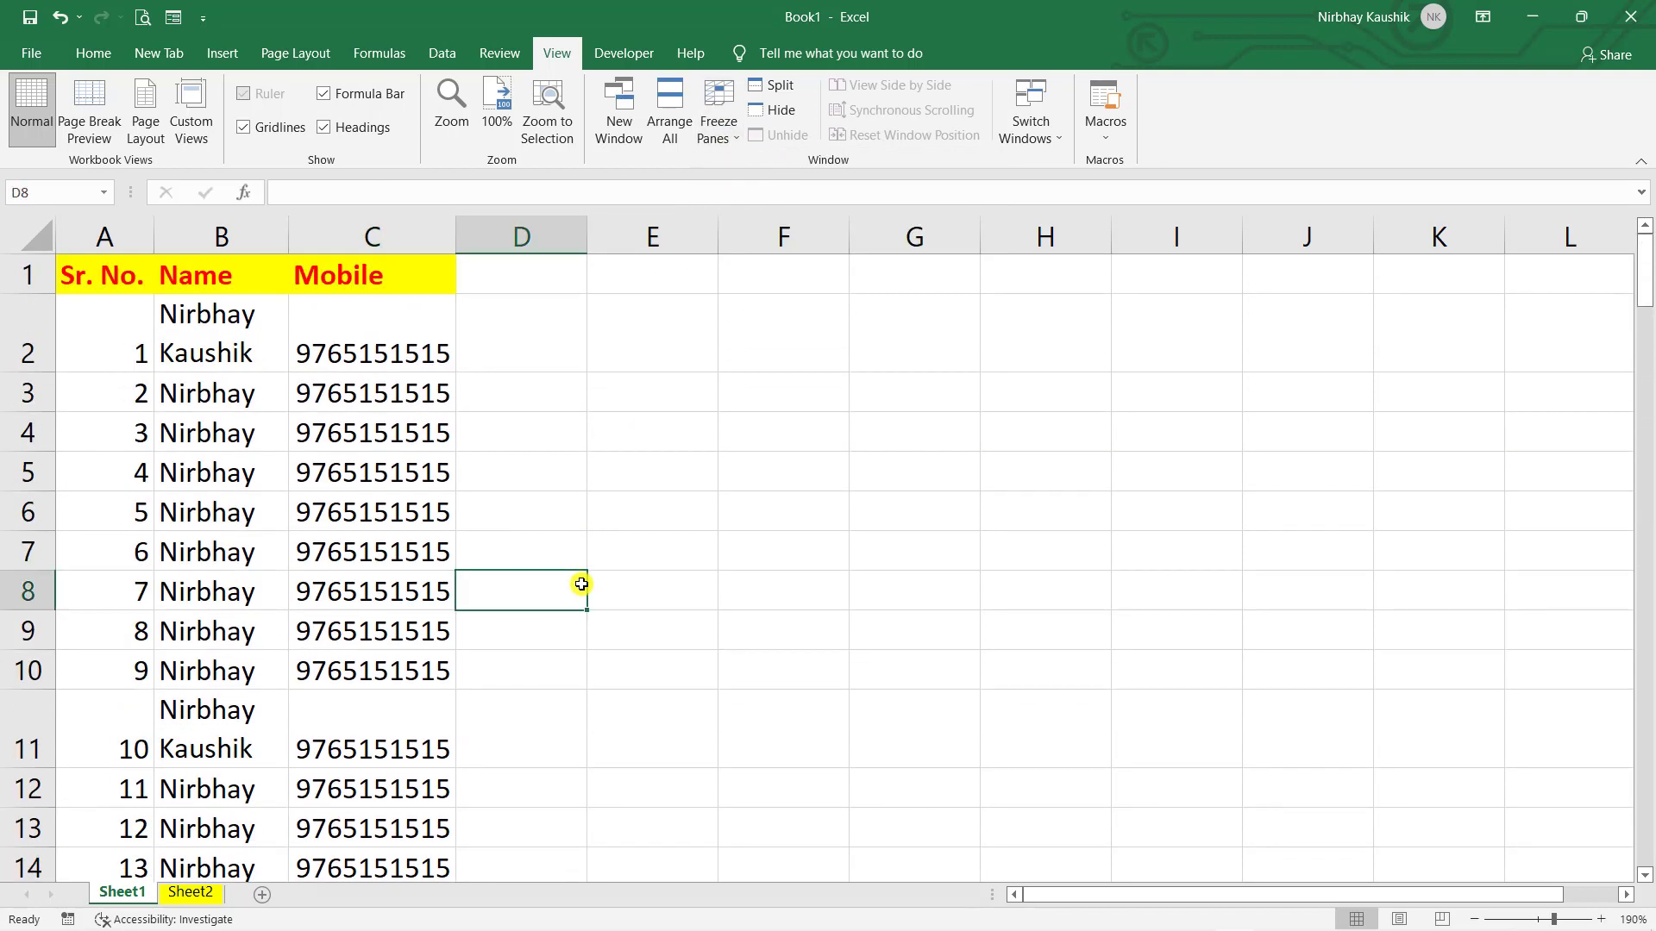
pyautogui.click(254, 324)
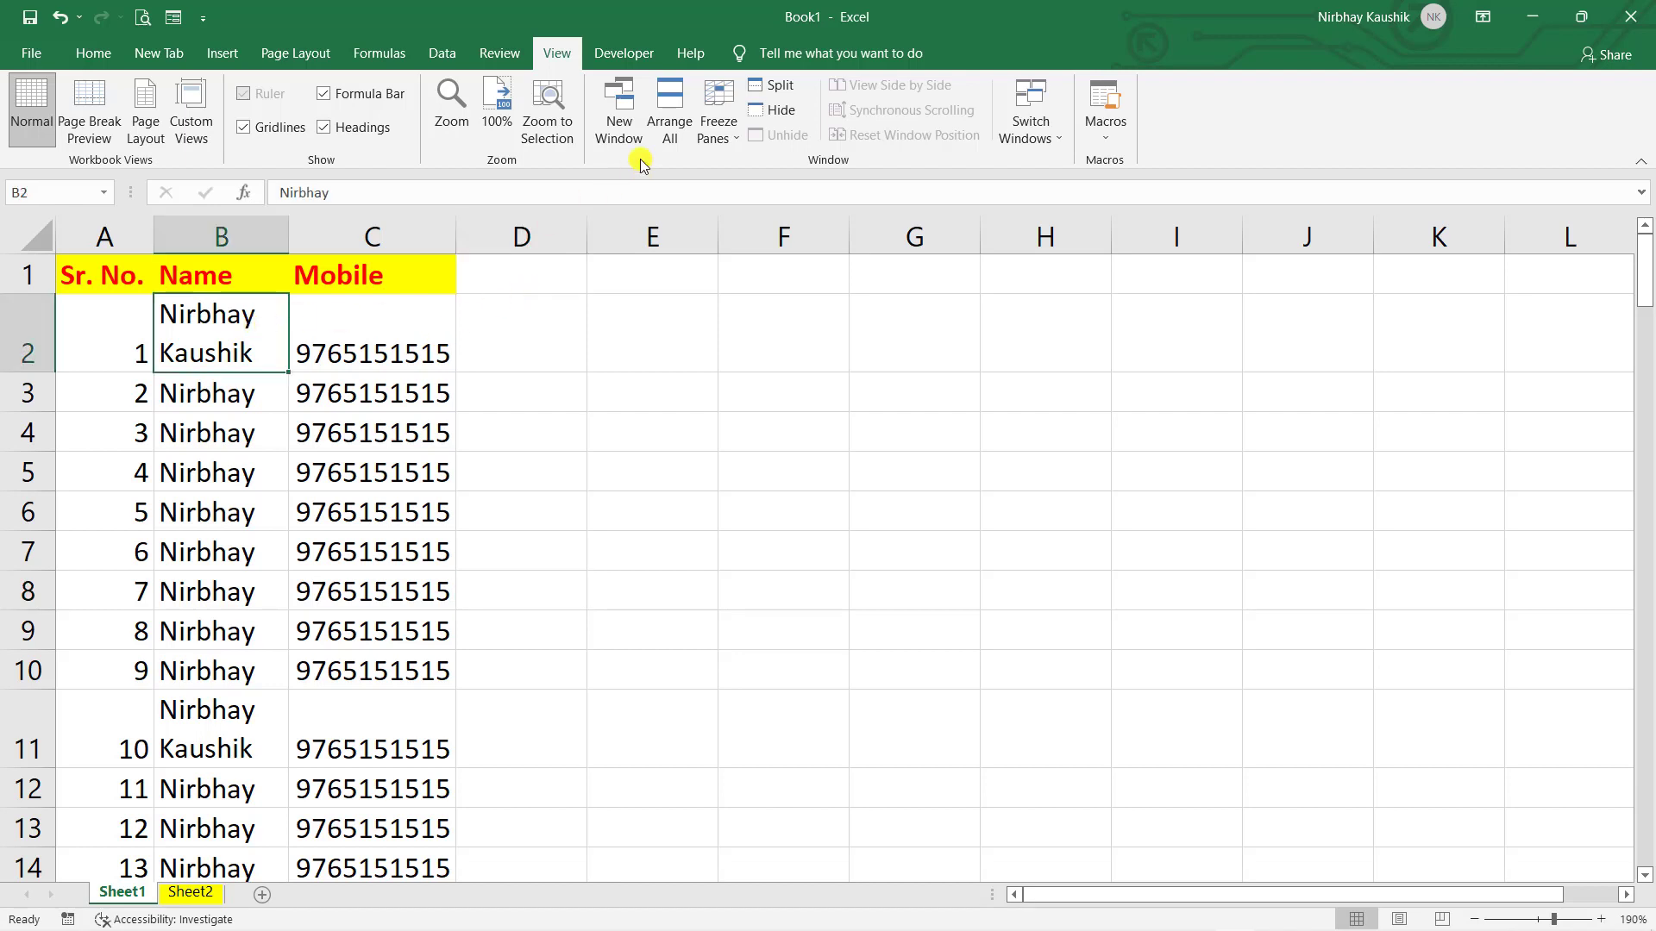
pyautogui.click(721, 130)
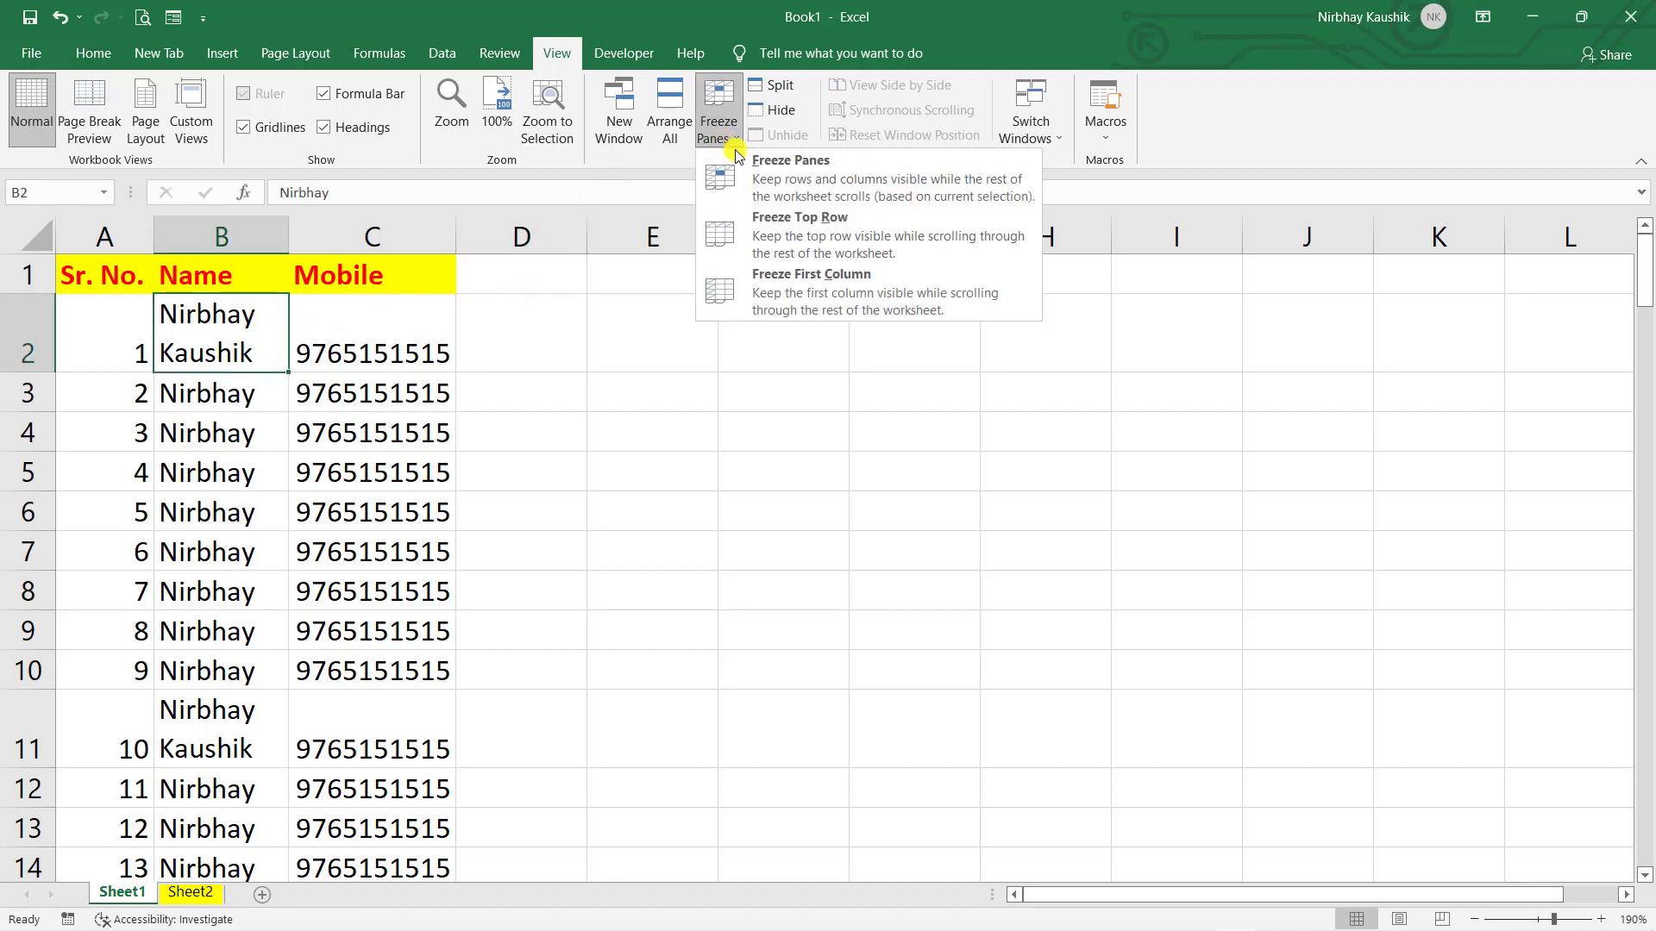
pyautogui.click(798, 293)
pyautogui.scroll(-6, 586, 749)
pyautogui.scroll(-5, 587, 749)
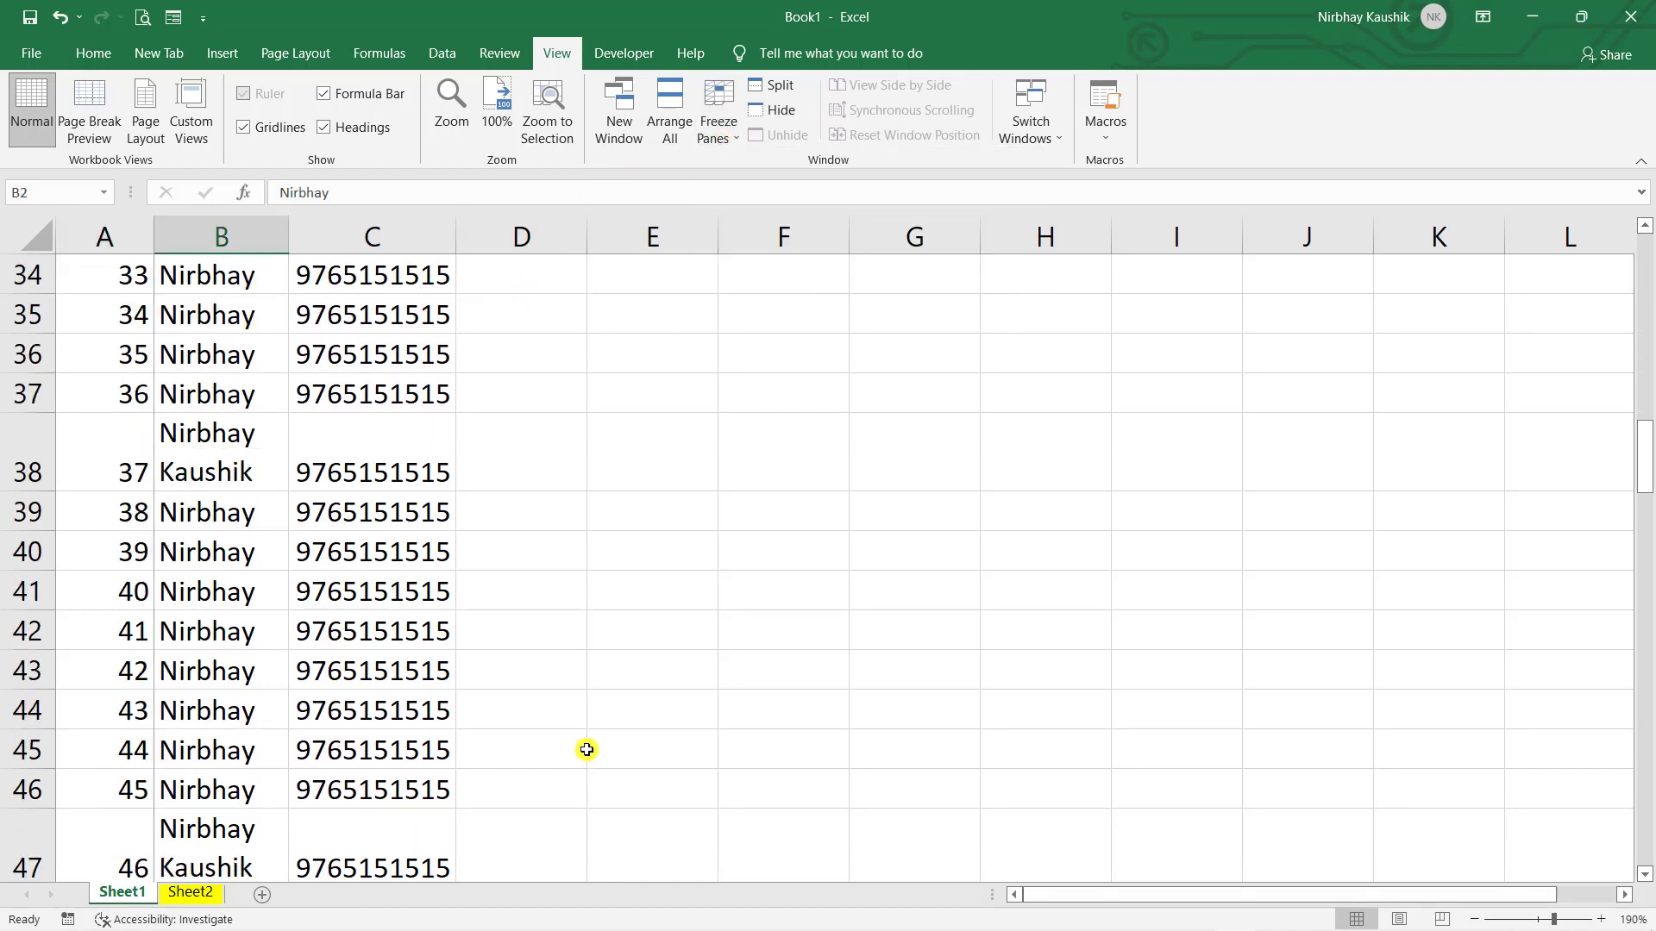
pyautogui.scroll(11, 586, 750)
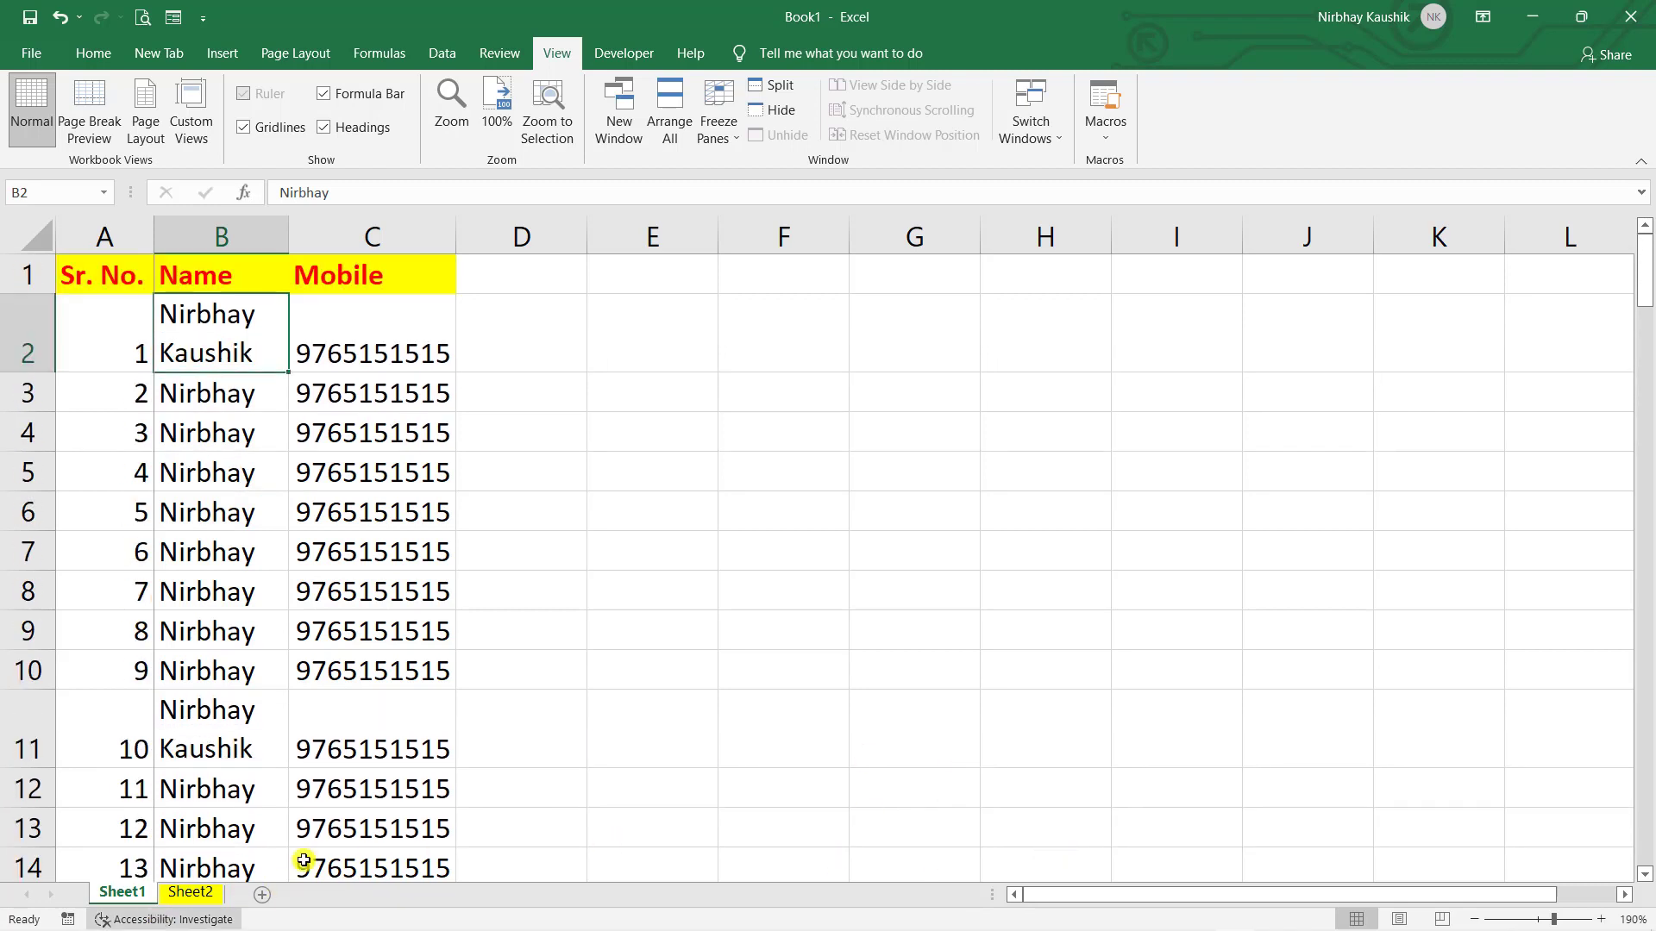
pyautogui.moveTo(1102, 900); pyautogui.dragTo(1026, 915)
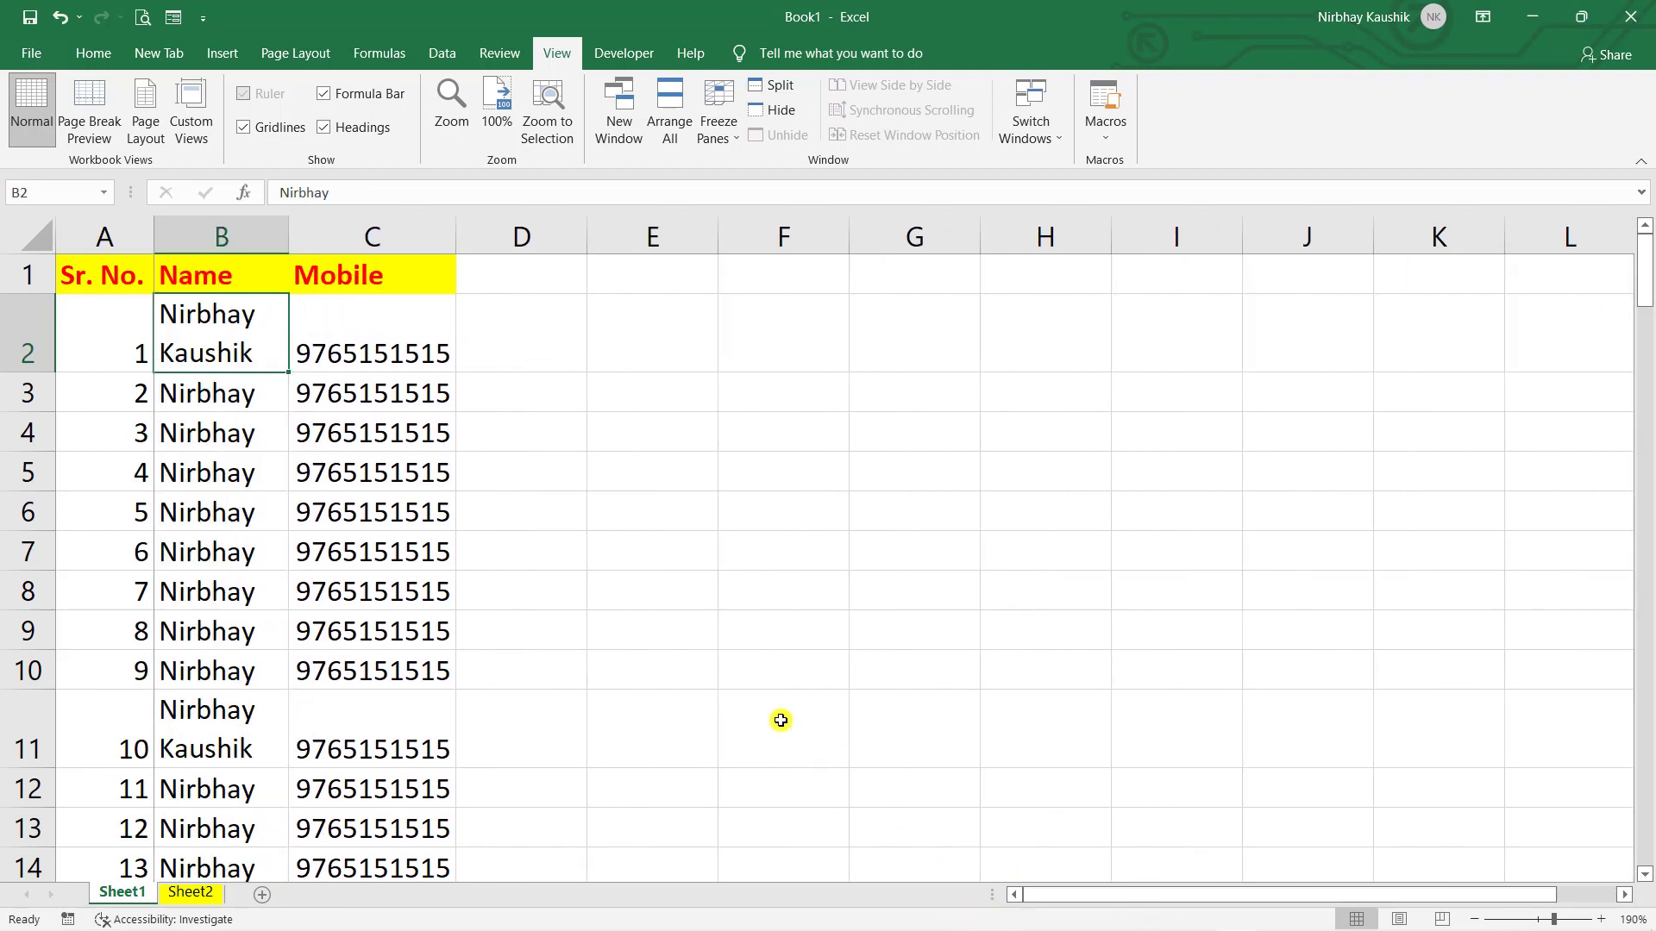
pyautogui.scroll(-7, 740, 706)
pyautogui.scroll(7, 739, 708)
# - Start the new record by entering serial number 10 in cell A11
pyautogui.click(722, 137)
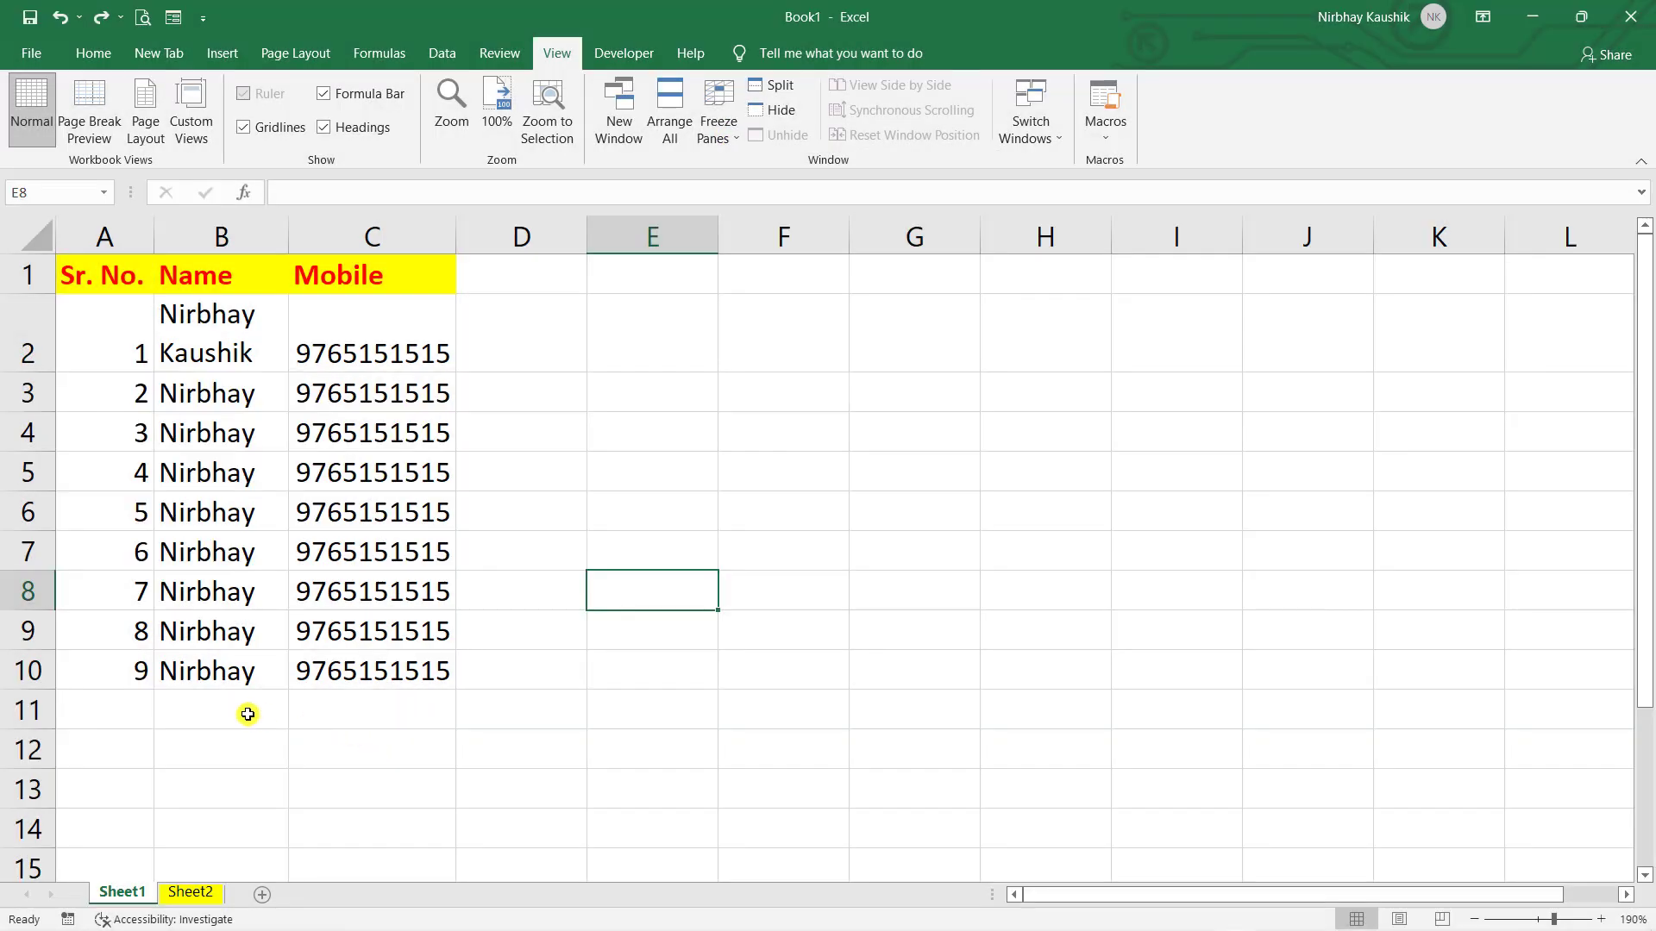
pyautogui.click(233, 673)
pyautogui.click(182, 709)
pyautogui.click(99, 727)
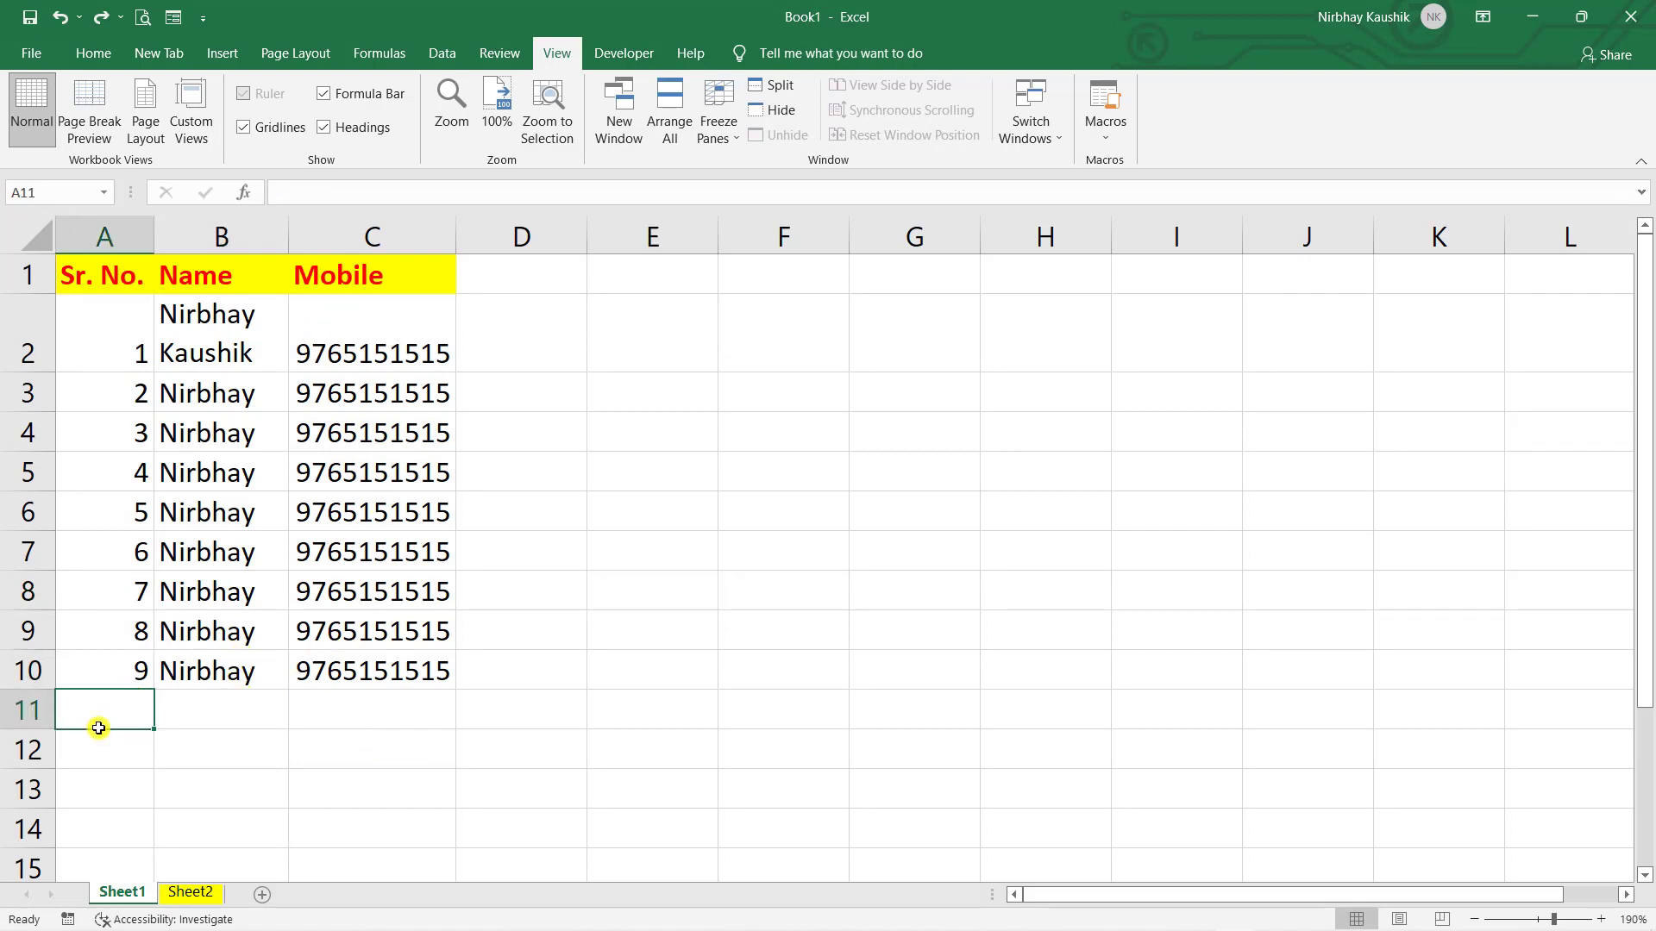
pyautogui.write('10')
pyautogui.press('Tab')
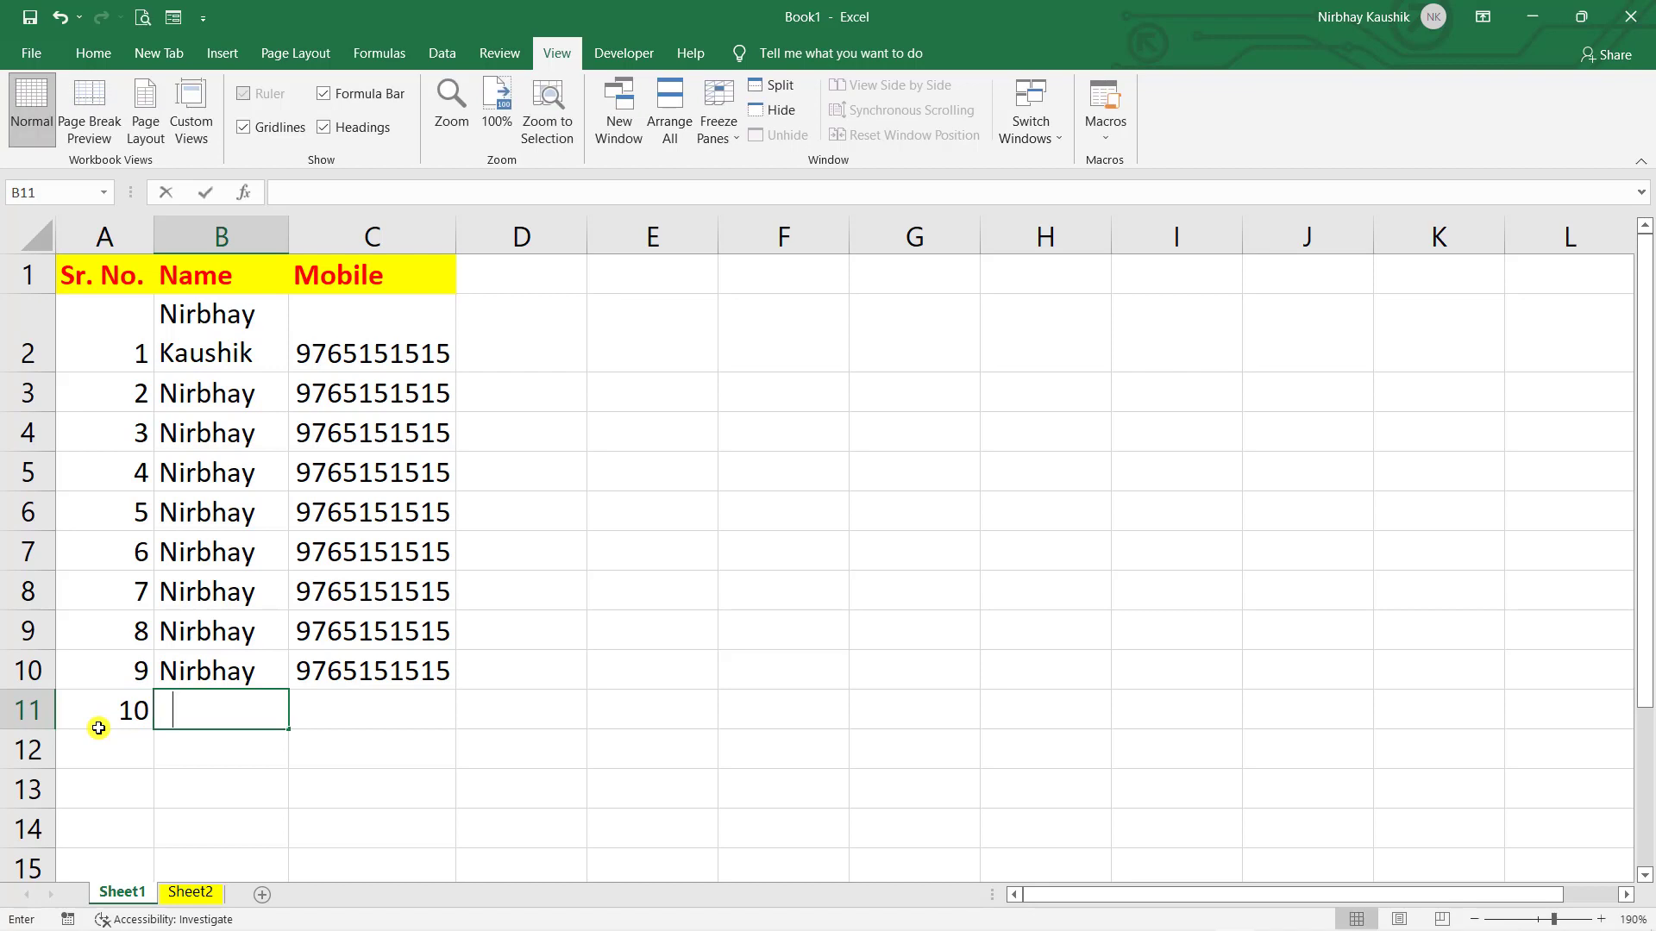
# - Enter the person's name in B11, correcting a typo, and their mobile number in C11
pyautogui.write('Shviv')
pyautogui.press('BackSpace')
pyautogui.press('BackSpace')
pyautogui.press('Left')
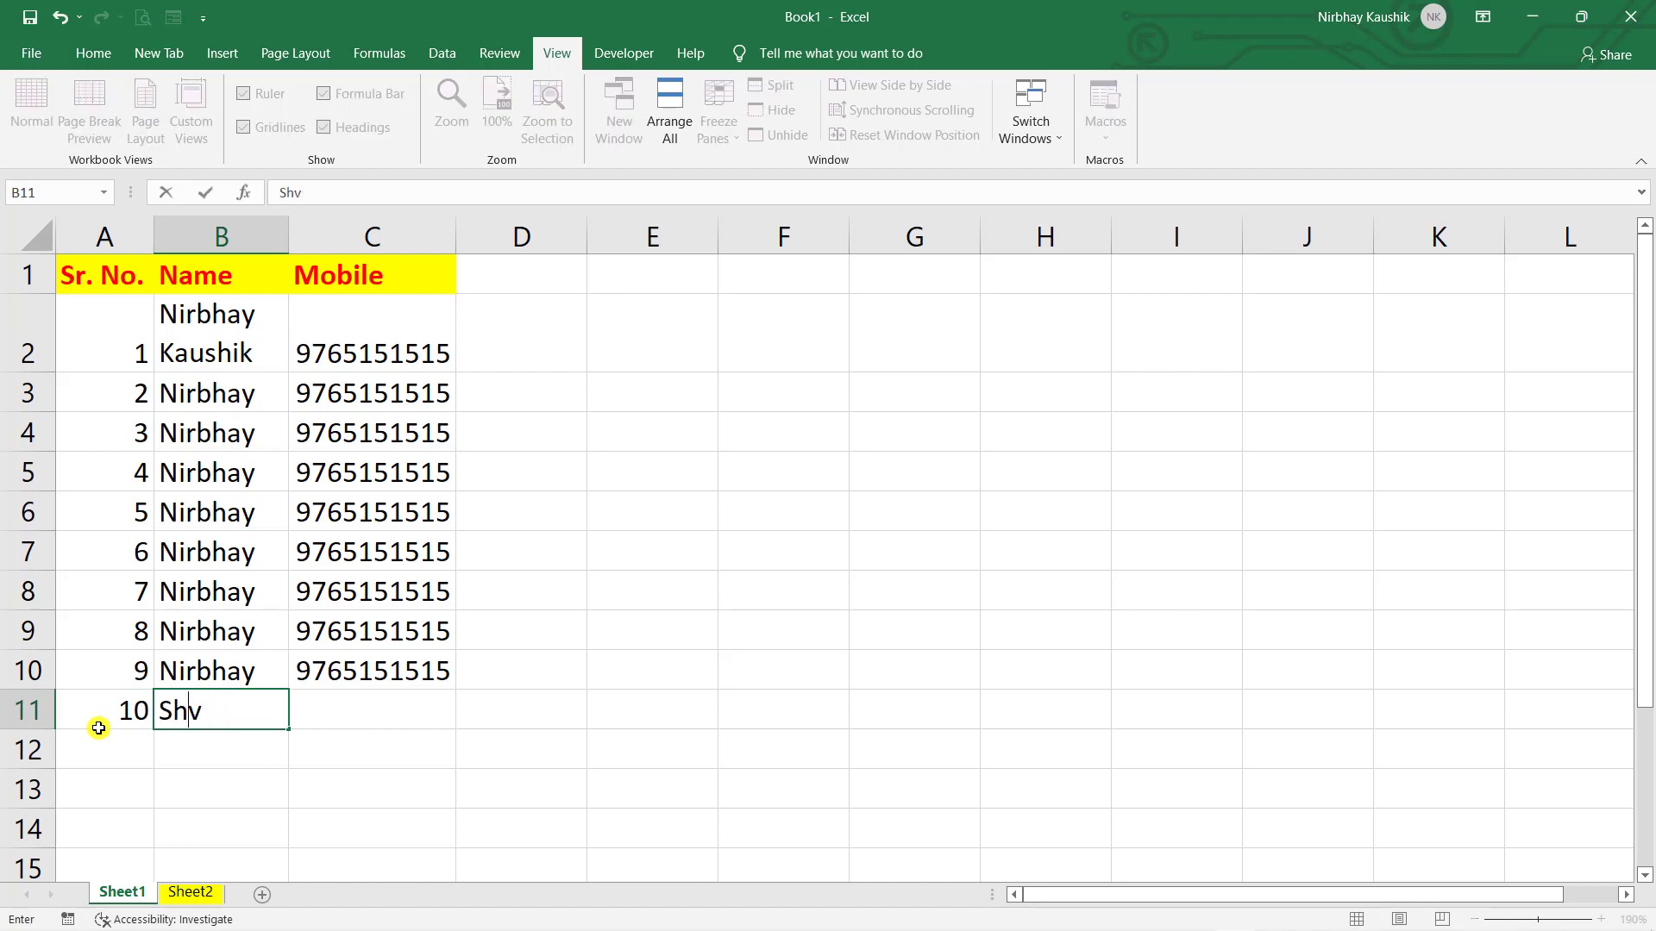
pyautogui.press('BackSpace')
pyautogui.write('ivam')
pyautogui.press('Tab')
pyautogui.write('44455454')
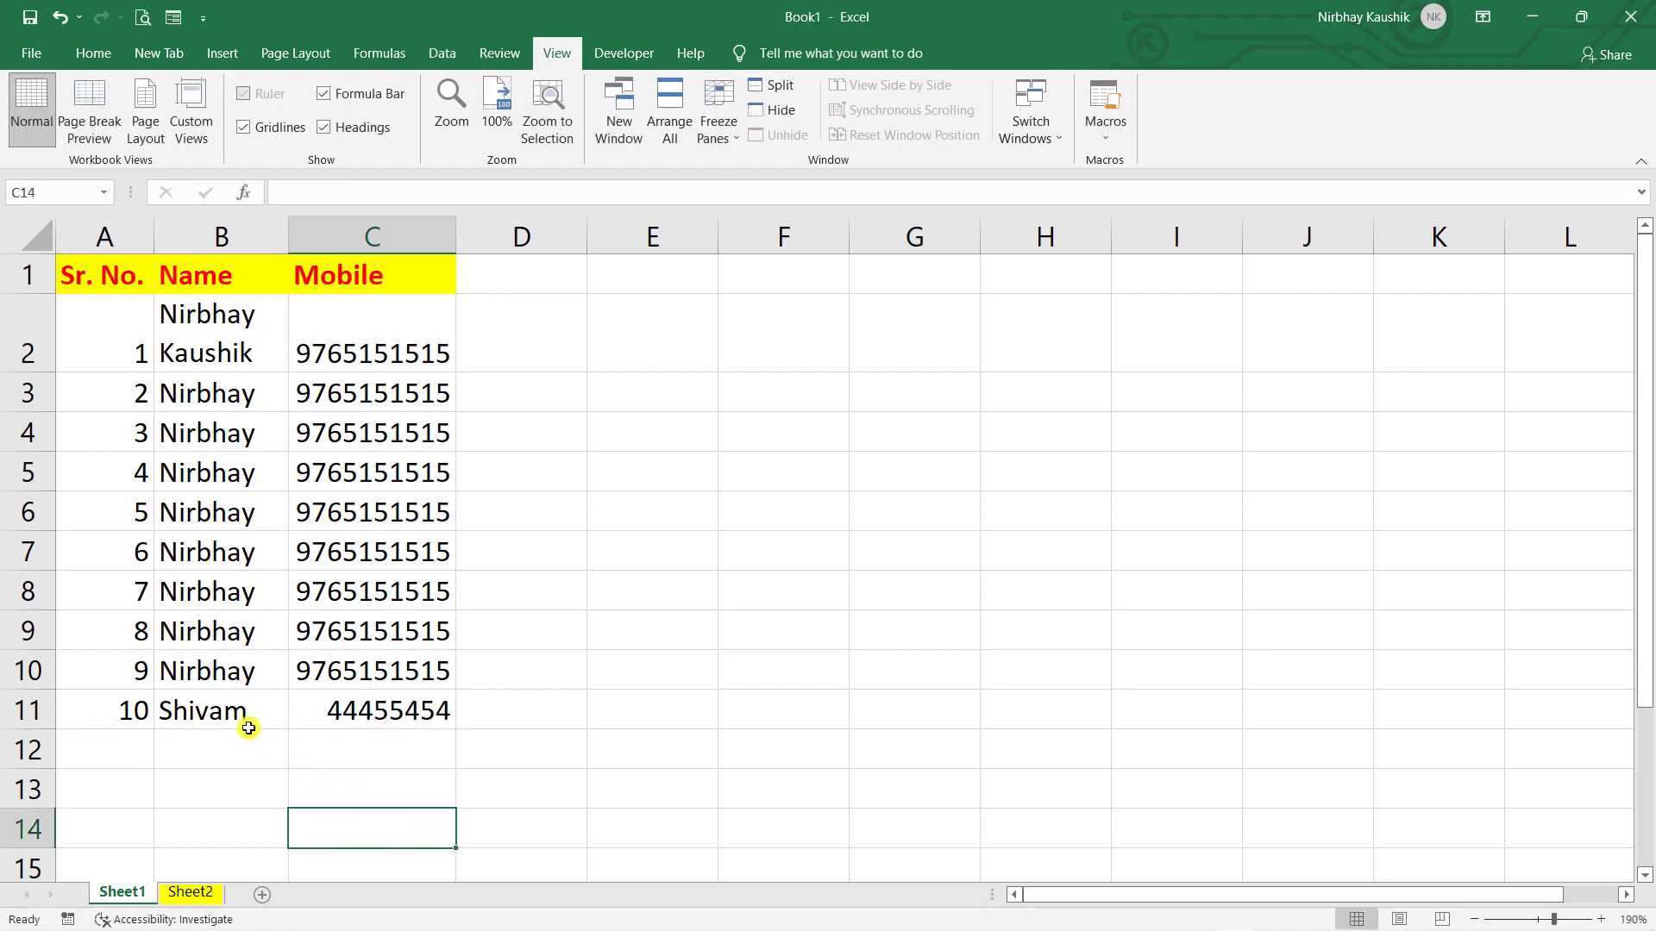
pyautogui.click(248, 734)
pyautogui.scroll(-1, 310, 717)
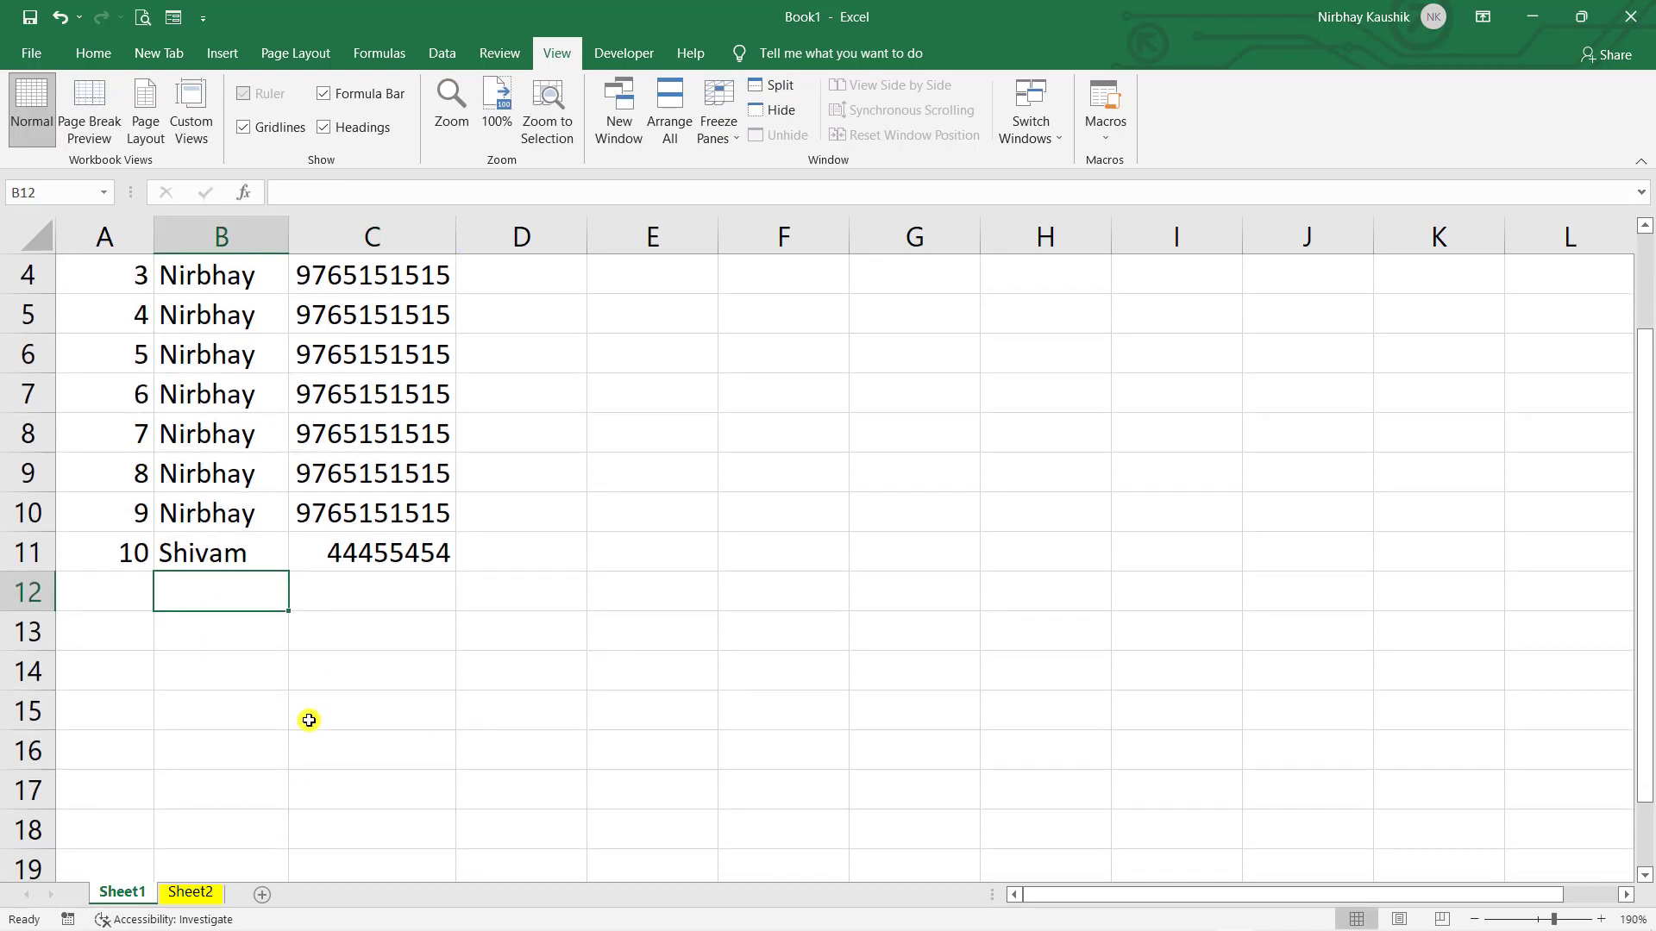
pyautogui.write('Shic')
pyautogui.press('BackSpace')
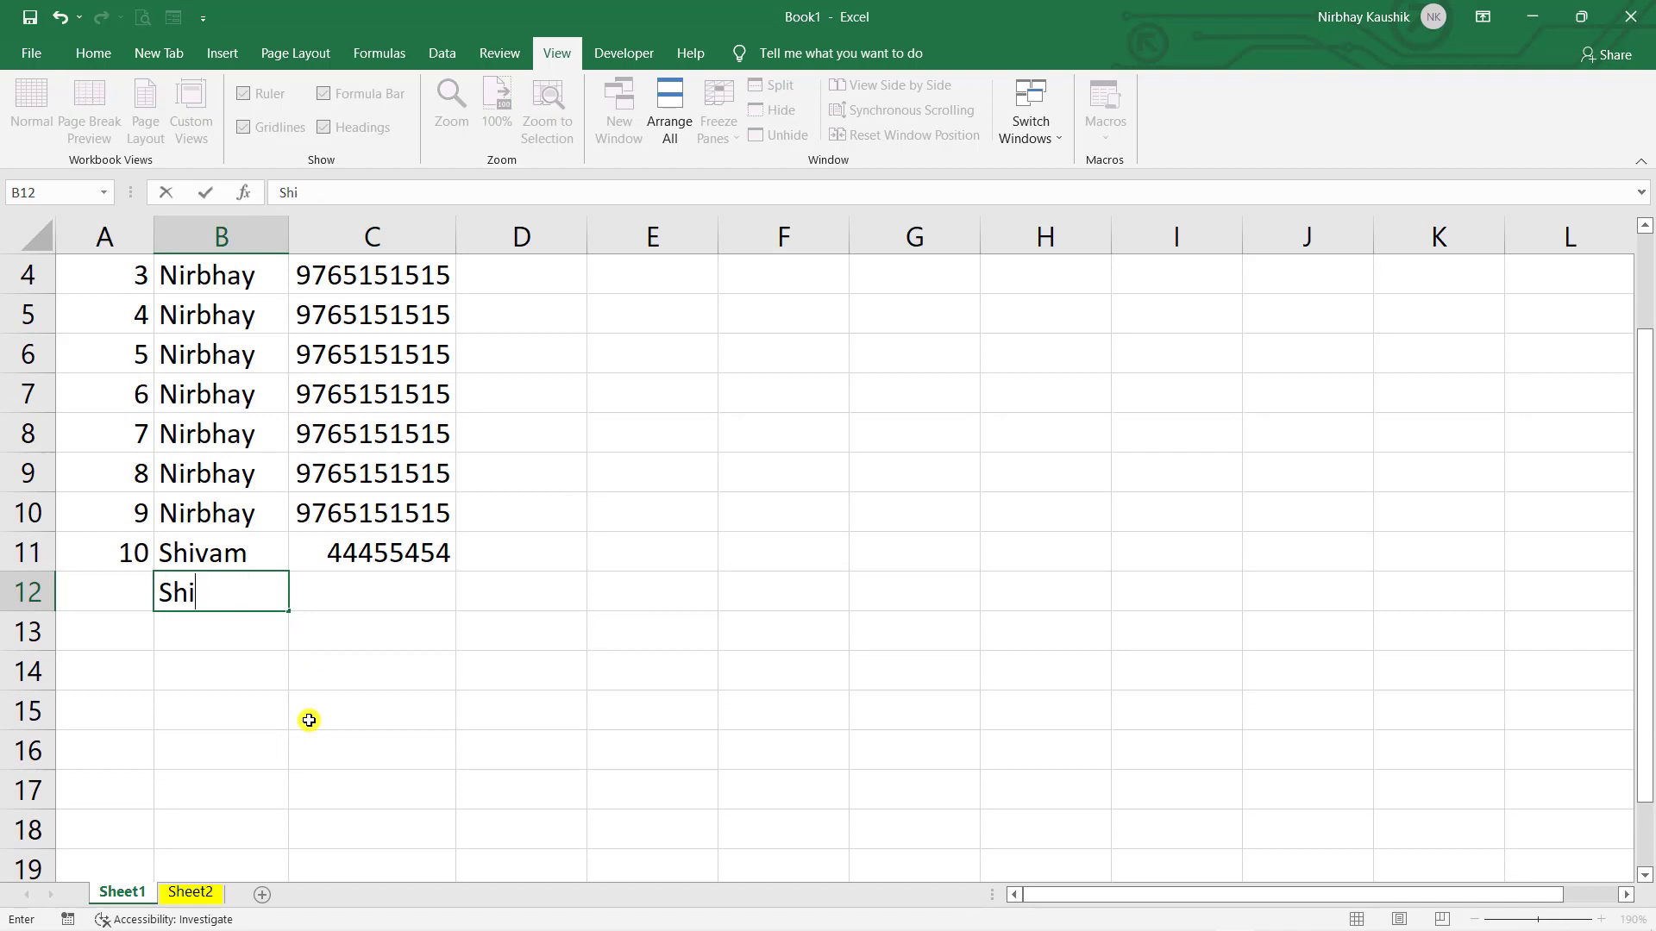
pyautogui.press('BackSpace')
pyautogui.press('BackSpace')
pyautogui.press('BackSpace')
pyautogui.write('S')
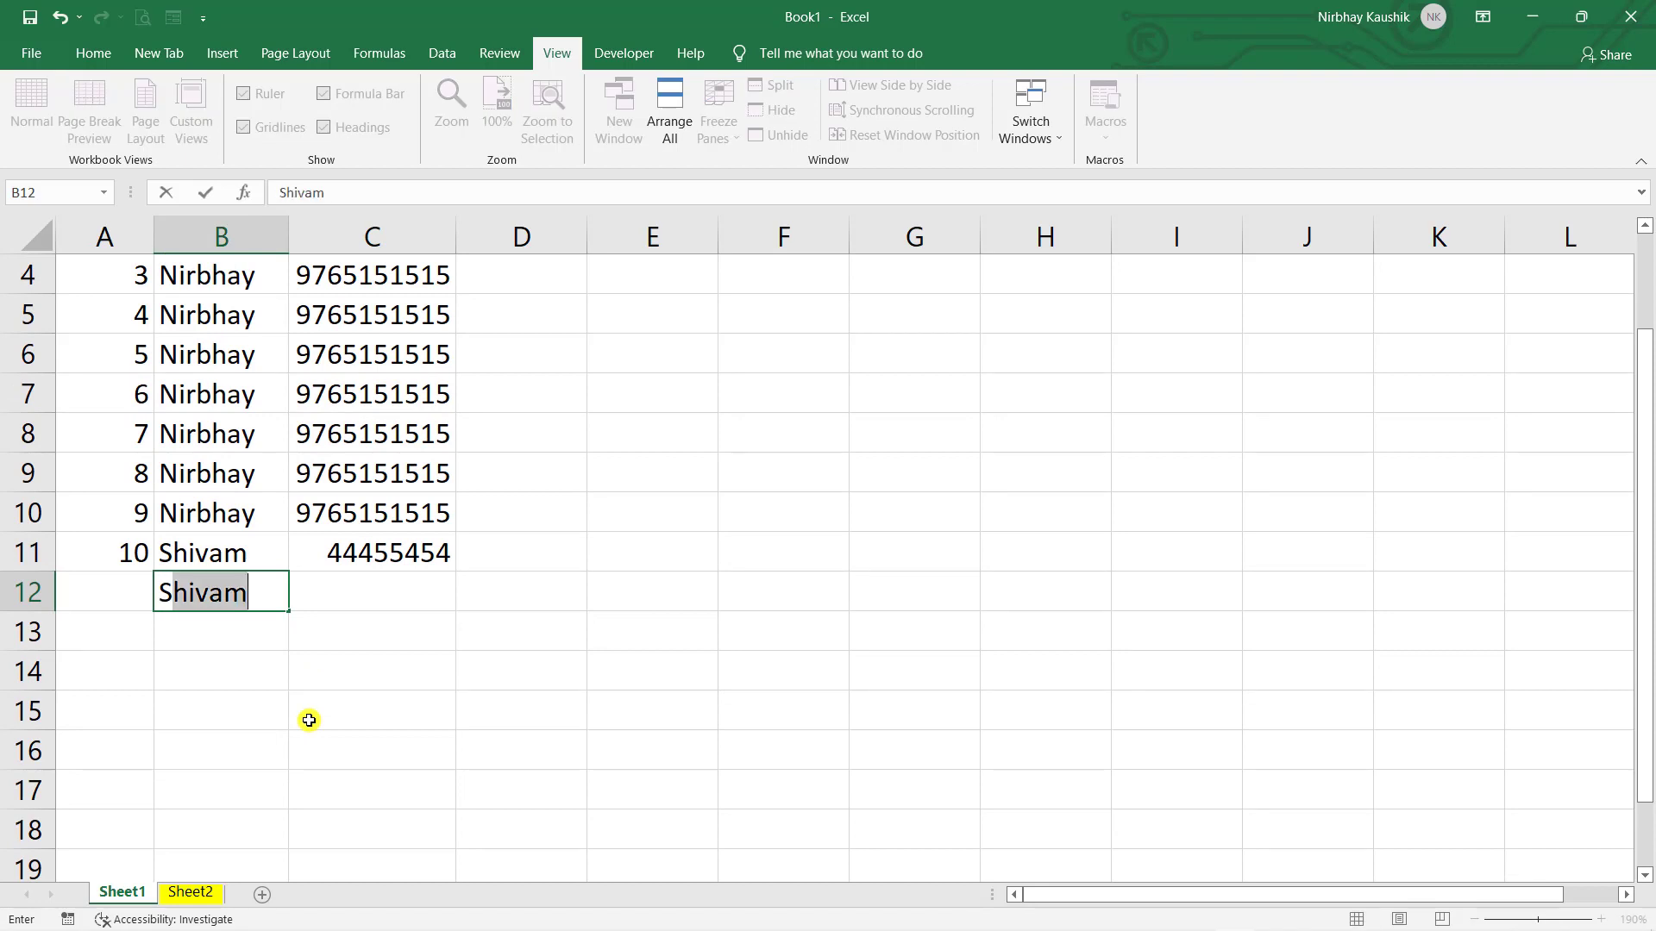
pyautogui.write('h')
pyautogui.click(411, 617)
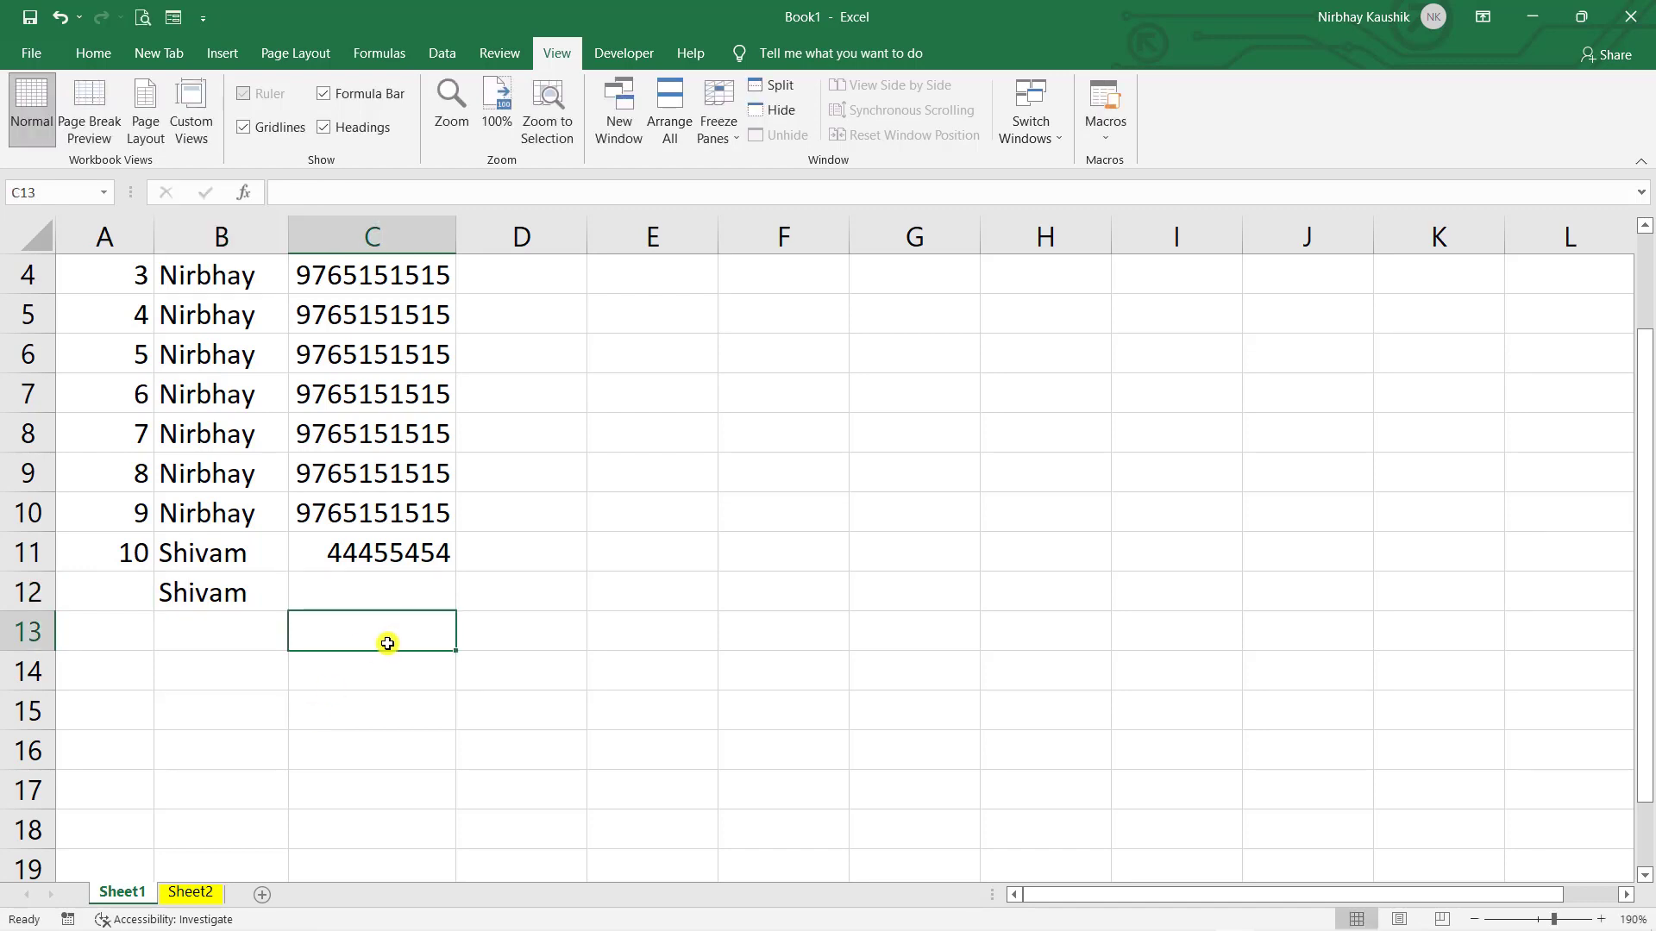
pyautogui.hotkey('ctrl', 'z')
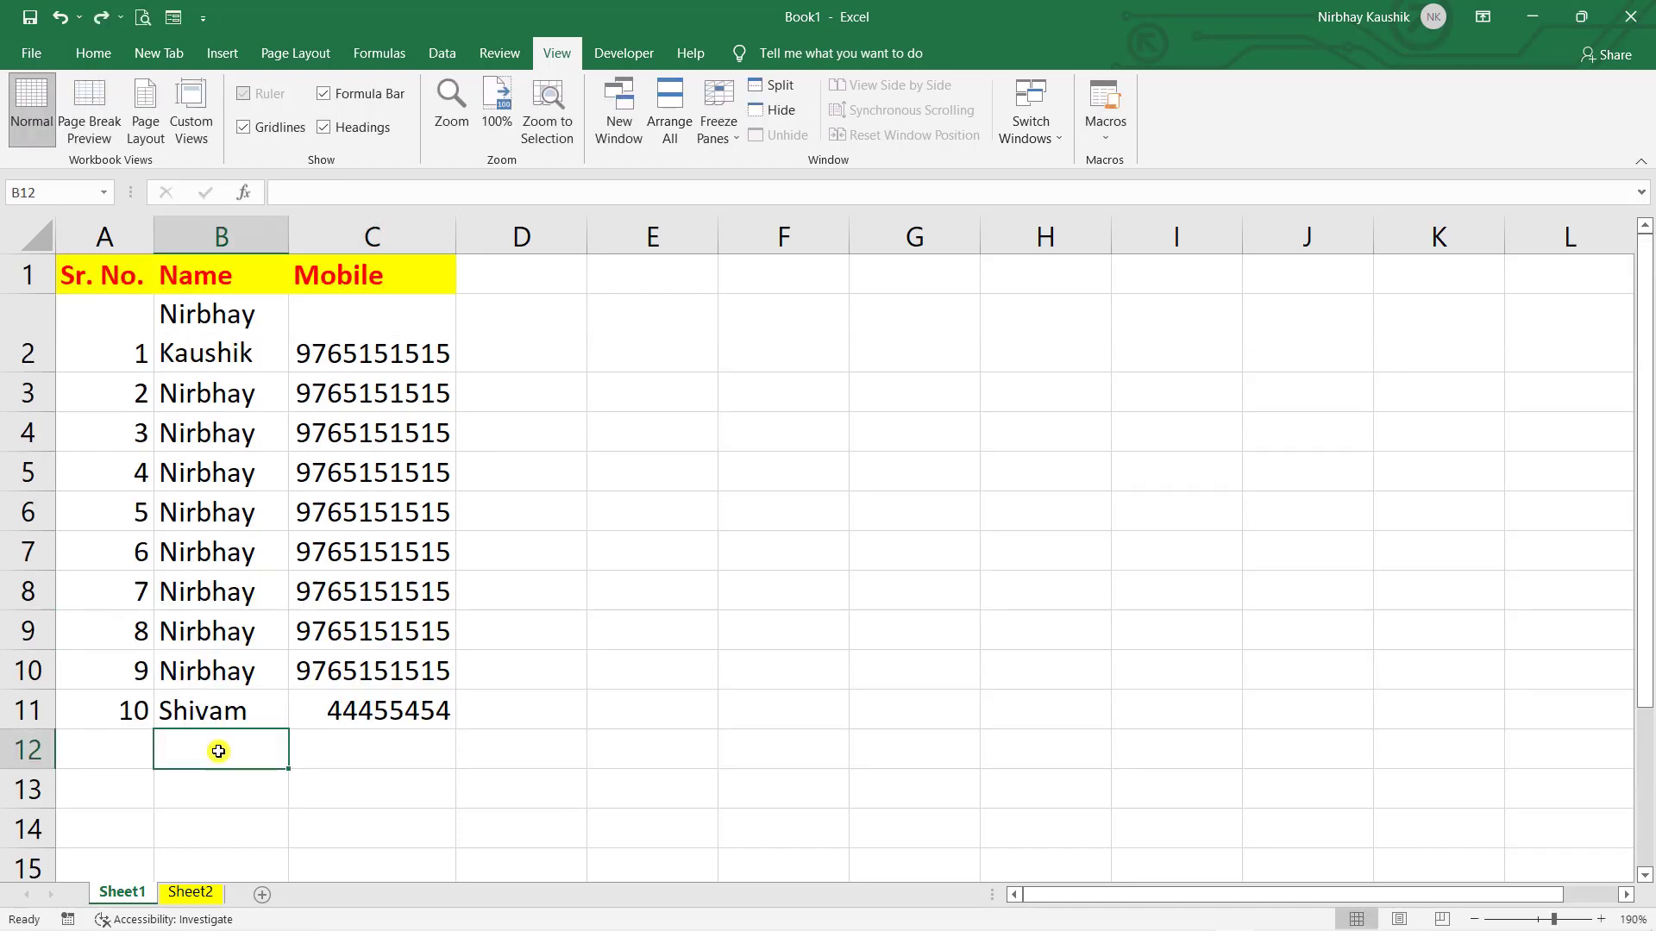
pyautogui.click(223, 694)
pyautogui.click(230, 751)
pyautogui.write('Shivam')
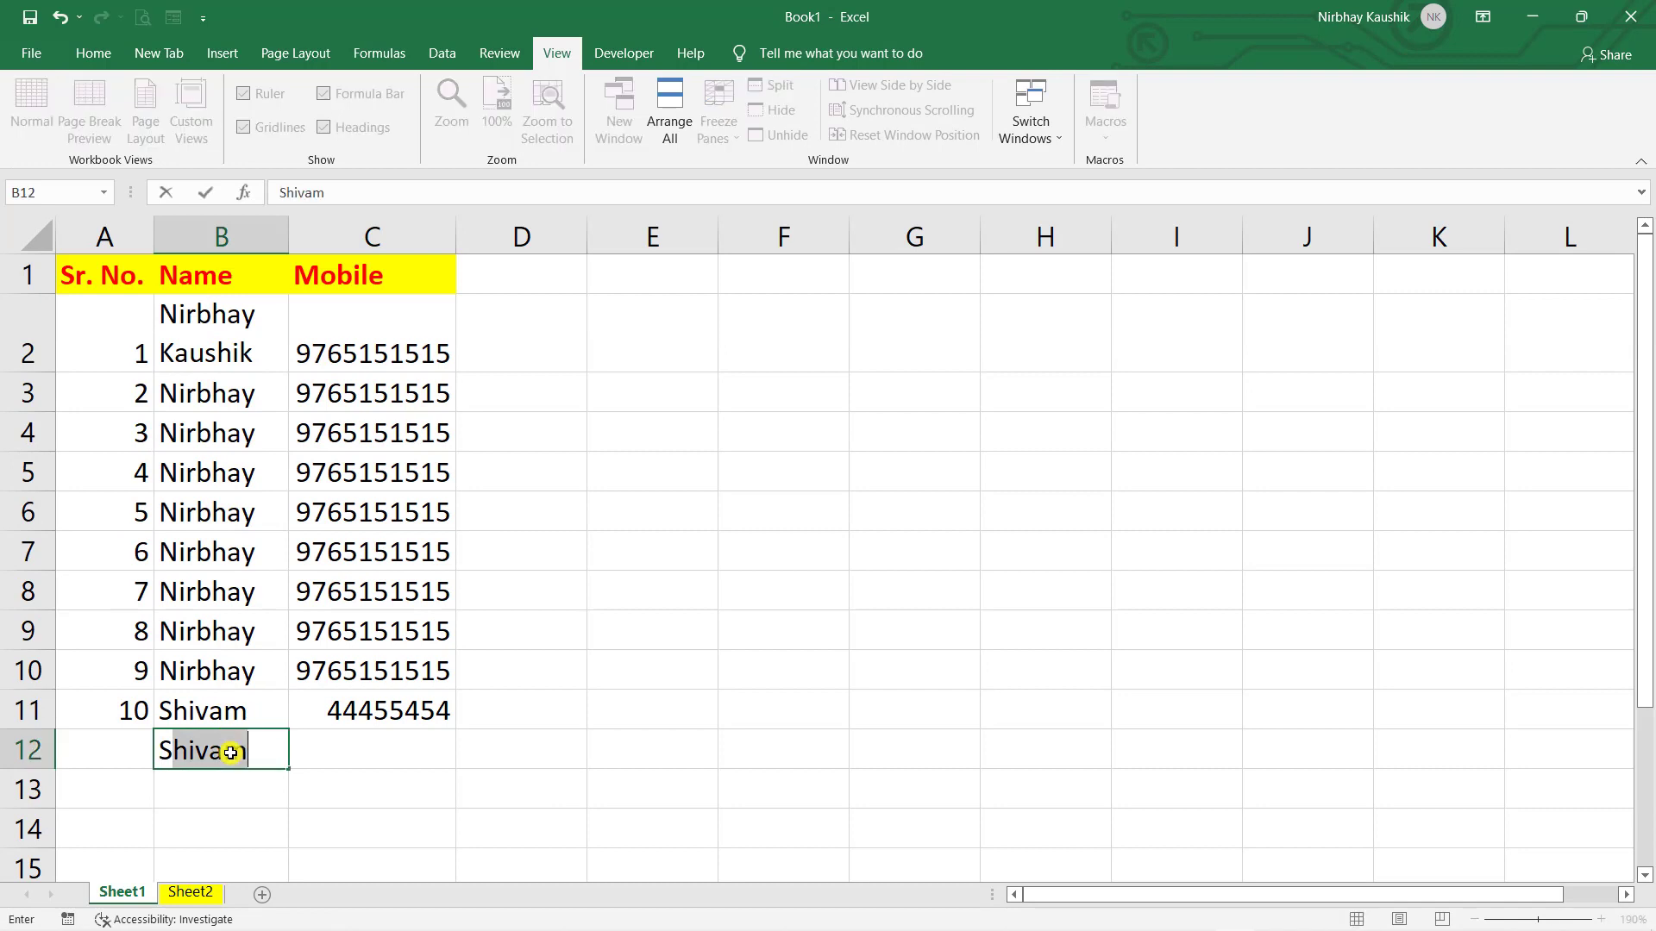
pyautogui.press('Return')
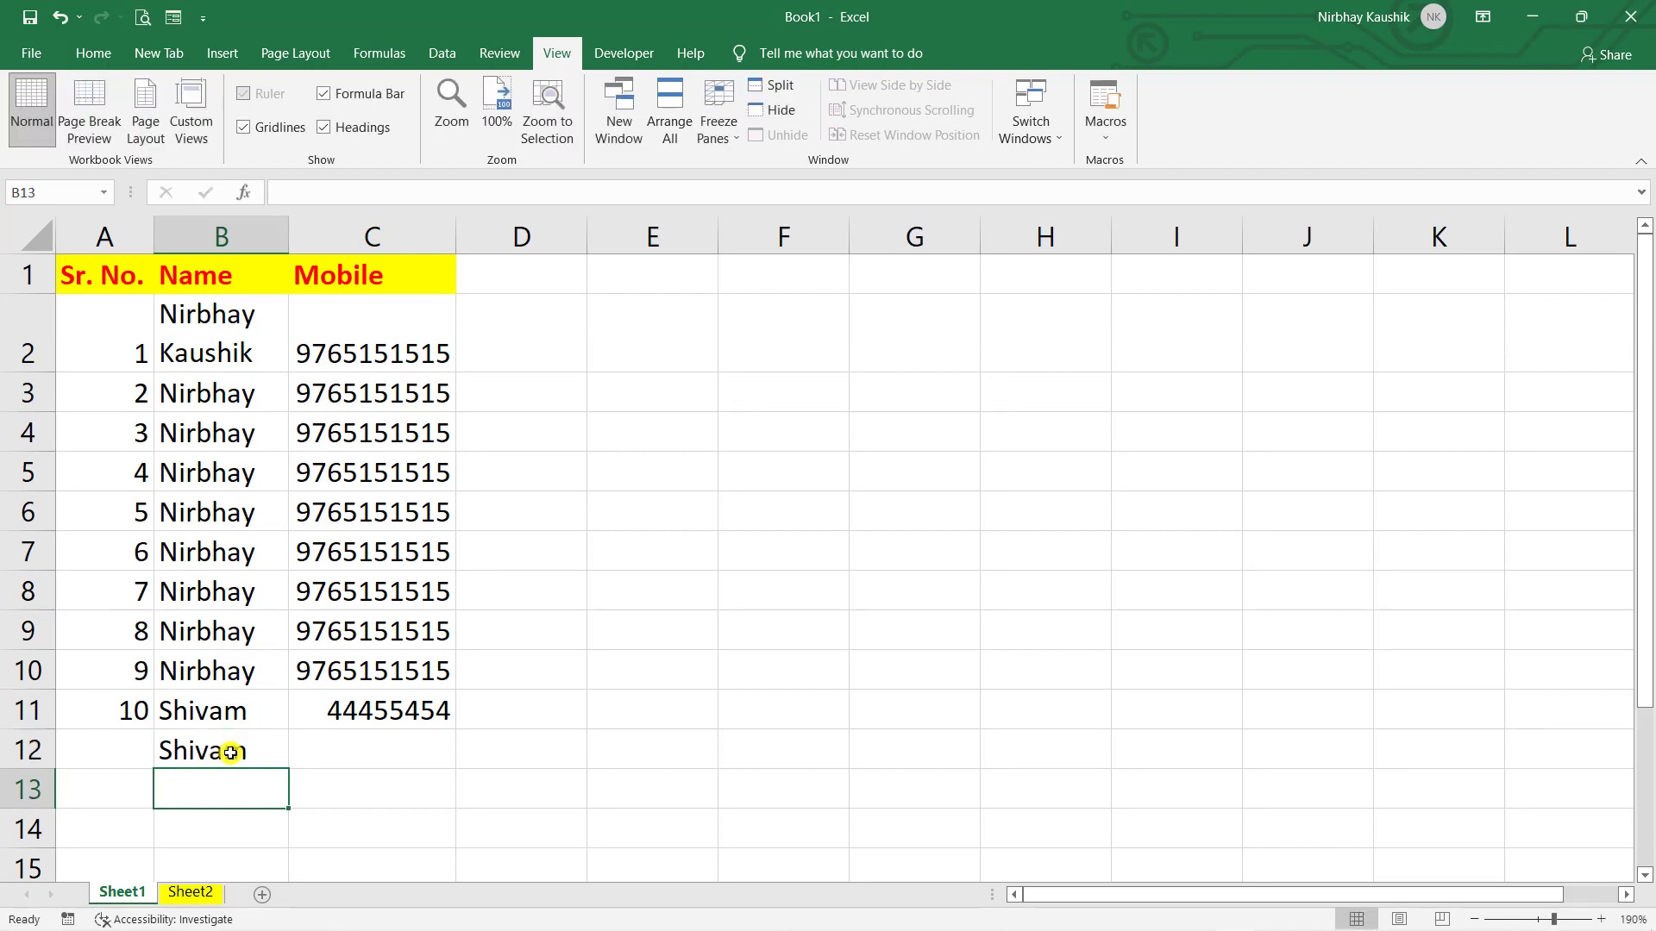
pyautogui.hotkey('ctrl', 'z')
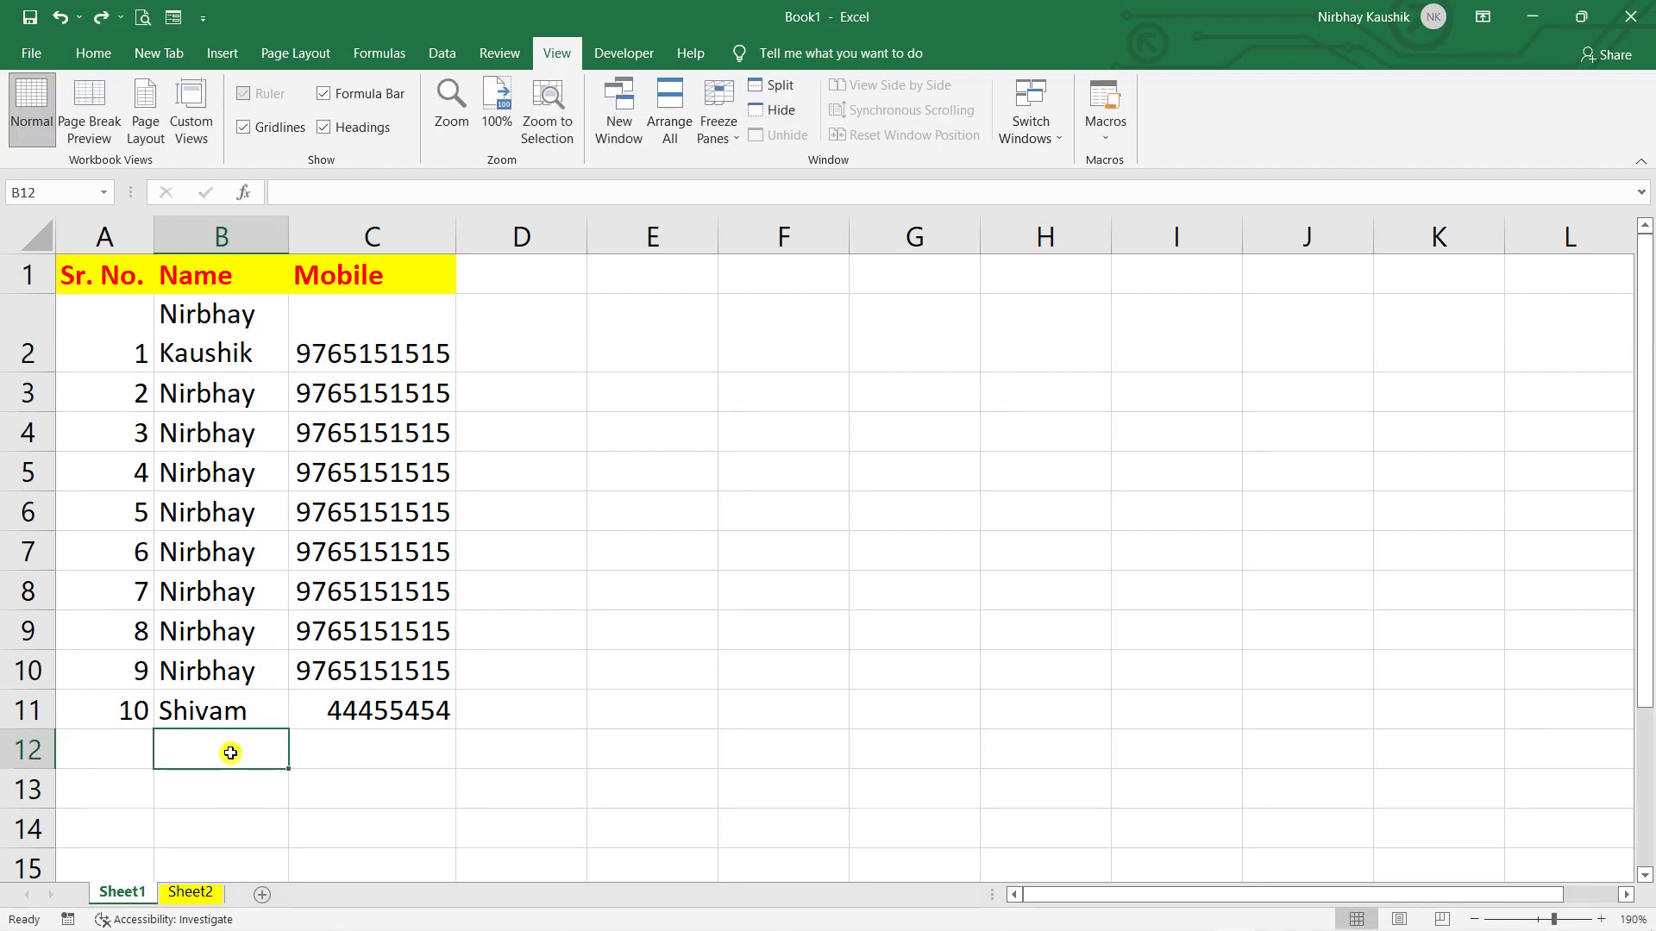
pyautogui.click(347, 751)
pyautogui.click(247, 747)
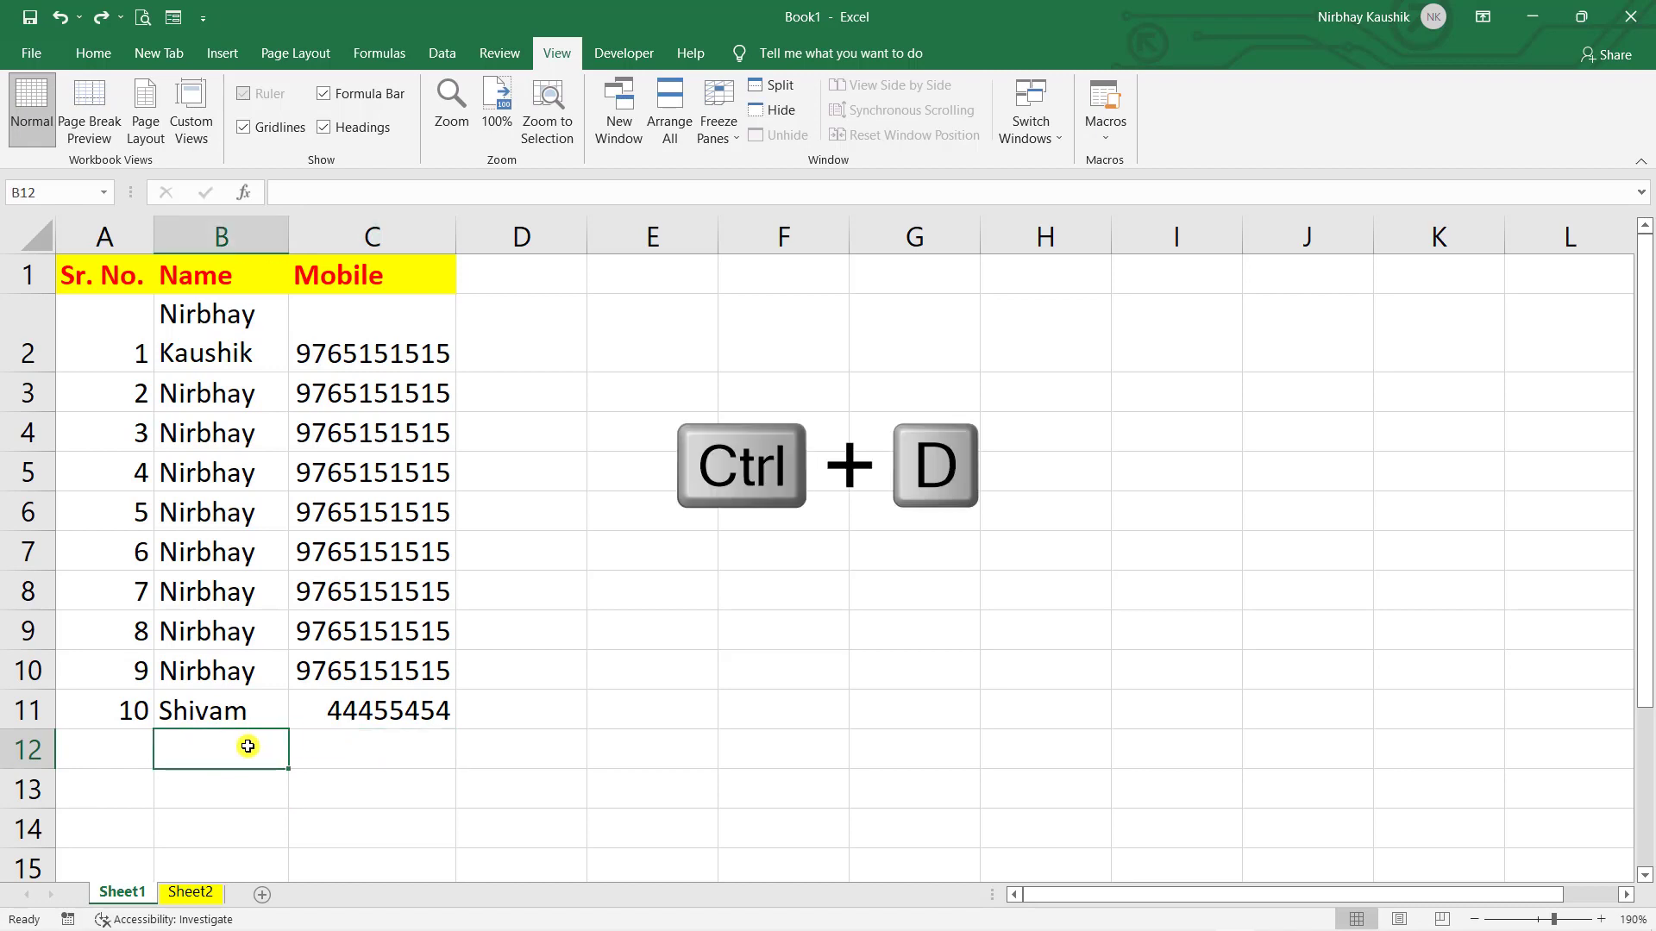
# - Copy record 10's name down into B12 with Ctrl+D
pyautogui.hotkey('ctrl', 'd')
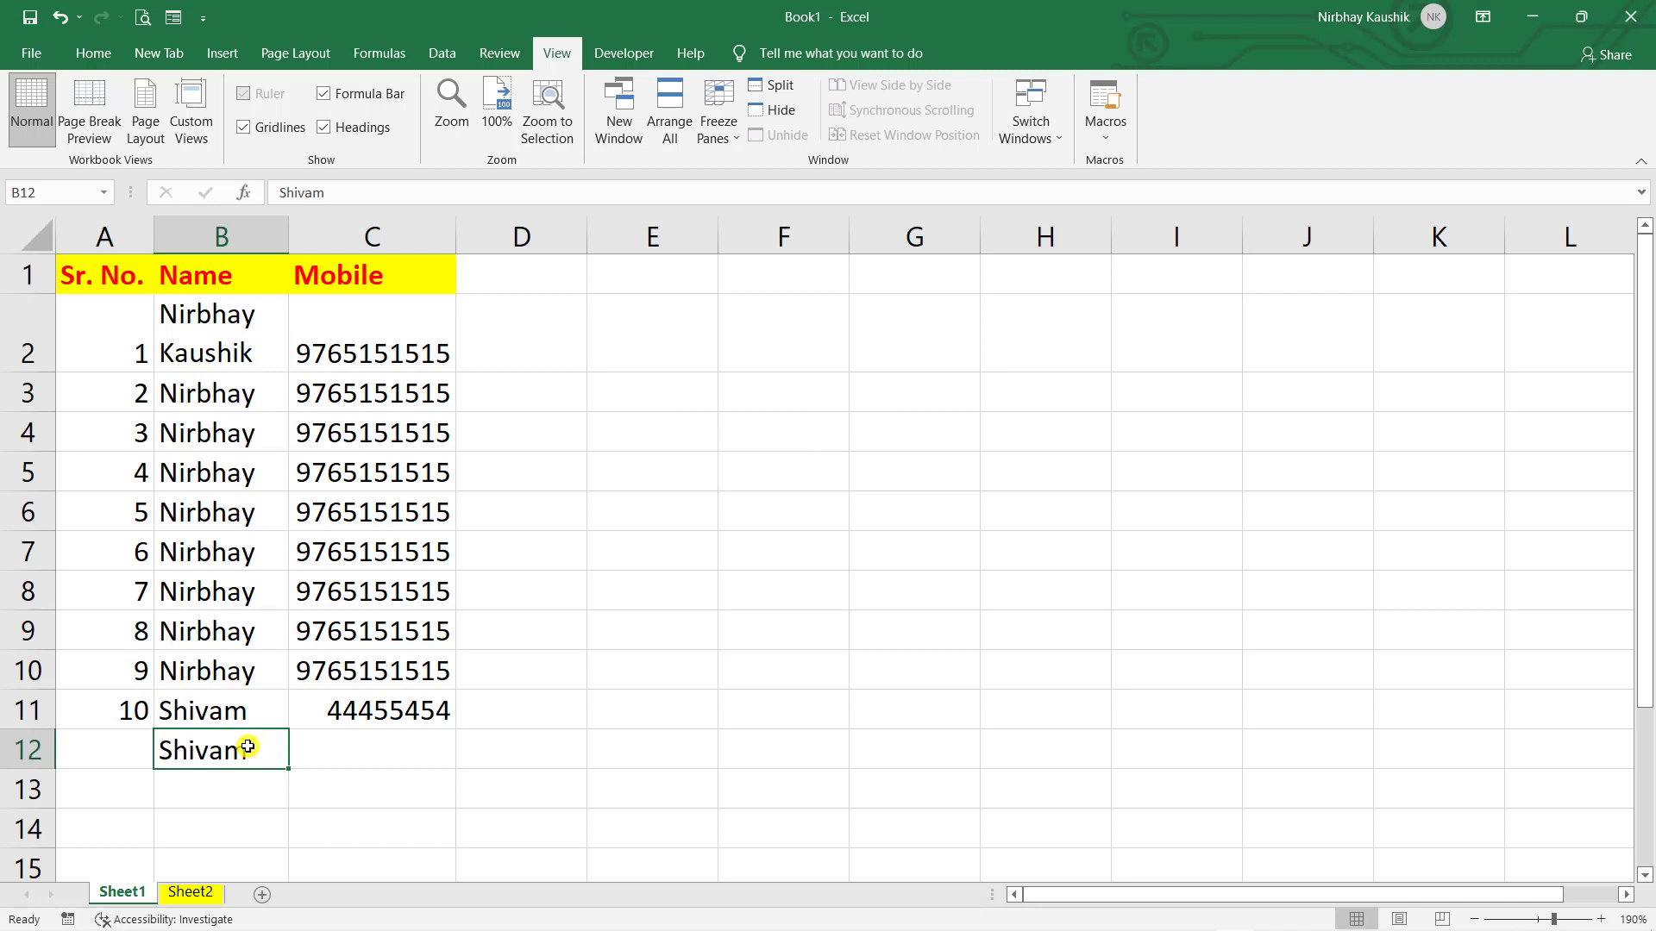
pyautogui.scroll(-3, 259, 742)
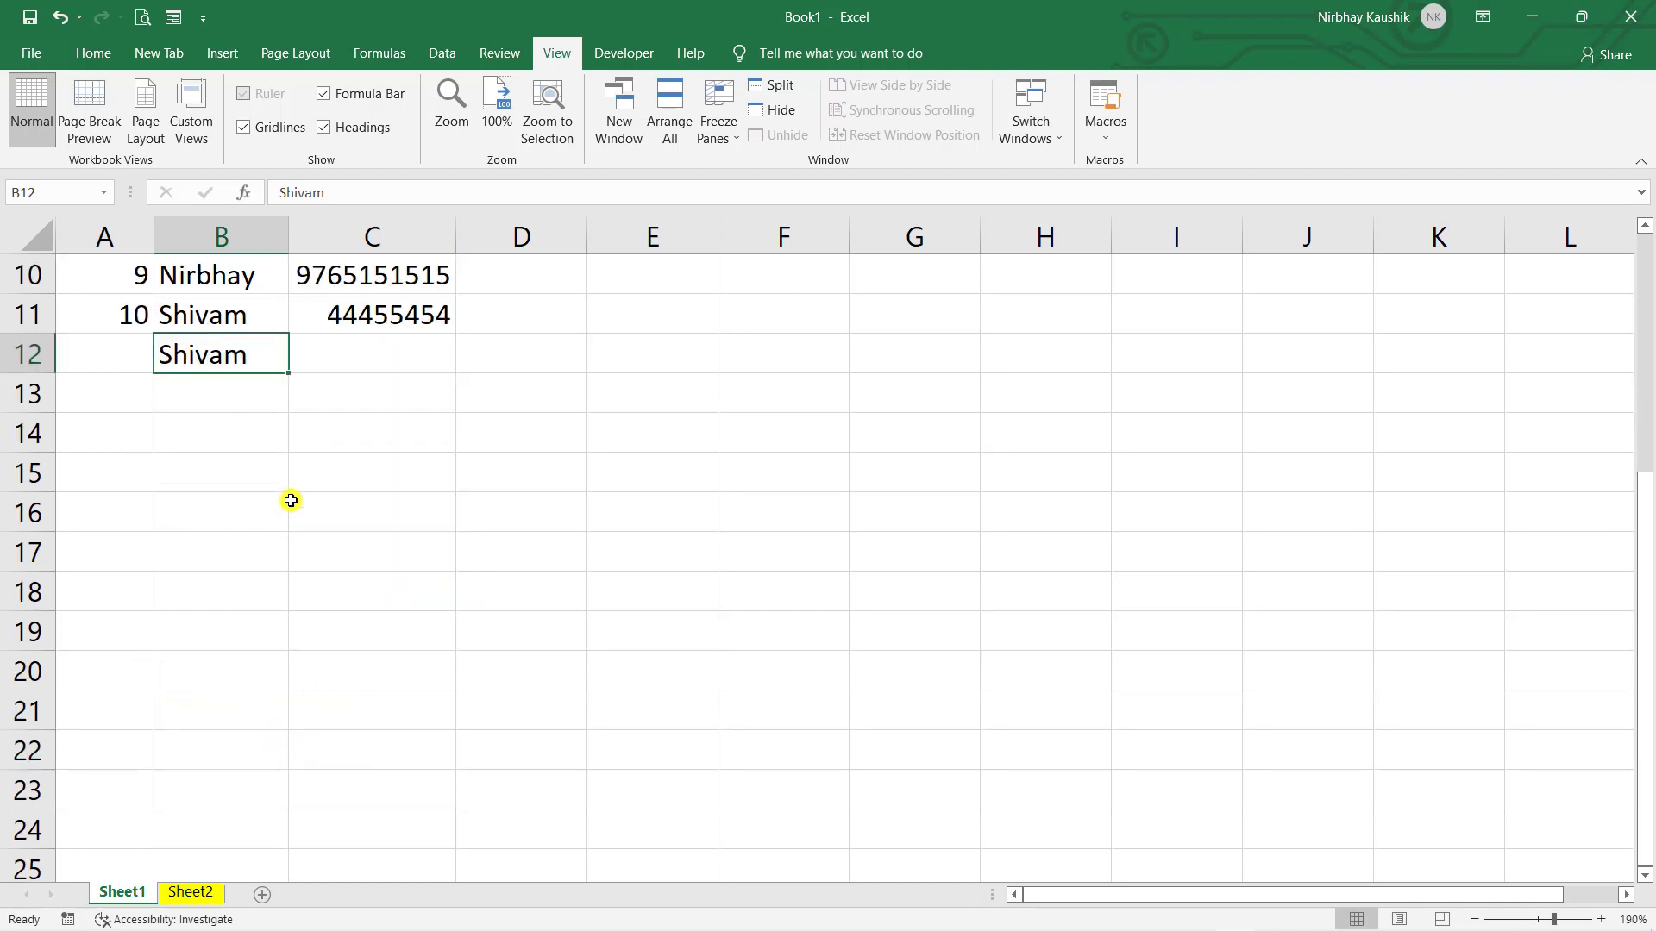
pyautogui.press('Down')
pyautogui.write('f')
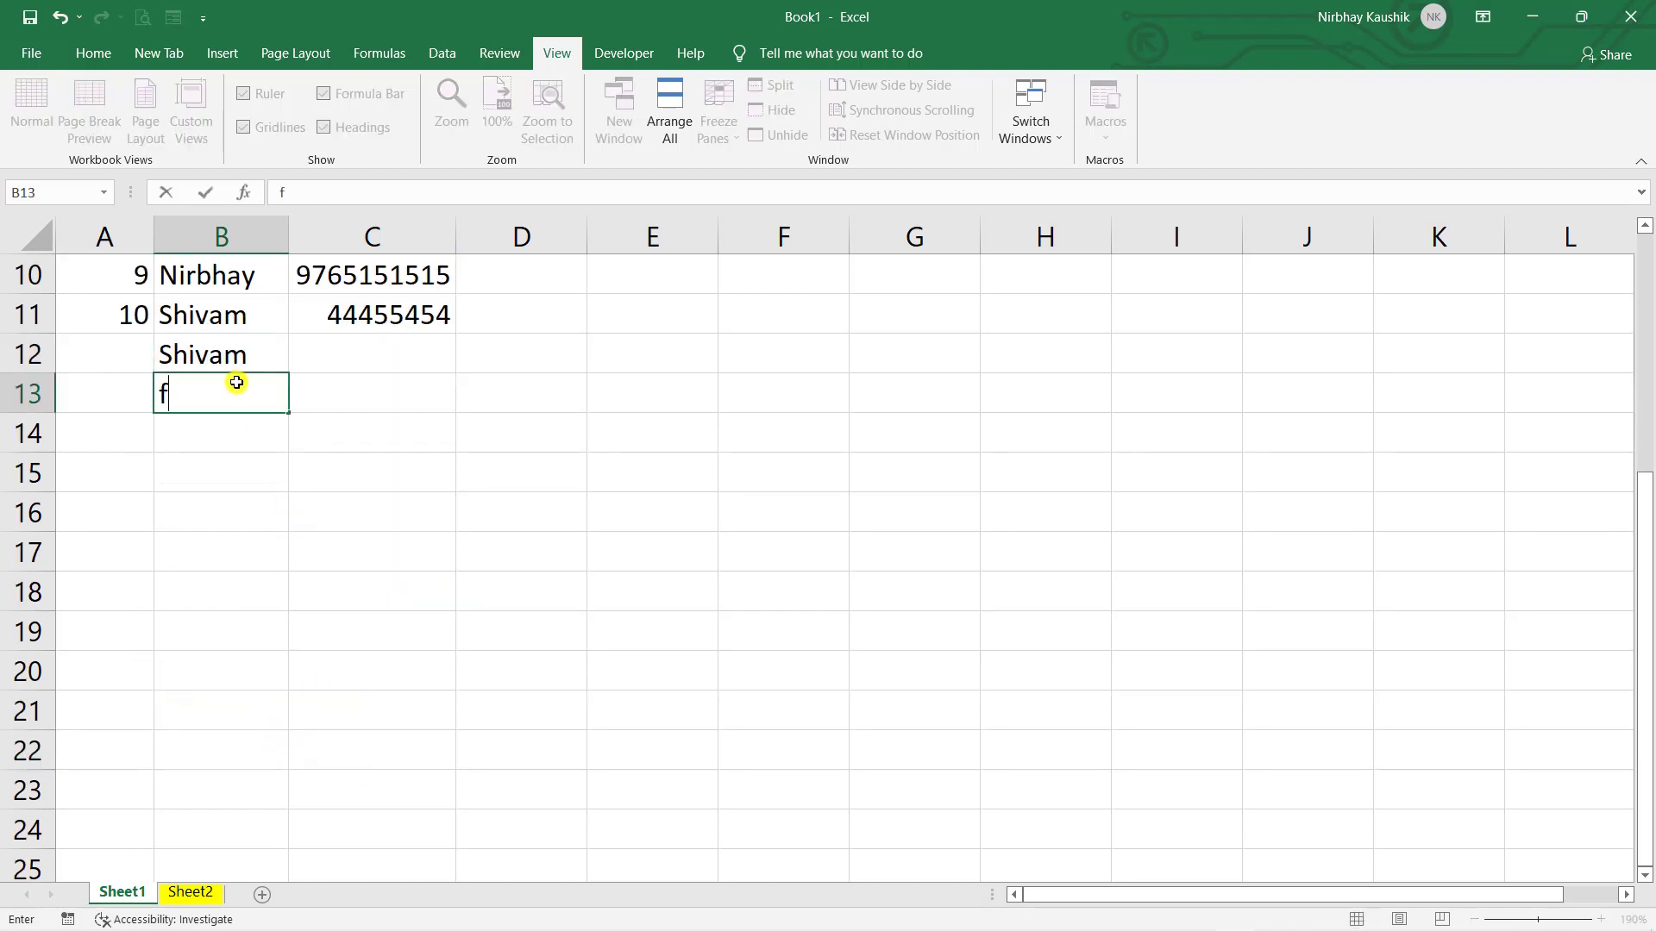
pyautogui.press('BackSpace')
# - Autocomplete the same name into B13, then undo that entry with Ctrl+Z
pyautogui.click(347, 398)
pyautogui.click(216, 381)
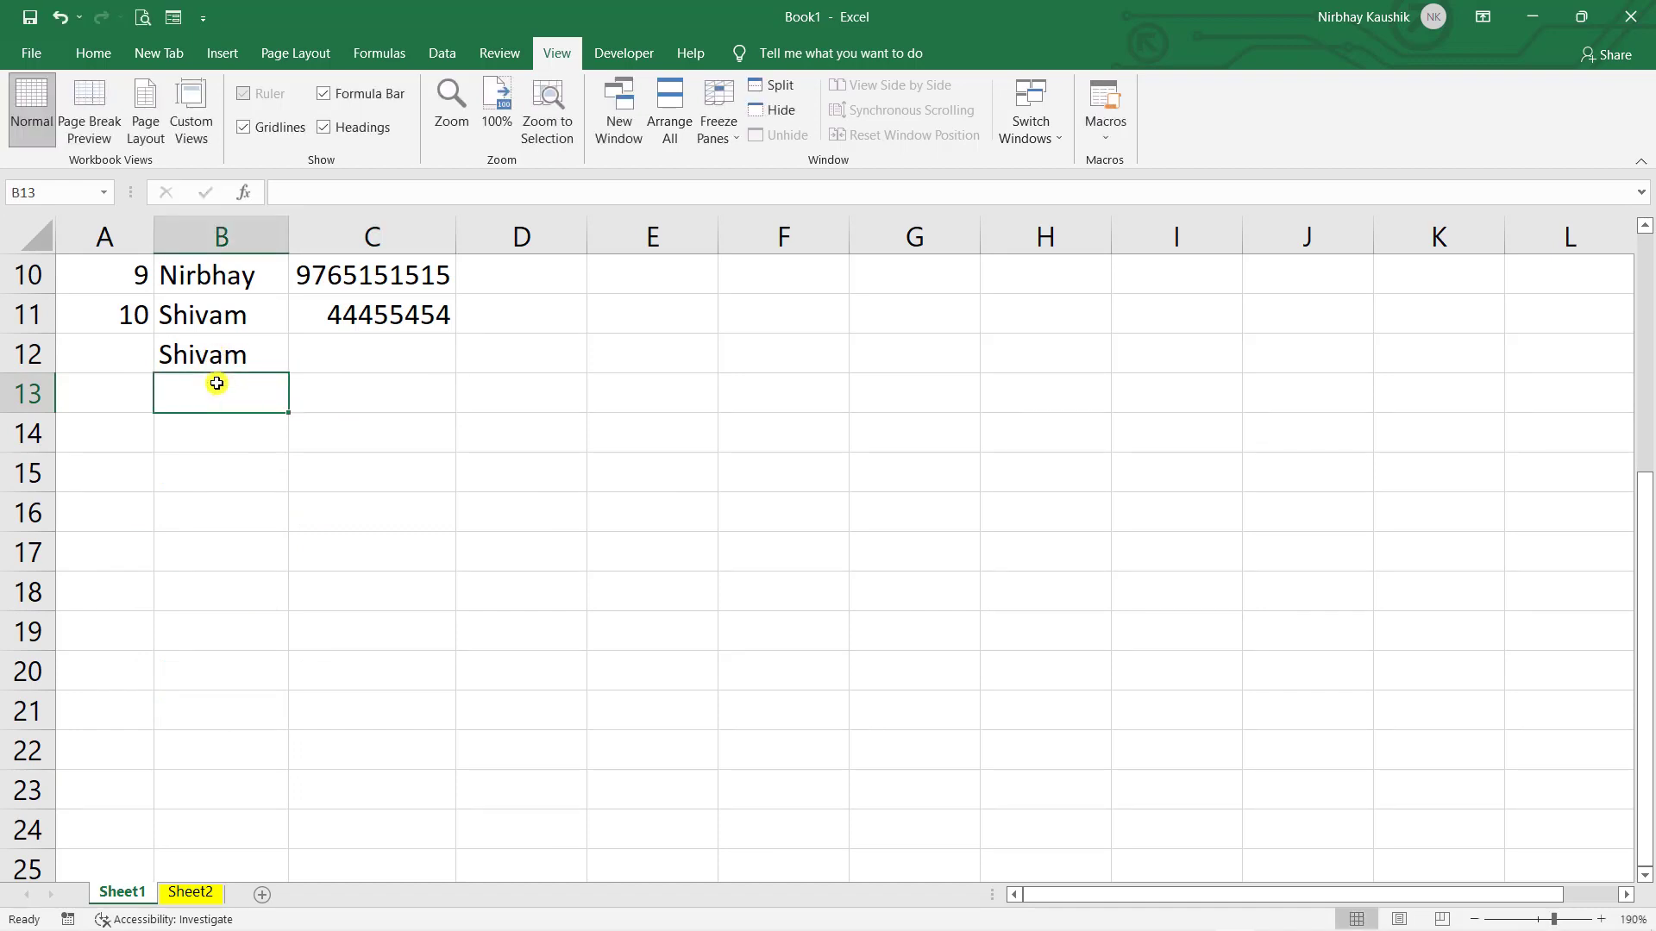
pyautogui.write('Shivam')
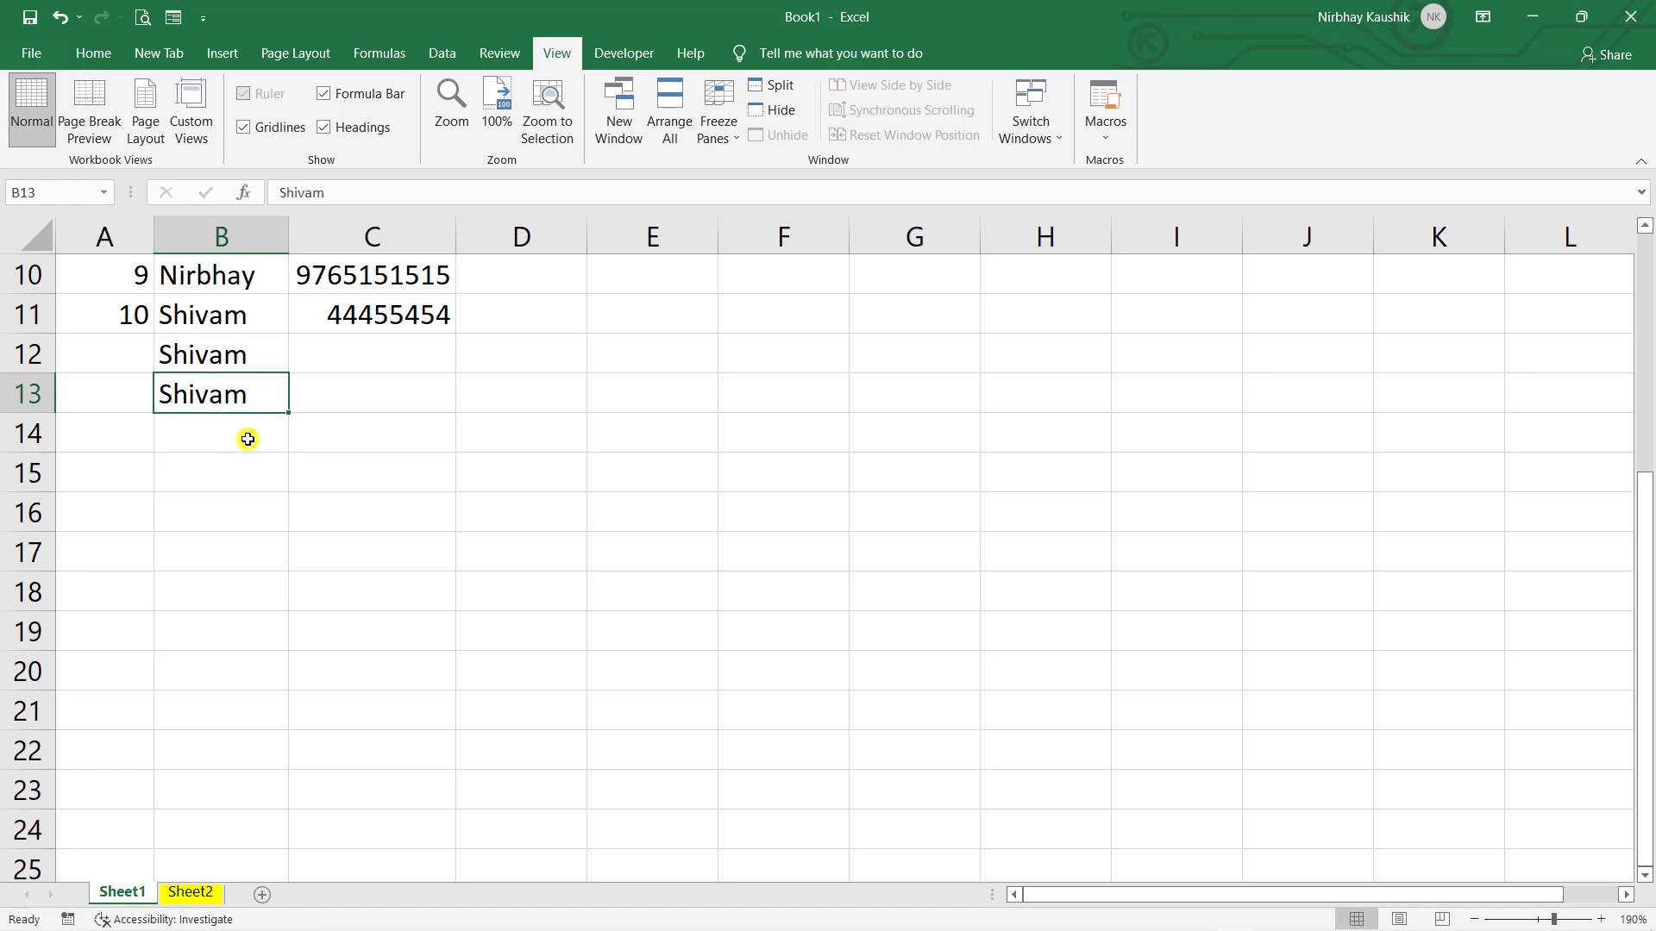
pyautogui.press('Return')
pyautogui.scroll(2, 247, 440)
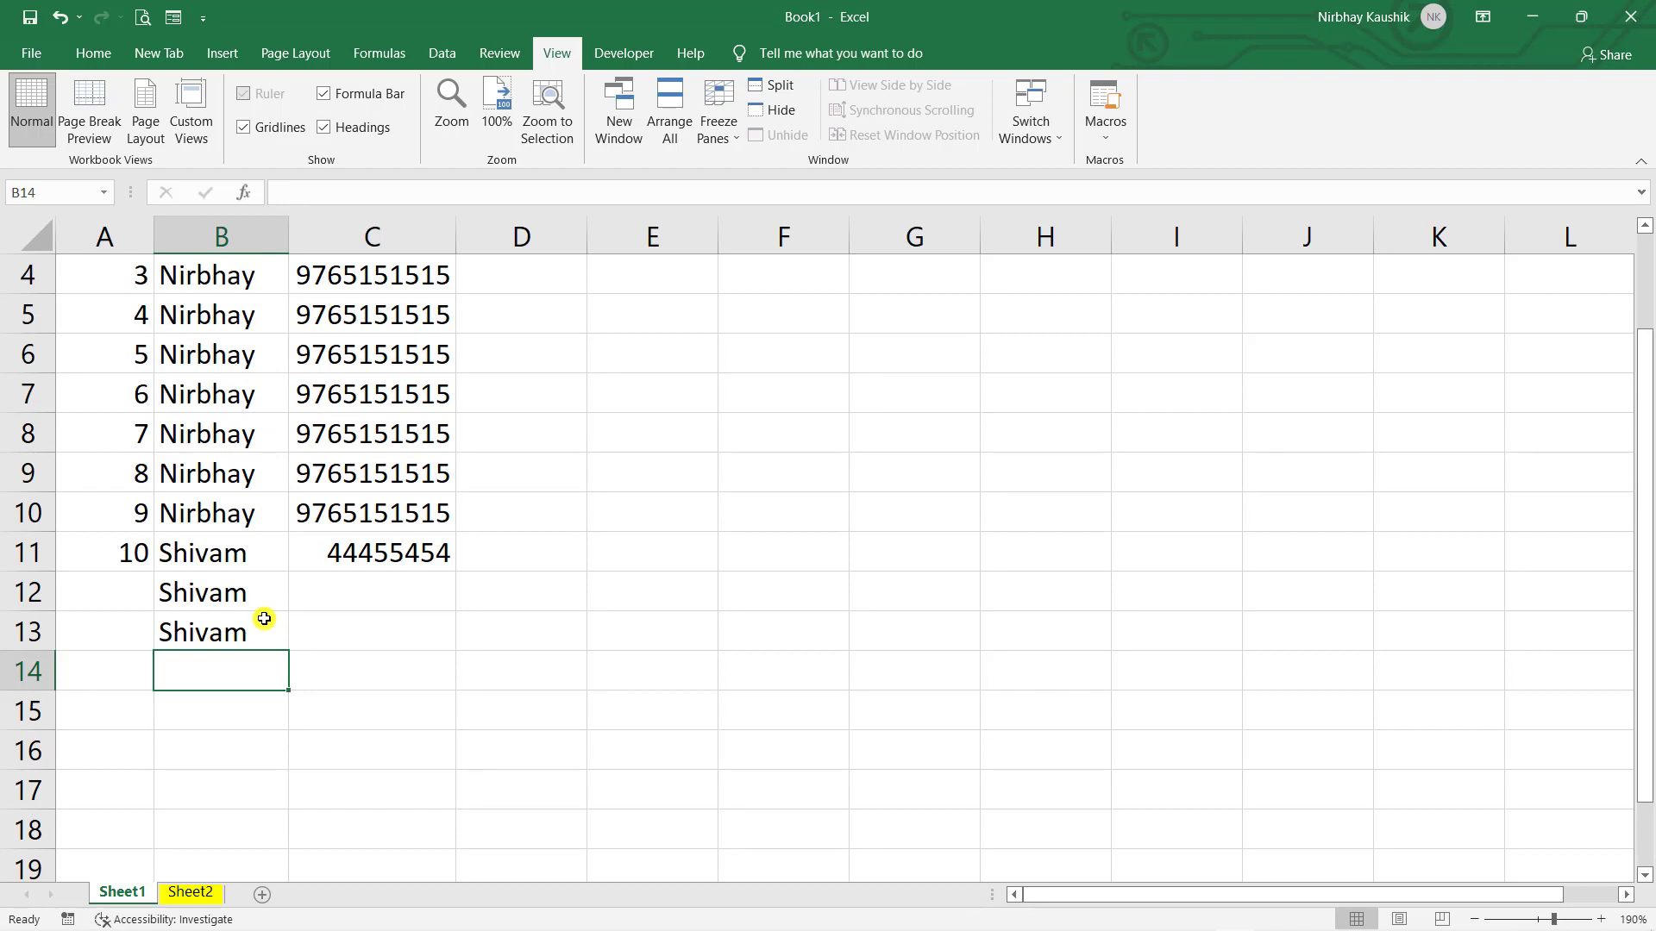
pyautogui.hotkey('ctrl', 'z')
pyautogui.hotkey('ctrl', 'z')
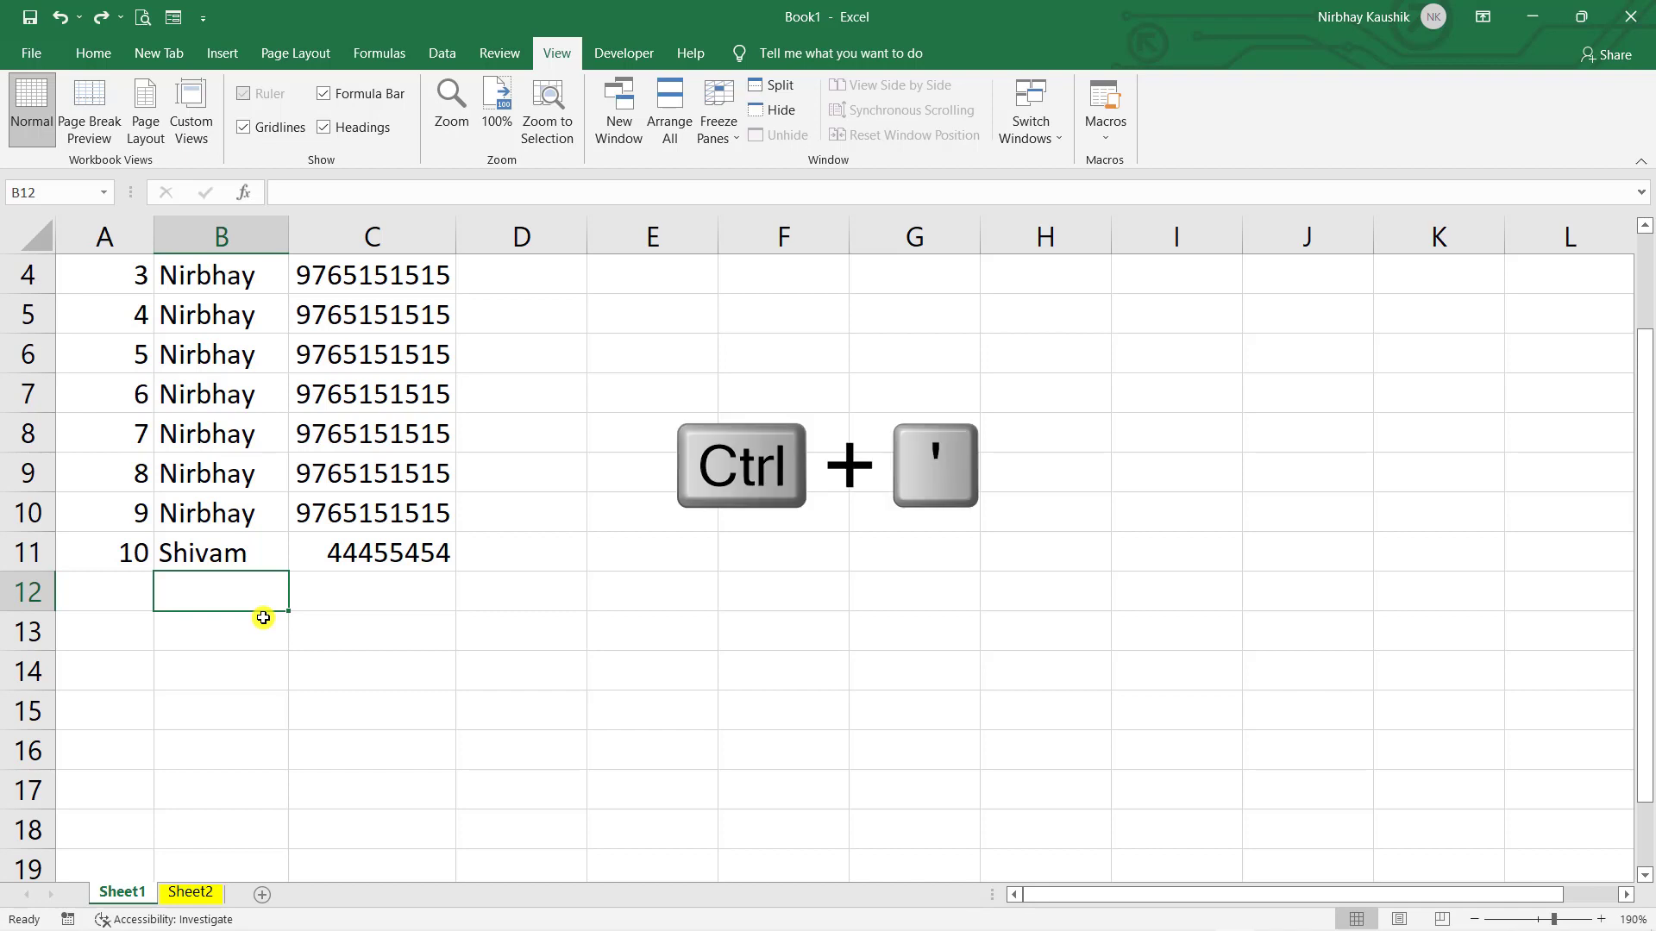
# - Copy the name above into B12 with Ctrl+', append test text, then undo it
pyautogui.hotkey('ctrl', "'")
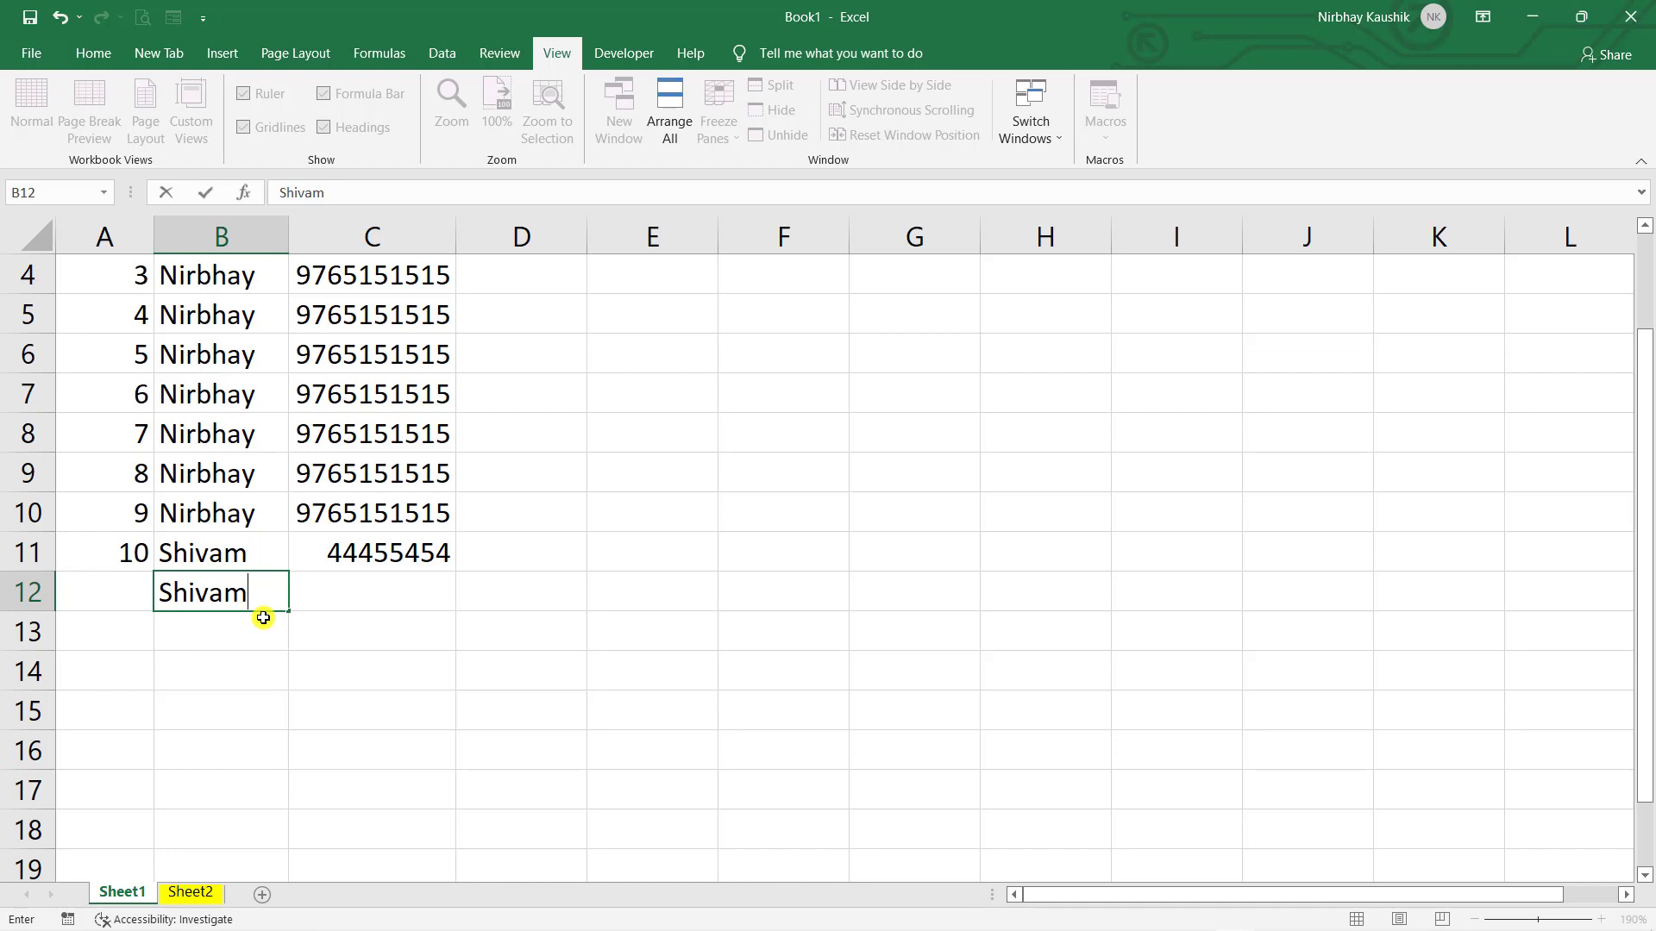
pyautogui.write('hhshhdshddhd')
pyautogui.press('Return')
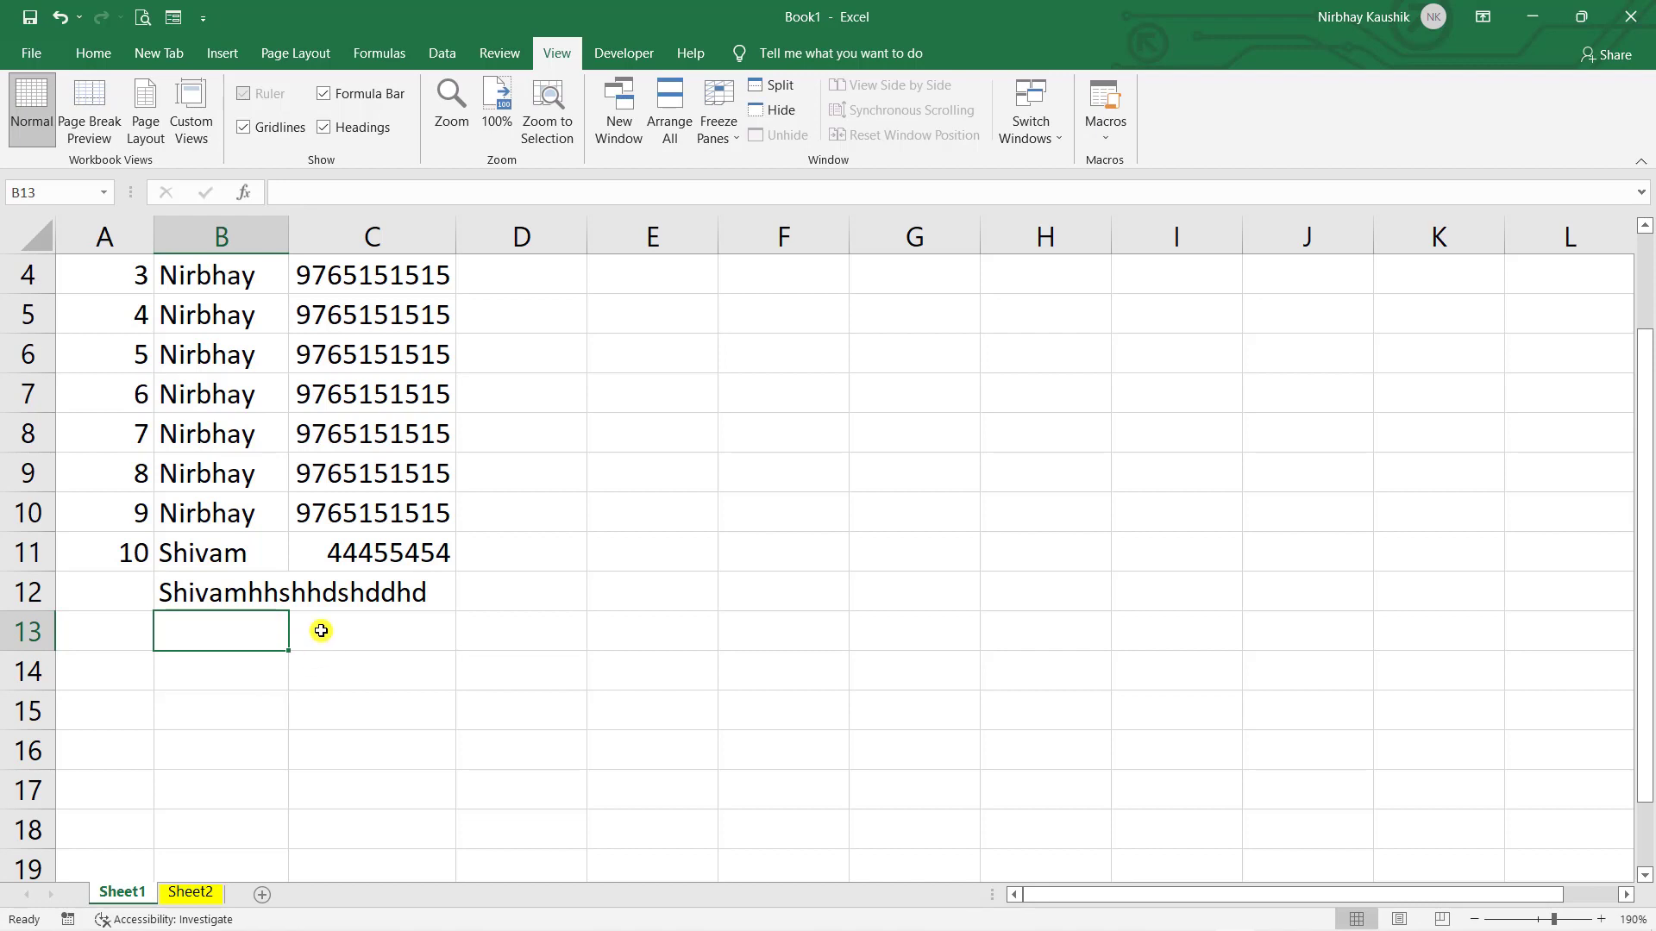
pyautogui.hotkey('ctrl', 'z')
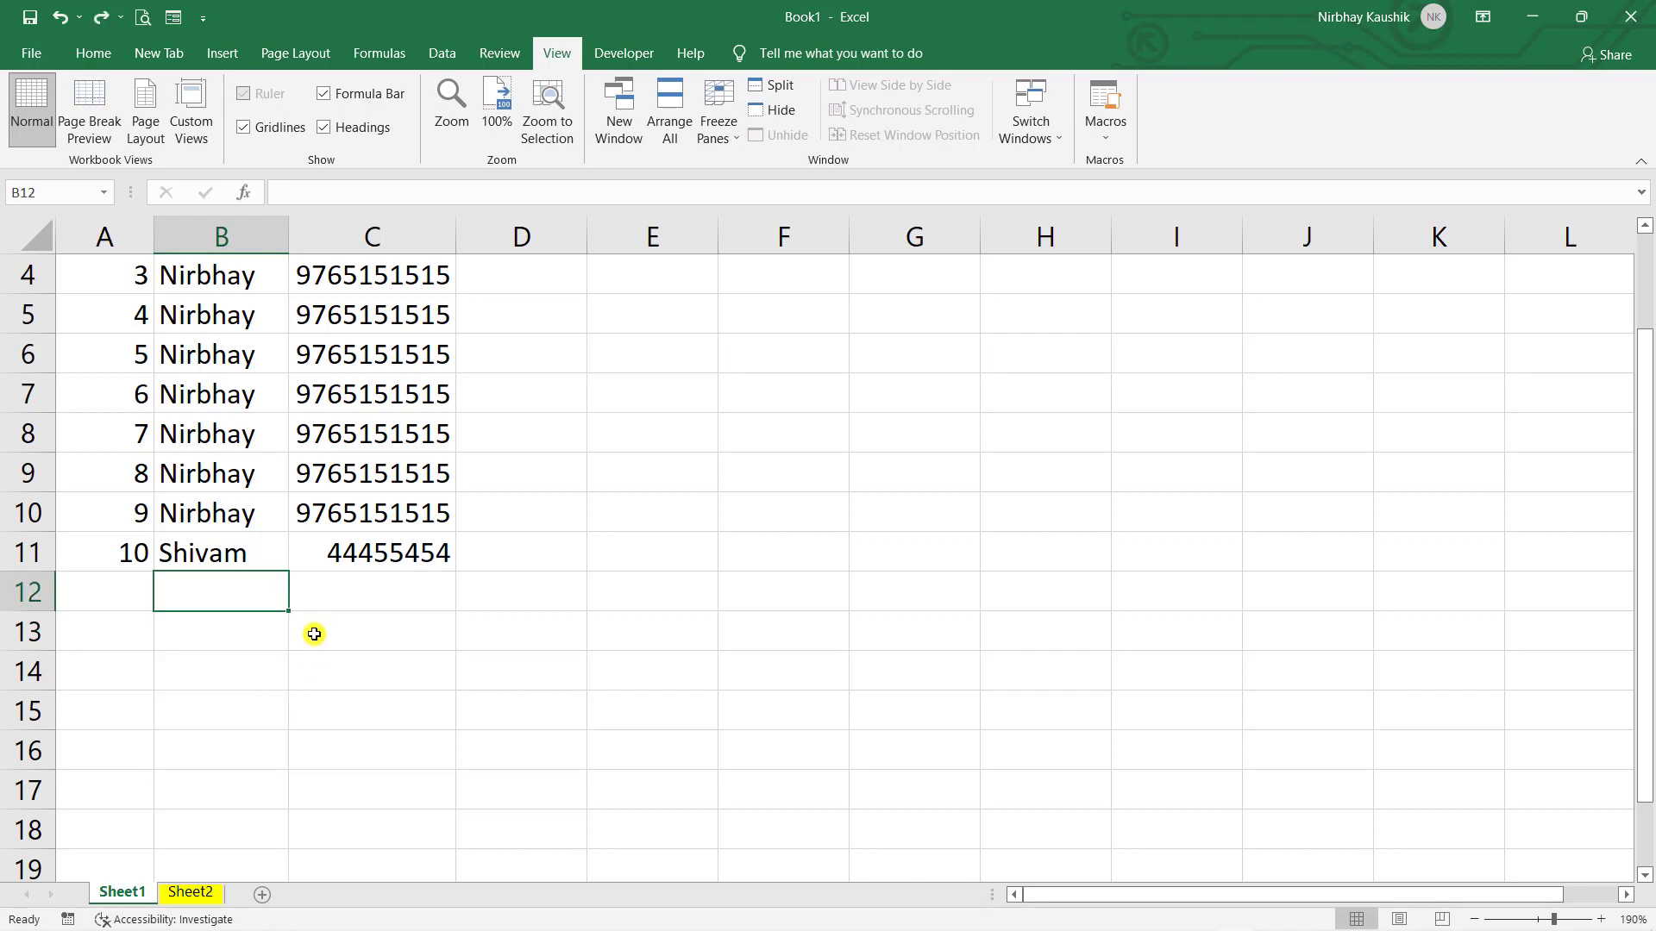
# - Fill B12 with Ctrl+D, overwrite it with test text, then undo both changes
pyautogui.hotkey('ctrl', 'd')
pyautogui.press('F2')
pyautogui.press('BackSpace')
pyautogui.press('BackSpace')
pyautogui.press('BackSpace')
pyautogui.press('BackSpace')
pyautogui.press('BackSpace')
pyautogui.press('BackSpace')
pyautogui.write('hfghfgh')
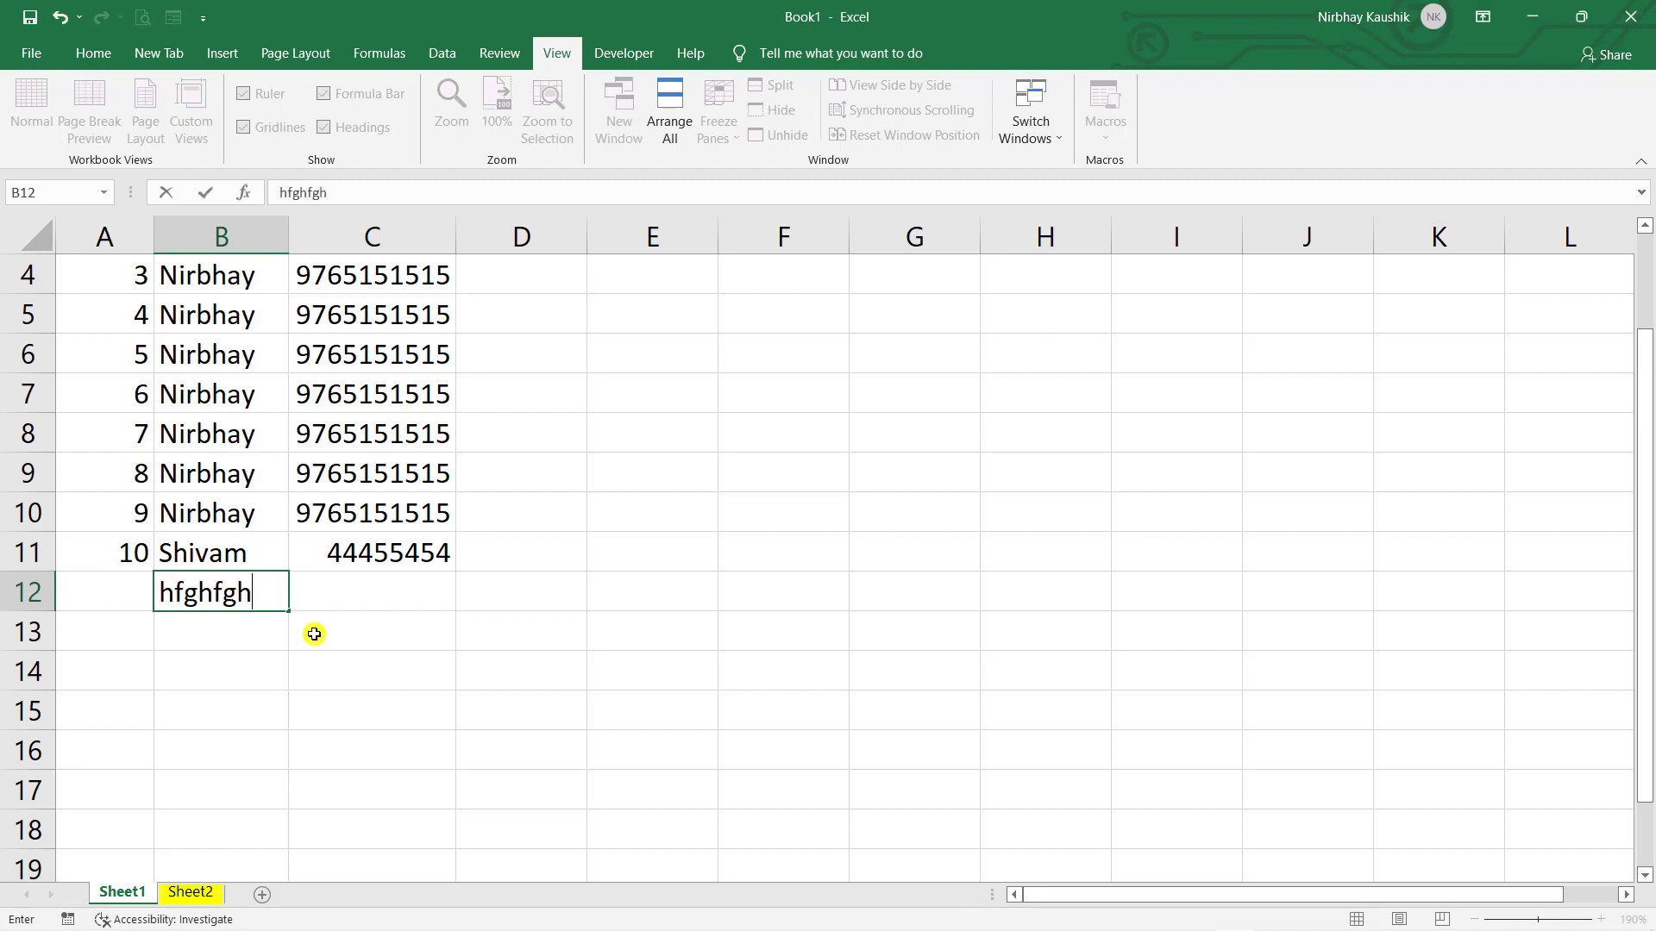
pyautogui.press('Return')
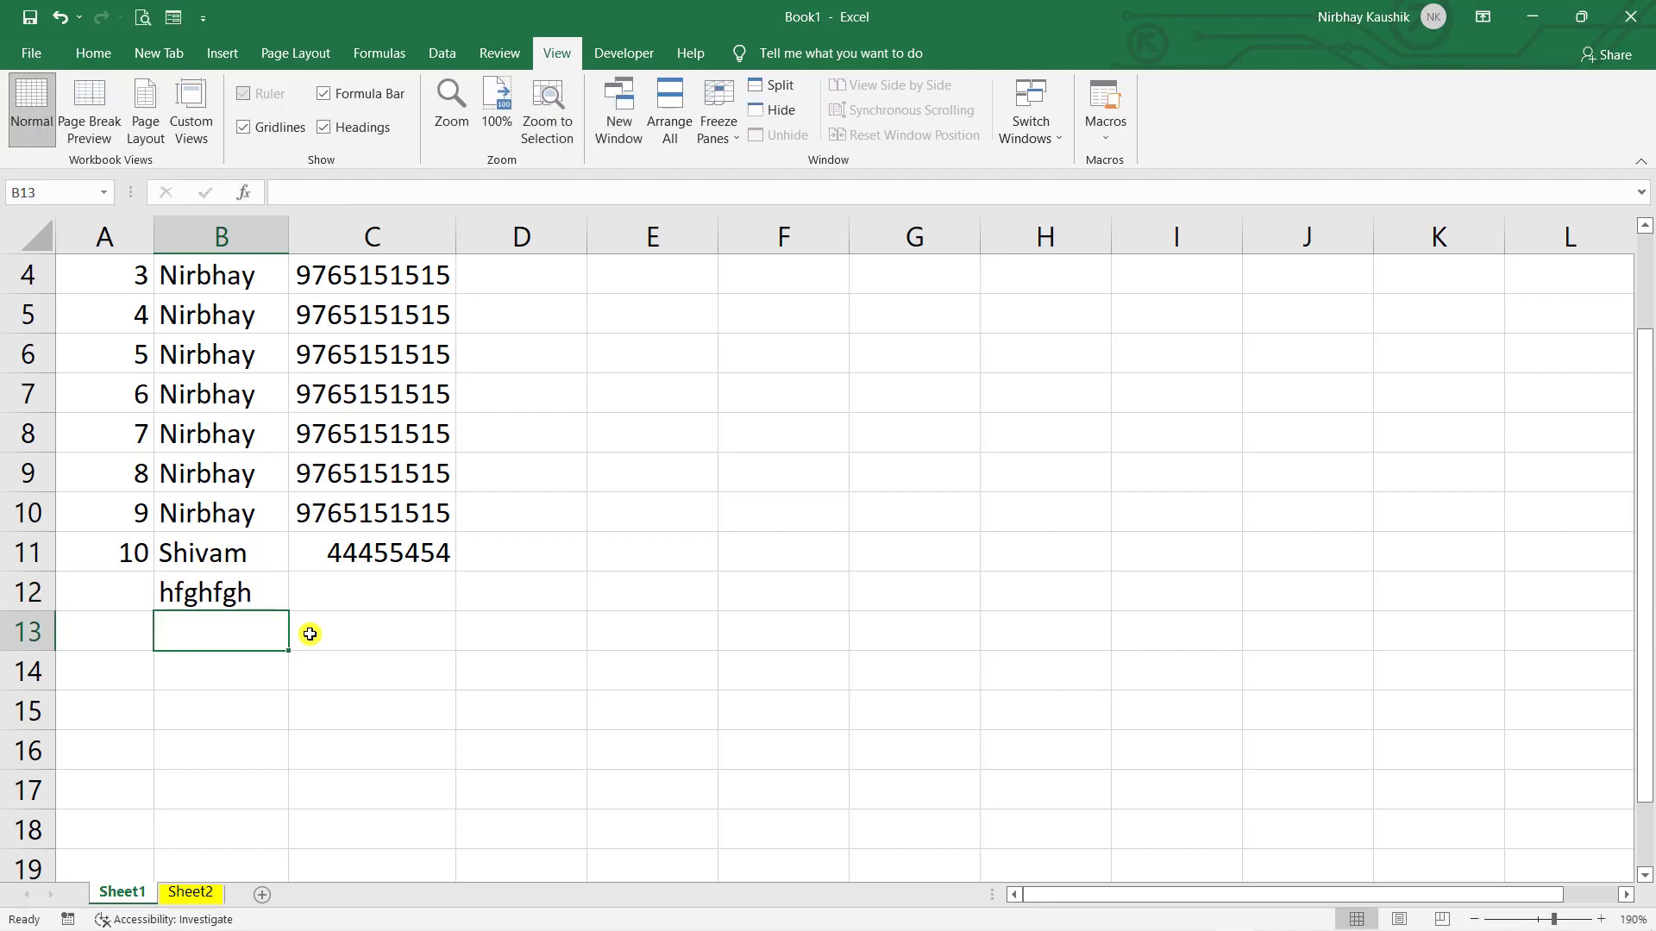
pyautogui.hotkey('ctrl', 'z')
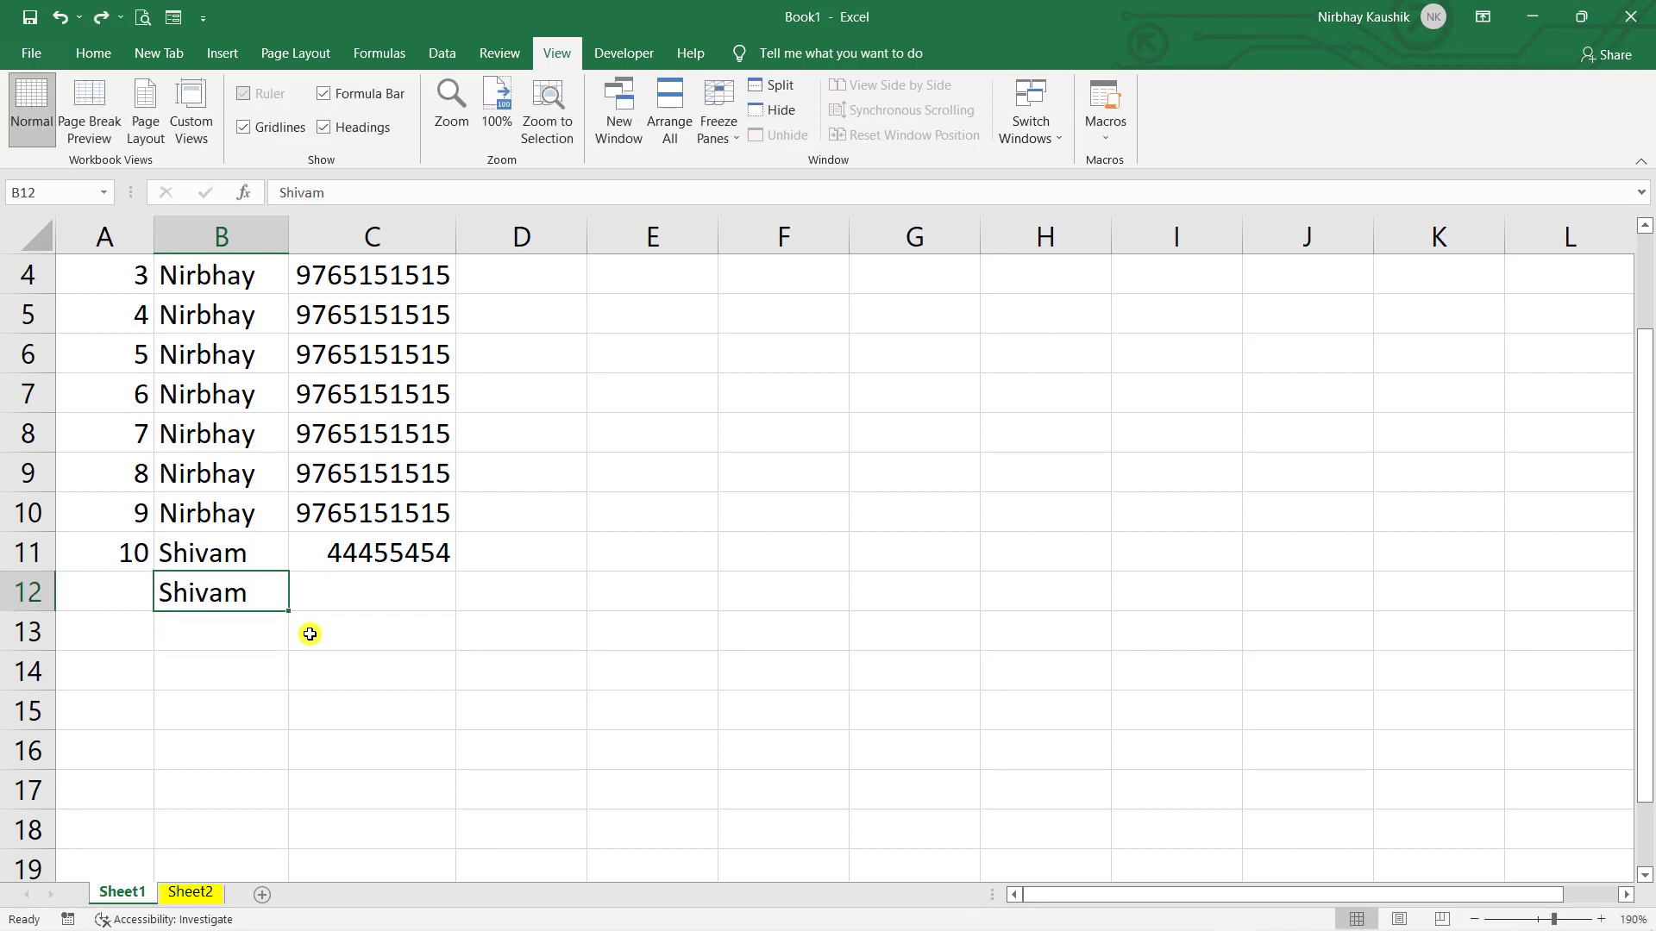
pyautogui.hotkey('ctrl', 'z')
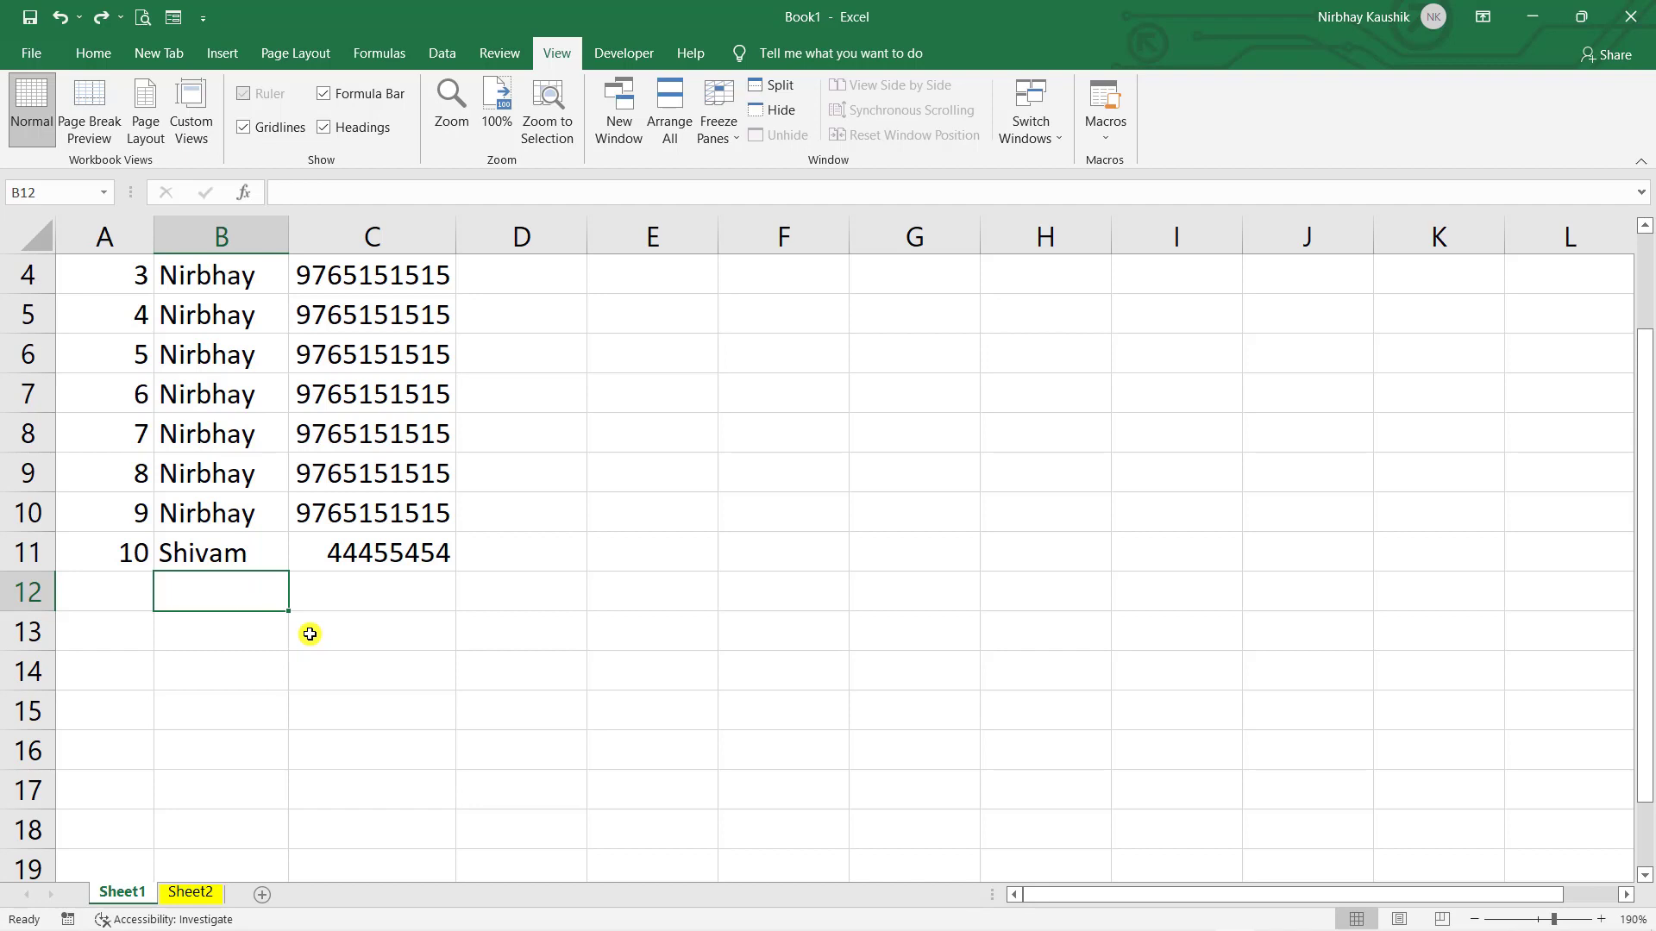
# - Fill B12 again, test undo and redo on appended text, and commit the copied name
pyautogui.hotkey('ctrl', 'd')
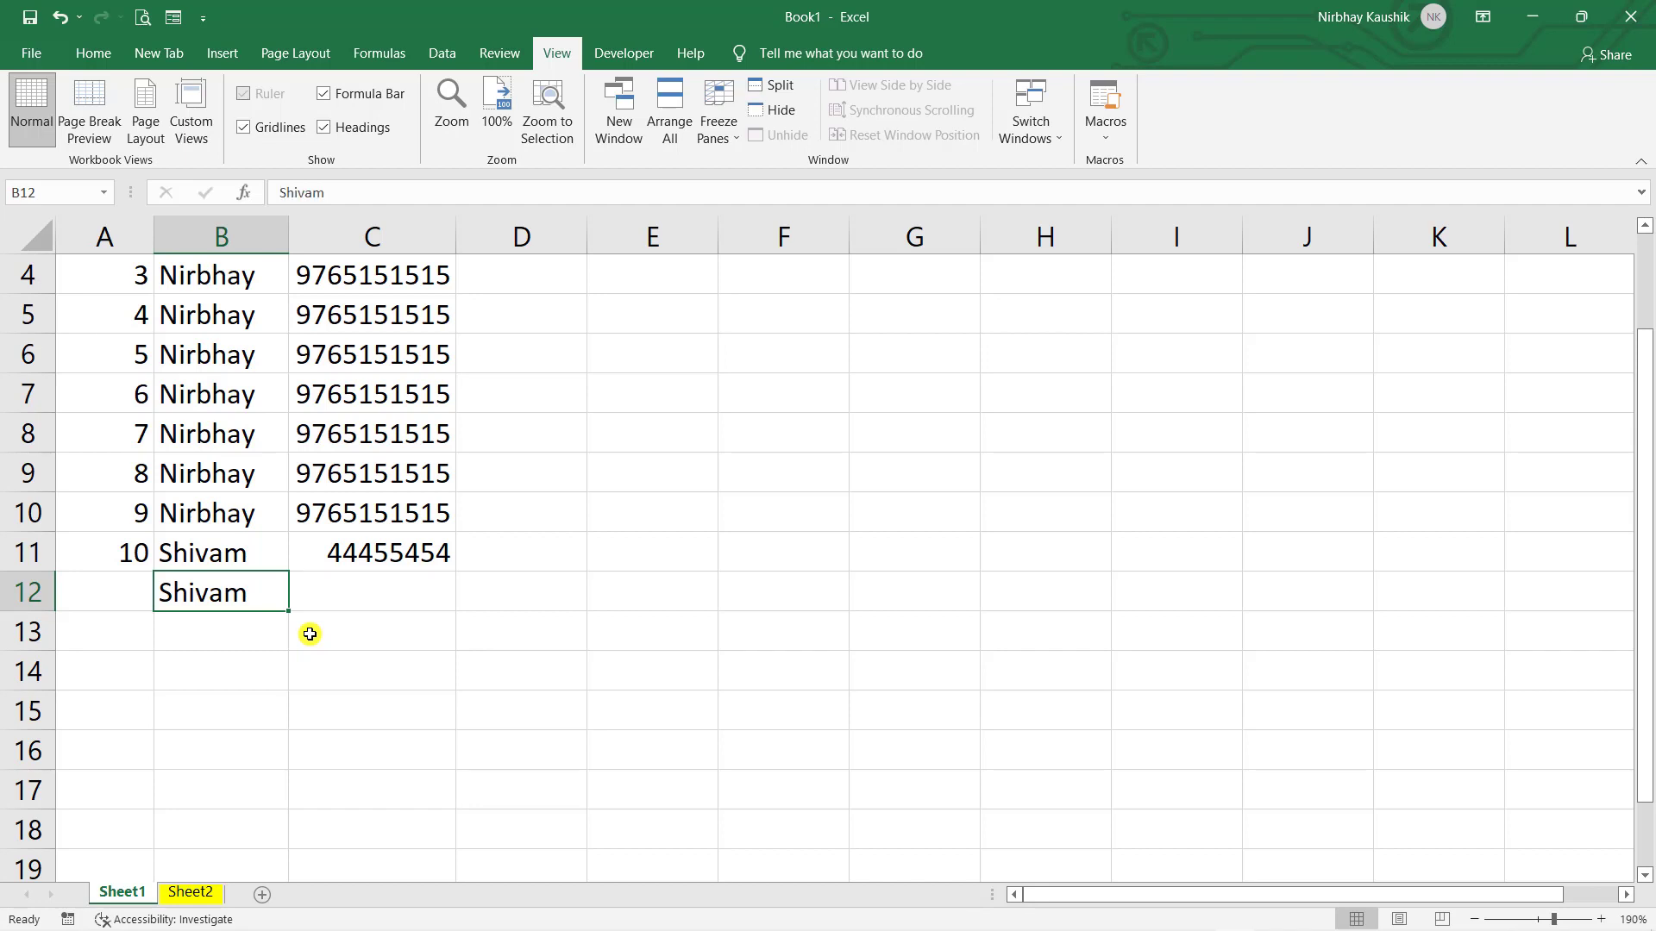
pyautogui.press('F2')
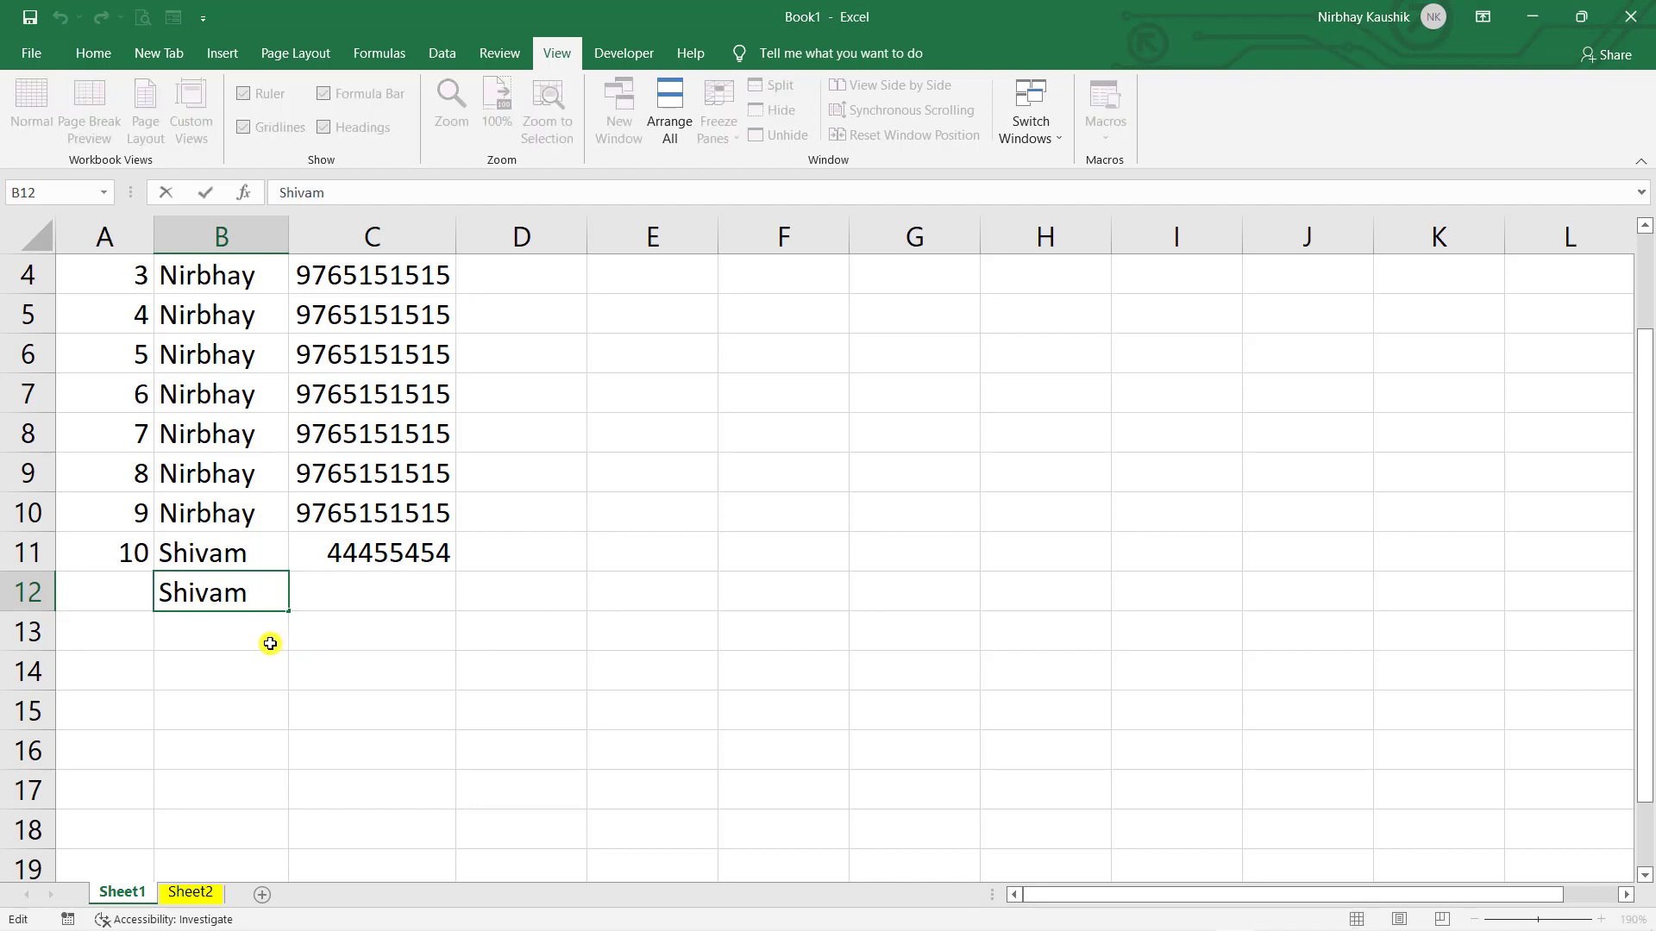
pyautogui.write('hdfhhh')
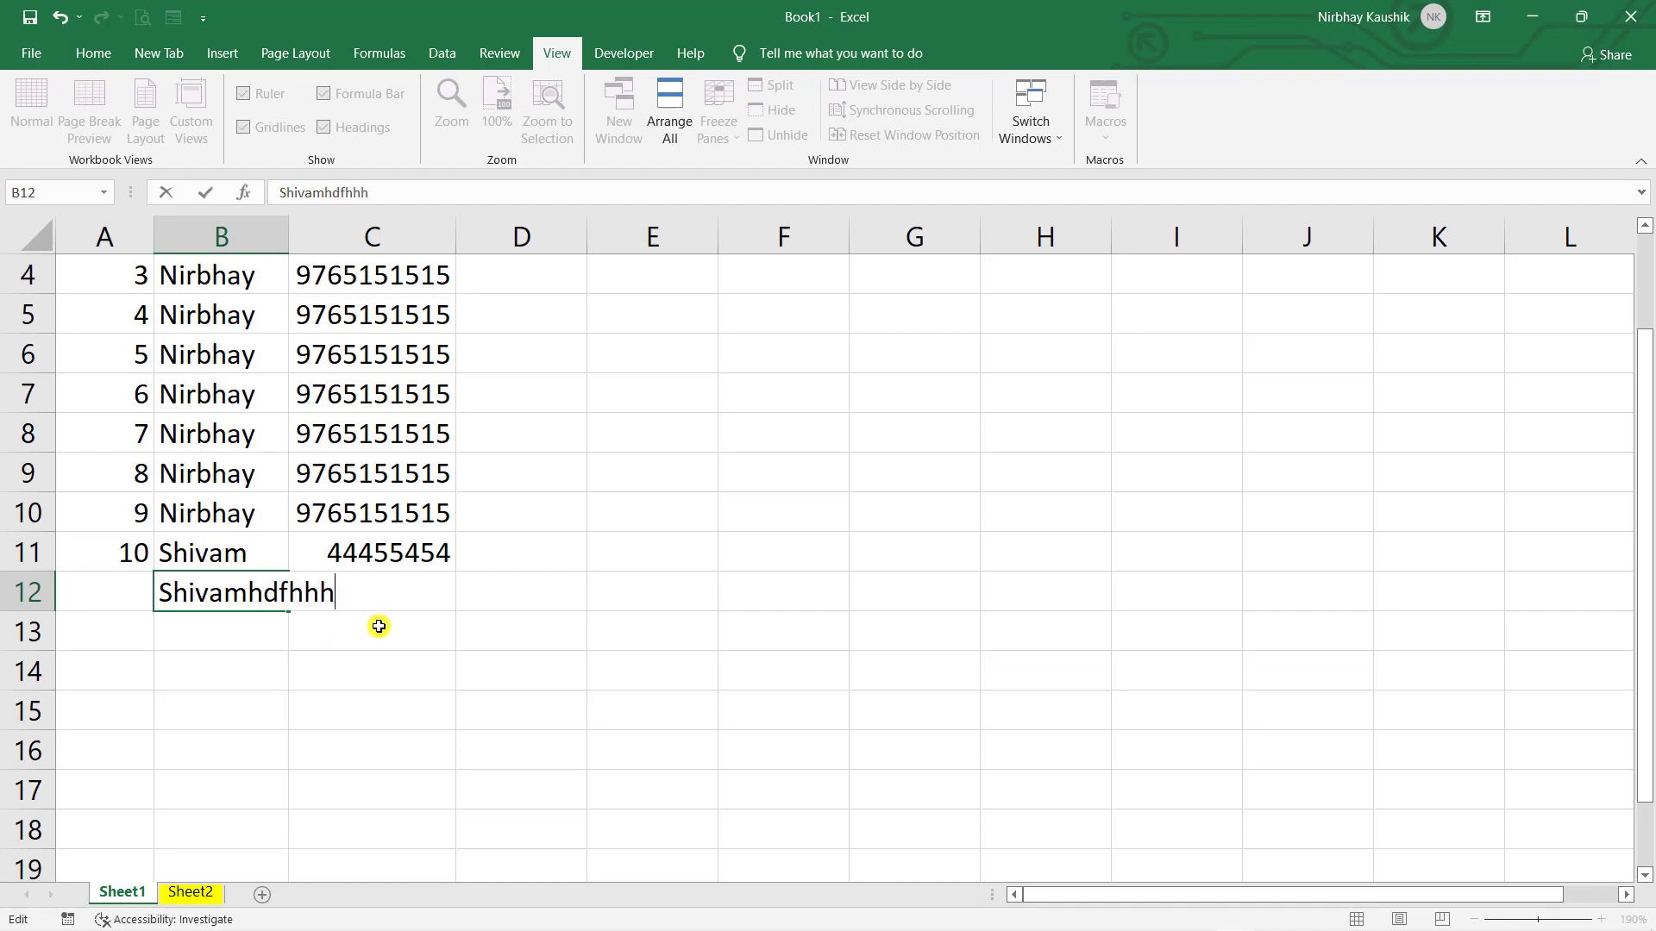
pyautogui.hotkey('ctrl', 'z')
pyautogui.hotkey('ctrl', 'y')
pyautogui.press('BackSpace')
pyautogui.hotkey('shift', 'Home')
pyautogui.press('BackSpace')
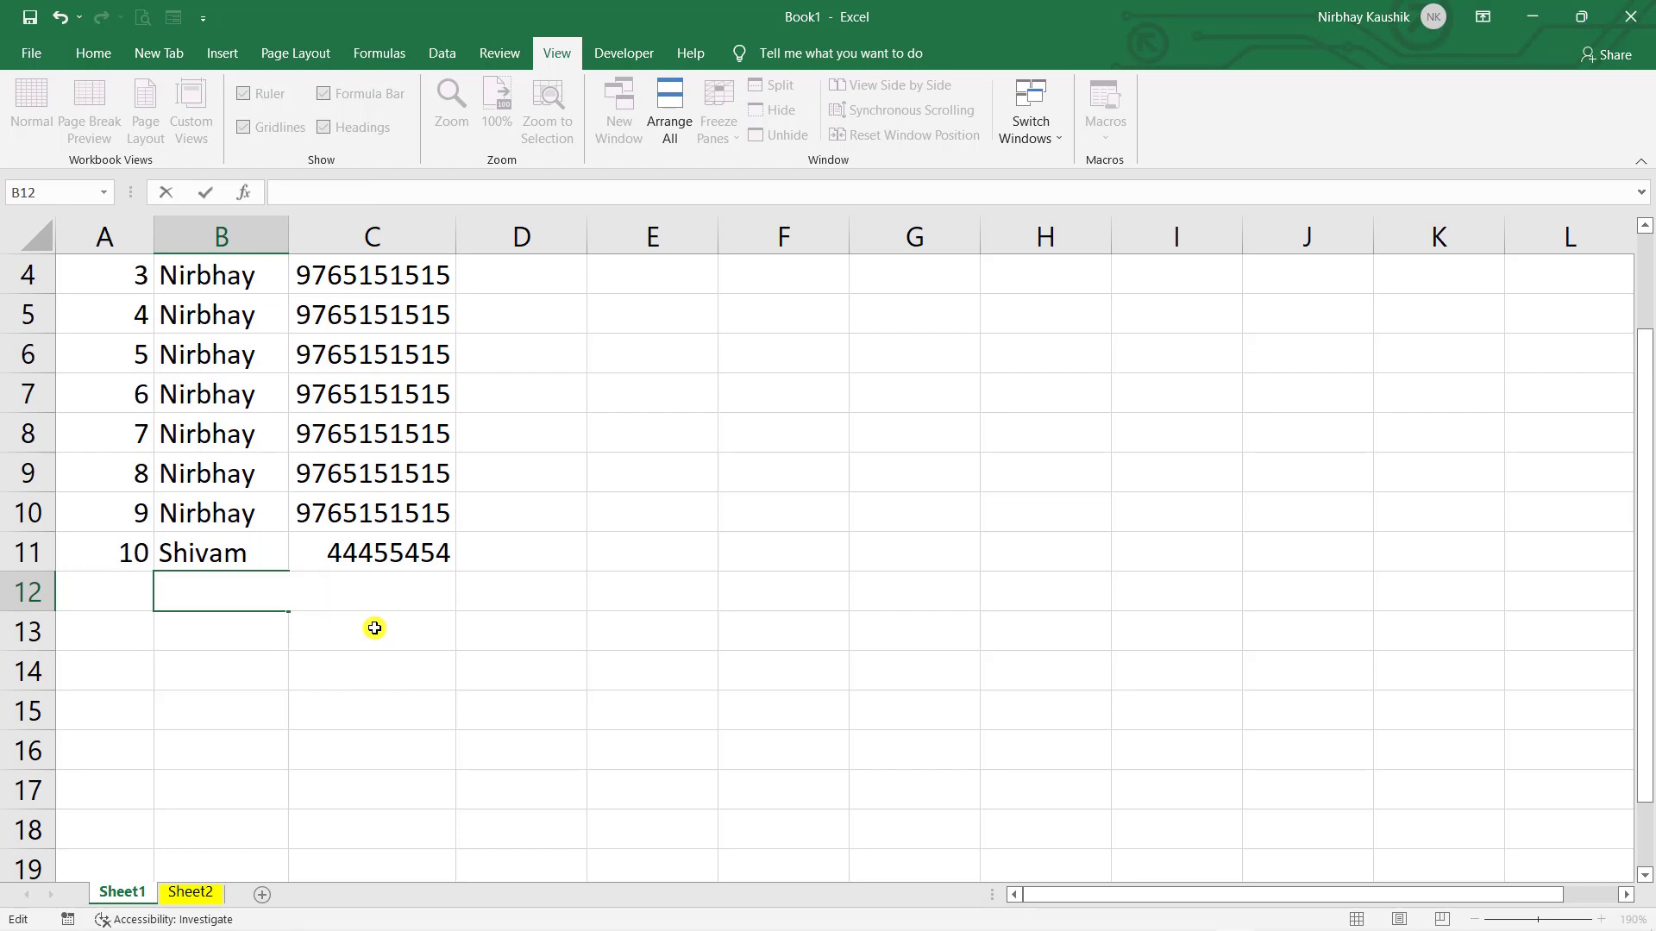
pyautogui.hotkey('ctrl', 'z')
pyautogui.click(374, 628)
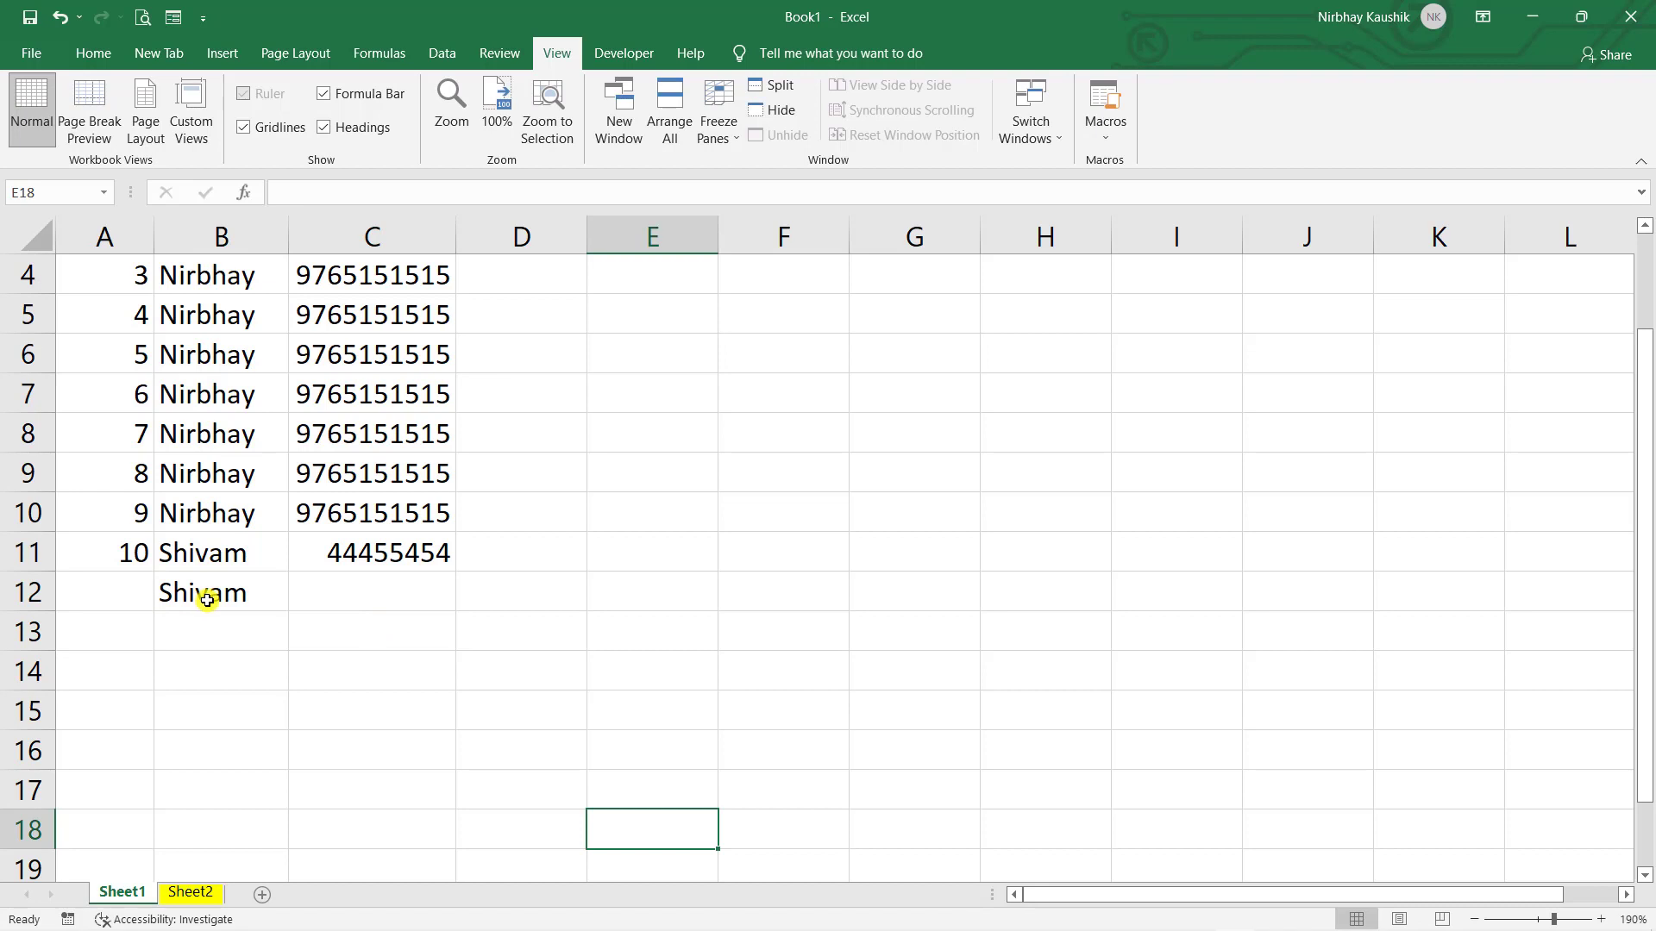
# - Delete cell B12 through the Ctrl+- Delete dialog
pyautogui.click(207, 601)
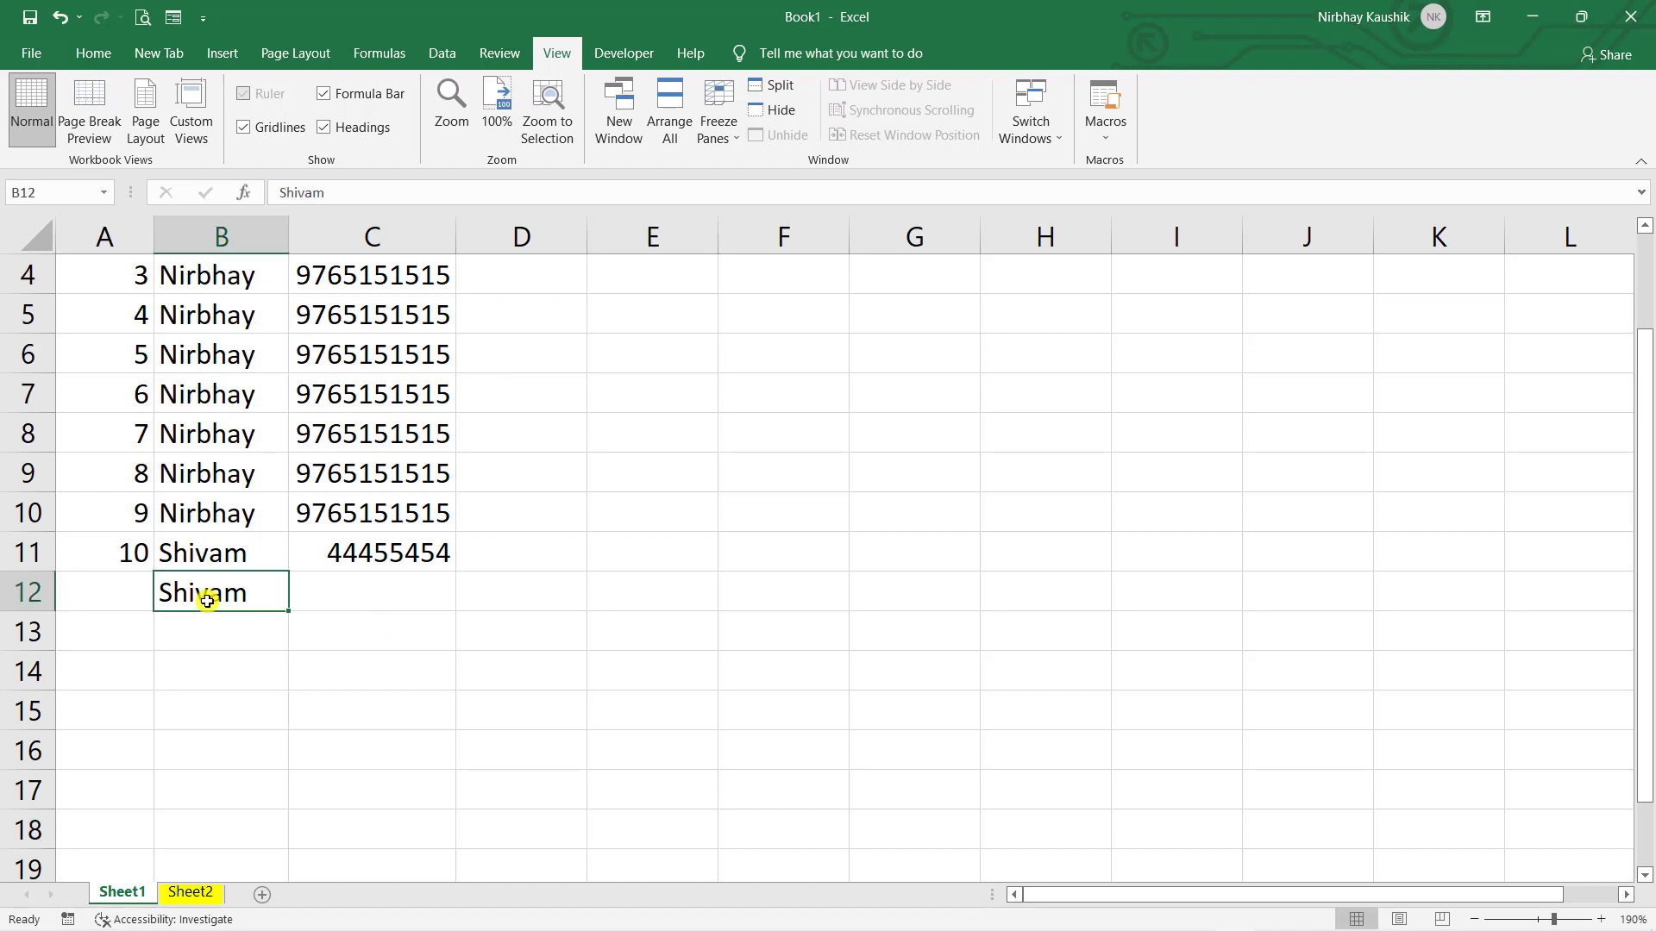
pyautogui.hotkey('ctrl', '-')
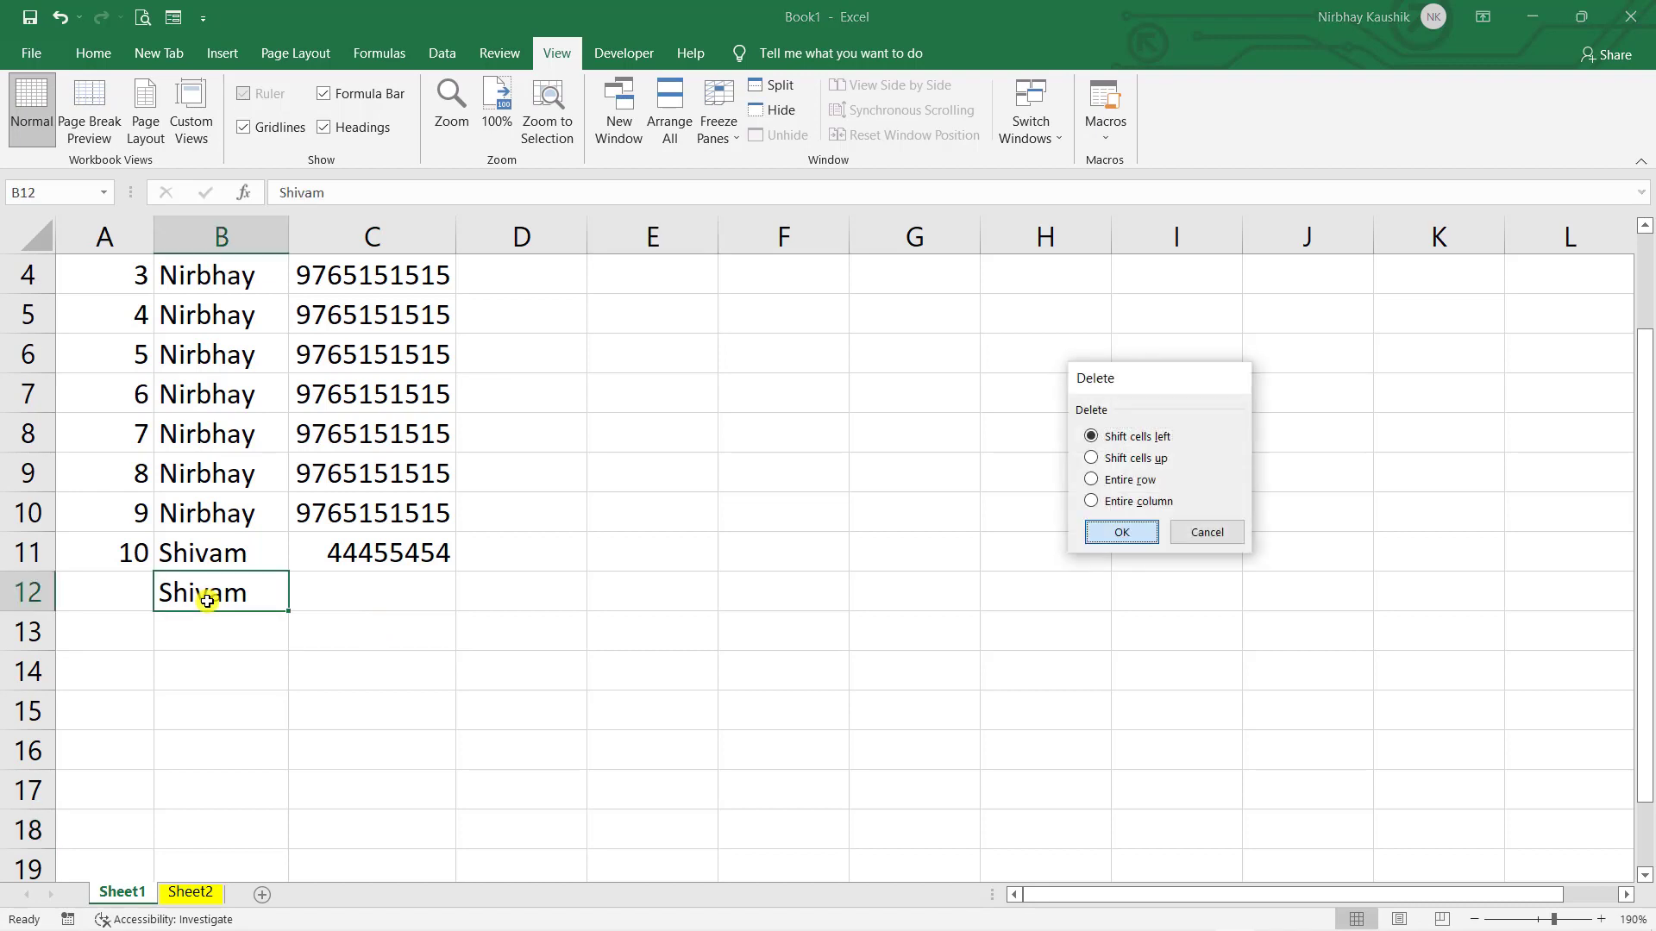
pyautogui.press('Return')
pyautogui.click(360, 638)
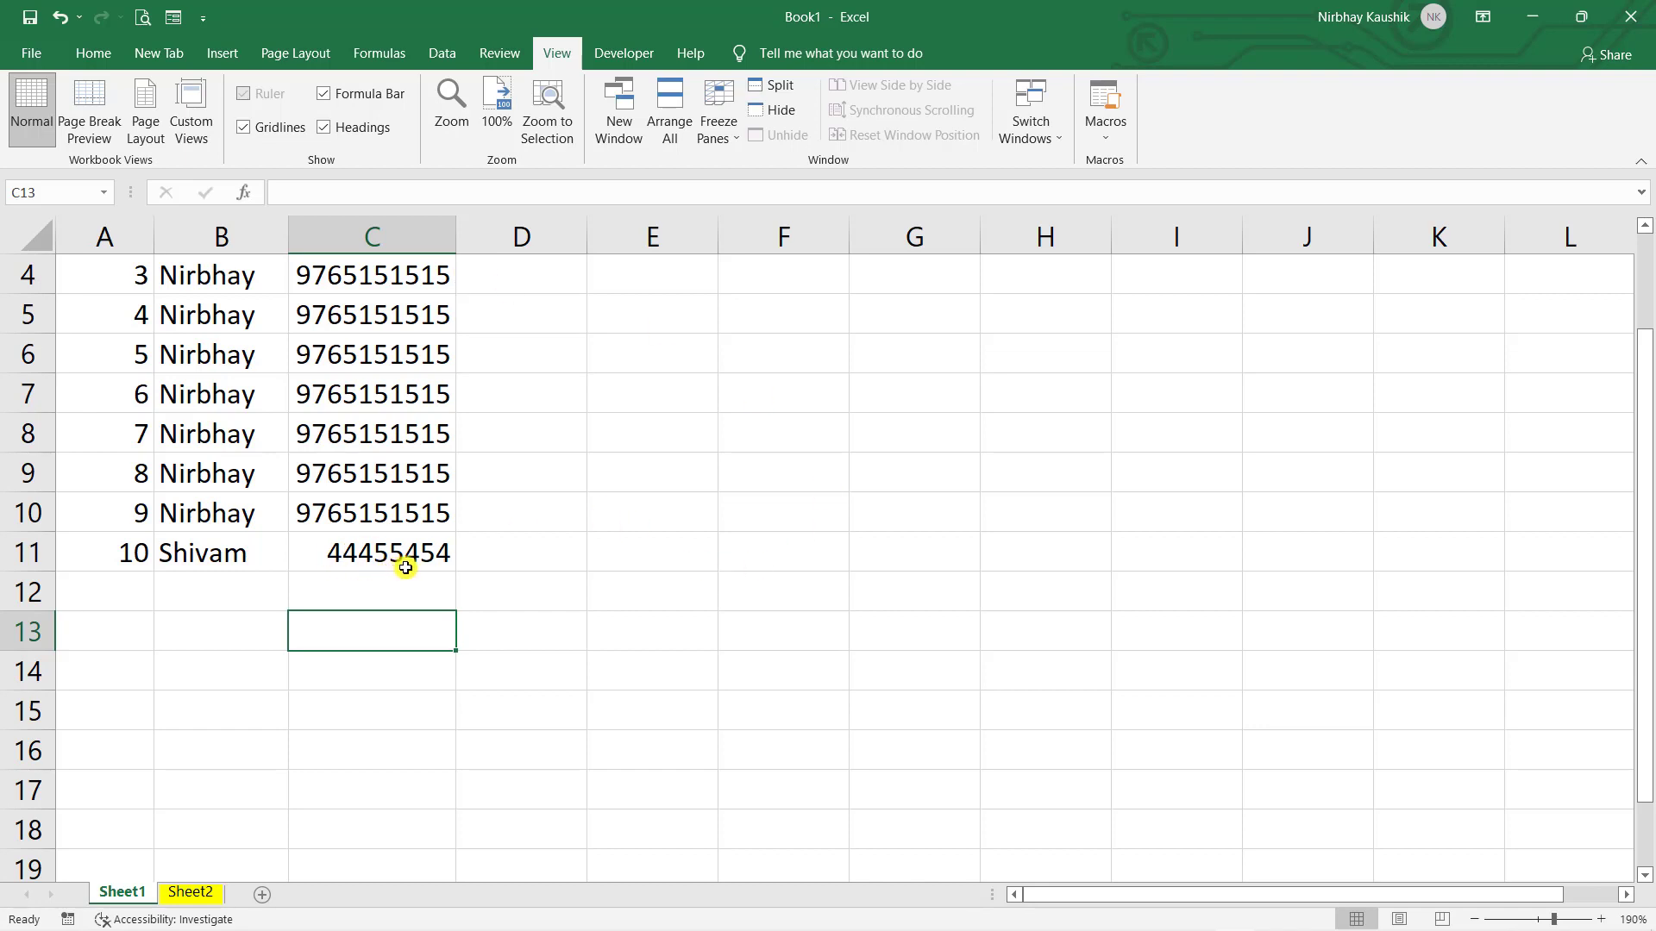
# - Check the short mobile number in C11, then select the whole Mobile column C
pyautogui.click(297, 560)
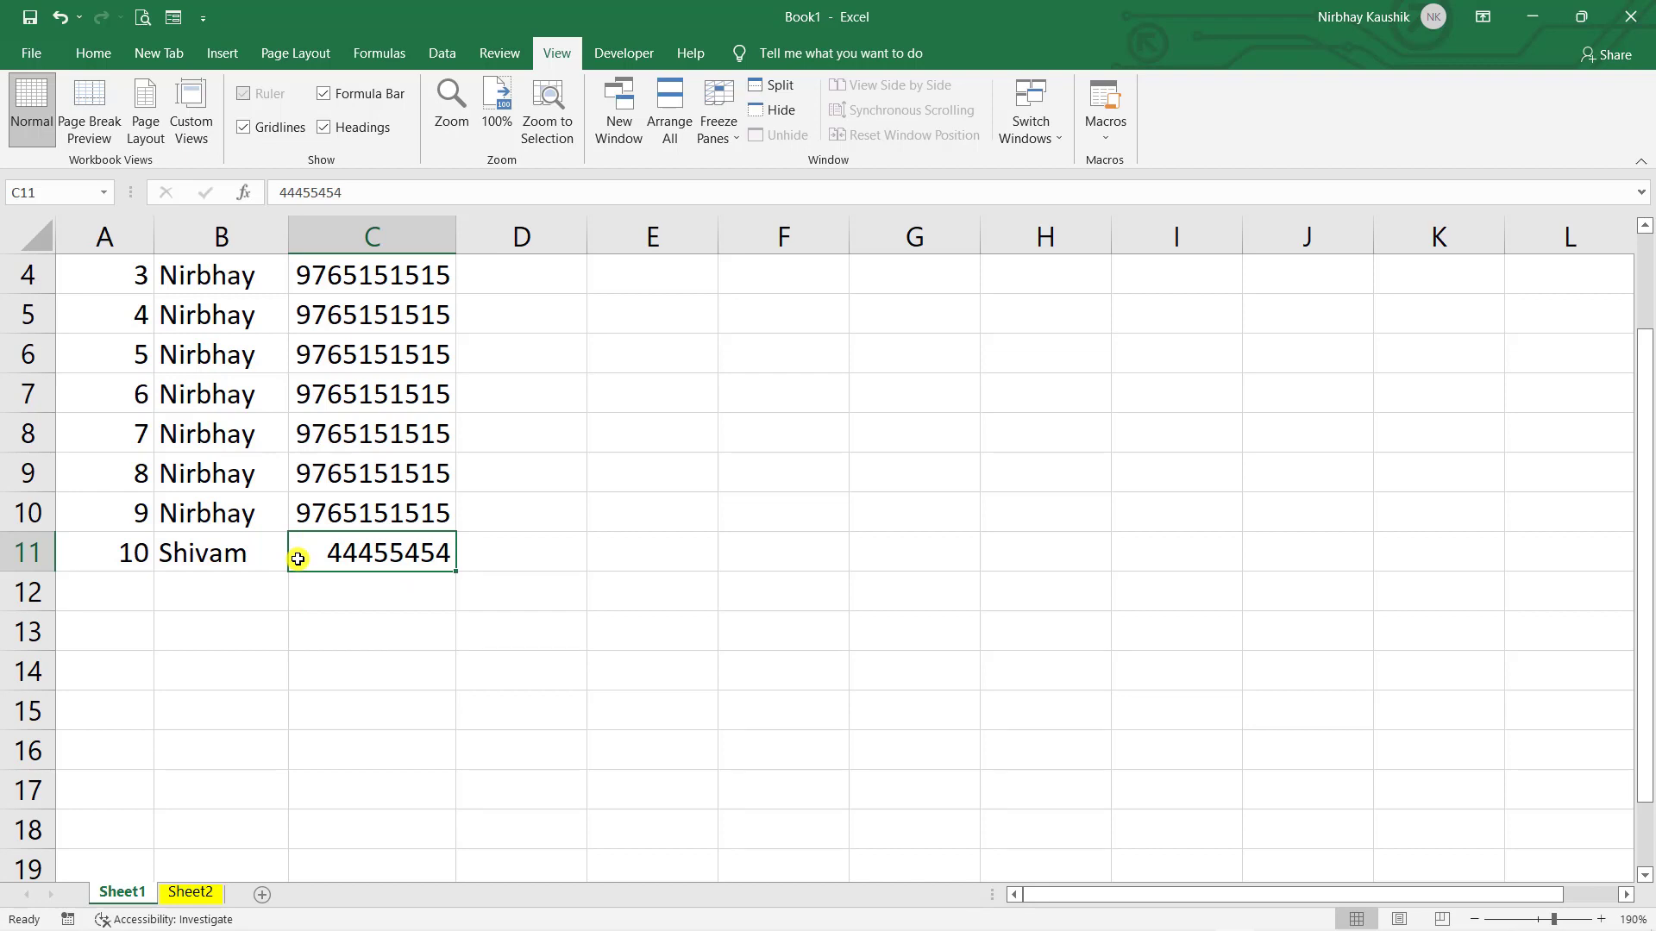
pyautogui.scroll(1, 402, 633)
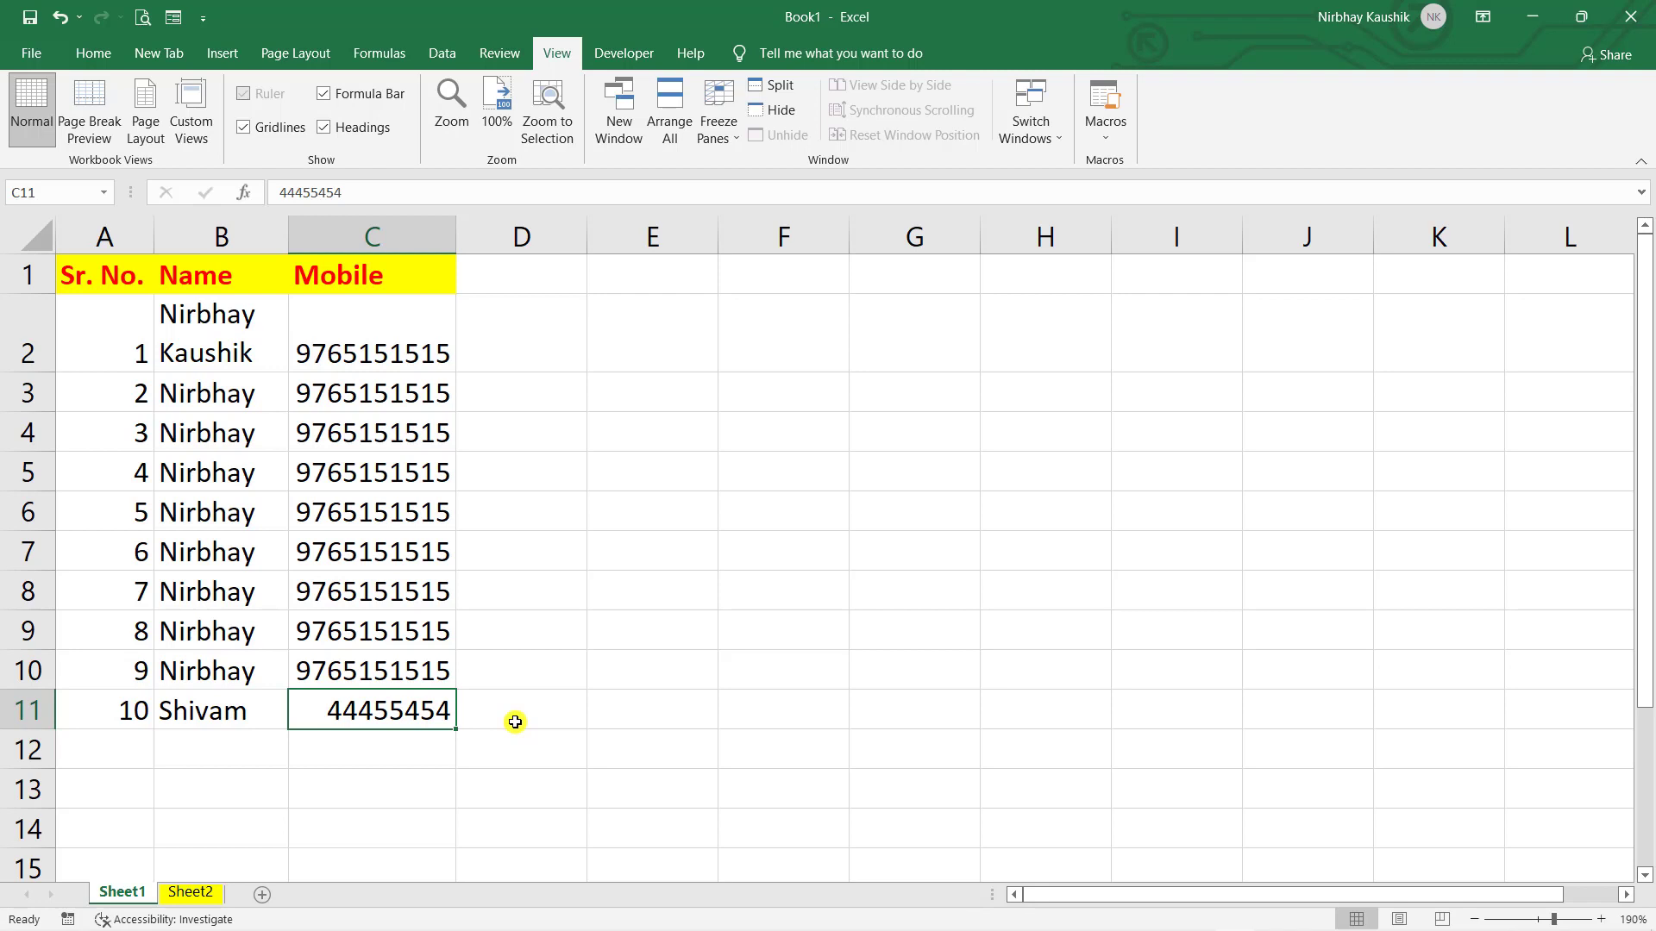
pyautogui.click(492, 707)
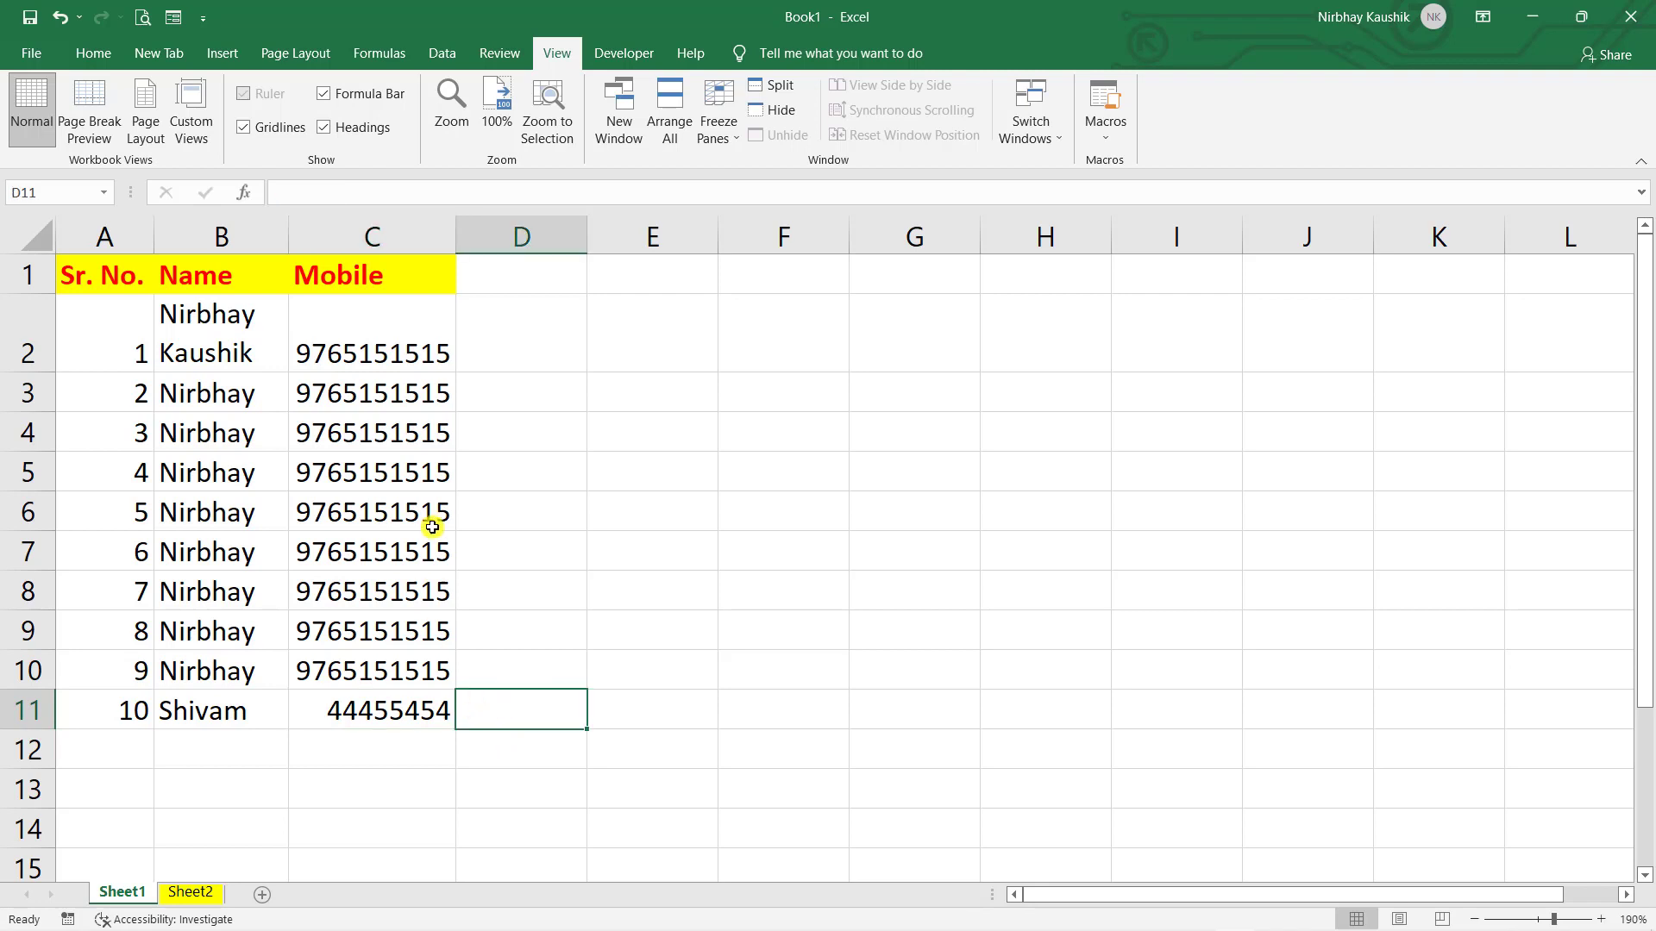
pyautogui.click(382, 231)
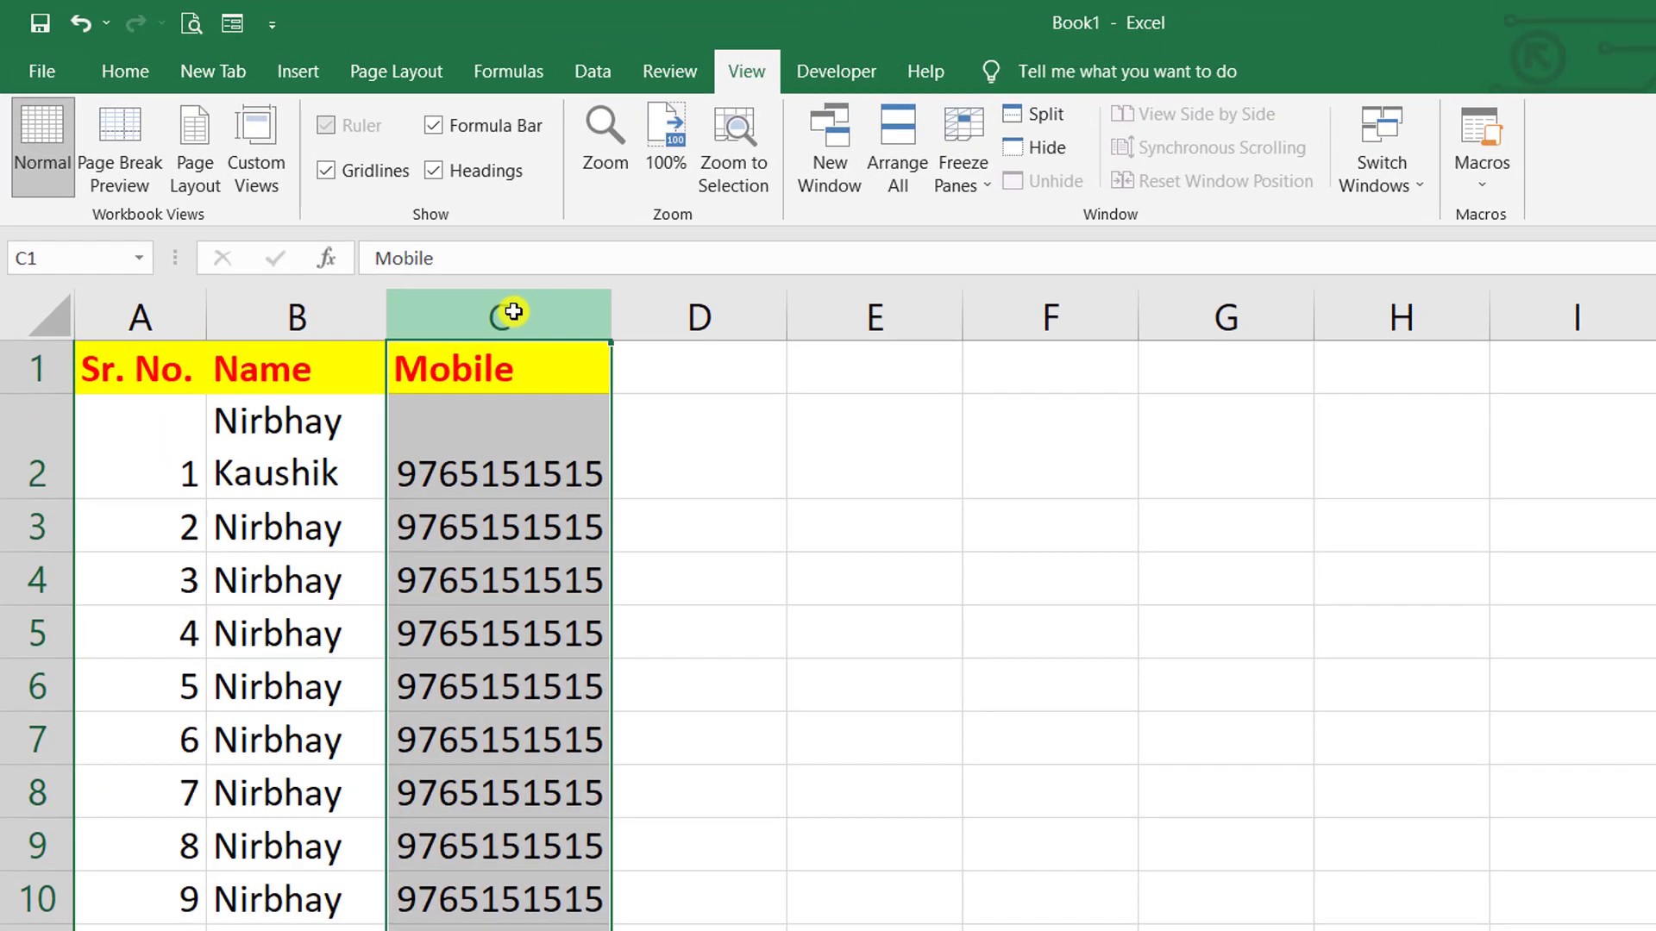
# - Add a Data Validation rule on column C: Text length equal to 10
pyautogui.click(604, 72)
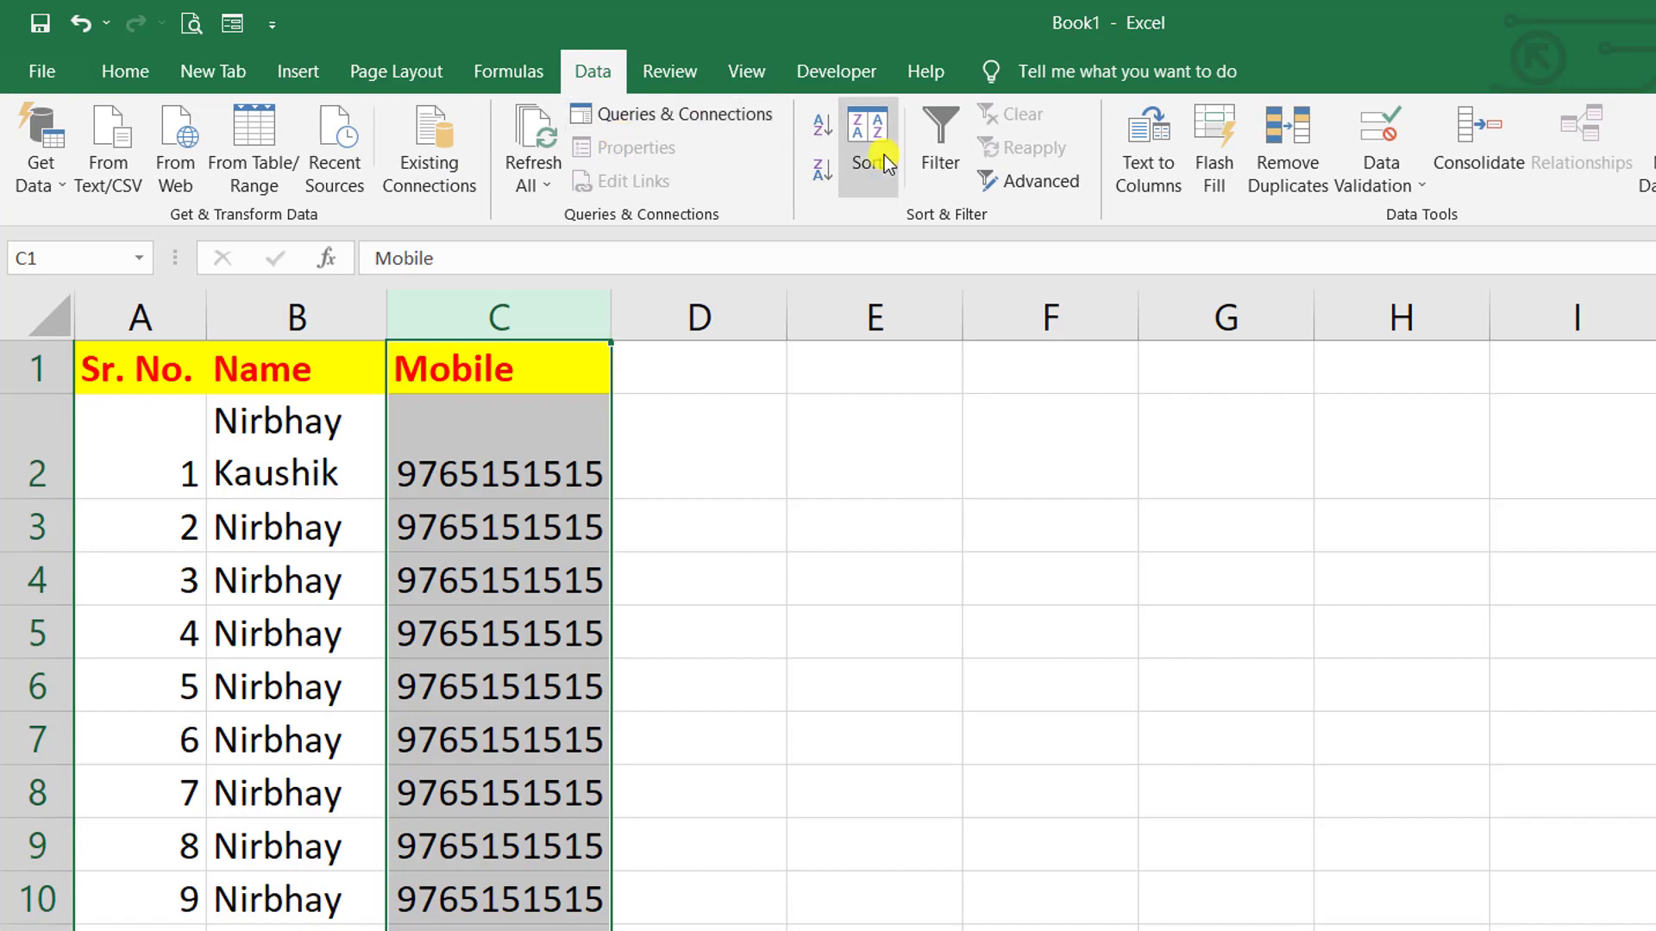
pyautogui.click(1404, 188)
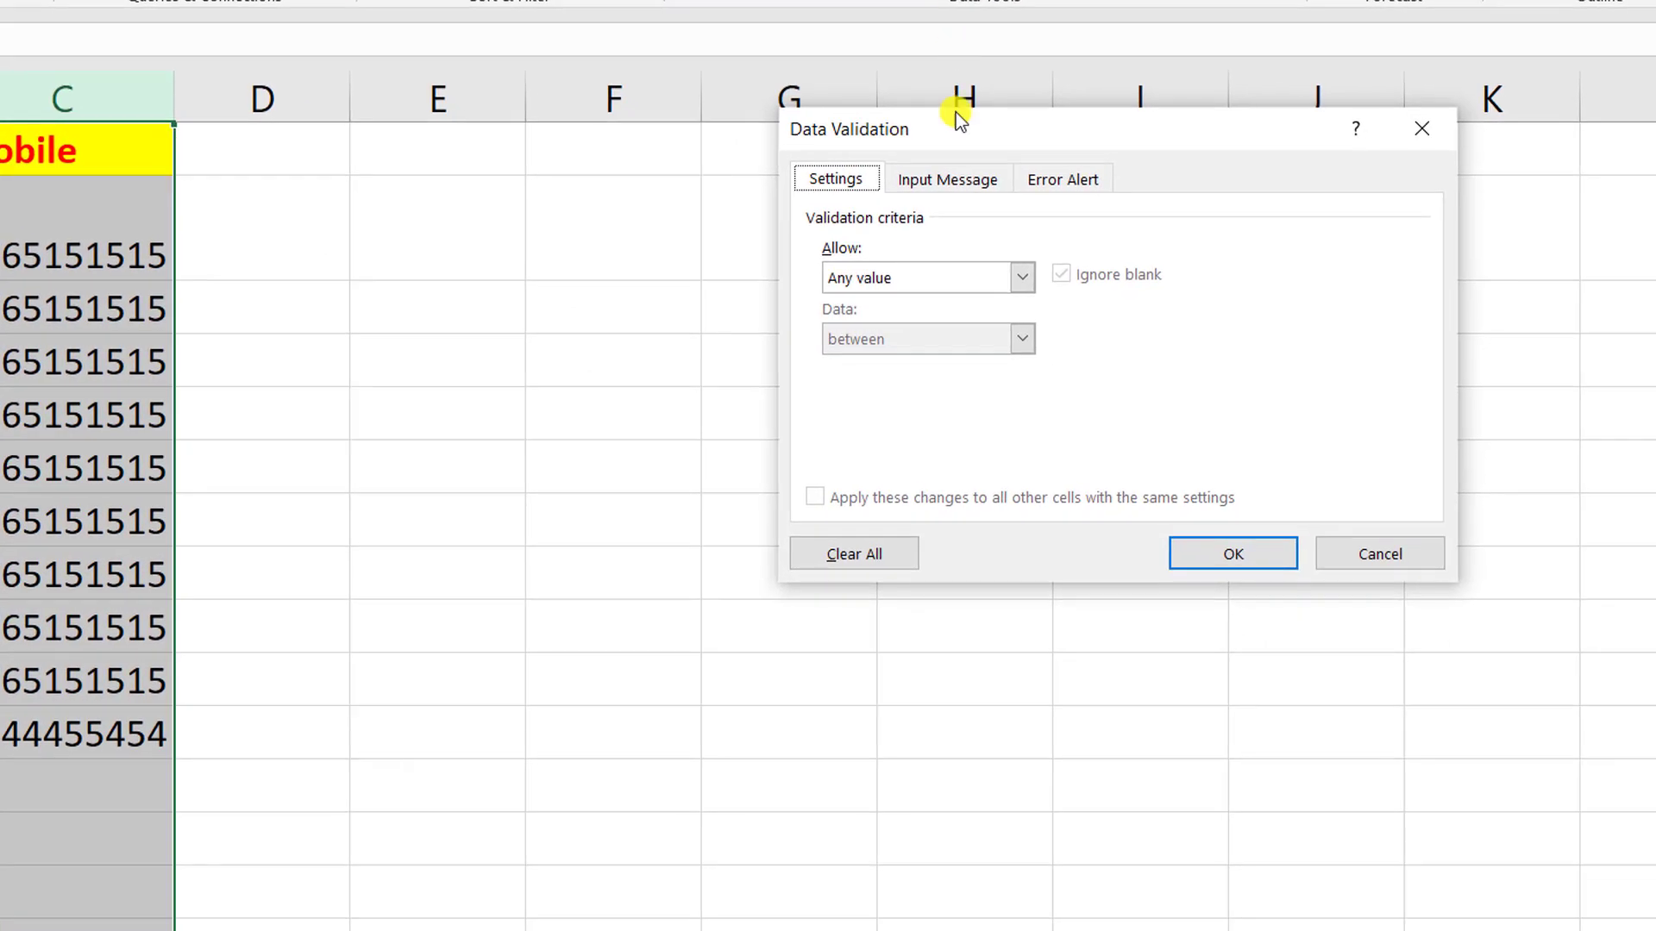
pyautogui.moveTo(956, 141); pyautogui.dragTo(755, 266)
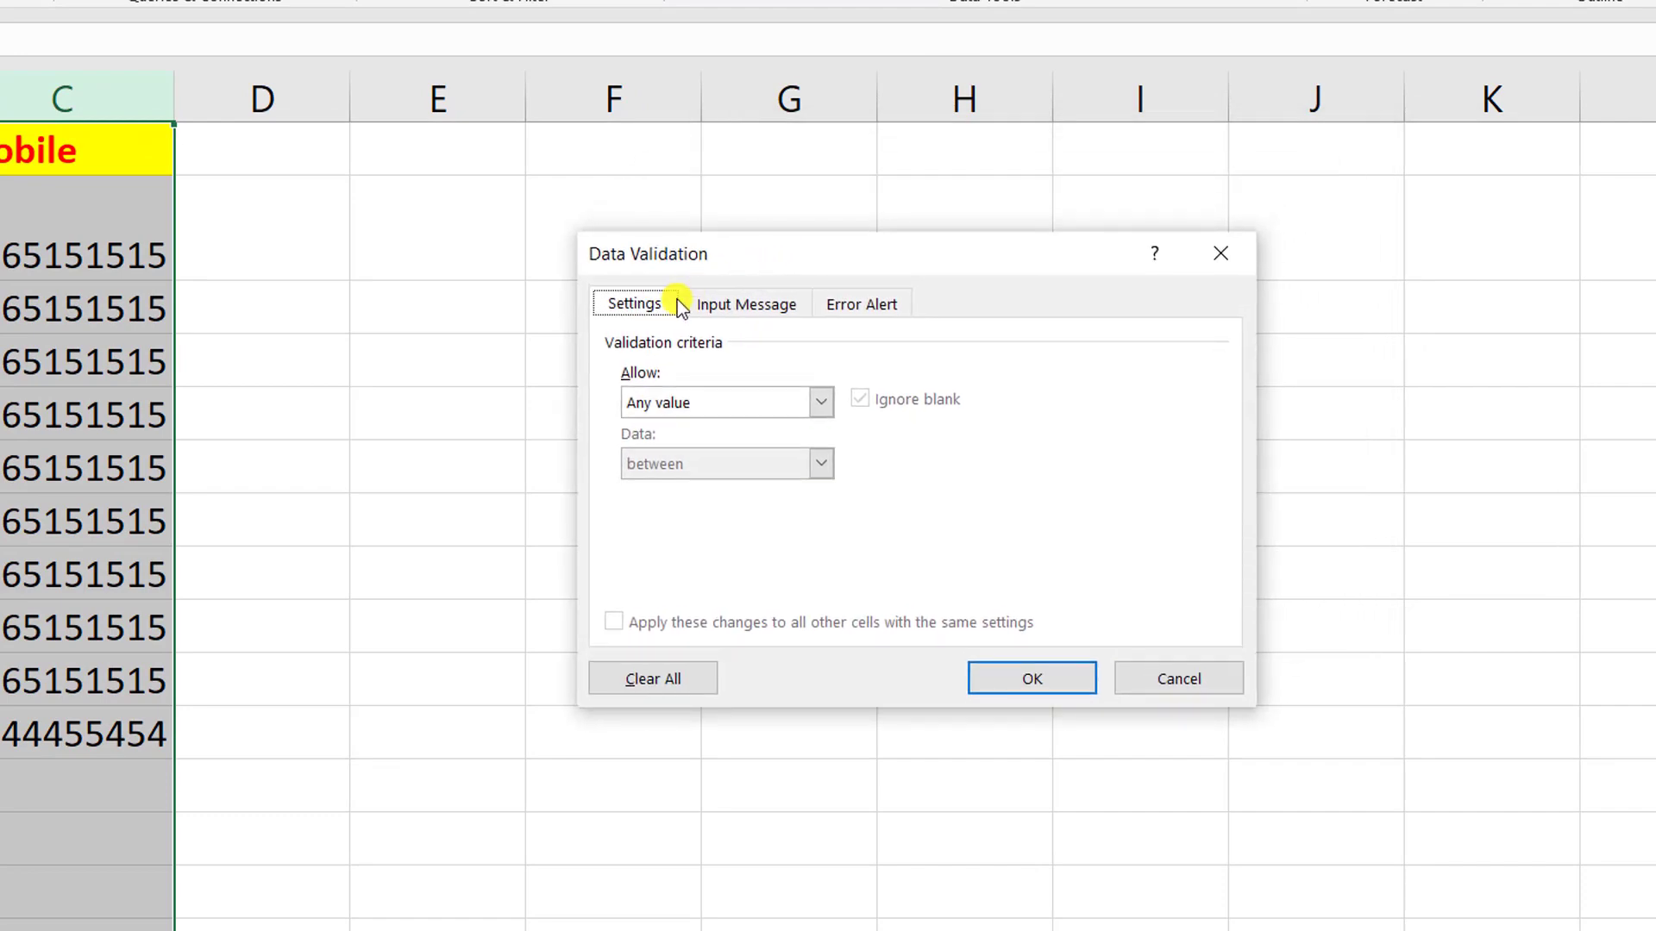
pyautogui.click(820, 401)
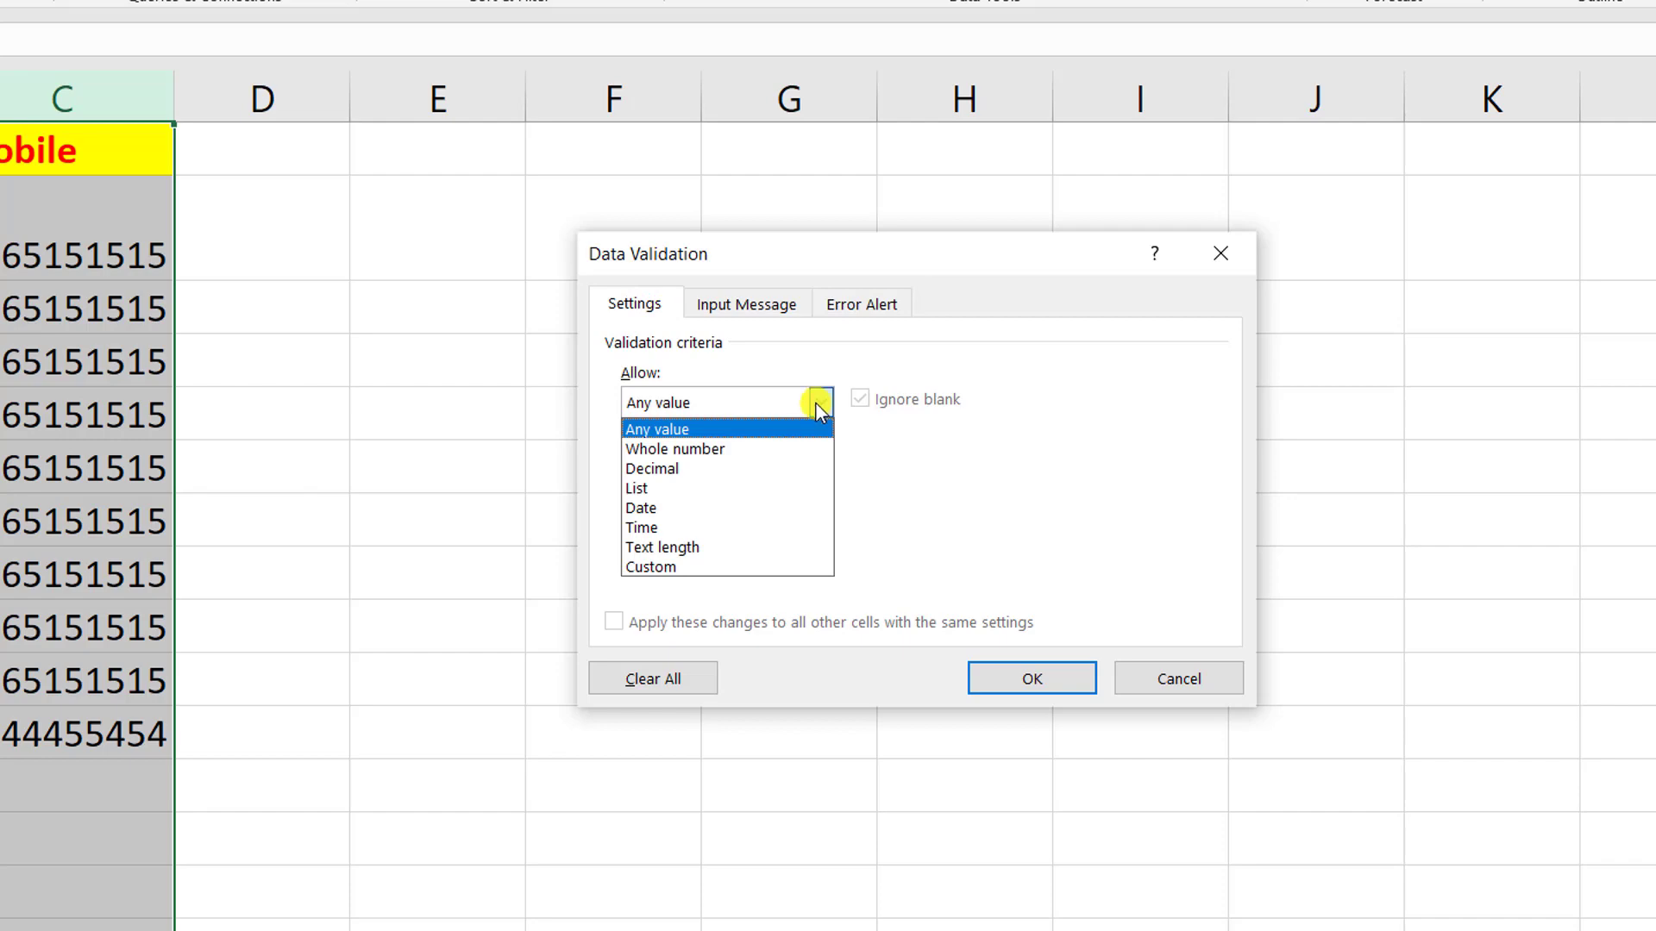
pyautogui.click(708, 546)
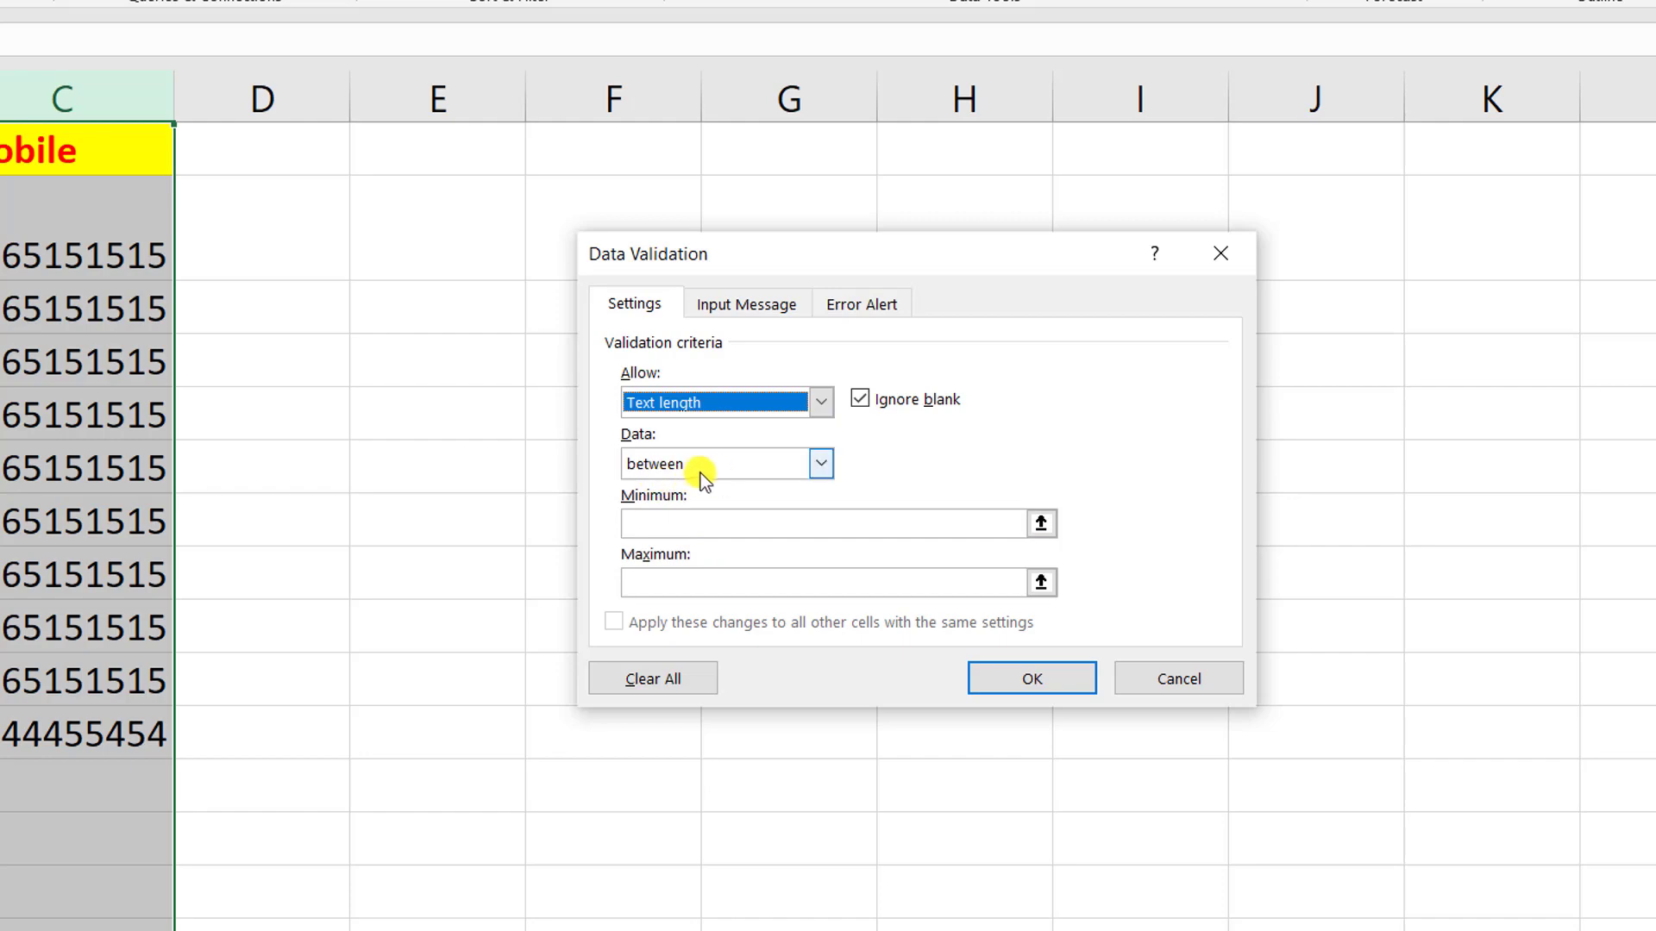
pyautogui.click(820, 469)
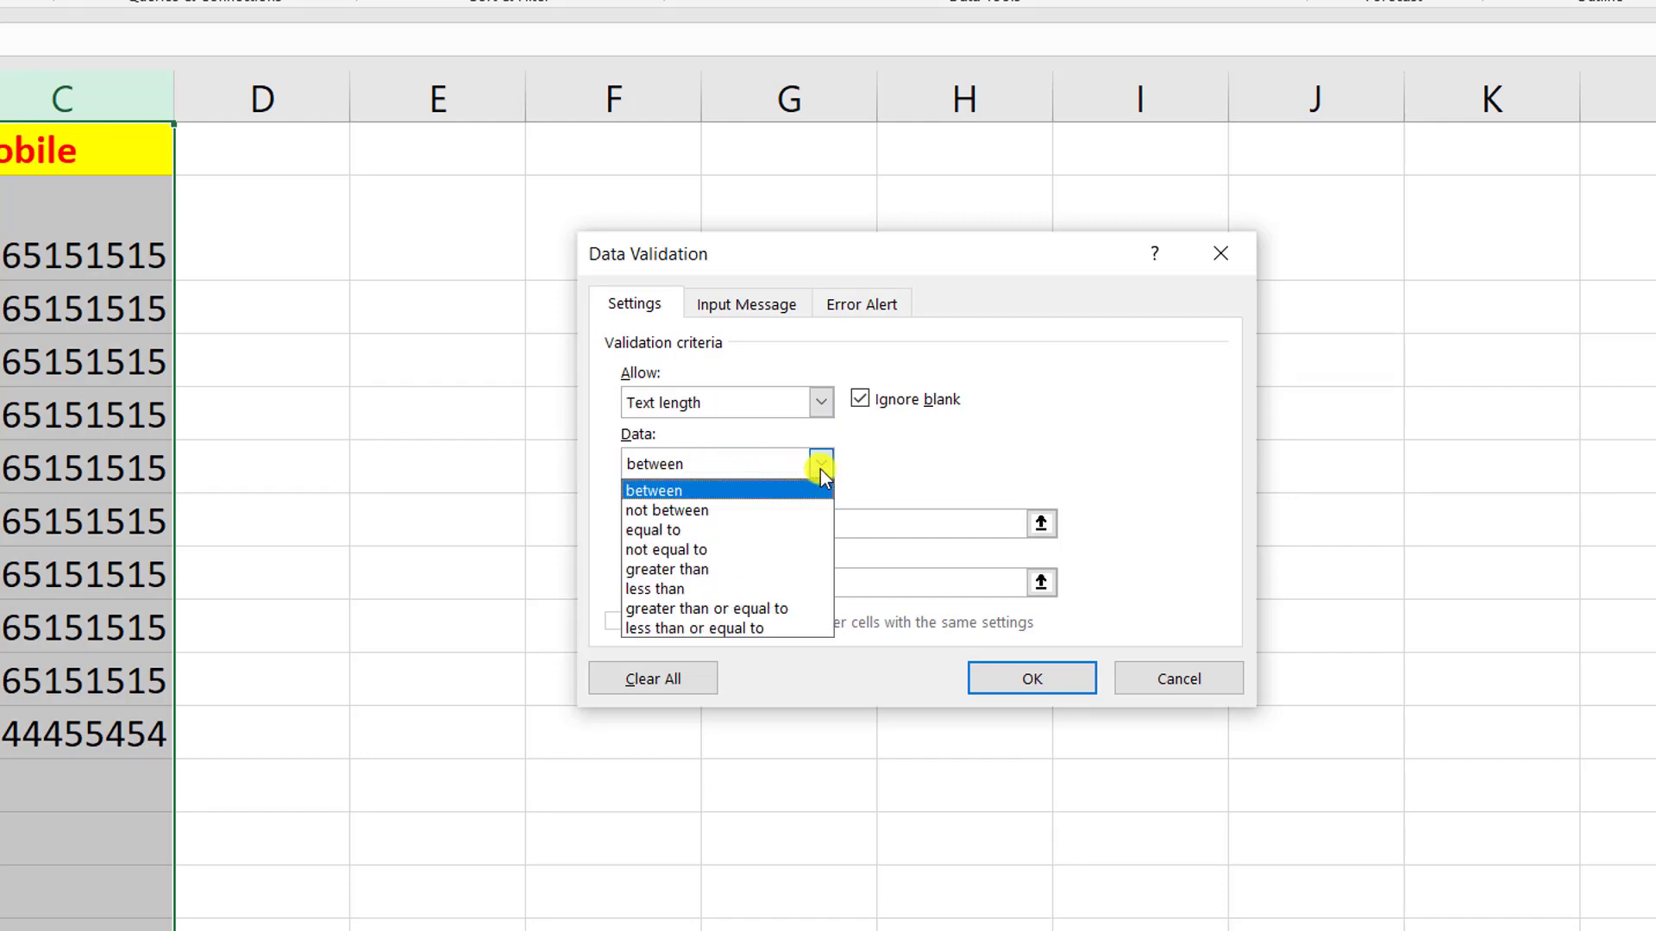
pyautogui.click(722, 529)
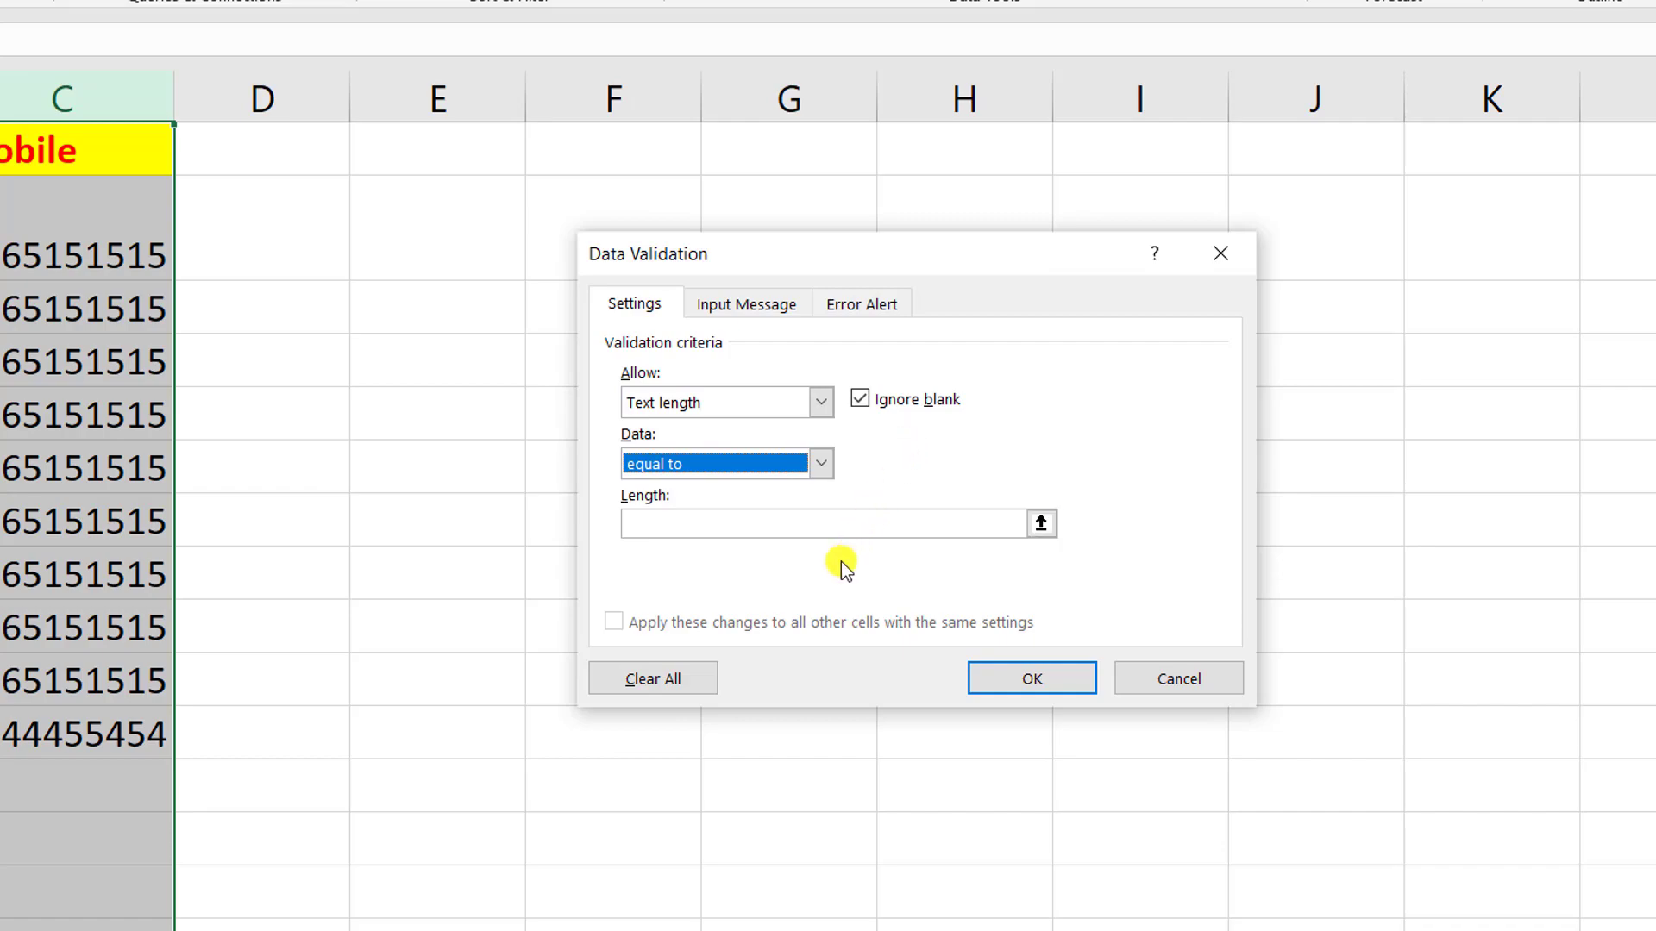
pyautogui.click(819, 522)
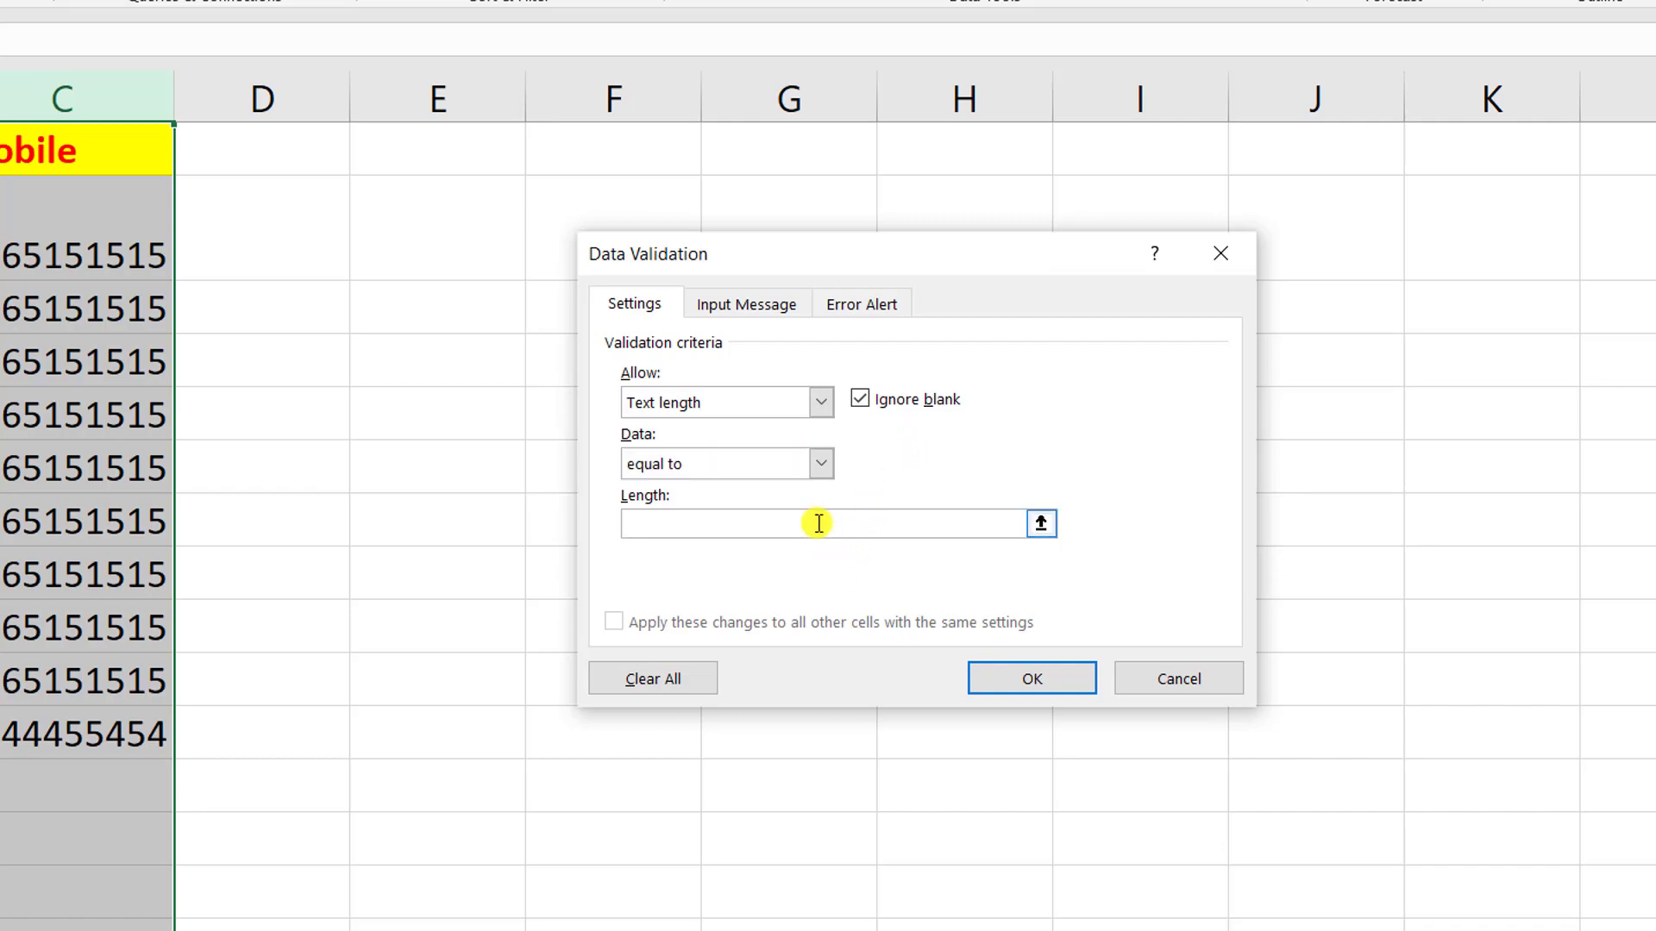
pyautogui.write('10')
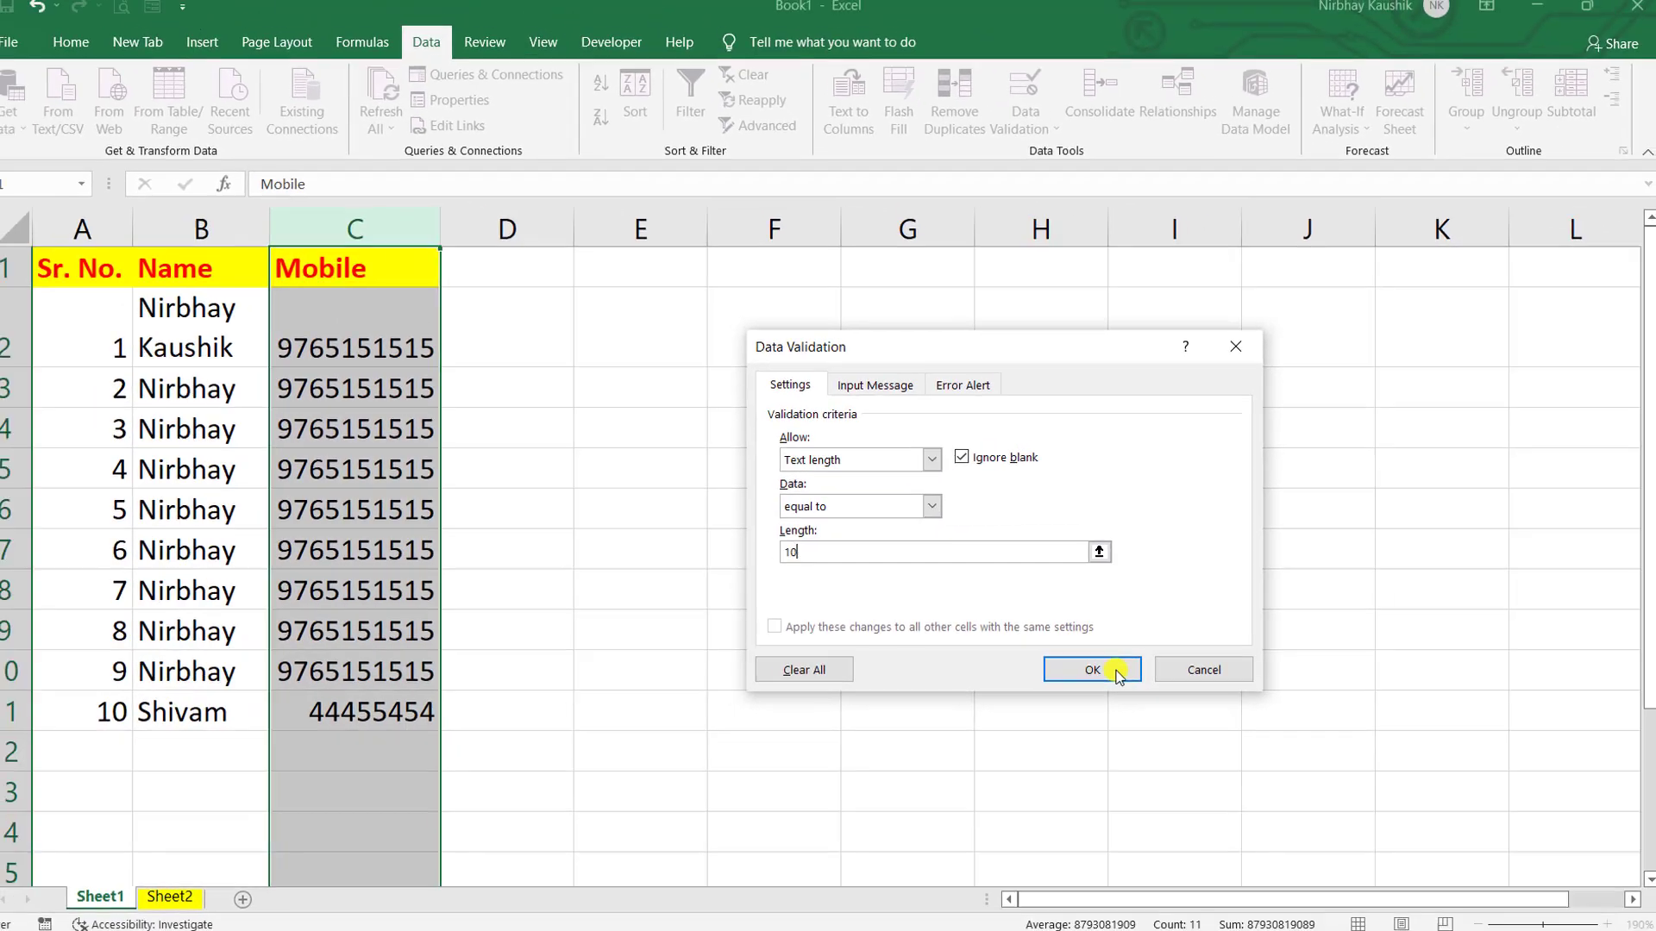
pyautogui.click(1039, 679)
# - Test the rule: the short number in C11 and 51515 in C12 are both rejected
pyautogui.click(429, 734)
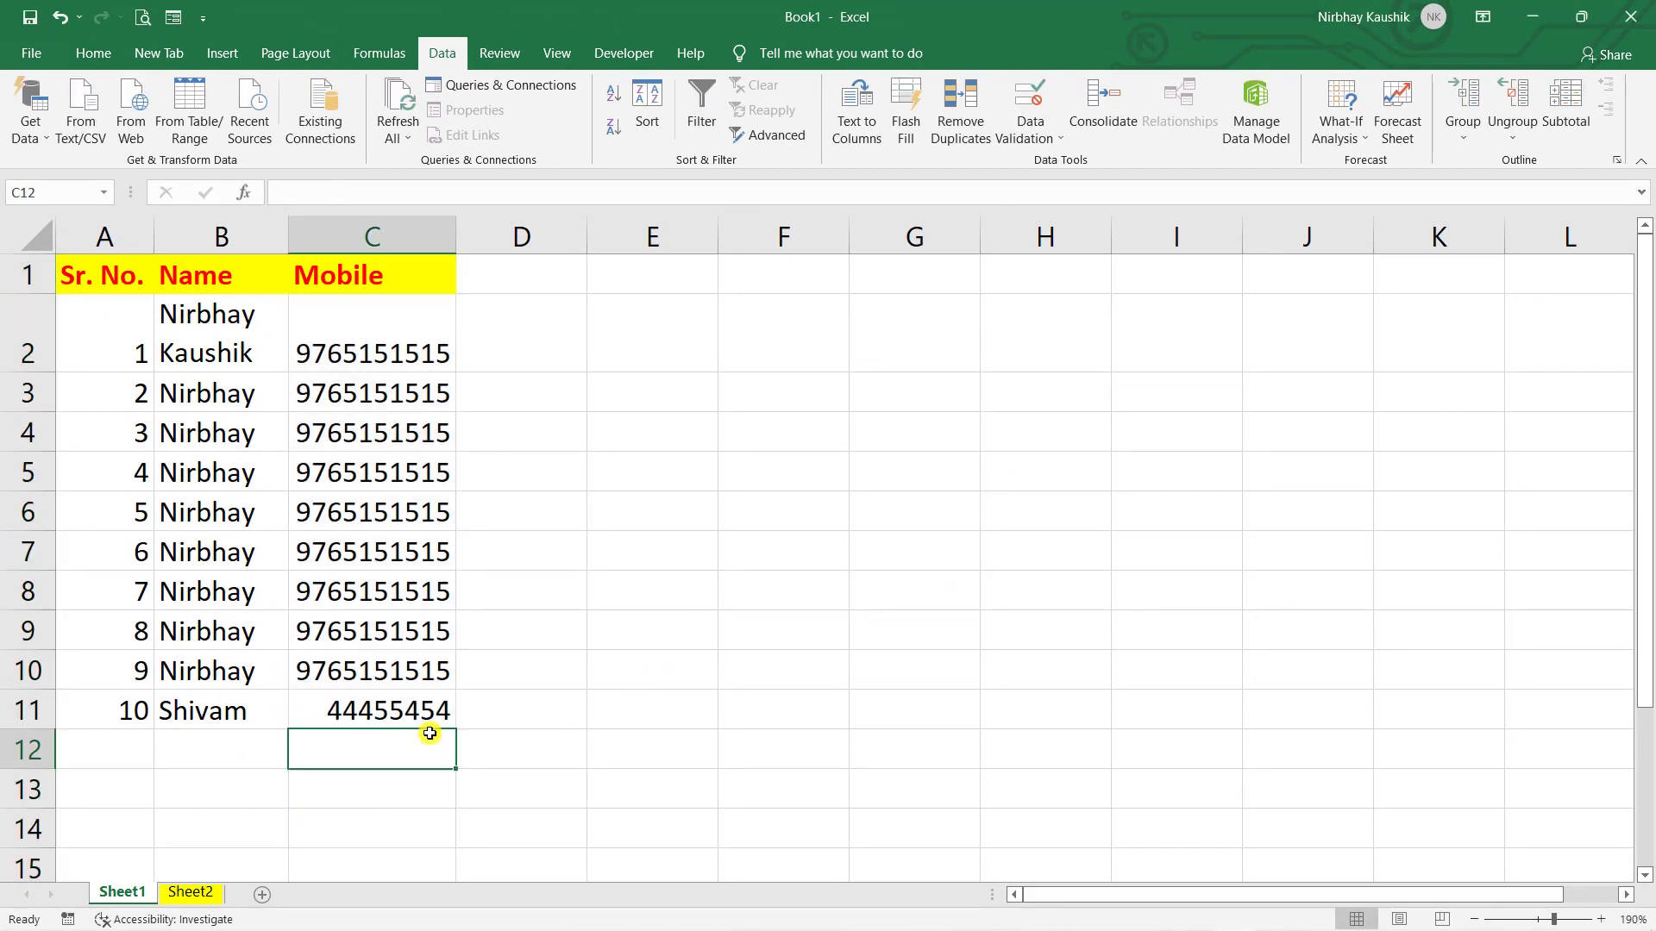
pyautogui.doubleClick(423, 708)
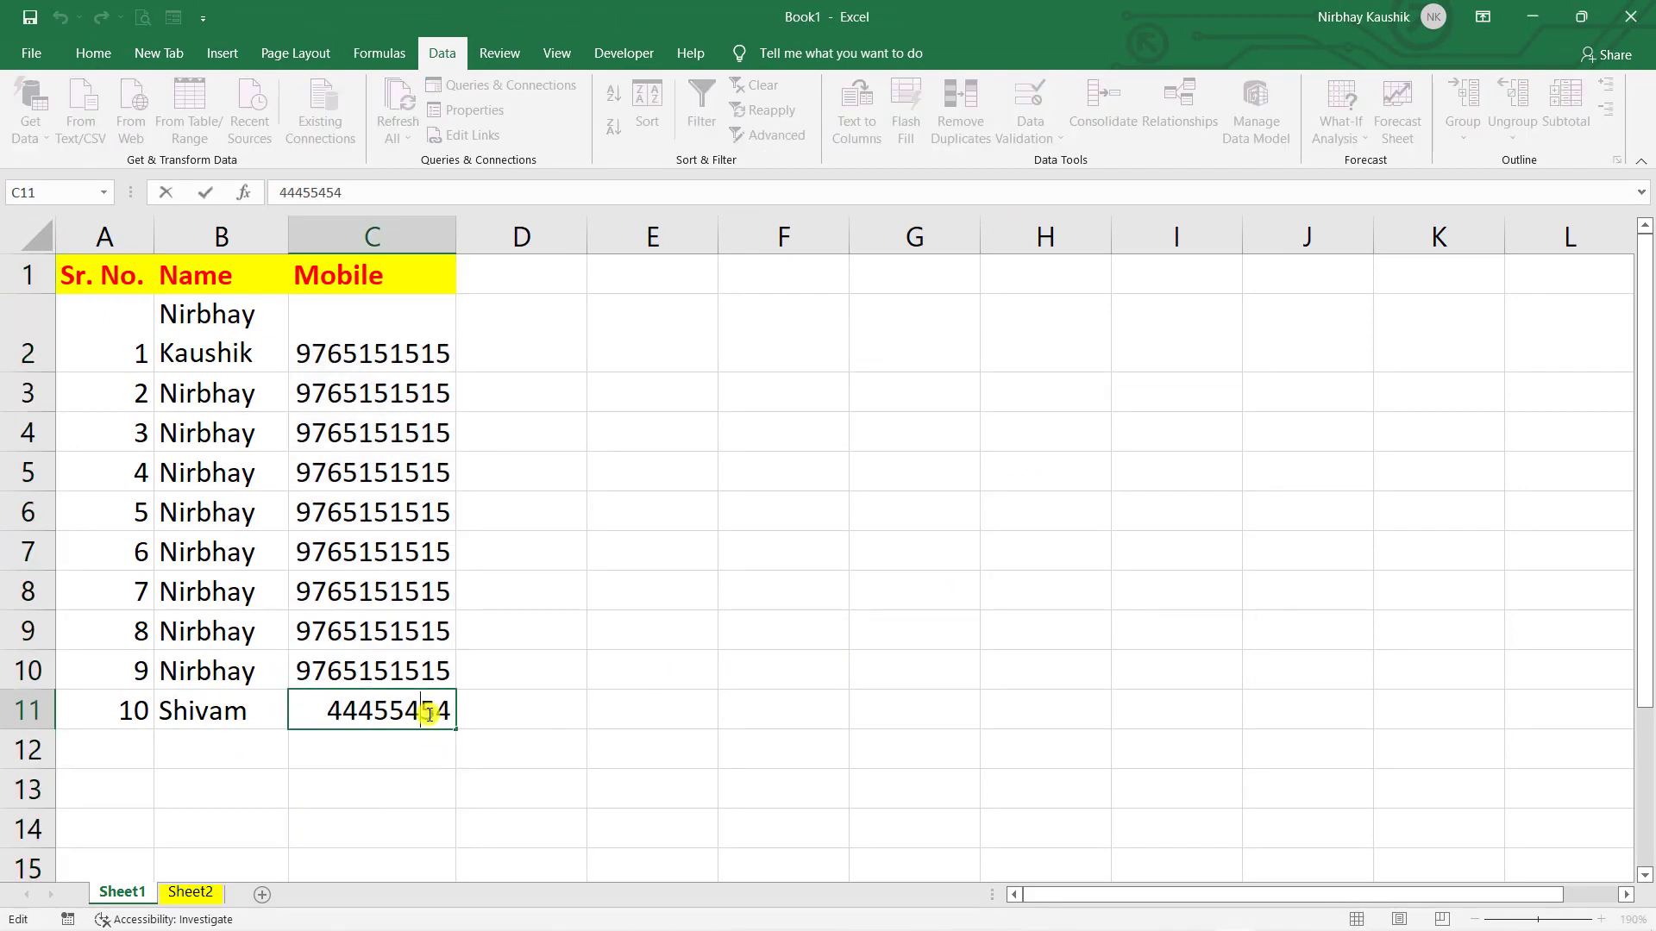
pyautogui.press('Return')
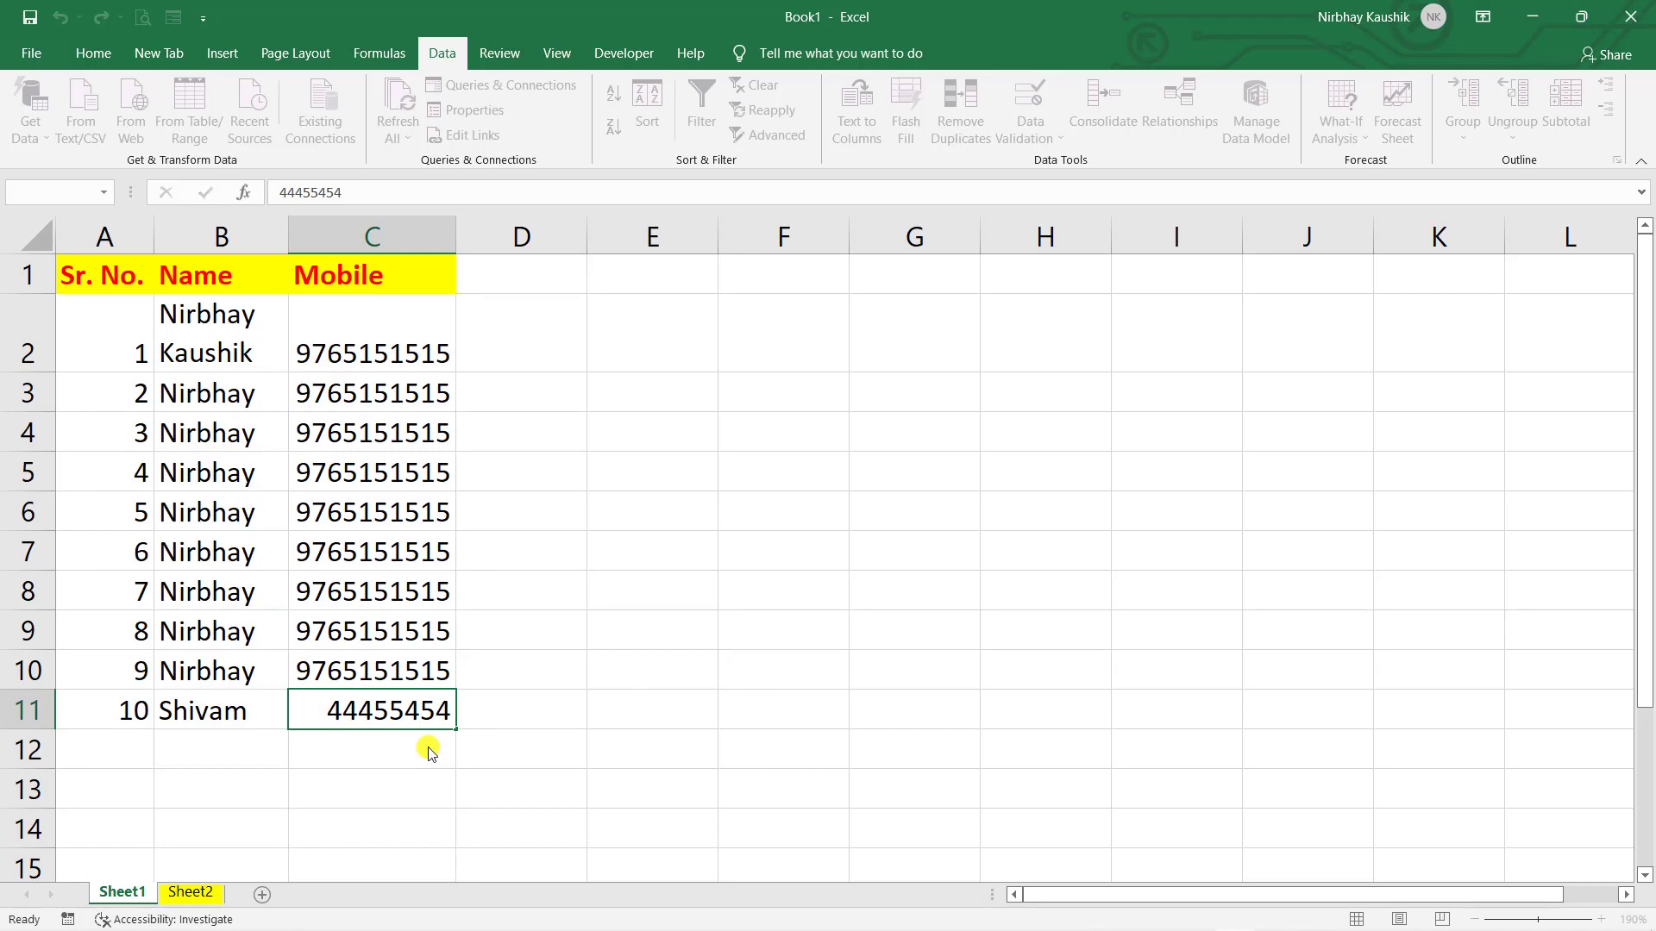
pyautogui.click(812, 542)
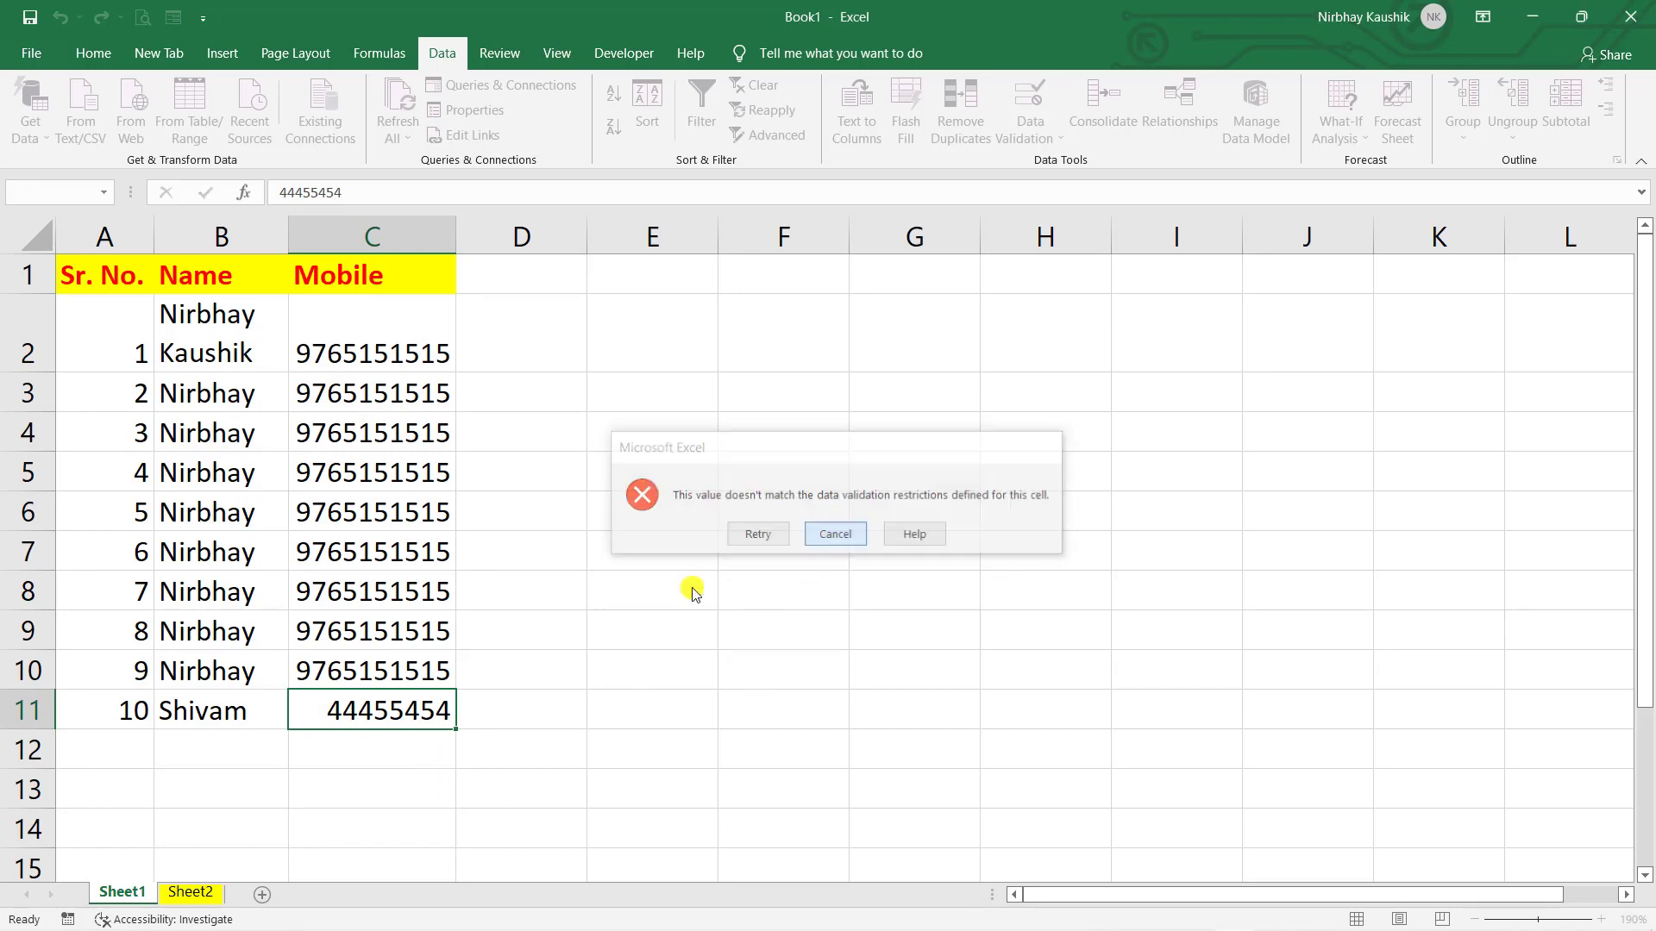
pyautogui.click(395, 745)
pyautogui.write('51515')
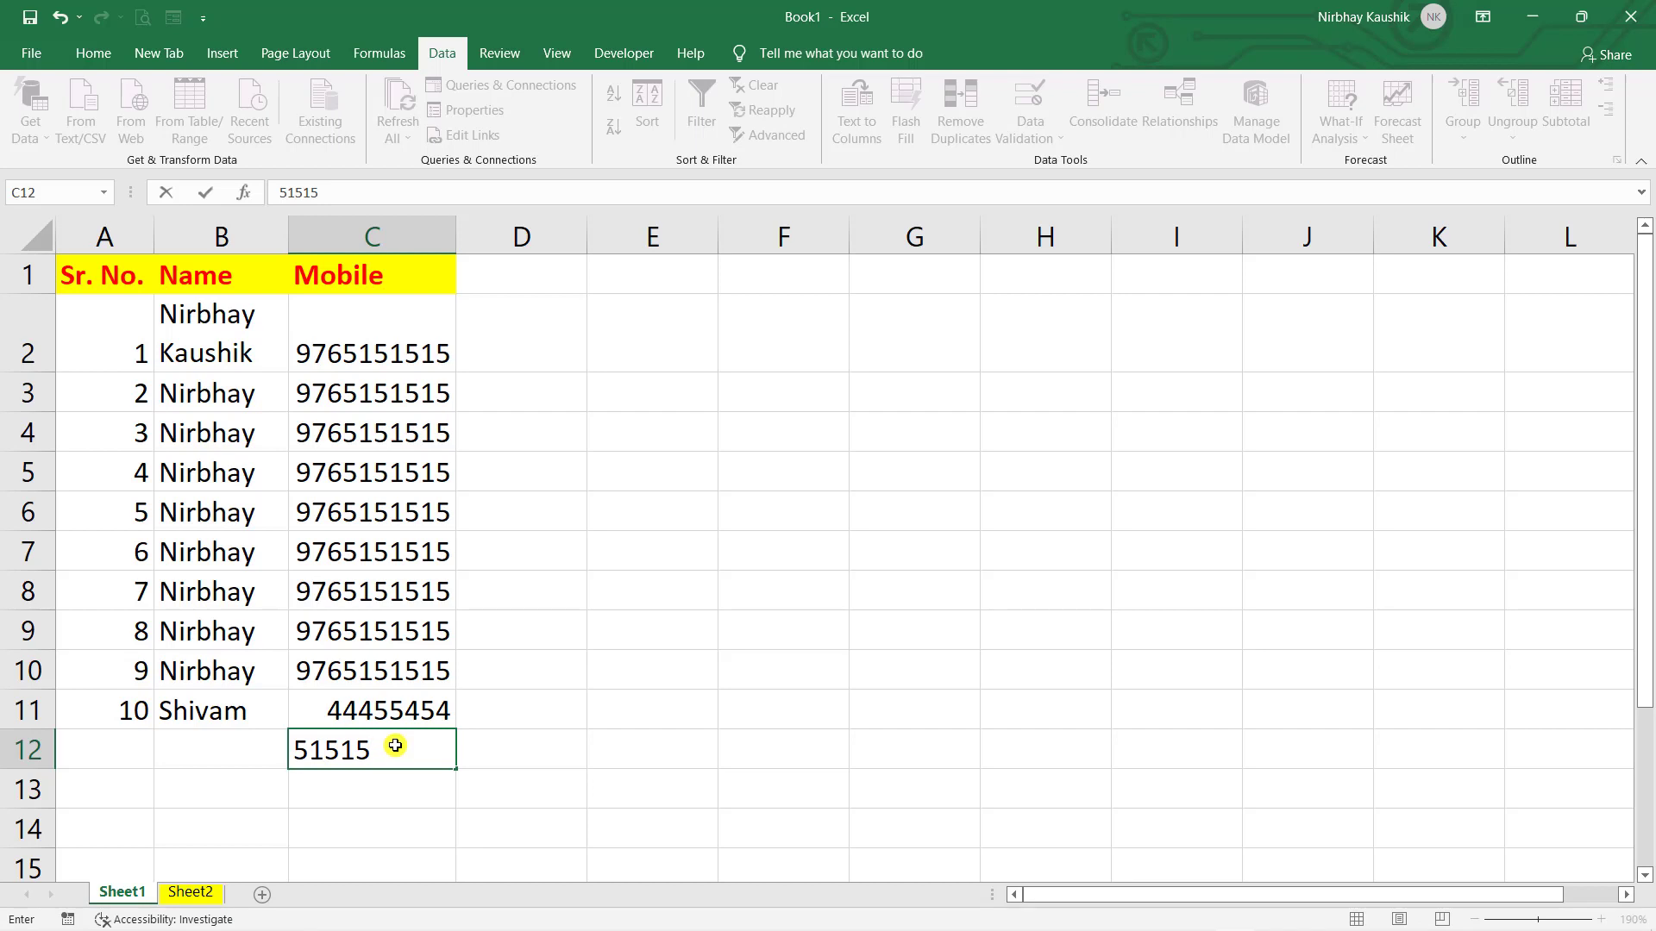
pyautogui.press('Return')
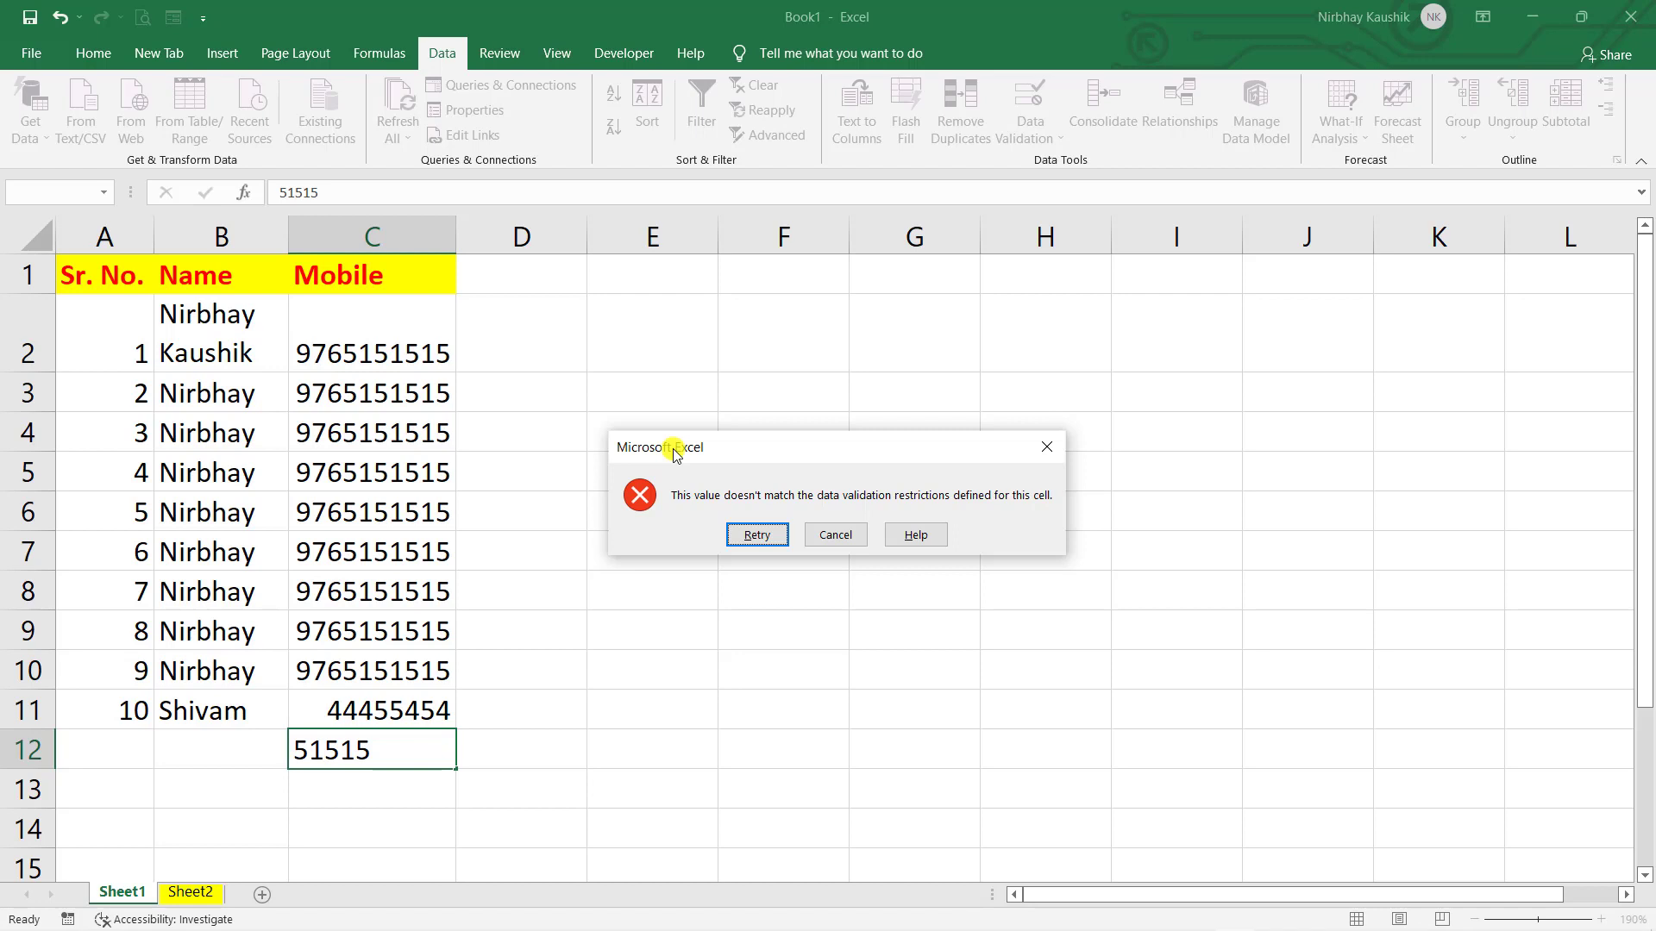
pyautogui.click(763, 538)
pyautogui.press('Return')
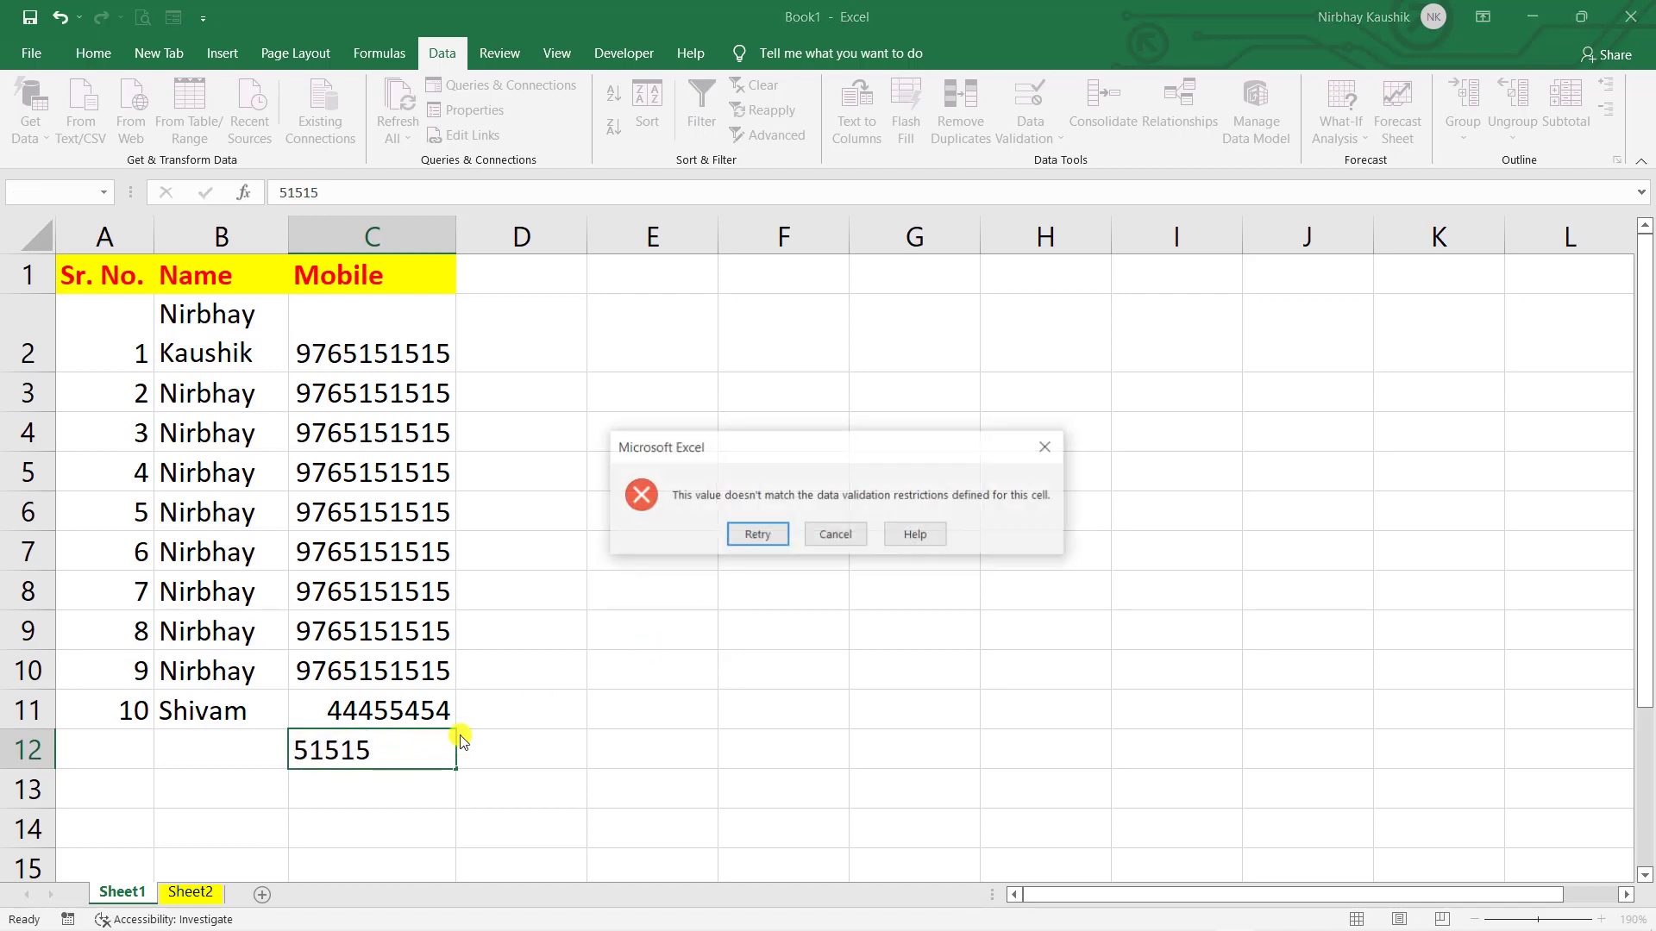
pyautogui.click(835, 534)
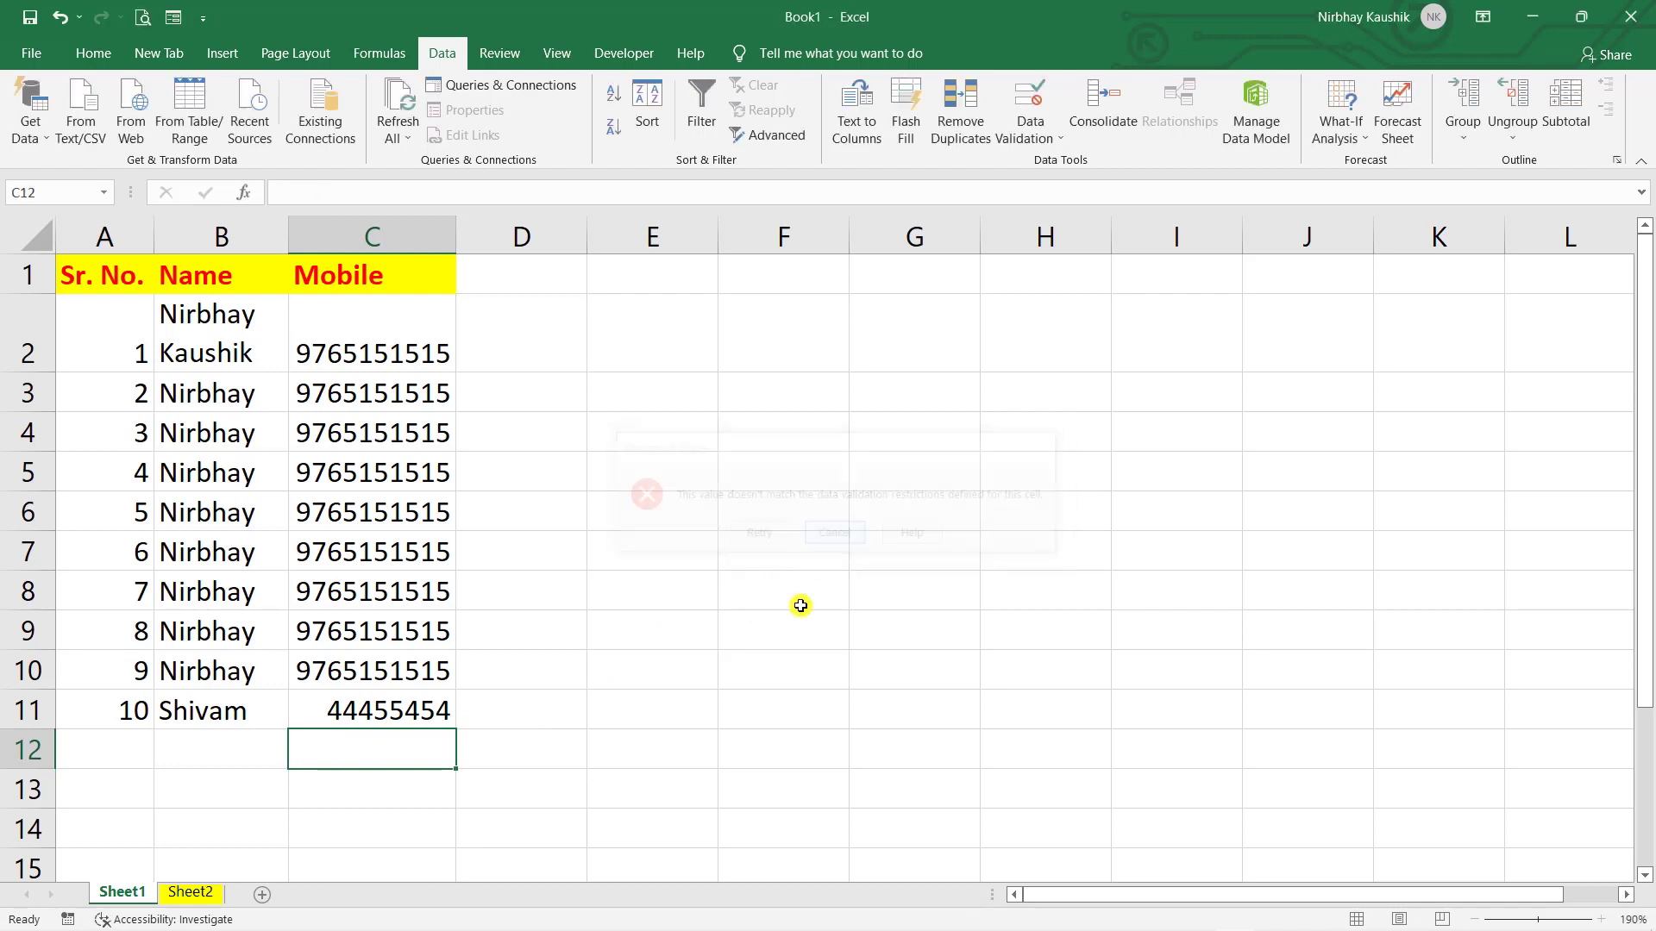
pyautogui.click(753, 680)
pyautogui.click(383, 742)
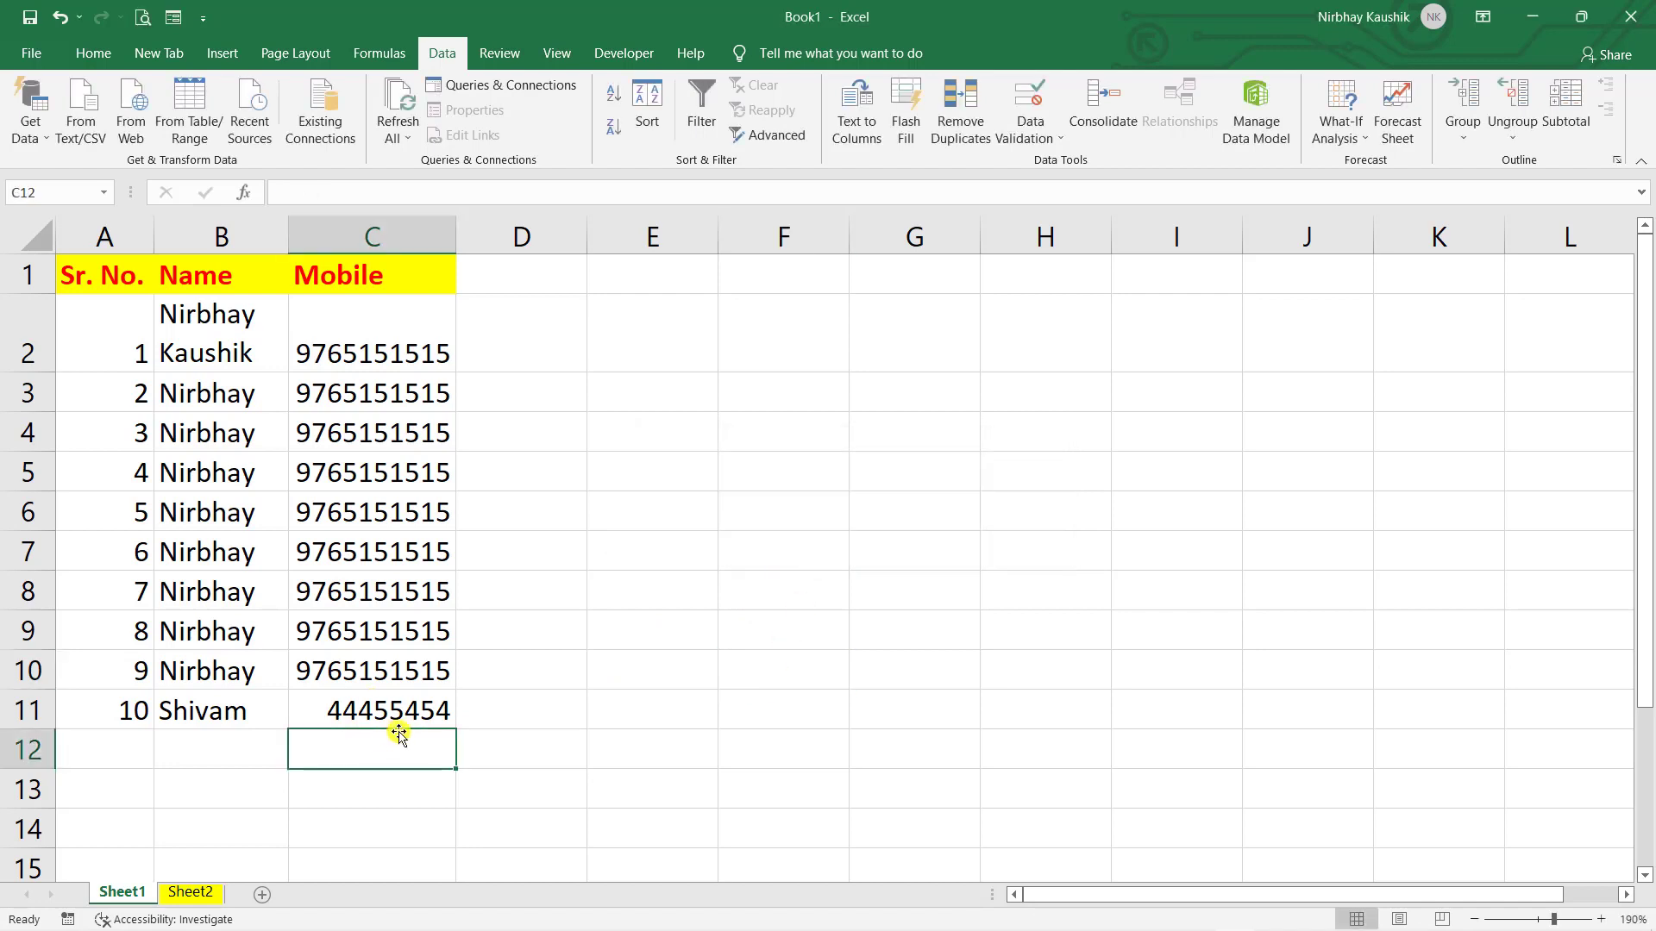
pyautogui.write('123')
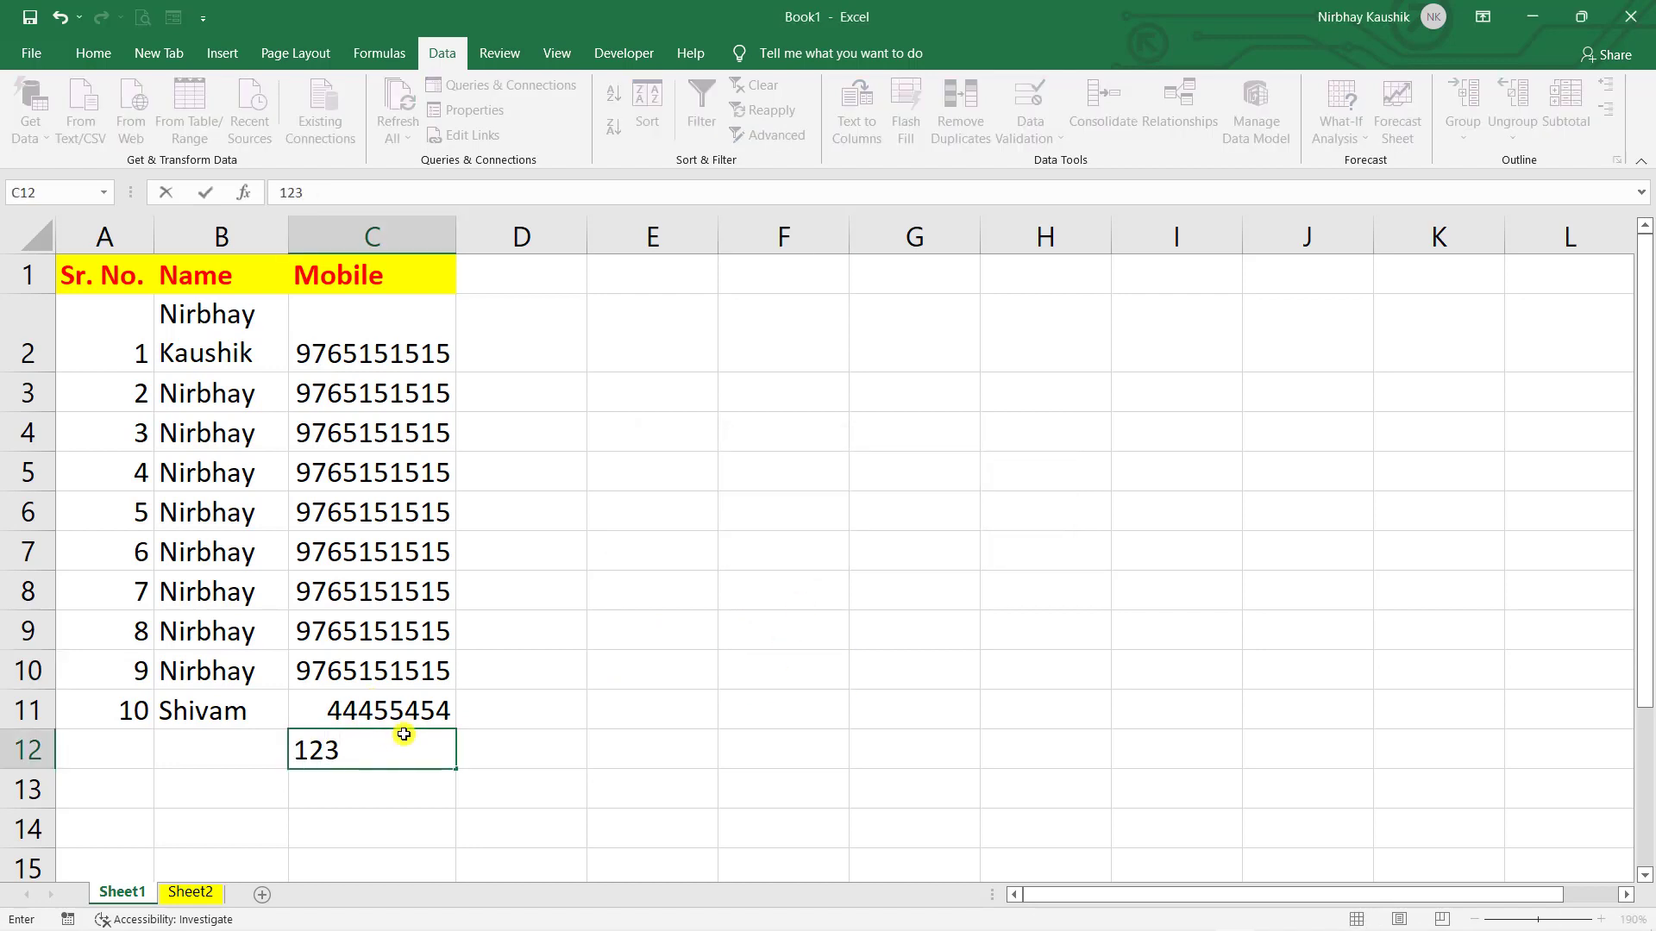
pyautogui.write('4567891')
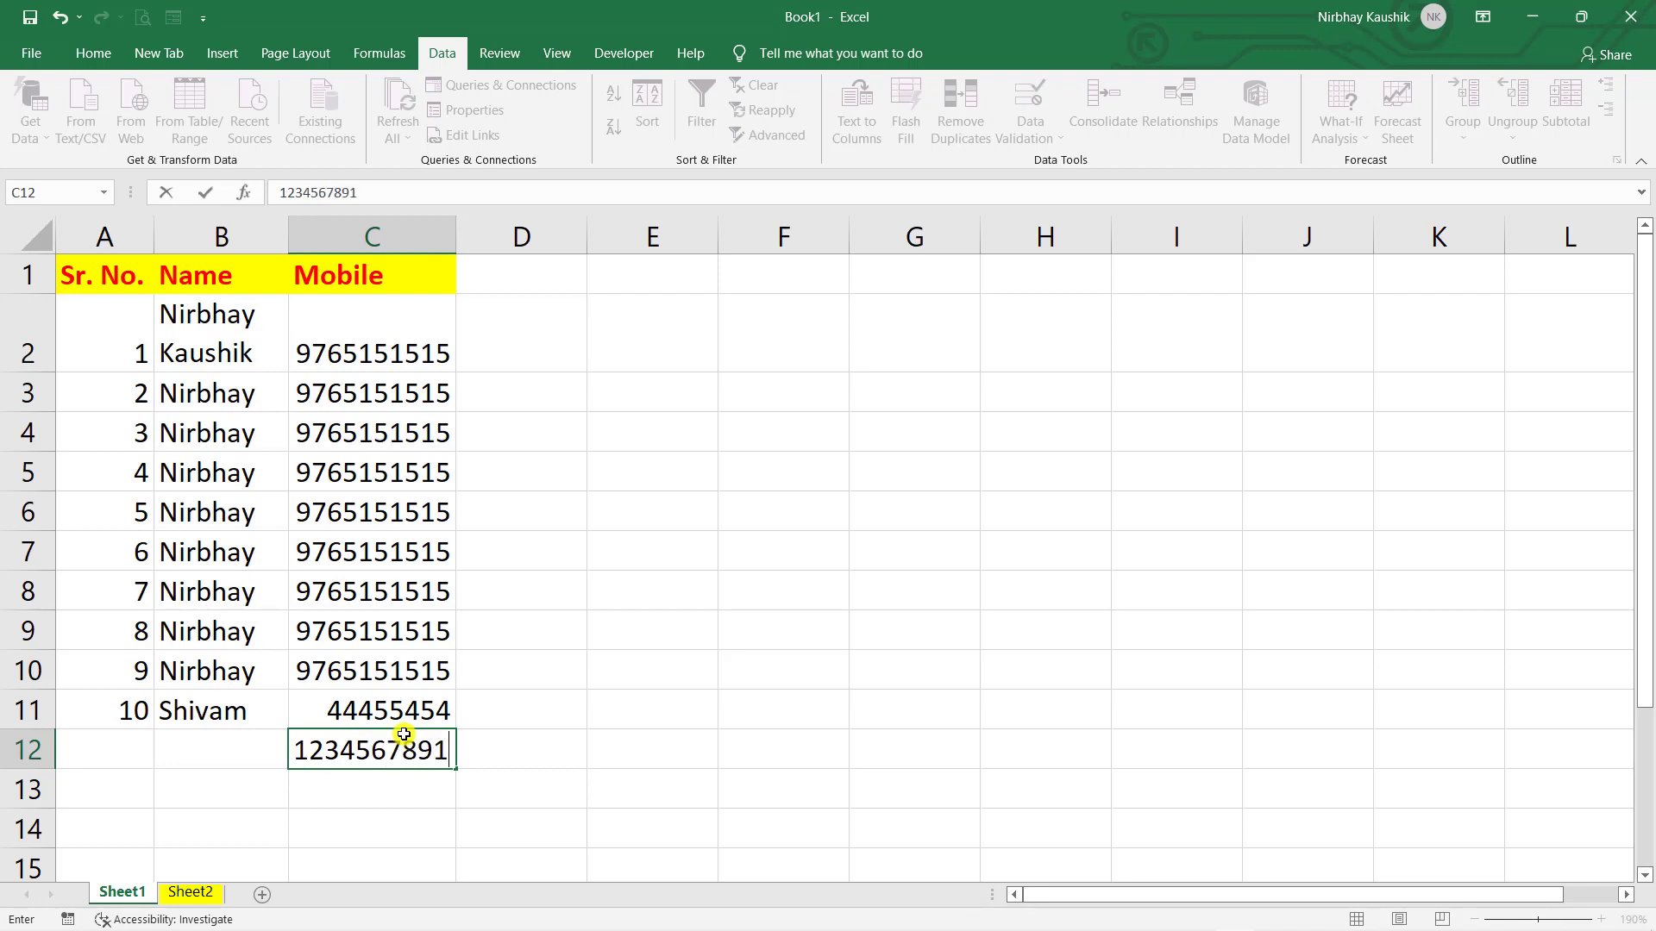
pyautogui.press('Return')
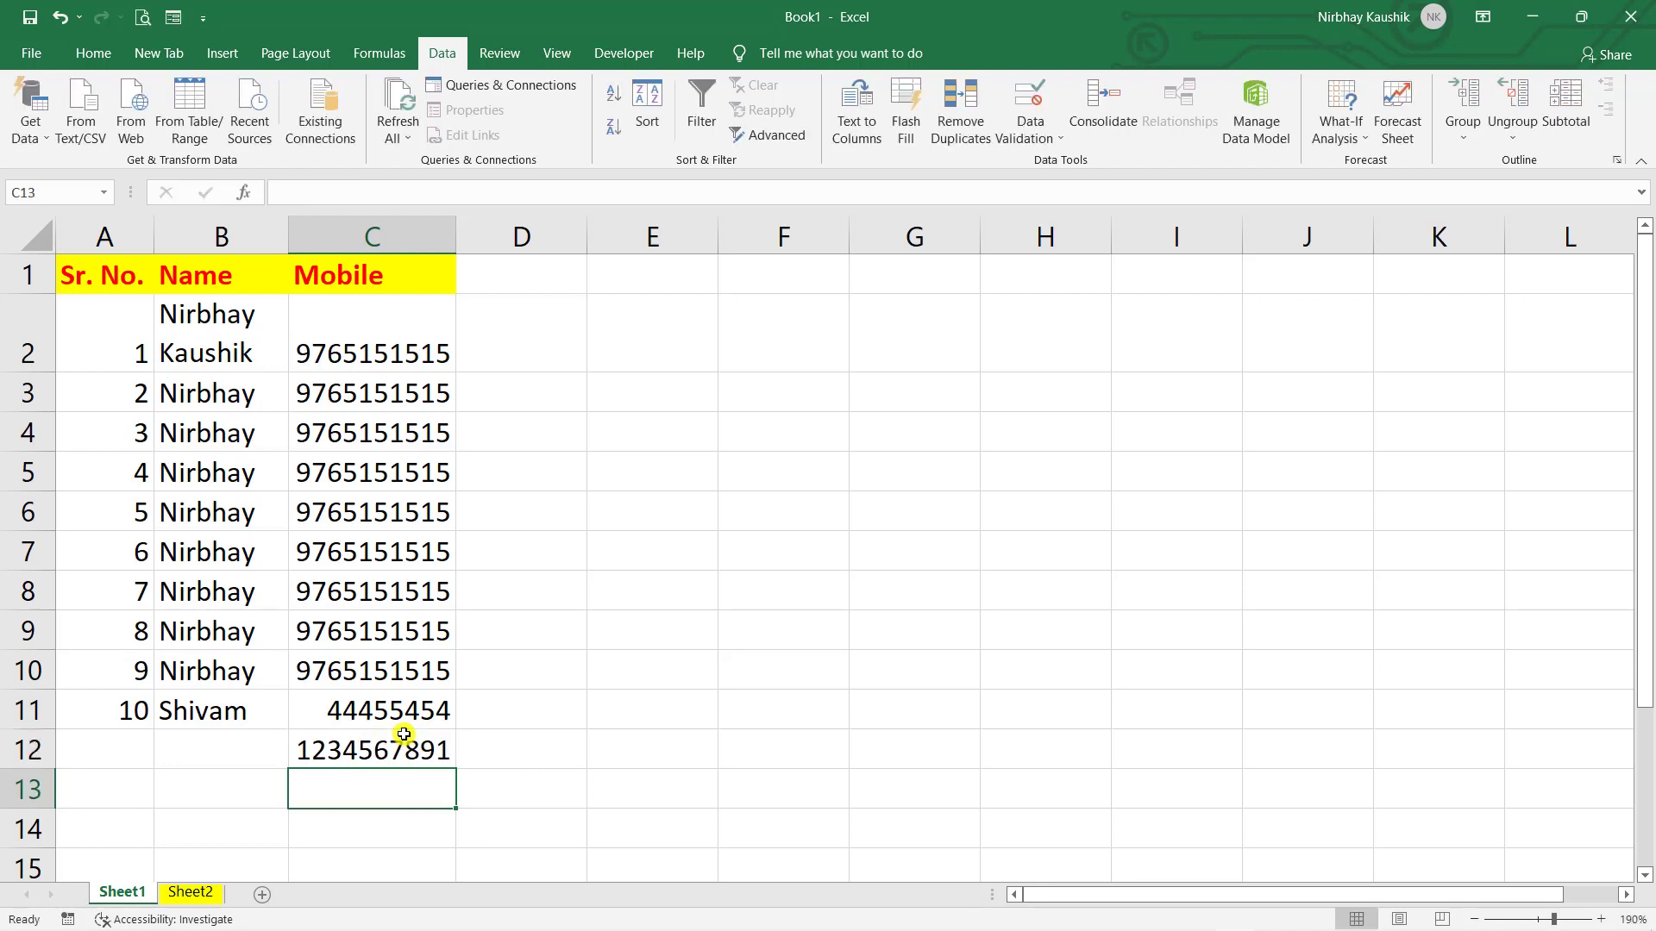
pyautogui.doubleClick(419, 740)
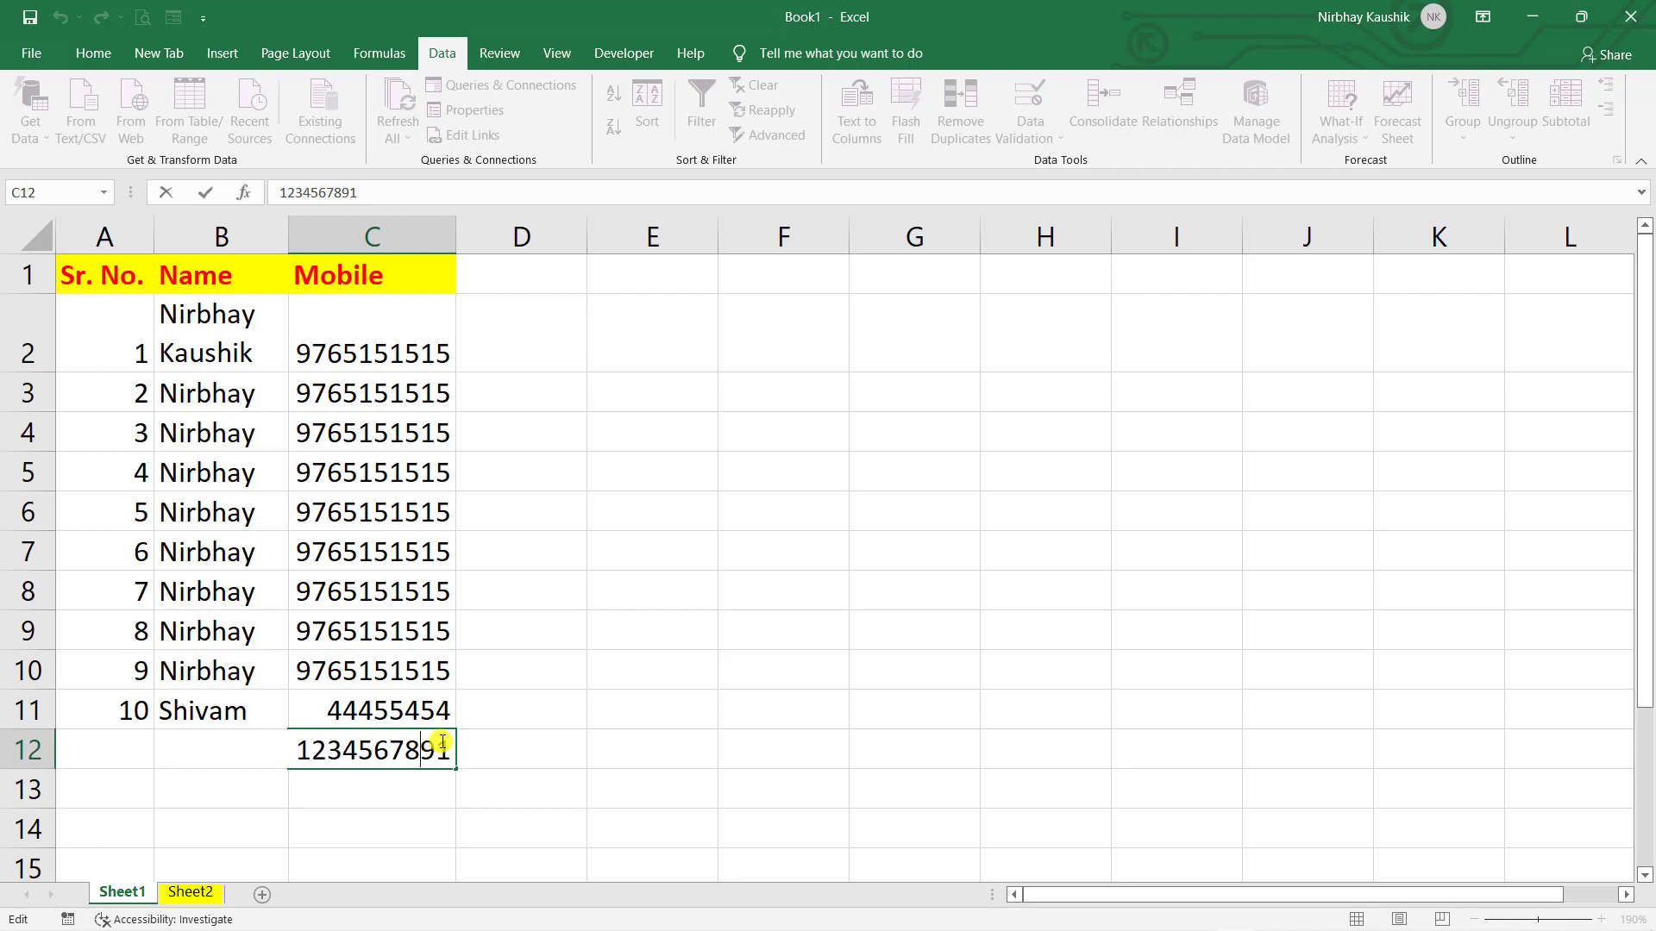
pyautogui.click(445, 747)
pyautogui.write('4')
pyautogui.press('Return')
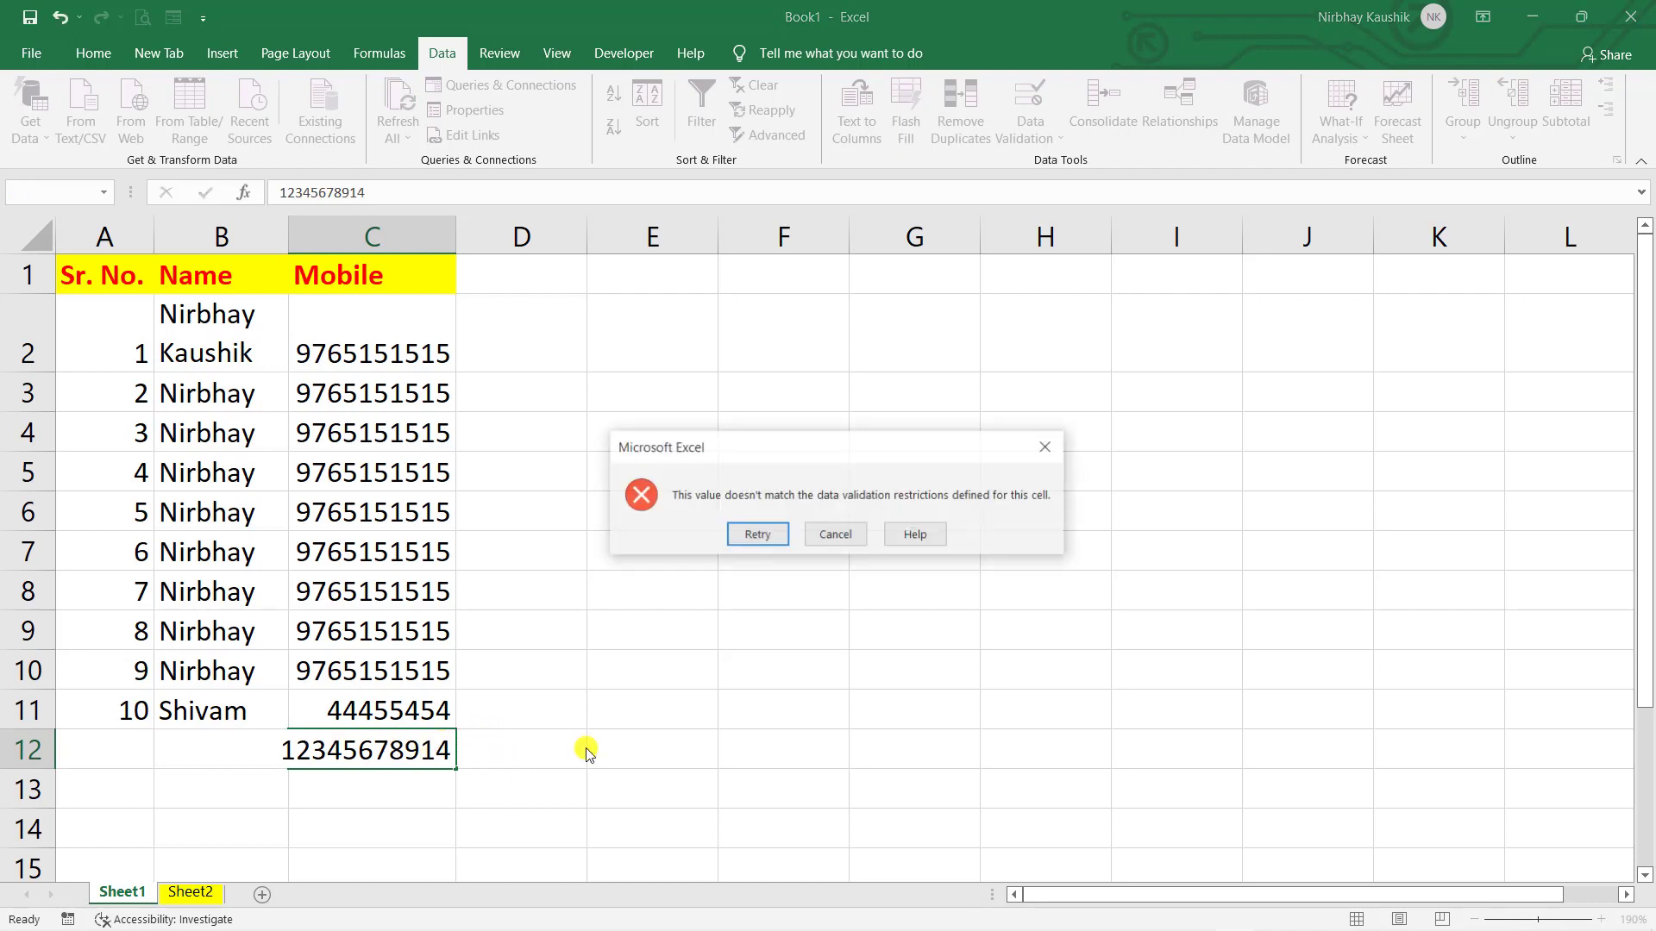
pyautogui.click(830, 536)
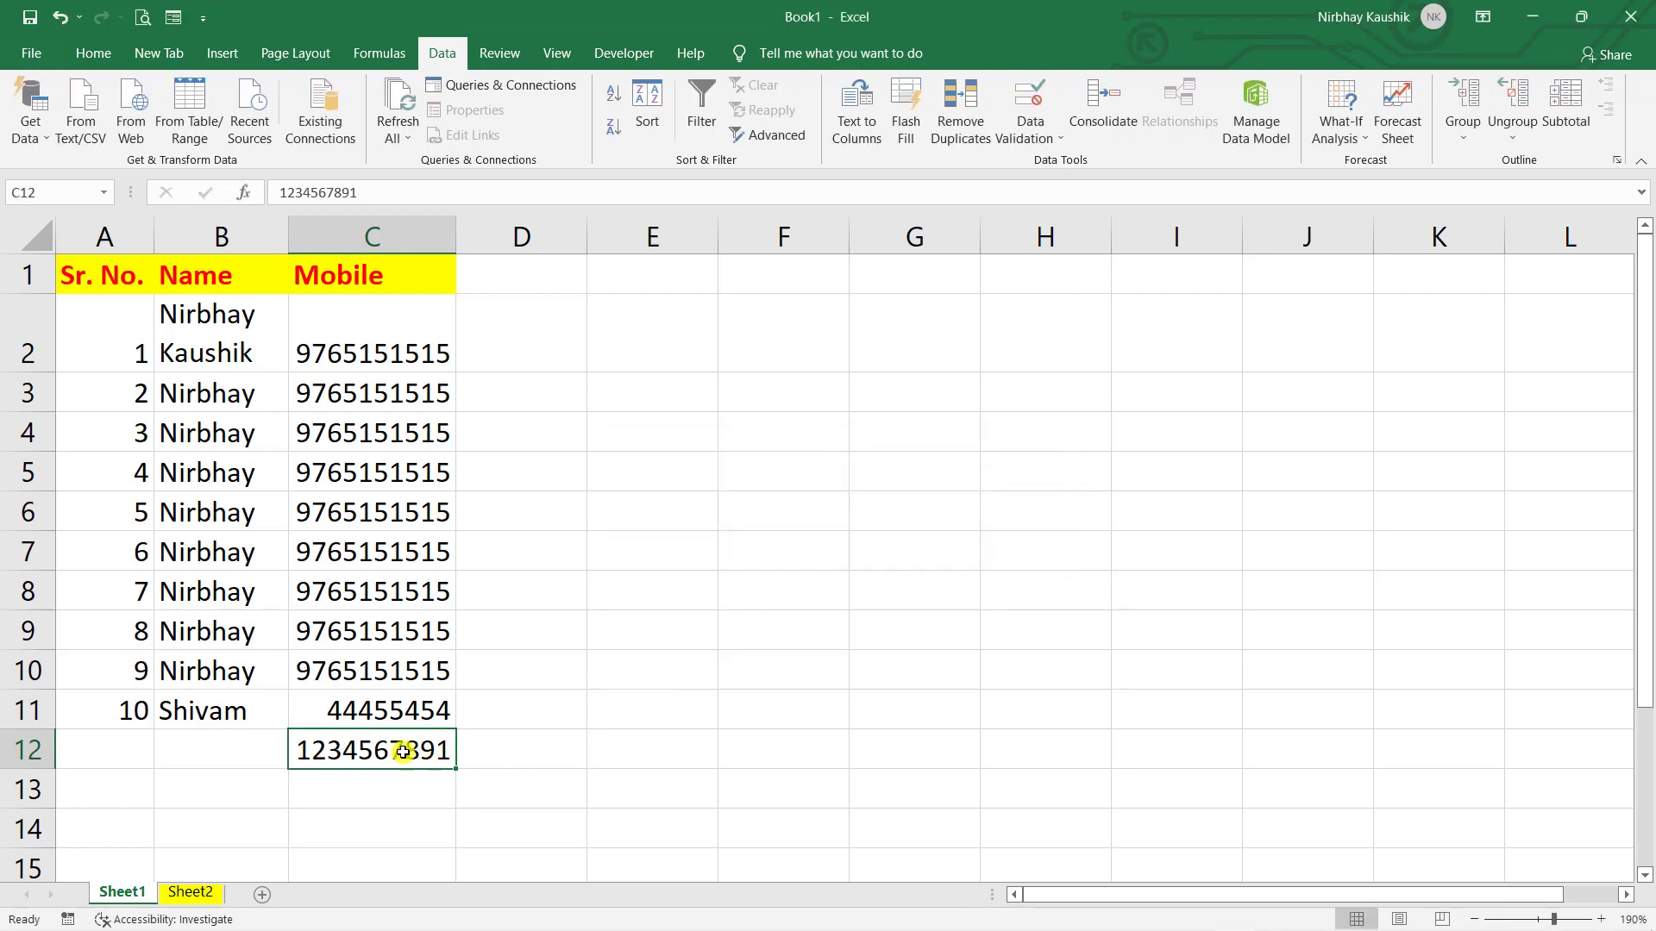
pyautogui.press('Return')
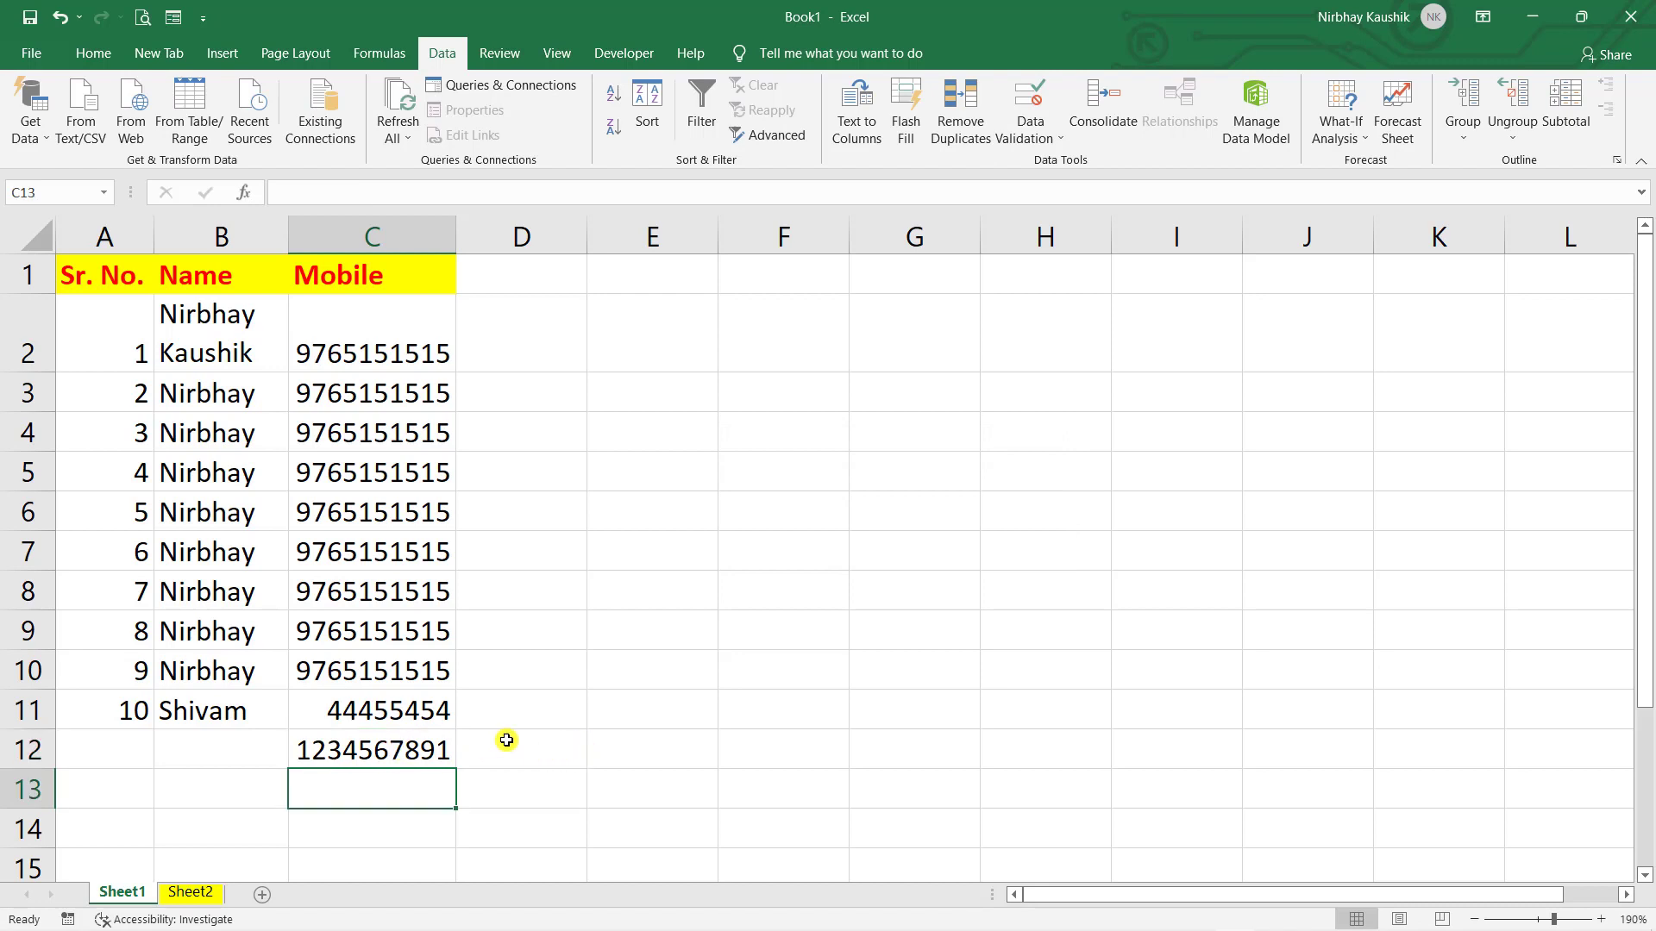
# - Confirm that adding letters 'gh' to C12's number is also rejected
pyautogui.doubleClick(419, 747)
pyautogui.write('gh')
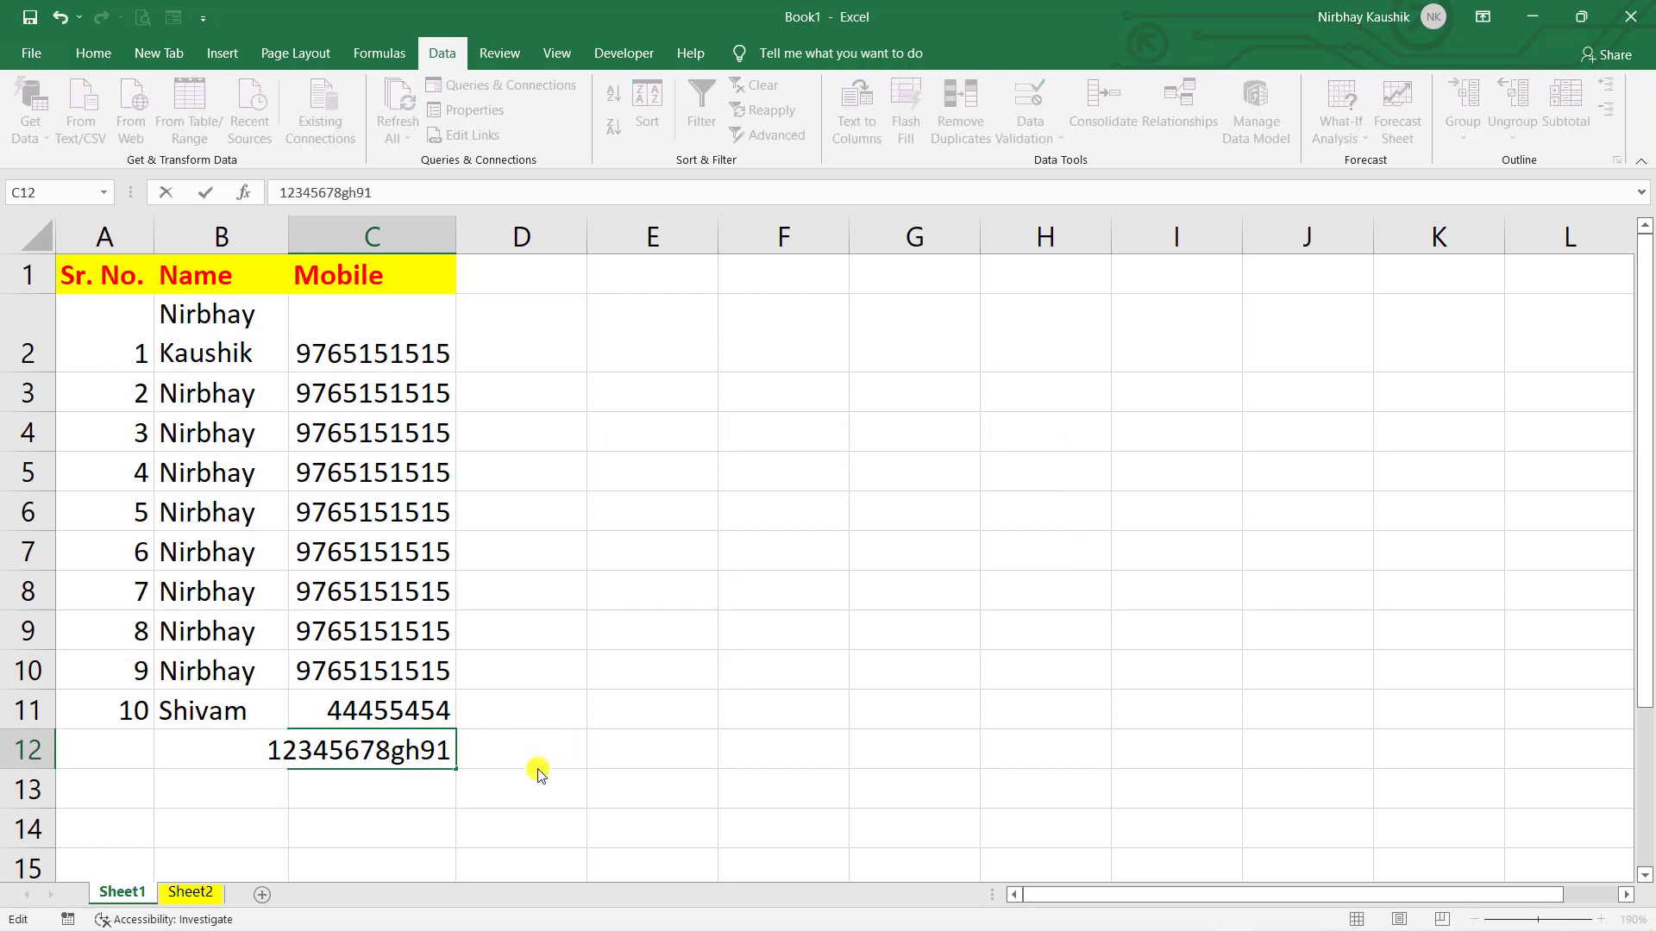
pyautogui.press('Return')
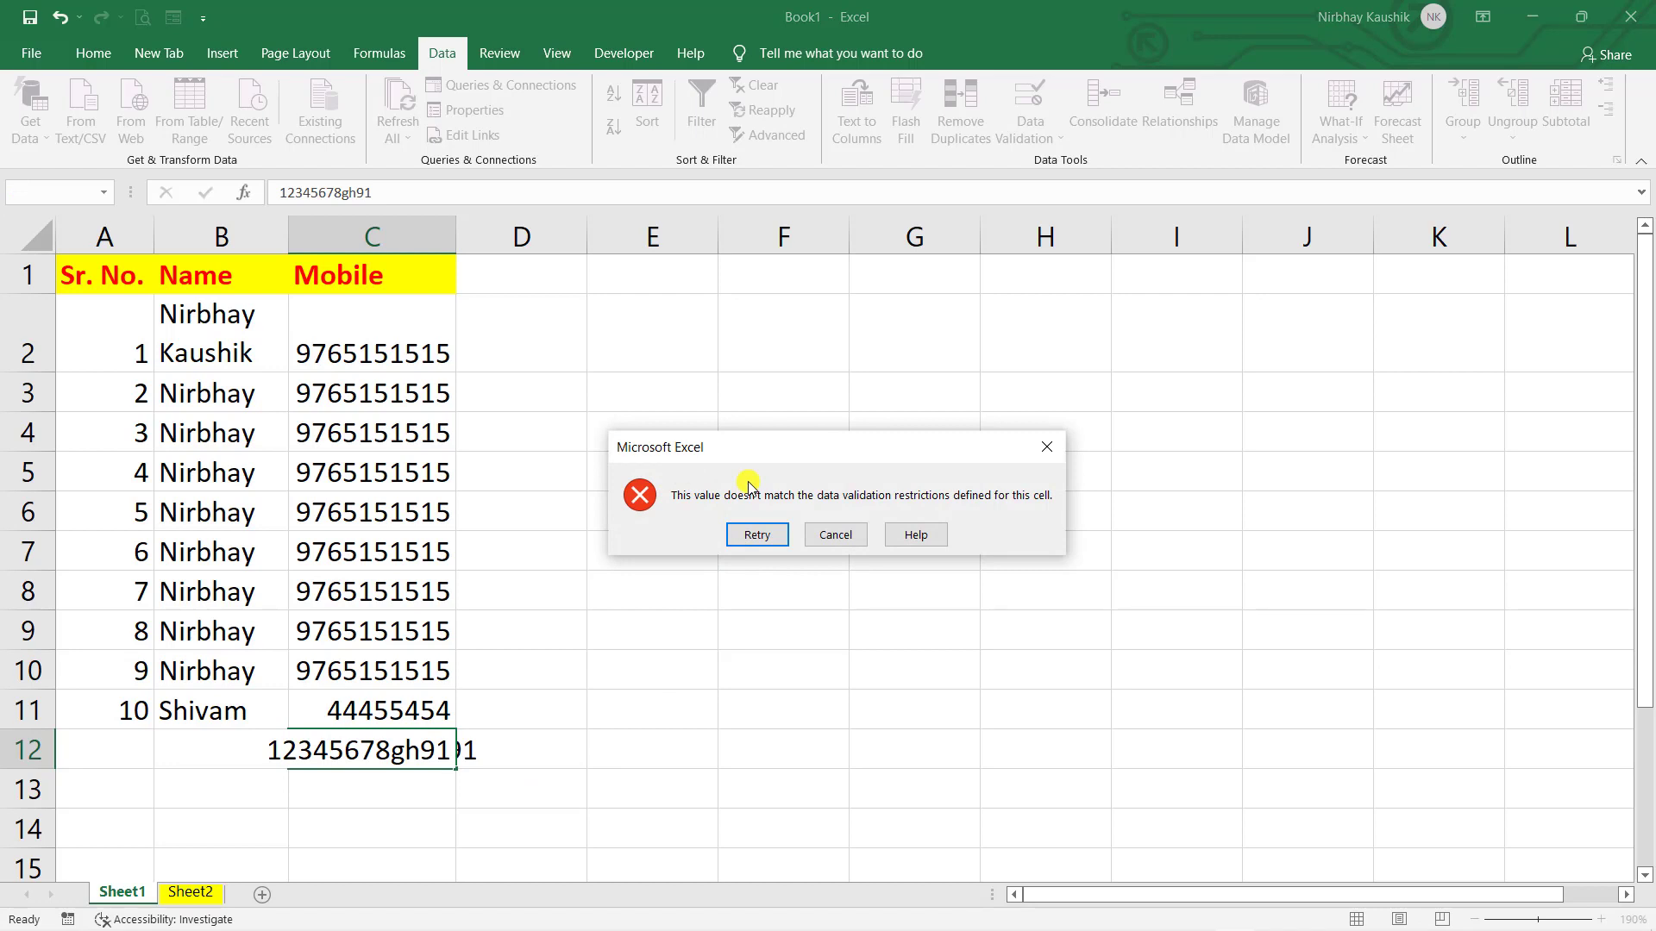
pyautogui.click(835, 535)
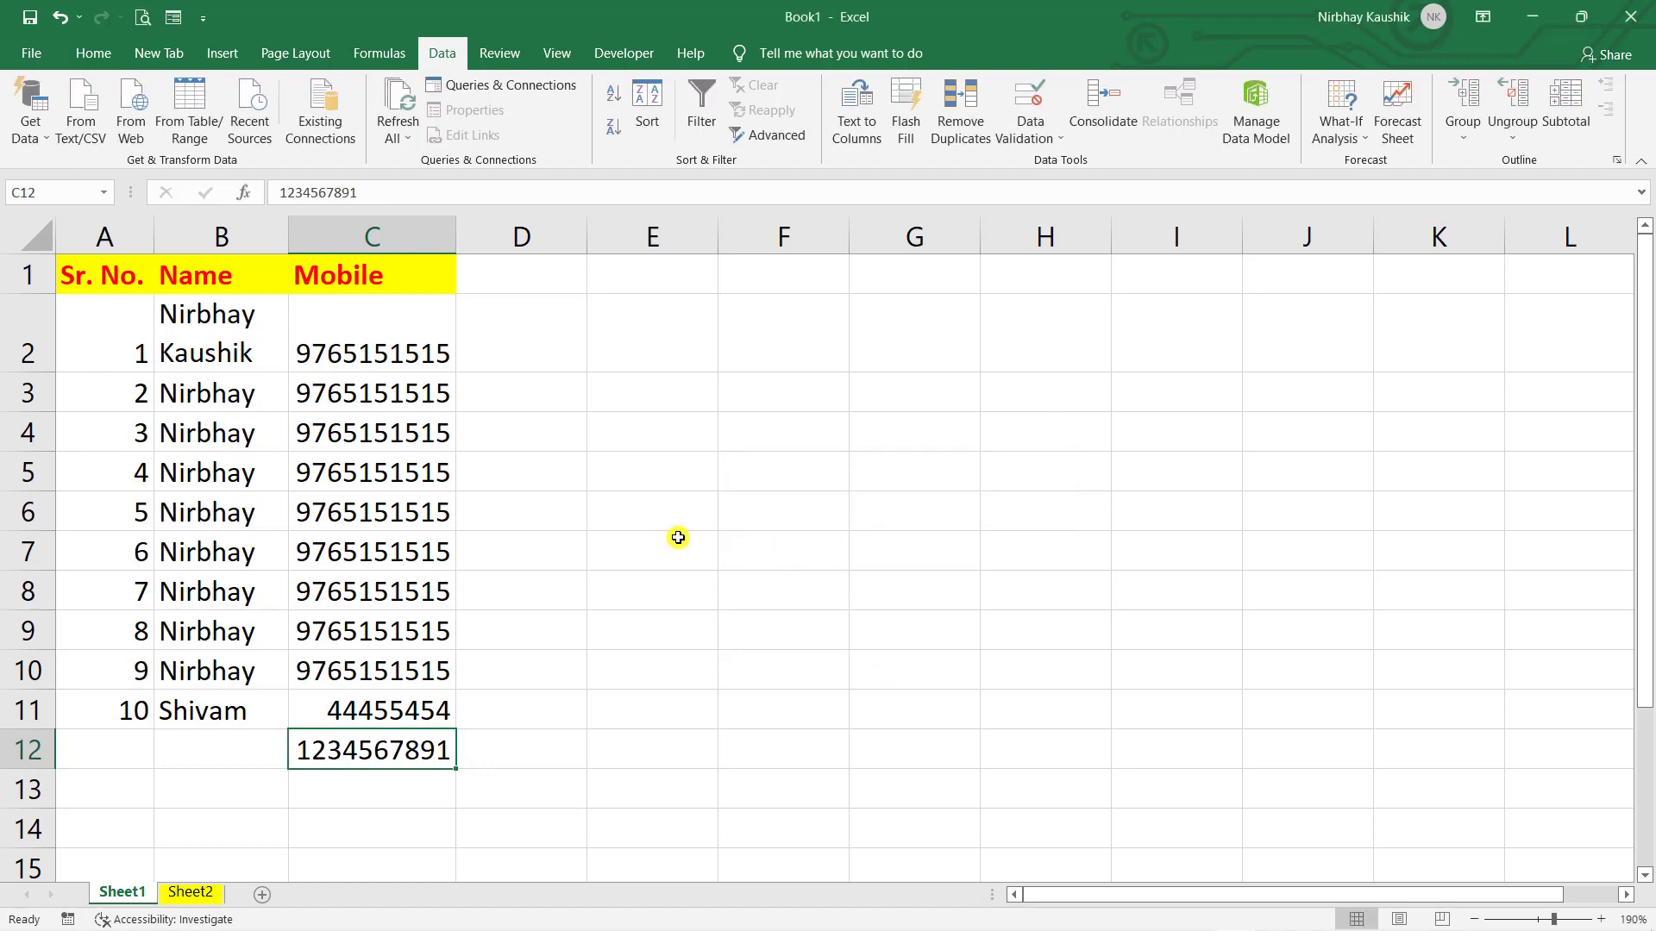
pyautogui.click(545, 723)
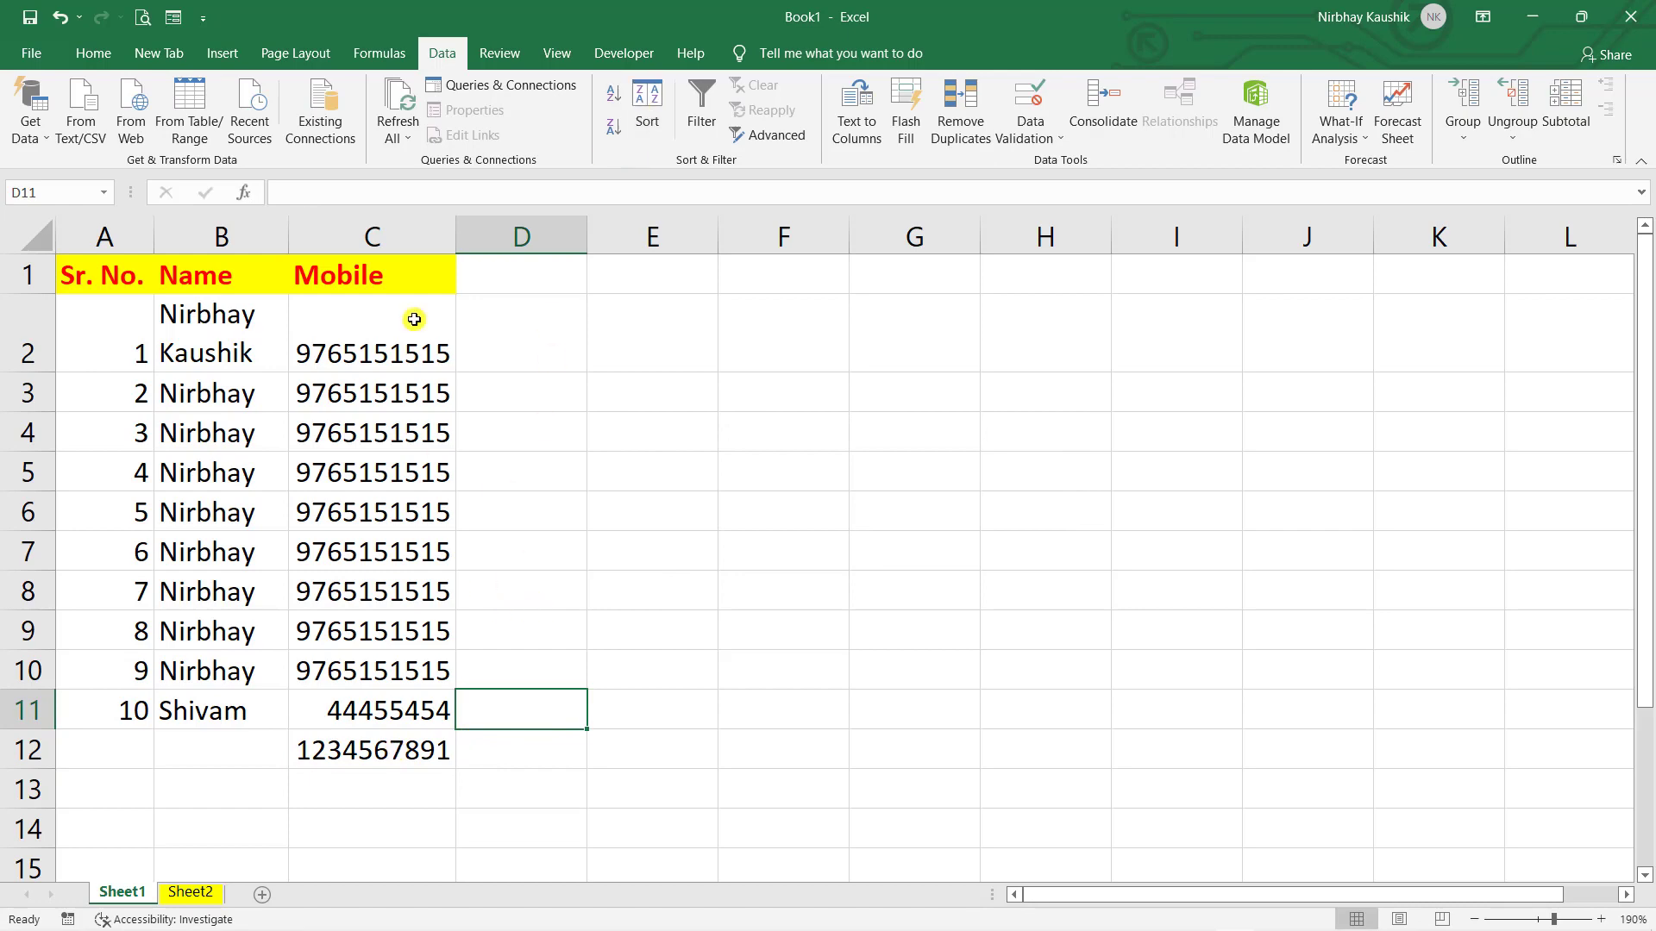
# - Give column C's validation a Stop error alert with a custom title and message 'bas kar bhai.... !'
pyautogui.click(372, 239)
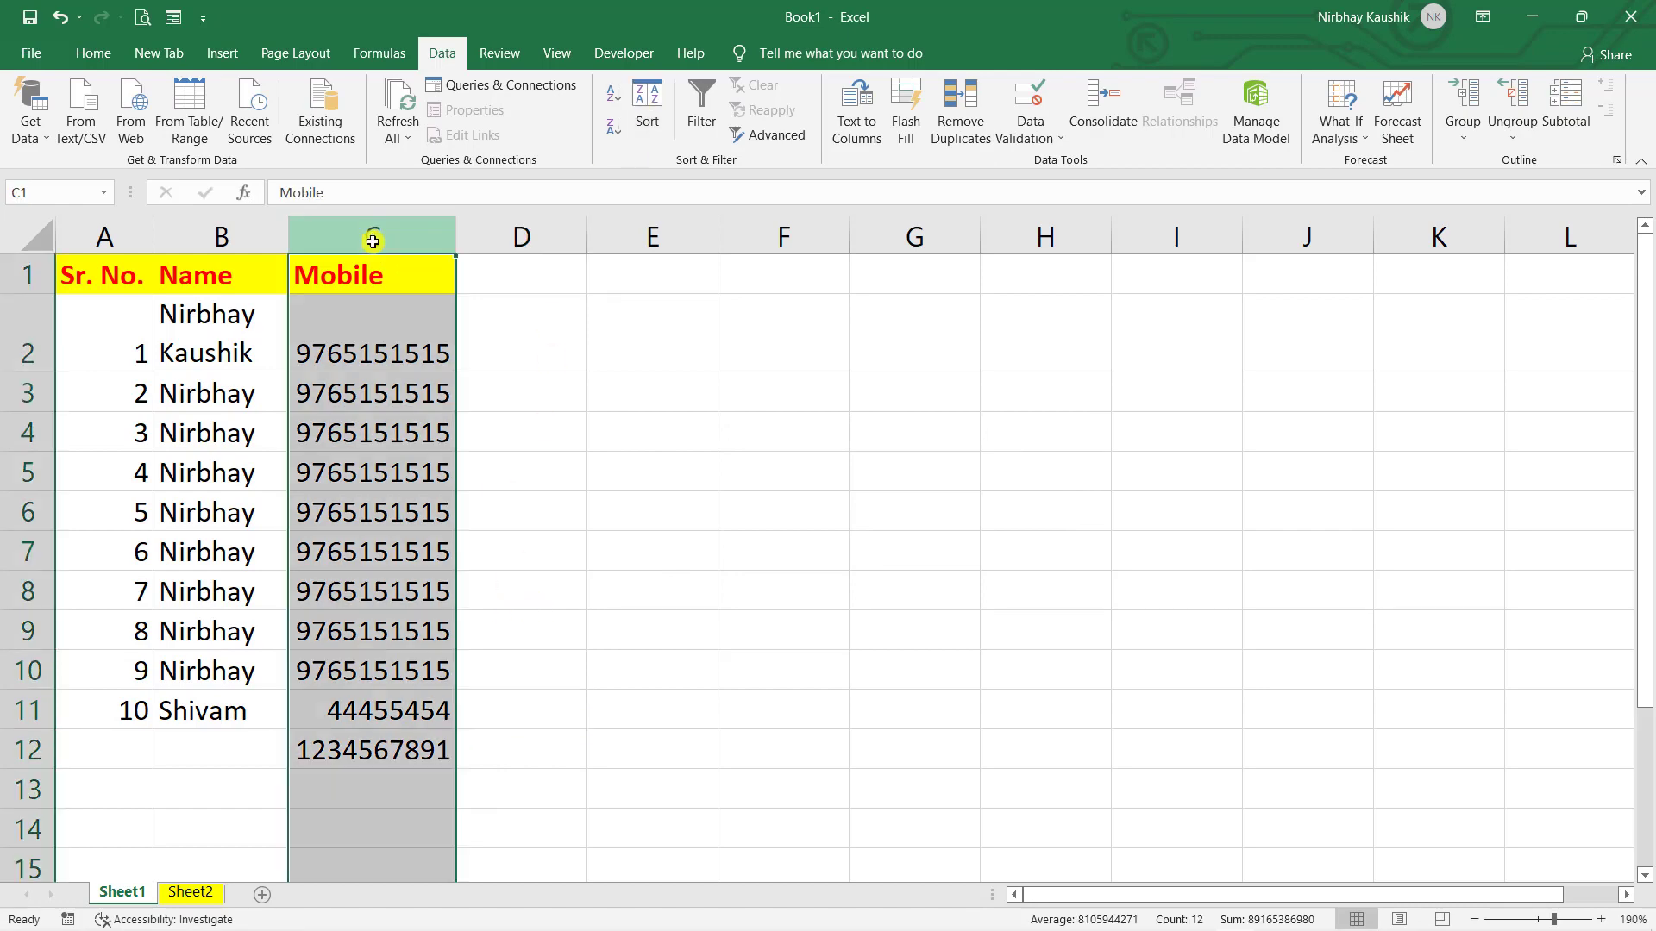
pyautogui.click(1057, 91)
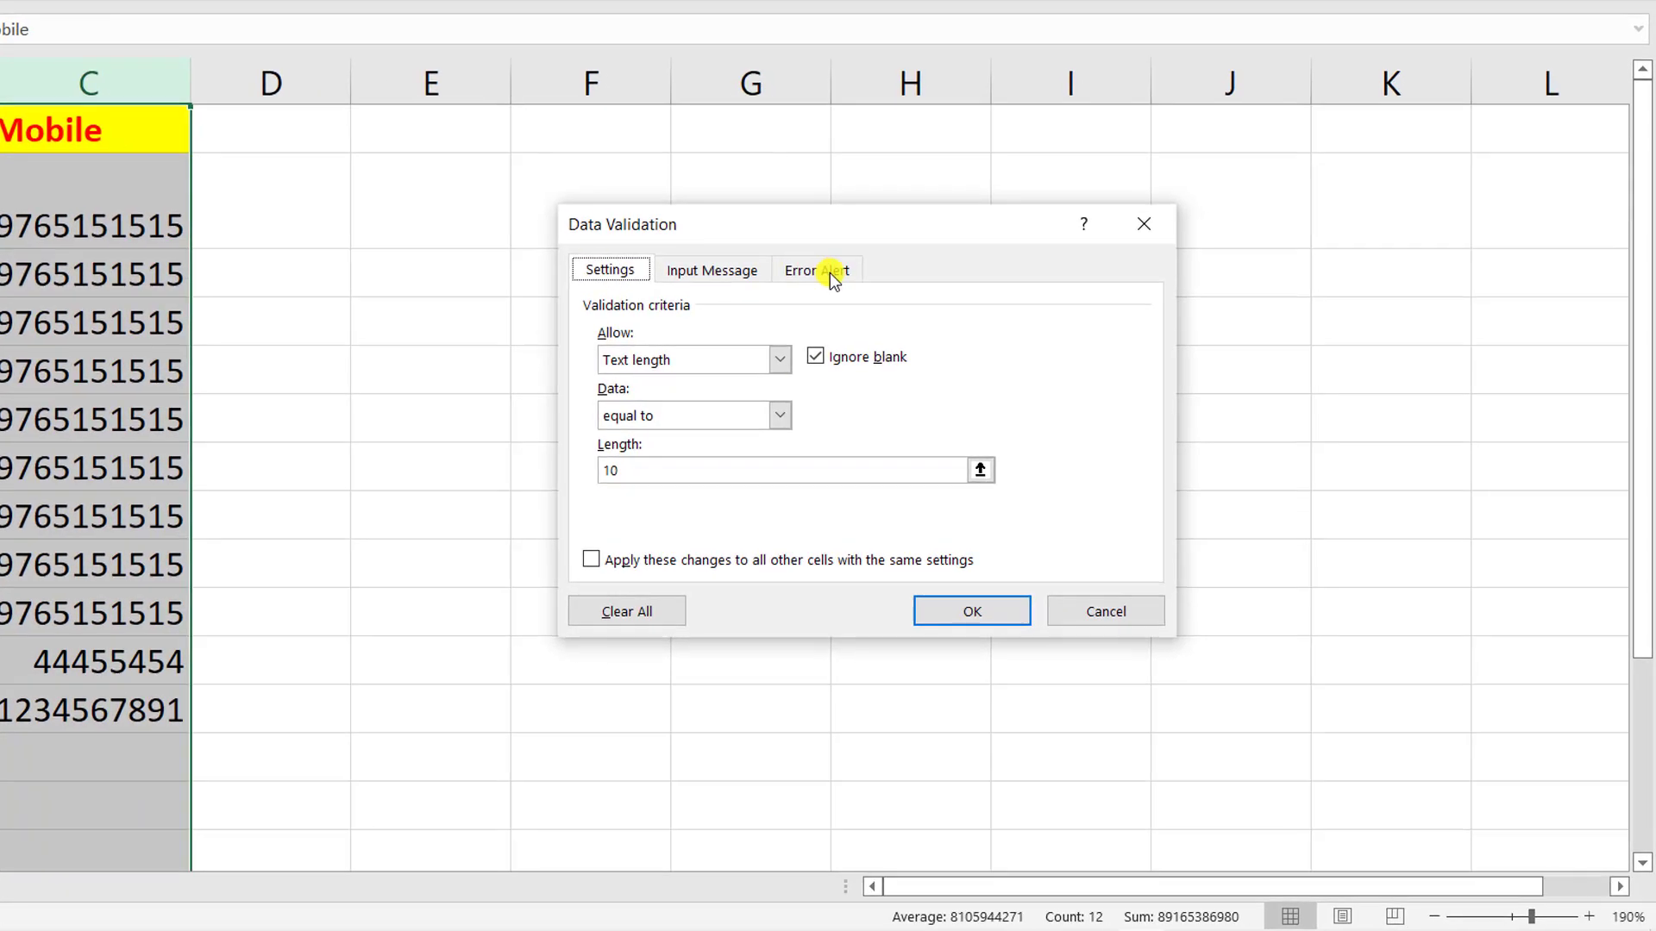
pyautogui.click(832, 274)
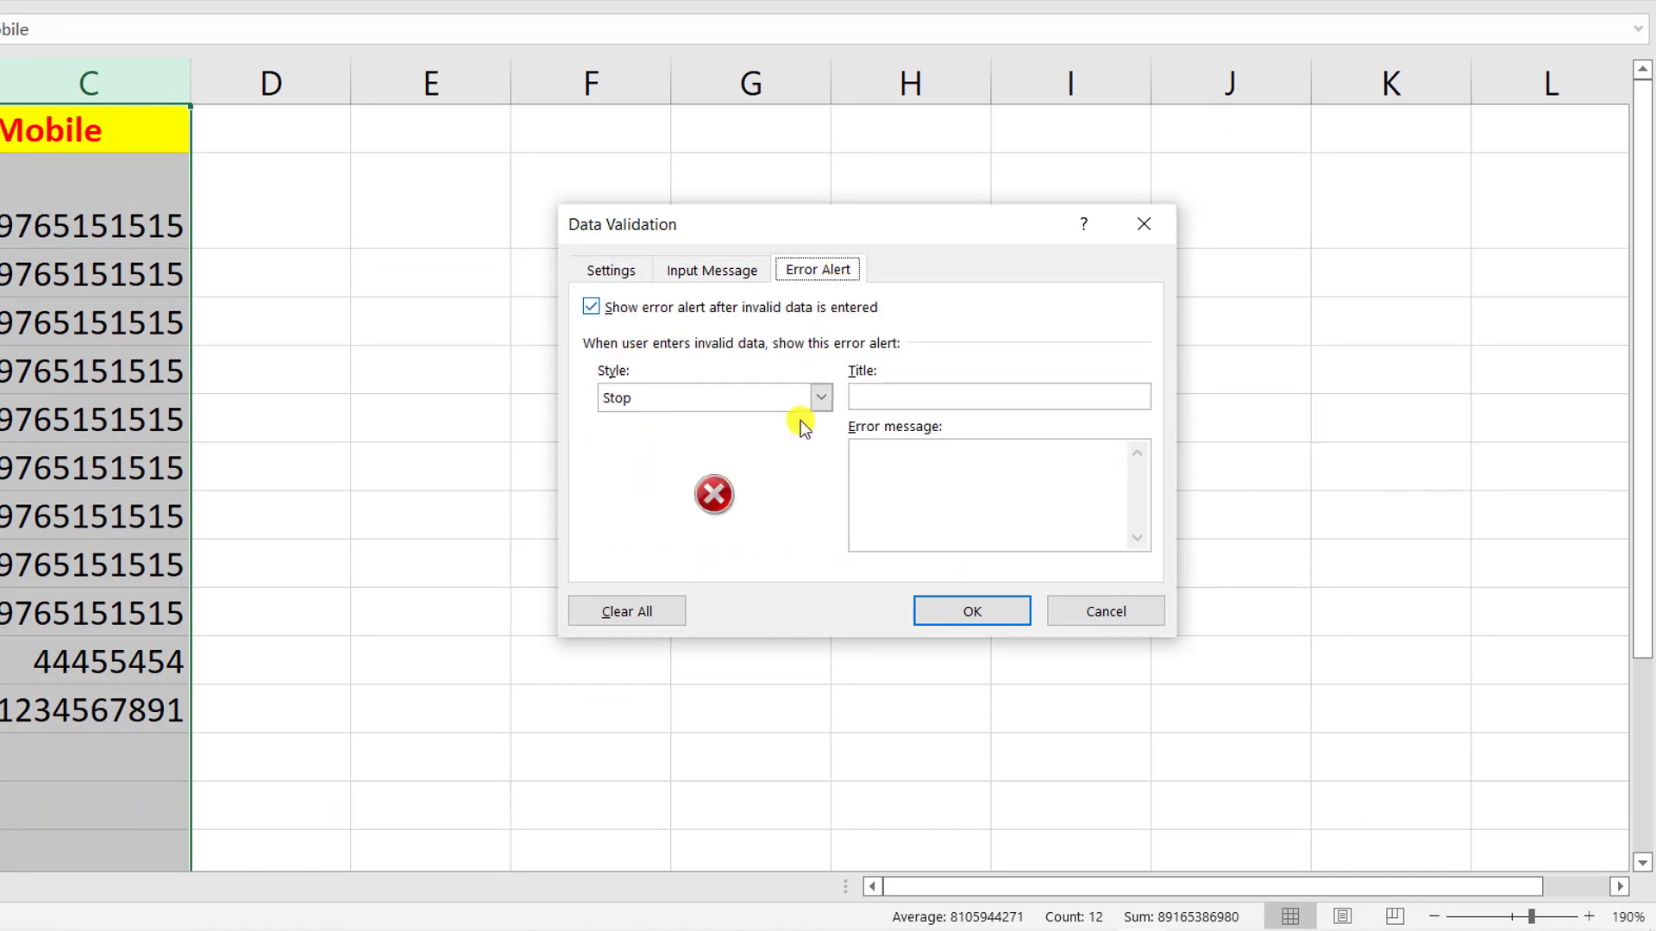
pyautogui.click(918, 396)
pyautogui.write('From Ni')
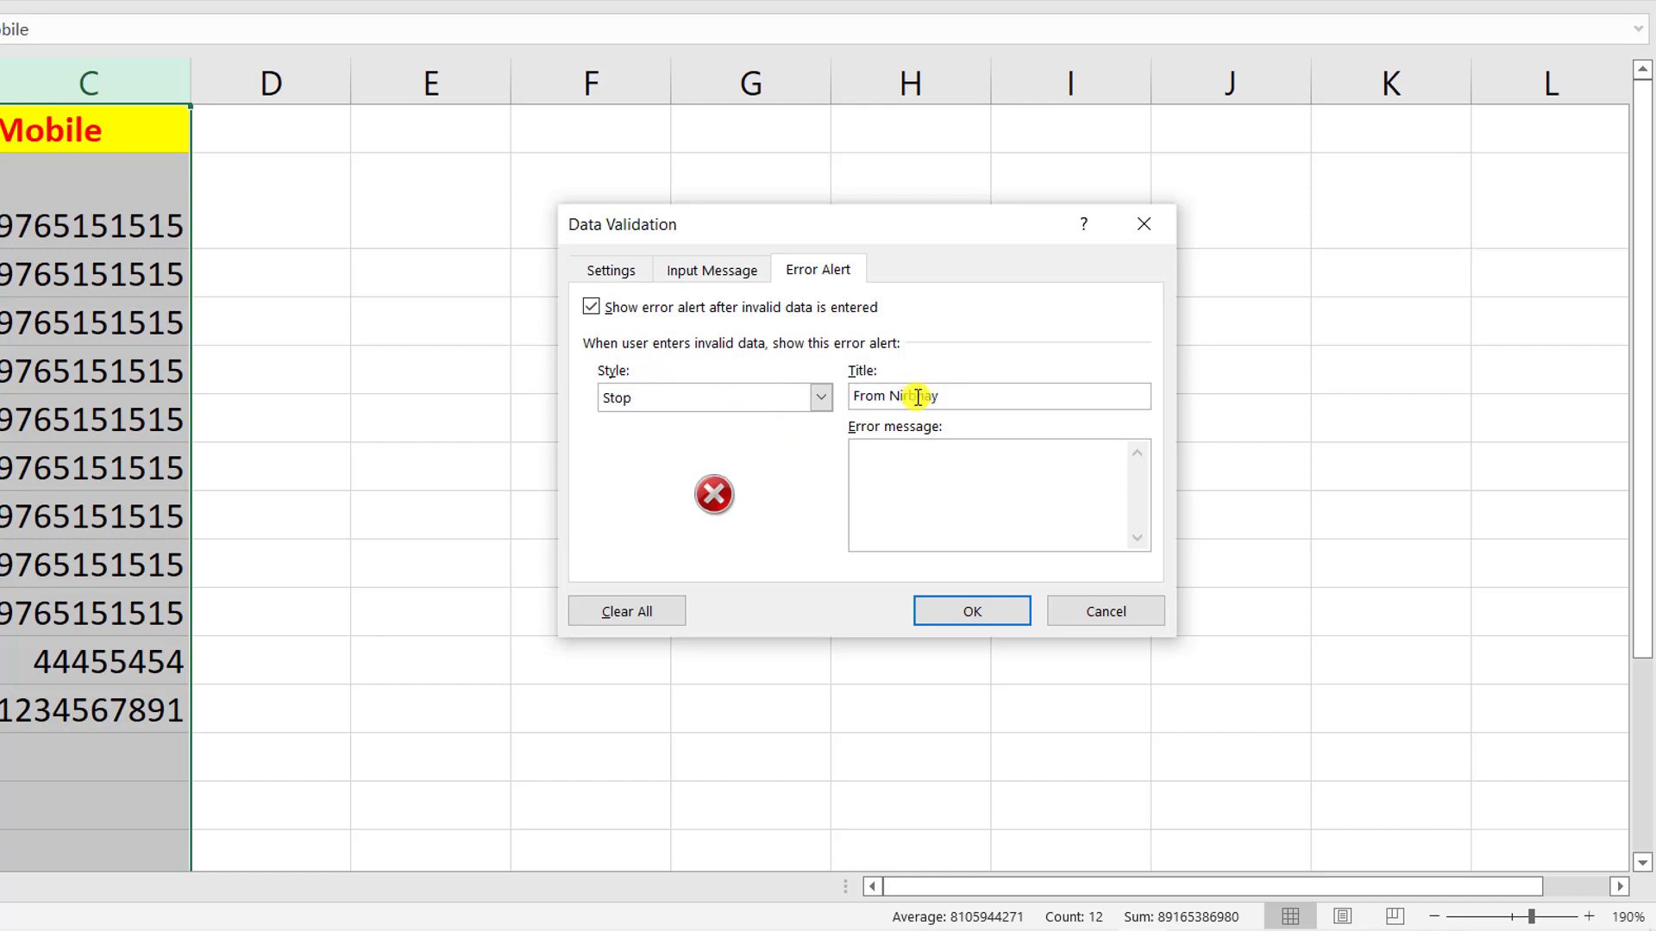
pyautogui.write('bla')
pyautogui.press('BackSpace')
pyautogui.press('BackSpace')
pyautogui.write('as kar bhai.... !')
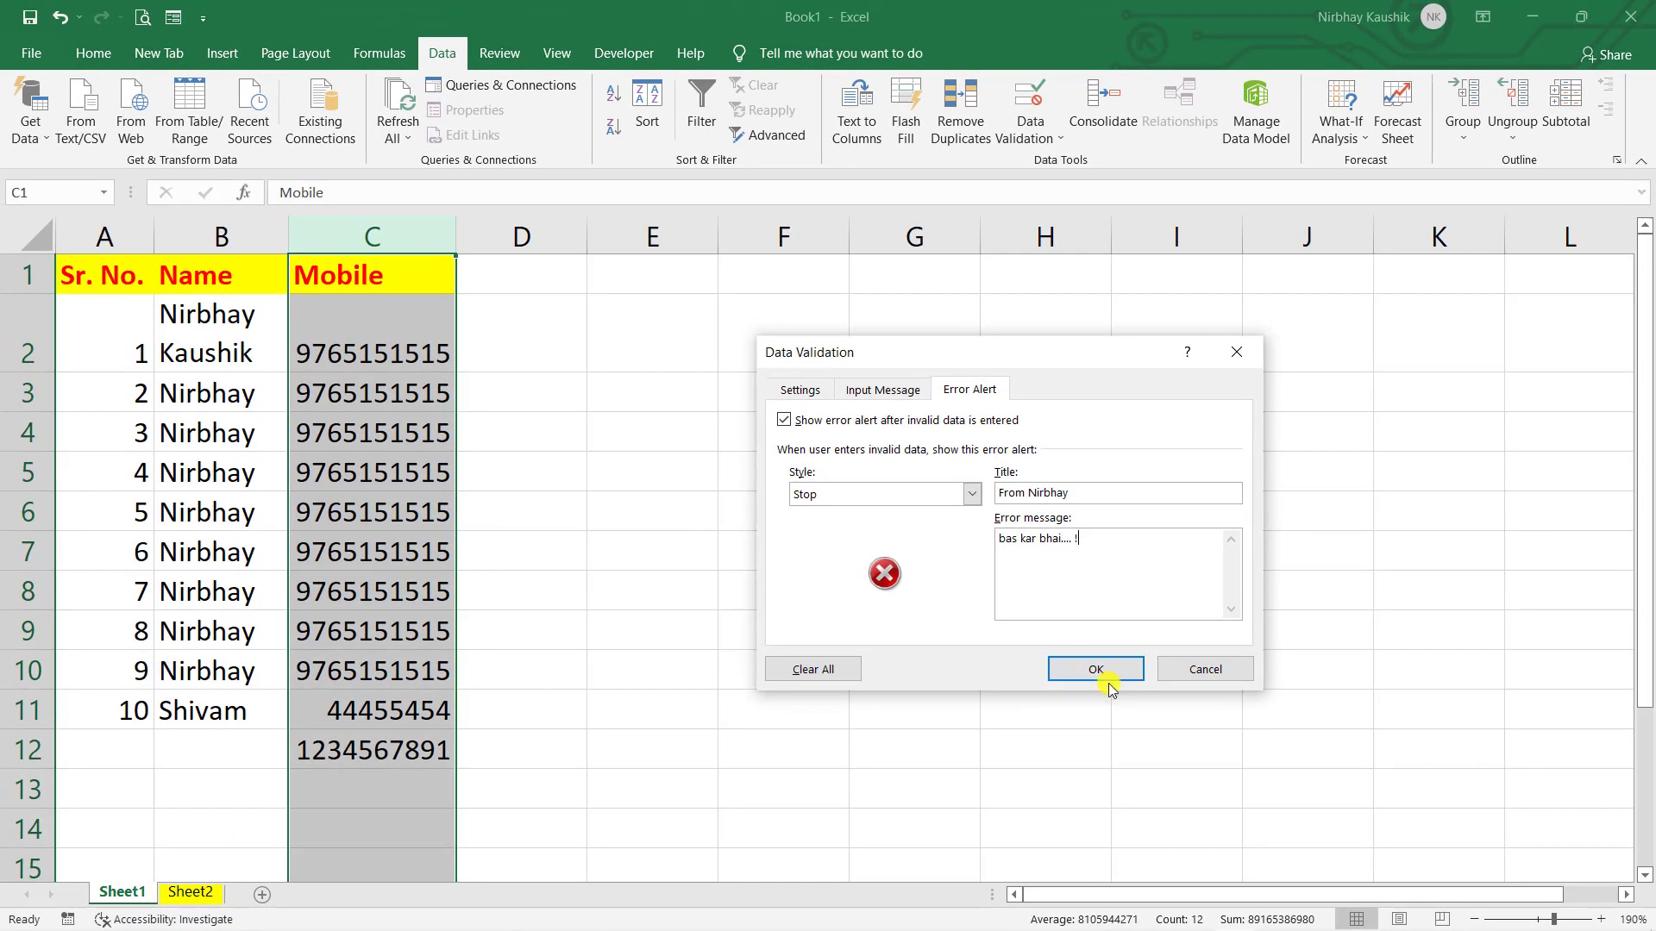
pyautogui.click(1096, 669)
pyautogui.click(745, 742)
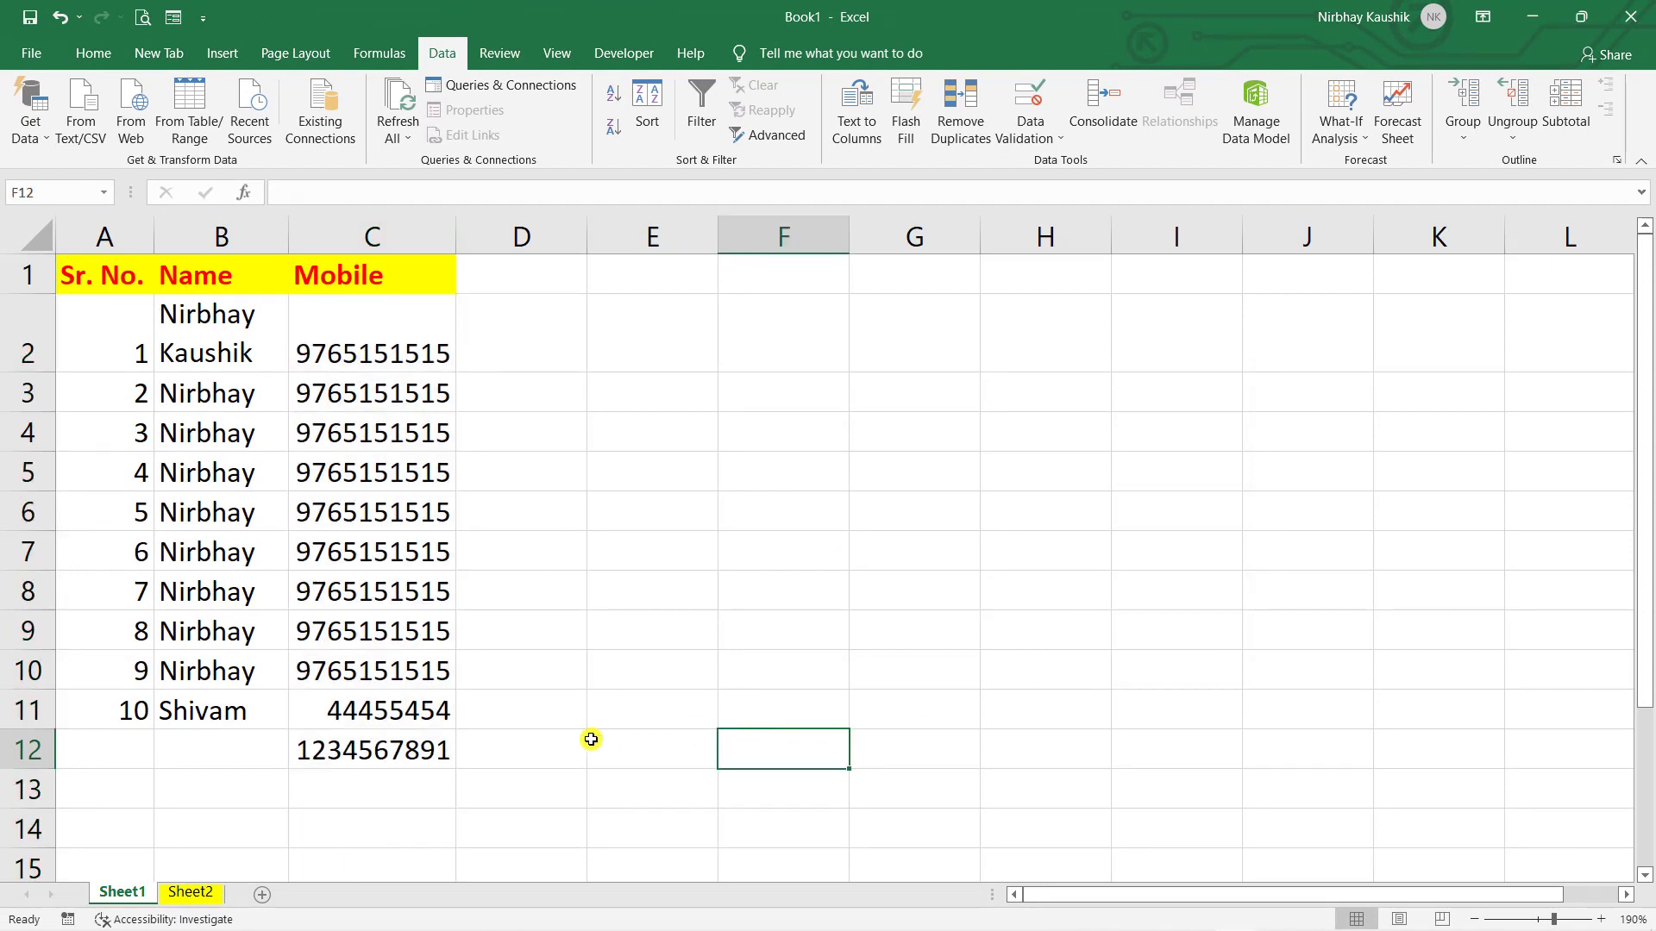
pyautogui.click(416, 797)
pyautogui.write('45541')
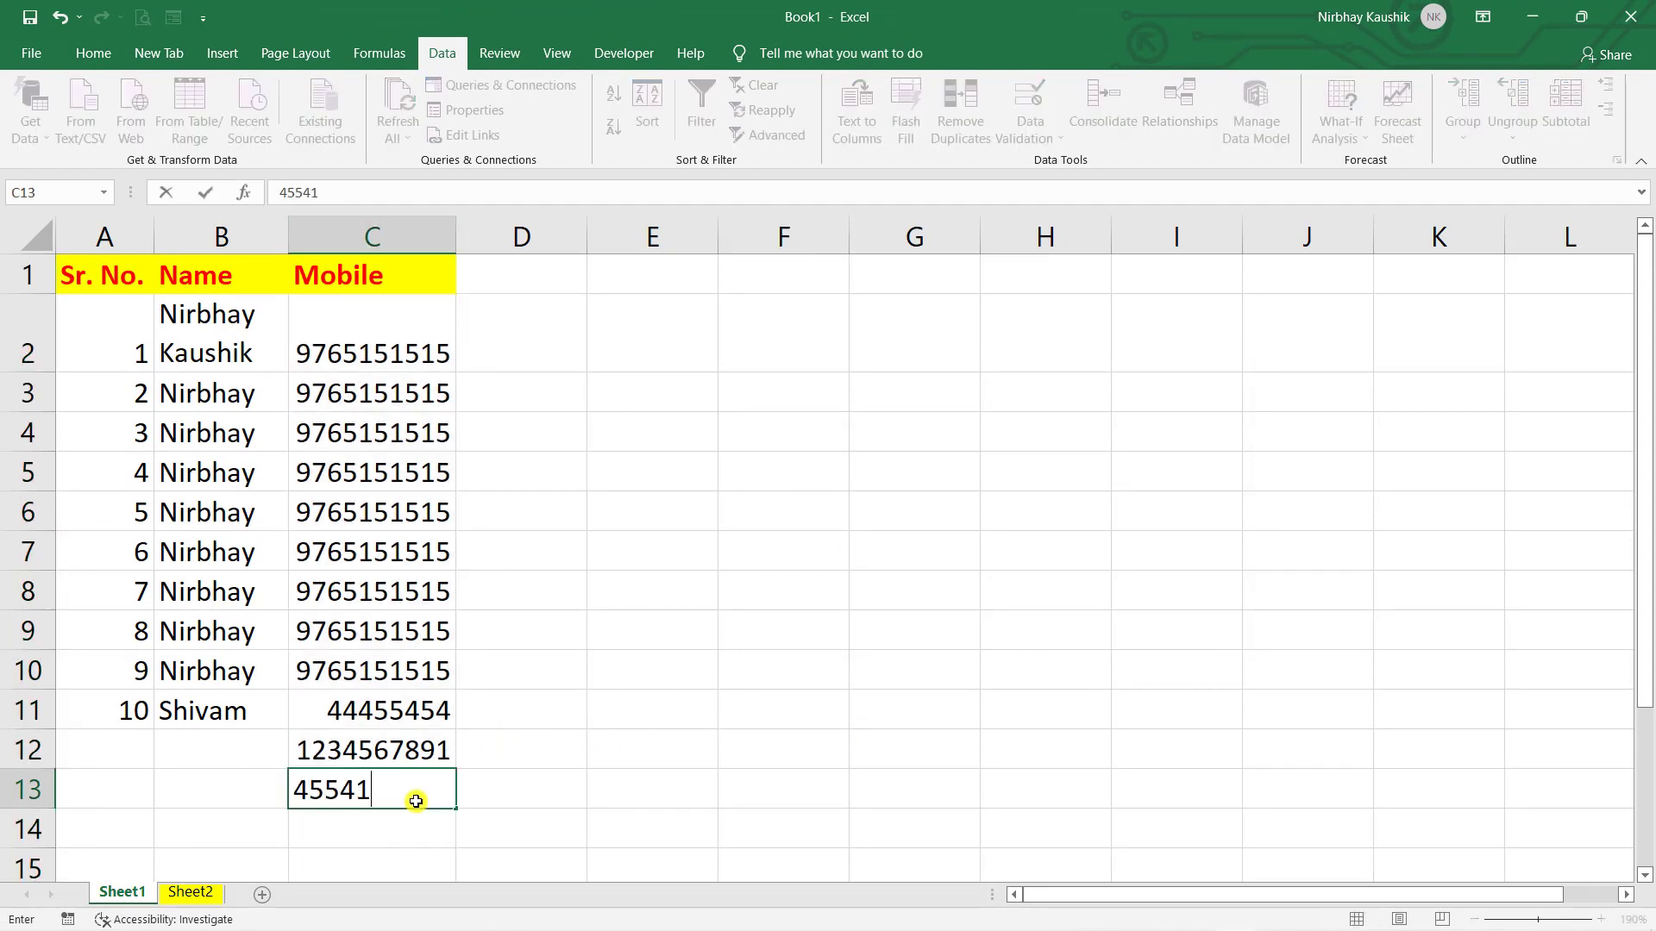
pyautogui.press('Return')
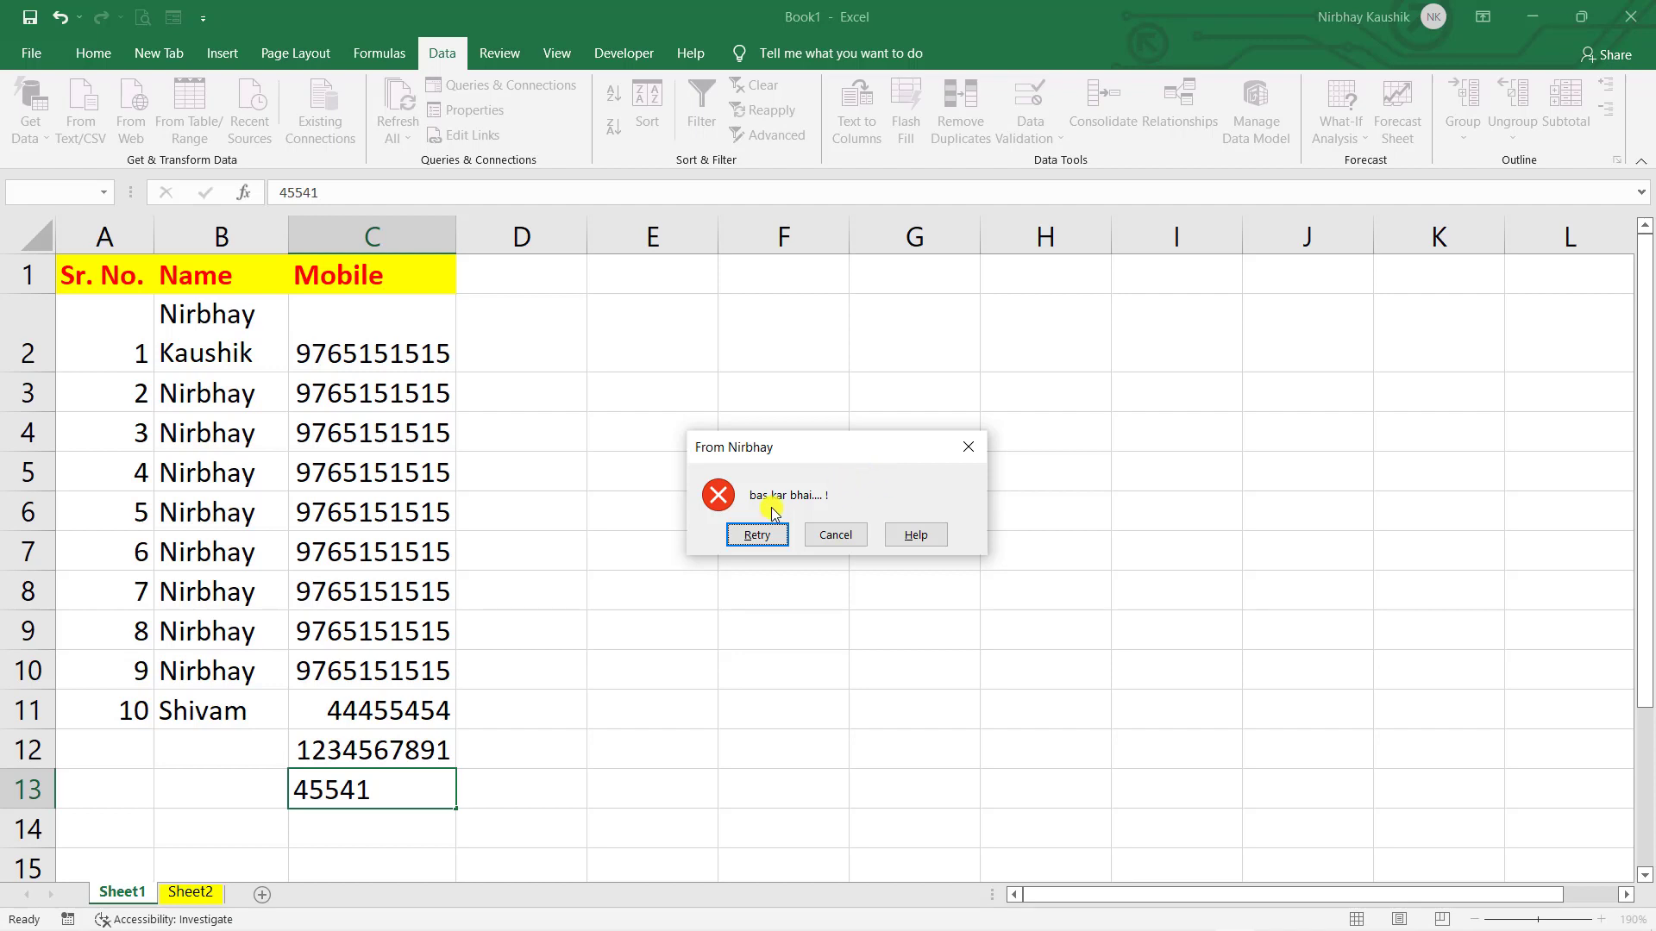
pyautogui.click(835, 535)
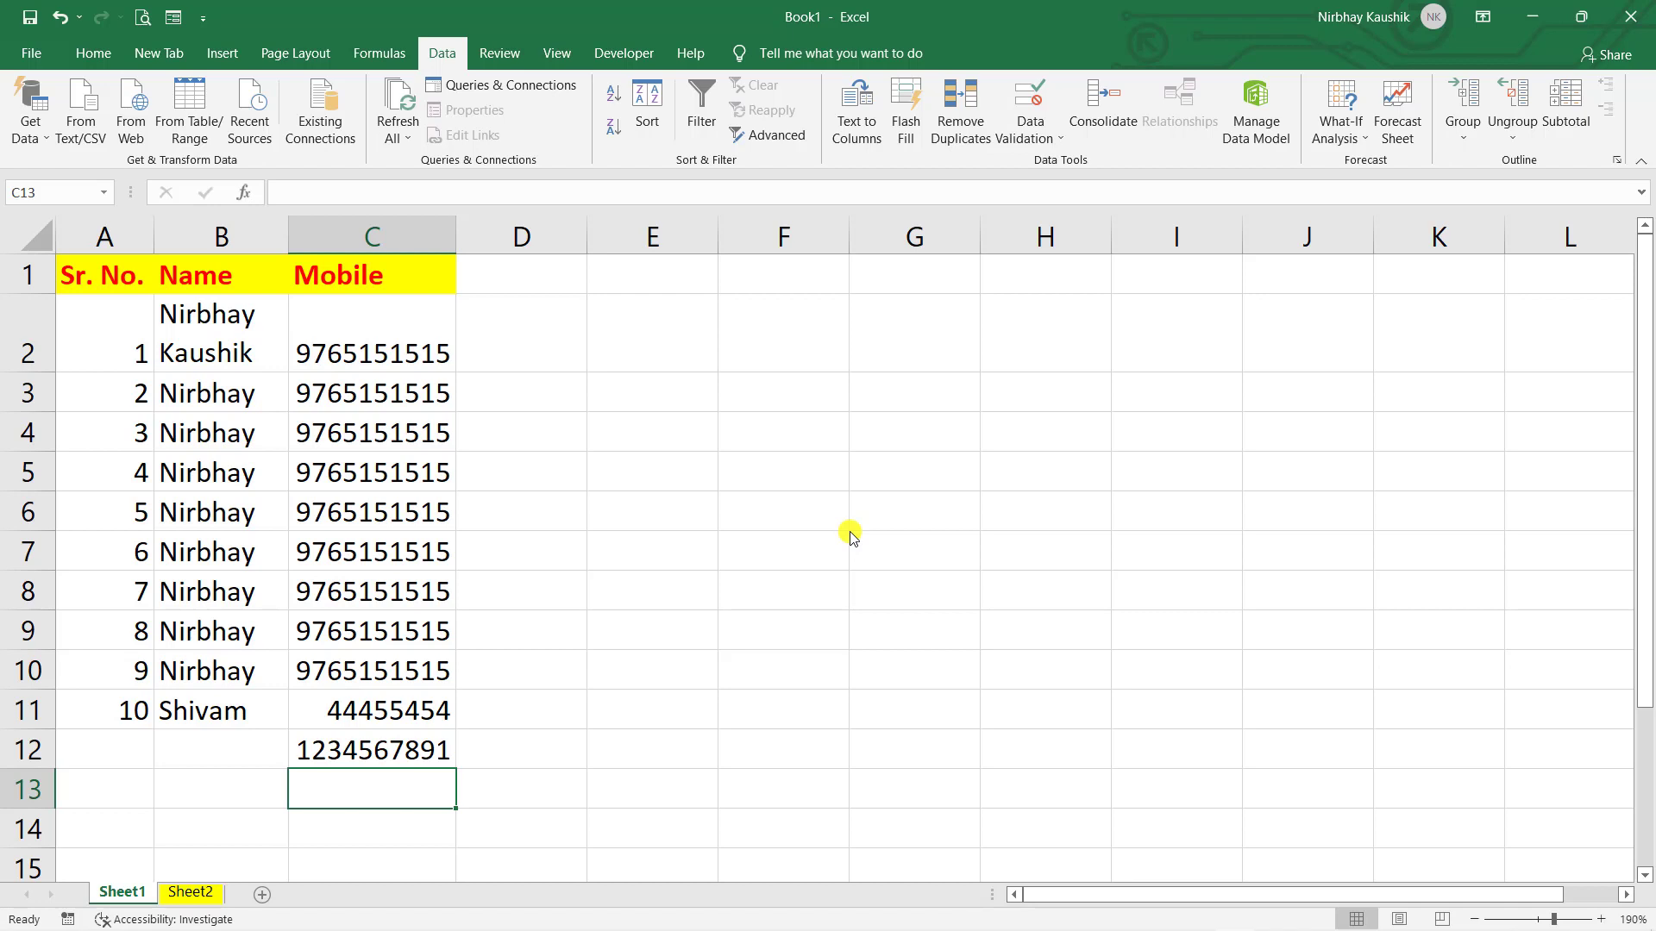
pyautogui.click(616, 430)
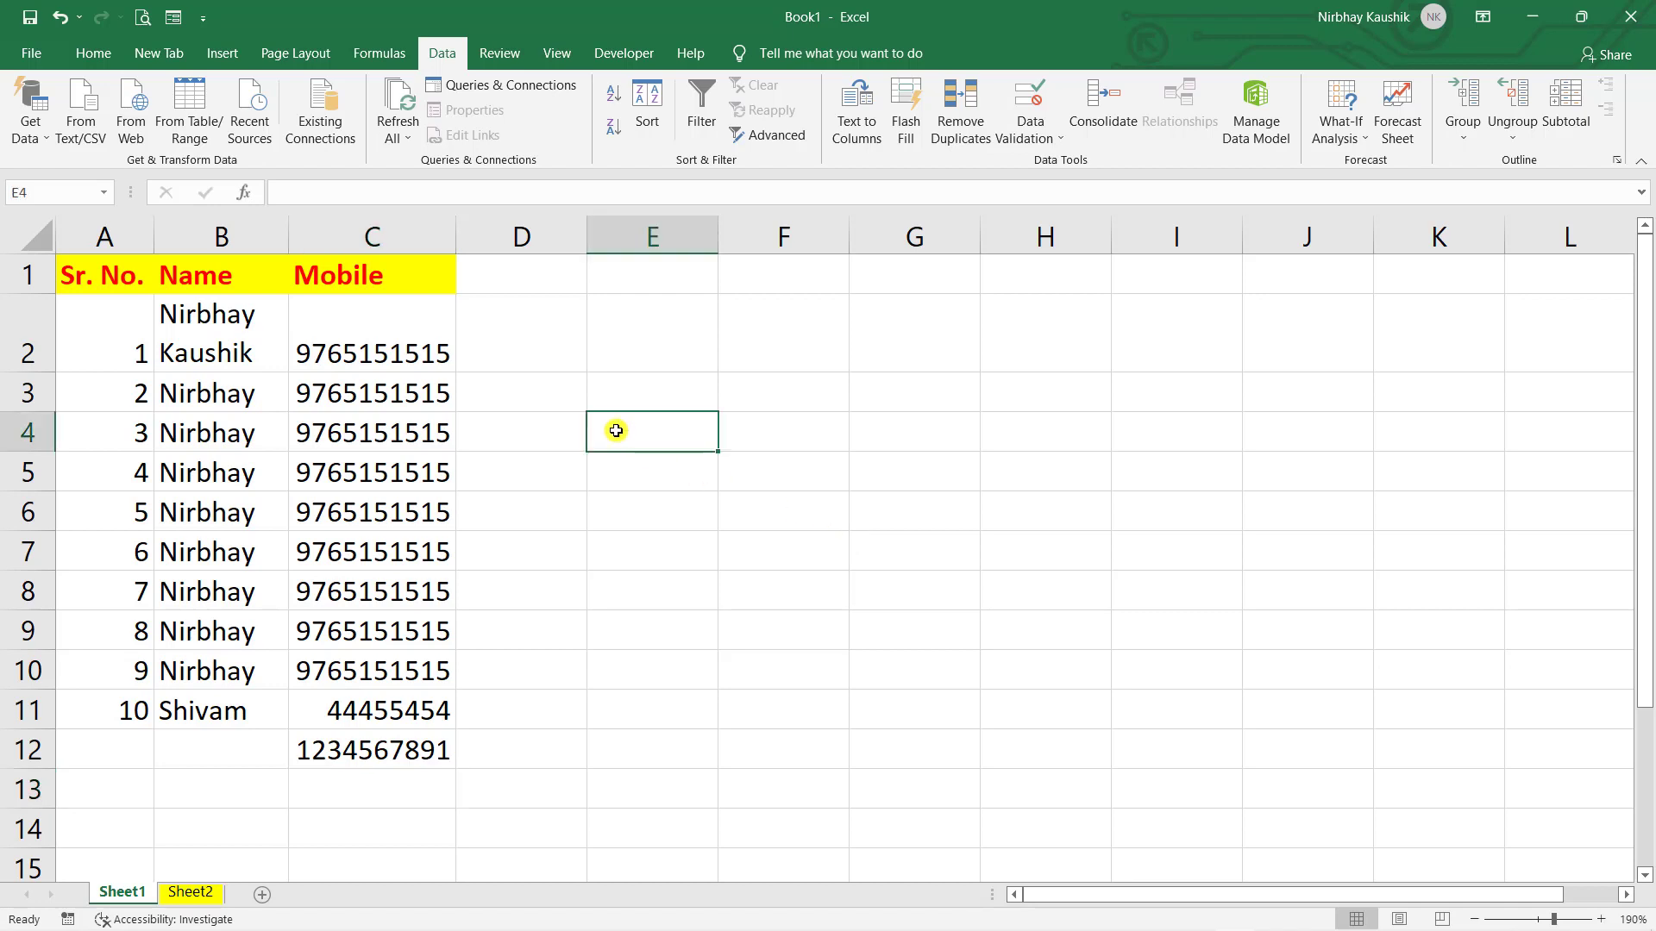
pyautogui.write('nrbnn@')
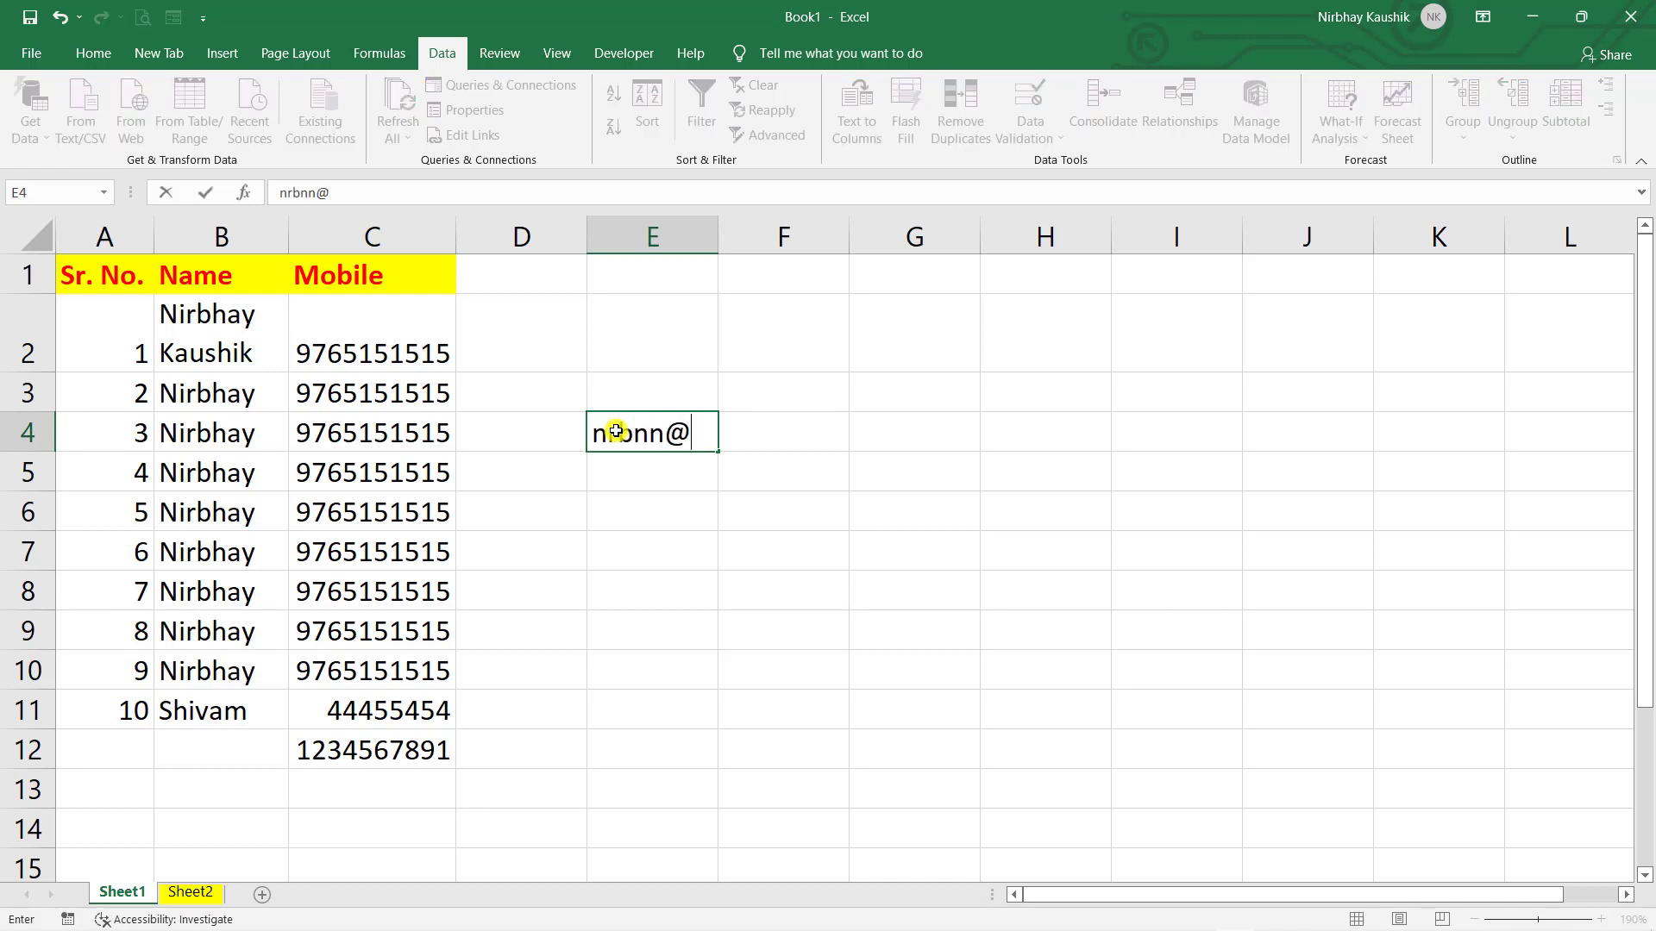
pyautogui.write('sgsg.')
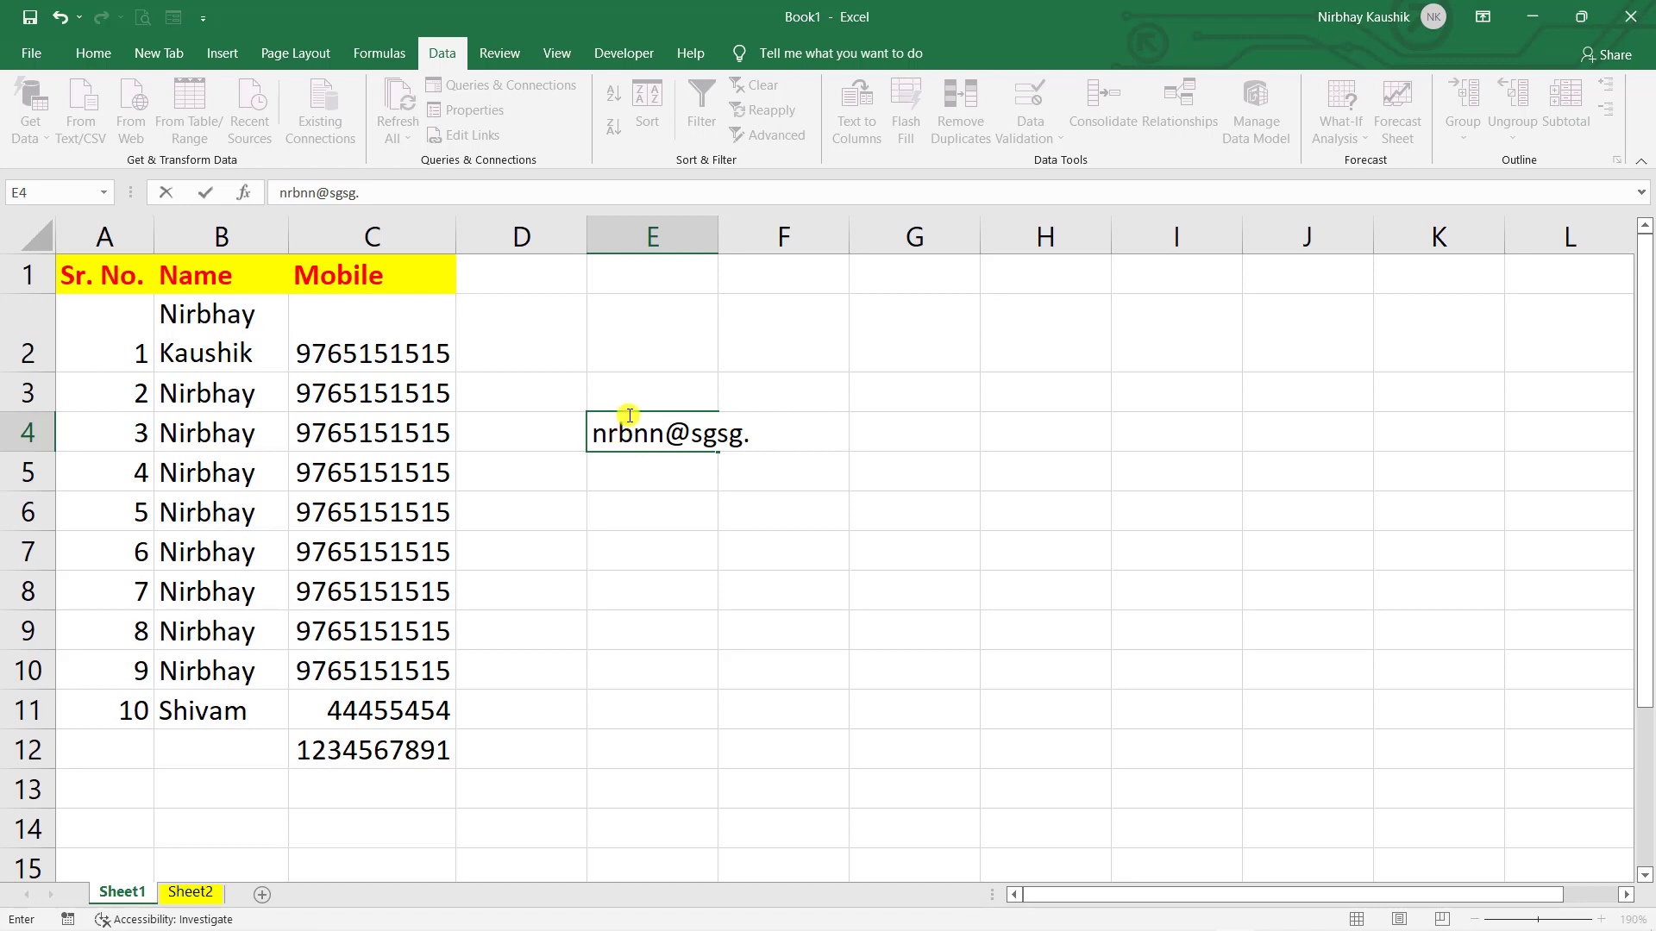
pyautogui.hotkey('ctrl', 'a')
pyautogui.press('BackSpace')
pyautogui.click(935, 481)
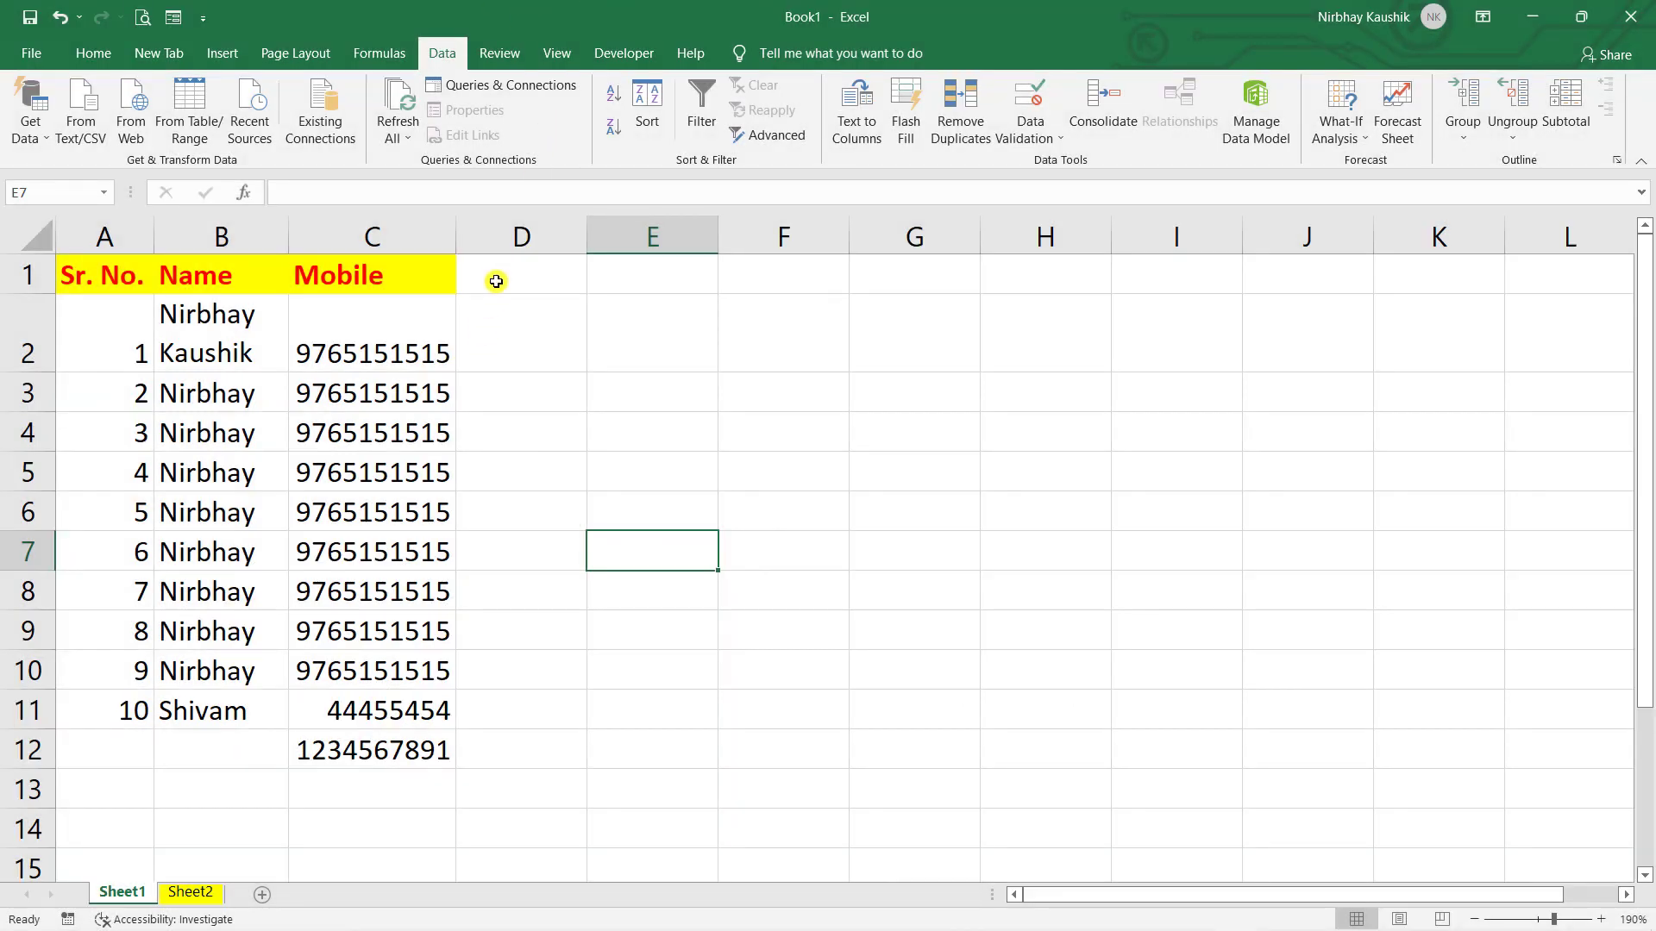
pyautogui.click(495, 284)
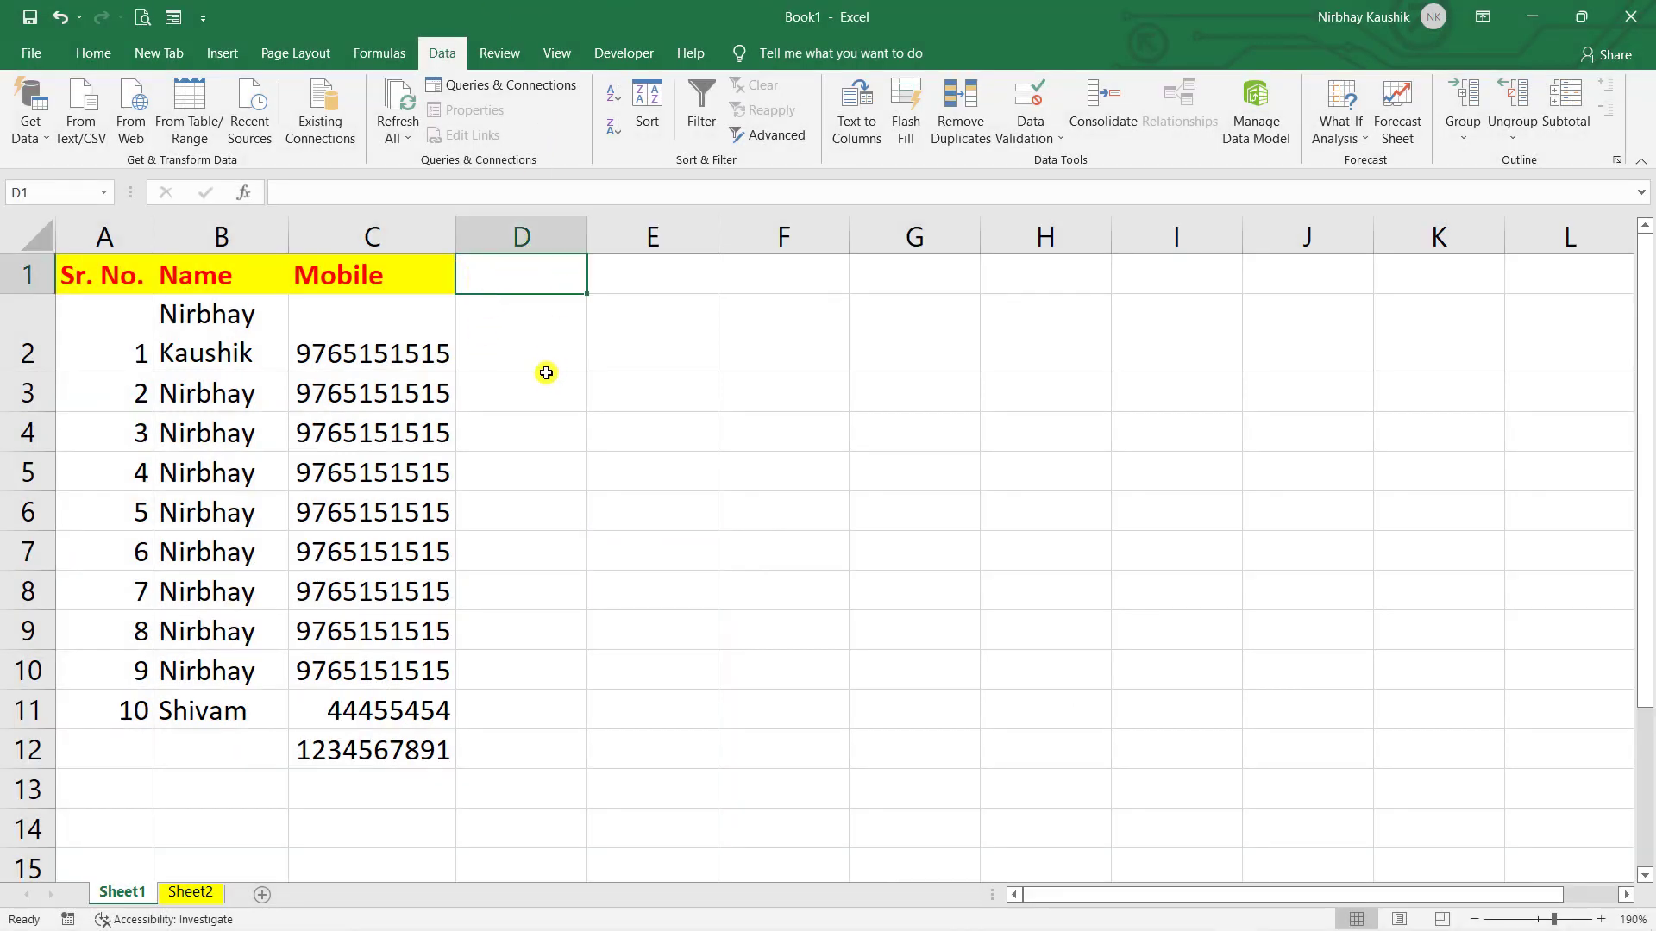
pyautogui.write('DOB')
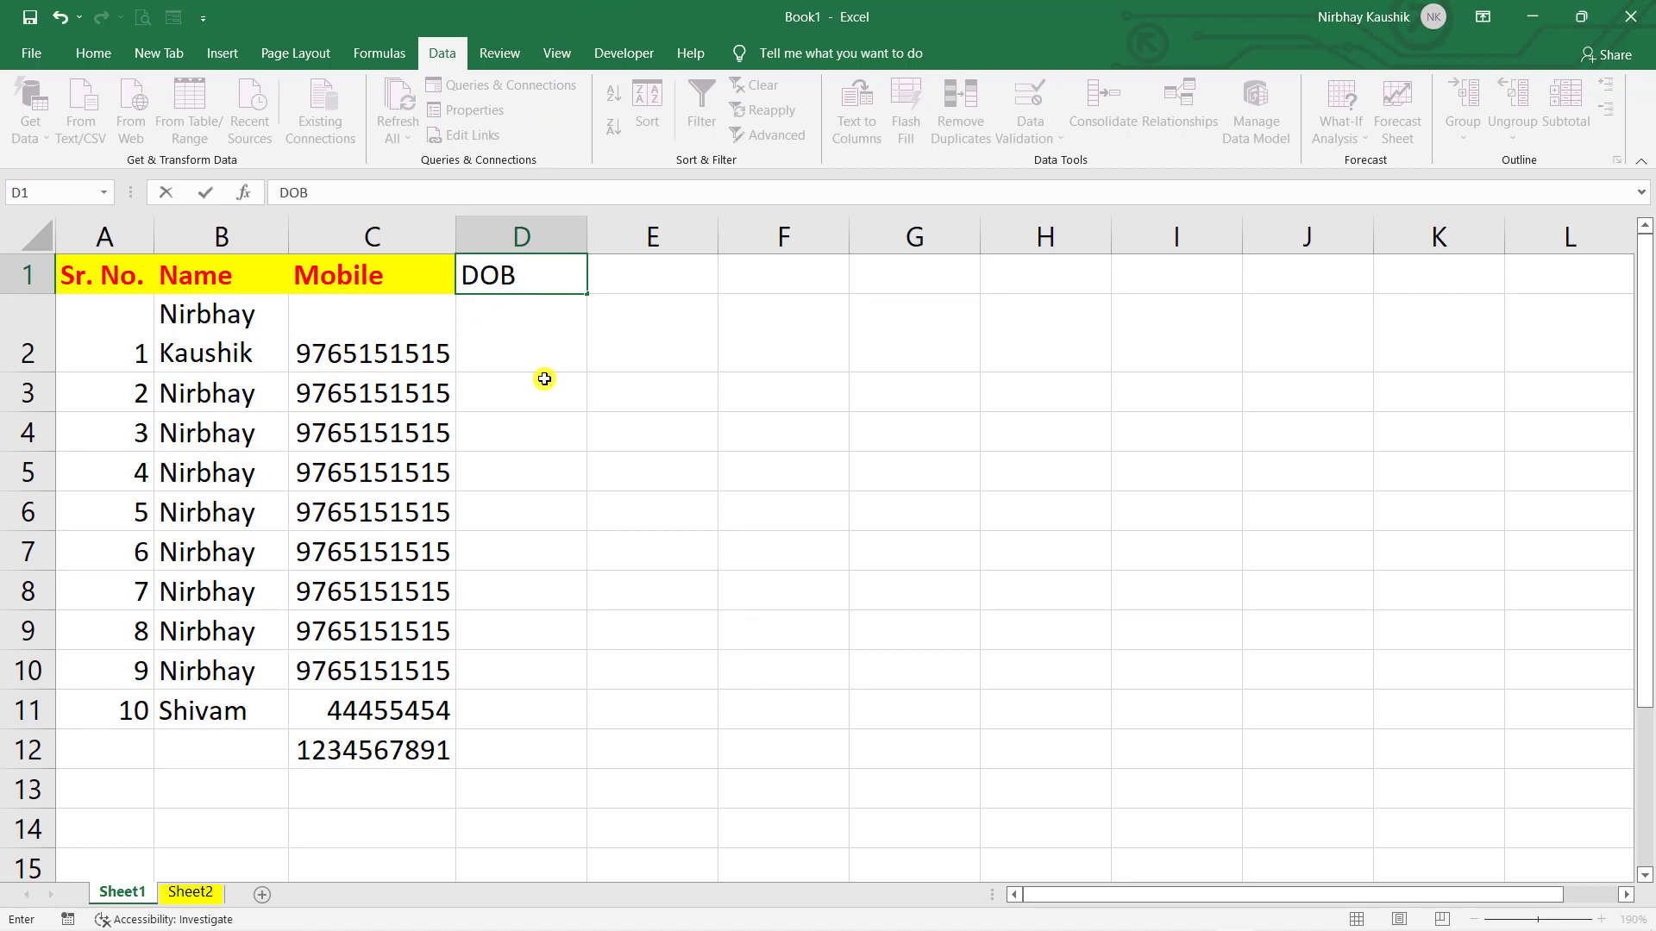
pyautogui.click(544, 377)
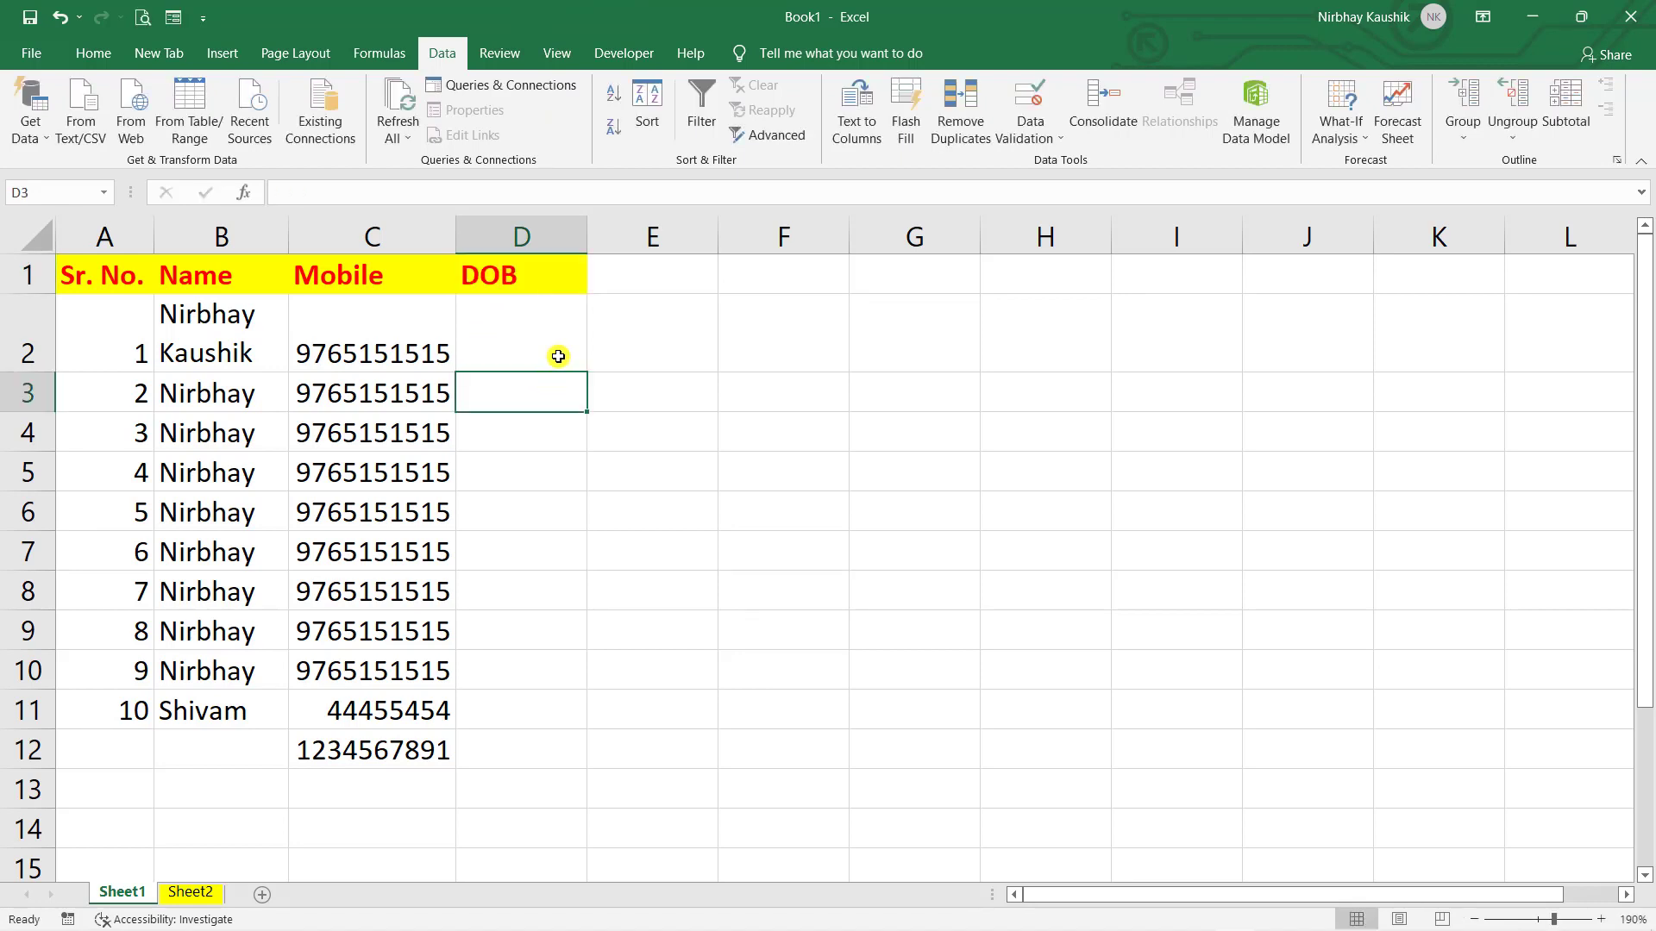
pyautogui.hotkey('ctrl', 'z')
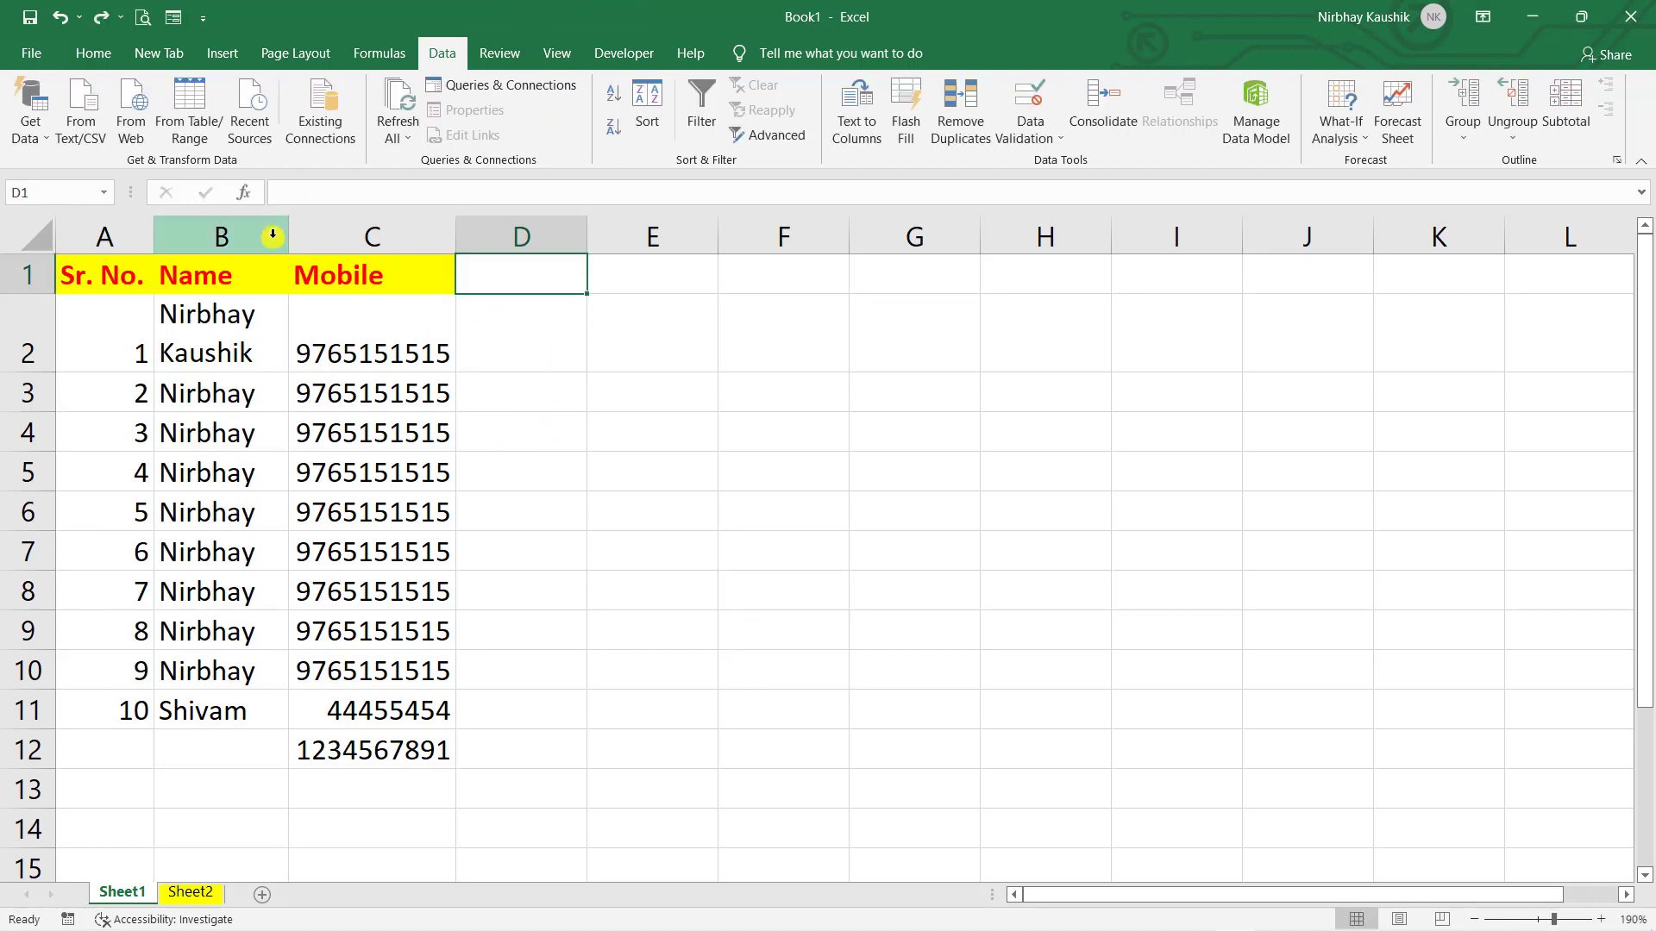
pyautogui.hotkey('ctrl', 'z')
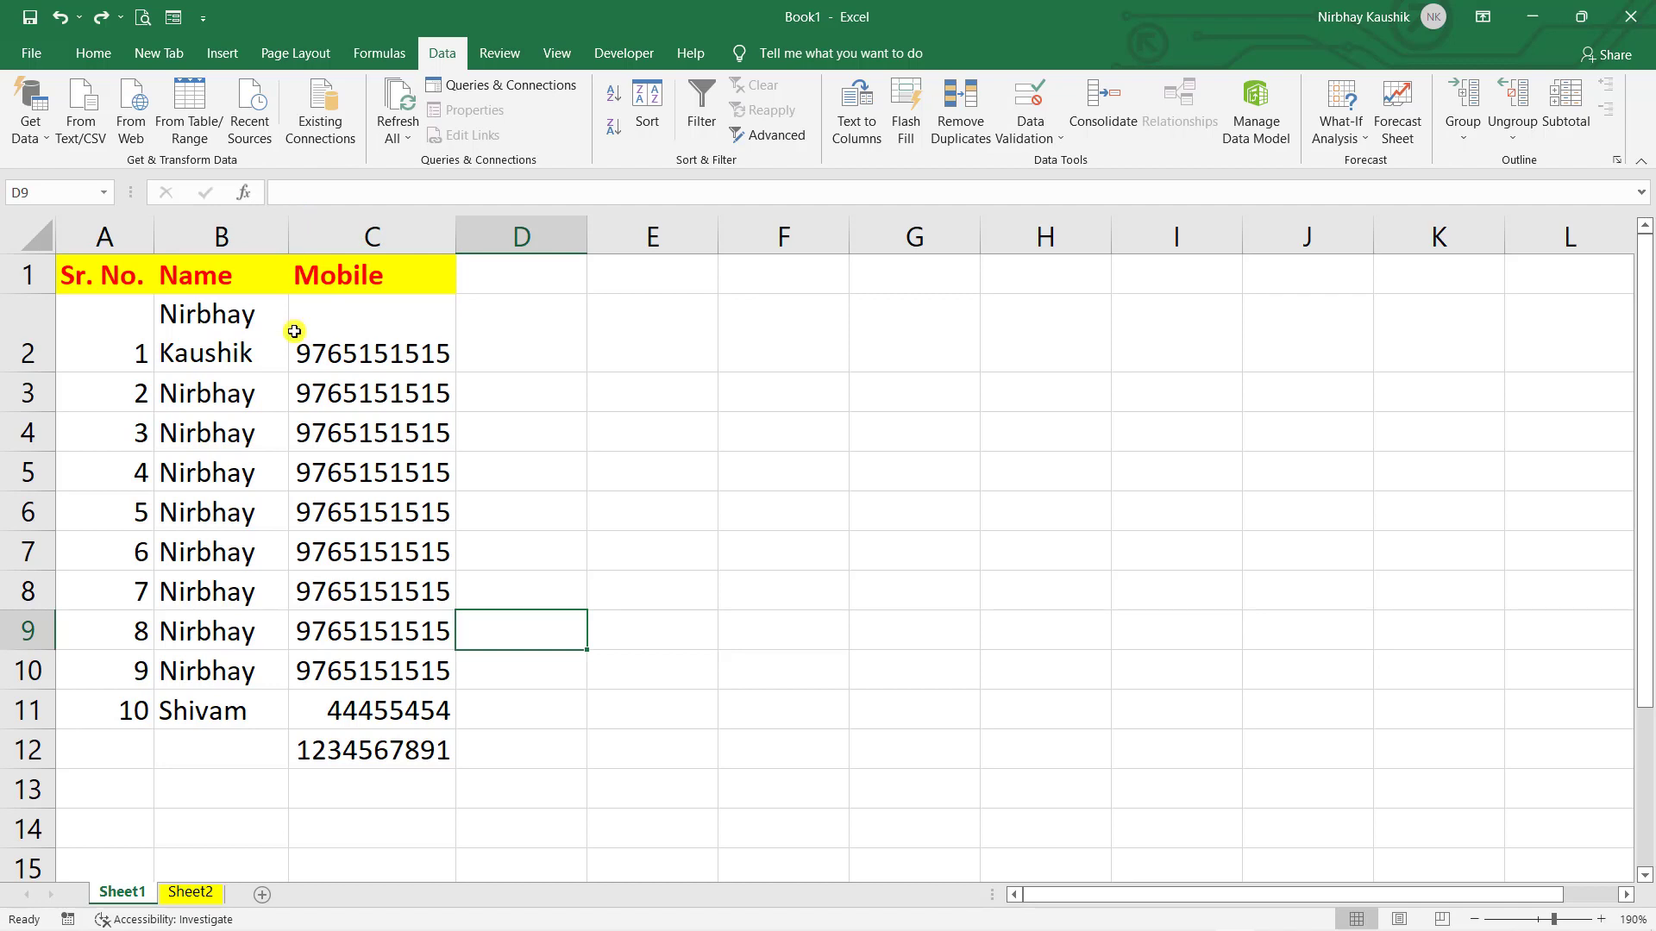
pyautogui.click(341, 241)
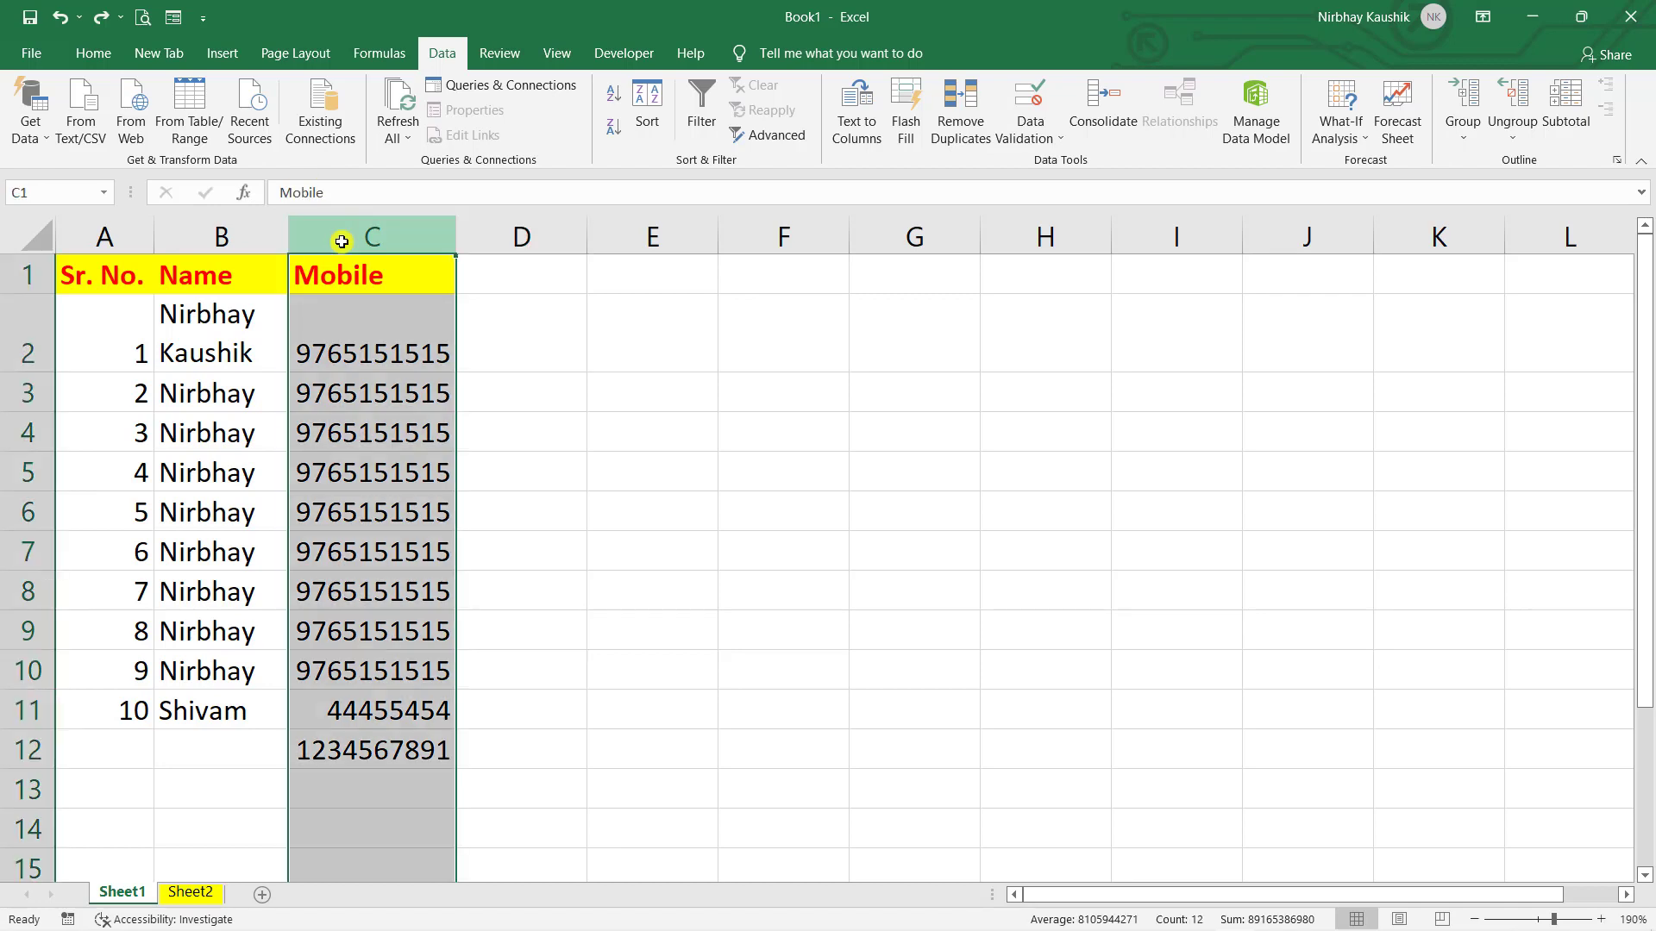
pyautogui.rightClick(341, 239)
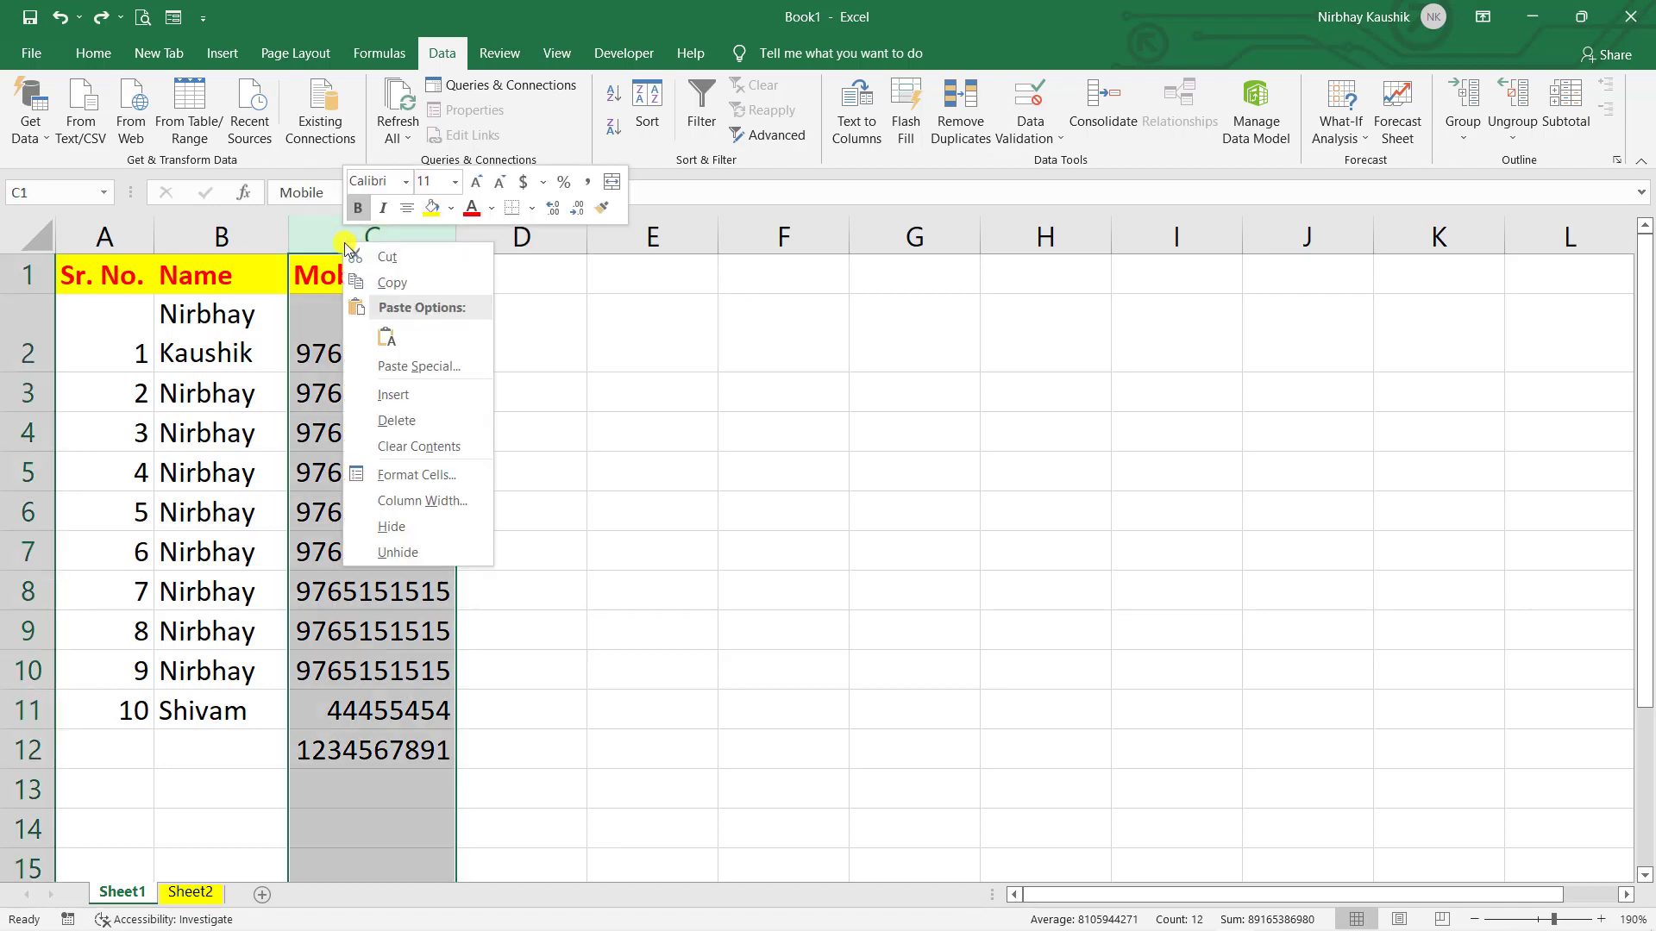
pyautogui.click(402, 401)
pyautogui.click(654, 469)
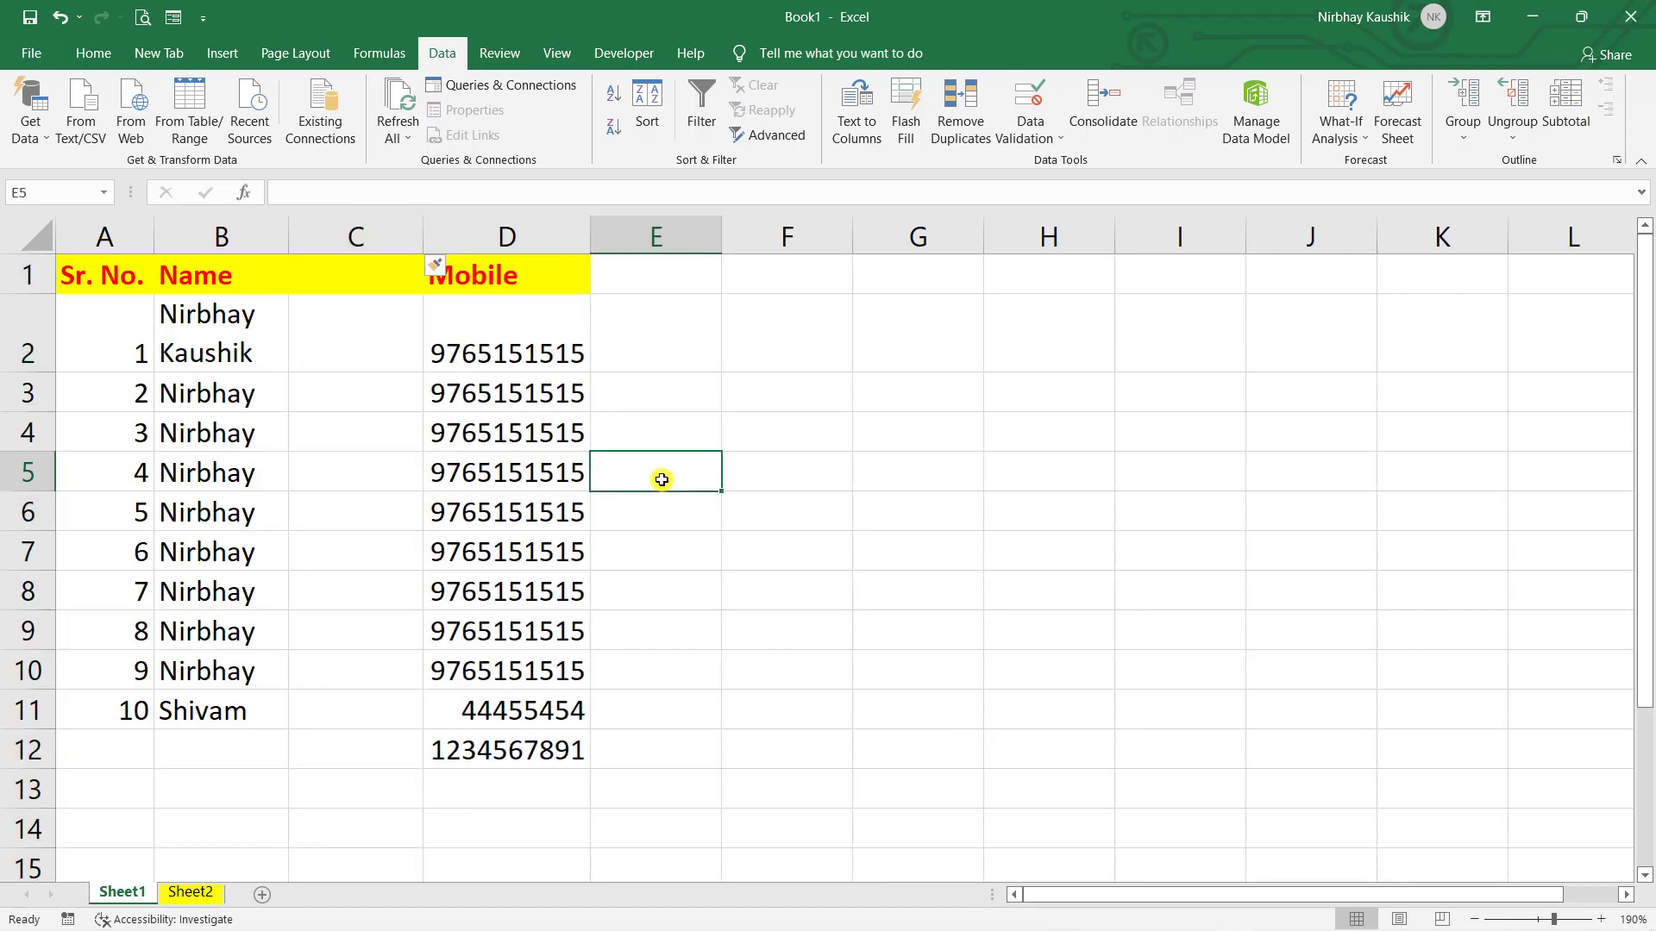
pyautogui.click(360, 287)
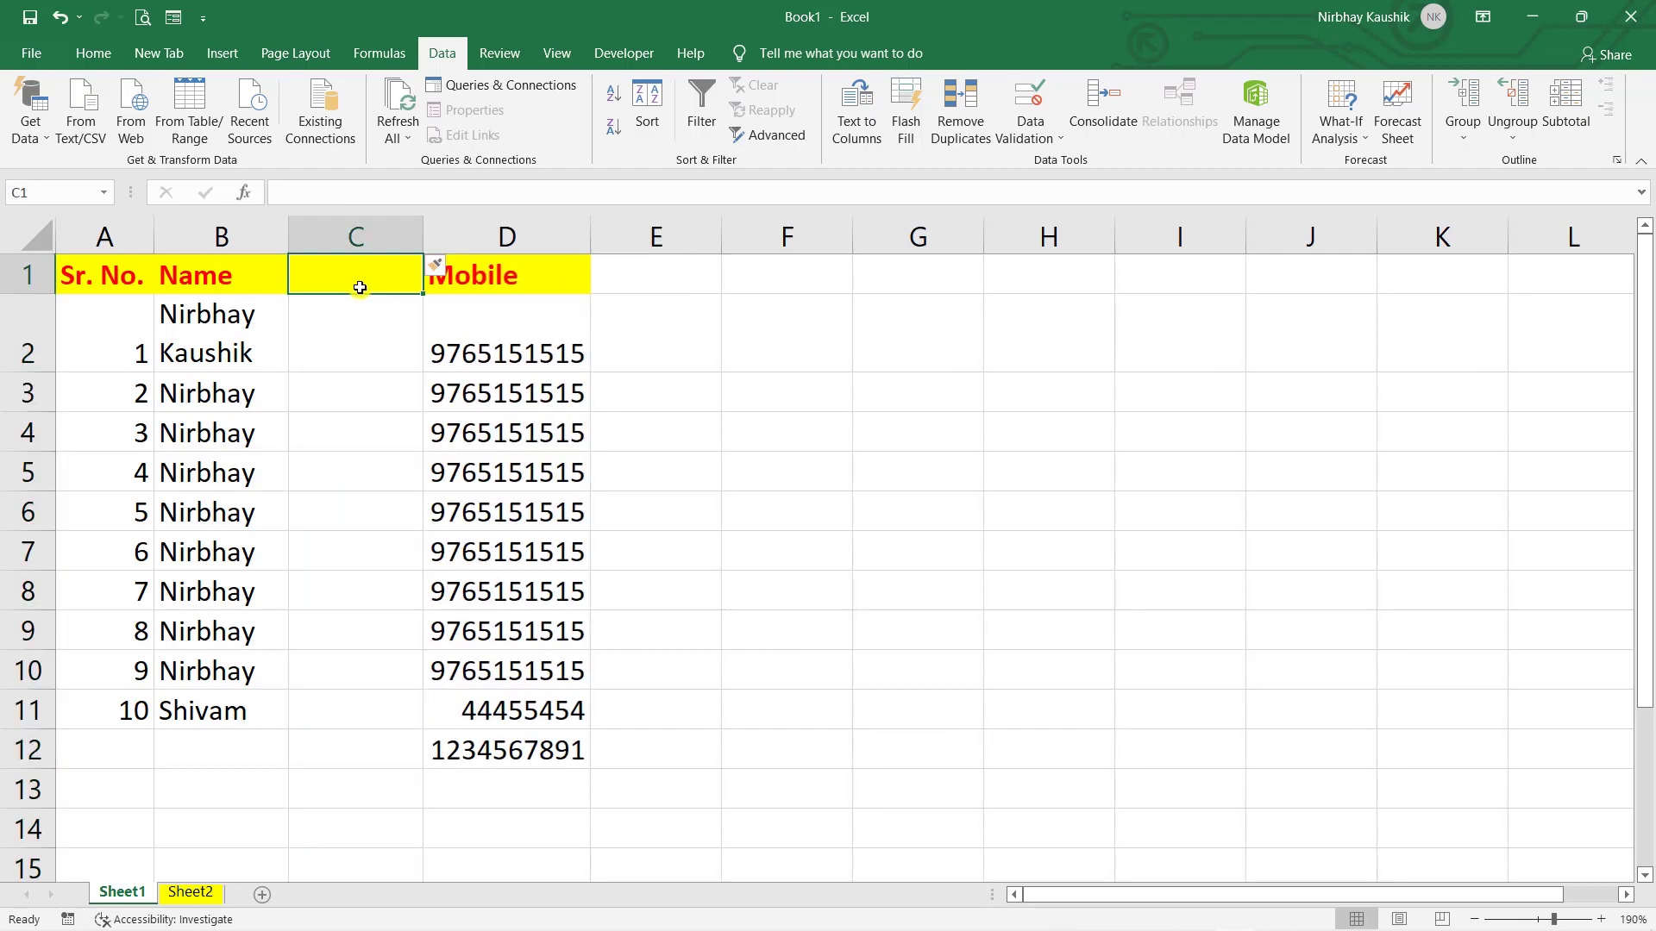
pyautogui.write('DOB')
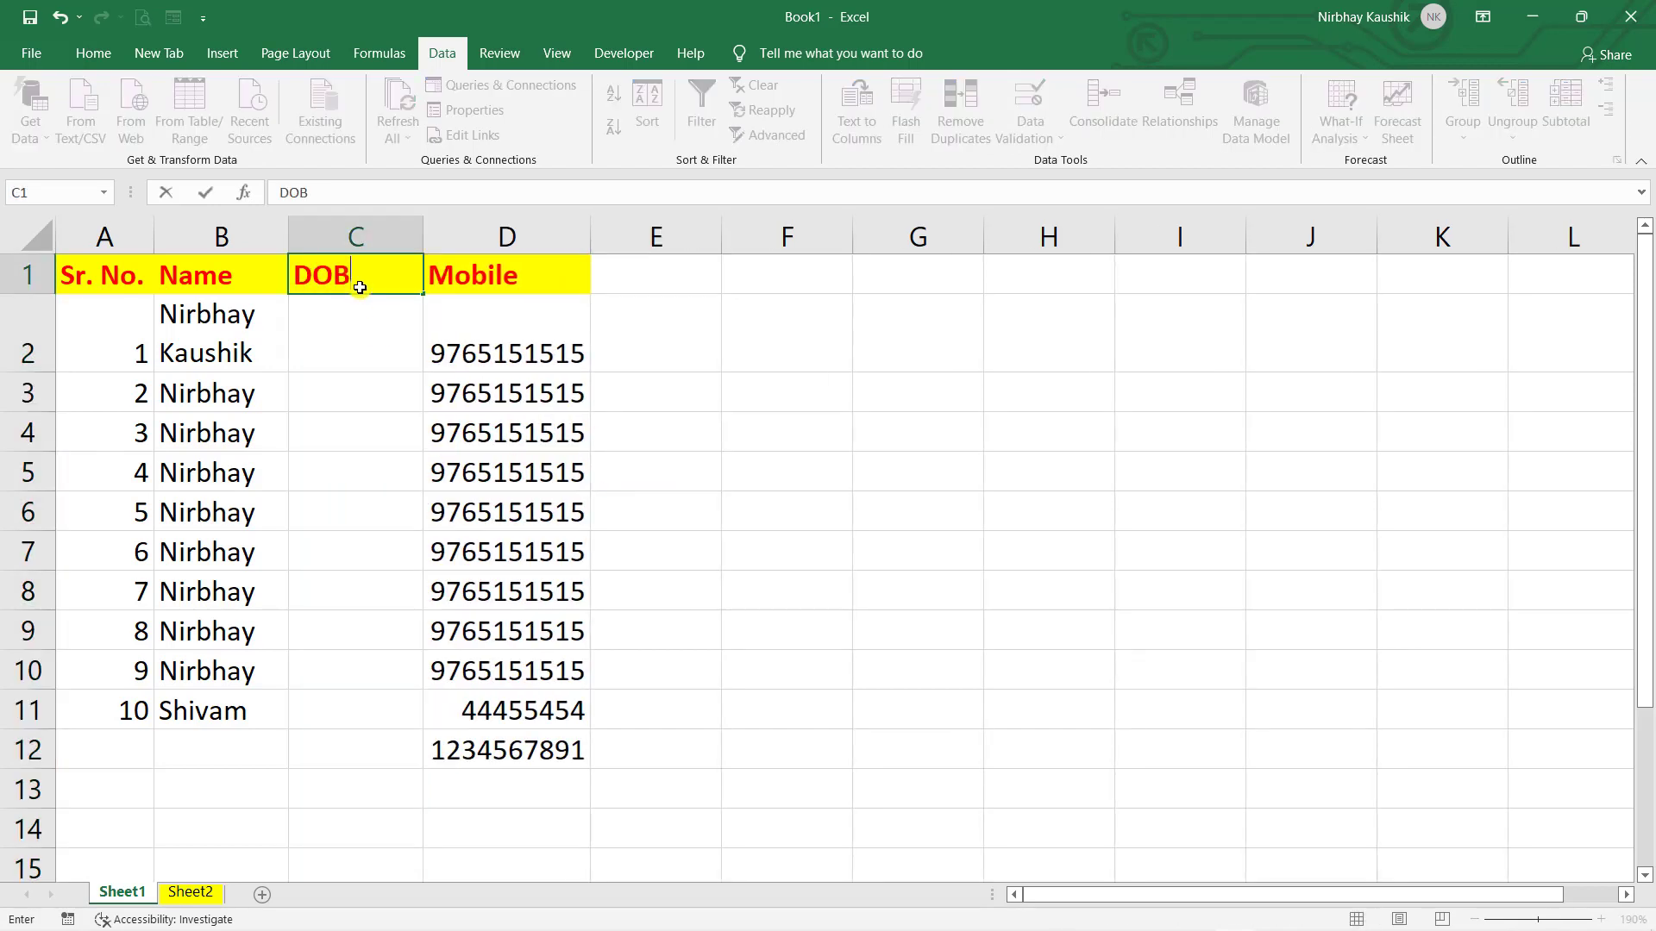
pyautogui.press('Return')
pyautogui.write('fsdsd')
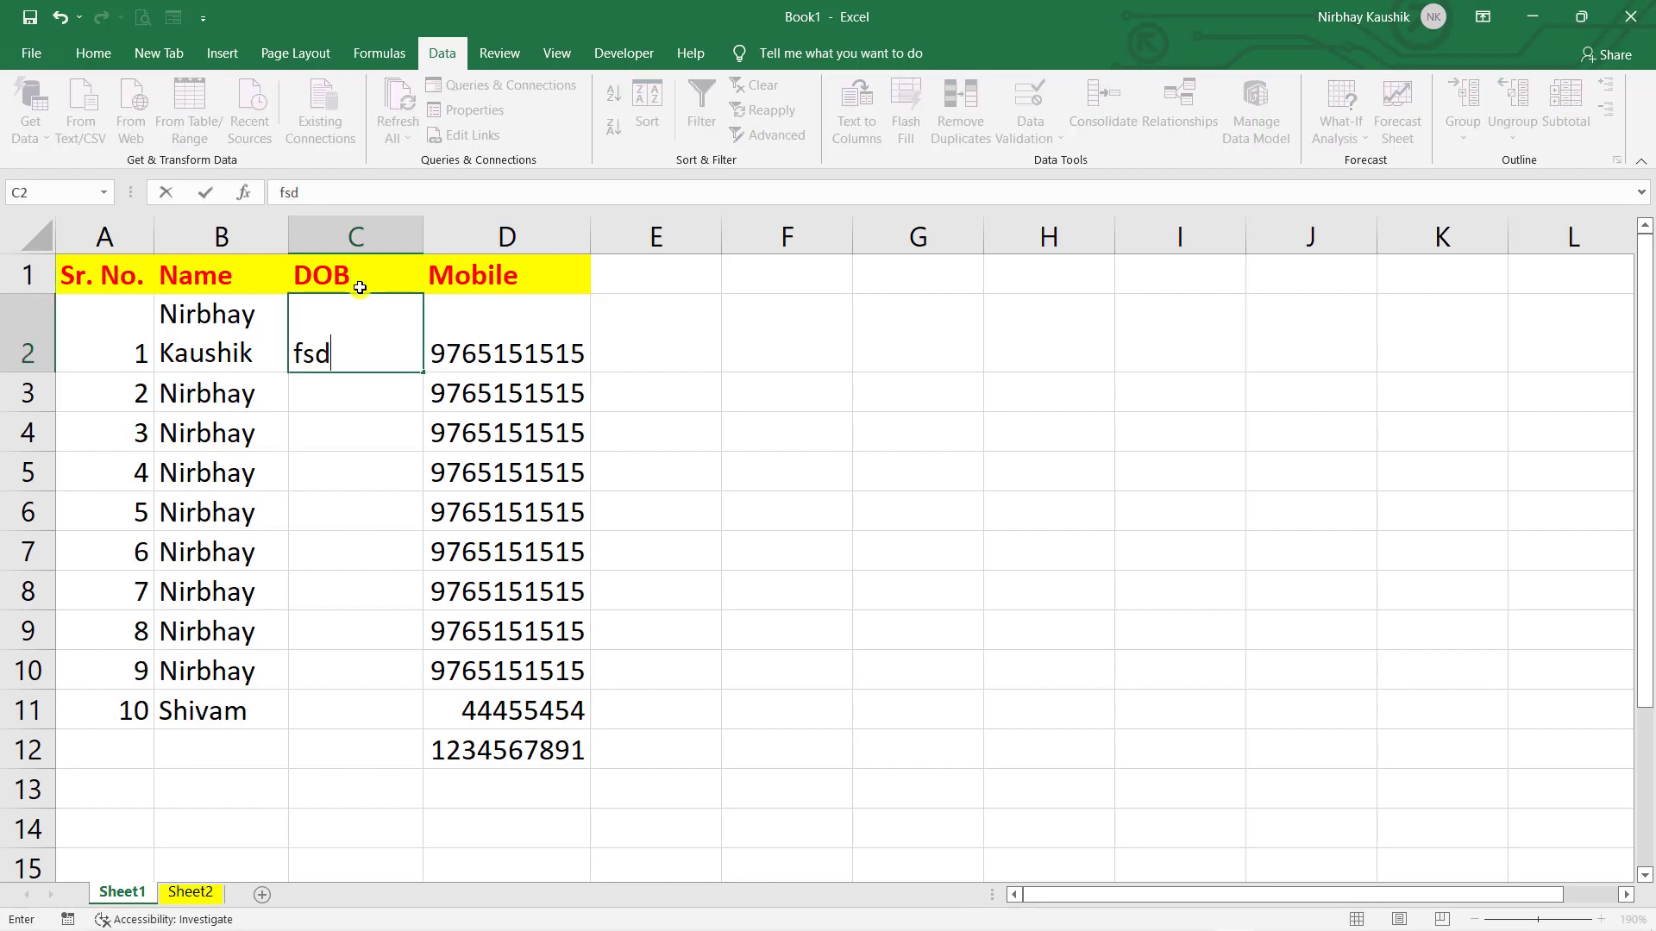
pyautogui.press('Return')
pyautogui.write('gs')
pyautogui.press('Return')
pyautogui.write('sgh')
pyautogui.press('Return')
pyautogui.write('gsdg')
pyautogui.press('Return')
pyautogui.hotkey('ctrl', 'space')
pyautogui.hotkey('ctrl', '-')
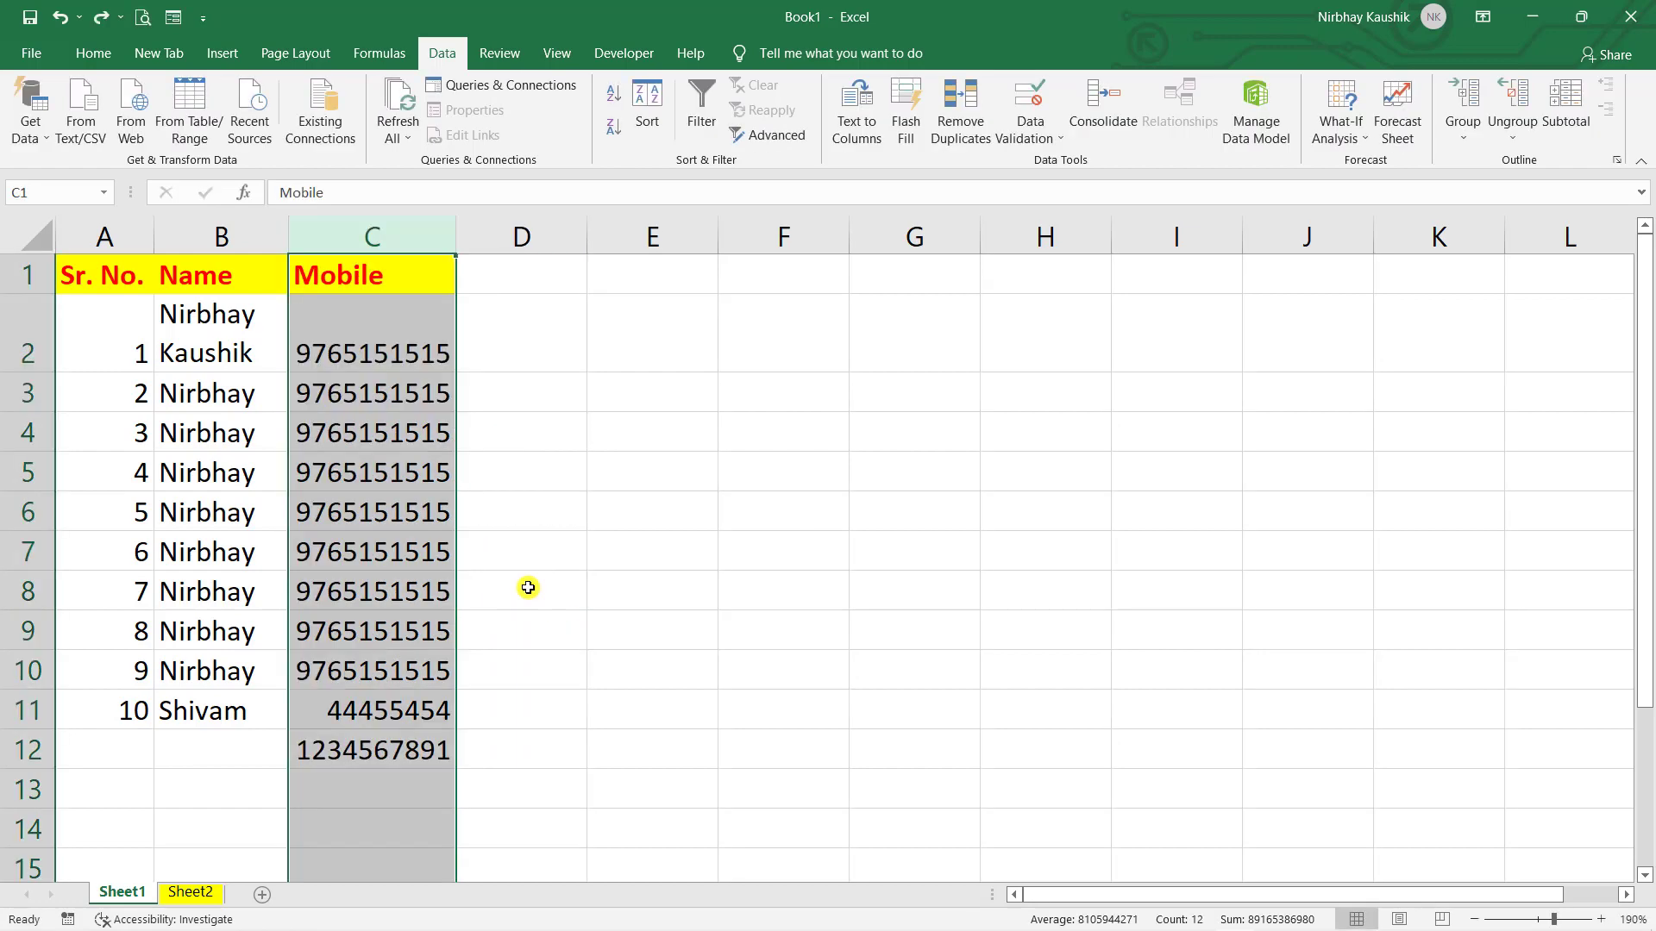
pyautogui.click(527, 584)
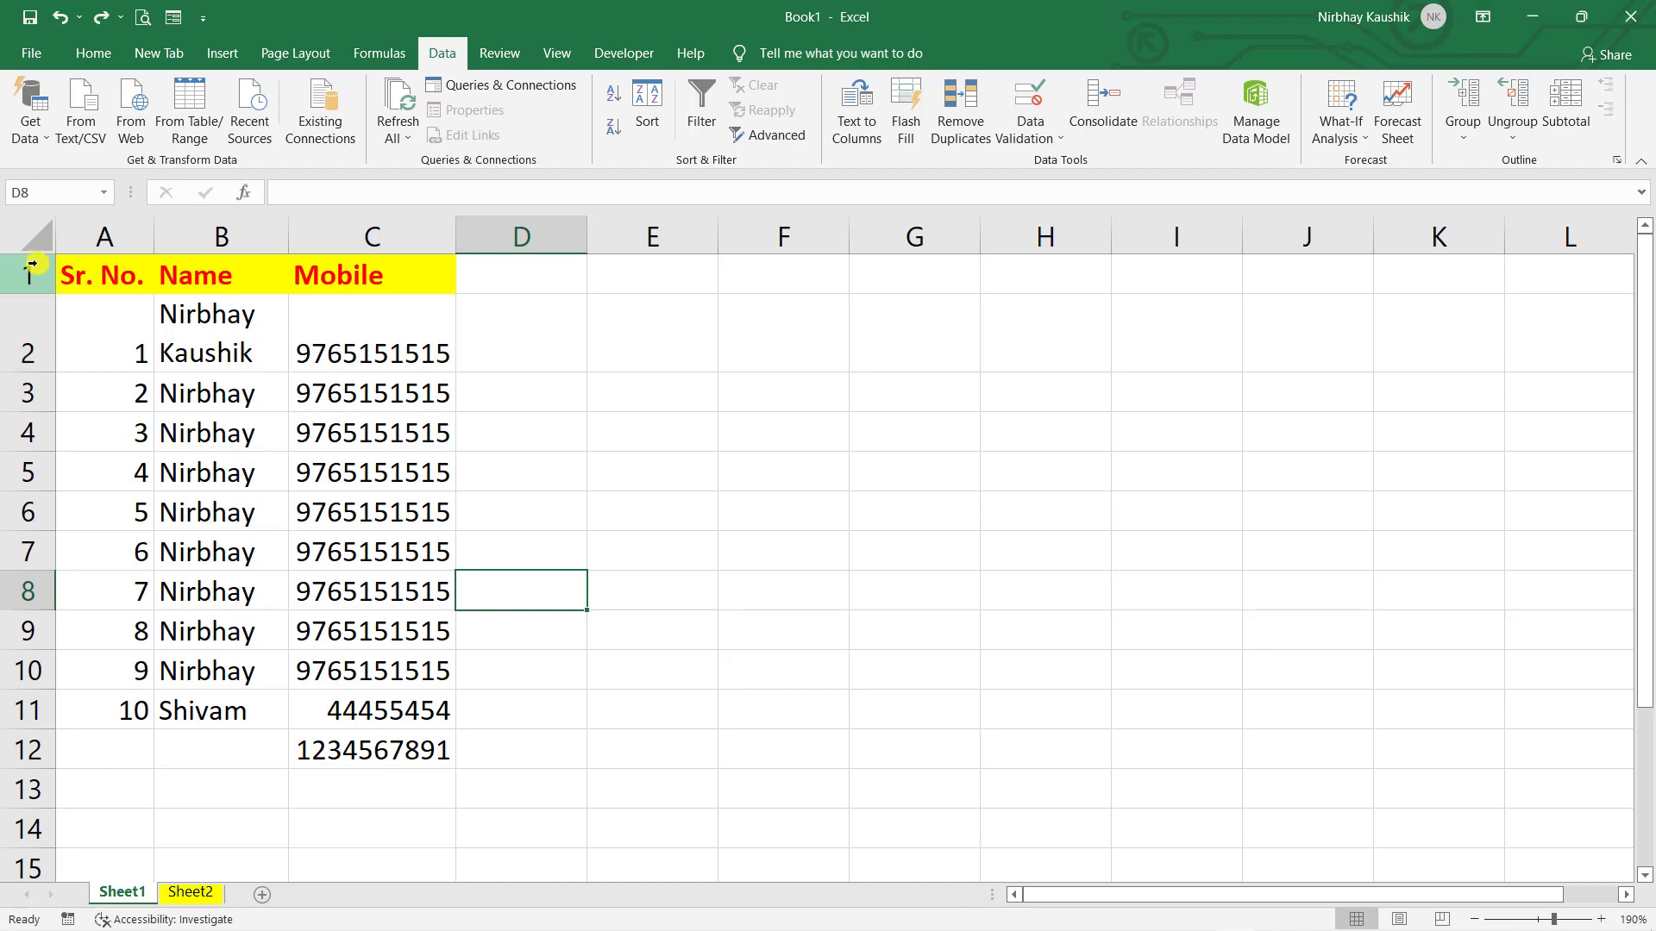
pyautogui.rightClick(35, 441)
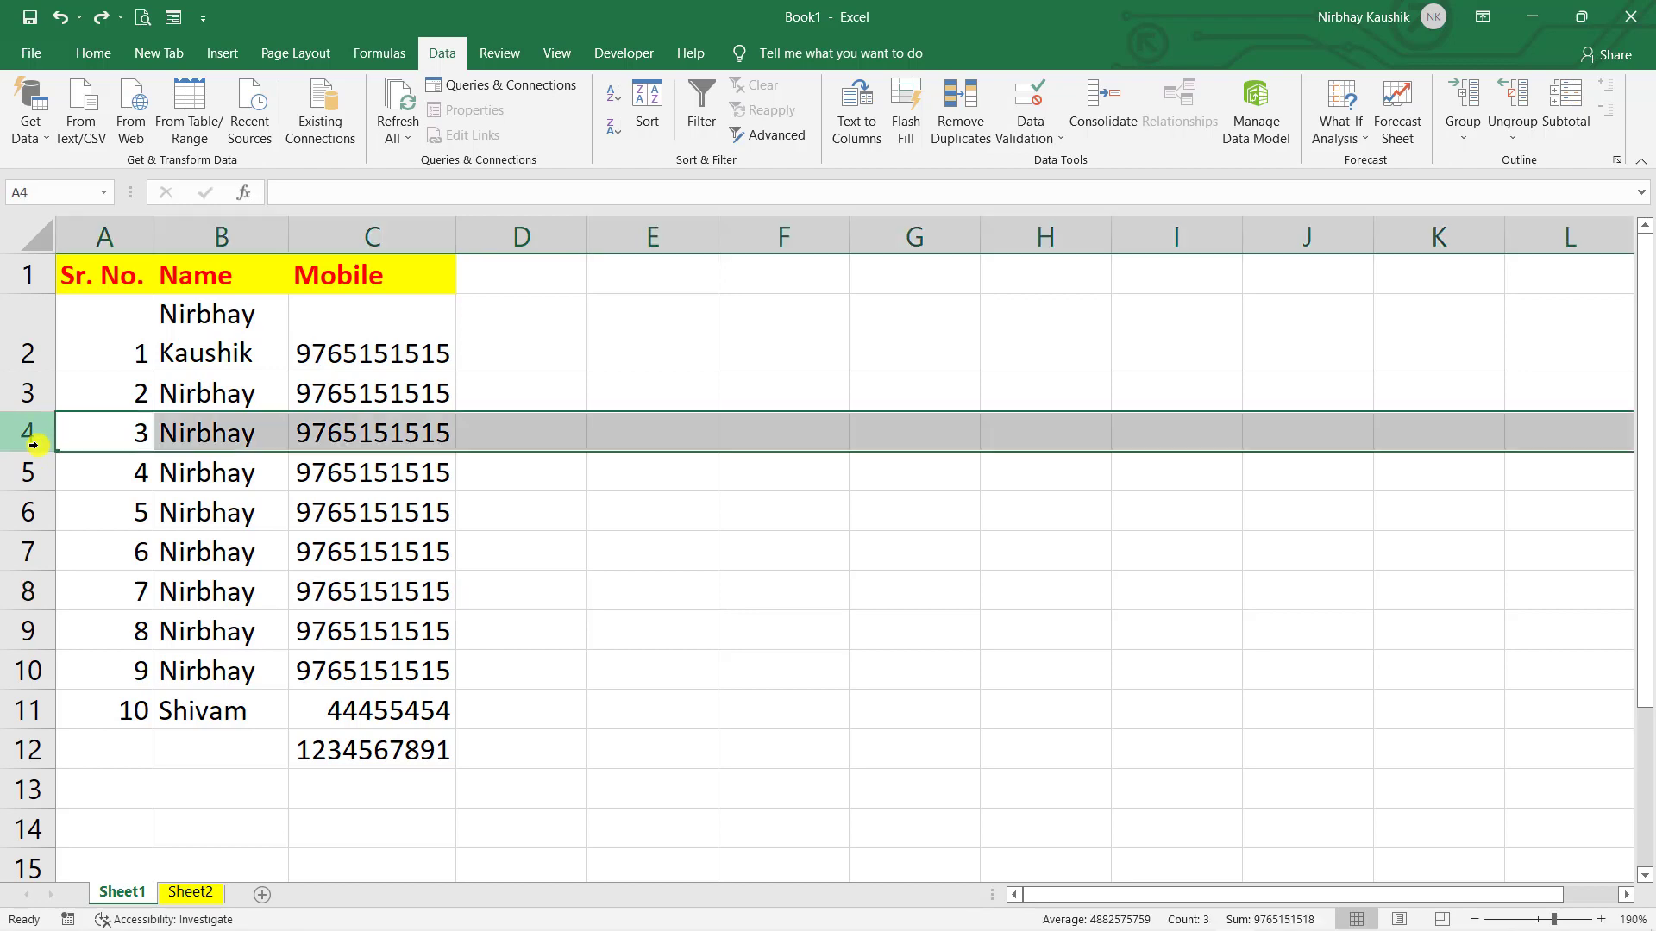
pyautogui.click(109, 599)
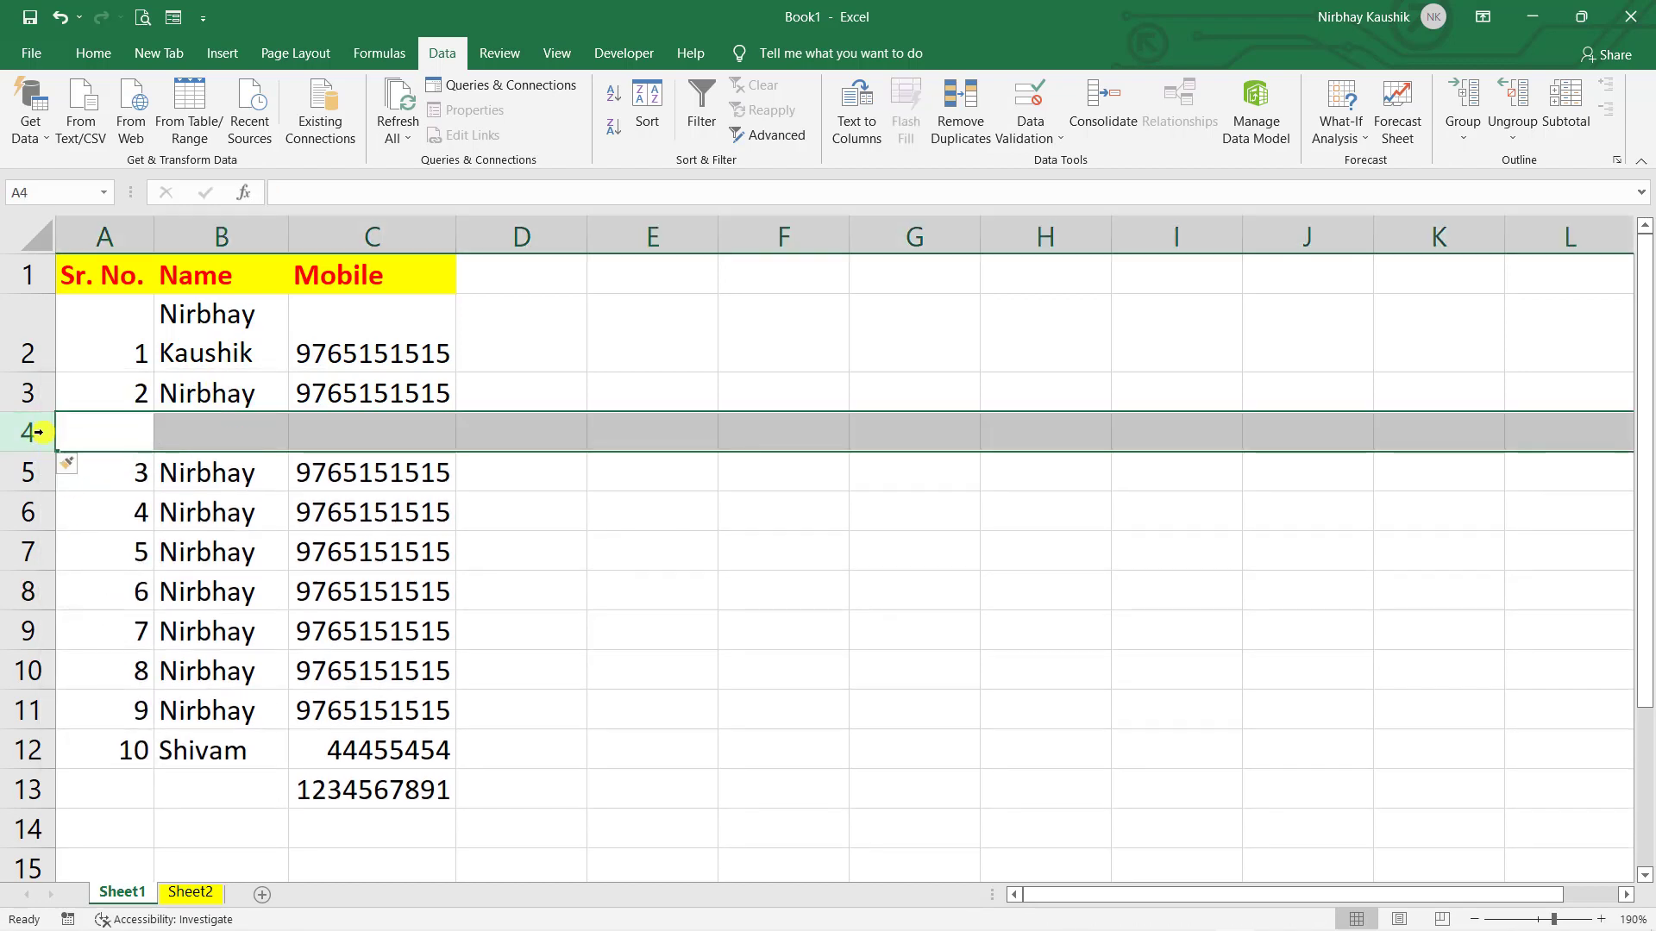
pyautogui.click(643, 554)
pyautogui.click(109, 446)
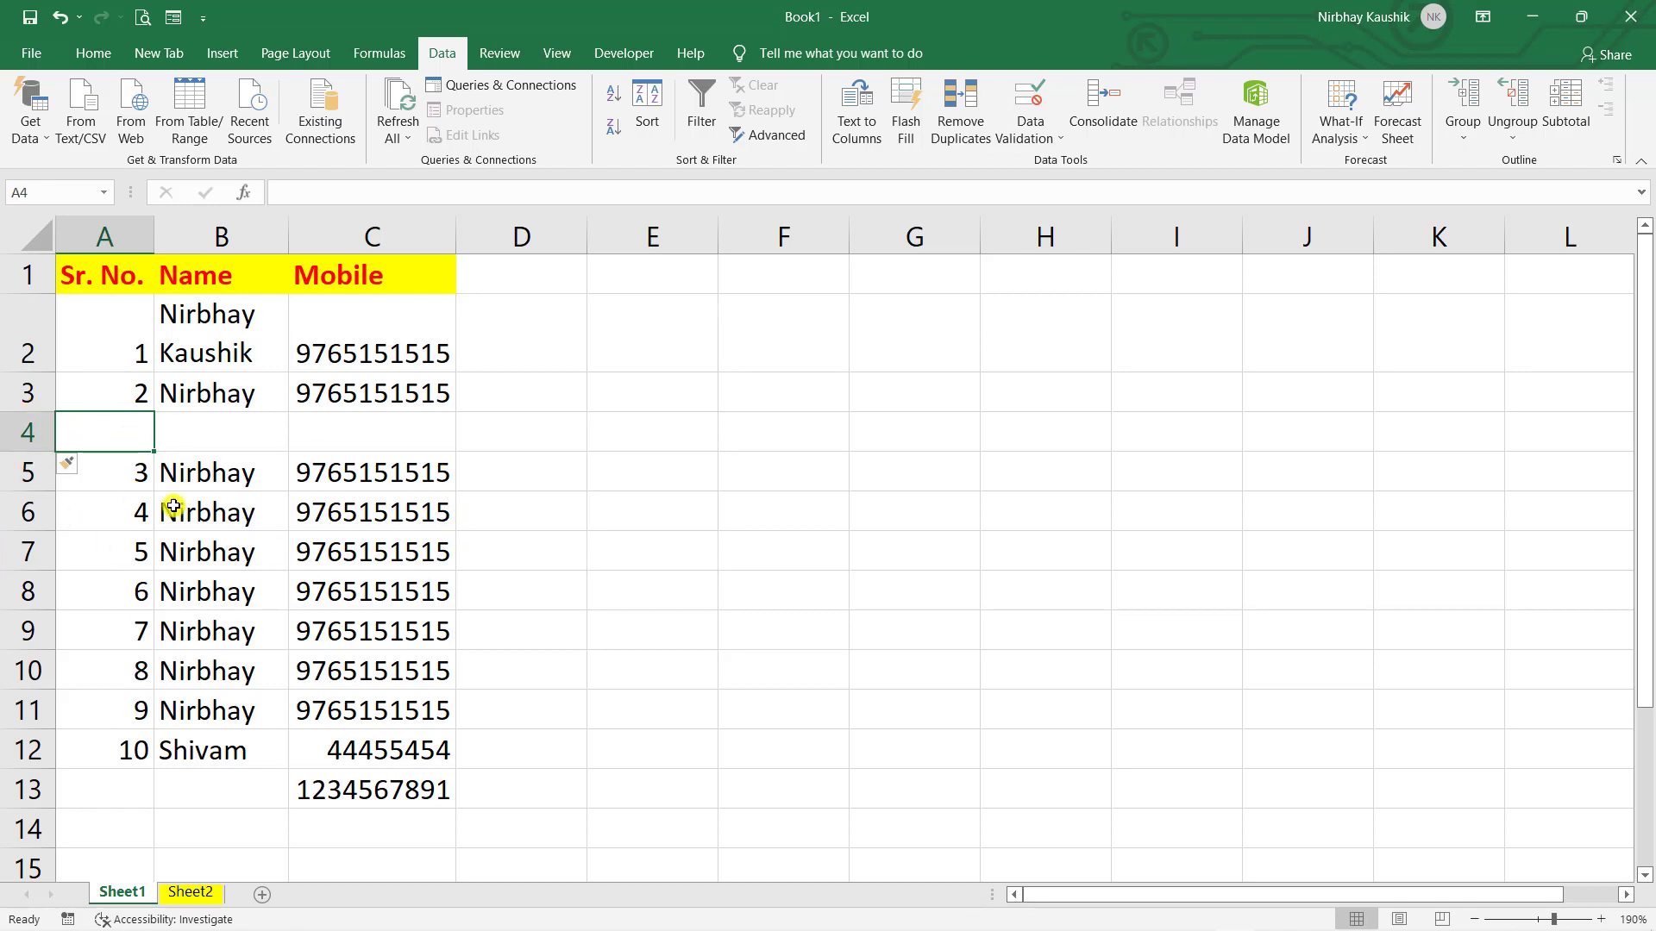
pyautogui.click(33, 420)
pyautogui.rightClick(33, 423)
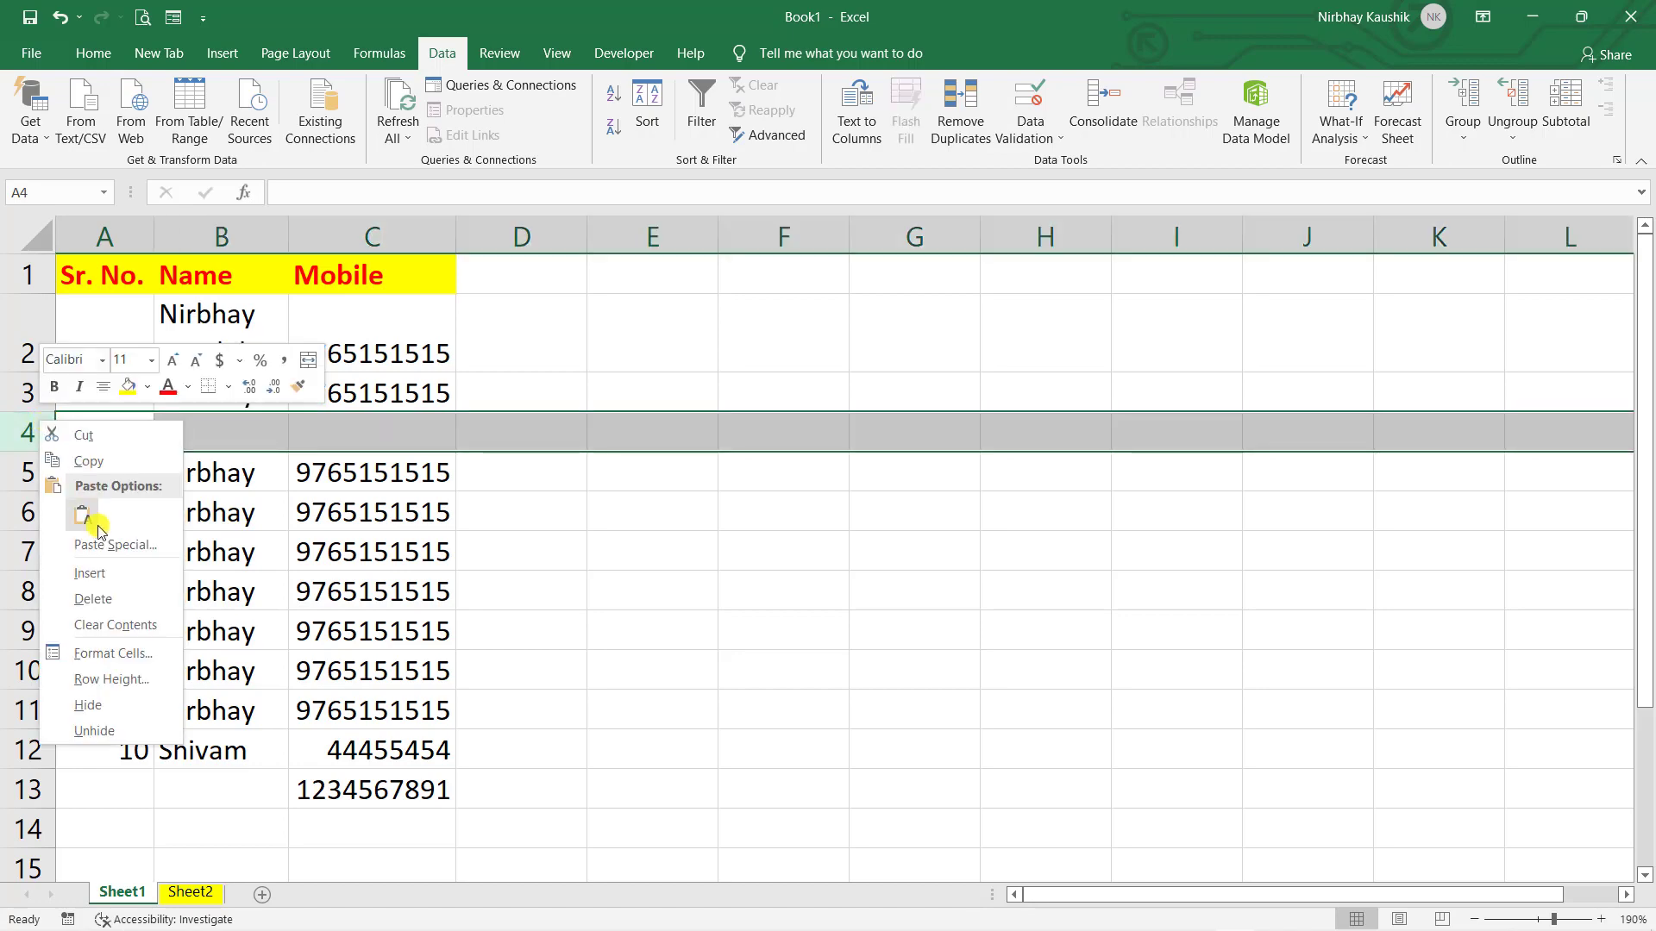
pyautogui.click(125, 597)
pyautogui.click(547, 547)
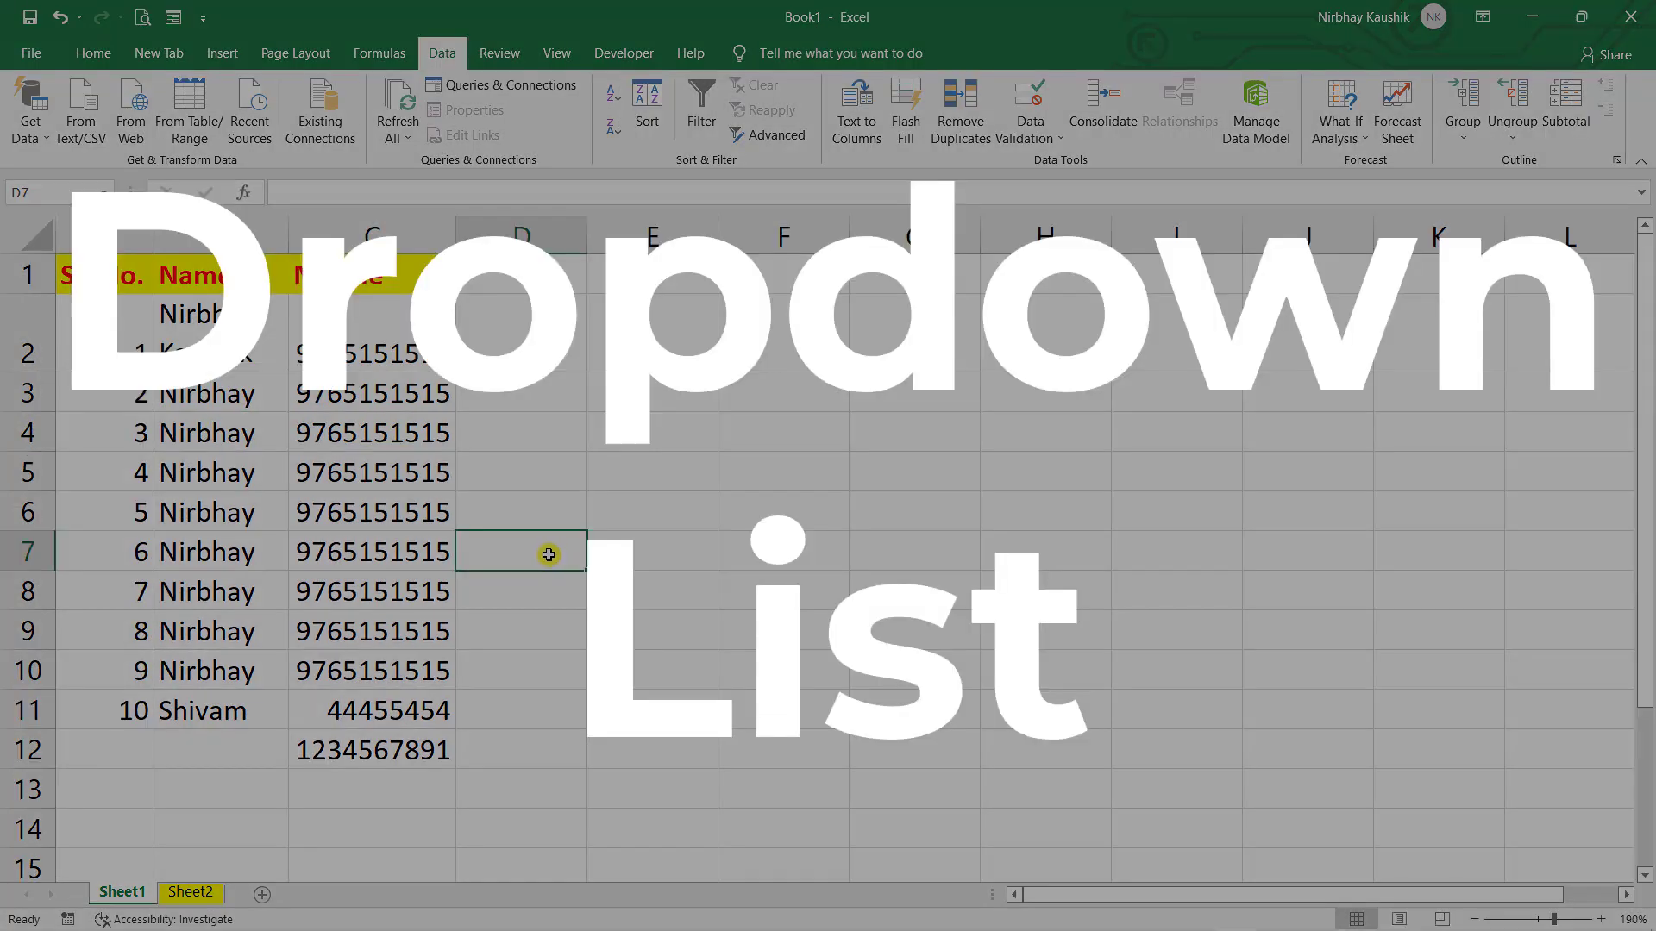
# - Add the City header in D1 and enter Delhi and Noida below it
pyautogui.click(491, 288)
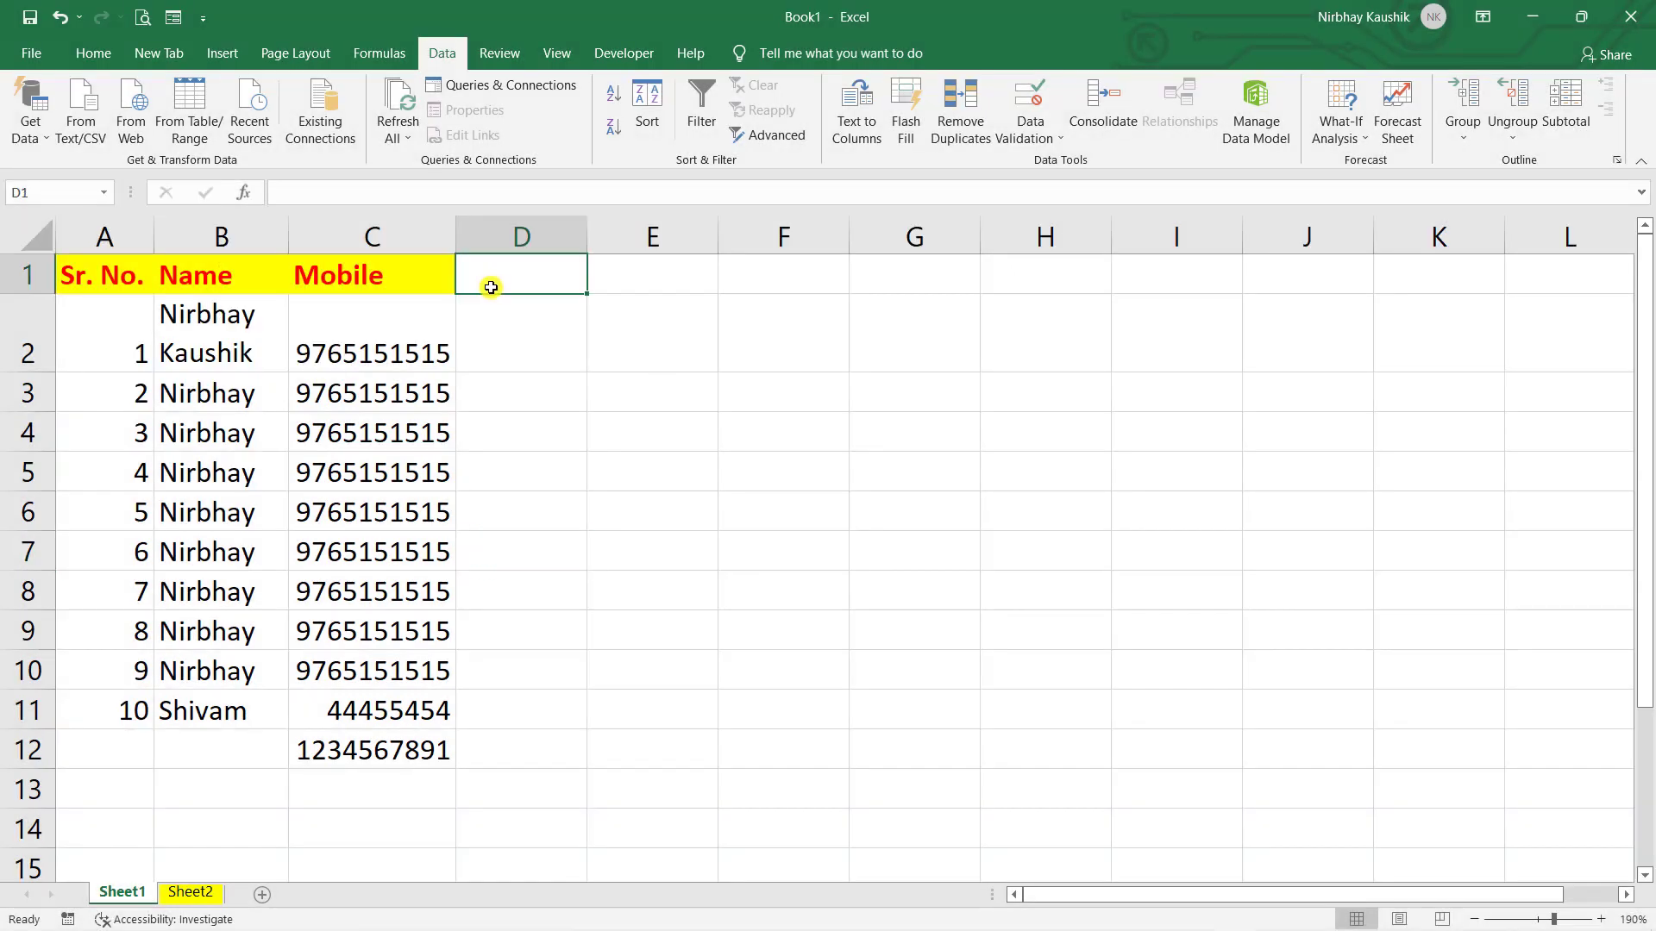
pyautogui.write('City')
pyautogui.press('Tab')
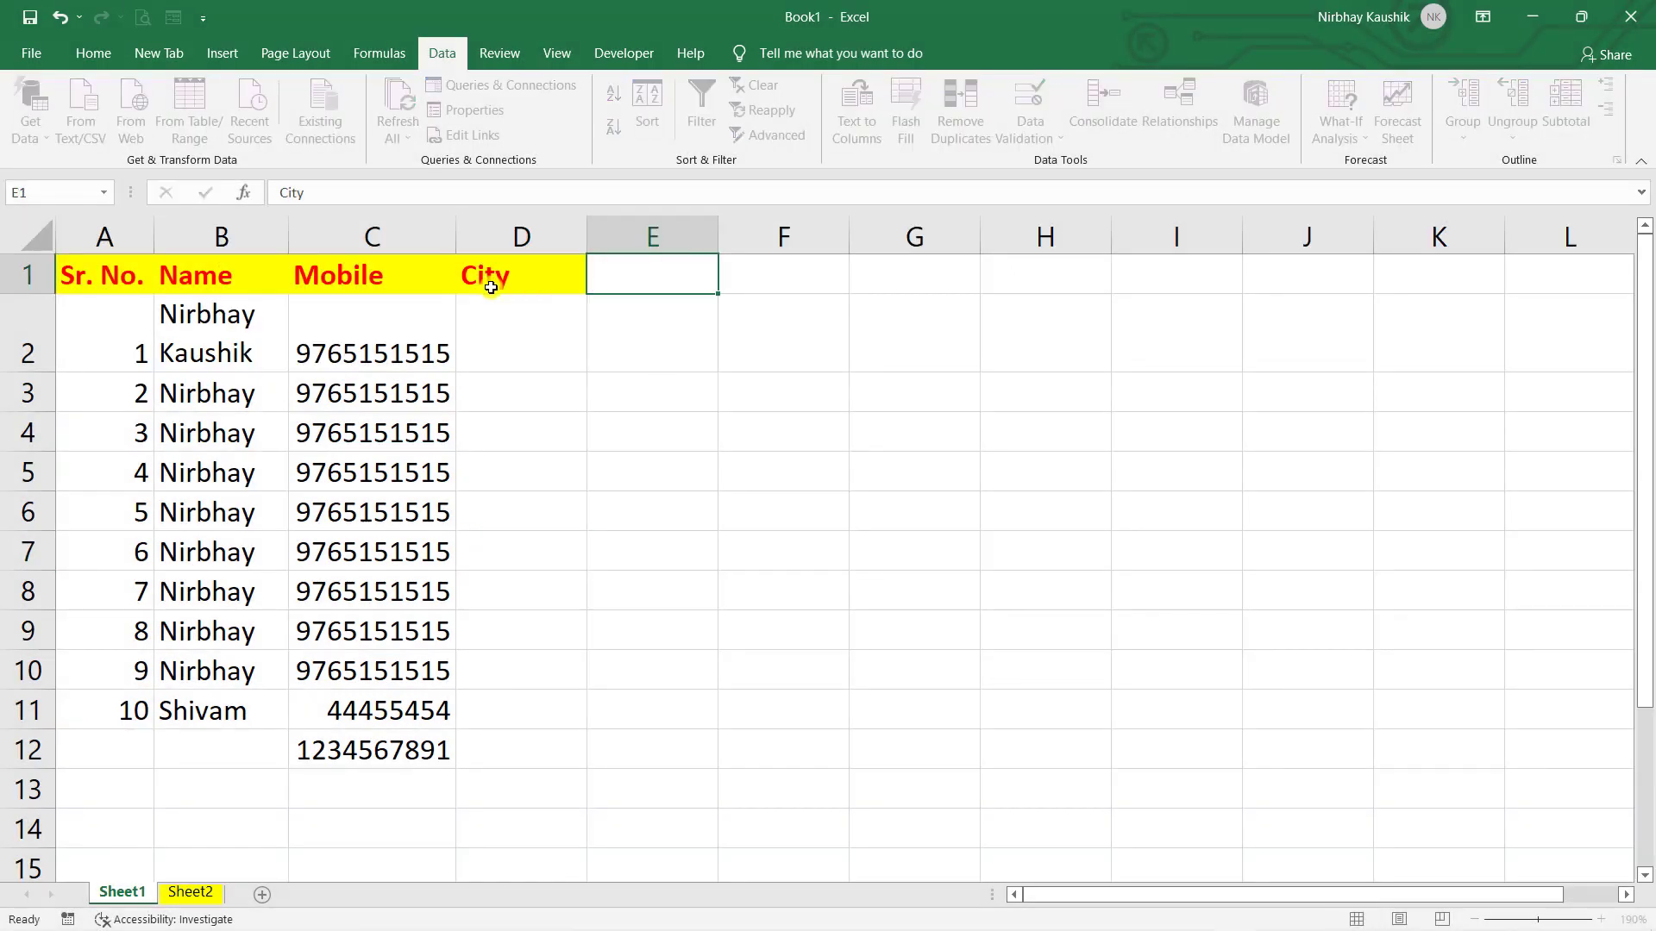
pyautogui.press('Return')
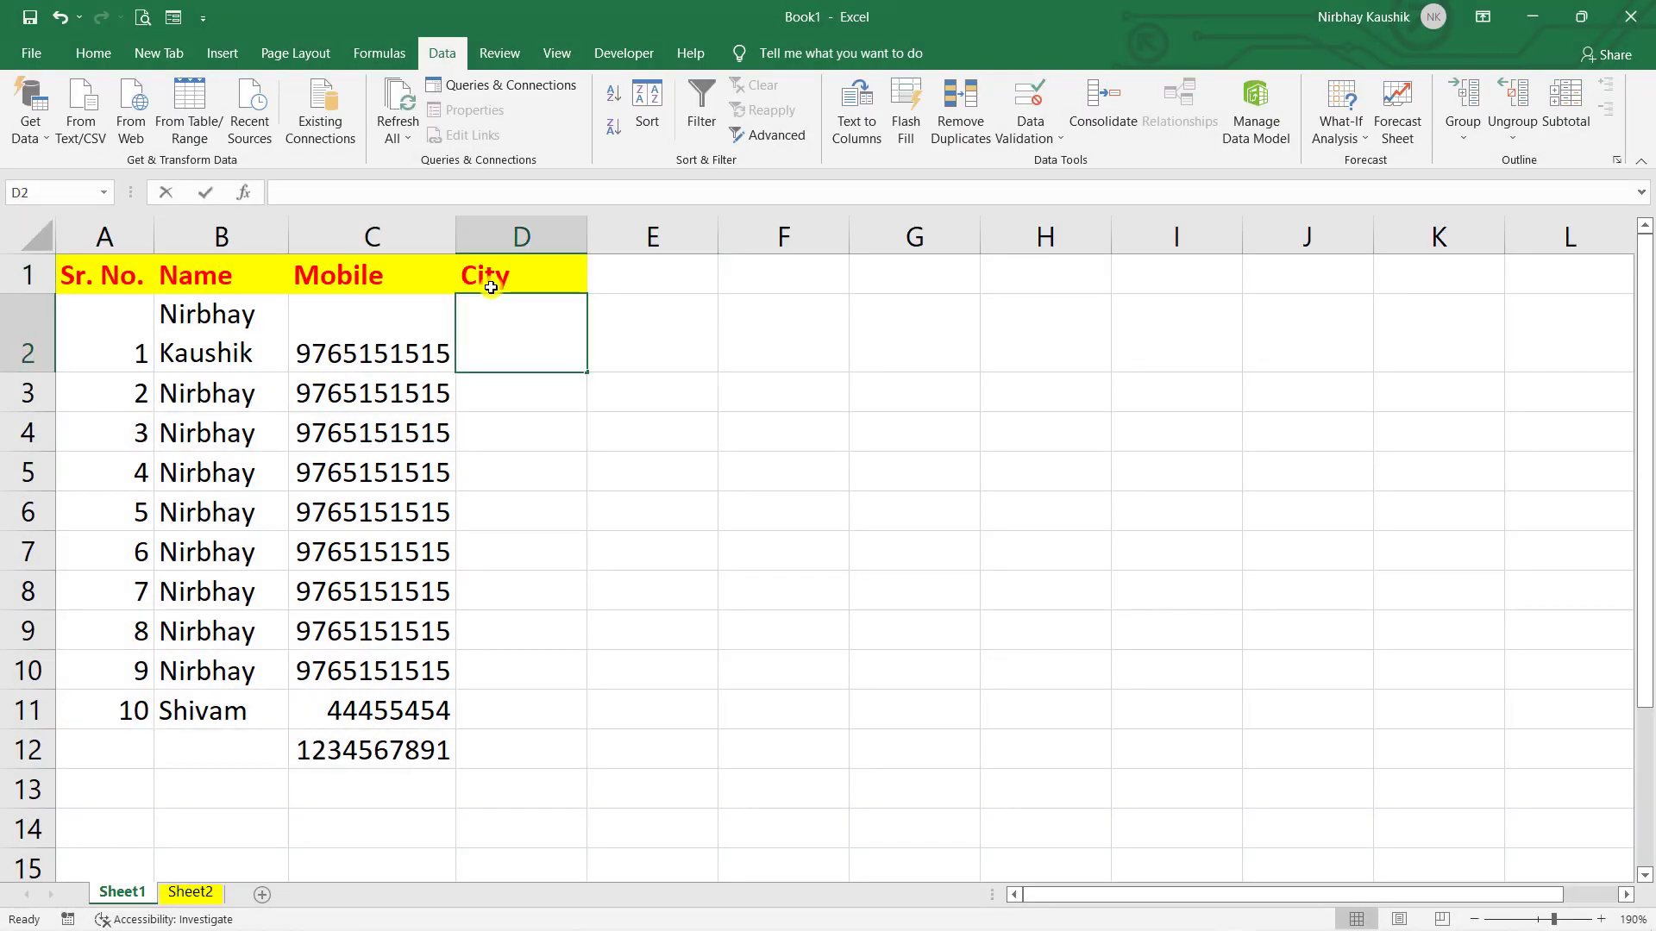
pyautogui.write('Delhi')
pyautogui.press('Return')
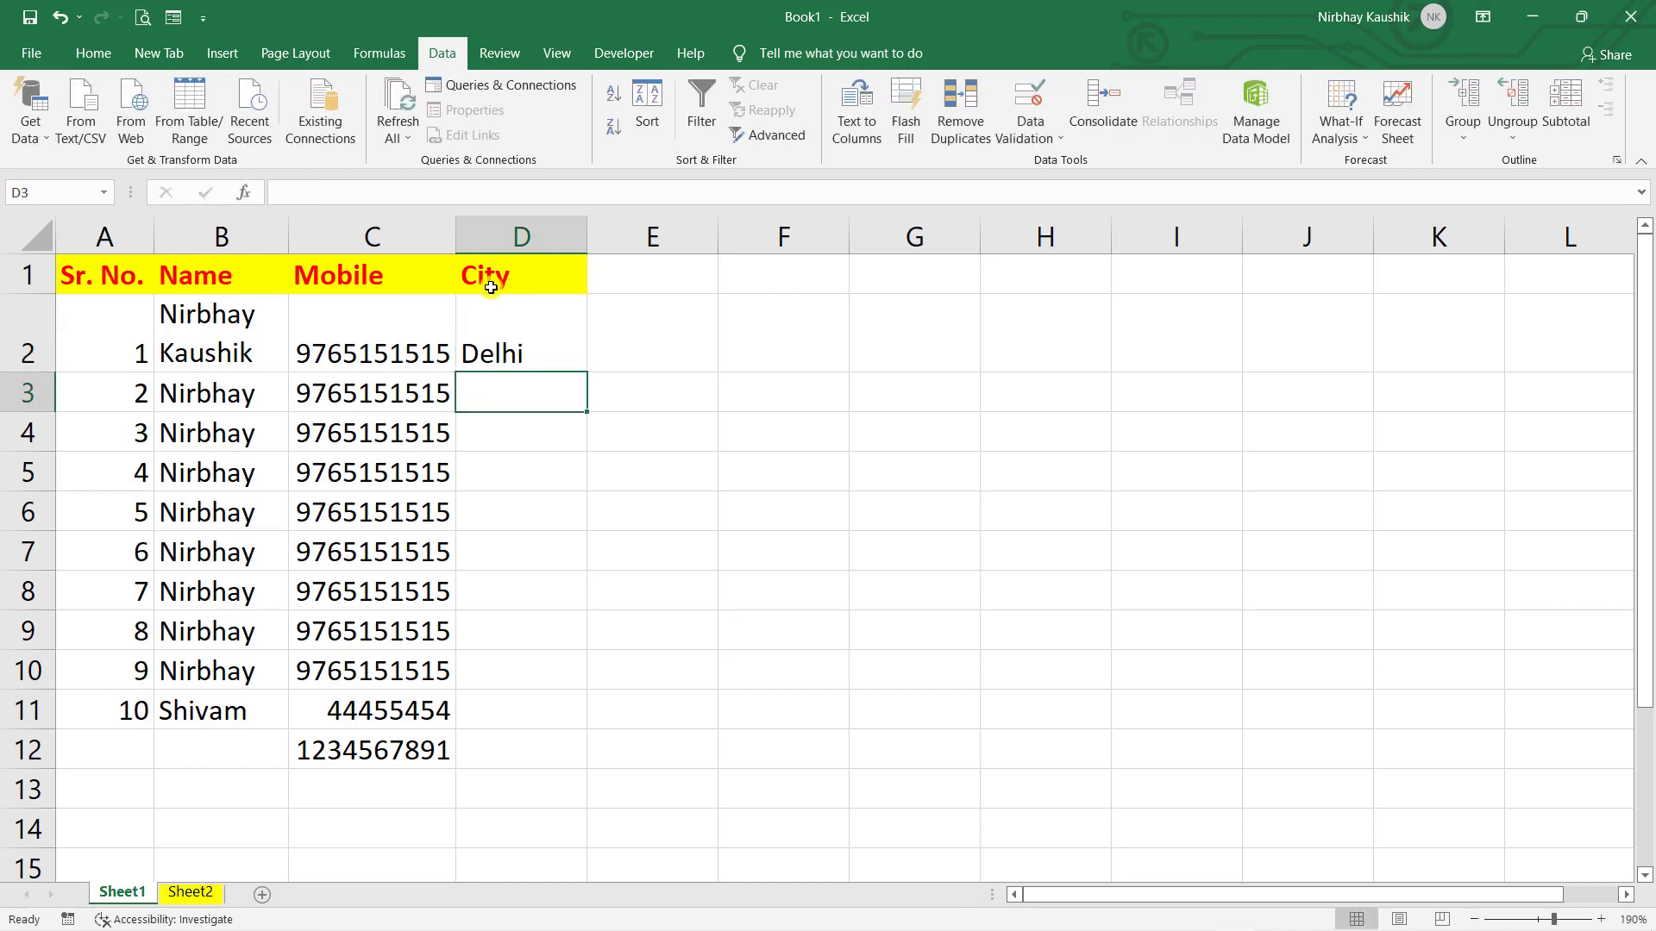
pyautogui.write('Noida')
pyautogui.press('Return')
# - Continue the cities with Bulandshahr, Ghaziabad, Mumbai, then Bulandshahr three times via AutoComplete
pyautogui.write('Bul')
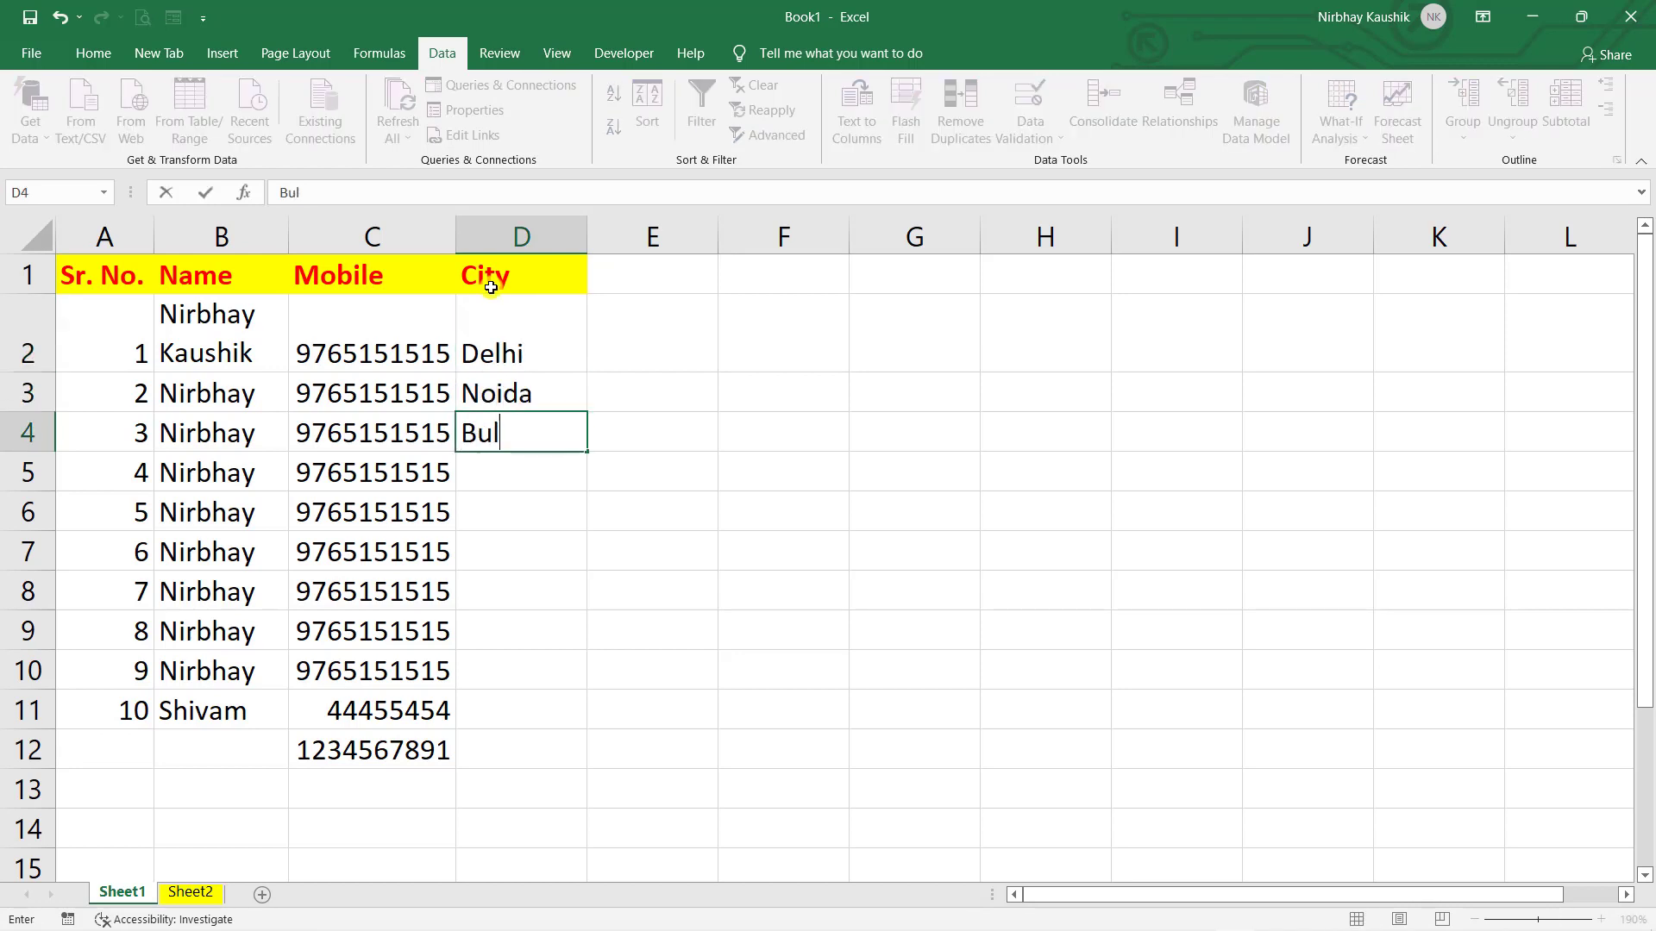
pyautogui.write('andshahr')
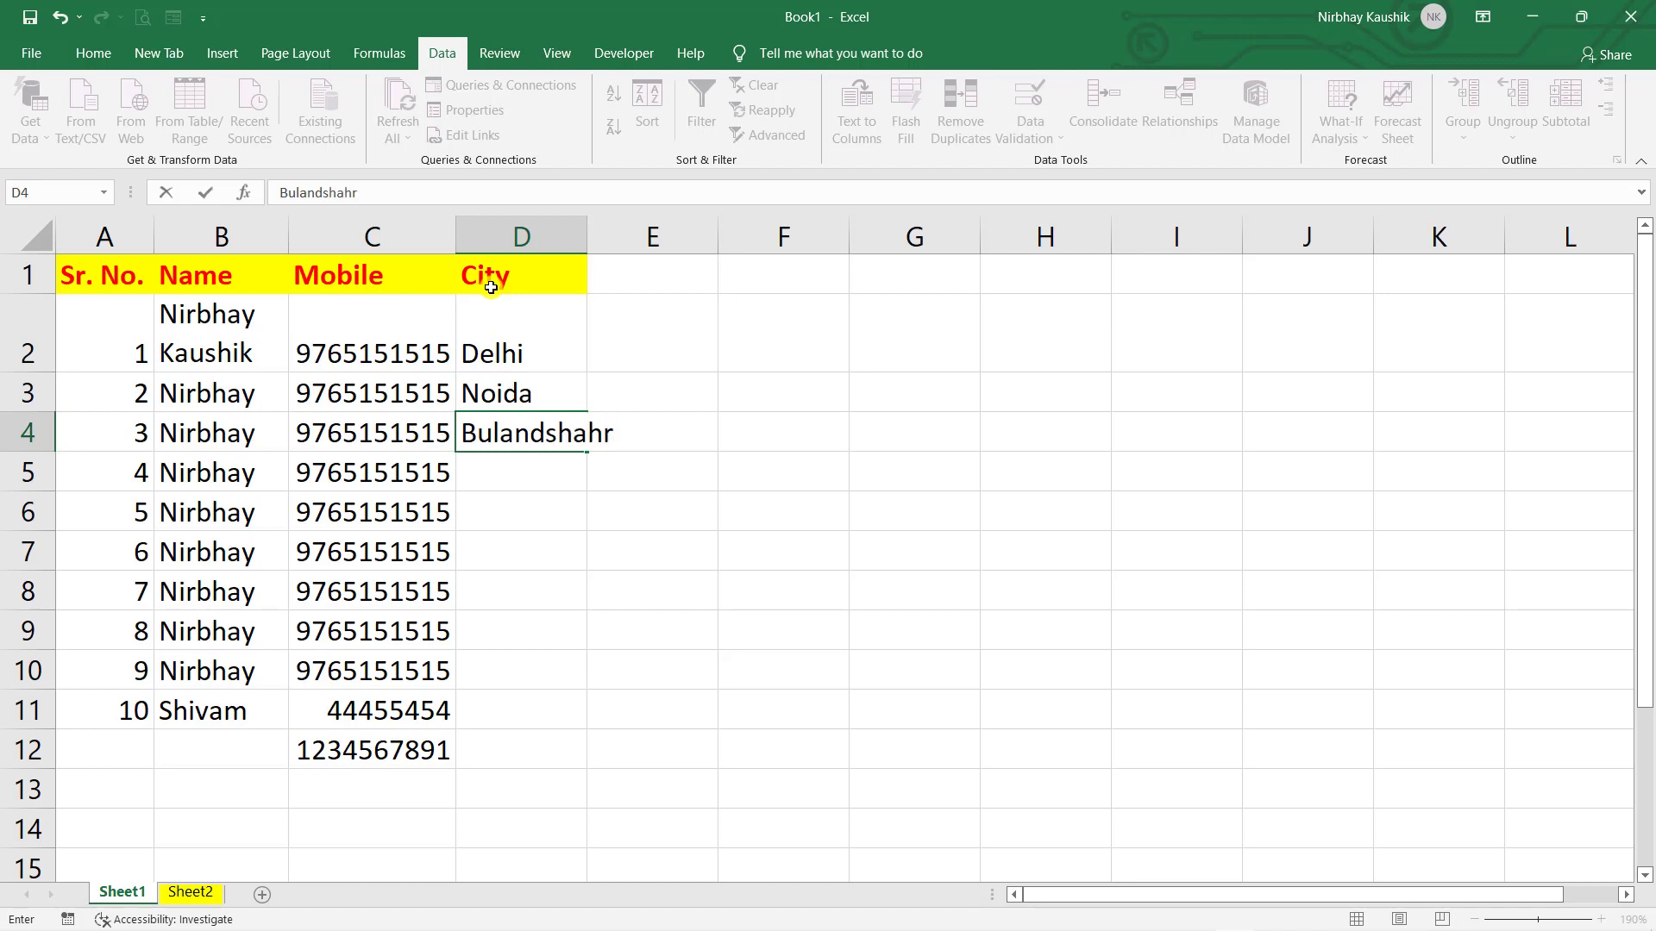
pyautogui.press('Tab')
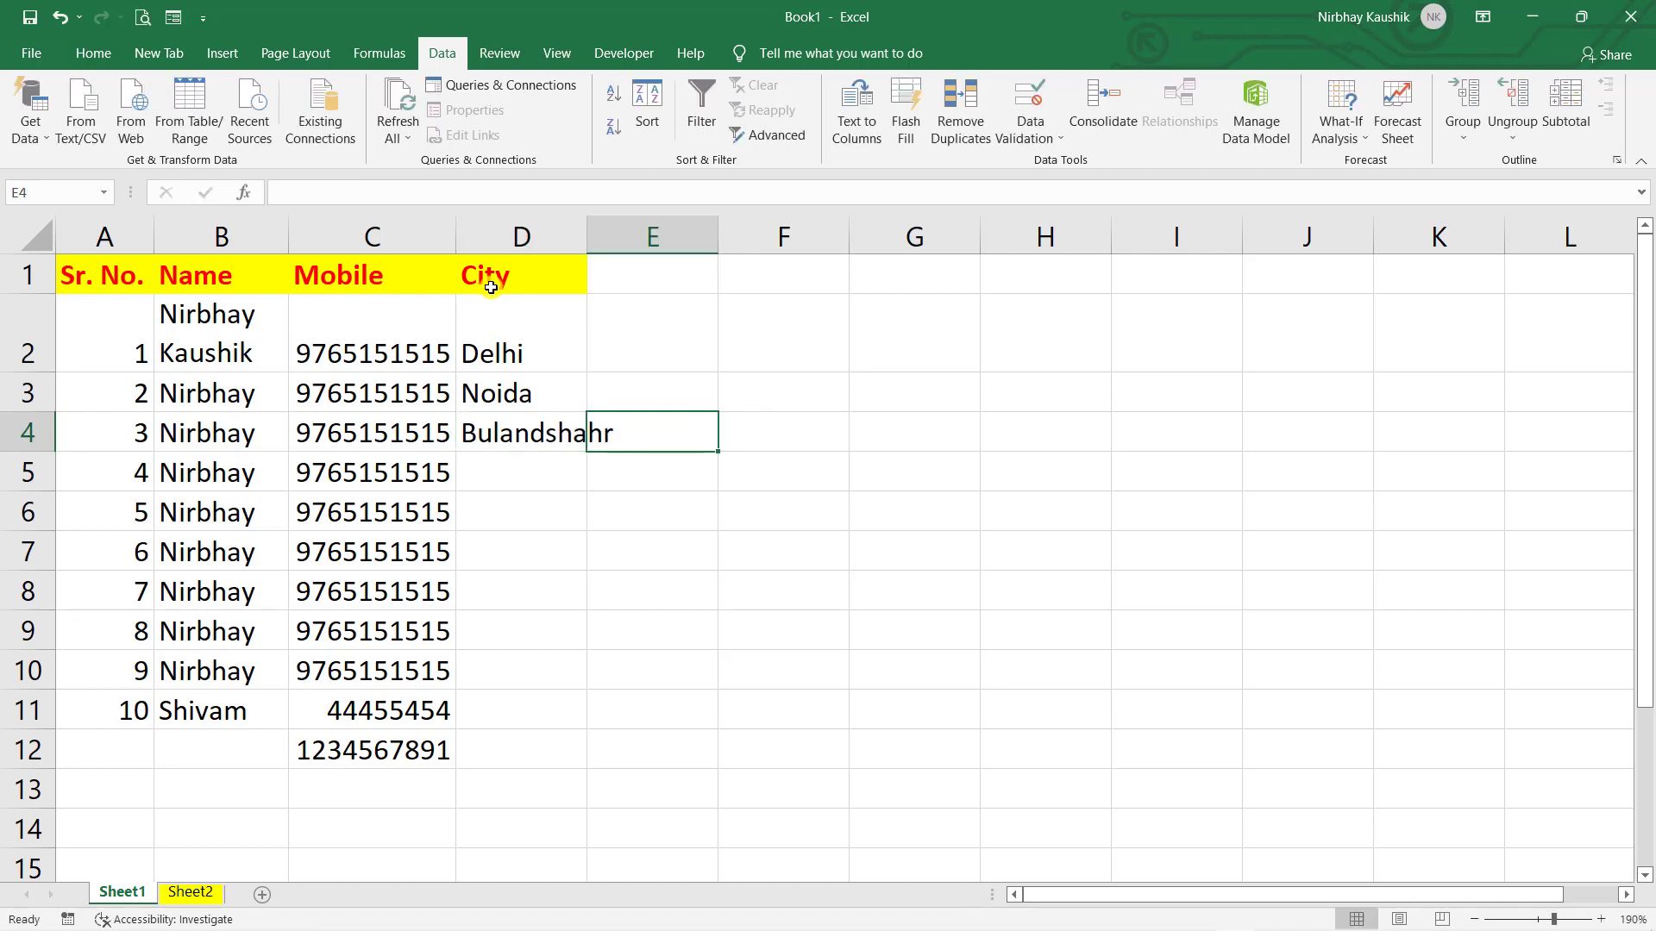
pyautogui.press('Return')
pyautogui.write('Ghaziabad')
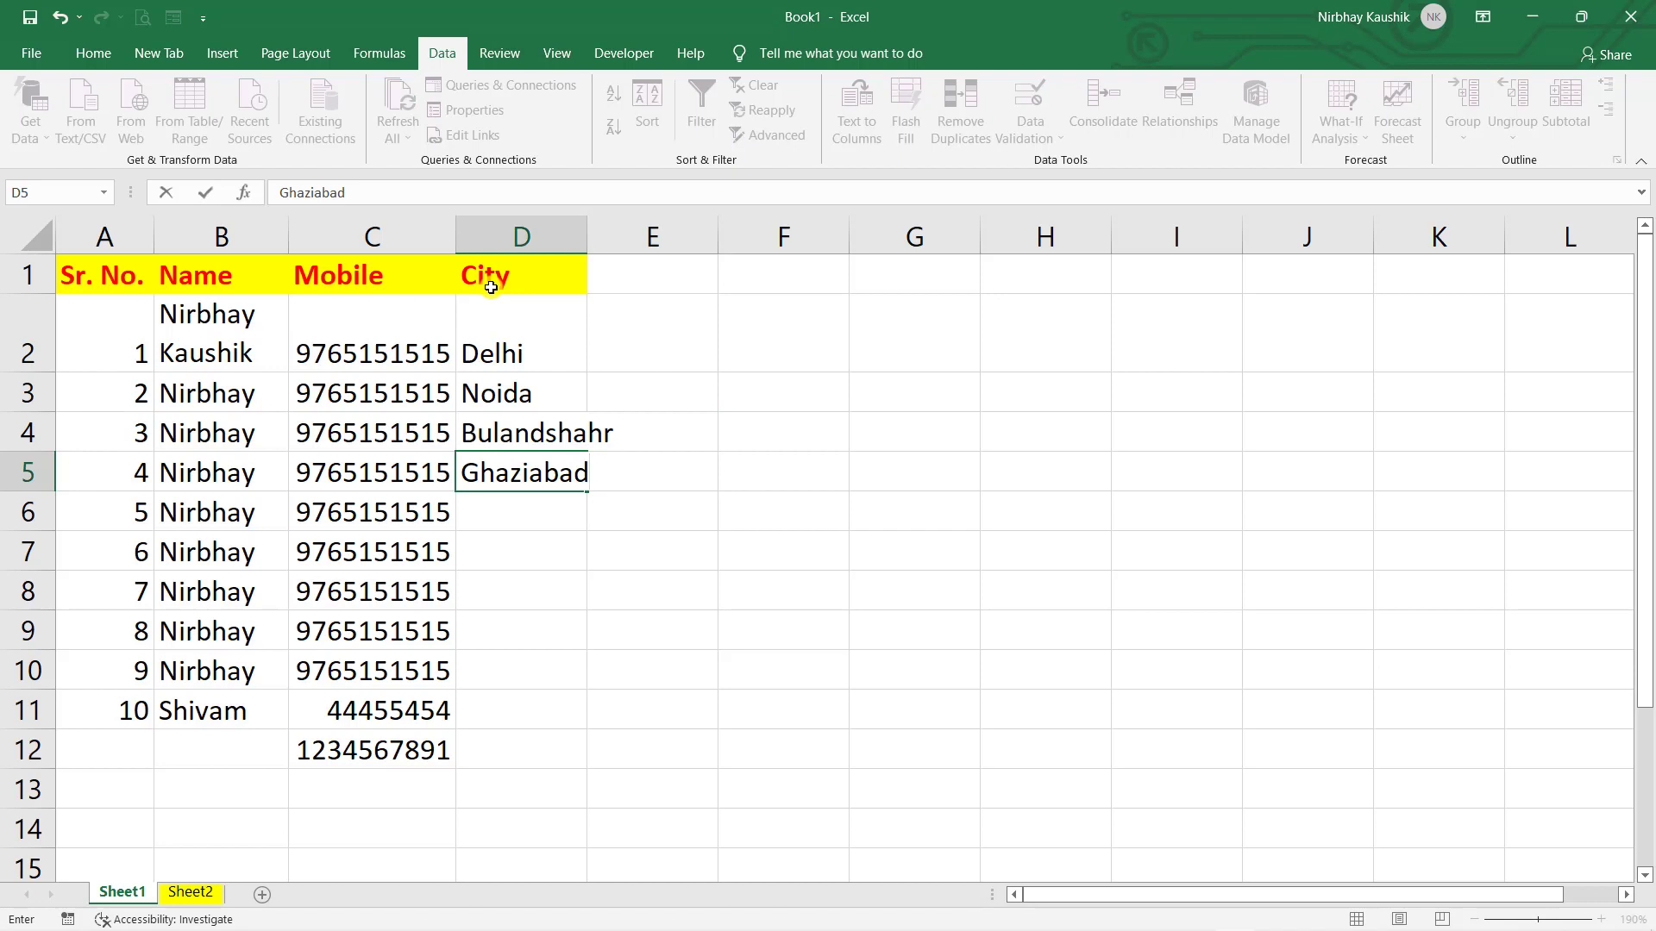
pyautogui.press('Return')
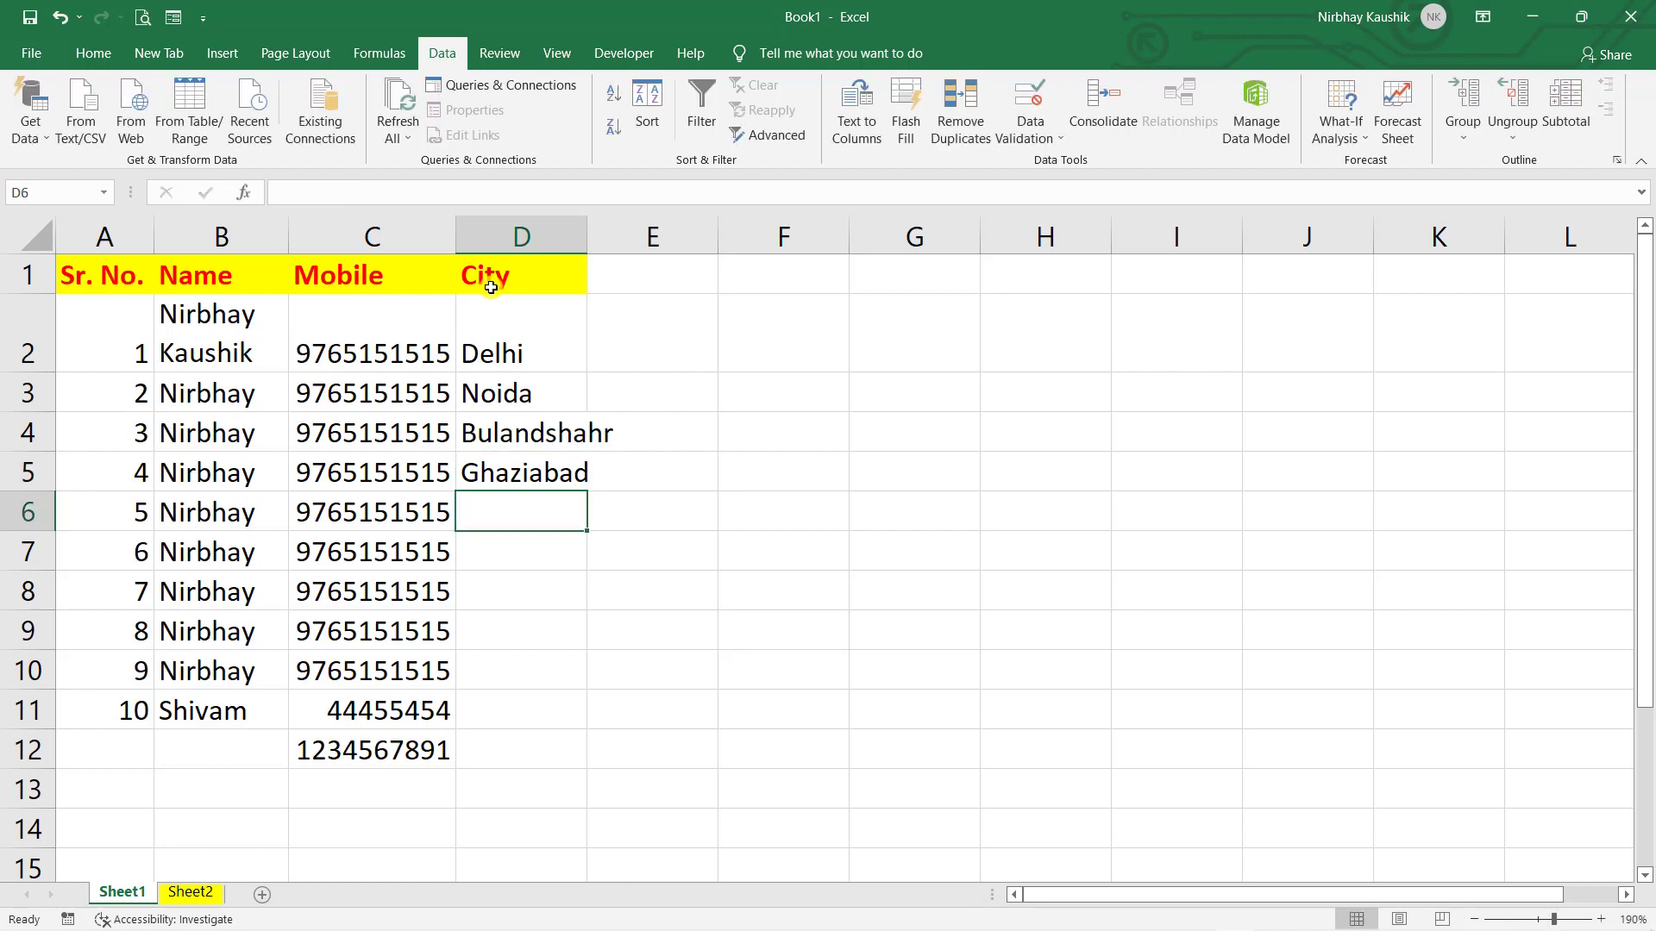
pyautogui.write('Mumbai')
pyautogui.press('Return')
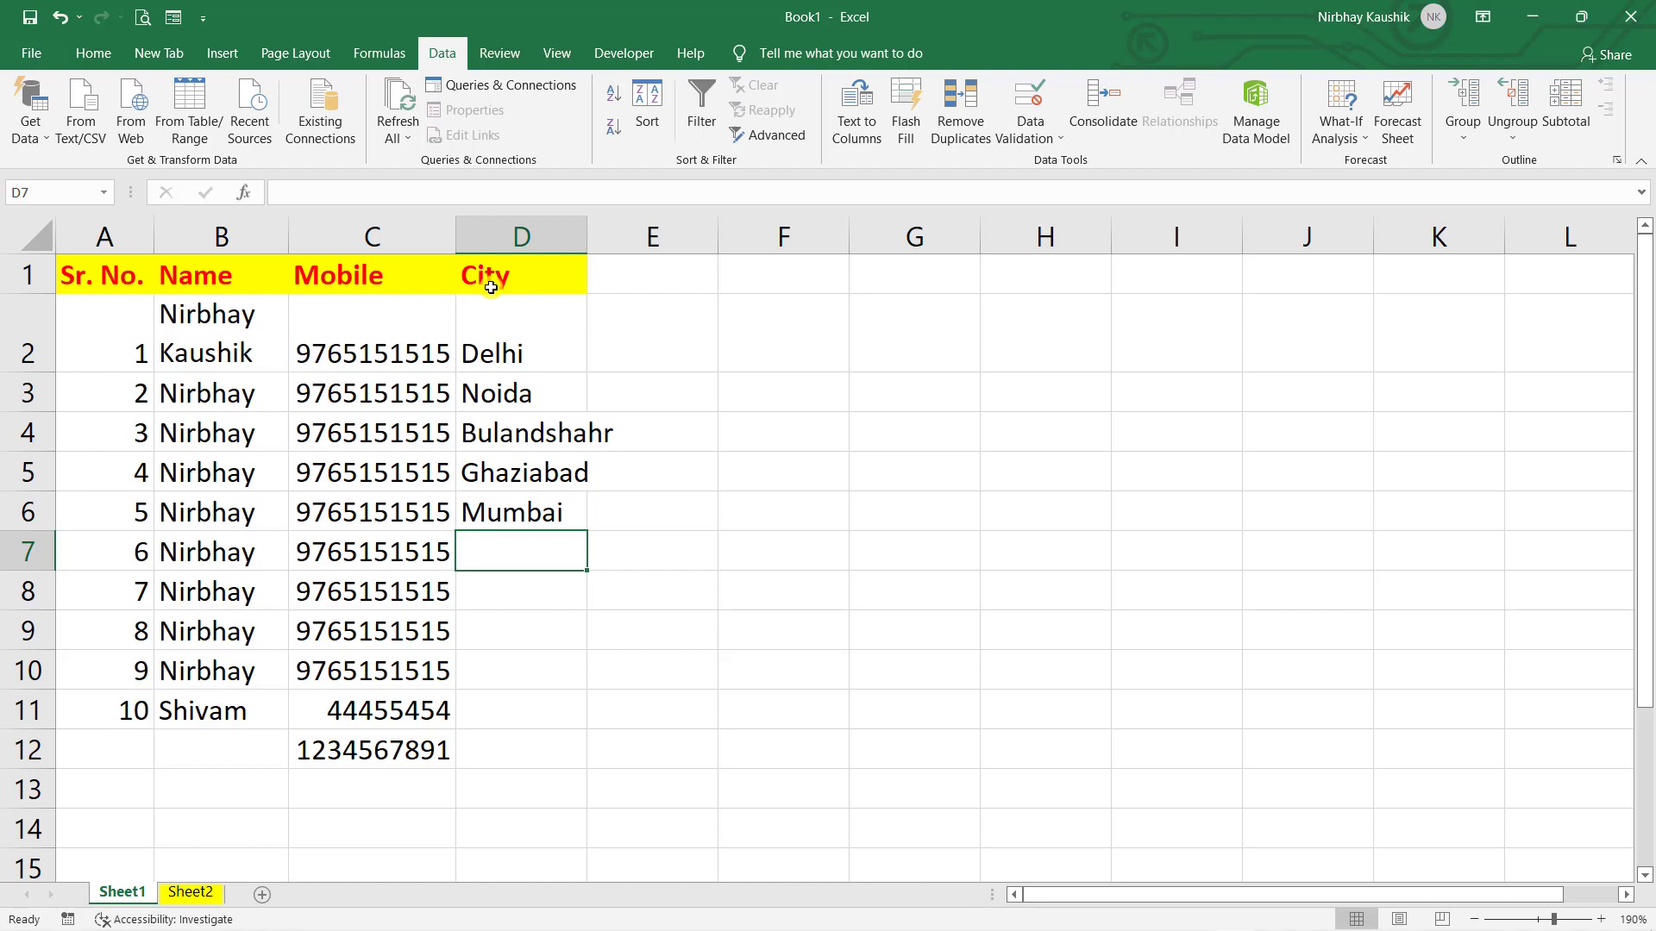
pyautogui.write('Bulandshahr')
pyautogui.press('Return')
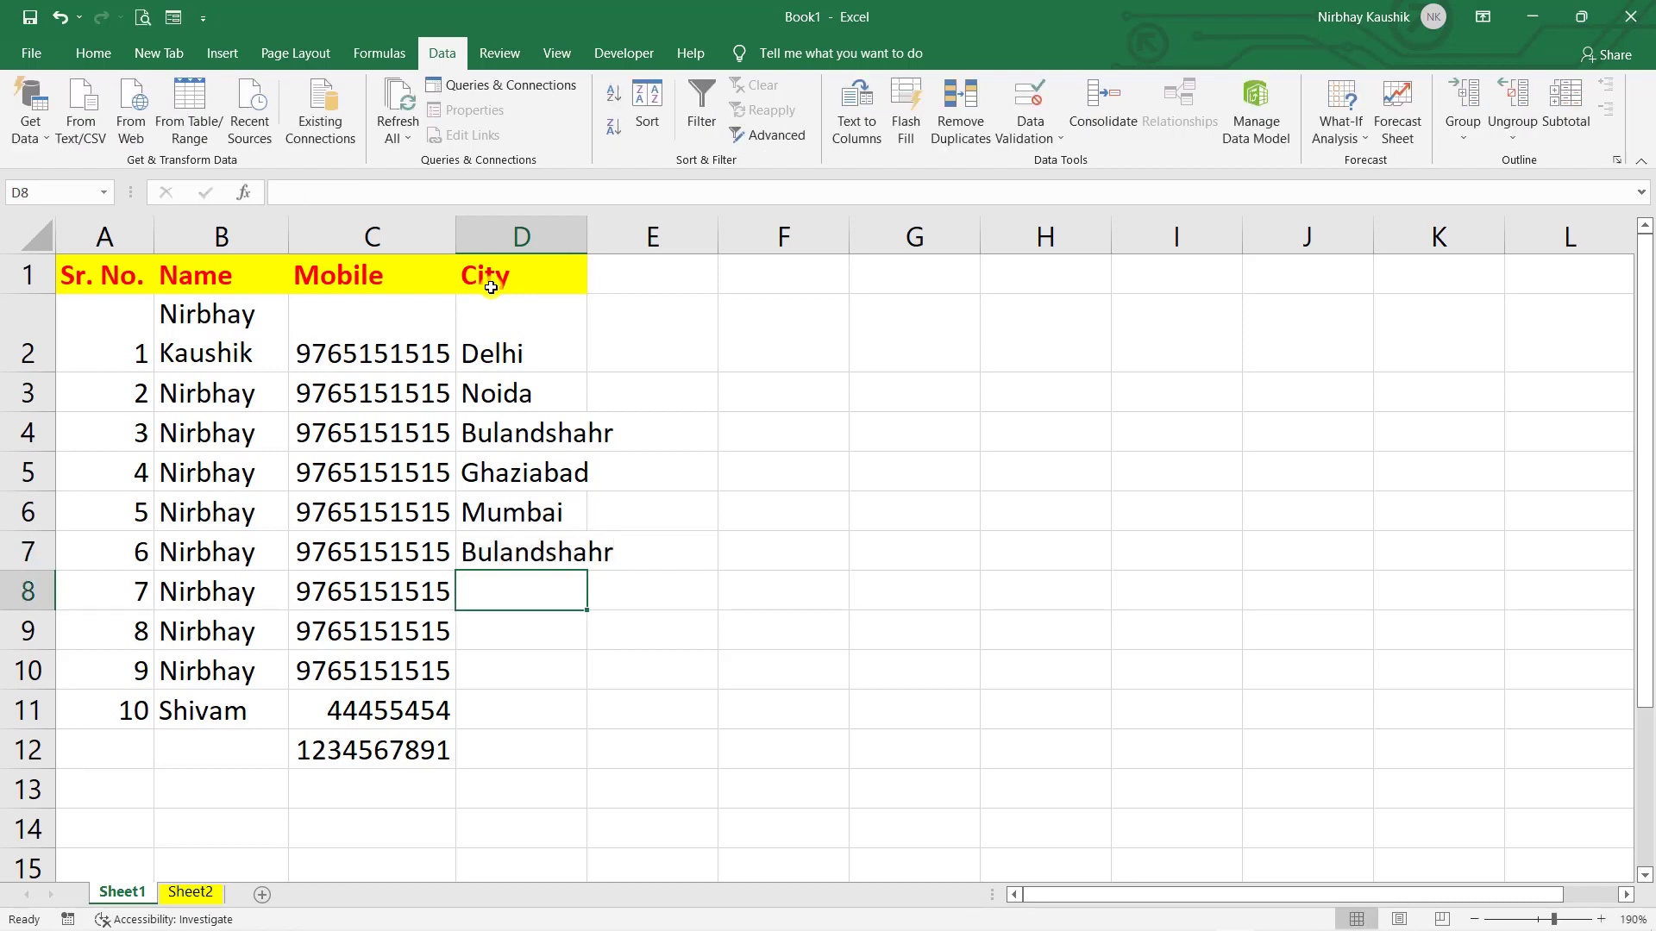
pyautogui.write('Bu')
pyautogui.press('Return')
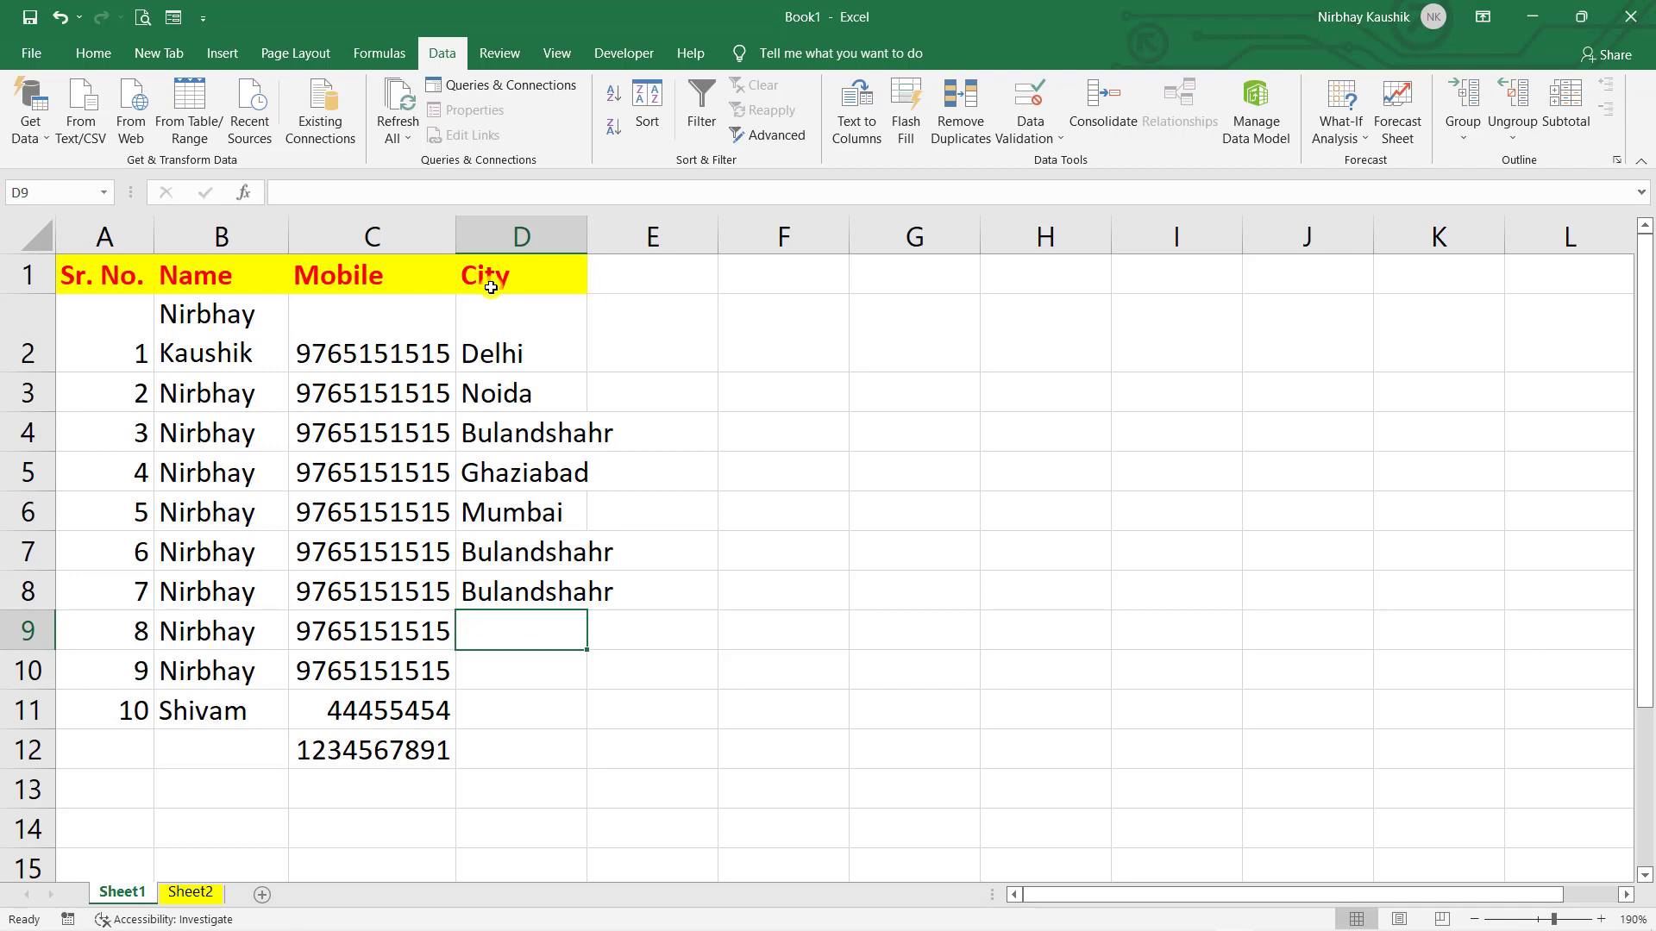
pyautogui.write('Bulandshahr')
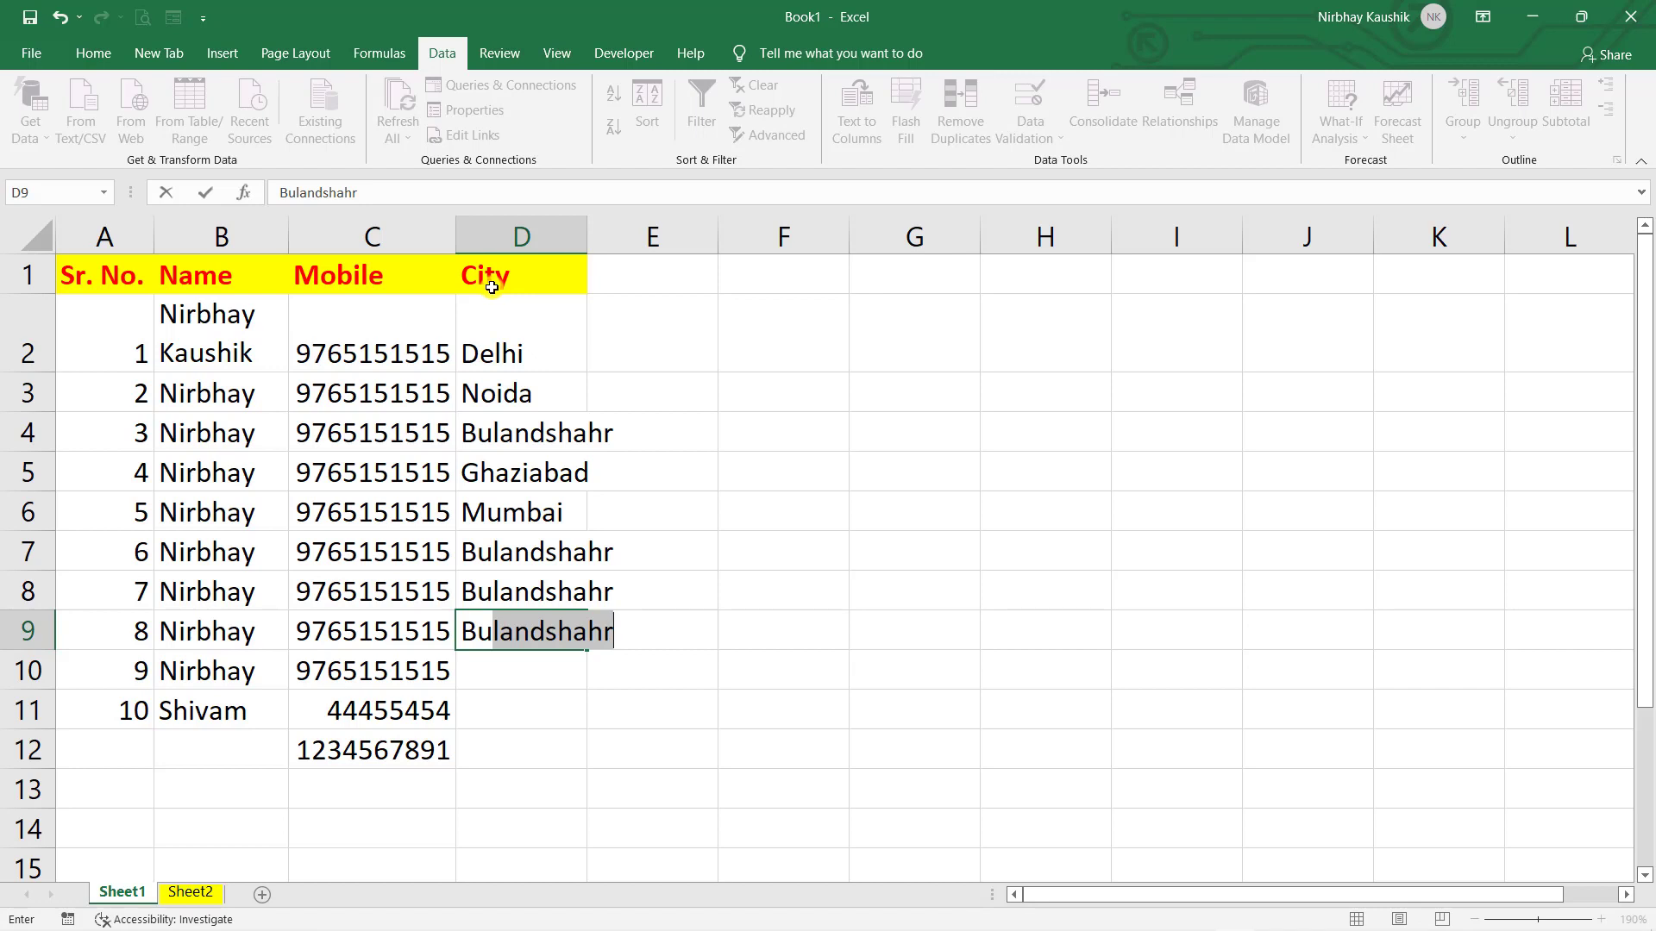
pyautogui.click(654, 445)
pyautogui.click(1135, 532)
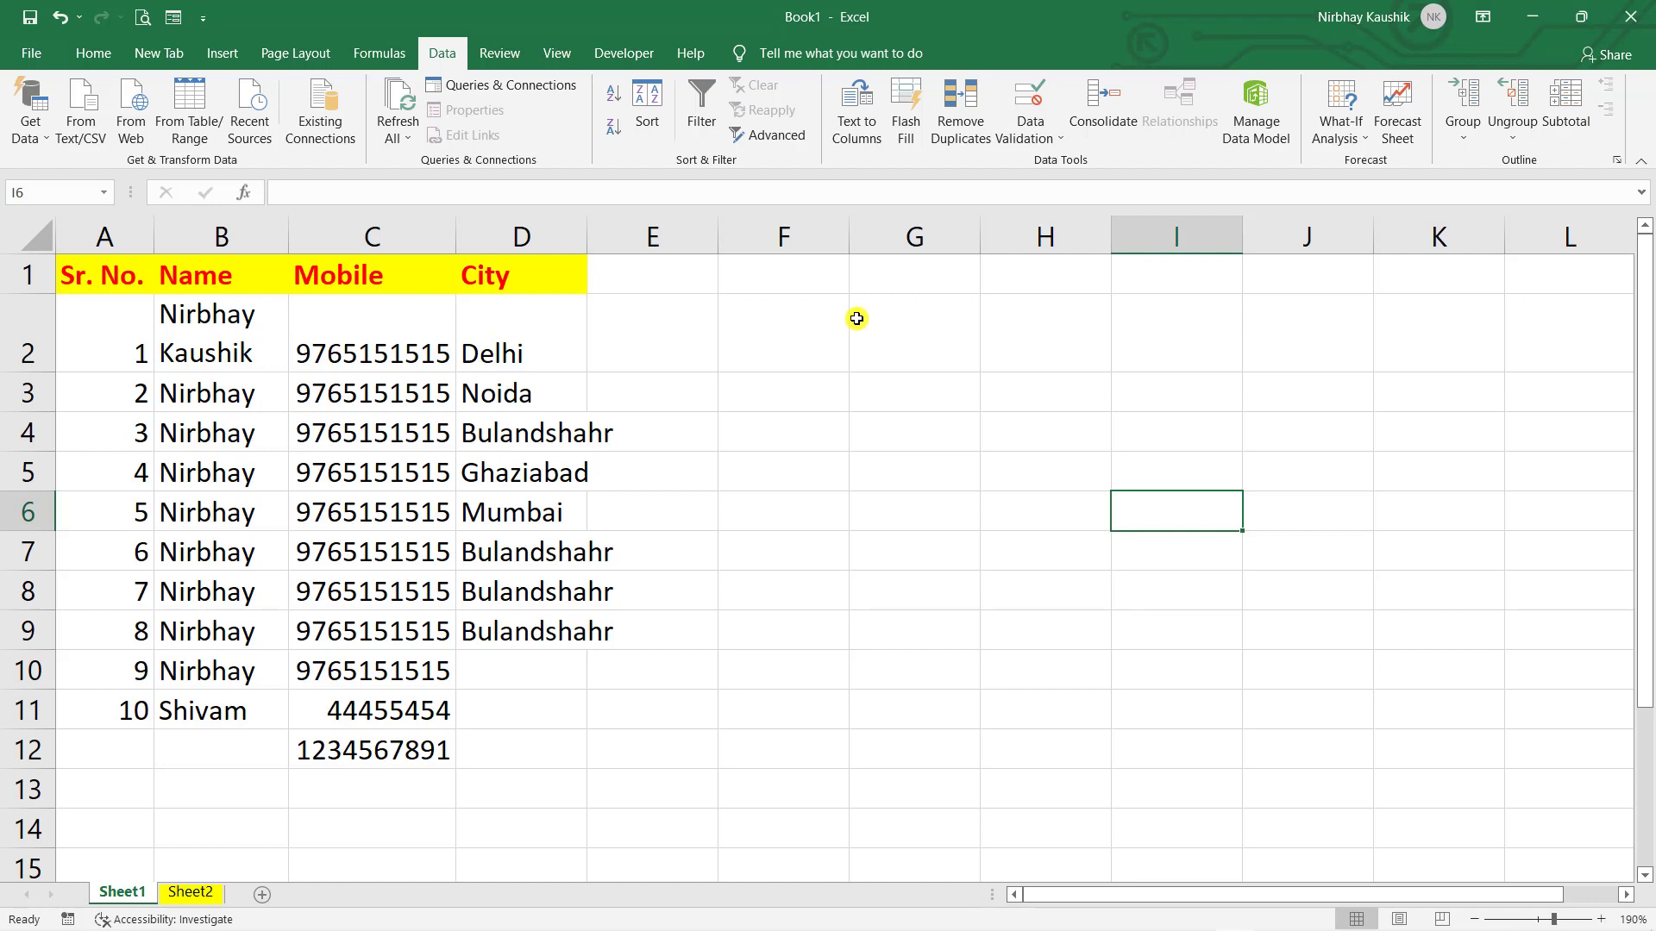
# - Delete the existing city entries from column D
pyautogui.moveTo(566, 310); pyautogui.dragTo(575, 653)
pyautogui.hotkey('ctrl', '-')
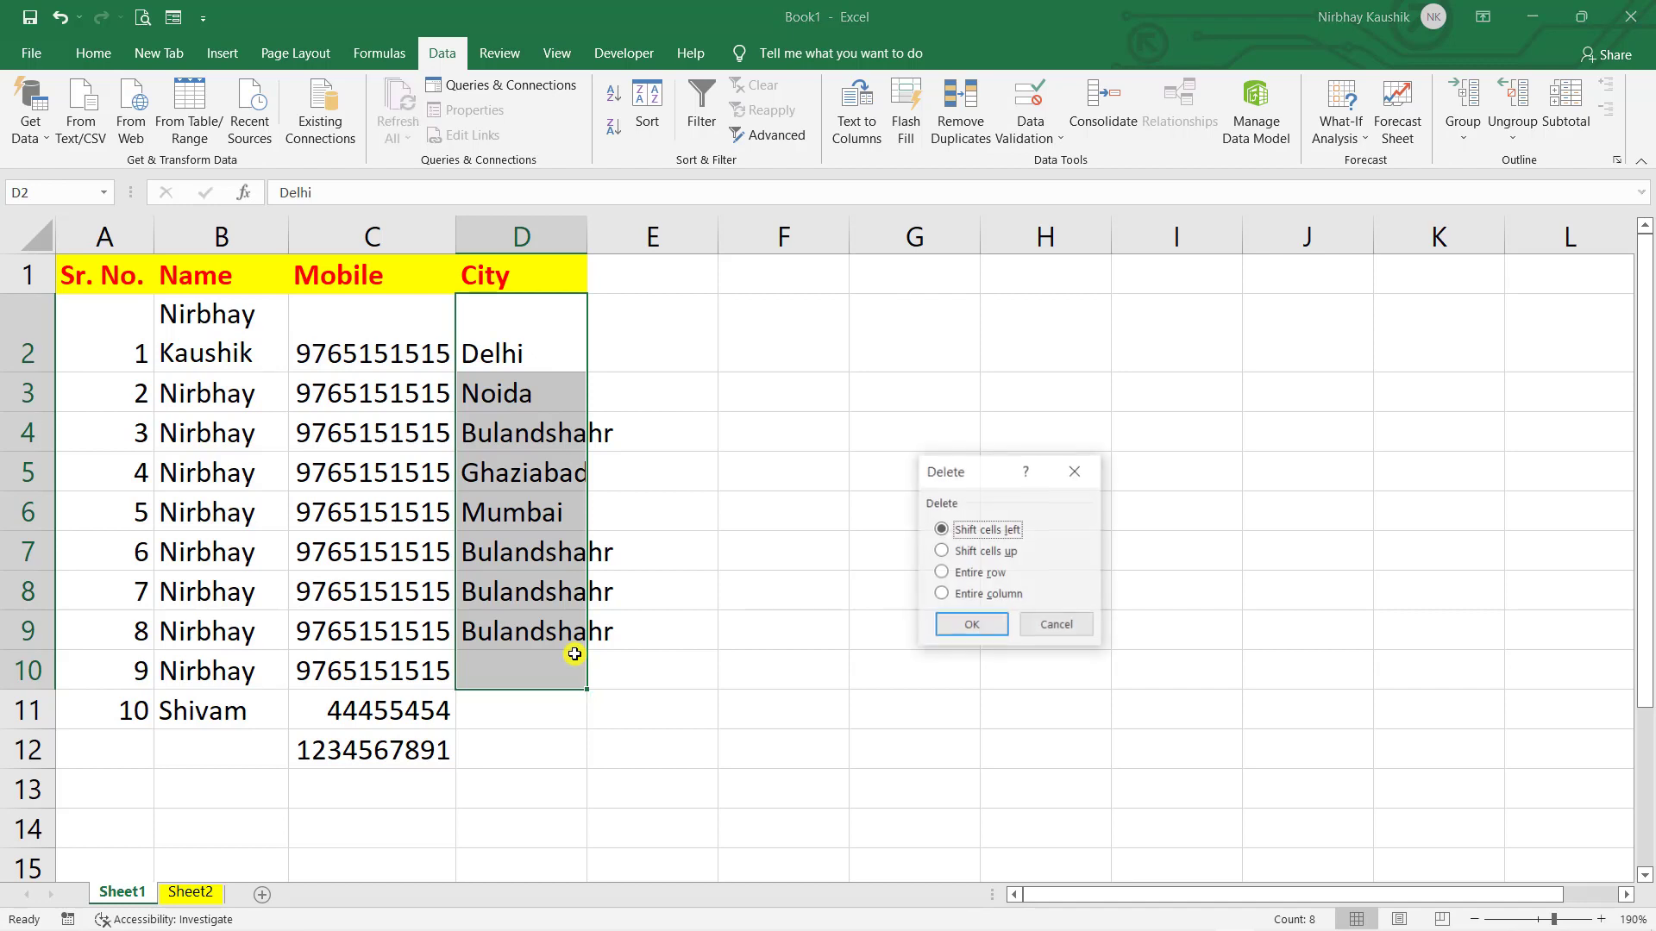
pyautogui.press('Return')
pyautogui.click(628, 333)
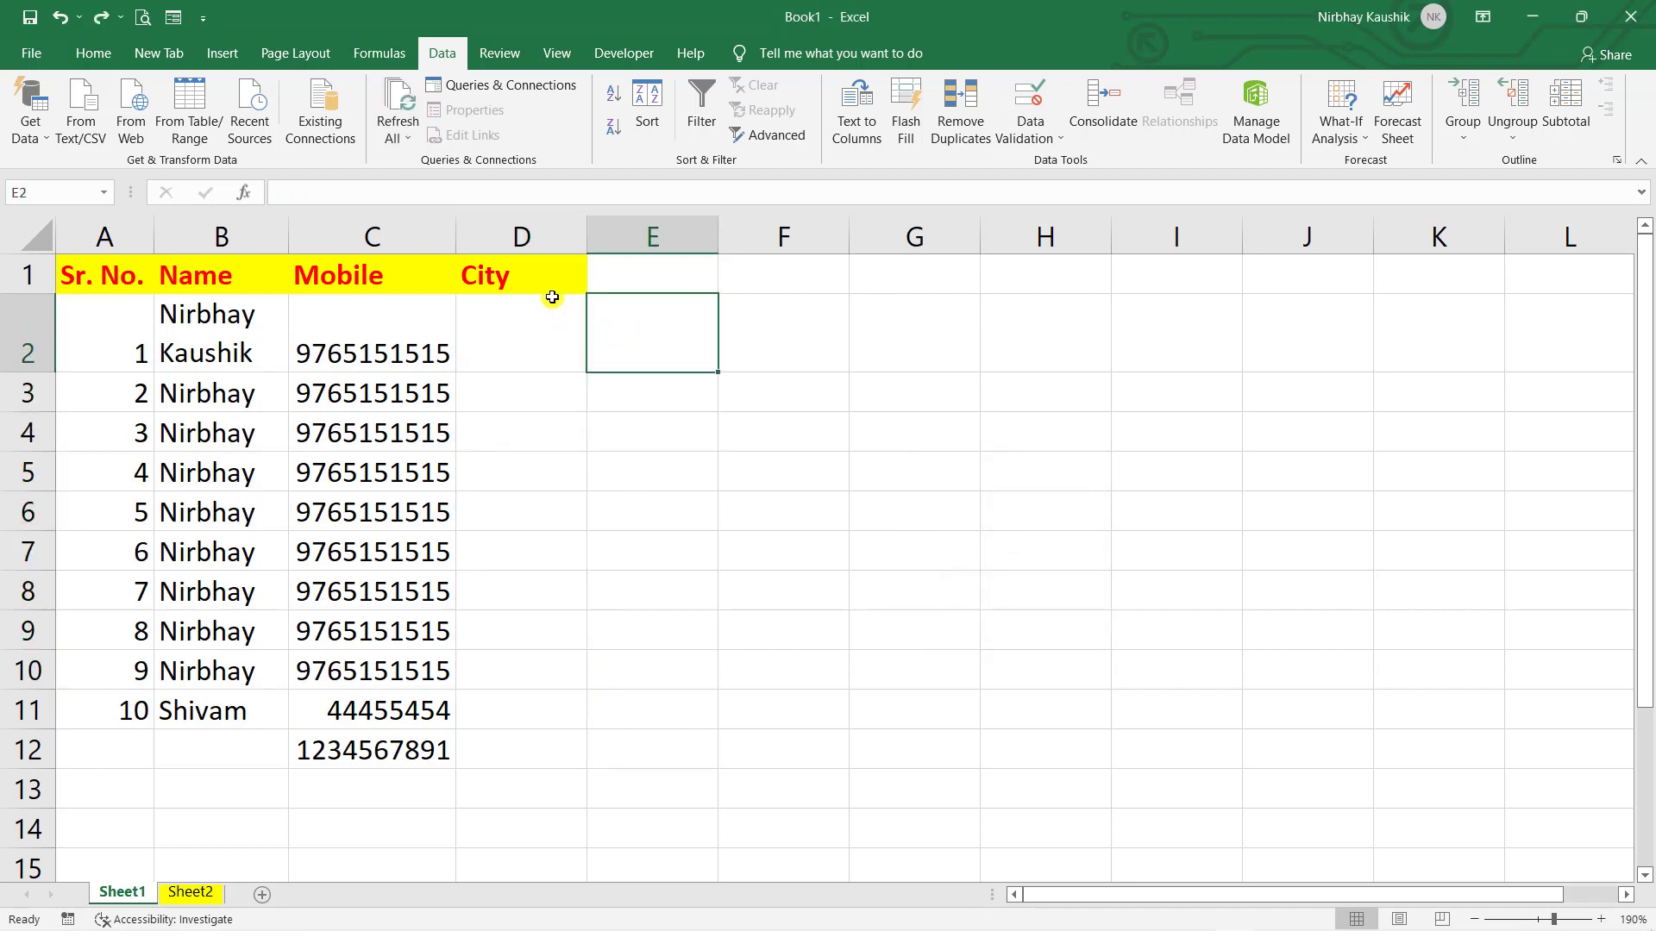
# - Add List validation to column D with source Delhi, Mumbai, Bulandshahr, Noida, Ghaziabad
pyautogui.click(525, 235)
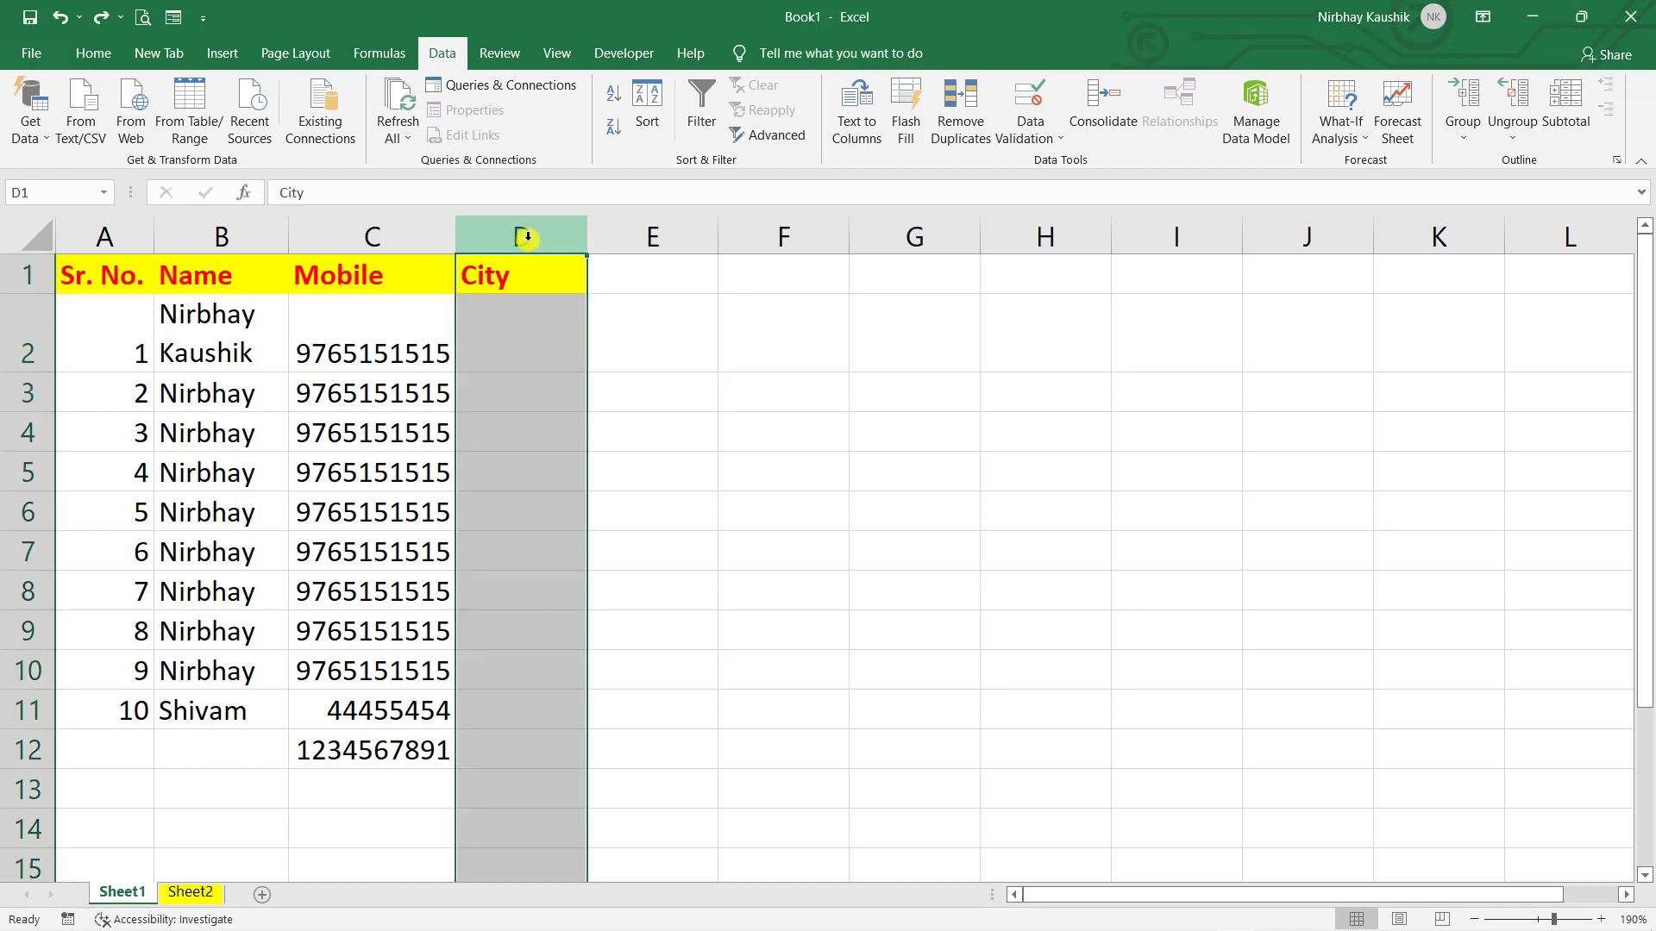
pyautogui.click(1022, 102)
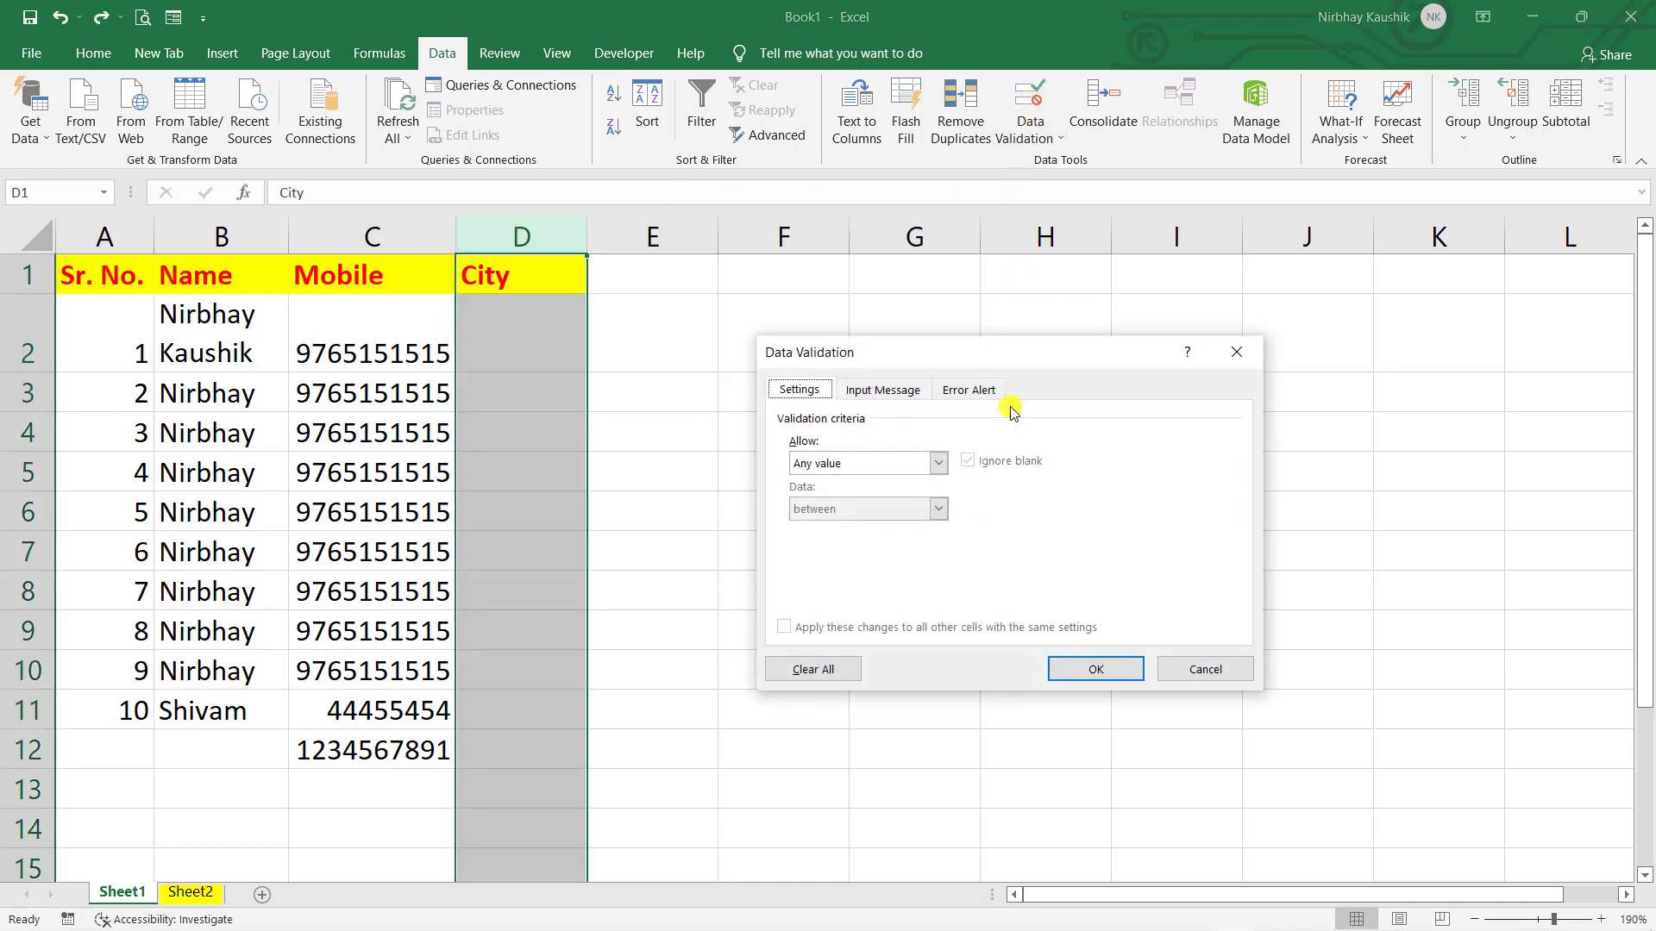
pyautogui.click(942, 462)
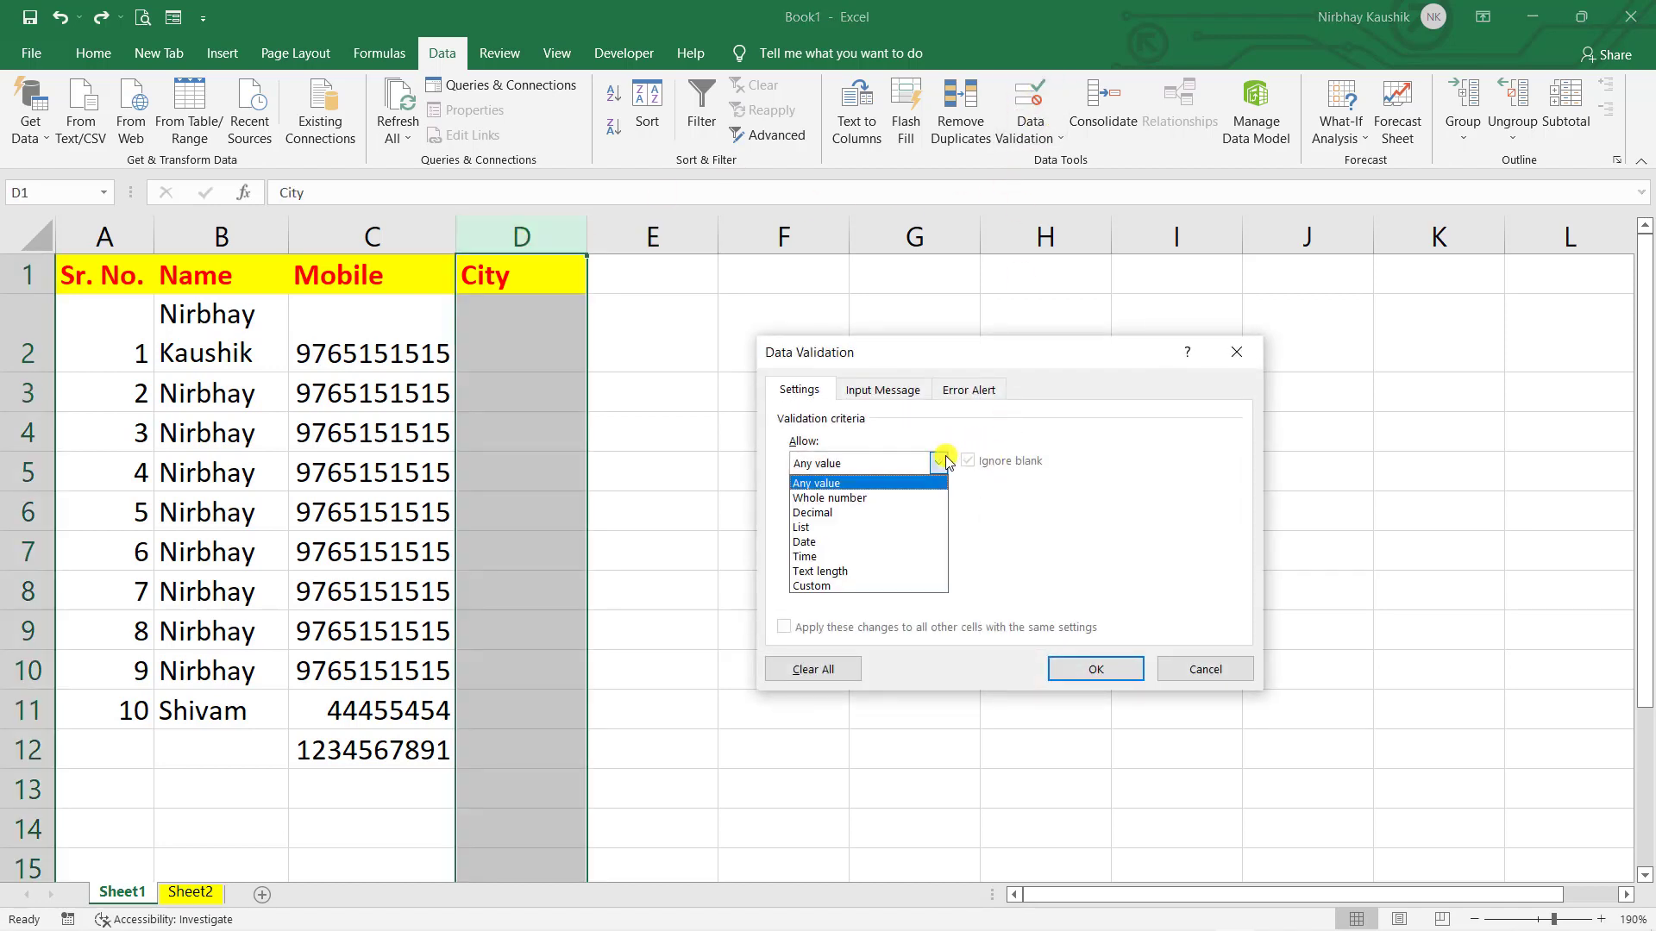
pyautogui.click(860, 533)
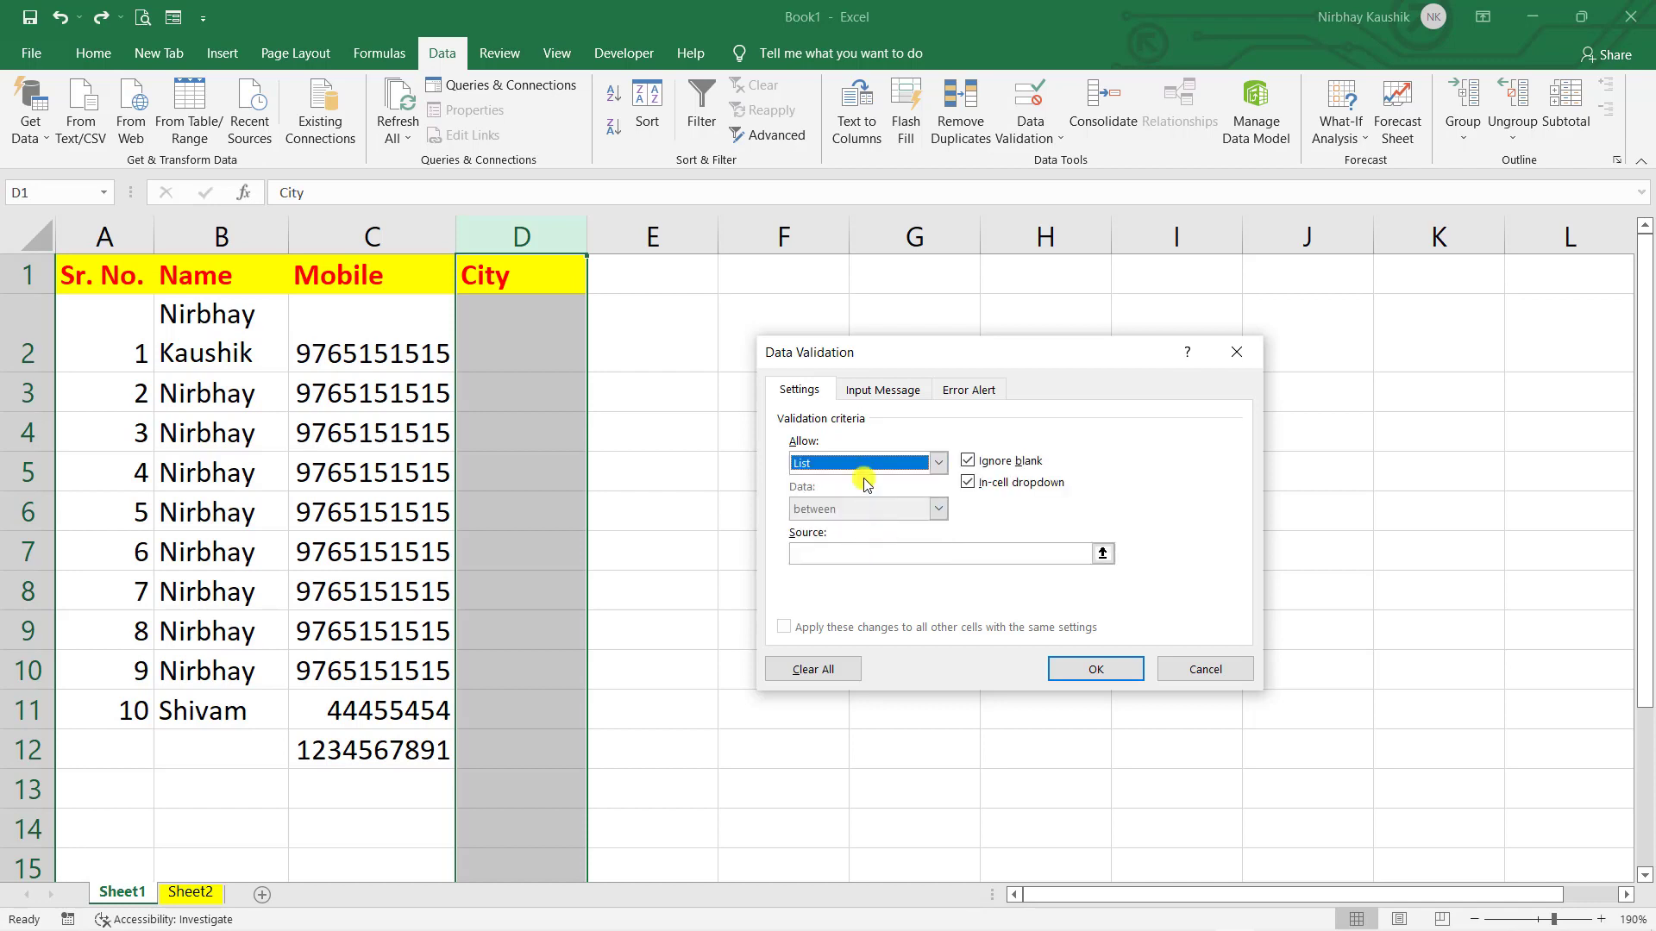
pyautogui.click(915, 549)
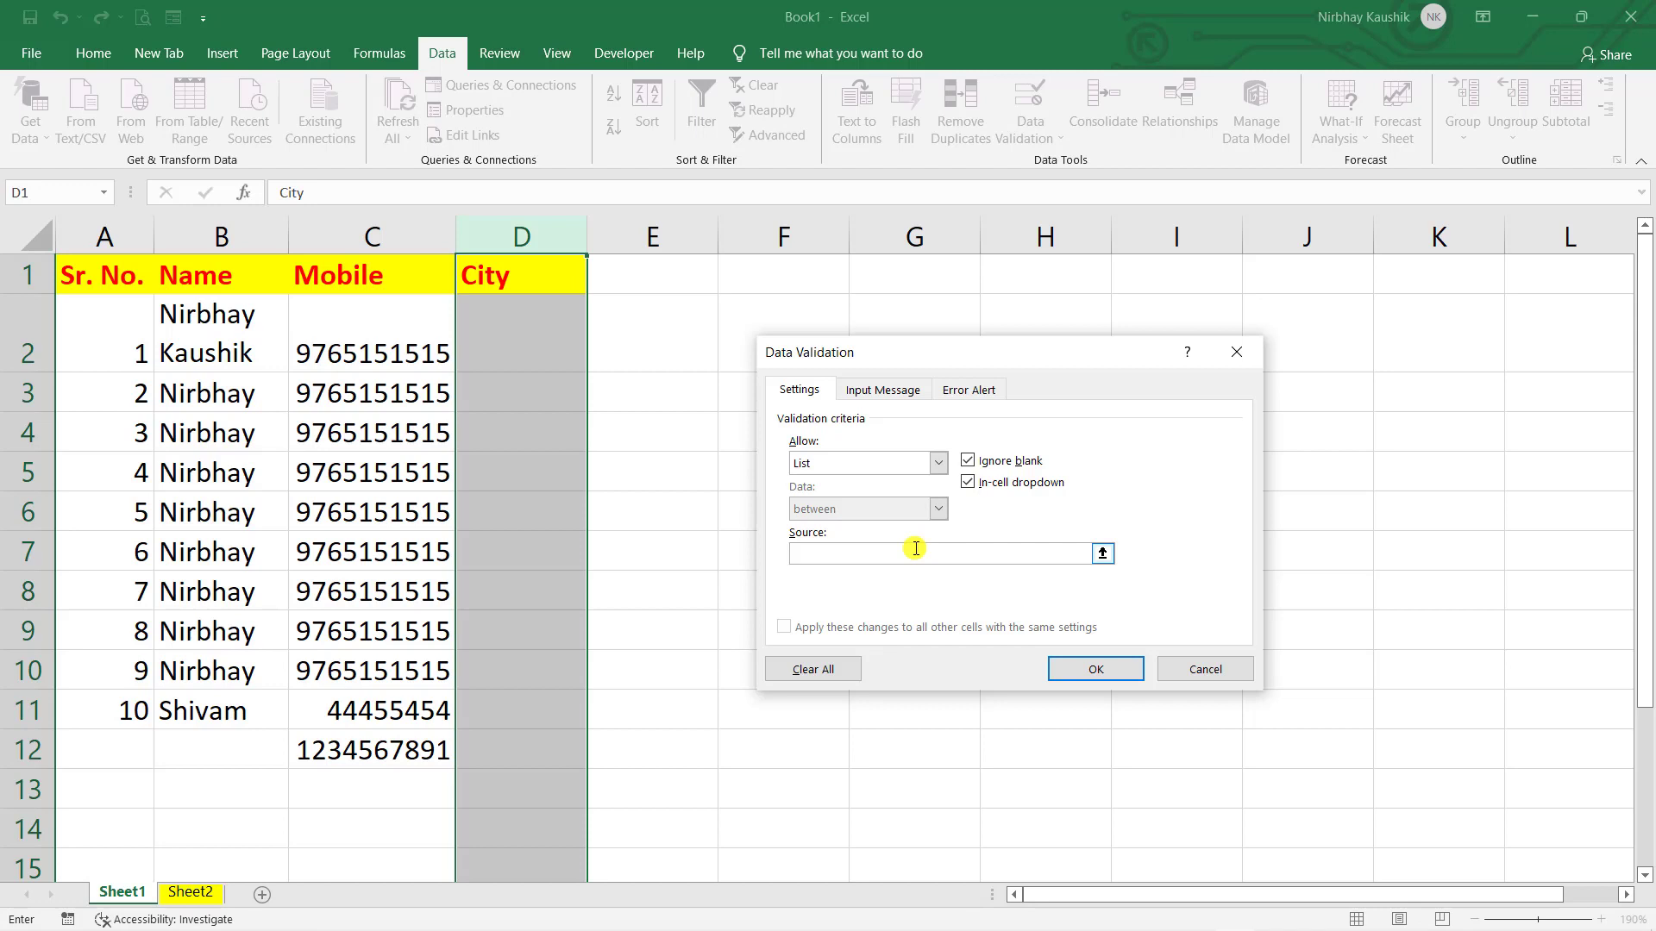
pyautogui.write('Delhi,Mumbai,Bulandshahr,Noida')
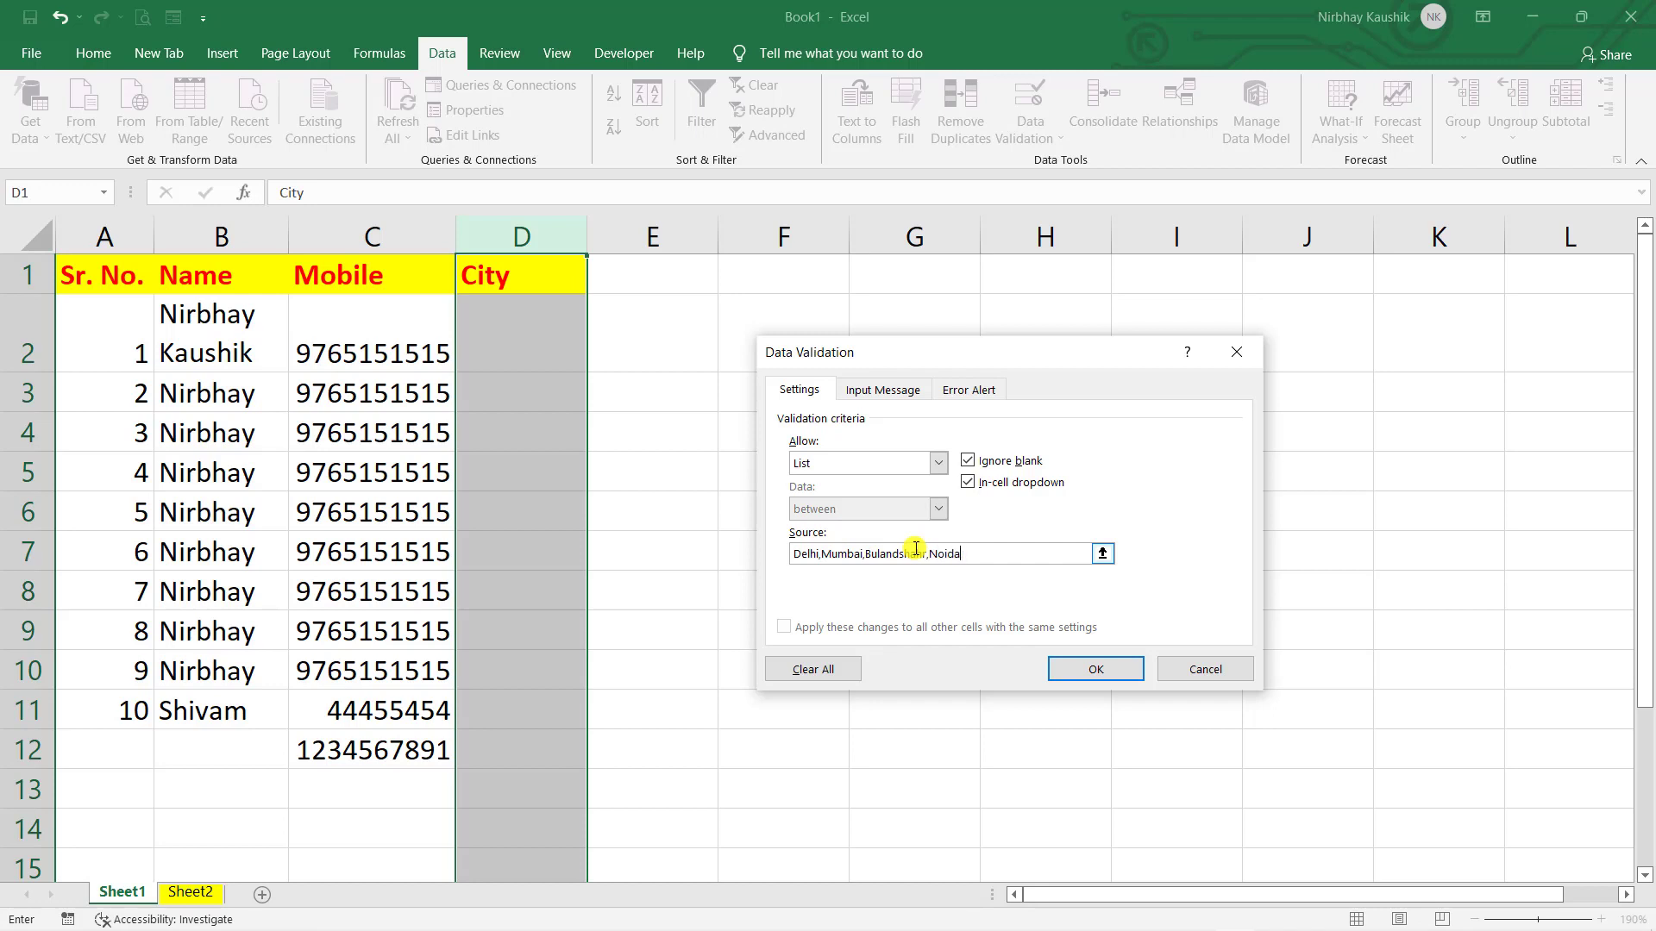
pyautogui.write(',Ghaziabad')
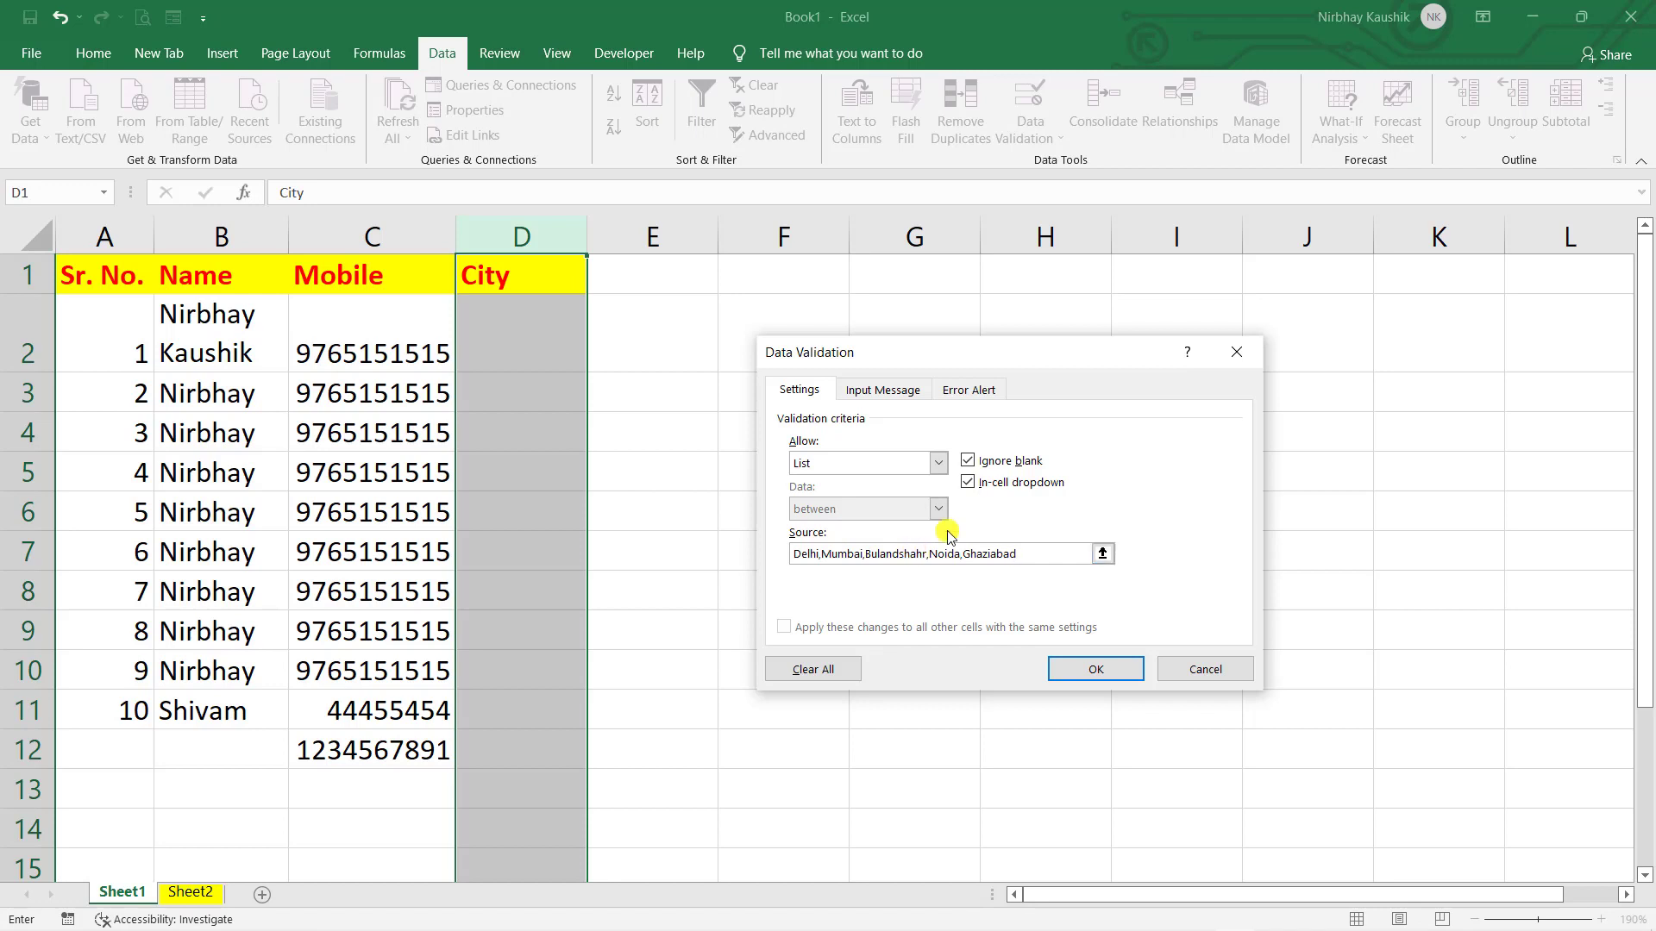
pyautogui.click(1097, 670)
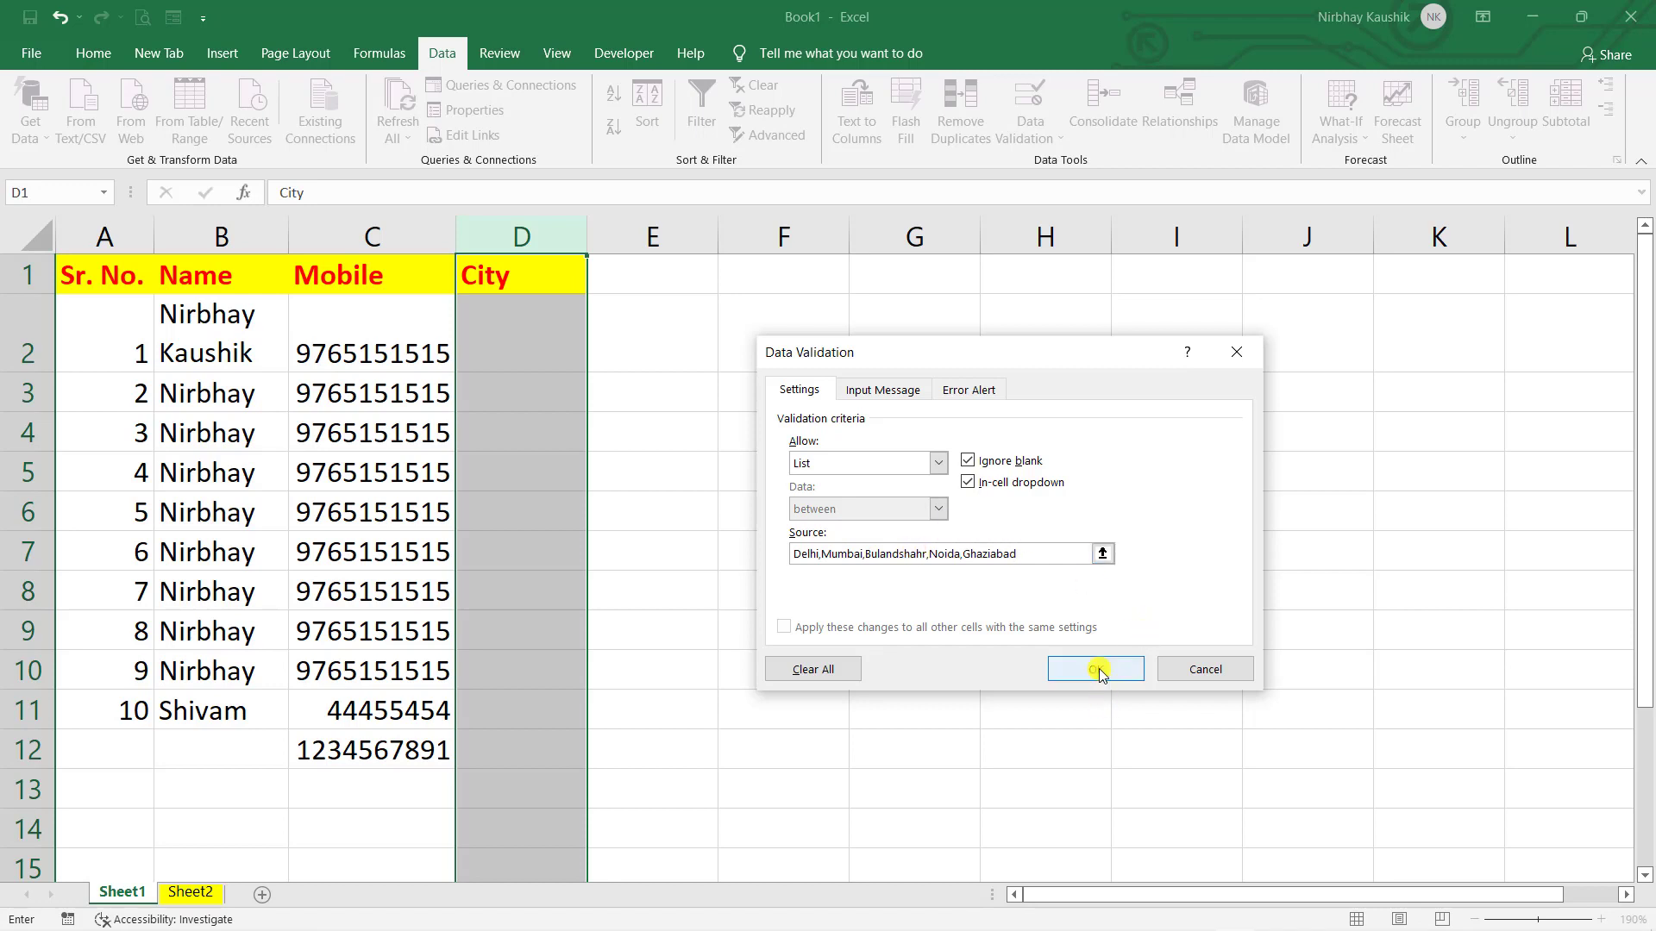
pyautogui.click(990, 628)
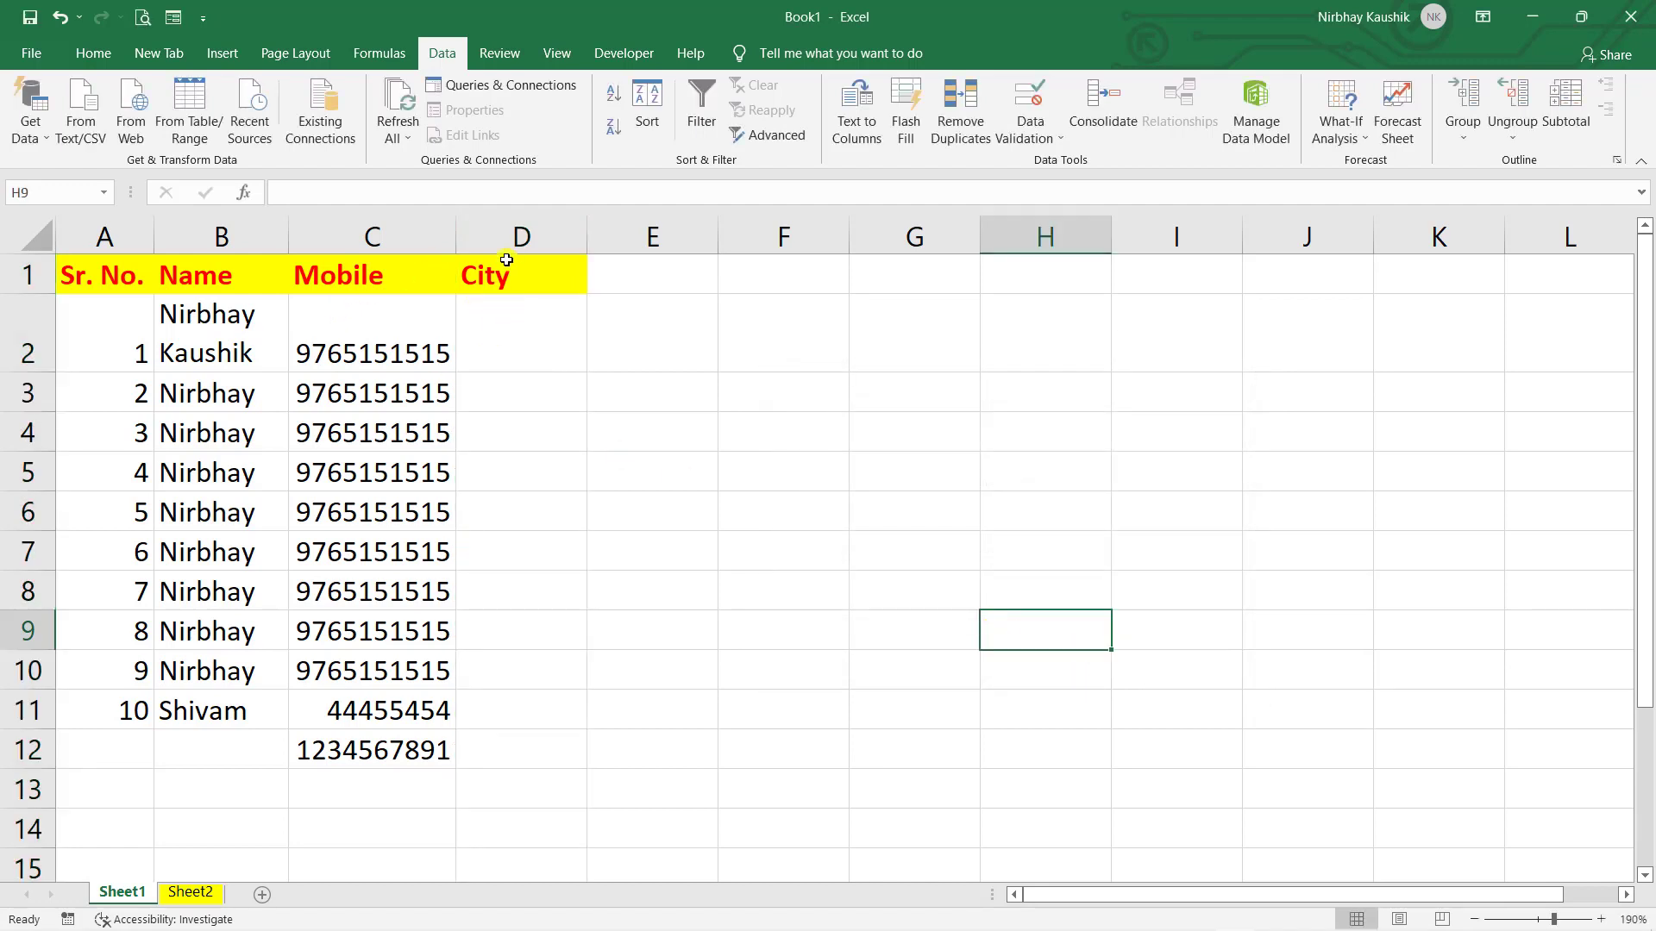
# - Pick Bulandshahr for D2 and Mumbai for D3 from the in-cell dropdowns
pyautogui.click(528, 317)
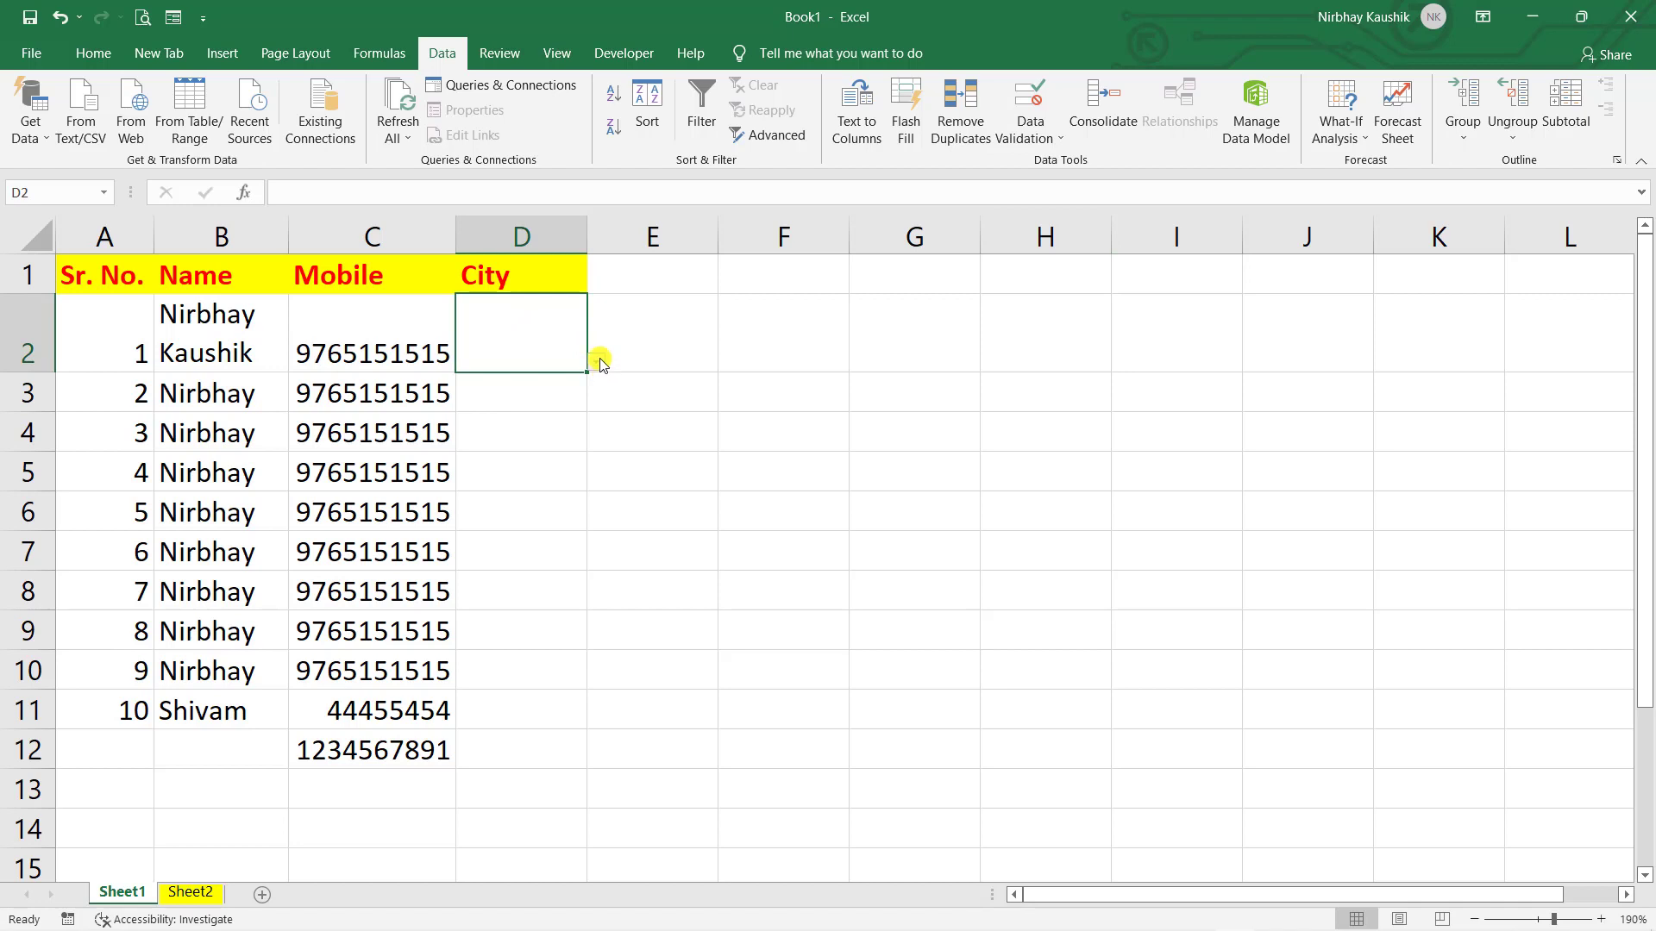
pyautogui.click(598, 360)
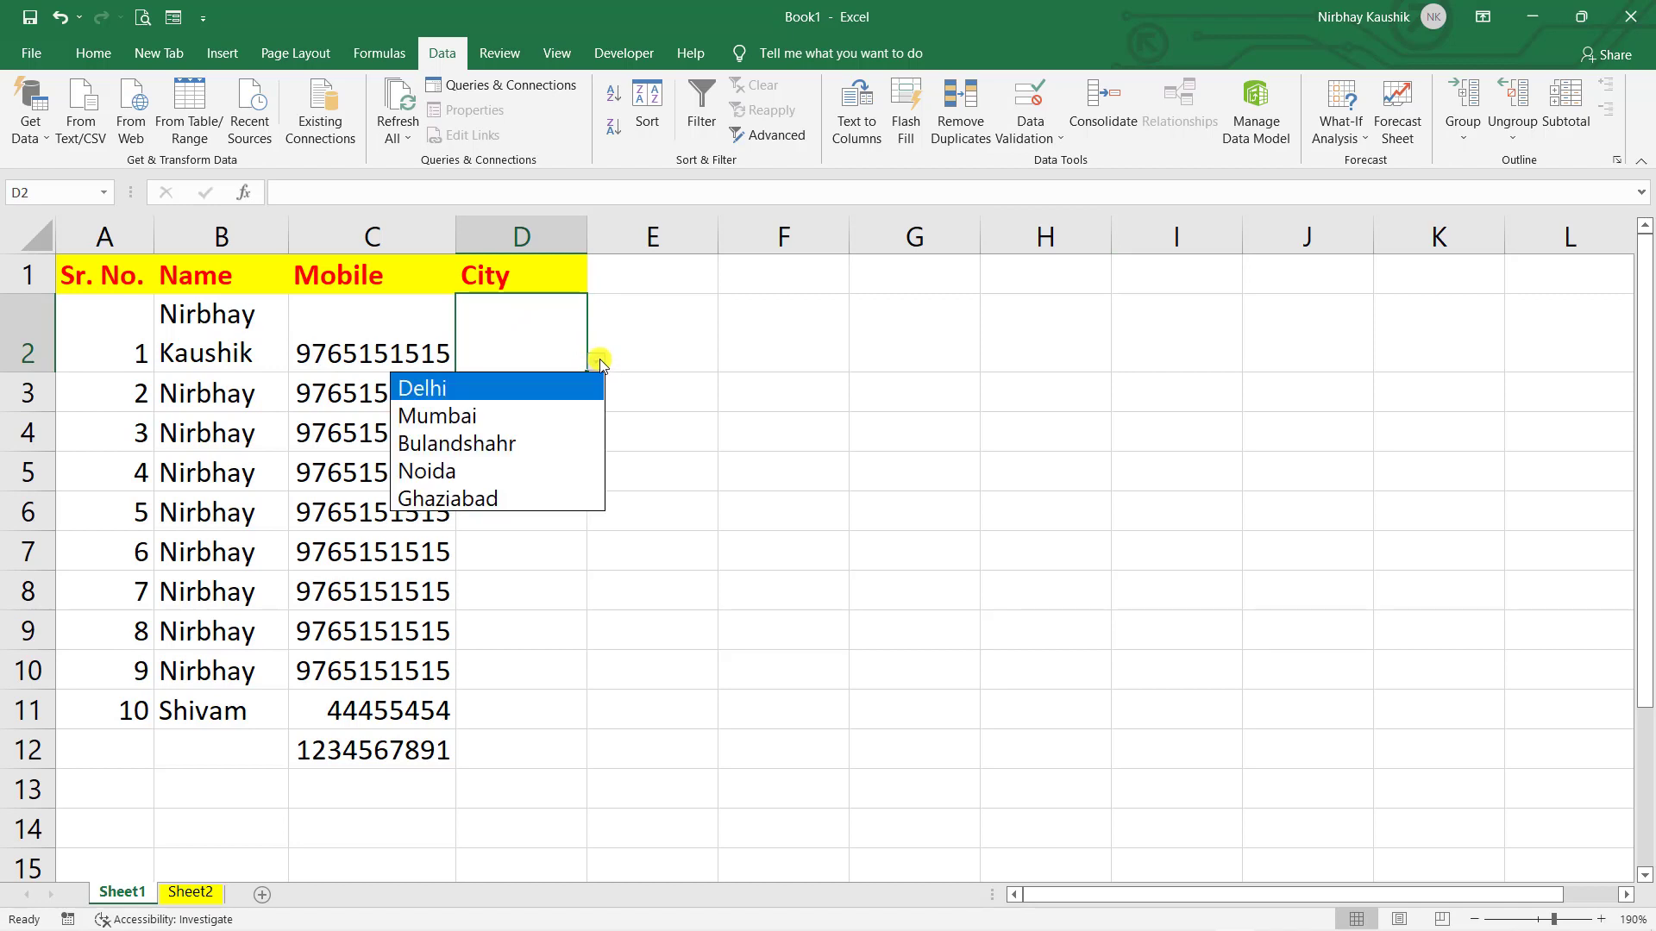
pyautogui.click(542, 440)
pyautogui.click(552, 407)
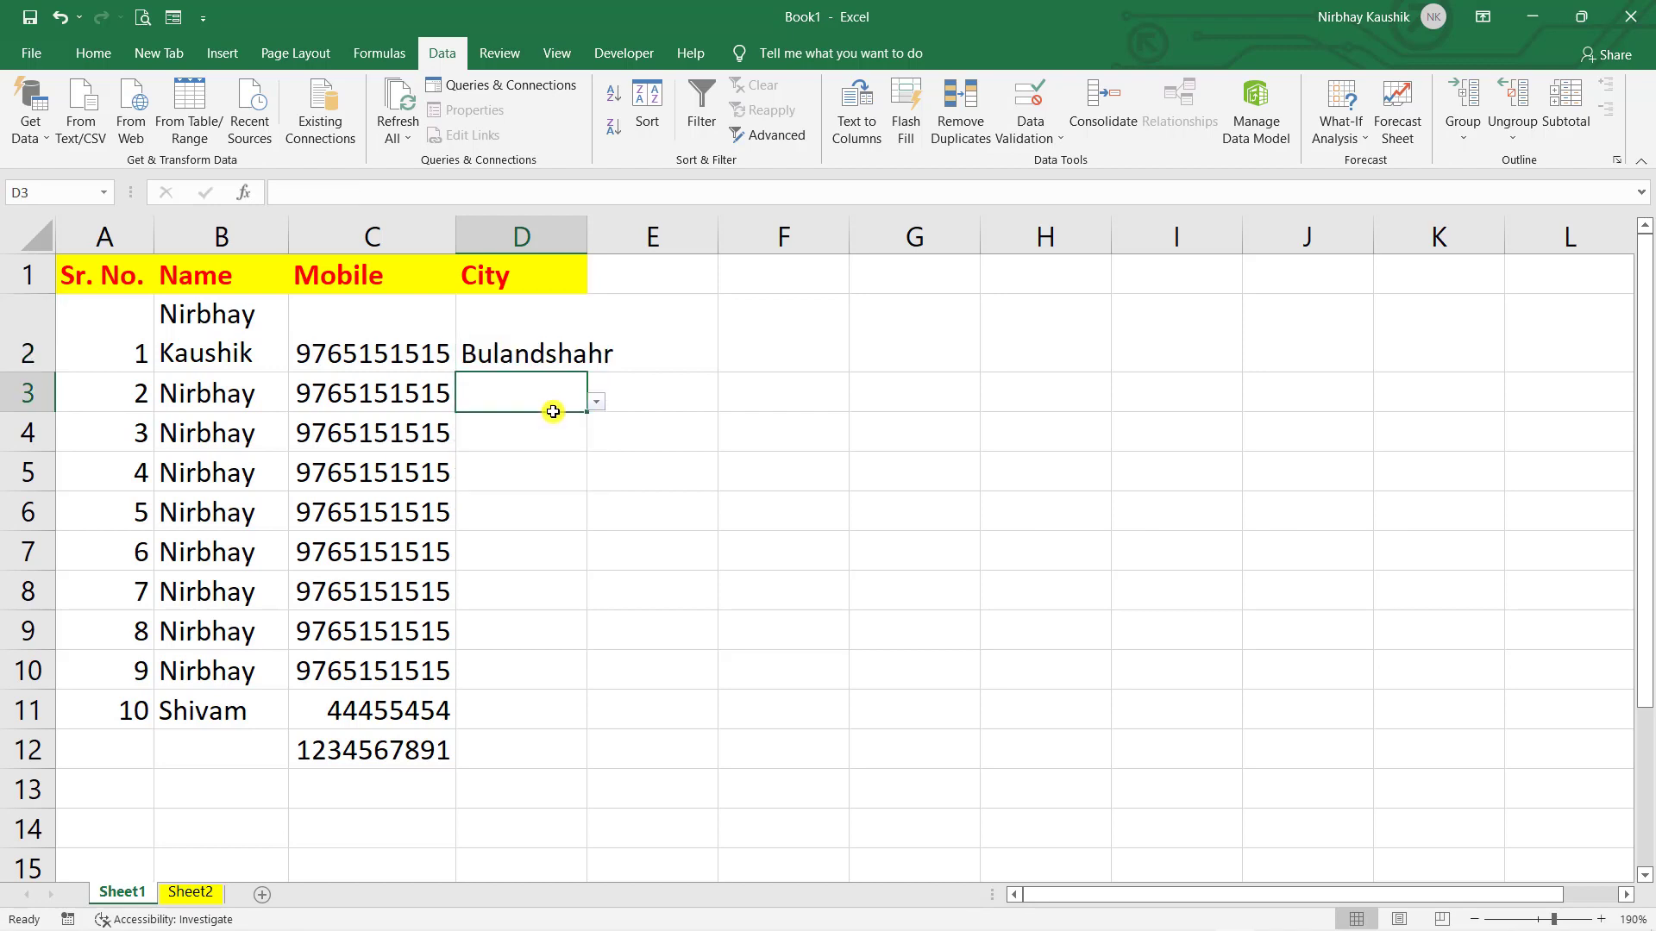
pyautogui.click(595, 405)
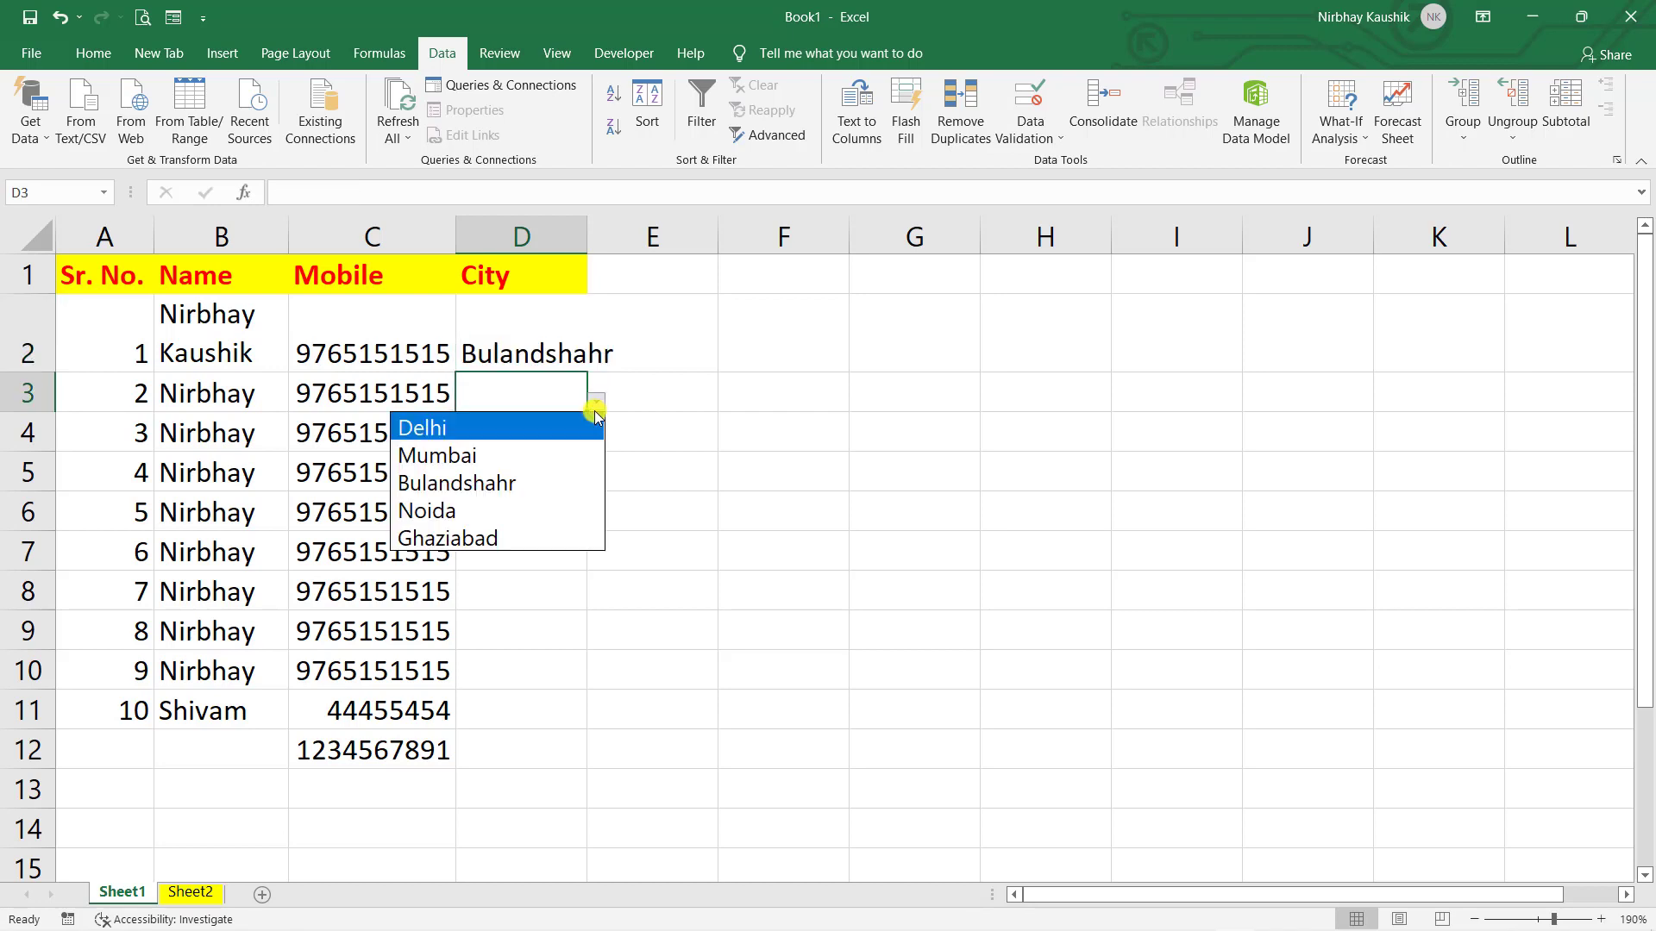
pyautogui.click(509, 450)
# - Choose Noida for D5 from the dropdown and type Noida into D8
pyautogui.click(549, 487)
pyautogui.click(596, 482)
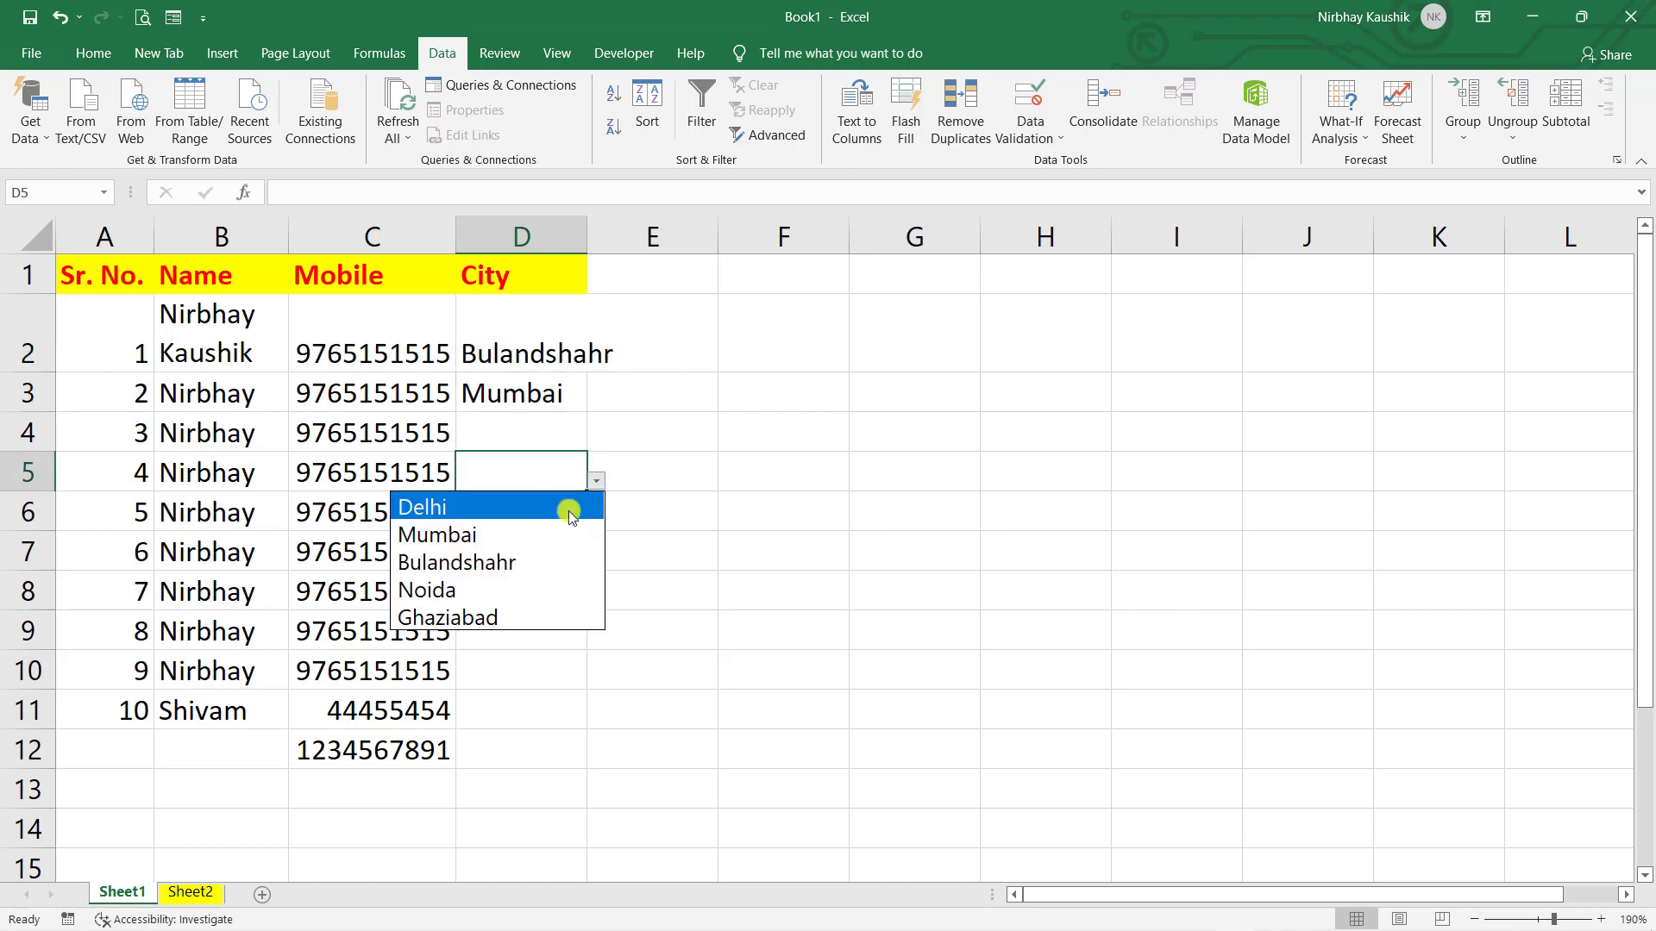
pyautogui.click(491, 589)
pyautogui.click(519, 589)
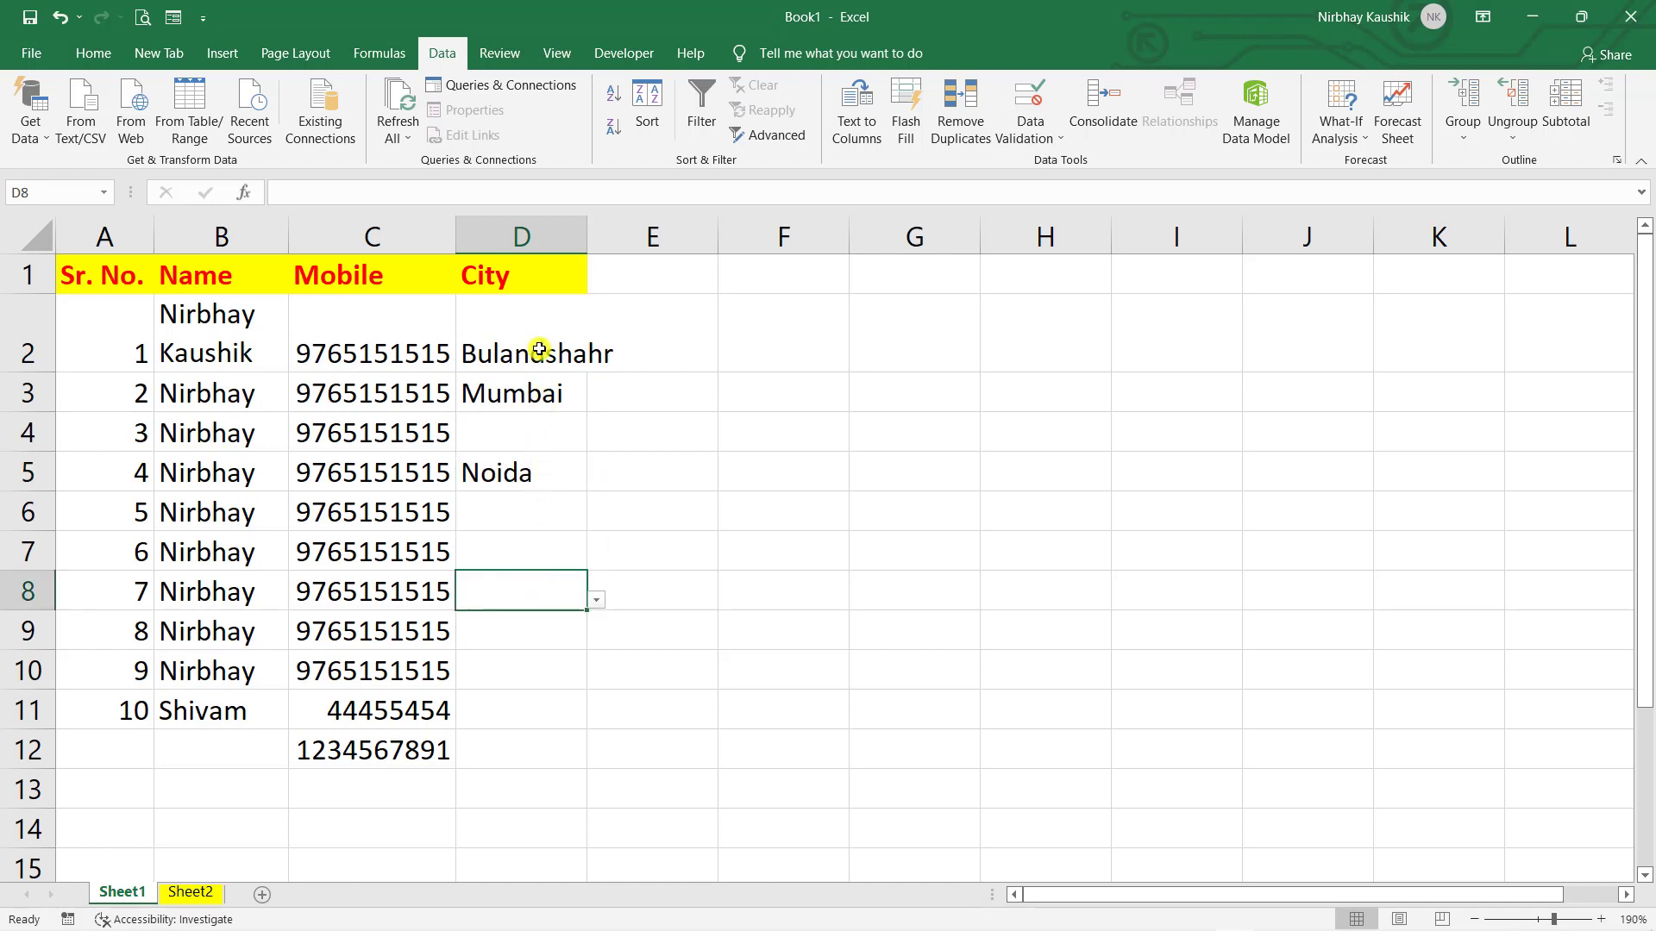
pyautogui.click(532, 514)
pyautogui.click(521, 592)
pyautogui.write('Noida')
pyautogui.press('Return')
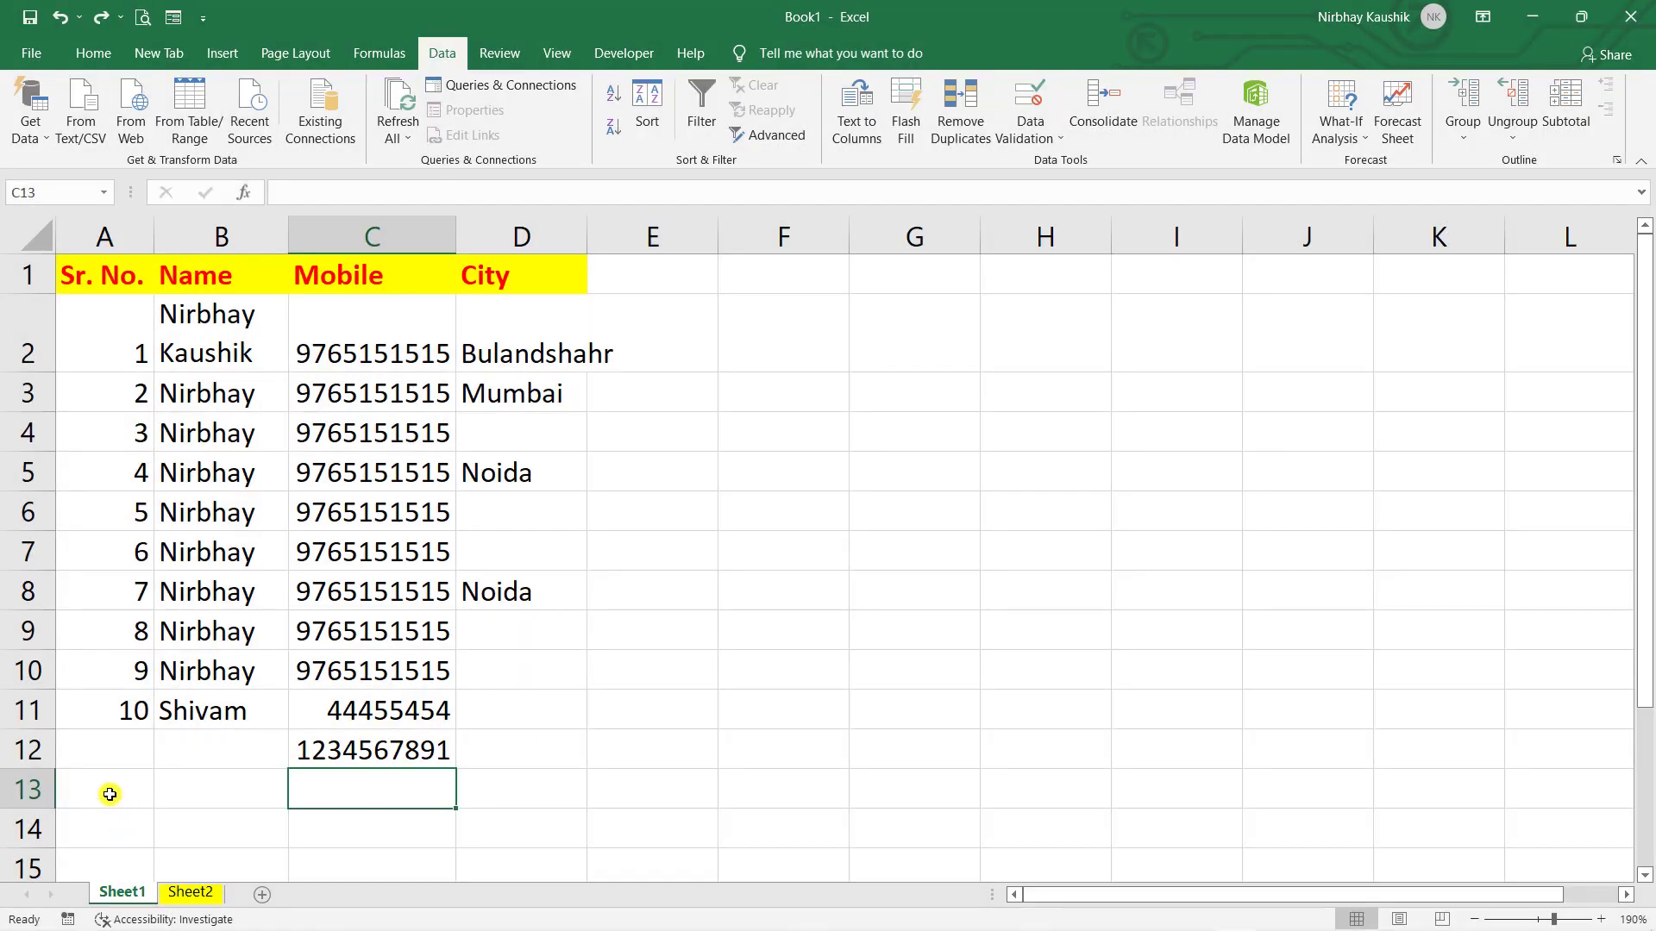
# - Start record 11 in row 13 with a name and the mobile copied from above
pyautogui.click(114, 794)
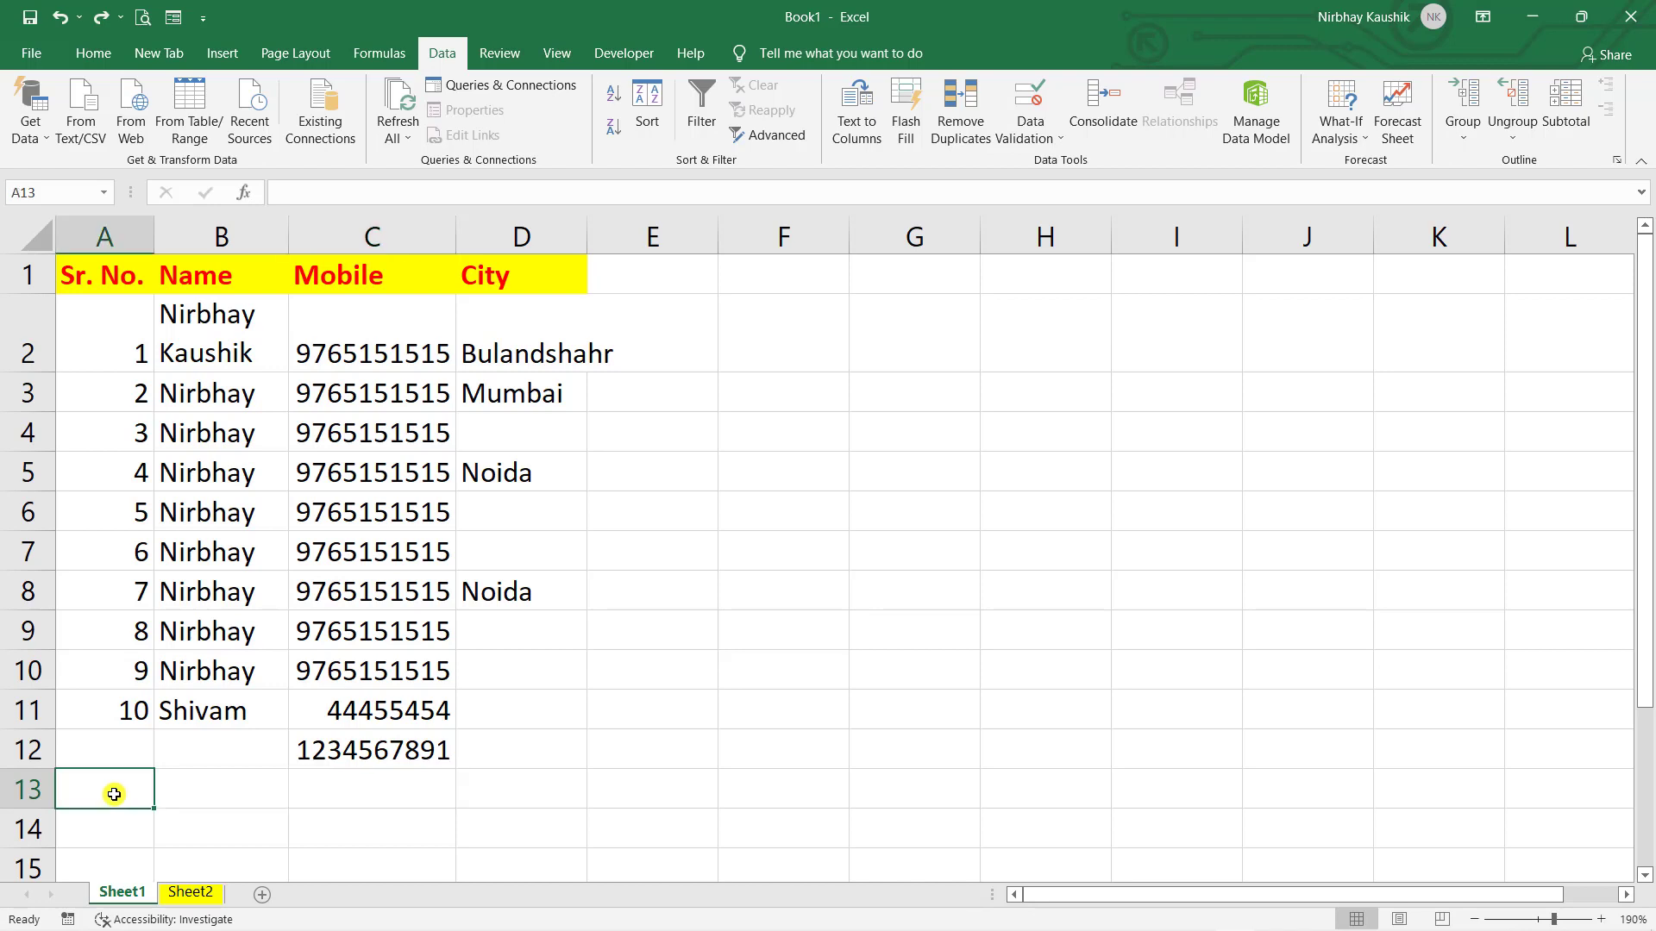
pyautogui.write('11')
pyautogui.press('Tab')
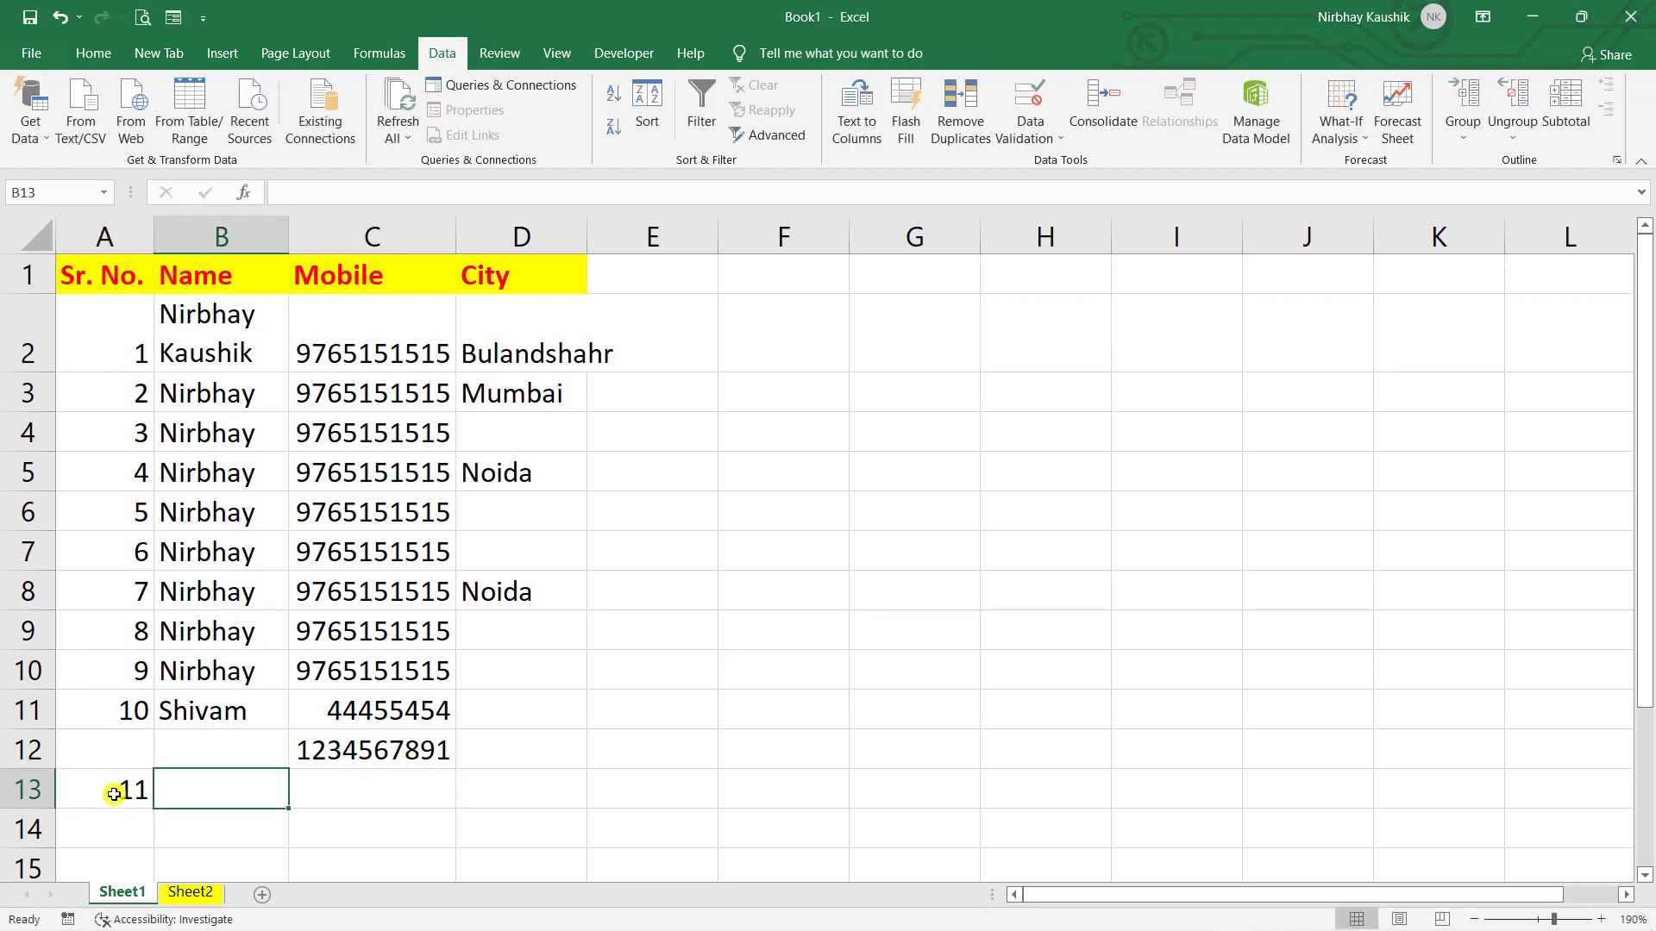
pyautogui.write('Nirbhufba')
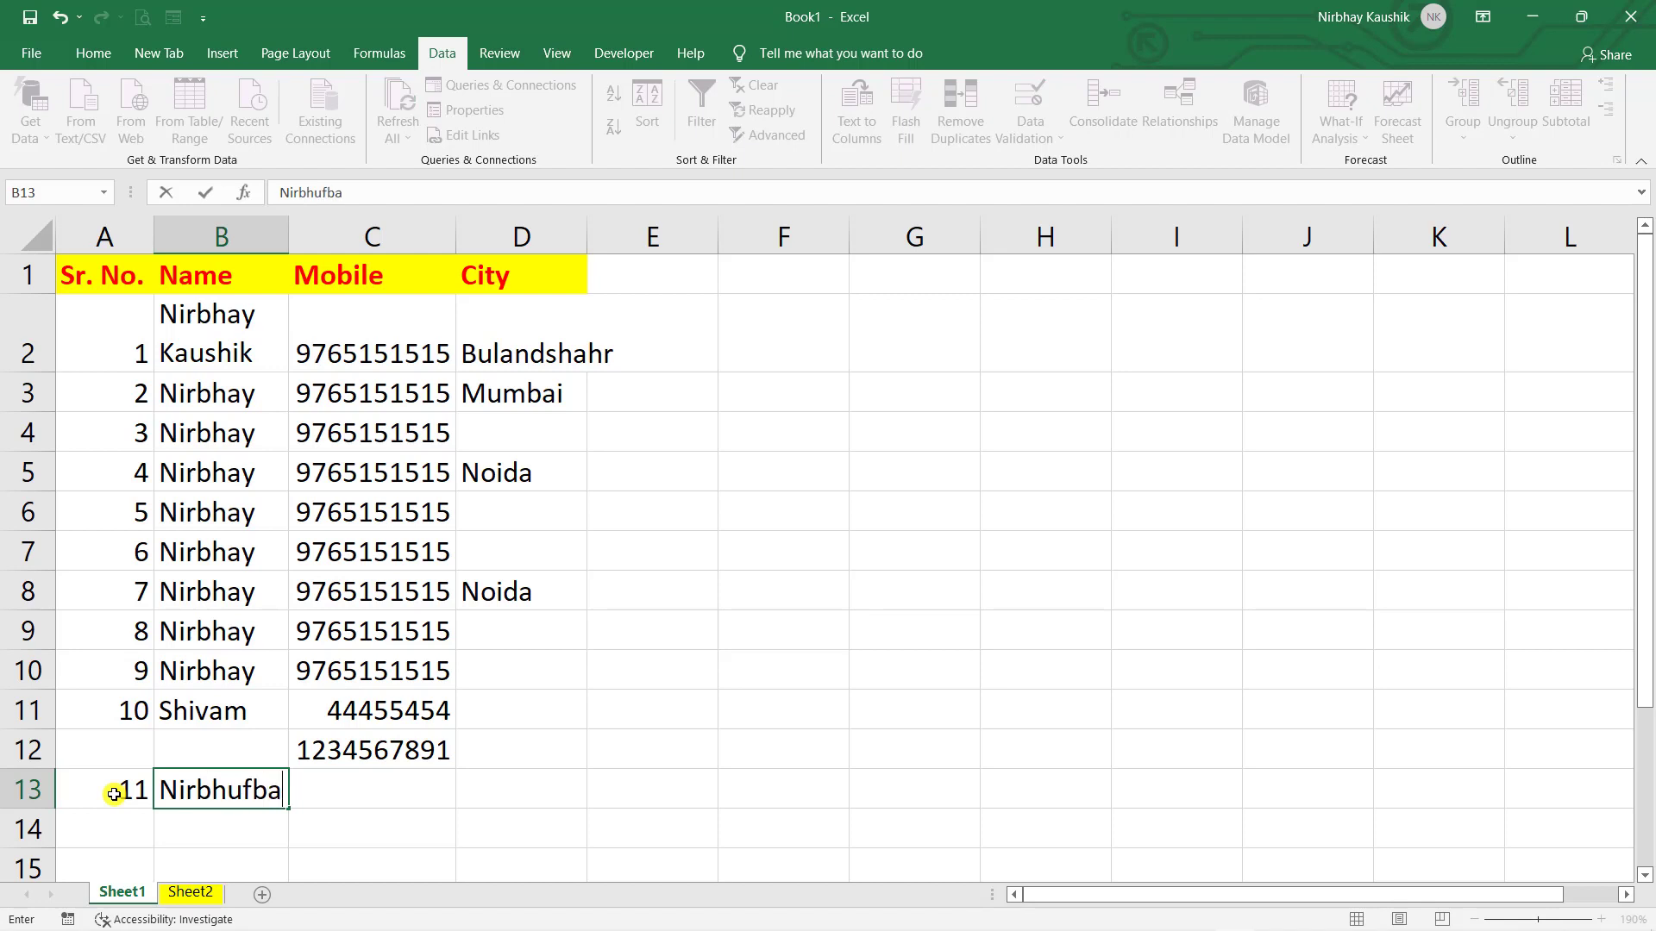
pyautogui.press('Tab')
pyautogui.hotkey('ctrl', 'd')
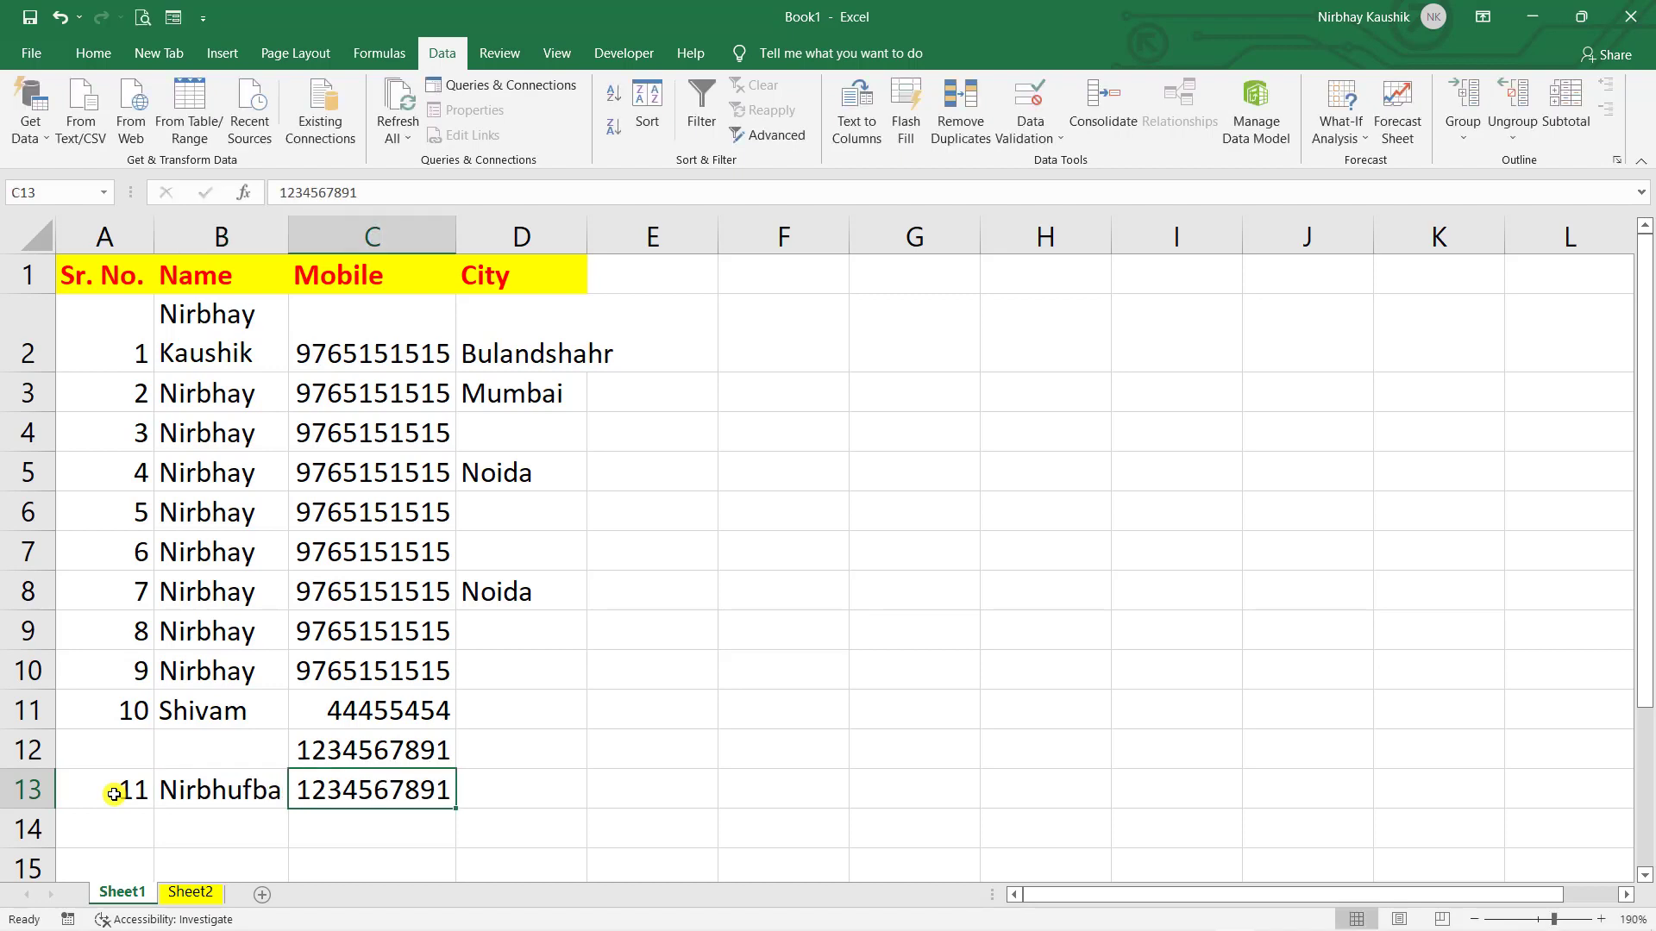
# - Enter Noida as row 13's city after retrying past the validation error
pyautogui.press('Tab')
pyautogui.write('kmlmg')
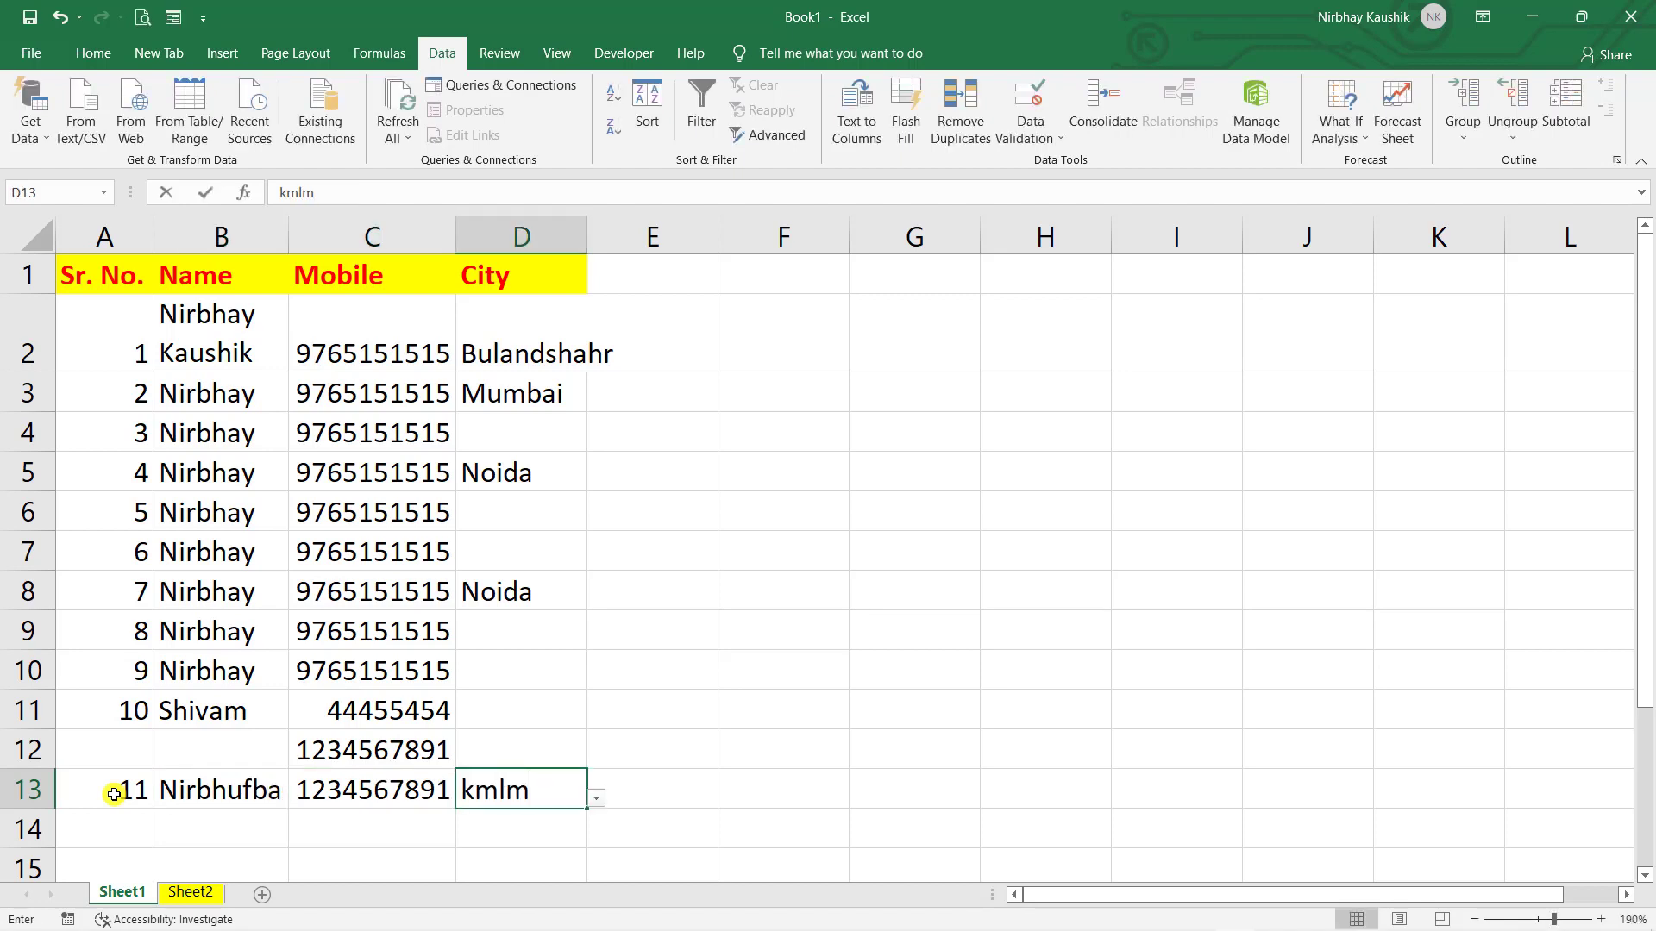
pyautogui.press('BackSpace')
pyautogui.press('BackSpace')
pyautogui.press('Return')
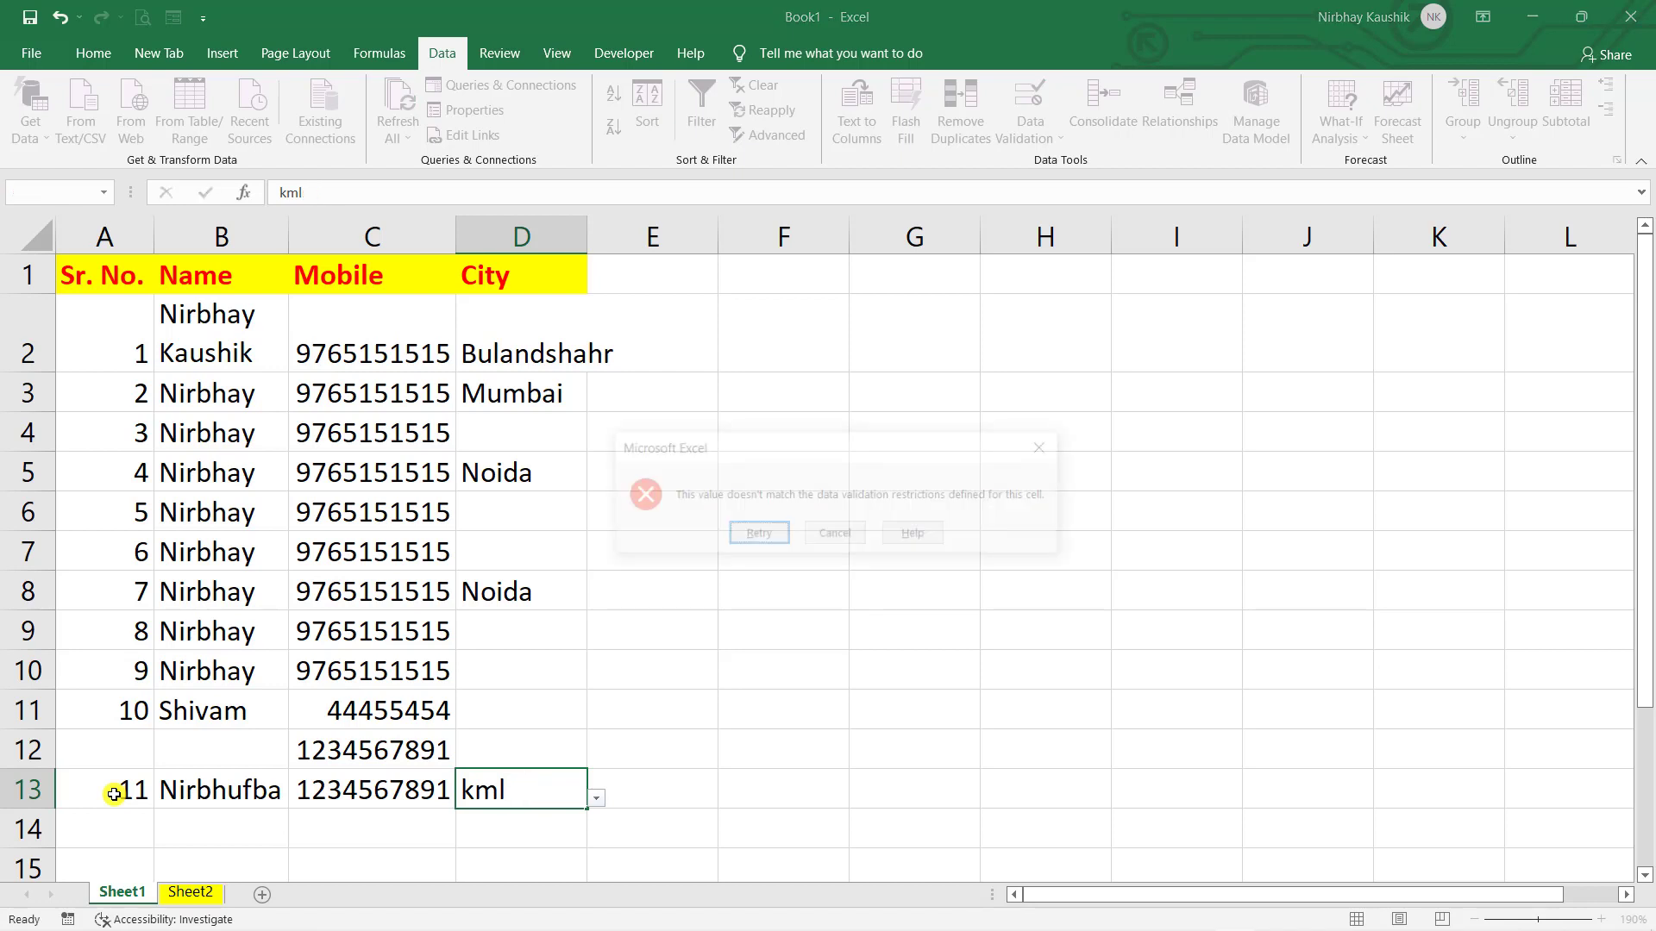
pyautogui.press('Return')
pyautogui.write('Noida')
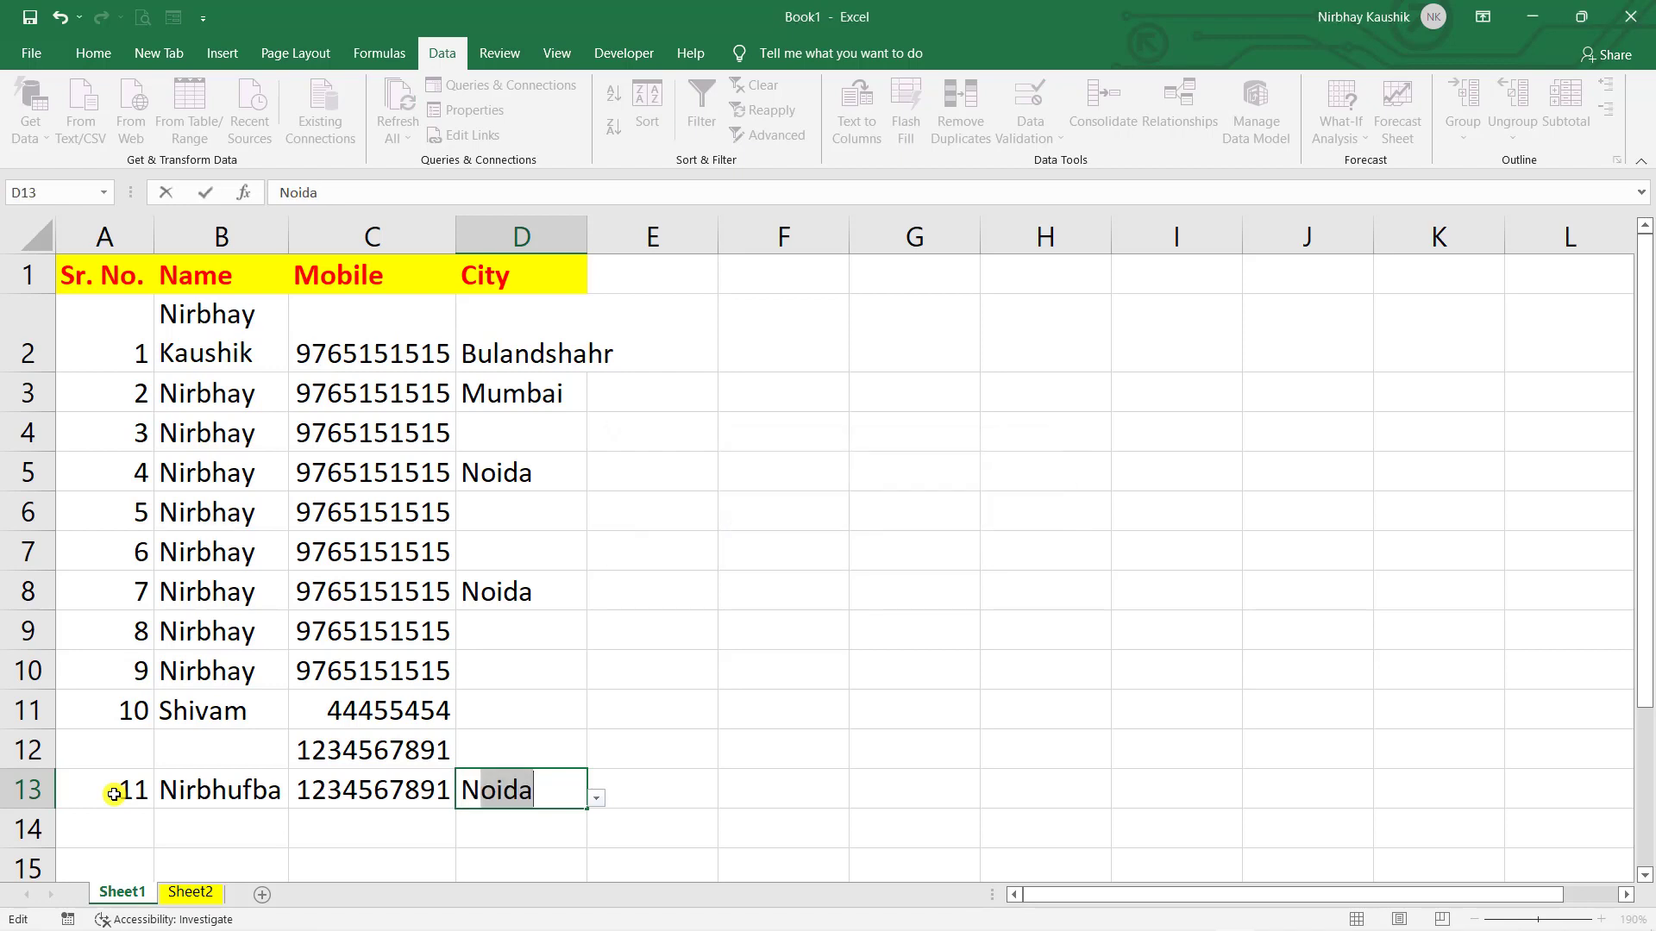
pyautogui.press('Return')
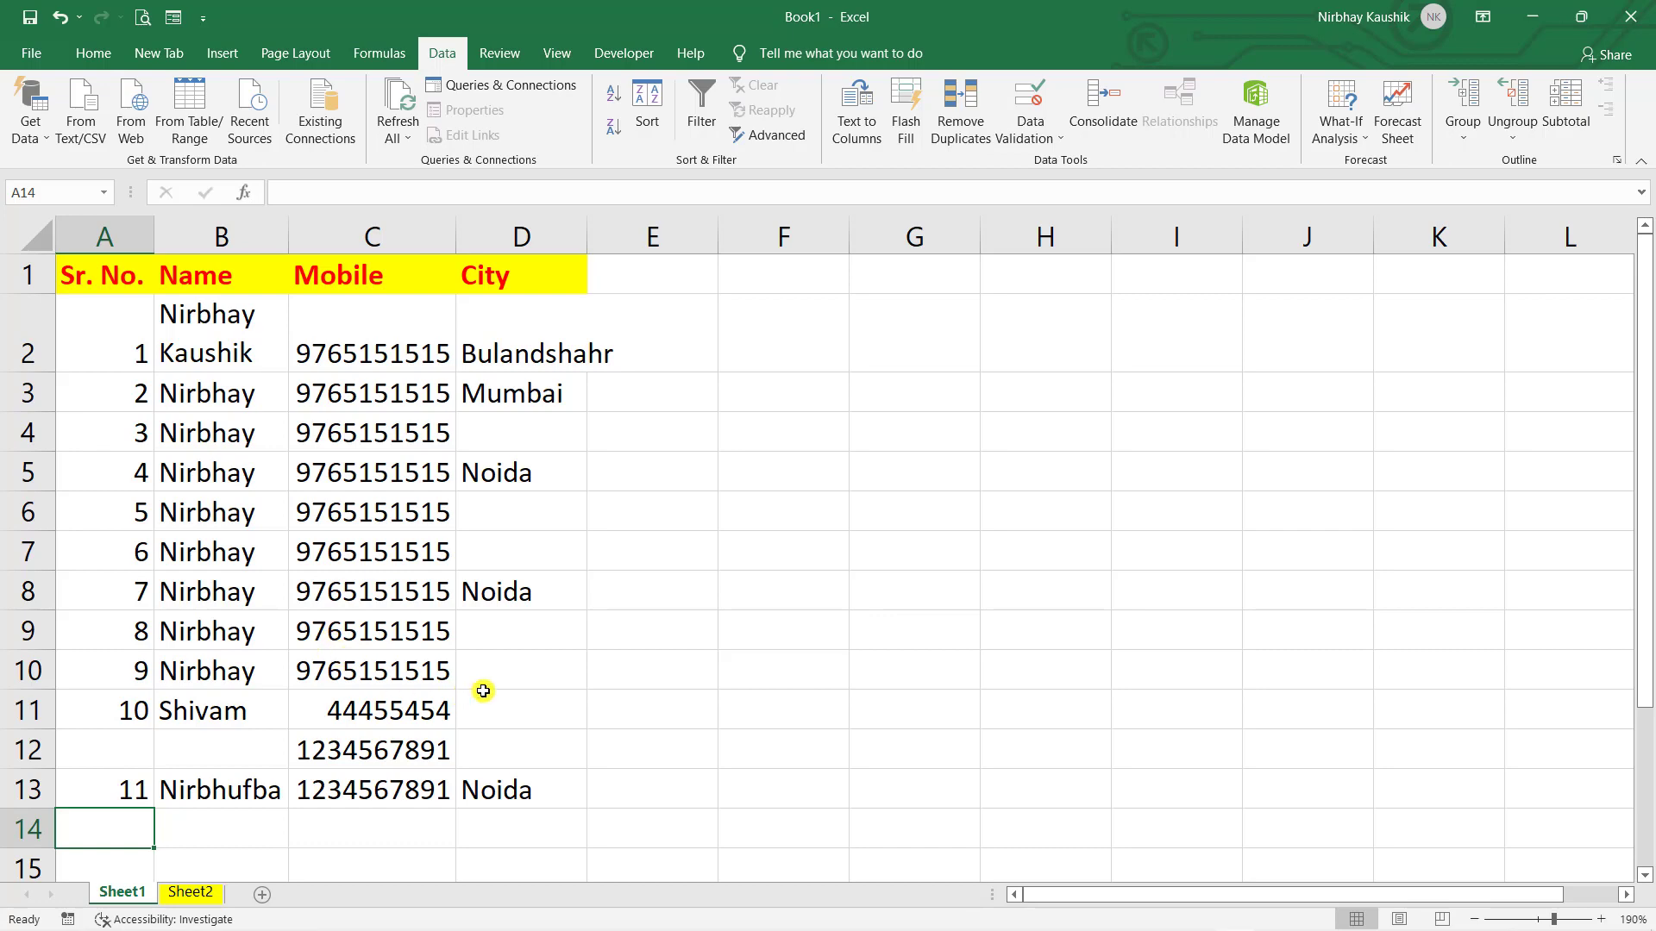
pyautogui.scroll(-3, 483, 691)
pyautogui.scroll(3, 483, 691)
# - In the Quick Access Toolbar options, switch the command list to All Commands
pyautogui.click(95, 57)
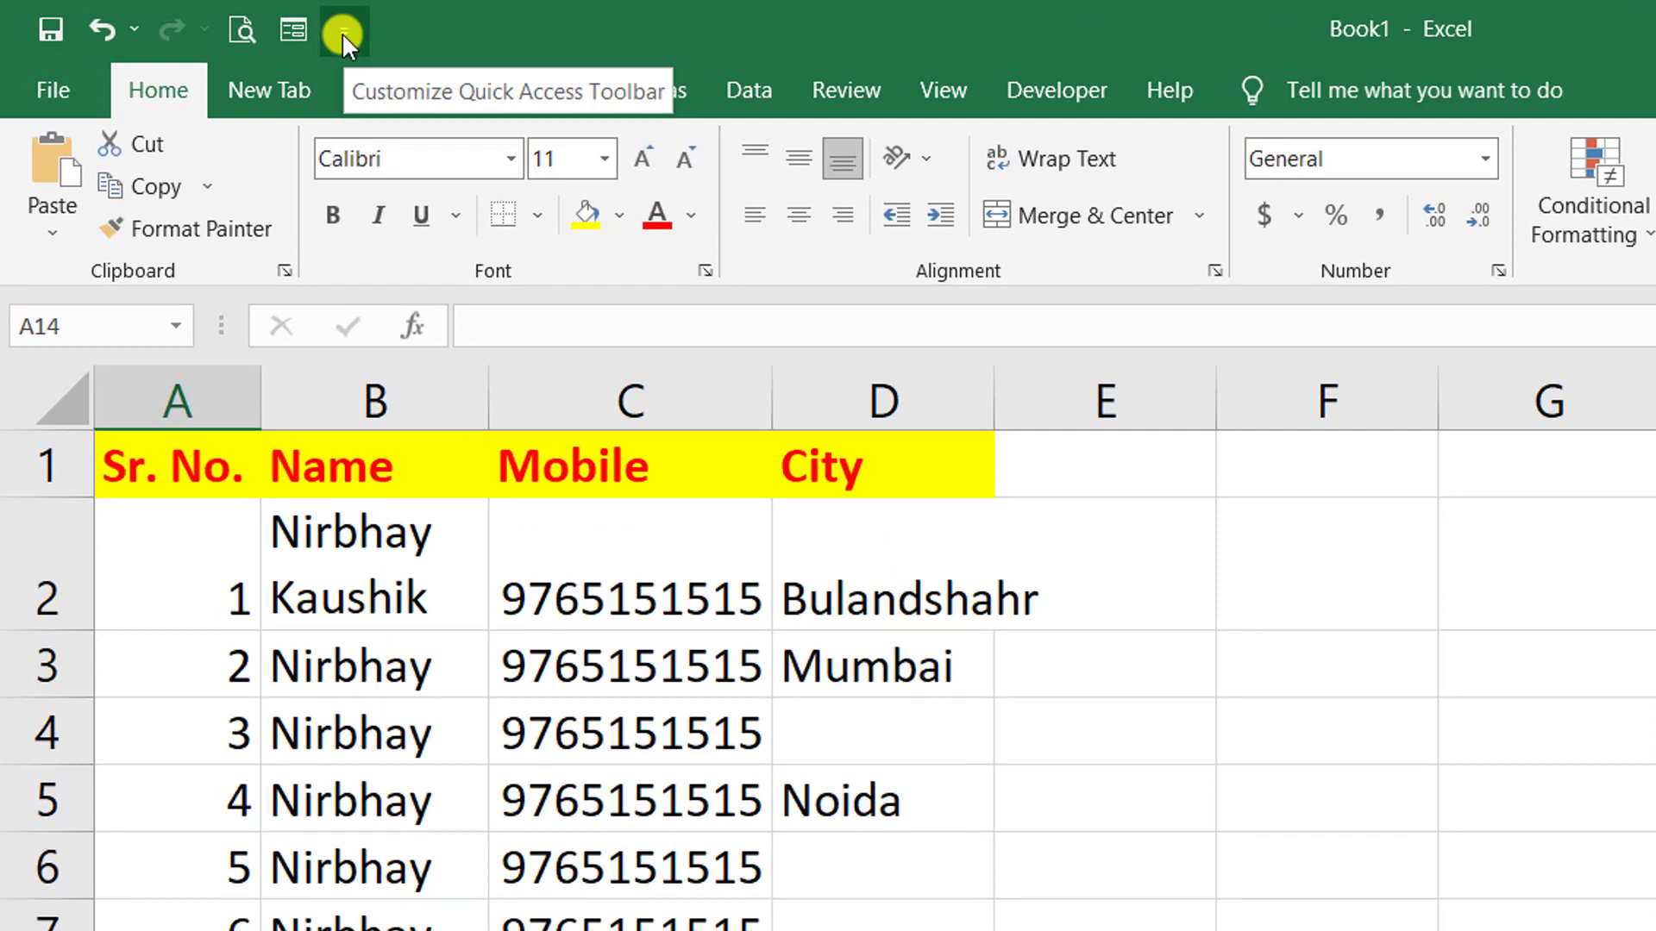
pyautogui.click(342, 33)
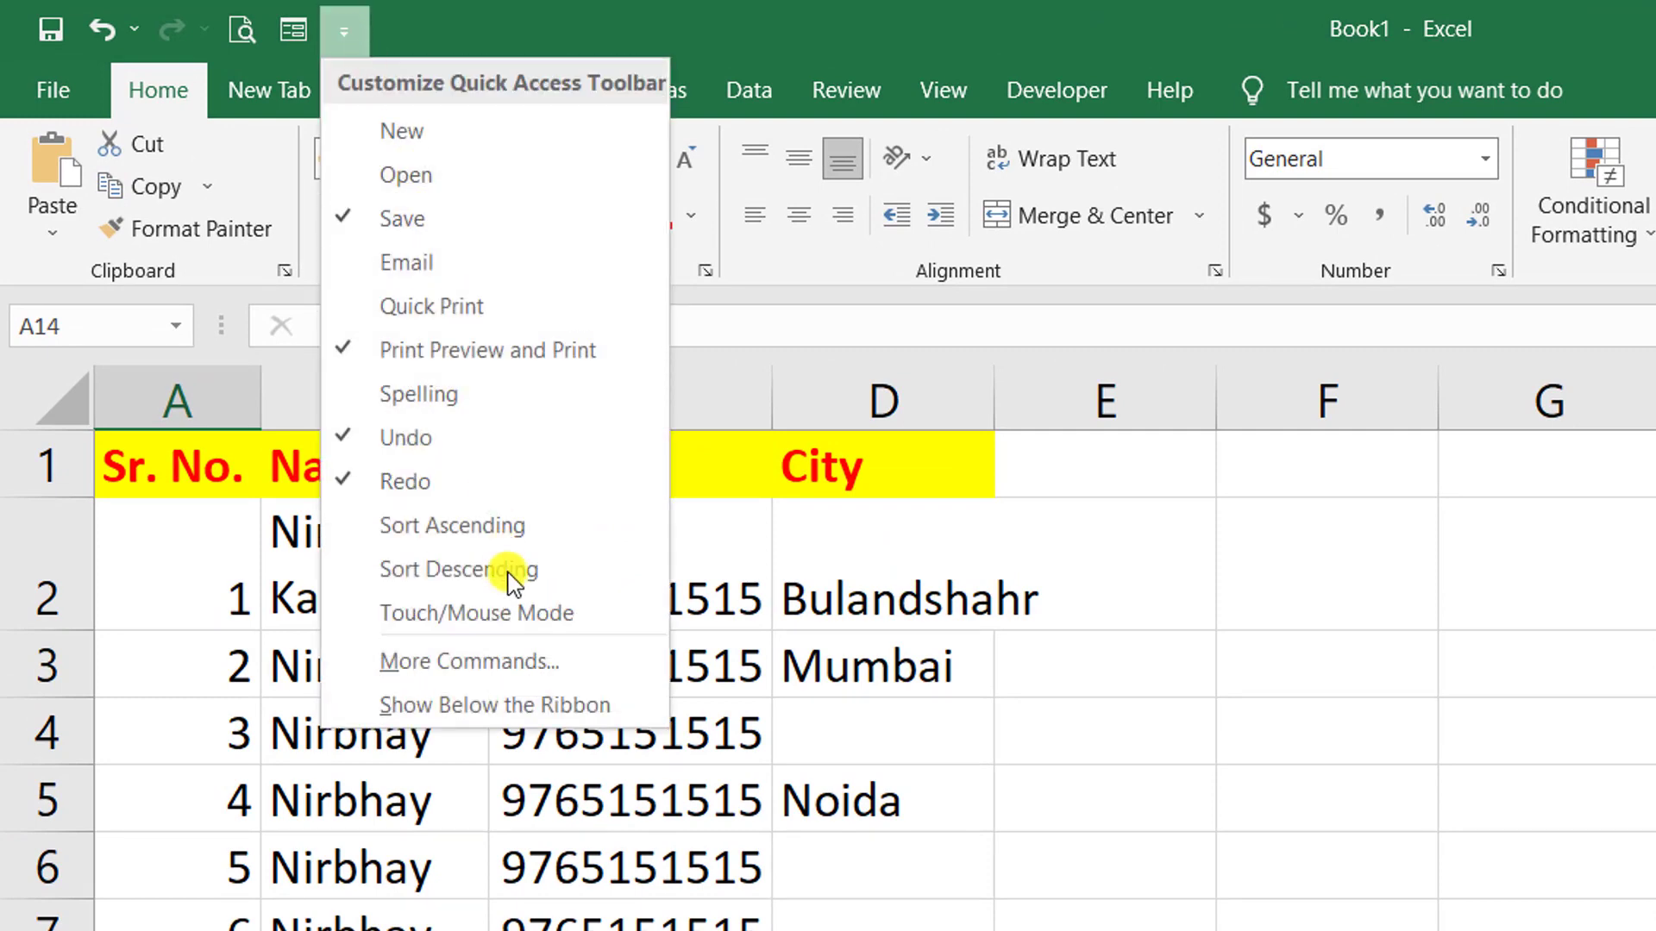
pyautogui.click(489, 662)
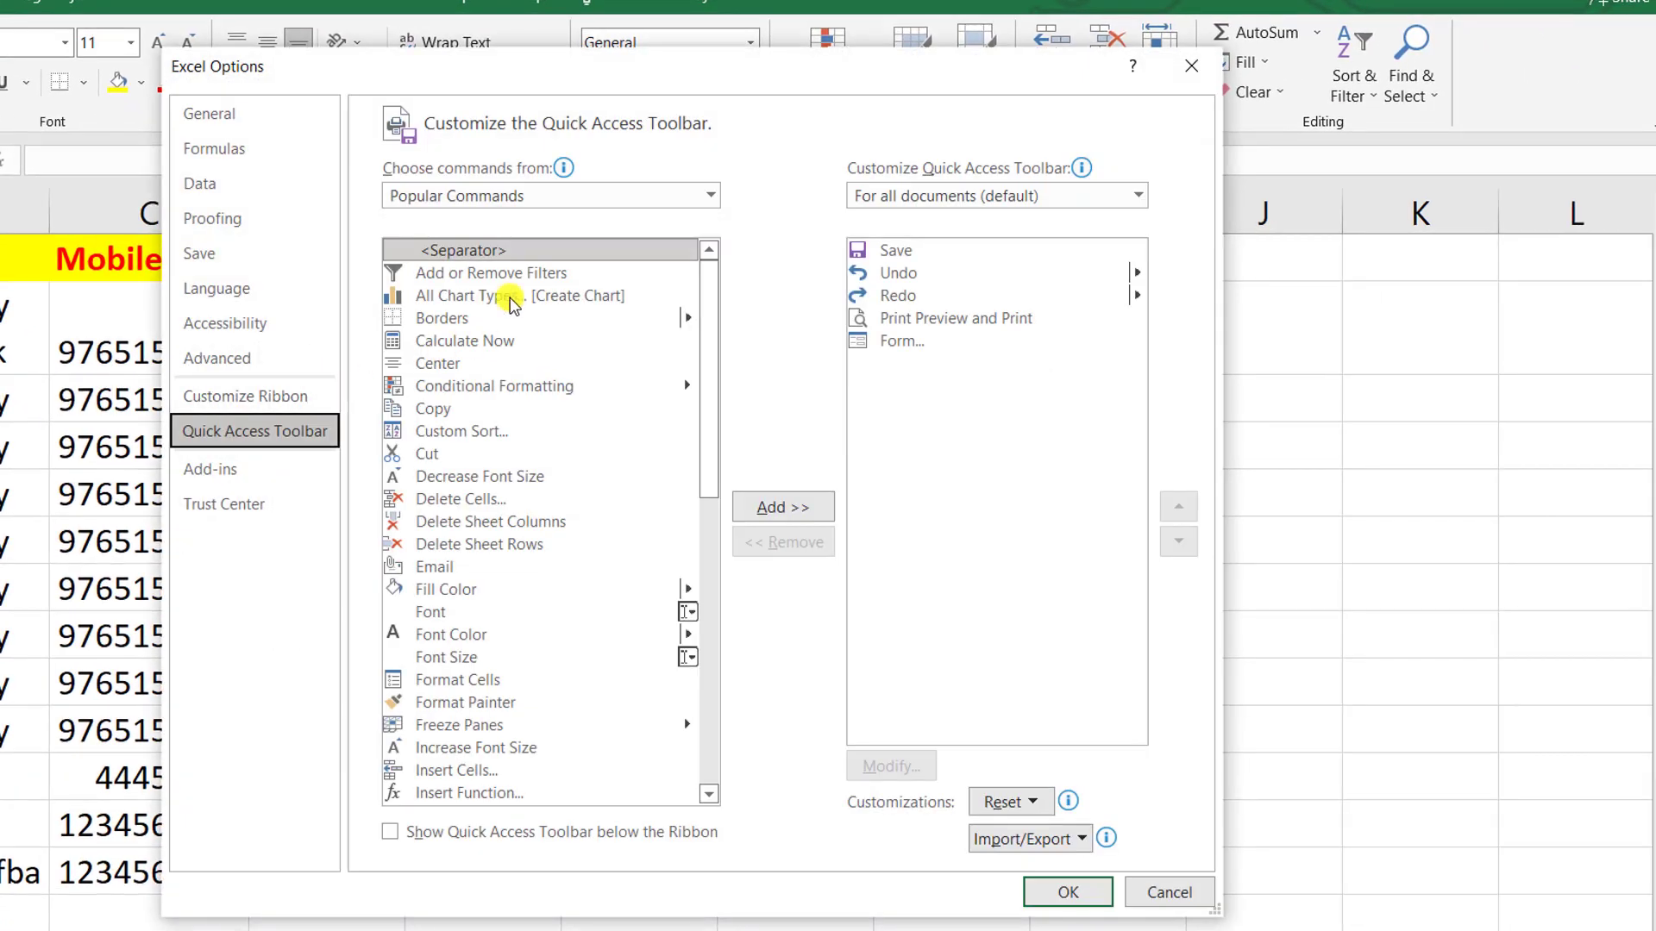
pyautogui.click(719, 198)
pyautogui.click(540, 268)
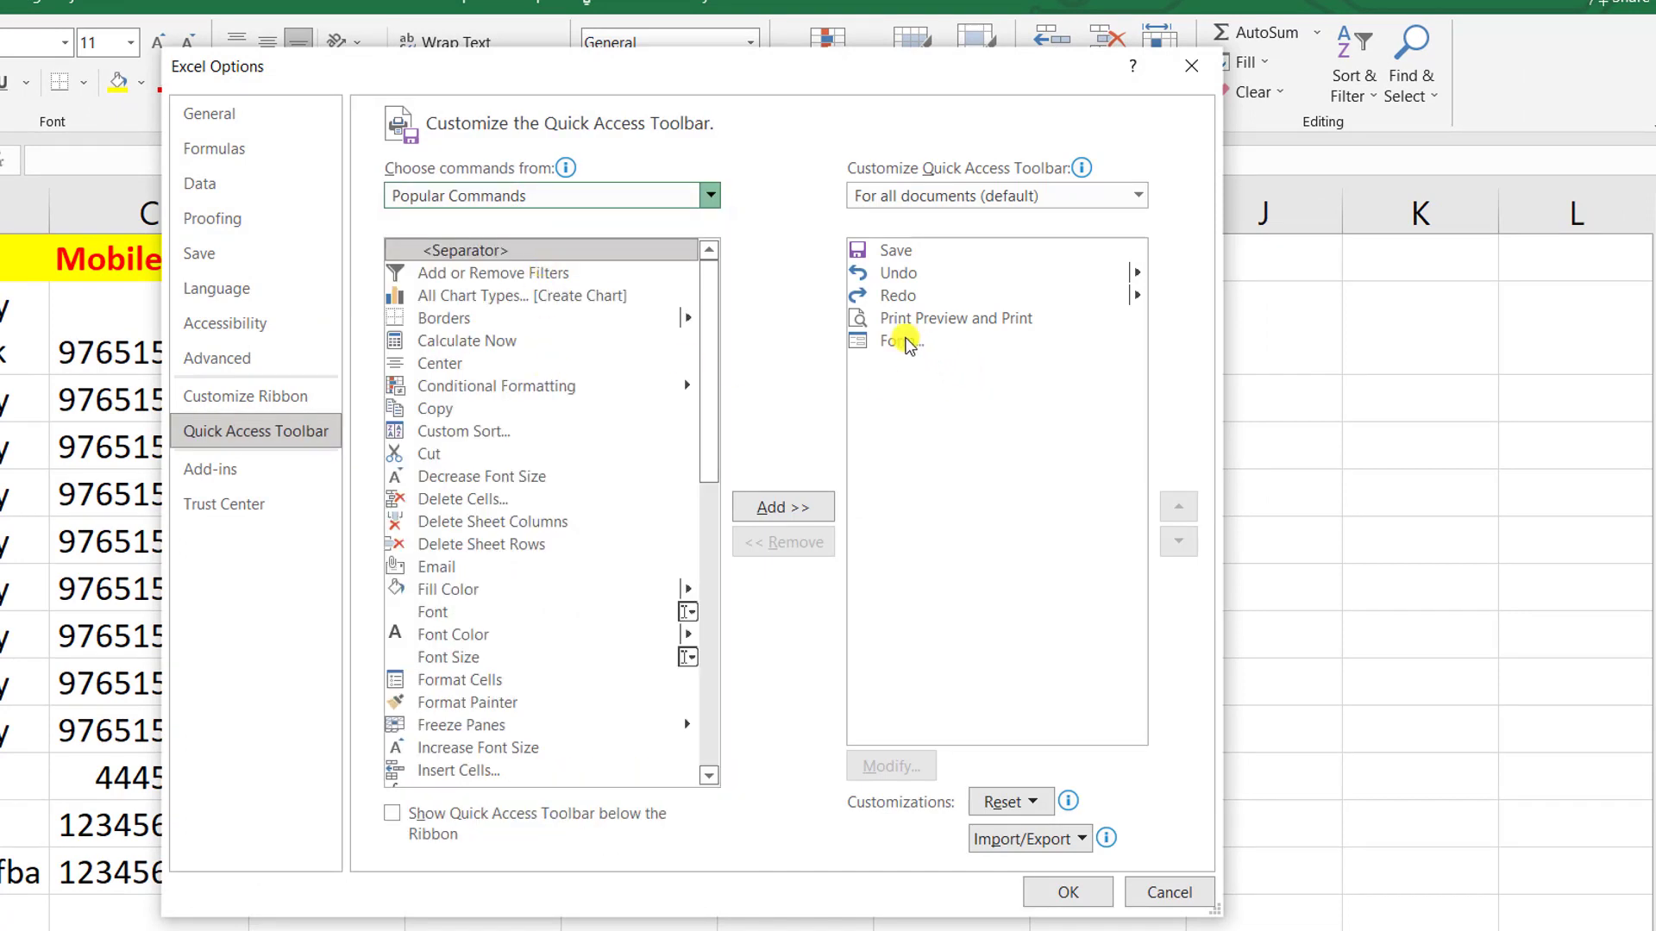
pyautogui.click(905, 342)
pyautogui.click(819, 541)
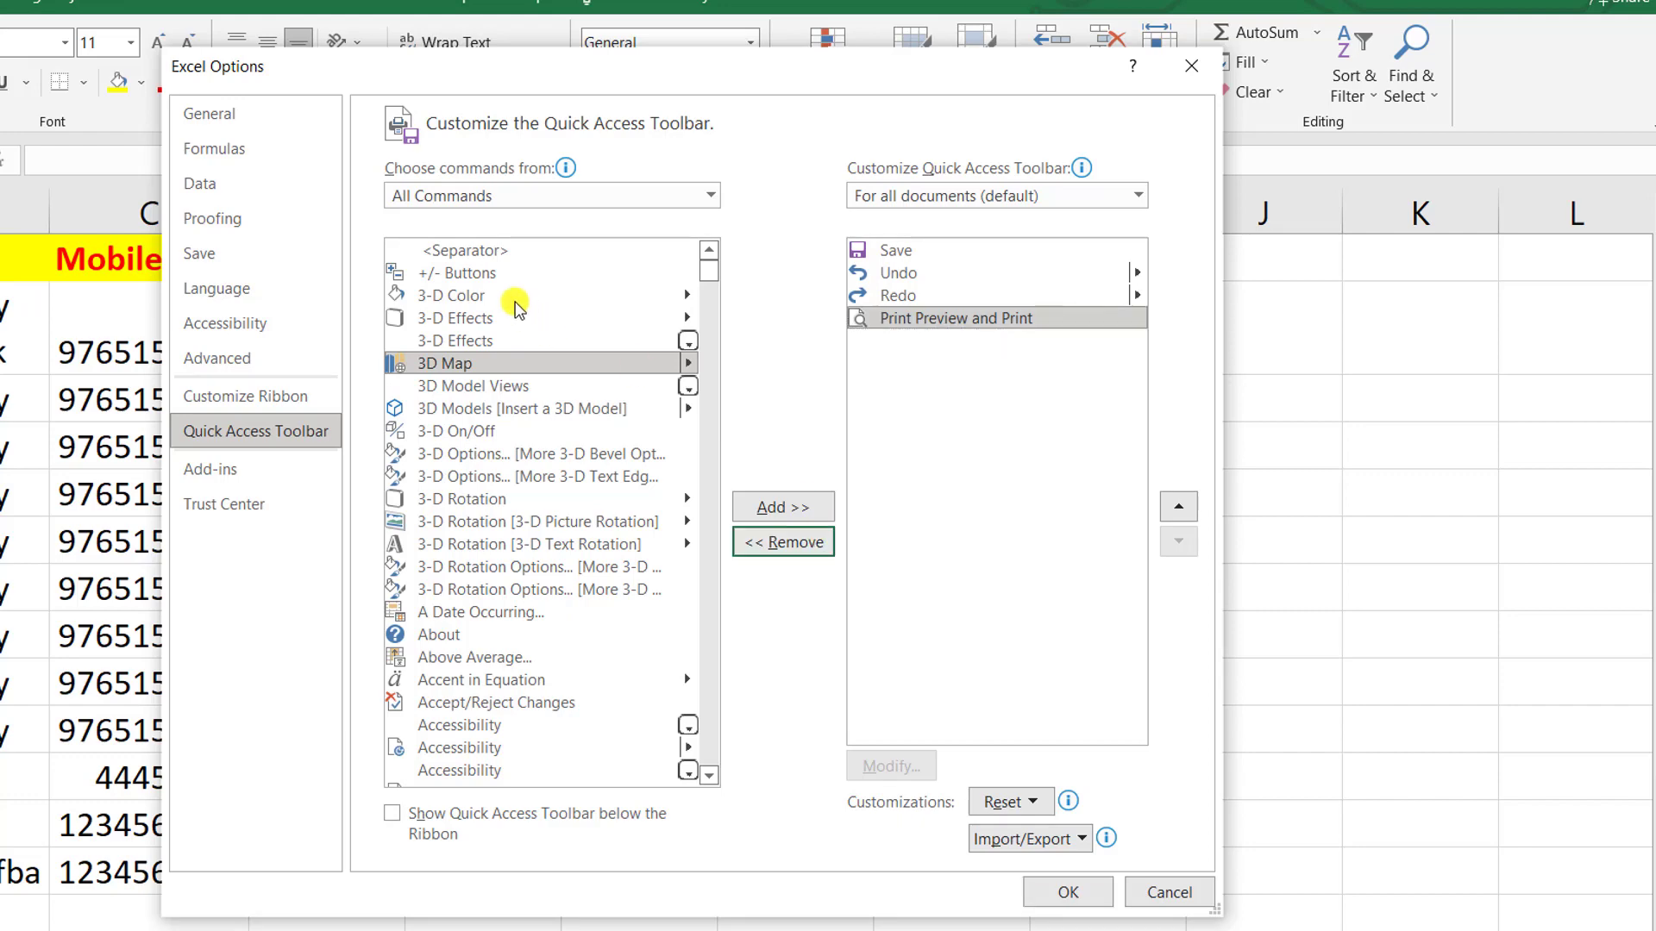
# - Add the Form... command to the Quick Access Toolbar and apply the change
pyautogui.click(509, 297)
pyautogui.click(502, 450)
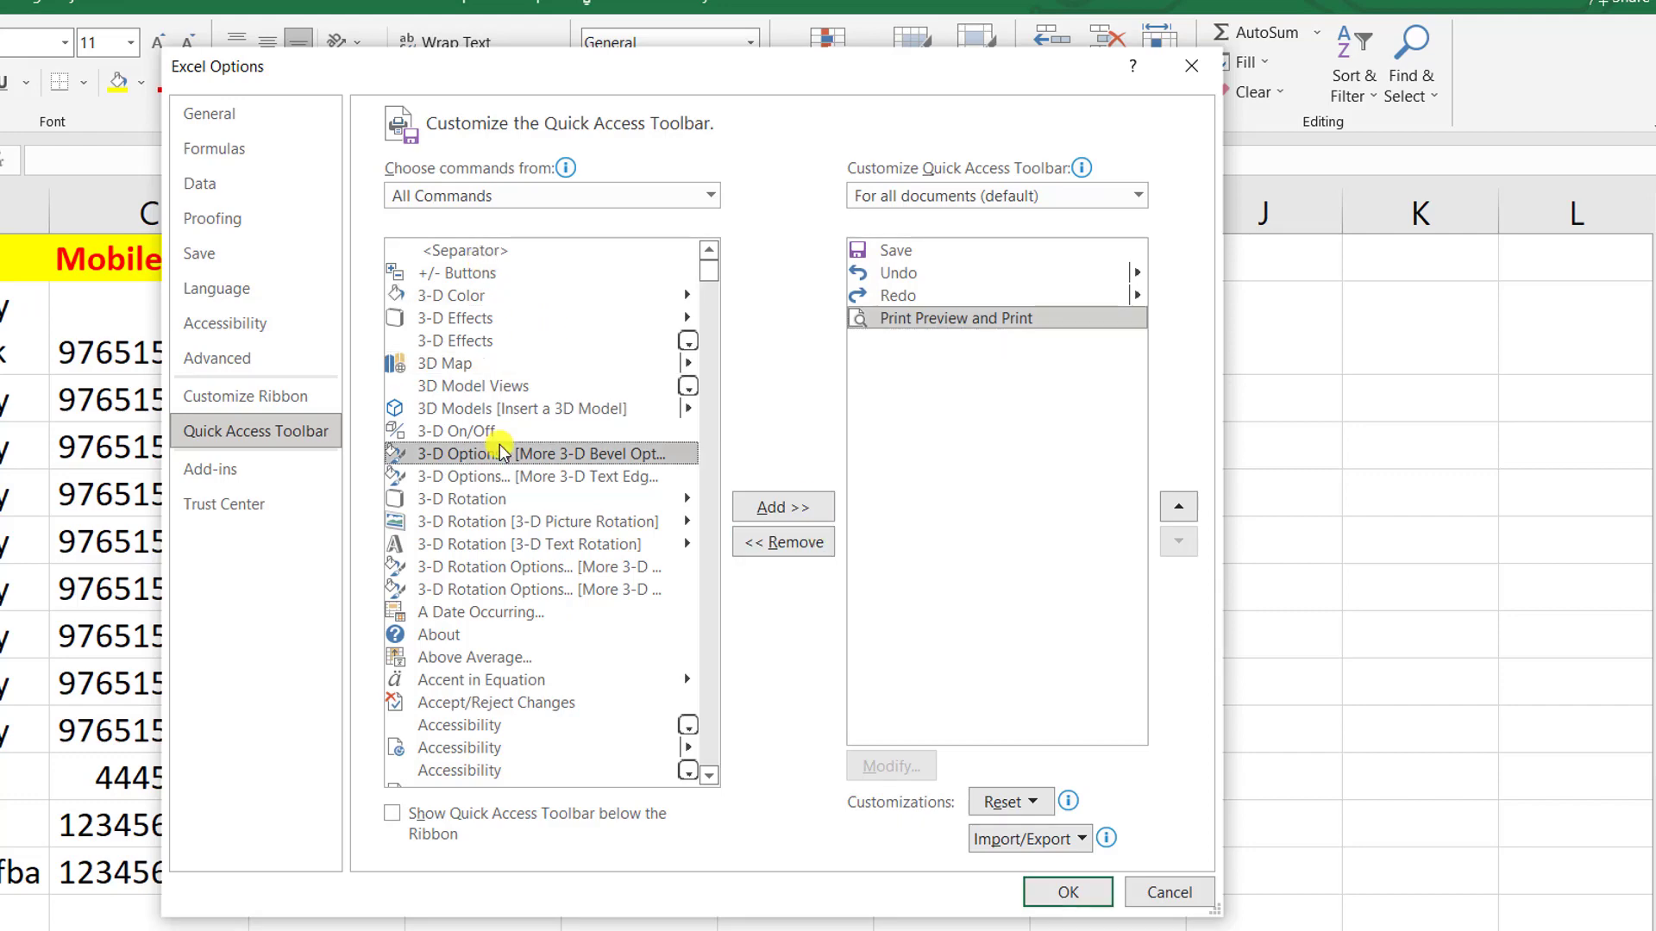
pyautogui.press('f')
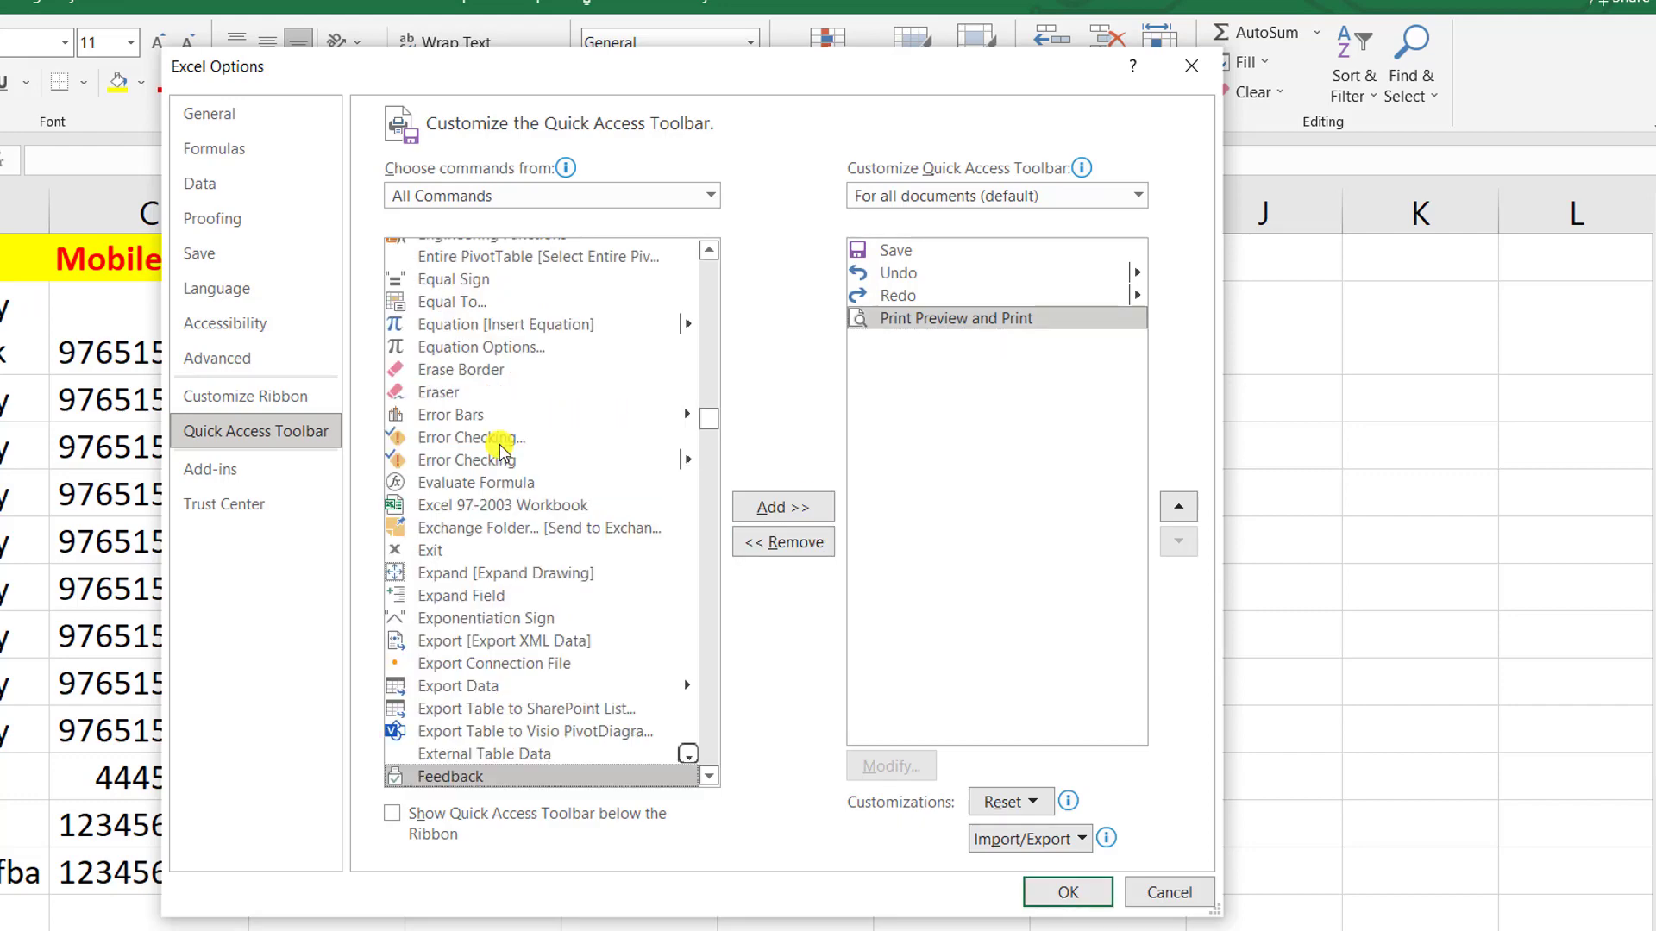
pyautogui.scroll(-6, 500, 449)
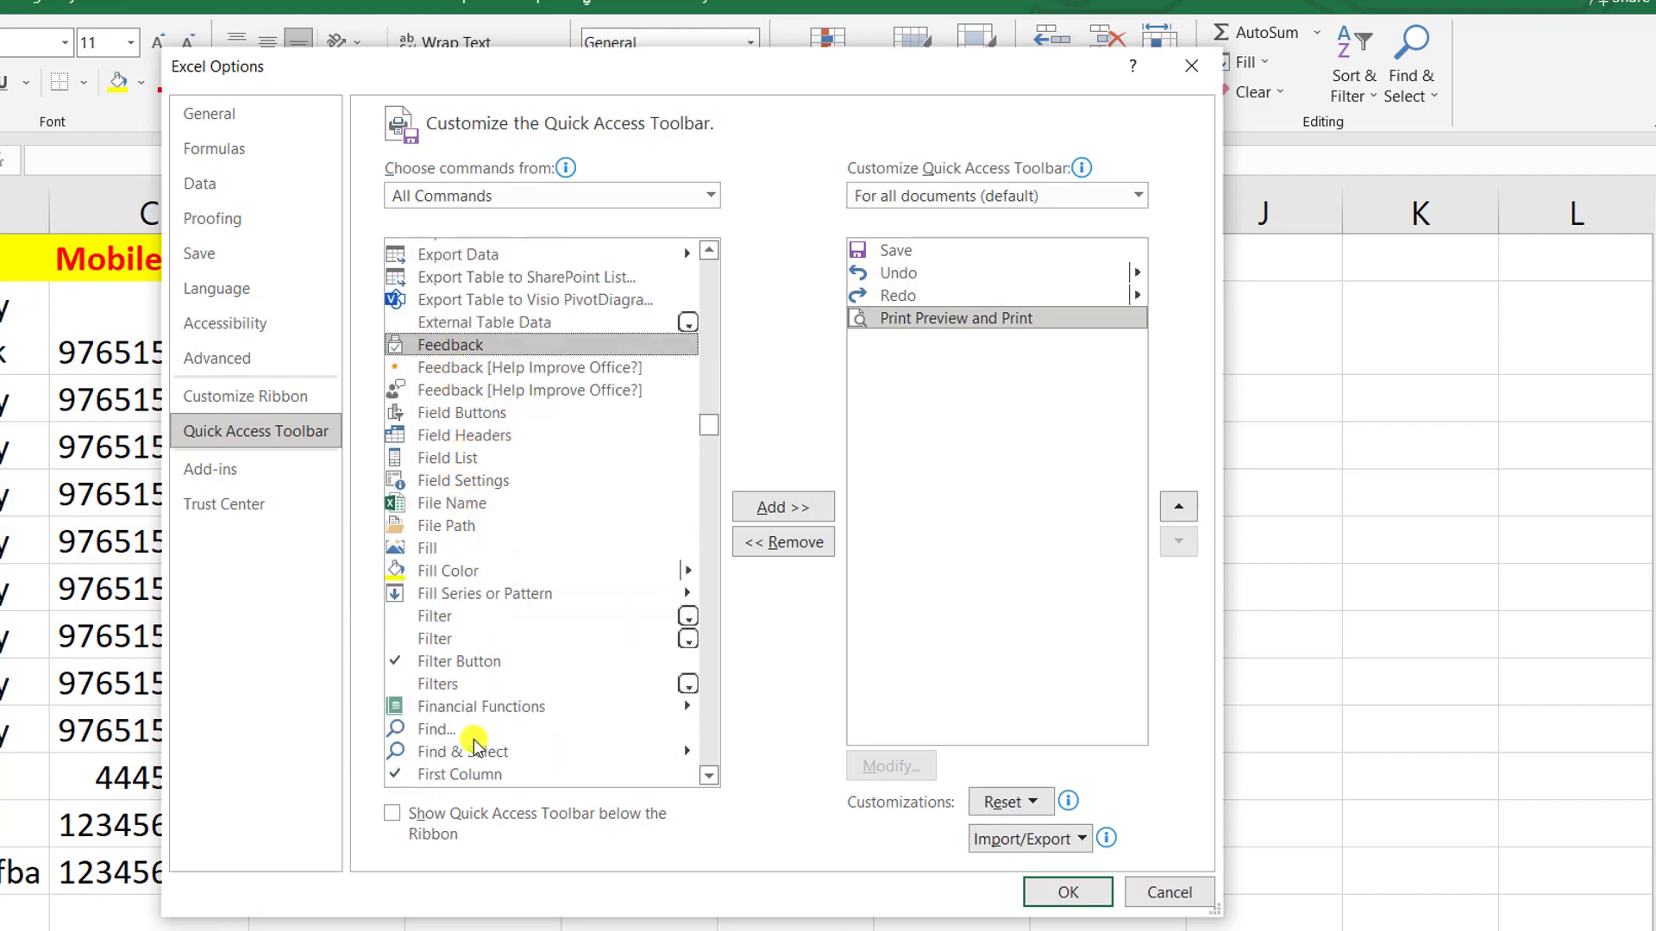
pyautogui.scroll(-4, 474, 740)
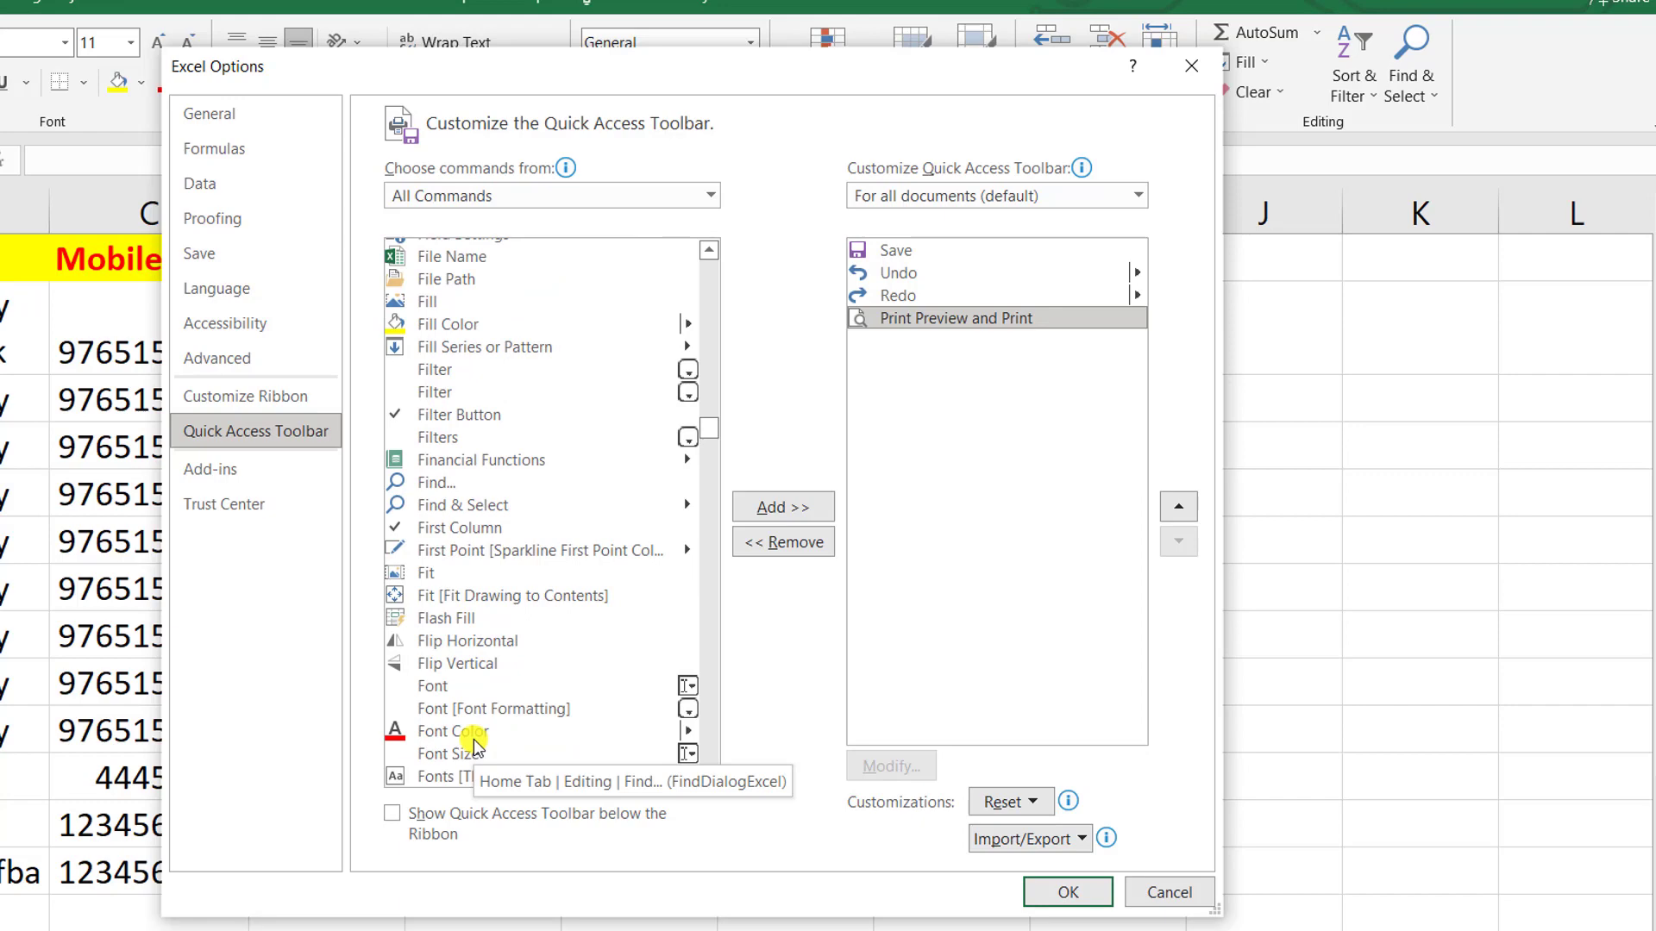
pyautogui.scroll(-2, 475, 742)
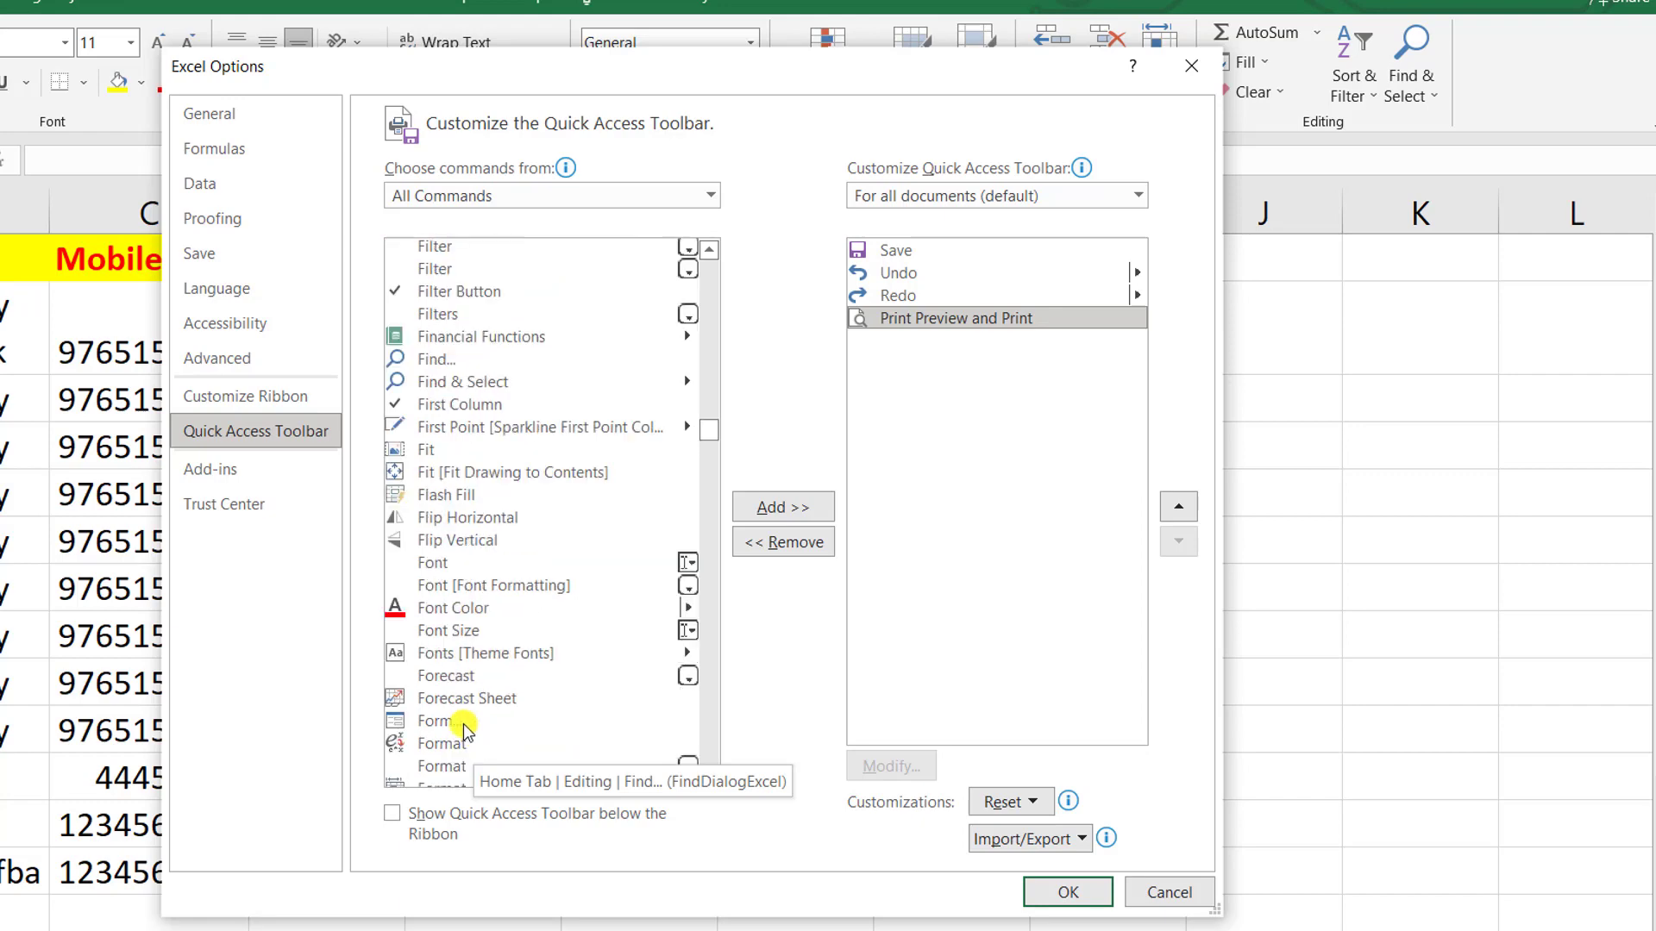
pyautogui.click(470, 725)
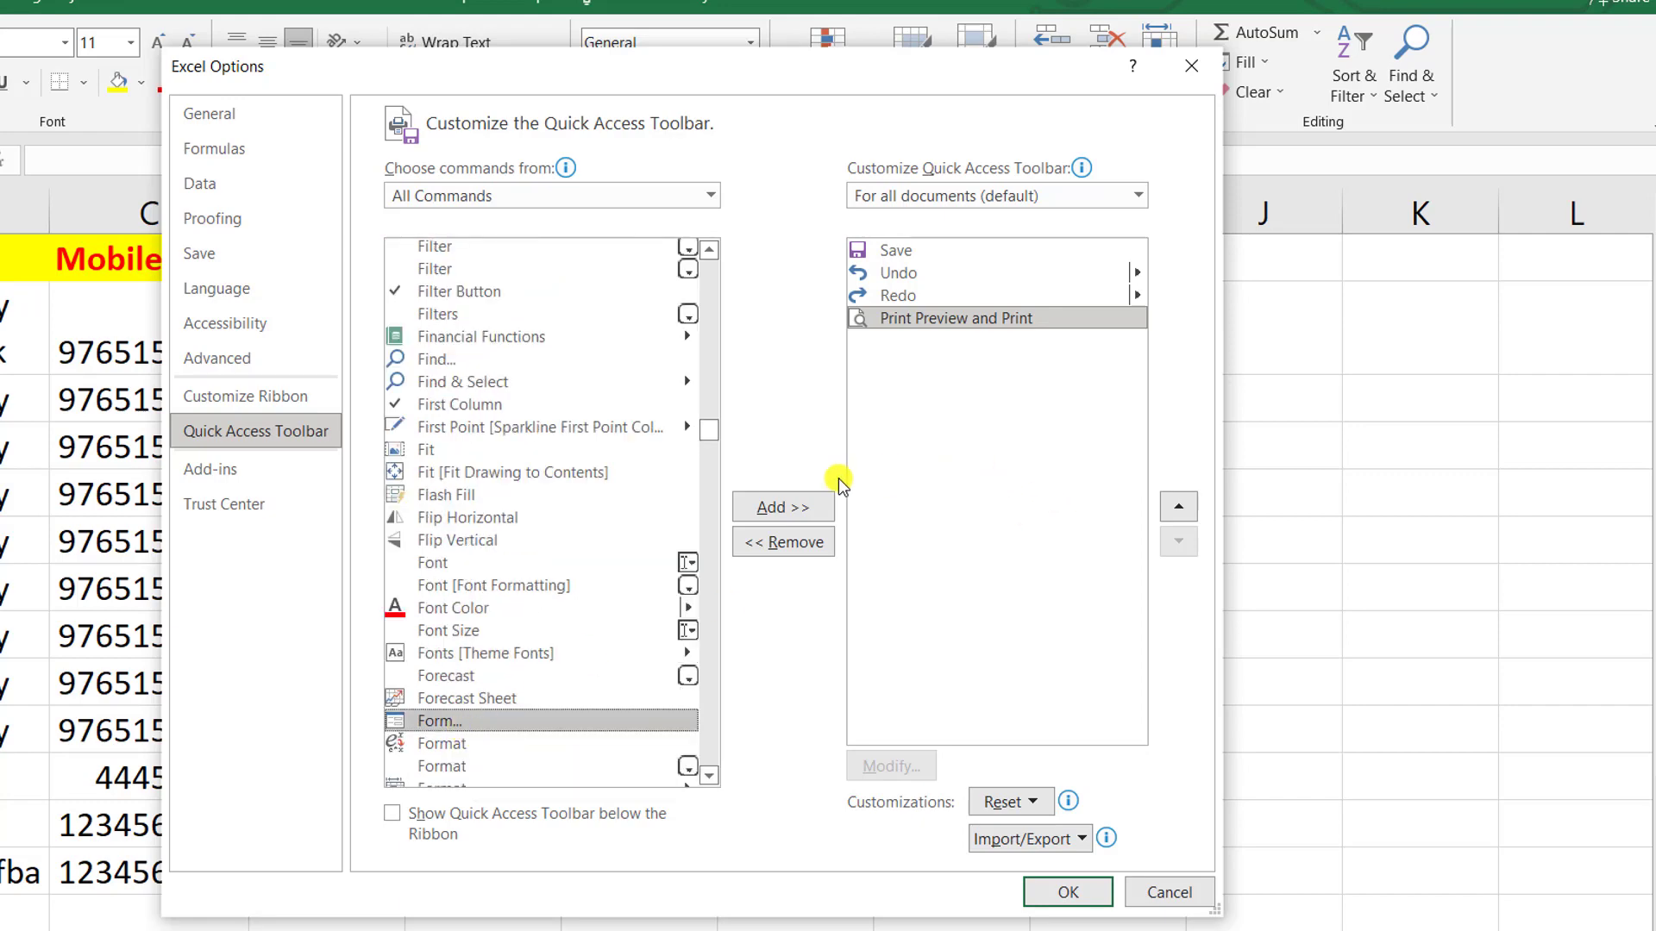
pyautogui.click(815, 505)
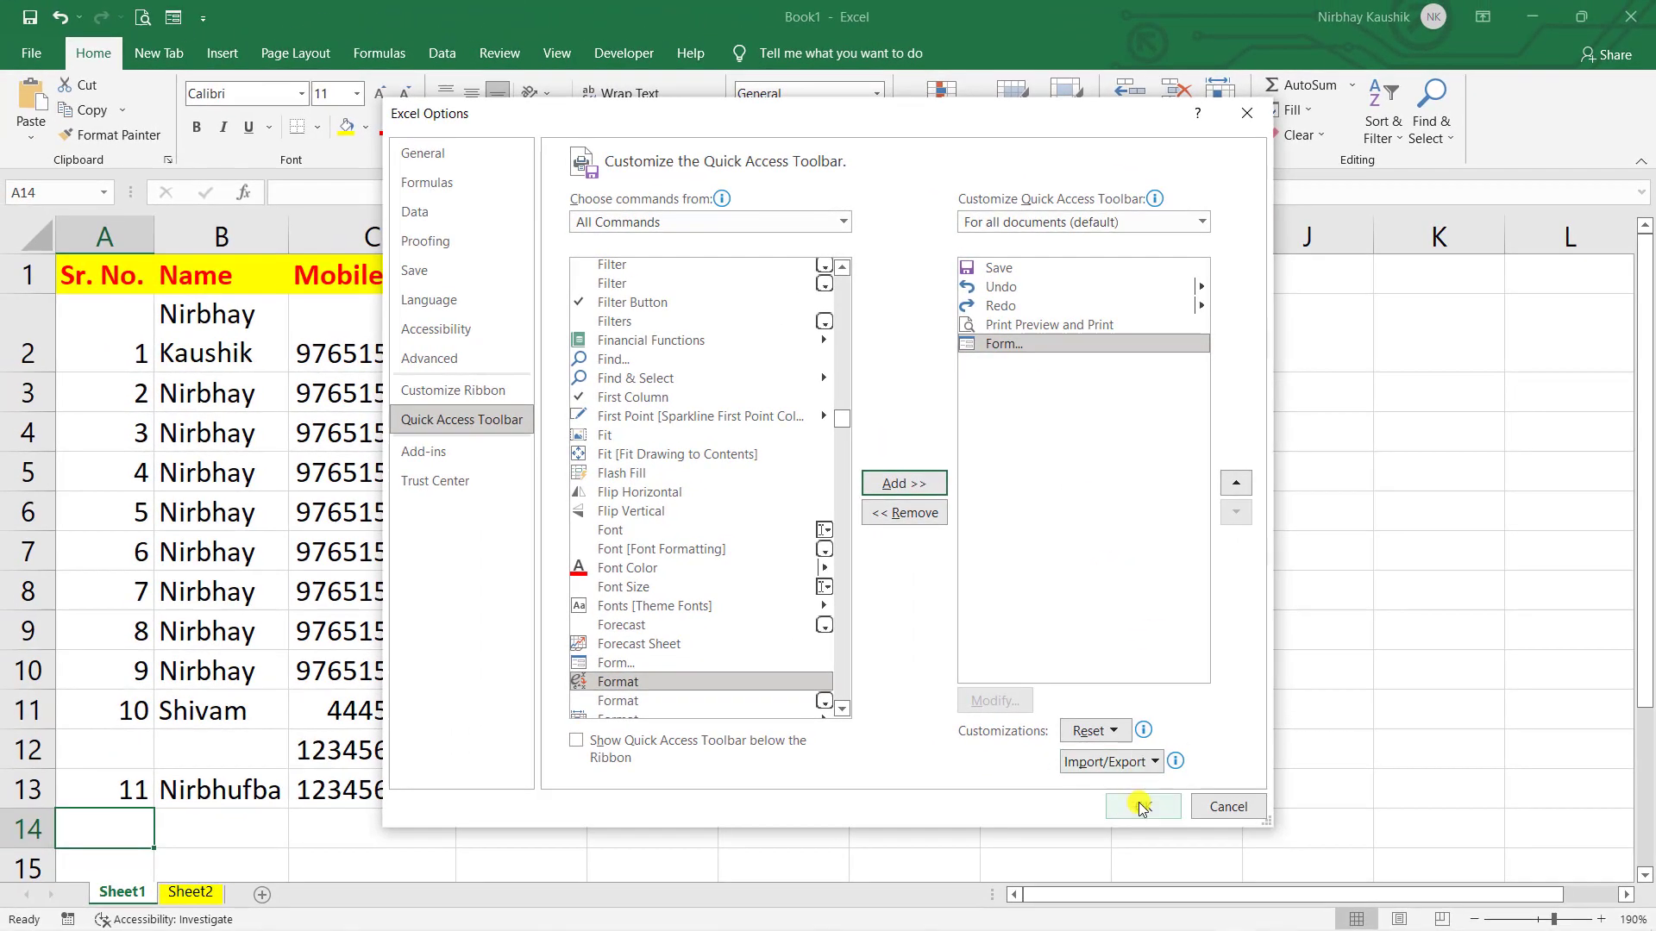
pyautogui.click(1143, 807)
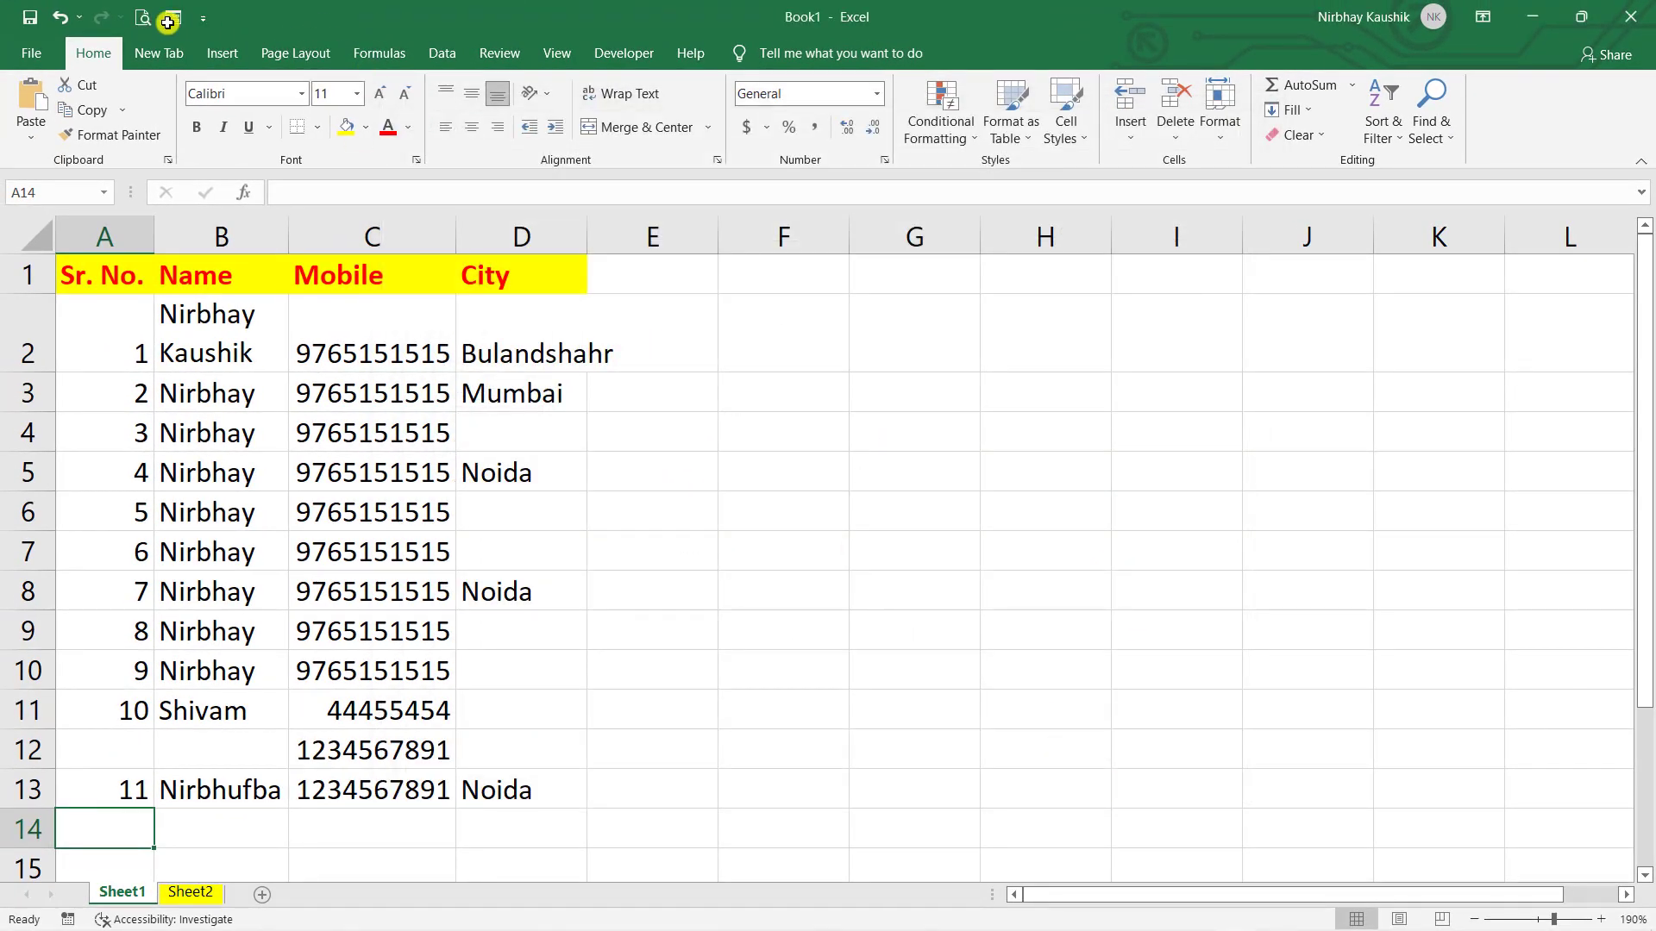
# - Copy Sheet1's header row A1:D1 and paste it into Sheet2 at A1
pyautogui.click(914, 645)
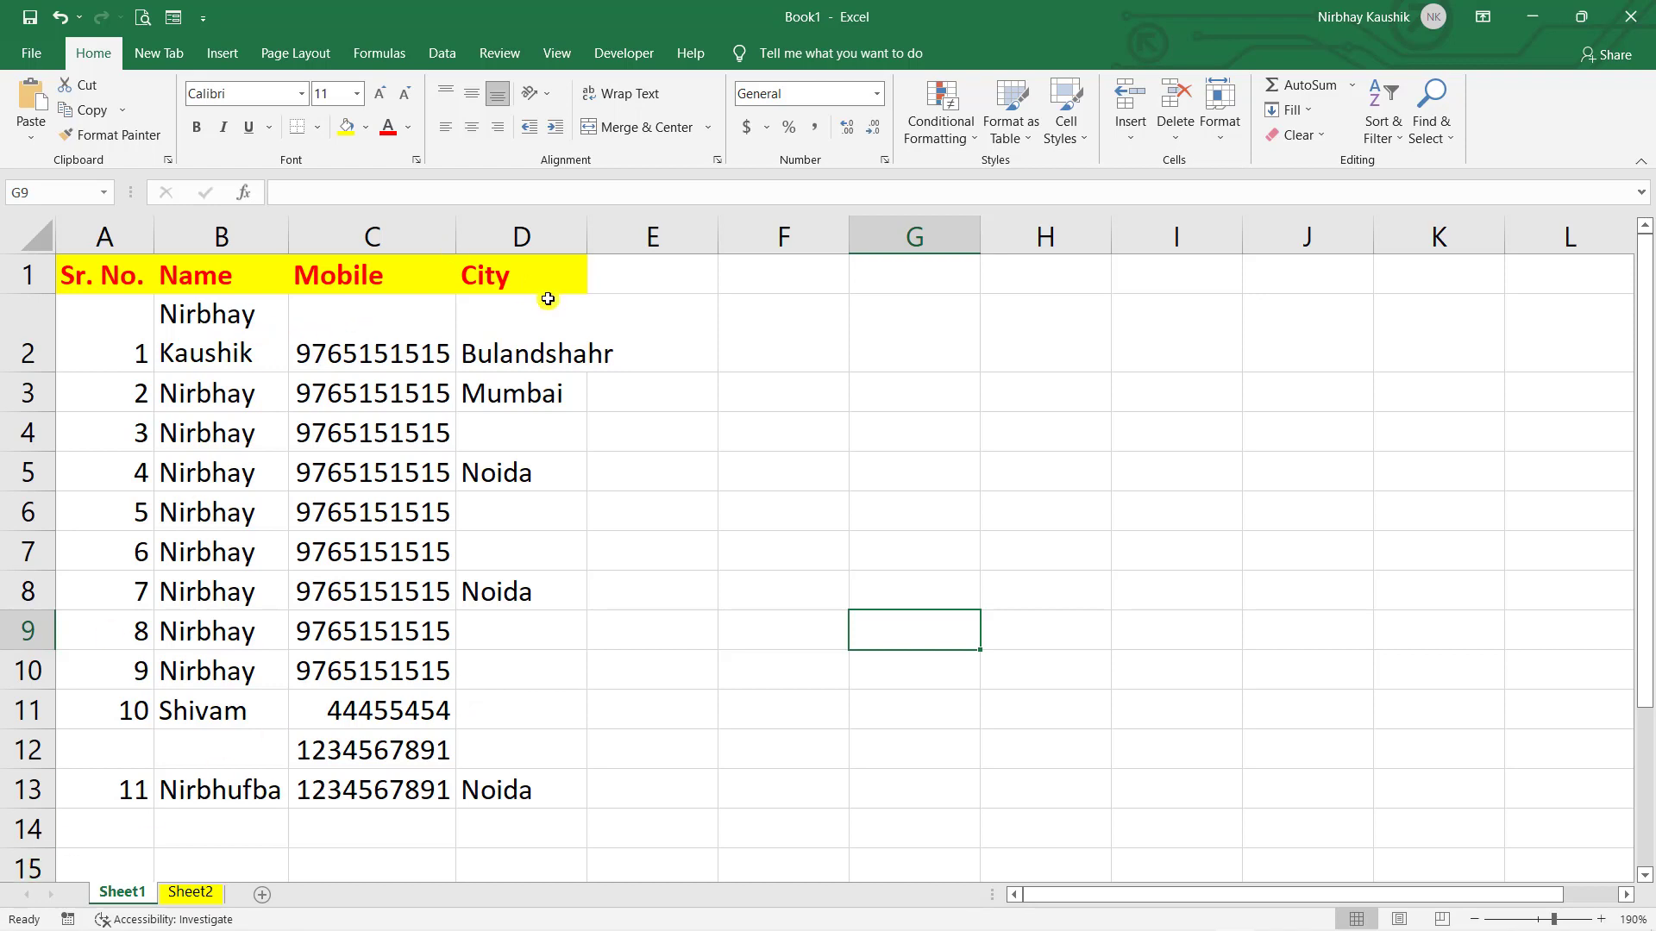
pyautogui.moveTo(550, 262); pyautogui.dragTo(129, 255)
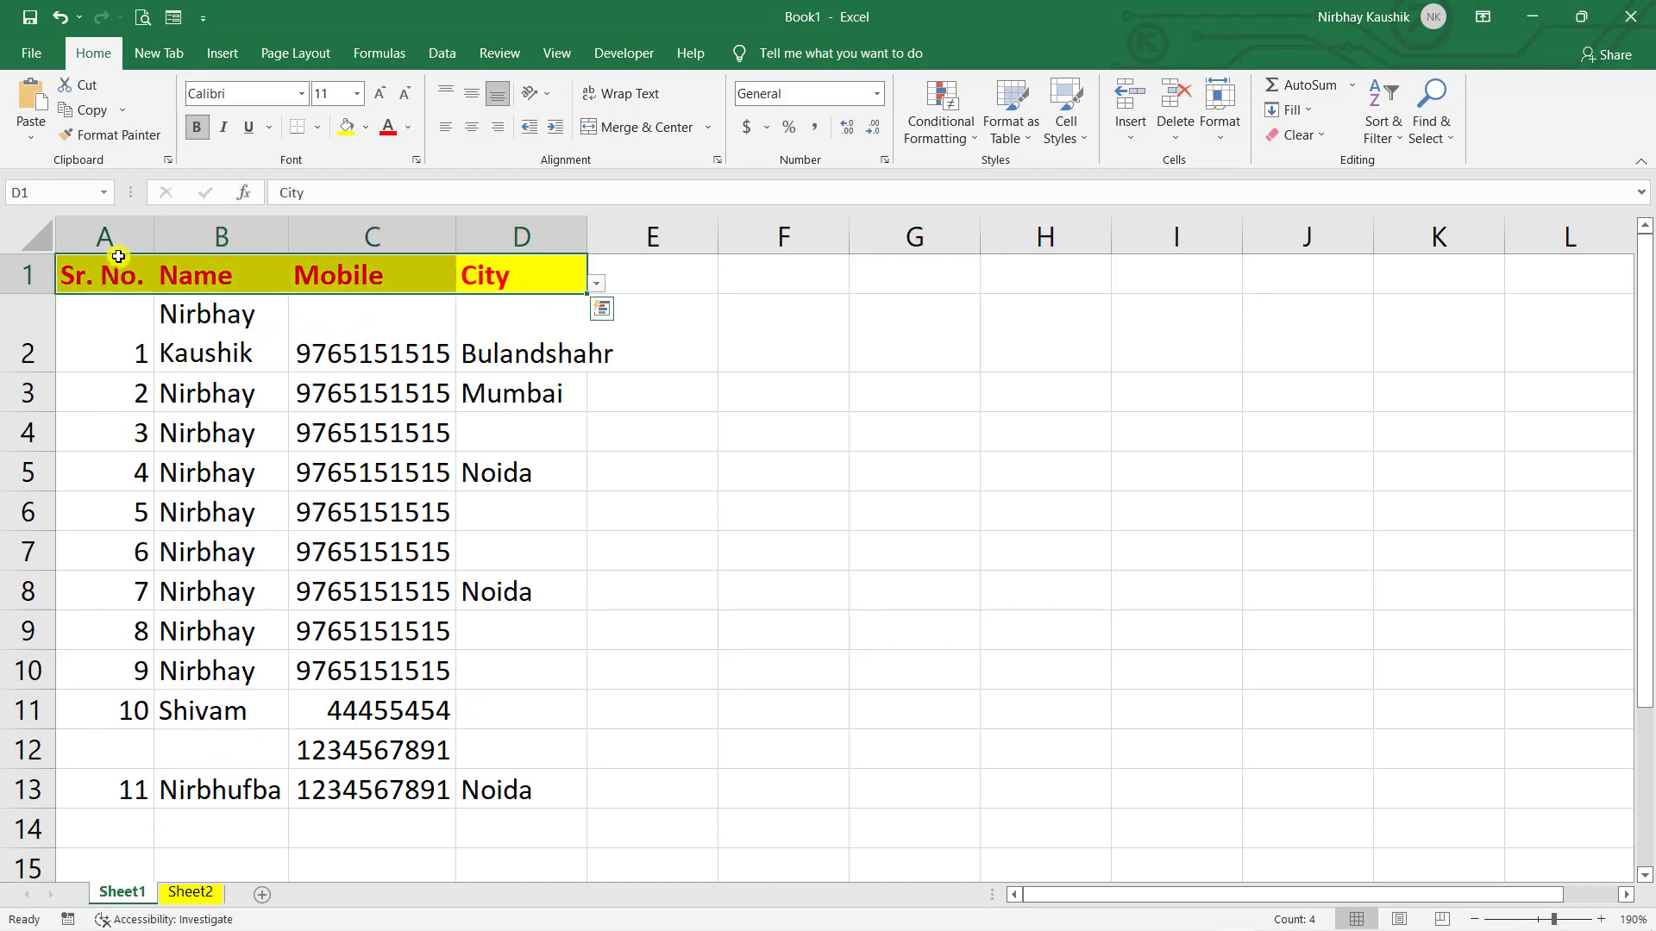
pyautogui.hotkey('ctrl', 'c')
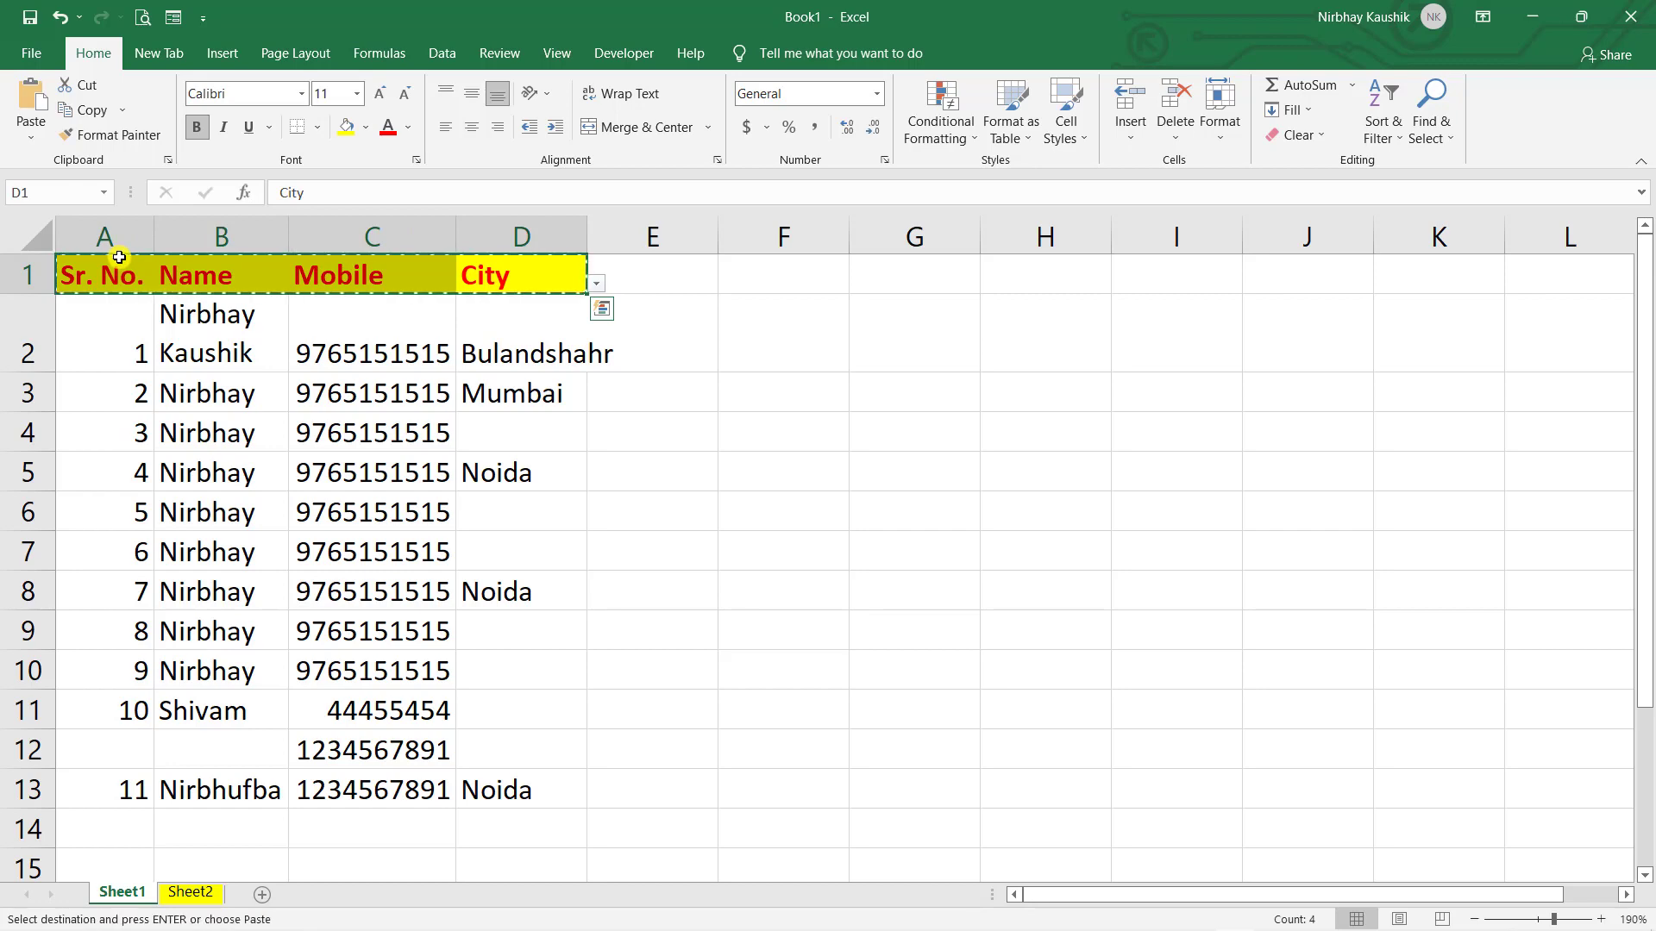
pyautogui.click(204, 899)
pyautogui.hotkey('ctrl', 'v')
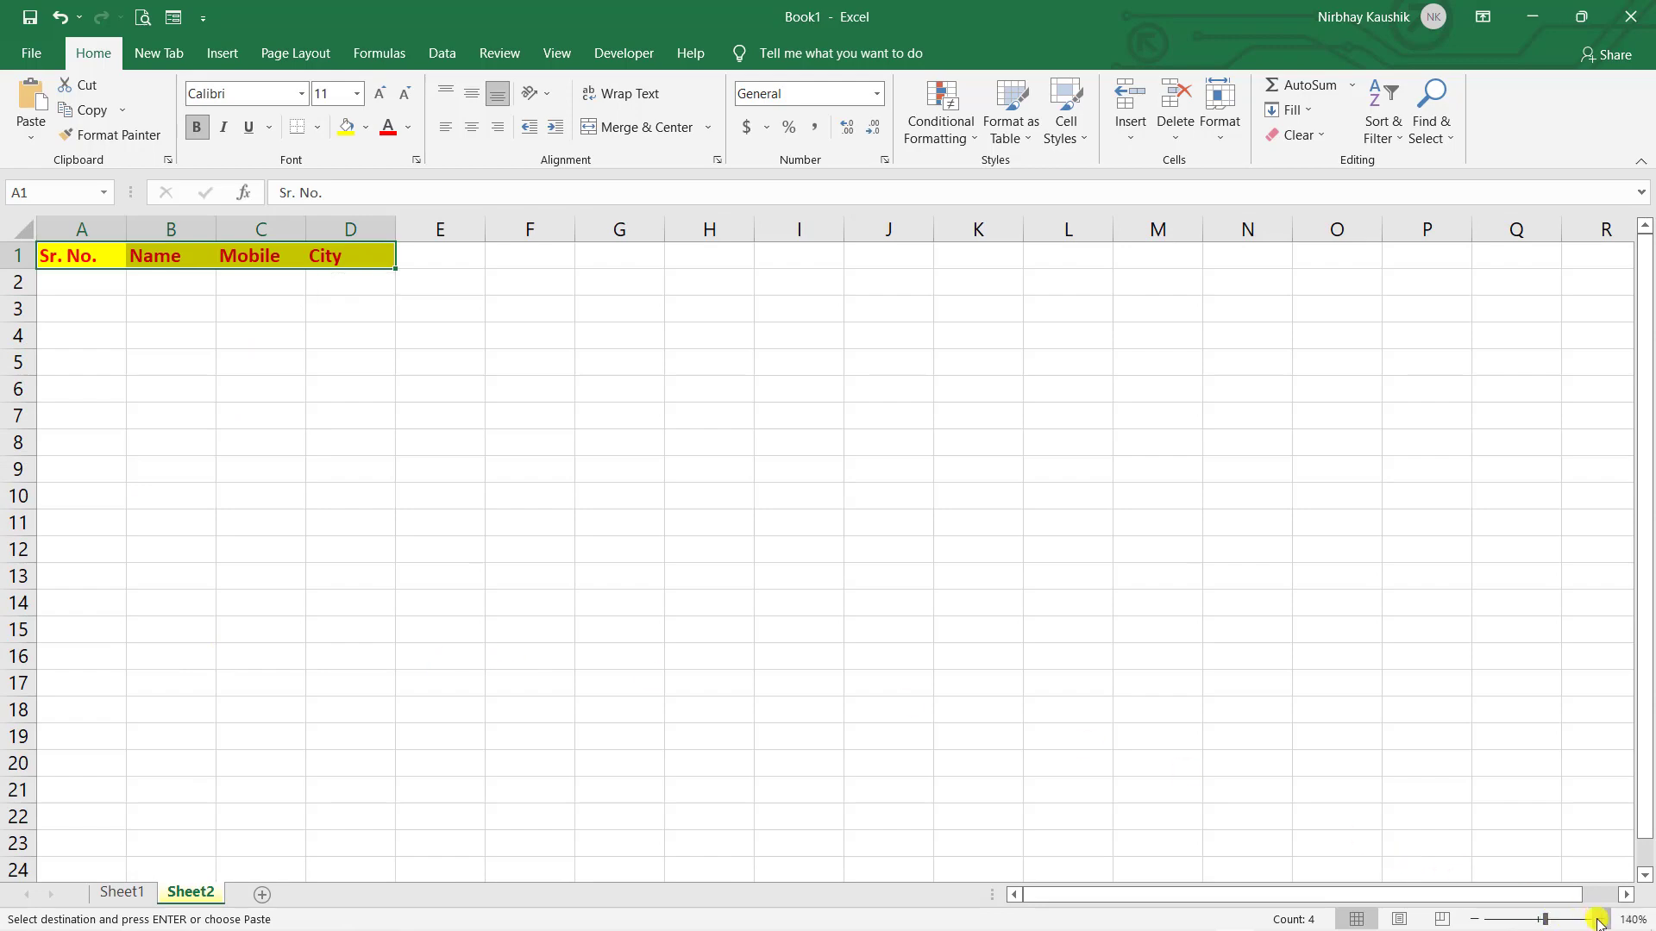
# - Zoom Sheet2 to 180% and select the pasted header cells
pyautogui.click(1601, 919)
pyautogui.click(1602, 919)
pyautogui.click(1602, 919)
pyautogui.click(1602, 920)
pyautogui.click(1045, 585)
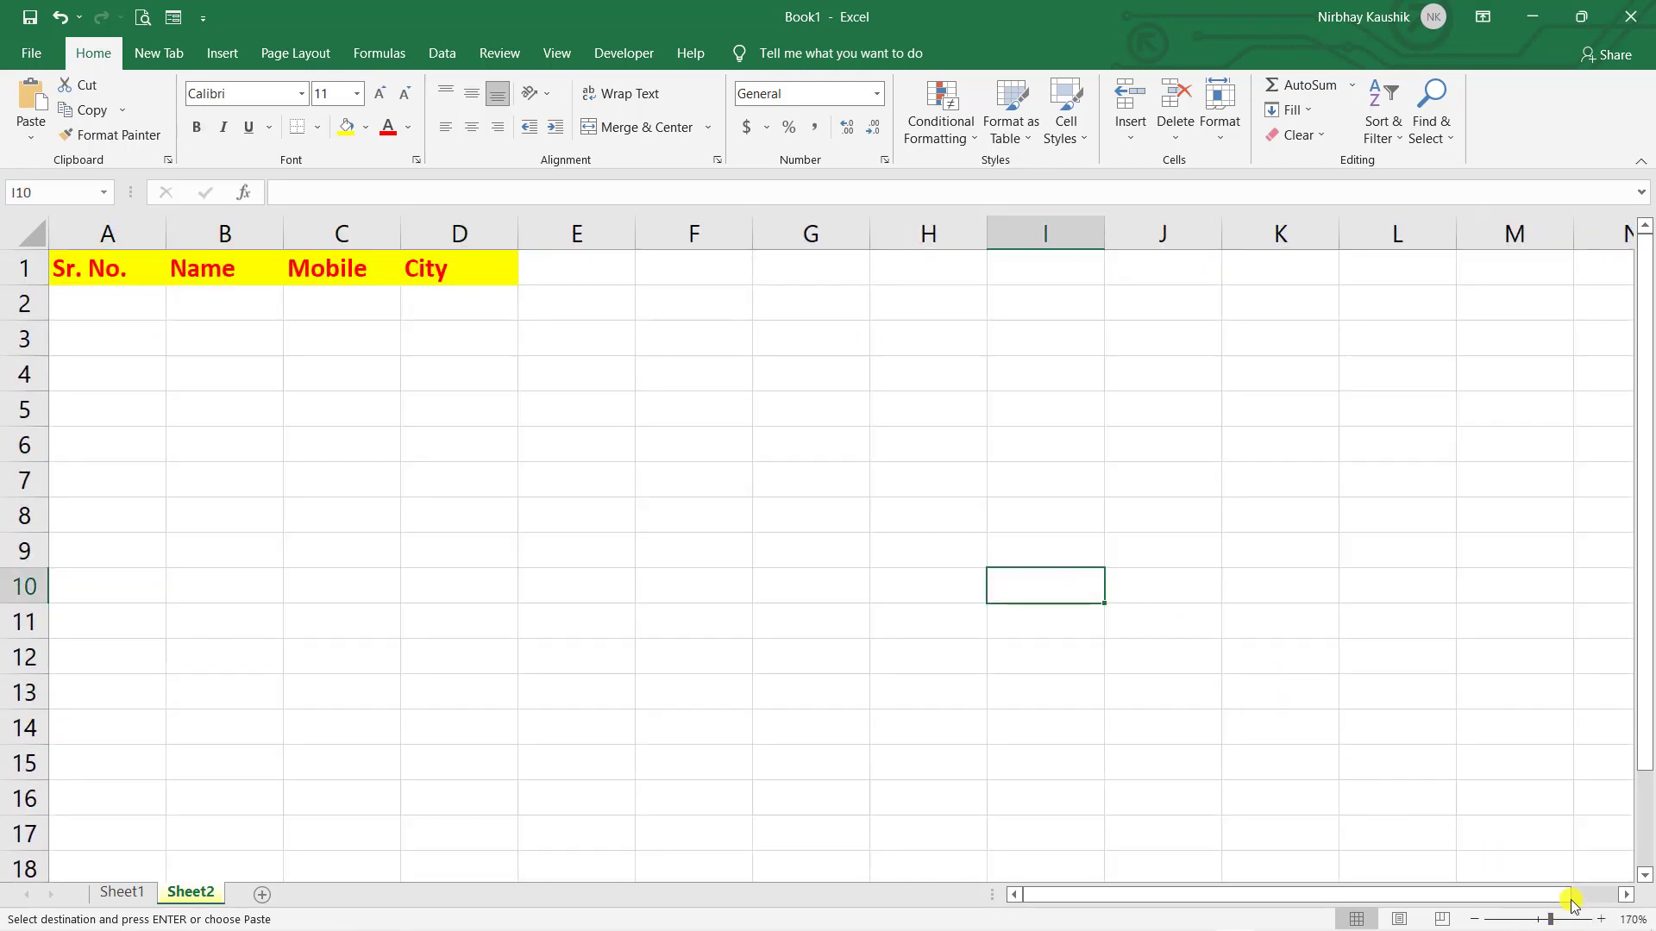
pyautogui.click(1602, 920)
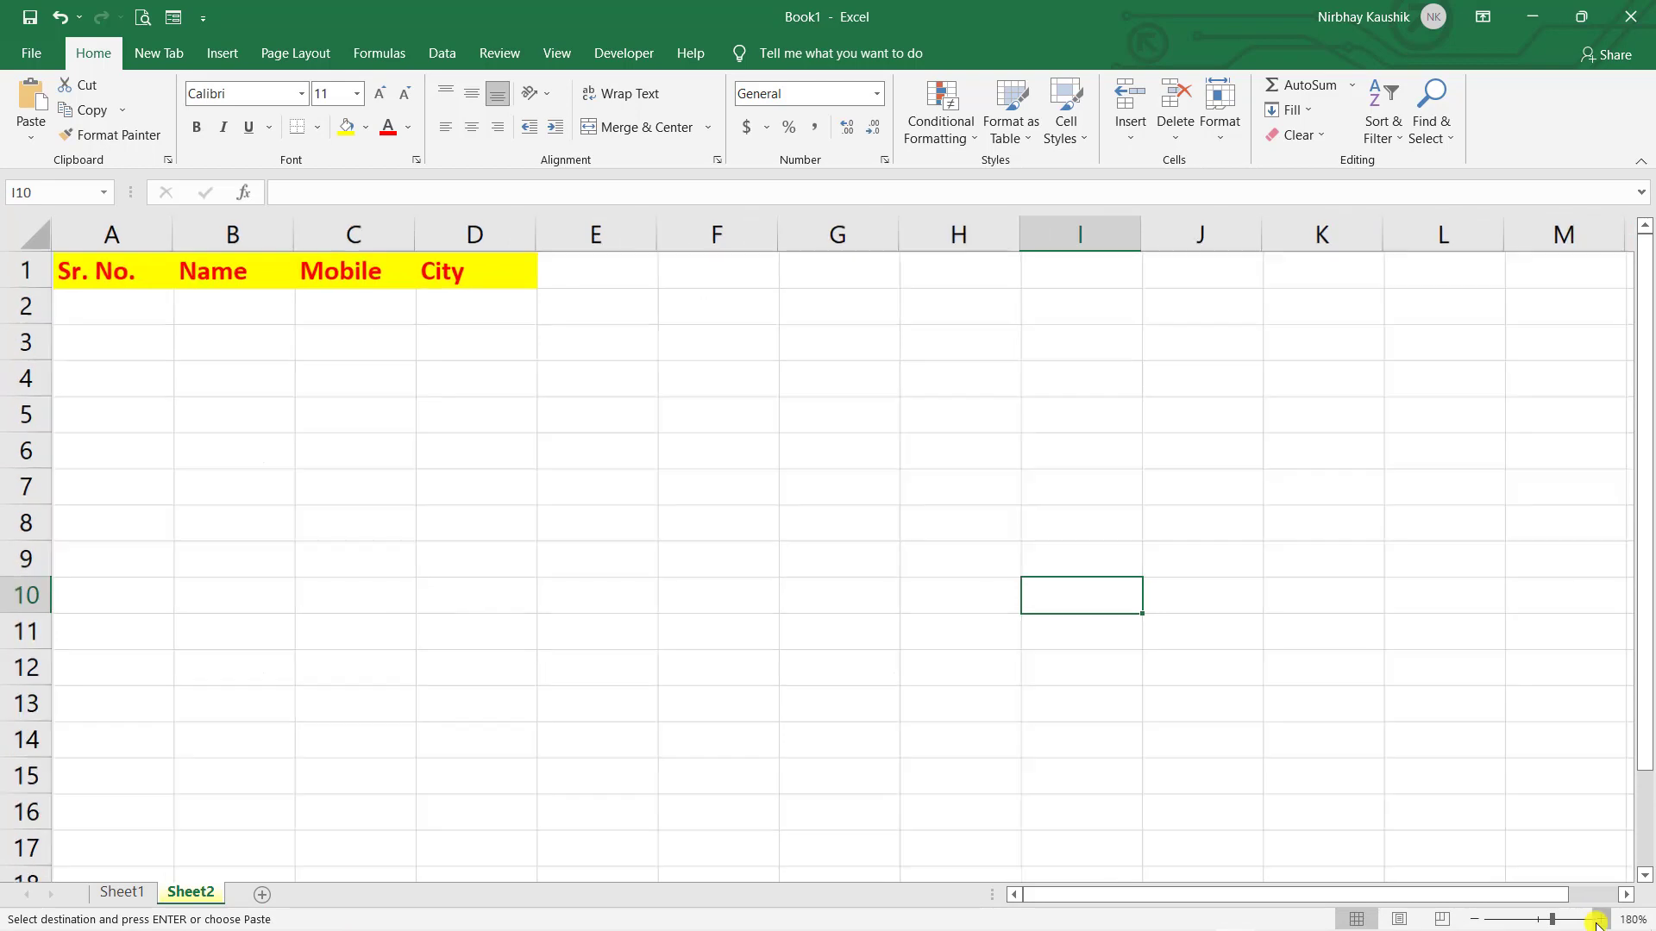
pyautogui.click(956, 503)
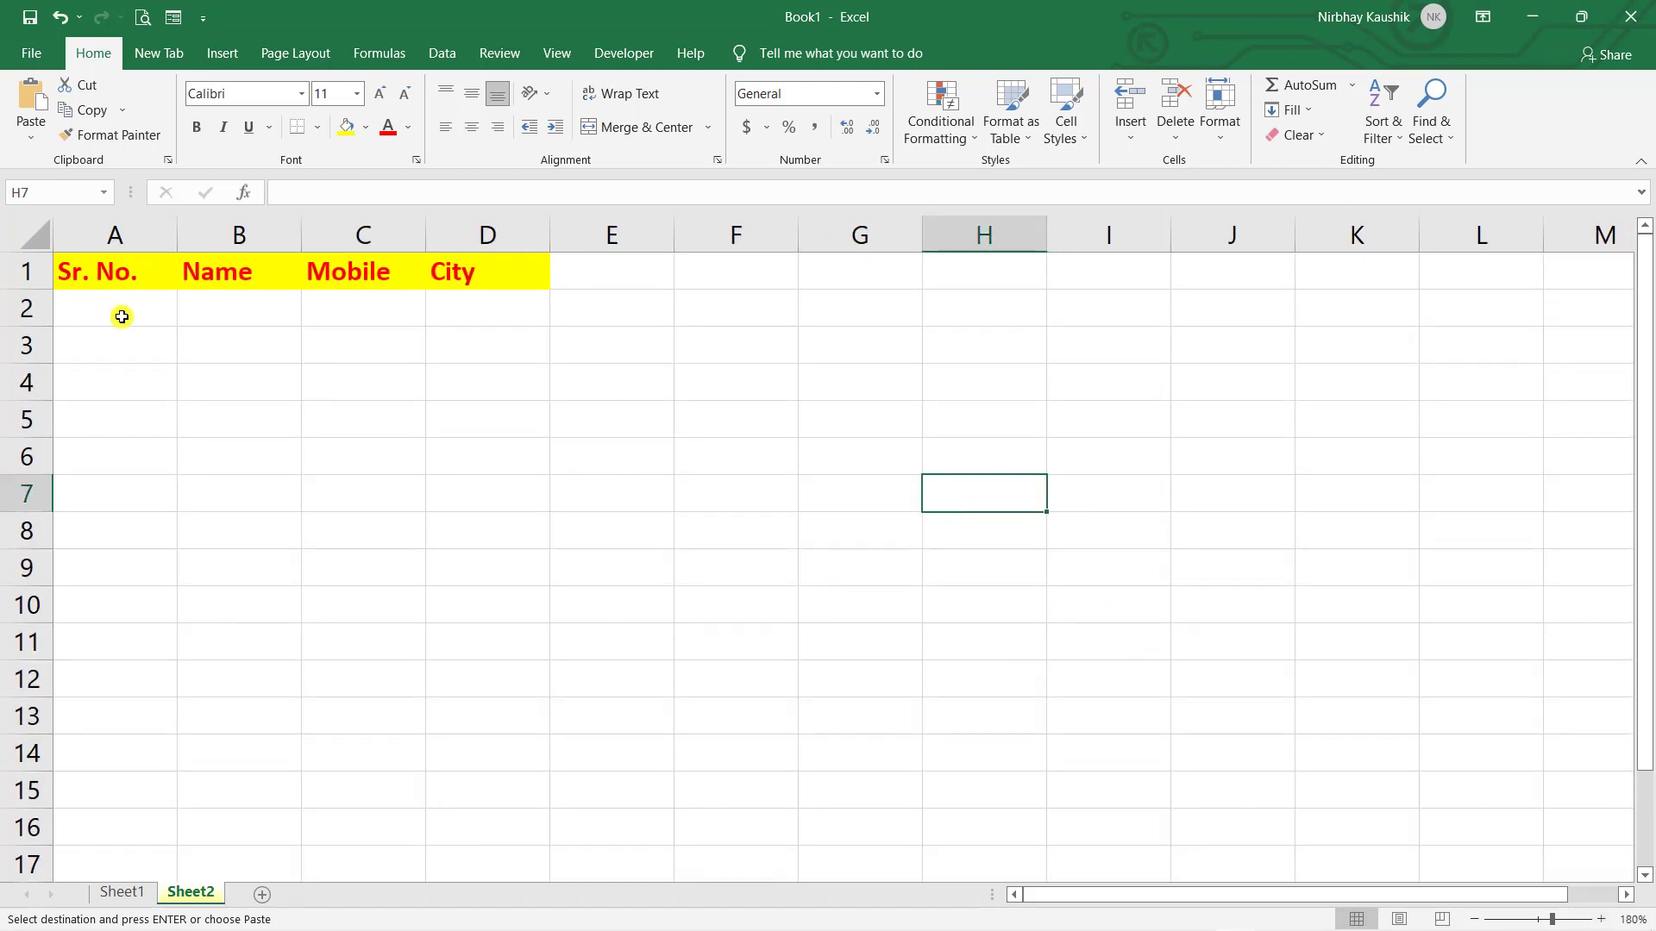
pyautogui.moveTo(106, 275); pyautogui.dragTo(455, 273)
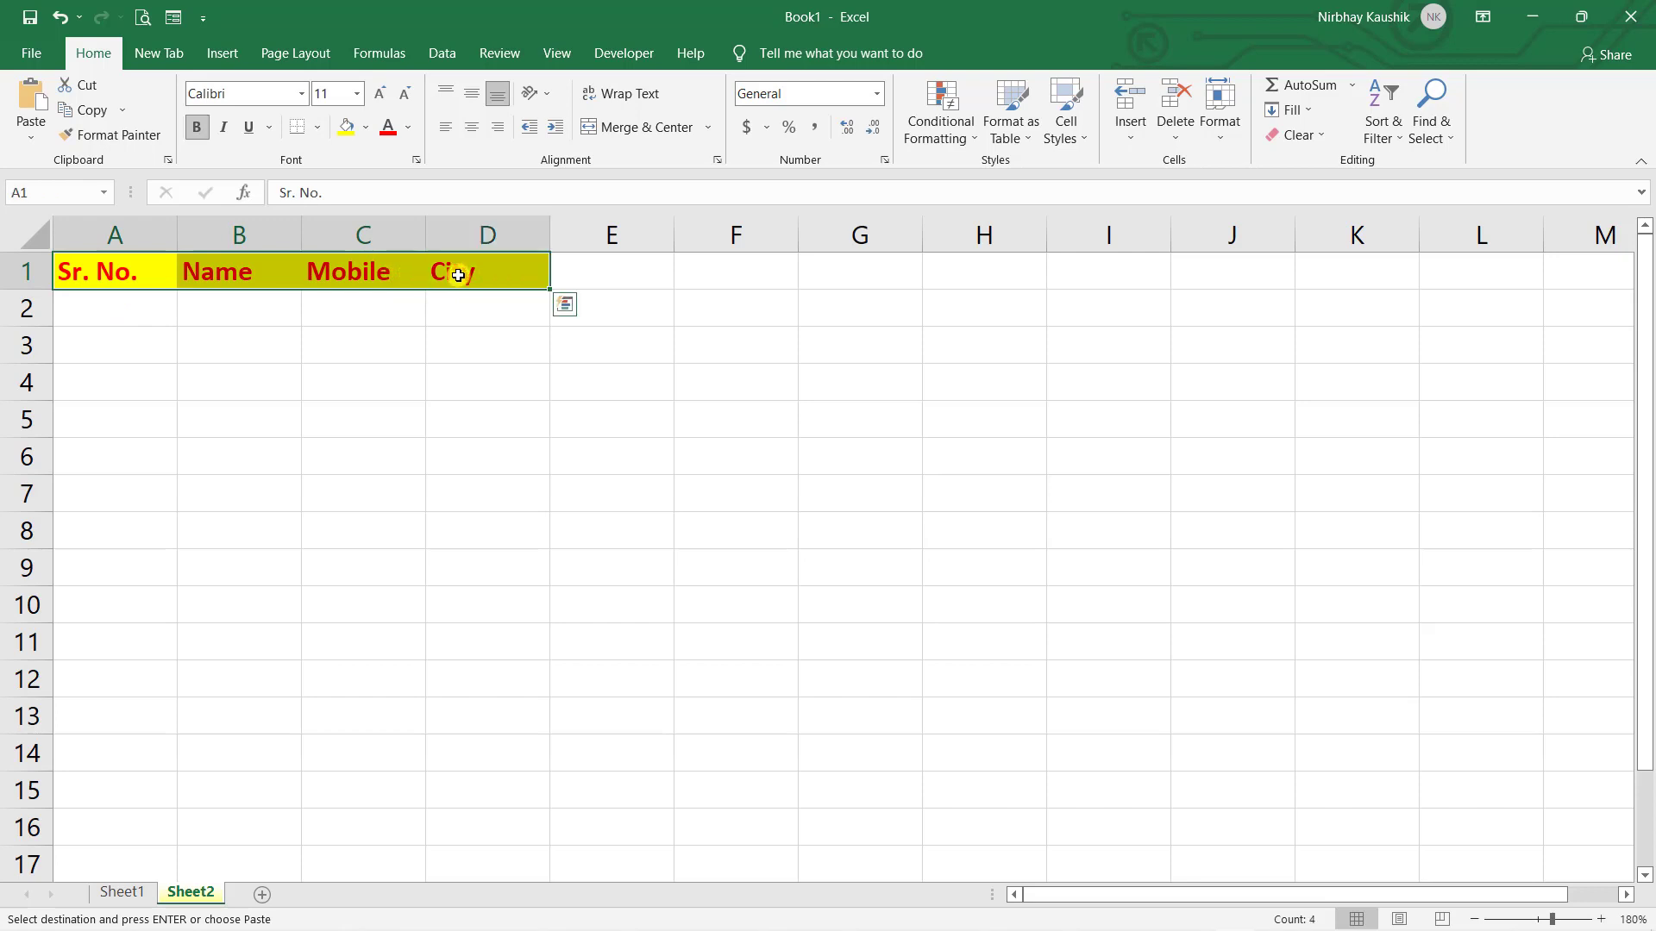
# - Through the data Form, add record 1 with a name, mobile number and city fsf
pyautogui.click(175, 19)
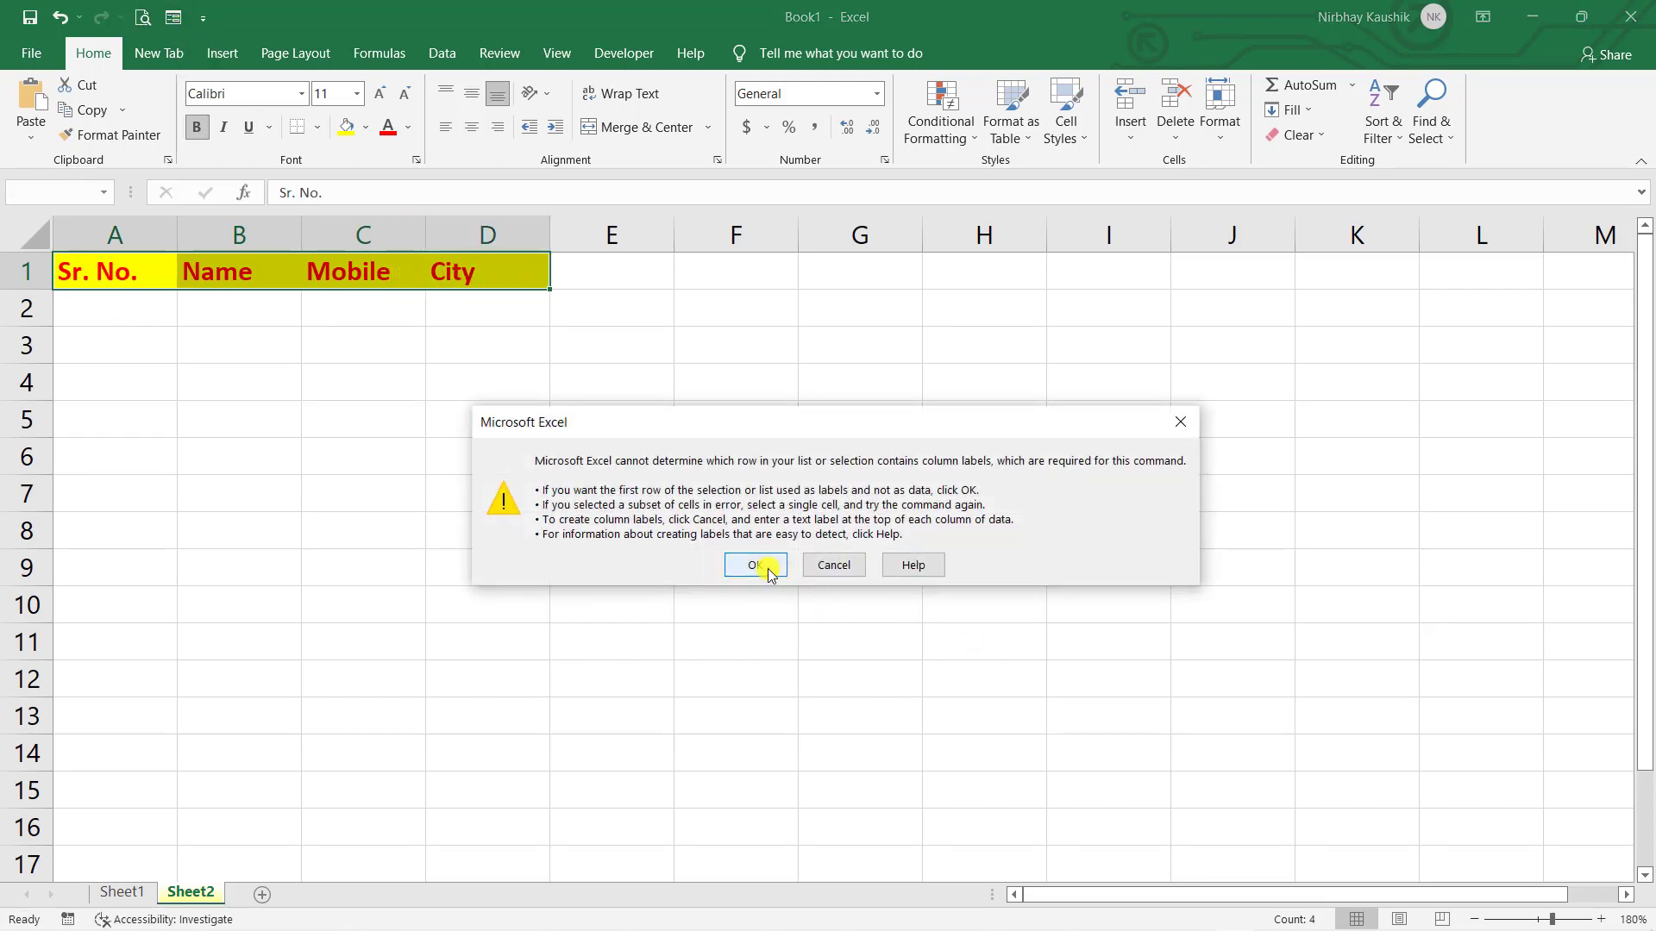
pyautogui.click(767, 569)
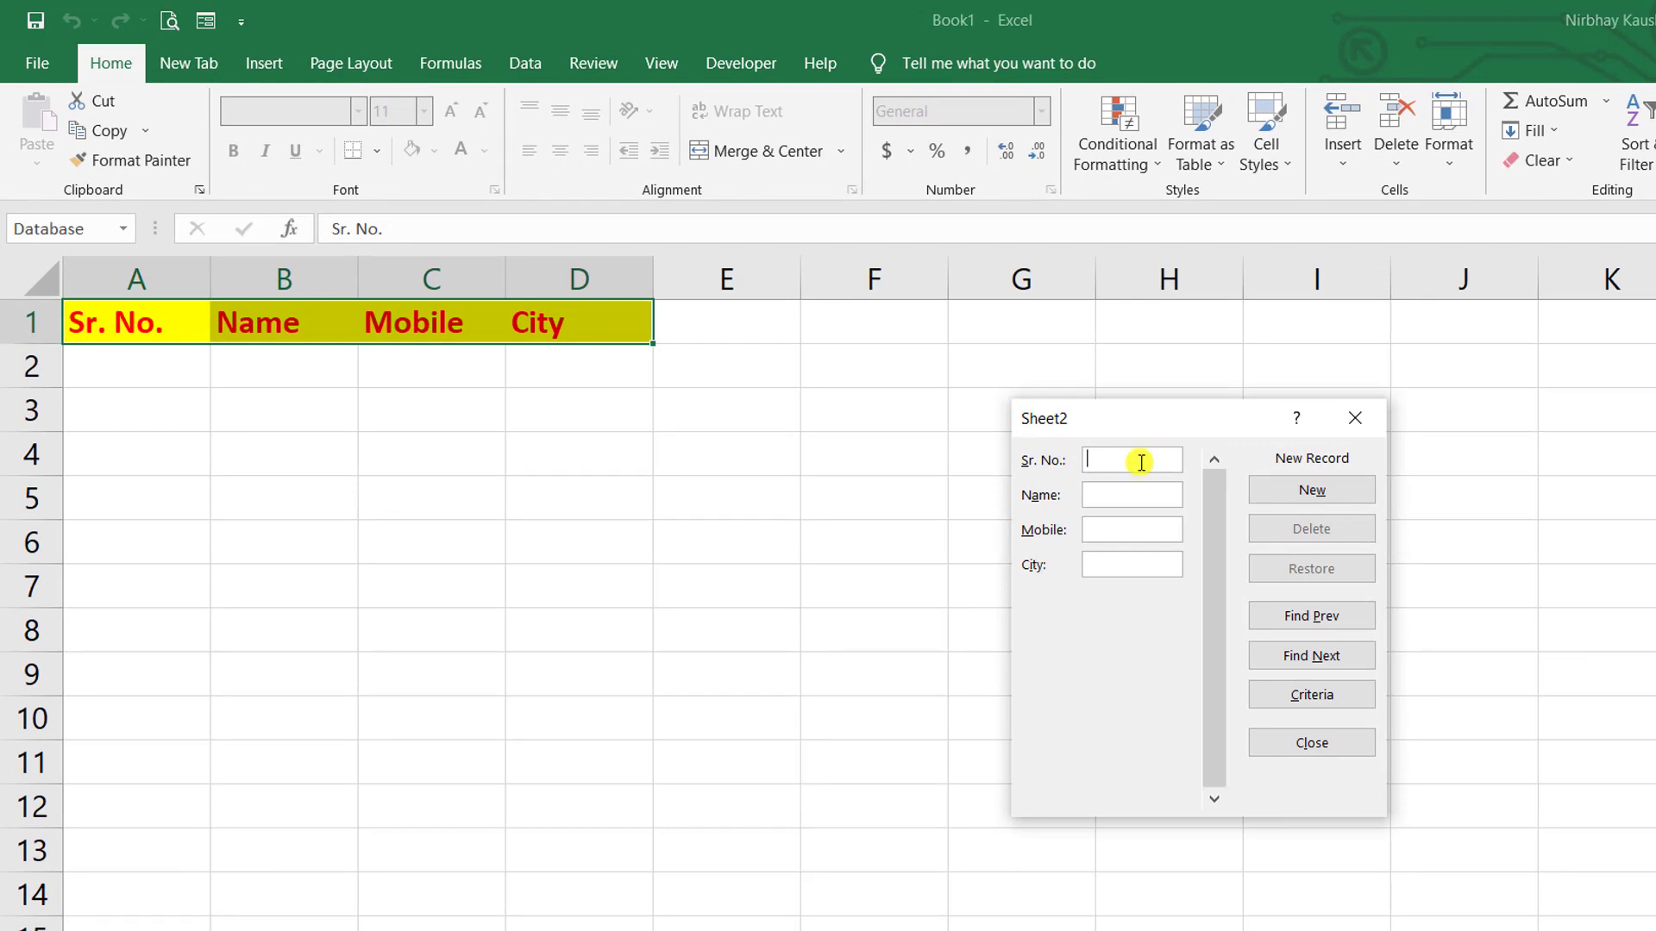
pyautogui.write('1')
pyautogui.click(1114, 496)
pyautogui.write('Nirbhay')
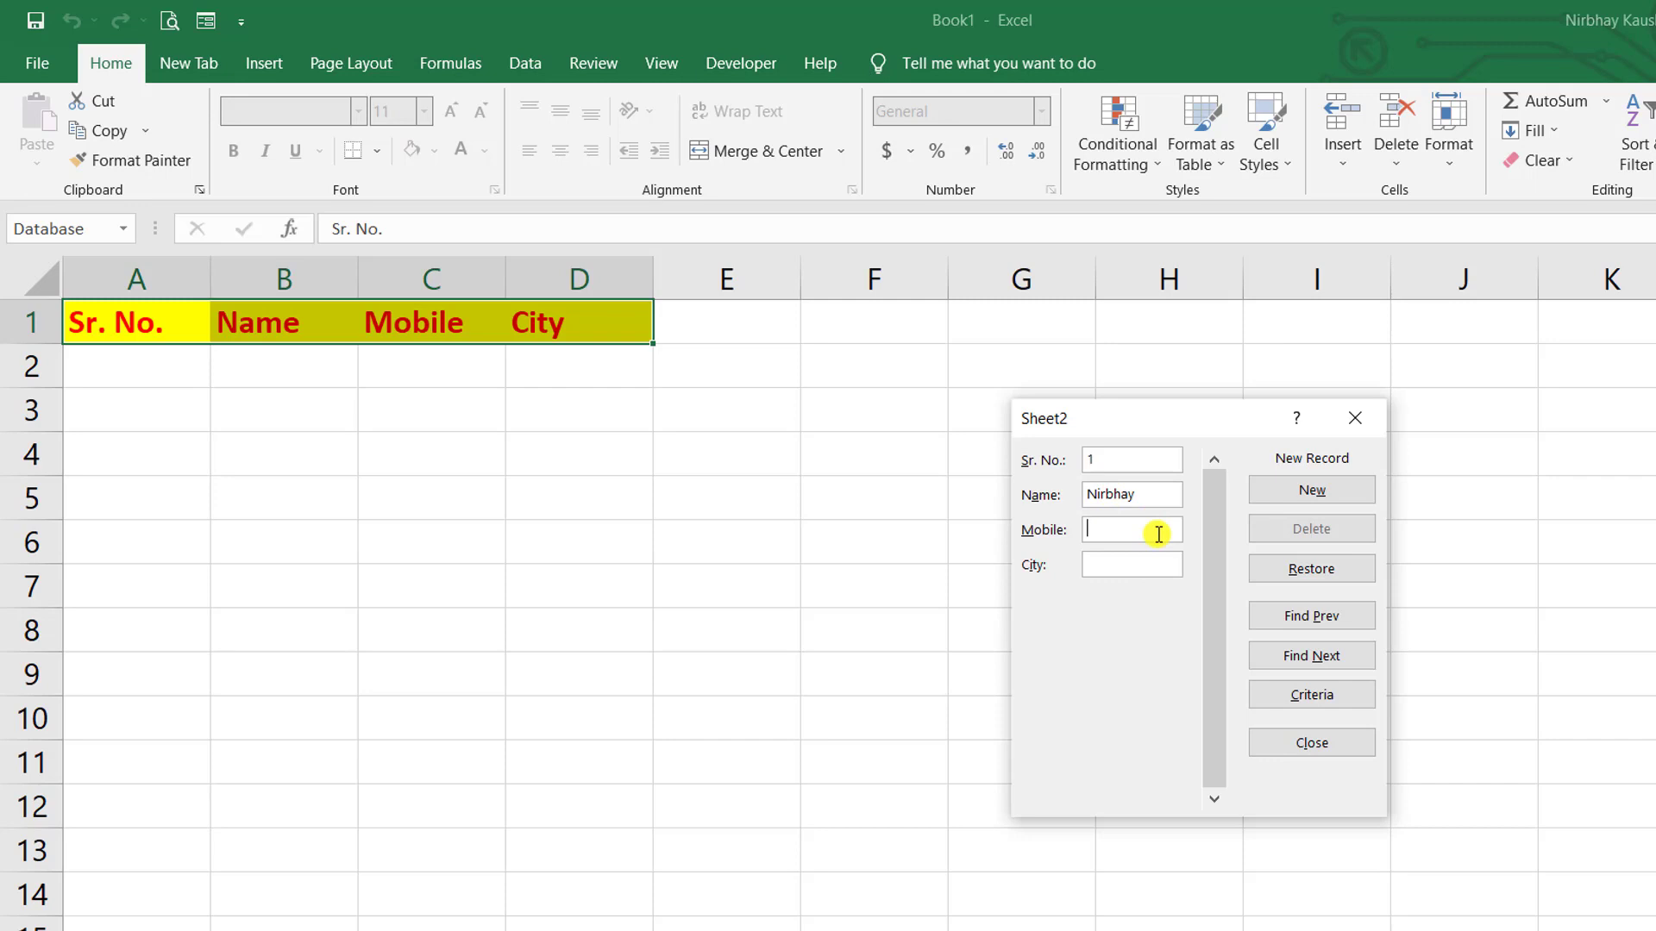
pyautogui.click(1158, 534)
pyautogui.write('84844541')
pyautogui.press('Tab')
pyautogui.write('fsf')
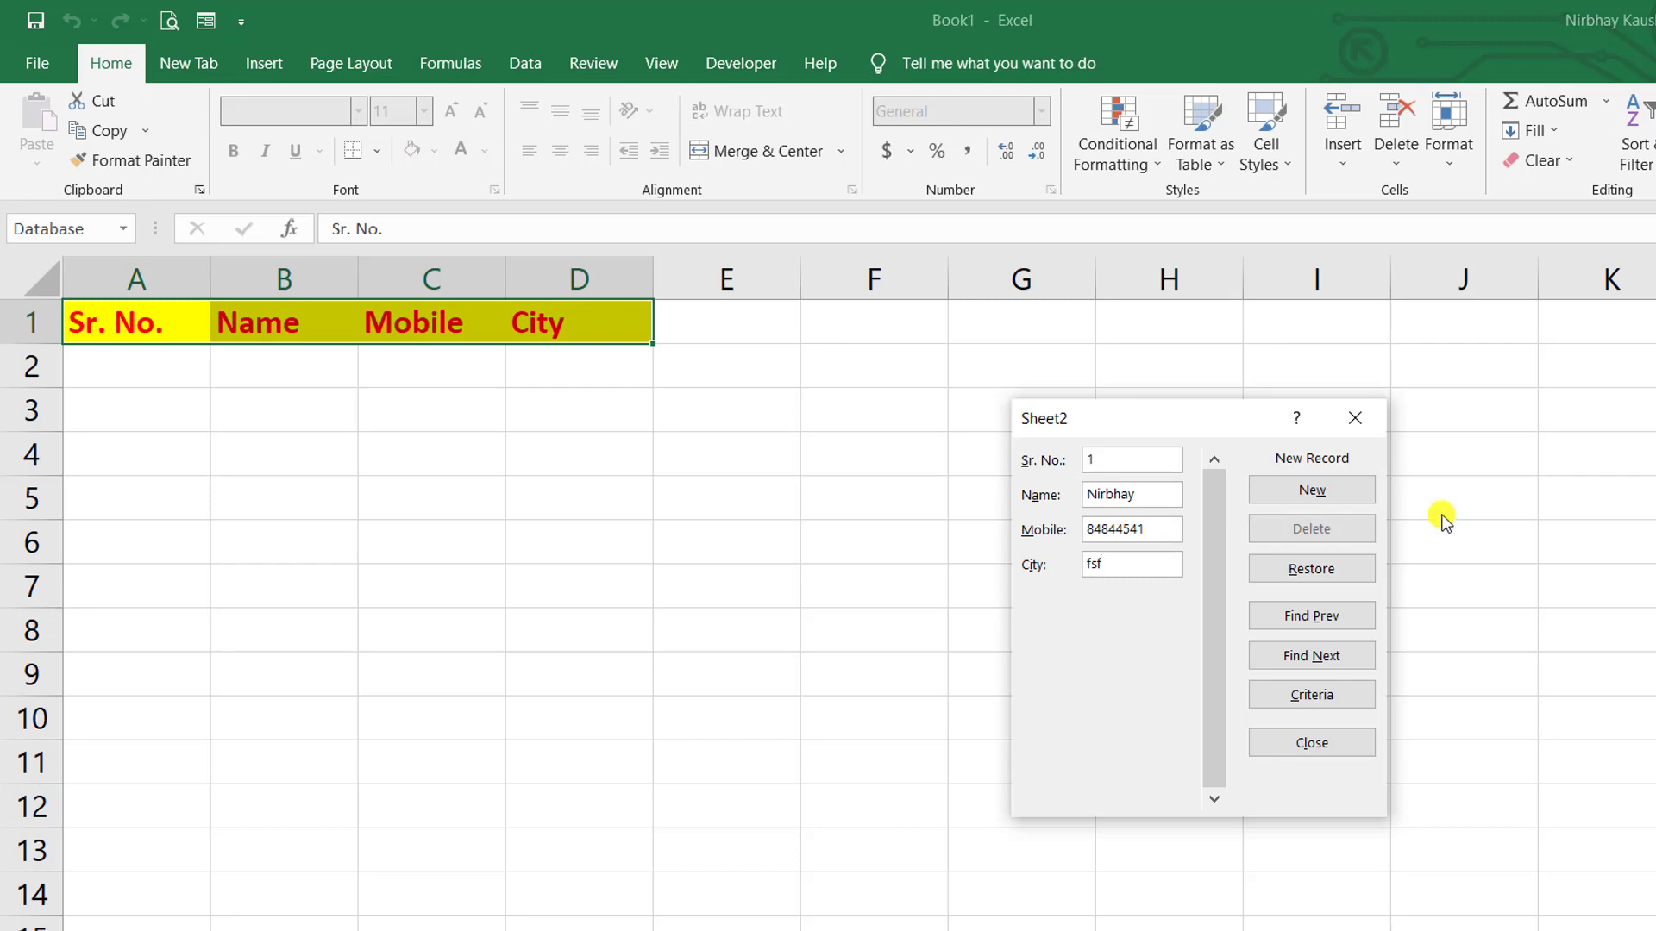
pyautogui.click(1311, 492)
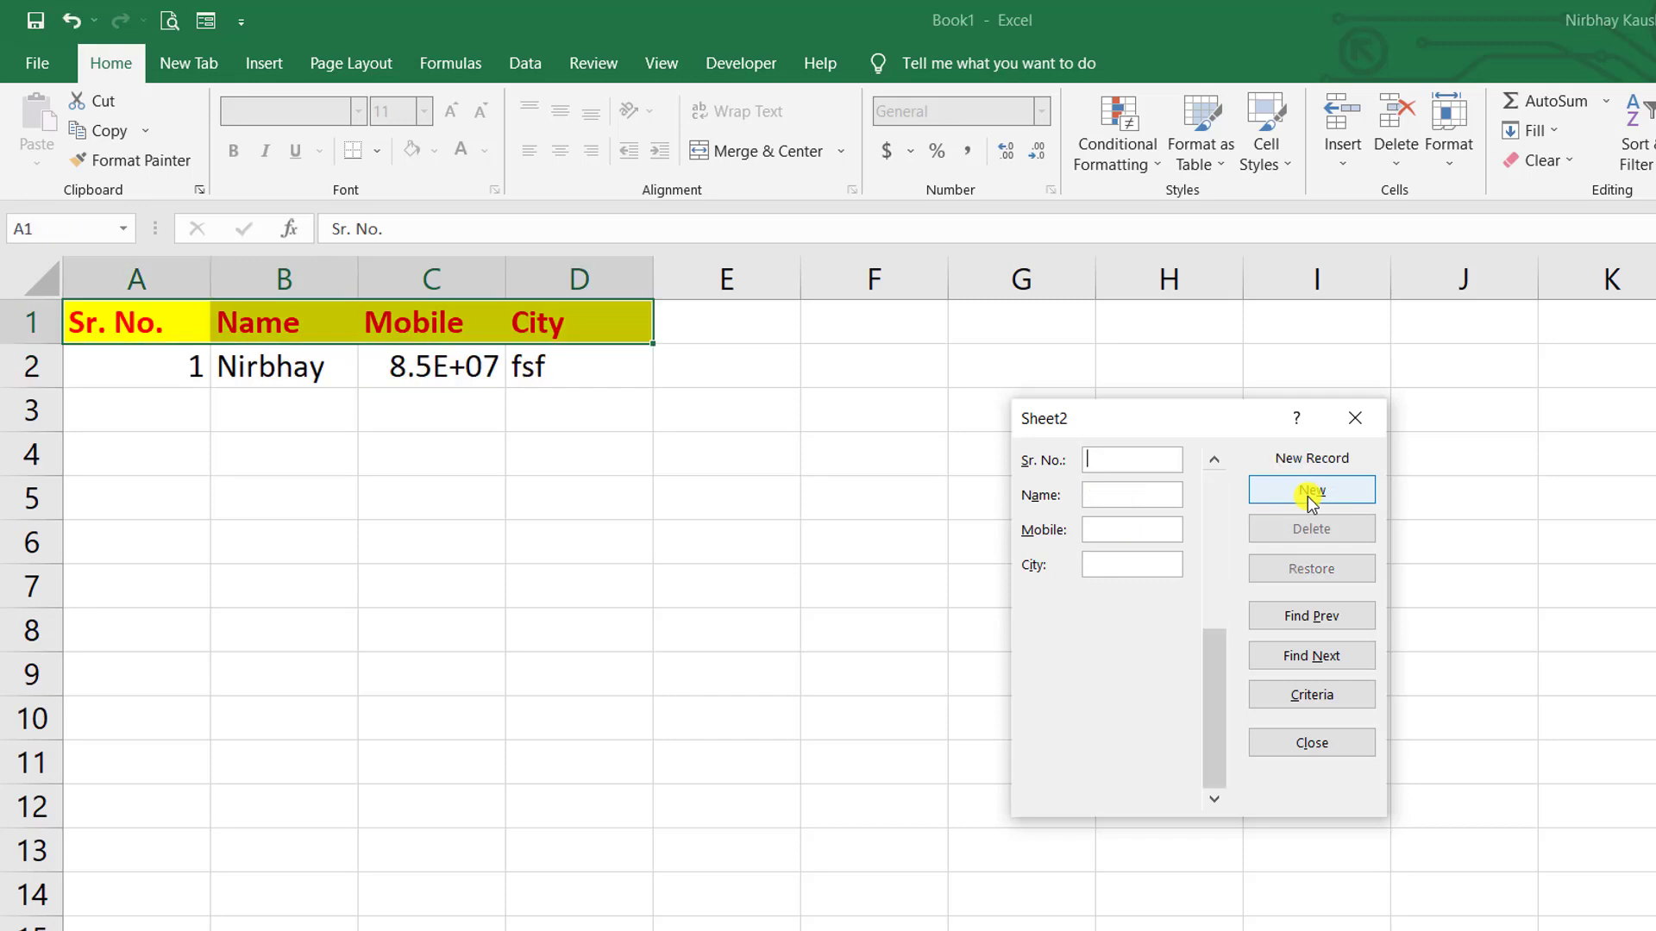
# - Add a second record via the form and change its city to ghh
pyautogui.write('2ijioj')
pyautogui.press('Tab')
pyautogui.write('j515')
pyautogui.write('njnjnj')
pyautogui.click(1311, 498)
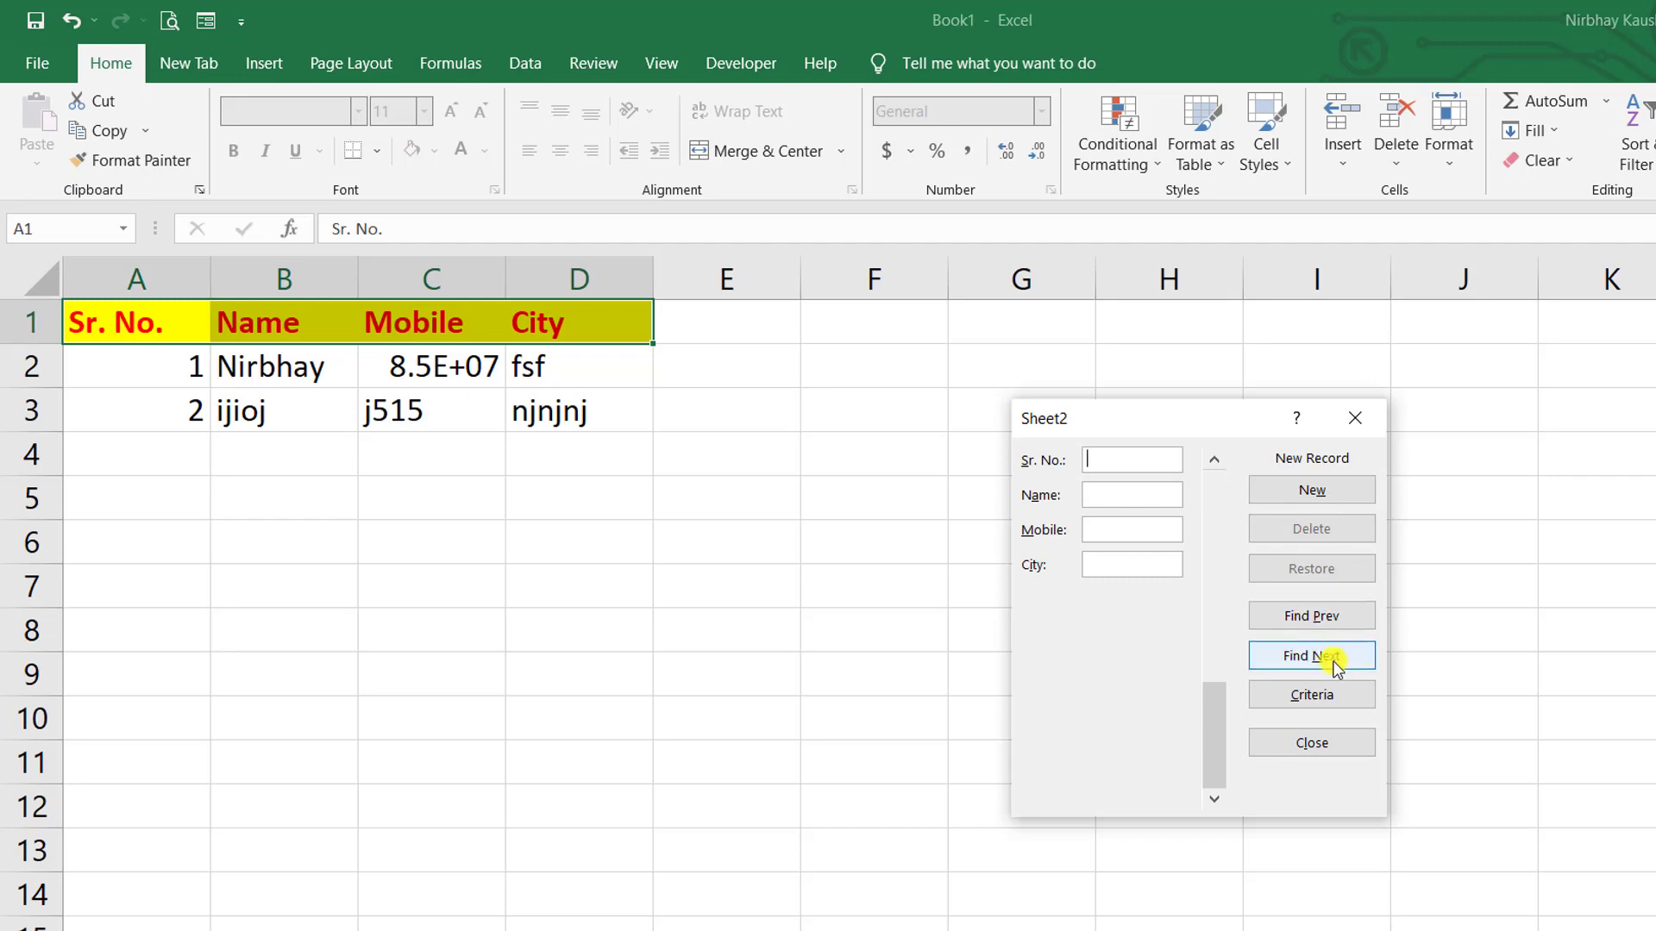
pyautogui.click(1326, 618)
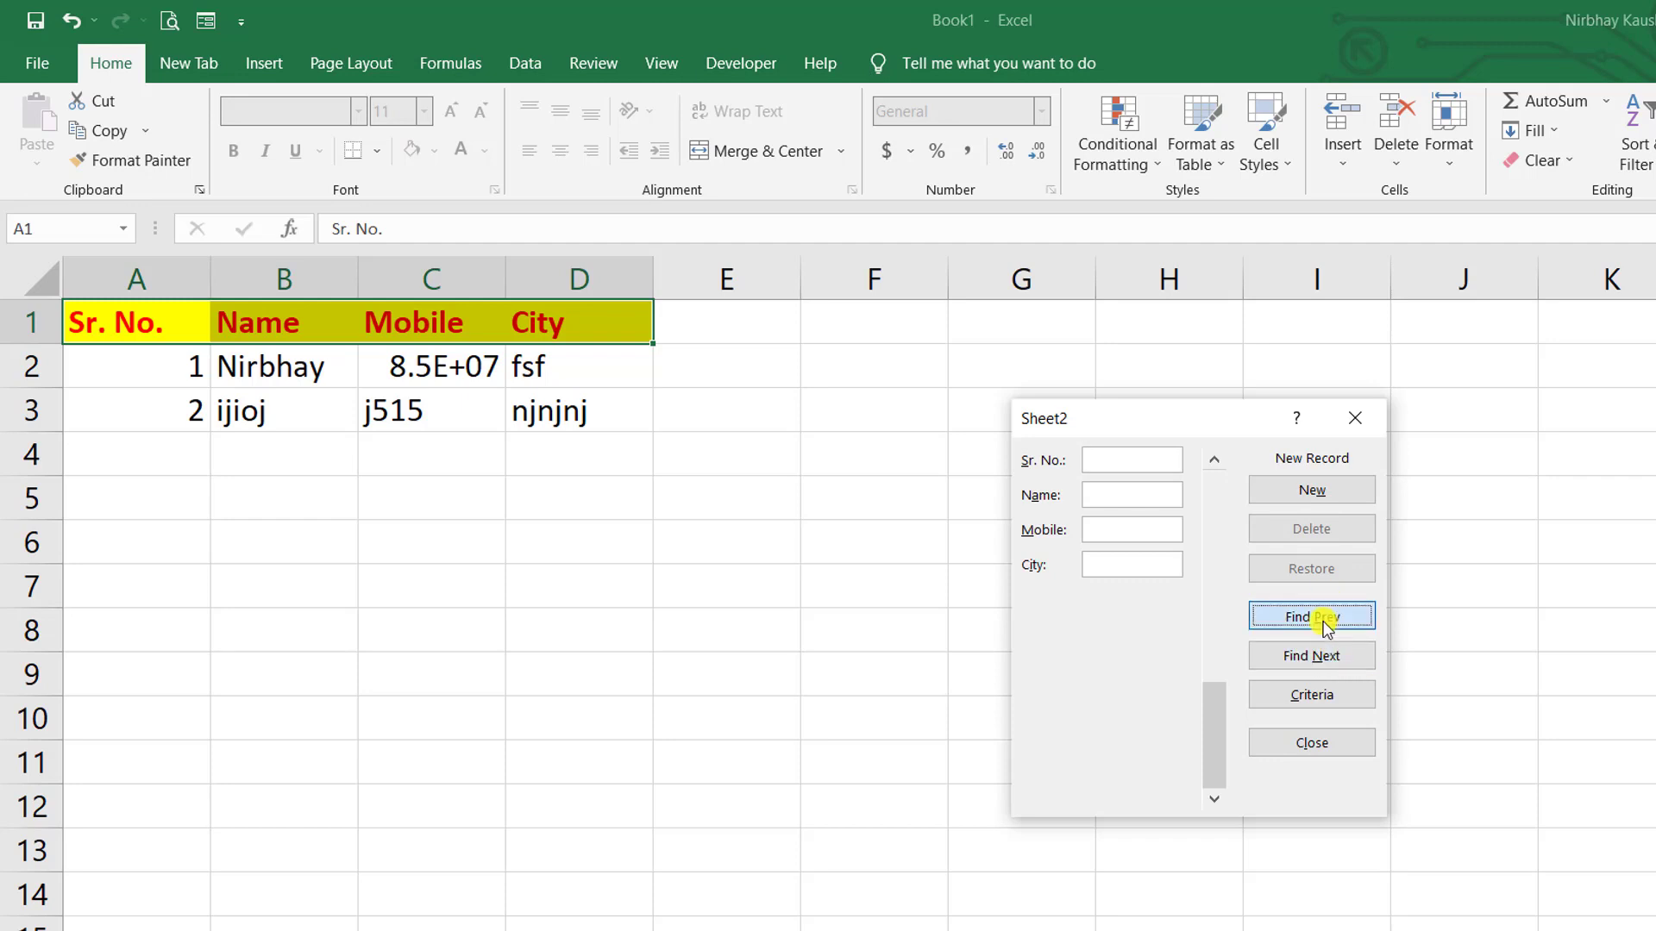
pyautogui.click(1147, 569)
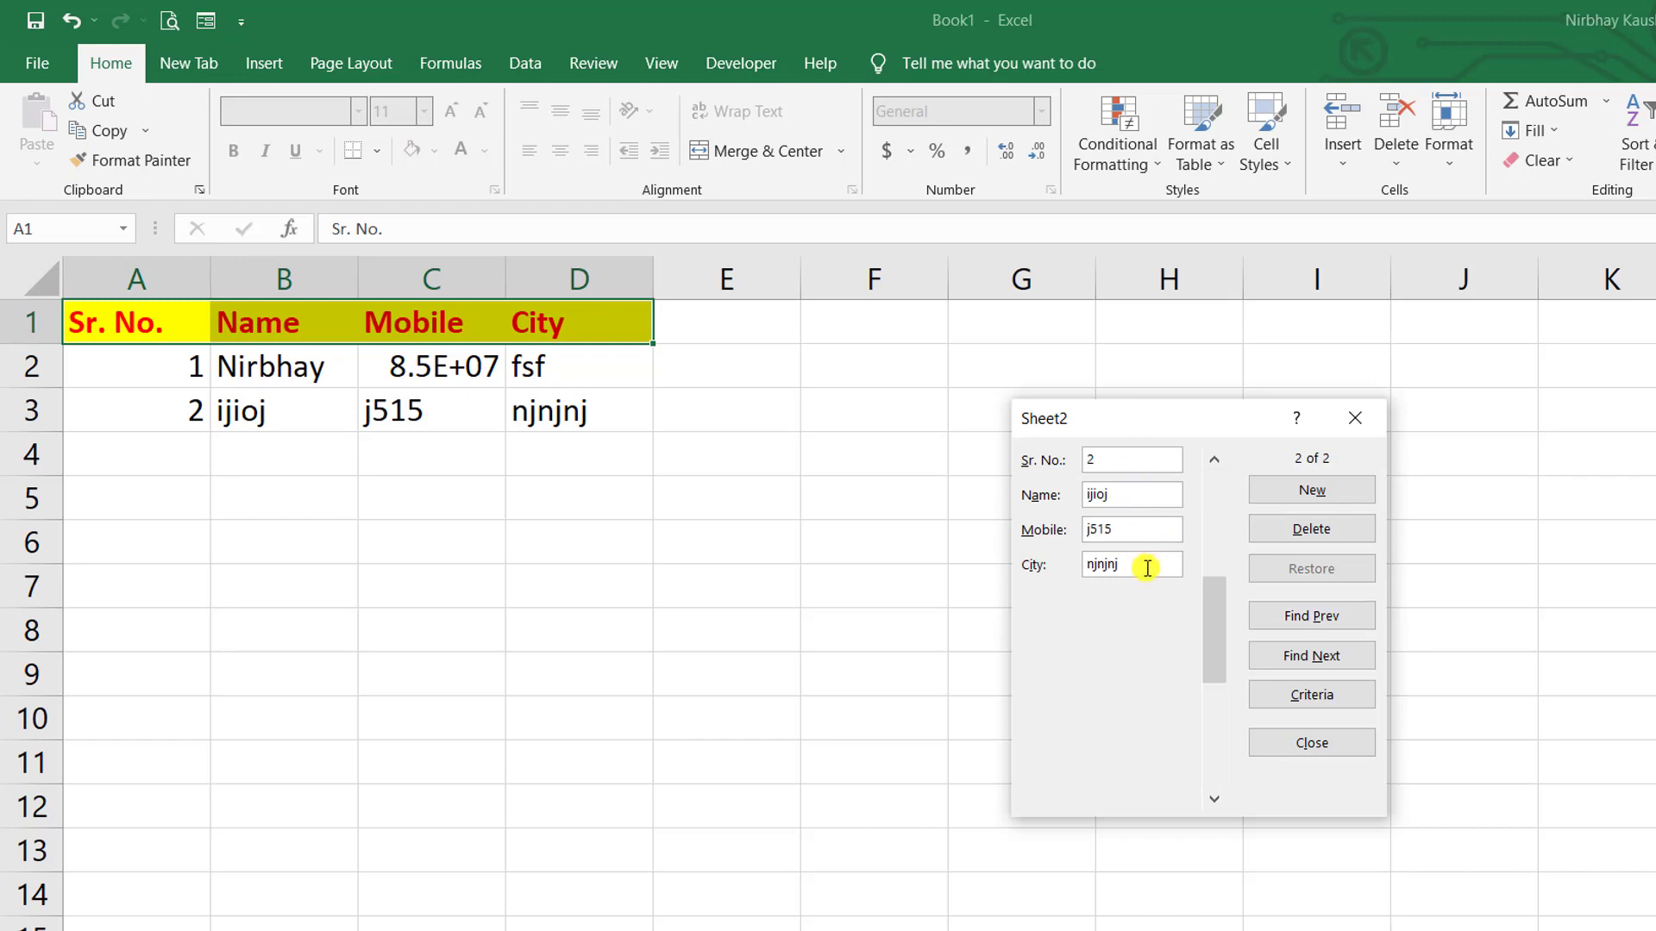
pyautogui.write('ghh')
pyautogui.press('Return')
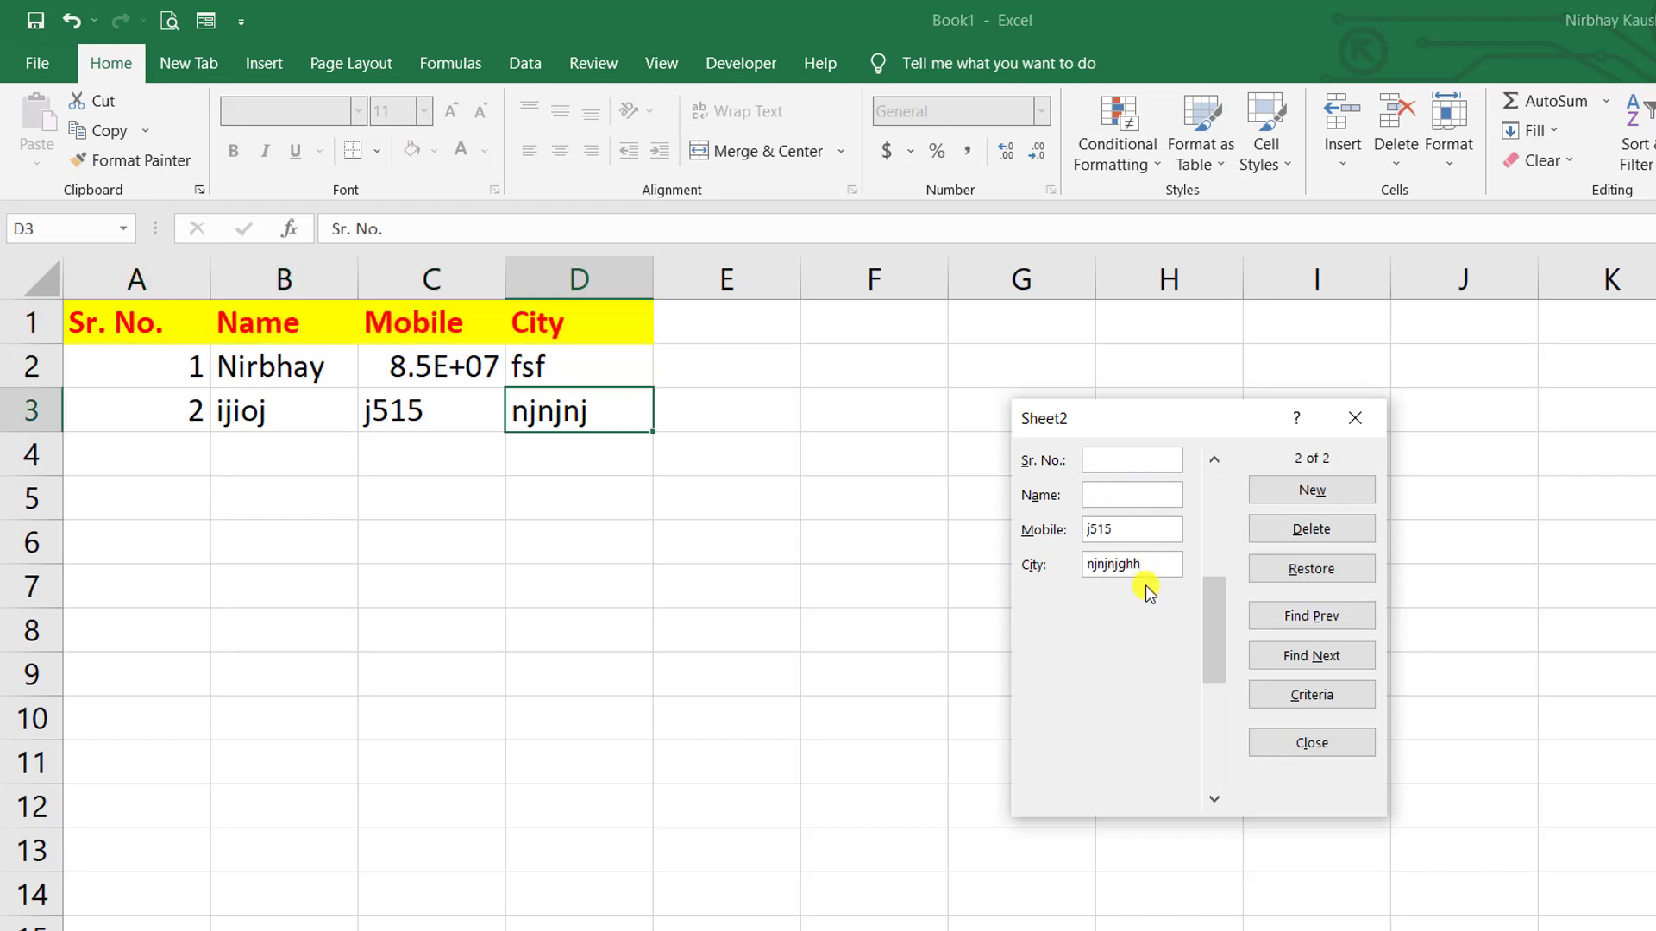
# - Delete the second record from the form and close it
pyautogui.click(1320, 617)
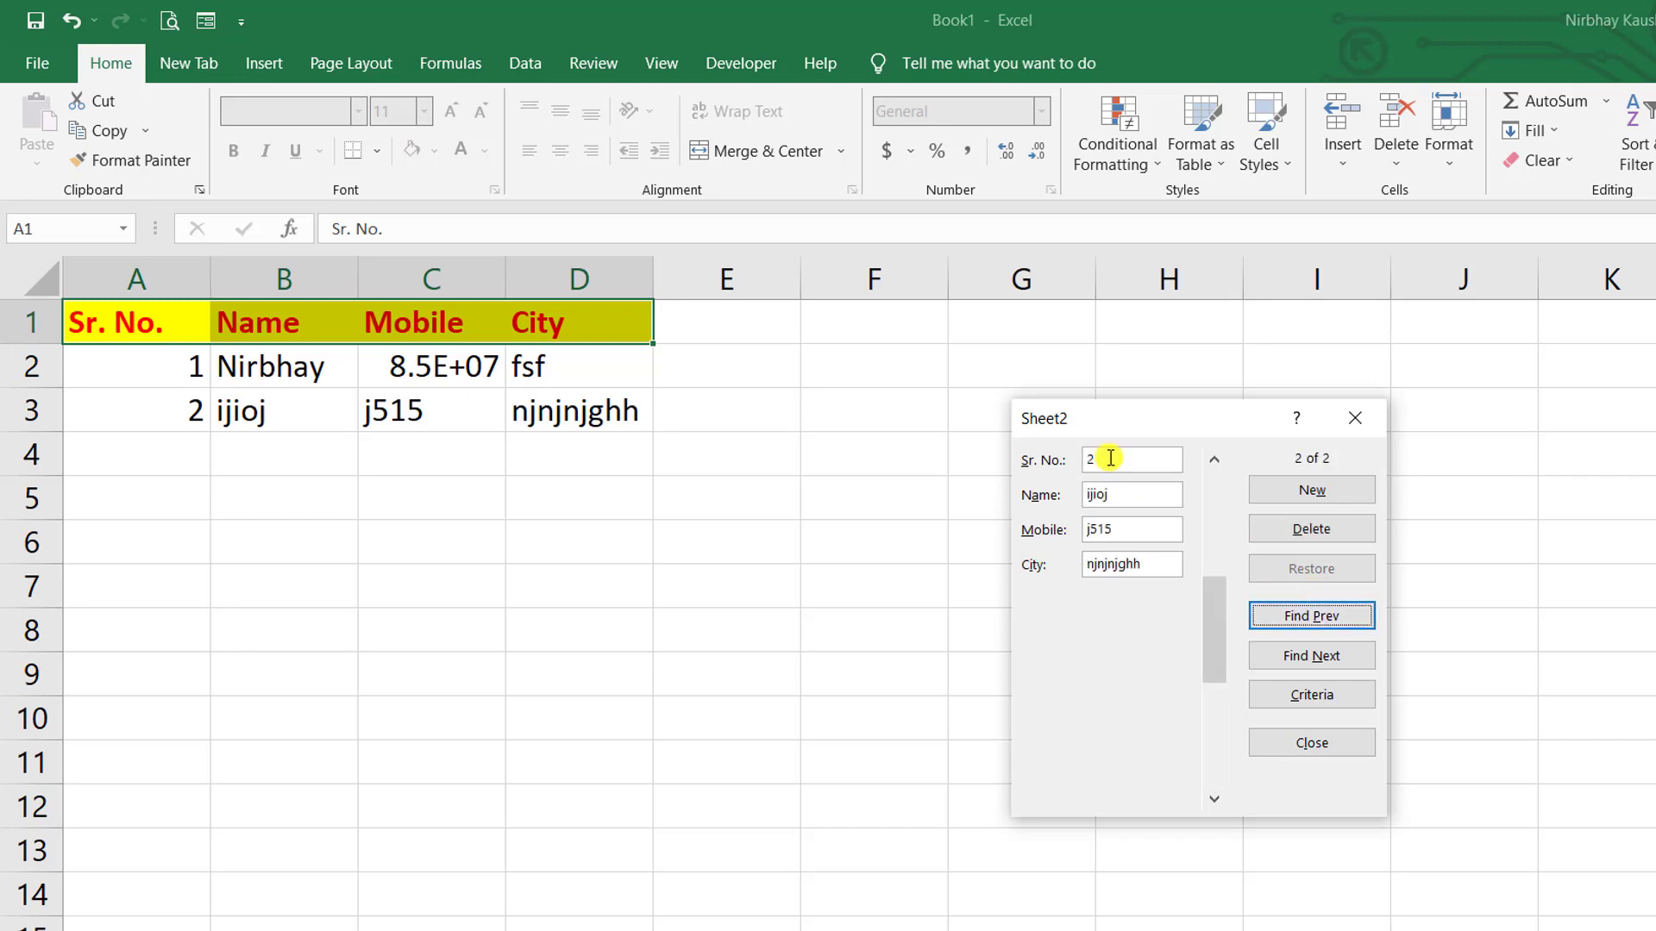
pyautogui.click(1268, 530)
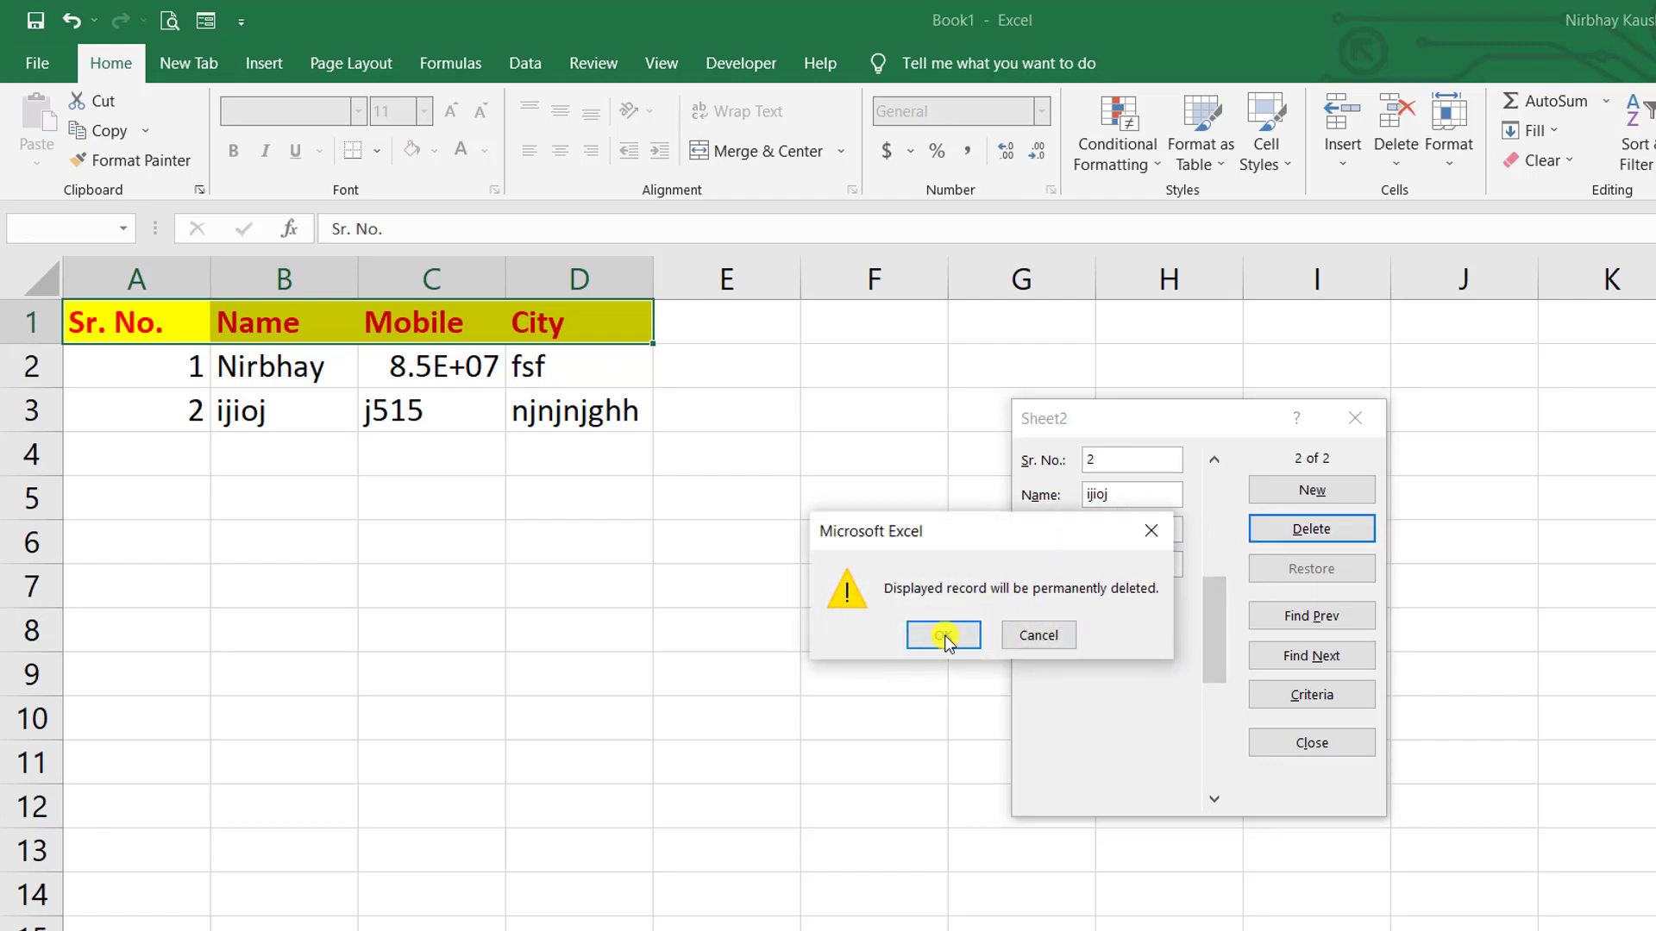
pyautogui.click(943, 636)
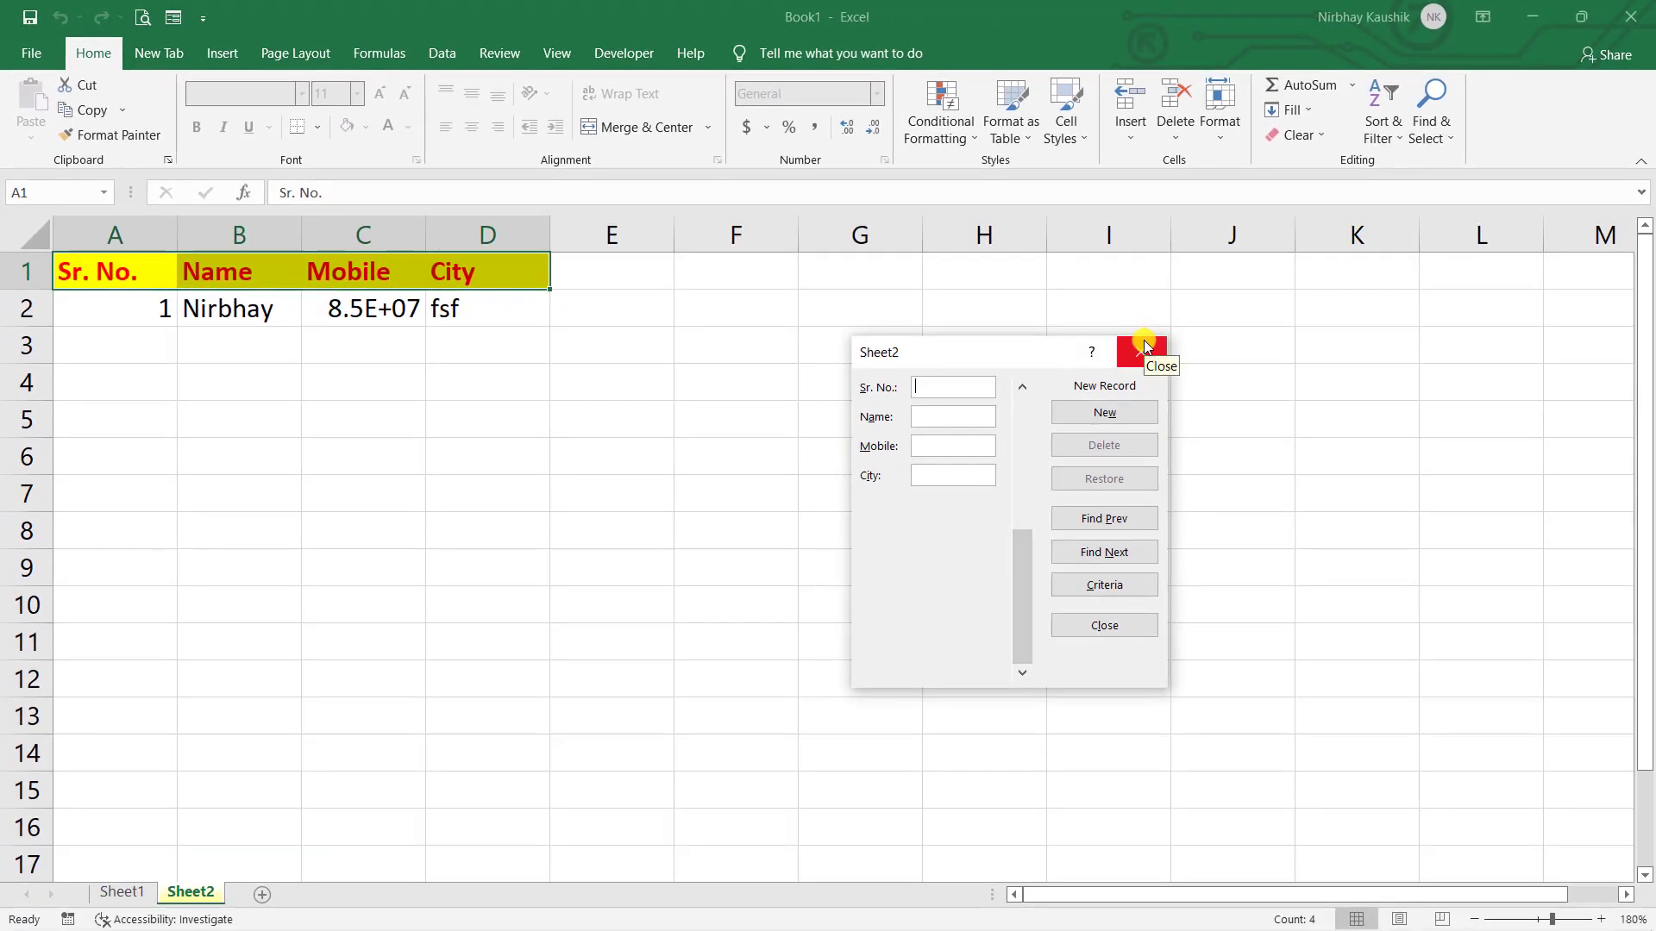
pyautogui.click(1146, 347)
pyautogui.click(407, 311)
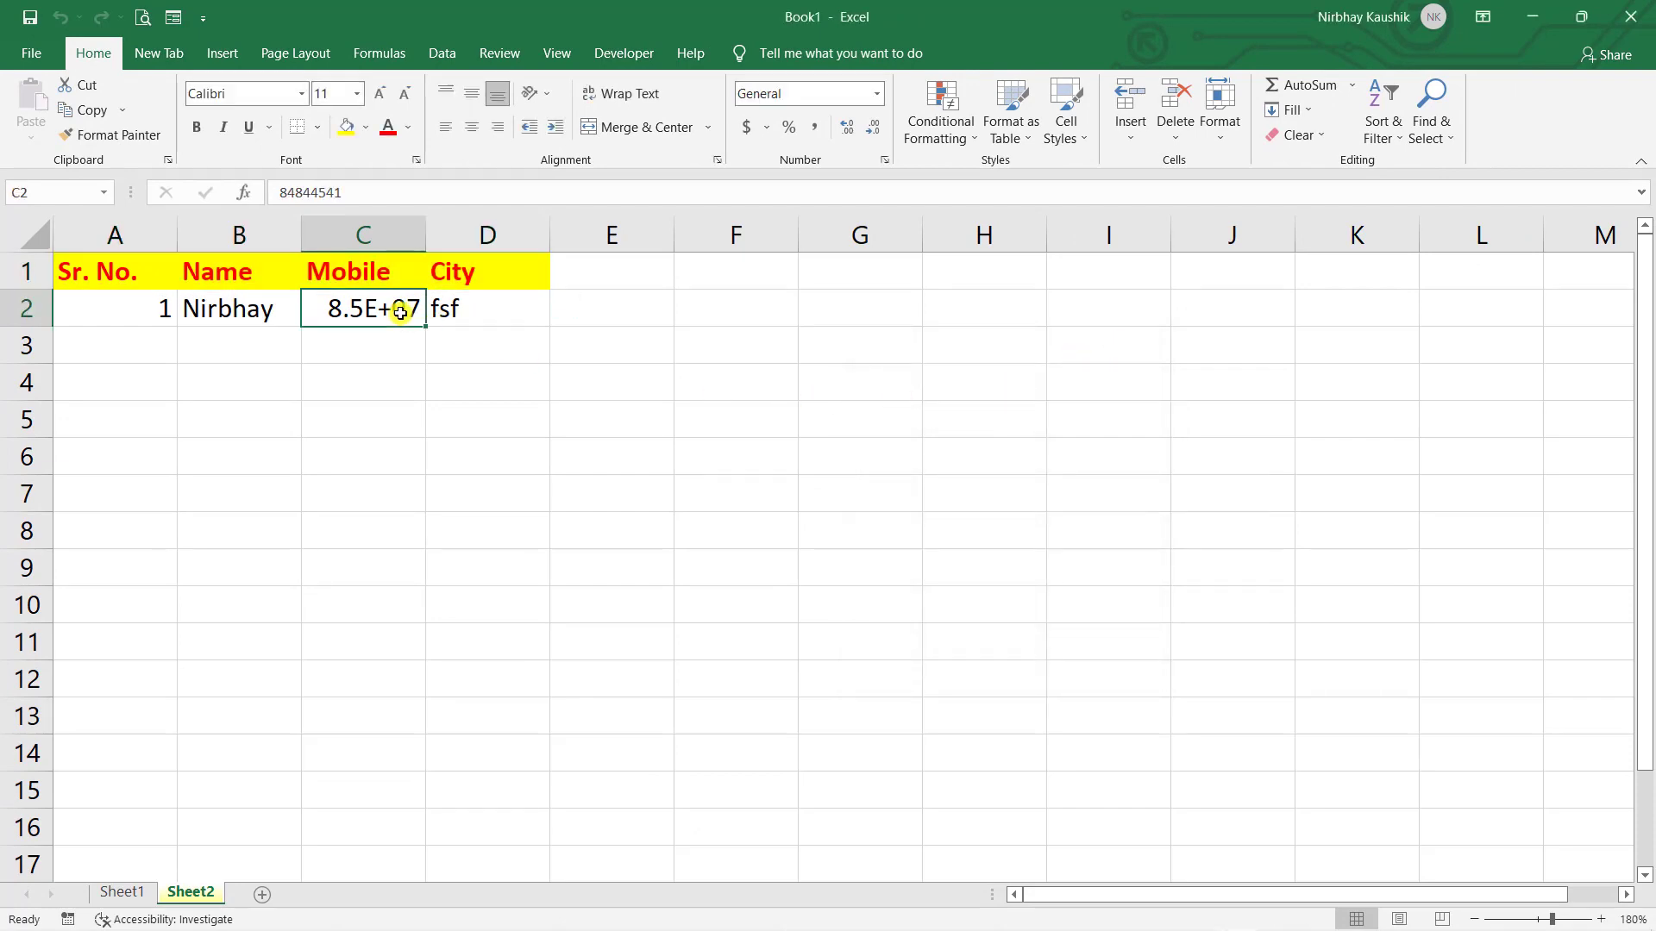
pyautogui.doubleClick(401, 312)
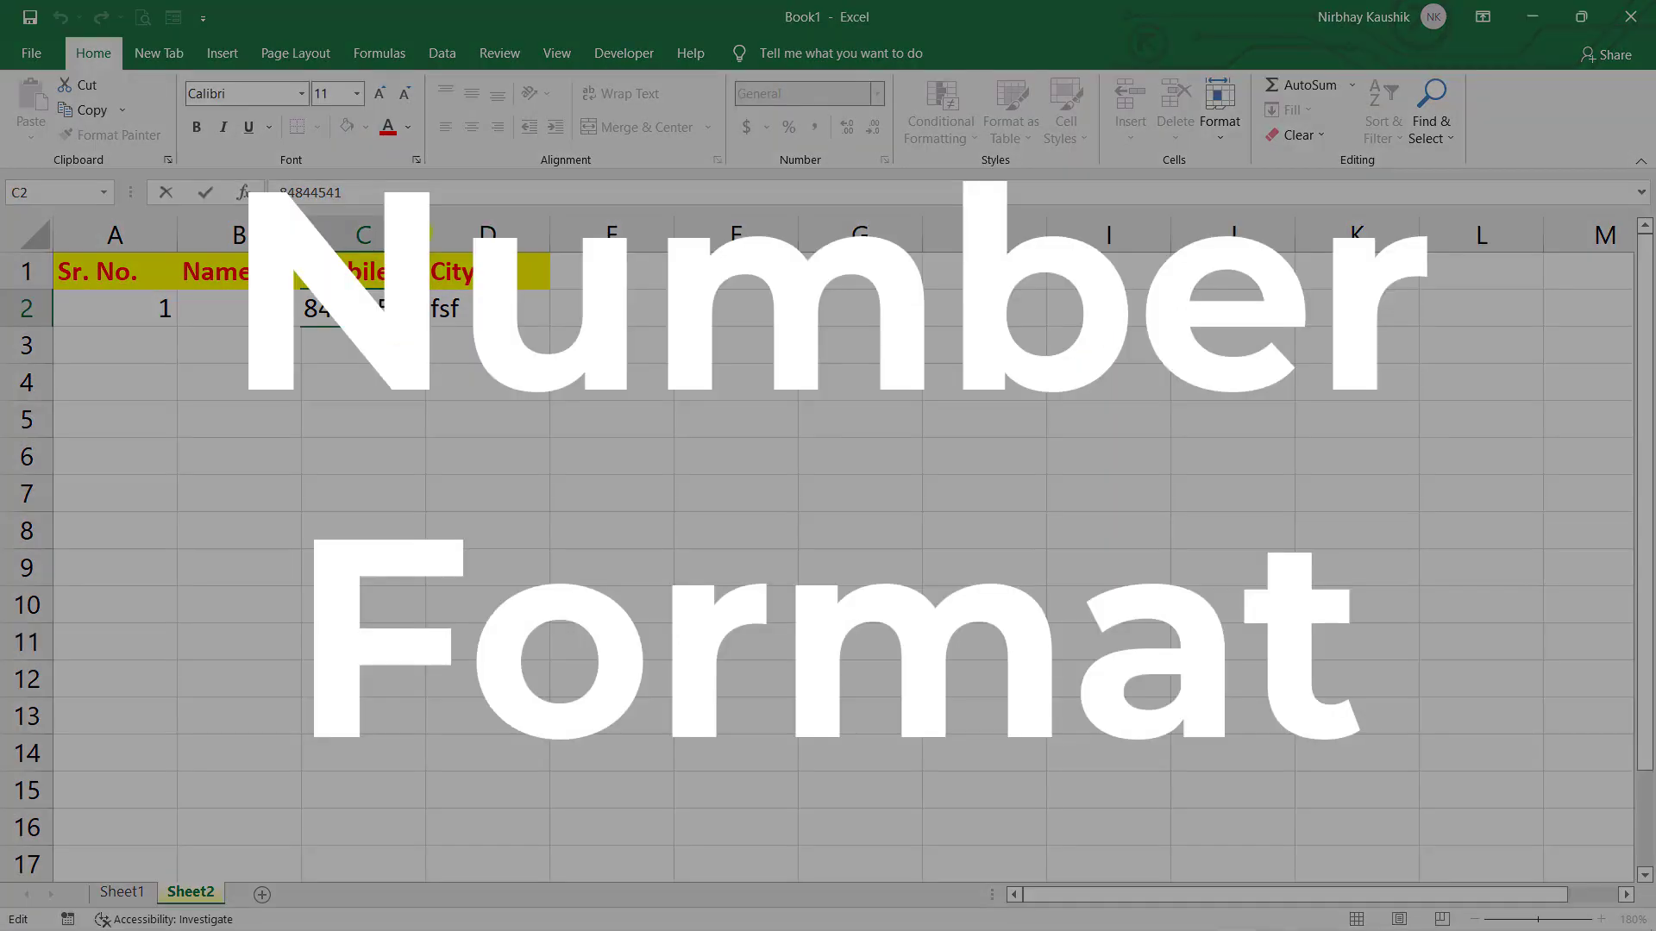
pyautogui.click(363, 234)
pyautogui.moveTo(425, 231); pyautogui.dragTo(601, 242)
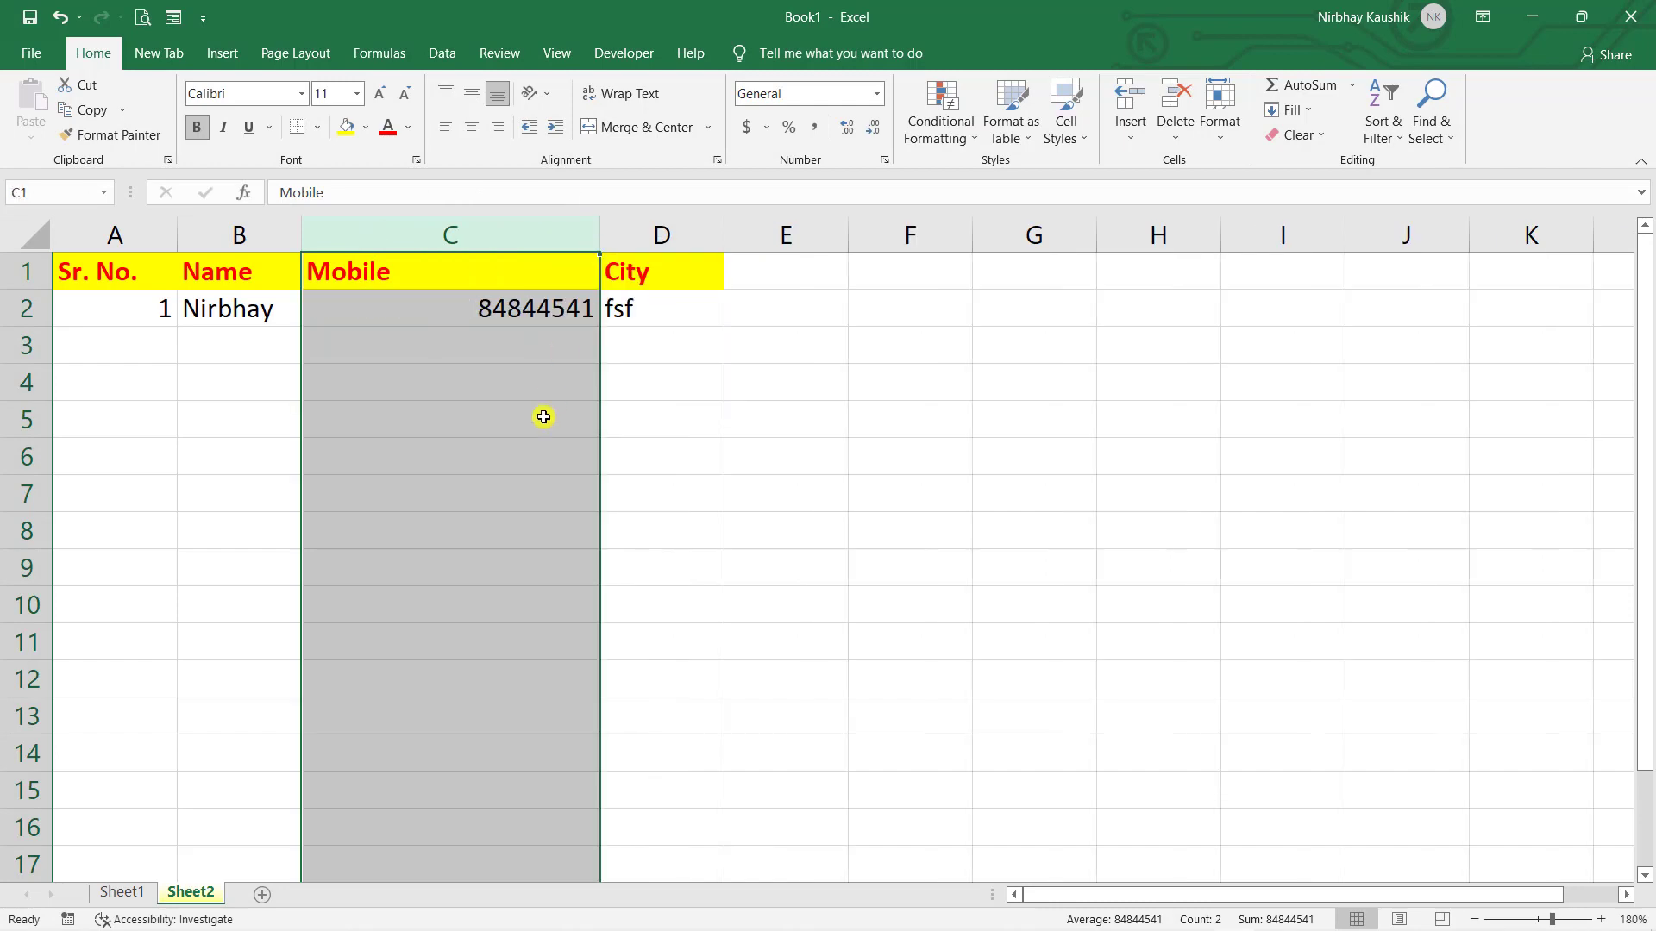
pyautogui.click(543, 417)
pyautogui.doubleClick(512, 313)
pyautogui.write('15151515')
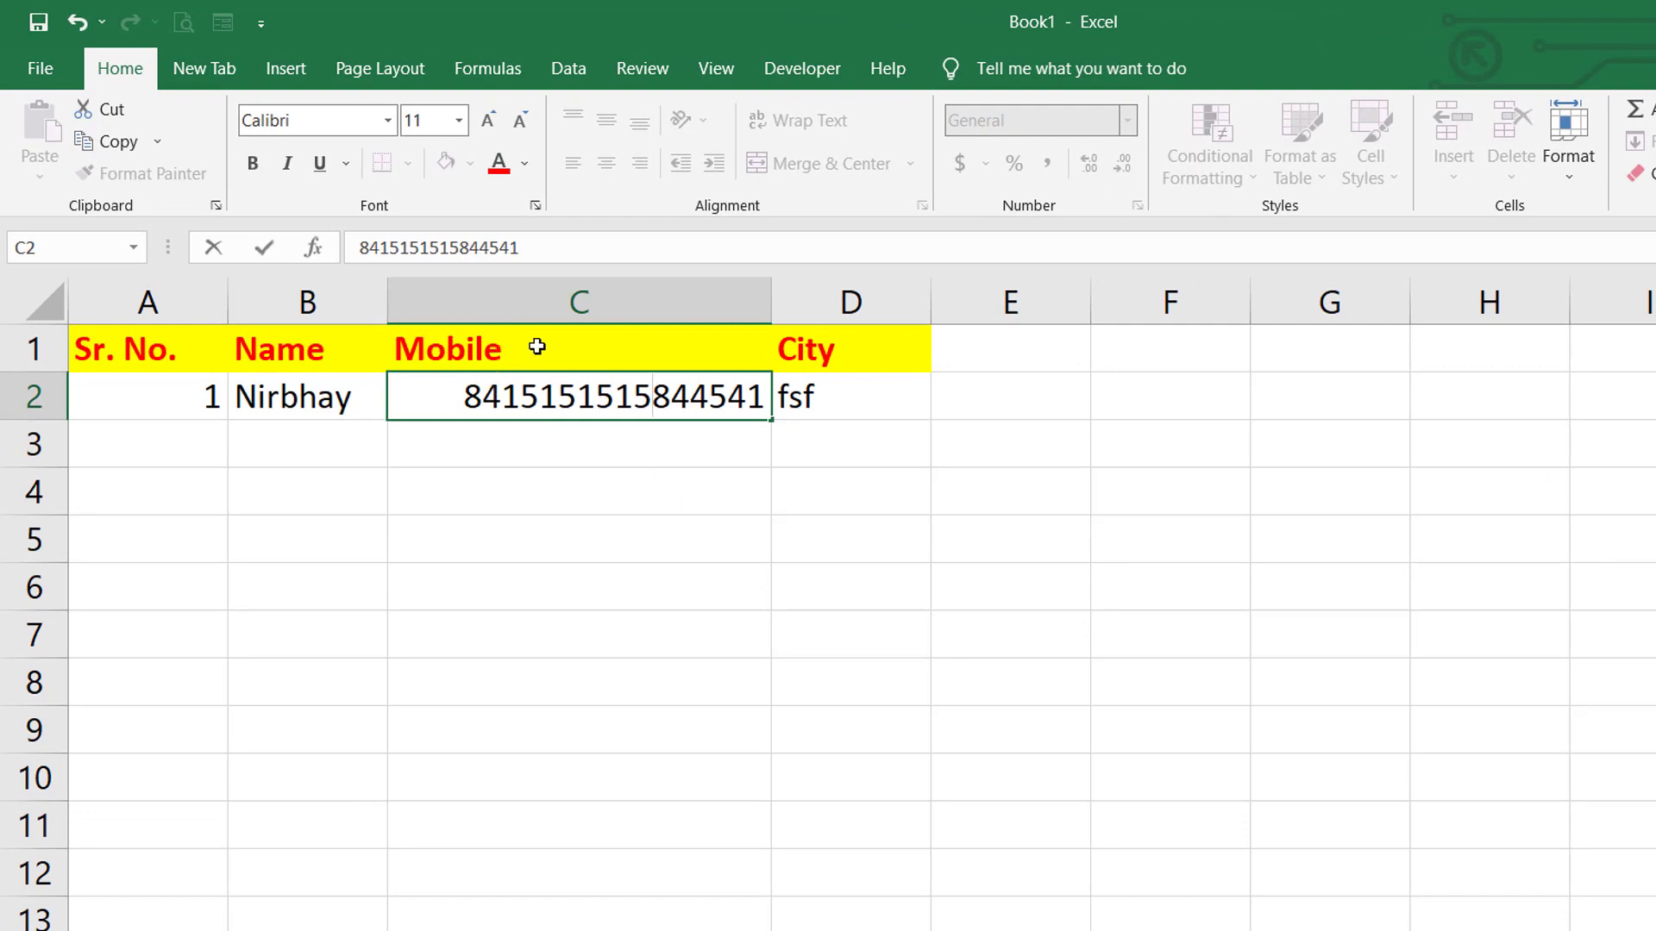
pyautogui.click(721, 473)
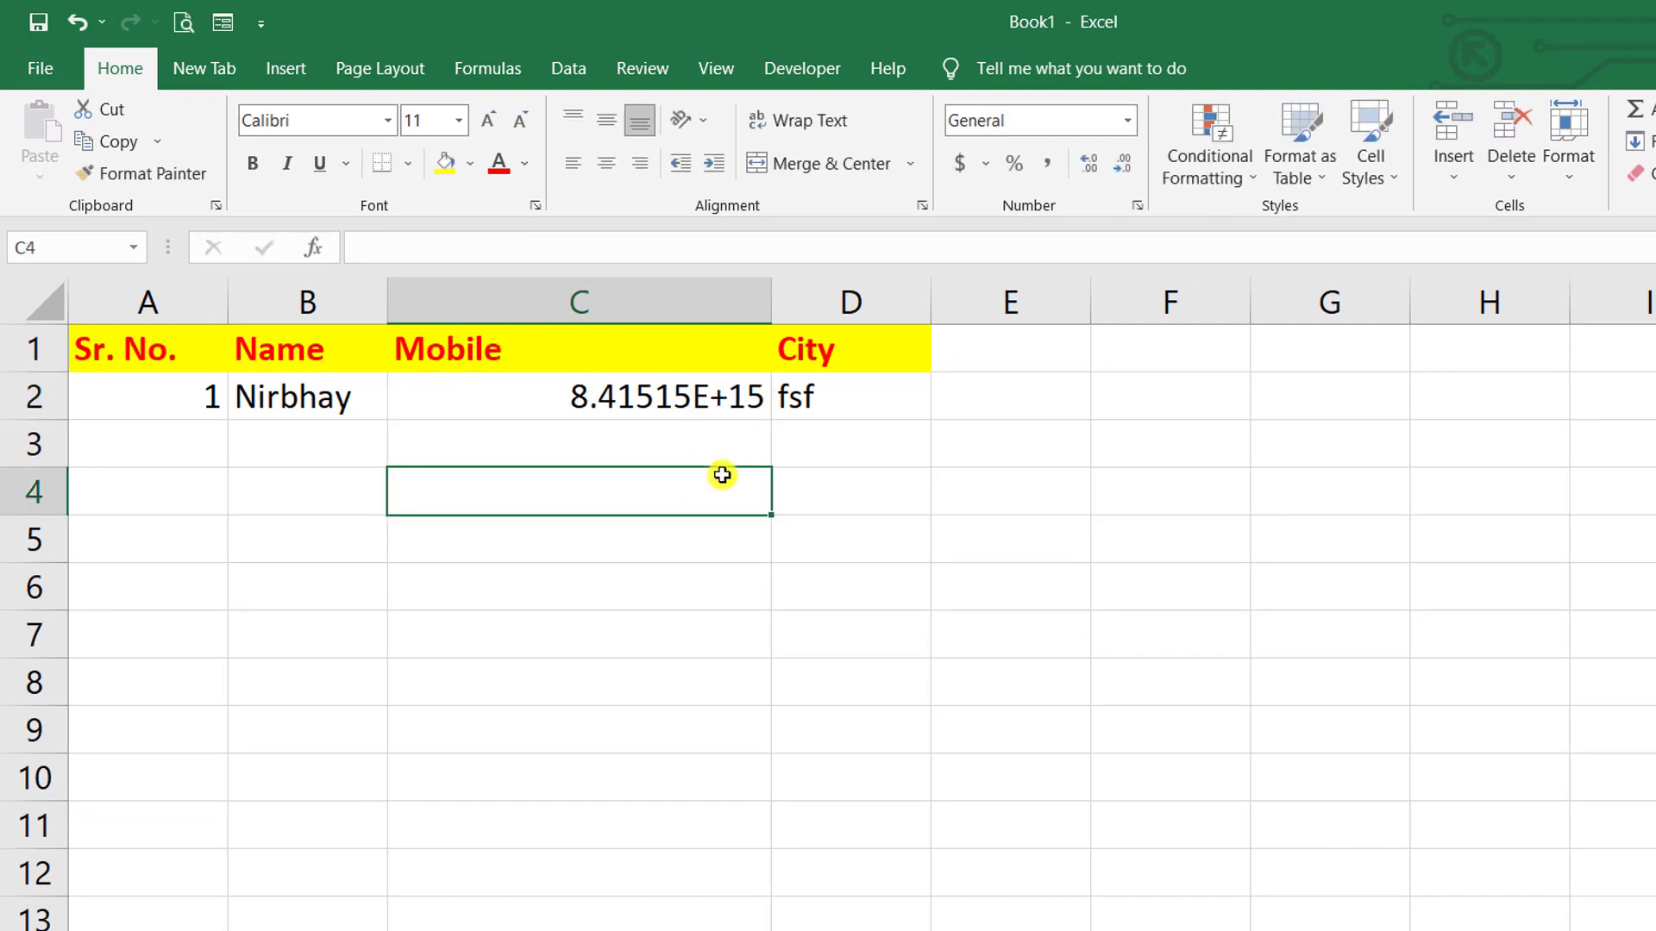
pyautogui.click(729, 398)
pyautogui.click(727, 444)
pyautogui.click(700, 408)
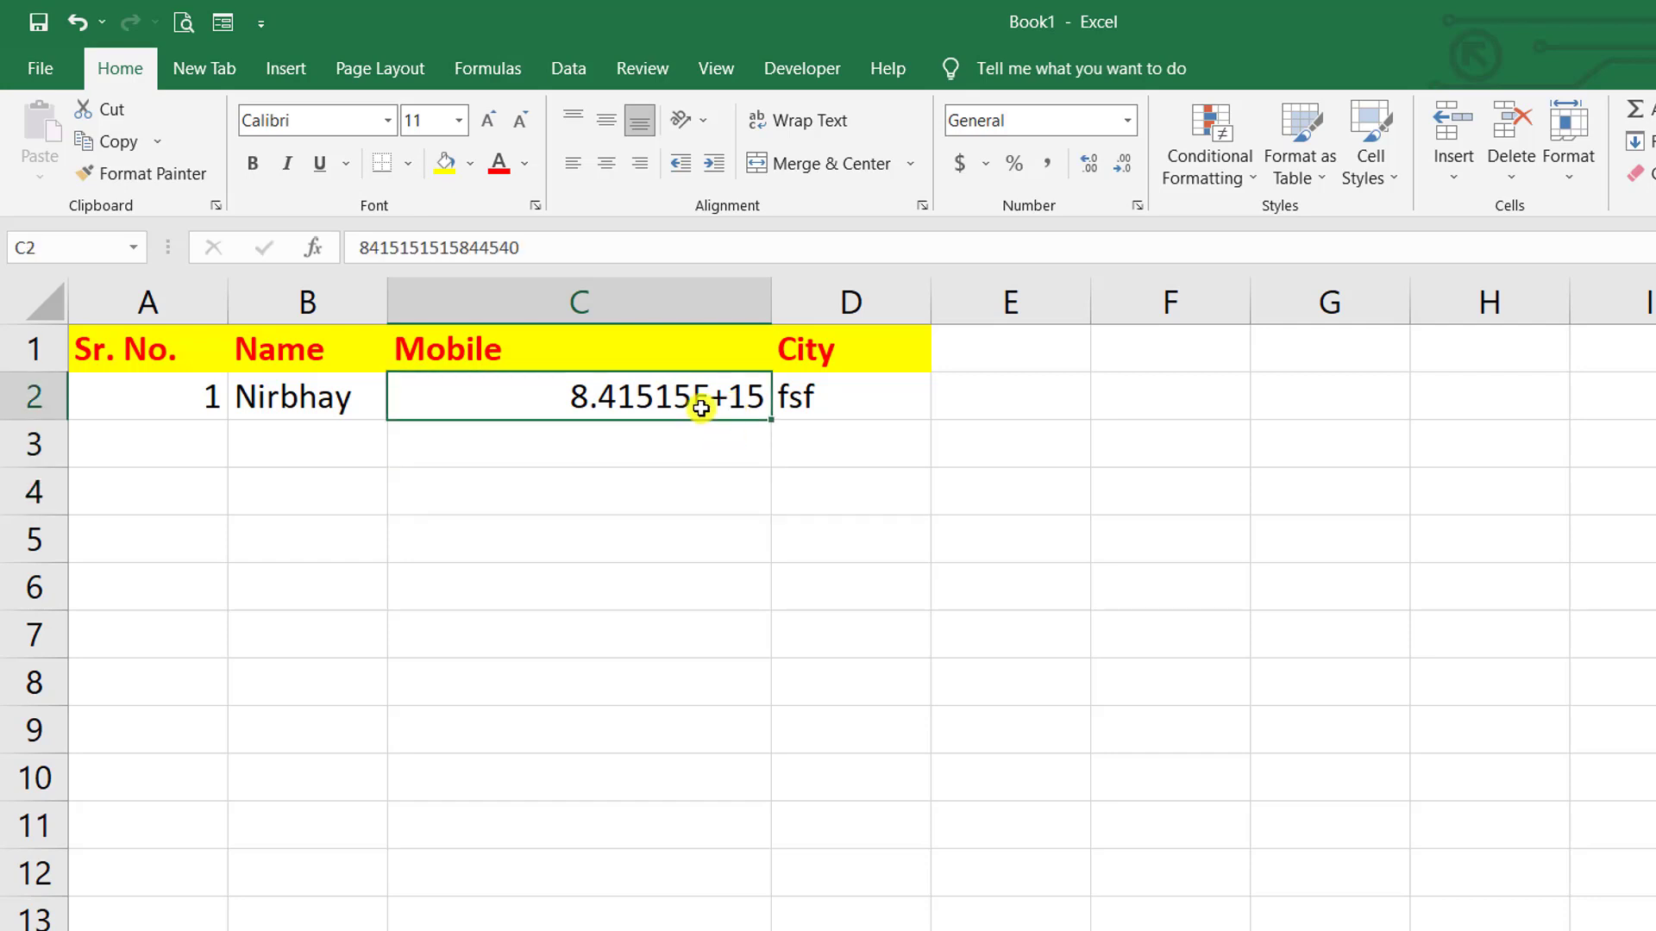
pyautogui.doubleClick(700, 407)
pyautogui.click(815, 507)
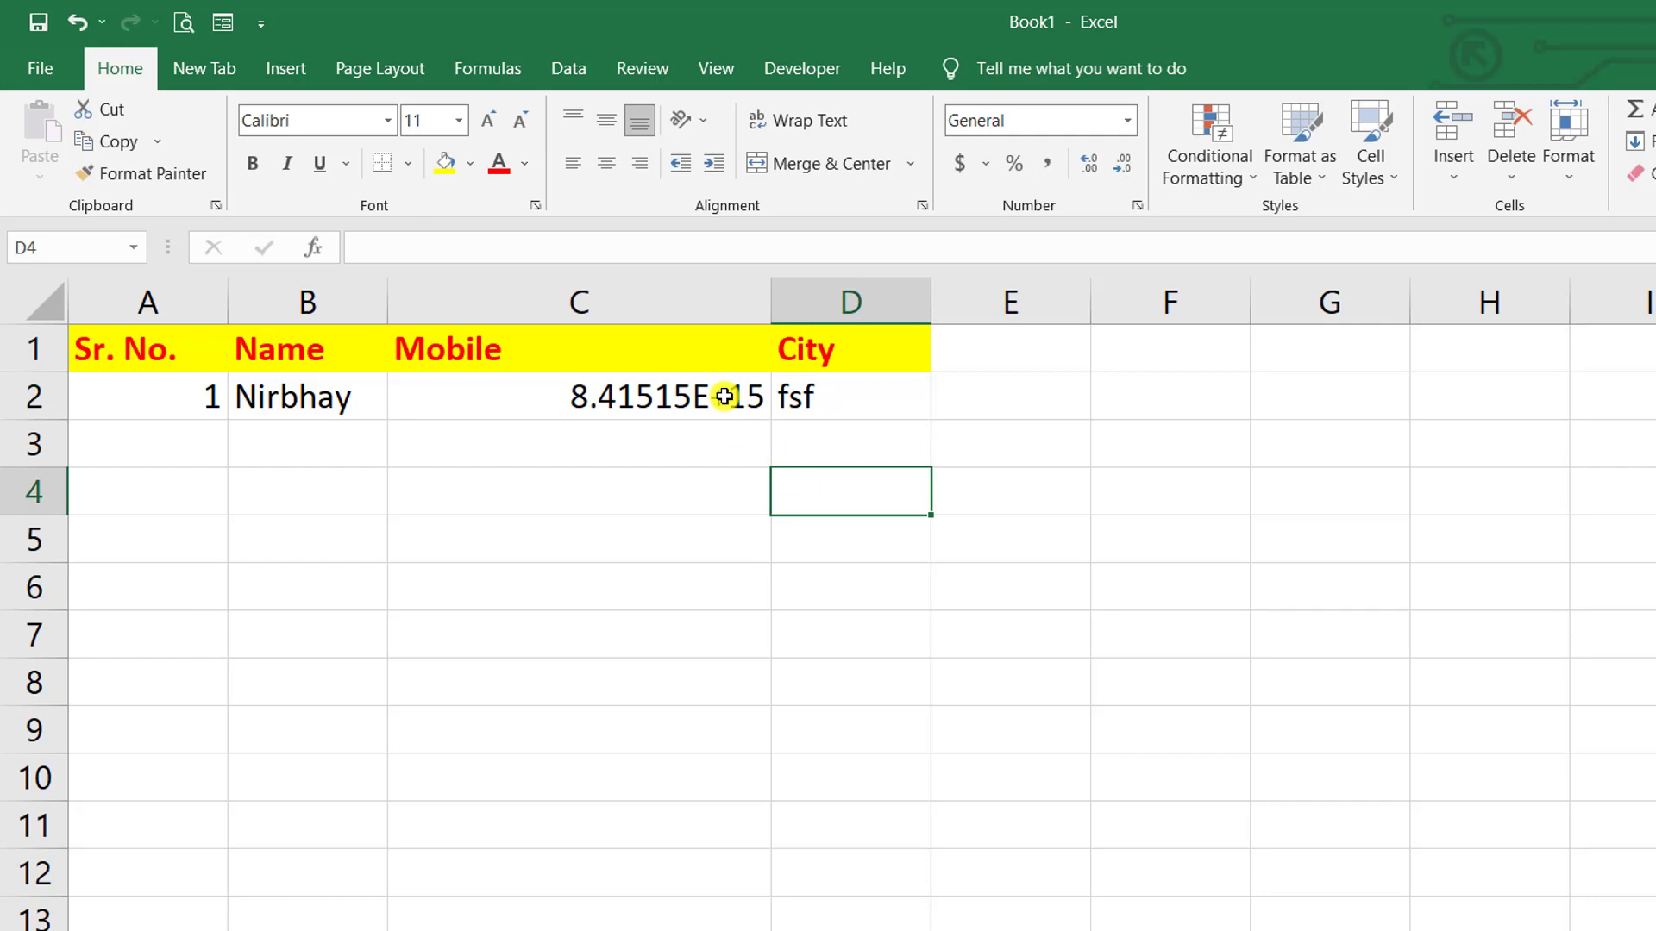
pyautogui.click(603, 411)
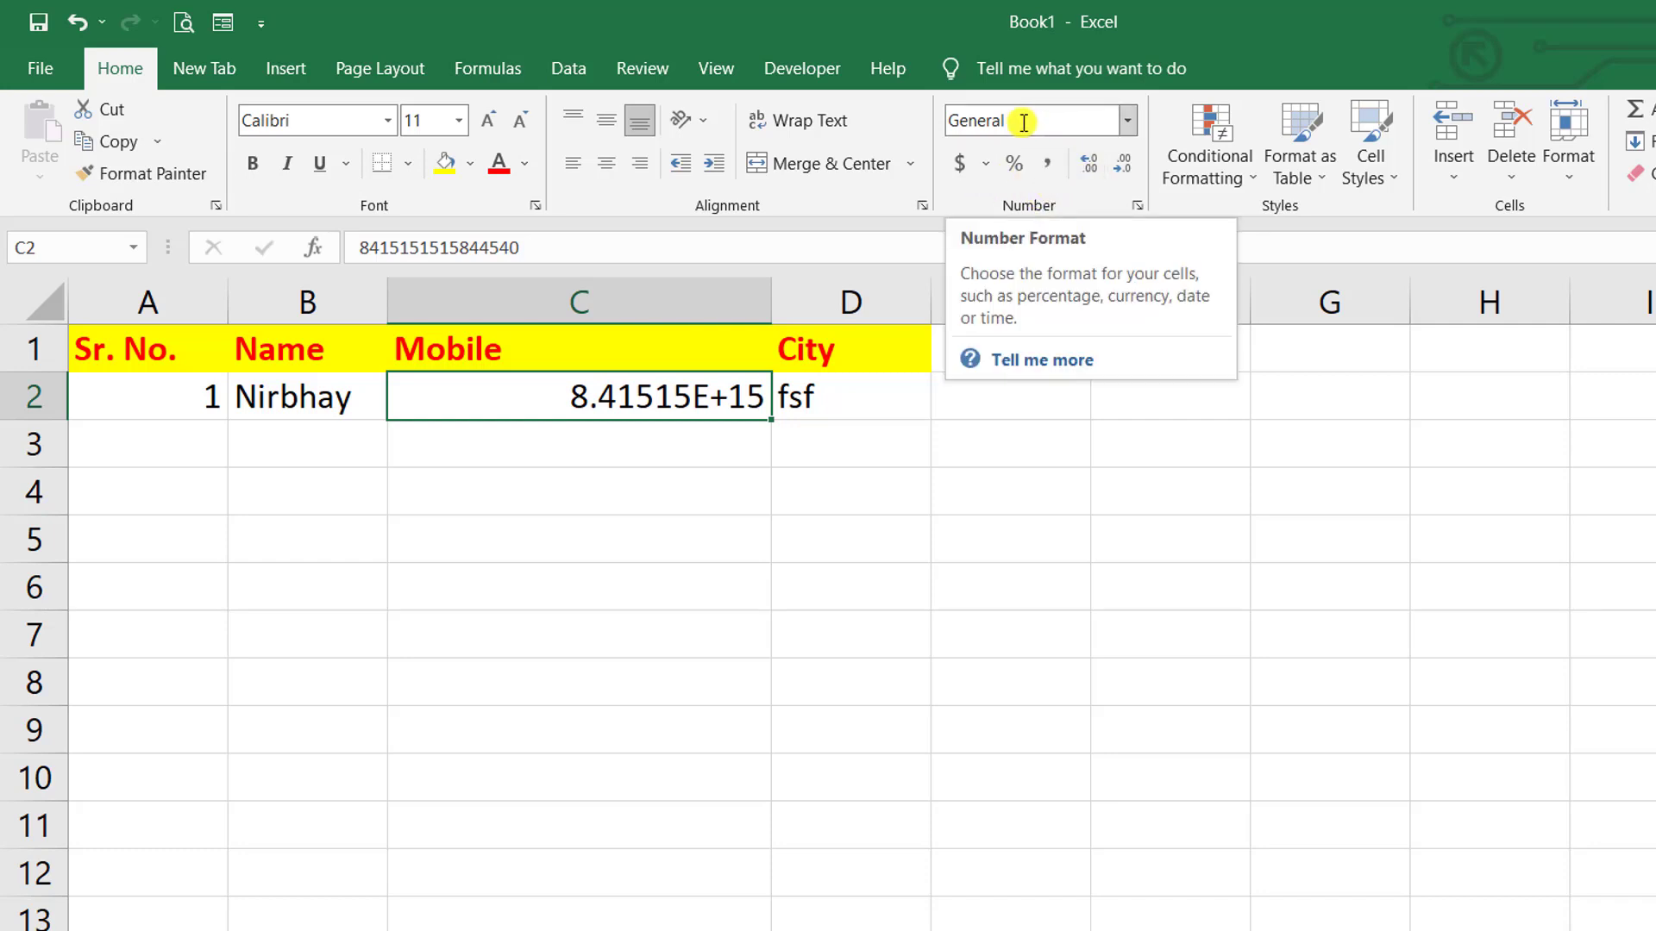
# - Apply the Number format to C2, removing decimals then adding two back
pyautogui.click(1126, 123)
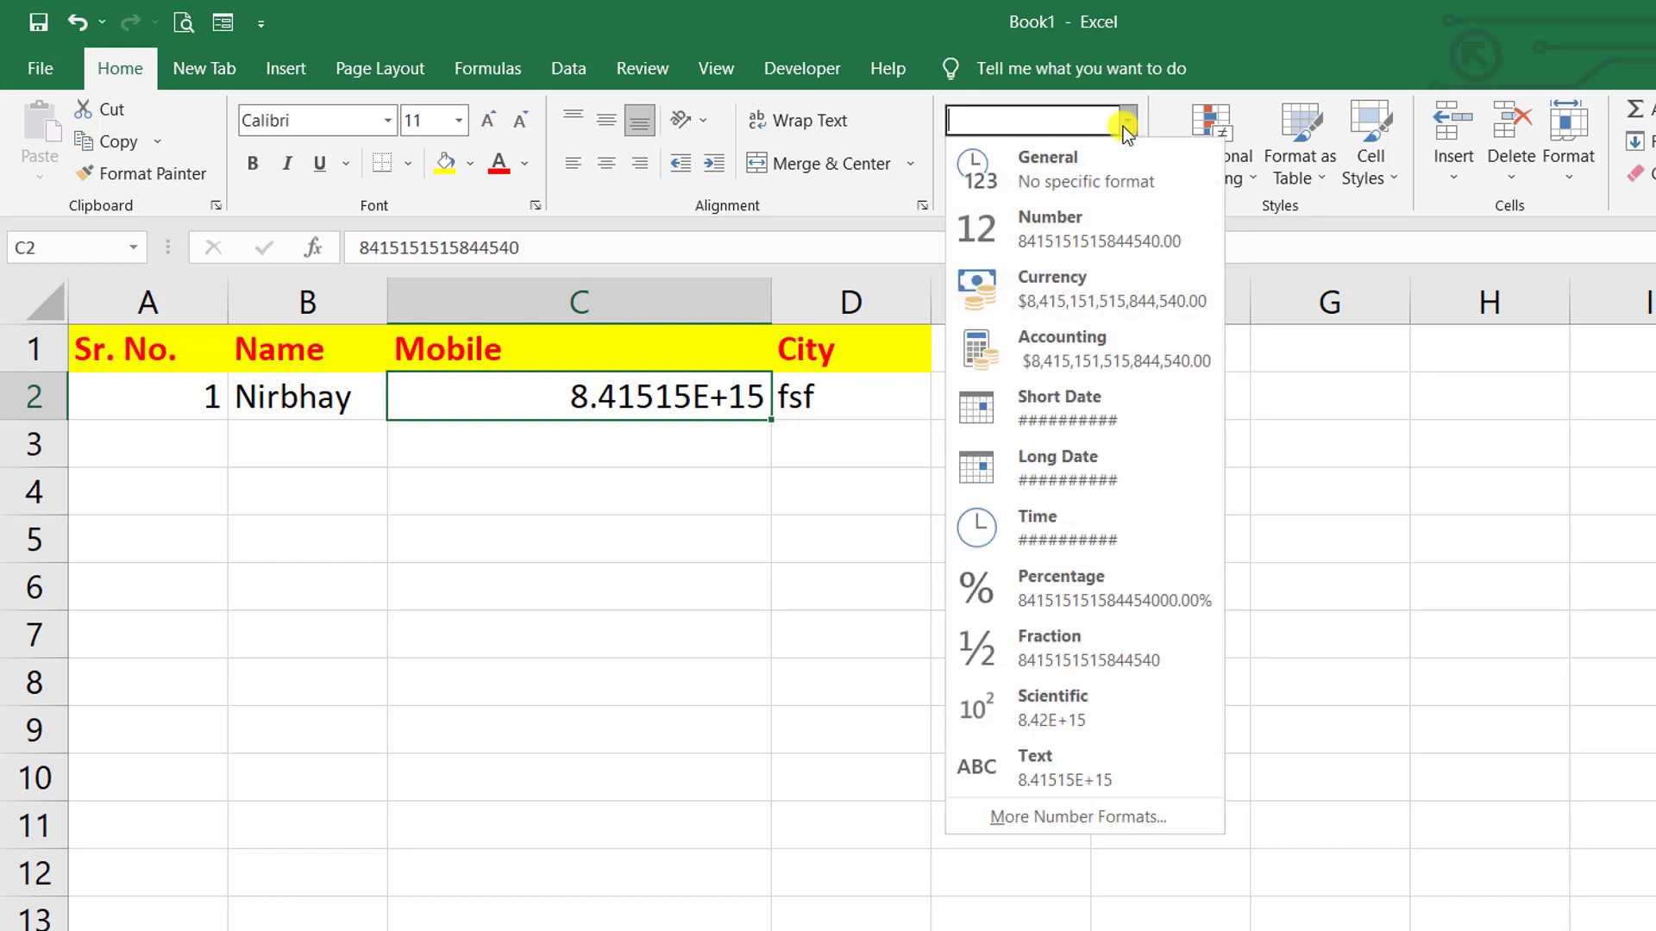
pyautogui.click(1074, 229)
pyautogui.click(966, 440)
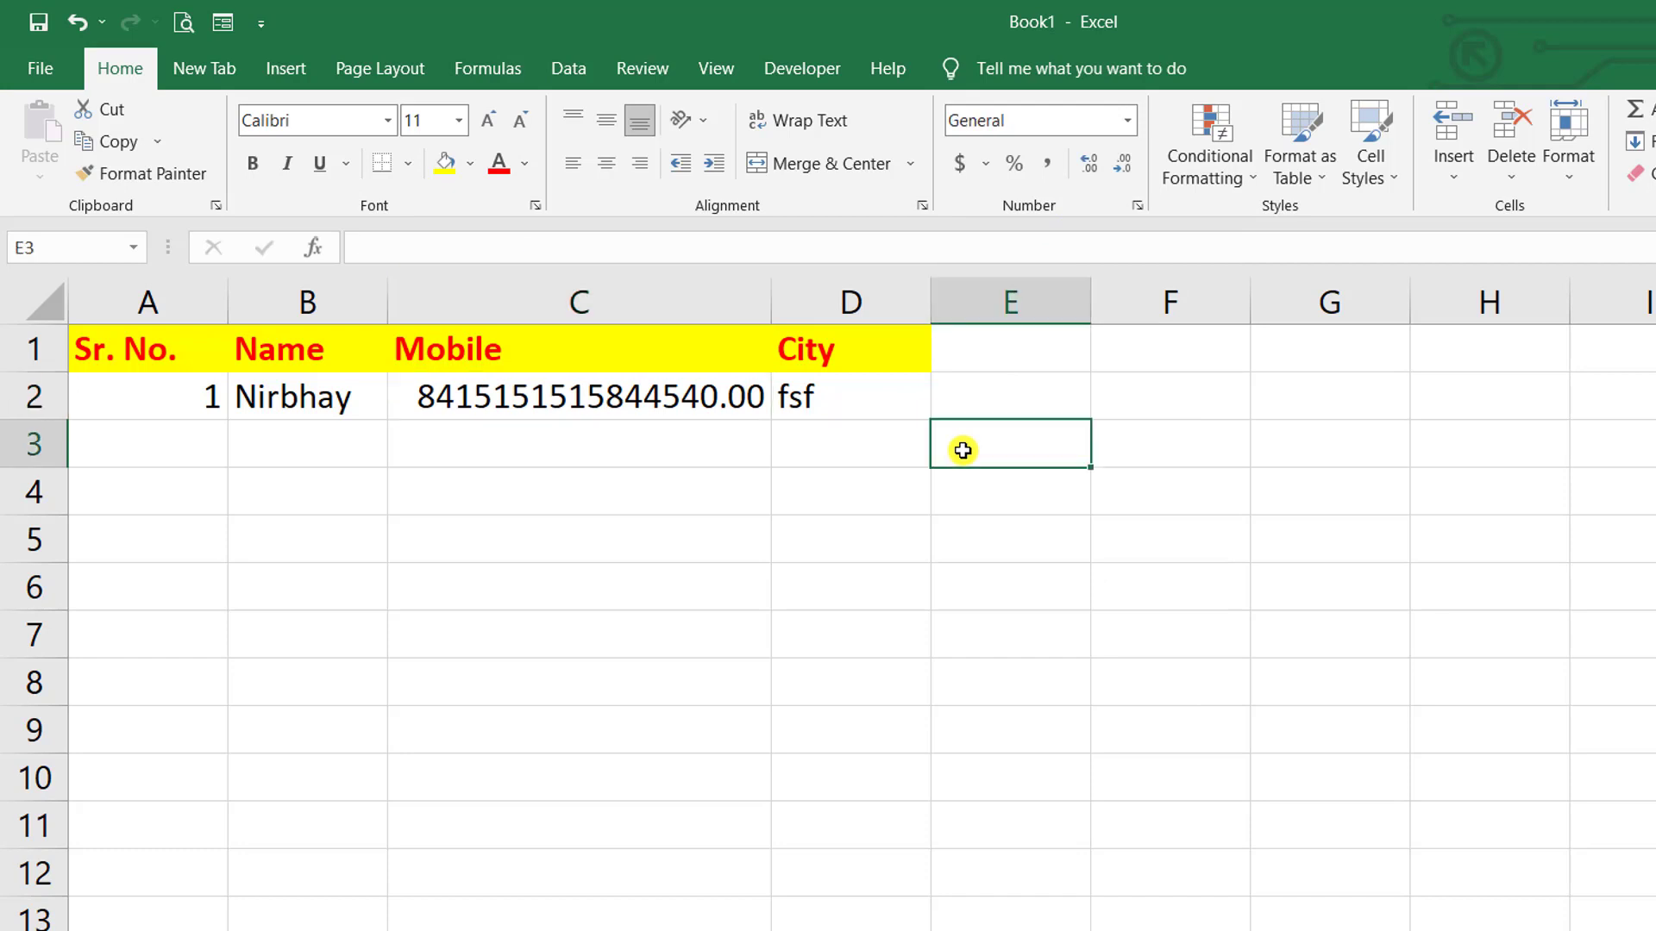
pyautogui.click(594, 407)
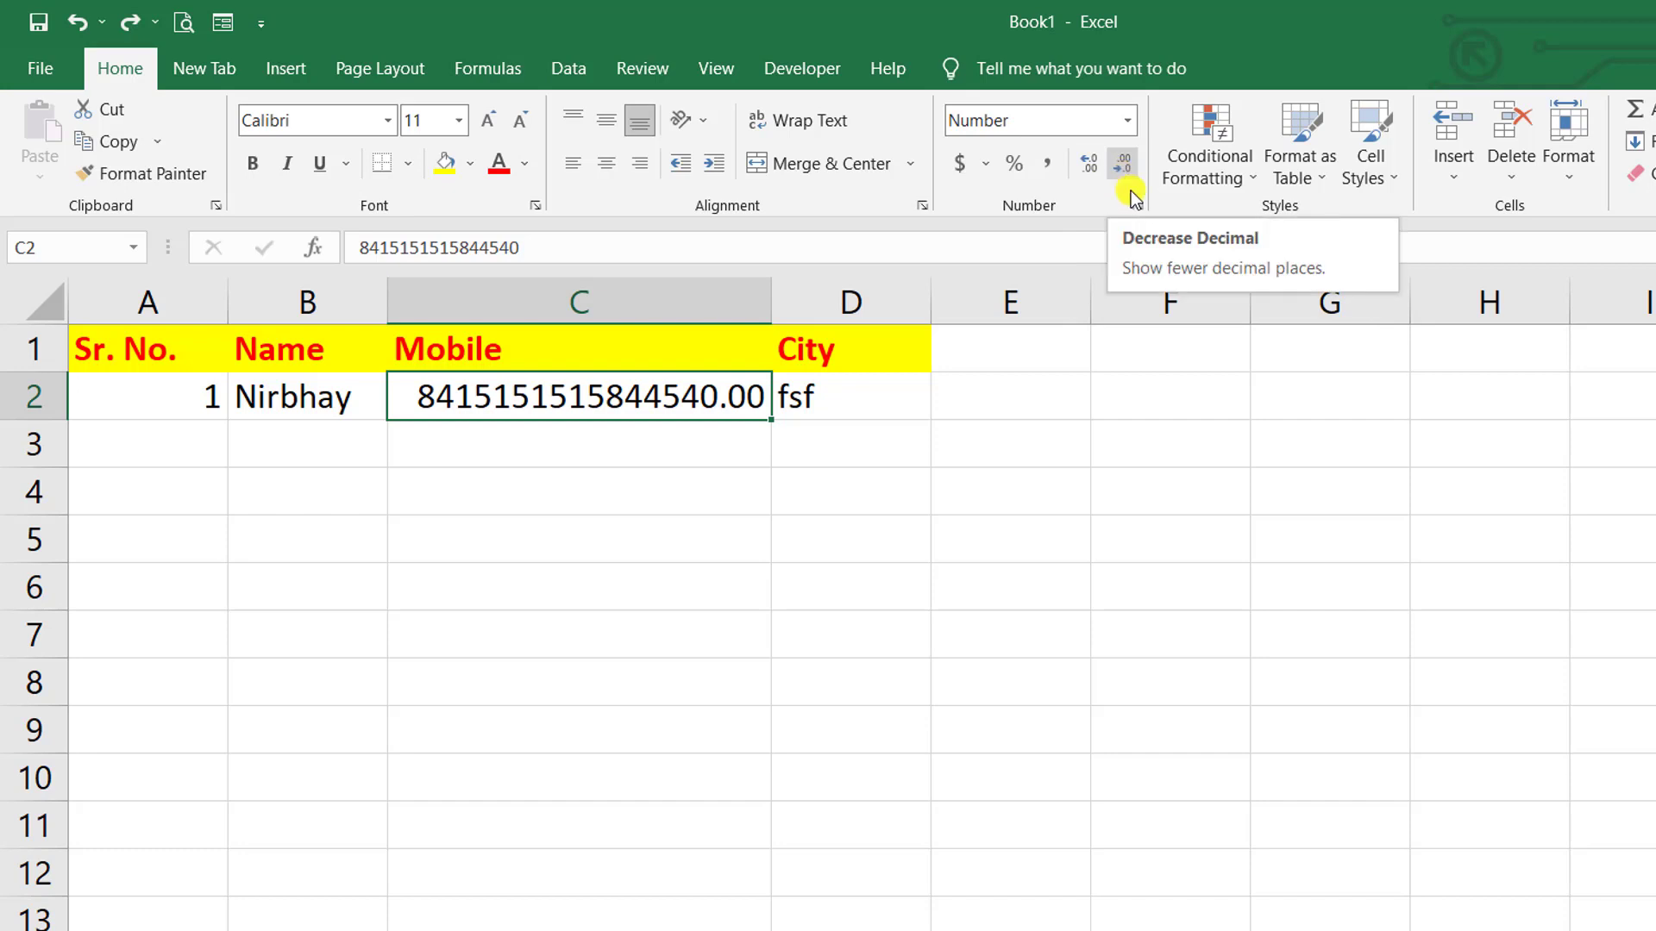
pyautogui.click(1126, 169)
pyautogui.click(1126, 169)
pyautogui.click(1127, 169)
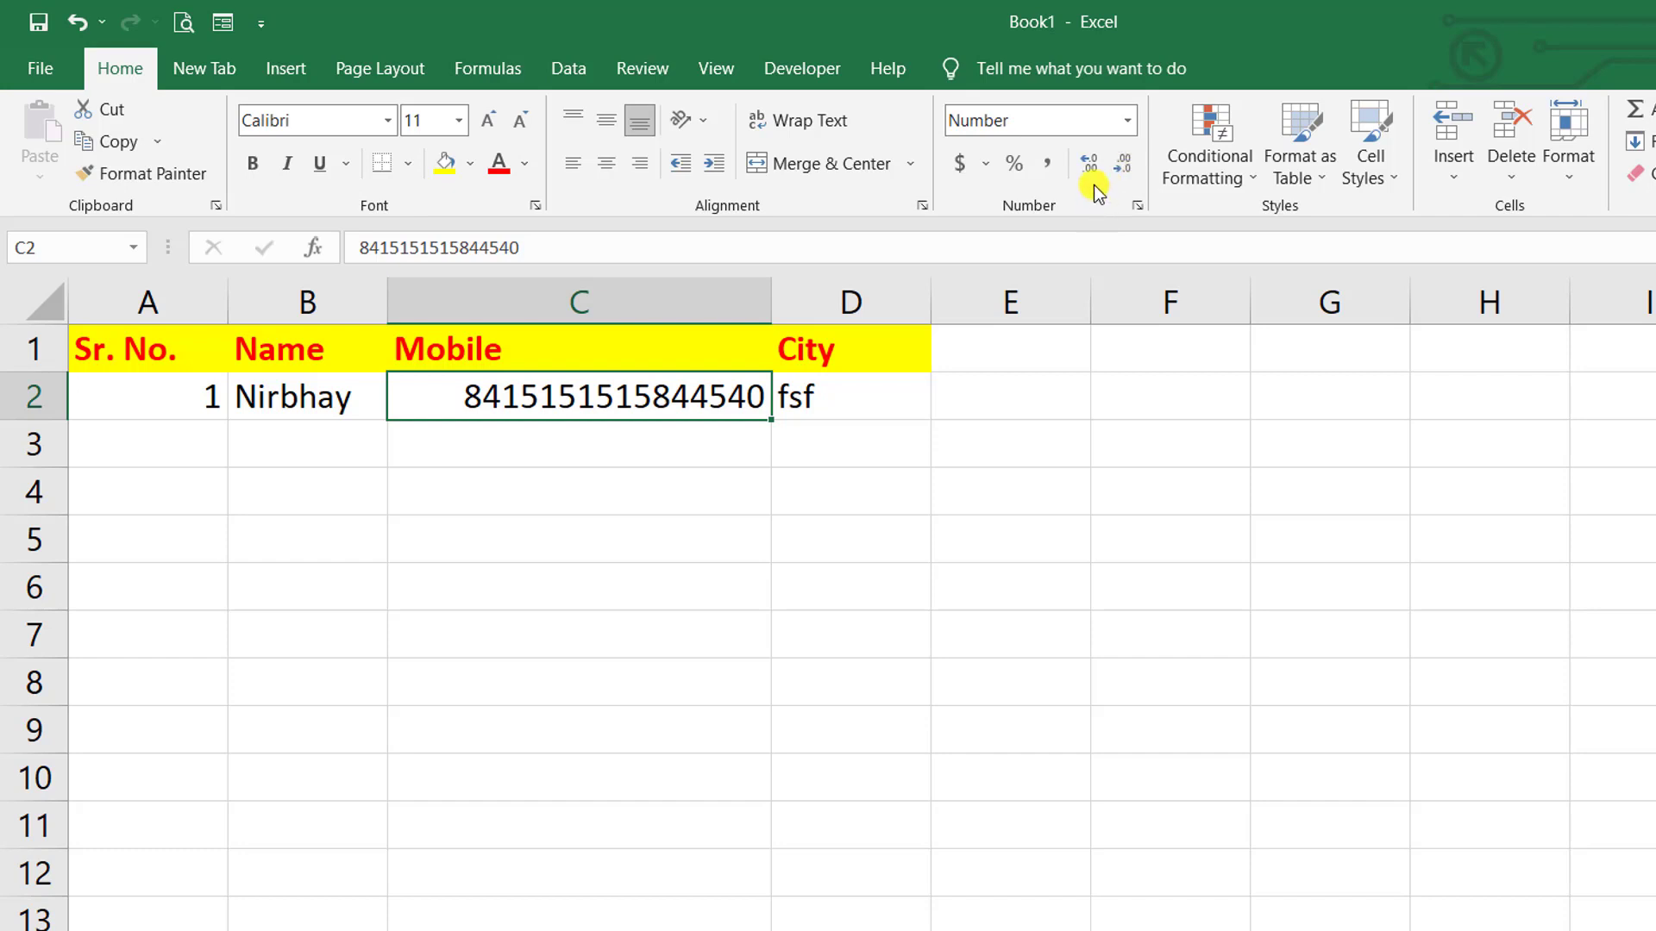
pyautogui.click(1094, 173)
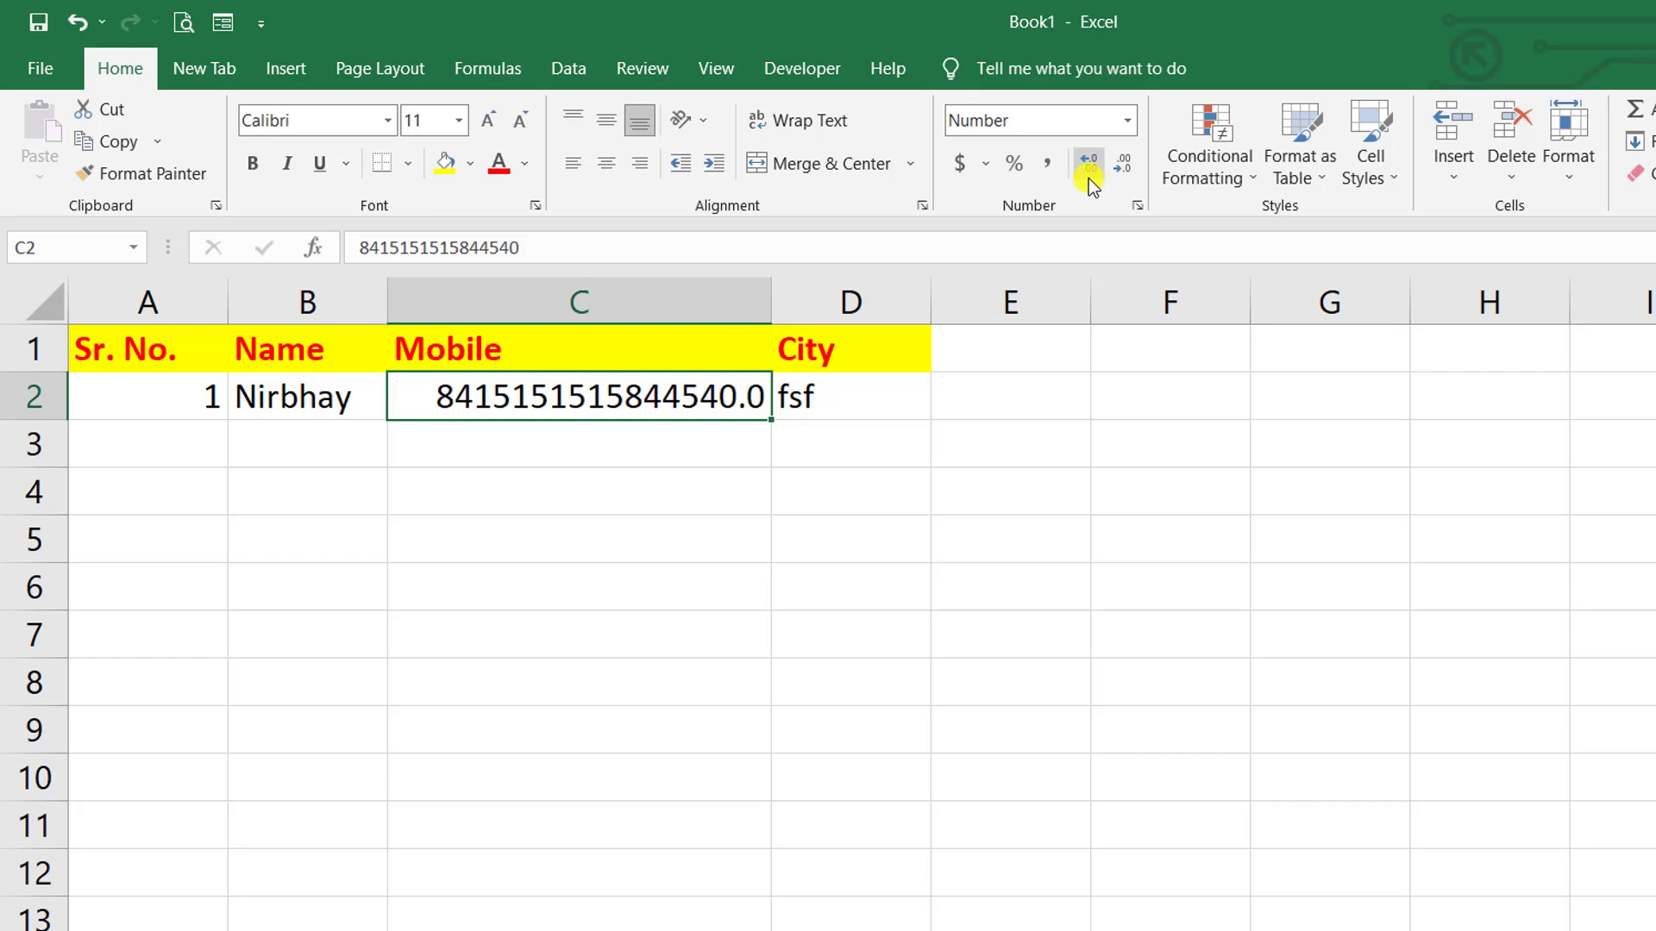
pyautogui.click(1088, 178)
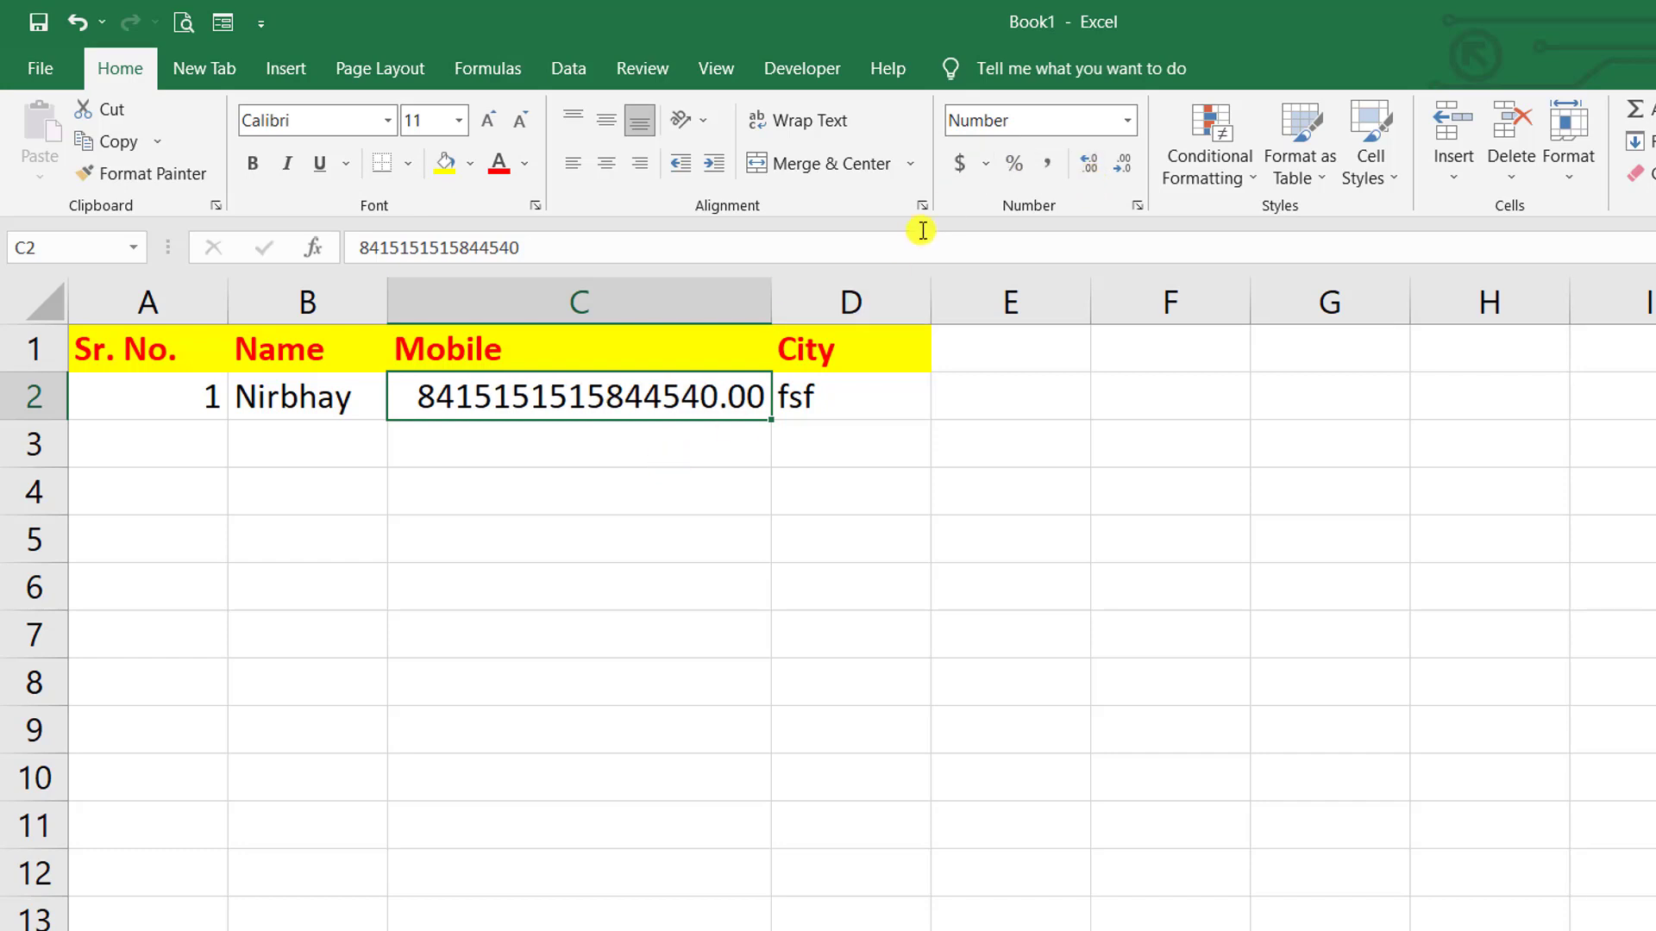
# - Apply Accounting format to C2 and replace its value with 200
pyautogui.click(960, 164)
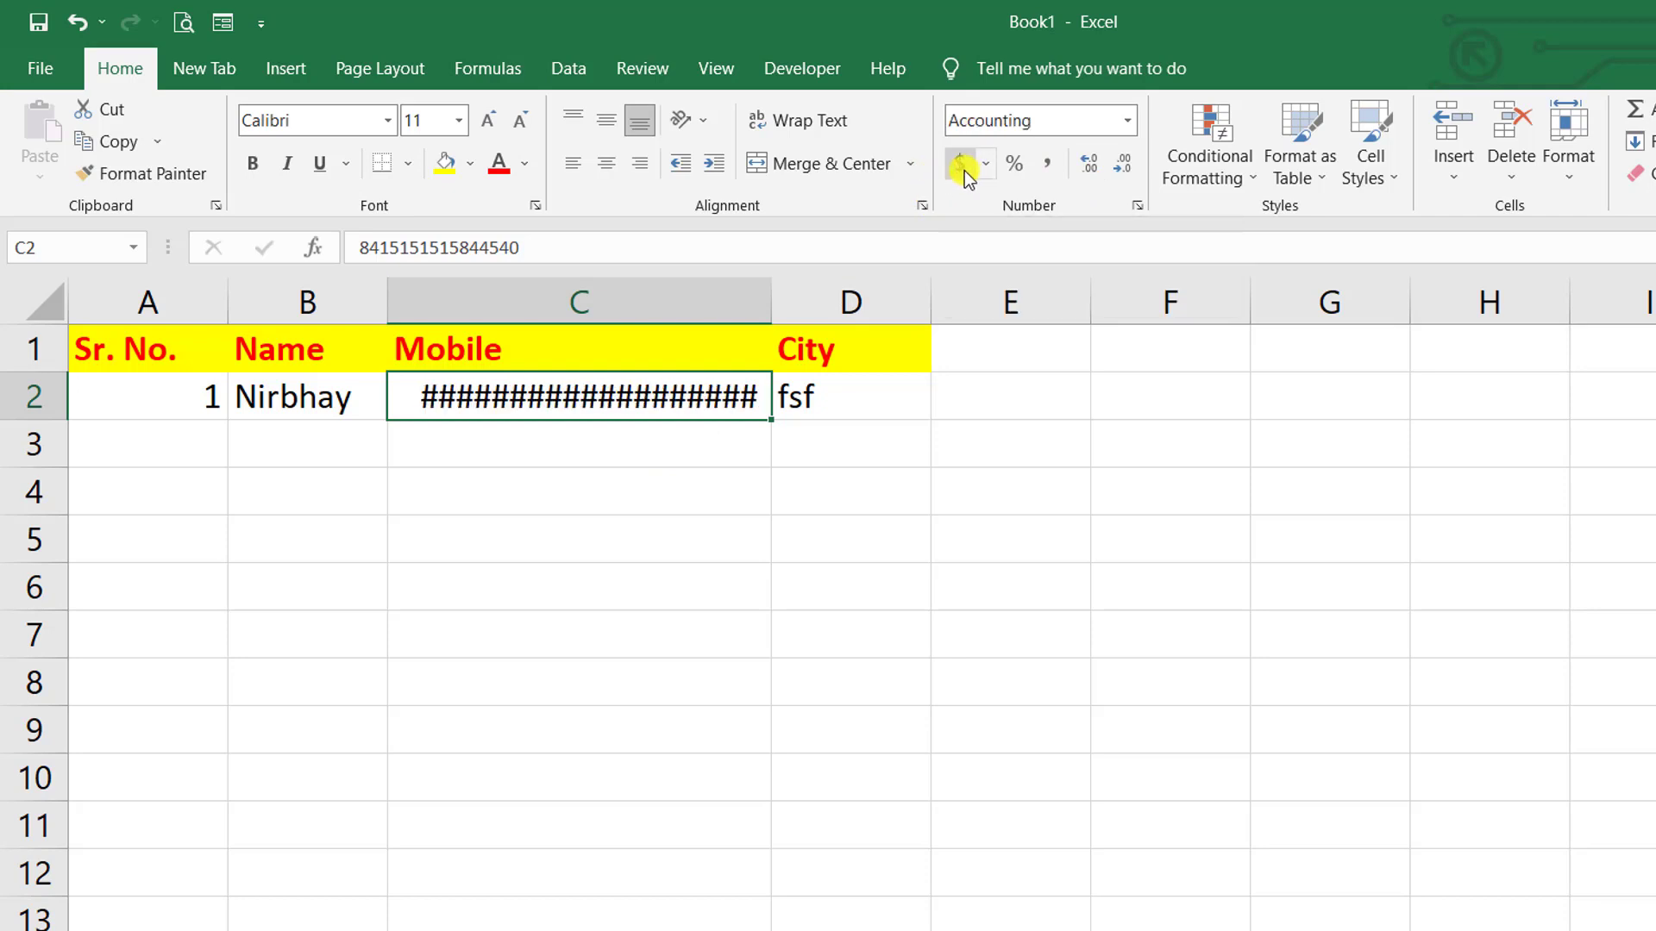
pyautogui.doubleClick(698, 378)
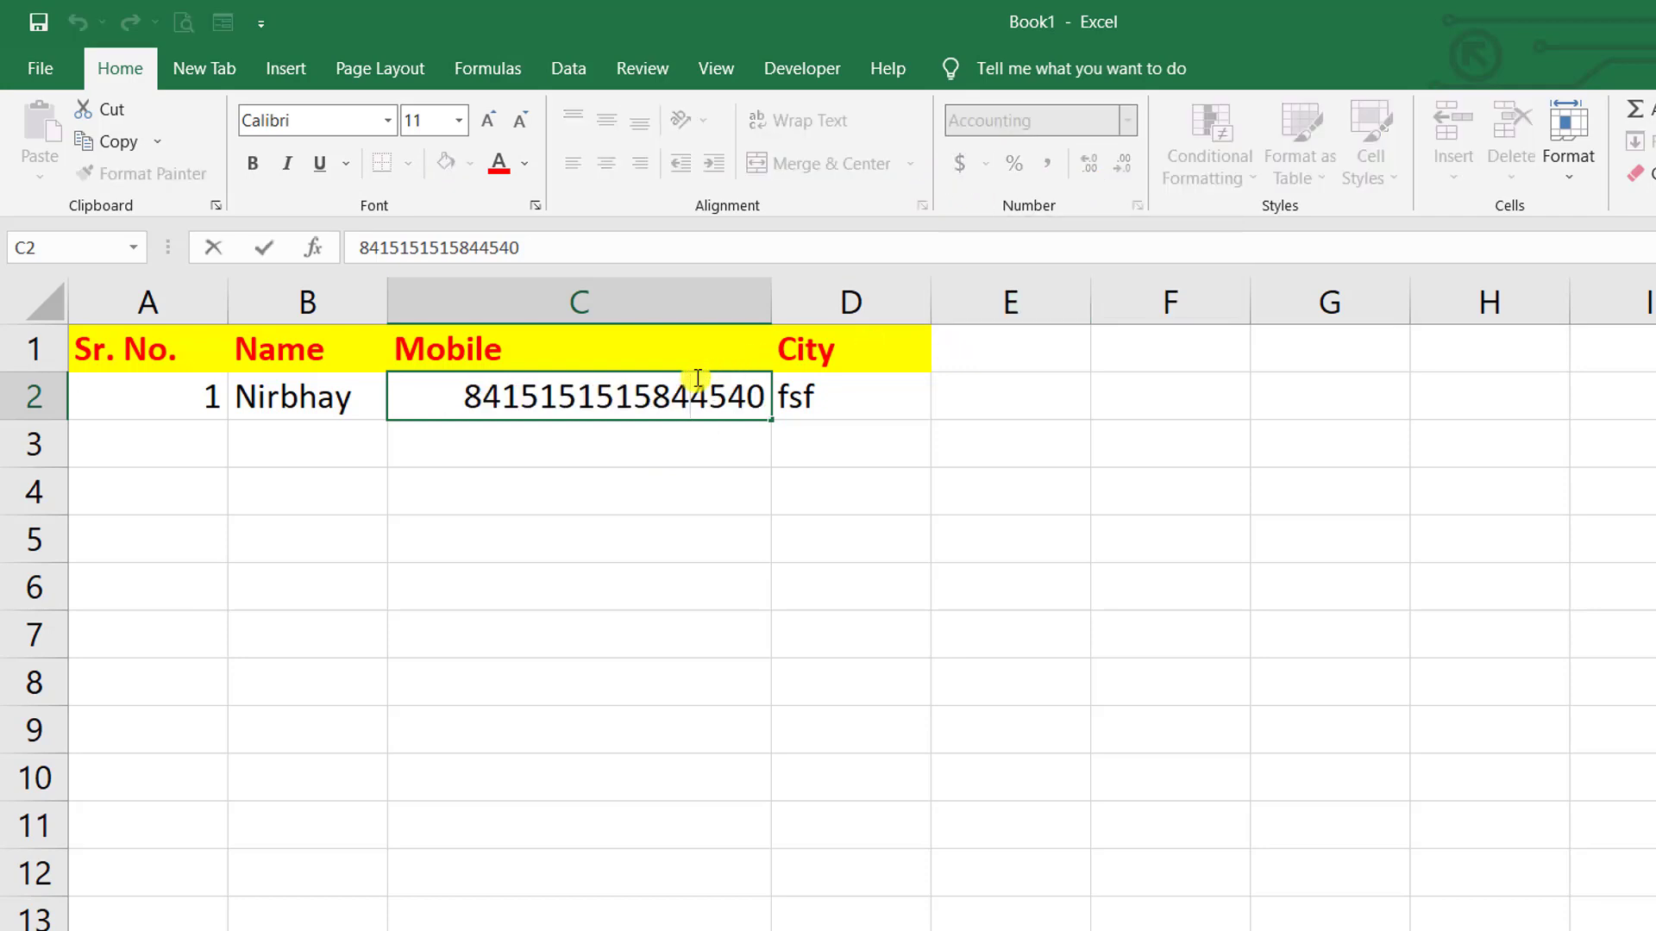
pyautogui.write('a')
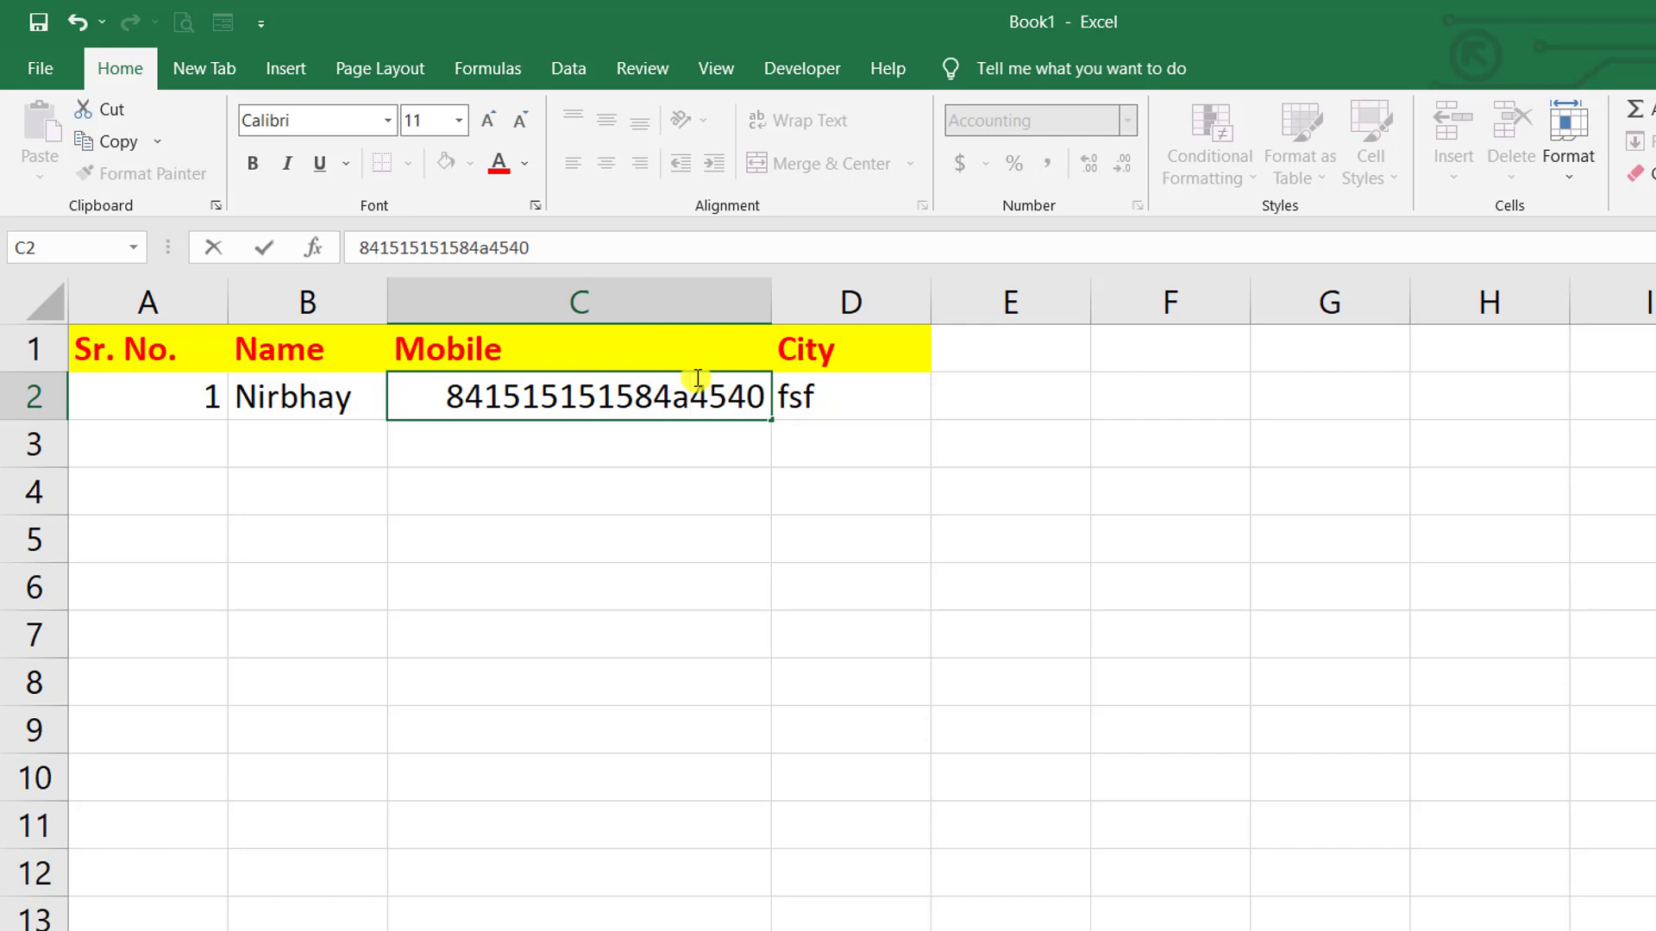
pyautogui.doubleClick(698, 378)
pyautogui.press('BackSpace')
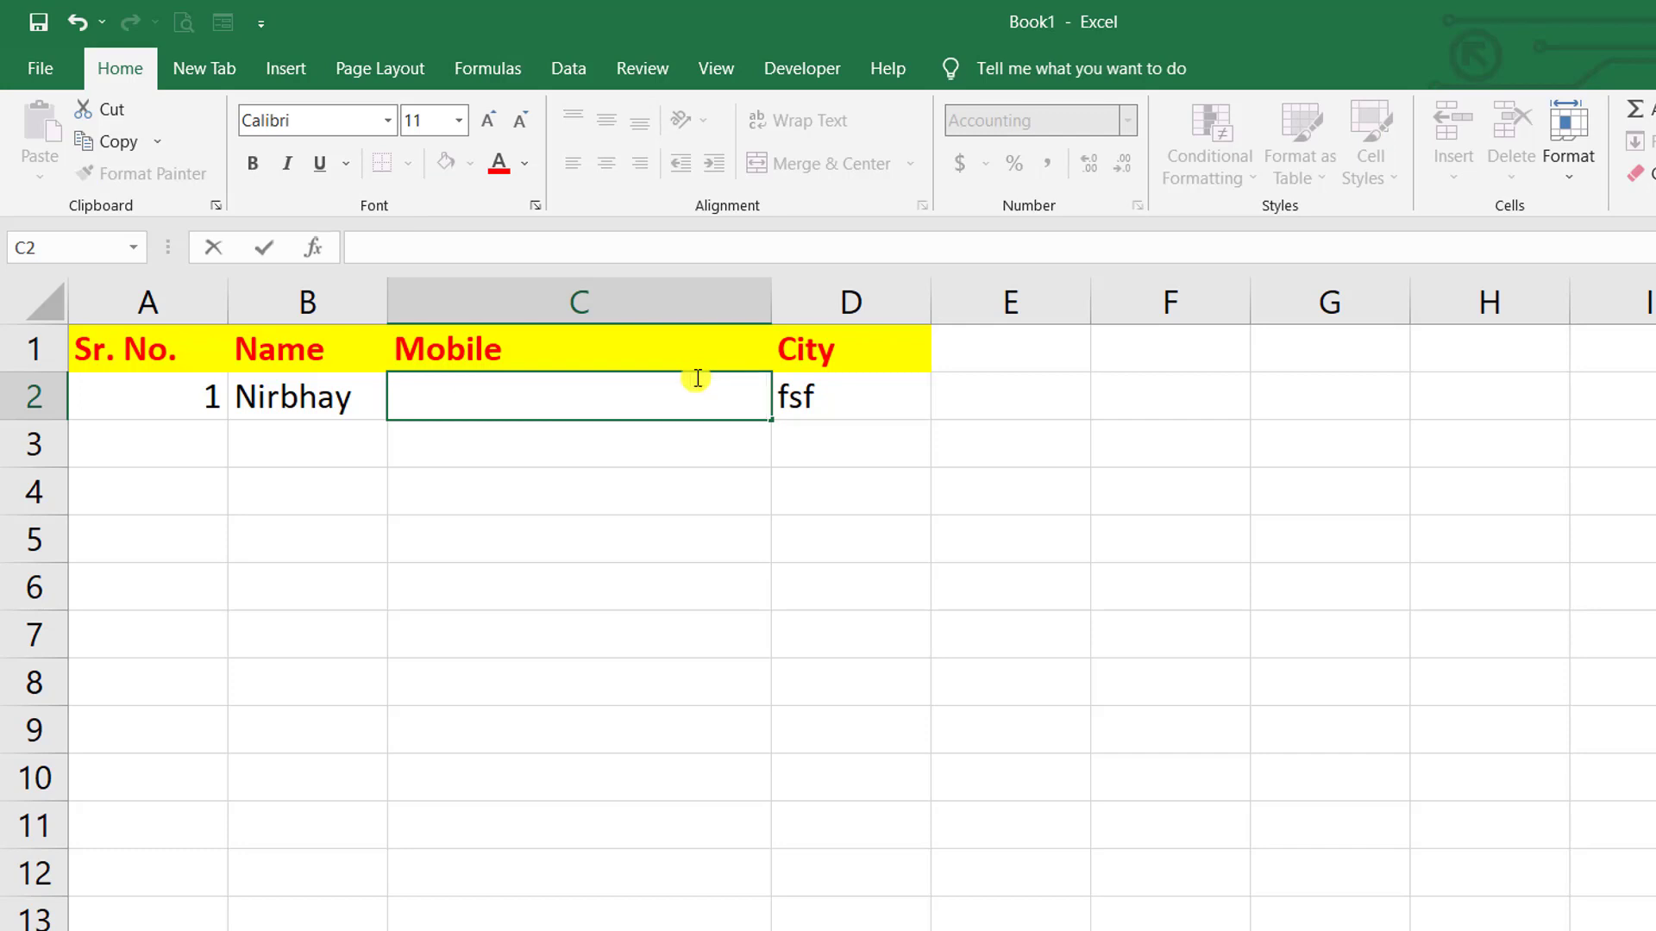
pyautogui.write('200')
pyautogui.click(1038, 608)
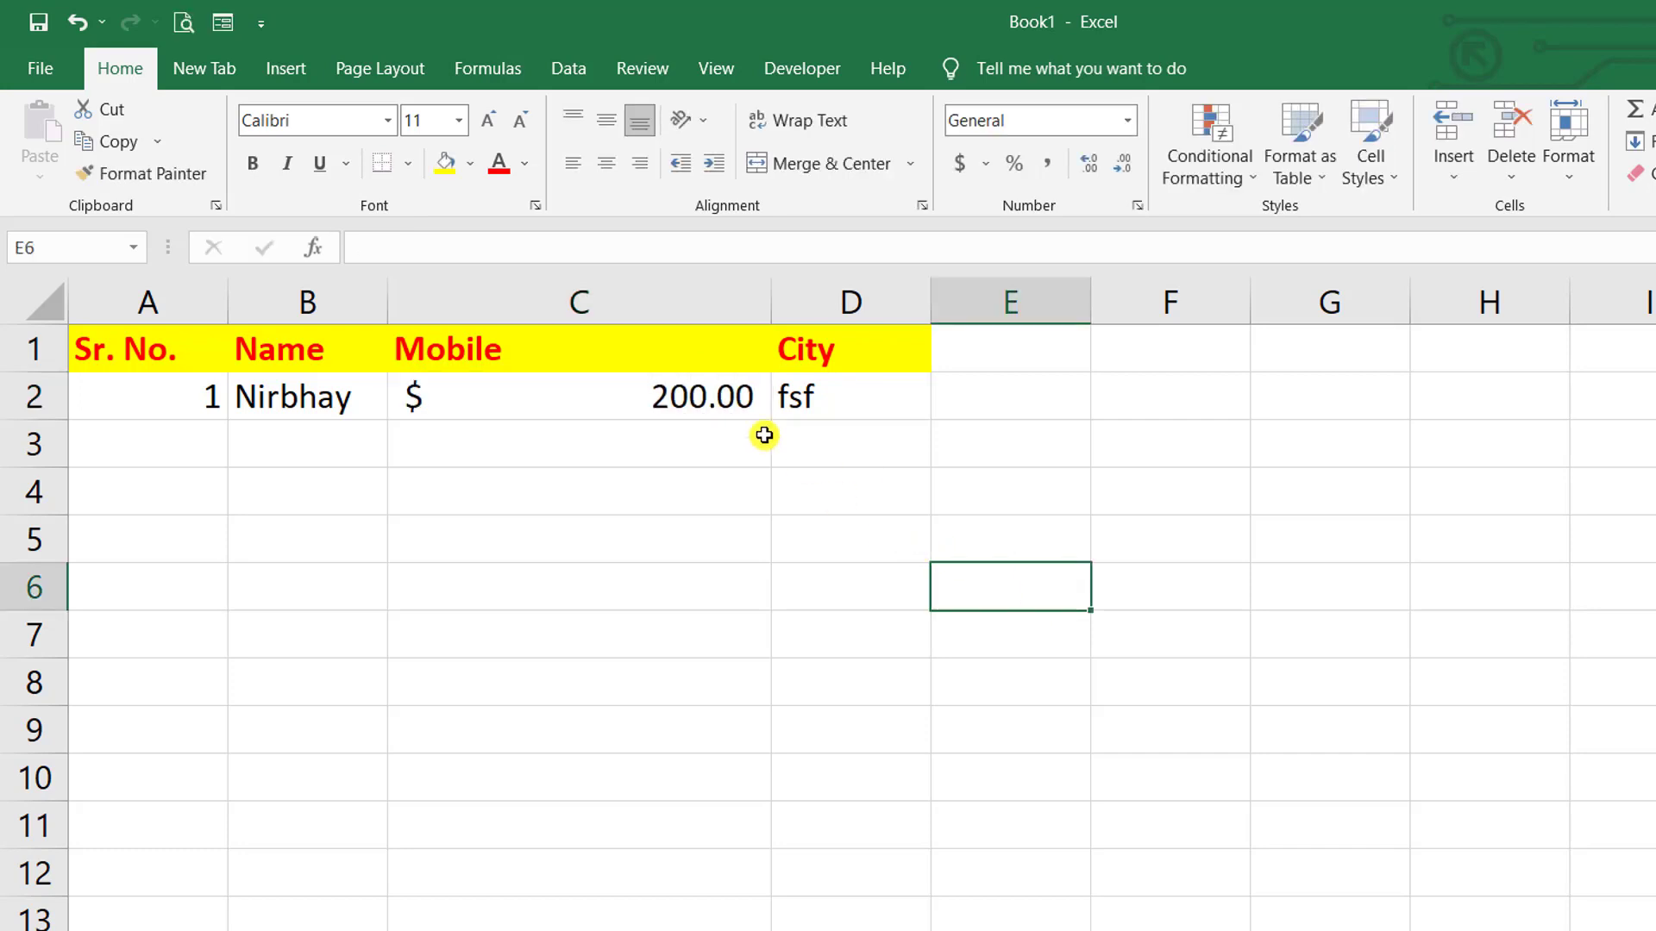
pyautogui.click(699, 399)
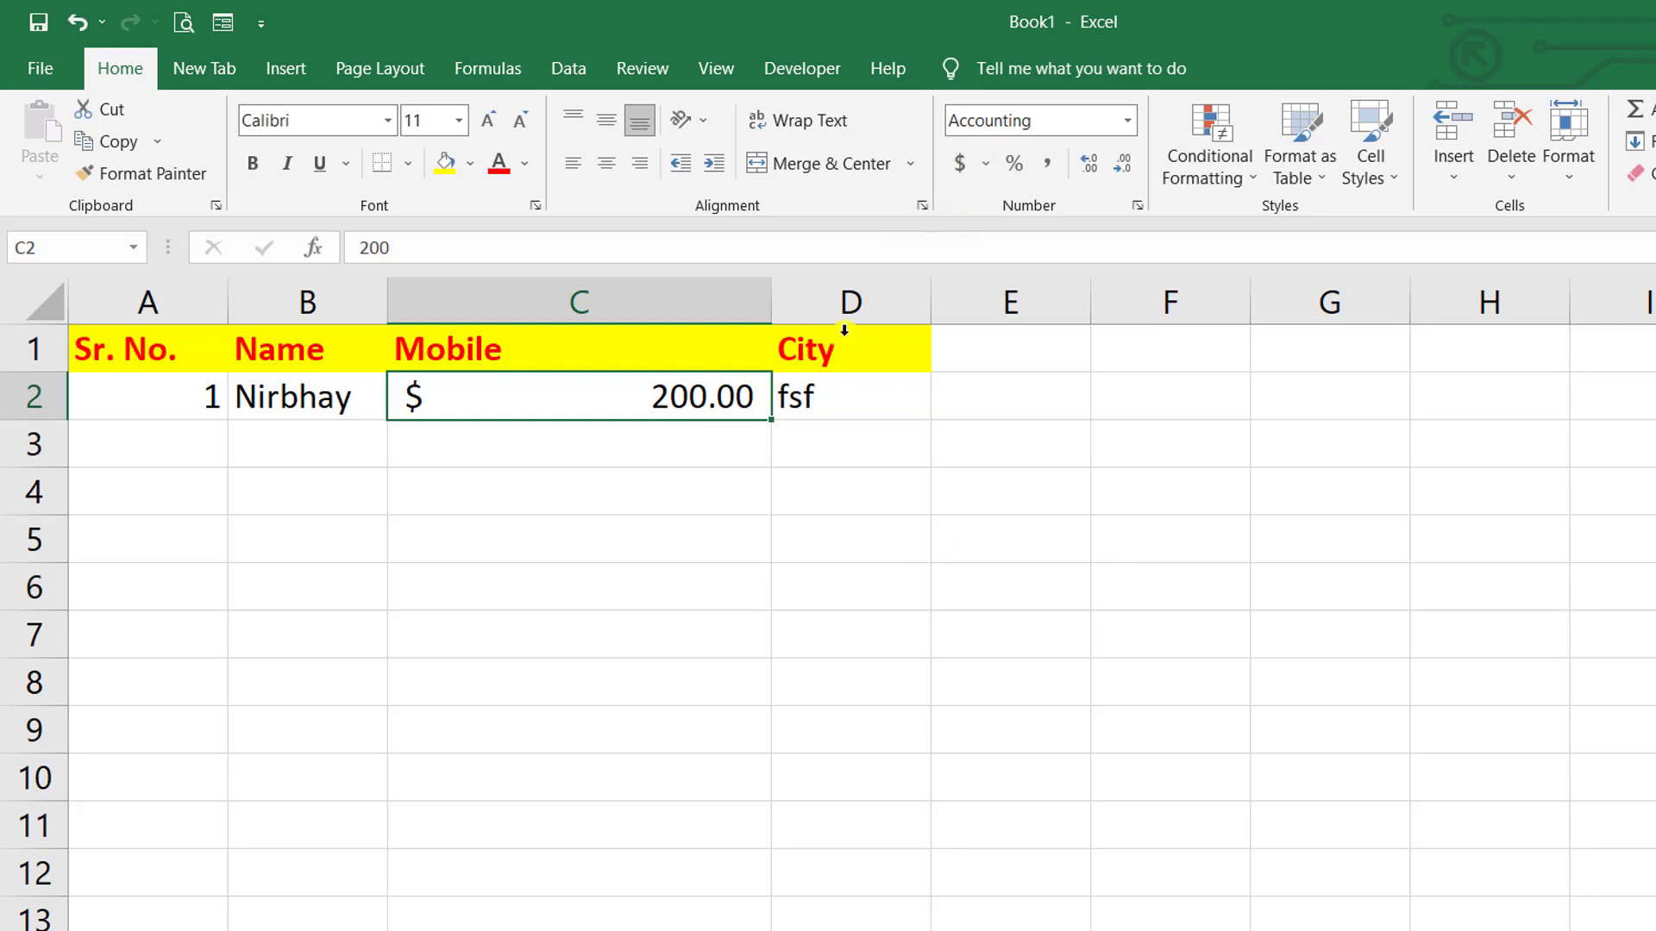
pyautogui.click(785, 430)
pyautogui.click(694, 402)
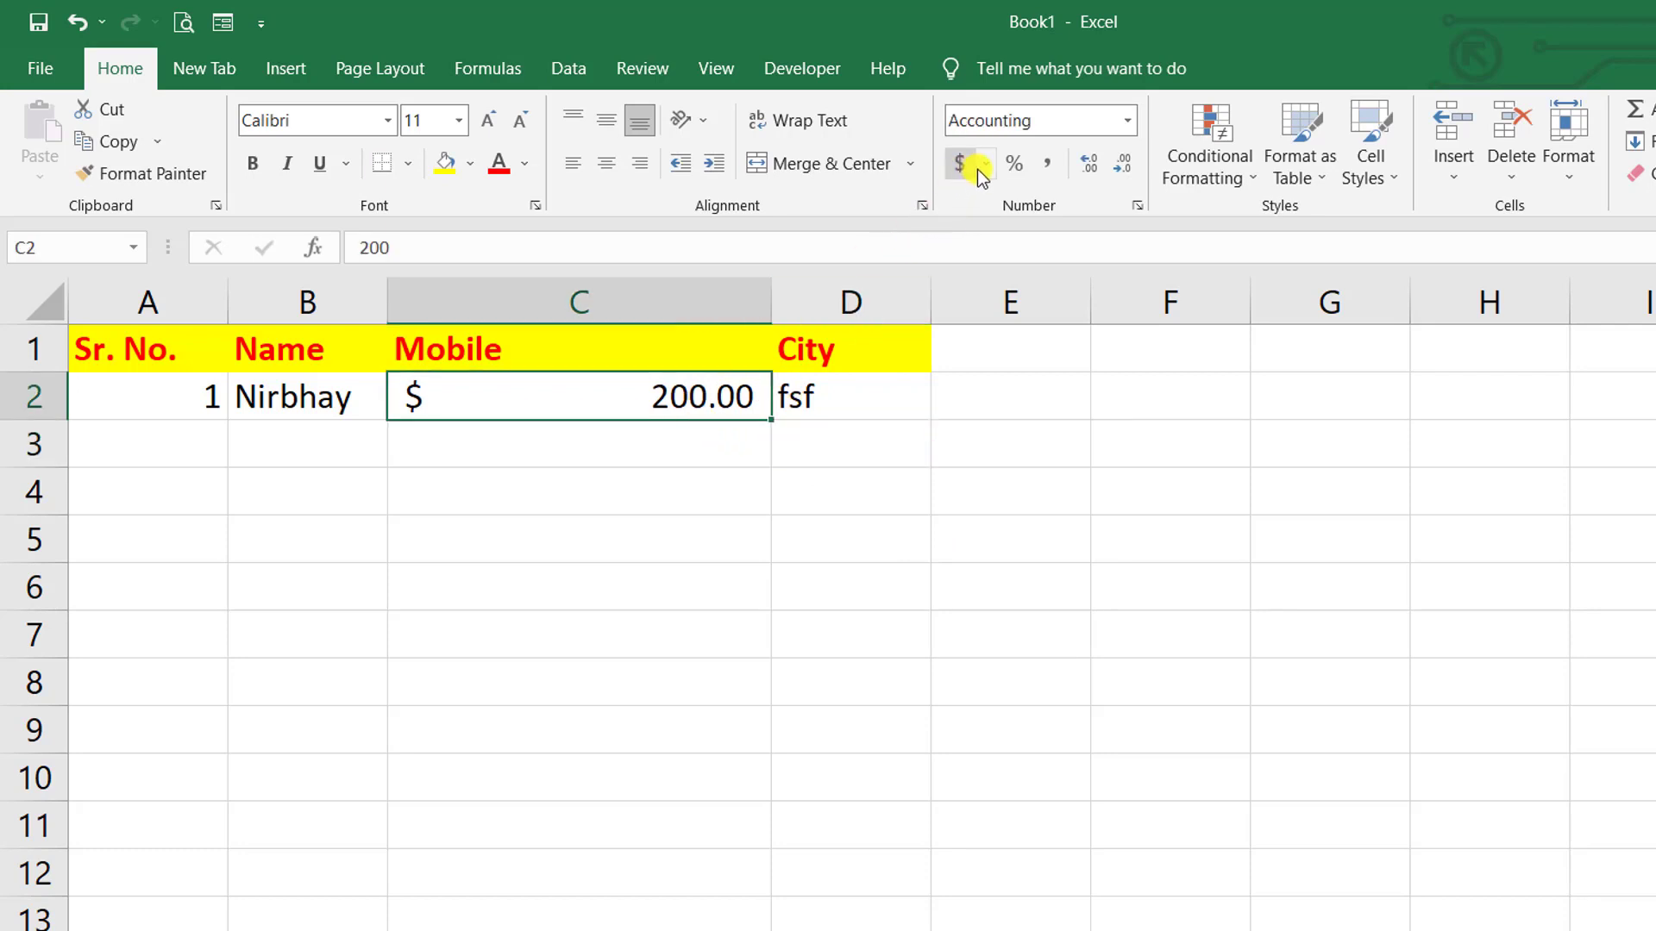
# - Switch C2 to Percentage, retype 125000, then apply Comma Style to show 125,000.00
pyautogui.click(1011, 165)
pyautogui.click(981, 479)
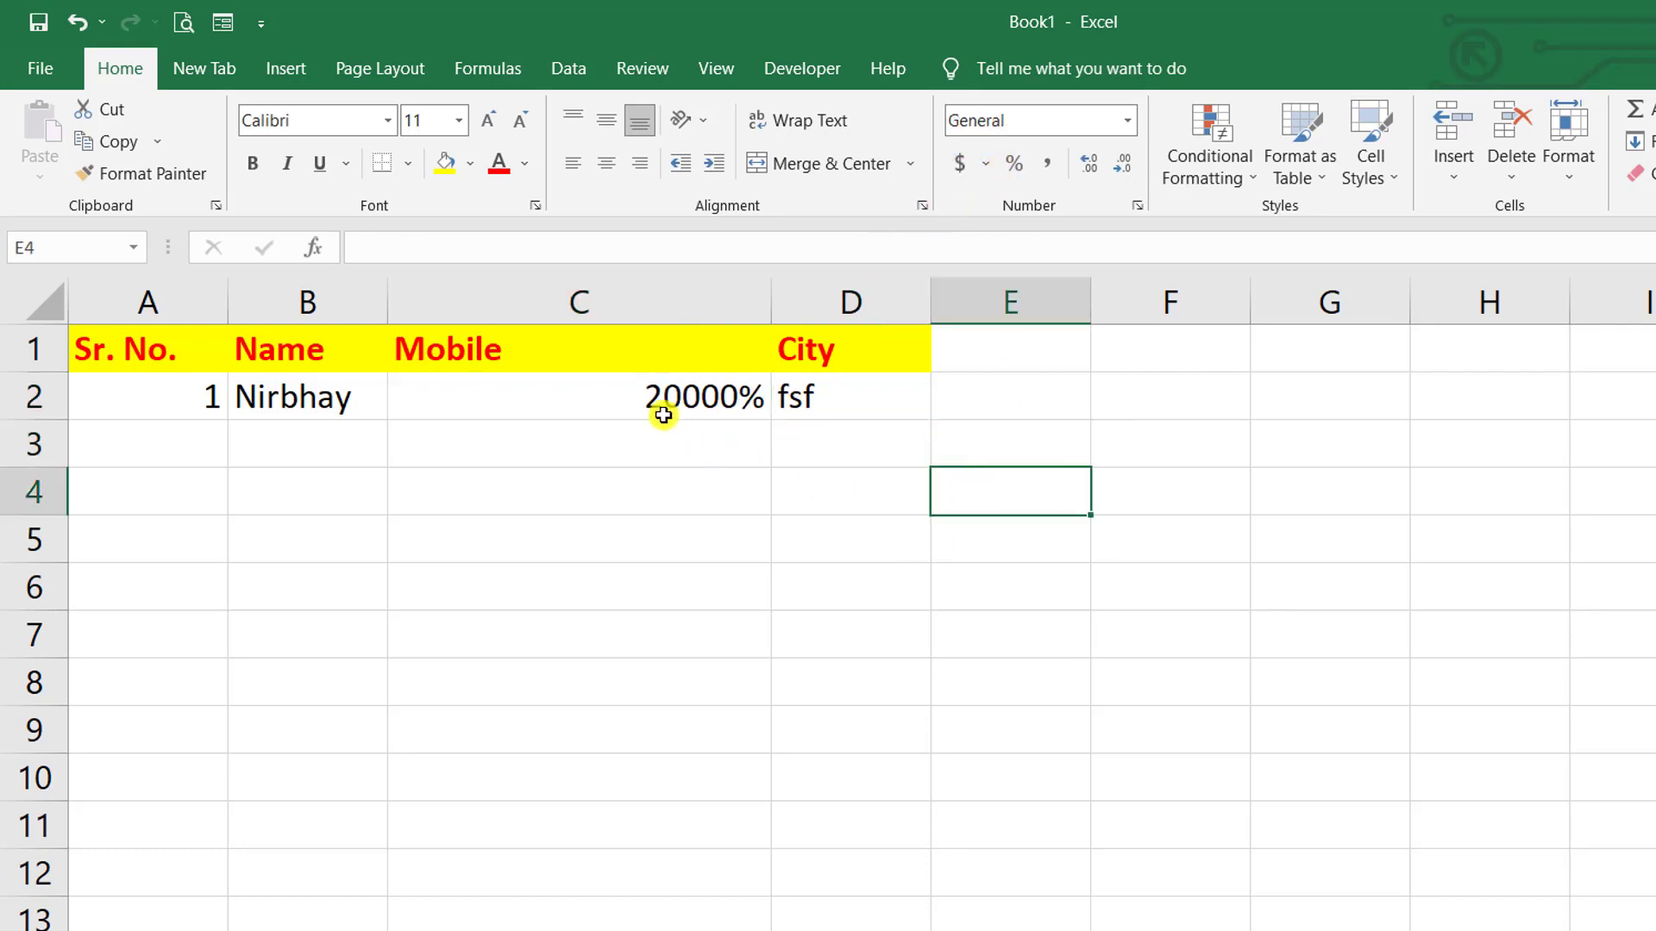
pyautogui.click(663, 414)
pyautogui.doubleClick(699, 405)
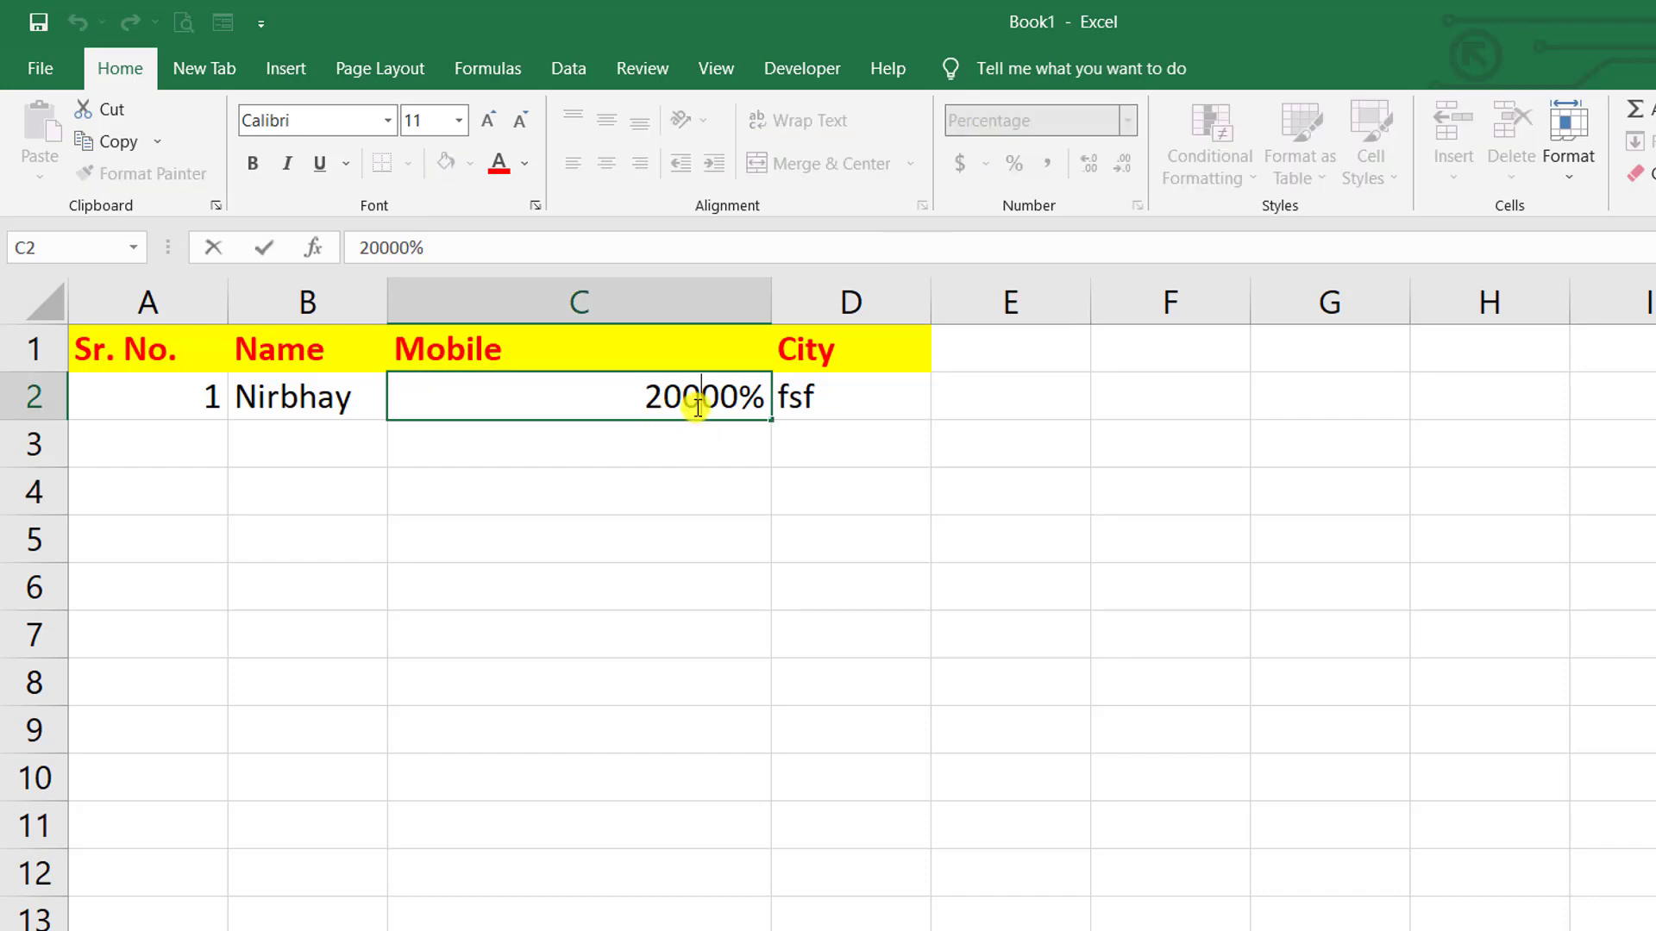
pyautogui.doubleClick(699, 405)
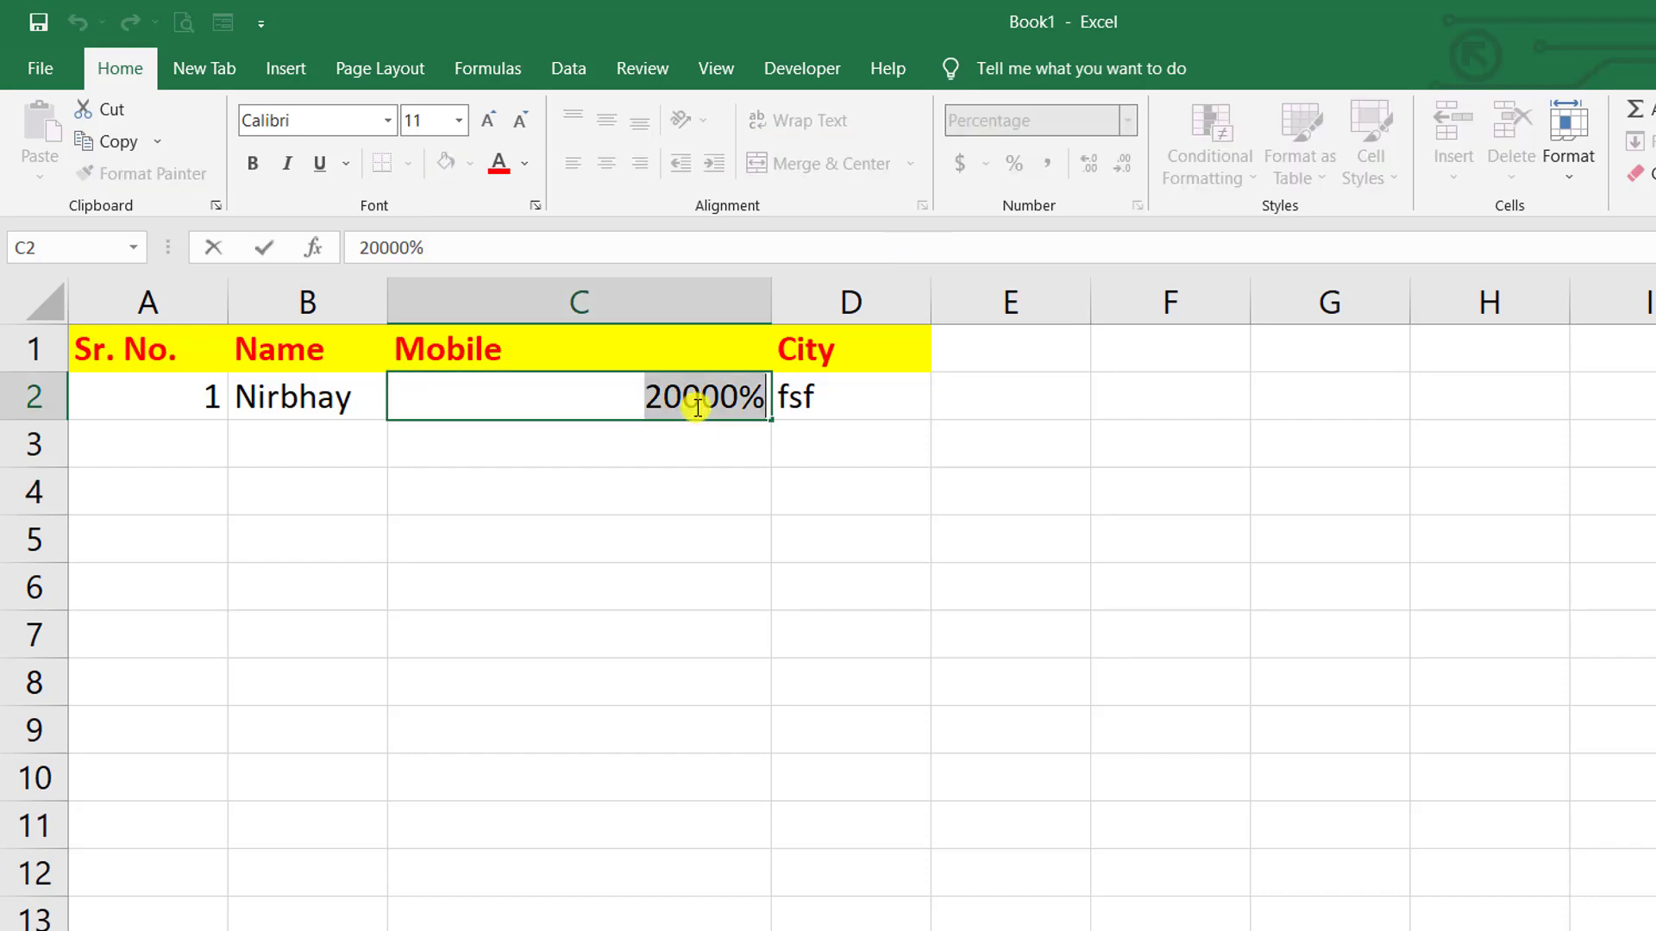
pyautogui.write('125000')
pyautogui.click(1009, 729)
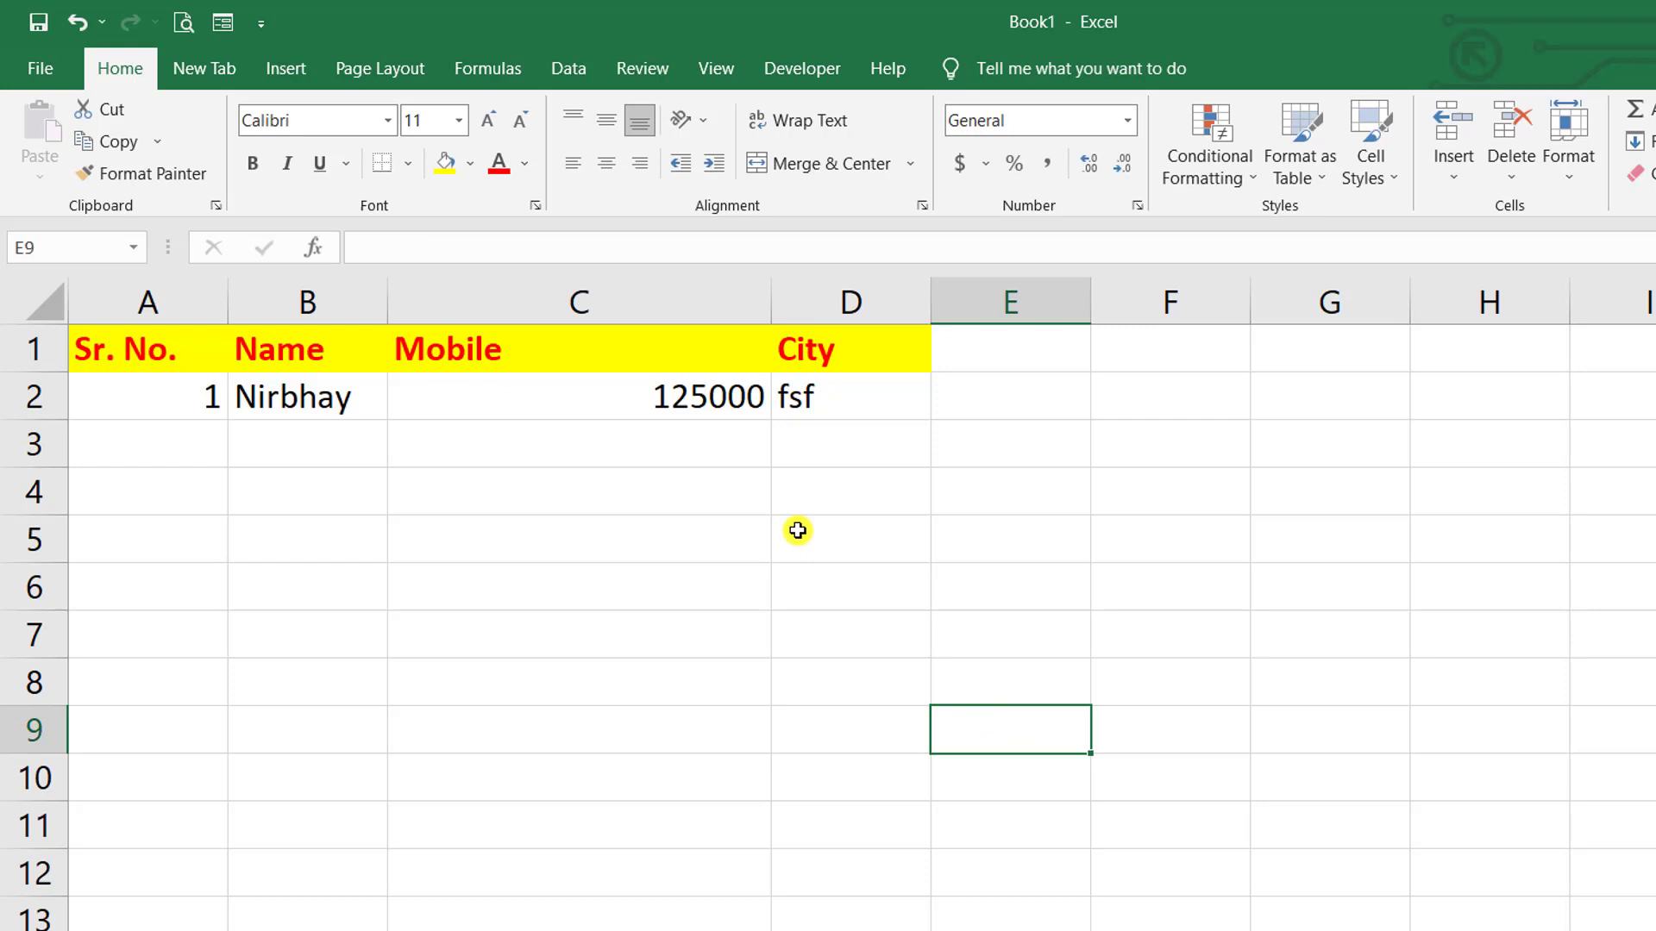
pyautogui.click(714, 418)
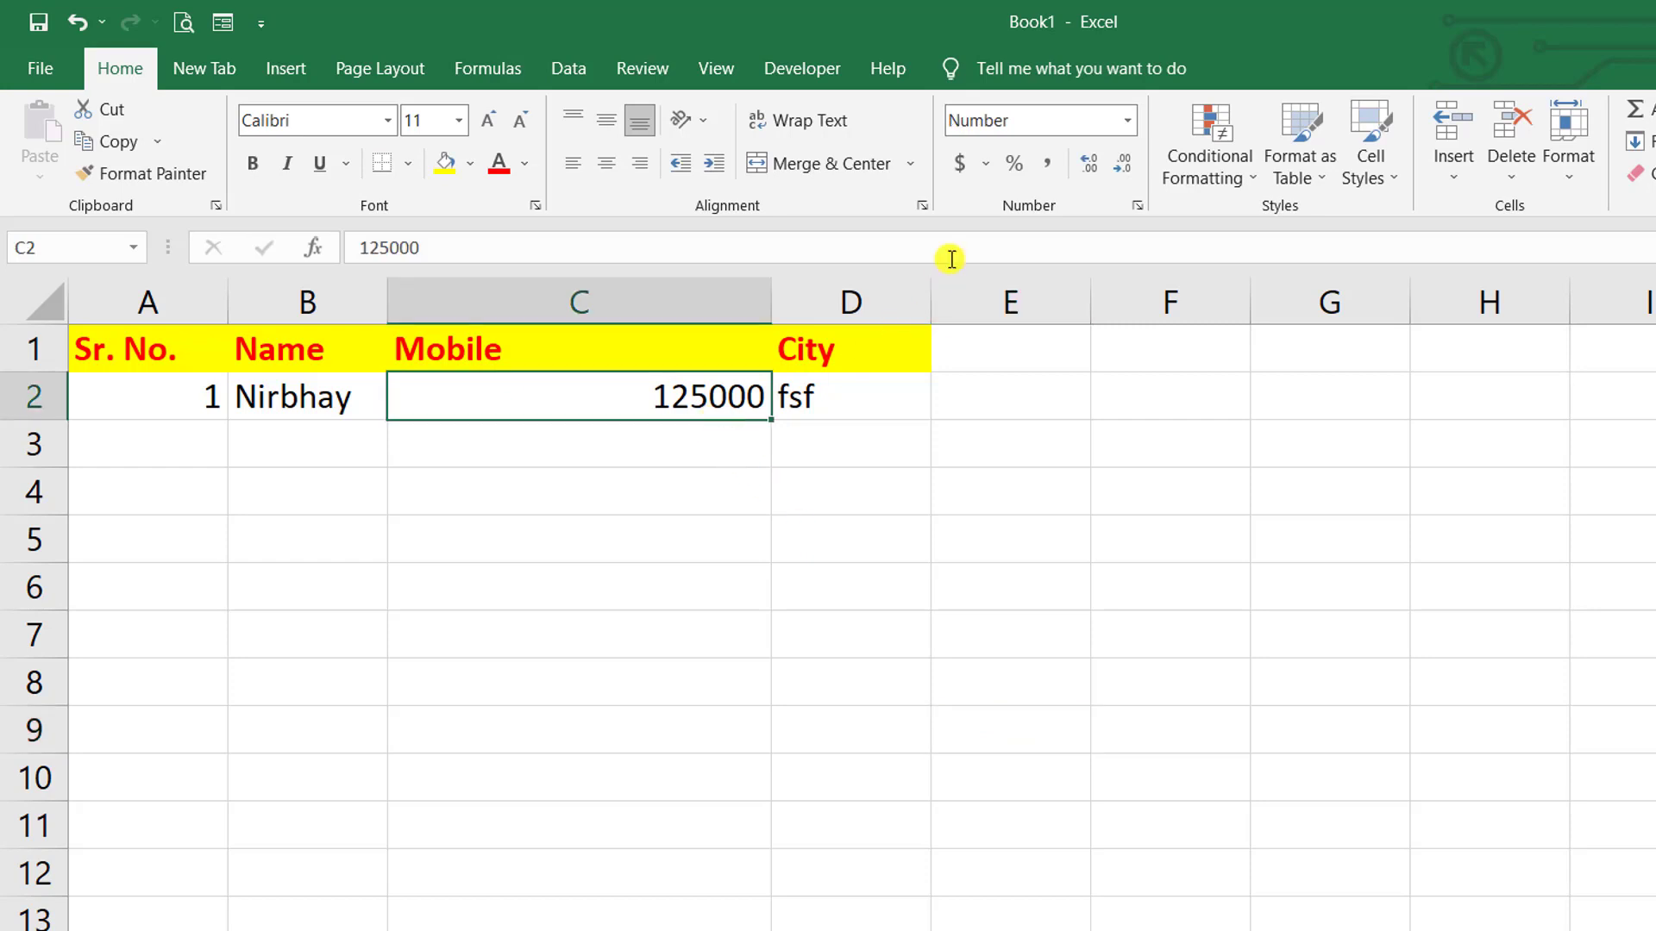
pyautogui.click(1048, 164)
pyautogui.click(1040, 526)
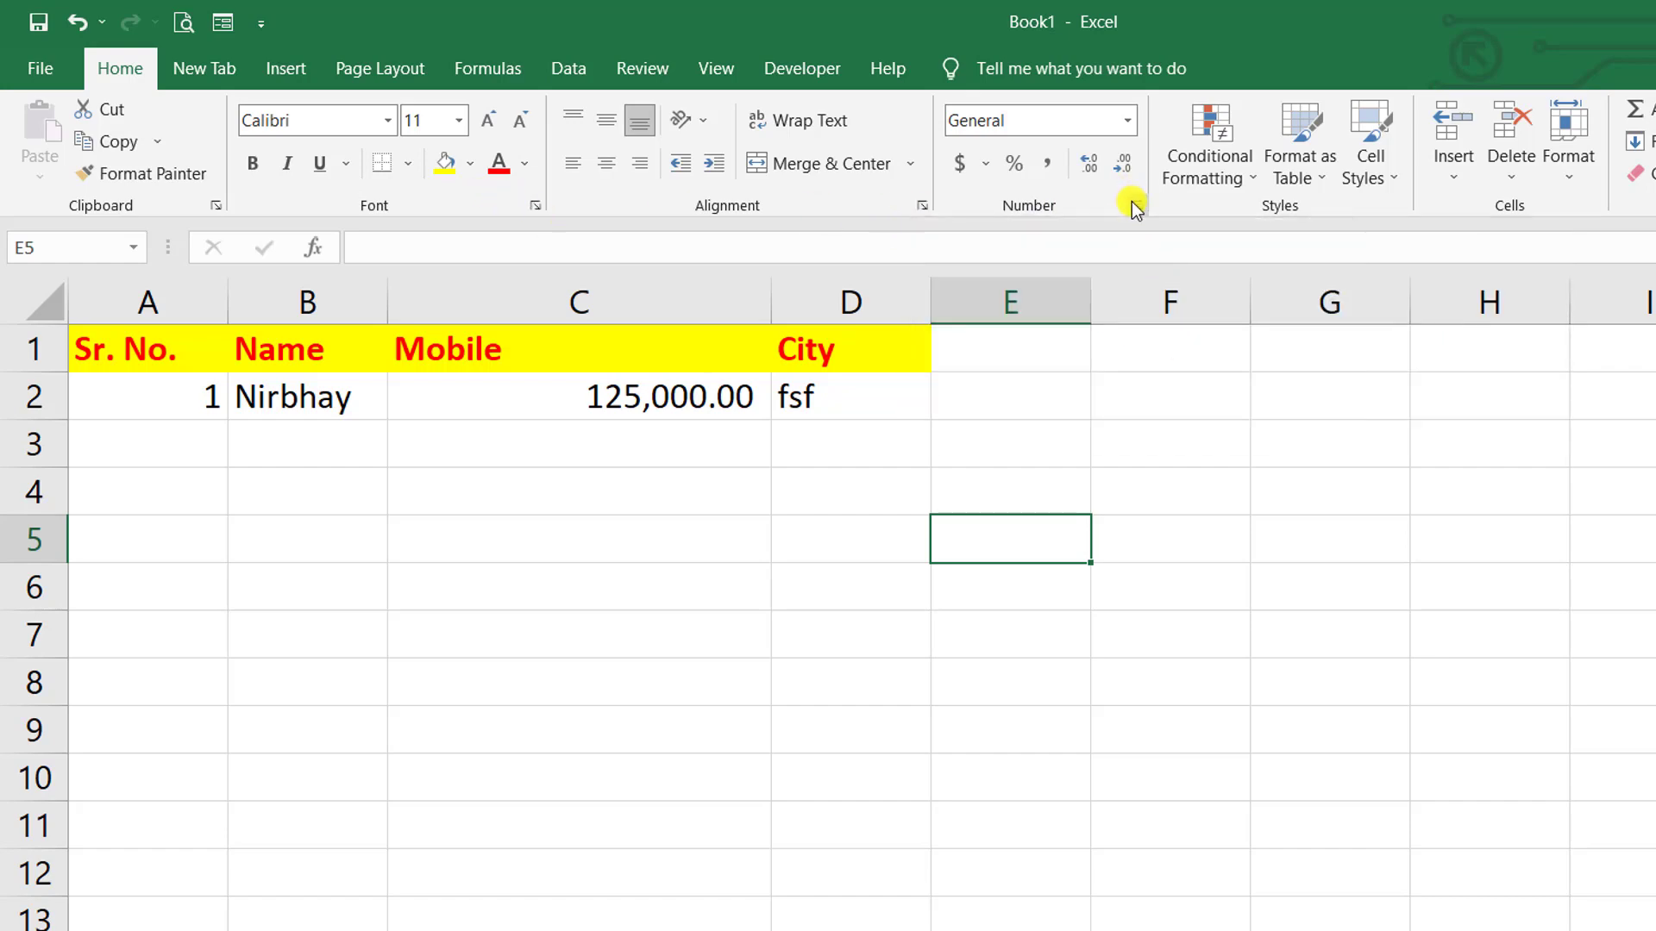
pyautogui.click(1135, 206)
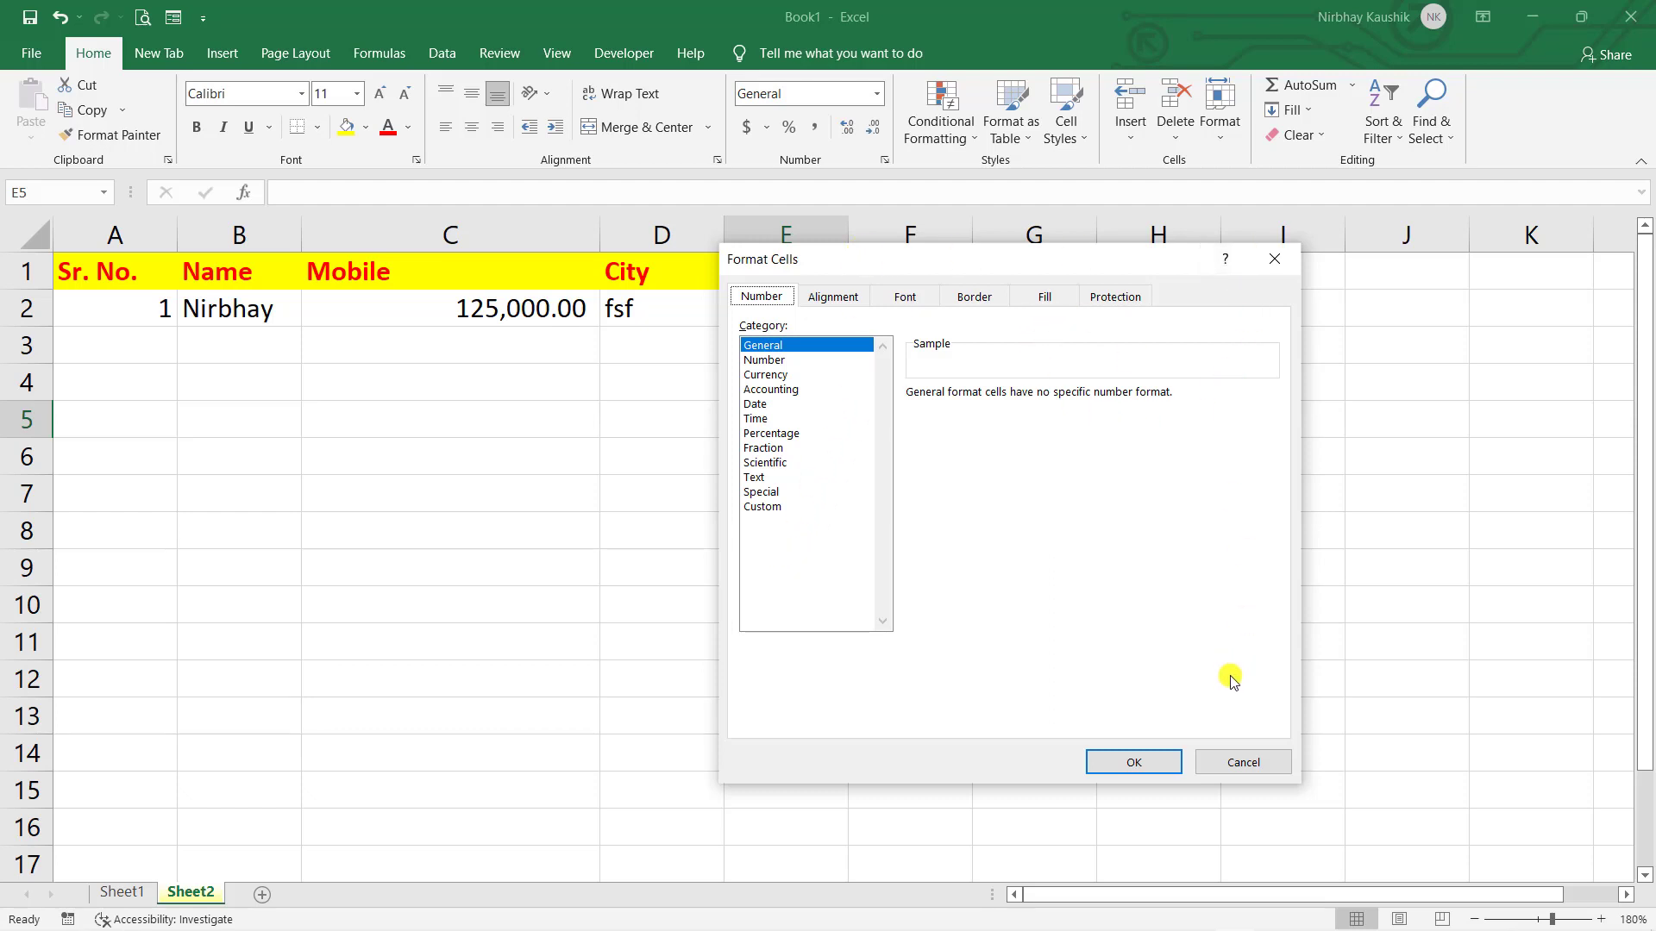
pyautogui.moveTo(824, 259); pyautogui.dragTo(860, 277)
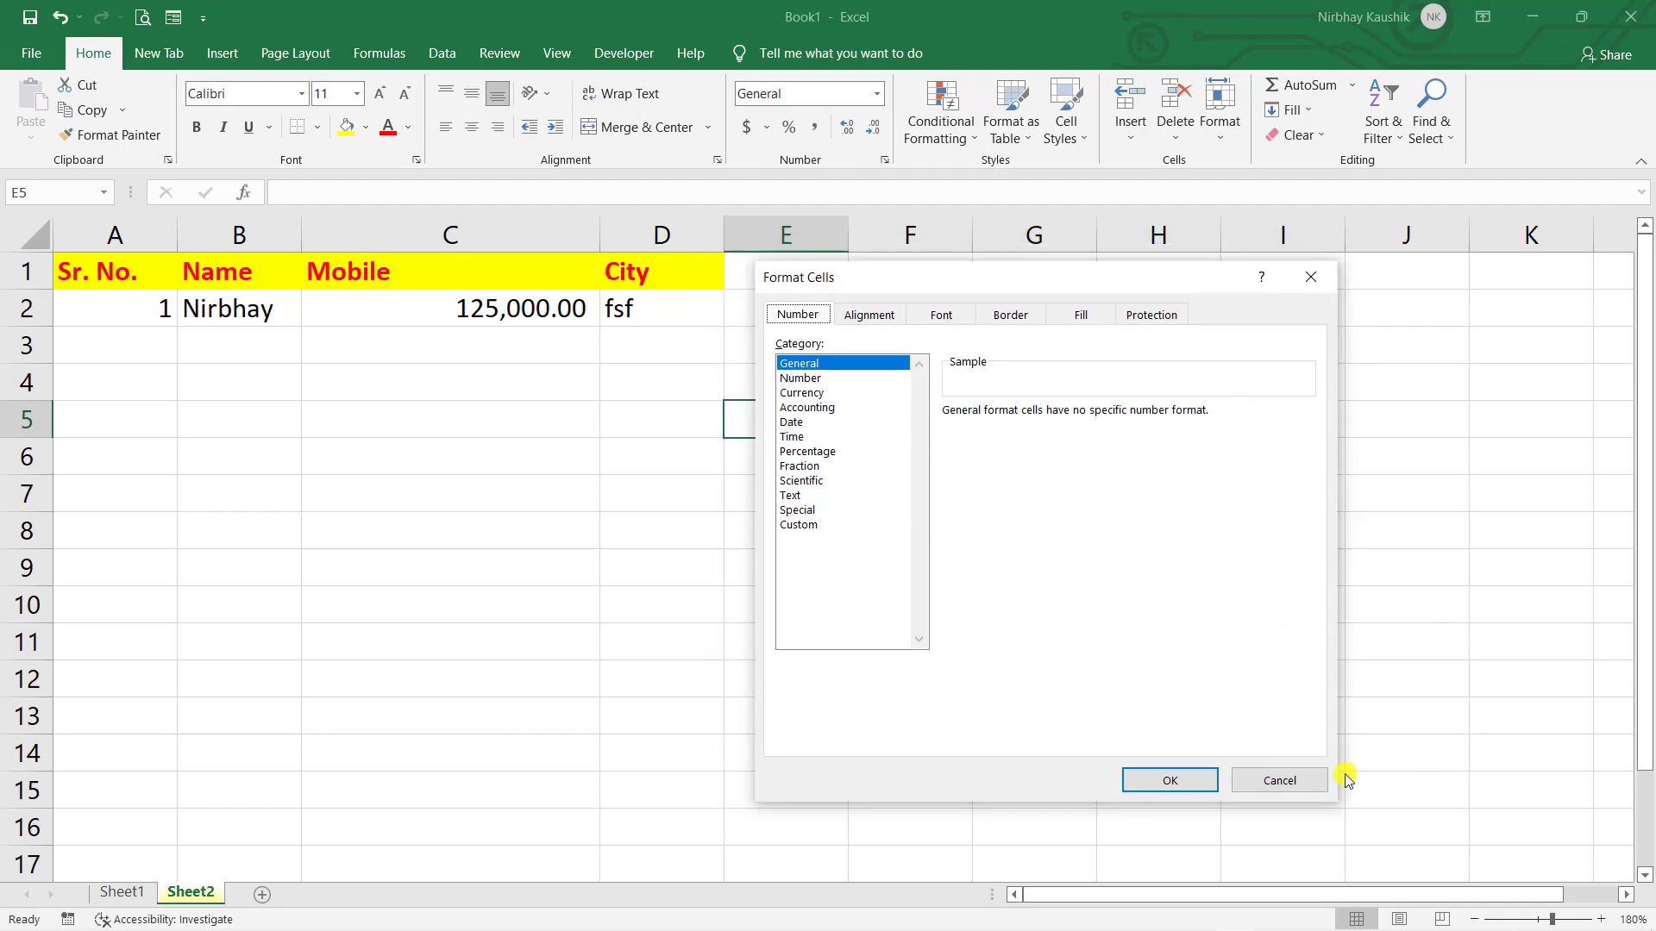
pyautogui.click(1293, 782)
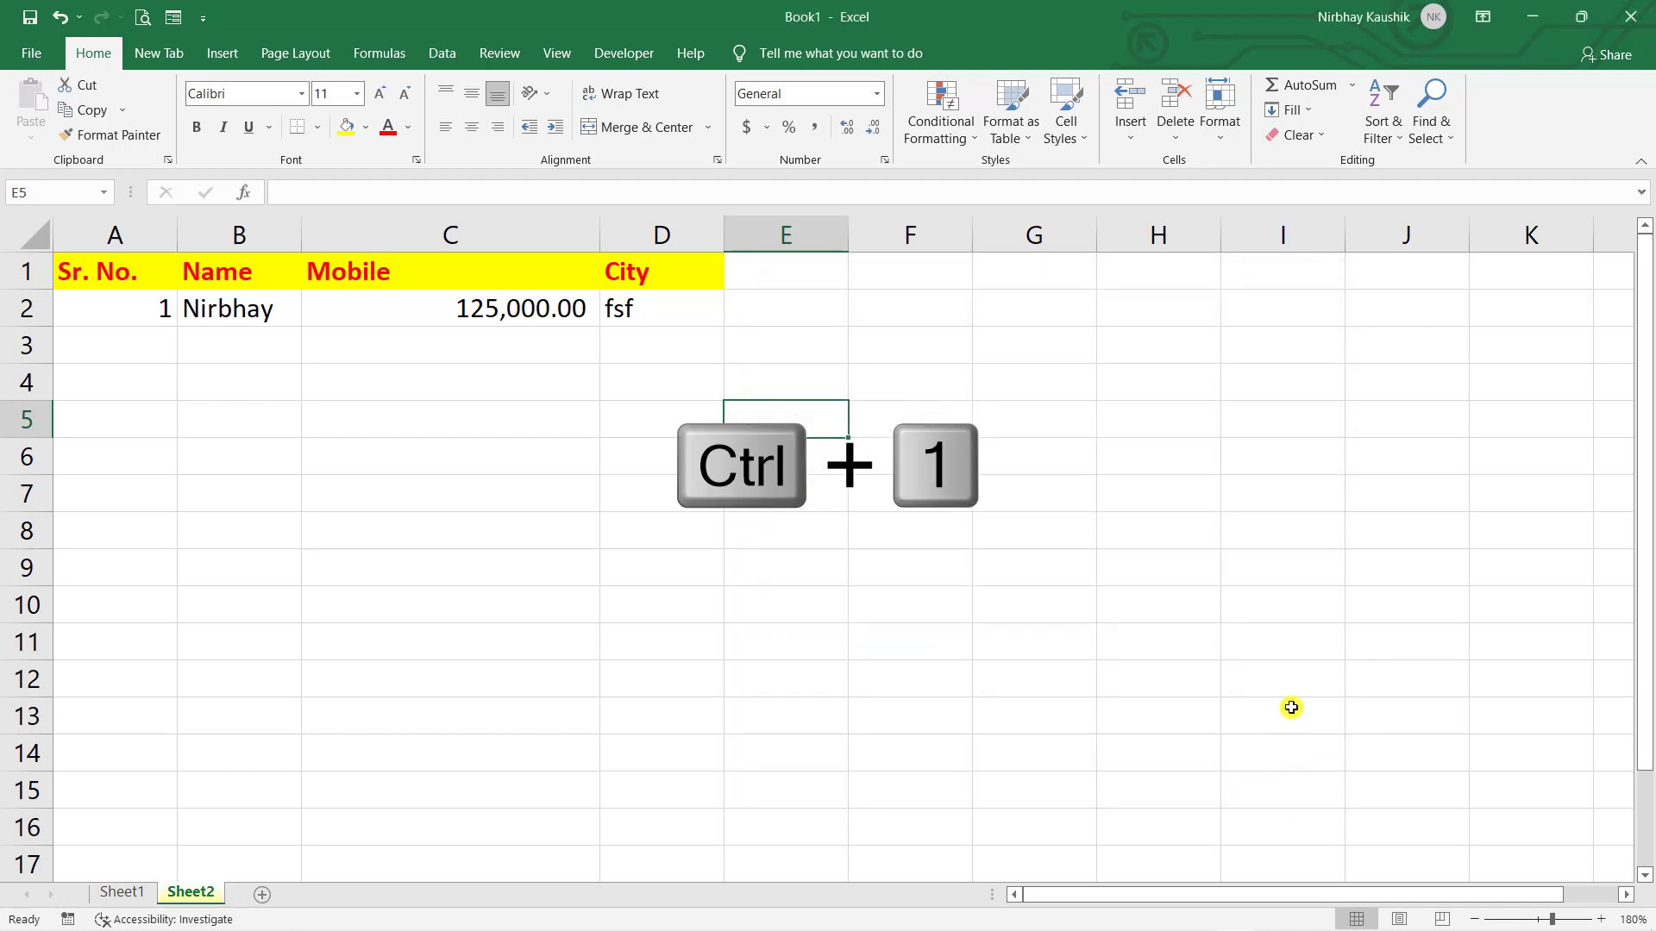
pyautogui.hotkey('ctrl', '1')
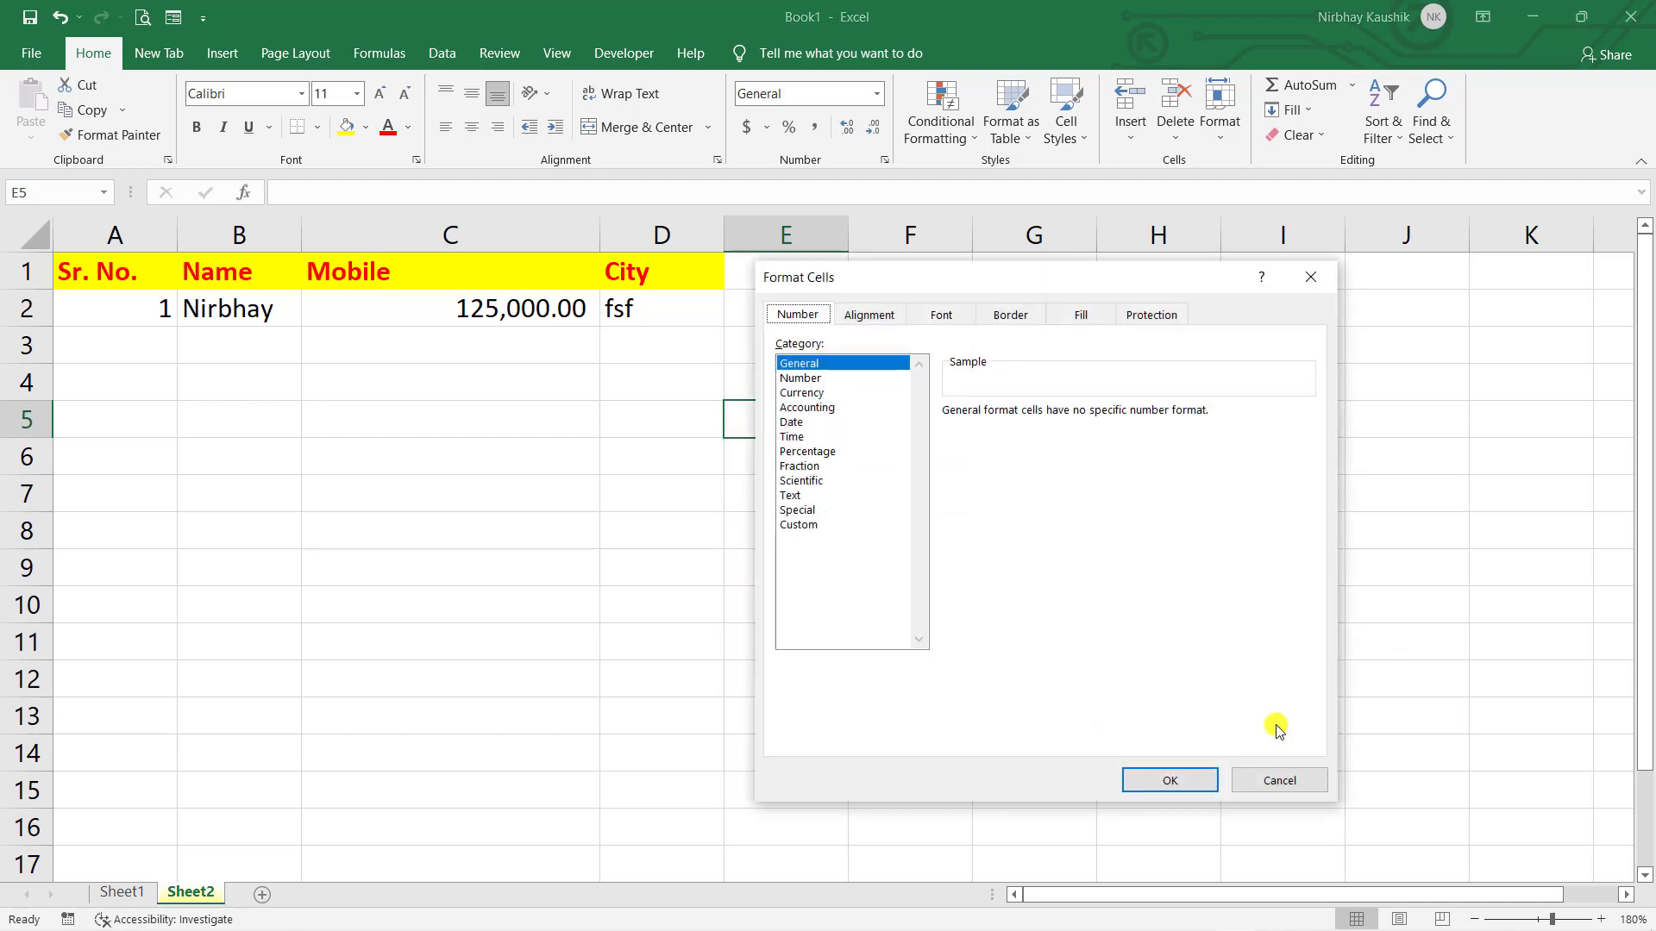
pyautogui.click(1279, 781)
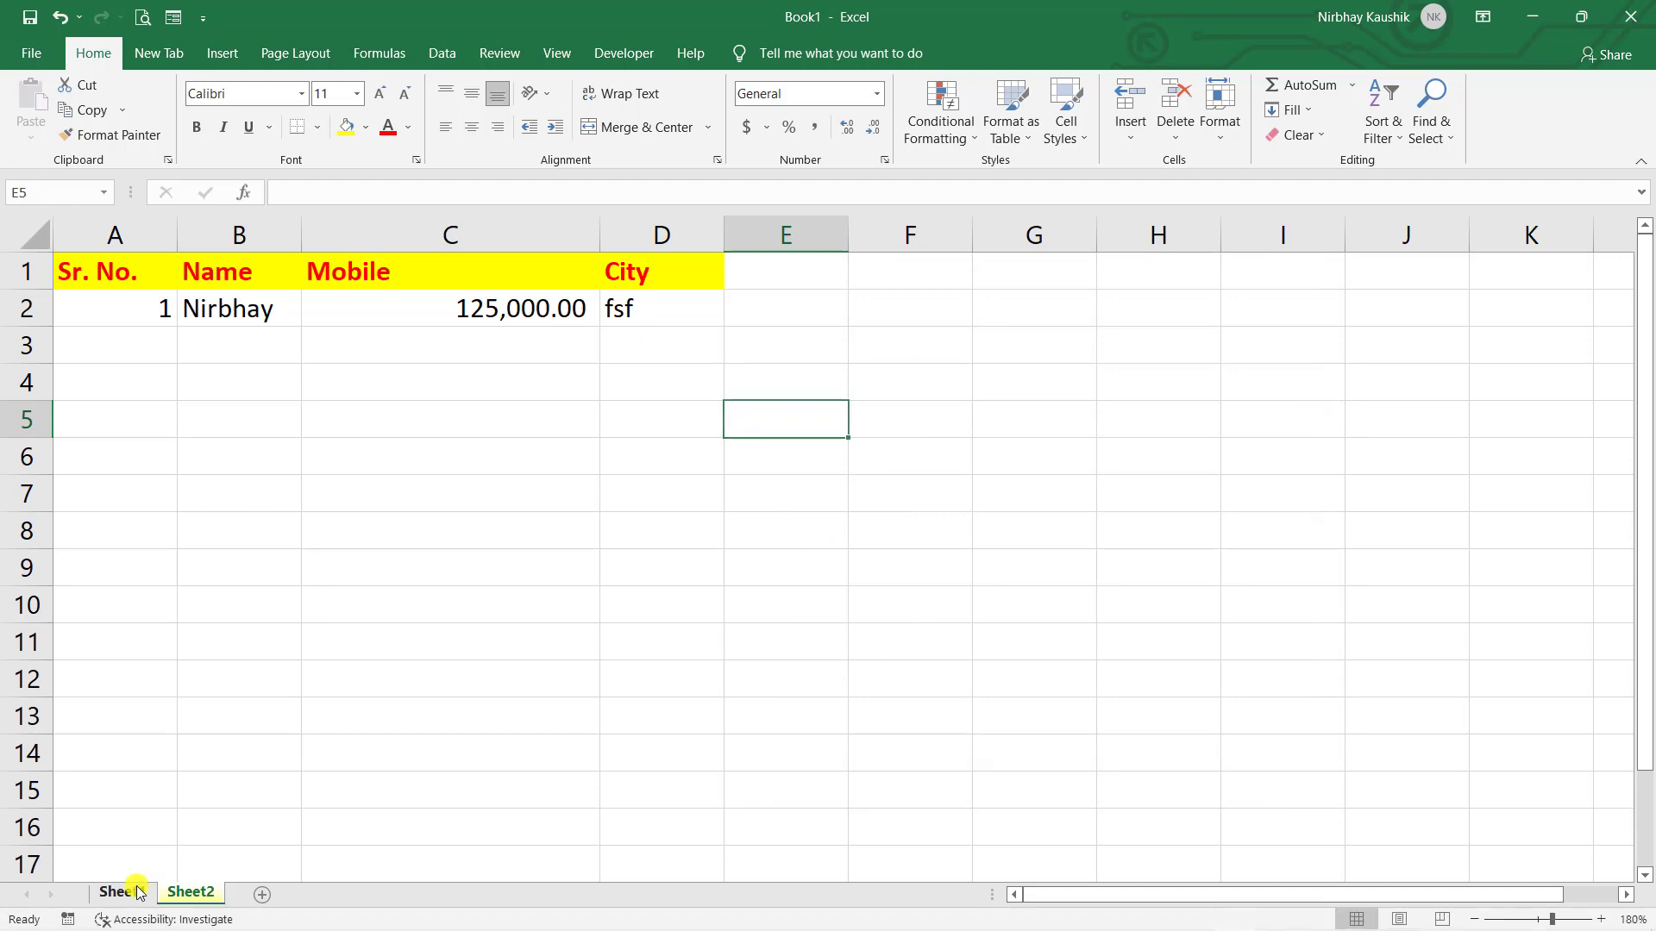
# - On Sheet1, delete cells D1:D13, shifting cells left to remove the City column
pyautogui.click(125, 892)
pyautogui.click(742, 418)
pyautogui.moveTo(516, 785); pyautogui.dragTo(493, 224)
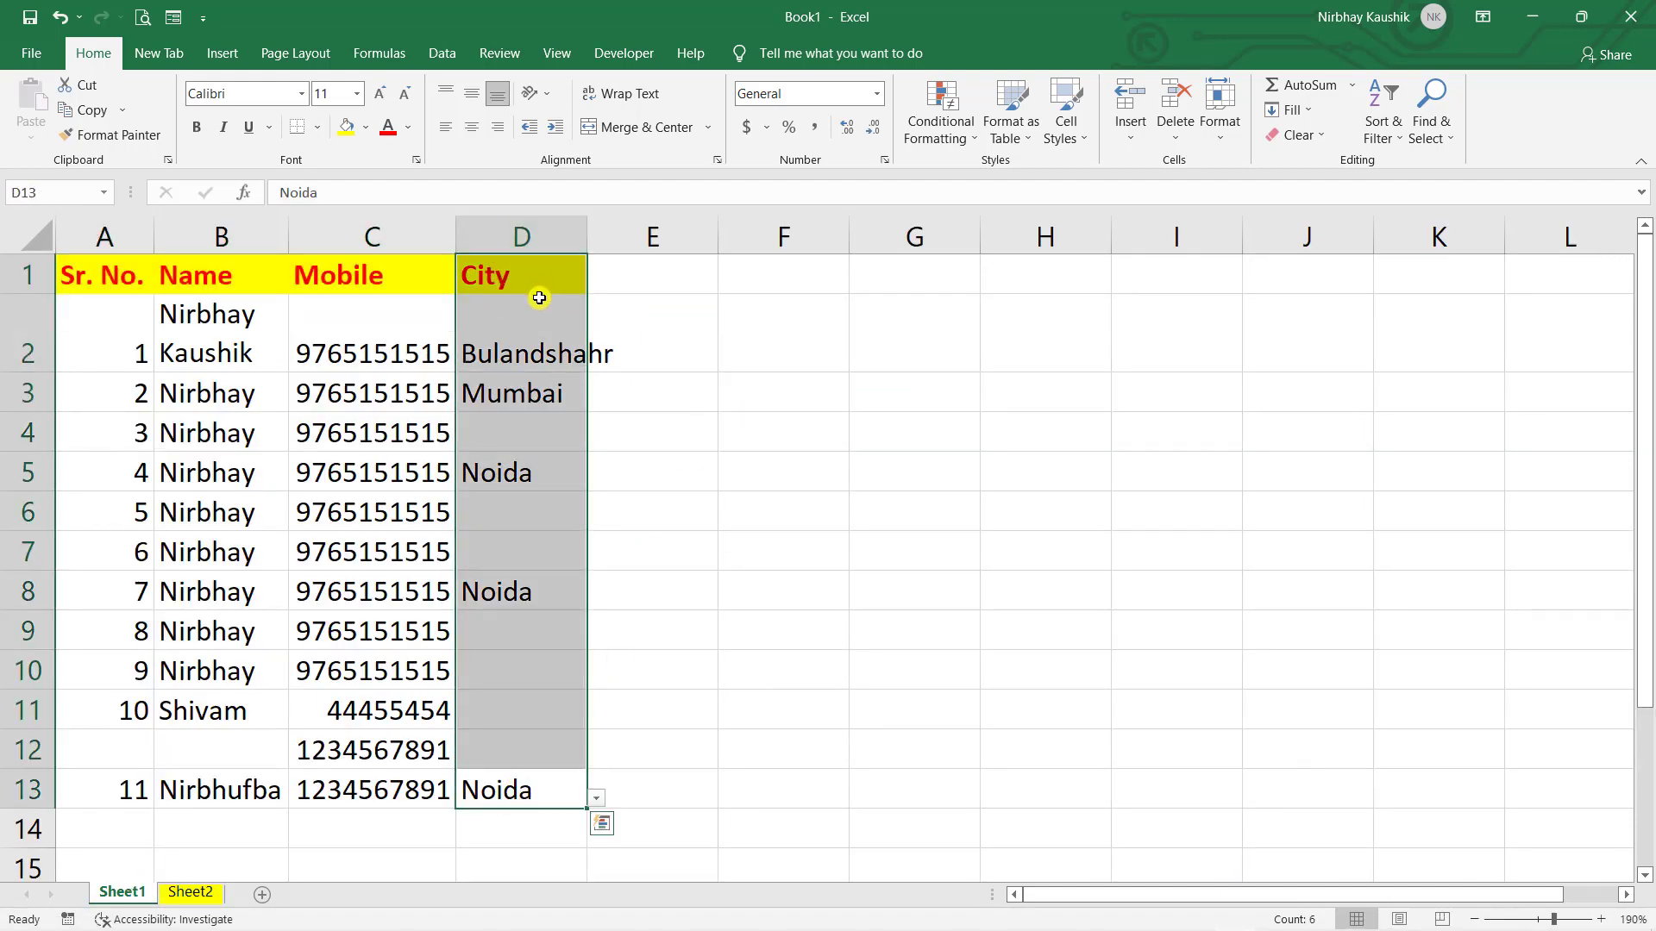
pyautogui.hotkey('ctrl', '-')
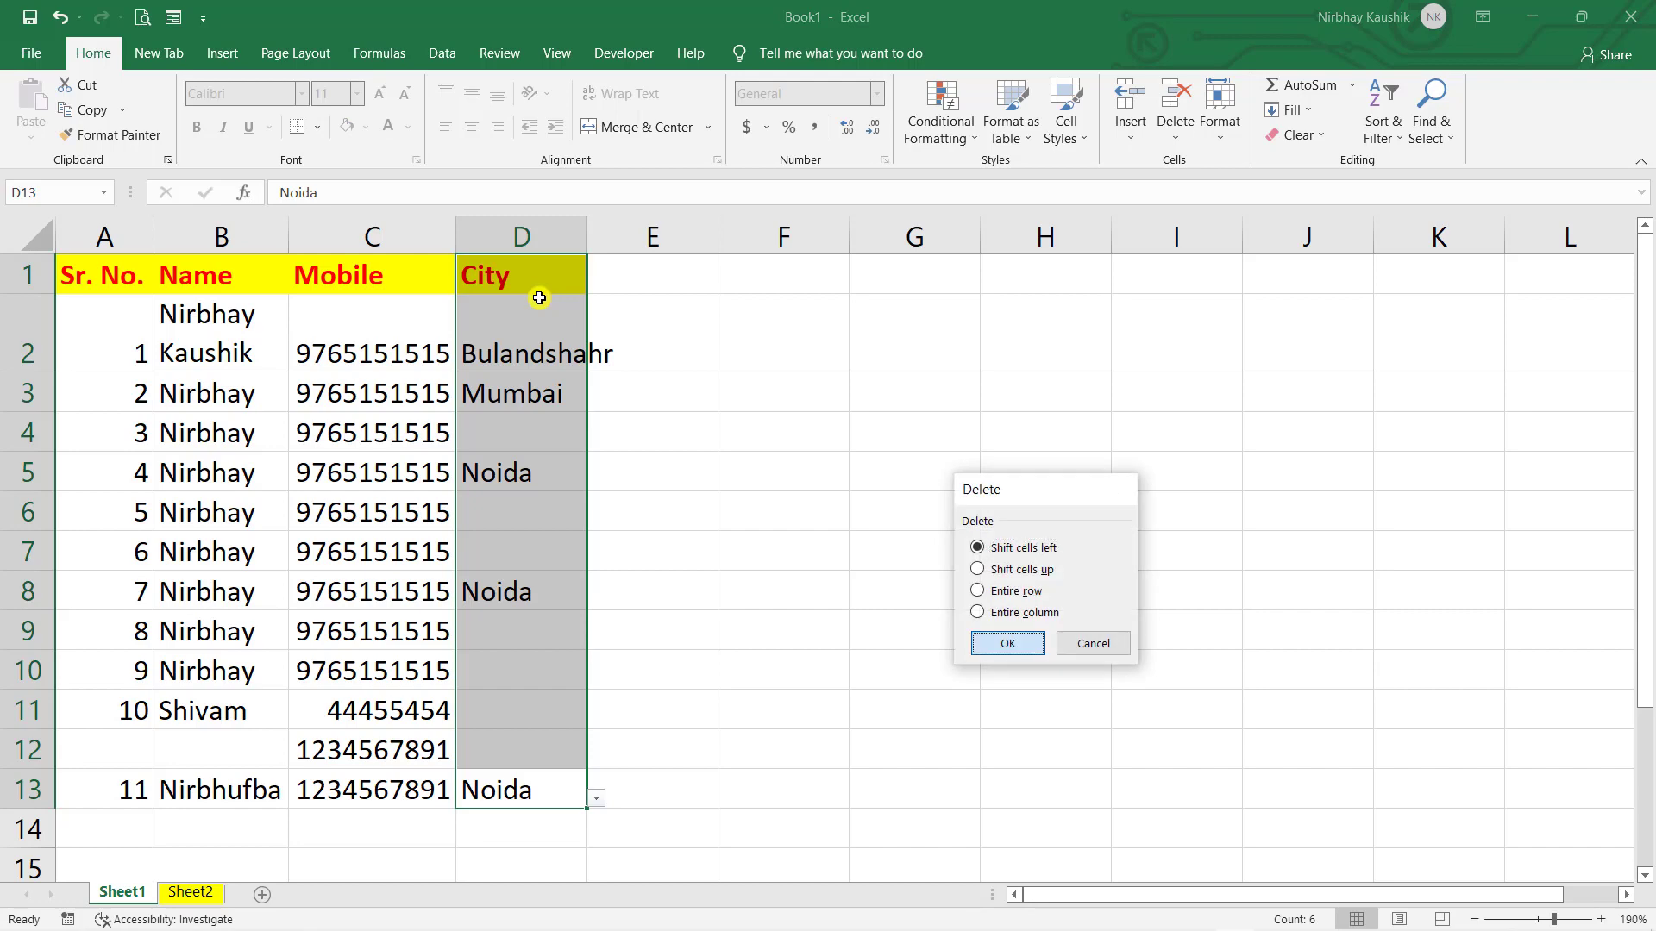
pyautogui.press('Return')
pyautogui.click(923, 618)
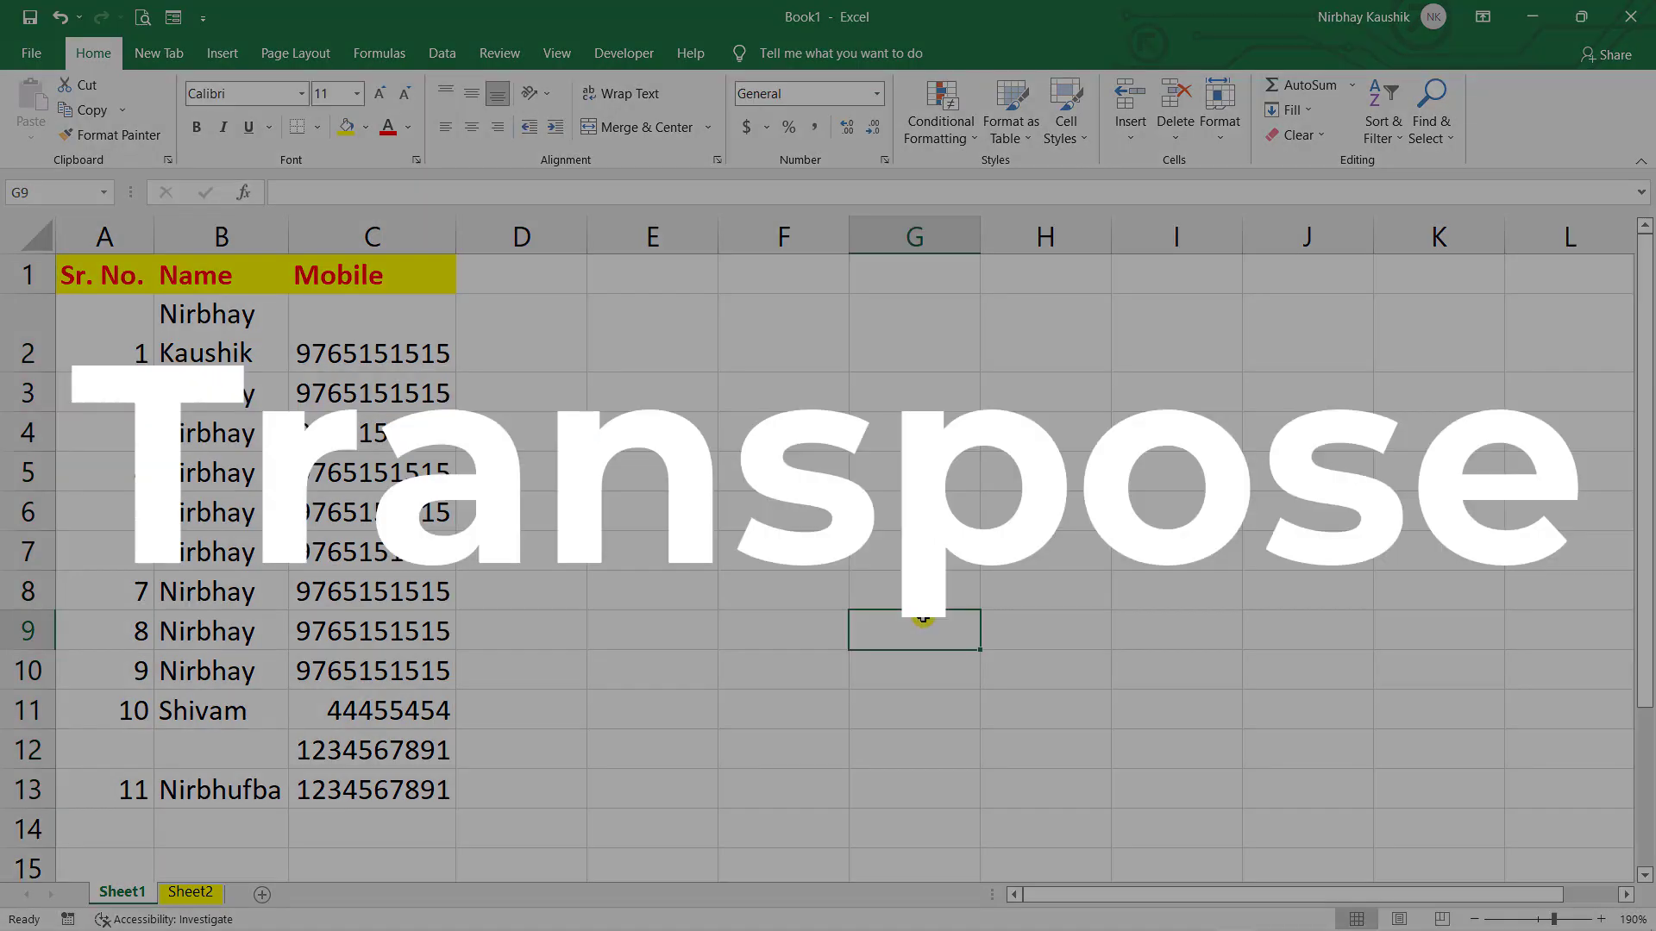
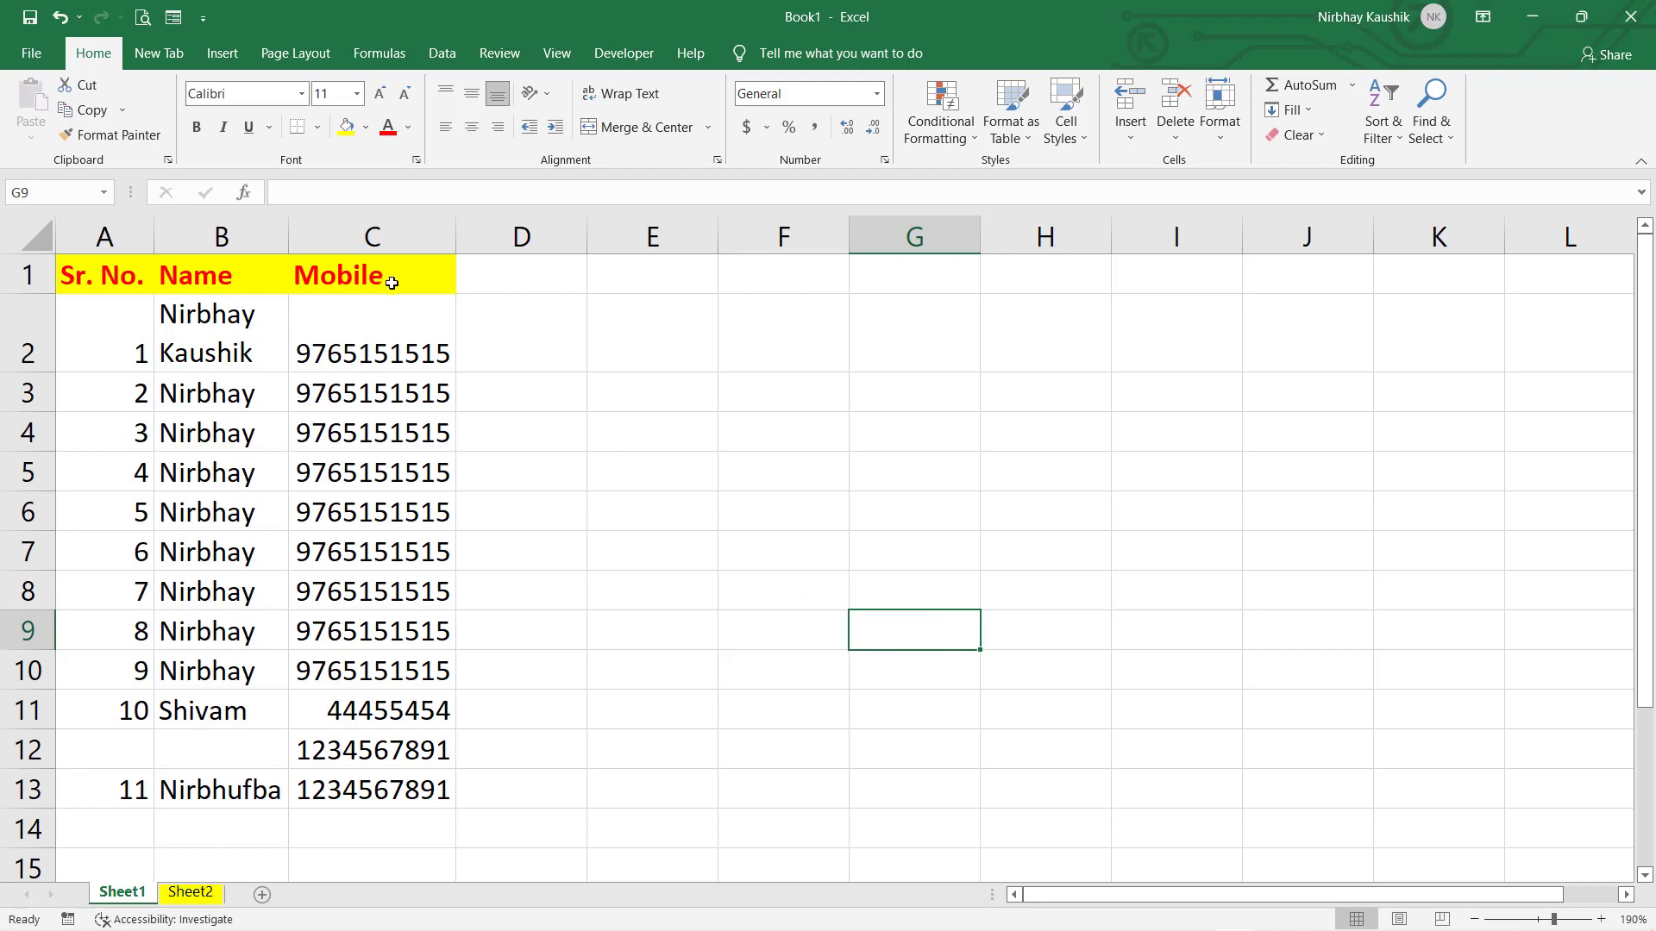
# - Select the whole Sr. No./Name/Mobile table A1:C13 with Ctrl+A
pyautogui.moveTo(137, 277); pyautogui.dragTo(309, 274)
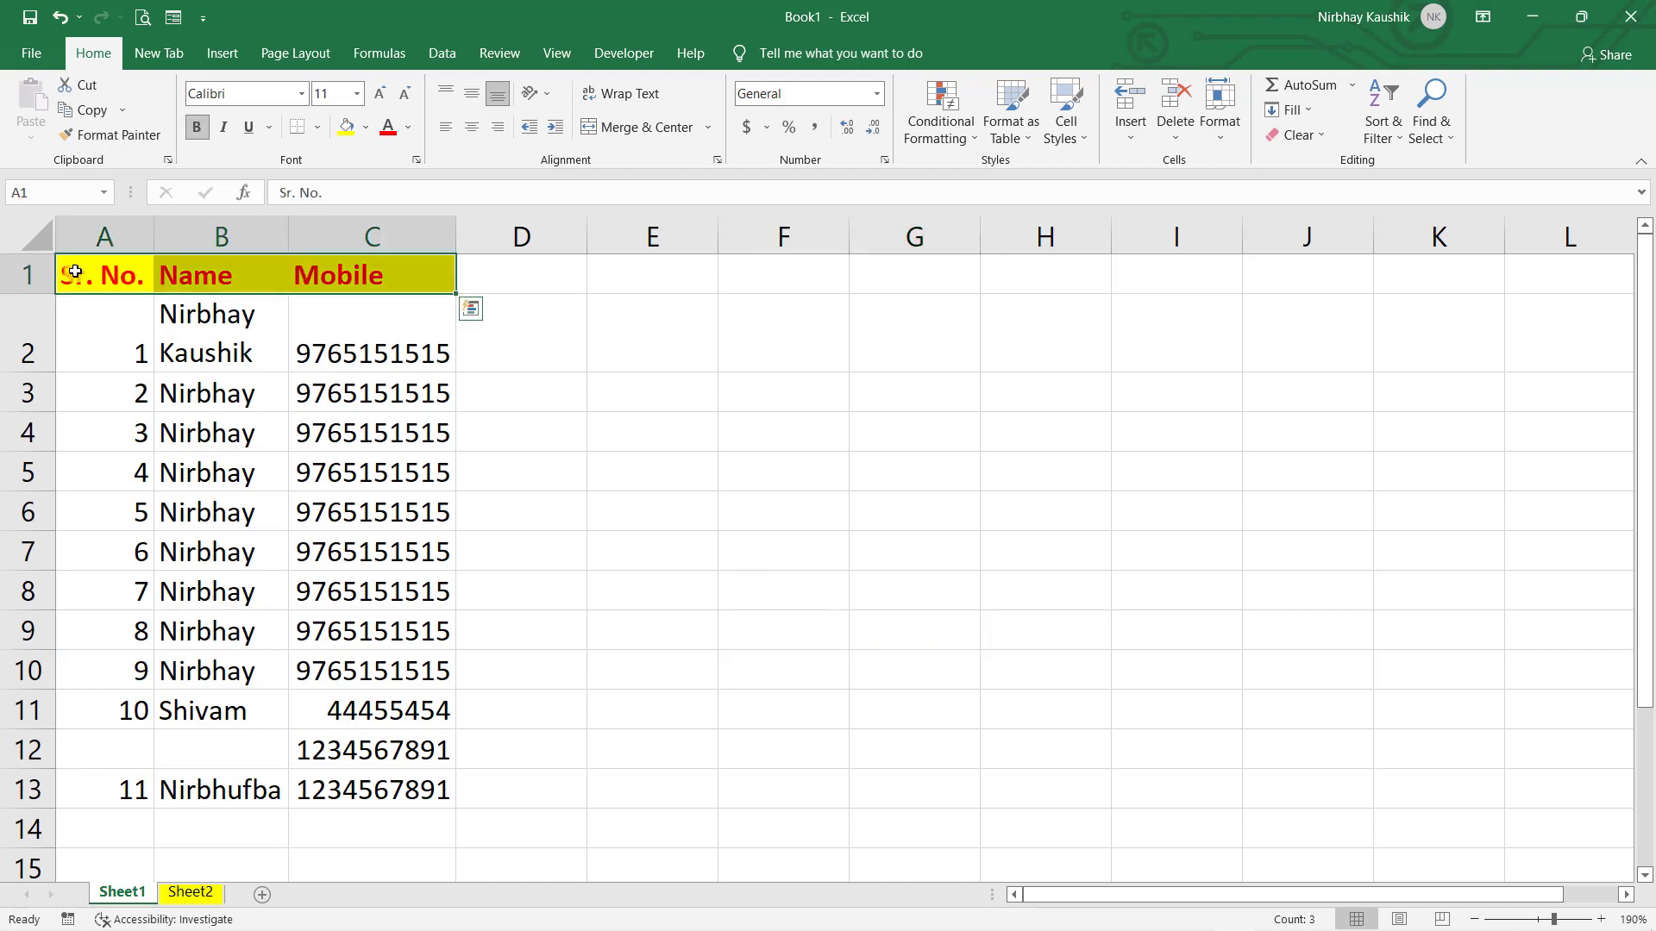
pyautogui.click(647, 482)
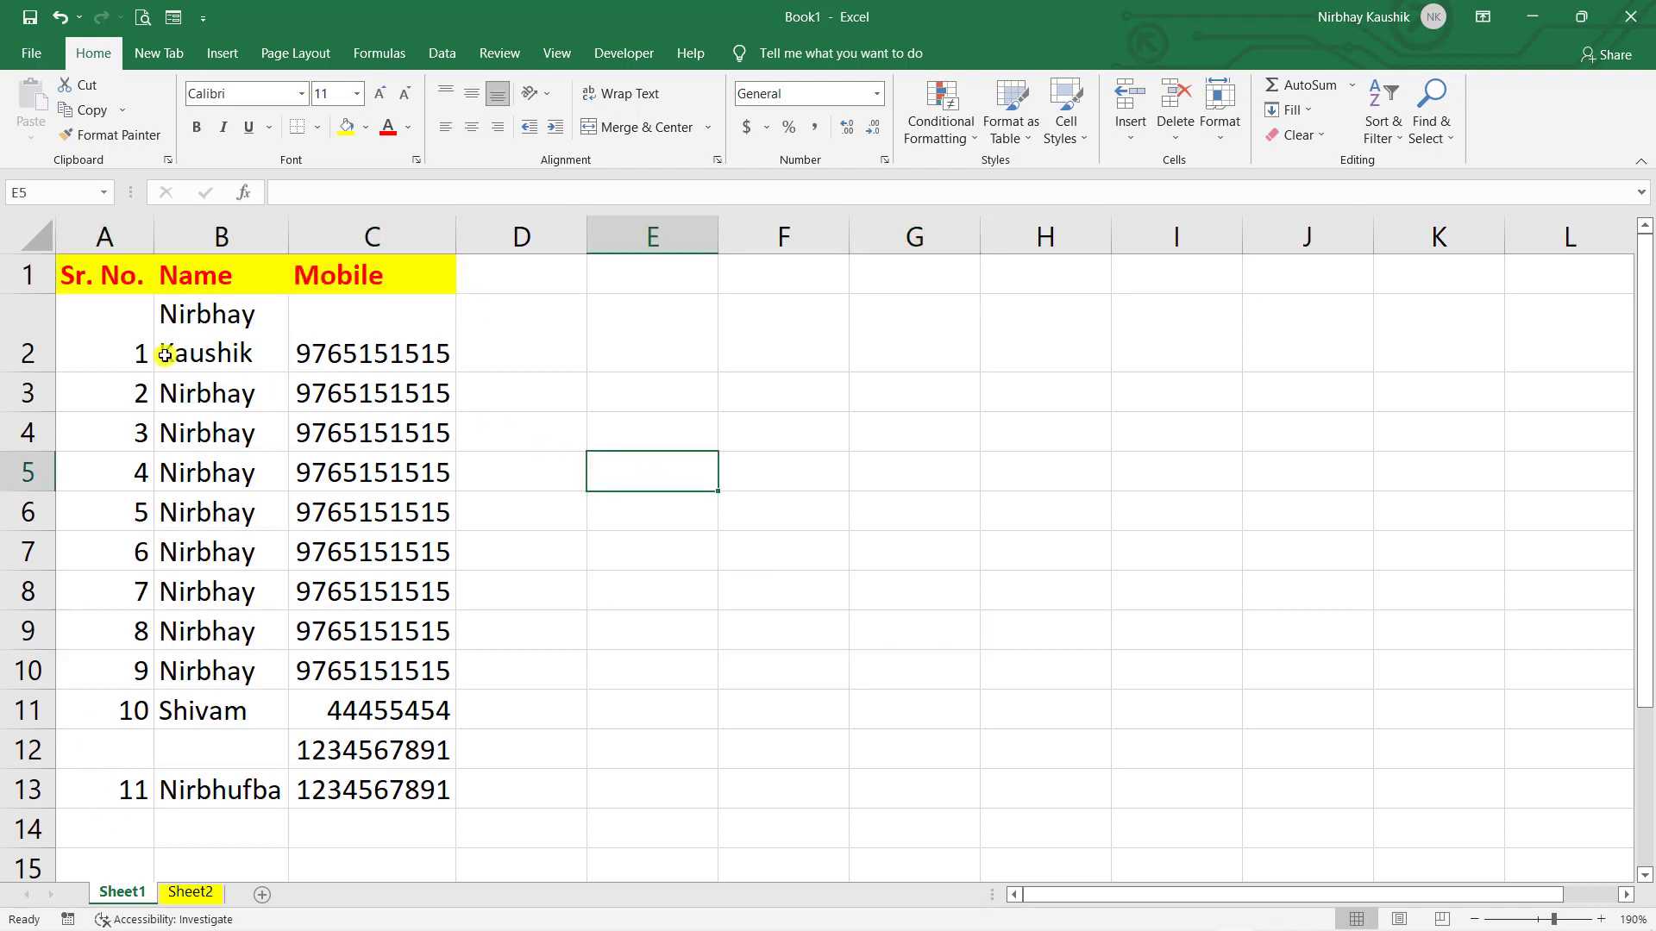
pyautogui.moveTo(82, 332); pyautogui.dragTo(440, 789)
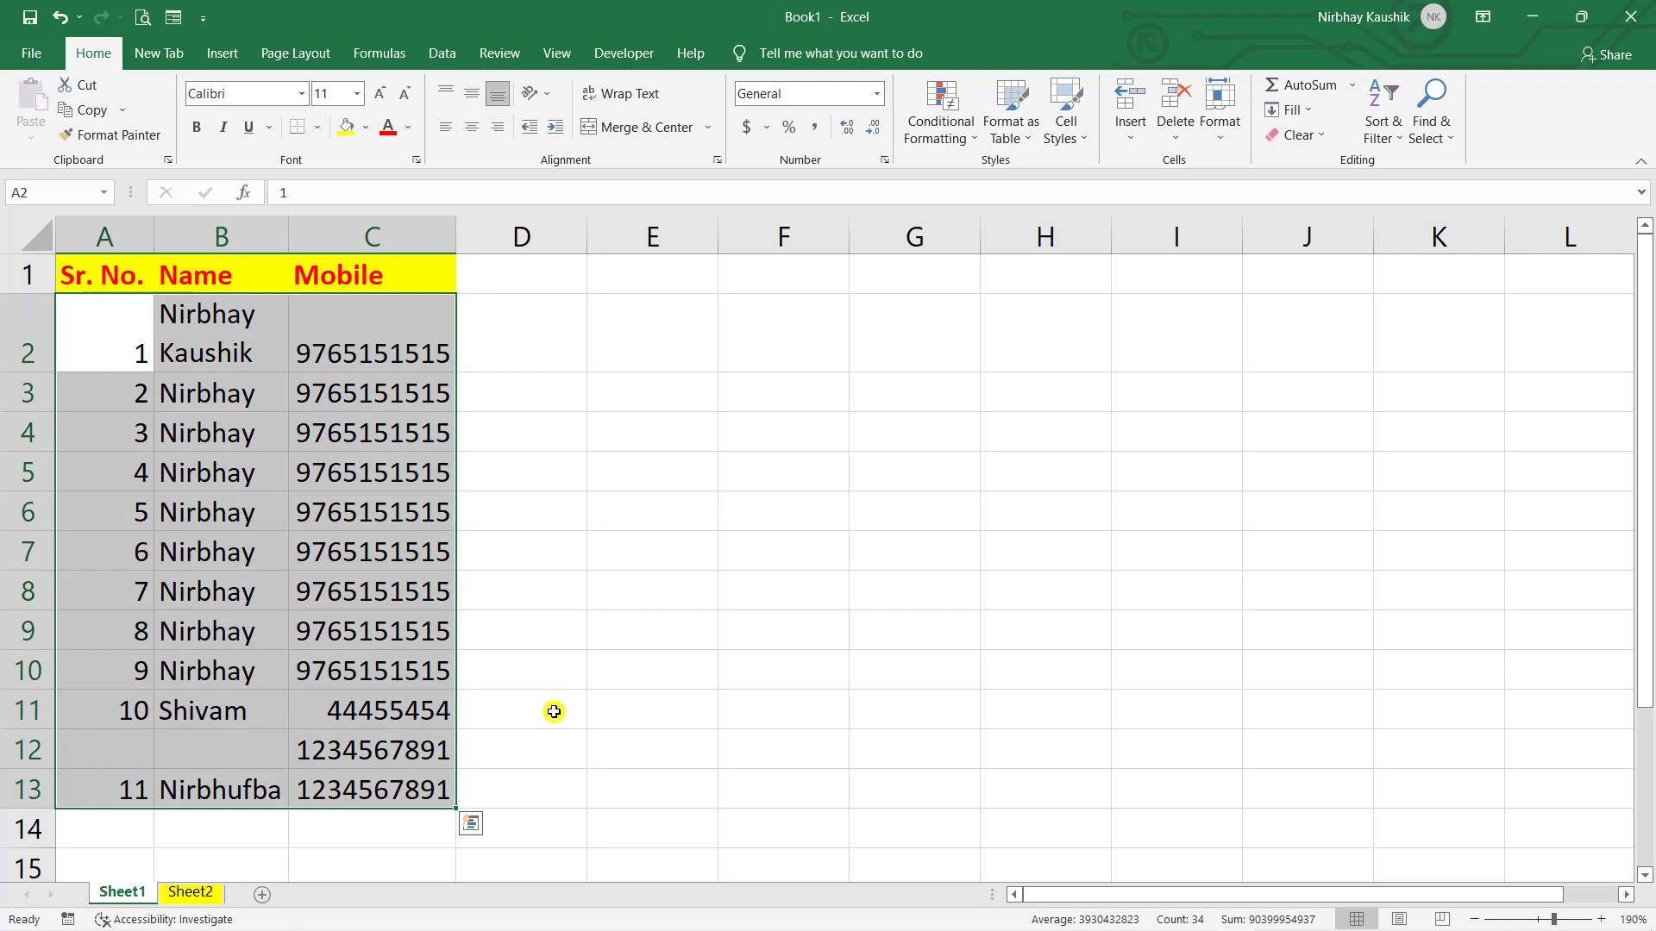
pyautogui.click(666, 698)
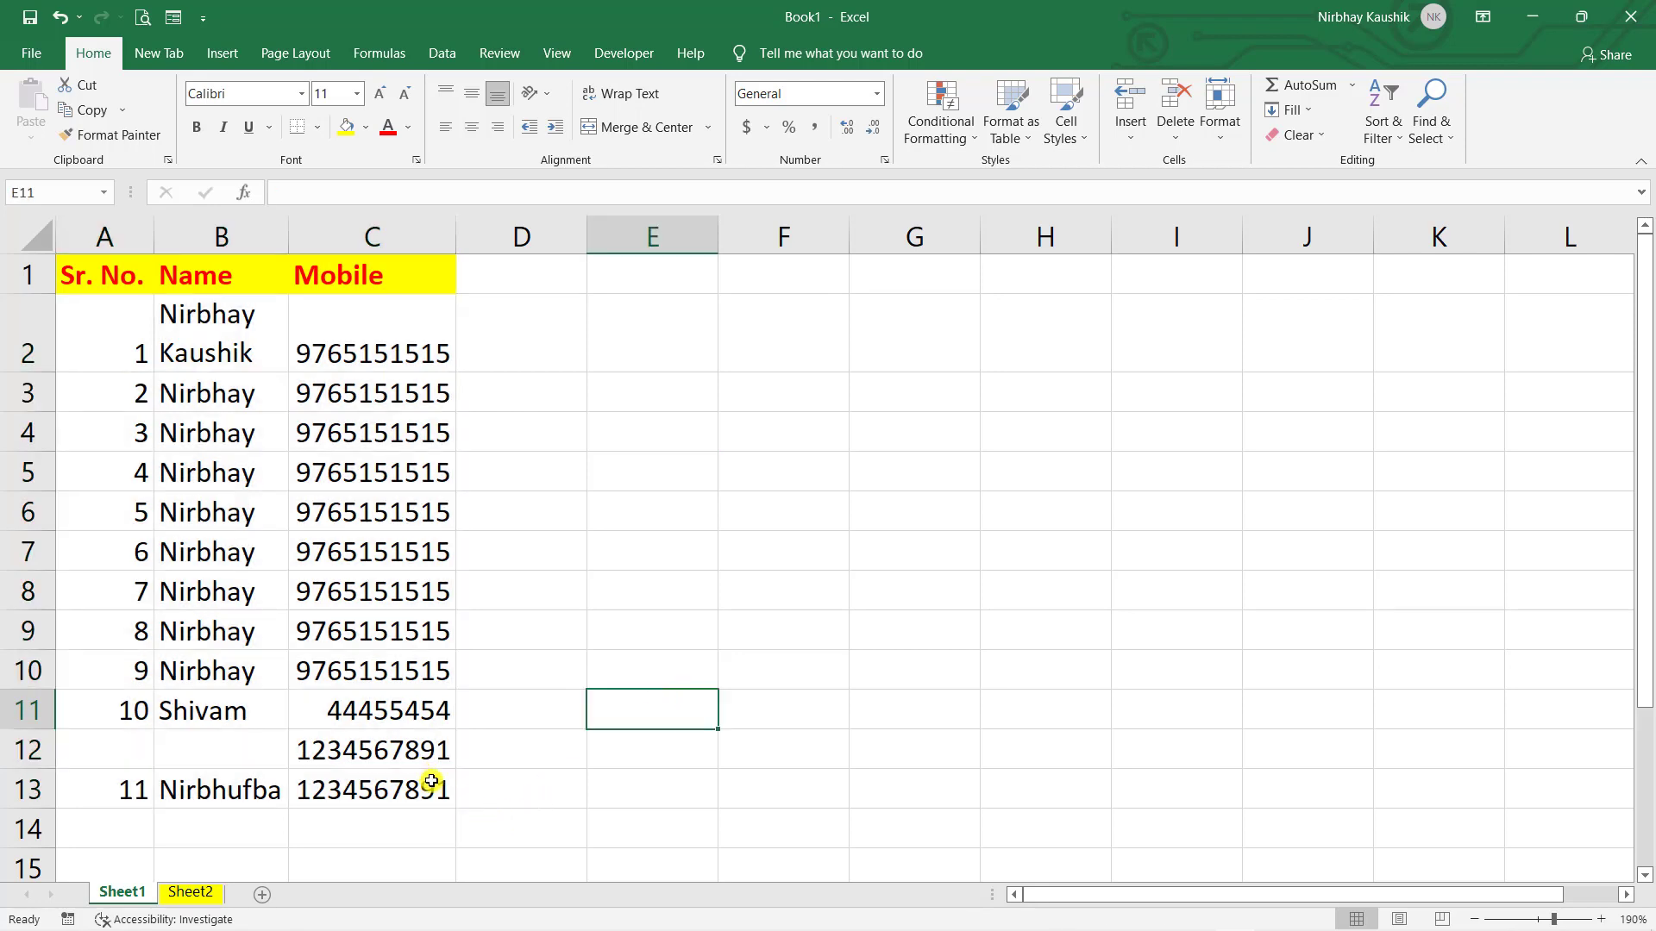
pyautogui.moveTo(436, 779); pyautogui.dragTo(388, 547)
pyautogui.click(674, 659)
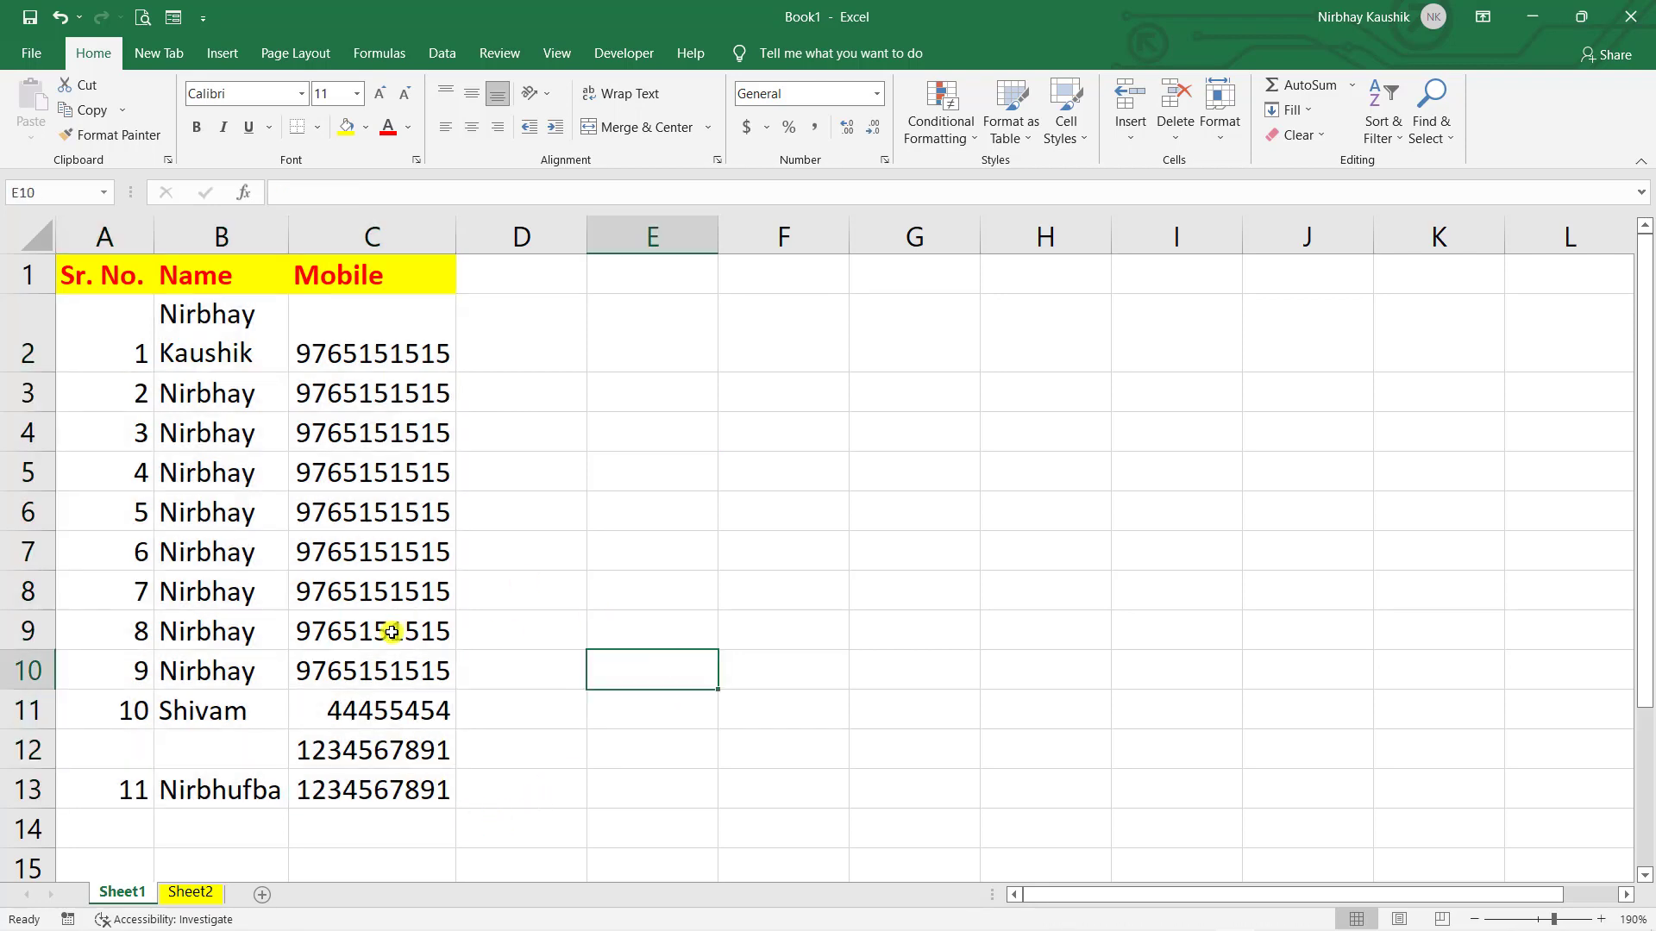
pyautogui.click(289, 571)
pyautogui.hotkey('ctrl', 'a')
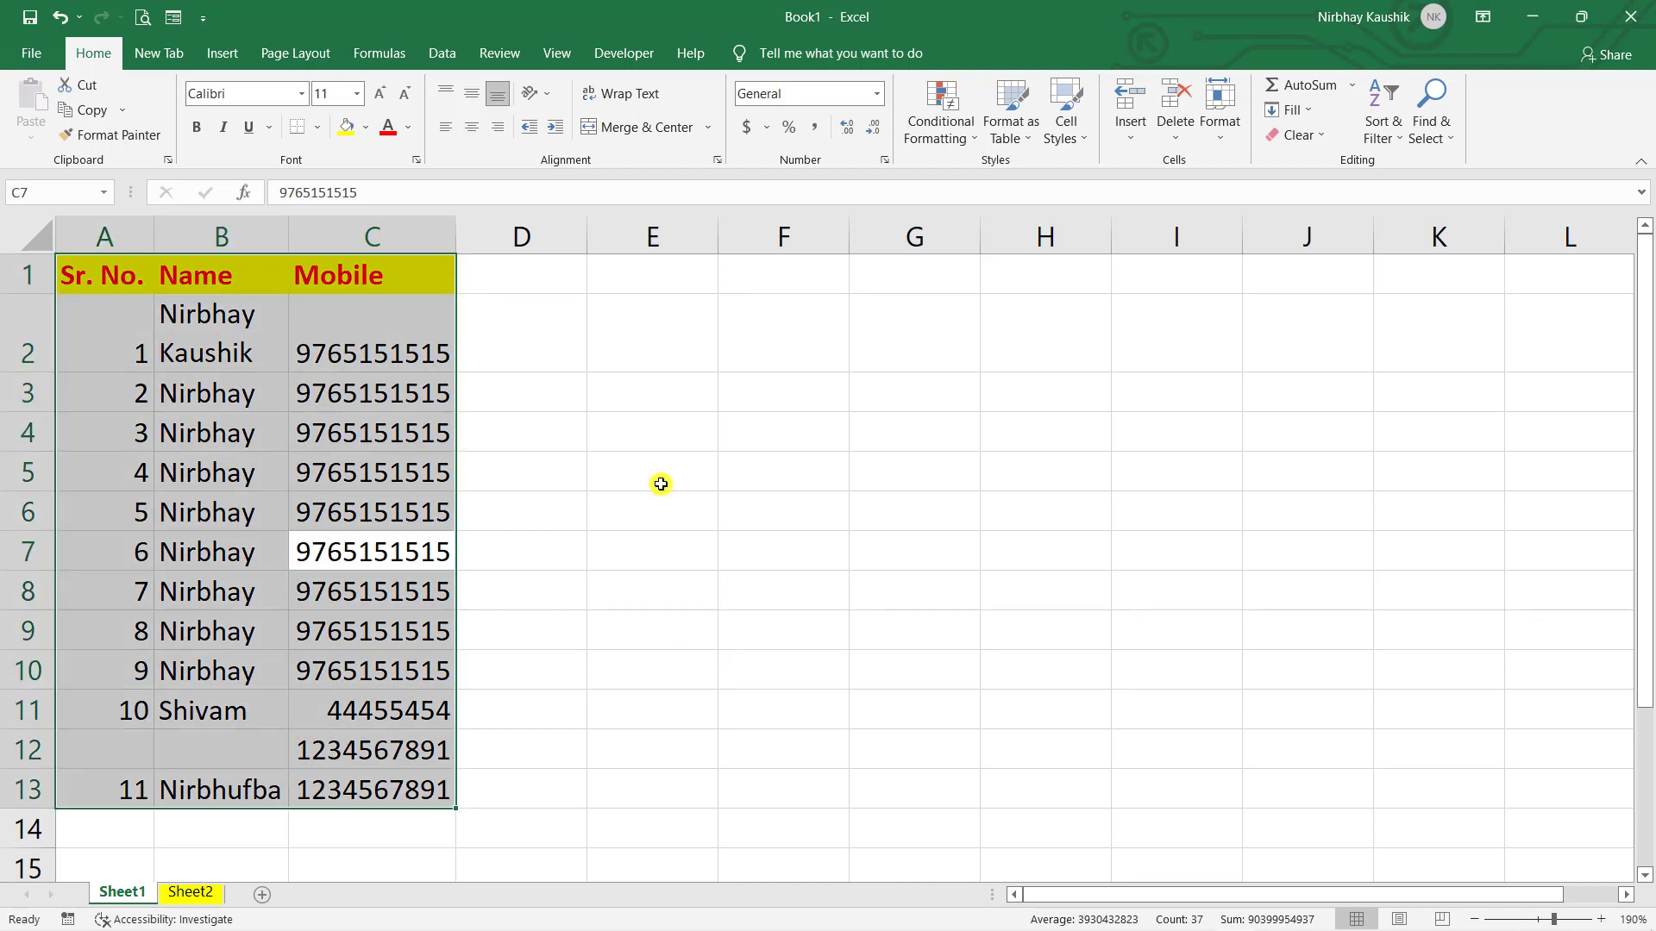
# - Copy the table A1:C13 to the clipboard
pyautogui.hotkey('ctrl', 'q')
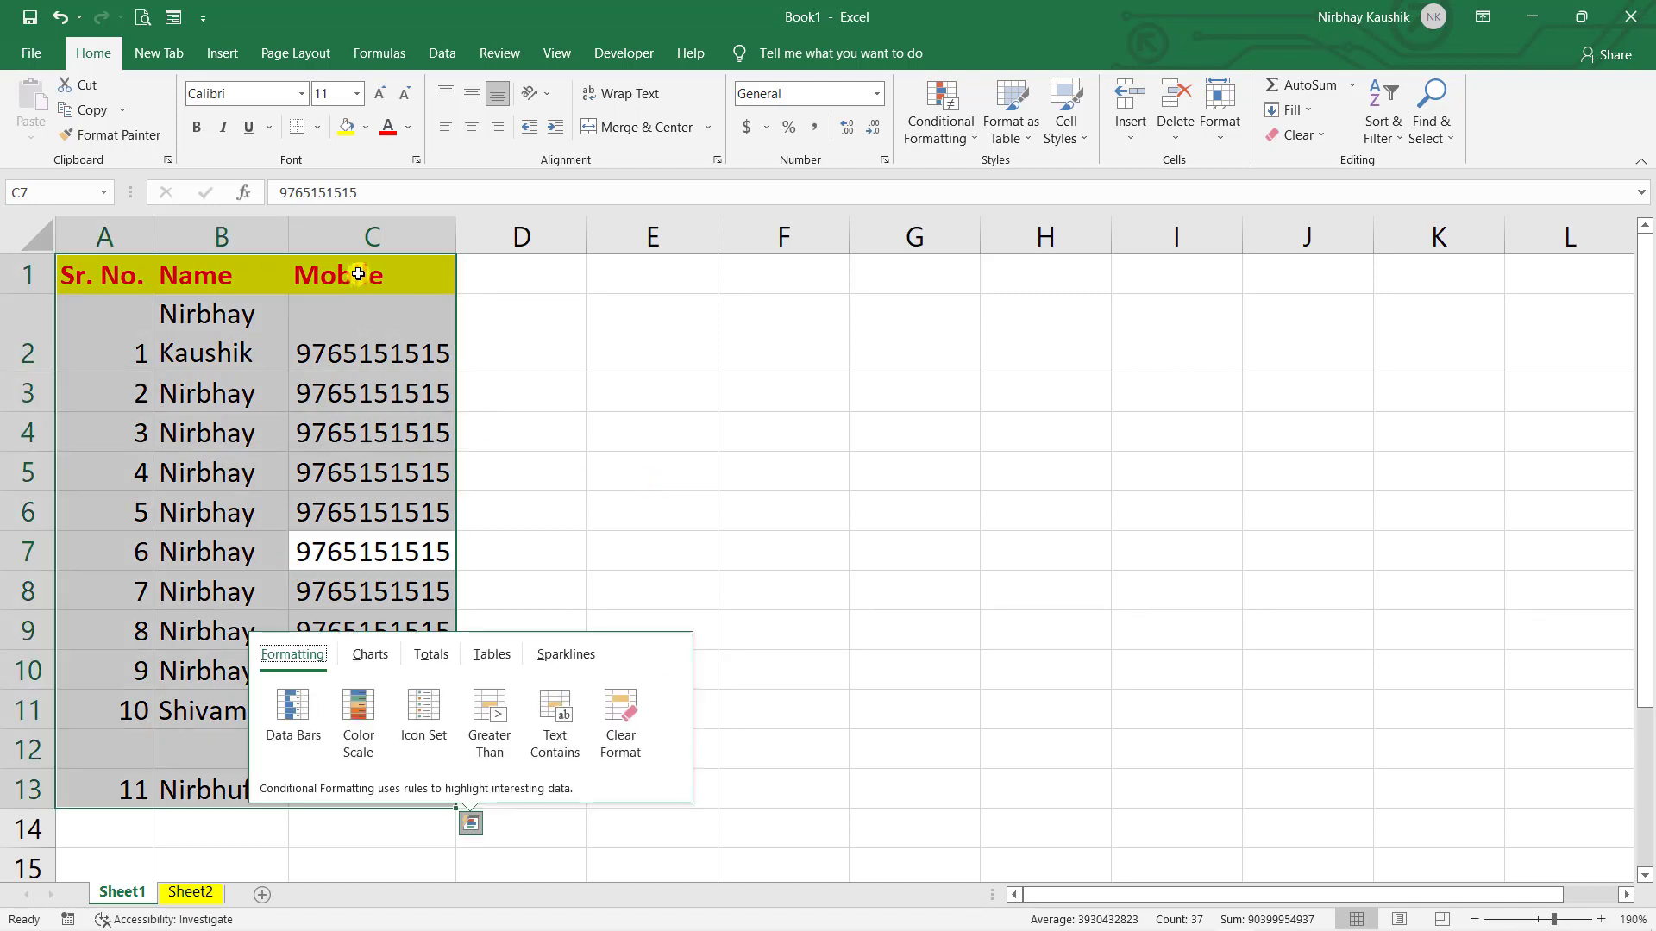
pyautogui.rightClick(358, 275)
pyautogui.press('Escape')
pyautogui.hotkey('ctrl', 'c')
pyautogui.click(692, 342)
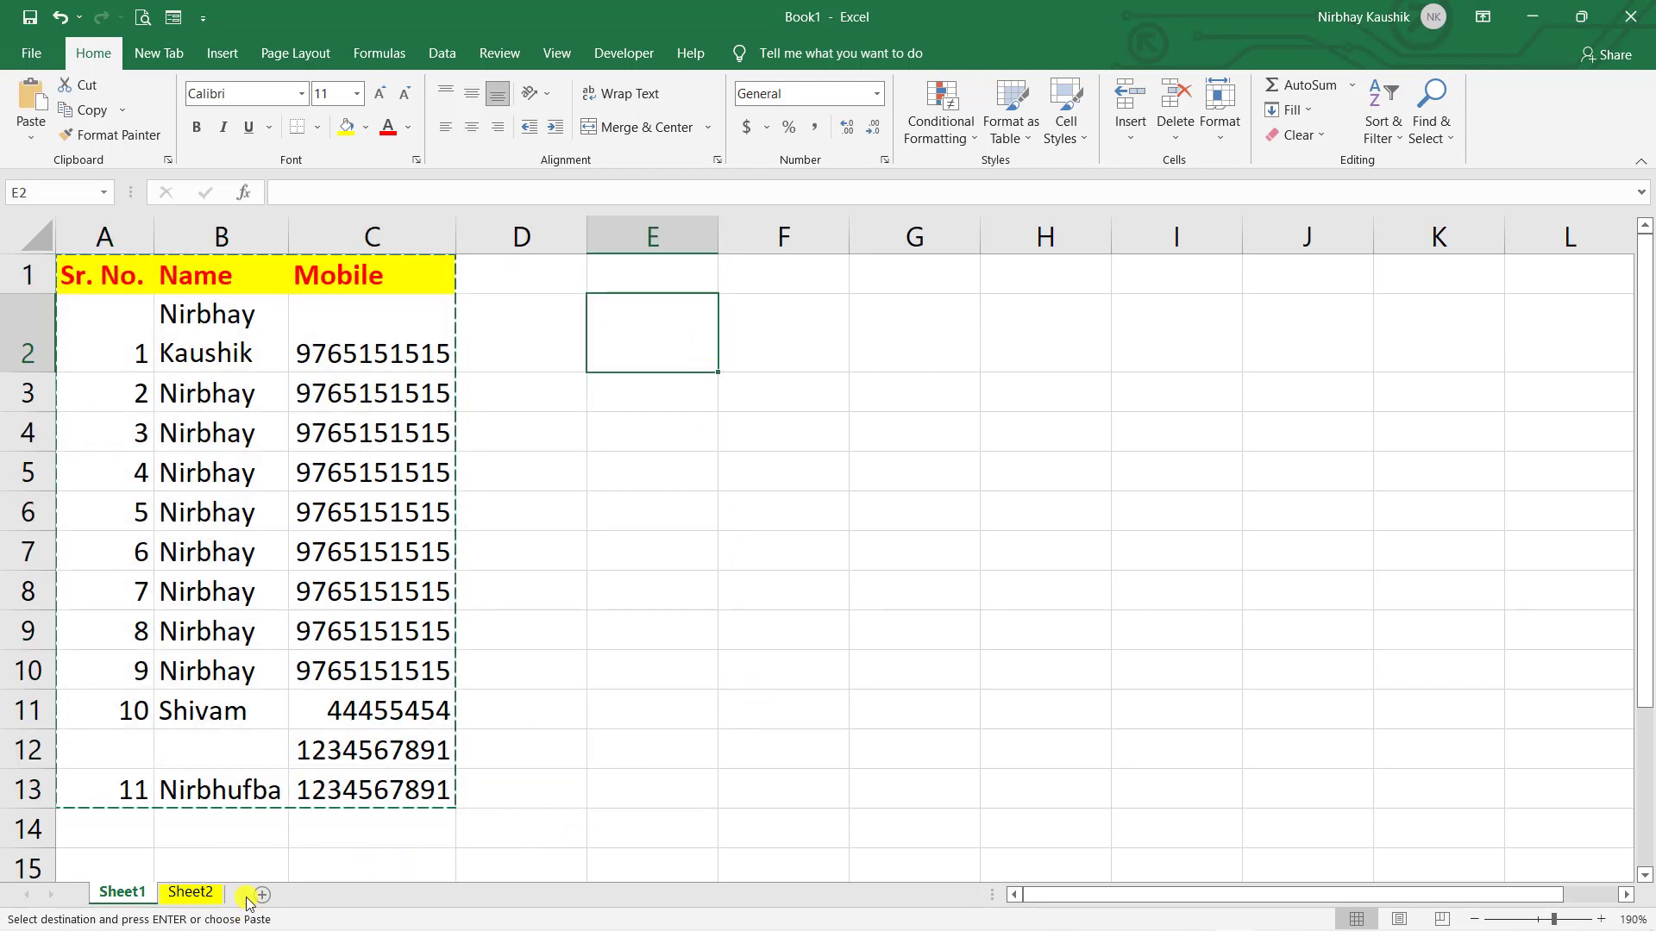
# - Paste Special the table at F2 with Transpose, so headers run down column F
pyautogui.click(820, 352)
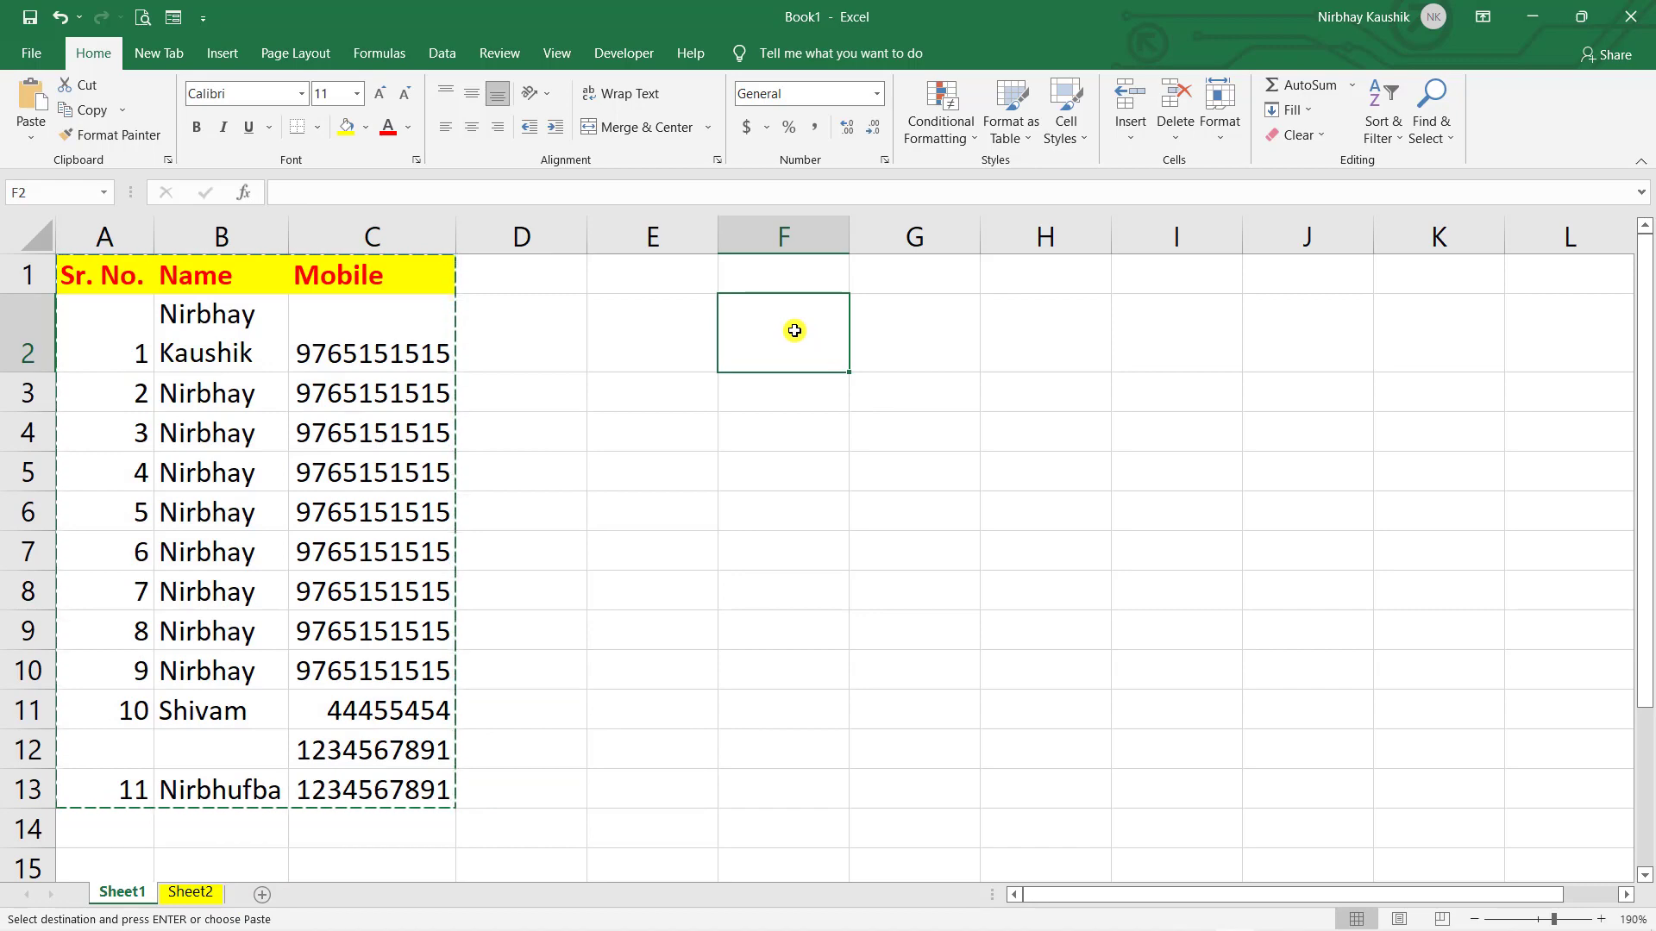
pyautogui.rightClick(794, 330)
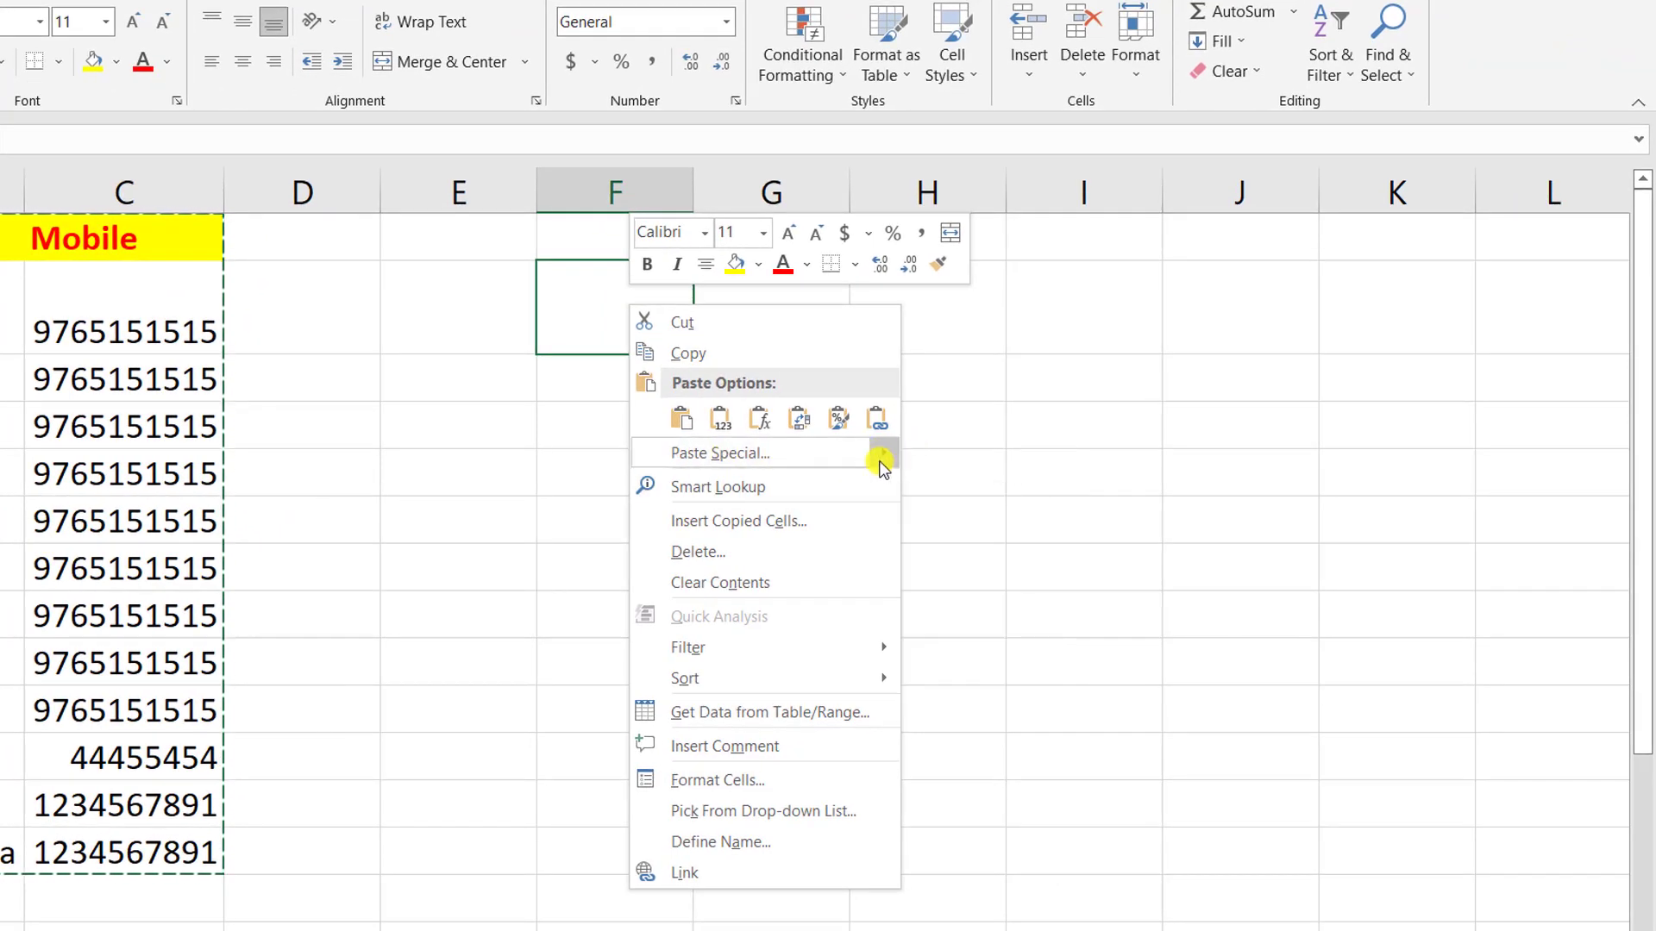
pyautogui.moveTo(881, 465)
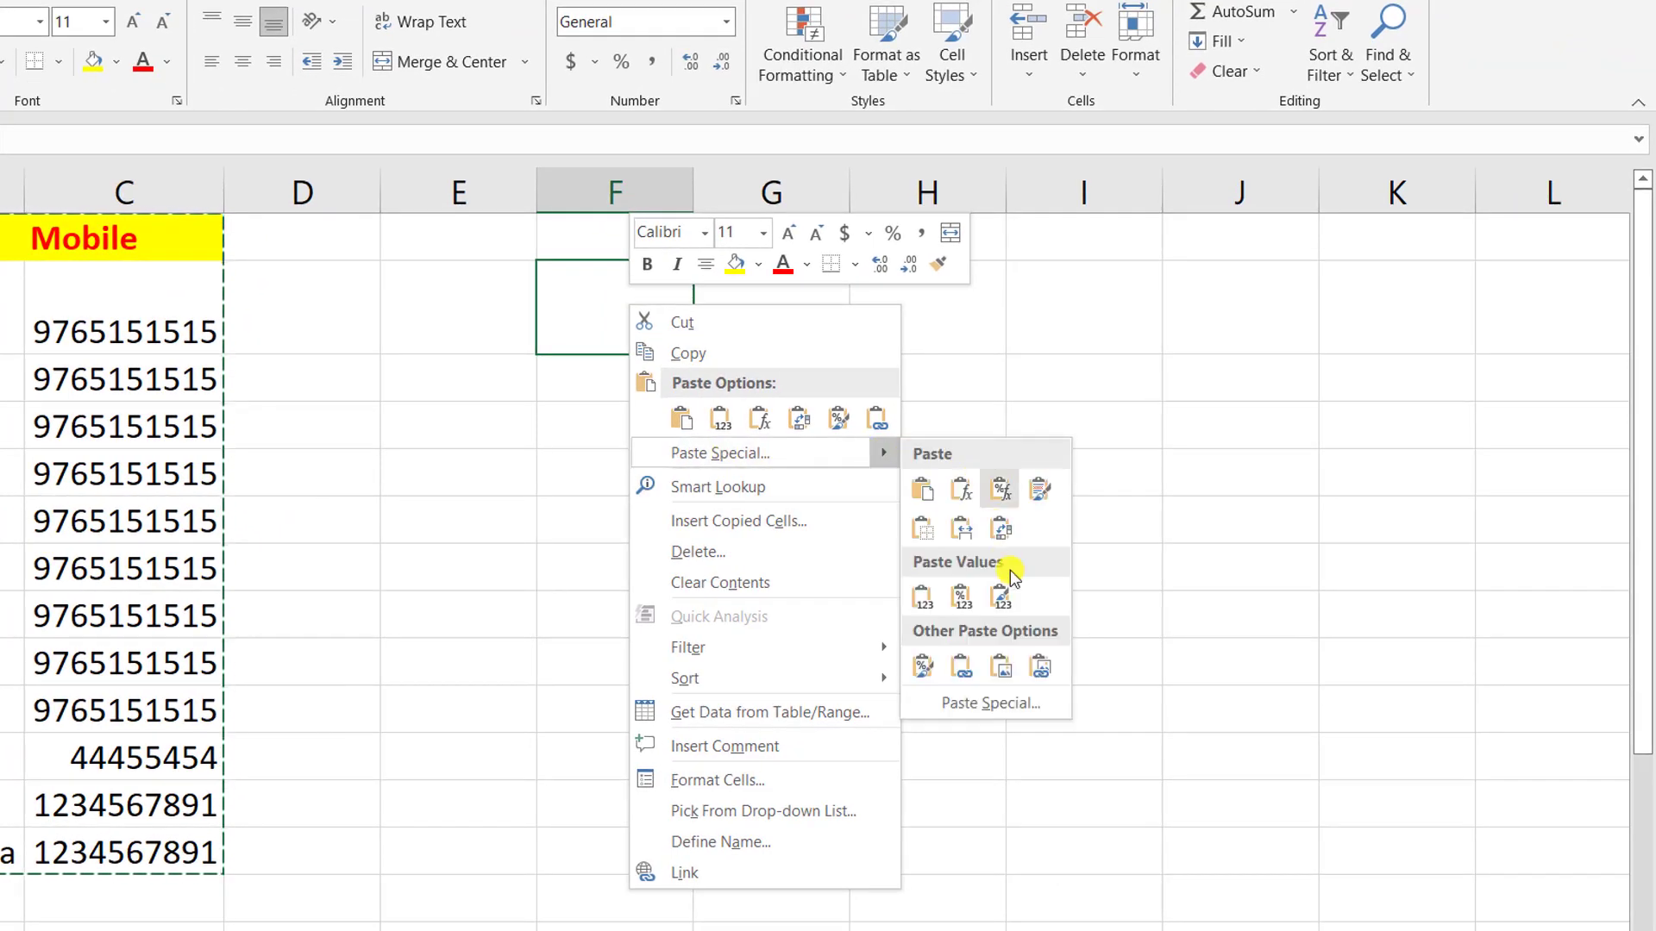
pyautogui.click(1024, 700)
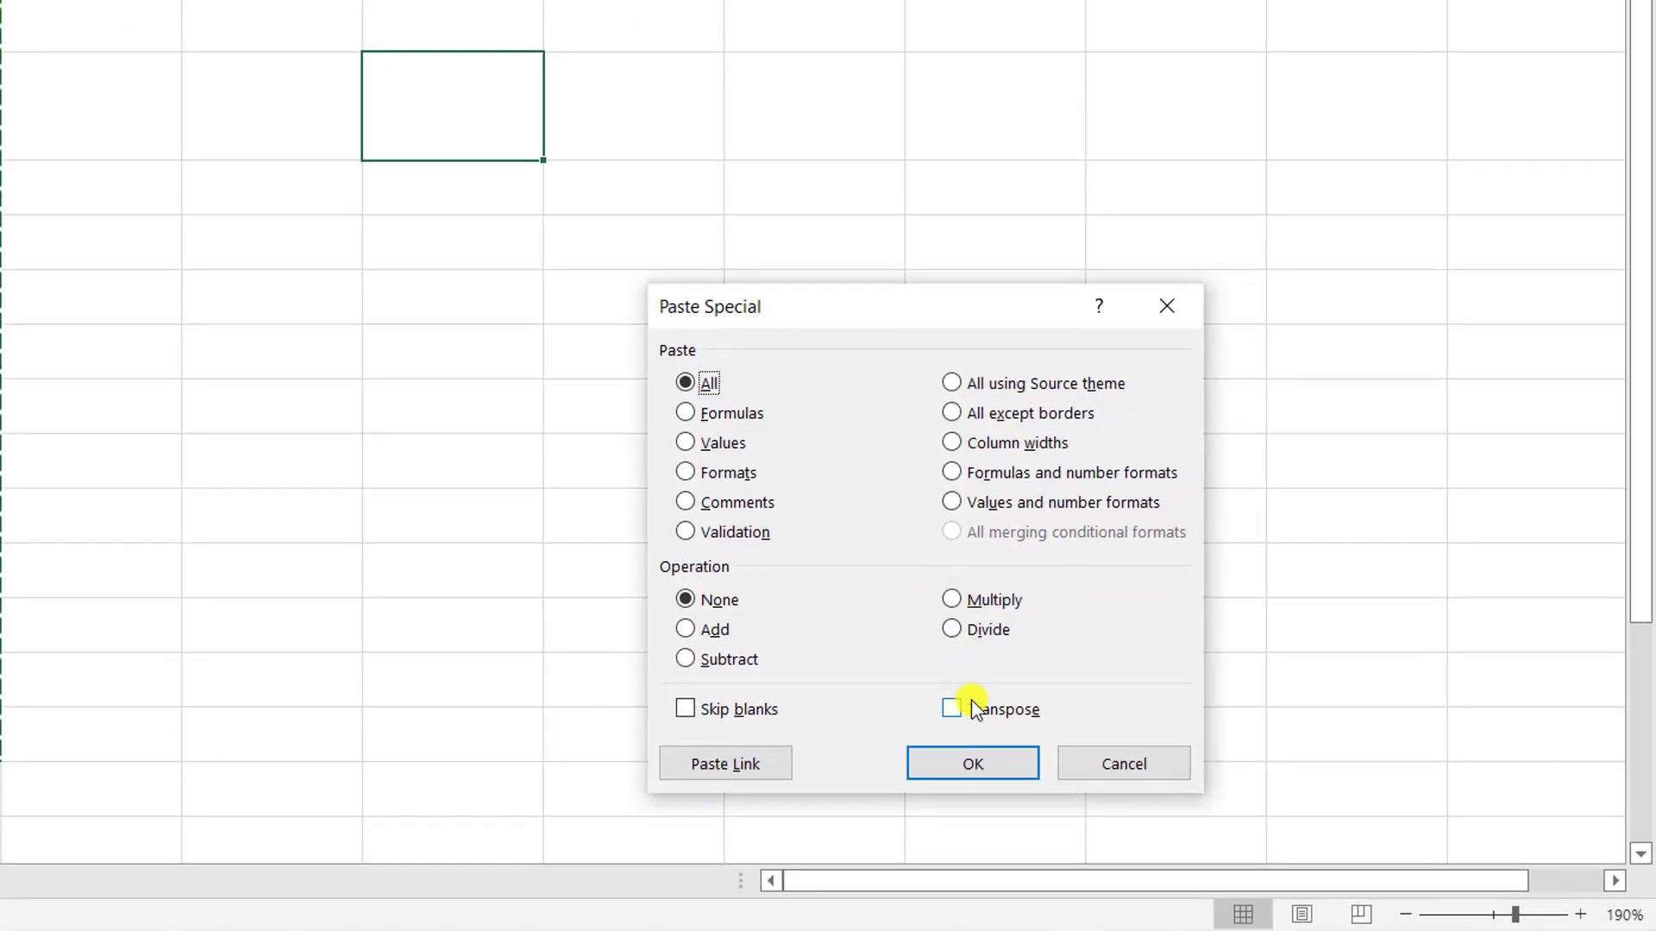
pyautogui.click(952, 709)
pyautogui.click(973, 764)
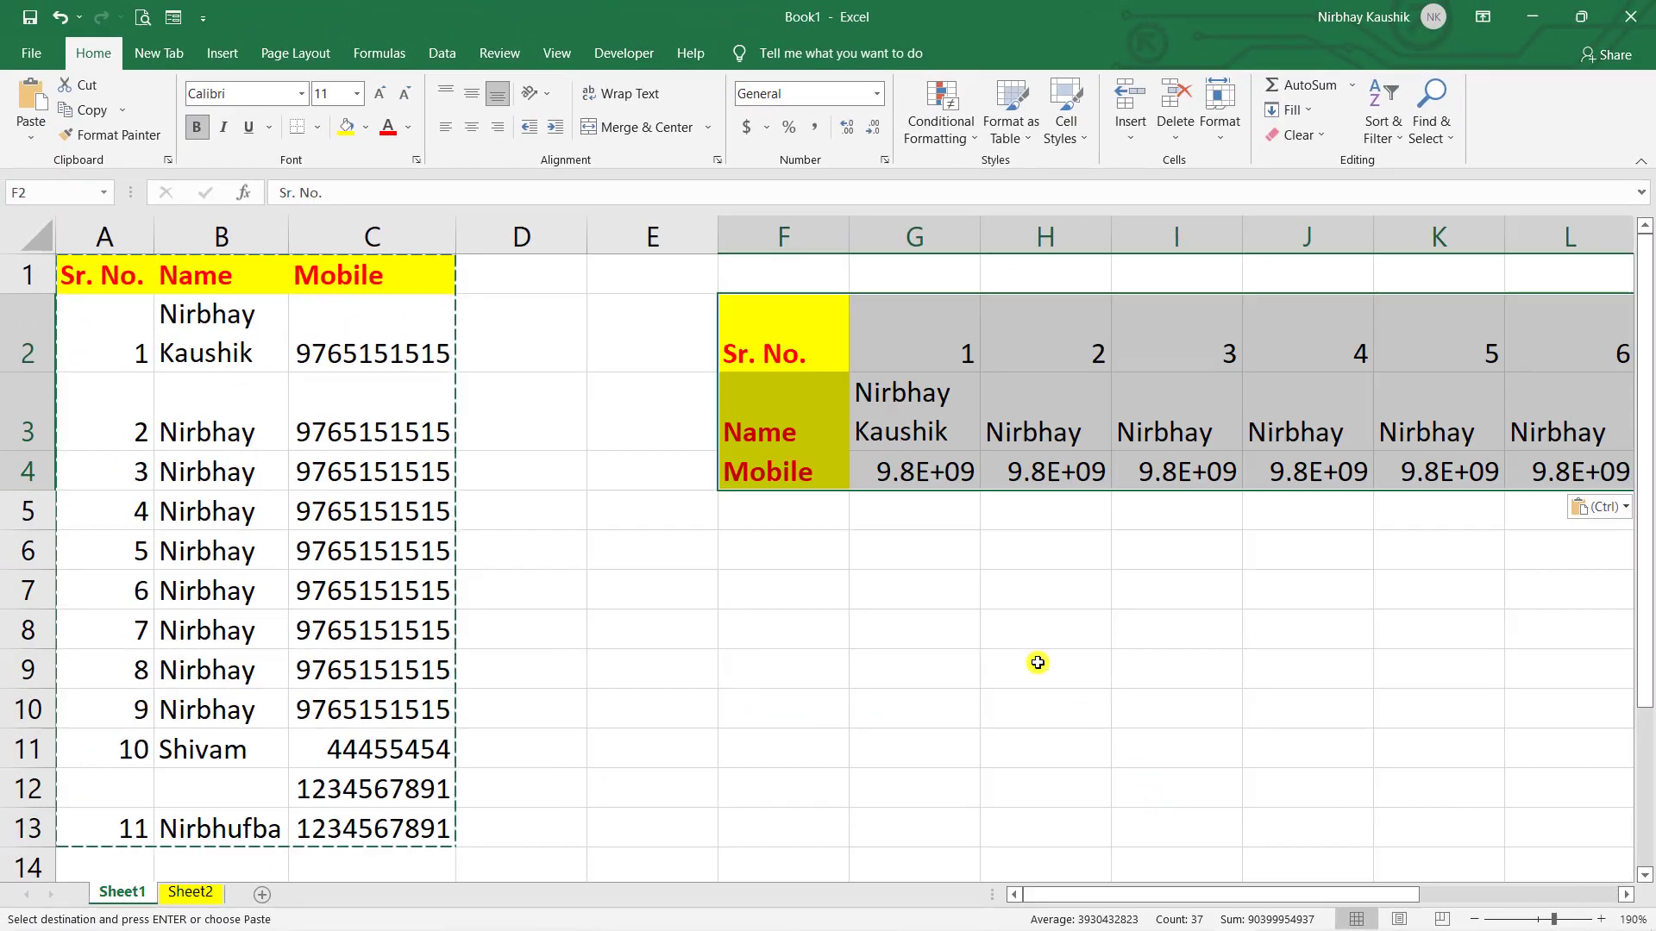
pyautogui.click(1040, 638)
pyautogui.moveTo(1143, 897); pyautogui.dragTo(1086, 849)
# - Give the City header in D1 the blue Accent1 cell style
pyautogui.click(939, 668)
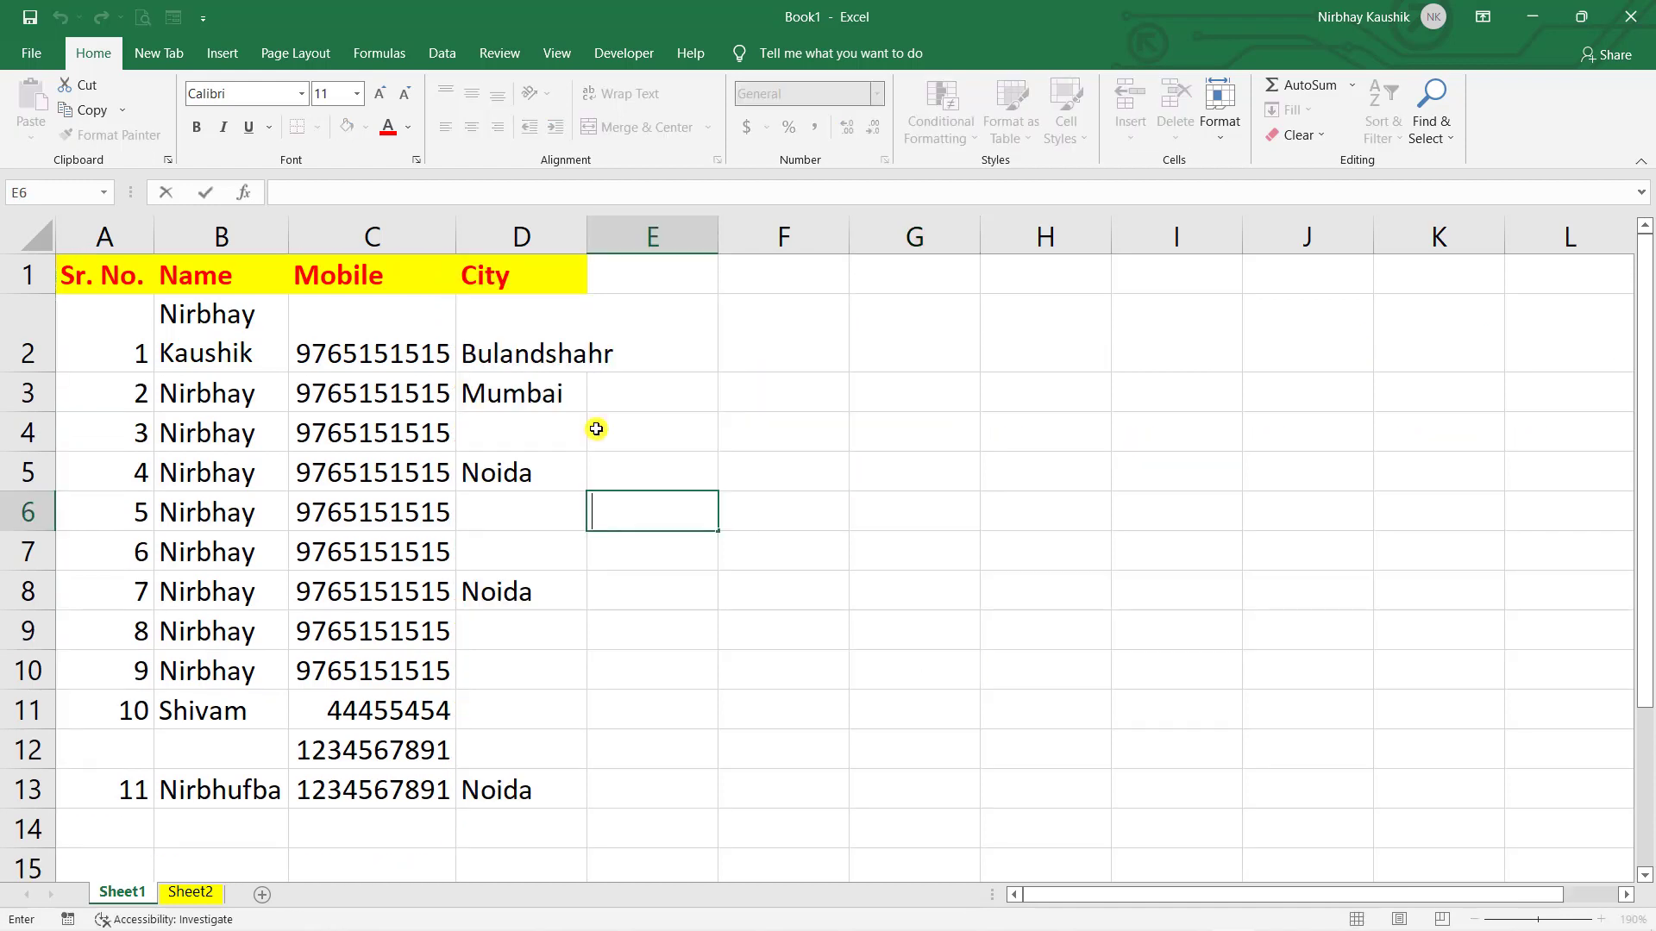
pyautogui.click(625, 281)
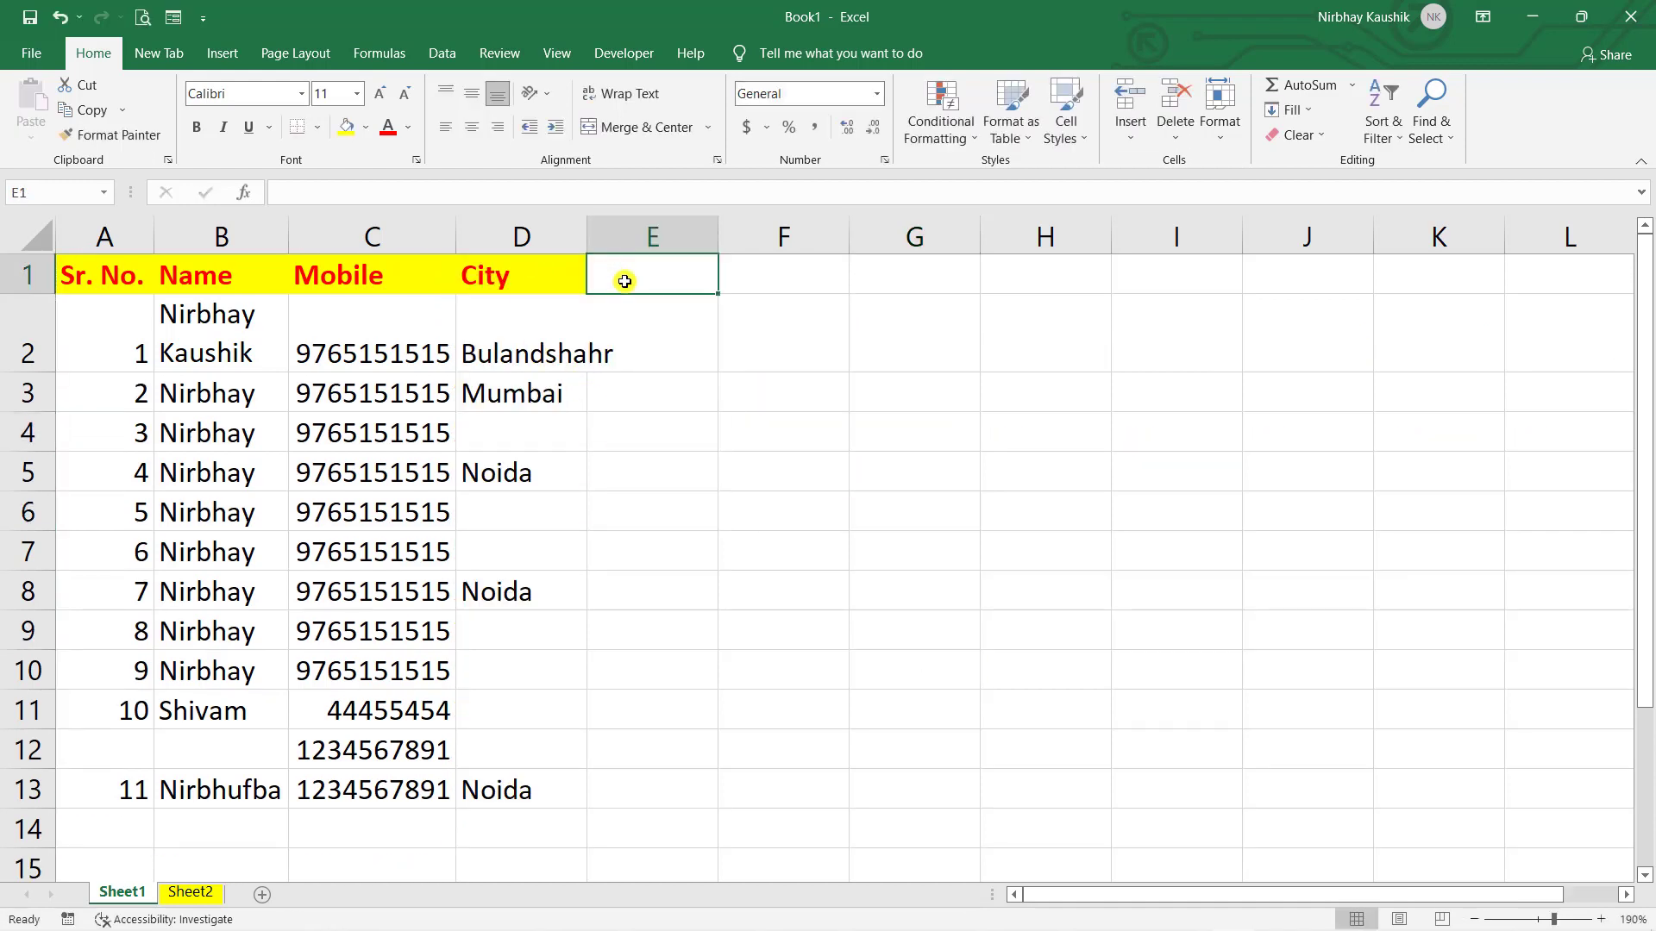
pyautogui.click(555, 302)
pyautogui.click(524, 274)
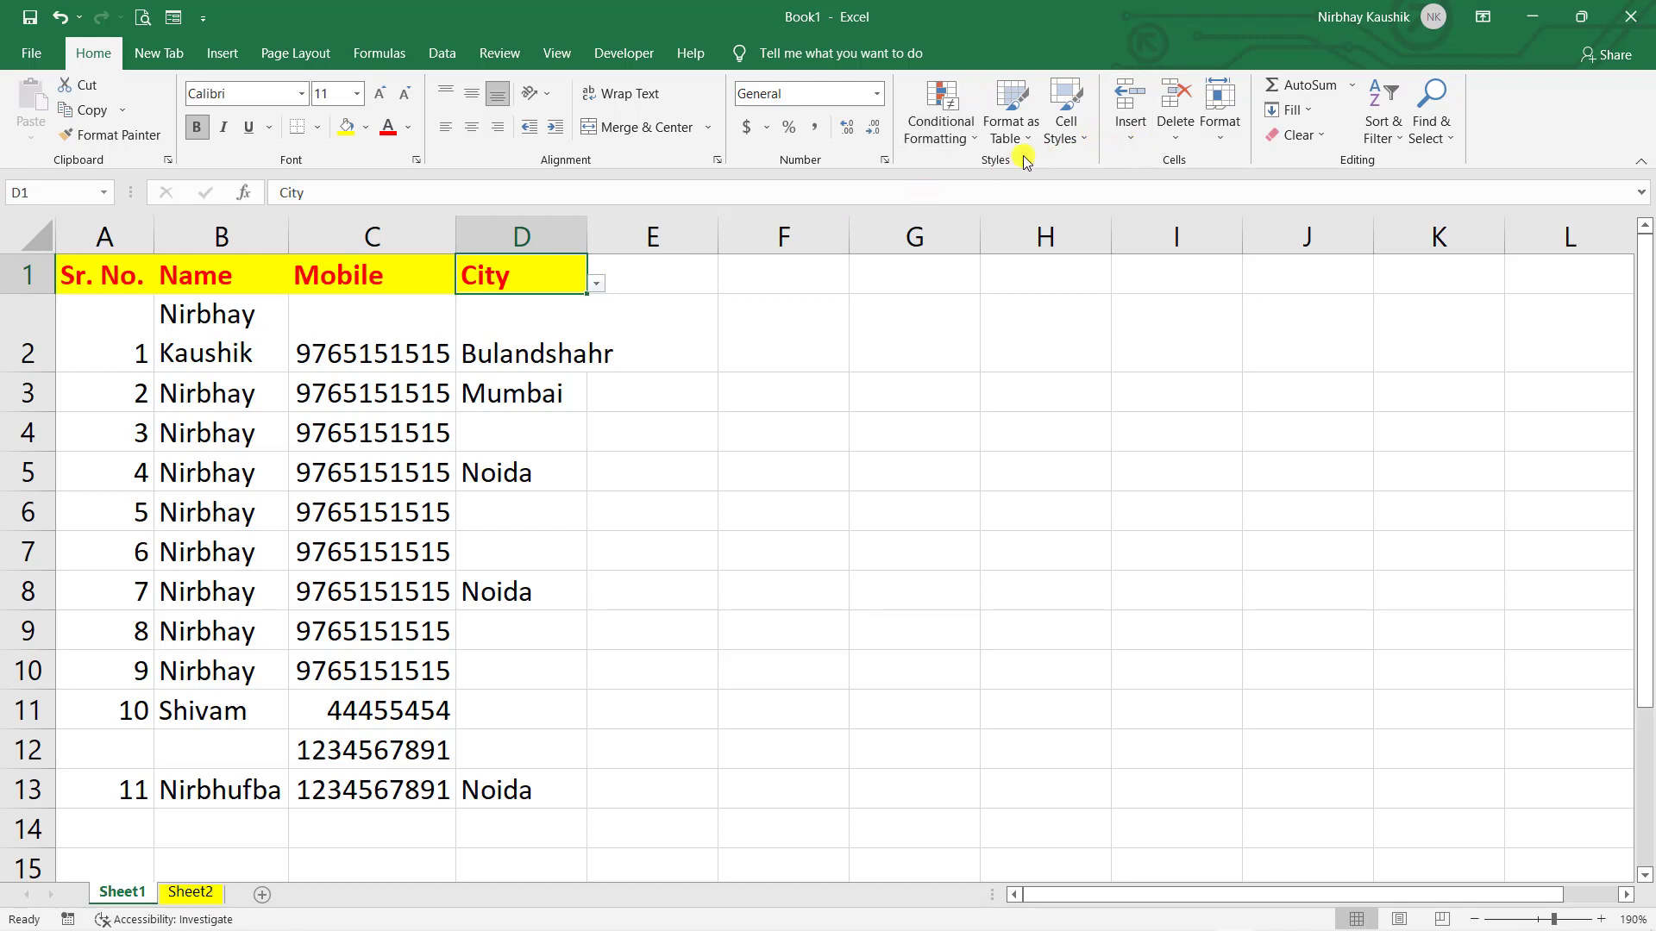
pyautogui.click(1059, 138)
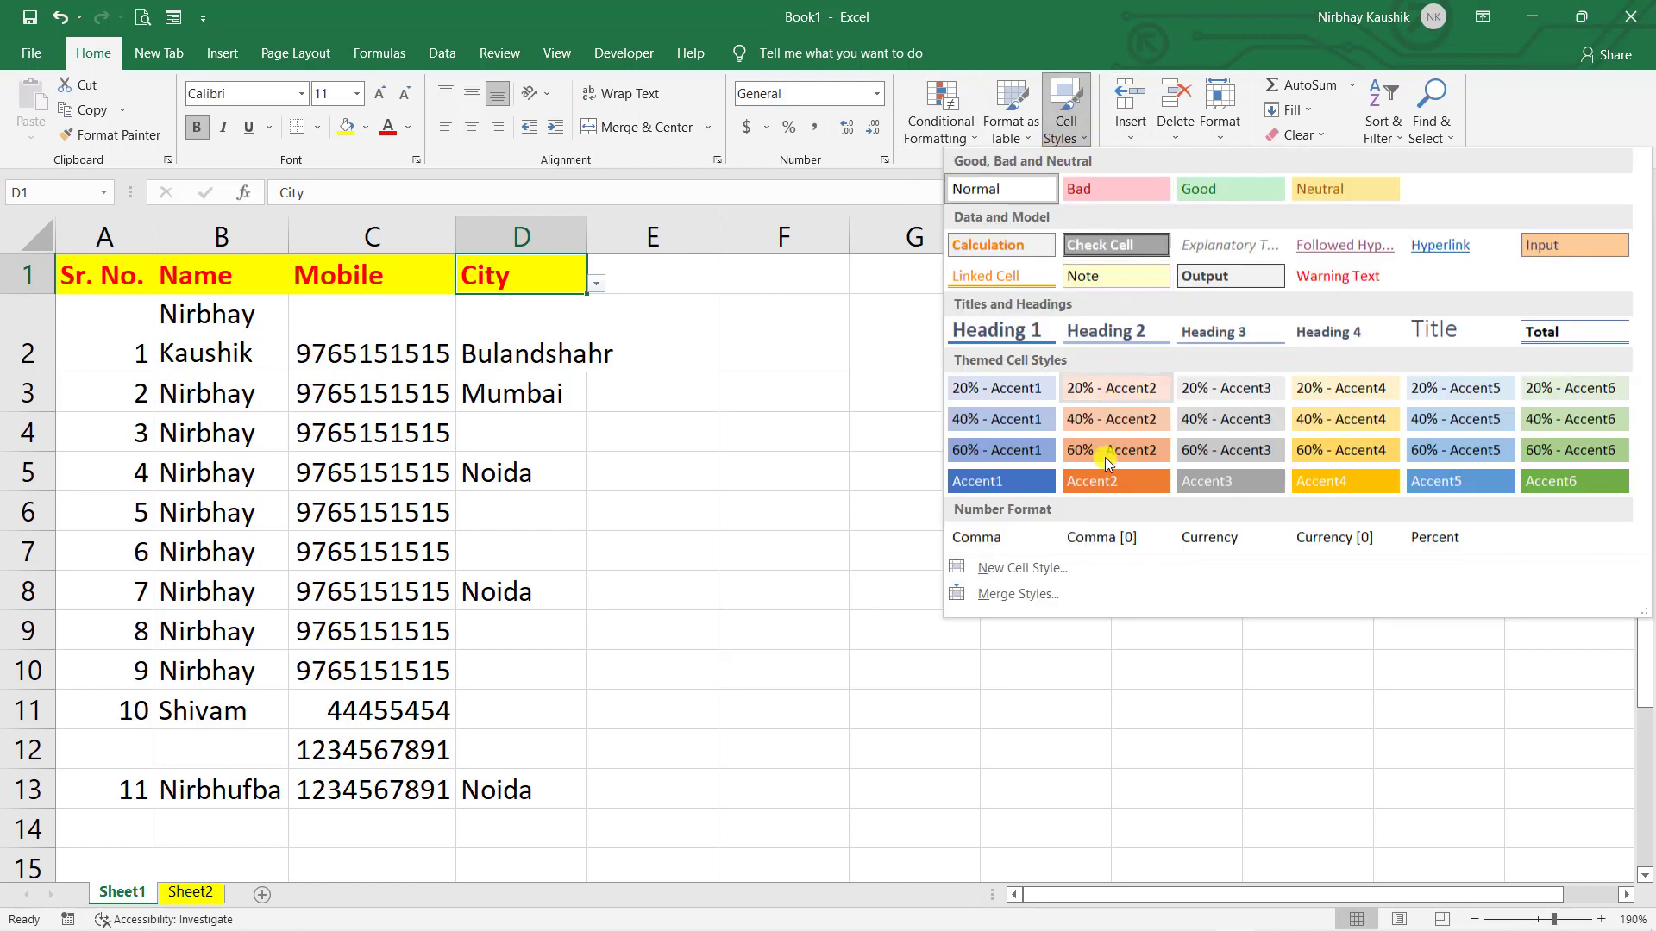
pyautogui.click(1040, 477)
pyautogui.click(701, 421)
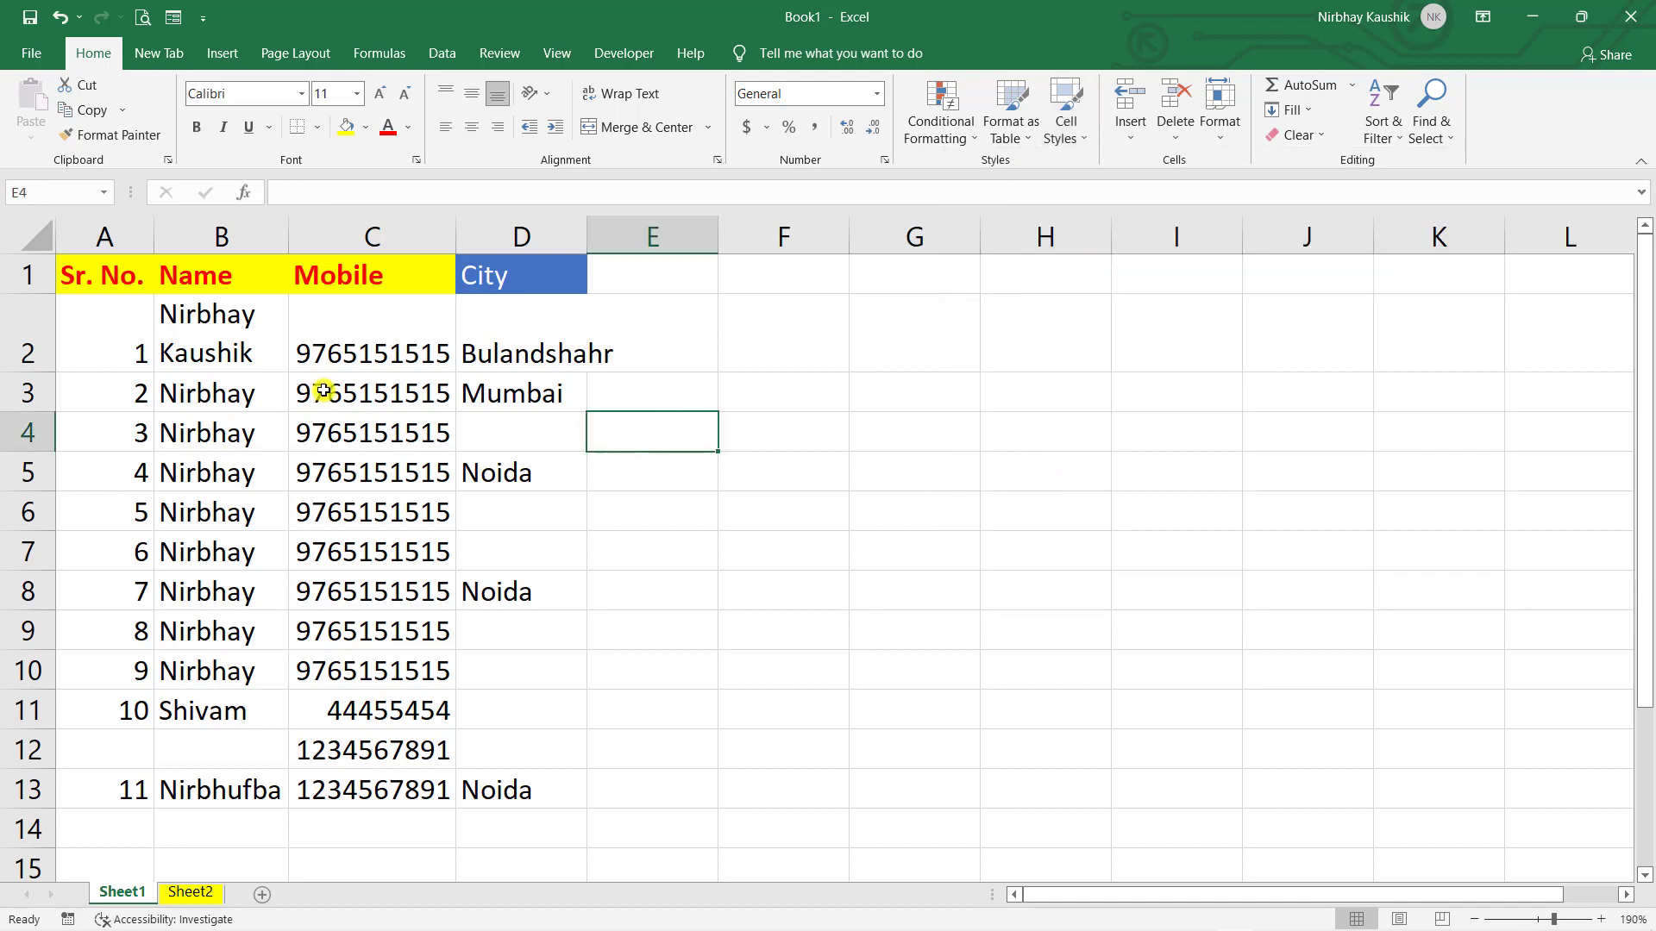
# - Select the data block B2:D11 and preview an orange cell style on it
pyautogui.moveTo(241, 351); pyautogui.dragTo(553, 634)
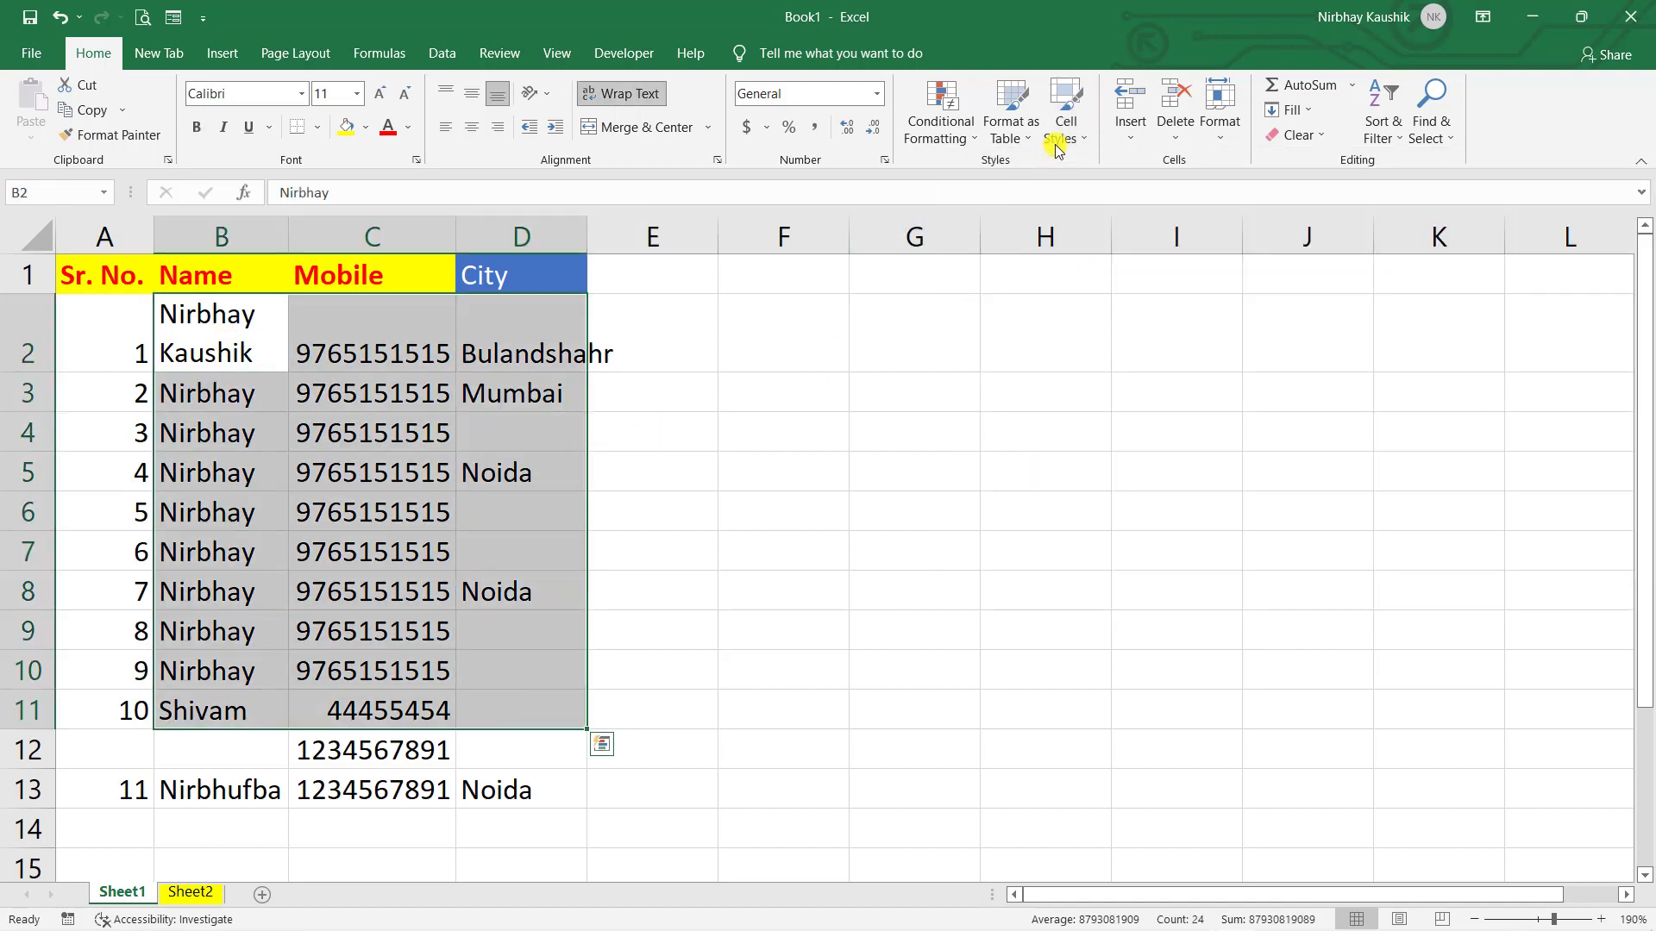
pyautogui.click(1064, 131)
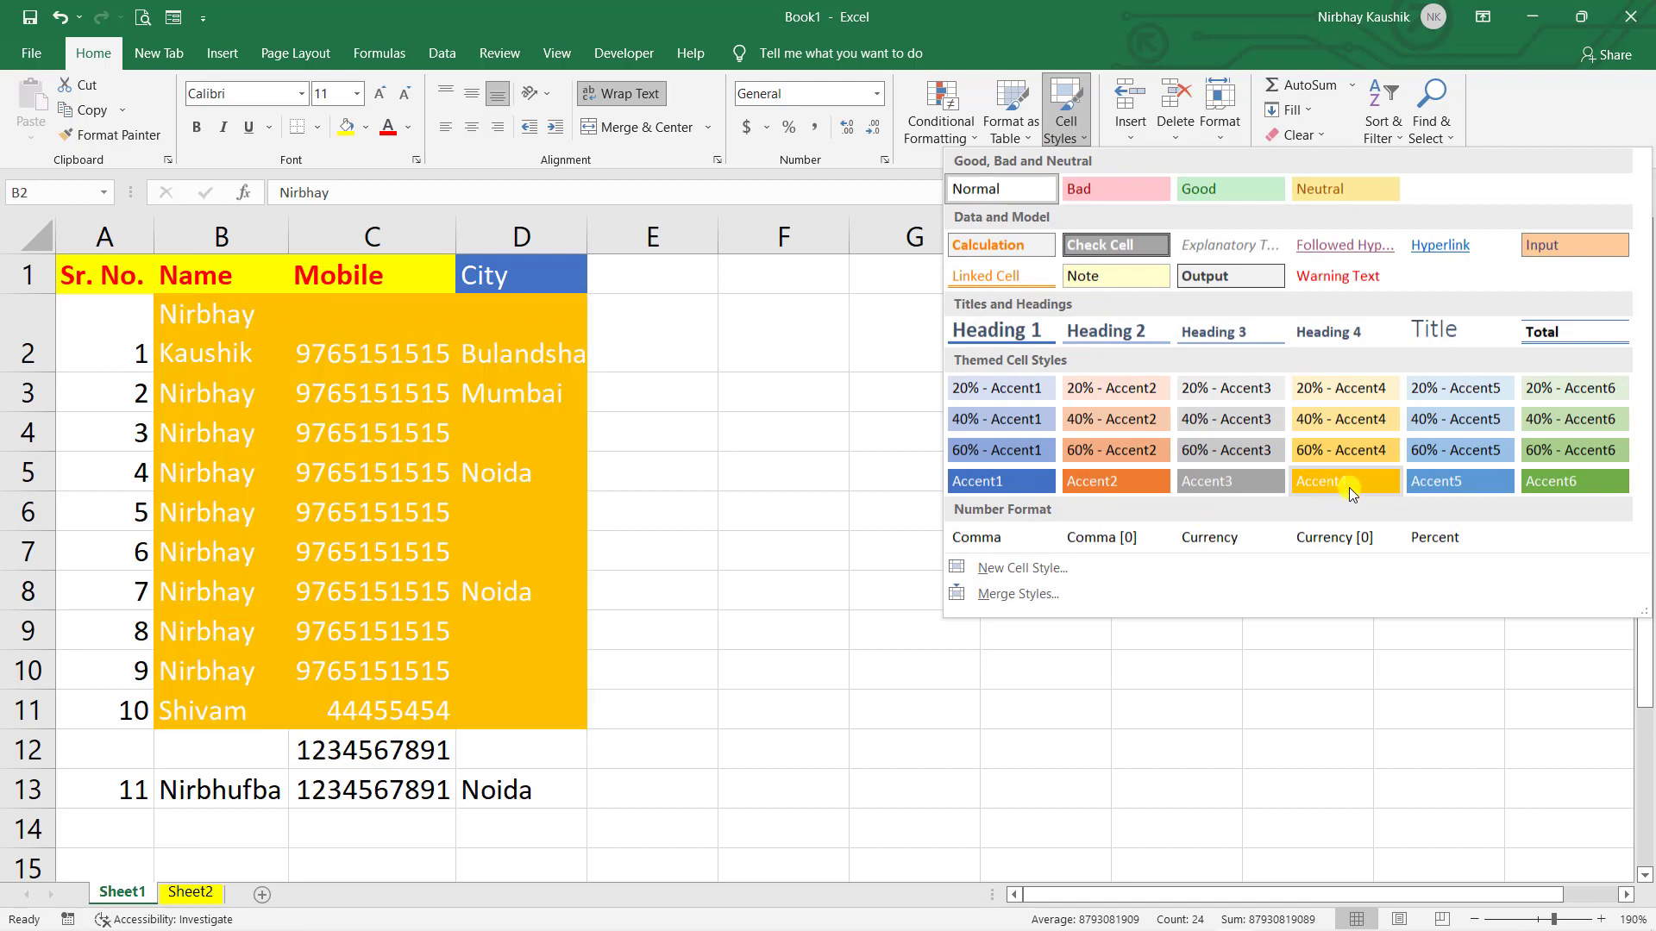
pyautogui.click(1348, 488)
pyautogui.click(925, 501)
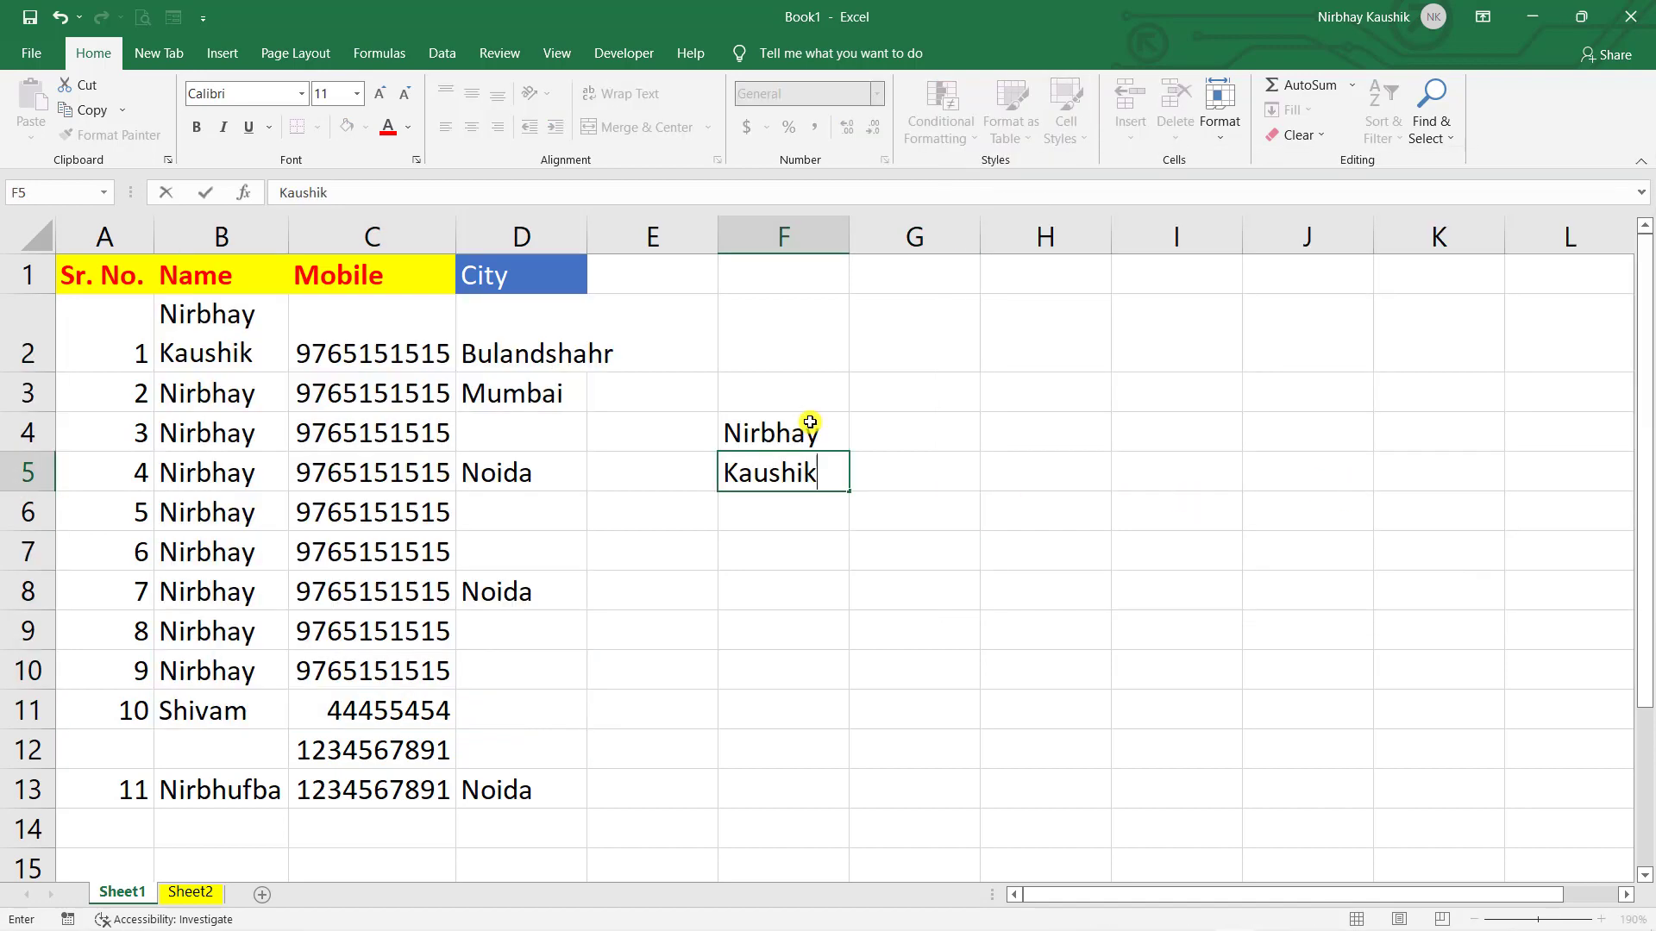
# - Commit the entry in F5, then undo it
pyautogui.press('Return')
pyautogui.press('Up')
pyautogui.press('Up')
pyautogui.hotkey('ctrl', 'z')
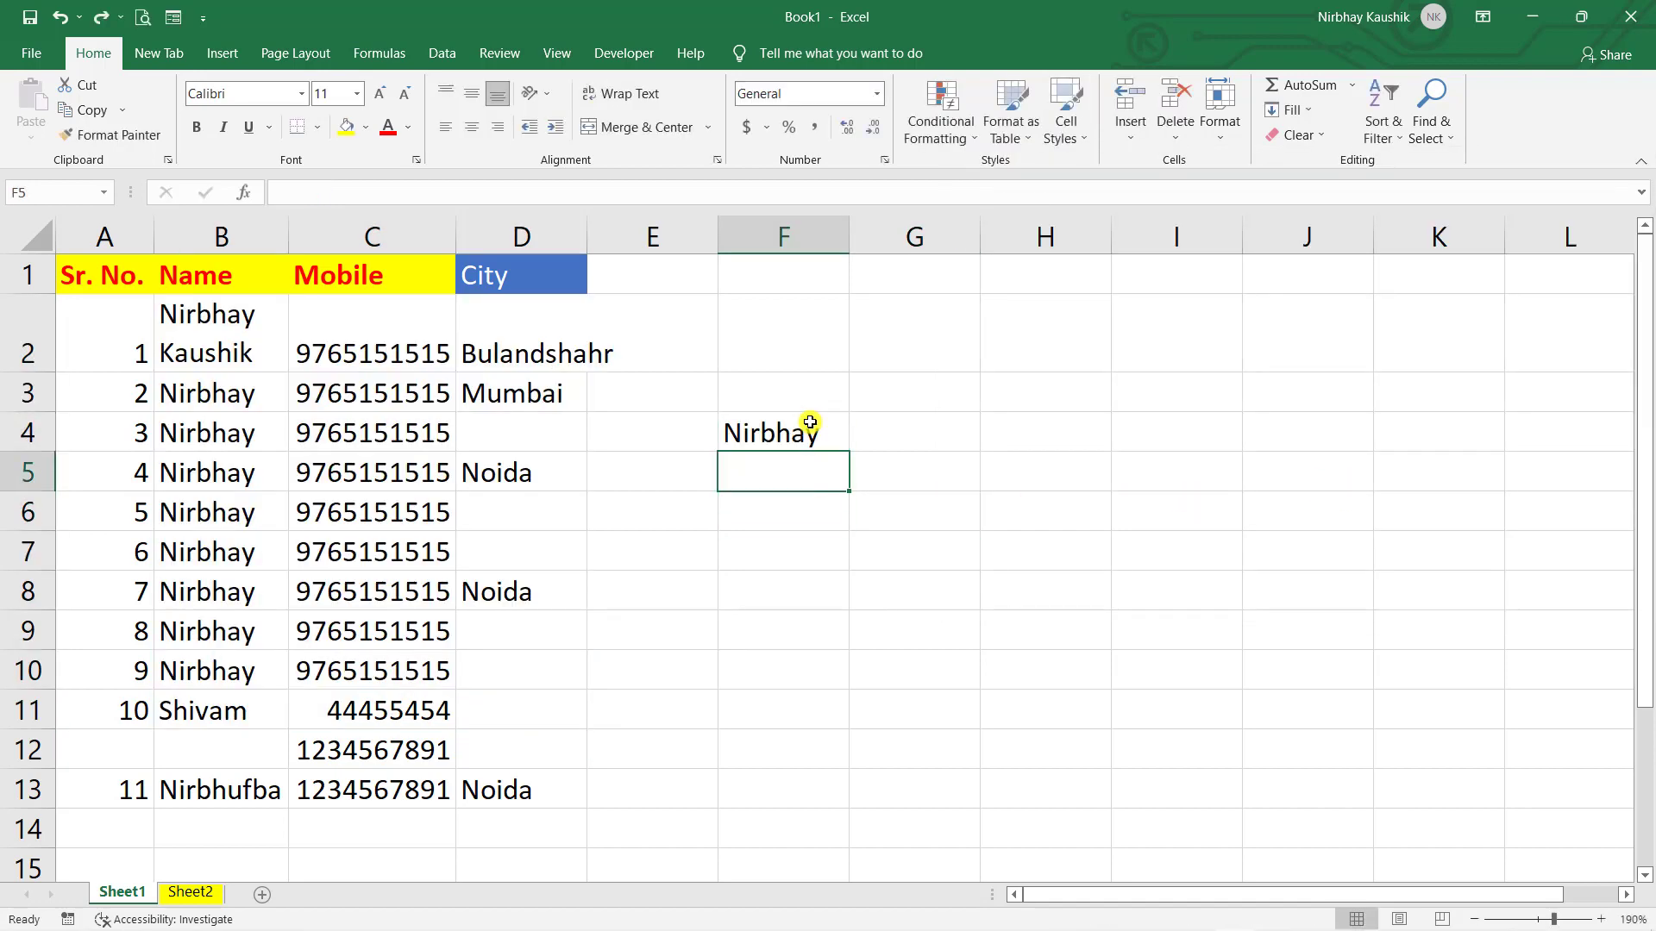
pyautogui.press('Up')
# - Type a surname into G4 next to the first name in F4
pyautogui.press('Tab')
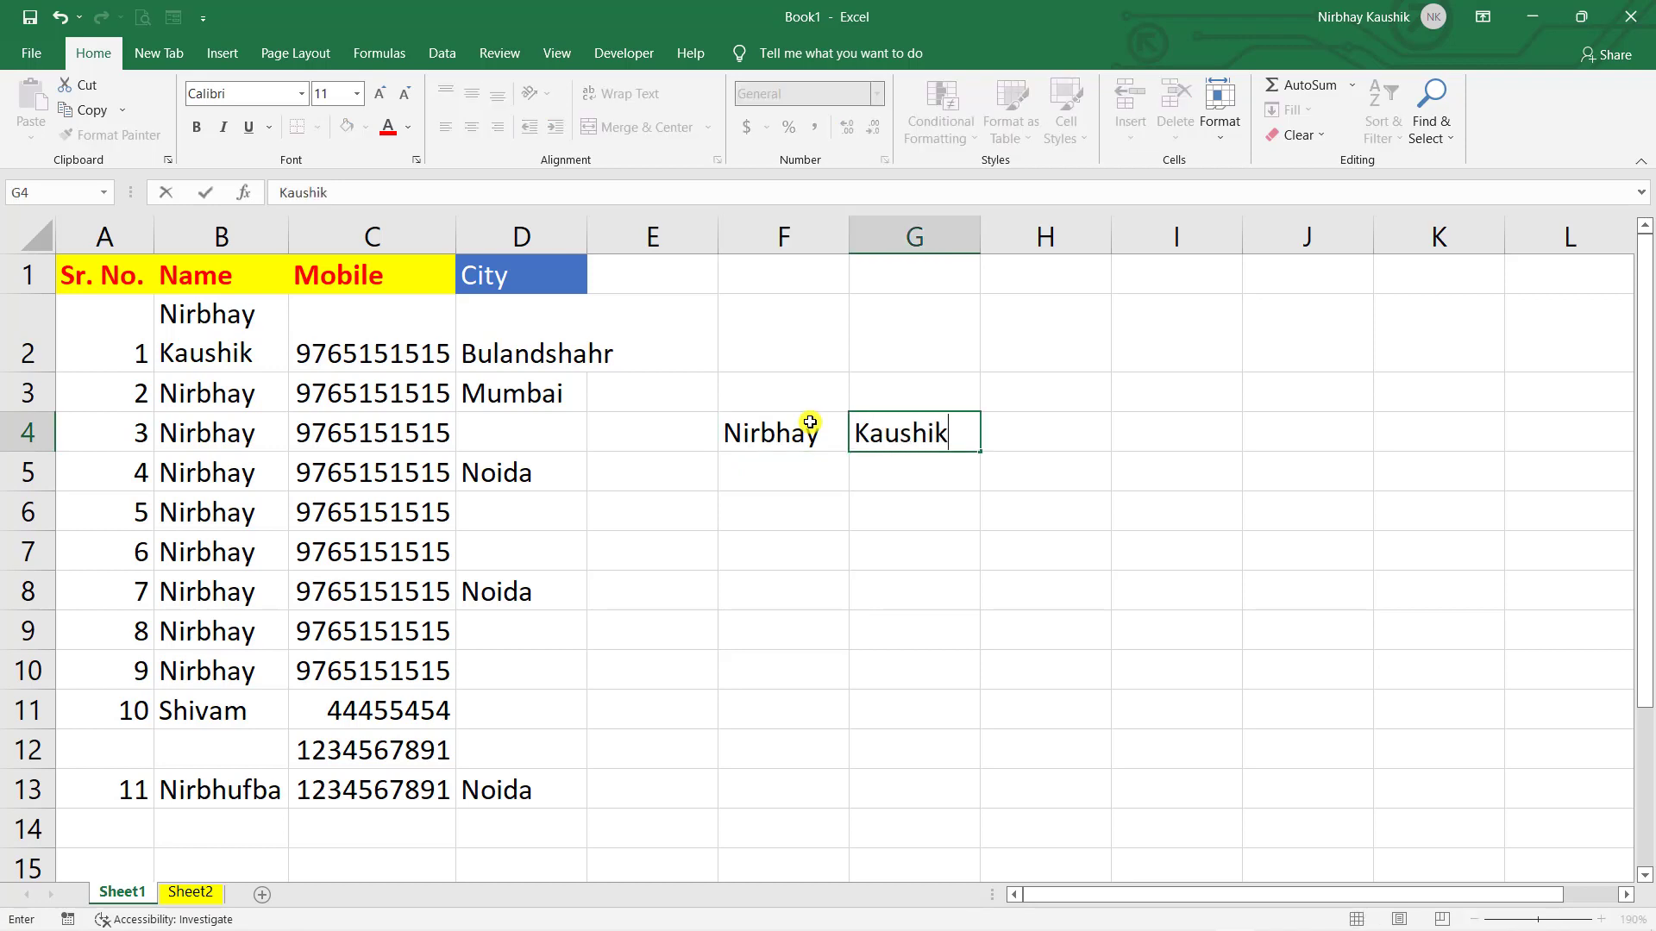
pyautogui.press('Return')
pyautogui.press('Up')
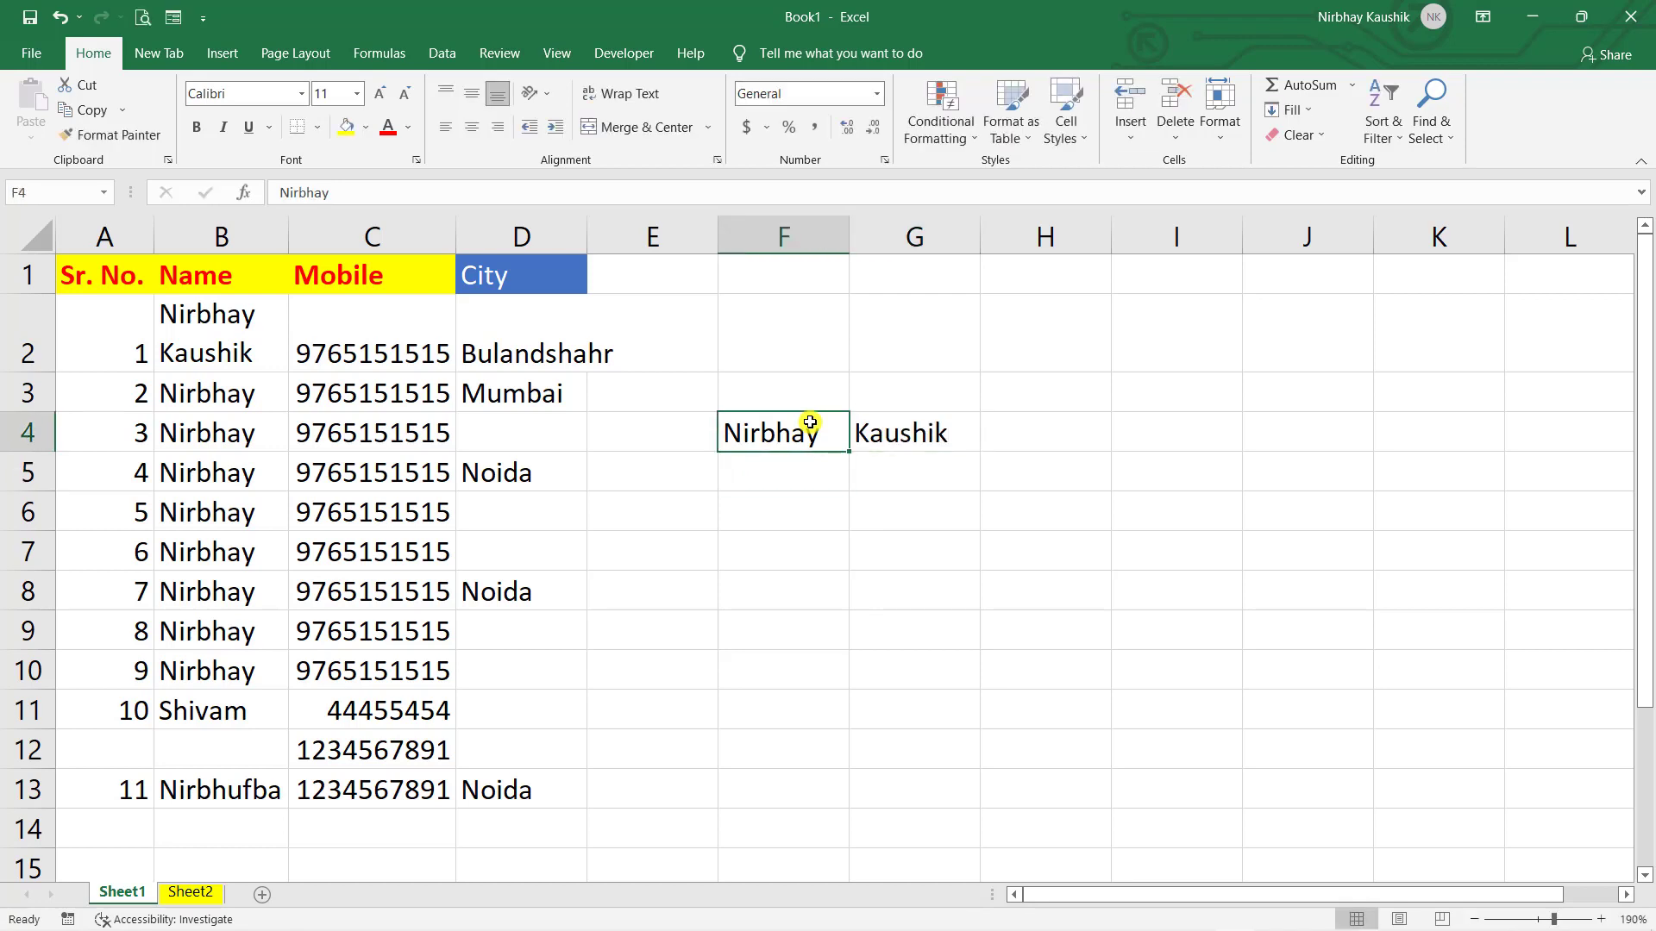
pyautogui.press('Right')
pyautogui.press('Down')
pyautogui.press('Up')
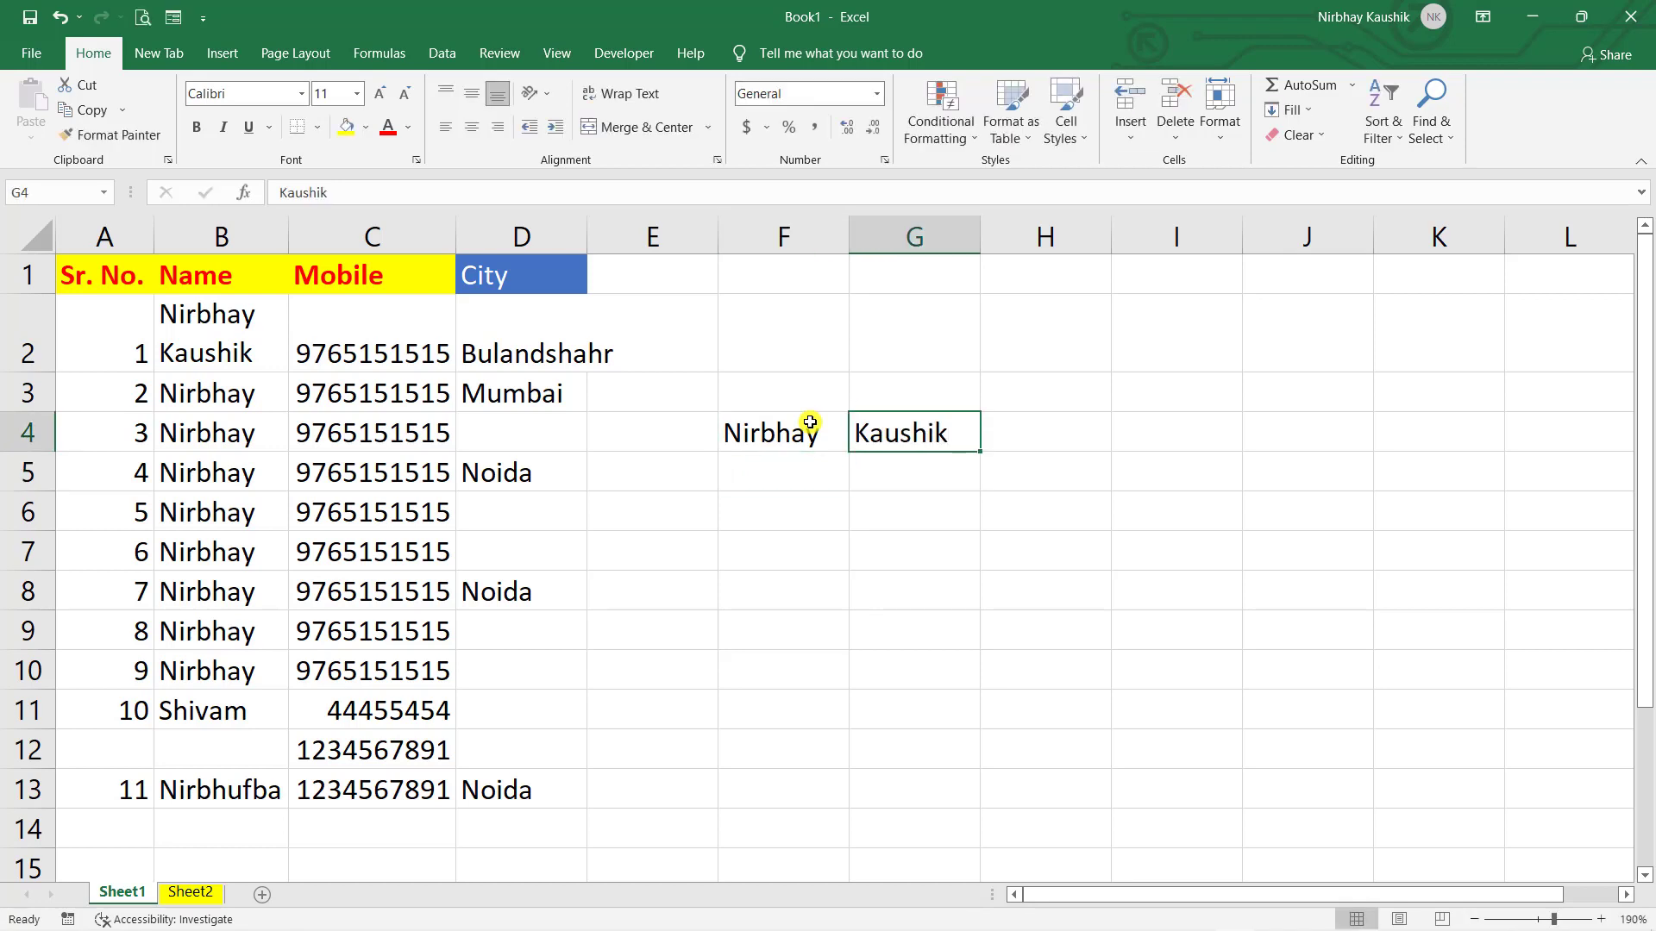
pyautogui.press('Left')
pyautogui.press('Right')
# - Undo the surname entry so G4 is empty again
pyautogui.click(810, 423)
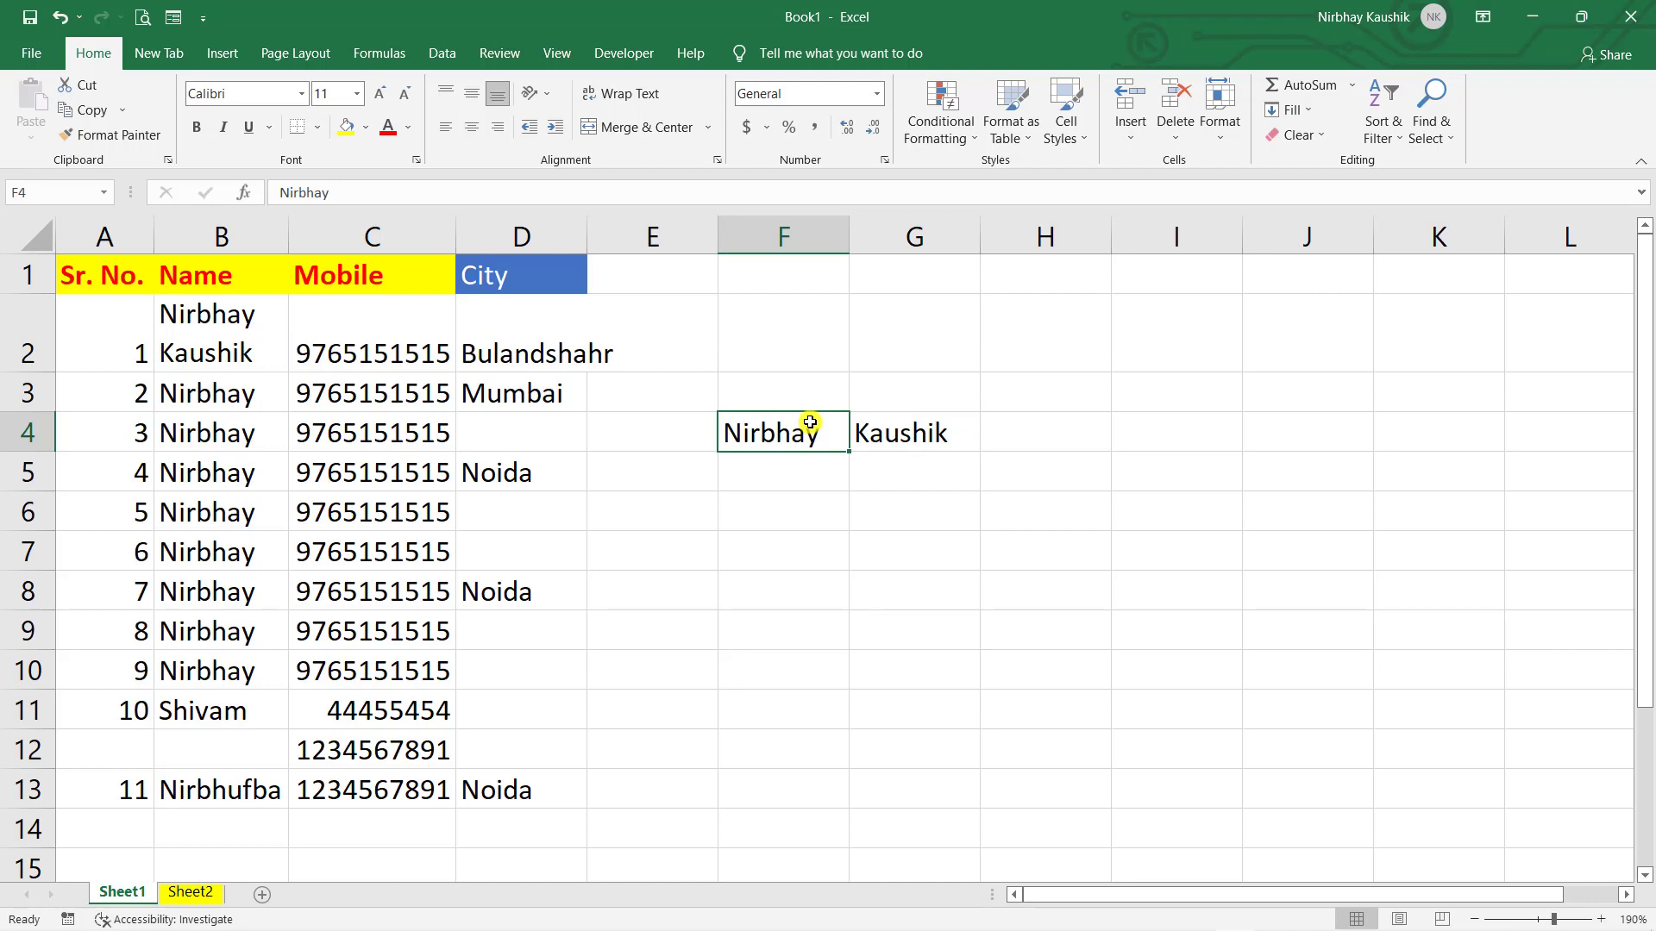
pyautogui.press('Right')
pyautogui.press('Right')
pyautogui.press('Right')
pyautogui.press('Right')
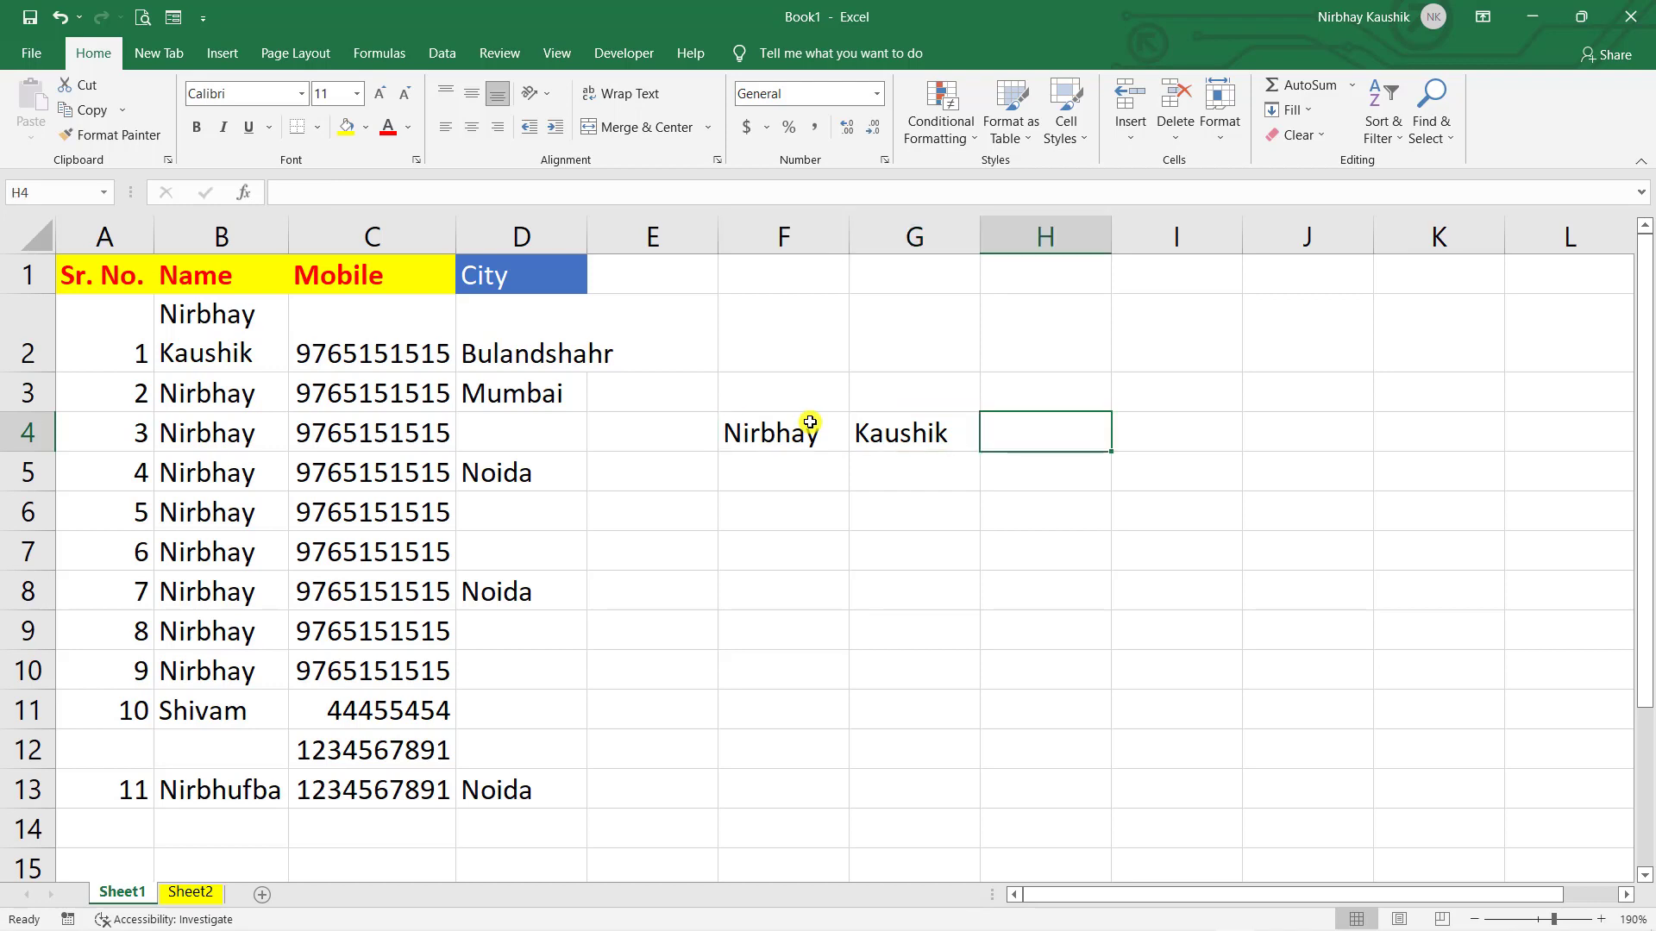
pyautogui.press('Down')
pyautogui.press('Down')
pyautogui.press('Down')
pyautogui.press('Down')
pyautogui.press('Down')
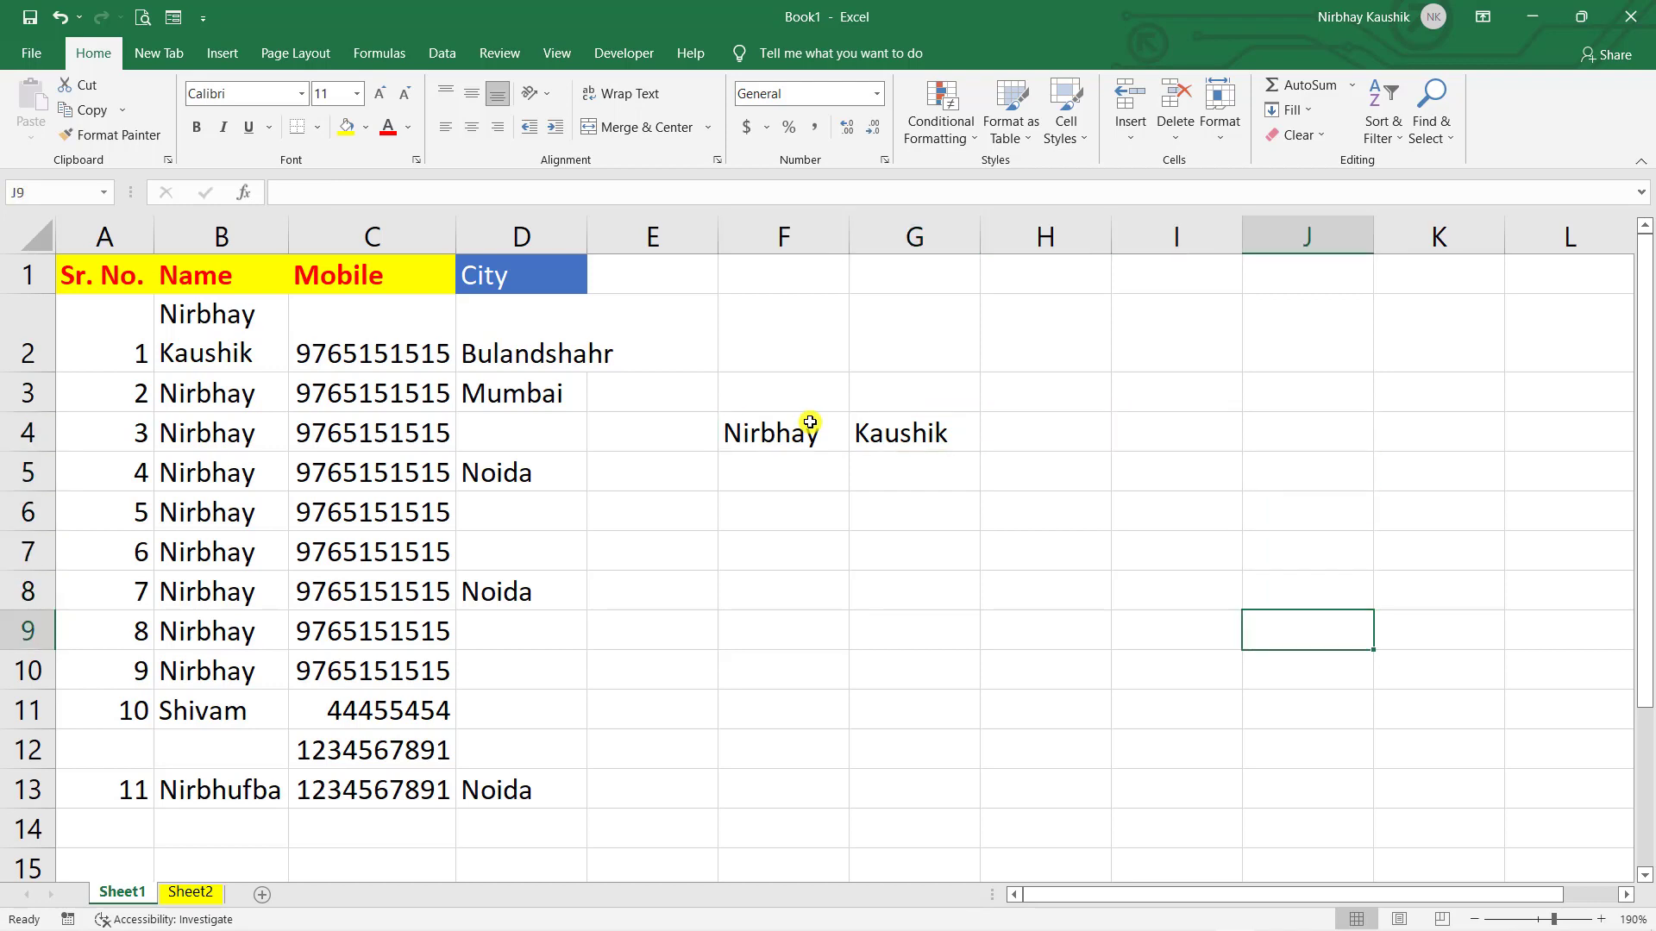
pyautogui.press('Up')
pyautogui.press('Up')
pyautogui.press('Up')
pyautogui.press('Up')
pyautogui.press('Up')
pyautogui.press('Right')
pyautogui.press('Right')
pyautogui.press('Right')
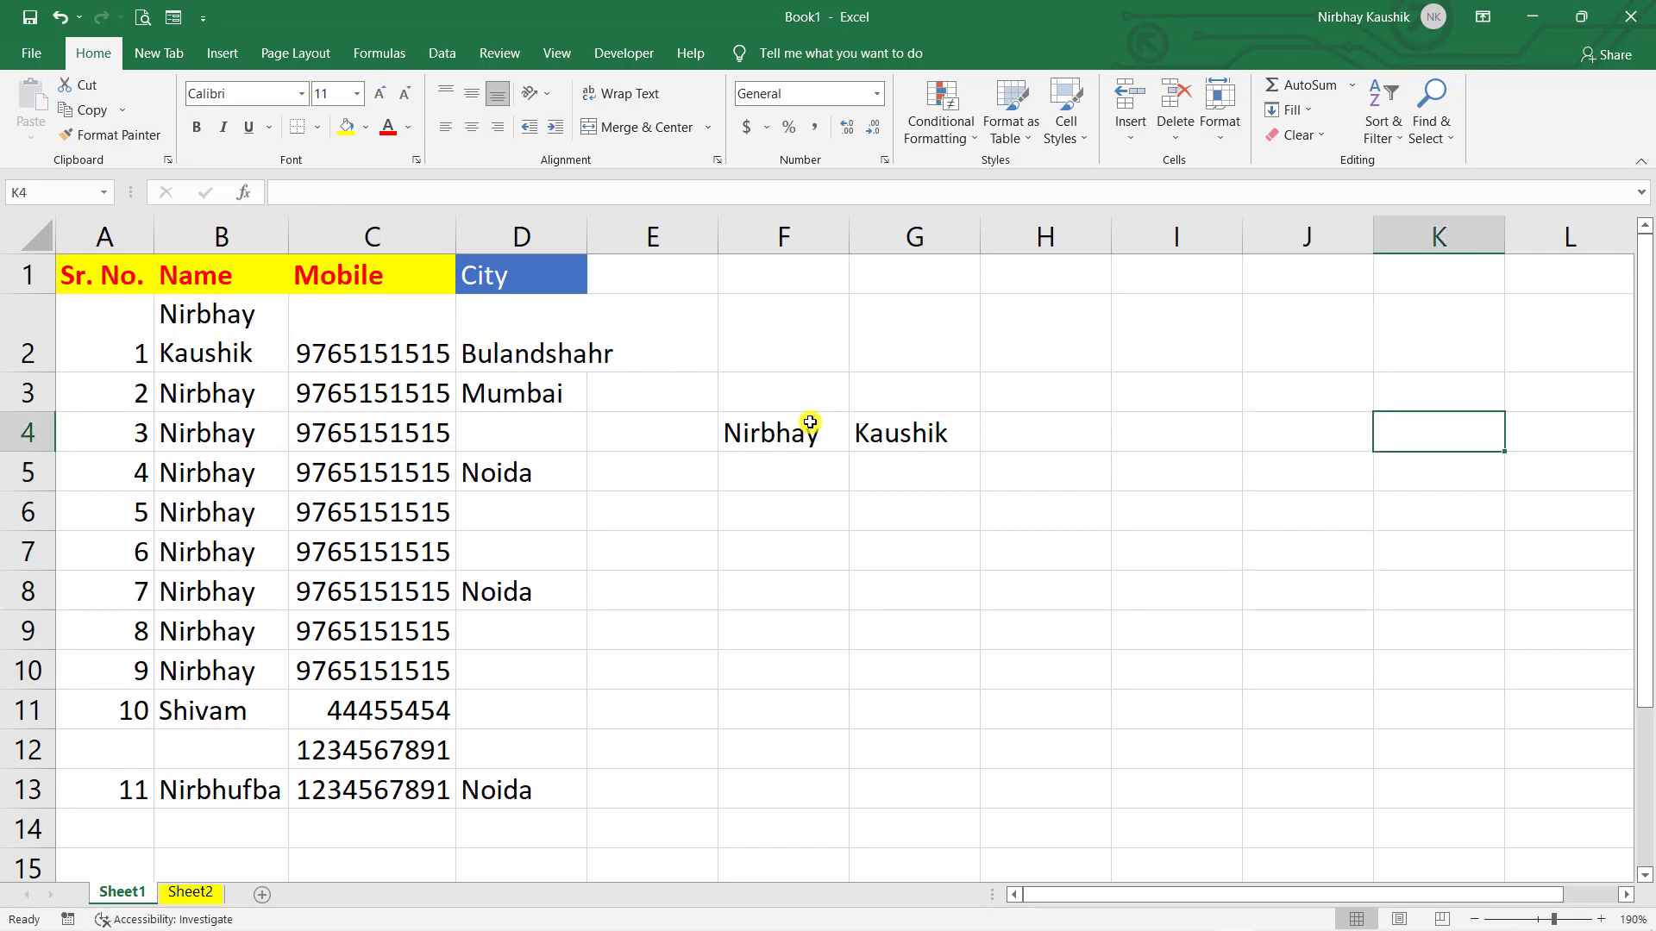
pyautogui.press('Left')
pyautogui.press('Left')
pyautogui.press('Left')
pyautogui.press('Left')
pyautogui.press('Left')
pyautogui.press('Left')
pyautogui.press('Left')
pyautogui.press('Left')
pyautogui.press('Left')
pyautogui.press('Left')
pyautogui.press('Left')
pyautogui.press('Left')
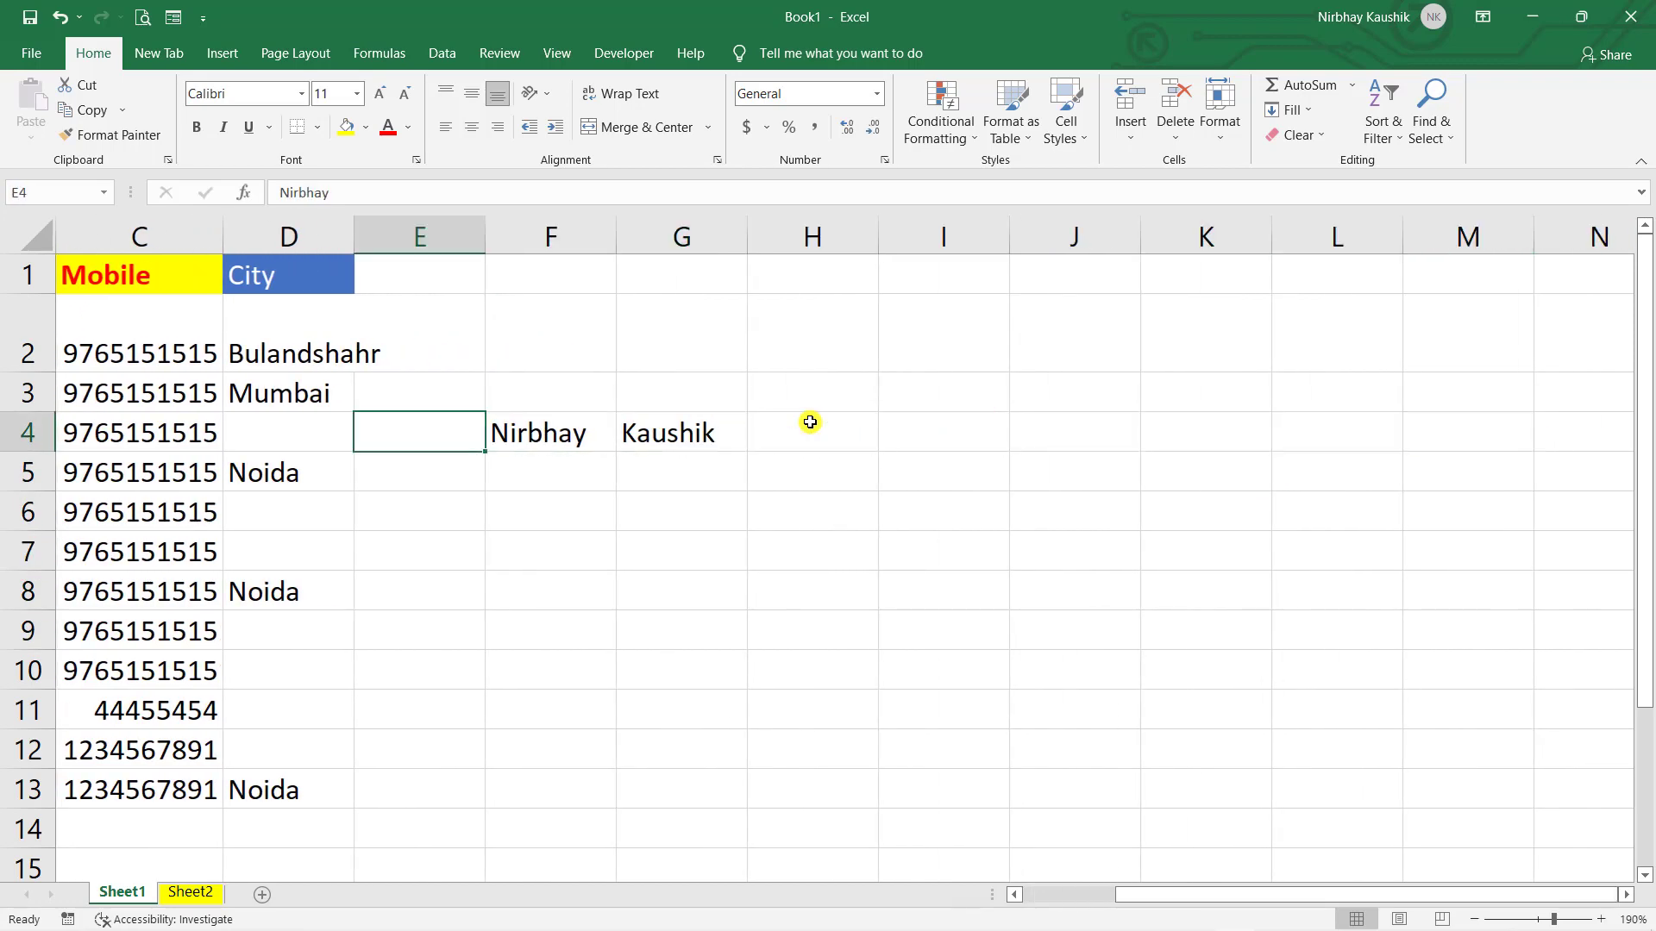
pyautogui.press('Right')
pyautogui.press('Right')
pyautogui.press('Right')
pyautogui.press('Right')
pyautogui.press('Right')
pyautogui.press('Right')
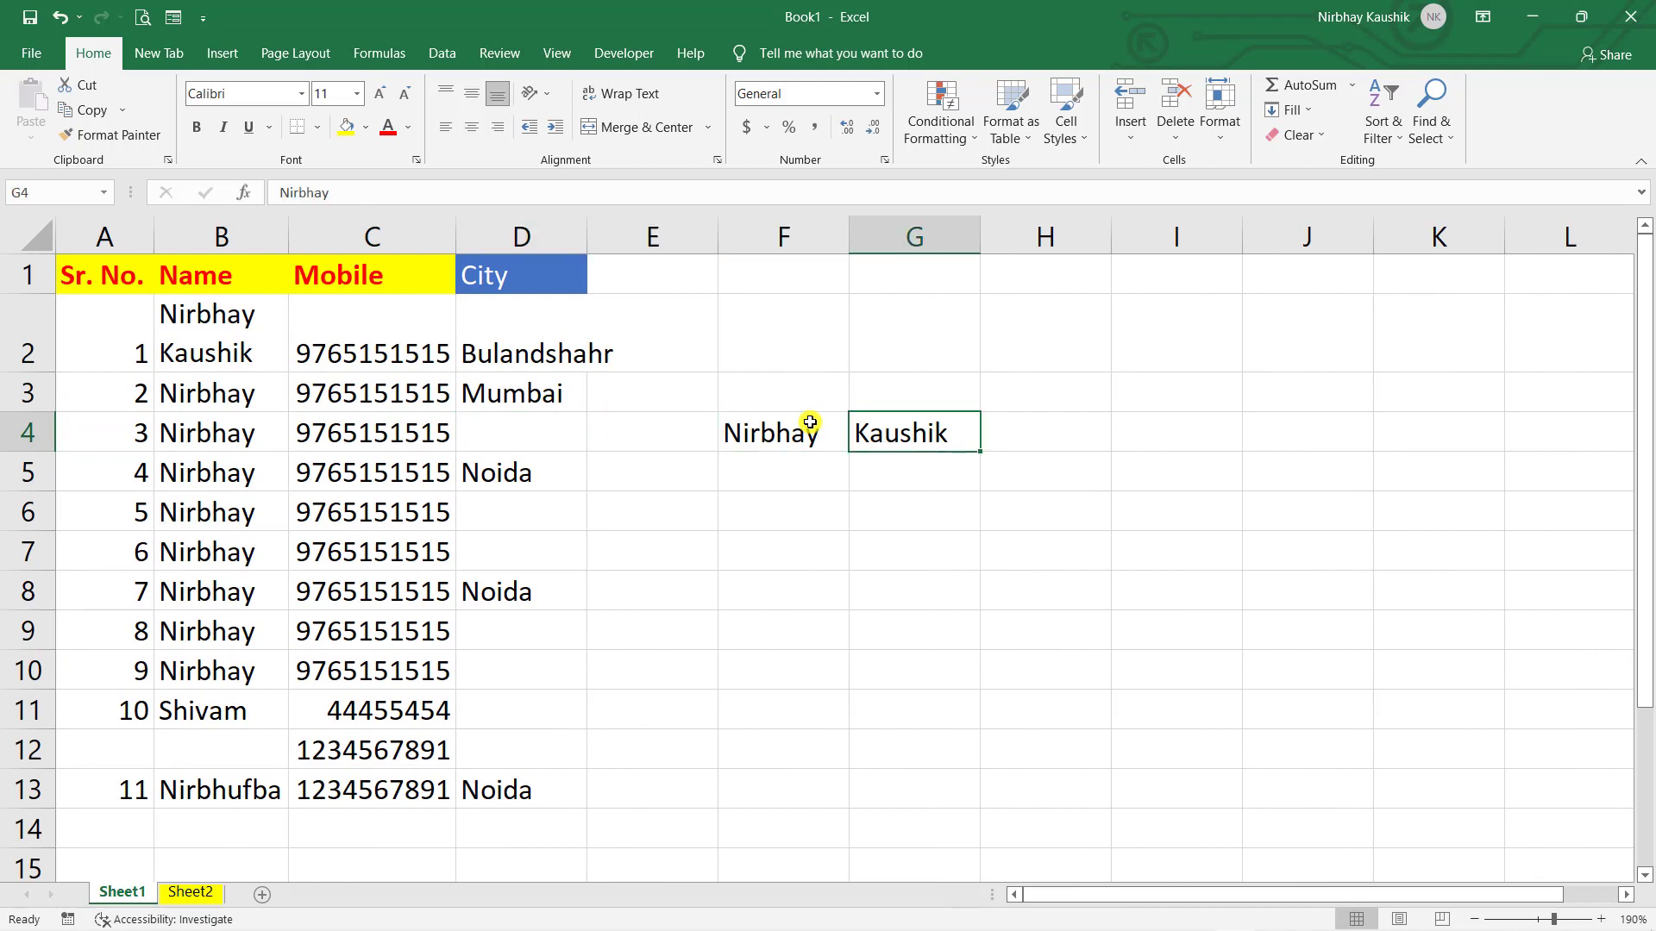
pyautogui.hotkey('ctrl', 'z')
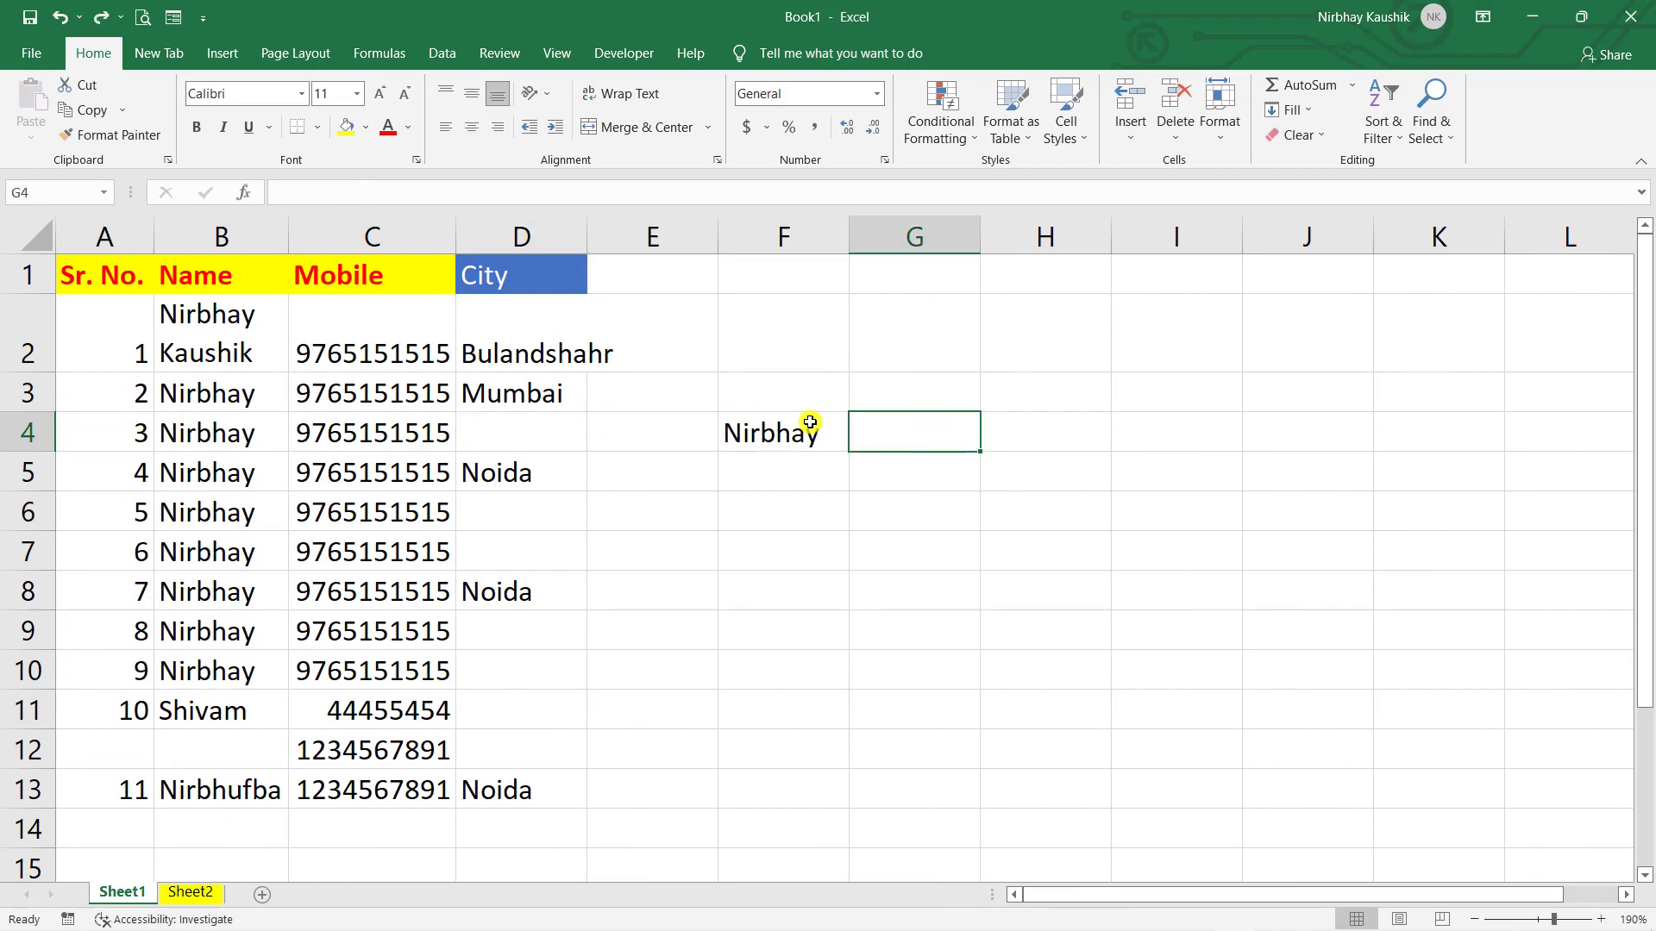
# - In Advanced options, set the after-Enter selection direction to Right
pyautogui.click(29, 57)
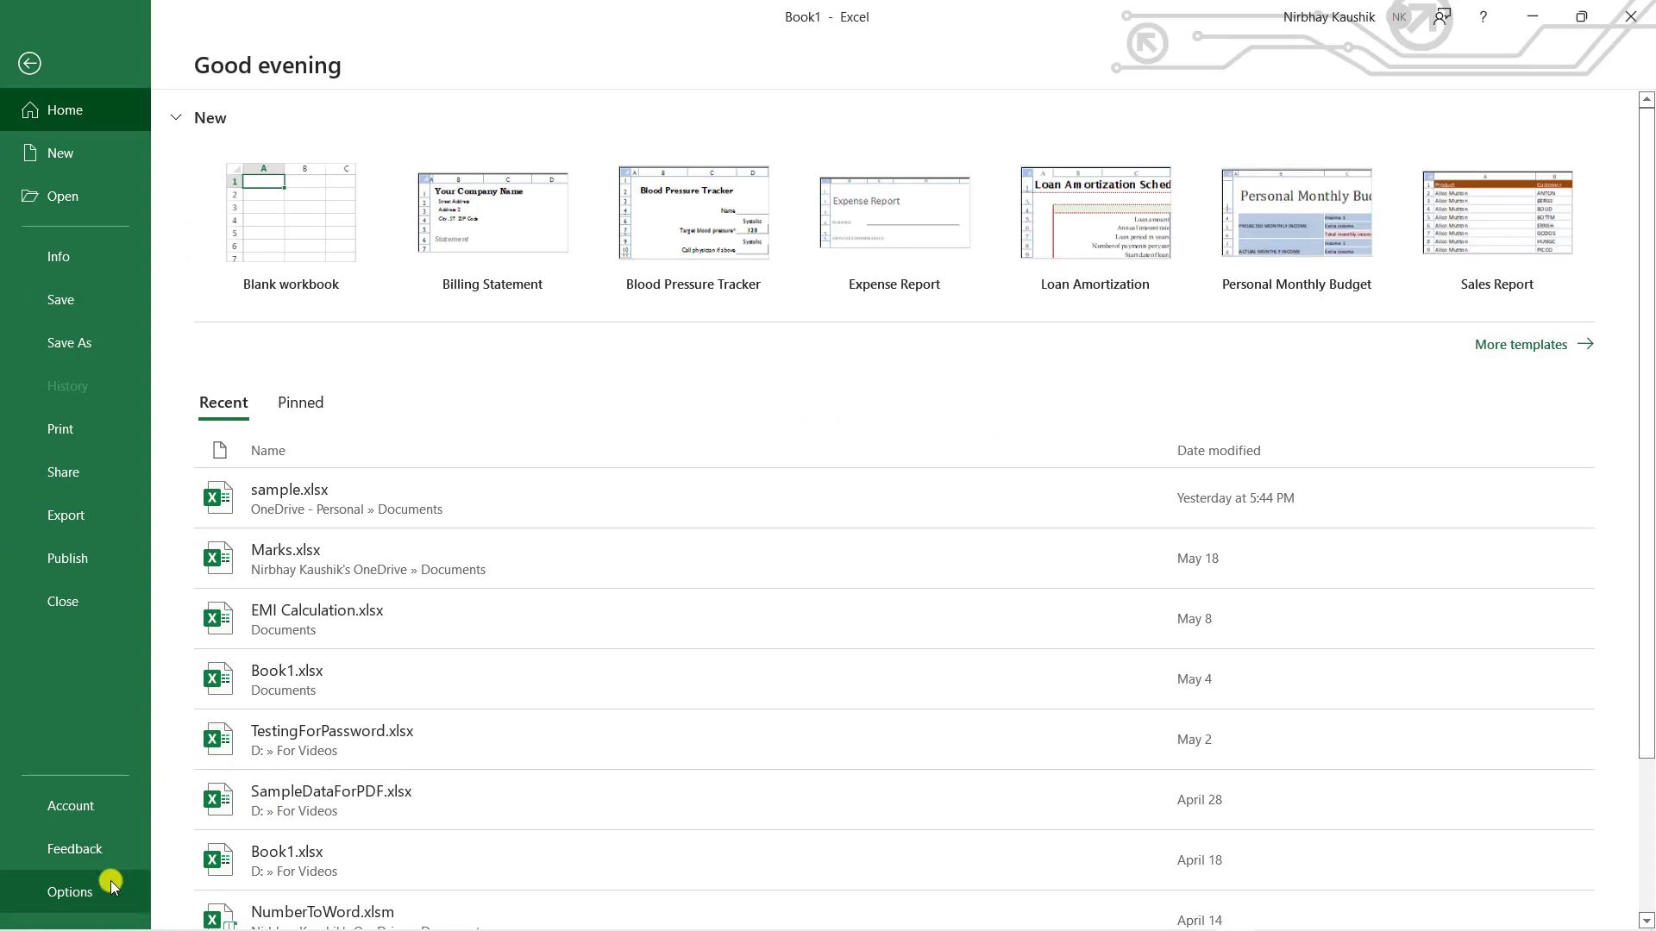
pyautogui.press('Escape')
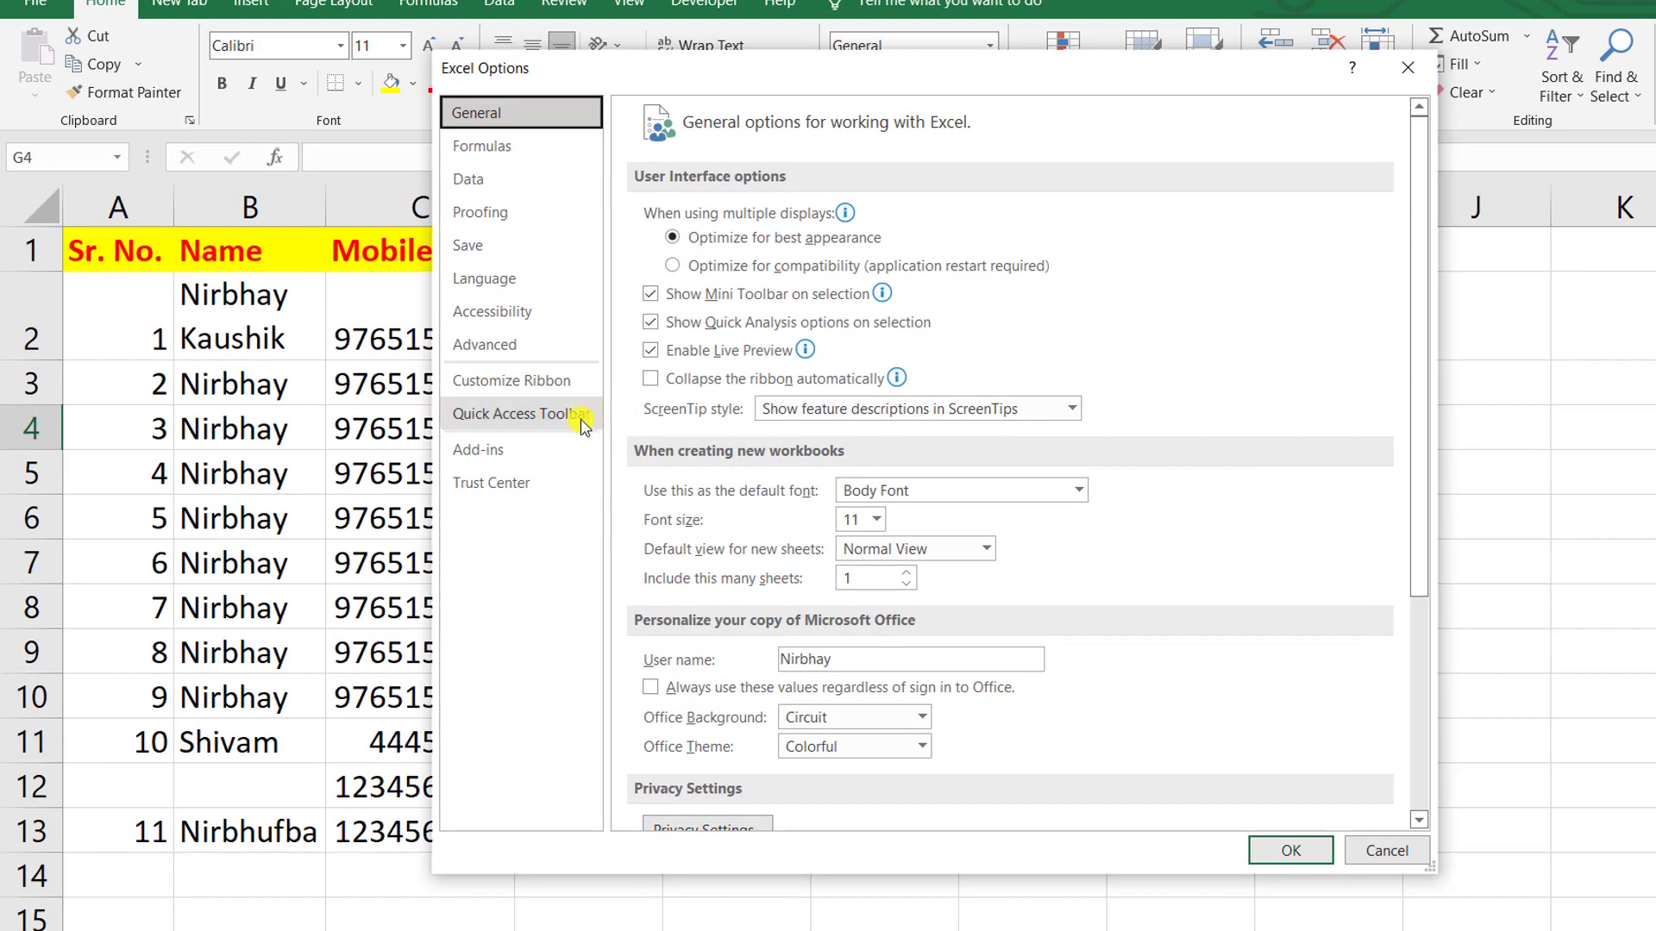
pyautogui.click(485, 347)
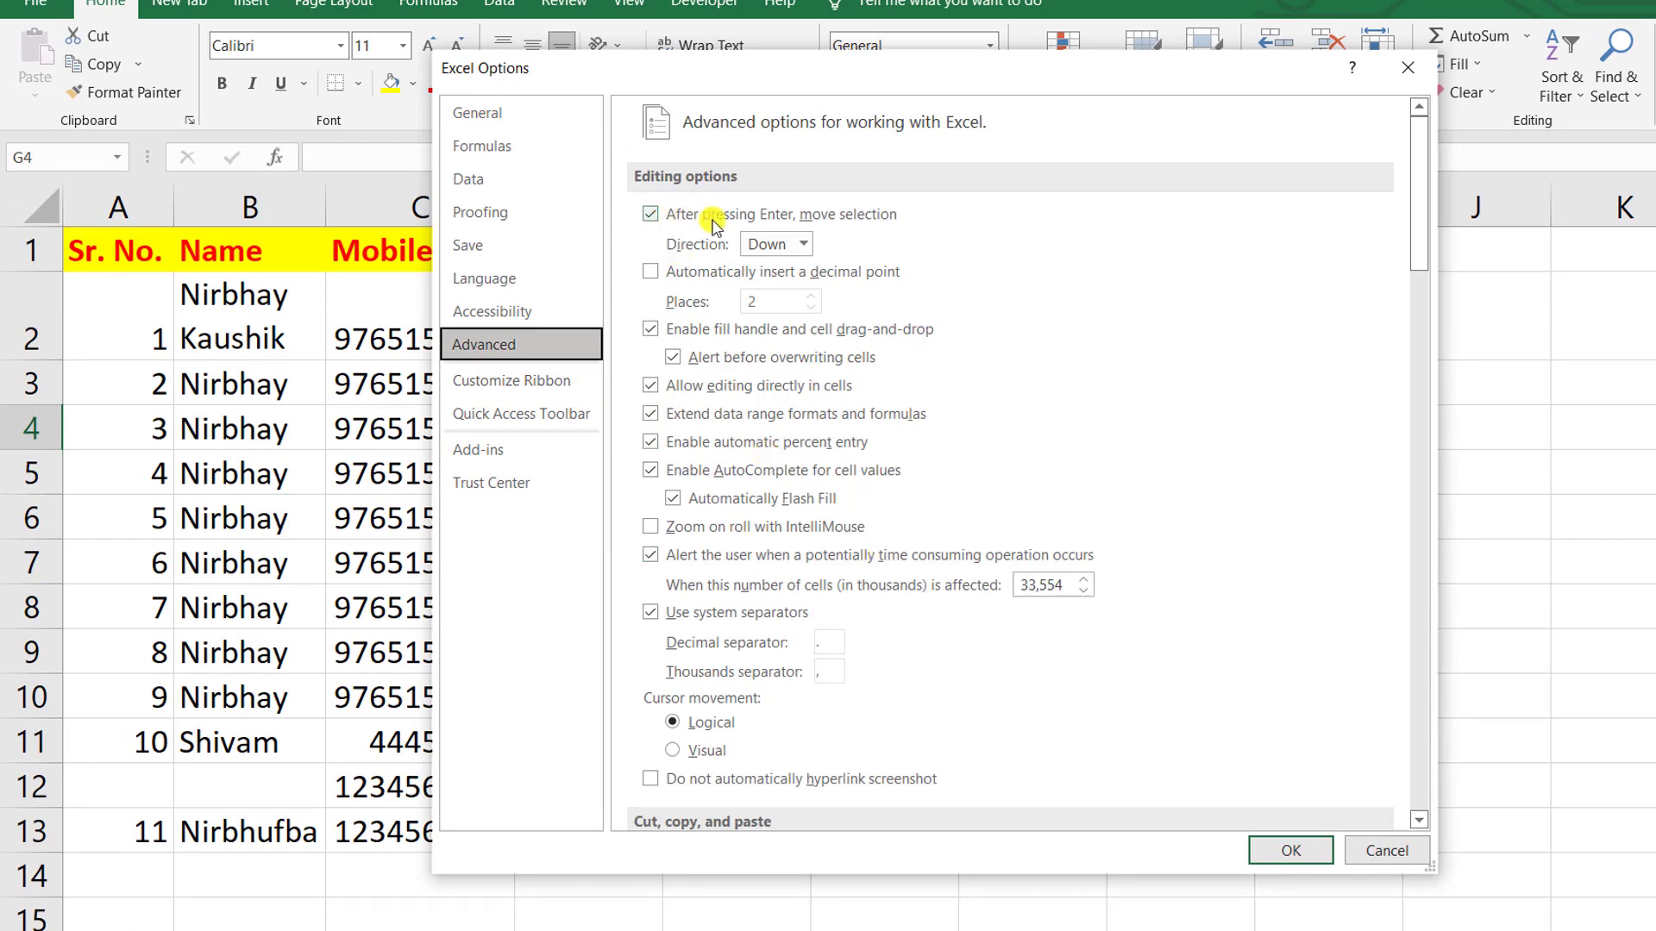
pyautogui.click(802, 245)
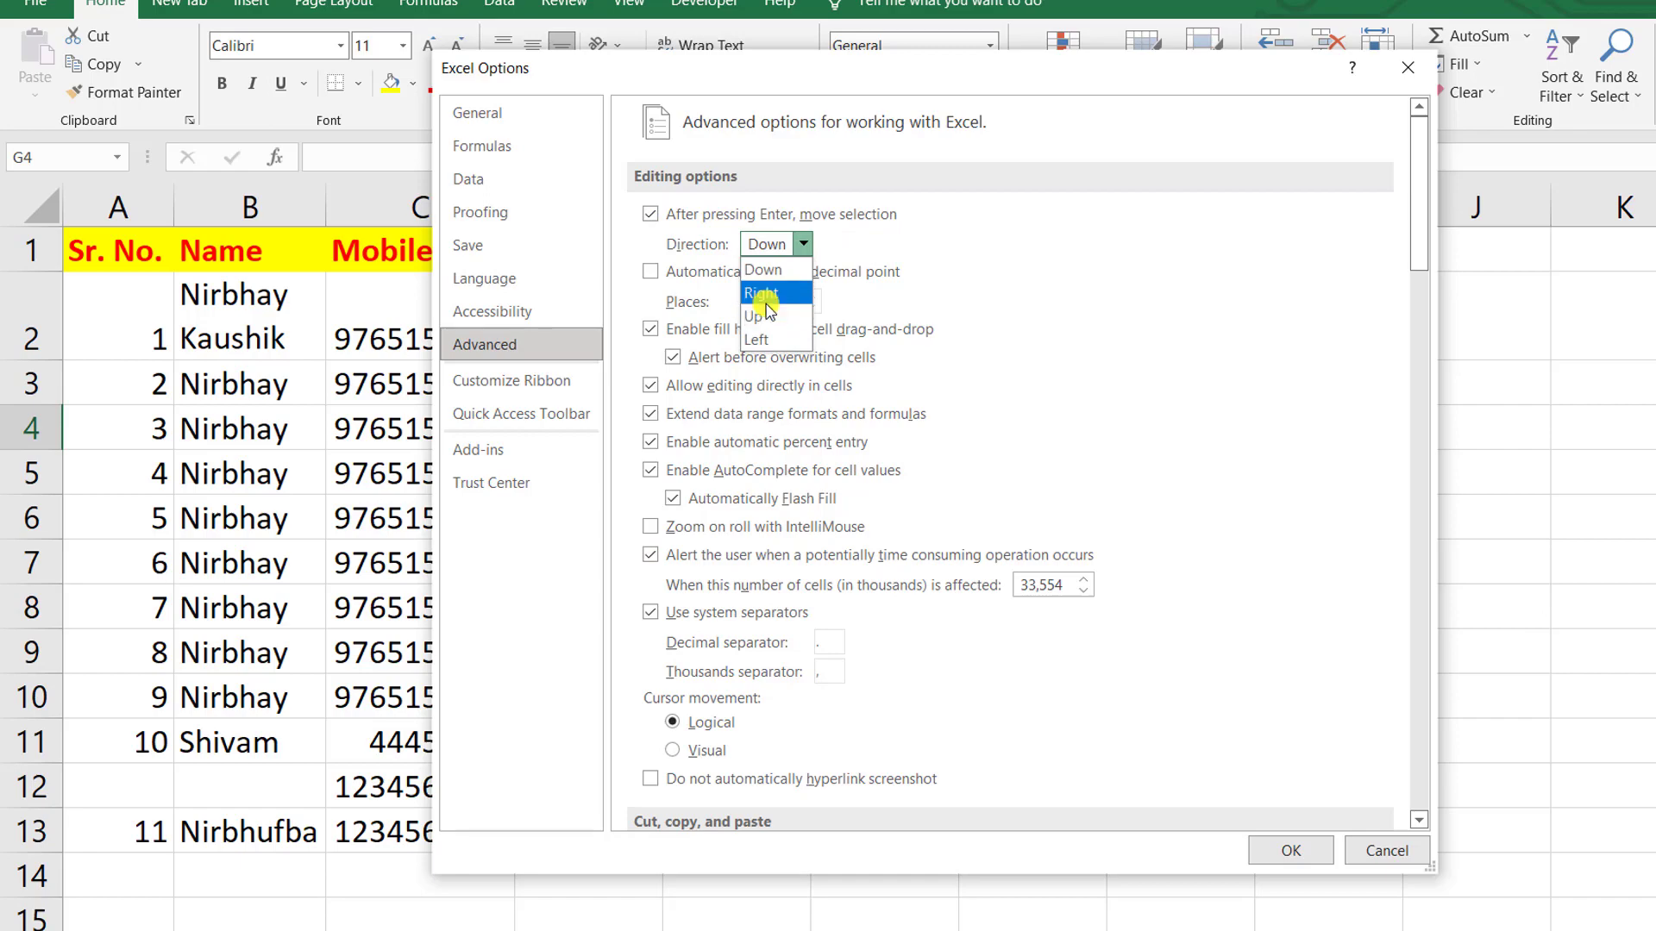
pyautogui.click(760, 293)
pyautogui.click(1263, 851)
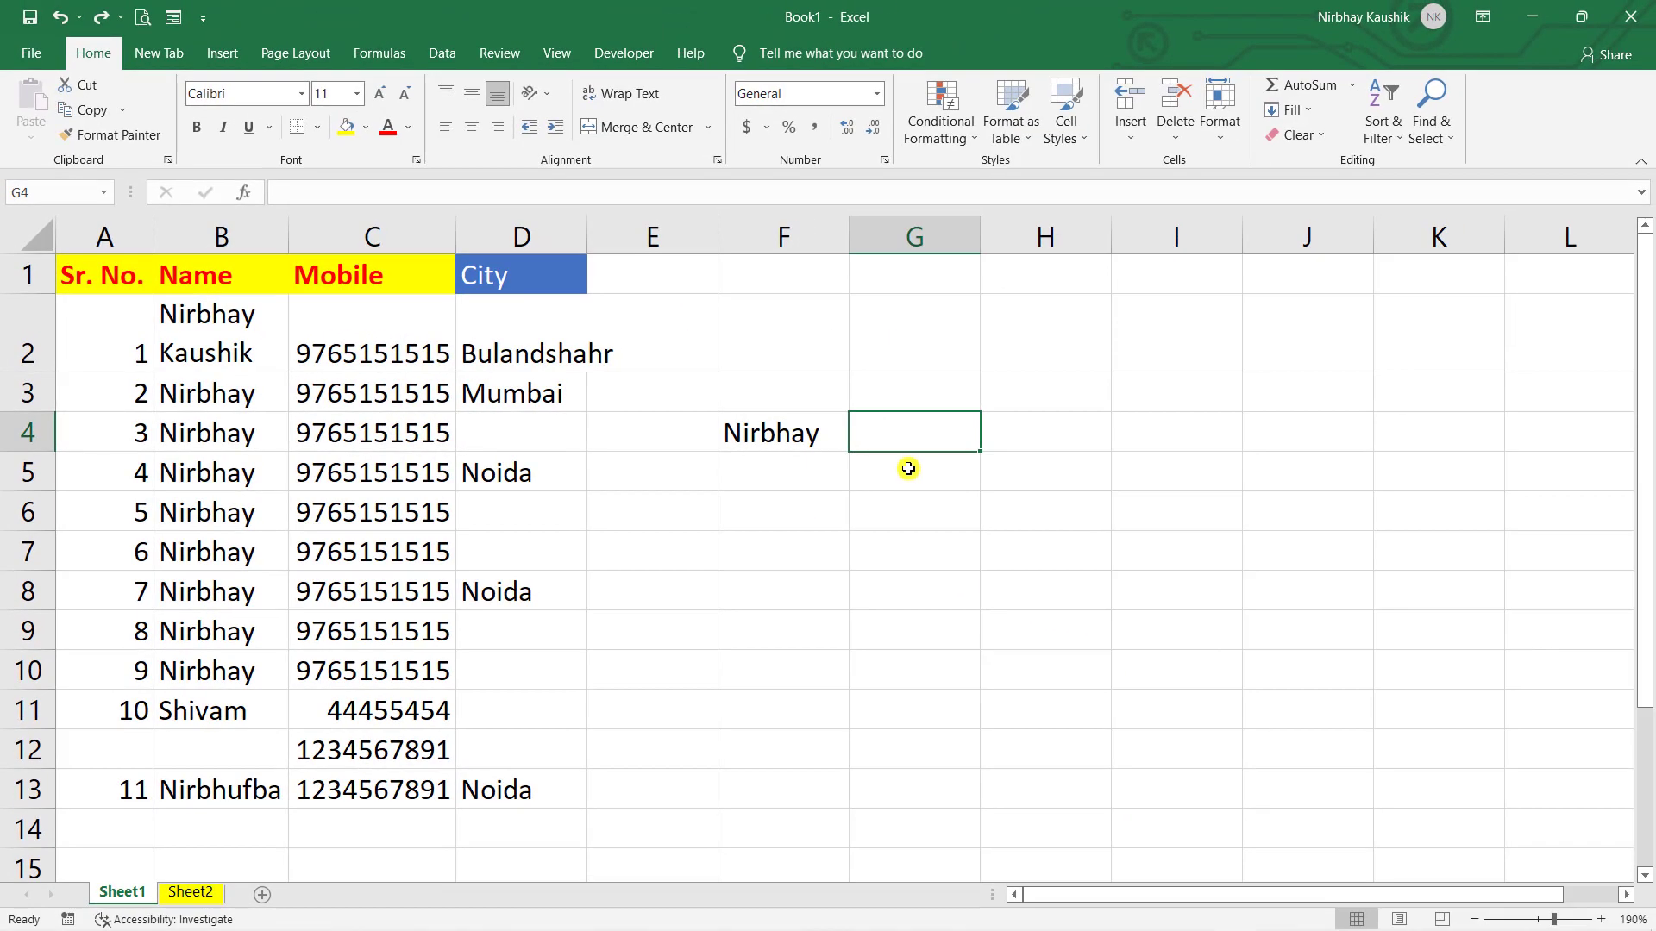
# - Test the Right direction by entering fsd, gsdgs and gsdsd across row 4
pyautogui.click(844, 459)
pyautogui.click(815, 444)
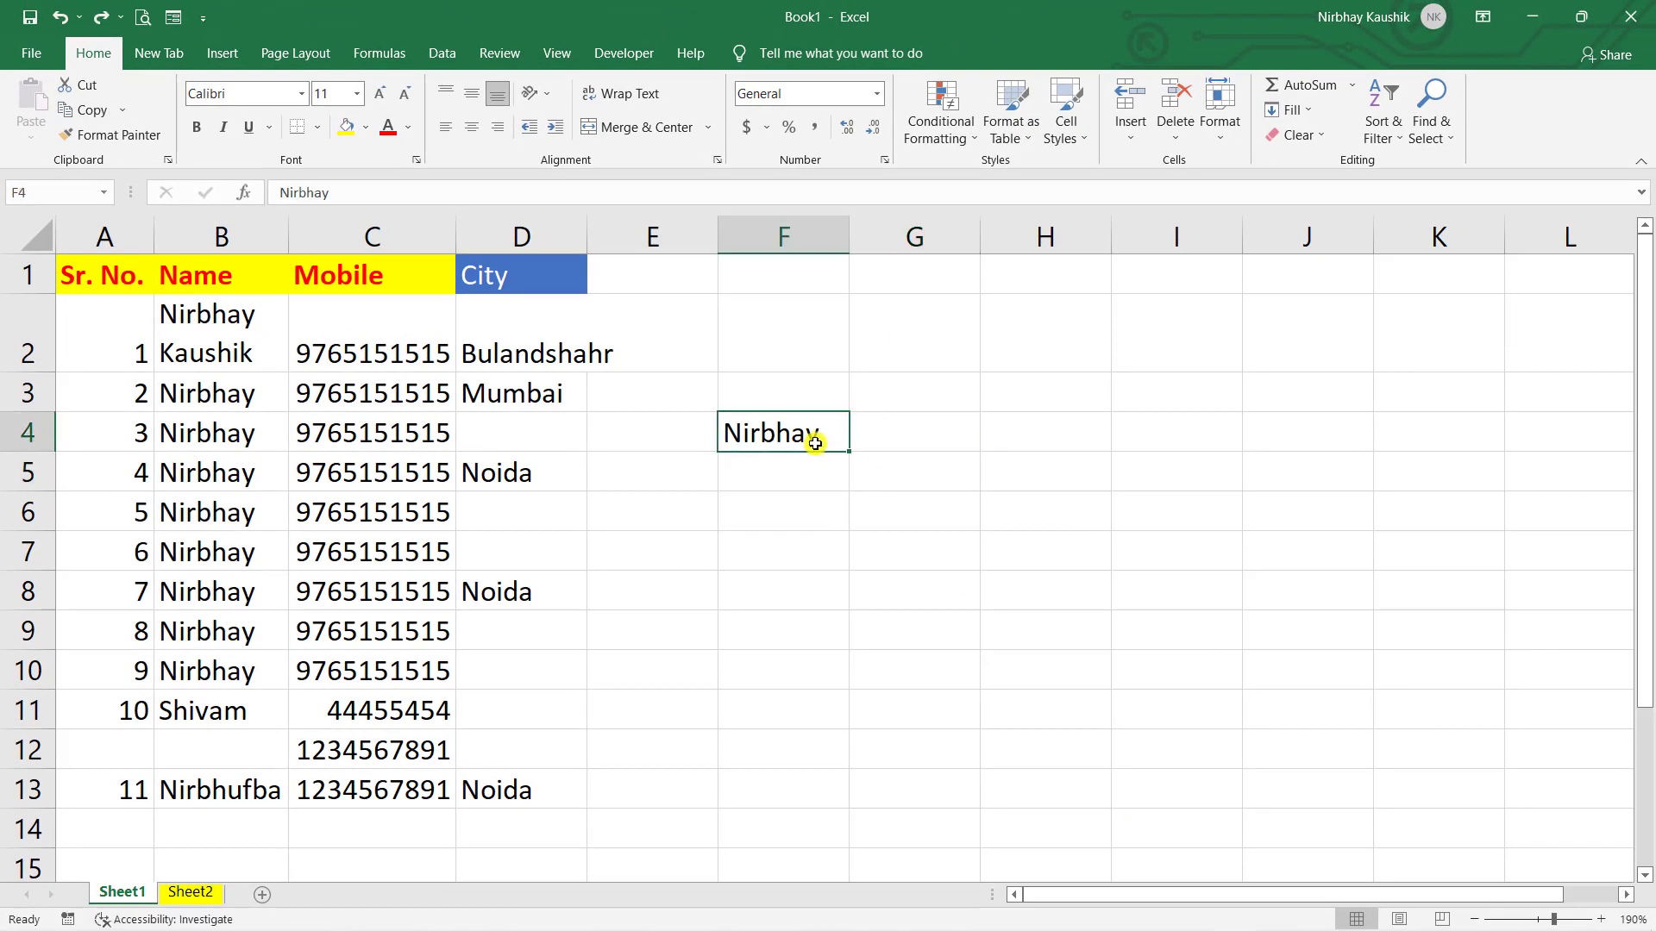
pyautogui.press('Return')
pyautogui.write('fsd')
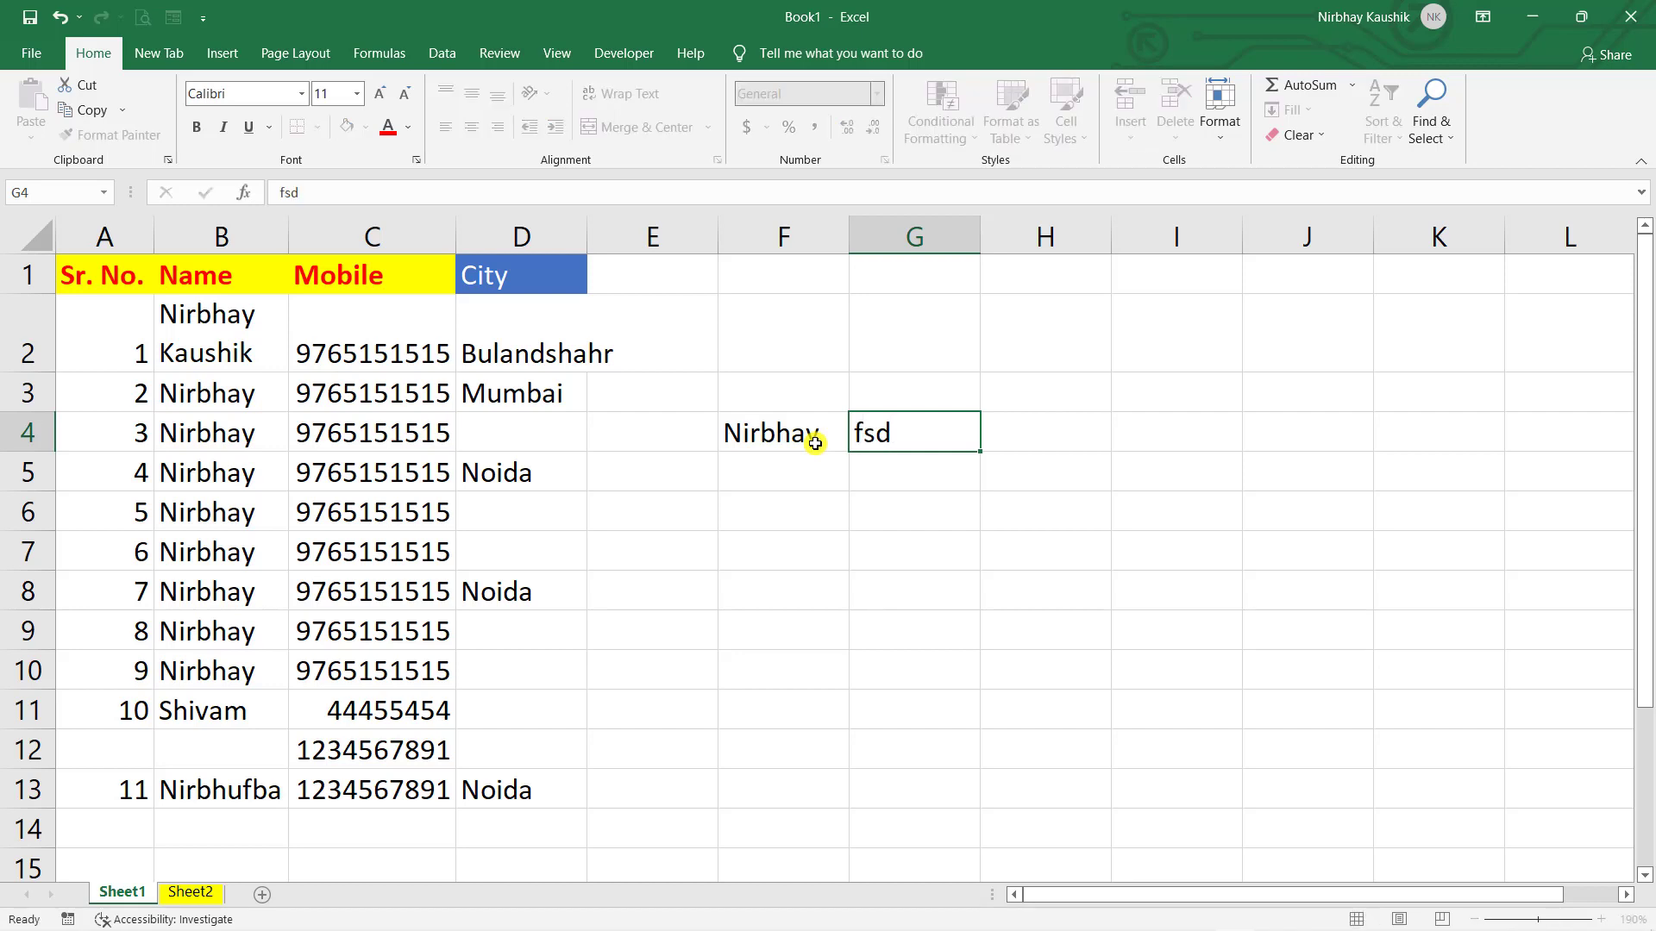
pyautogui.press('Tab')
pyautogui.write('gsdgs')
pyautogui.press('Tab')
pyautogui.write('gsdsd')
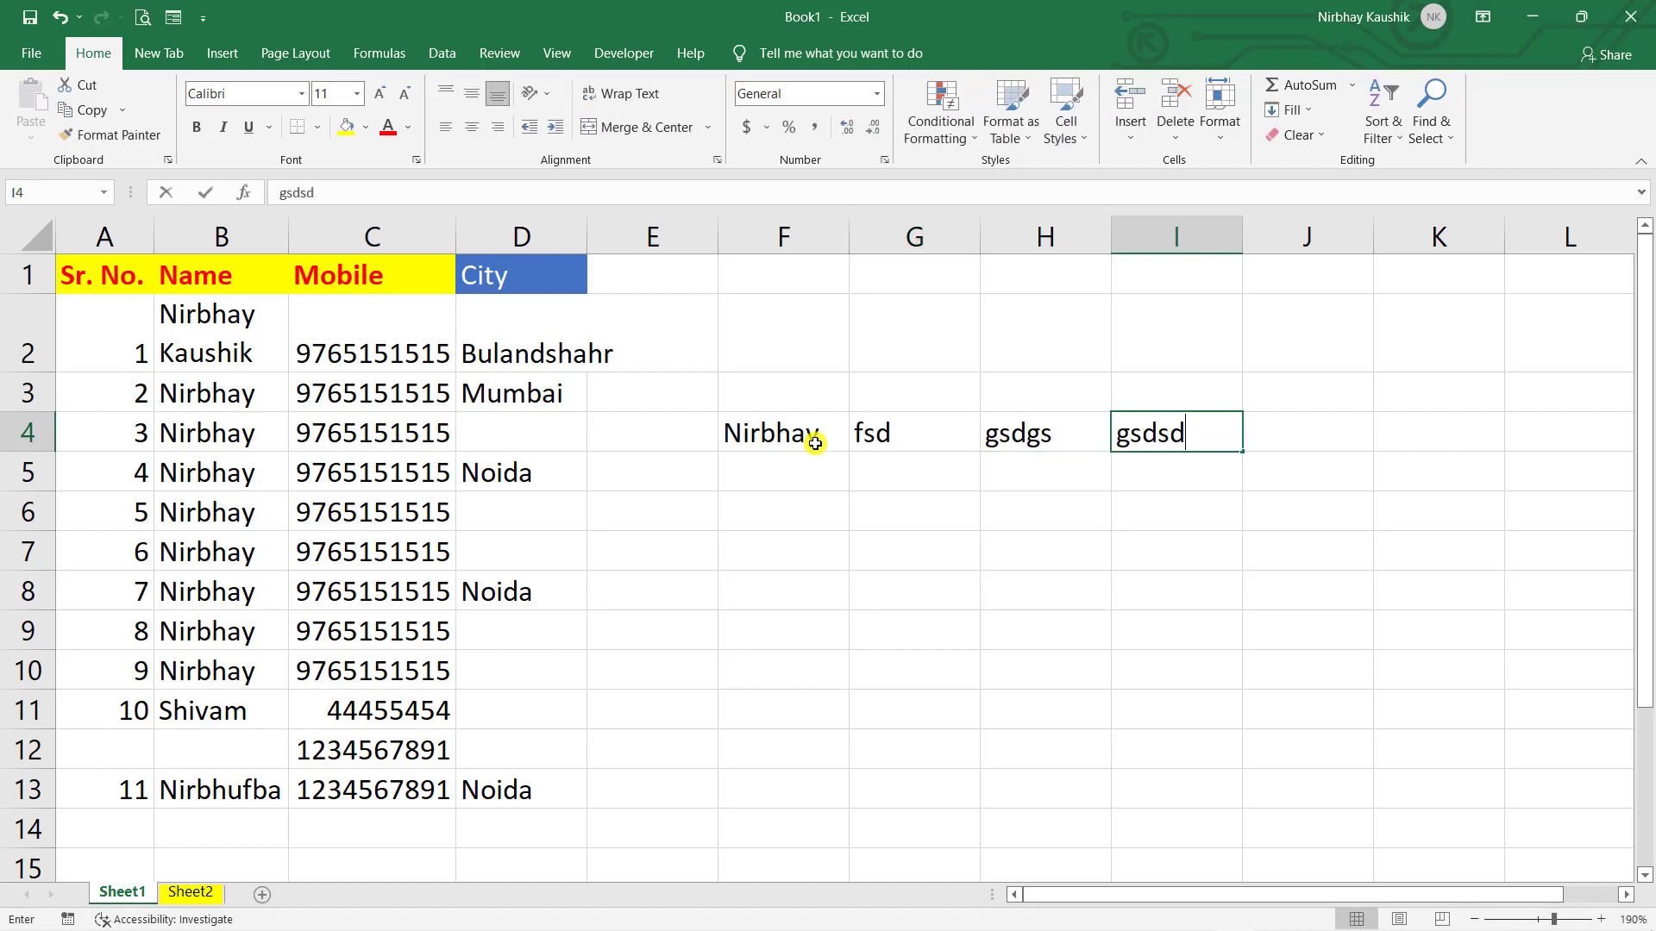
pyautogui.press('Tab')
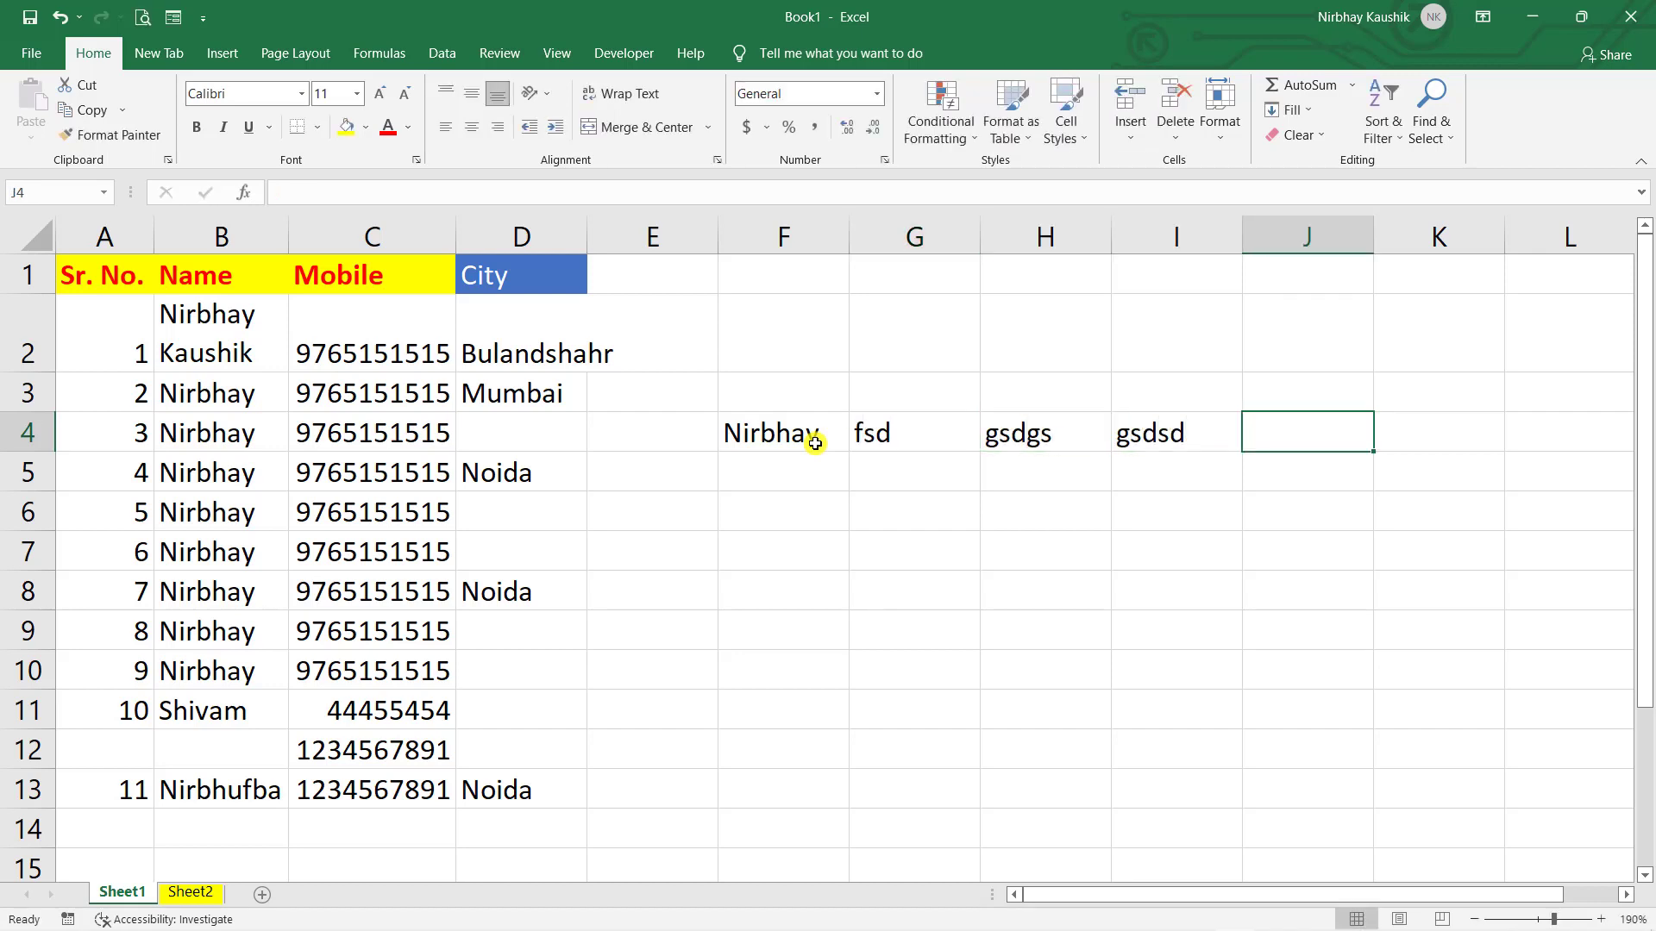
# - Undo the row 4 test entries and set the after-Enter direction back to Down
pyautogui.hotkey('ctrl', 'z')
pyautogui.hotkey('ctrl', 'z')
pyautogui.hotkey('ctrl', 'z')
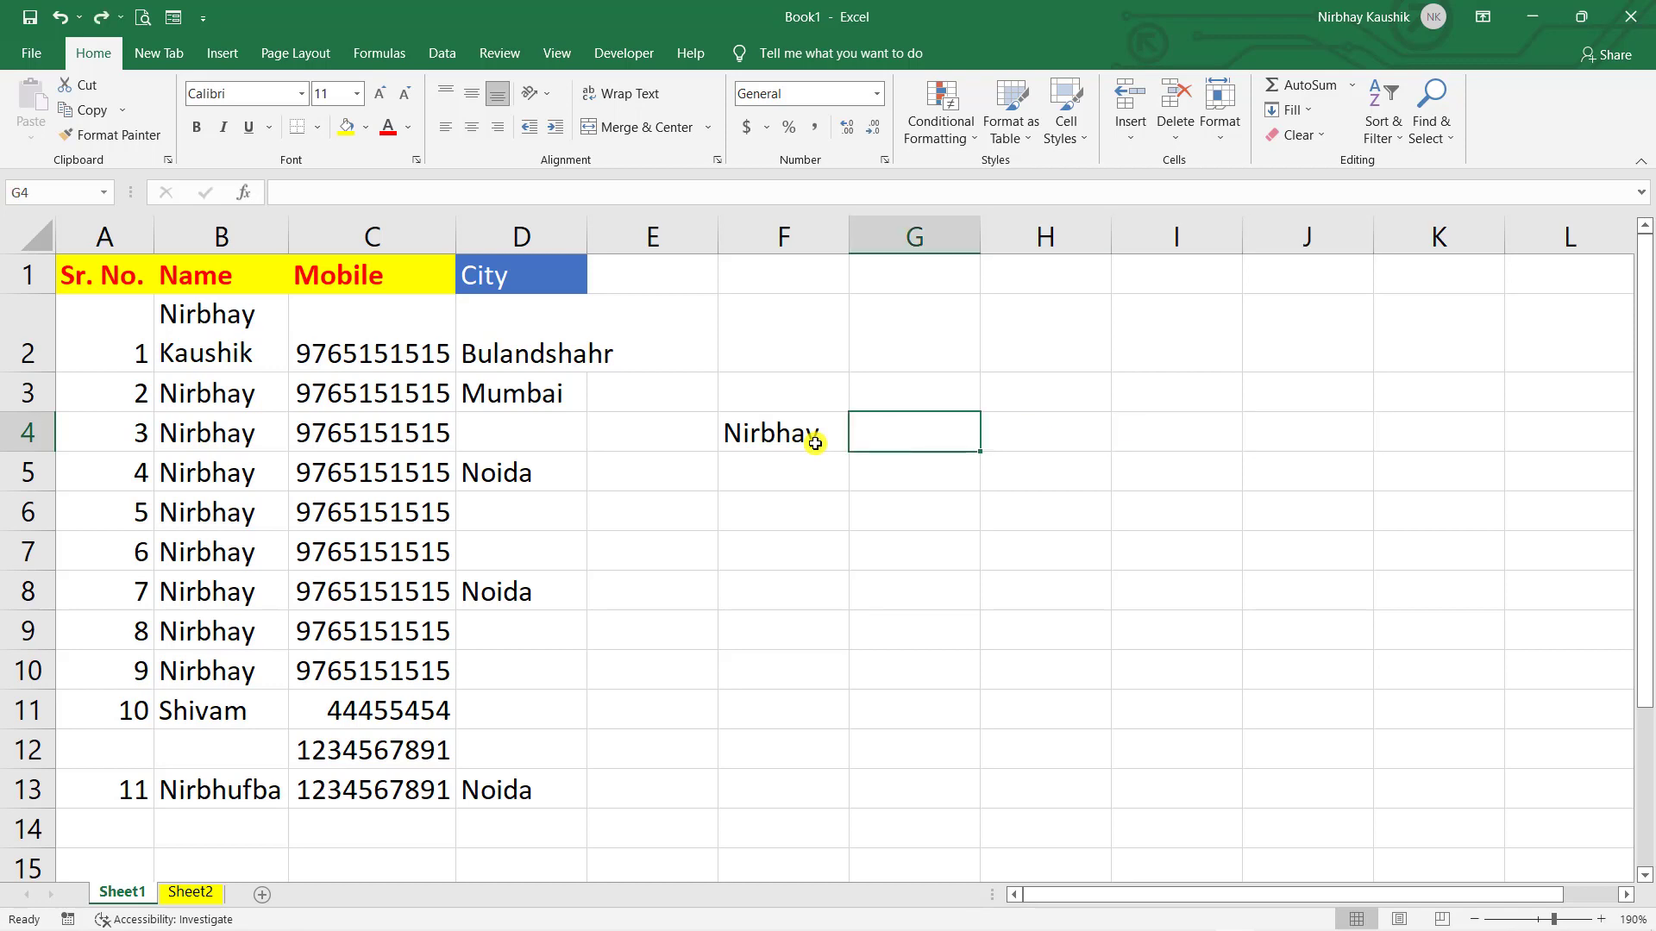
pyautogui.hotkey('ctrl', 'z')
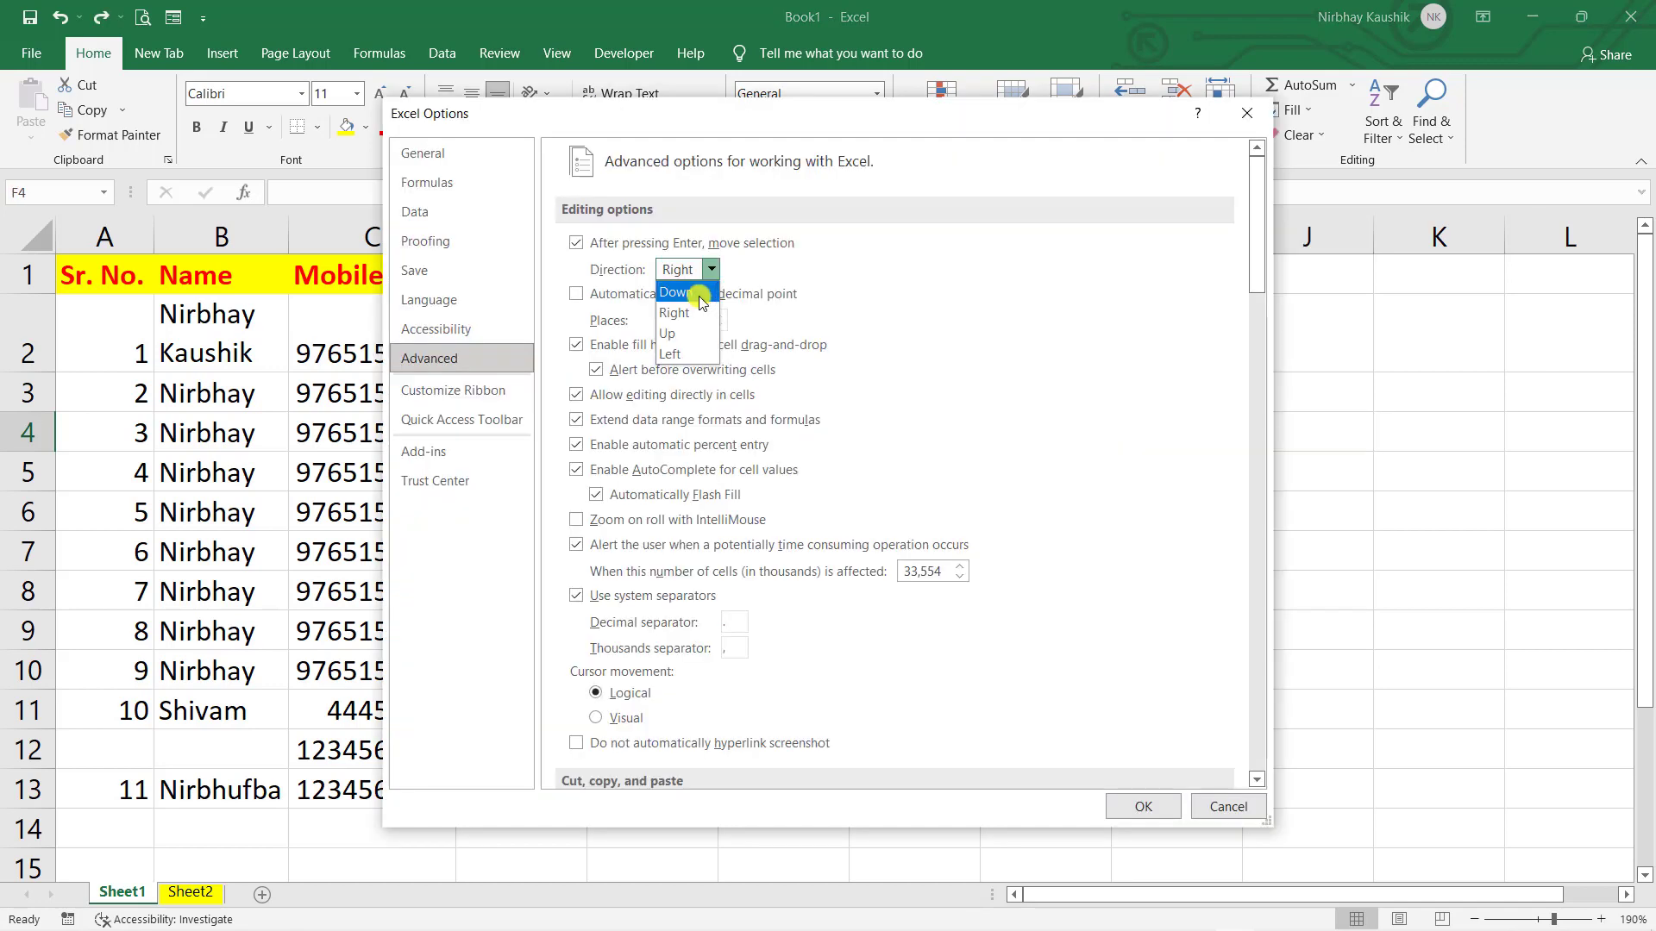
pyautogui.click(697, 293)
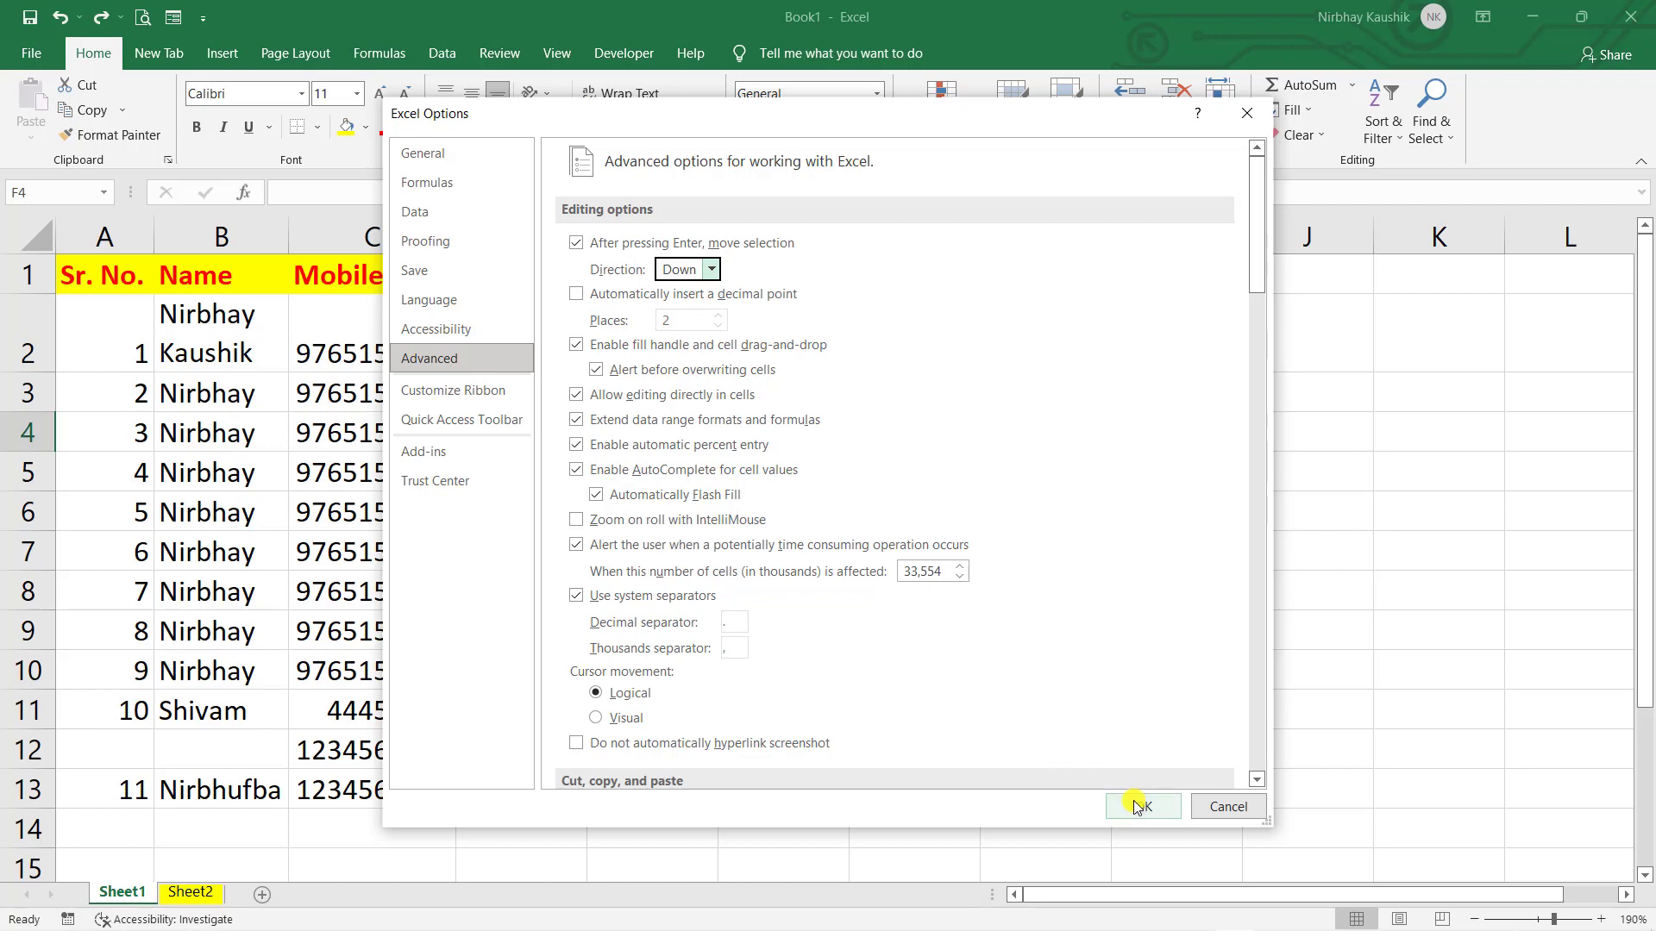
pyautogui.click(1141, 805)
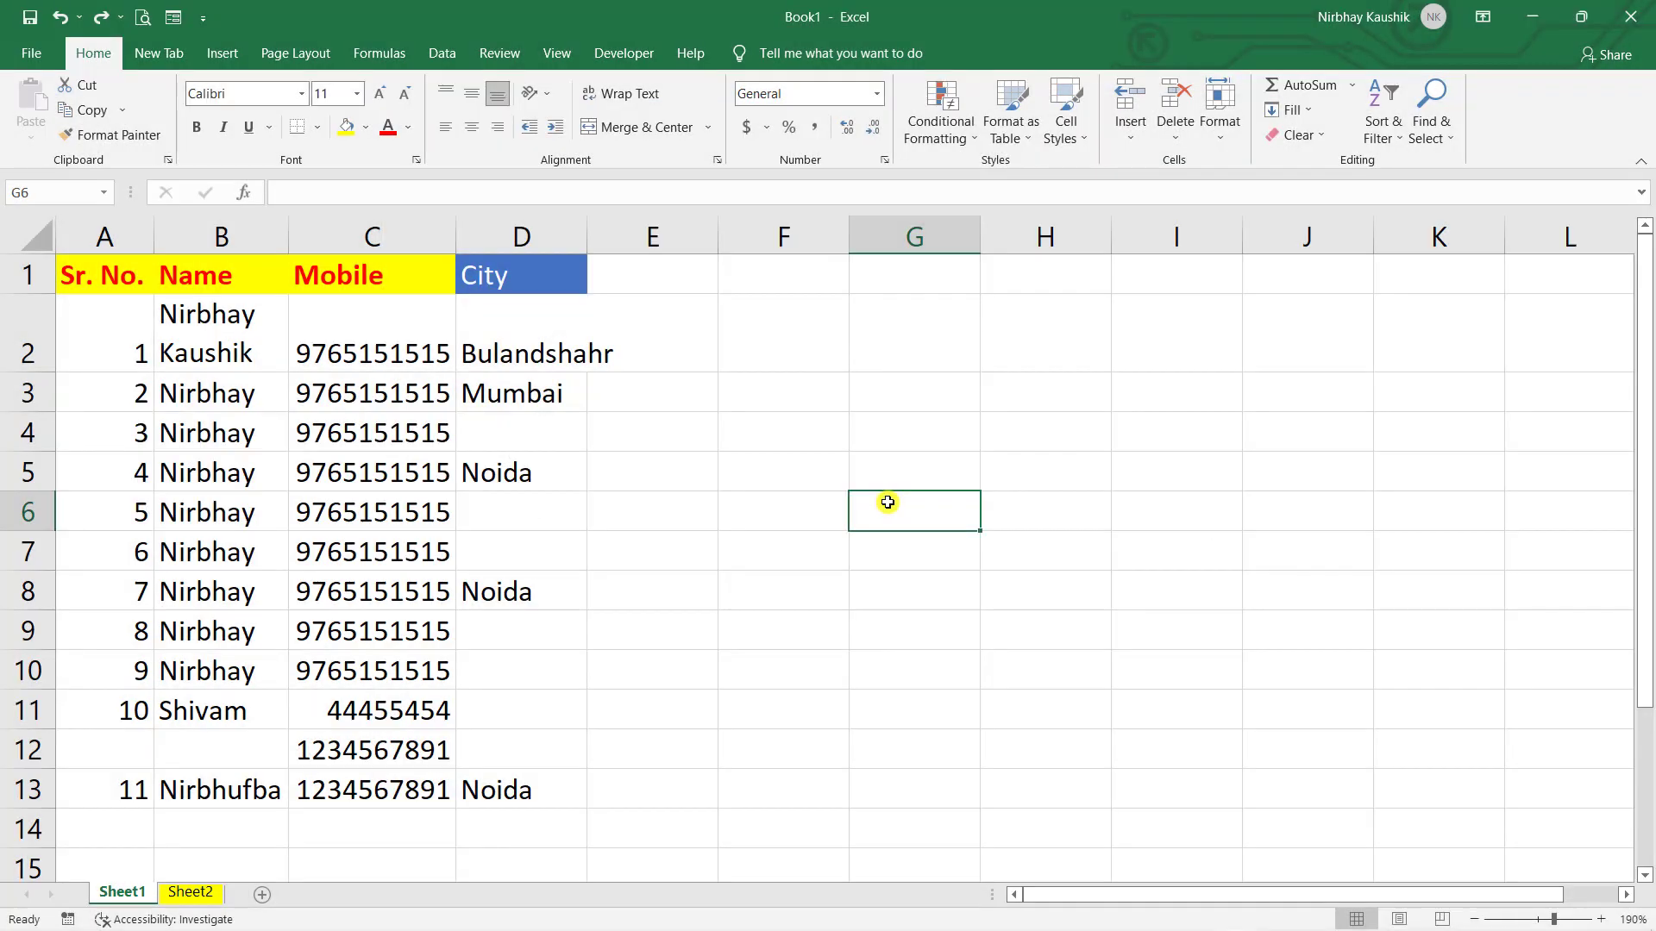
# - Enter the first name in G6 and reselect that cell
pyautogui.write('Nirbhay')
pyautogui.press('Return')
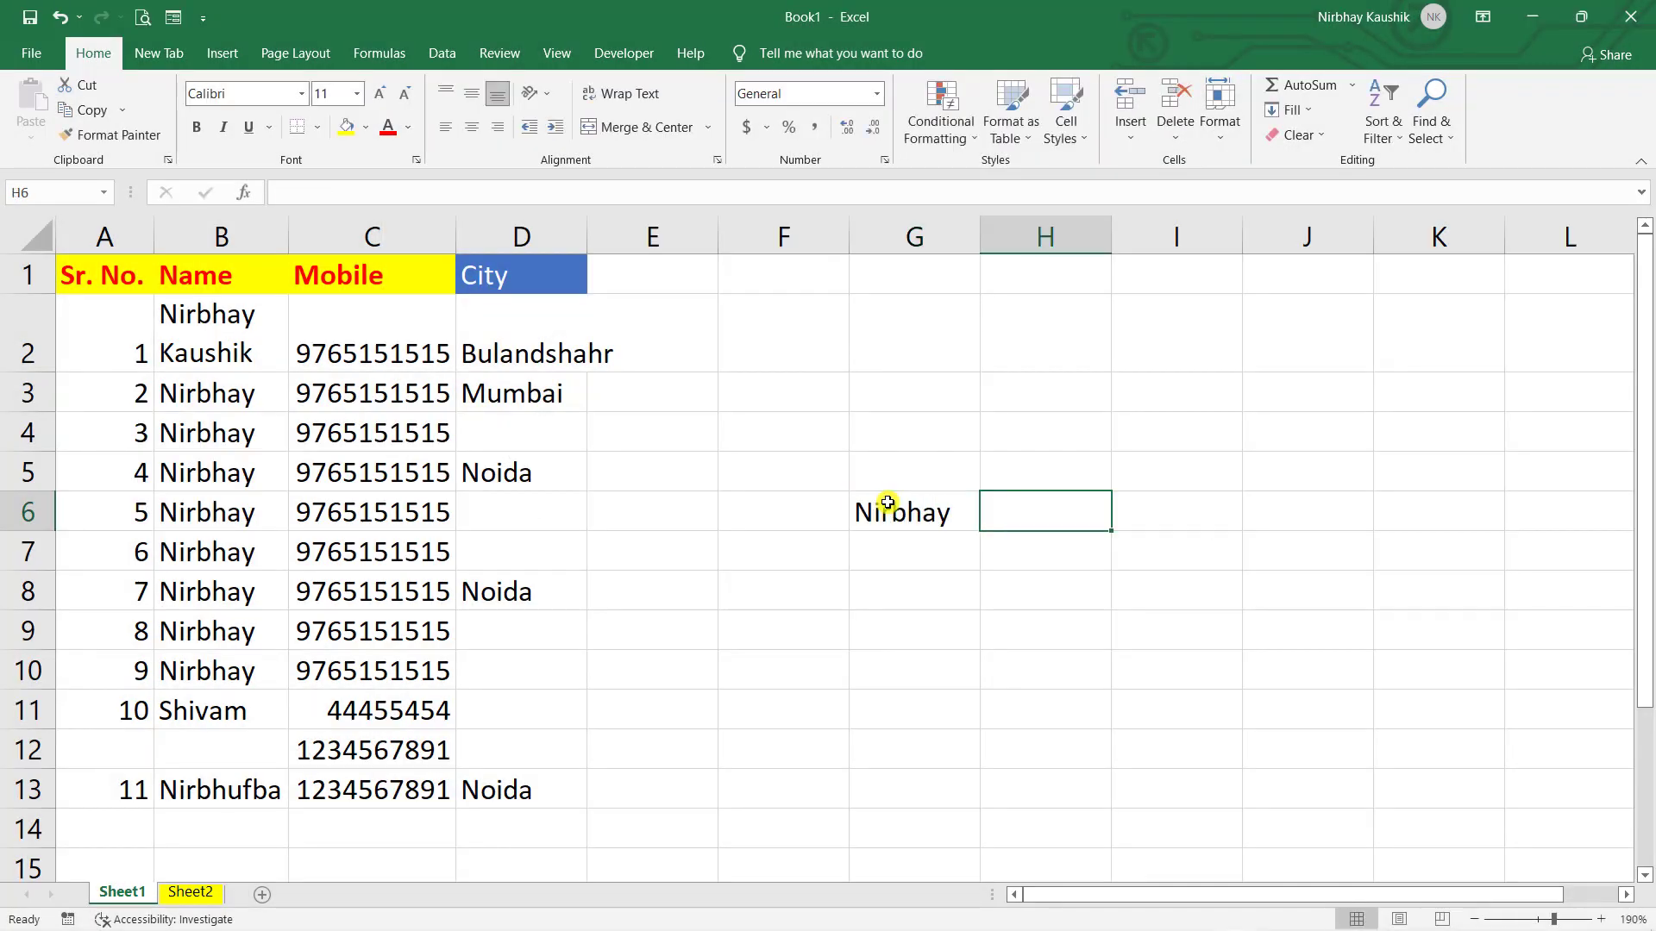
pyautogui.click(949, 555)
pyautogui.click(950, 517)
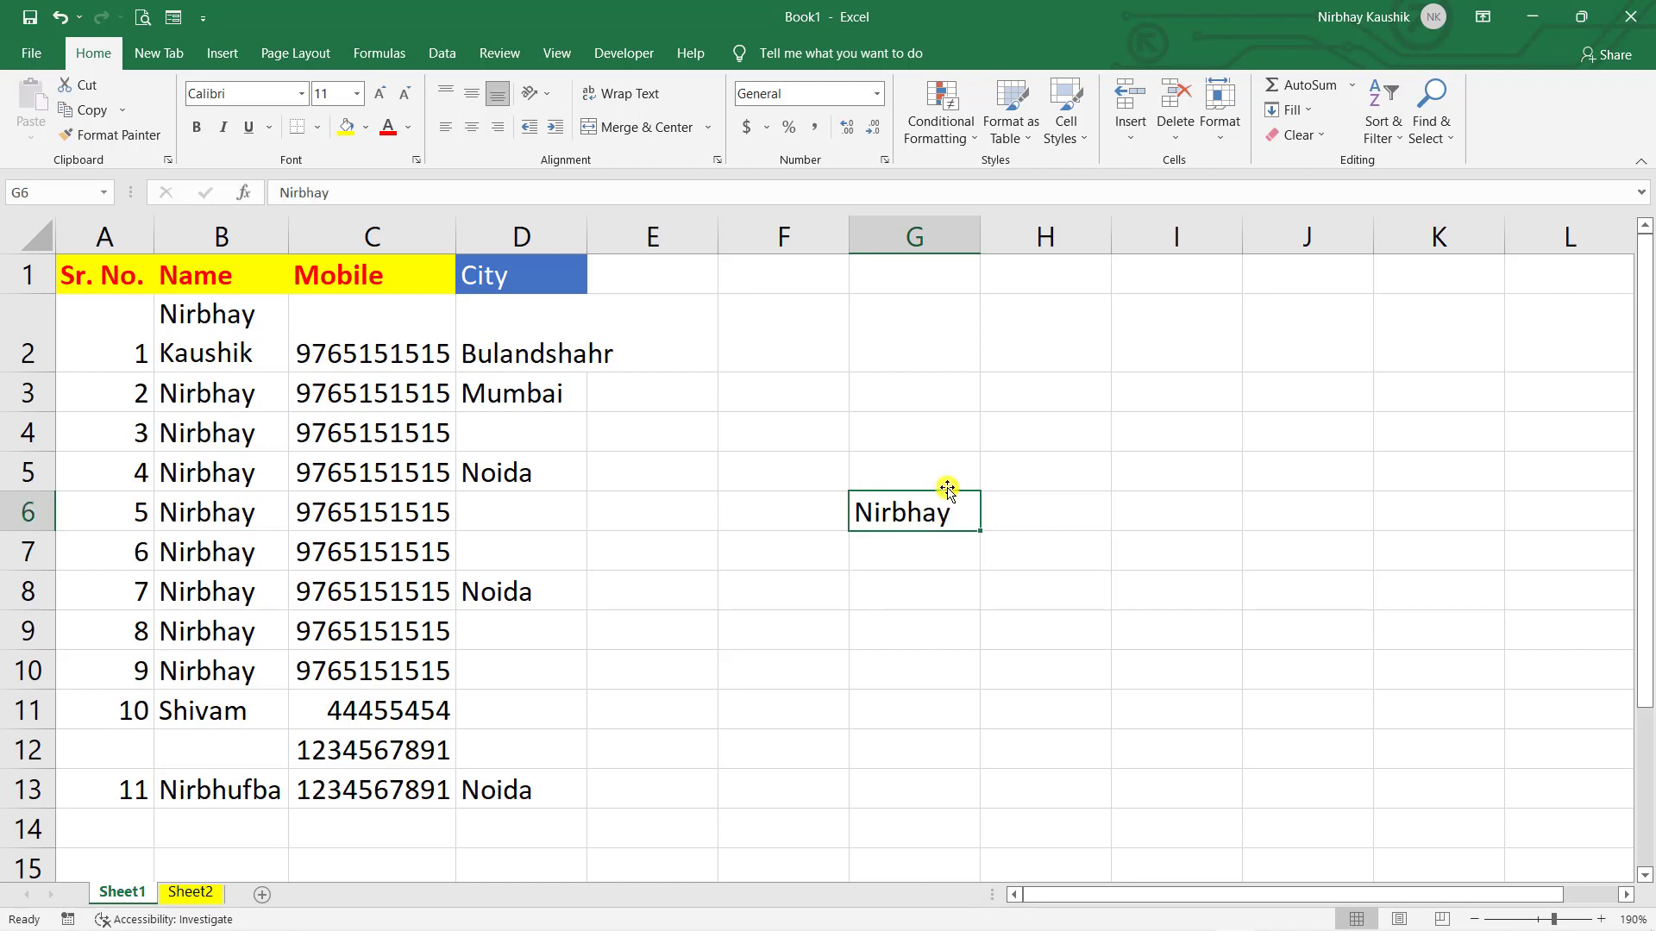
pyautogui.click(536, 742)
pyautogui.click(826, 655)
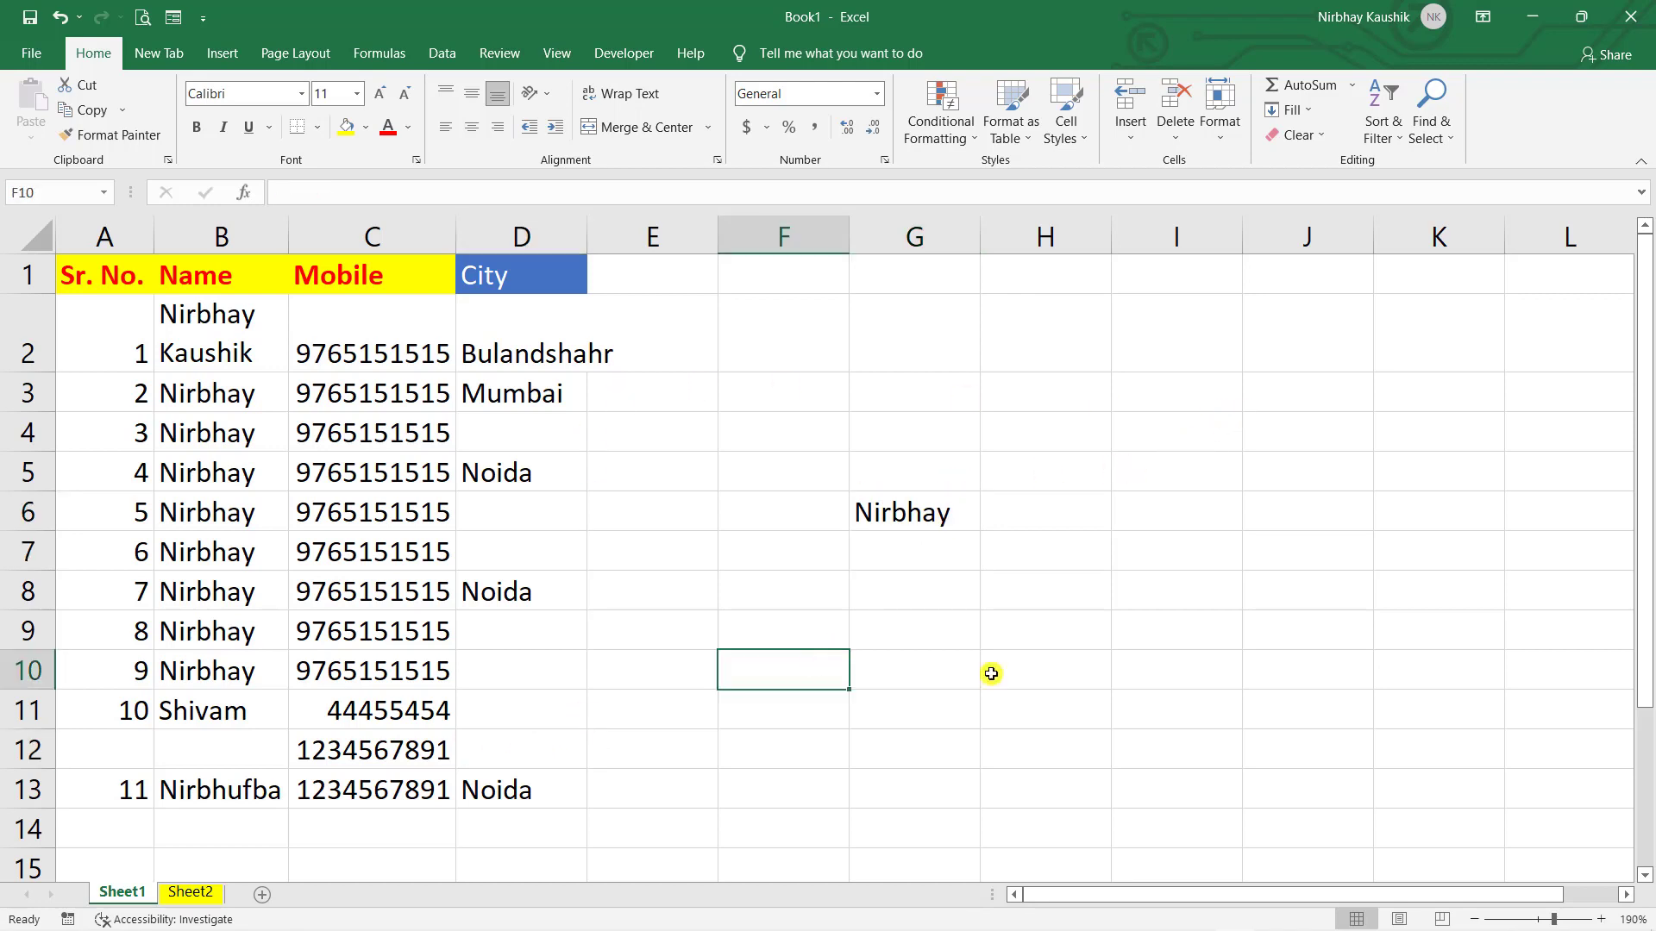
pyautogui.click(1272, 395)
pyautogui.click(940, 518)
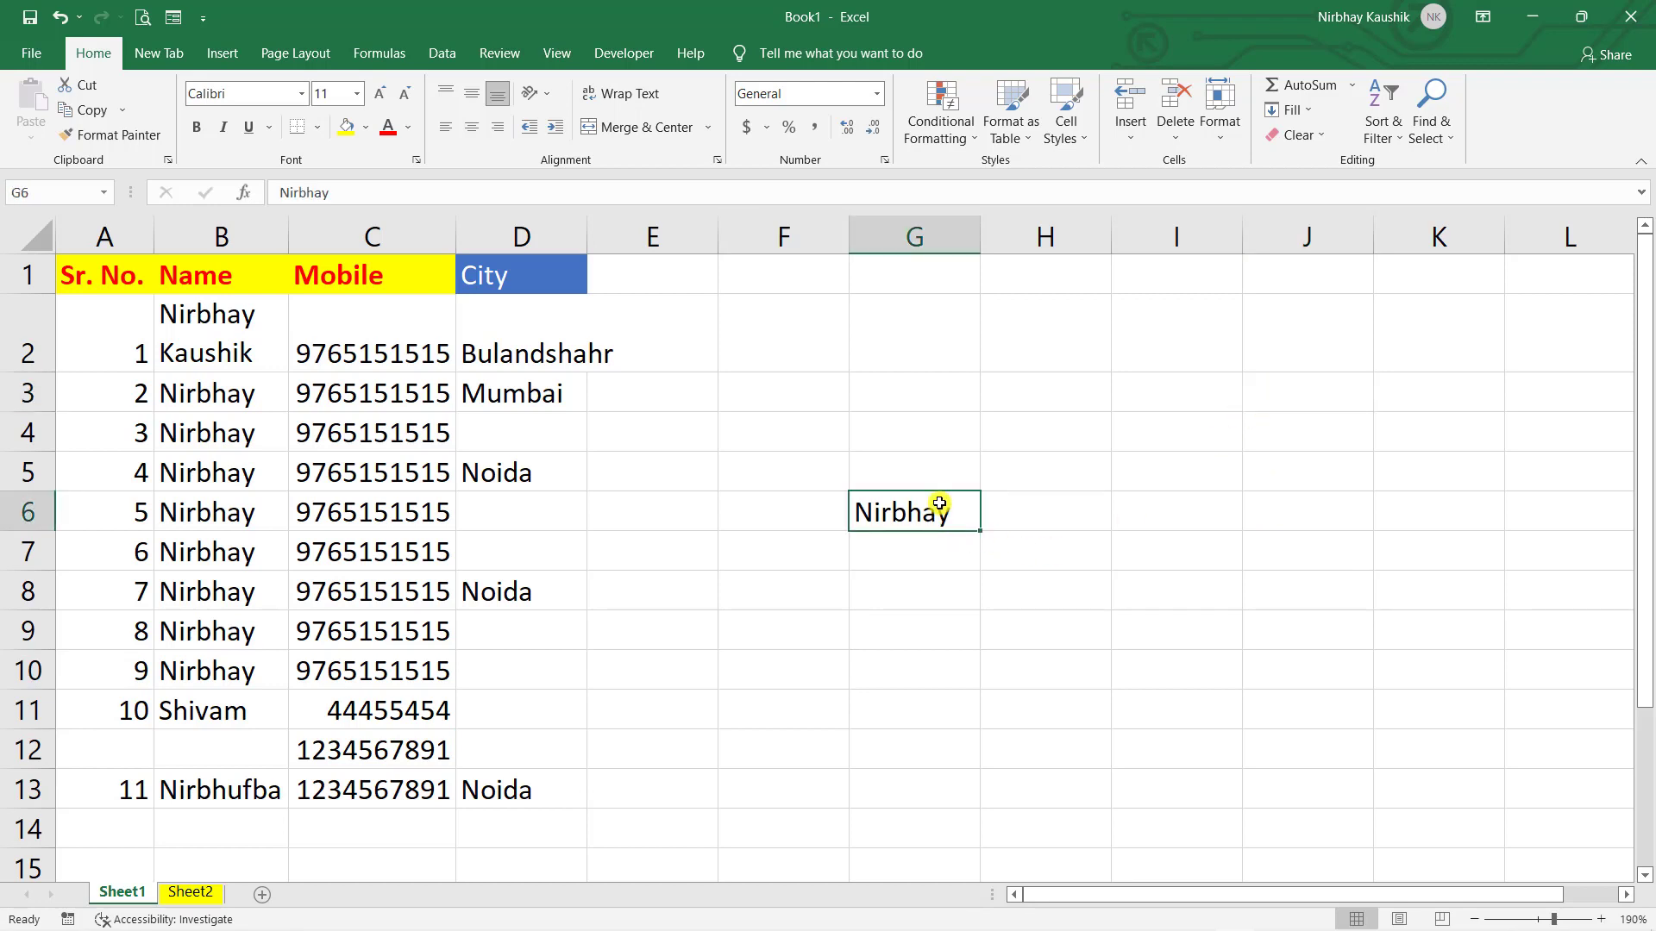
pyautogui.hotkey('ctrl', 'c')
pyautogui.click(1252, 399)
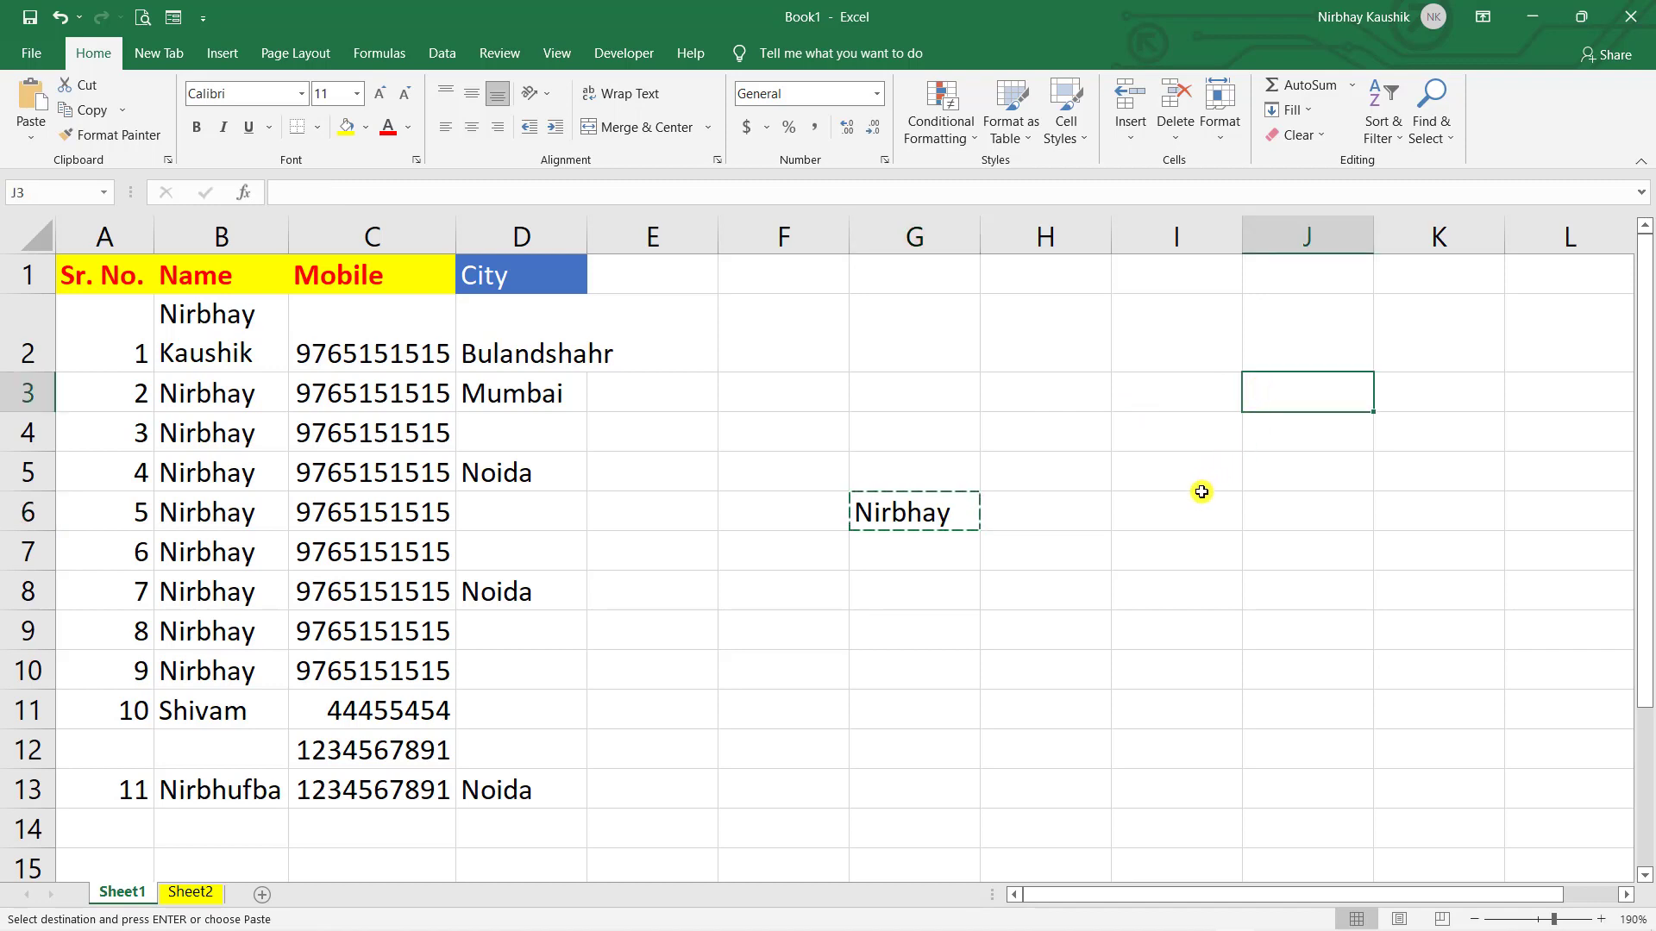
pyautogui.press('Return')
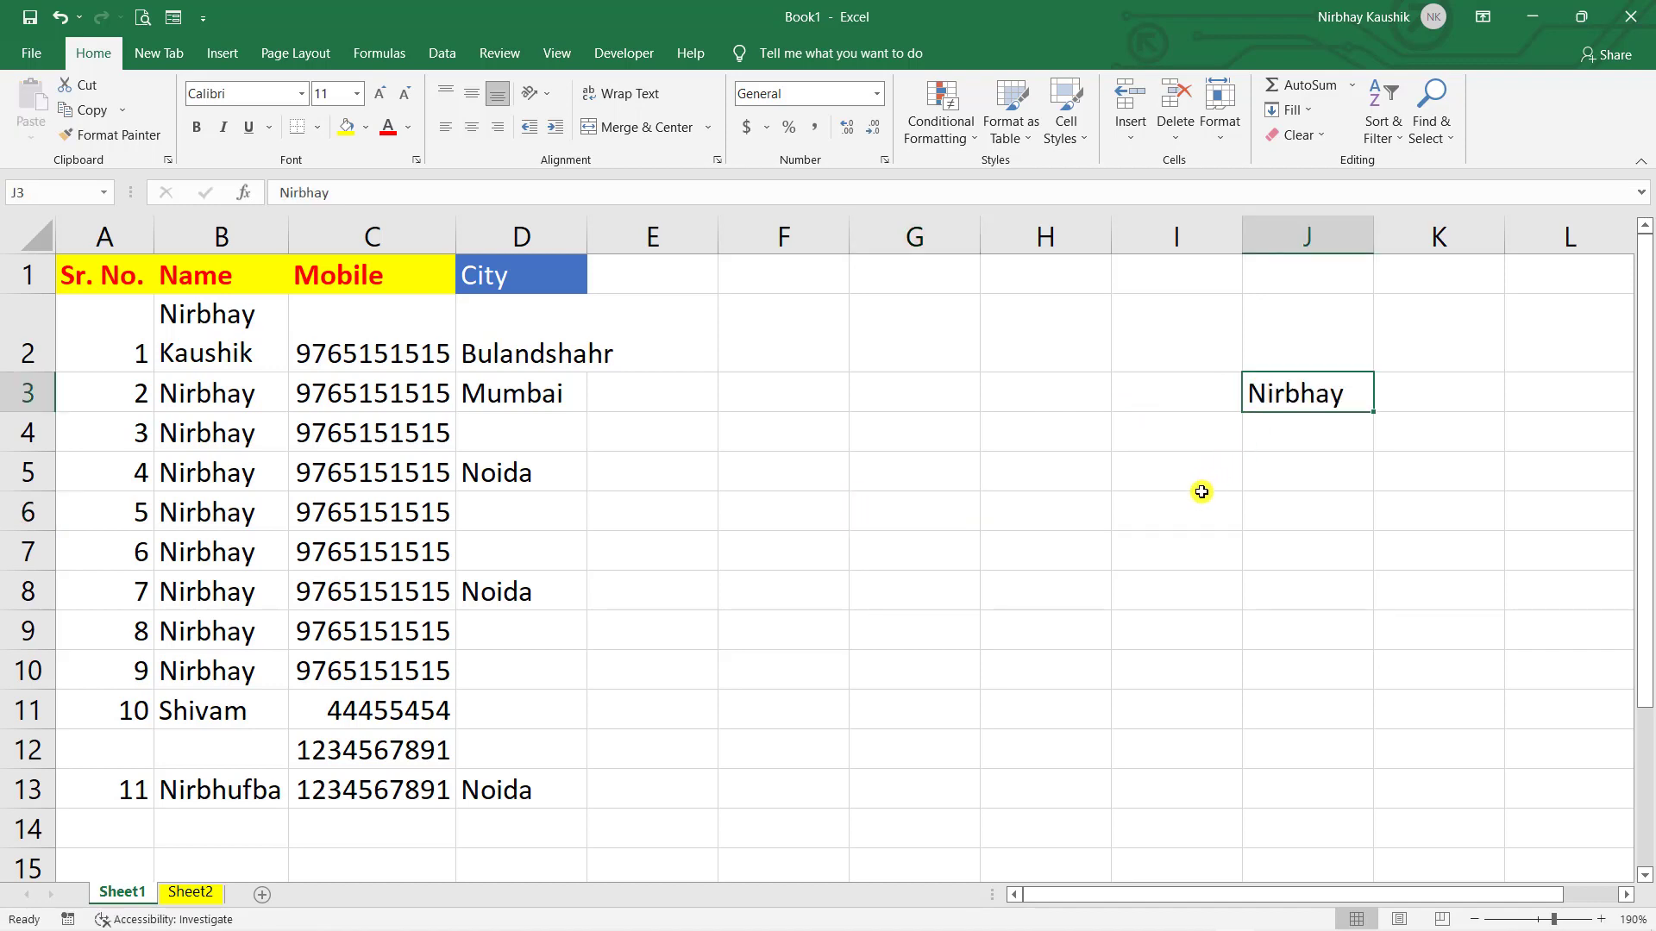
pyautogui.hotkey('ctrl', 'z')
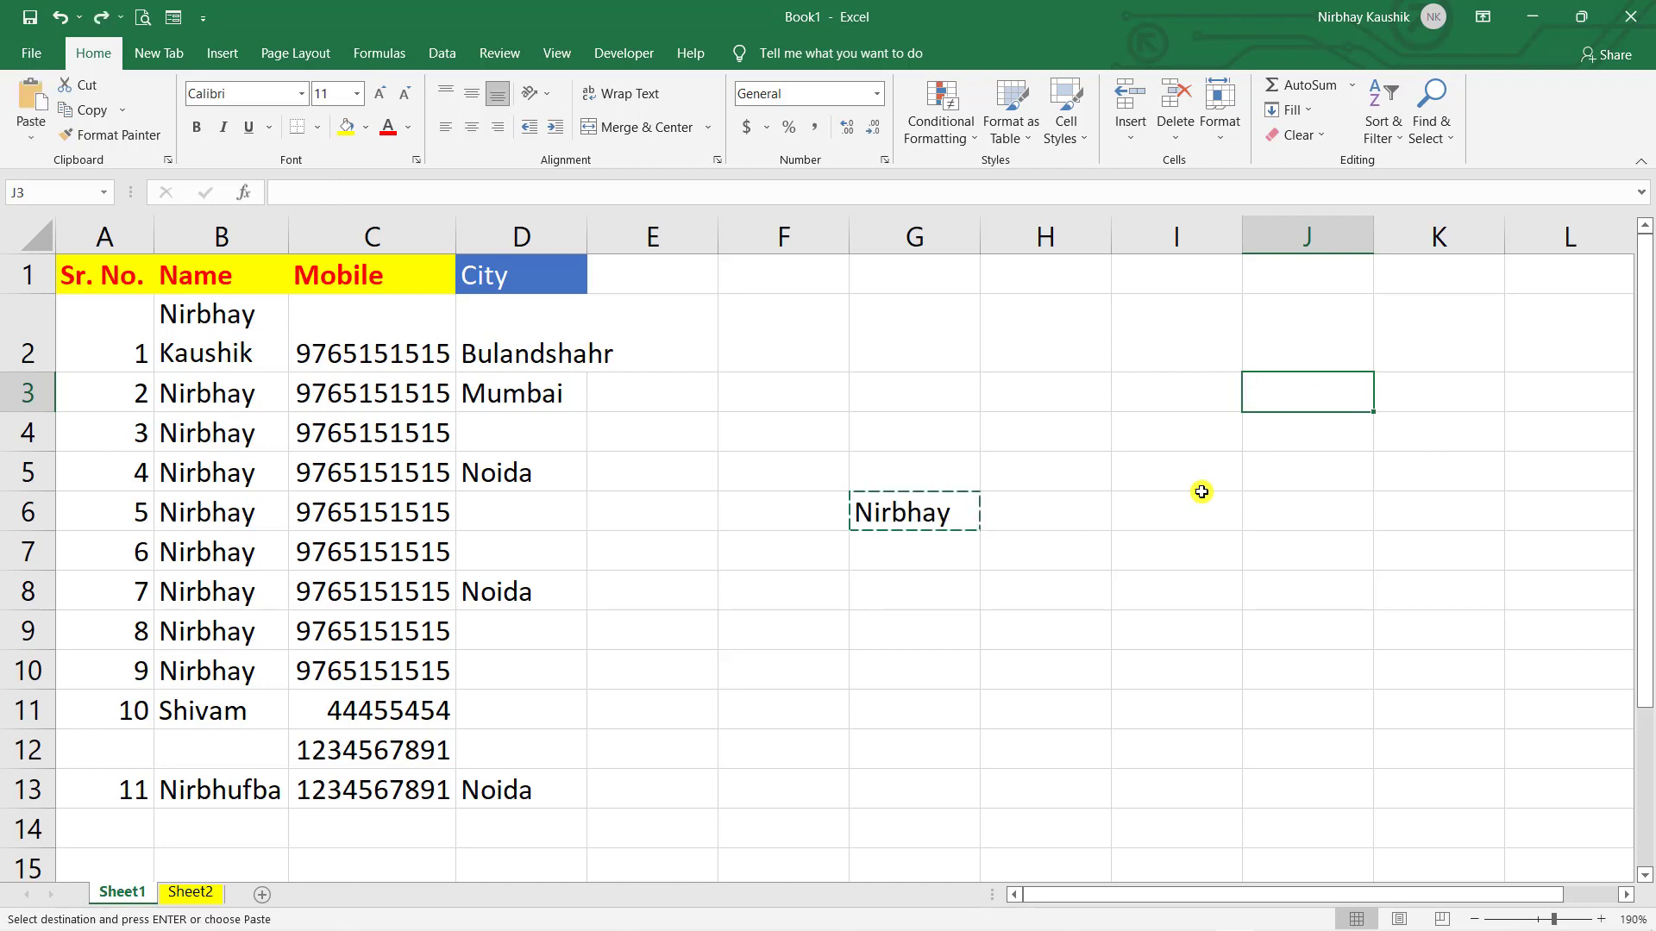
pyautogui.click(1202, 493)
pyautogui.doubleClick(1046, 516)
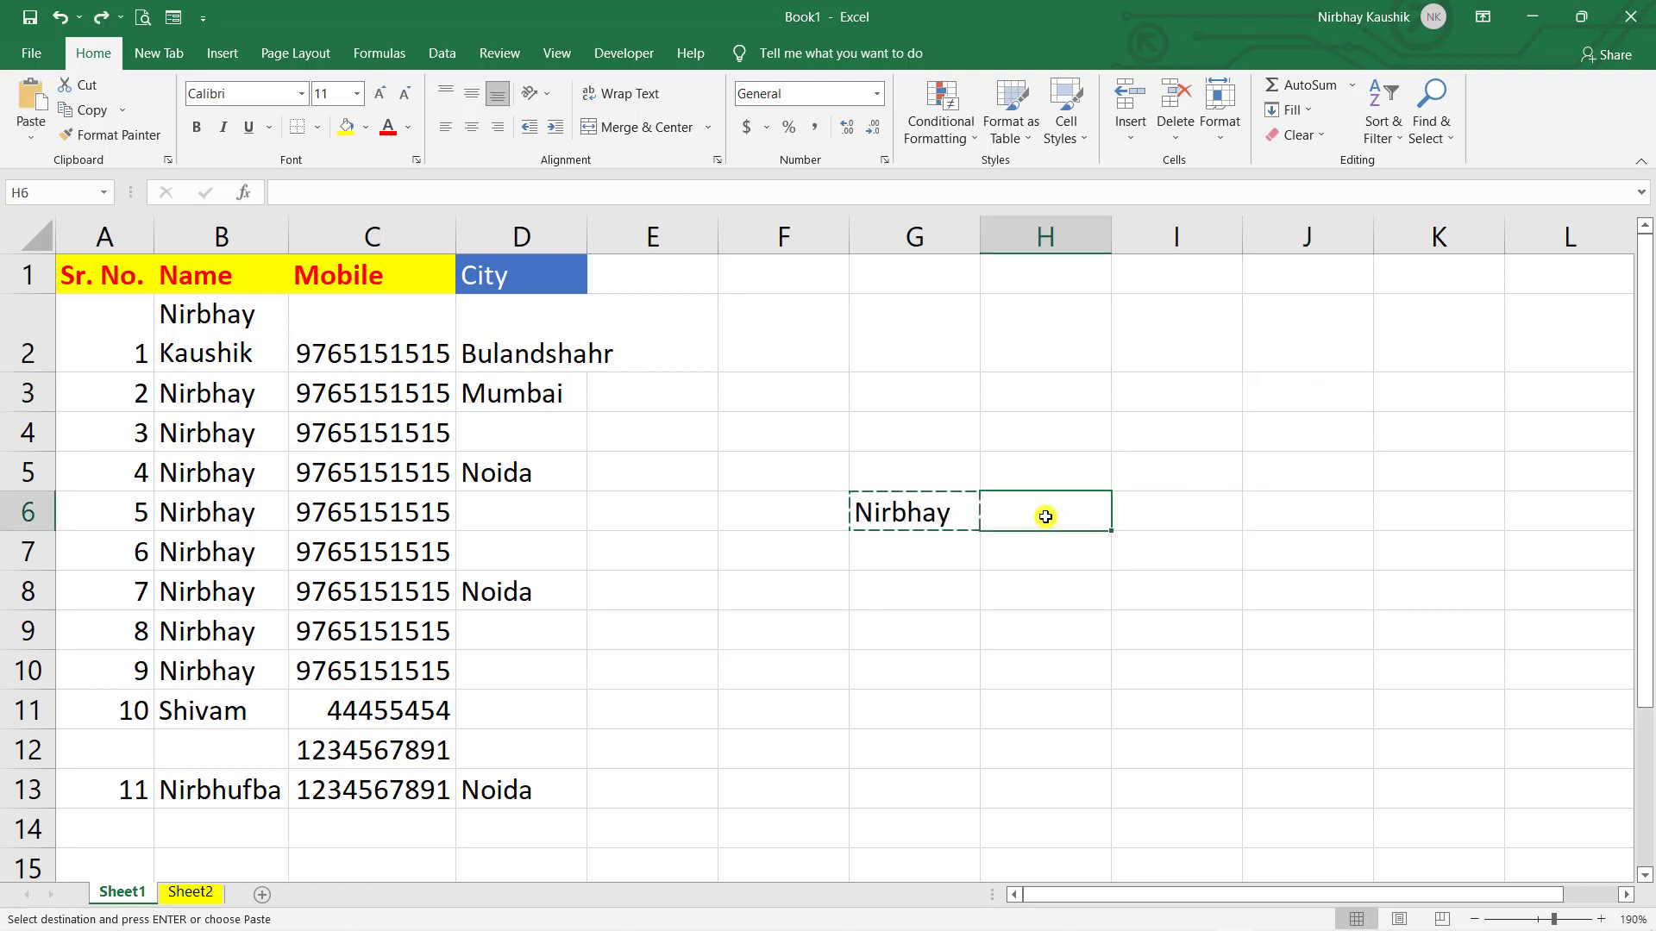
pyautogui.click(949, 501)
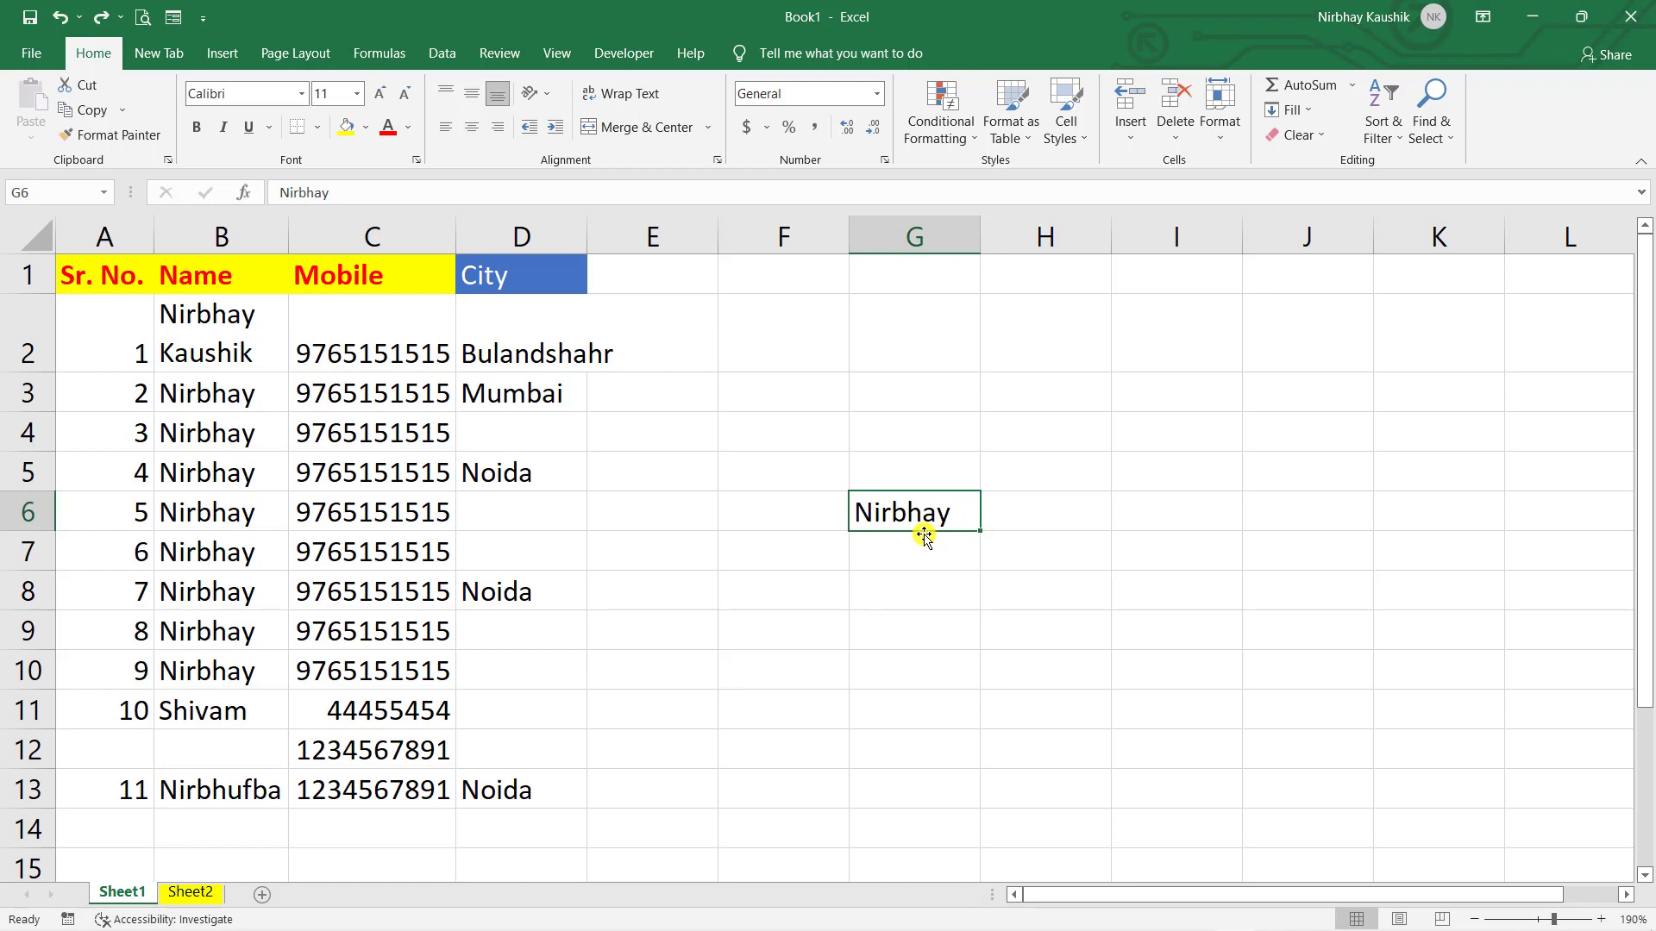
pyautogui.moveTo(924, 535); pyautogui.dragTo(1275, 409)
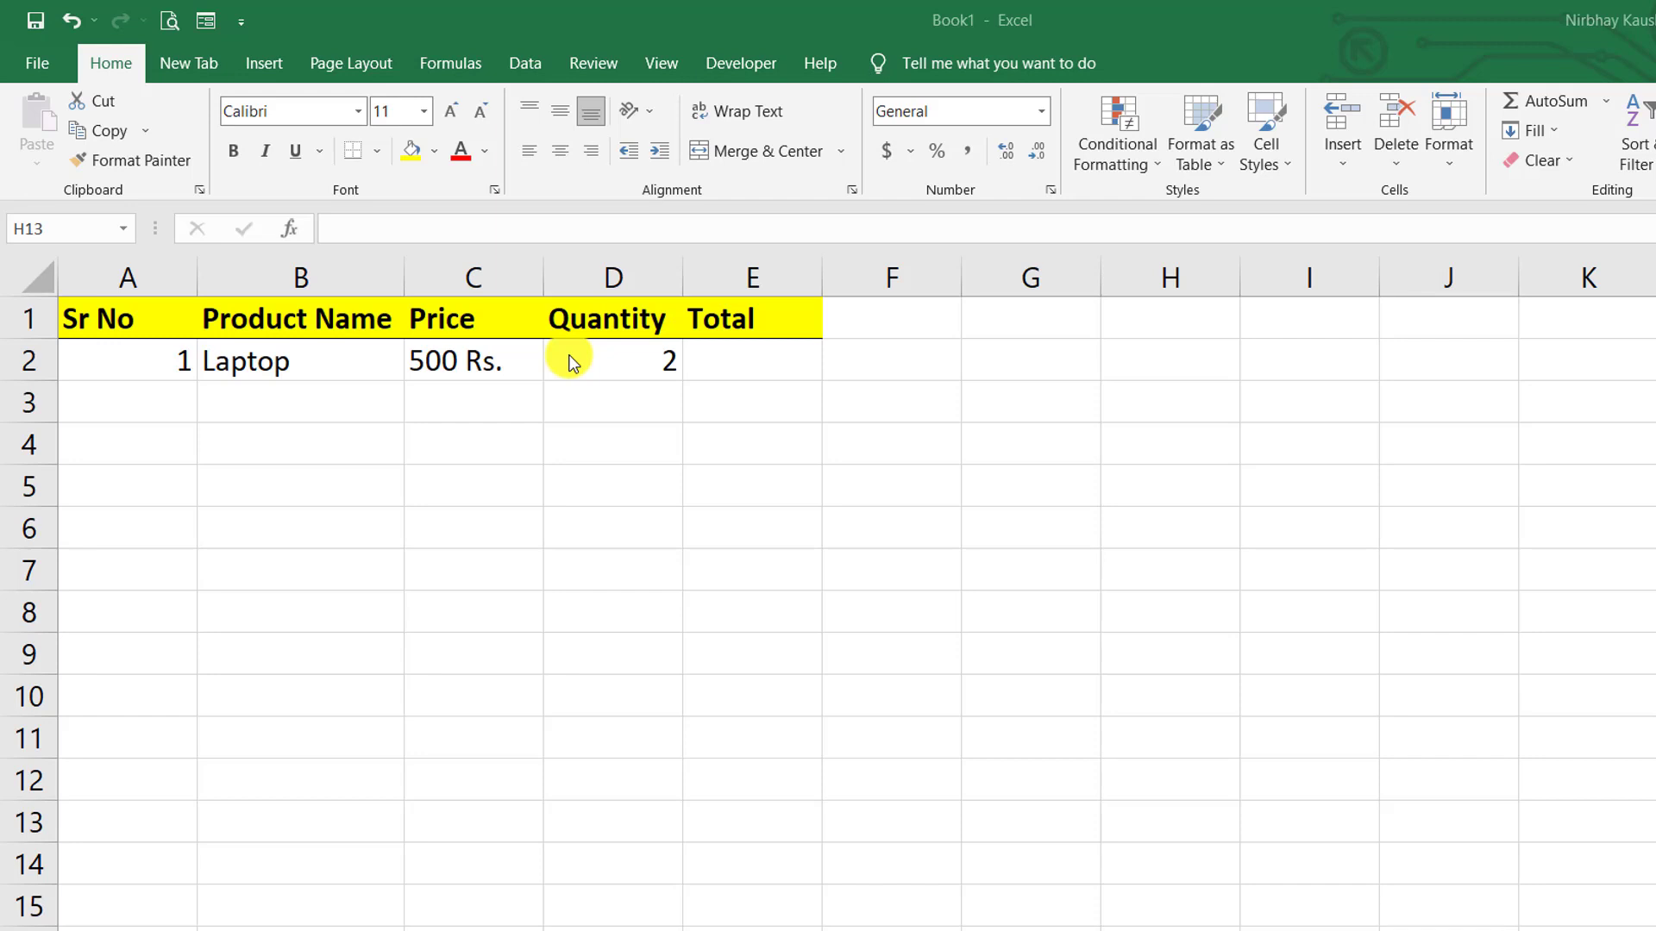
# - Enter the formula =C2*D2 in E2 to multiply the Laptop's Price by its Quantity
pyautogui.click(737, 354)
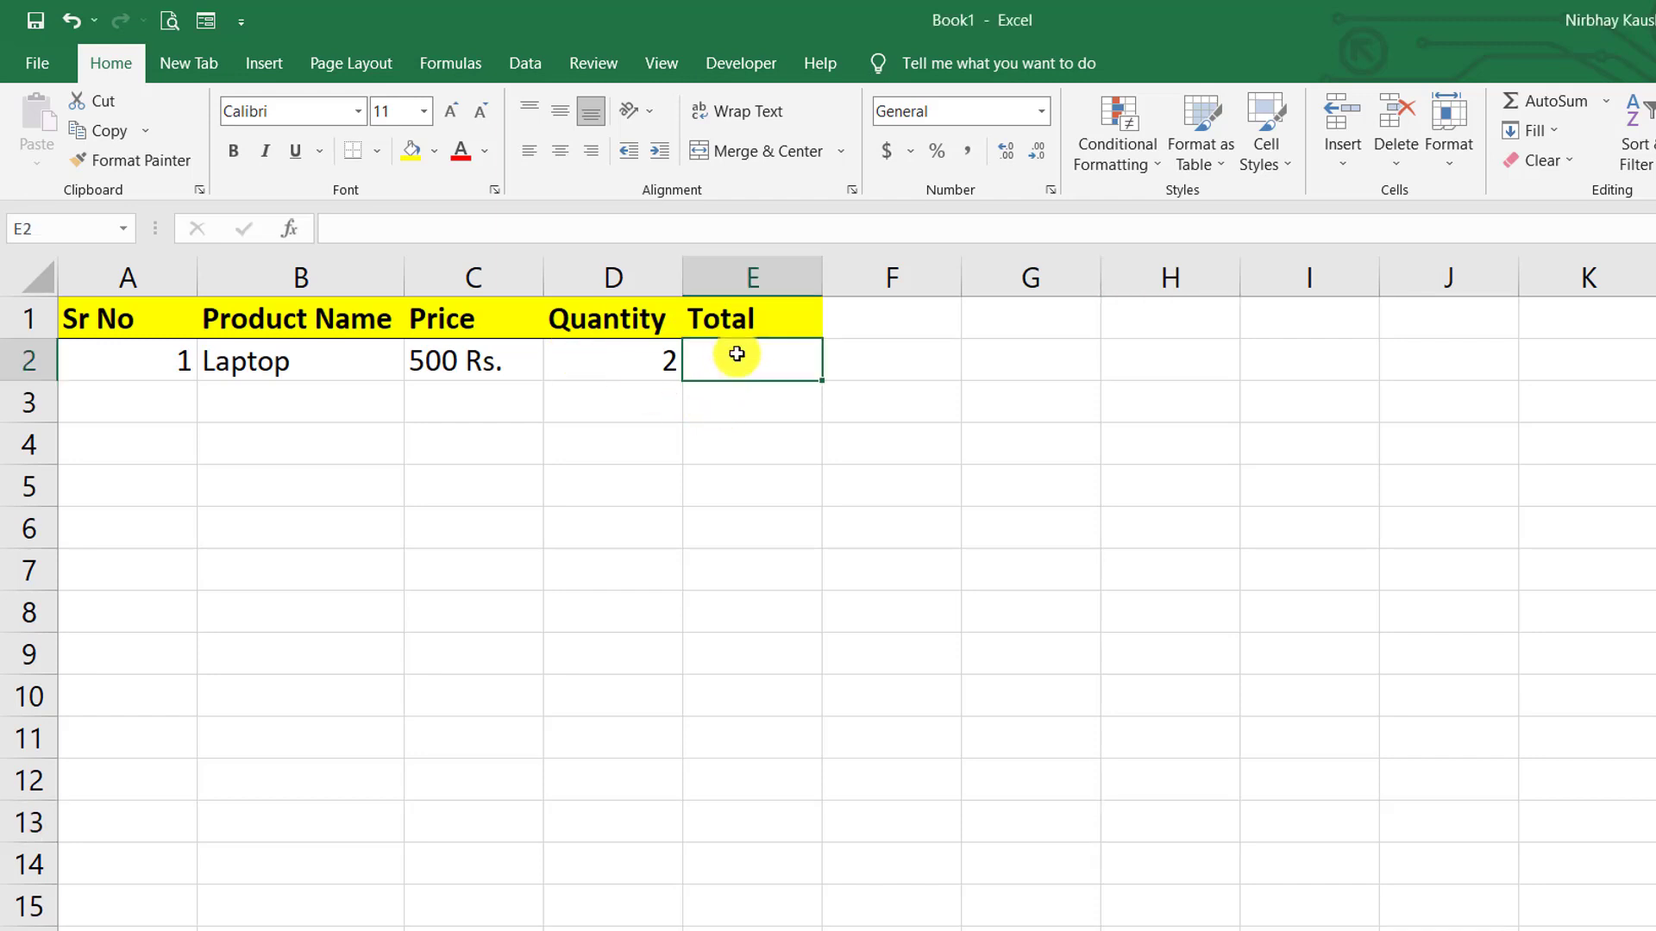
pyautogui.write('=')
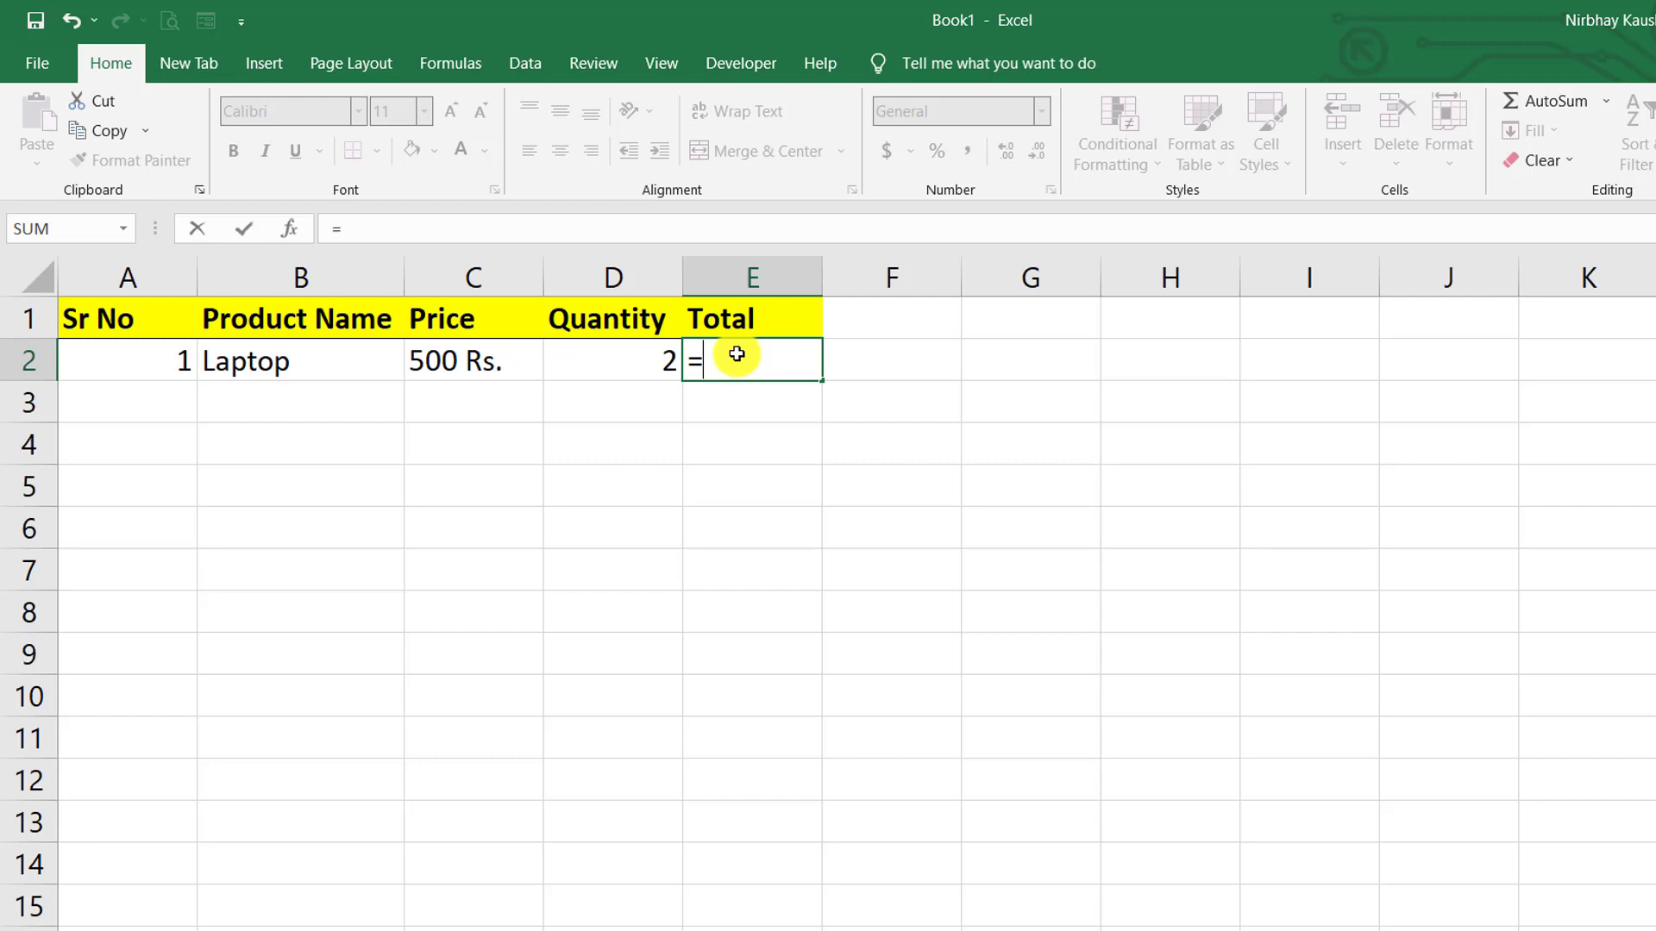
pyautogui.click(519, 349)
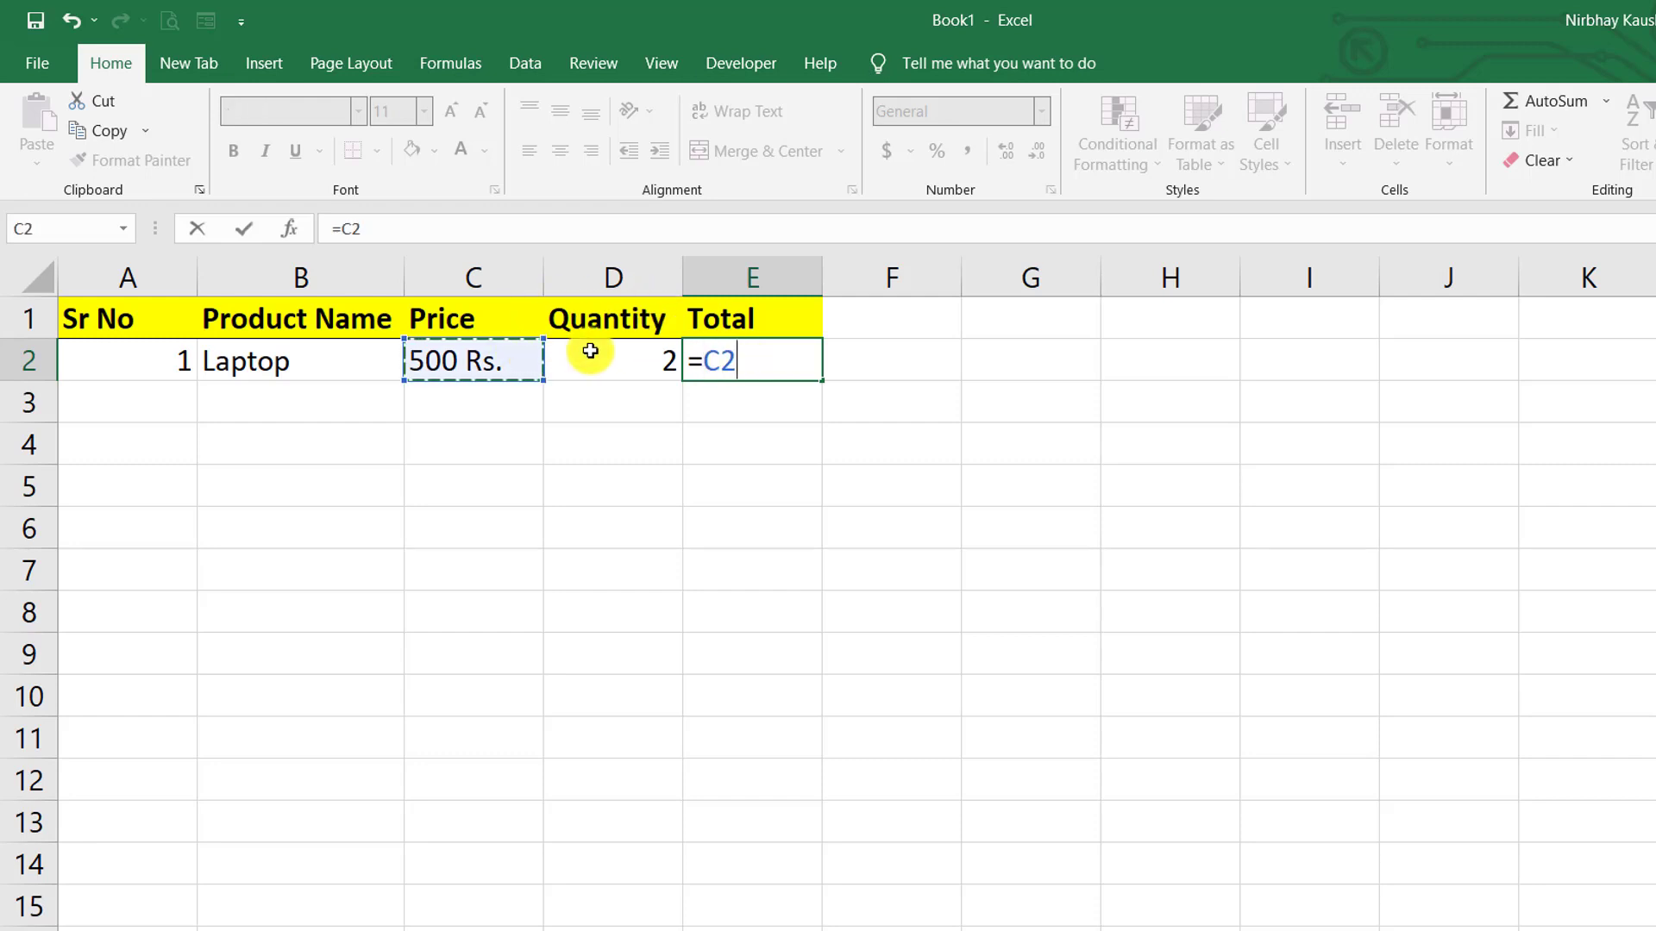
pyautogui.write('*')
pyautogui.click(590, 351)
pyautogui.press('Return')
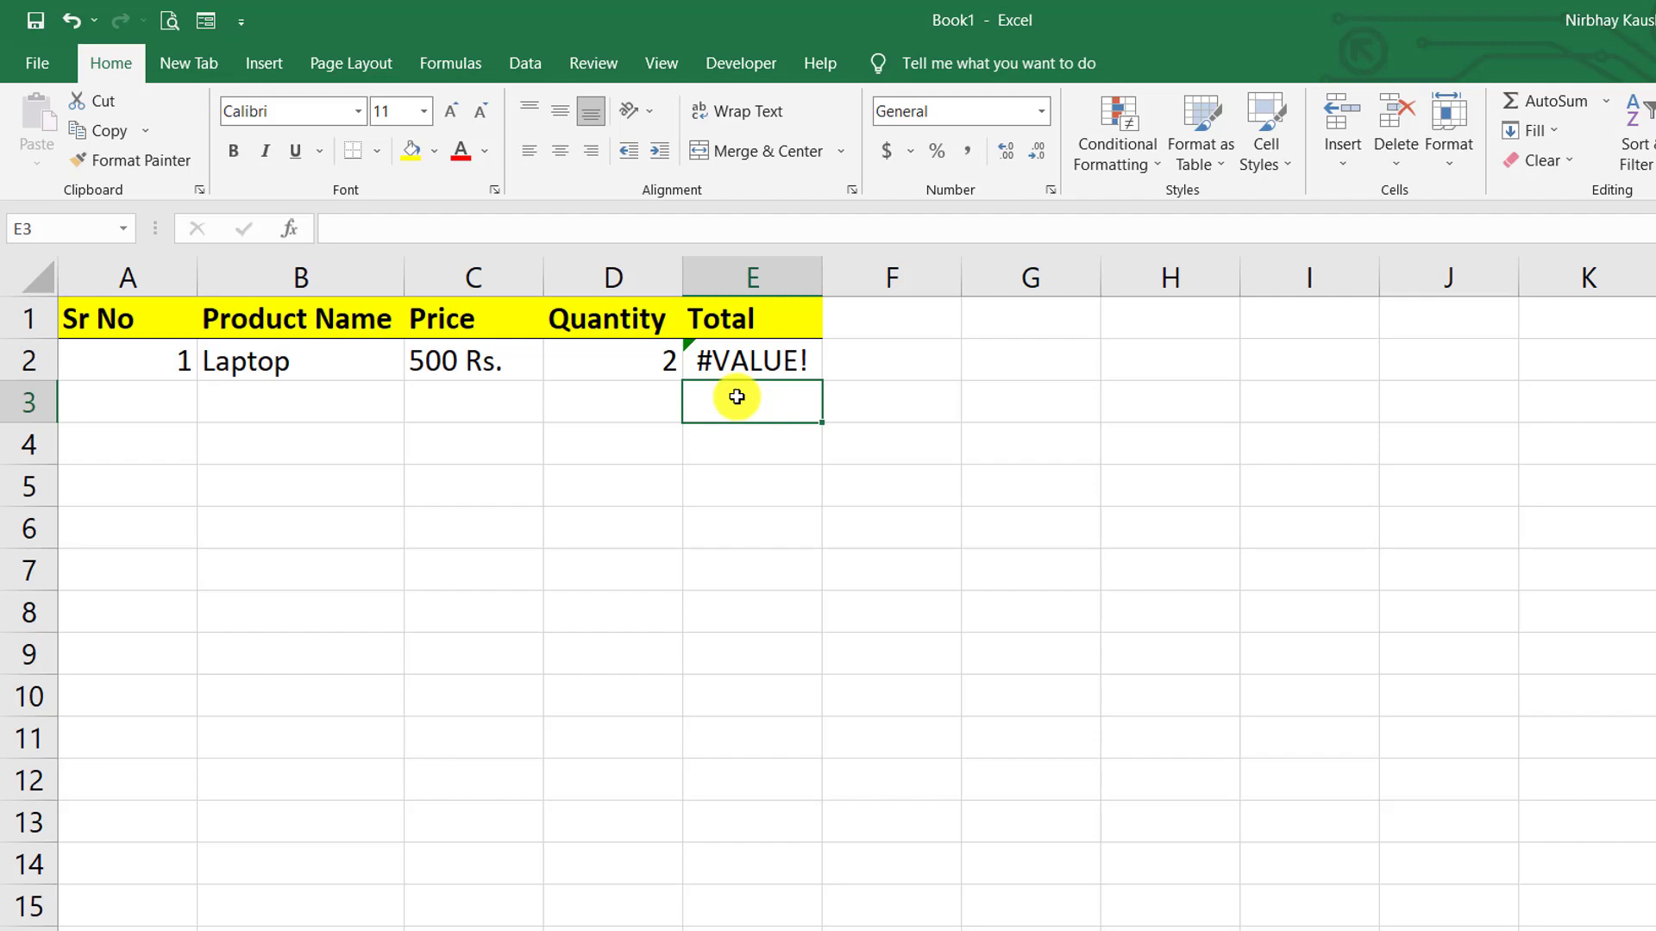
pyautogui.write('500')
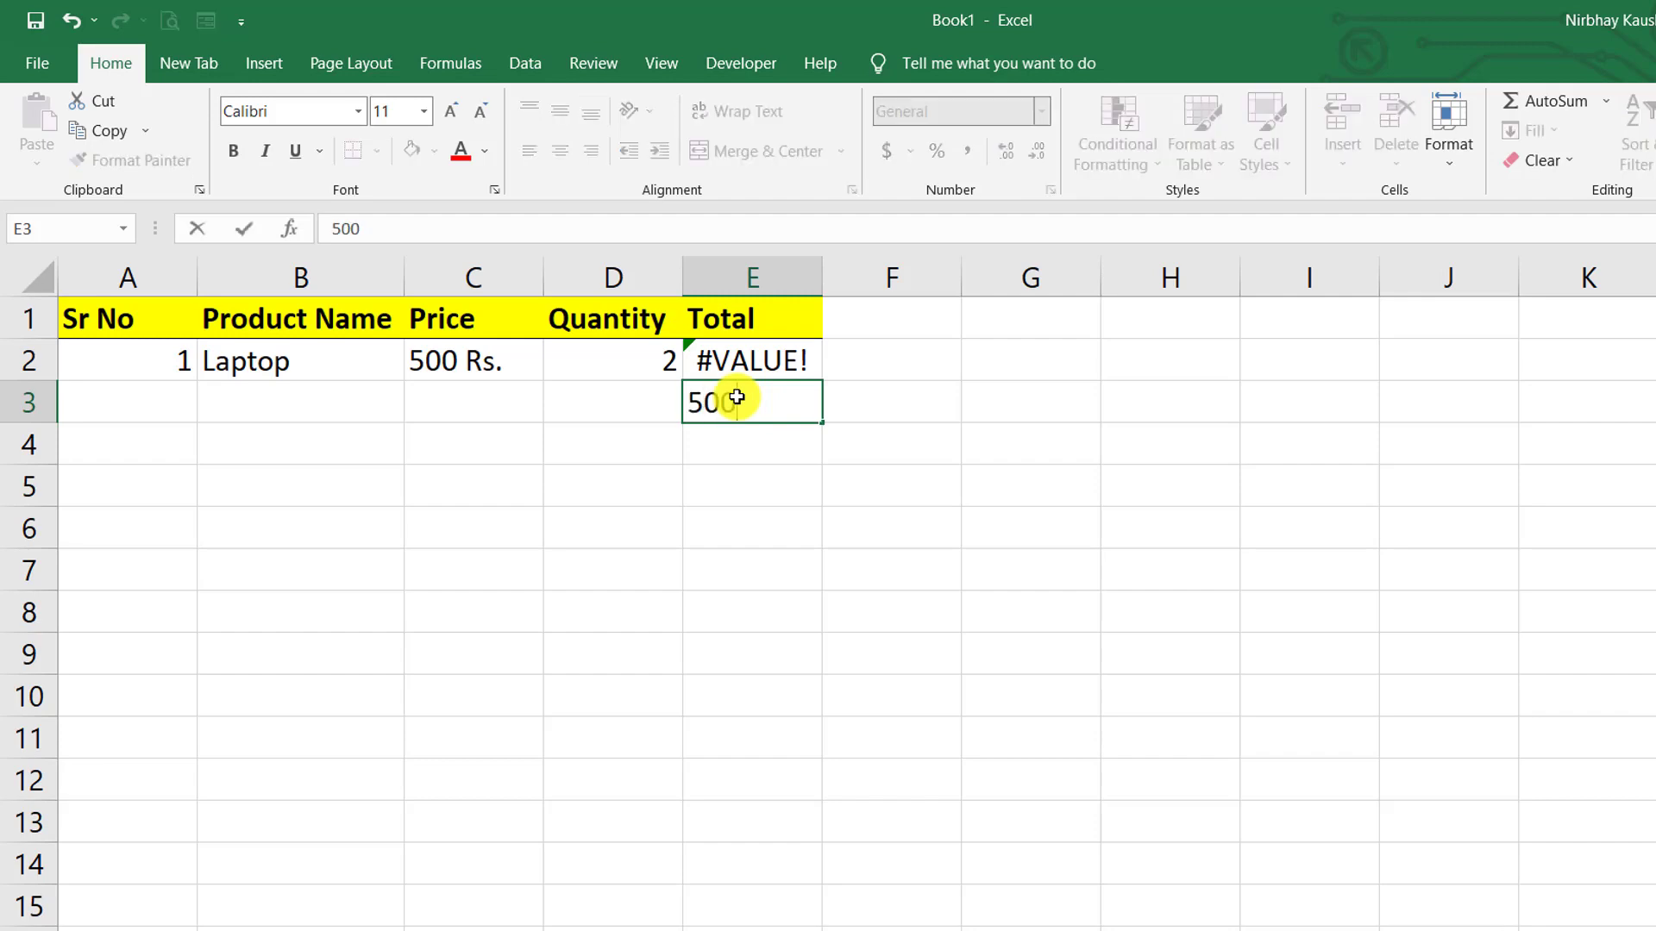
pyautogui.click(889, 385)
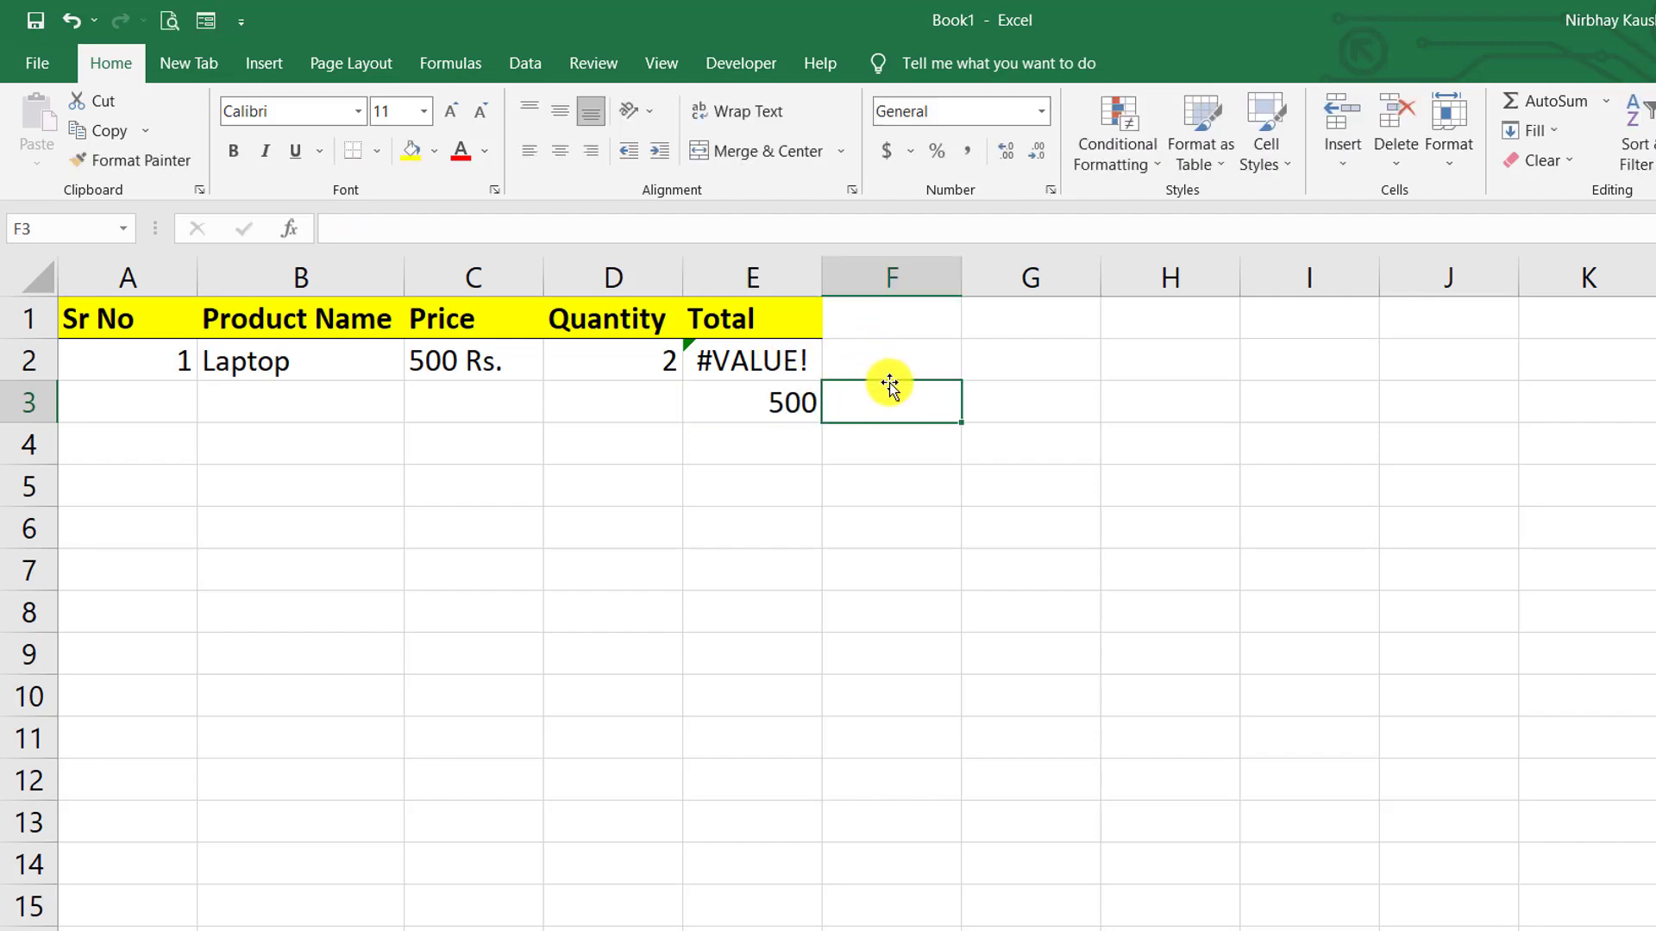
pyautogui.write('2')
pyautogui.click(992, 402)
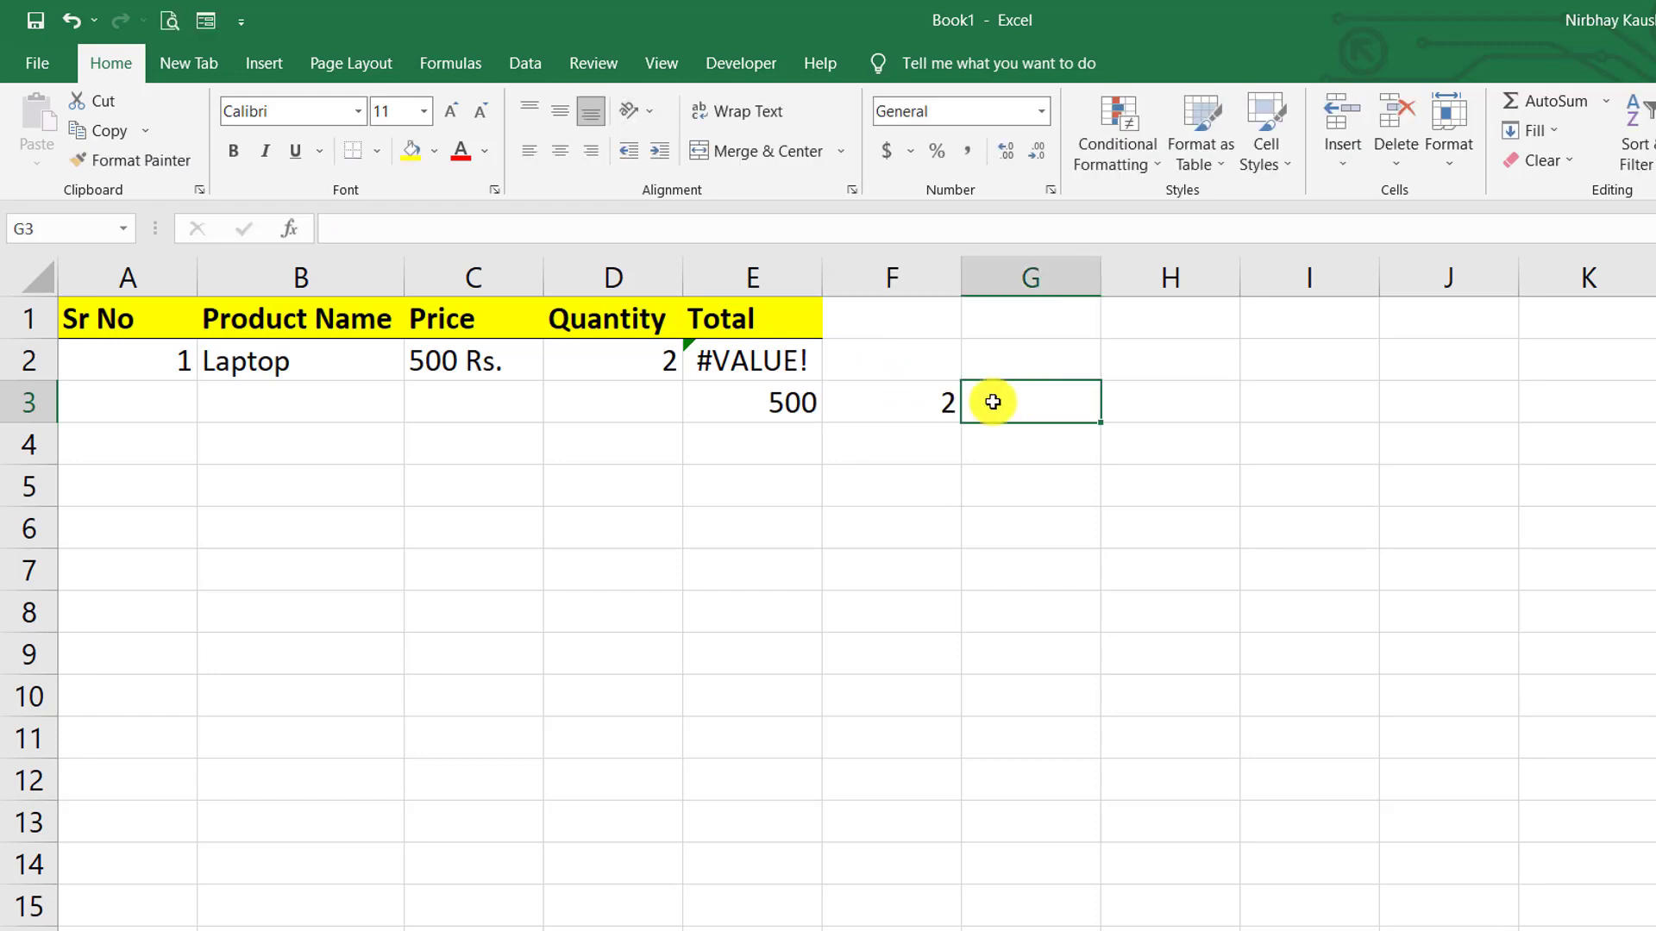
pyautogui.write('=')
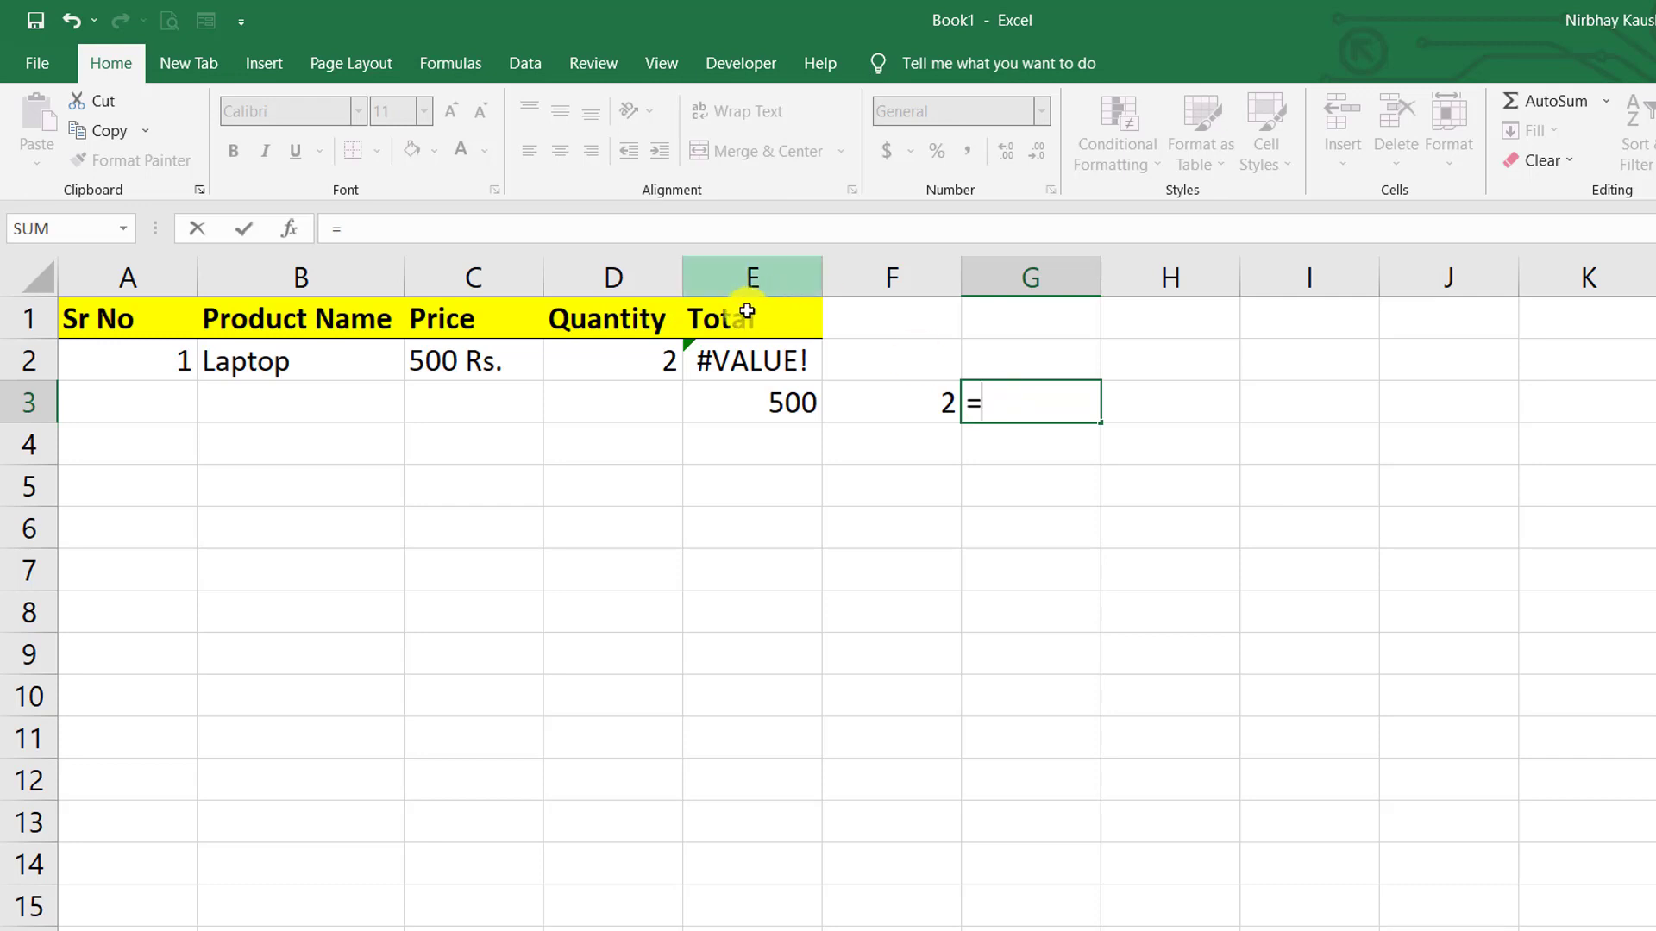
pyautogui.click(768, 398)
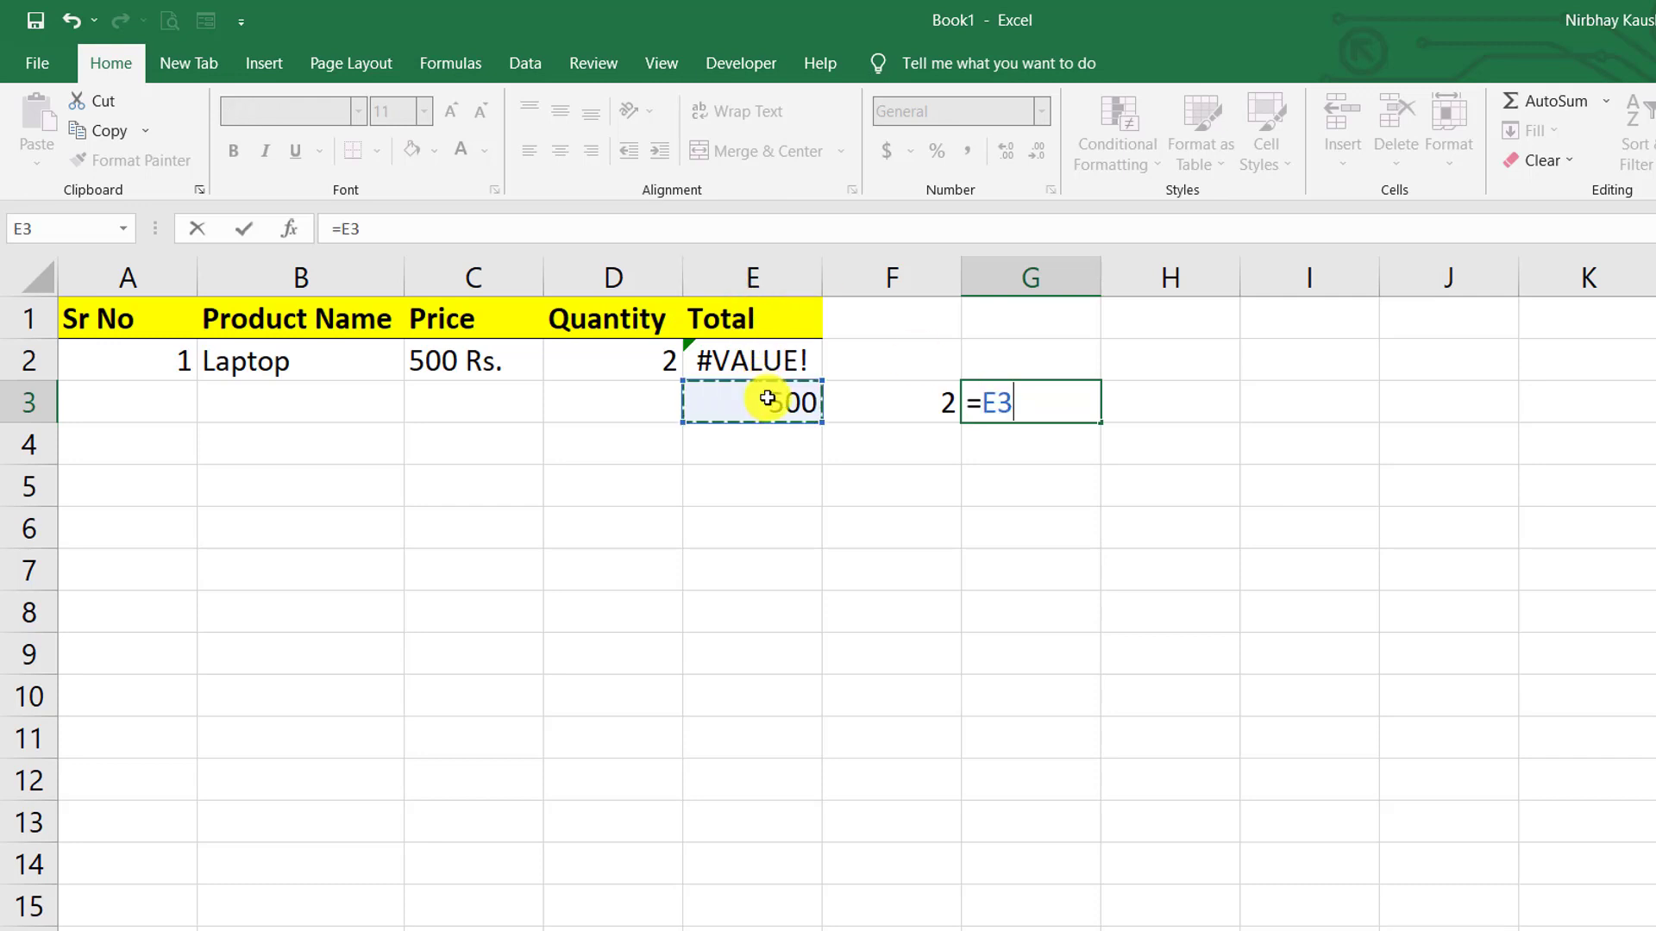
pyautogui.write('*')
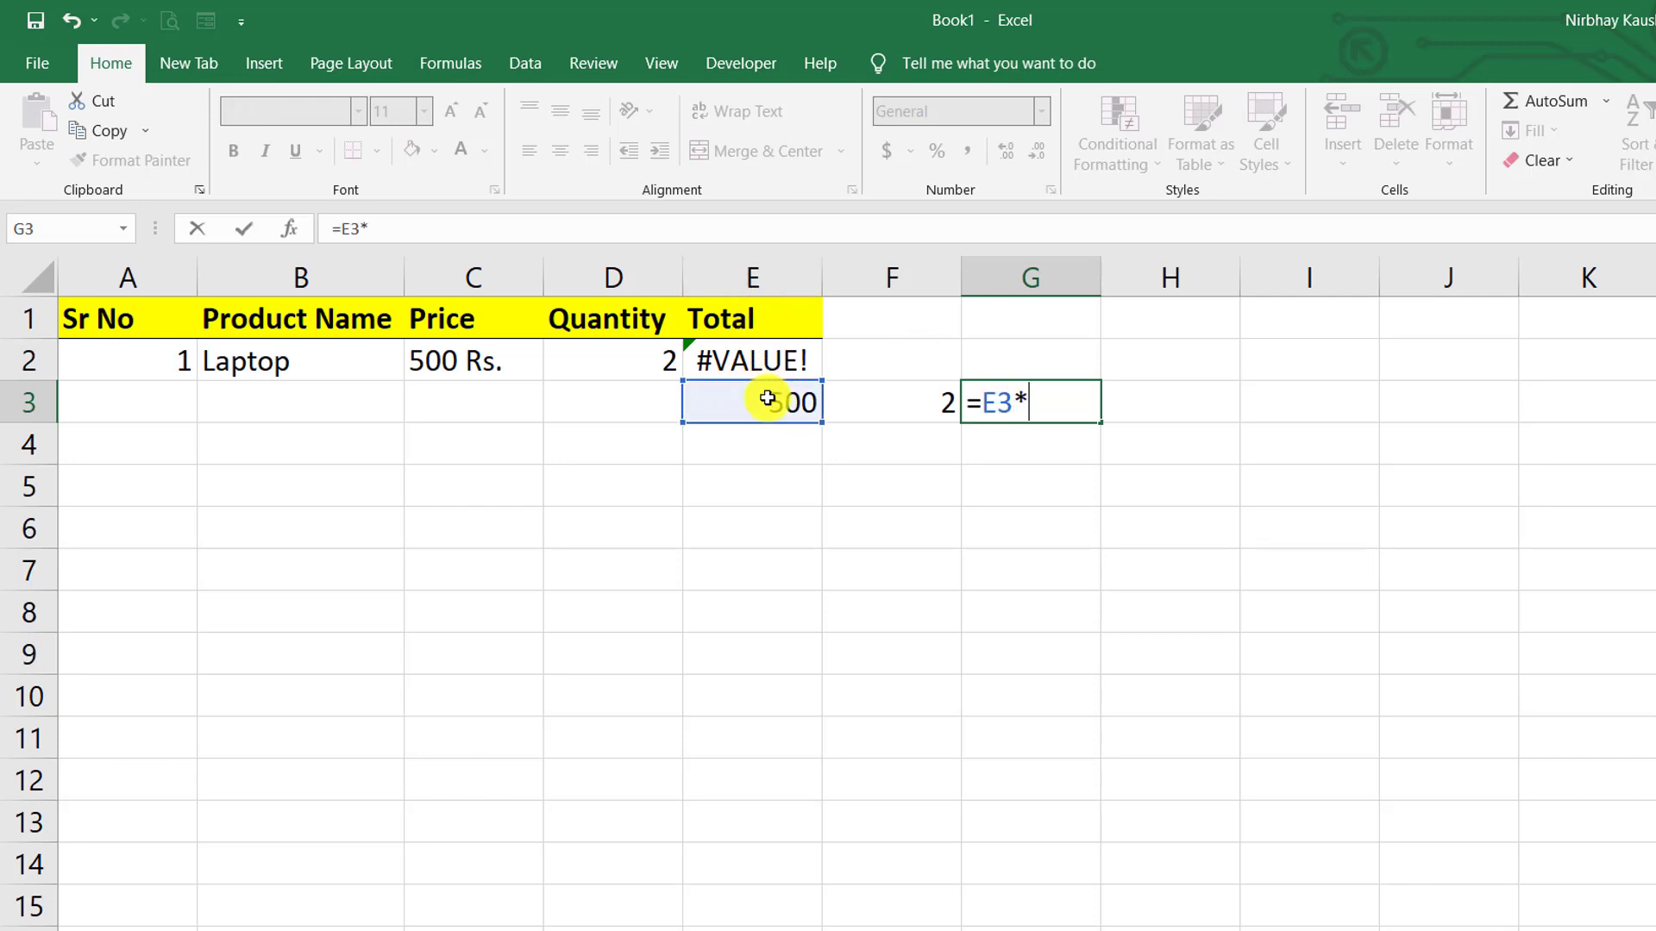
pyautogui.click(858, 406)
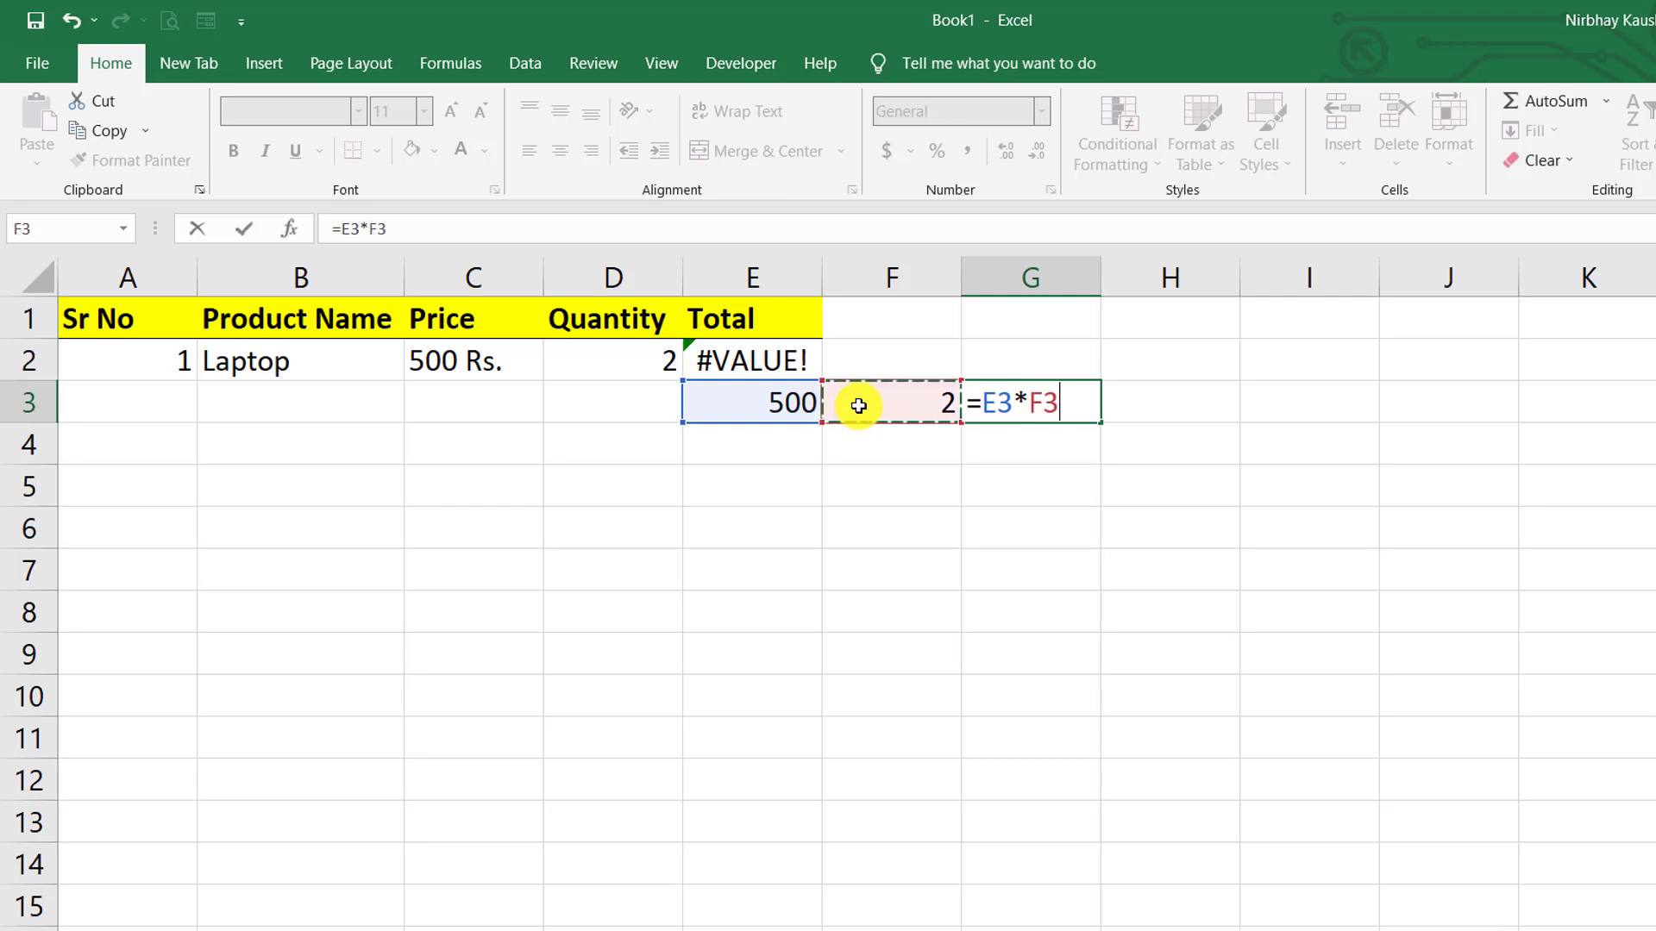
pyautogui.press('Return')
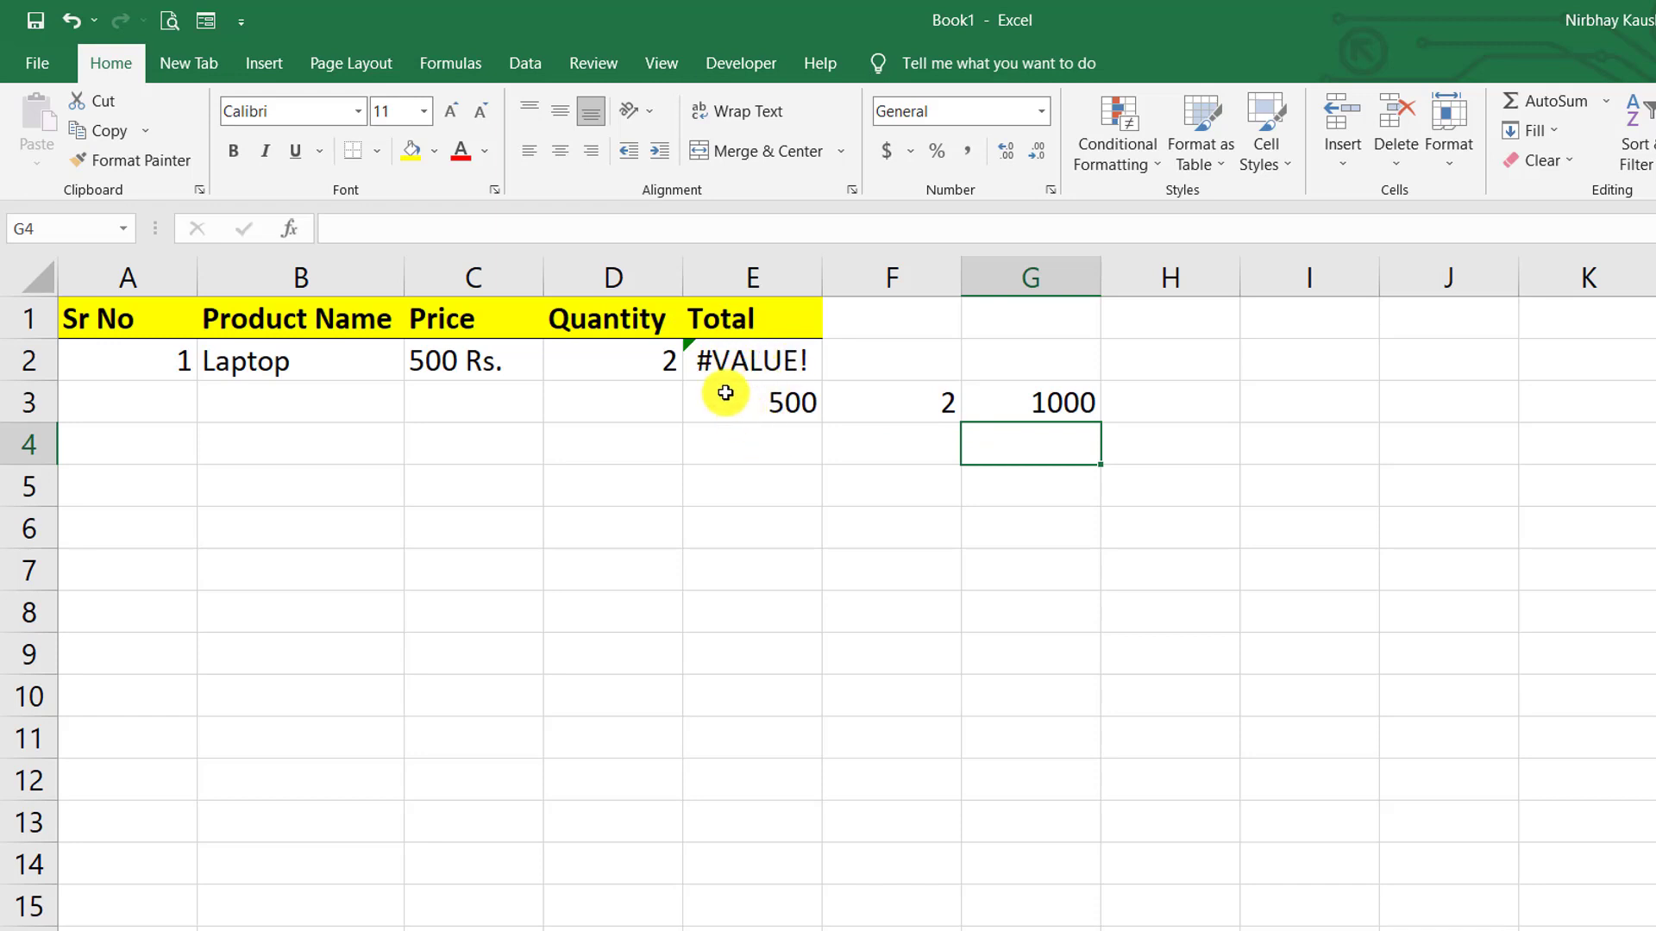
pyautogui.moveTo(726, 392); pyautogui.dragTo(1035, 396)
pyautogui.press('Delete')
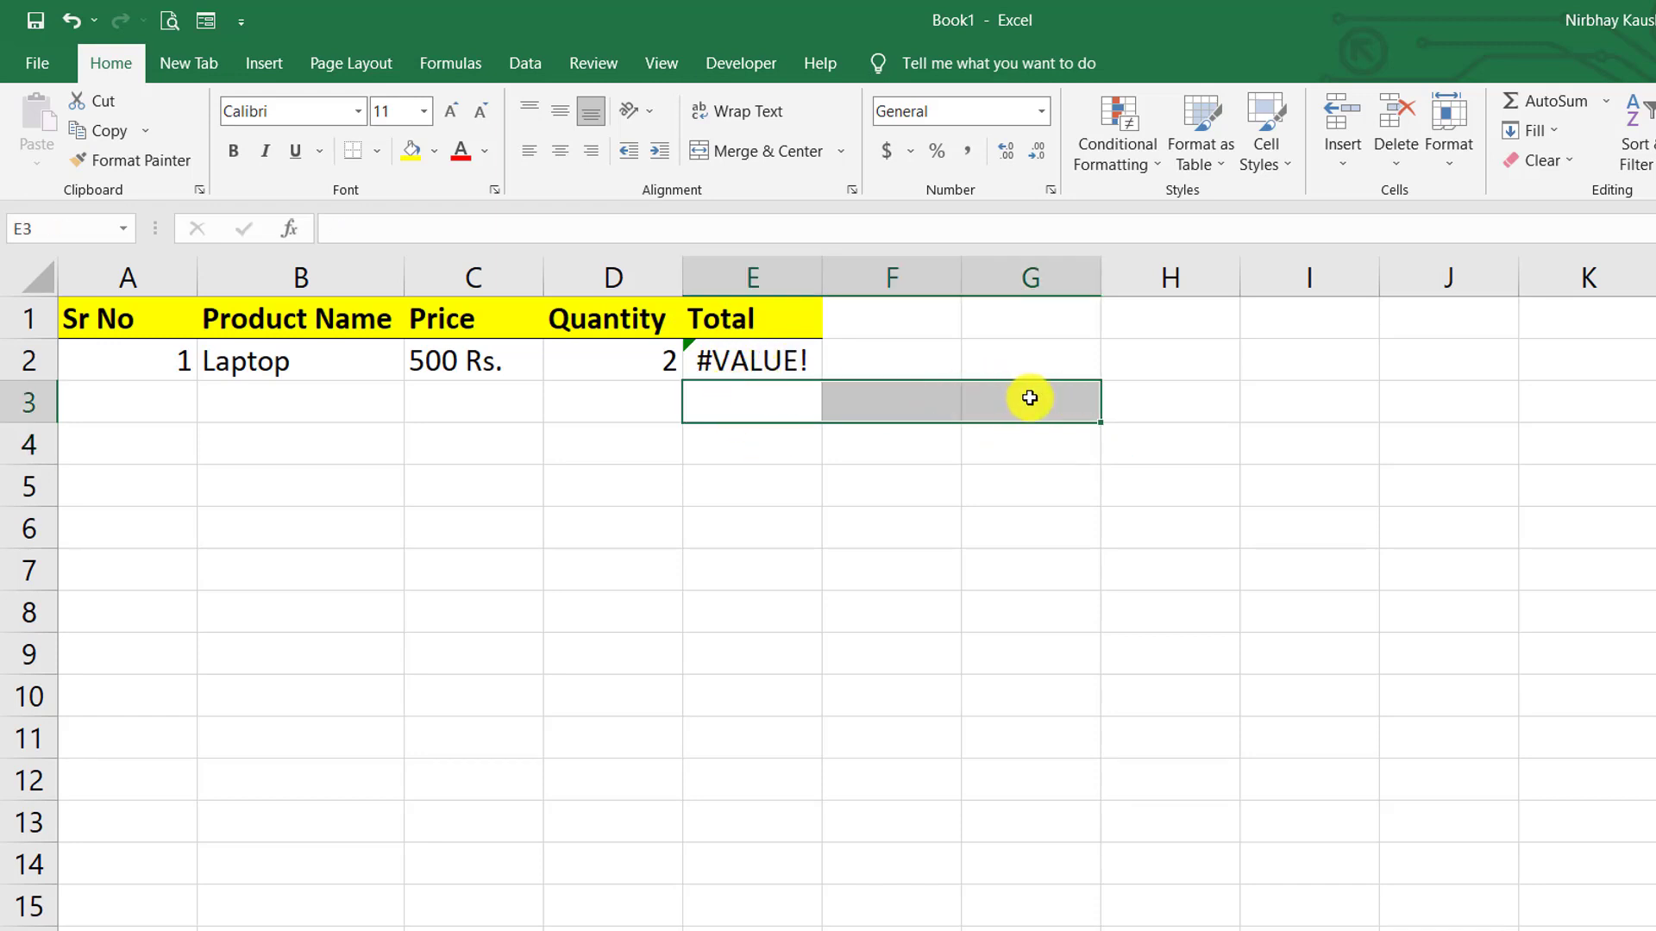
# - Widen the Price column C, leaving D2's number format unchanged
pyautogui.click(913, 472)
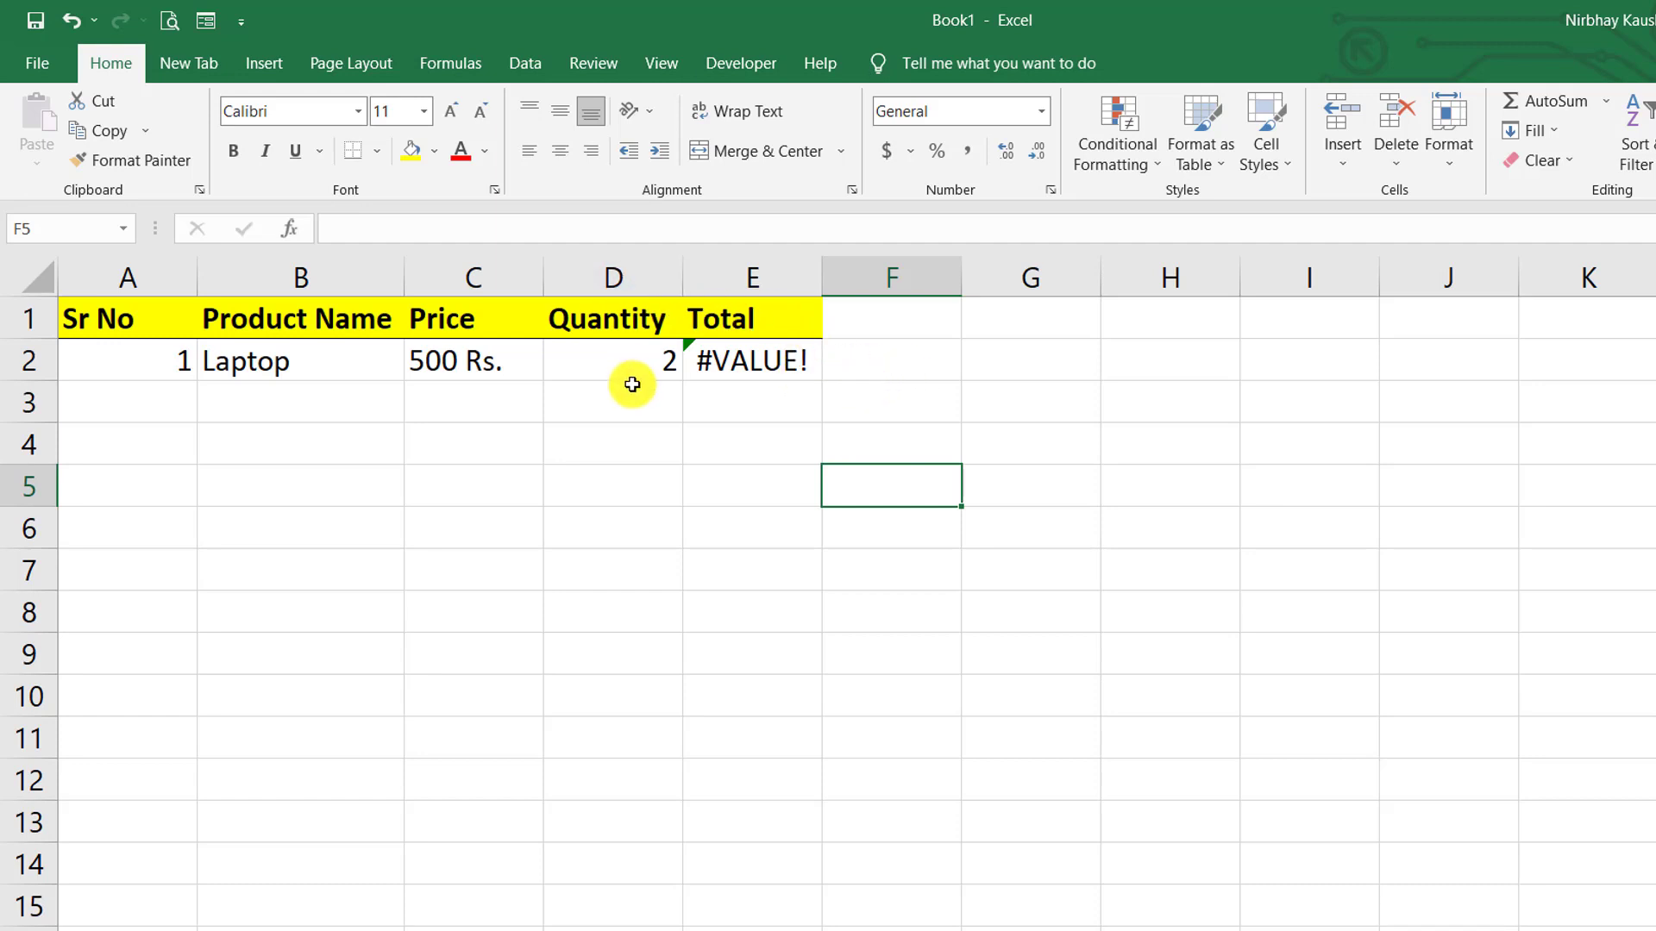
pyautogui.click(632, 358)
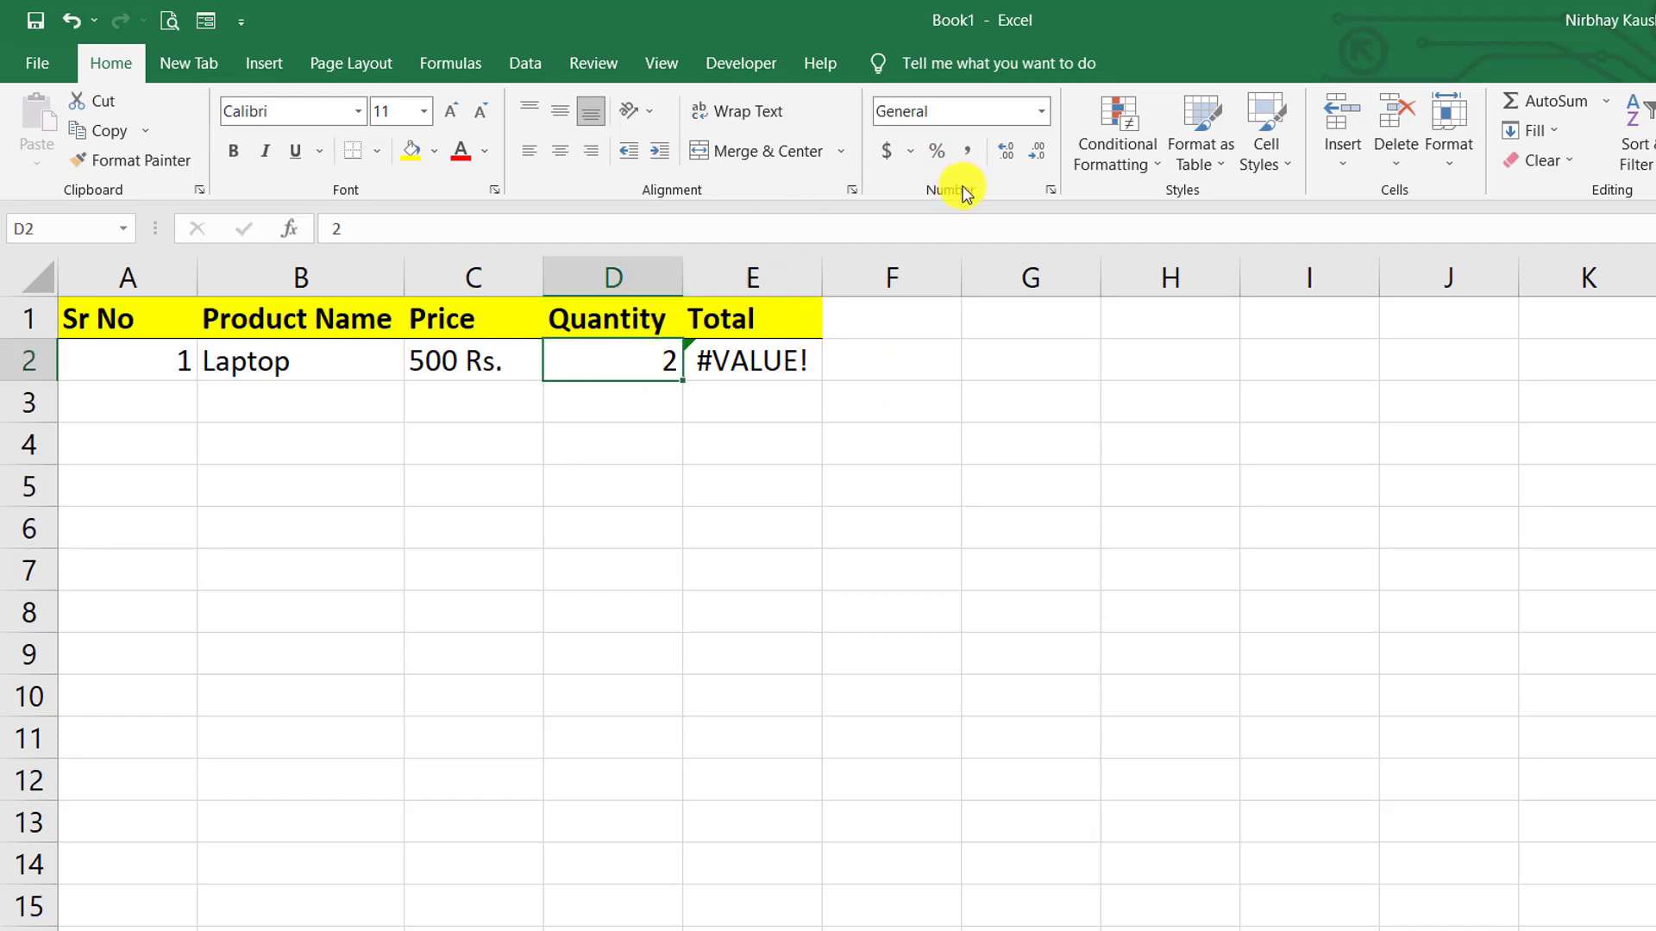
pyautogui.click(1048, 113)
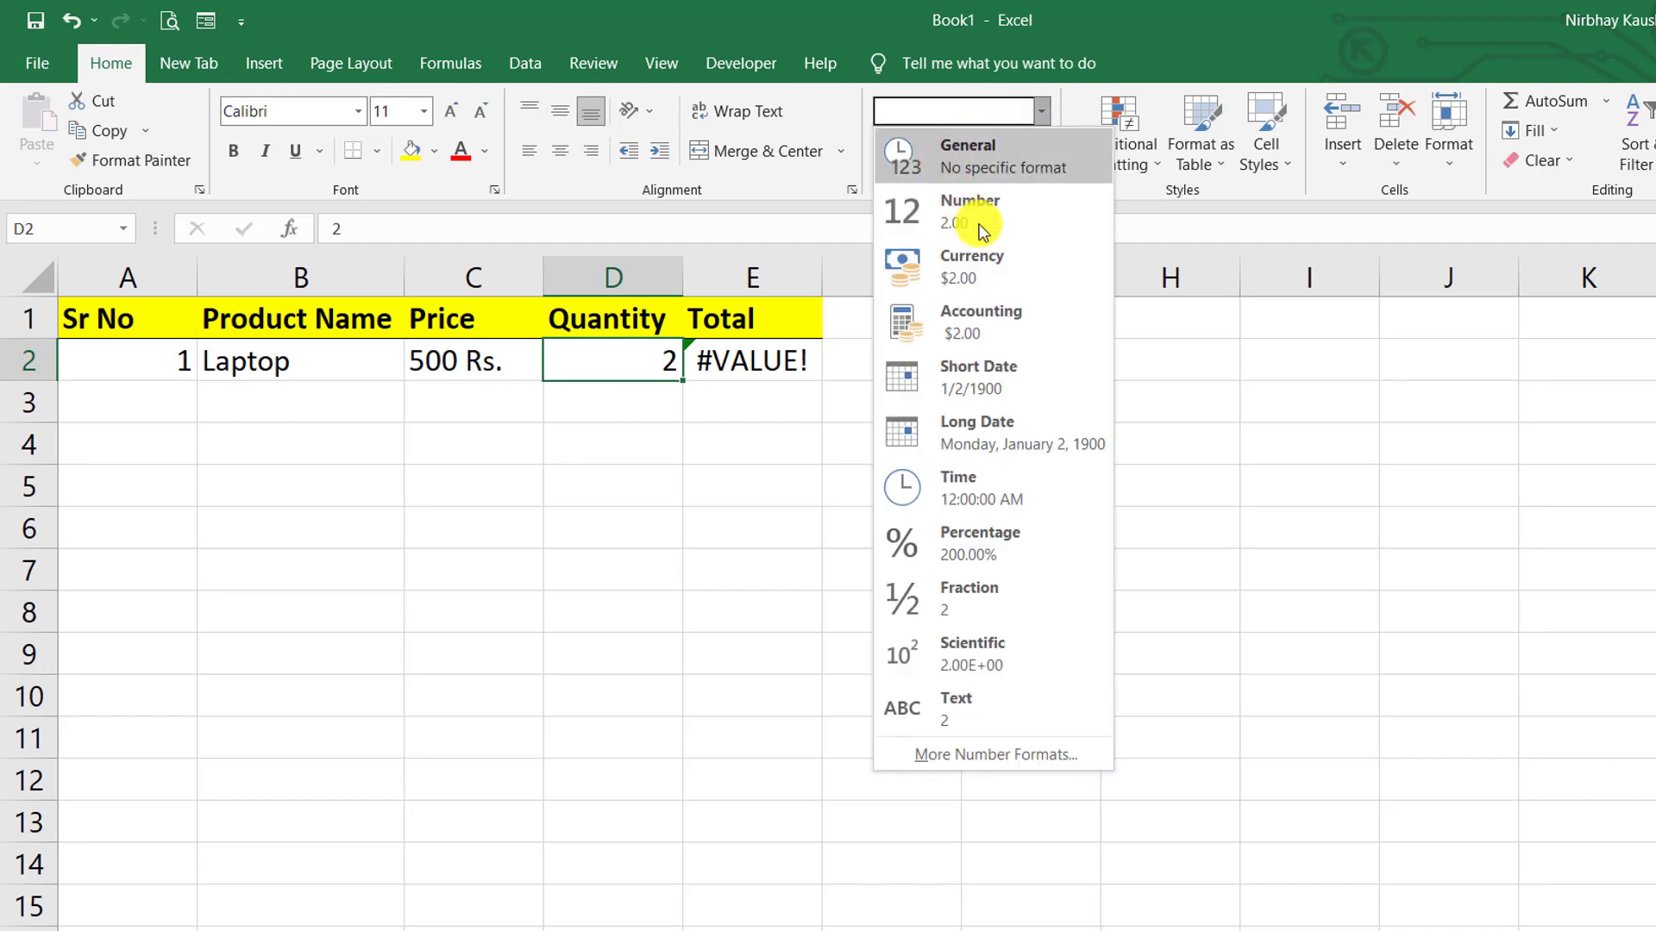
pyautogui.click(602, 384)
pyautogui.click(672, 423)
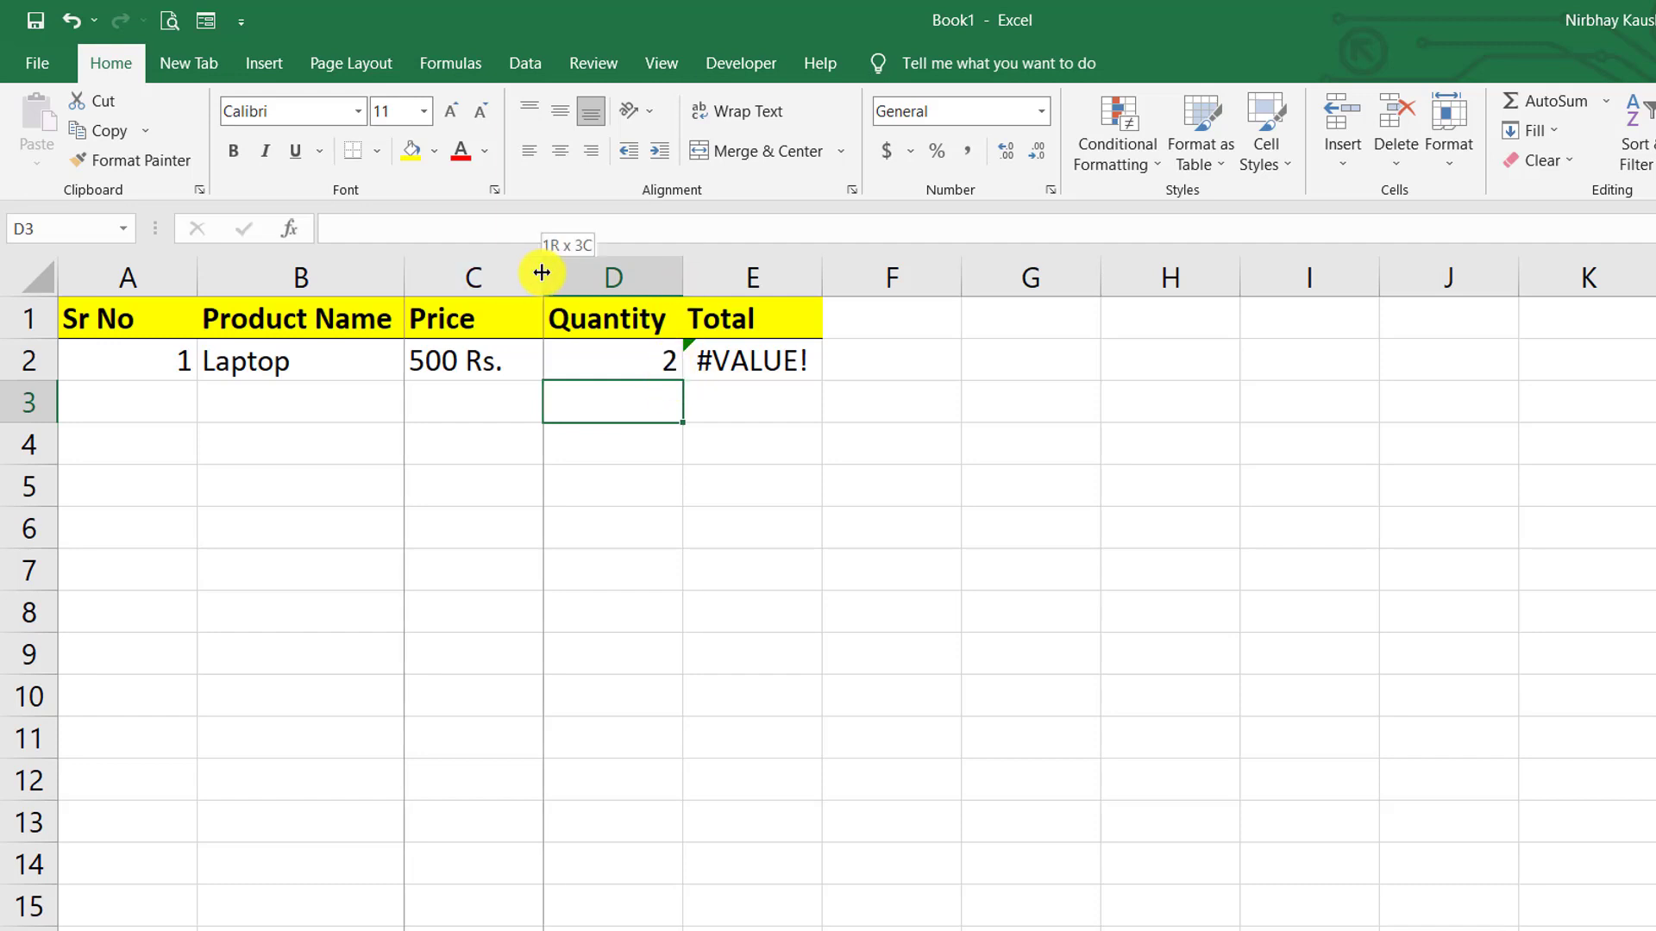
pyautogui.moveTo(542, 270); pyautogui.dragTo(580, 270)
pyautogui.click(496, 357)
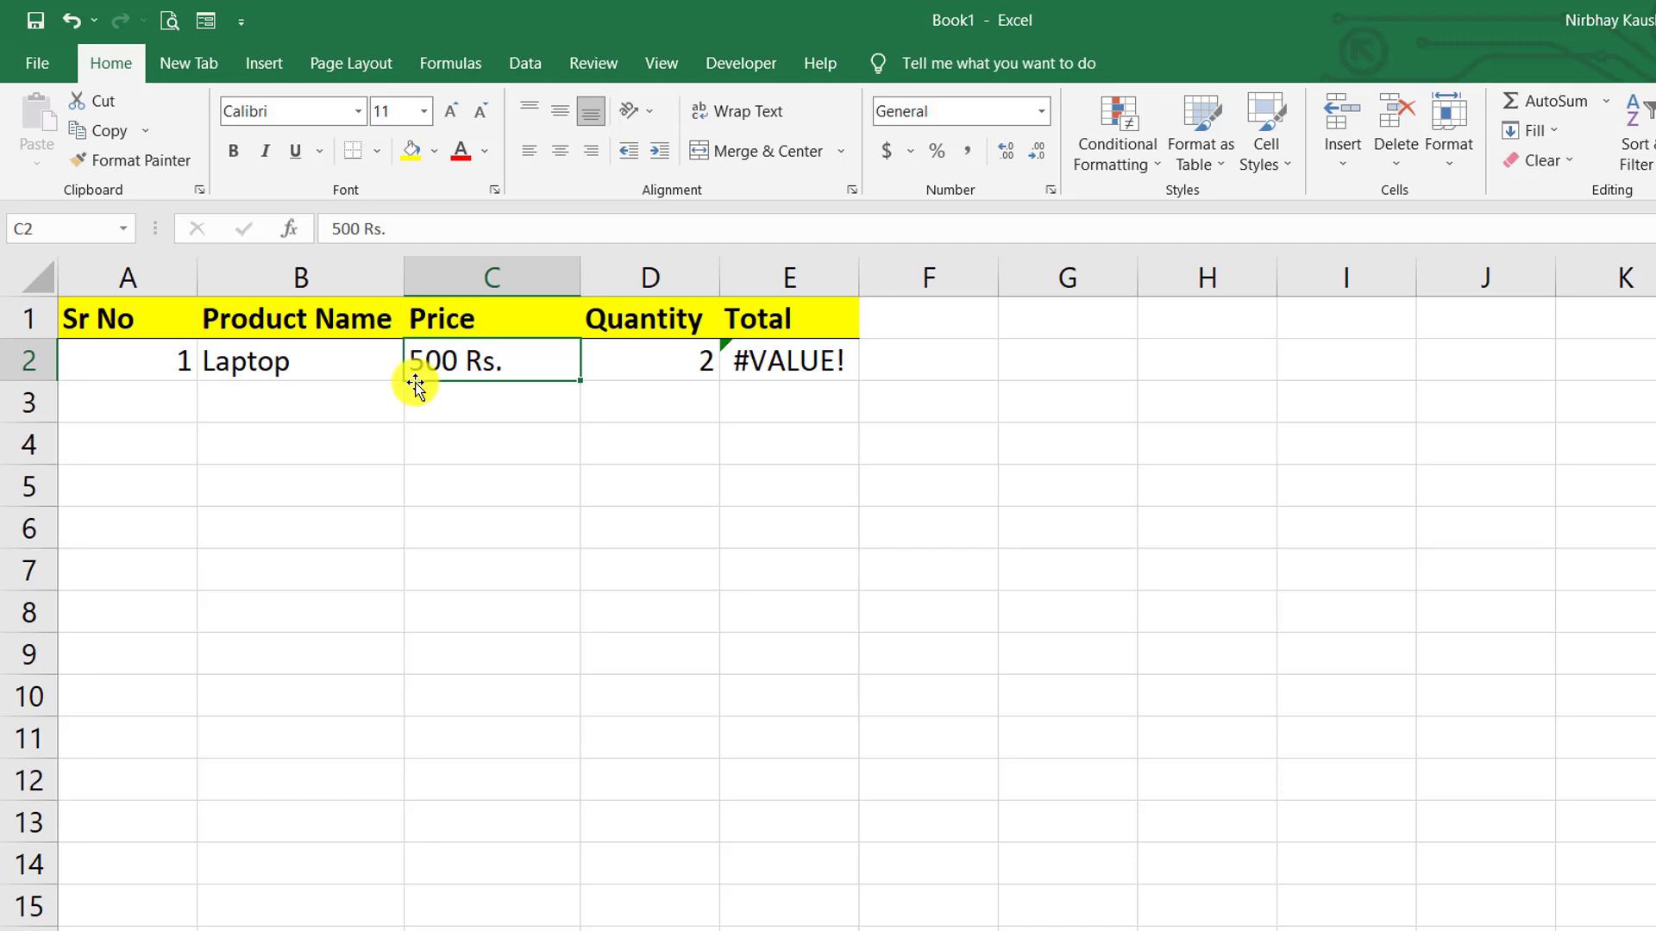
# - Strip ' Rs.' from C2 to leave 500, then retype it as 500 Rs
pyautogui.doubleClick(520, 360)
pyautogui.press('BackSpace')
pyautogui.press('BackSpace')
pyautogui.press('BackSpace')
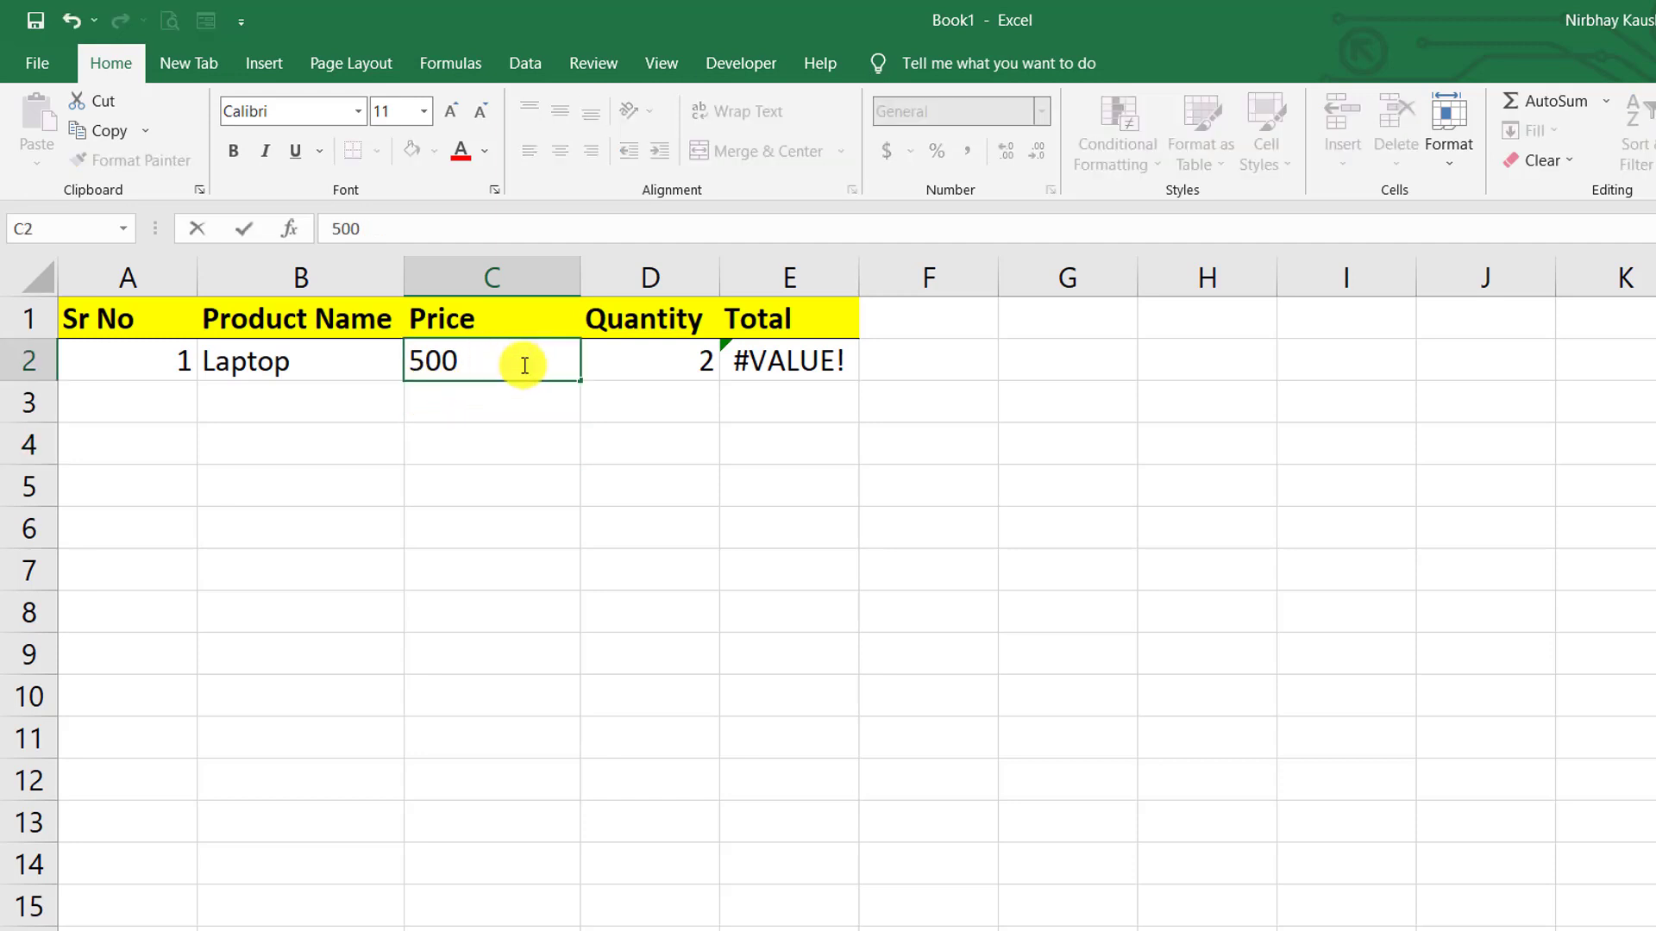
pyautogui.press('Return')
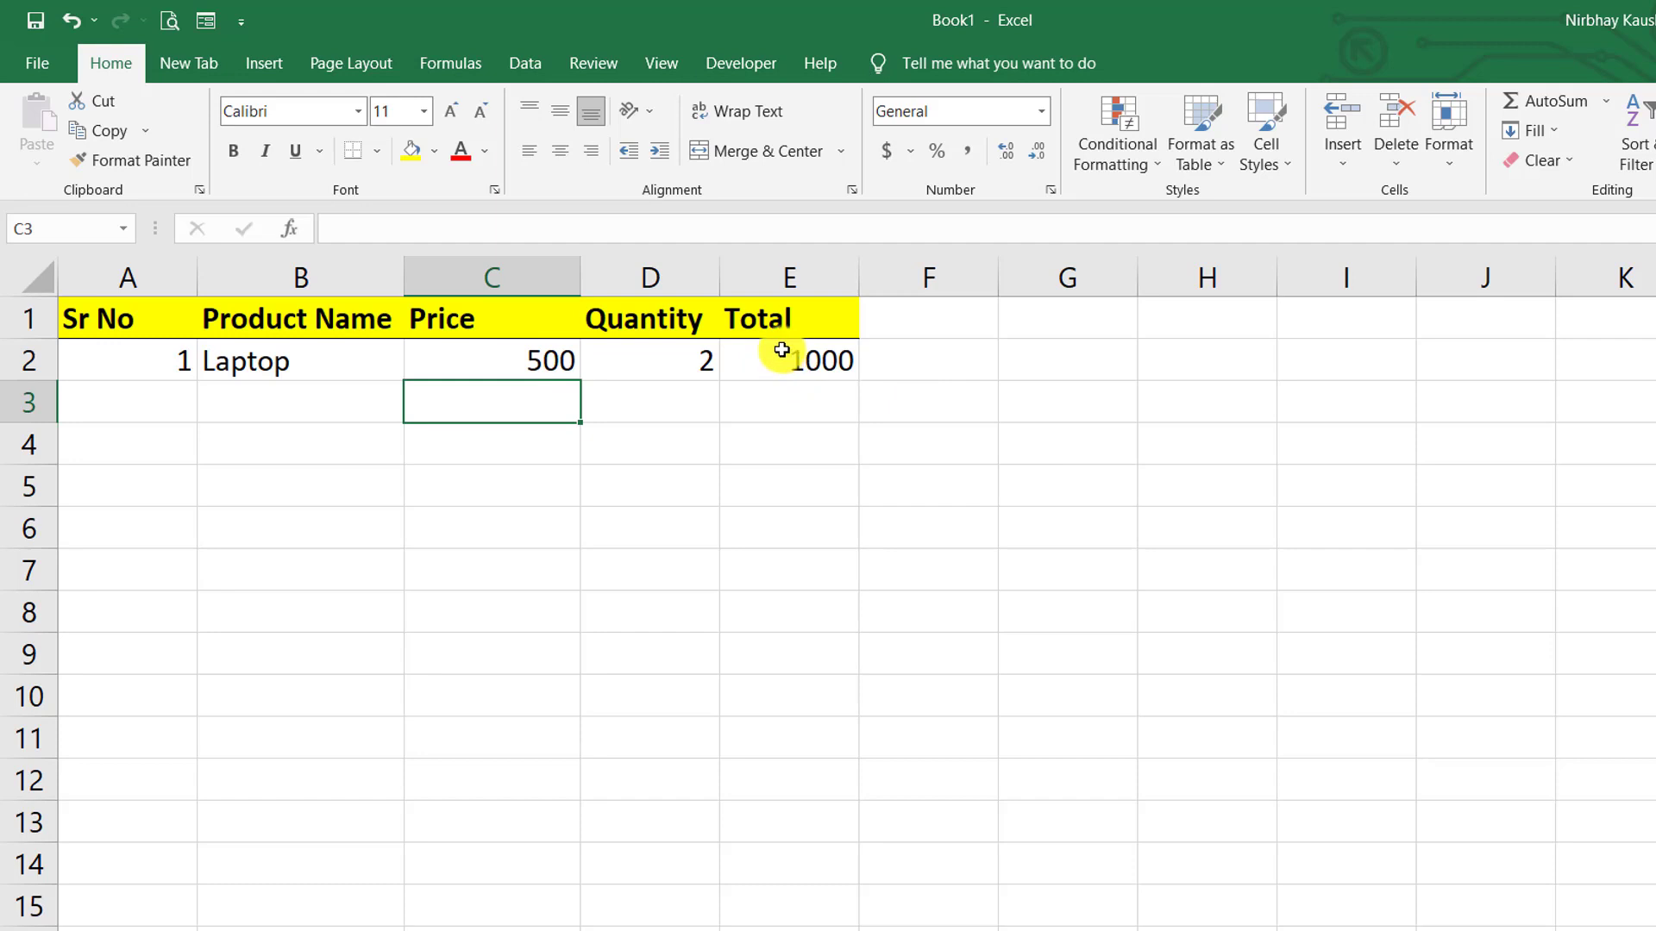
pyautogui.click(498, 363)
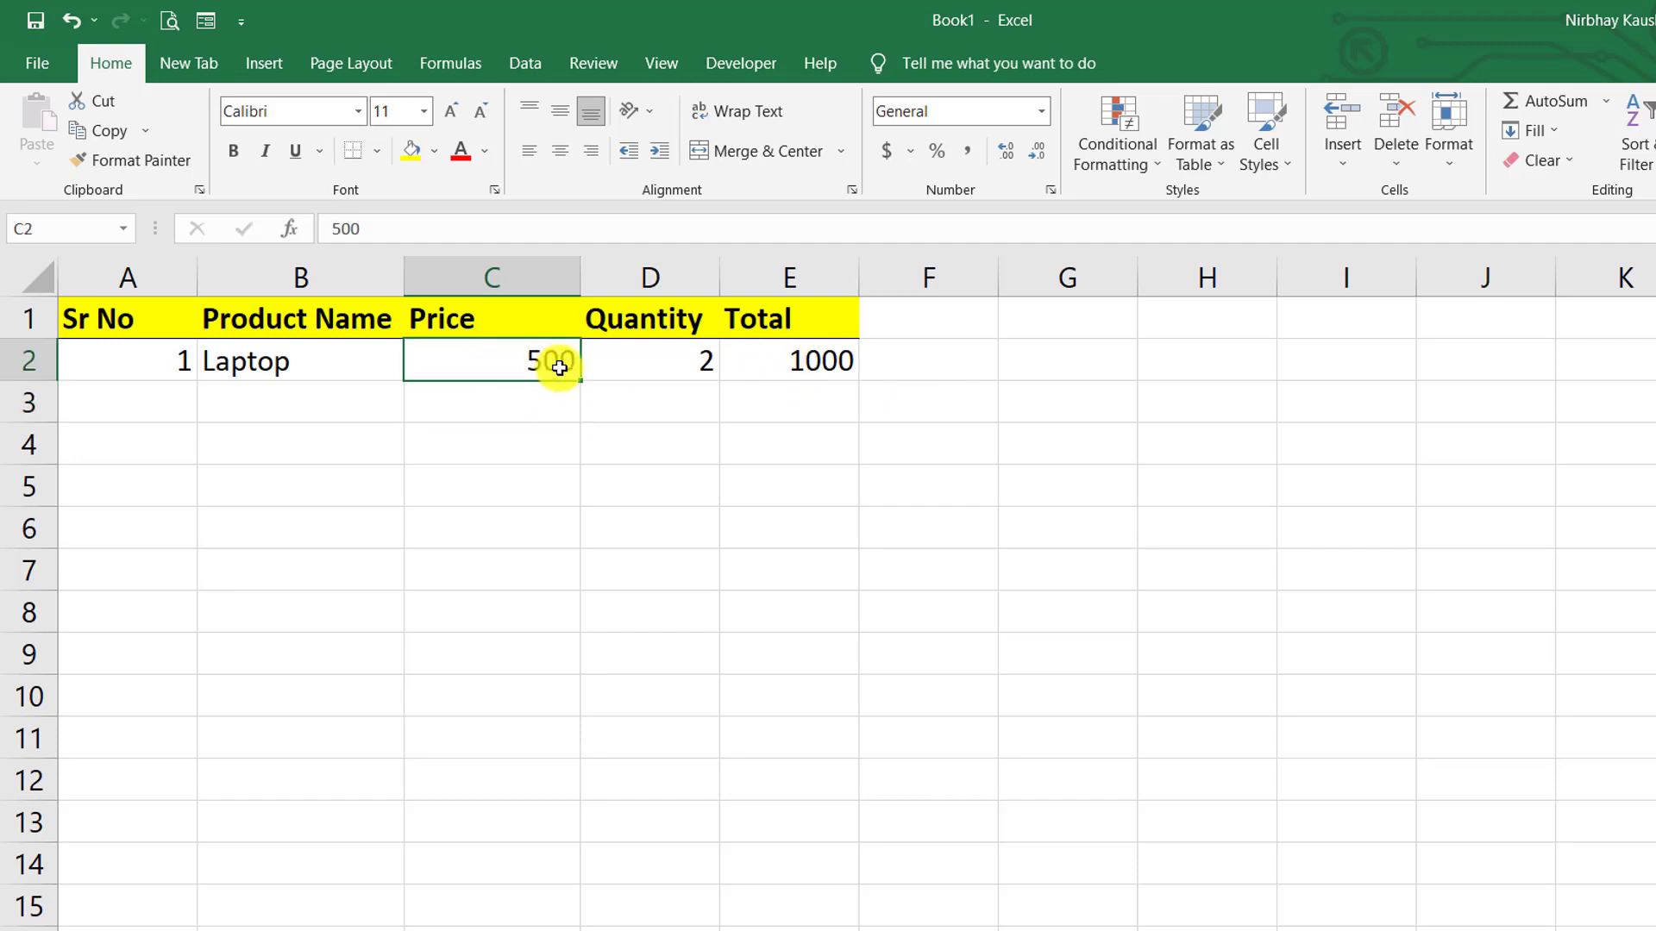
pyautogui.doubleClick(561, 368)
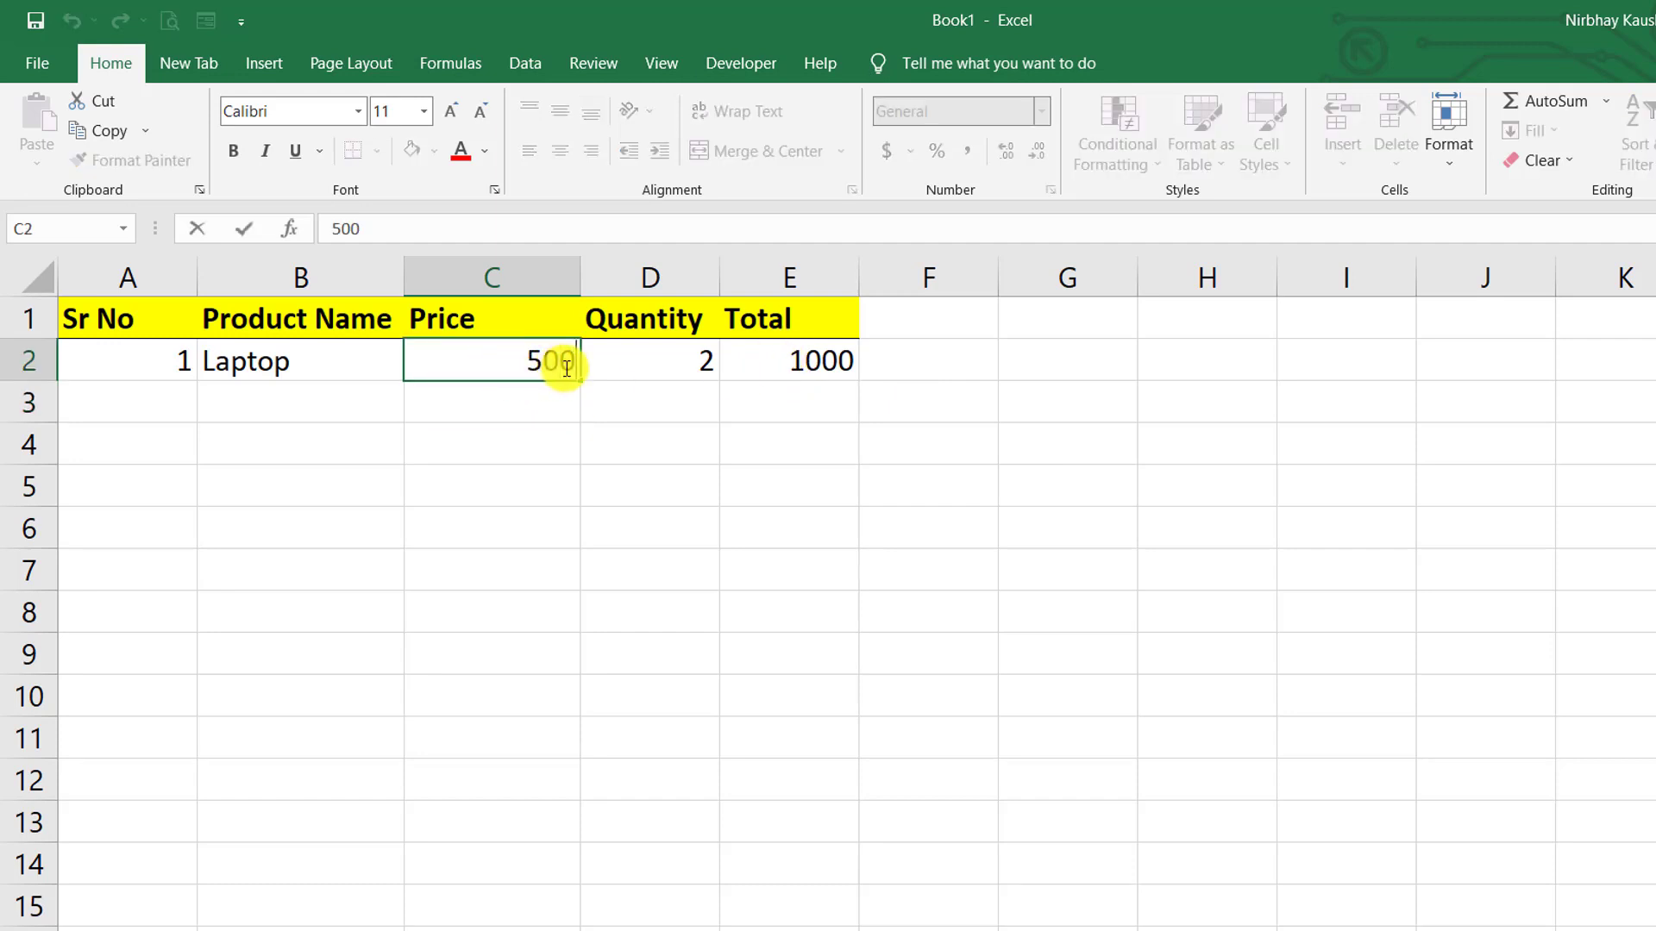
pyautogui.write('Rs.')
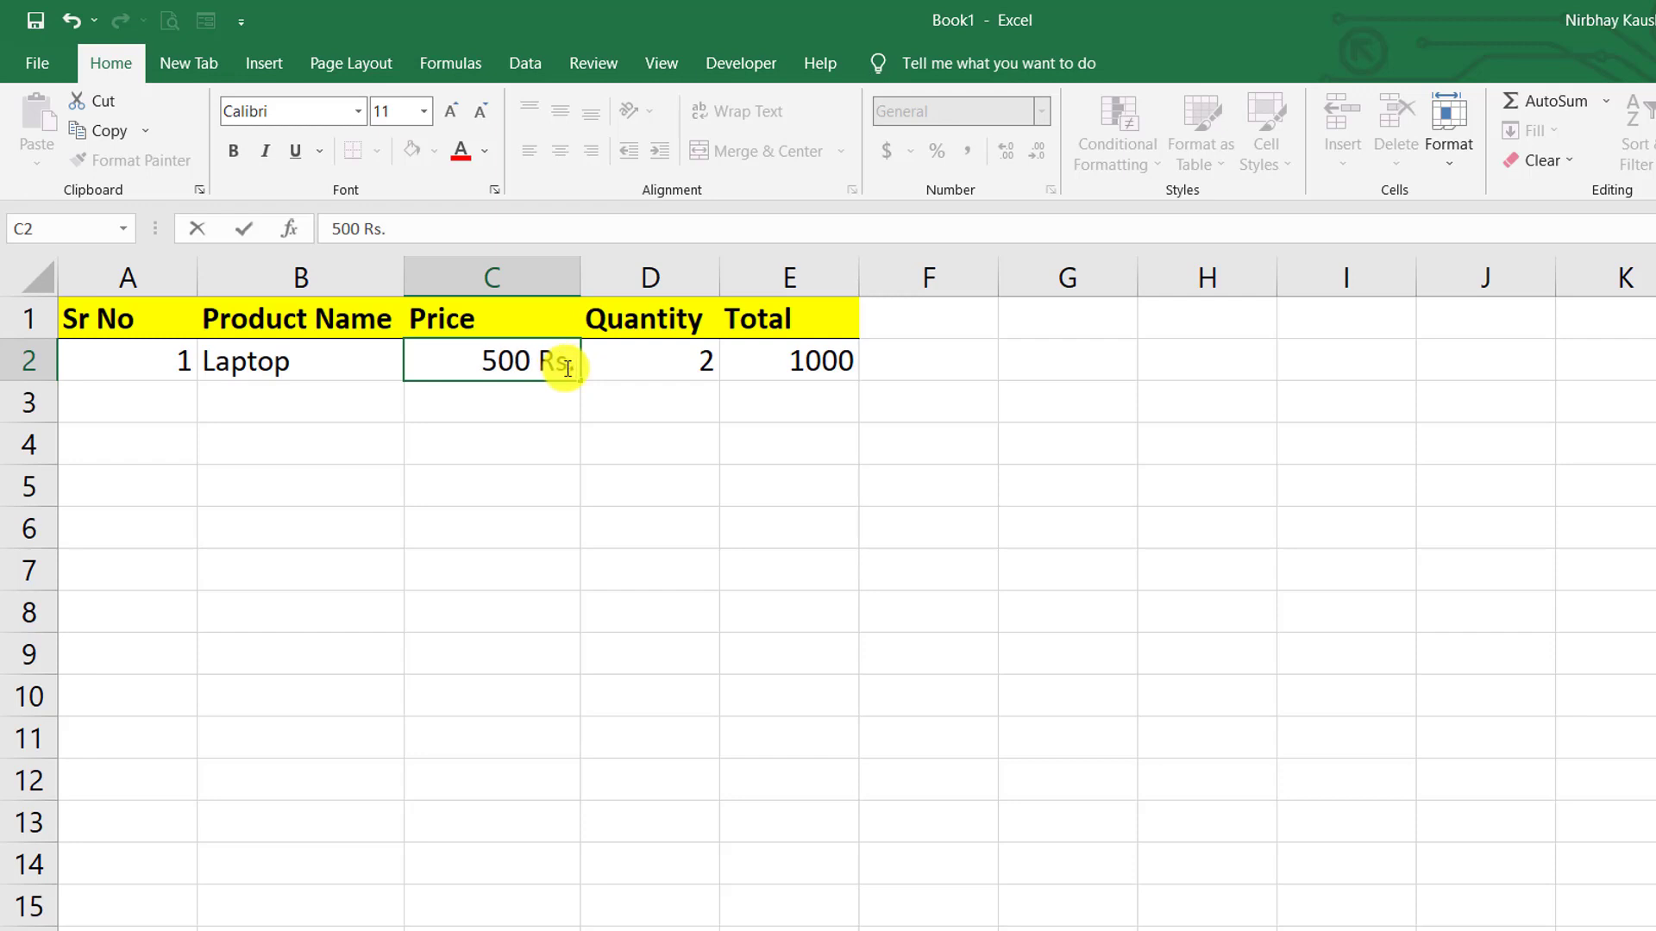
pyautogui.click(822, 367)
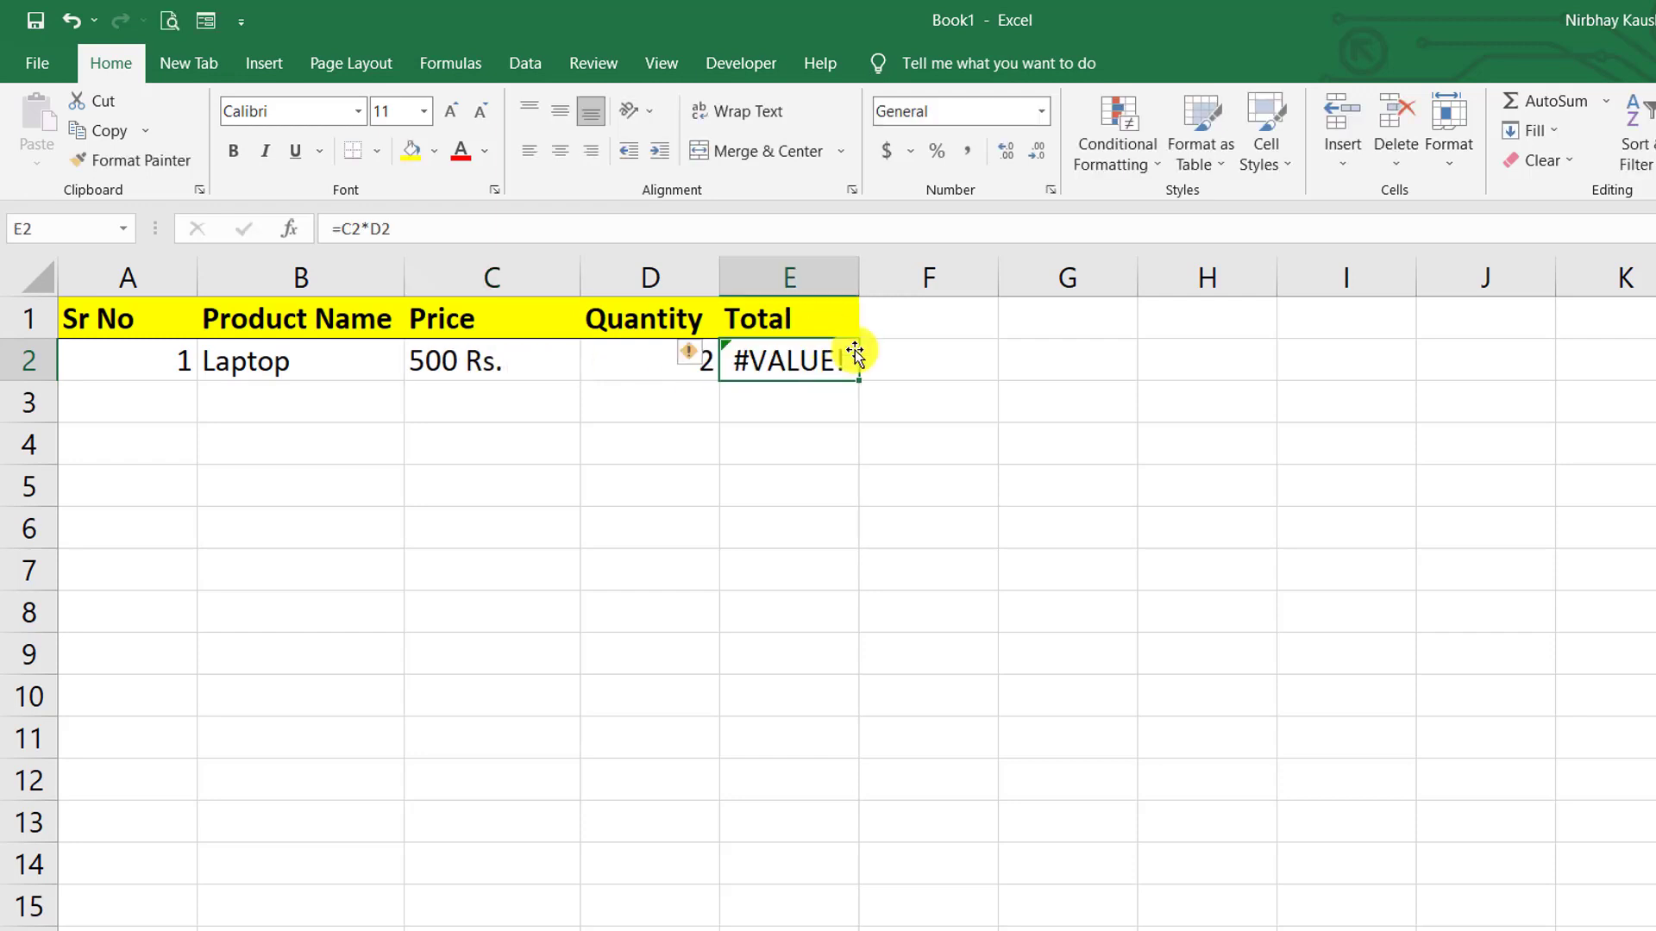
# - Remove ' Rs.' from C2 again so E2's Total shows 1000
pyautogui.click(860, 499)
pyautogui.click(853, 523)
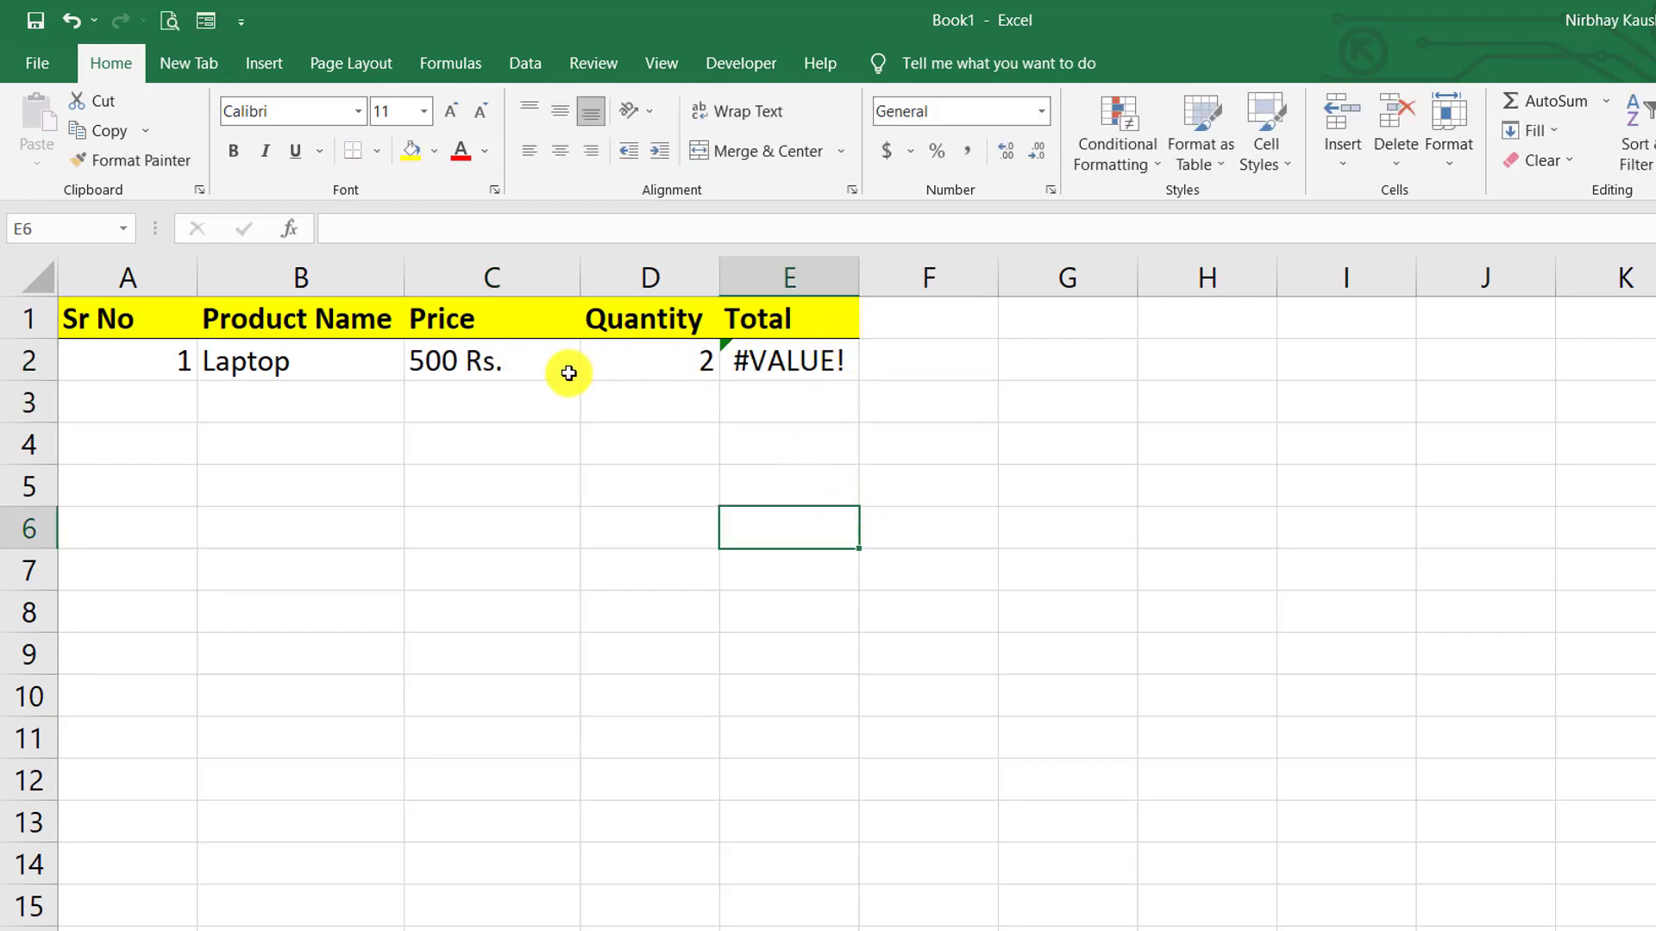
pyautogui.click(536, 373)
pyautogui.doubleClick(539, 374)
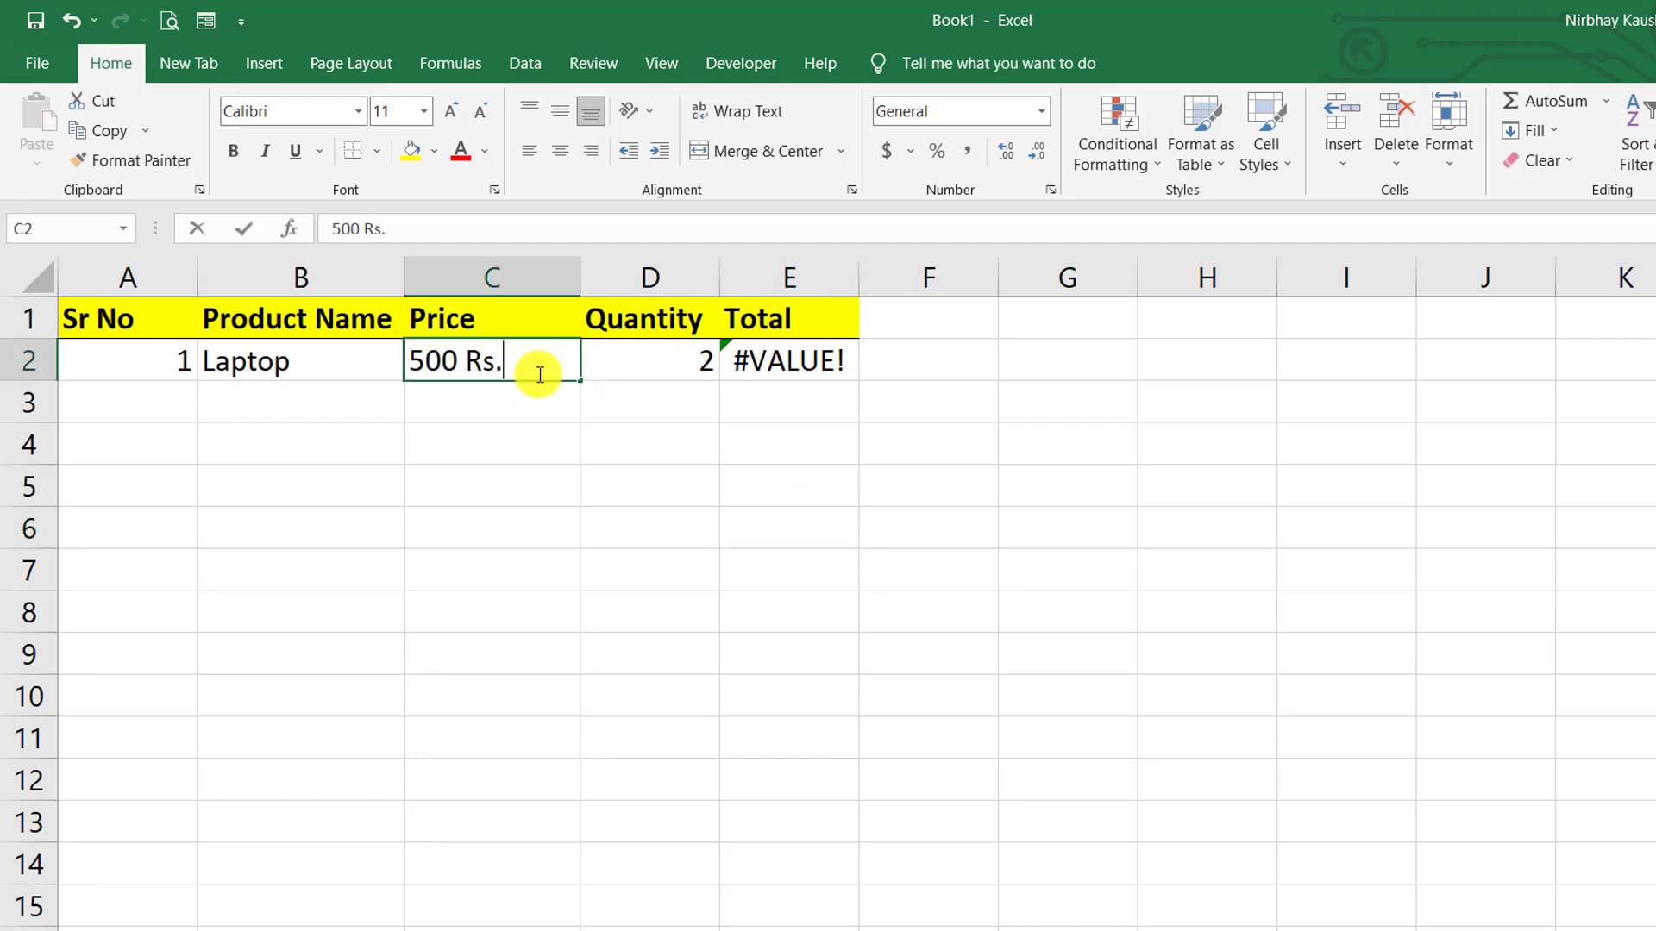
pyautogui.press('BackSpace')
pyautogui.press('BackSpace')
pyautogui.press('BackSpace')
pyautogui.press('BackSpace')
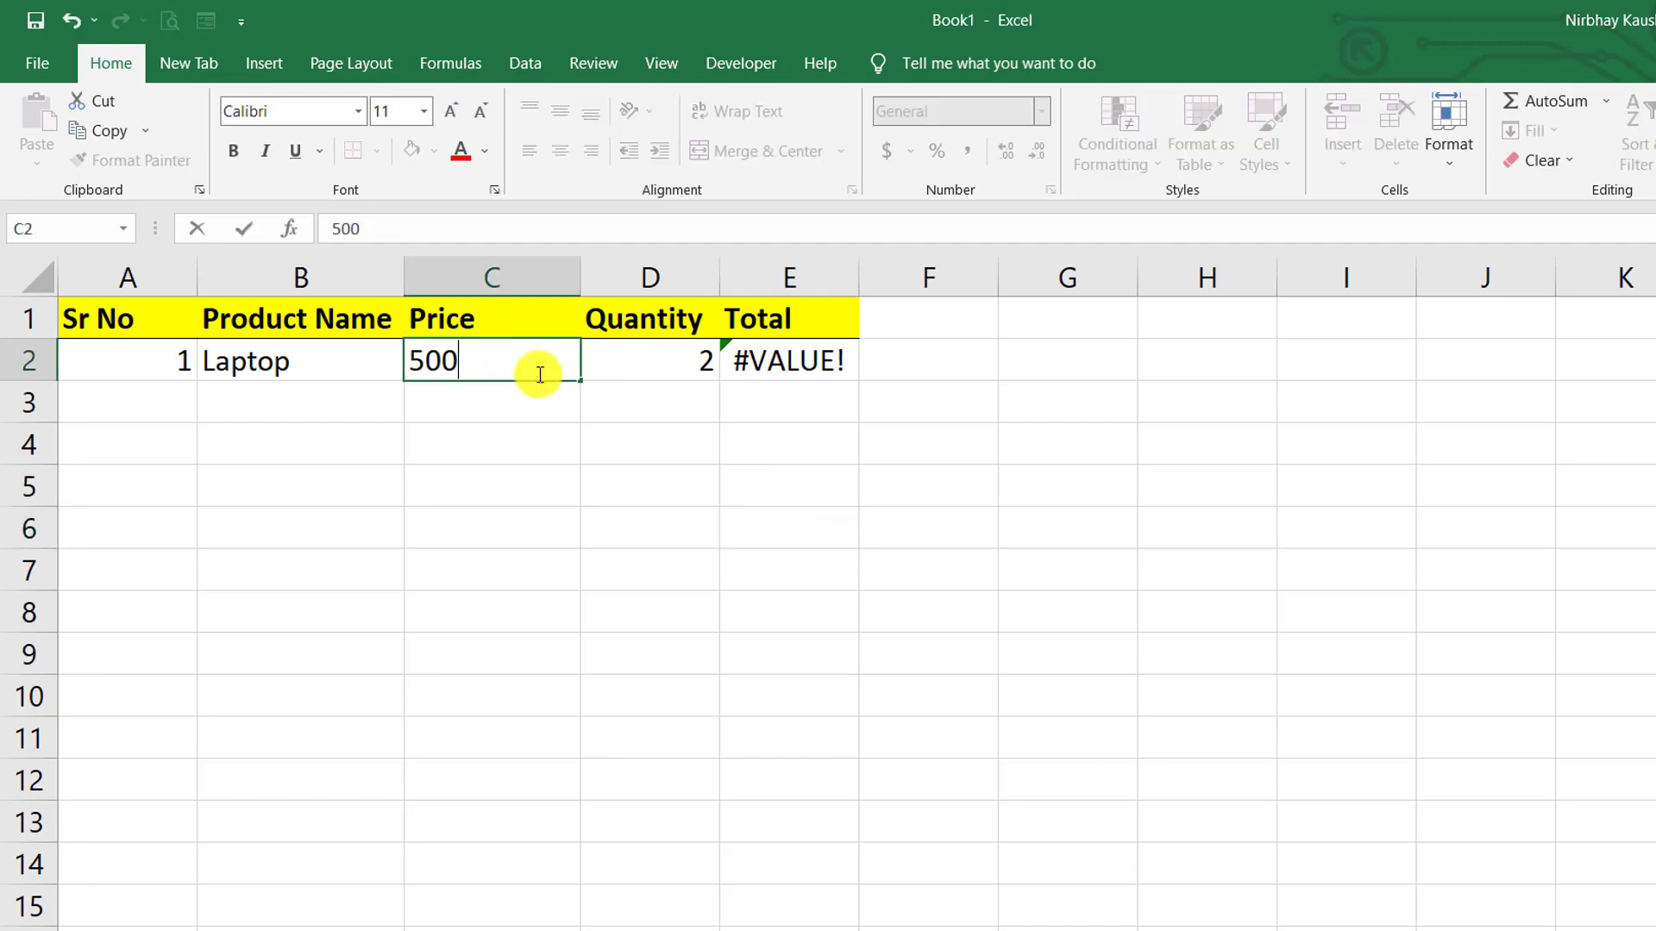
pyautogui.click(667, 409)
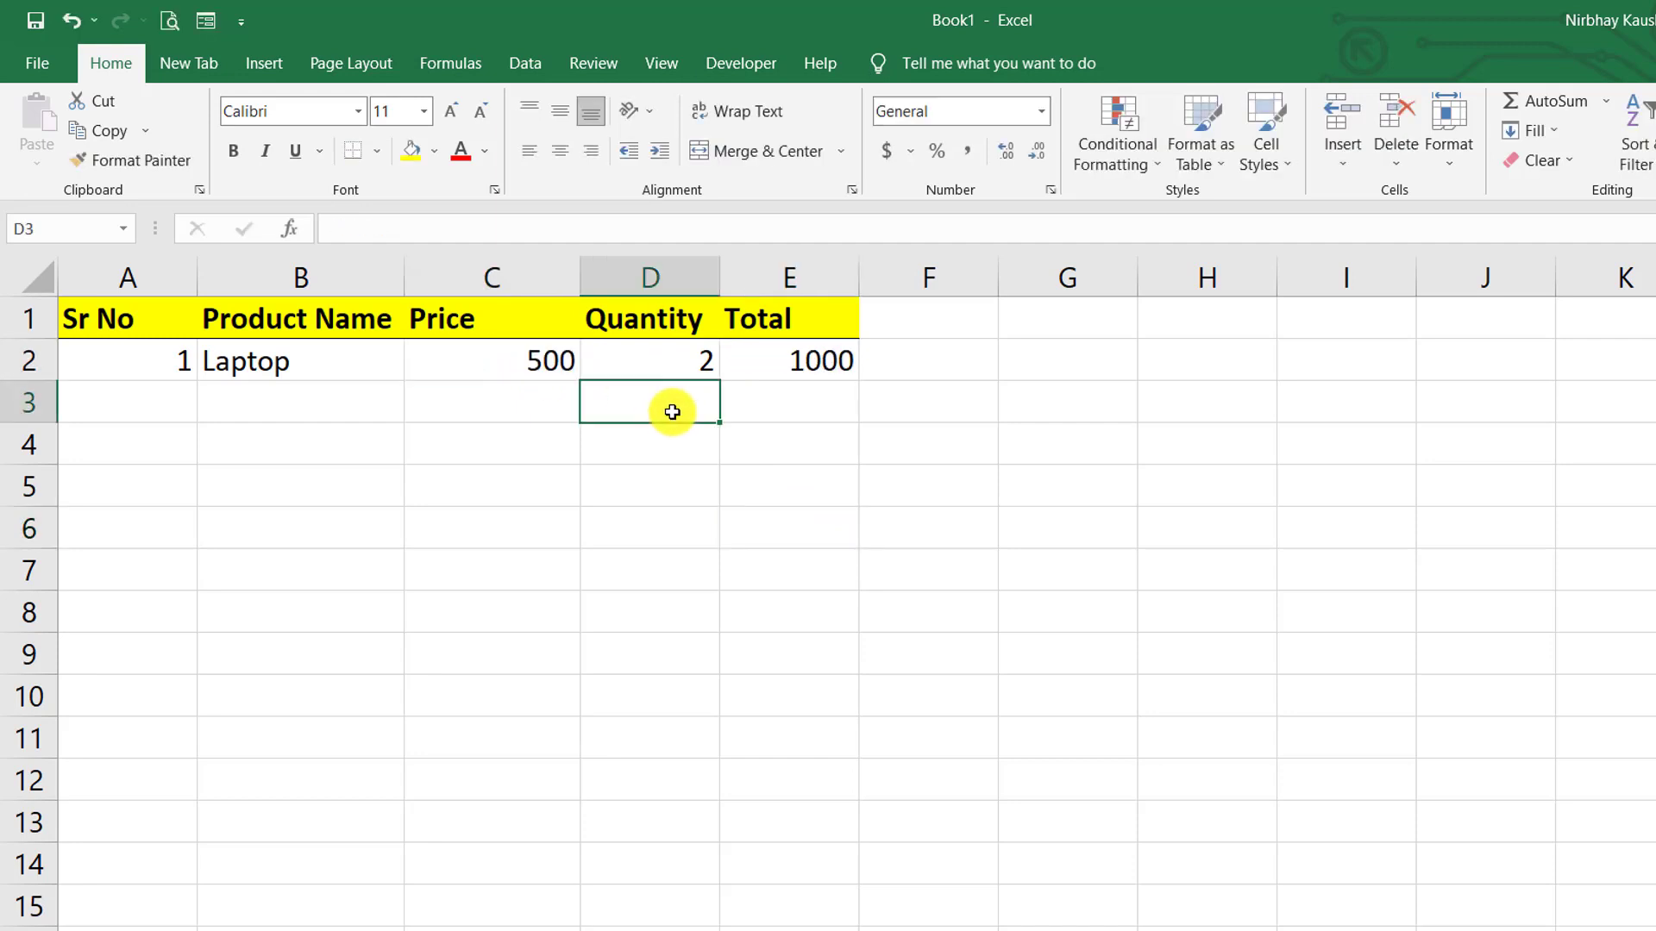
pyautogui.click(529, 355)
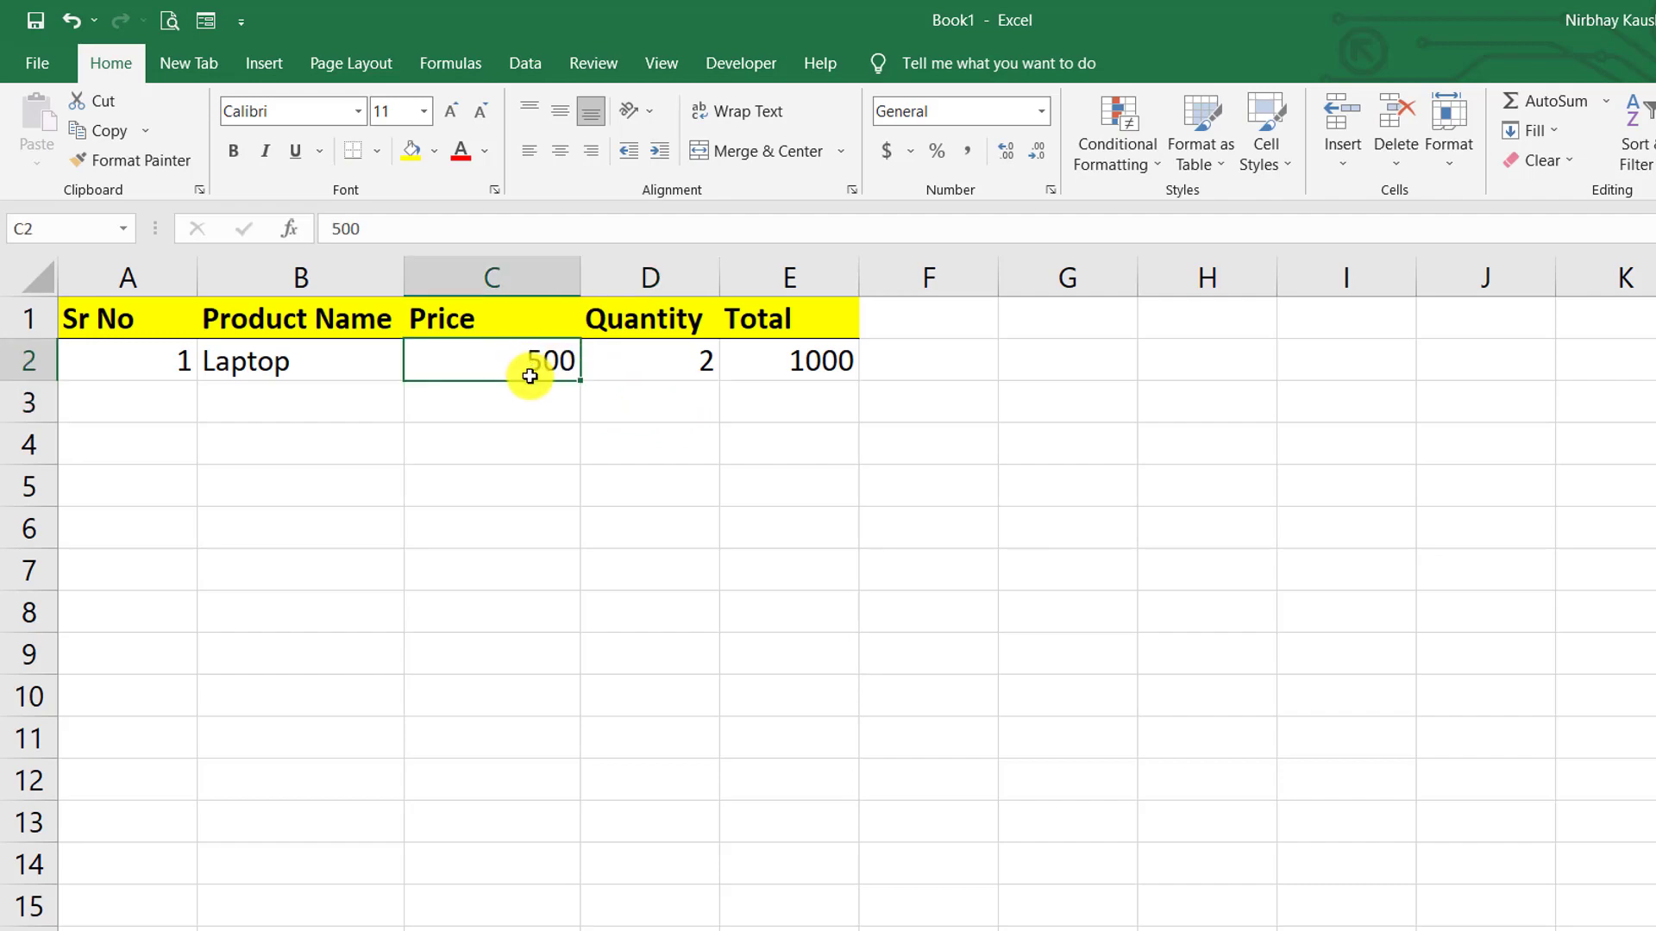
# - Apply the custom number format # "Rs." to C2 so it displays 500 Rs
pyautogui.click(1053, 193)
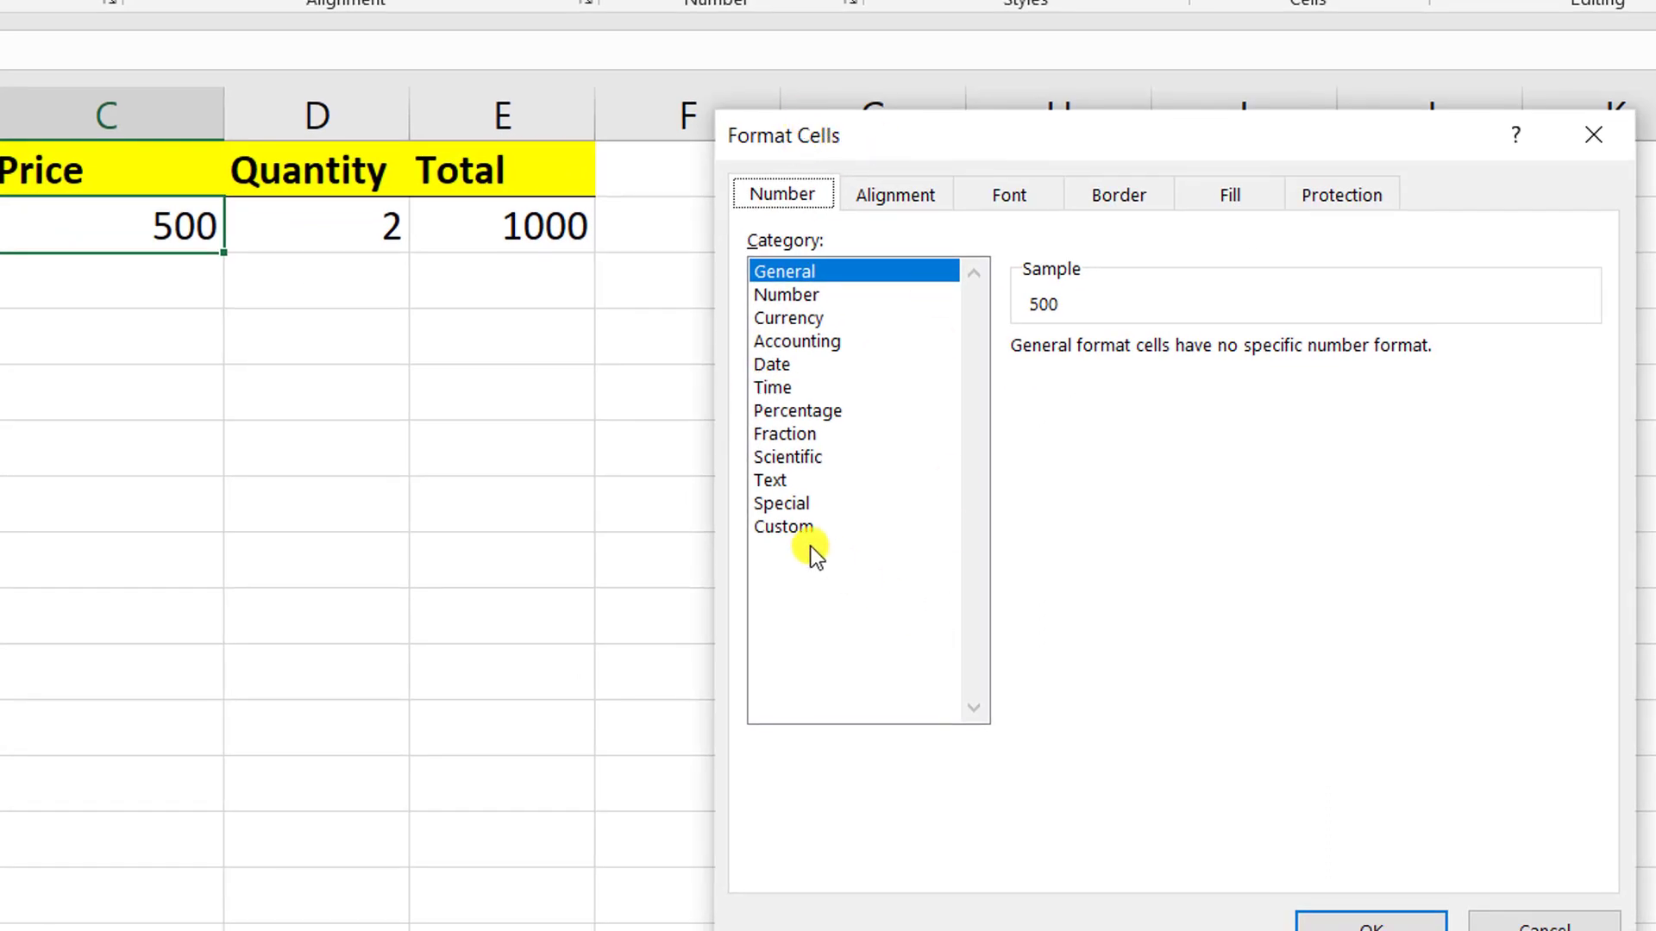
pyautogui.click(795, 525)
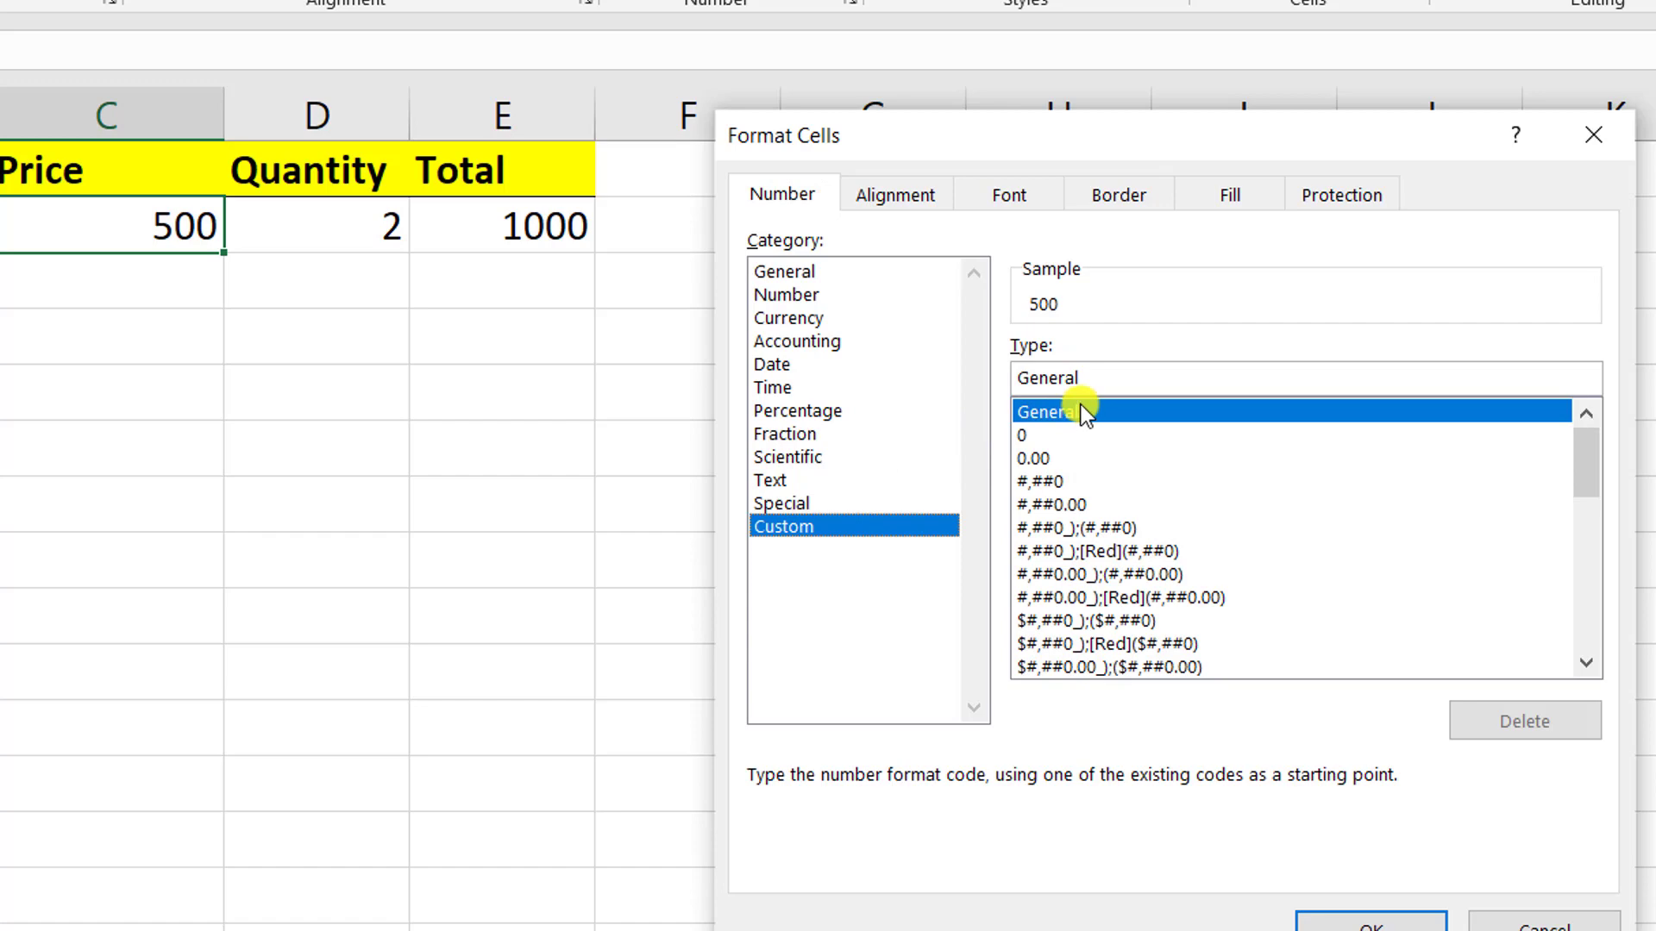
pyautogui.moveTo(1078, 377); pyautogui.dragTo(992, 381)
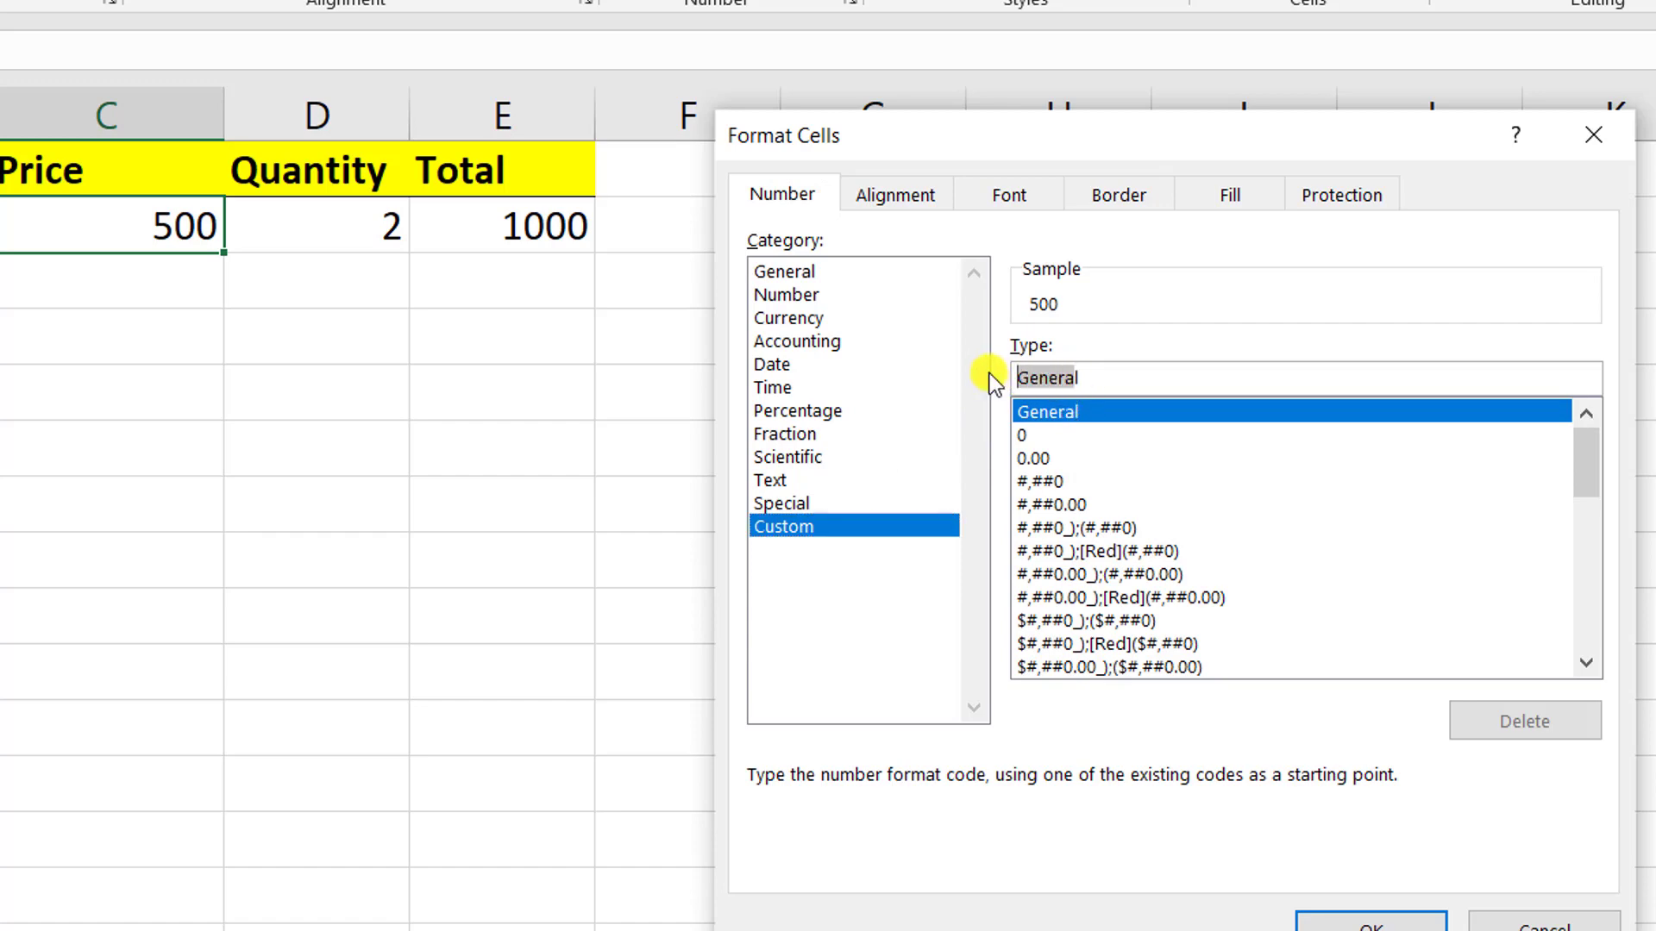
pyautogui.press('BackSpace')
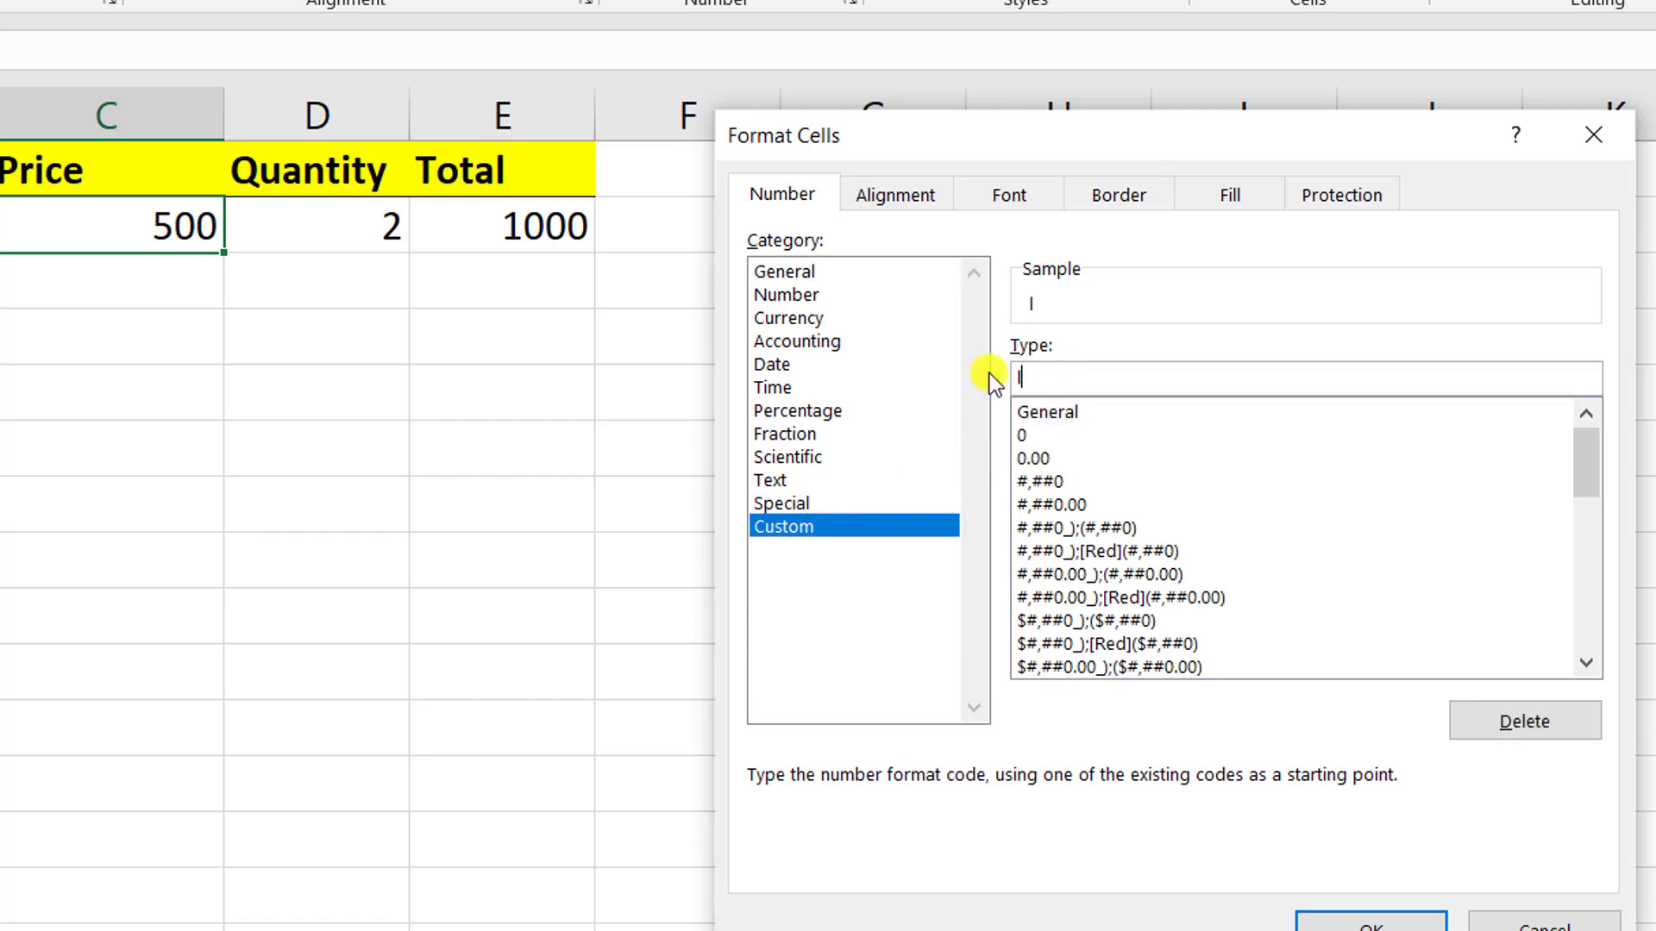
pyautogui.press('BackSpace')
pyautogui.write('# "')
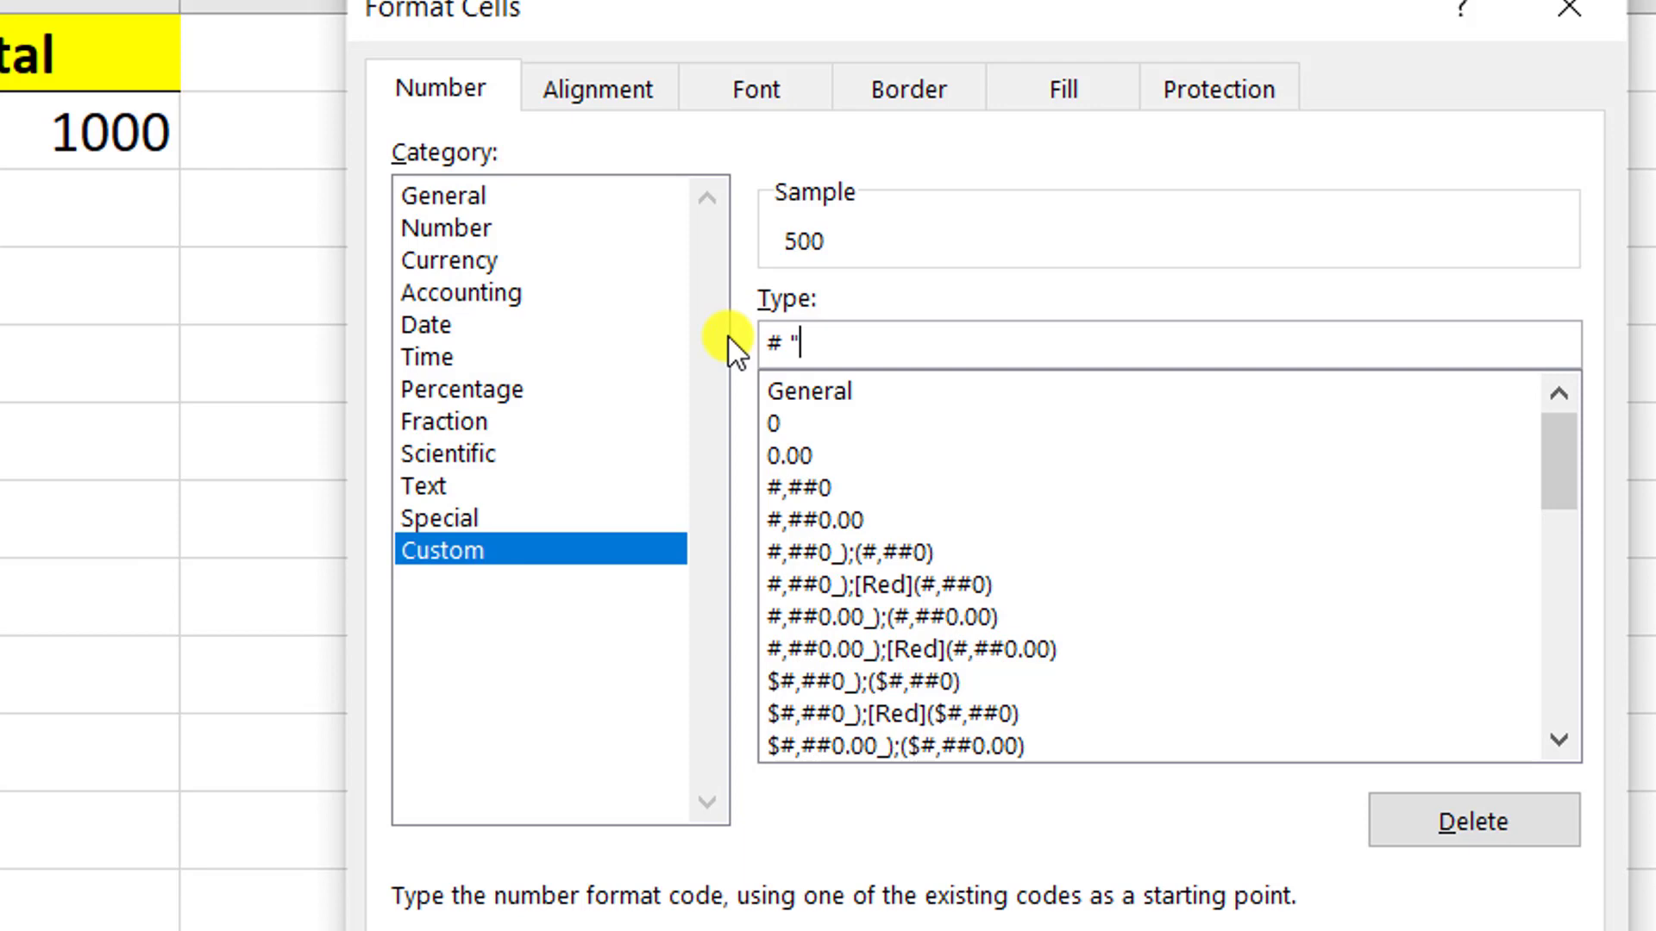
pyautogui.write('Rs."')
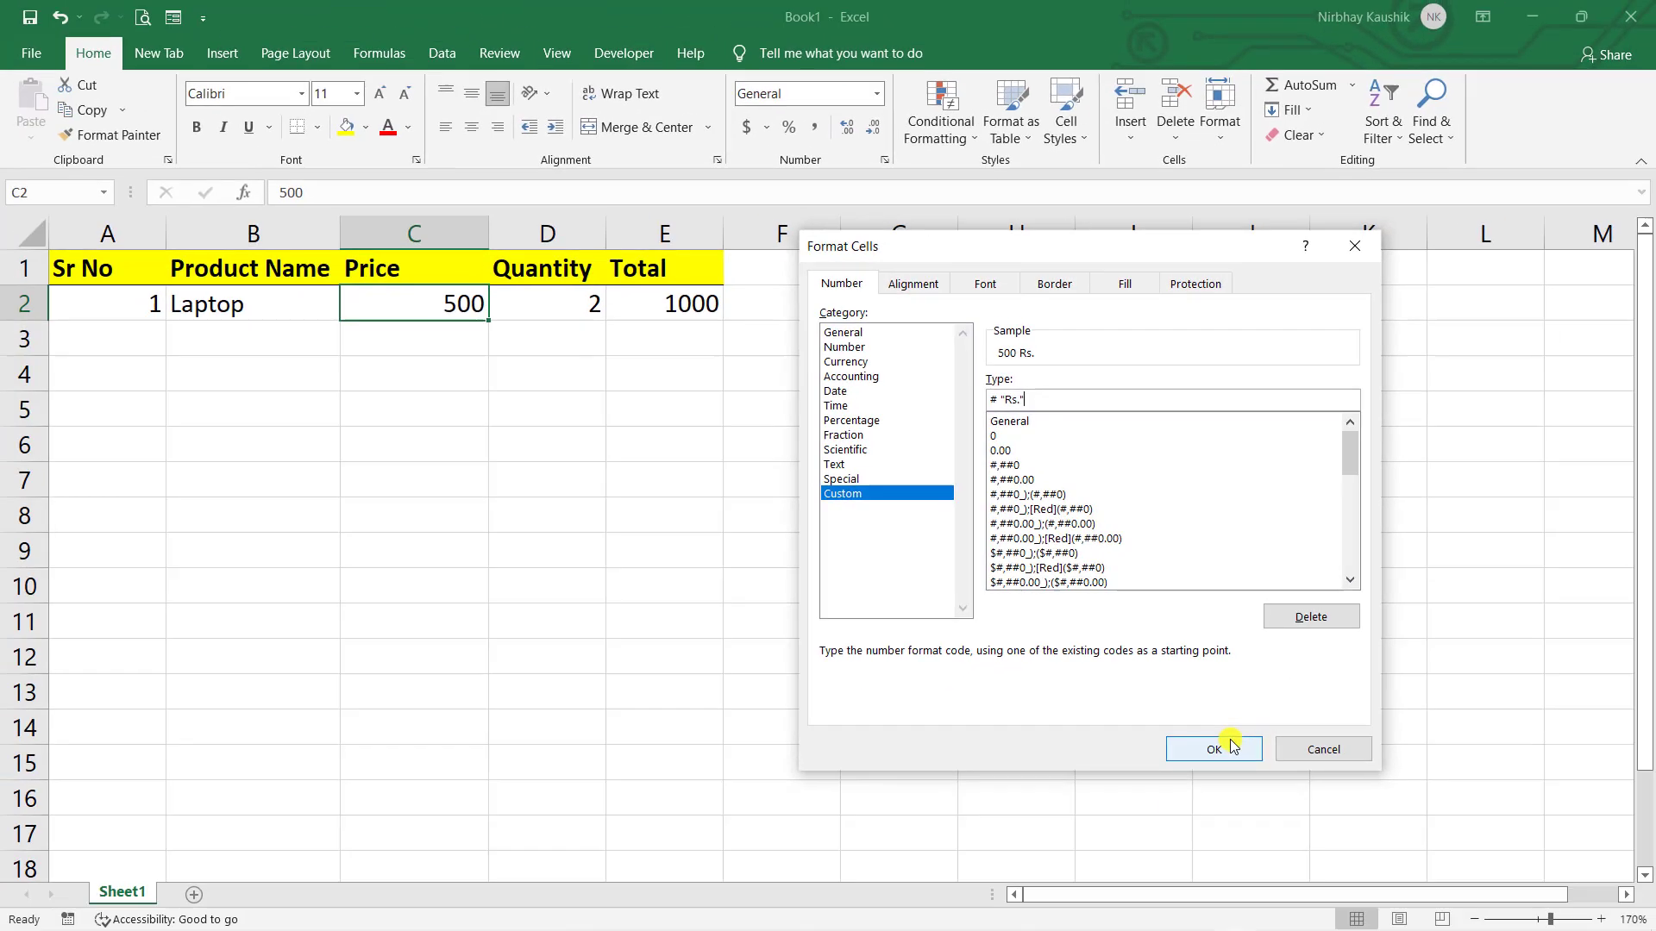
pyautogui.click(1232, 747)
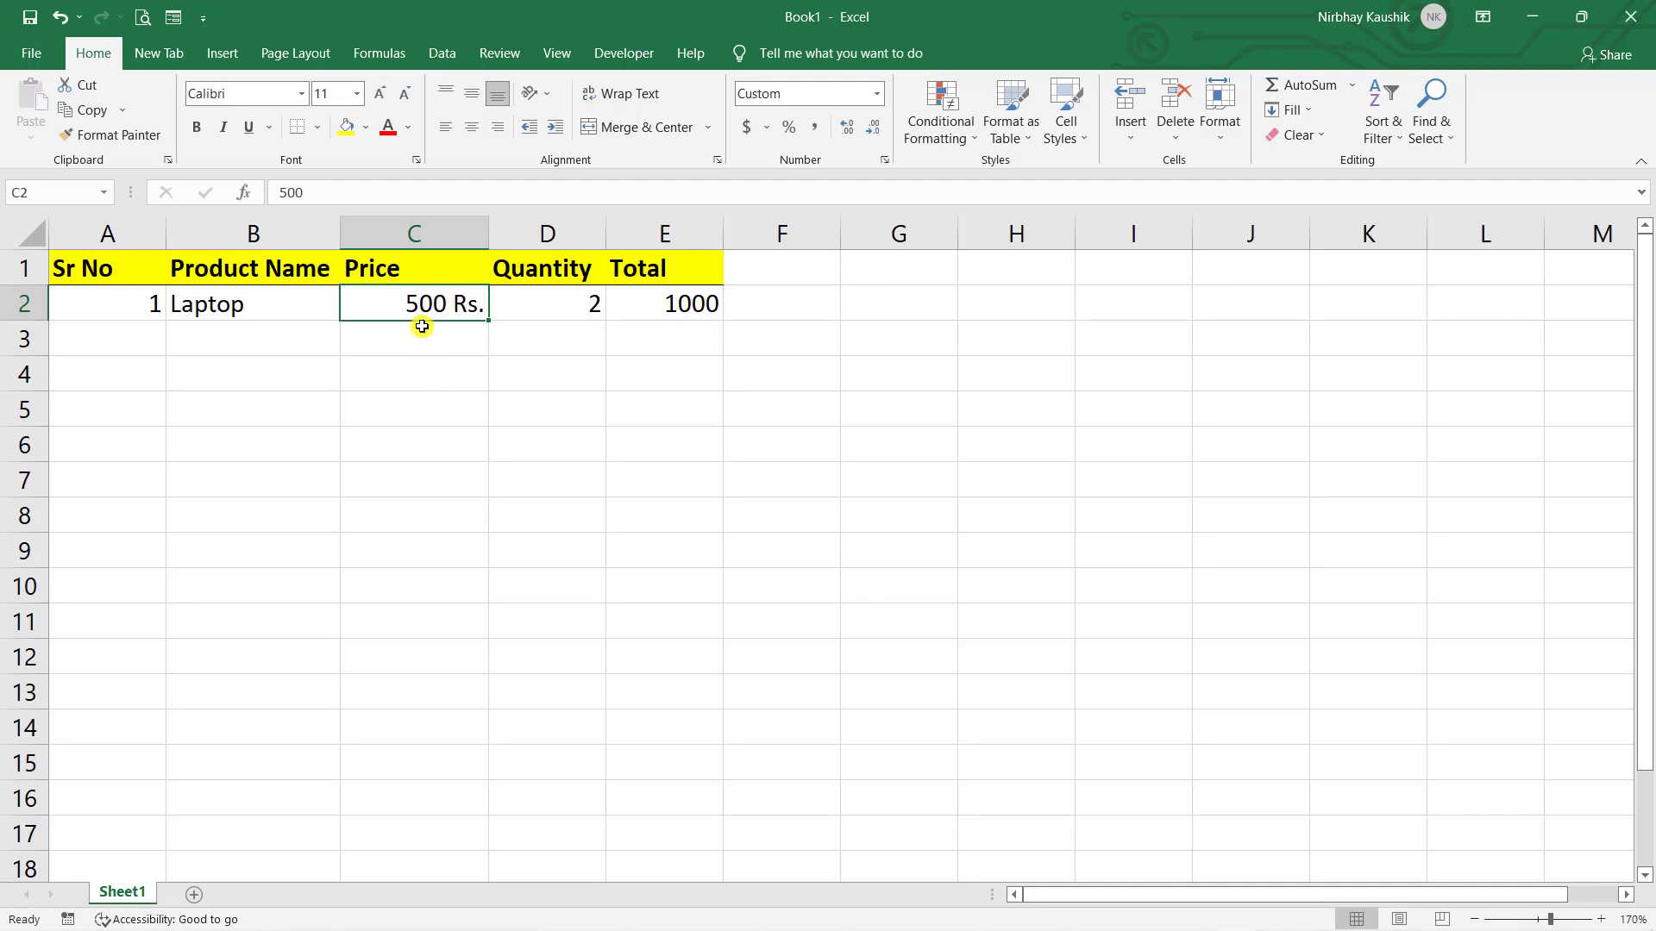
# - Format E2 with the custom code # "Rs." via Ctrl+1 so it reads 1000 Rs
pyautogui.click(529, 365)
pyautogui.click(648, 307)
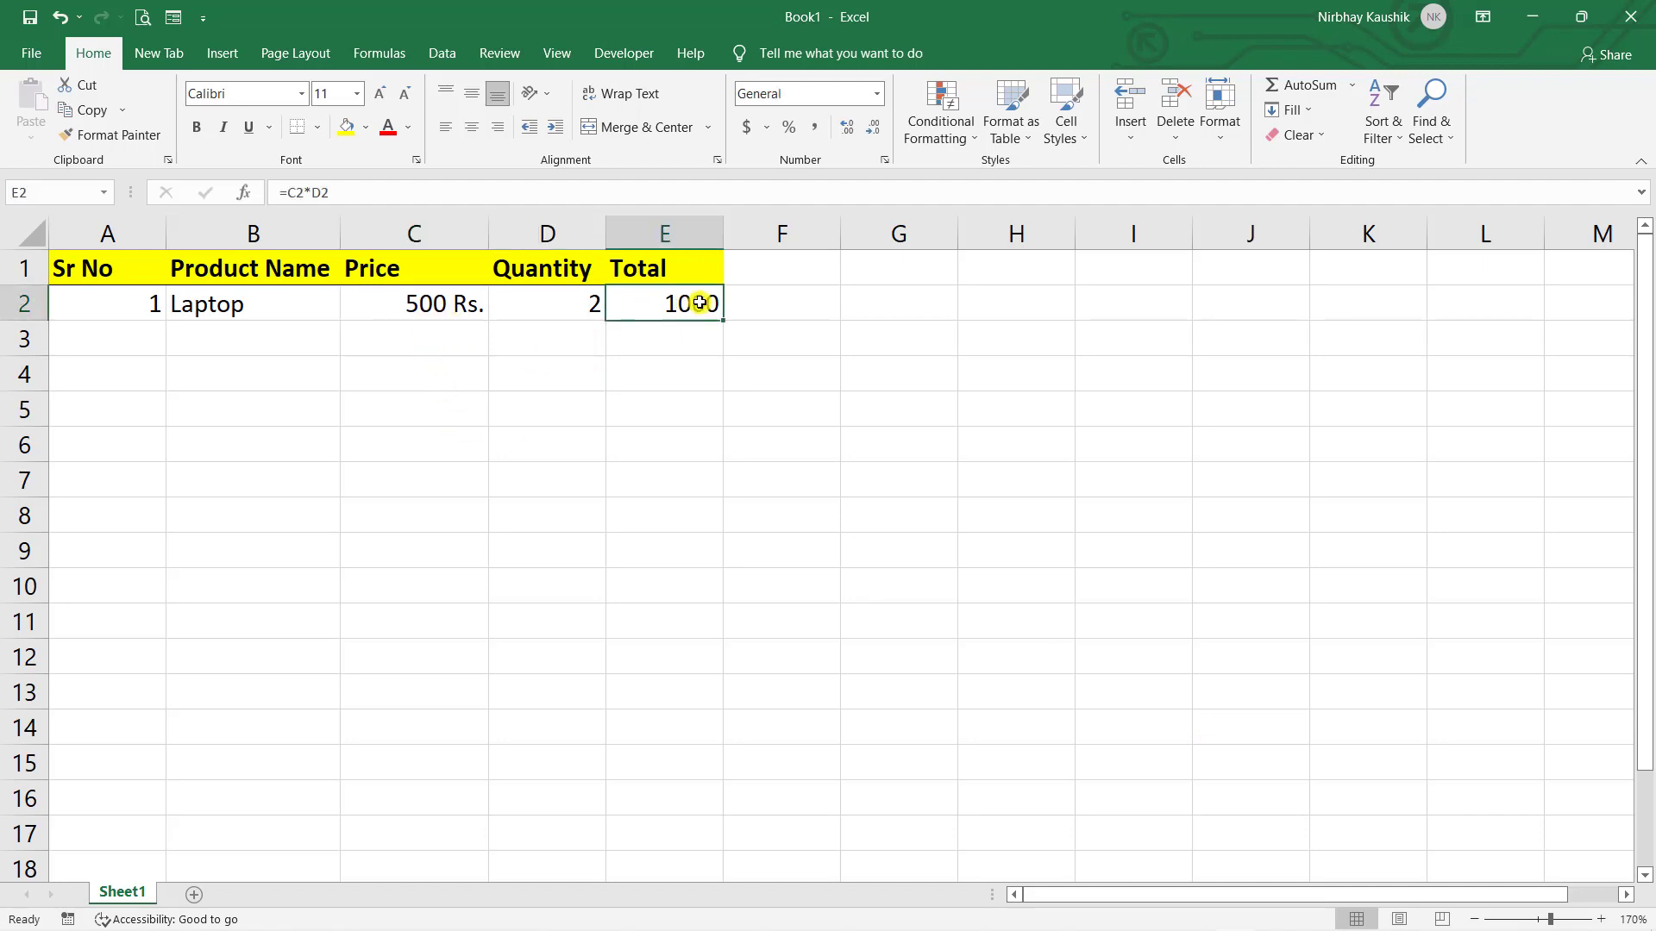
pyautogui.click(759, 399)
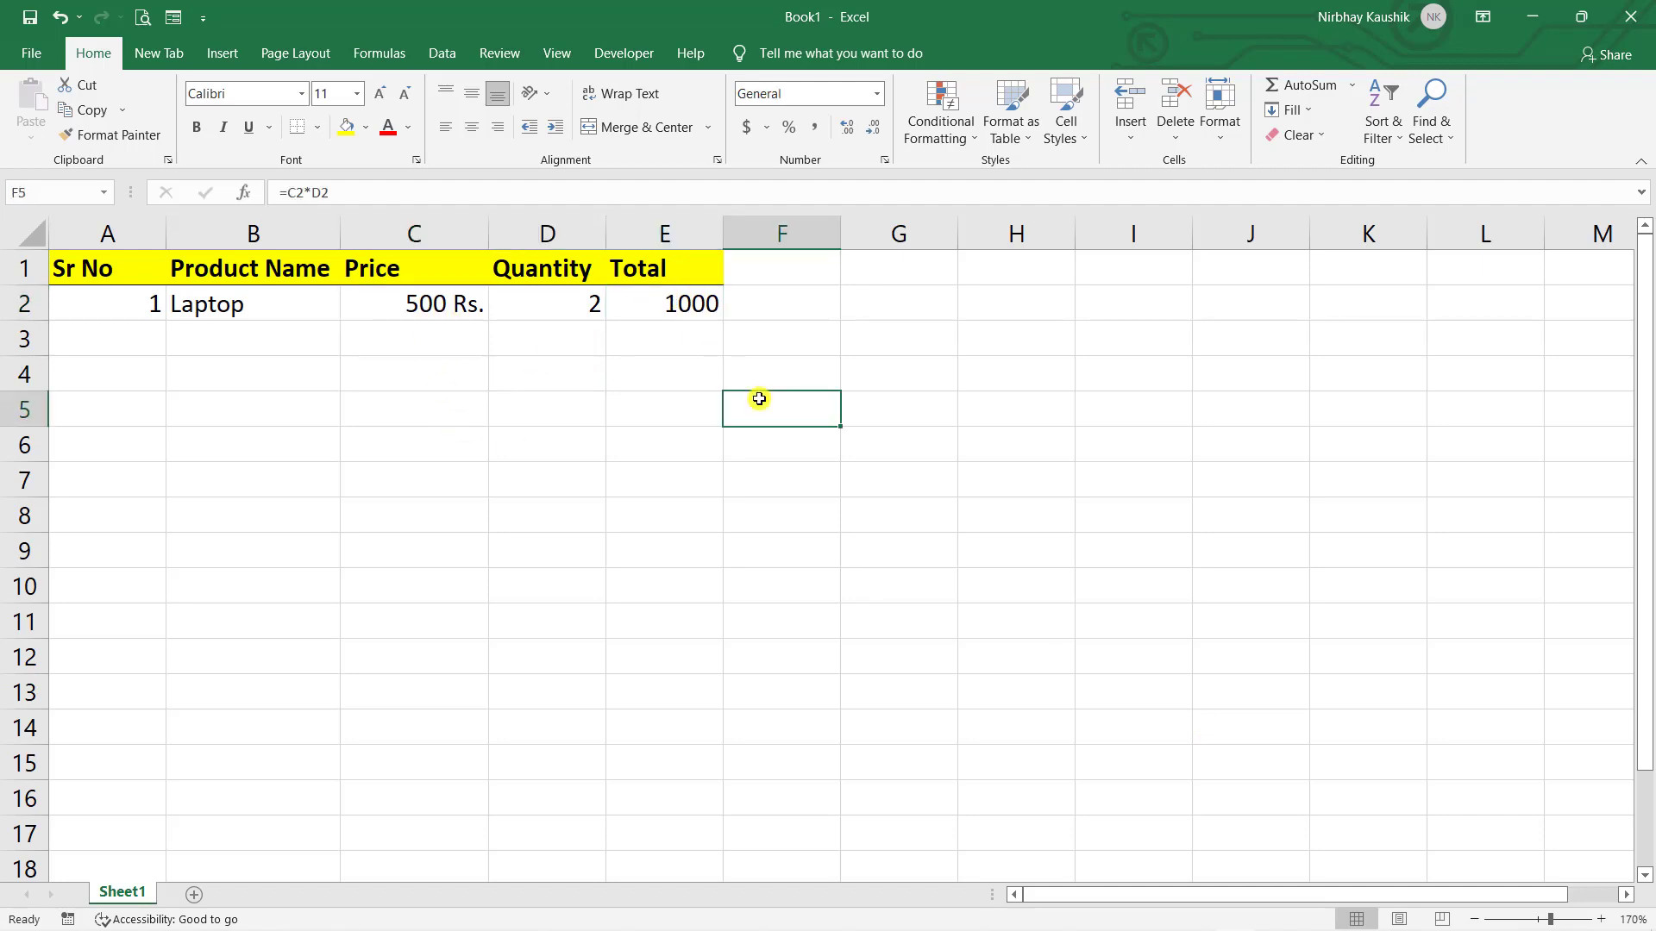
pyautogui.click(684, 309)
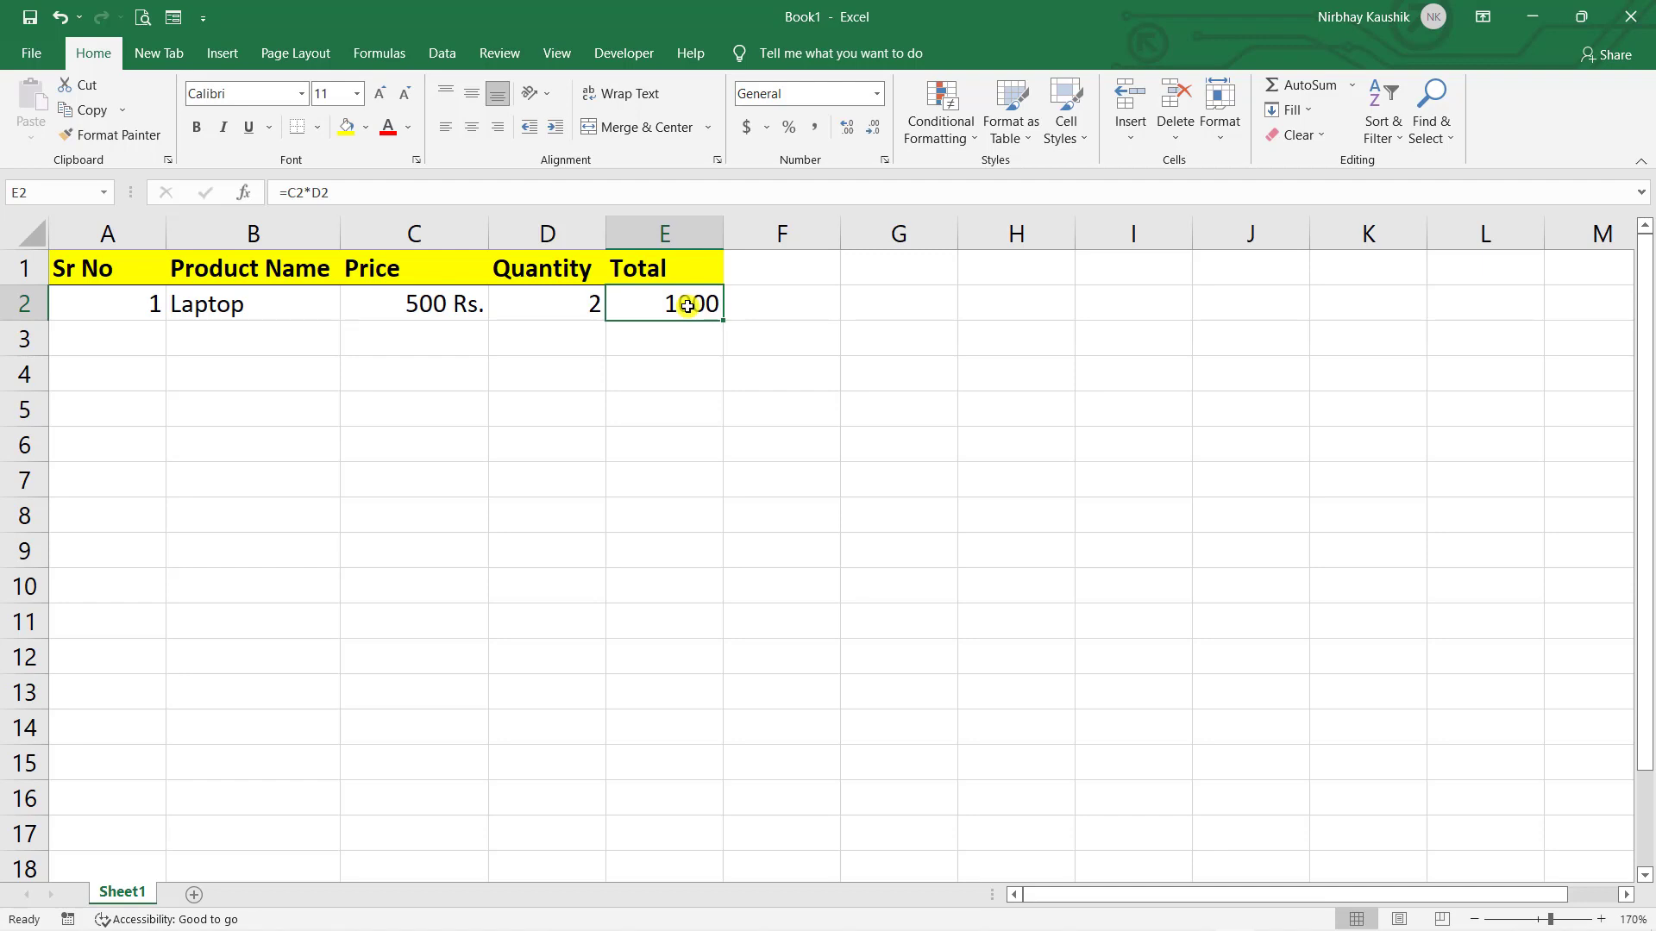
pyautogui.hotkey('ctrl', '1')
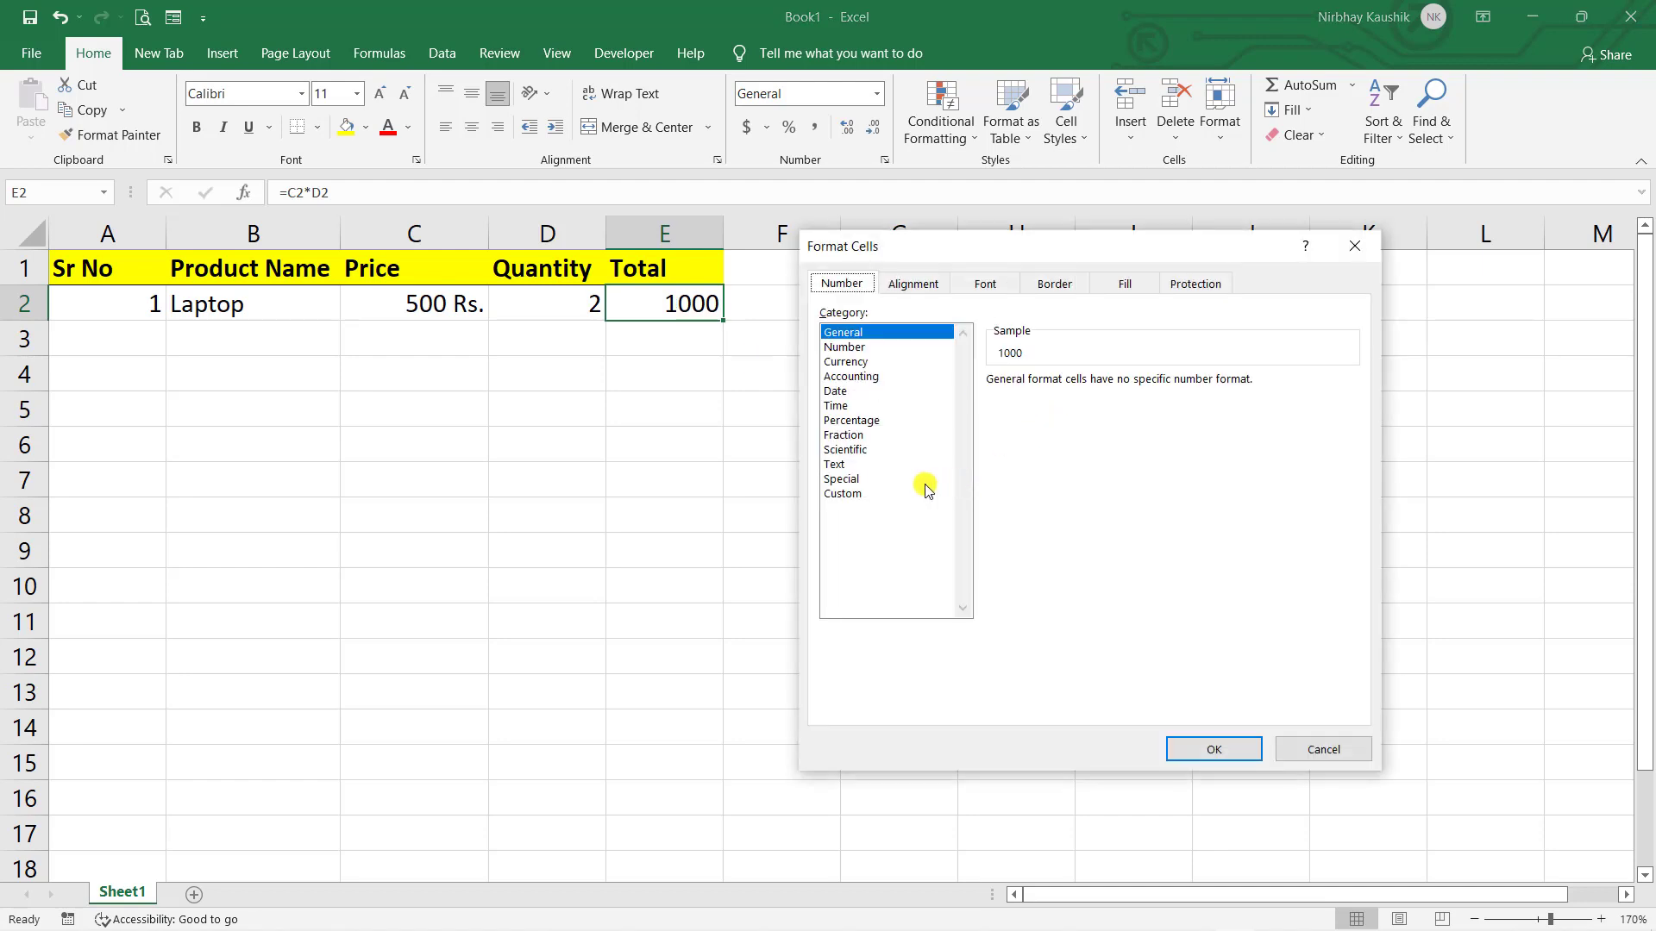
pyautogui.click(923, 484)
pyautogui.click(917, 494)
pyautogui.click(1040, 401)
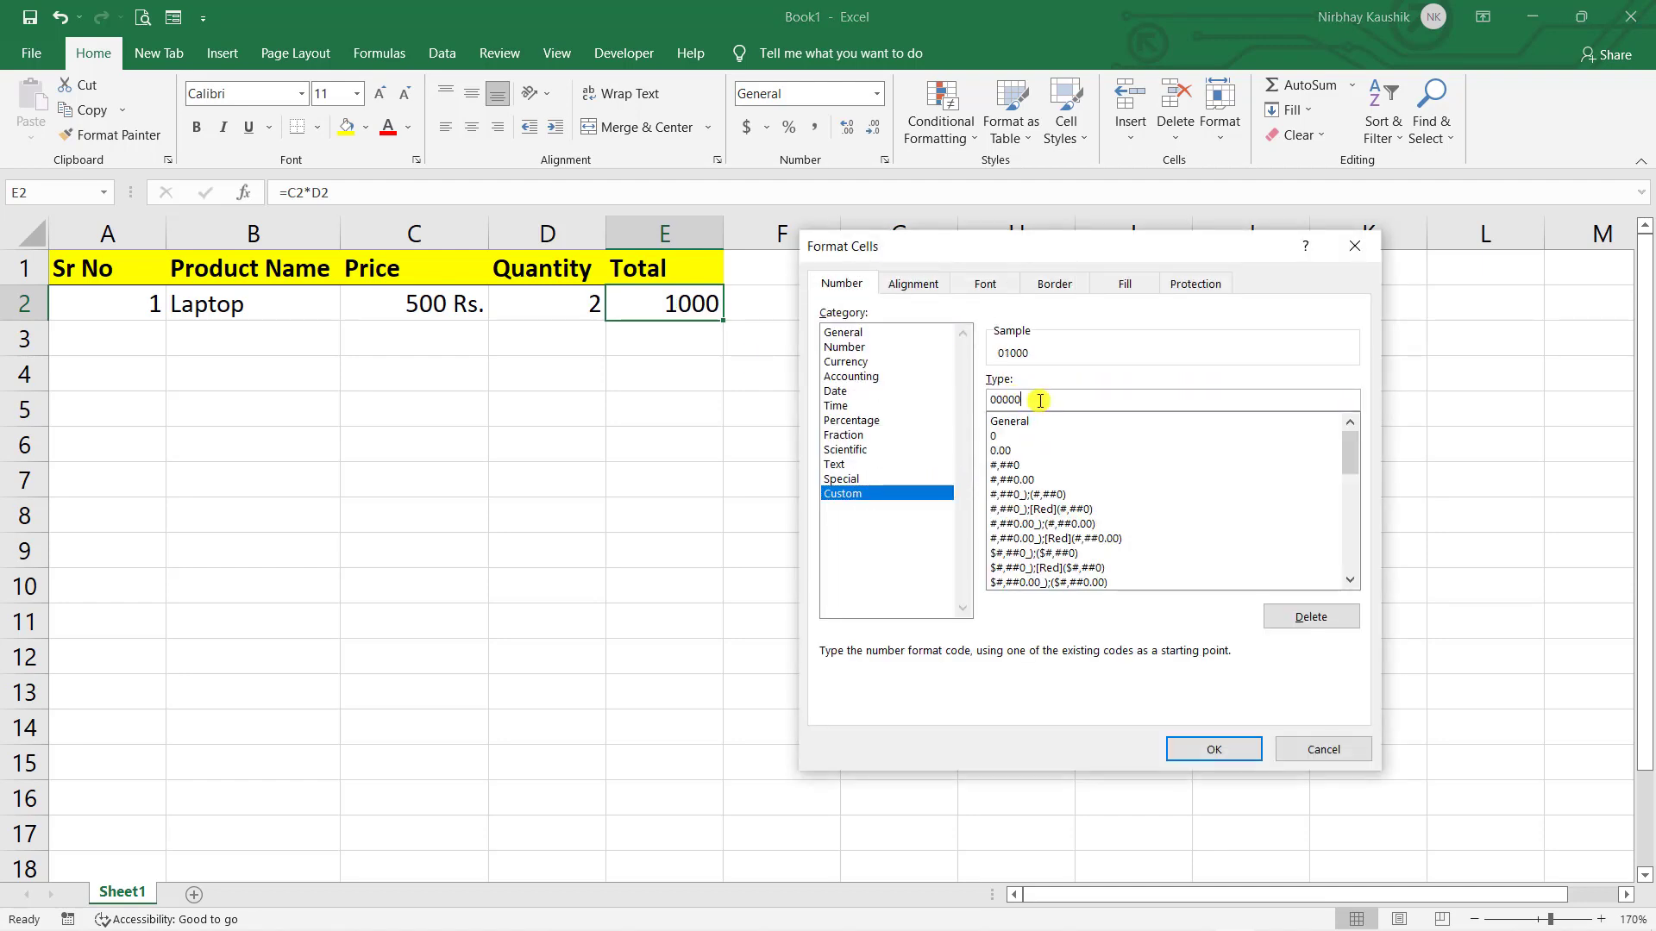
pyautogui.press('BackSpace')
pyautogui.press('BackSpace')
pyautogui.press('BackSpace')
pyautogui.press('BackSpace')
pyautogui.press('BackSpace')
pyautogui.write('# "Rs."')
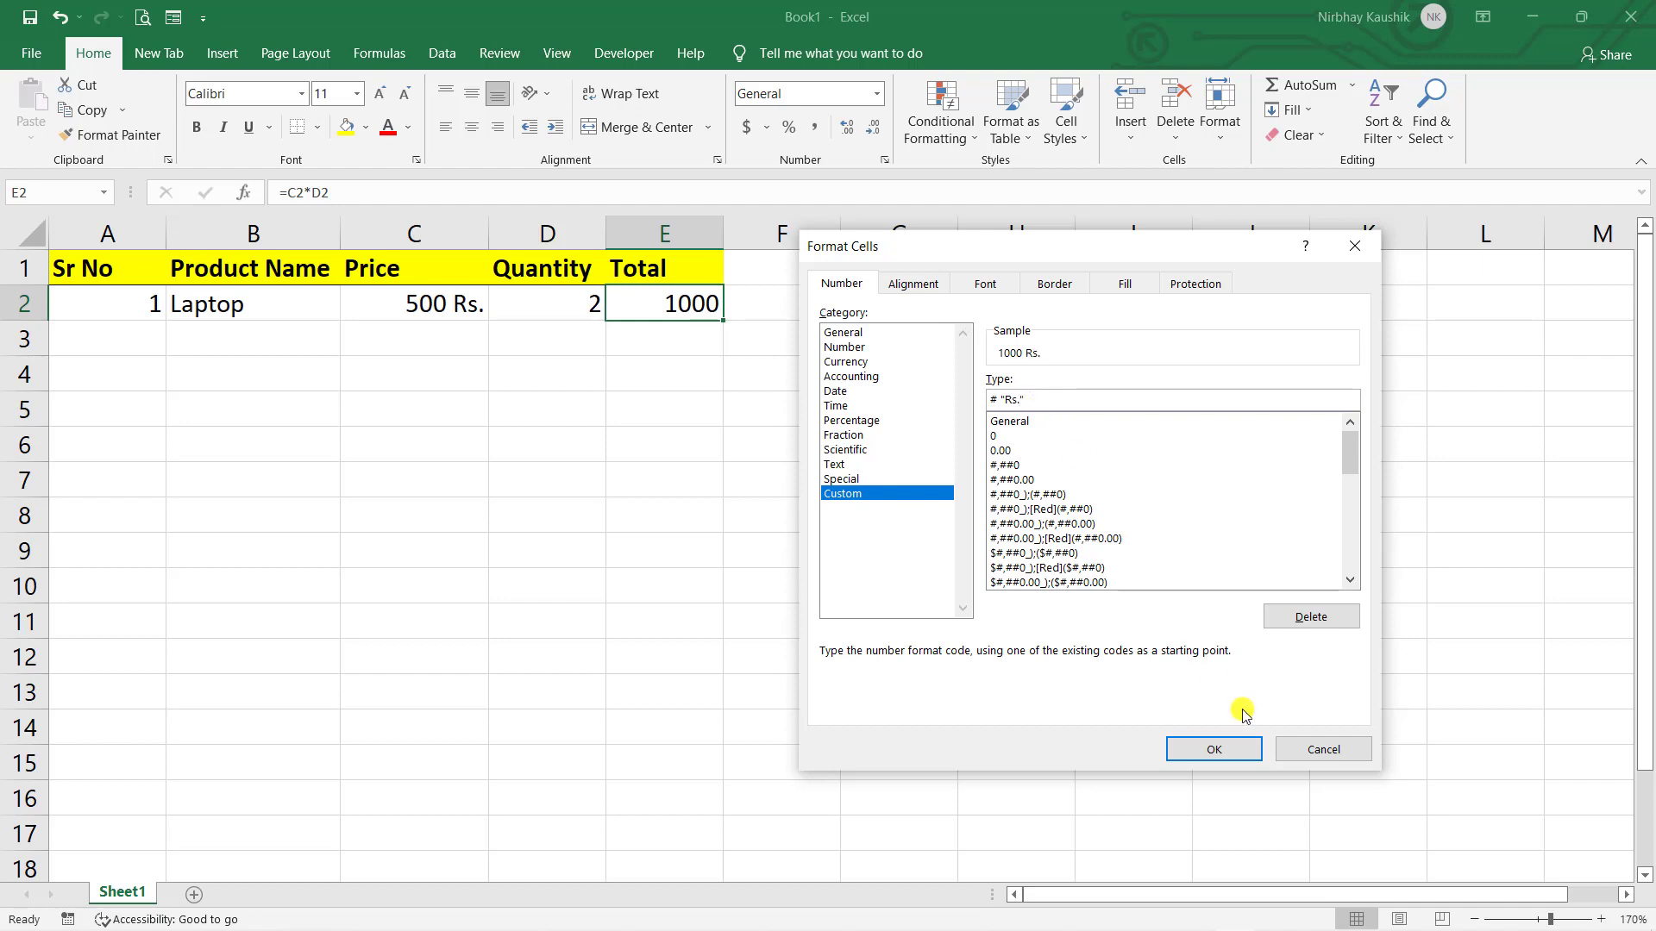
pyautogui.click(1214, 749)
pyautogui.click(864, 573)
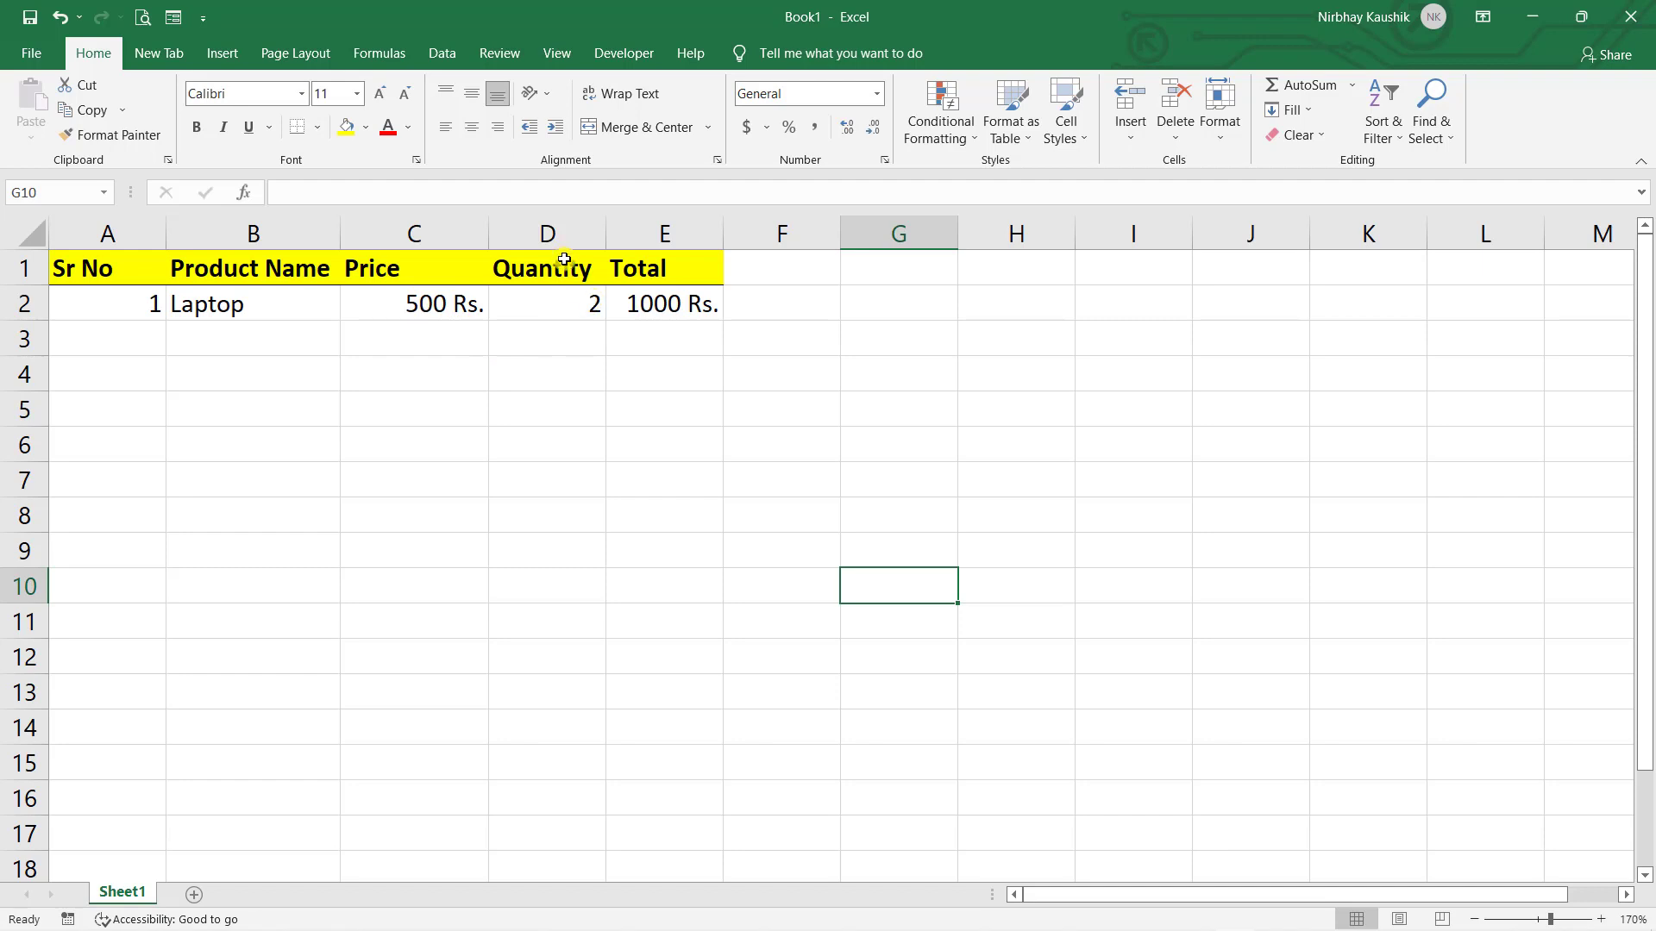
pyautogui.click(698, 308)
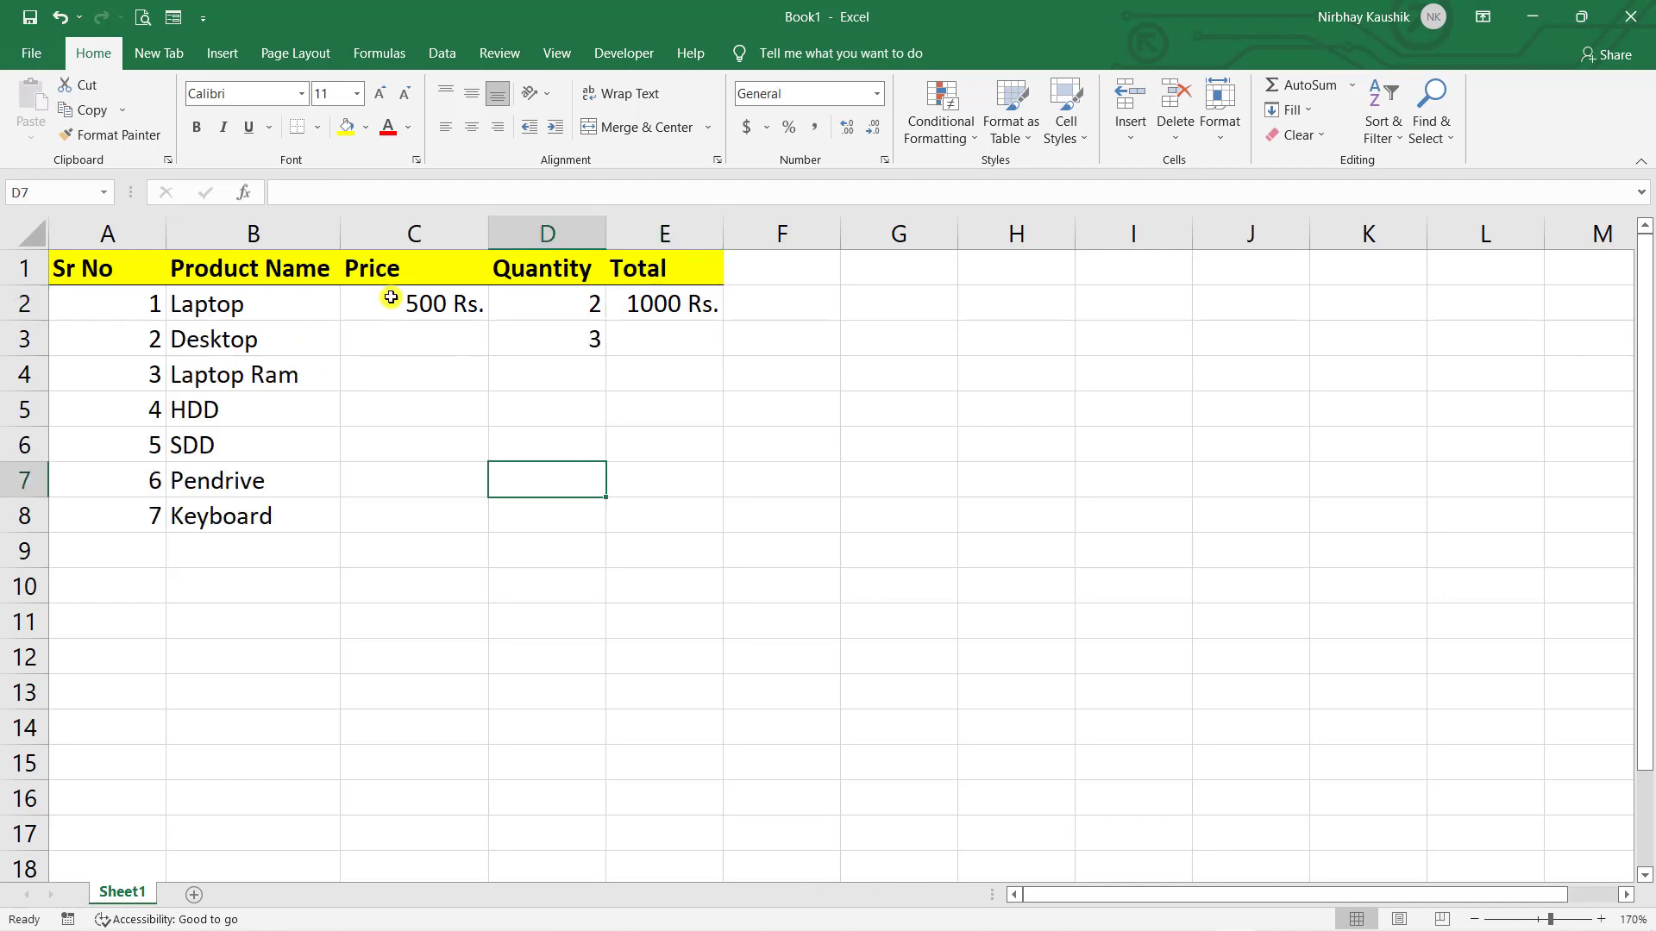
# - Copy the 500 Rs. price from C2 down to C8 and change the Desktop price to 400
pyautogui.click(388, 302)
pyautogui.moveTo(488, 320); pyautogui.dragTo(486, 526)
pyautogui.click(613, 495)
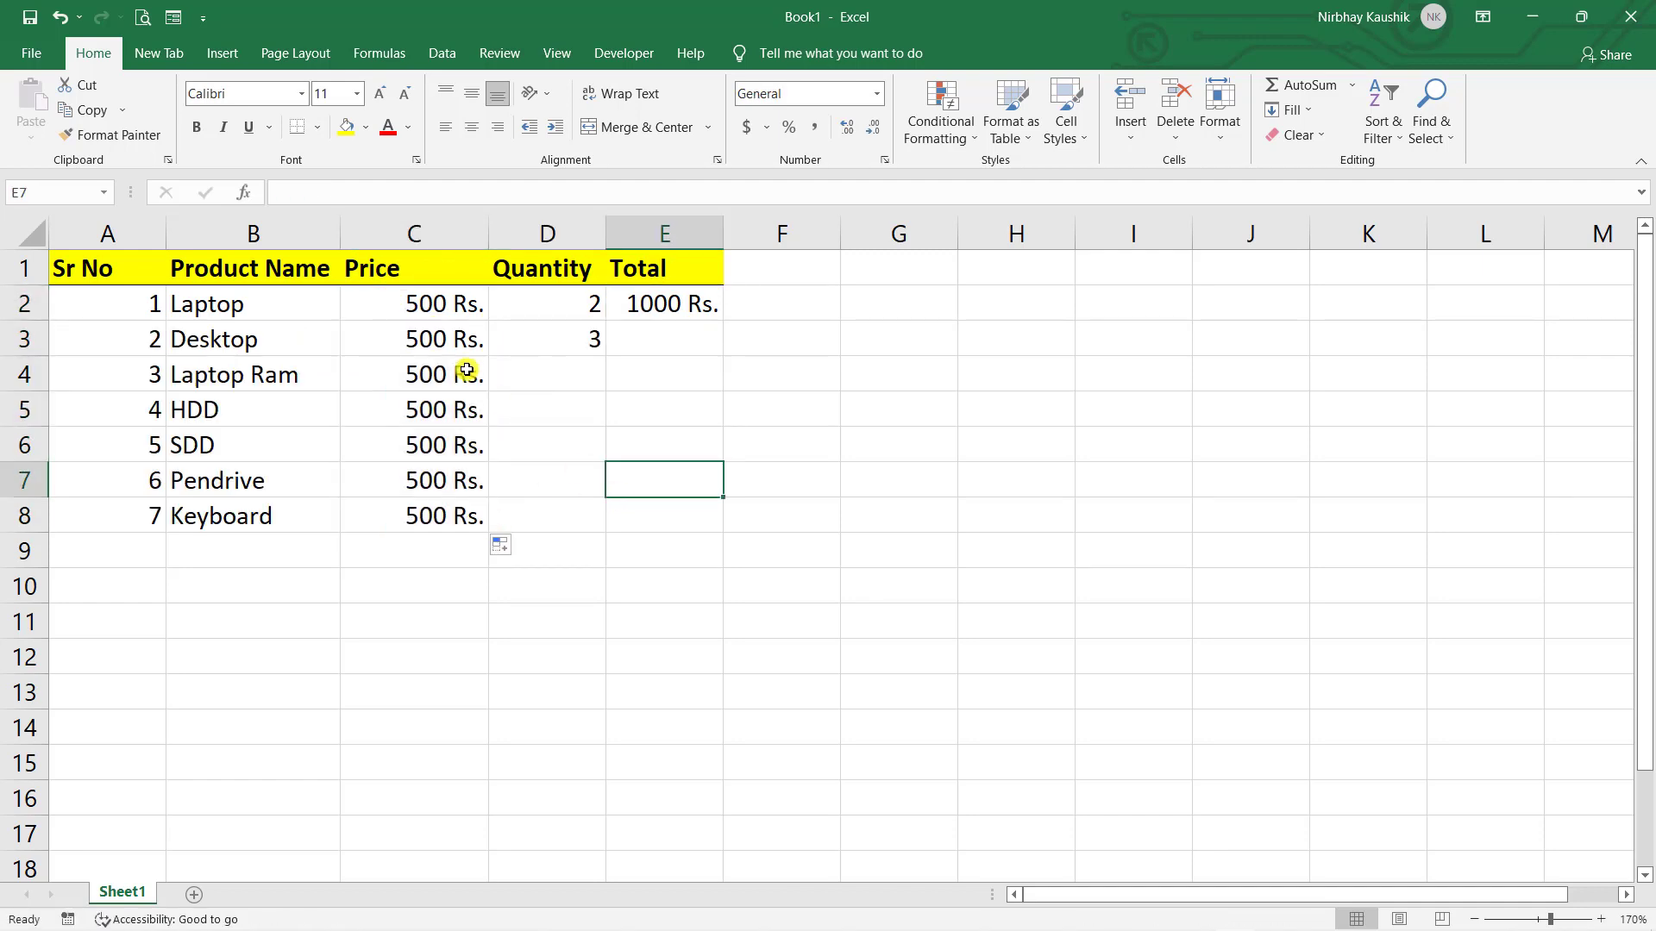
pyautogui.doubleClick(420, 343)
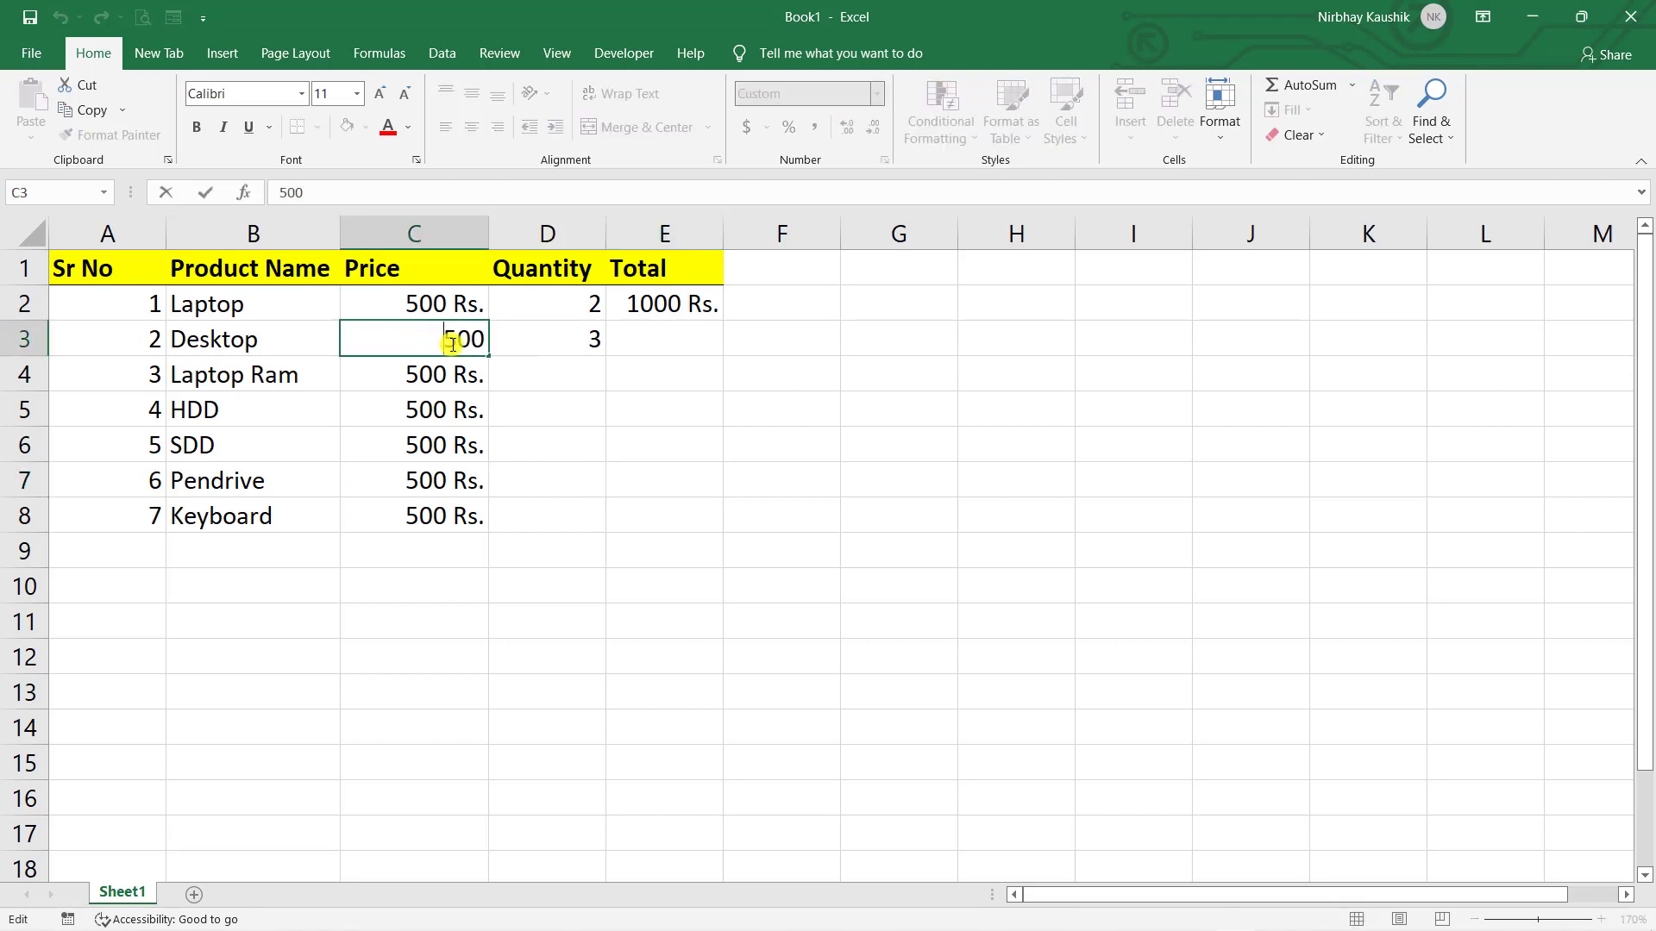
pyautogui.click(453, 342)
pyautogui.press('BackSpace')
pyautogui.write('4')
pyautogui.click(445, 373)
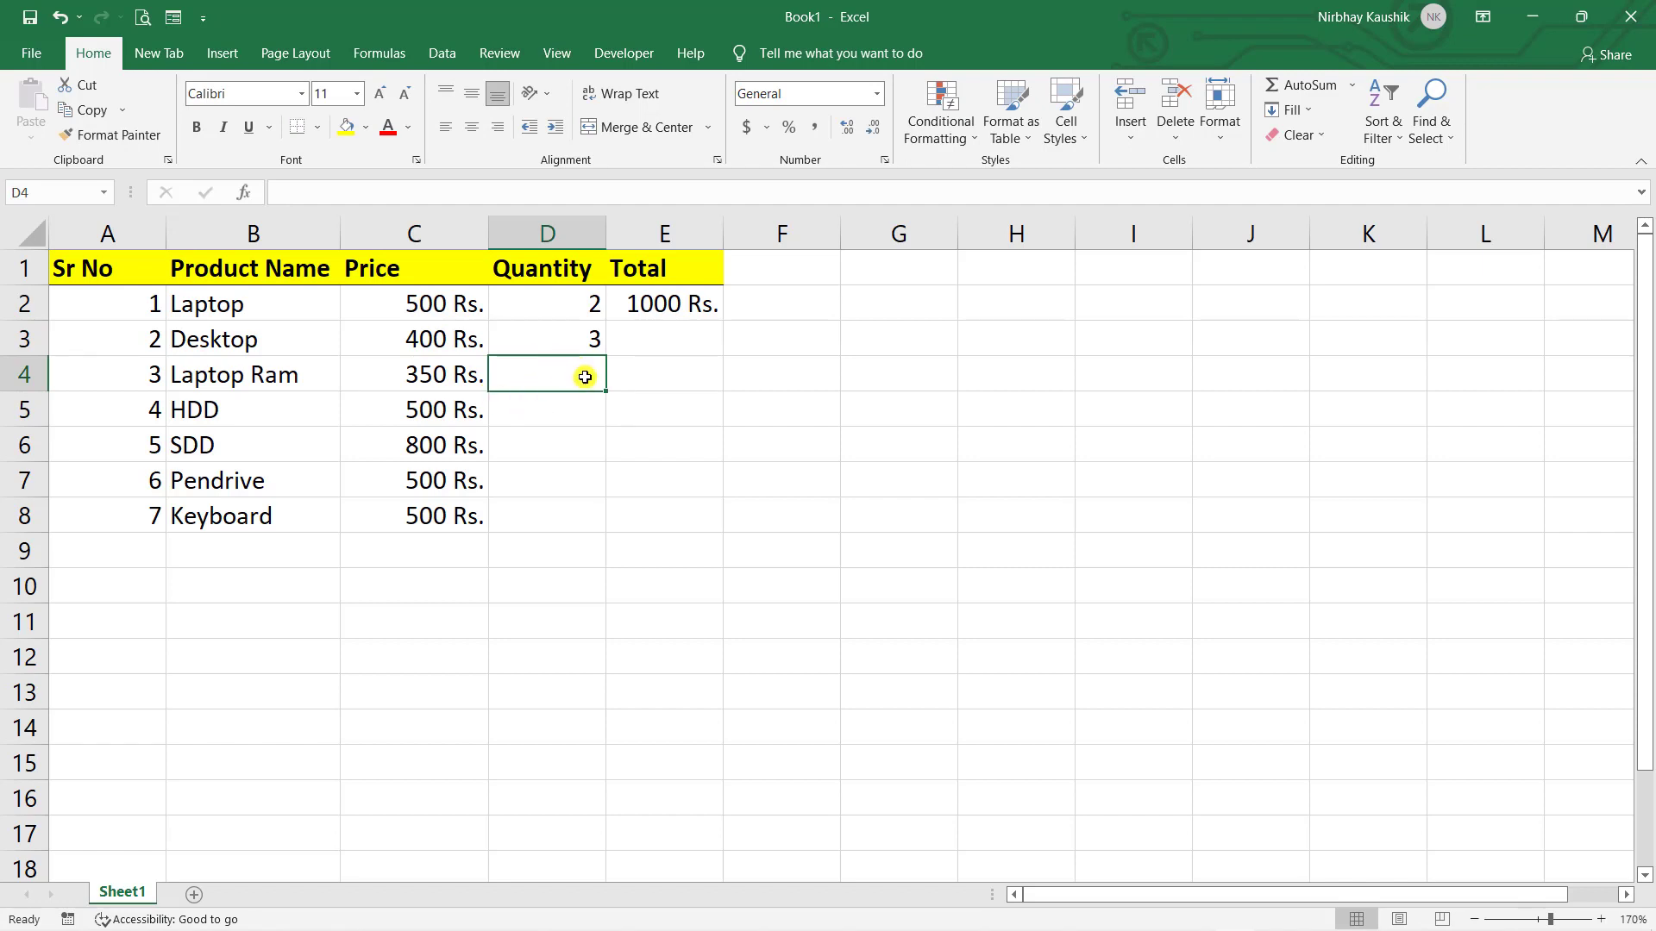
# - Enter quantities 2, 1, 5, 4 and 5 for Laptop Ram, HDD, SDD, Pendrive and Keyboard
pyautogui.write('2')
pyautogui.press('Return')
pyautogui.write('1')
pyautogui.press('Return')
pyautogui.write('5')
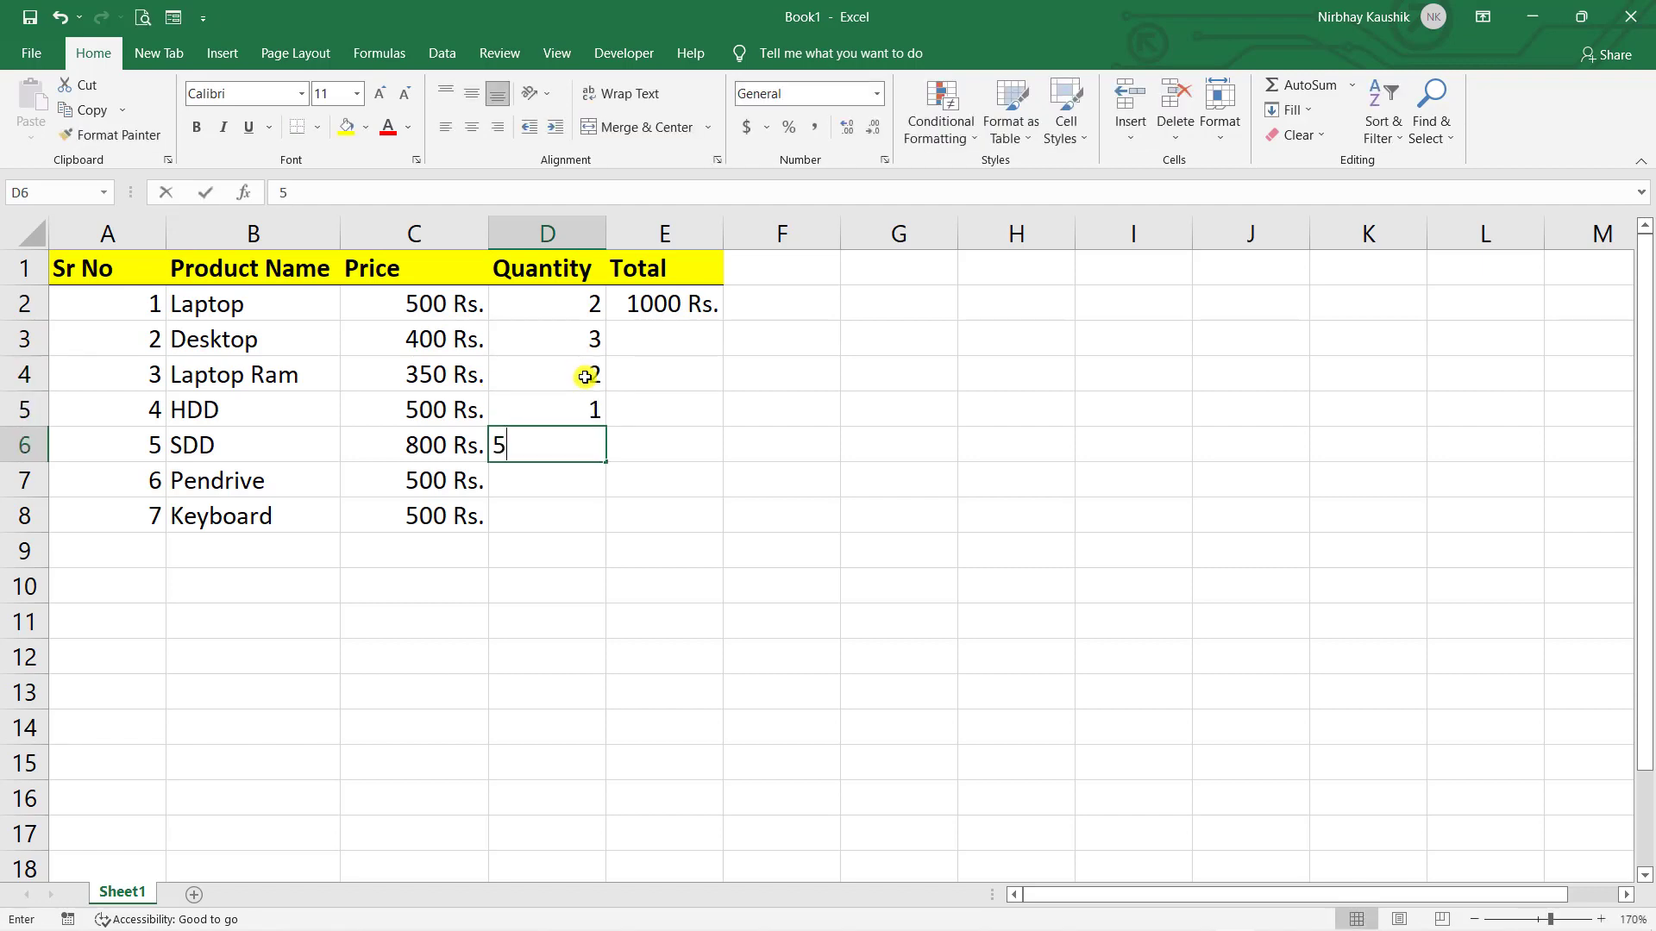
pyautogui.press('Return')
pyautogui.write('4')
pyautogui.press('Return')
pyautogui.write('5')
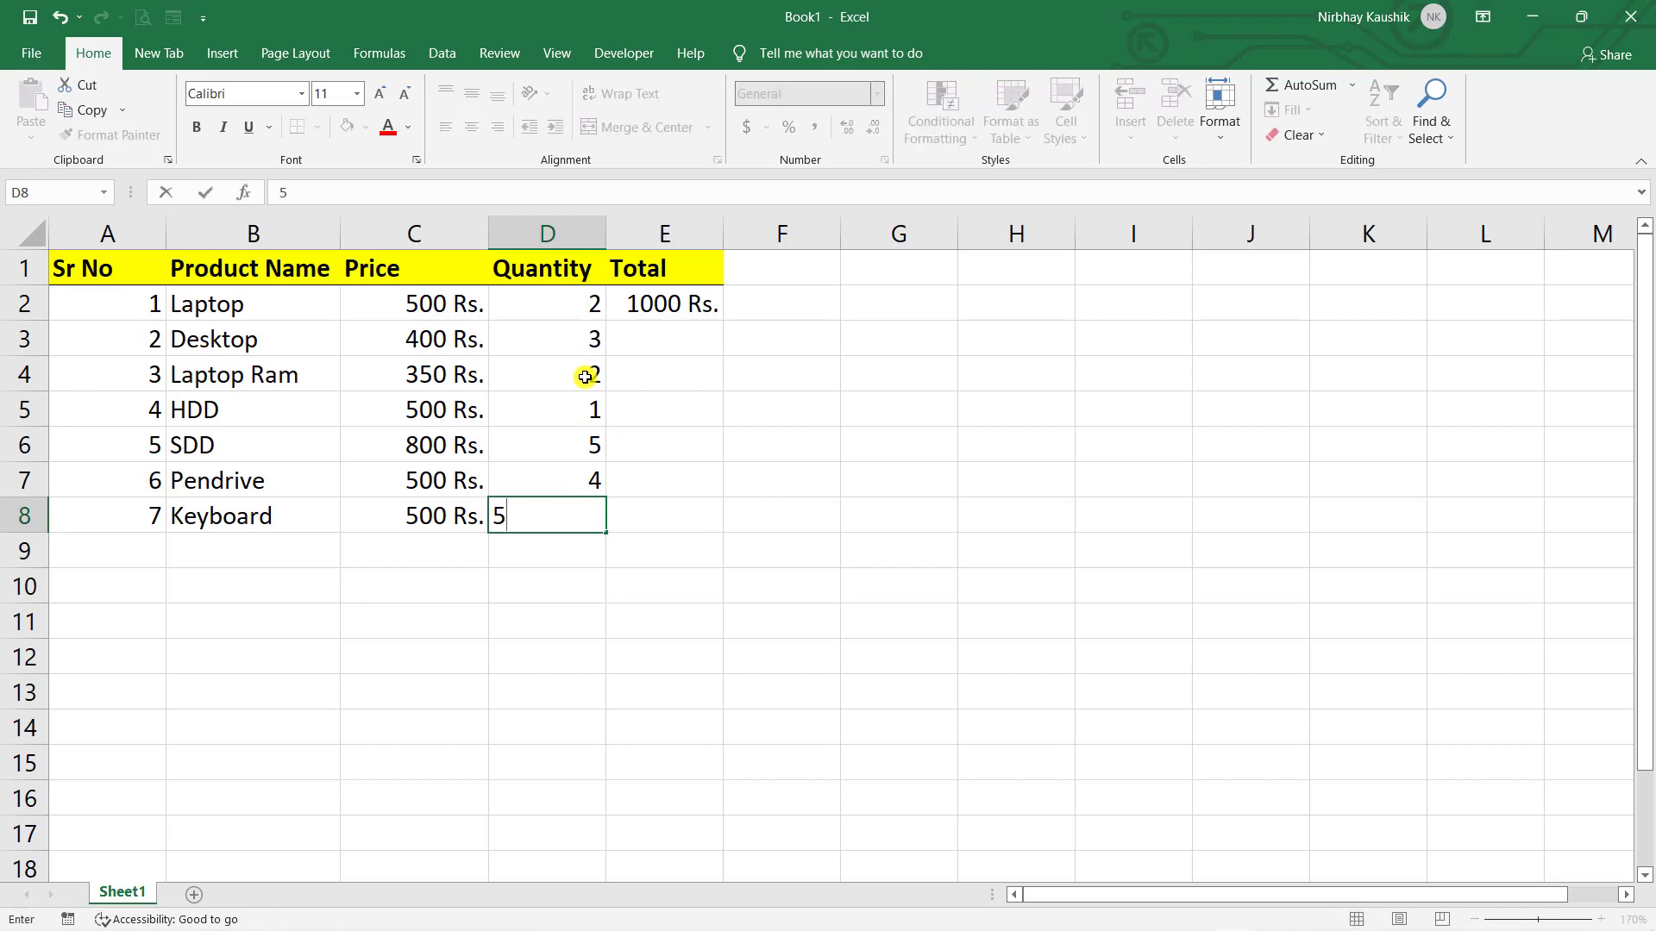
pyautogui.click(765, 388)
# - Copy the Total formula from E2 down to row 8
pyautogui.click(705, 310)
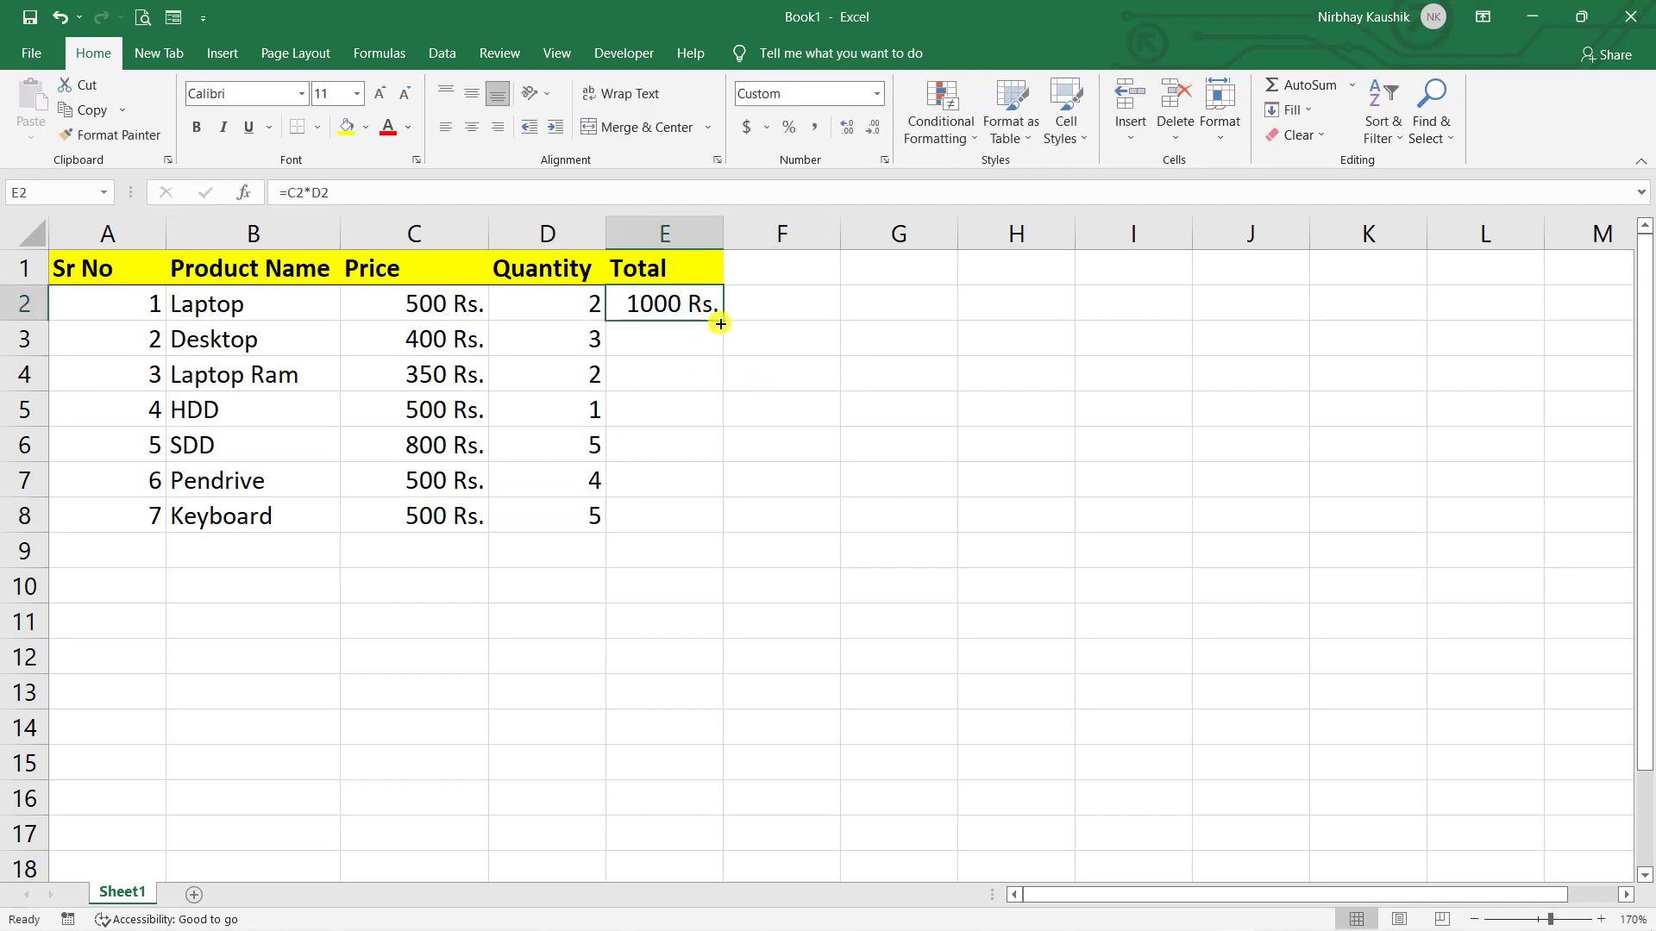
pyautogui.moveTo(724, 320); pyautogui.dragTo(727, 535)
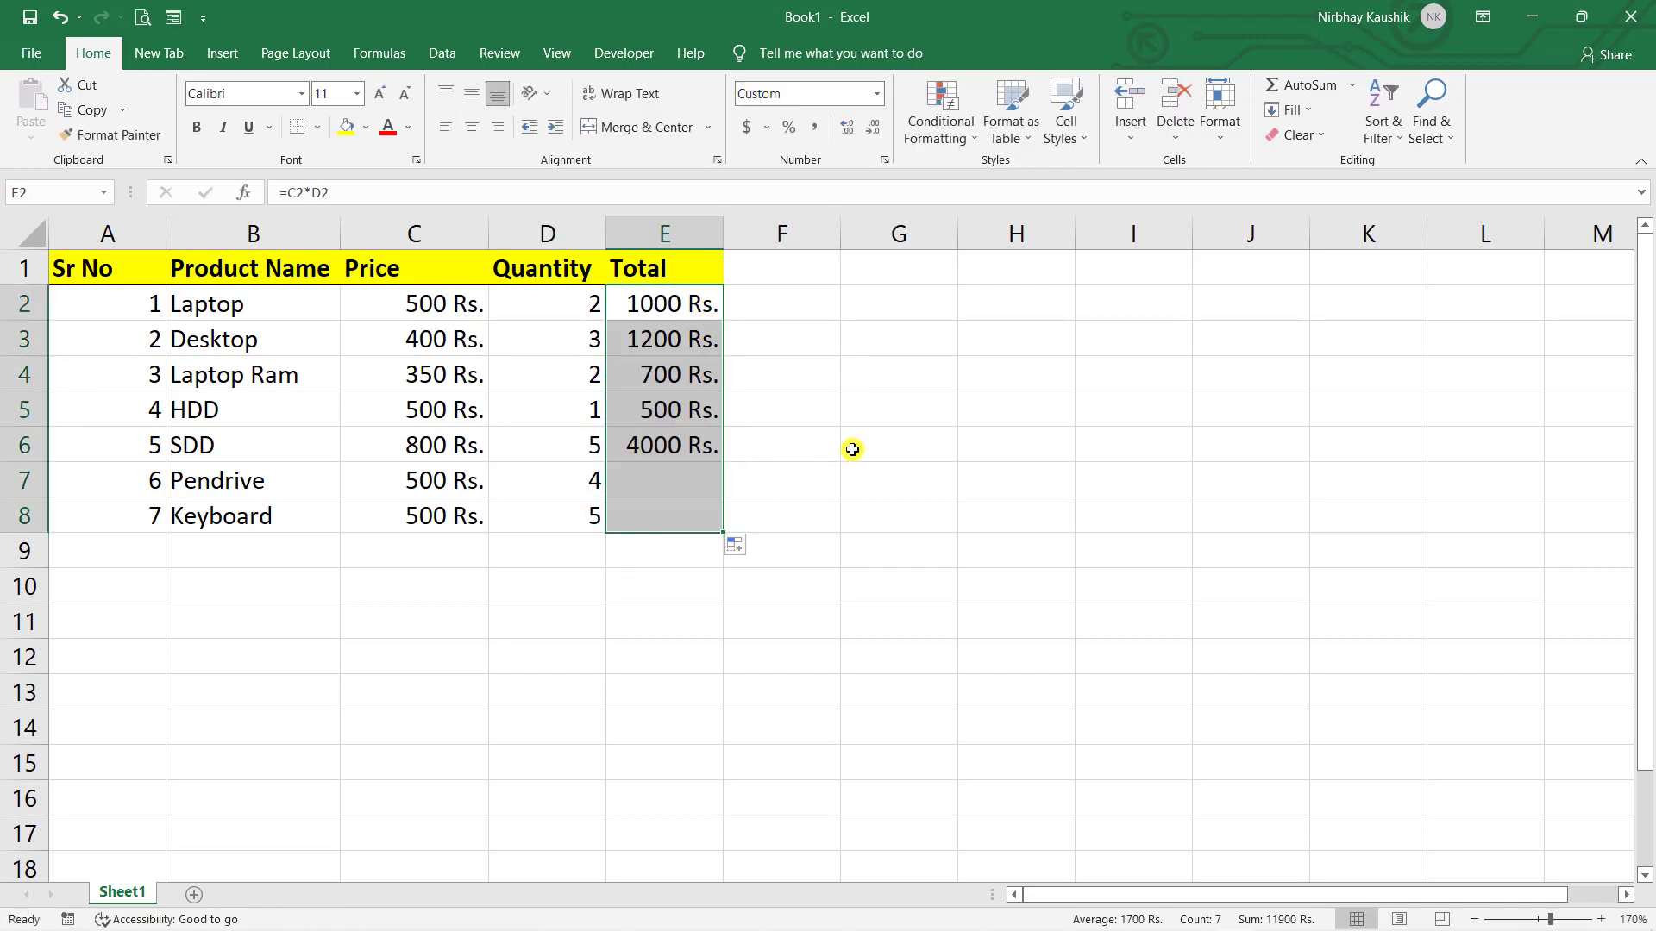
pyautogui.click(806, 420)
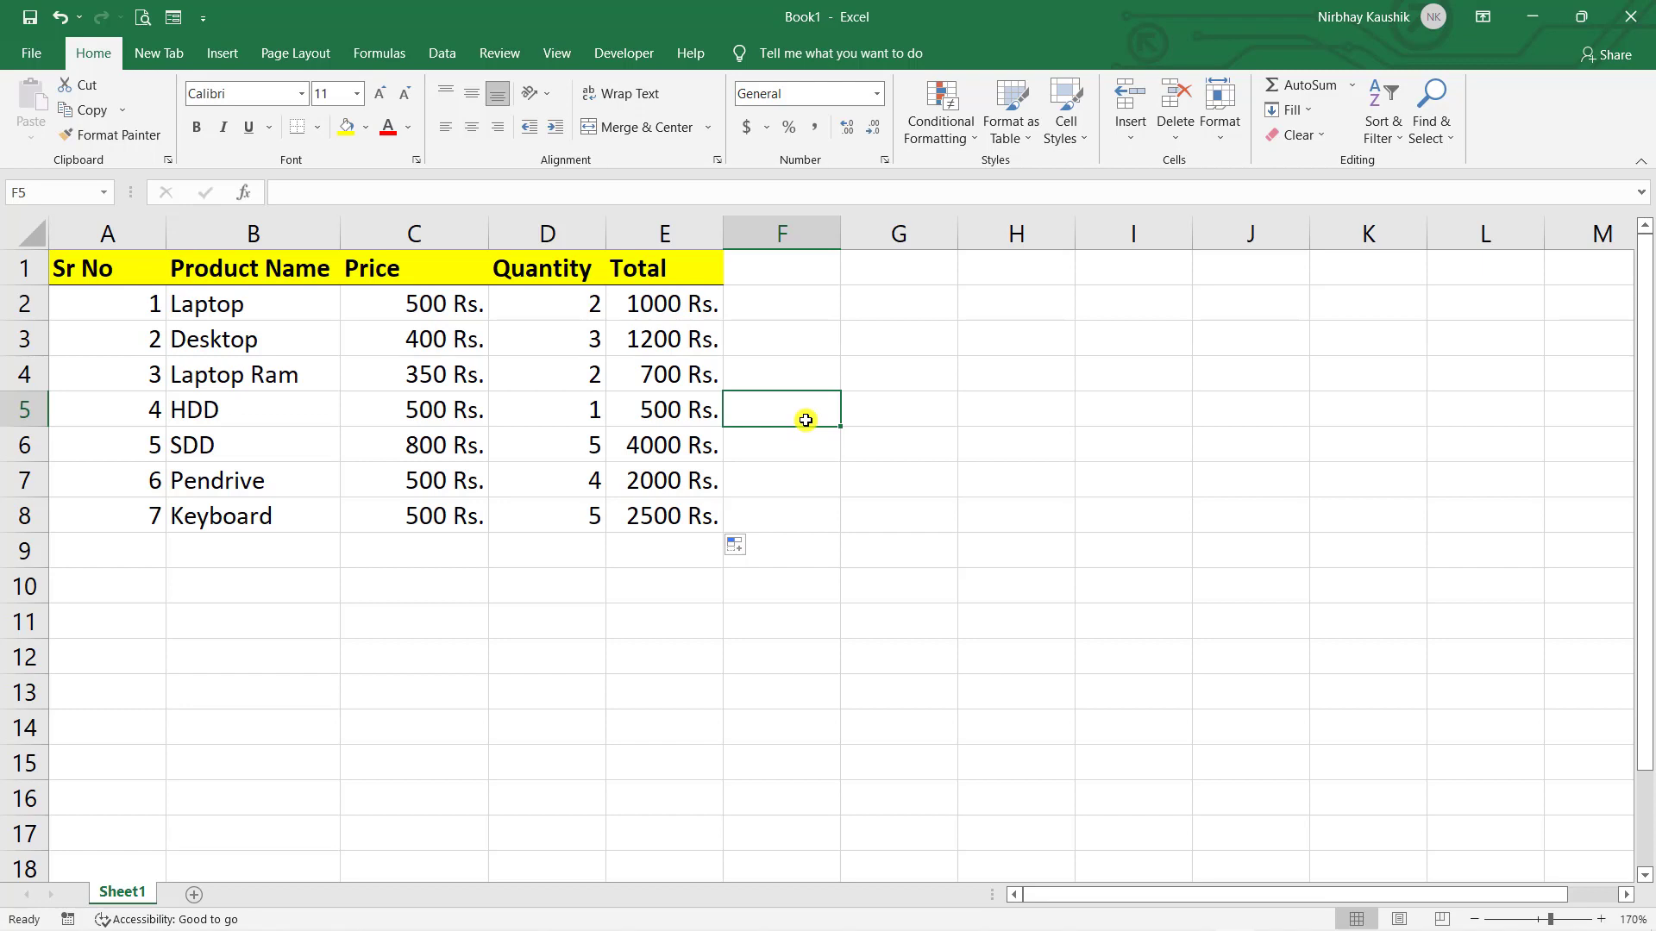
pyautogui.click(860, 477)
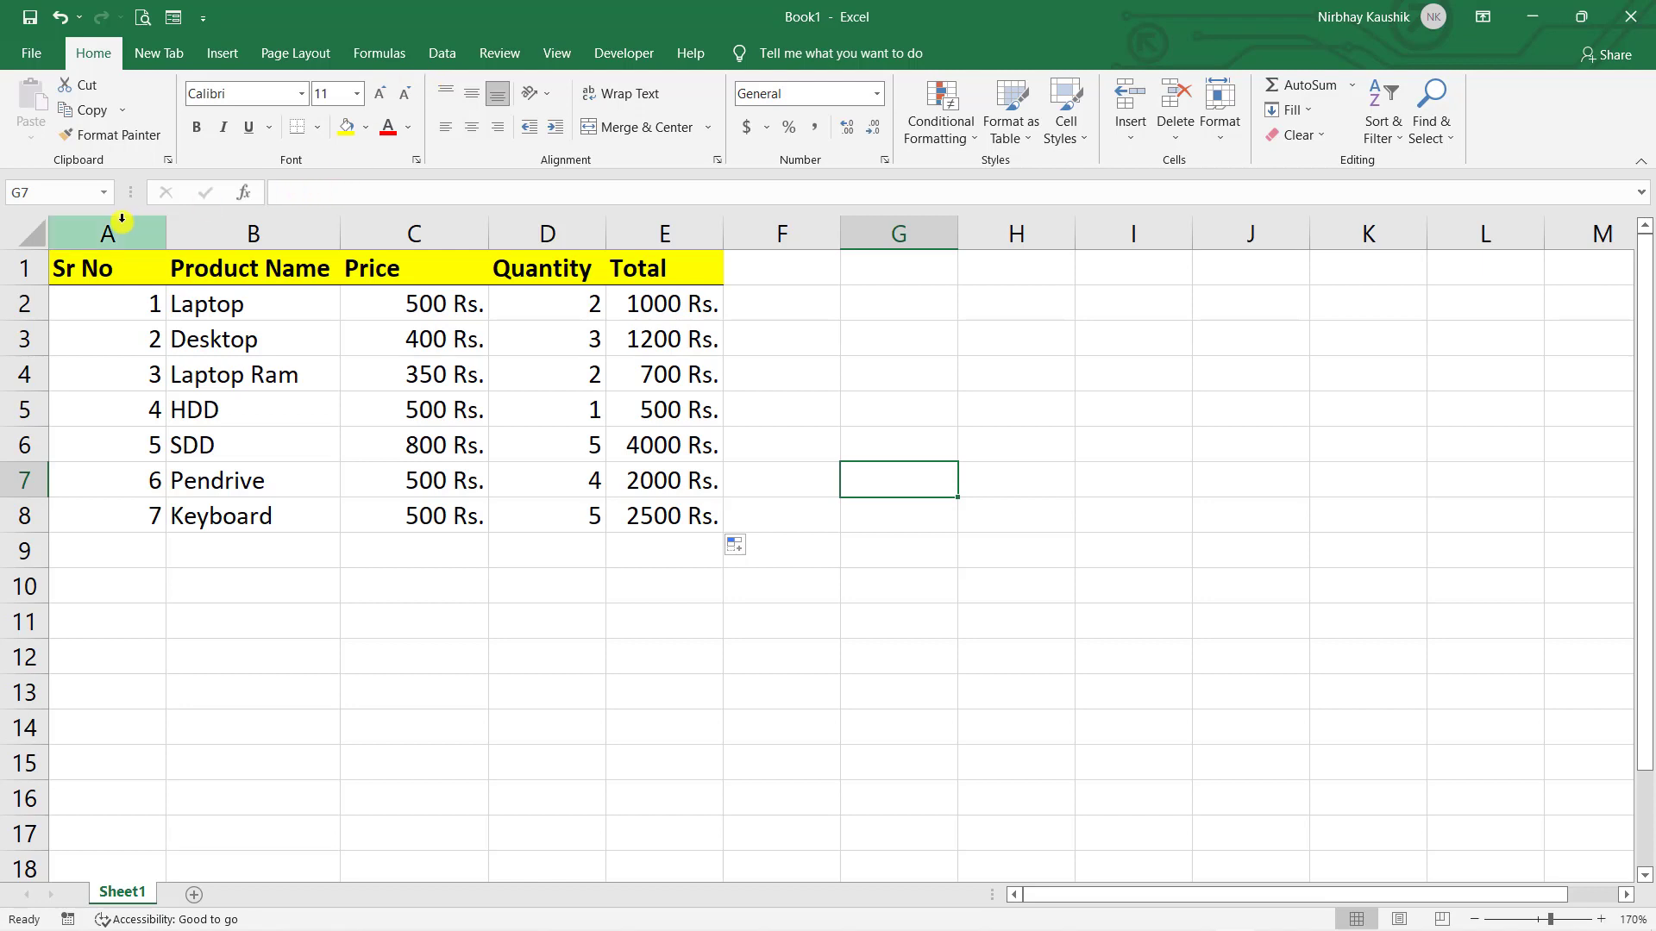
# - Raise row 1 to about 42 points and centre the Price heading horizontally and vertically
pyautogui.moveTo(17, 283); pyautogui.dragTo(21, 348)
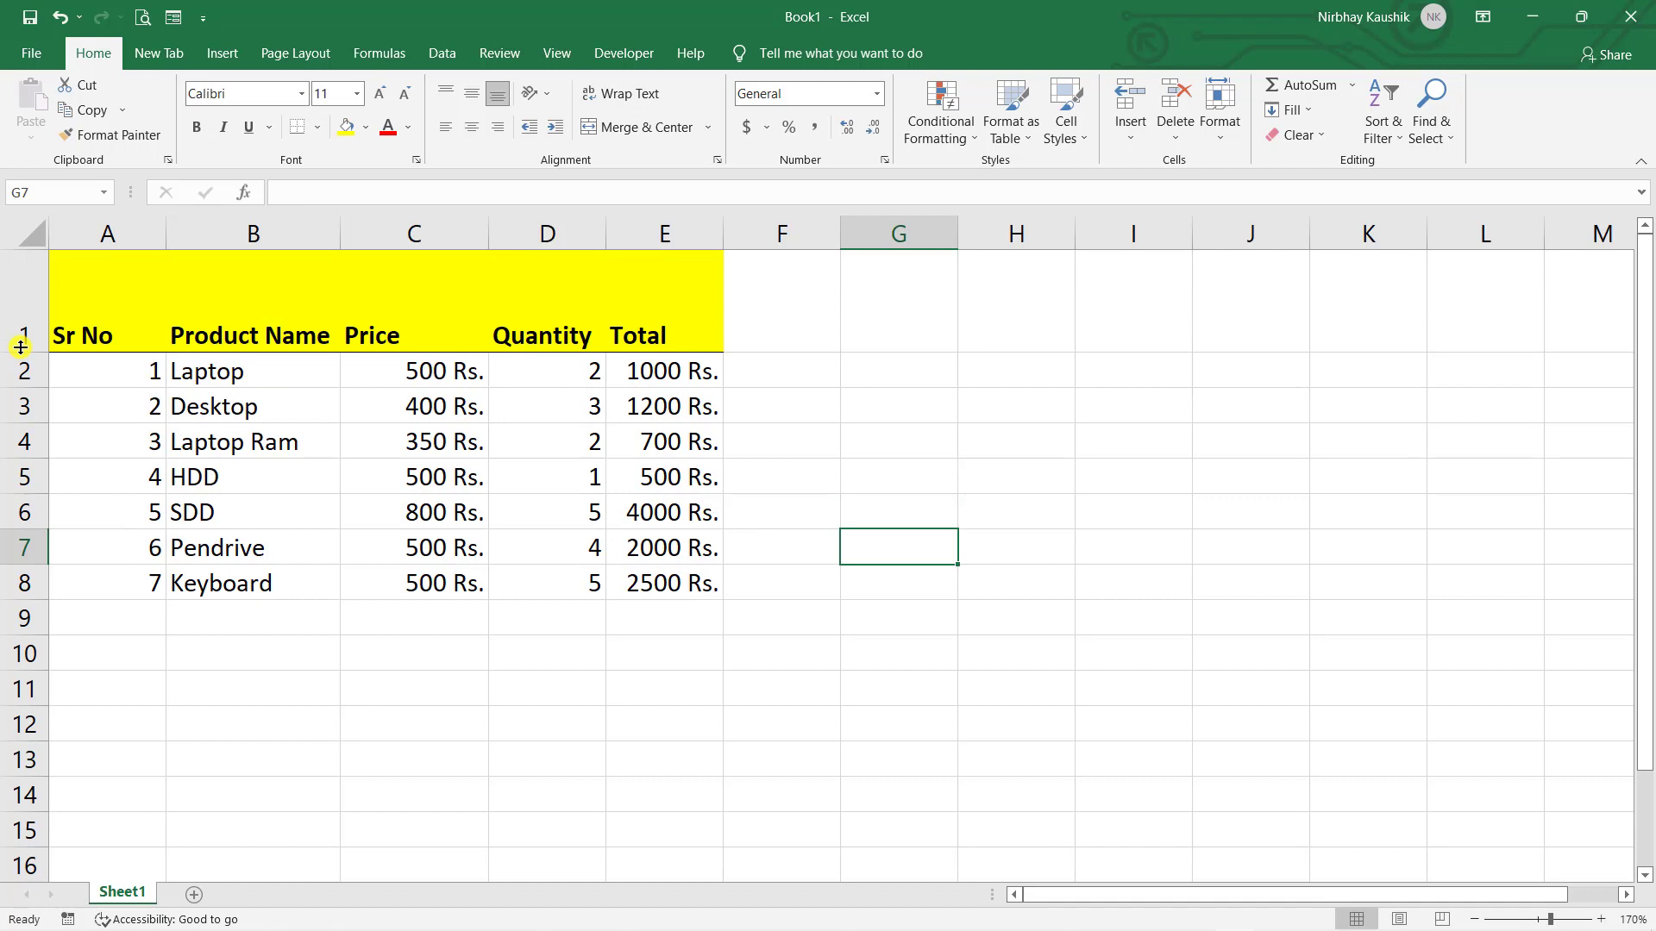
pyautogui.click(431, 341)
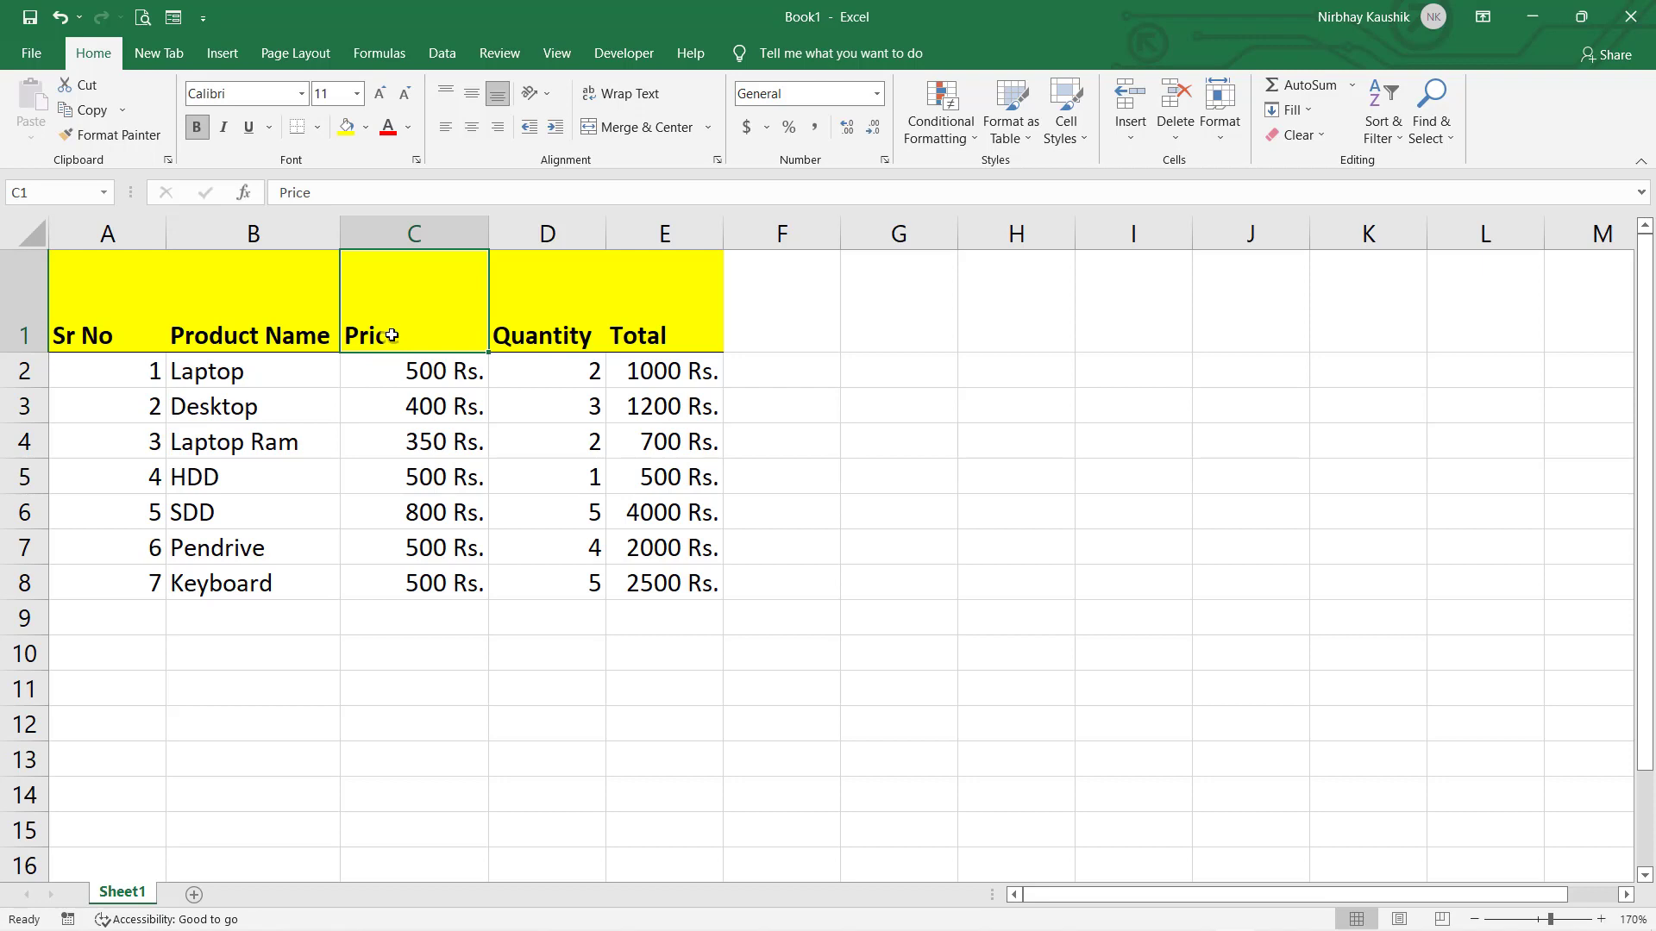
pyautogui.click(473, 129)
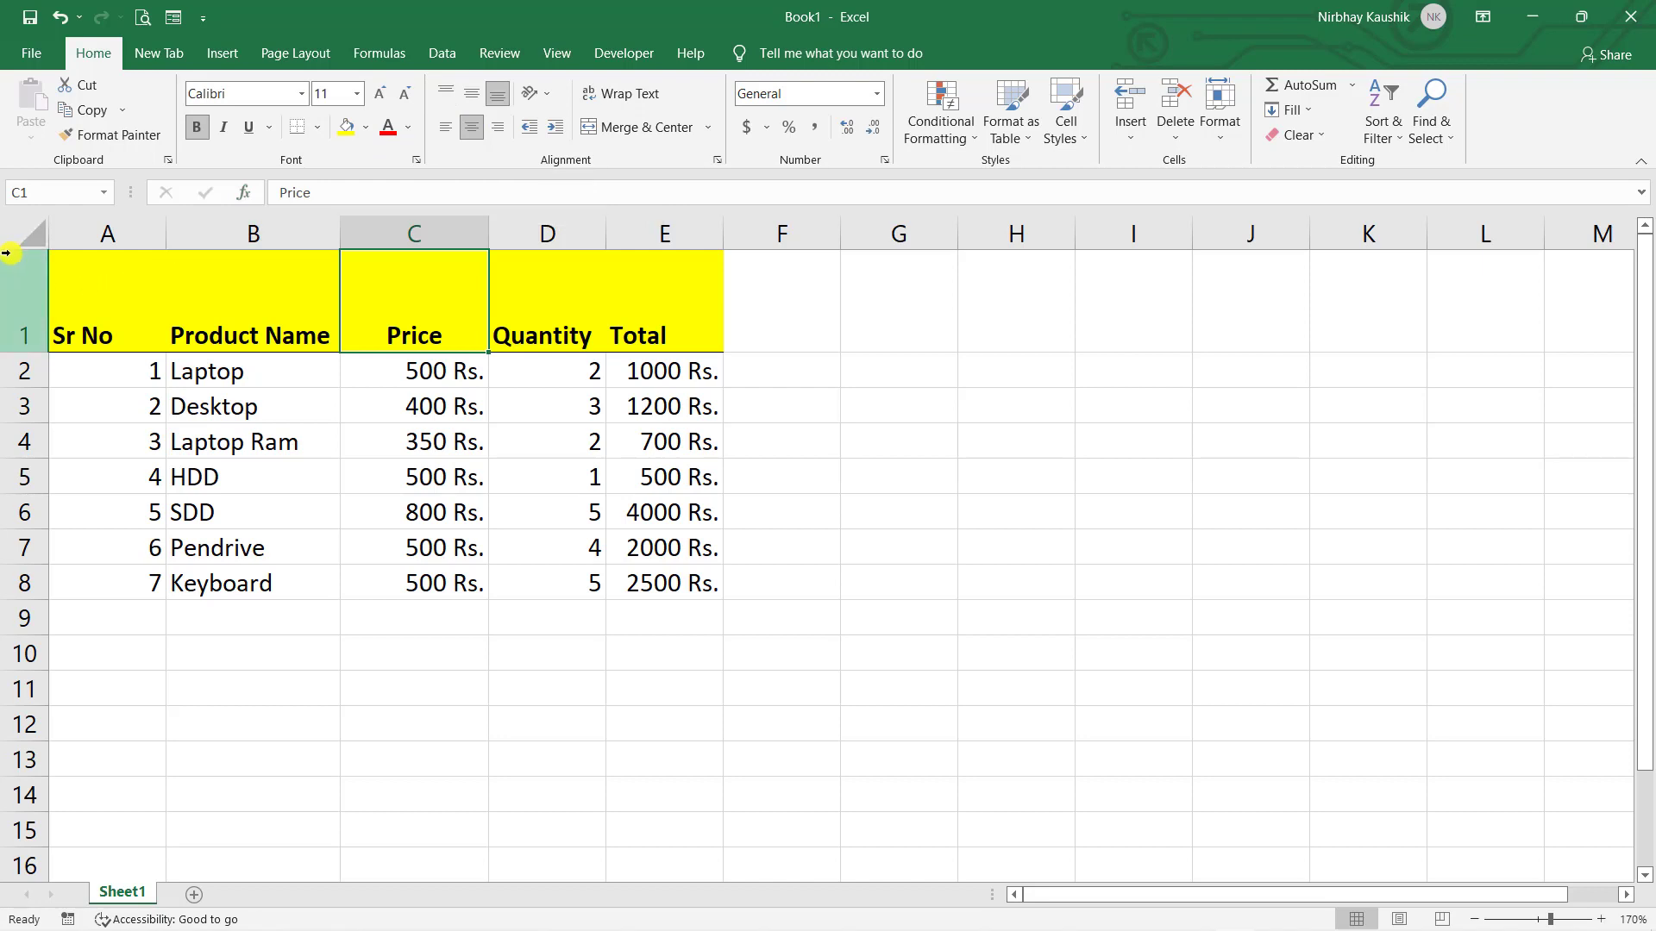
pyautogui.click(453, 91)
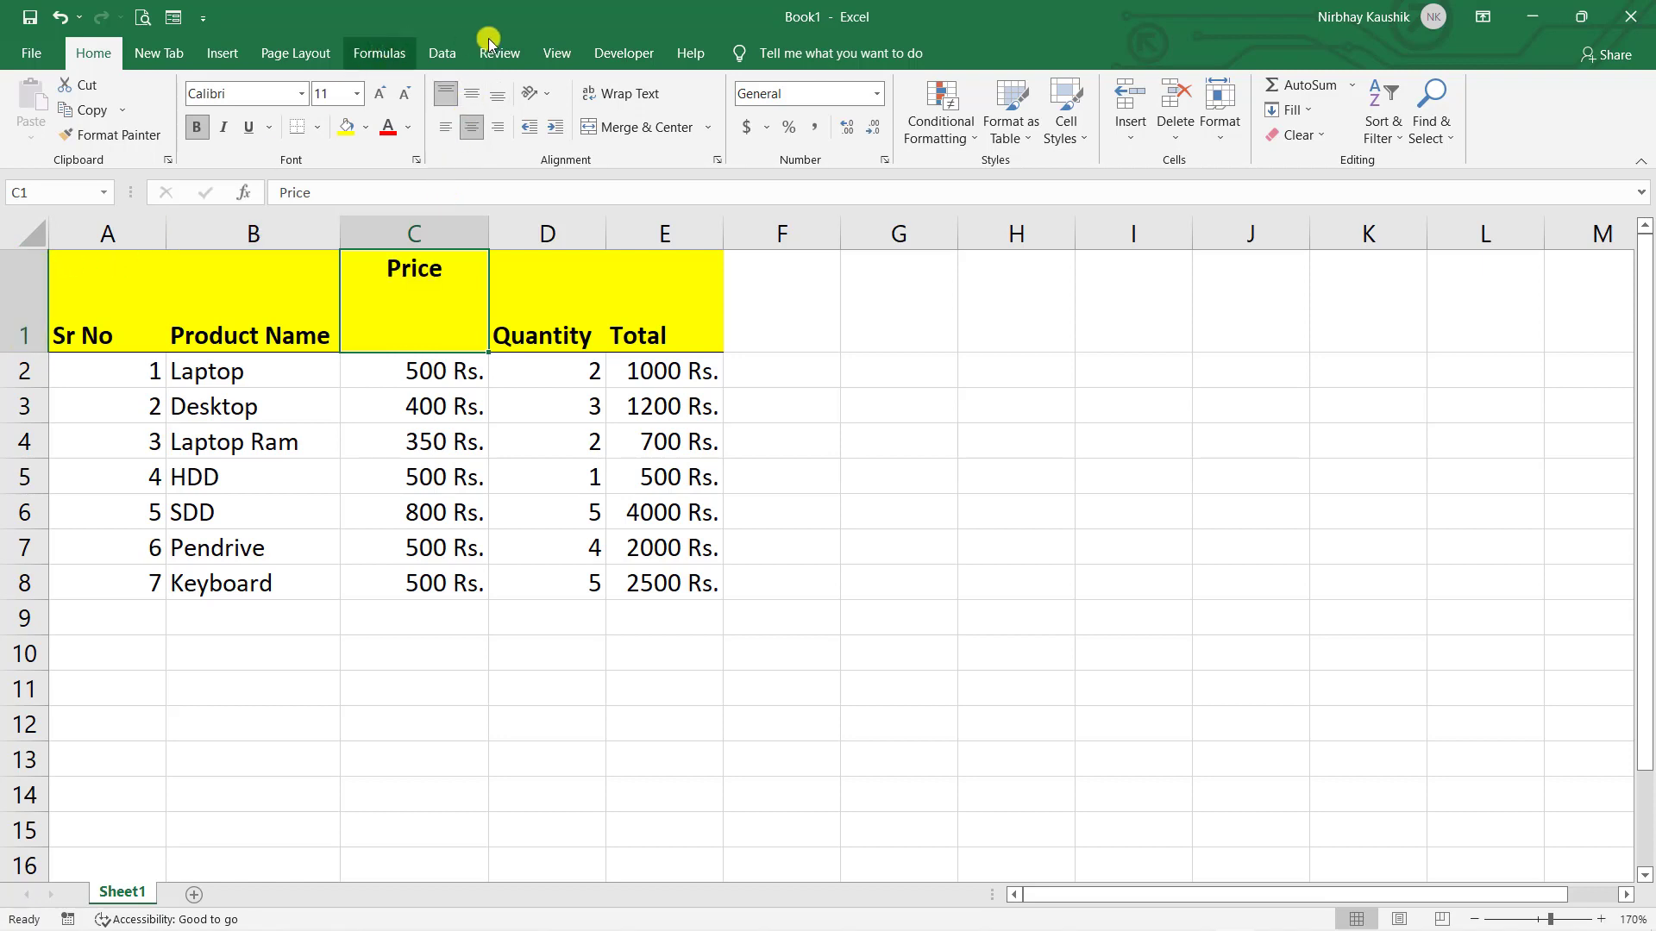
pyautogui.click(496, 93)
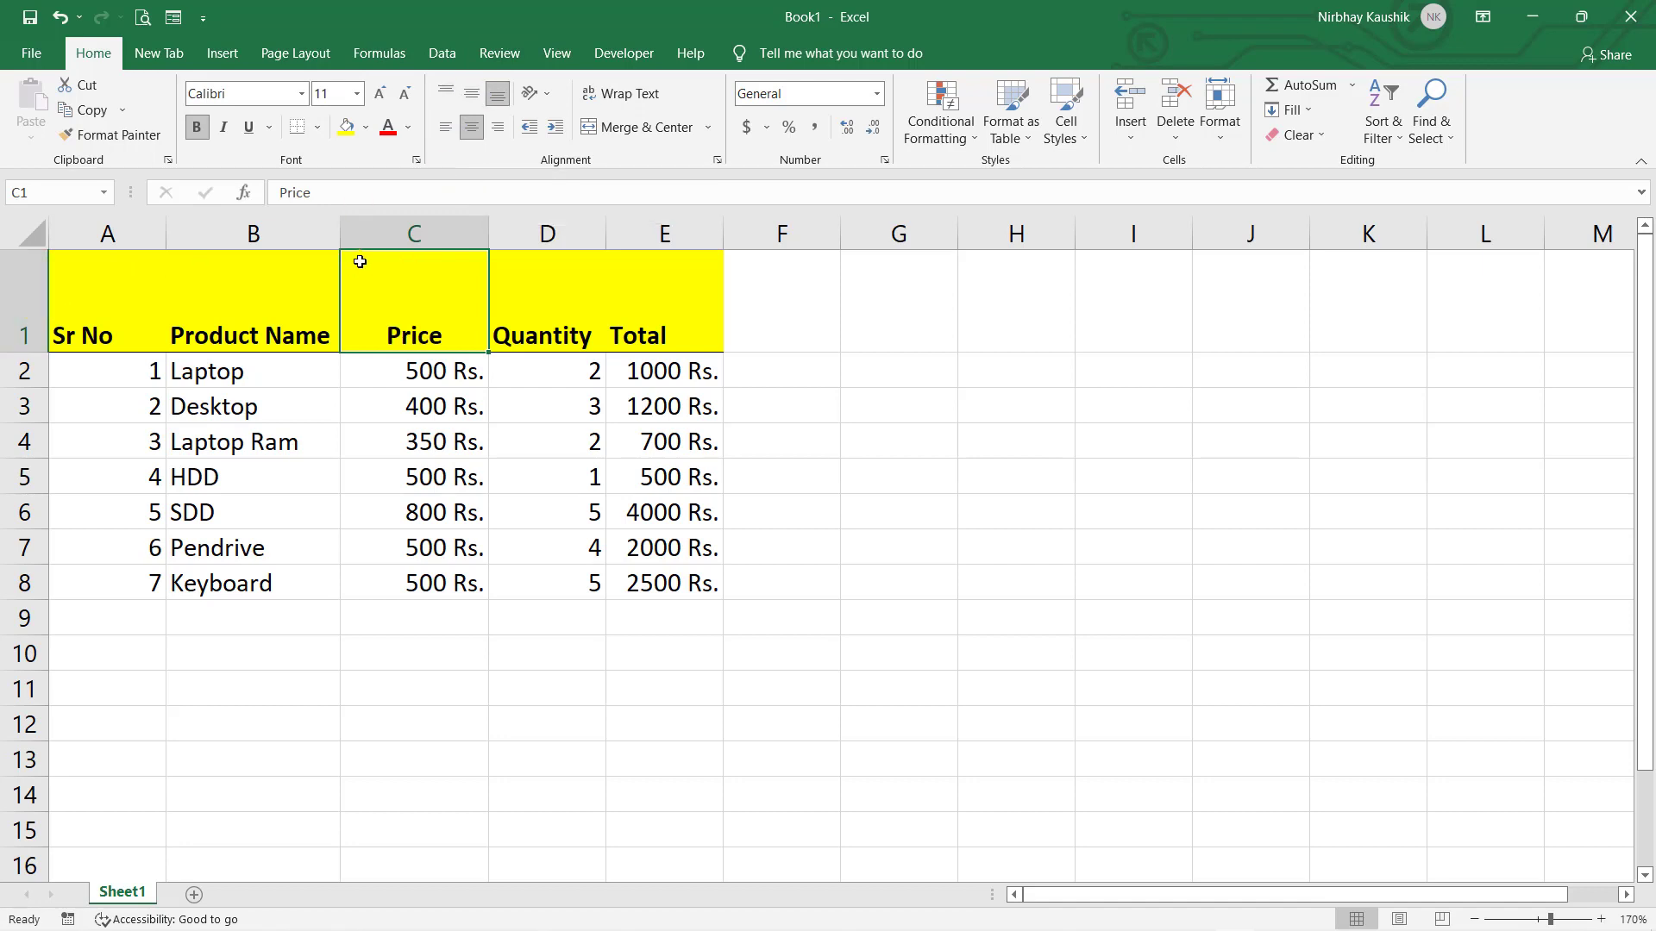
pyautogui.click(471, 99)
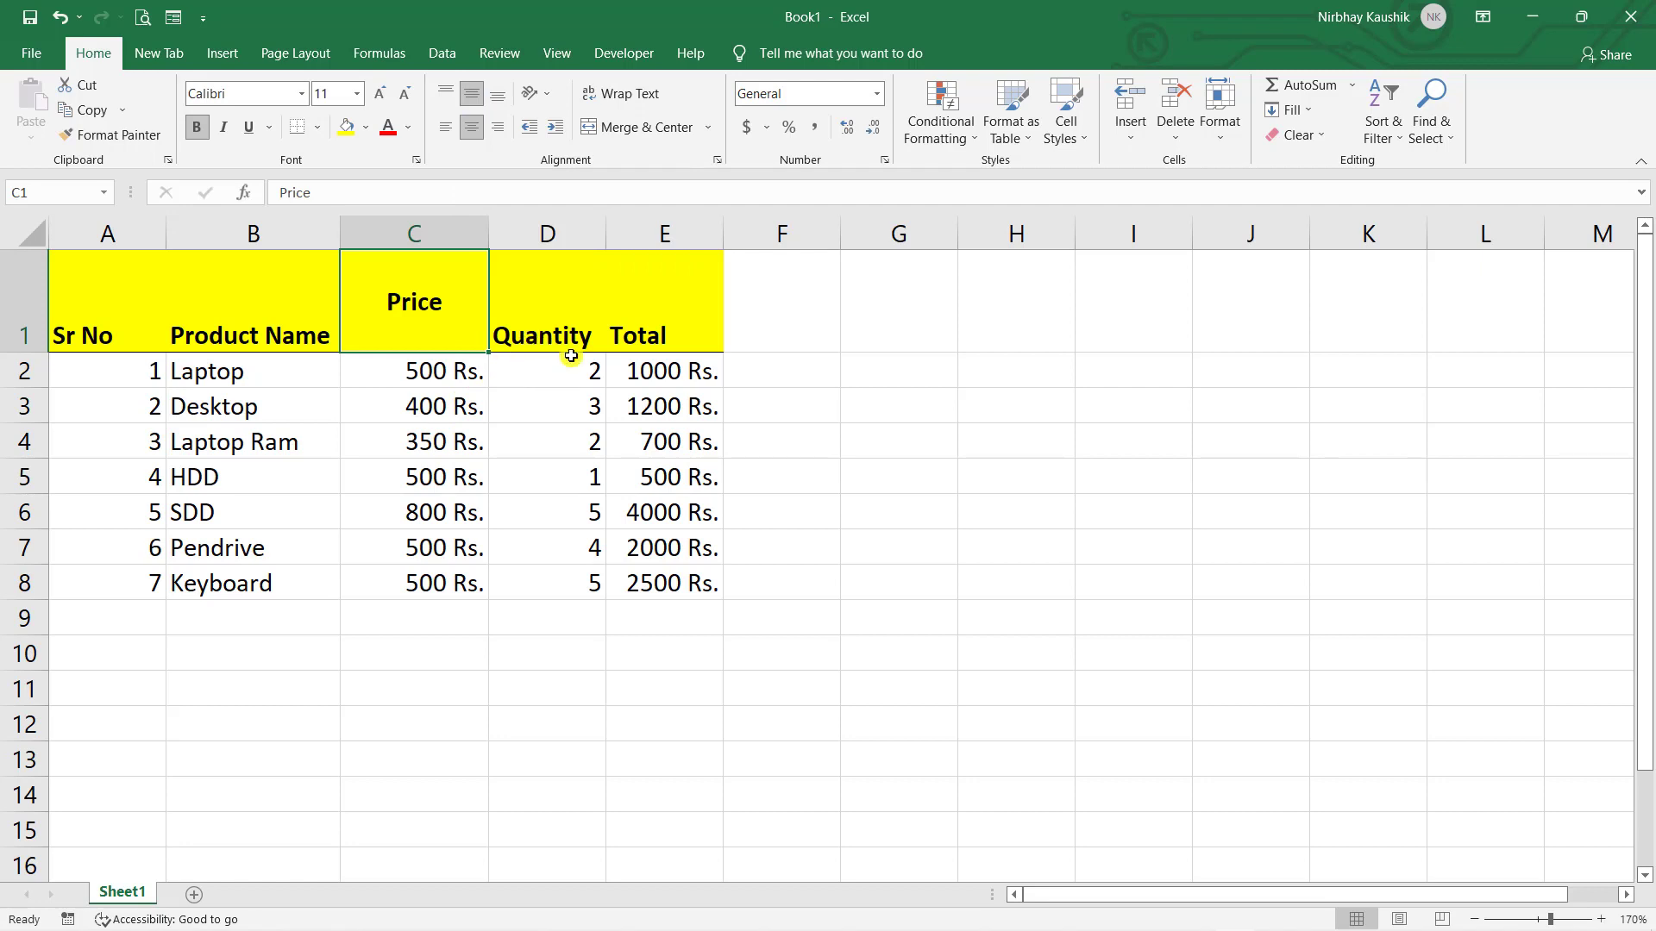
pyautogui.click(959, 486)
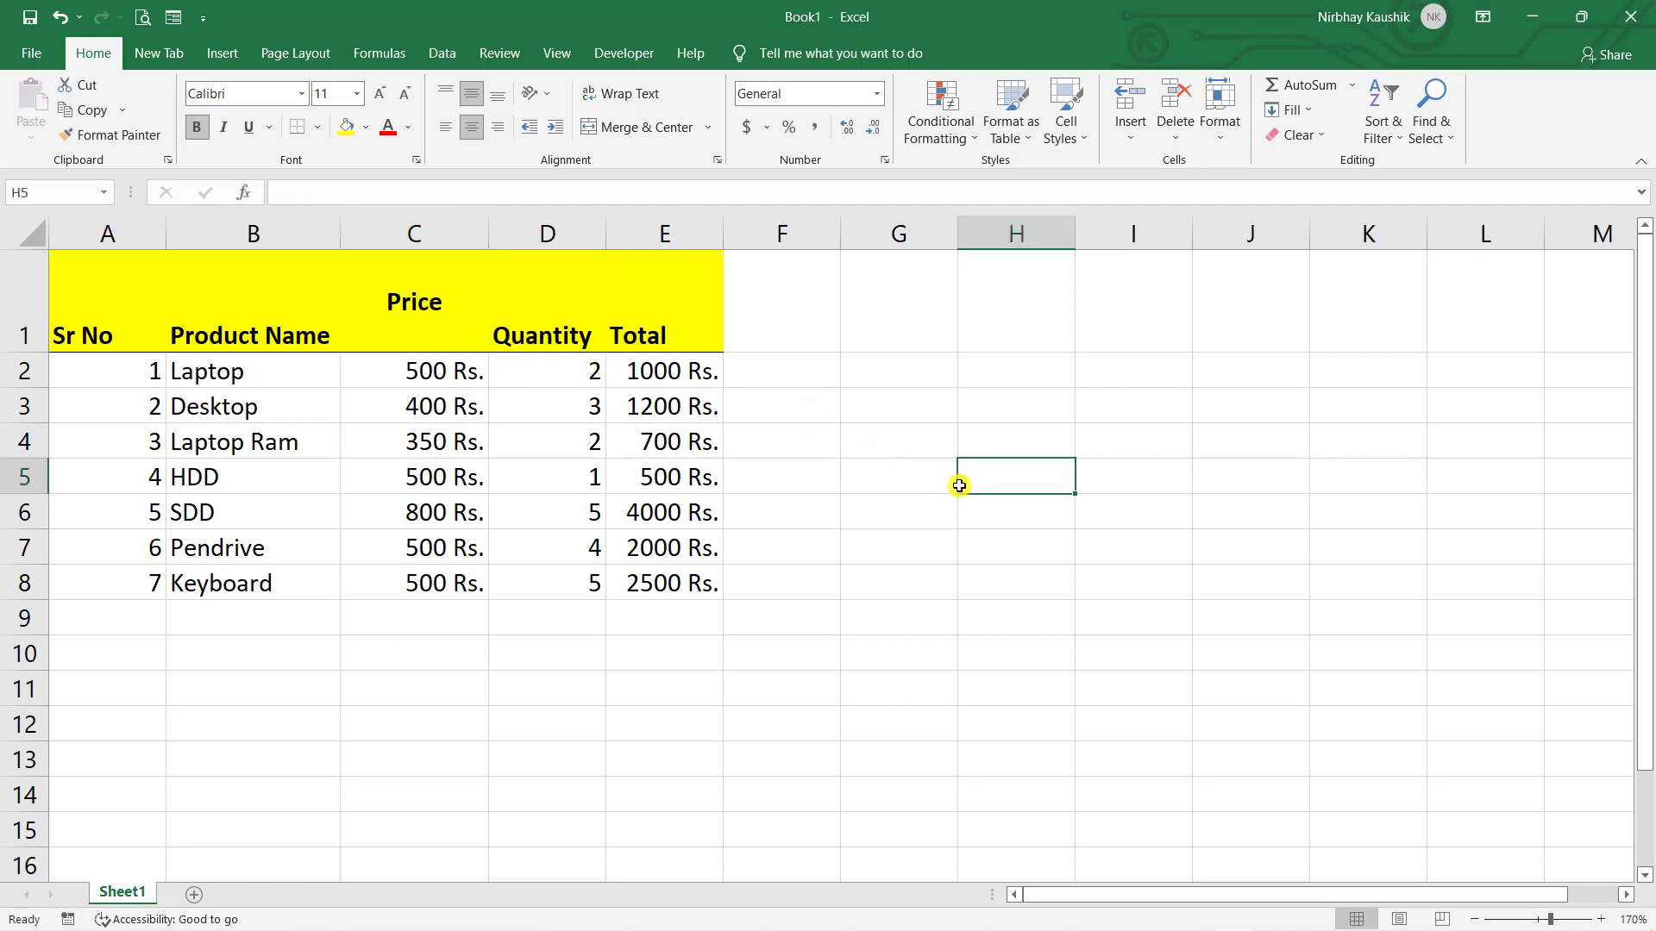
pyautogui.click(396, 315)
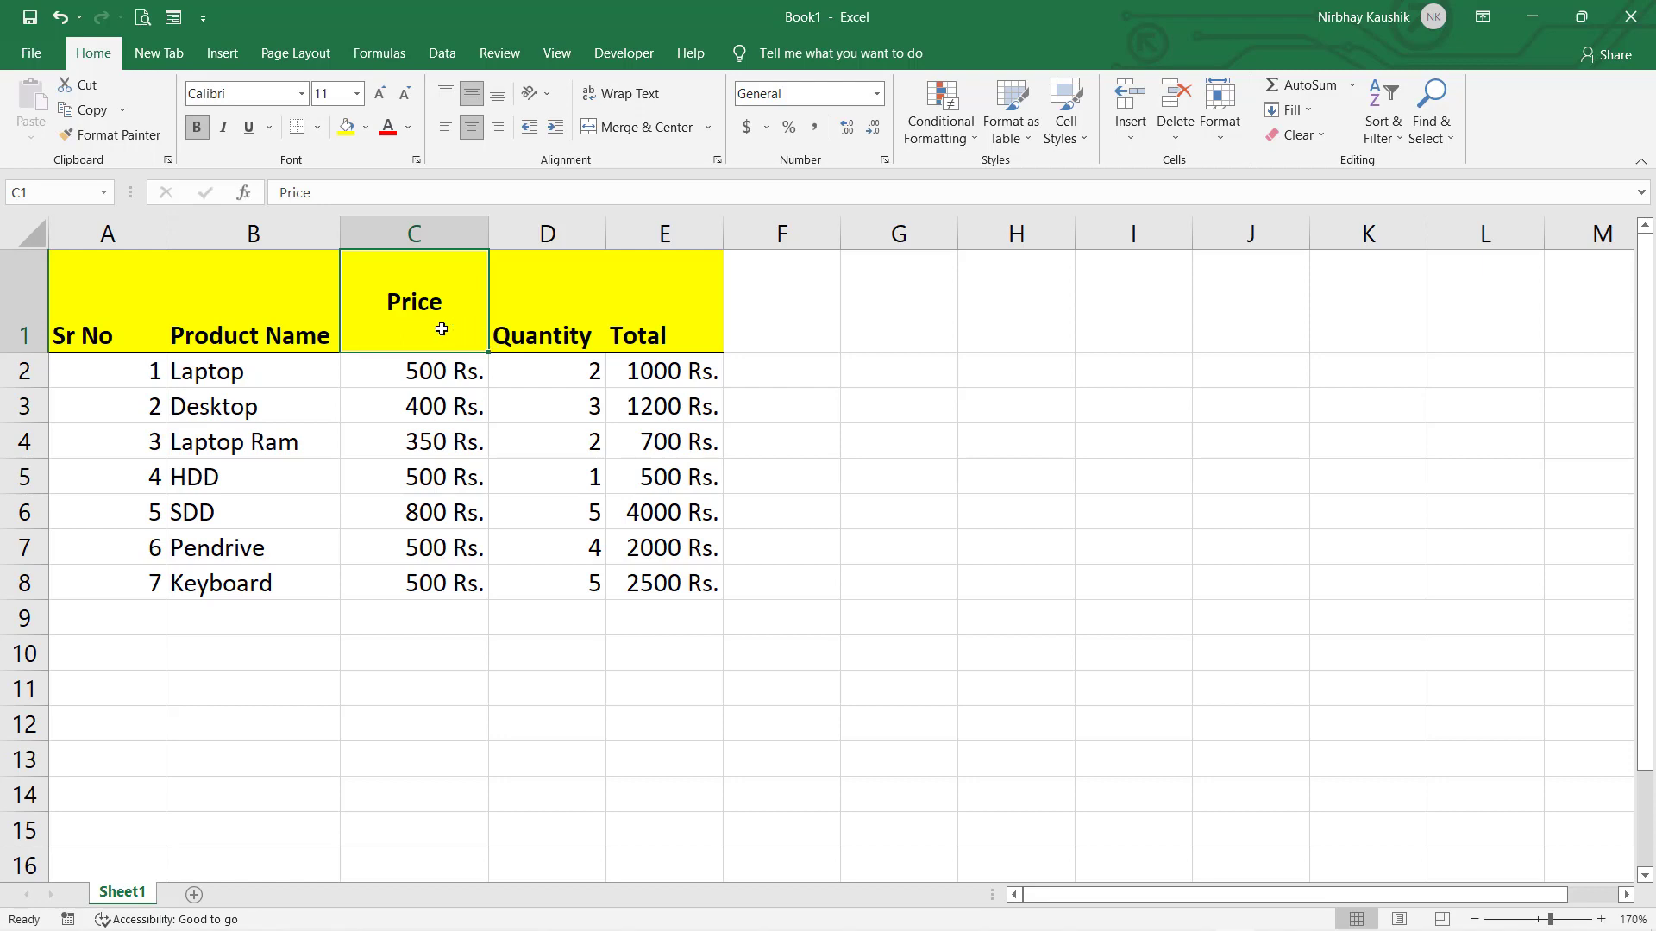
# - Try vertical, rotate-up, counterclockwise and clockwise orientations on the Price heading
pyautogui.click(546, 99)
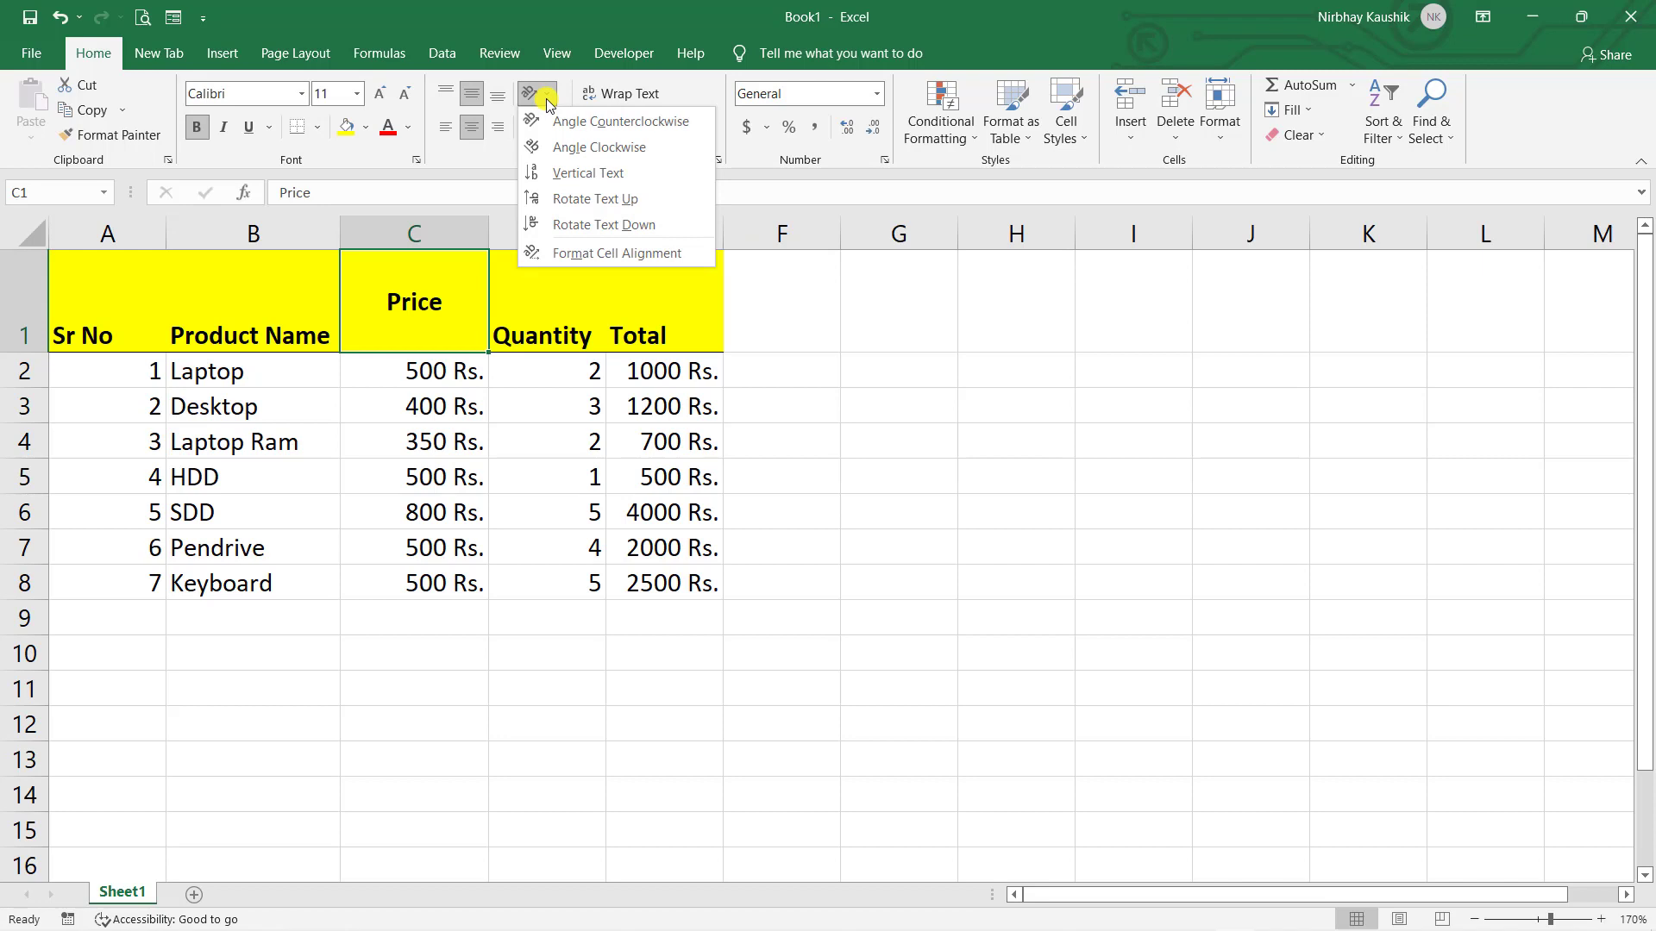
pyautogui.click(569, 181)
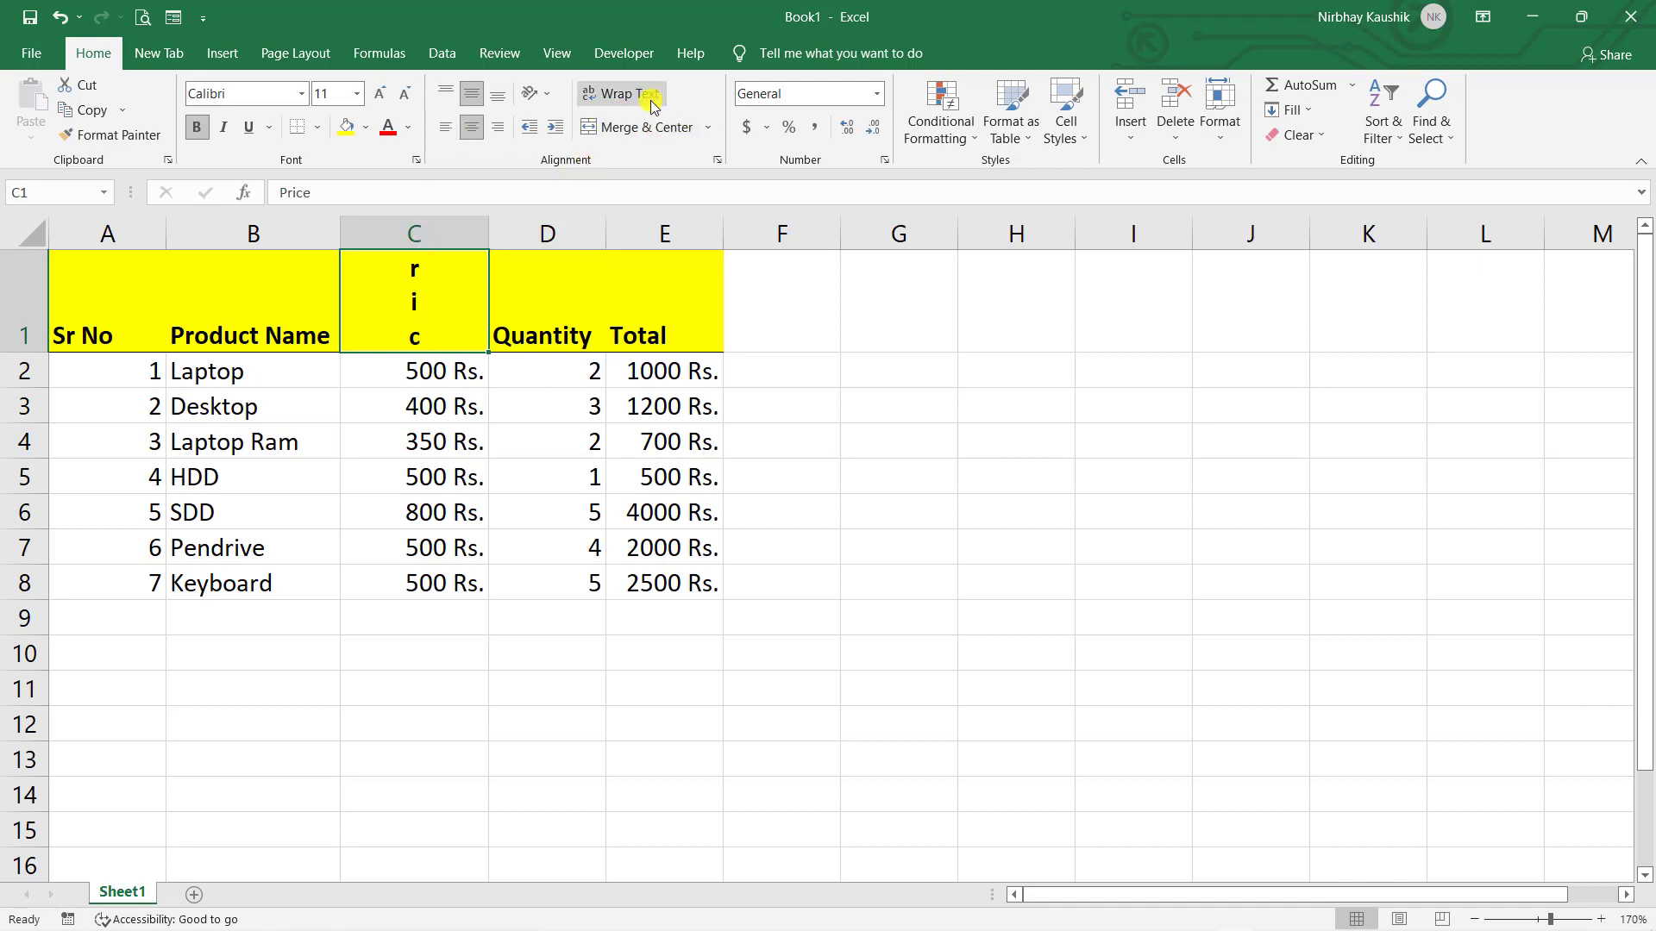
pyautogui.click(545, 96)
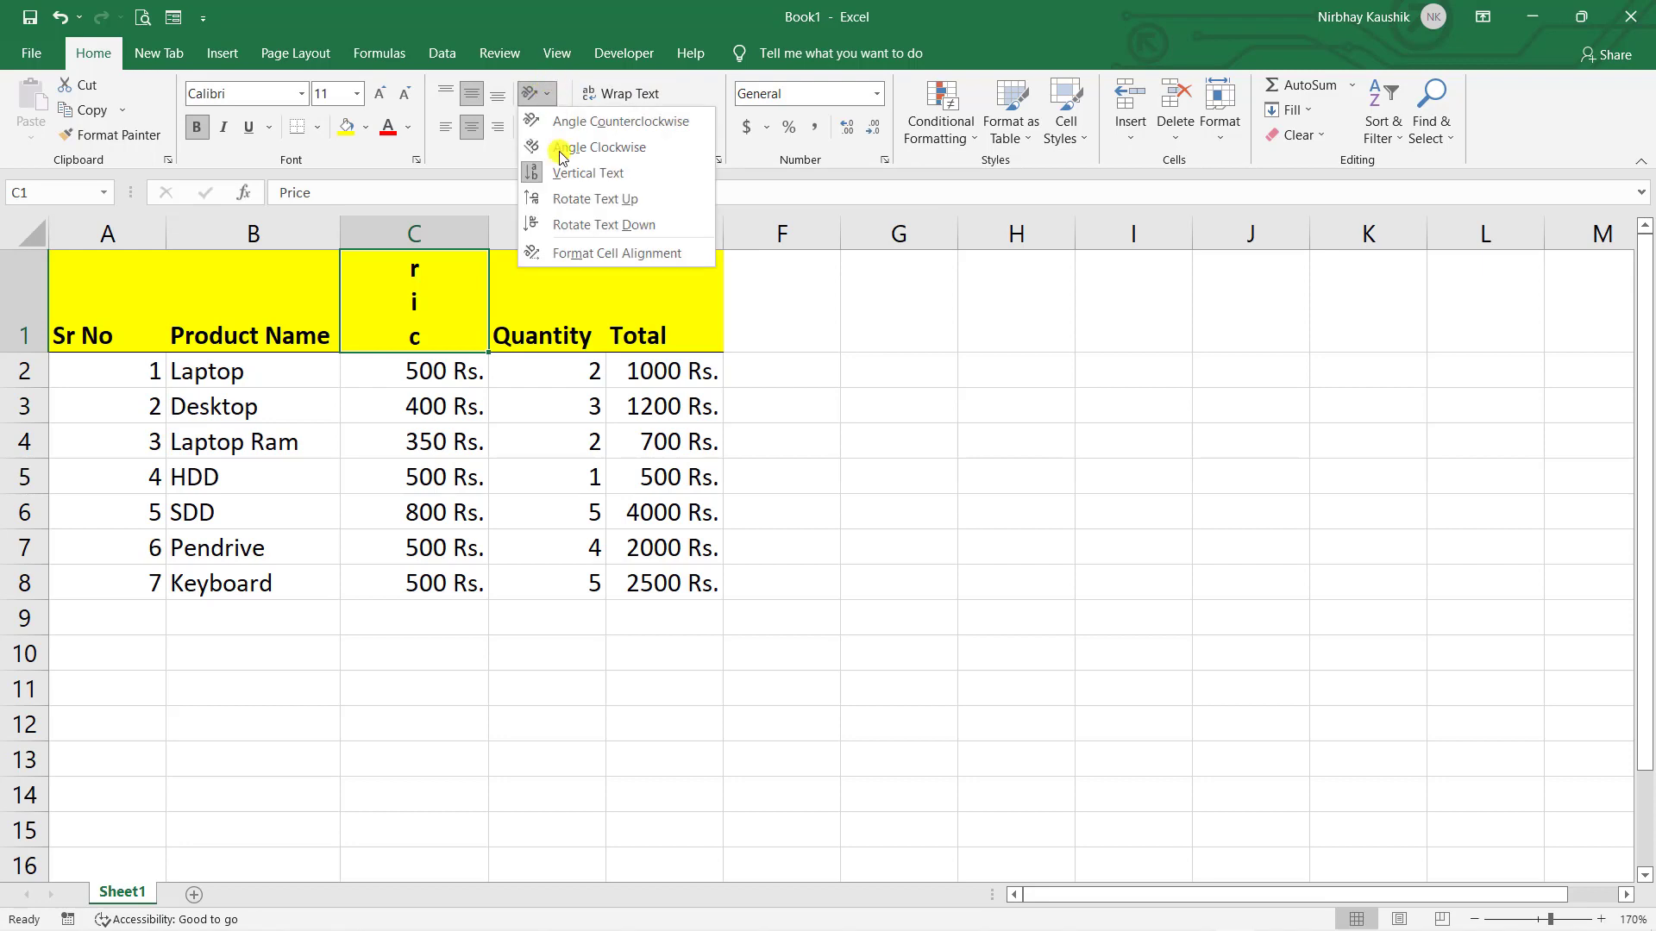
pyautogui.click(567, 201)
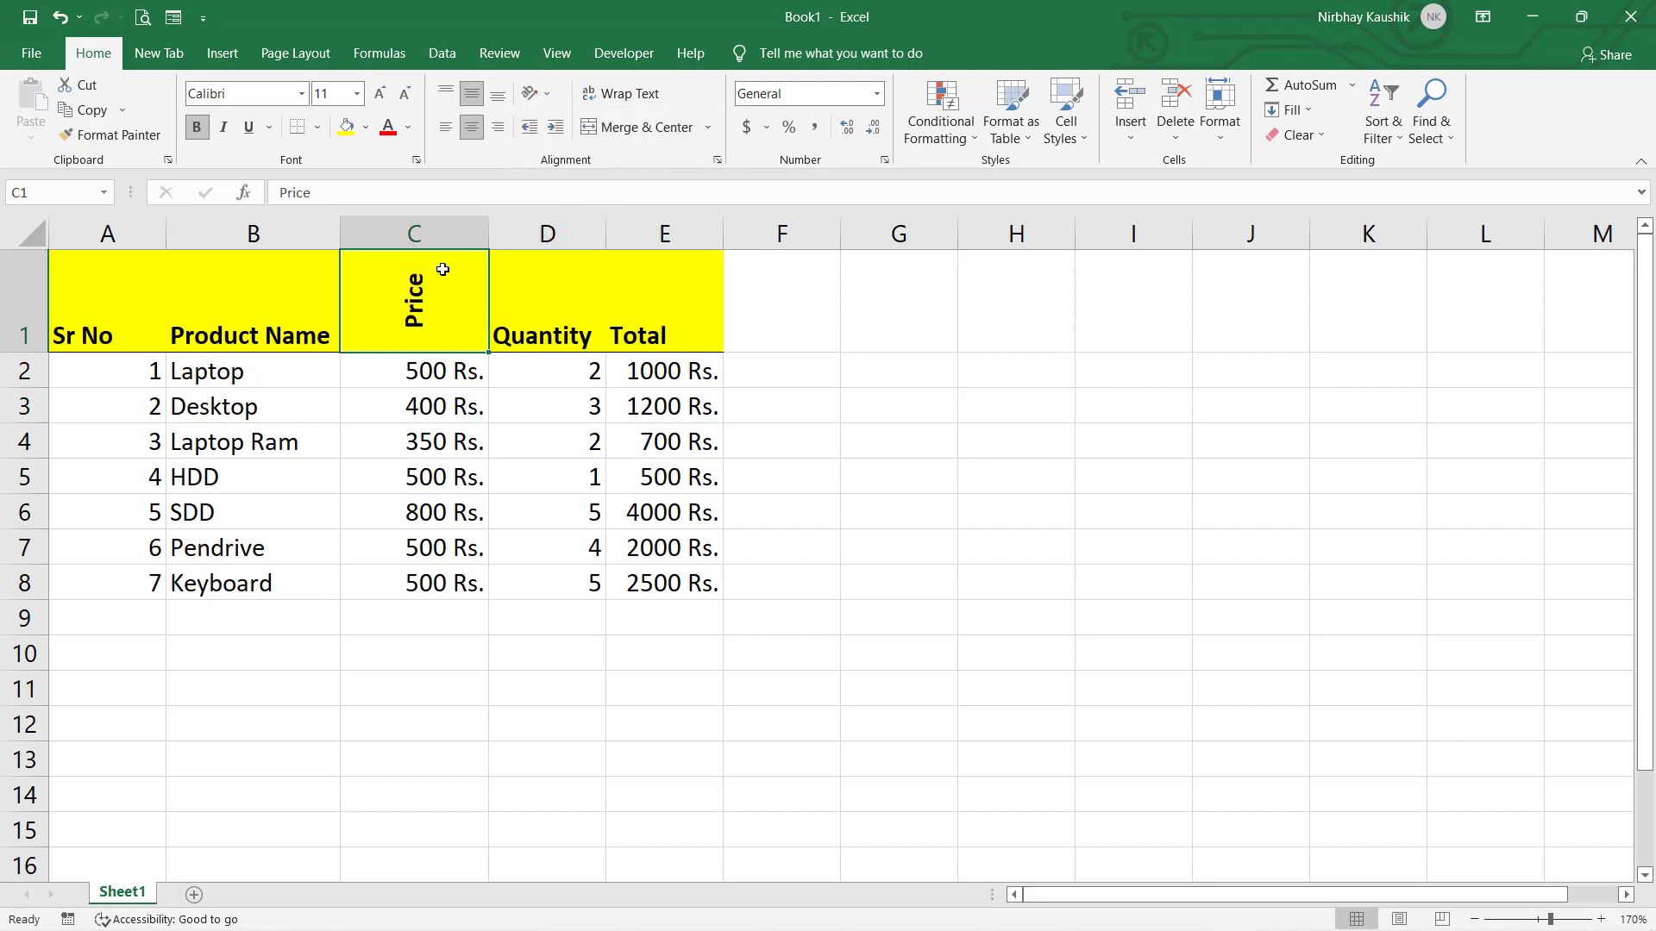
pyautogui.click(534, 94)
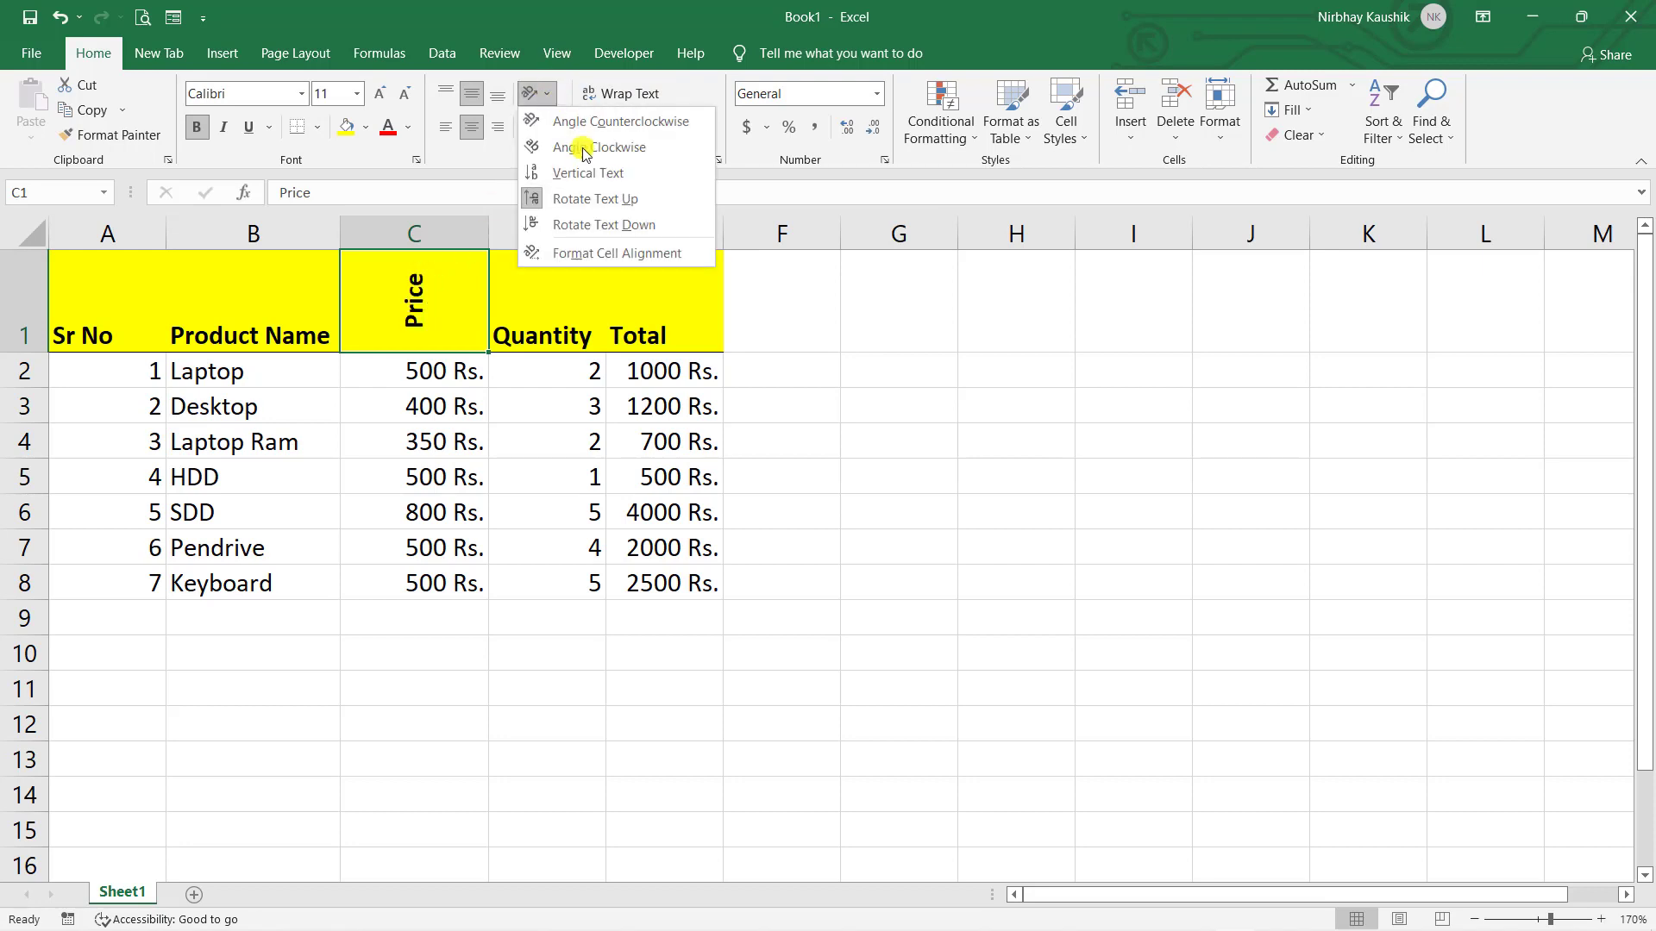
pyautogui.click(578, 132)
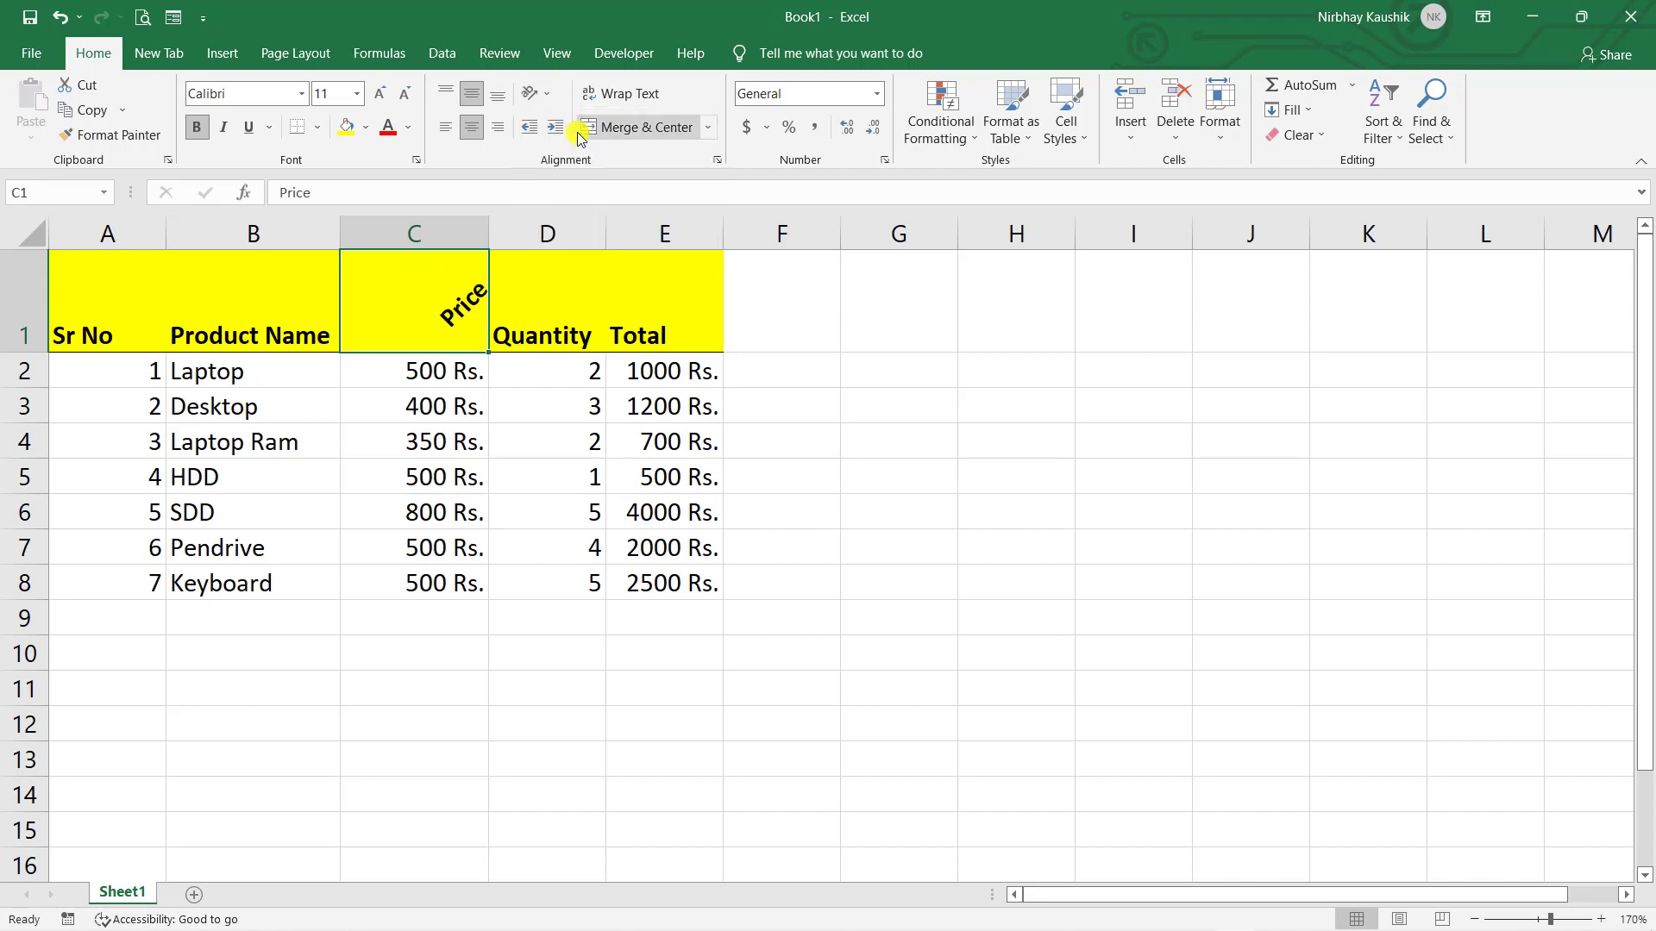
pyautogui.click(874, 402)
pyautogui.click(416, 272)
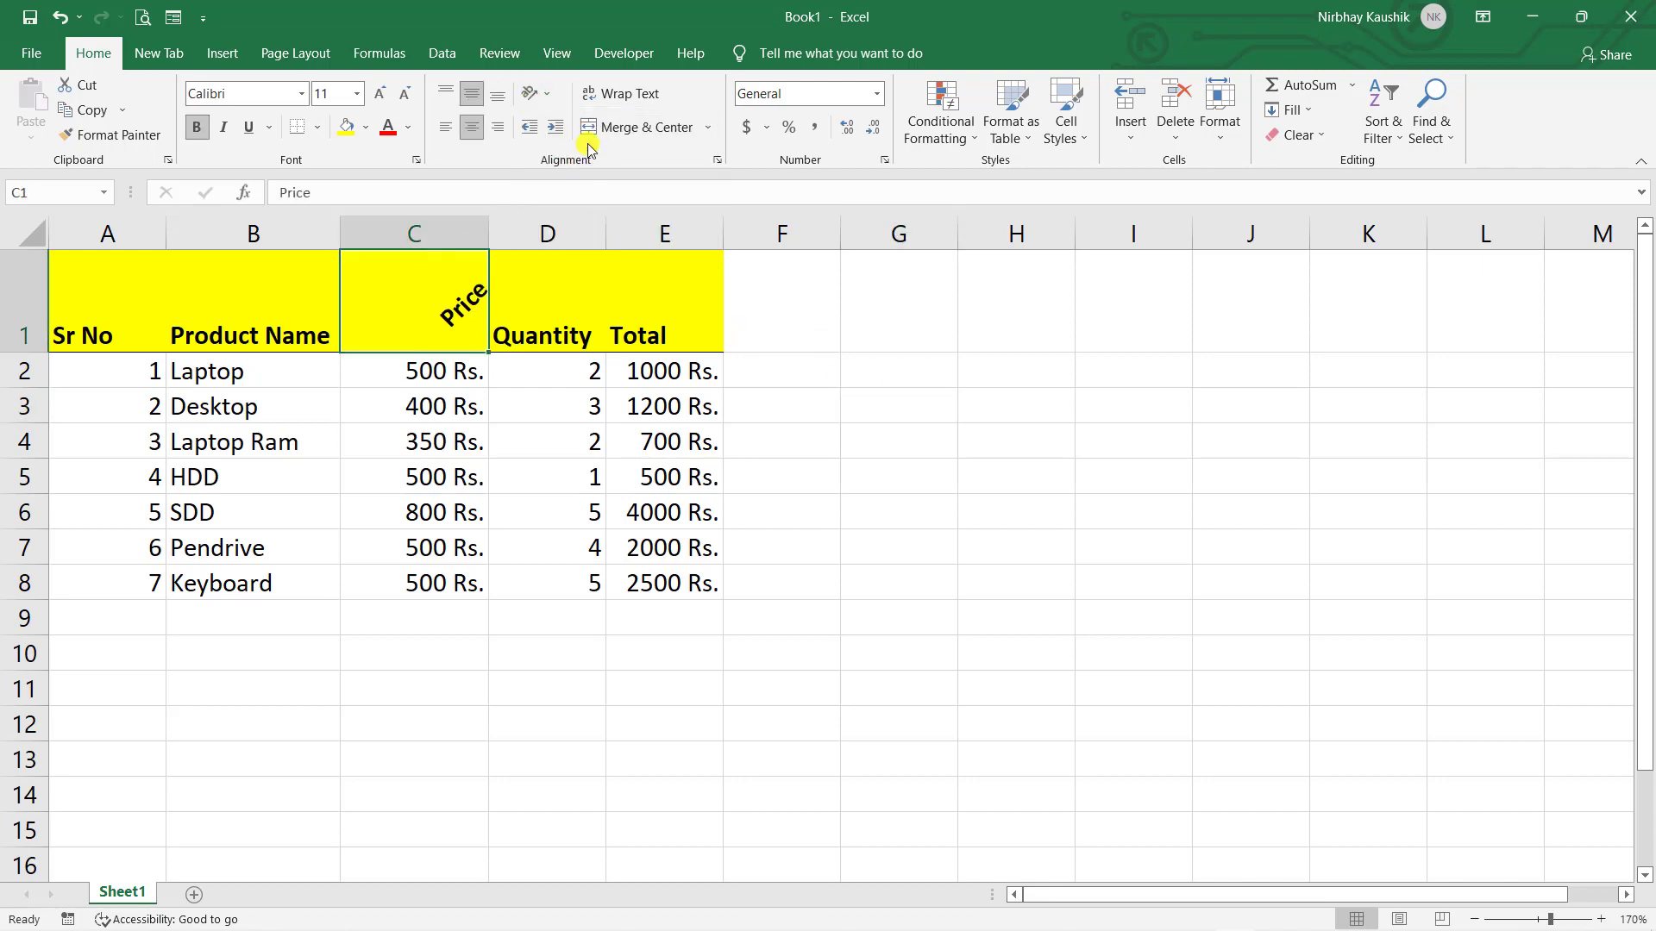
pyautogui.click(535, 94)
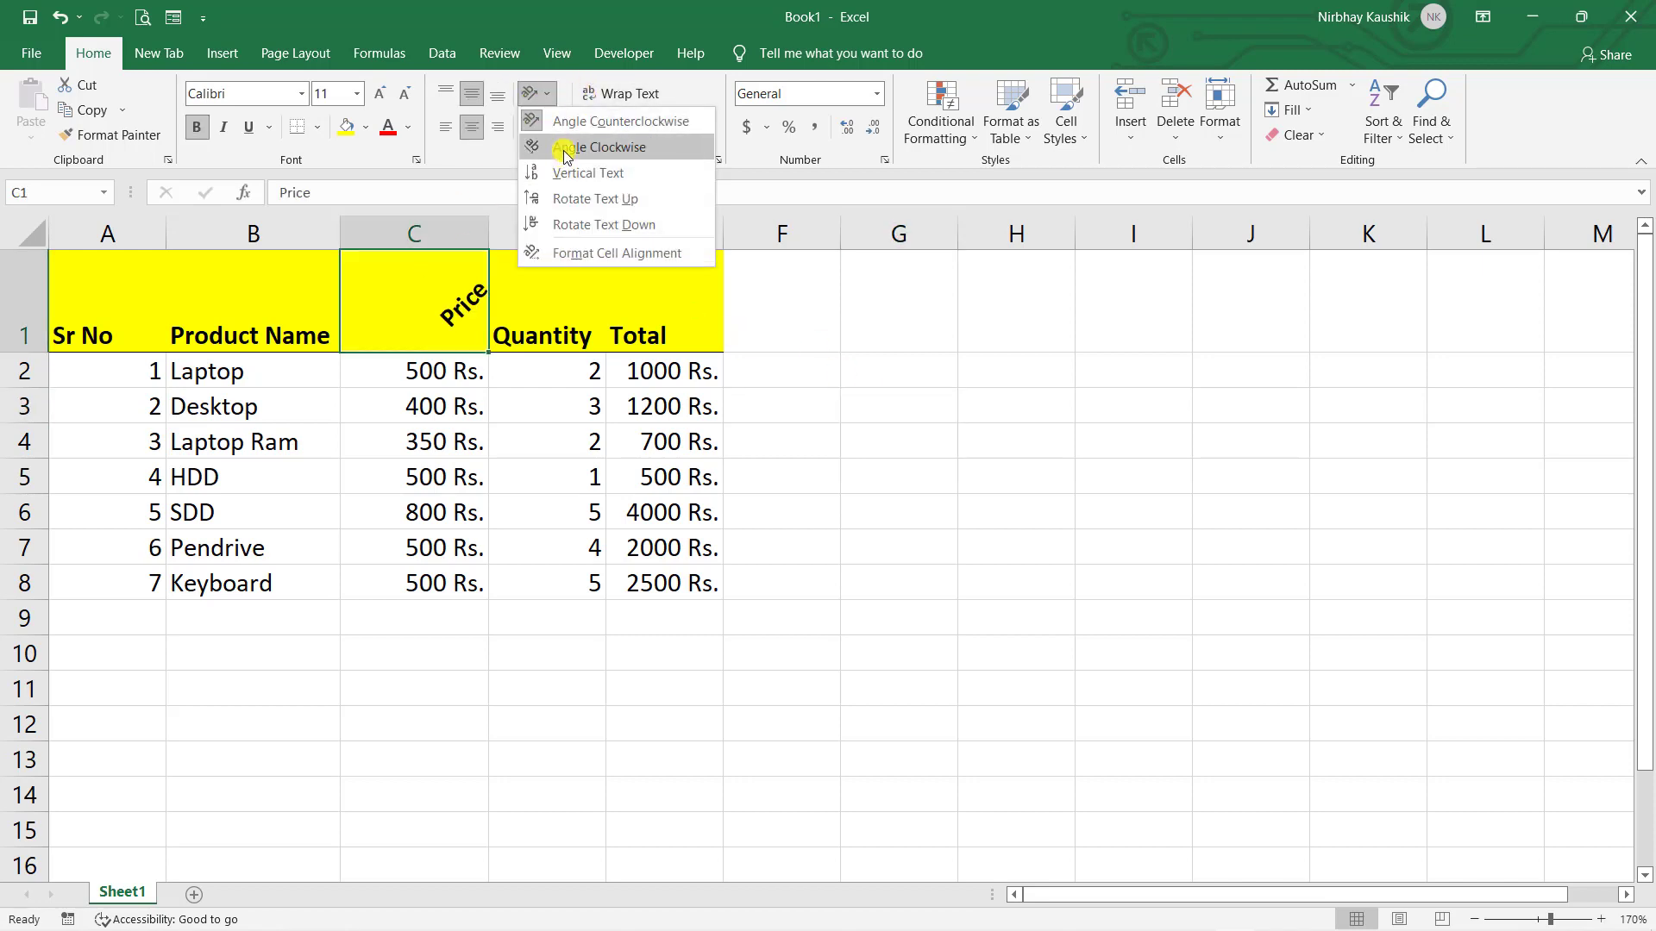
pyautogui.click(565, 148)
pyautogui.click(842, 431)
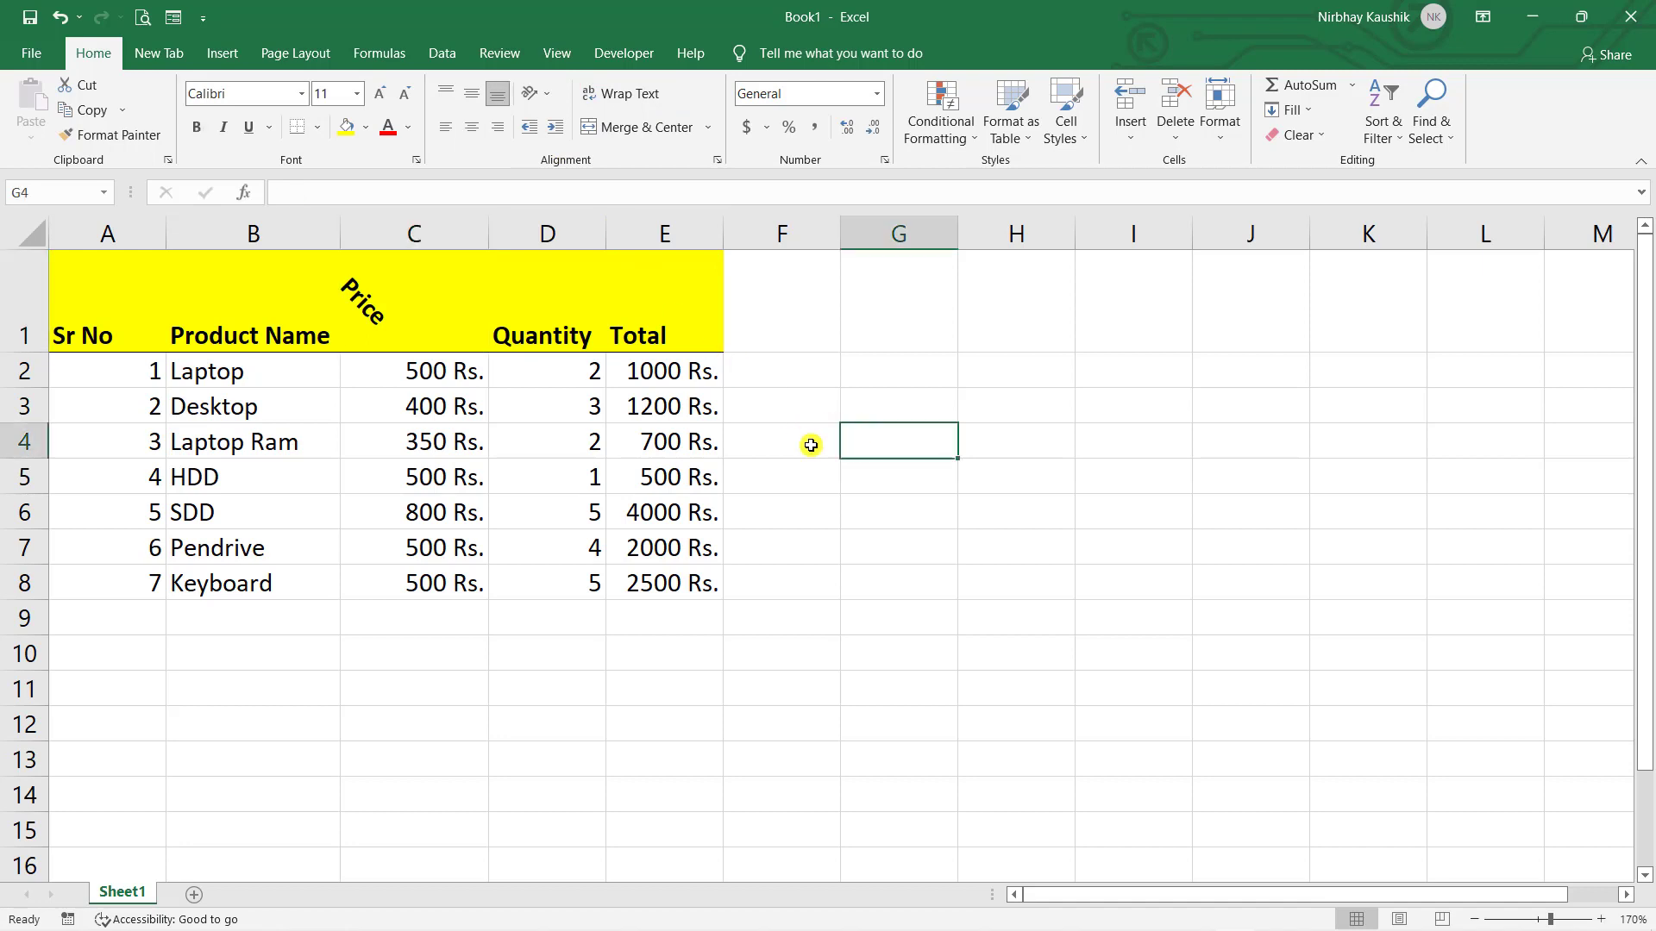
# - Remove the angle so the Price heading reads horizontally again
pyautogui.click(466, 350)
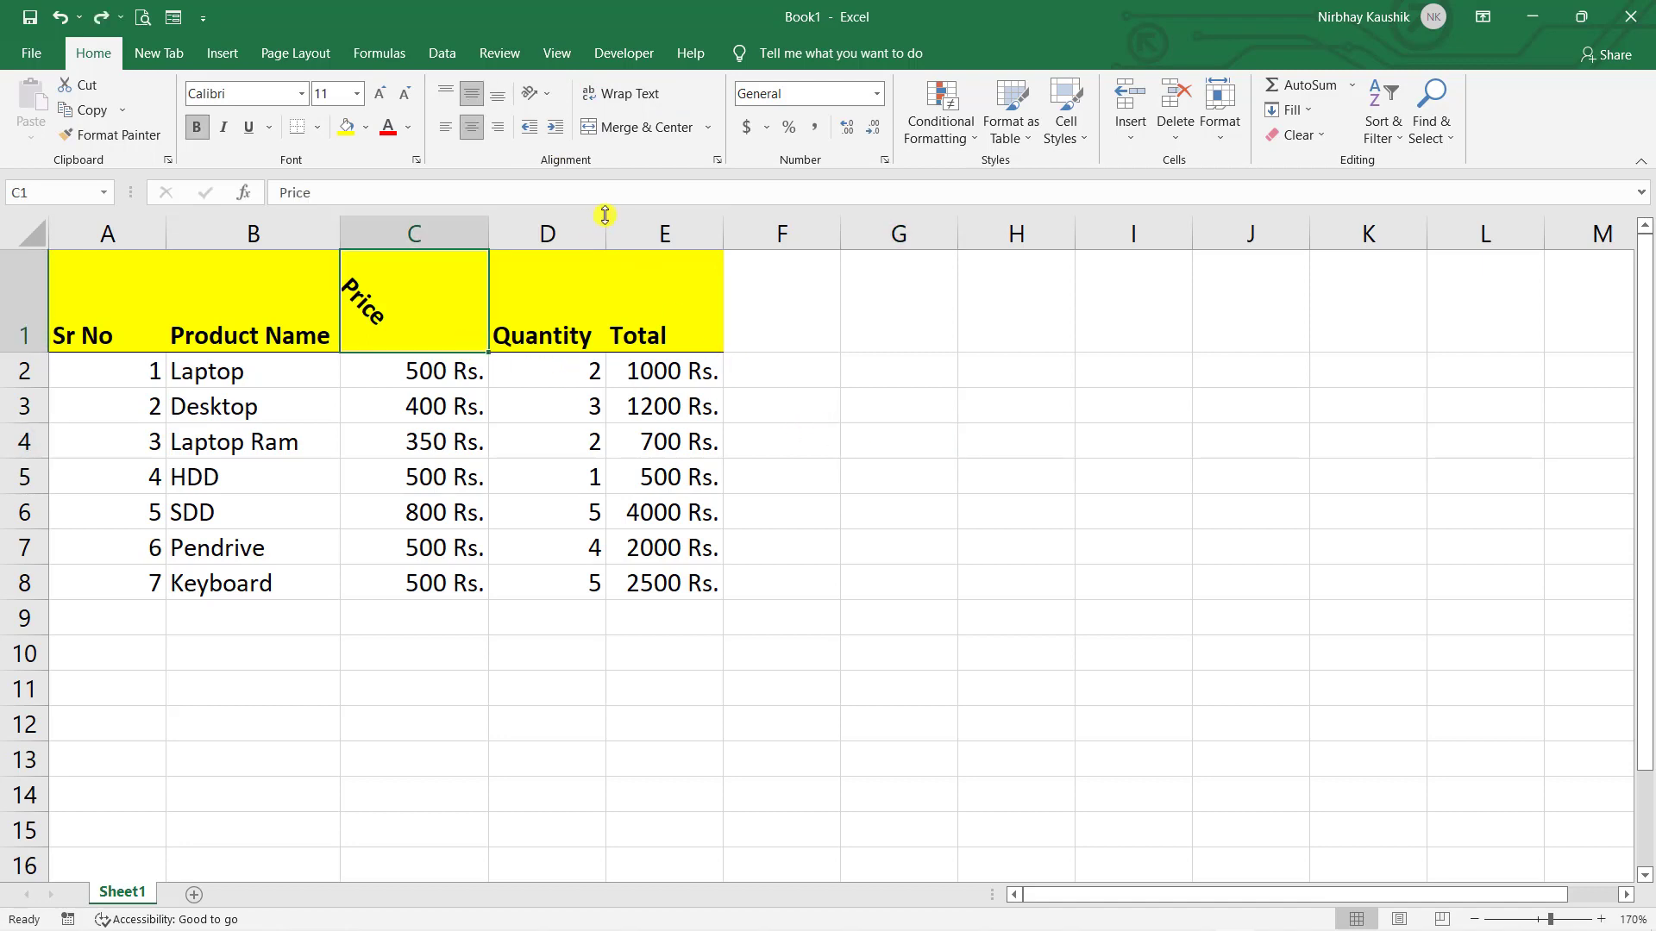
pyautogui.click(535, 94)
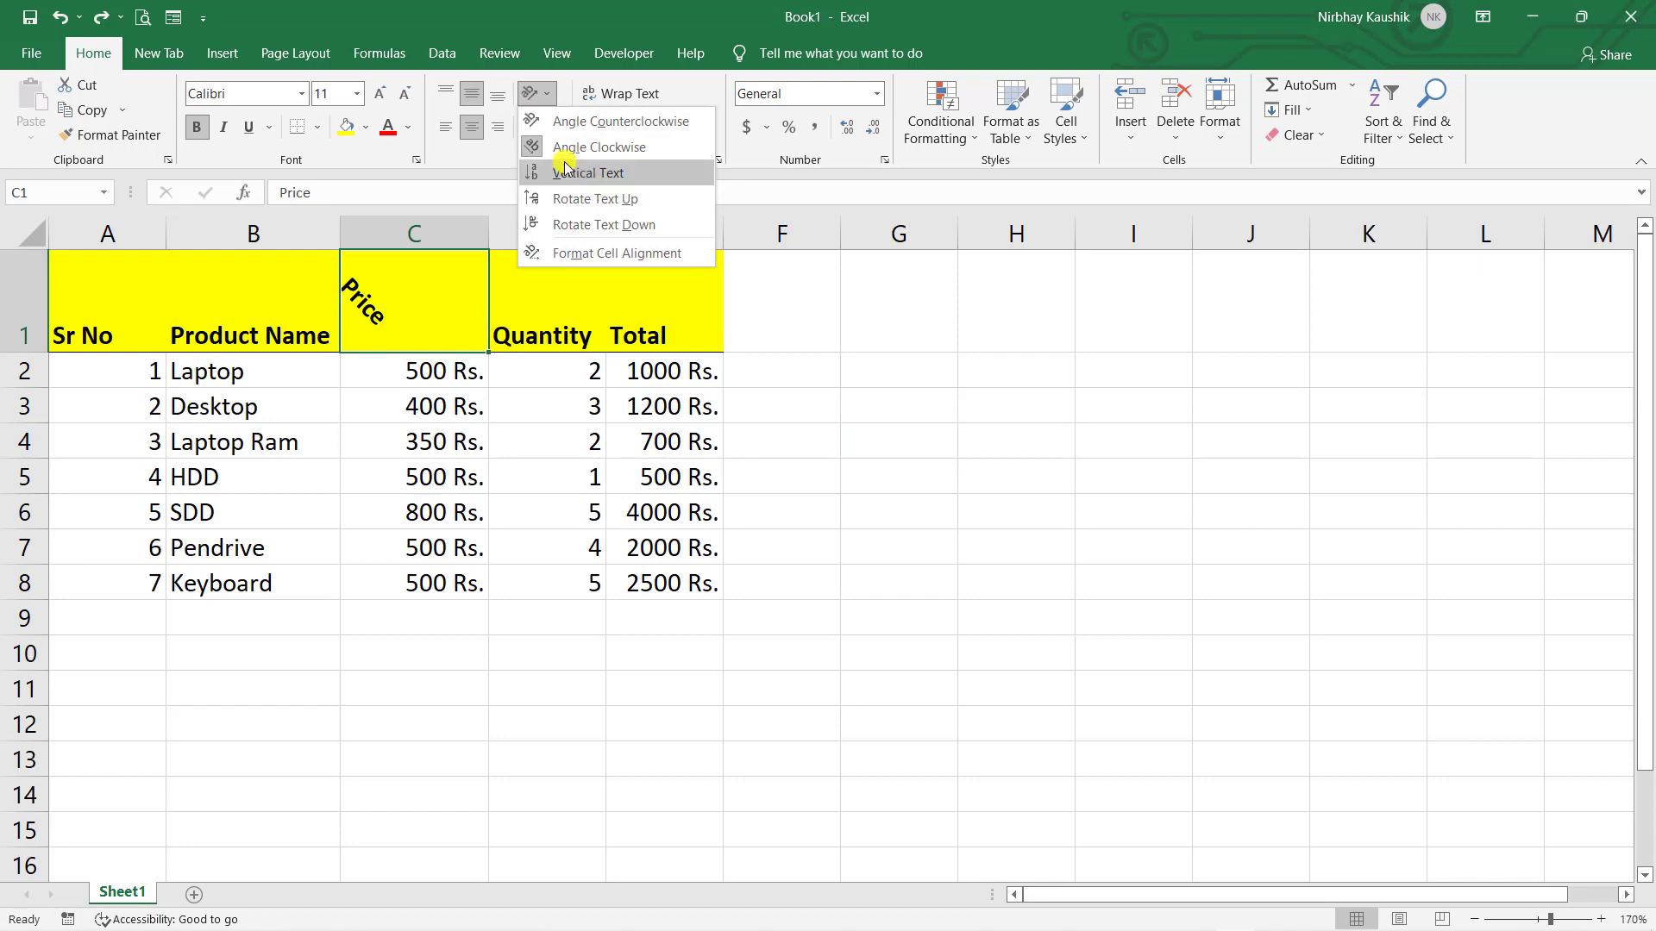
pyautogui.click(537, 158)
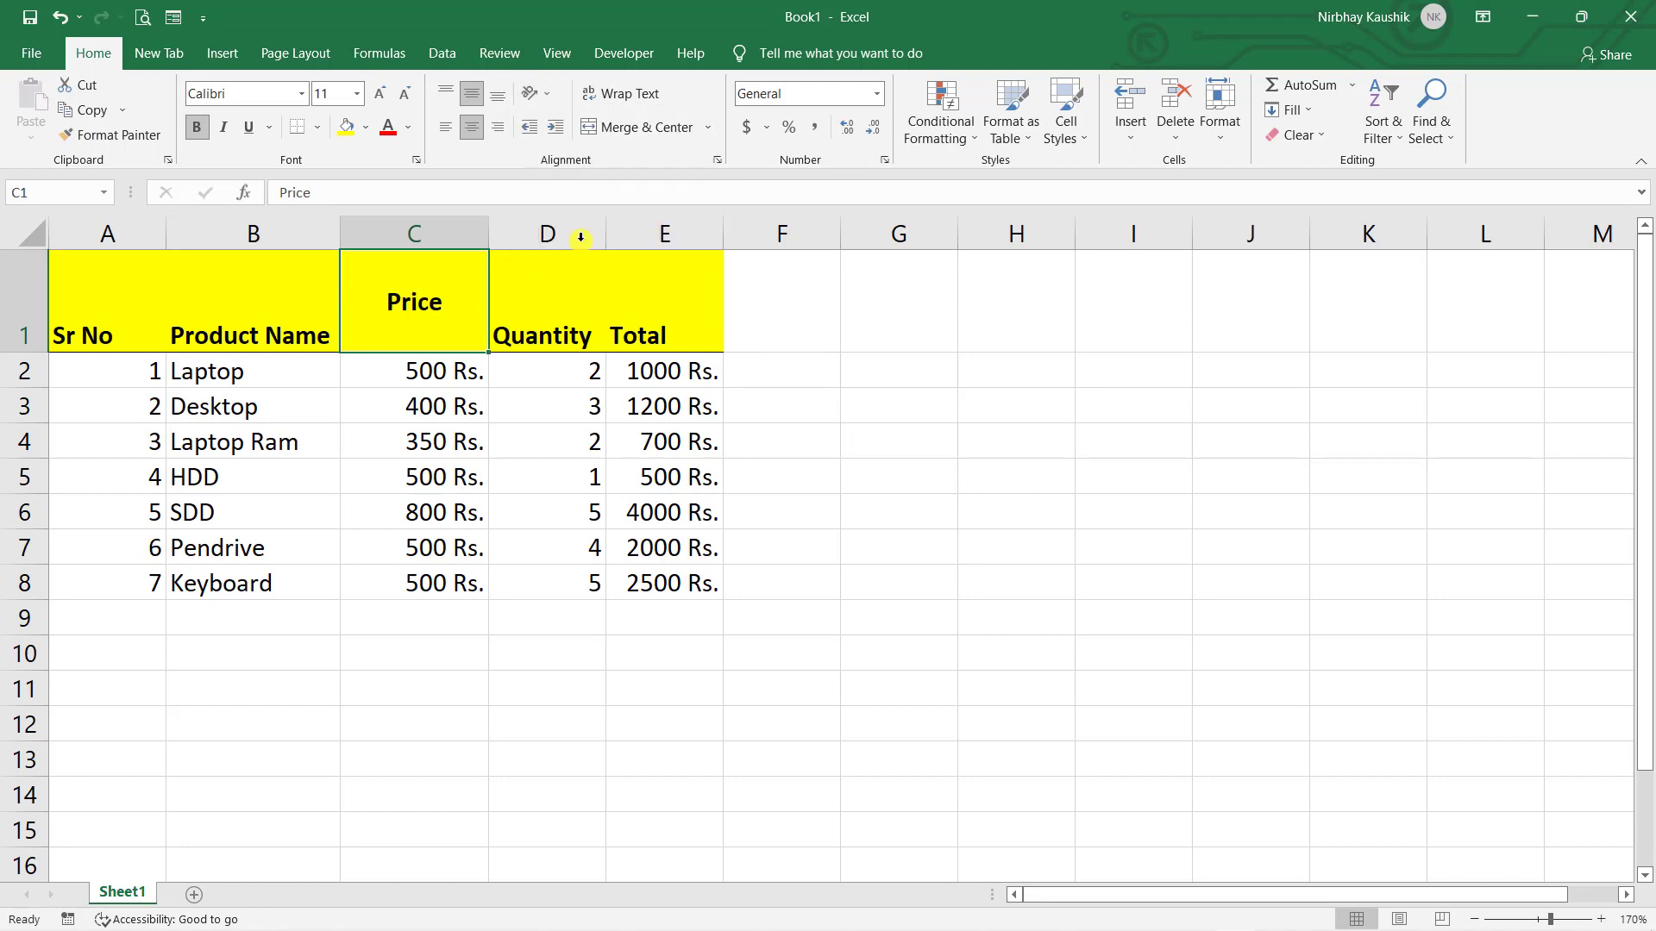
pyautogui.click(833, 427)
pyautogui.click(467, 321)
pyautogui.doubleClick(466, 319)
pyautogui.write('Ma')
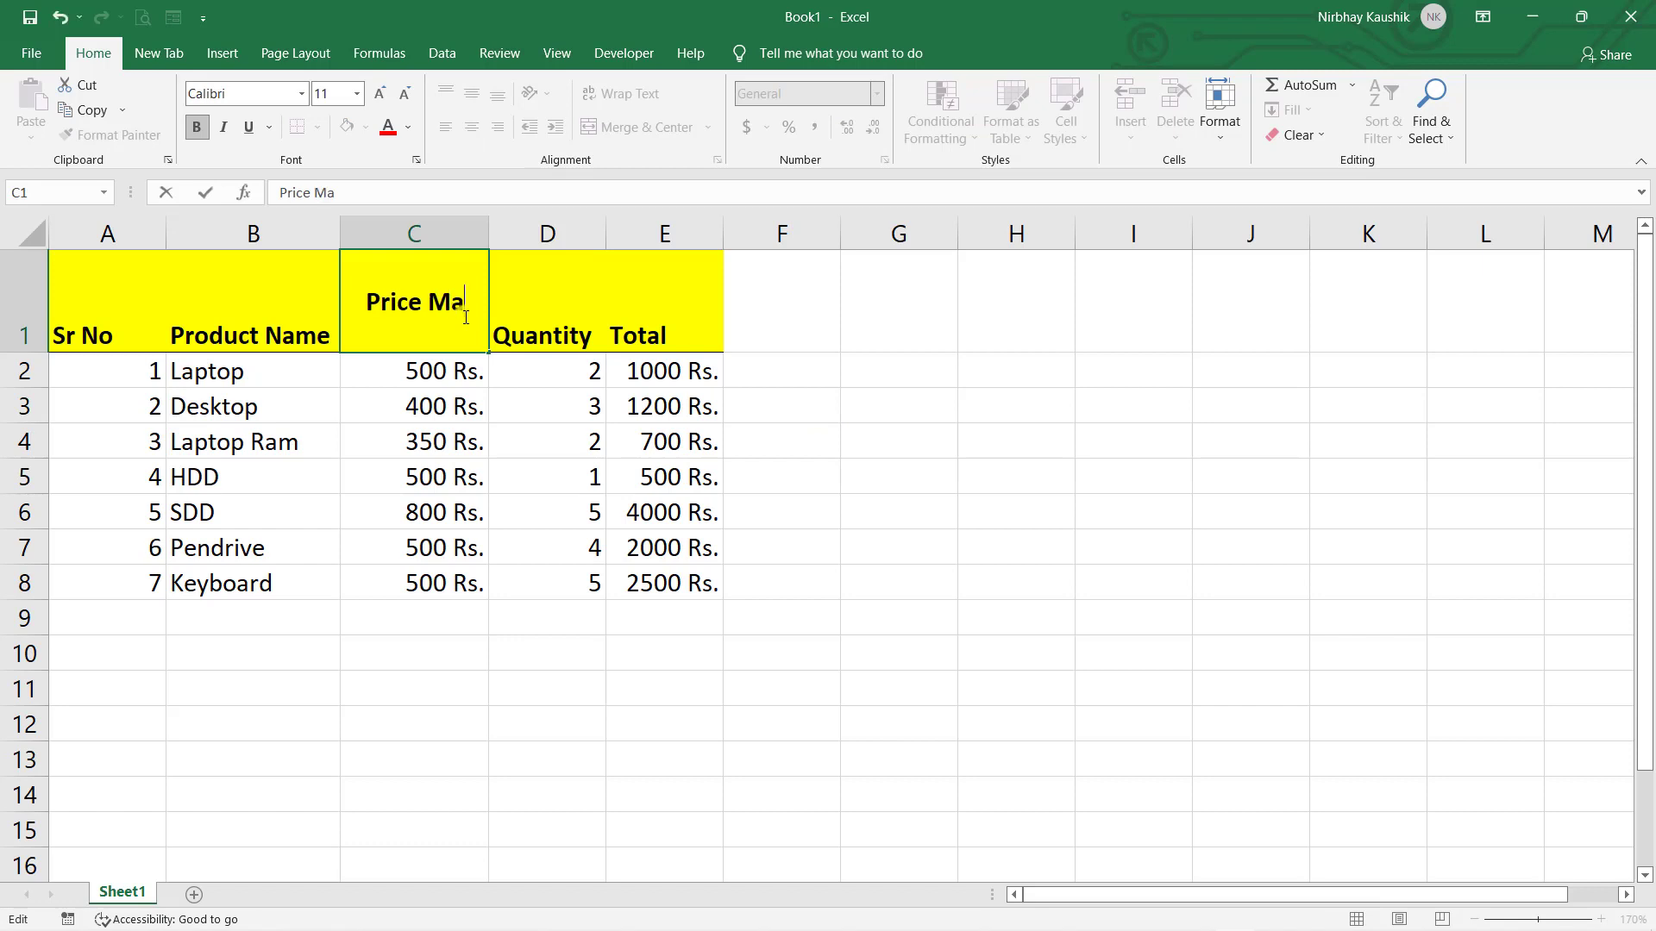
pyautogui.write('nagement')
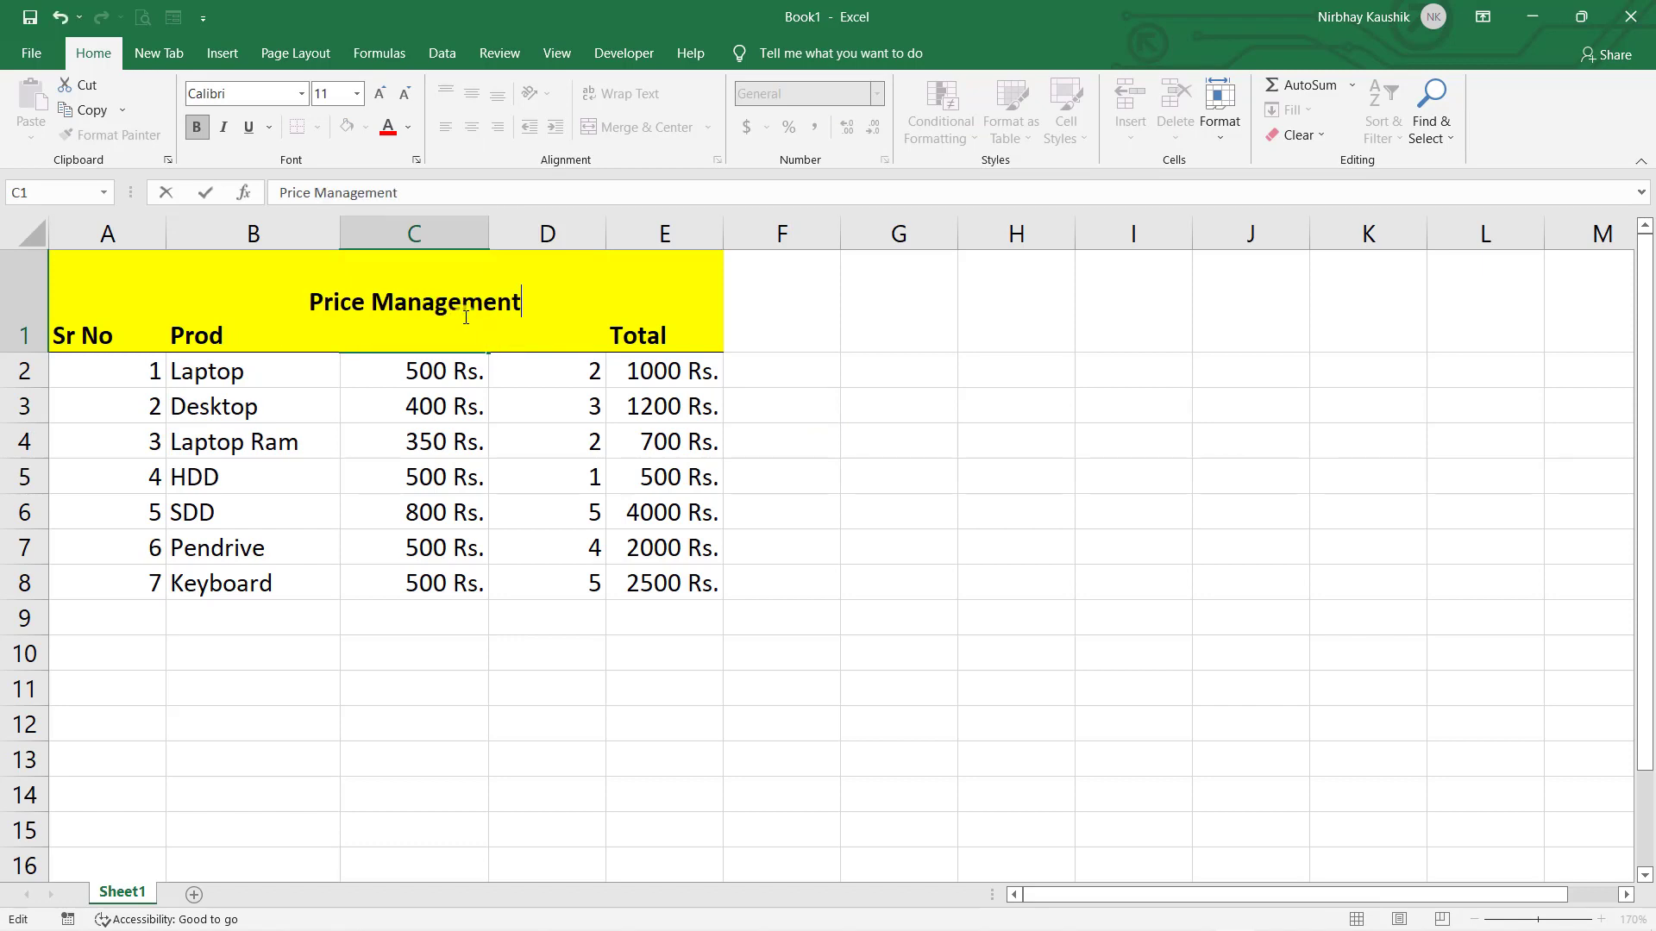
pyautogui.click(1007, 405)
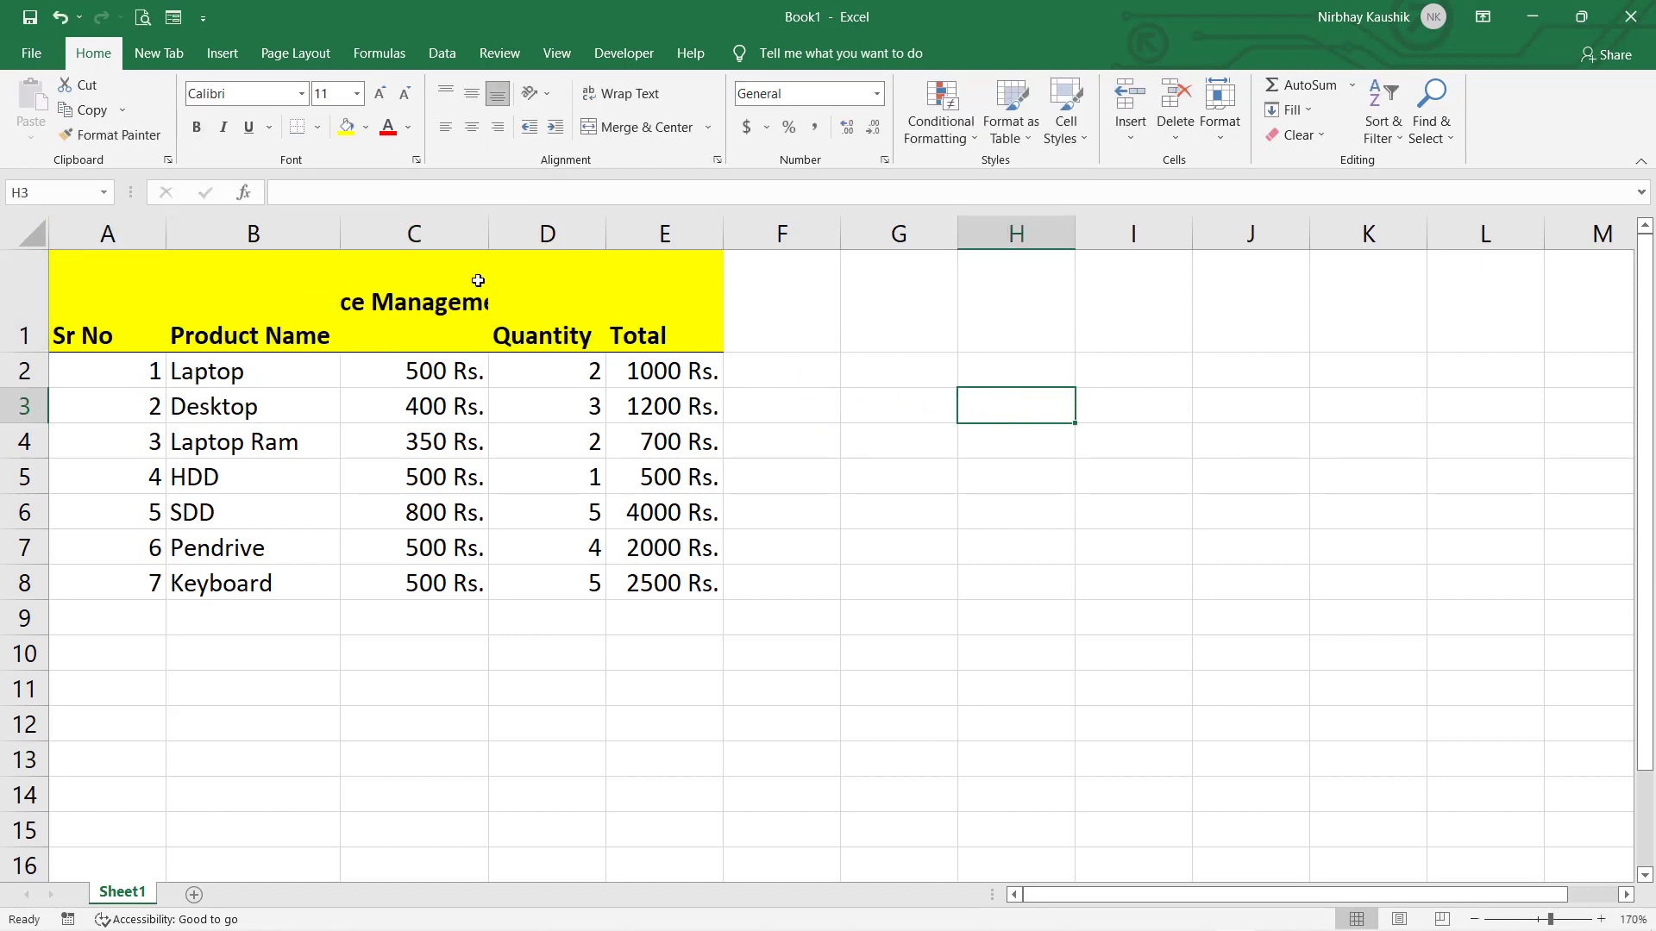
pyautogui.click(461, 293)
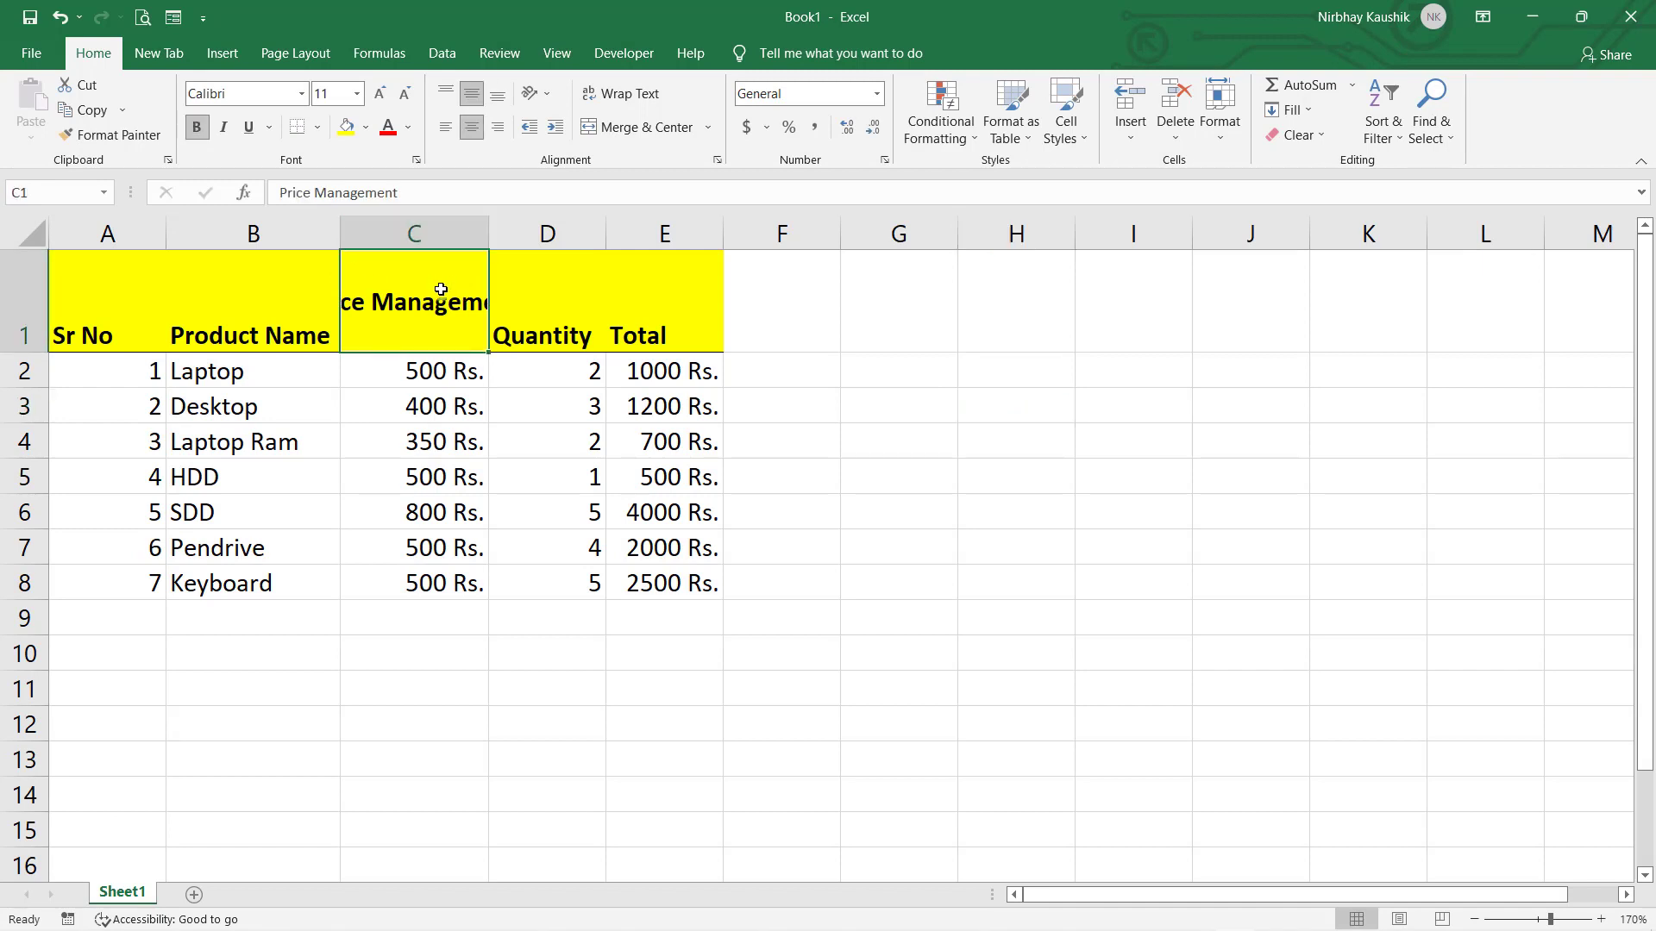
pyautogui.doubleClick(377, 300)
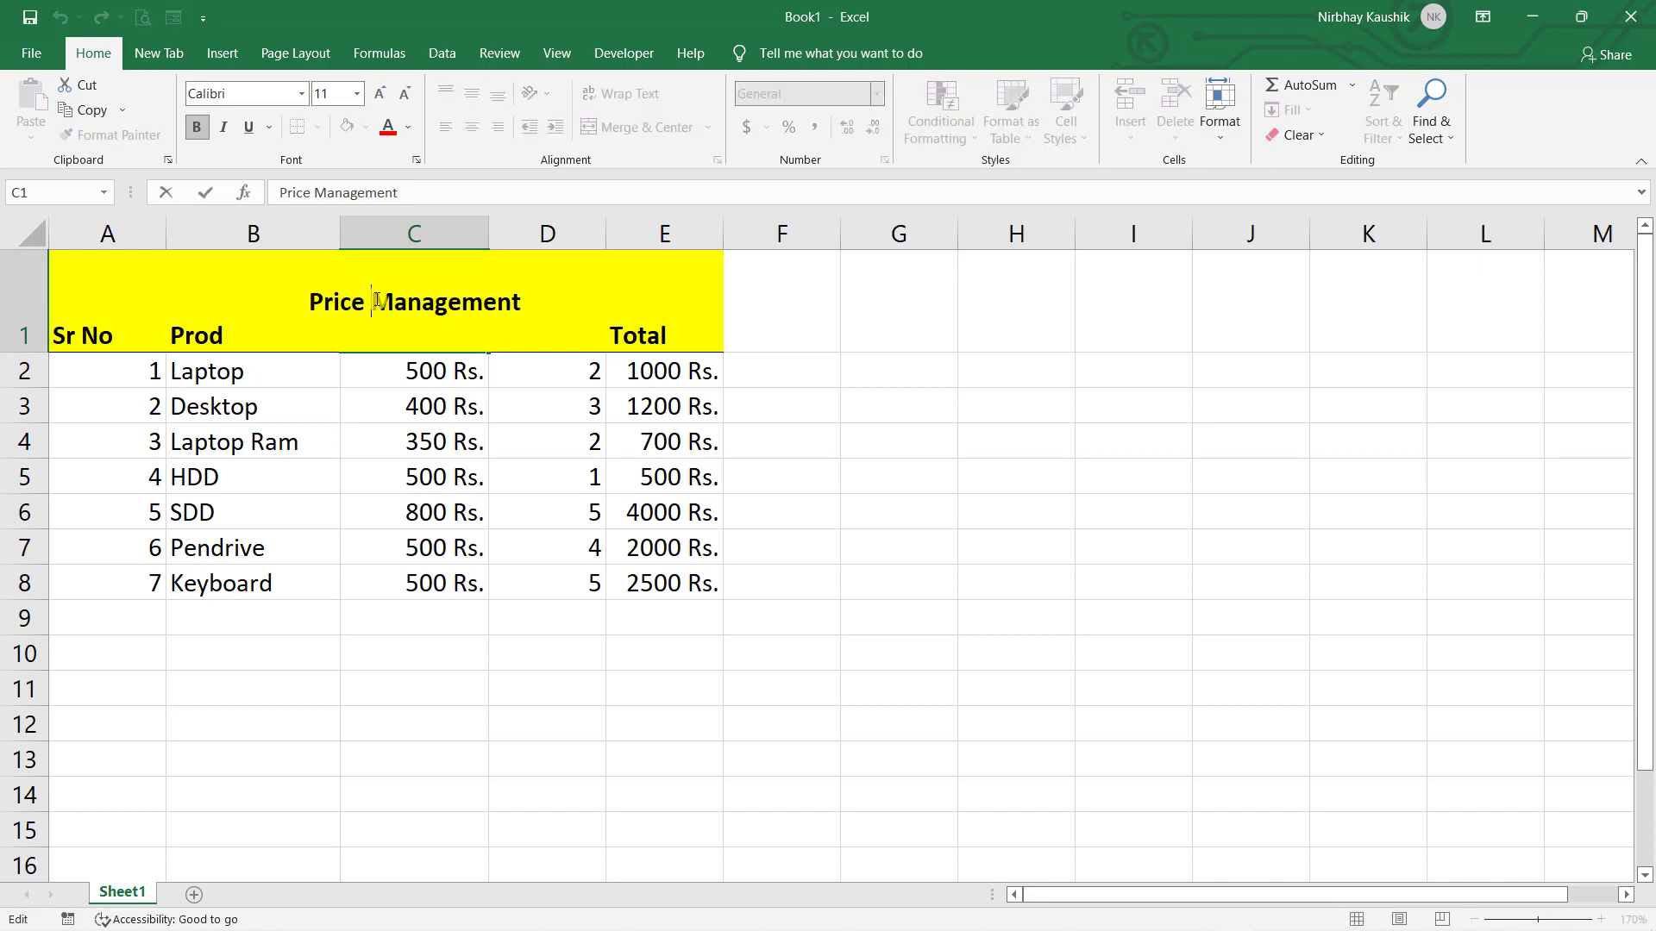
pyautogui.hotkey('alt', 'Return')
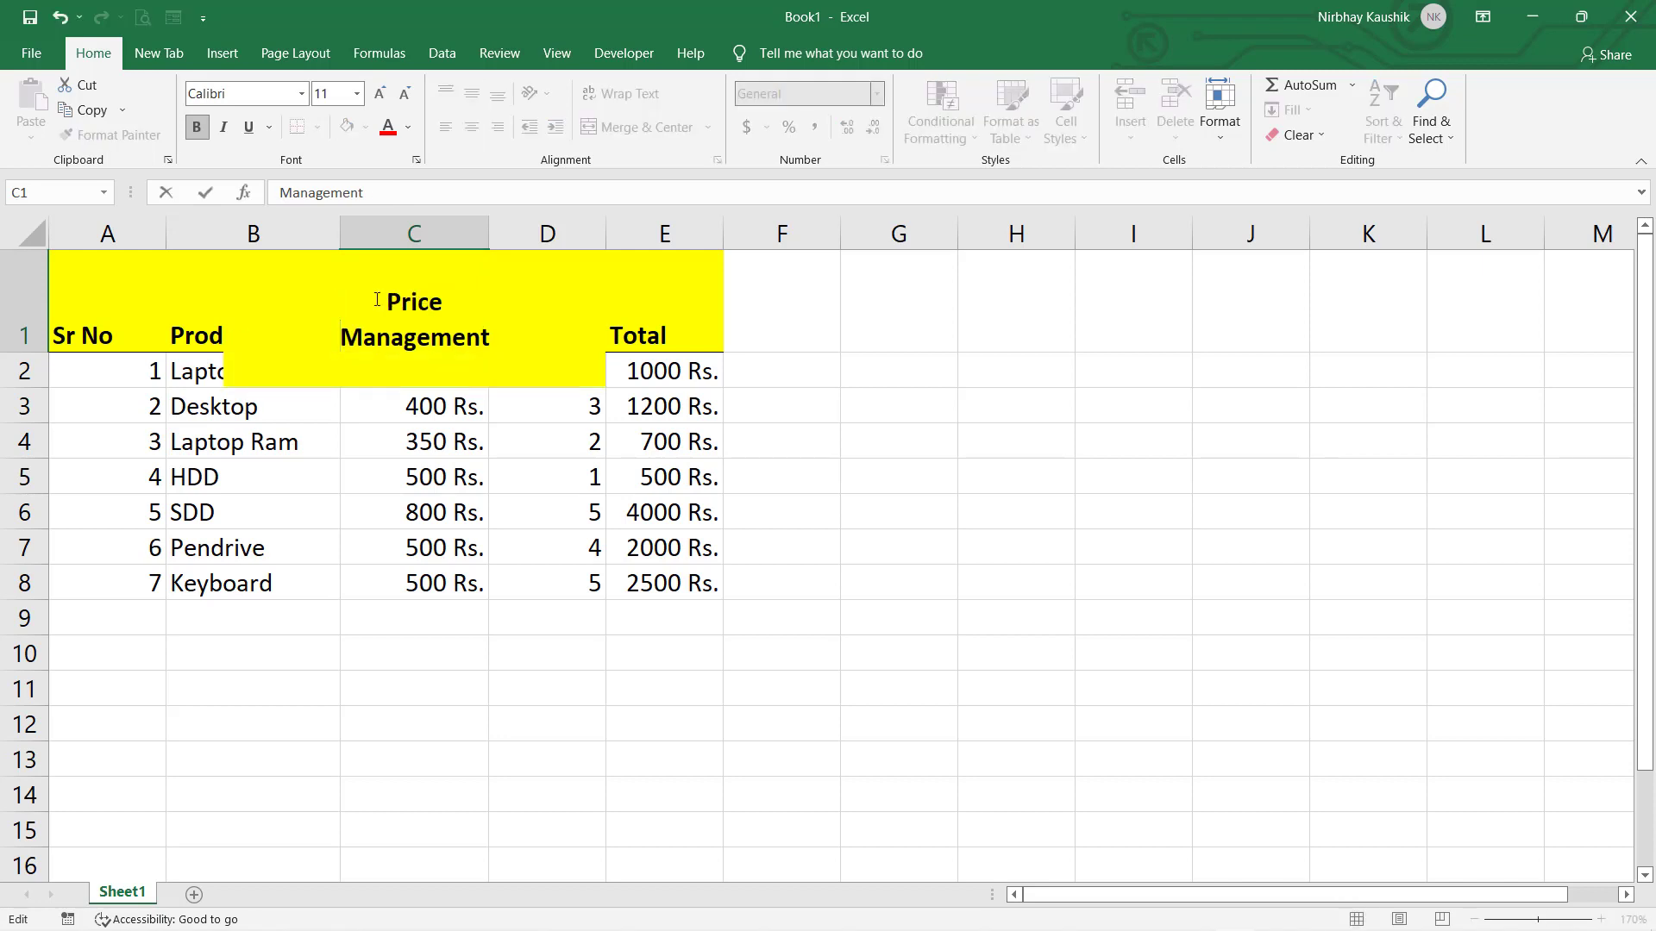
pyautogui.click(809, 455)
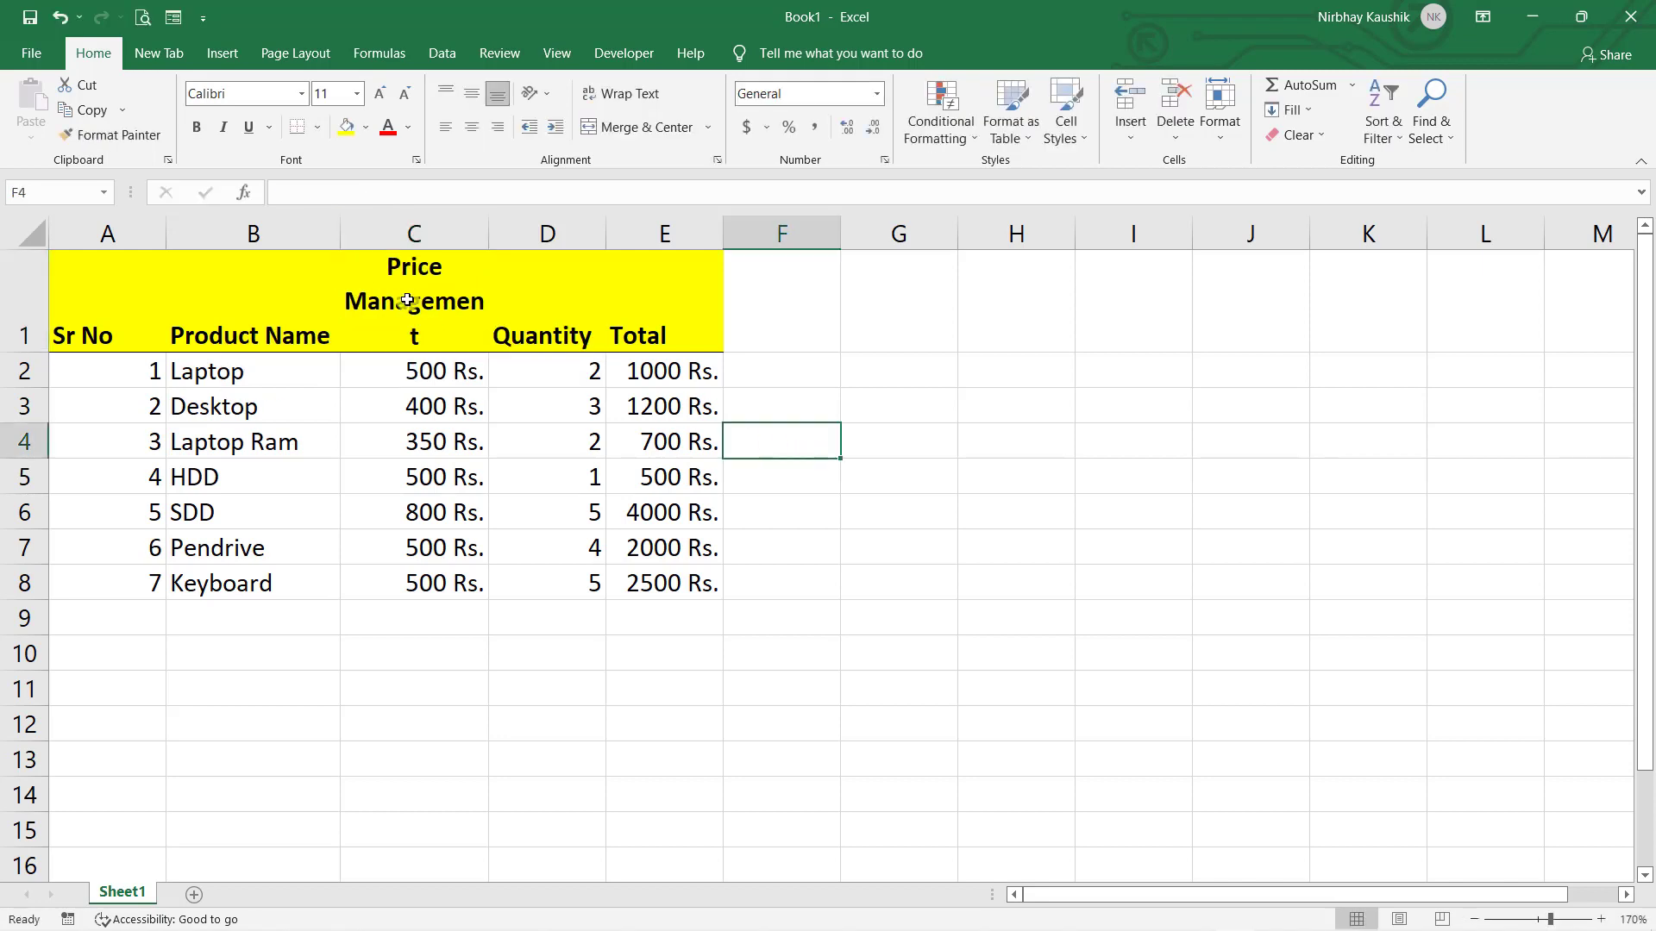
pyautogui.hotkey('ctrl', 'z')
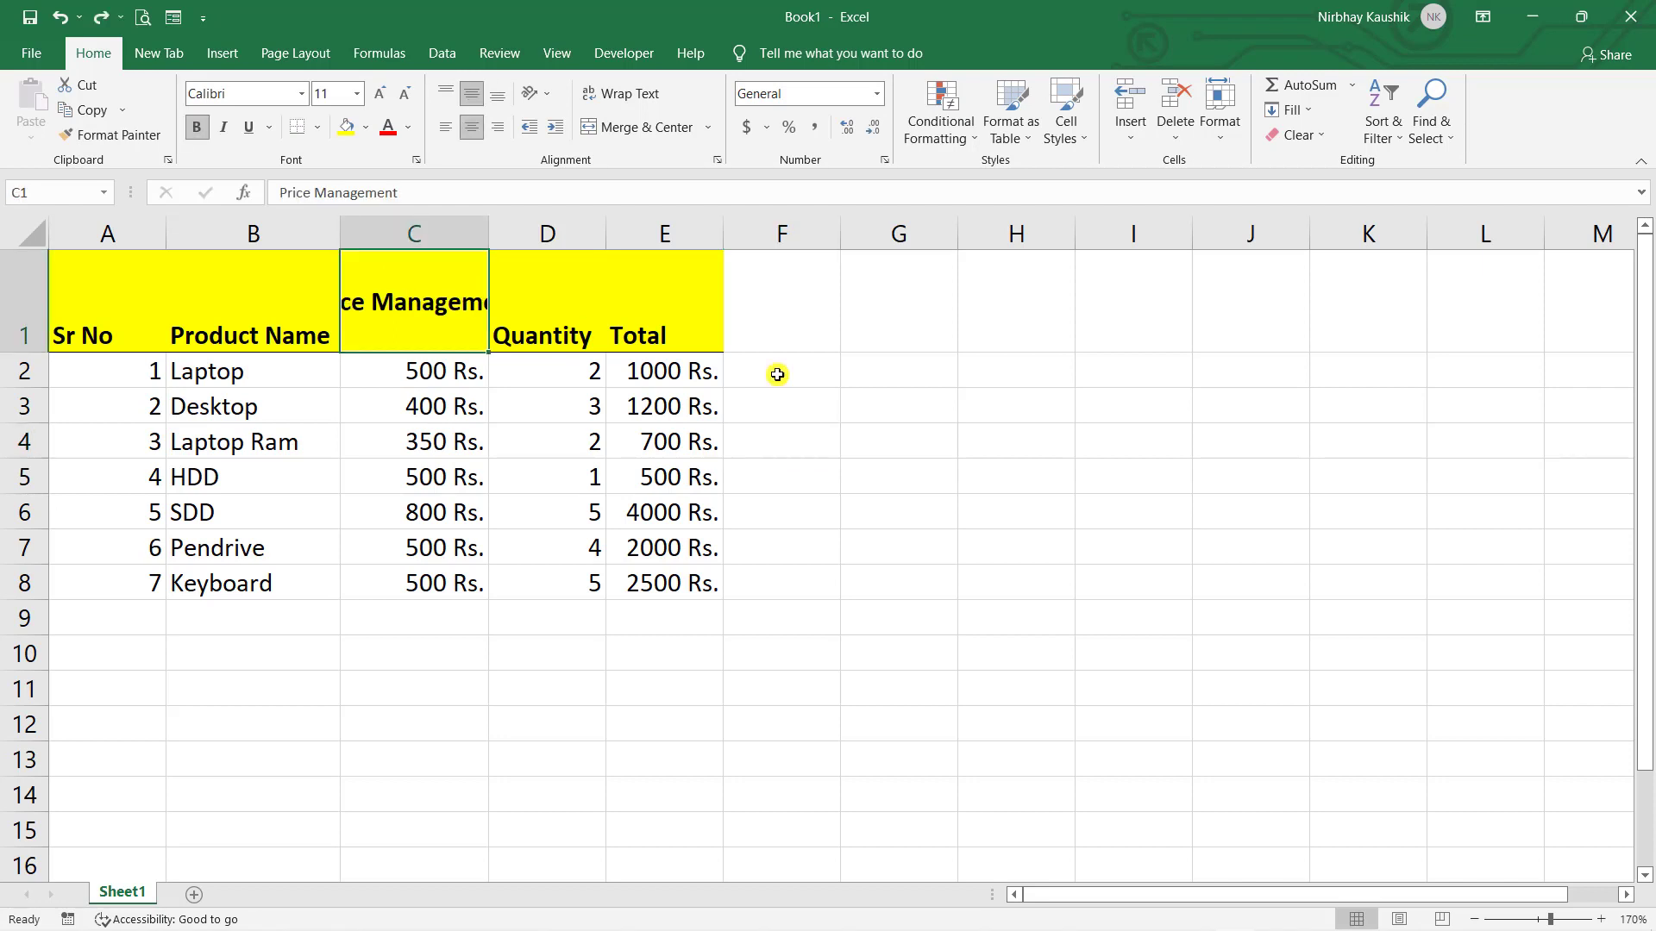
pyautogui.click(1006, 465)
pyautogui.click(426, 340)
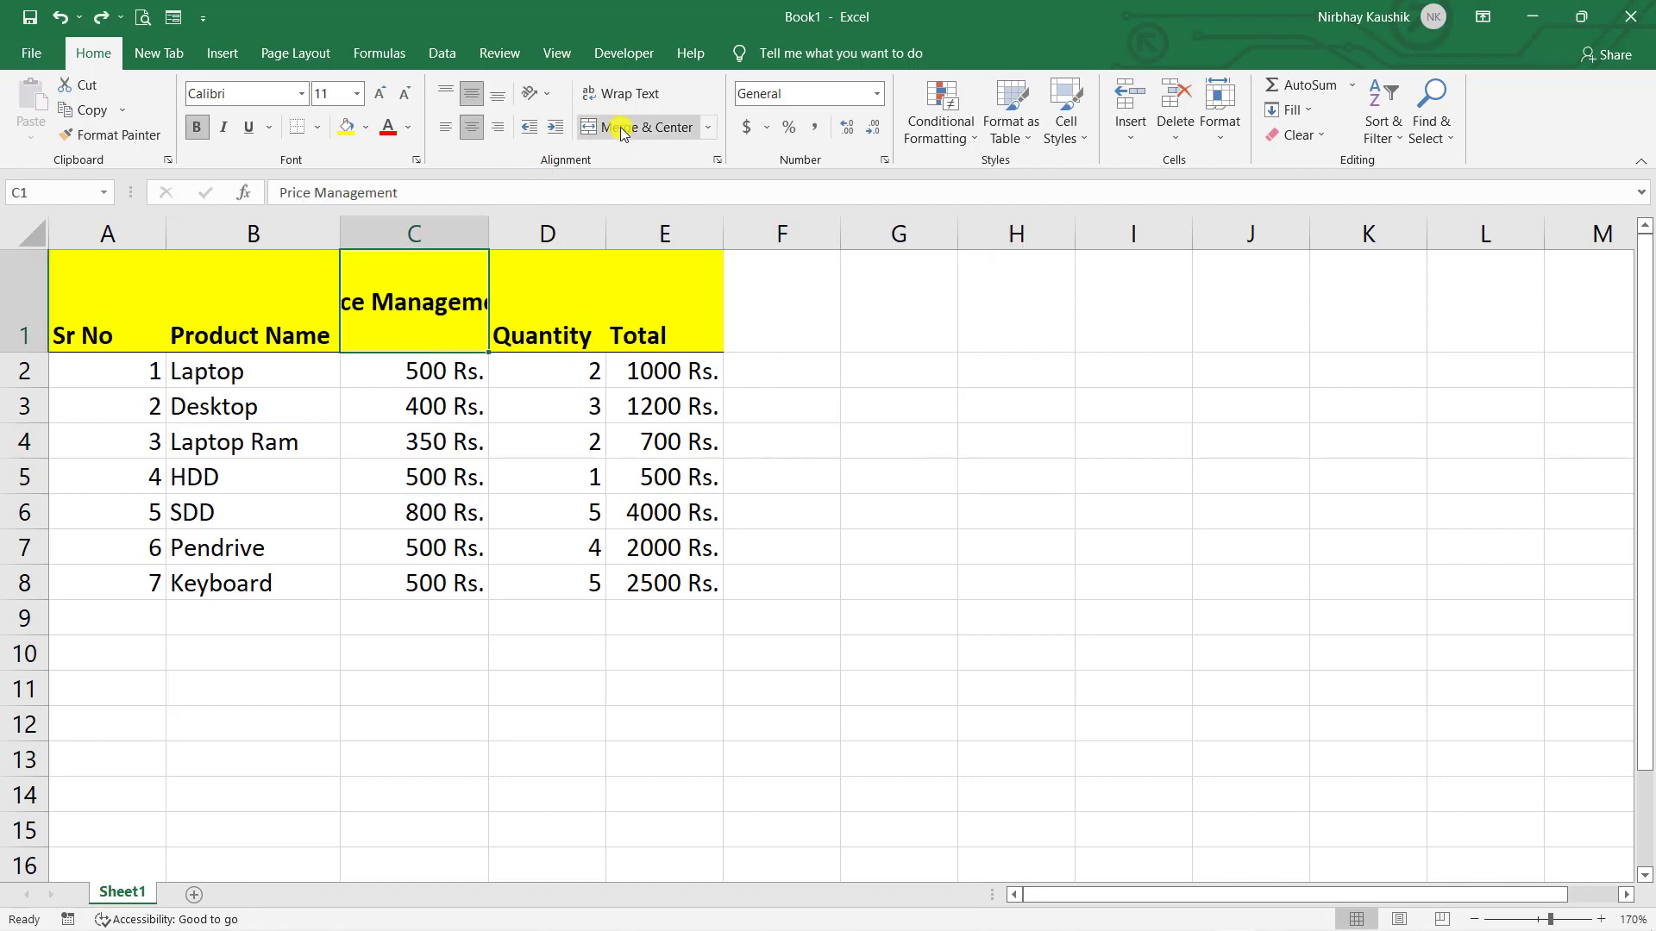
pyautogui.click(608, 98)
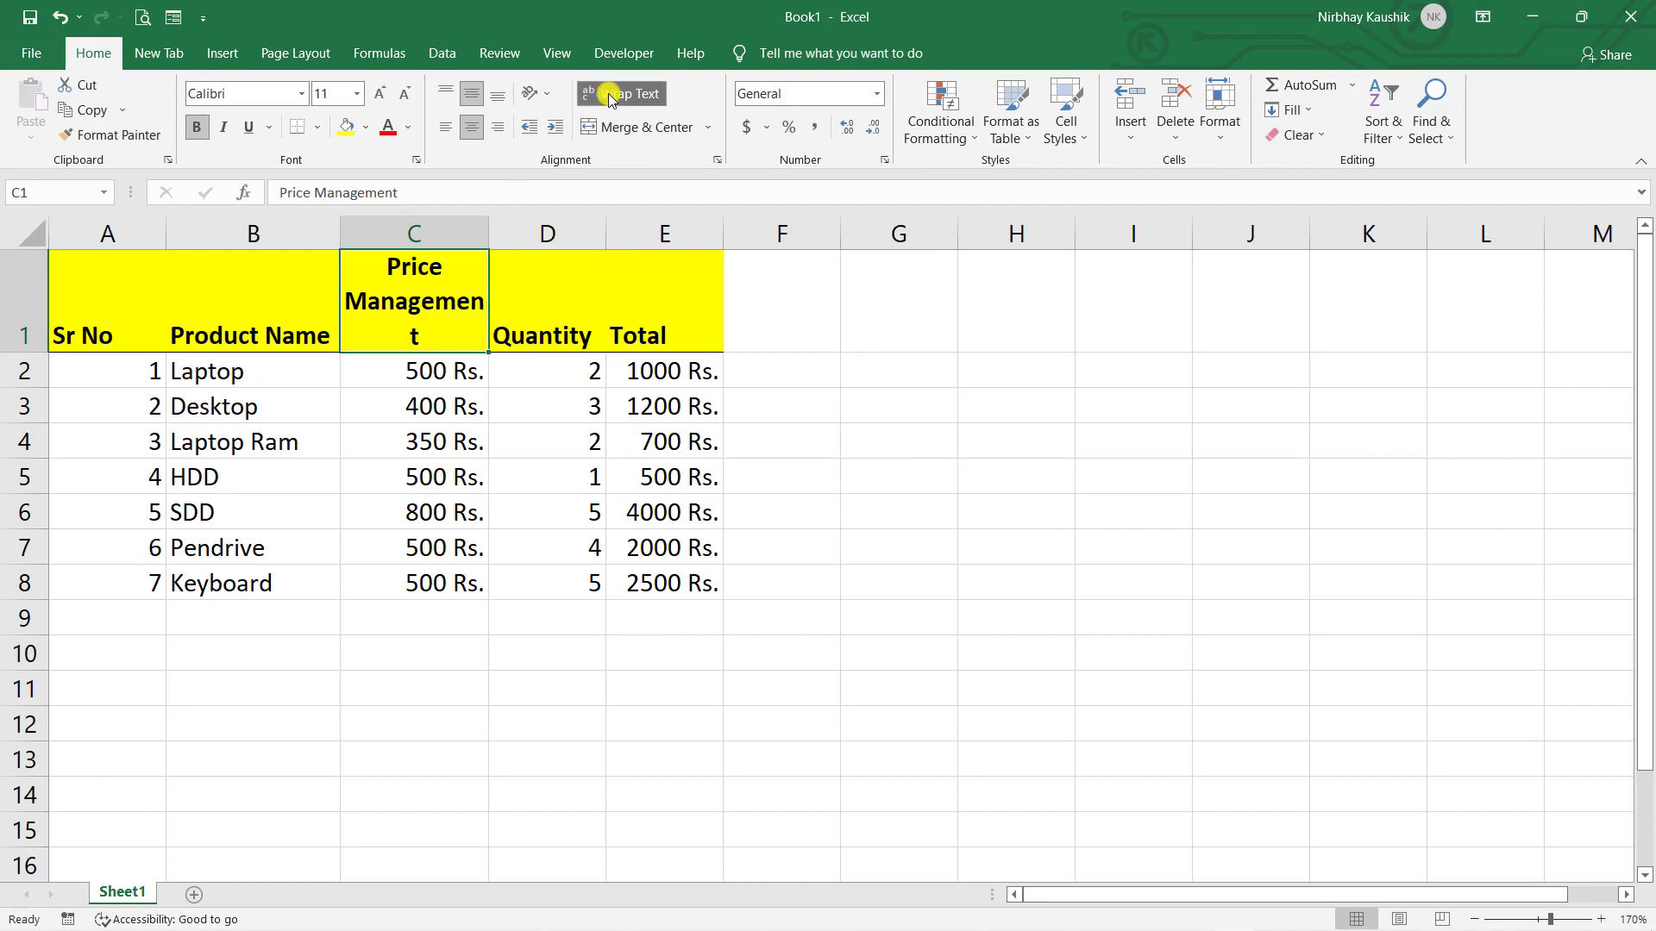
pyautogui.hotkey('ctrl', 'z')
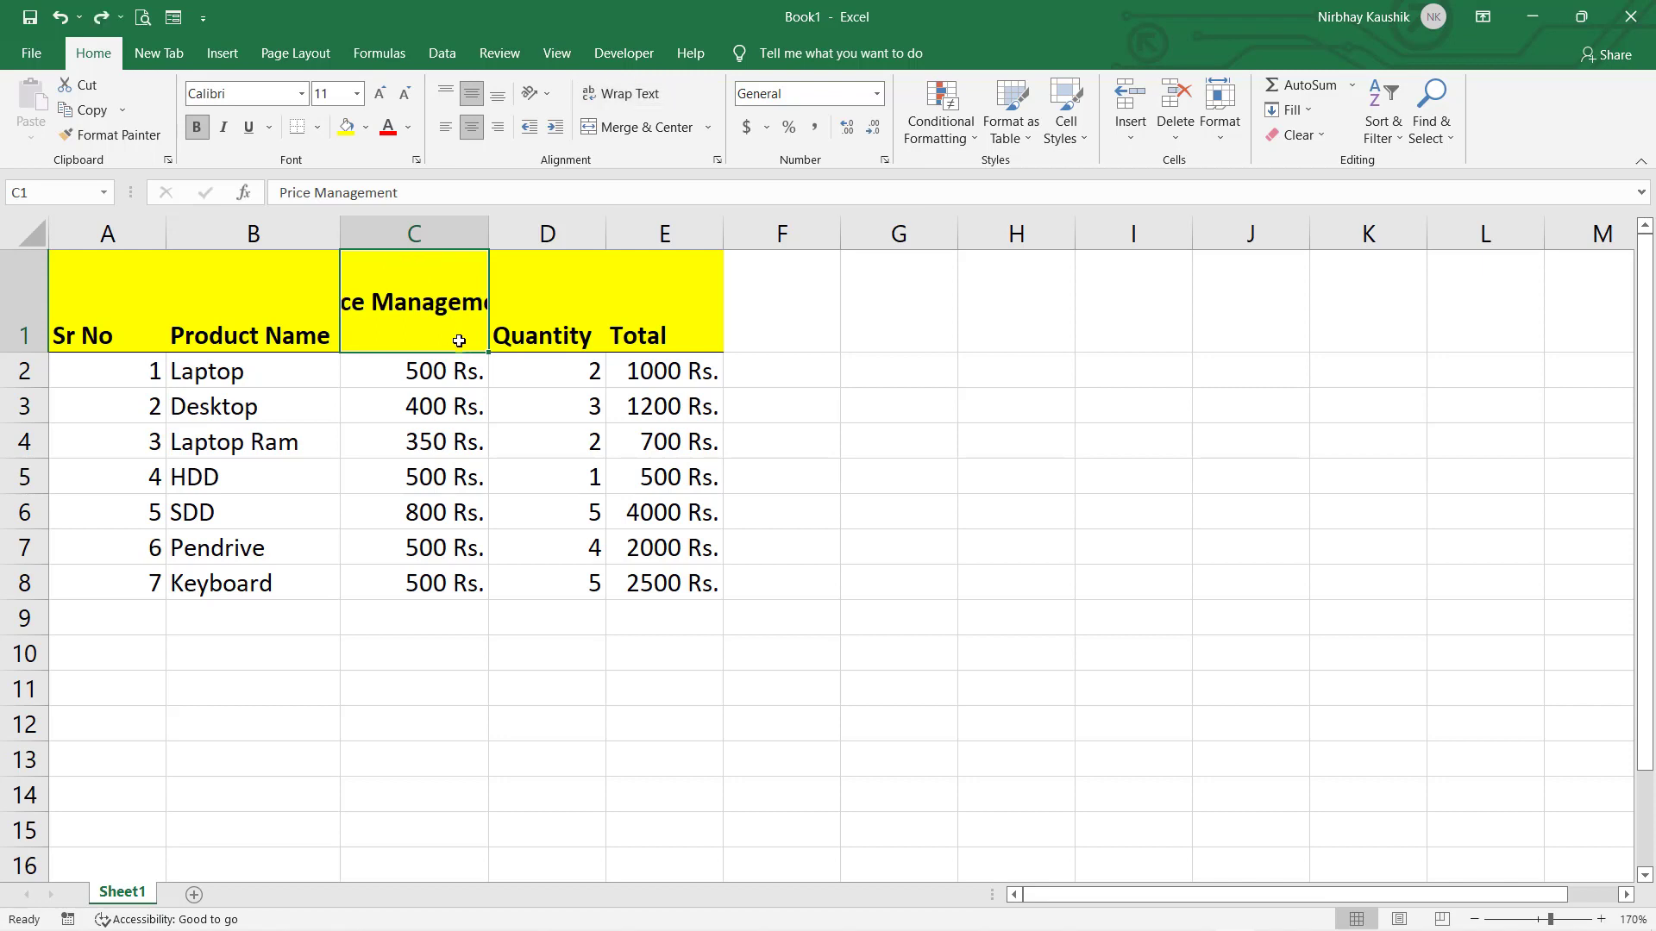
pyautogui.hotkey('ctrl', 'z')
pyautogui.click(912, 406)
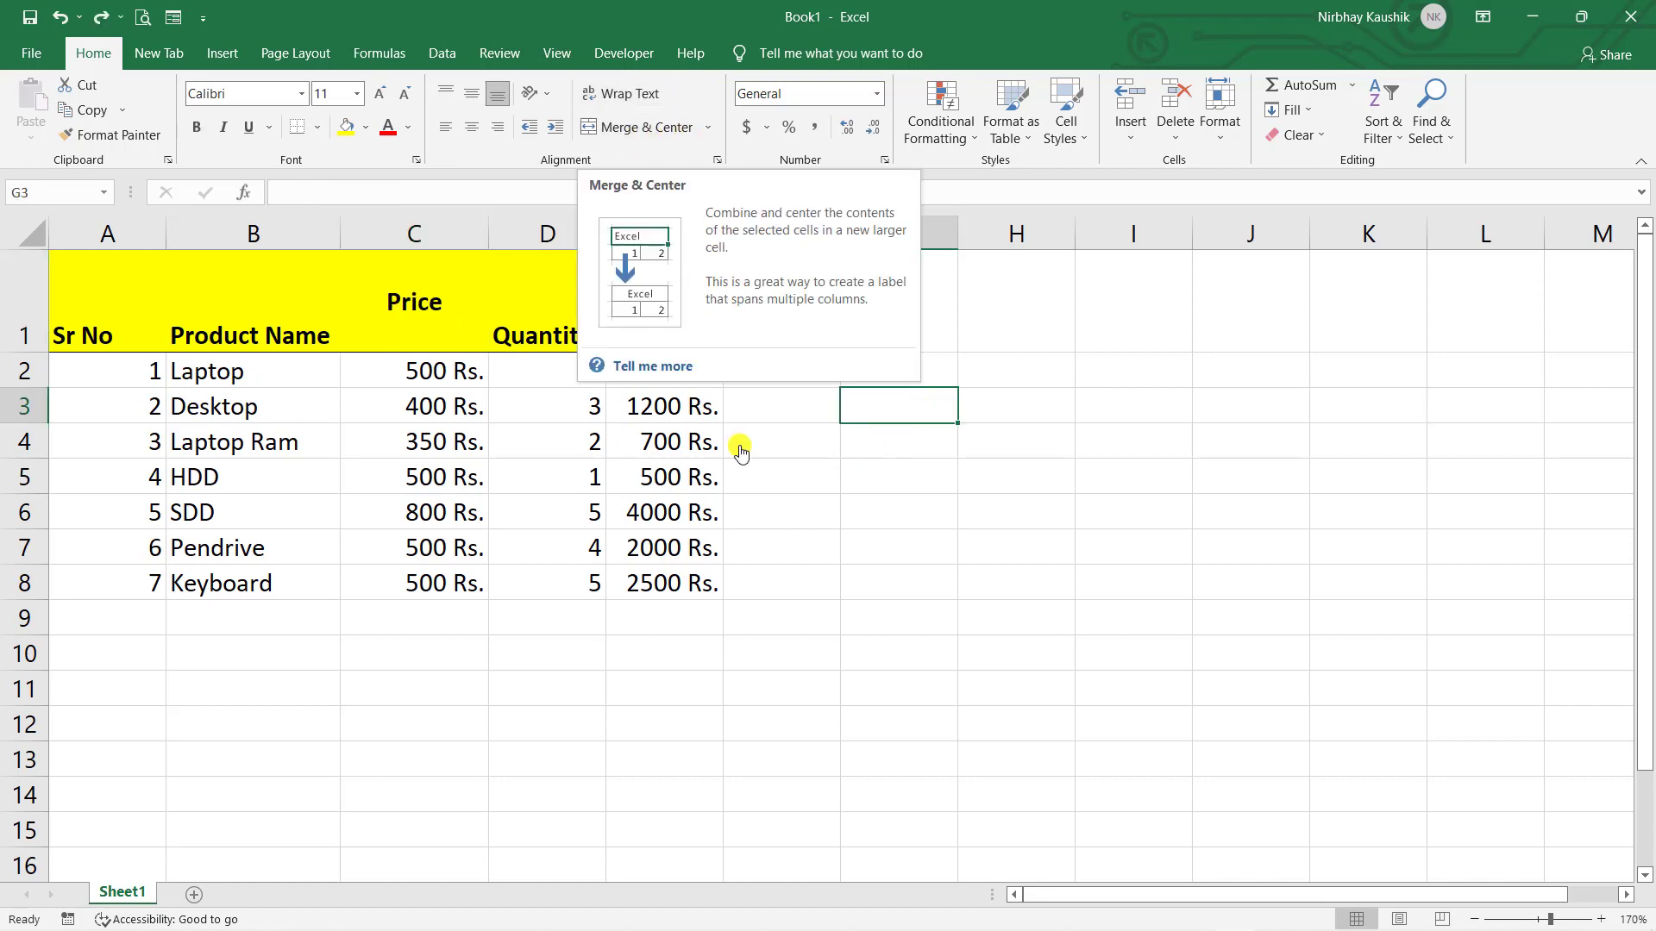
# - Select the Laptop Ram price and quantity cells, then clear the selection
pyautogui.click(408, 442)
pyautogui.click(515, 443)
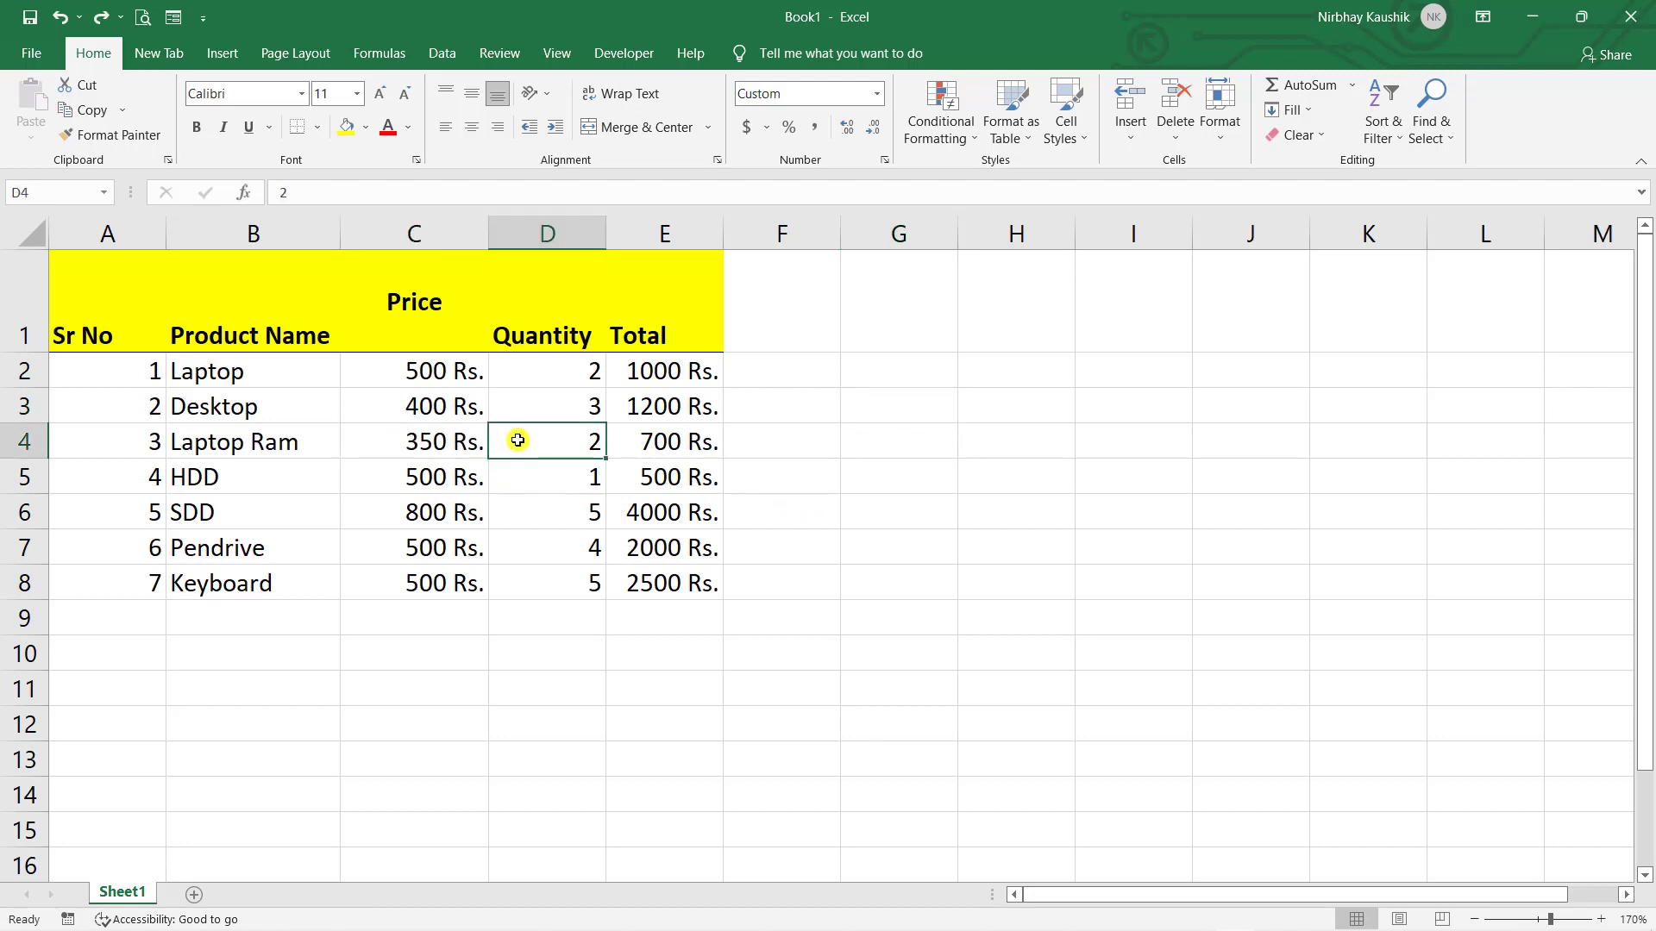
pyautogui.click(417, 446)
pyautogui.click(514, 442)
pyautogui.click(547, 465)
pyautogui.moveTo(448, 439); pyautogui.dragTo(540, 450)
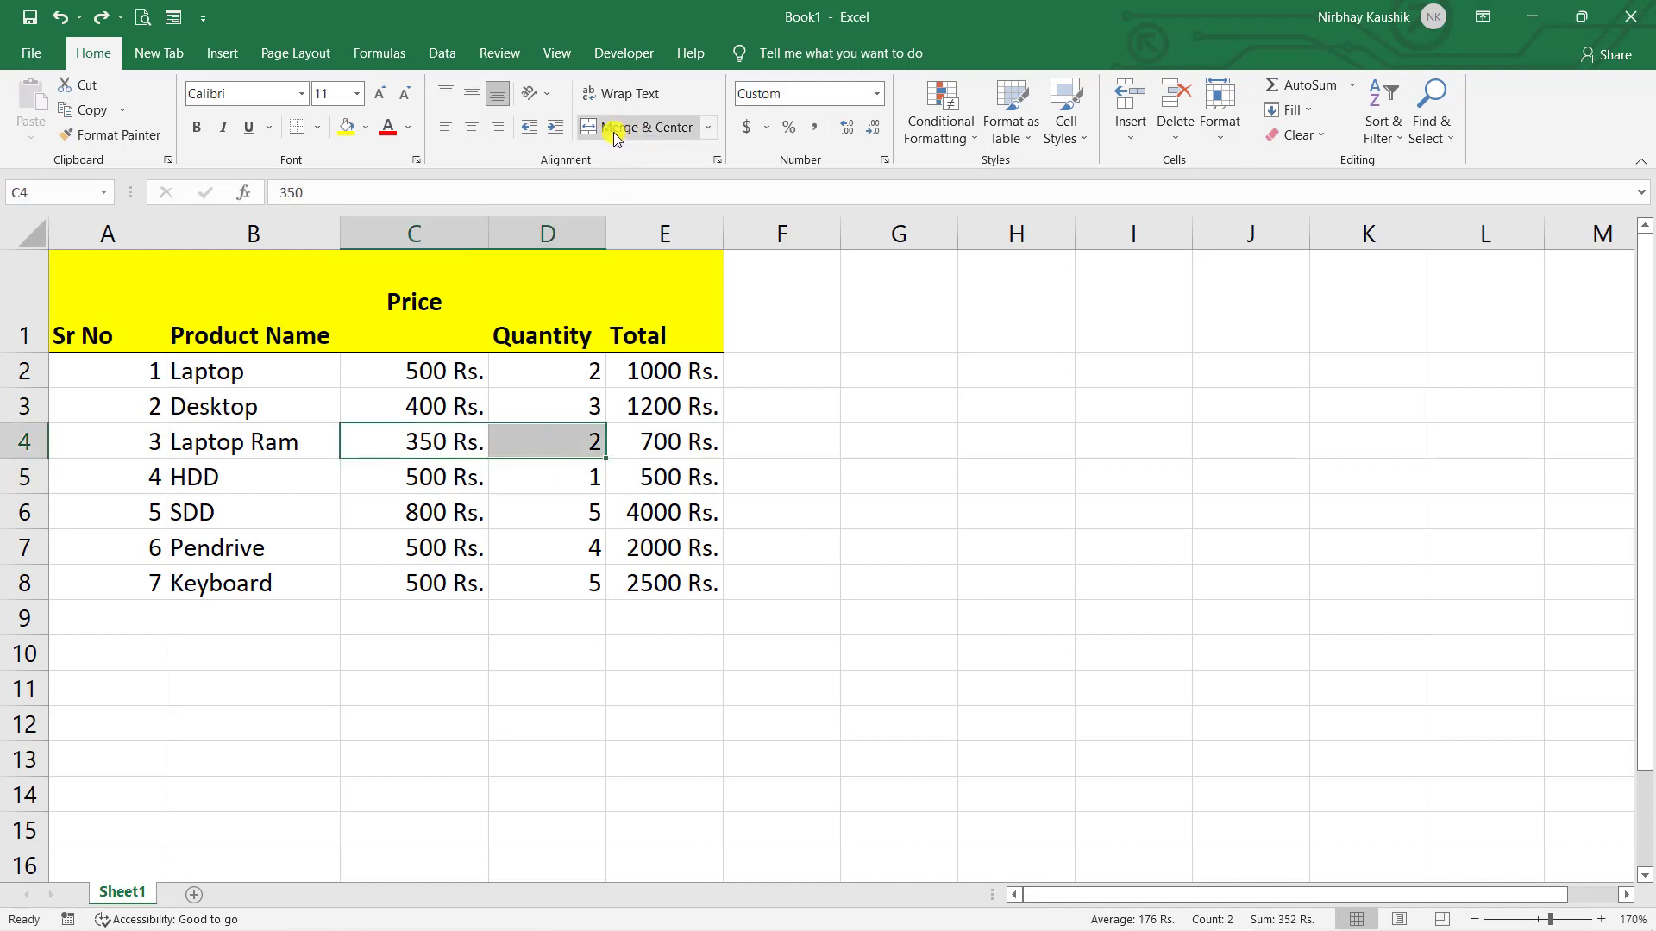
pyautogui.click(755, 435)
# - Centre the header labels in A1:E1 and shrink row 1 to a compact height
pyautogui.click(443, 295)
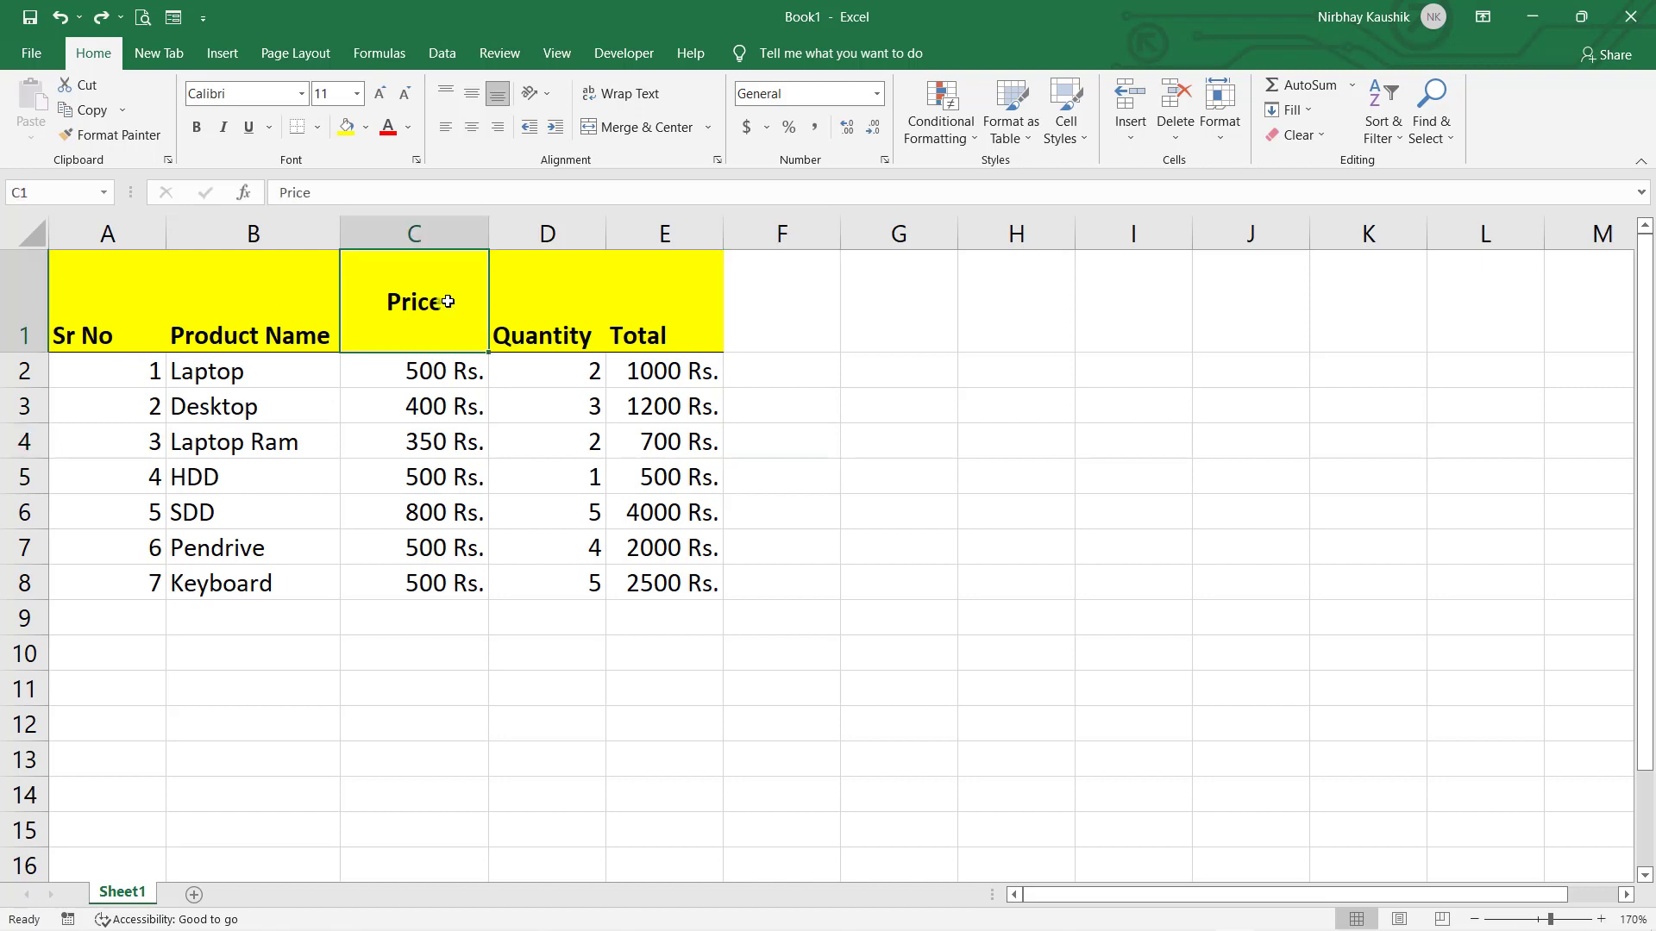
pyautogui.moveTo(670, 333); pyautogui.dragTo(147, 307)
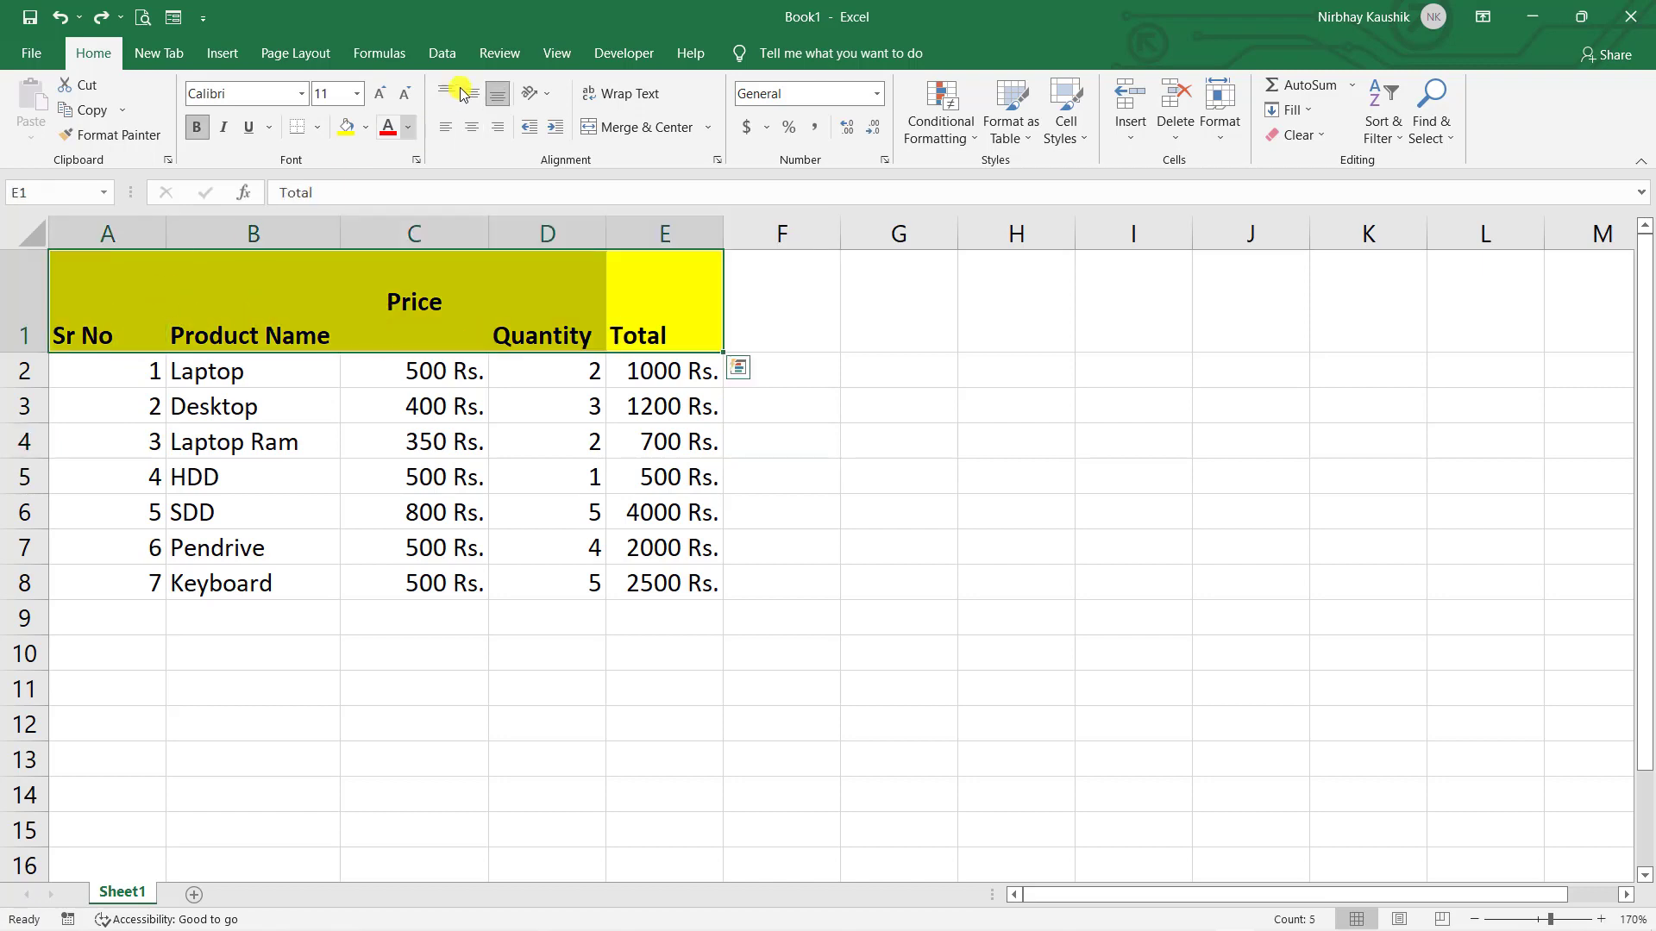
pyautogui.click(473, 123)
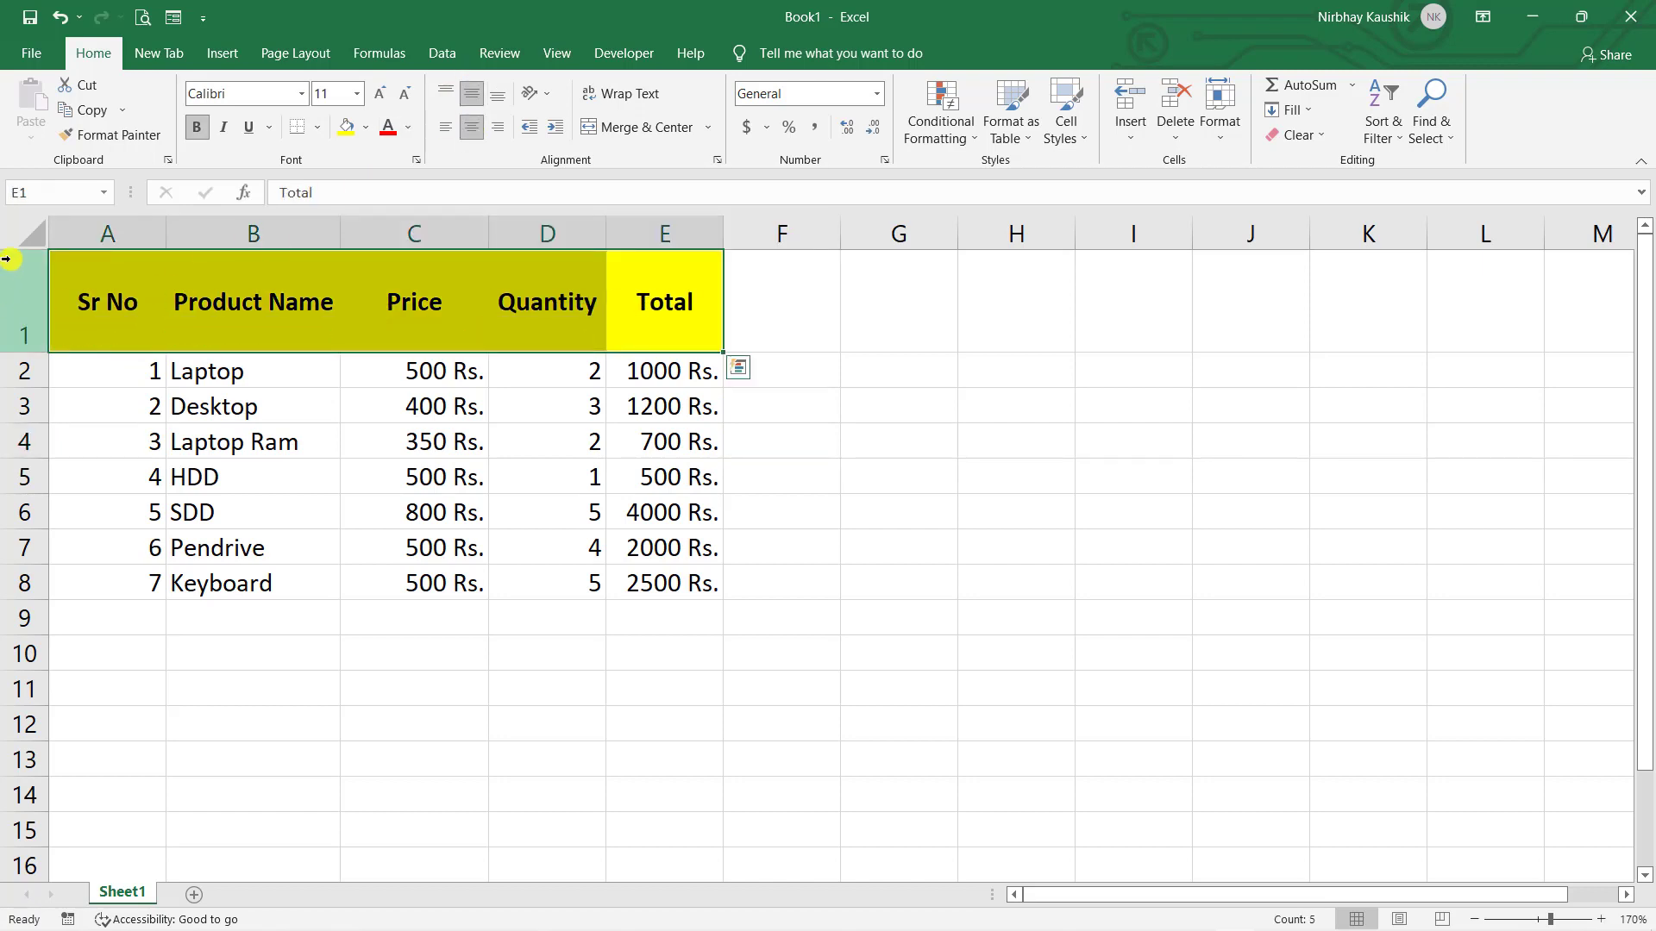
pyautogui.moveTo(25, 350); pyautogui.dragTo(23, 285)
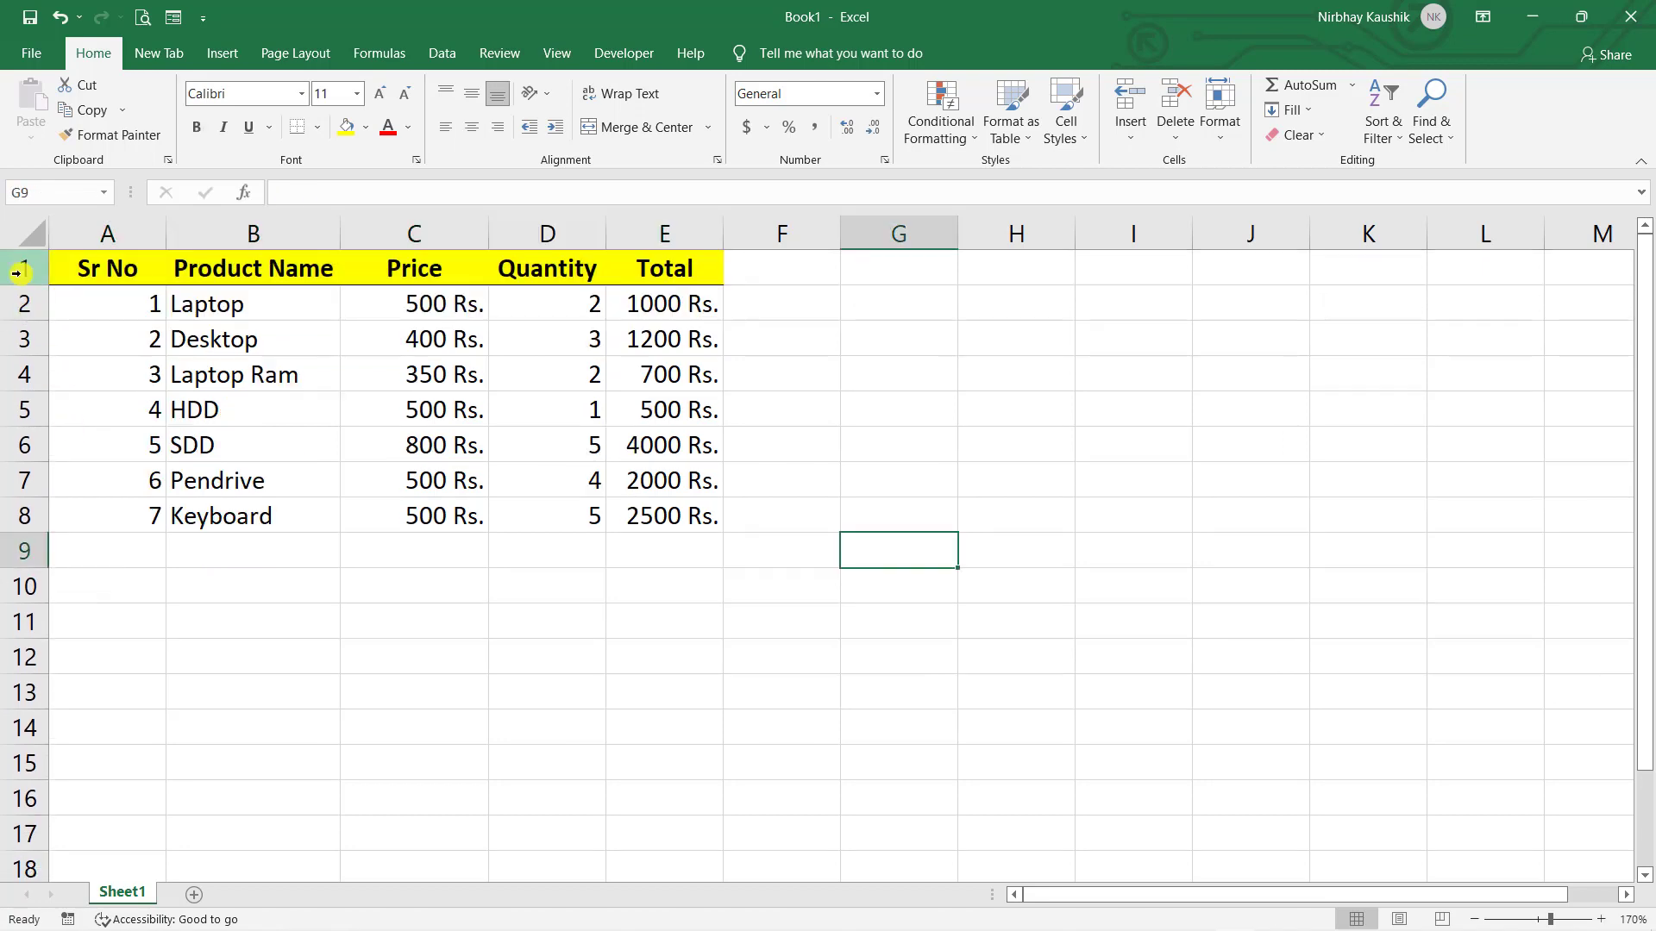
# - Insert two blank rows above the table so the headers move to row 3
pyautogui.click(18, 270)
pyautogui.rightClick(17, 270)
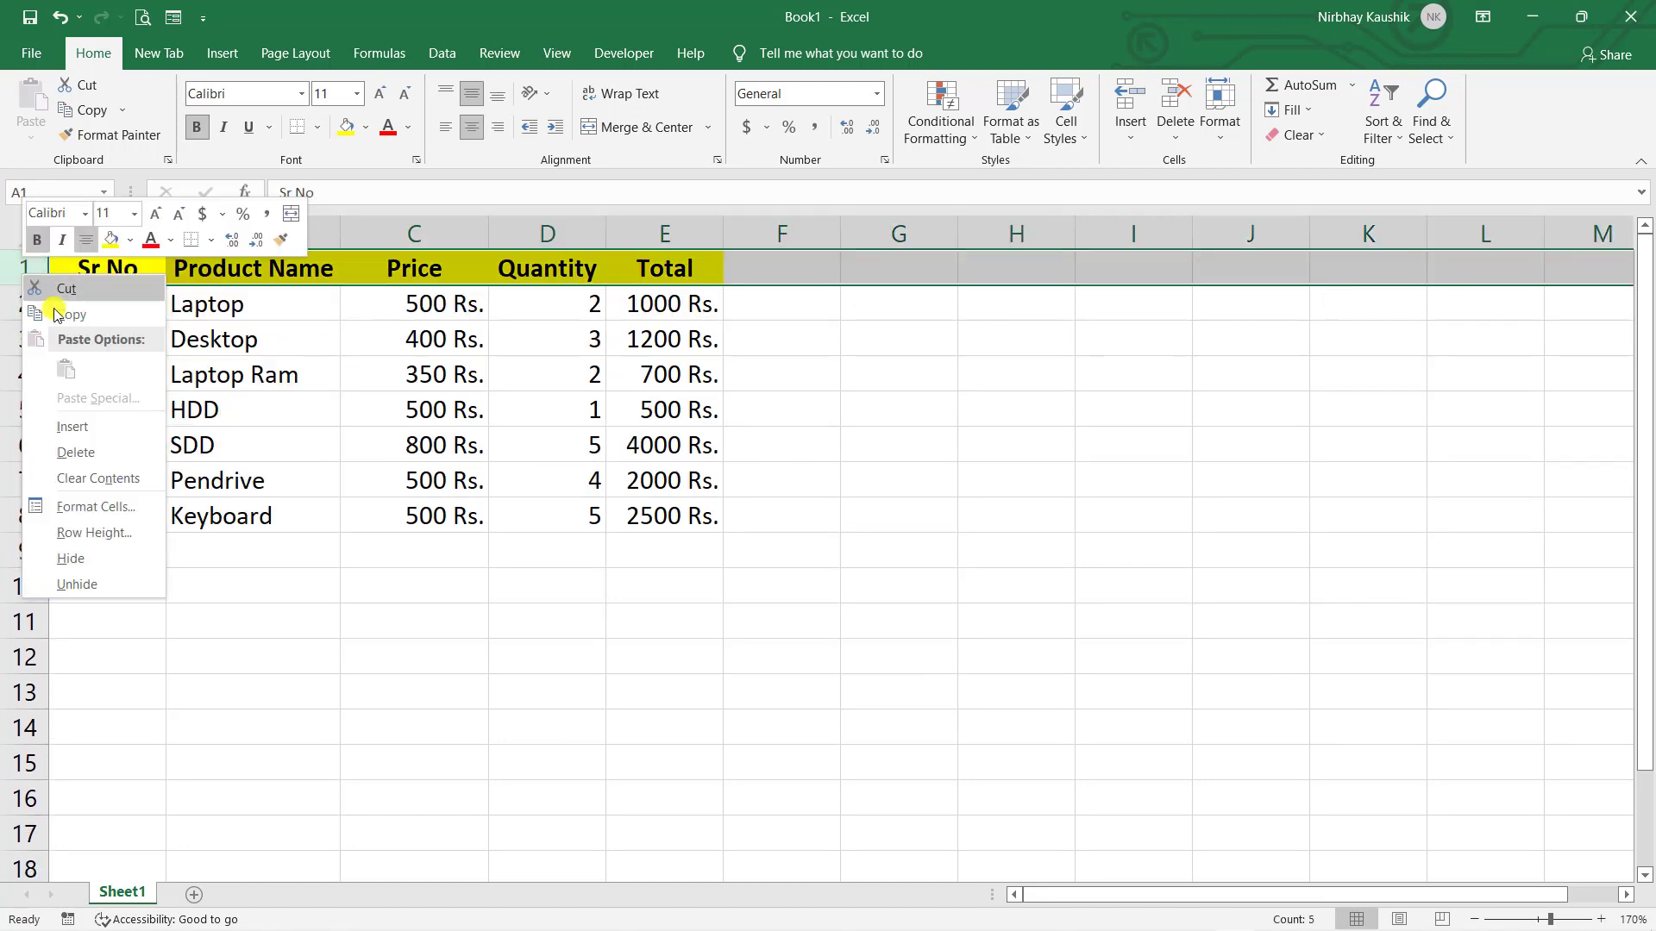
pyautogui.click(116, 428)
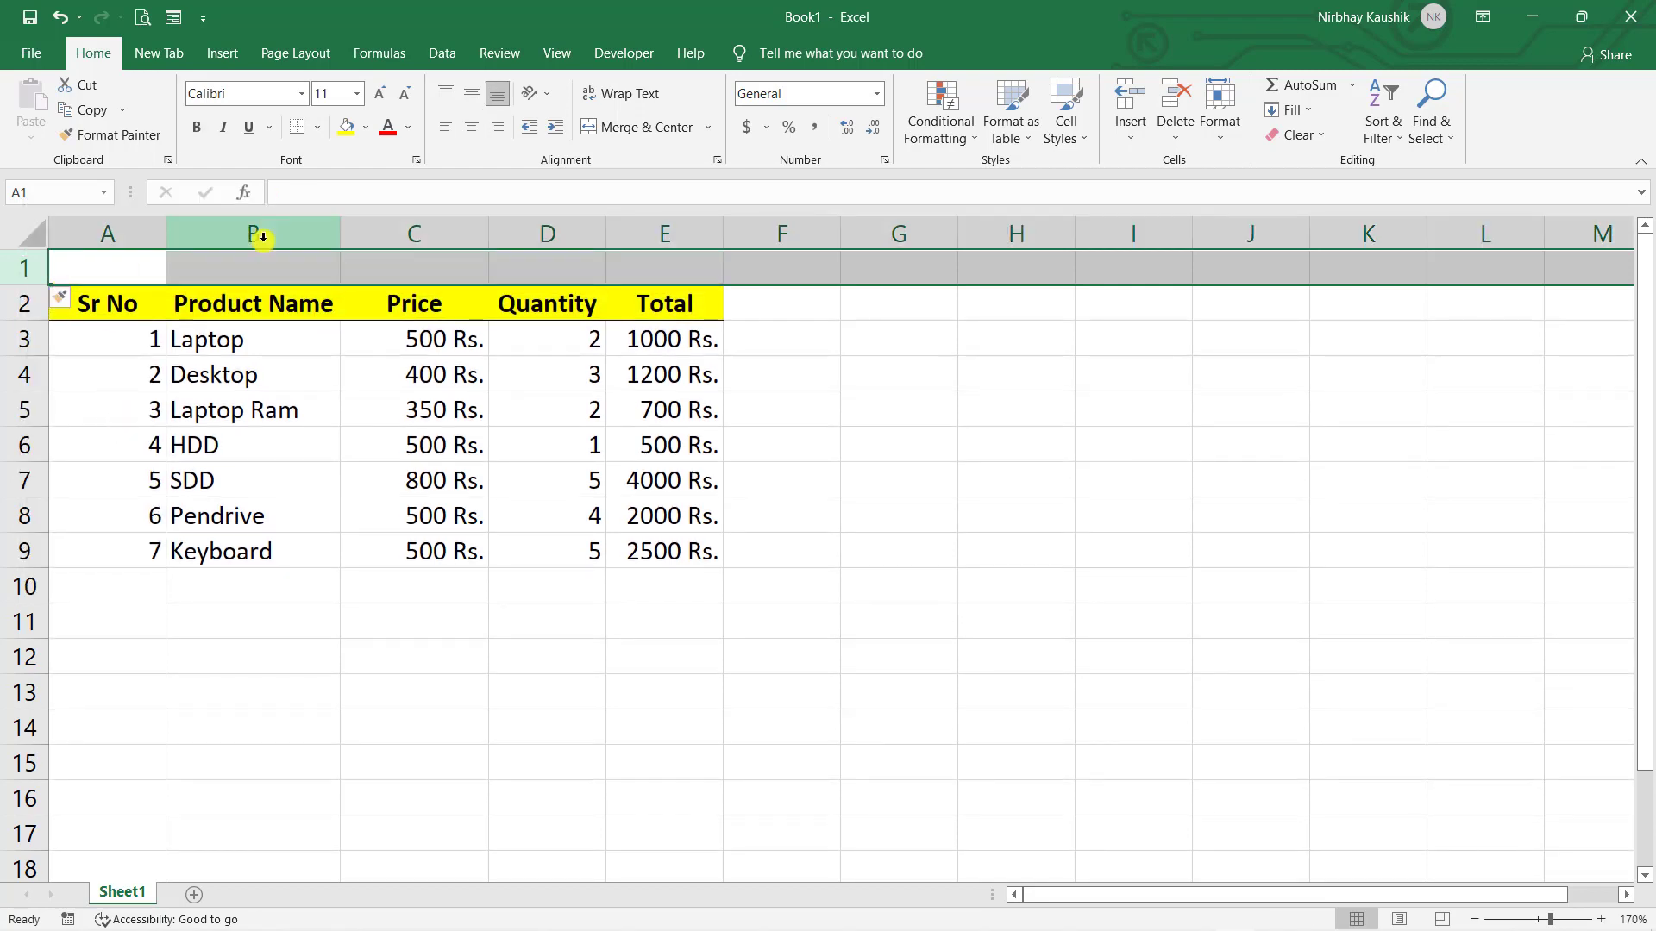
pyautogui.click(1212, 695)
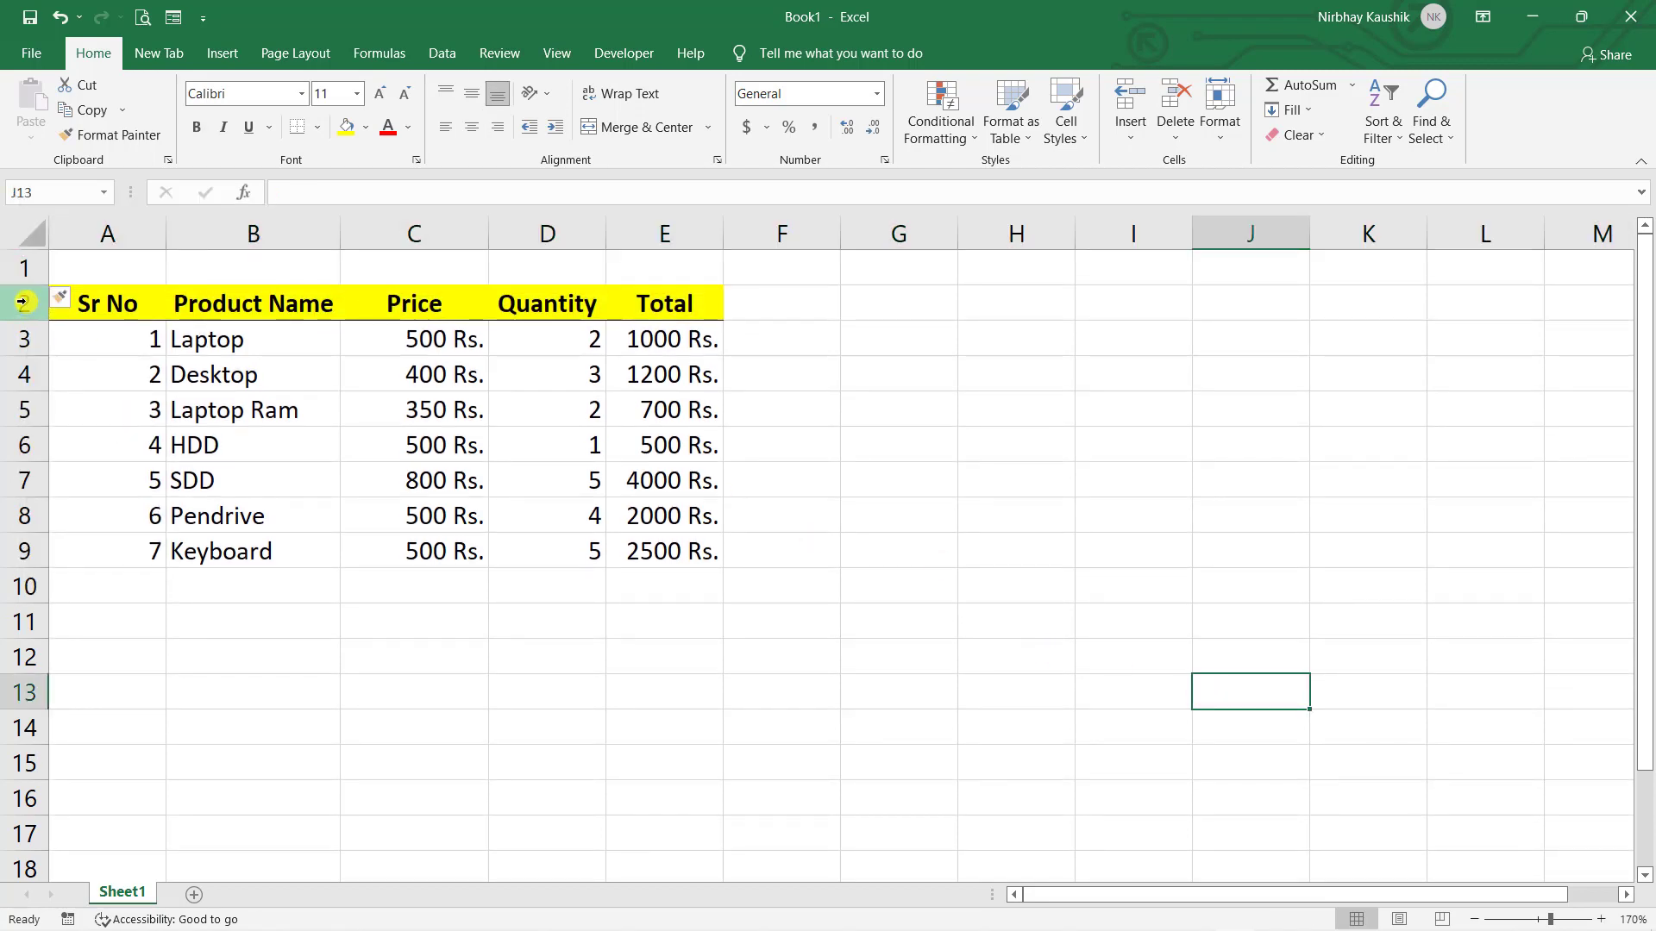
pyautogui.click(19, 261)
pyautogui.rightClick(19, 260)
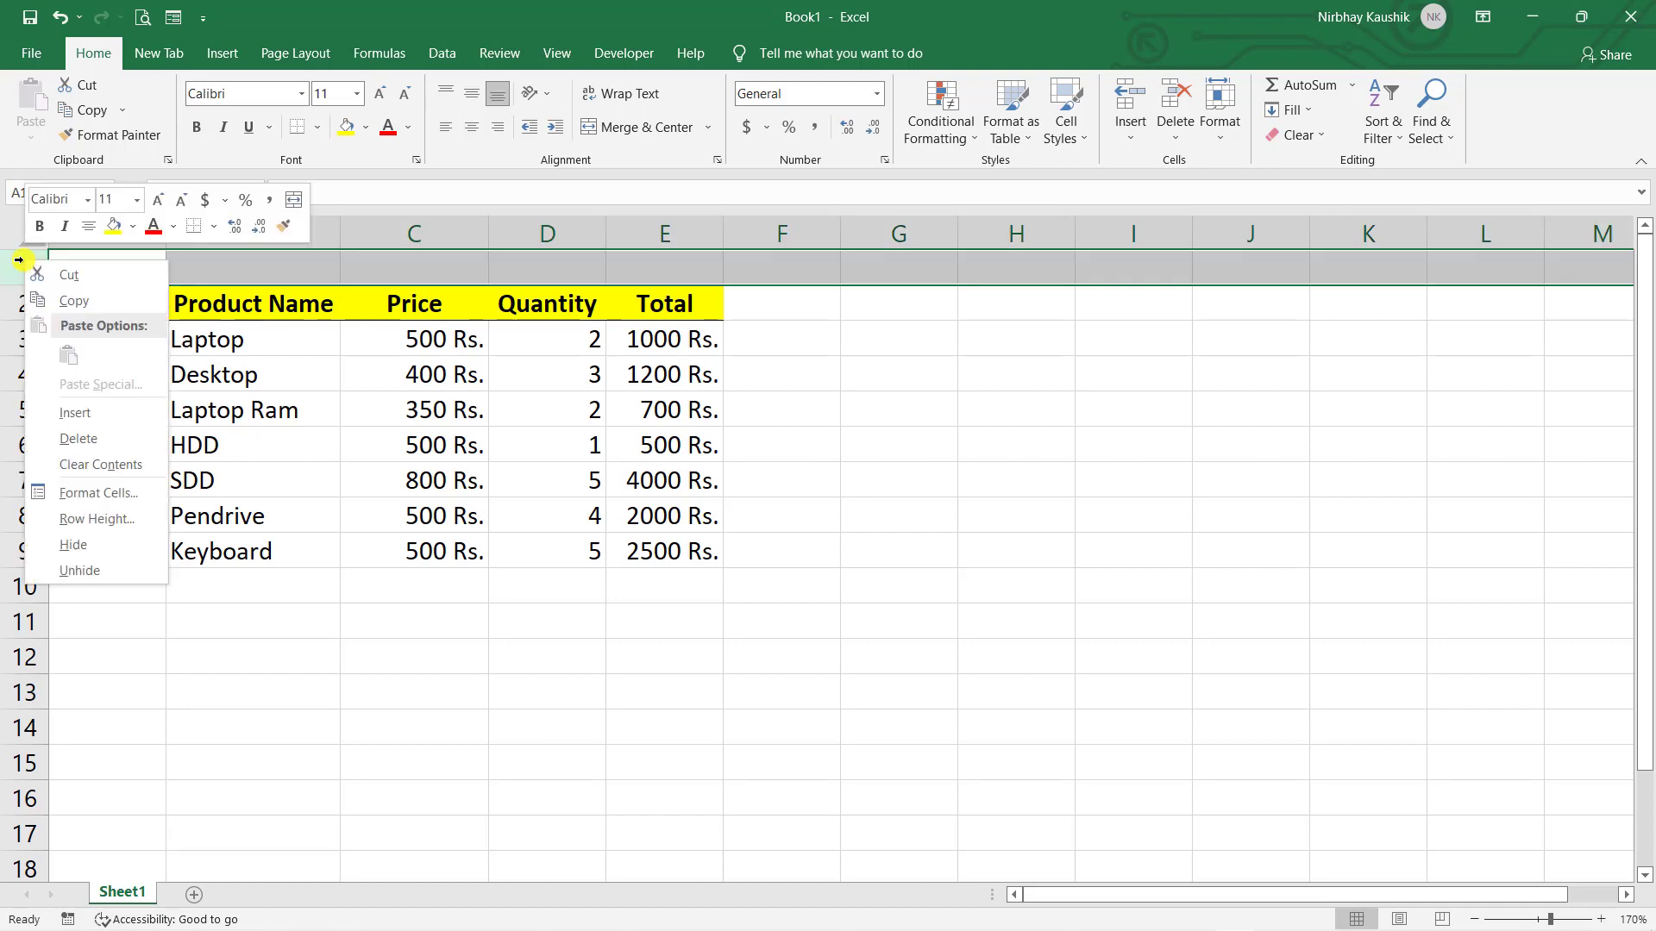
pyautogui.click(111, 426)
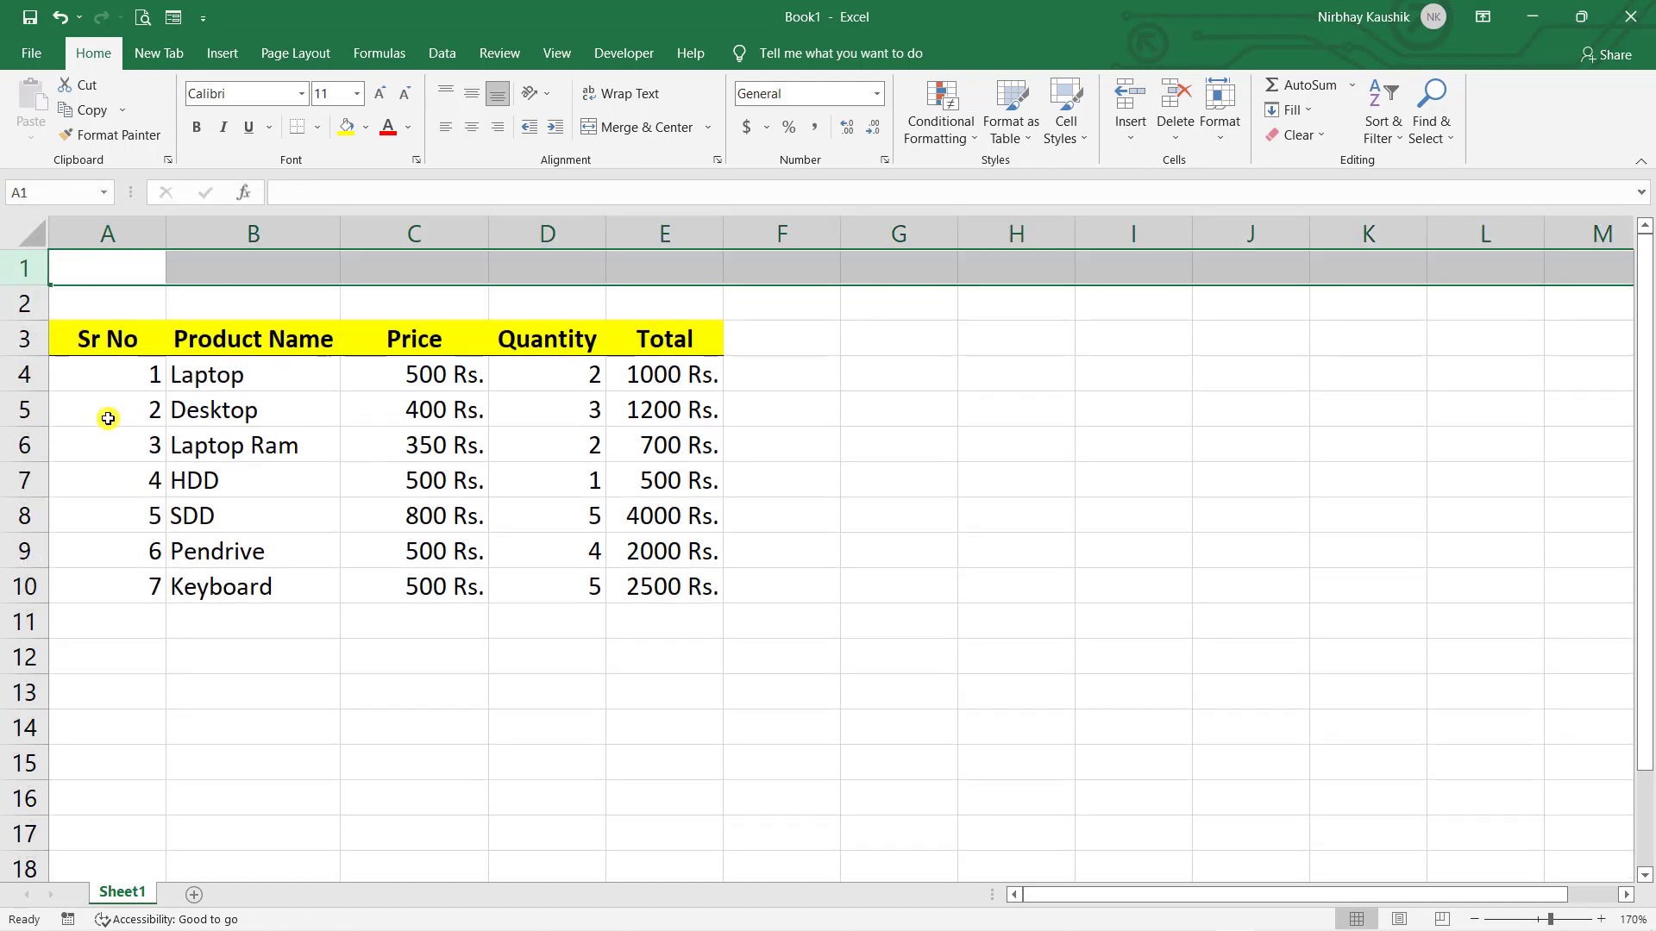
pyautogui.click(786, 487)
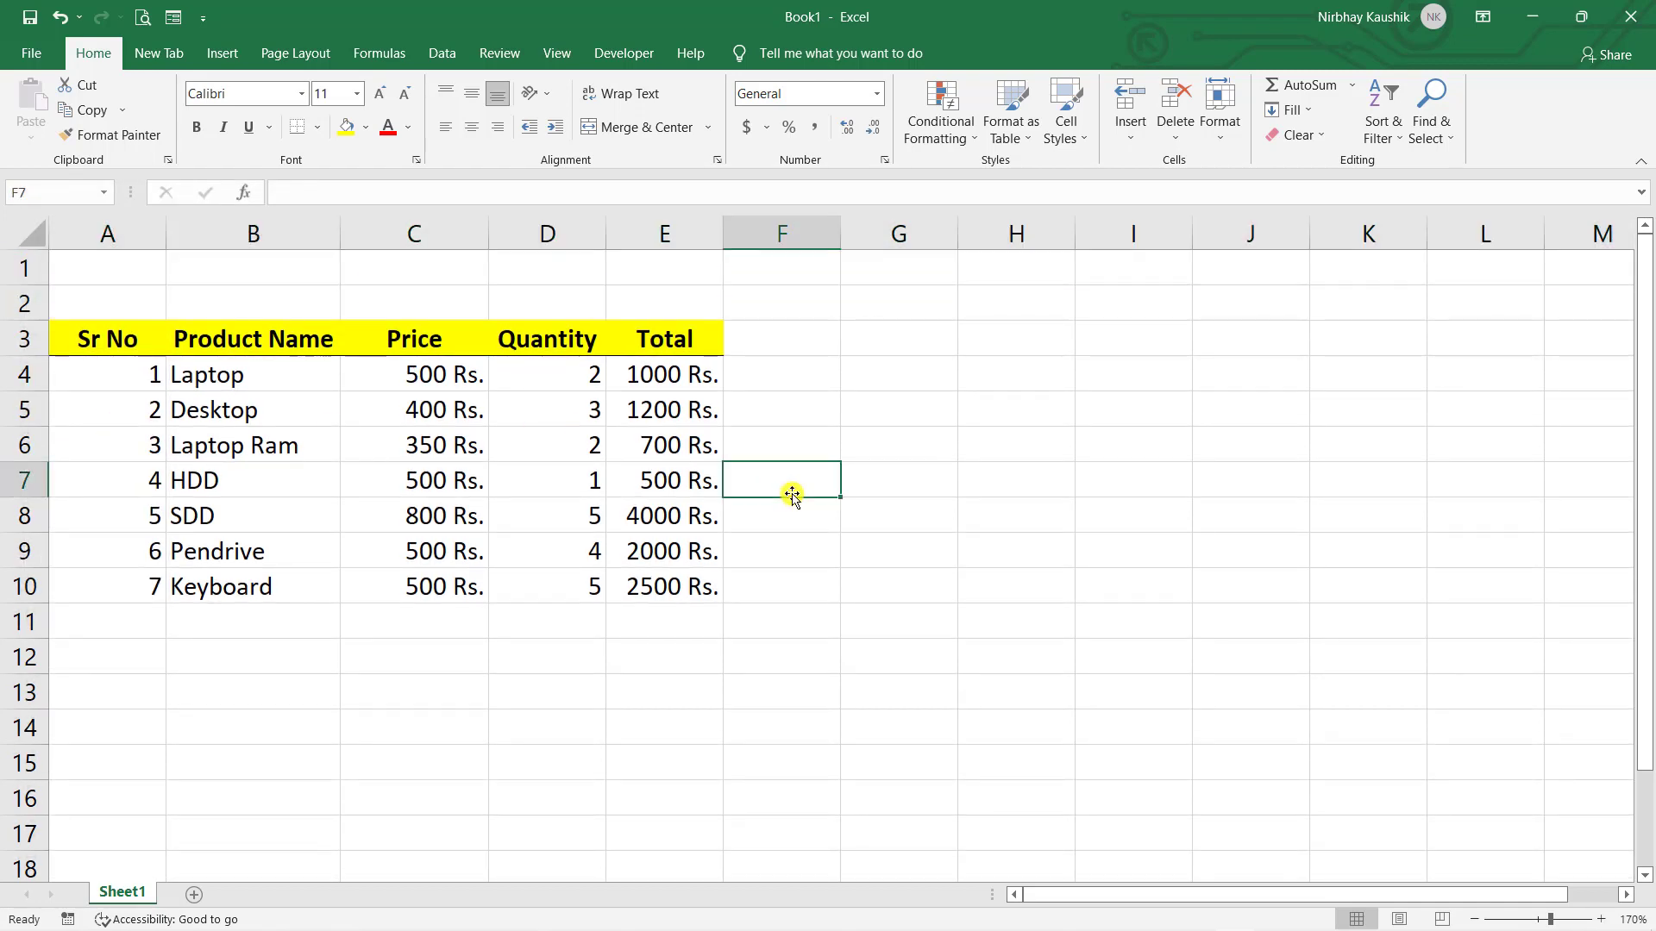
# - Enter the title 'Data Management' in cell A1
pyautogui.doubleClick(144, 263)
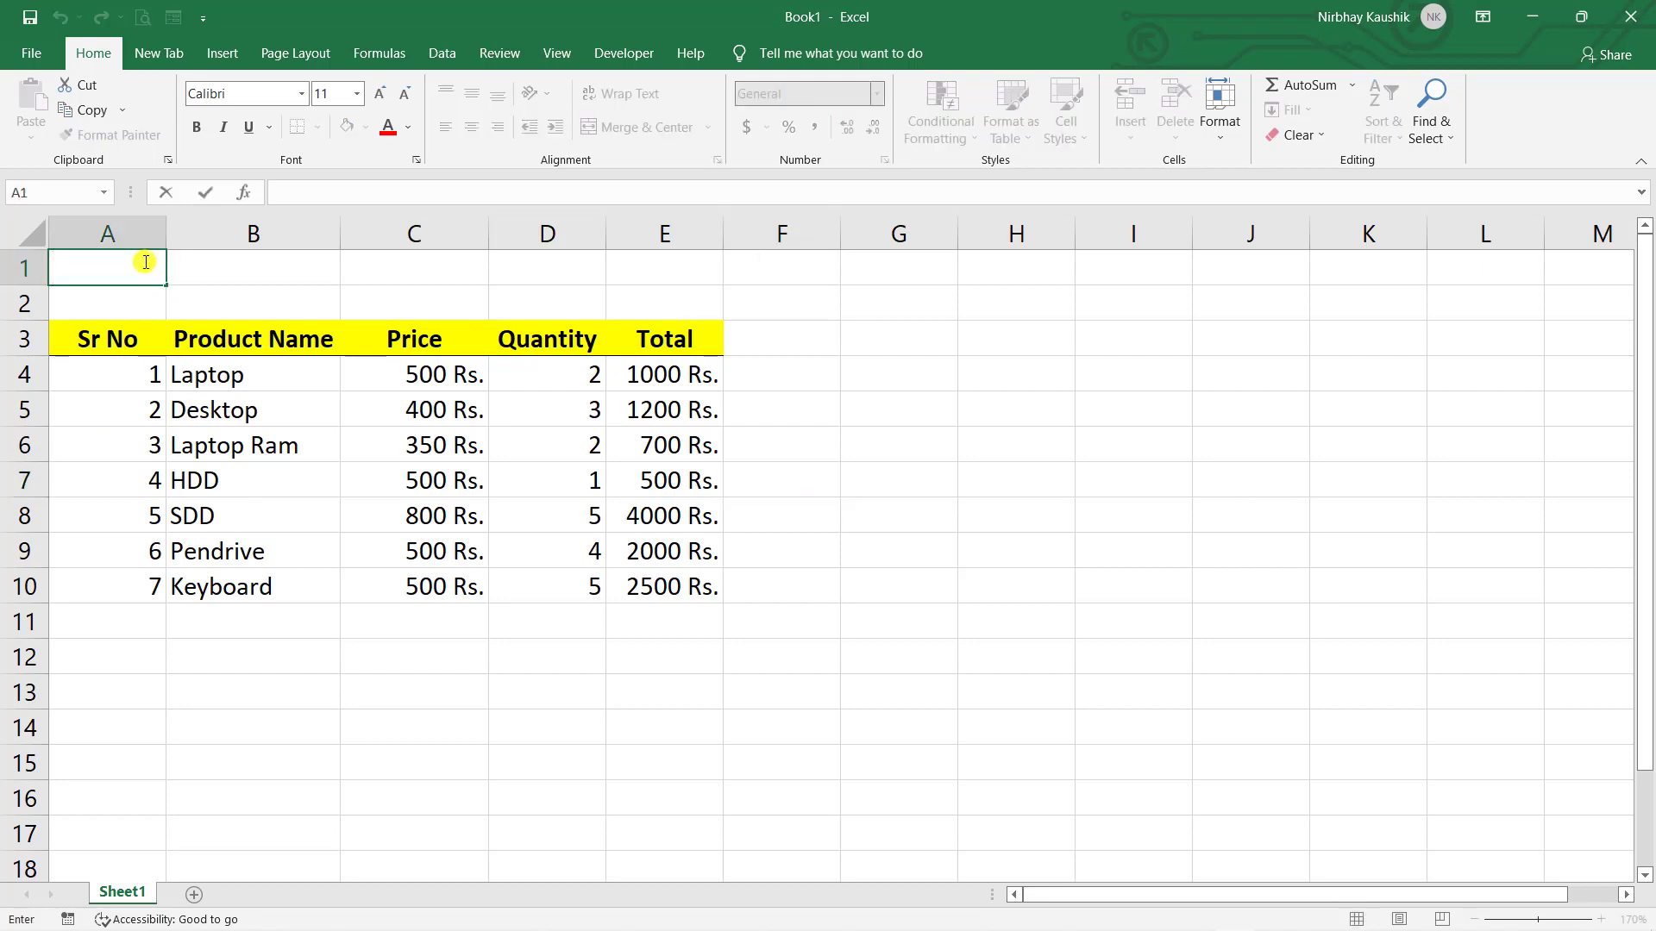
pyautogui.write('Data Management')
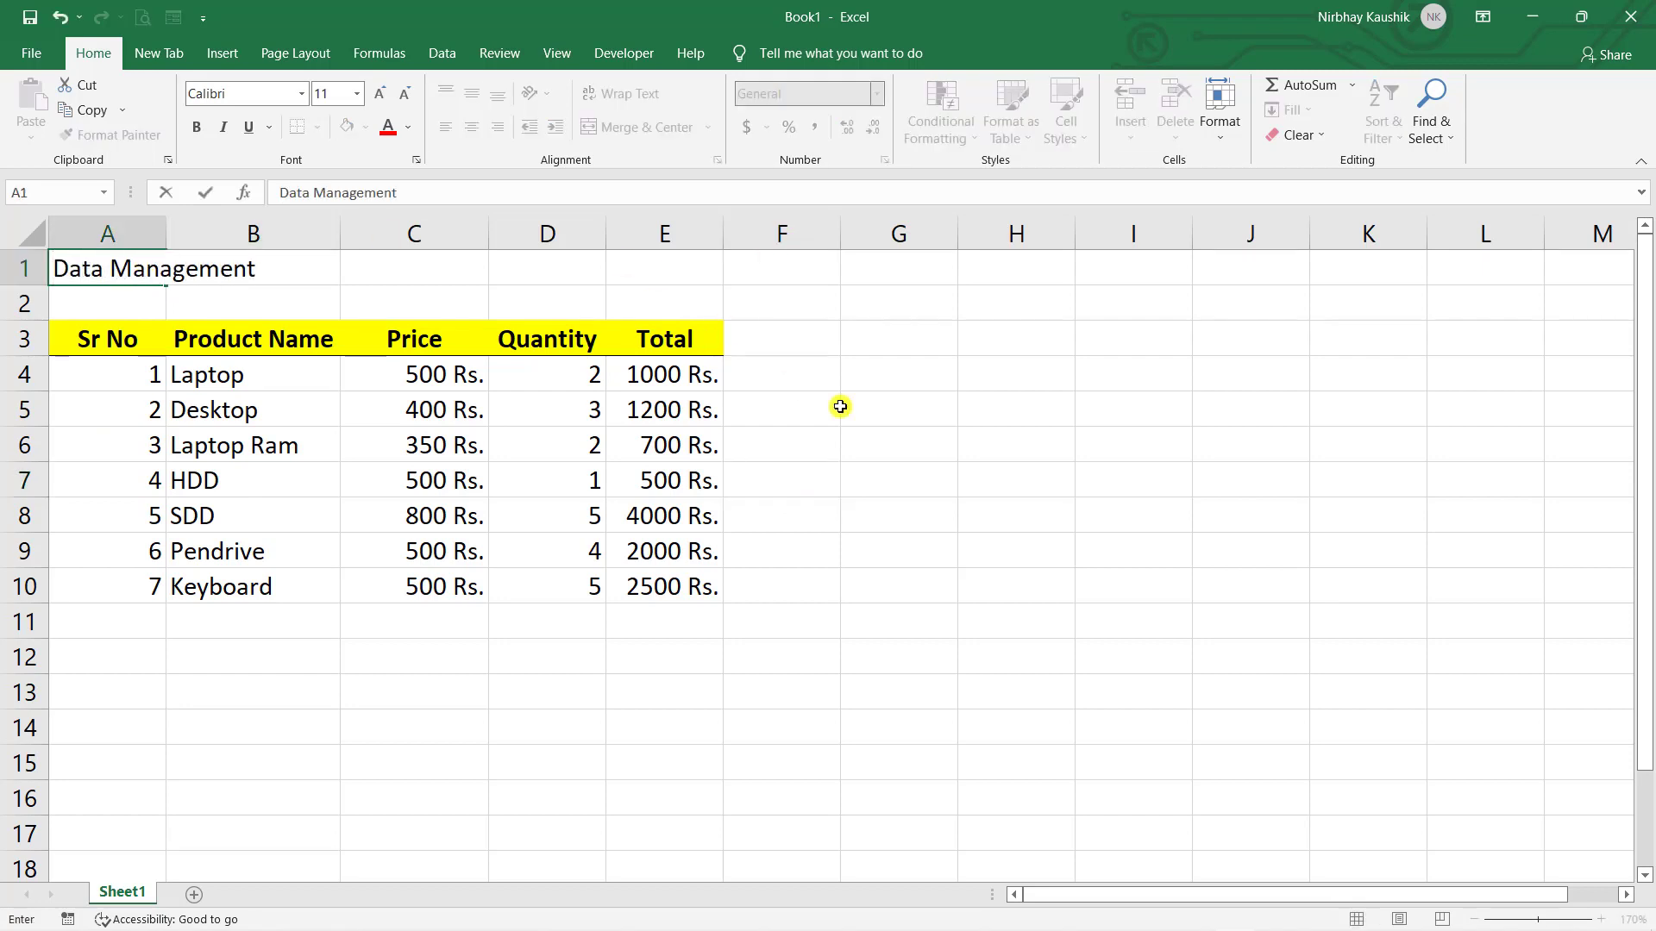
pyautogui.click(853, 408)
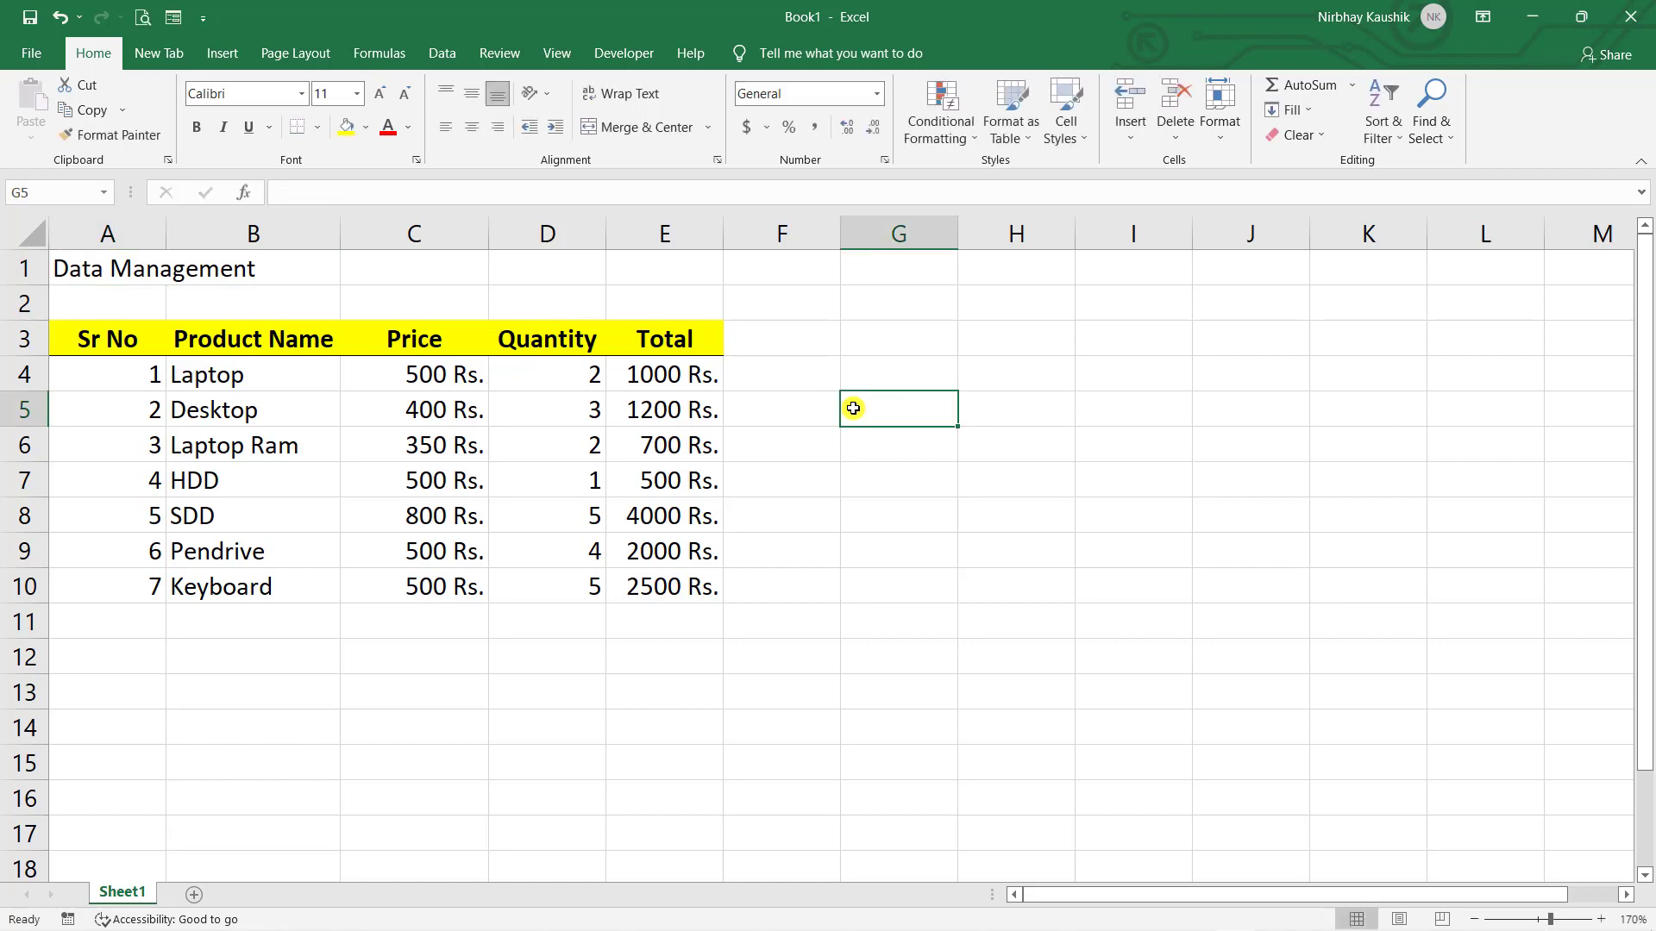
pyautogui.click(139, 267)
# - Check that cells B1 through E1 are empty beside the title
pyautogui.click(87, 192)
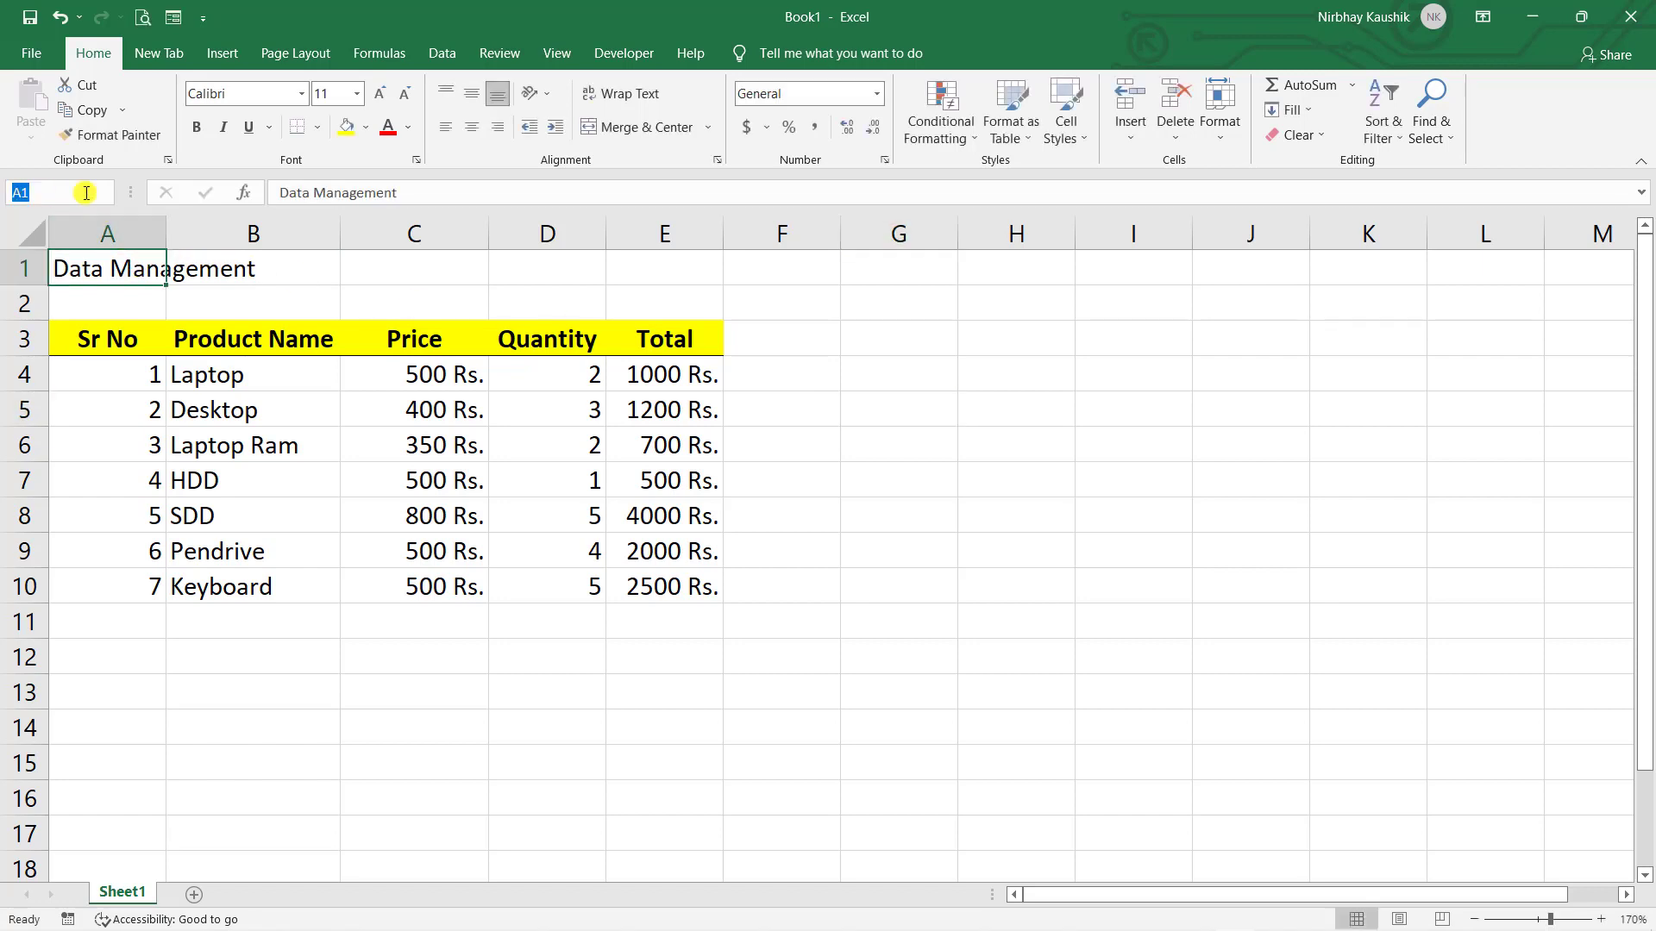
pyautogui.click(255, 276)
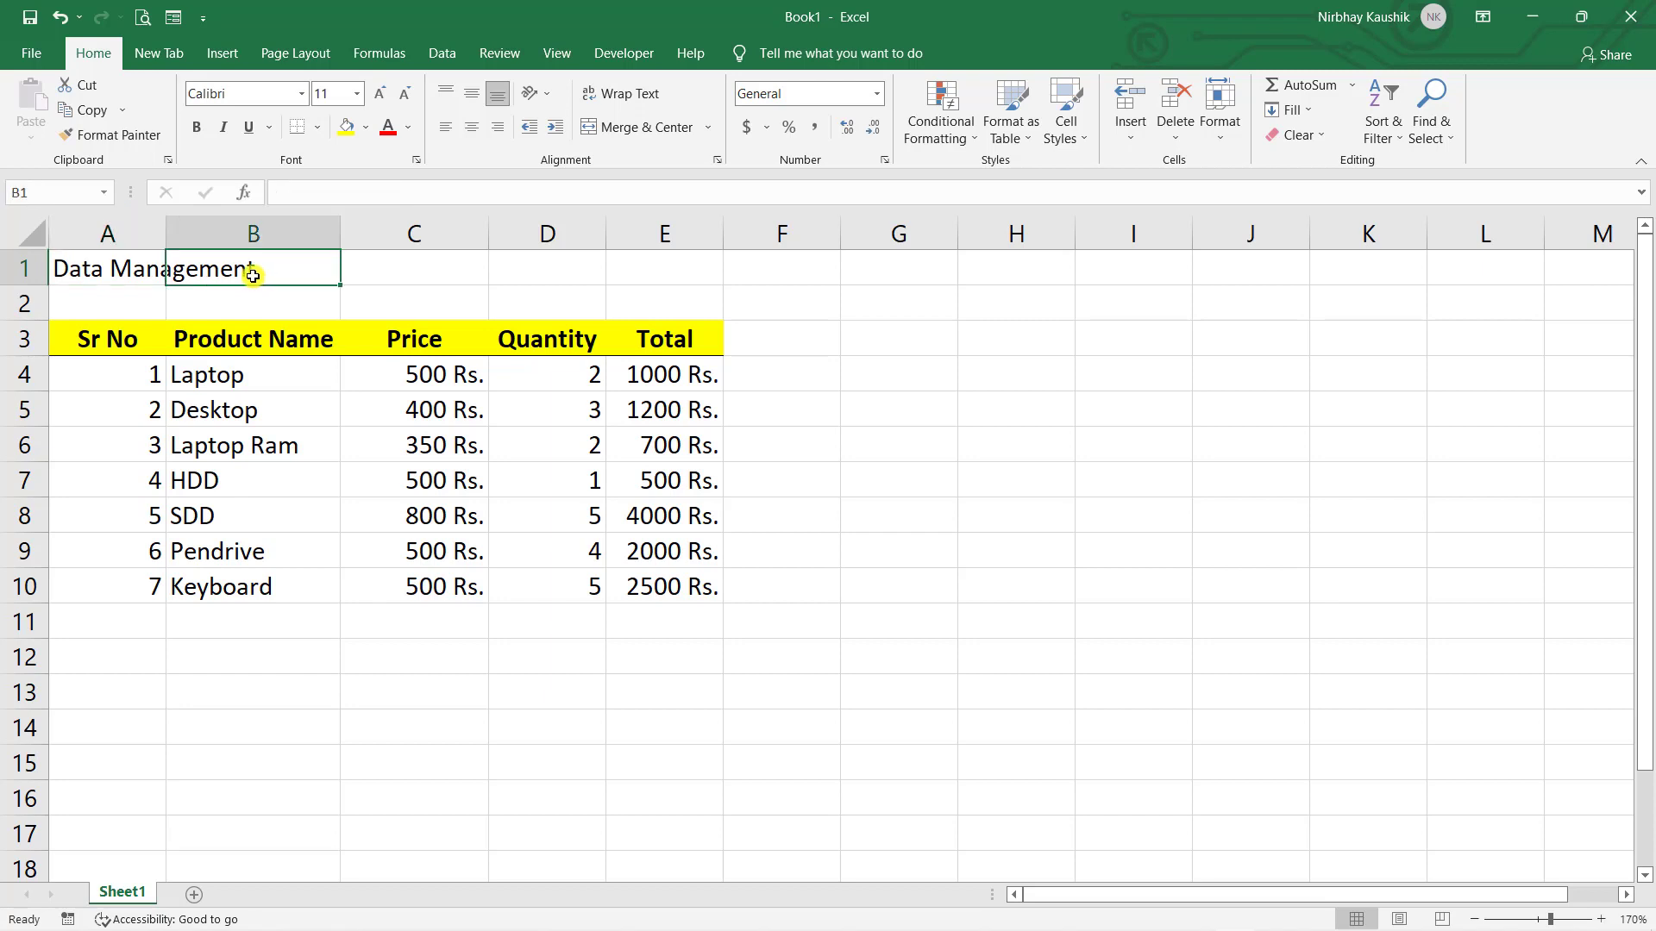
pyautogui.click(387, 280)
pyautogui.click(555, 271)
pyautogui.click(644, 271)
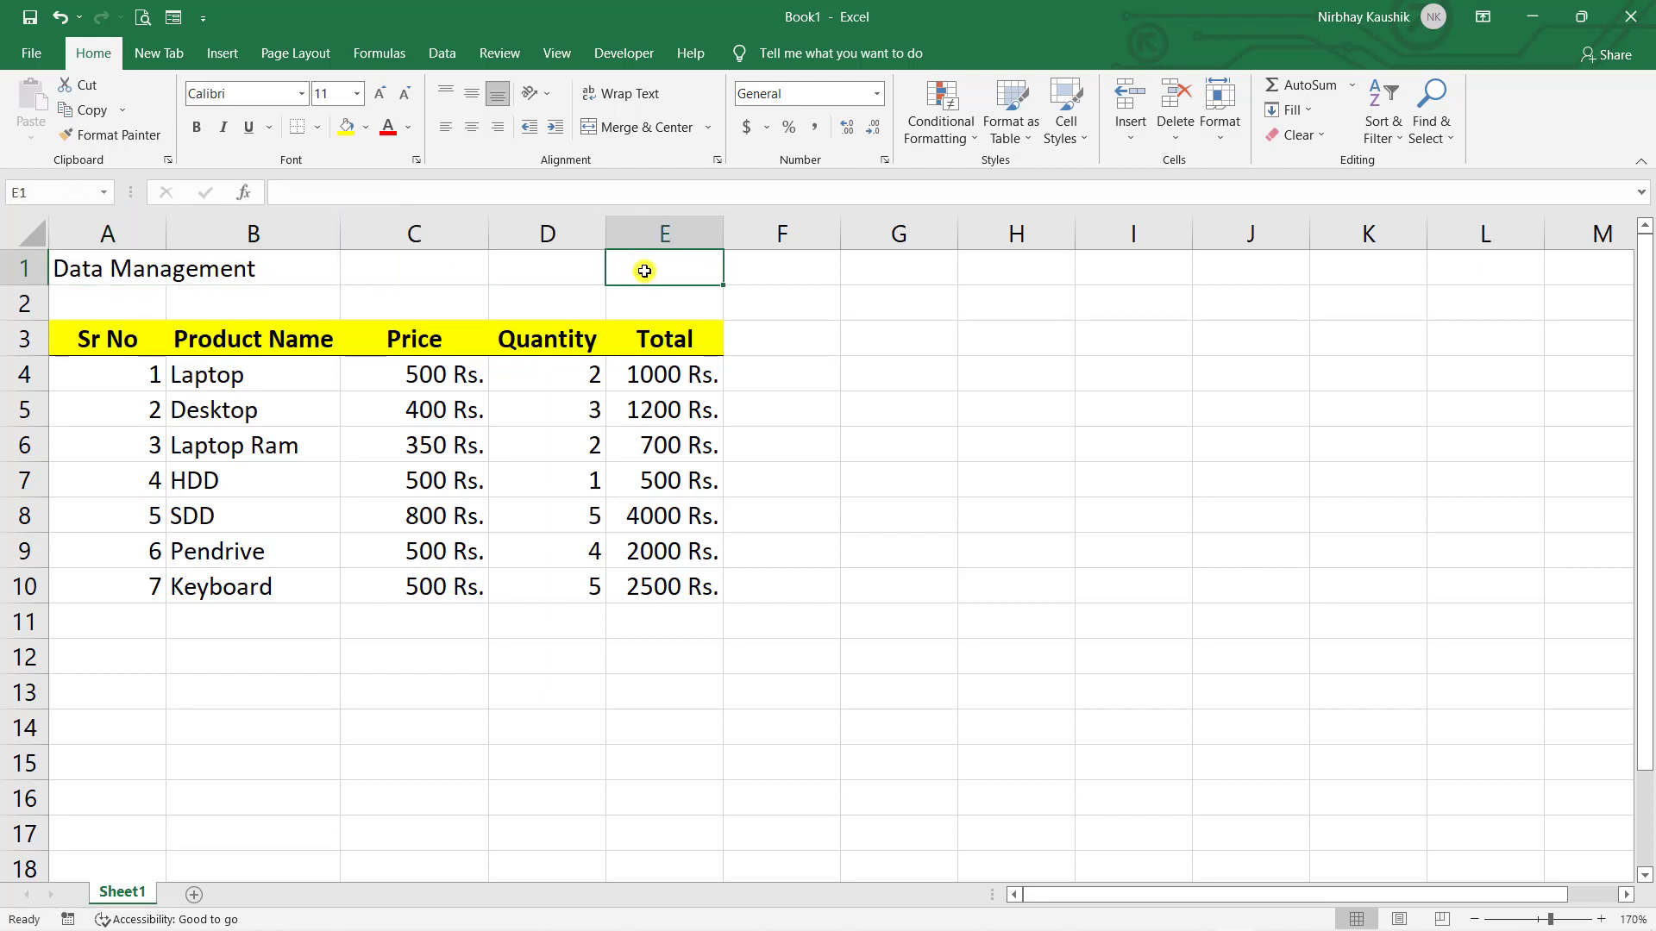
pyautogui.click(120, 268)
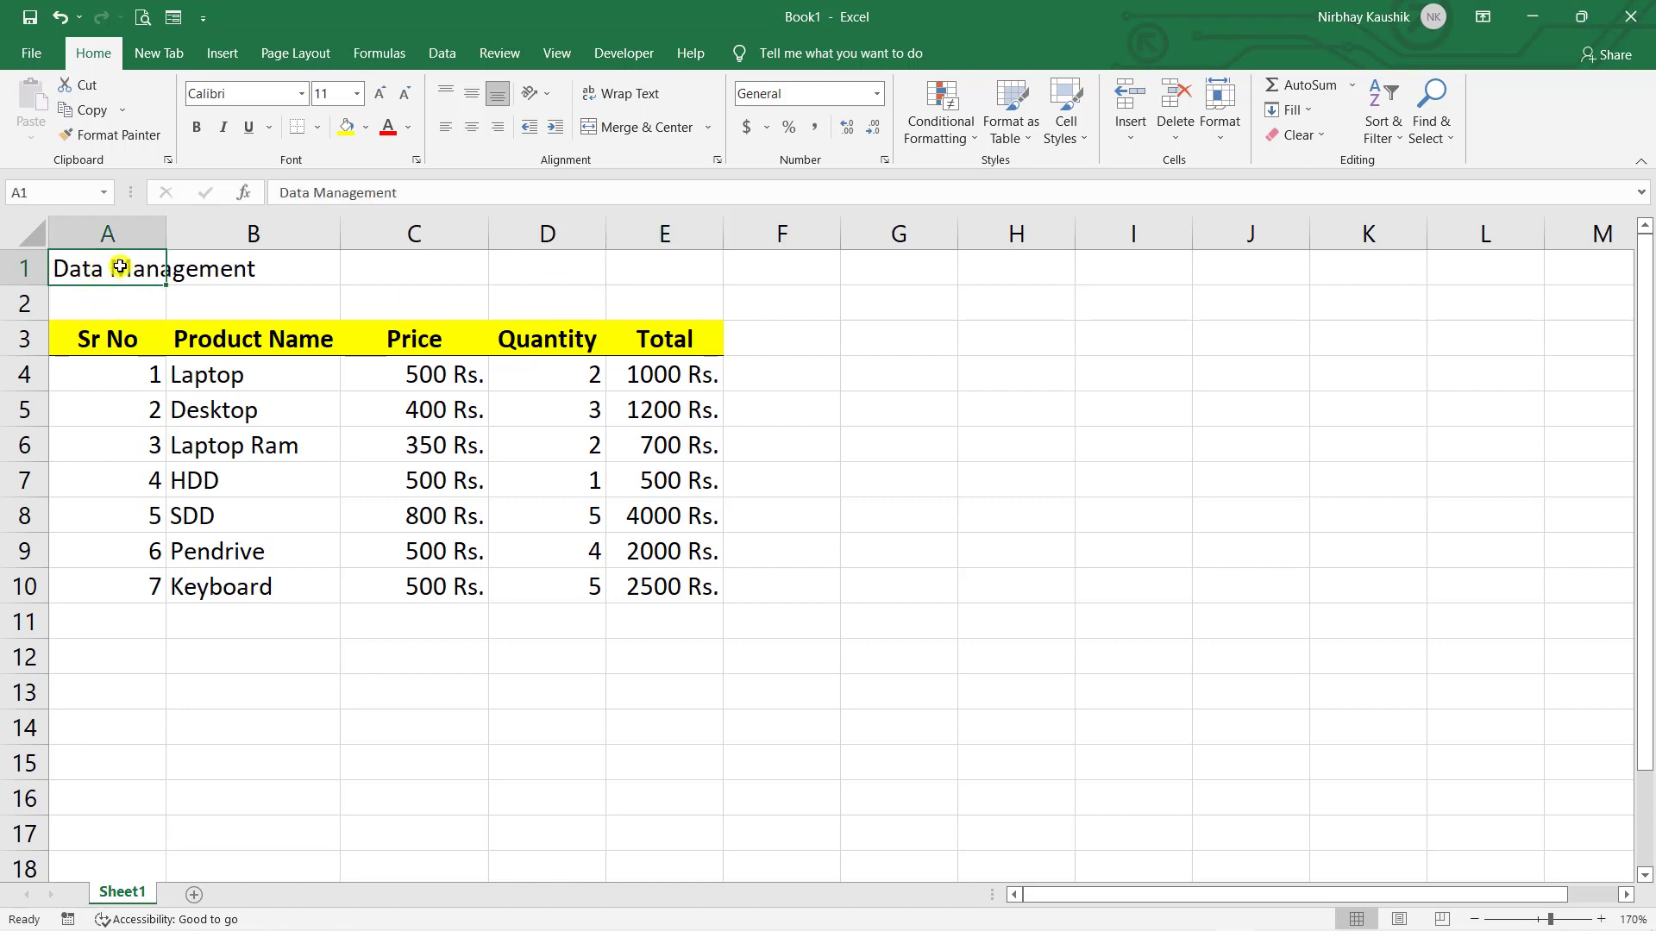
pyautogui.moveTo(120, 268); pyautogui.dragTo(644, 276)
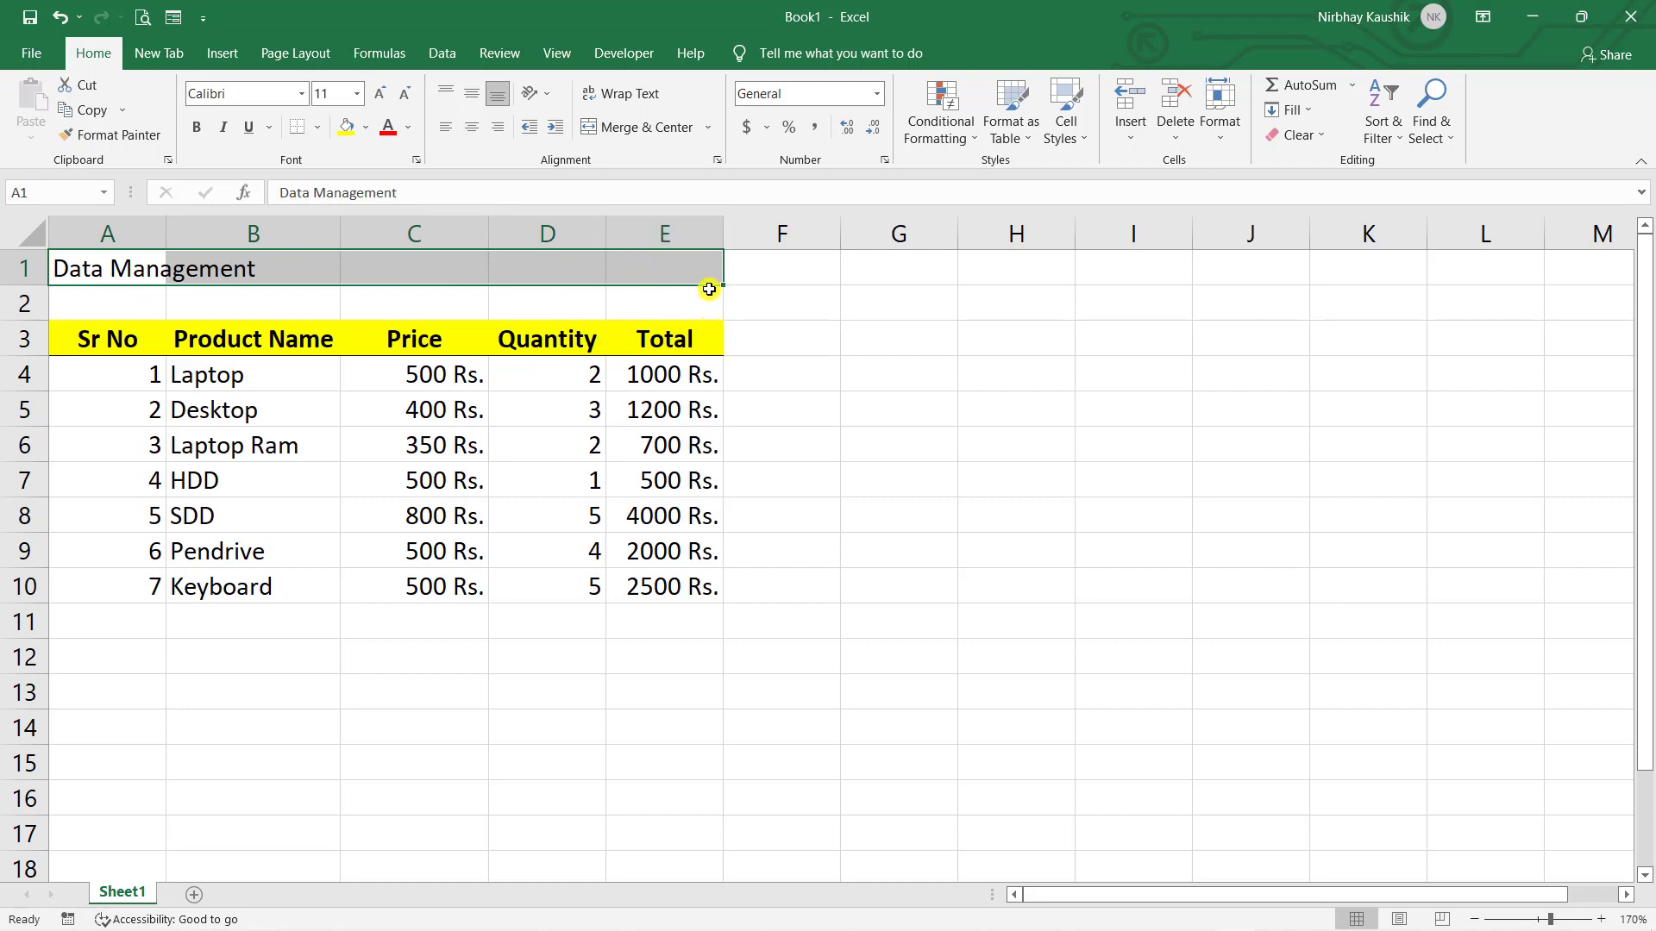
pyautogui.click(708, 127)
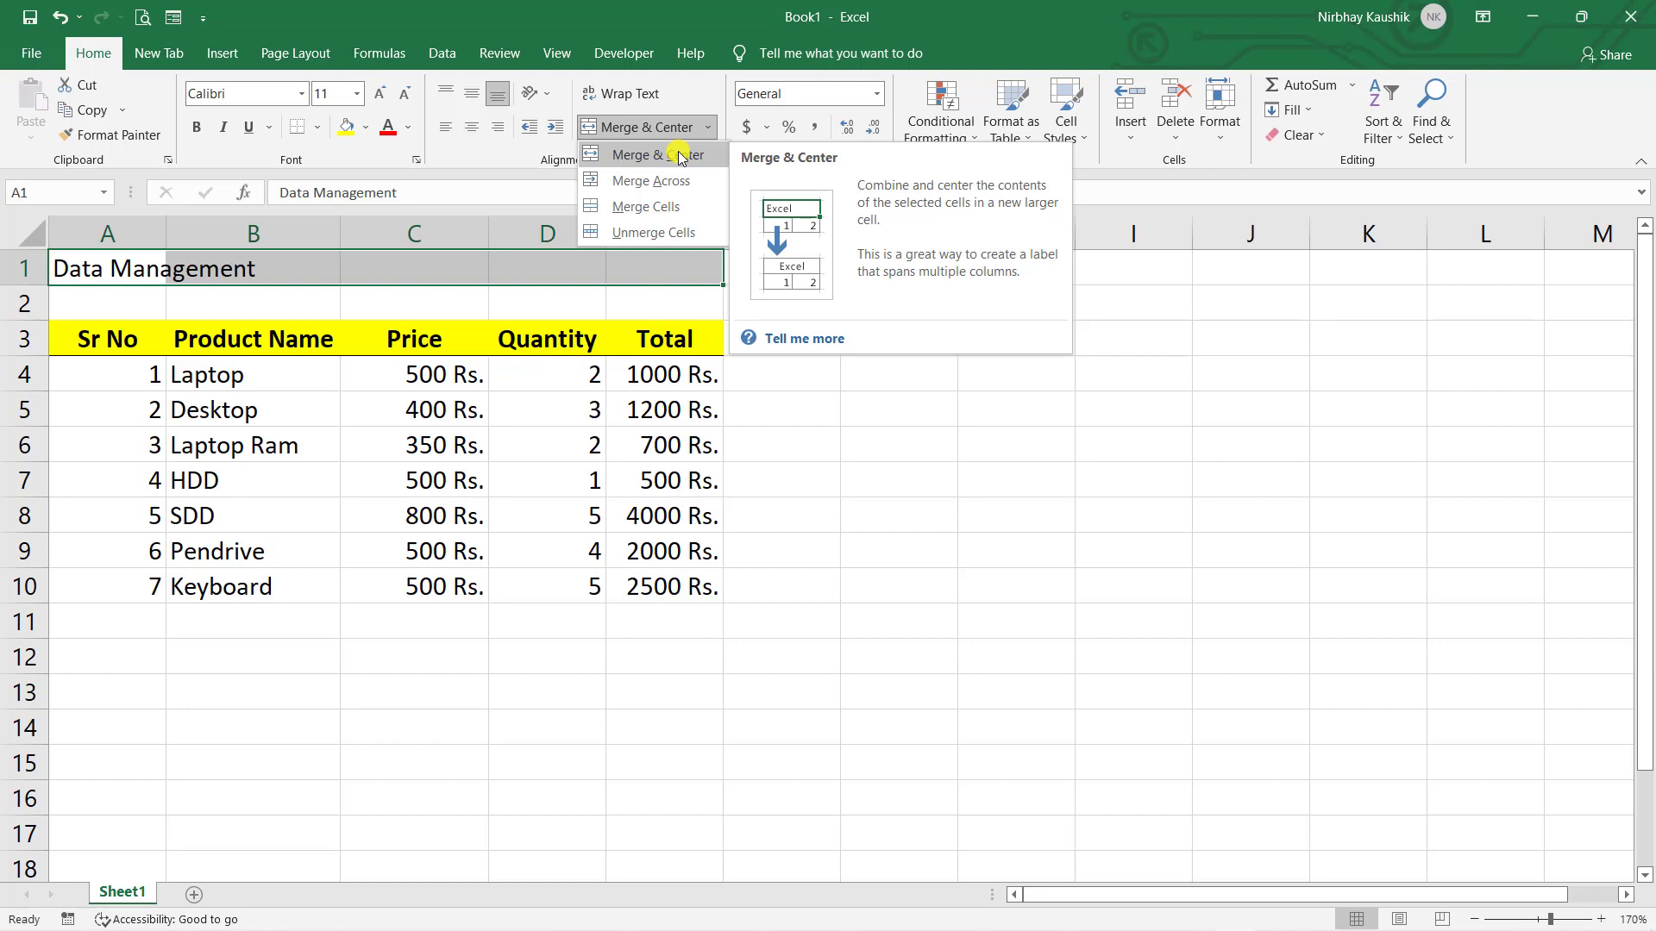
pyautogui.click(680, 156)
pyautogui.click(842, 408)
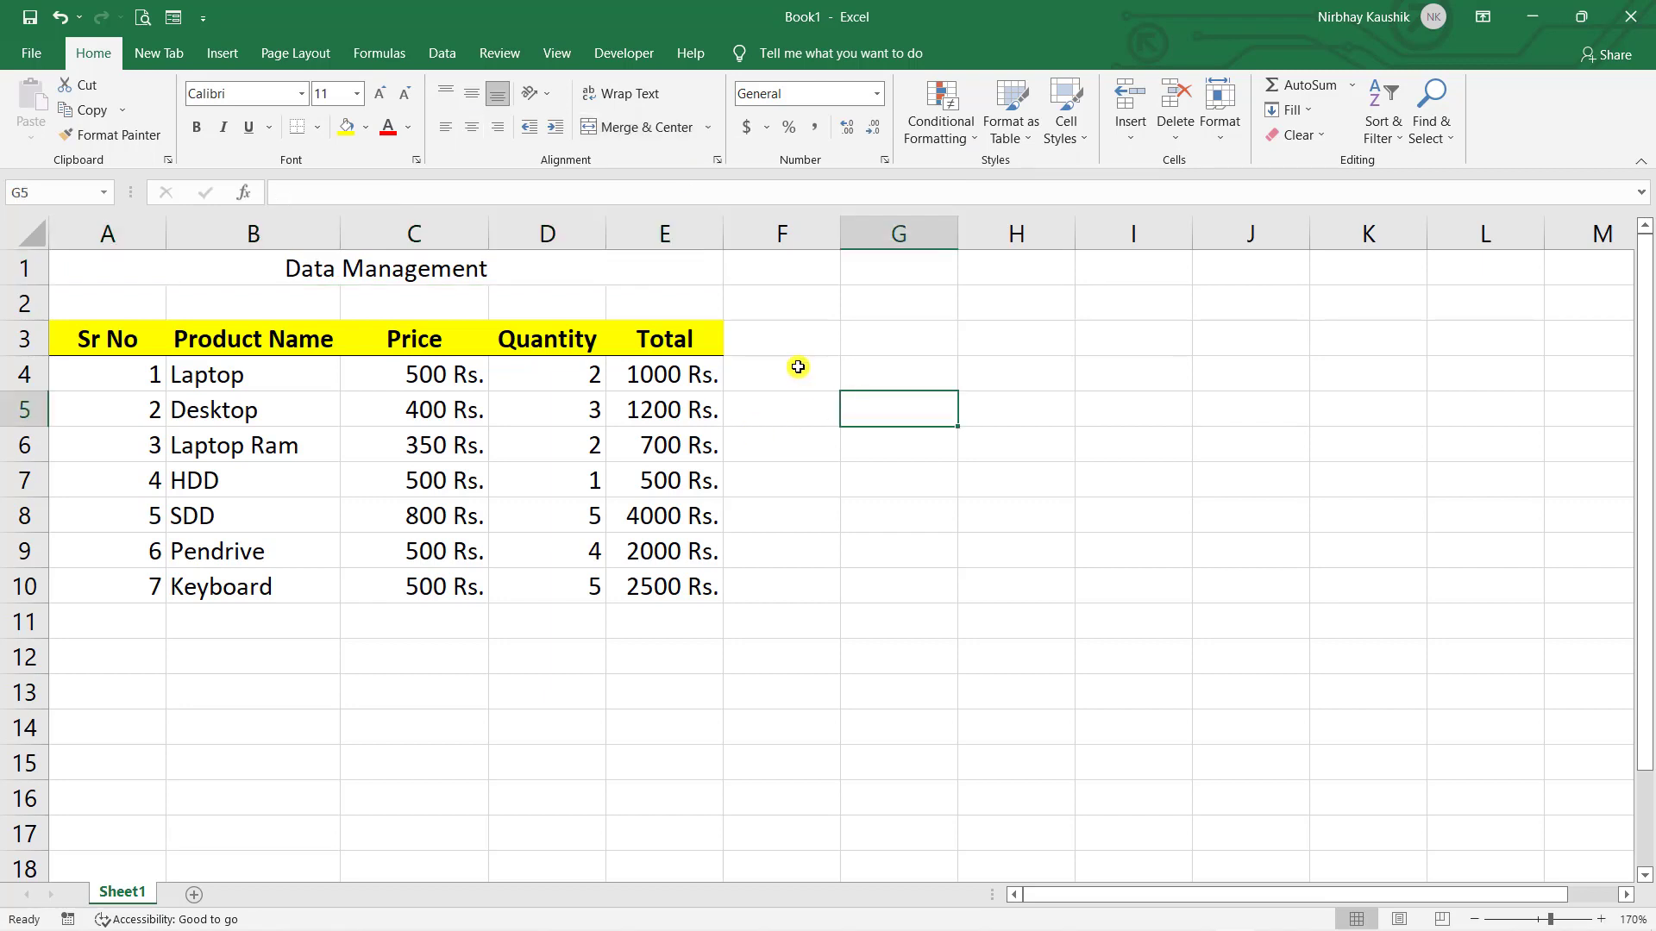
pyautogui.click(169, 263)
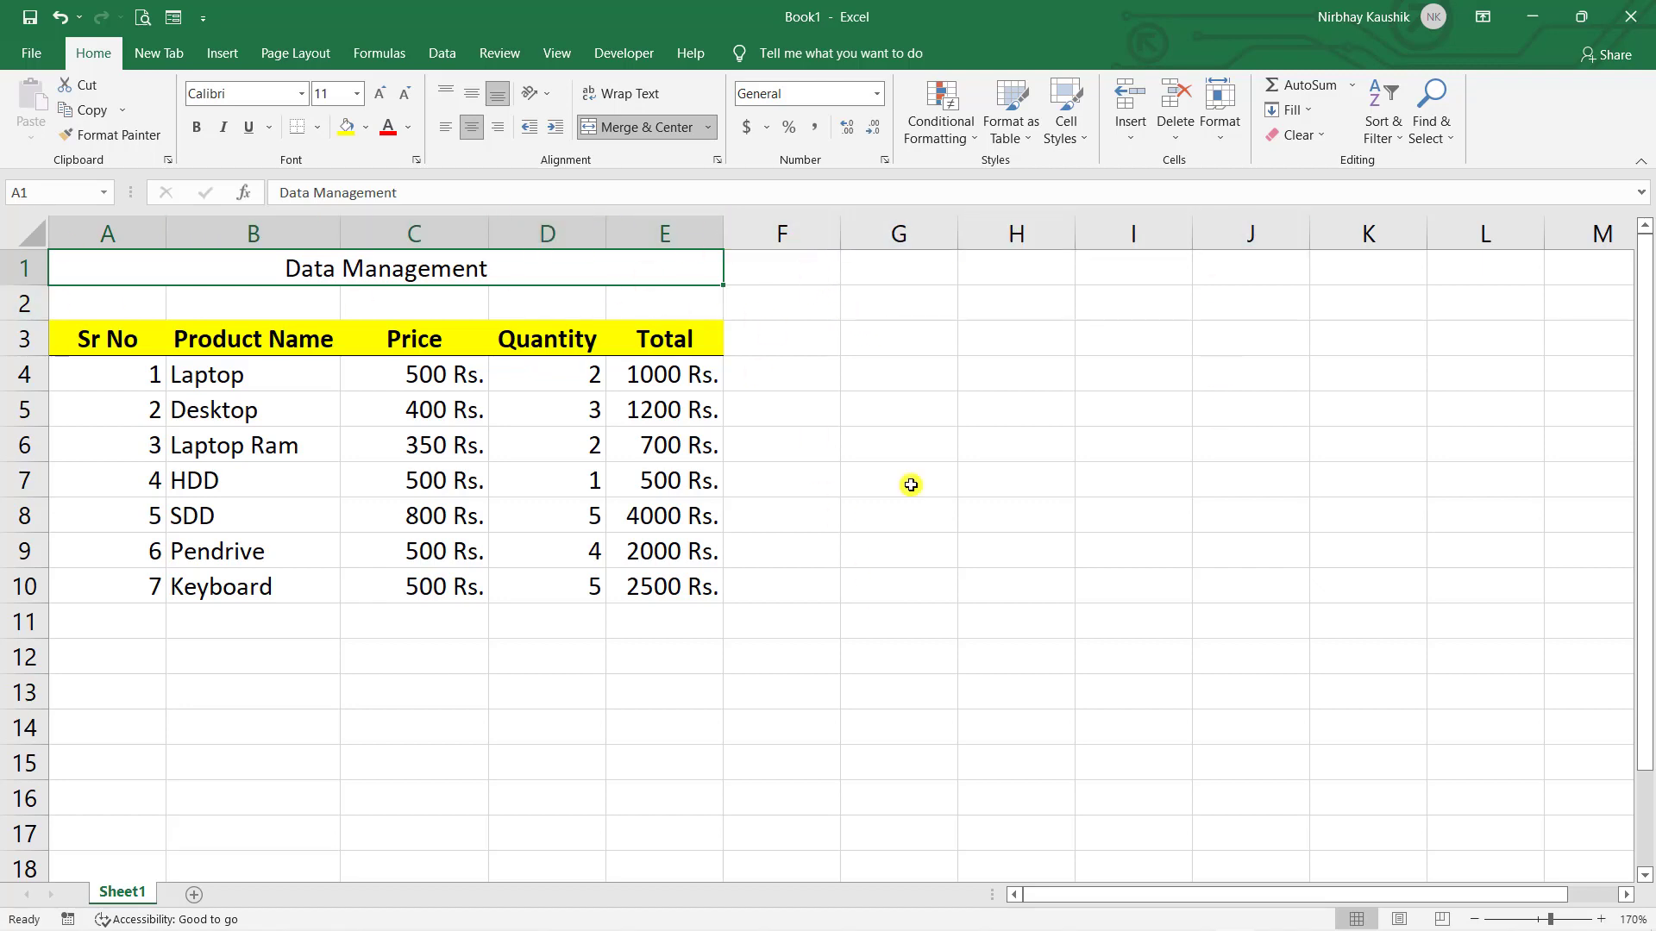
pyautogui.click(776, 377)
pyautogui.click(634, 280)
pyautogui.click(906, 395)
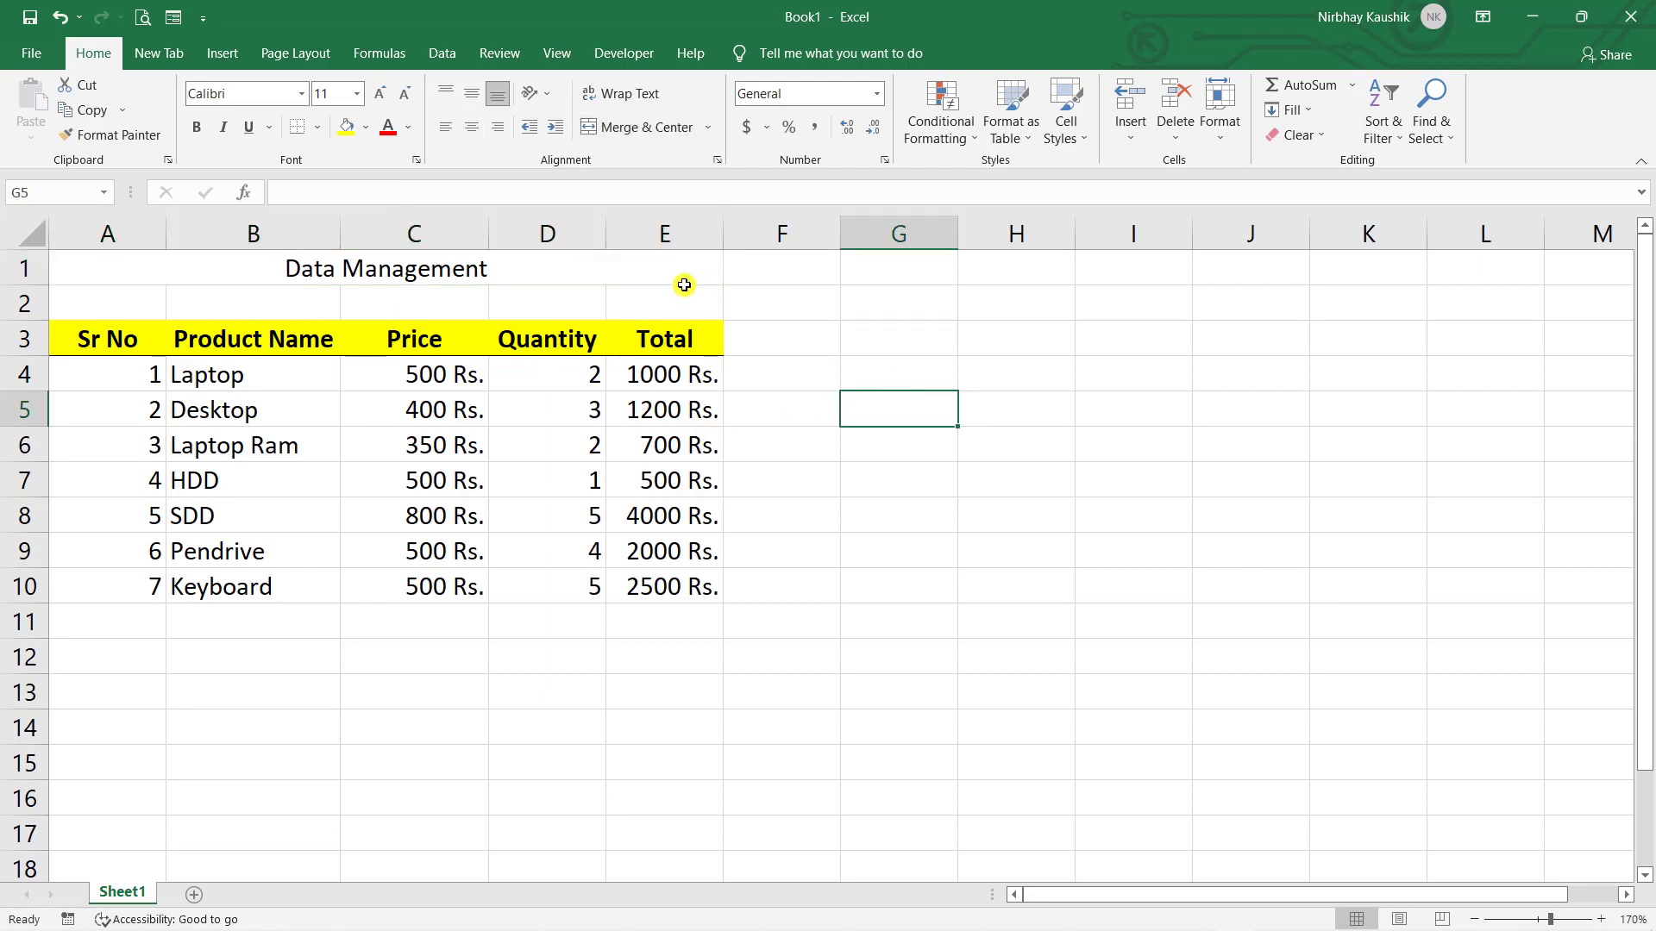
pyautogui.click(555, 279)
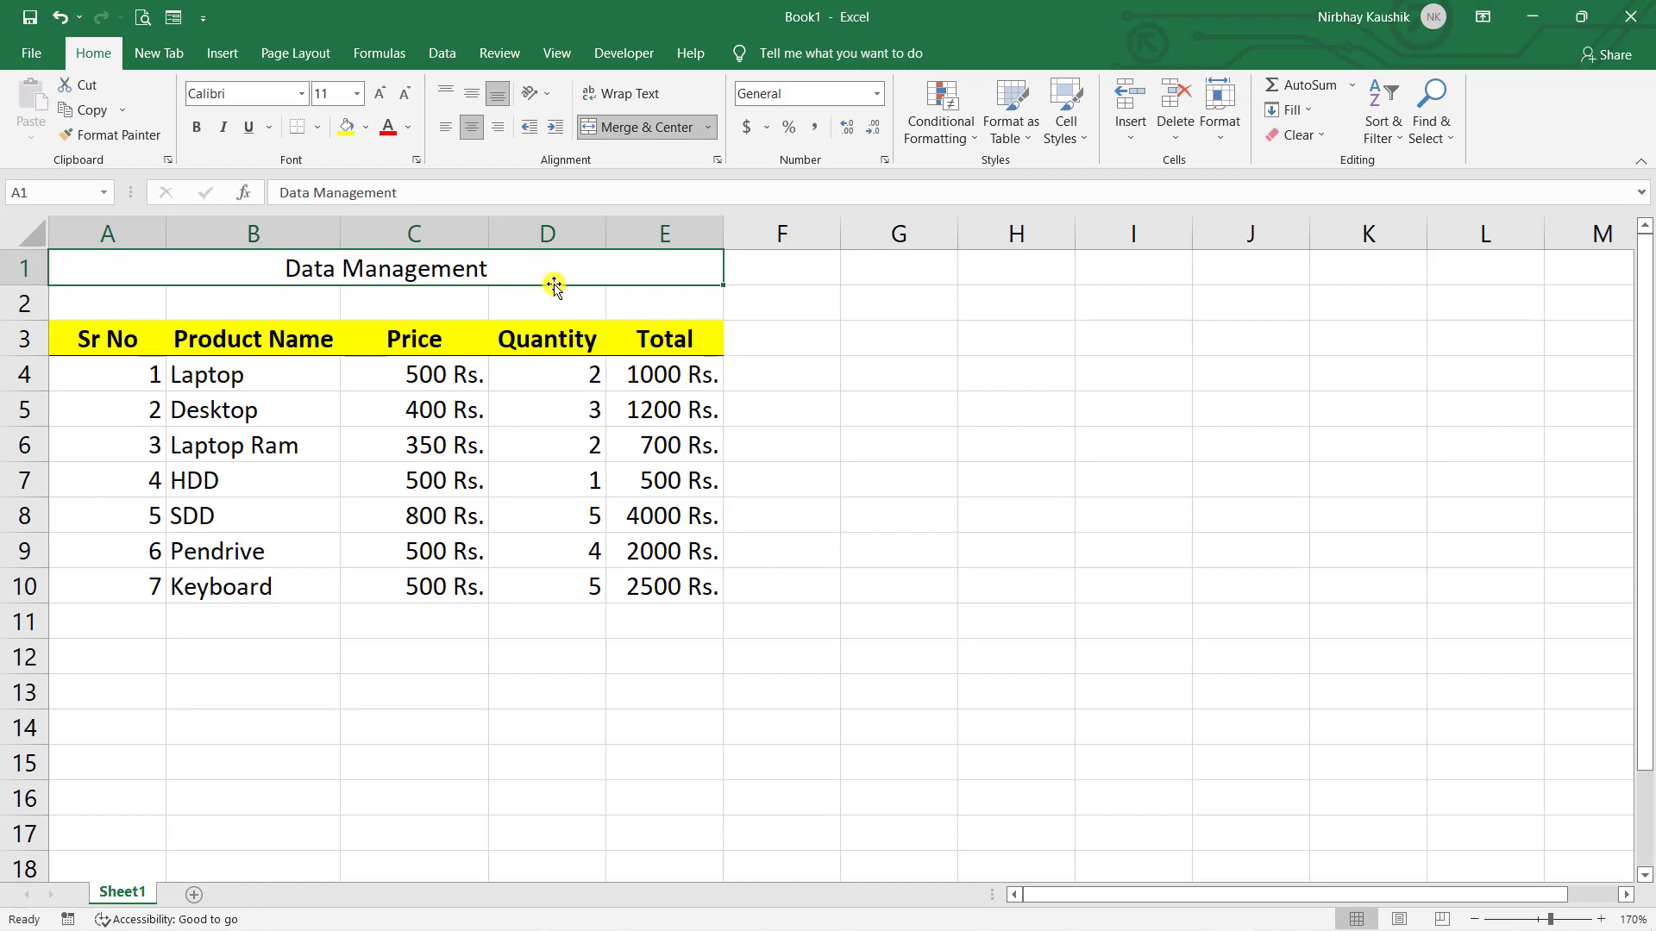
pyautogui.hotkey('ctrl', 'z')
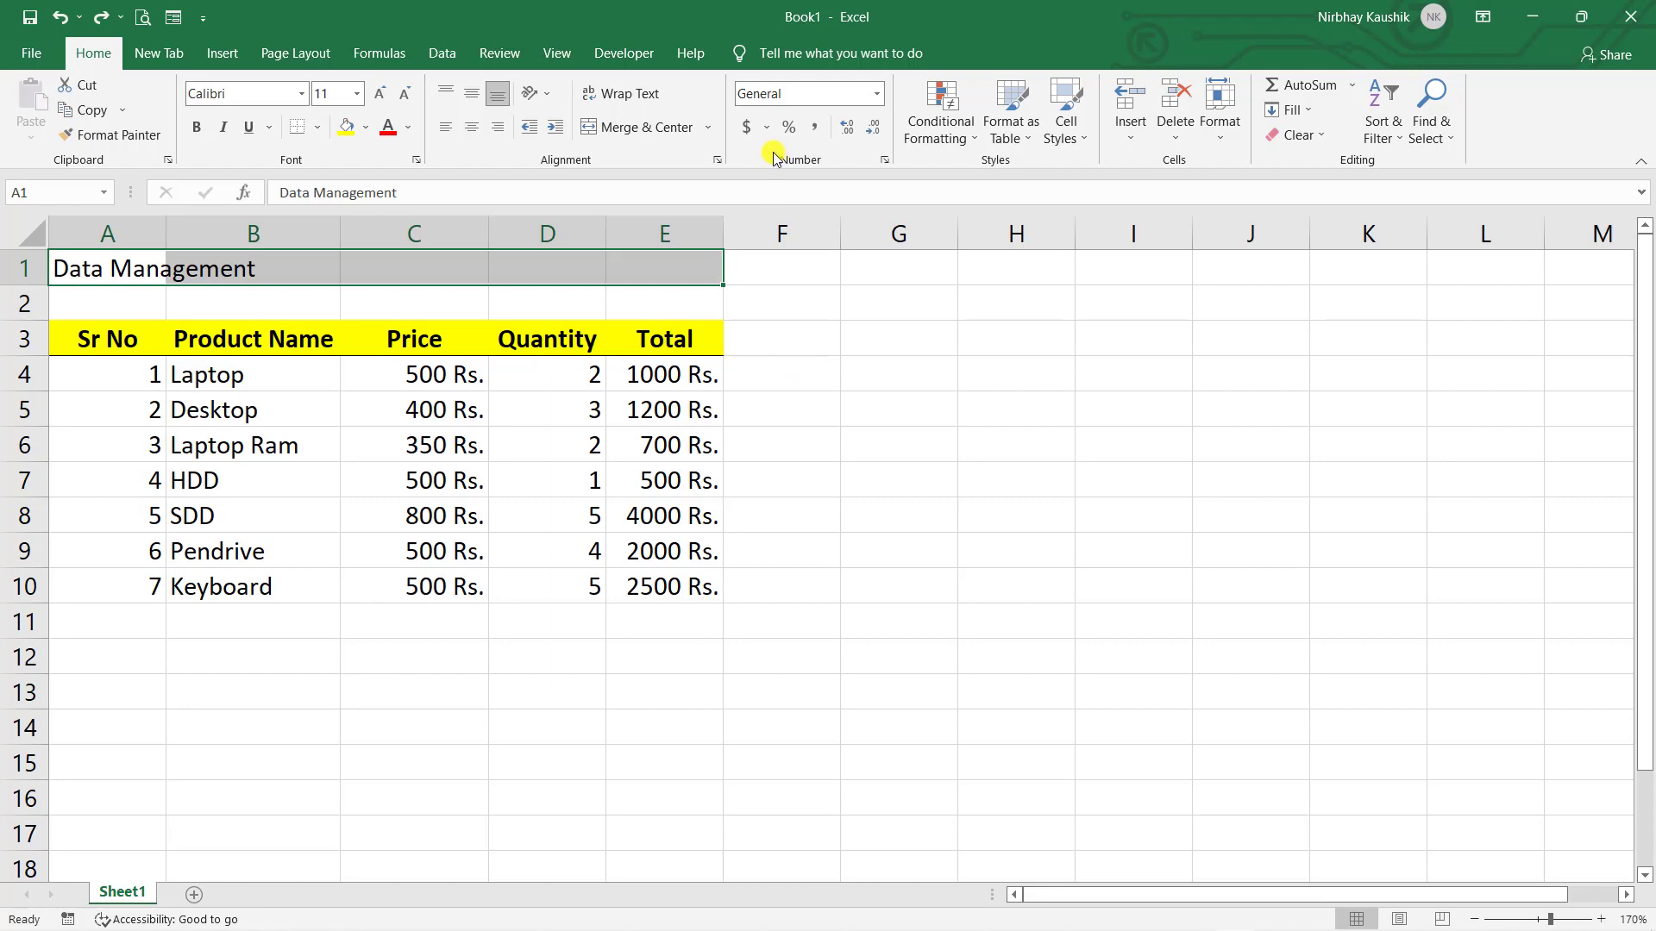
pyautogui.click(706, 129)
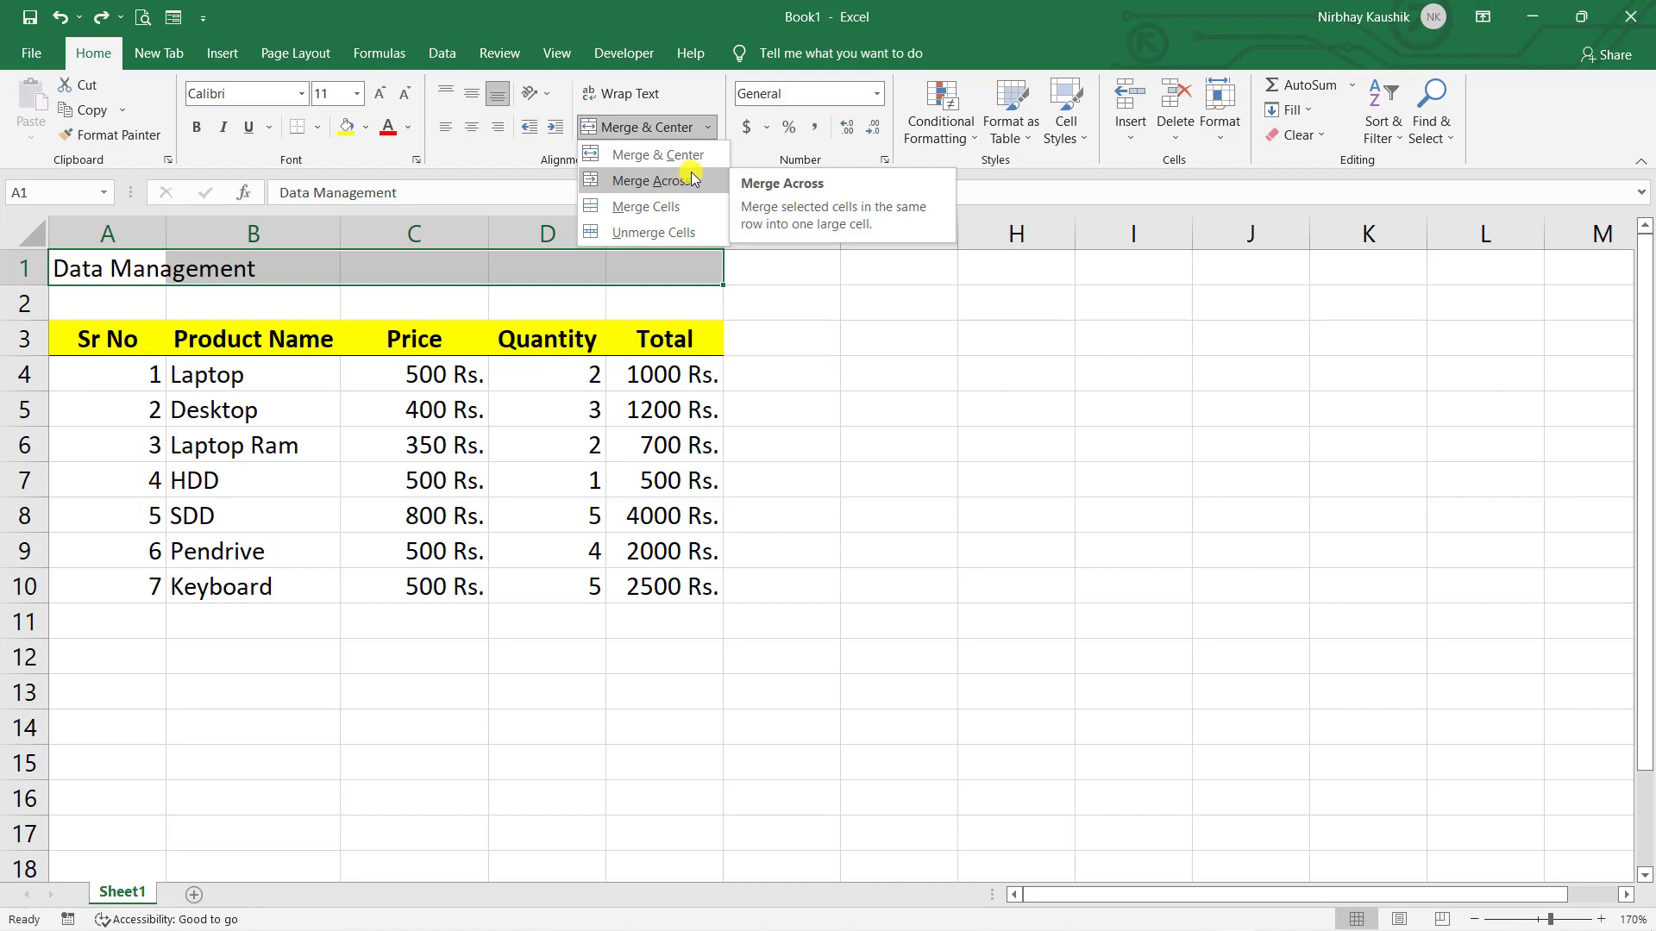
pyautogui.click(694, 178)
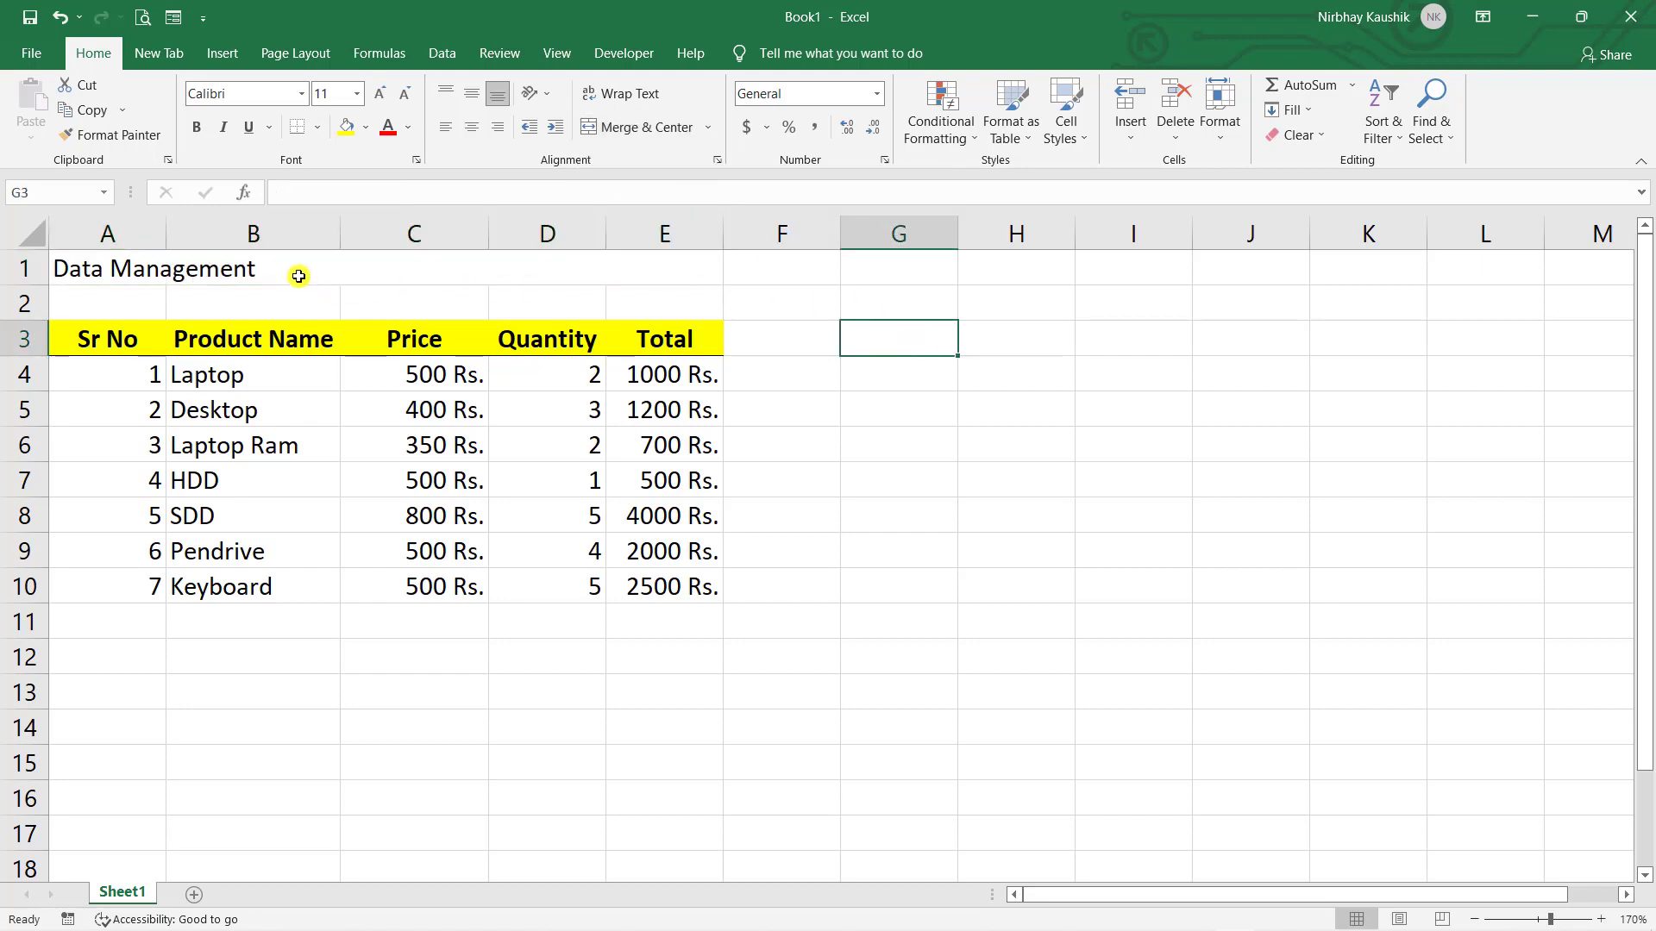
pyautogui.hotkey('ctrl', 'z')
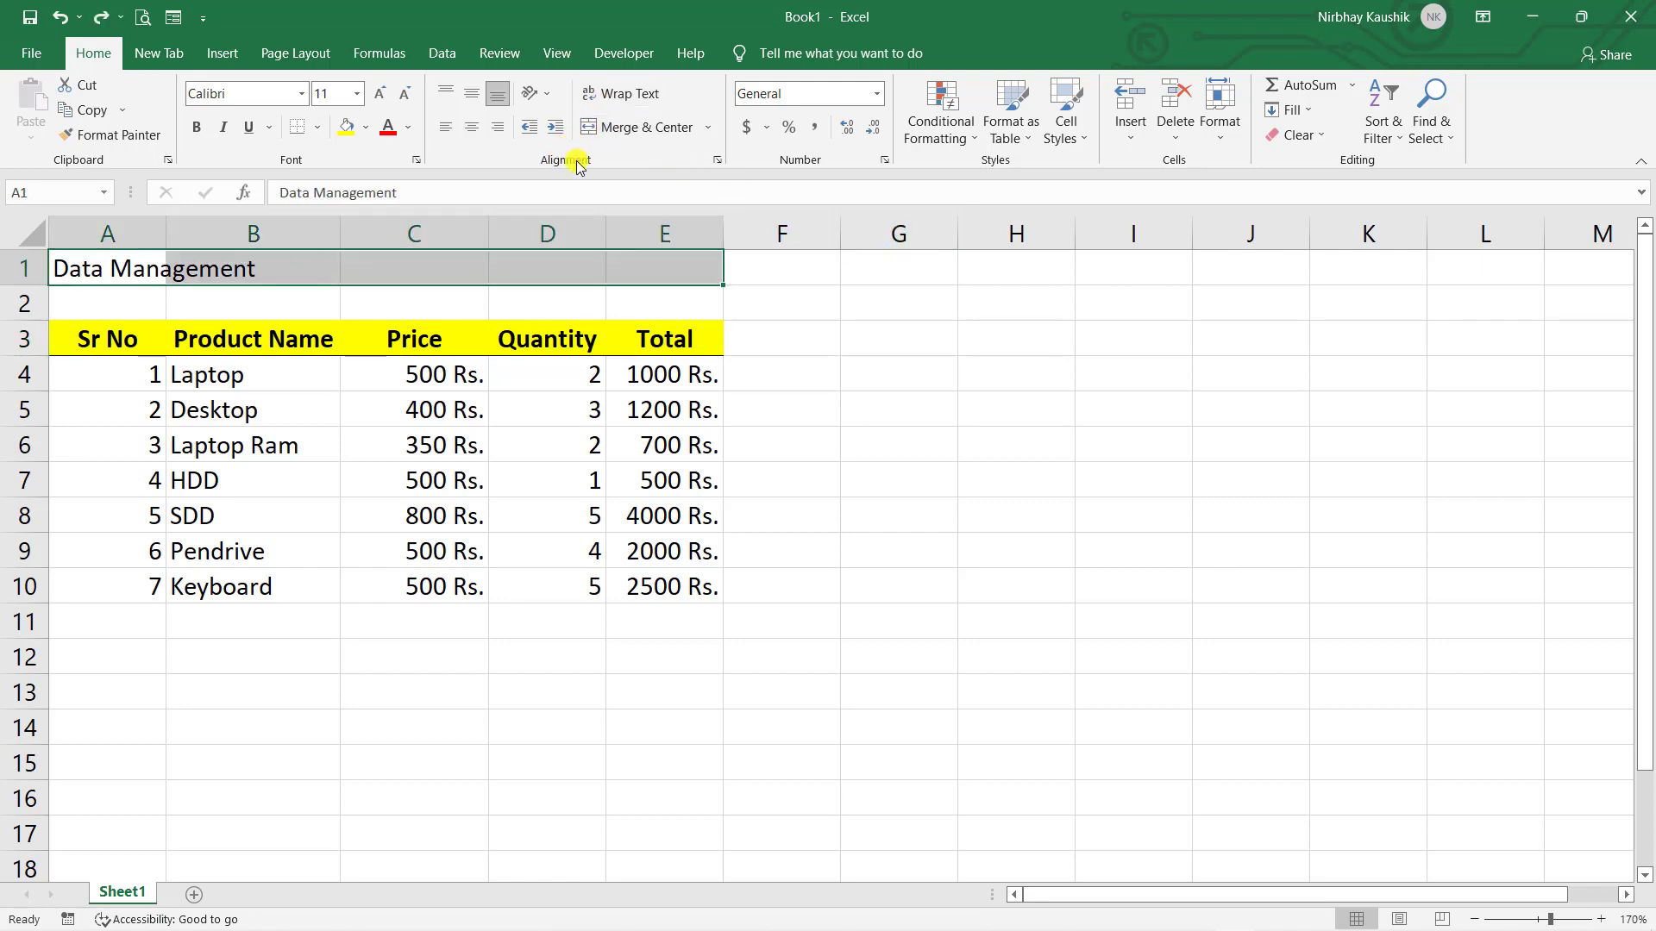
# - Set A1:E1's horizontal alignment to Center Across Selection in the Format Cells dialog
pyautogui.click(716, 161)
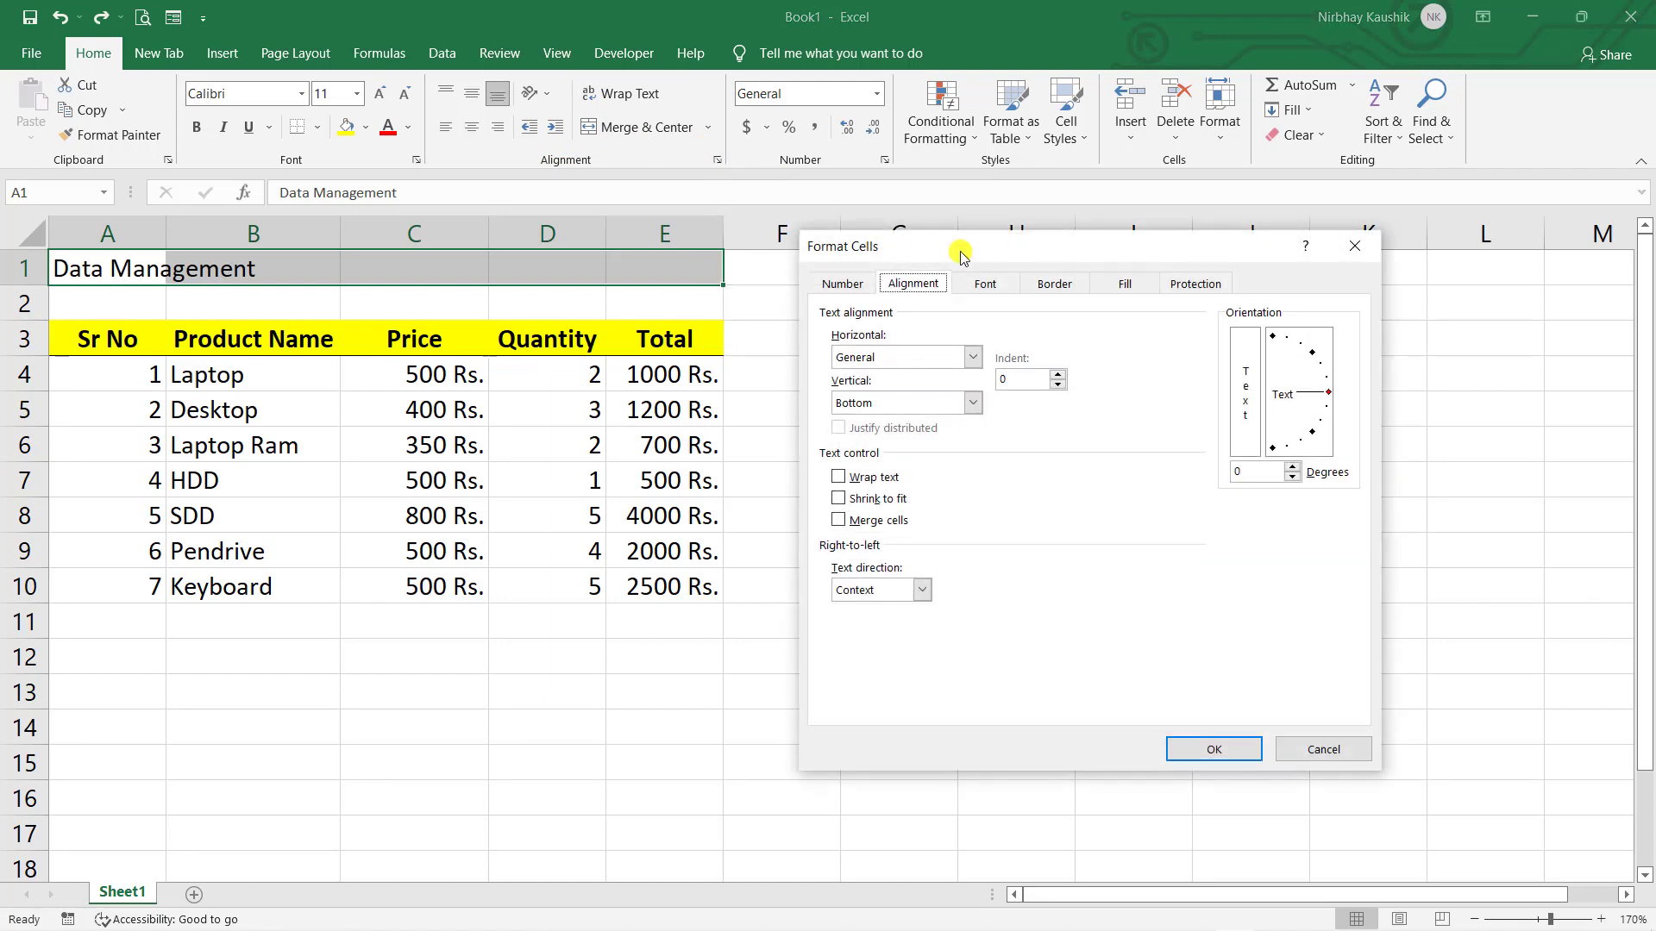
pyautogui.click(978, 360)
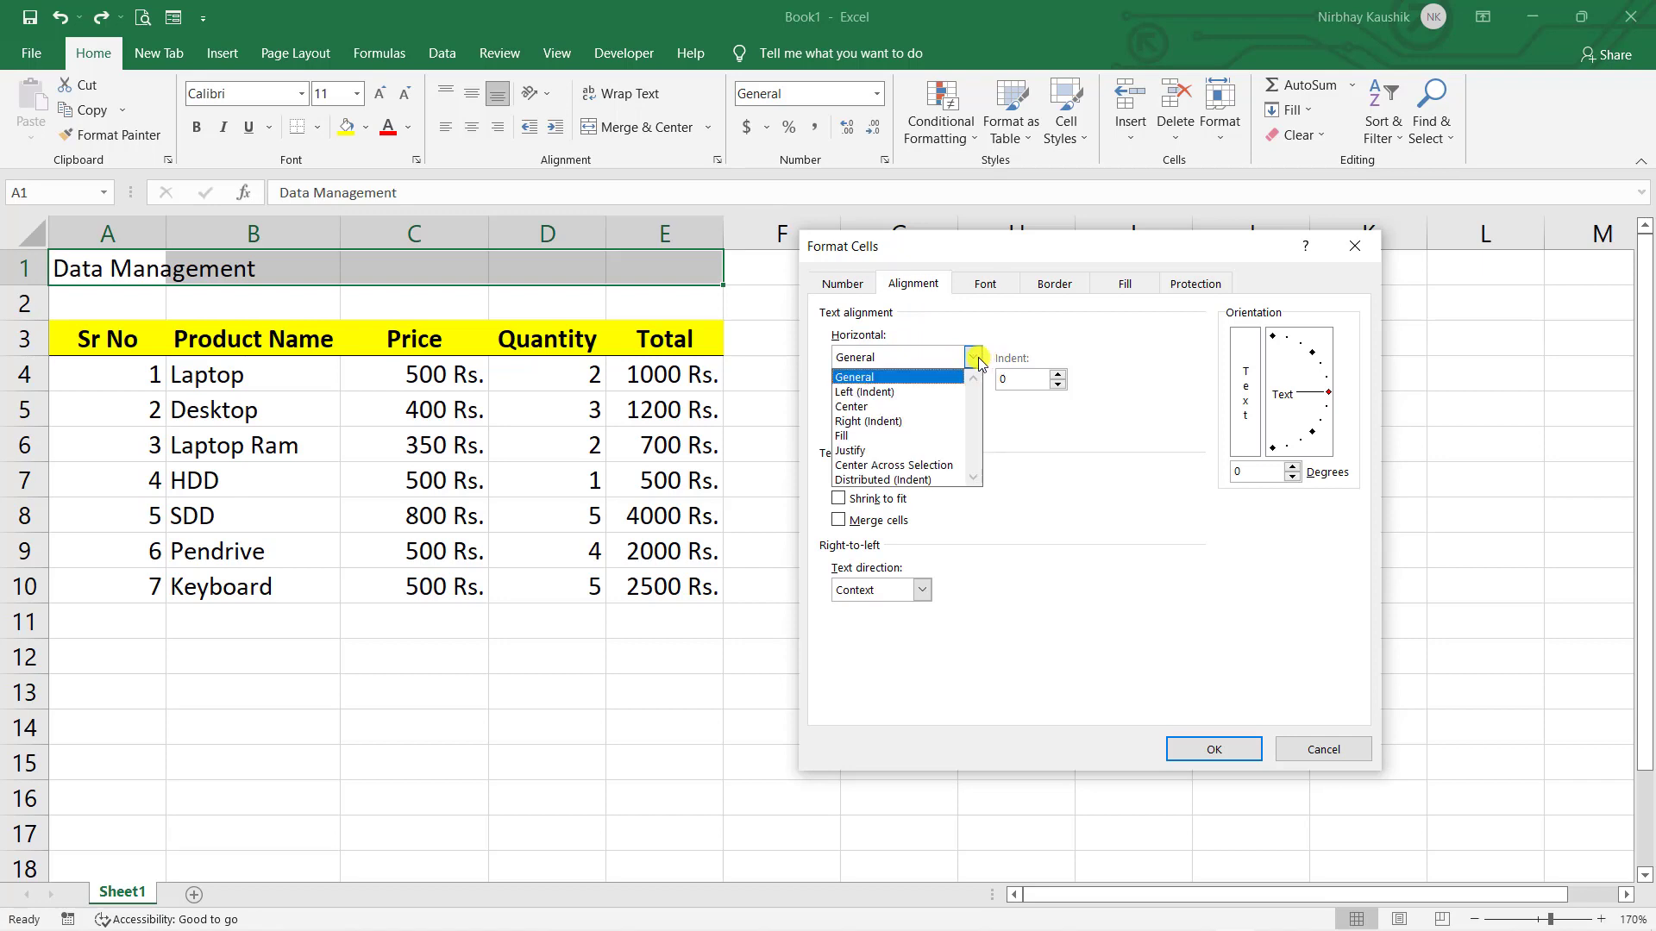
pyautogui.click(916, 466)
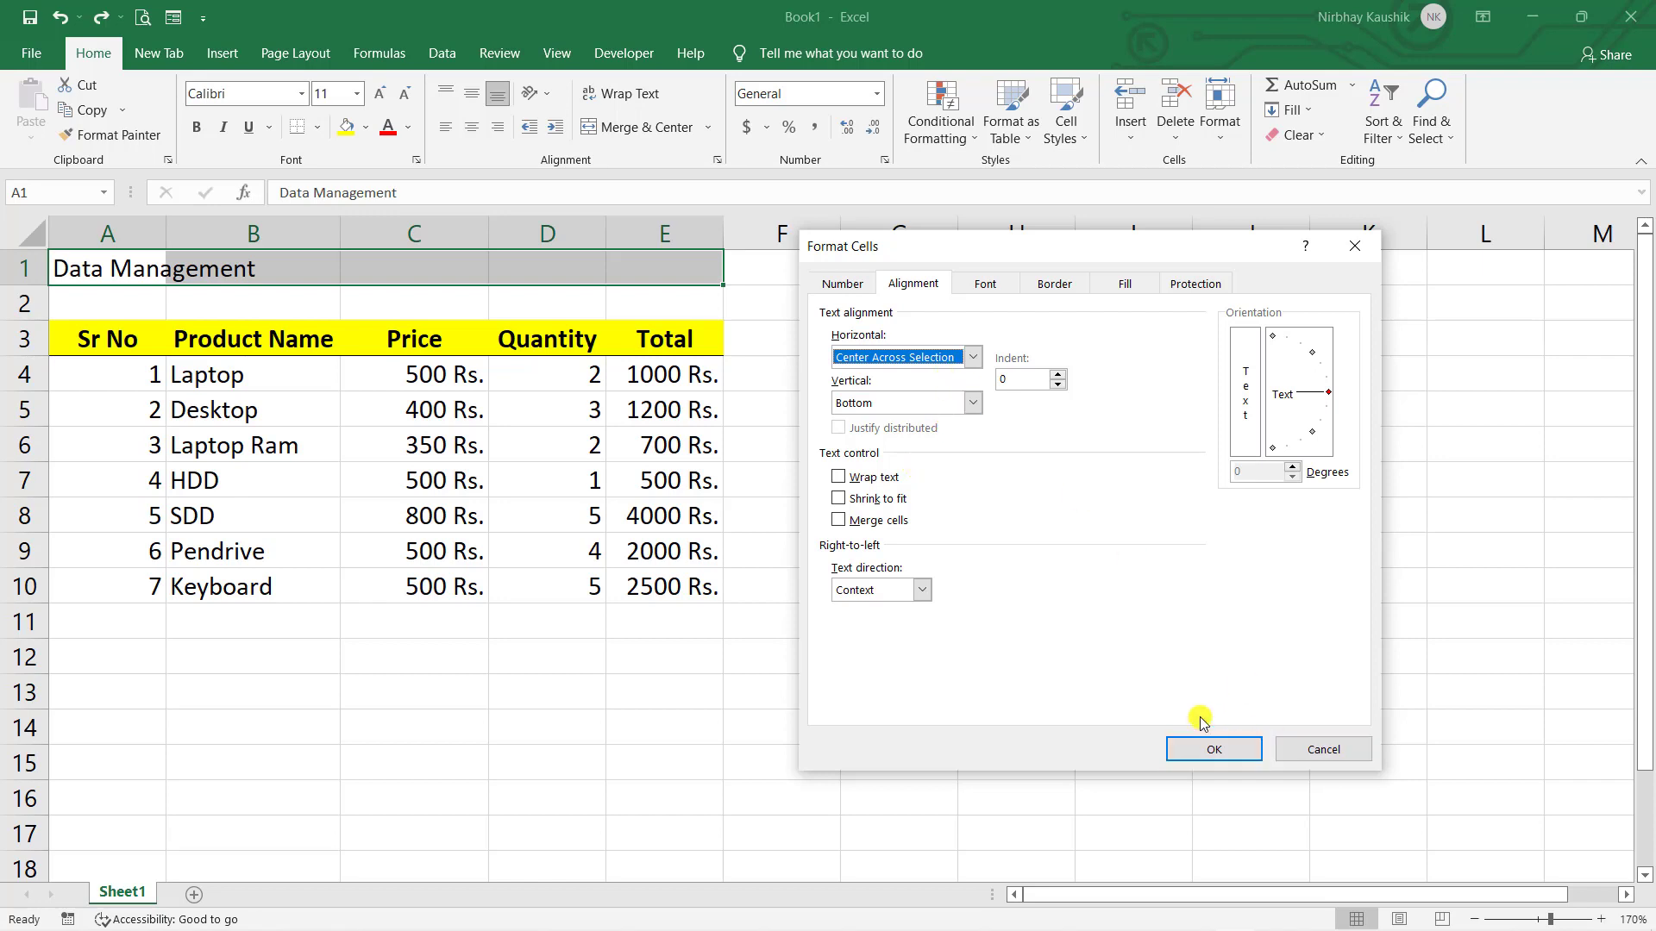
pyautogui.click(1212, 748)
# - Confirm that B1 and C1 remain empty under the centred title
pyautogui.click(1119, 653)
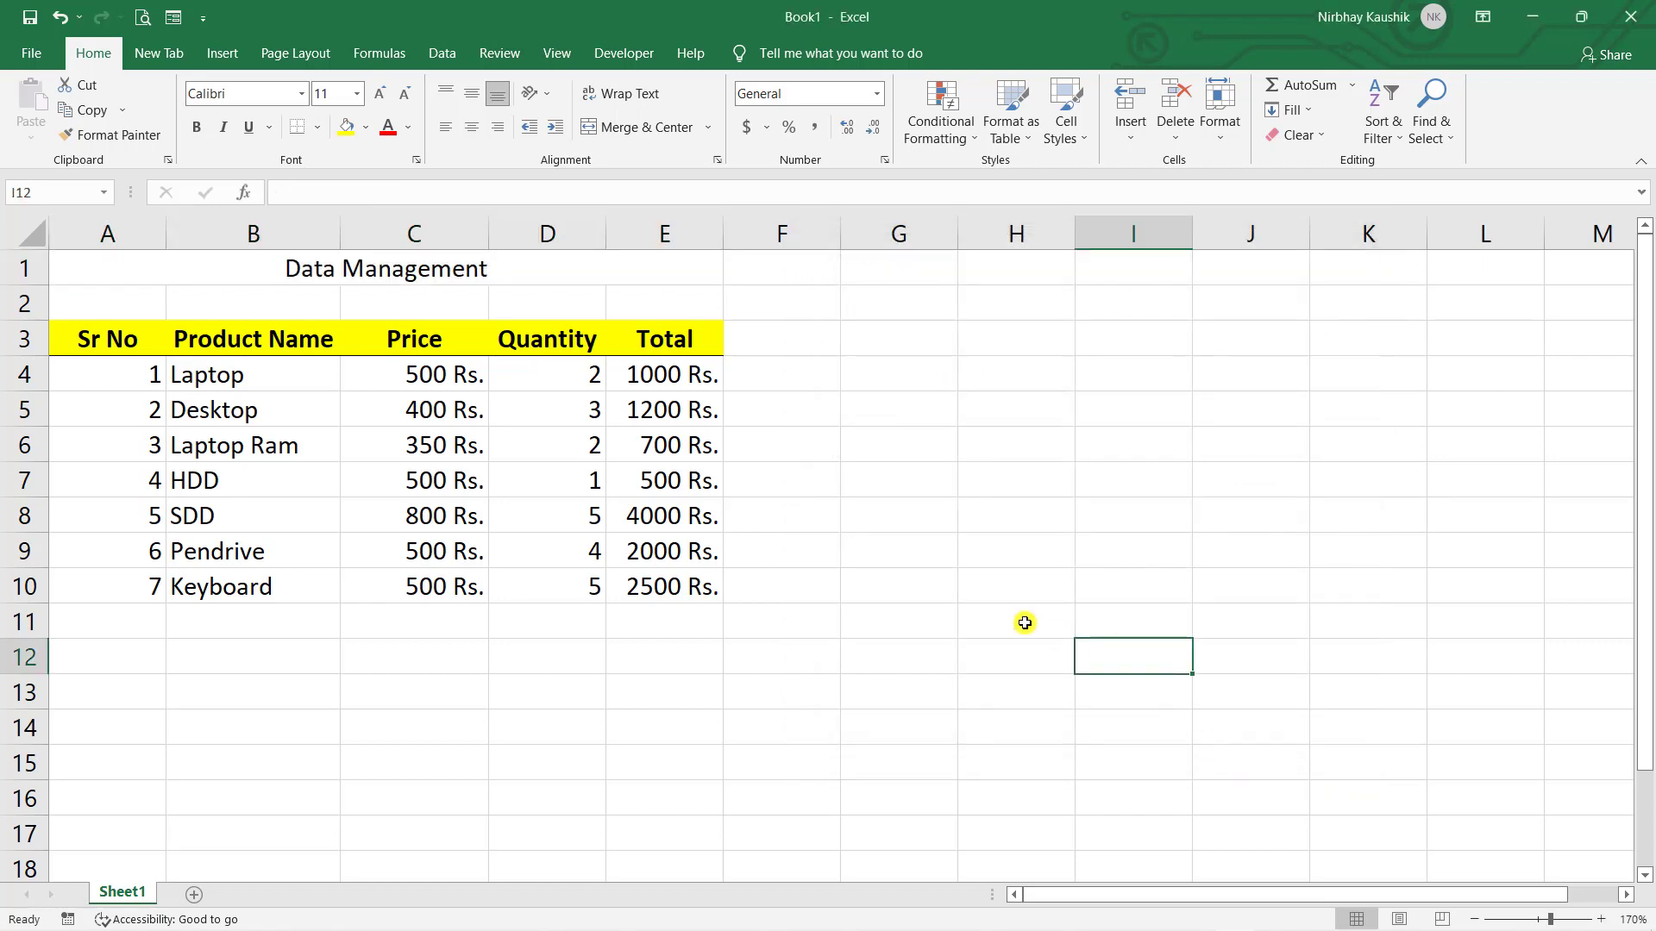
pyautogui.click(337, 271)
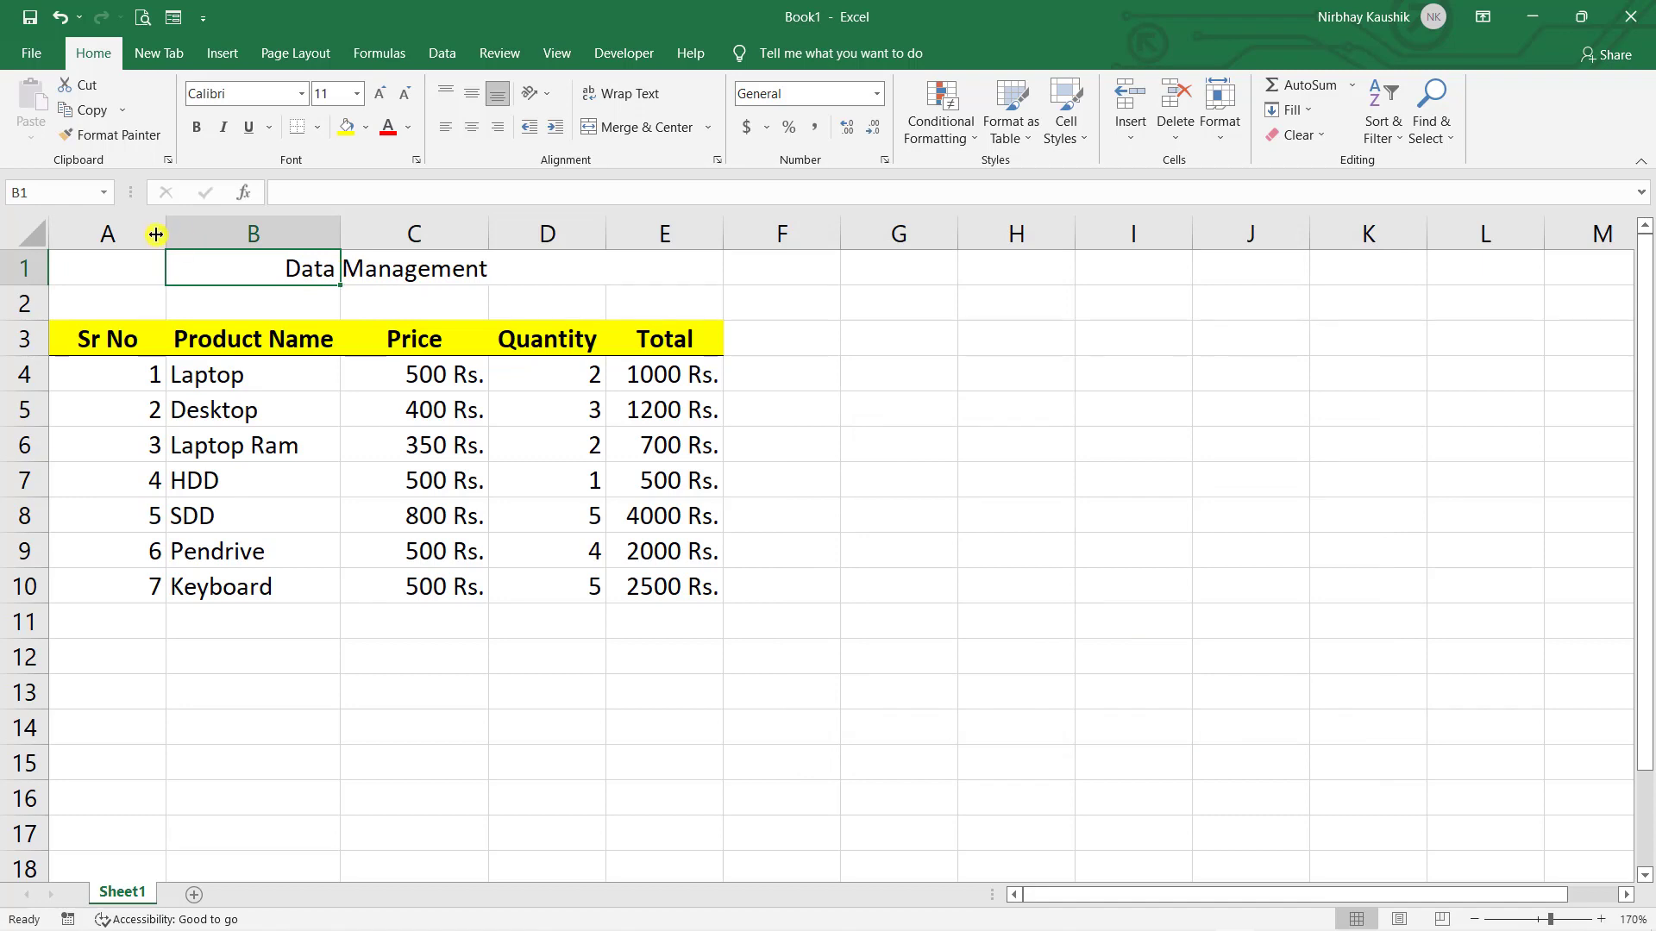
pyautogui.click(427, 262)
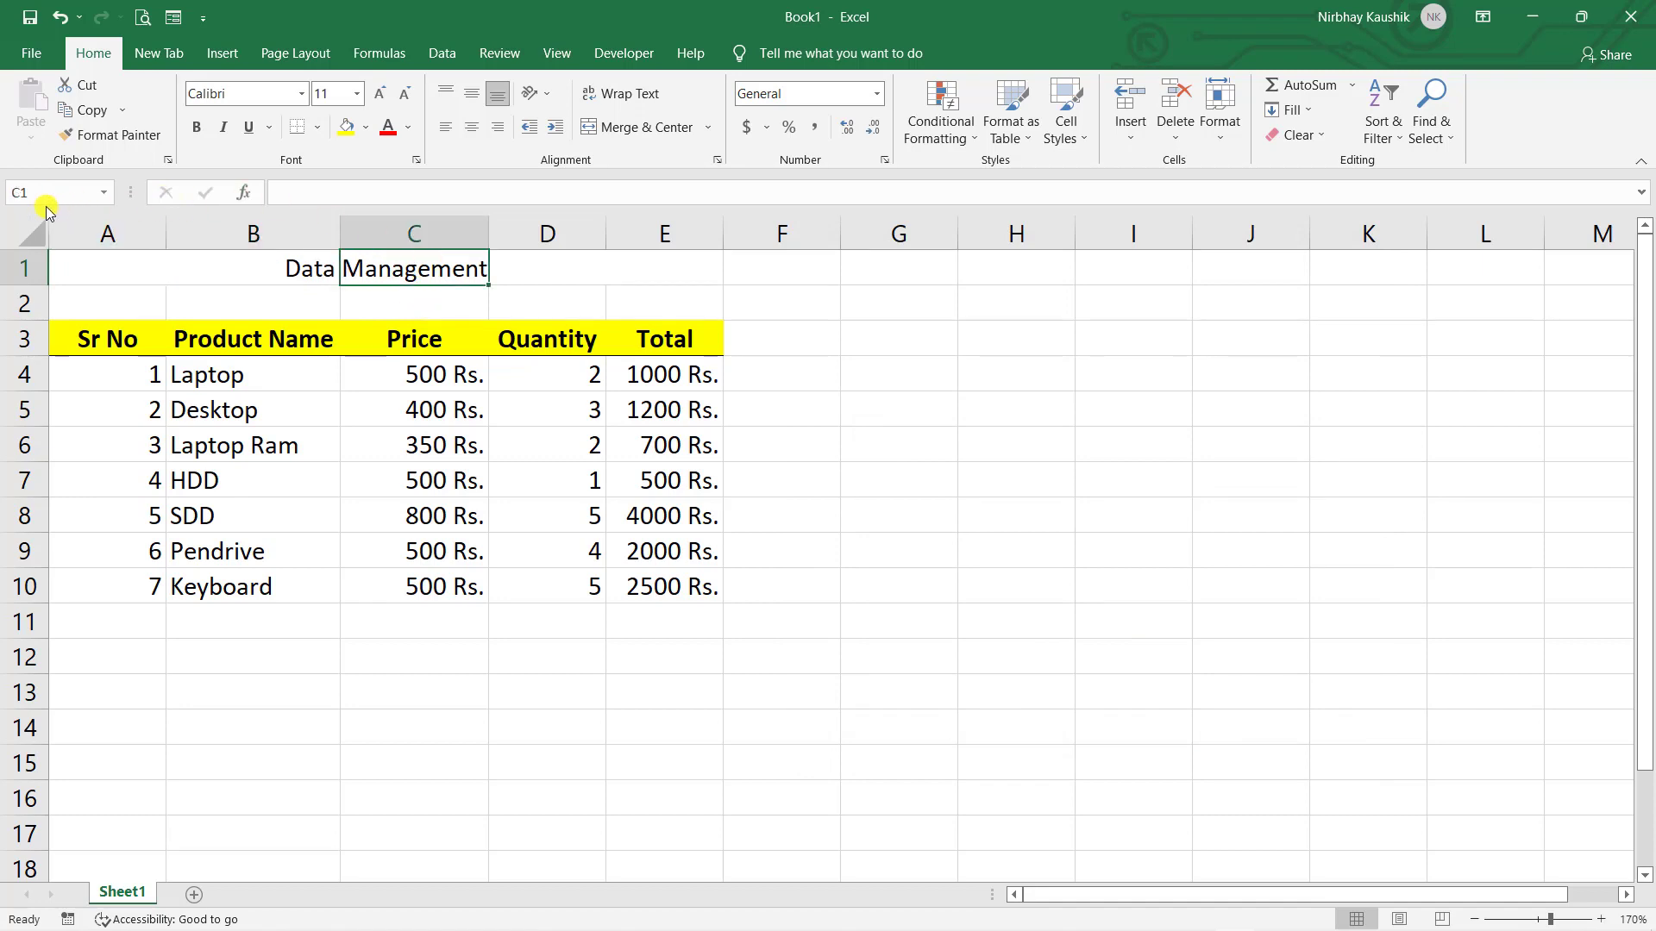
# - Check D1, then type test text 'gsdgsg' into E1
pyautogui.click(548, 254)
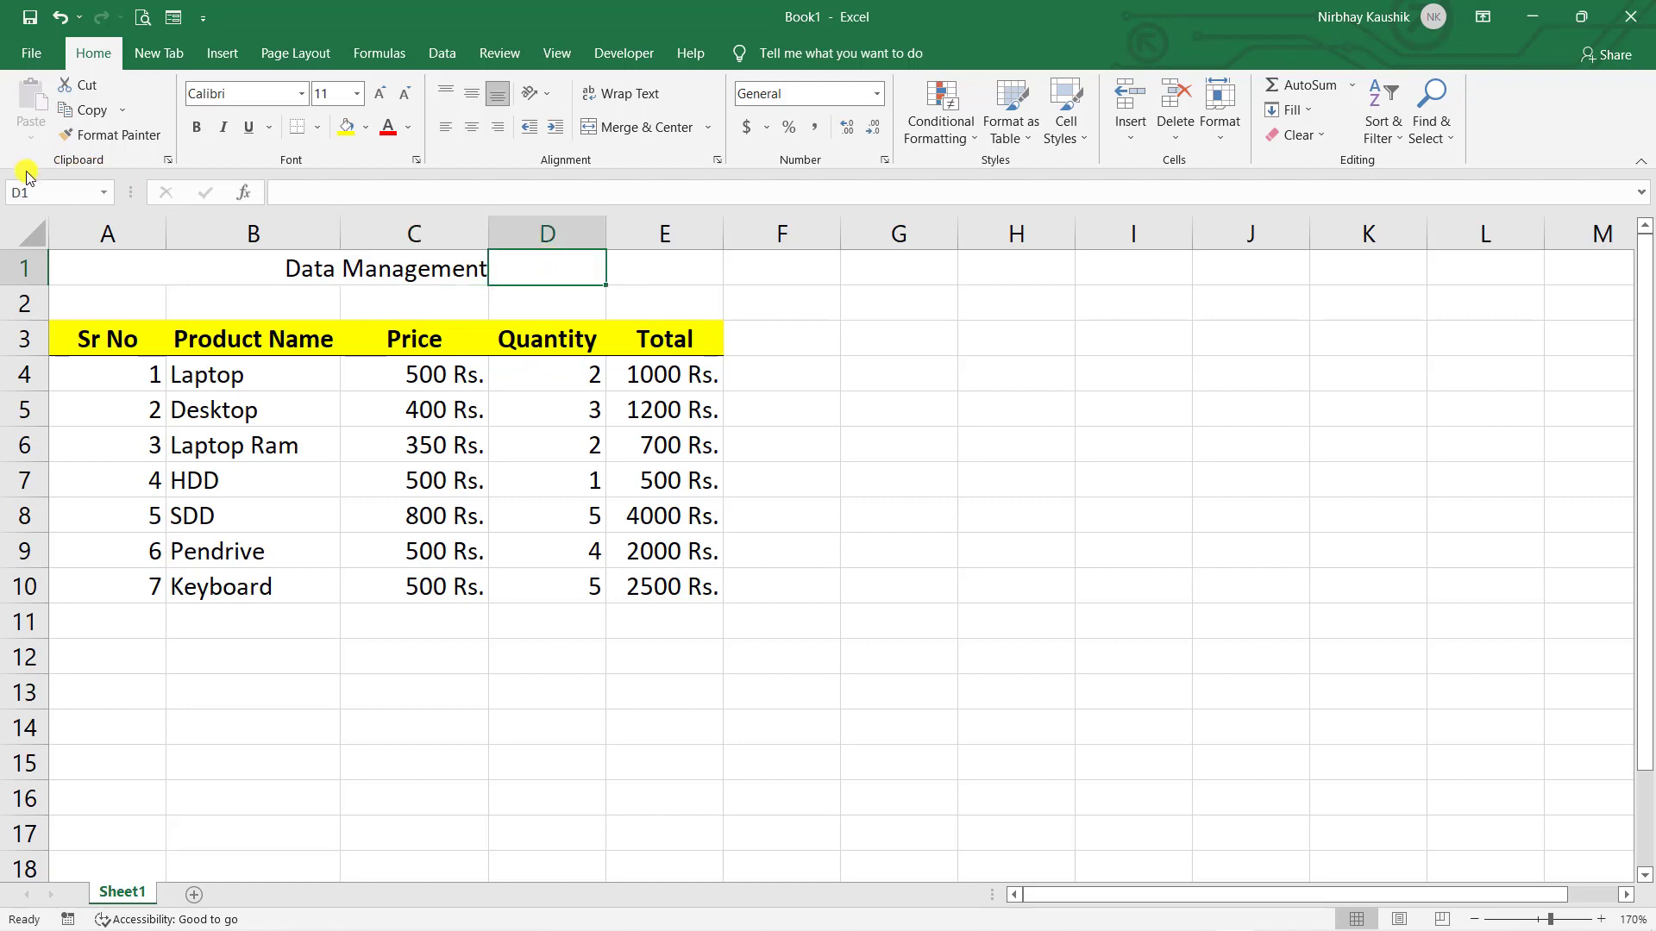
pyautogui.click(80, 265)
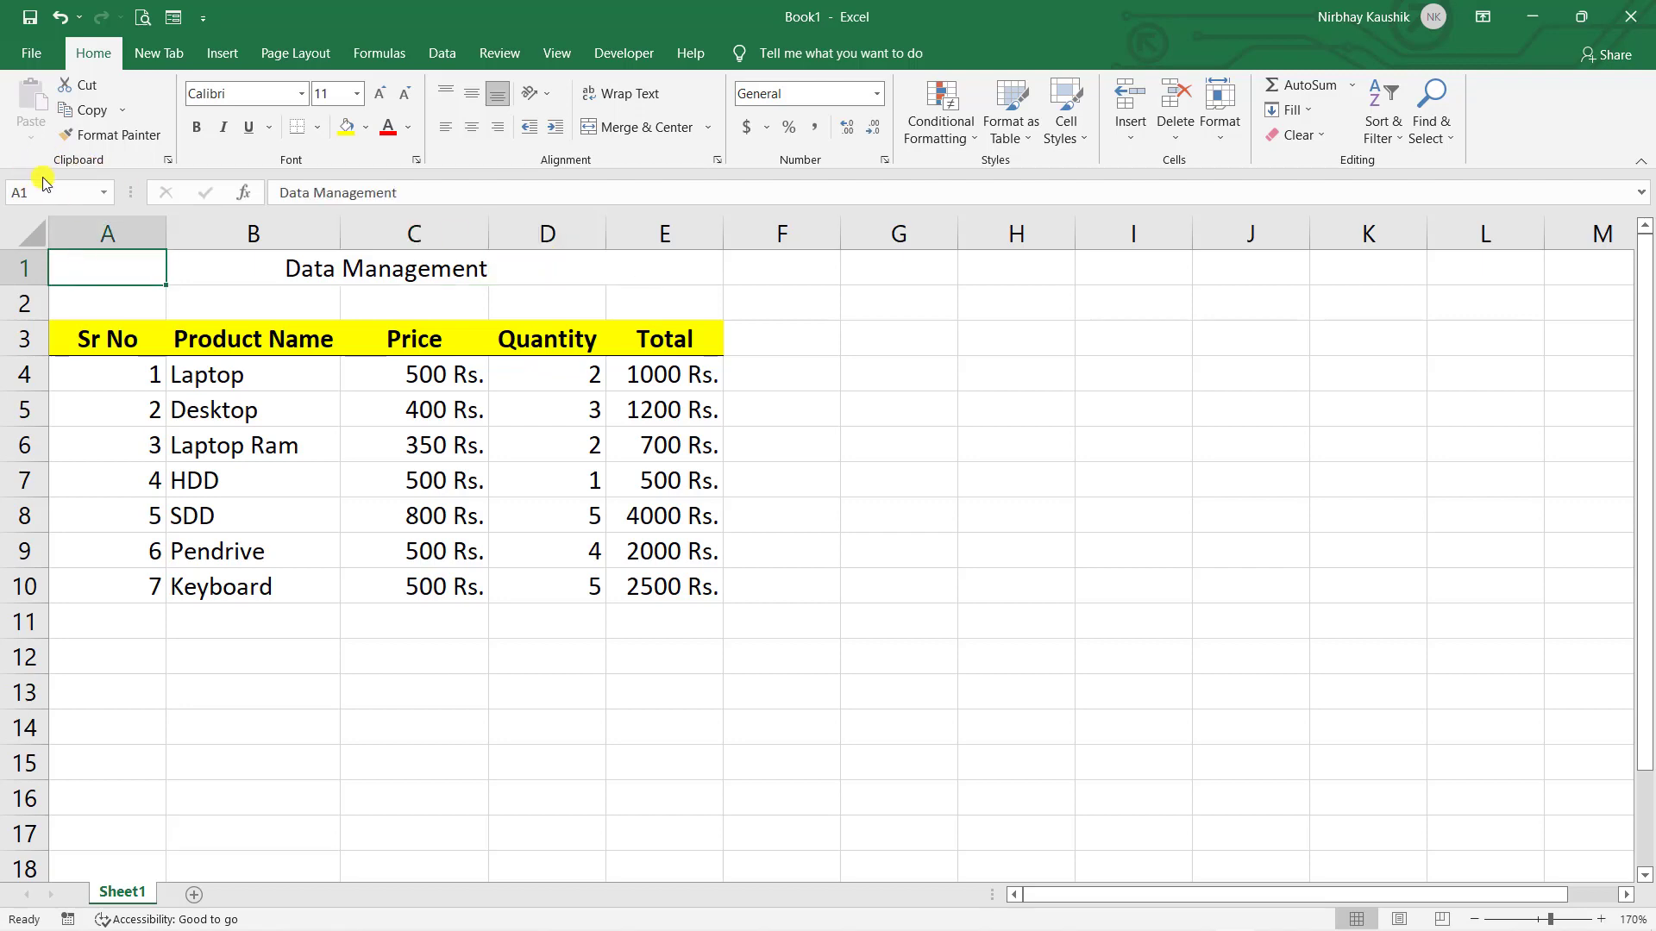
pyautogui.click(667, 278)
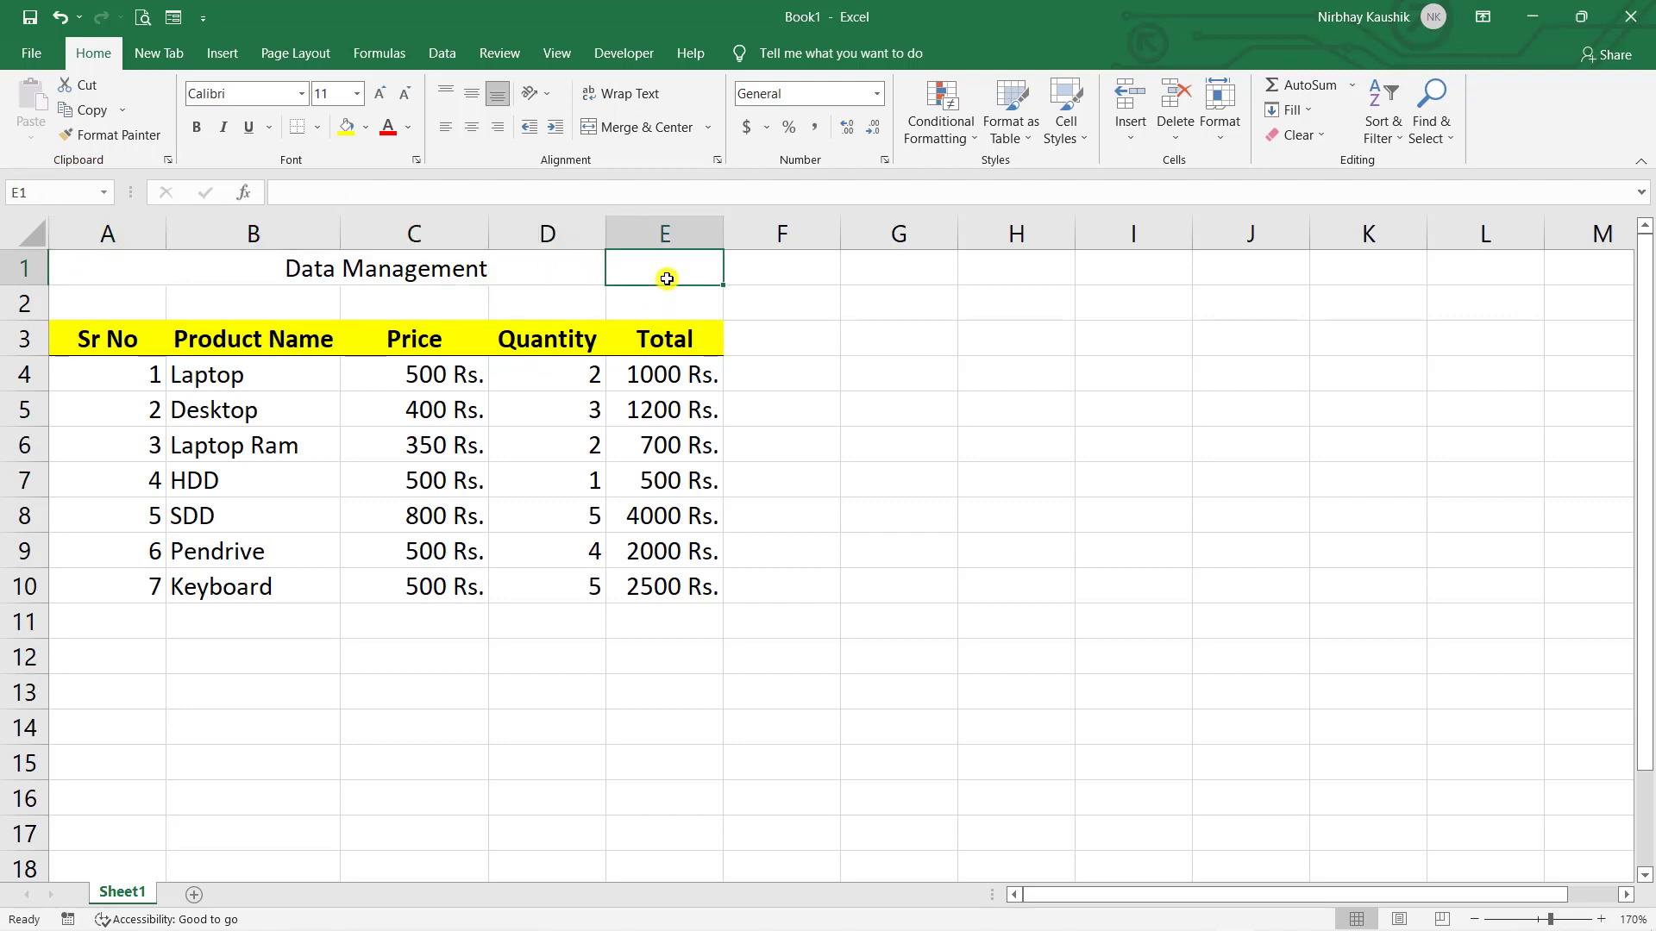
pyautogui.write('gsdgsg')
pyautogui.click(964, 484)
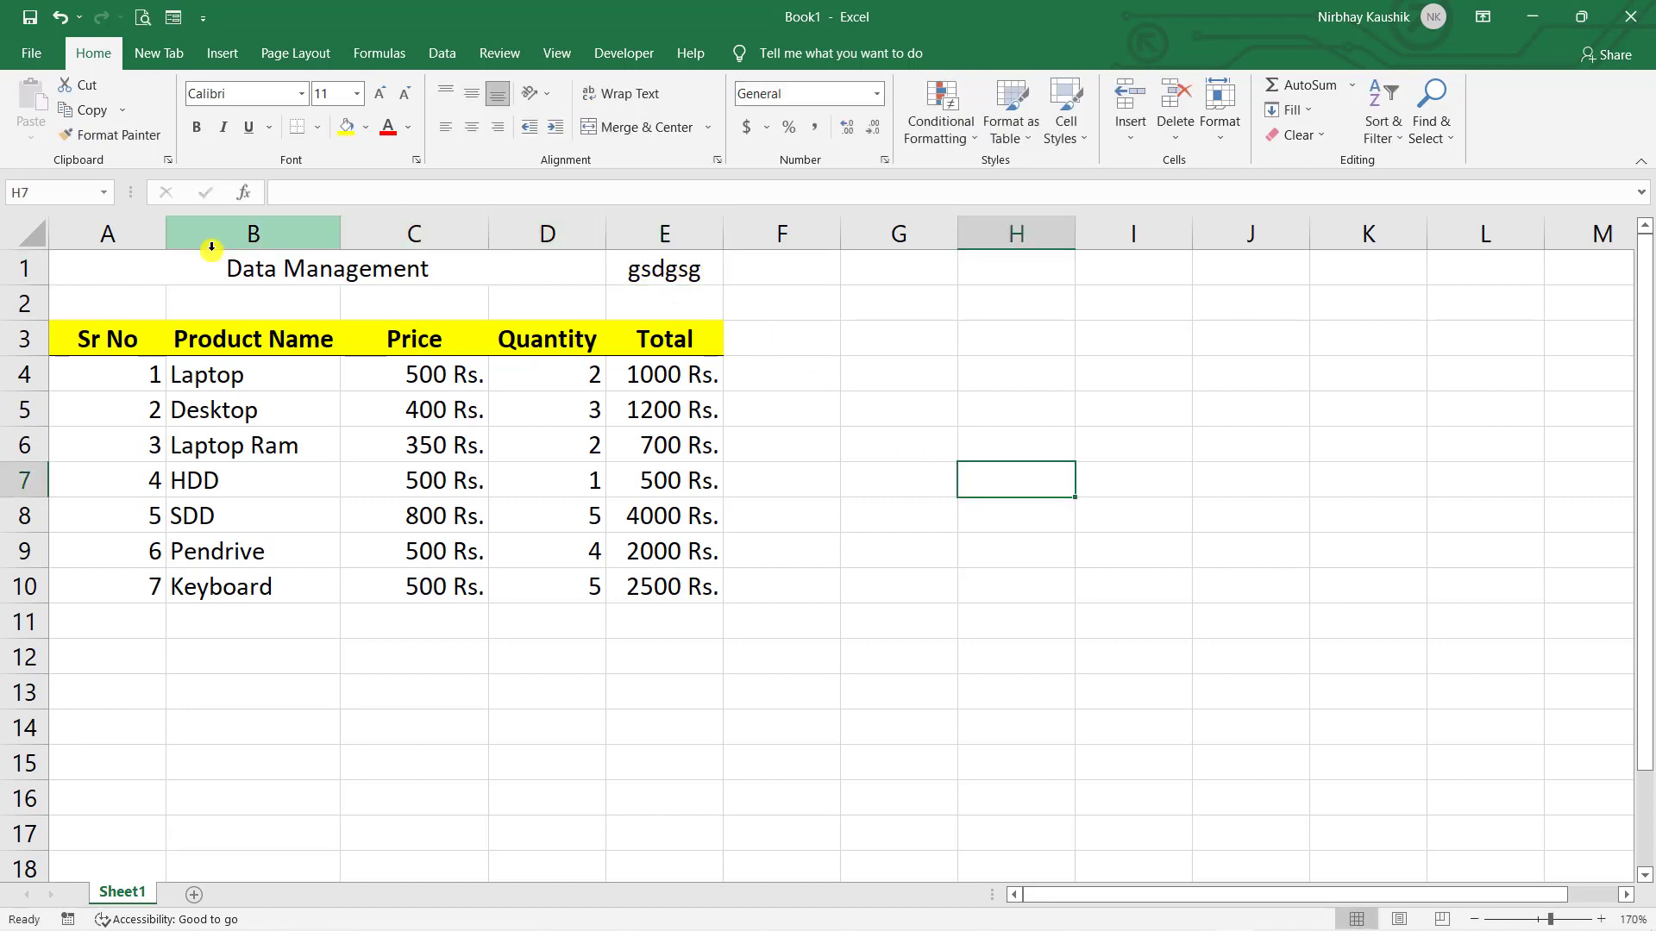
pyautogui.moveTo(129, 230); pyautogui.dragTo(561, 256)
pyautogui.click(1020, 542)
# - Delete the 'gsdgsg' text from E1, leaving the cell empty
pyautogui.click(680, 268)
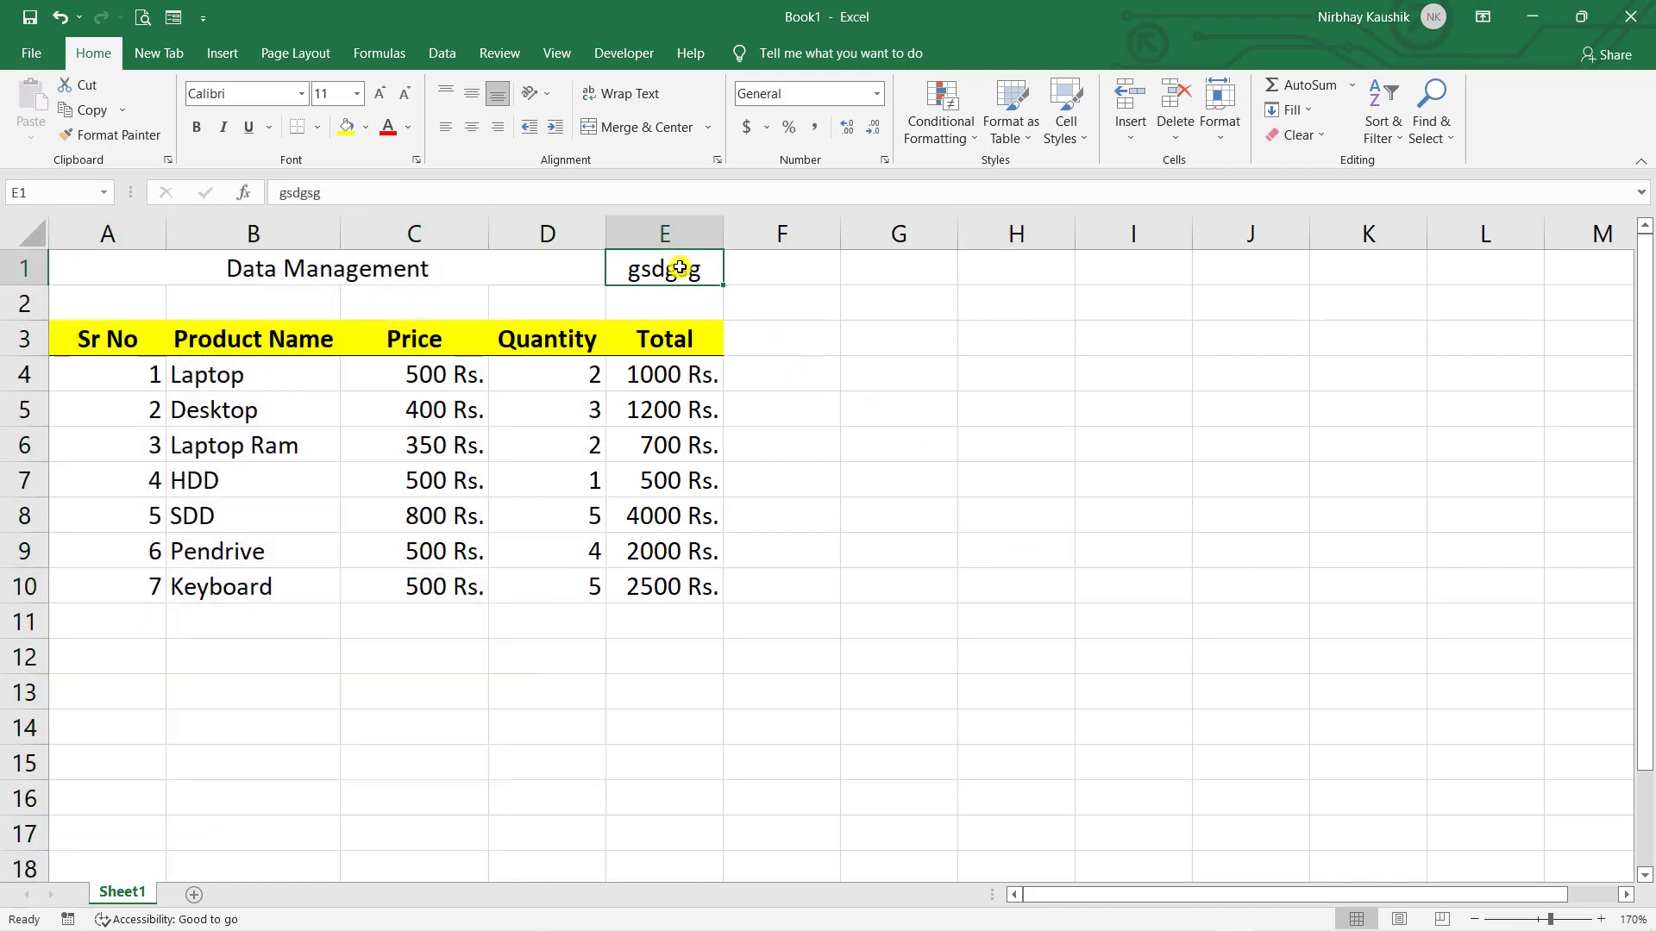
pyautogui.doubleClick(680, 268)
pyautogui.click(112, 274)
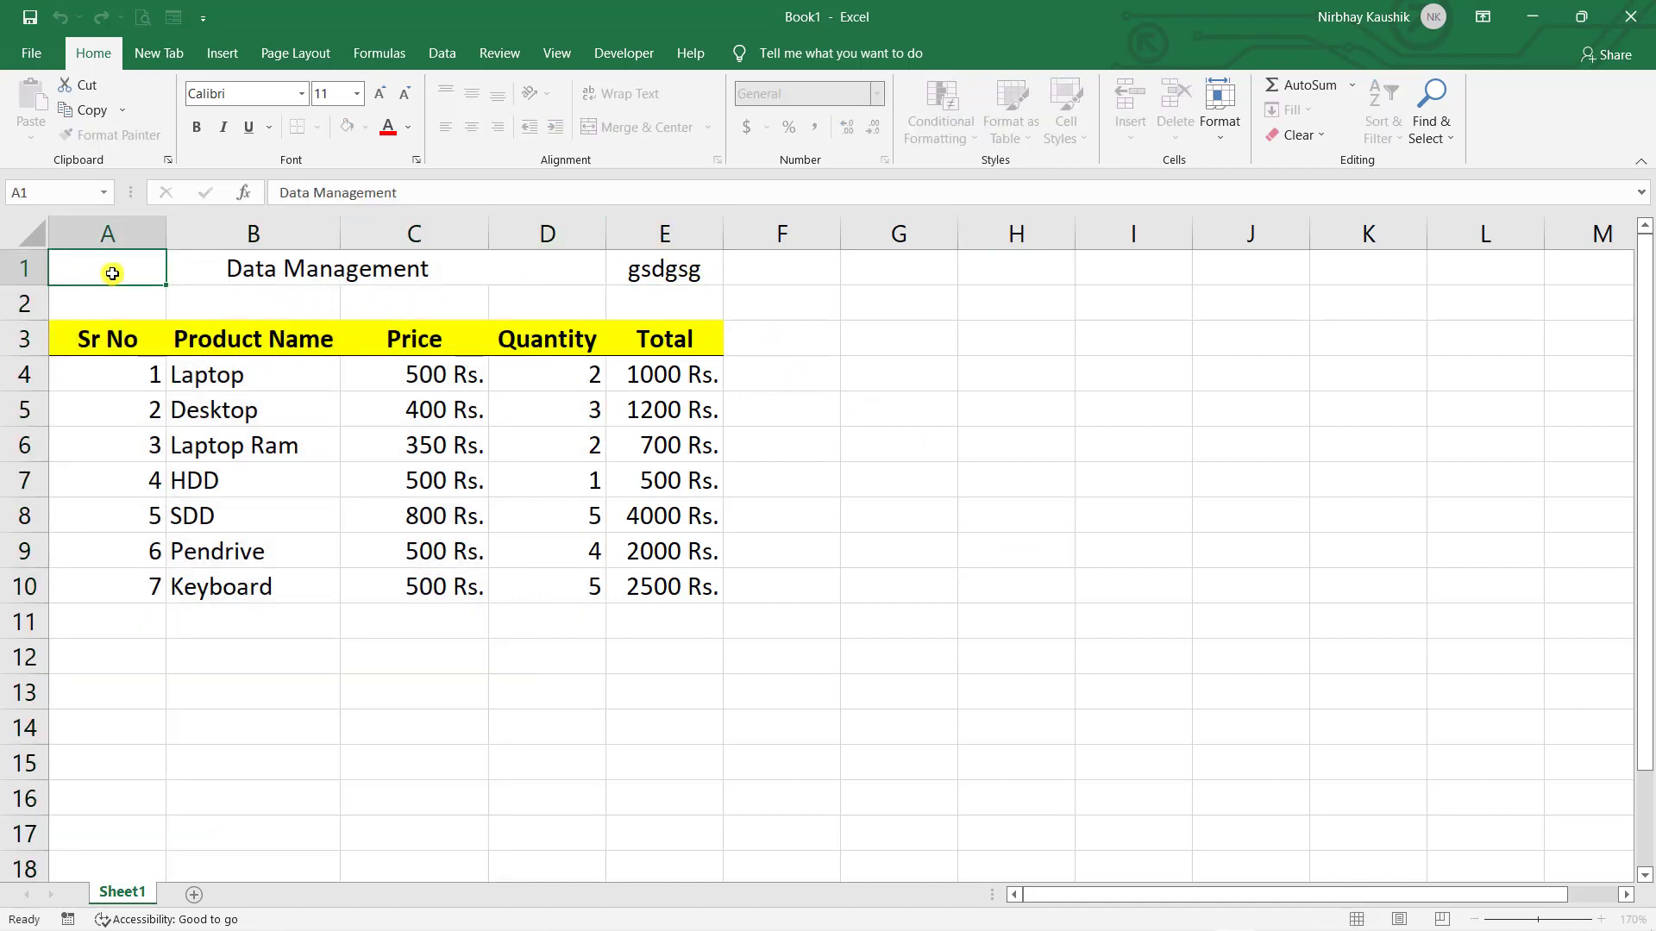
pyautogui.click(181, 277)
pyautogui.click(556, 271)
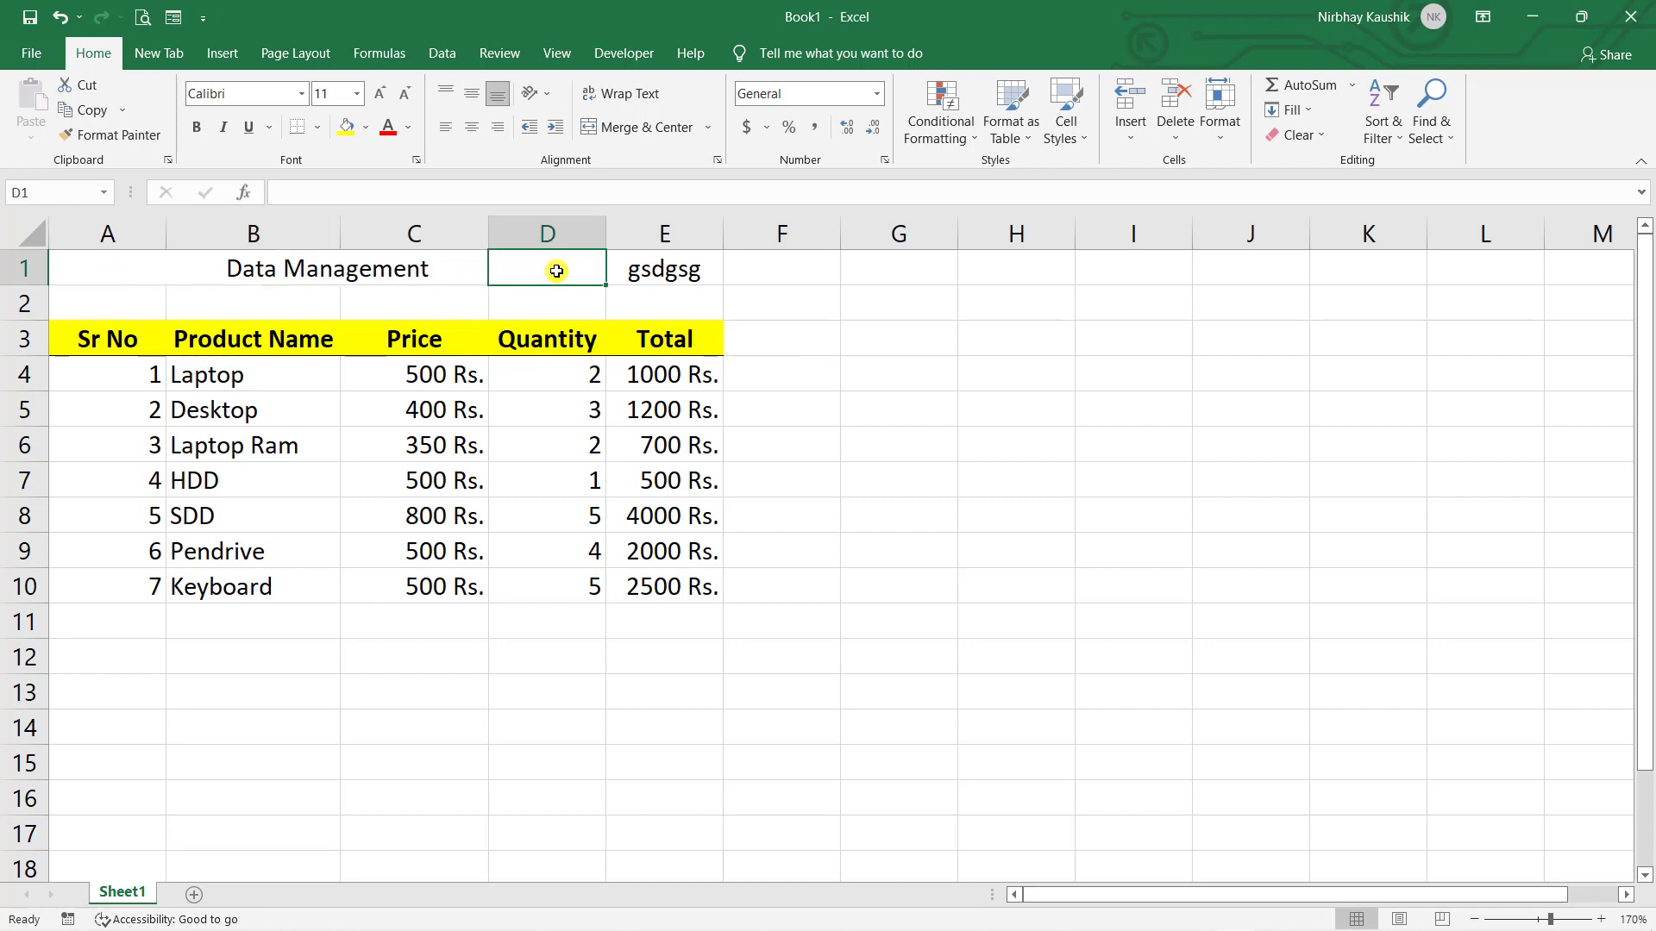
pyautogui.doubleClick(665, 264)
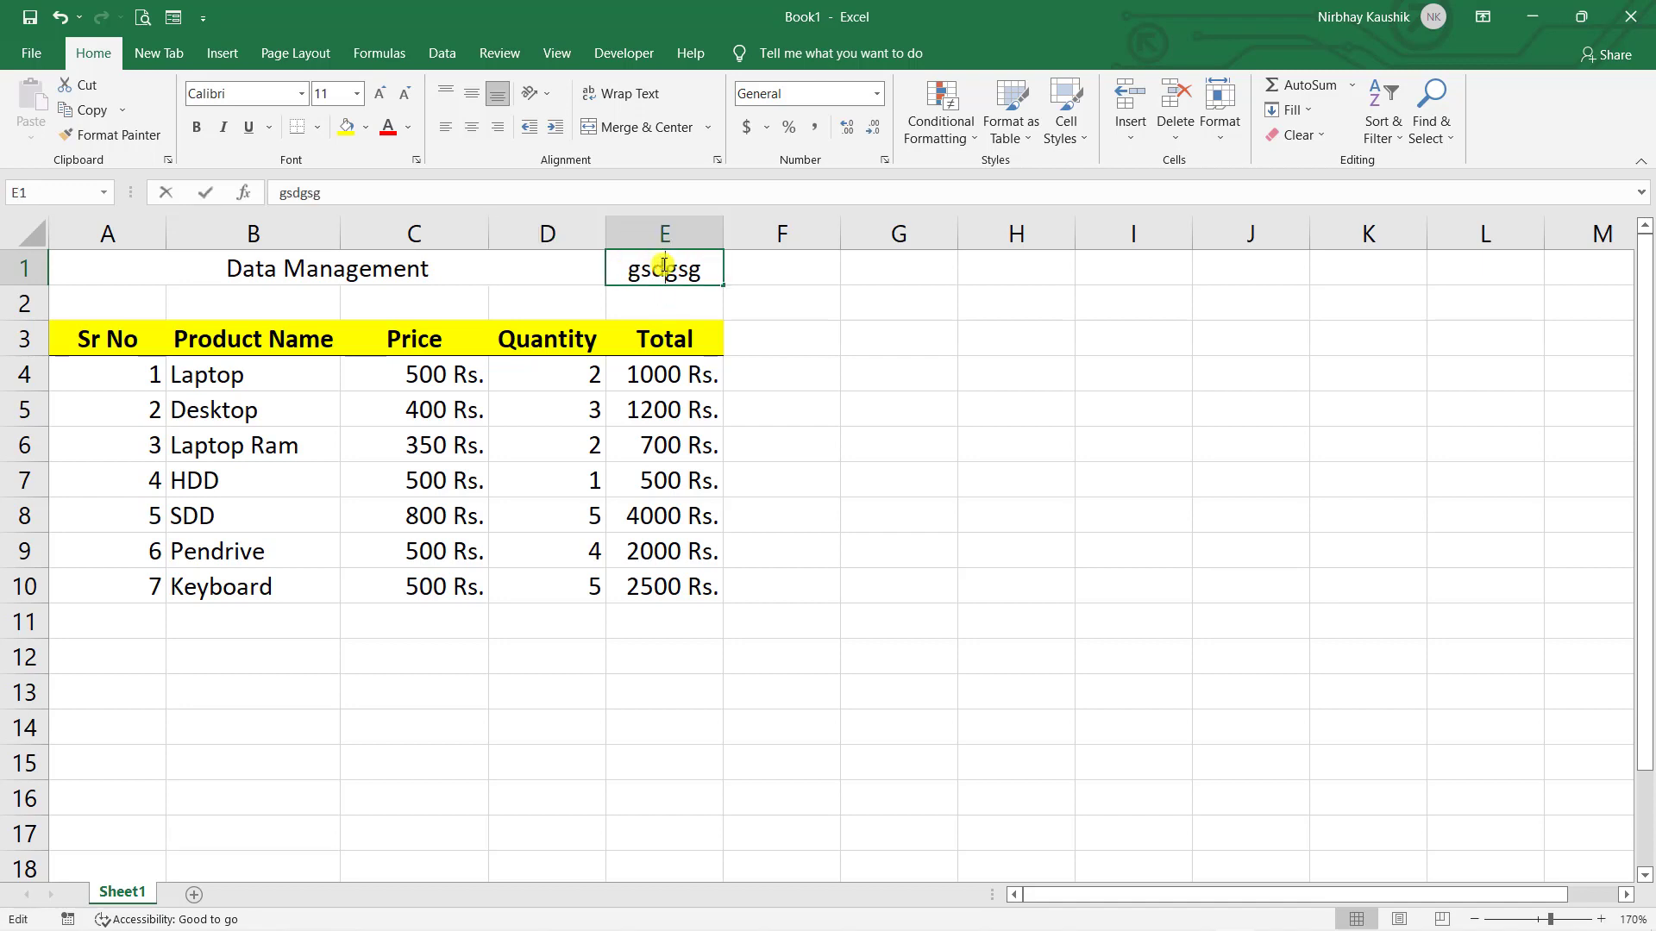
pyautogui.press('BackSpace')
pyautogui.press('BackSpace')
pyautogui.press('BackSpace')
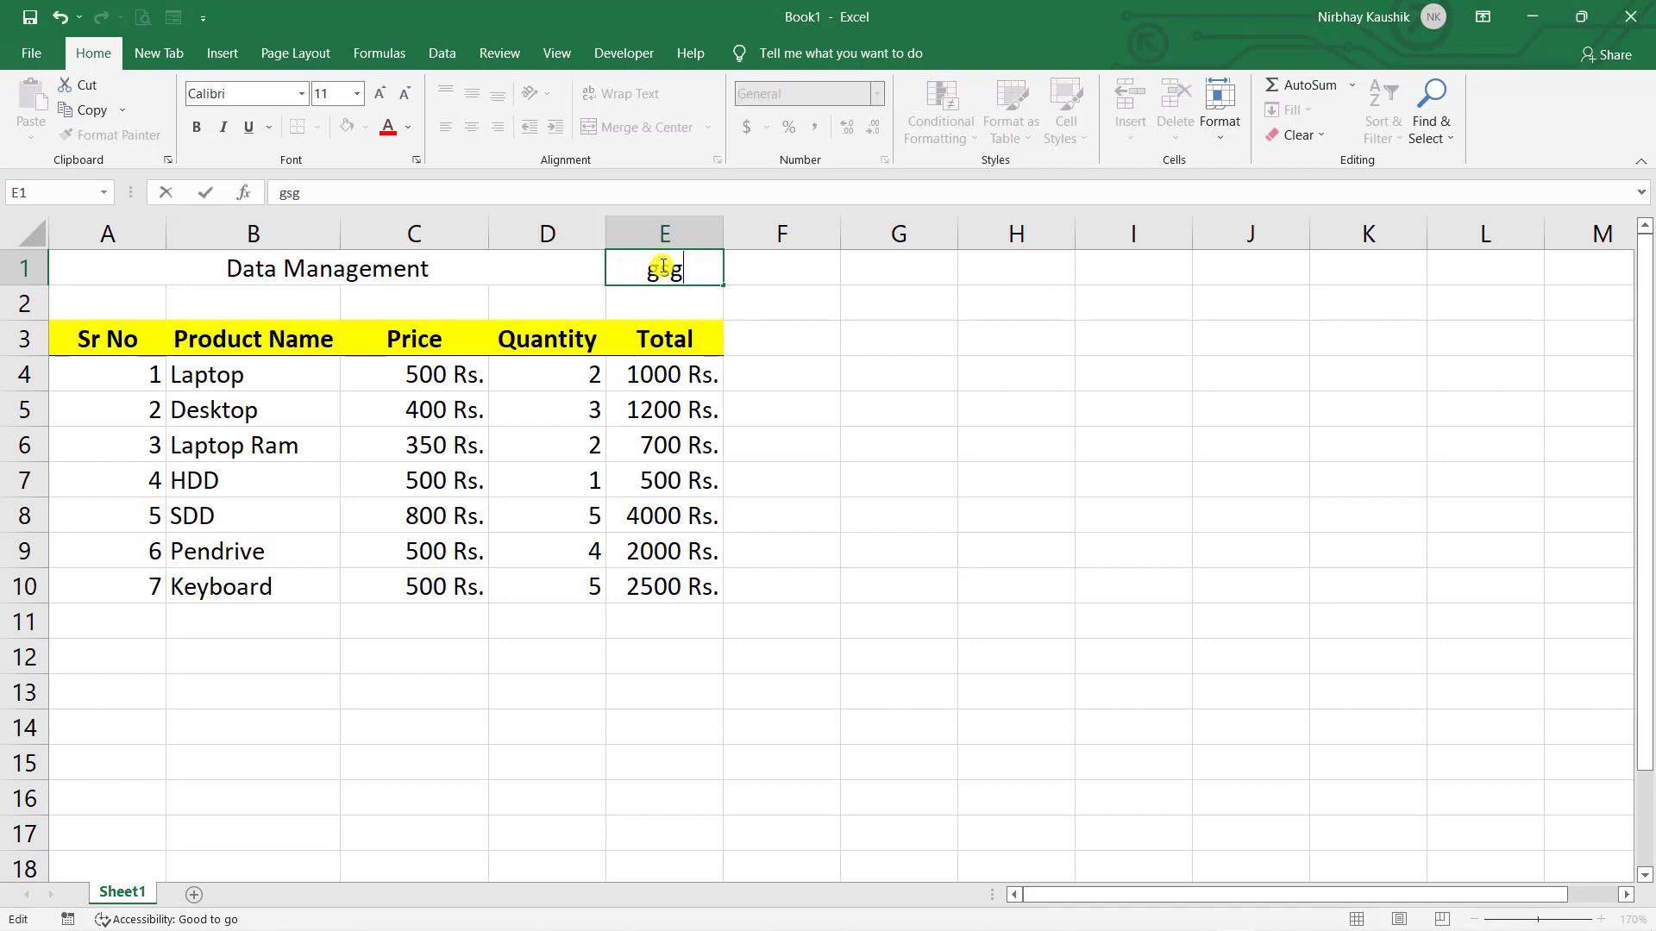
pyautogui.press('BackSpace')
pyautogui.press('BackSpace')
pyautogui.click(774, 300)
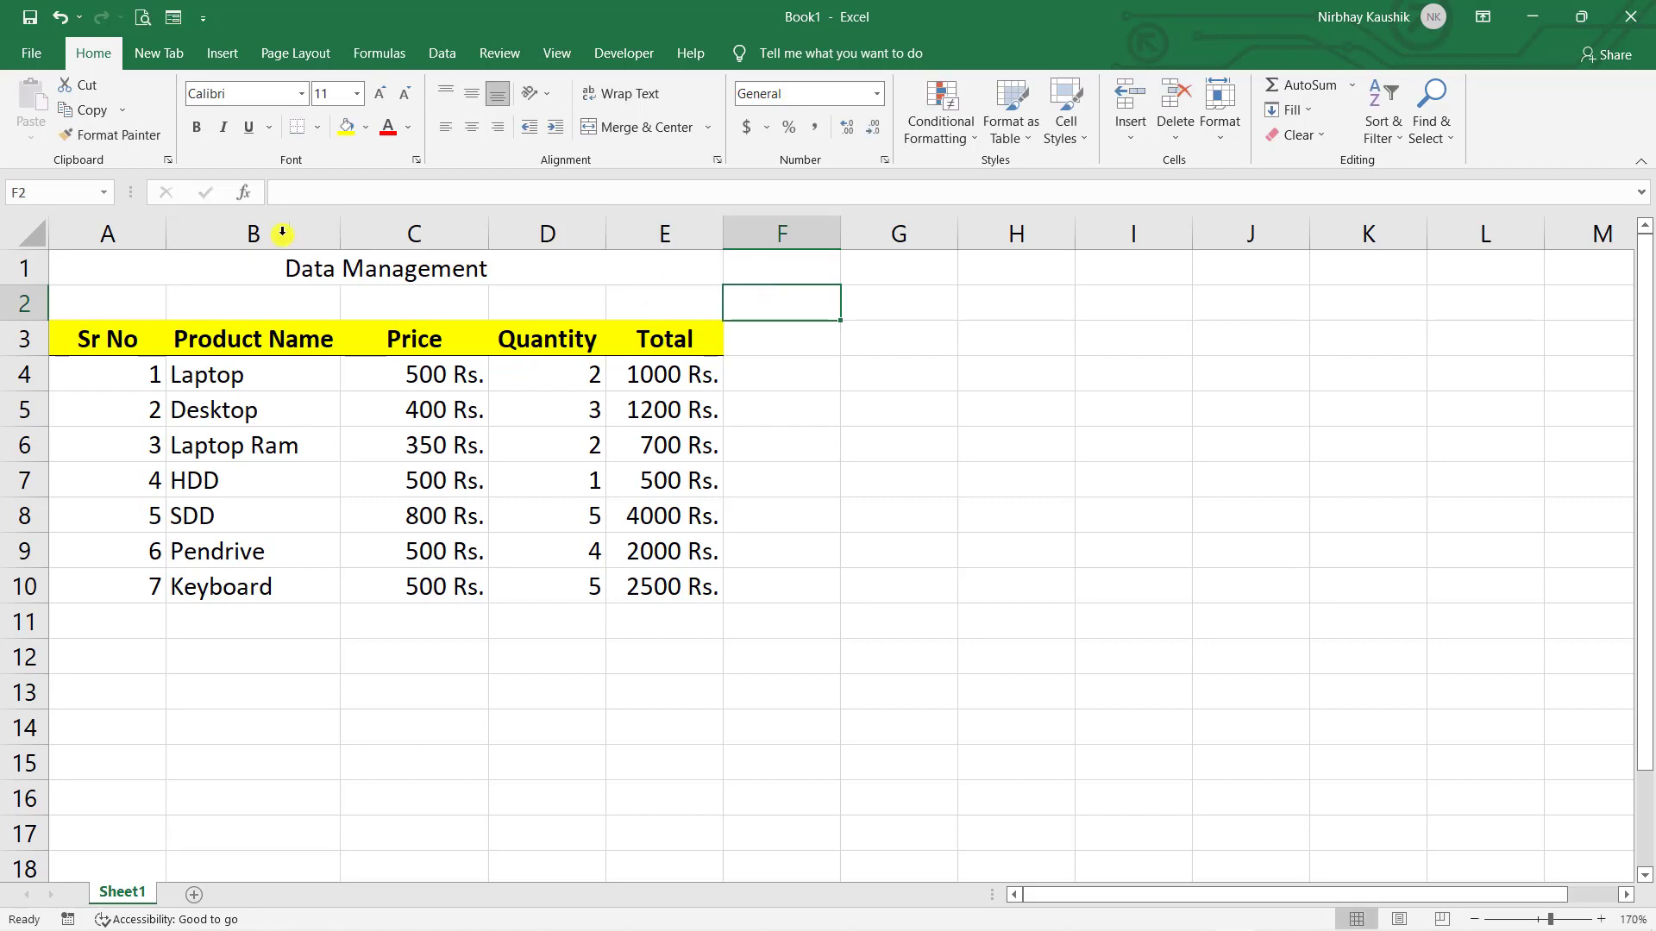
# - Merge and centre A1:E1 under the Data Management title
pyautogui.moveTo(123, 246); pyautogui.dragTo(690, 228)
pyautogui.click(992, 443)
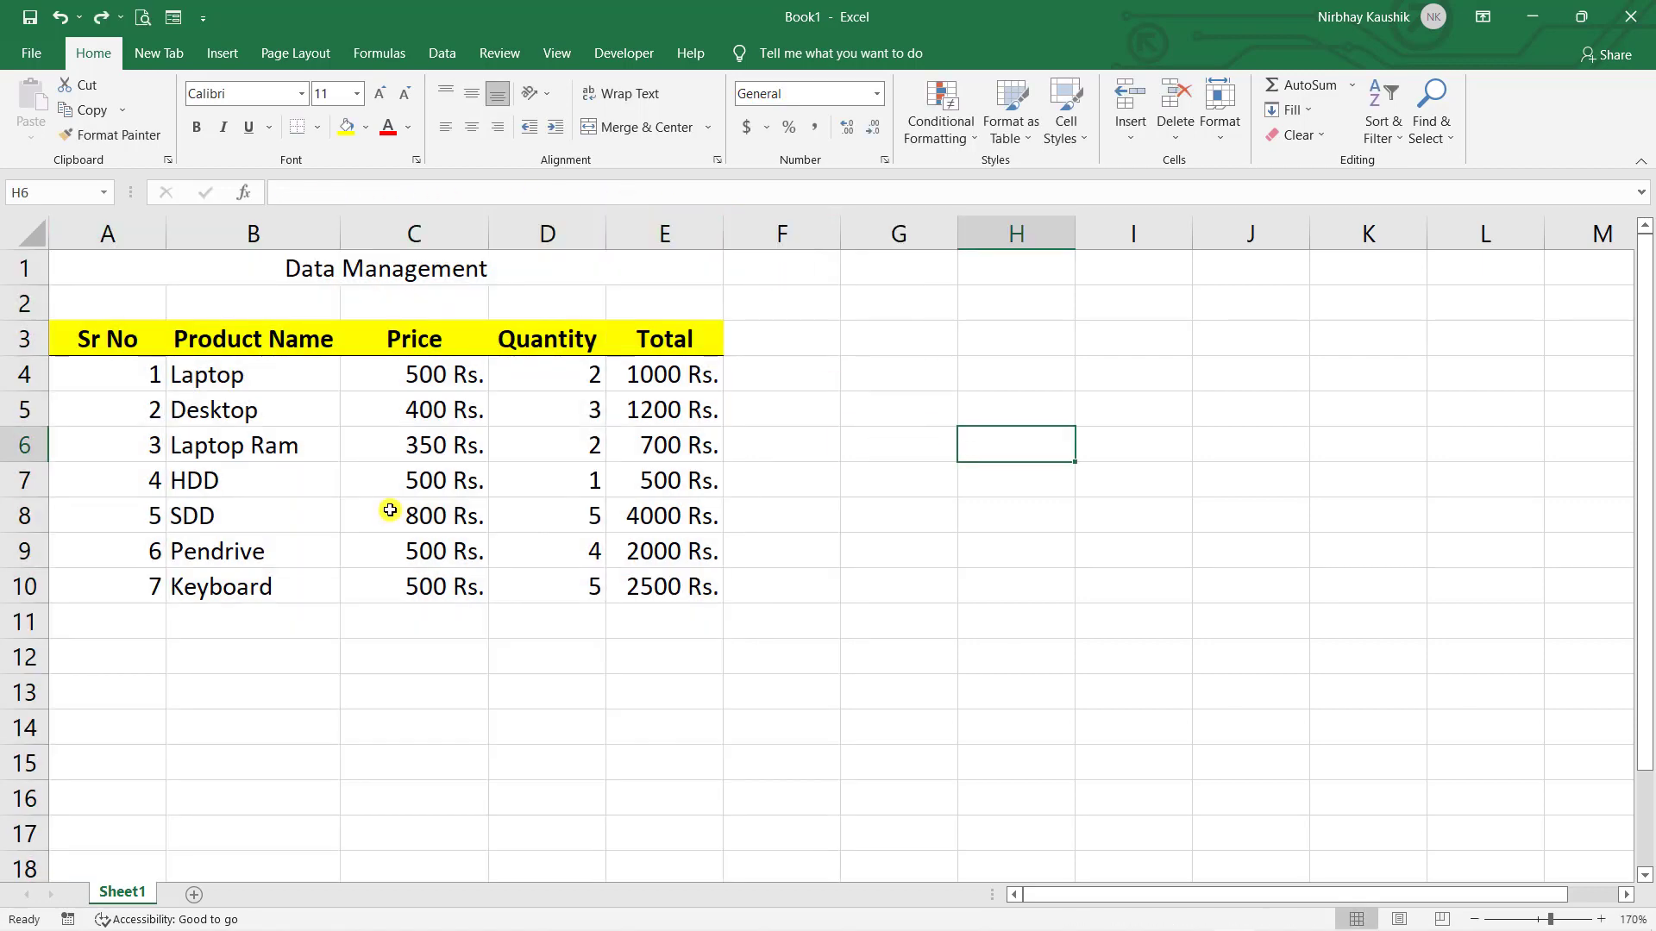
pyautogui.click(300, 562)
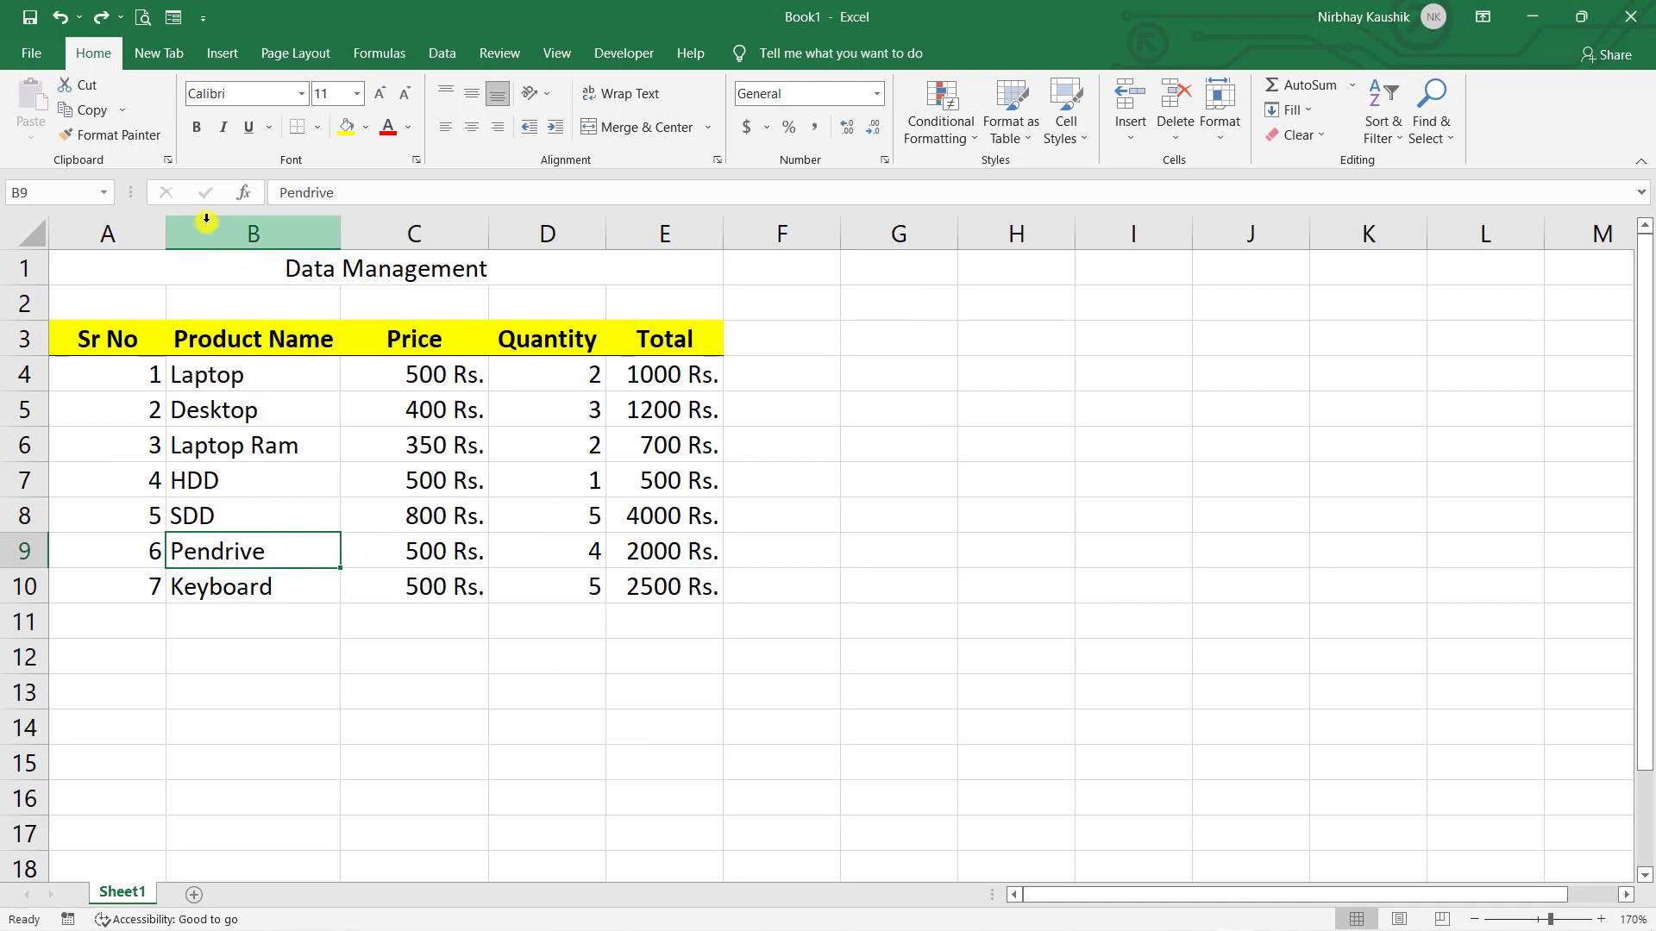
pyautogui.moveTo(90, 278); pyautogui.dragTo(640, 267)
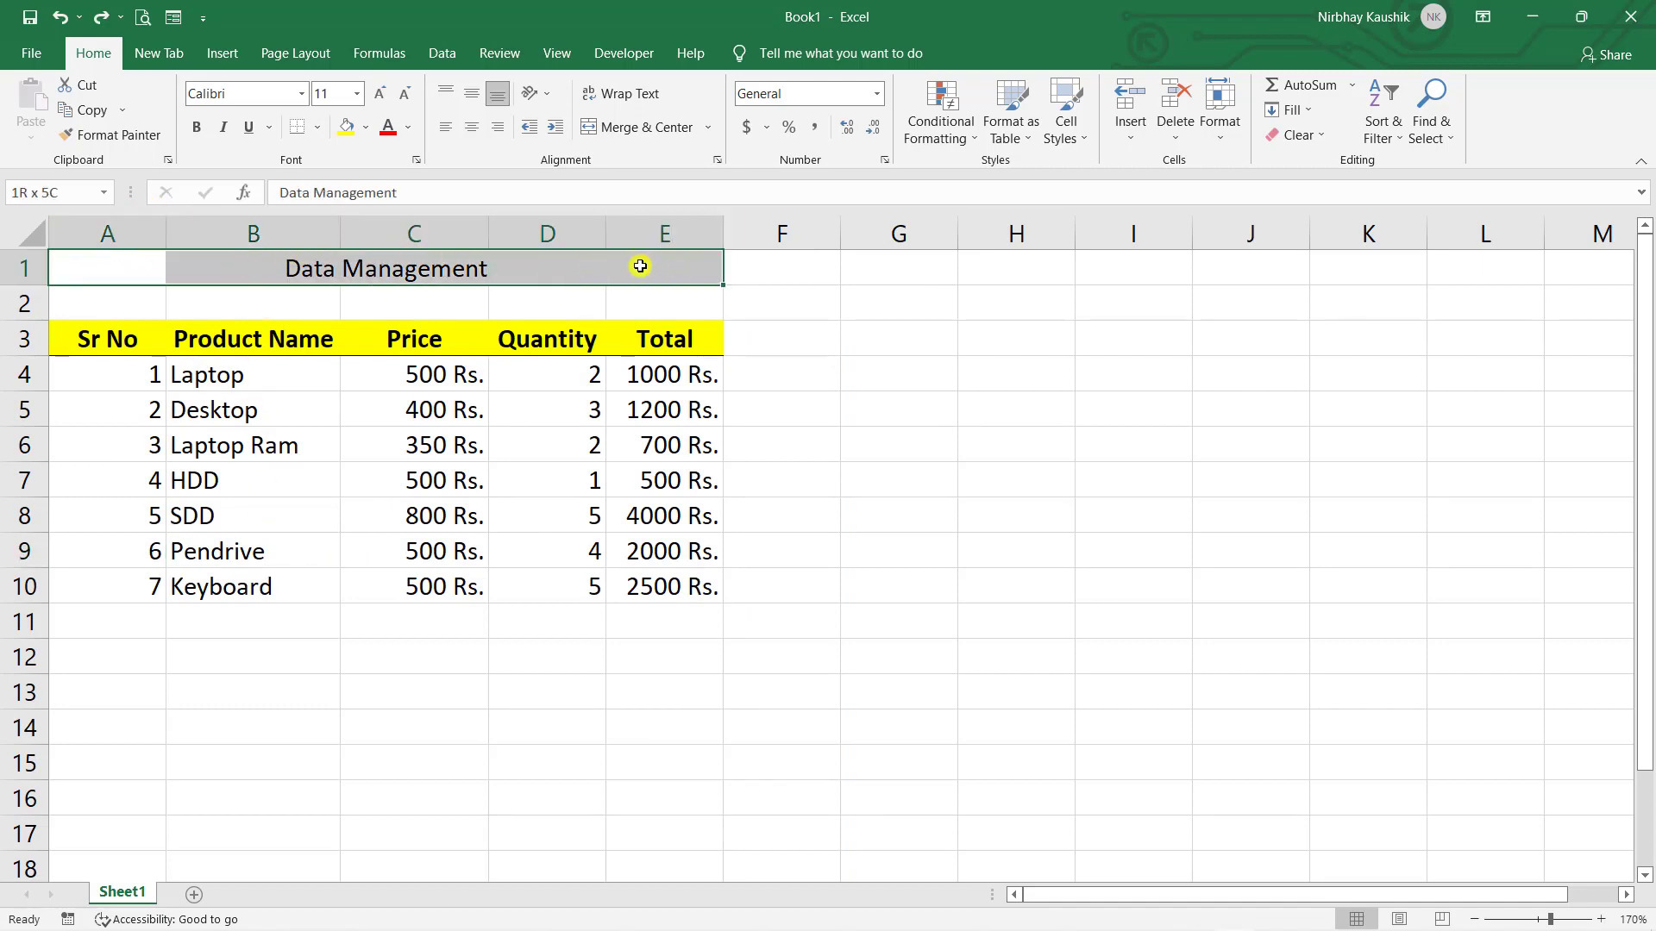
pyautogui.click(613, 127)
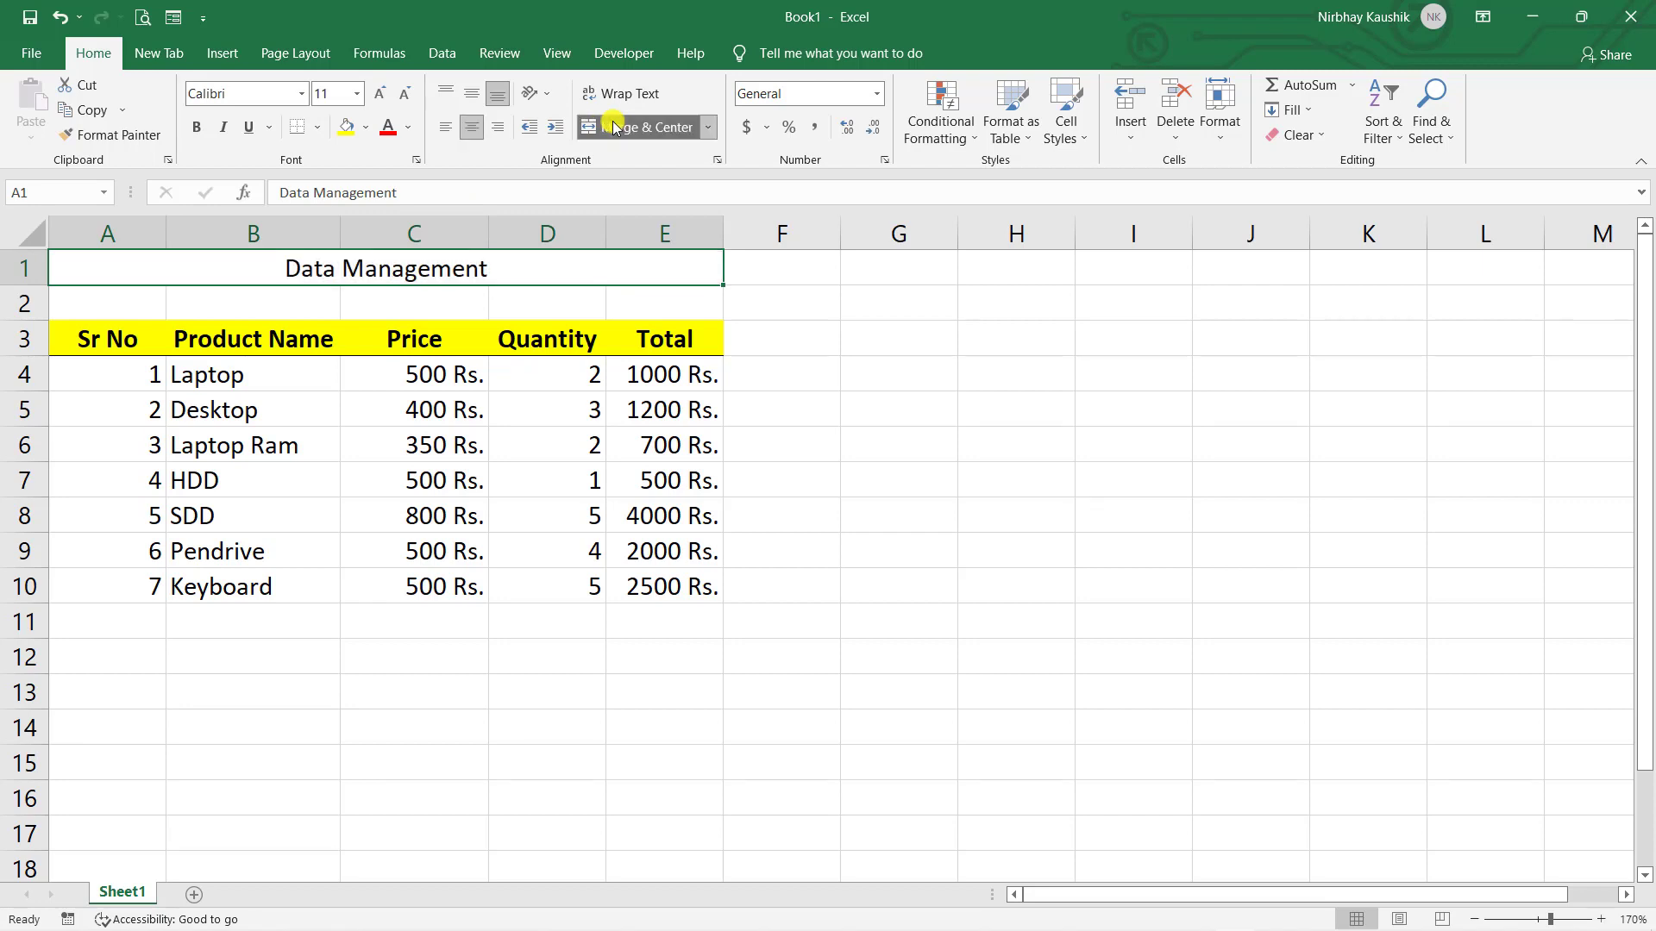
# - Make the title bold and increase its font size to 18
pyautogui.click(197, 127)
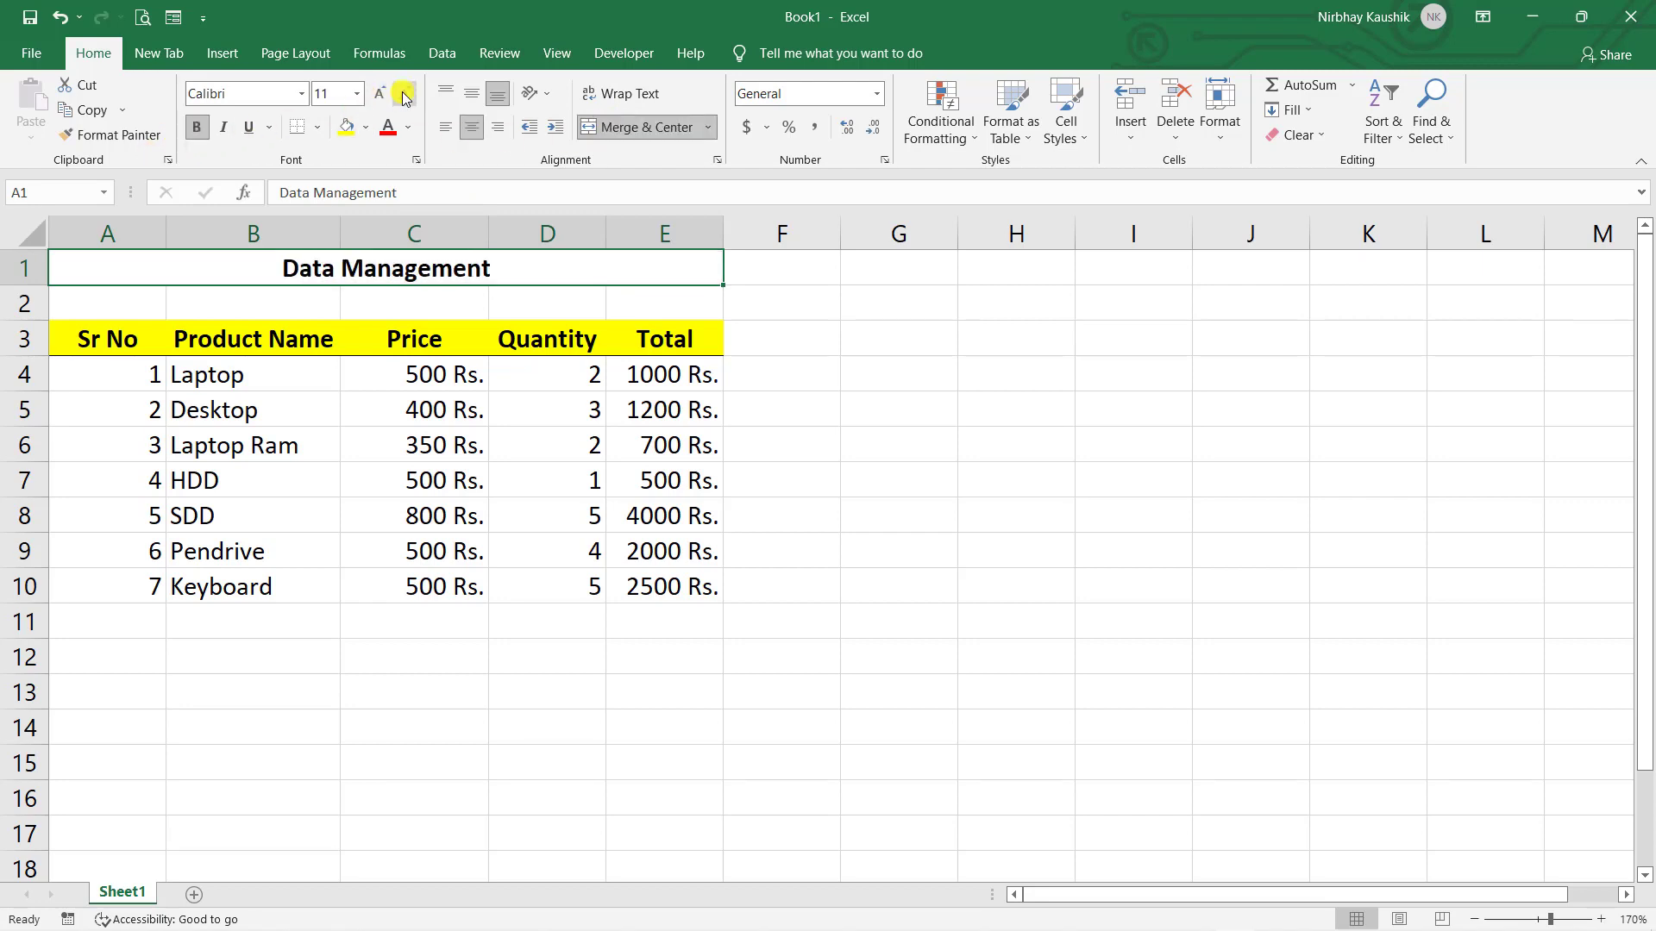
pyautogui.click(384, 94)
pyautogui.click(386, 95)
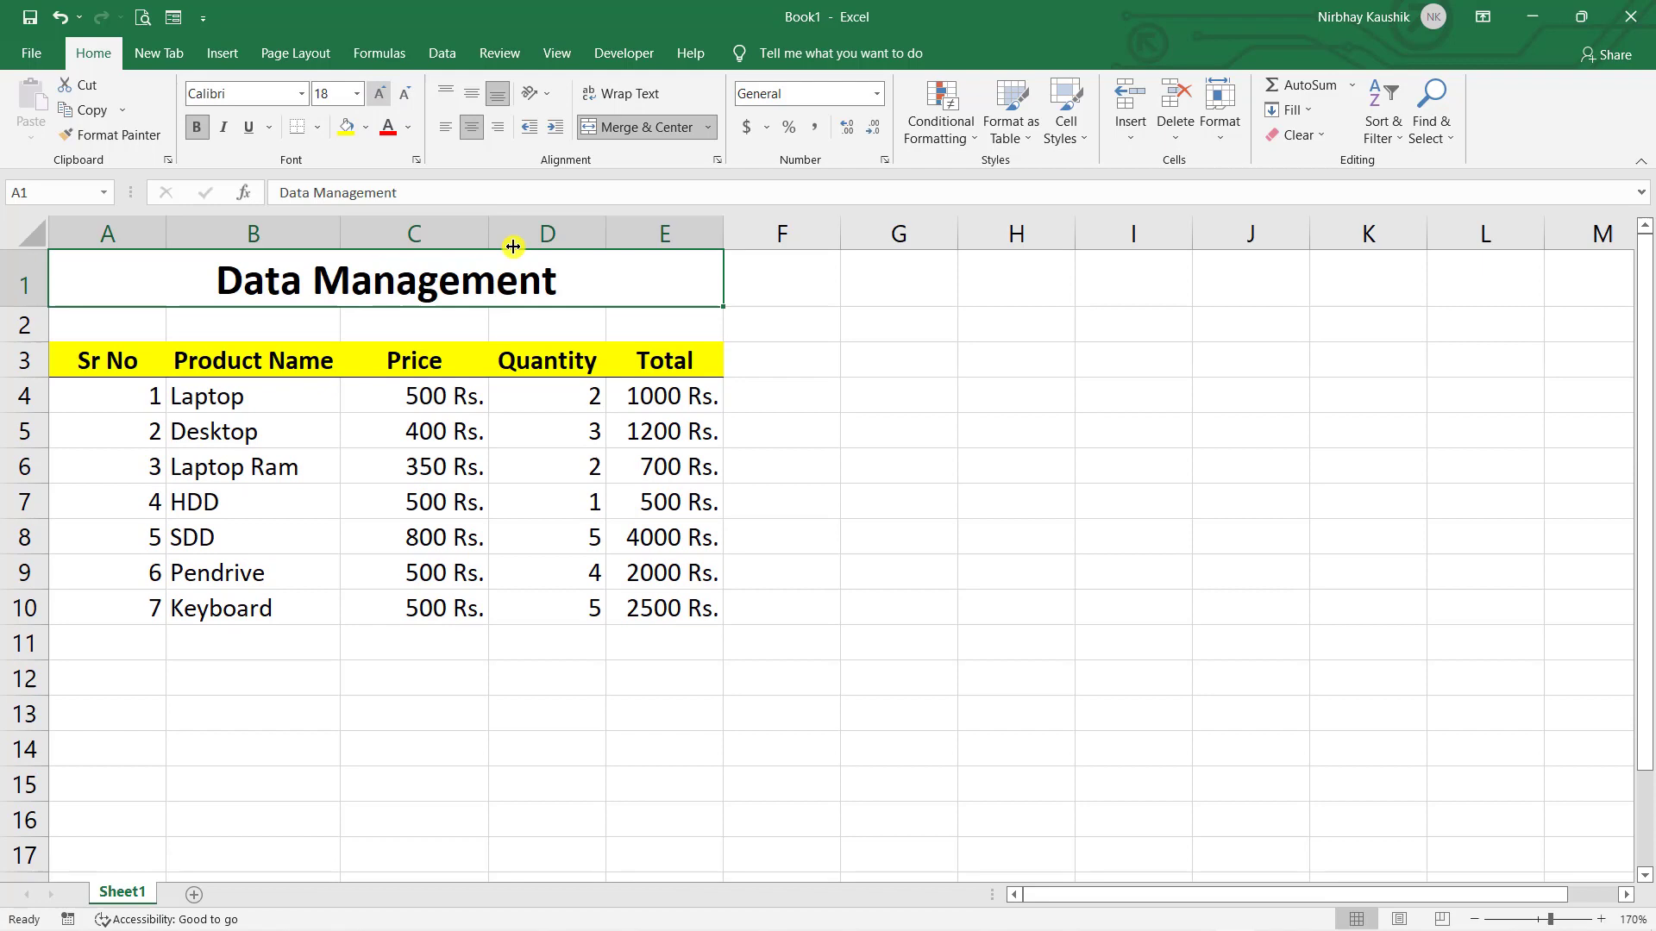
pyautogui.click(816, 440)
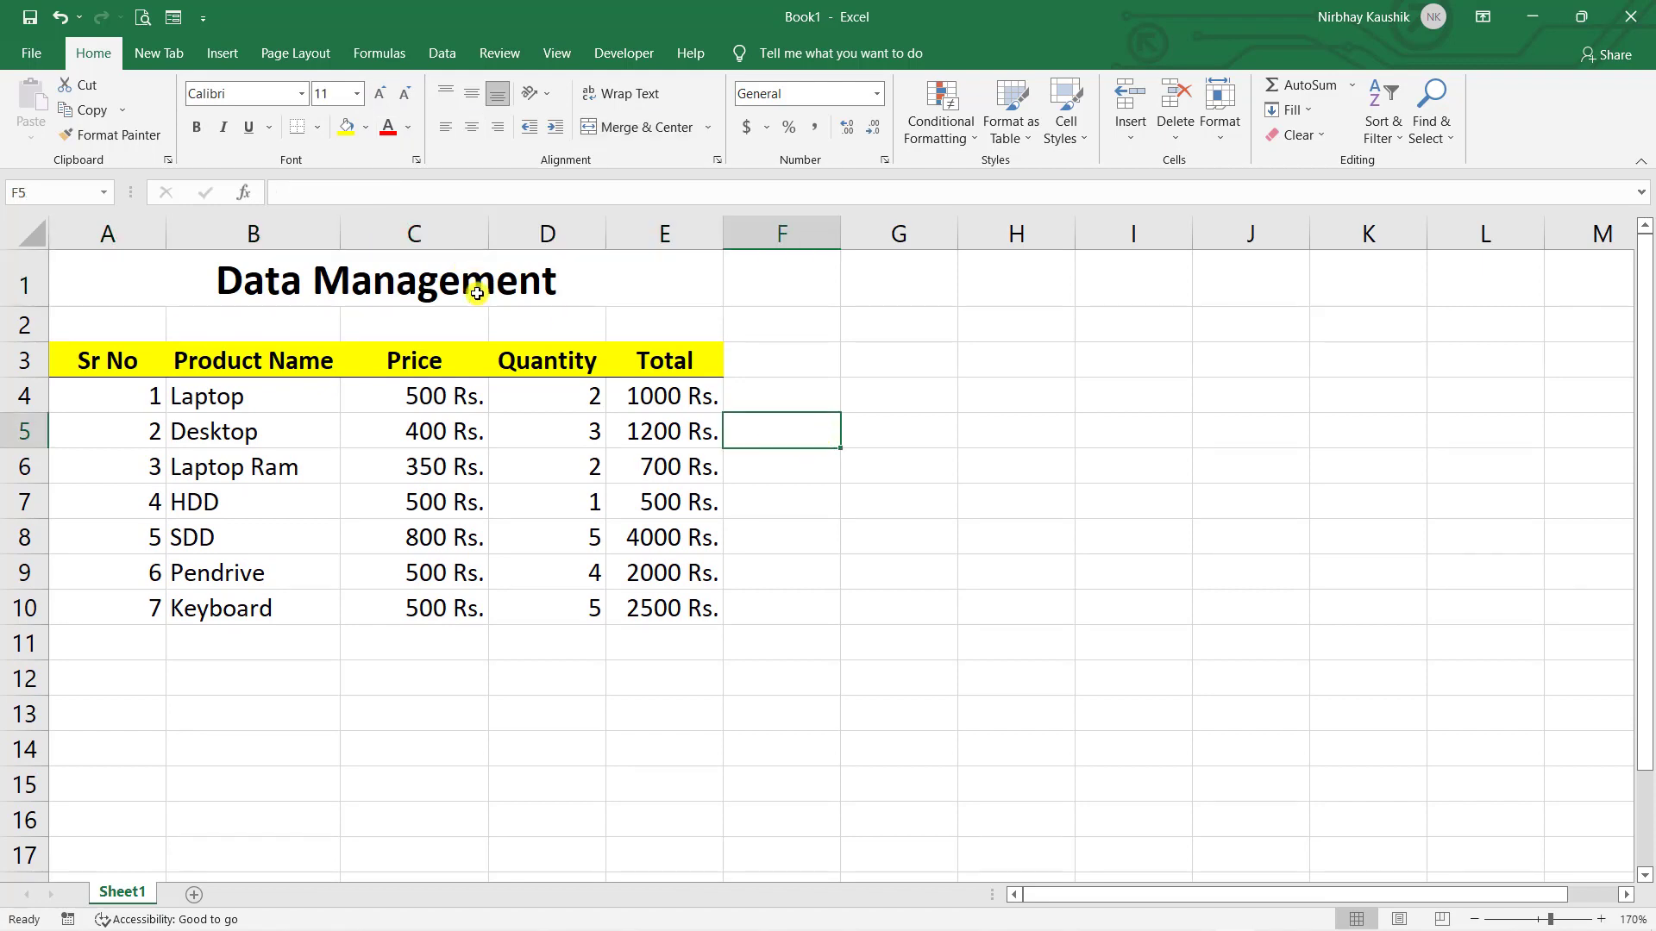
pyautogui.click(476, 290)
pyautogui.click(728, 354)
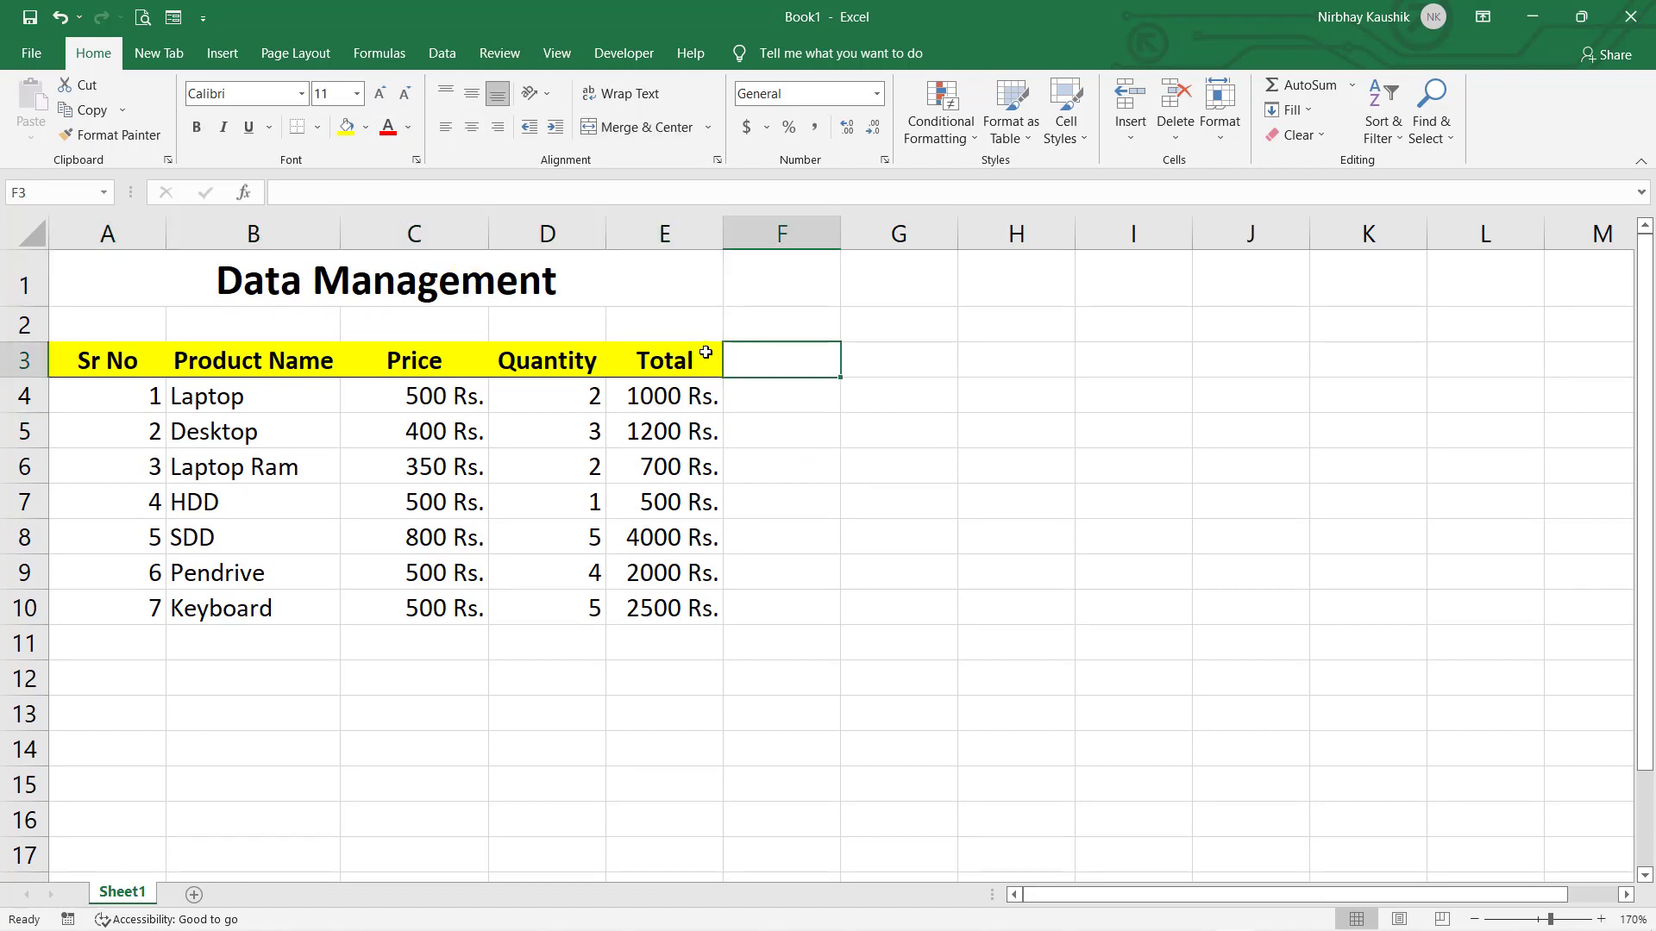
# - Apply All Borders to the table range A3:E10
pyautogui.moveTo(658, 354); pyautogui.dragTo(100, 595)
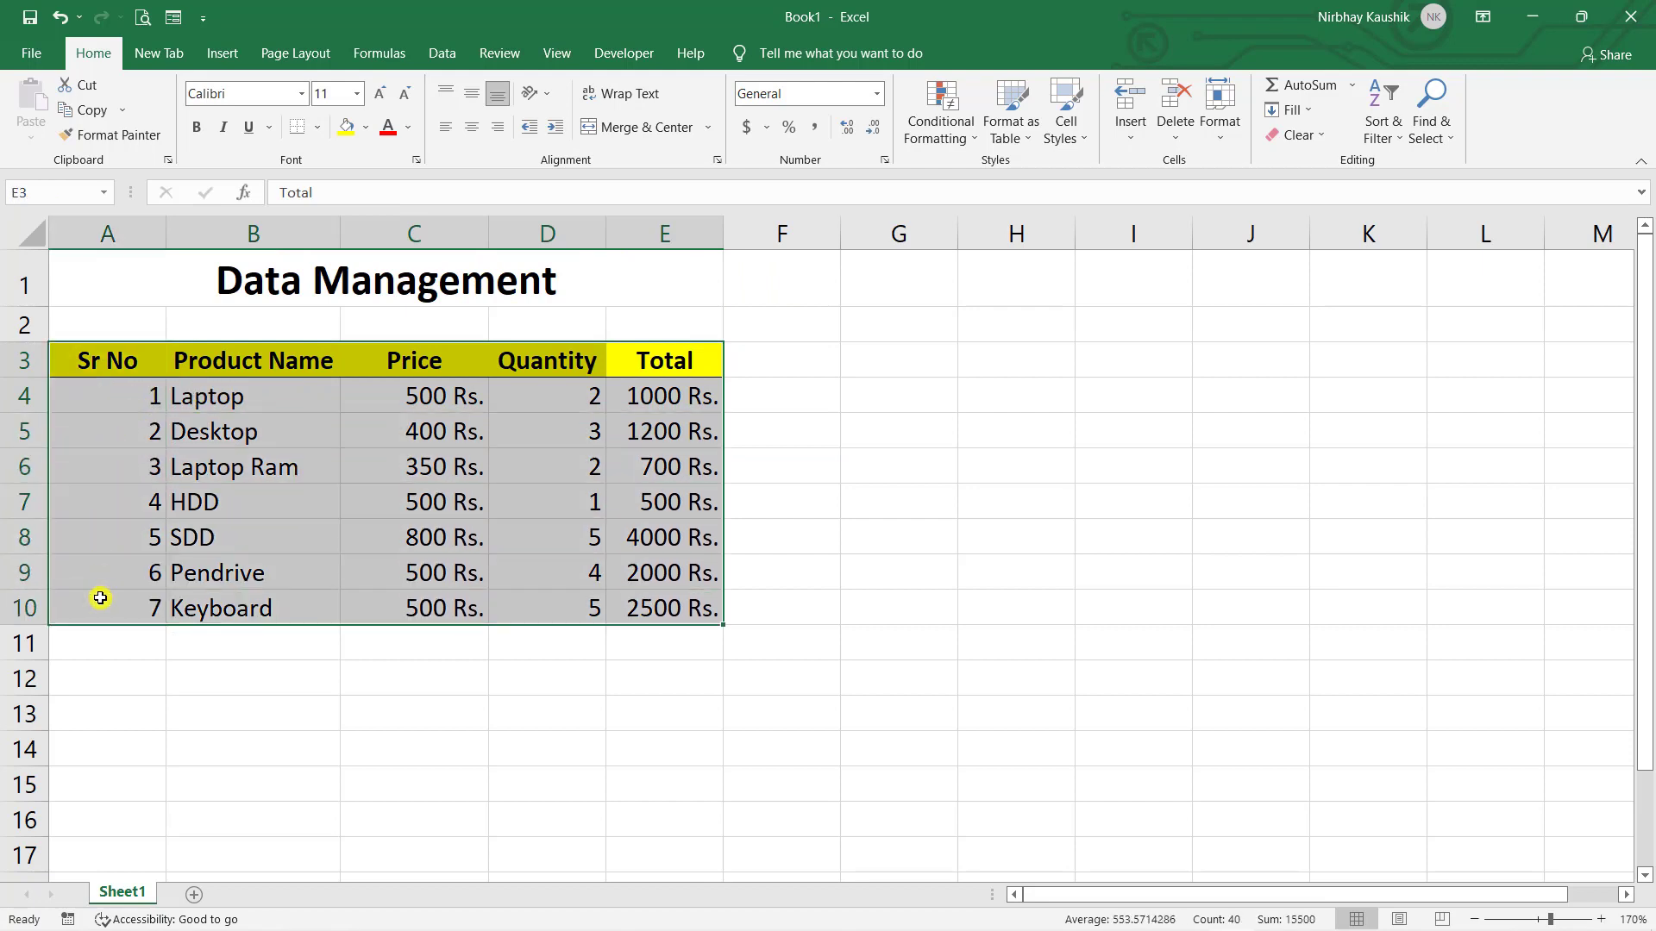
pyautogui.click(320, 131)
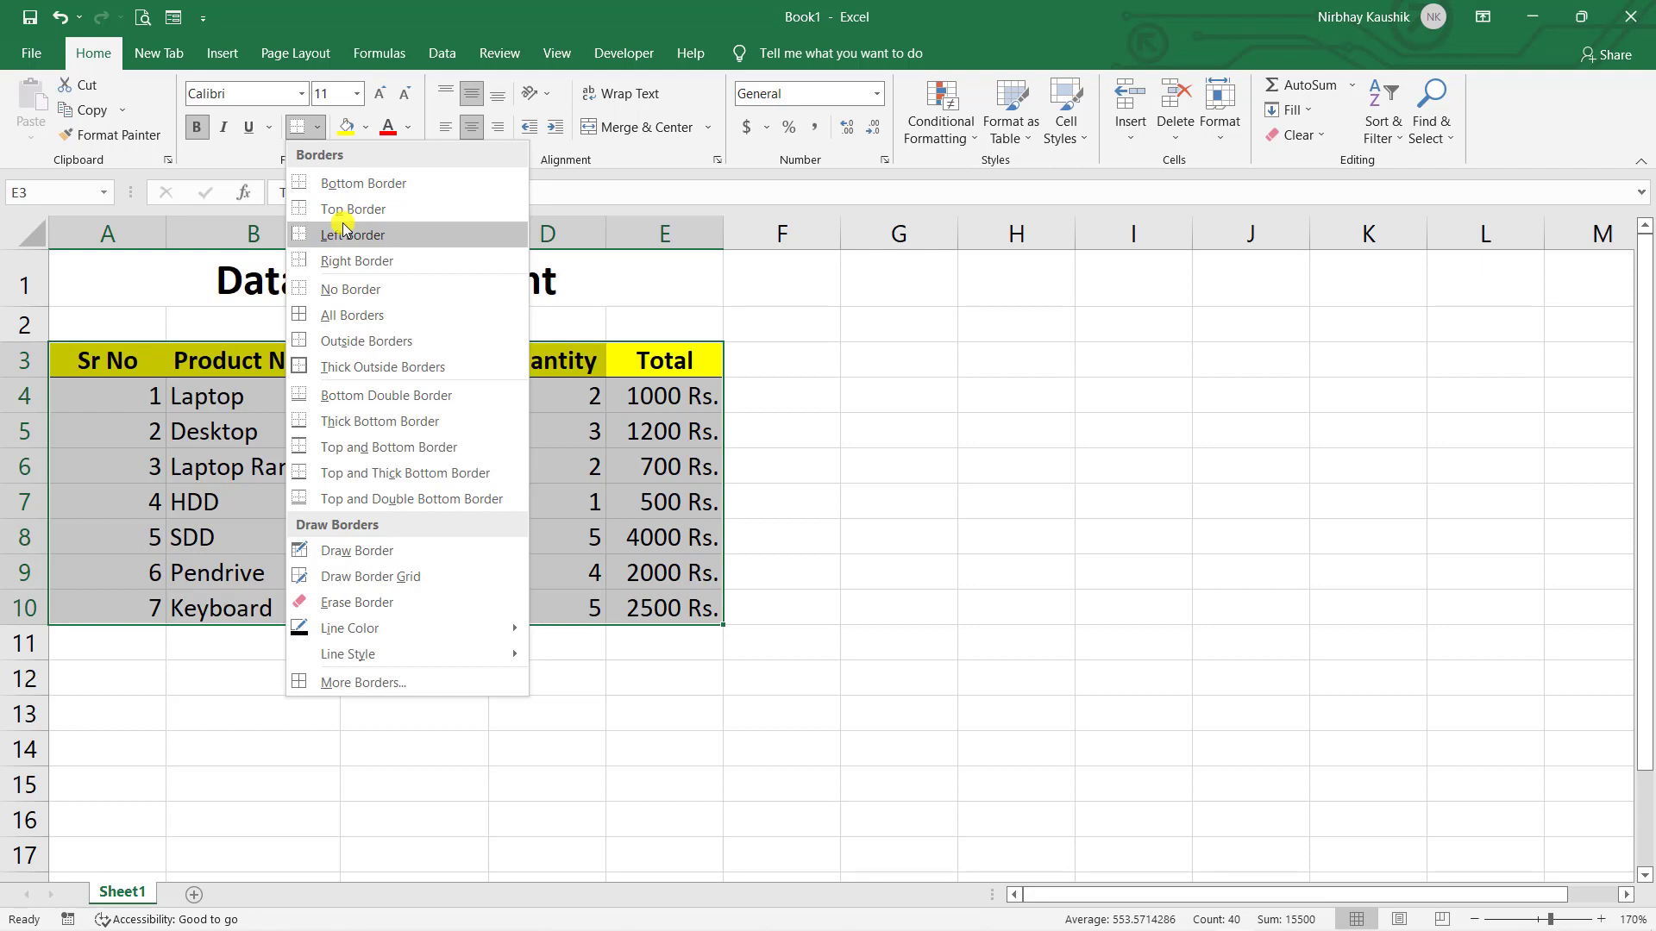
pyautogui.click(379, 316)
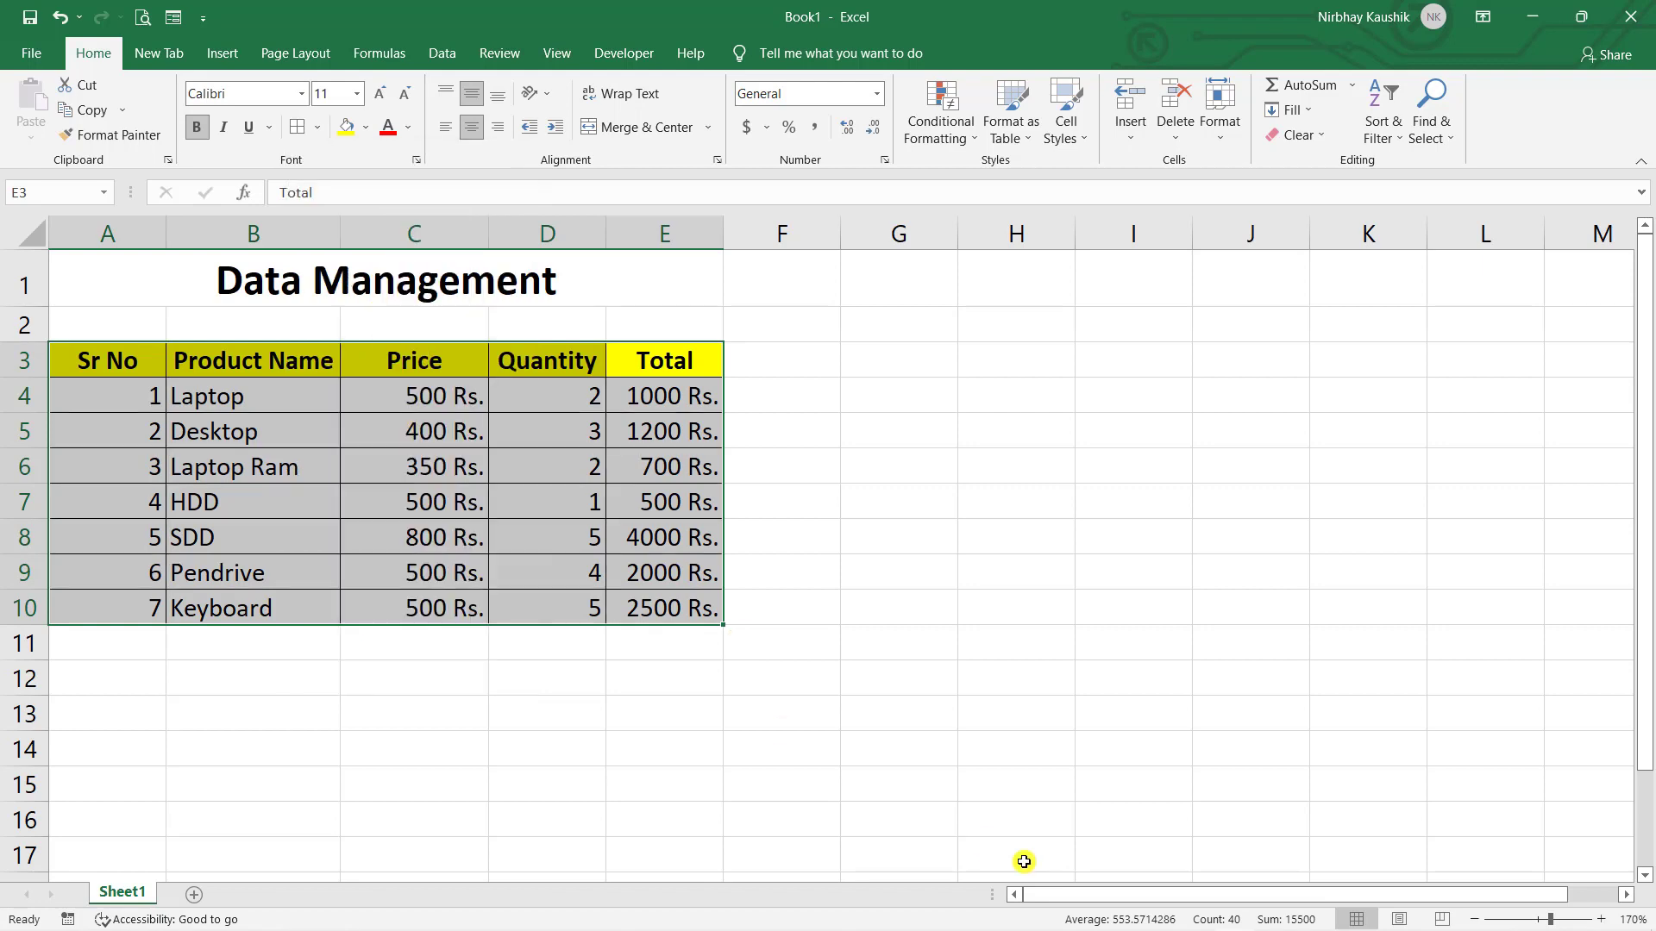
pyautogui.click(1022, 859)
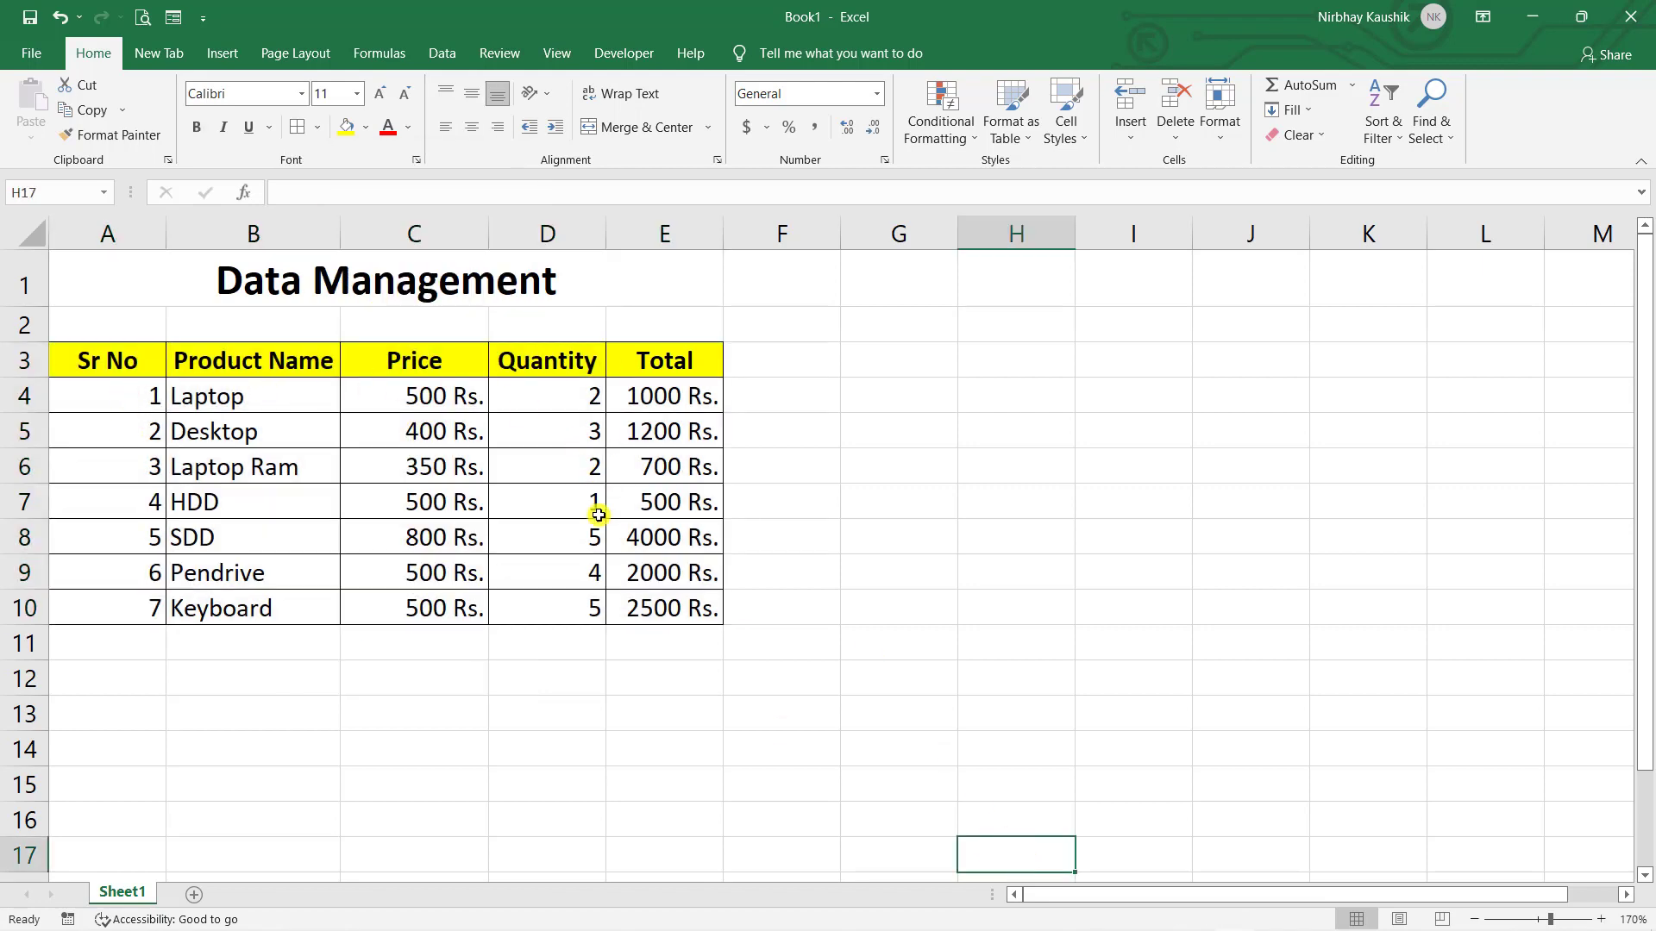
# - Set the border line colour to red and apply All Borders to the product table
pyautogui.moveTo(122, 362); pyautogui.dragTo(653, 606)
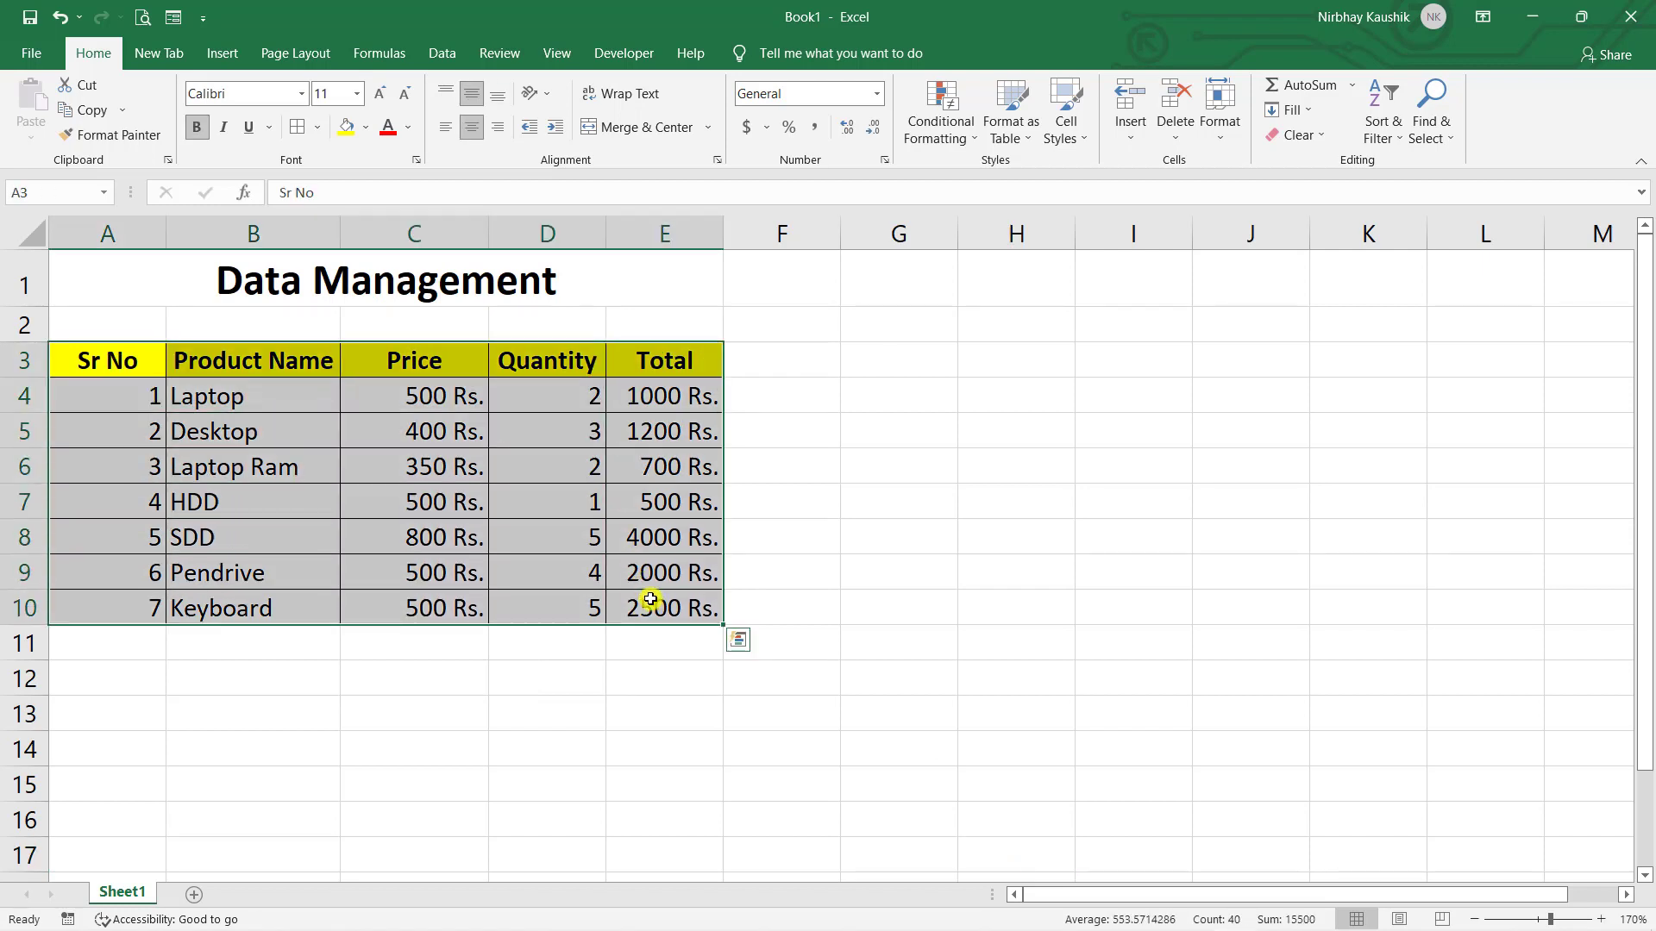
pyautogui.click(318, 127)
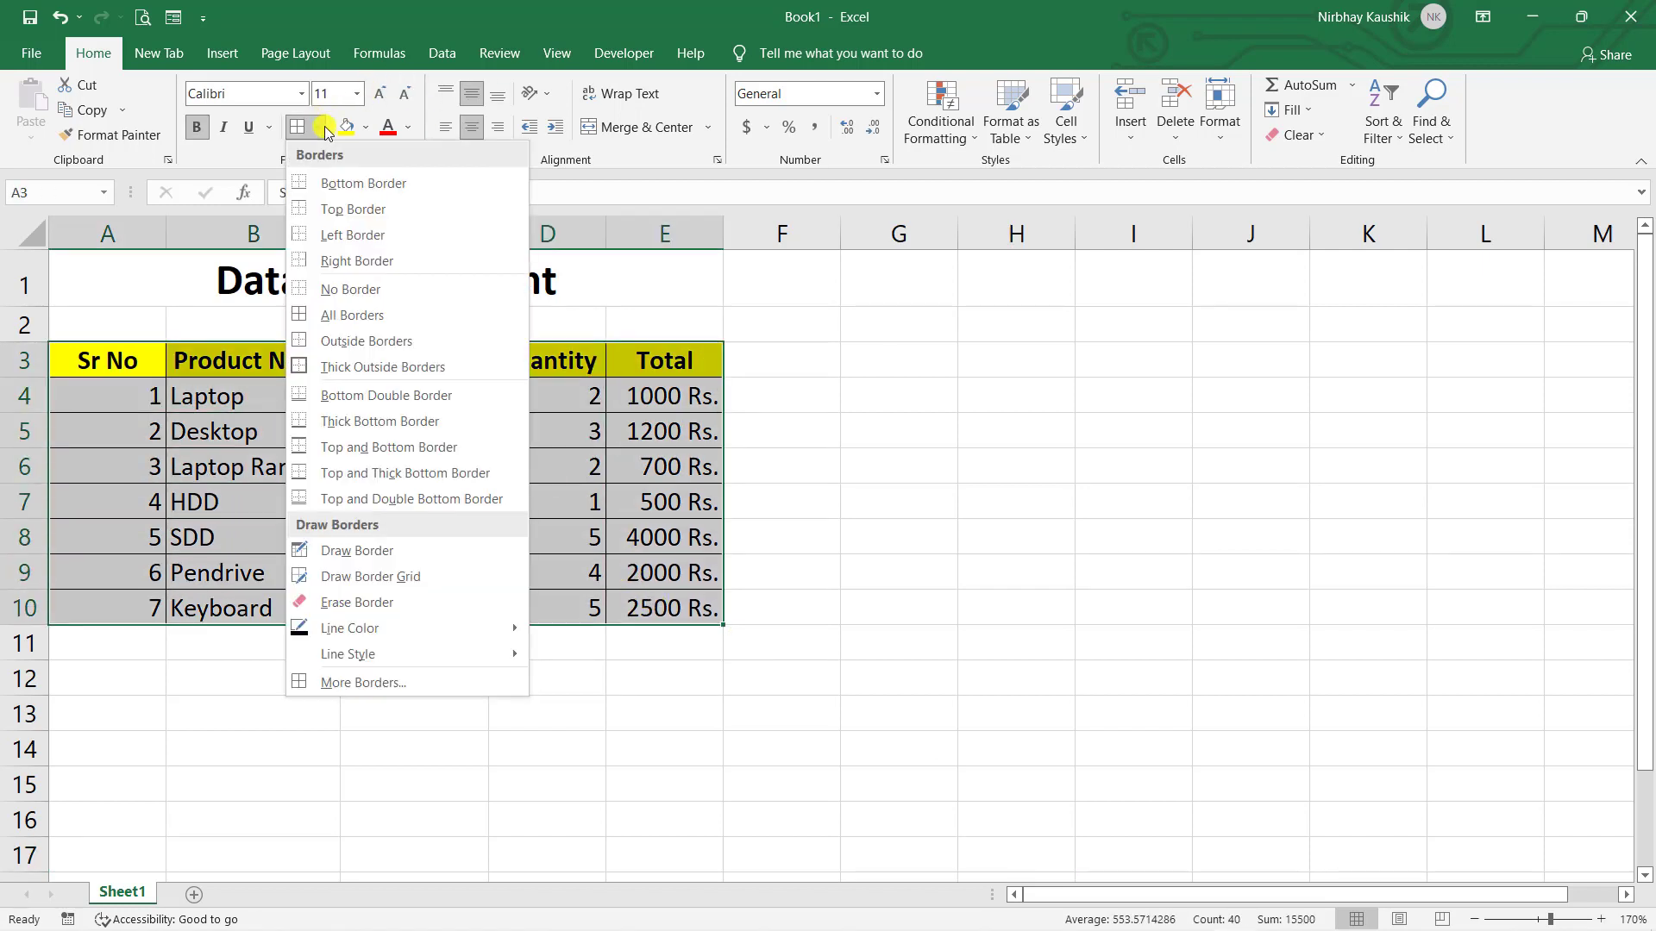
pyautogui.moveTo(490, 640)
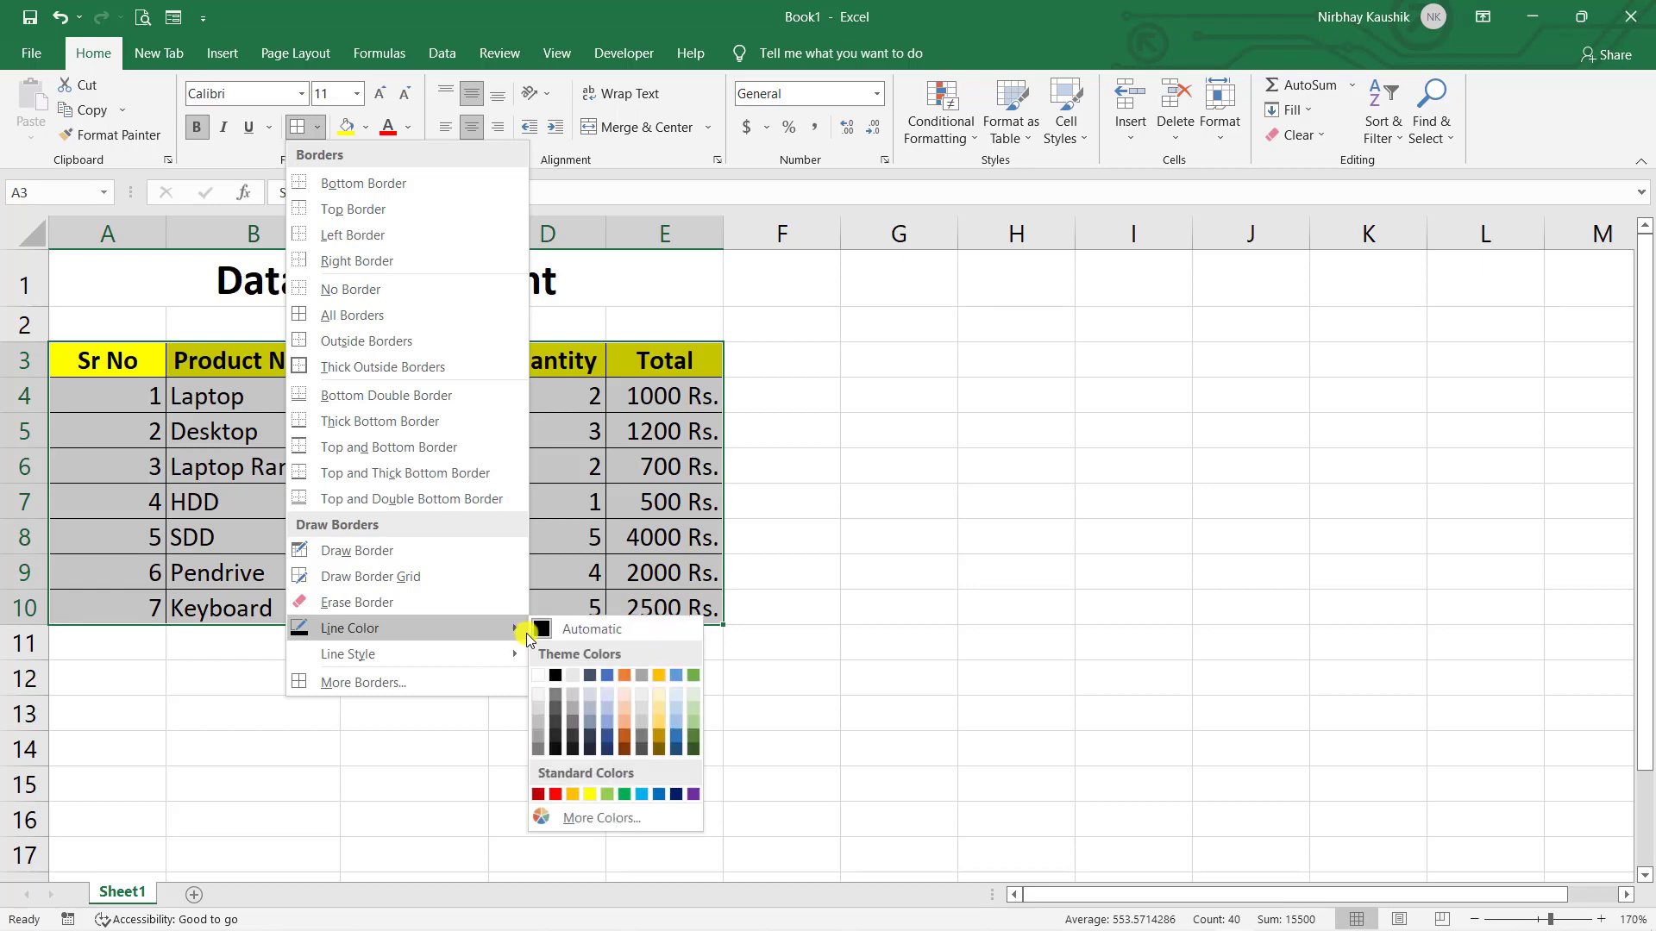
pyautogui.click(557, 794)
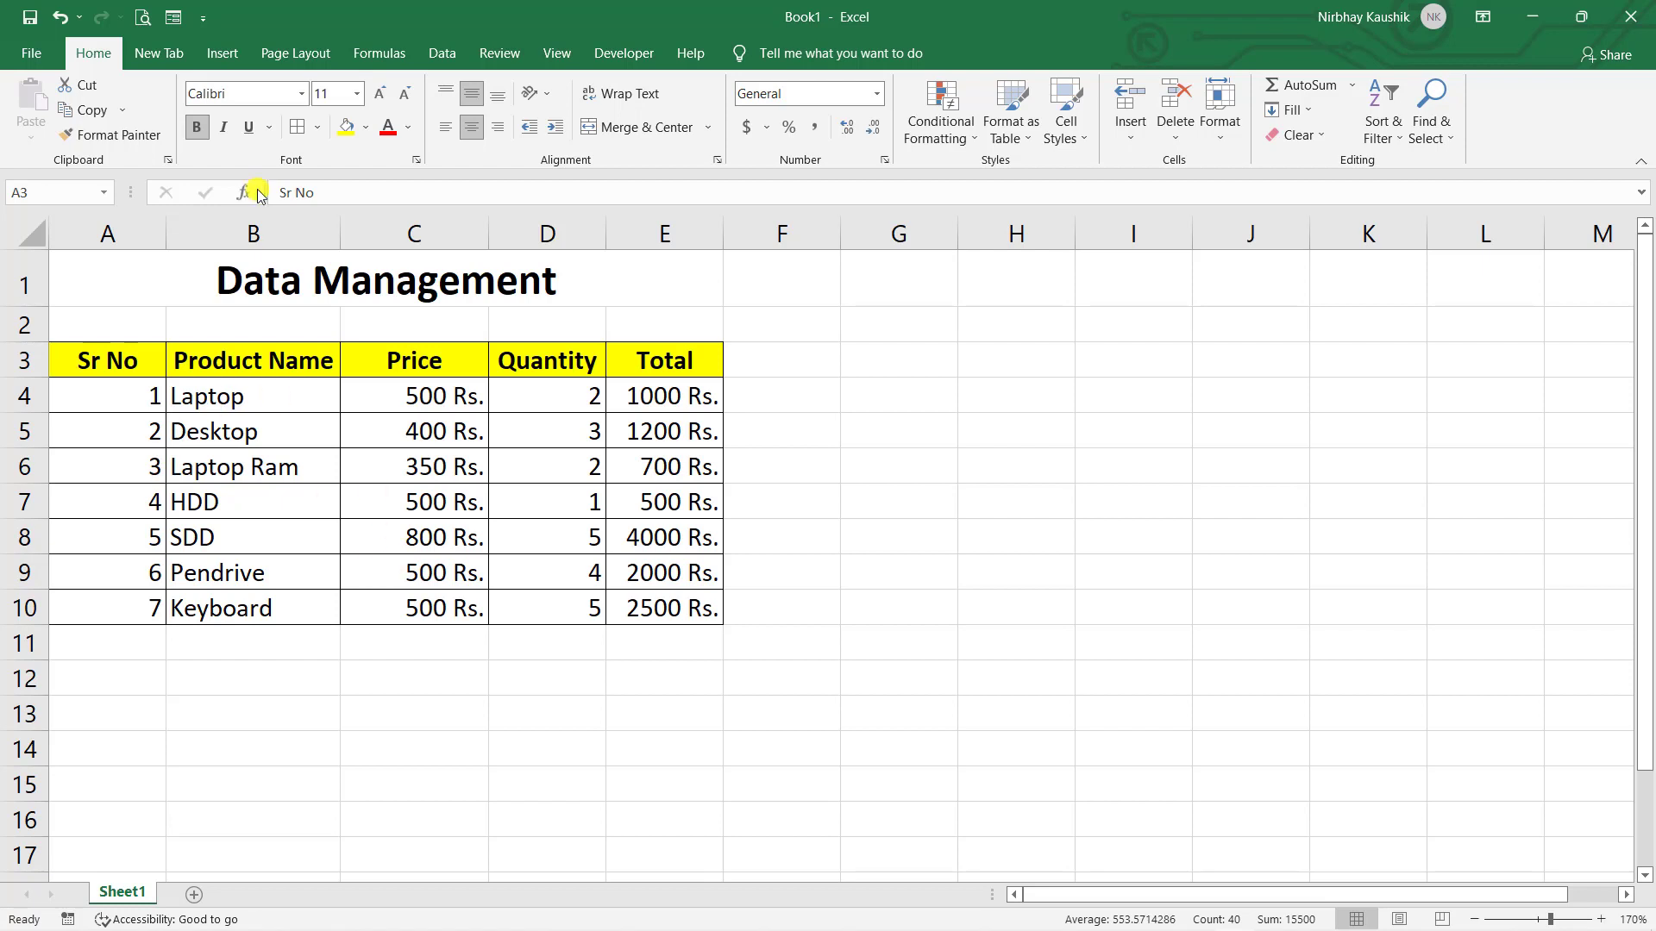
pyautogui.click(295, 129)
pyautogui.click(451, 393)
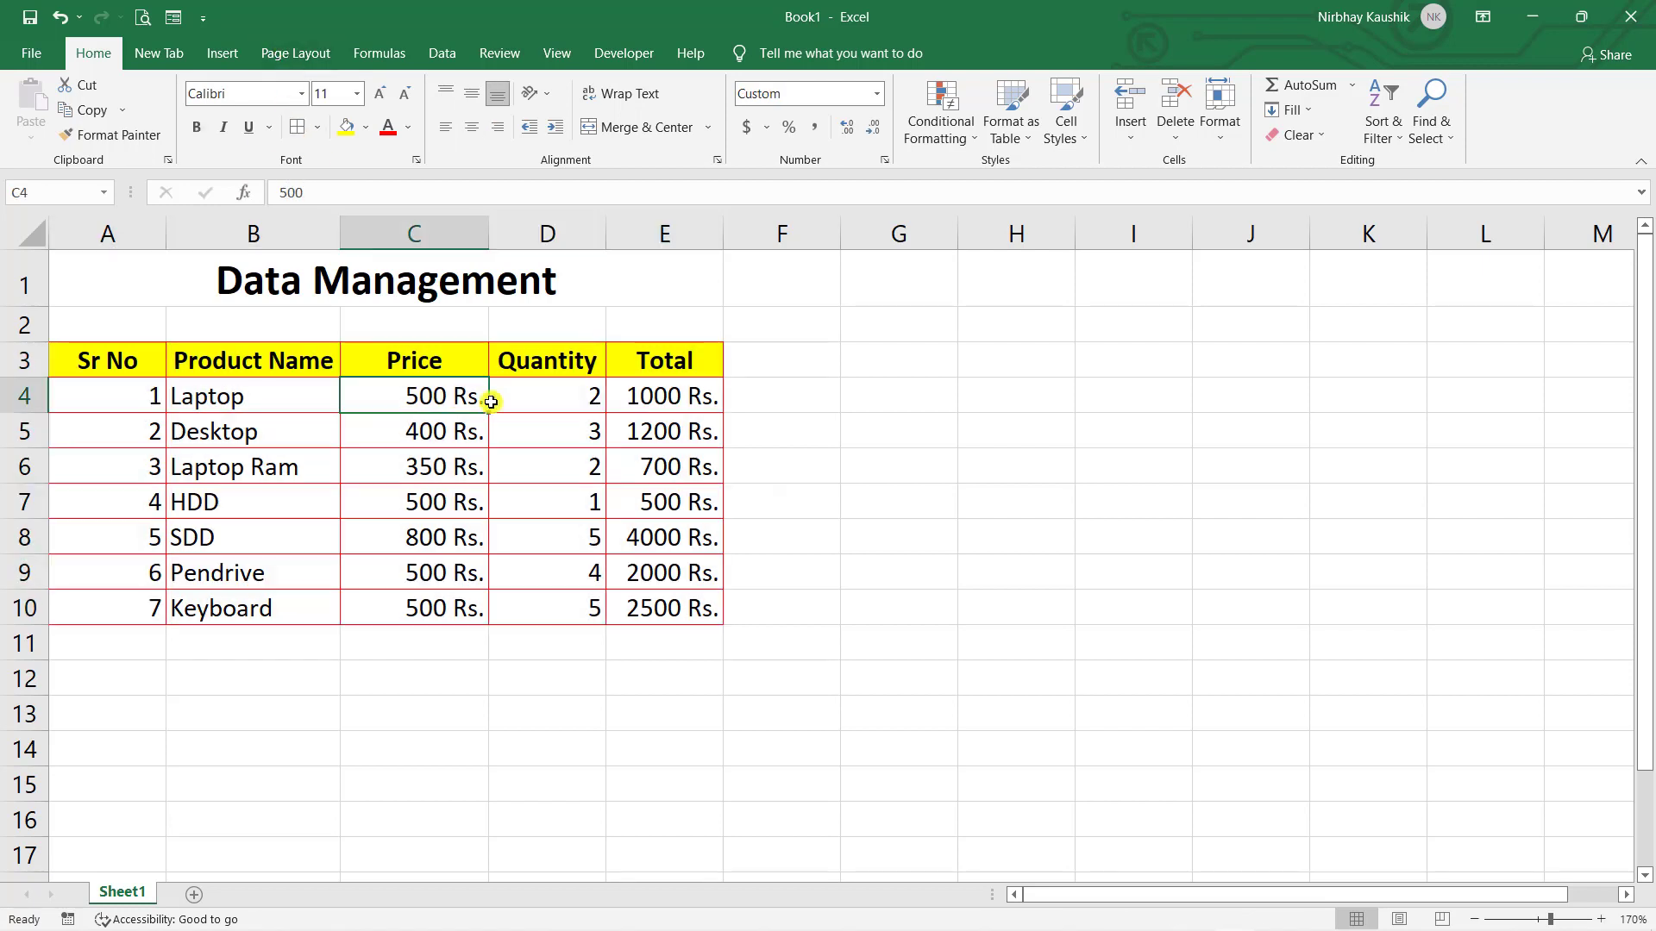
pyautogui.click(855, 524)
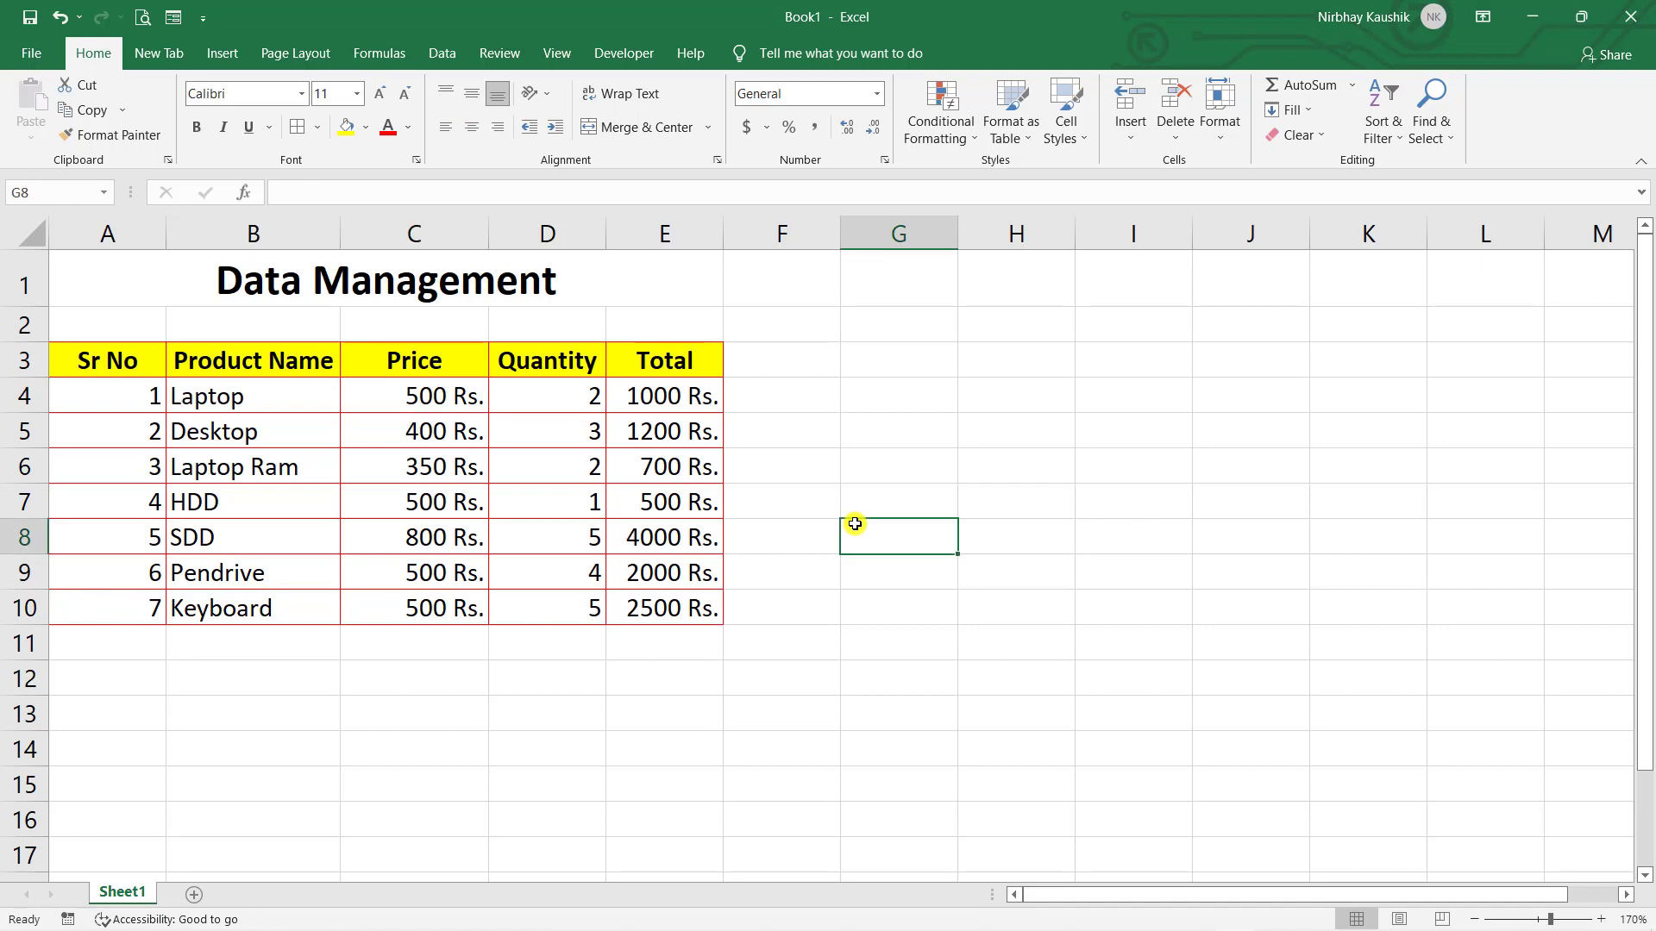
# - Add a Thick Outside Border around the whole table from Sr No to the last total
pyautogui.click(101, 363)
pyautogui.moveTo(102, 363); pyautogui.dragTo(687, 610)
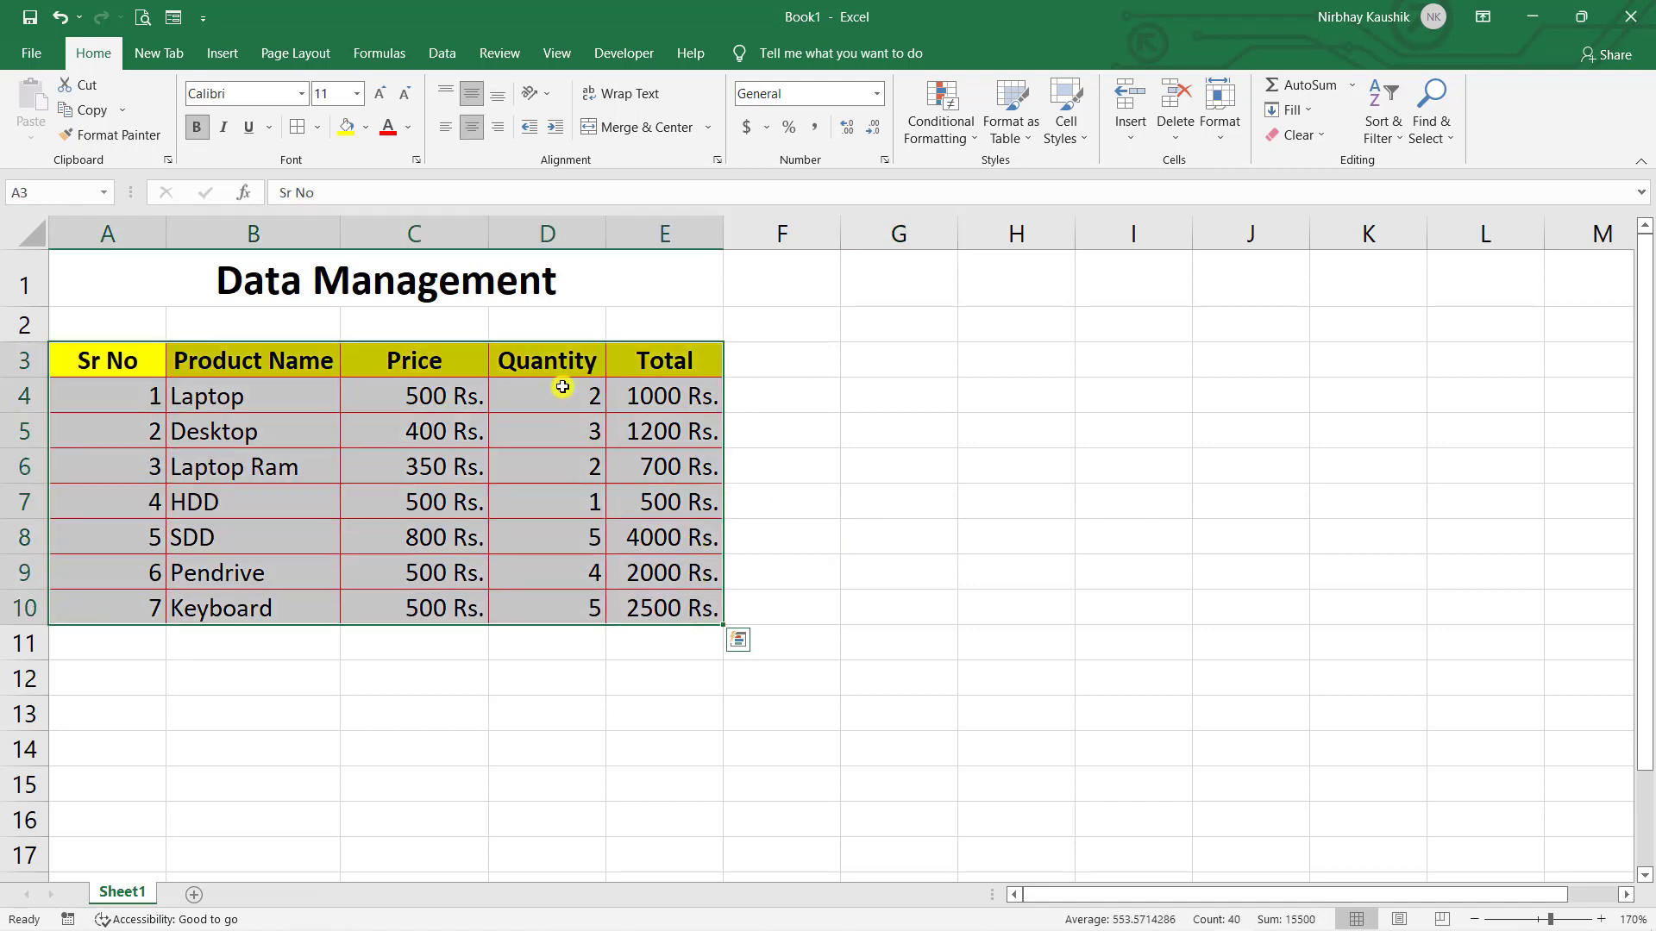
pyautogui.click(319, 130)
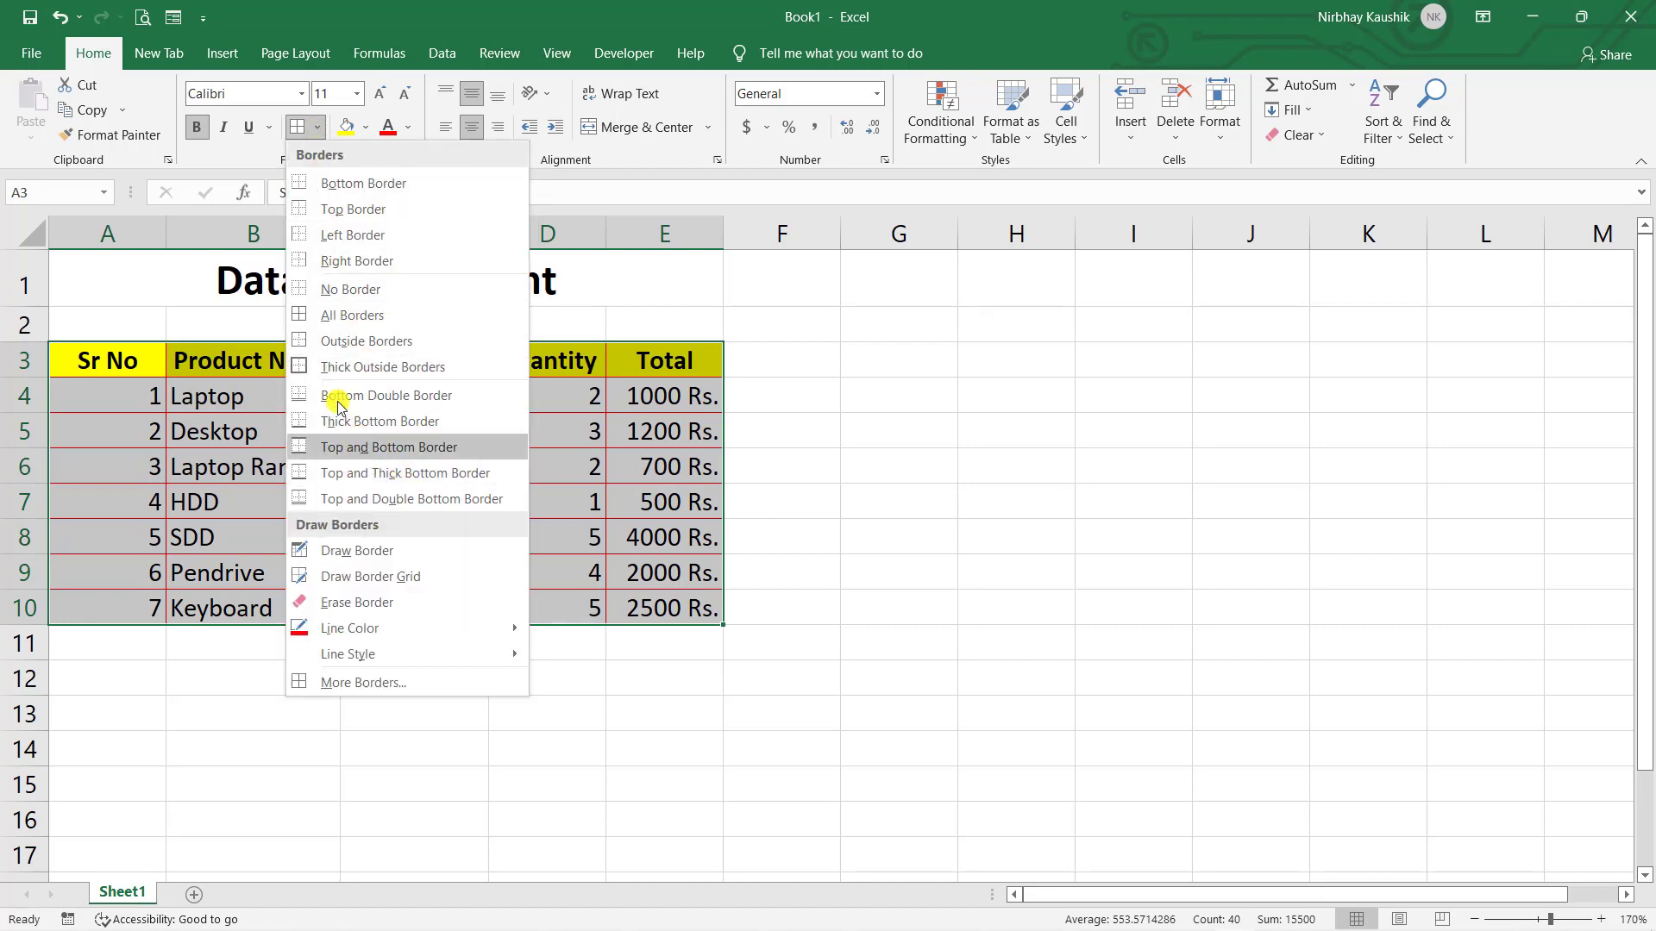
pyautogui.click(385, 367)
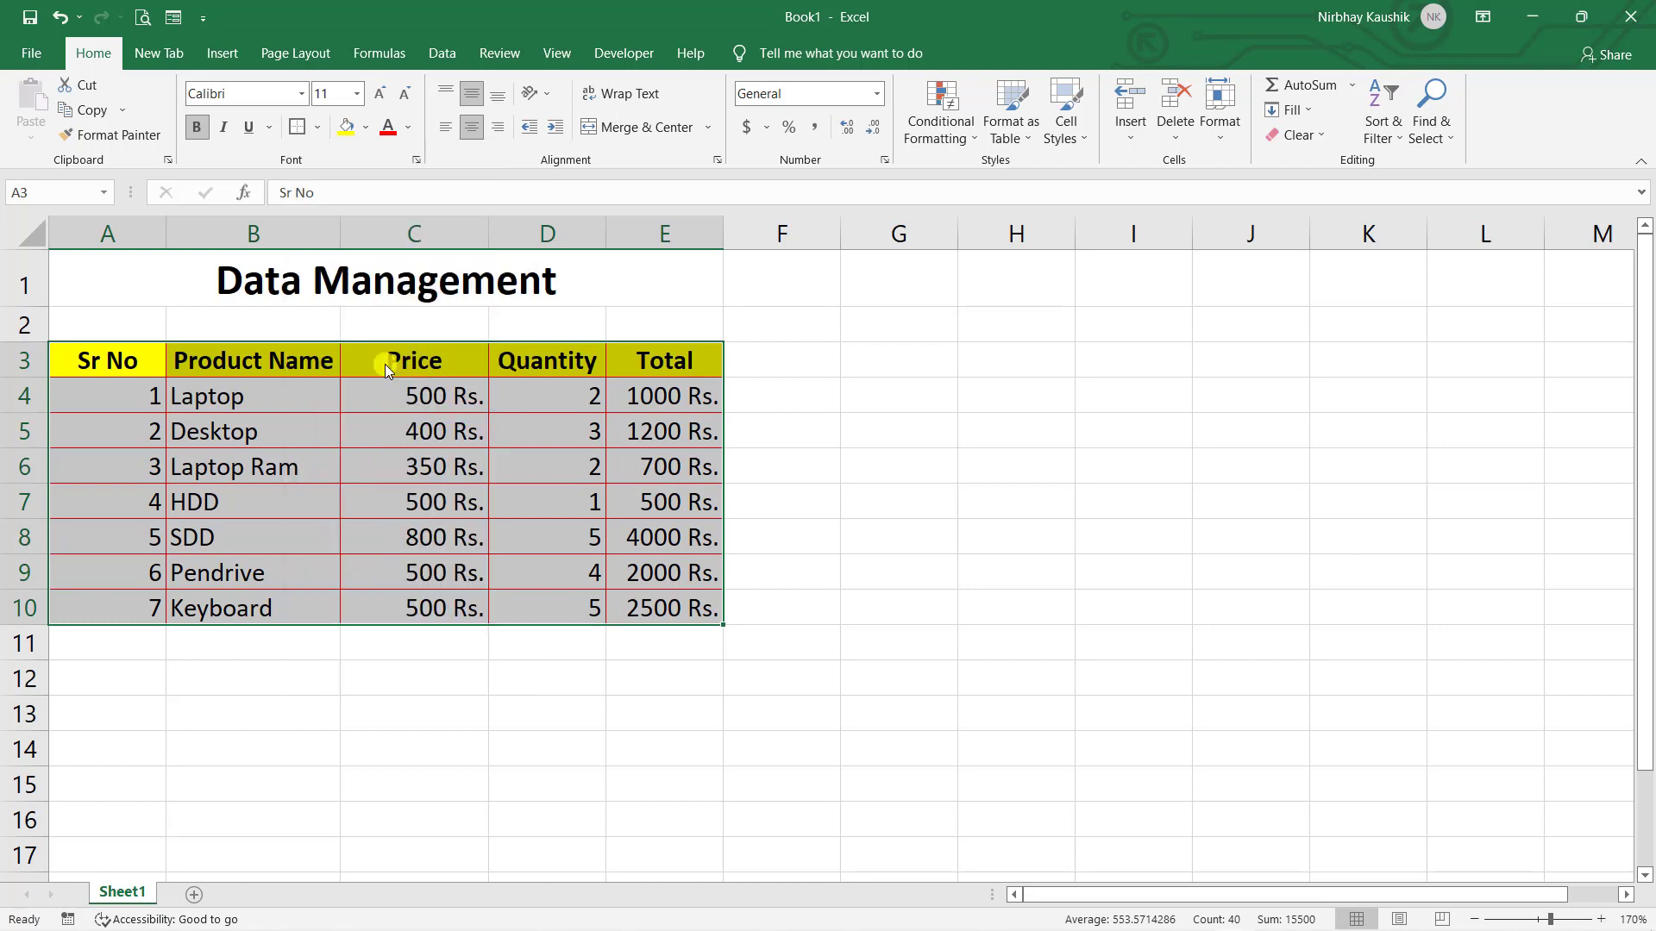
pyautogui.click(1001, 499)
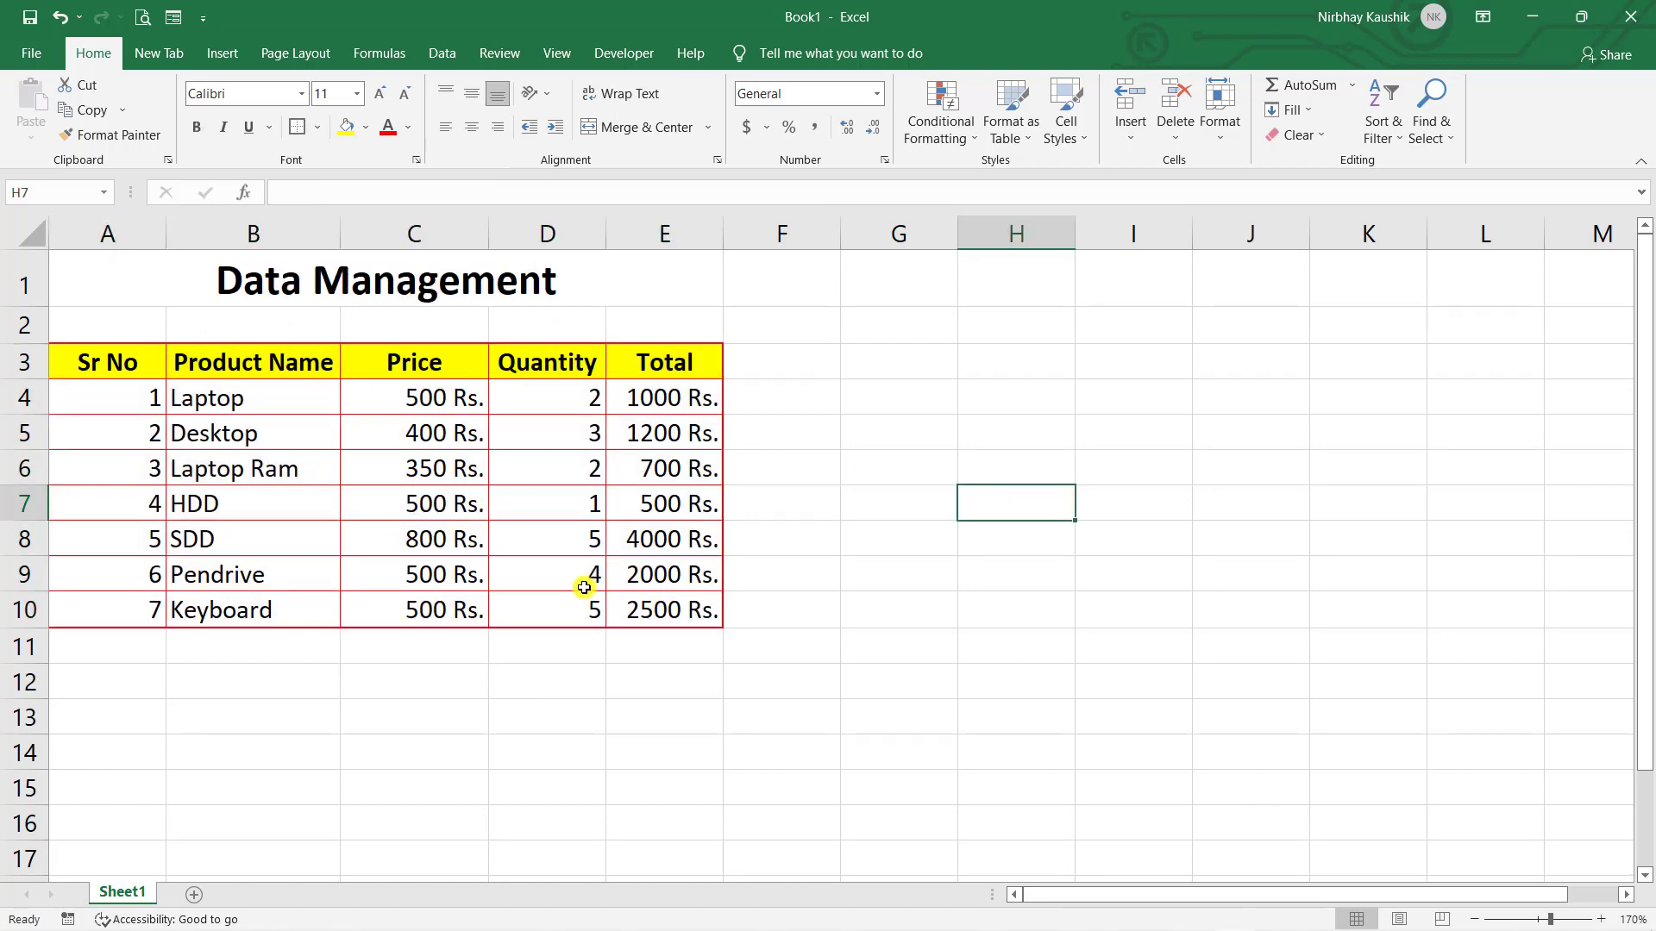
pyautogui.click(888, 742)
pyautogui.click(136, 373)
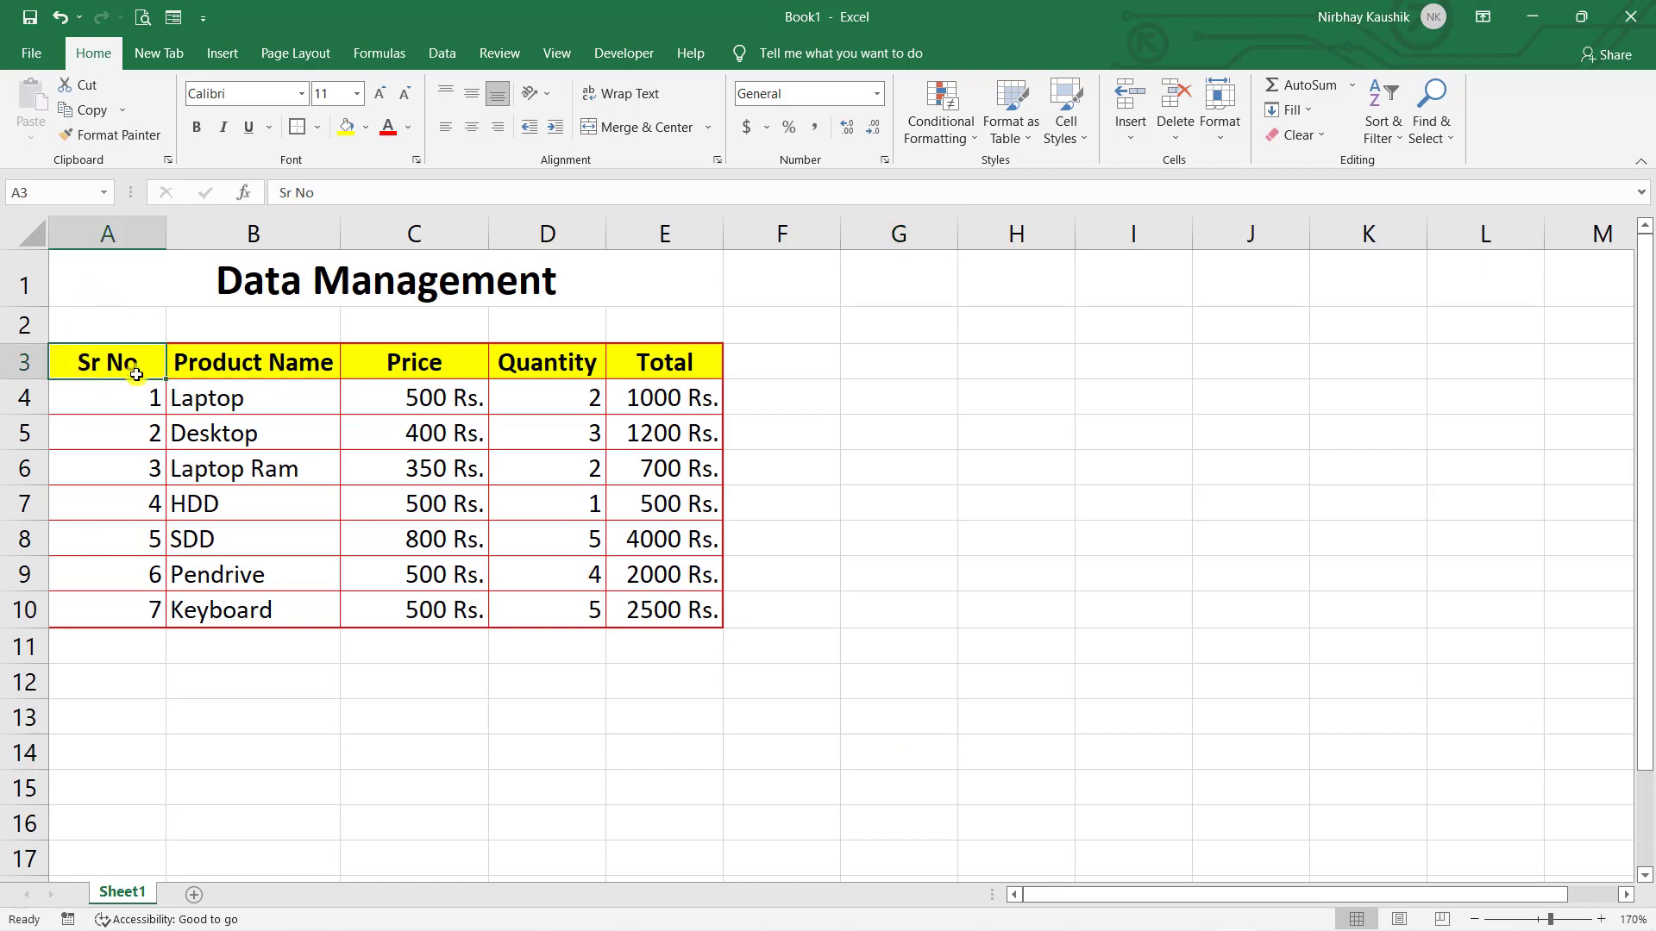
pyautogui.moveTo(137, 373); pyautogui.dragTo(655, 609)
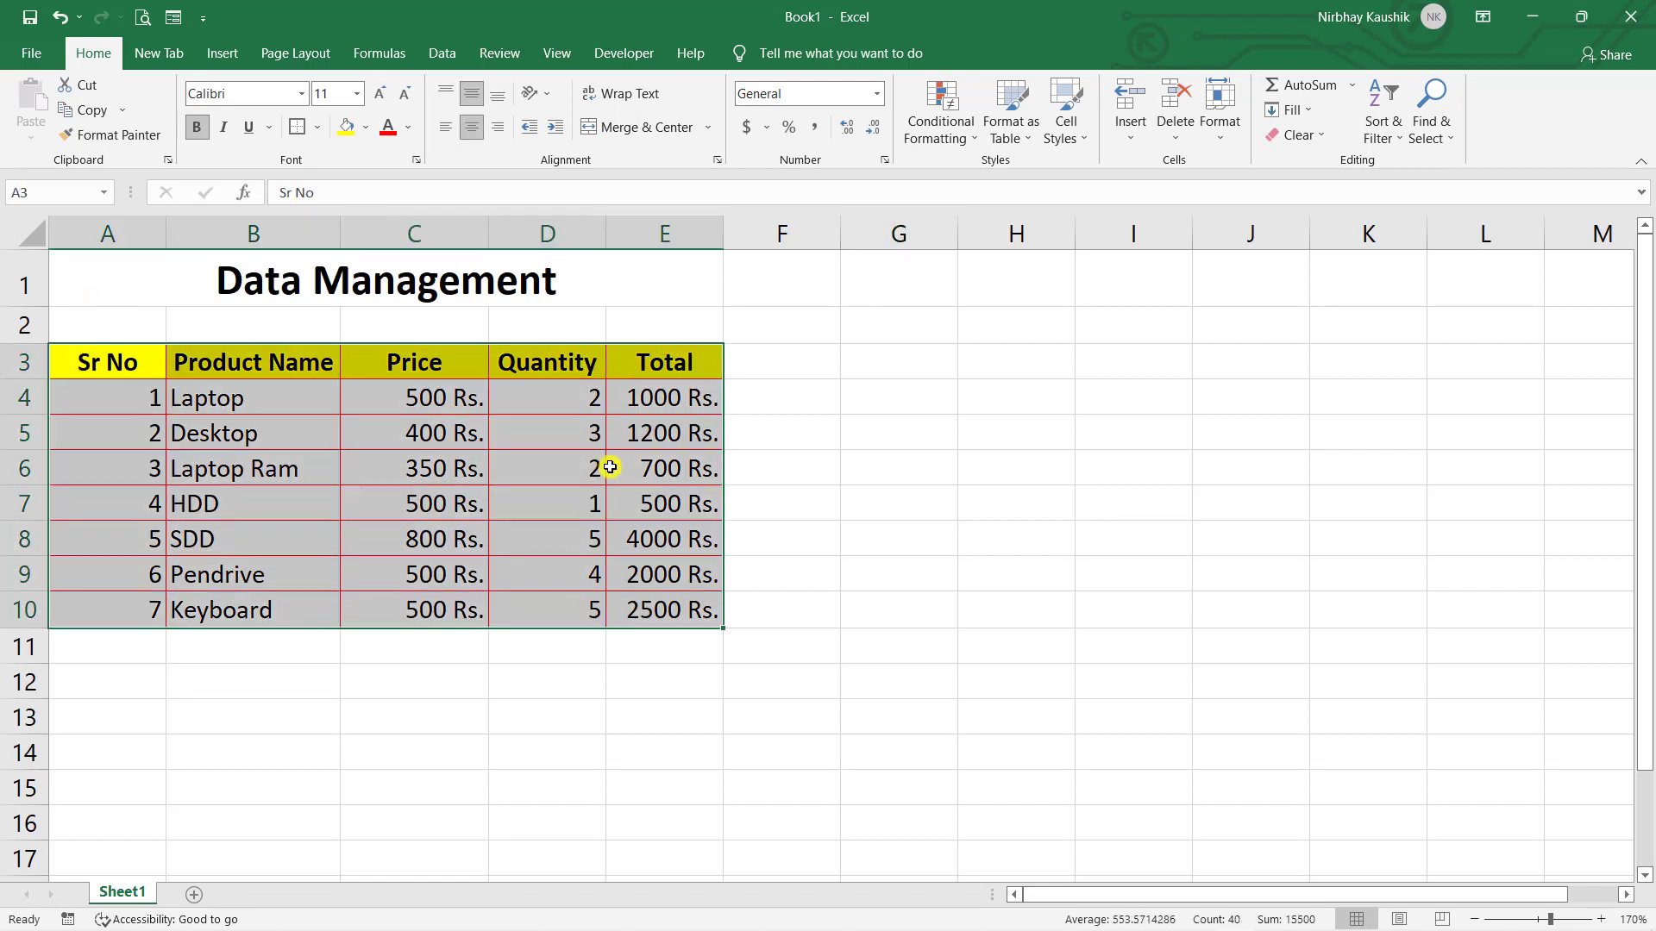
pyautogui.click(315, 127)
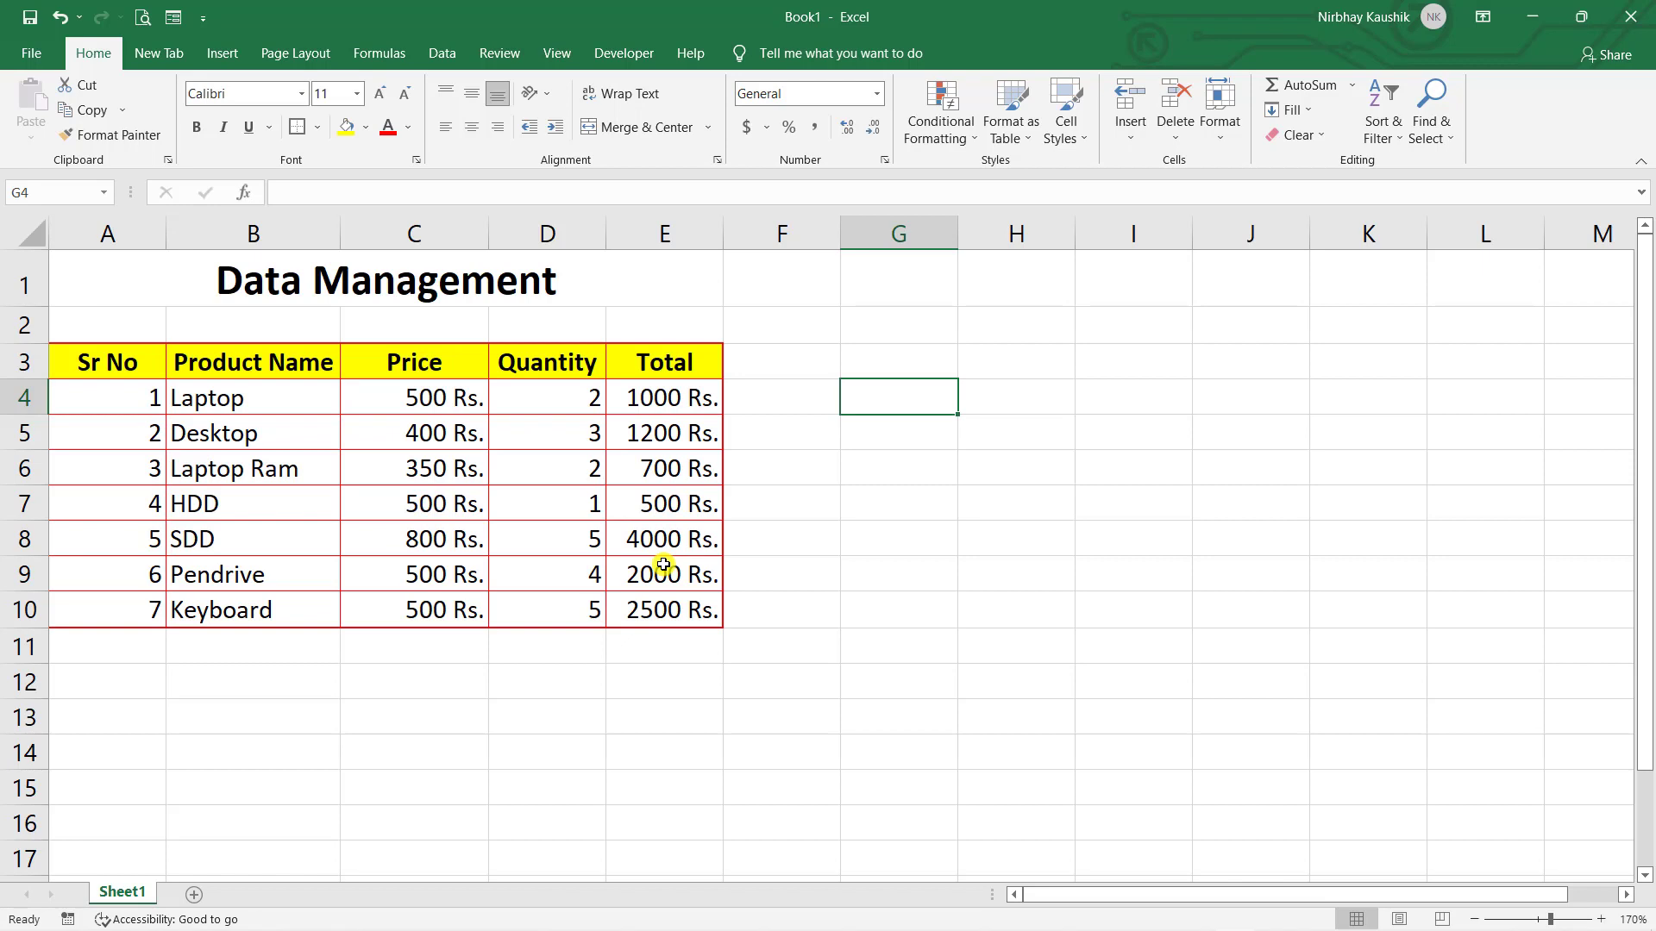
# - Review the Page Layout Margins, Orientation and Size presets, leaving every setting unchanged
pyautogui.click(309, 51)
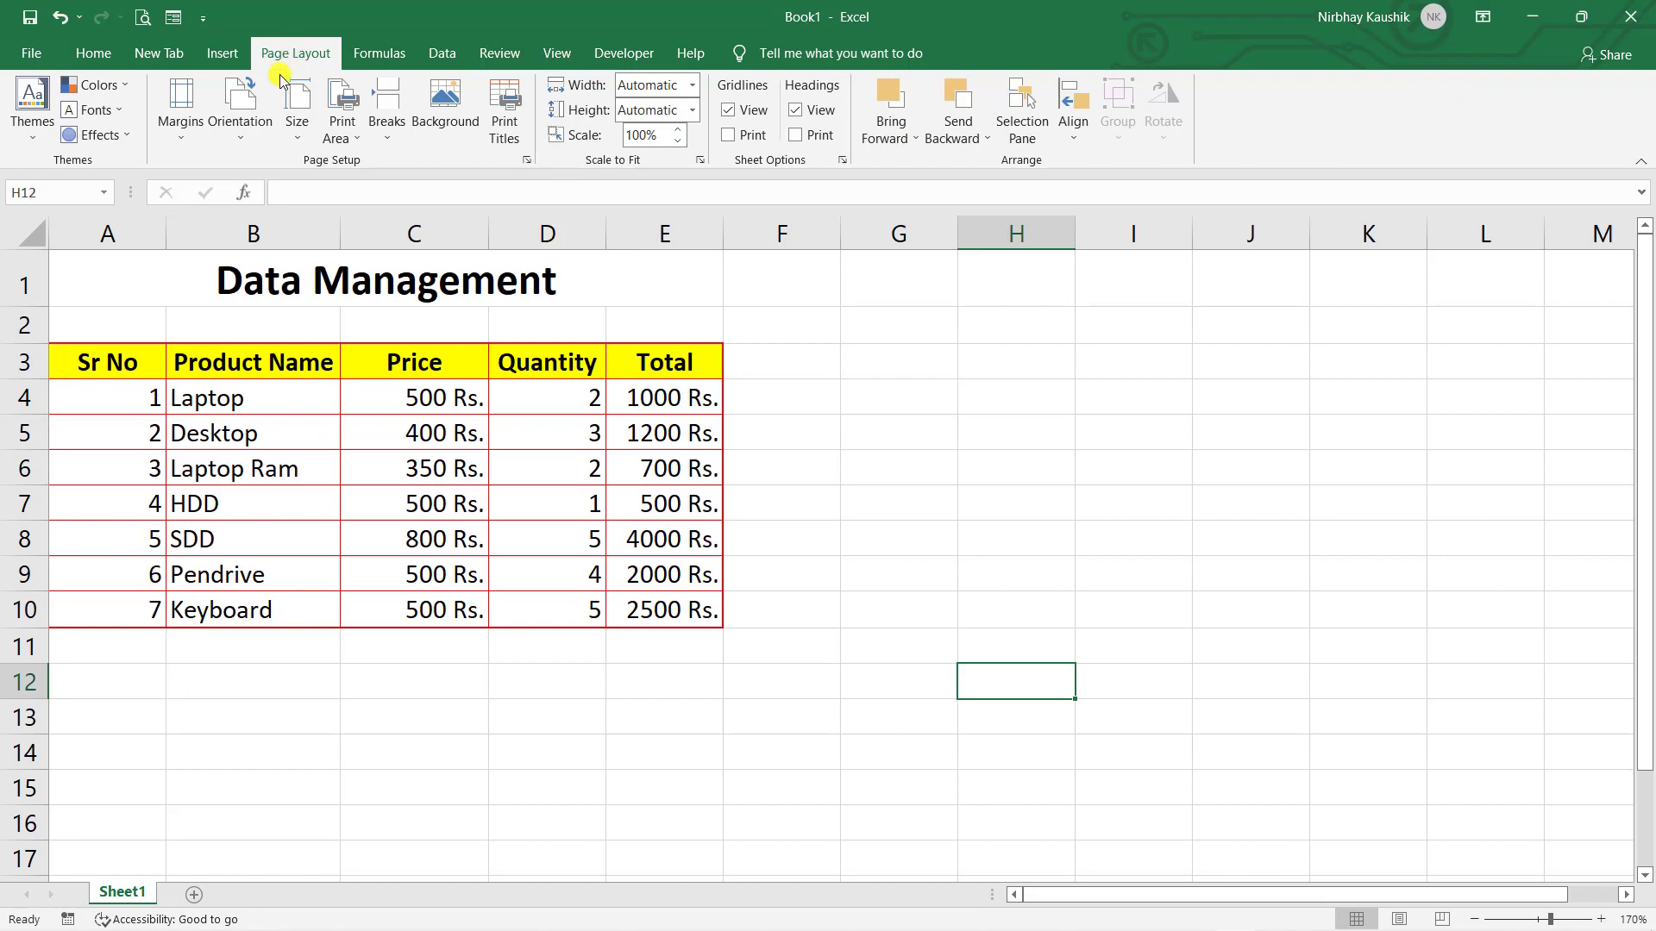
pyautogui.click(193, 127)
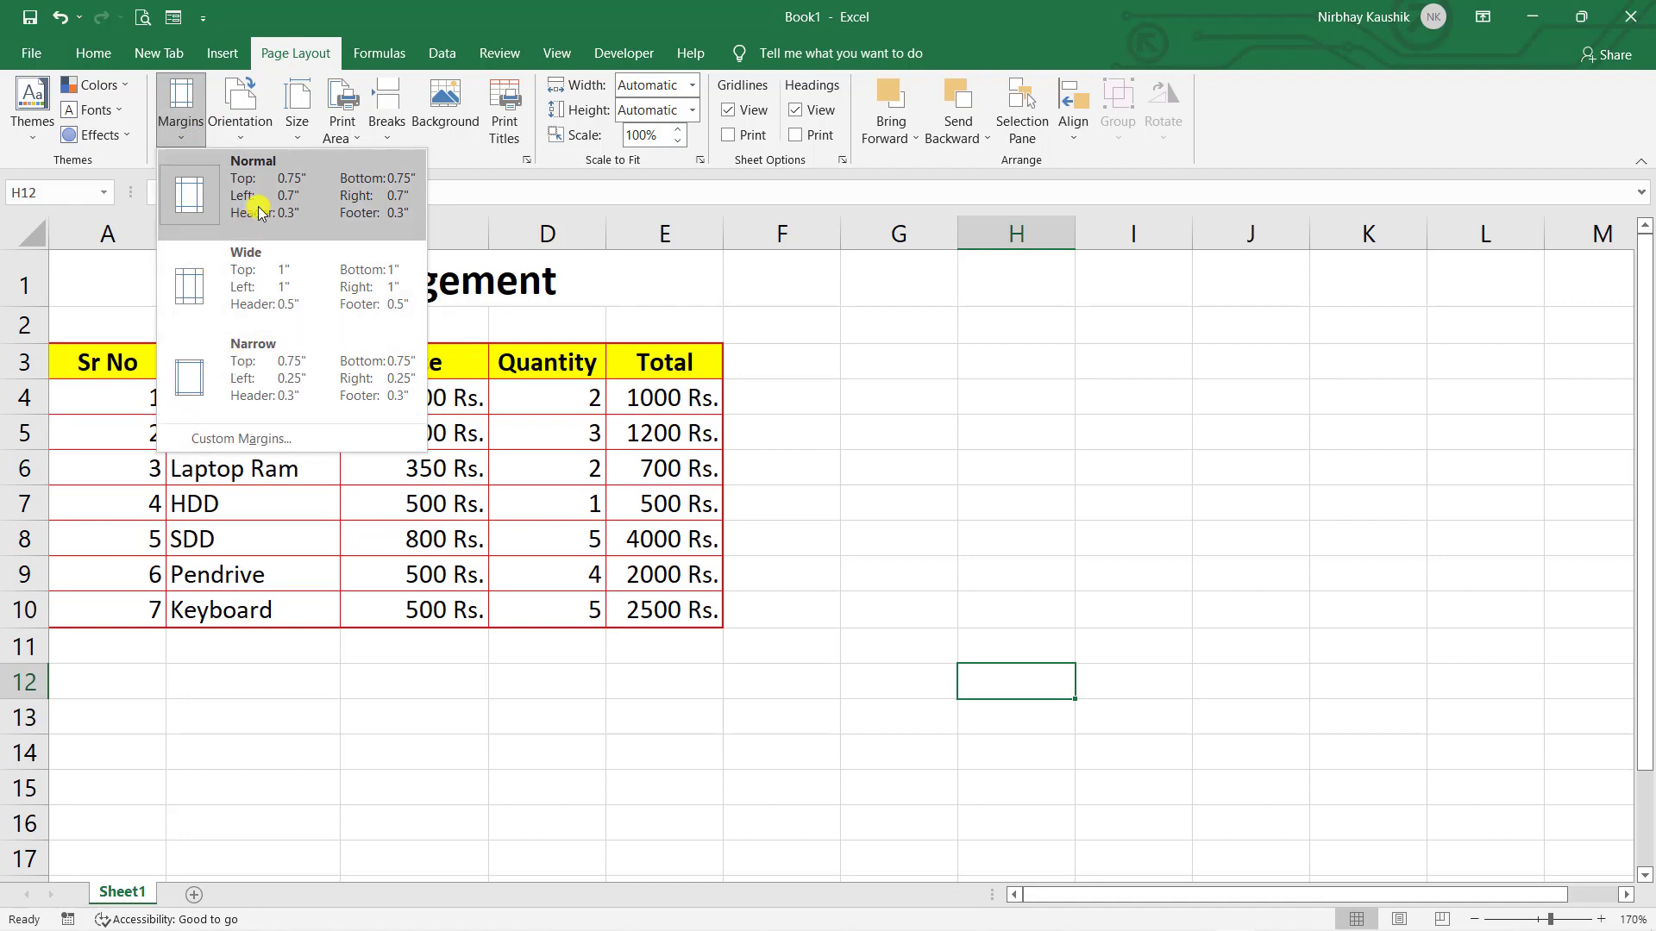
pyautogui.click(370, 26)
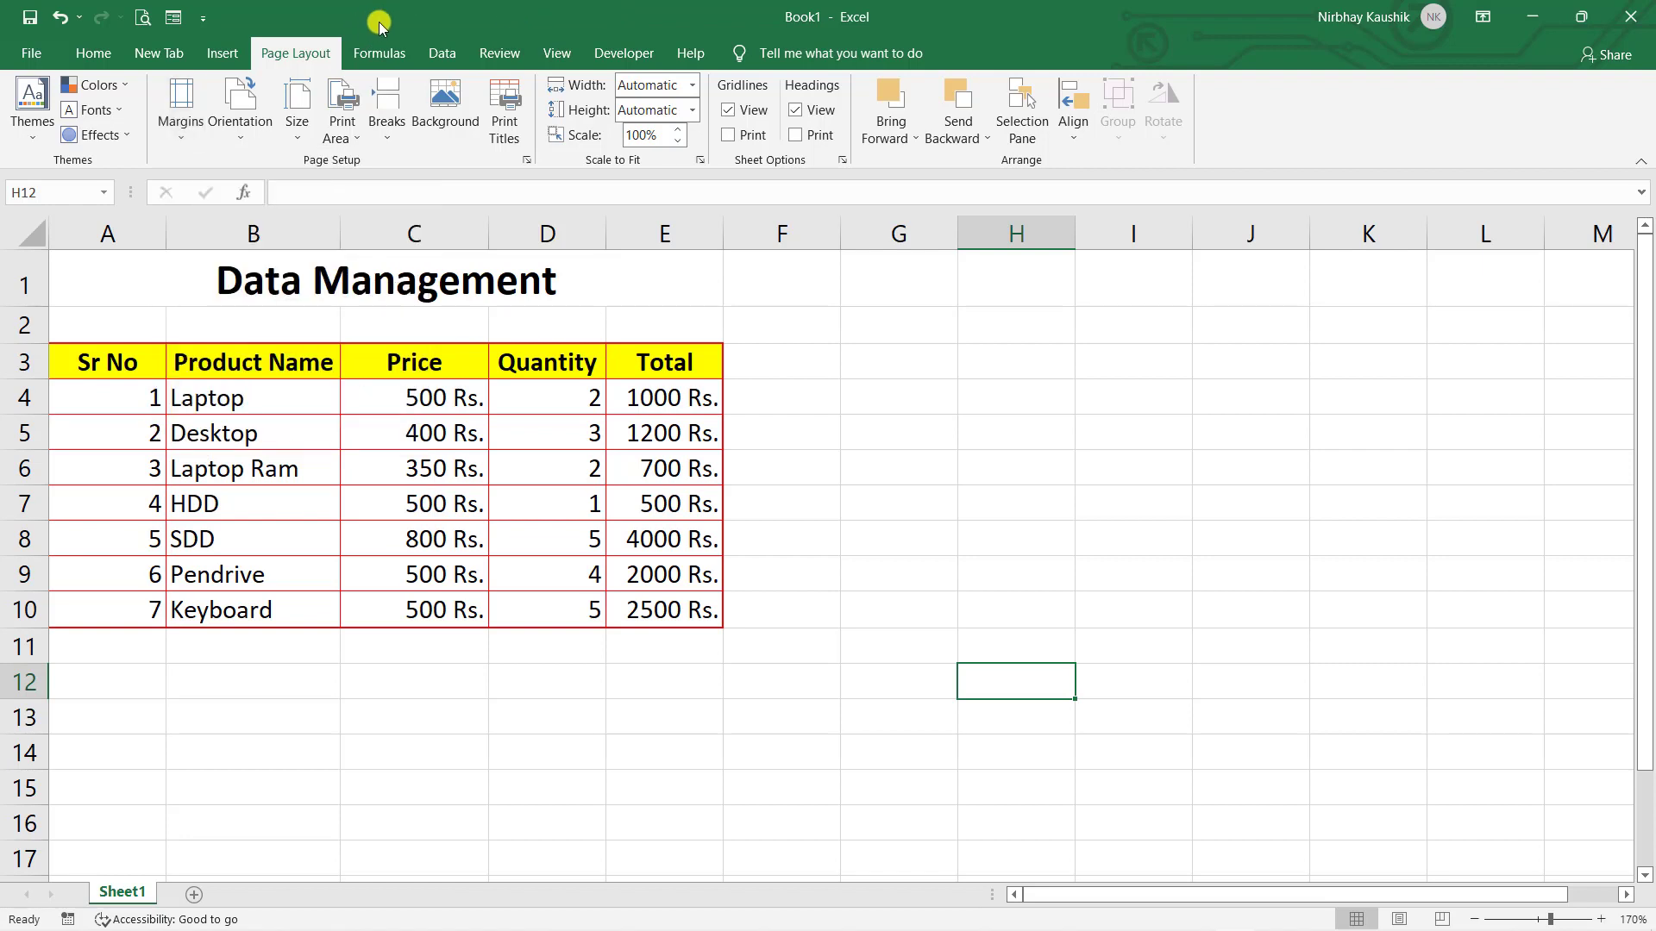
pyautogui.click(247, 151)
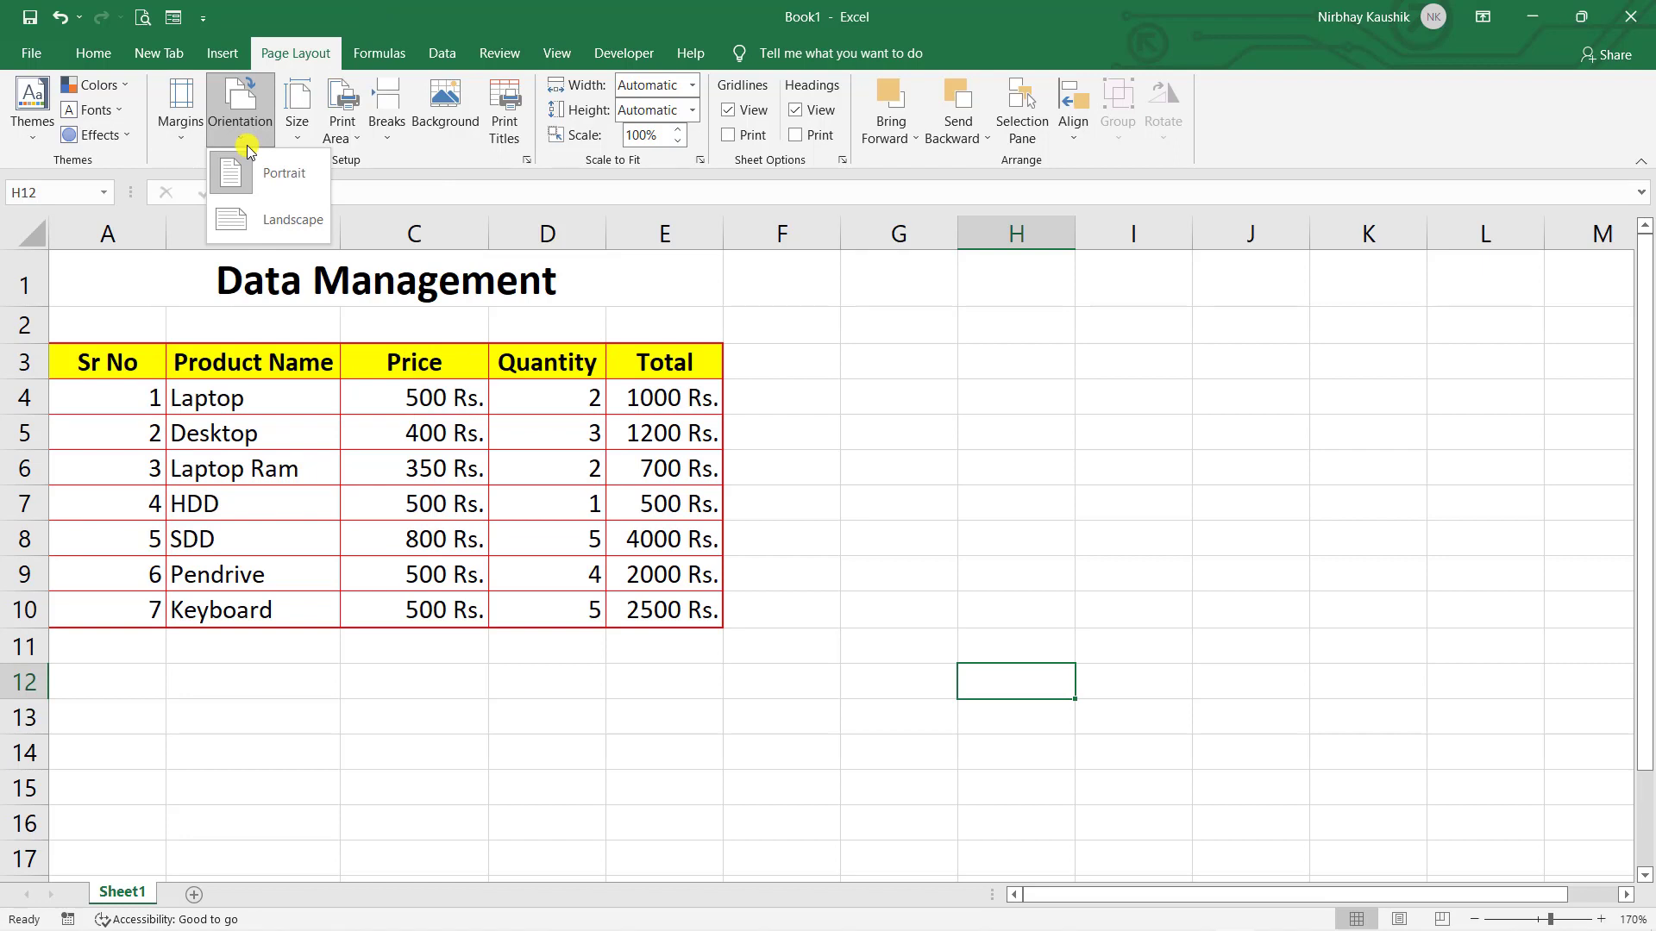
pyautogui.click(302, 140)
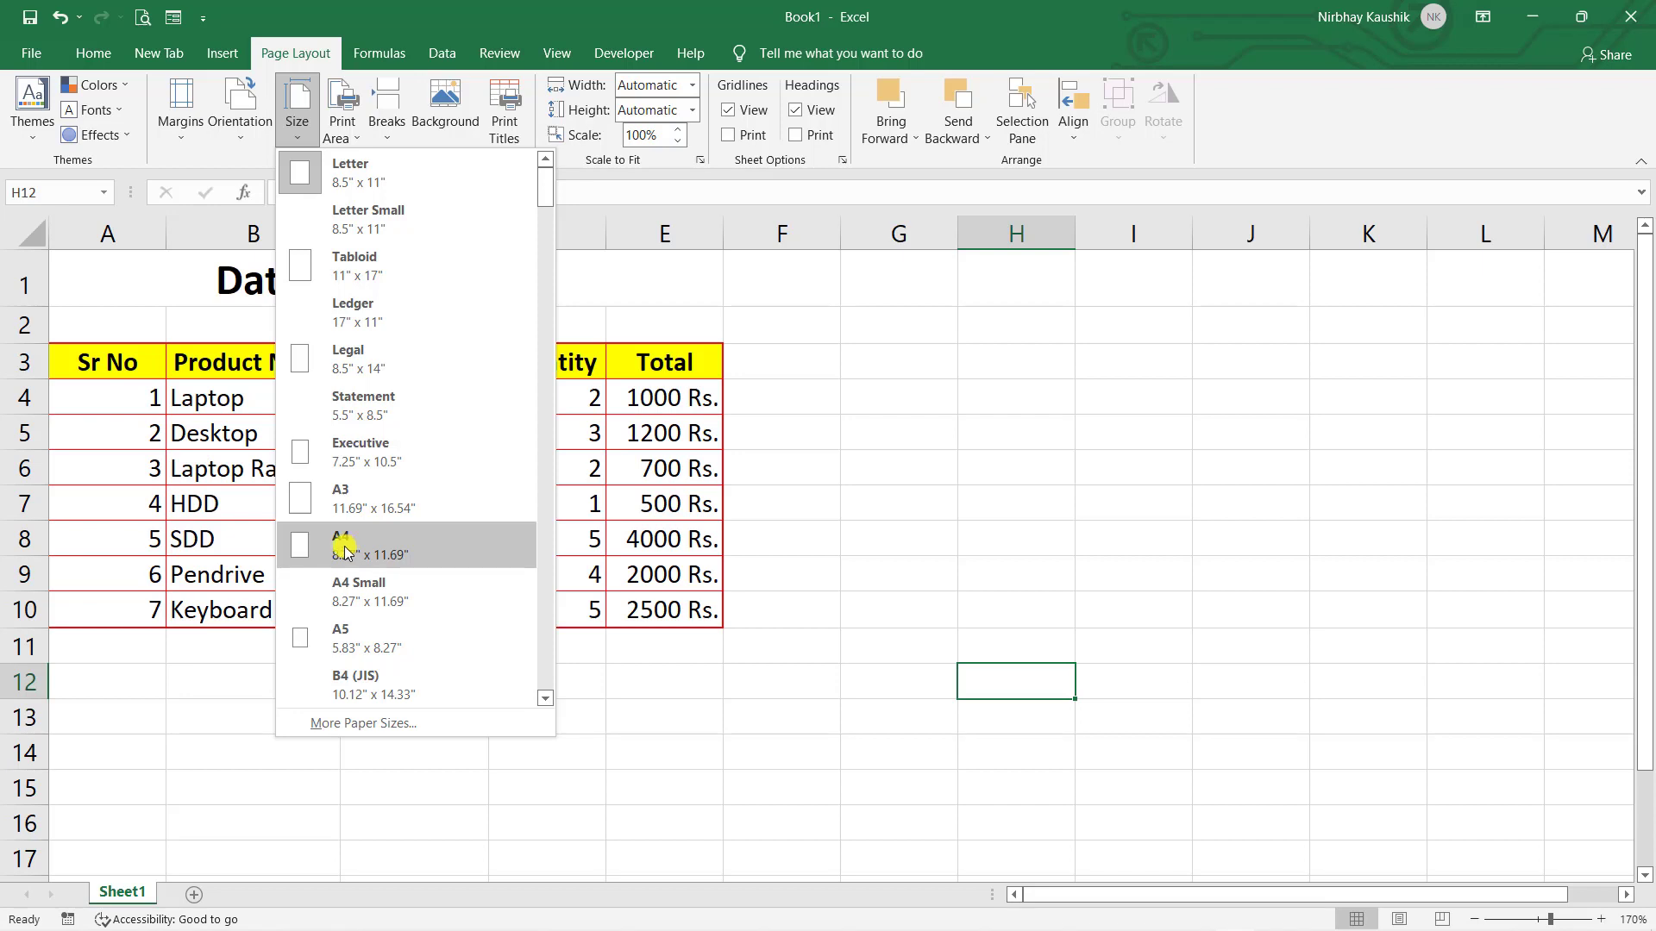
pyautogui.click(650, 23)
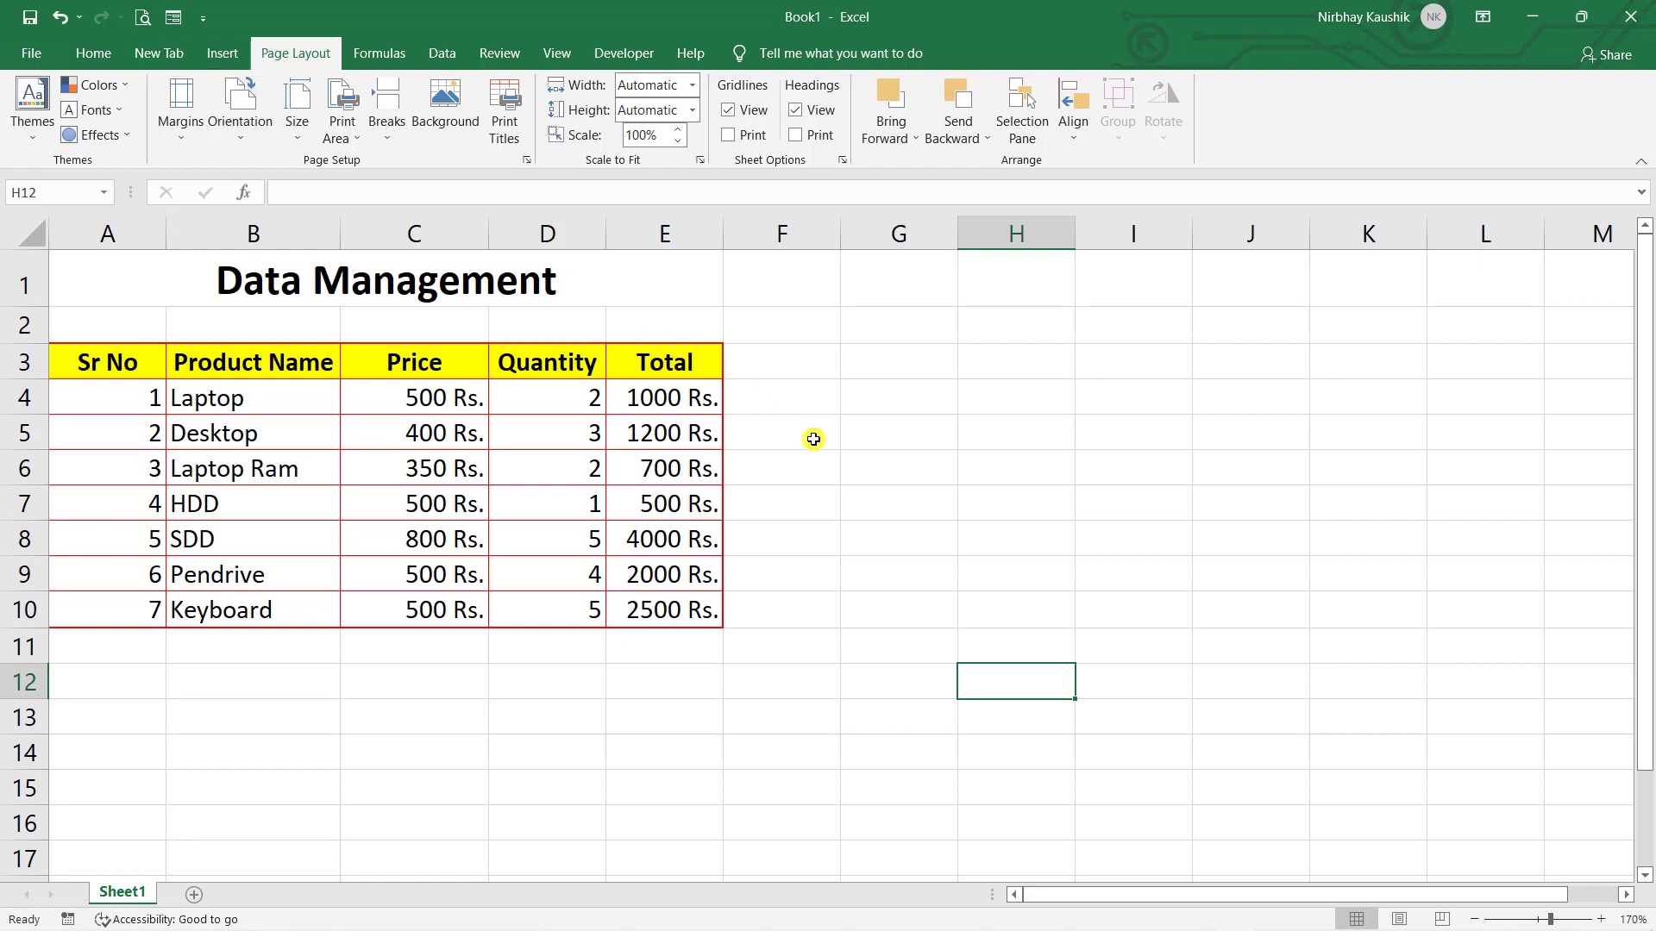
# - Insert a blank column A before the table and widen it
pyautogui.hotkey('ctrl', 'p')
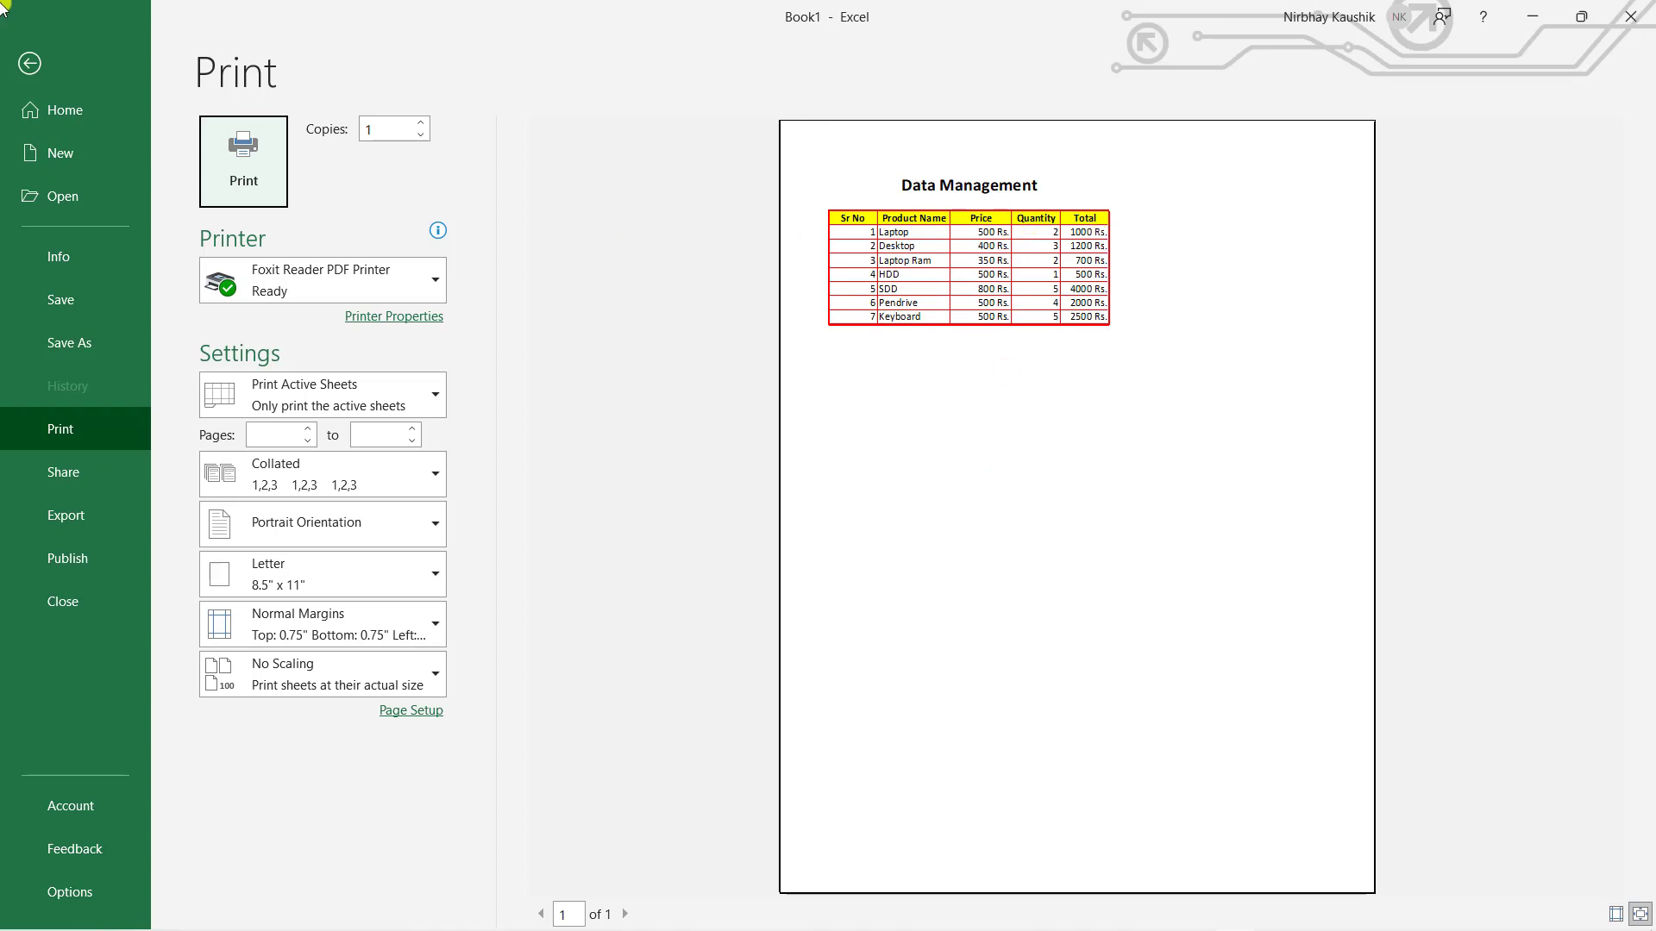
pyautogui.click(26, 58)
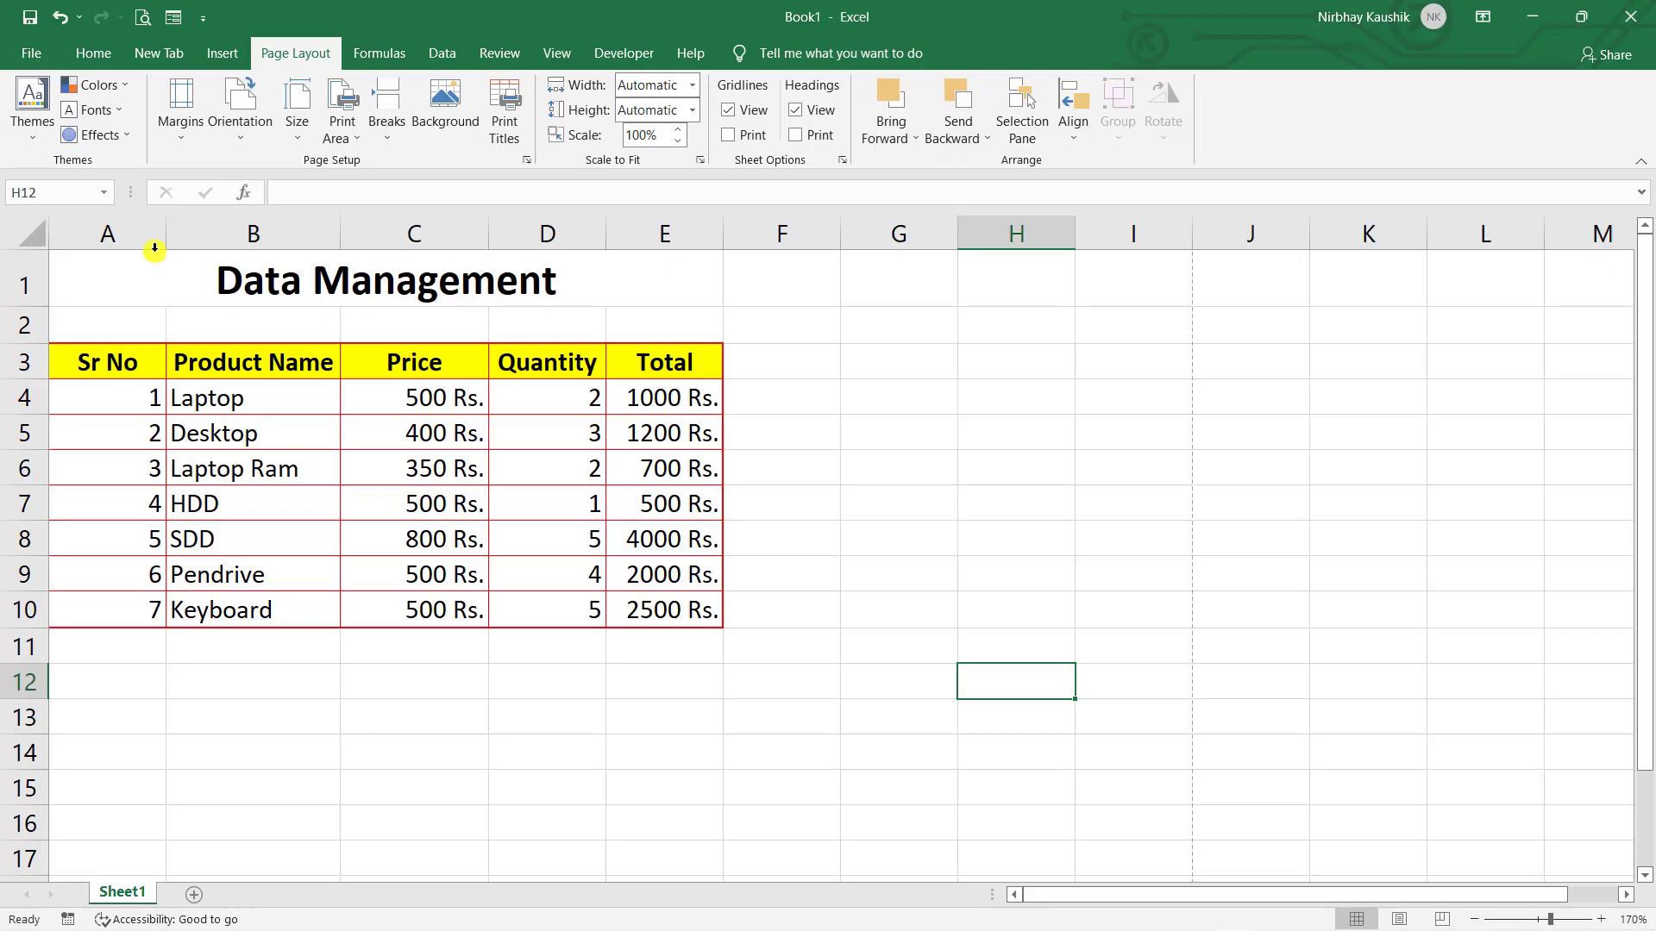
pyautogui.rightClick(65, 231)
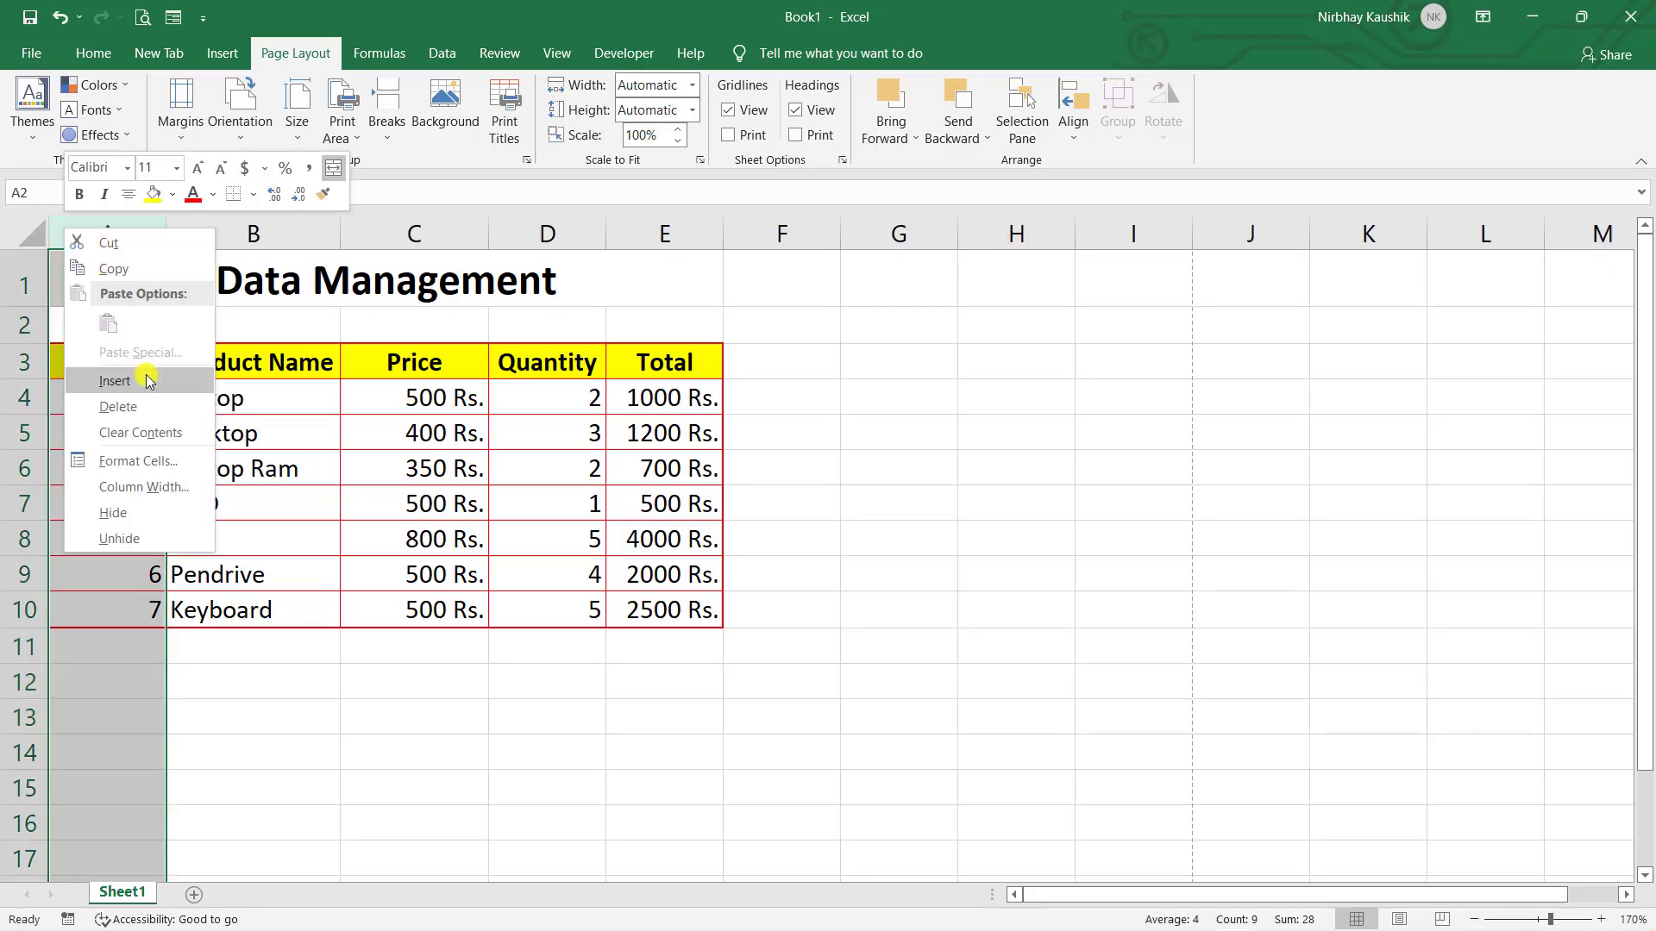
pyautogui.click(114, 382)
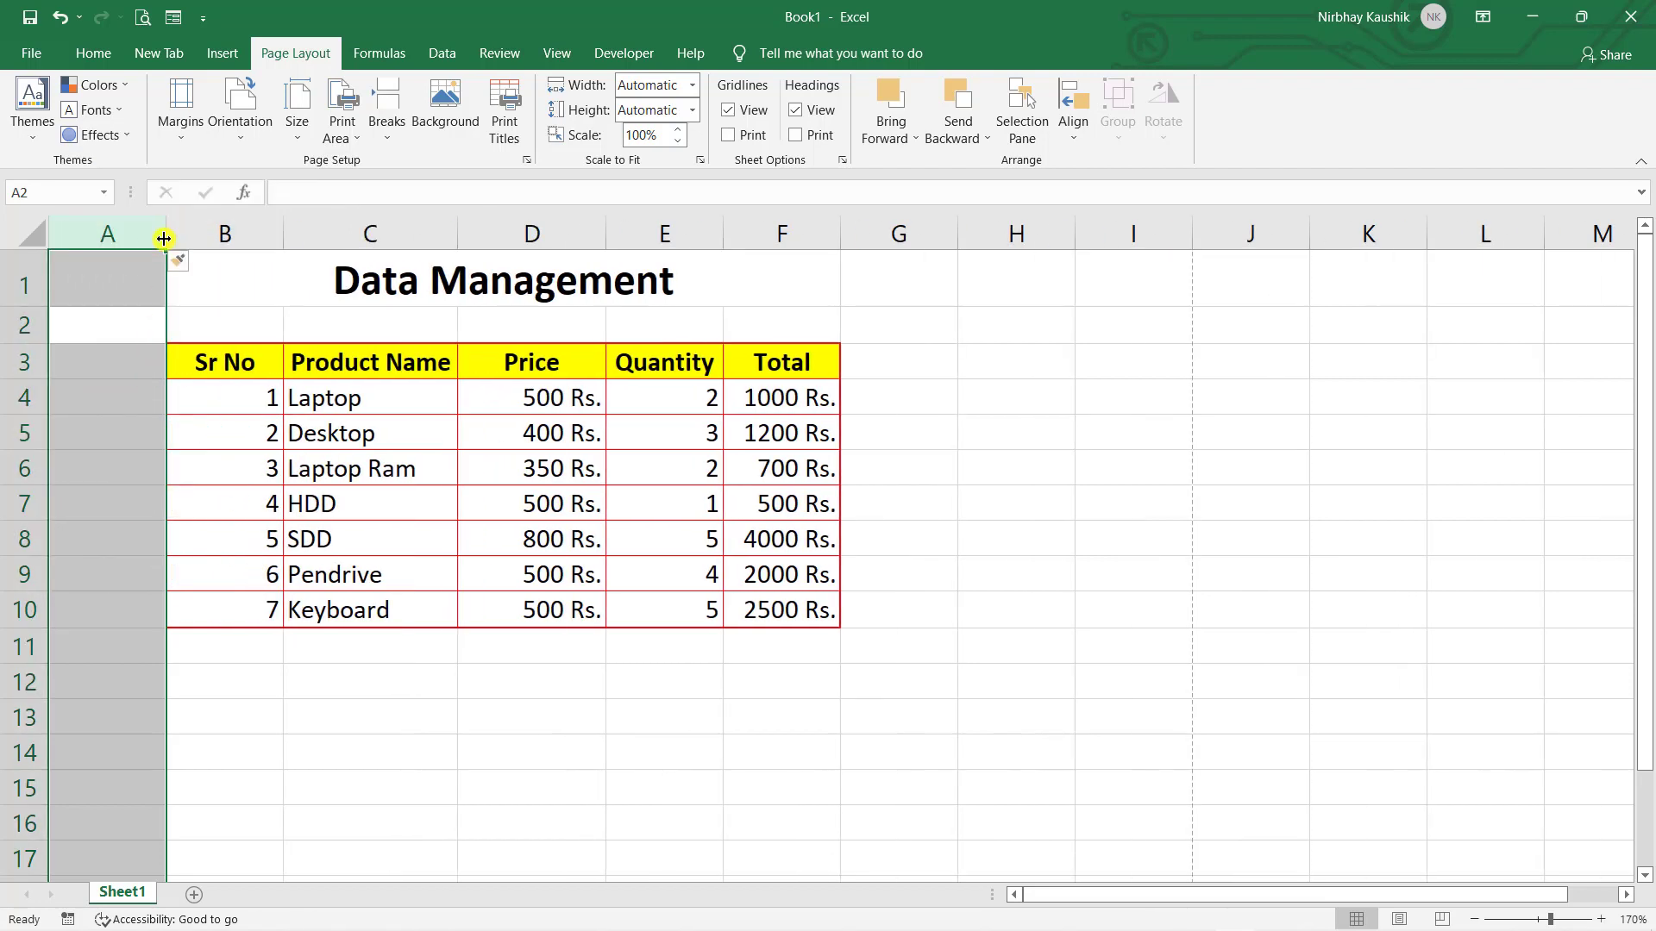
pyautogui.moveTo(164, 235); pyautogui.dragTo(247, 216)
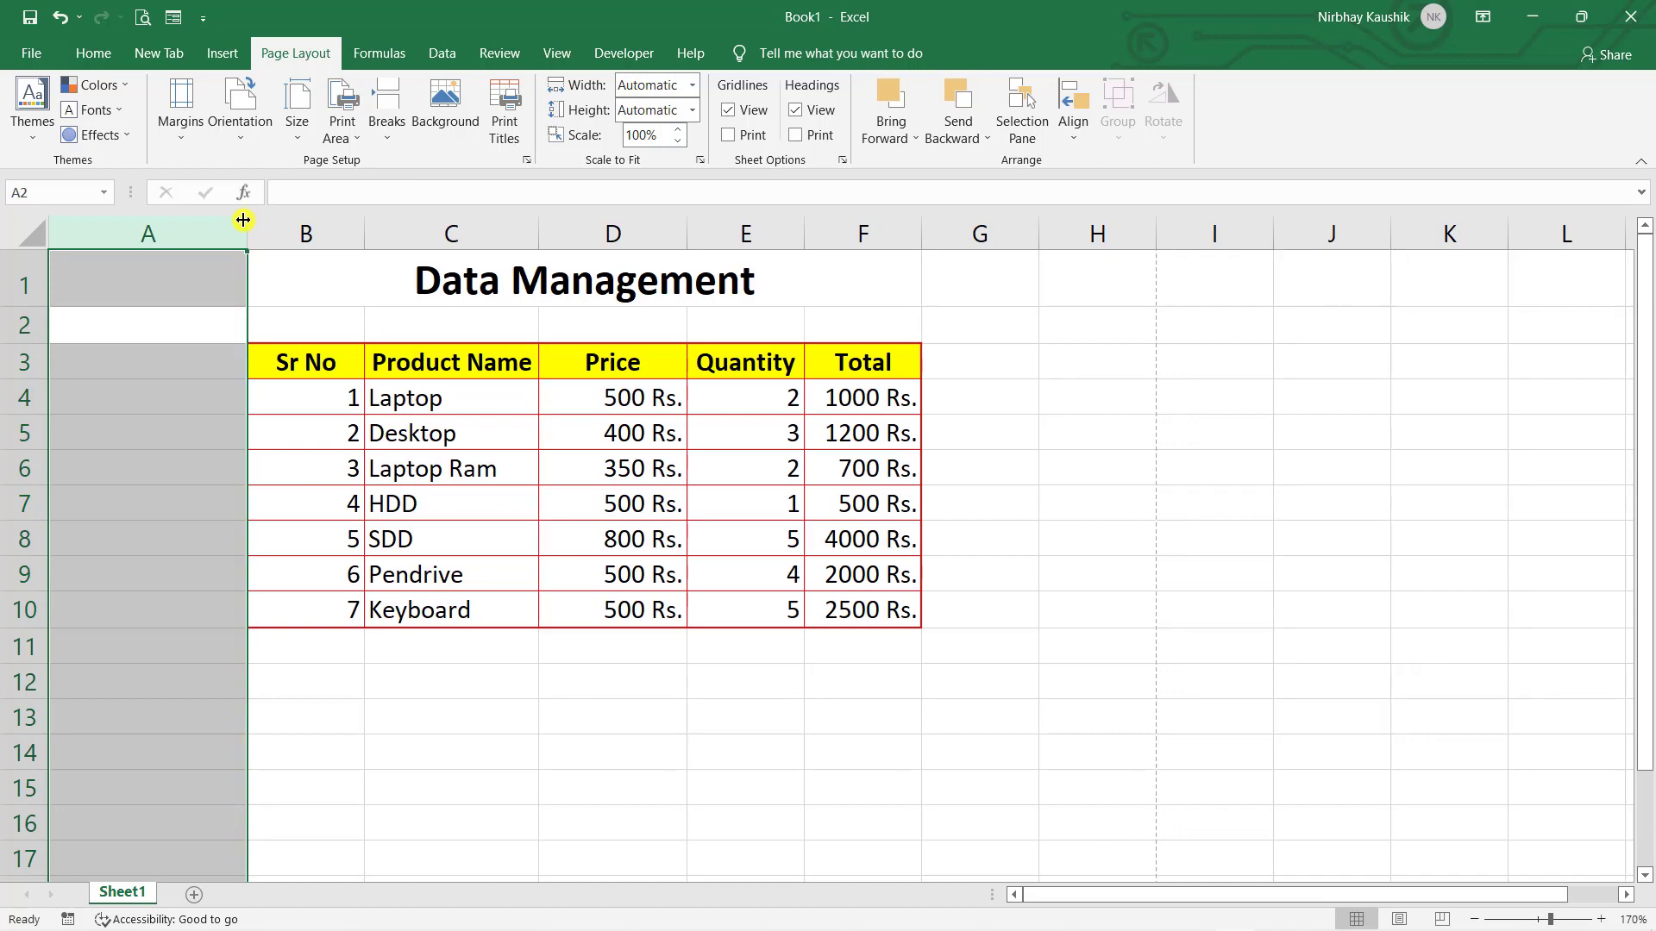
# - Check the table's new position in print preview
pyautogui.click(328, 284)
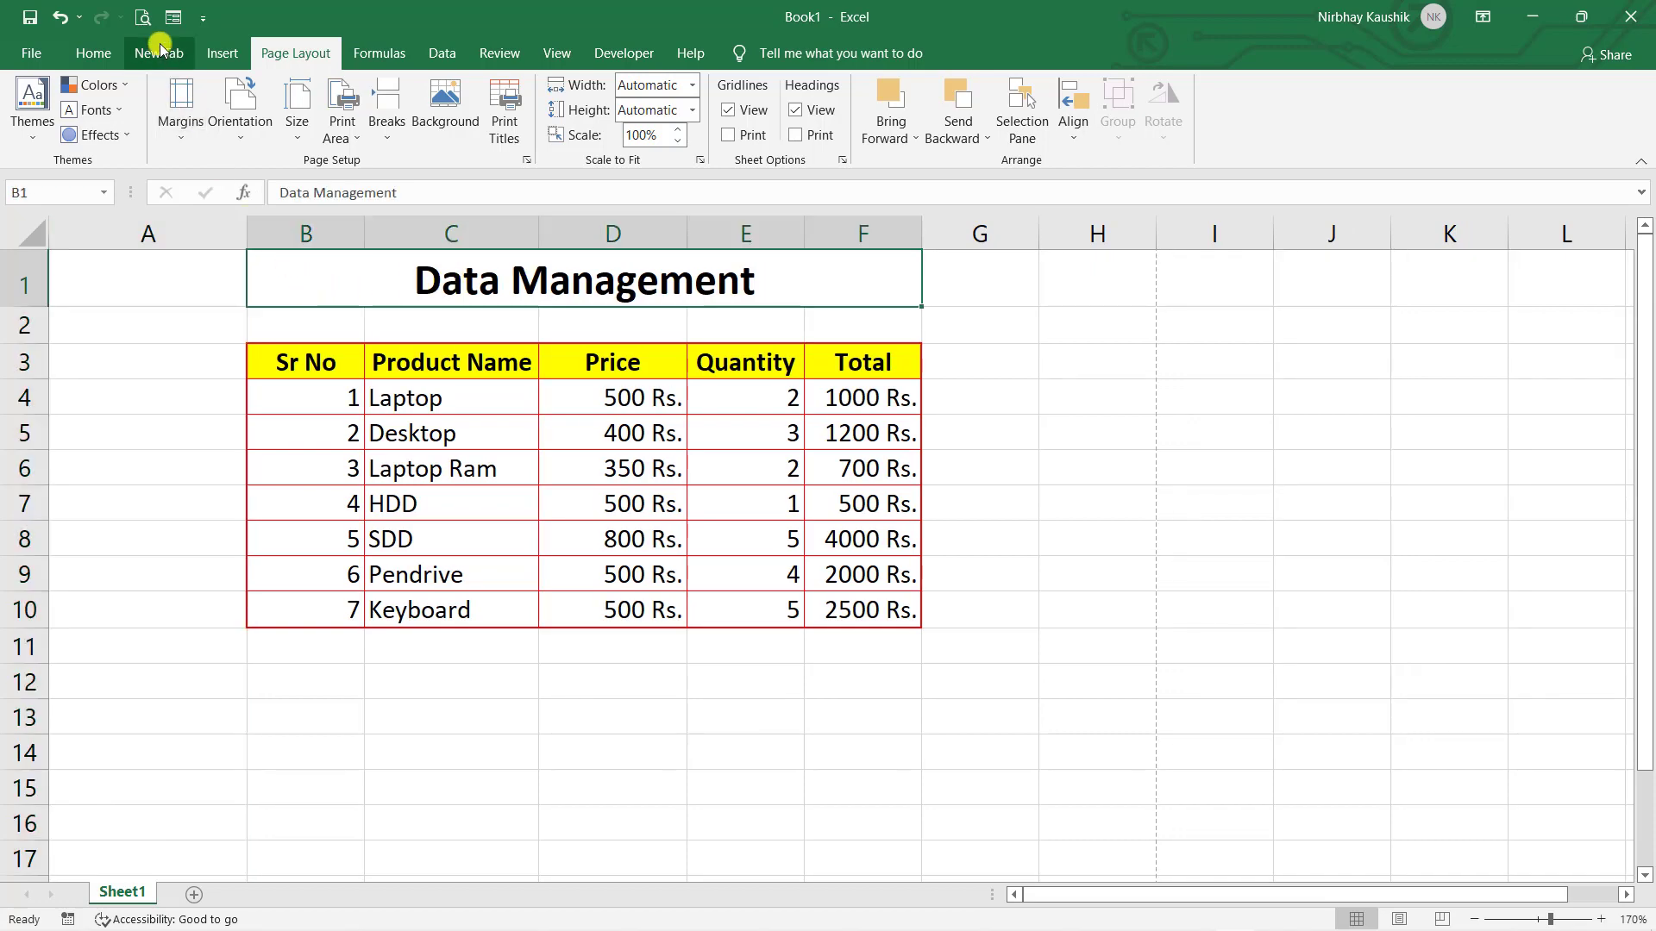
pyautogui.click(145, 17)
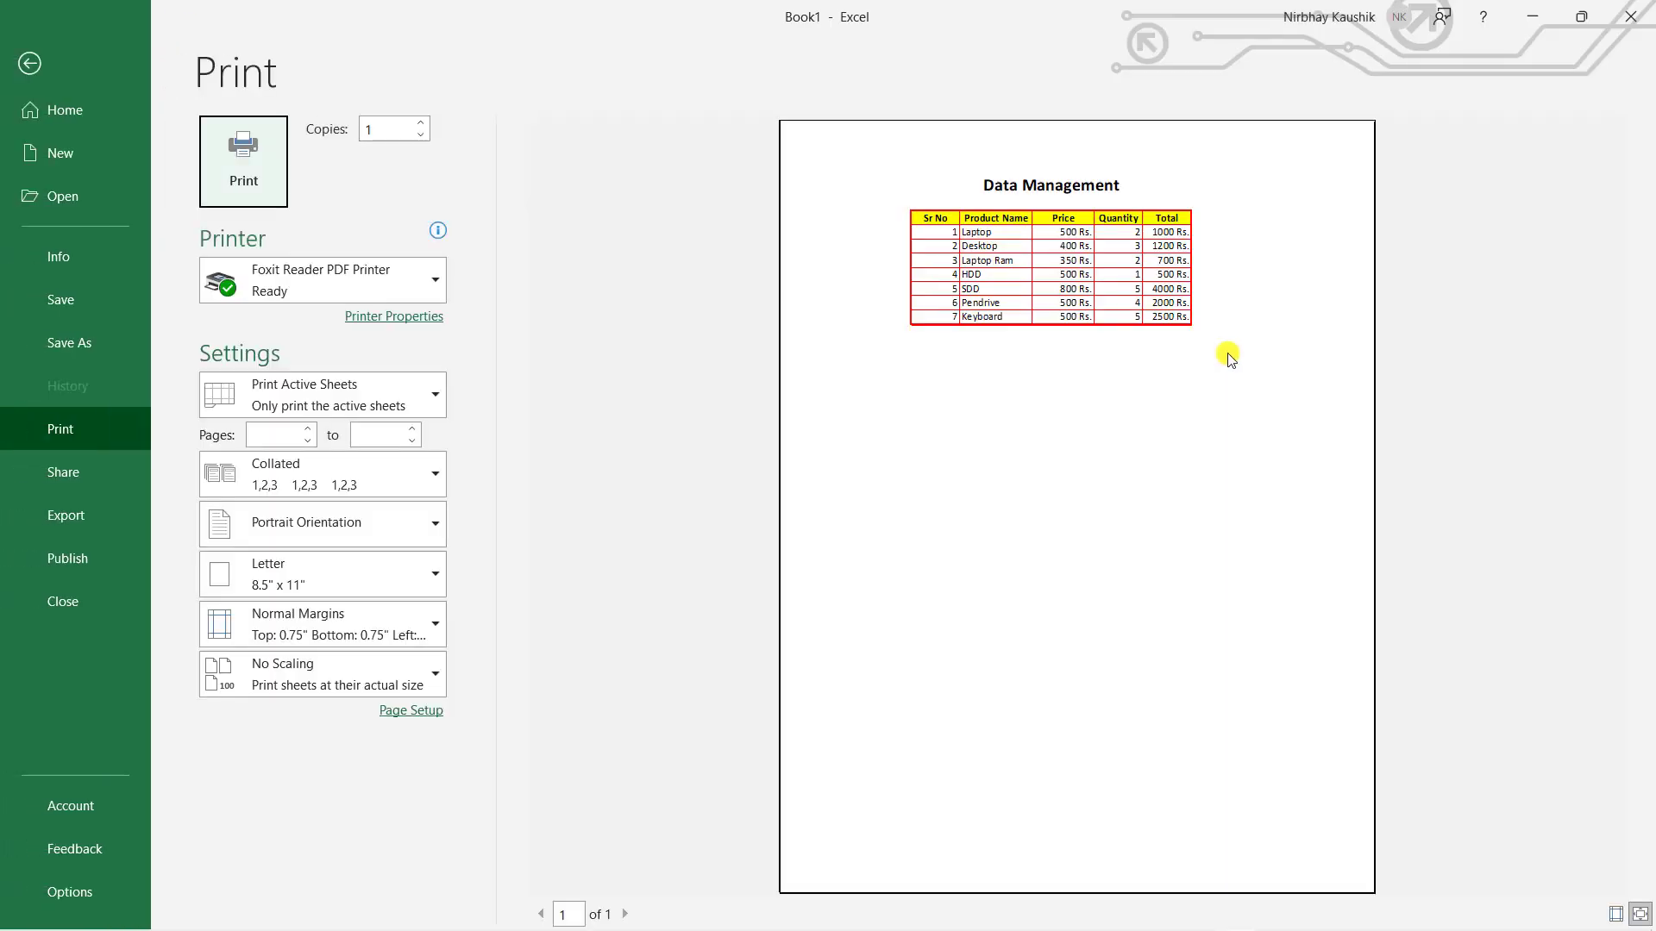
pyautogui.click(26, 63)
pyautogui.click(943, 547)
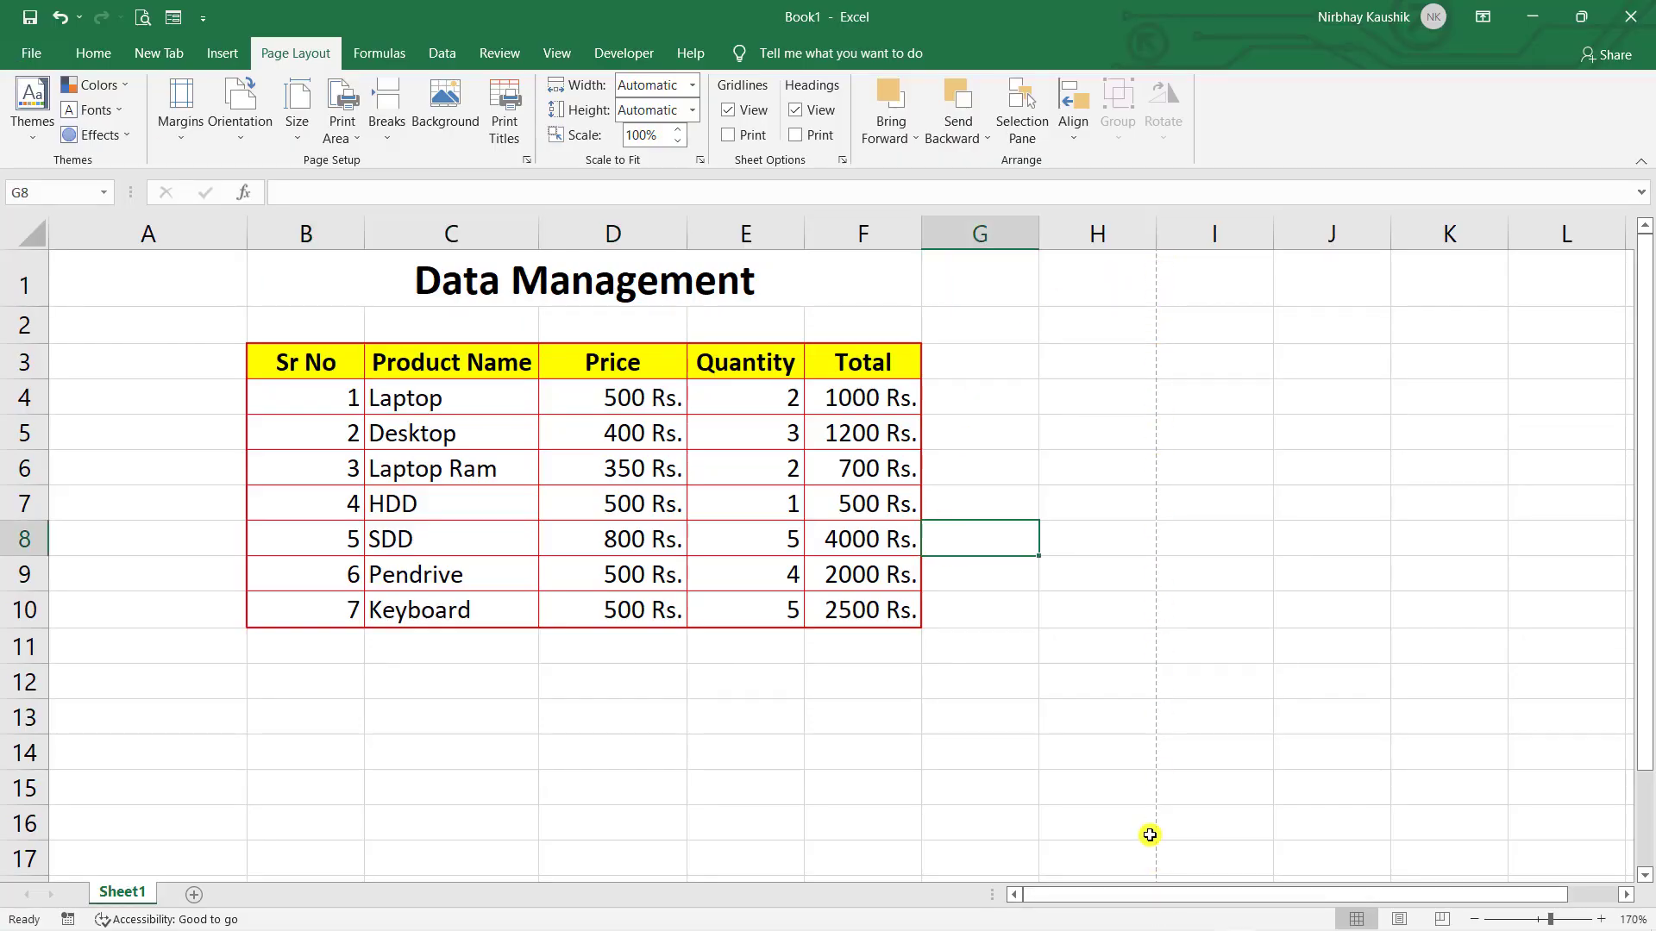
# - Enter test text hdfhdhd in H3, hdhd in H5, hdfhd in I5 and hdhf in J5
pyautogui.click(1124, 378)
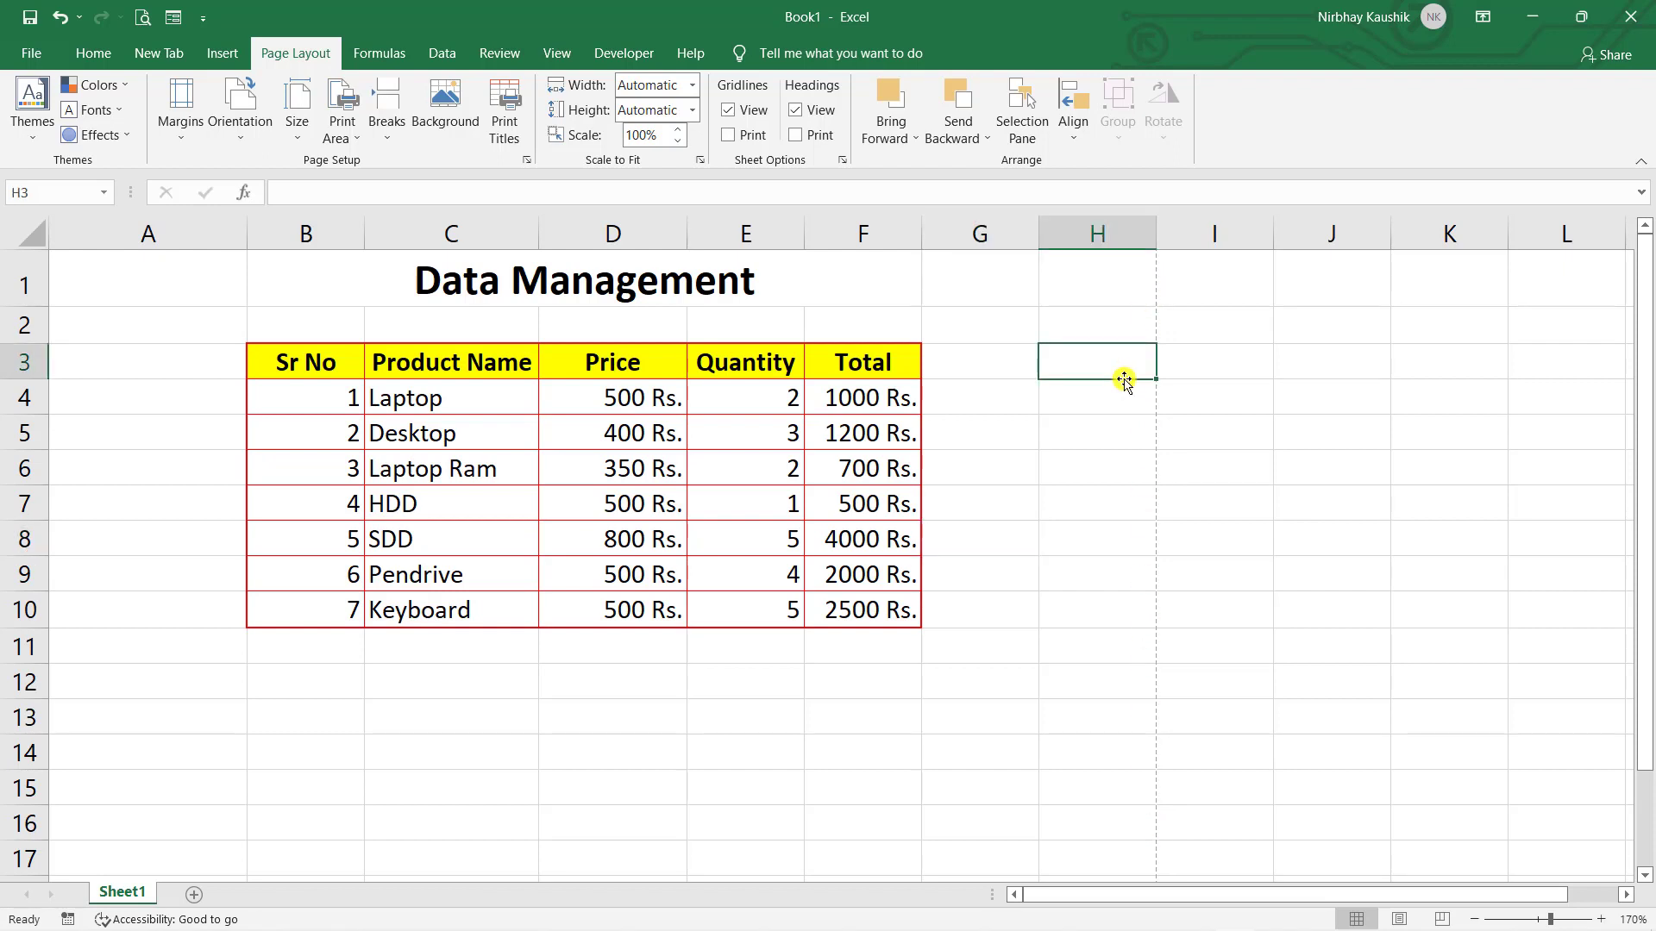
pyautogui.write('hdfhdhd')
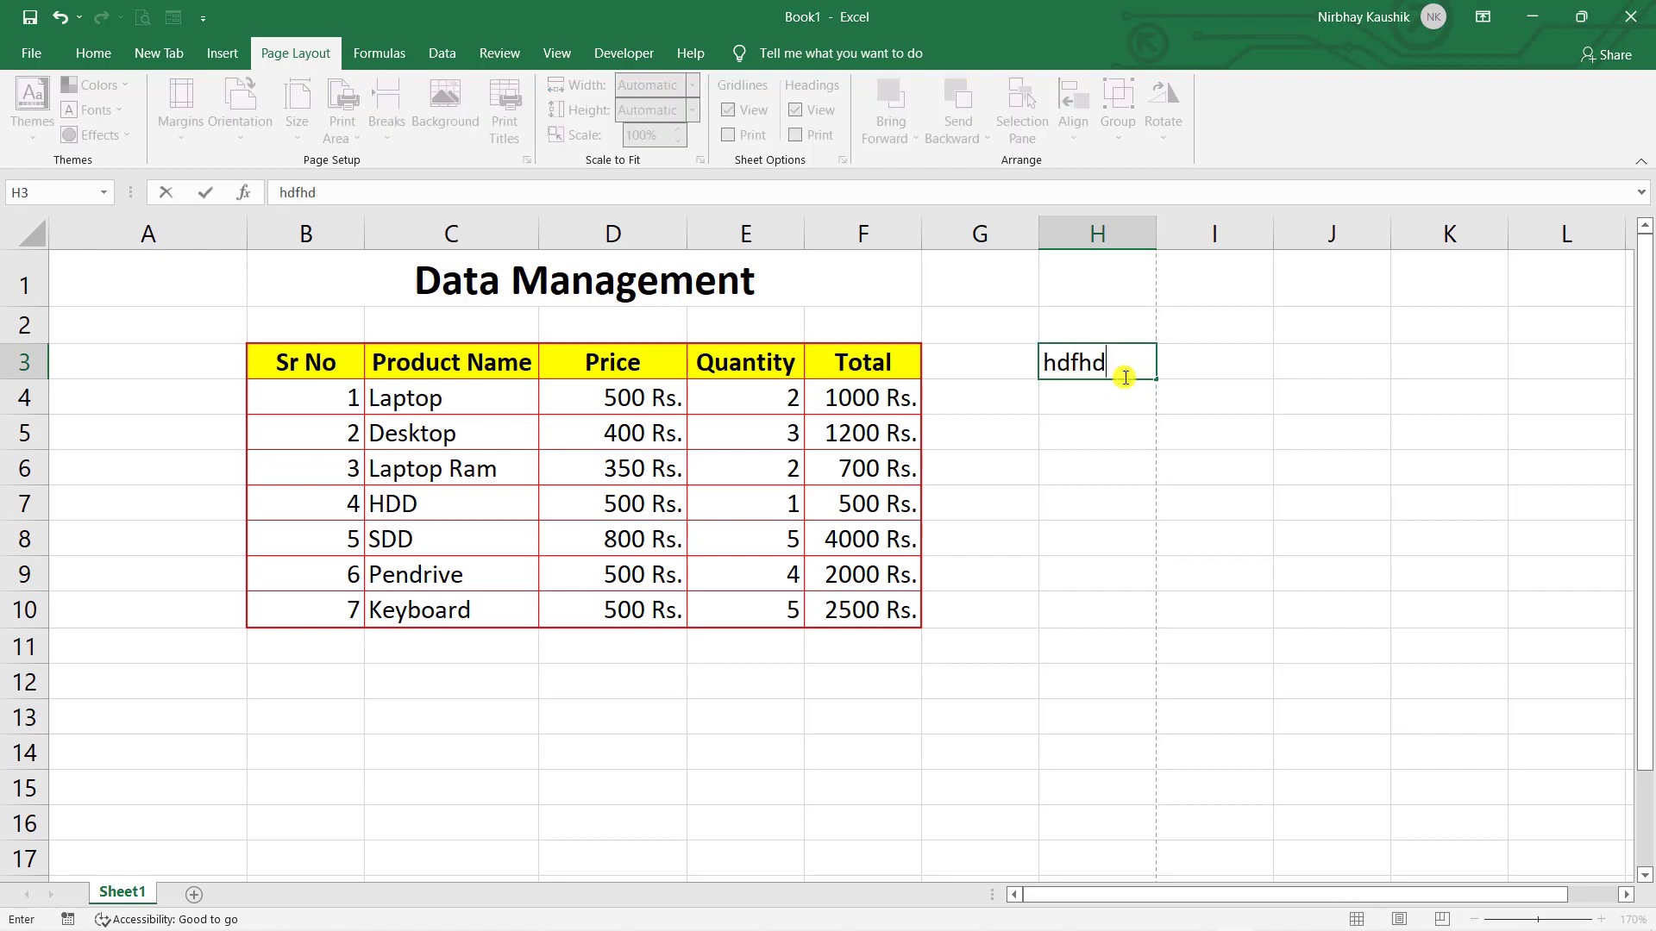
pyautogui.click(1133, 434)
pyautogui.write('hdhd')
pyautogui.click(1212, 441)
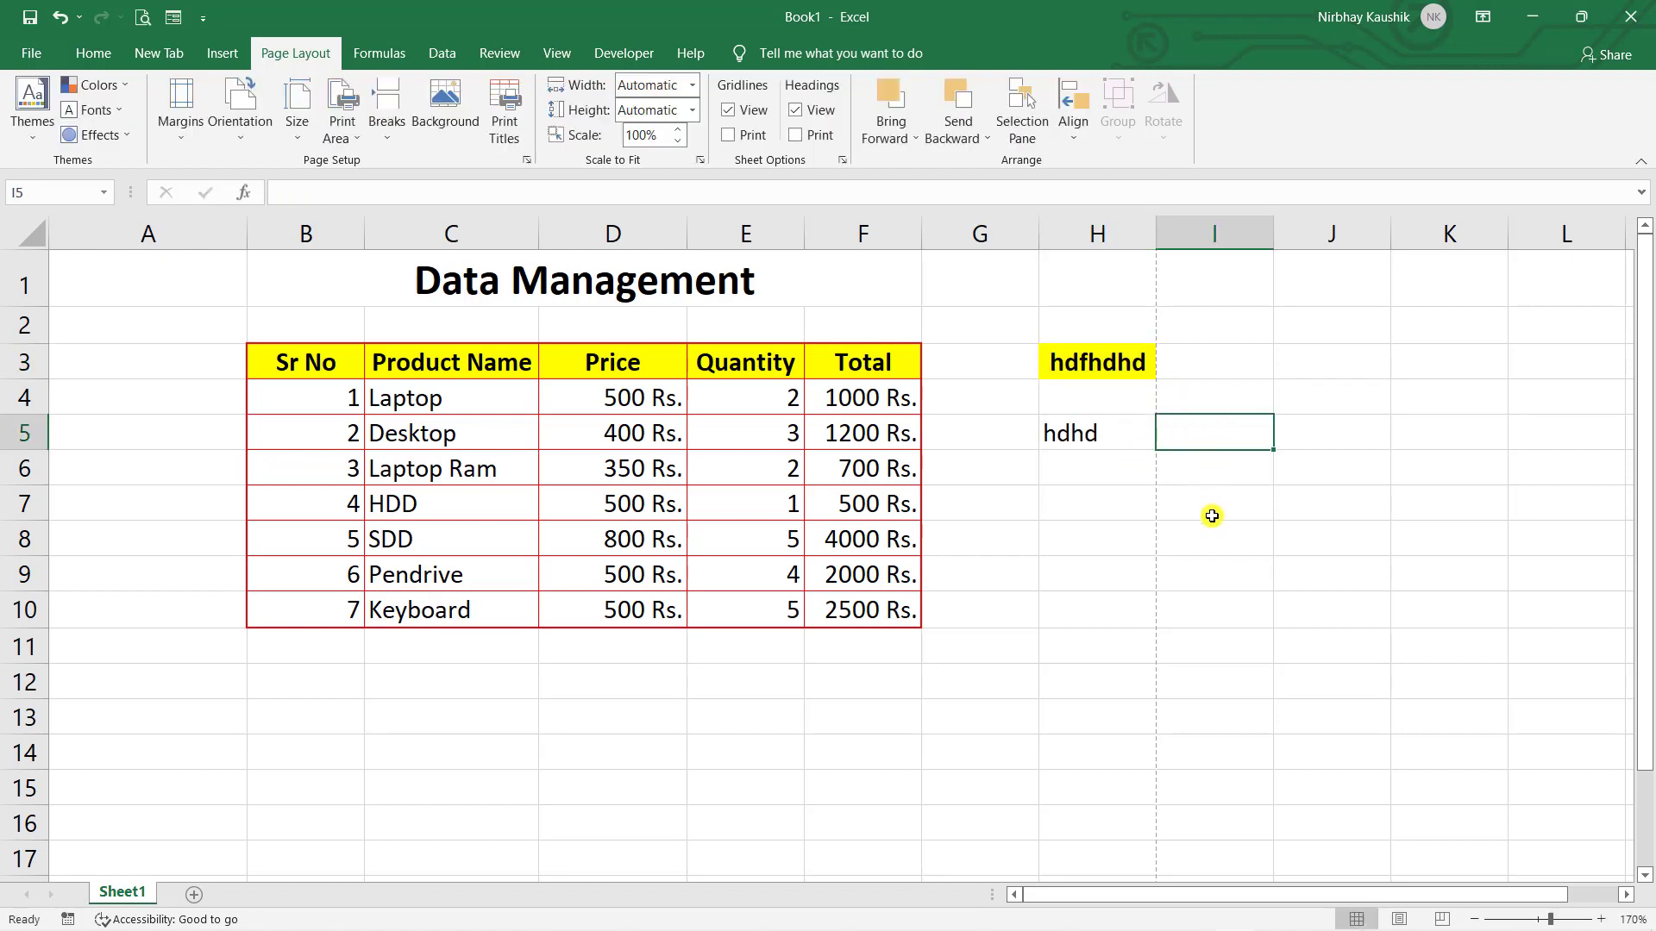
pyautogui.write('hdfhd')
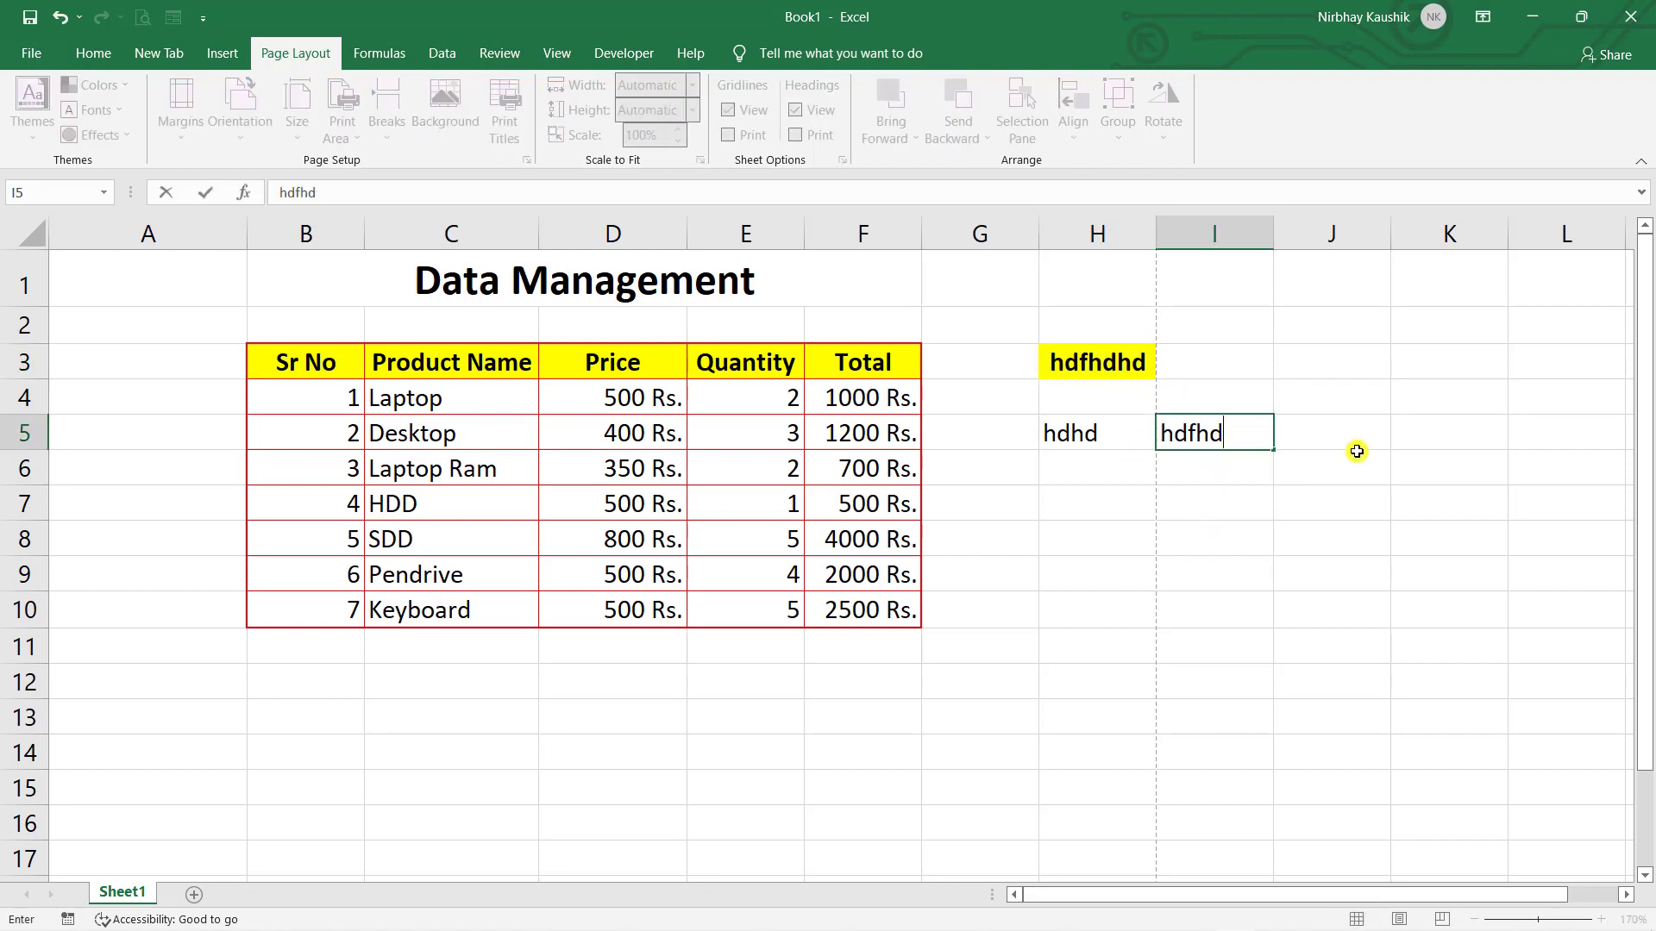
pyautogui.click(1366, 406)
pyautogui.click(1356, 440)
pyautogui.write('hdhf')
pyautogui.click(1361, 552)
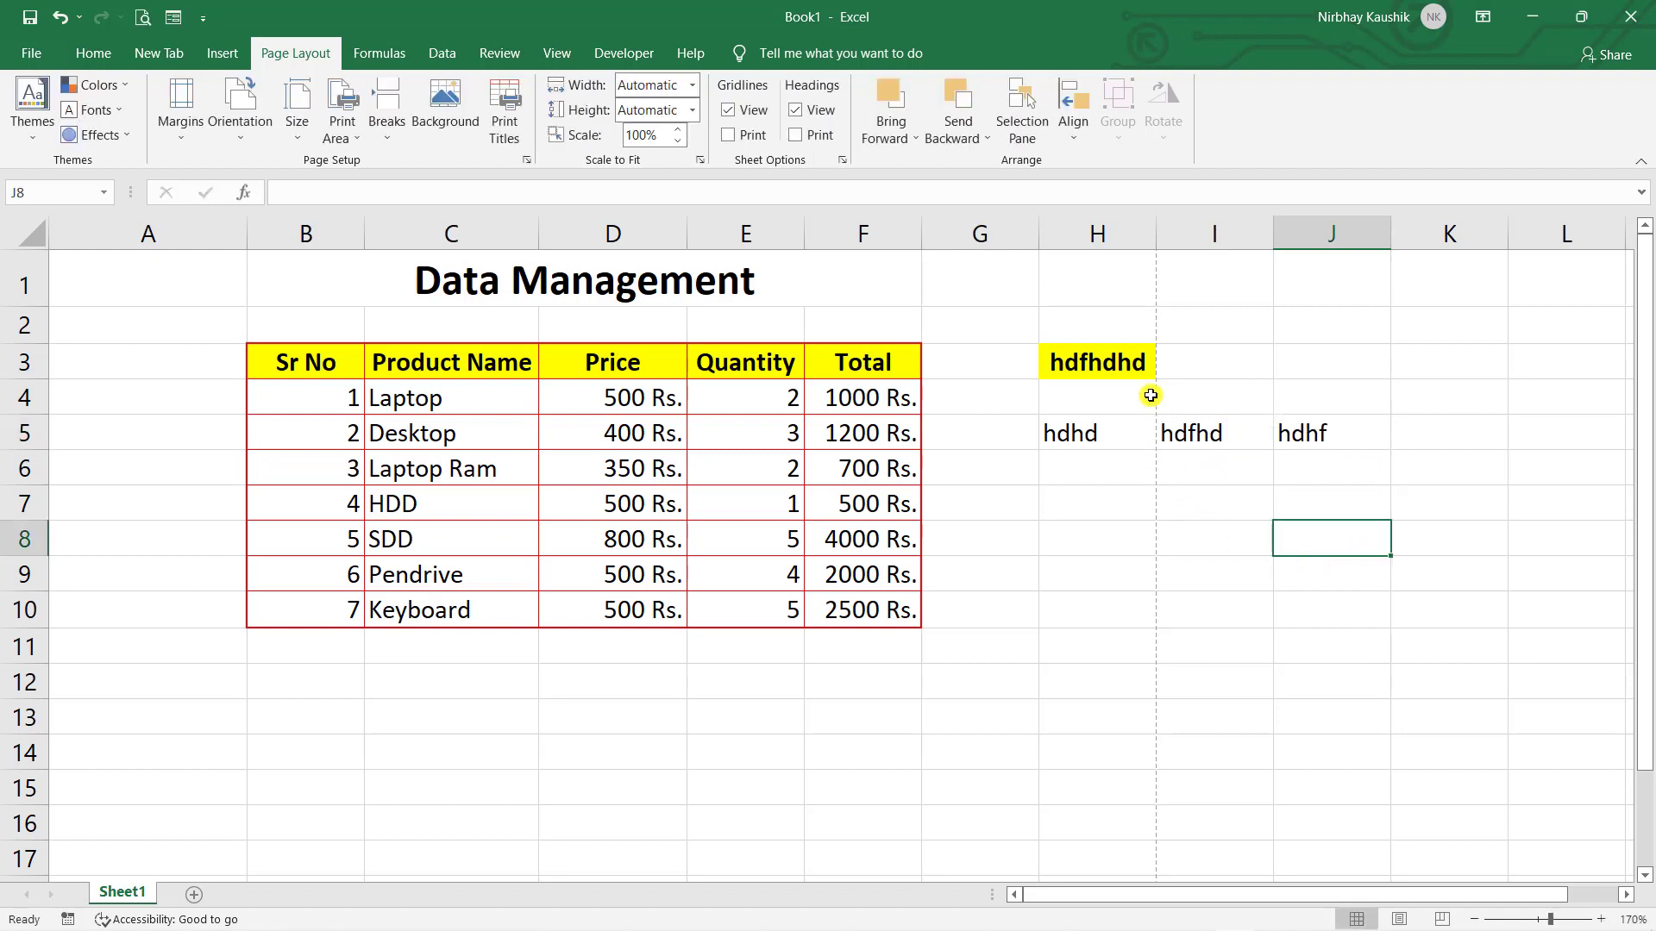
# - Preview the printout, which now spans two pages
pyautogui.moveTo(1125, 354); pyautogui.dragTo(96, 611)
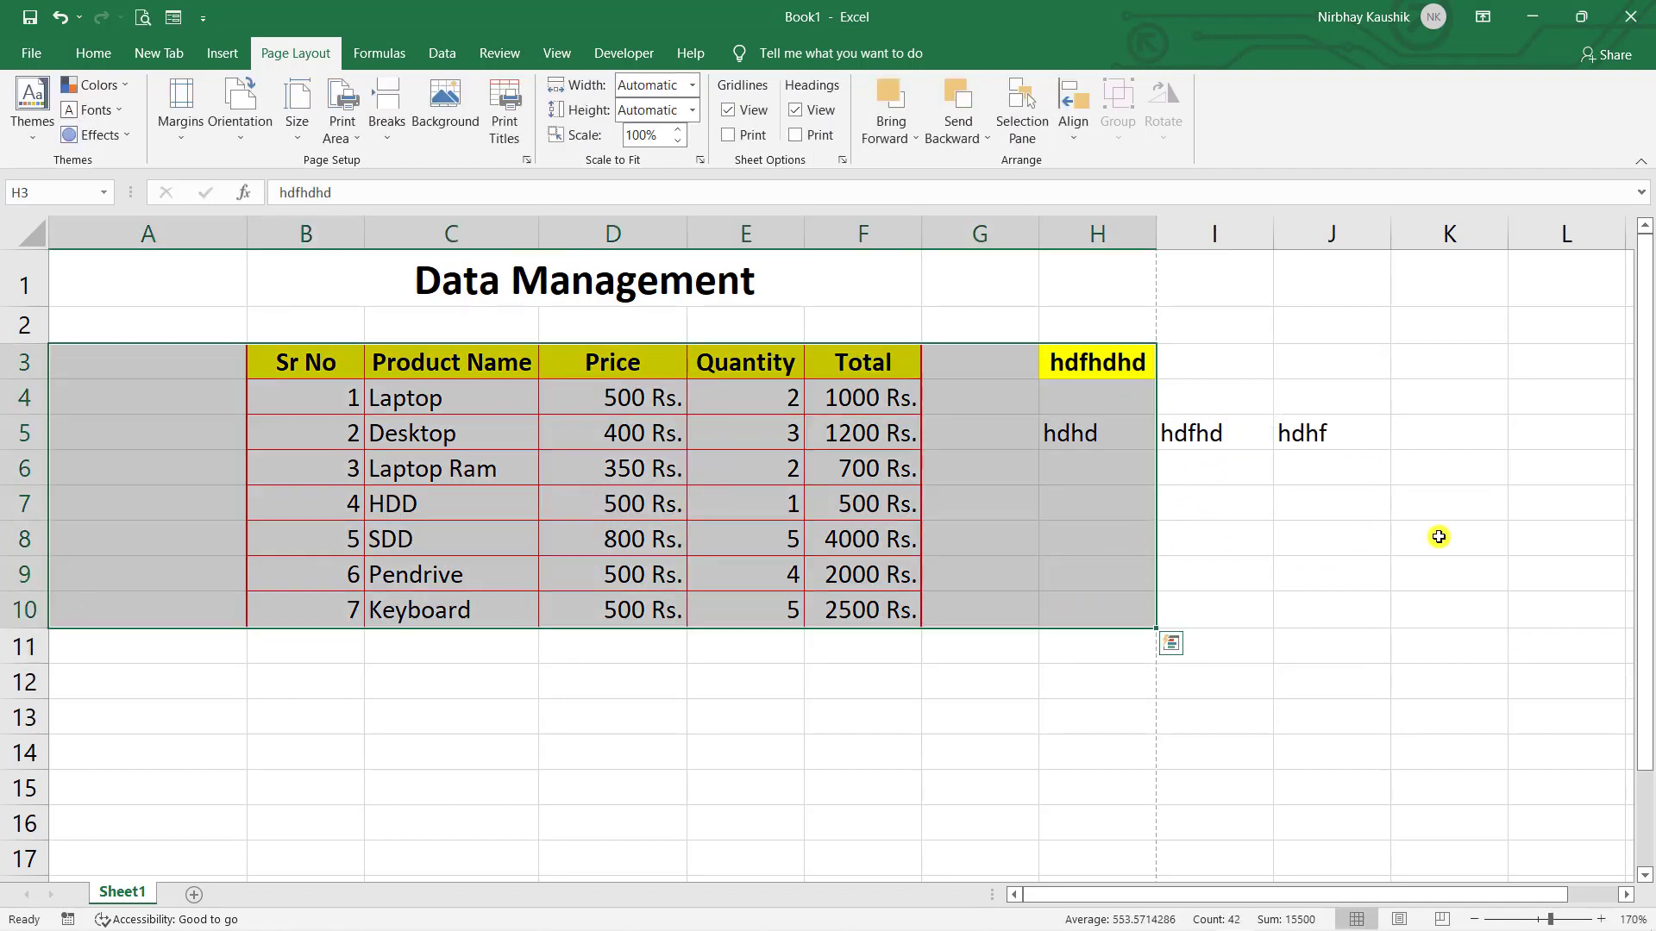
pyautogui.click(1438, 536)
pyautogui.moveTo(1225, 362); pyautogui.dragTo(1286, 514)
pyautogui.click(1530, 619)
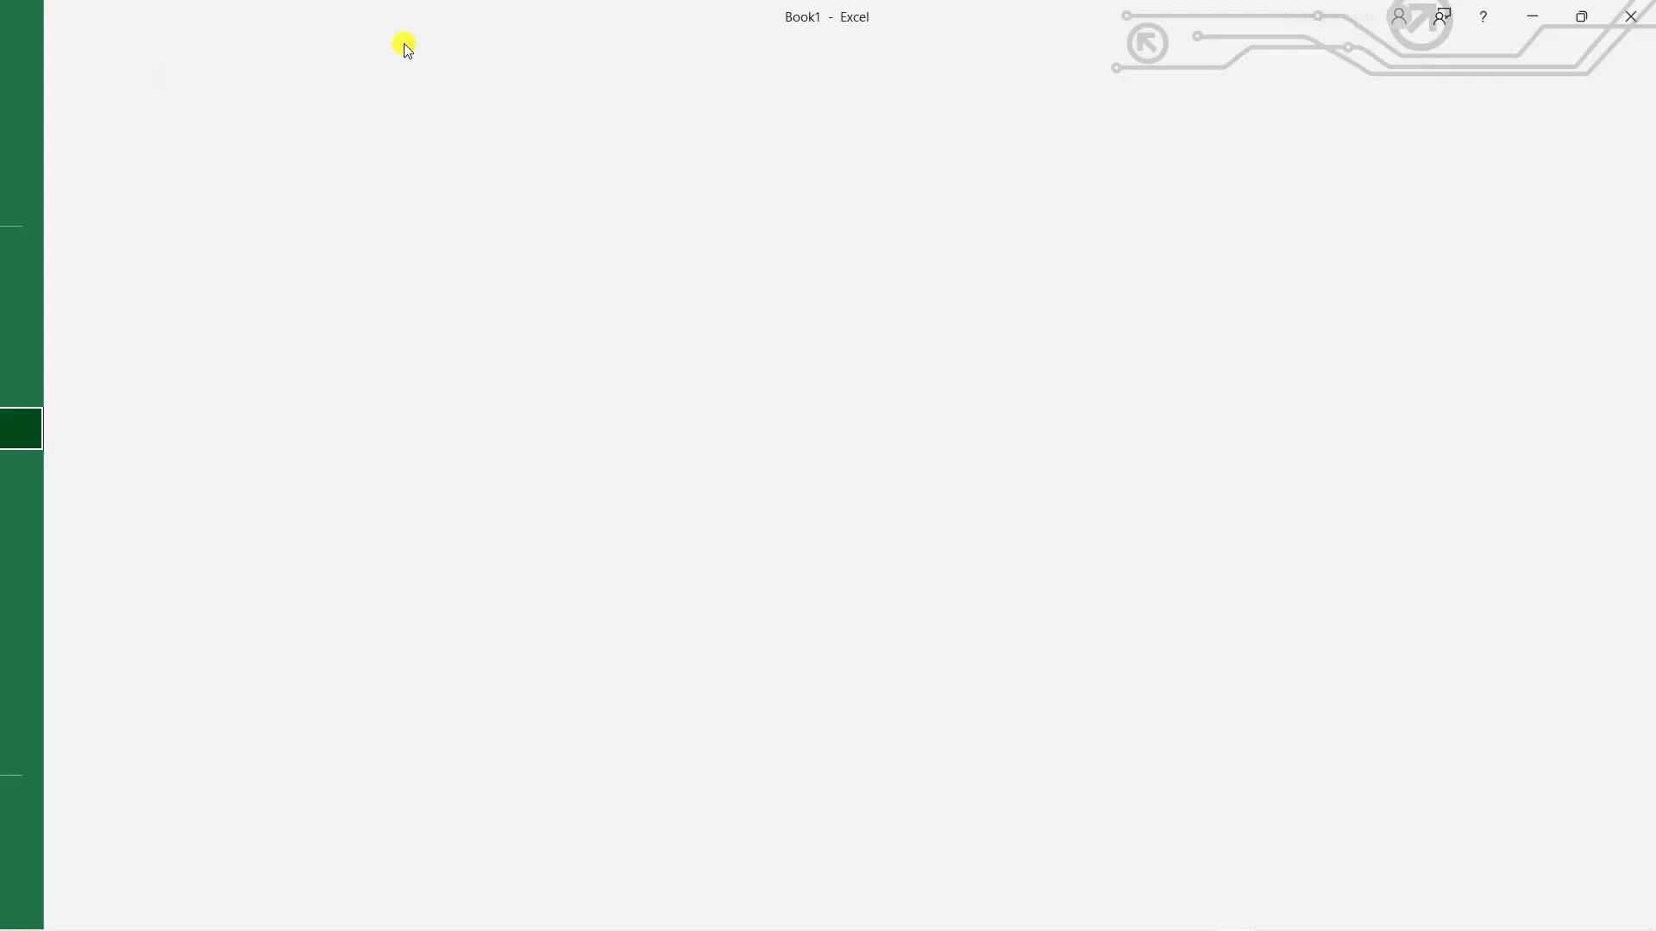
pyautogui.click(144, 17)
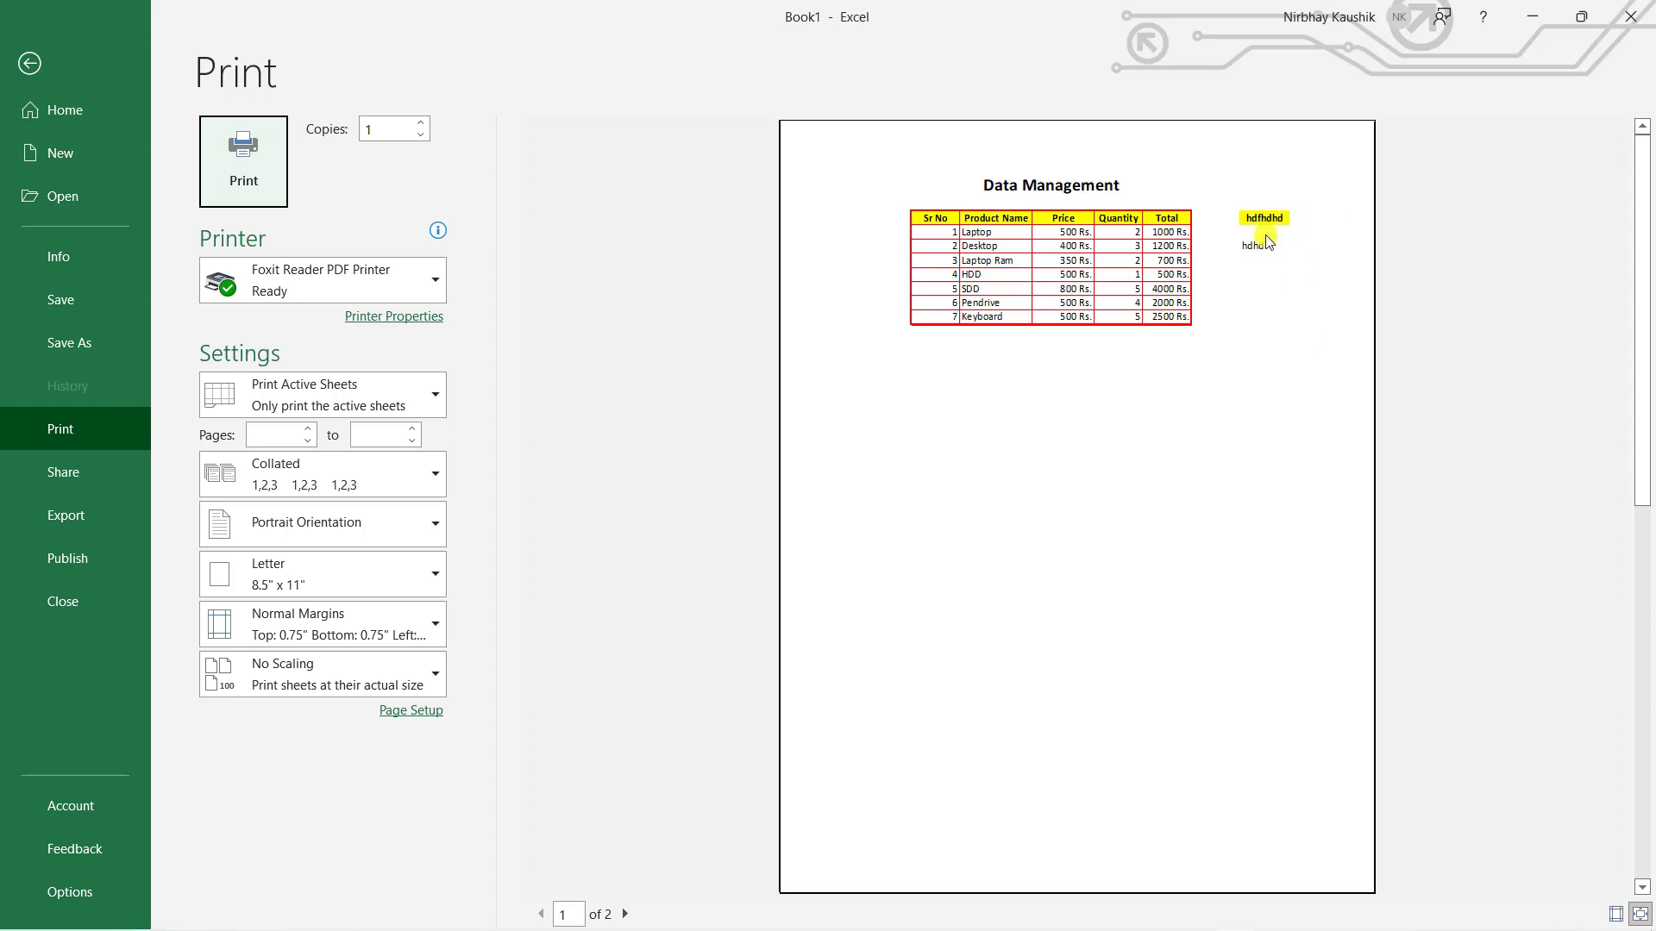
# - Manually widen the Product Name and Total columns
pyautogui.click(21, 69)
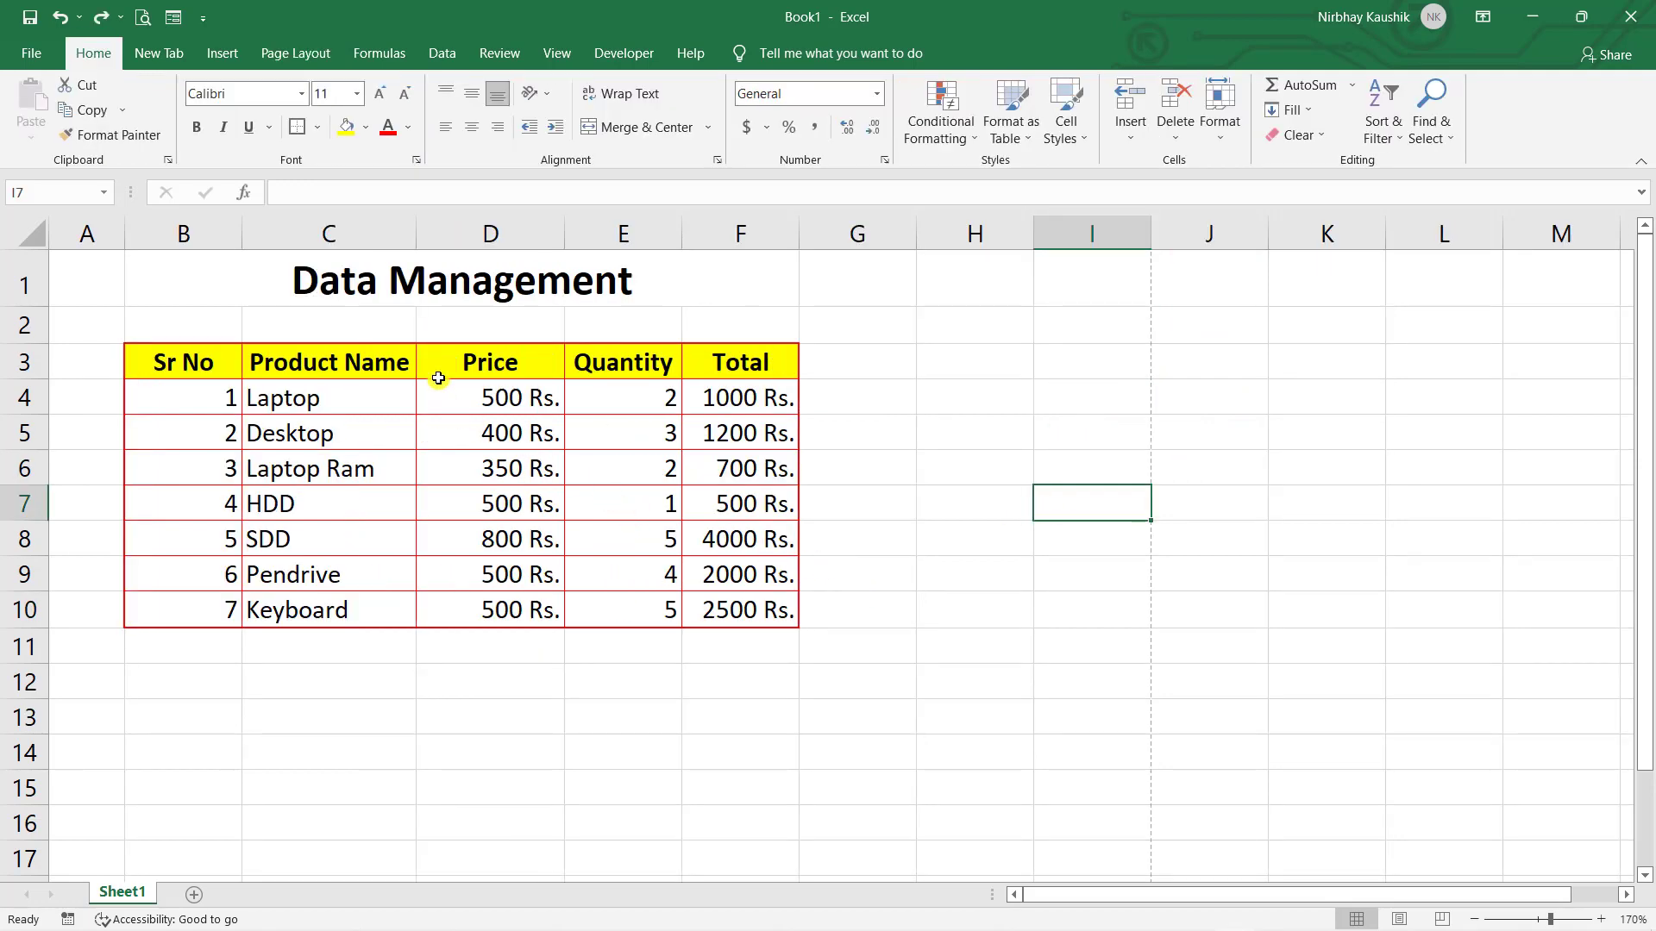
pyautogui.moveTo(414, 236); pyautogui.dragTo(510, 238)
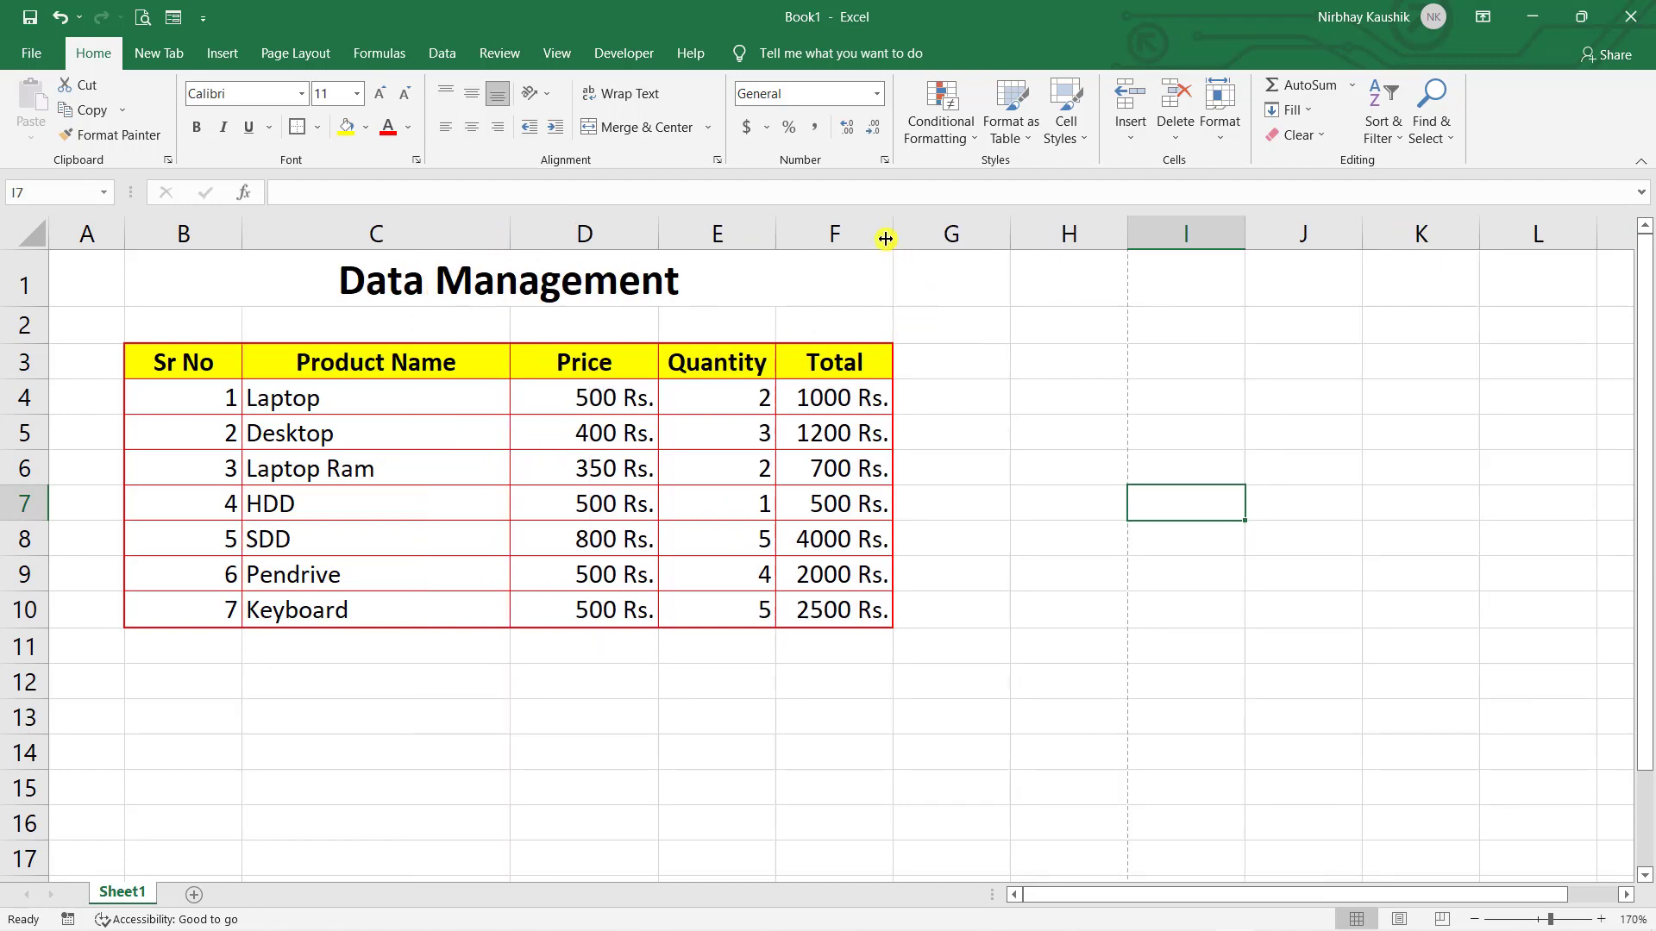
pyautogui.moveTo(886, 239); pyautogui.dragTo(1037, 255)
pyautogui.click(1179, 427)
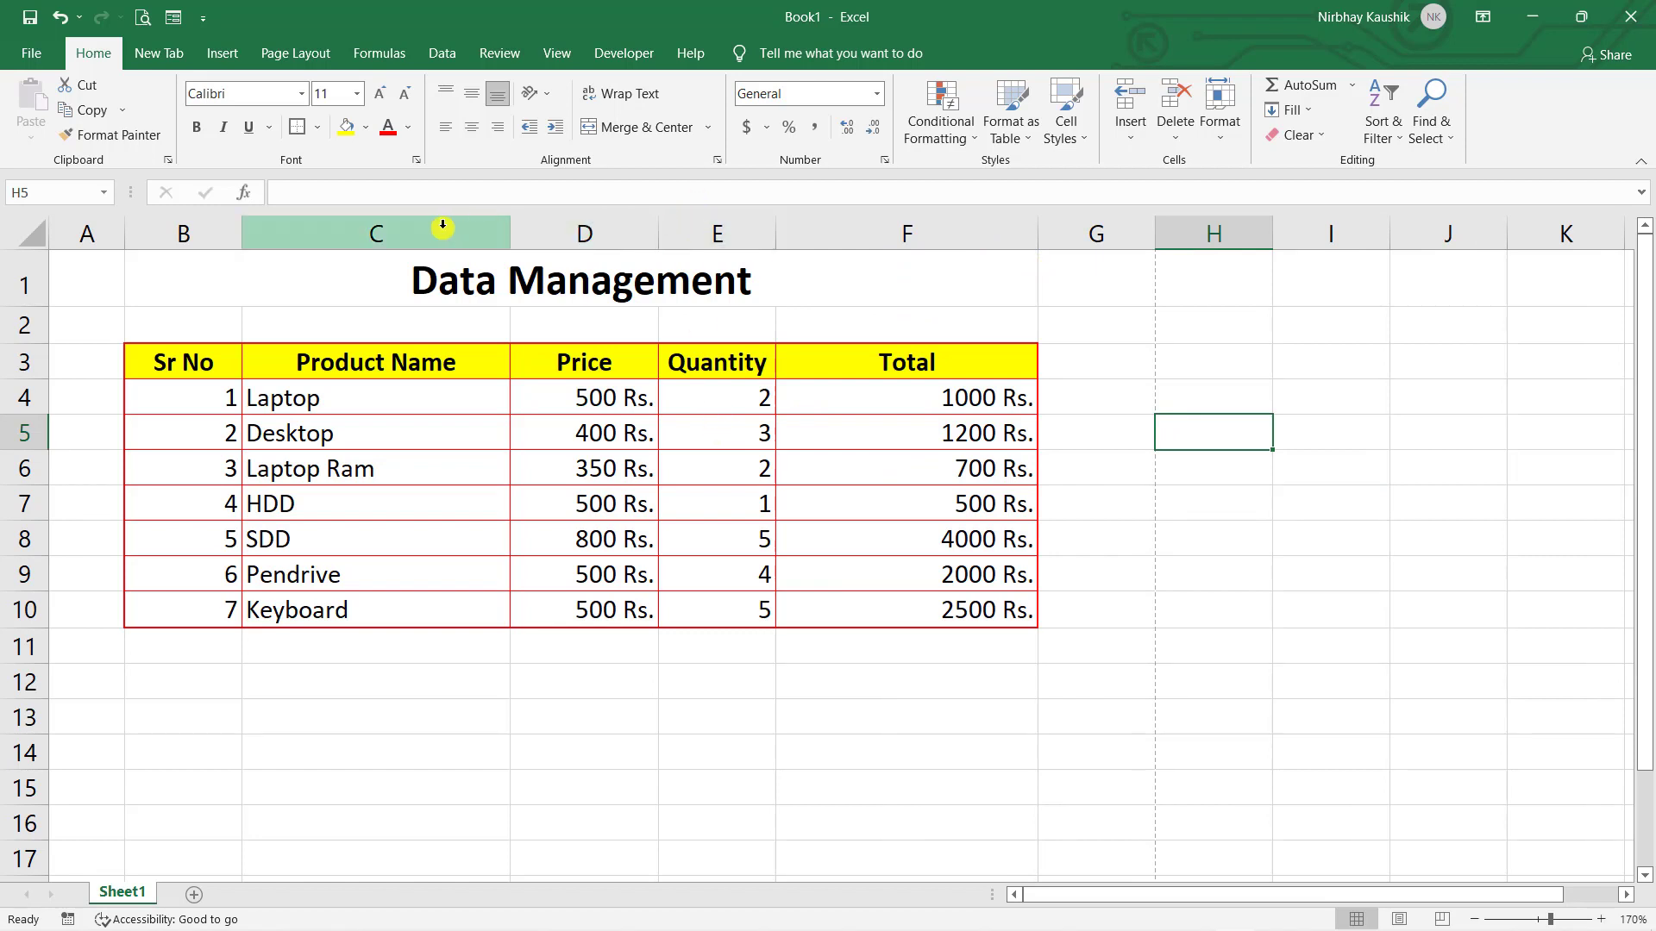
# - Select the whole table and apply AutoFit Column Width to columns B–F
pyautogui.click(477, 466)
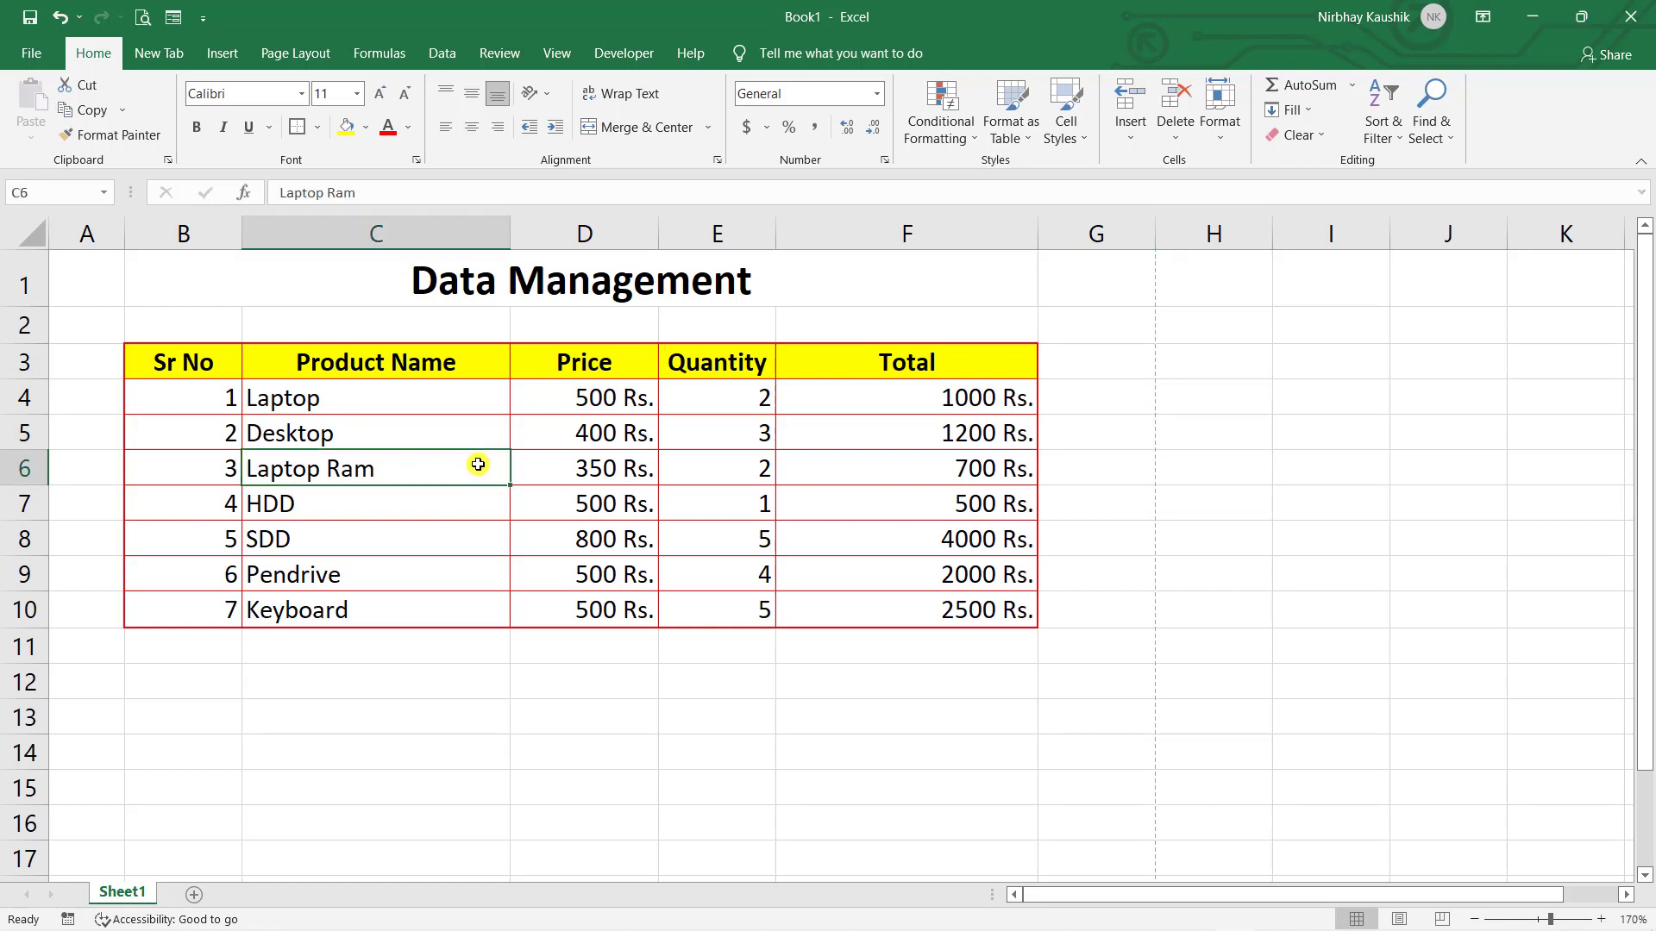
pyautogui.hotkey('ctrl', 'a')
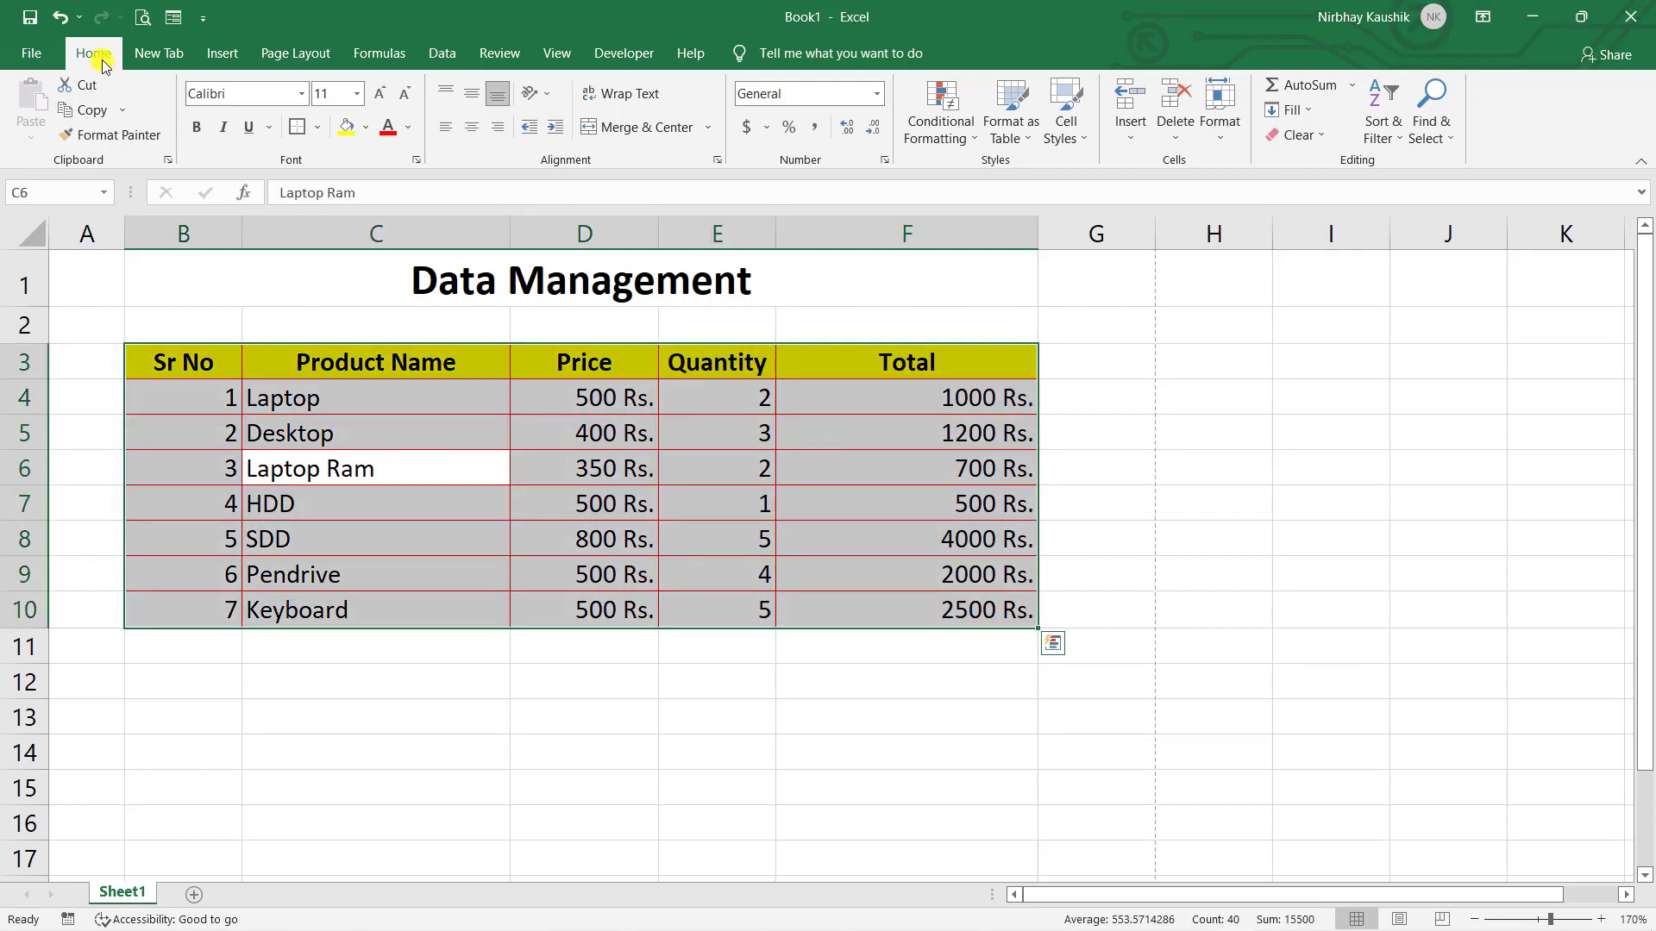
pyautogui.click(1220, 125)
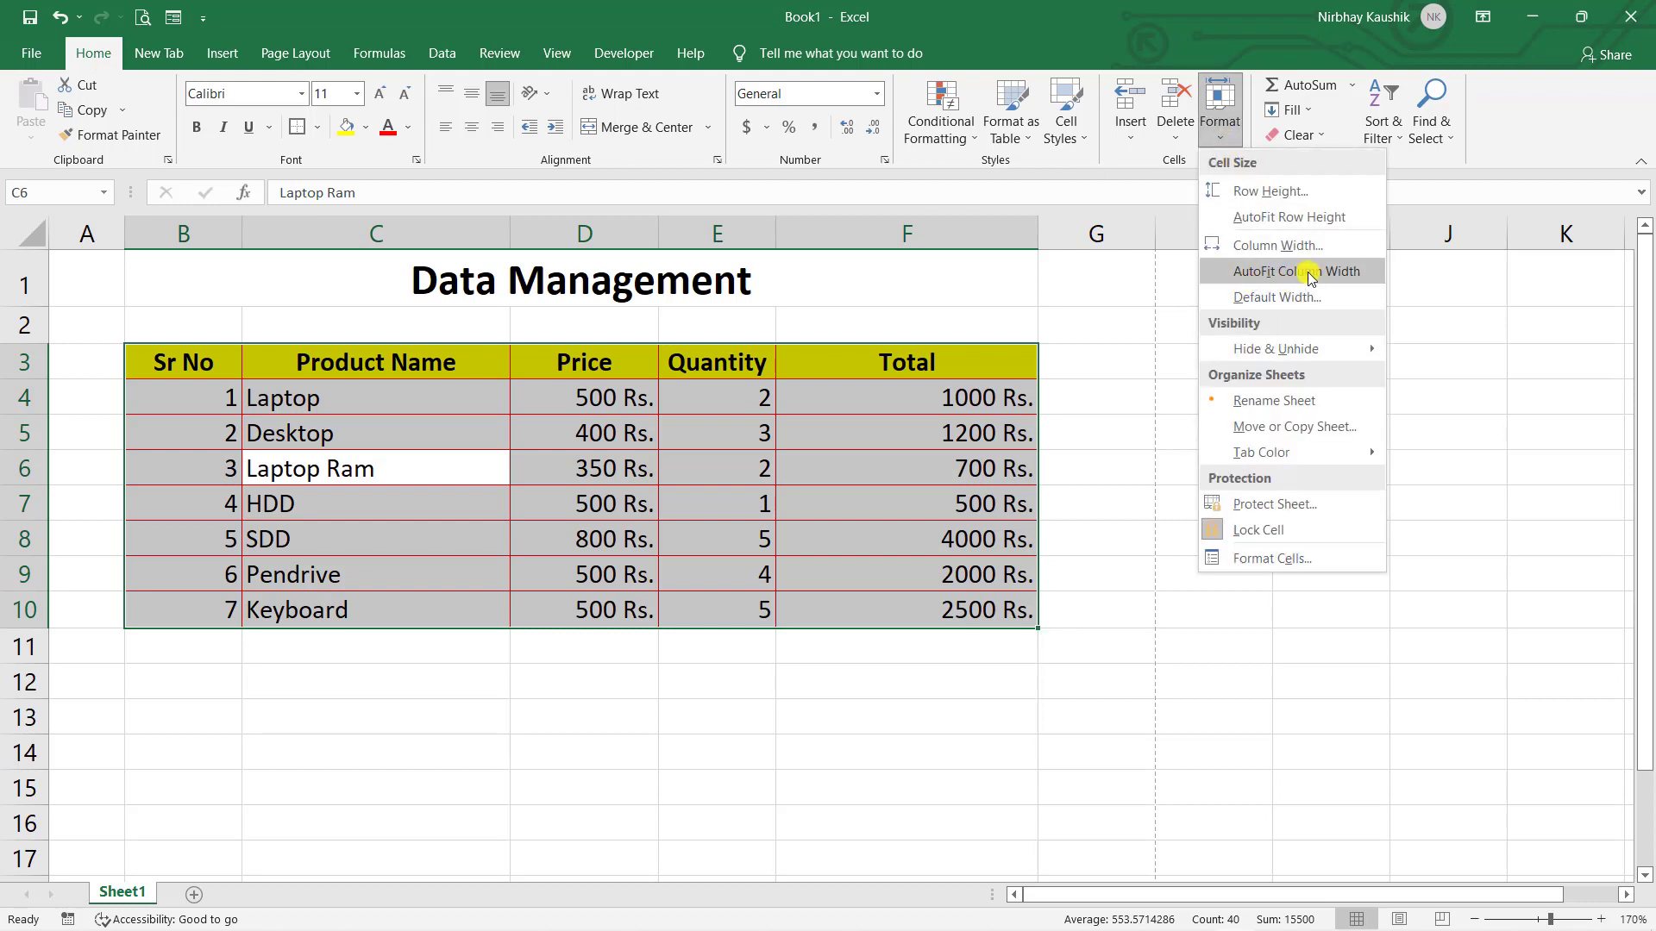
pyautogui.click(1150, 374)
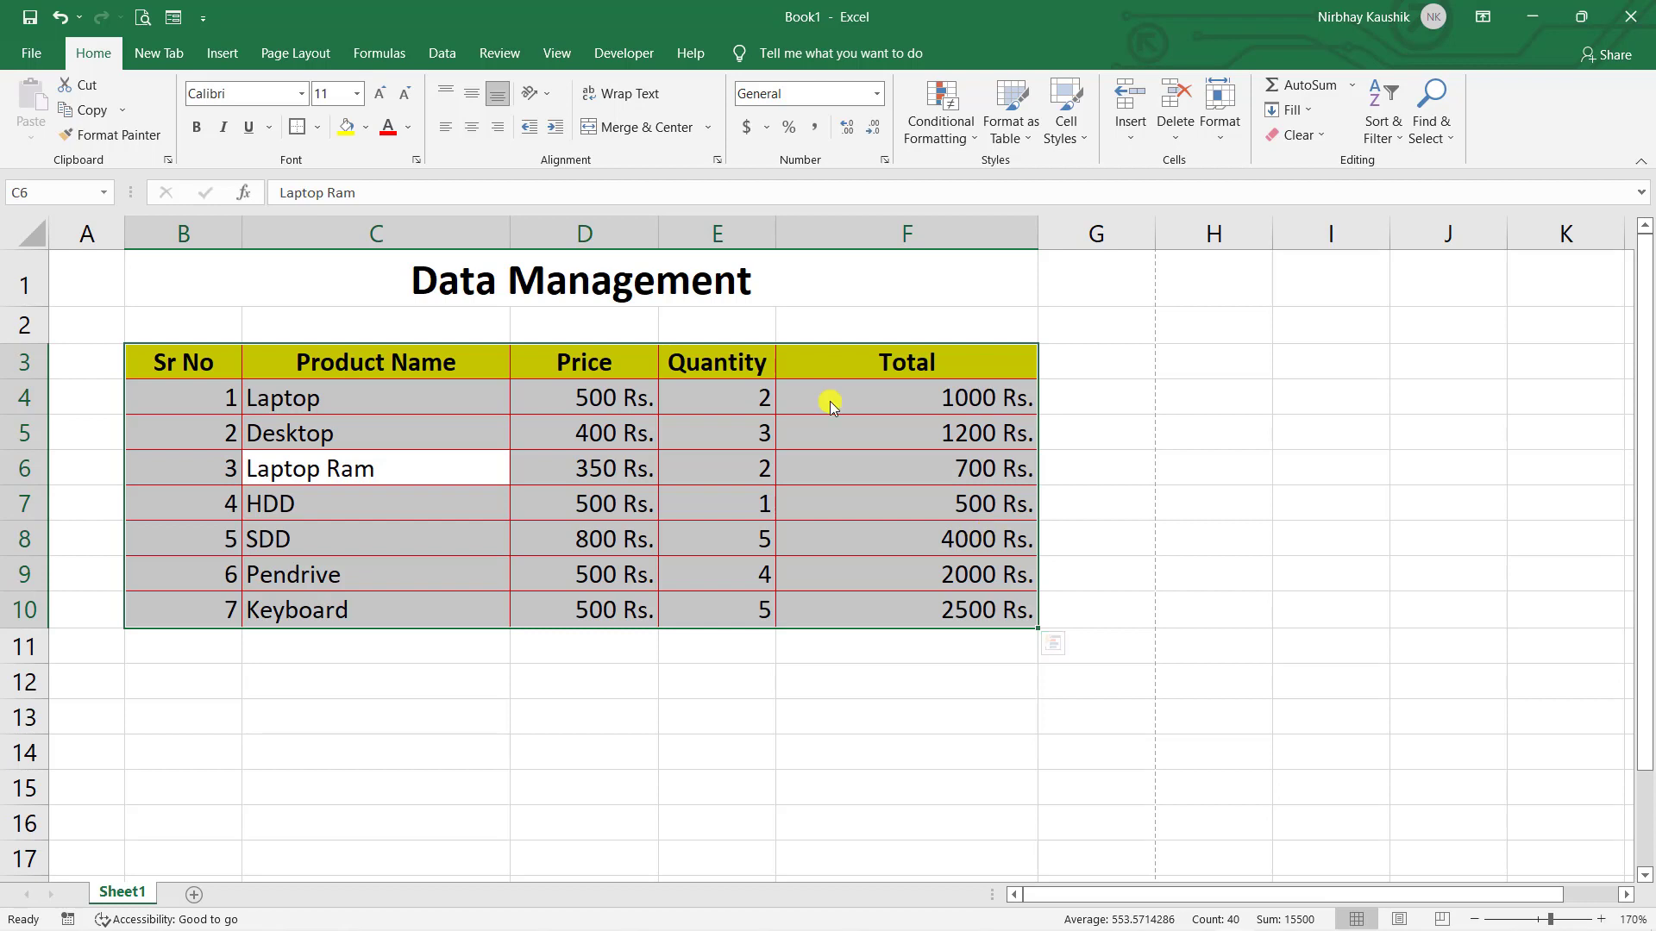
pyautogui.press('o')
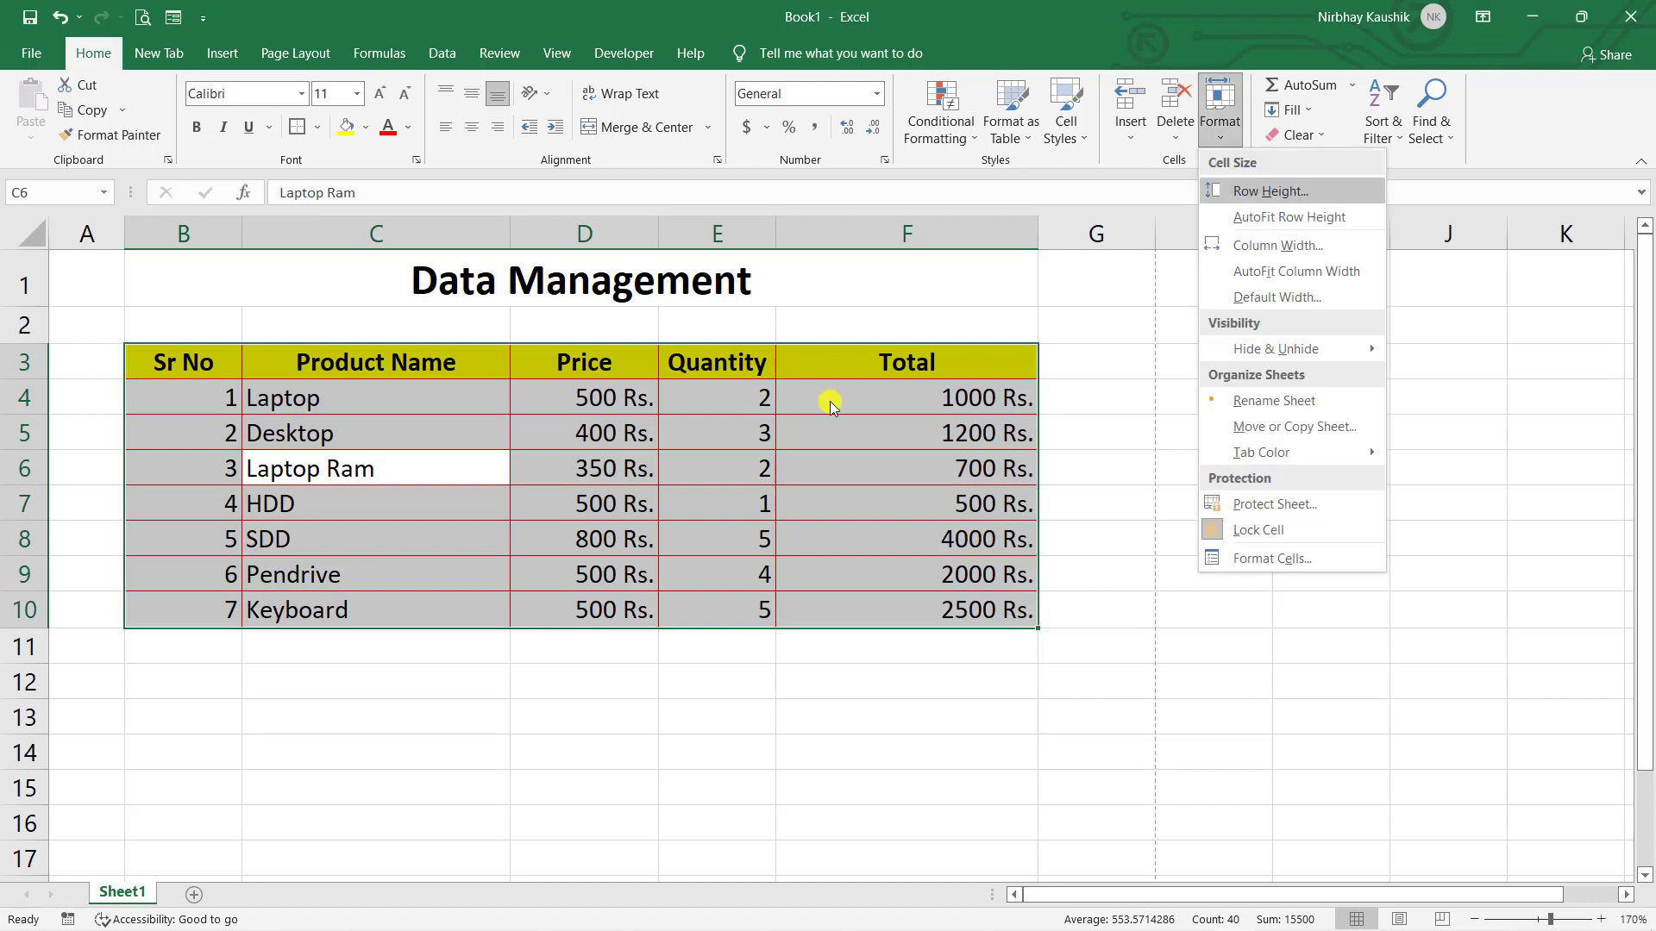
pyautogui.press('i')
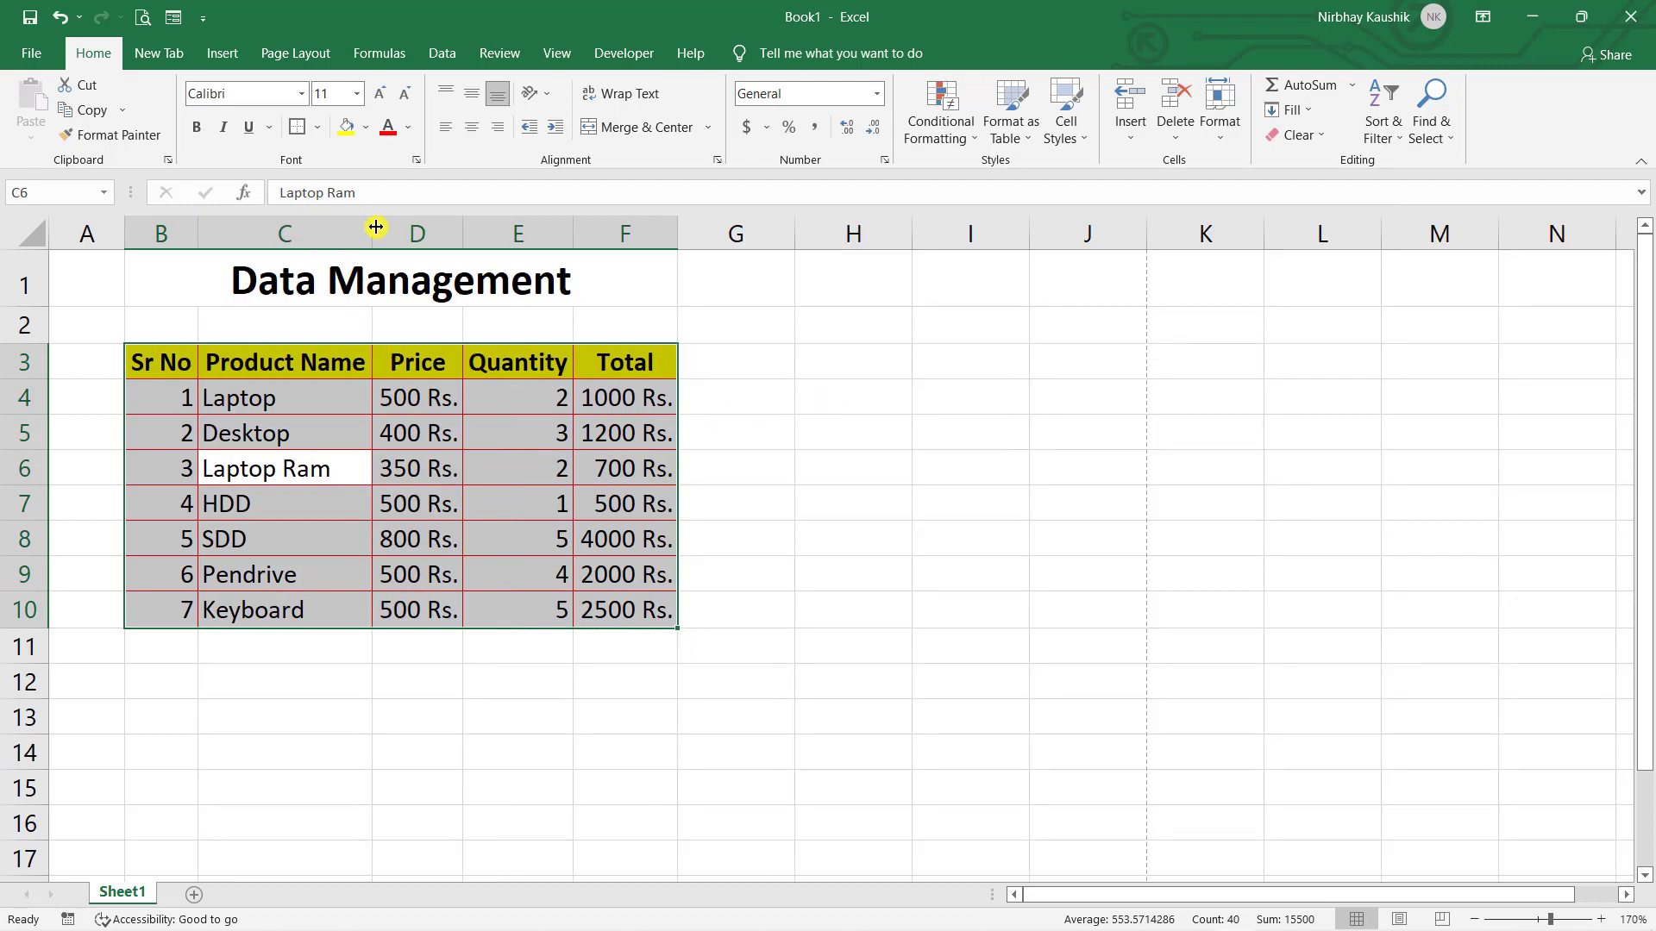
# - Delete the two empty rows above the table
pyautogui.click(894, 484)
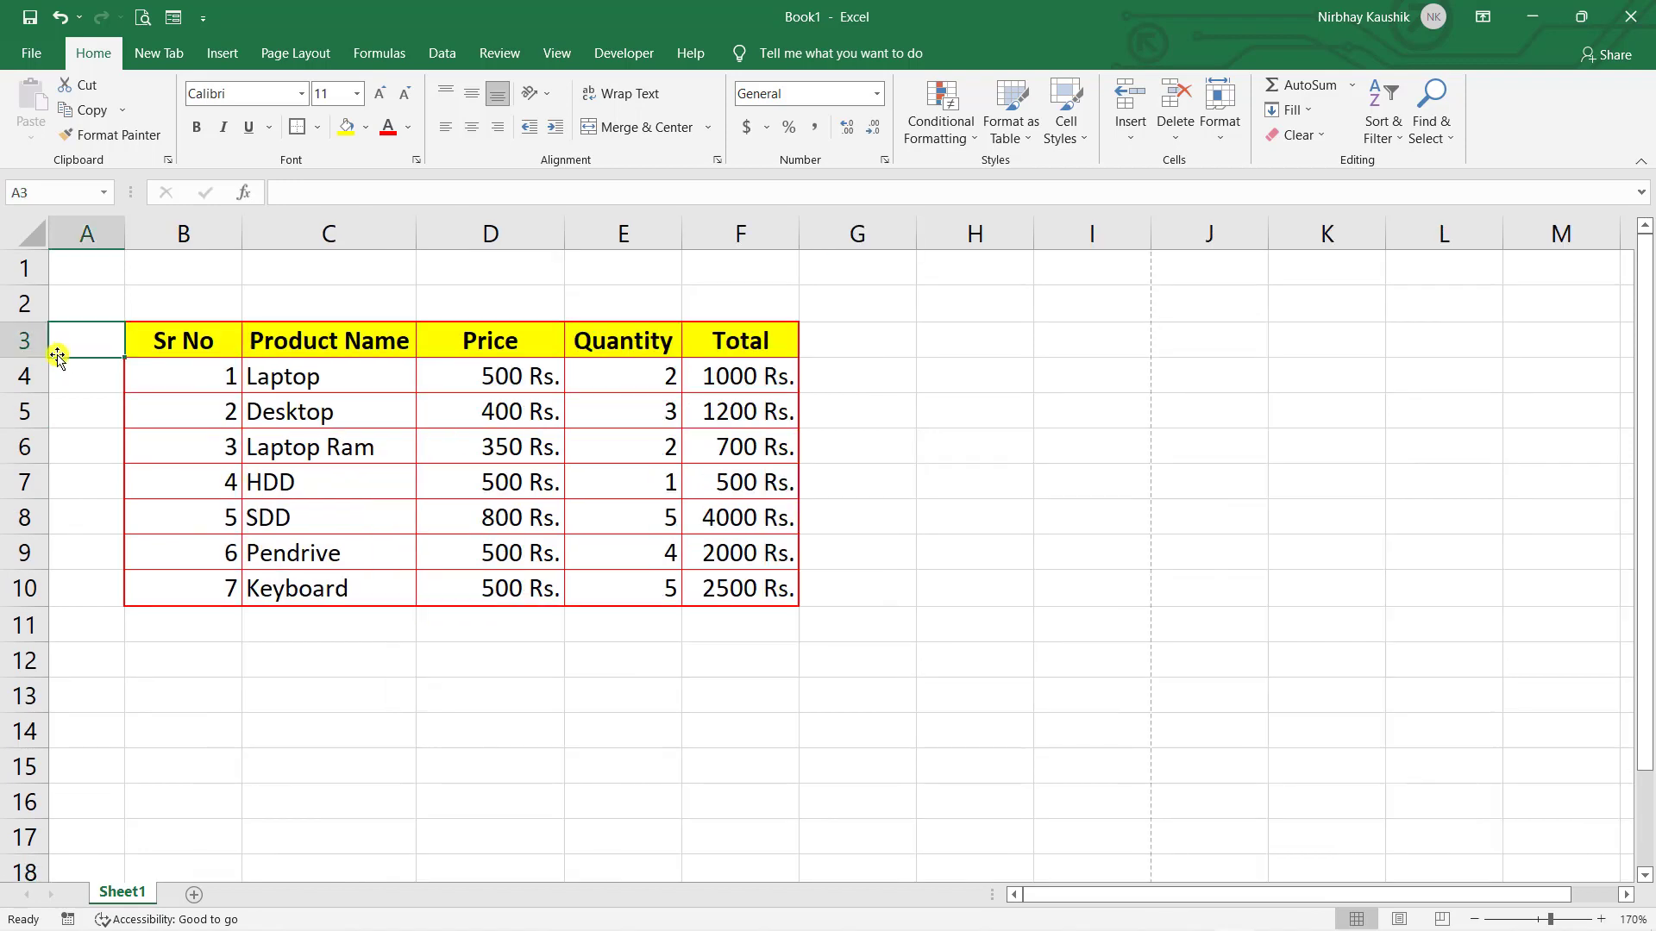
pyautogui.rightClick(24, 278)
pyautogui.click(80, 457)
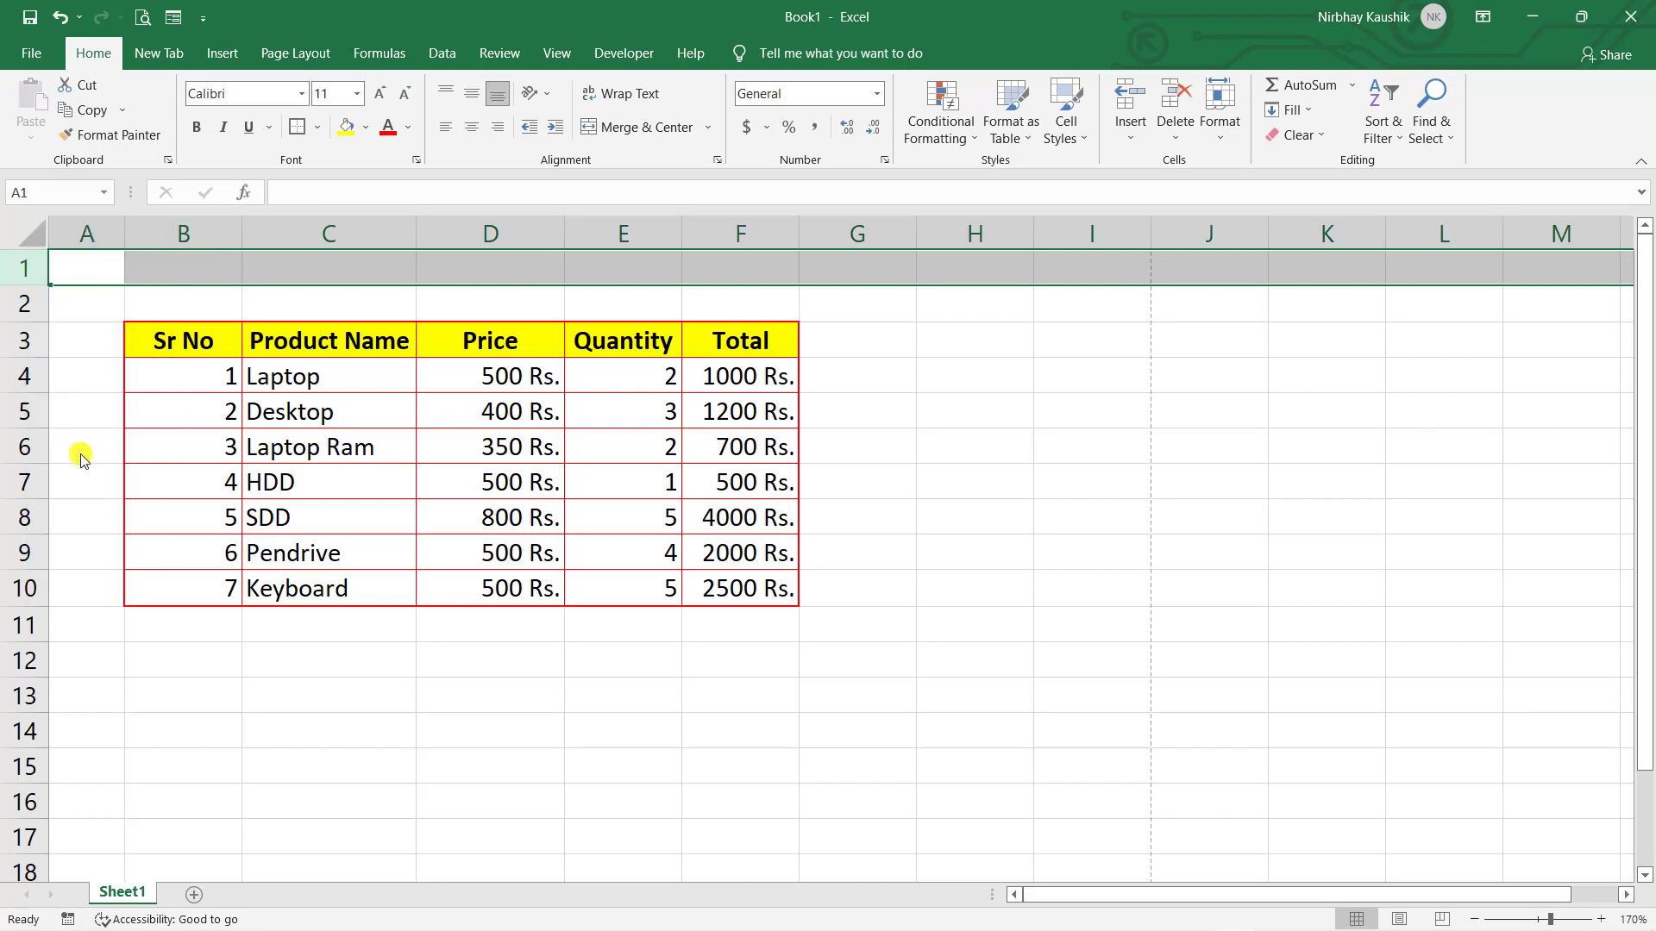
pyautogui.rightClick(22, 271)
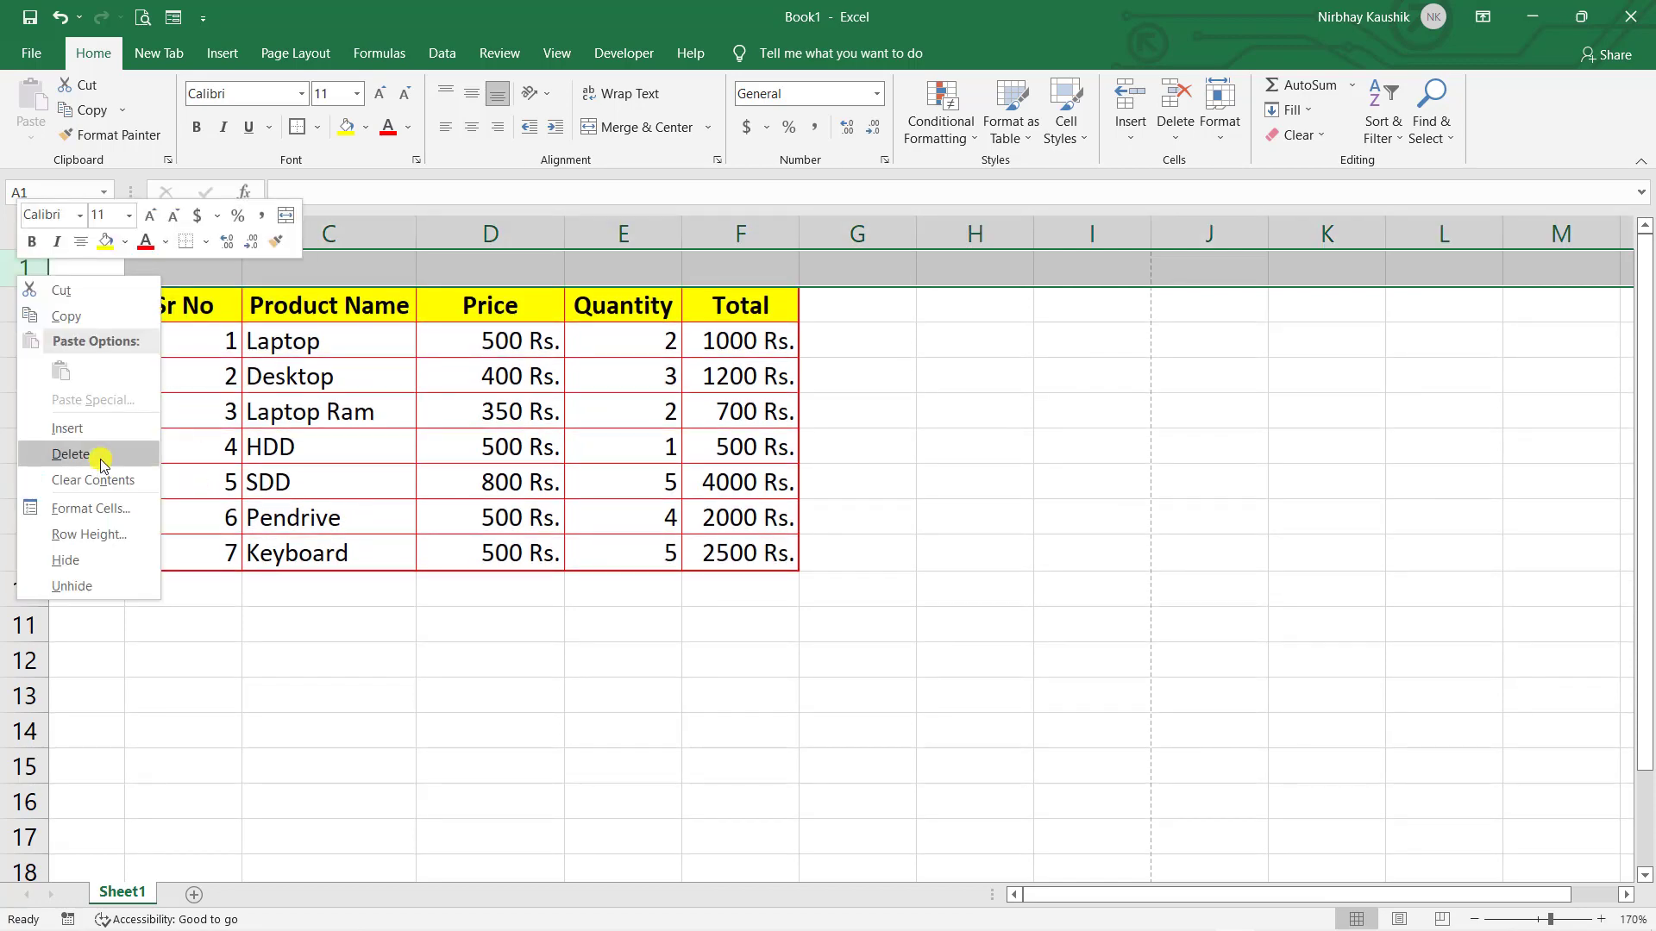
pyautogui.click(101, 463)
# - Delete the empty column A so the table shifts left to start at A1
pyautogui.rightClick(95, 221)
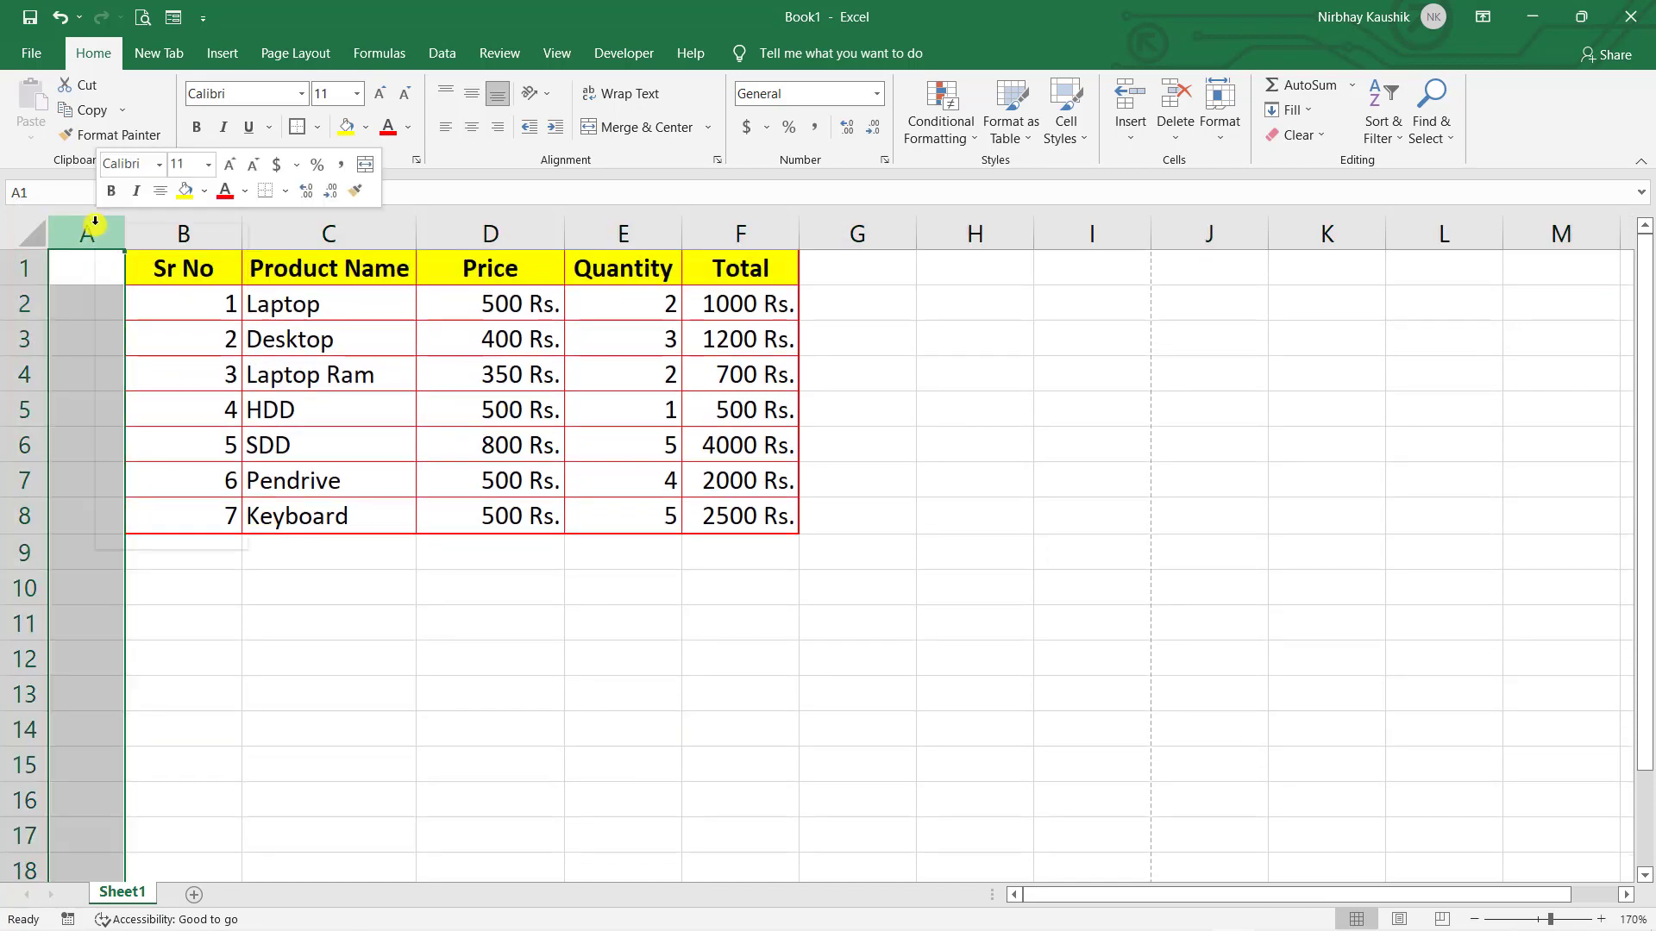
pyautogui.click(149, 405)
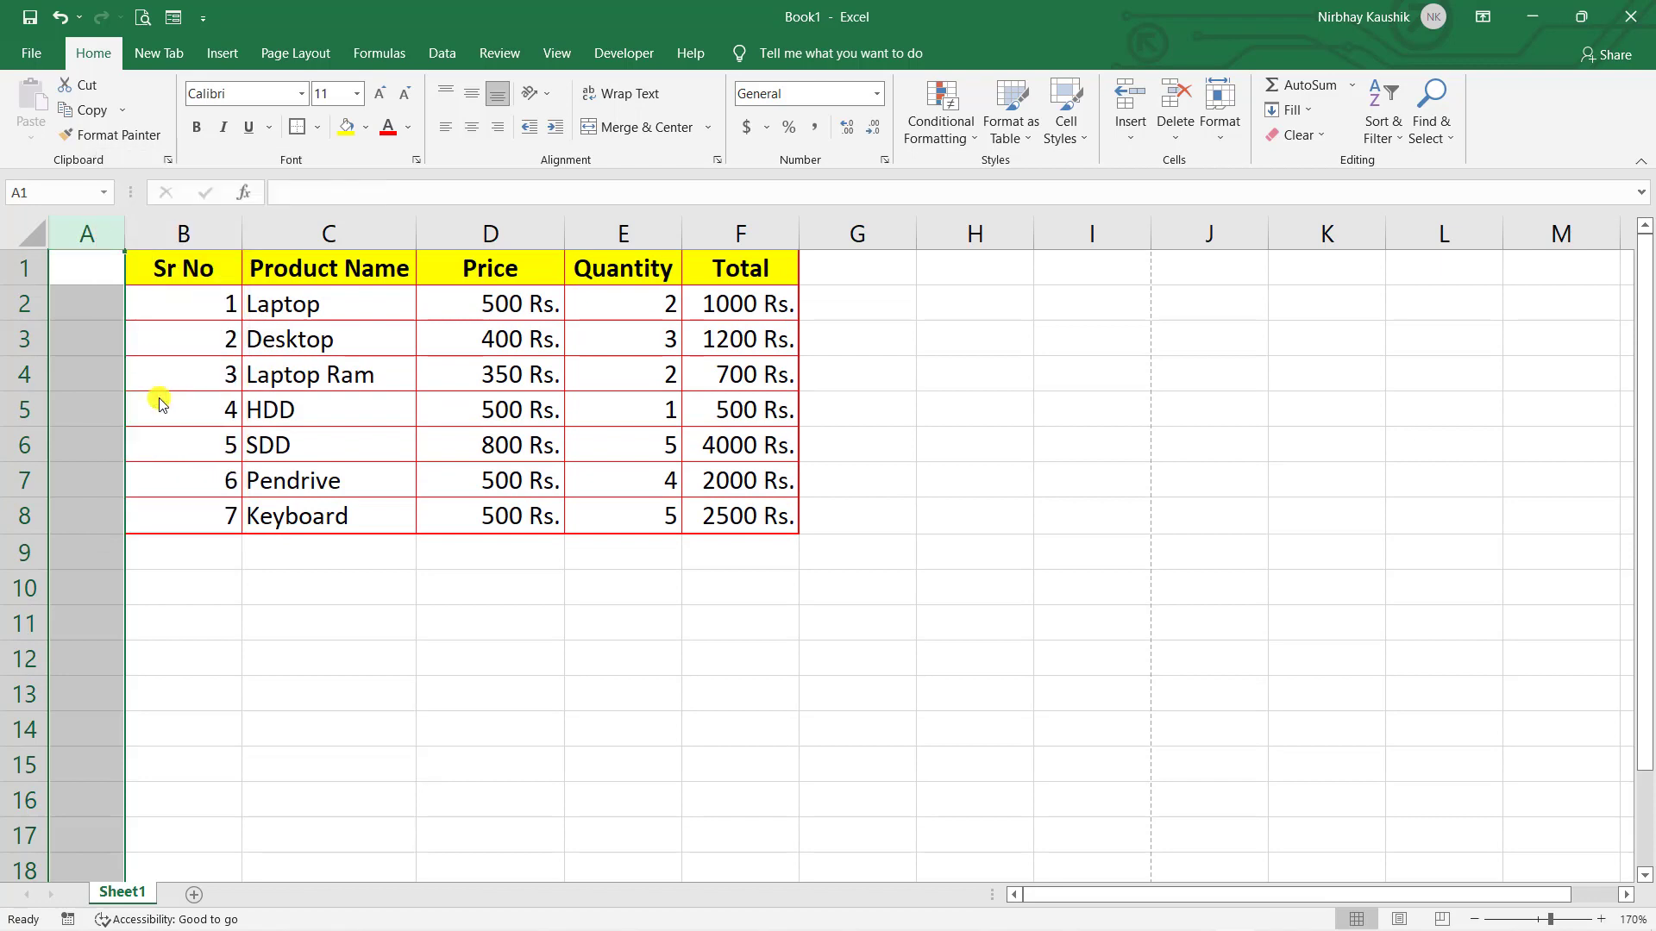
pyautogui.click(654, 635)
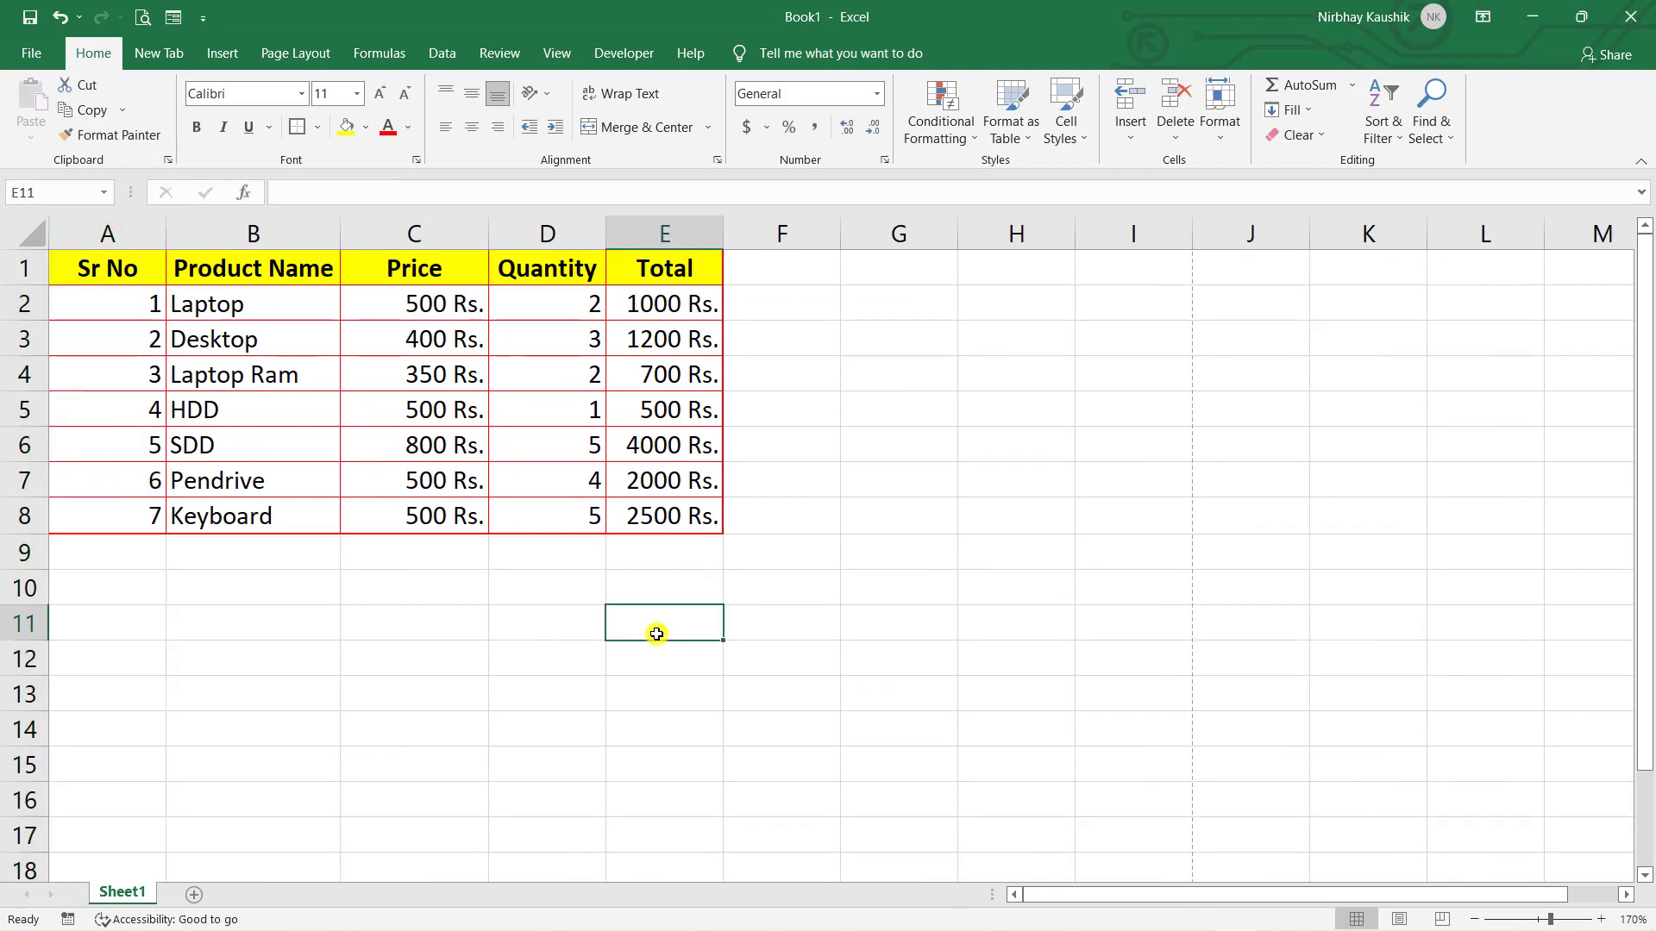
pyautogui.click(90, 316)
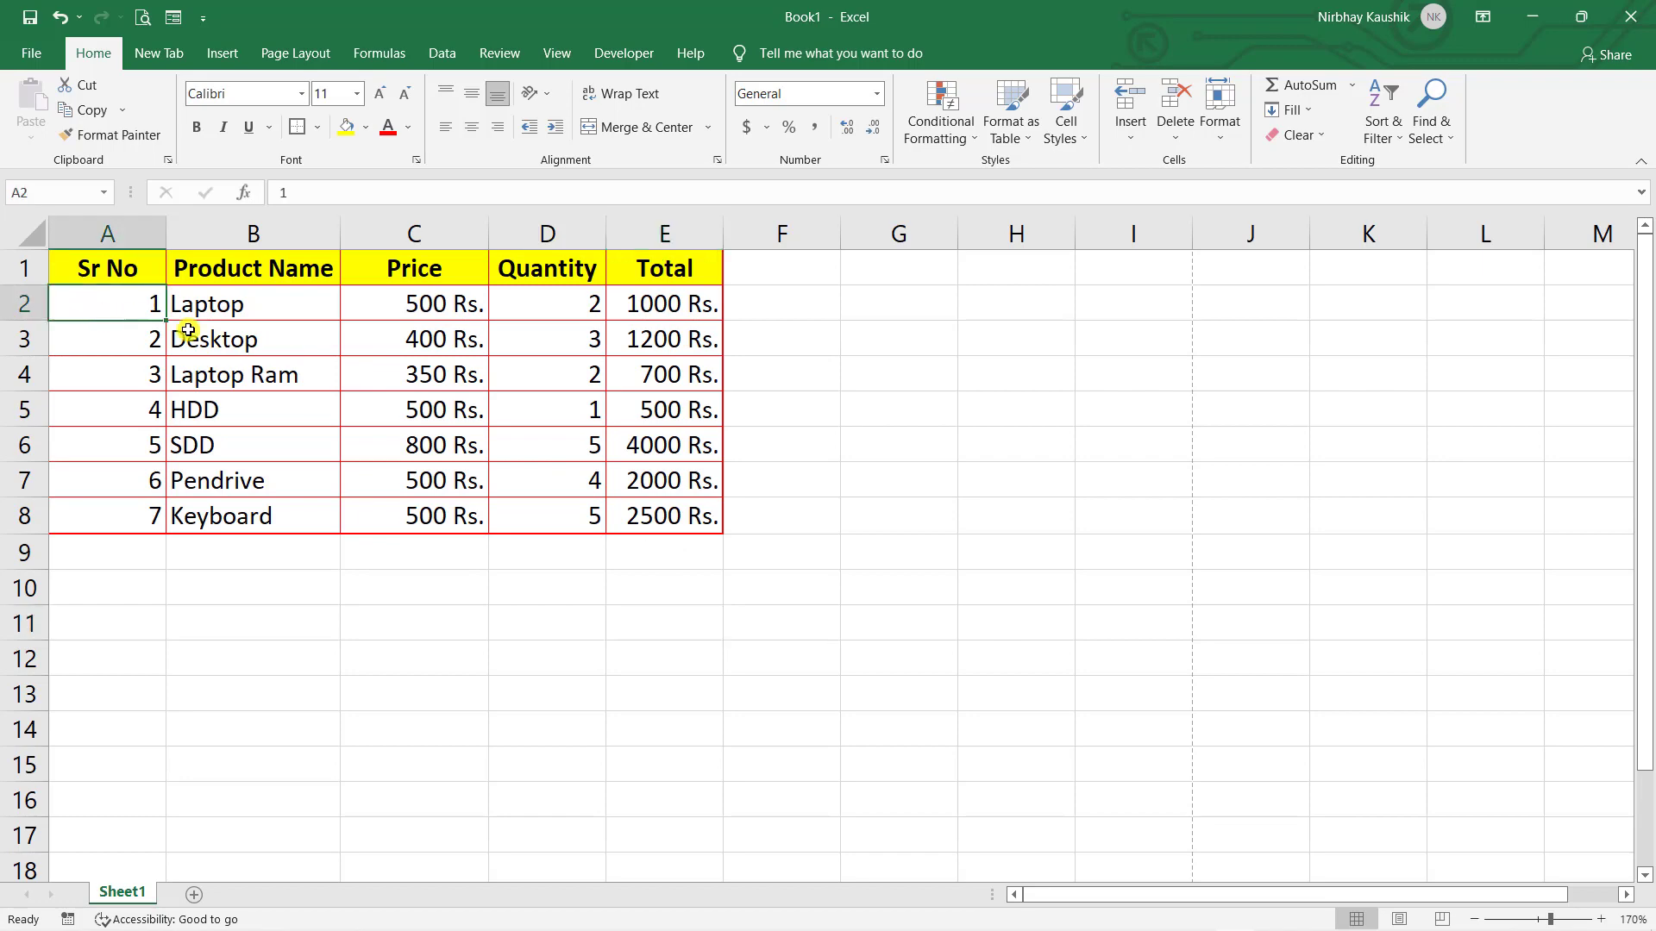
# - Fill the data rows A2:E8 down to row 196
pyautogui.moveTo(188, 330); pyautogui.dragTo(659, 789)
pyautogui.scroll(20, 920, 688)
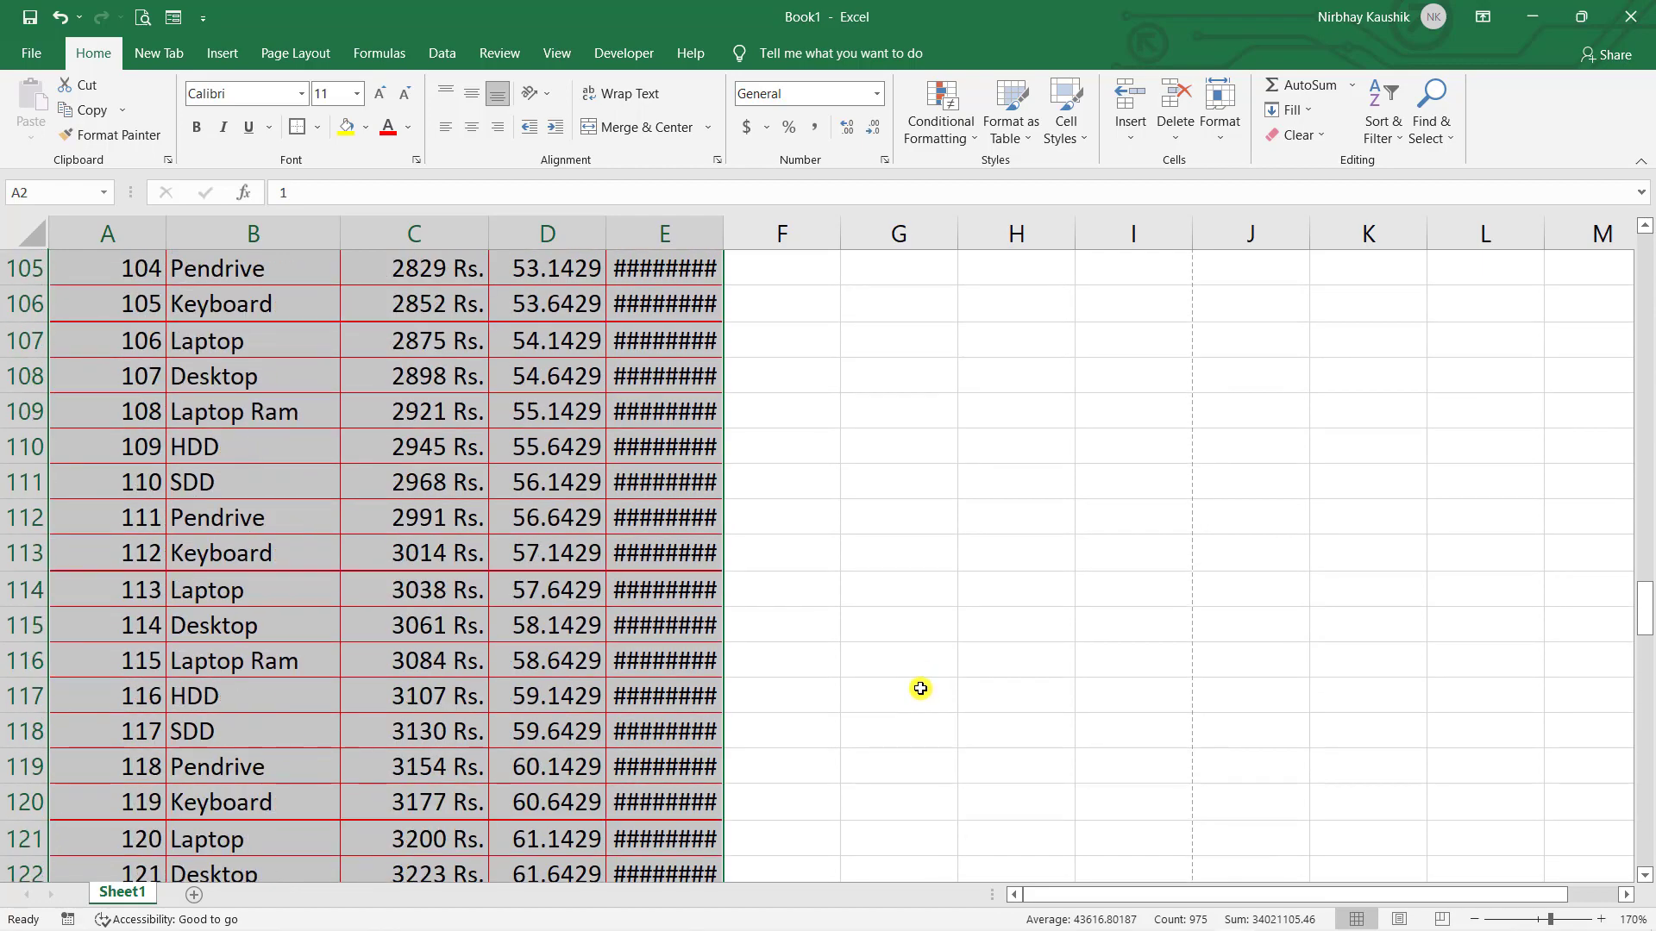
pyautogui.scroll(20, 920, 688)
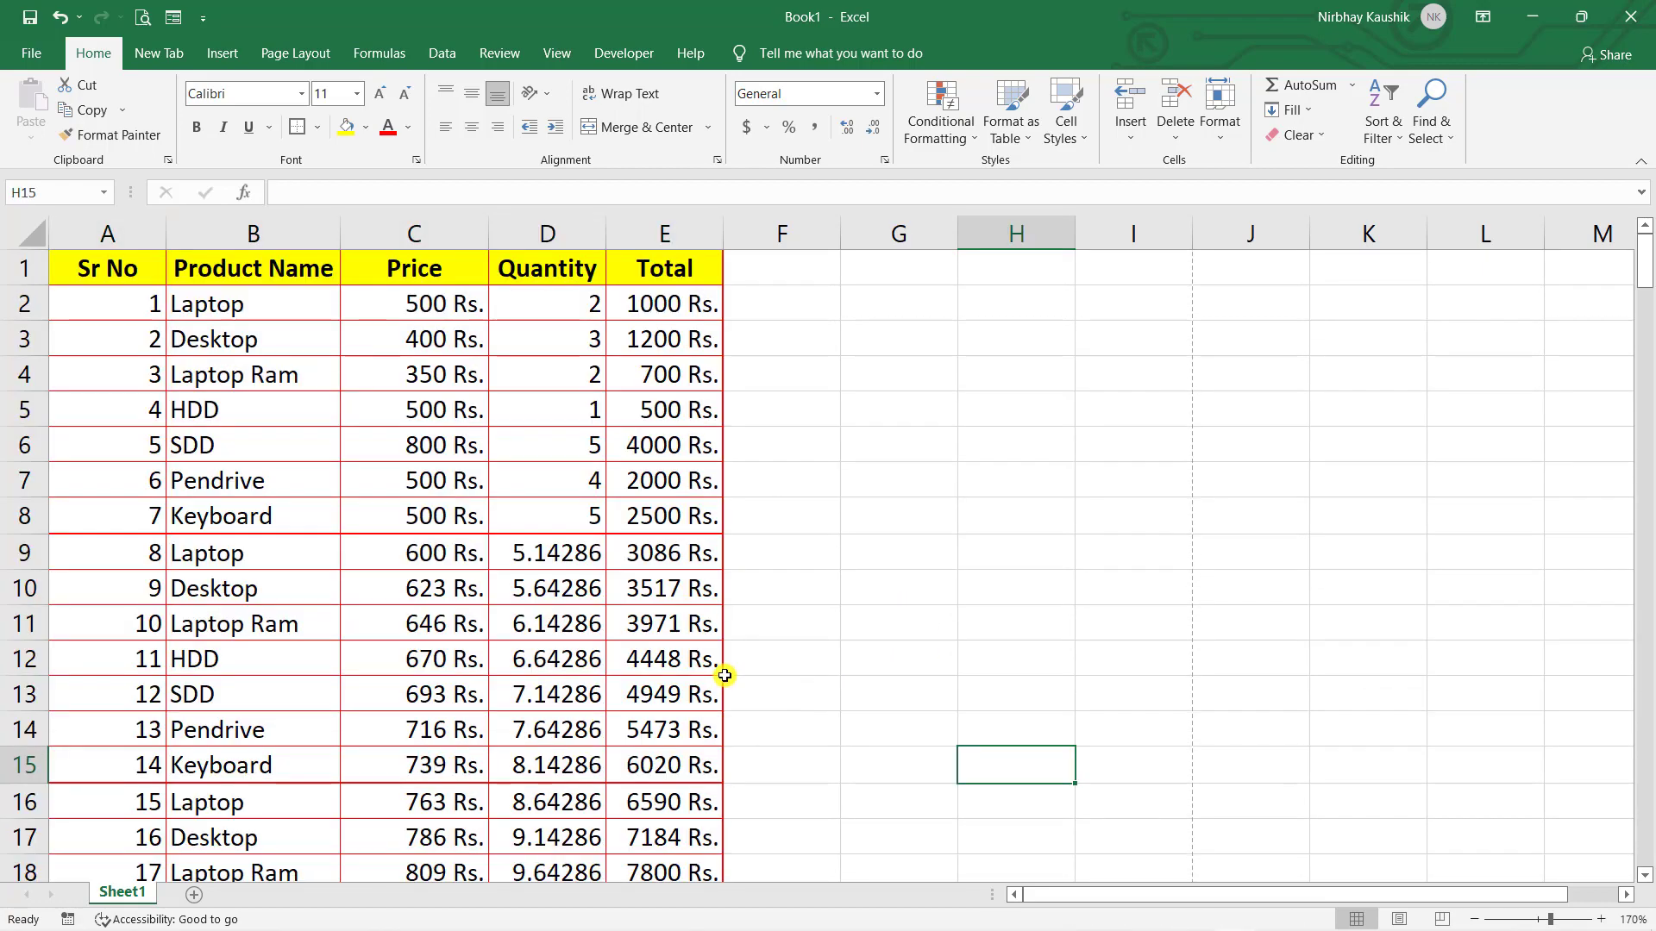
pyautogui.scroll(-6, 685, 531)
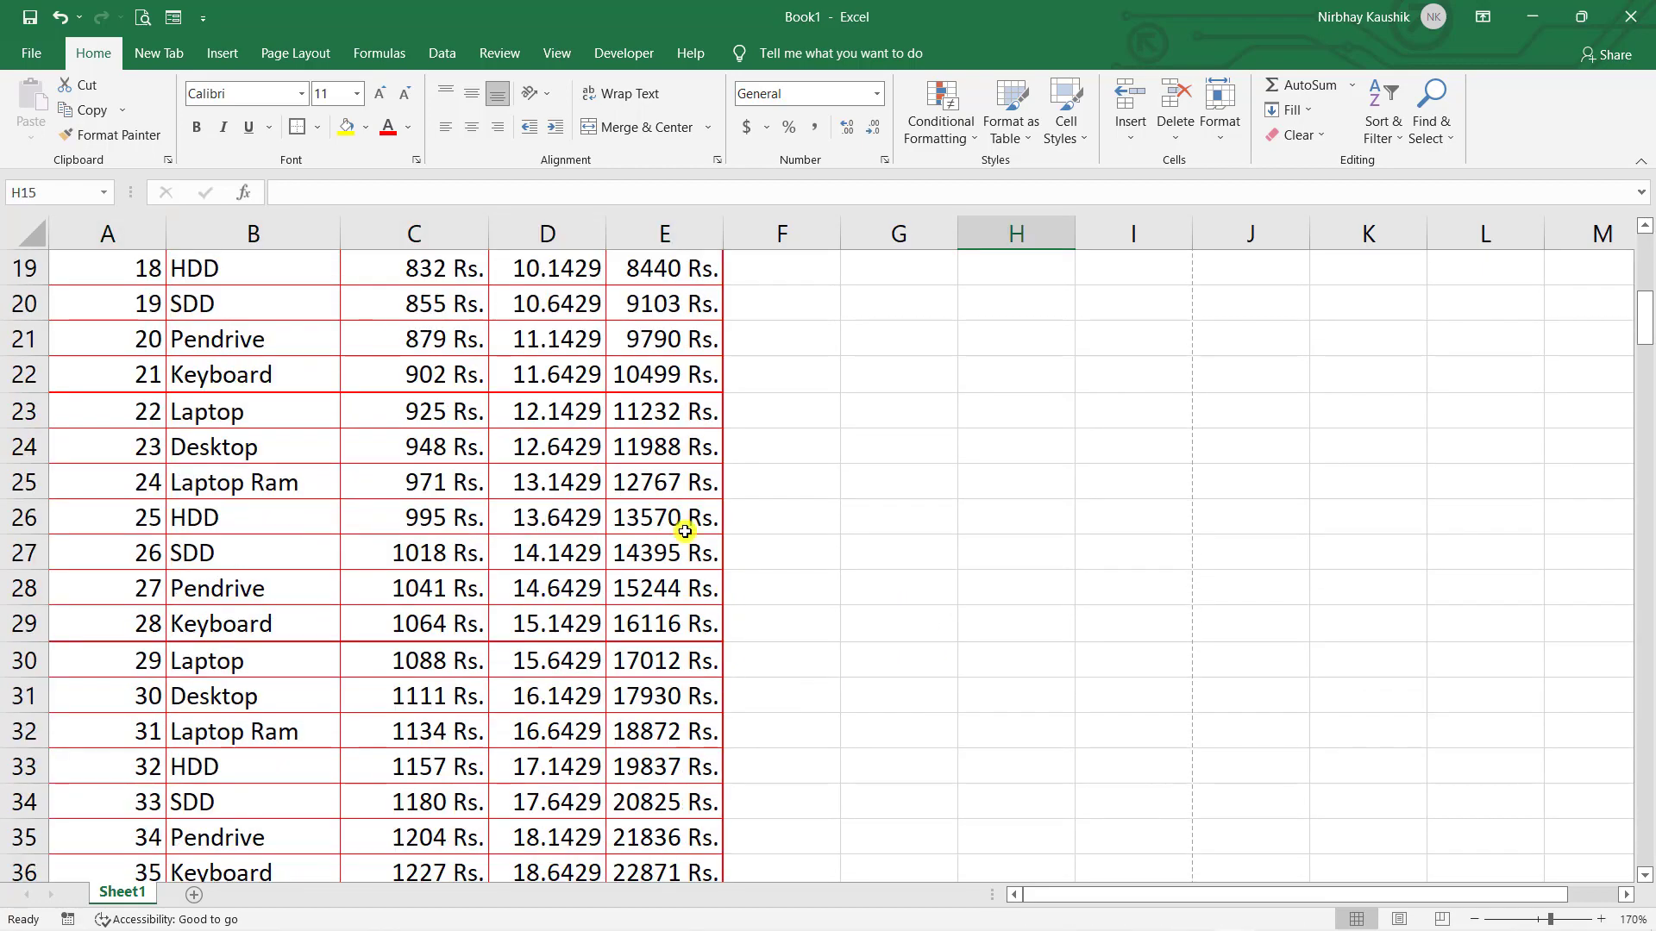
pyautogui.scroll(-20, 520, 406)
pyautogui.scroll(16, 475, 538)
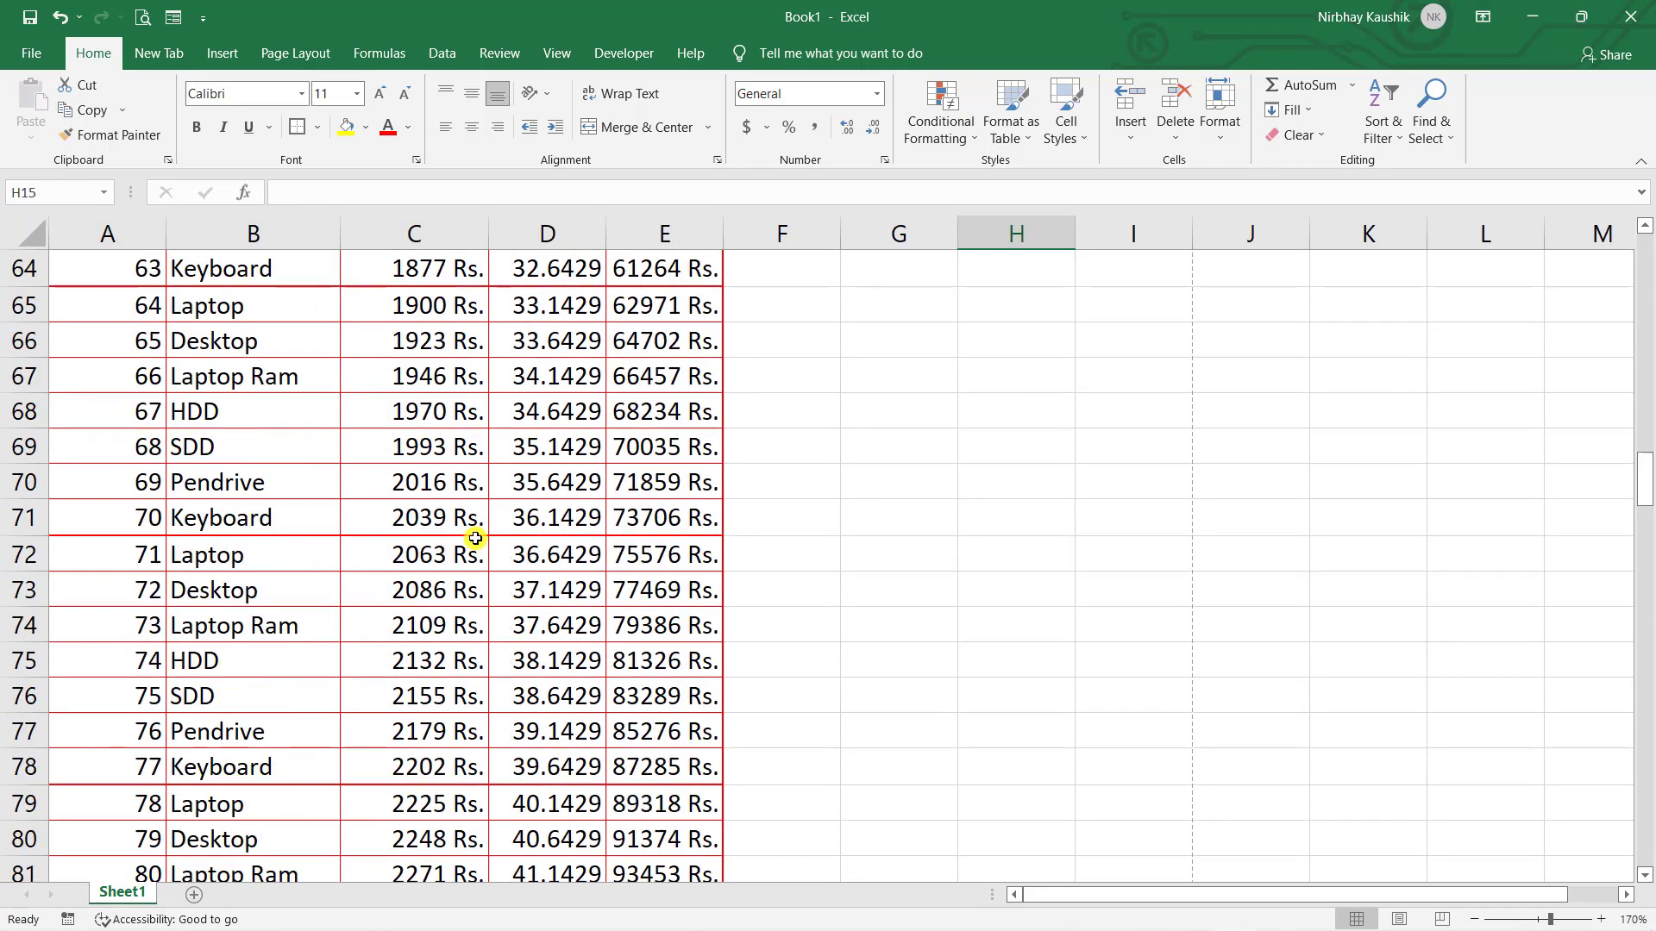
pyautogui.scroll(20, 475, 538)
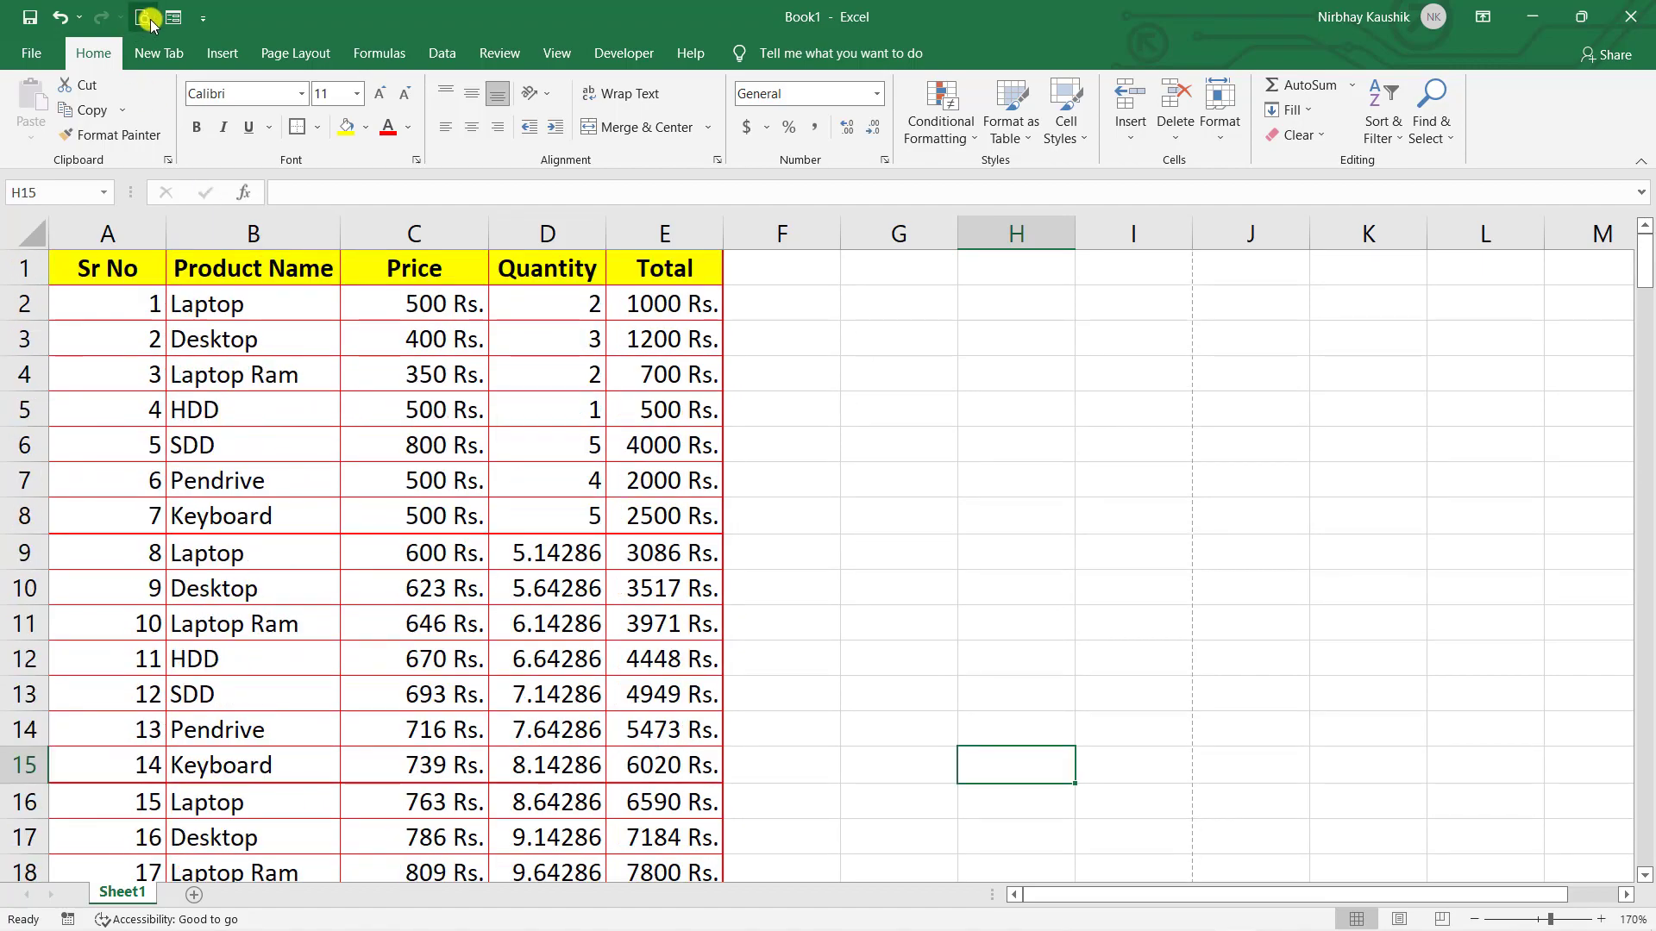
# - Page through the five-page print preview, then return to the sheet
pyautogui.click(146, 17)
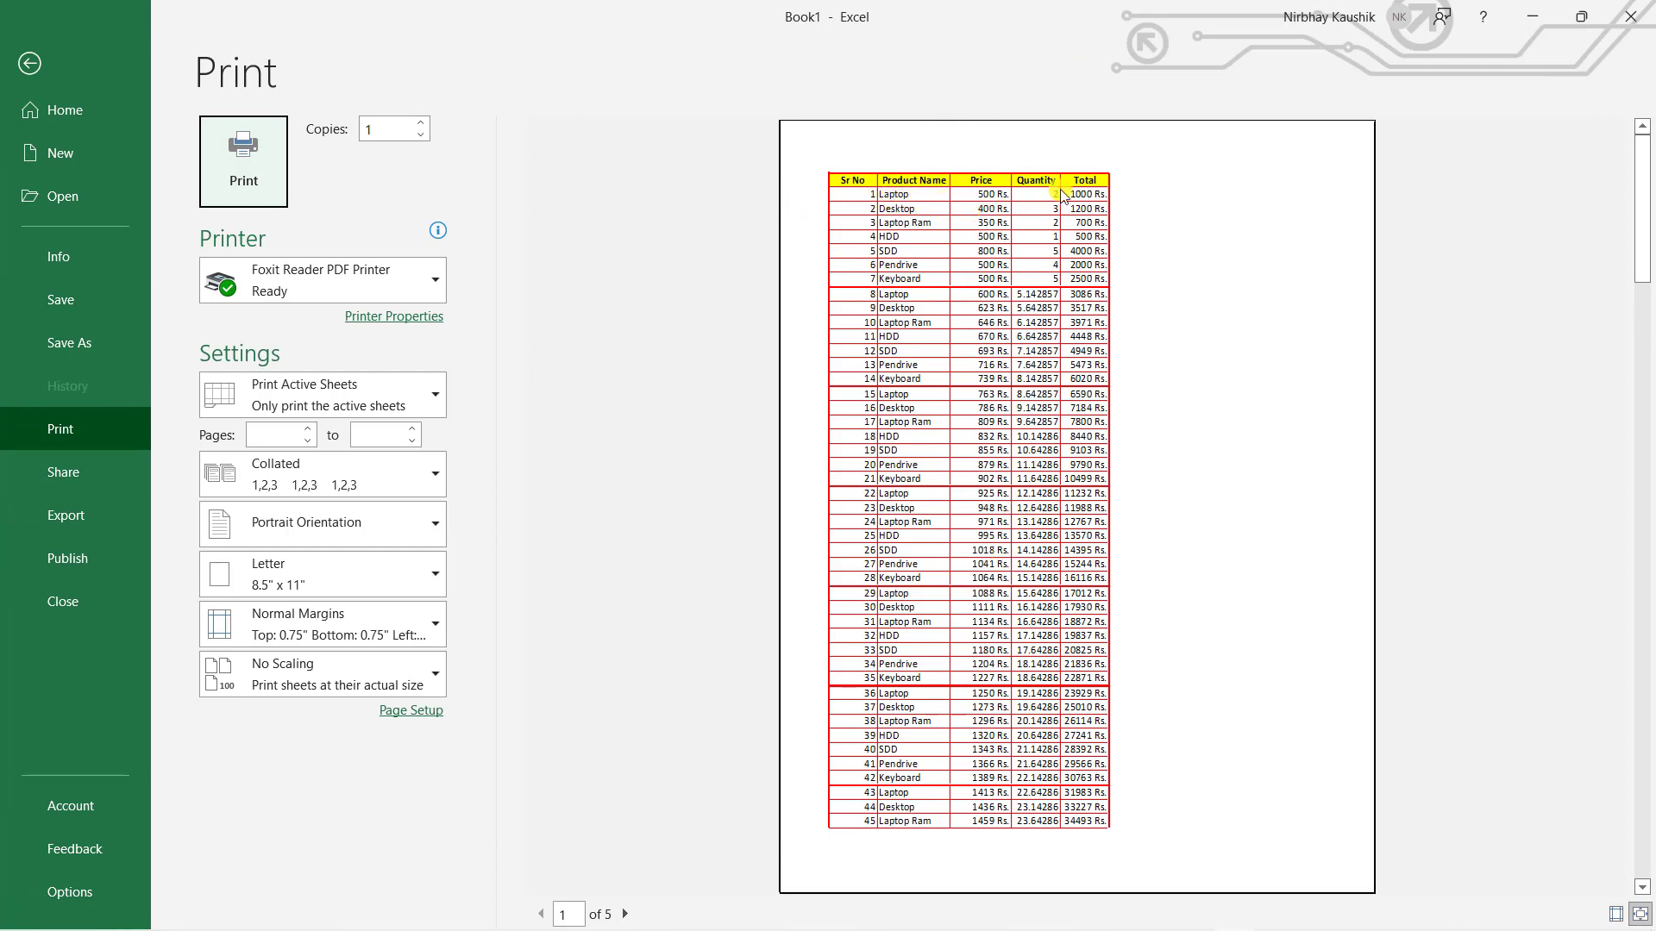
pyautogui.click(625, 914)
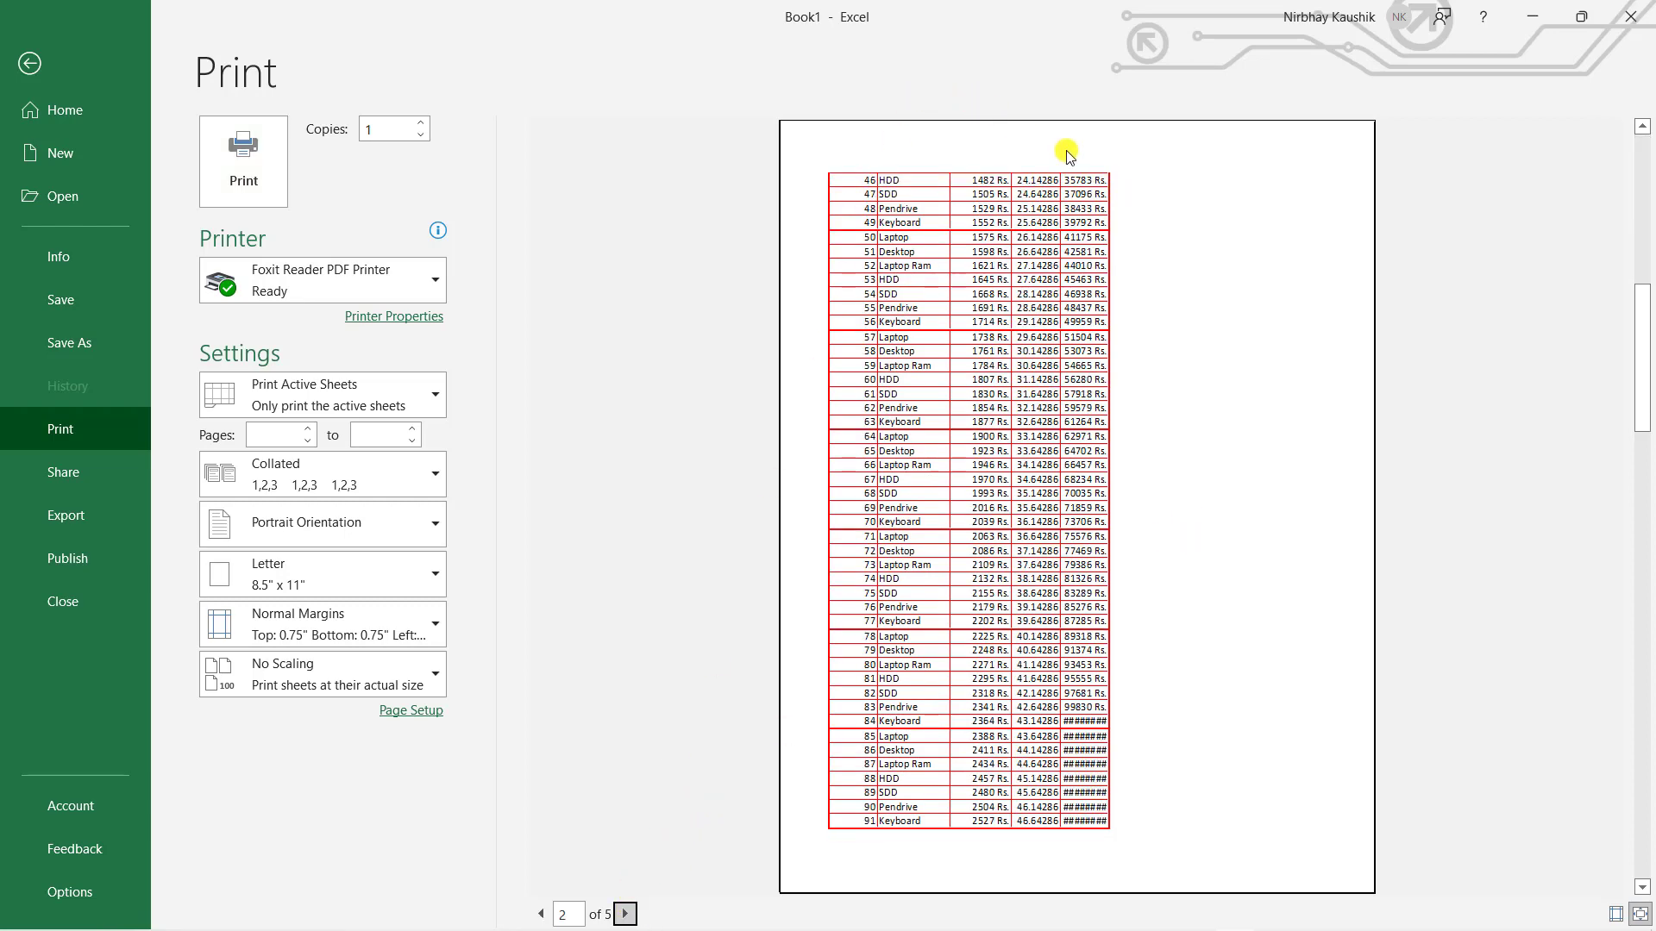
pyautogui.click(543, 915)
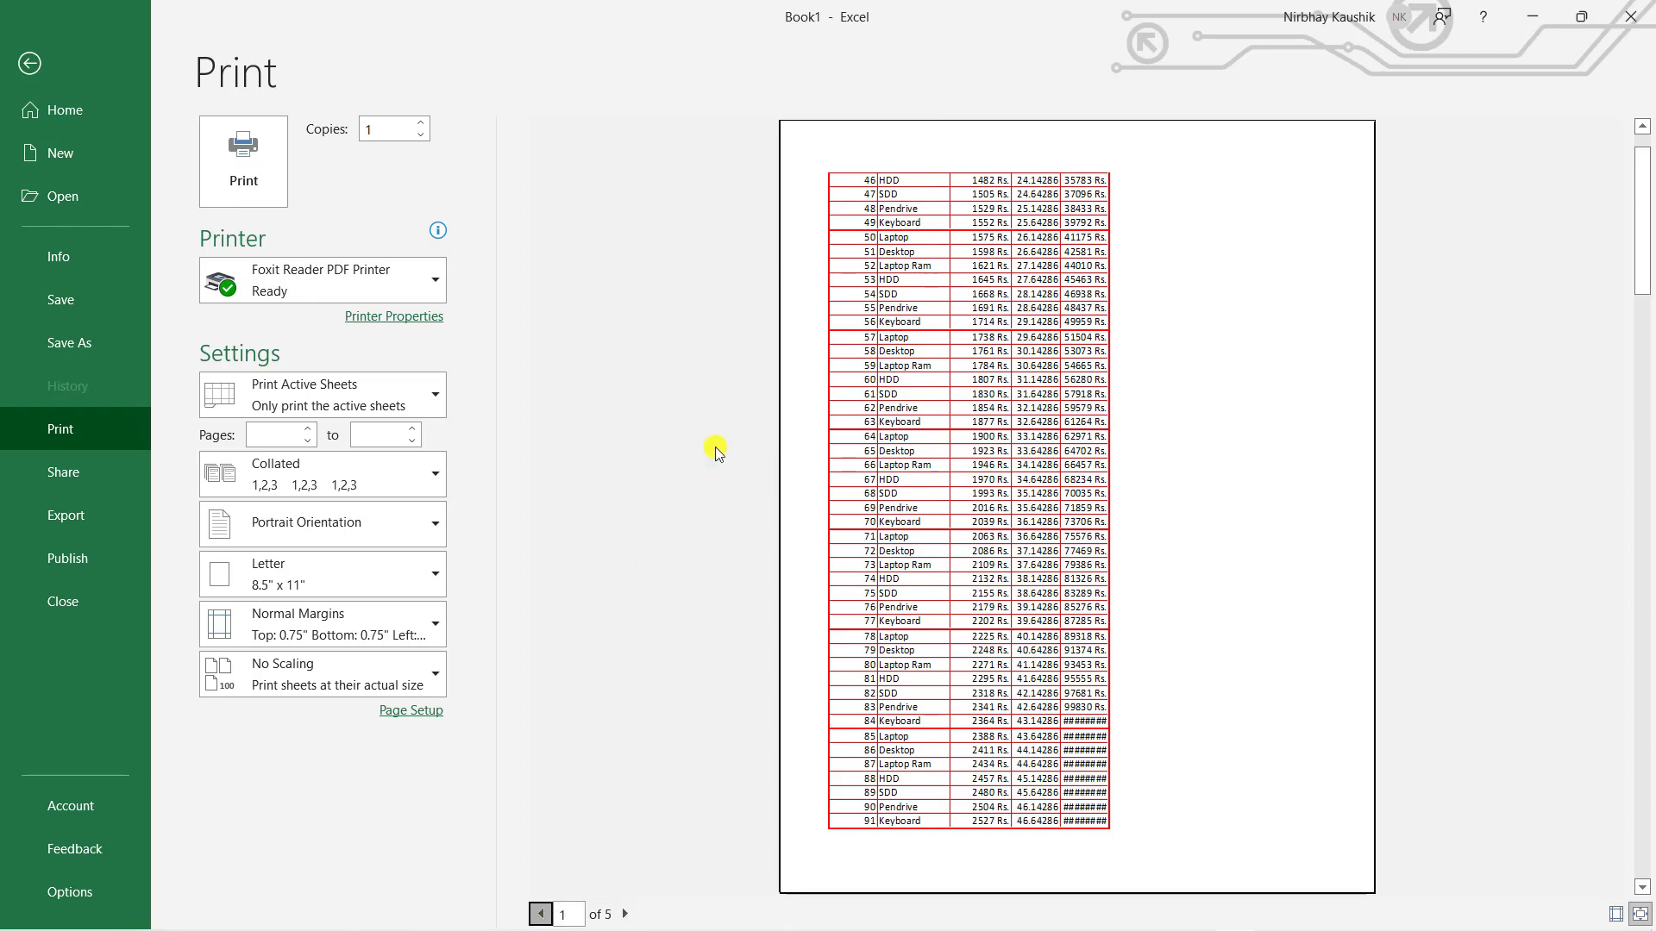
pyautogui.click(625, 915)
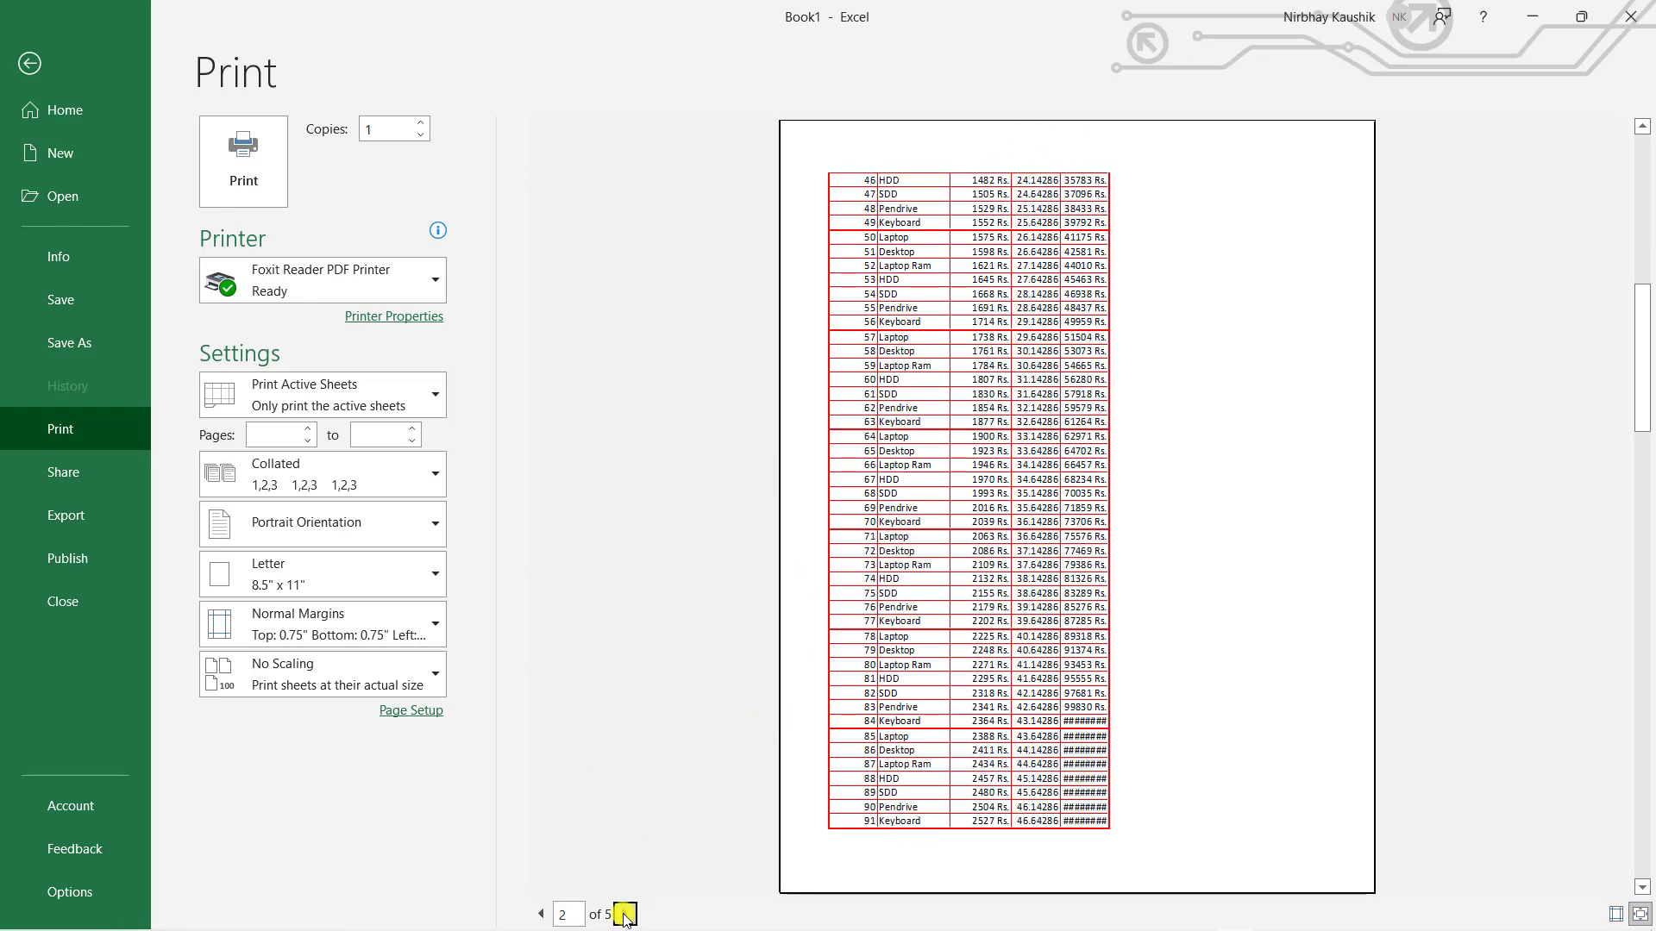
pyautogui.click(625, 915)
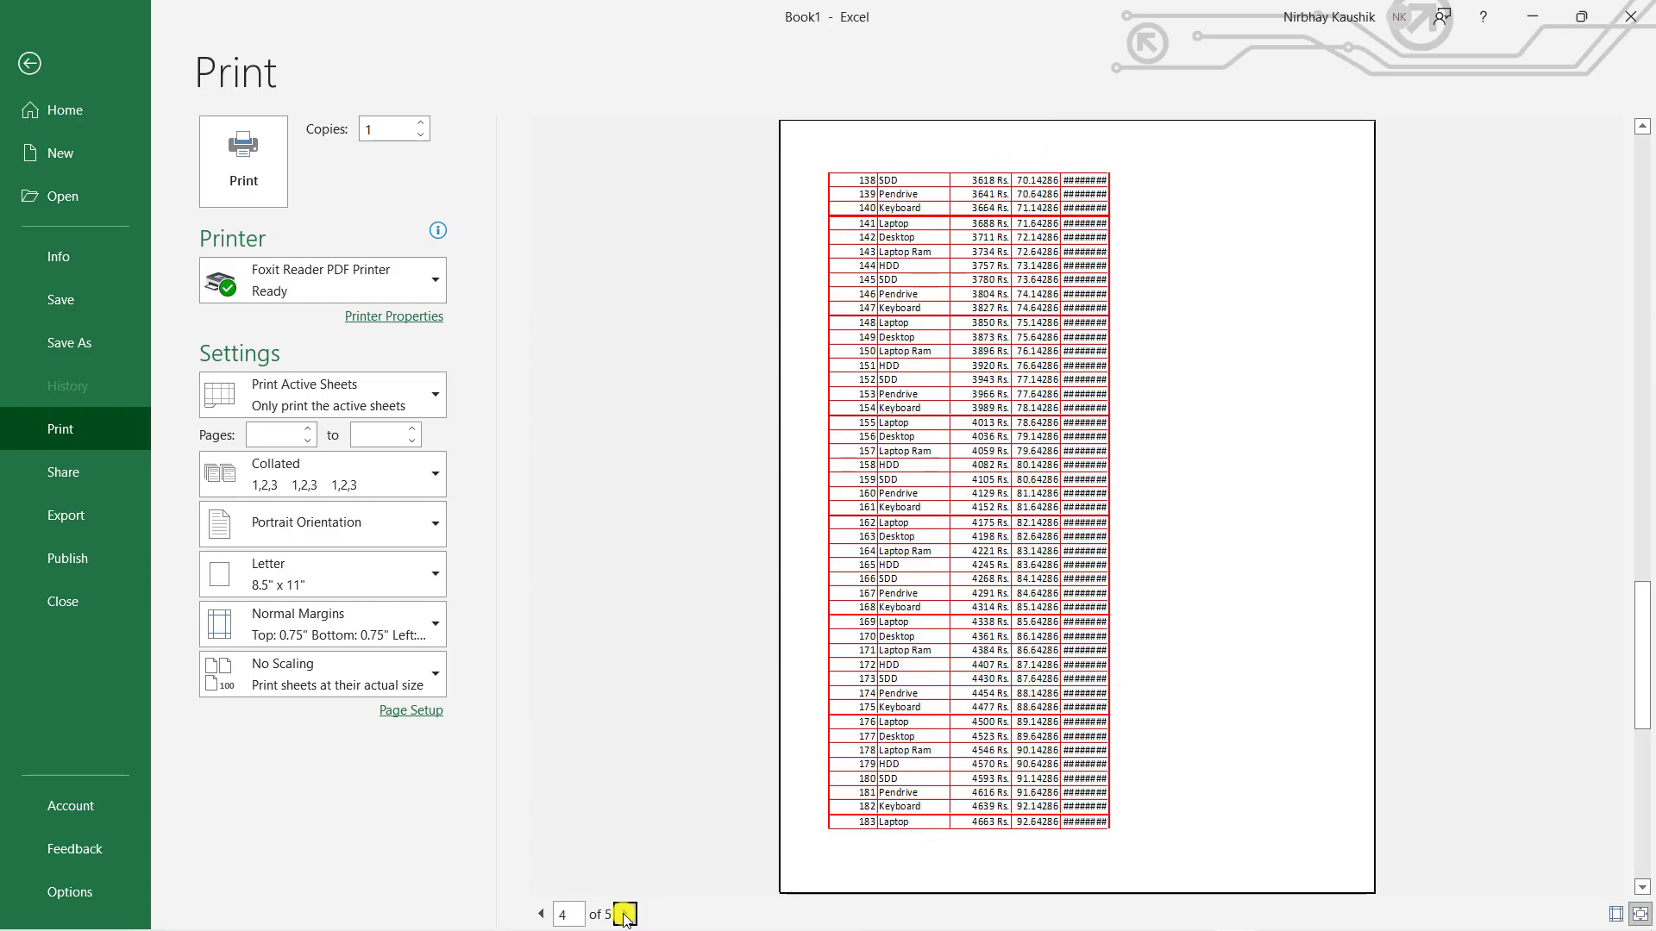
pyautogui.click(625, 915)
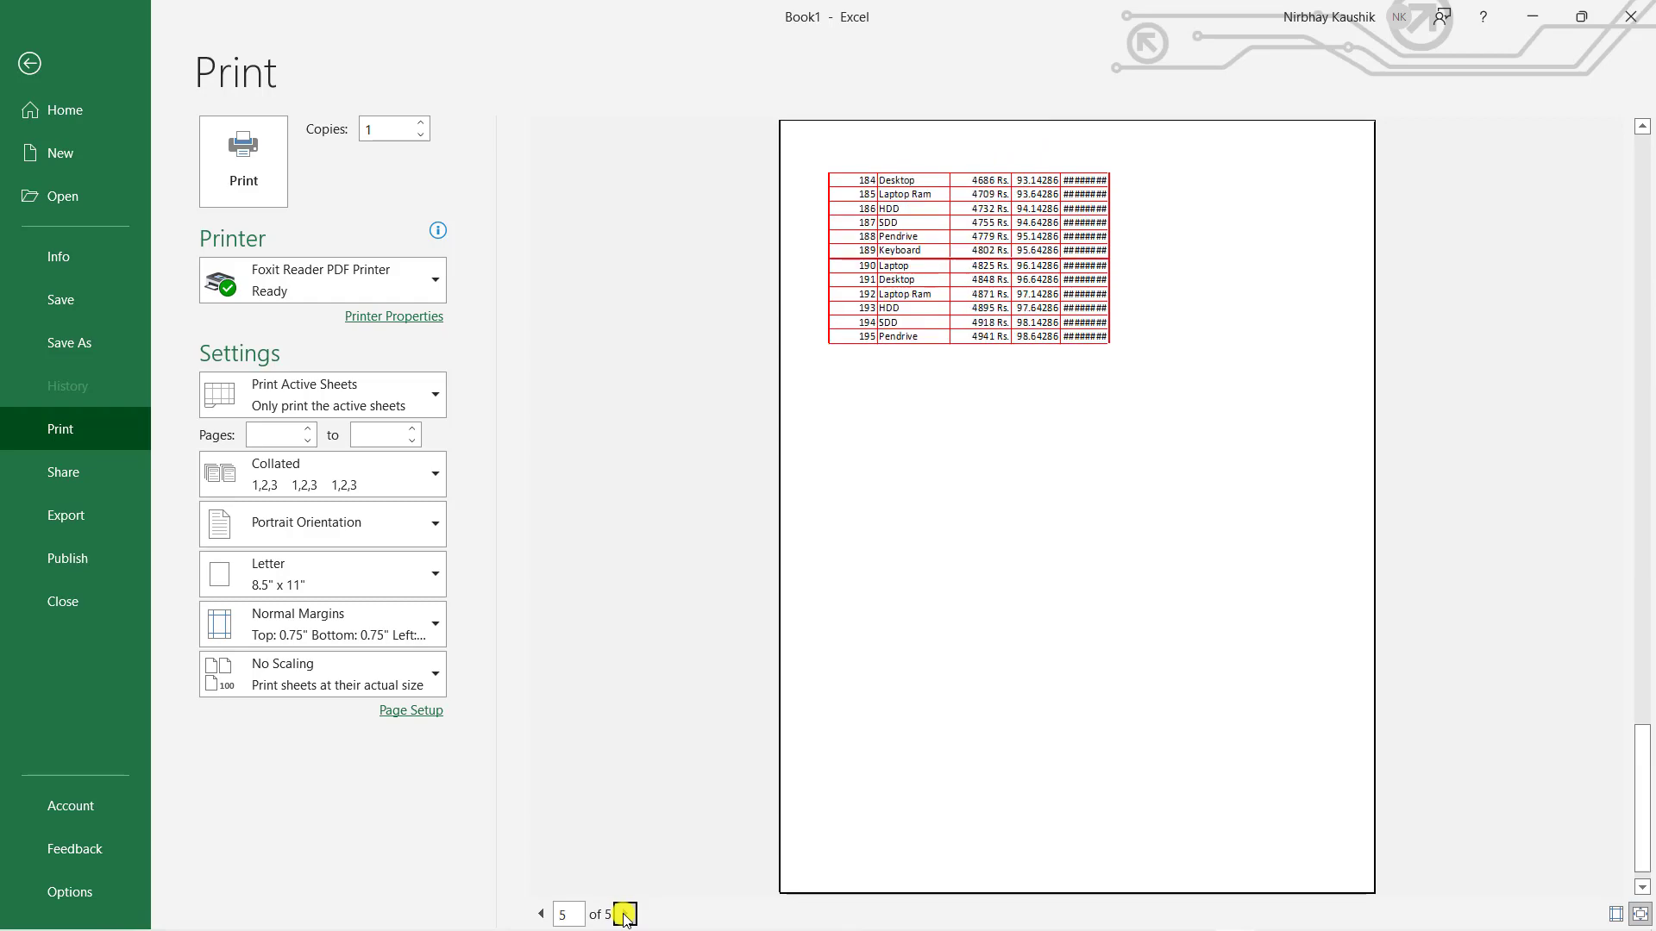
pyautogui.click(29, 63)
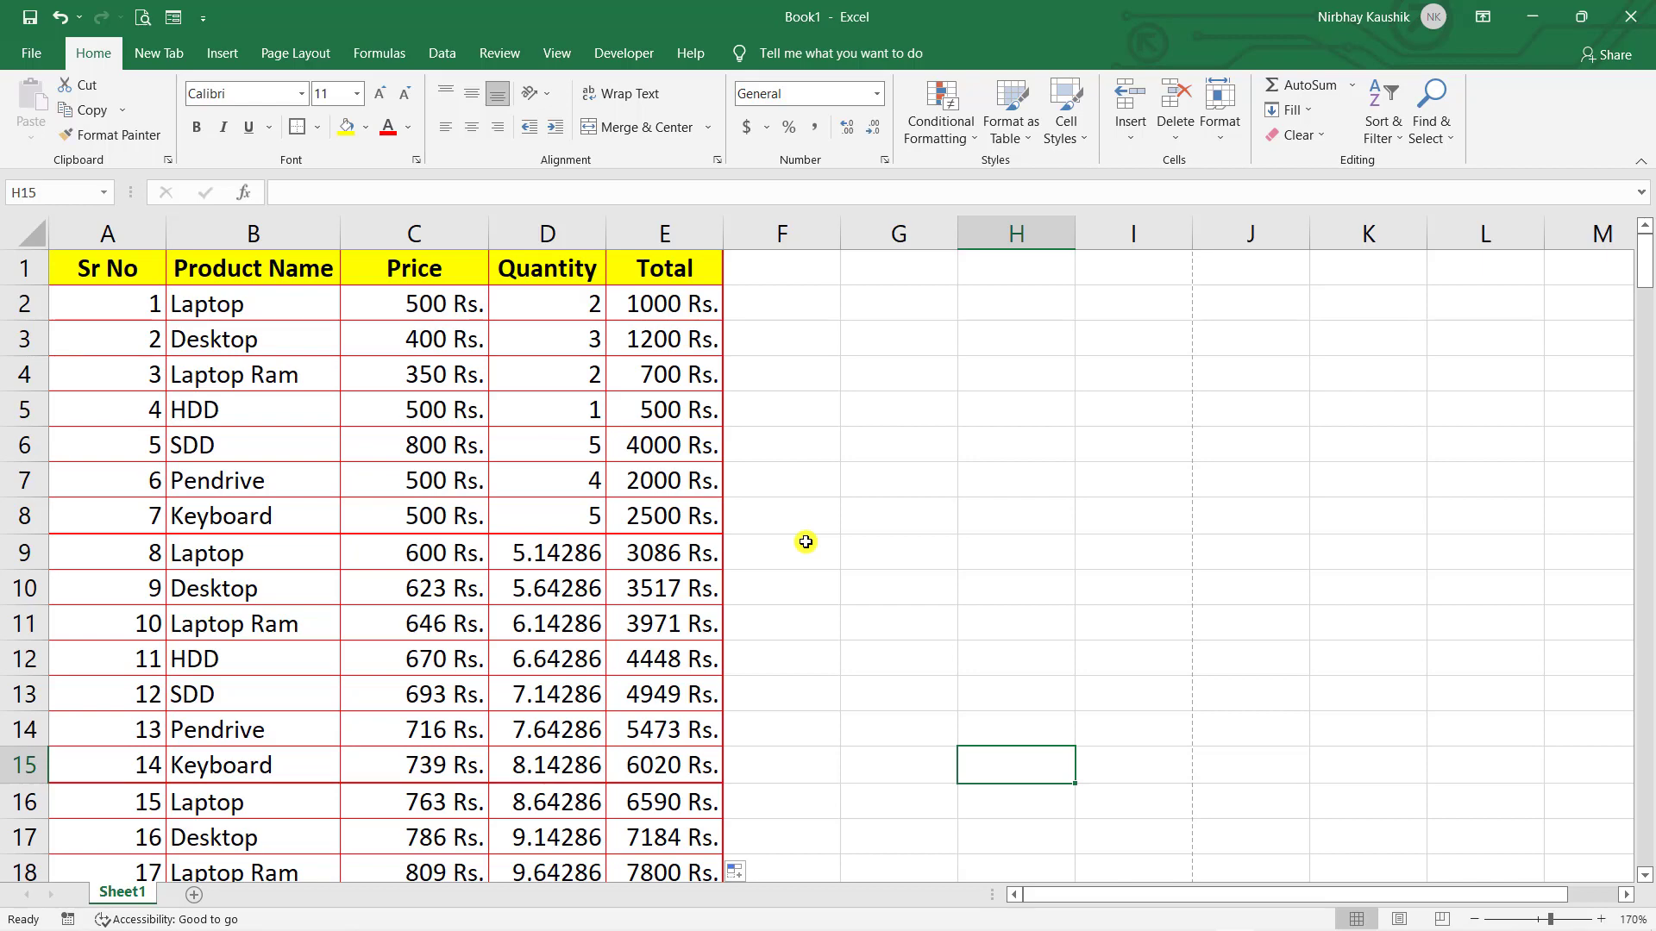
# - Open the Print Titles settings under Page Layout
pyautogui.click(547, 374)
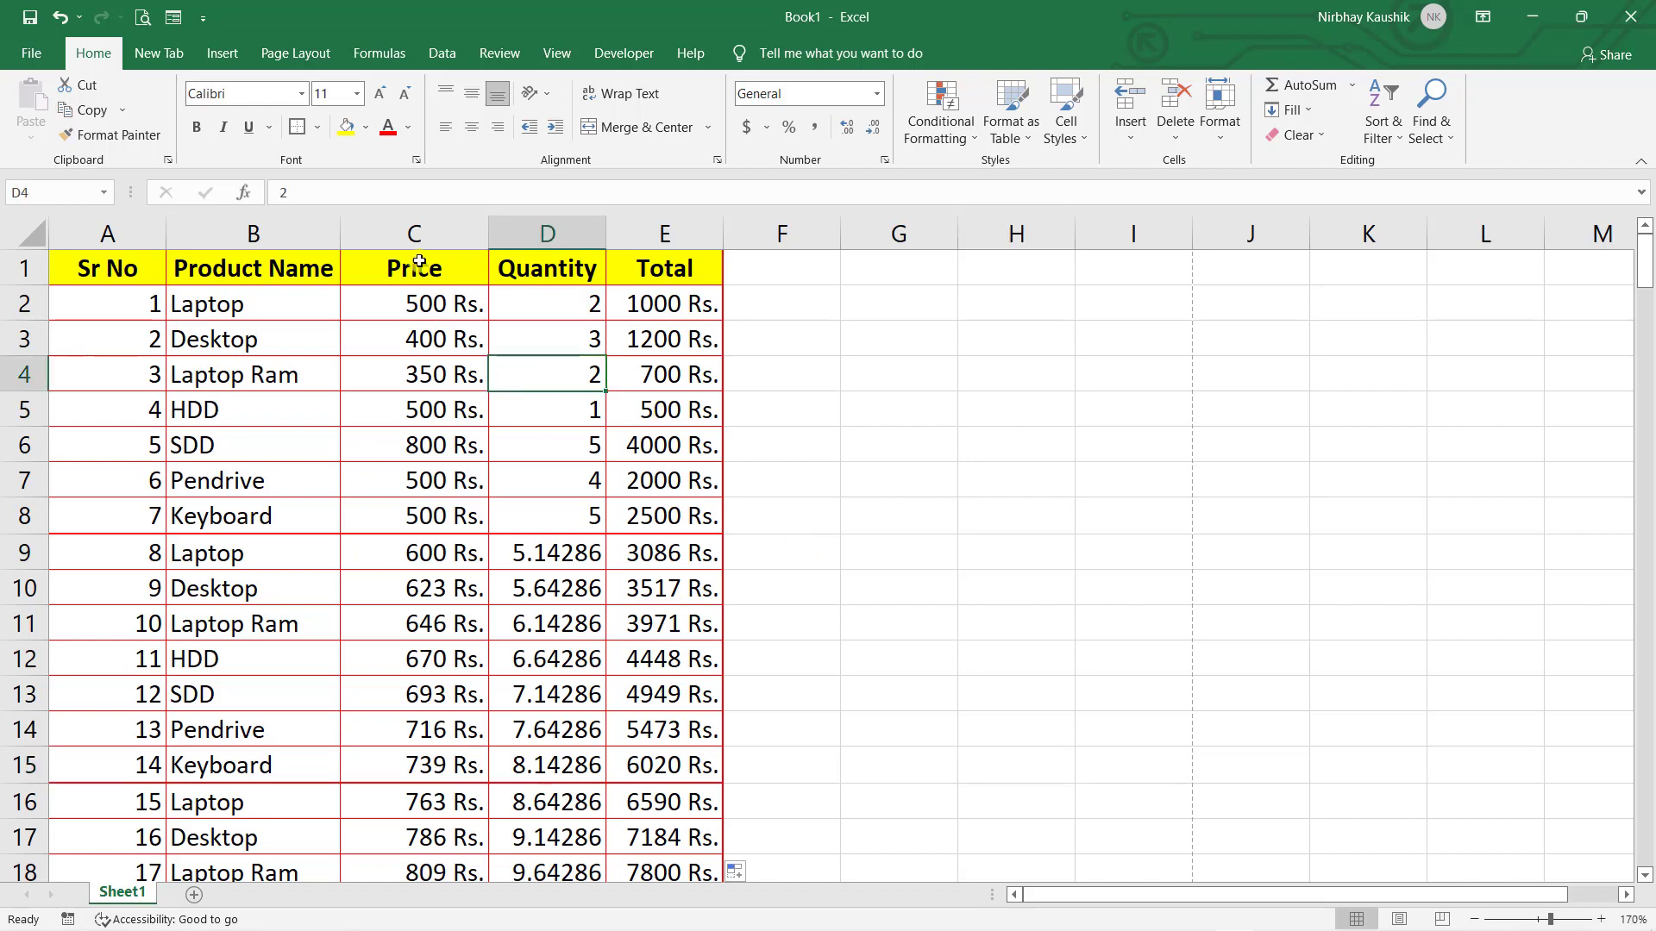
pyautogui.click(306, 50)
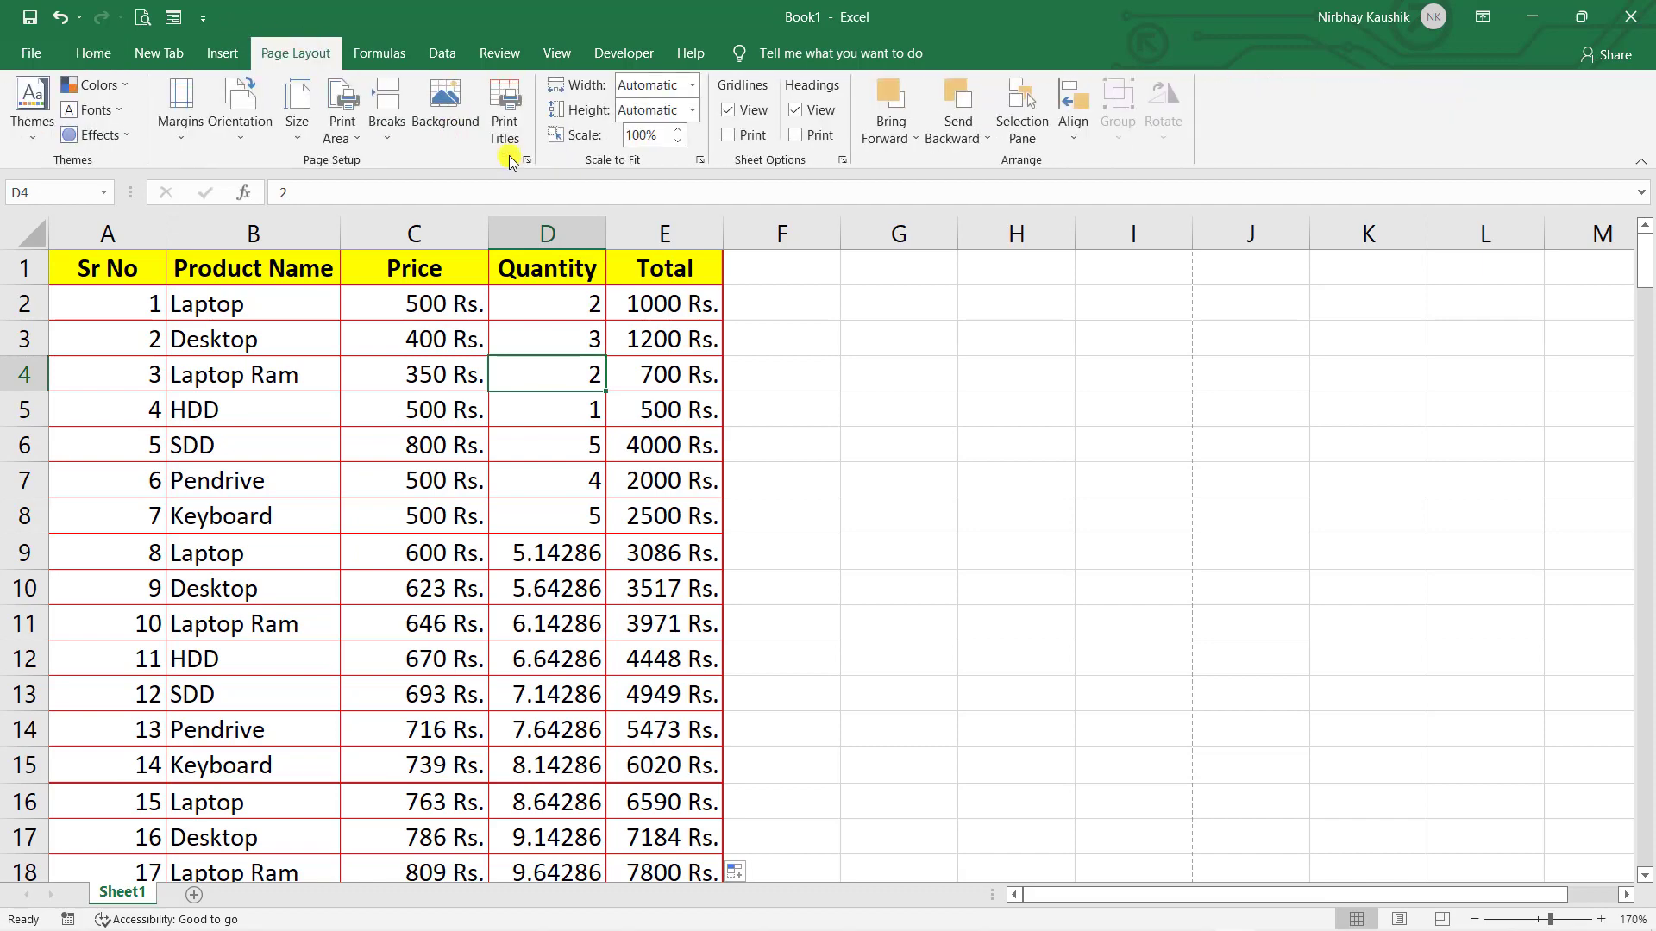
pyautogui.click(507, 131)
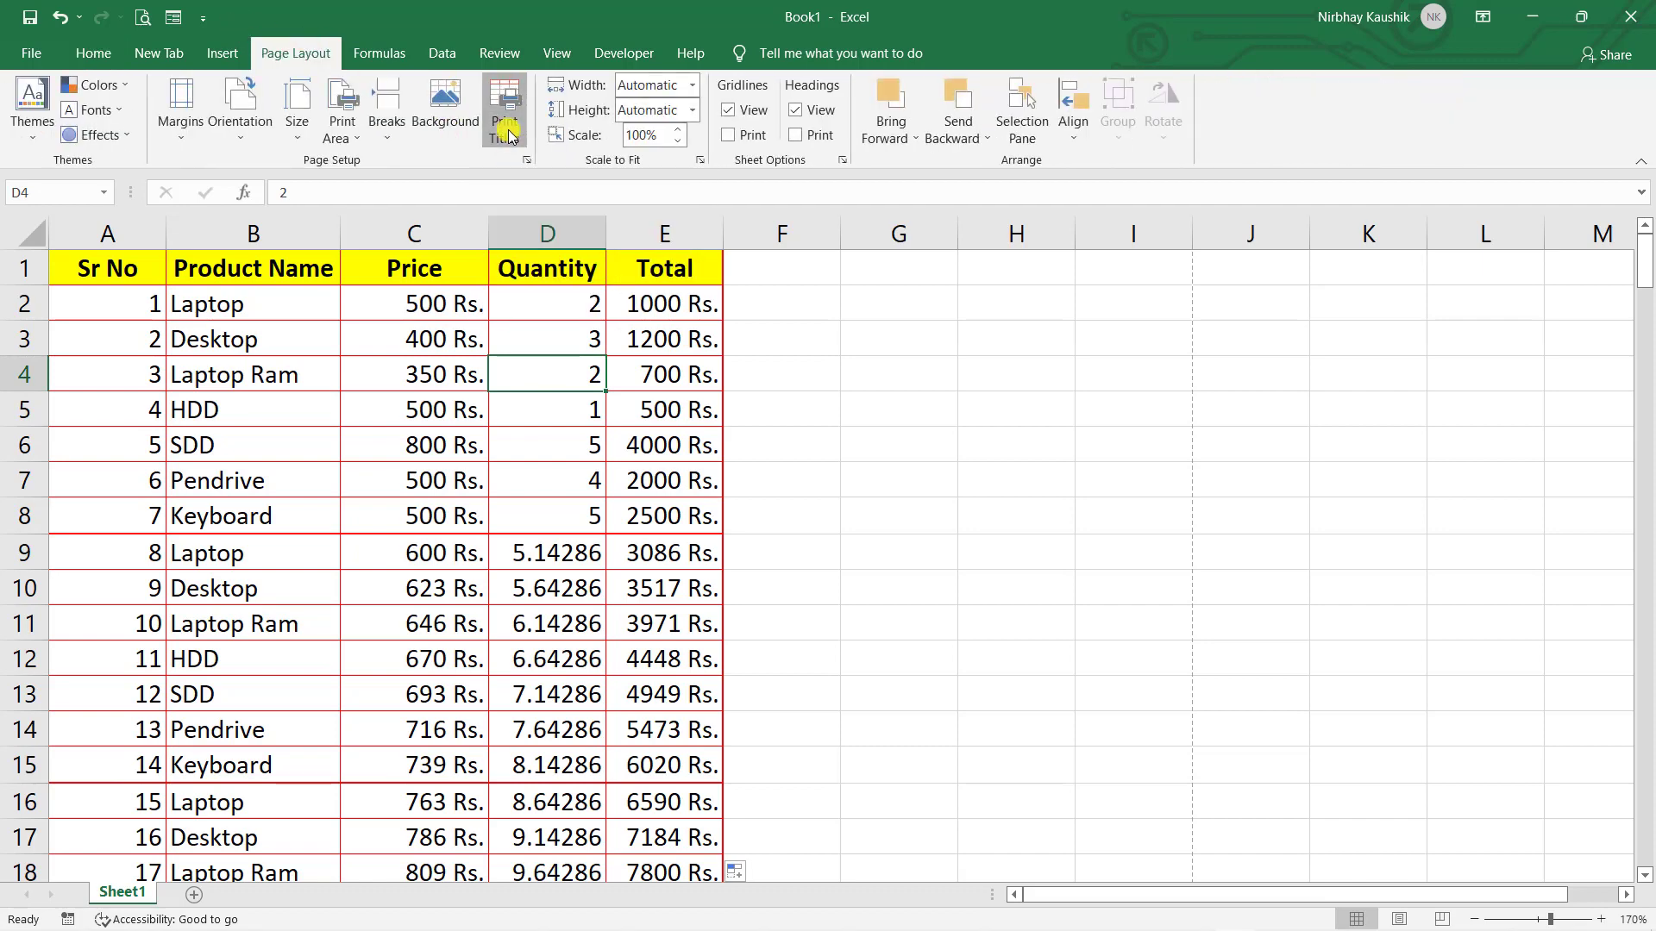
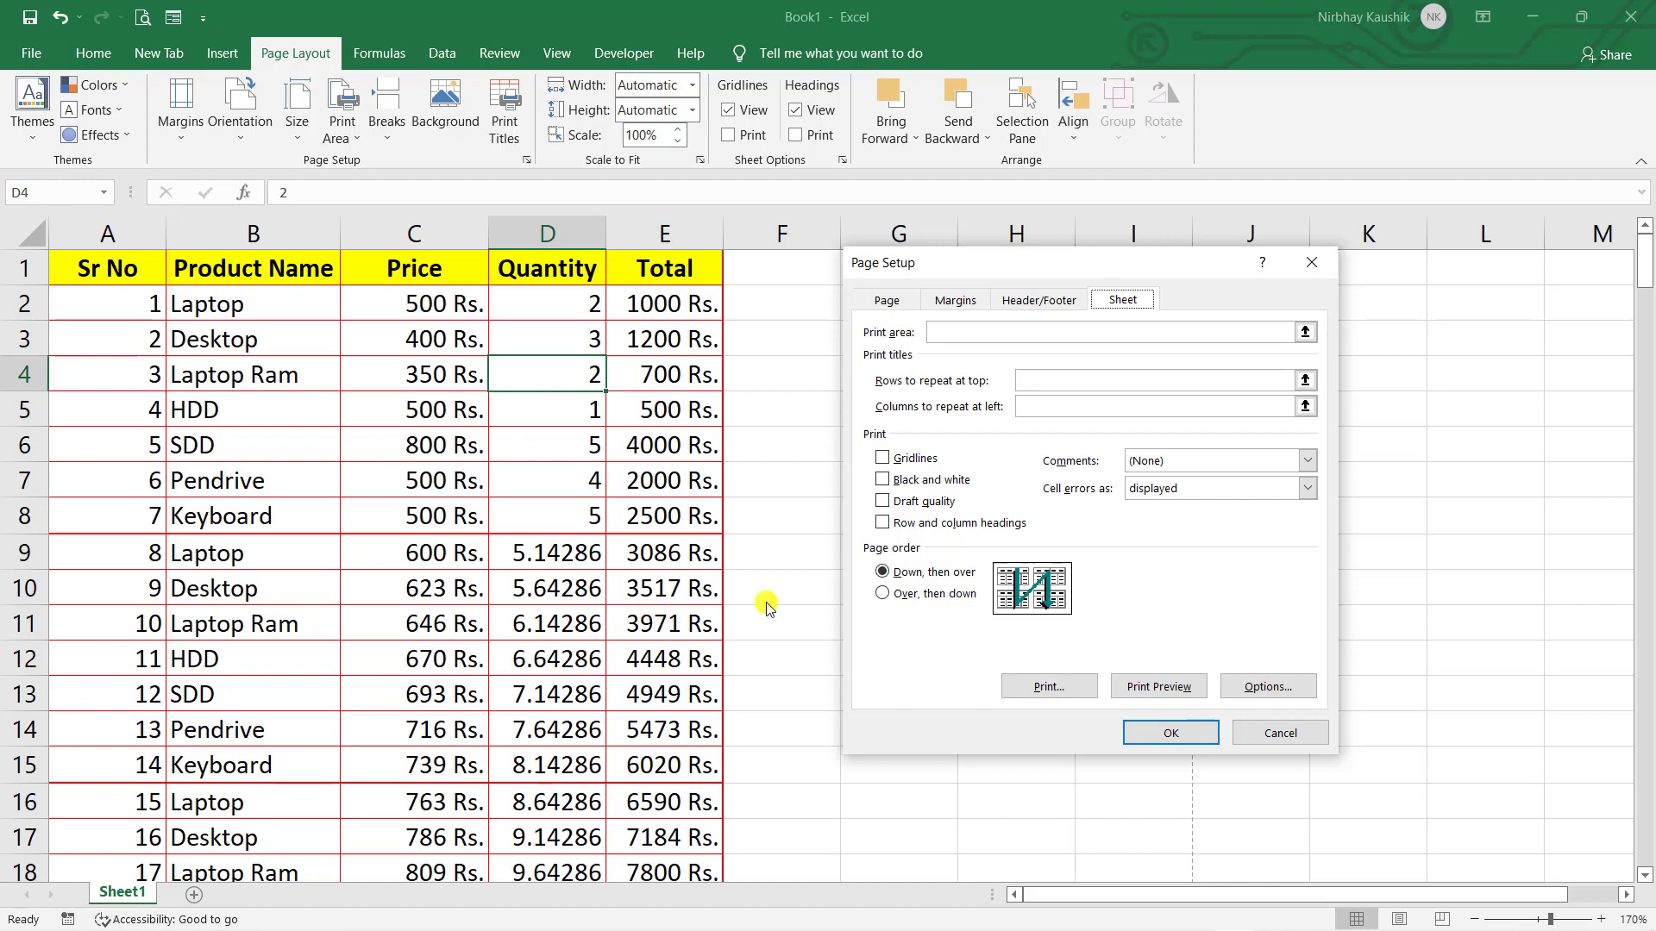
# - In Page Setup, set Rows to repeat at top to $1:$1 and confirm
pyautogui.click(1036, 377)
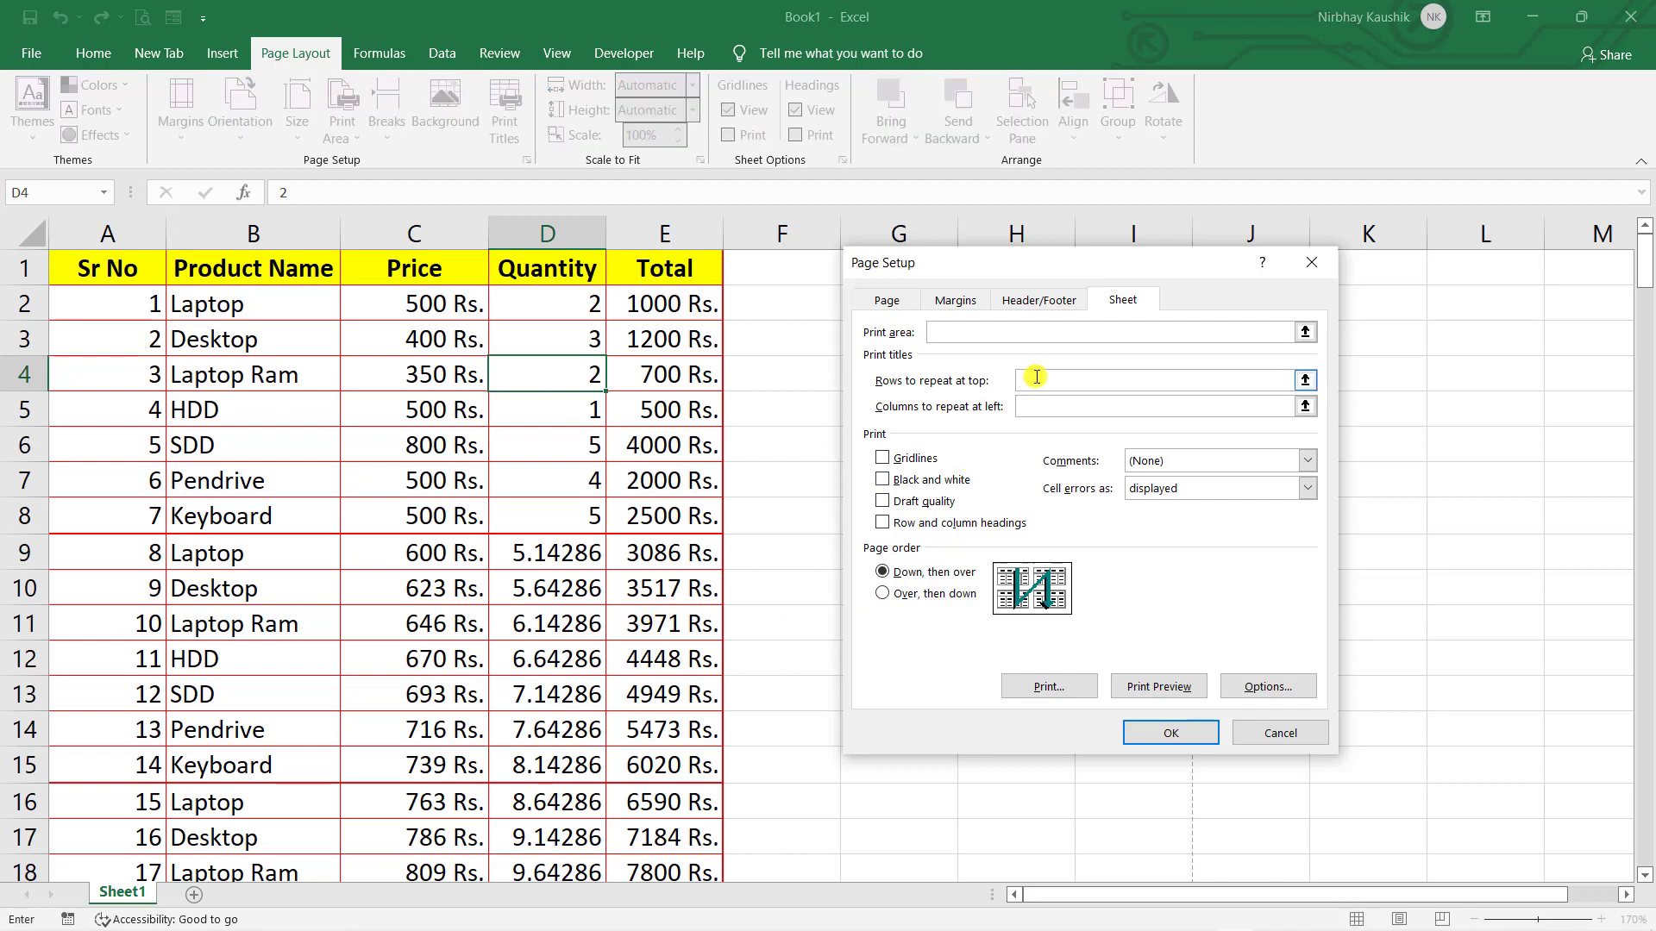
pyautogui.click(31, 277)
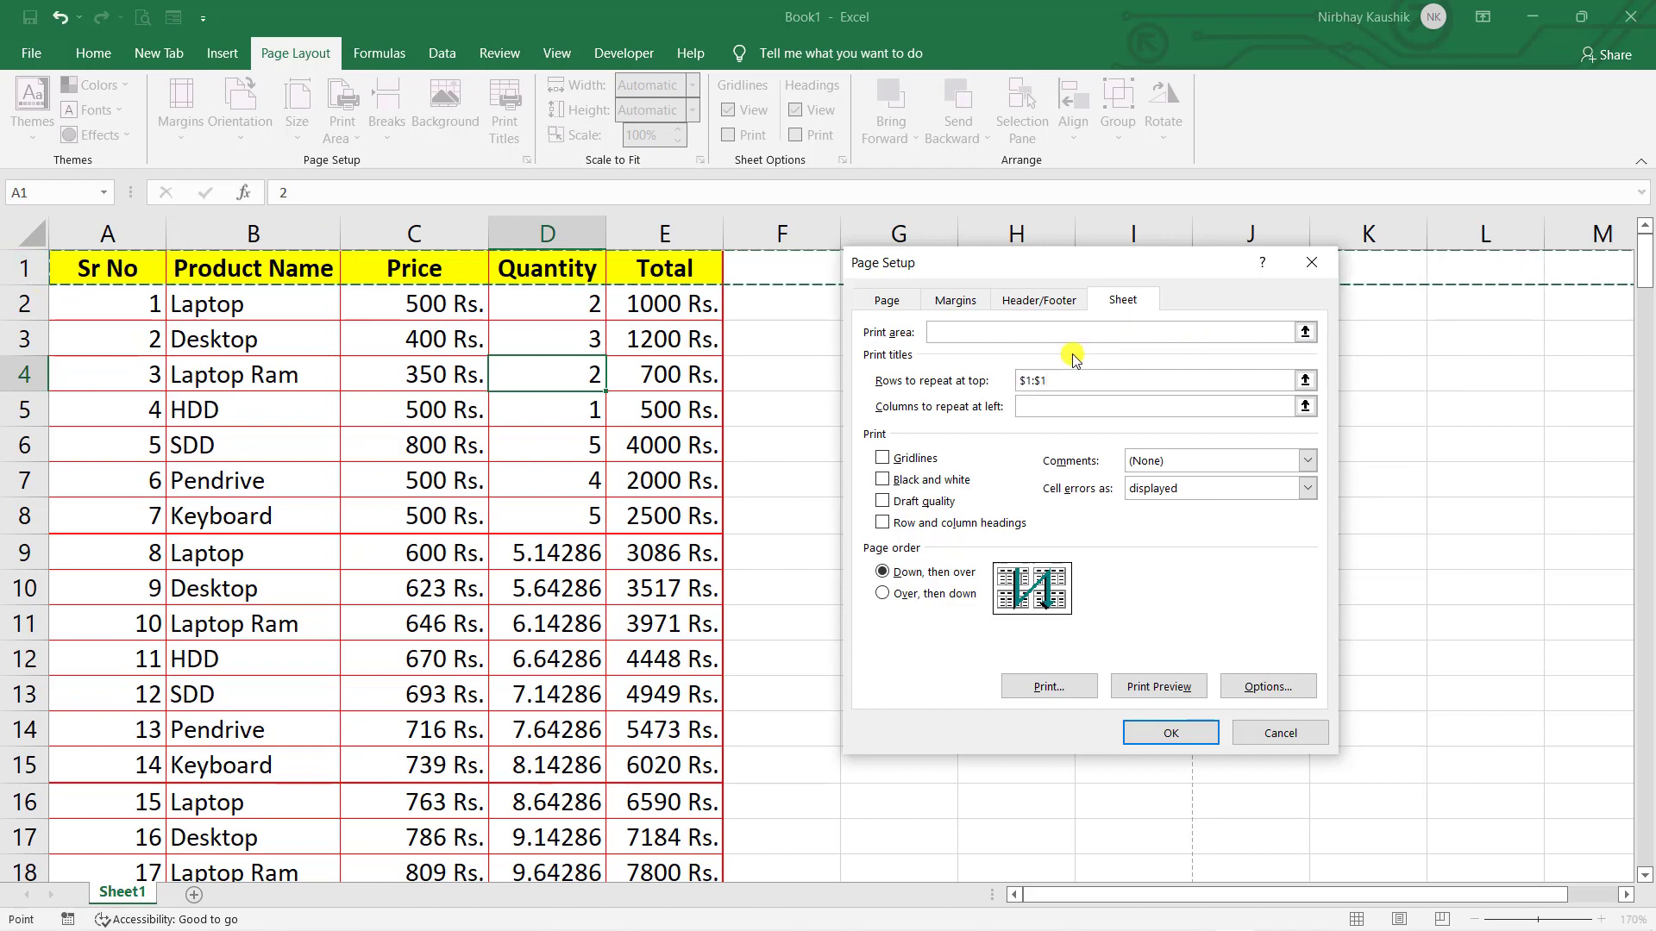
pyautogui.click(1173, 733)
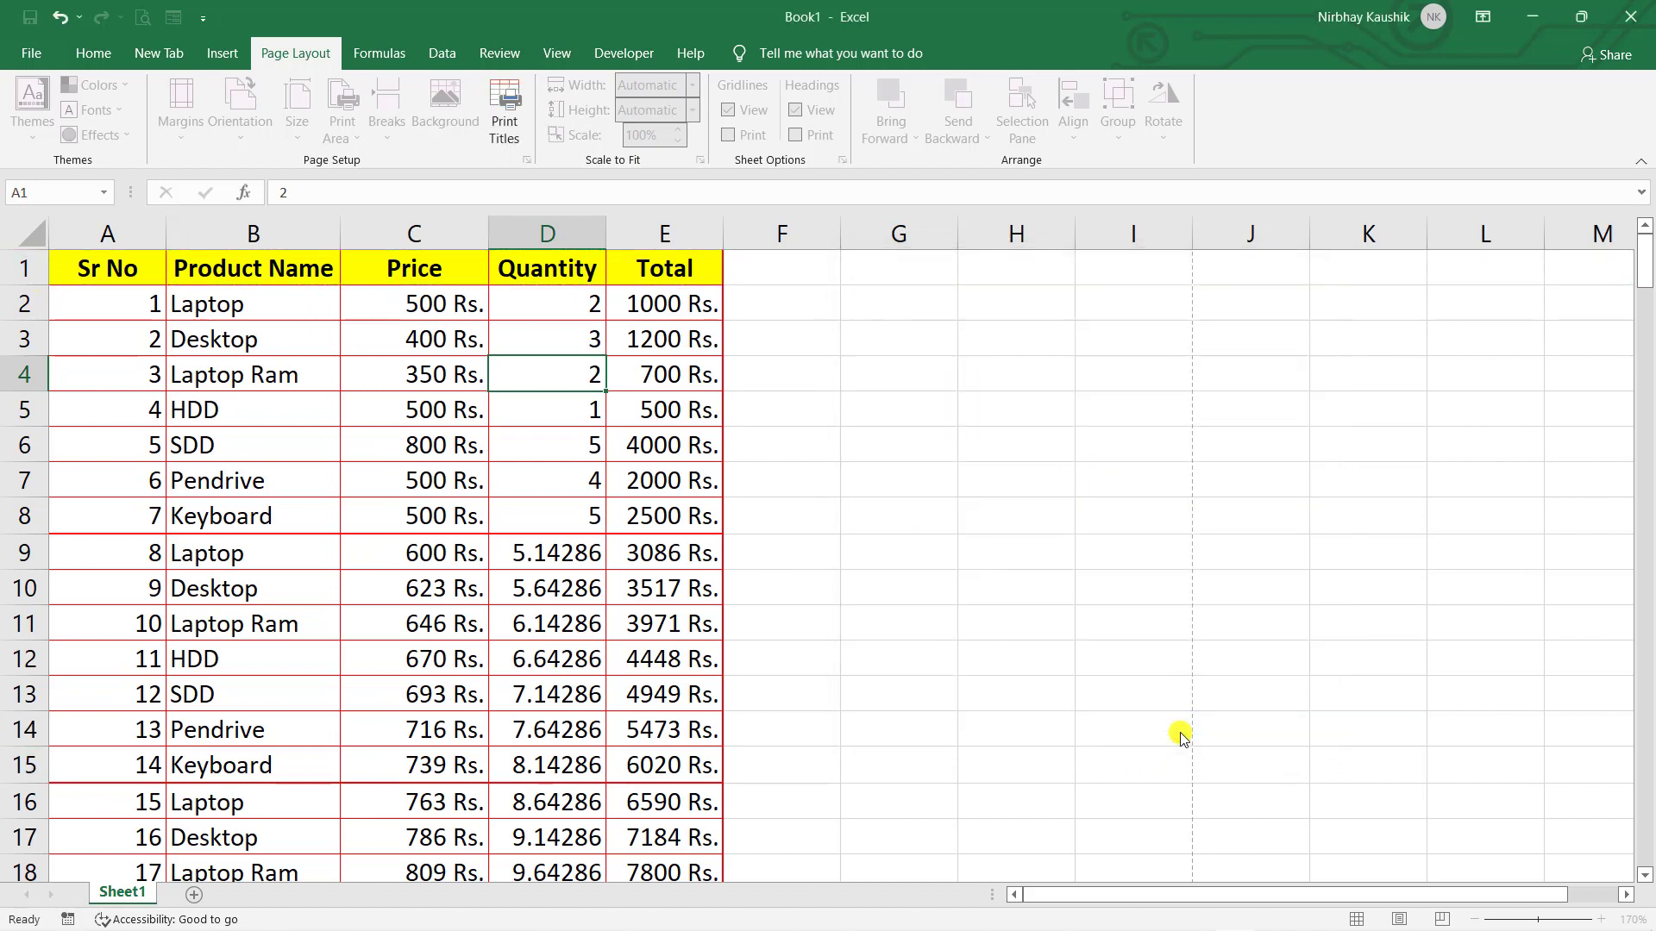
# - Page through the five-page print preview to check the repeated header, then return to the sheet
pyautogui.click(146, 18)
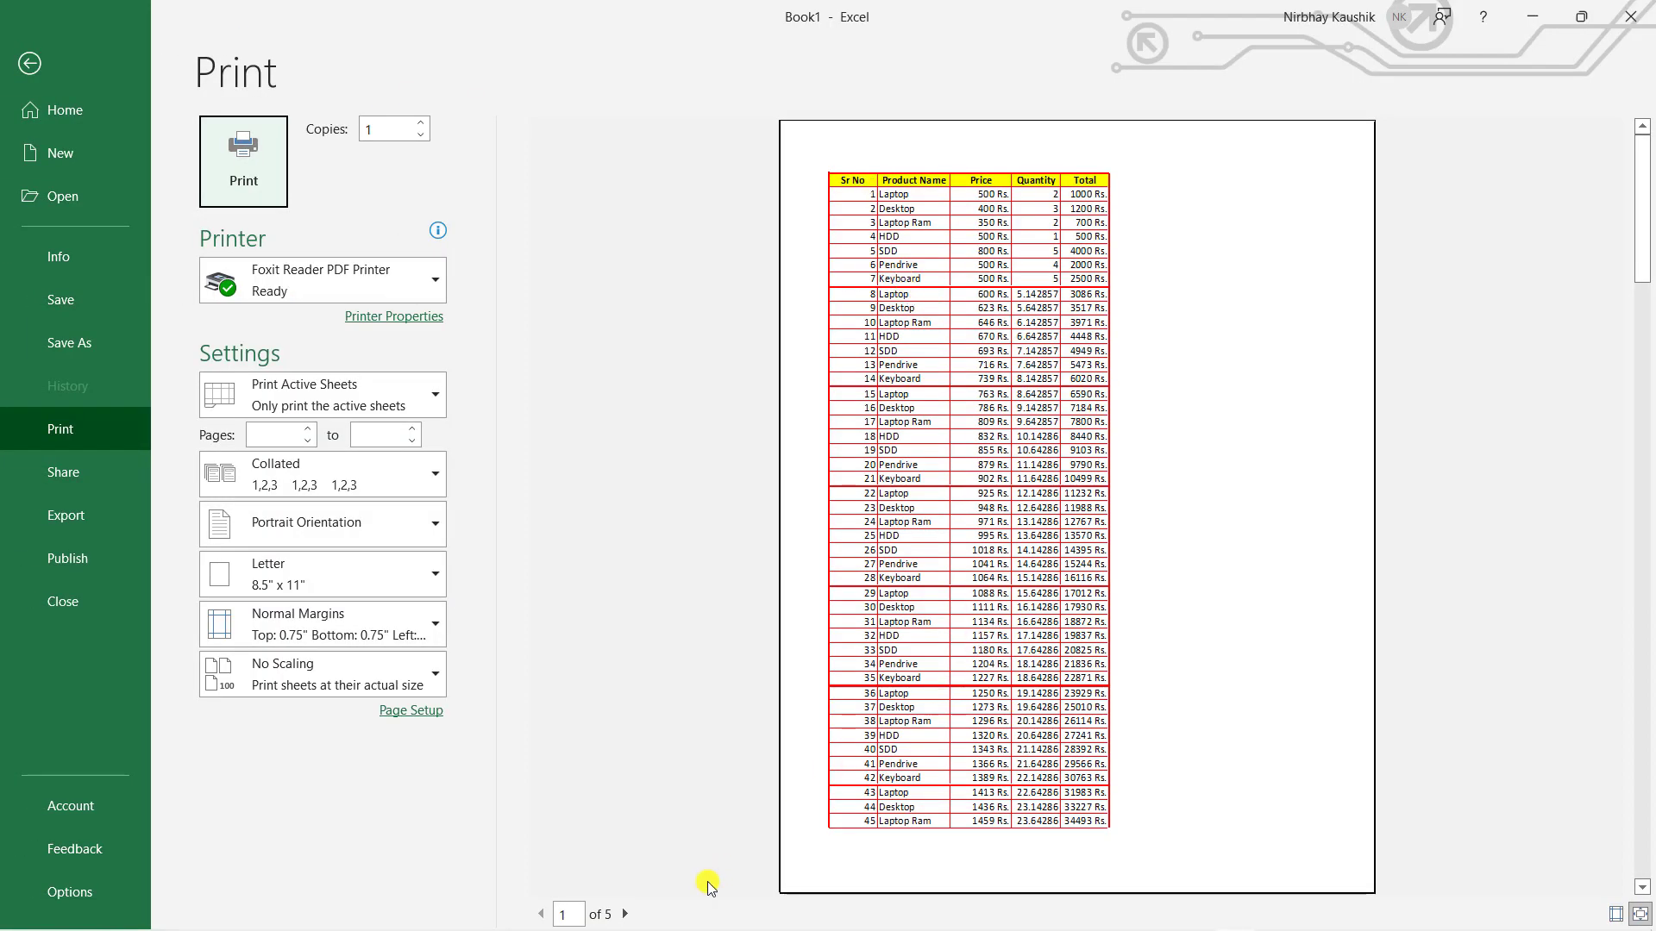
pyautogui.click(627, 915)
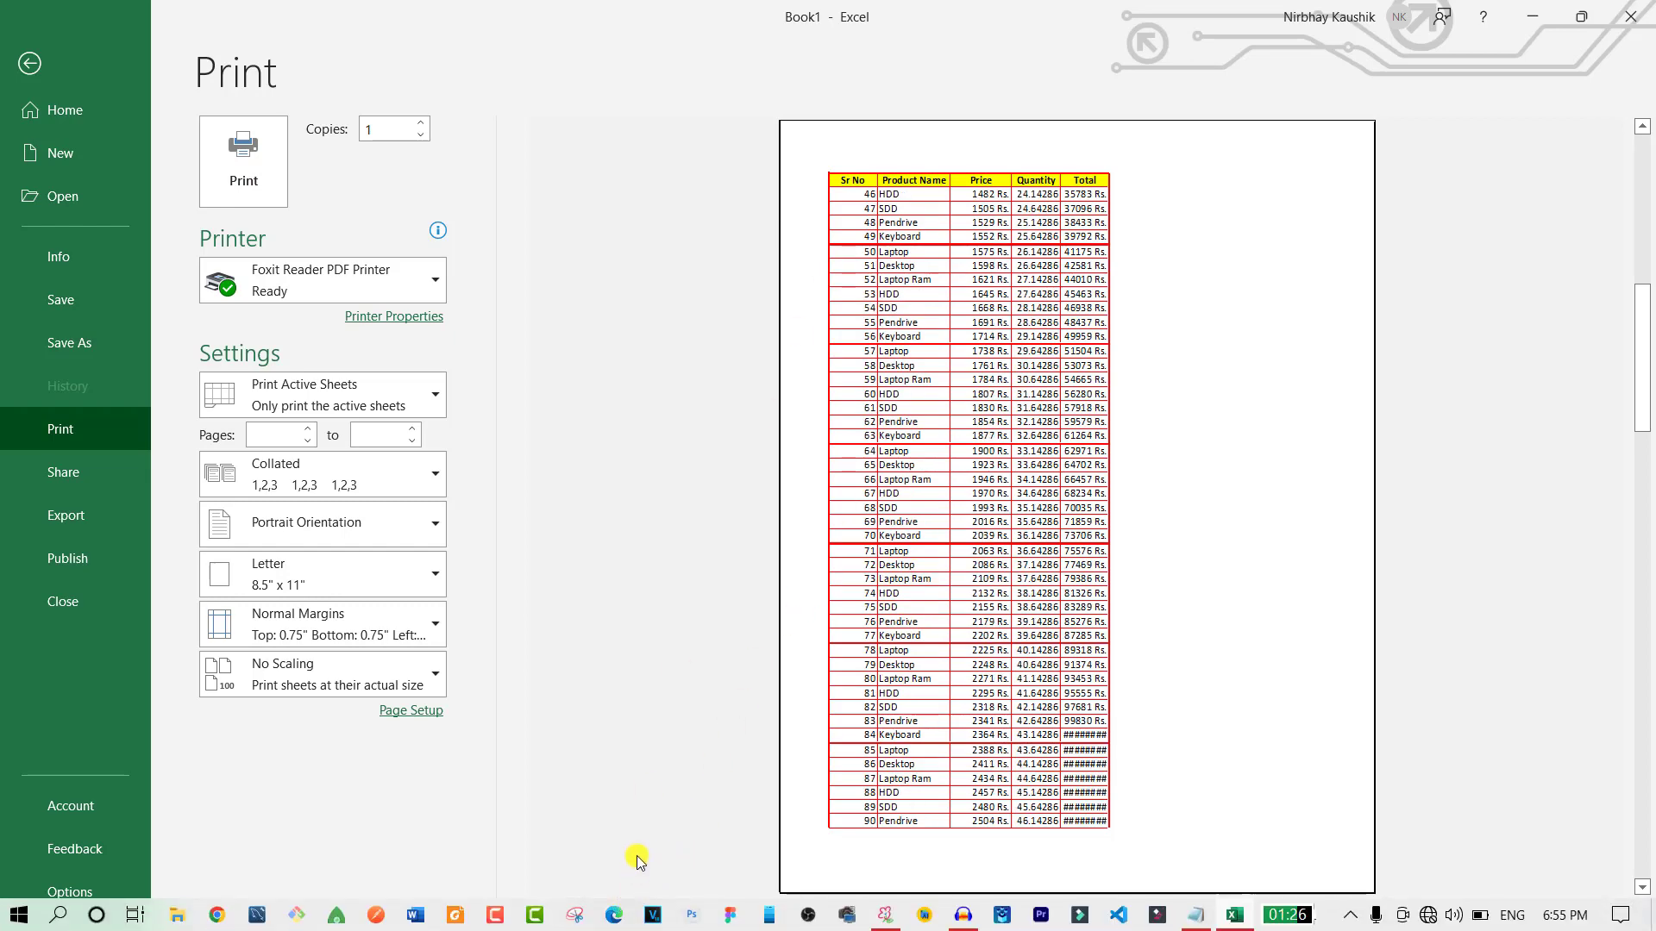
pyautogui.click(626, 914)
pyautogui.click(626, 914)
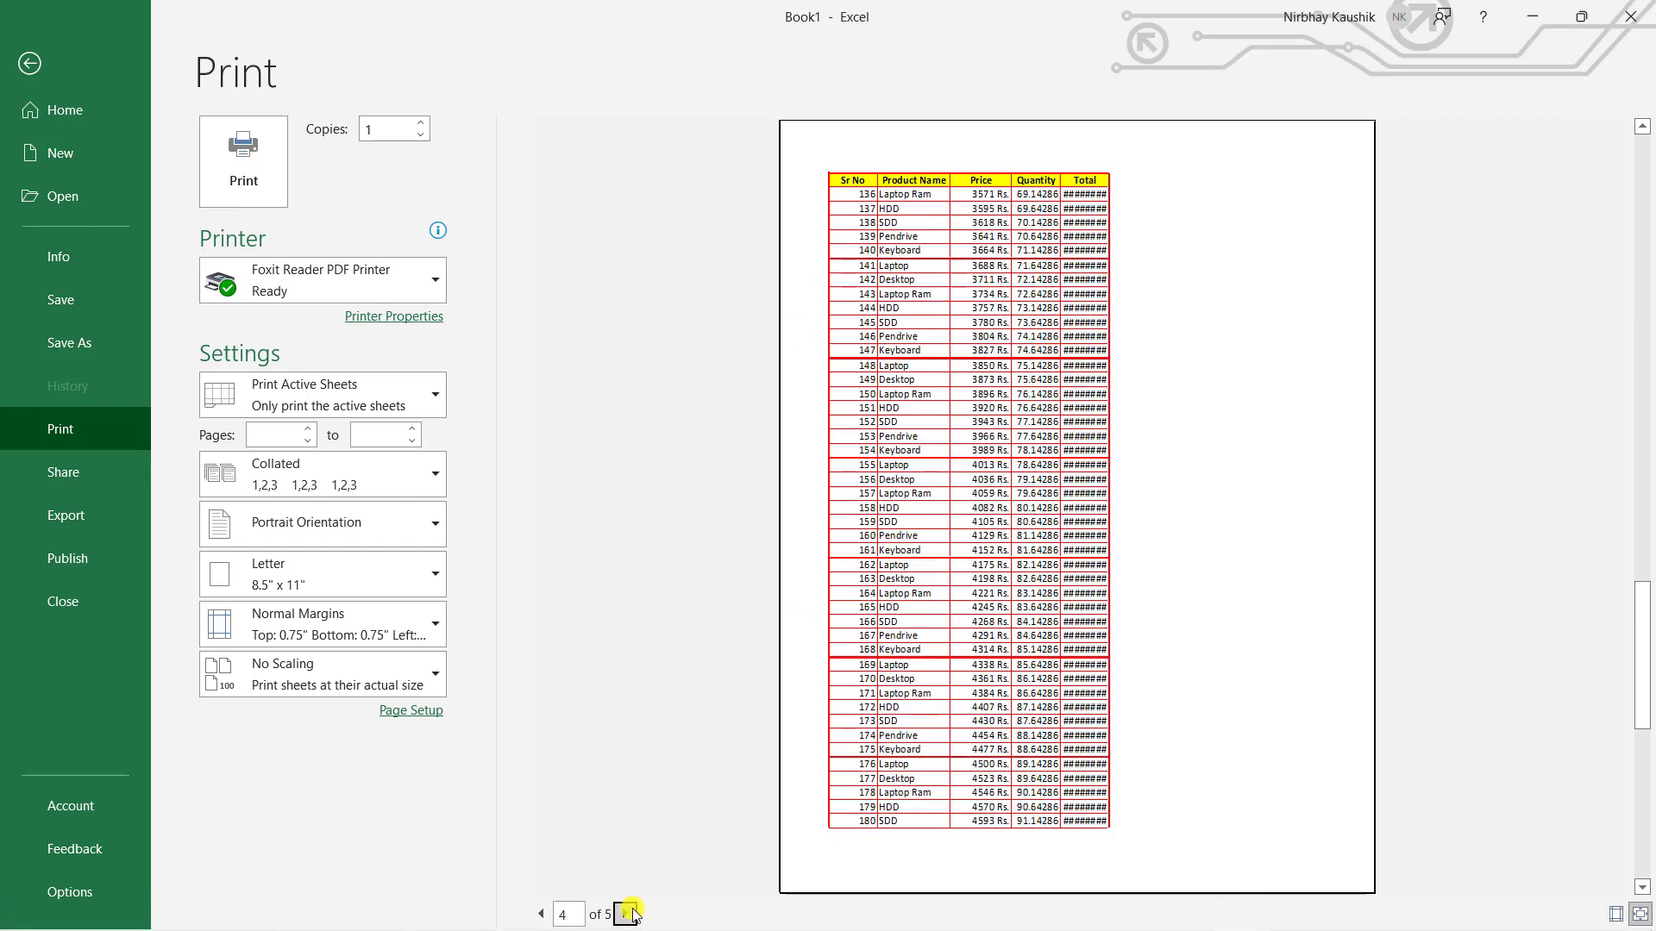
pyautogui.click(627, 915)
pyautogui.click(61, 59)
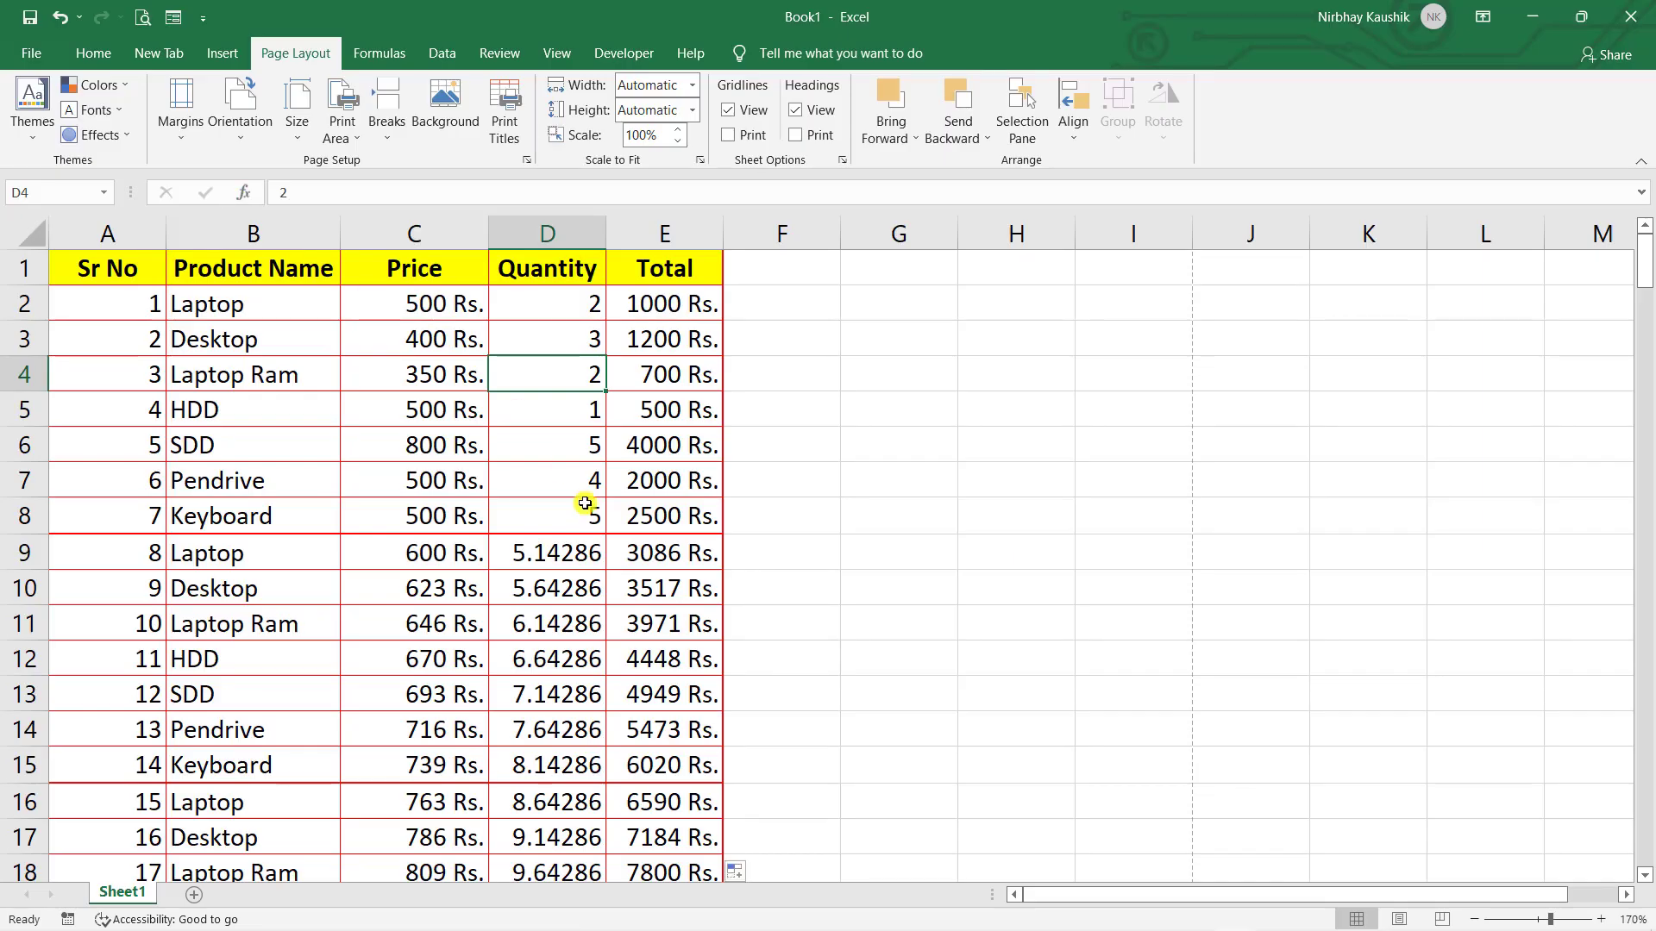
# - Enter =SUM(E4:E10) in E11 to total the Quantity column to 22
pyautogui.click(664, 683)
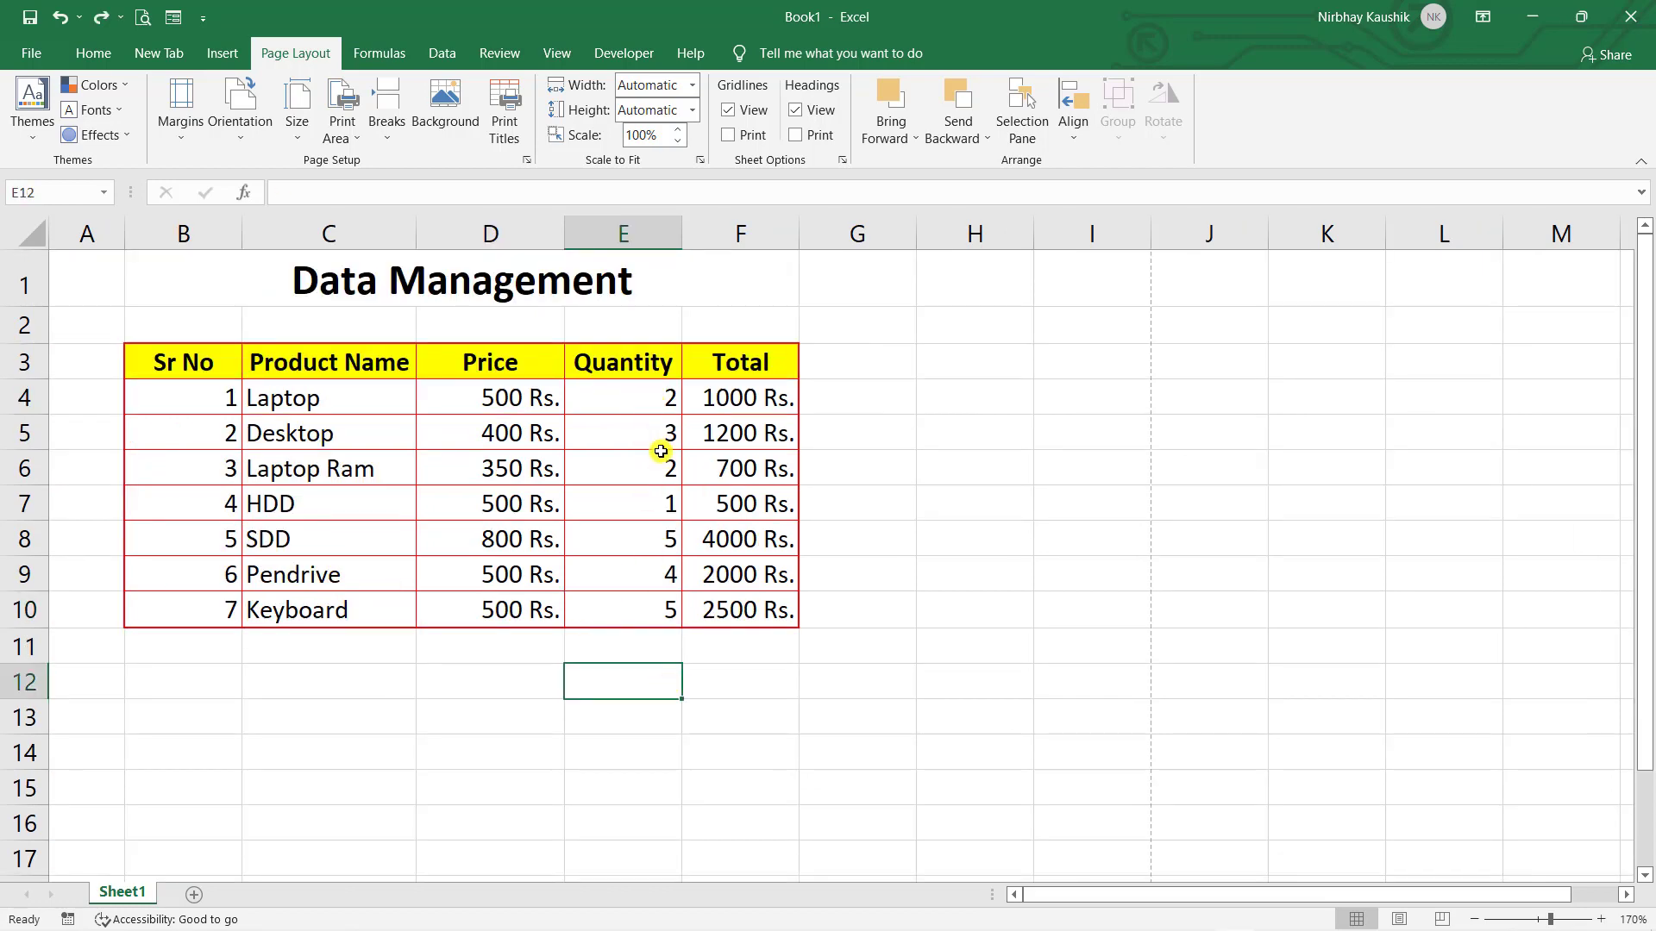
pyautogui.click(634, 641)
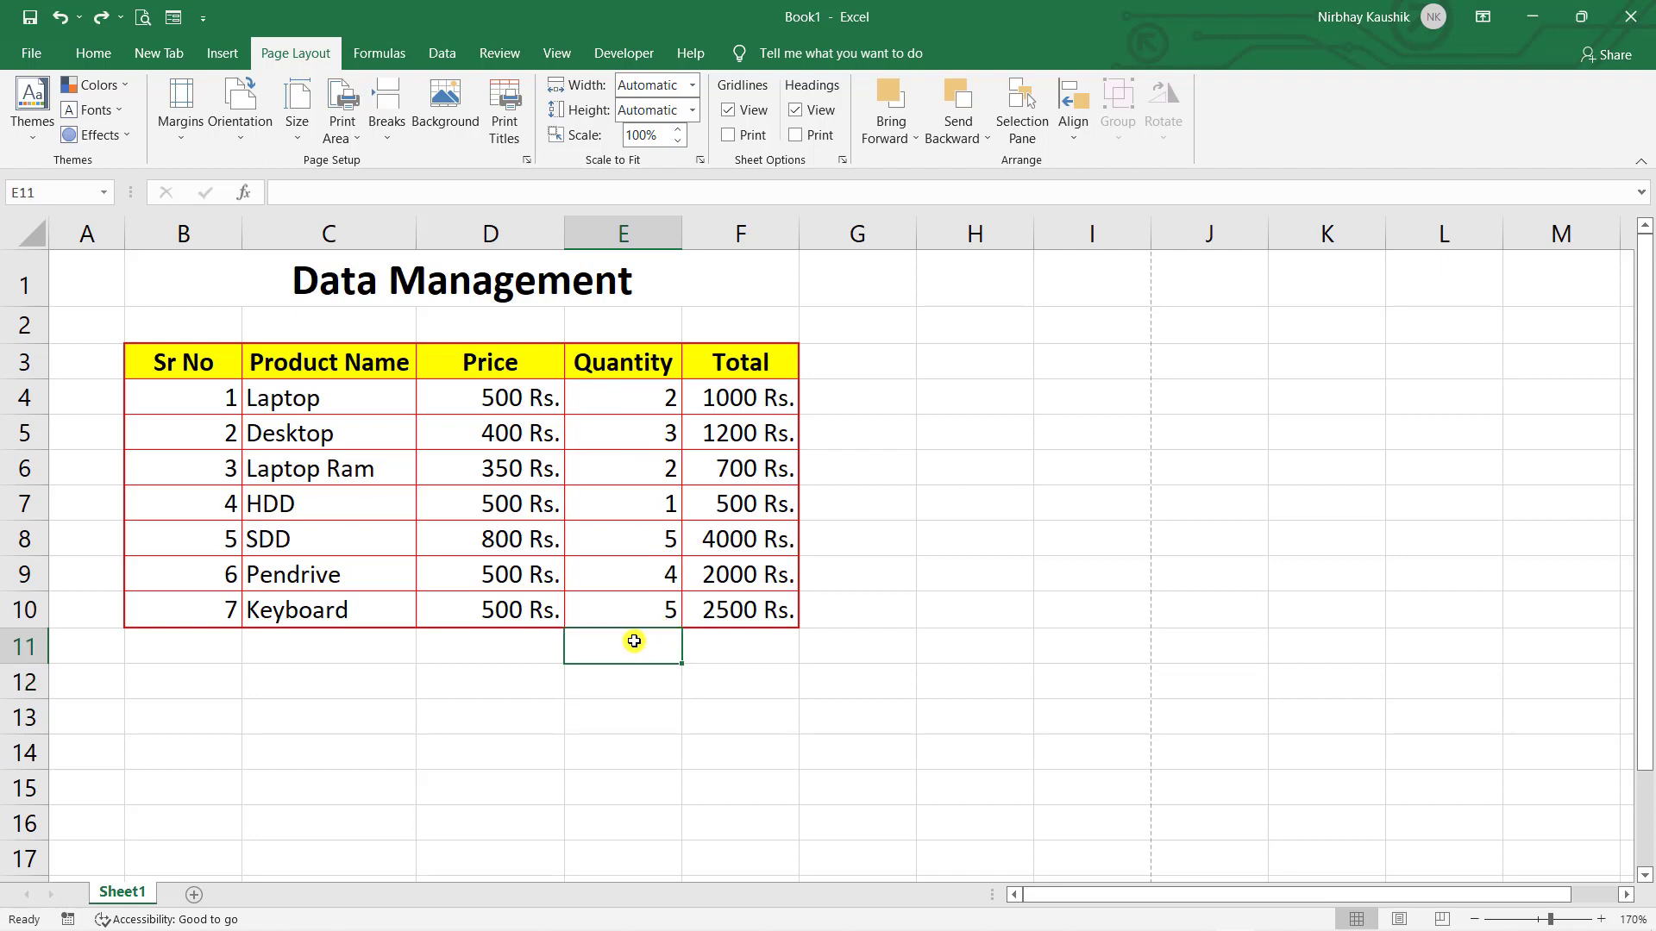
pyautogui.write('=')
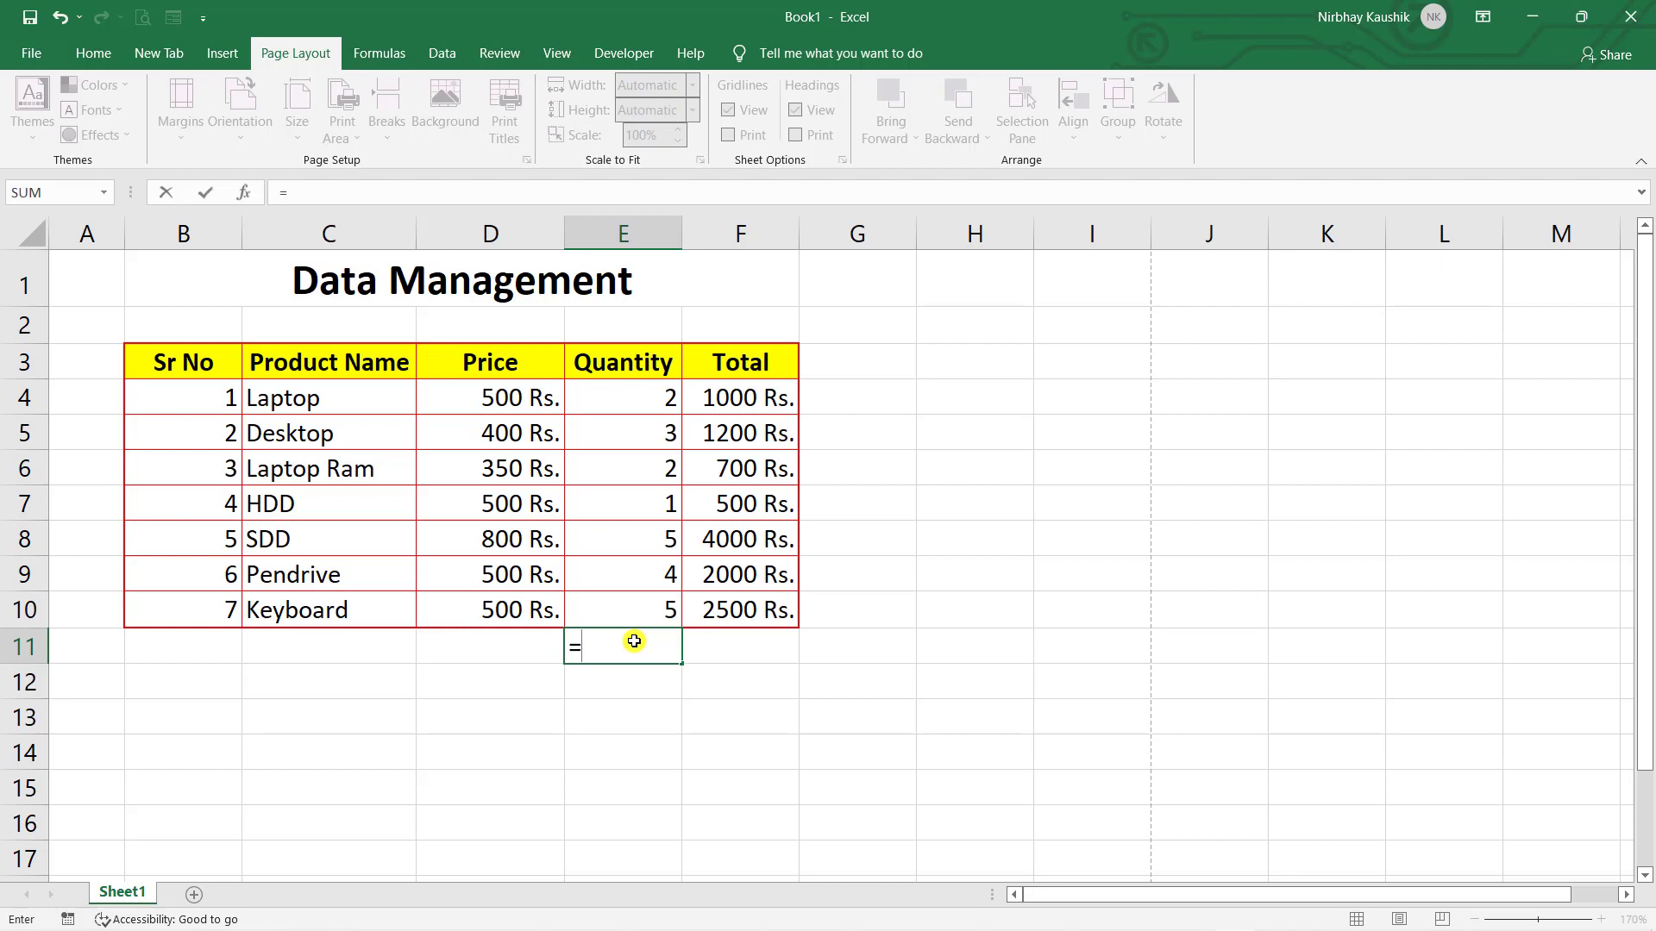
pyautogui.write('sum')
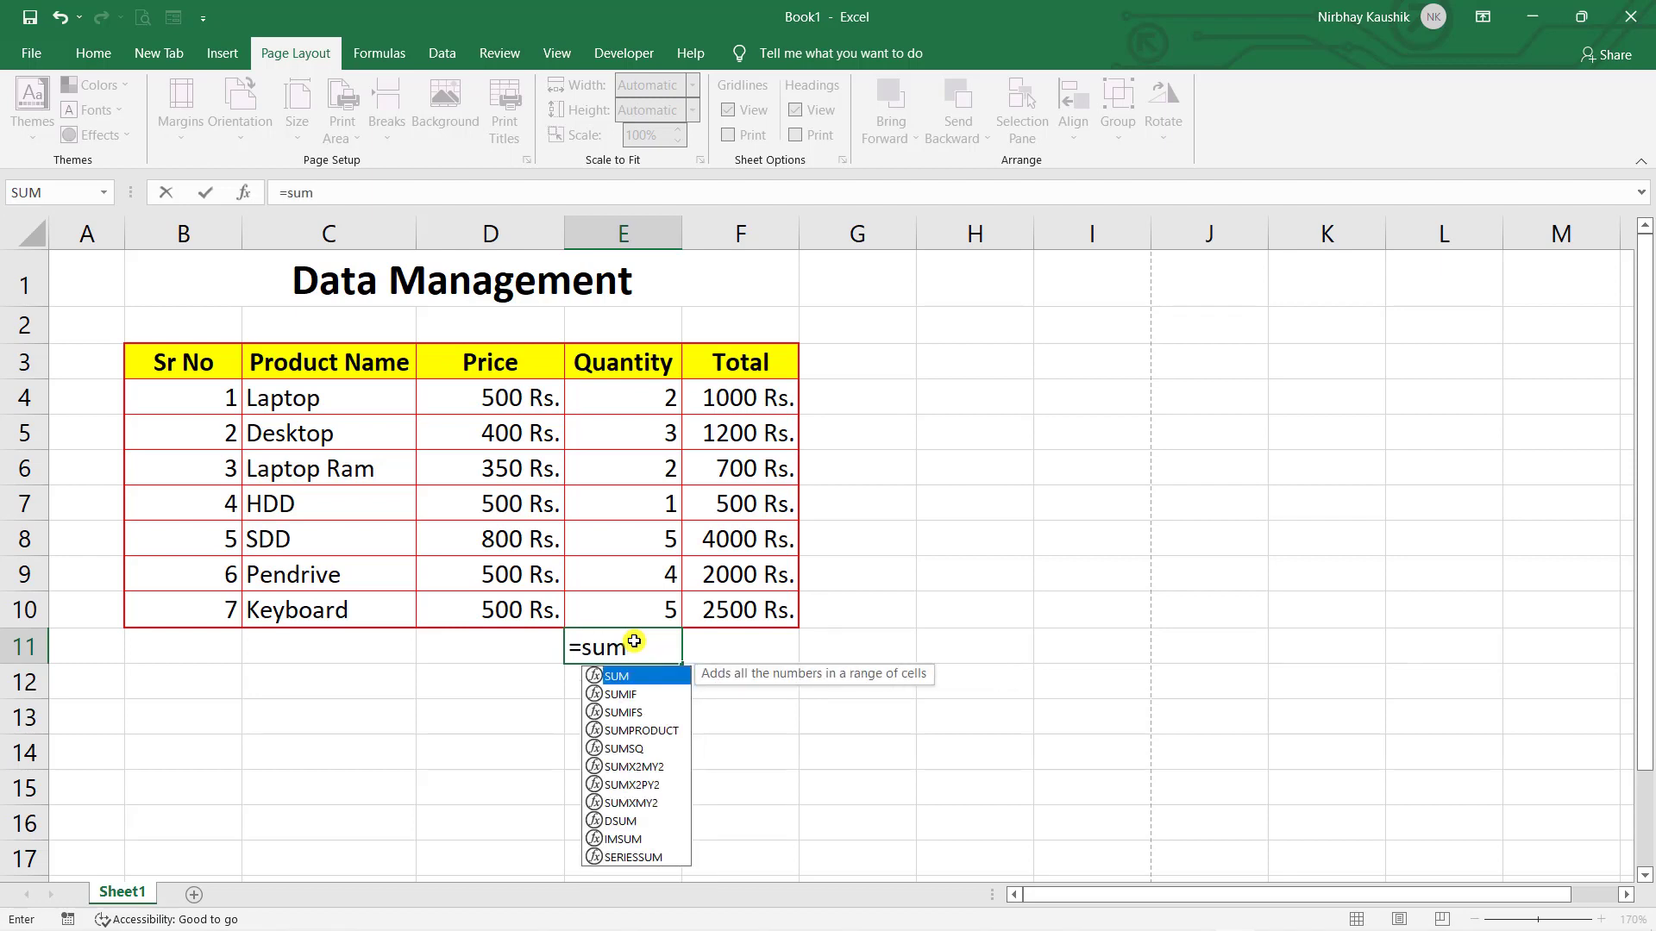
pyautogui.write('(')
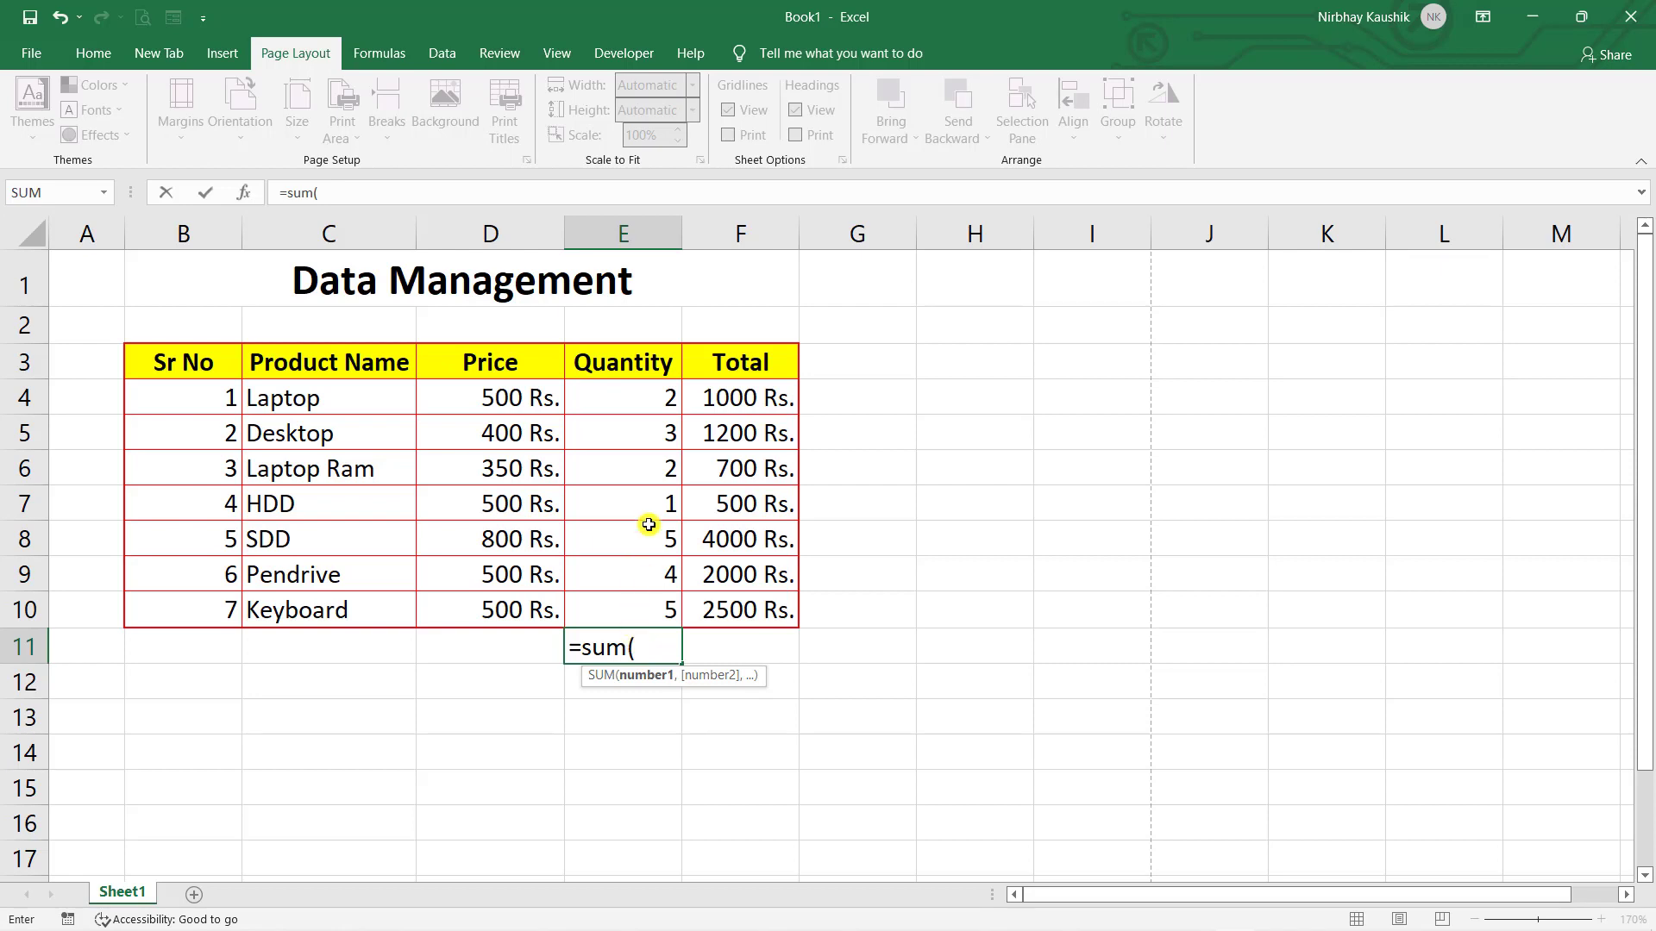
pyautogui.moveTo(651, 386); pyautogui.dragTo(648, 595)
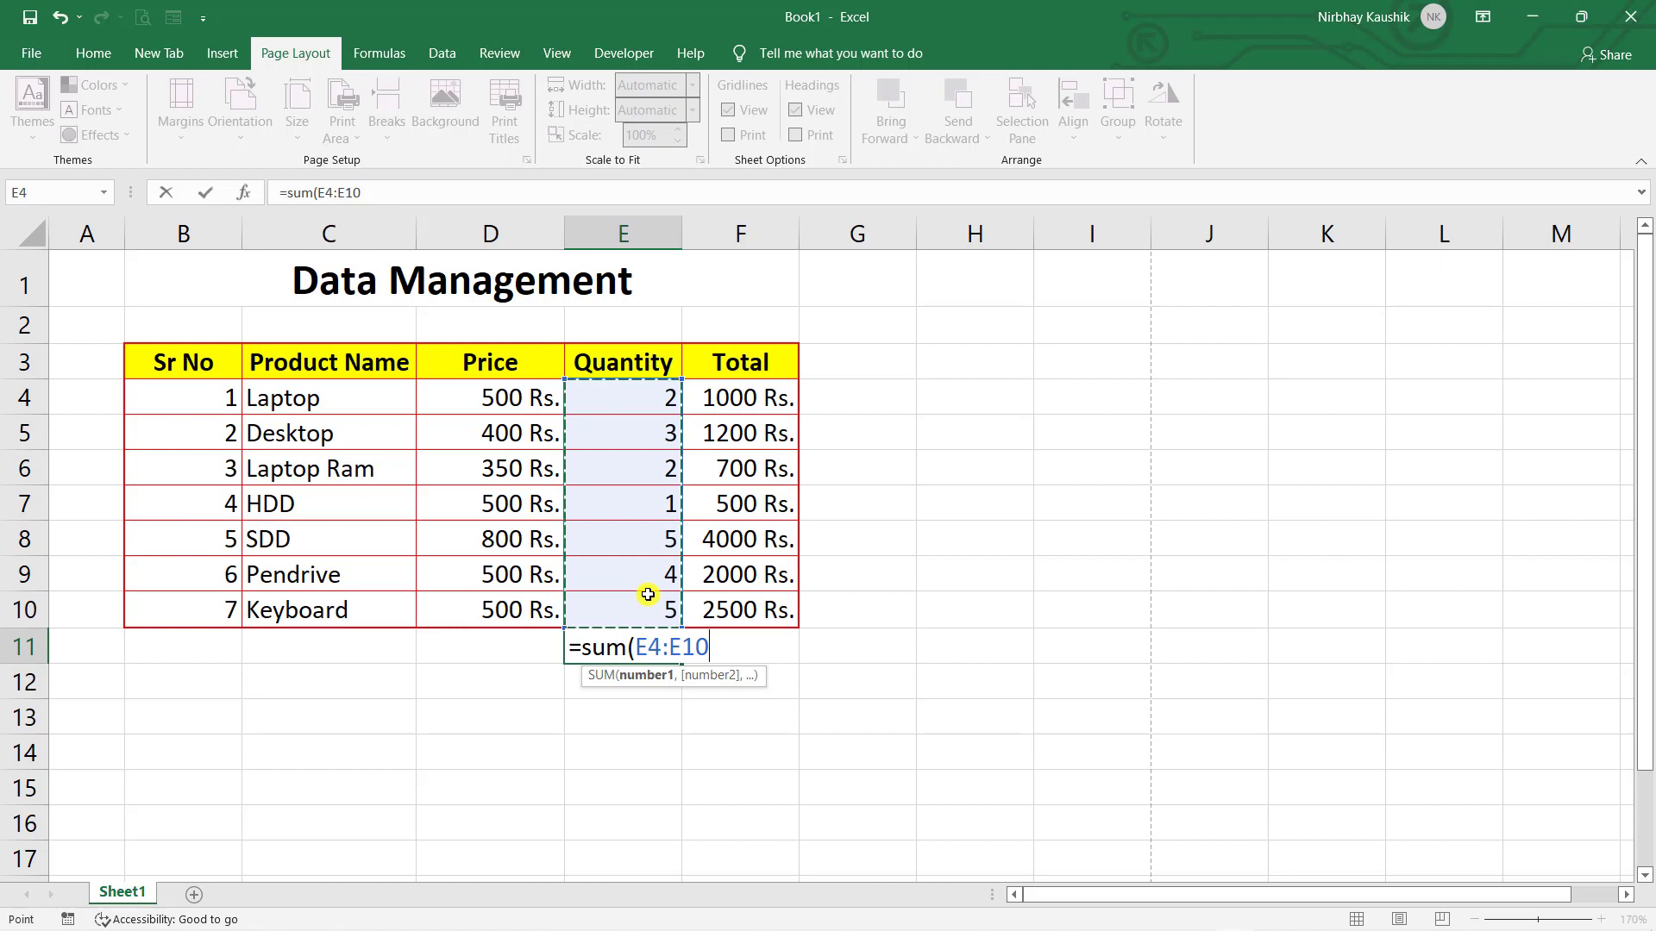
pyautogui.write(')')
pyautogui.press('Return')
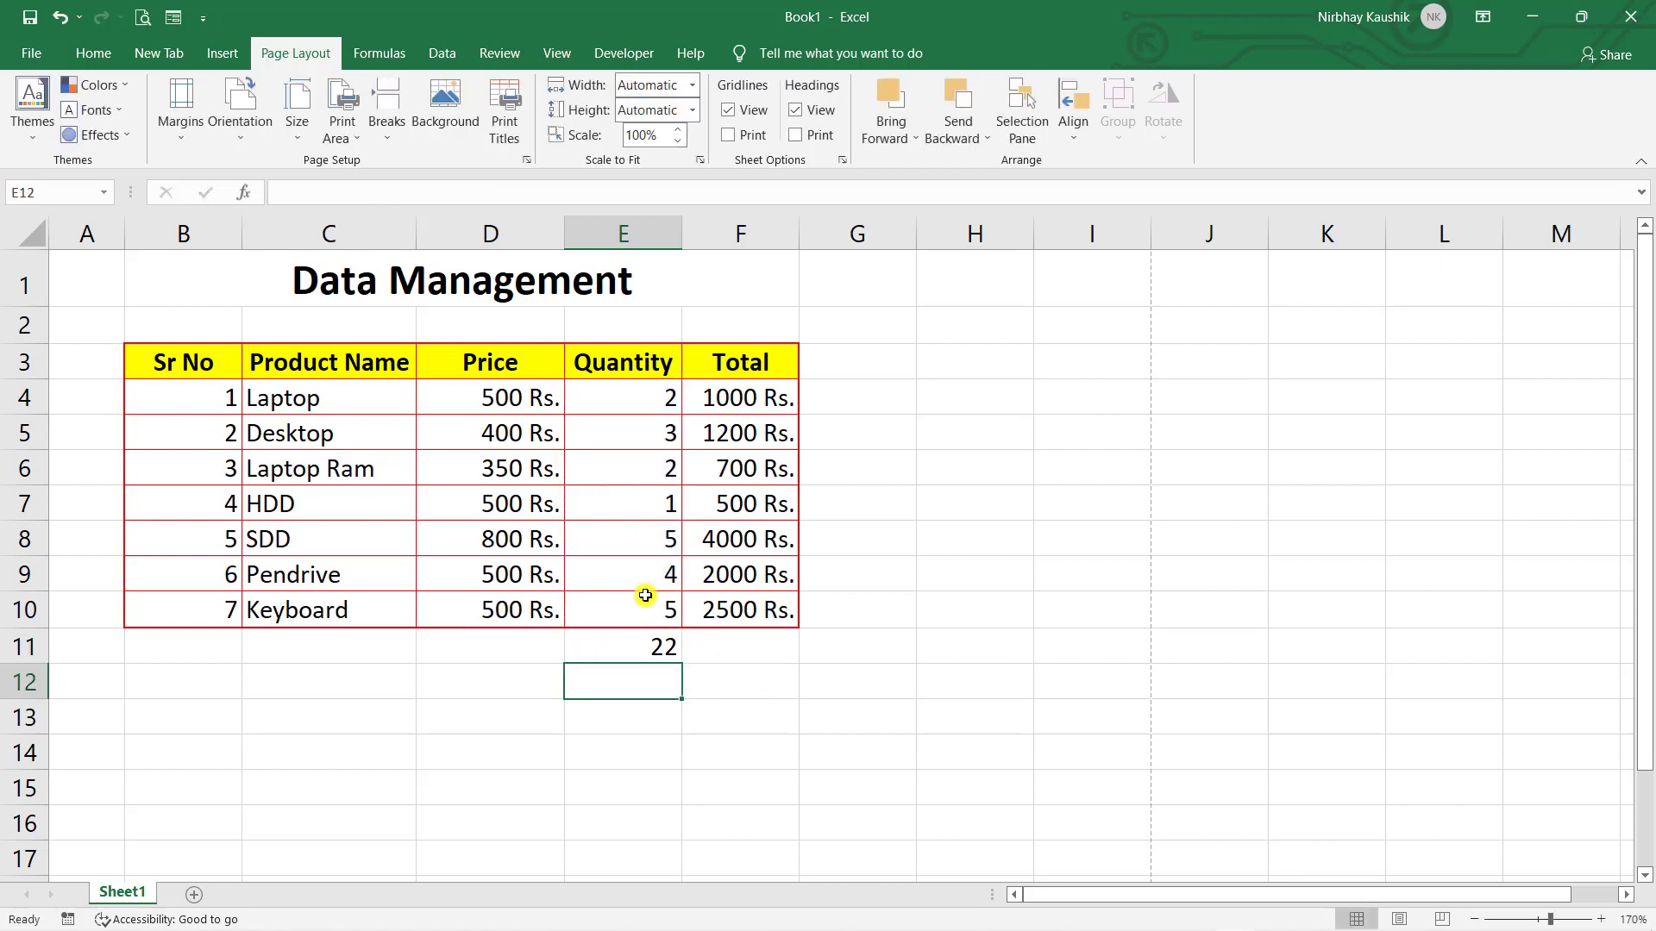
pyautogui.click(653, 652)
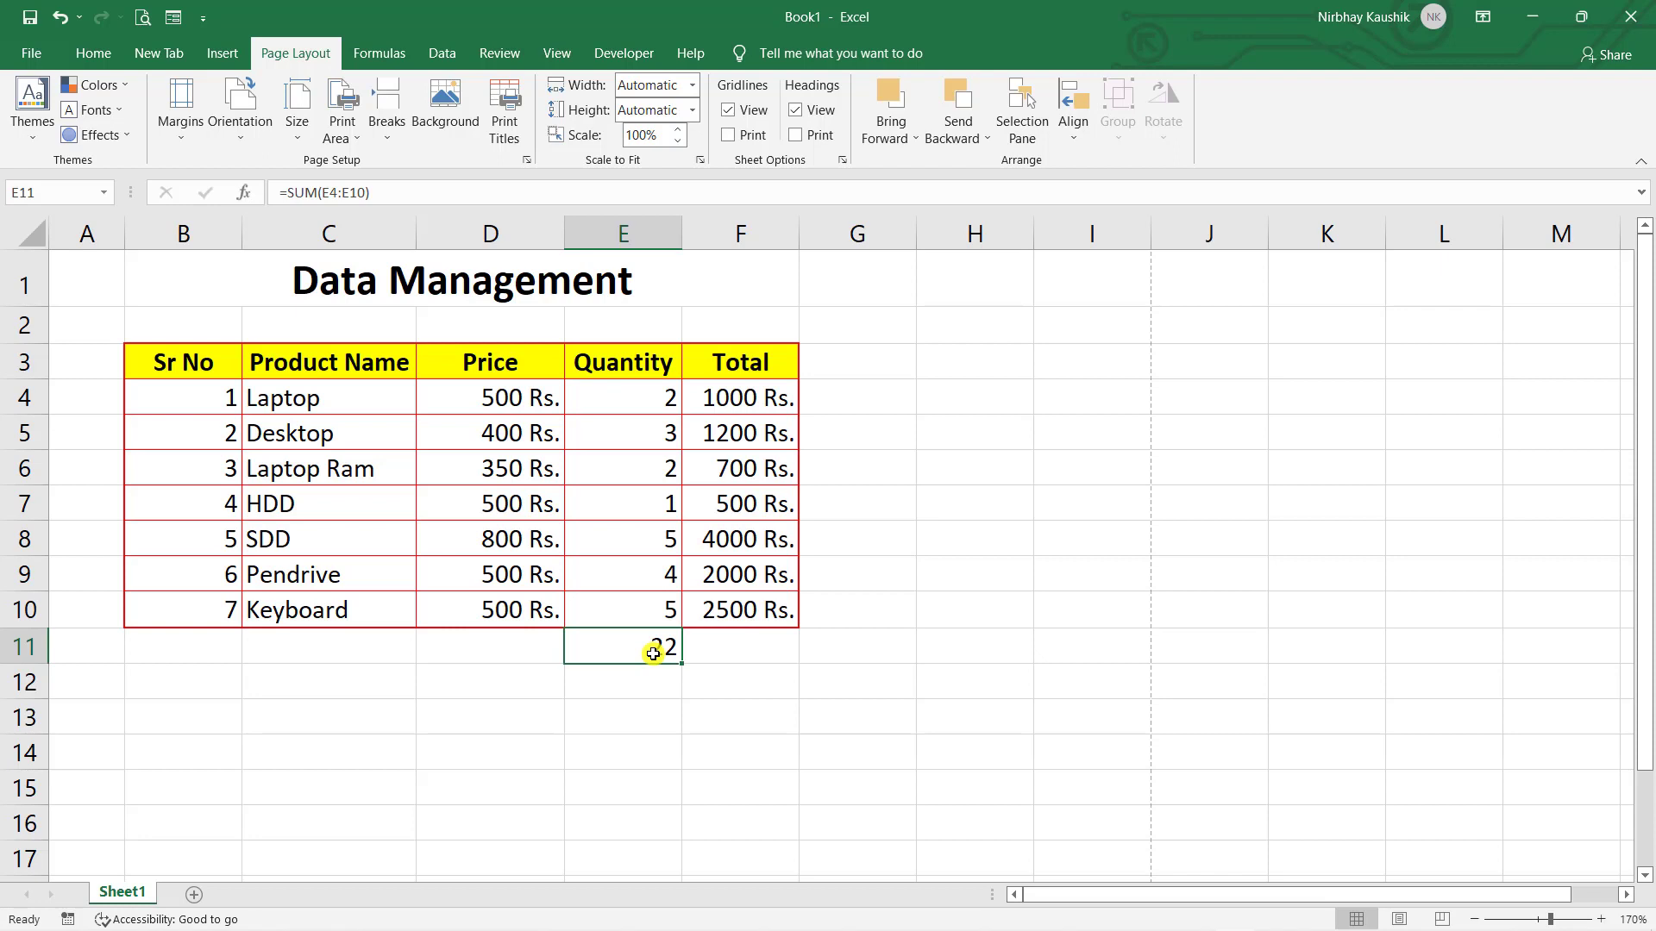
# - Delete the E11 total, insert an AutoSum with Alt+=, then undo it
pyautogui.press('Delete')
pyautogui.click(702, 640)
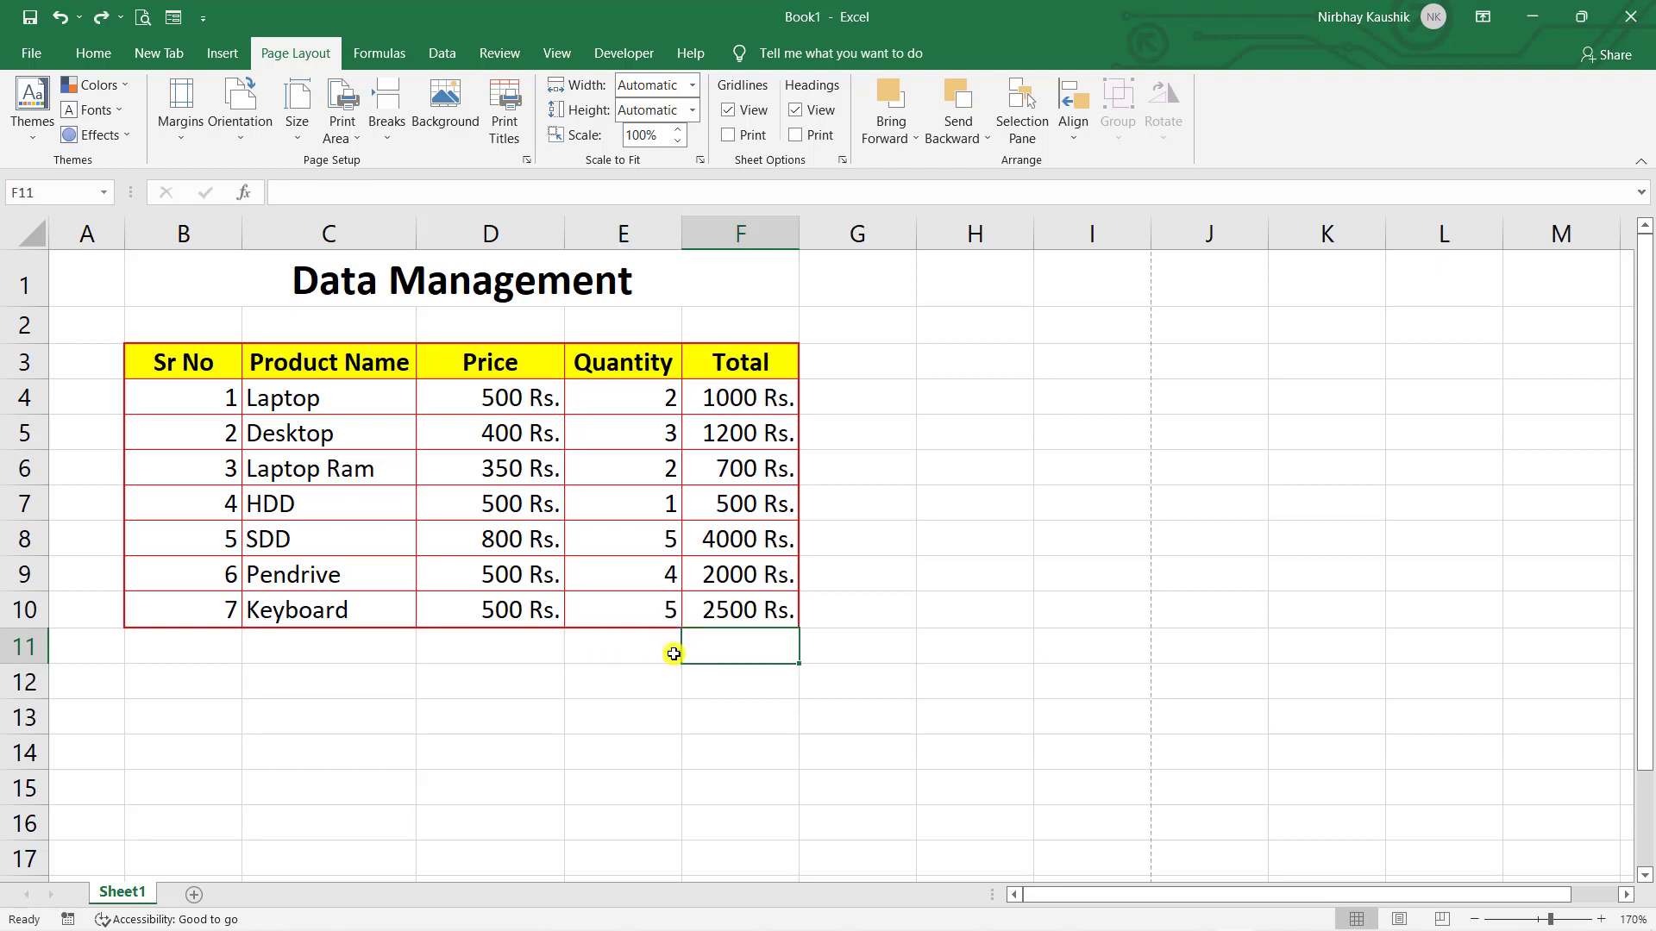
pyautogui.click(666, 653)
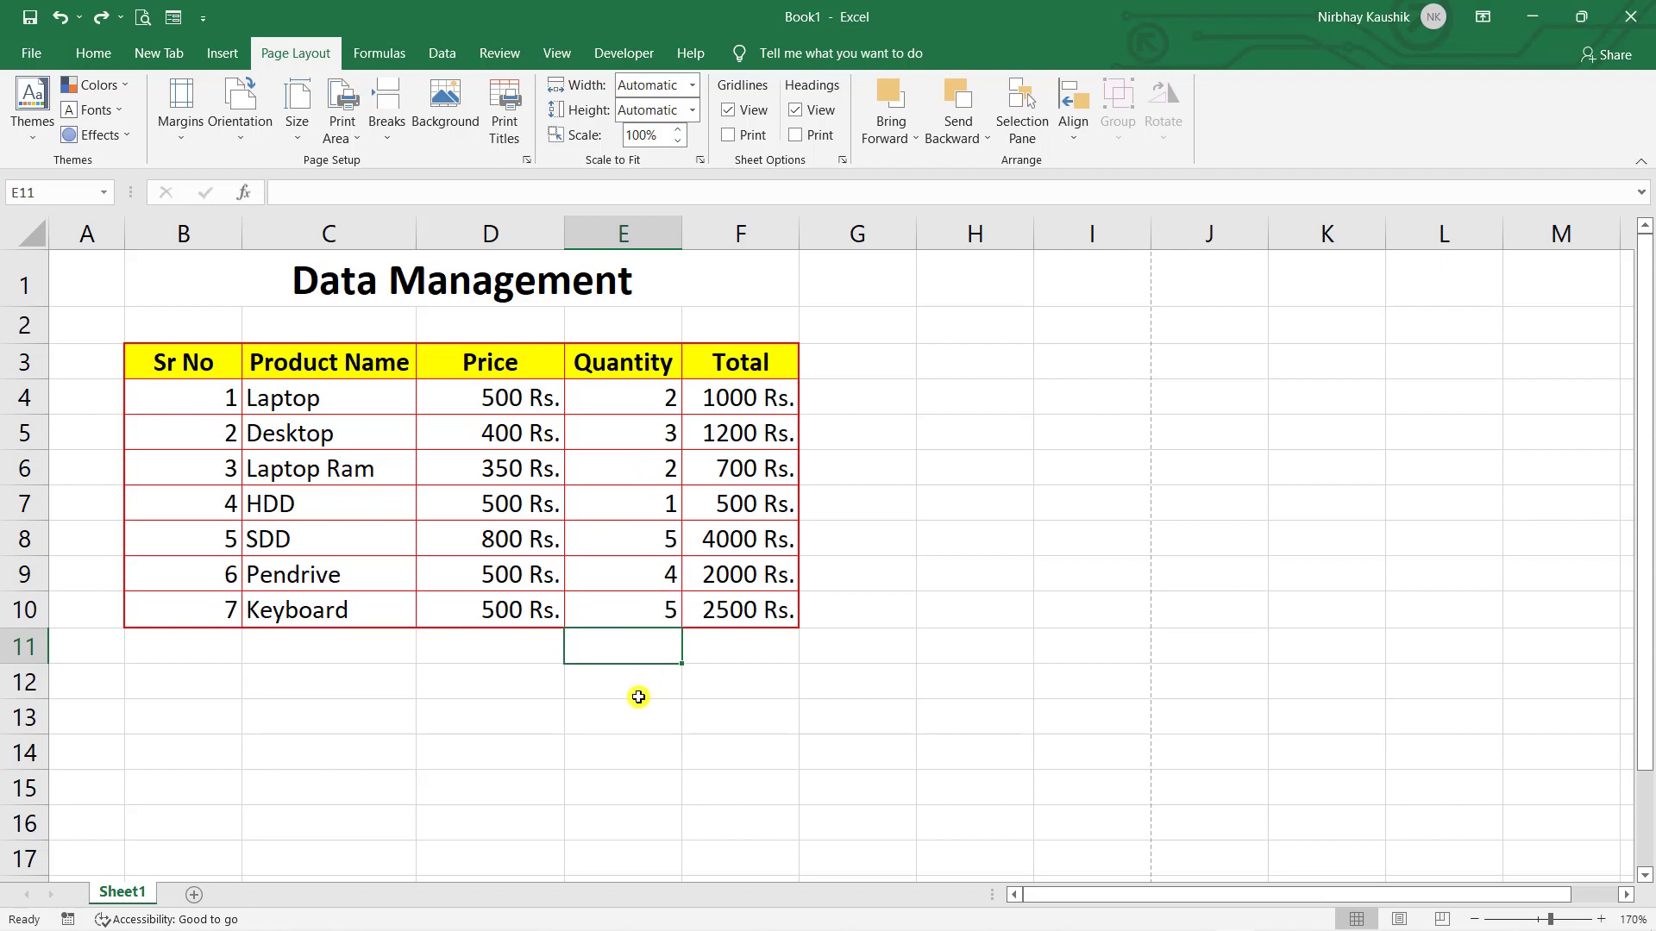
pyautogui.hotkey('alt', '=')
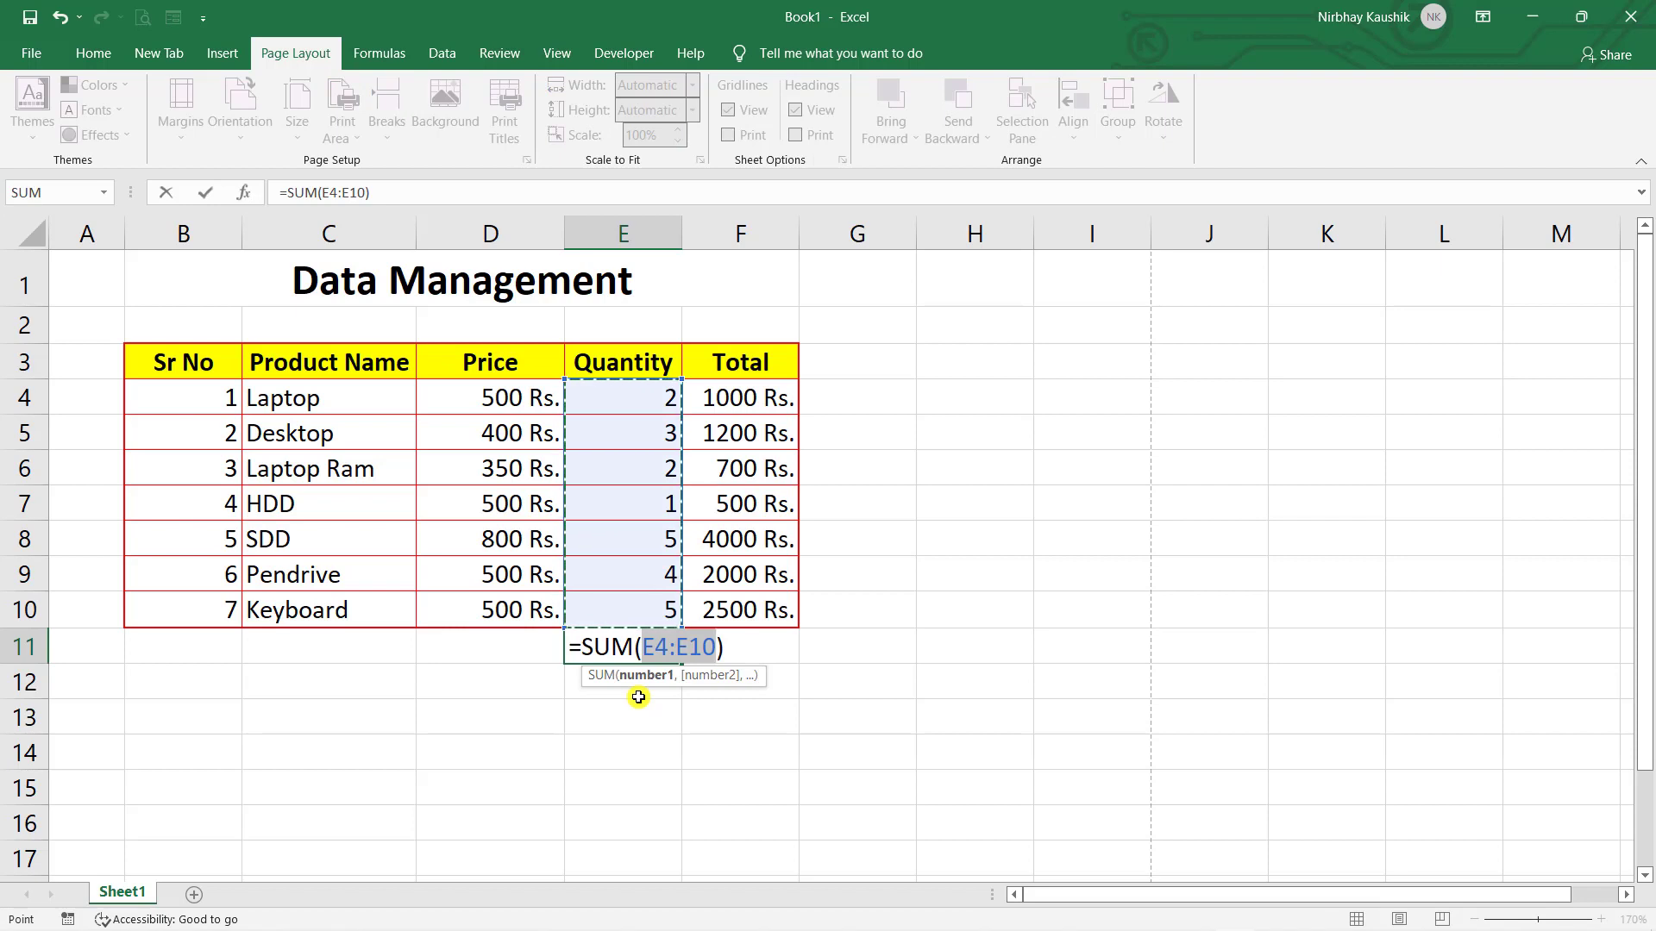
pyautogui.press('Return')
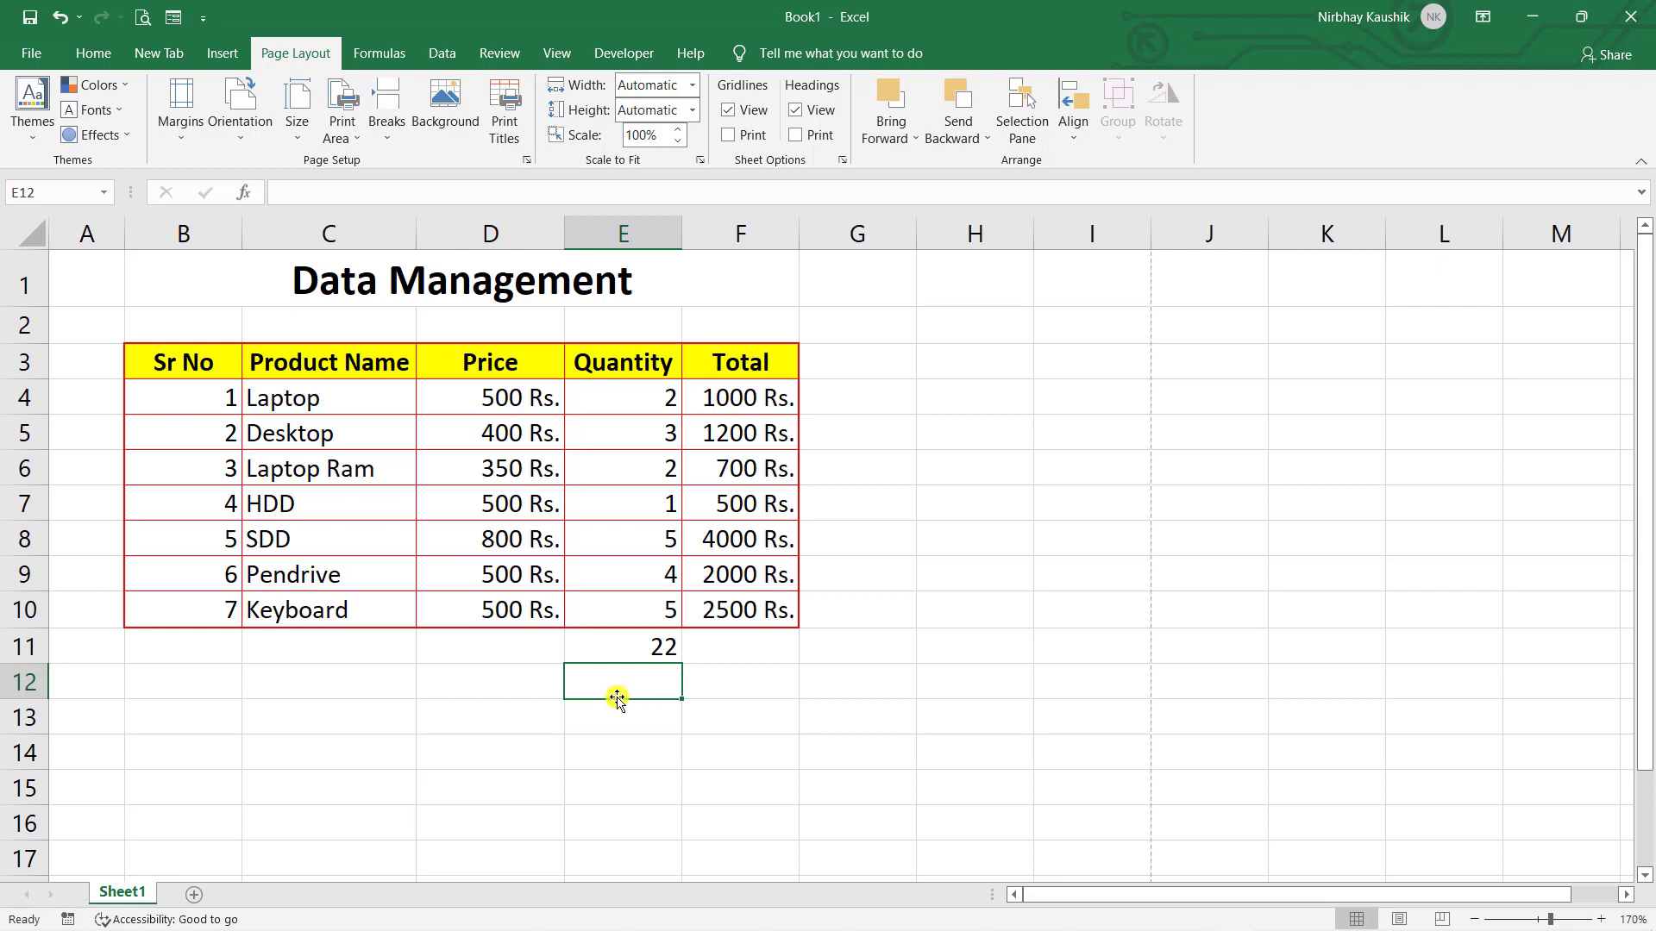
pyautogui.click(625, 652)
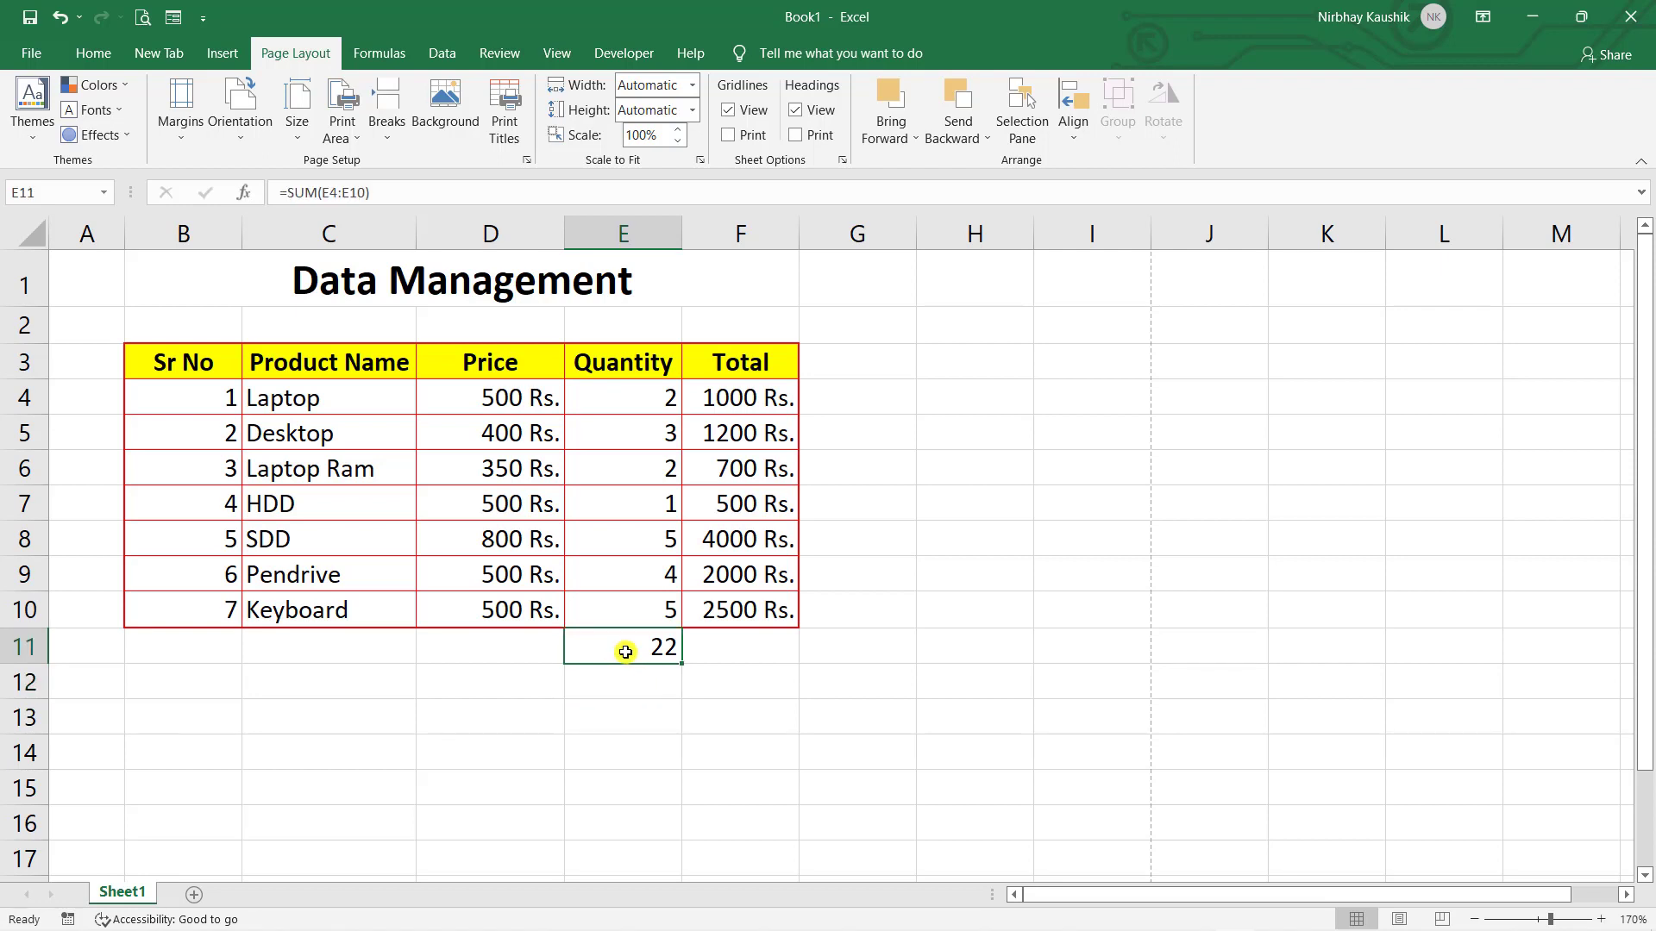
pyautogui.hotkey('ctrl', 'z')
# - Put a Count Numbers formula in E11 (returning 7), then undo it to leave E11 empty
pyautogui.click(1068, 752)
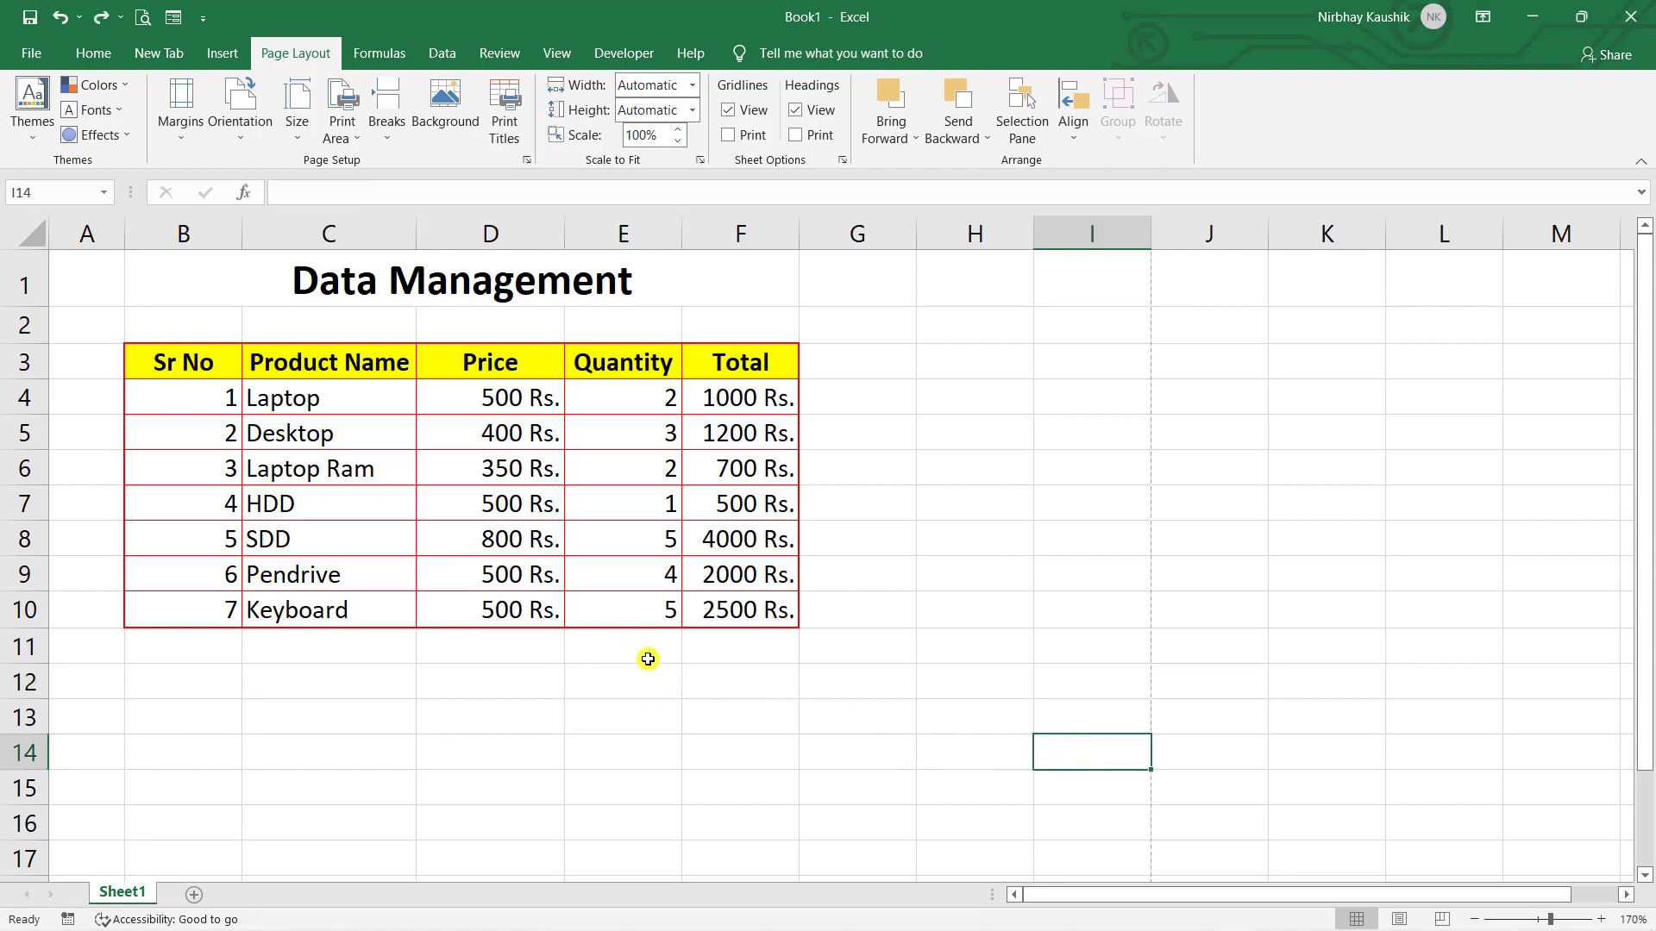
pyautogui.click(647, 658)
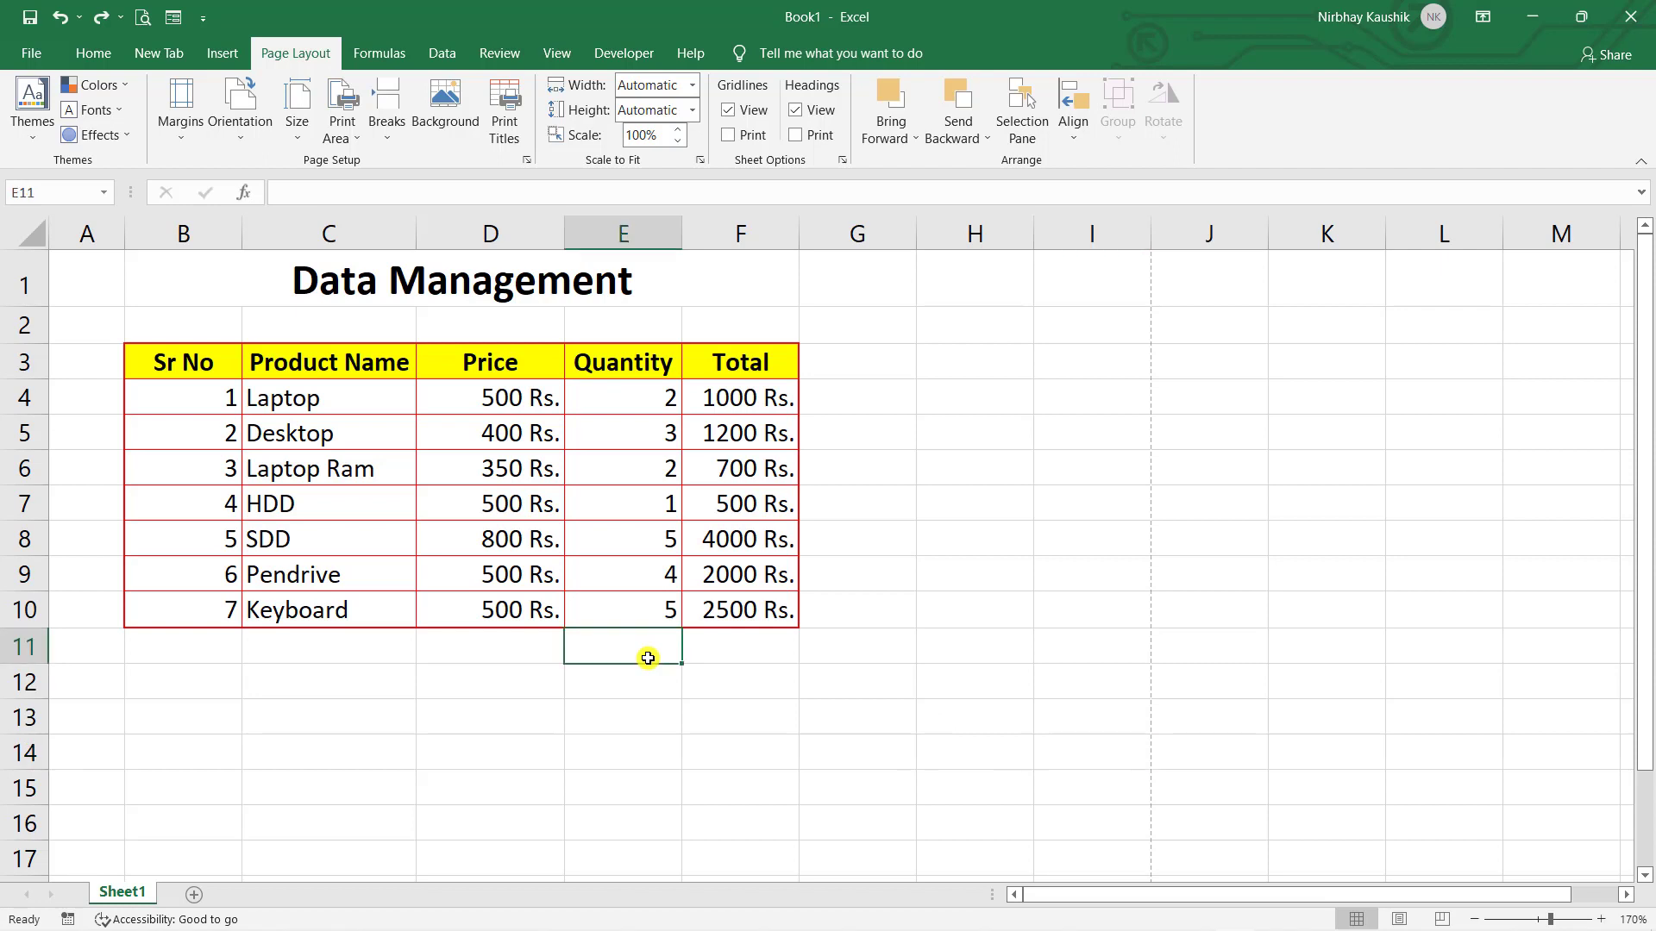
pyautogui.click(76, 57)
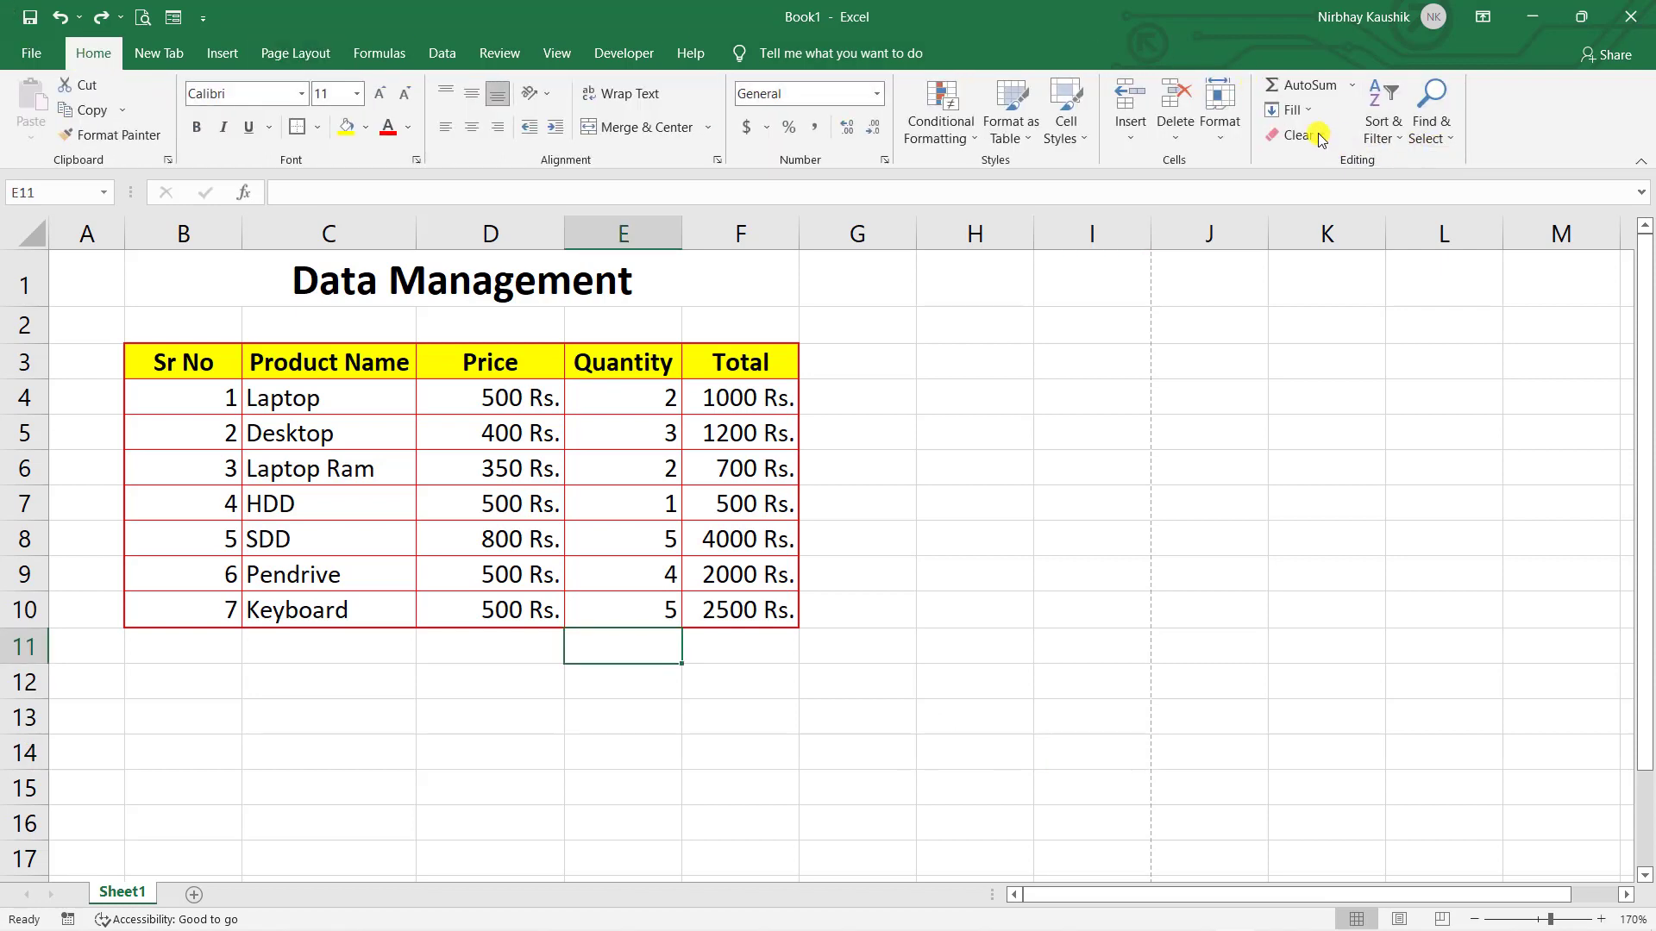
pyautogui.click(1355, 91)
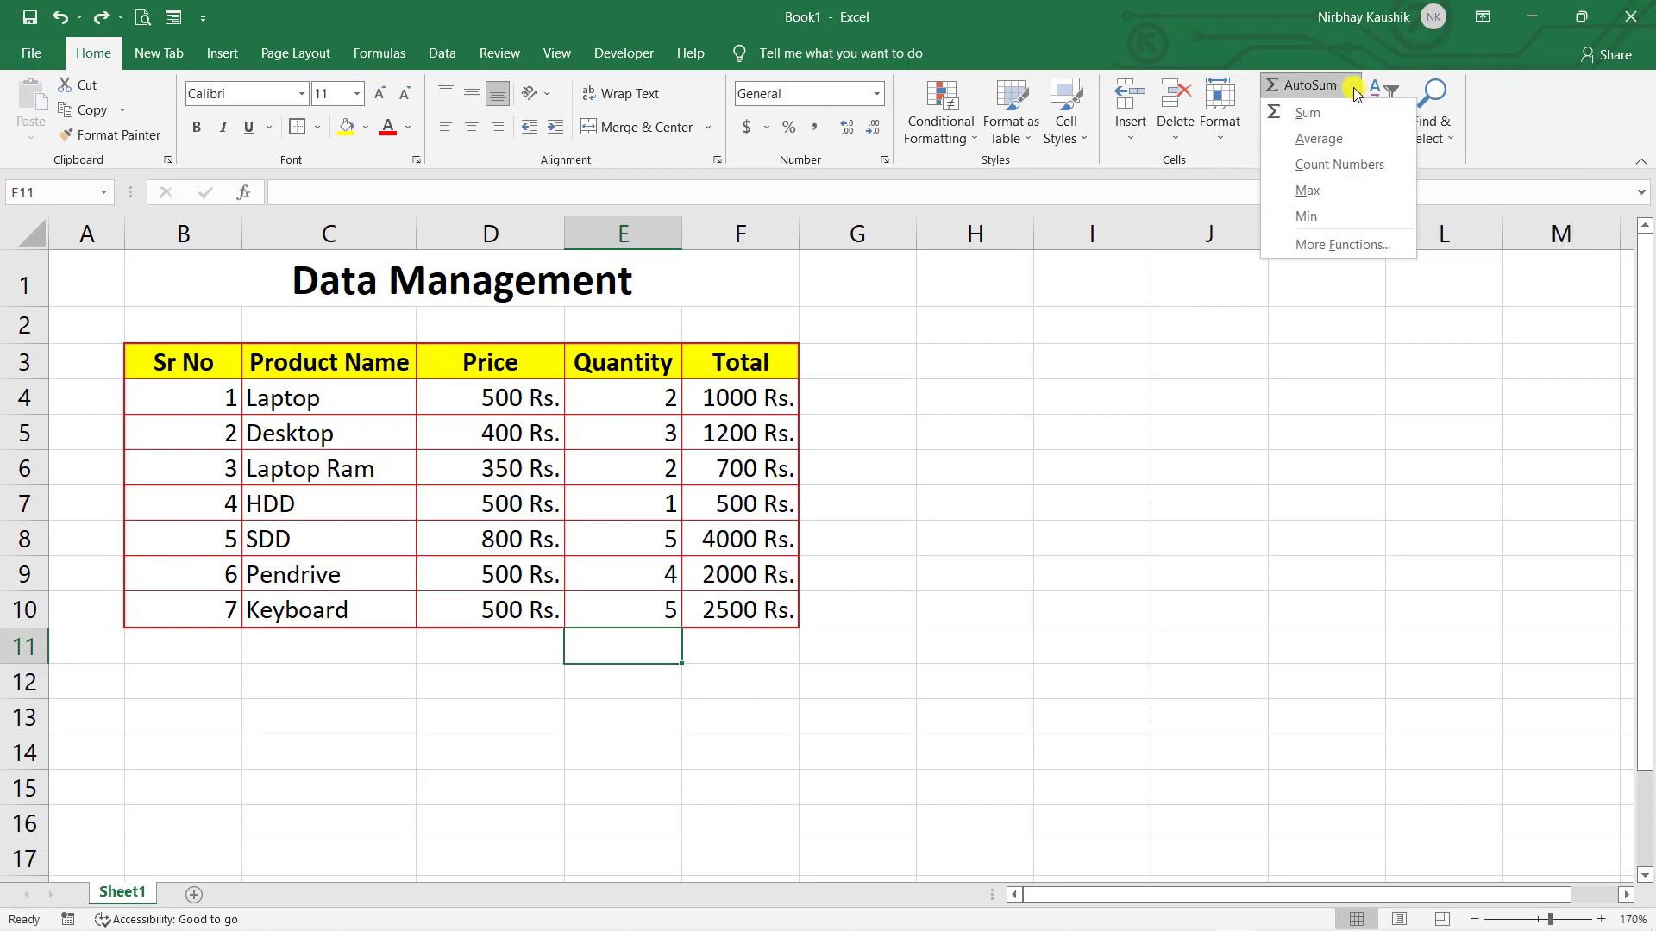
pyautogui.click(1344, 166)
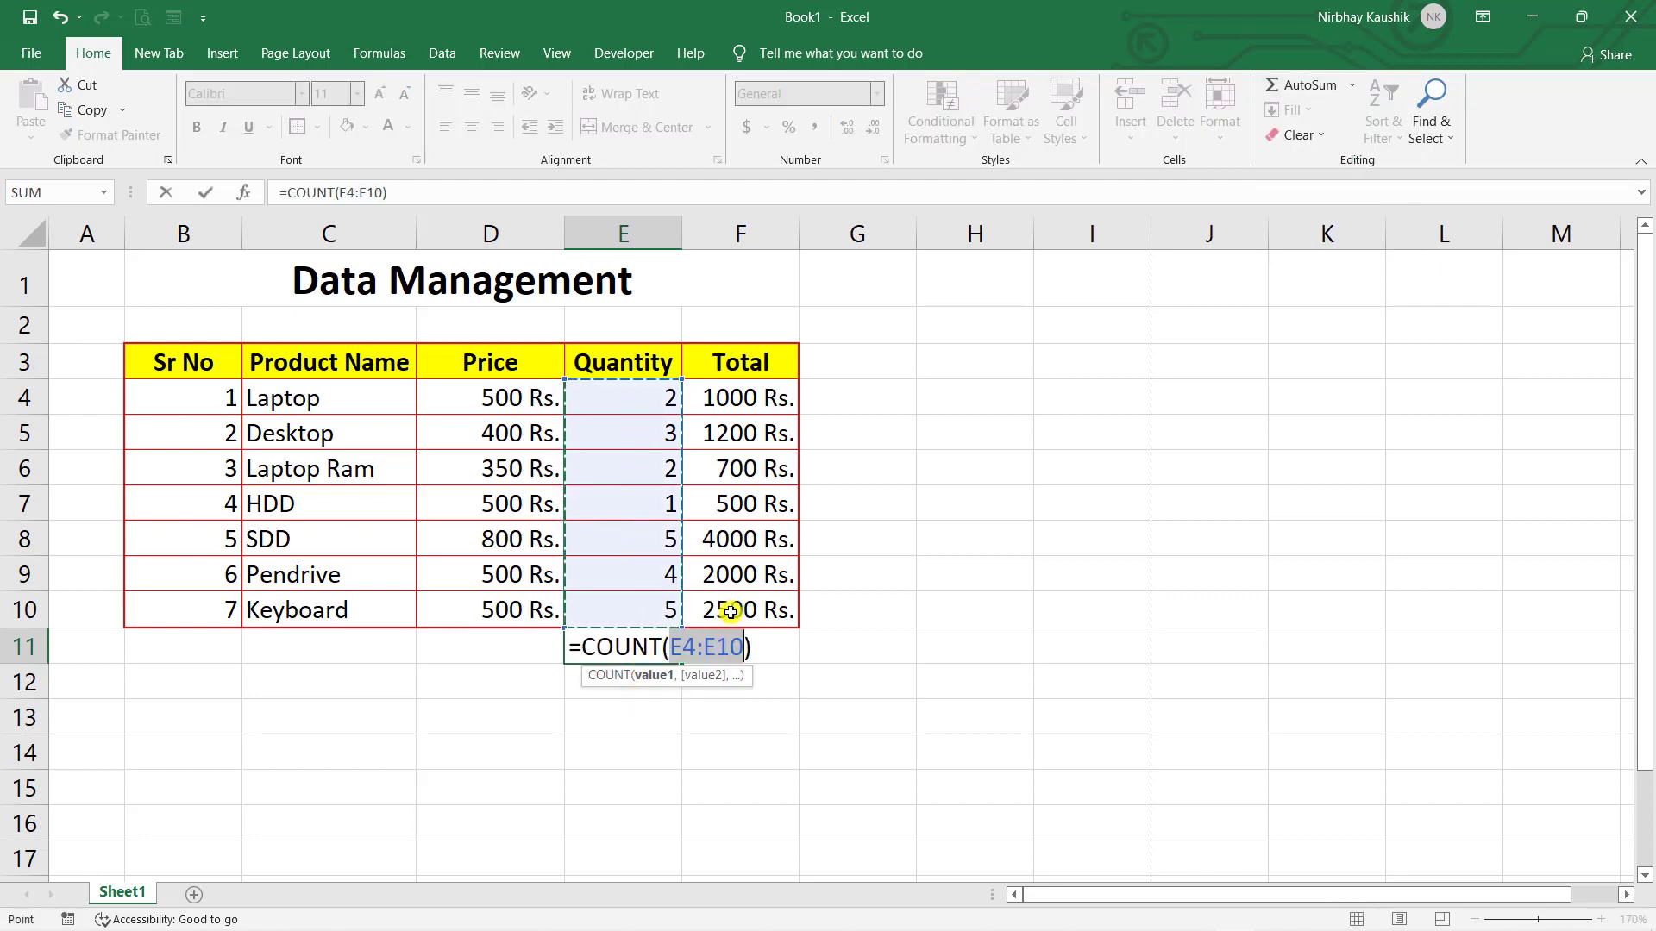
pyautogui.press('Return')
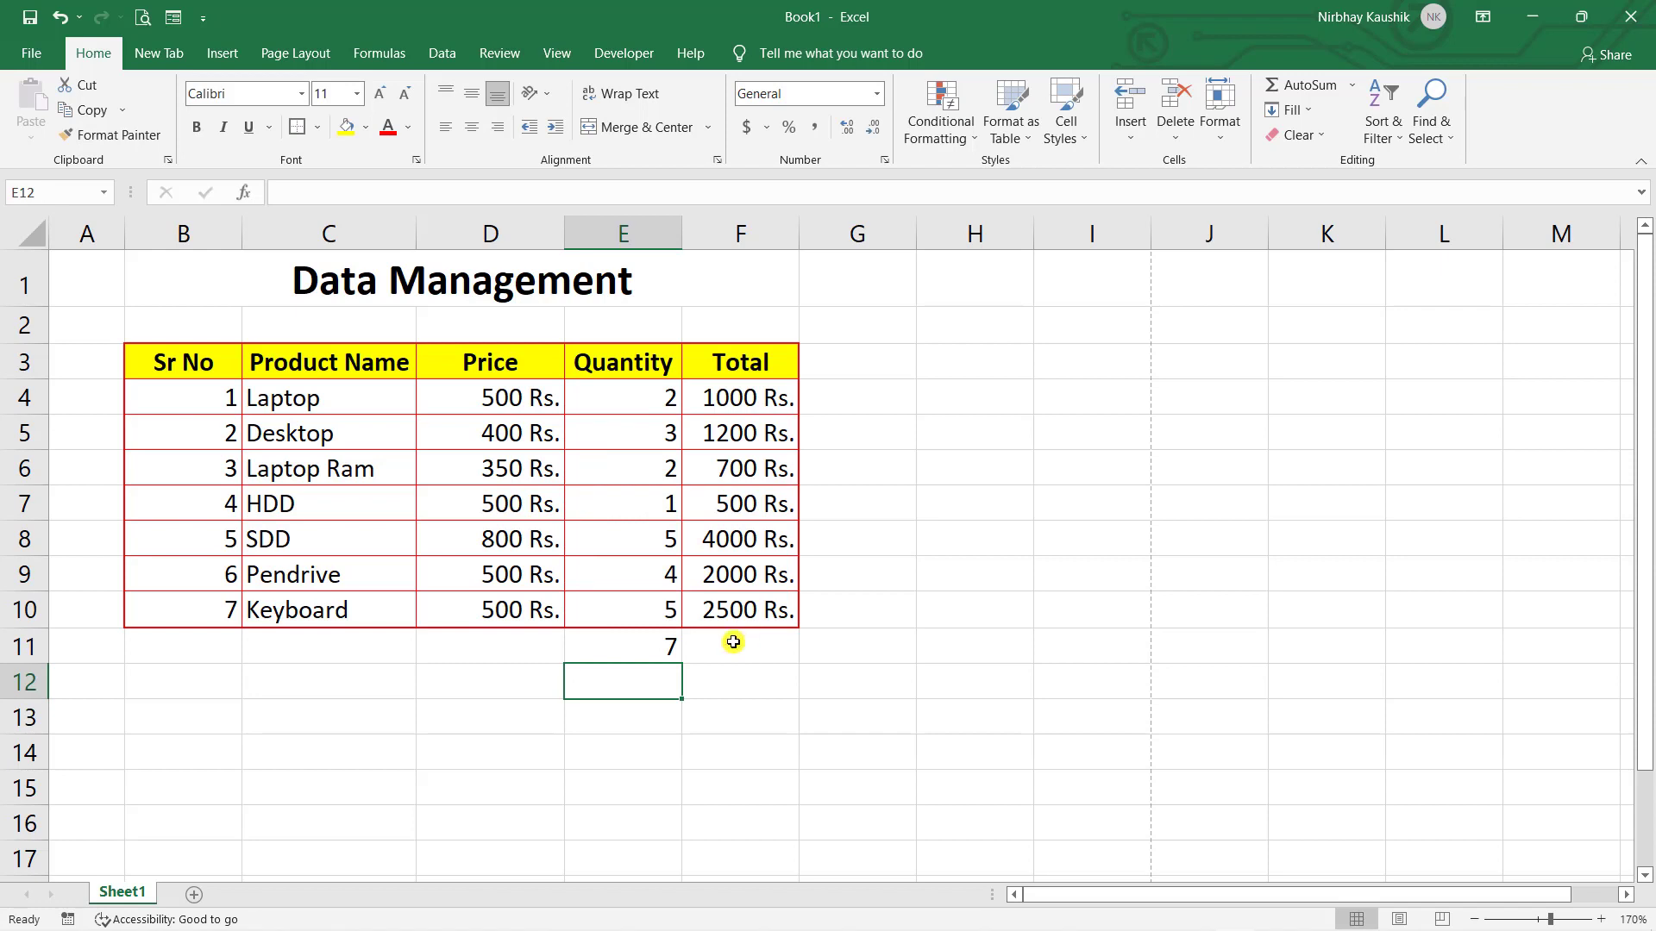
pyautogui.click(679, 644)
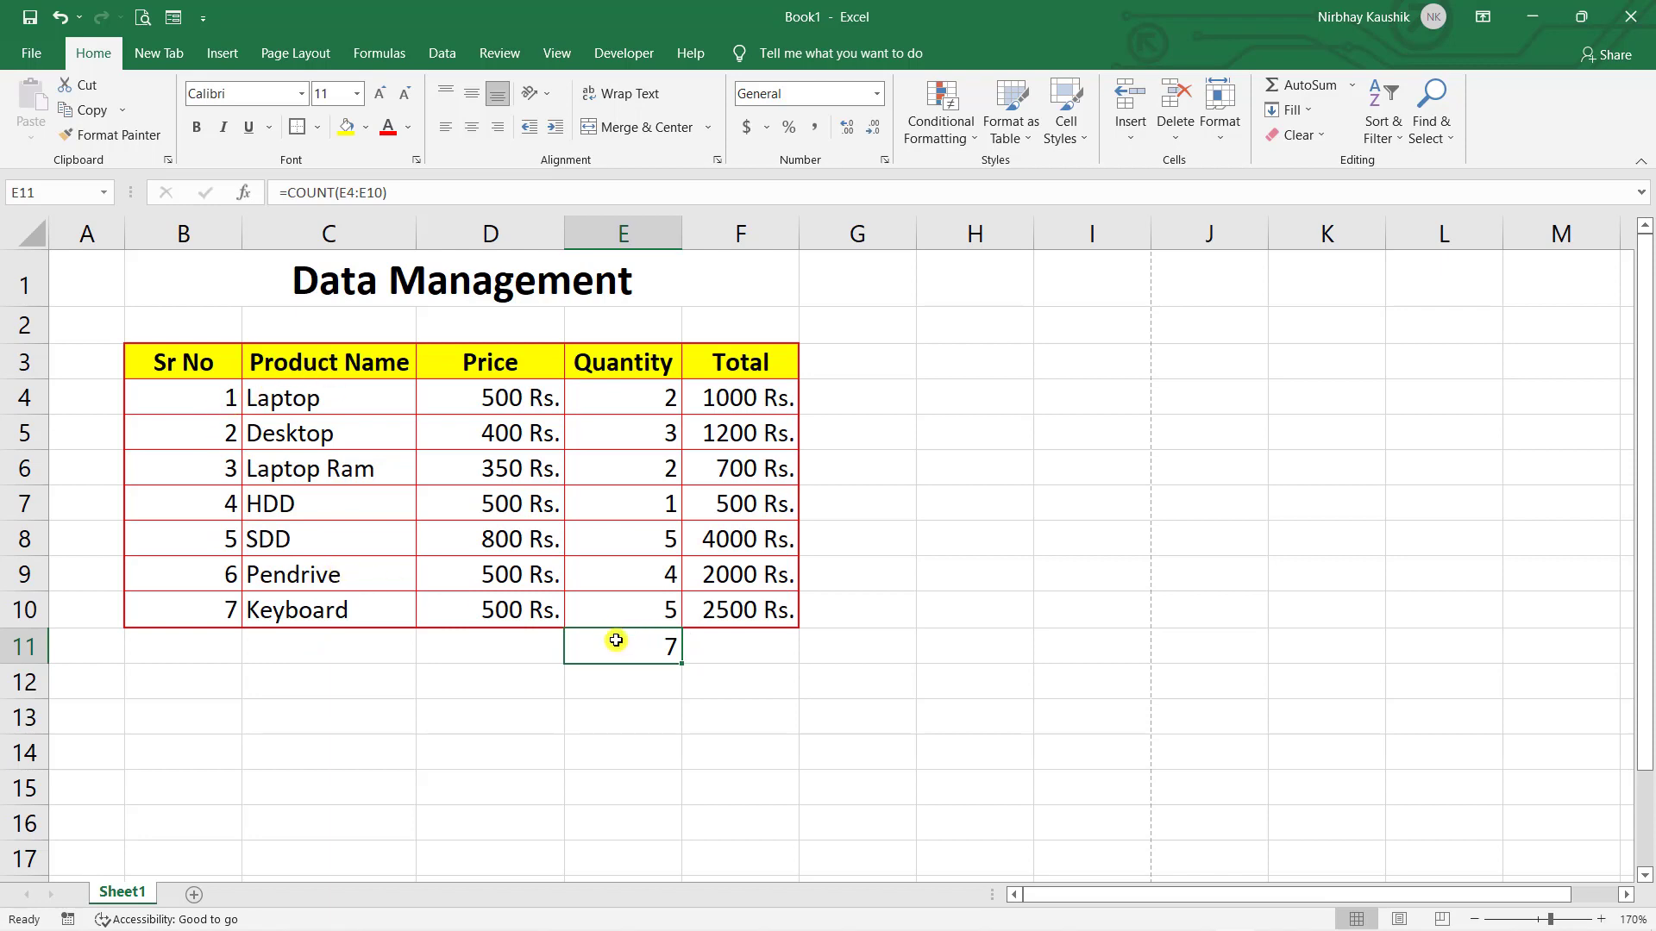
pyautogui.hotkey('ctrl', 'z')
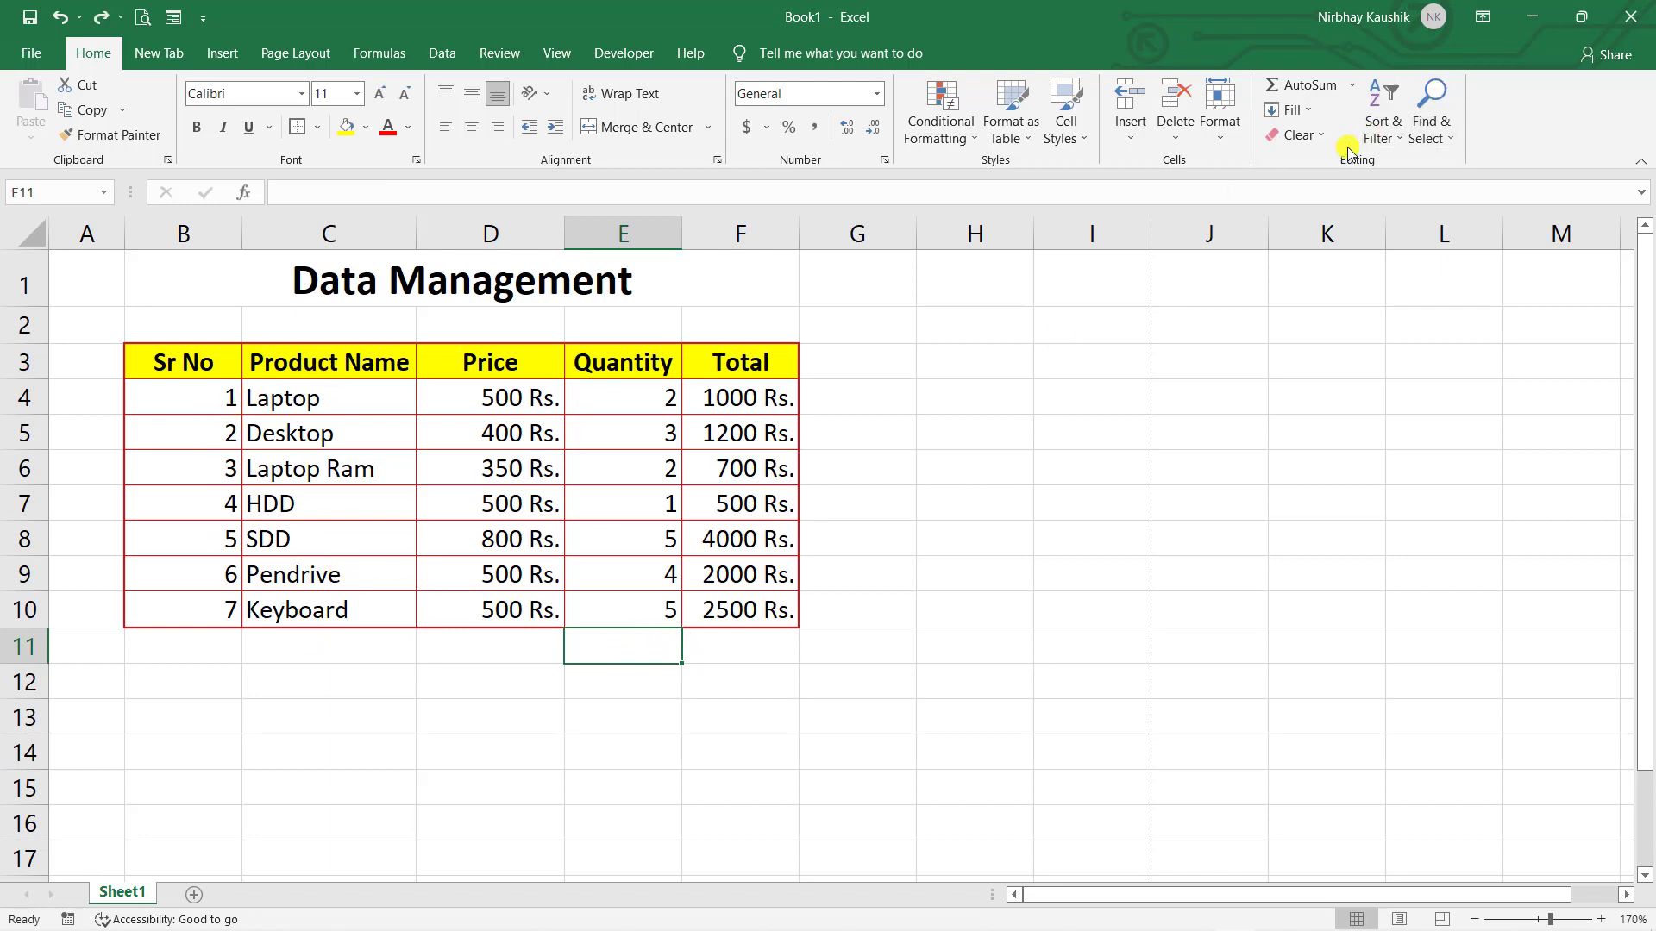
pyautogui.click(1353, 86)
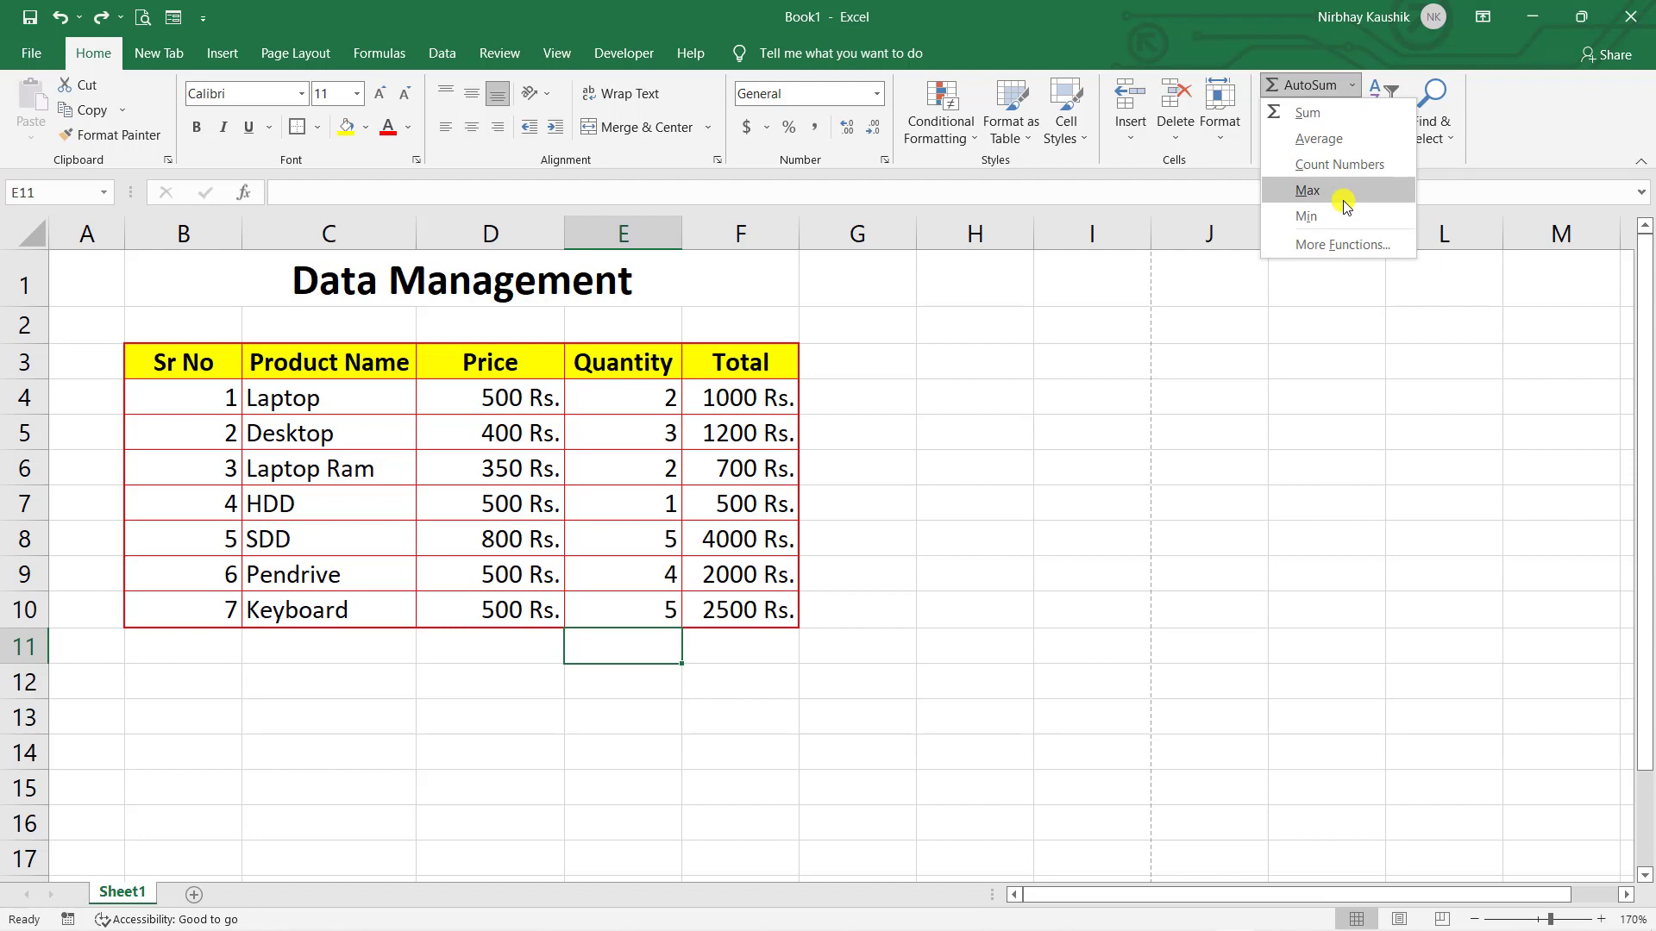
pyautogui.click(1307, 191)
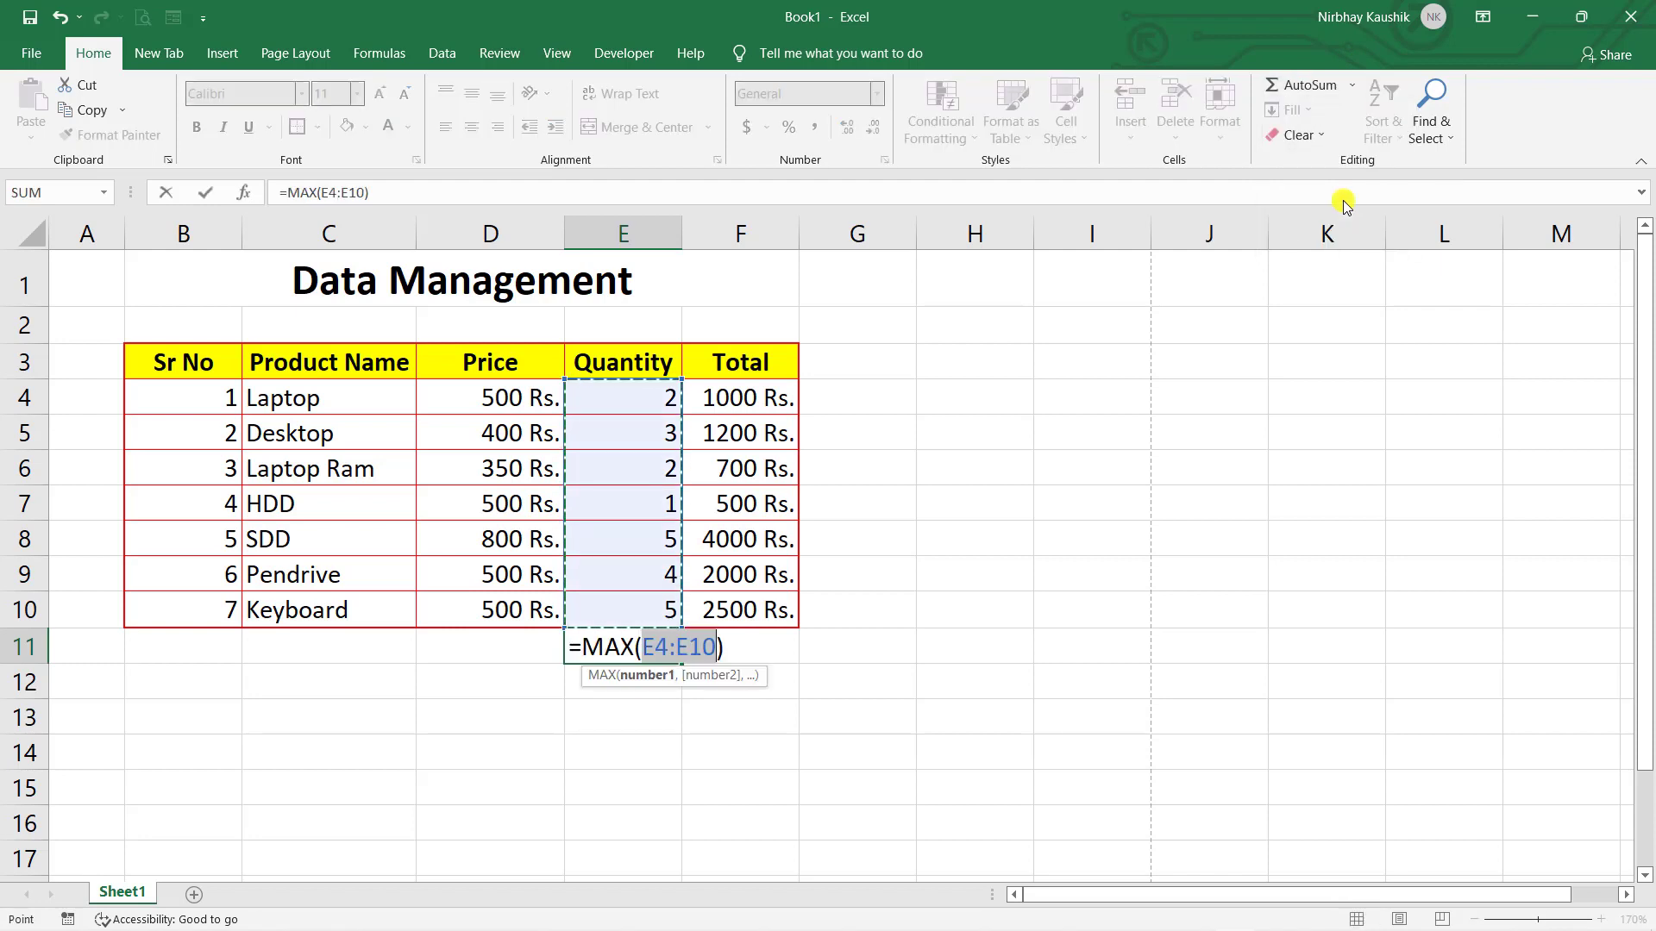
pyautogui.press('Return')
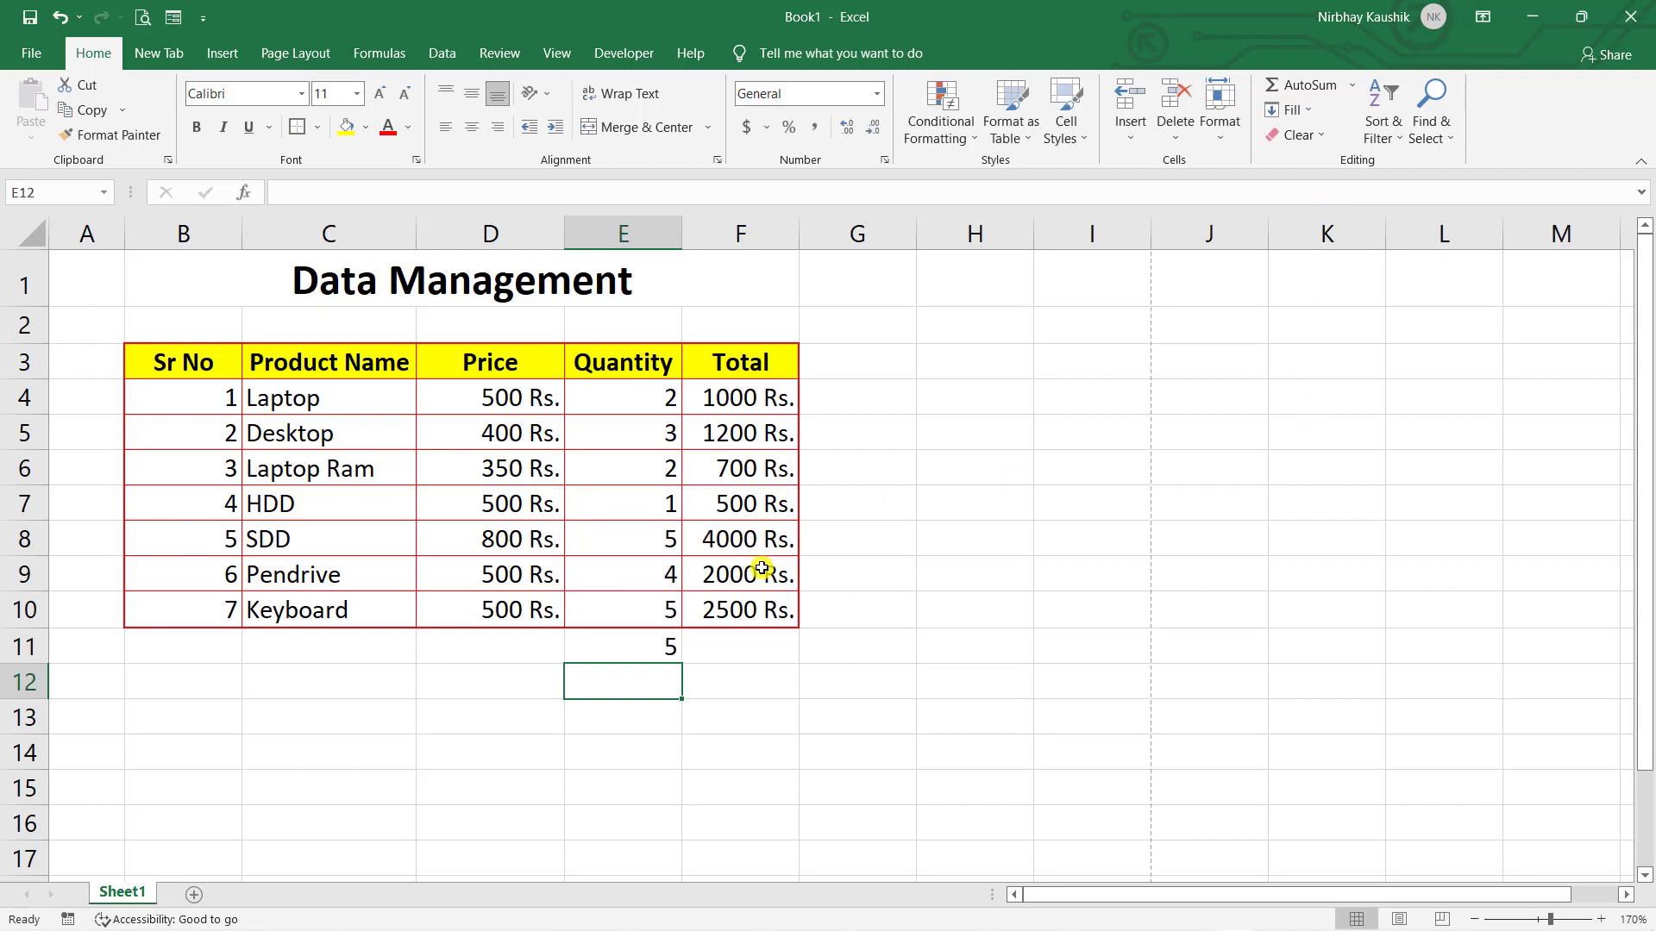
pyautogui.click(643, 548)
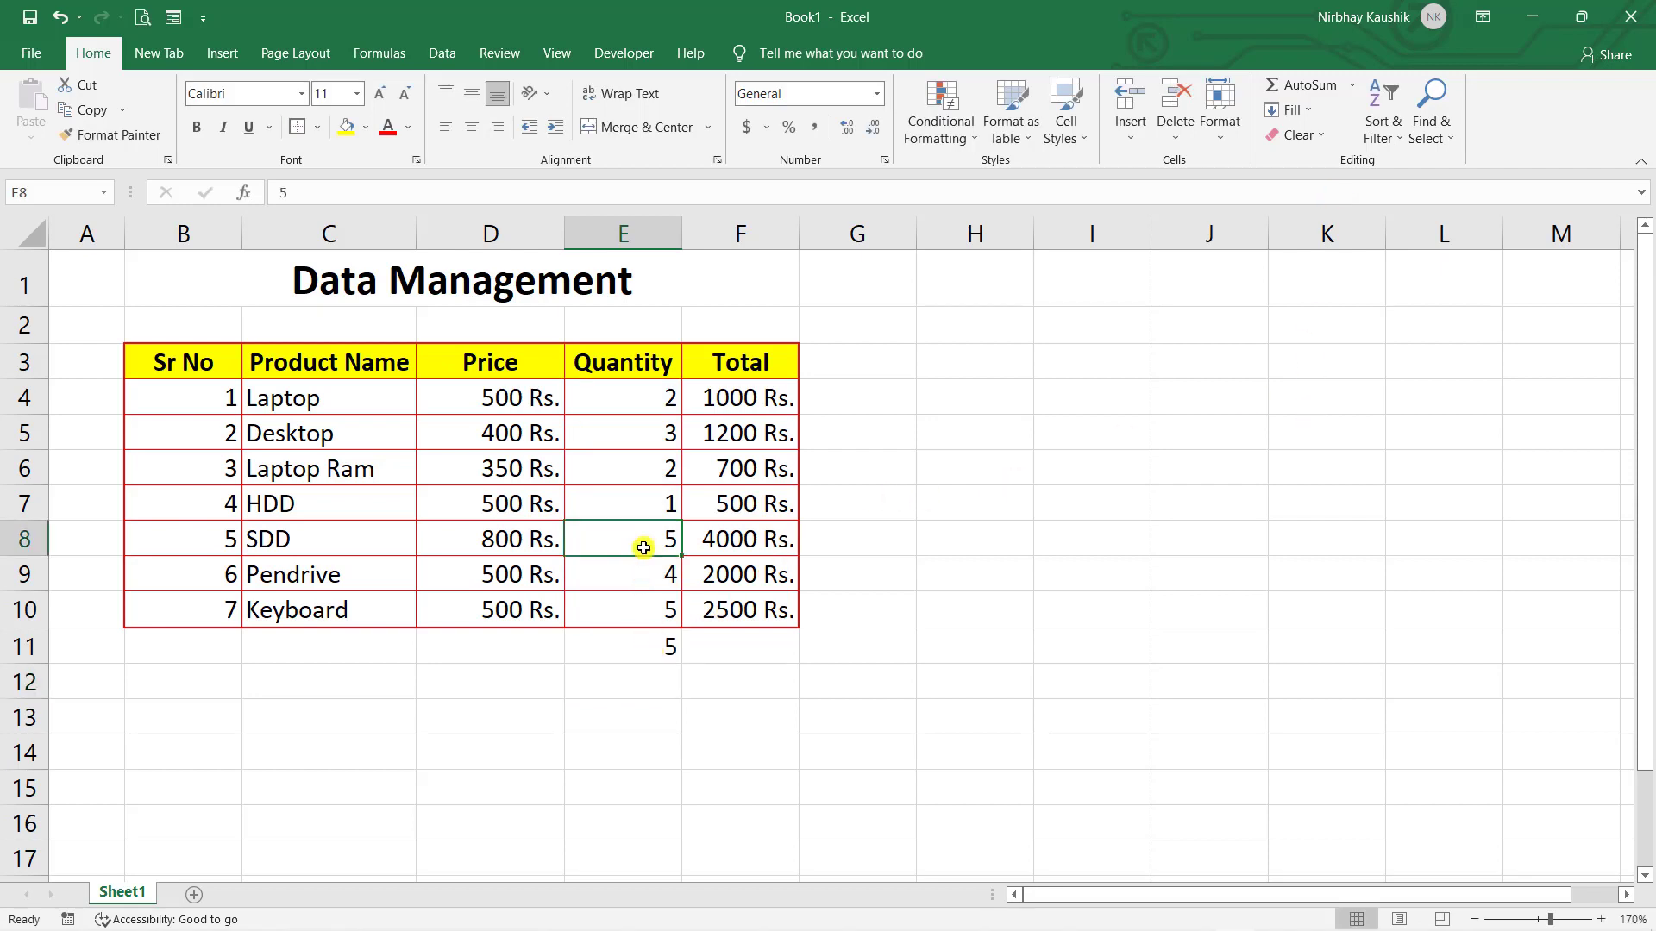
pyautogui.write('7')
pyautogui.click(902, 410)
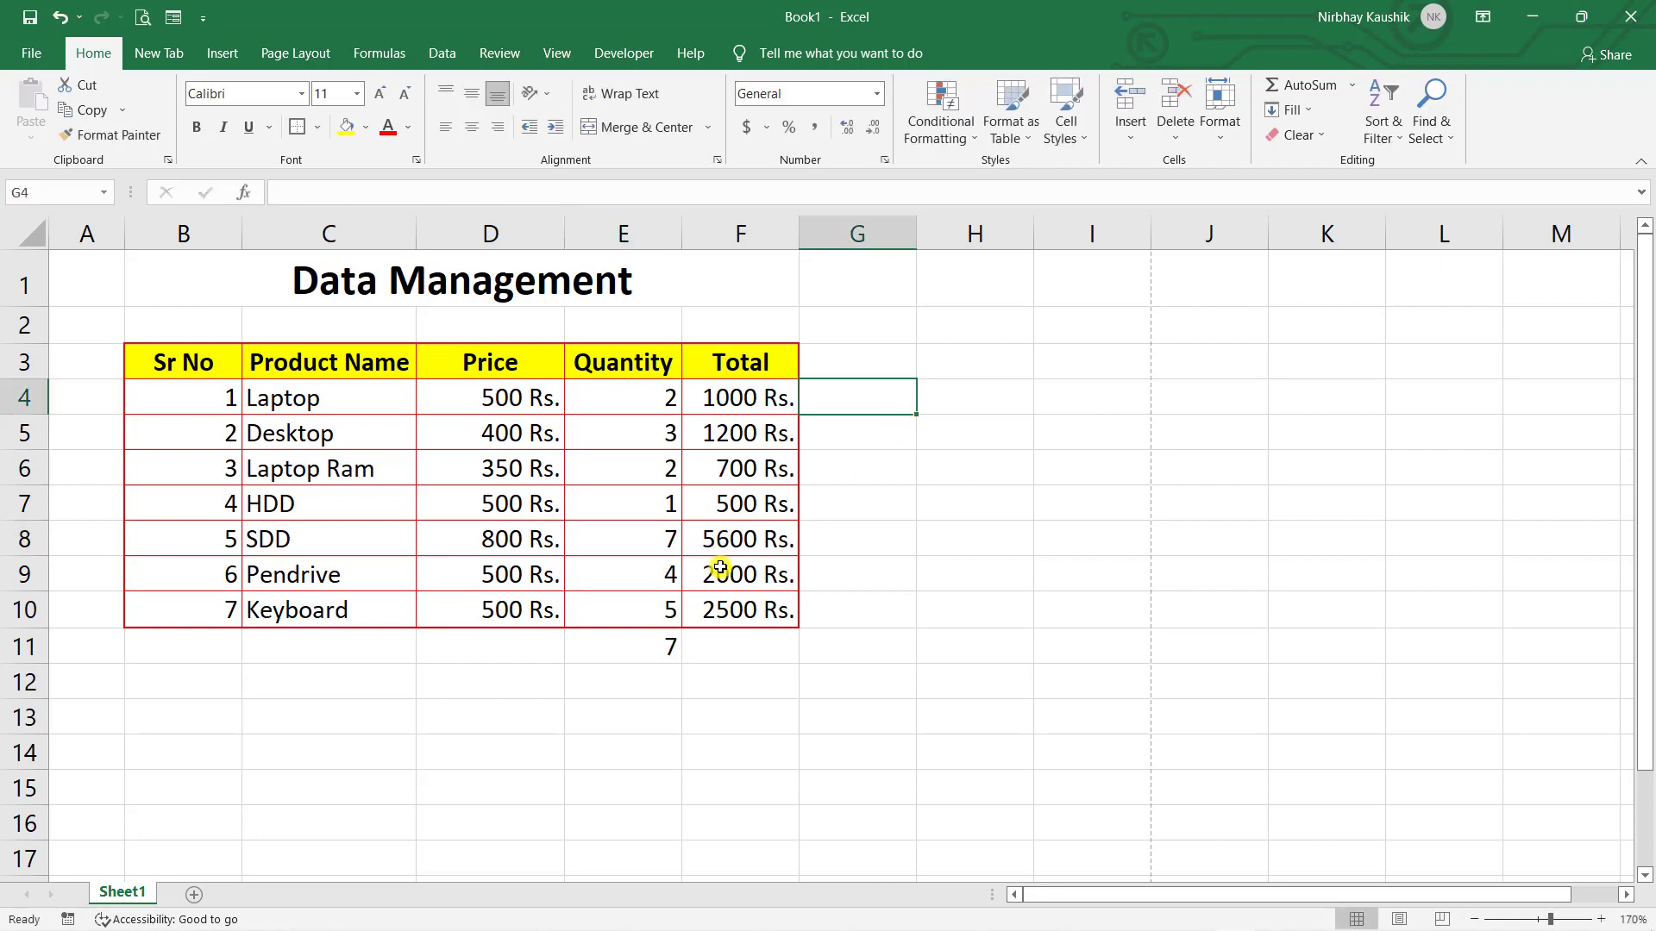
pyautogui.click(644, 657)
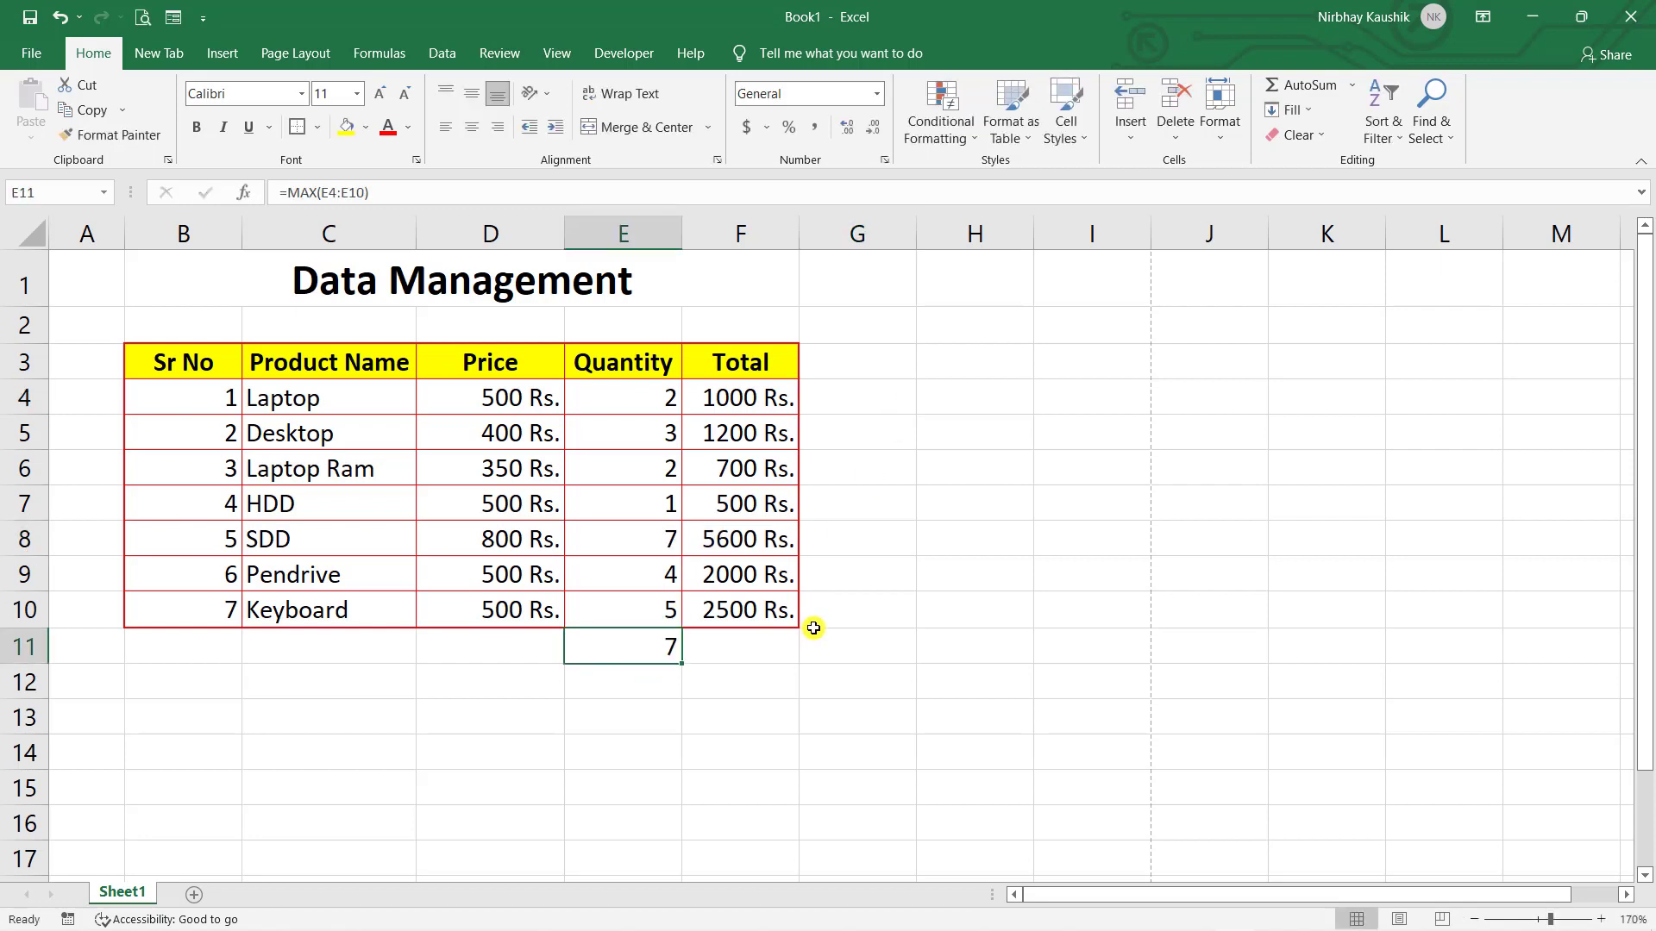
pyautogui.hotkey('ctrl', 'z')
pyautogui.hotkey('ctrl', 'z')
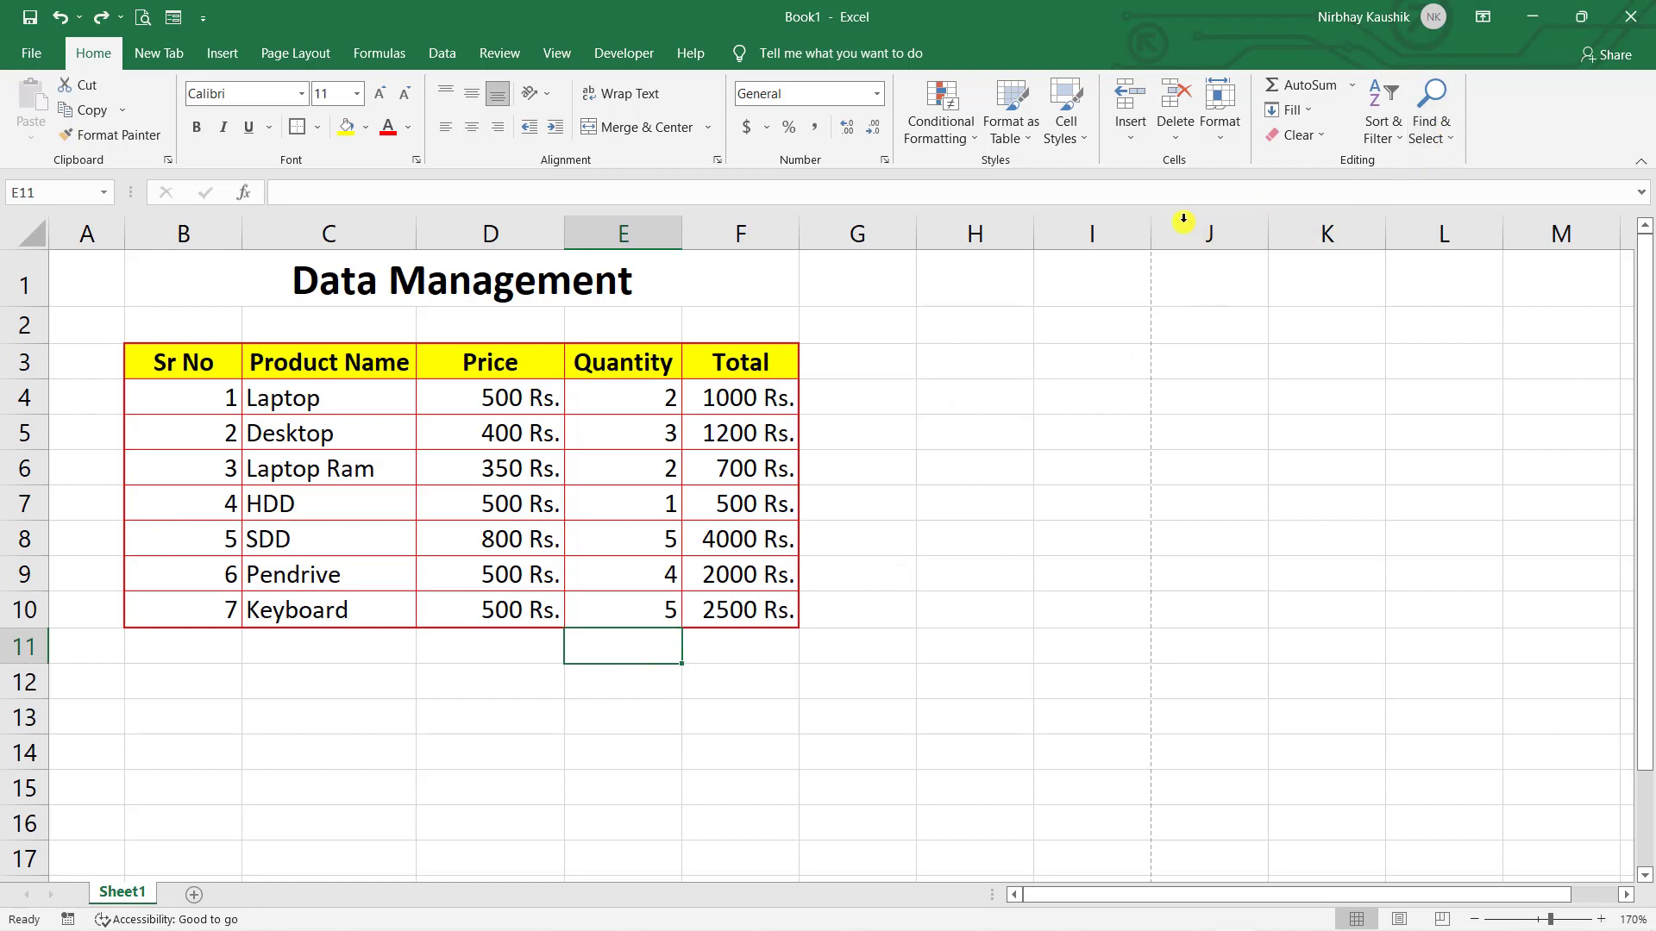
pyautogui.click(1352, 84)
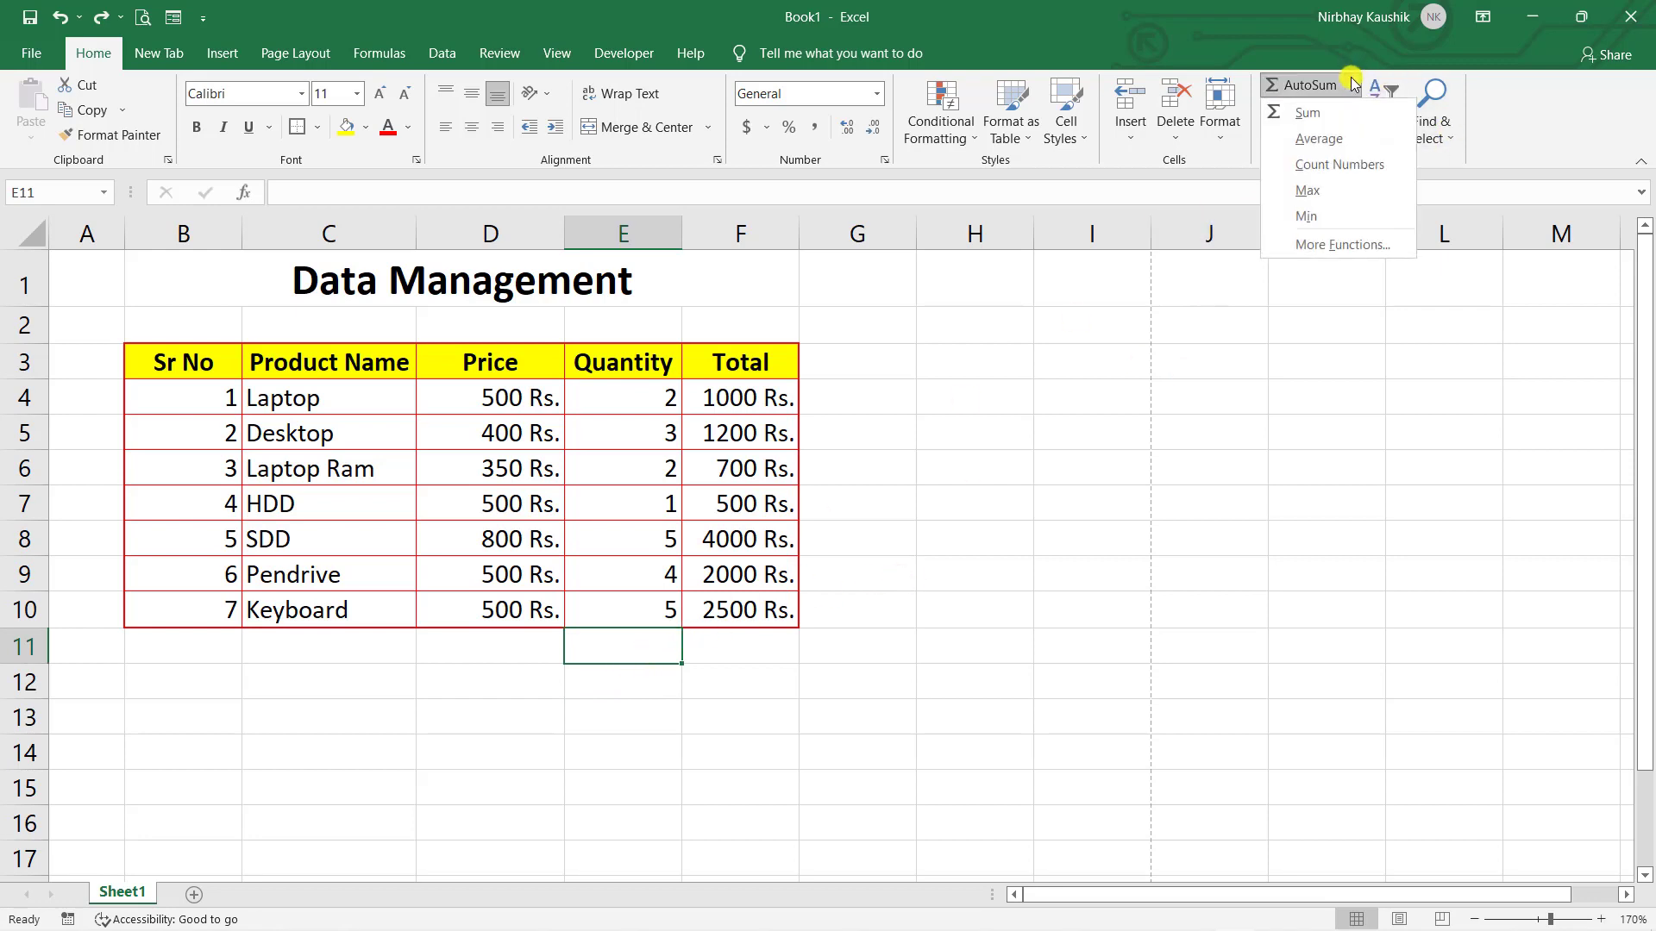
pyautogui.click(1369, 227)
pyautogui.press('Return')
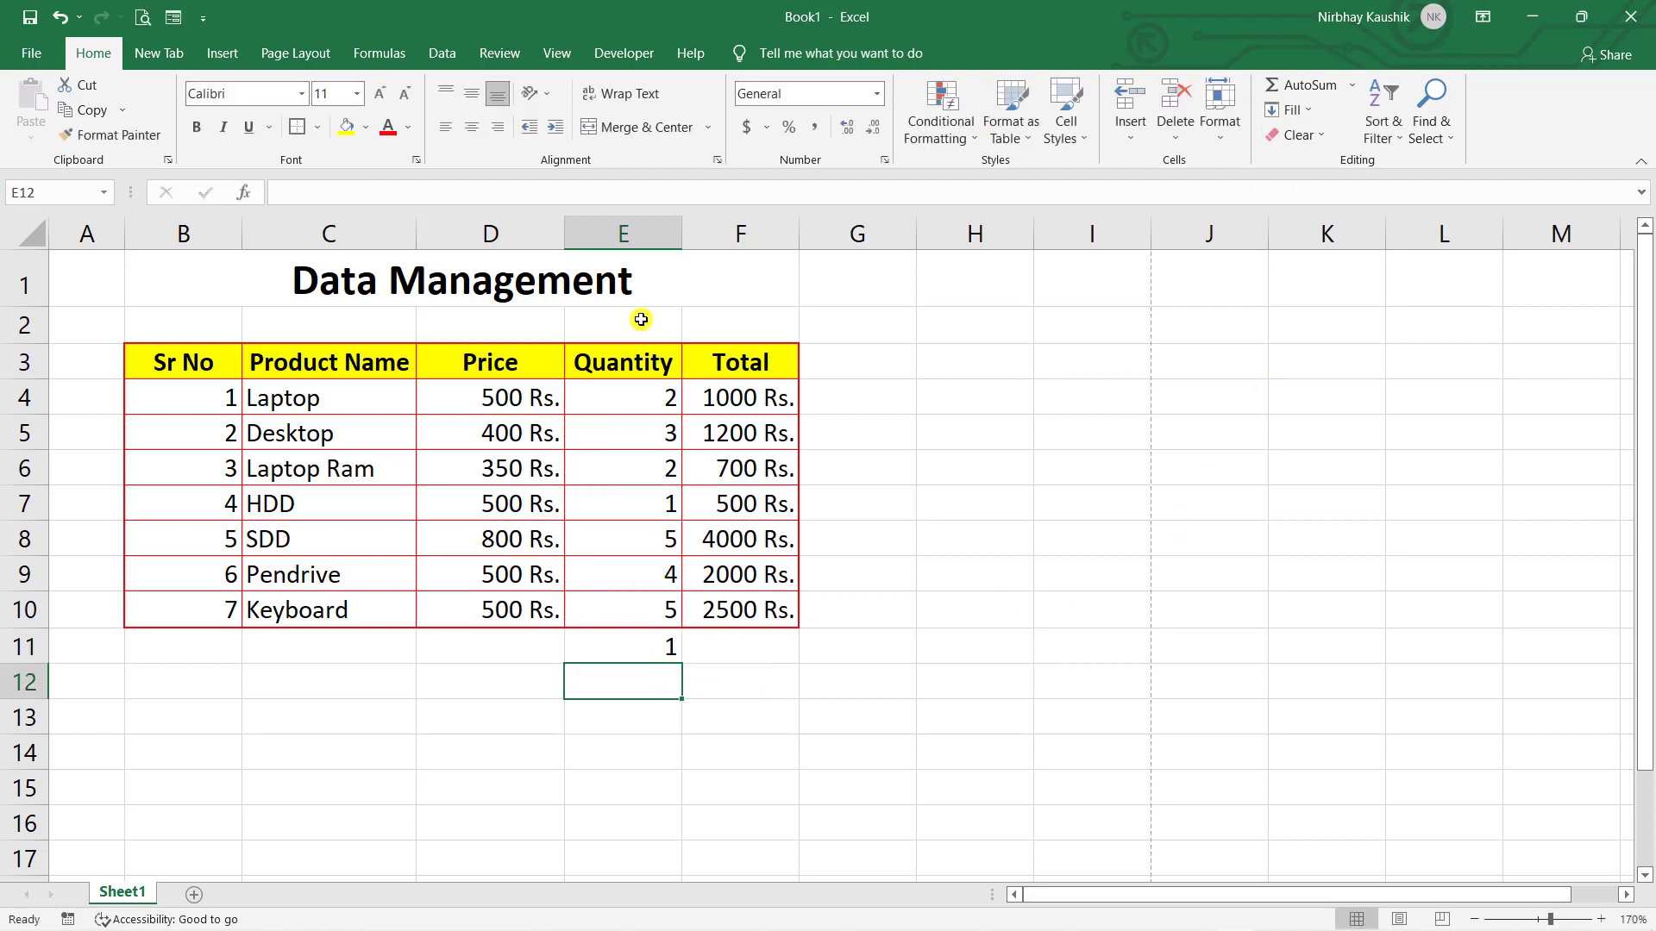
pyautogui.doubleClick(635, 651)
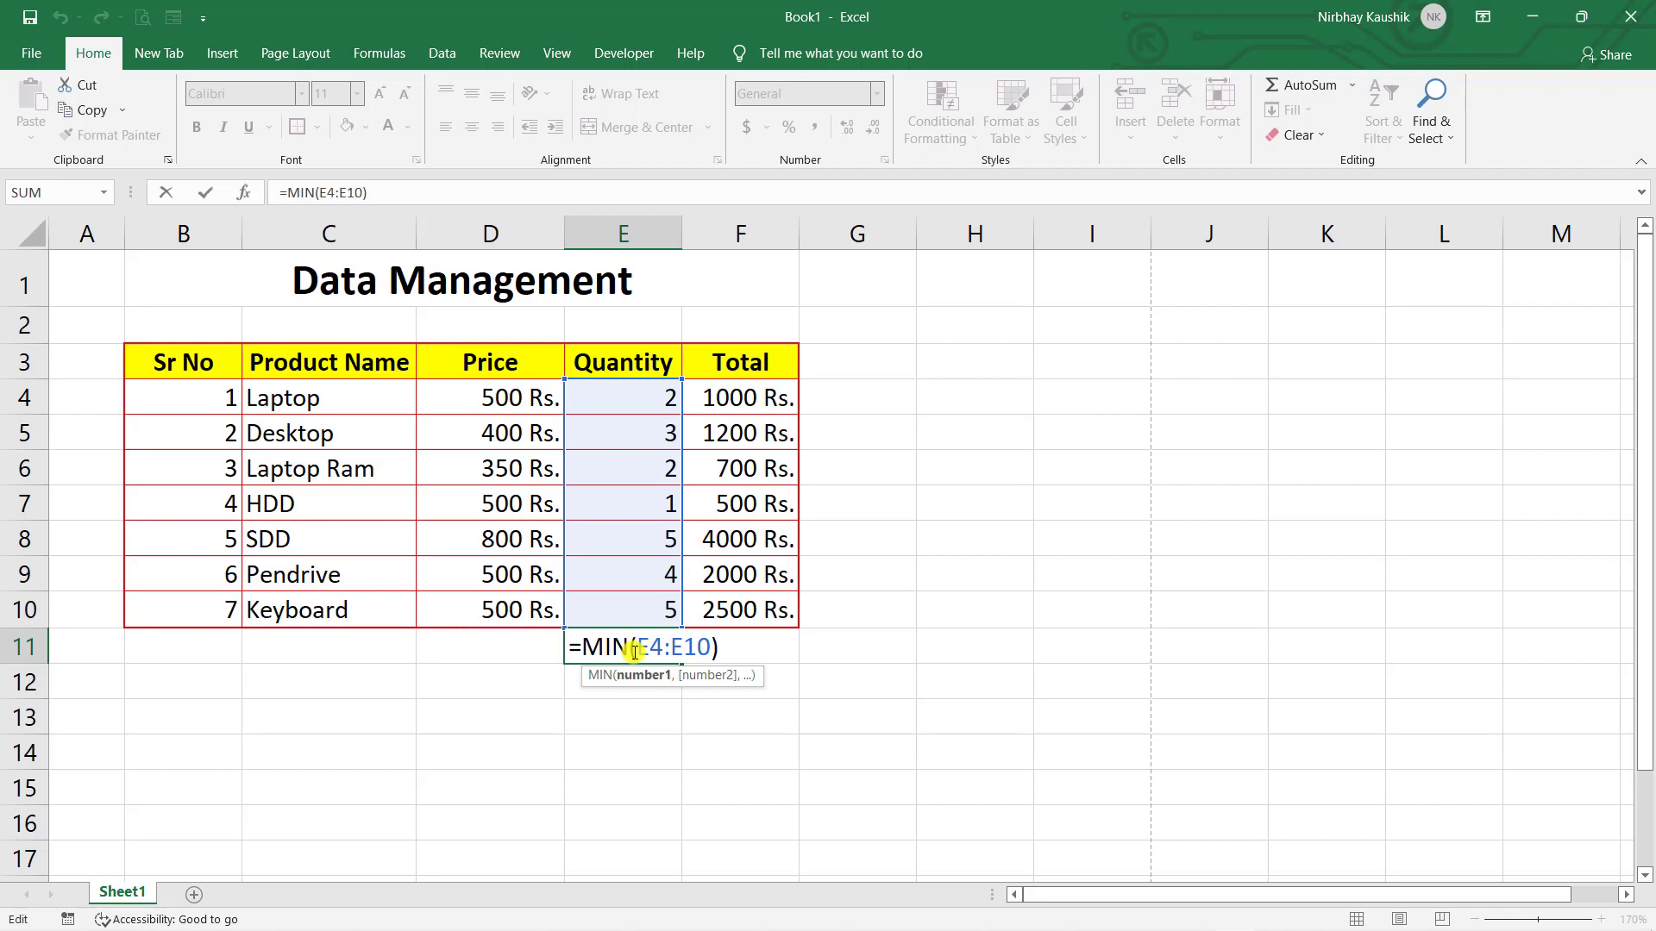
pyautogui.press('Escape')
pyautogui.press('Right')
pyautogui.press('Right')
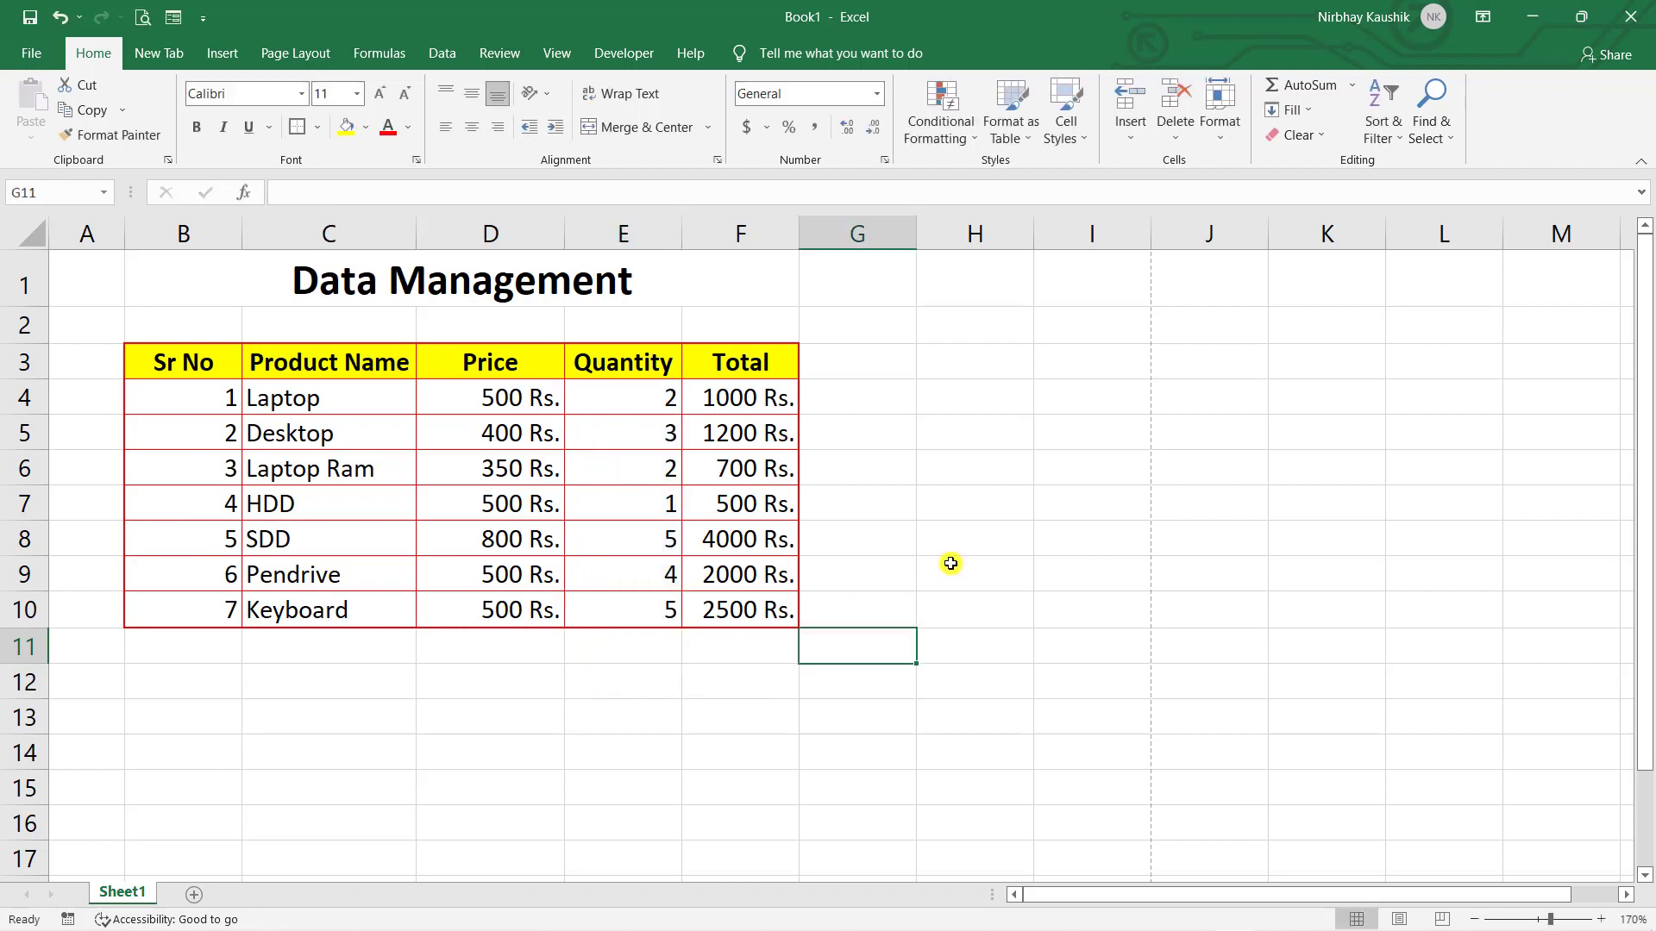
pyautogui.click(719, 282)
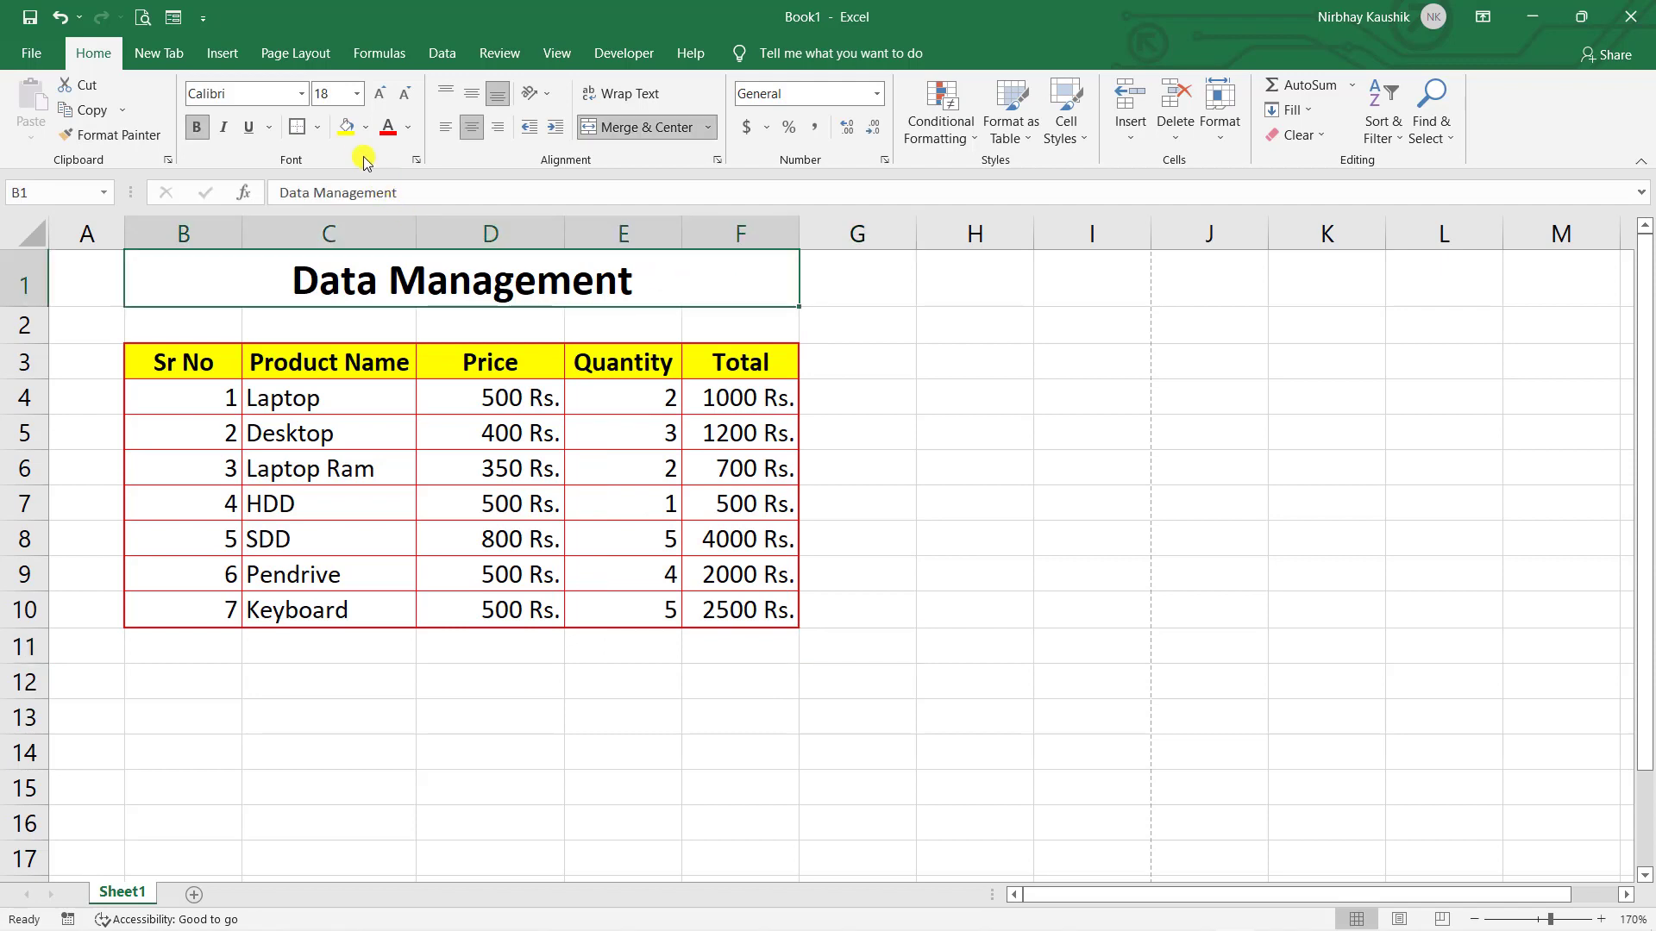
# - Give the Data Management title red text and a light blue fill
pyautogui.click(366, 128)
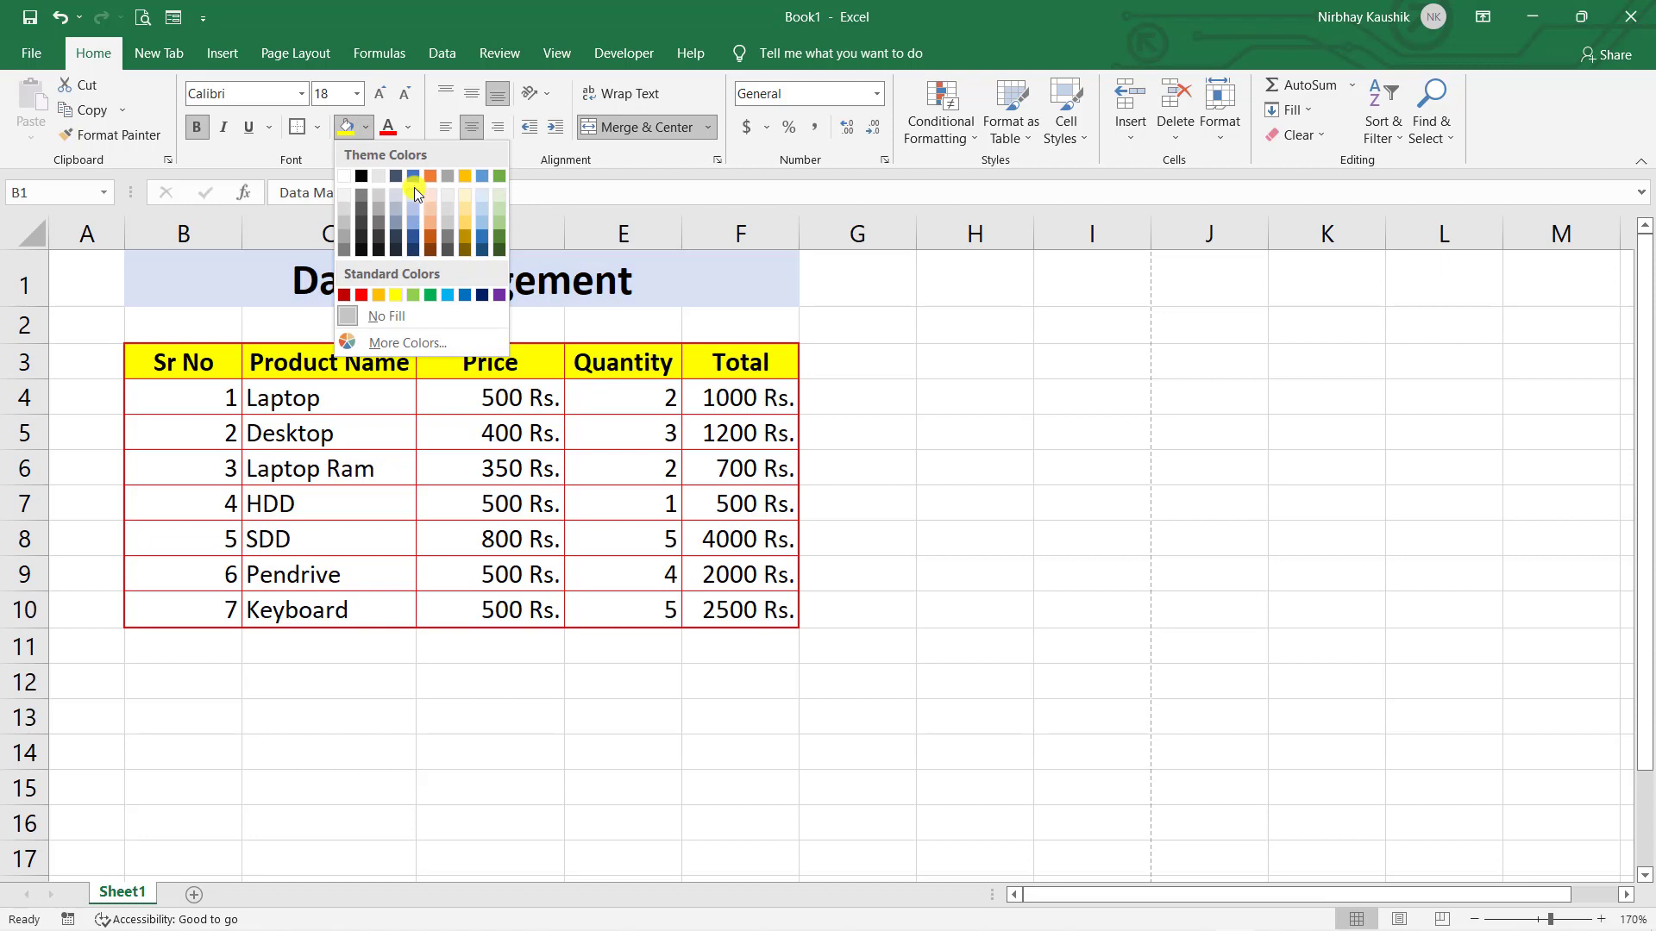
pyautogui.click(388, 126)
pyautogui.click(366, 128)
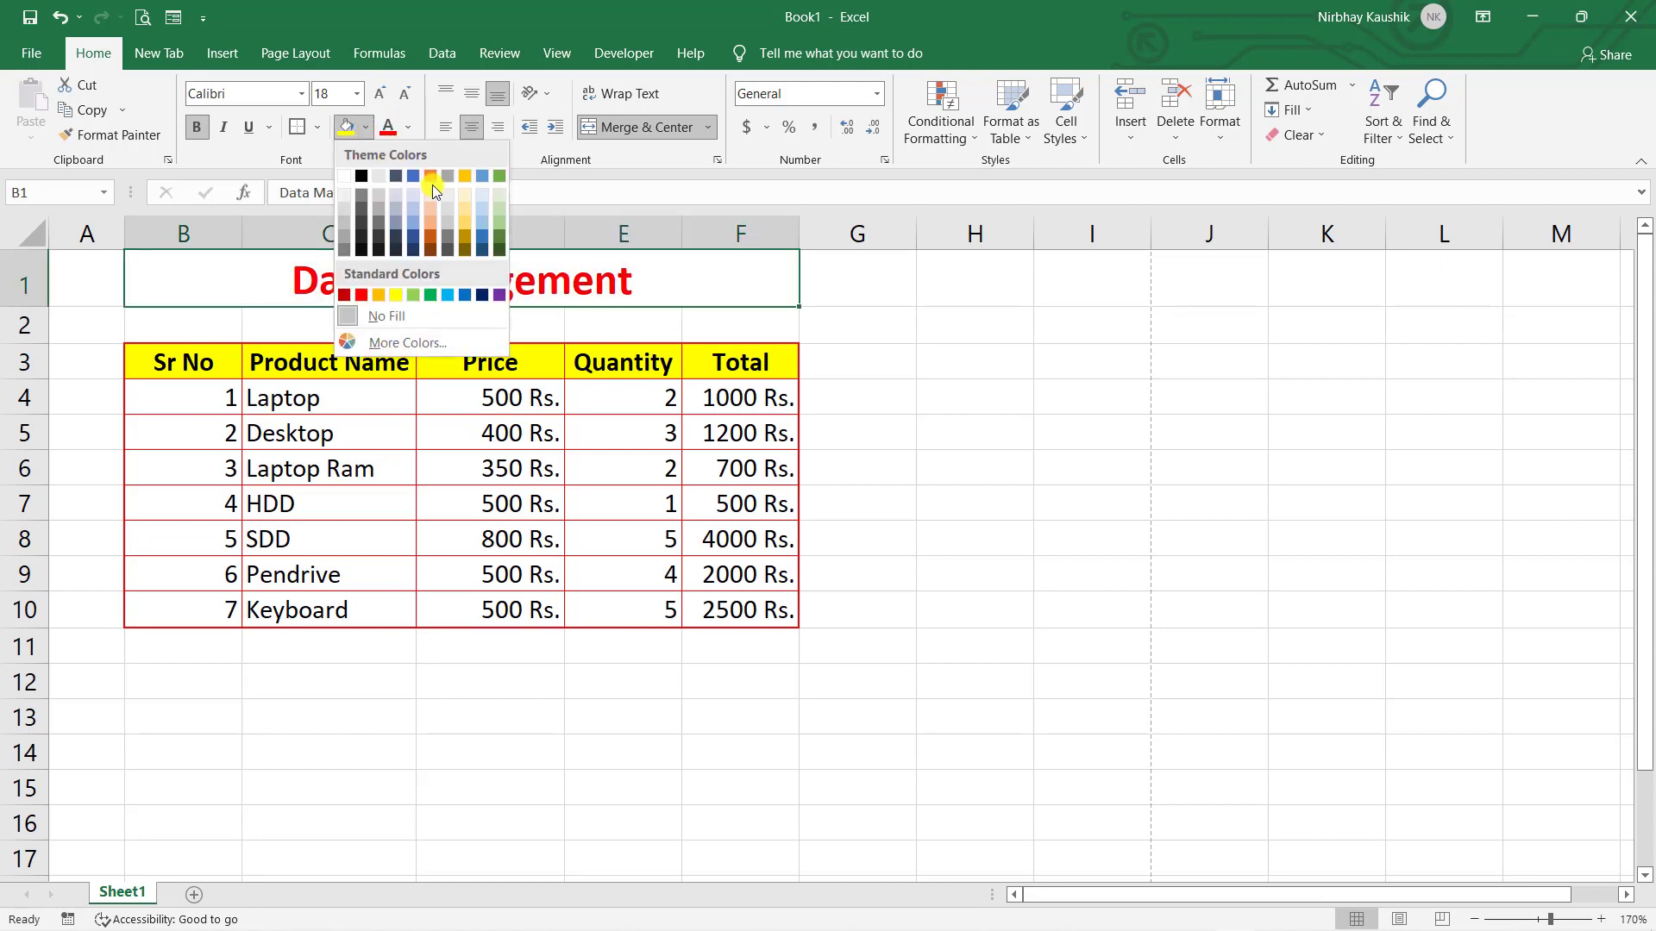
pyautogui.click(412, 196)
pyautogui.click(838, 336)
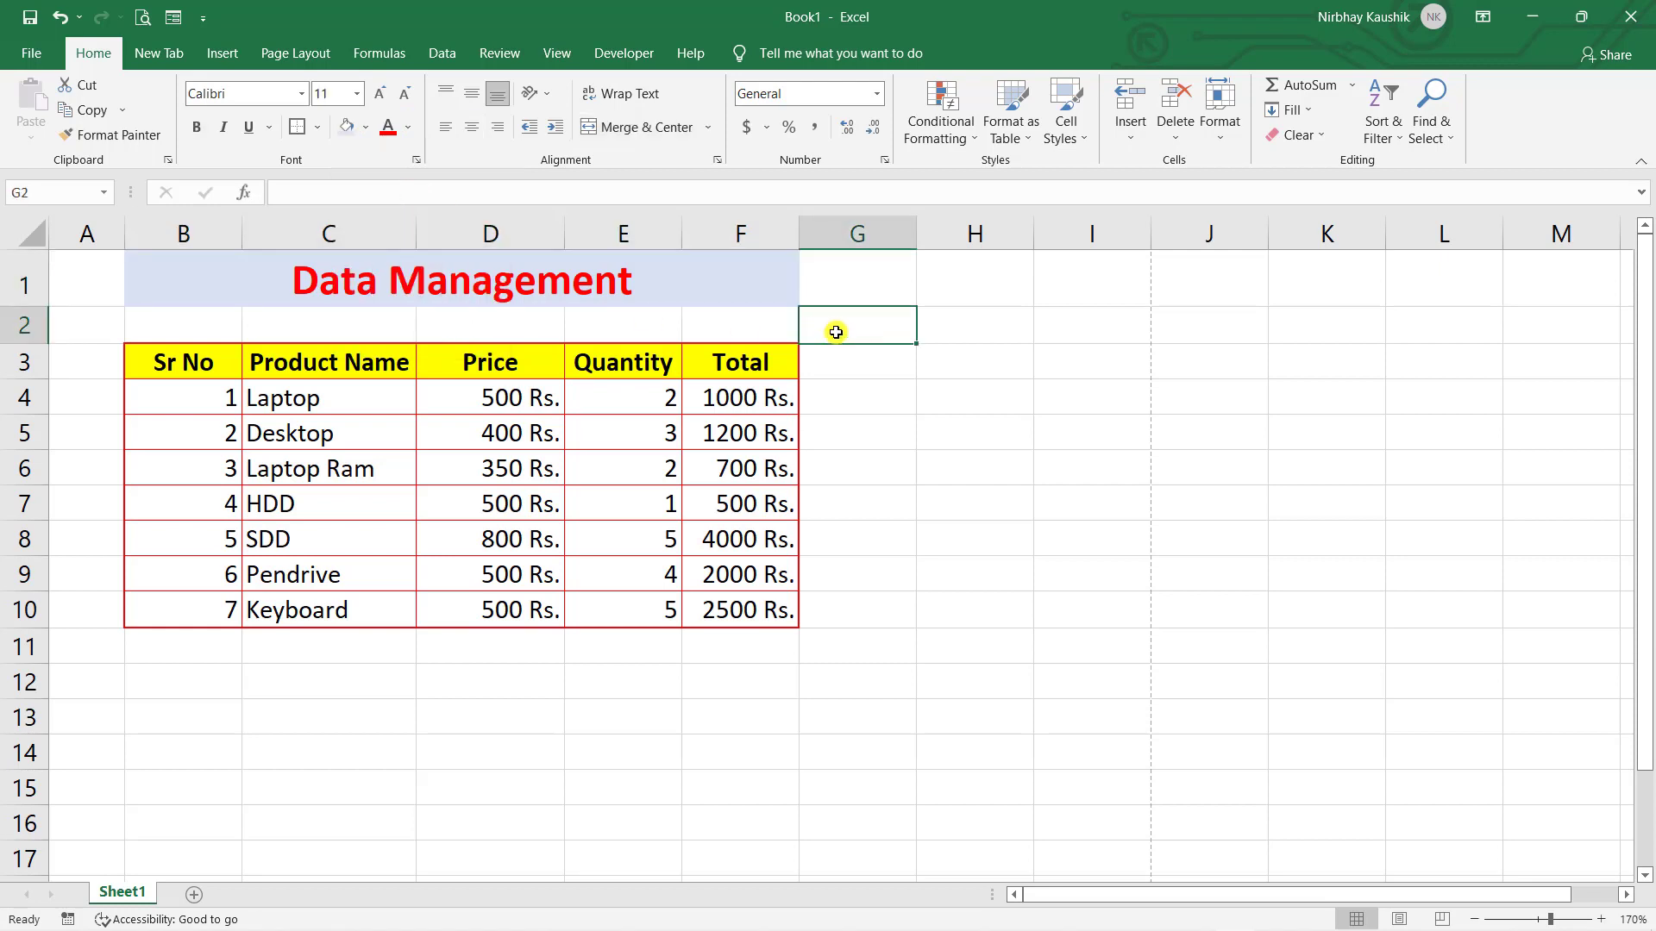
# - Underline the Data Management title text
pyautogui.click(579, 300)
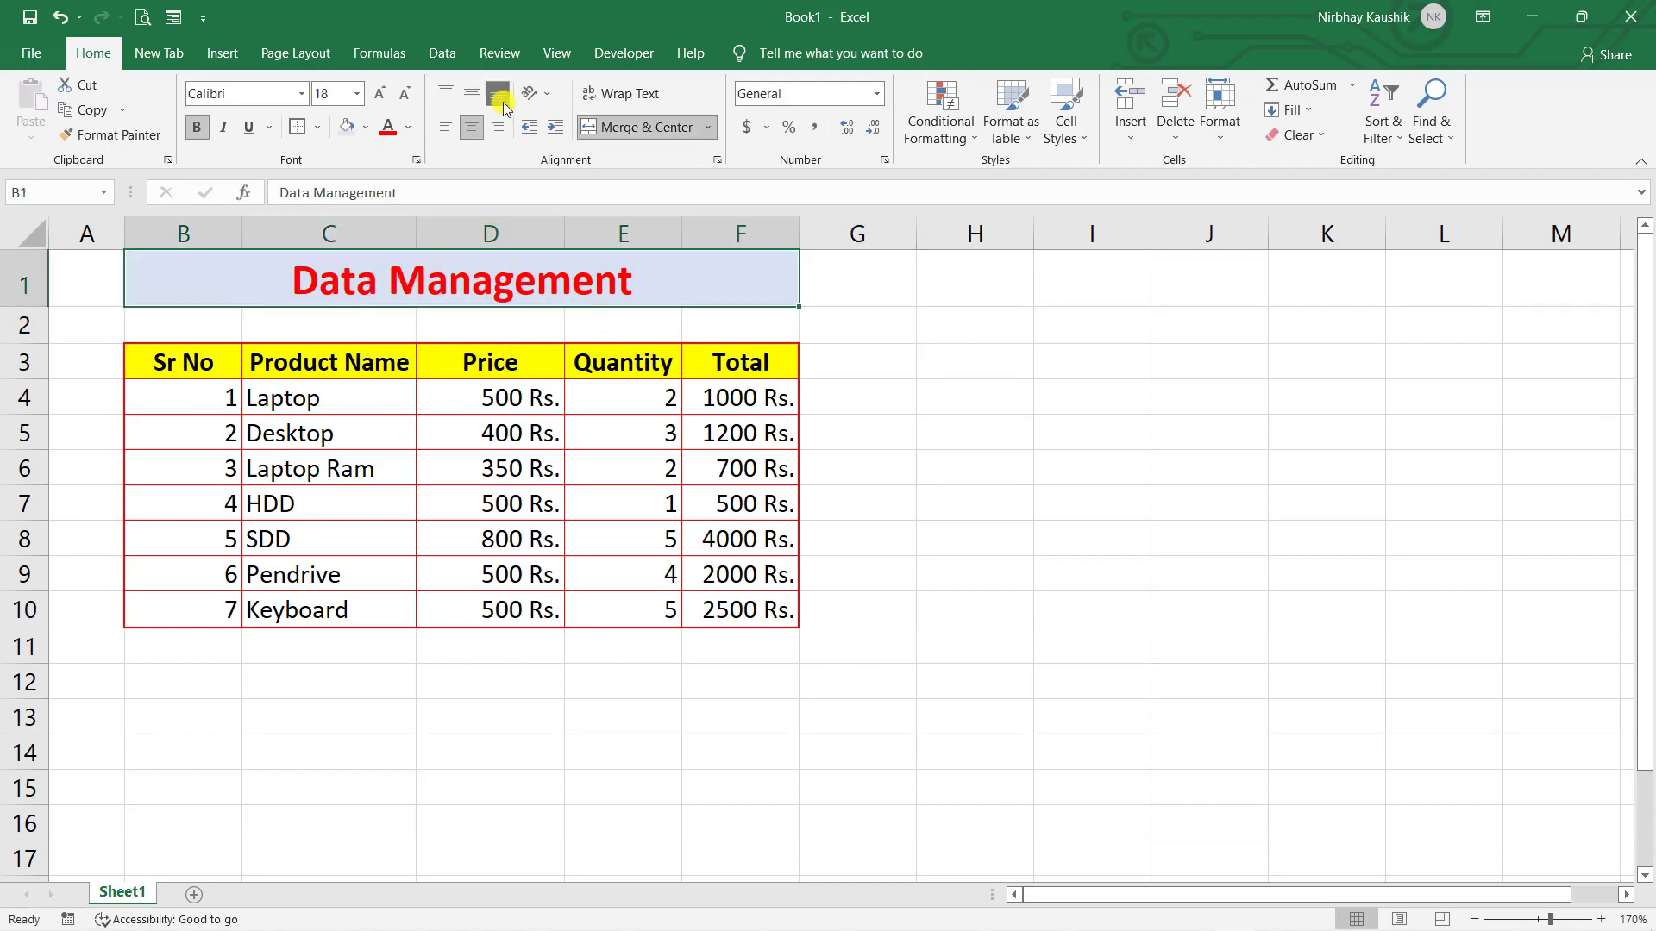
pyautogui.click(249, 130)
pyautogui.click(1022, 336)
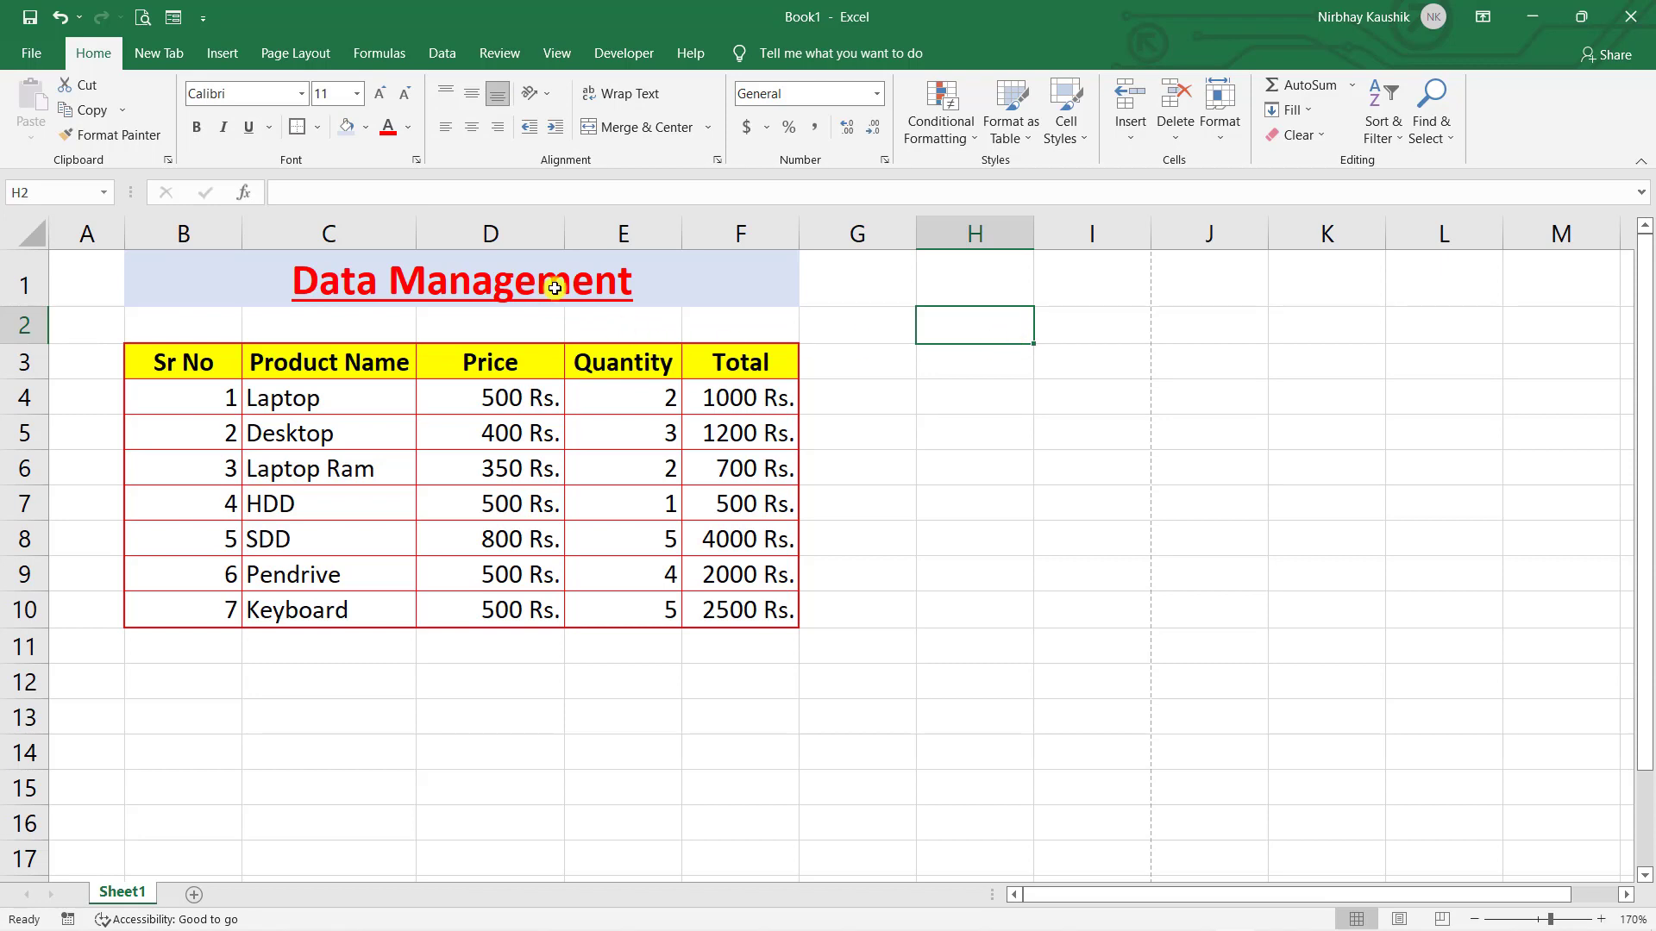
pyautogui.click(625, 294)
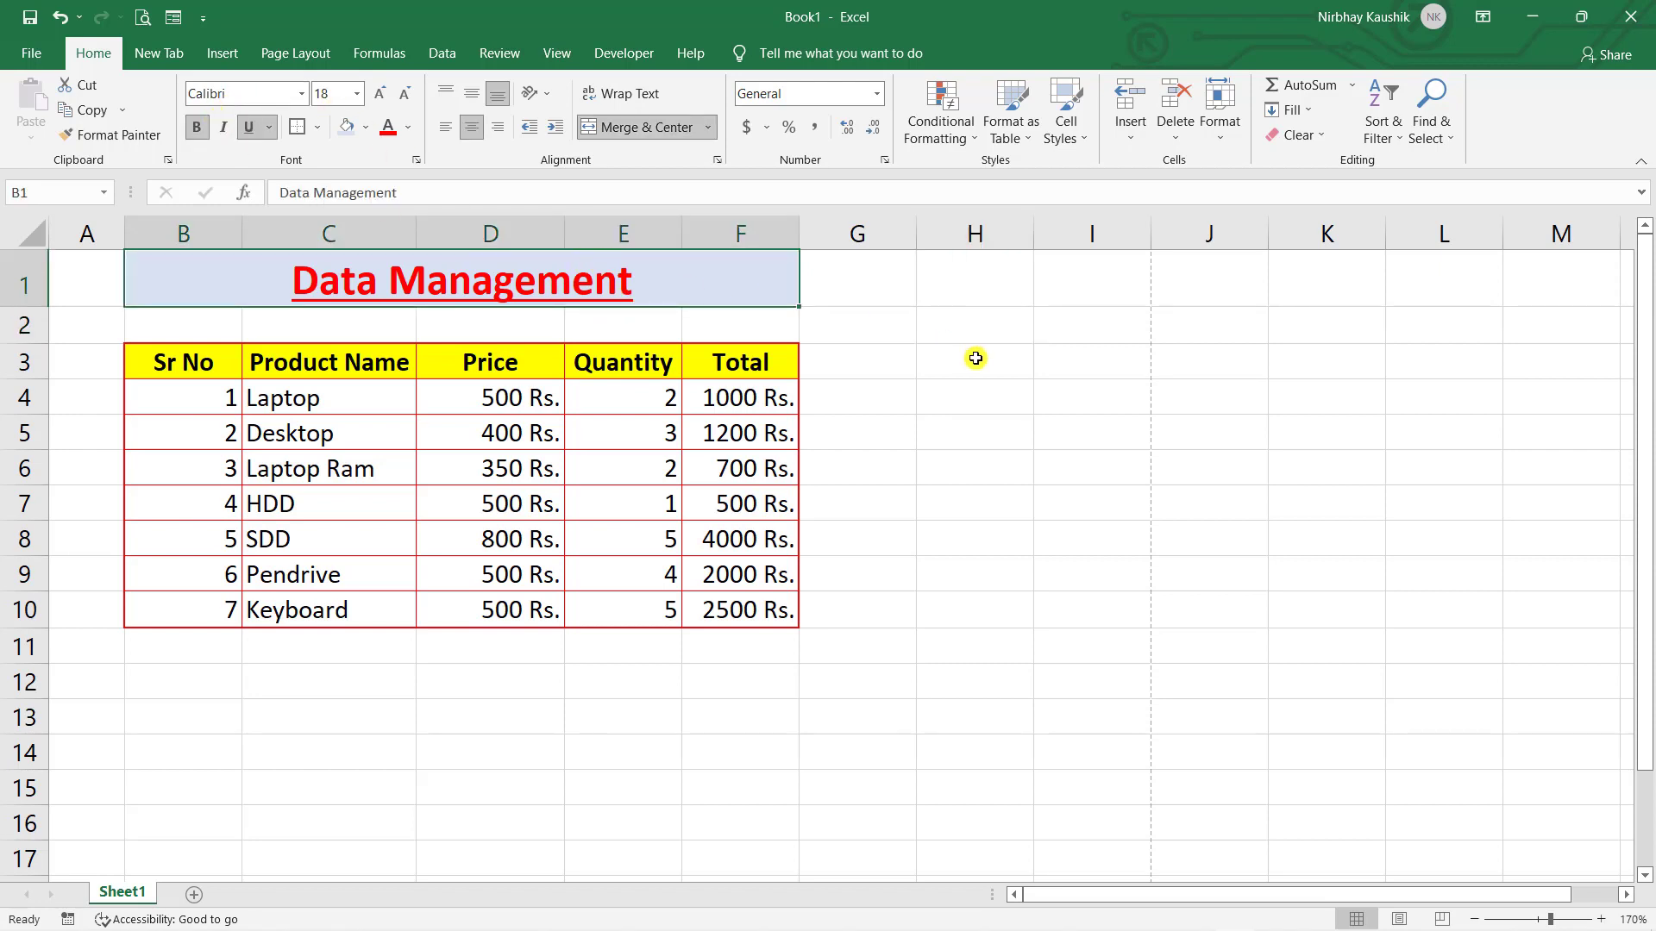
# - Try Clear All and Clear Formats on the B1 title, undoing each
pyautogui.click(832, 298)
pyautogui.click(729, 284)
pyautogui.click(1322, 135)
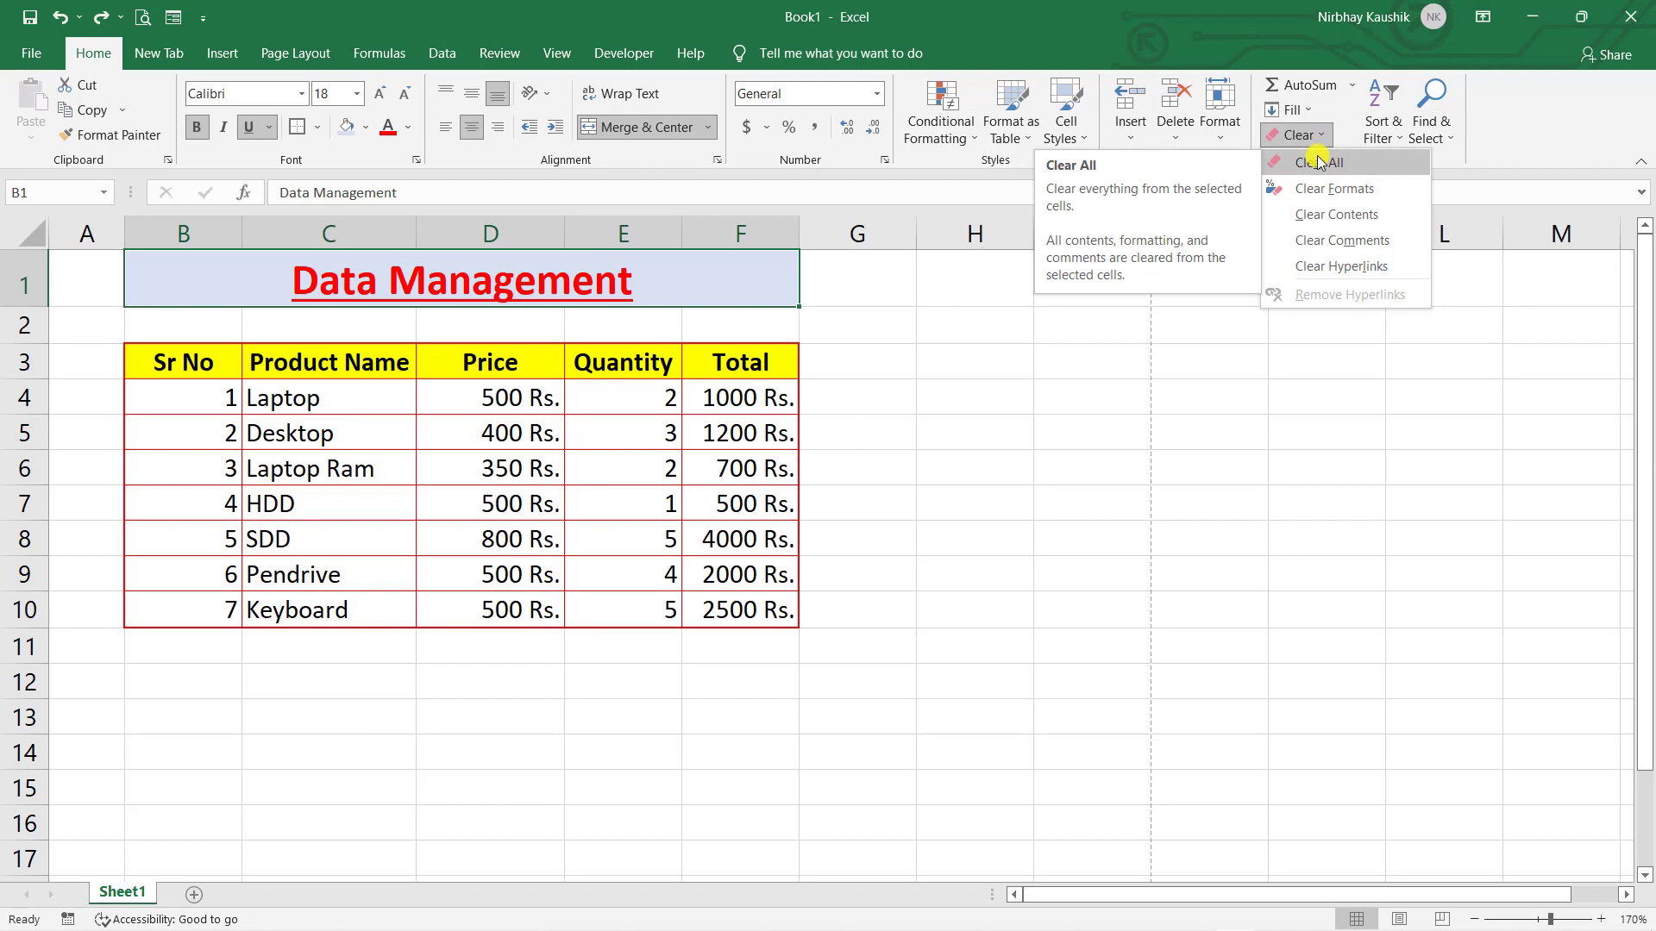
pyautogui.click(1317, 163)
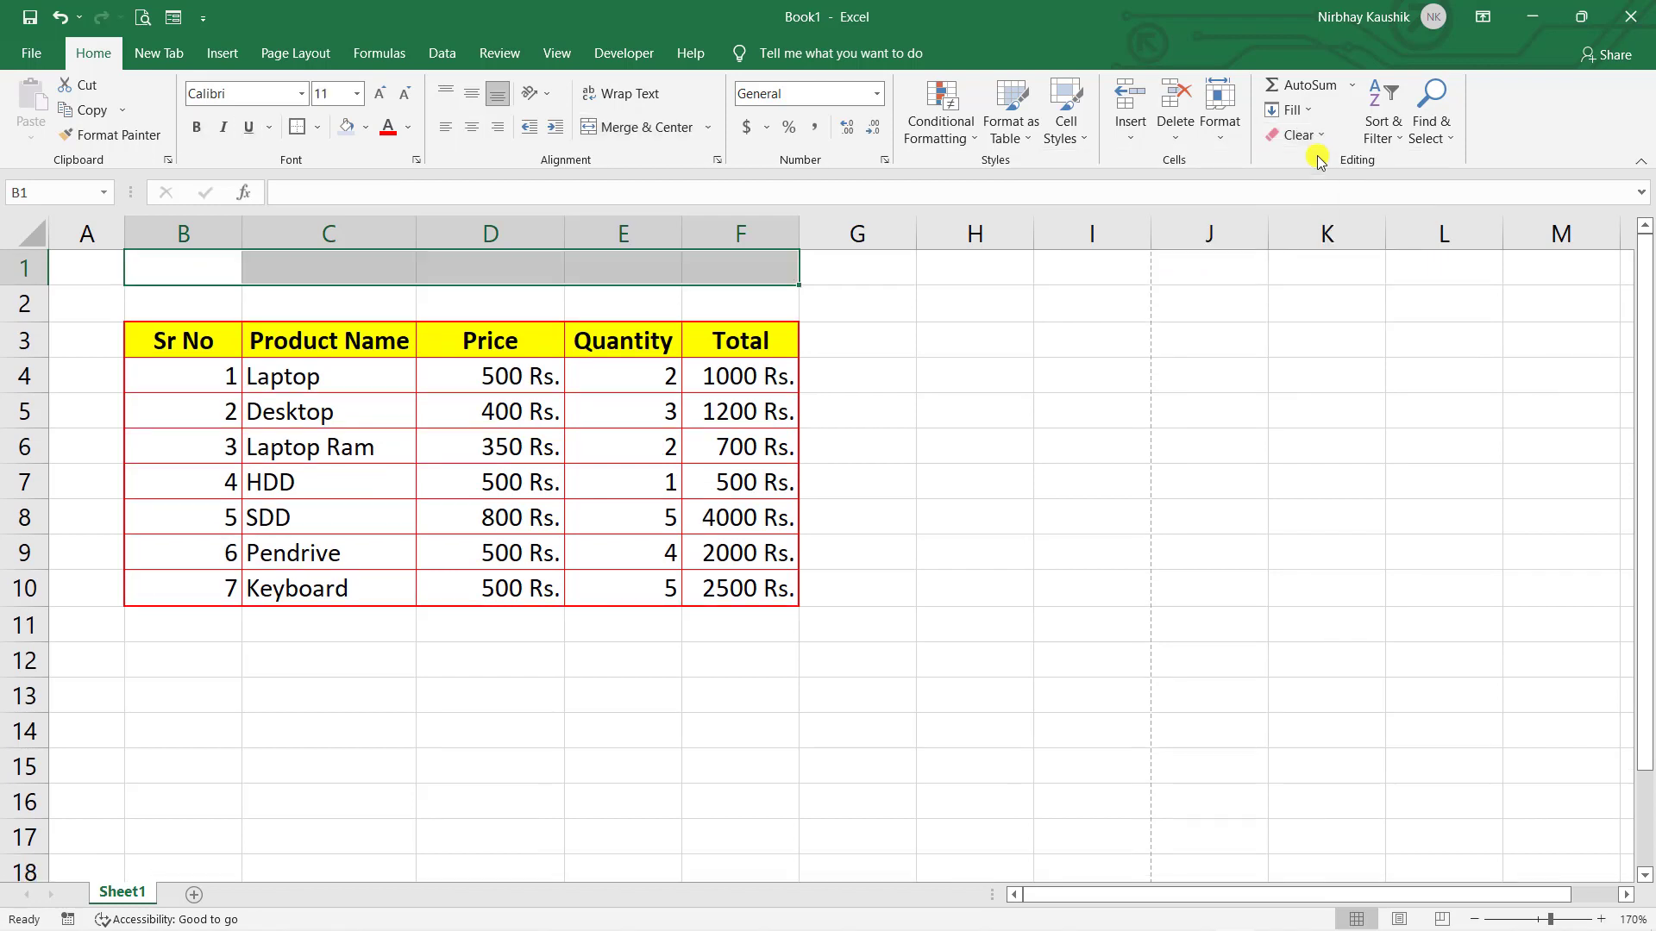
pyautogui.hotkey('ctrl', 'z')
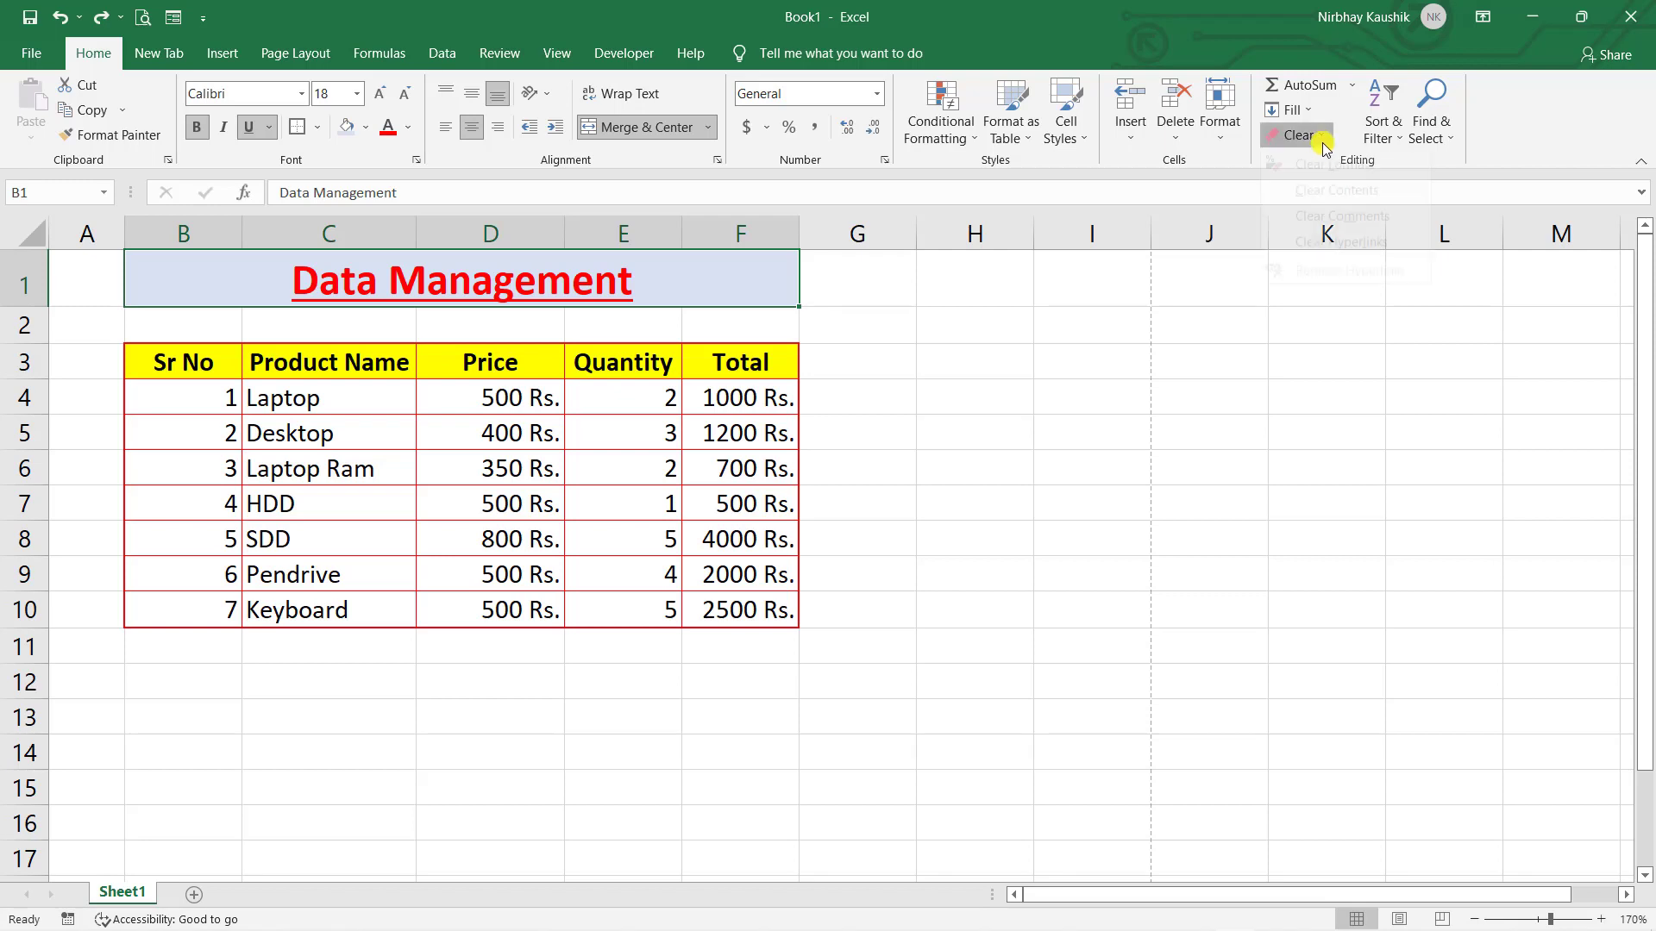
pyautogui.click(1315, 137)
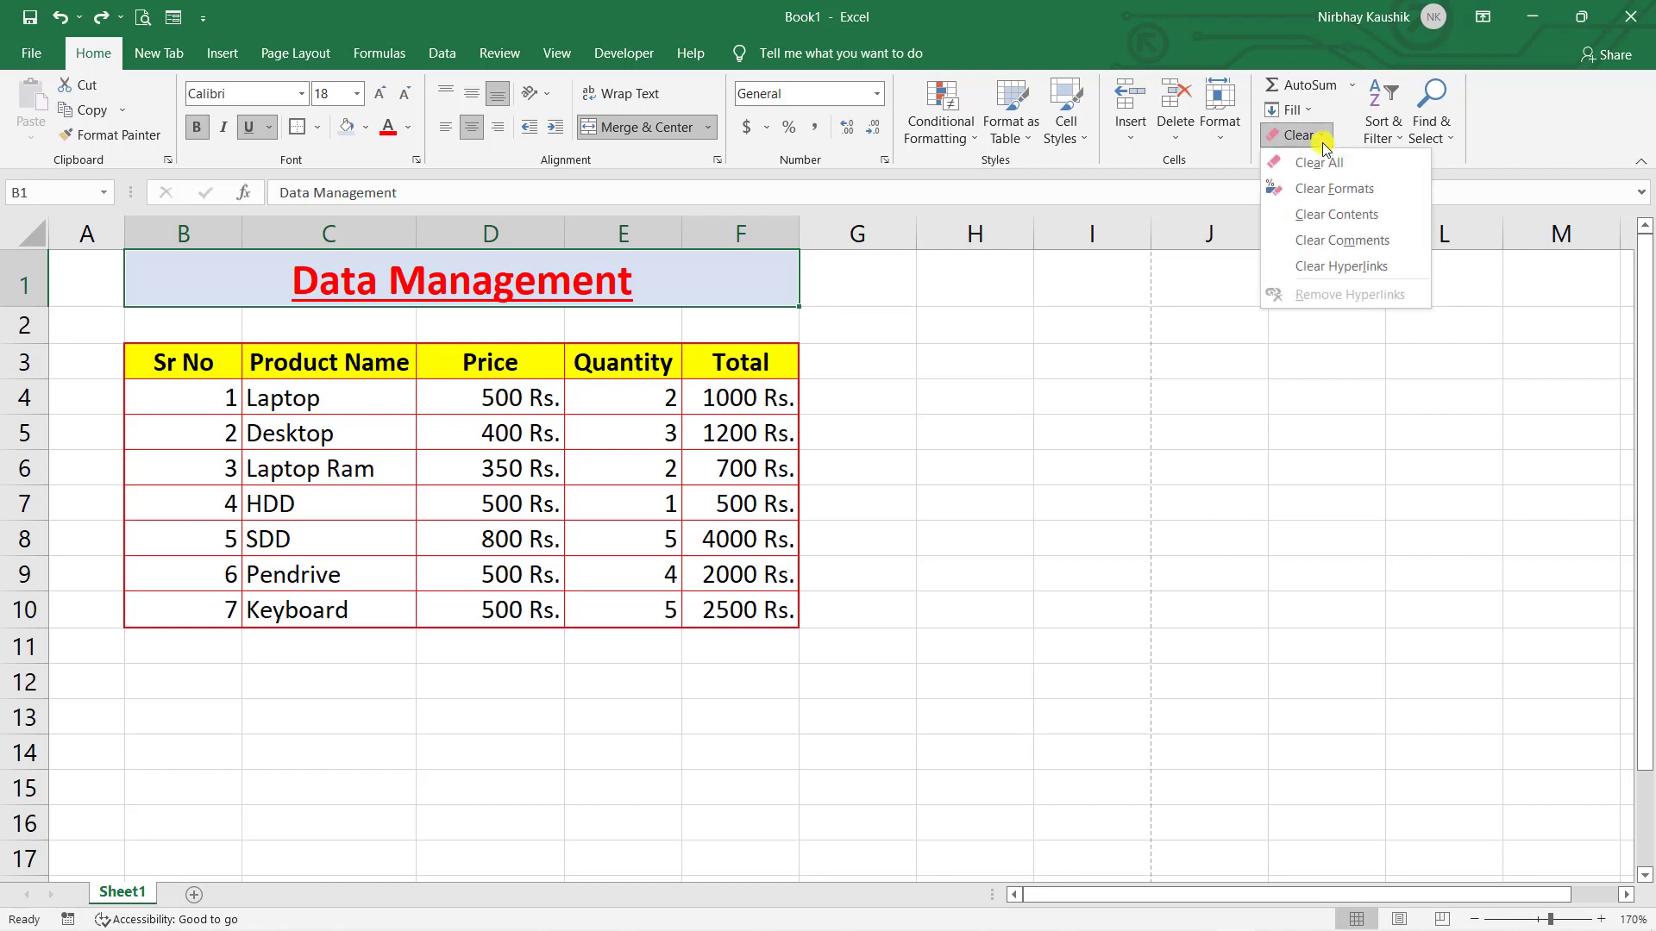
pyautogui.click(1299, 191)
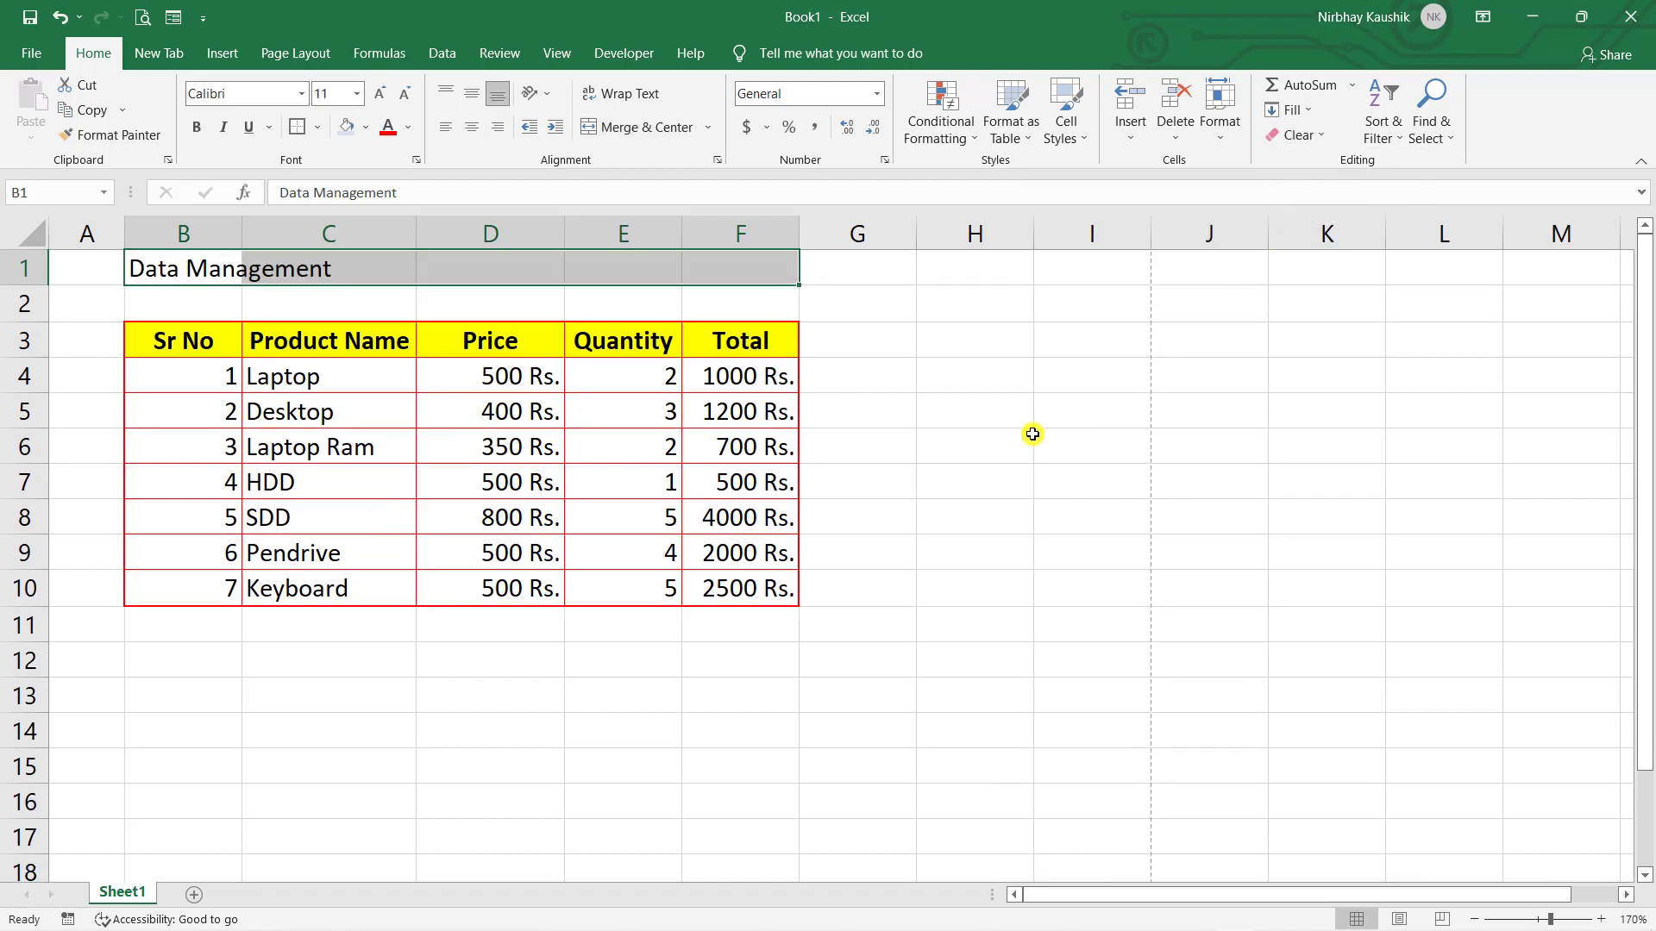
pyautogui.hotkey('ctrl', 'z')
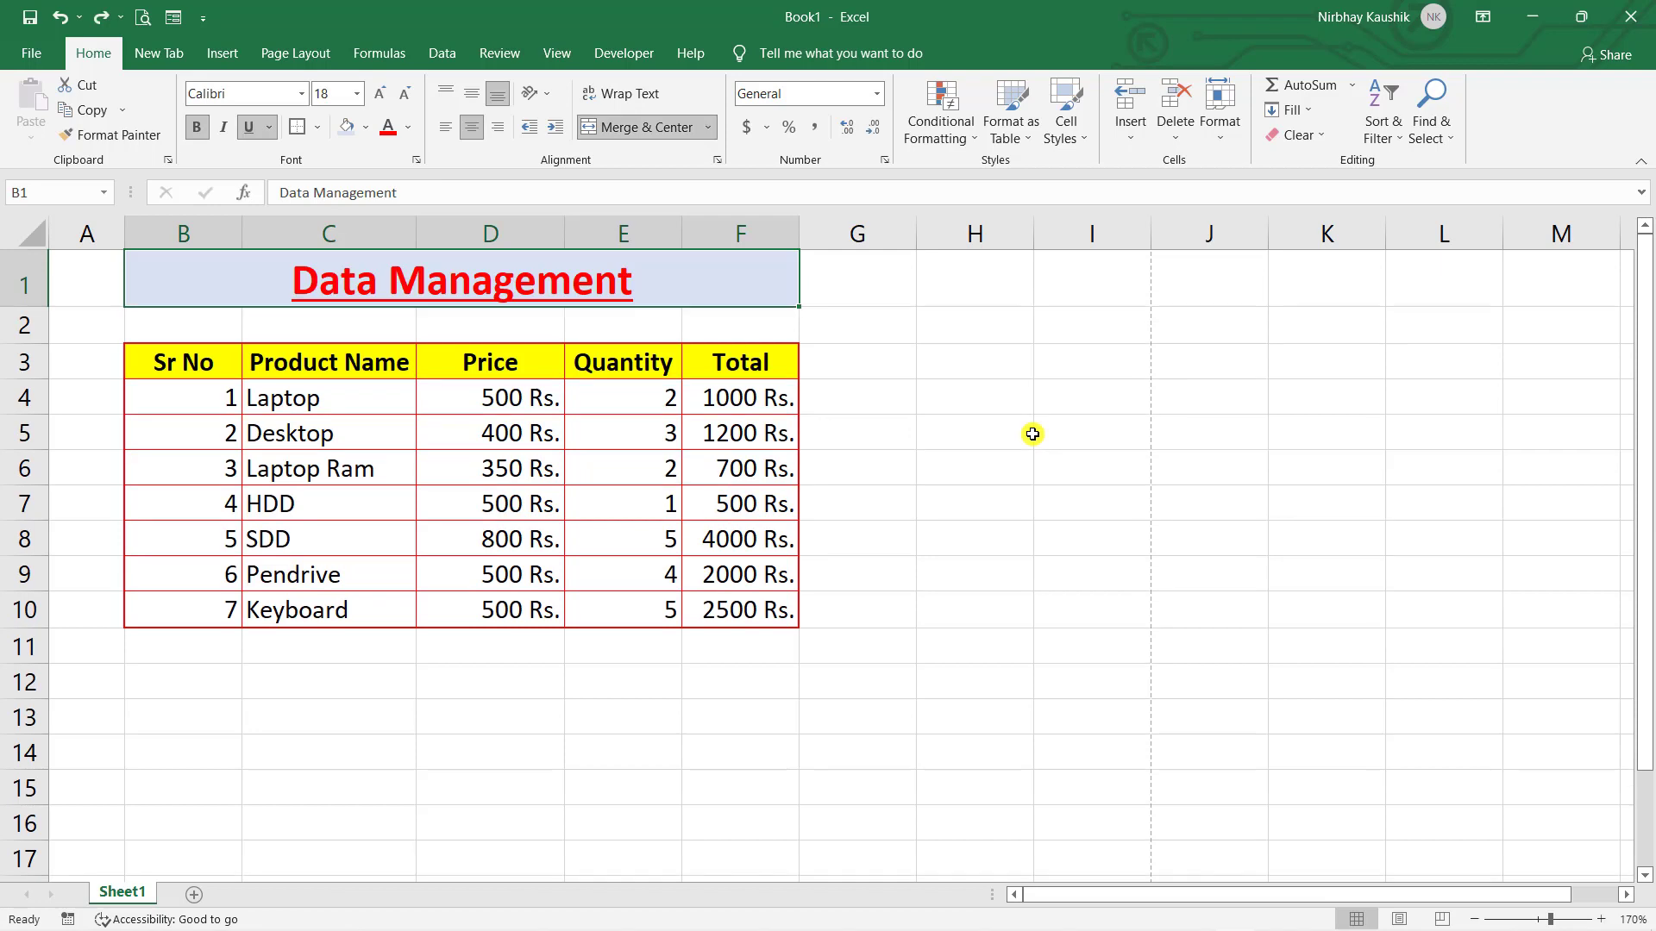
# - Clear the title's contents only and type 'jmbjmbm' in its place
pyautogui.click(1320, 135)
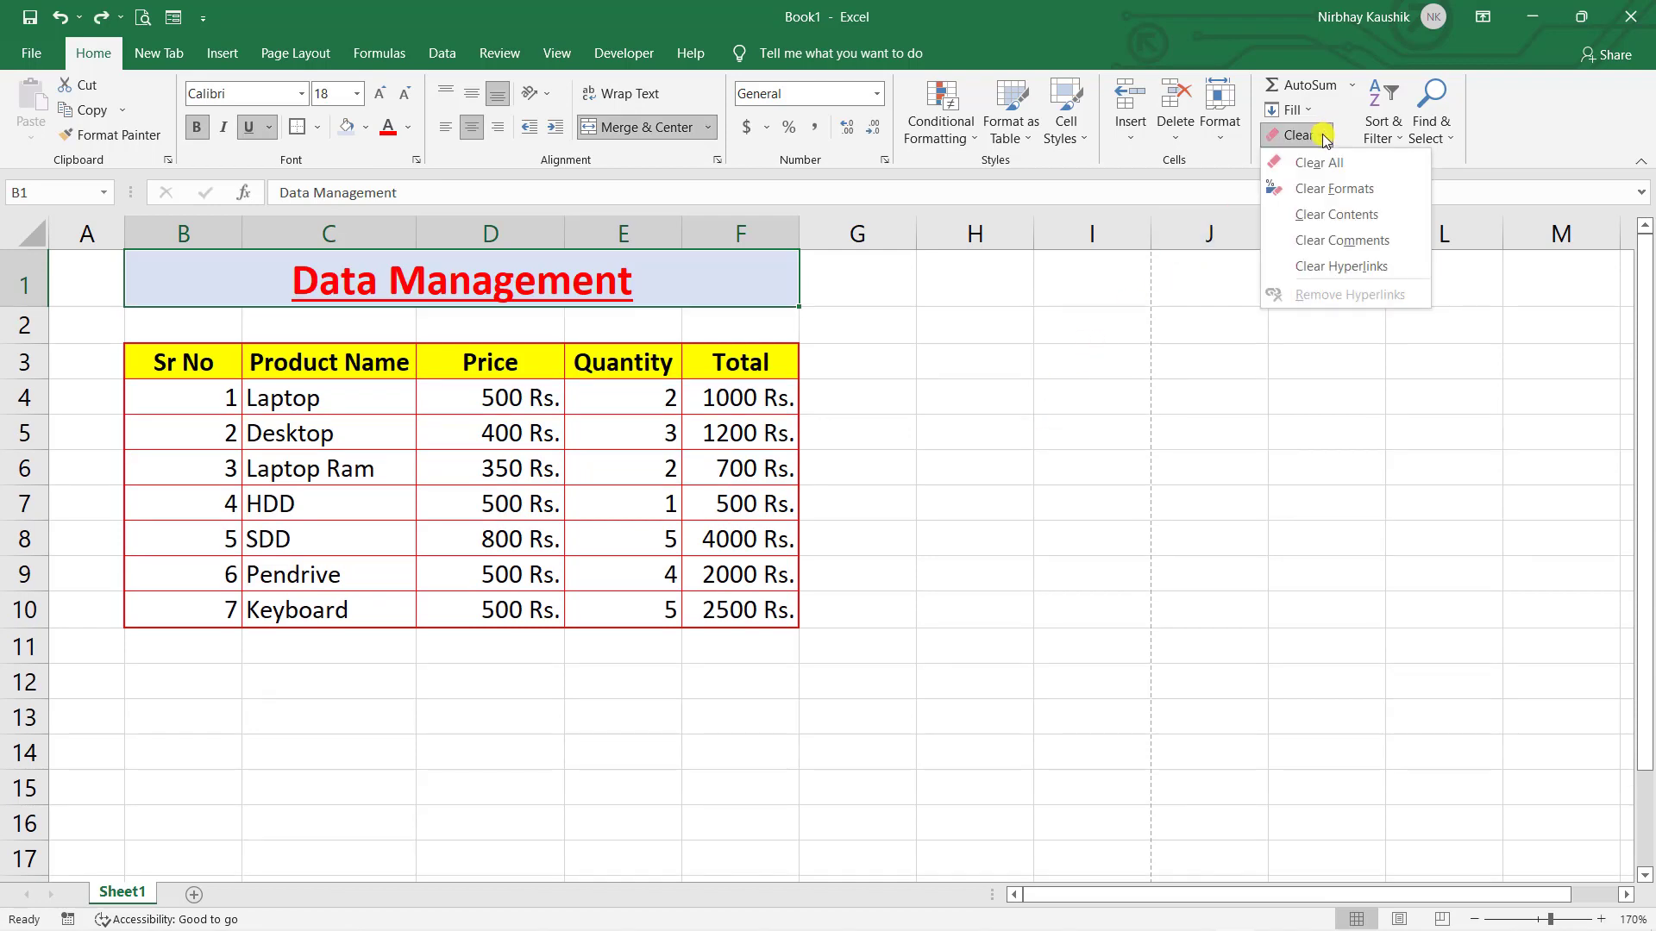
pyautogui.click(1329, 221)
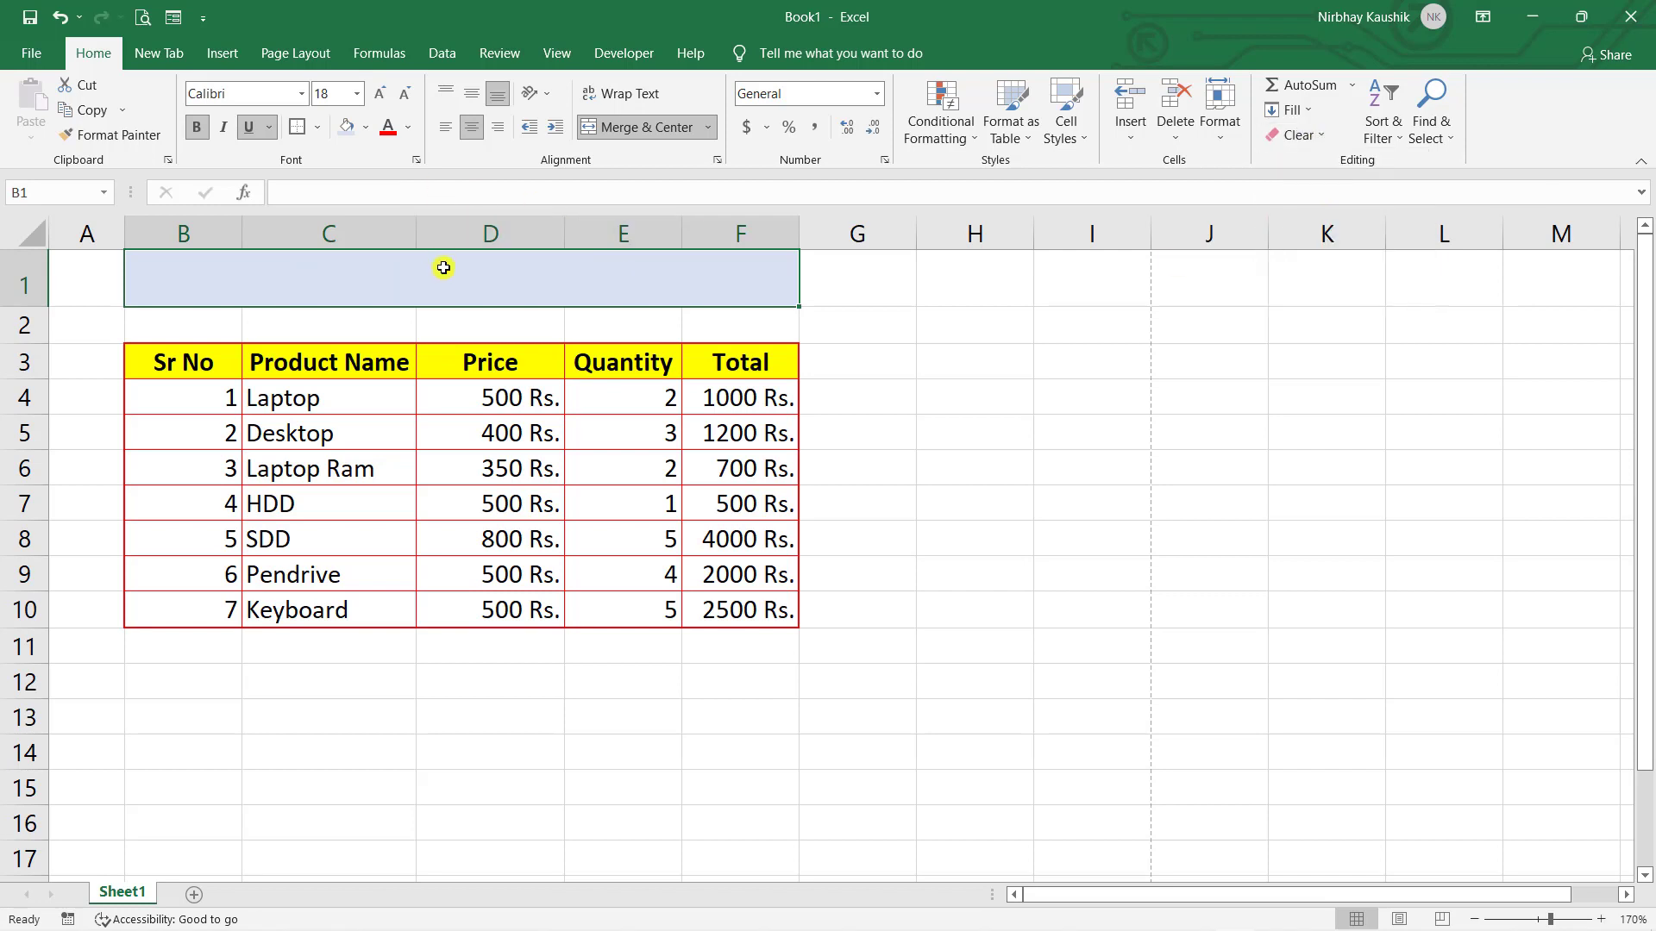
pyautogui.write('jmbjmbm')
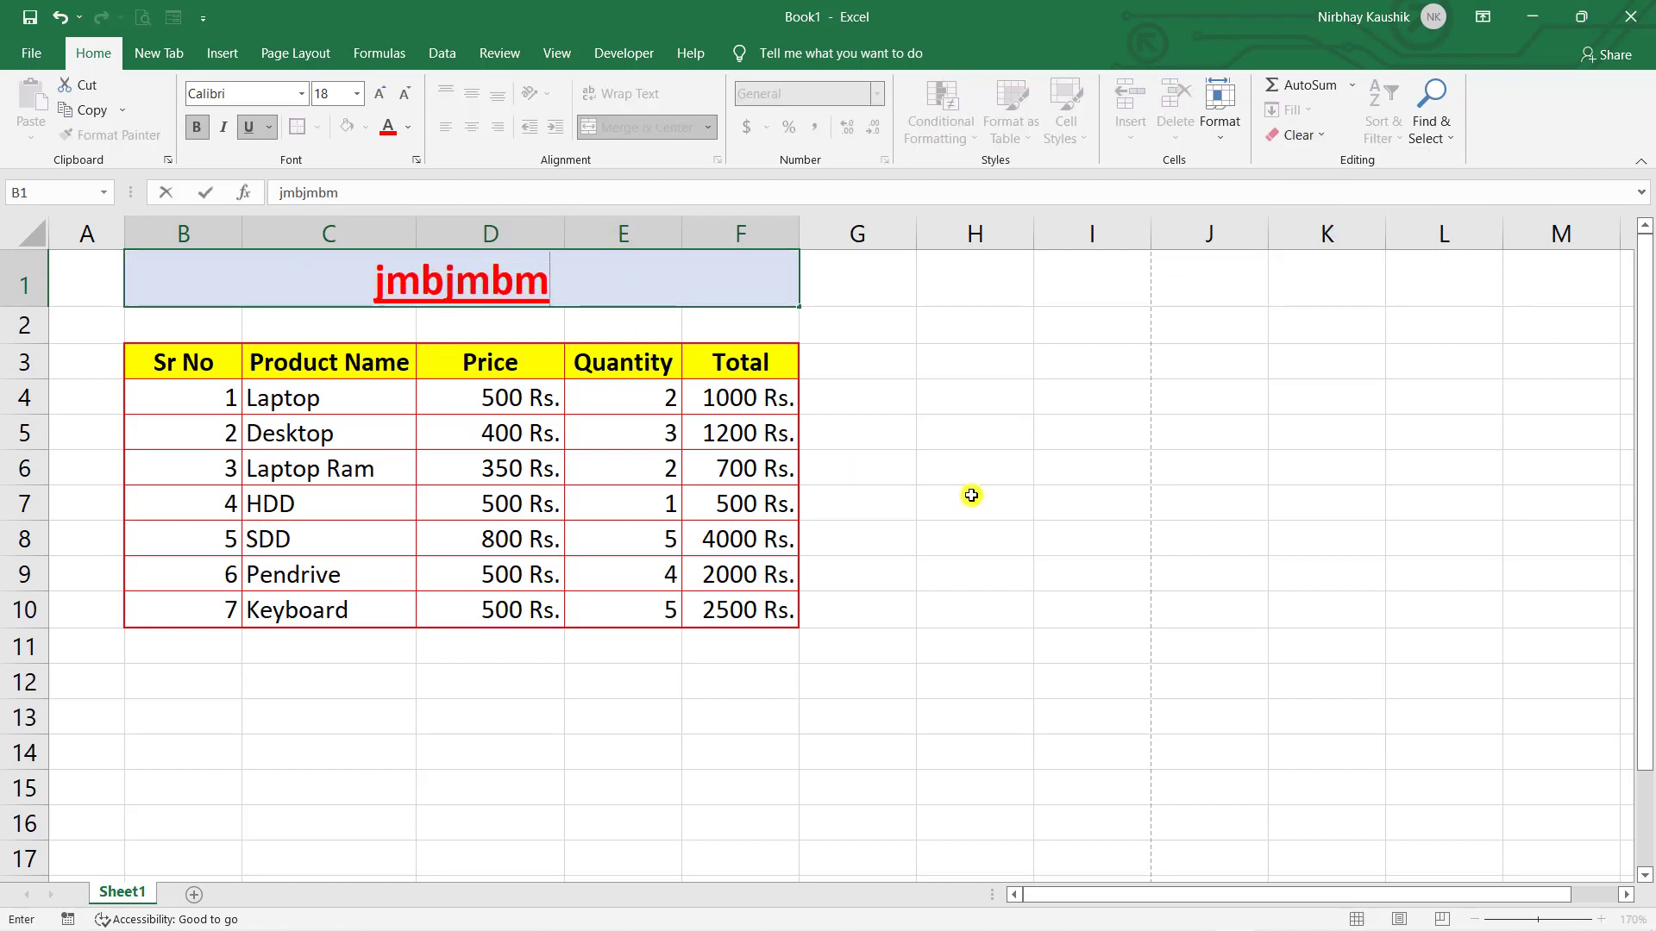
pyautogui.click(970, 496)
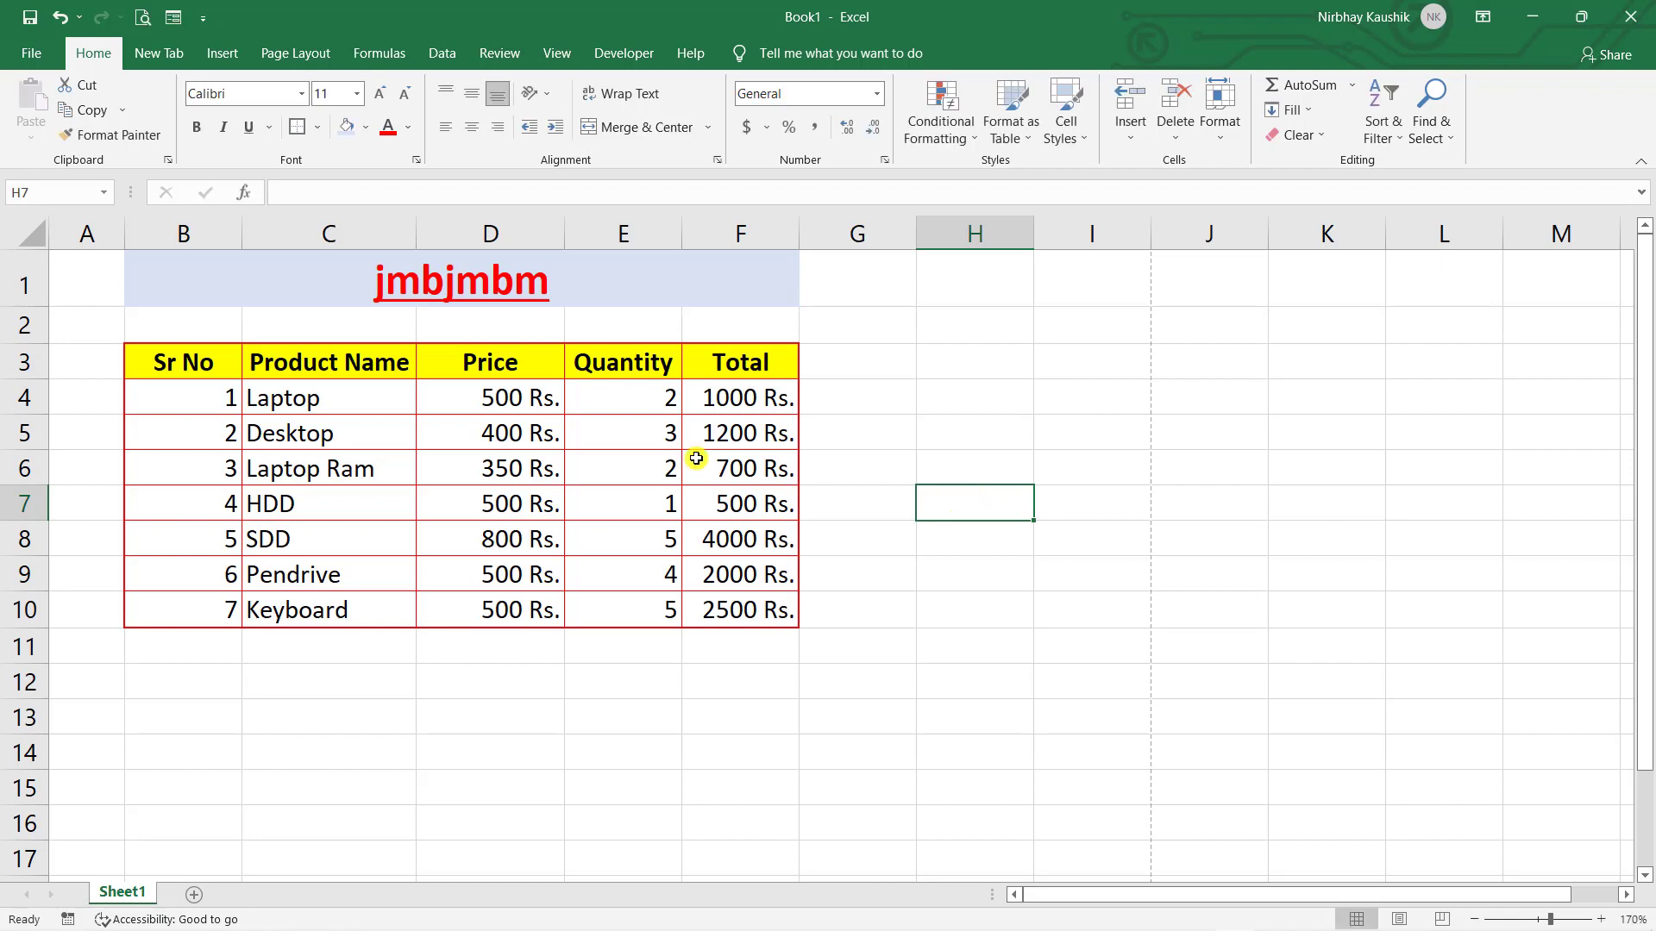
# - Copy the product table from Sheet1 and paste it at A1 on a new Sheet2
pyautogui.moveTo(173, 365)
pyautogui.mouseDown()
pyautogui.moveTo(429, 500)
pyautogui.moveTo(670, 608)
pyautogui.moveTo(730, 616)
pyautogui.mouseUp()
pyautogui.rightClick(729, 617)
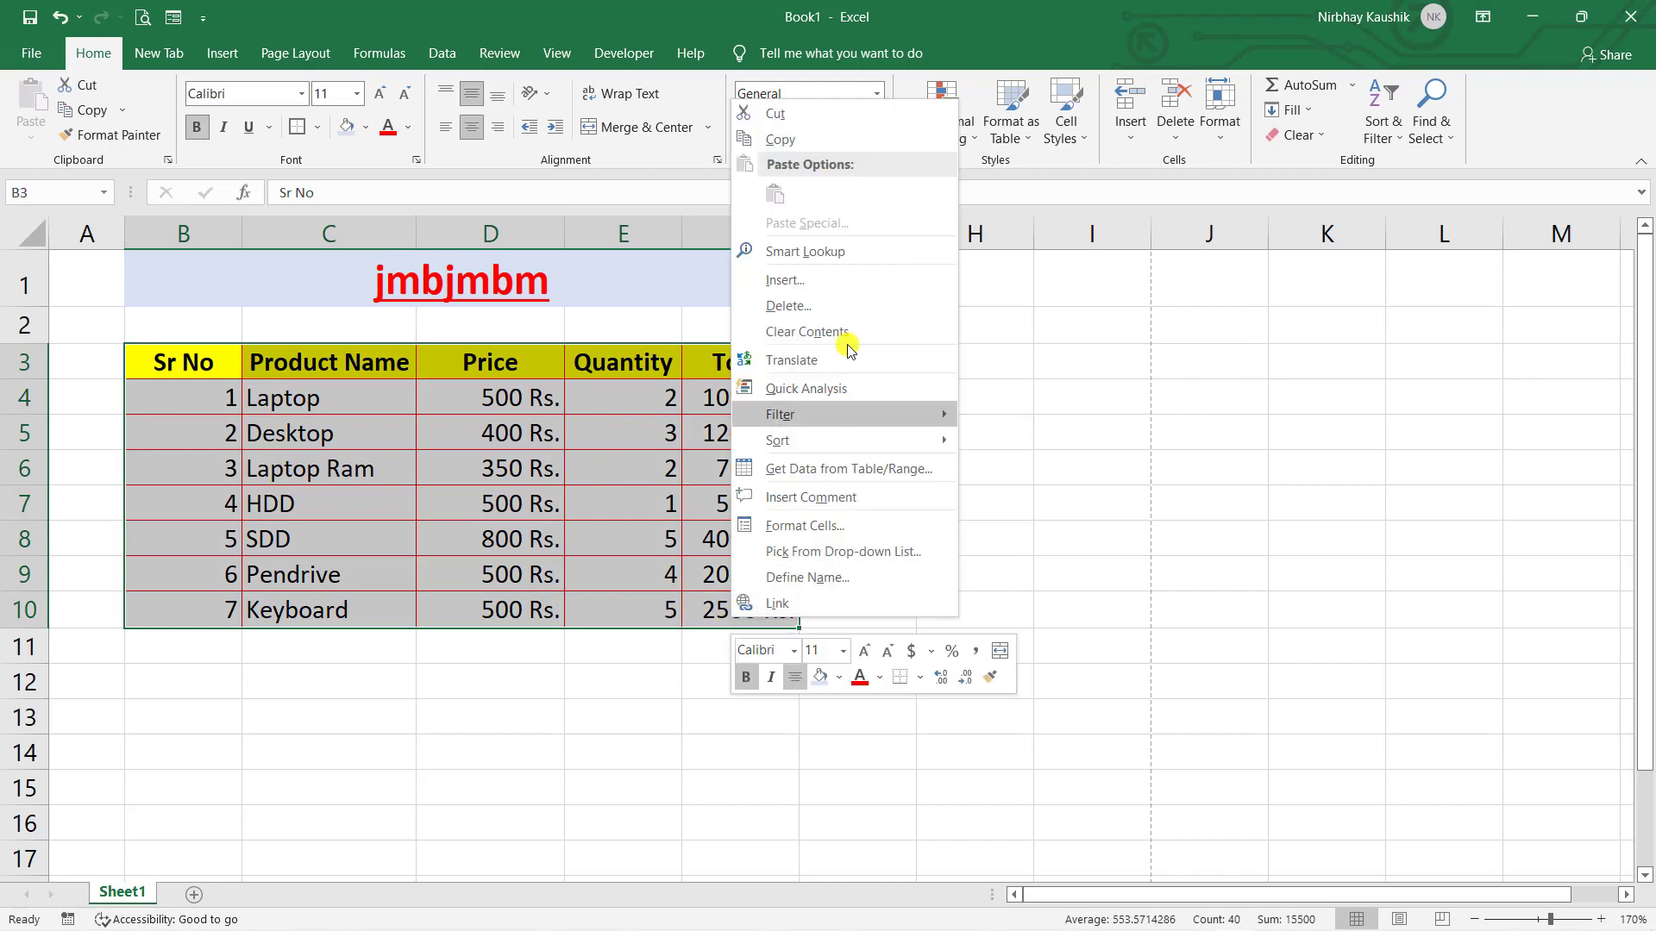
pyautogui.click(772, 139)
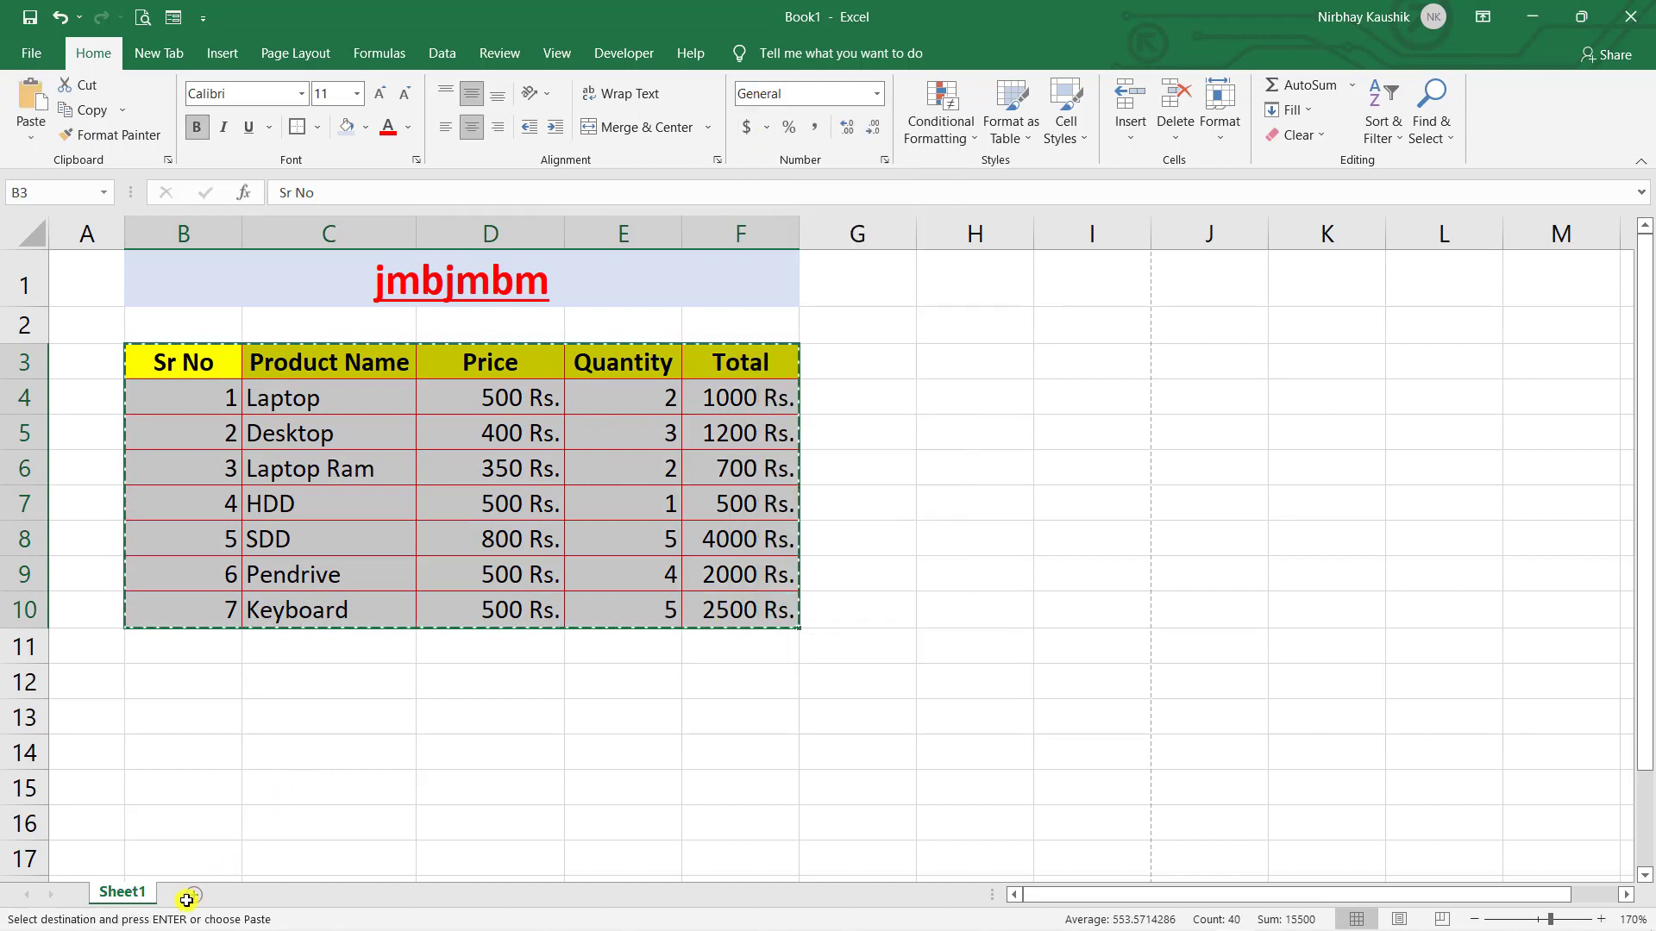
pyautogui.click(193, 894)
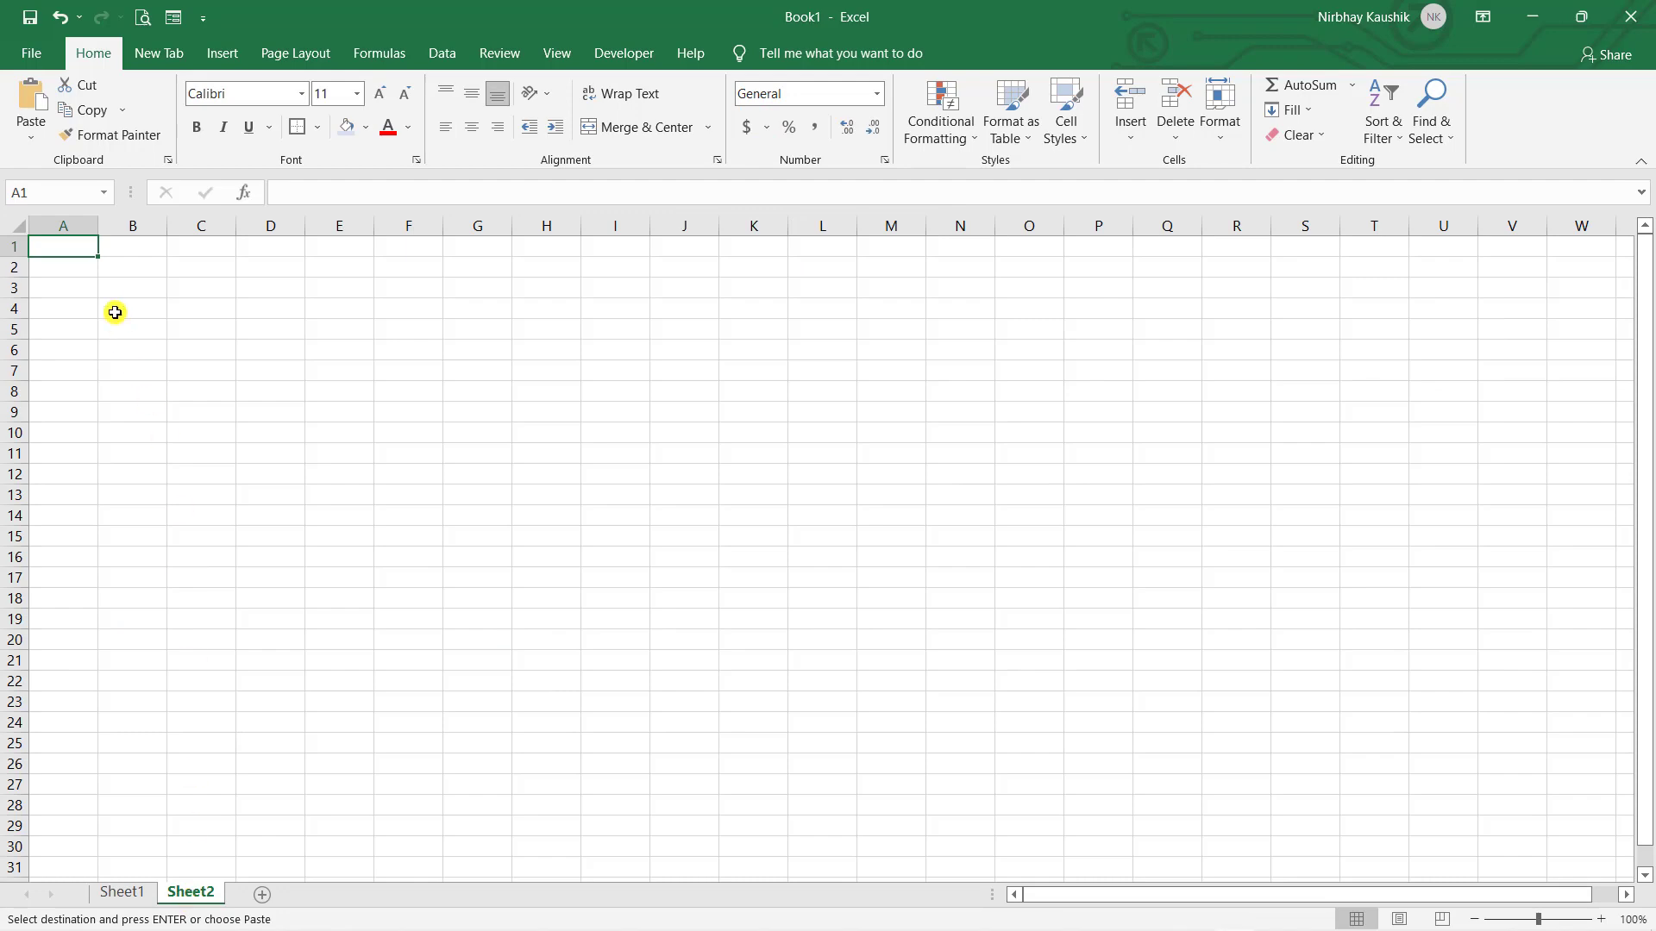
pyautogui.hotkey('ctrl', 'v')
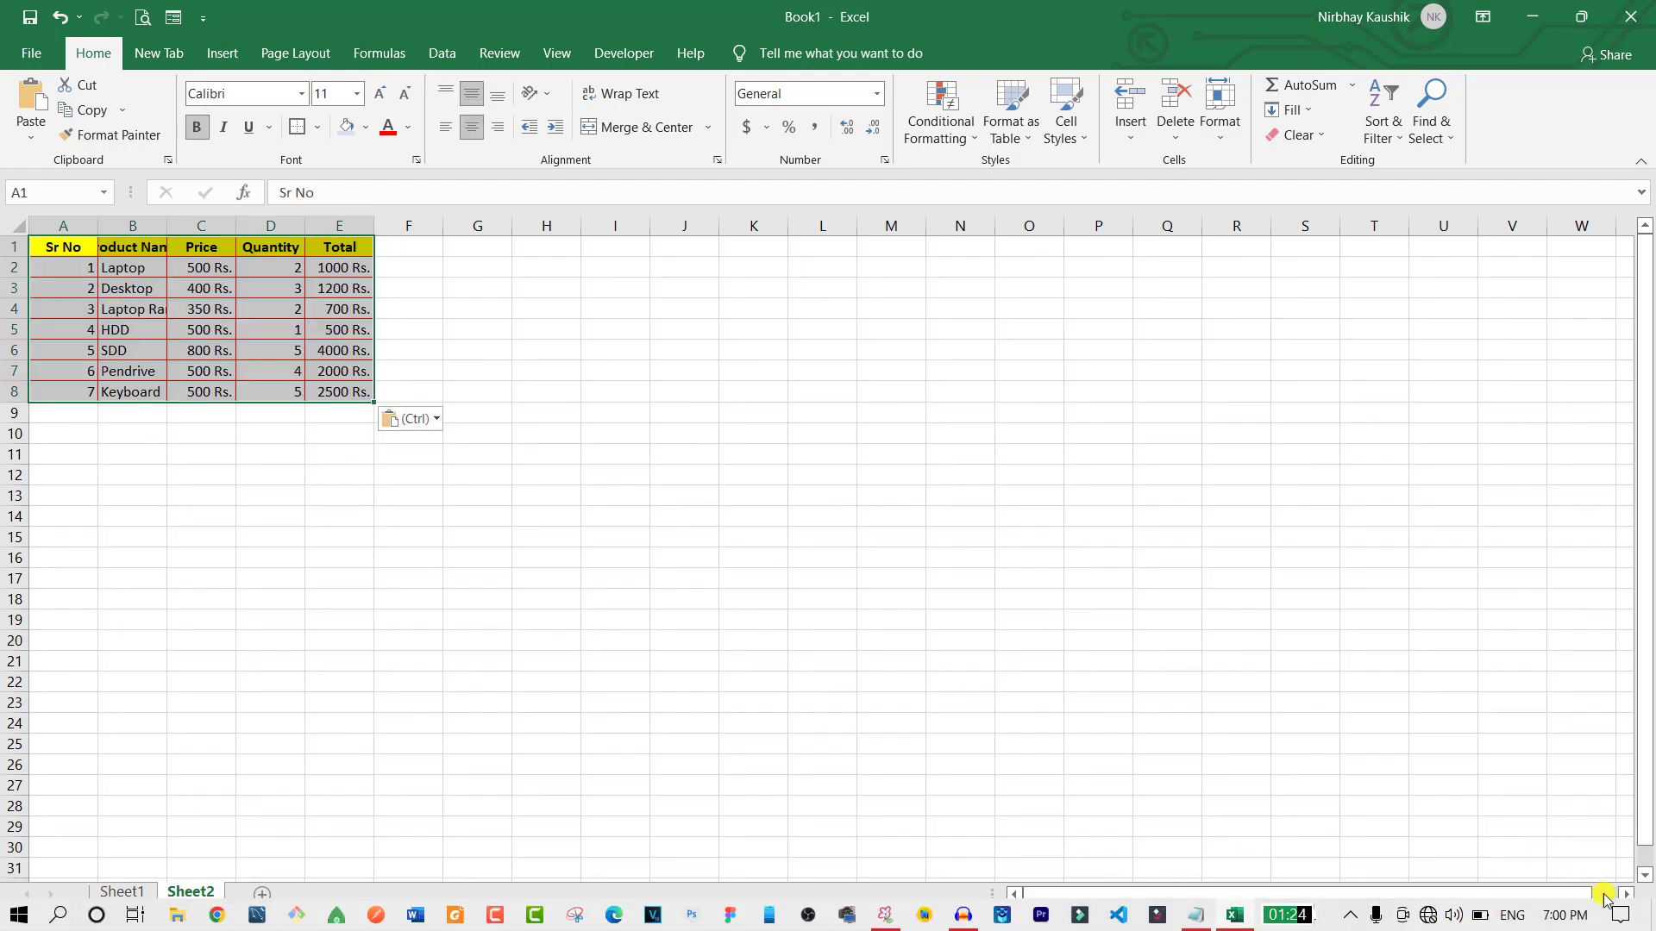
# - Zoom in and clear all formatting from the pasted table
pyautogui.click(1601, 920)
pyautogui.click(1601, 920)
pyautogui.click(1601, 919)
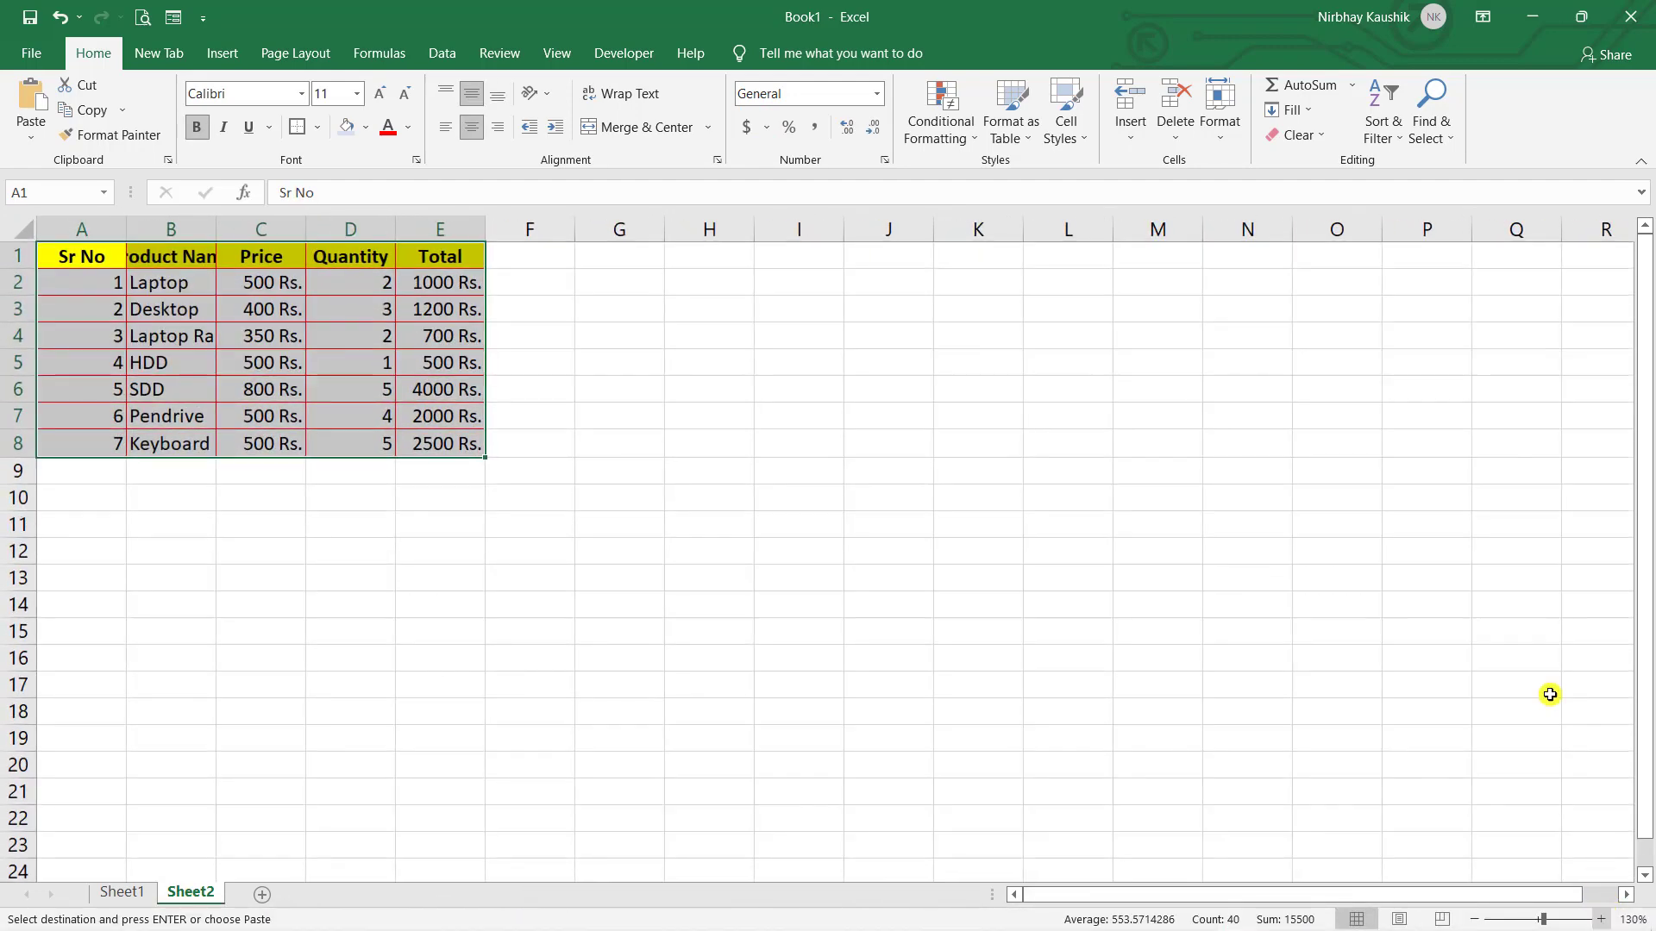
pyautogui.click(1315, 135)
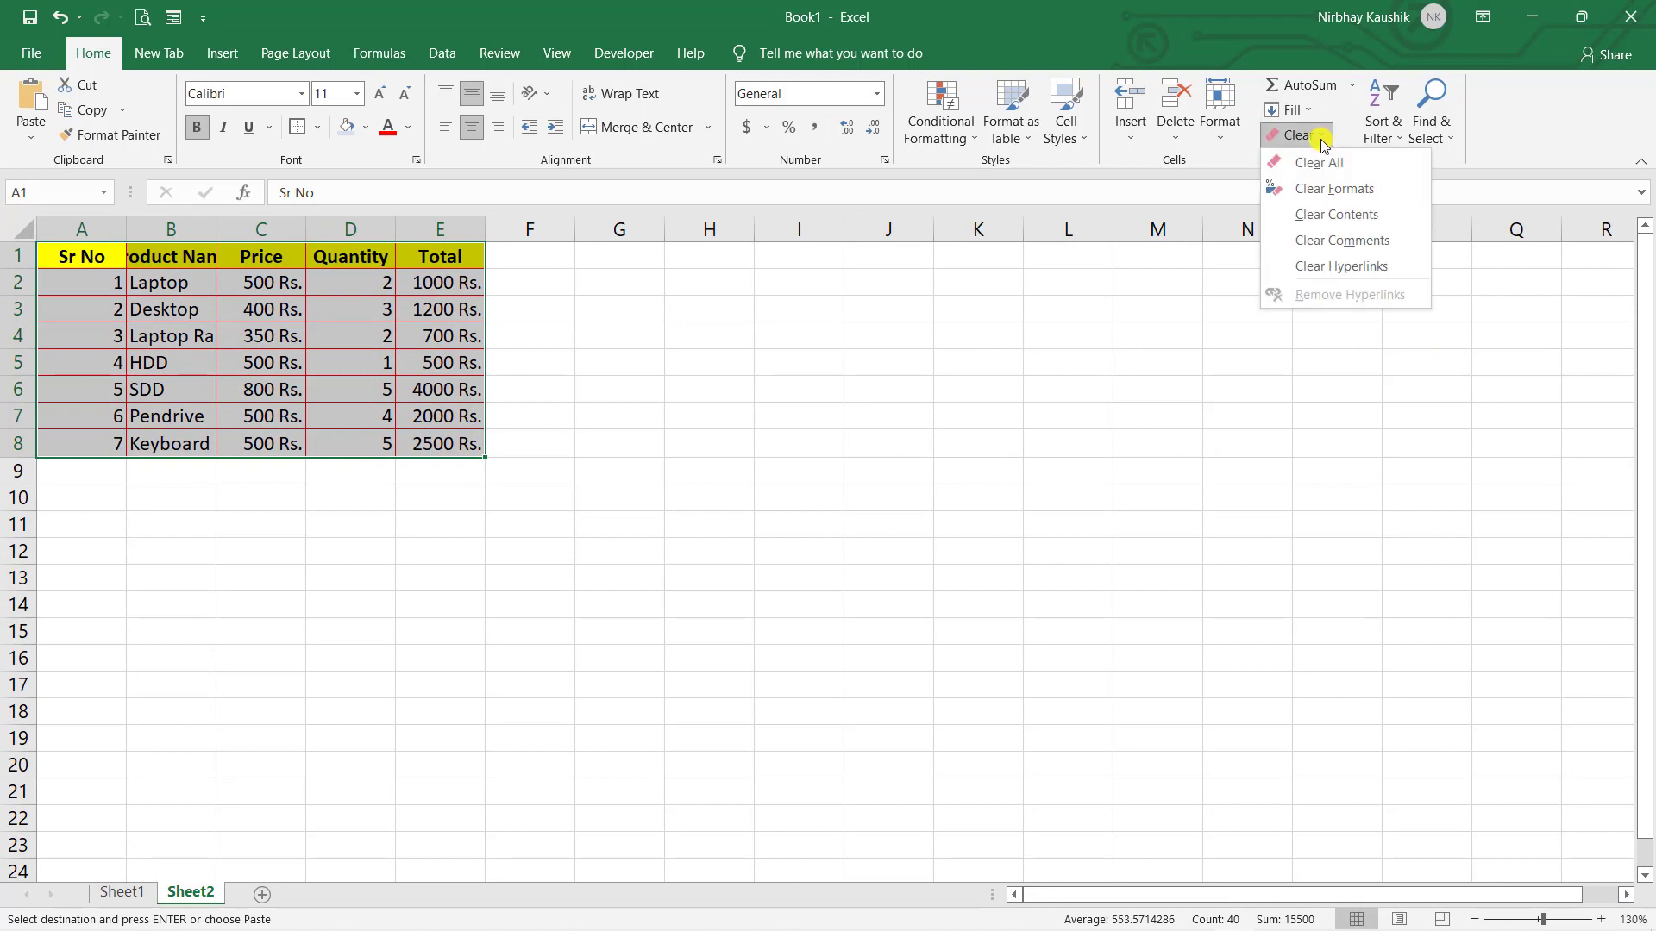
pyautogui.click(1328, 189)
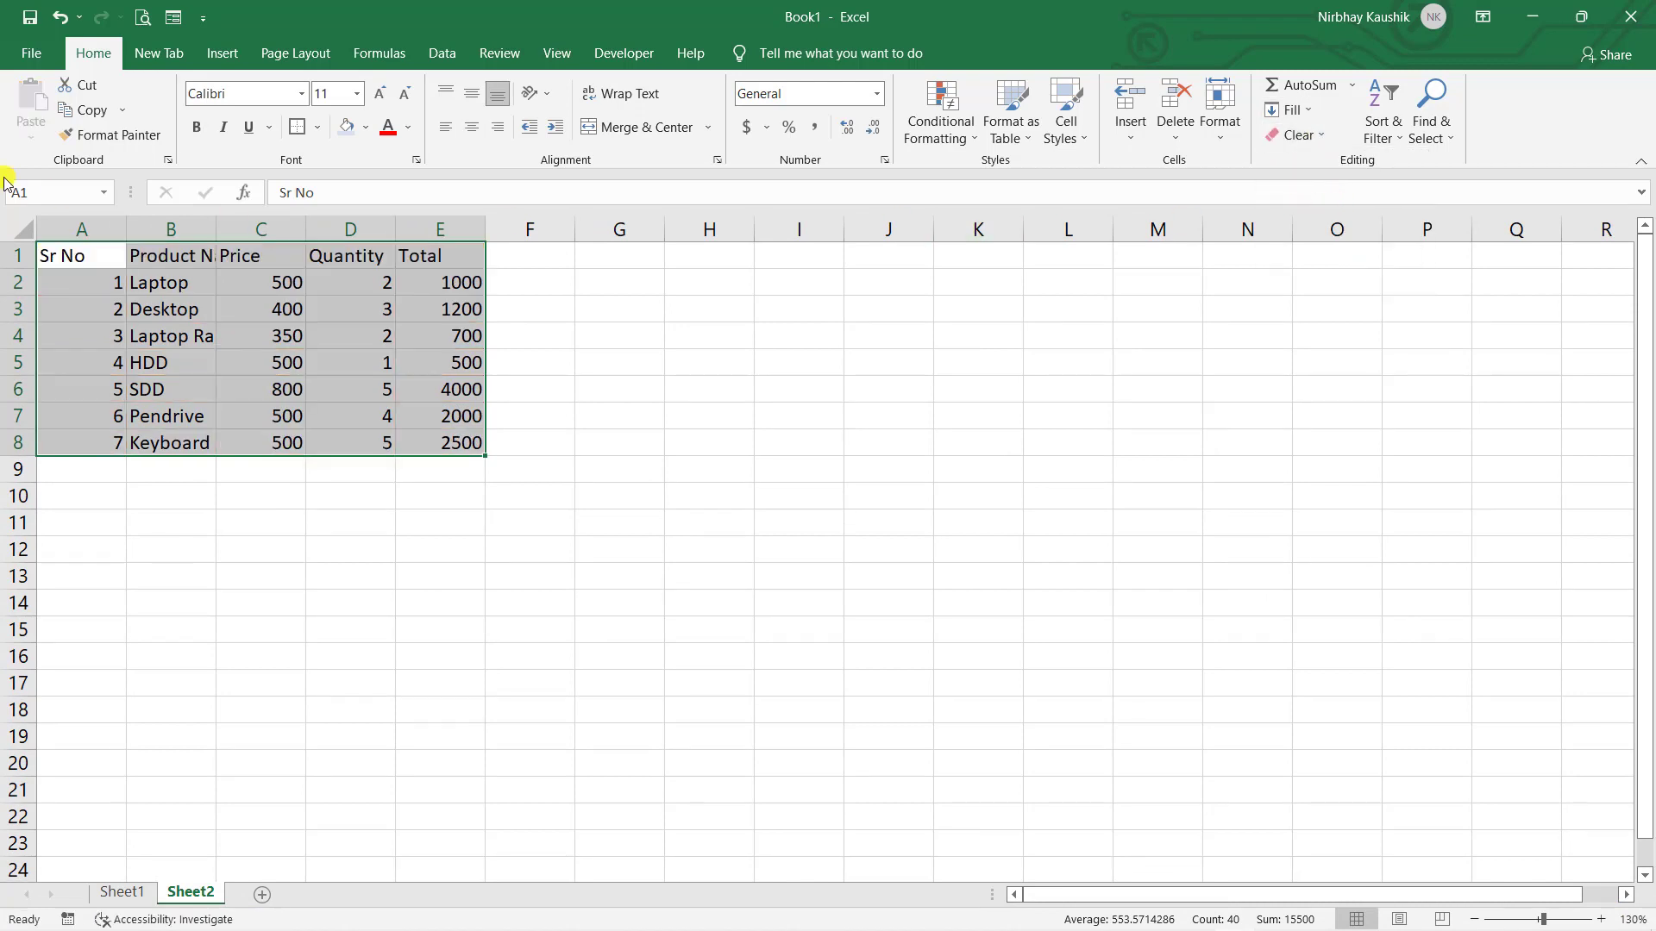
pyautogui.click(945, 527)
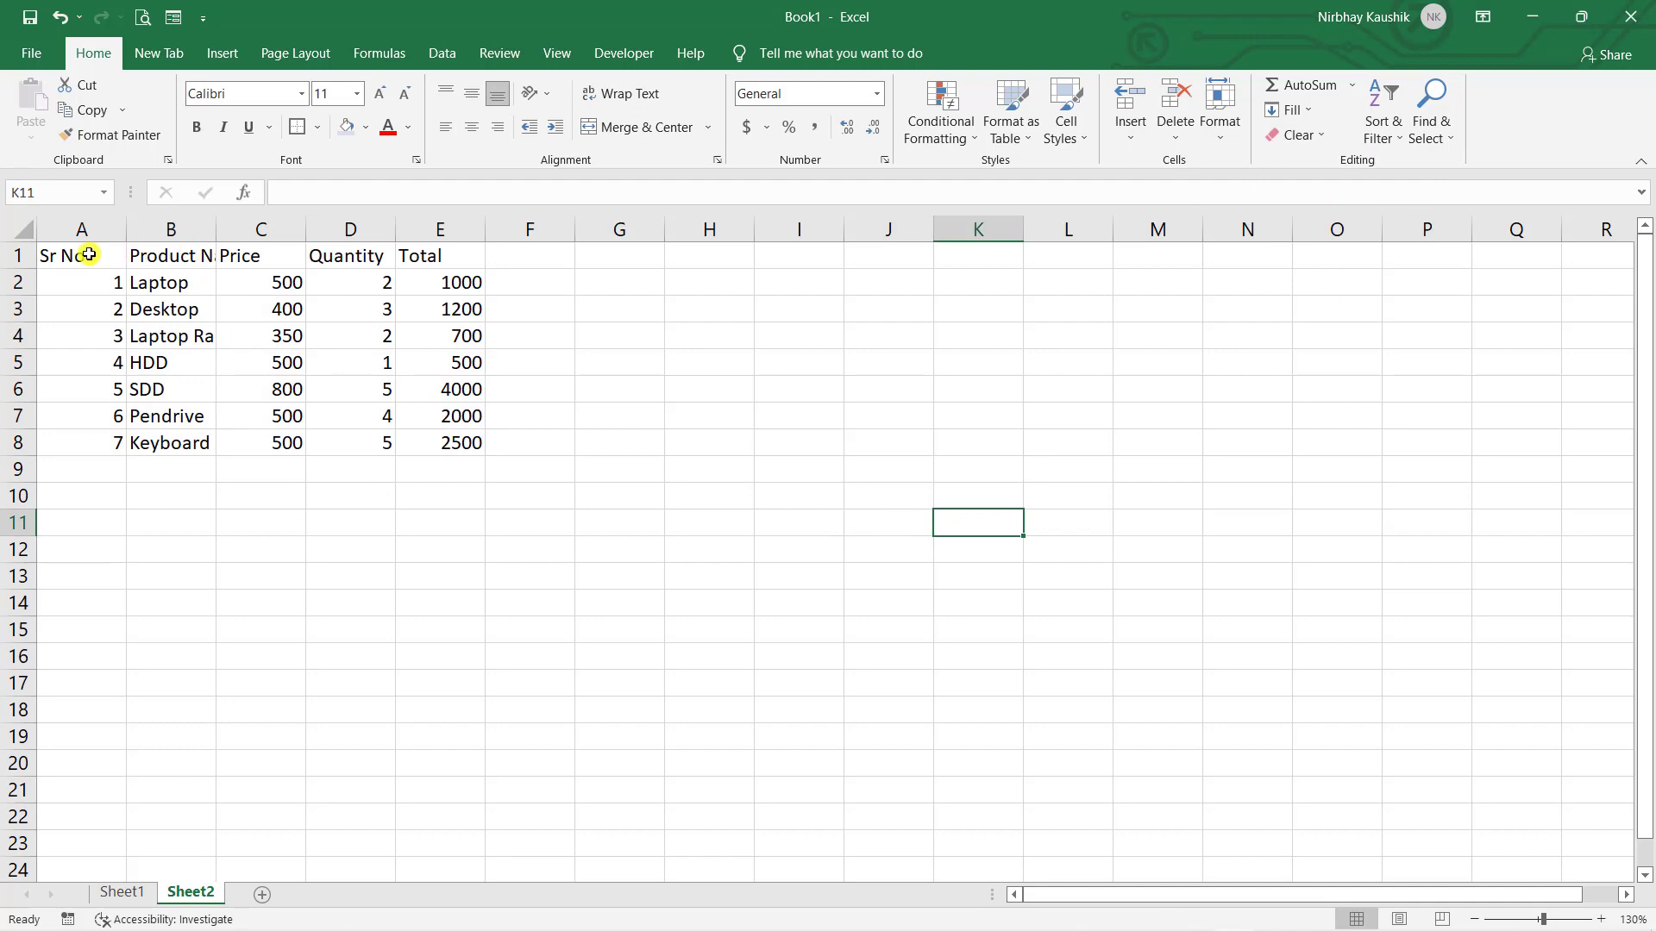
# - Convert A1:E8 on Sheet2 into a table with headers
pyautogui.moveTo(88, 255); pyautogui.dragTo(450, 425)
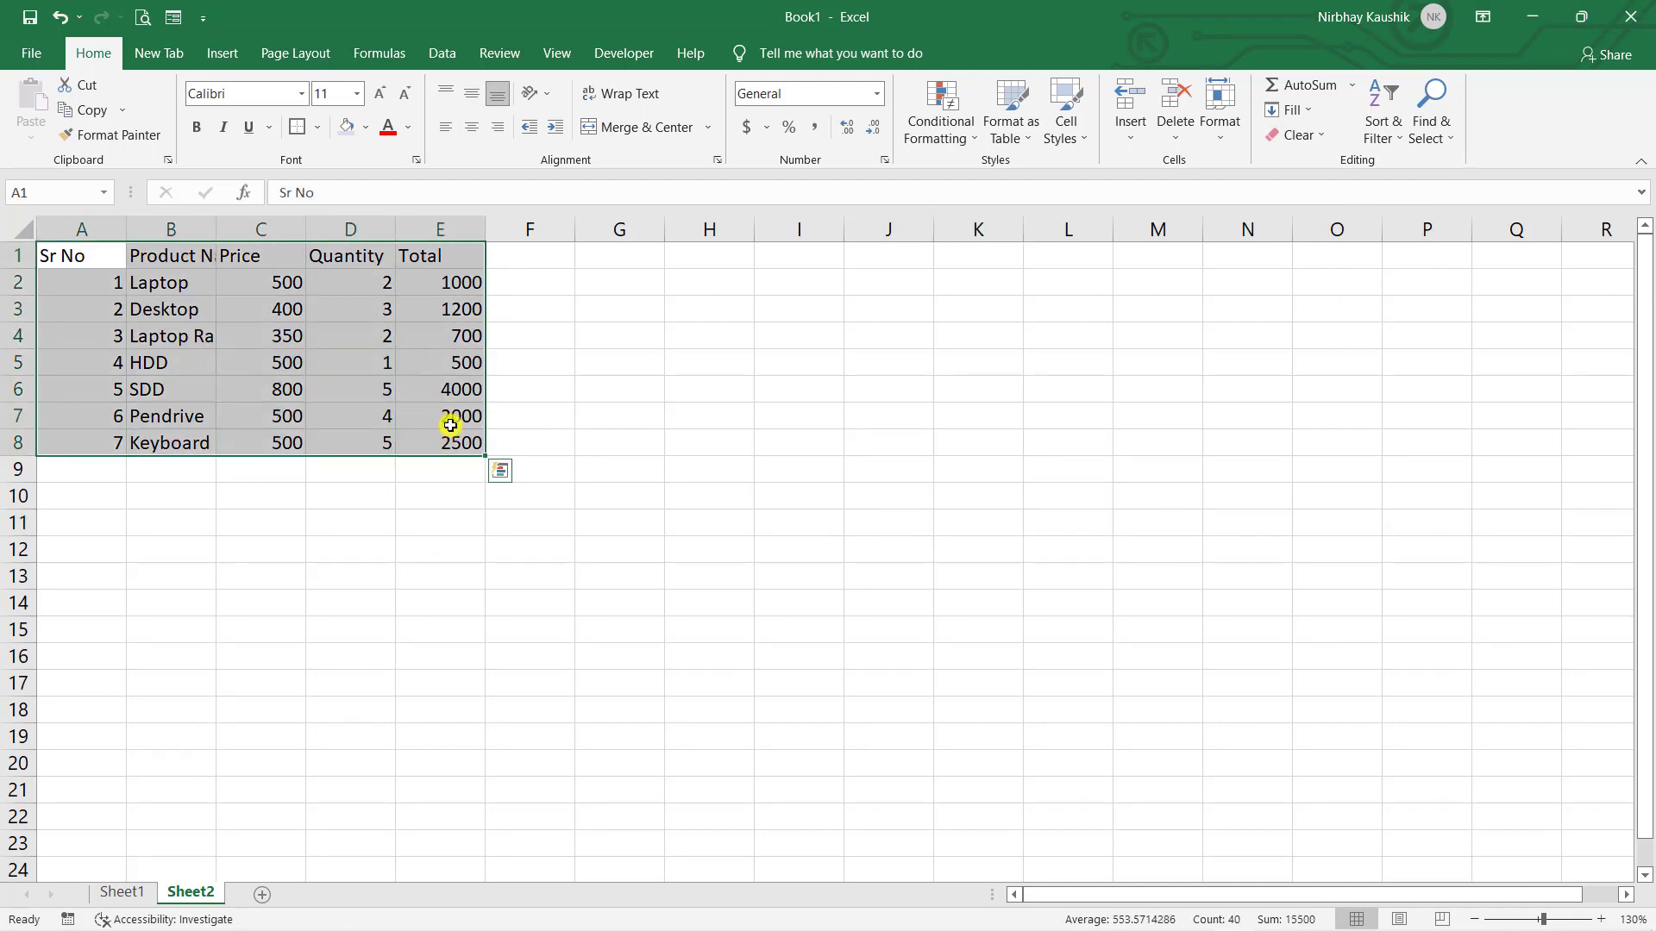
pyautogui.click(220, 56)
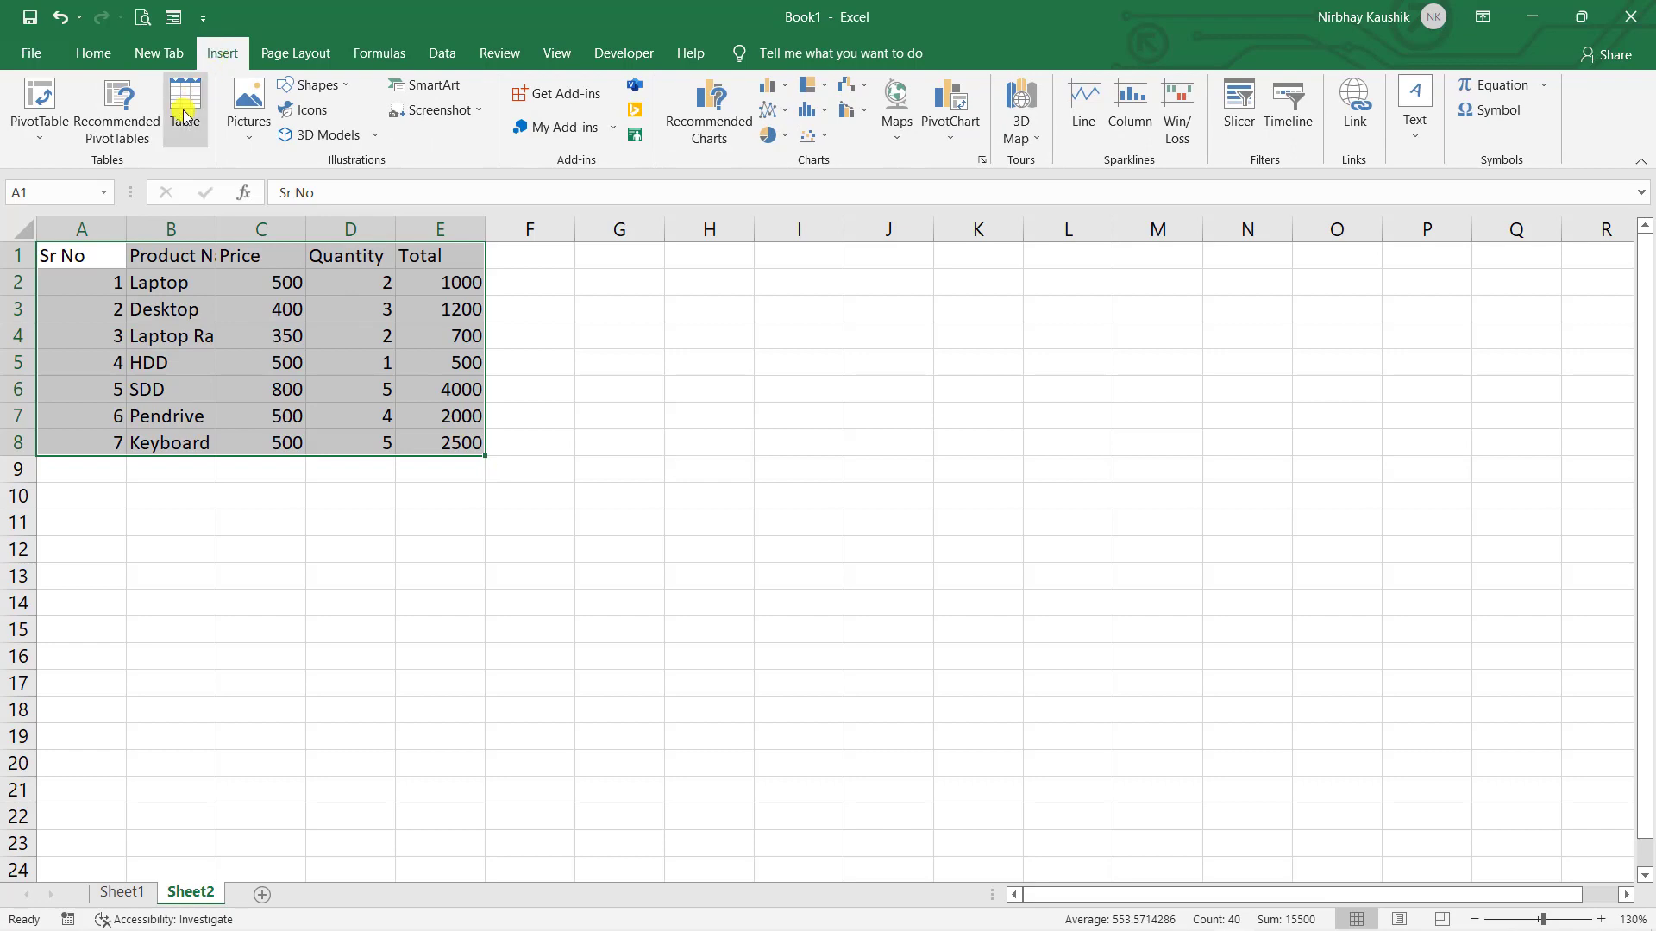
pyautogui.click(185, 113)
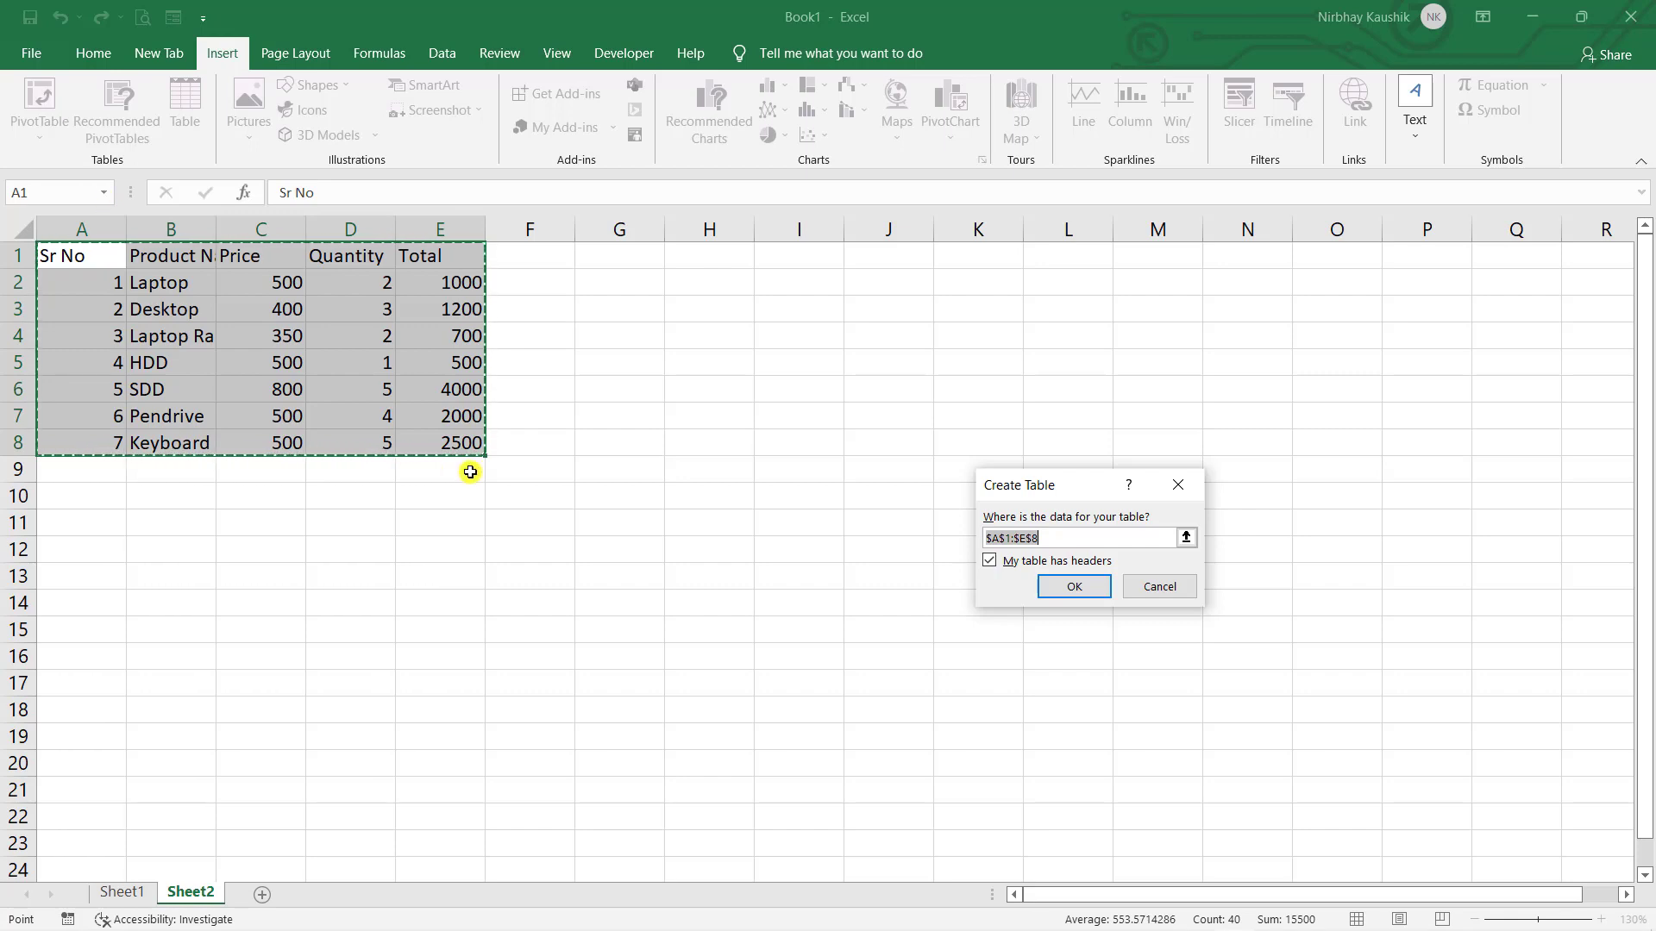
pyautogui.click(1062, 584)
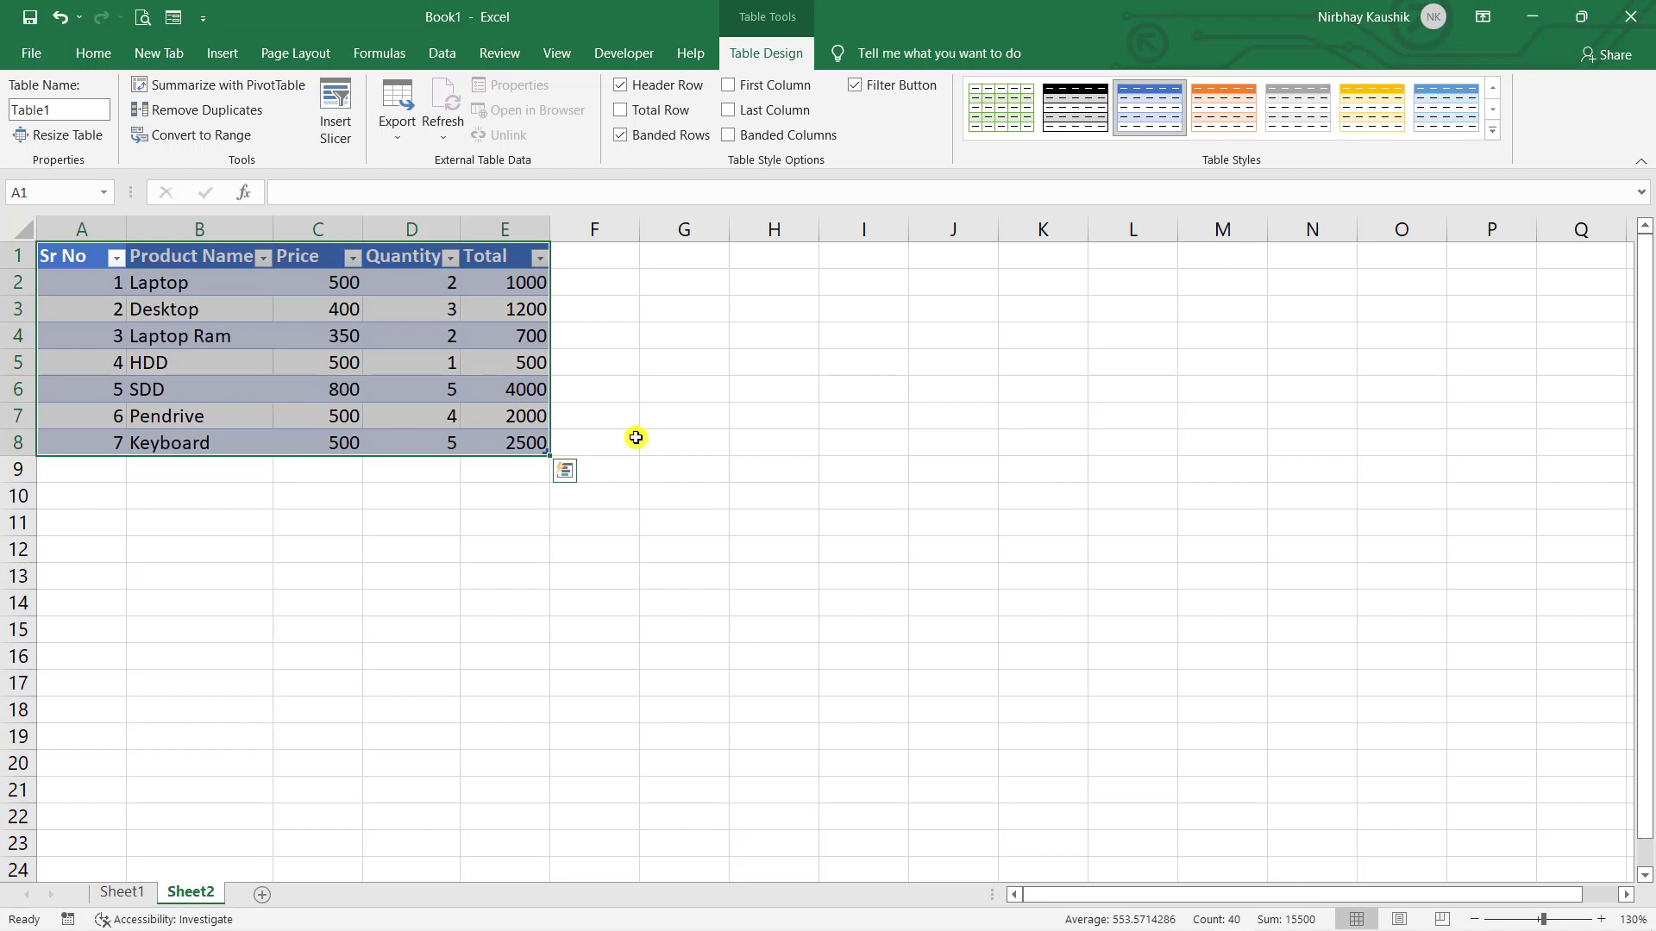
# - Apply the gold banded-row table style to Table1
pyautogui.click(1227, 103)
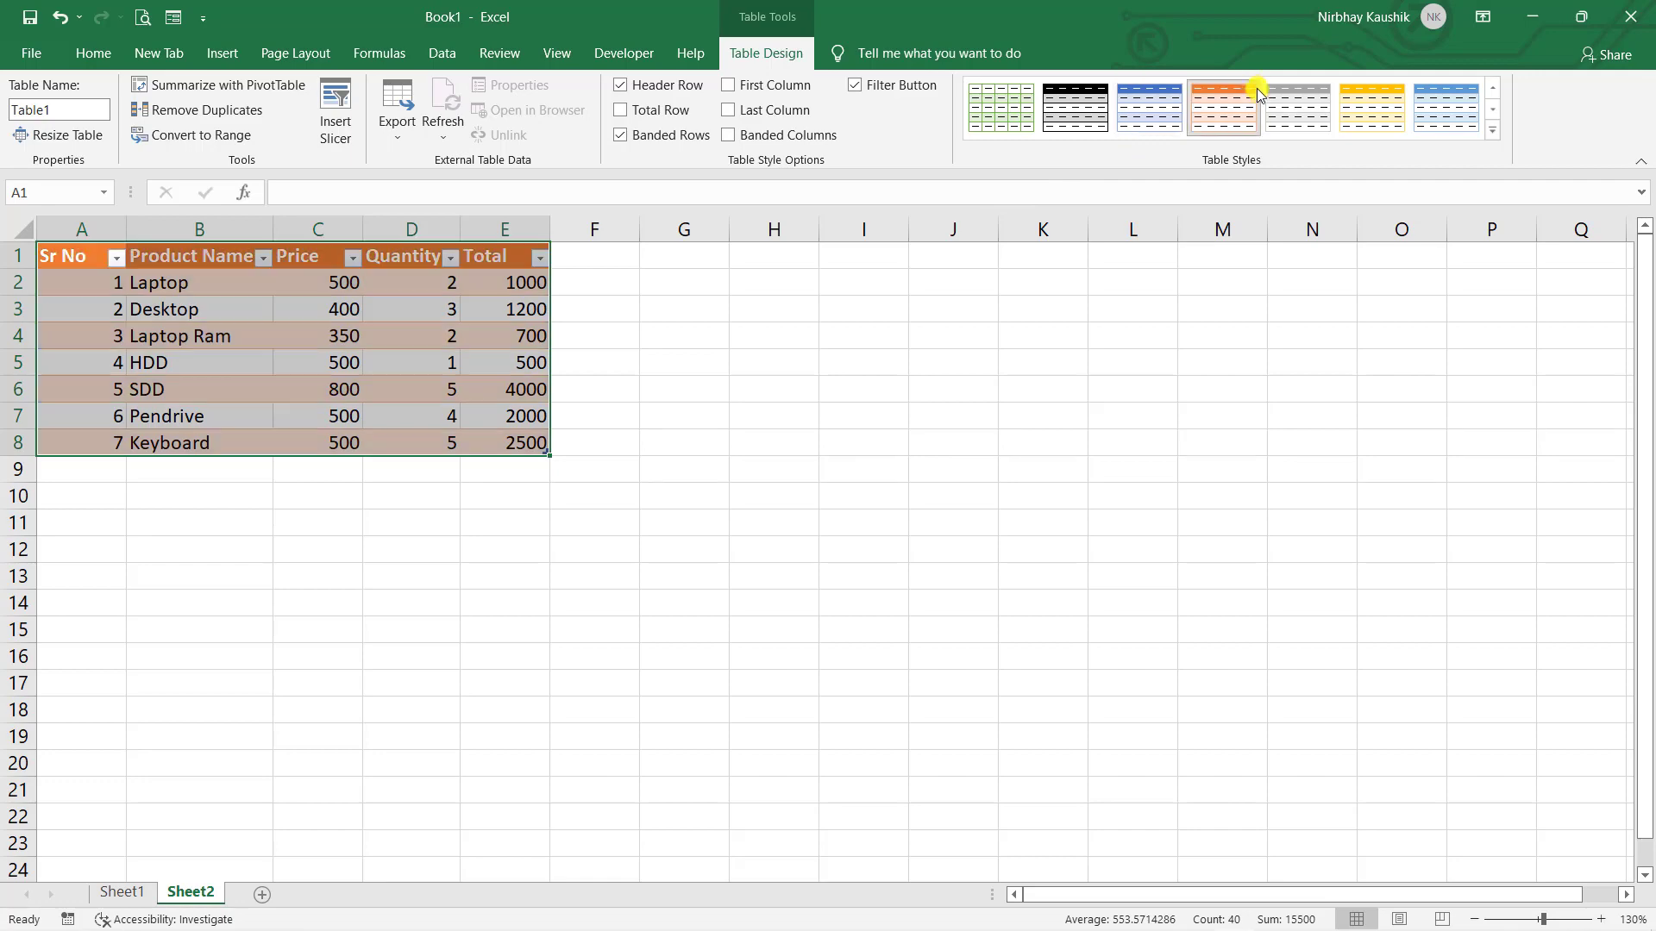
pyautogui.click(1371, 108)
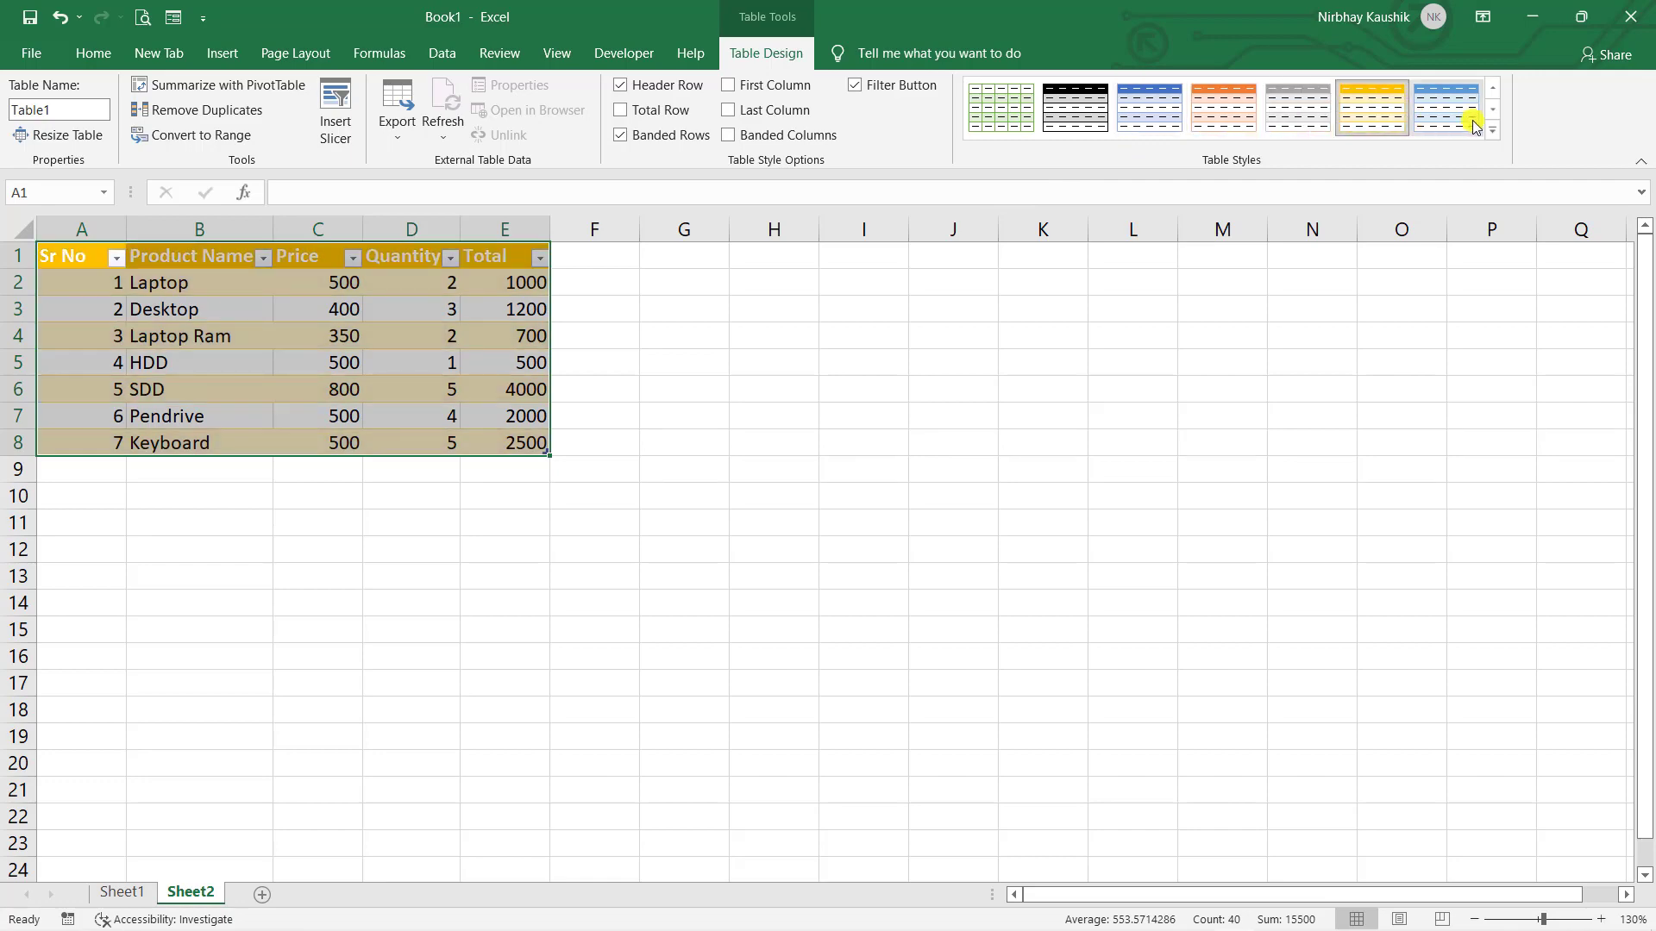
pyautogui.click(1010, 314)
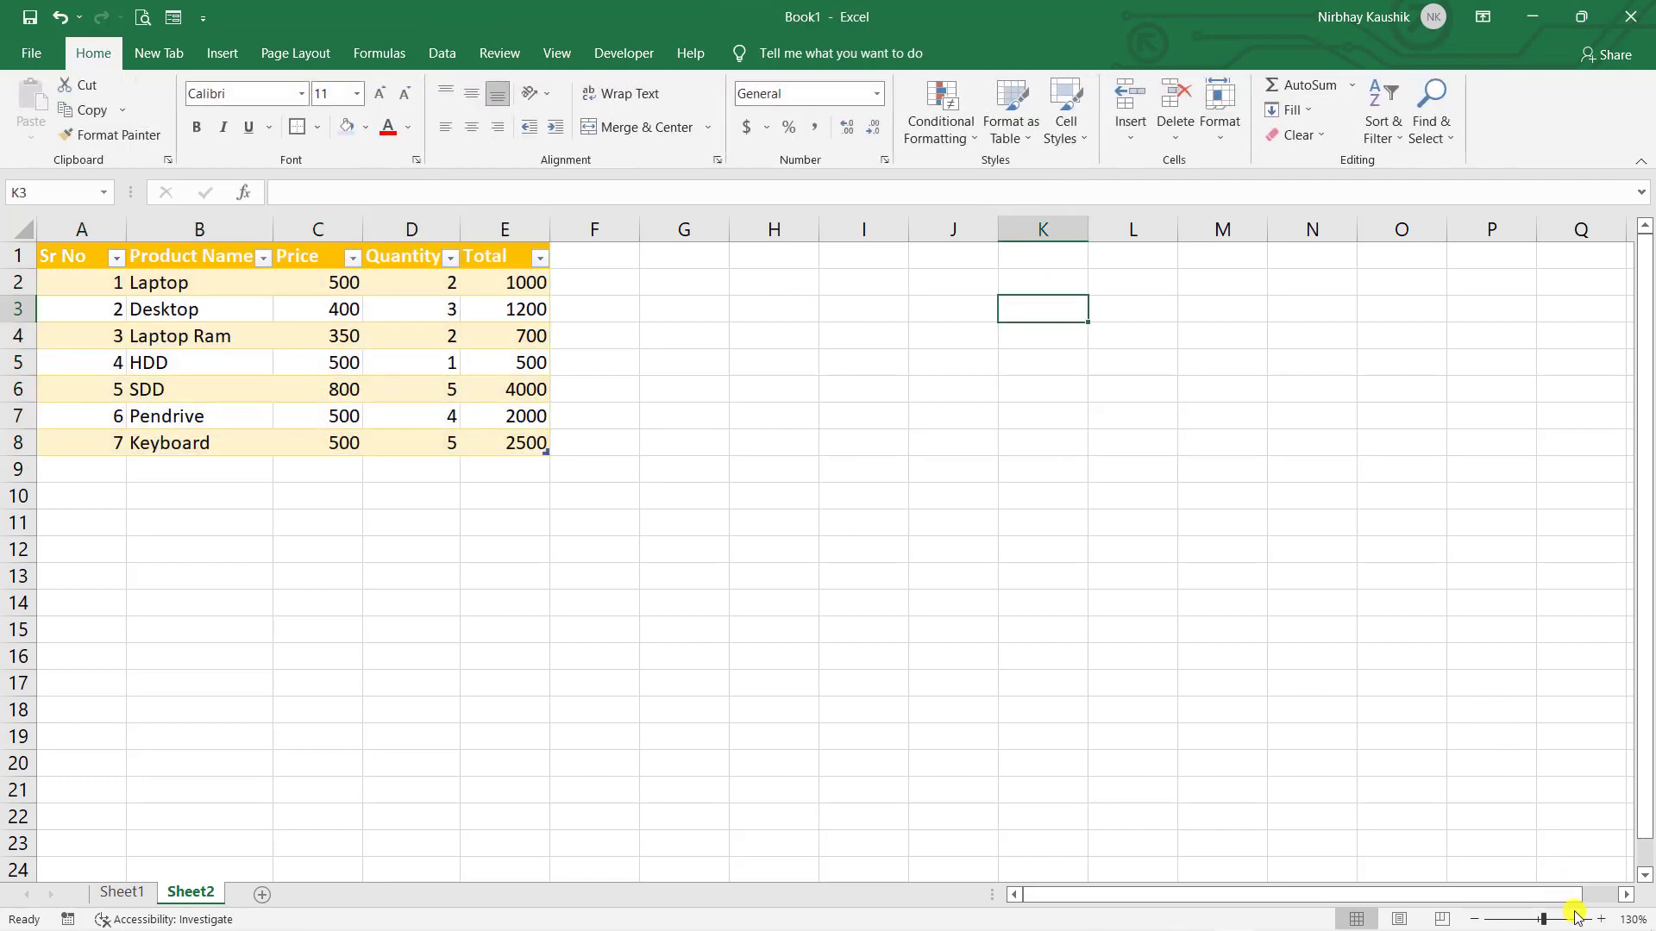
pyautogui.click(1601, 920)
pyautogui.click(1600, 920)
pyautogui.click(1600, 920)
pyautogui.click(1601, 920)
pyautogui.click(1013, 550)
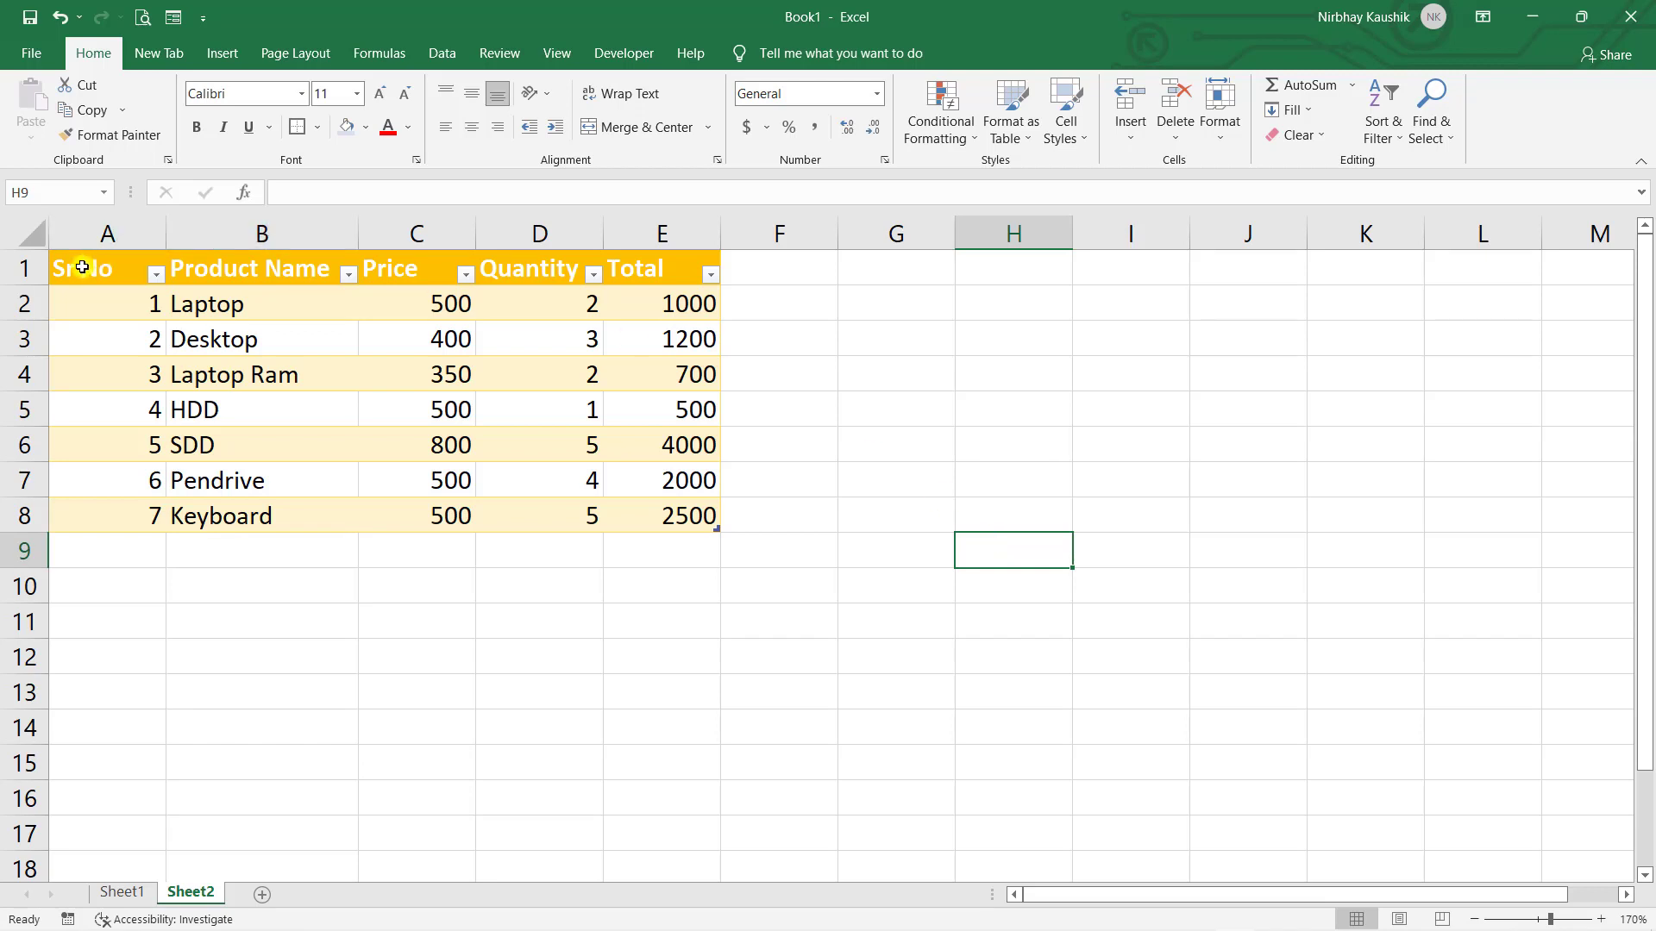
pyautogui.click(349, 274)
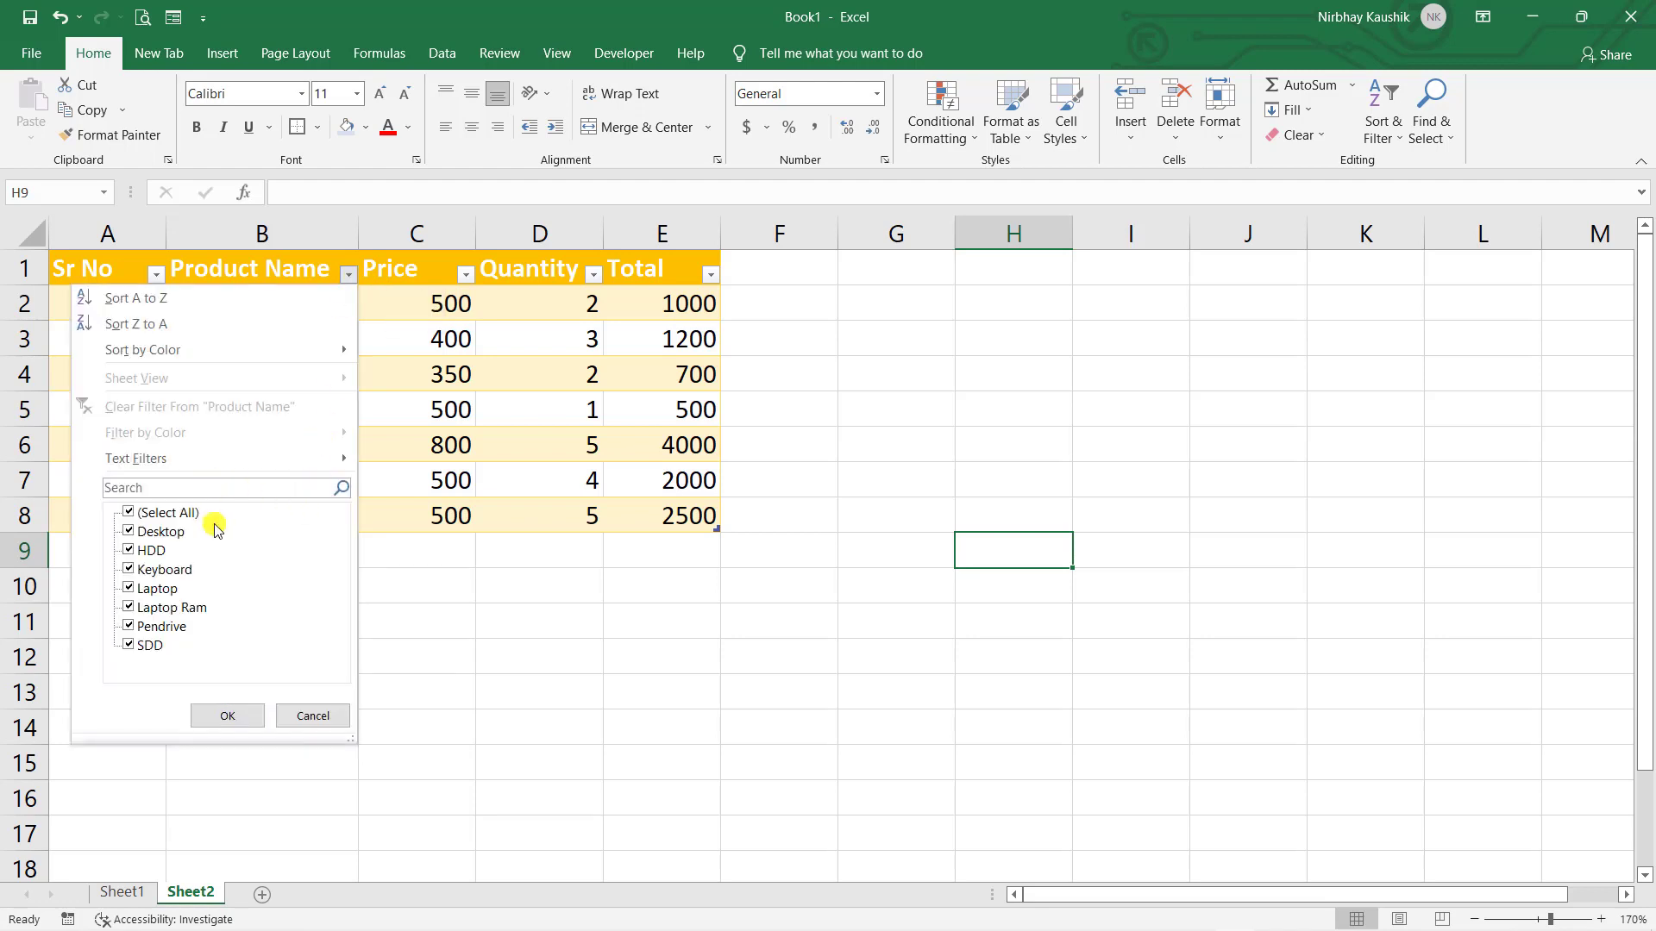
pyautogui.click(158, 515)
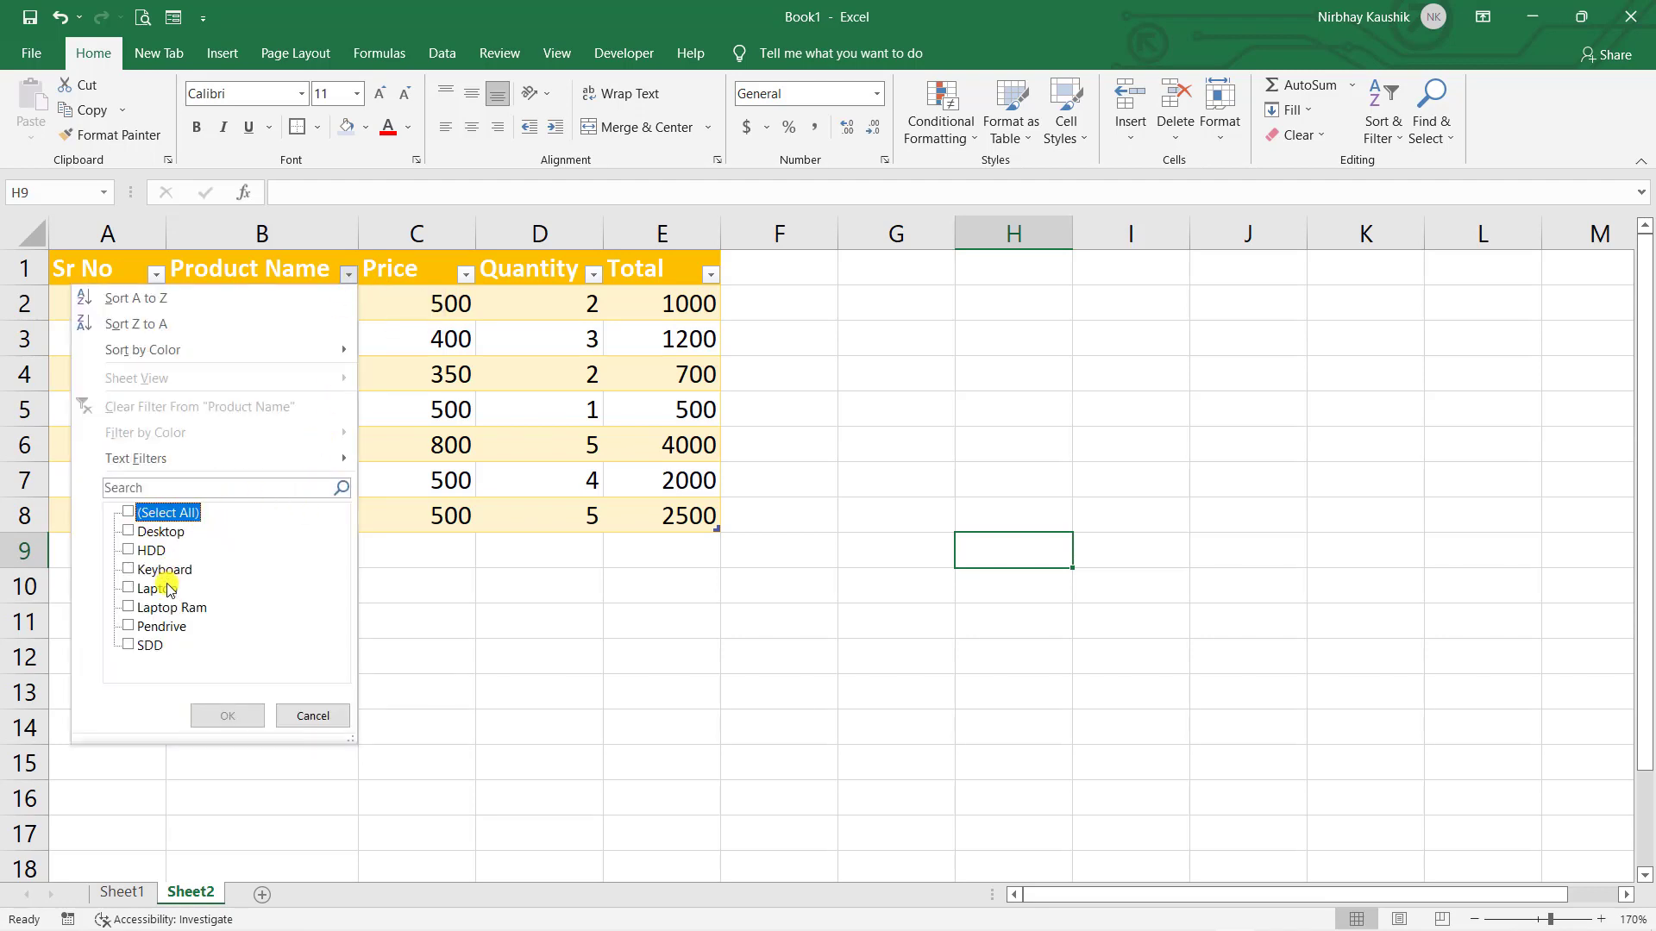
pyautogui.click(130, 588)
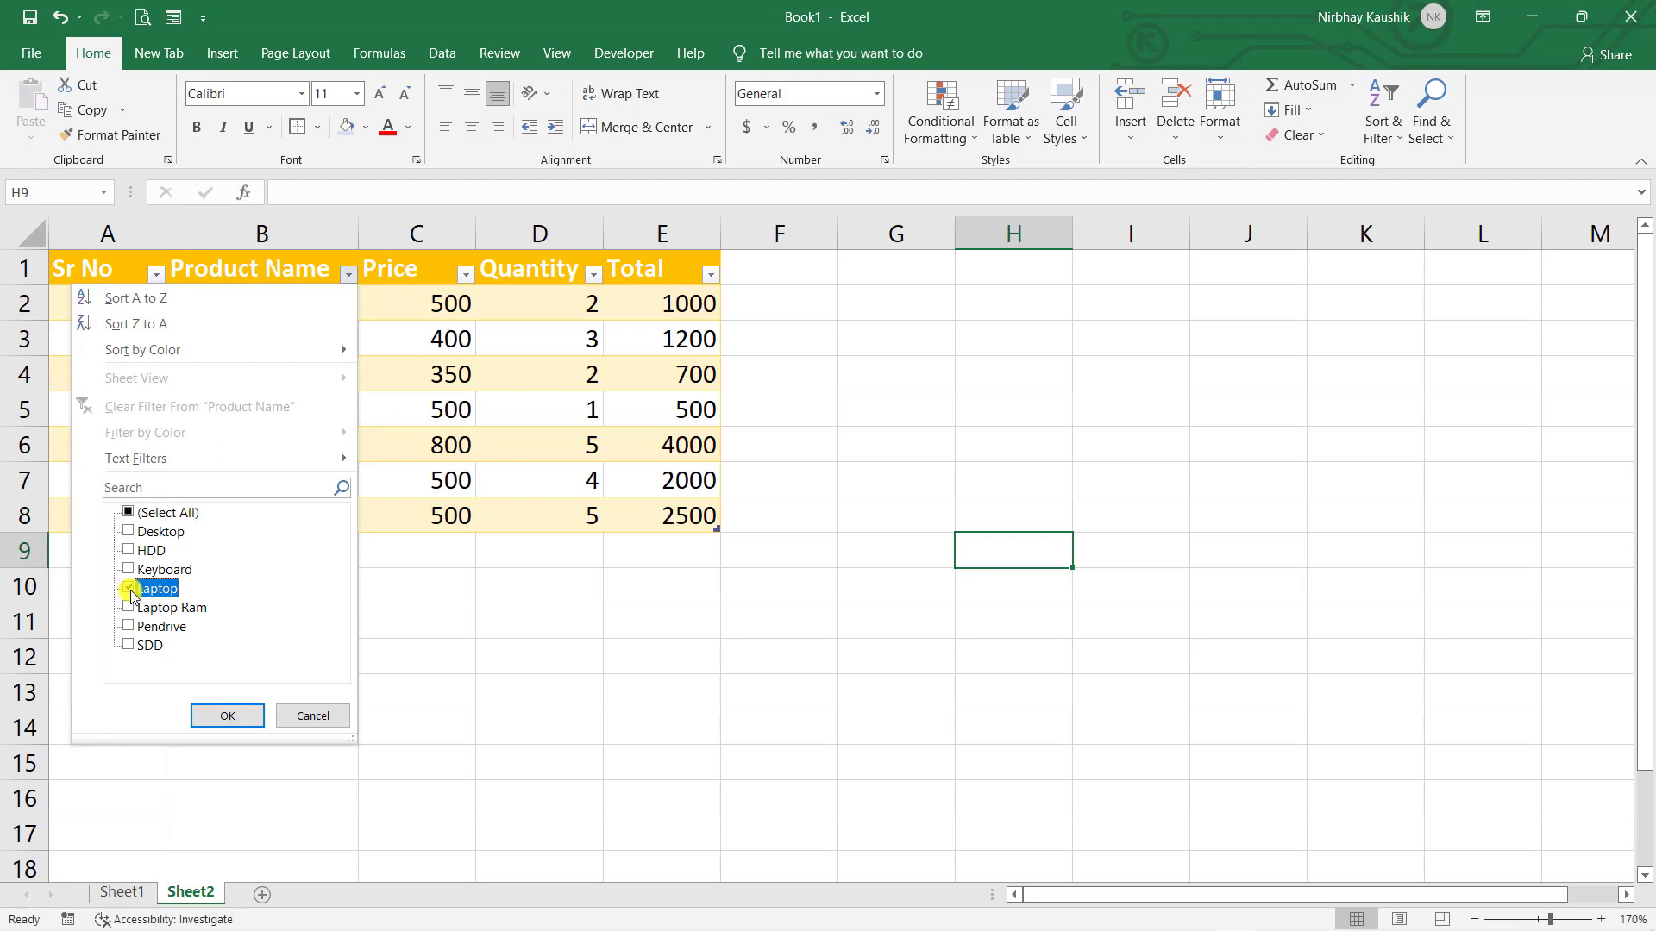
pyautogui.click(228, 717)
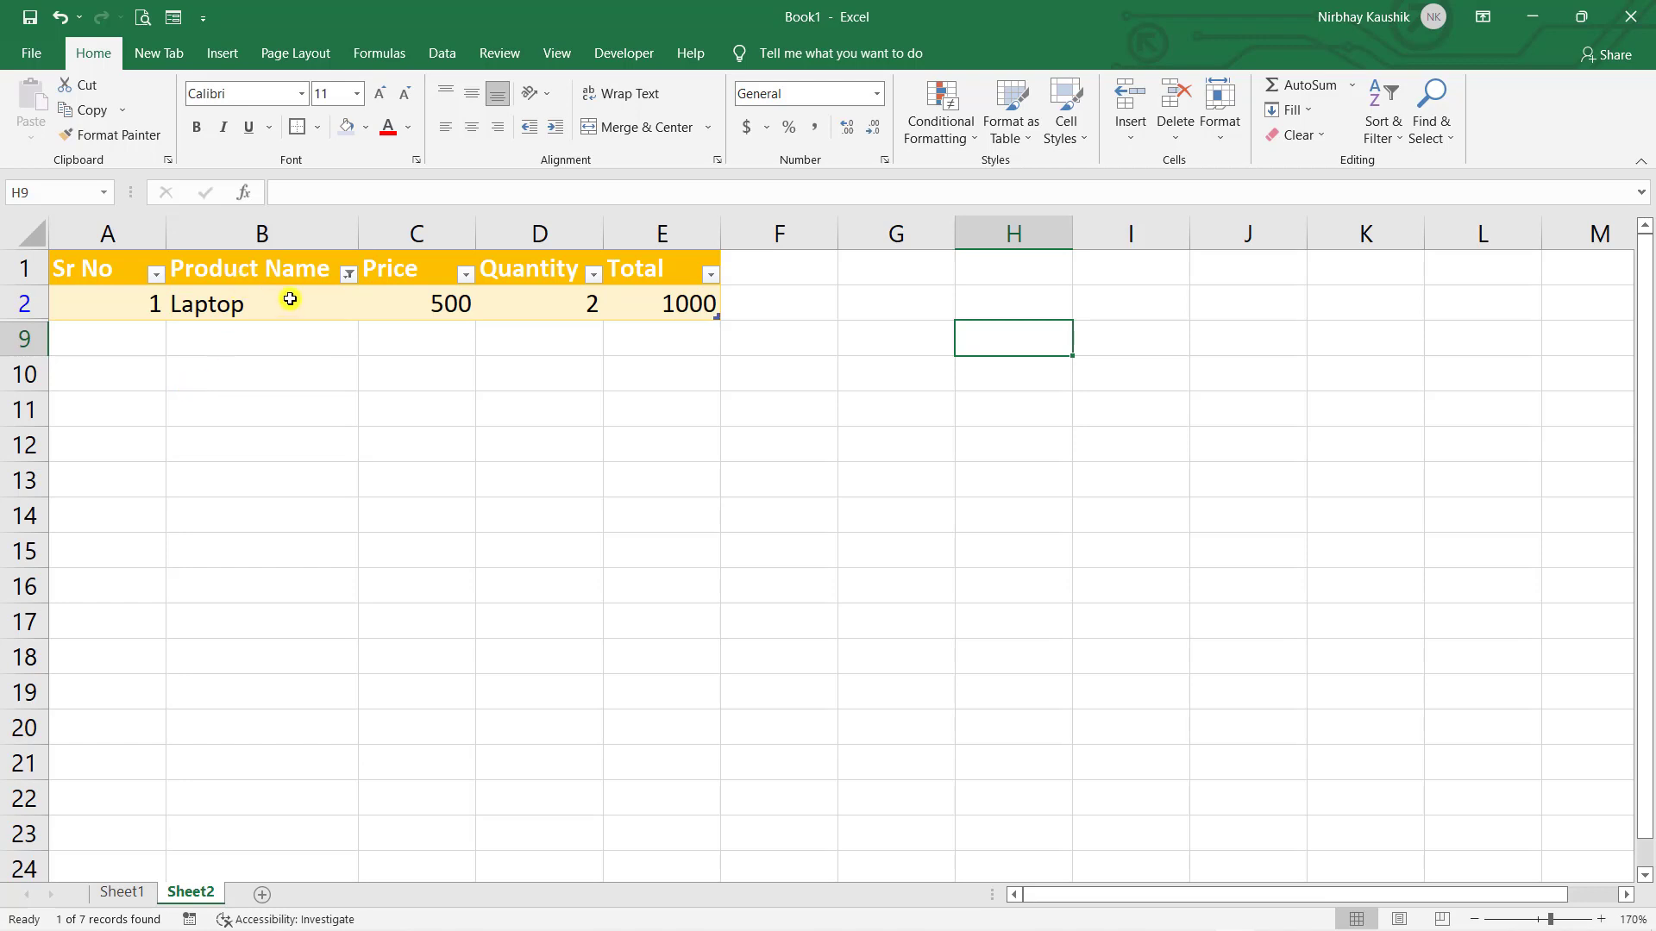
pyautogui.click(348, 274)
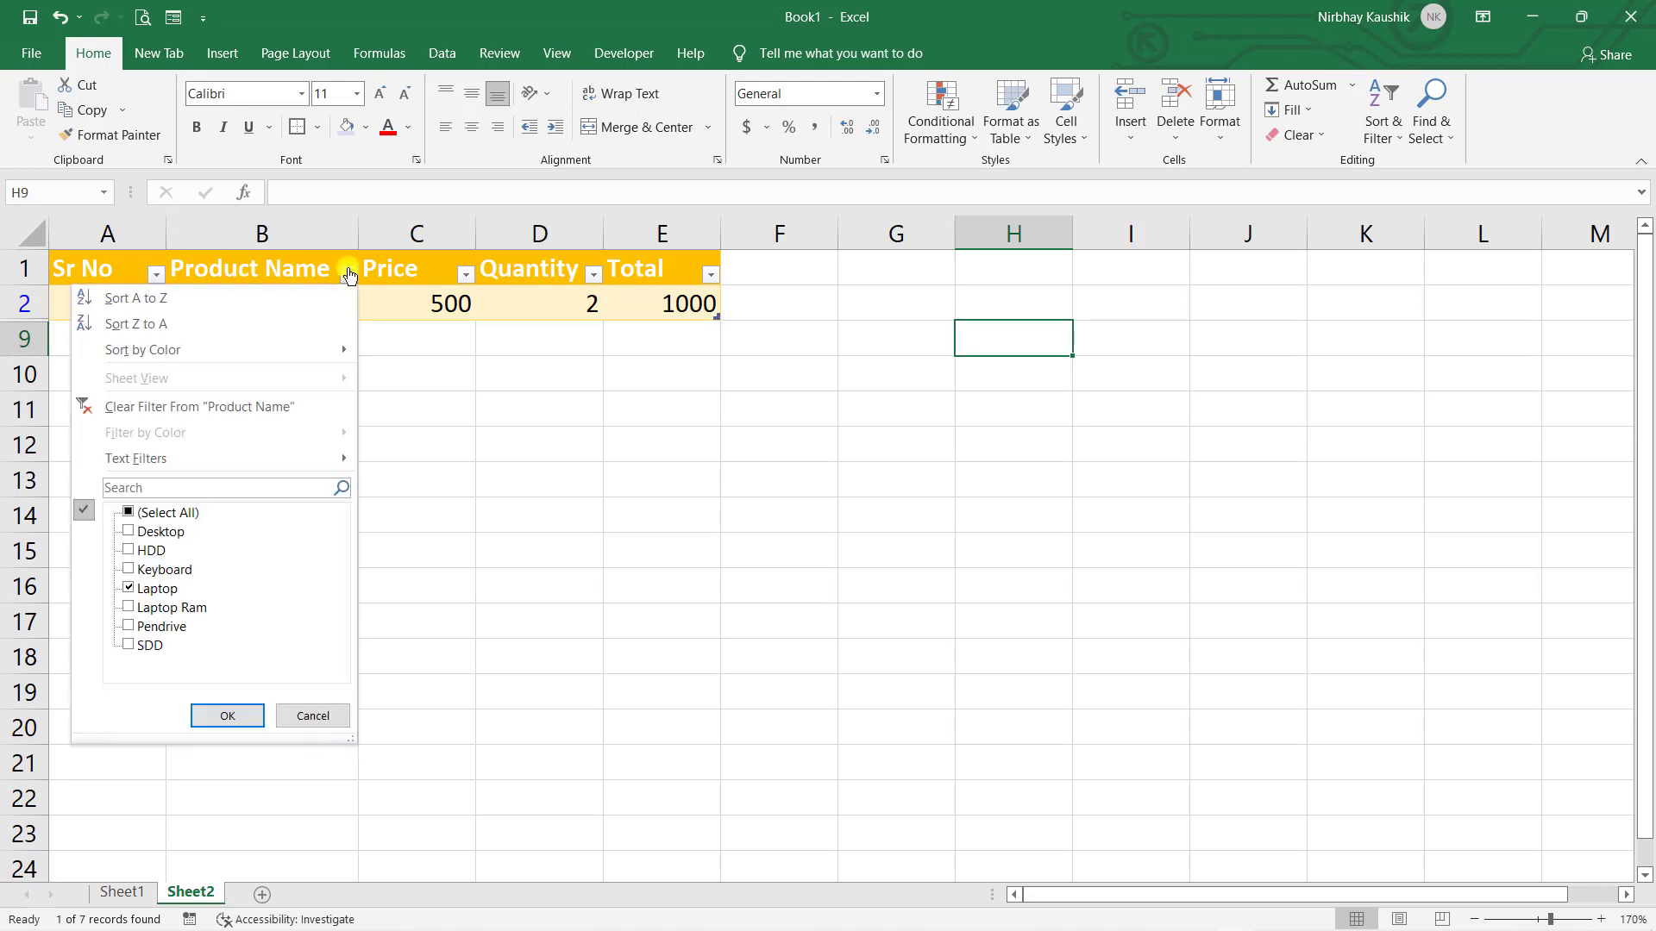
pyautogui.click(128, 587)
pyautogui.click(127, 512)
pyautogui.click(227, 716)
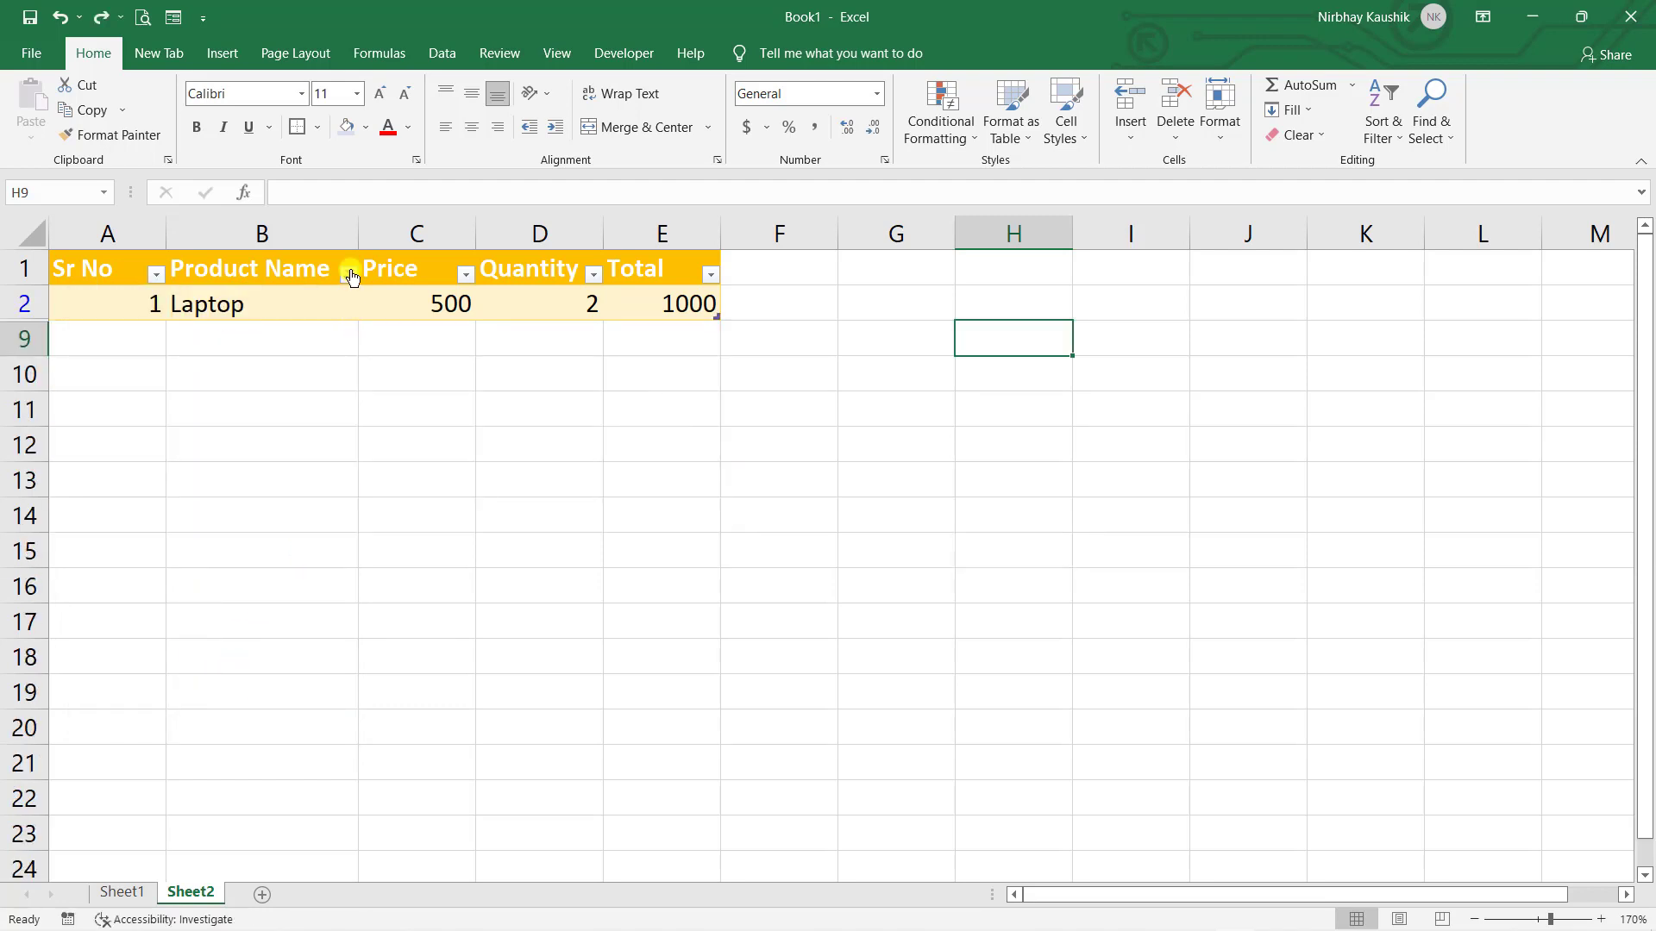
pyautogui.click(350, 274)
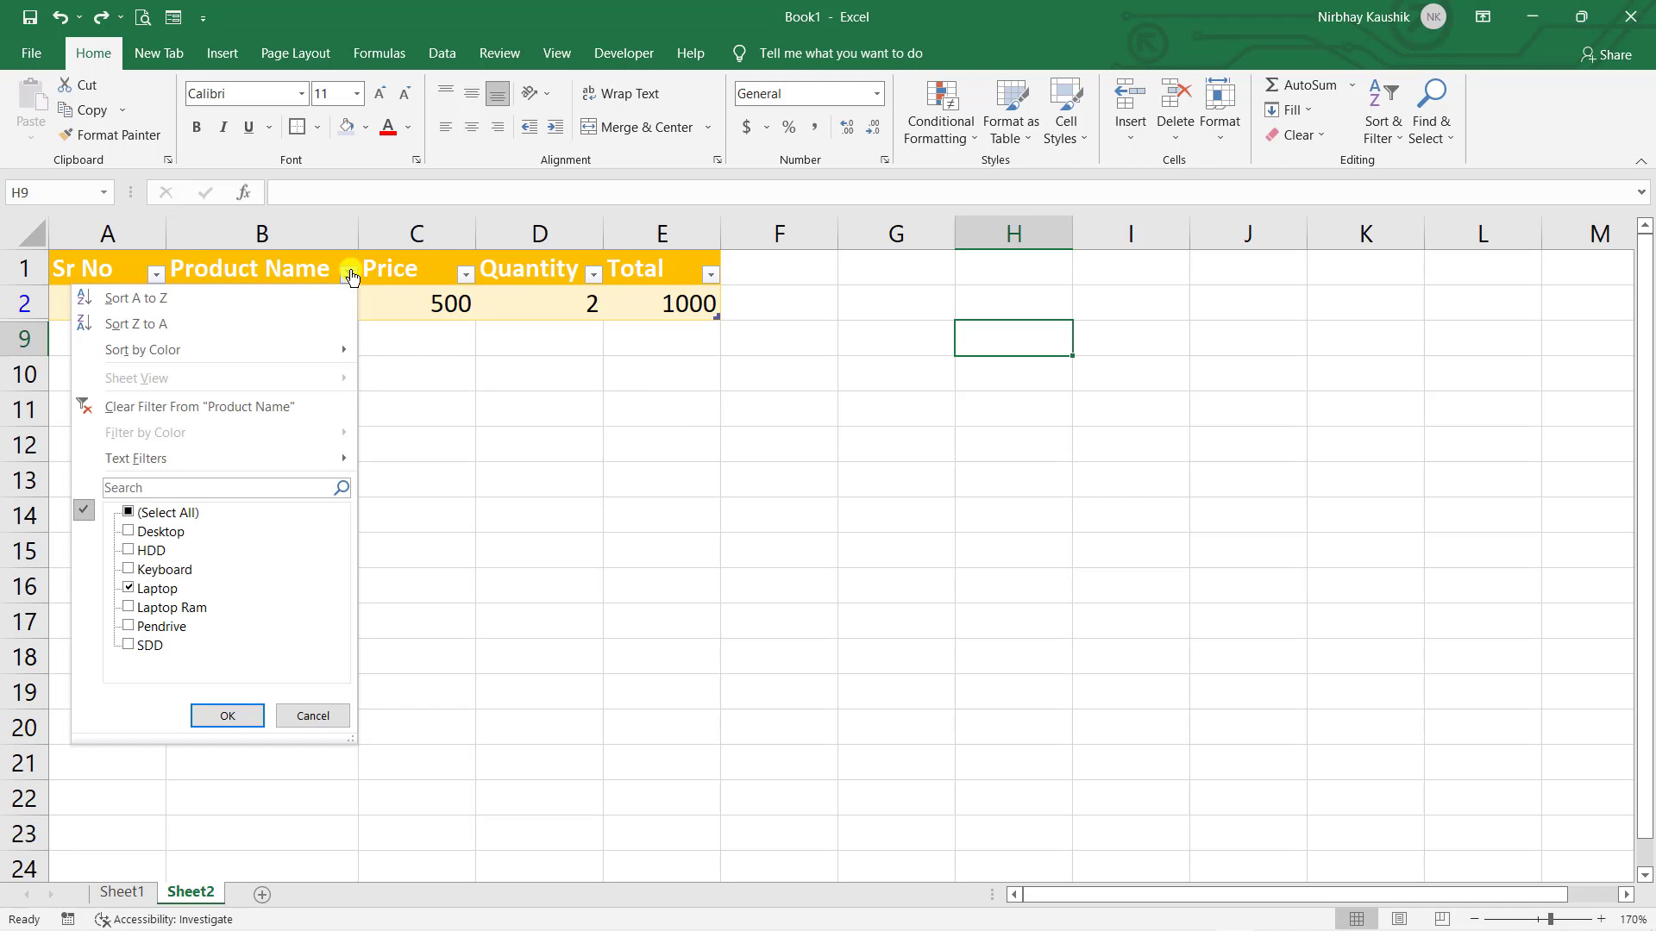
pyautogui.click(192, 412)
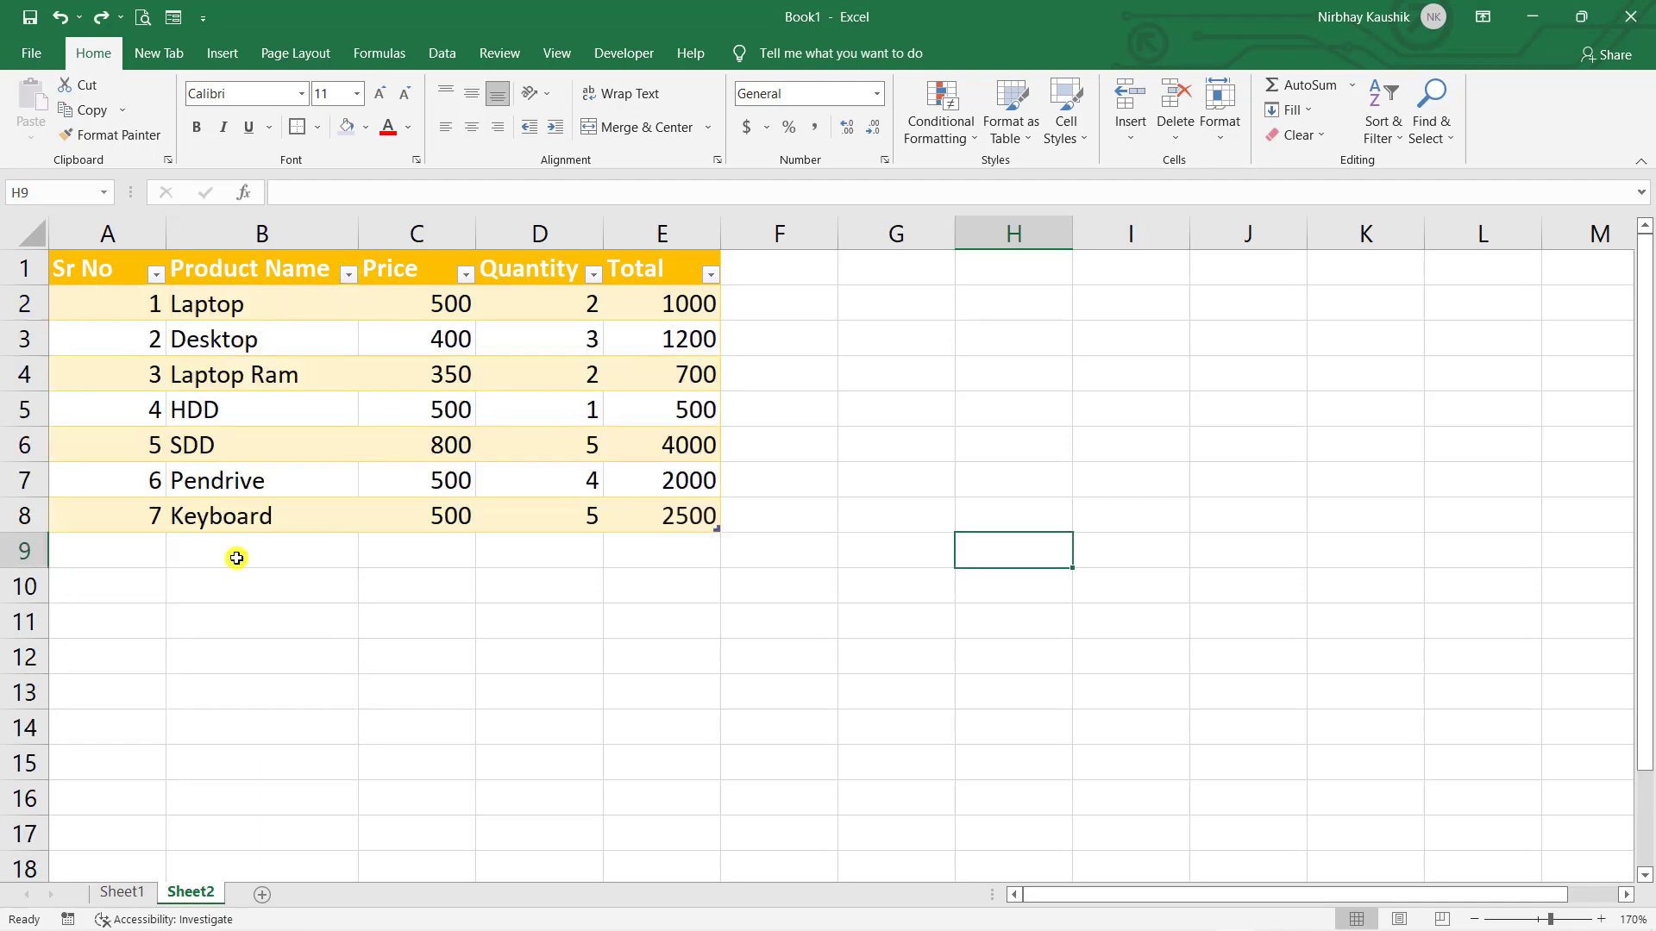
pyautogui.click(401, 611)
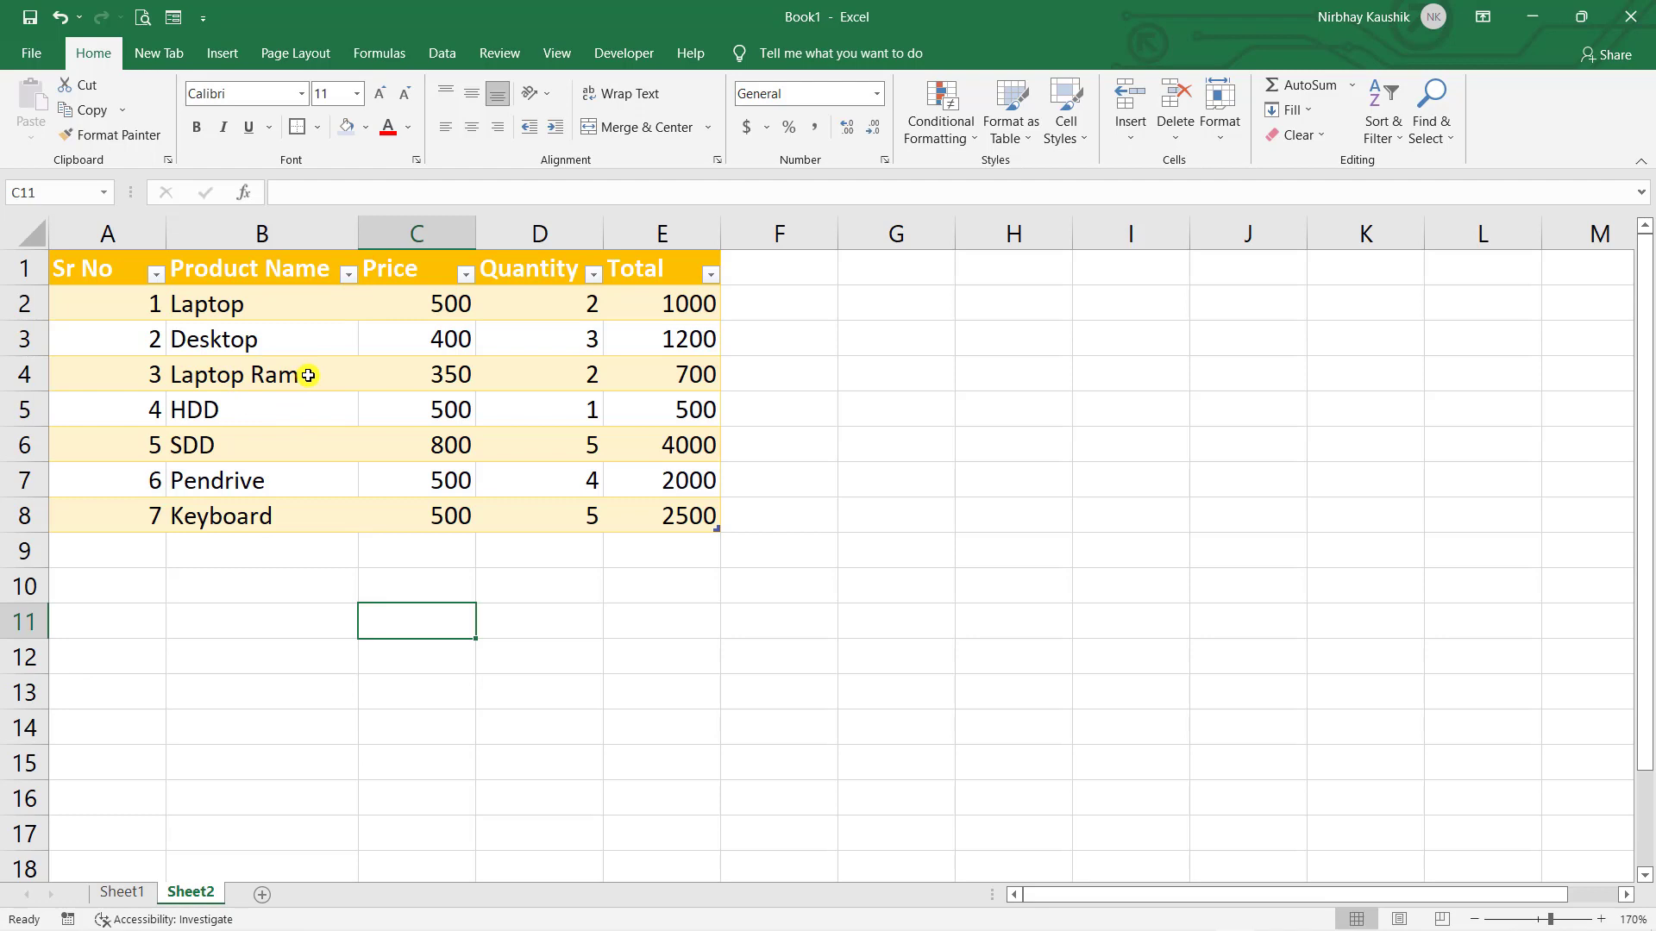
pyautogui.click(349, 274)
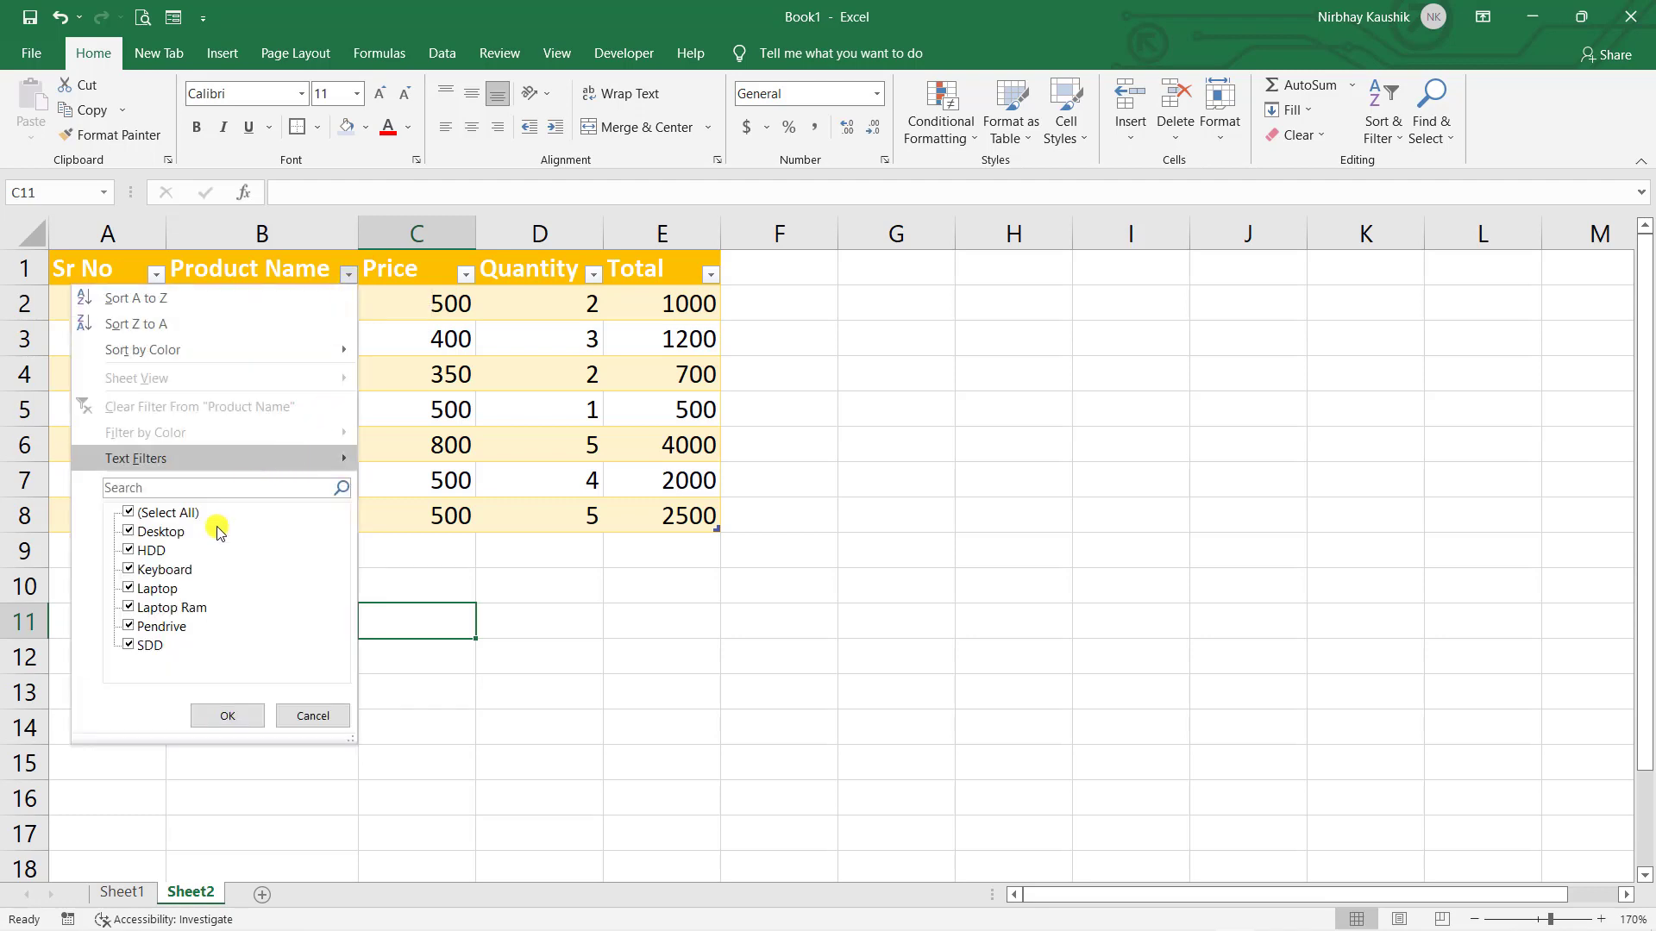
pyautogui.click(164, 490)
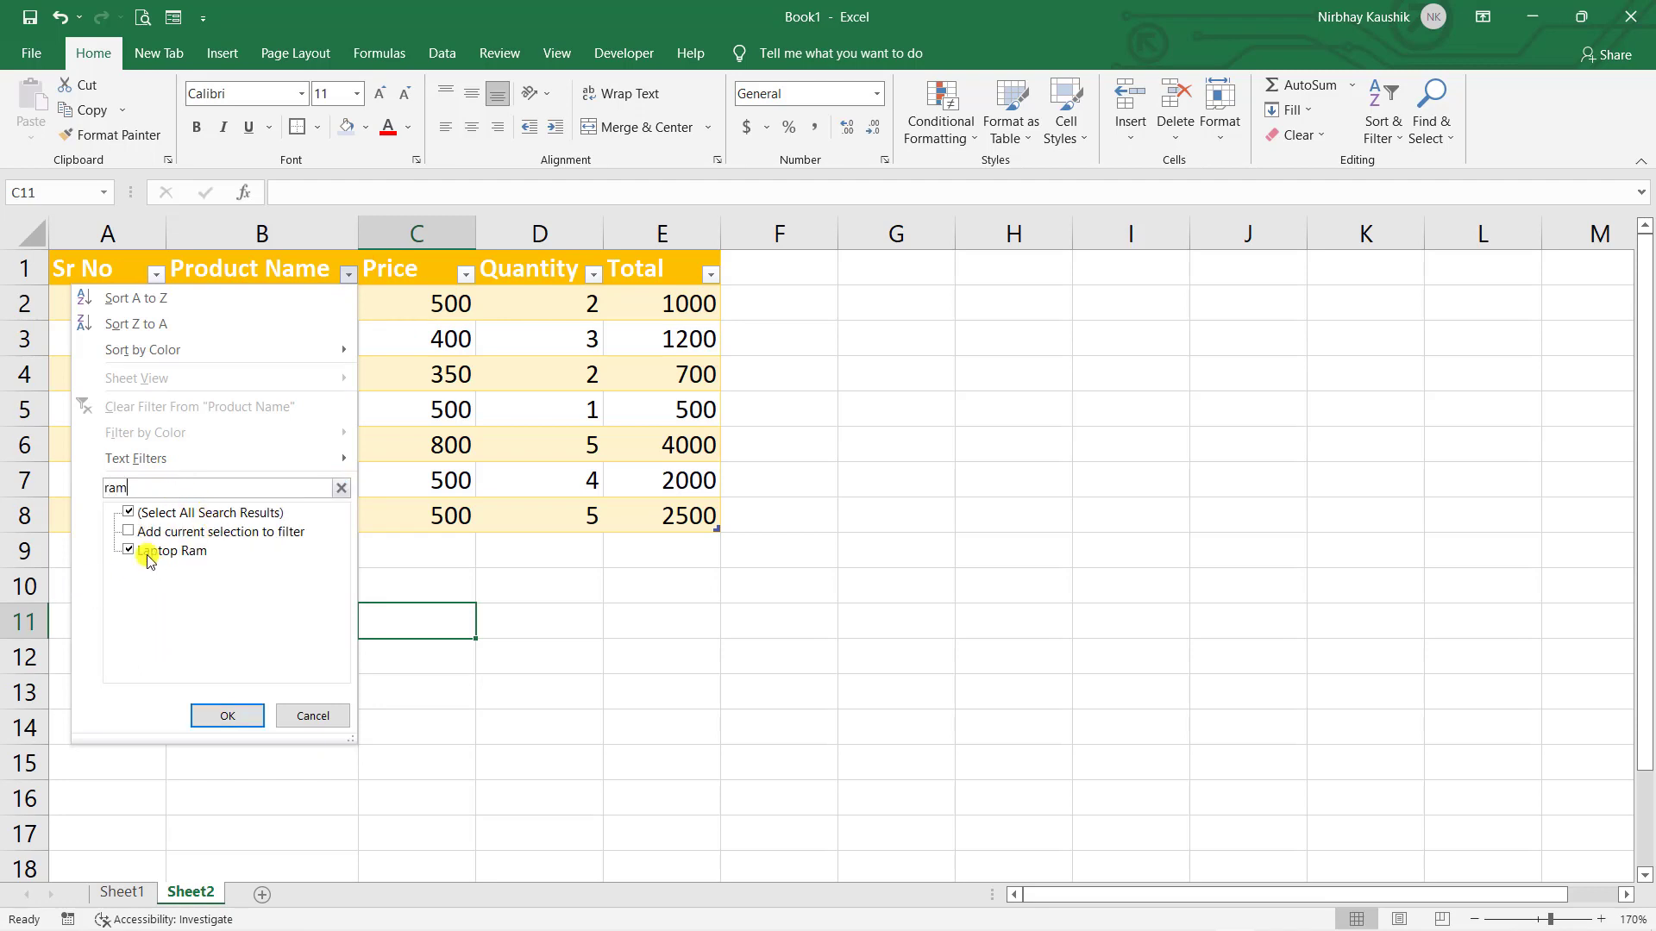
pyautogui.click(227, 715)
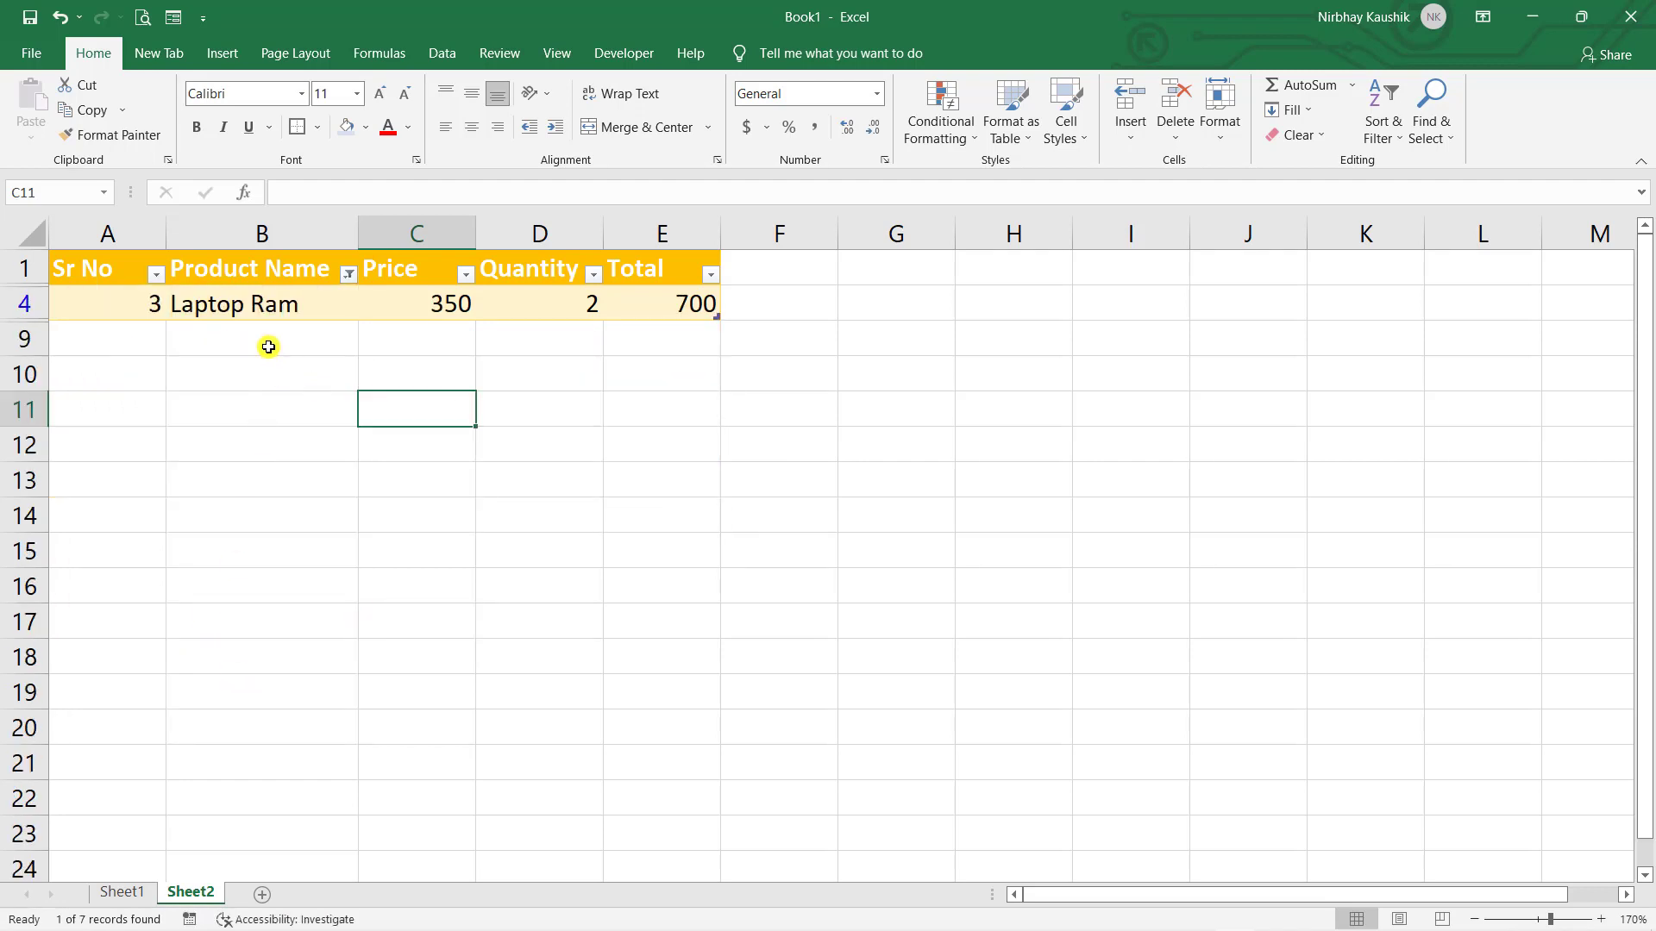
pyautogui.hotkey('ctrl', 'z')
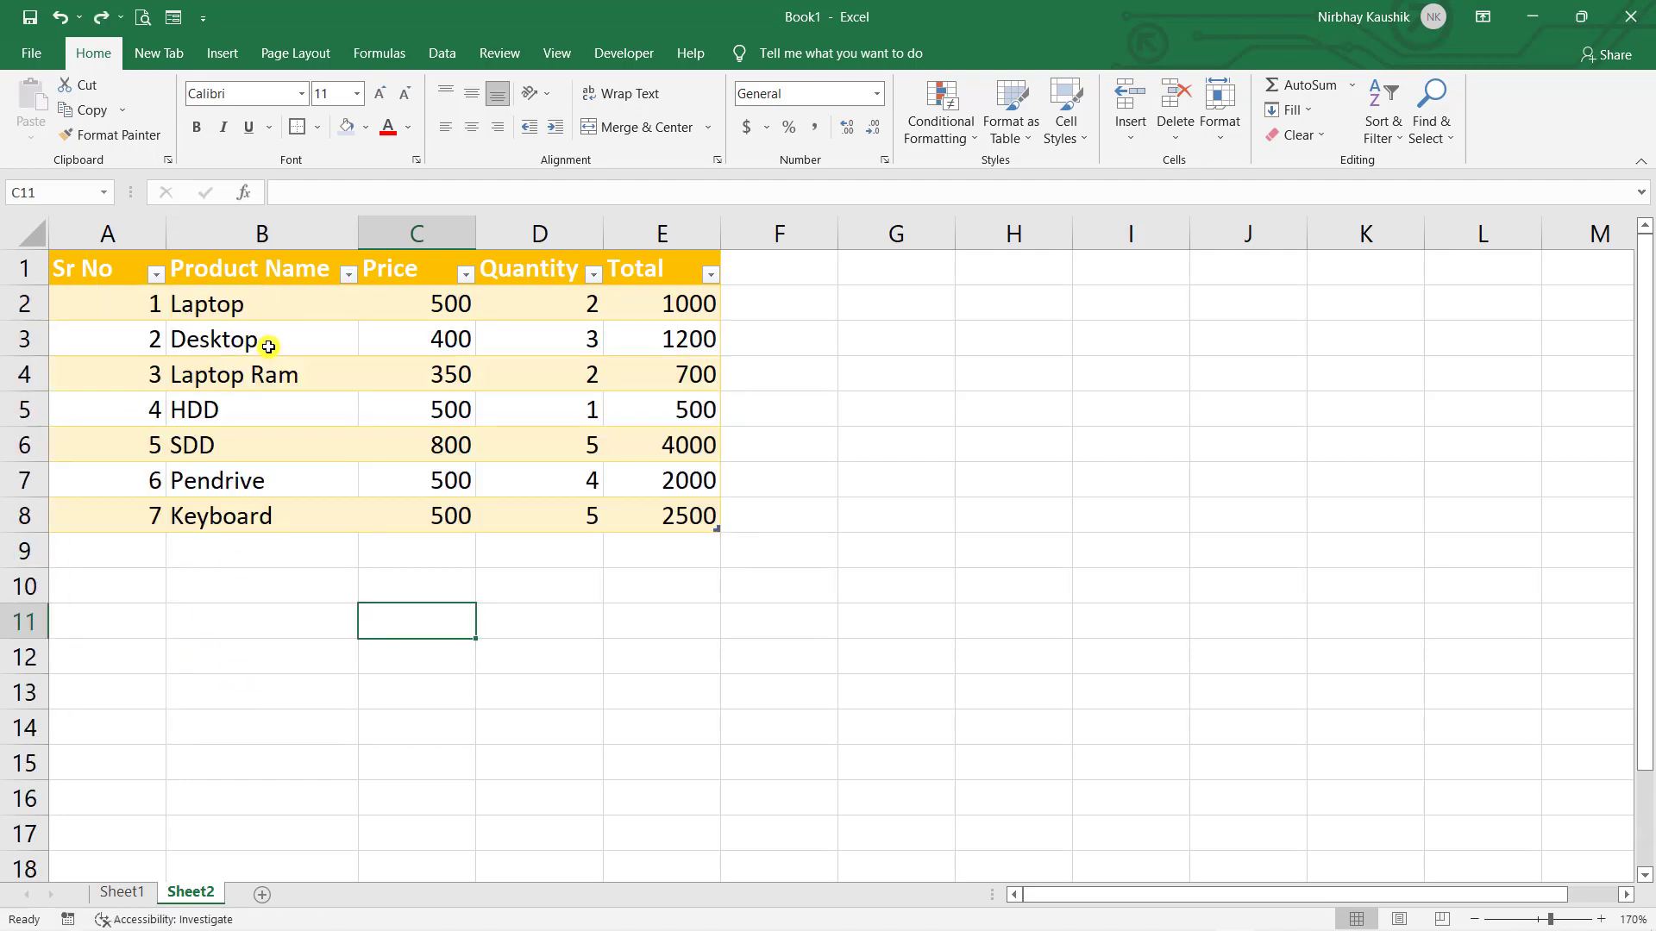
pyautogui.click(348, 283)
pyautogui.moveTo(222, 460)
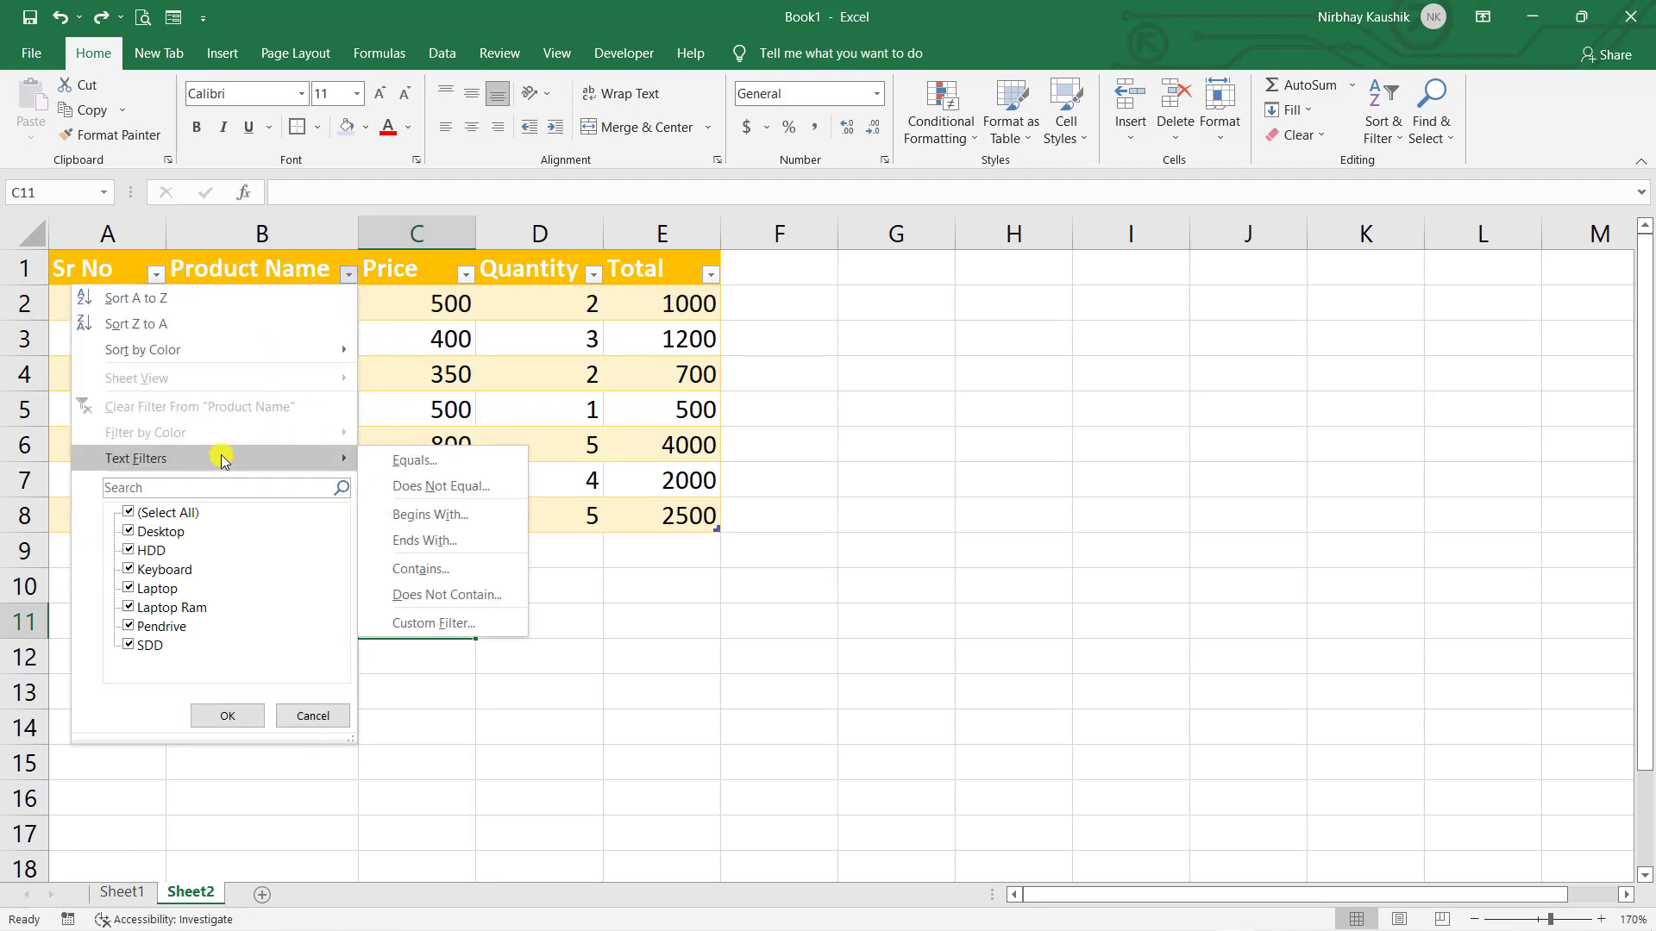
pyautogui.click(407, 473)
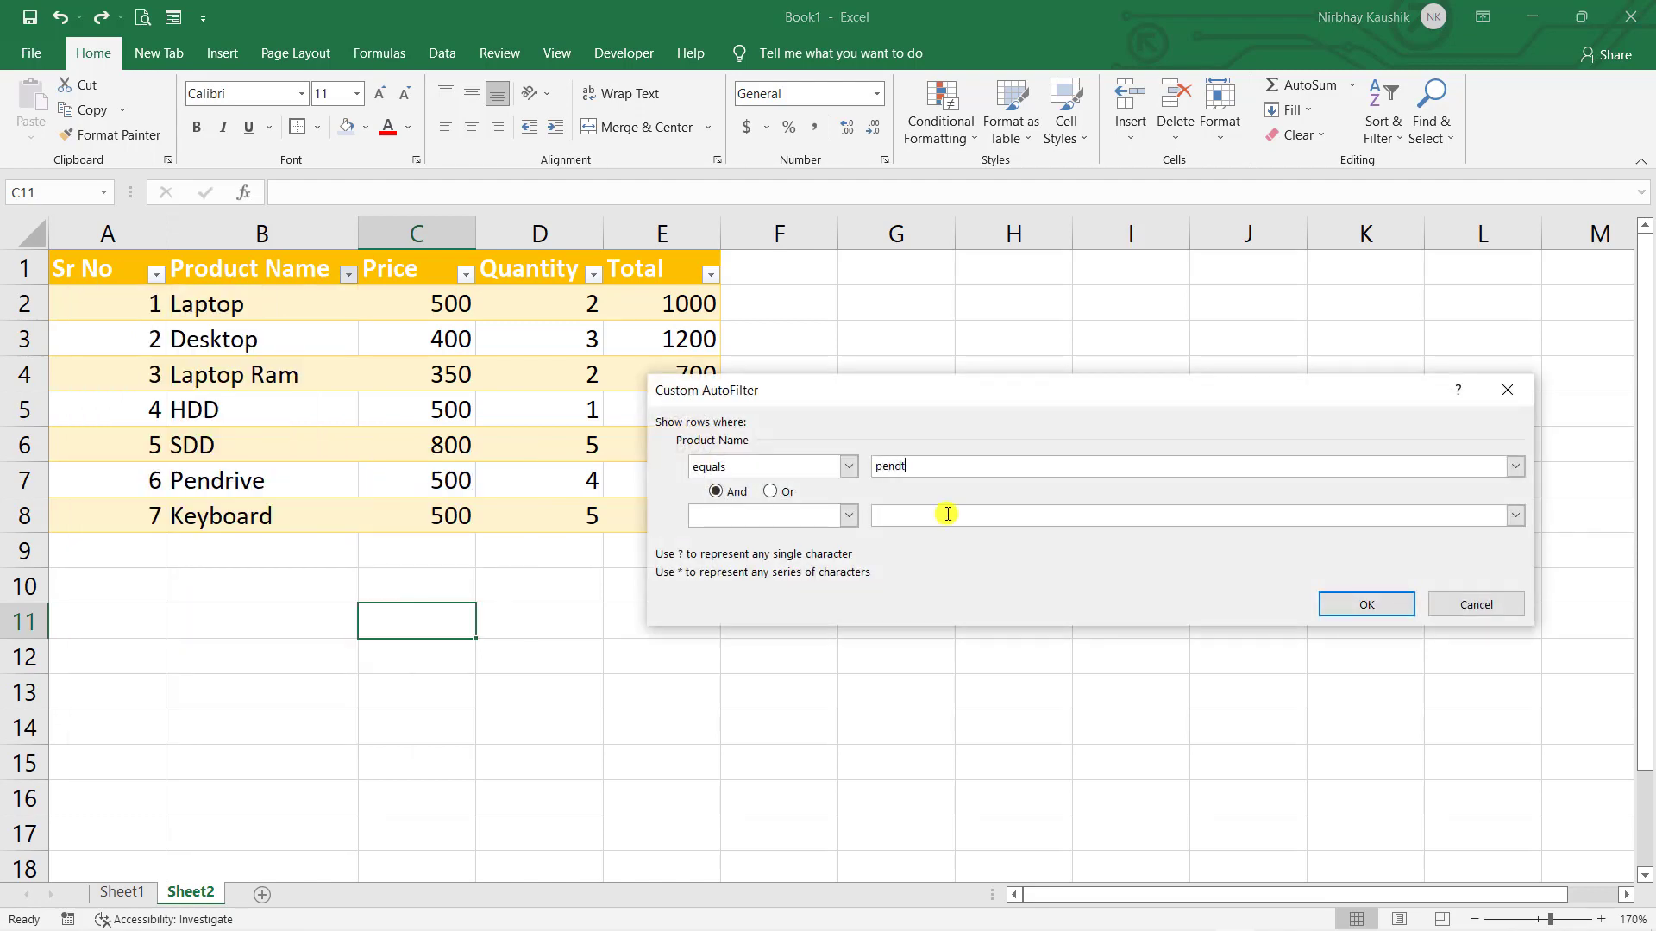
pyautogui.click(1389, 608)
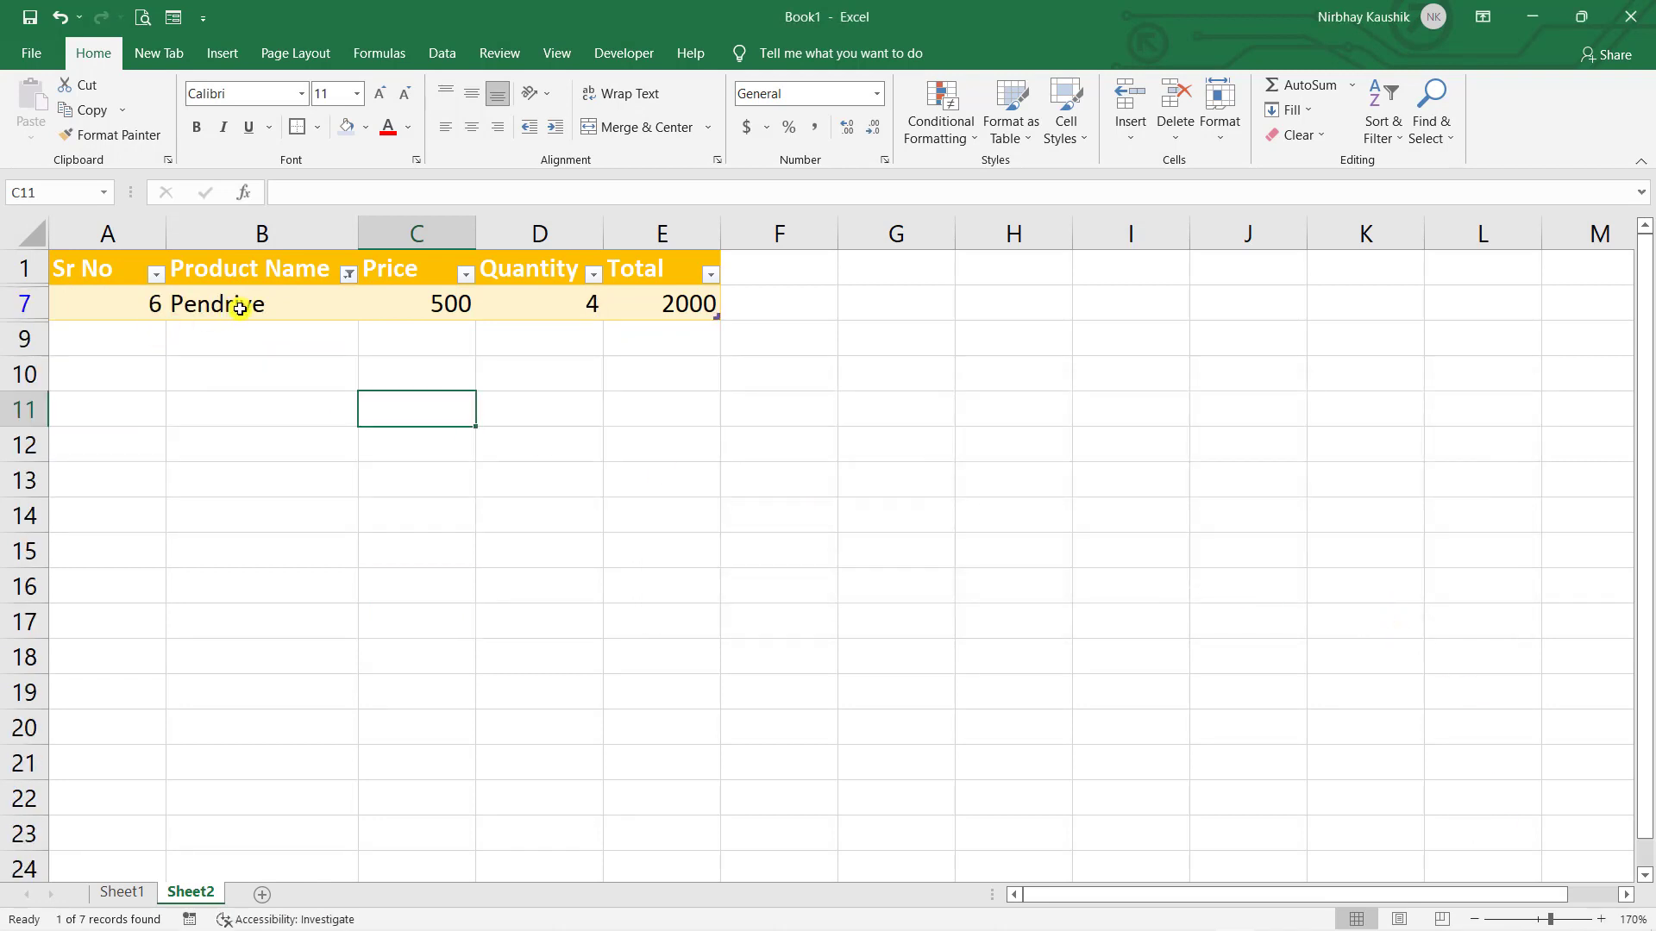
pyautogui.hotkey('ctrl', 'z')
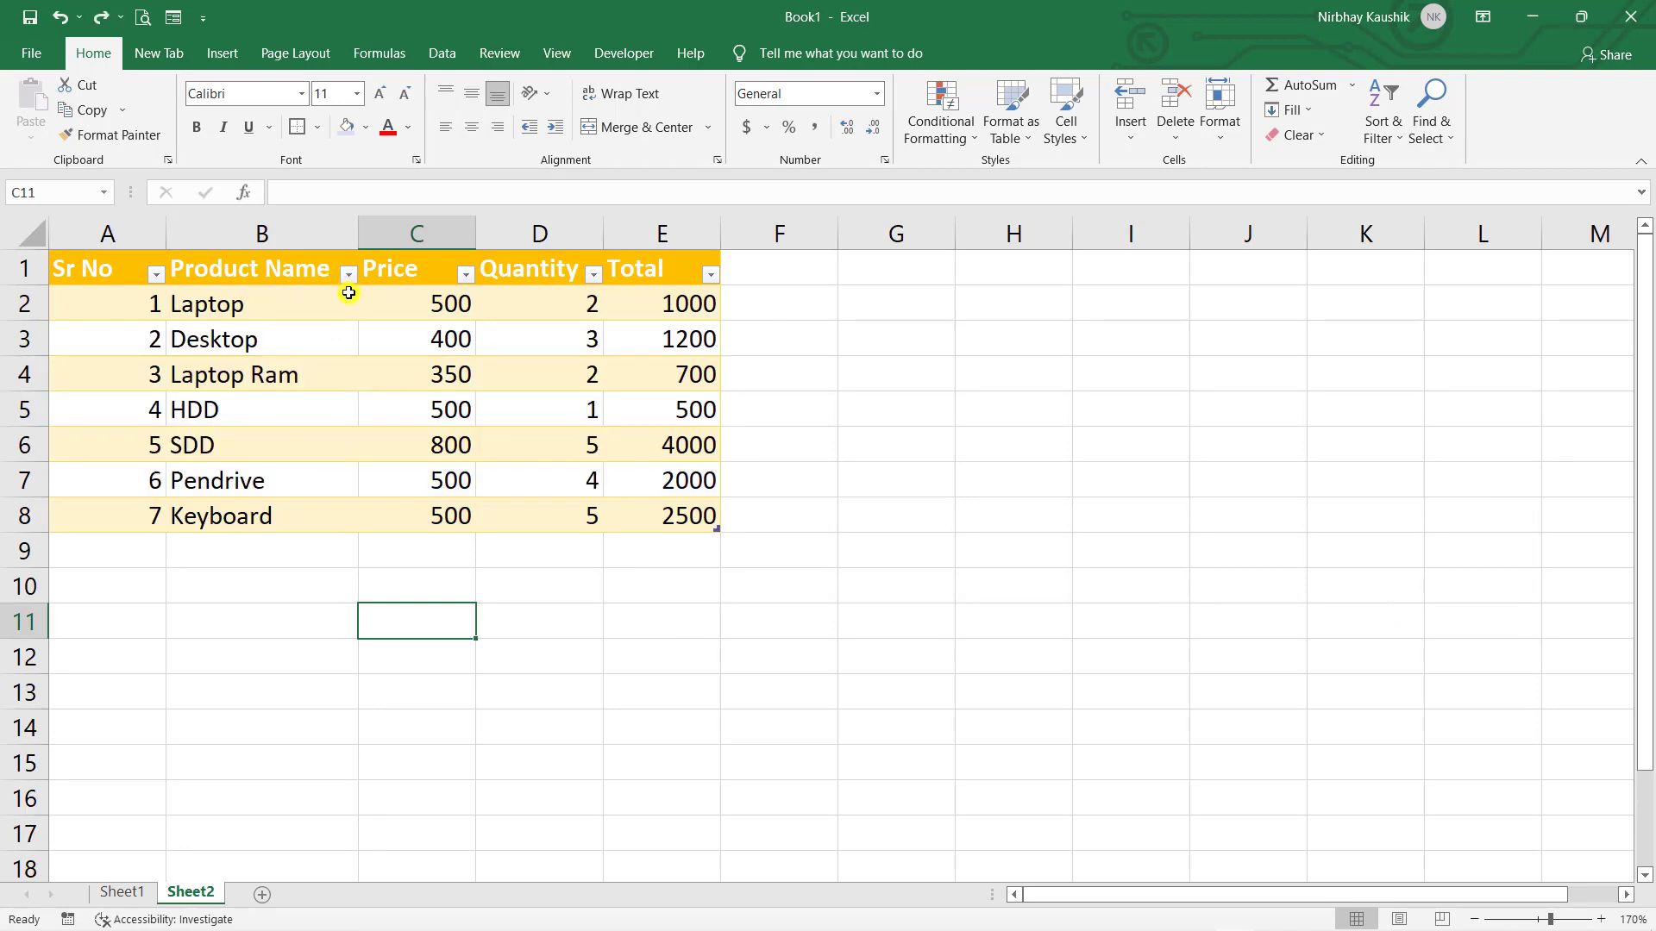
pyautogui.click(349, 273)
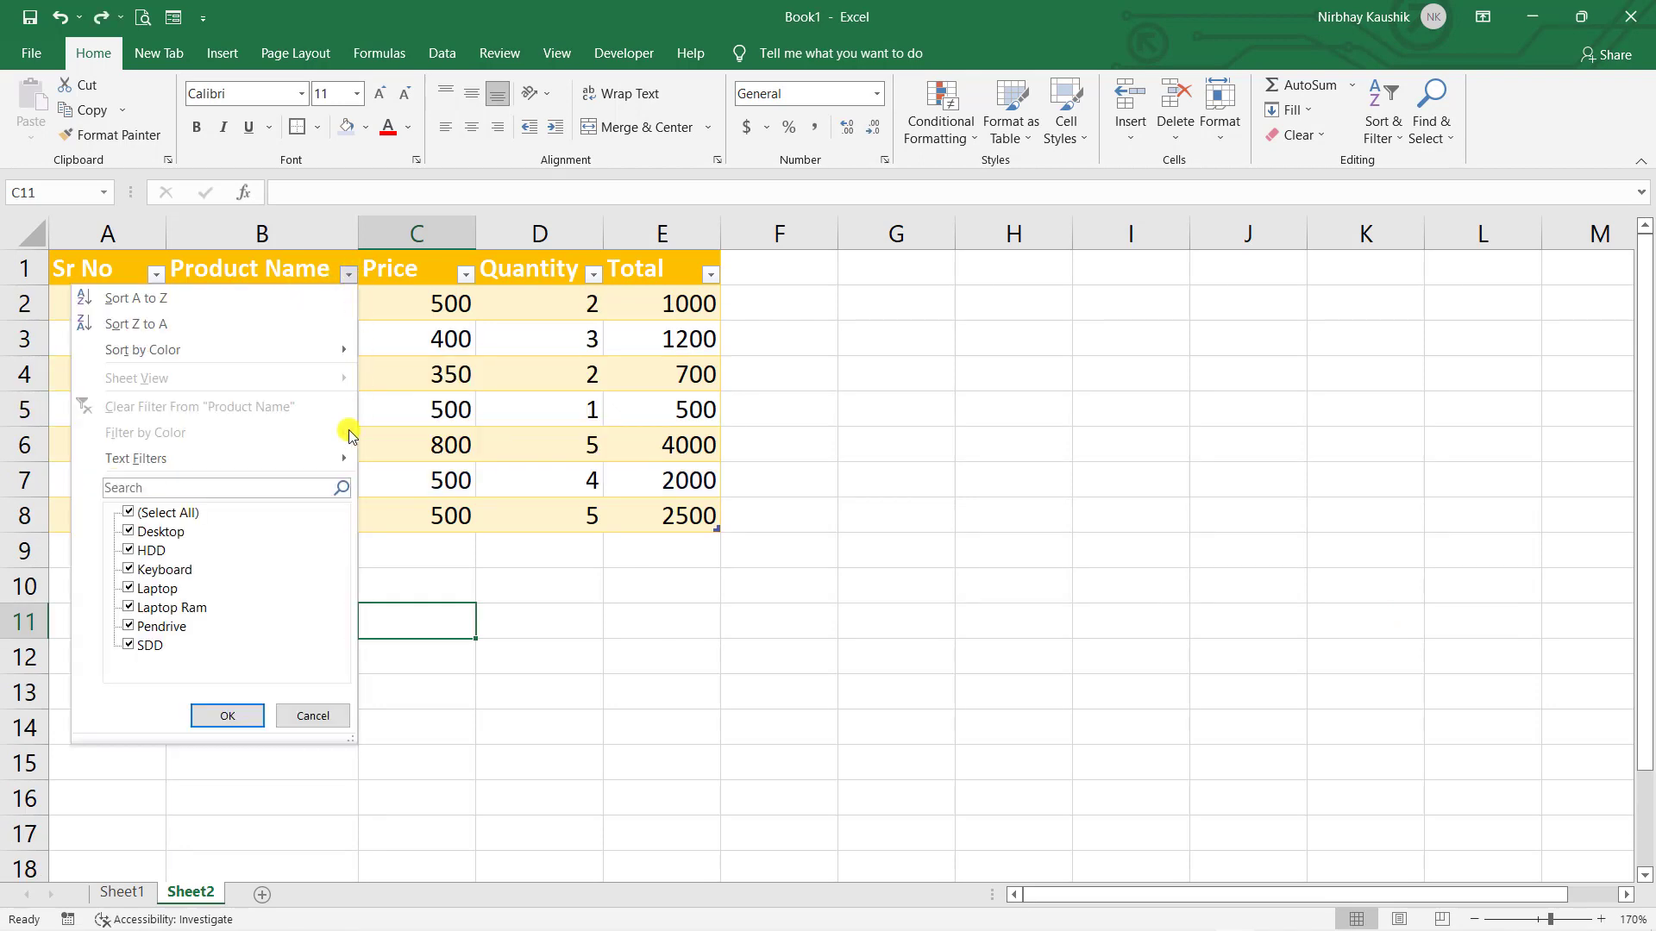
pyautogui.moveTo(292, 471)
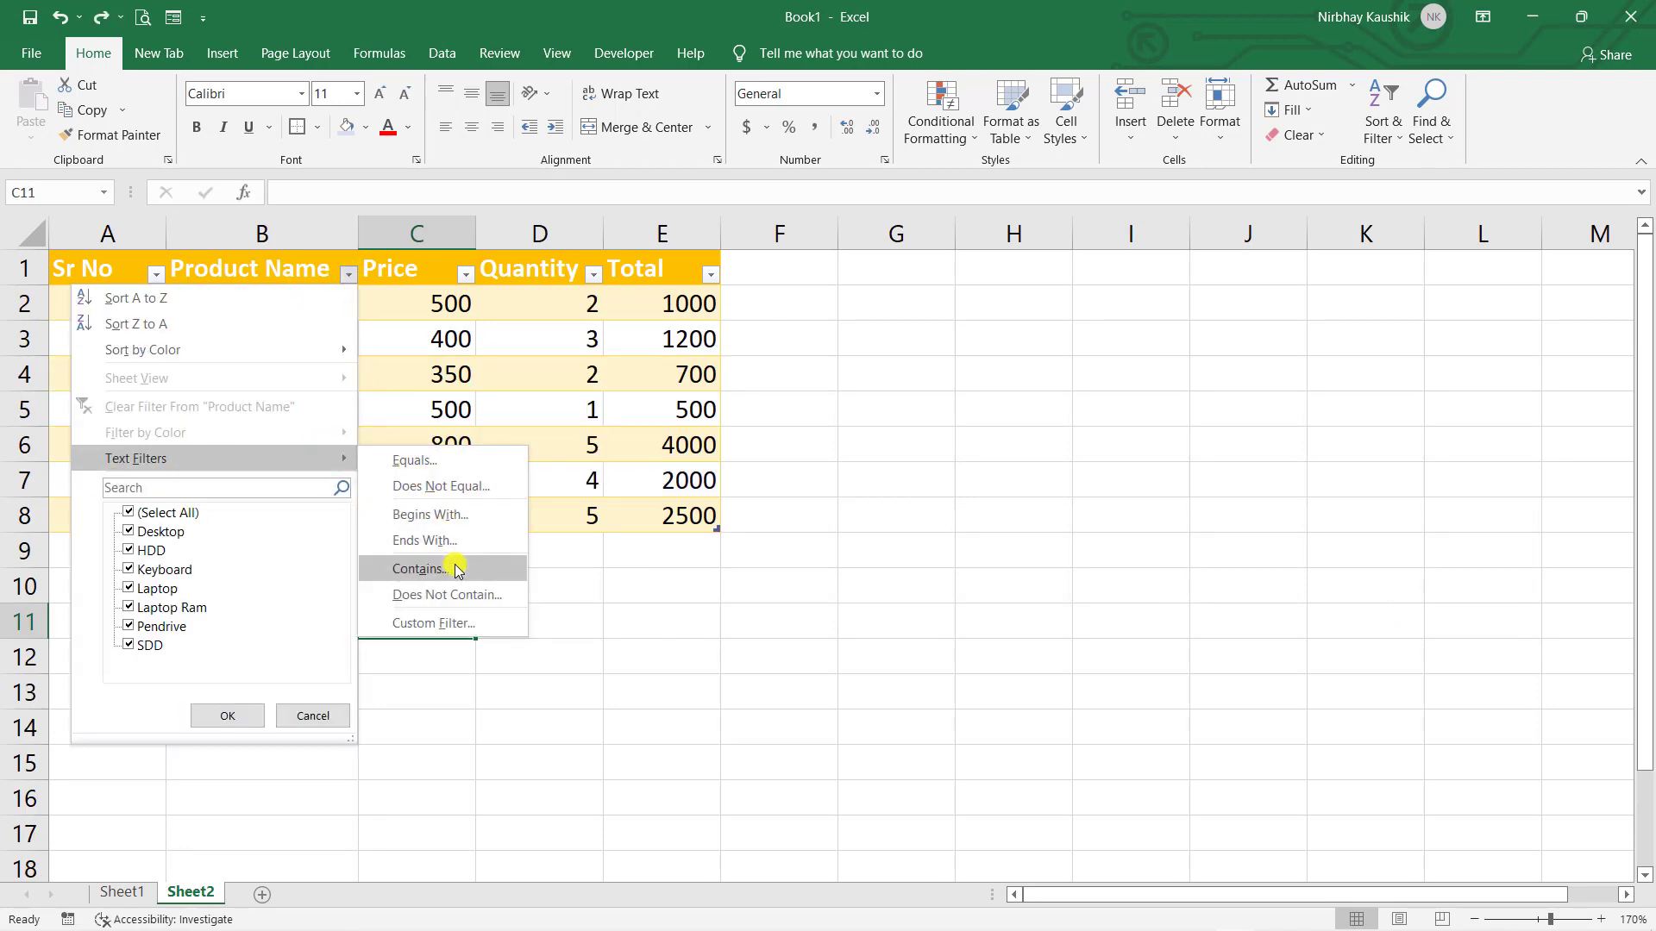
pyautogui.click(420, 568)
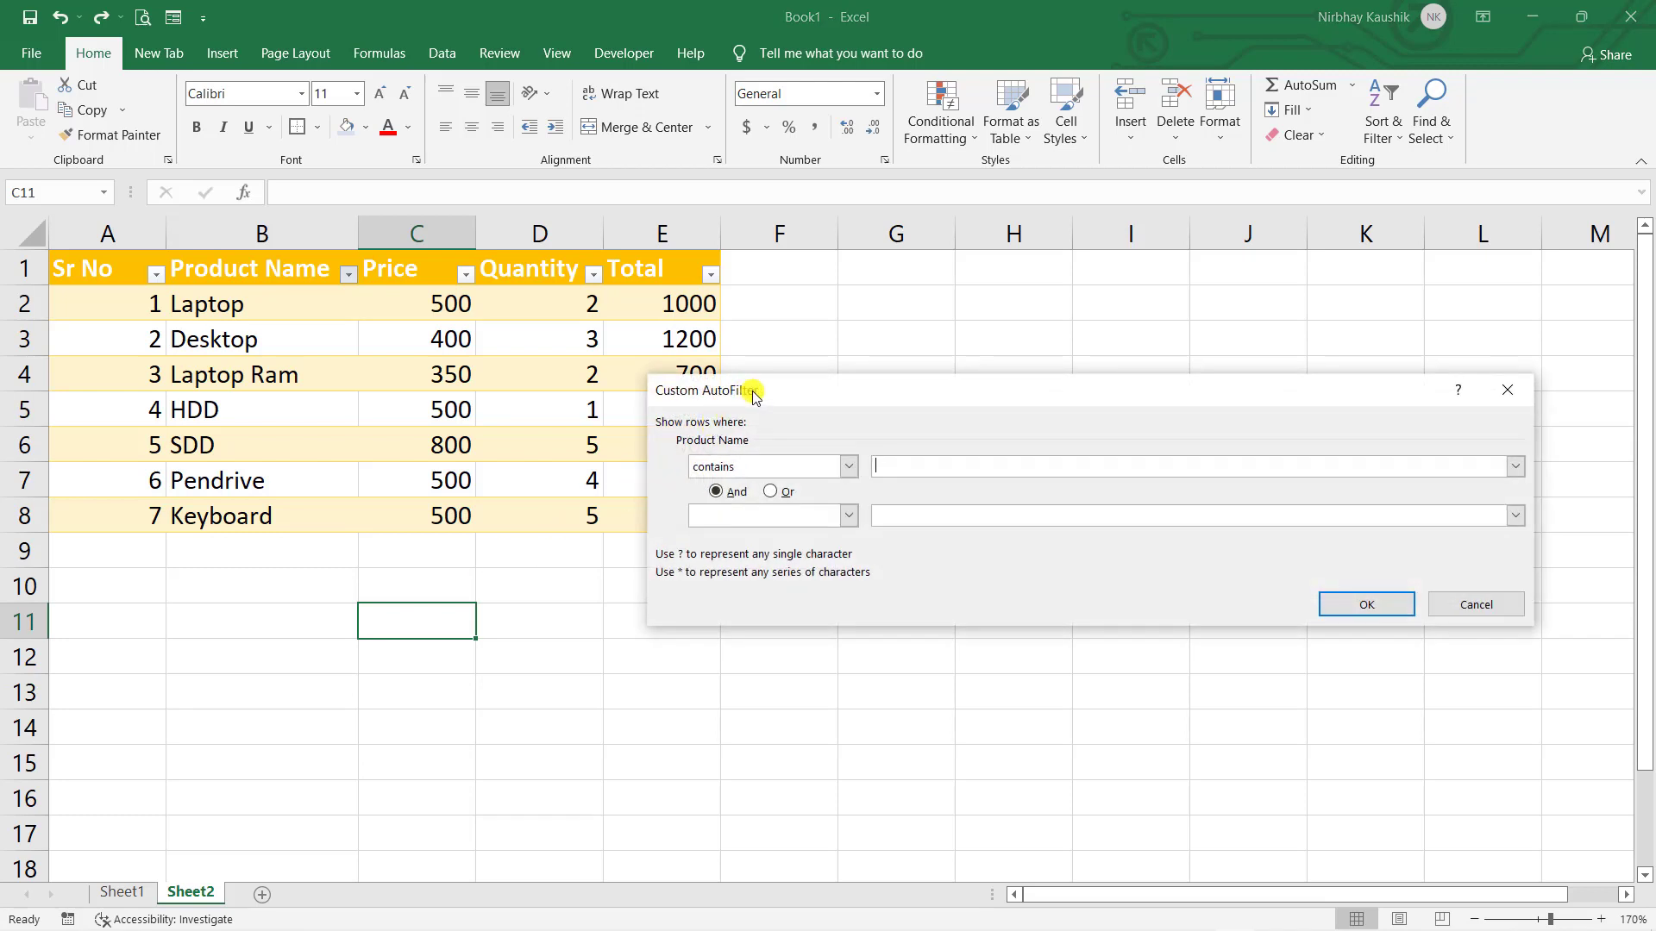
pyautogui.moveTo(766, 395); pyautogui.dragTo(787, 392)
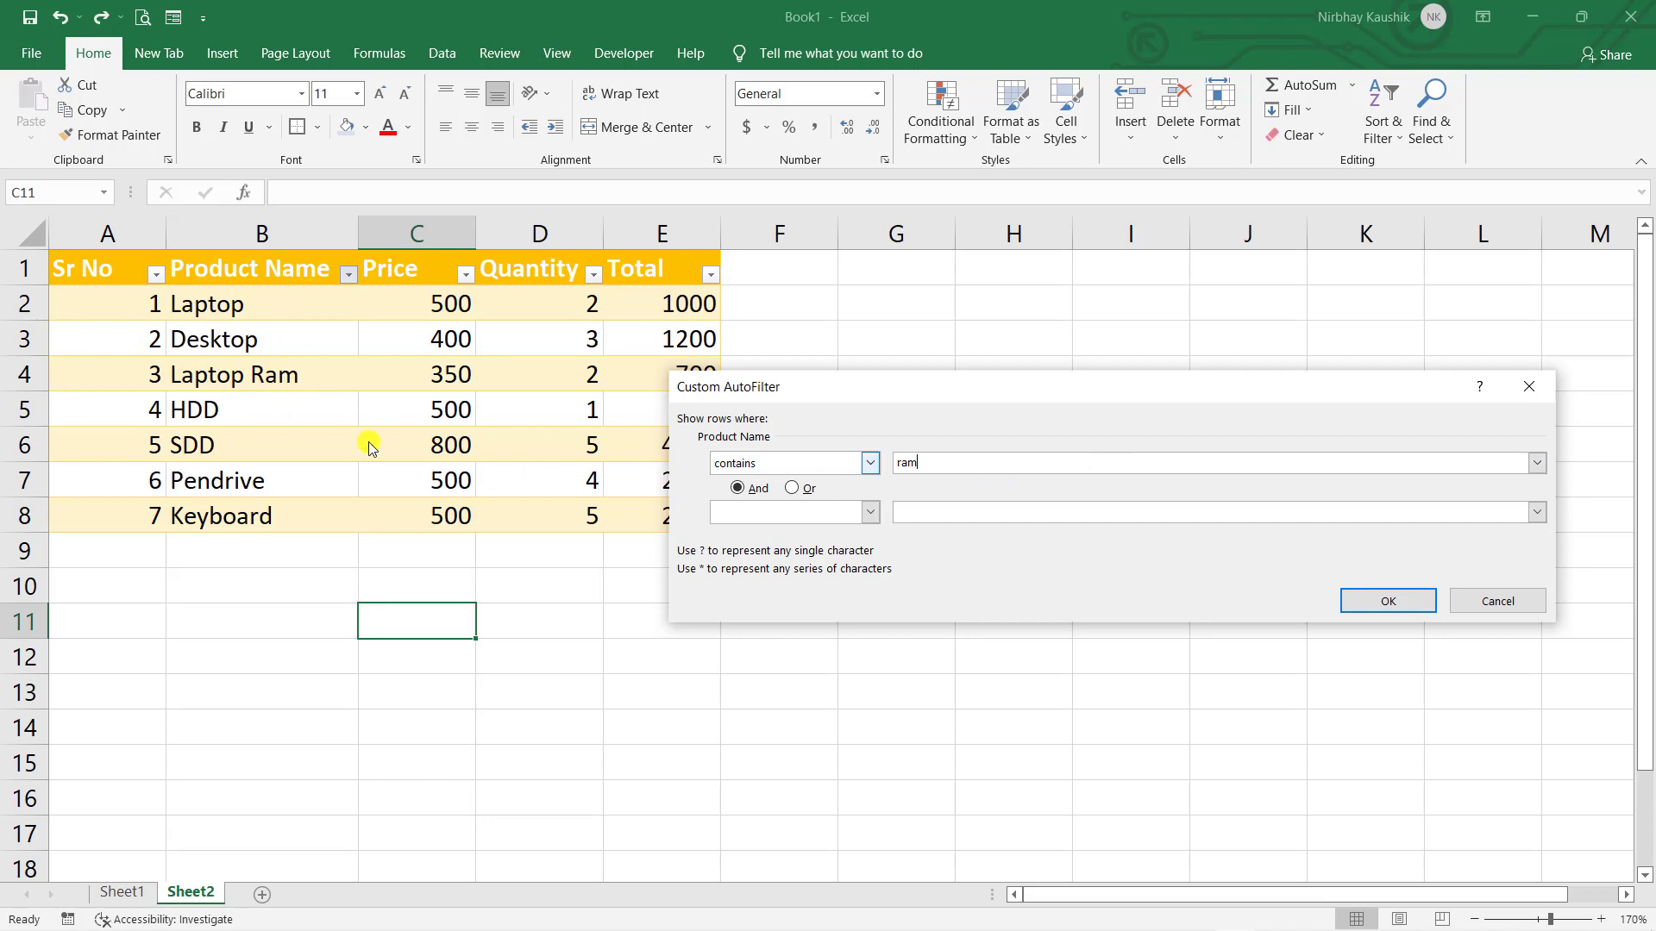
pyautogui.click(1369, 603)
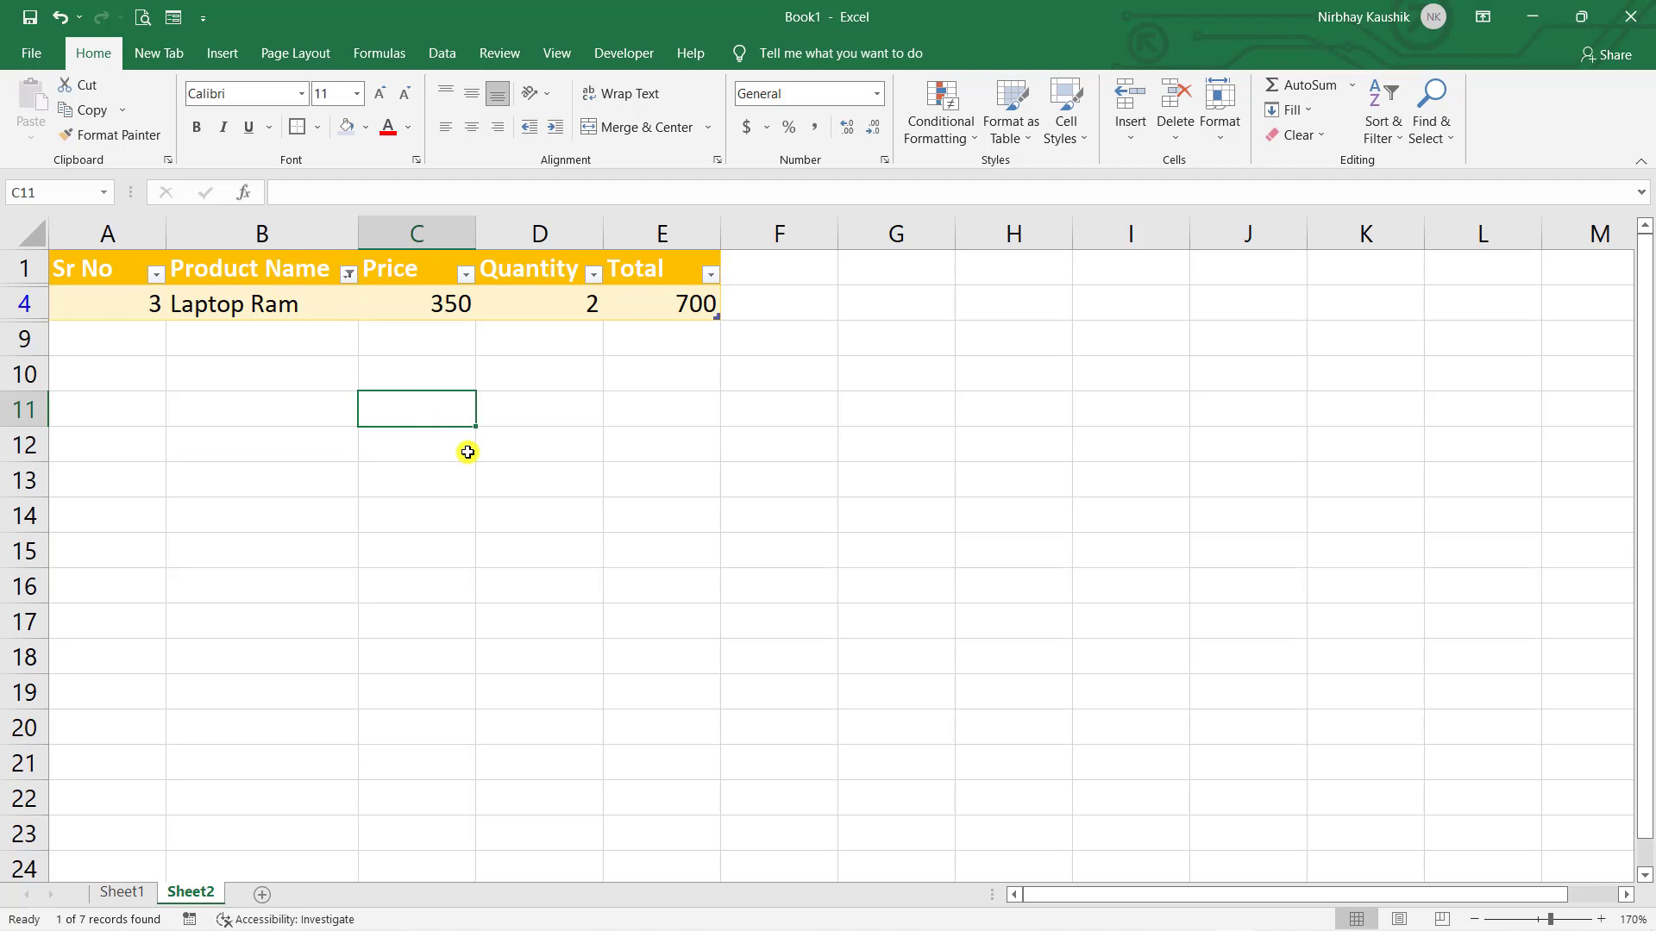
pyautogui.hotkey('ctrl', 'z')
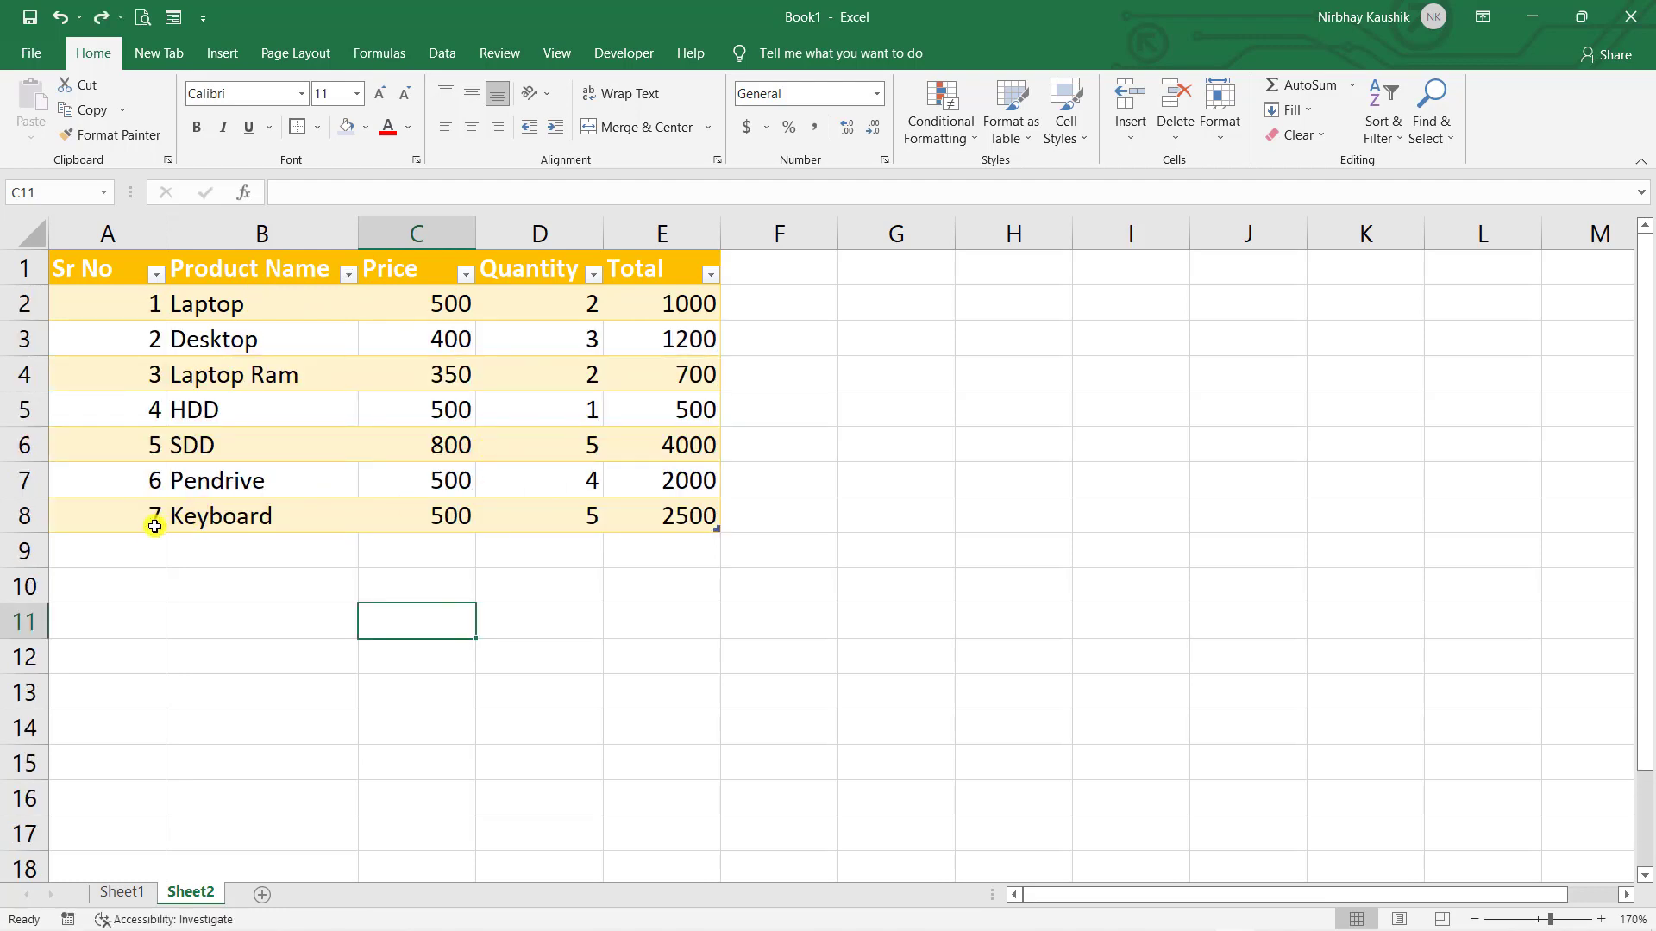
# - Enter serial number 8 in A9 and check the Total formulas in E2, E6 and E9
pyautogui.click(134, 556)
pyautogui.write('8')
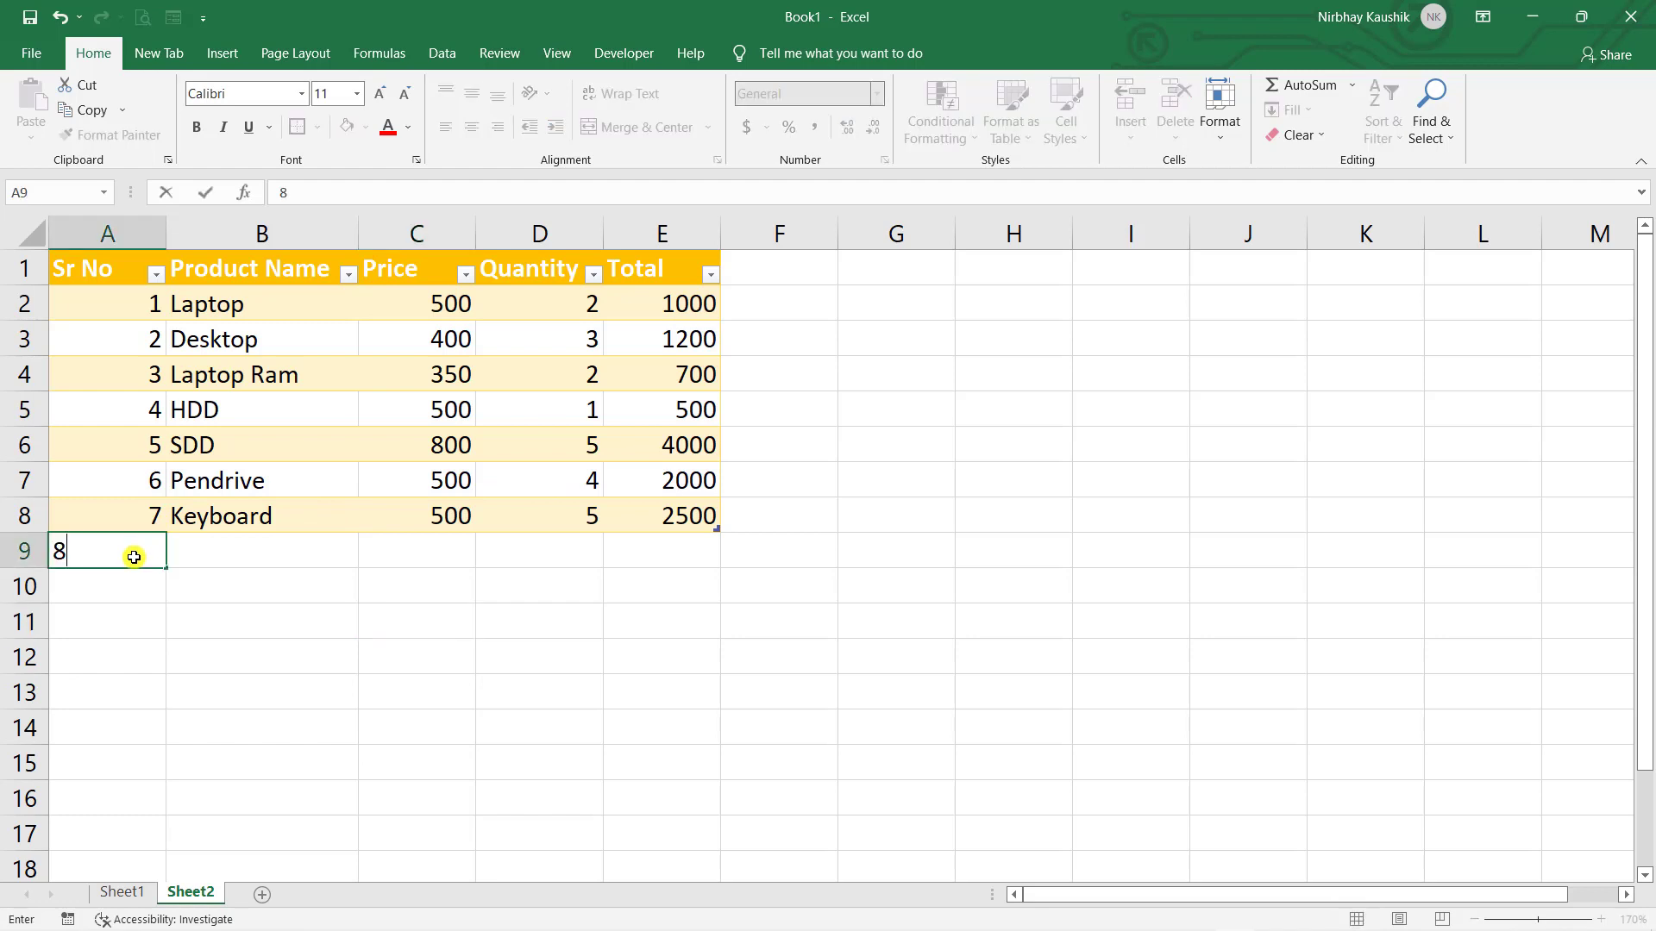
pyautogui.press('Return')
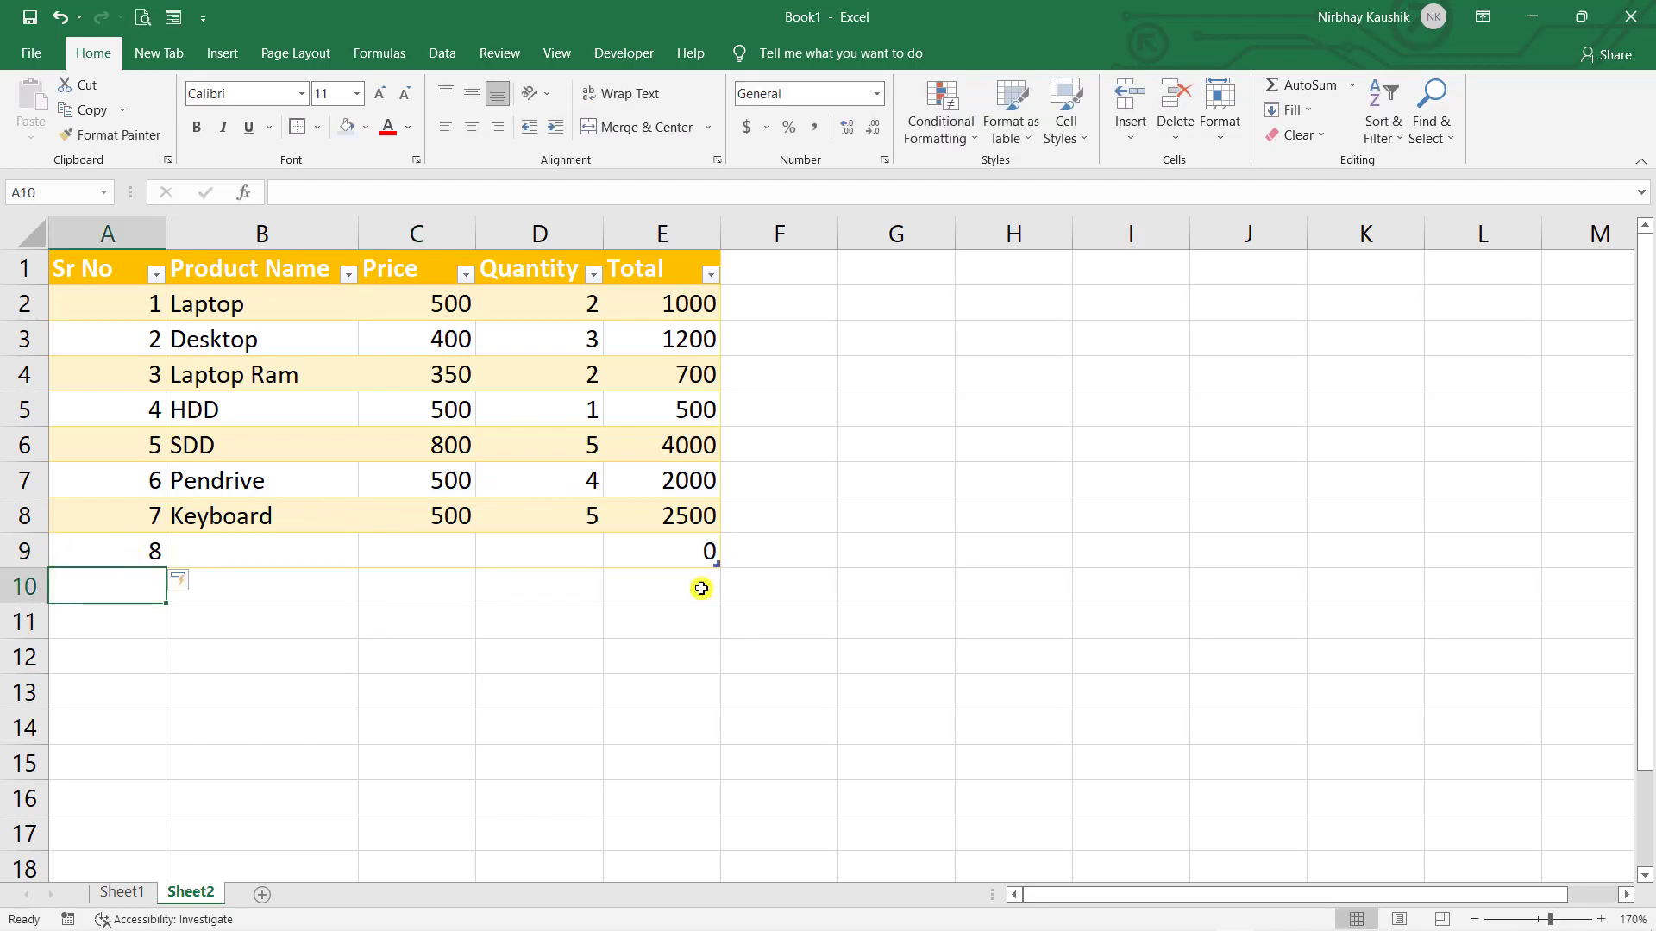
pyautogui.click(673, 302)
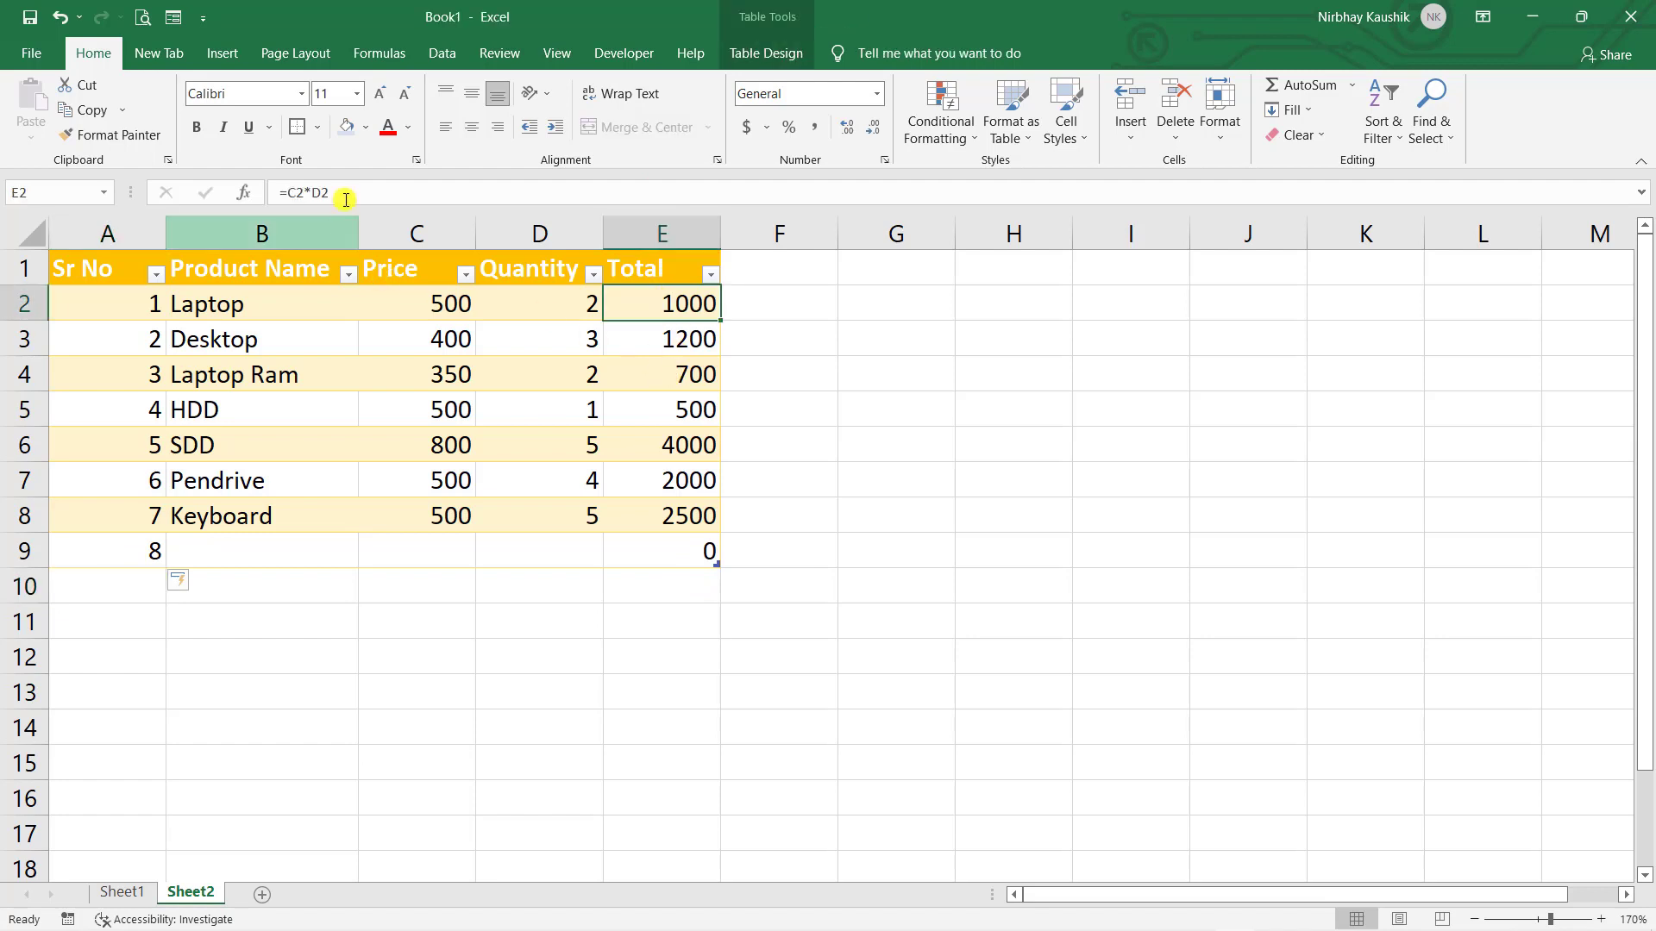
pyautogui.click(645, 452)
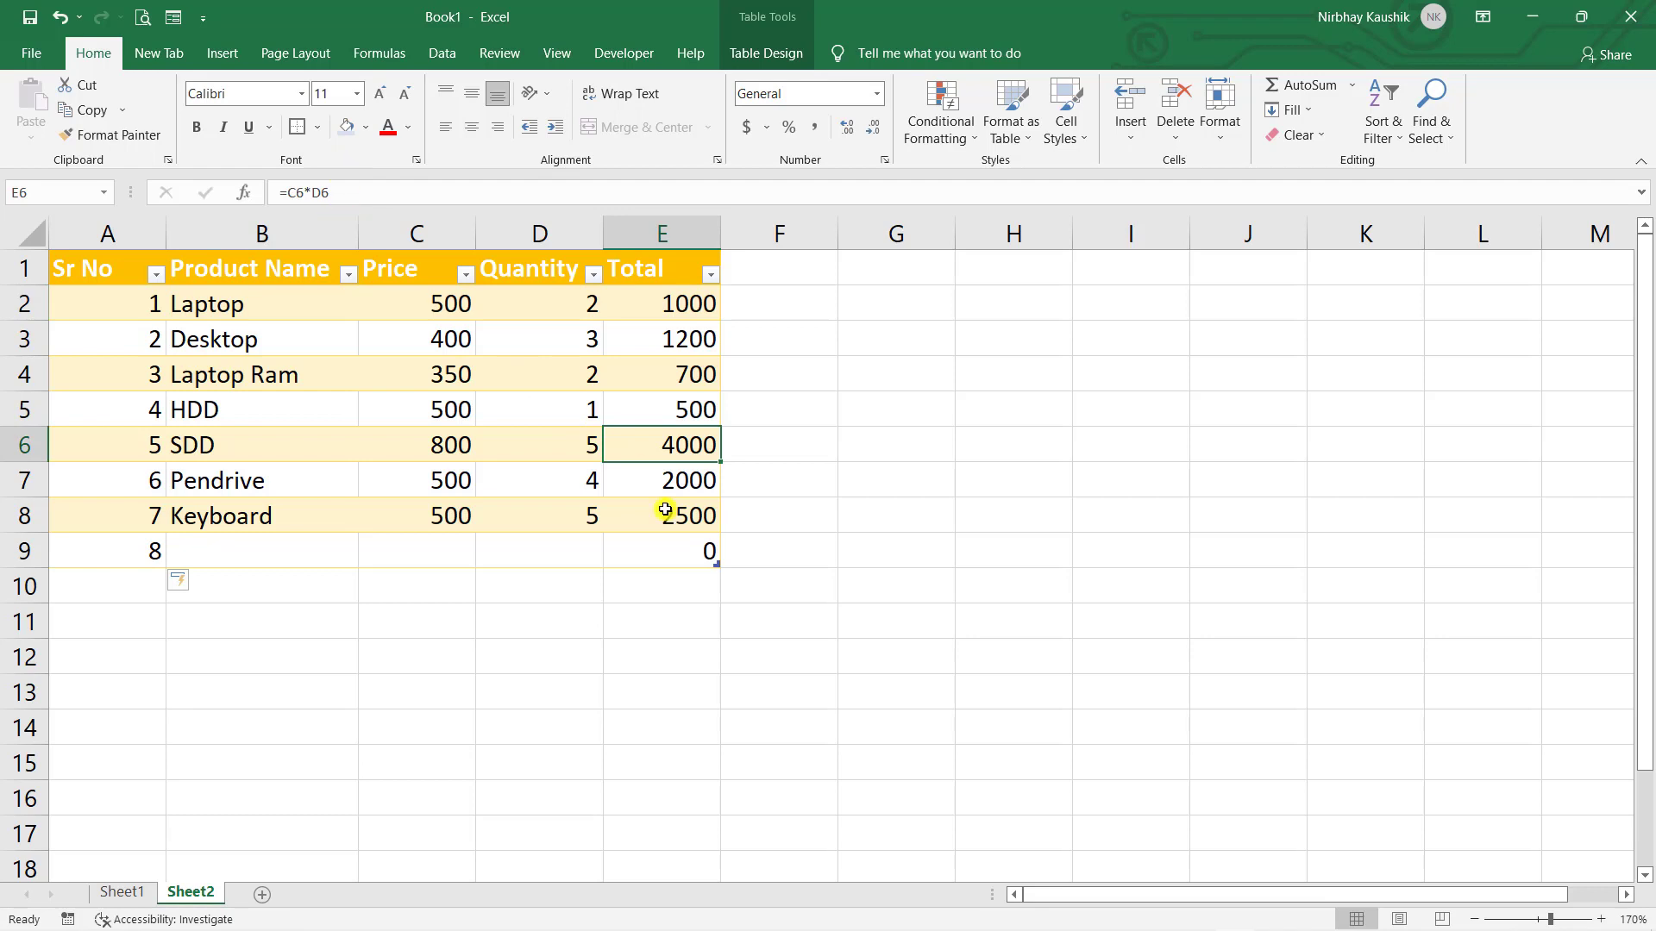
pyautogui.click(669, 549)
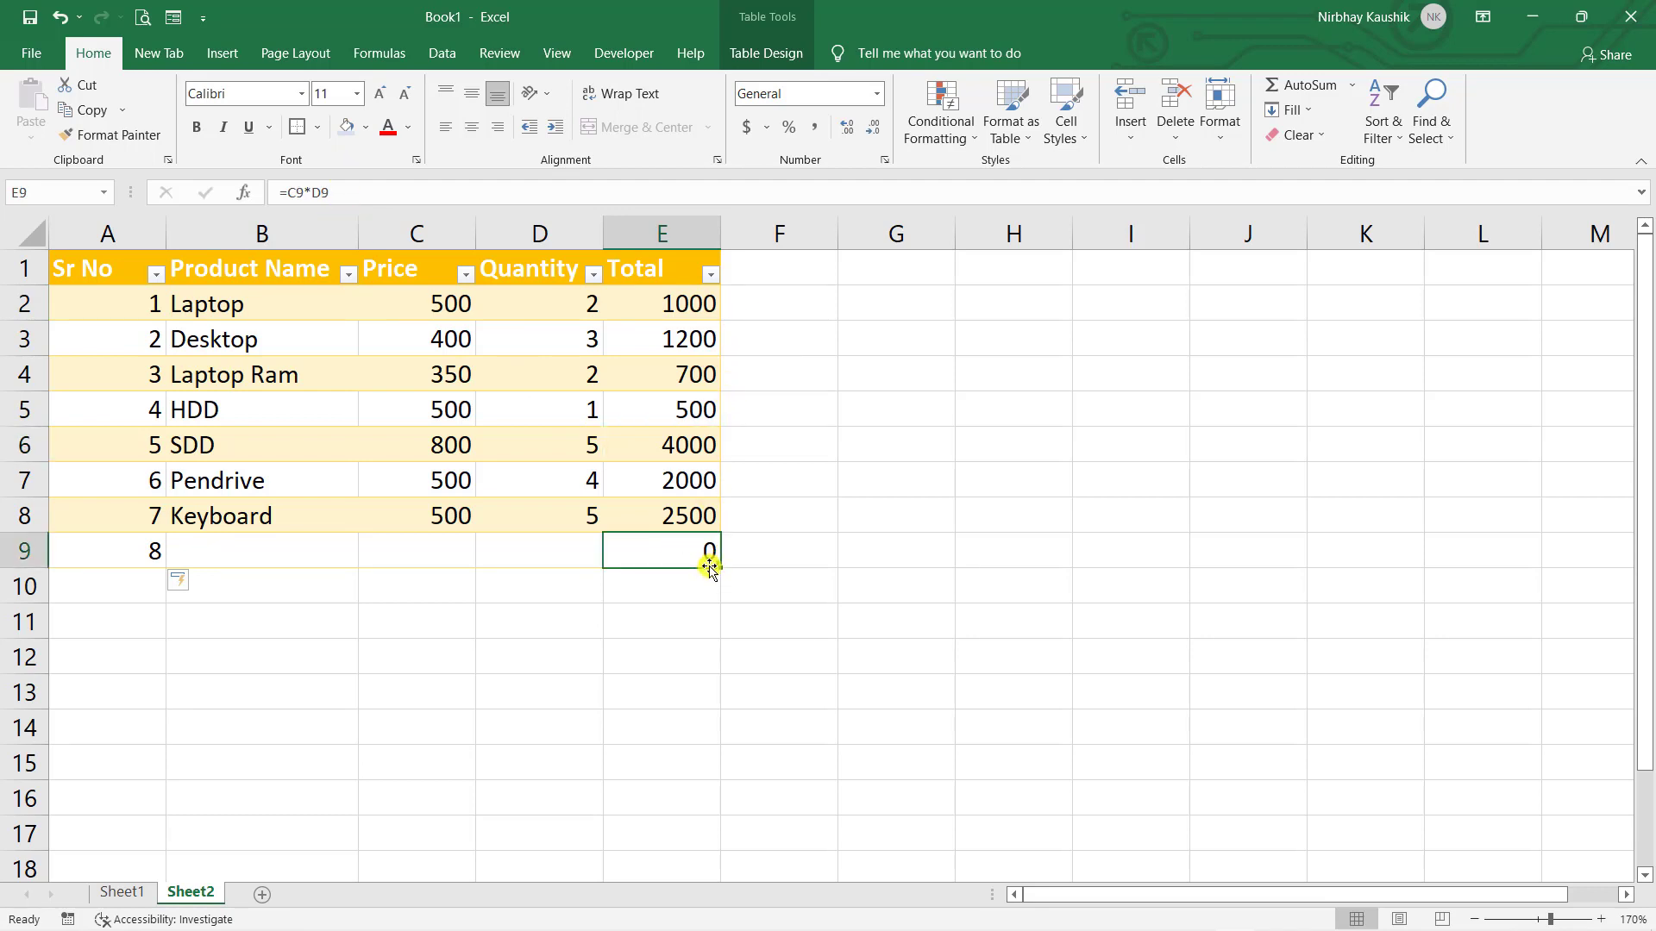
pyautogui.click(705, 618)
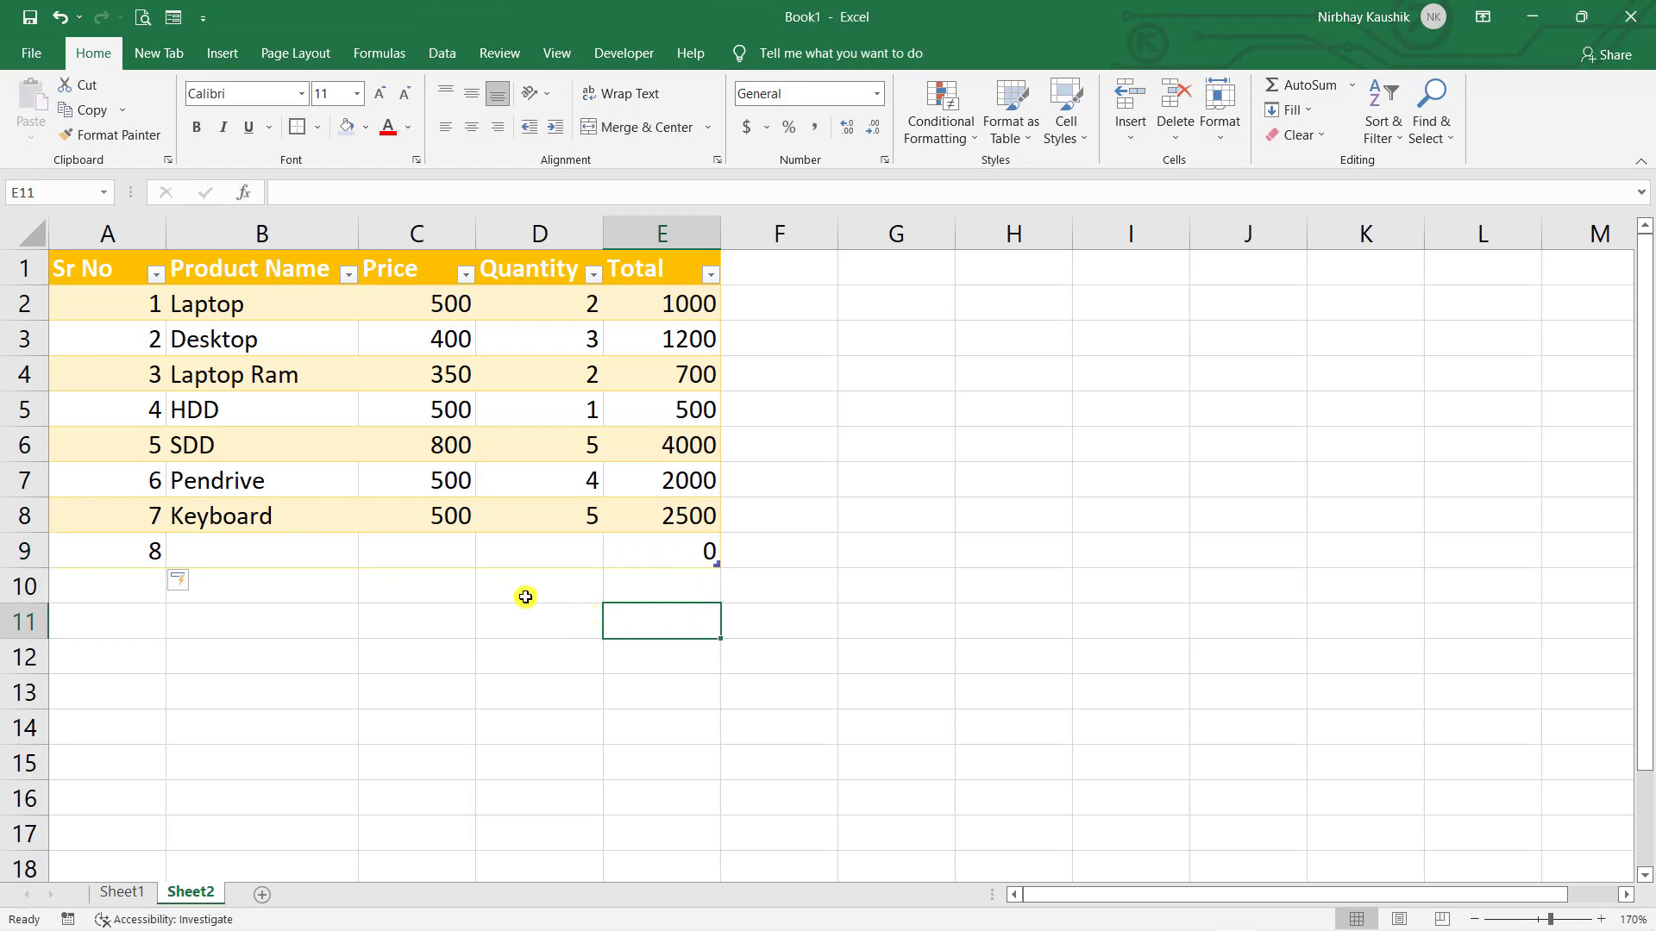
# - Fill row 9 with Mouse, price 400 and quantity 2 (Total 800), then go to Sheet1
pyautogui.click(289, 546)
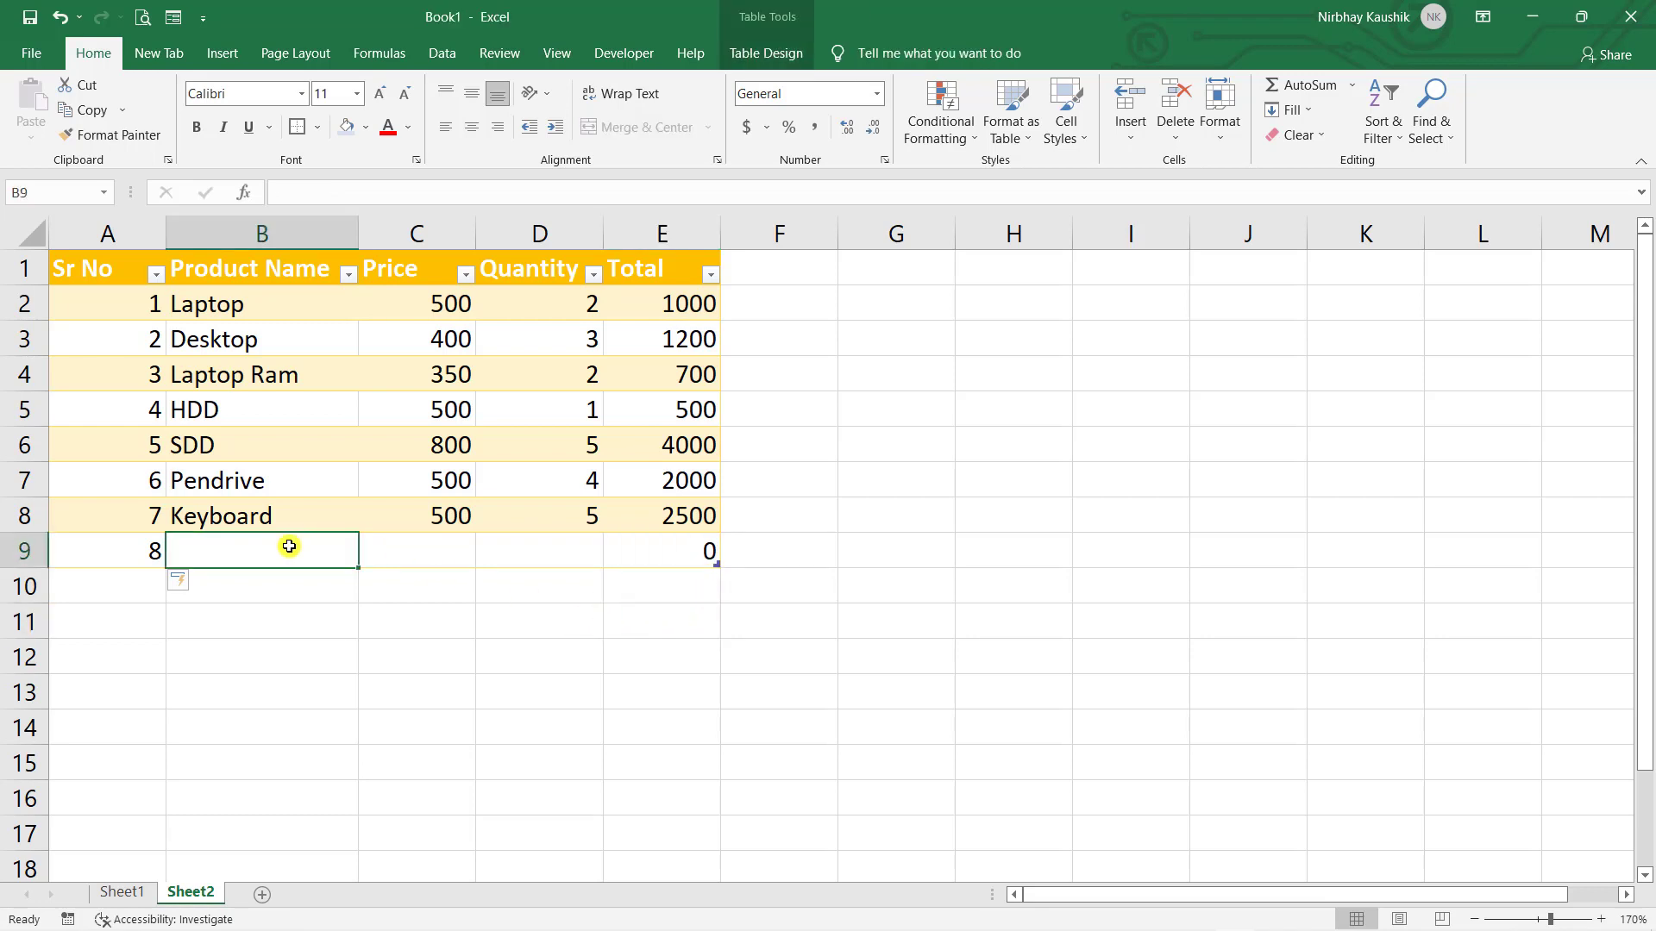
pyautogui.write('Mouse')
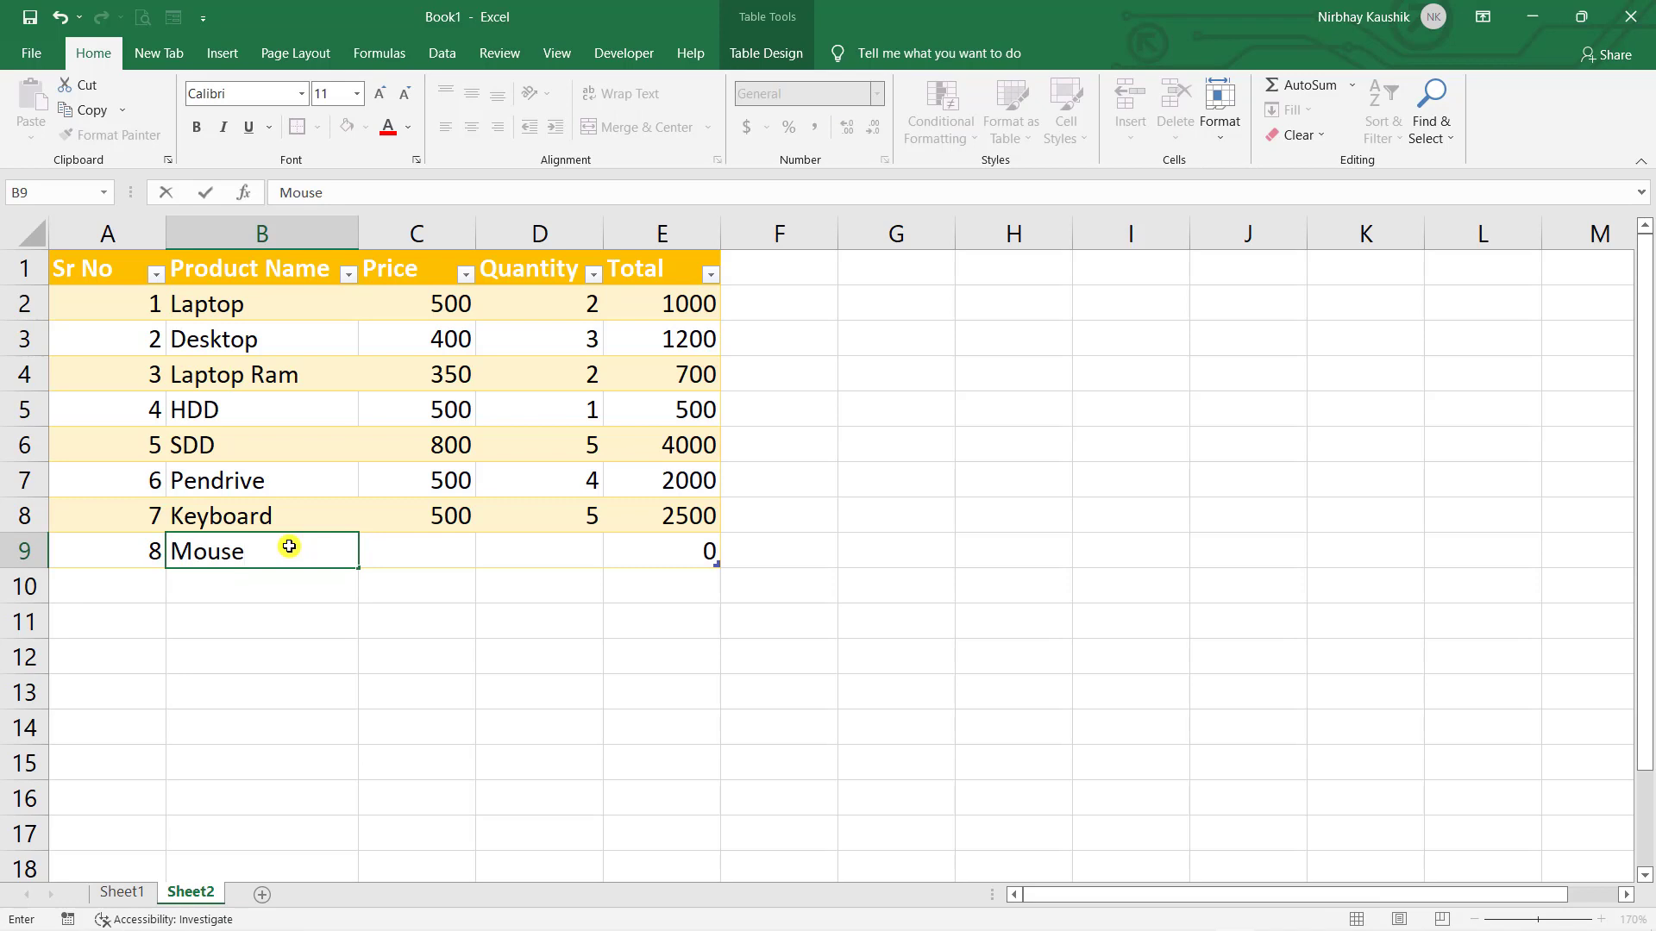
pyautogui.press('Tab')
pyautogui.write('400')
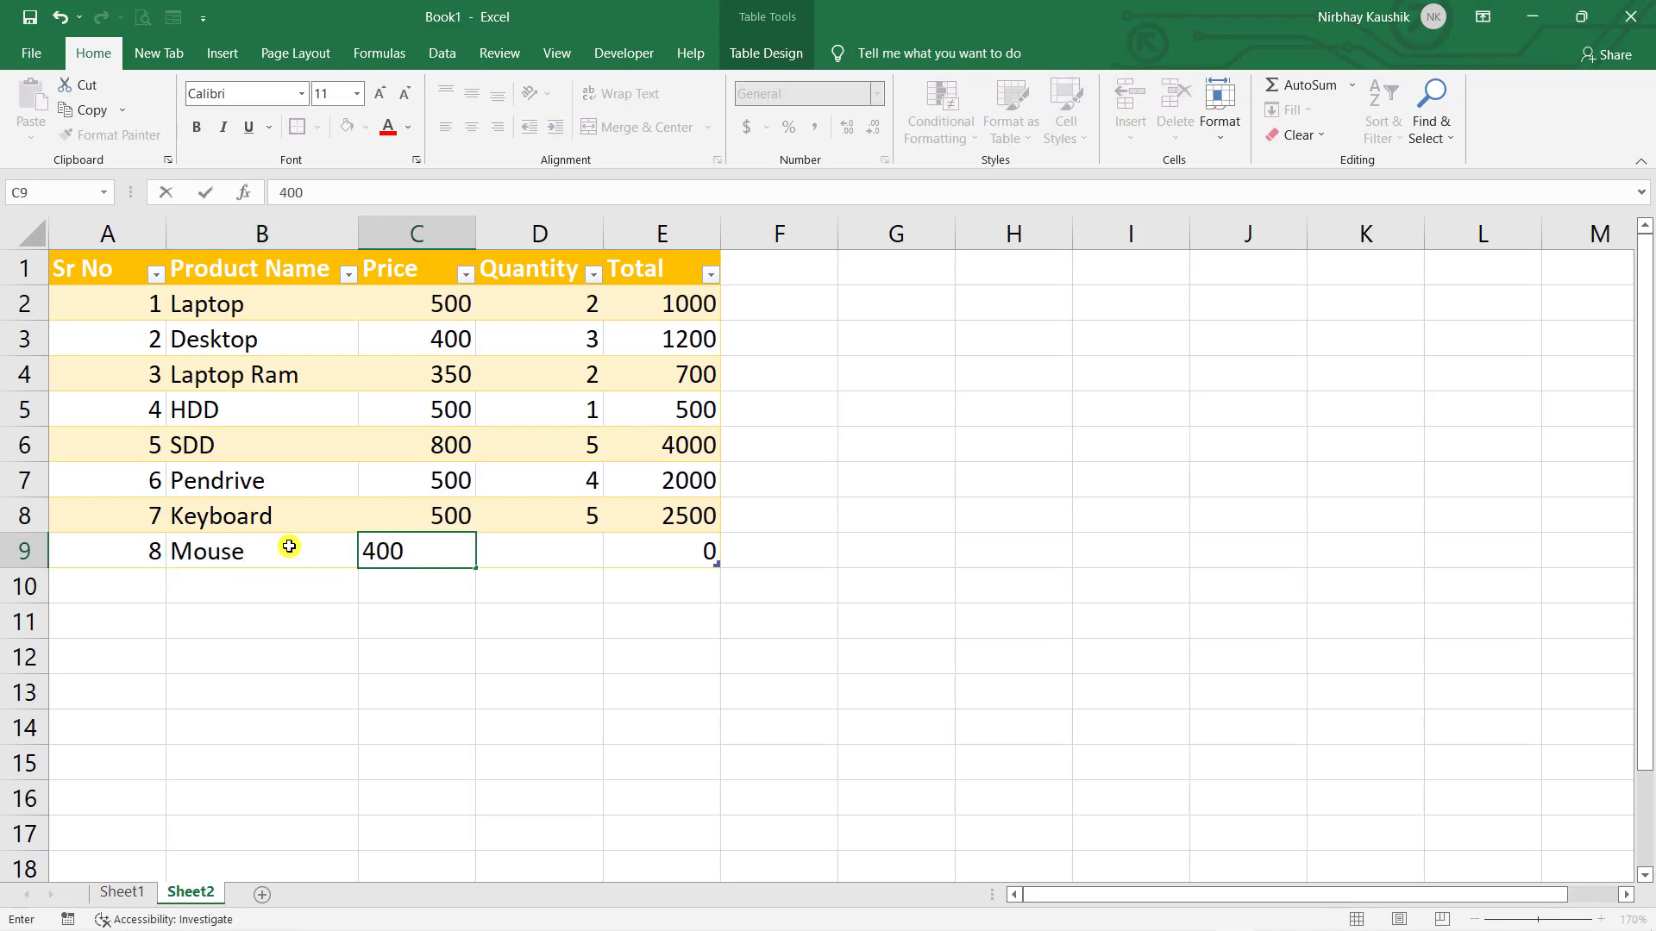
pyautogui.press('Tab')
pyautogui.write('2')
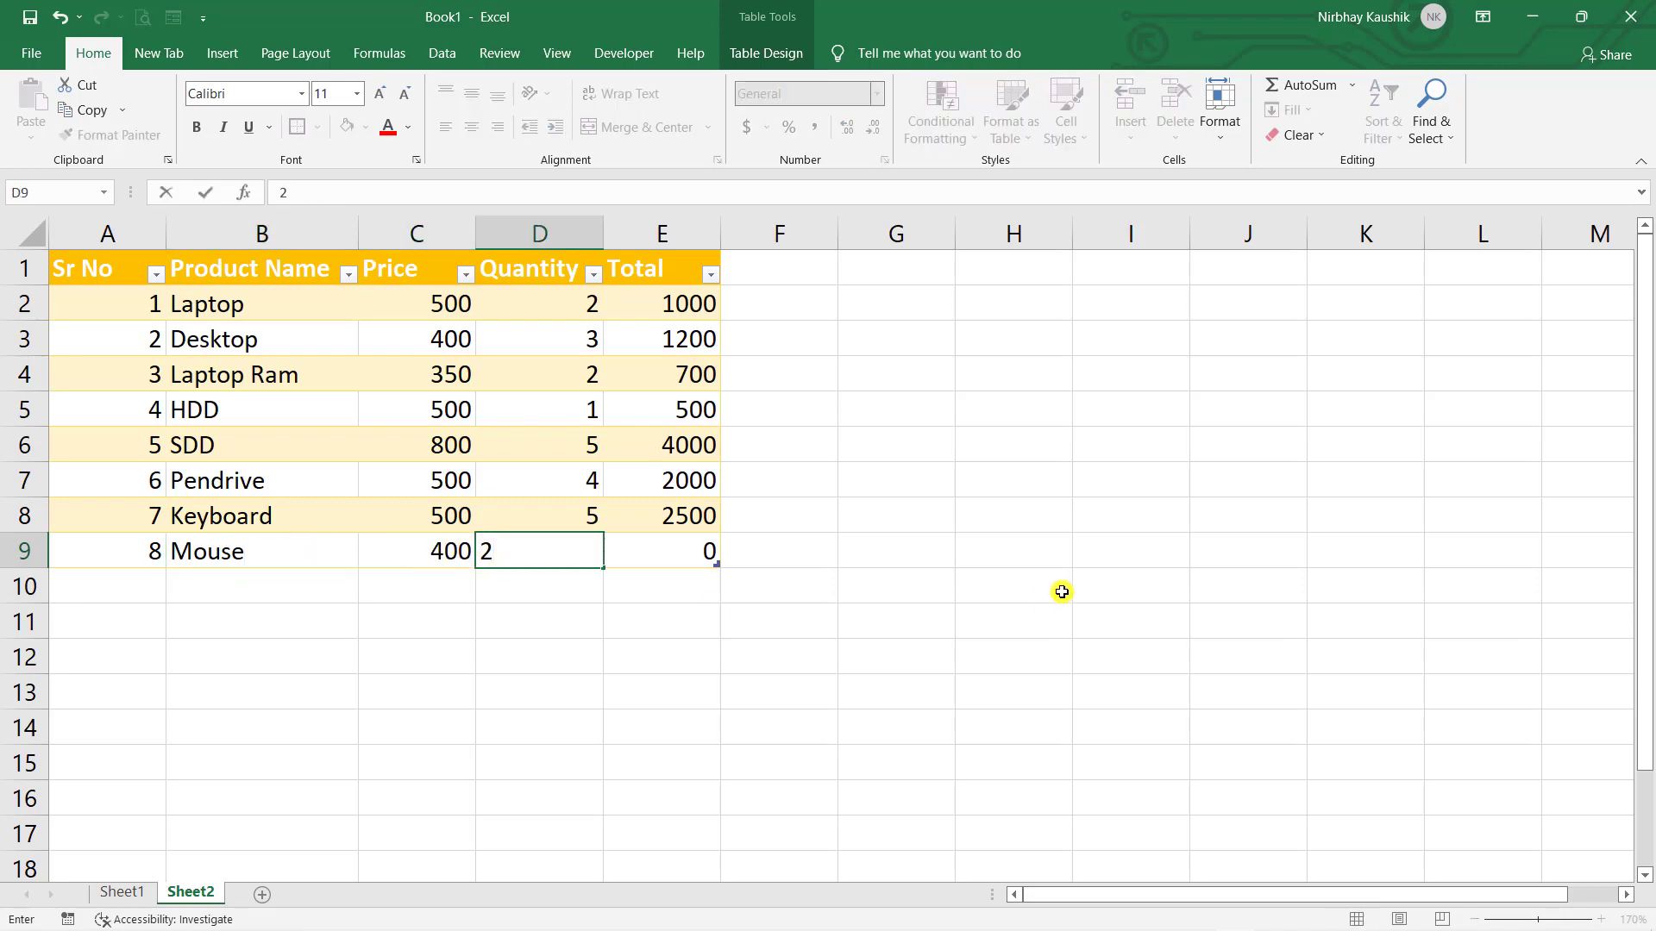
pyautogui.click(973, 582)
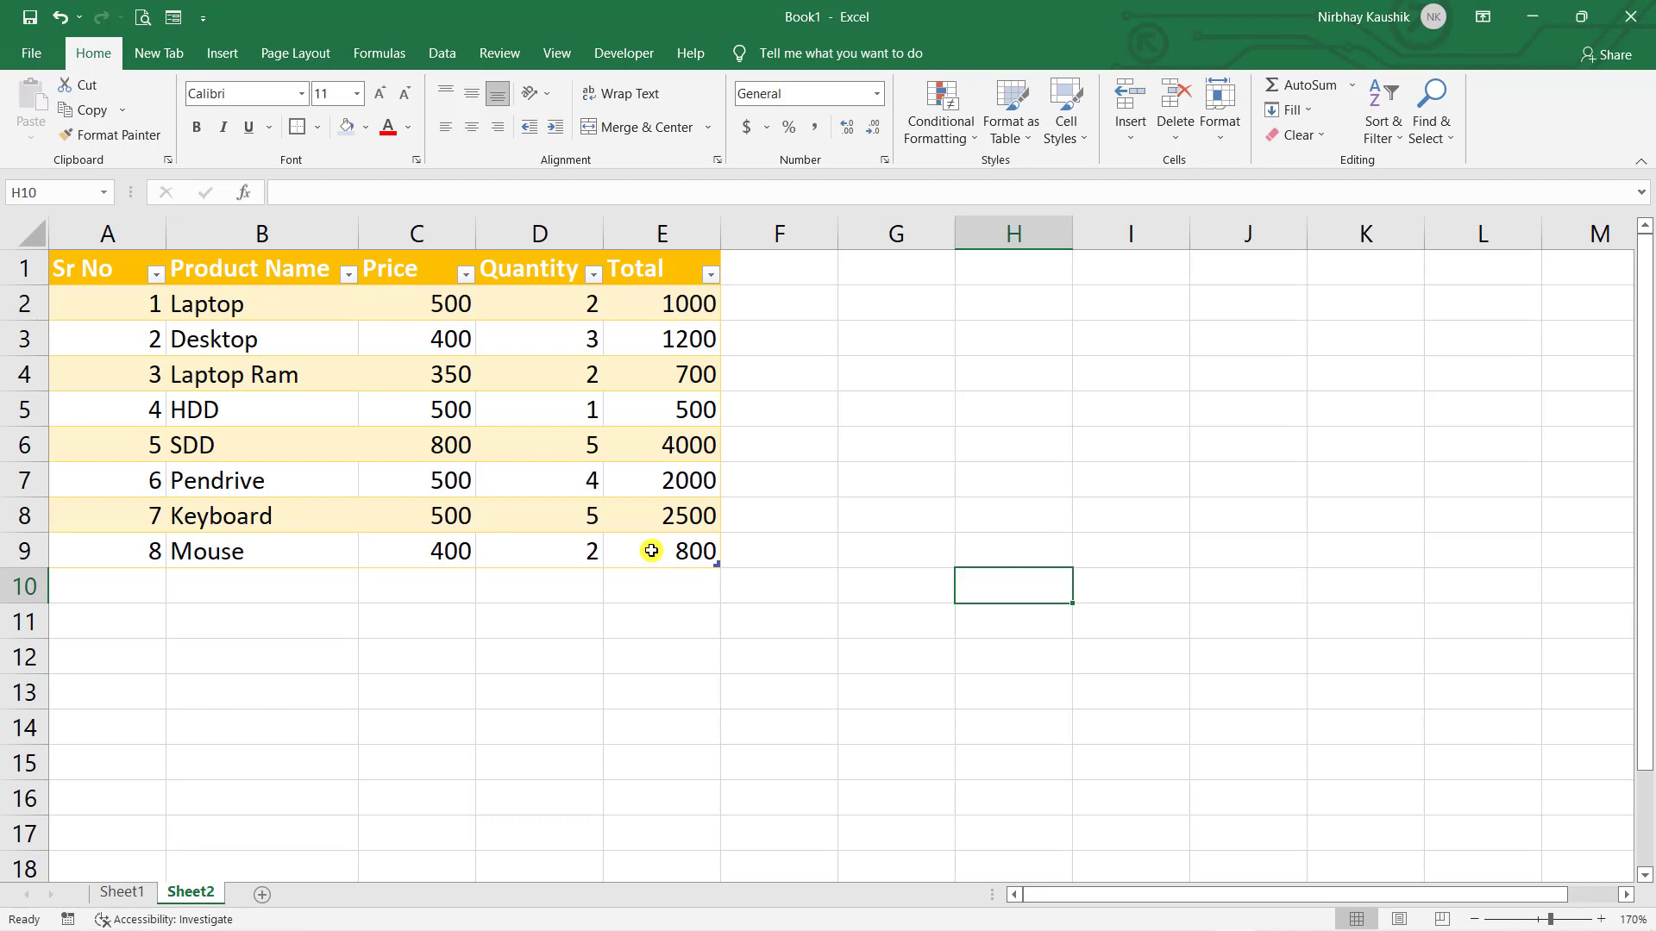
pyautogui.hotkey('ctrl', 'pageup')
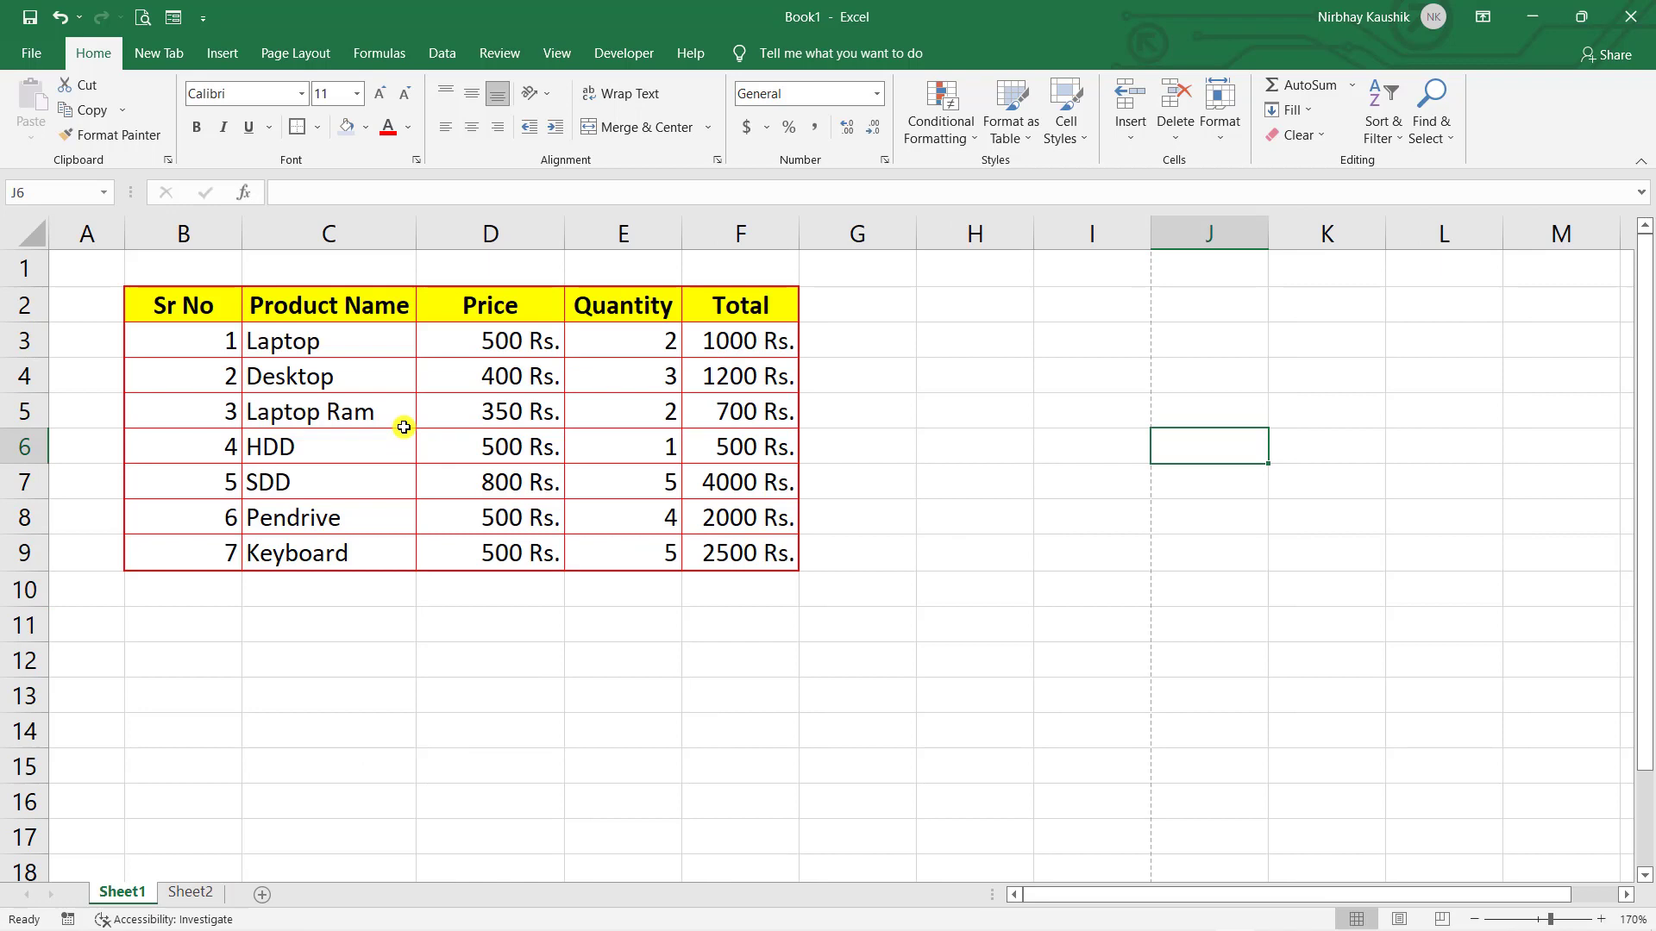
# - Format Laptop Ram in C5 with a light blue fill, red font and bold
pyautogui.click(369, 415)
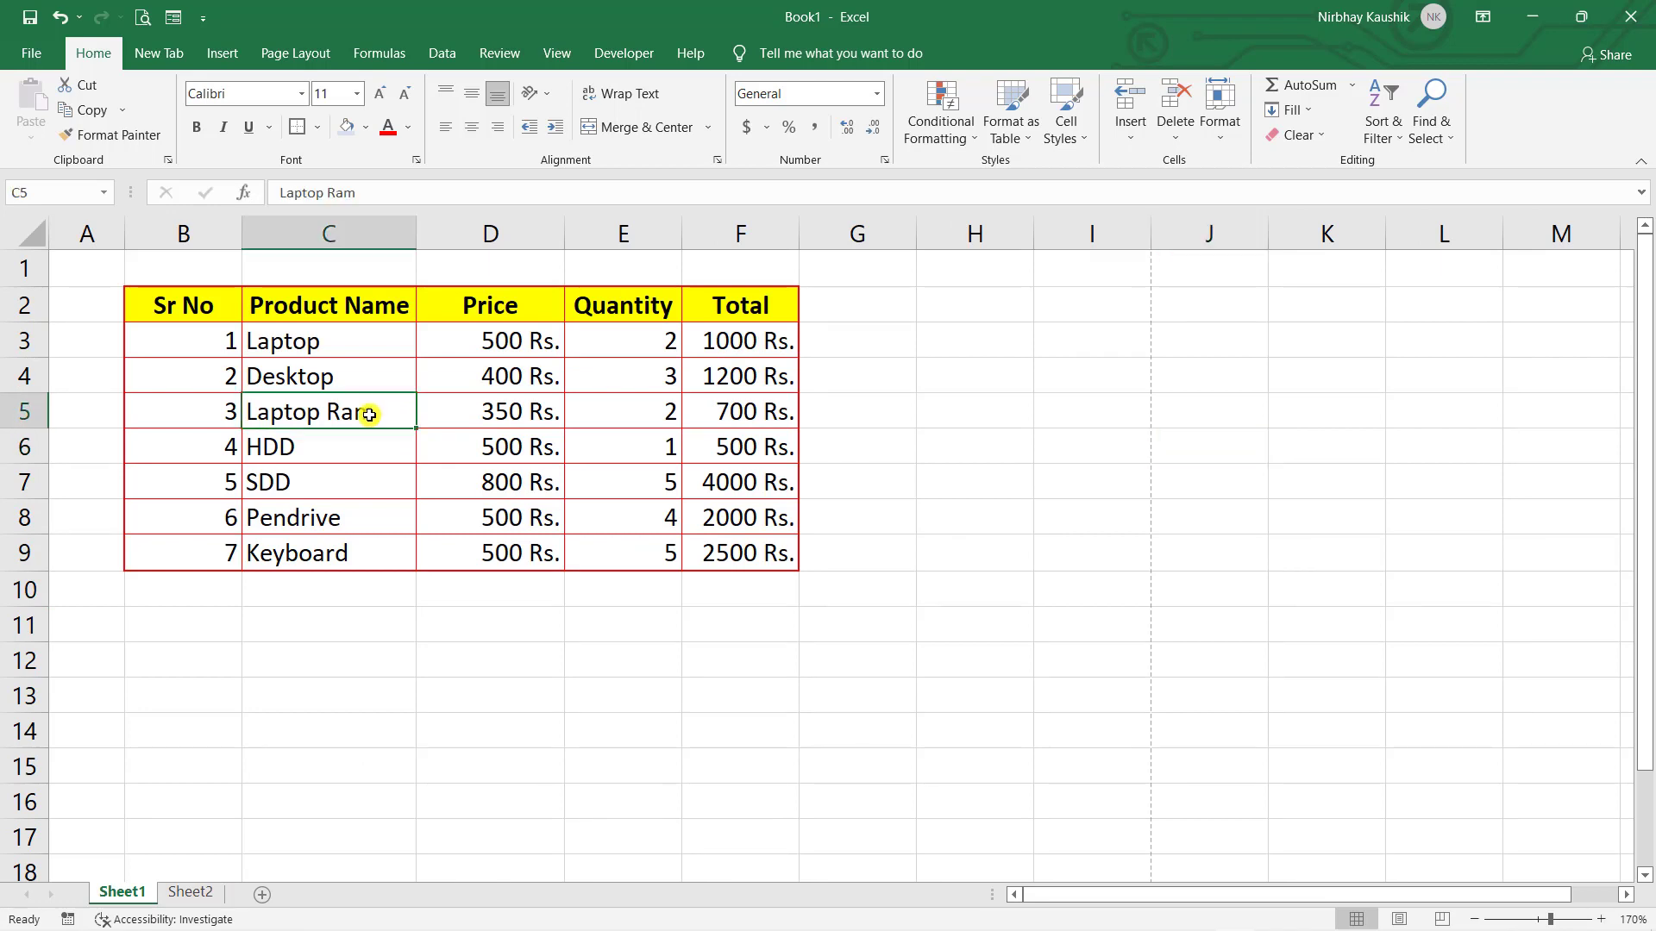
pyautogui.click(346, 126)
pyautogui.click(388, 127)
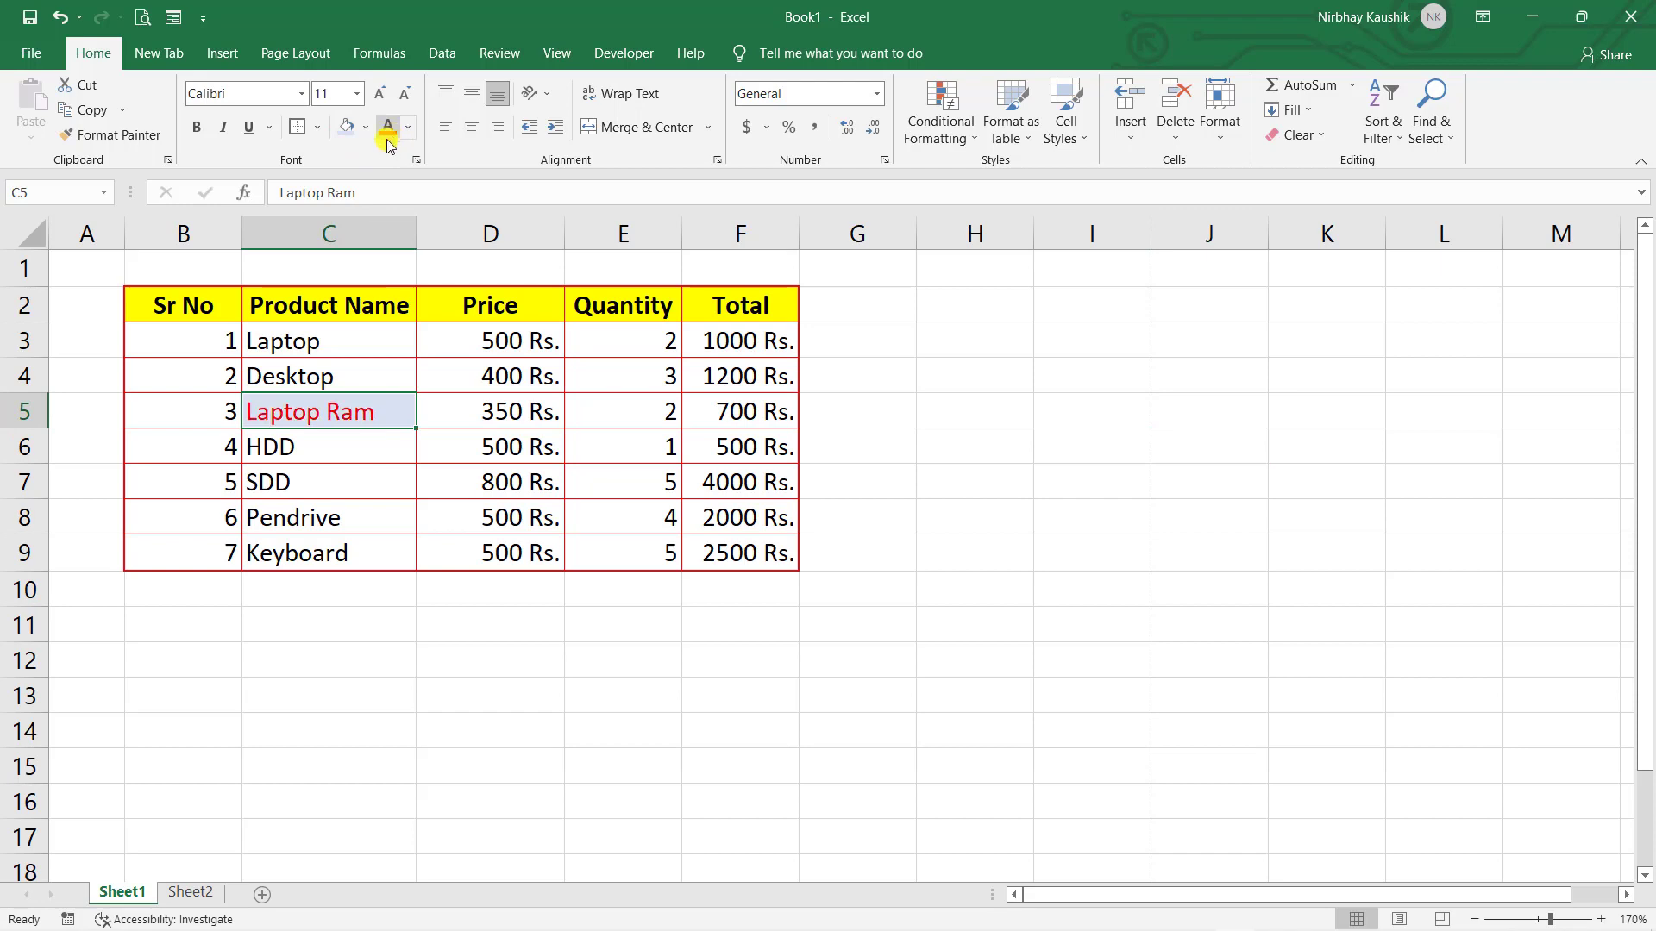
pyautogui.click(207, 129)
pyautogui.click(487, 408)
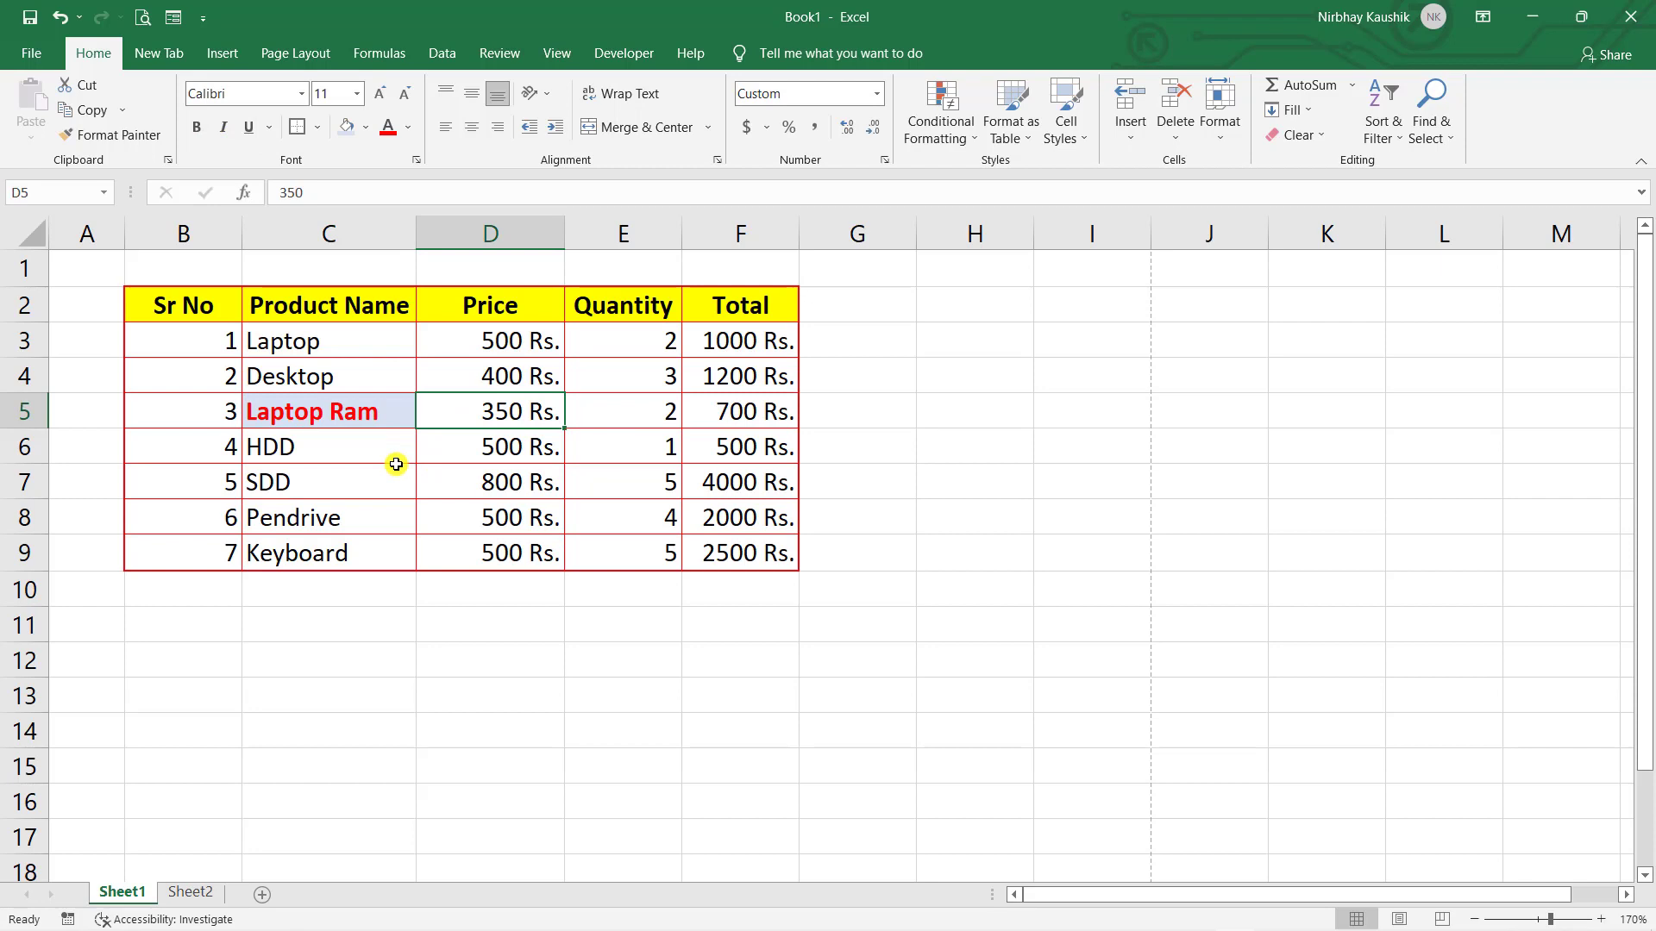
pyautogui.click(402, 422)
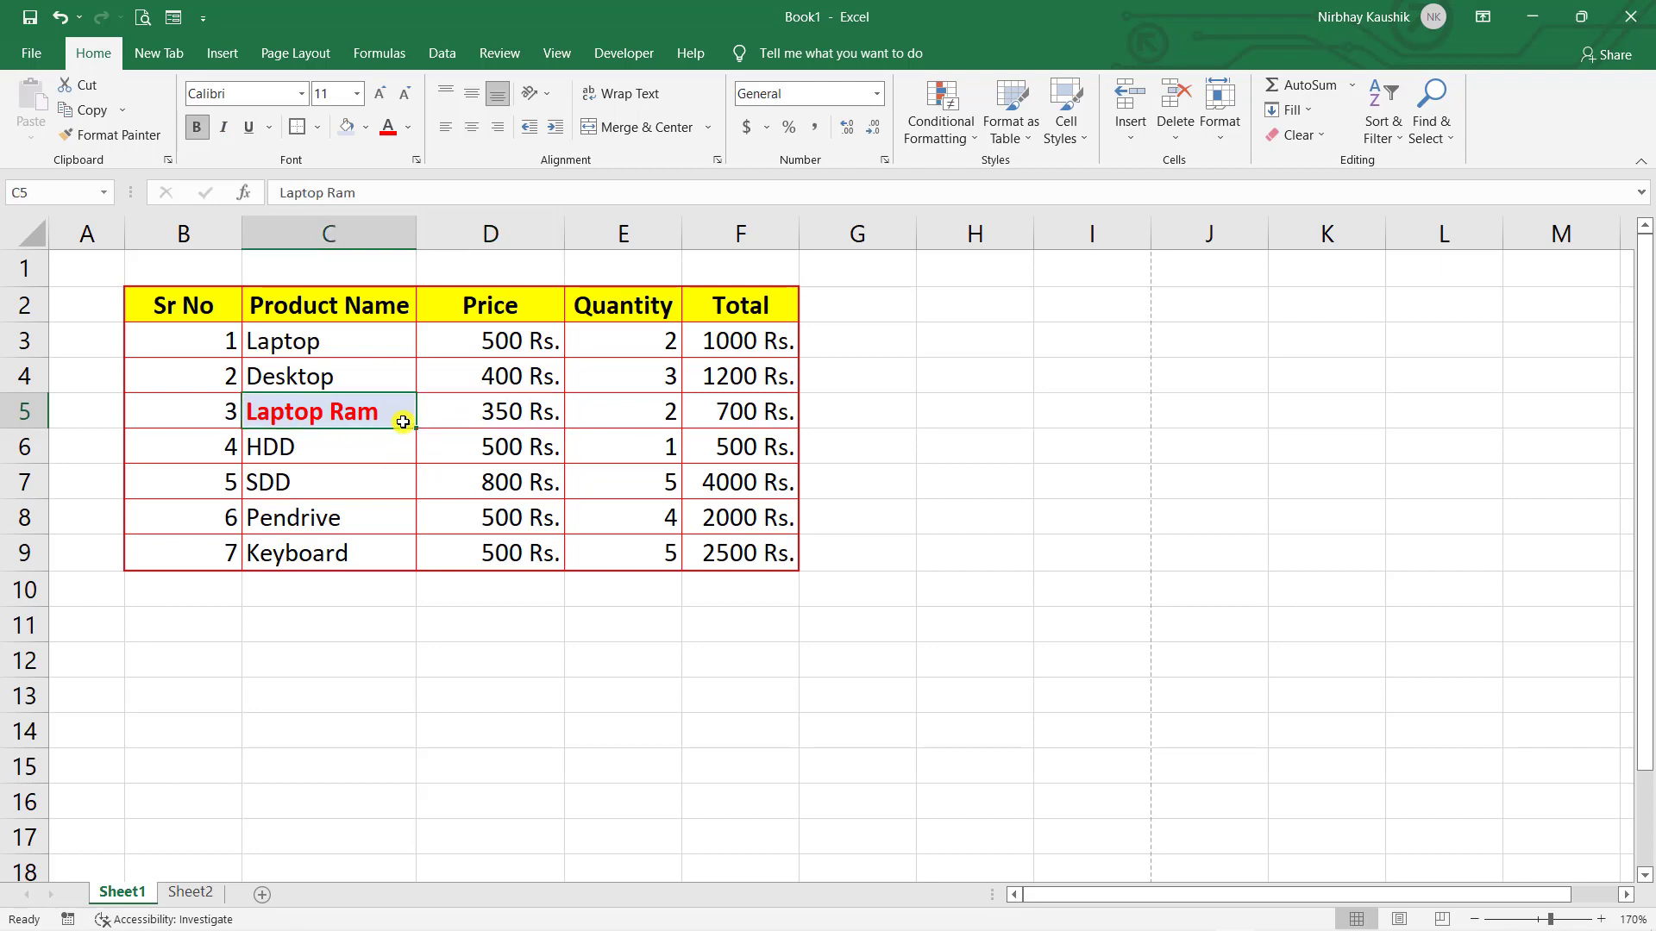
# - Use Format Painter to copy C5's red bold light-blue style onto quantities E5 and E7
pyautogui.click(97, 137)
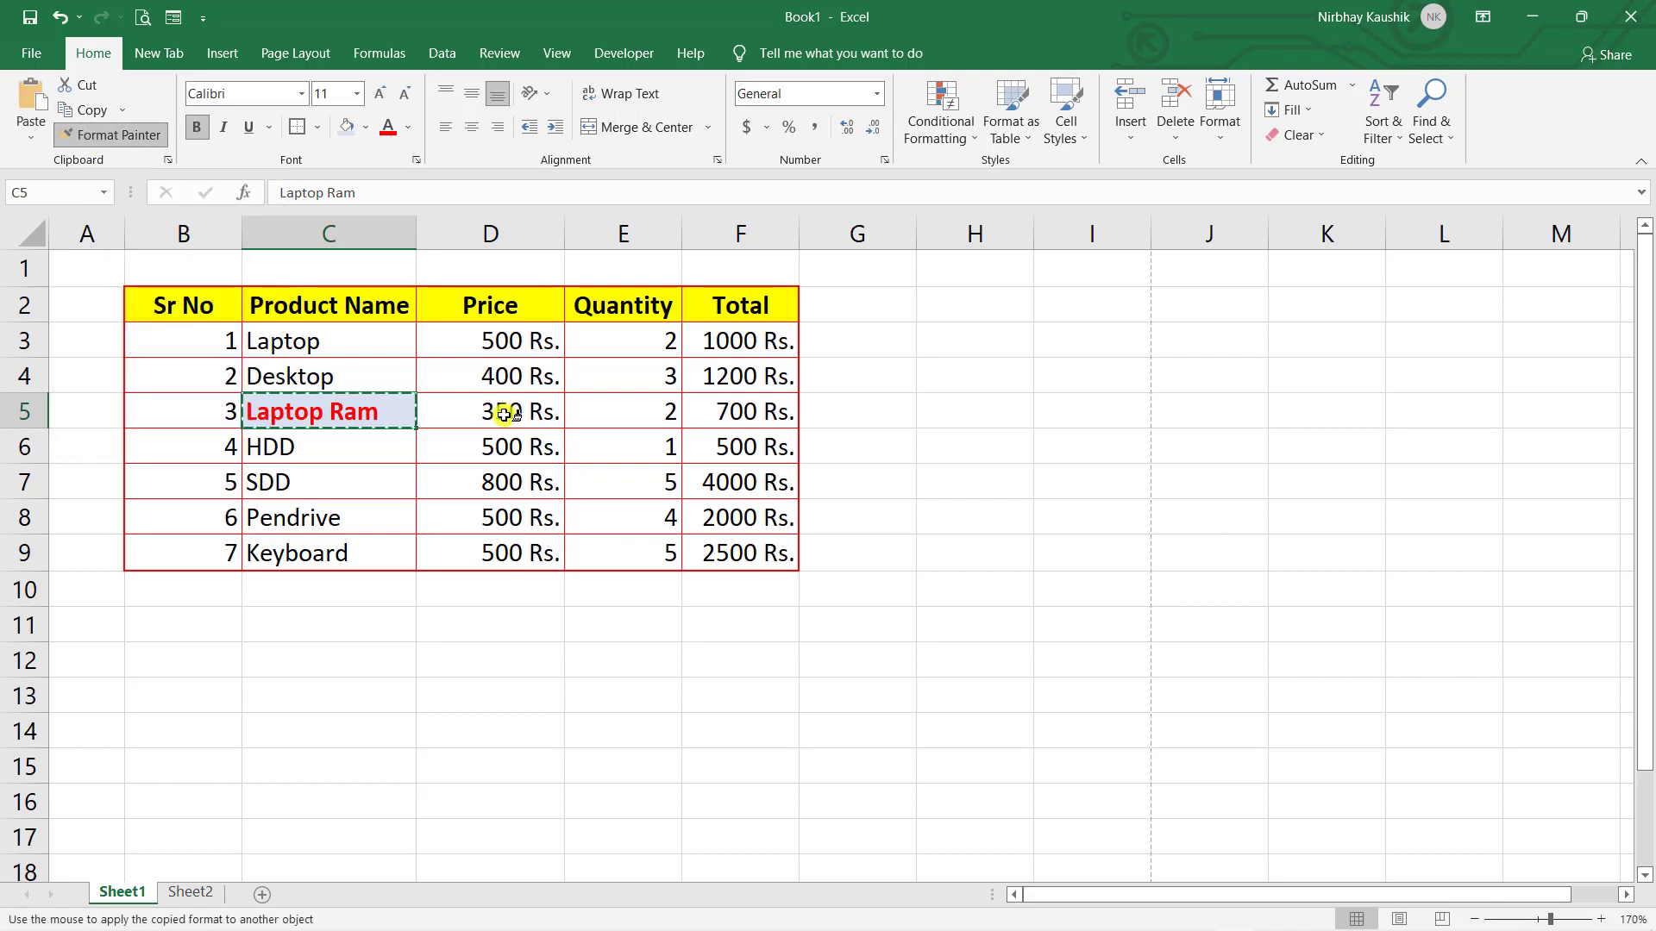
pyautogui.click(622, 402)
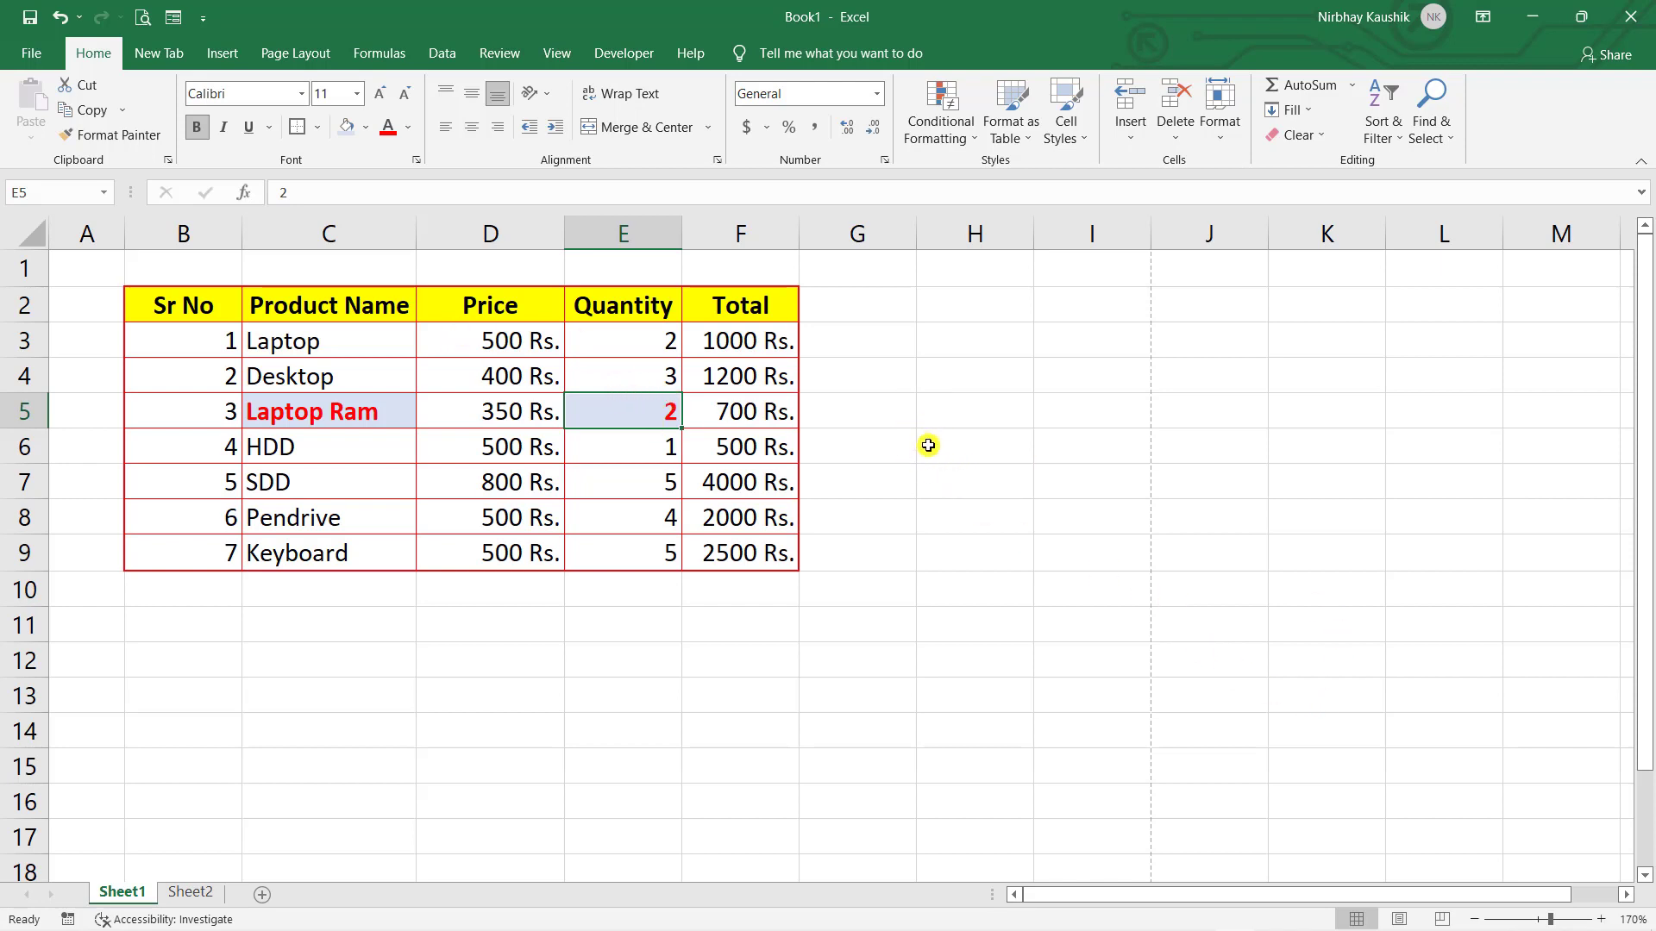
pyautogui.click(434, 457)
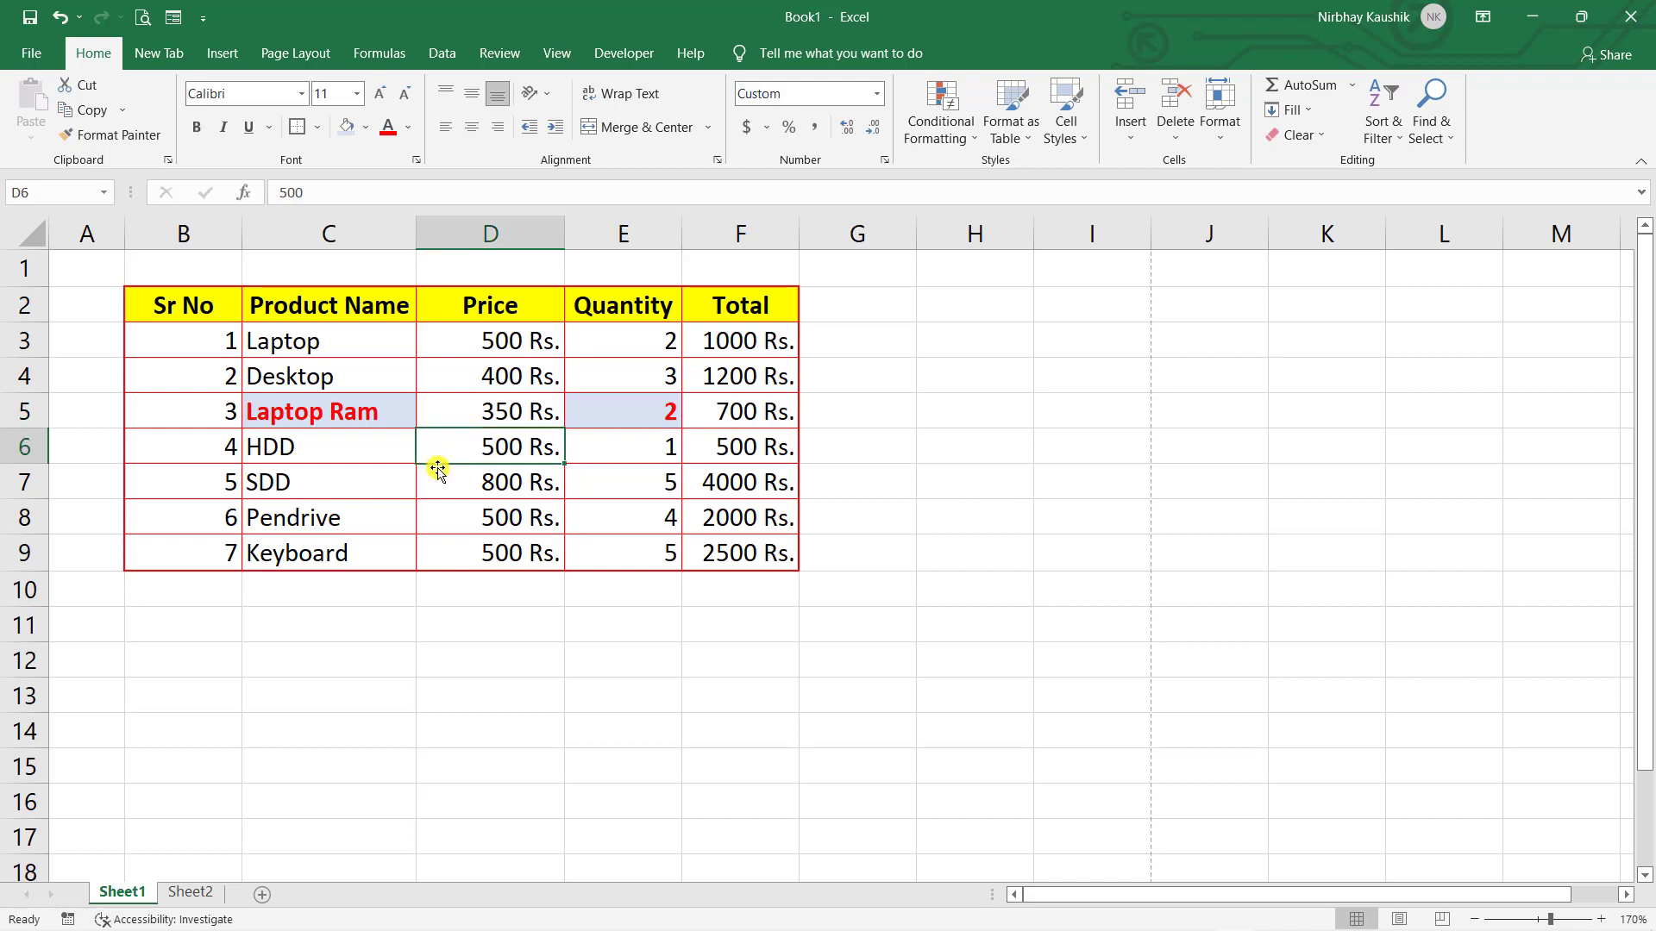
pyautogui.click(318, 415)
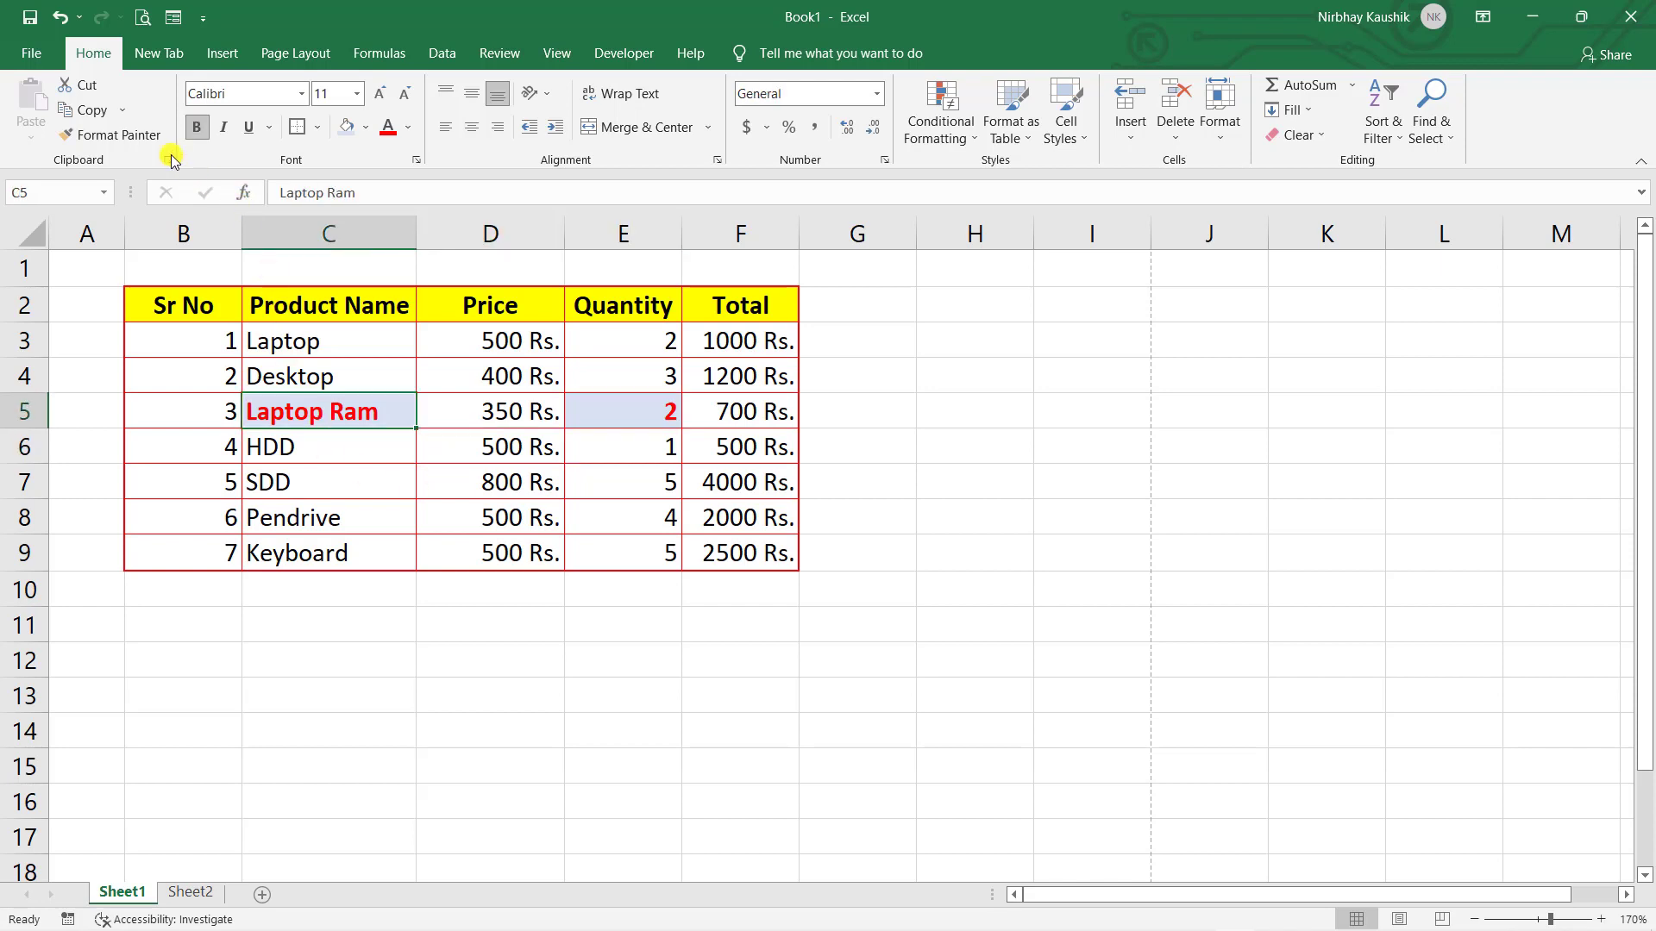
pyautogui.click(138, 134)
pyautogui.click(643, 467)
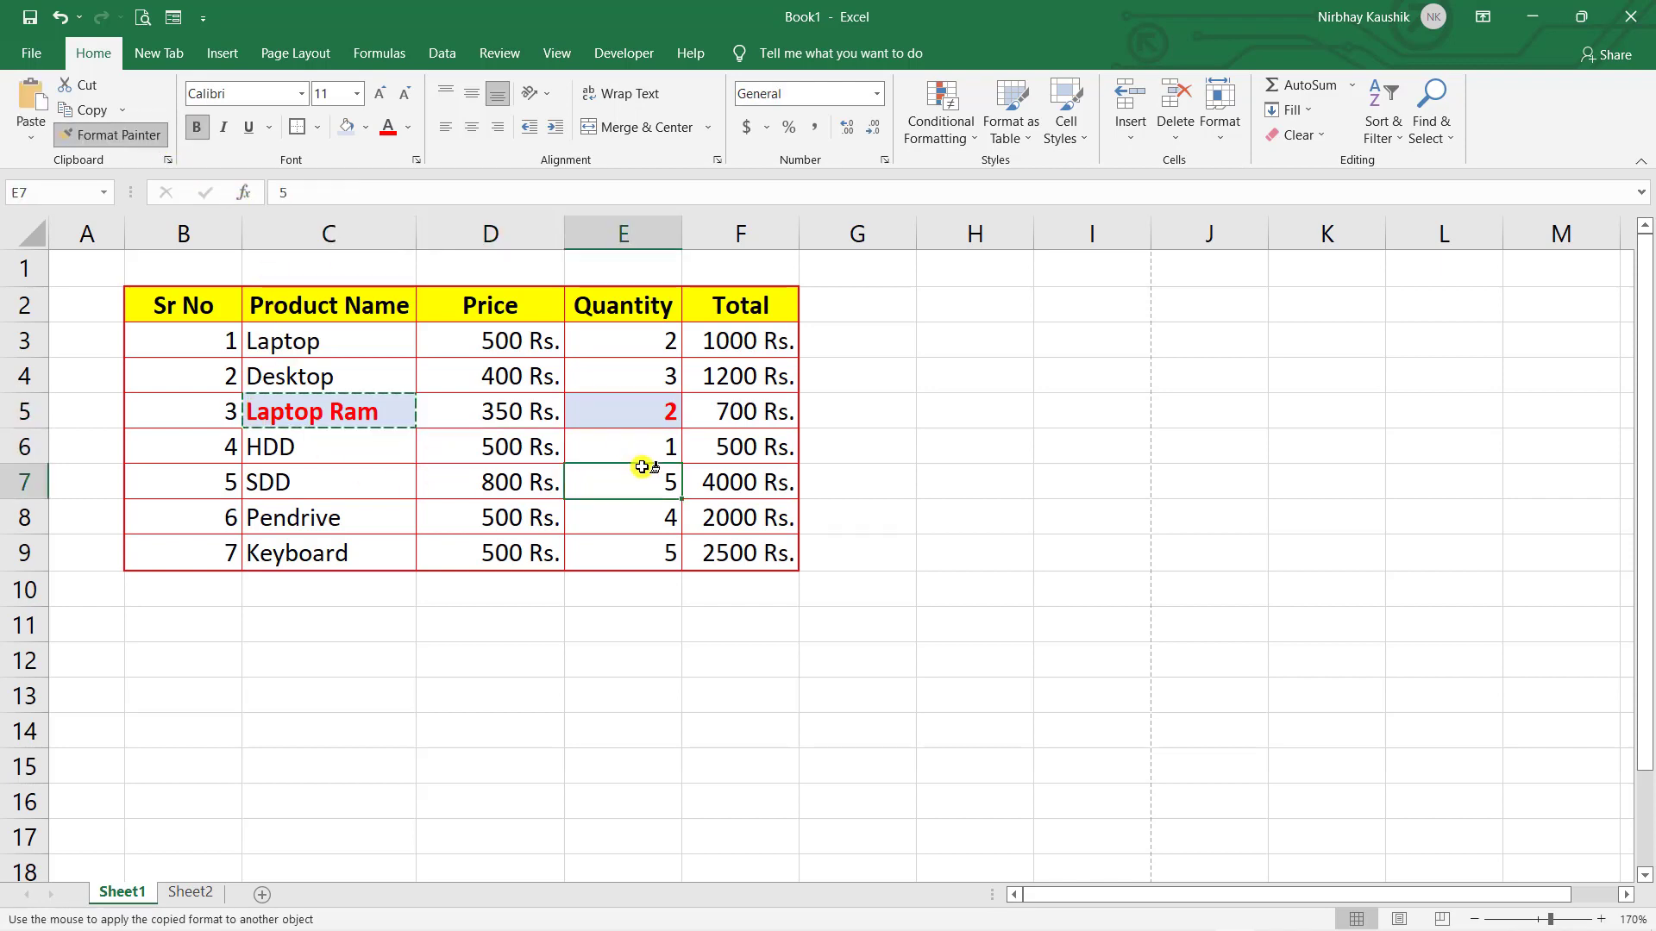
pyautogui.click(1005, 490)
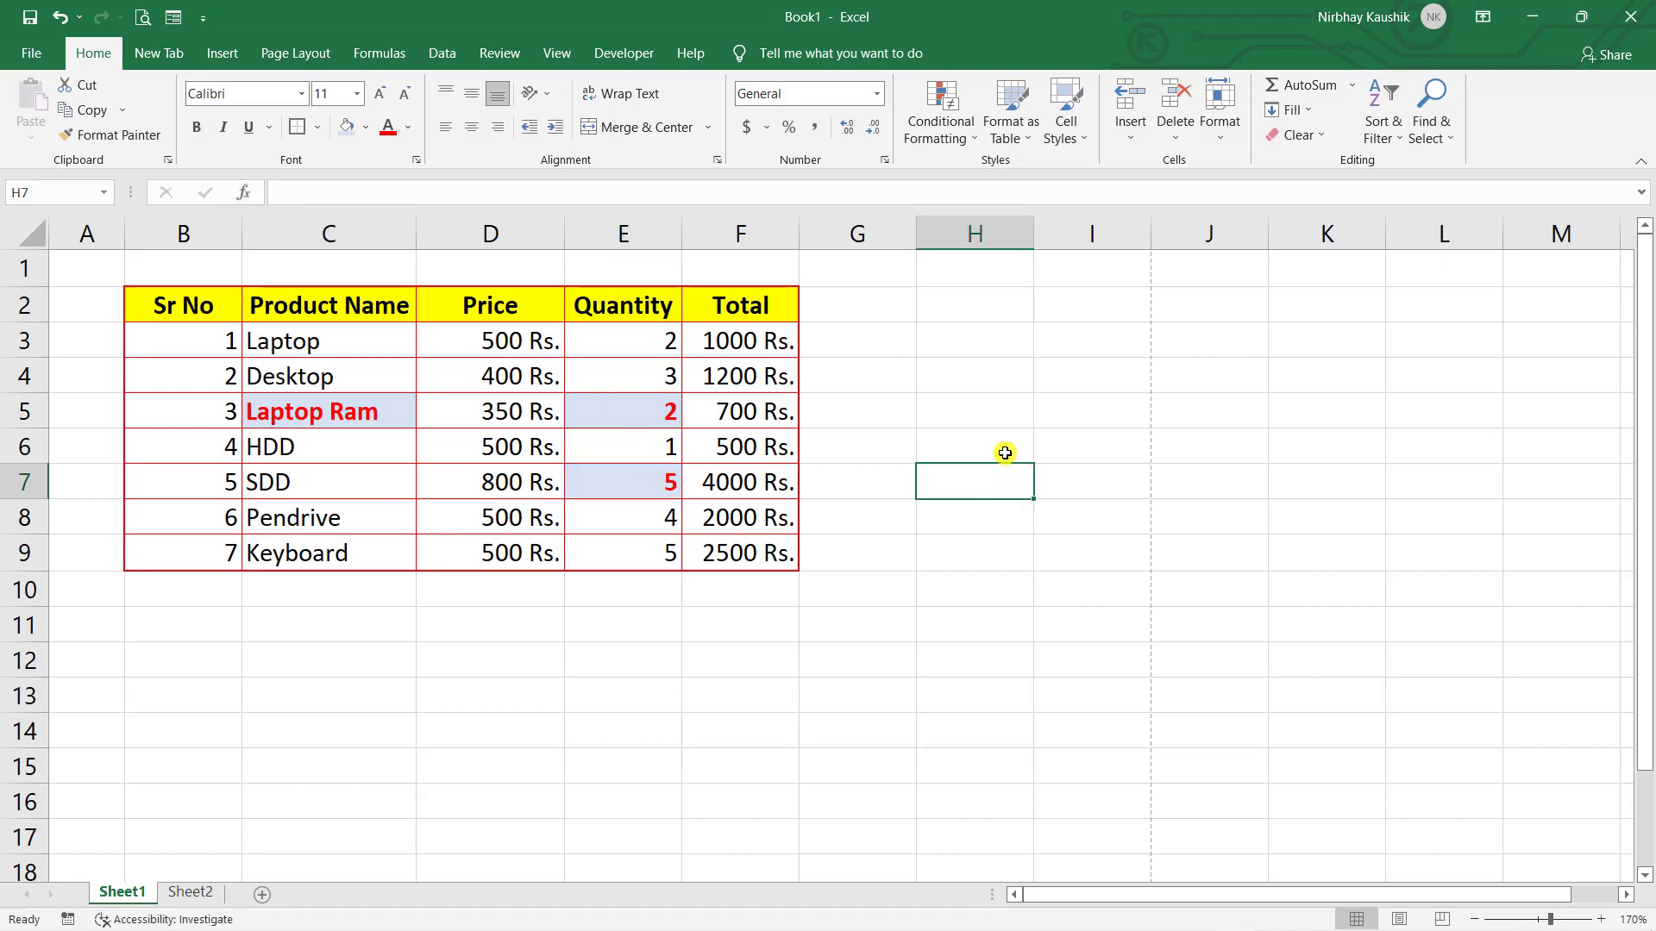
# - Paint the same style onto D3, D4, D7, Pendrive, HDD, B4, B3 and G10
pyautogui.click(350, 408)
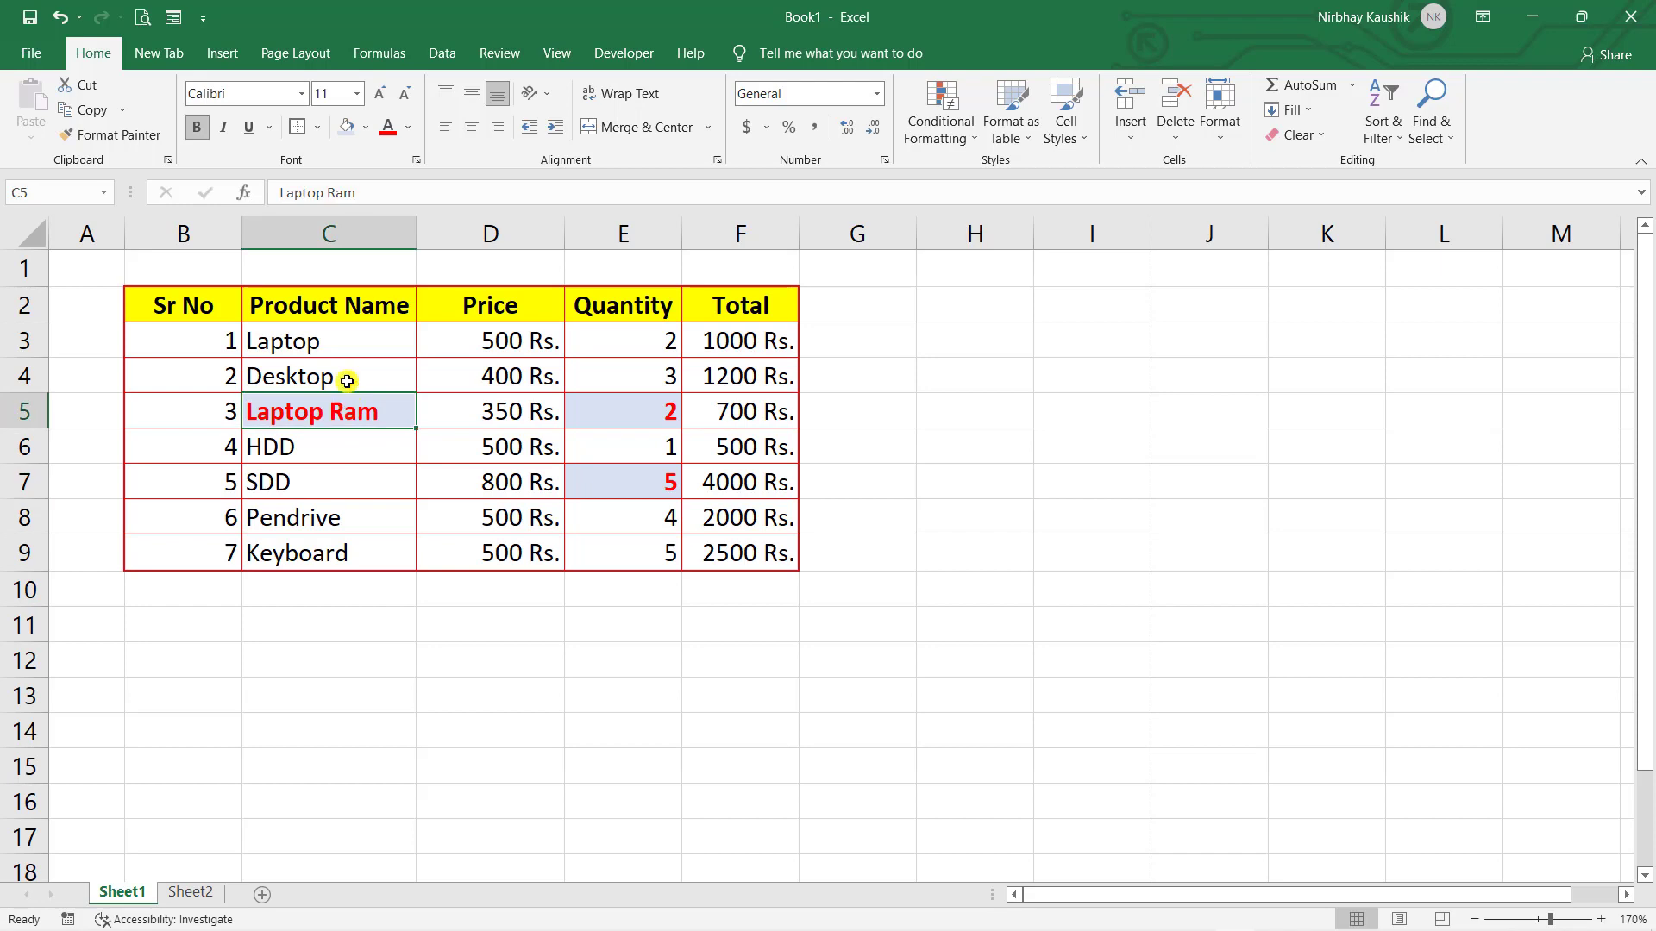
pyautogui.click(149, 145)
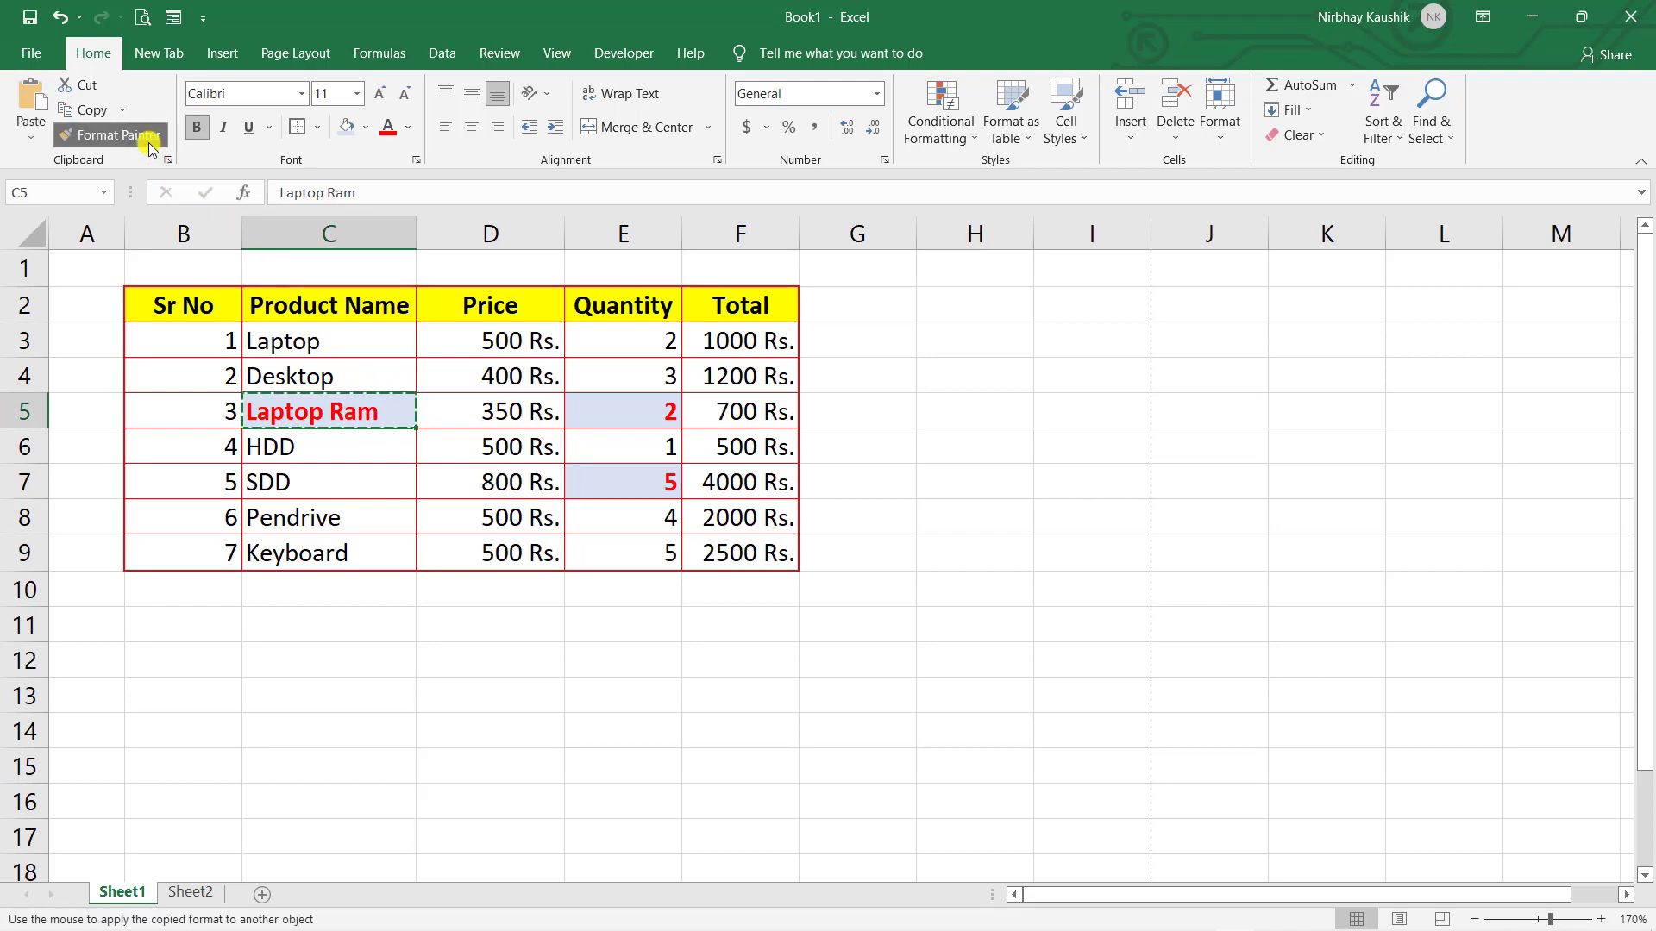
pyautogui.click(532, 338)
pyautogui.click(520, 371)
pyautogui.click(482, 485)
pyautogui.click(381, 510)
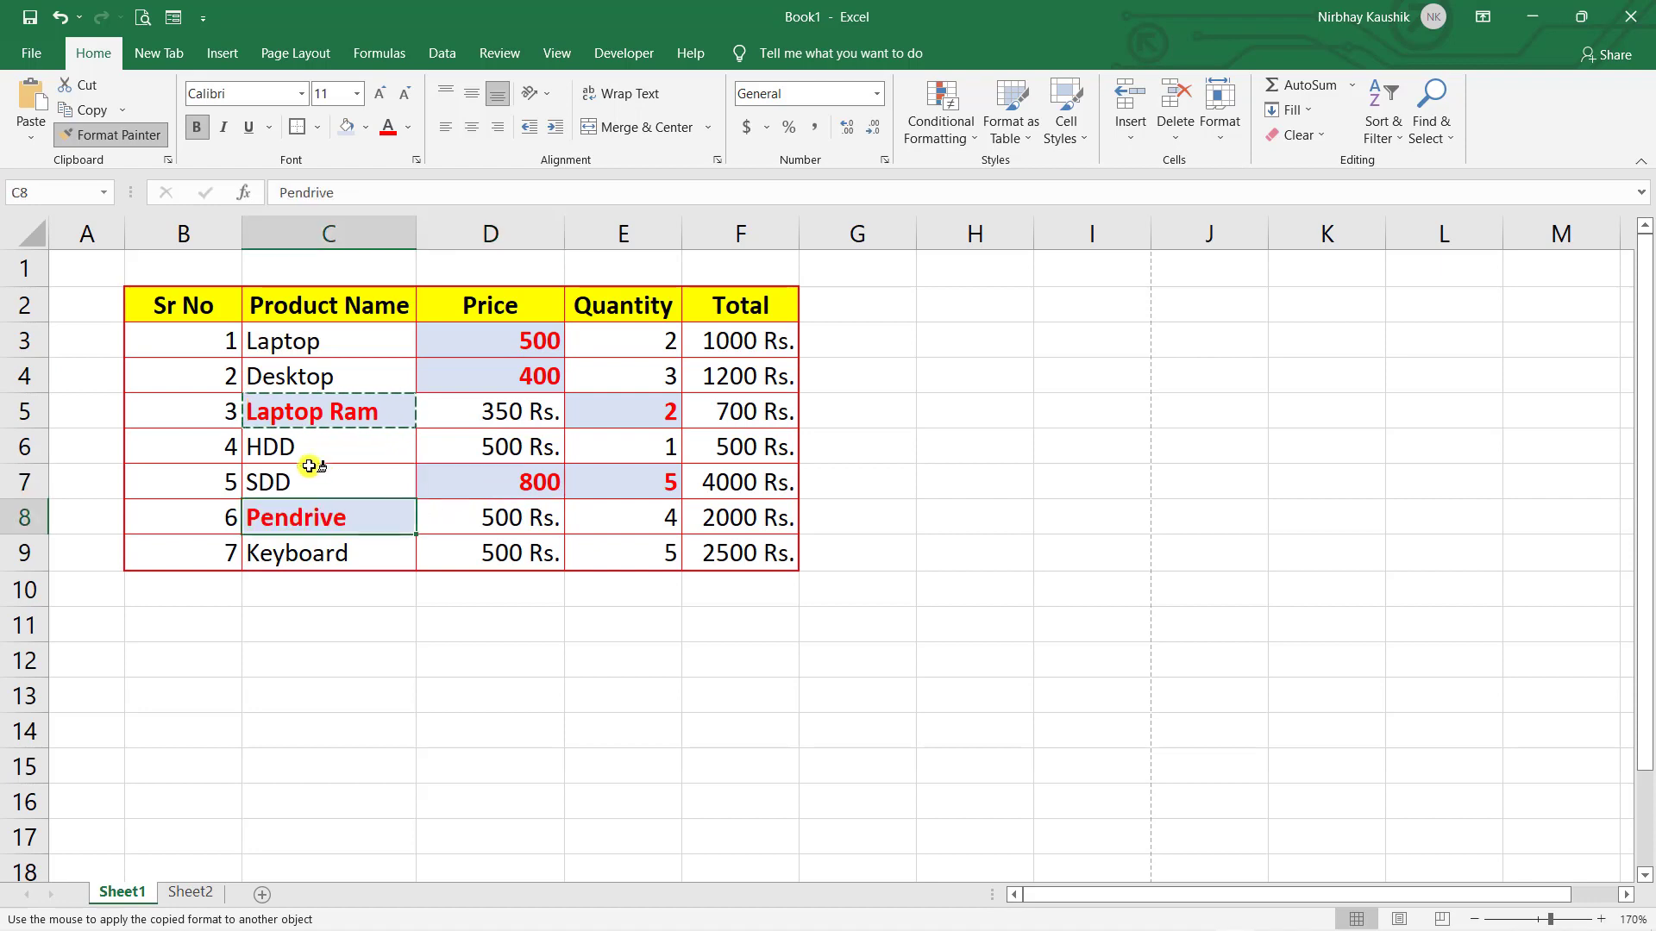
pyautogui.click(286, 458)
pyautogui.click(185, 382)
pyautogui.click(176, 346)
pyautogui.click(832, 593)
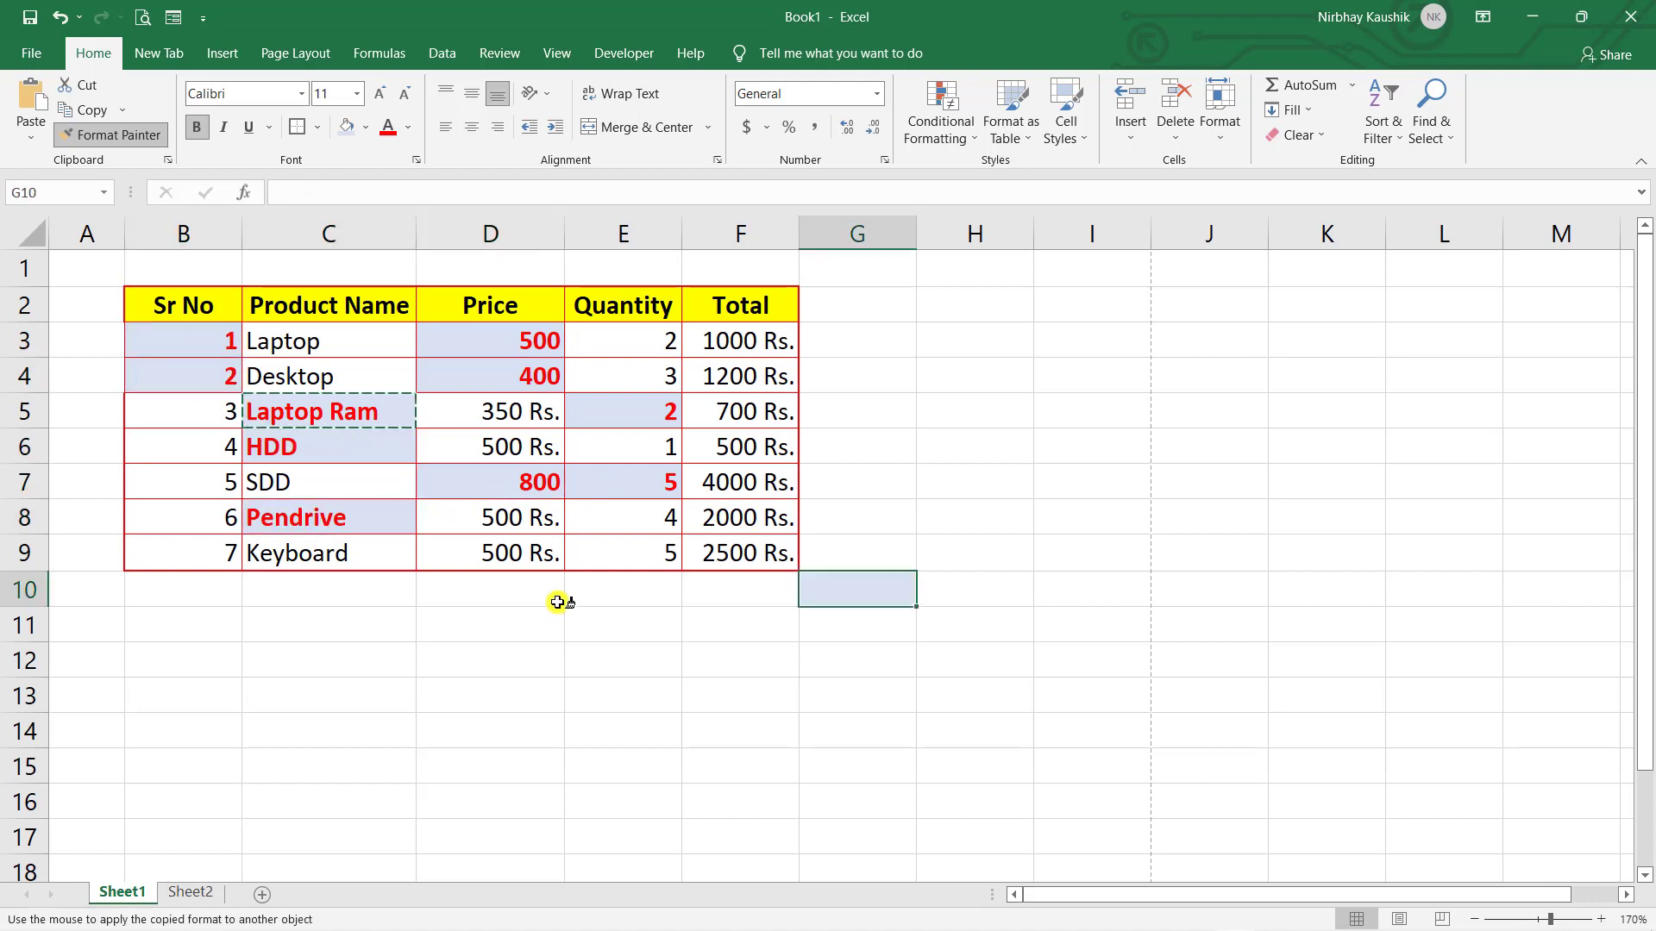
pyautogui.click(114, 142)
pyautogui.click(1264, 522)
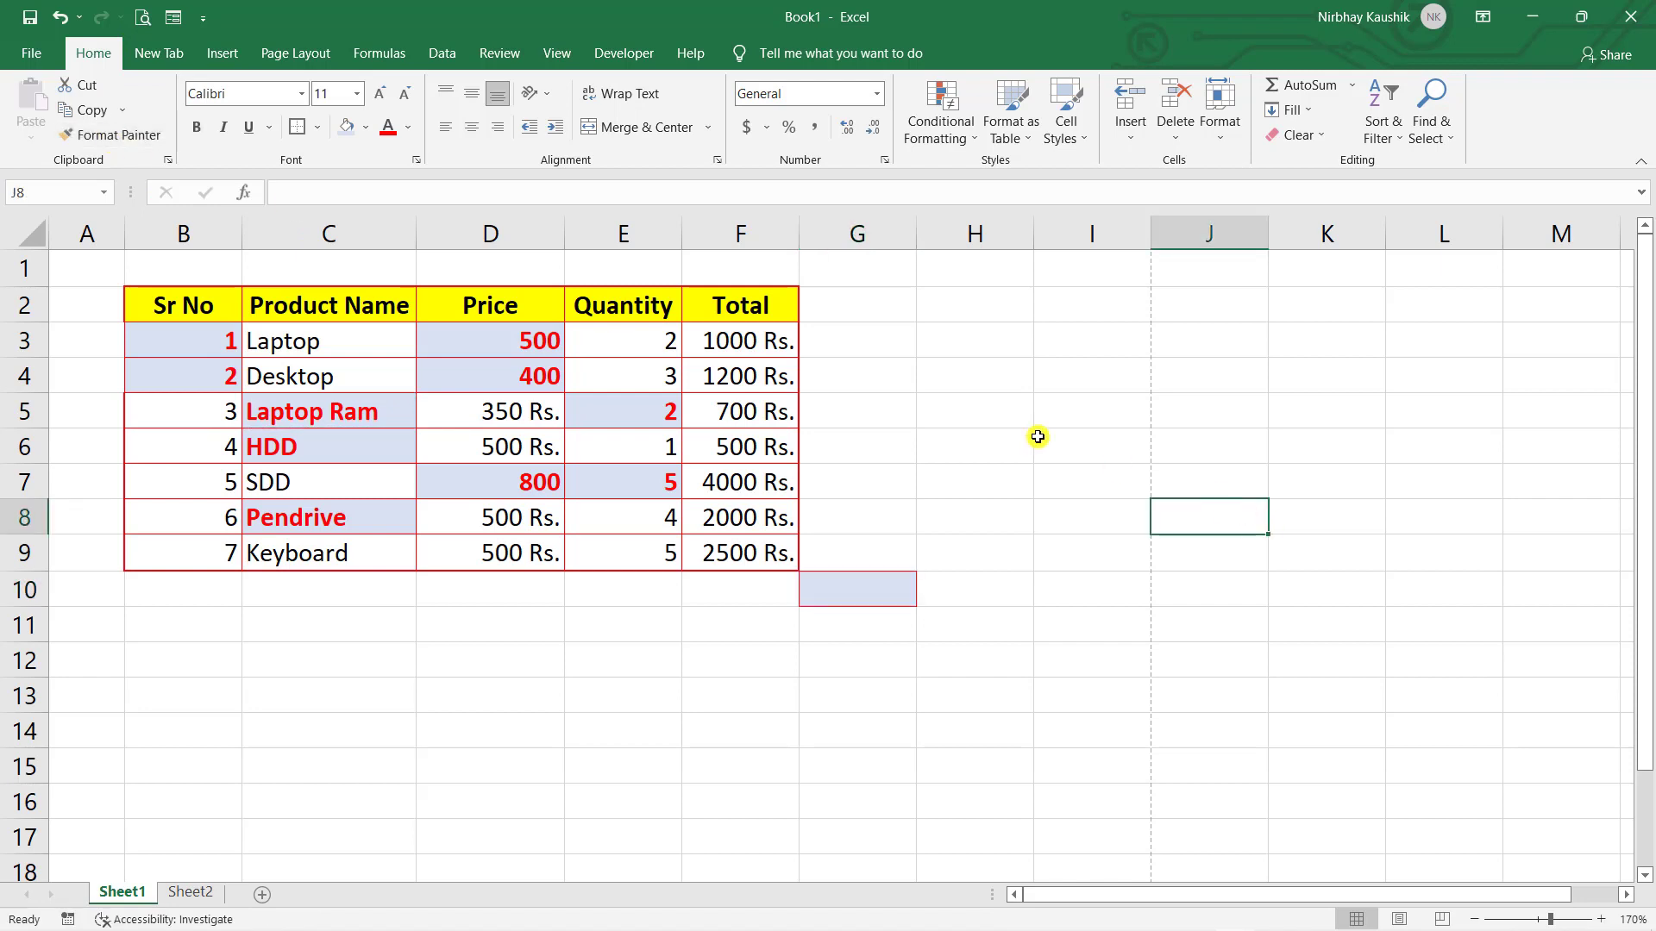
pyautogui.click(1038, 438)
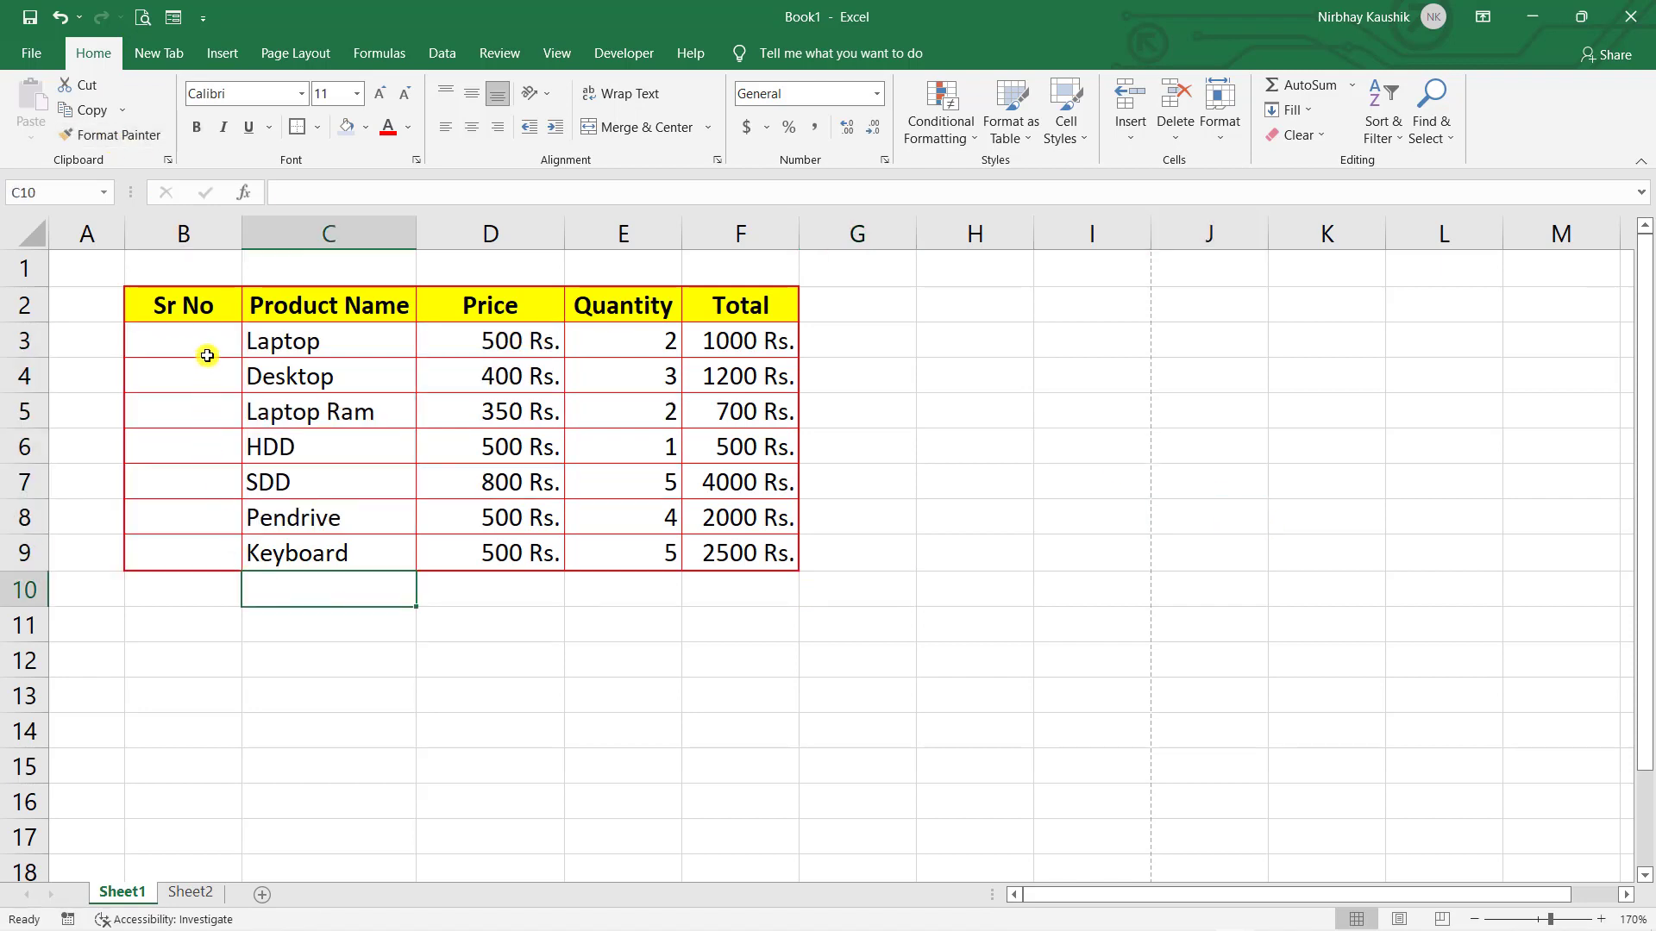
# - Enter 1 and 2 in B3:B4, fill the number series down to row 9, then undo it
pyautogui.click(207, 356)
pyautogui.write('1')
pyautogui.press('Return')
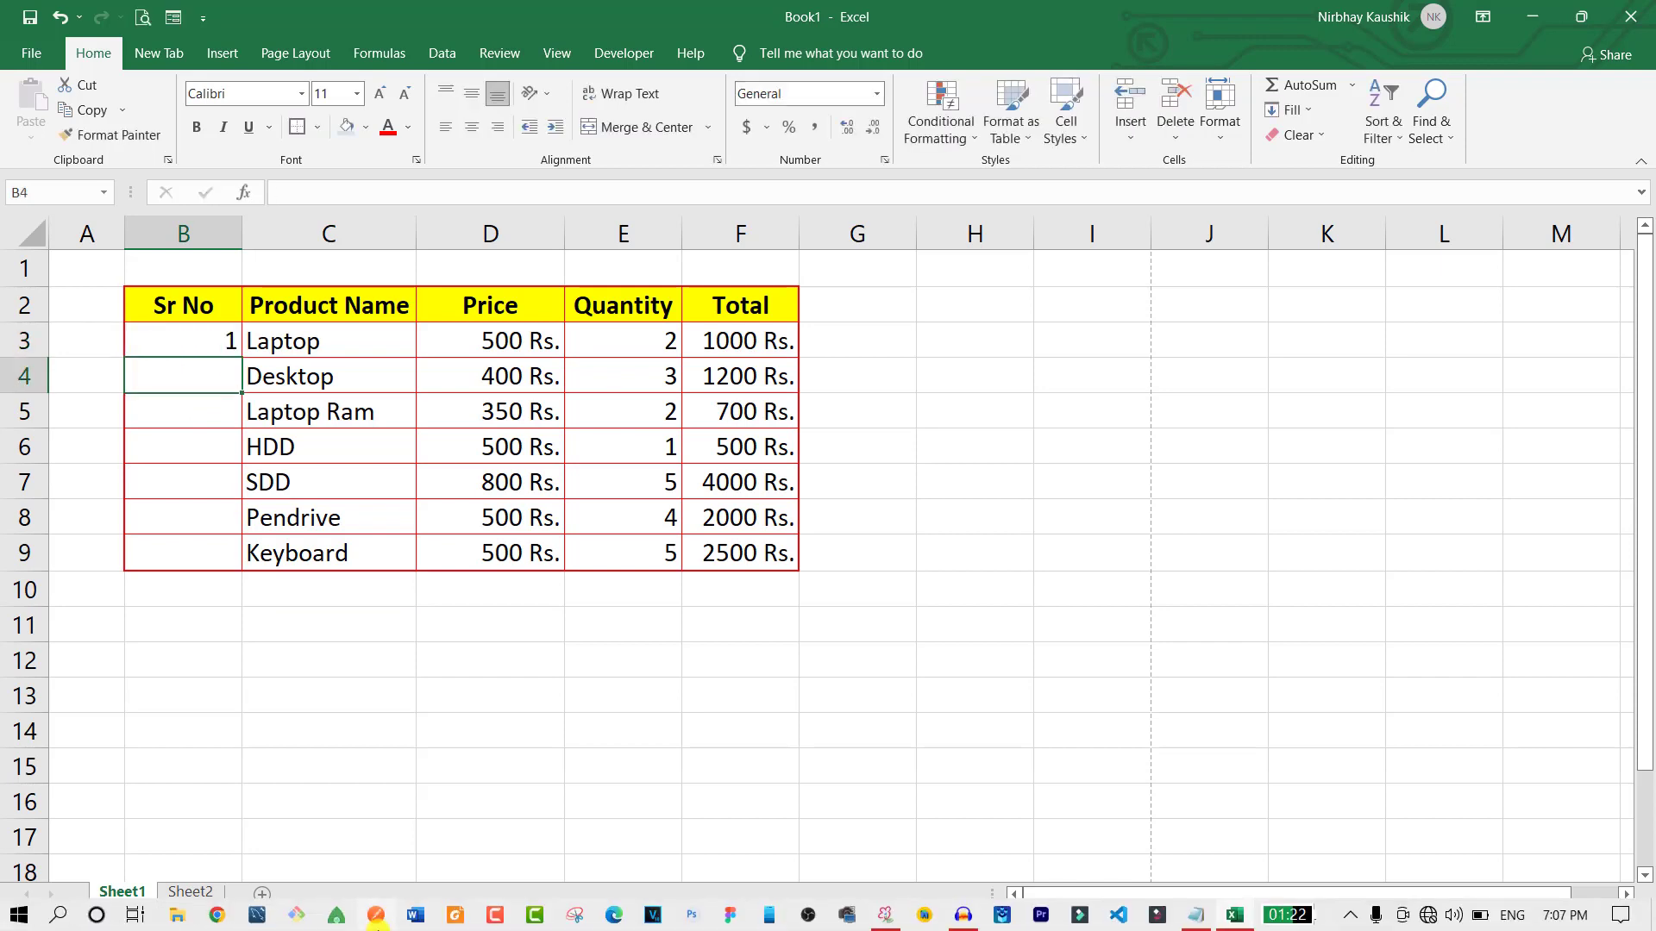
pyautogui.write('2')
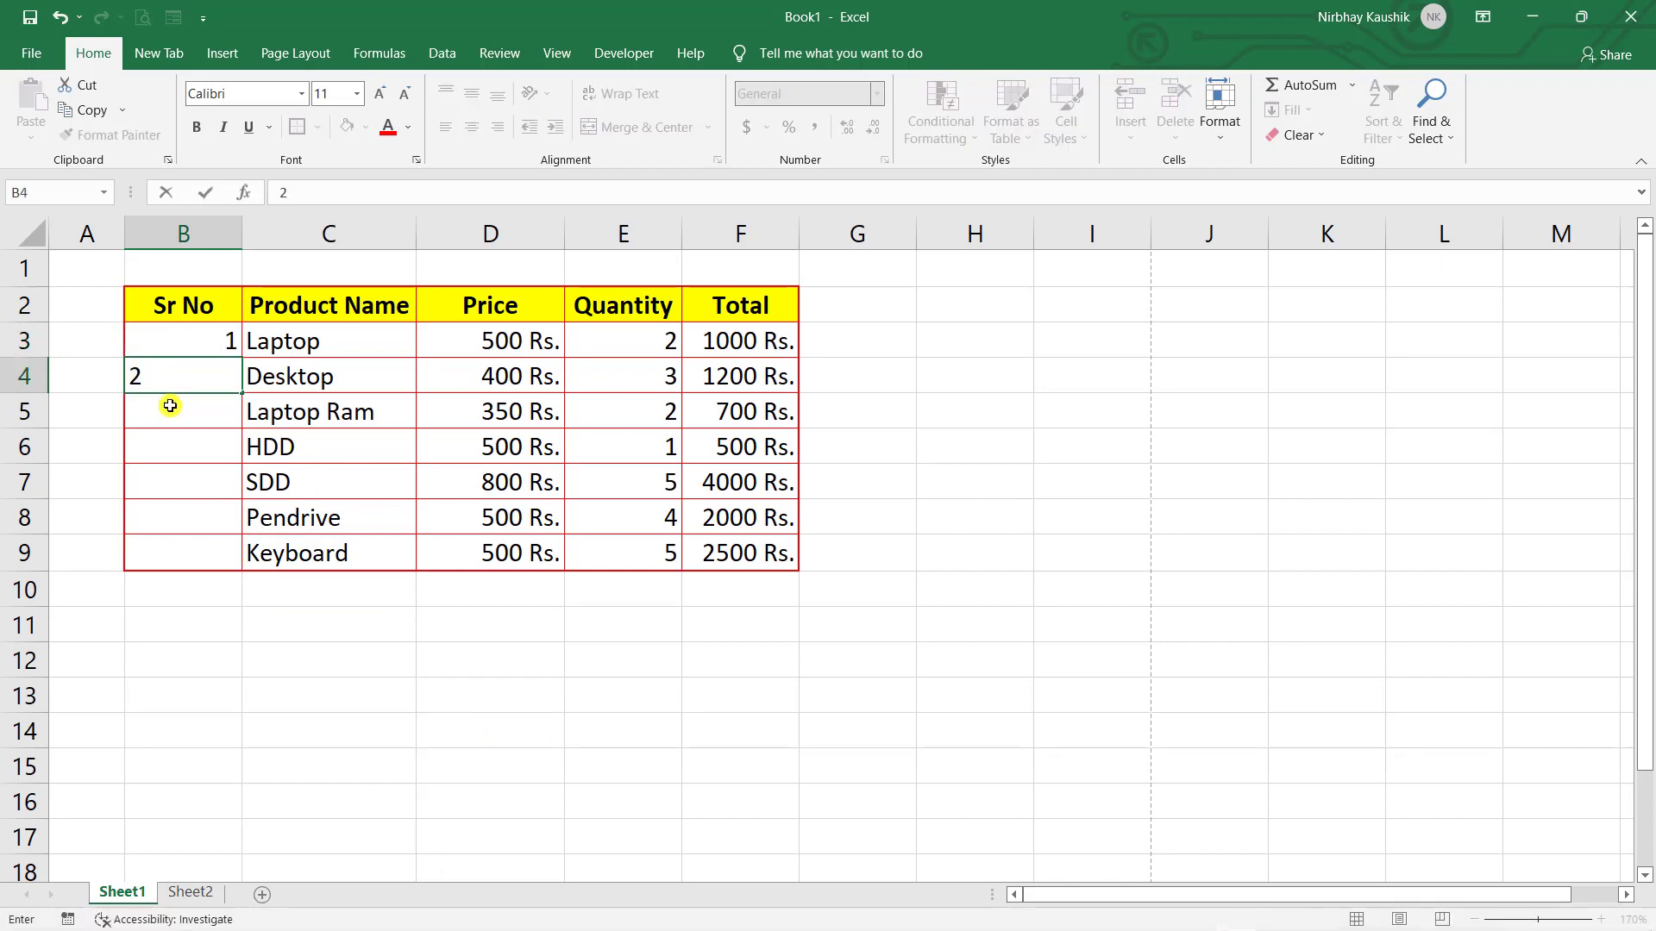
pyautogui.press('Return')
pyautogui.moveTo(208, 337); pyautogui.dragTo(218, 373)
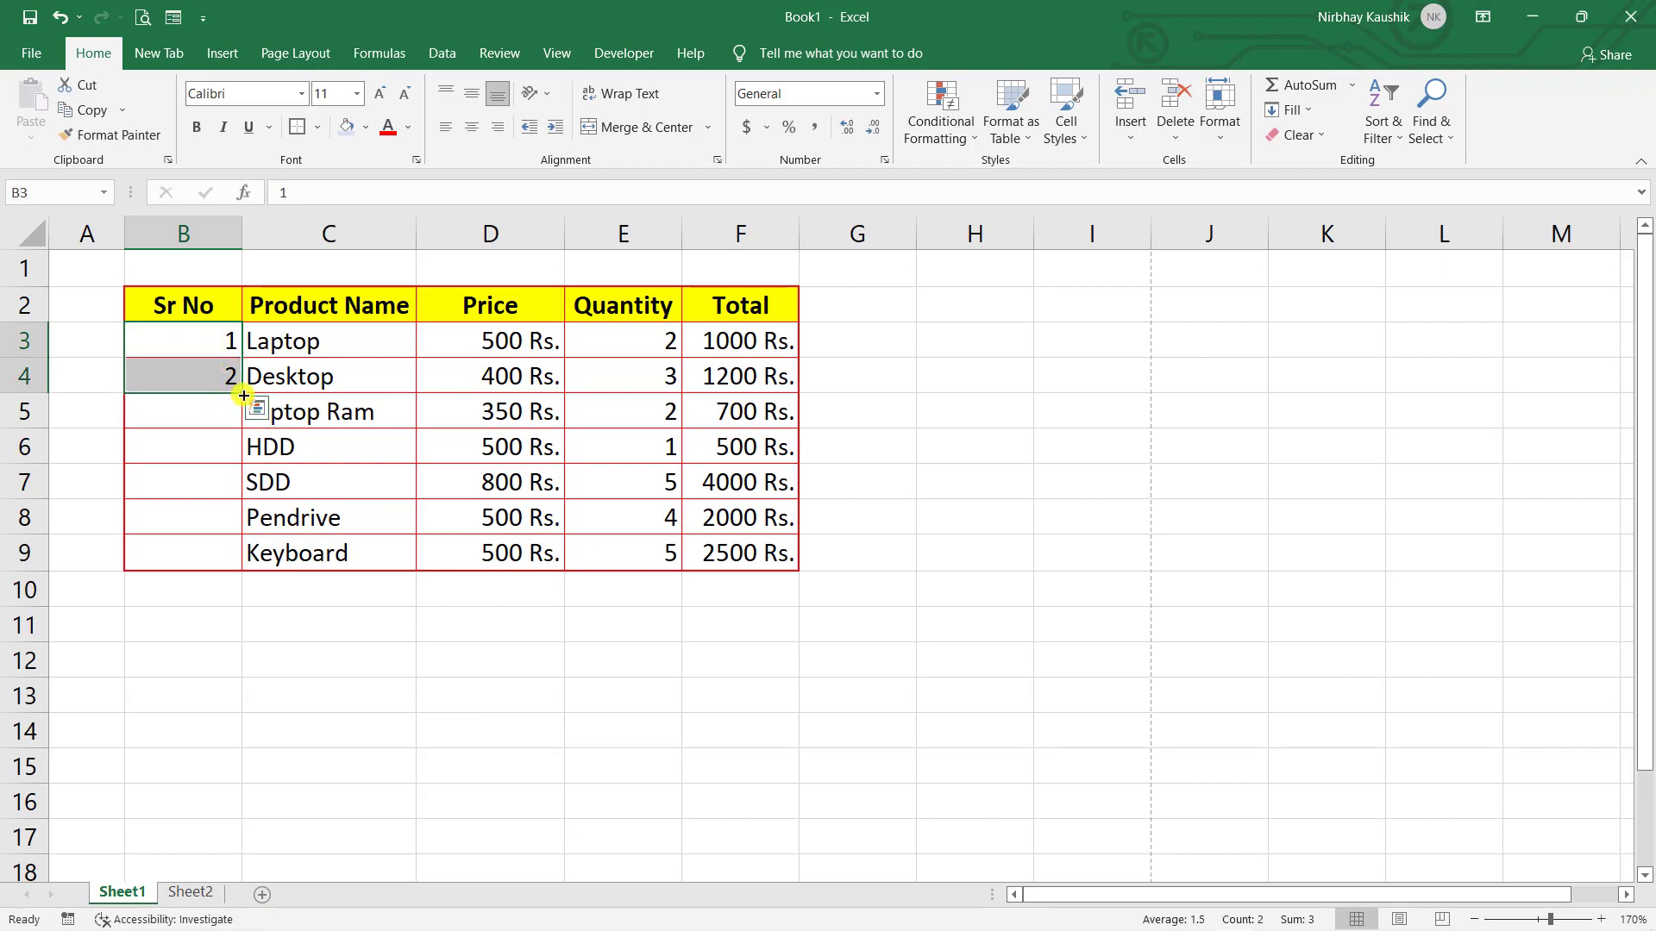
pyautogui.moveTo(244, 396); pyautogui.dragTo(238, 556)
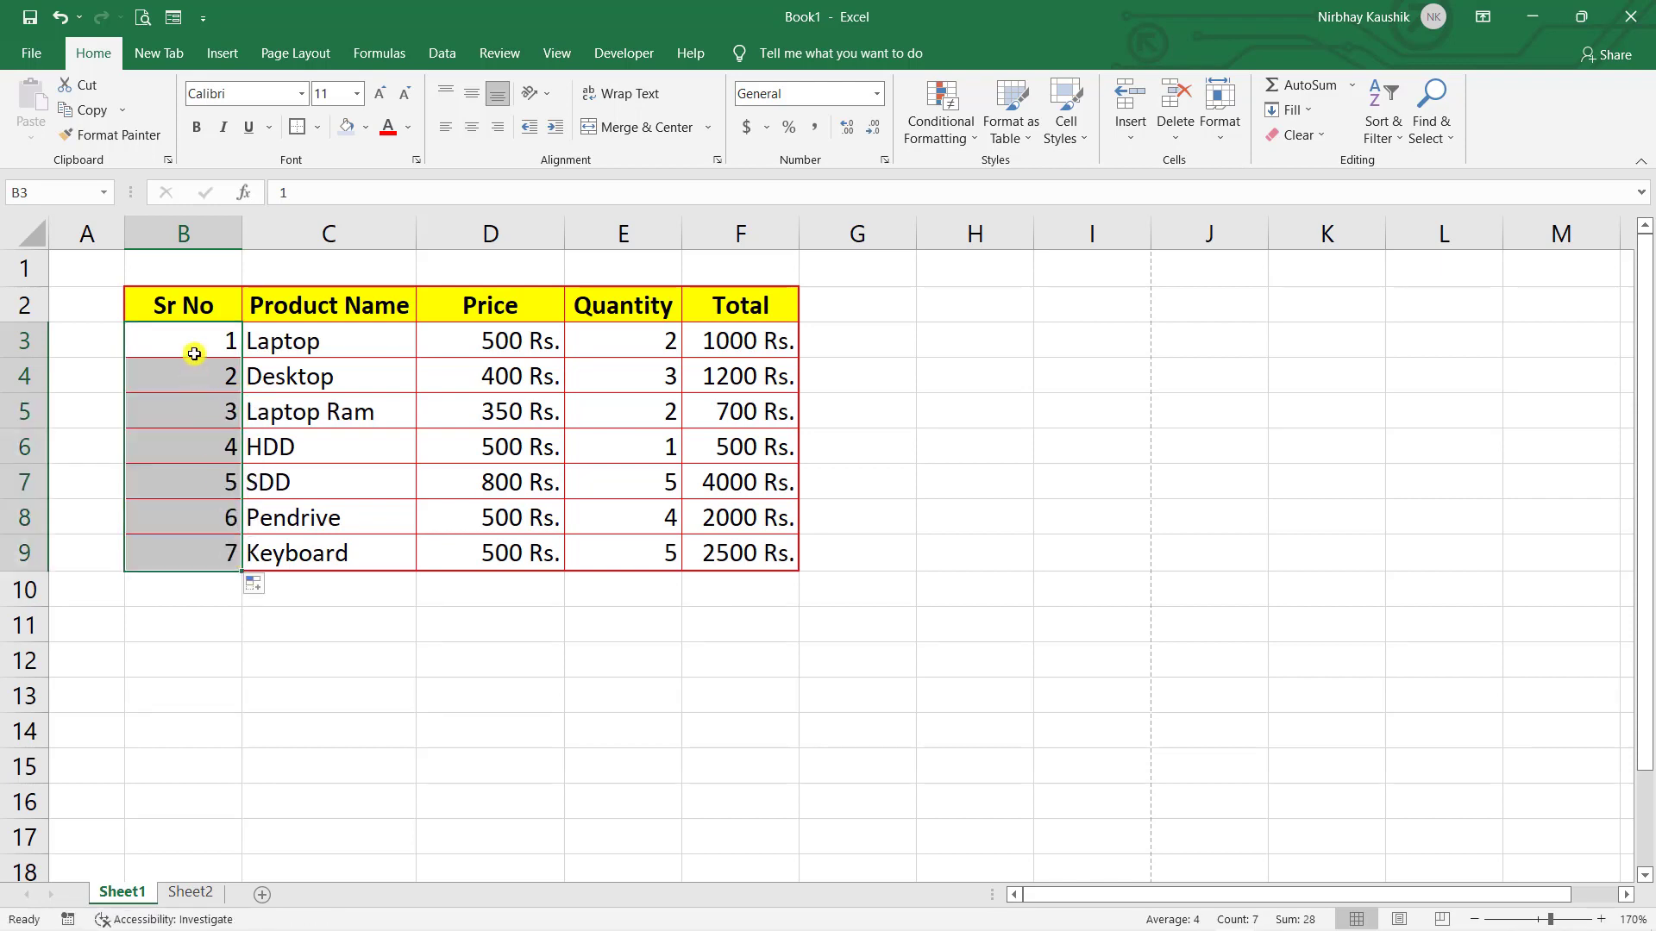
pyautogui.click(203, 665)
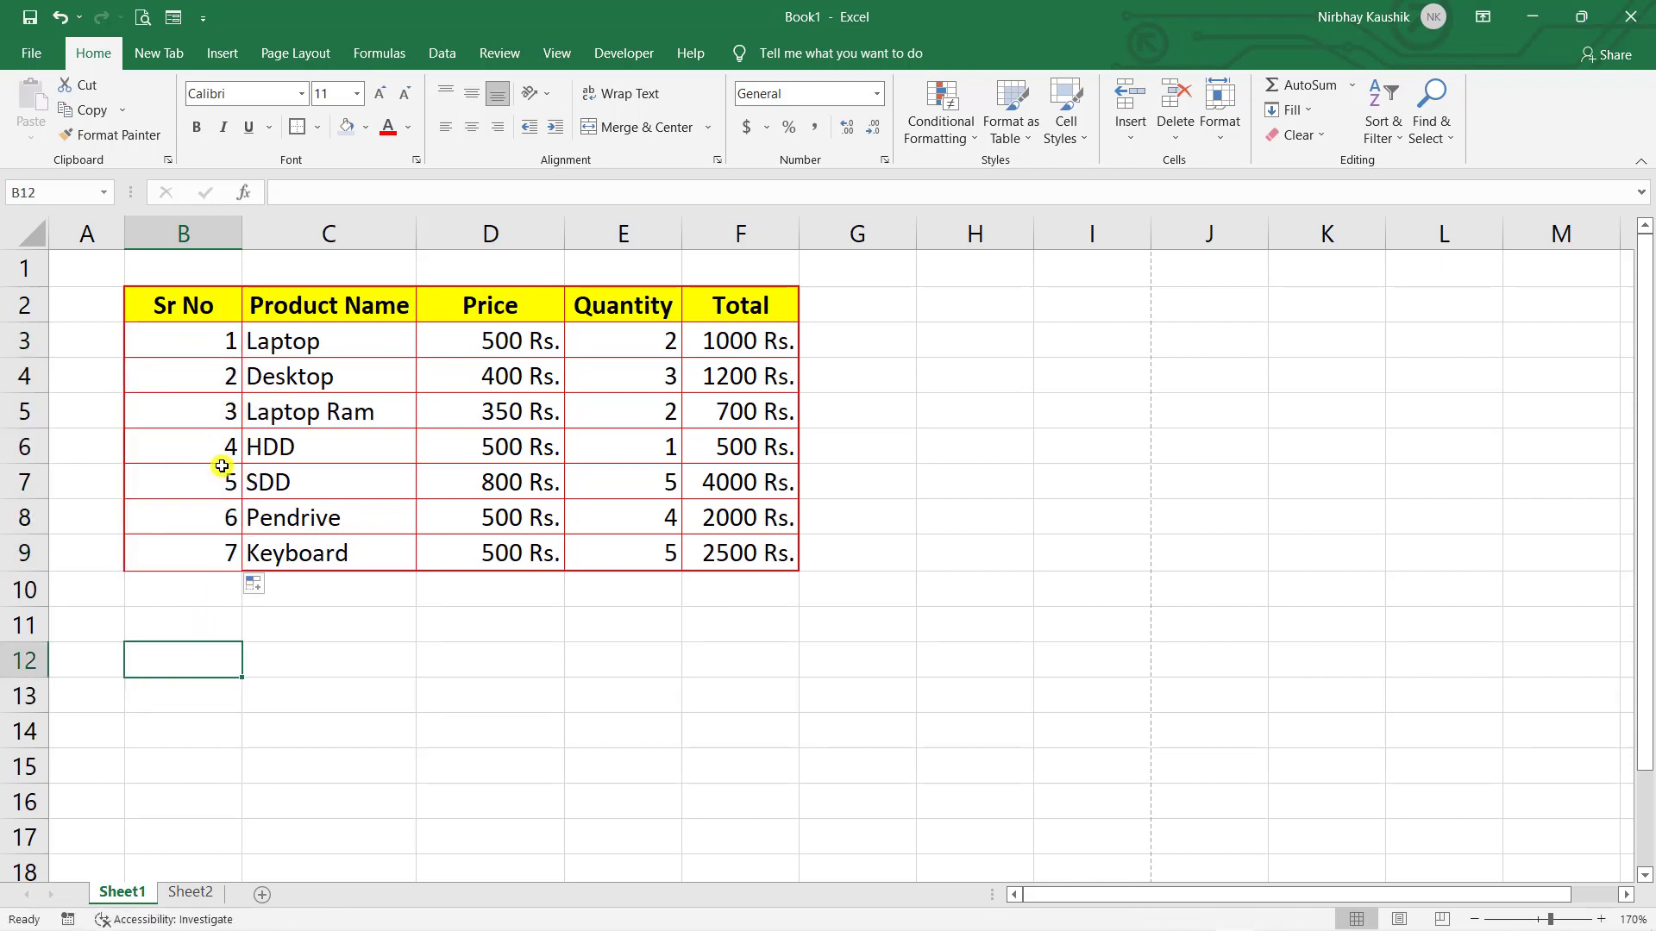
pyautogui.hotkey('ctrl', 'z')
pyautogui.hotkey('ctrl', 'z')
pyautogui.hotkey('ctrl', 'z')
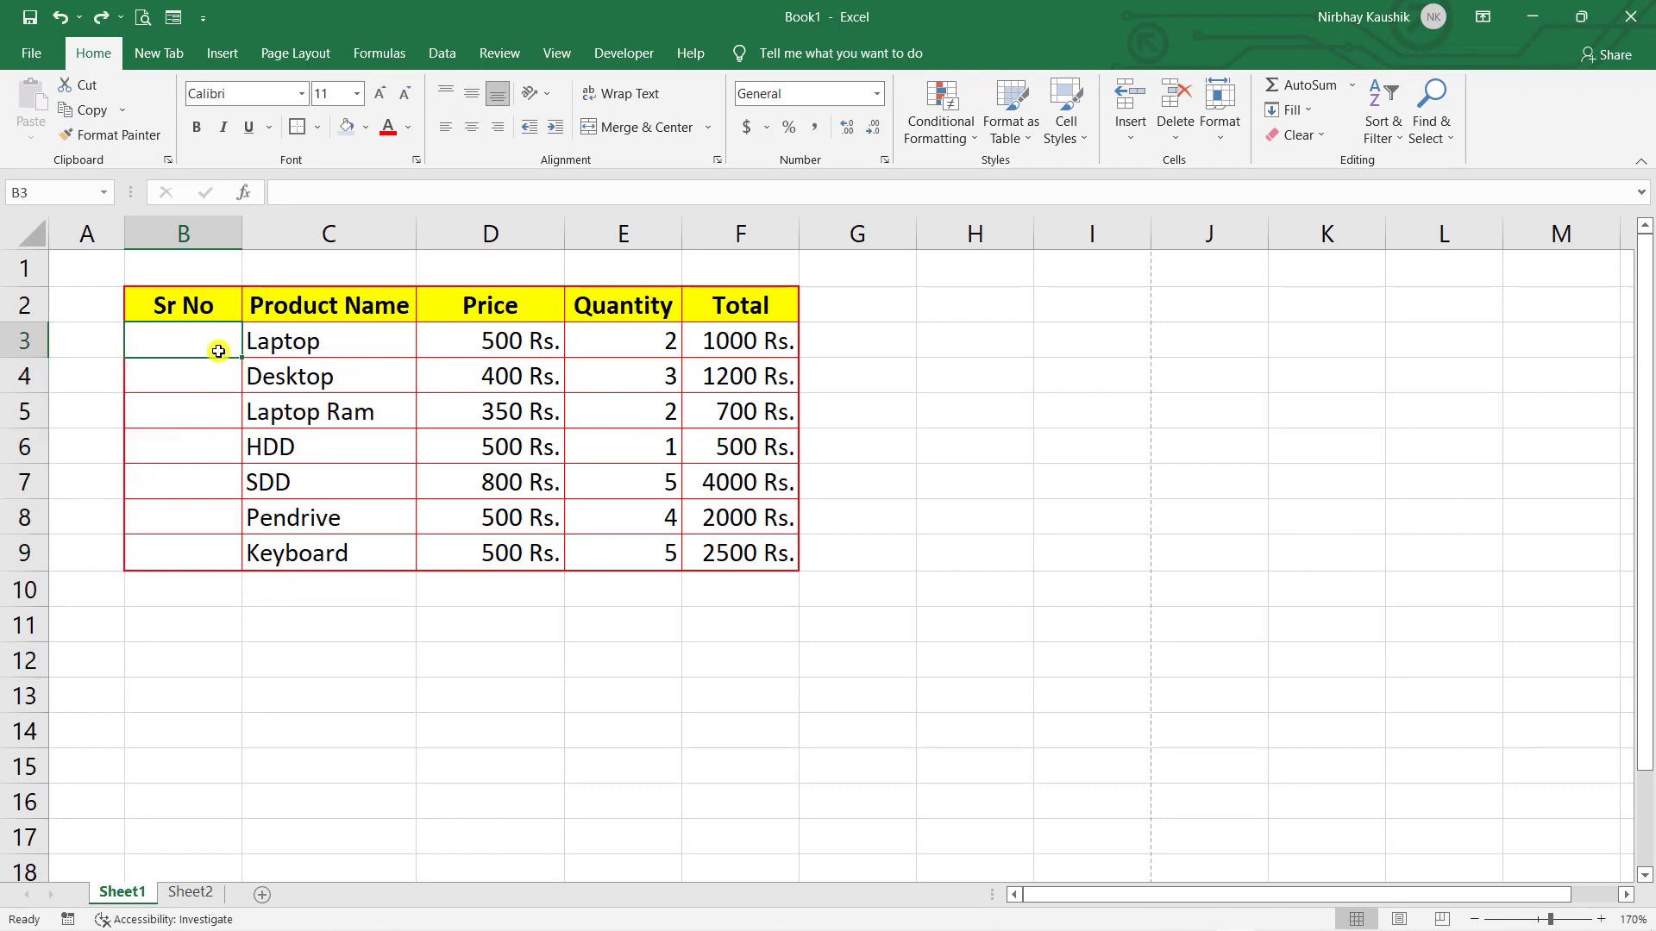
# - Enter A and B in B3:B4 and extend them down the column, then undo
pyautogui.write('A')
pyautogui.press('Return')
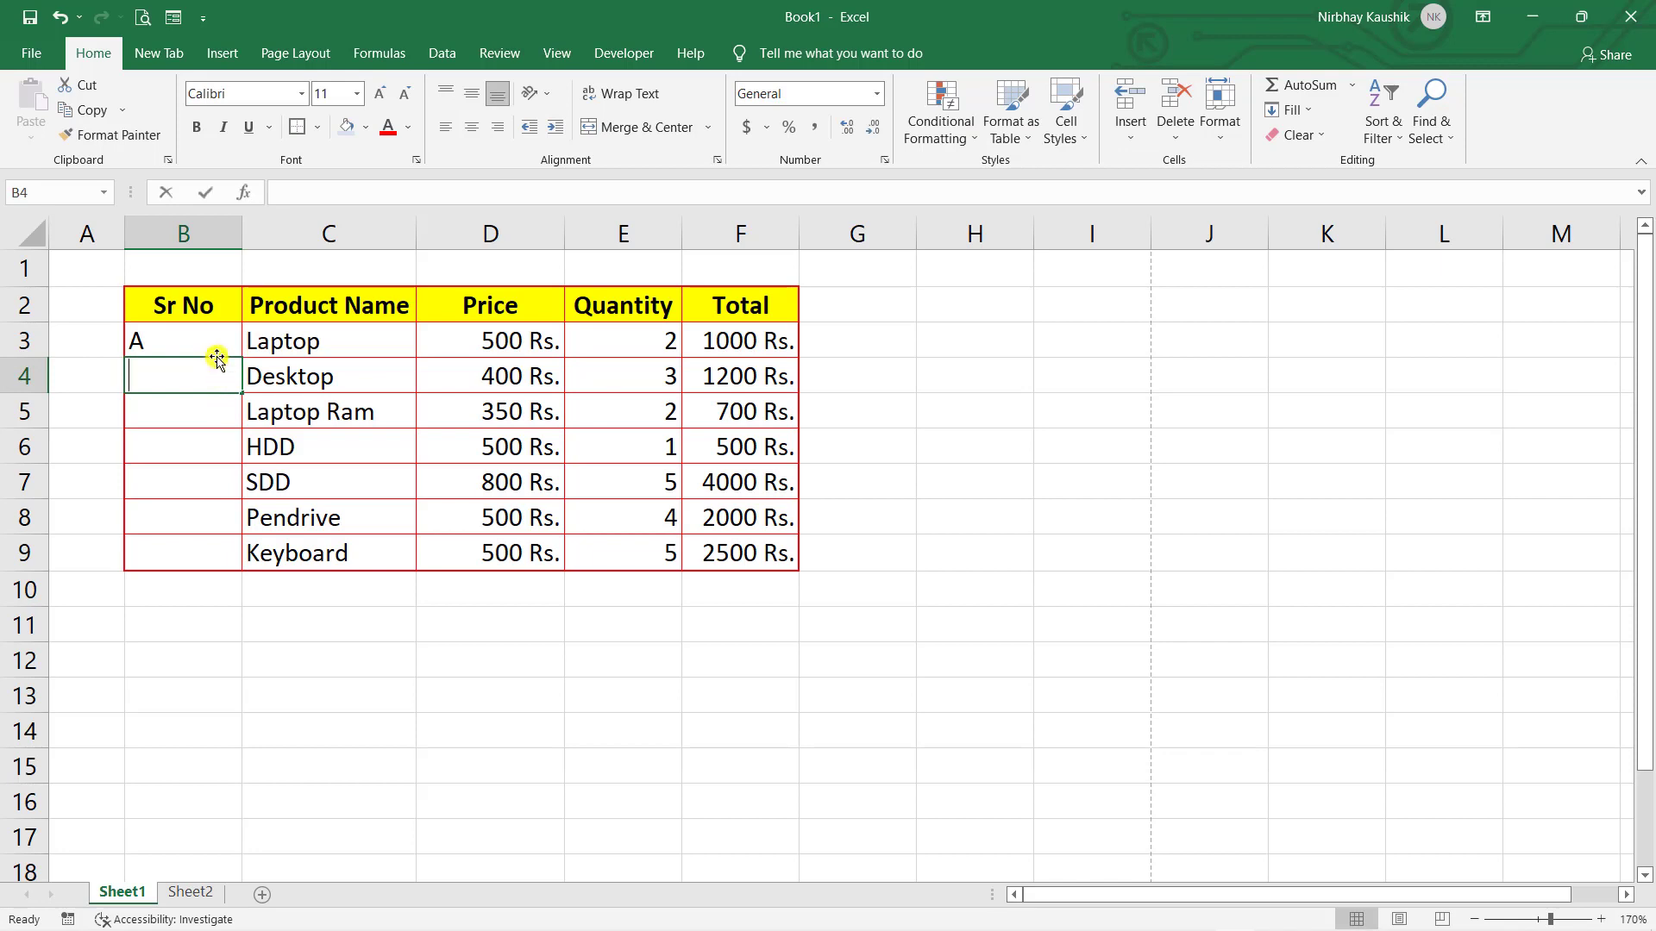
pyautogui.write('B')
pyautogui.press('Return')
pyautogui.moveTo(220, 338); pyautogui.dragTo(256, 575)
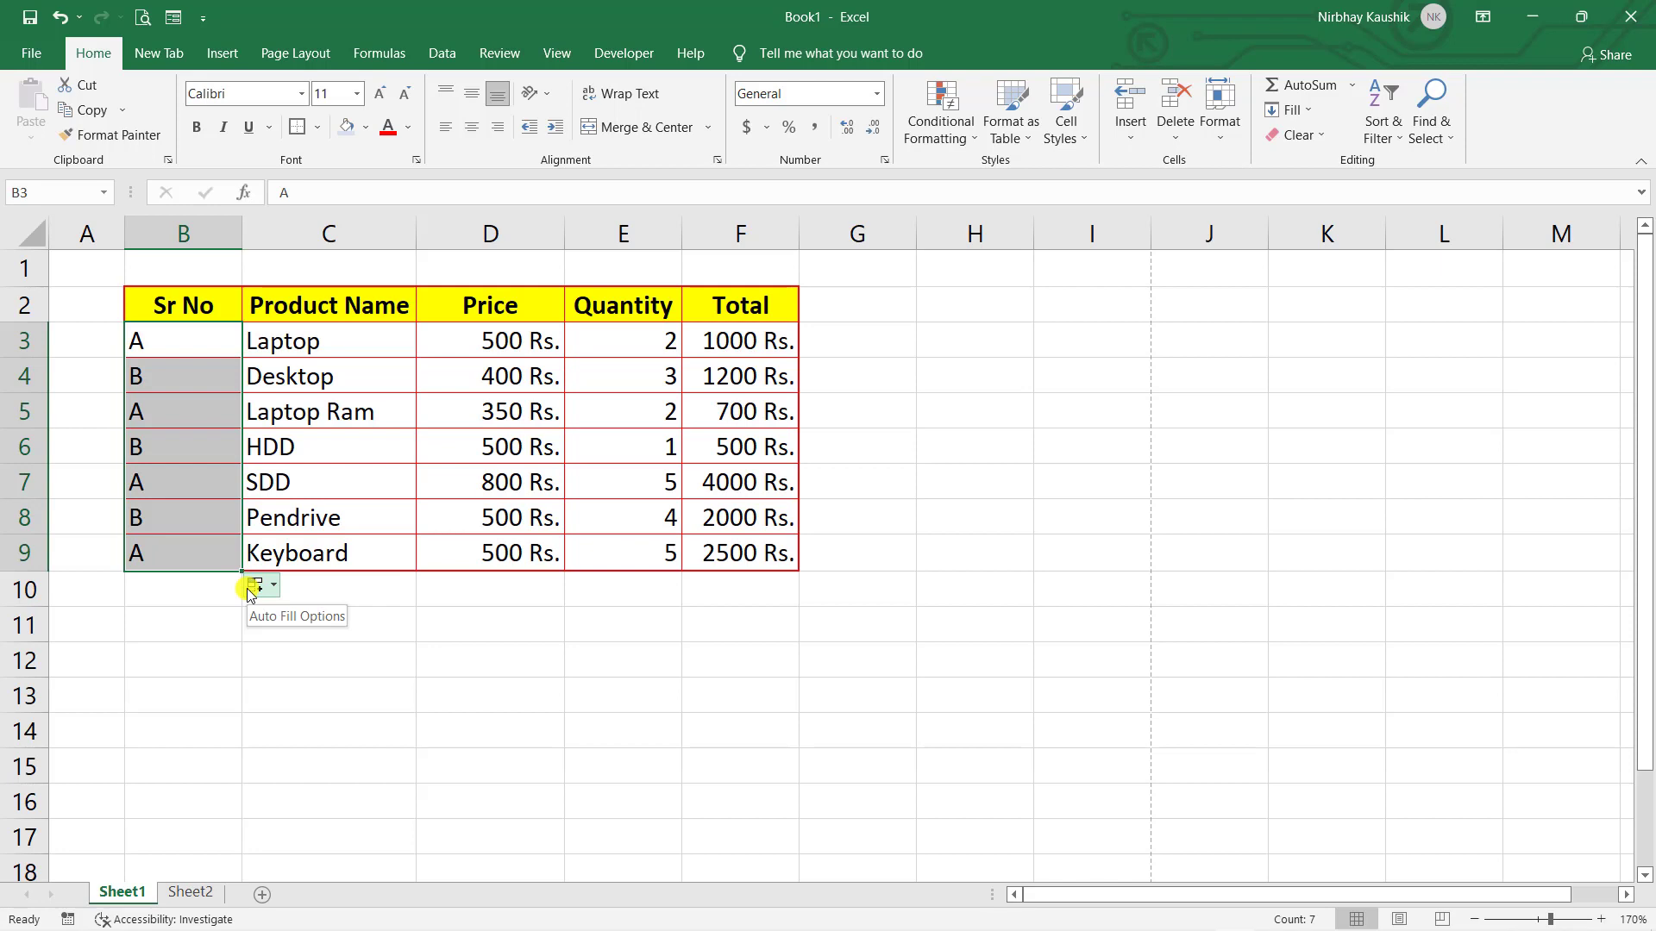
pyautogui.hotkey('ctrl', 'z')
pyautogui.hotkey('ctrl', 'z')
# - Replace A with Sunday in B3, add Monday in B4, fill weekdays down to B9, then undo
pyautogui.doubleClick(194, 348)
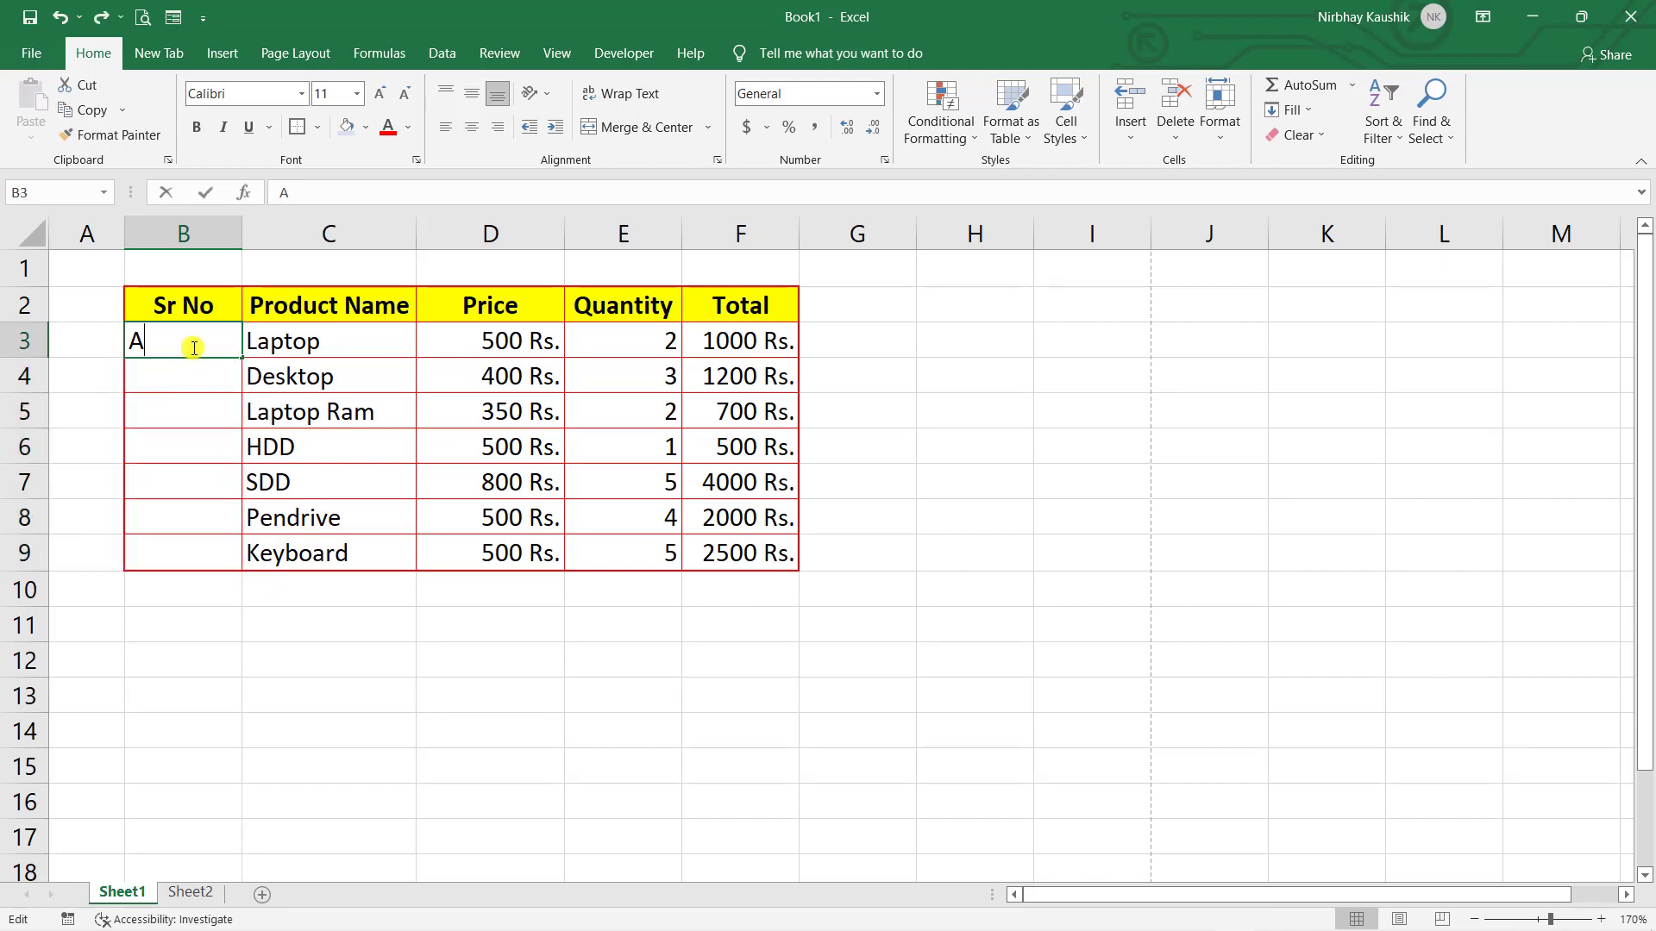
pyautogui.press('BackSpace')
pyautogui.write('Sund')
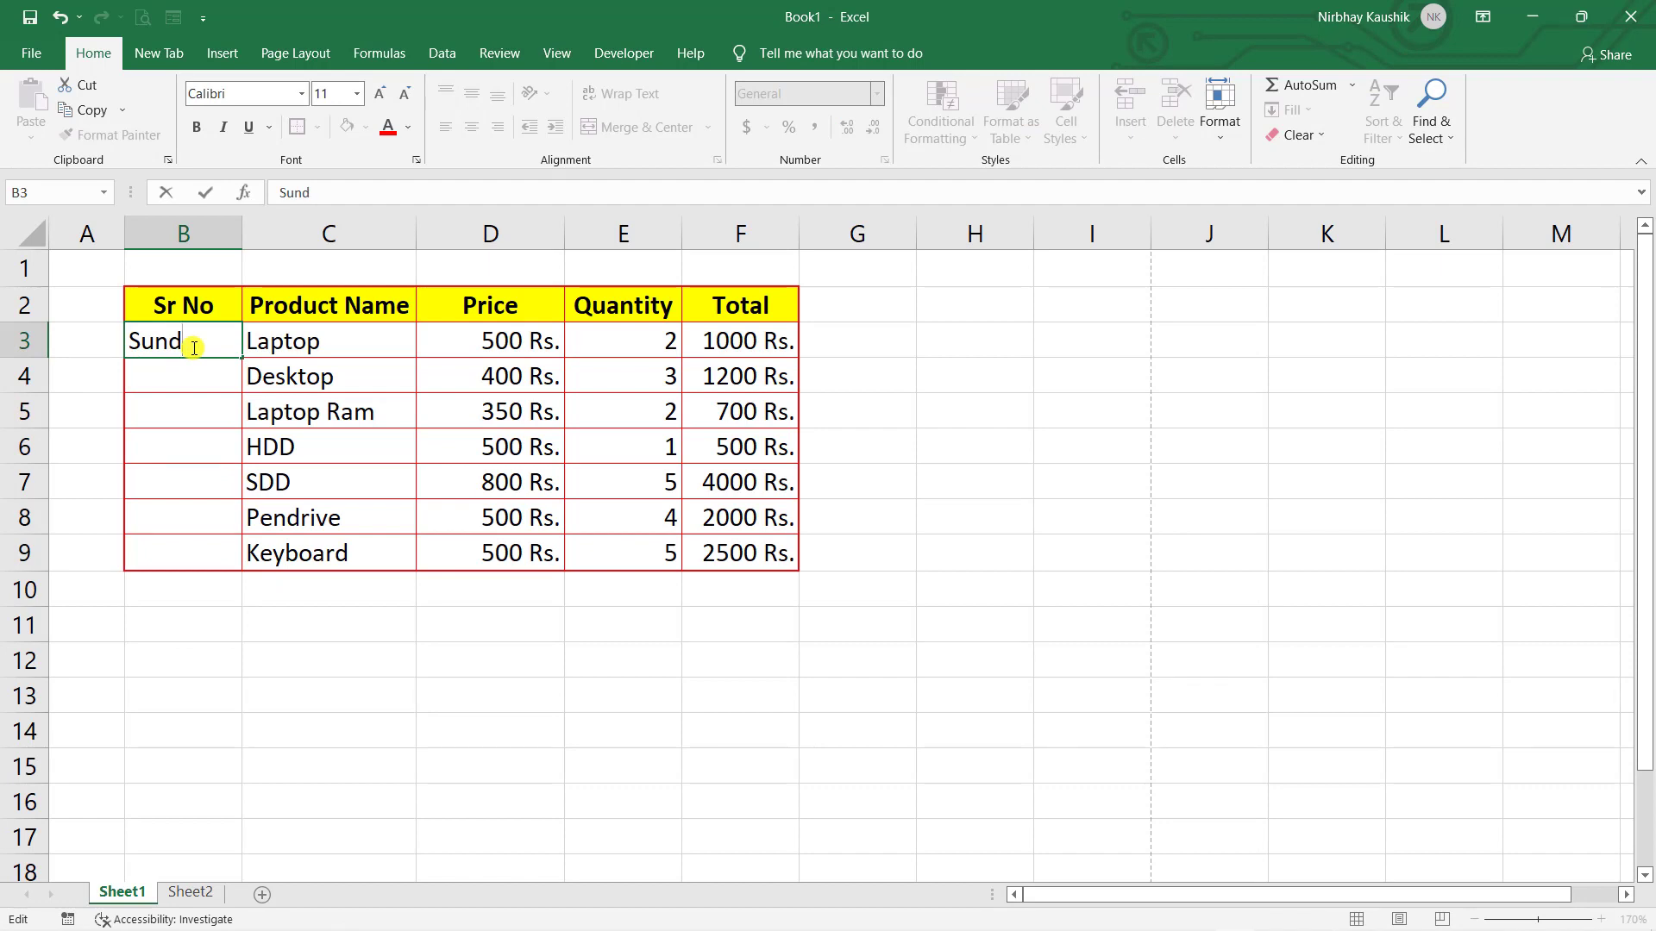
pyautogui.write('ay')
pyautogui.click(210, 381)
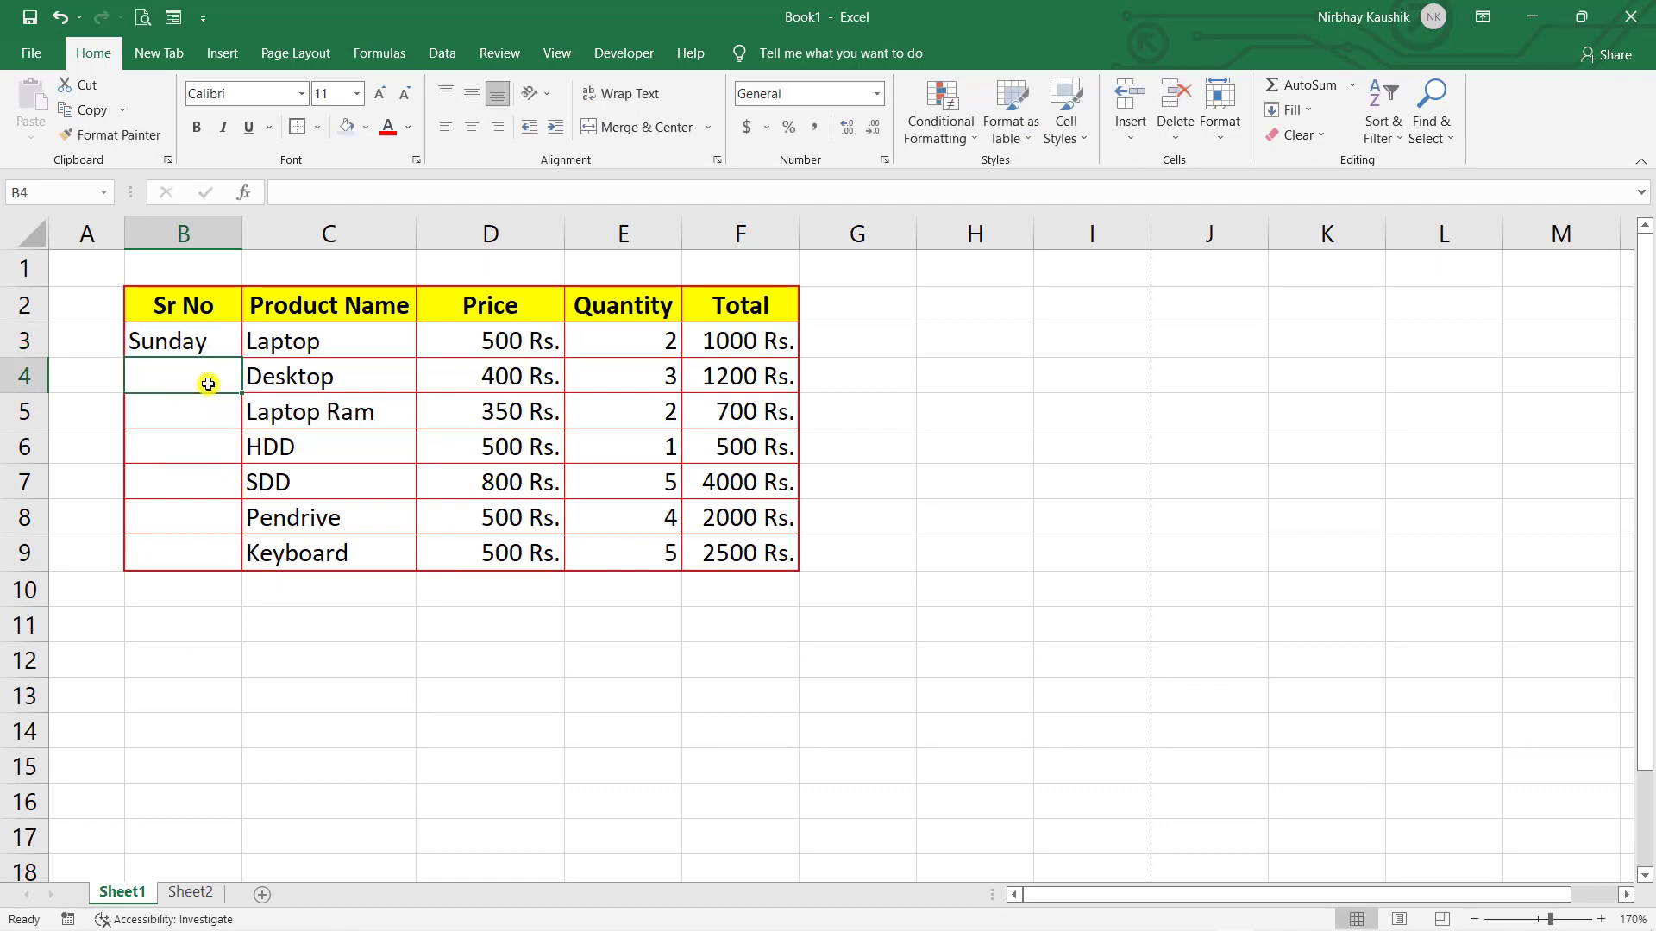
pyautogui.write('Monday')
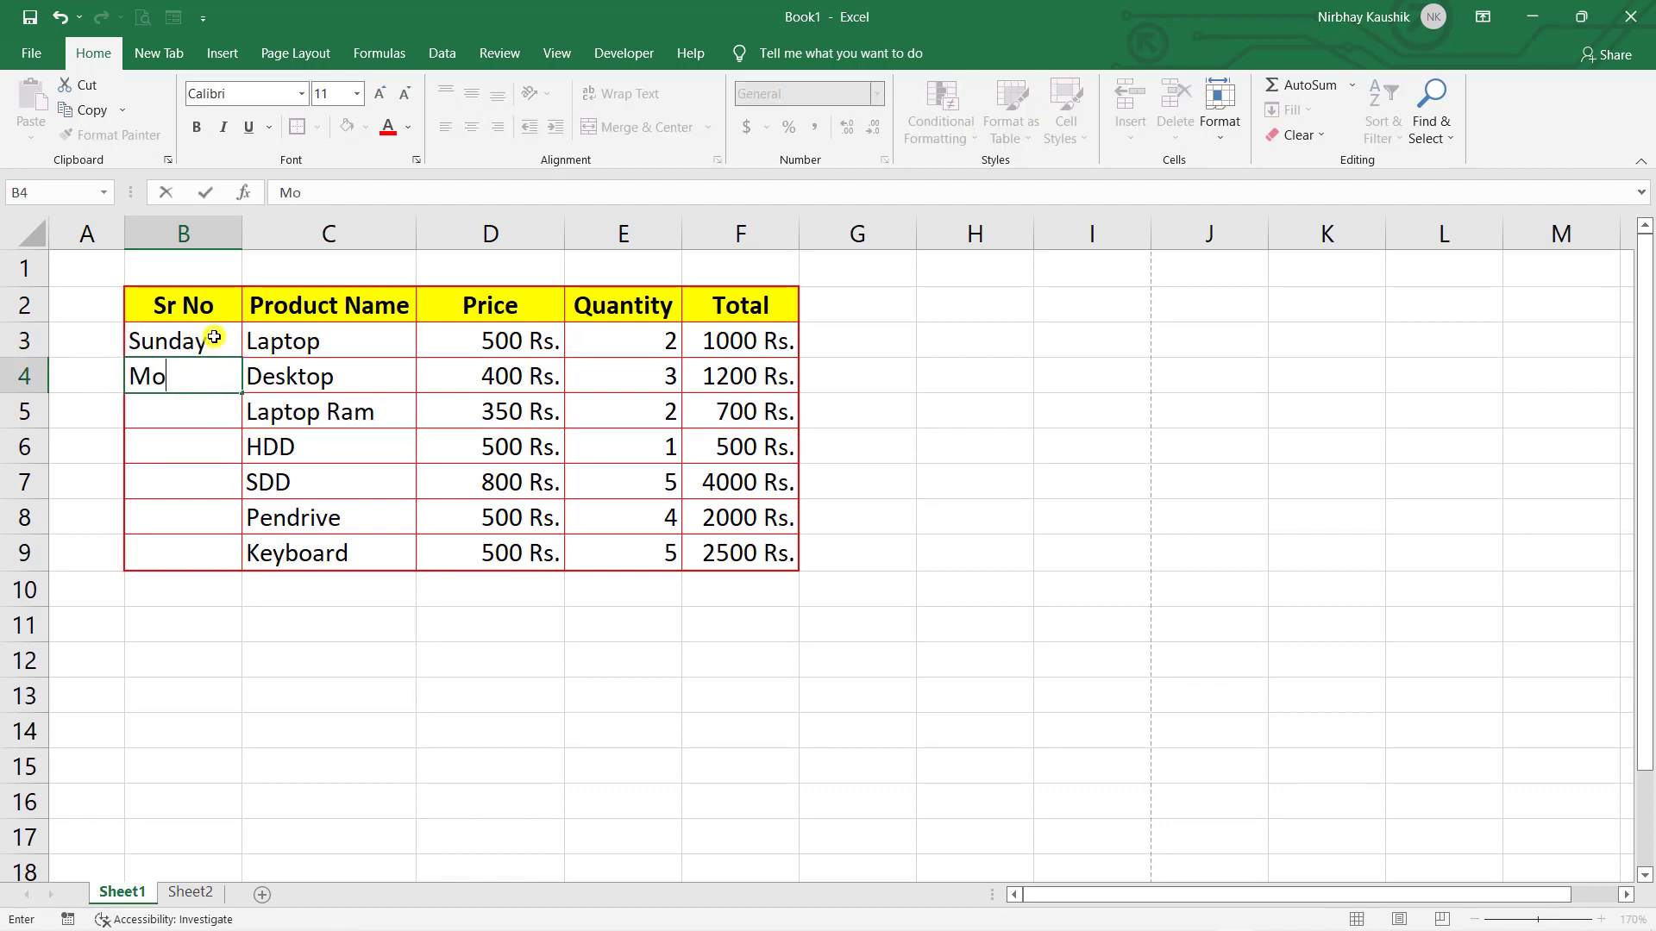
pyautogui.click(218, 414)
pyautogui.moveTo(207, 336); pyautogui.dragTo(247, 560)
pyautogui.click(259, 595)
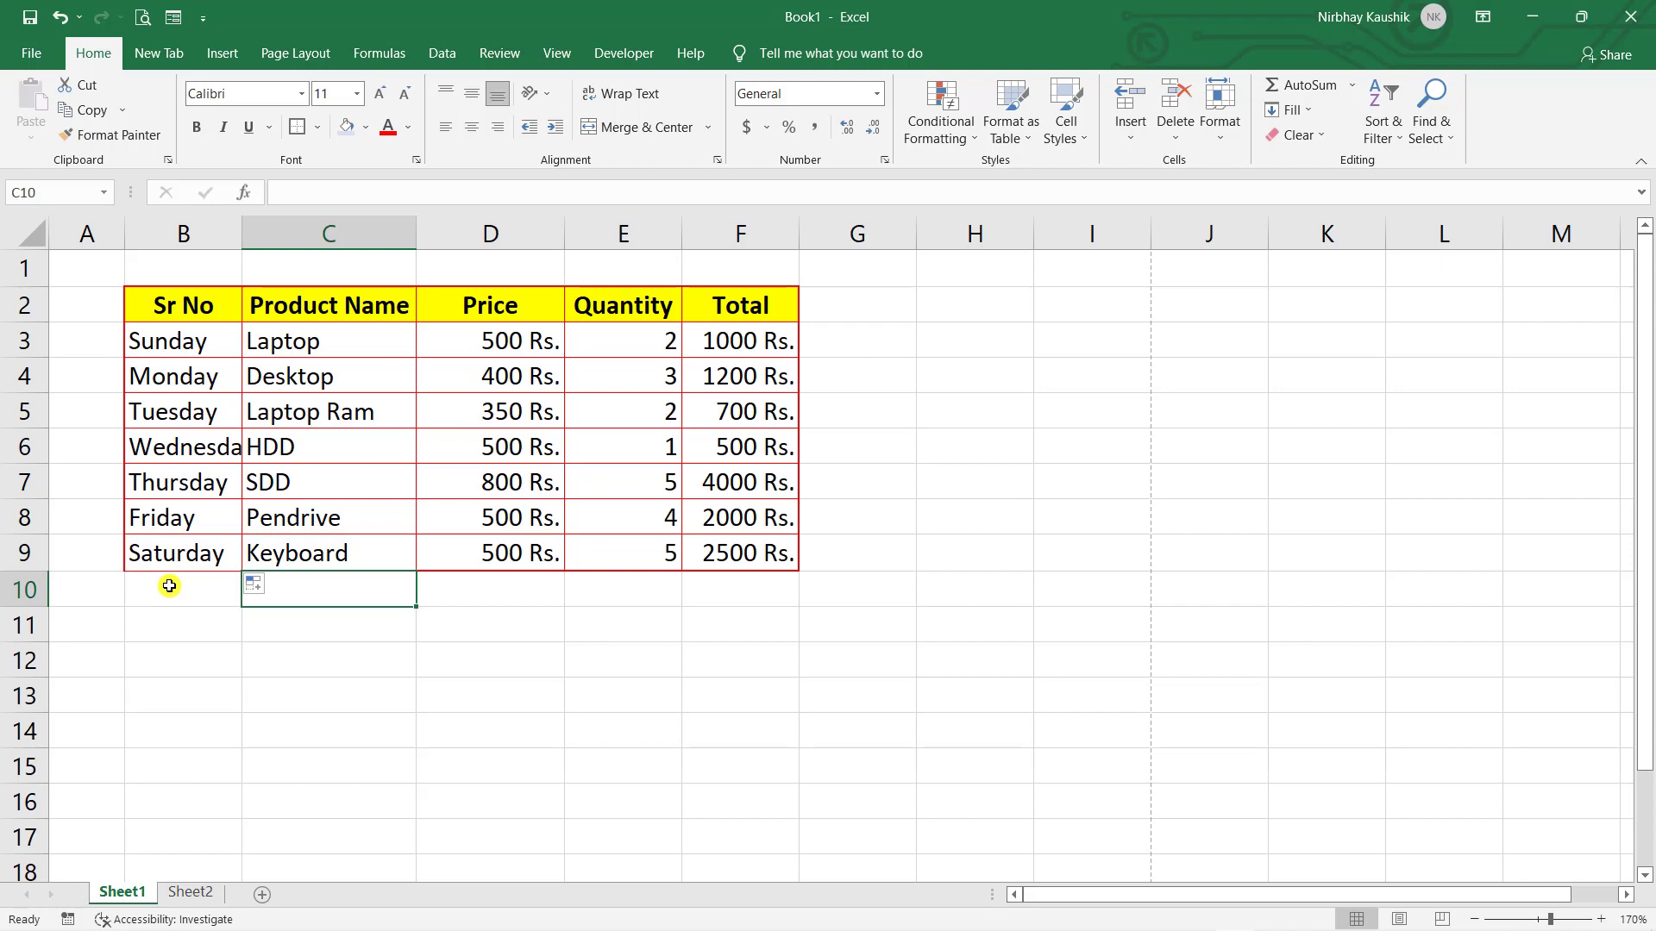
pyautogui.hotkey('ctrl', 'z')
# - Add a new custom fill list A, B, D, C, J, K under Options > Advanced > Edit Custom Lists
pyautogui.click(31, 52)
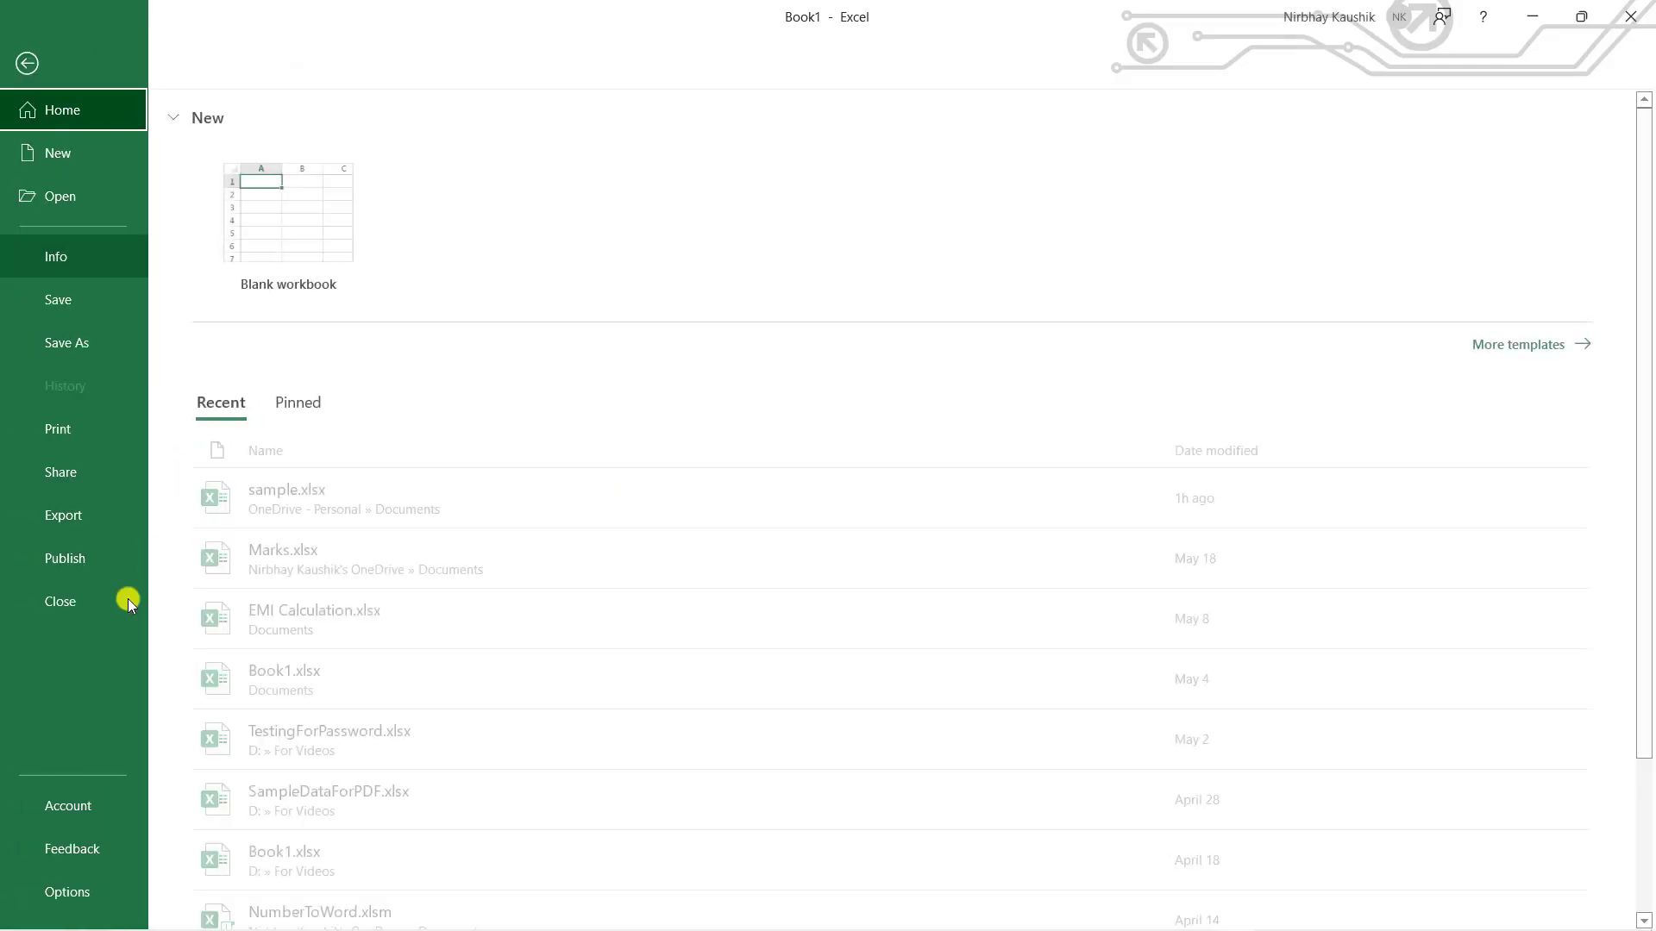
pyautogui.click(60, 886)
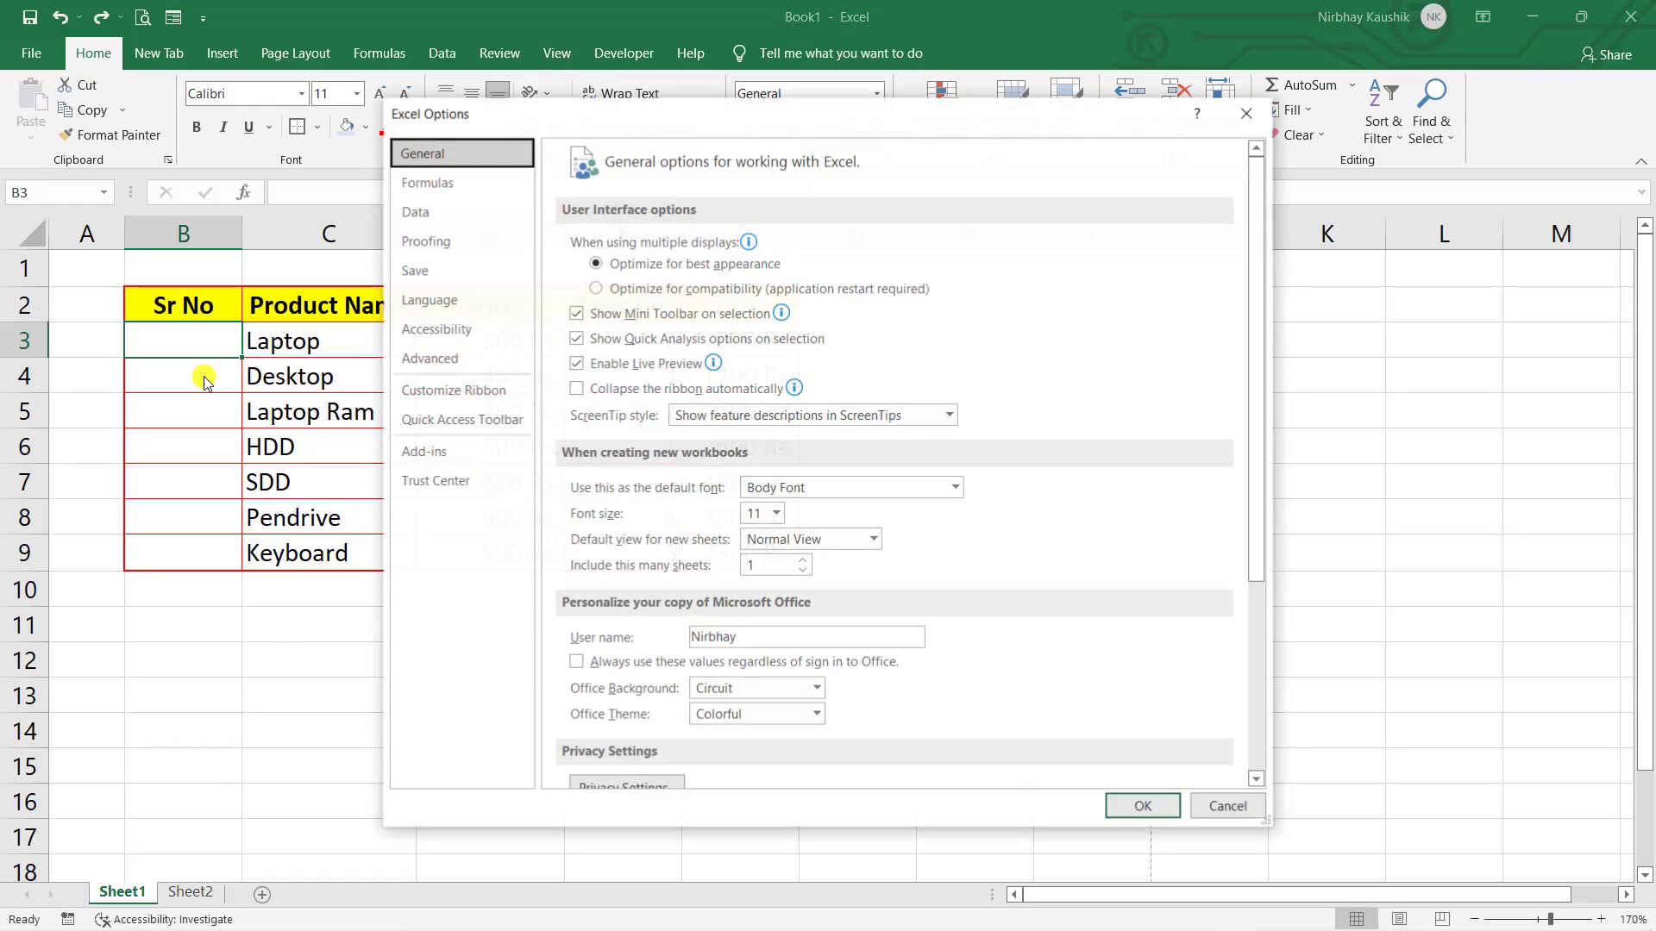
pyautogui.click(408, 371)
pyautogui.scroll(-10, 998, 509)
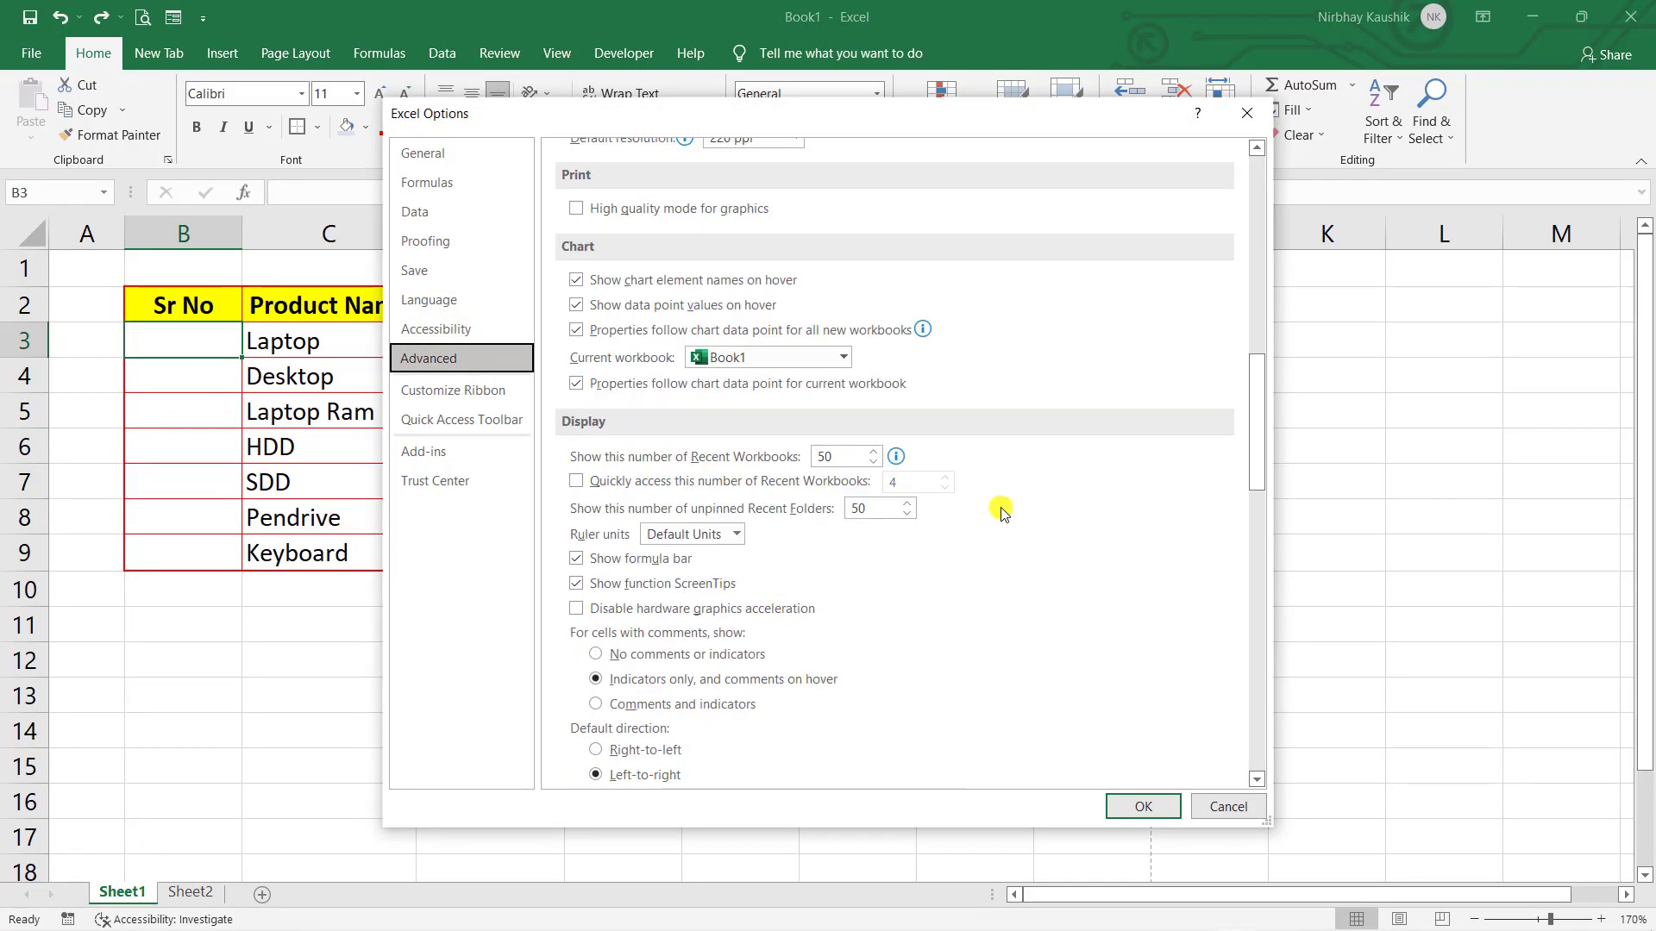
pyautogui.scroll(-15, 996, 515)
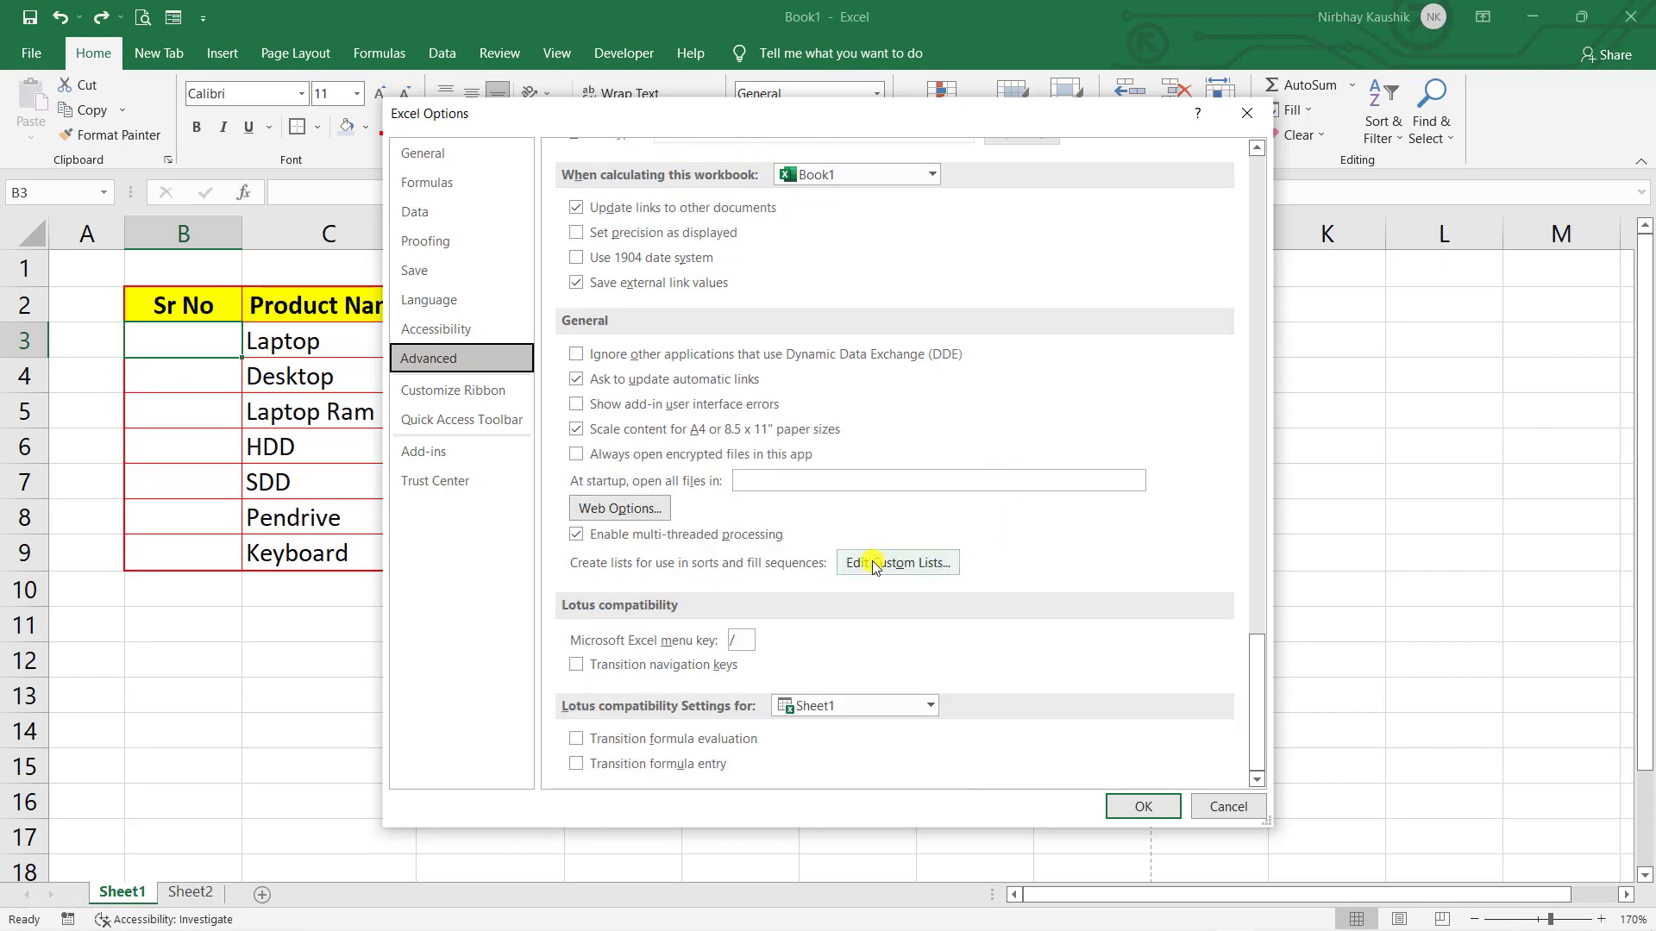
pyautogui.click(953, 563)
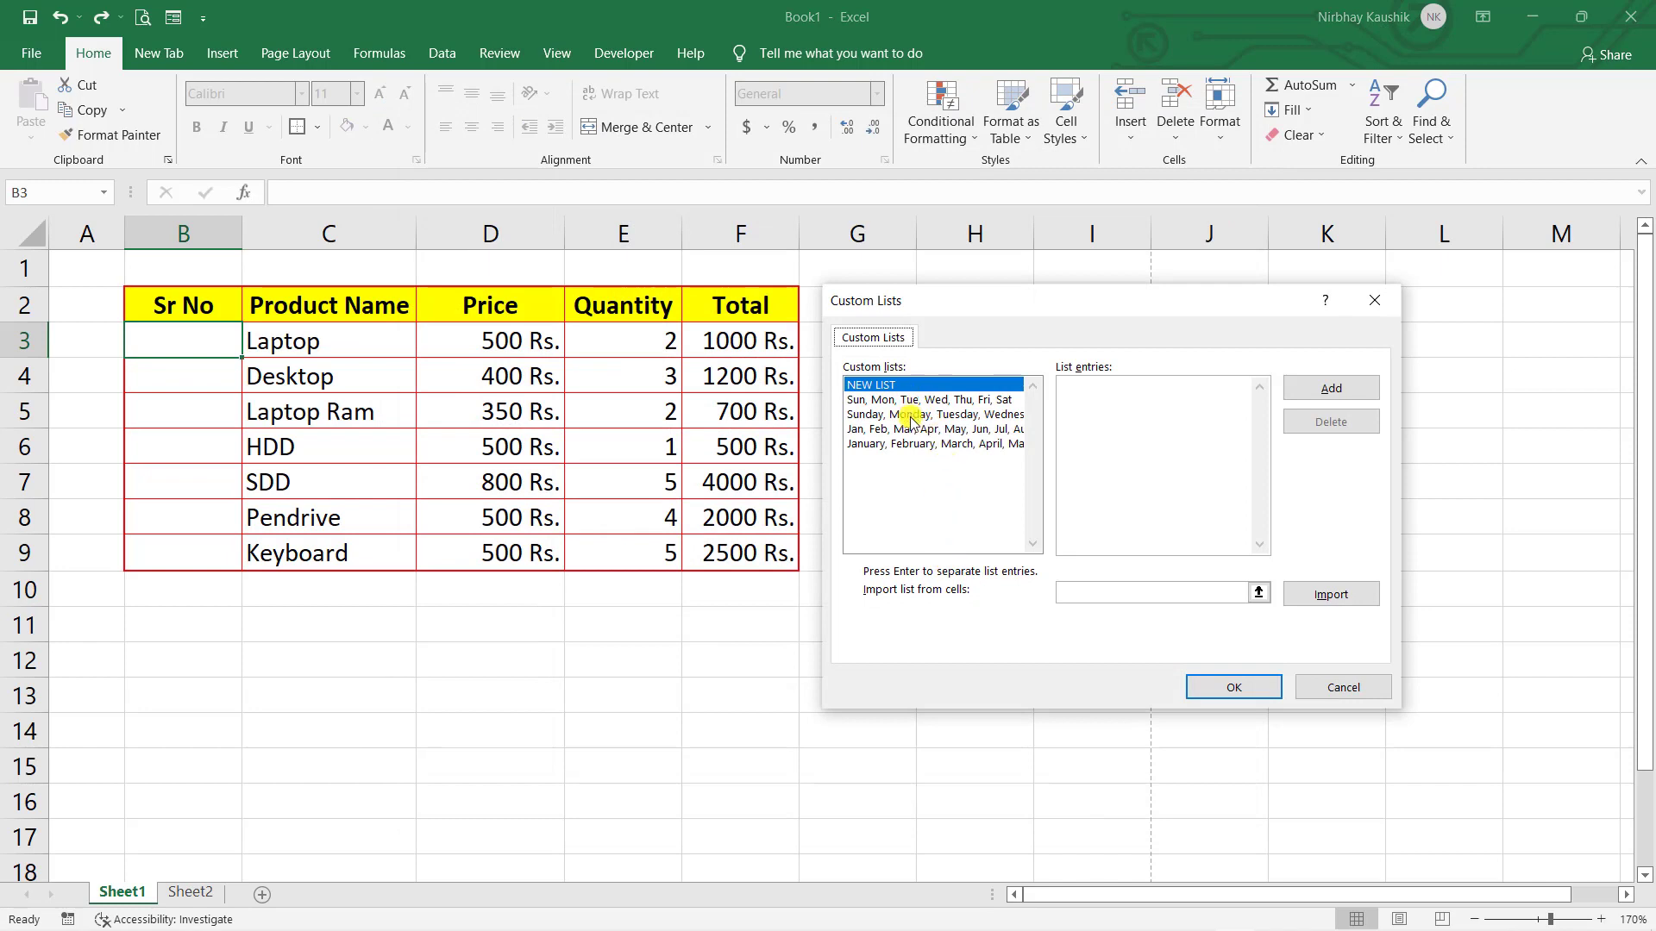
pyautogui.click(914, 415)
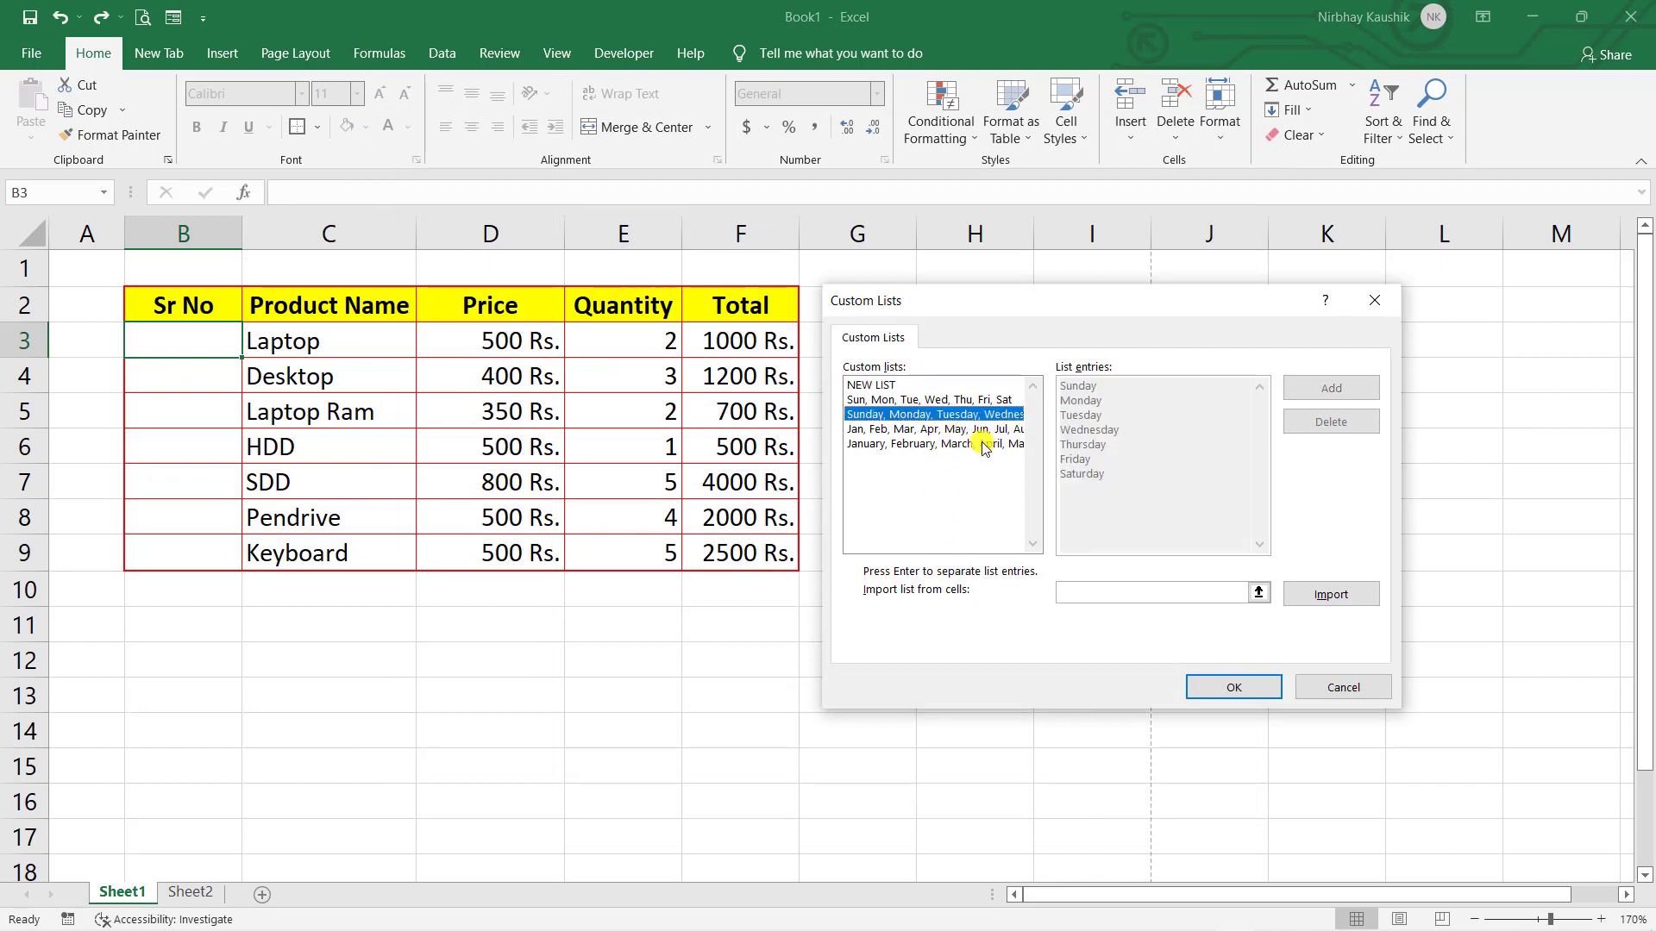
pyautogui.click(876, 400)
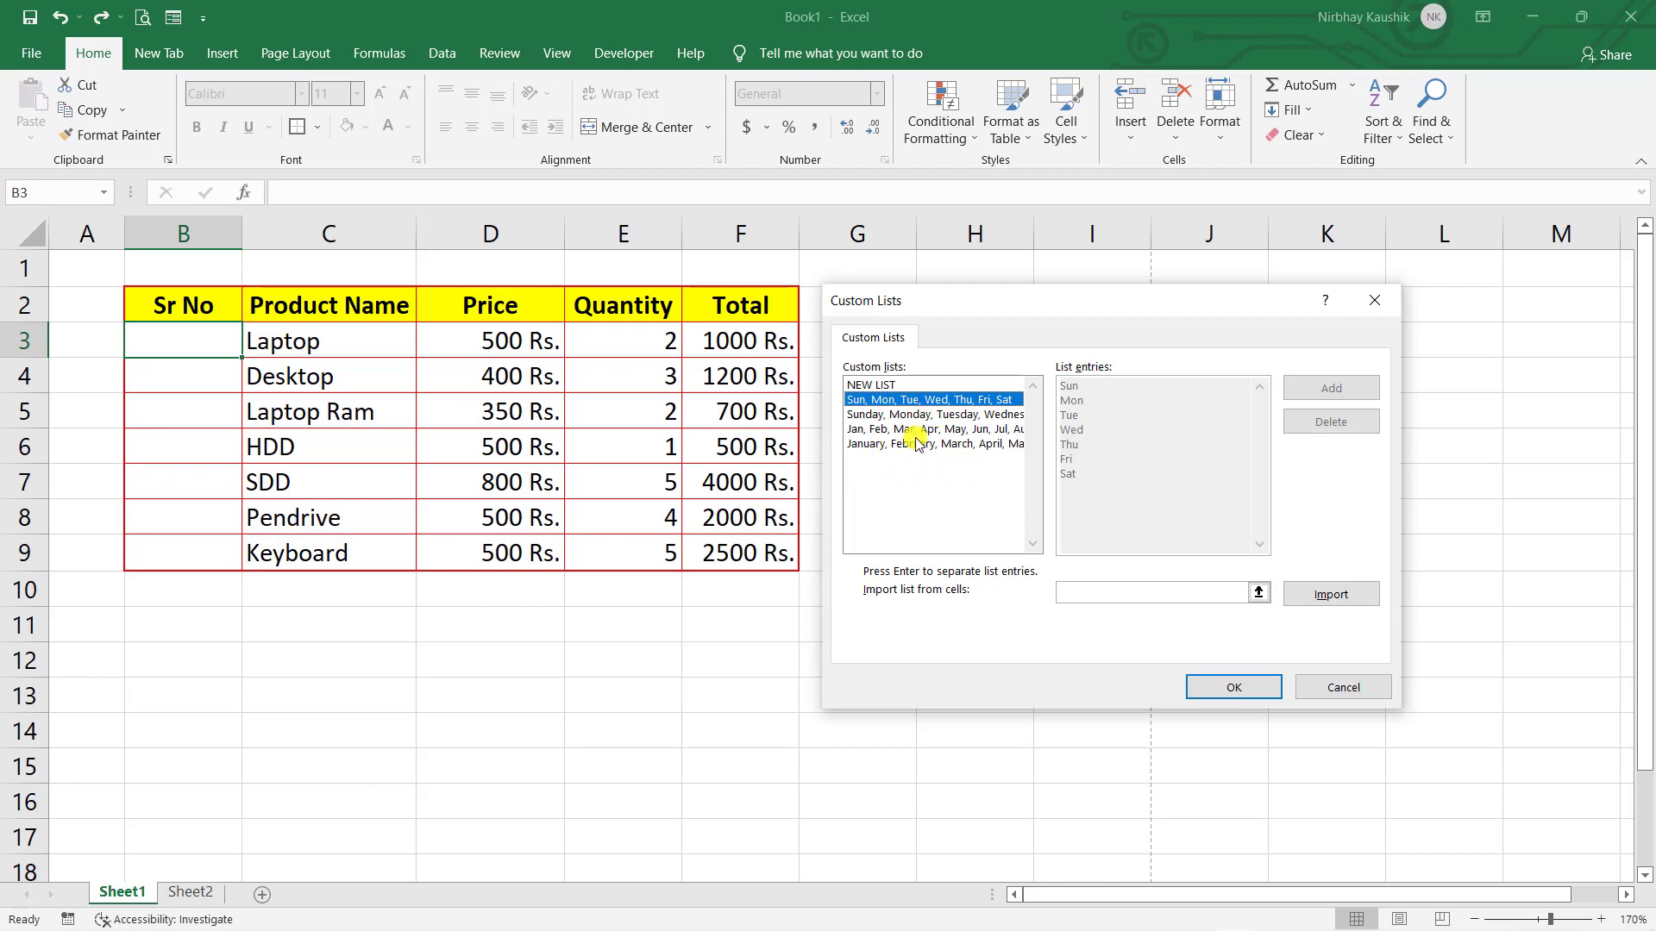
pyautogui.click(905, 386)
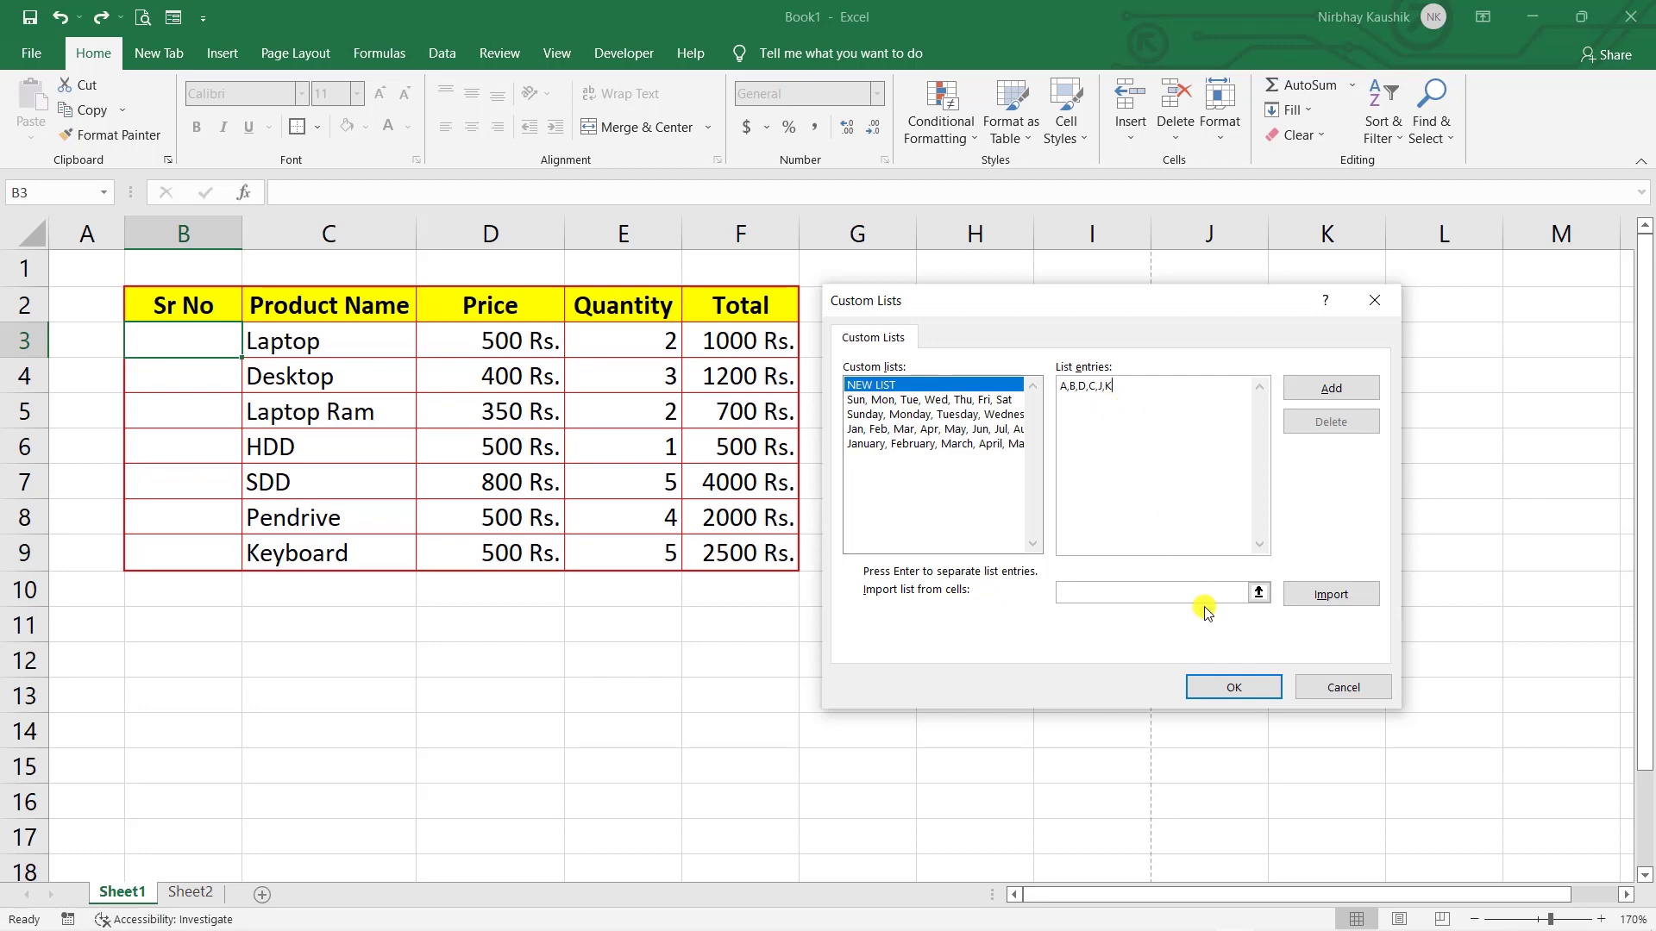
pyautogui.click(1248, 681)
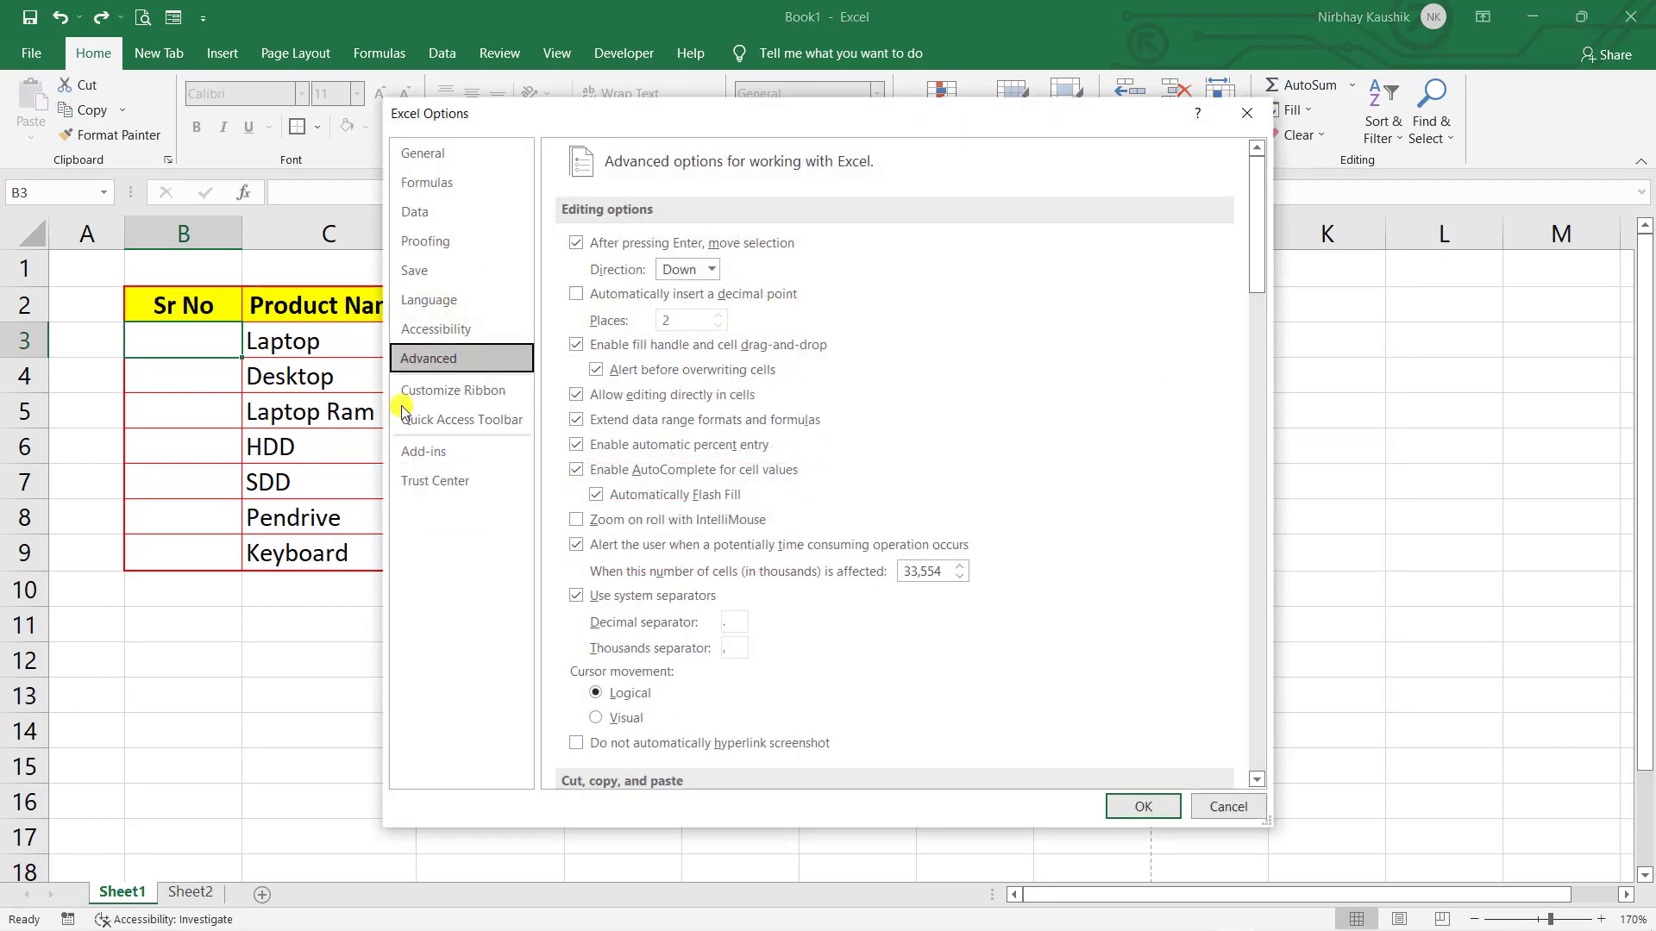
# - Enter A and B in B3:B4 and fill the custom sequence down to B15
pyautogui.click(1154, 807)
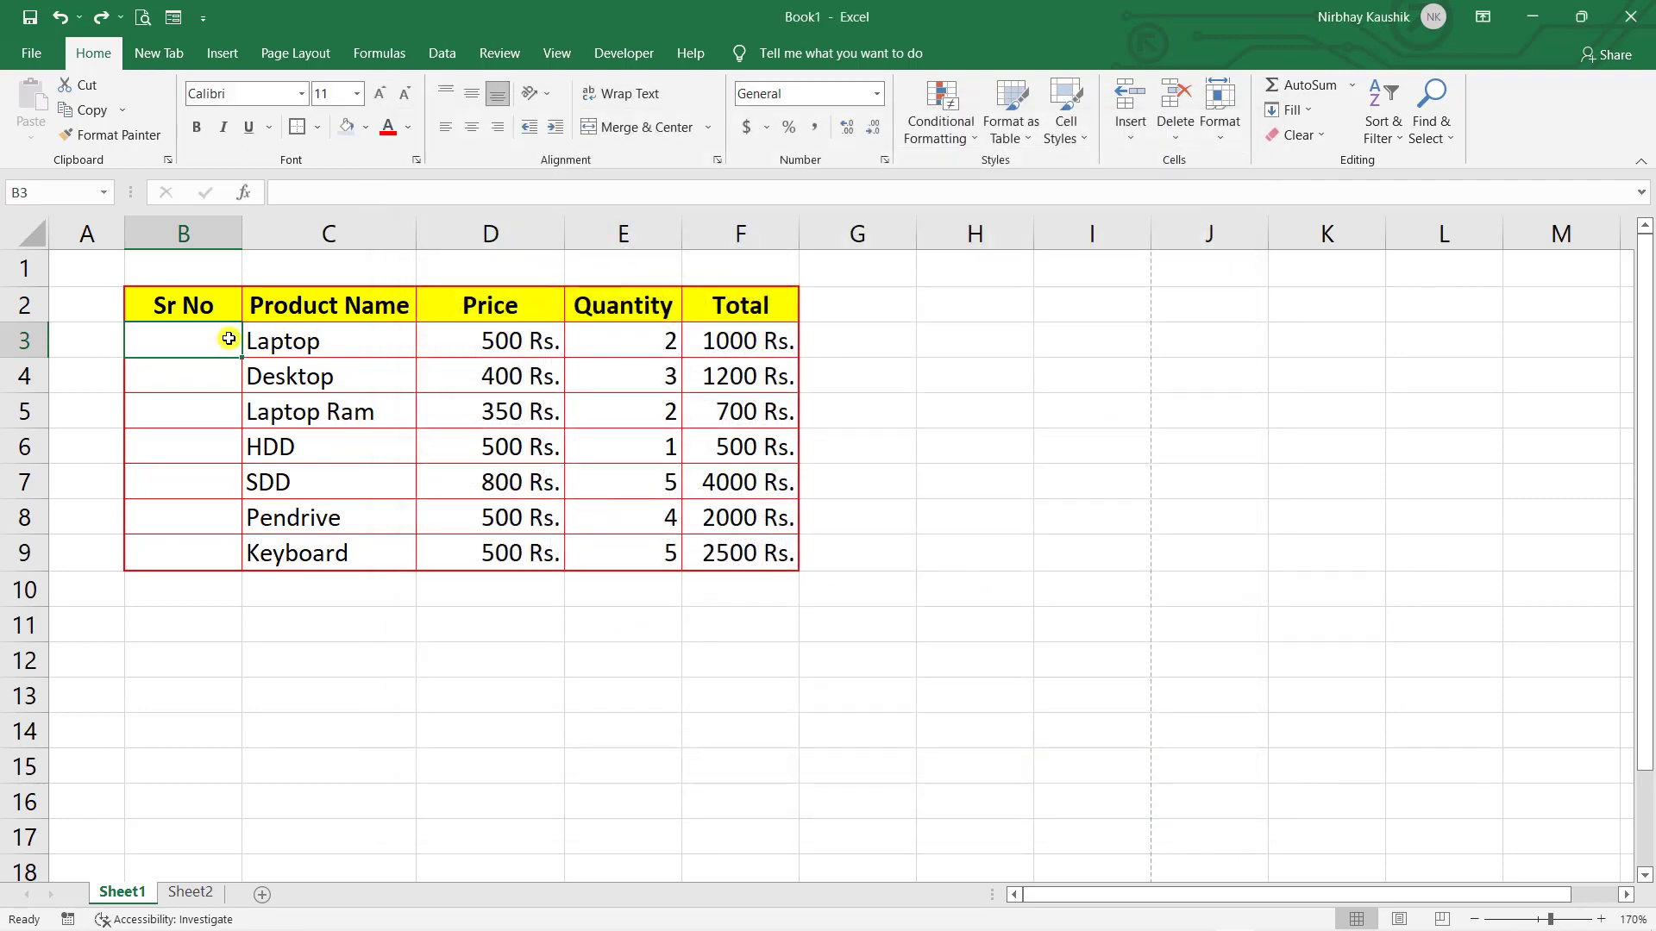
pyautogui.write('A')
pyautogui.press('Return')
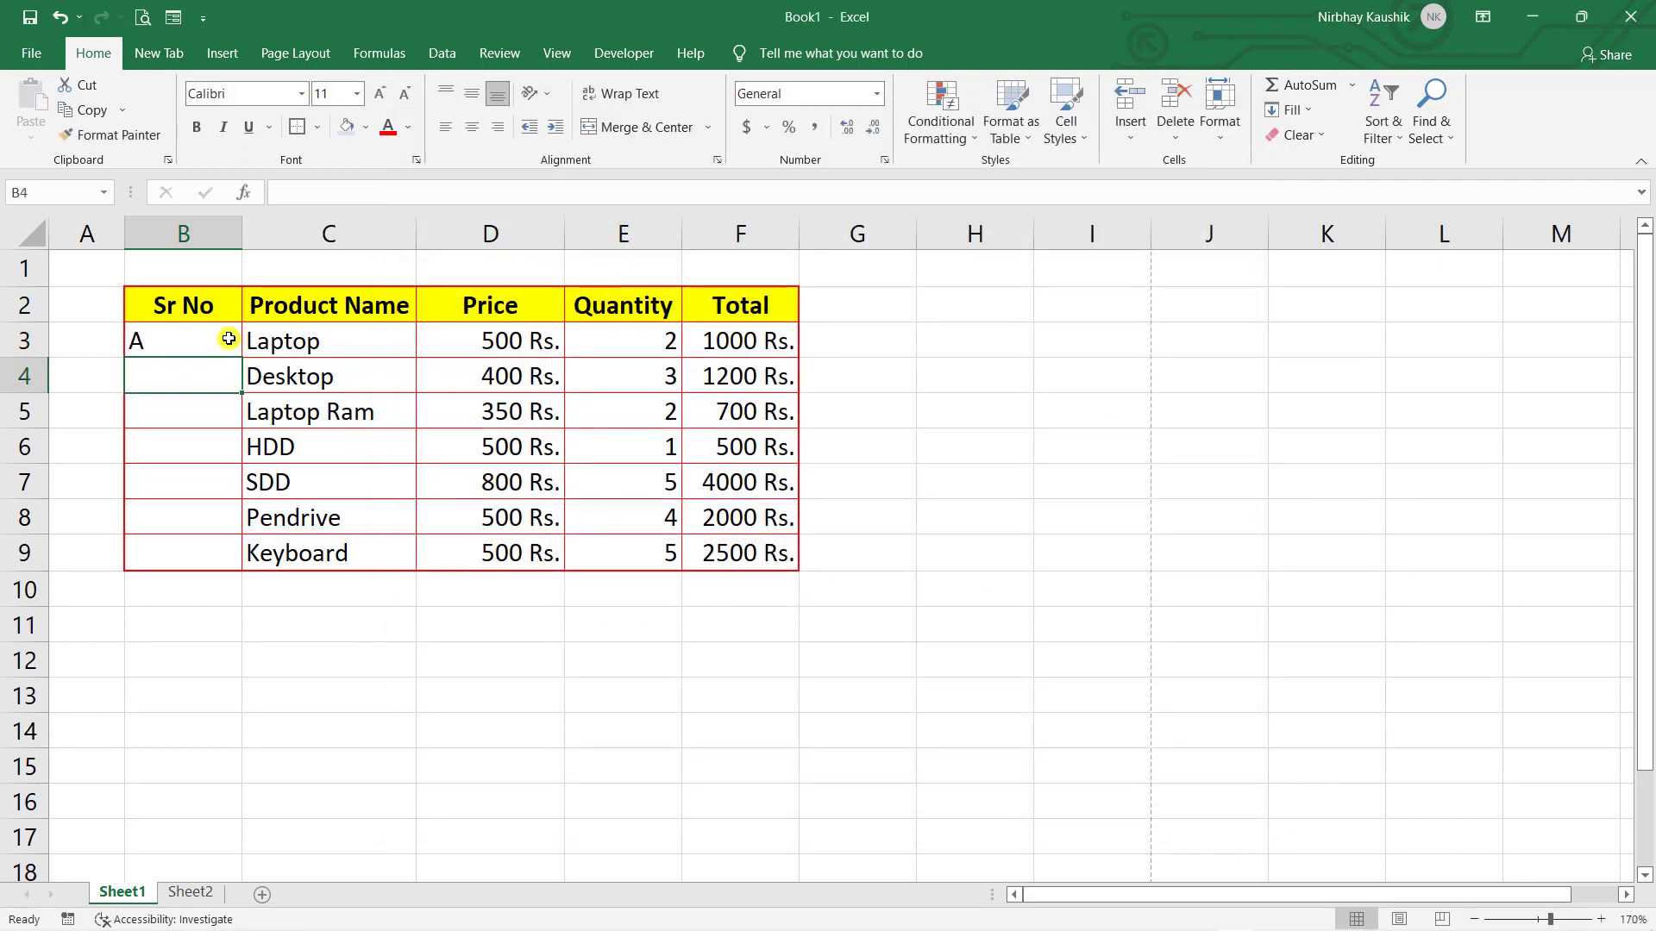
pyautogui.write('B')
pyautogui.moveTo(229, 339); pyautogui.dragTo(230, 776)
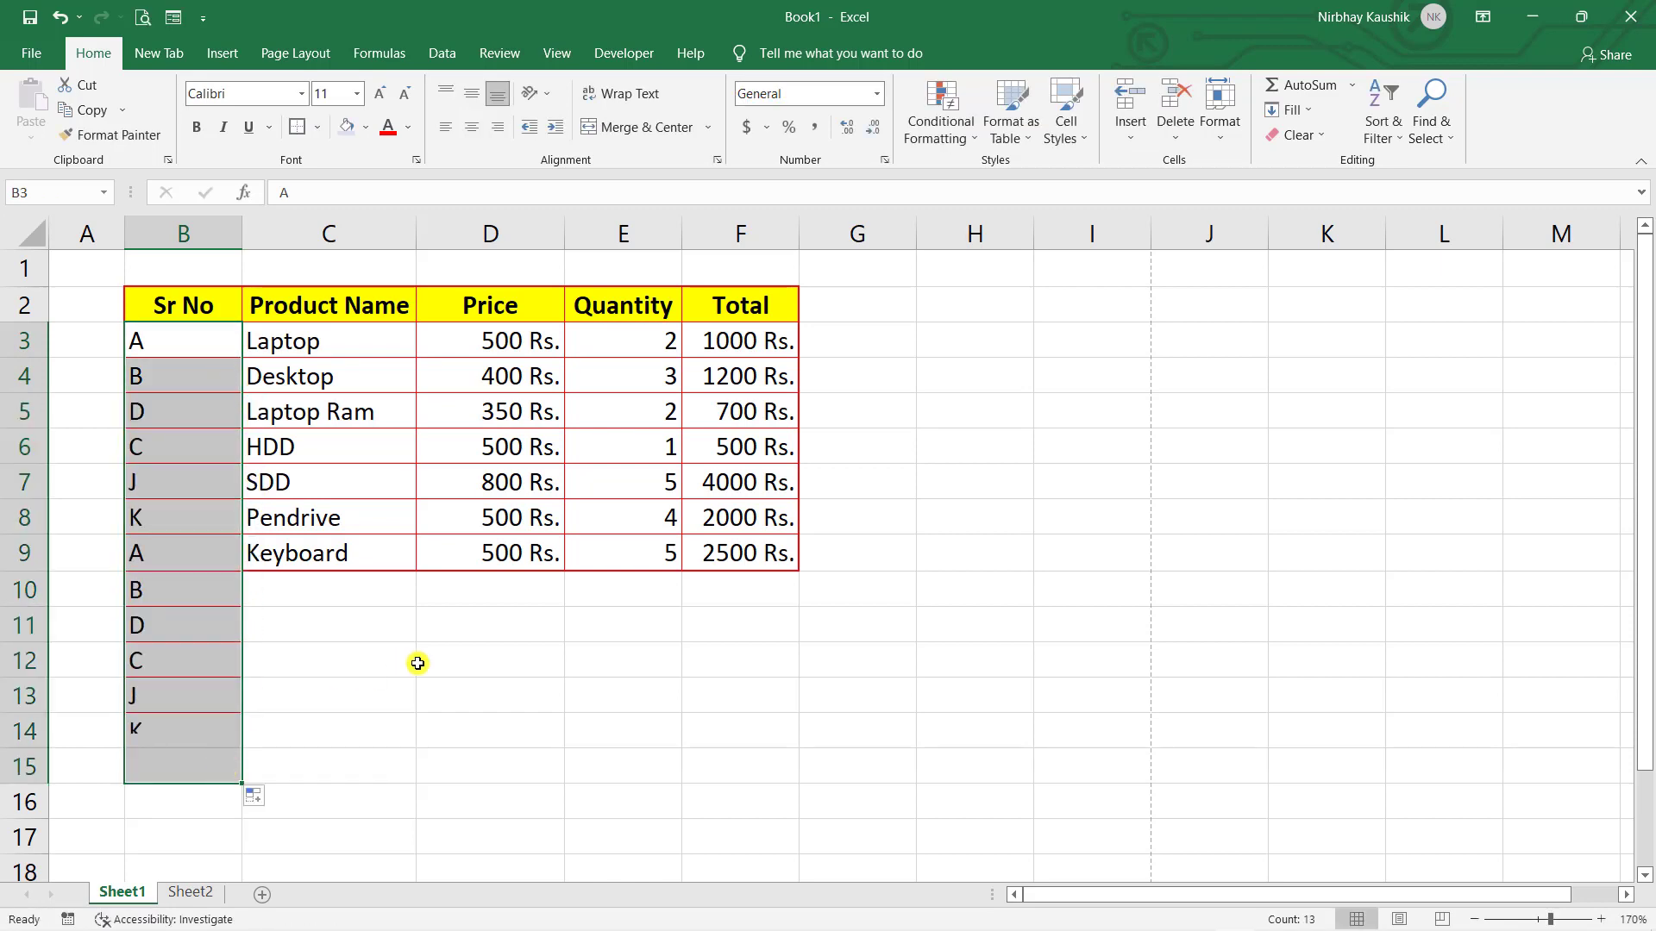
pyautogui.click(418, 663)
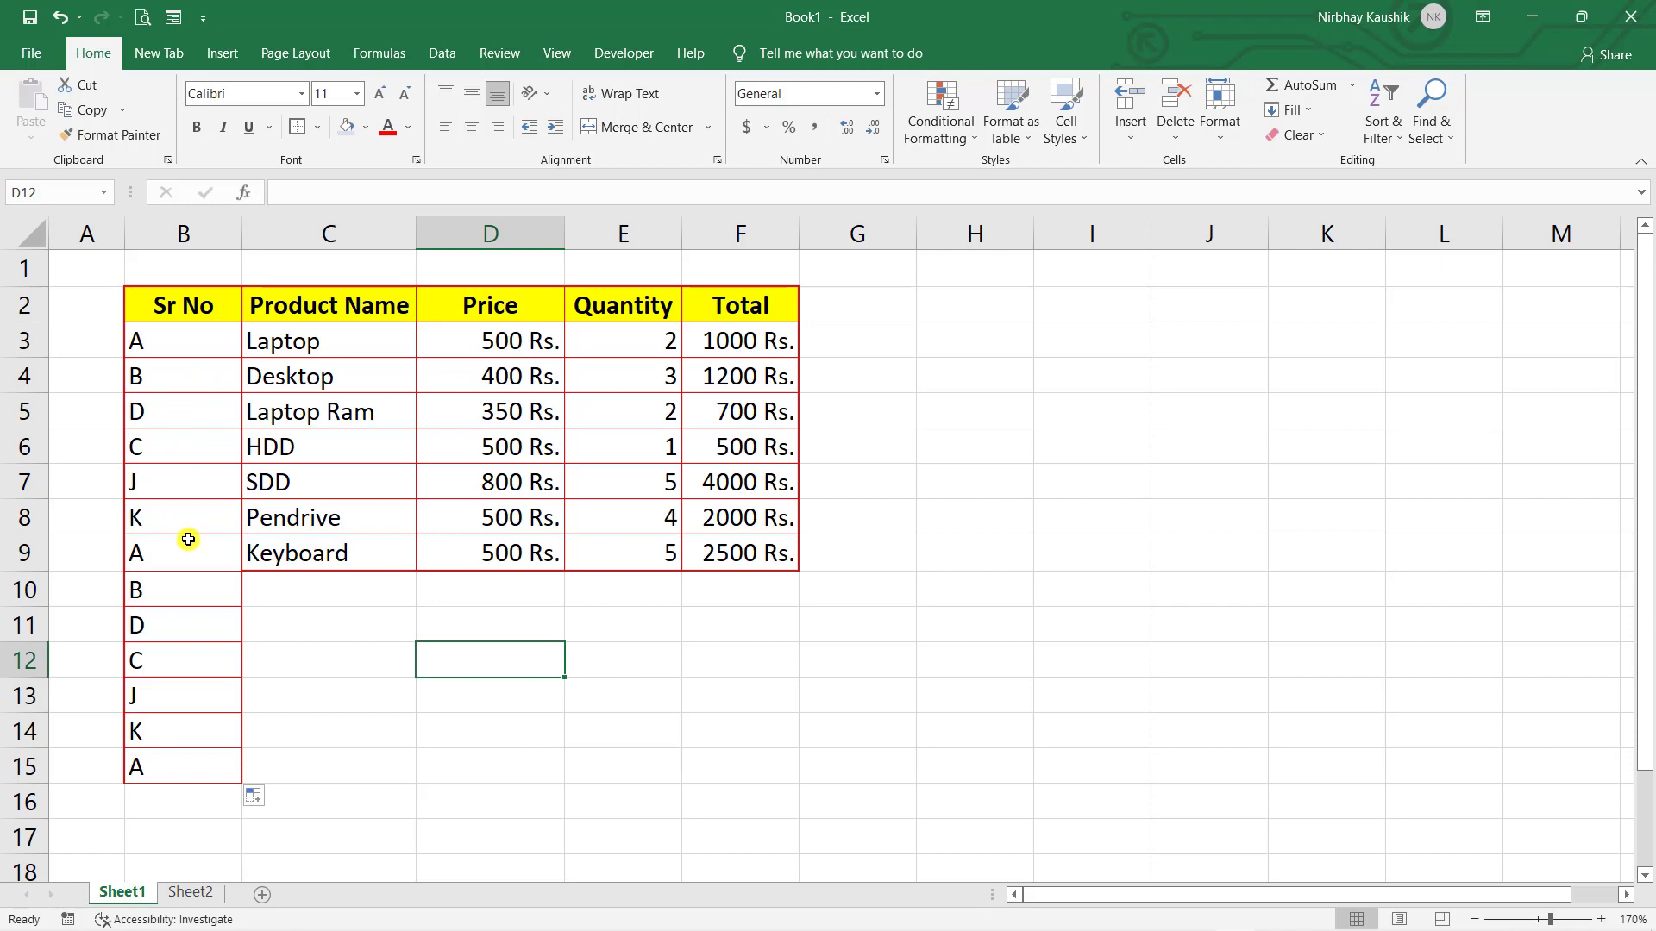
# - Delete the overflow cells B10:B15, shifting cells up
pyautogui.click(315, 587)
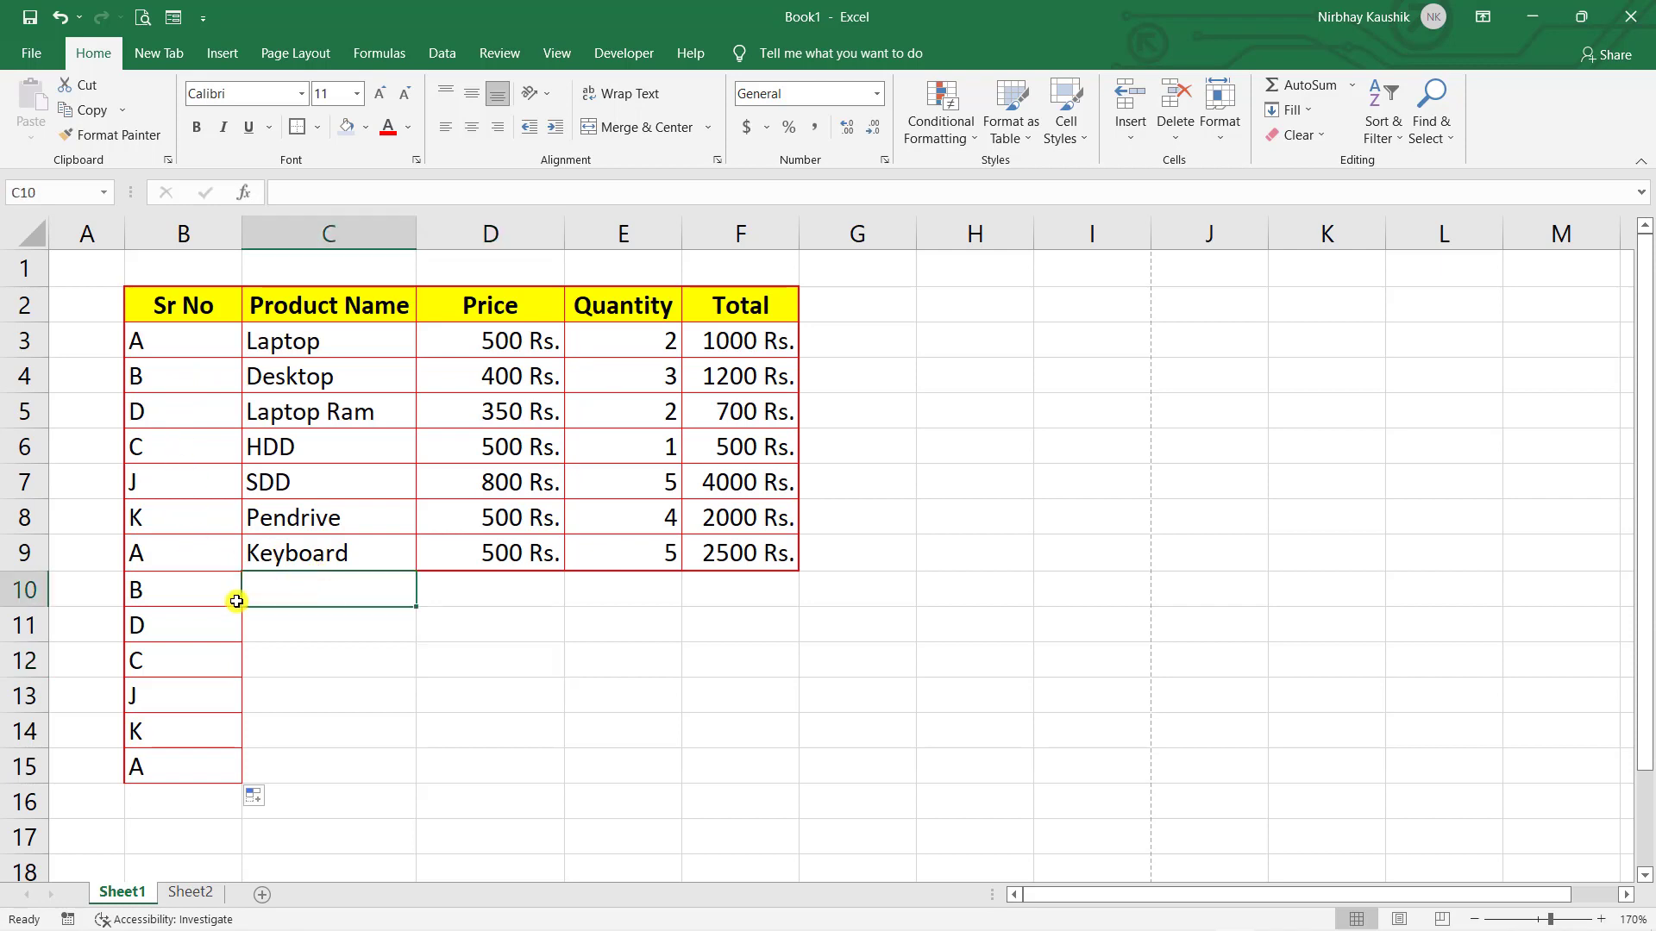
pyautogui.moveTo(231, 600); pyautogui.dragTo(154, 767)
pyautogui.moveTo(153, 766); pyautogui.dragTo(151, 766)
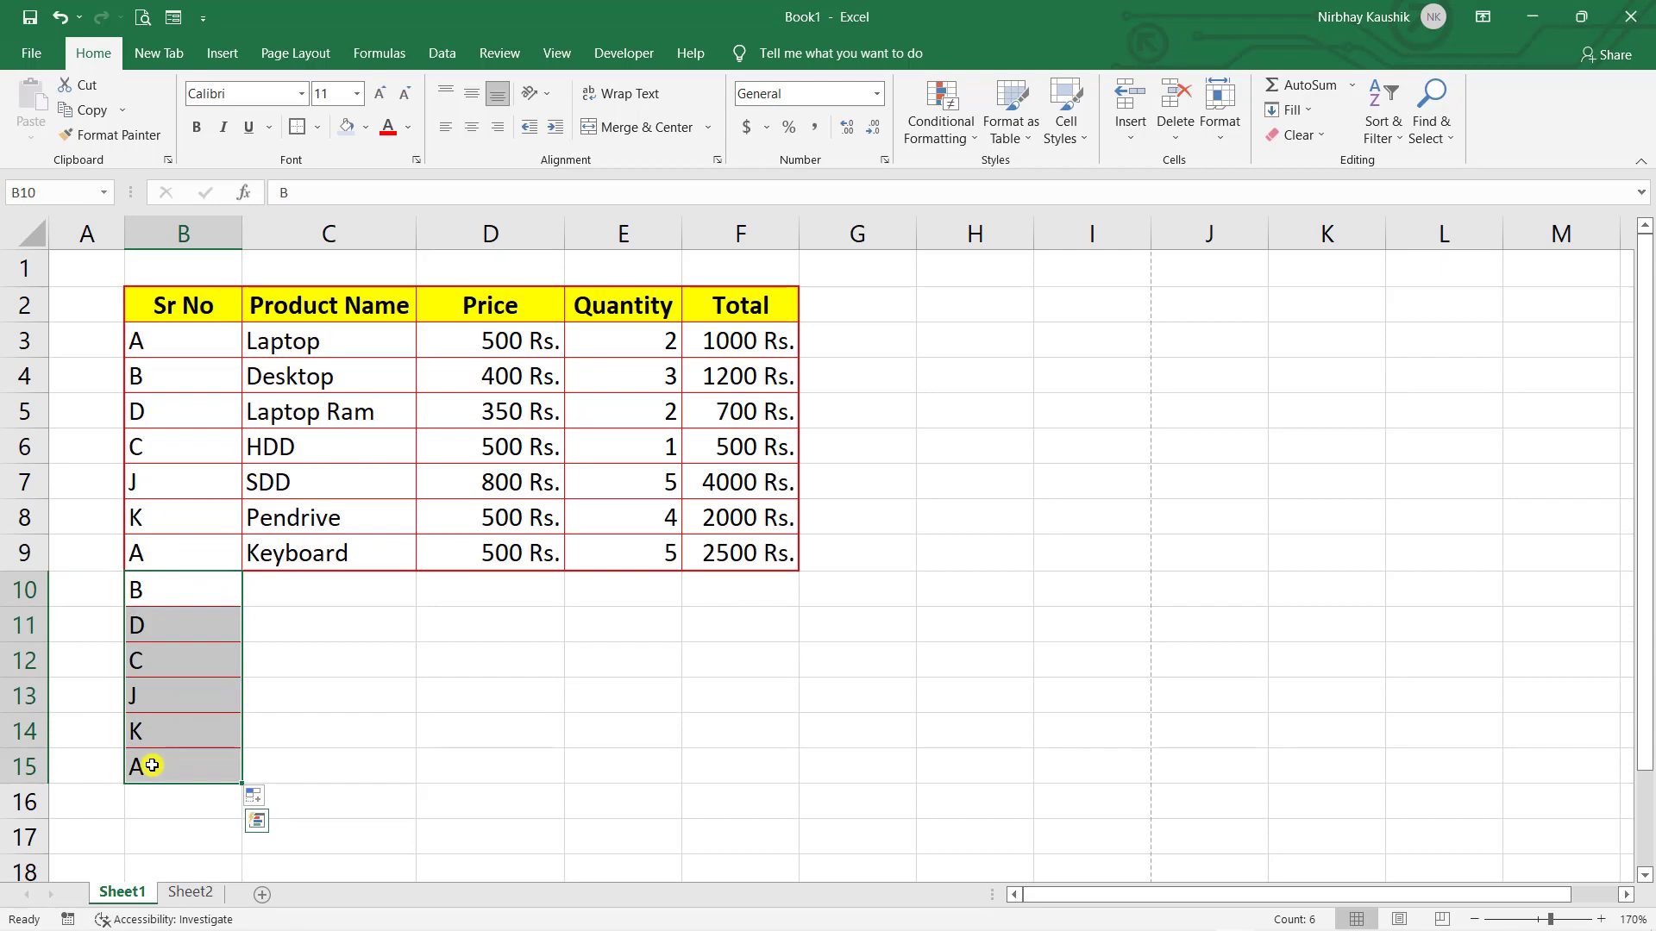
pyautogui.hotkey('ctrl', '-')
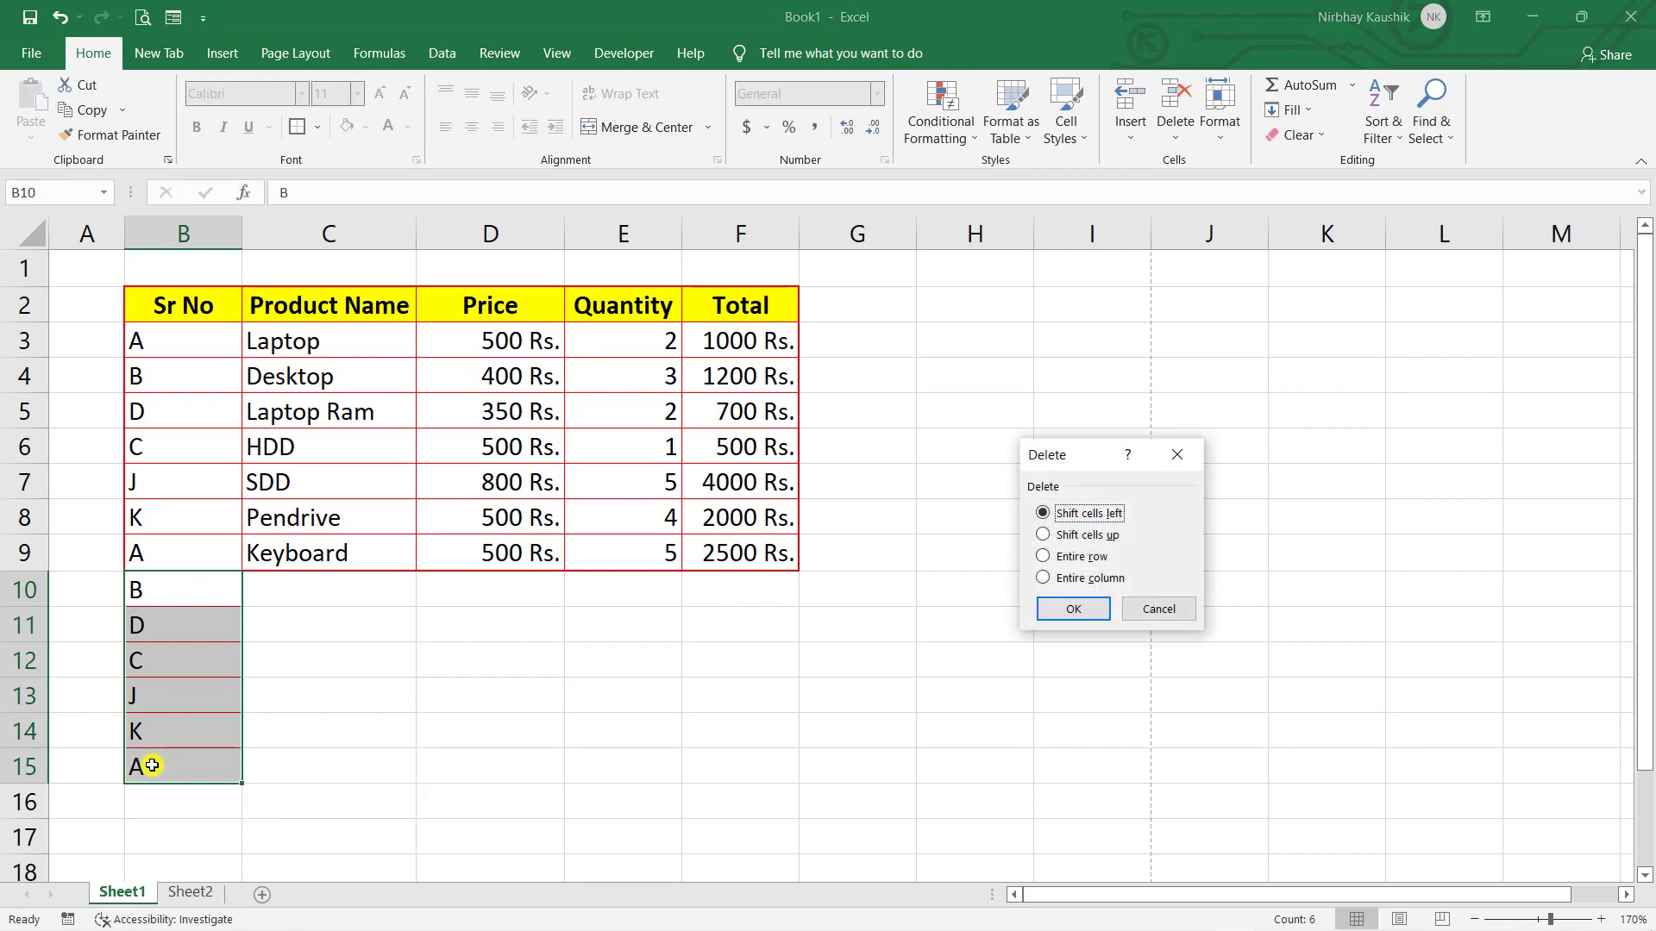
pyautogui.press('Return')
pyautogui.click(371, 792)
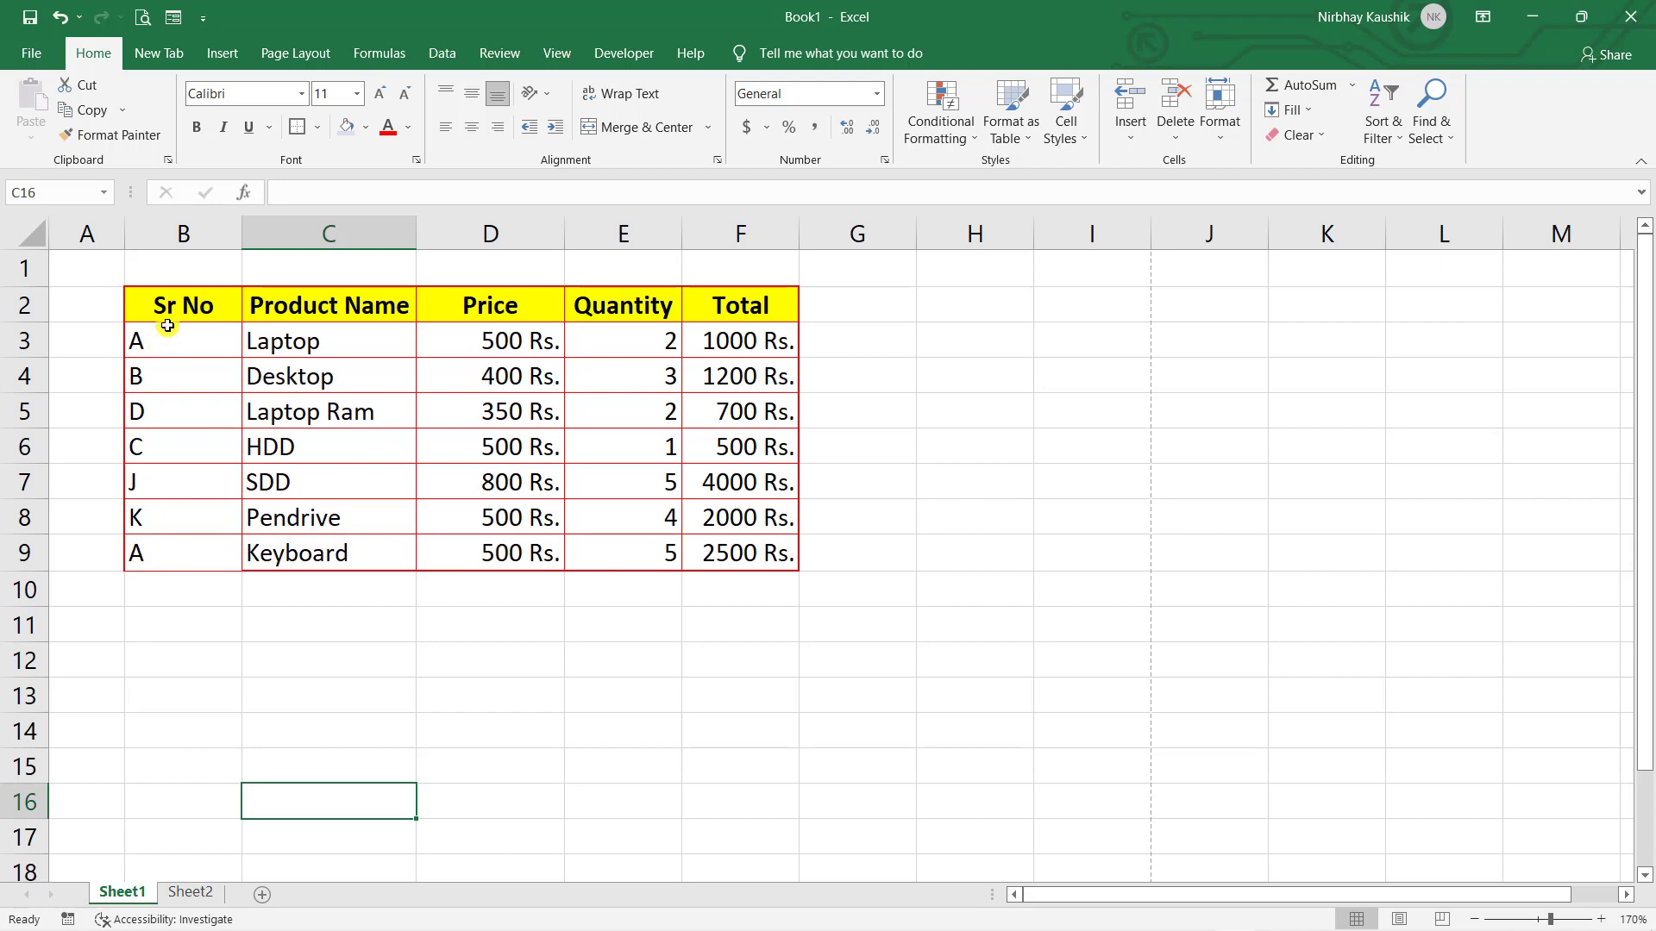
# - Sort the Sr No values in B3:B9 from A to Z
pyautogui.click(276, 441)
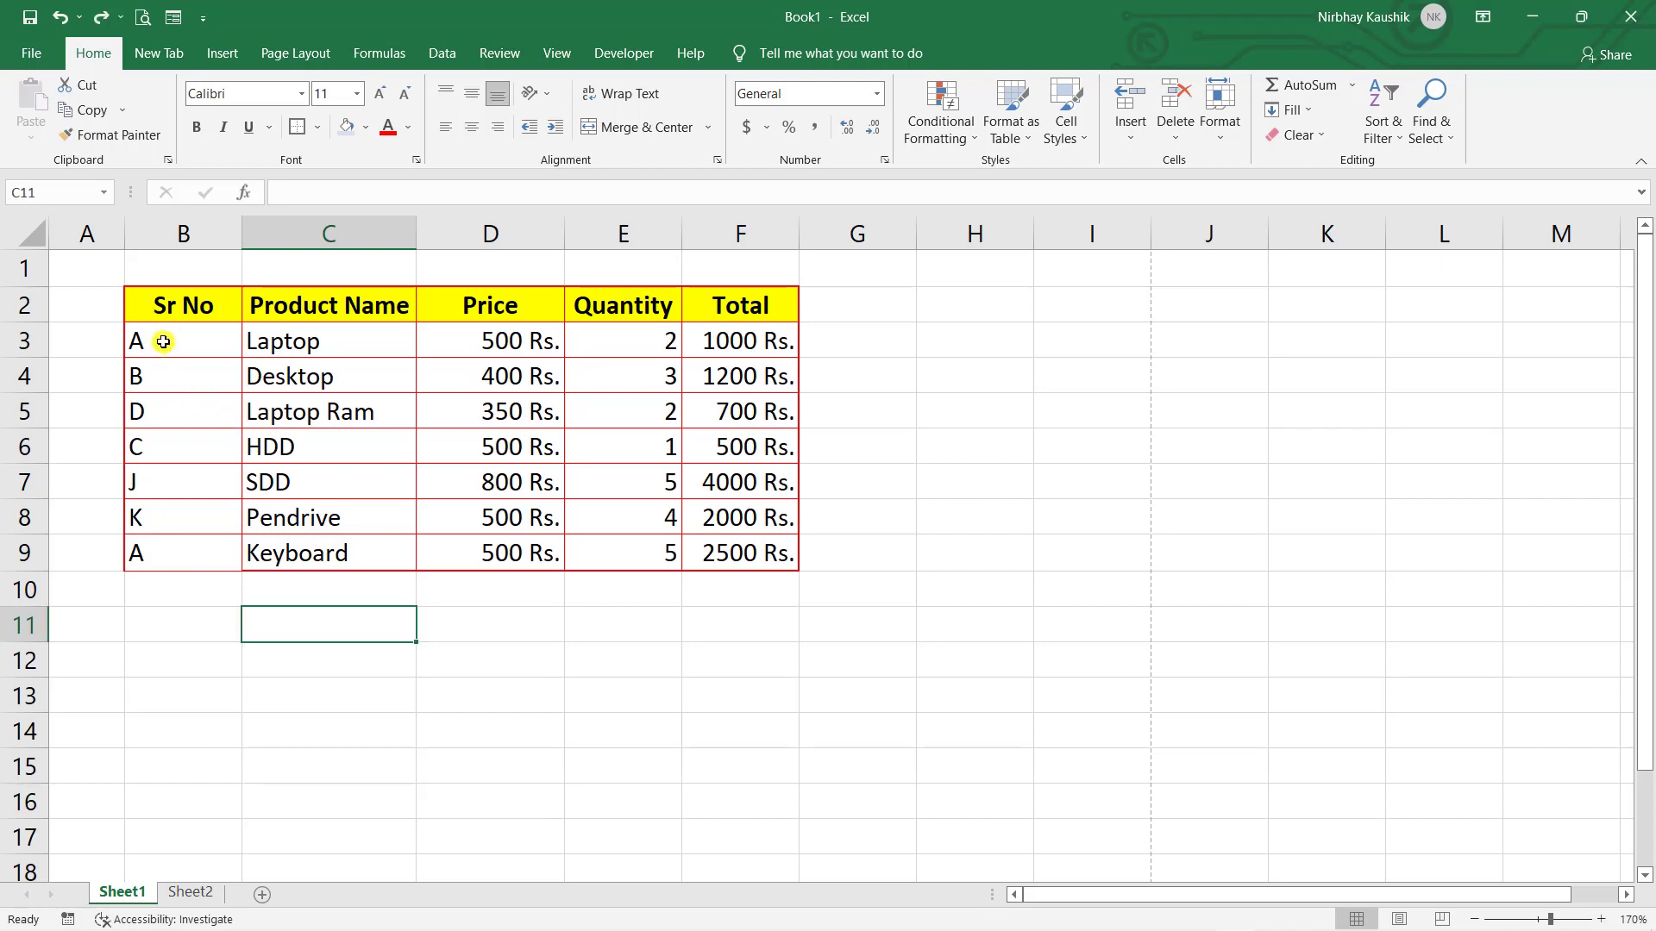
pyautogui.moveTo(173, 341); pyautogui.dragTo(174, 561)
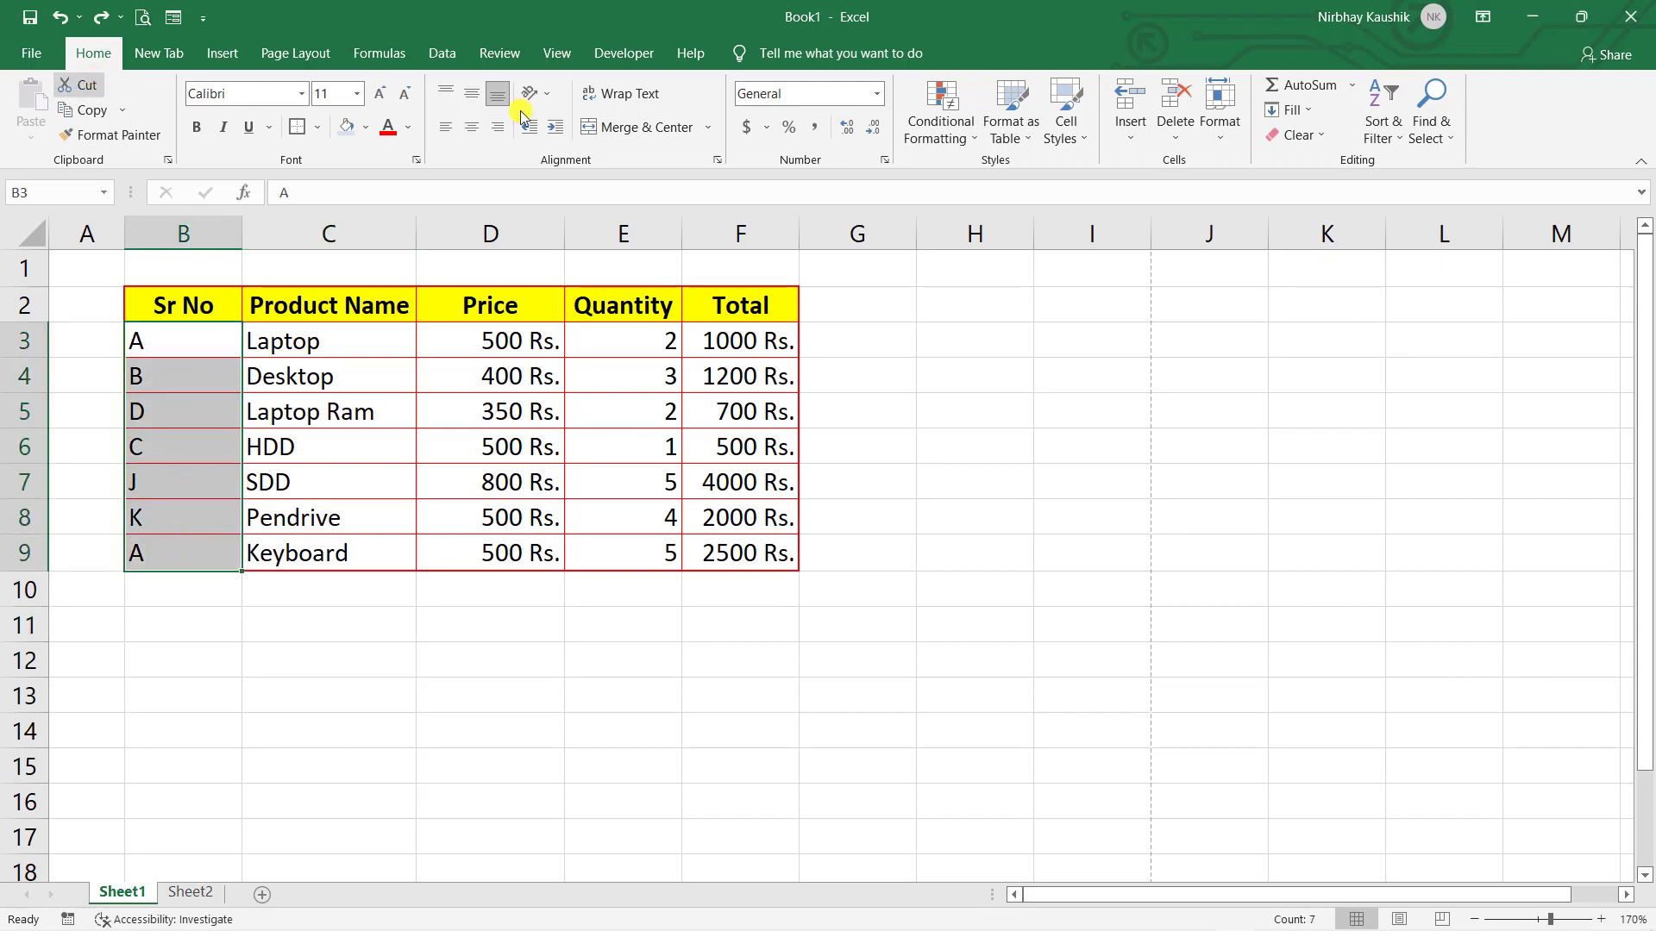
pyautogui.click(1398, 143)
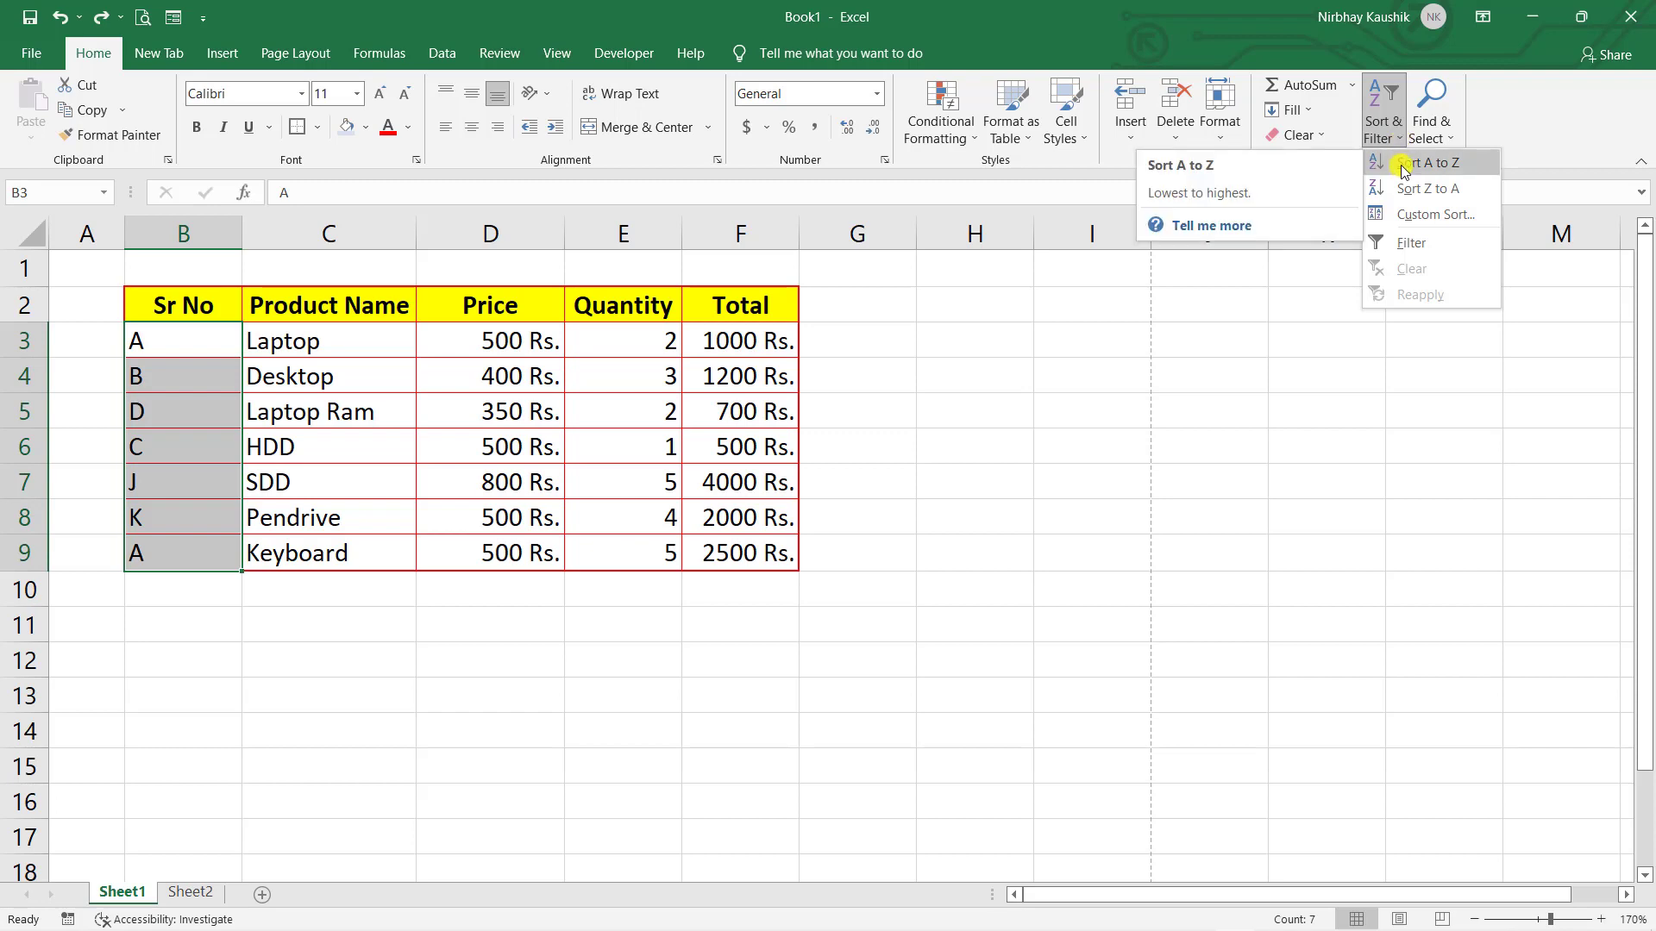
pyautogui.click(1401, 164)
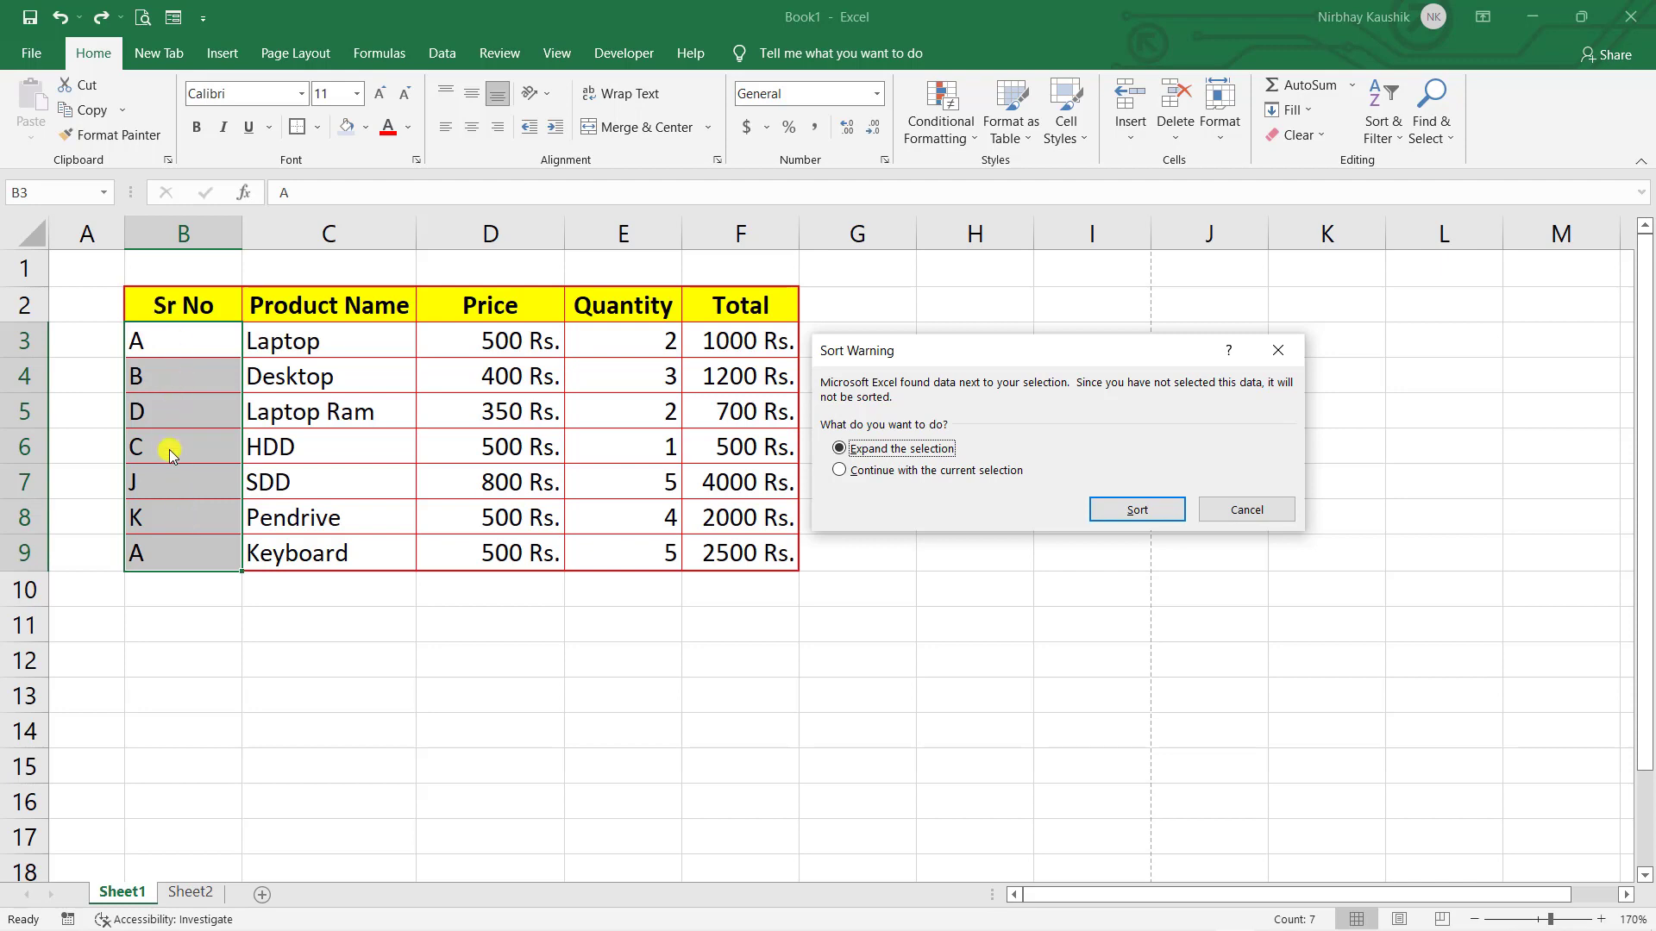
pyautogui.click(907, 471)
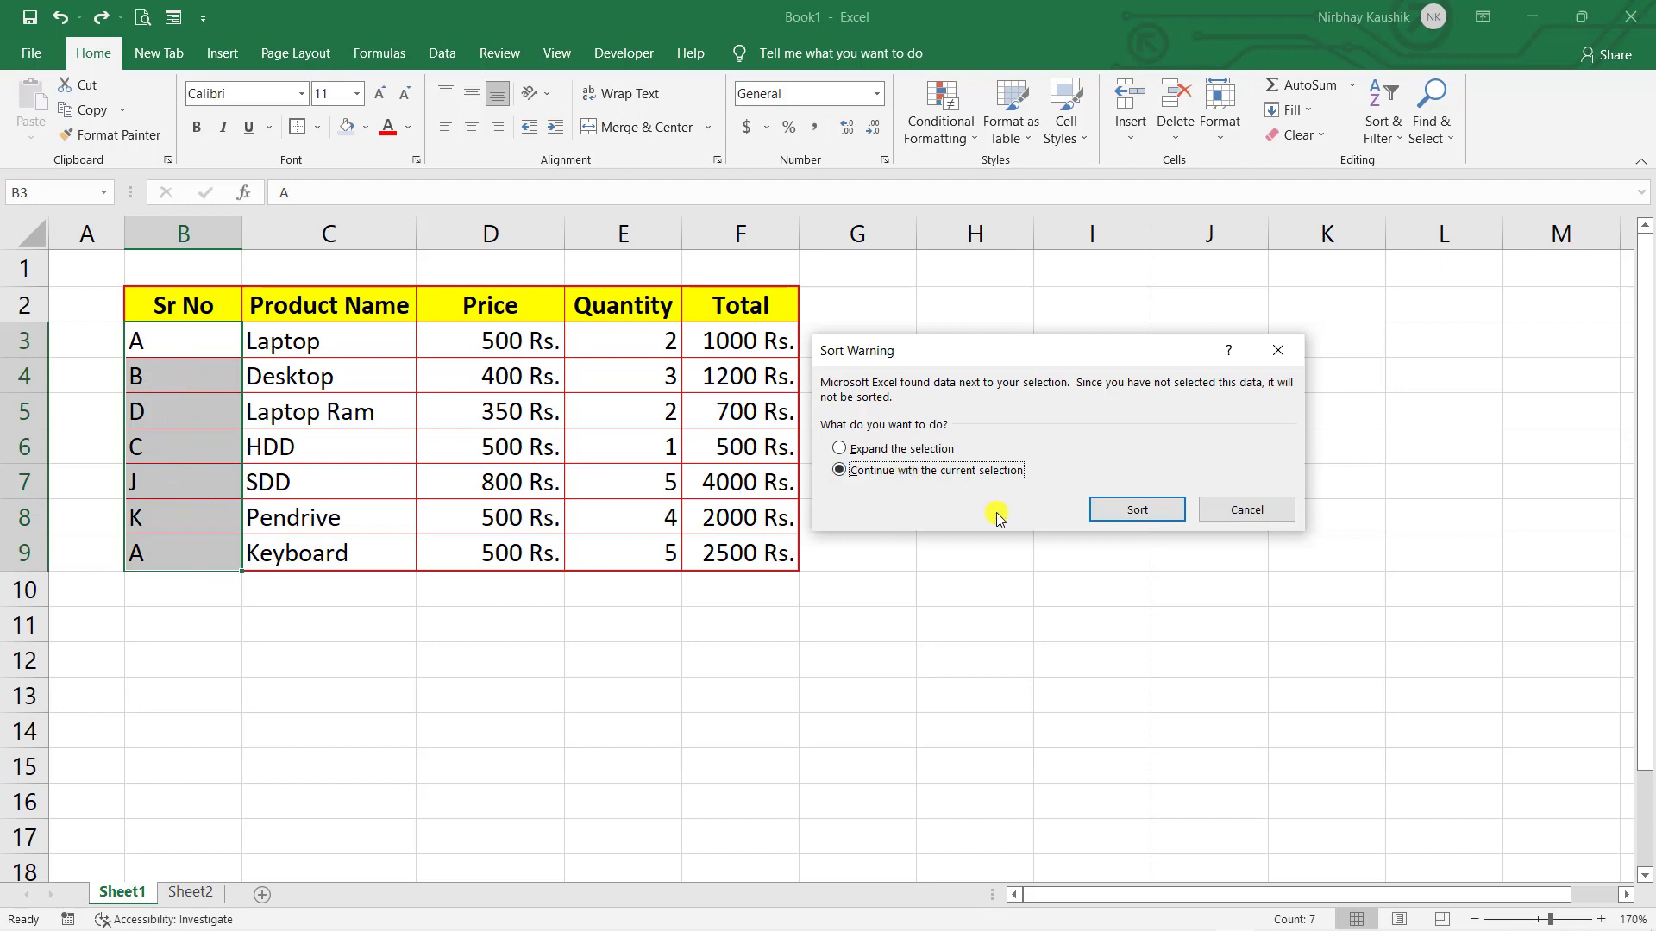
pyautogui.click(1120, 506)
# - Check the sorted Sr No values A, A, B, C, D, J, K and reselect B3:B9
pyautogui.click(336, 586)
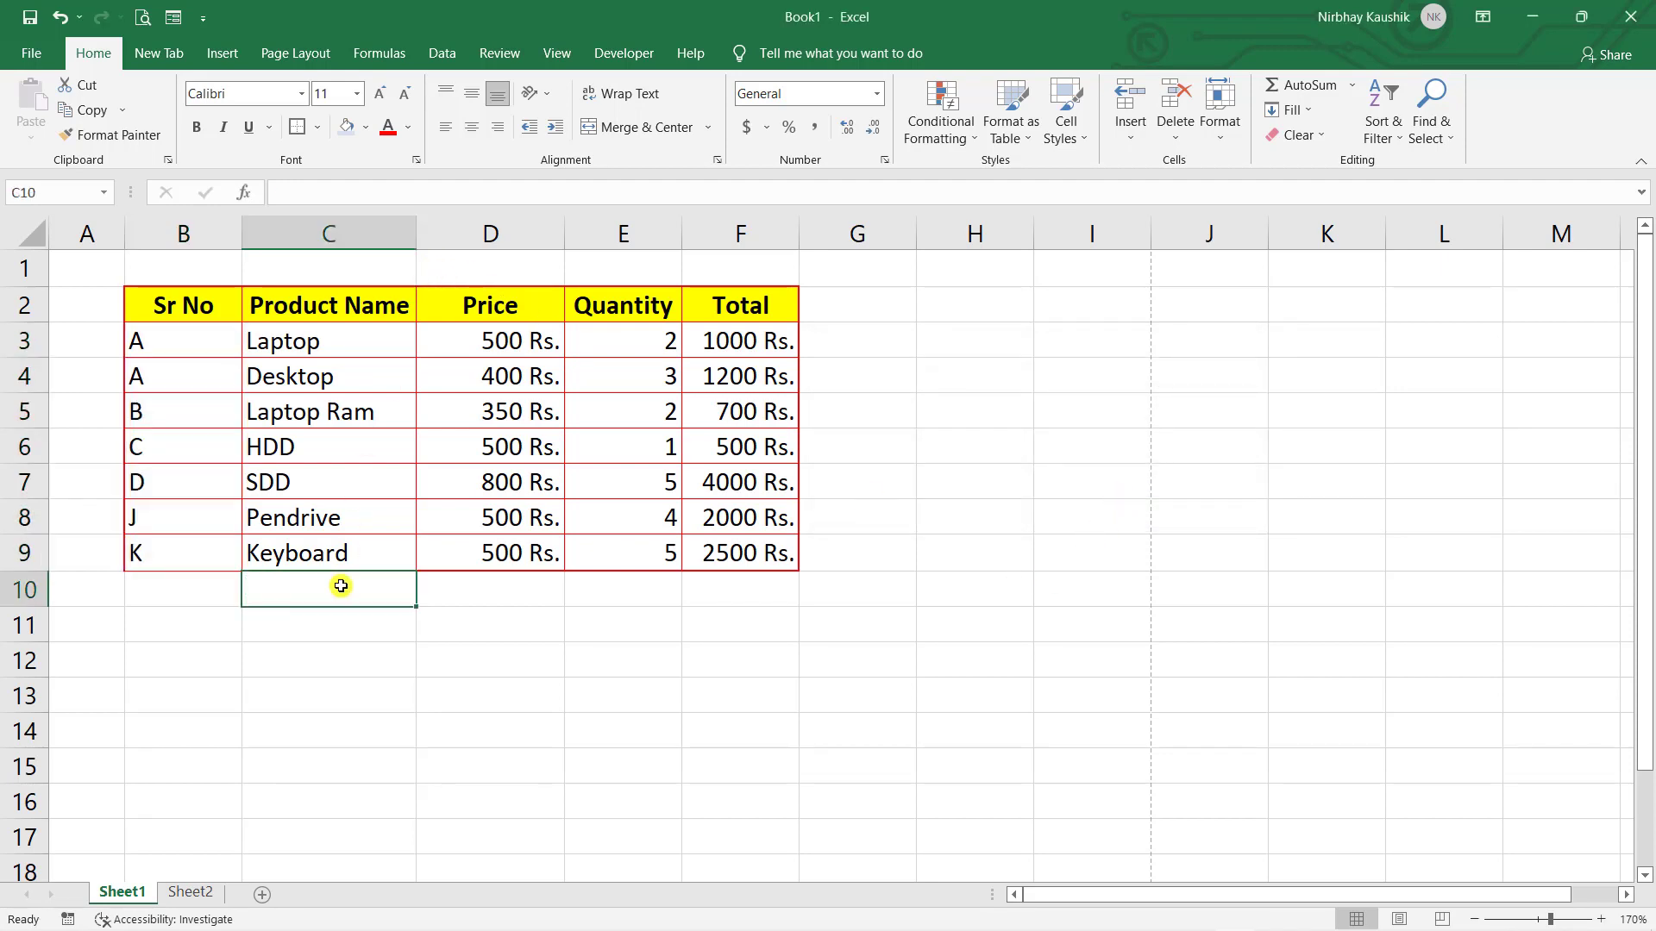
pyautogui.click(174, 351)
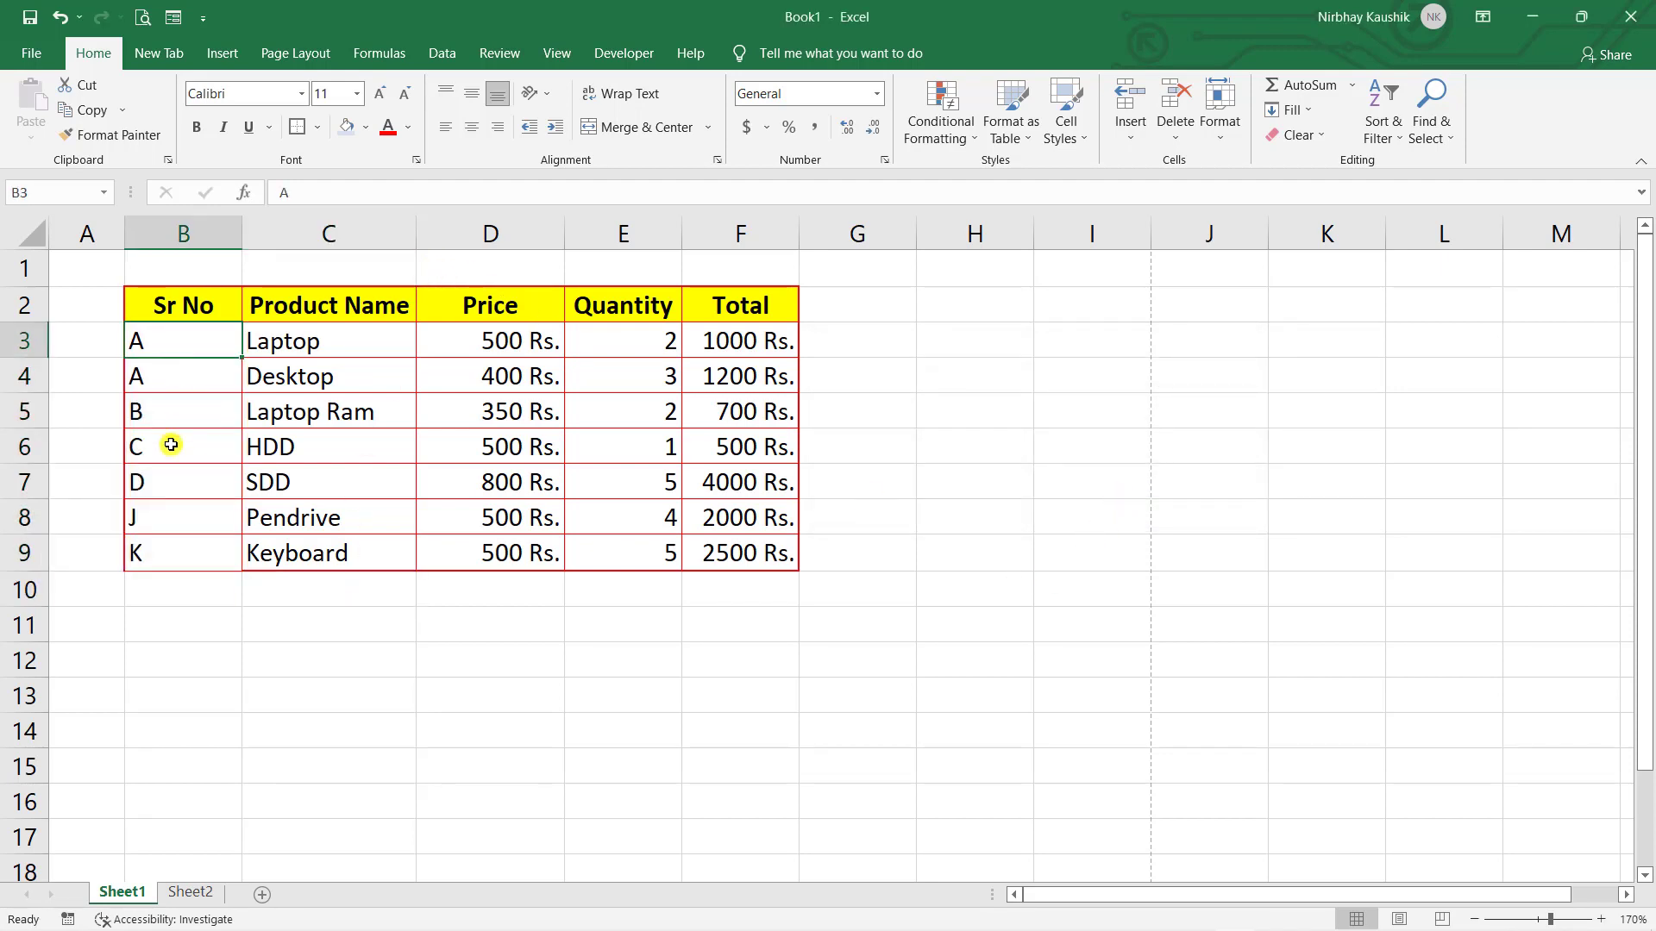
pyautogui.click(168, 541)
pyautogui.click(166, 369)
pyautogui.click(167, 414)
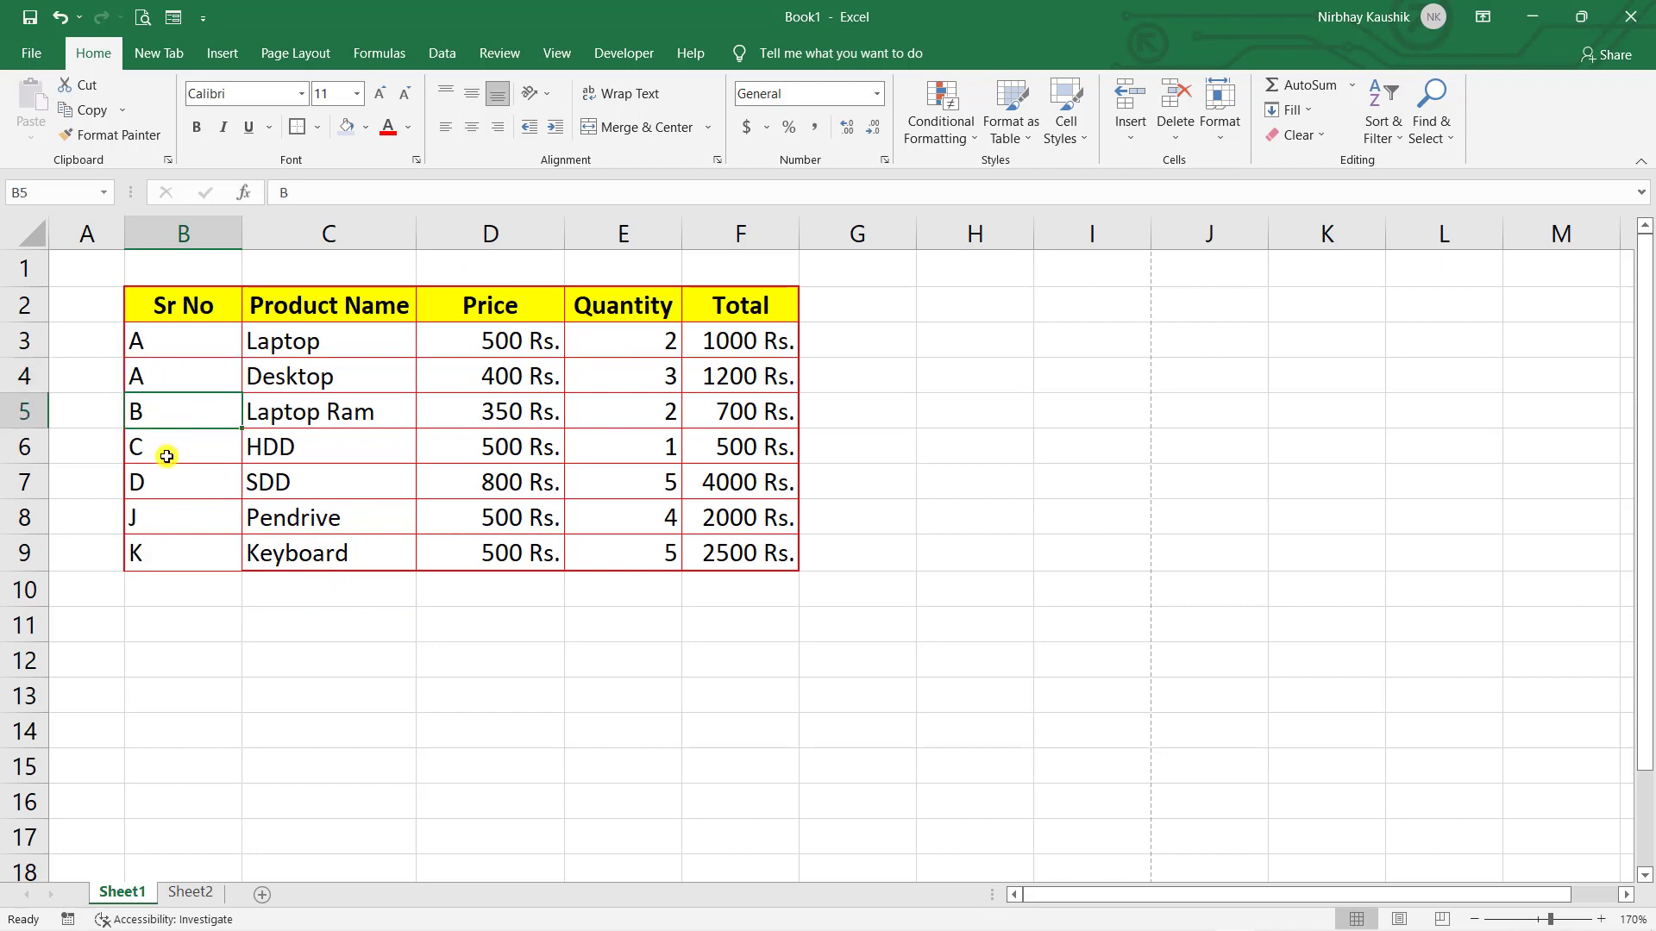
pyautogui.click(166, 451)
pyautogui.click(168, 487)
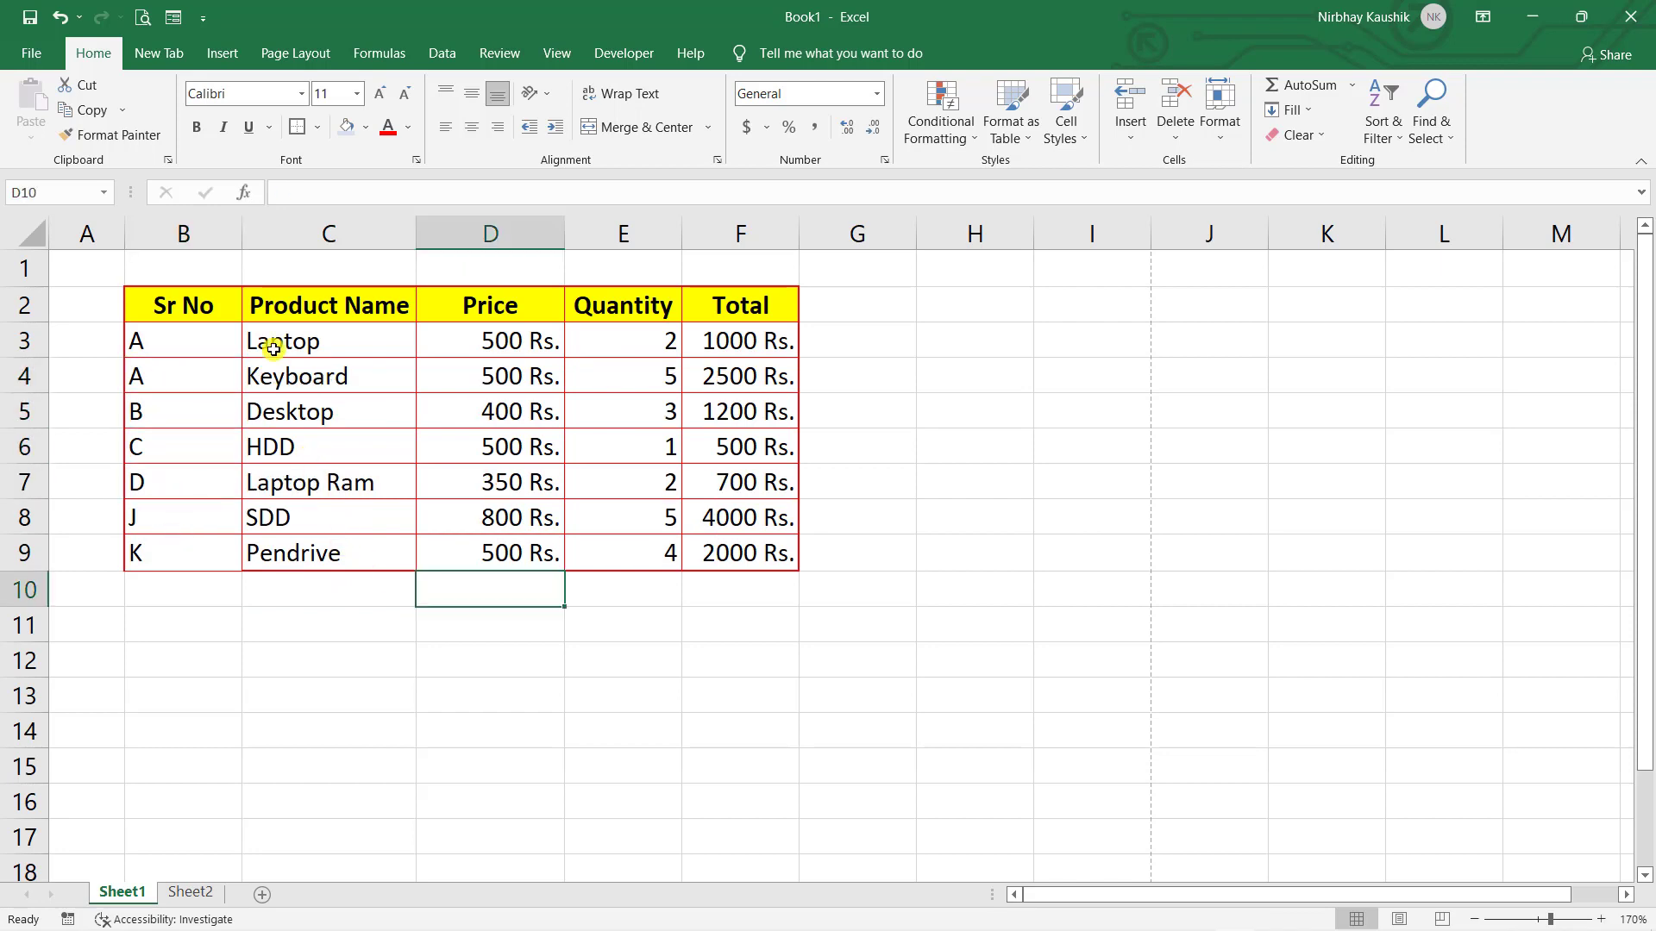
pyautogui.moveTo(196, 342); pyautogui.dragTo(186, 545)
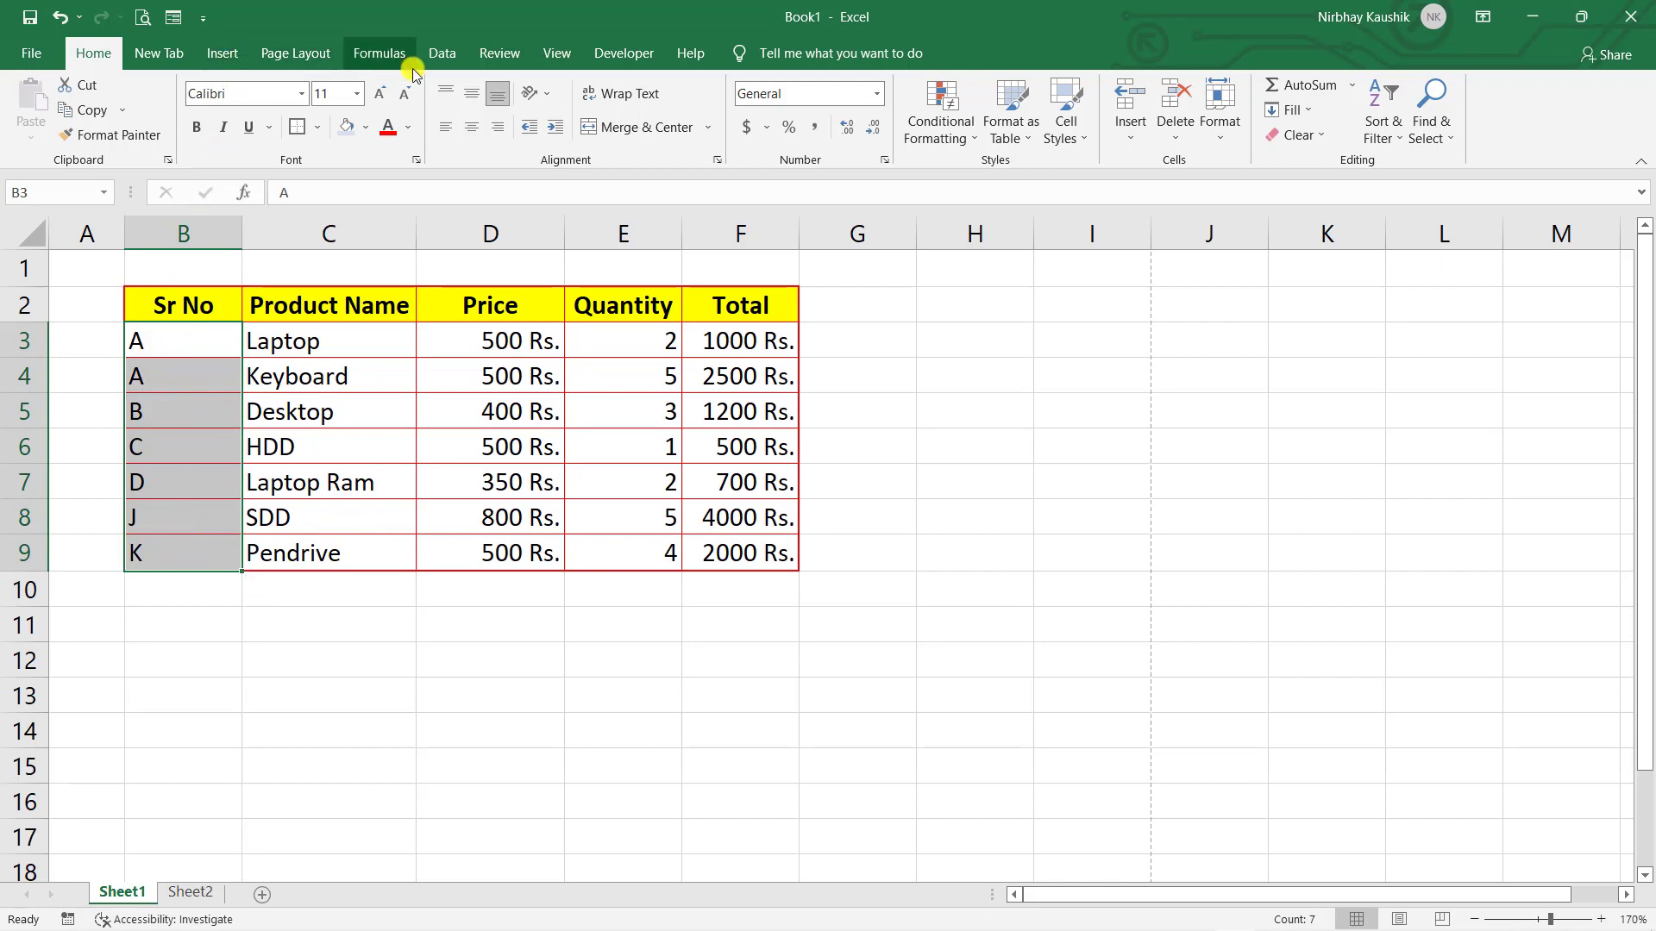
# - Open the Data tab's custom Sort dialog and cancel it without changes
pyautogui.click(439, 57)
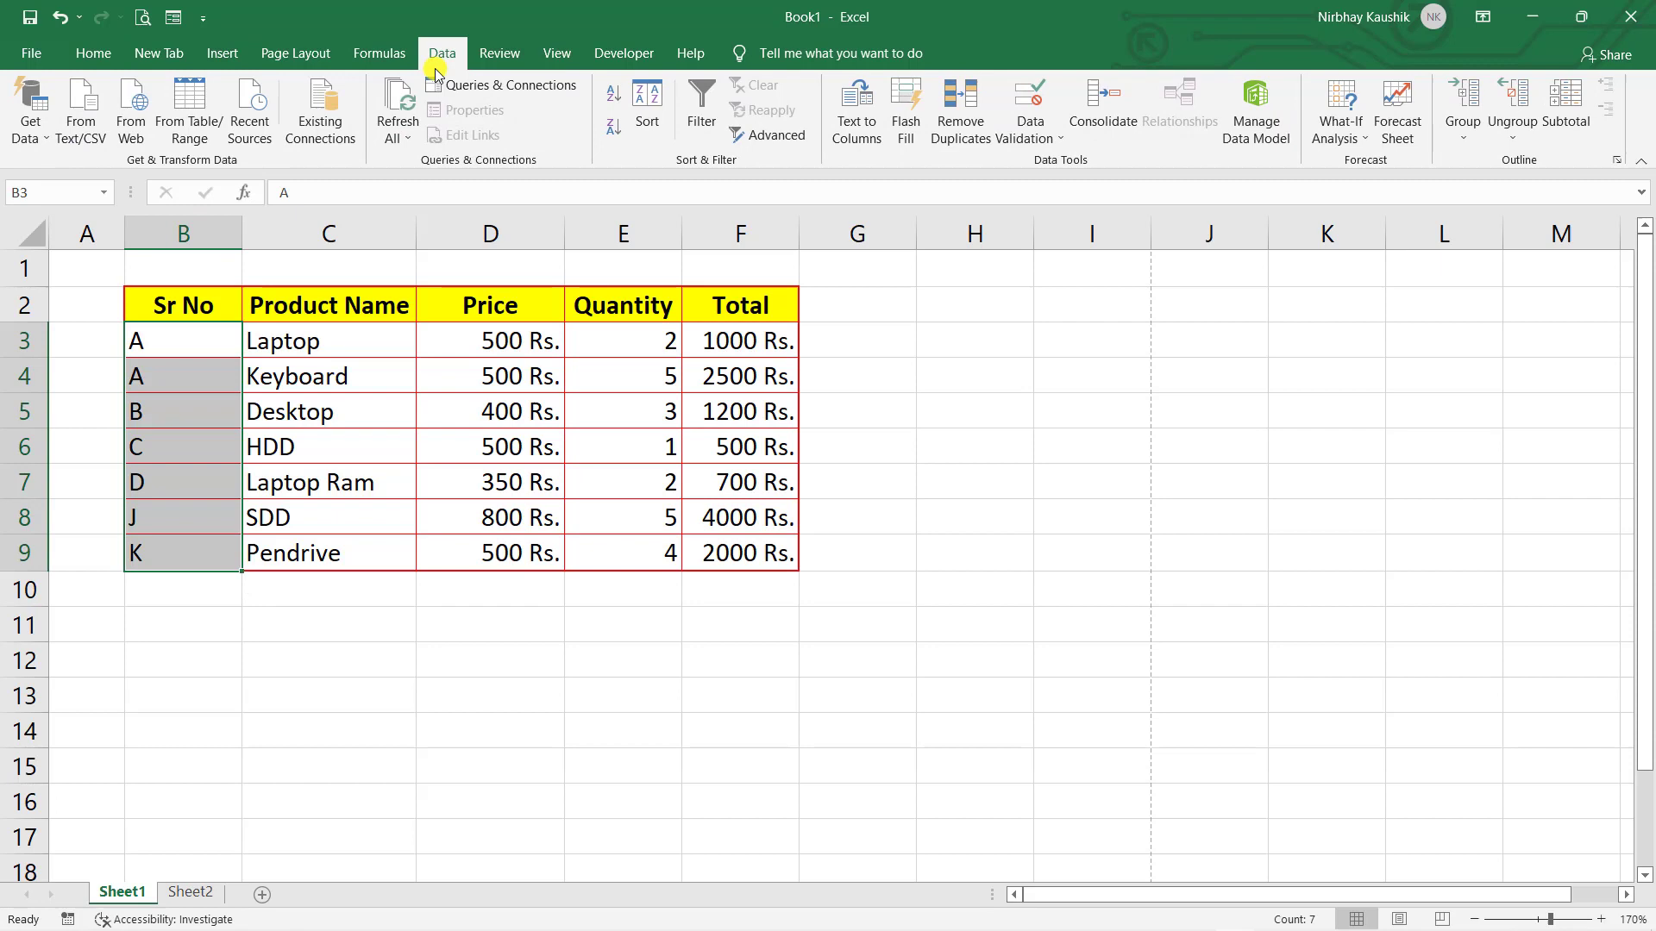
pyautogui.click(647, 123)
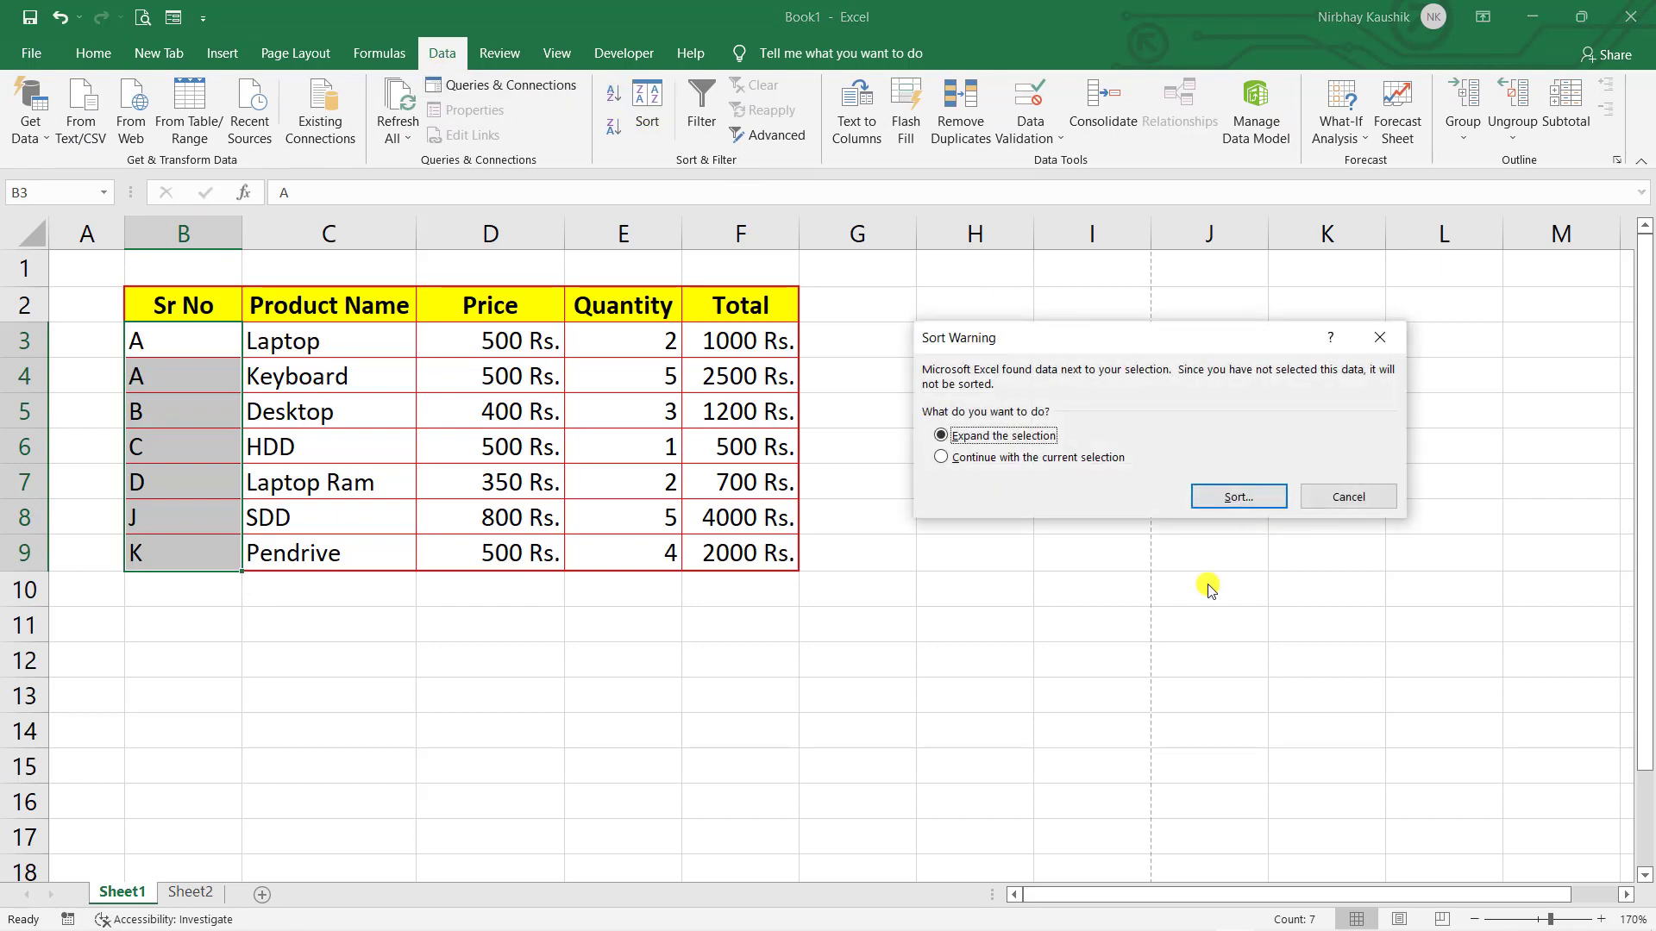
pyautogui.click(1350, 499)
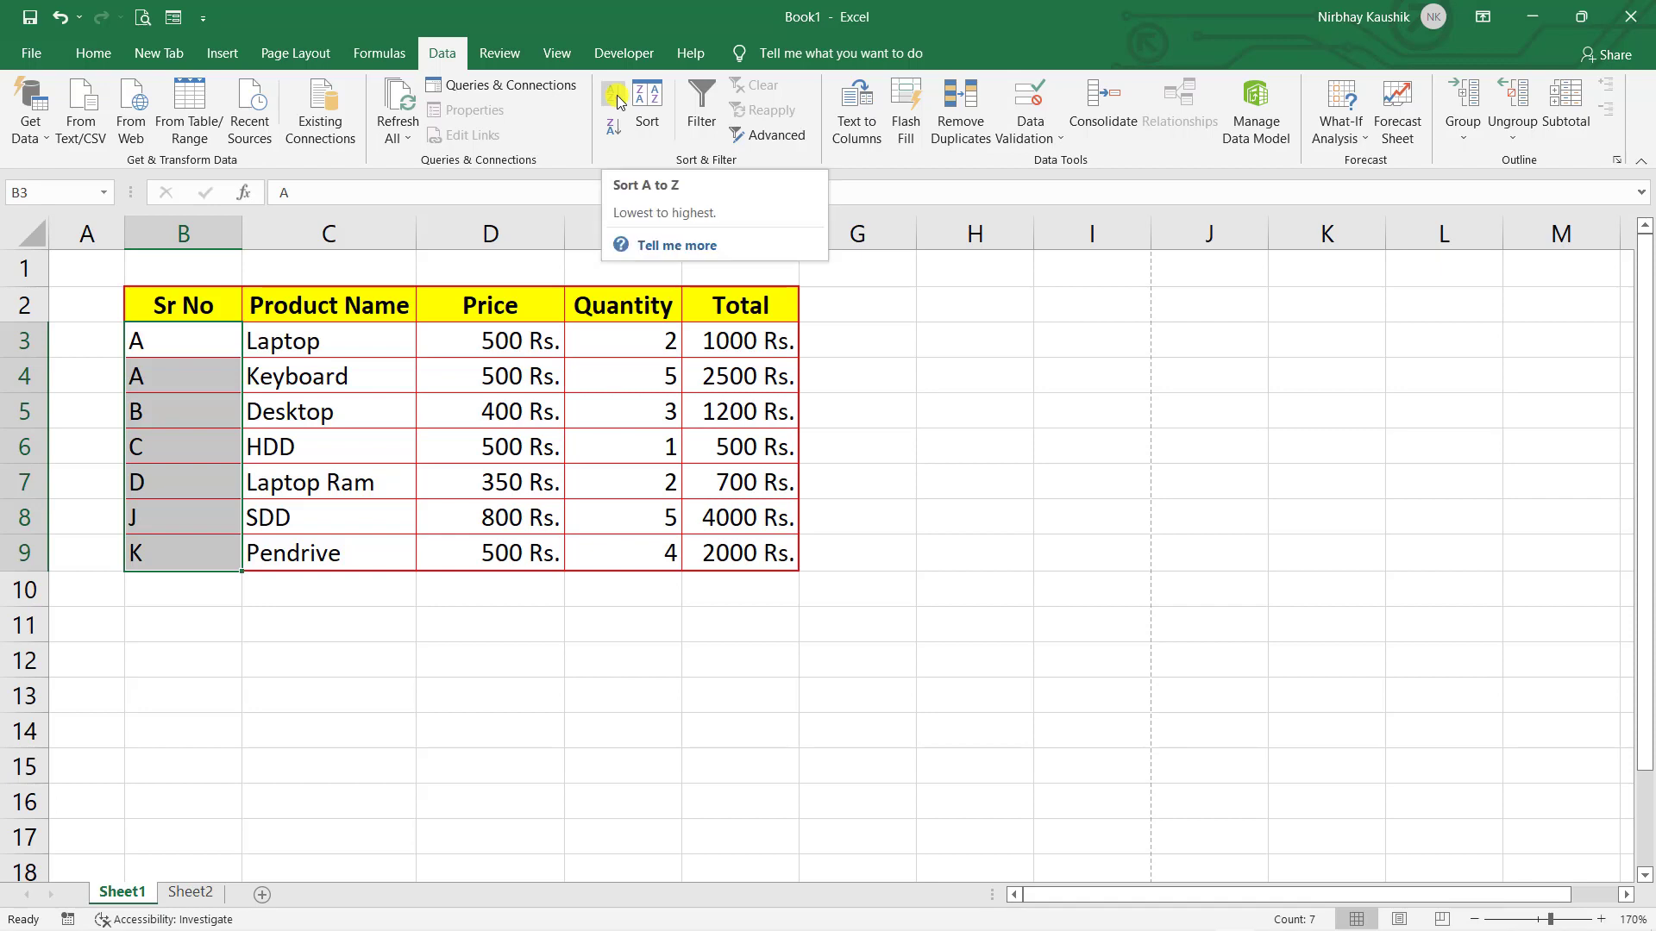
pyautogui.click(978, 488)
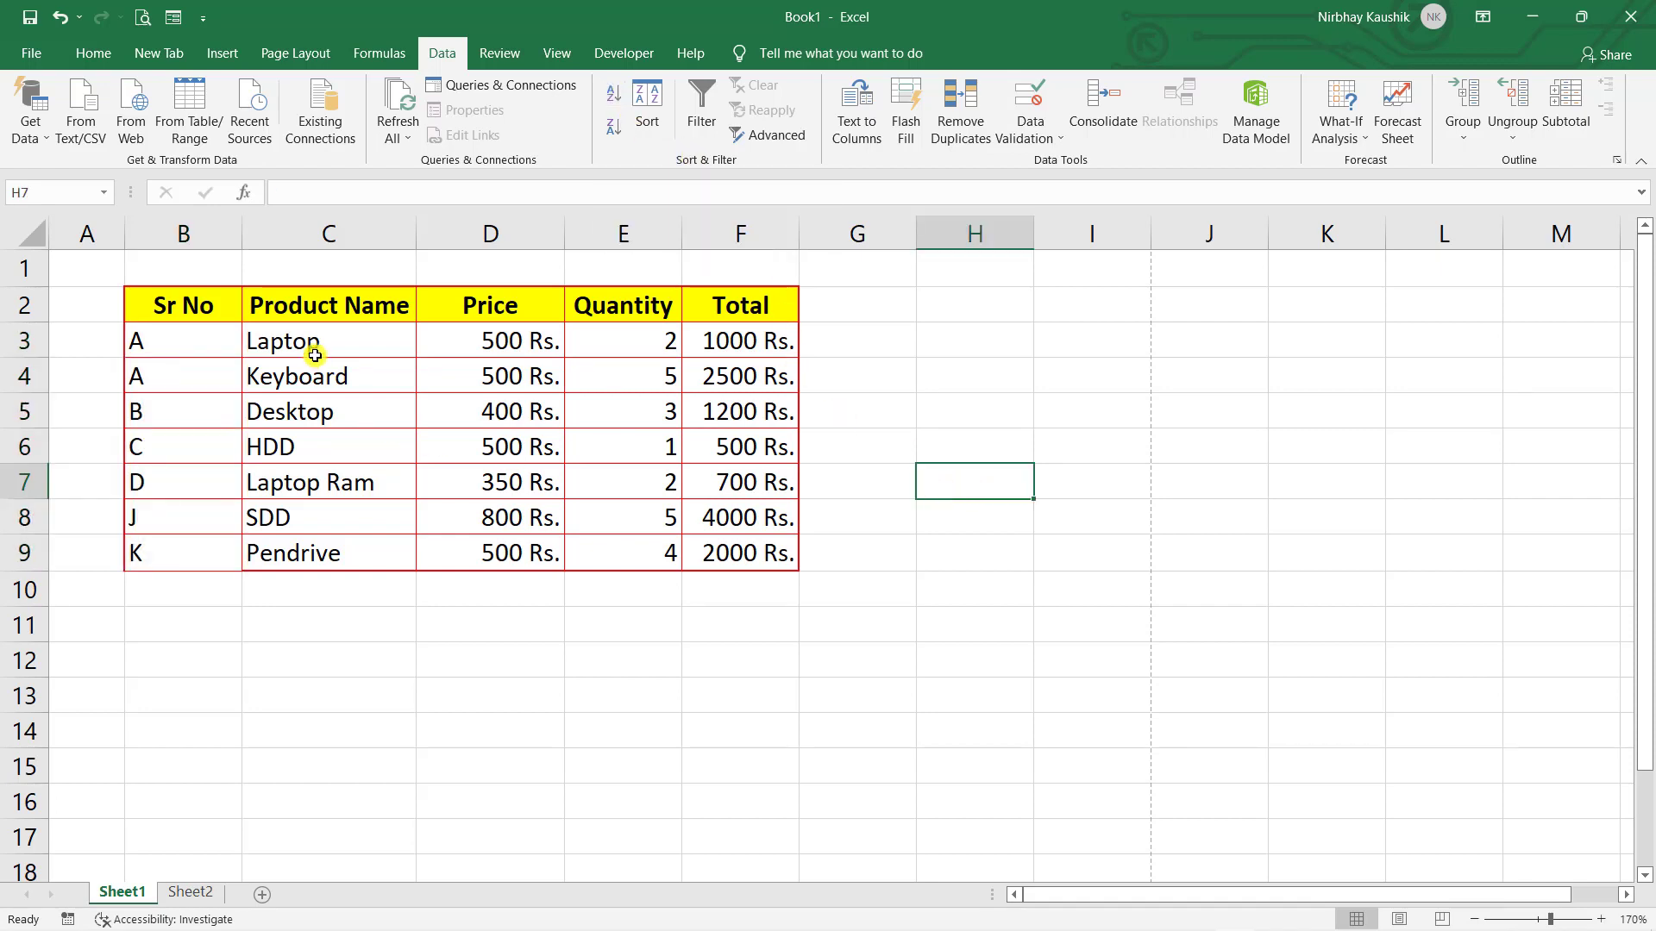
# - Turn on filtering and filter the Product Name column to show only Laptop
pyautogui.click(359, 301)
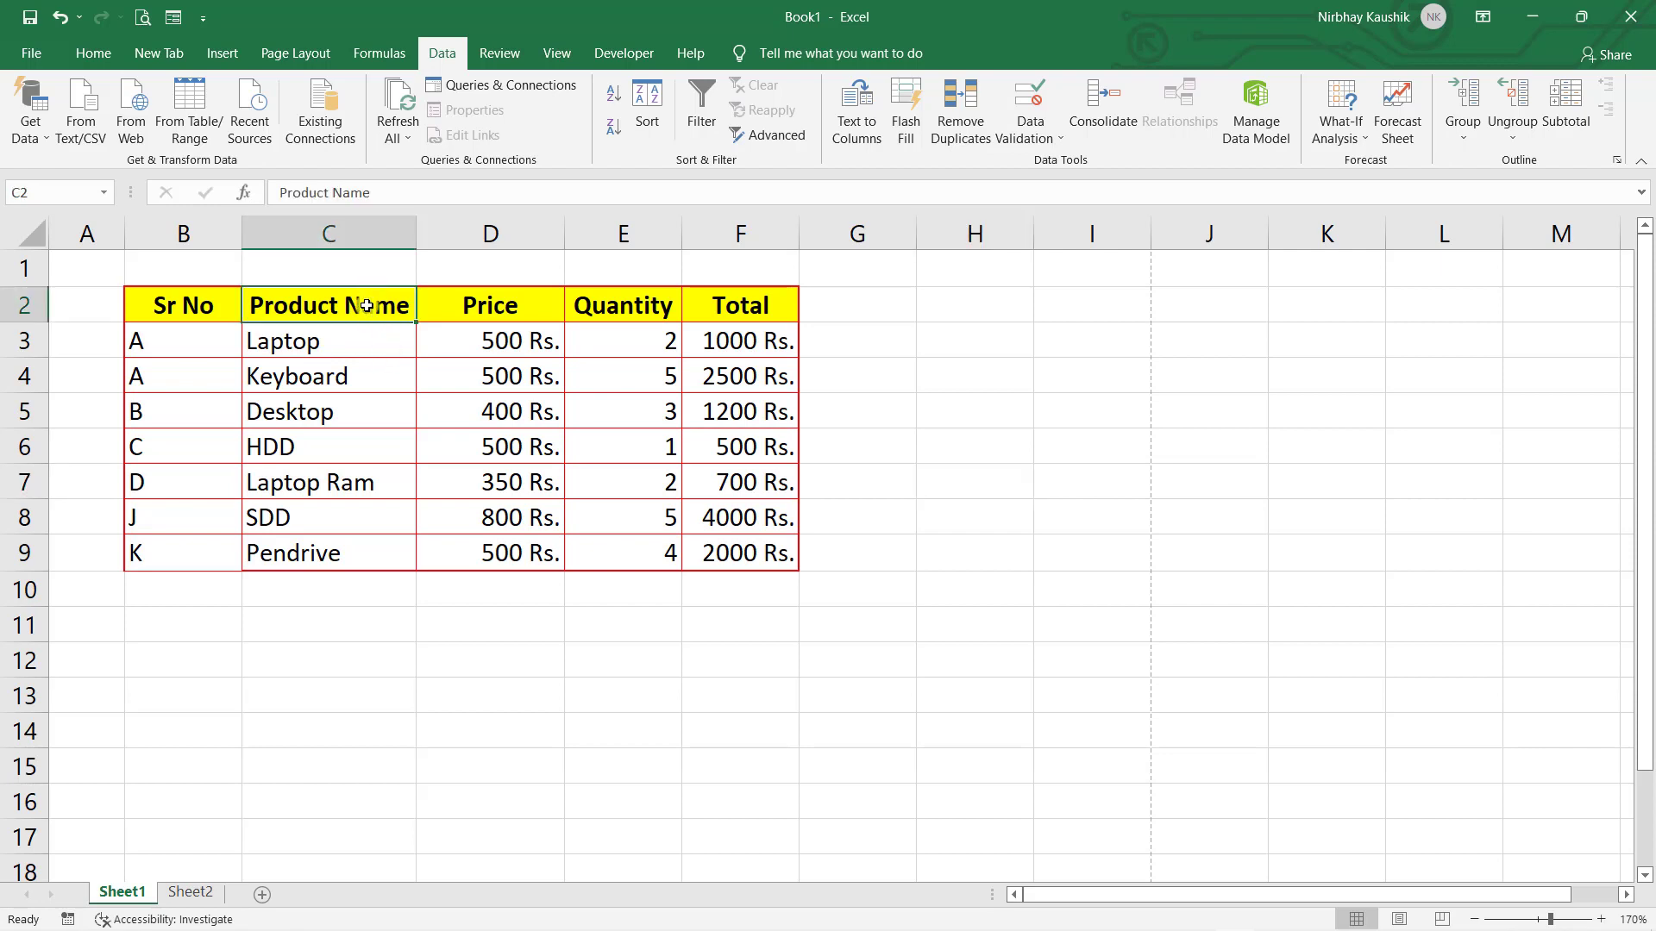
pyautogui.click(714, 130)
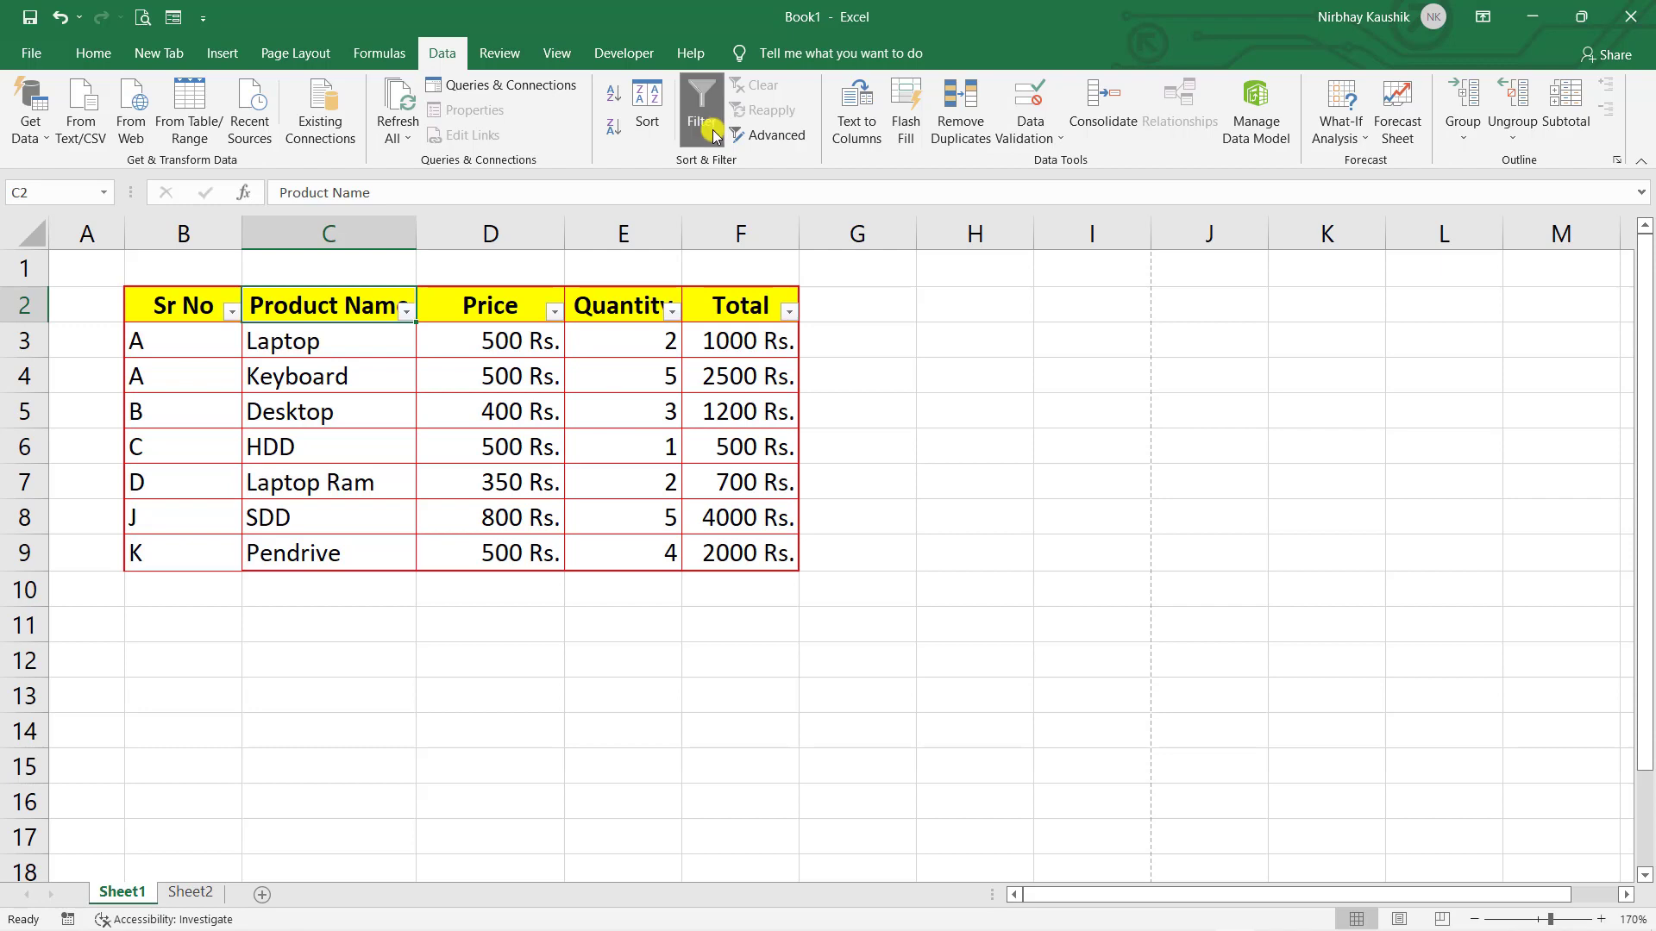
pyautogui.click(406, 314)
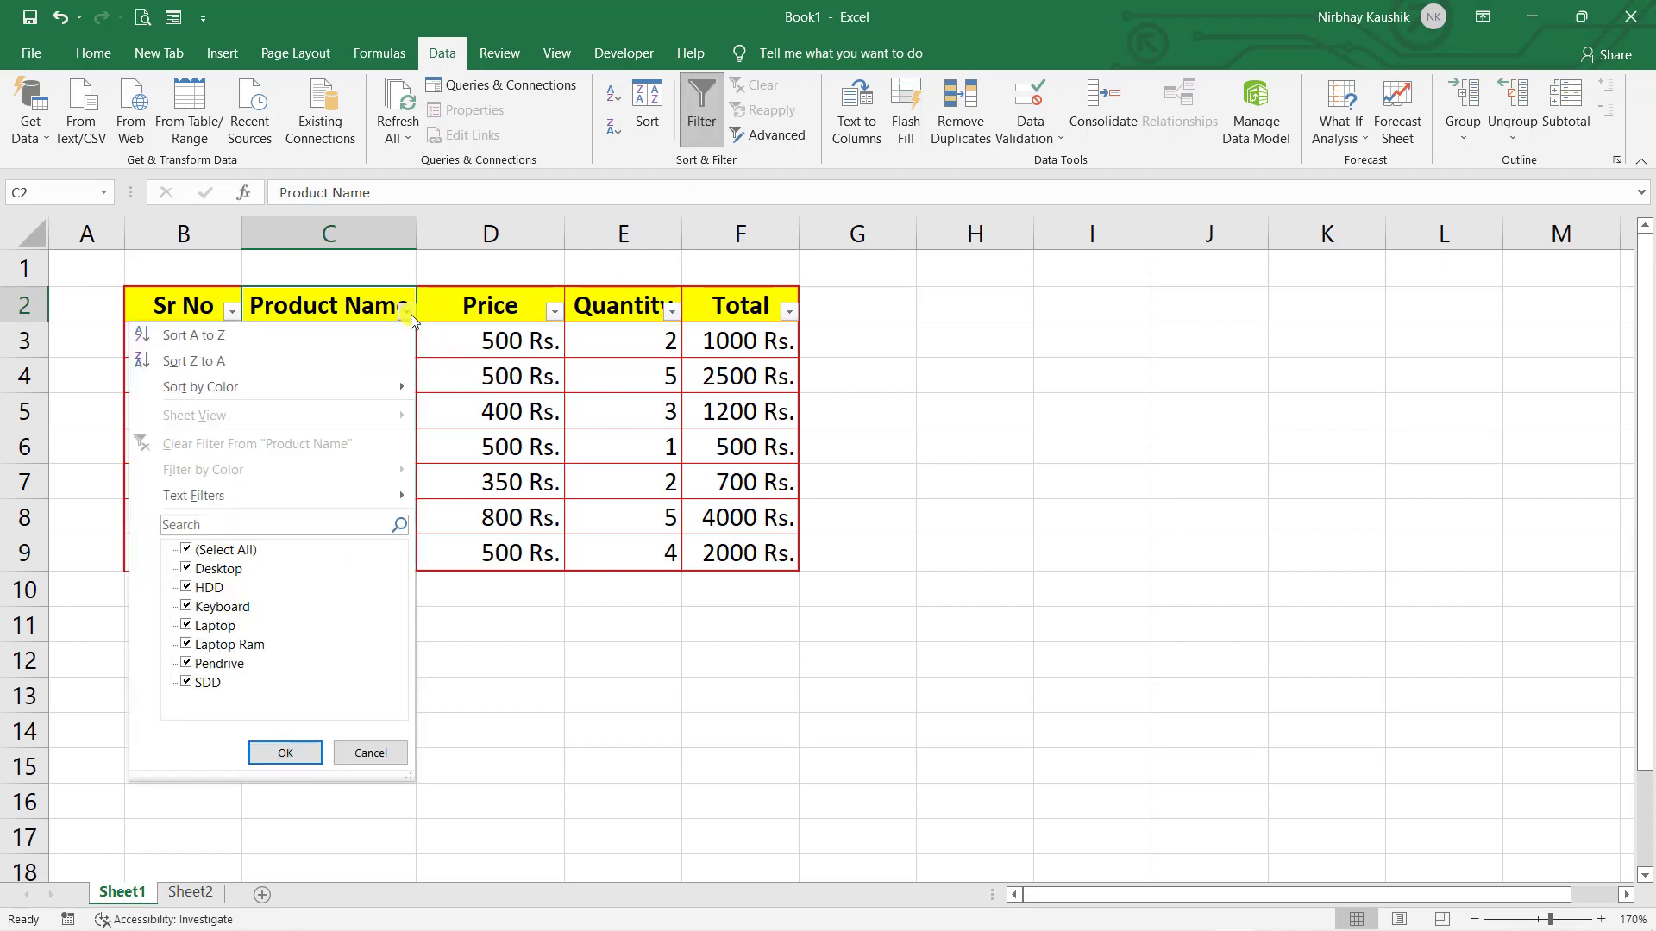
pyautogui.click(186, 549)
pyautogui.click(186, 627)
pyautogui.click(306, 754)
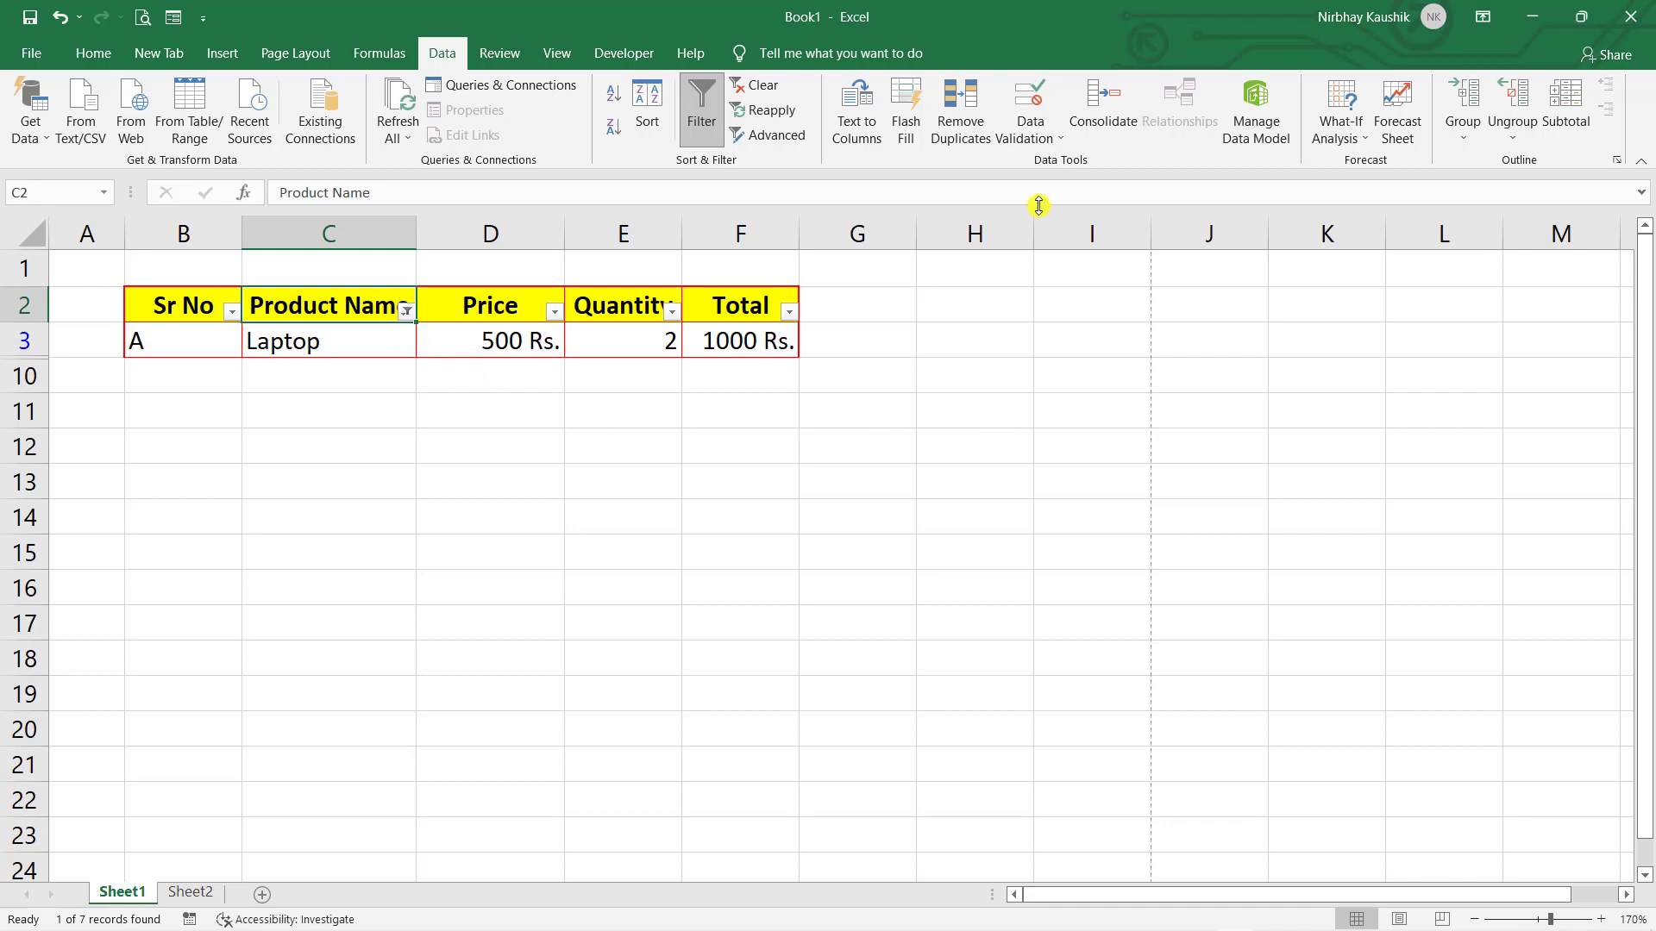
# - Clear the Laptop filter and undo filtering so the header arrows disappear
pyautogui.click(774, 86)
pyautogui.click(982, 479)
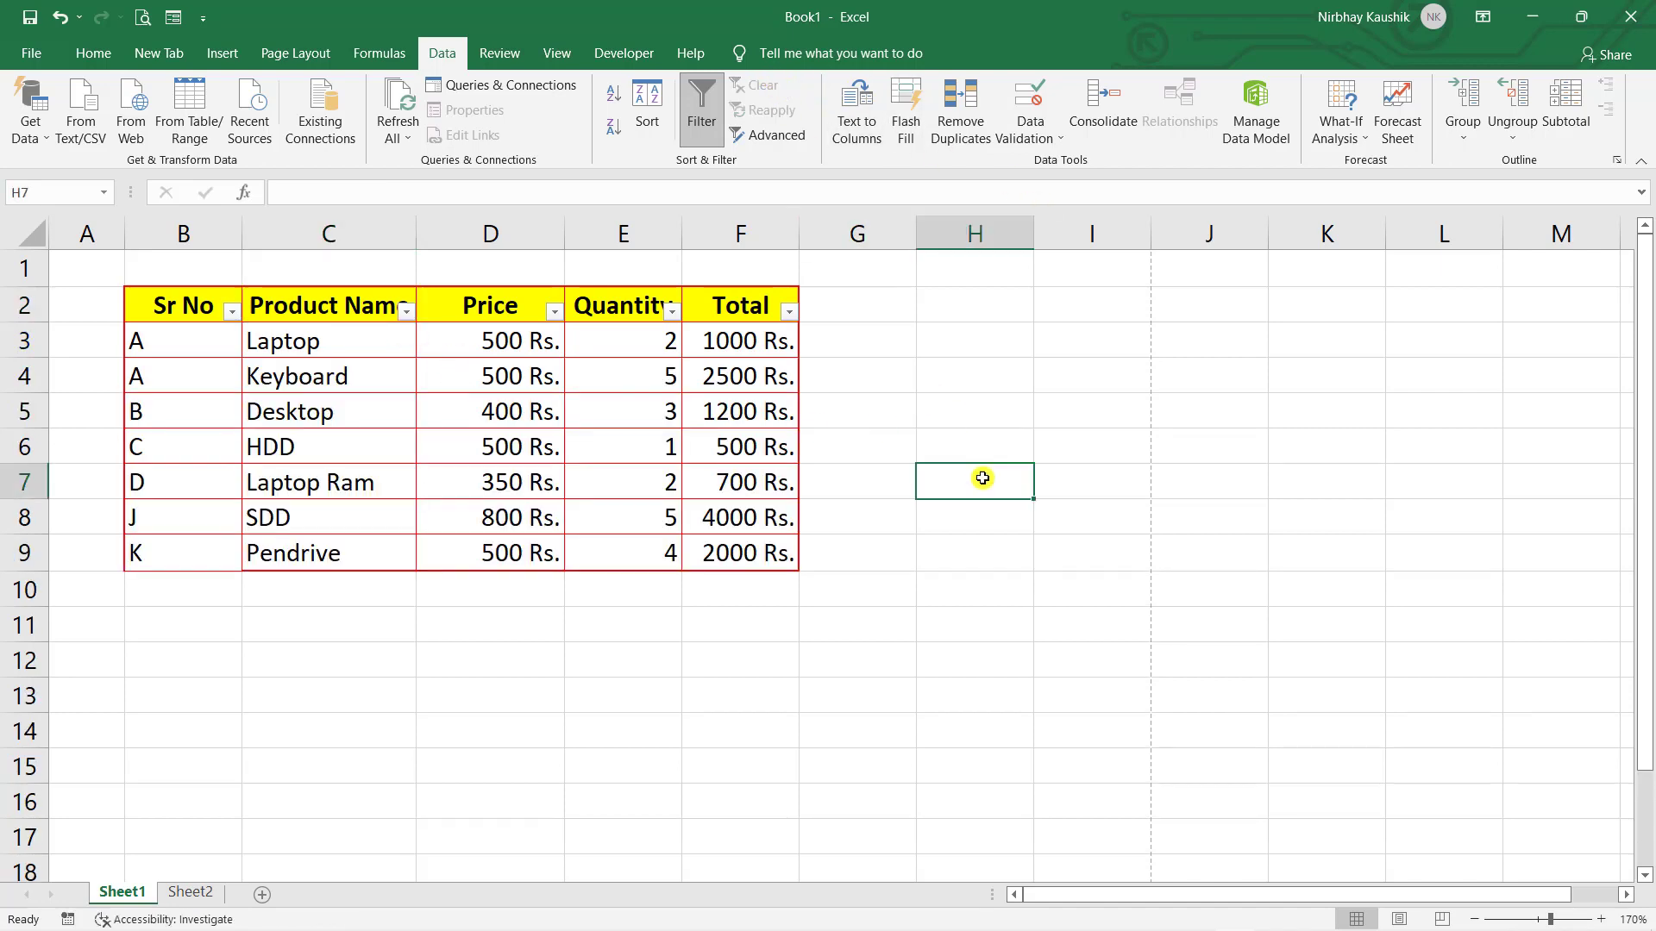
pyautogui.hotkey('ctrl', 'z')
pyautogui.click(359, 579)
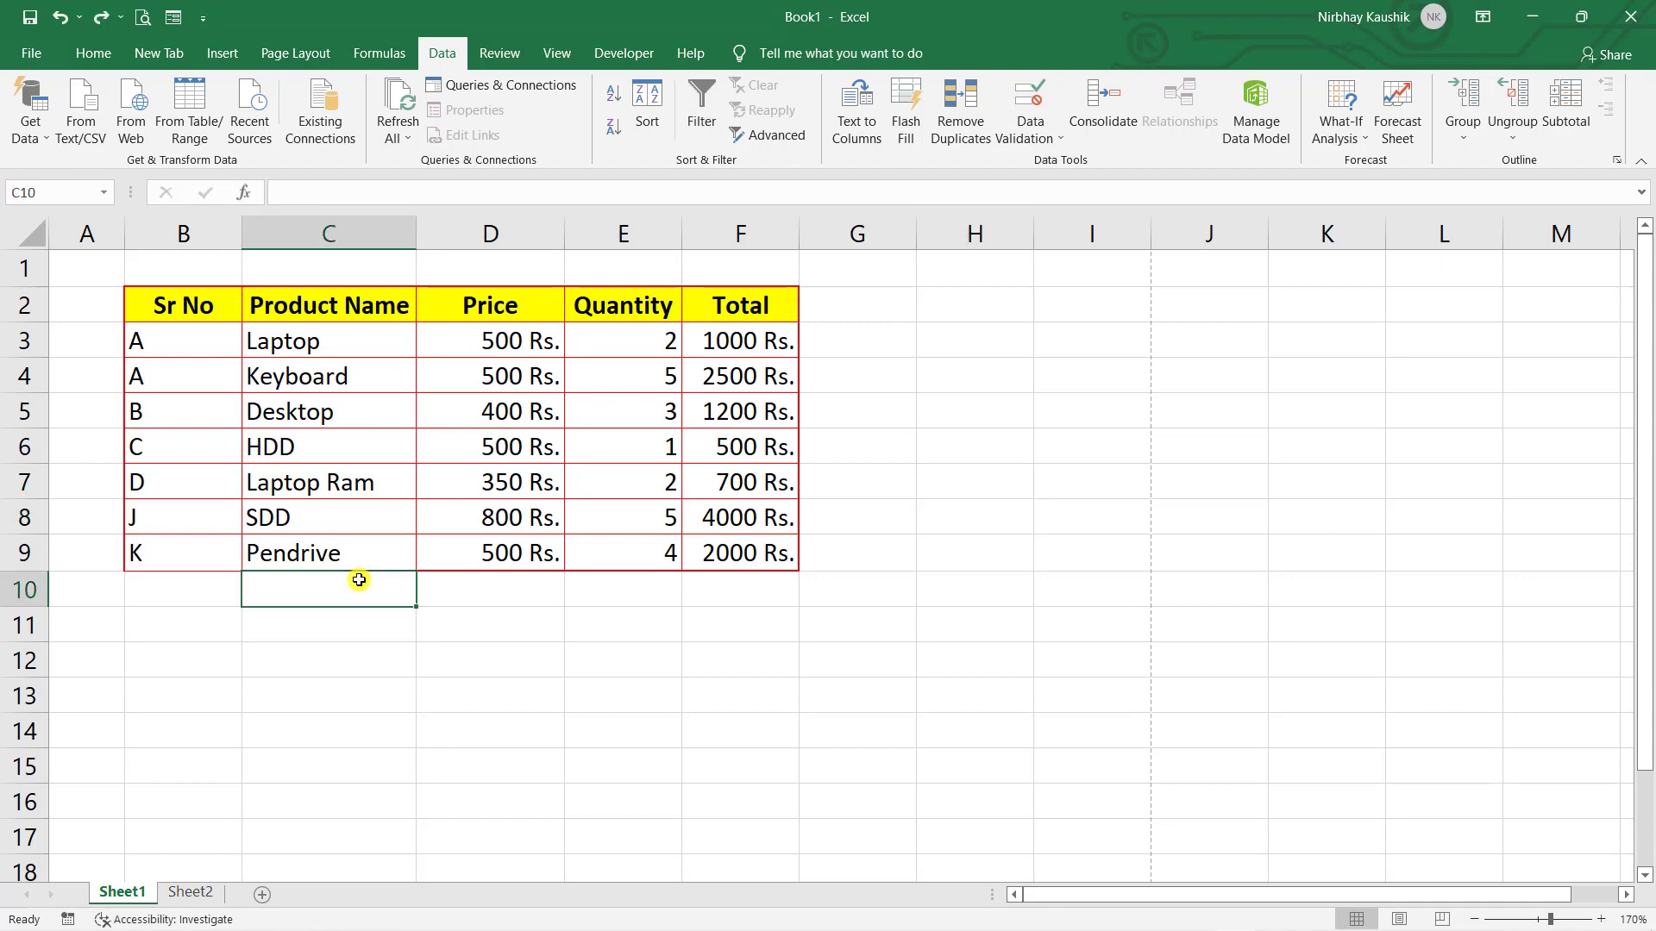
# - Enter Laptop, 500 and 2 in C10:E10, then compare rows 3 and 10
pyautogui.write('Laptop')
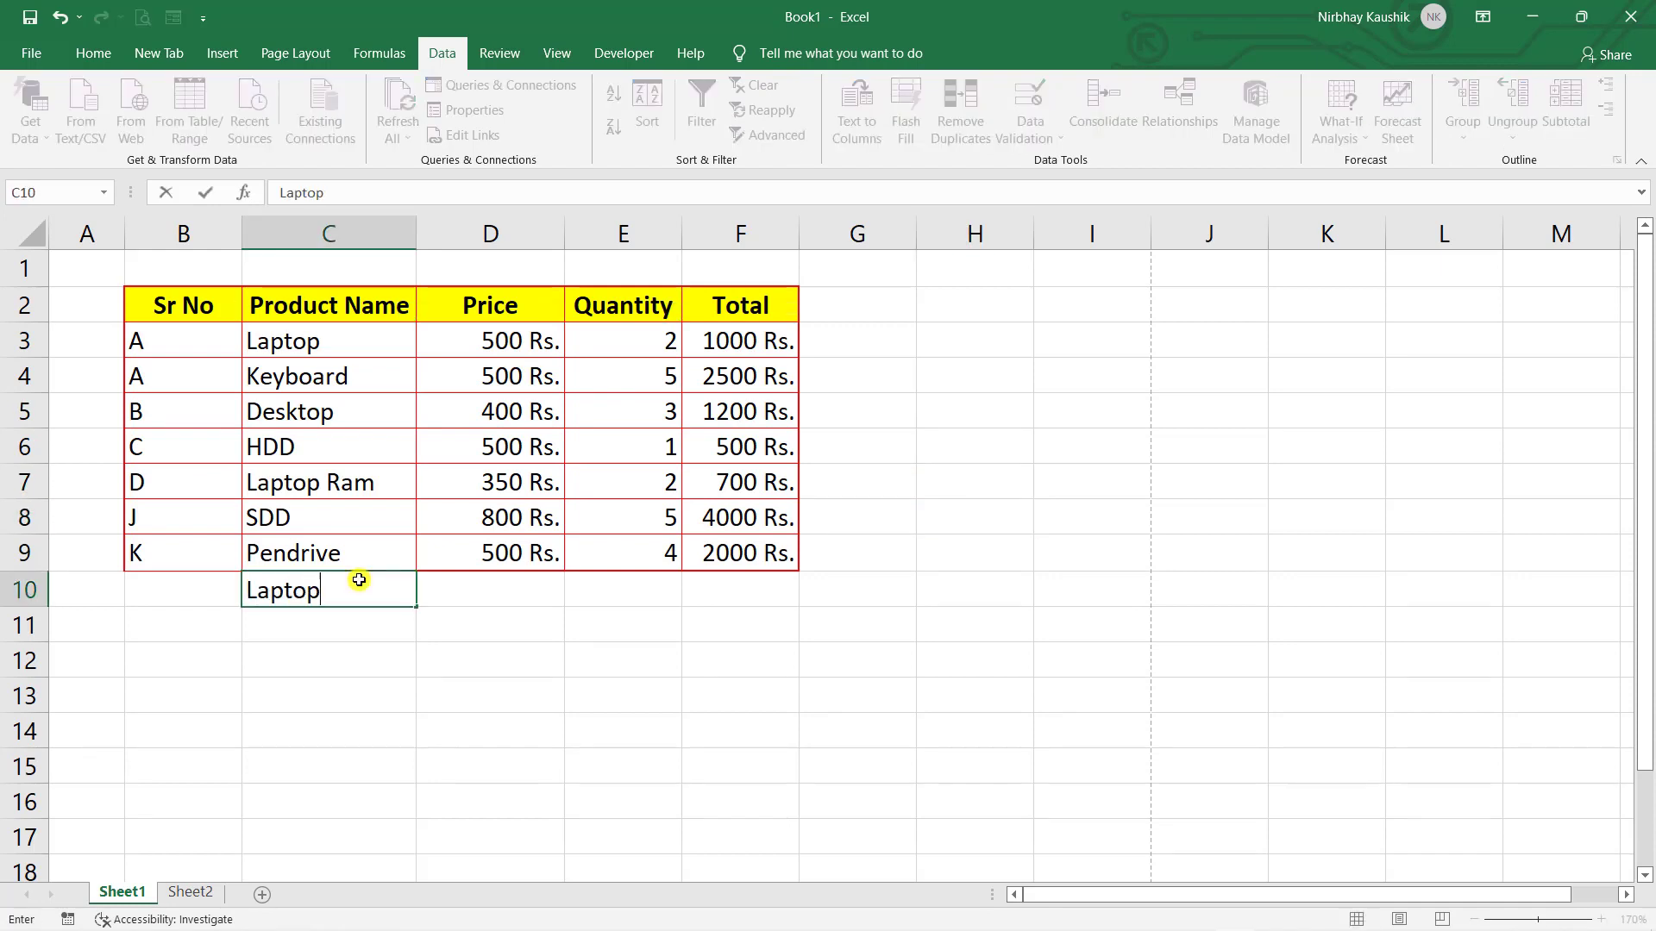
pyautogui.press('Tab')
pyautogui.write('500')
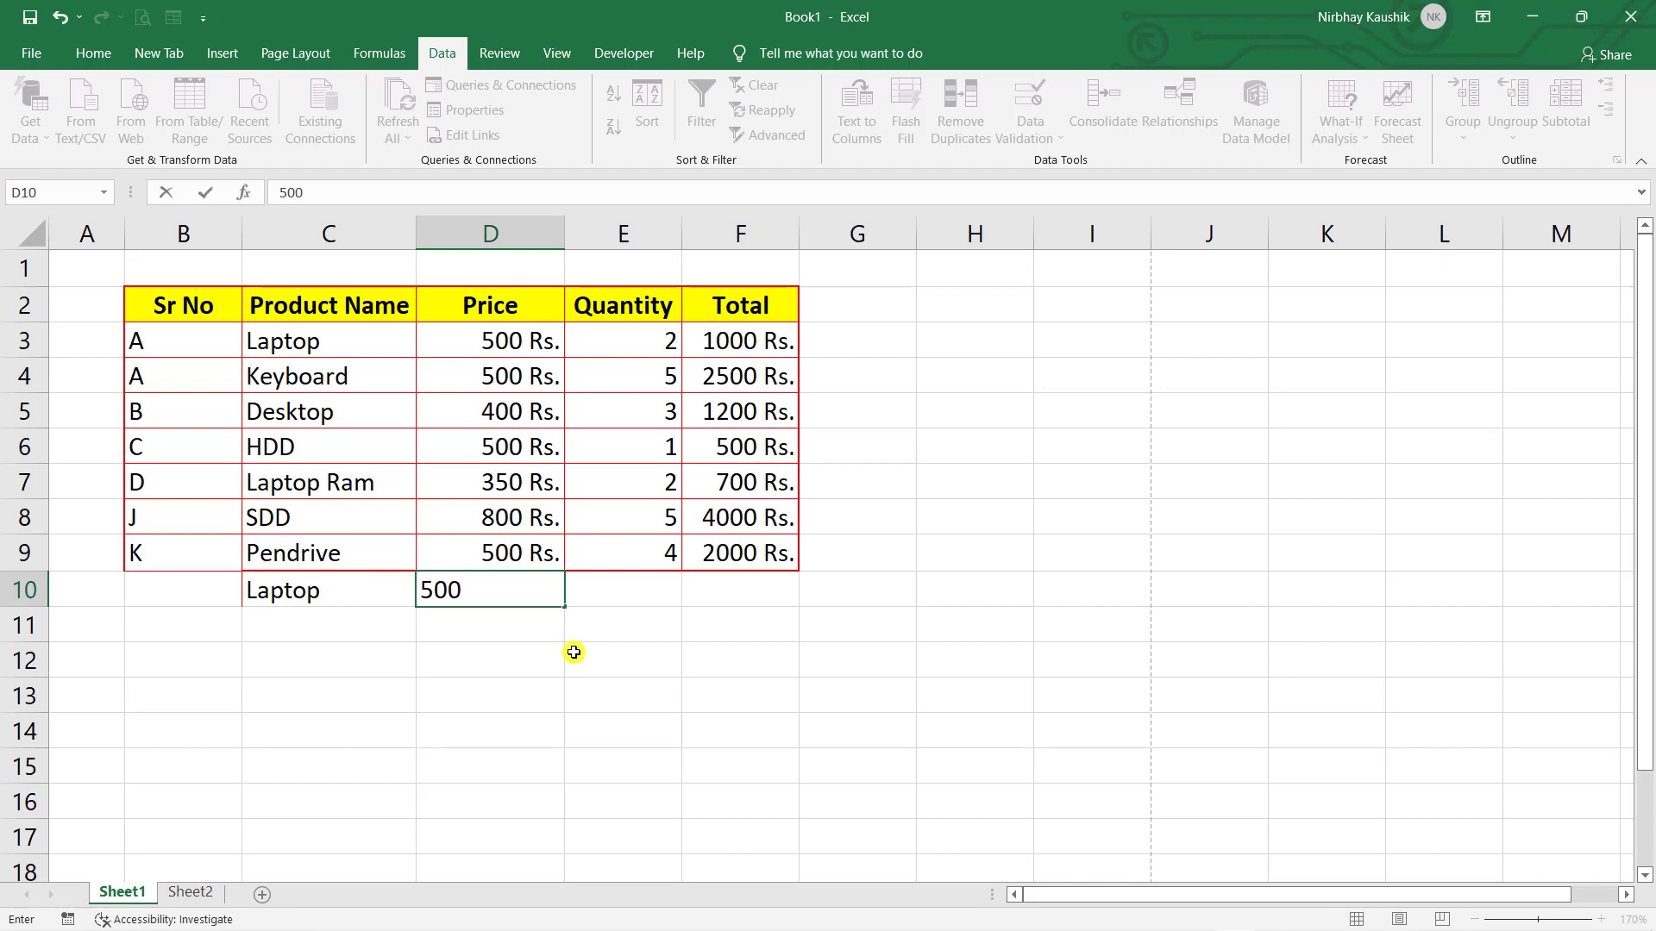
pyautogui.click(631, 593)
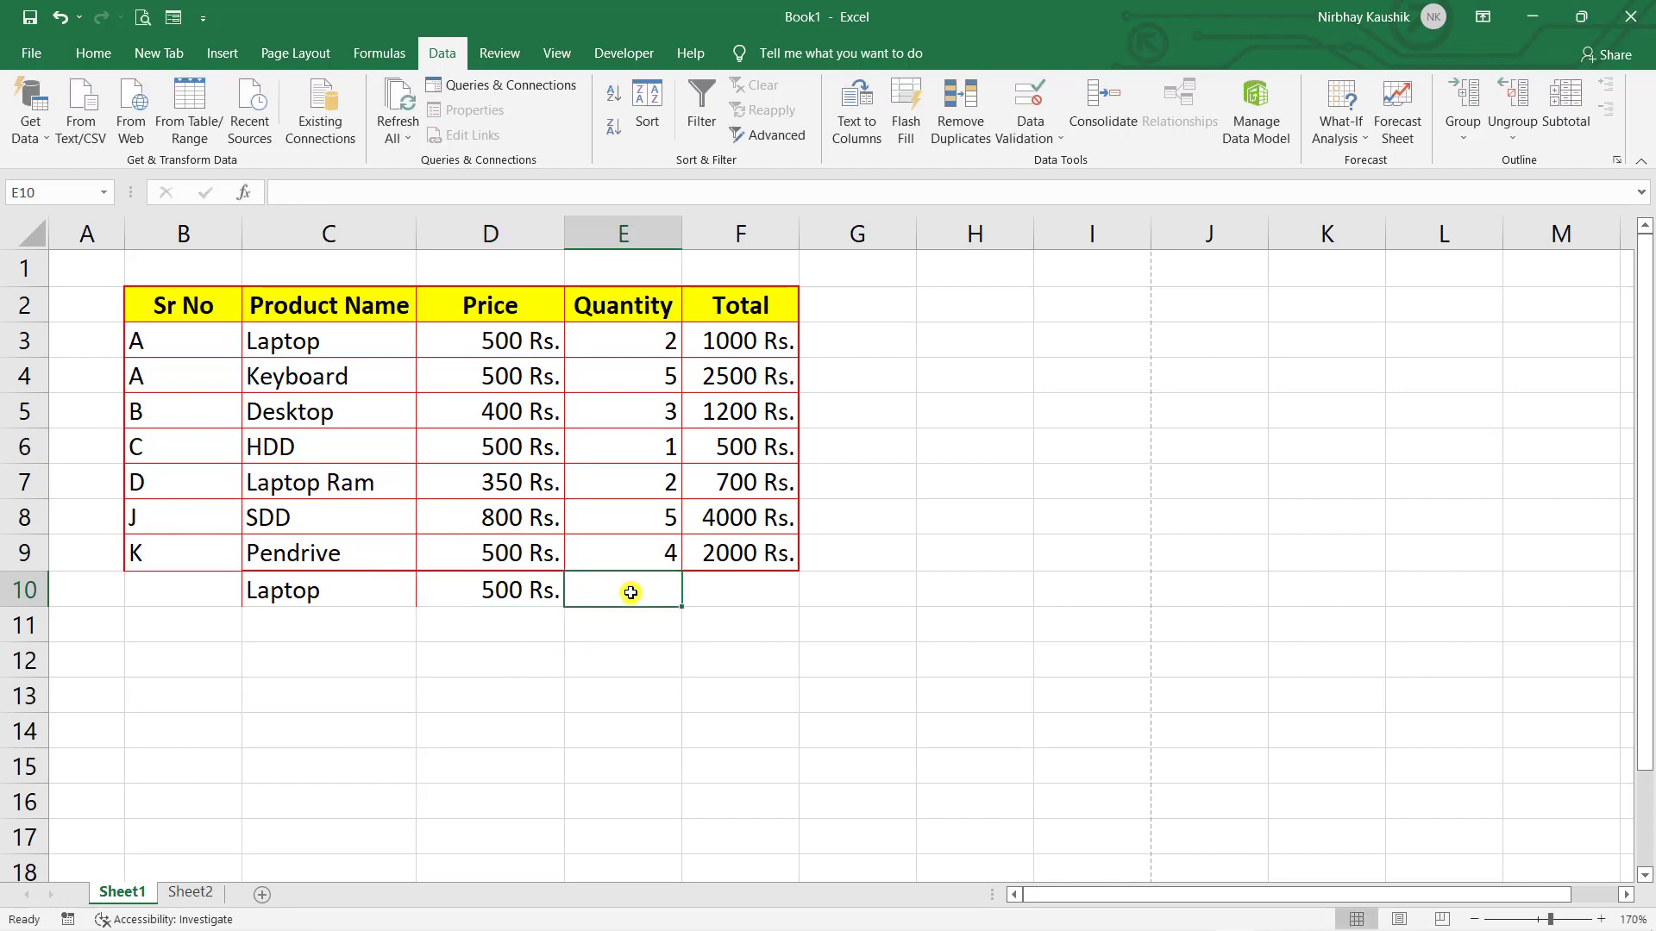
pyautogui.write('2')
pyautogui.click(1091, 414)
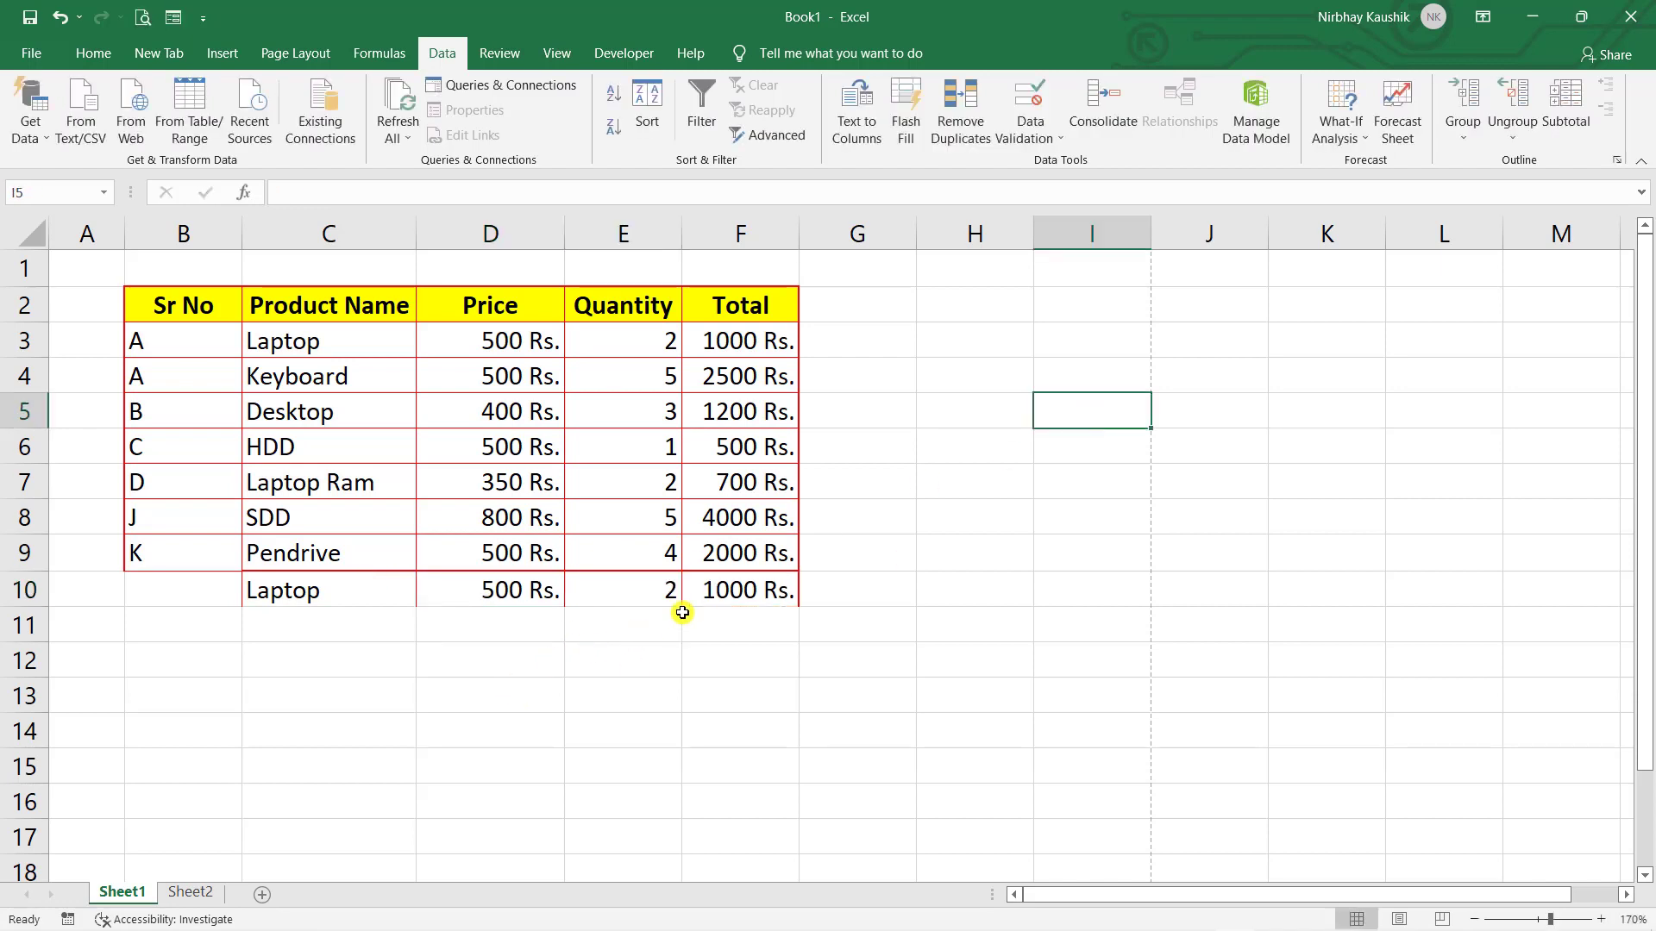
pyautogui.click(6, 344)
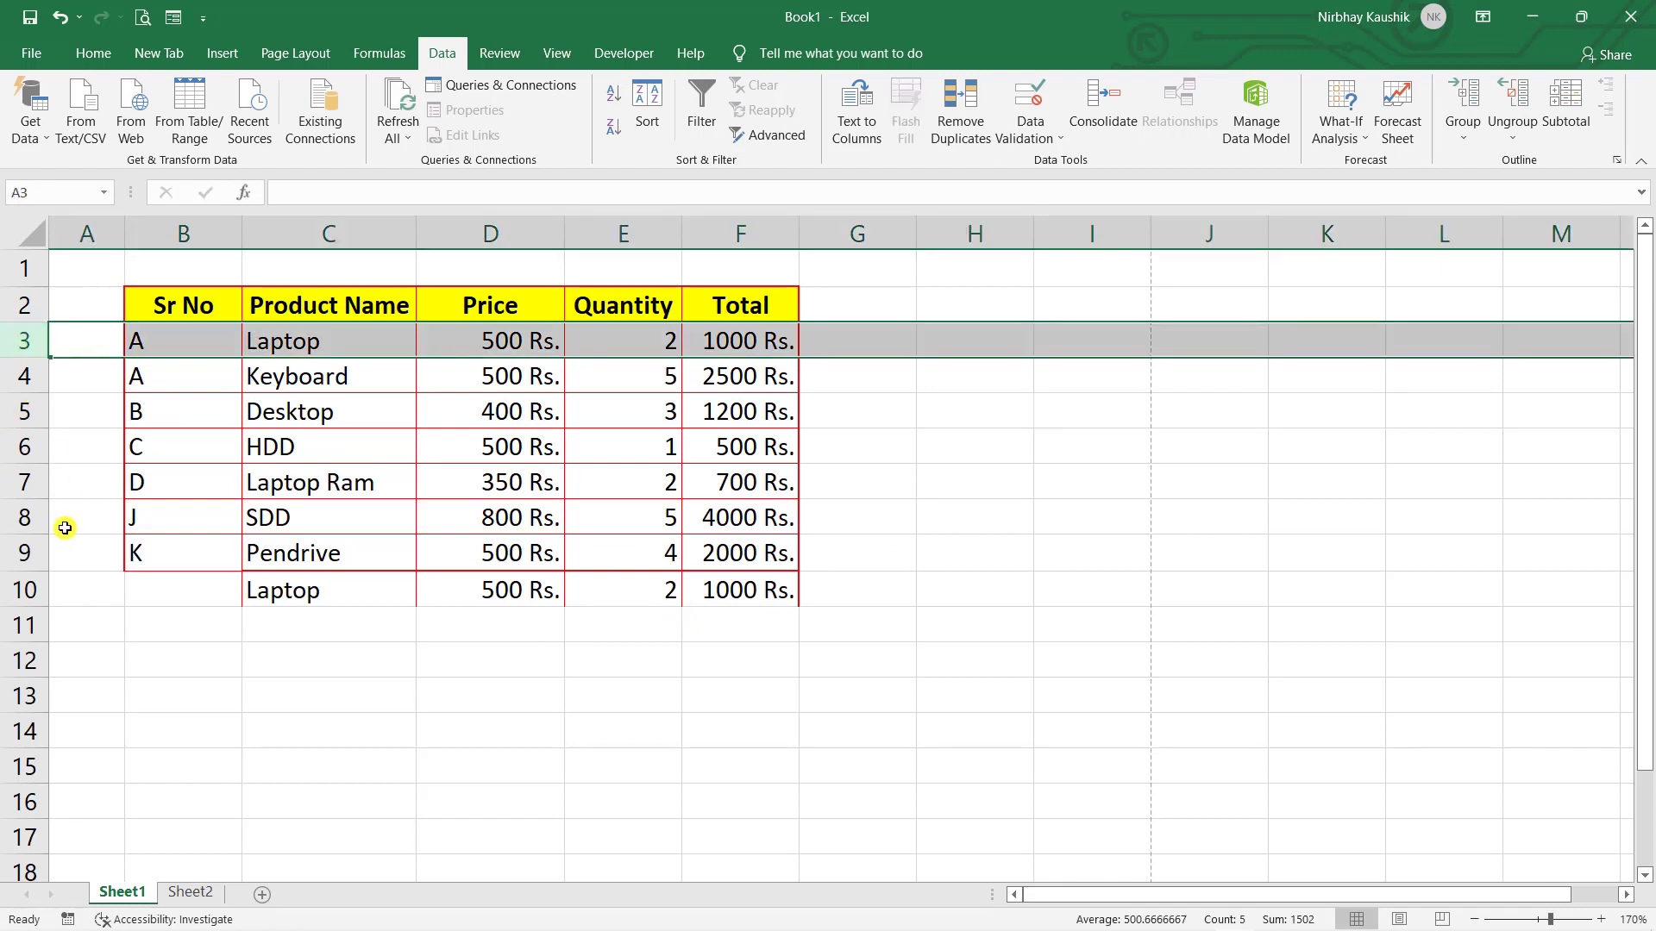
pyautogui.click(26, 590)
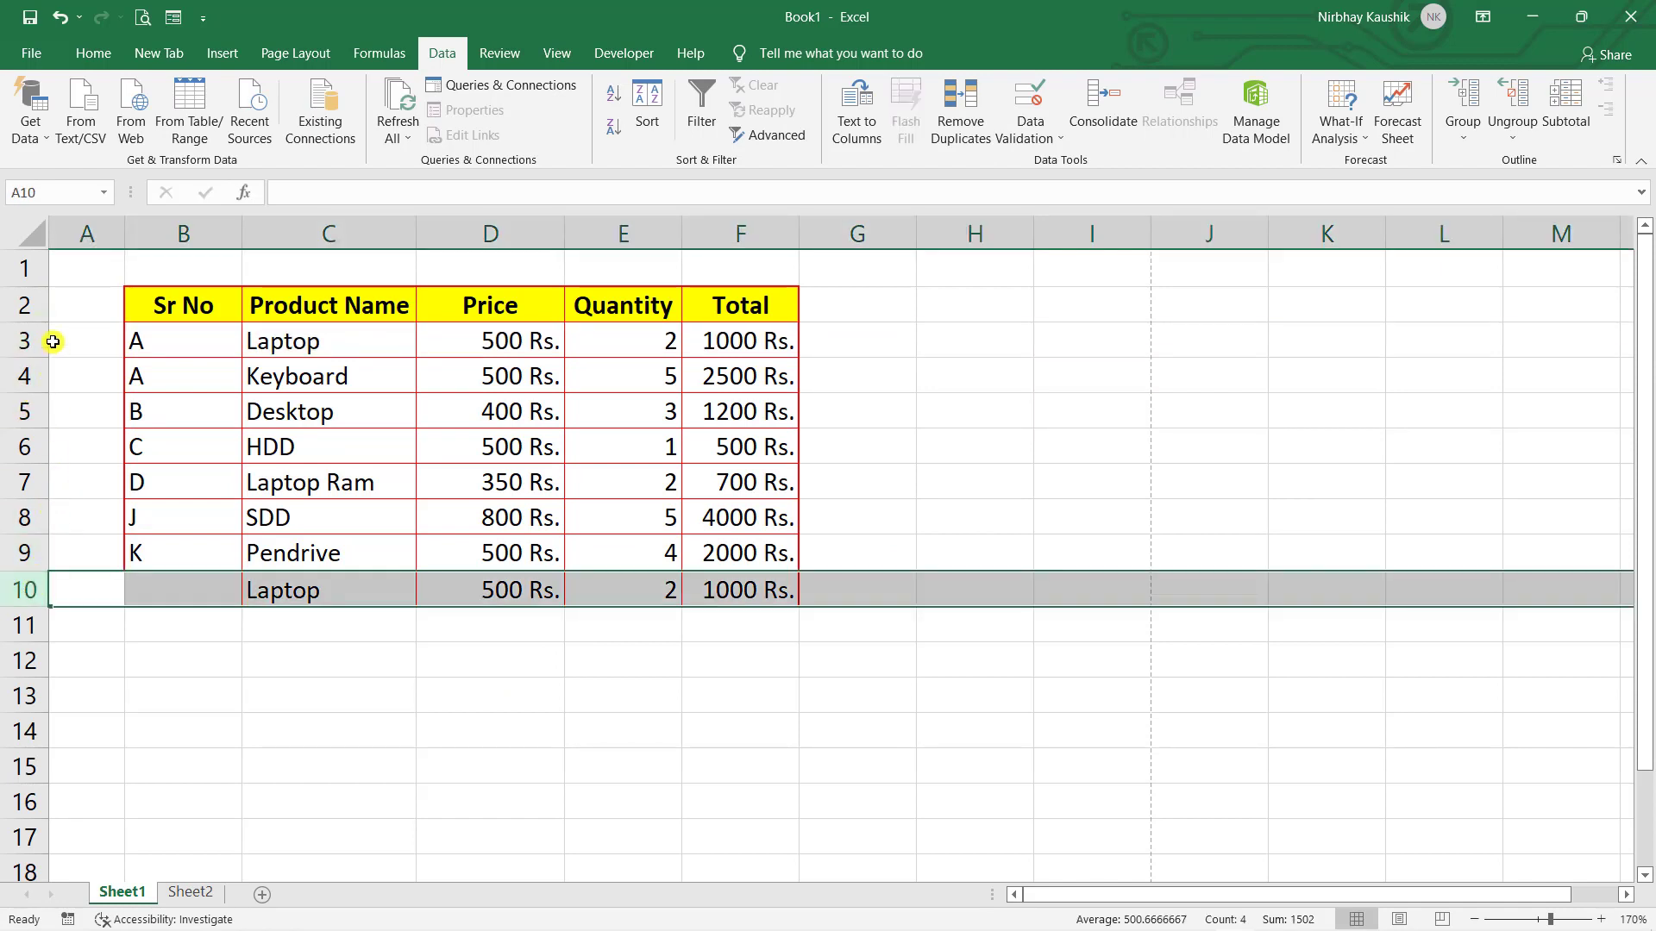
pyautogui.click(1073, 467)
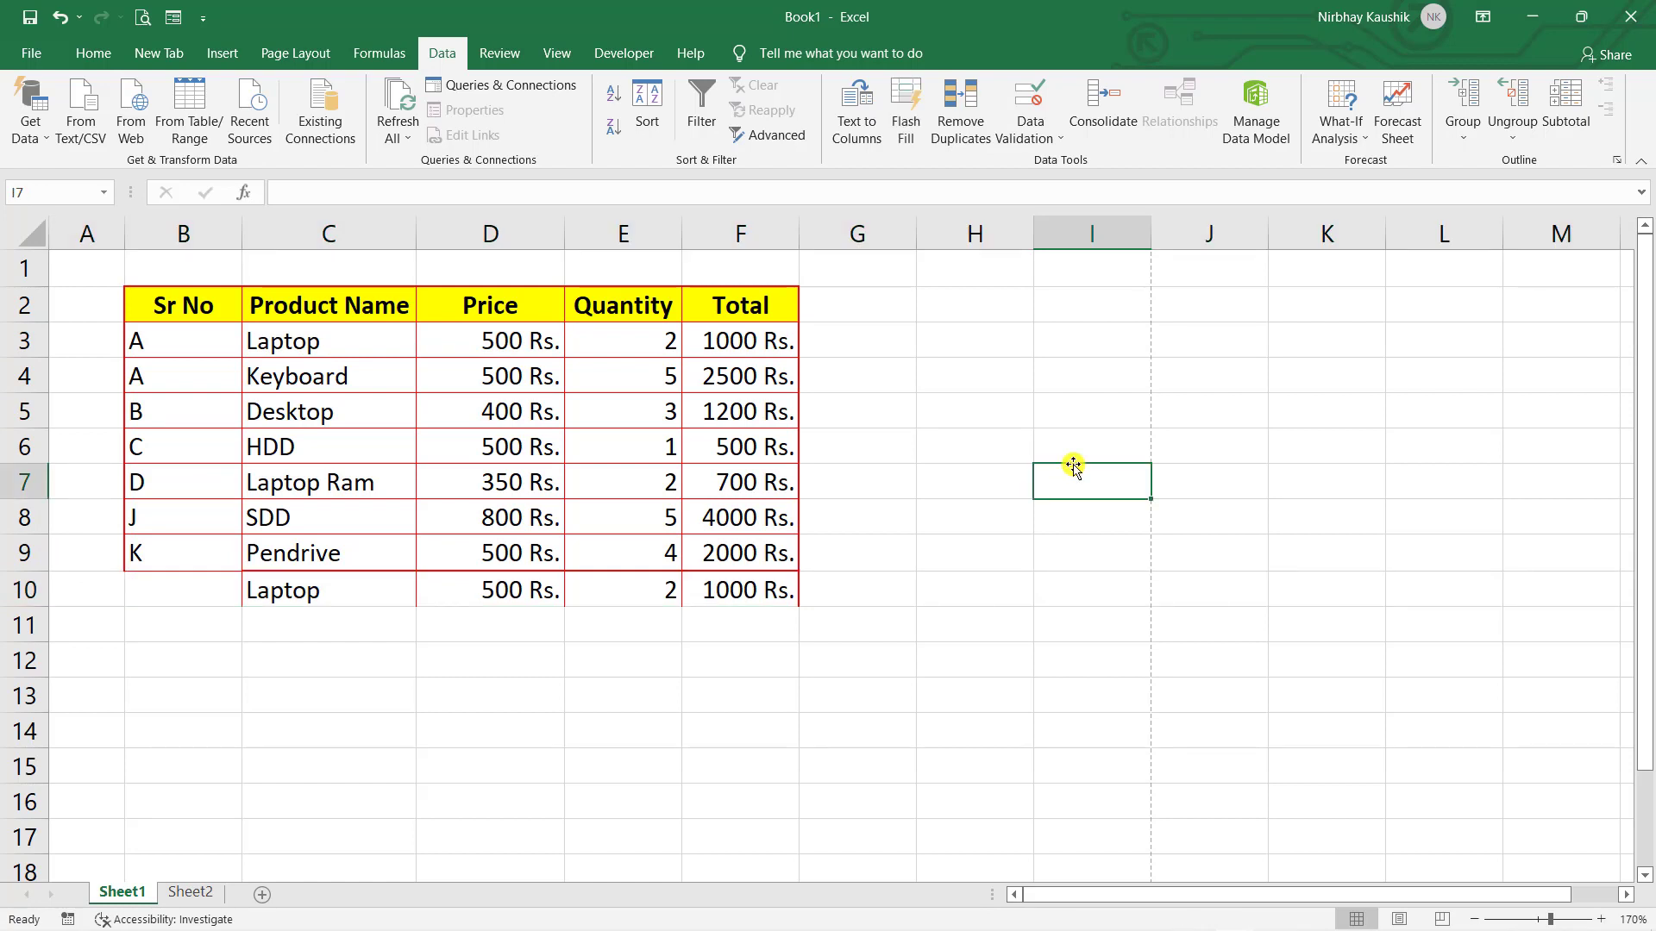
# - Enter A as the Sr No in B10, recompare rows 3 and 10, and select the table
pyautogui.doubleClick(192, 602)
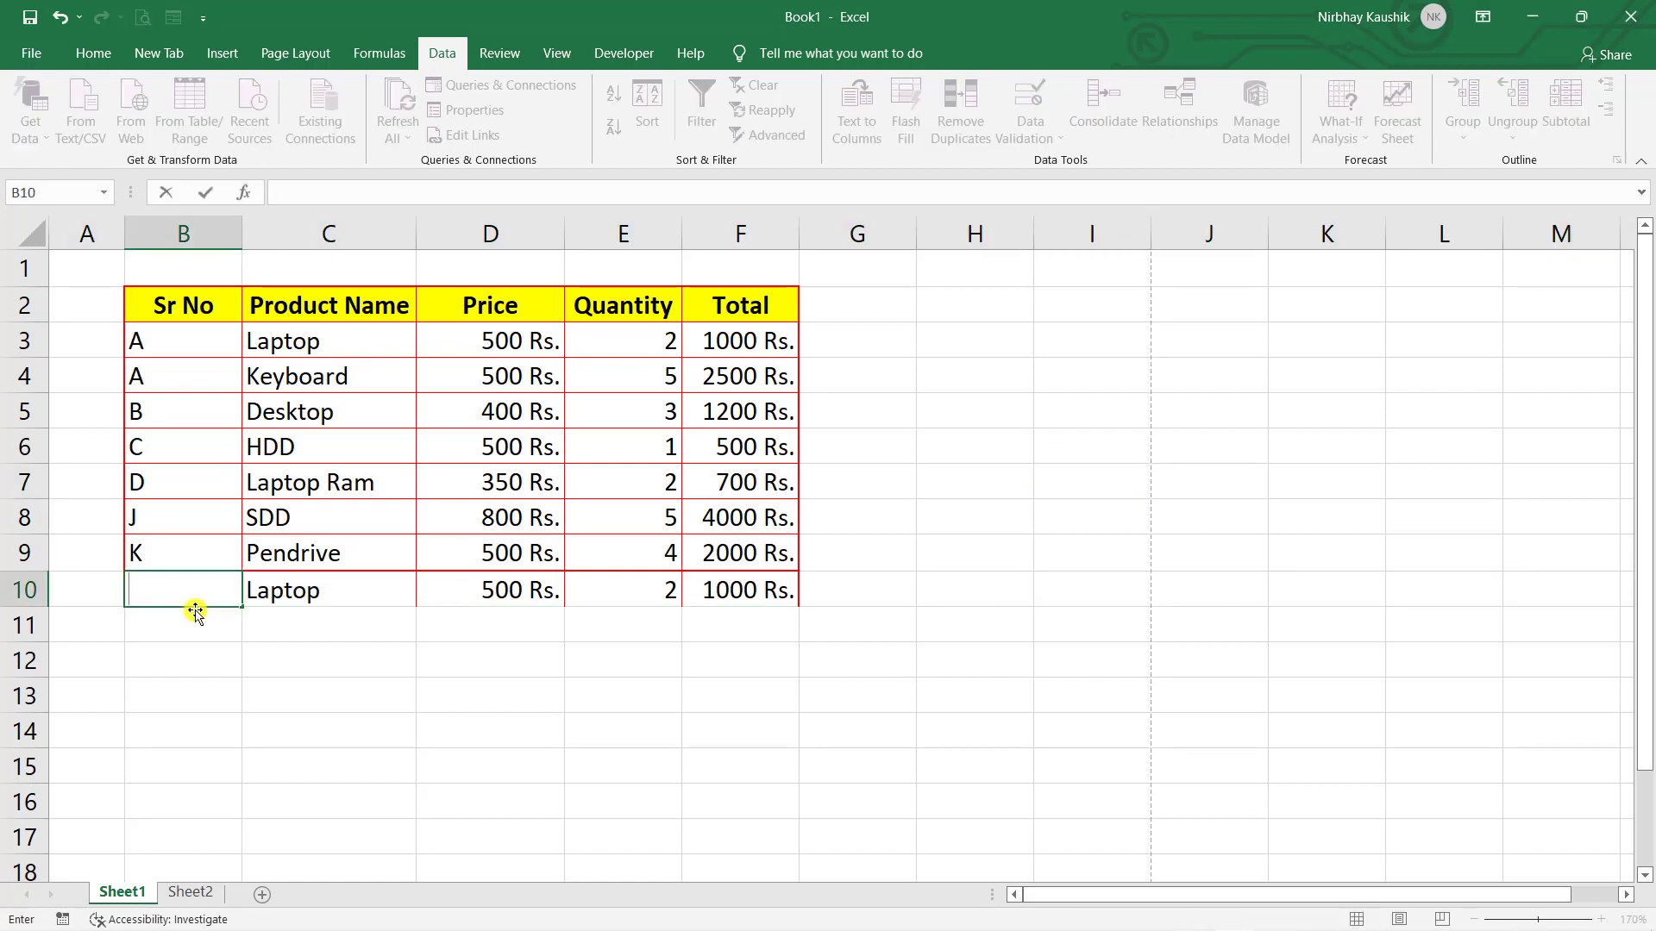
pyautogui.write('A')
pyautogui.click(757, 458)
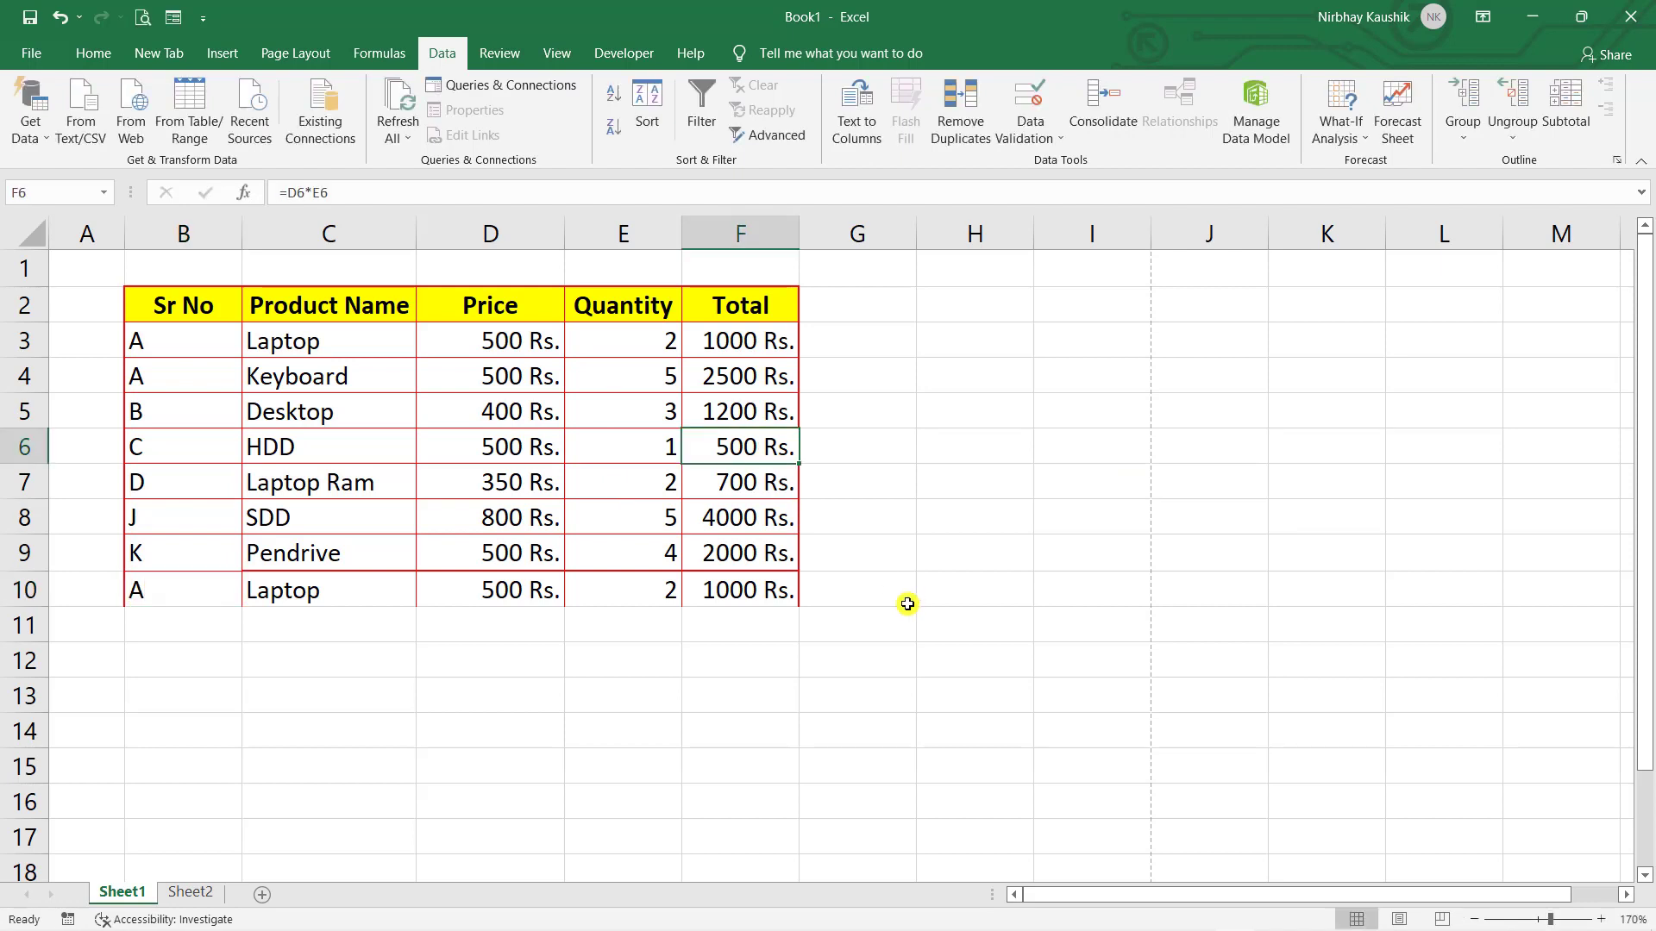
pyautogui.click(24, 341)
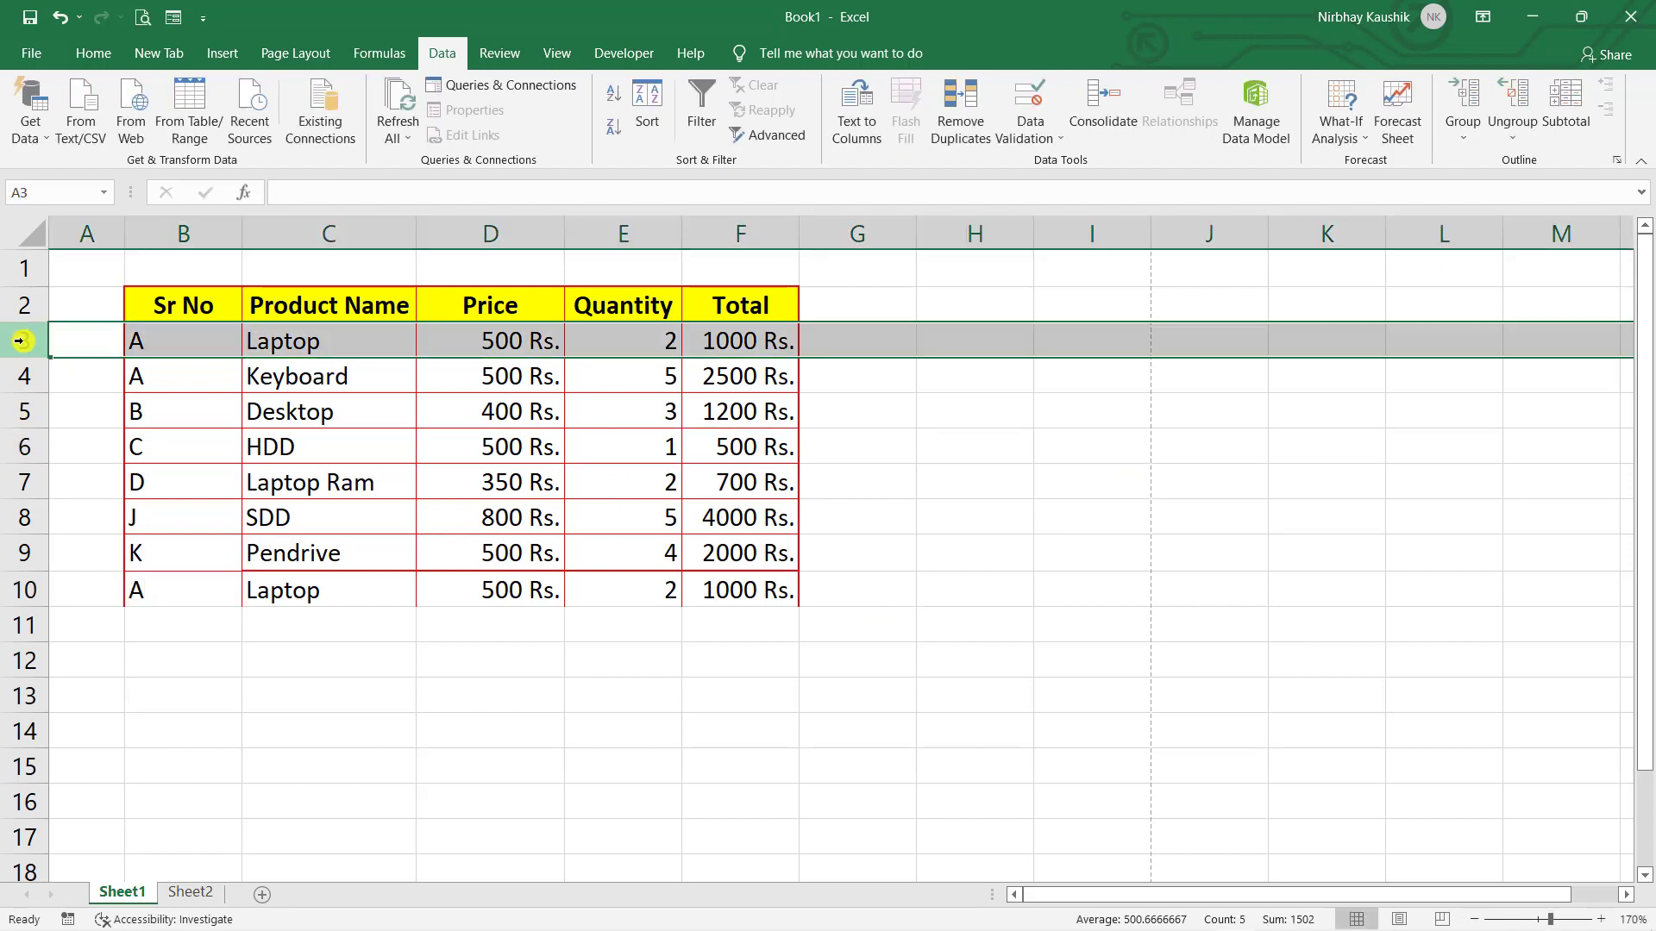
pyautogui.click(26, 592)
pyautogui.click(244, 654)
pyautogui.click(247, 389)
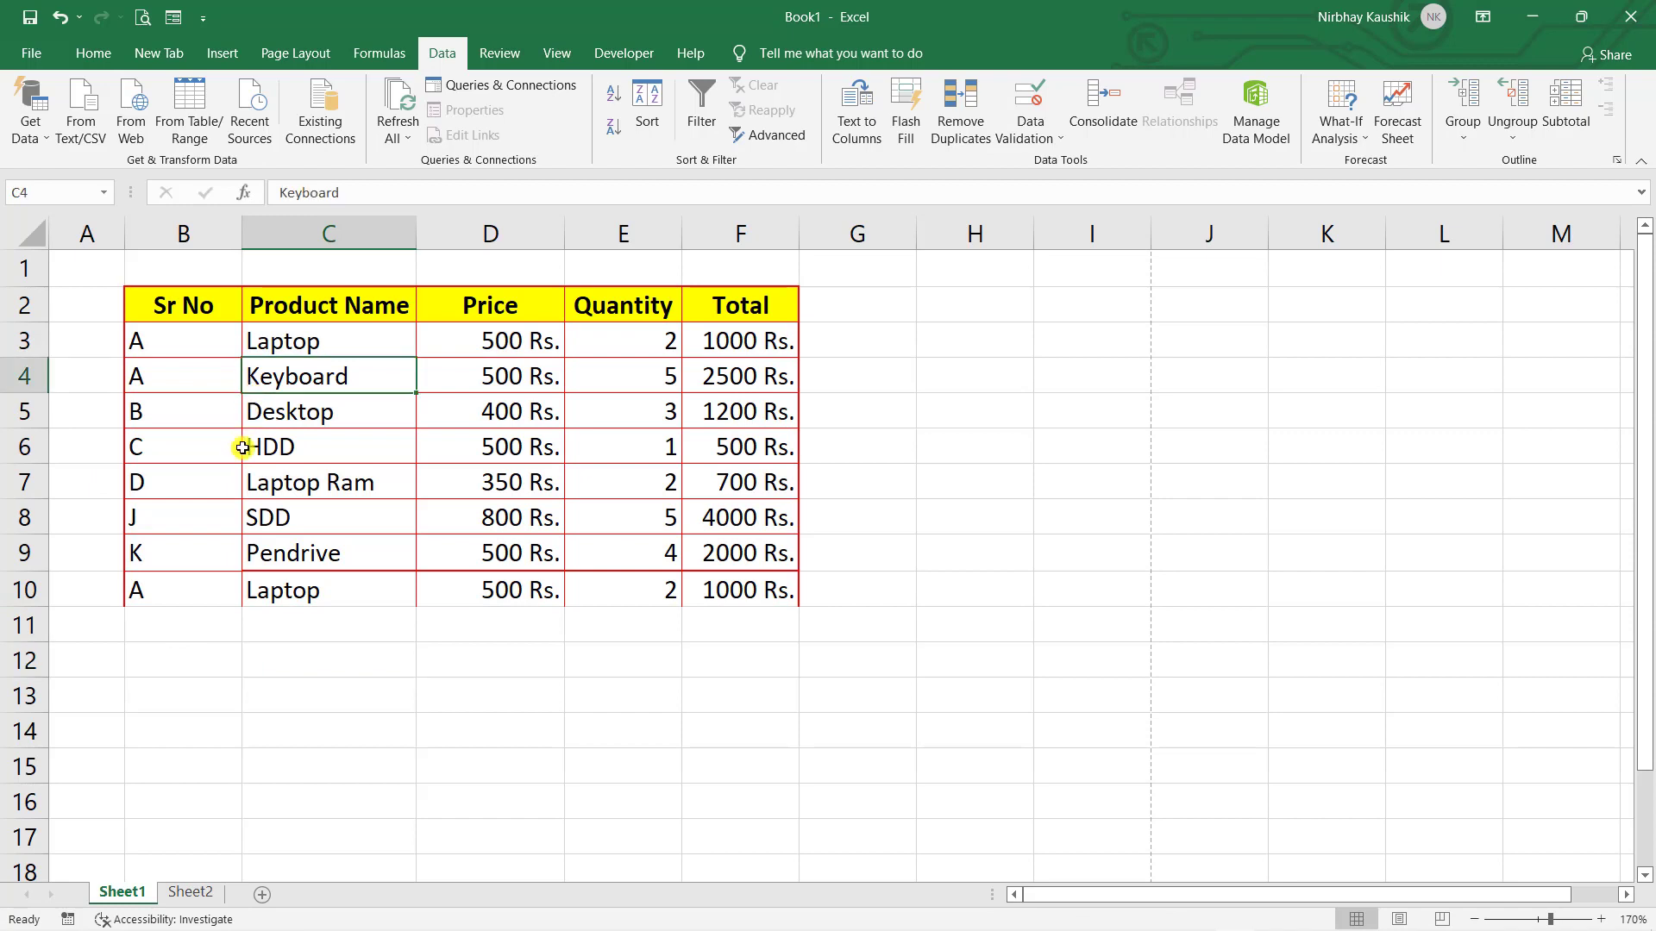
pyautogui.hotkey('ctrl', 'a')
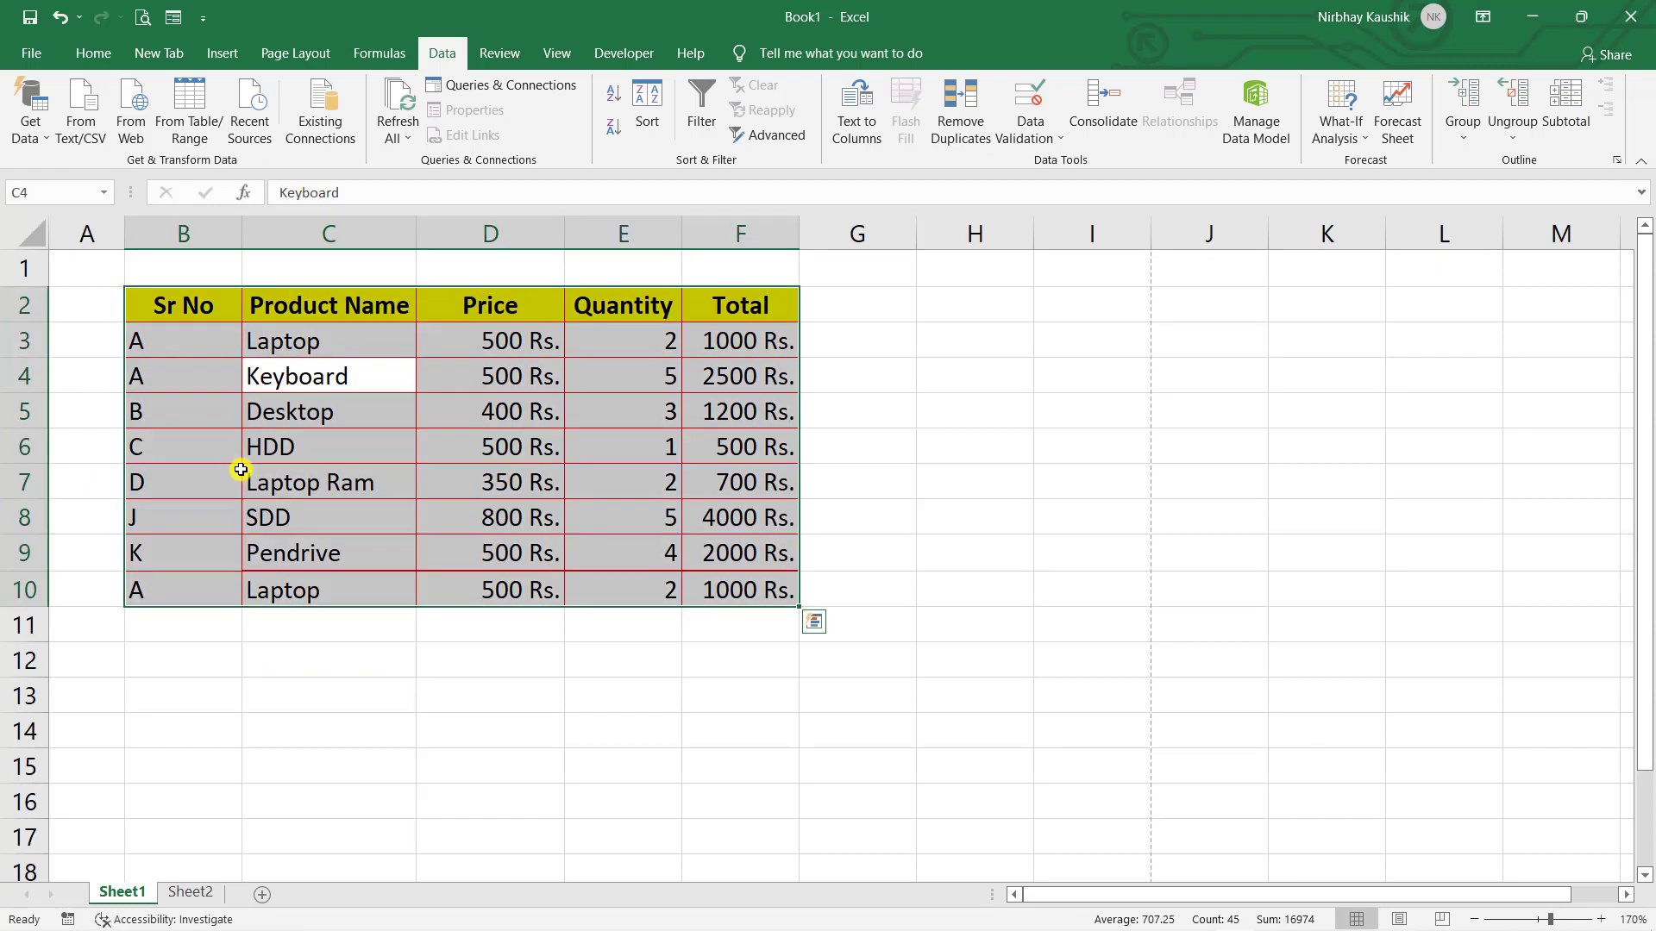
# - Run Remove Duplicates across all columns, deleting the repeated Laptop row 10
pyautogui.click(944, 126)
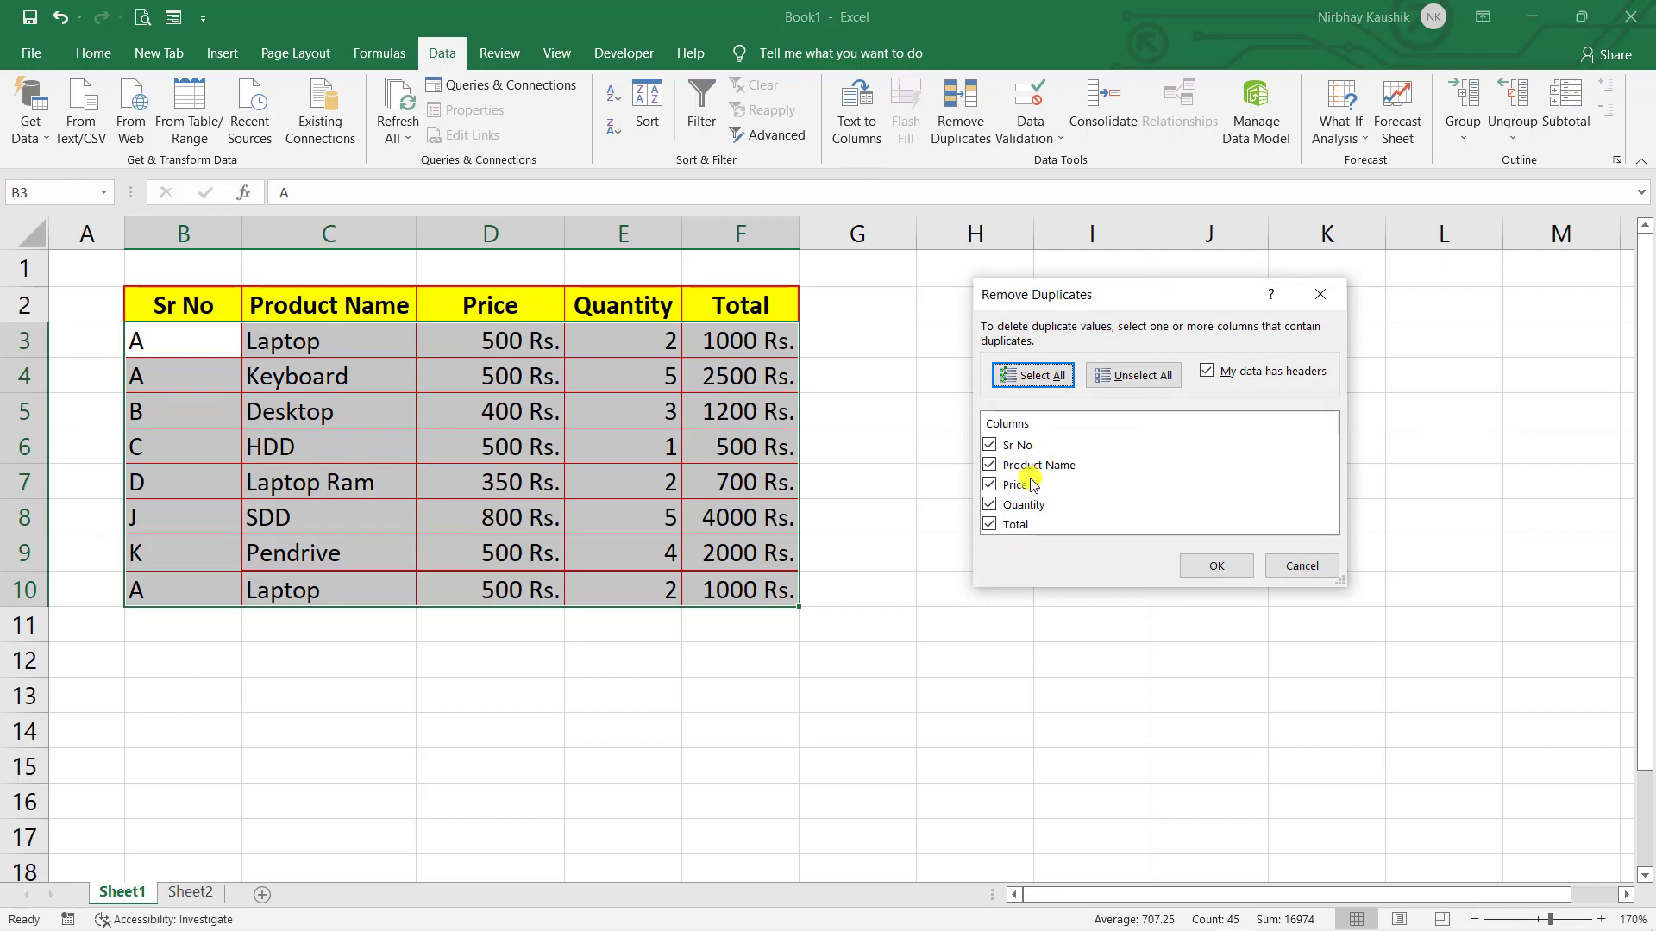
pyautogui.click(1214, 566)
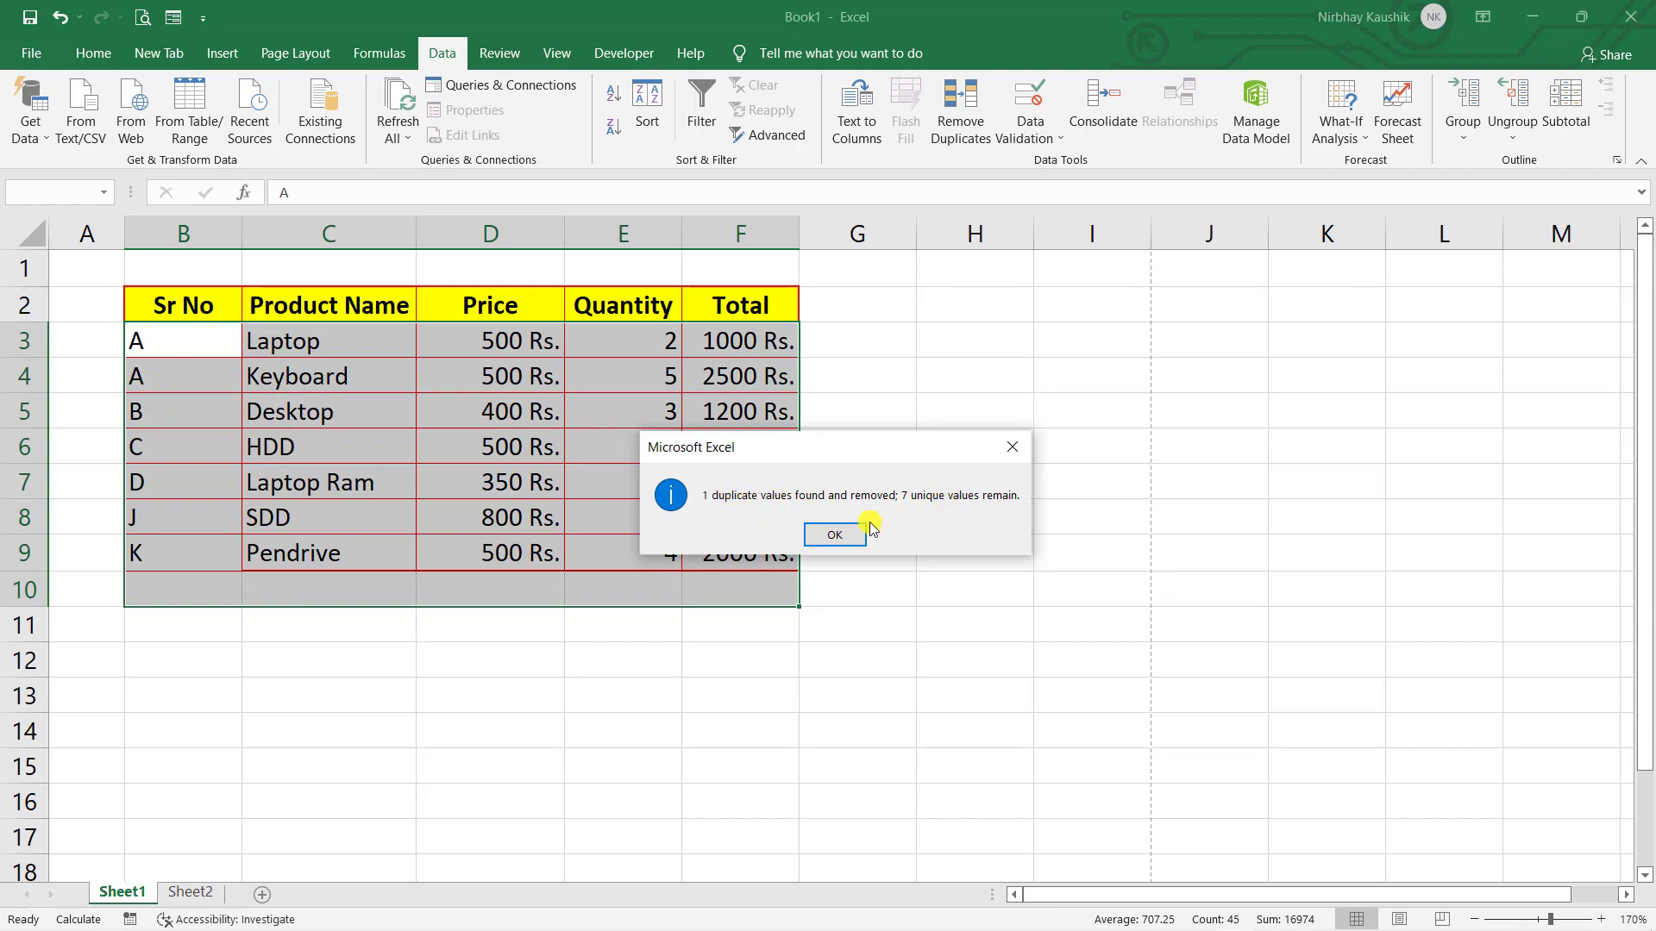
pyautogui.click(845, 539)
pyautogui.click(400, 585)
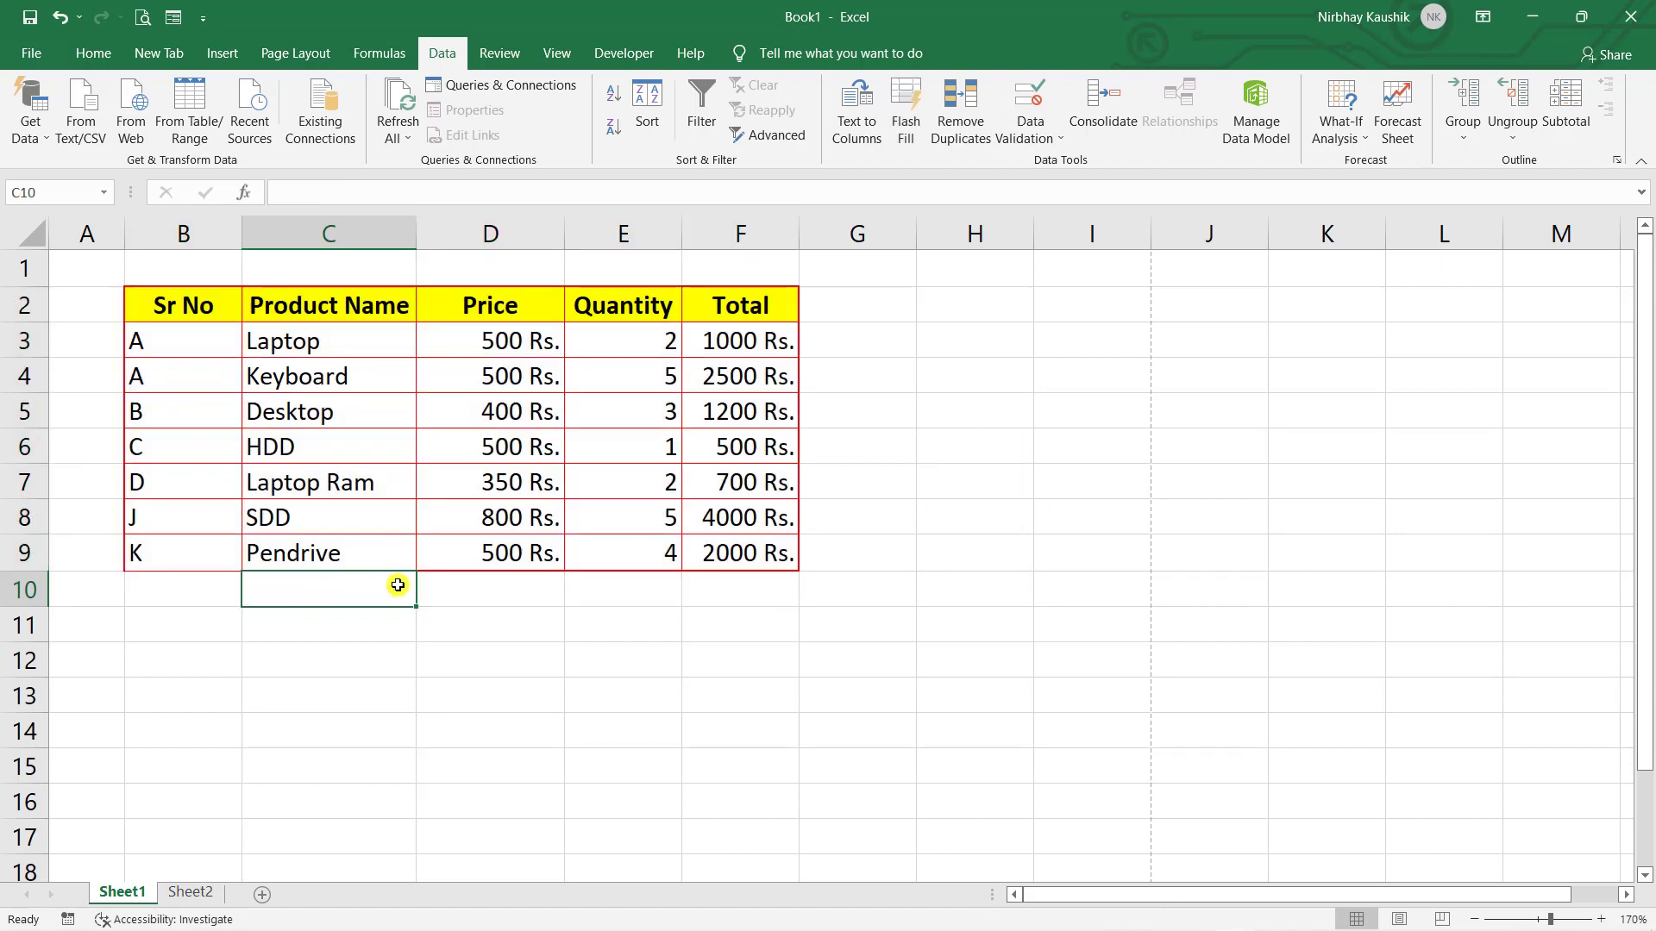
pyautogui.click(621, 618)
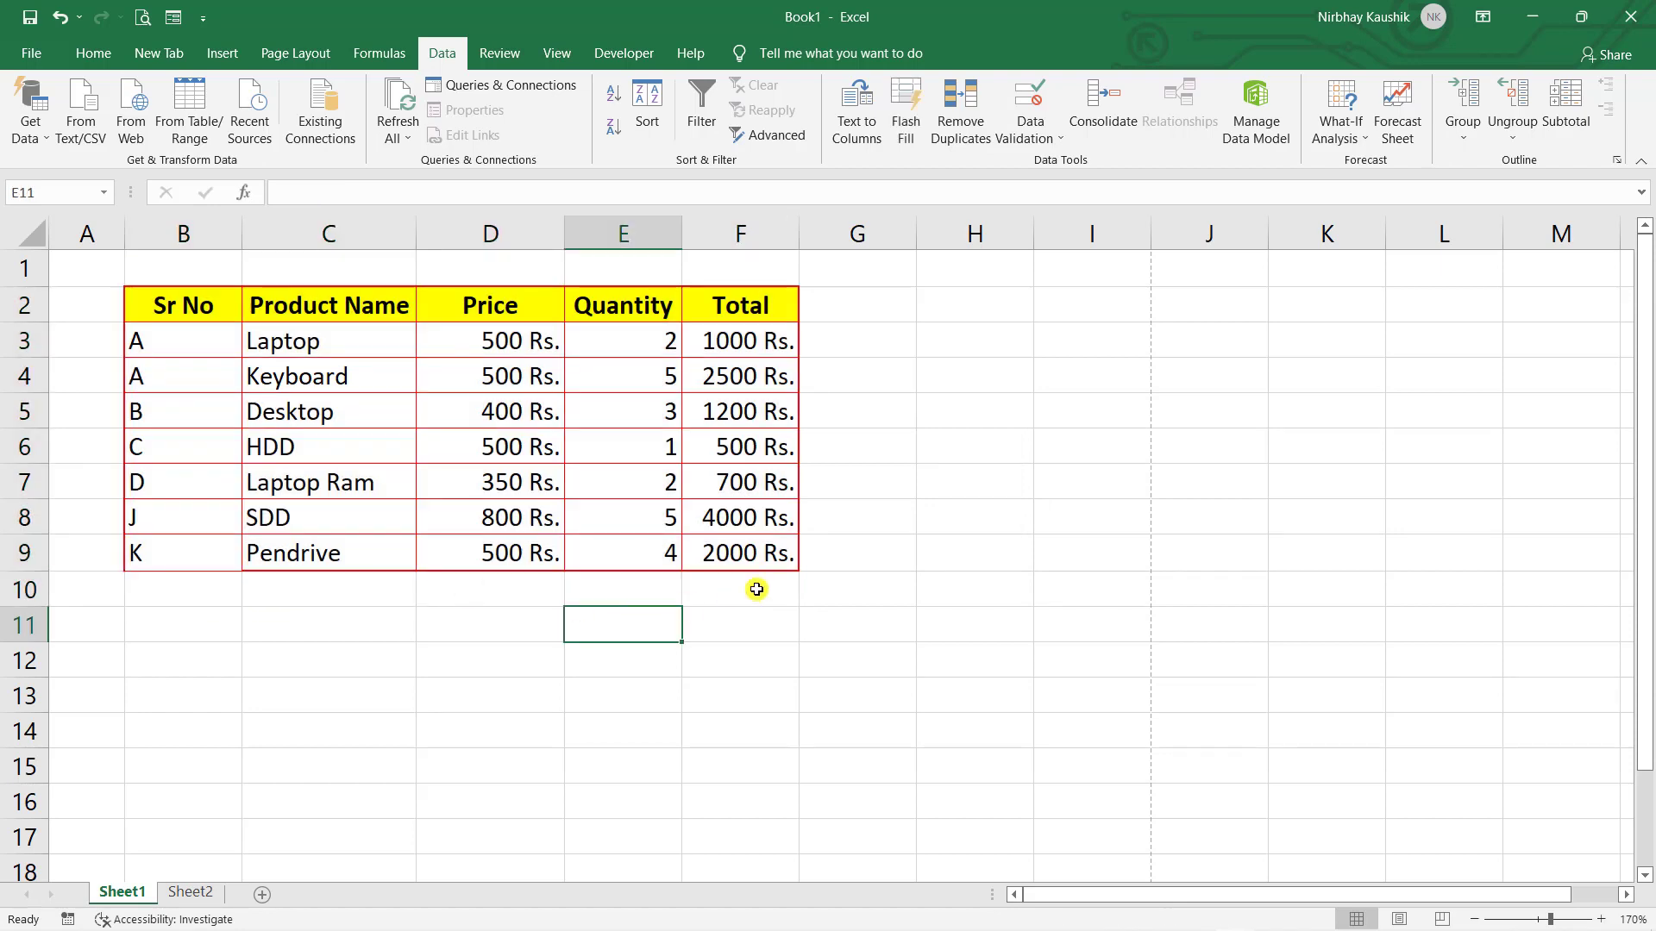
pyautogui.click(975, 482)
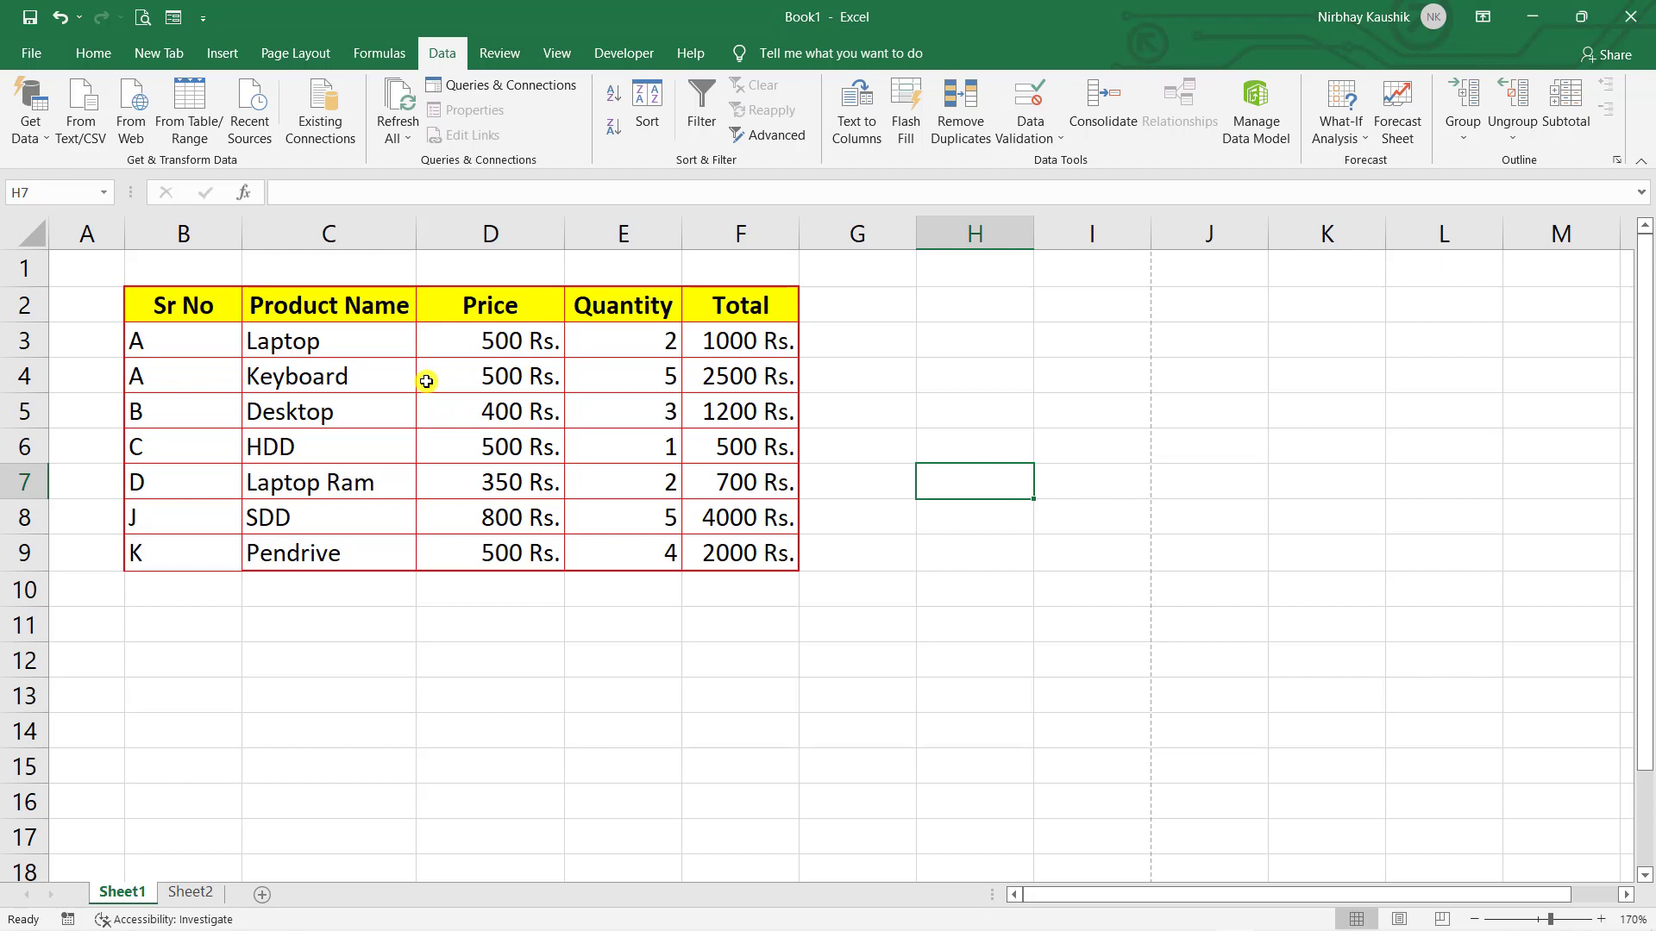
# - Apply a Less Than 500 light-red highlight rule to the table, inspect E3, then undo it
pyautogui.click(291, 401)
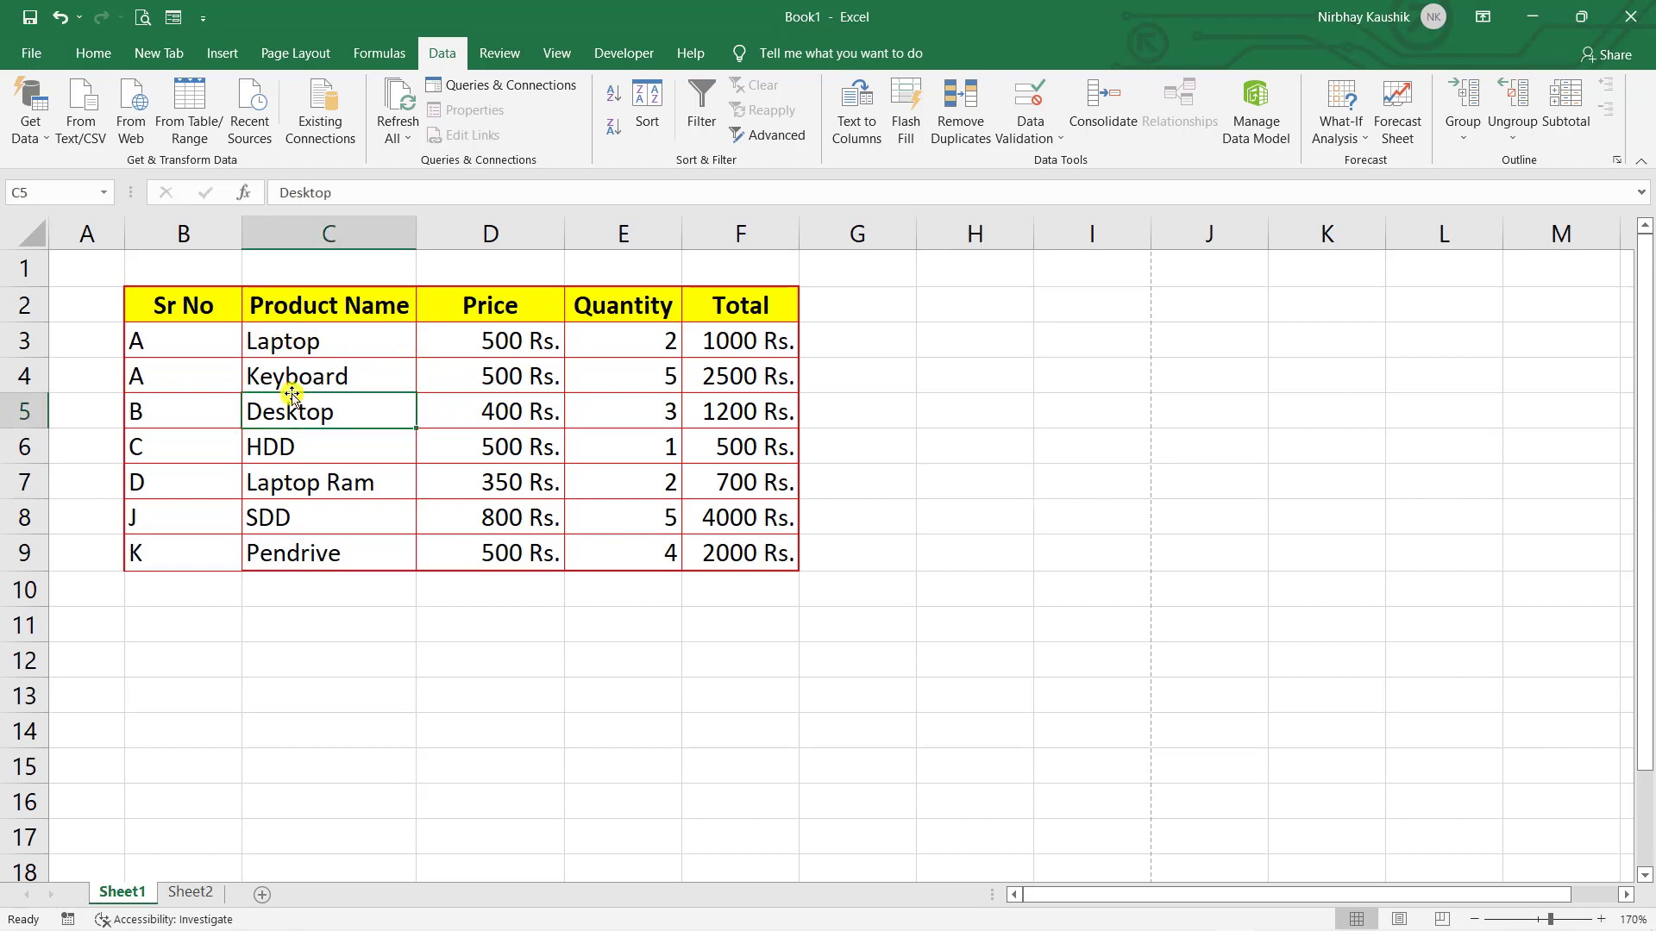
pyautogui.hotkey('ctrl', 'a')
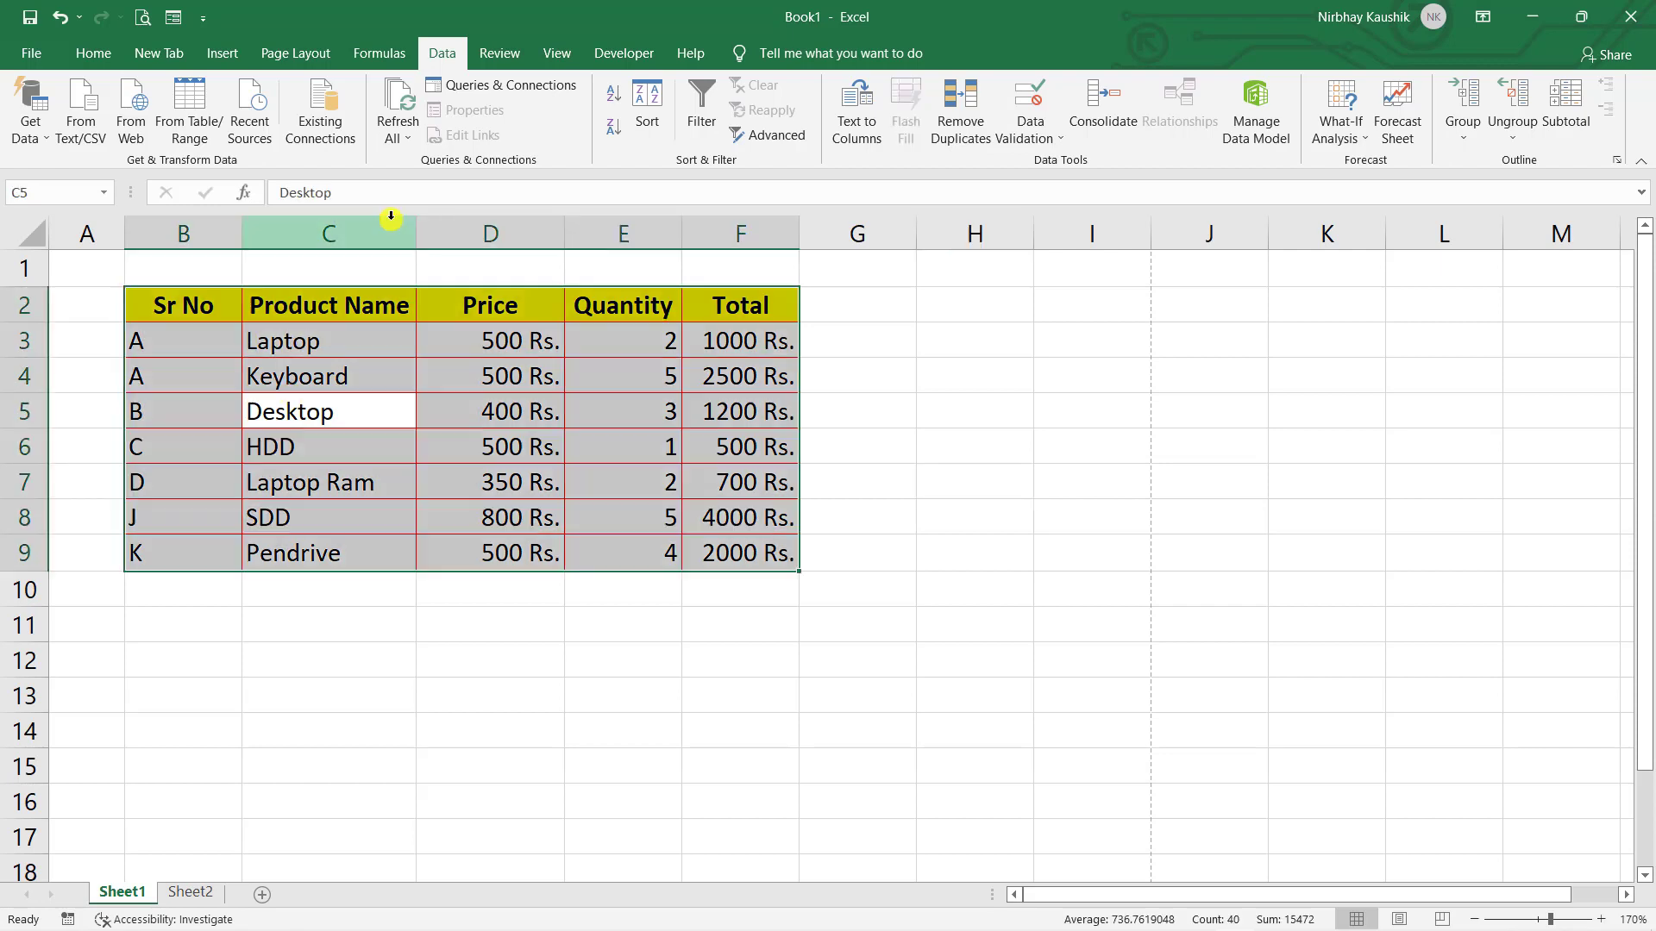
pyautogui.click(95, 53)
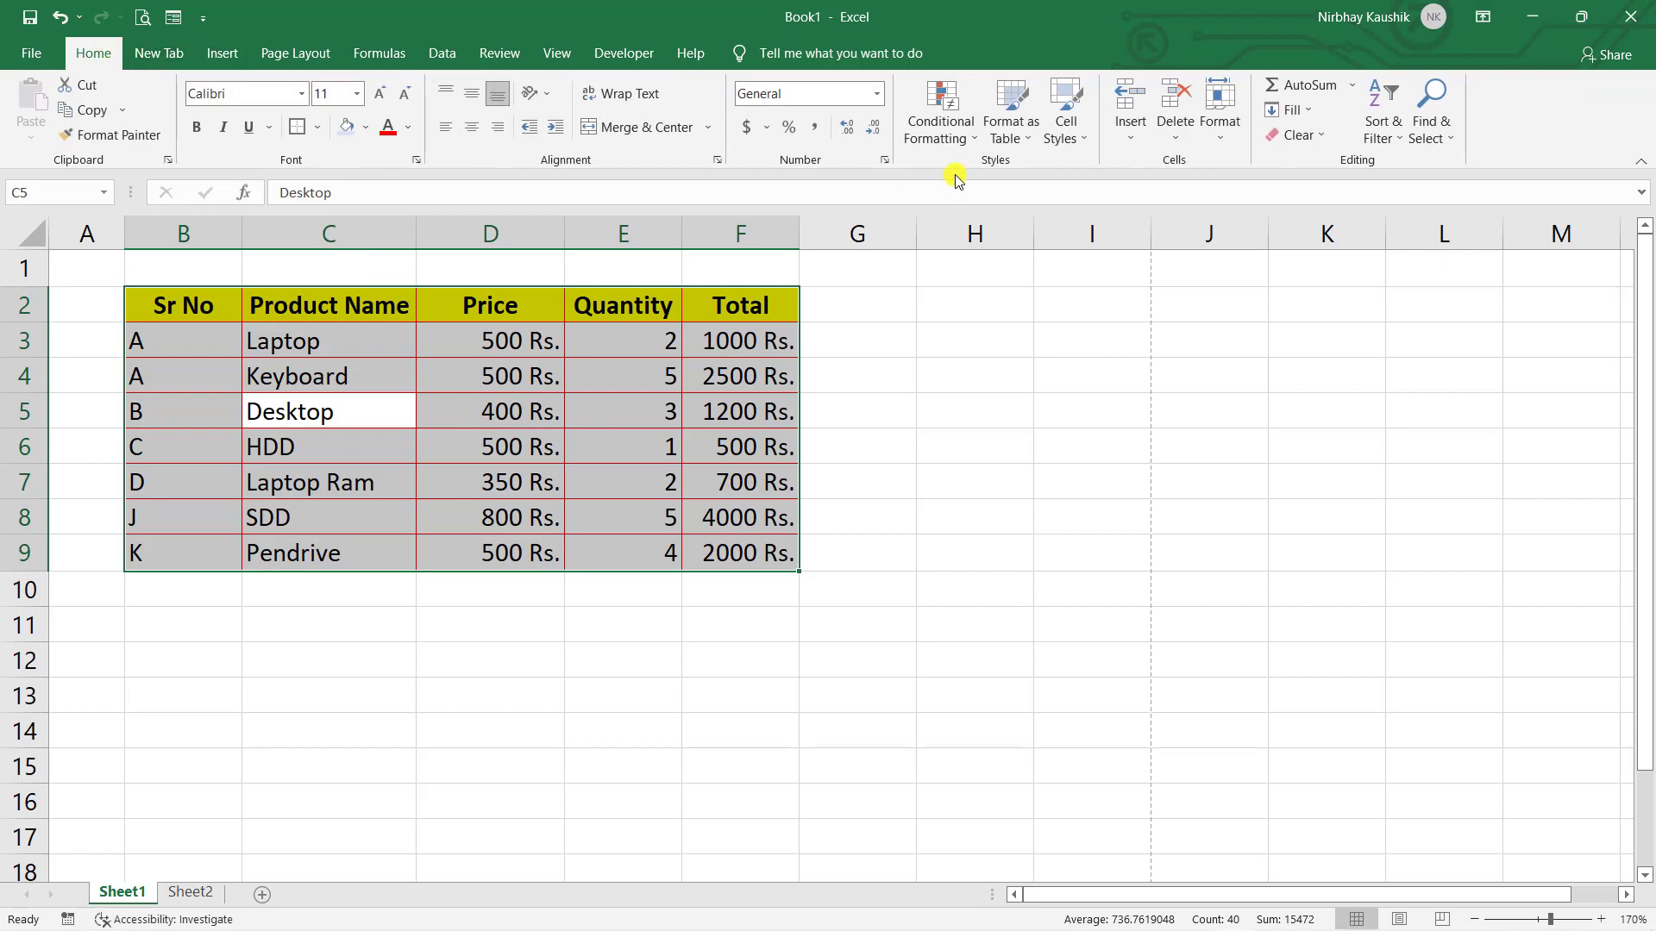
pyautogui.click(947, 145)
pyautogui.moveTo(1050, 175)
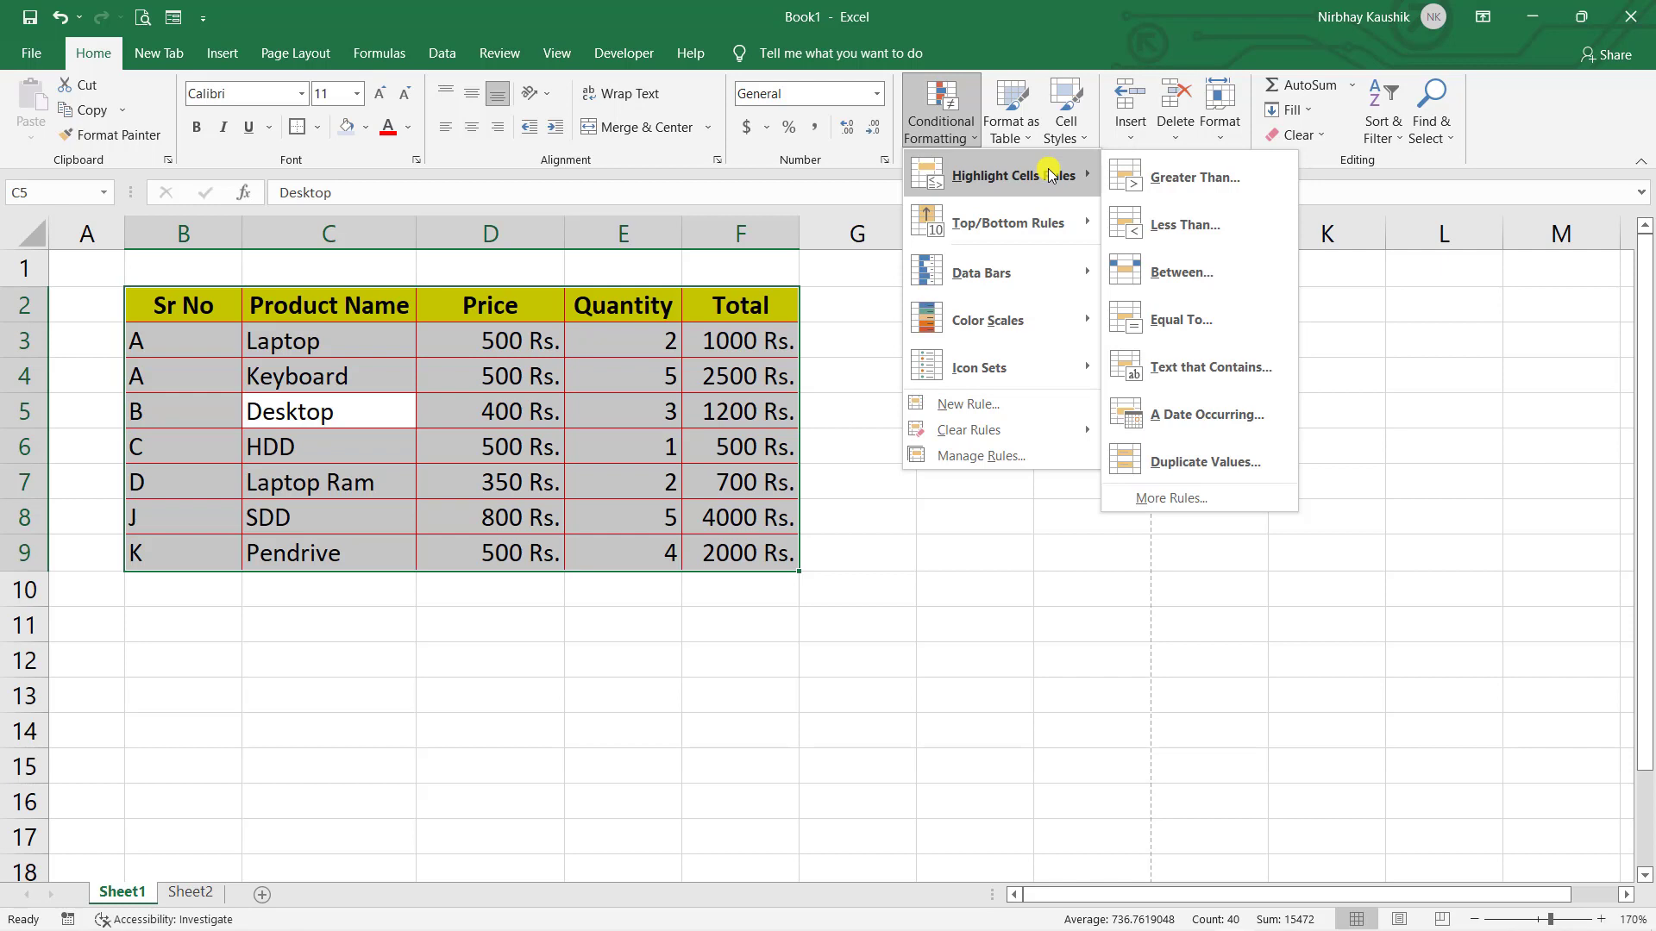
pyautogui.click(1152, 226)
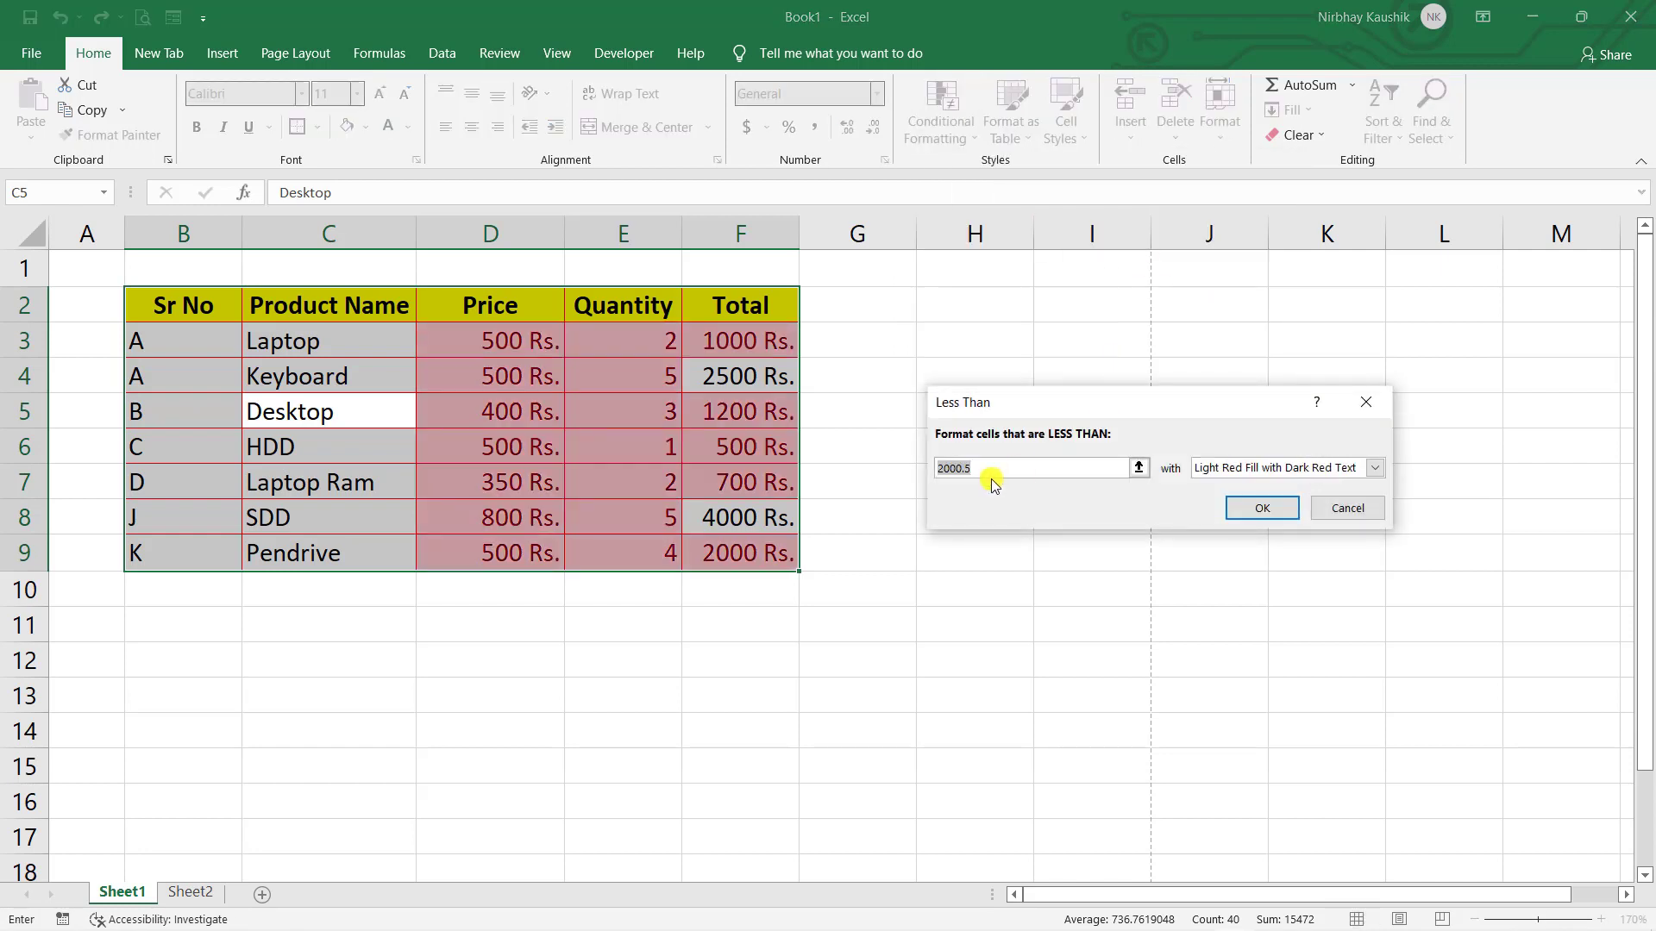
pyautogui.write('500')
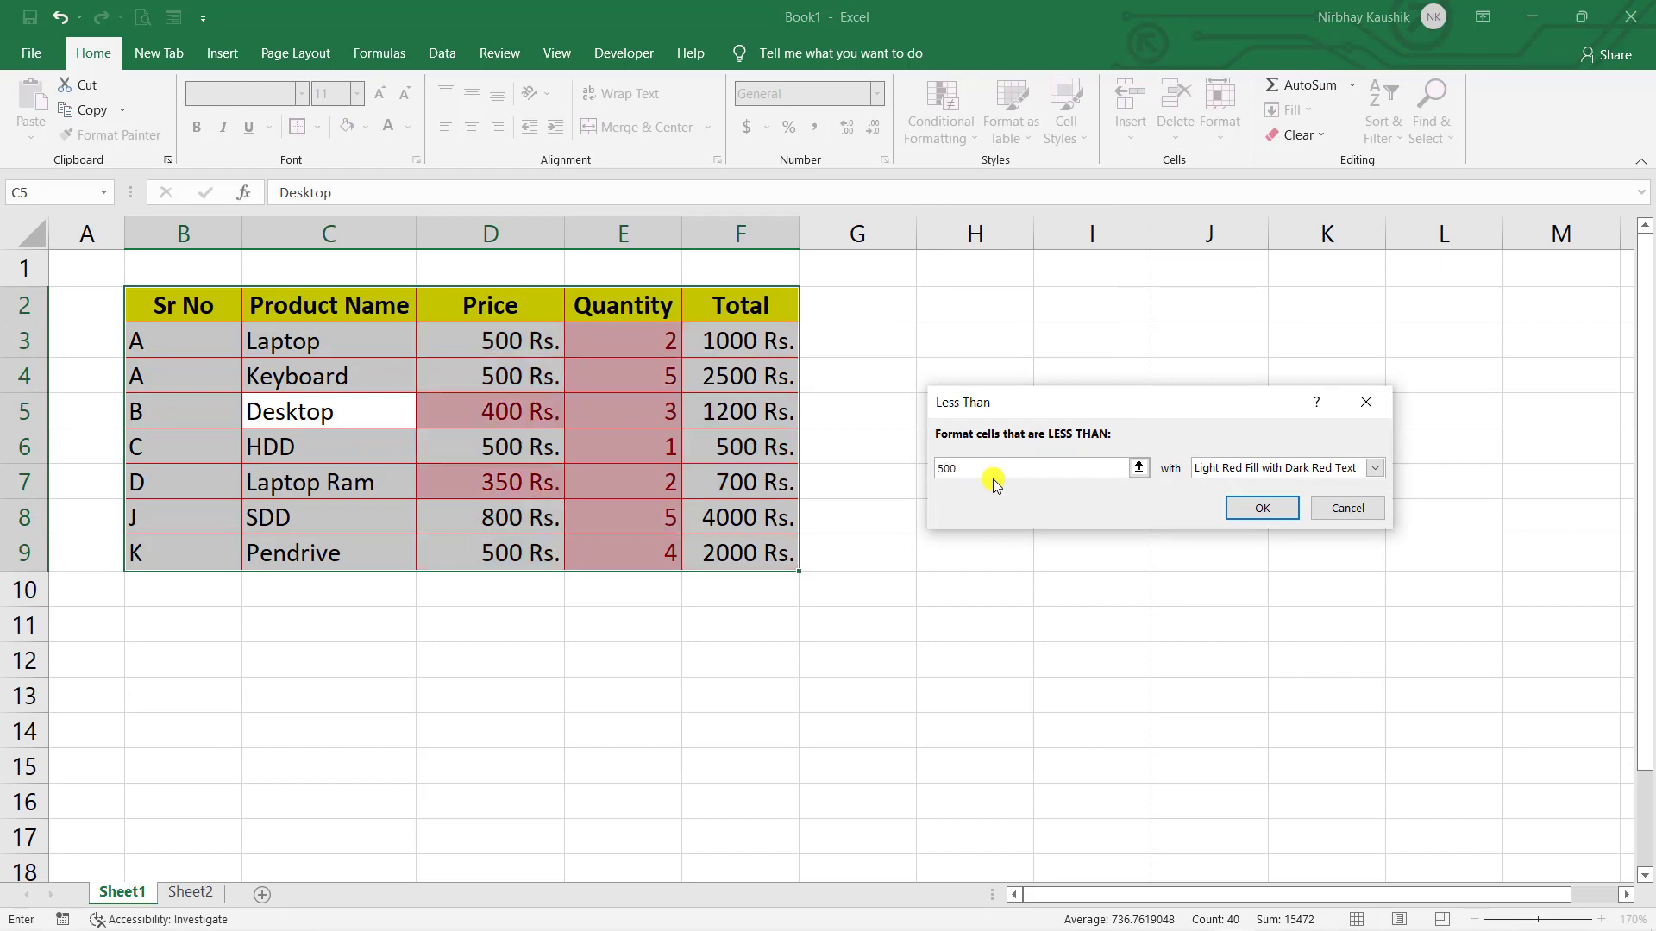
pyautogui.click(1263, 509)
pyautogui.click(1033, 479)
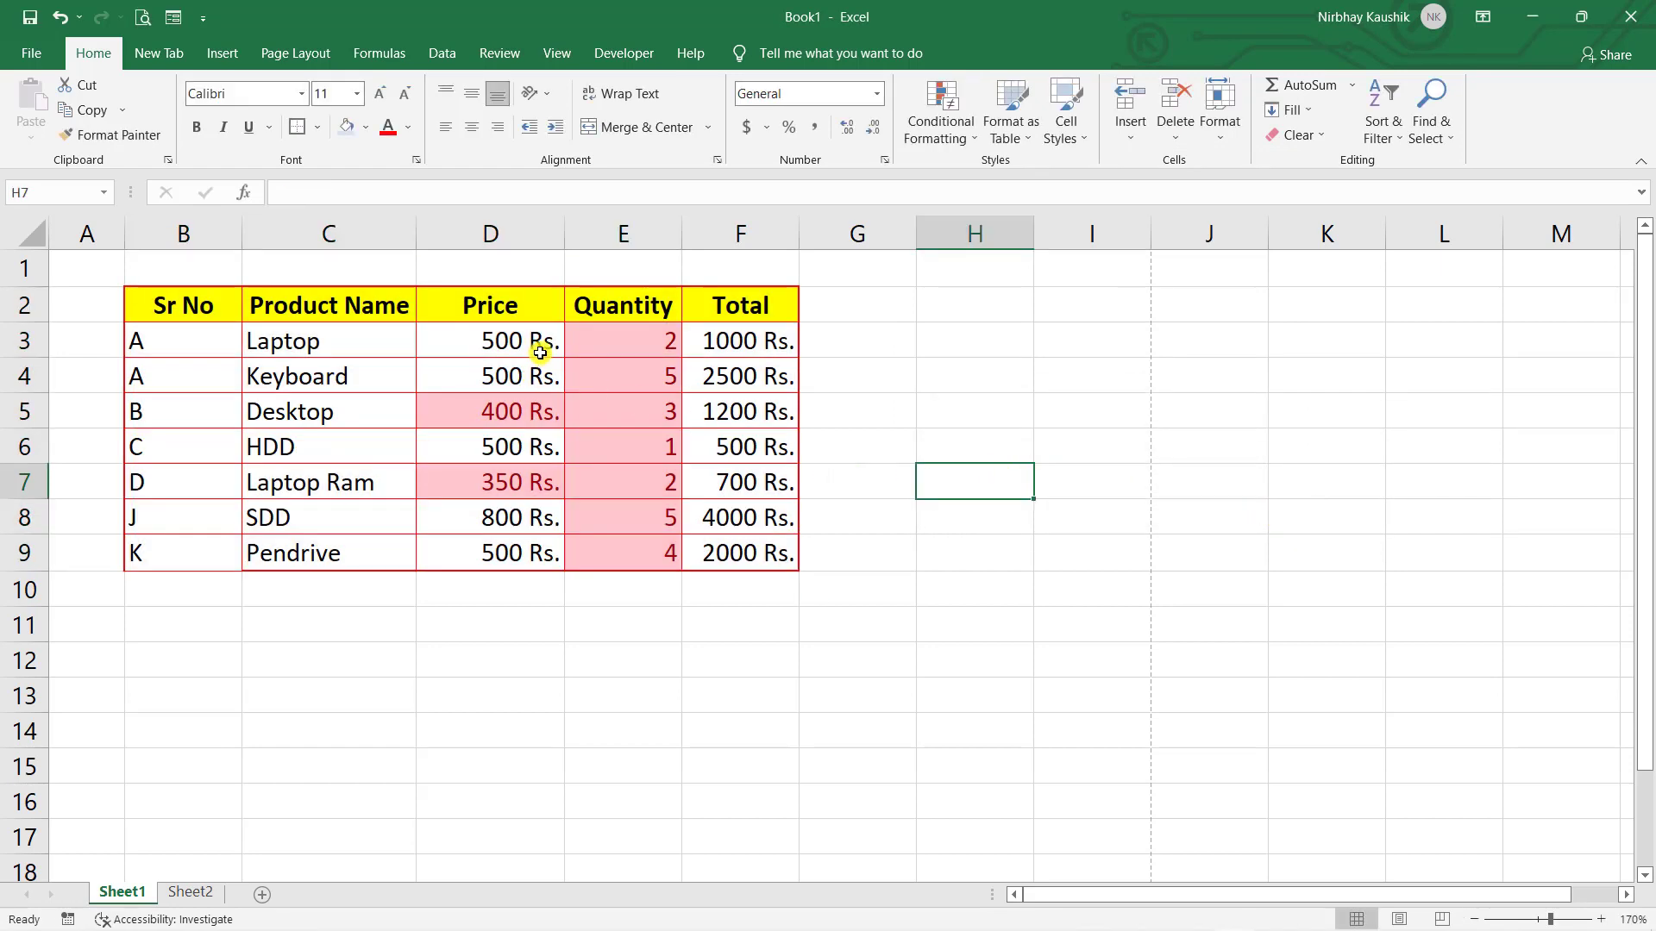
pyautogui.click(647, 348)
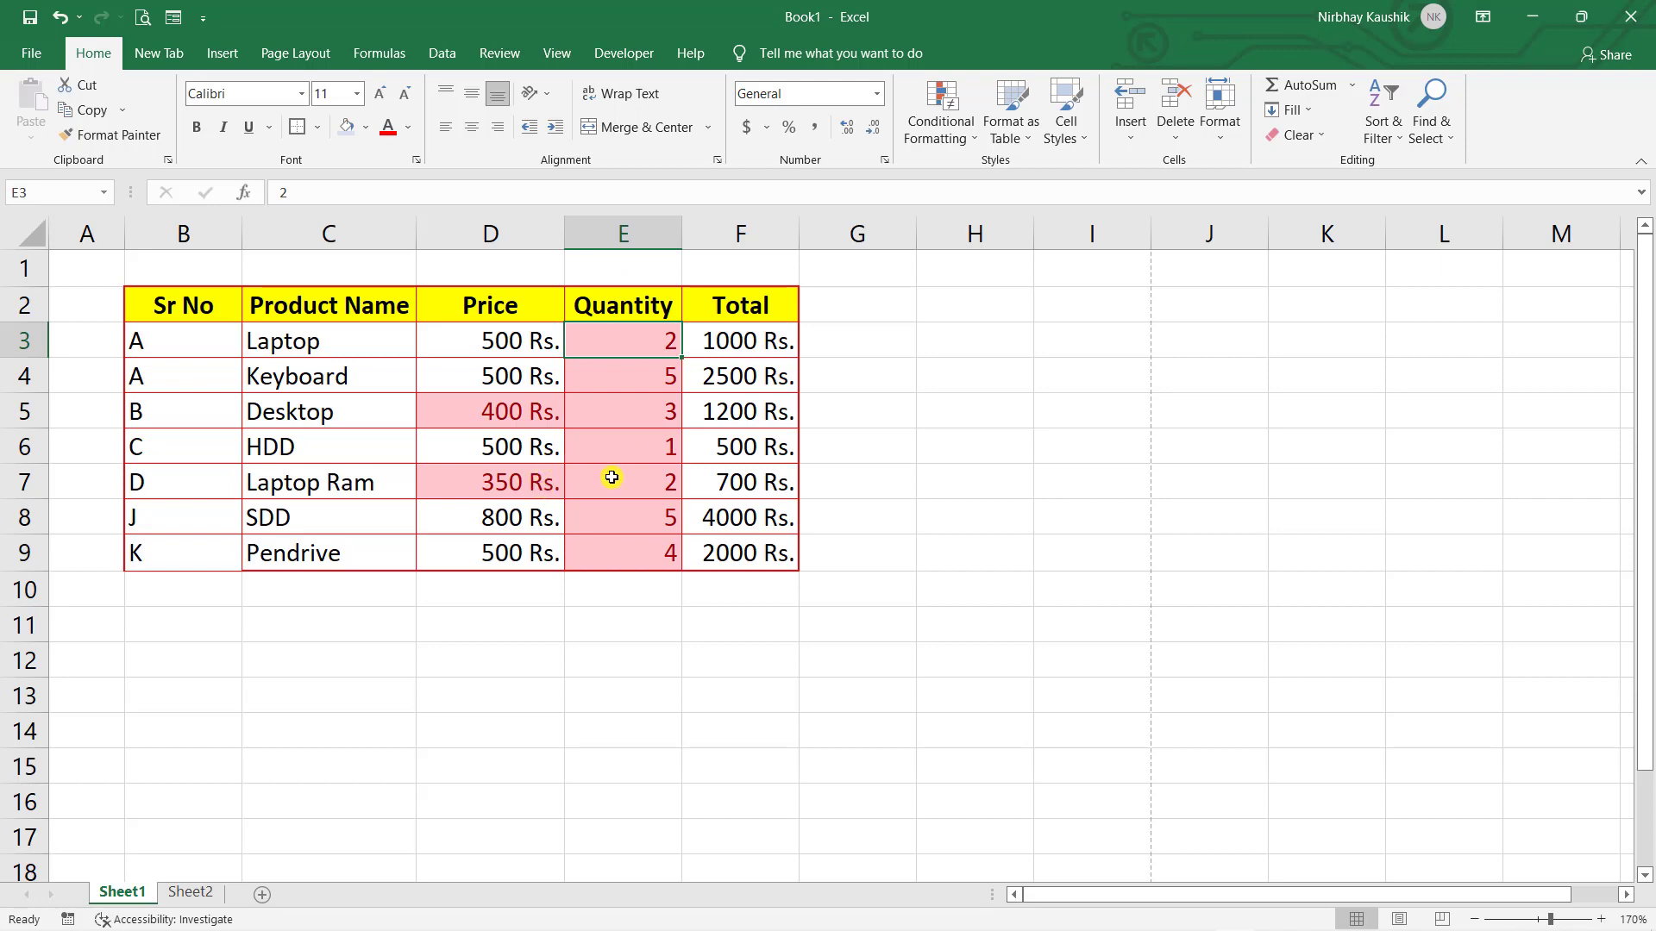
pyautogui.hotkey('ctrl', 'z')
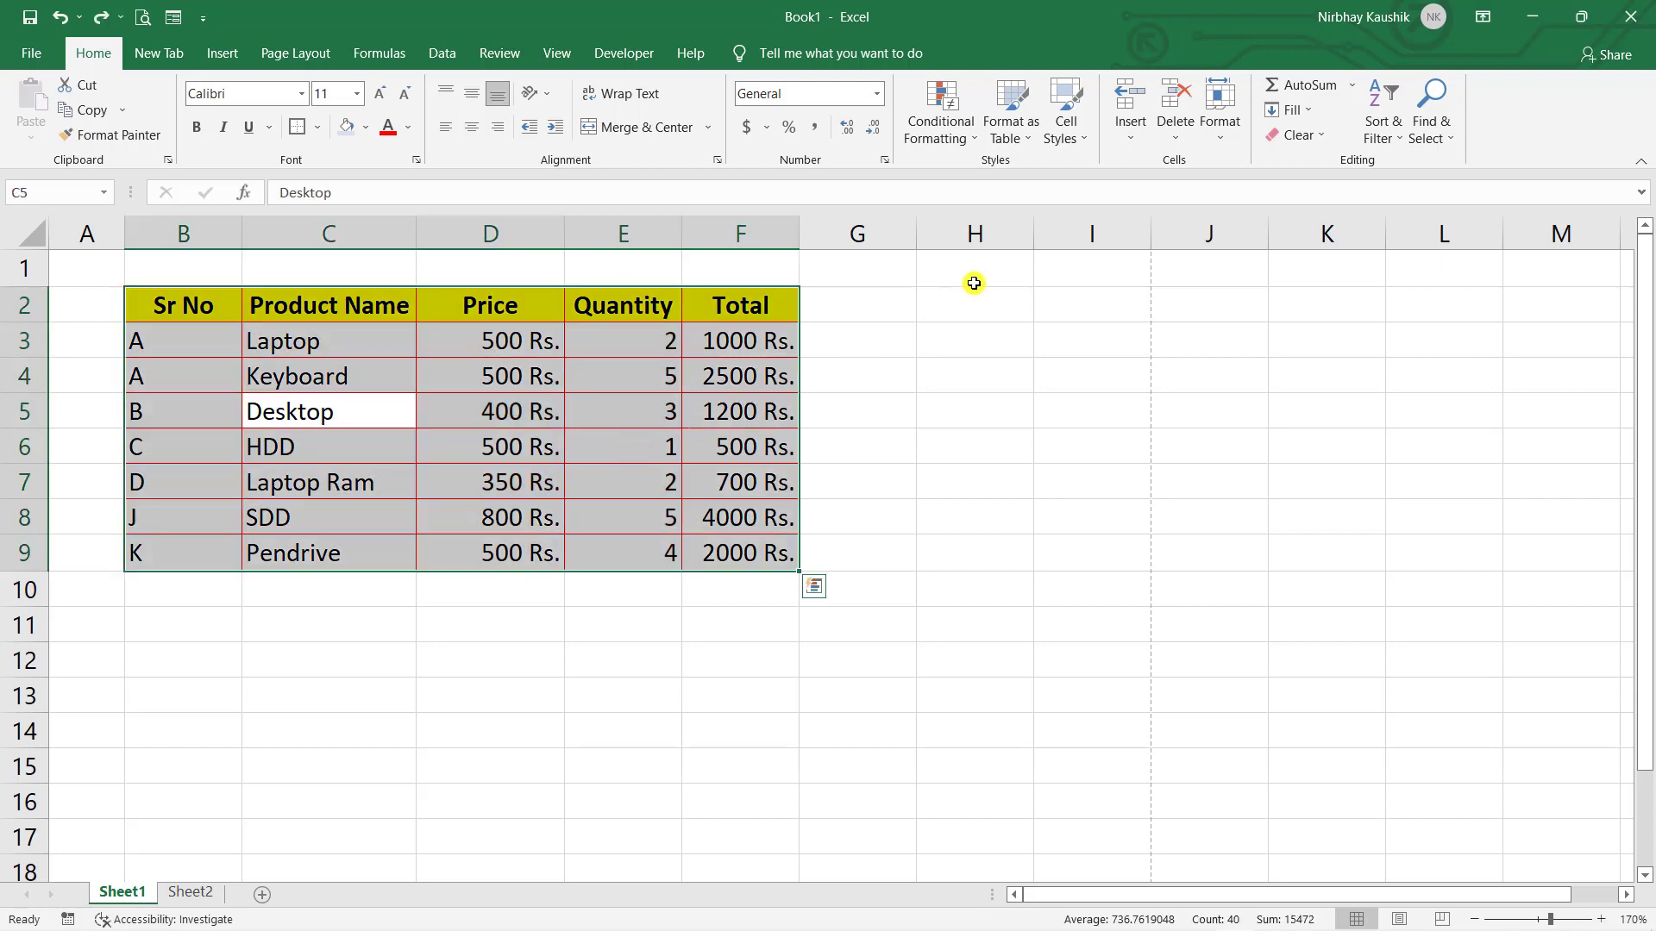
# - Apply a Between 500 and 2000 light-red highlight rule to the table, then undo it
pyautogui.click(939, 147)
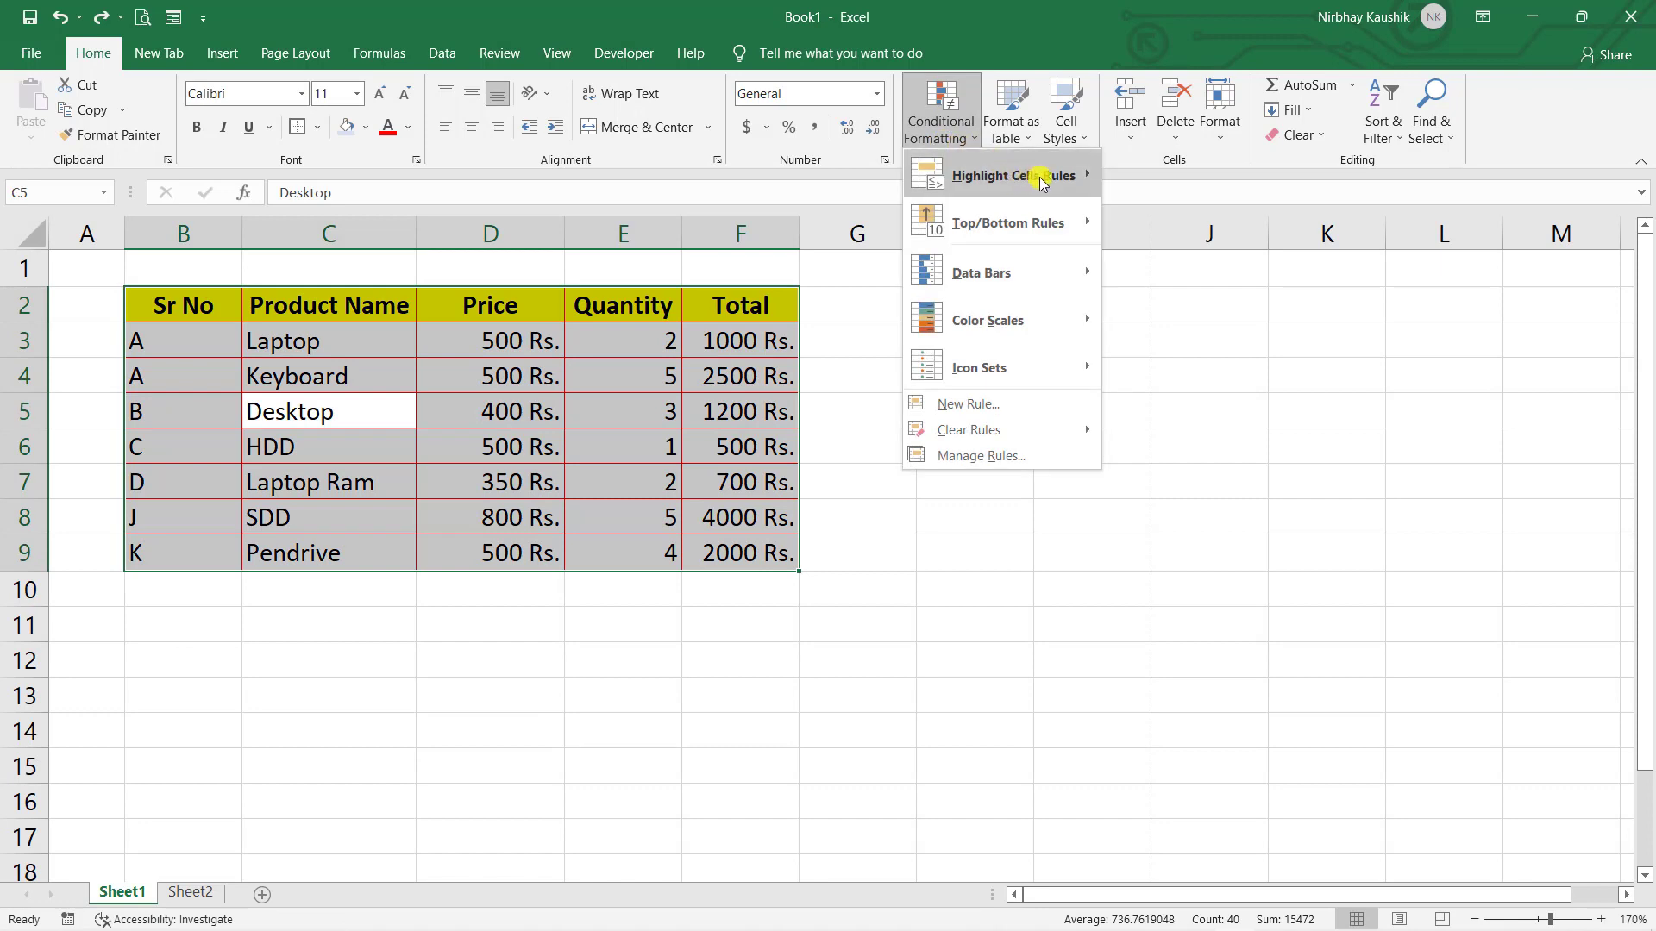
pyautogui.moveTo(1042, 175)
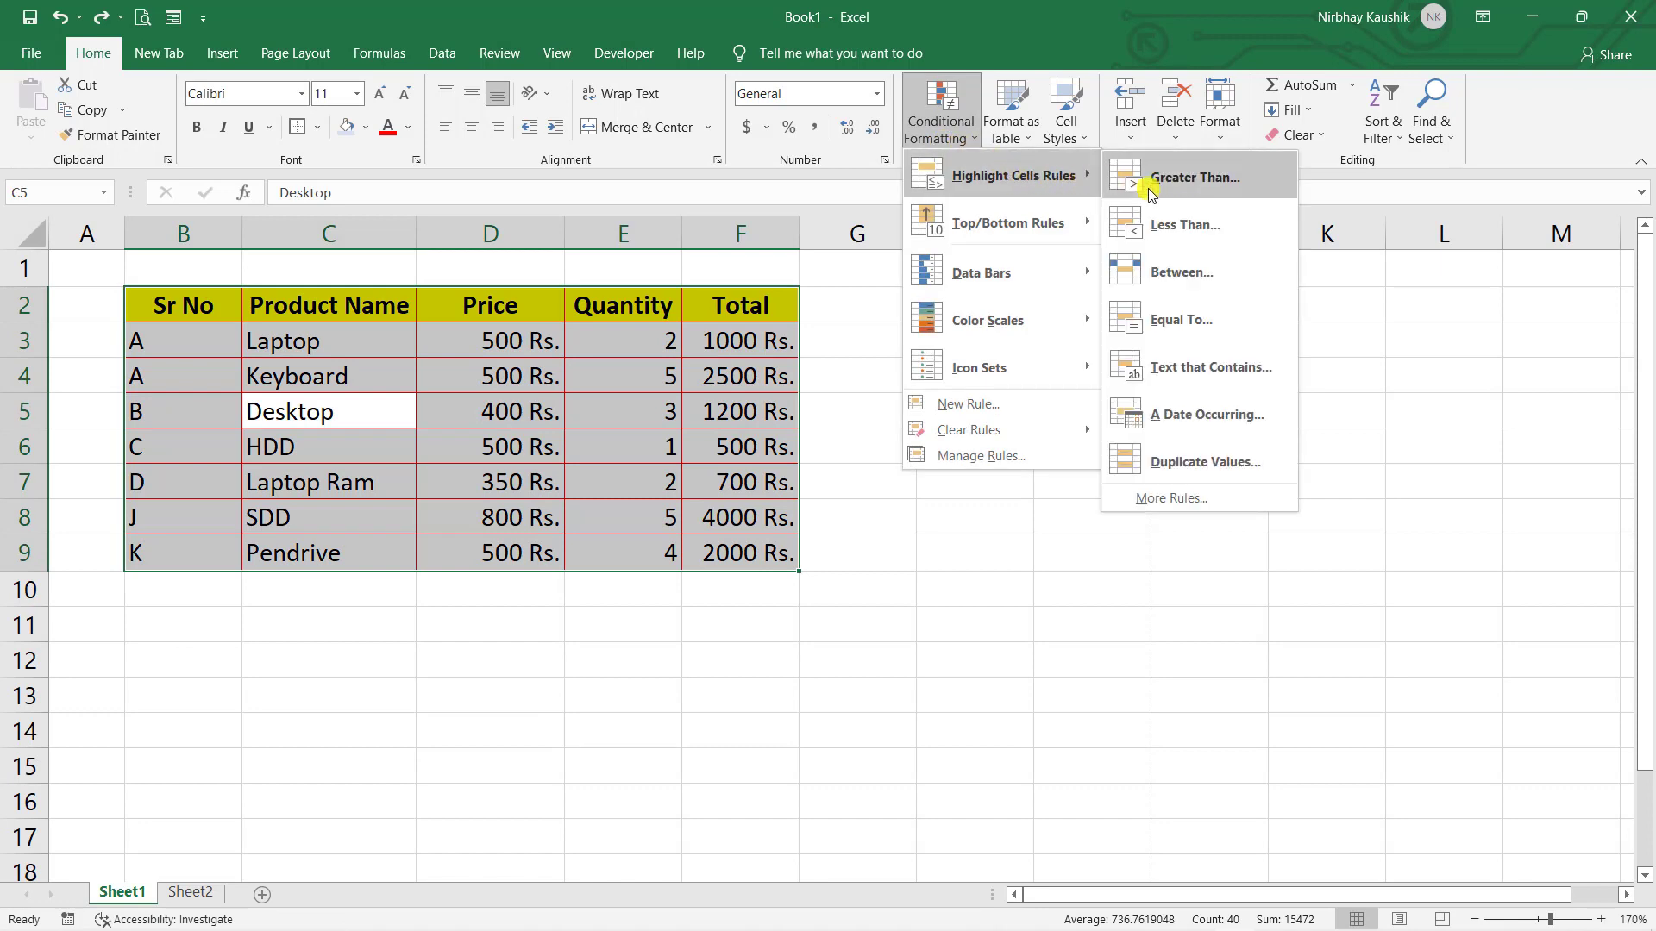
pyautogui.click(1151, 293)
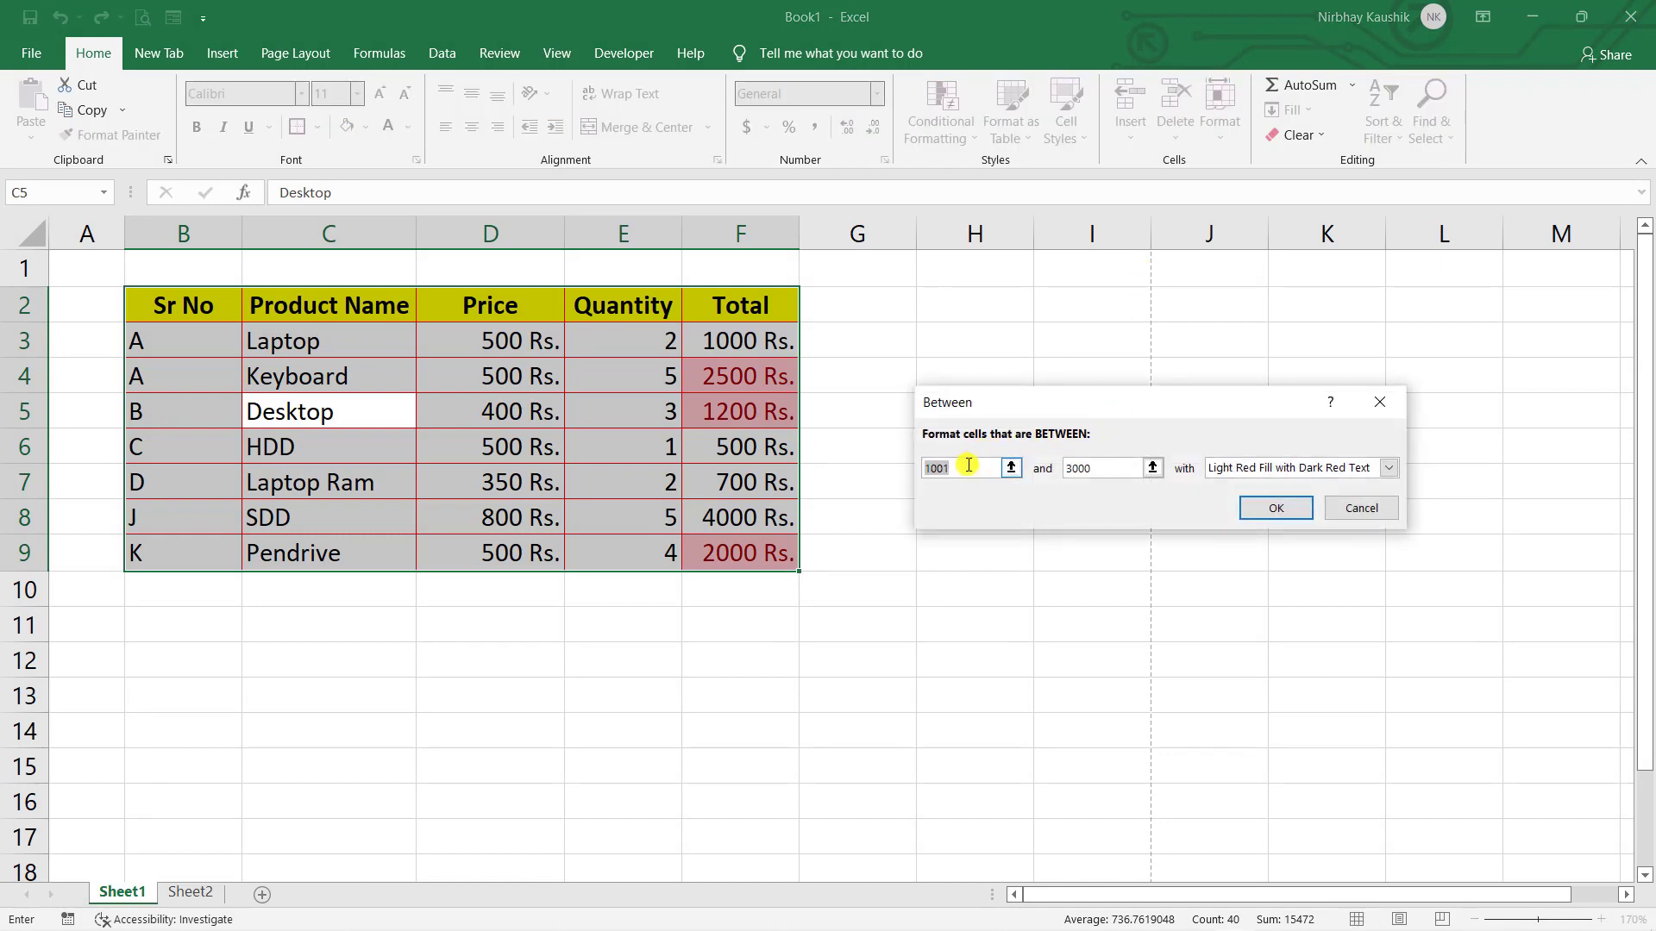
pyautogui.press('BackSpace')
pyautogui.write('500')
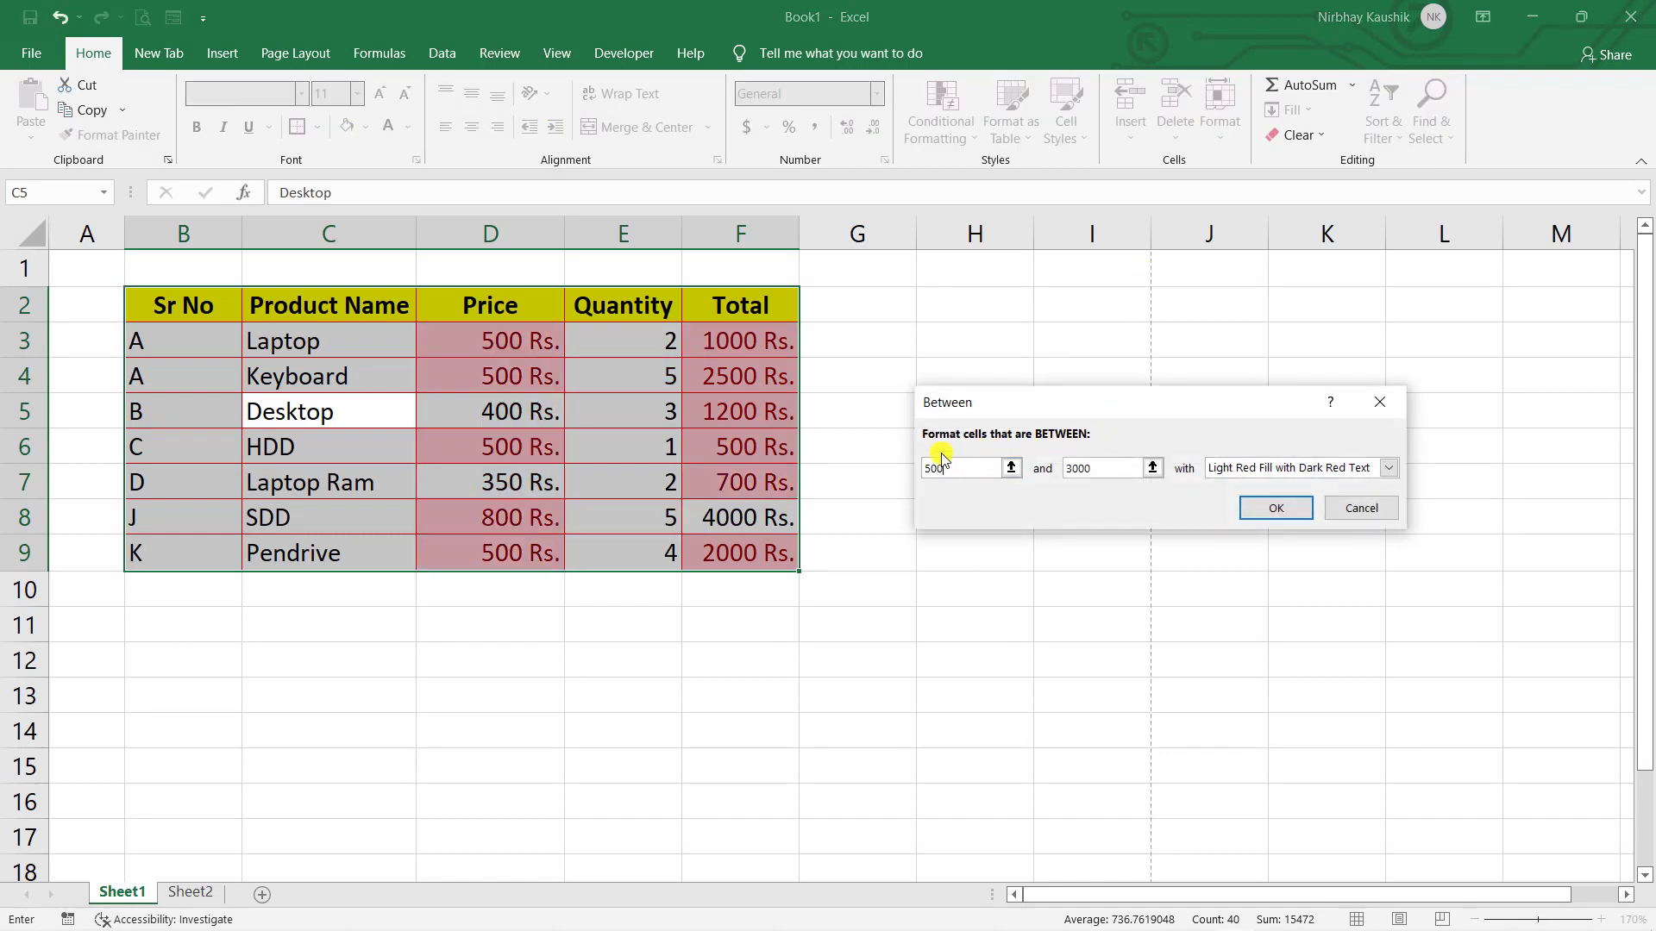
pyautogui.press('BackSpace')
pyautogui.press('BackSpace')
pyautogui.press('BackSpace')
pyautogui.press('BackSpace')
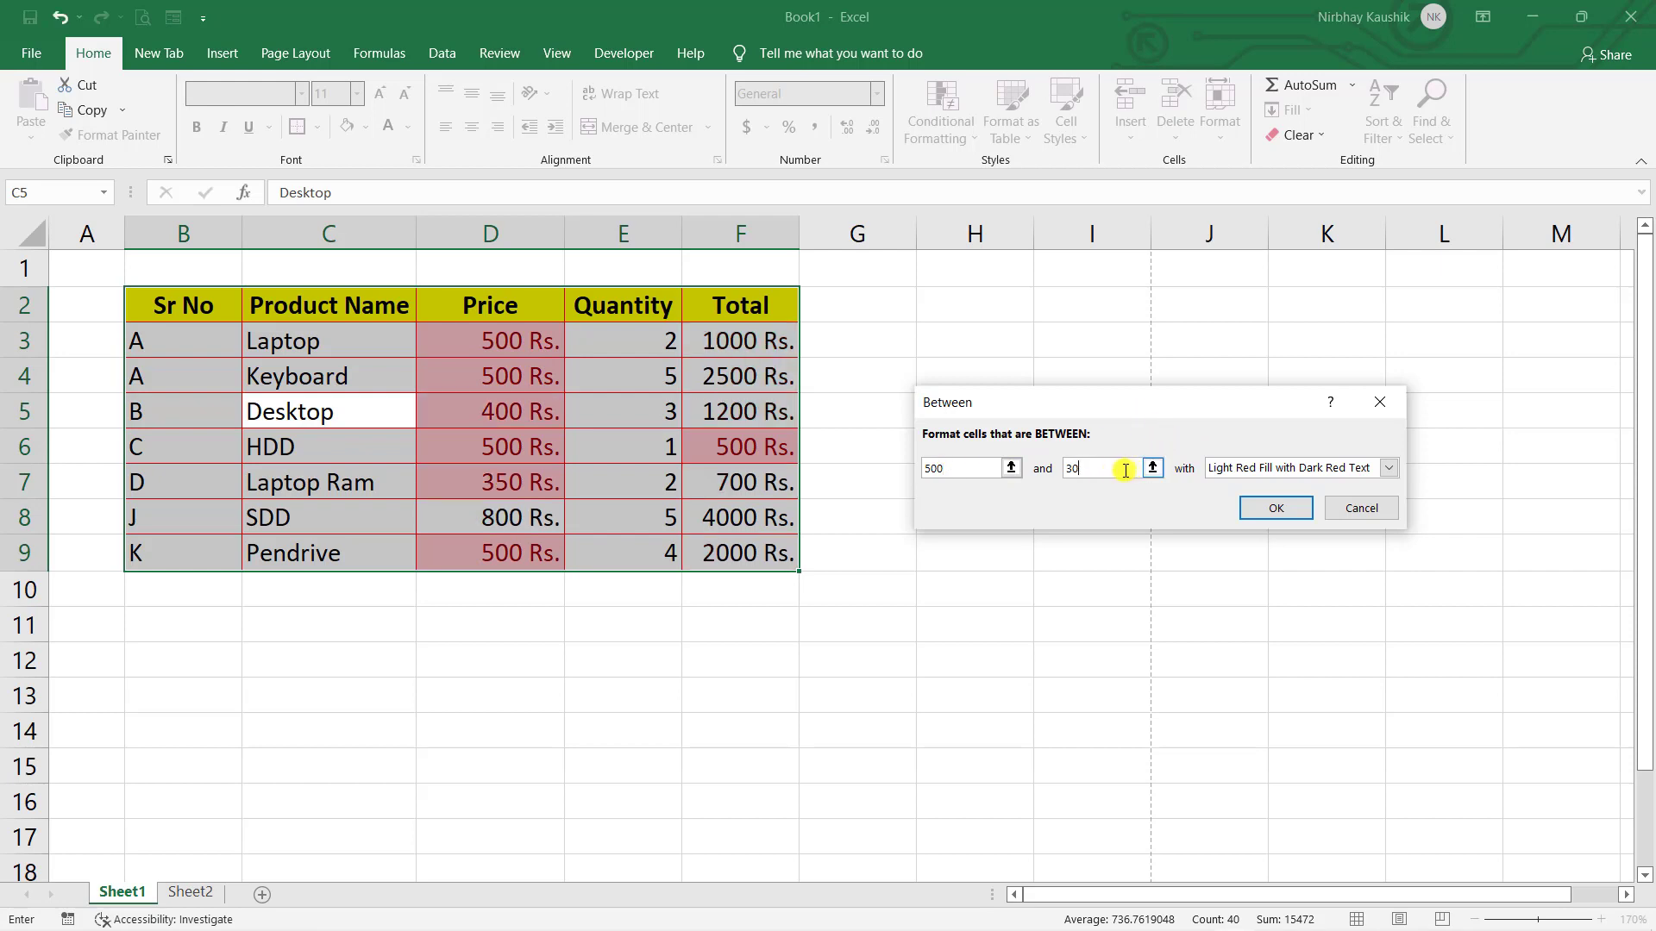
pyautogui.write('2000')
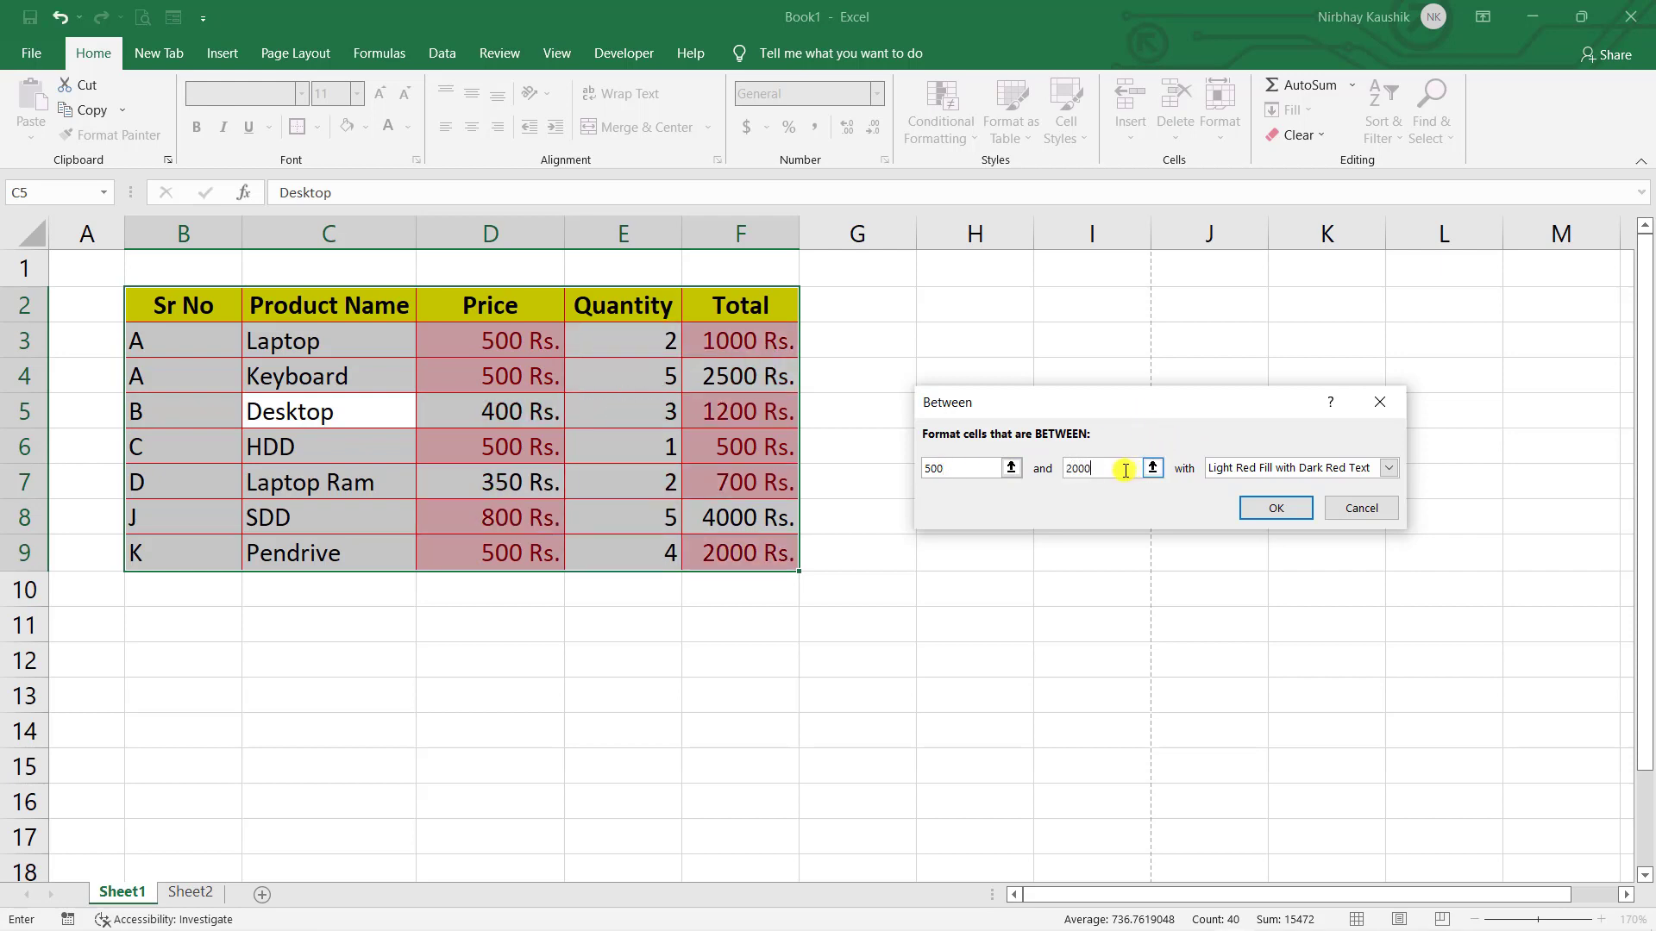
pyautogui.click(1259, 509)
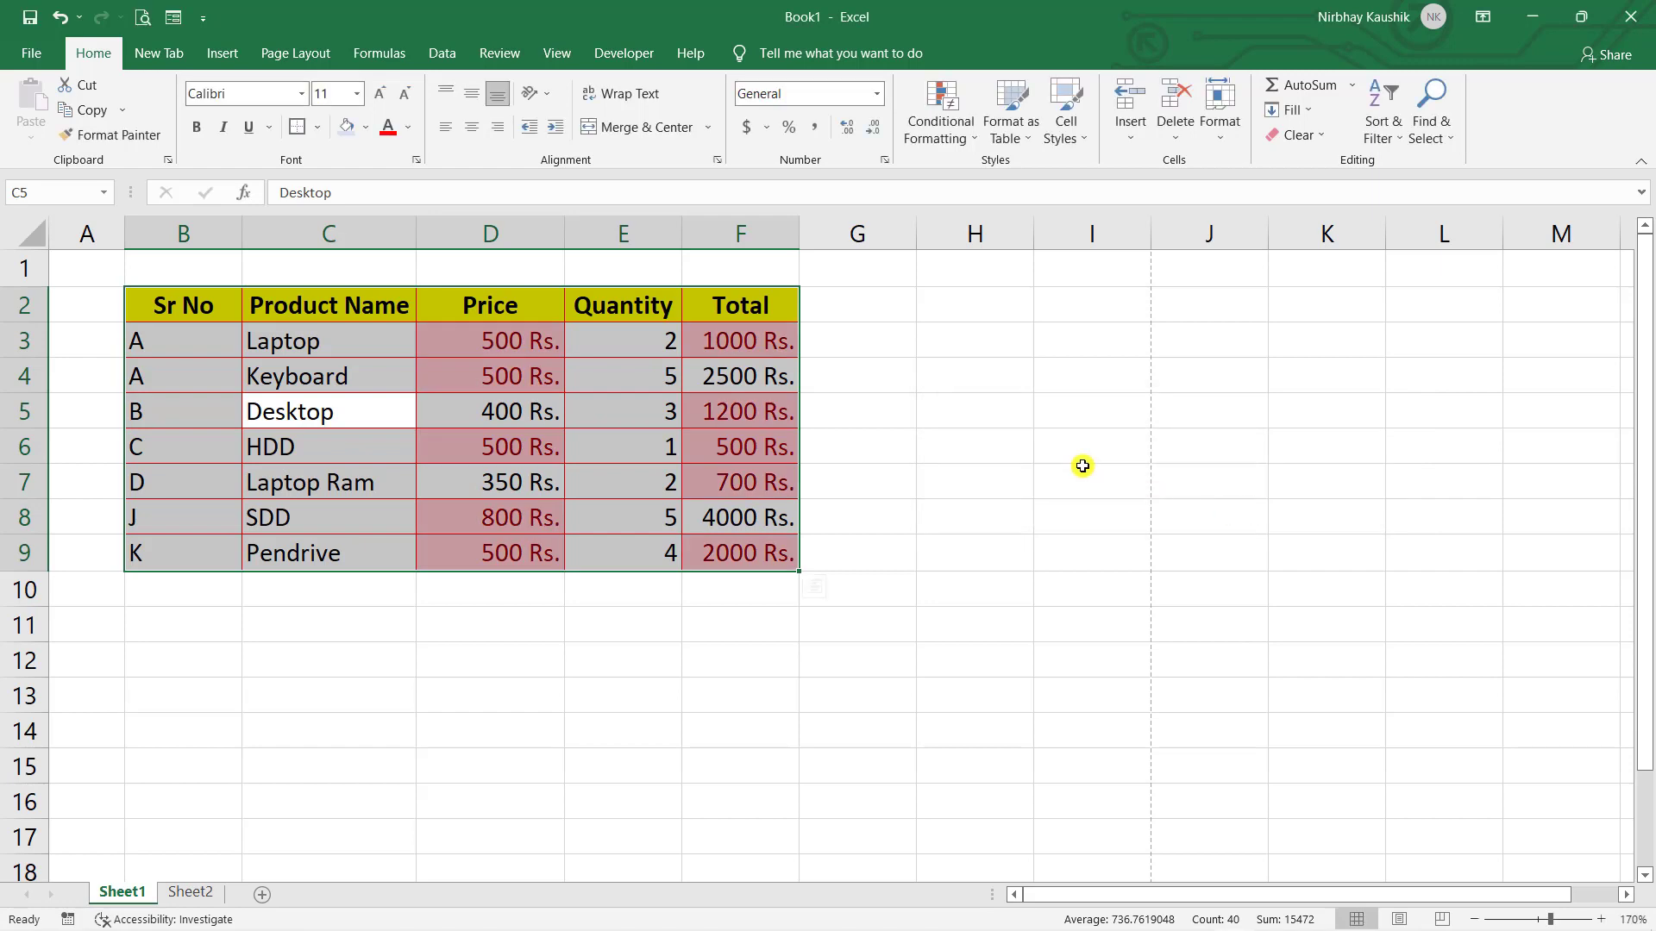
pyautogui.click(1083, 470)
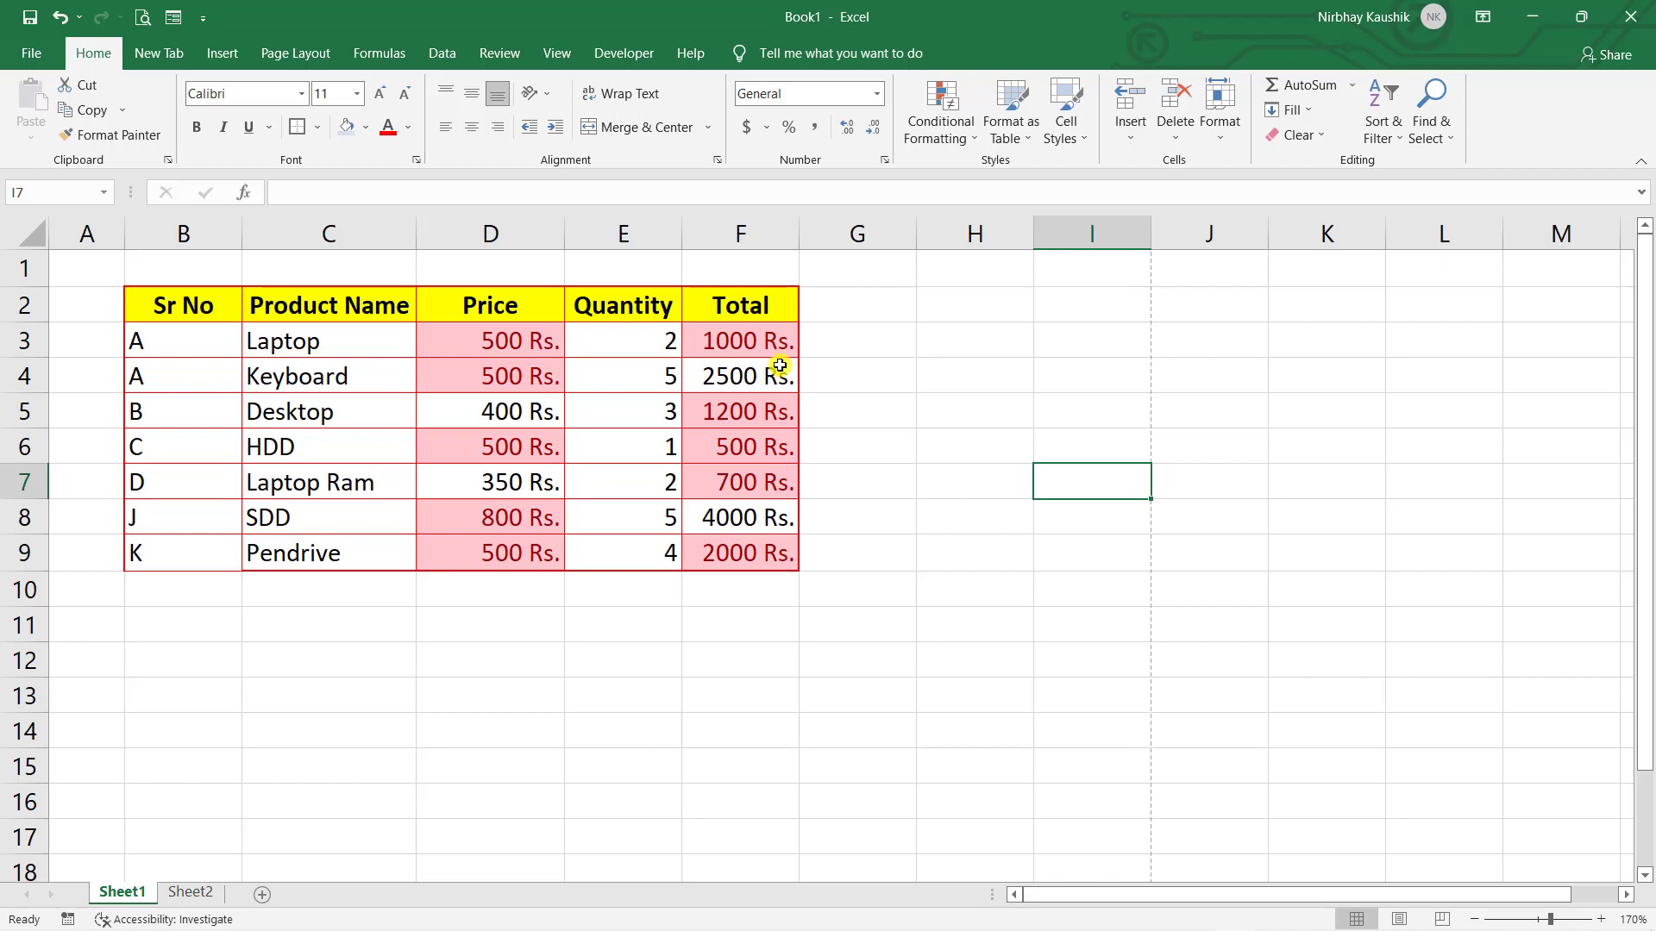
pyautogui.hotkey('ctrl', 'z')
# - Start a conditional formatting Equal To rule for cells with the value 400
pyautogui.click(962, 138)
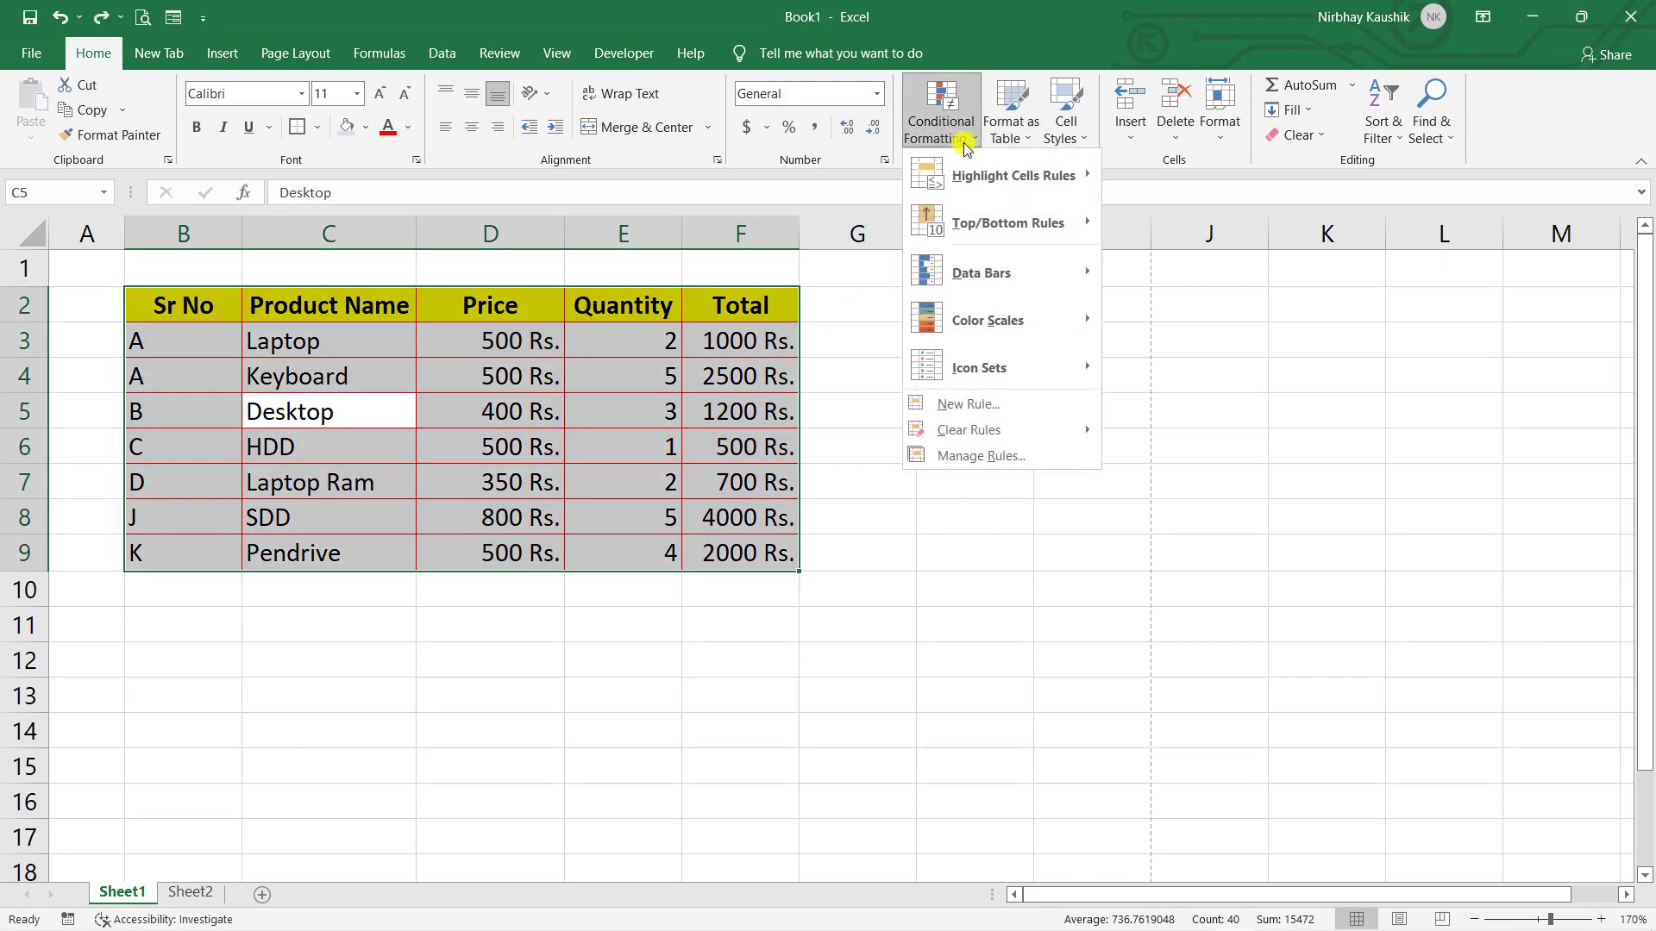
pyautogui.moveTo(1048, 226)
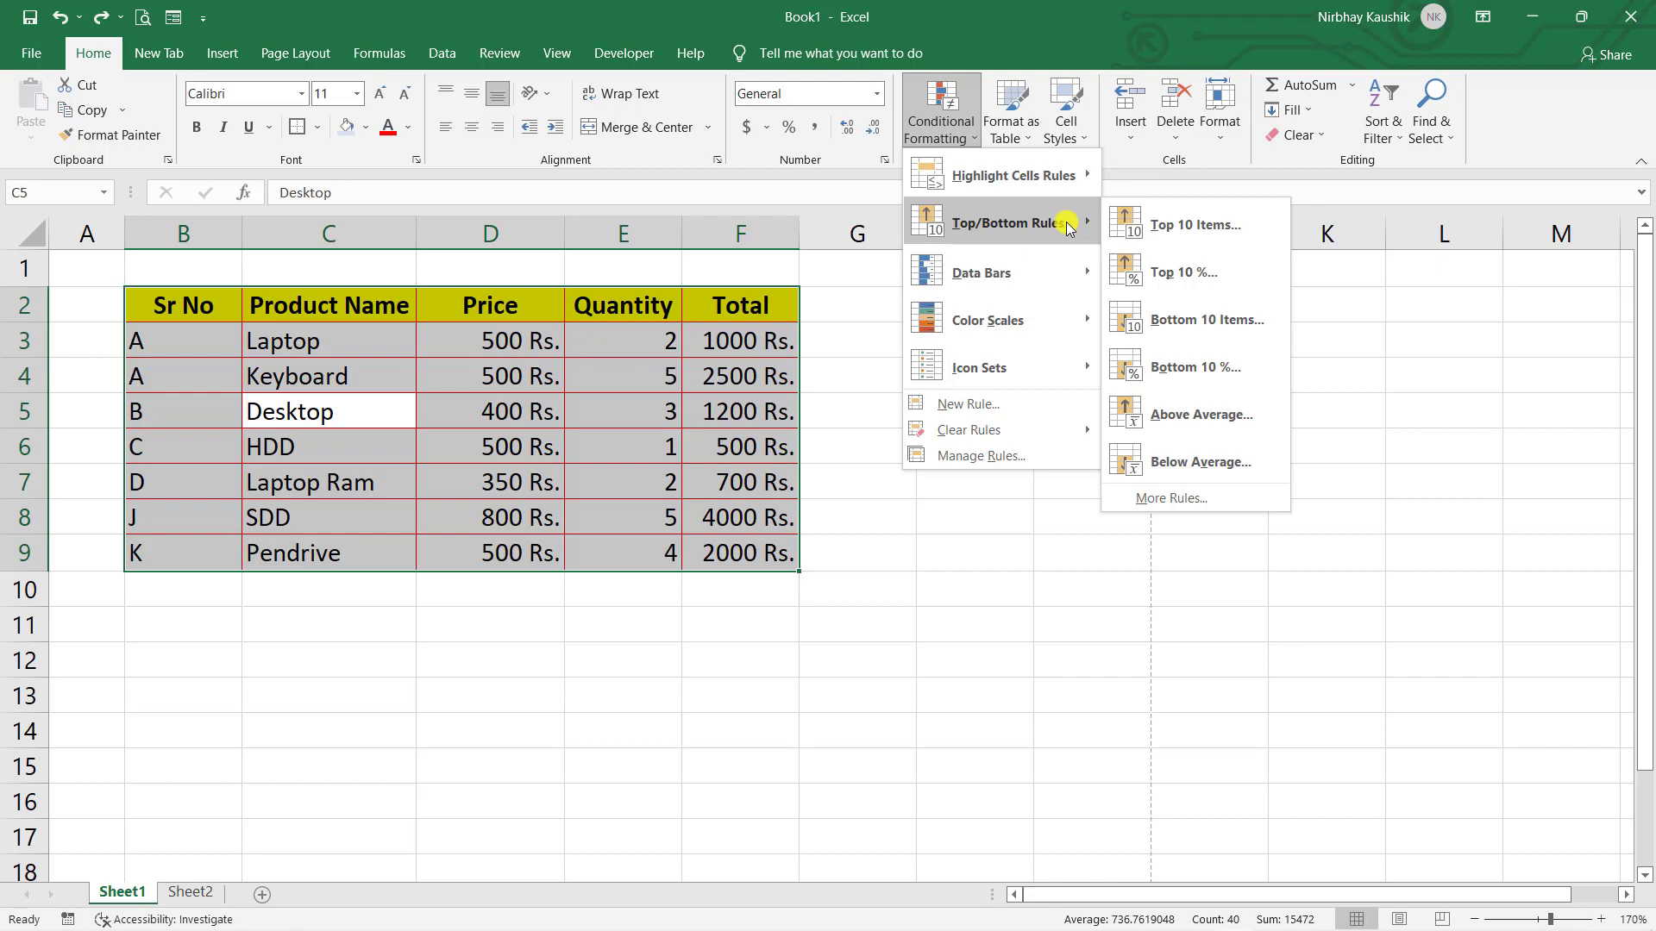
pyautogui.click(1016, 57)
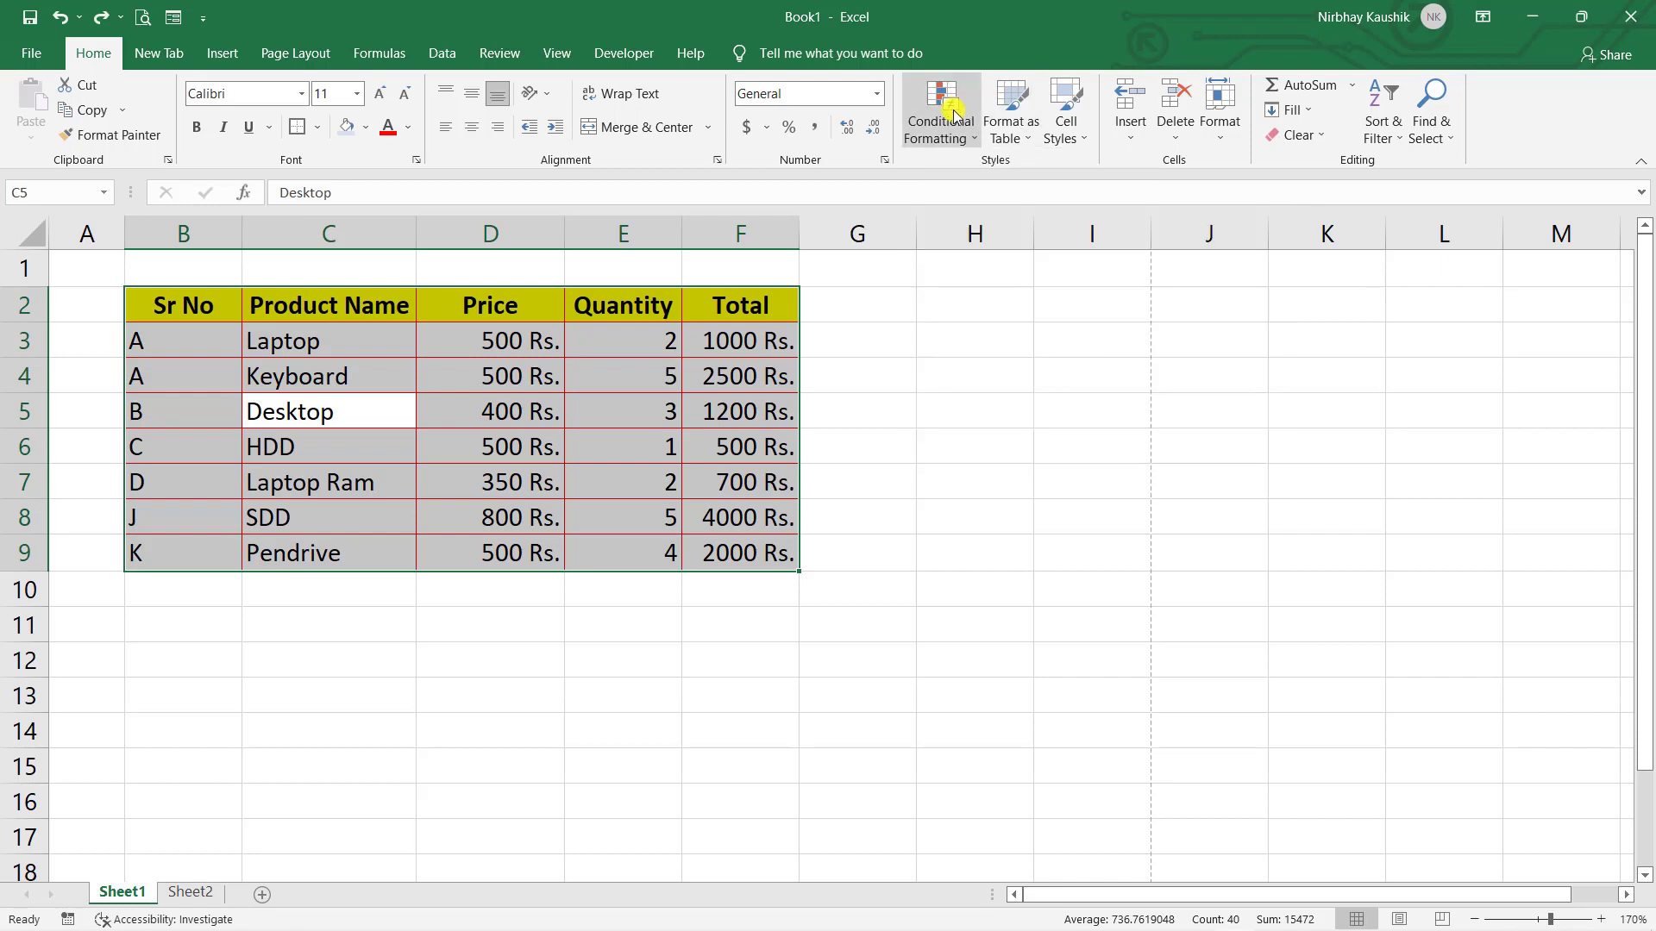
pyautogui.click(961, 126)
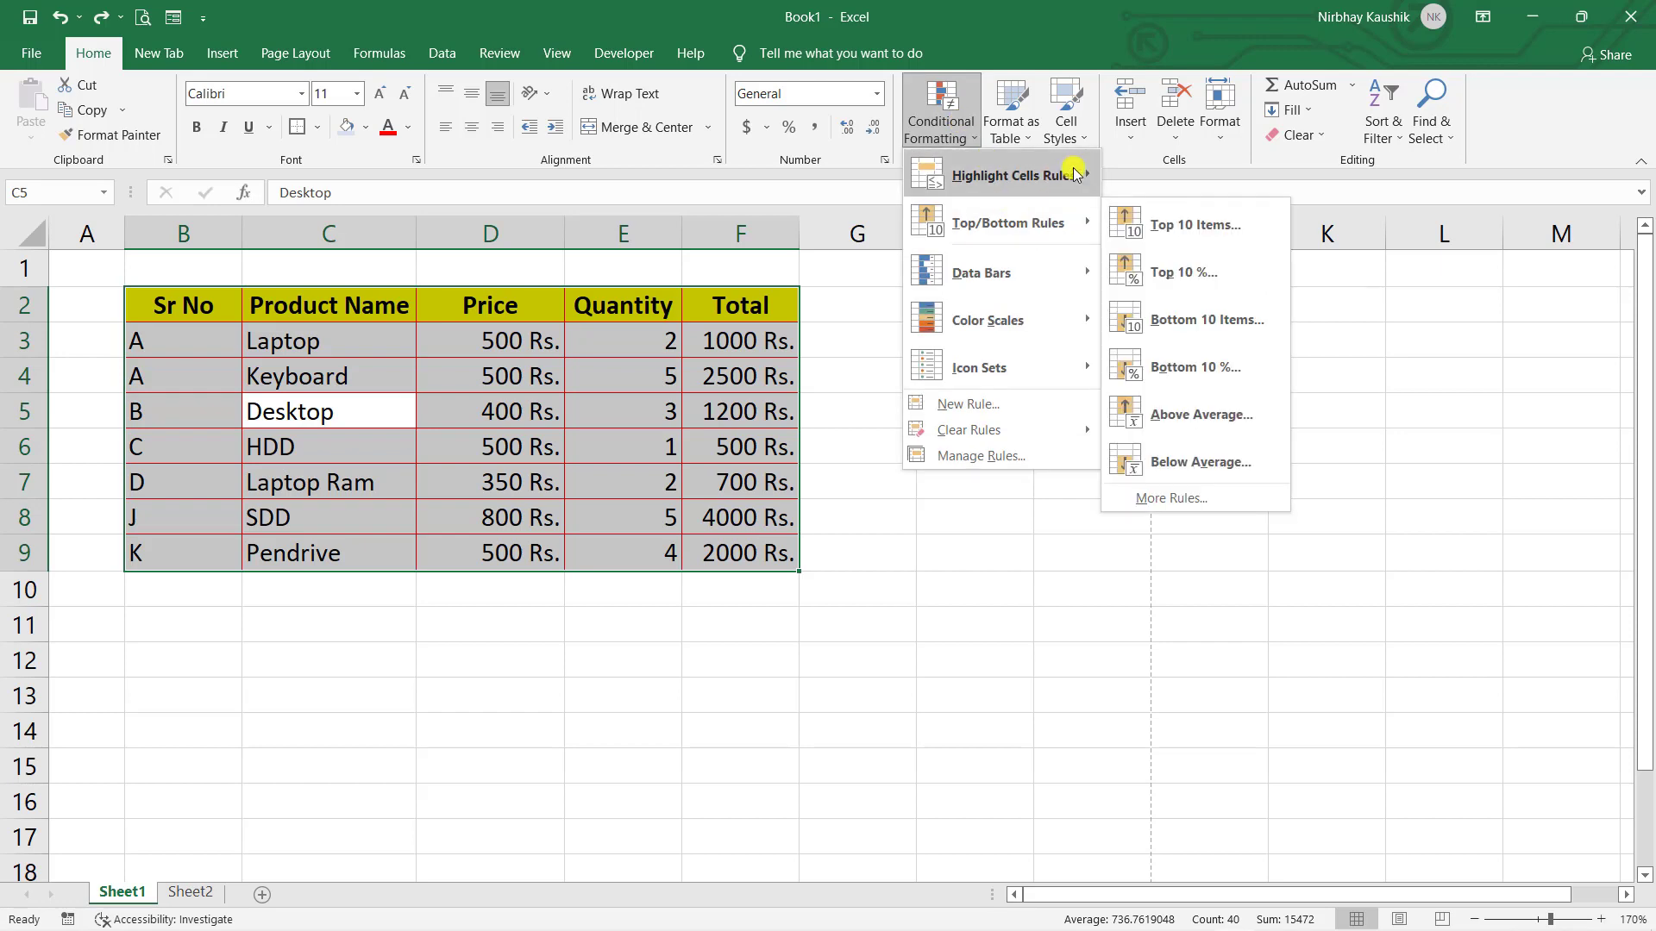
pyautogui.moveTo(1091, 172)
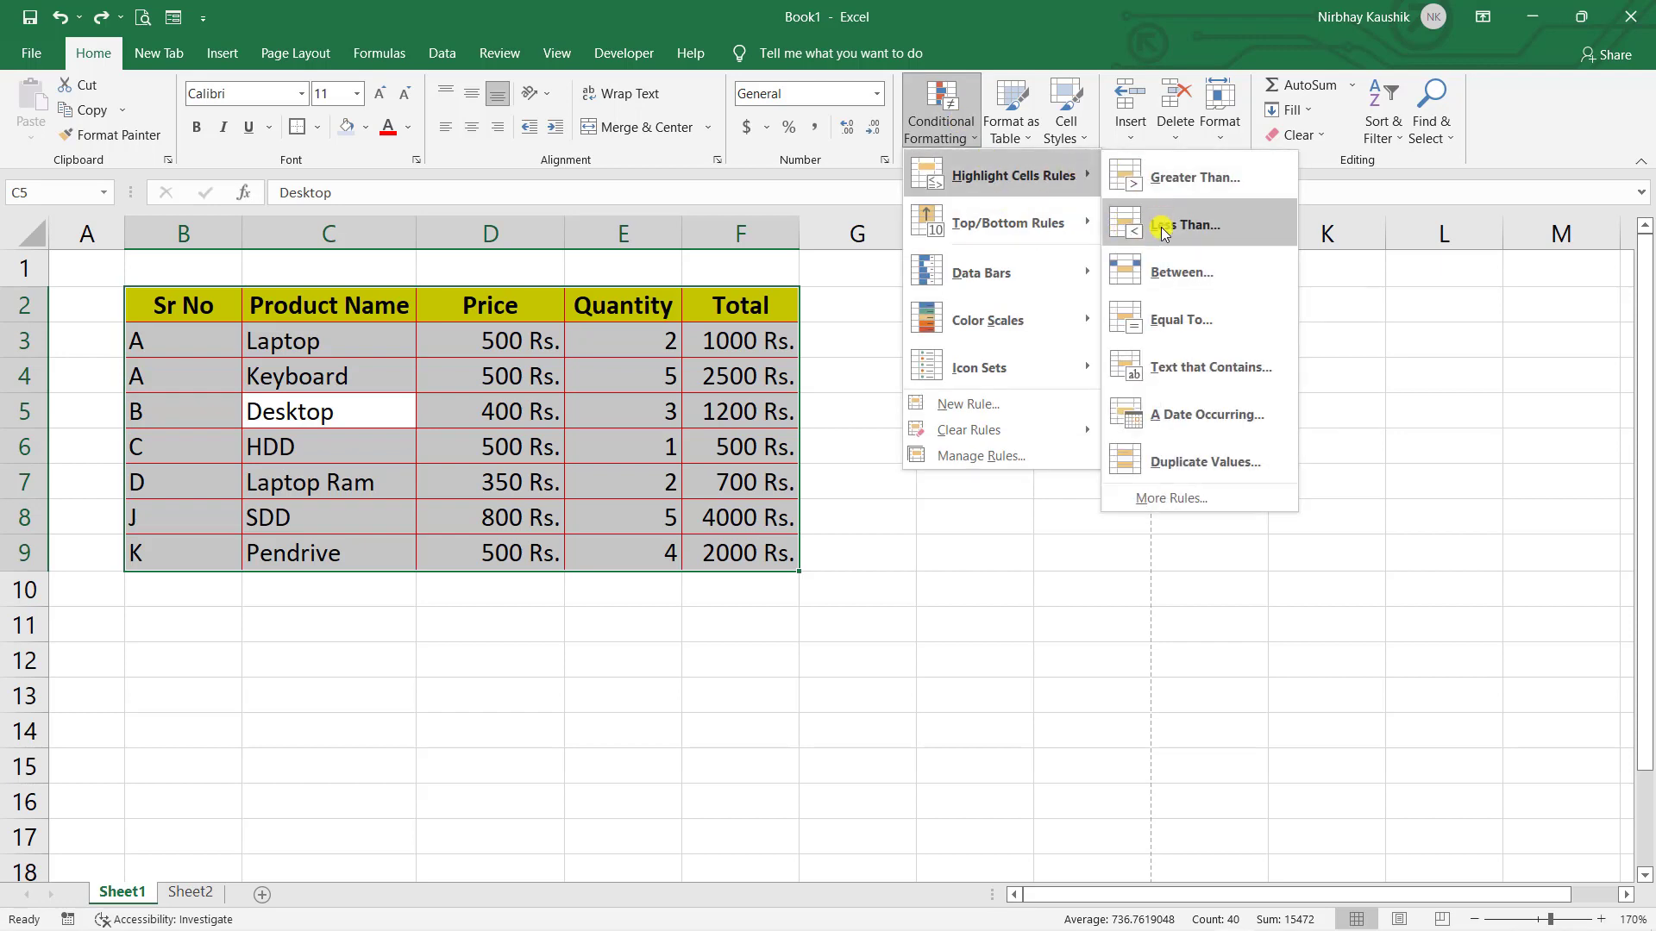
pyautogui.click(1180, 318)
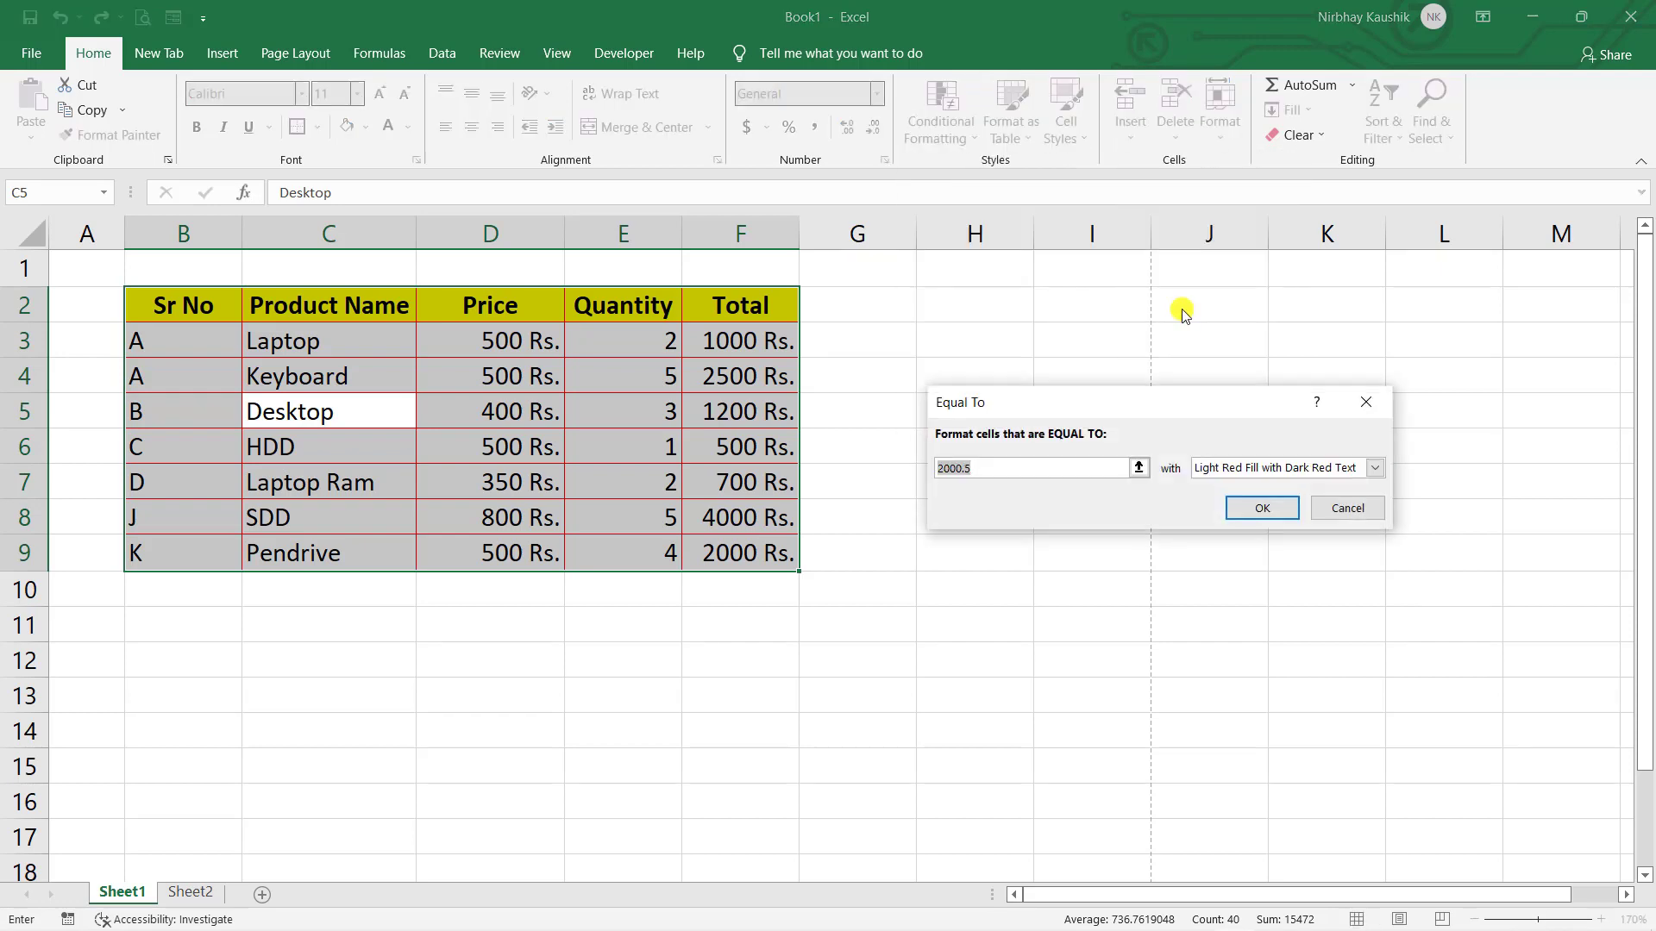
pyautogui.write('400')
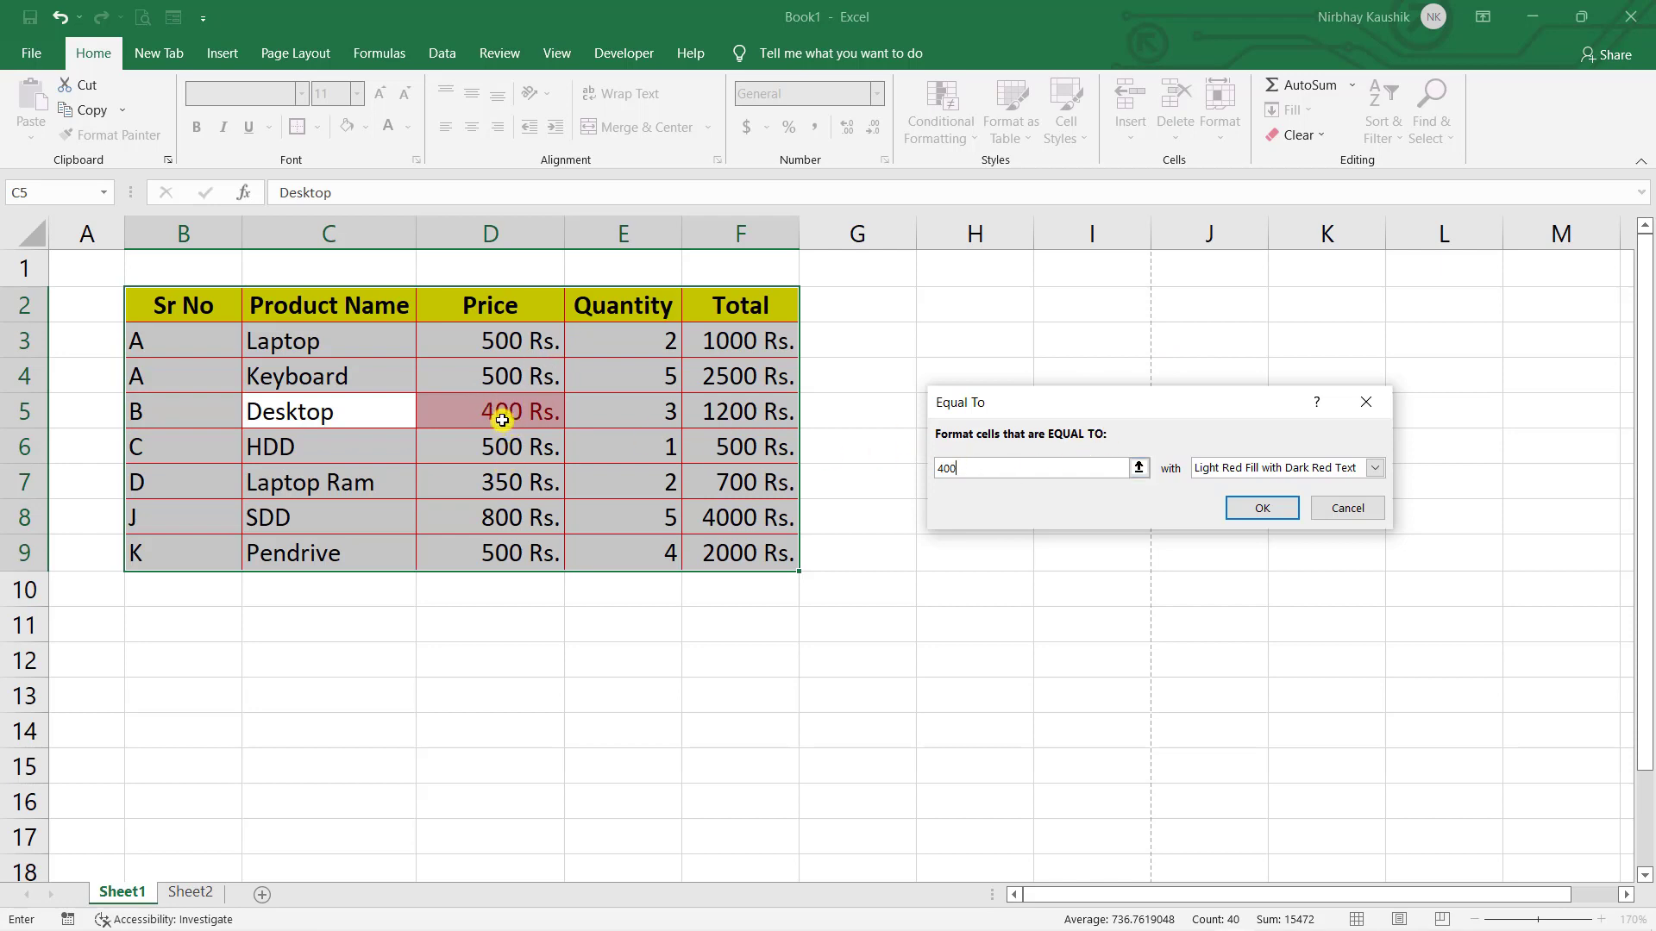
# - Give the rule a custom format with a yellow fill and bold text
pyautogui.click(1375, 469)
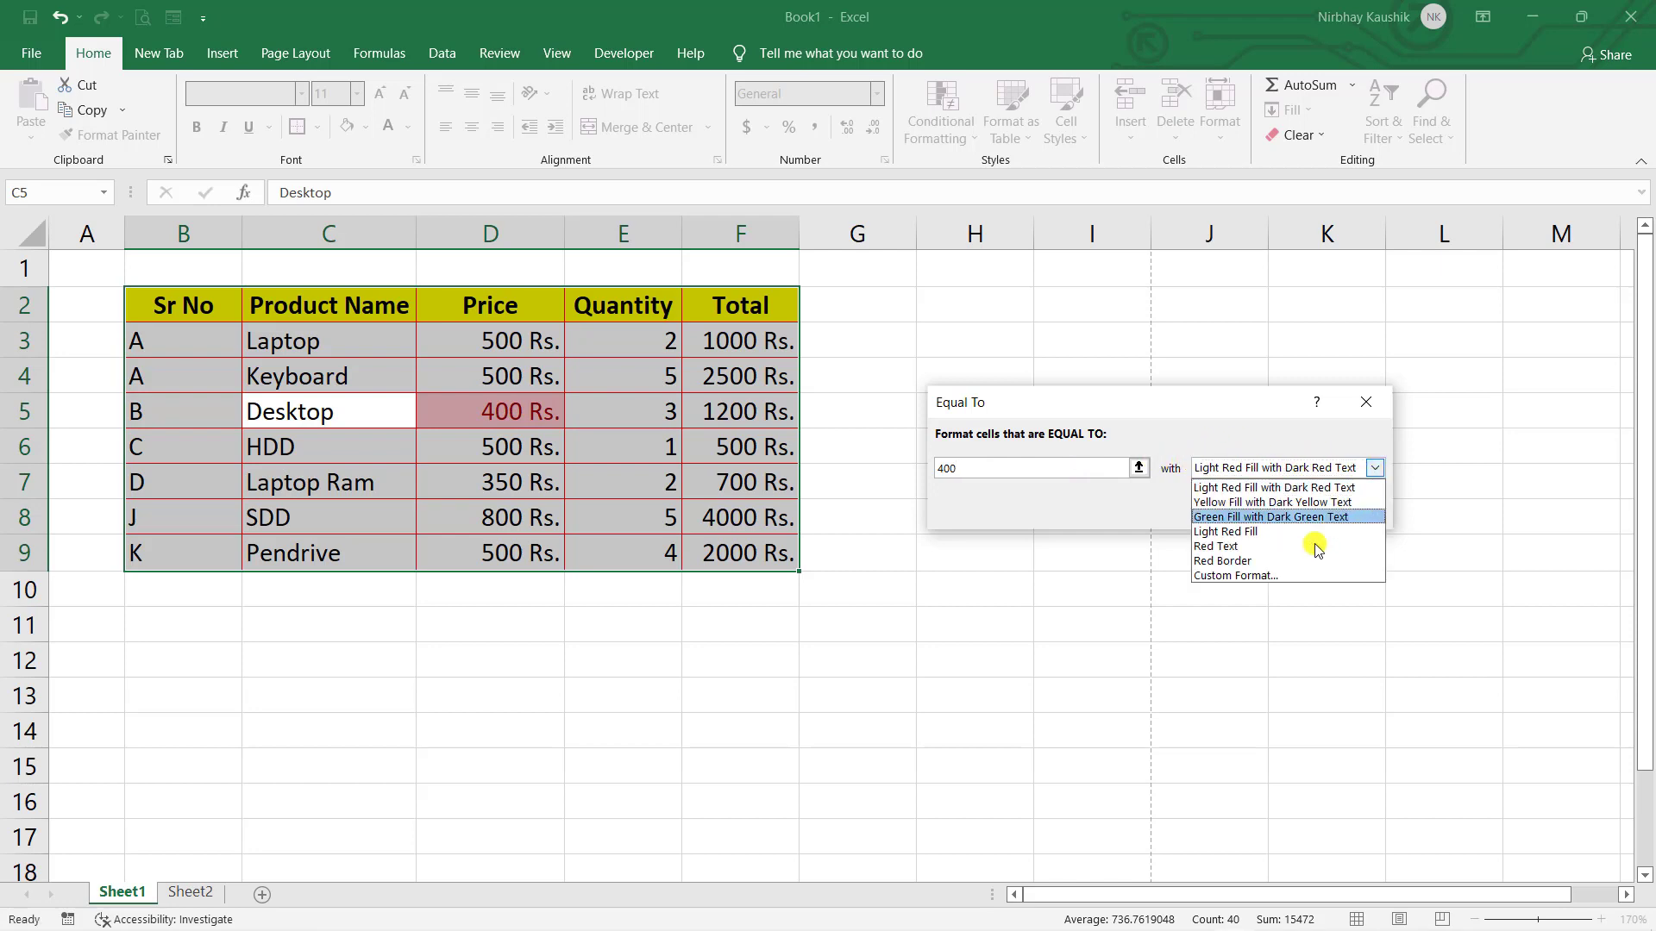
pyautogui.click(1251, 576)
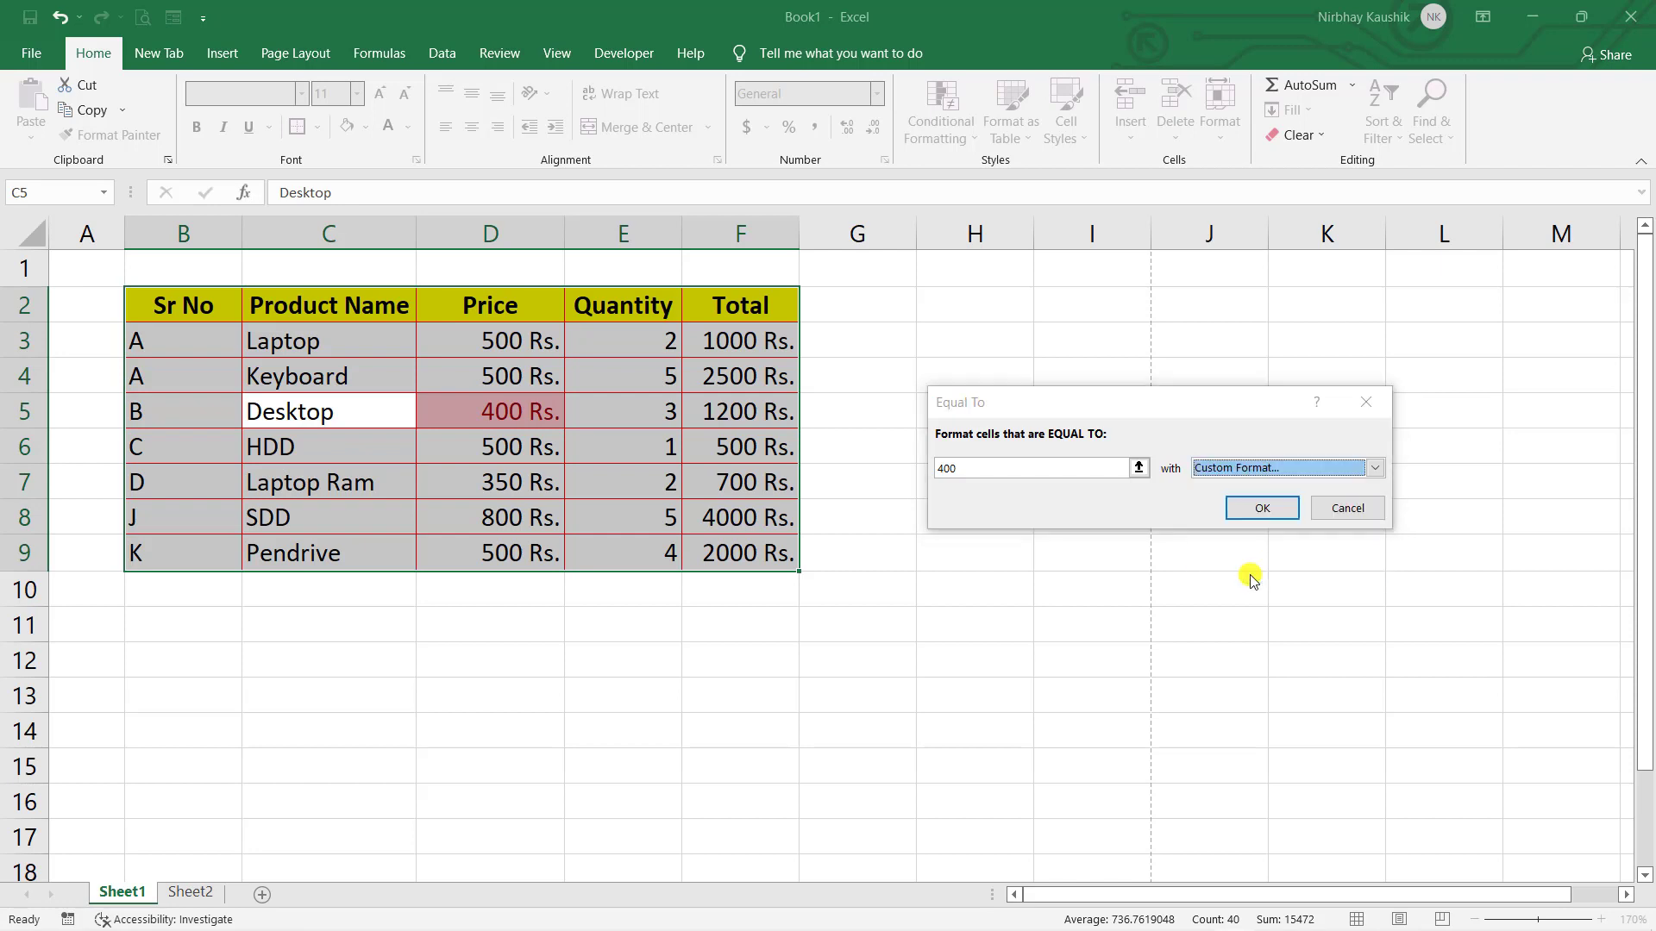
pyautogui.click(1061, 185)
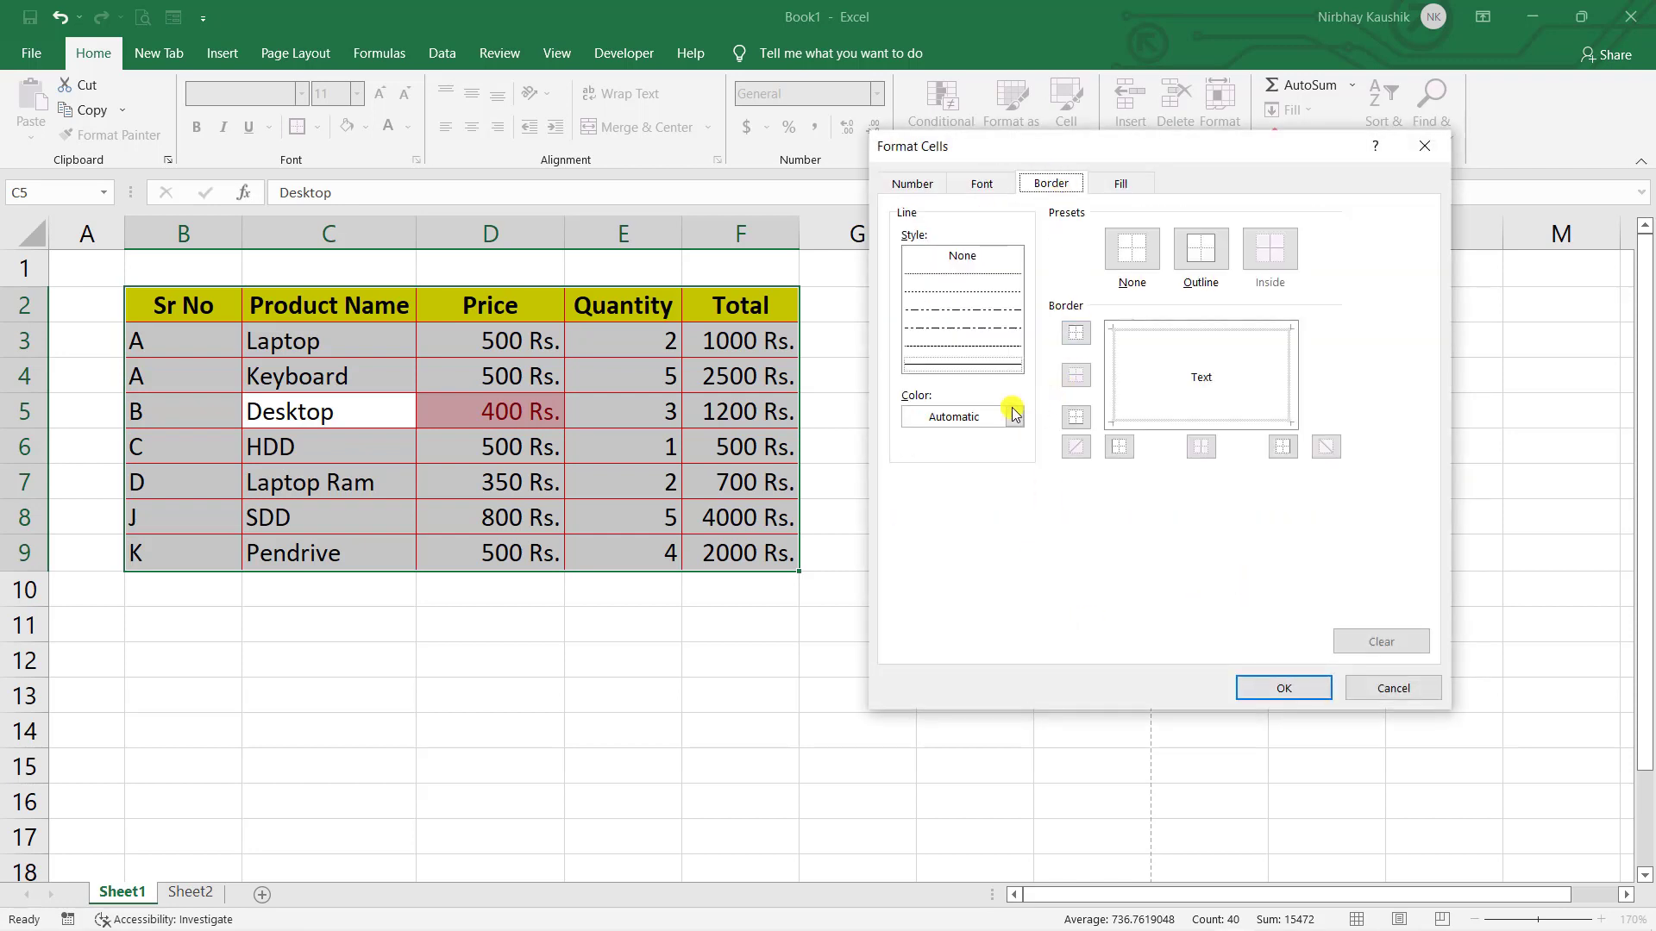
pyautogui.click(1119, 184)
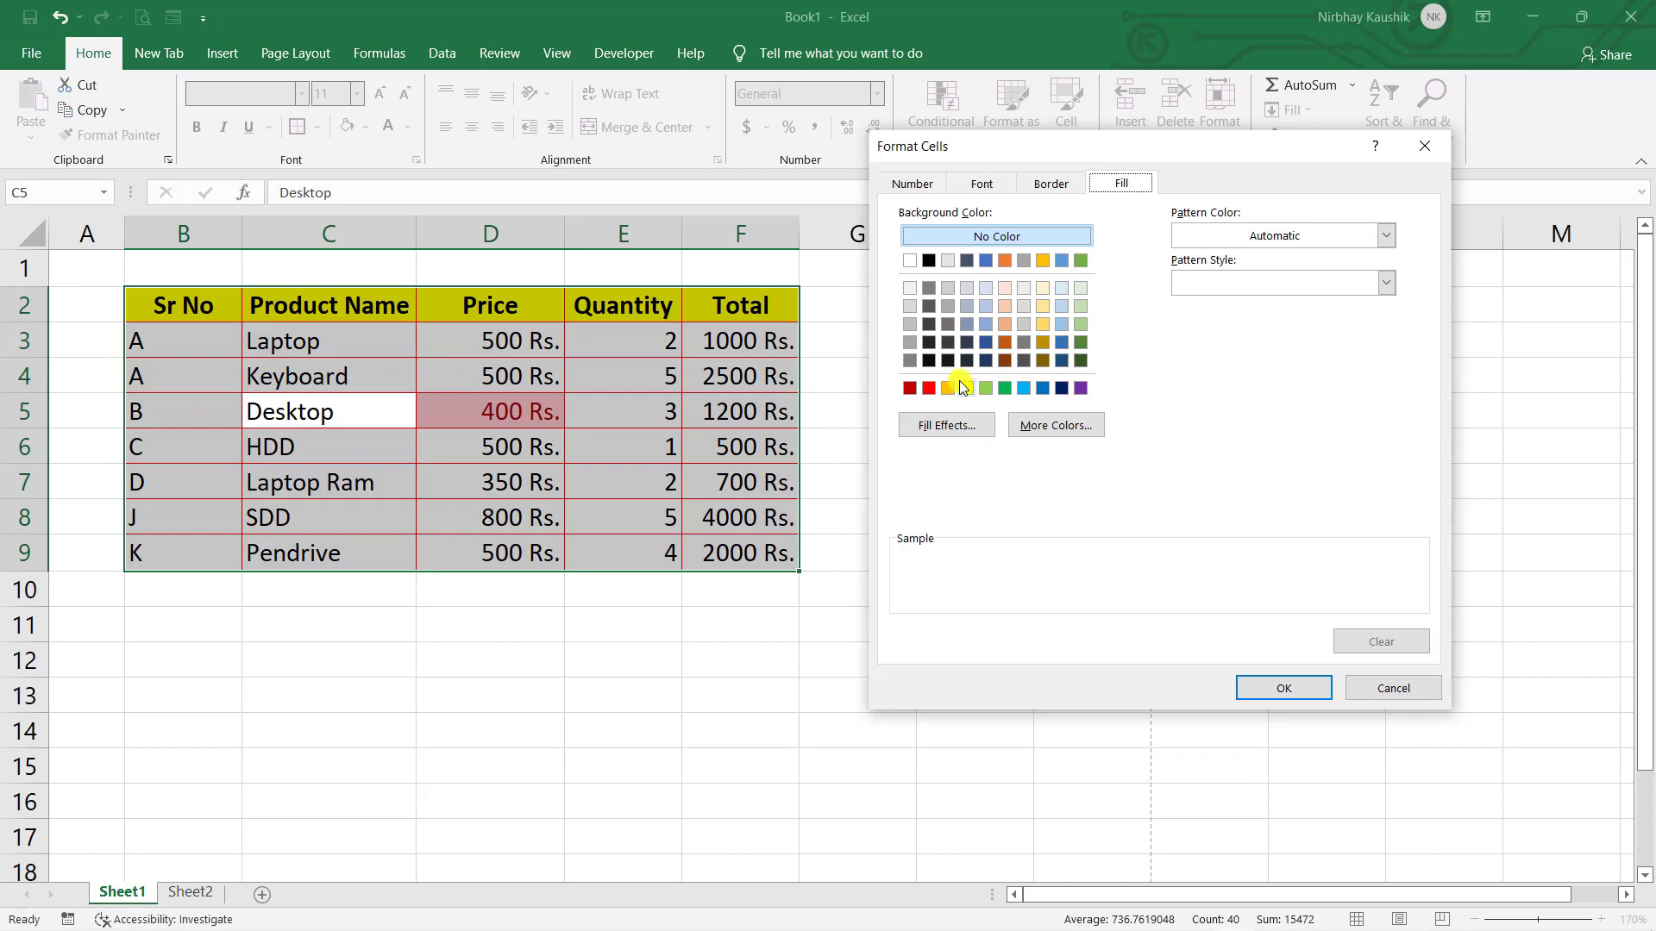
pyautogui.click(968, 388)
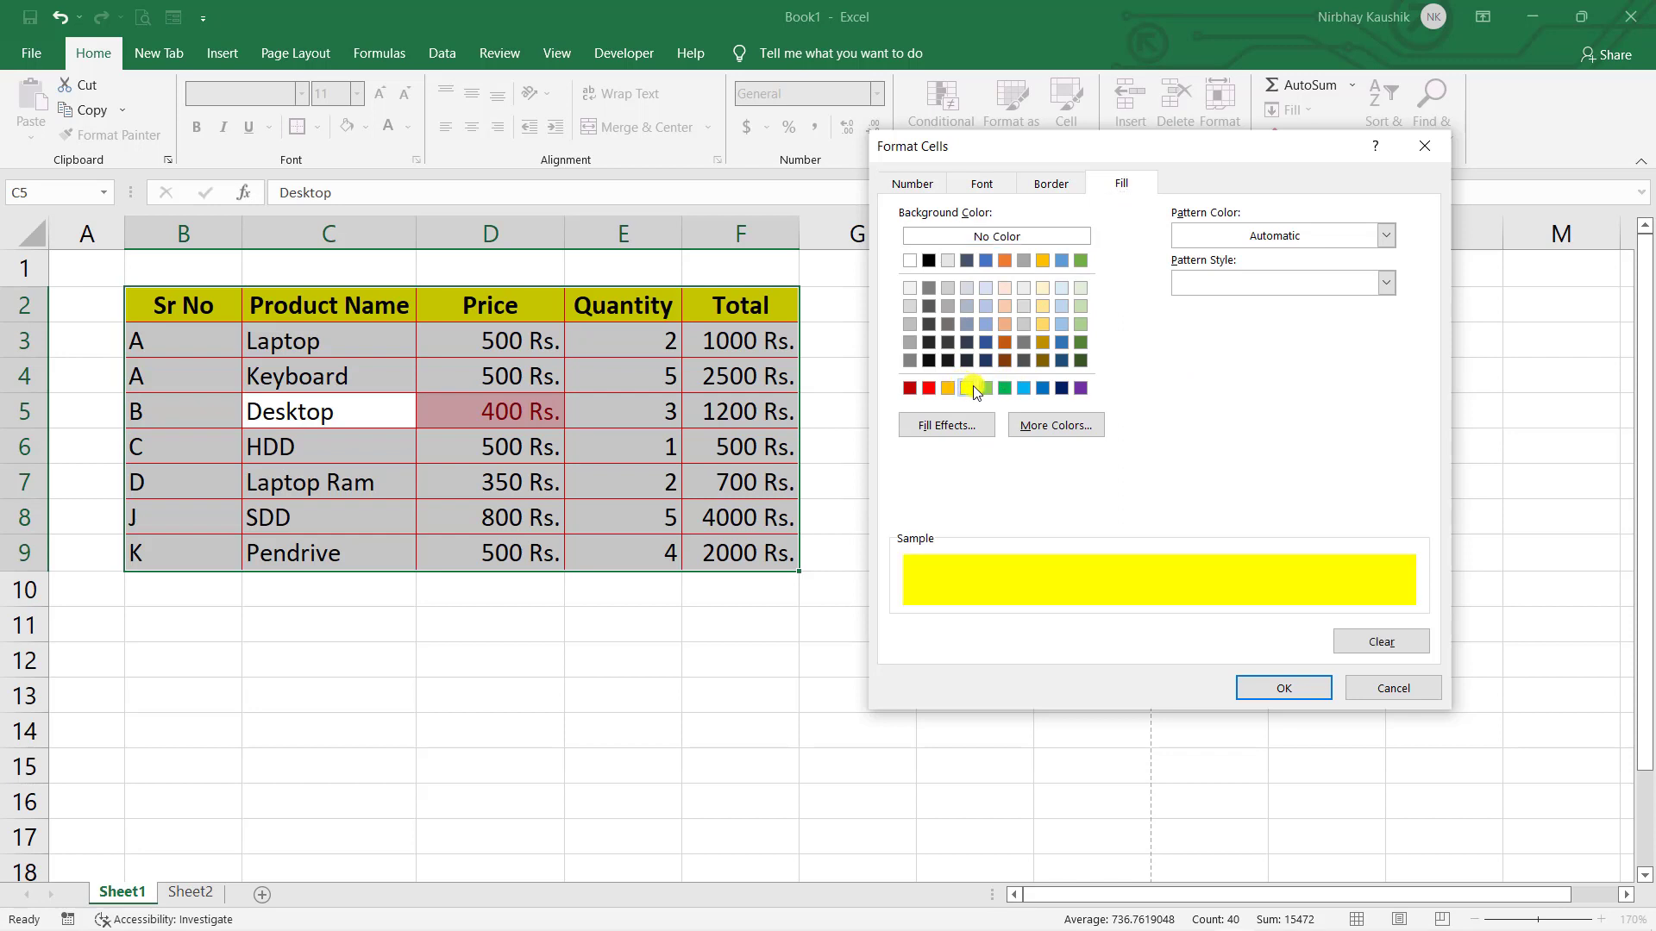
pyautogui.click(980, 180)
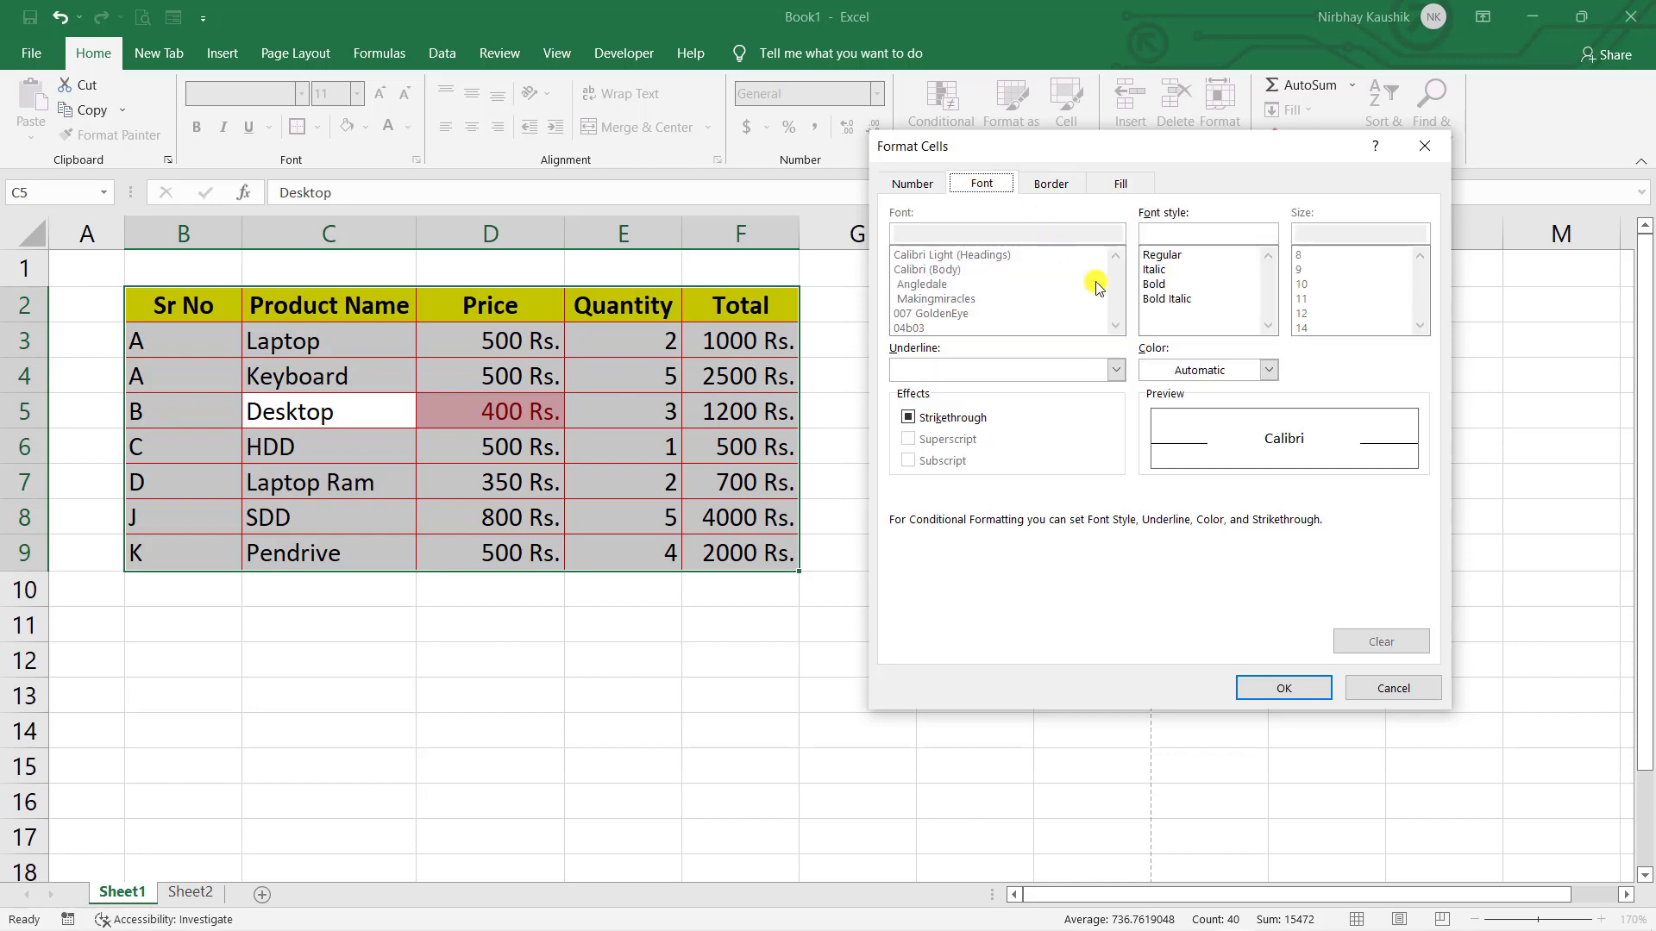
pyautogui.click(1156, 285)
# - Apply the bold-on-yellow equal-to-400 rule and select the 400 Rs. price cell
pyautogui.click(1050, 184)
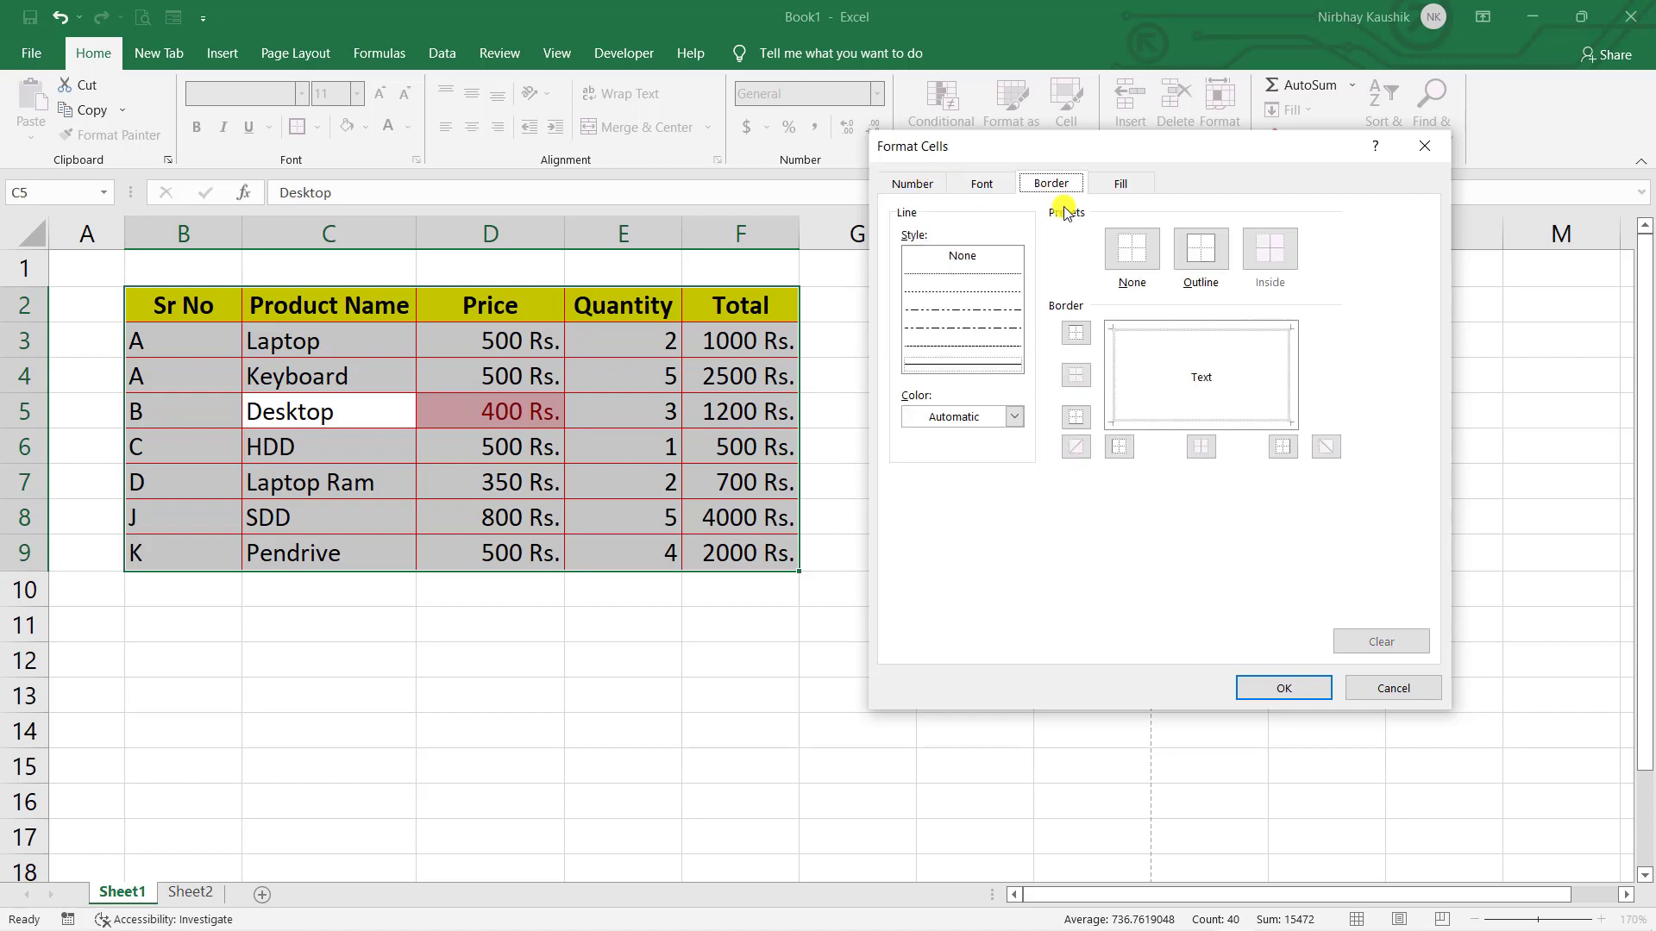
pyautogui.click(1126, 186)
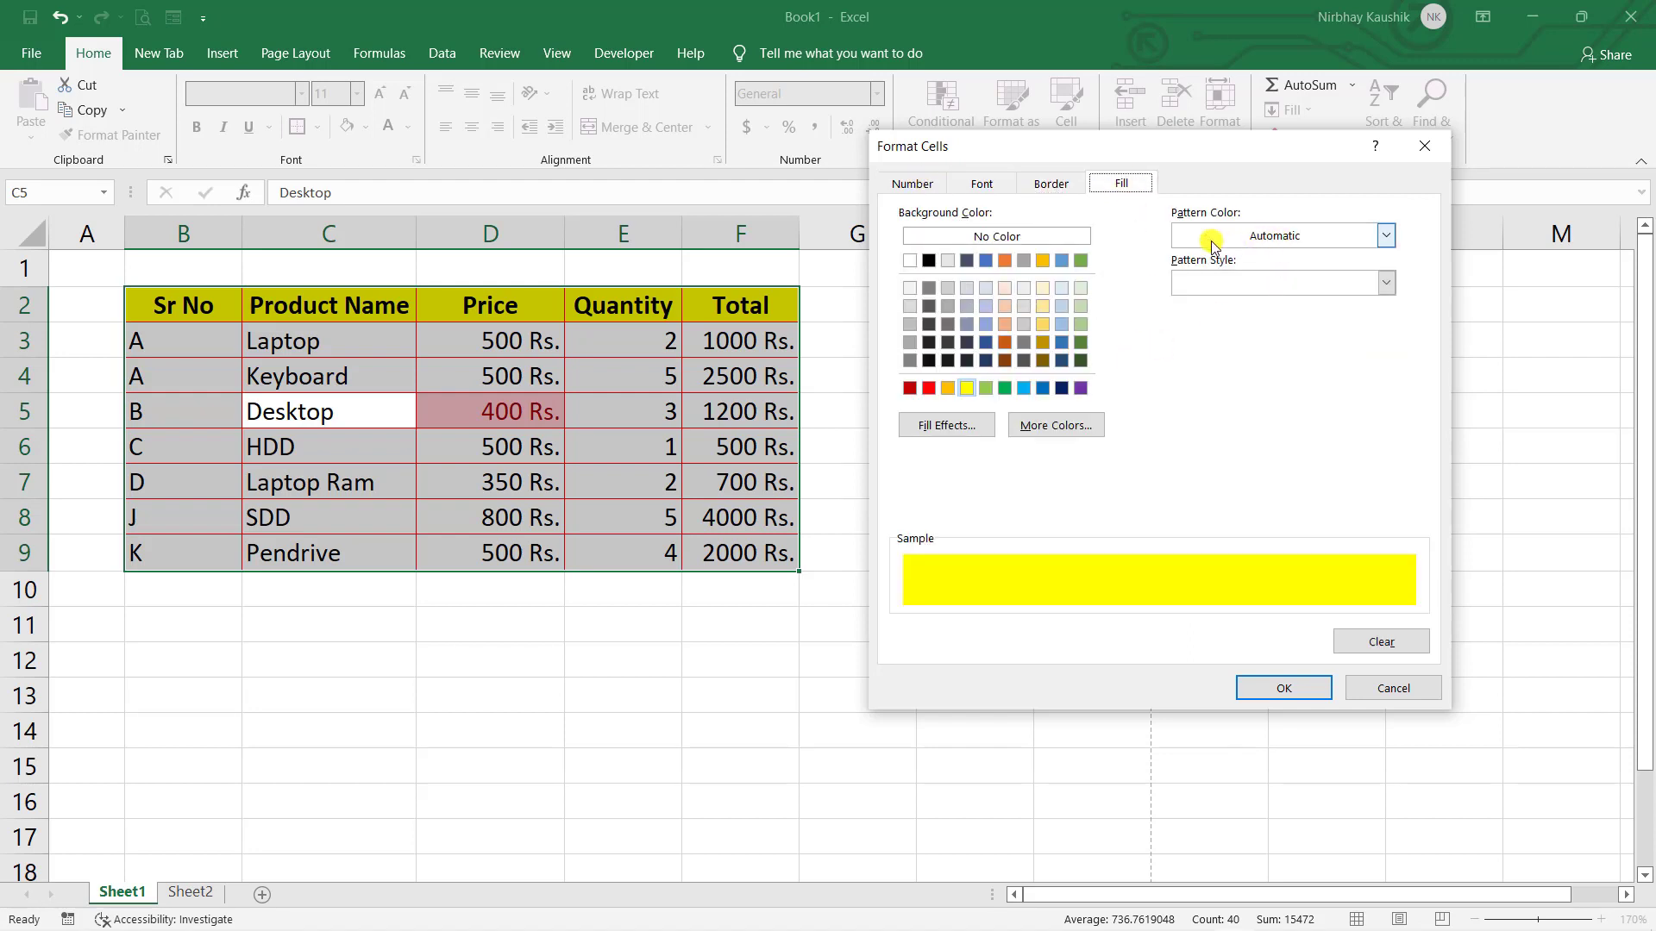
pyautogui.click(1284, 687)
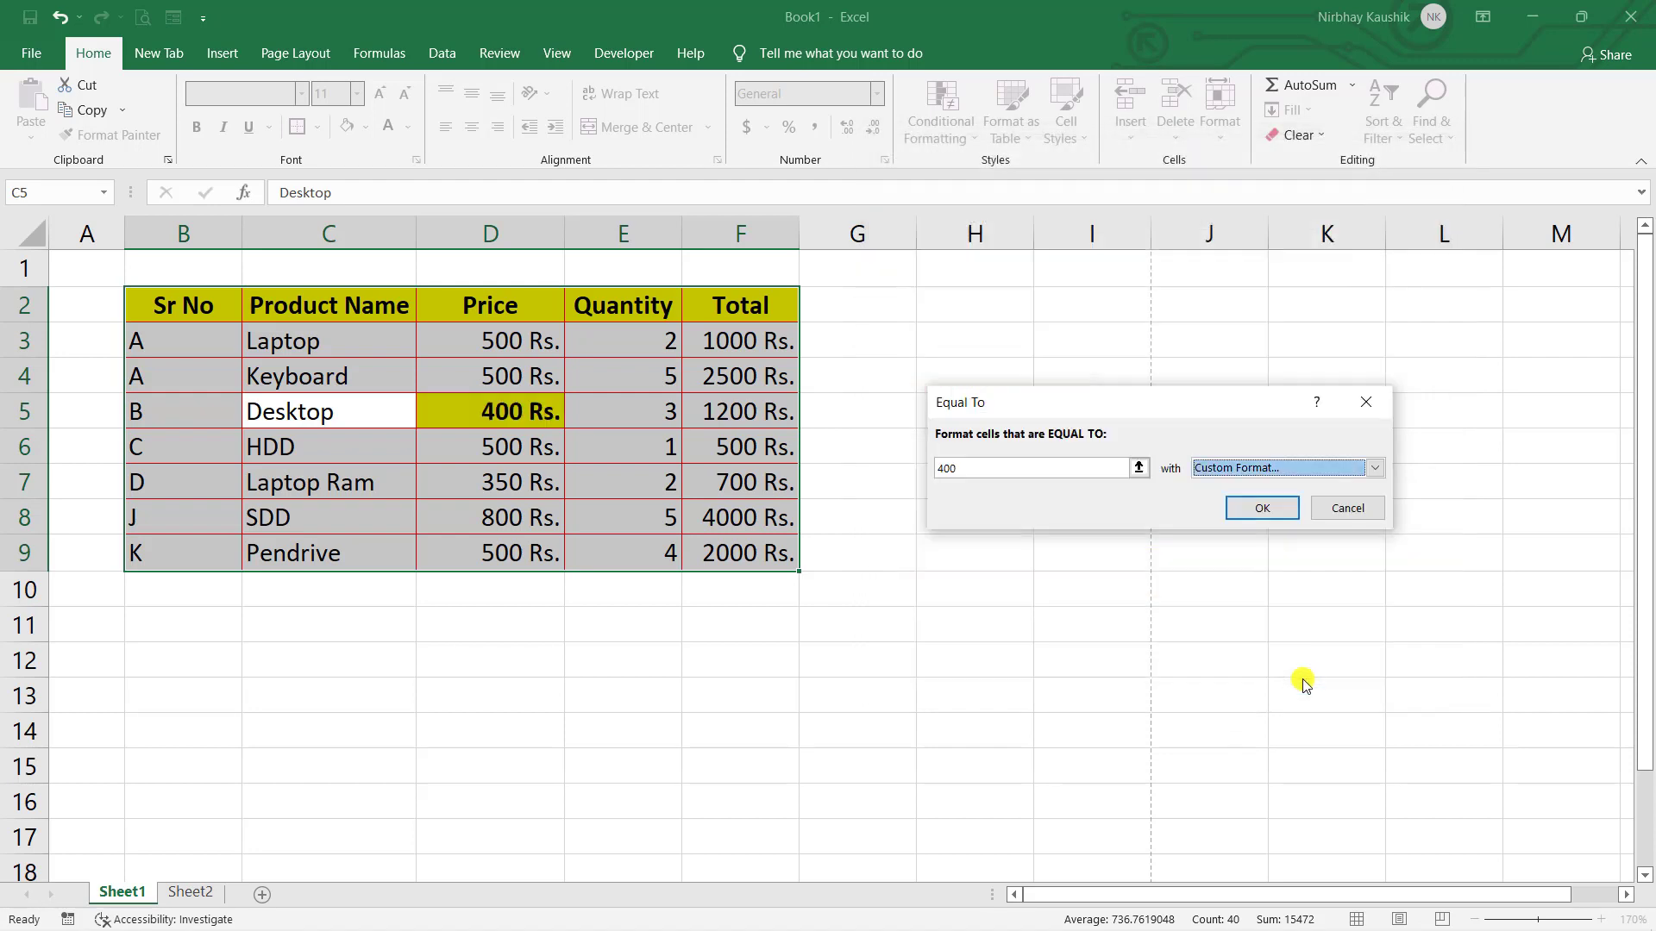
pyautogui.doubleClick(1255, 516)
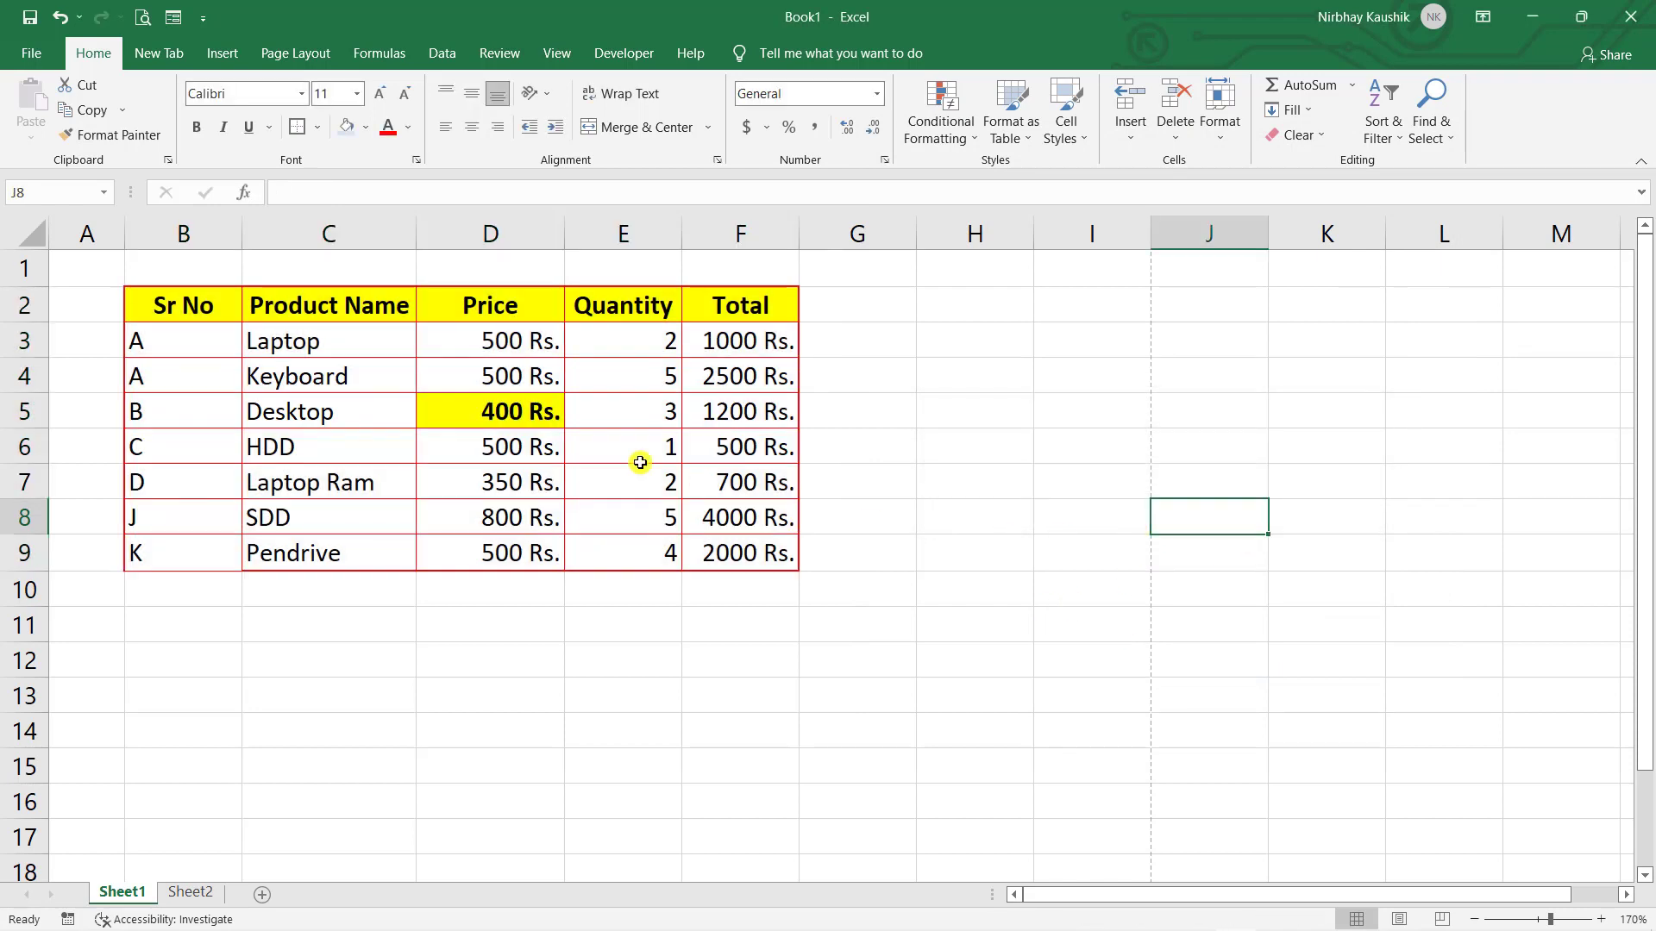
pyautogui.click(544, 414)
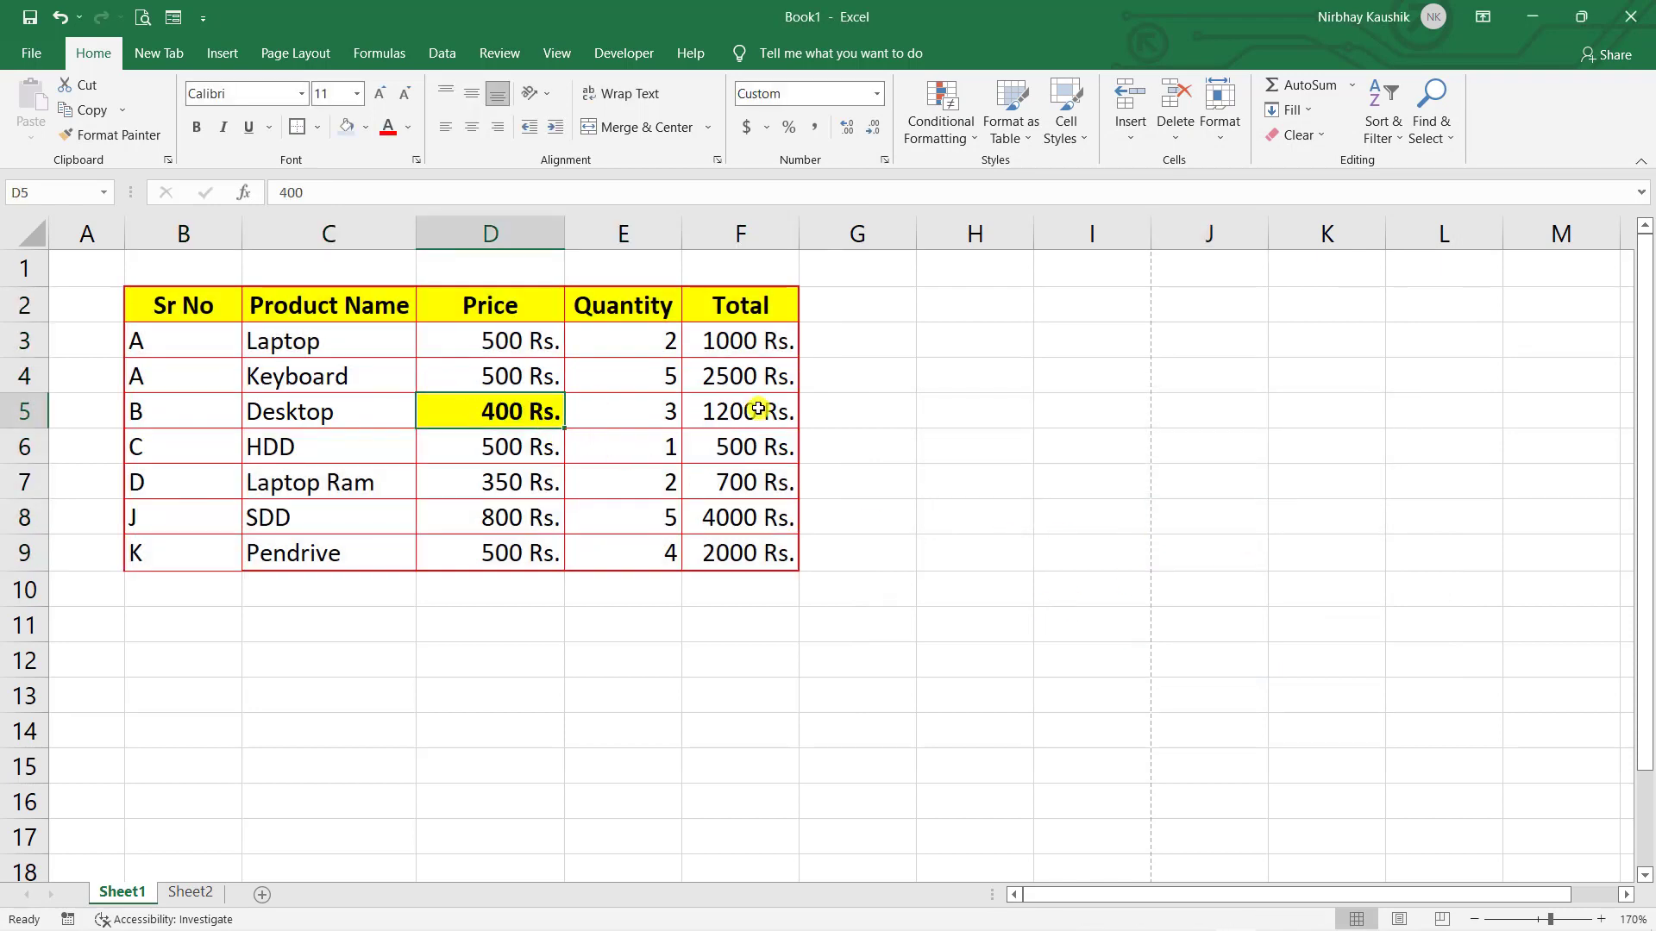